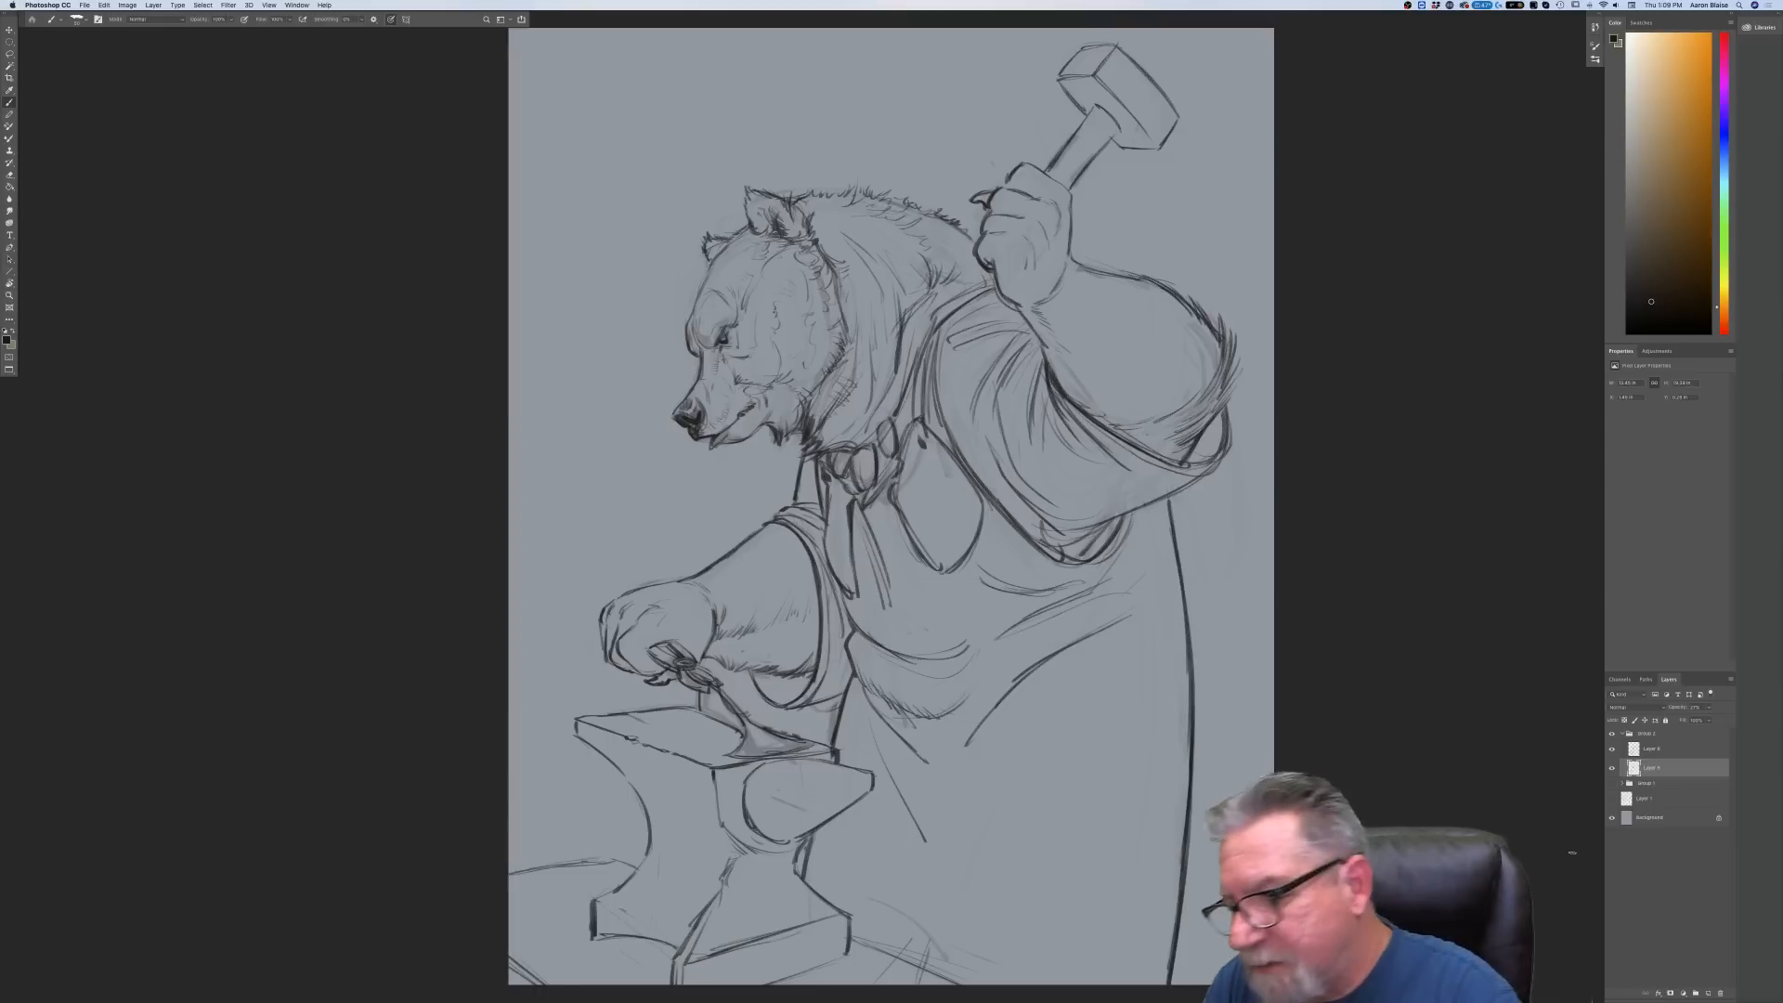
Show the sword-holding bear sketch group and hide the dark eye-covering layer inside it
left_click(1611, 734)
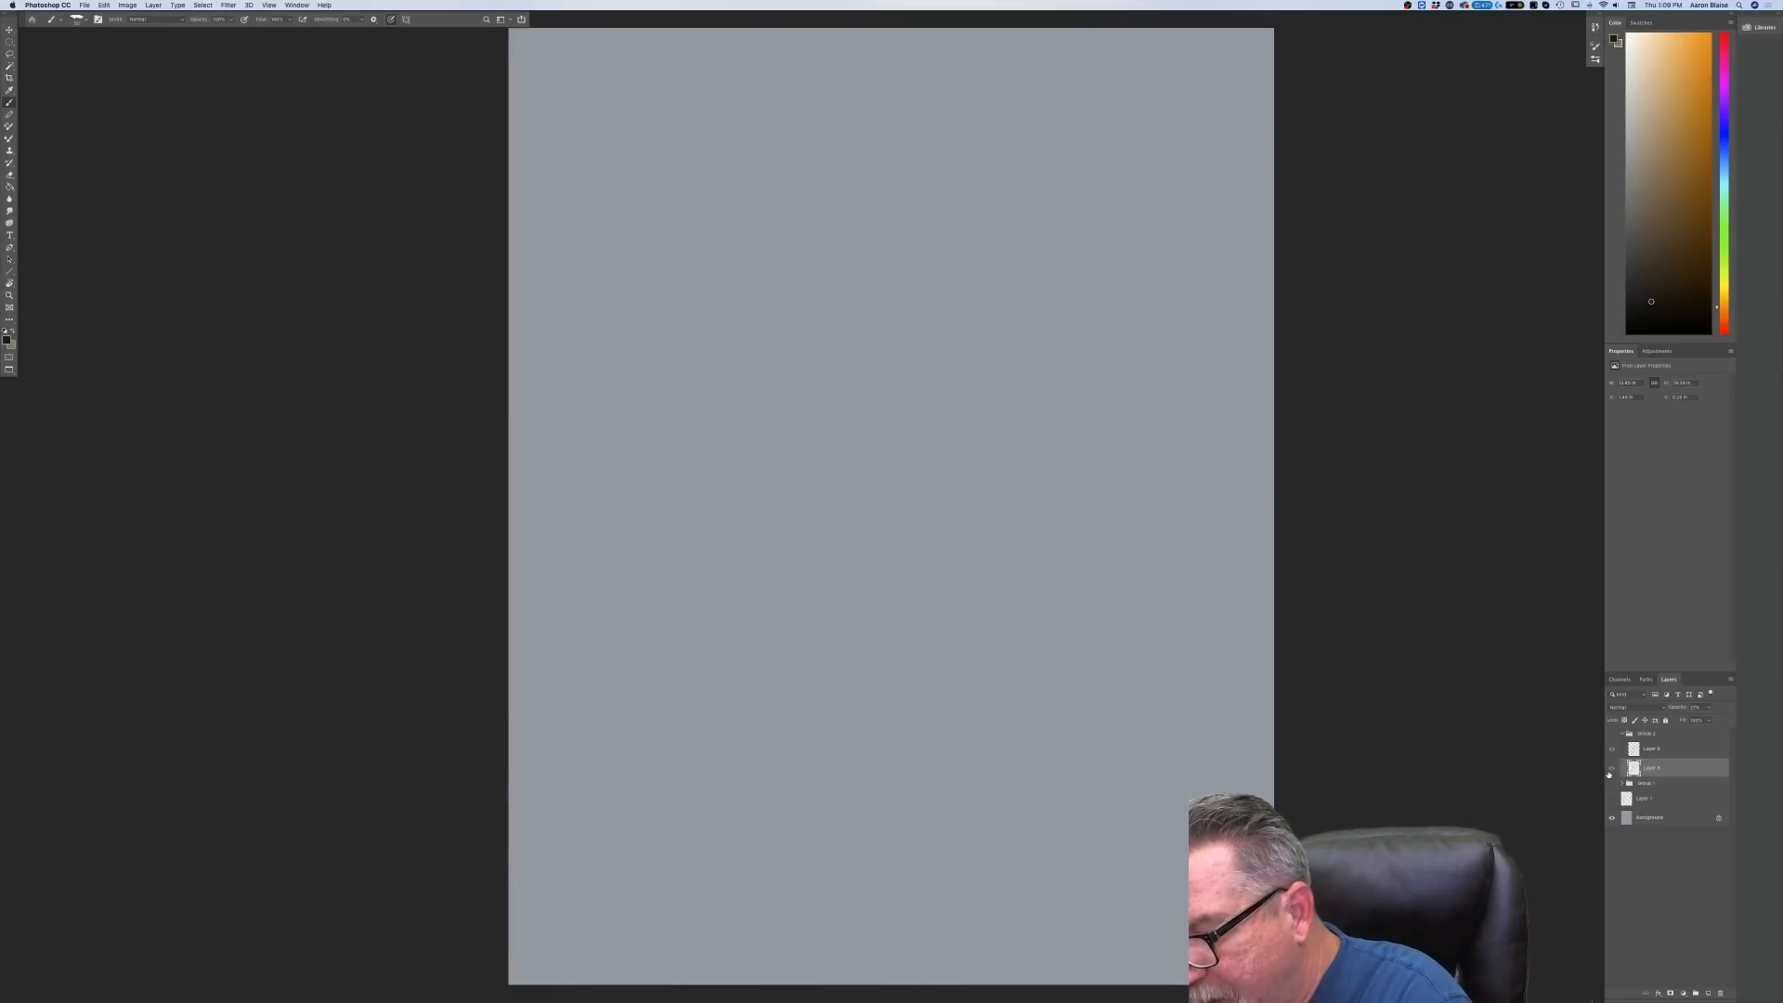
left_click(1612, 786)
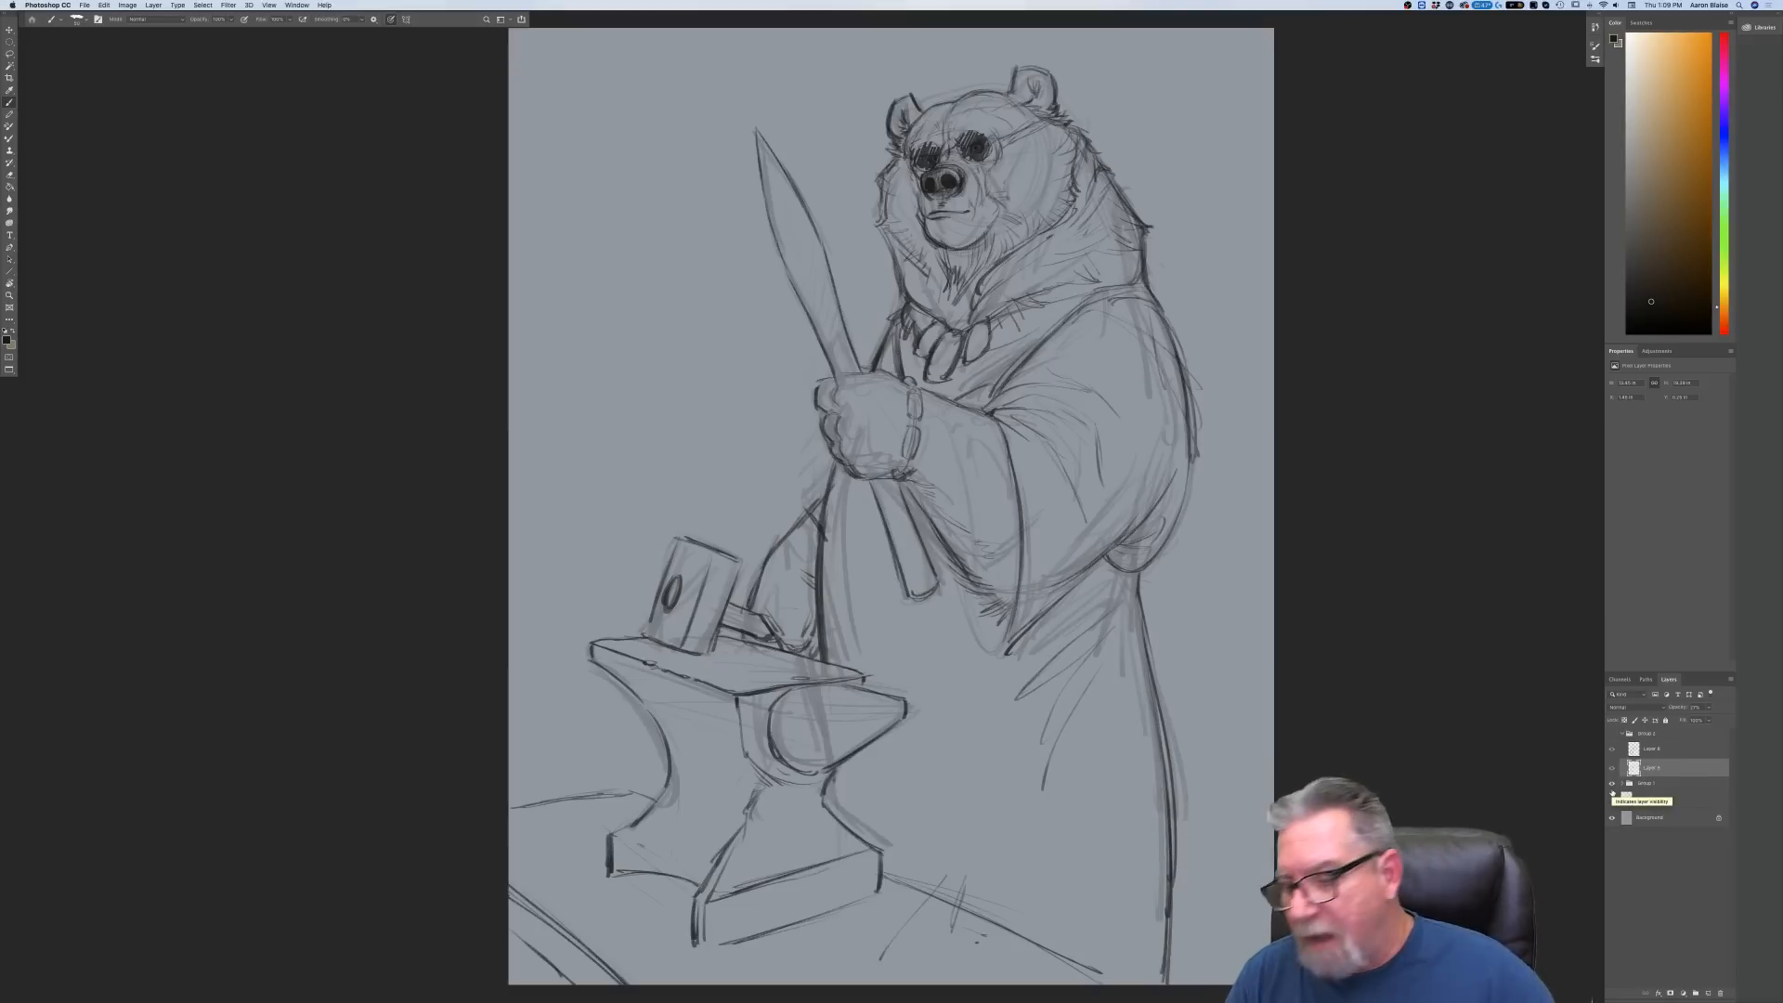
left_click(1611, 768)
left_click(1610, 769)
left_click(1622, 782)
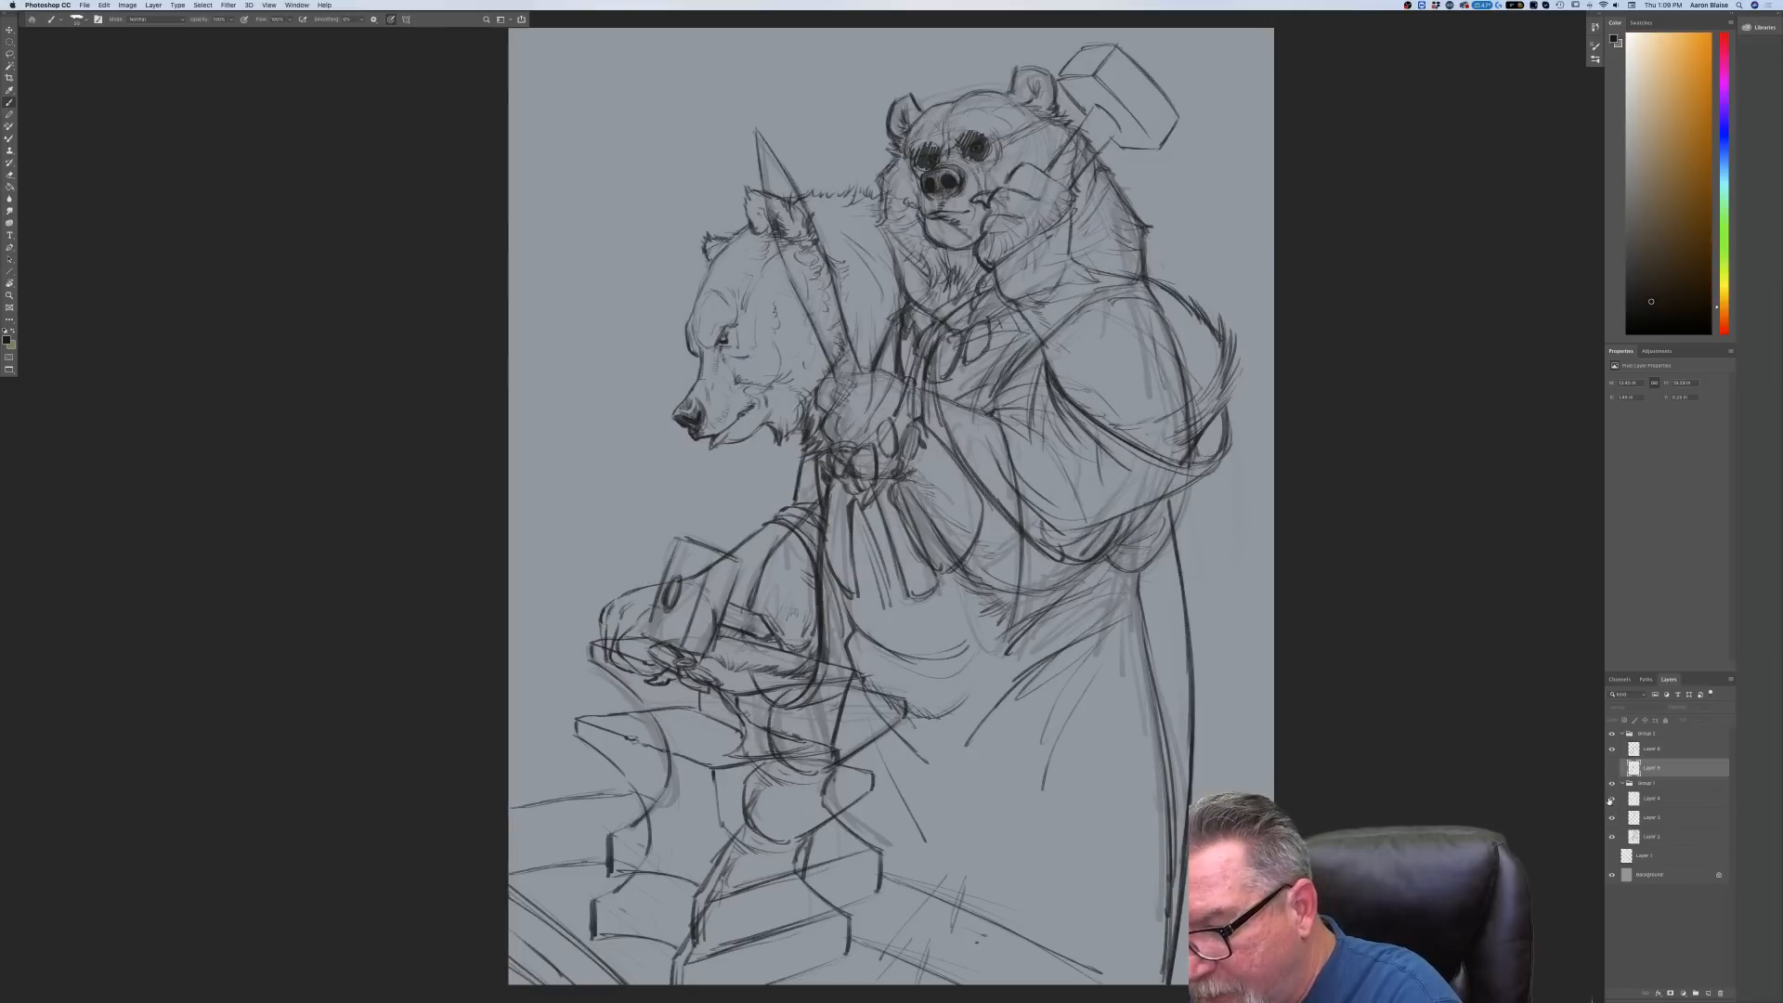
left_click(1610, 798)
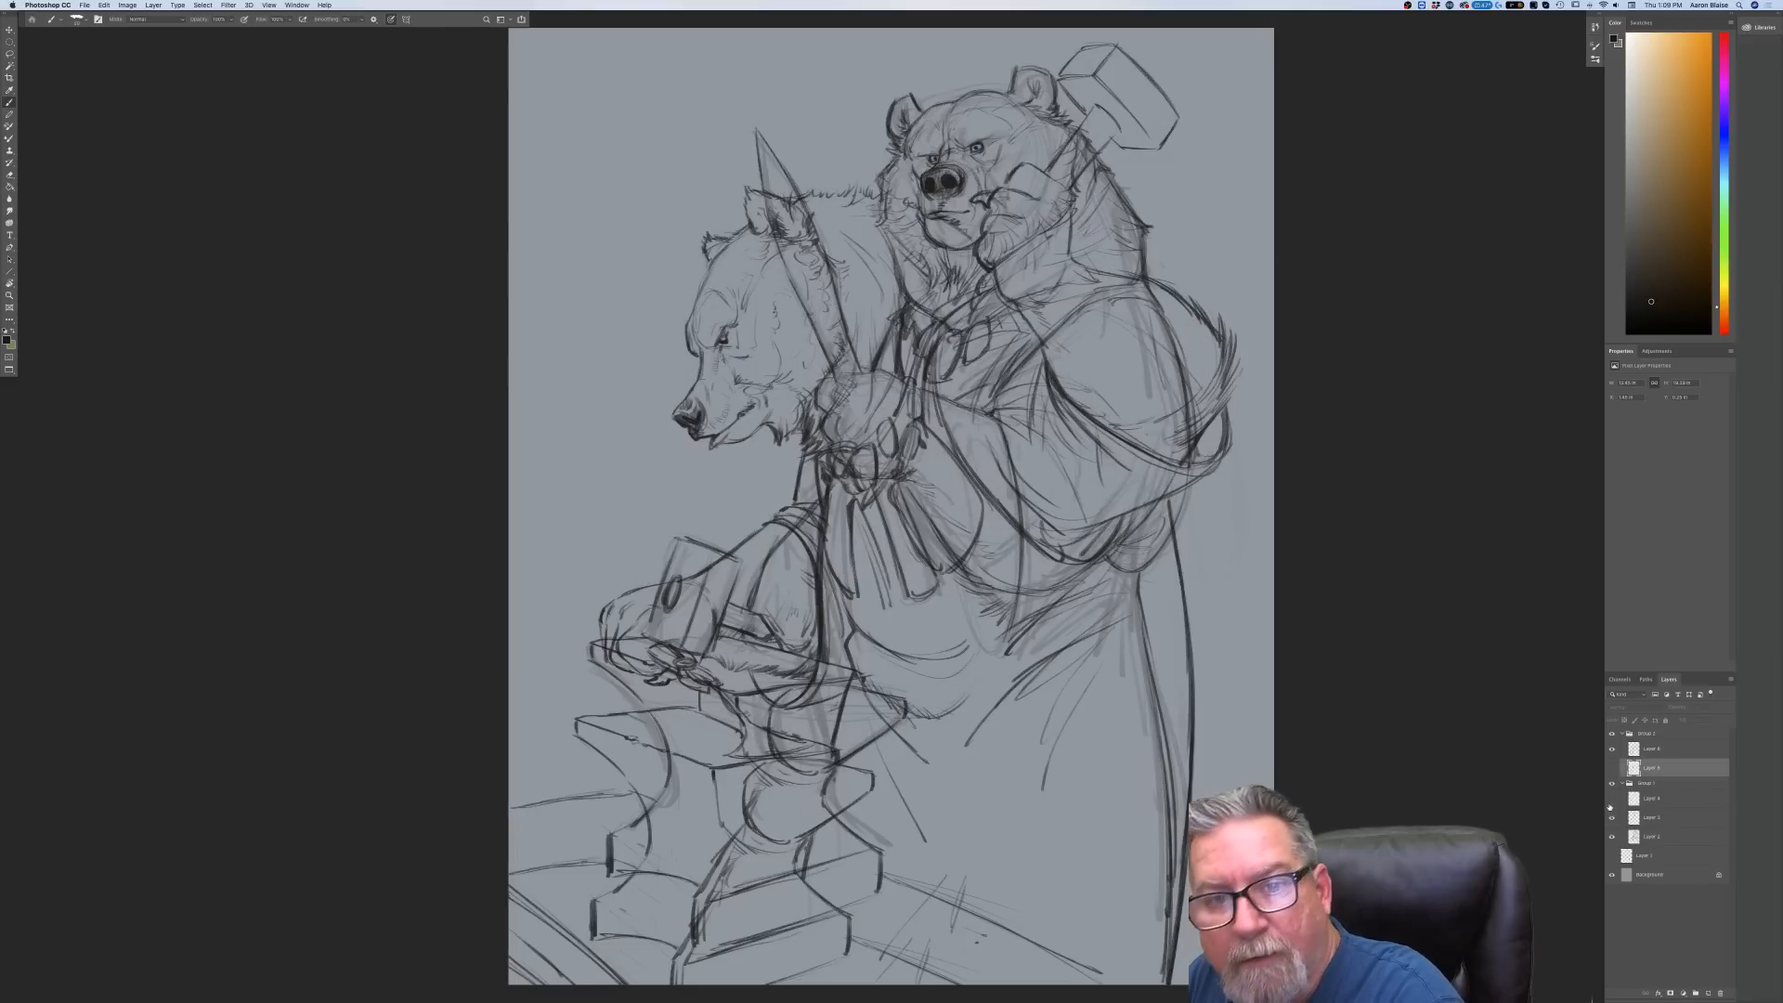
Compare the two bear sketches by switching their groups on and off, leaving only the hammer-raising bear visible
left_click(1611, 734)
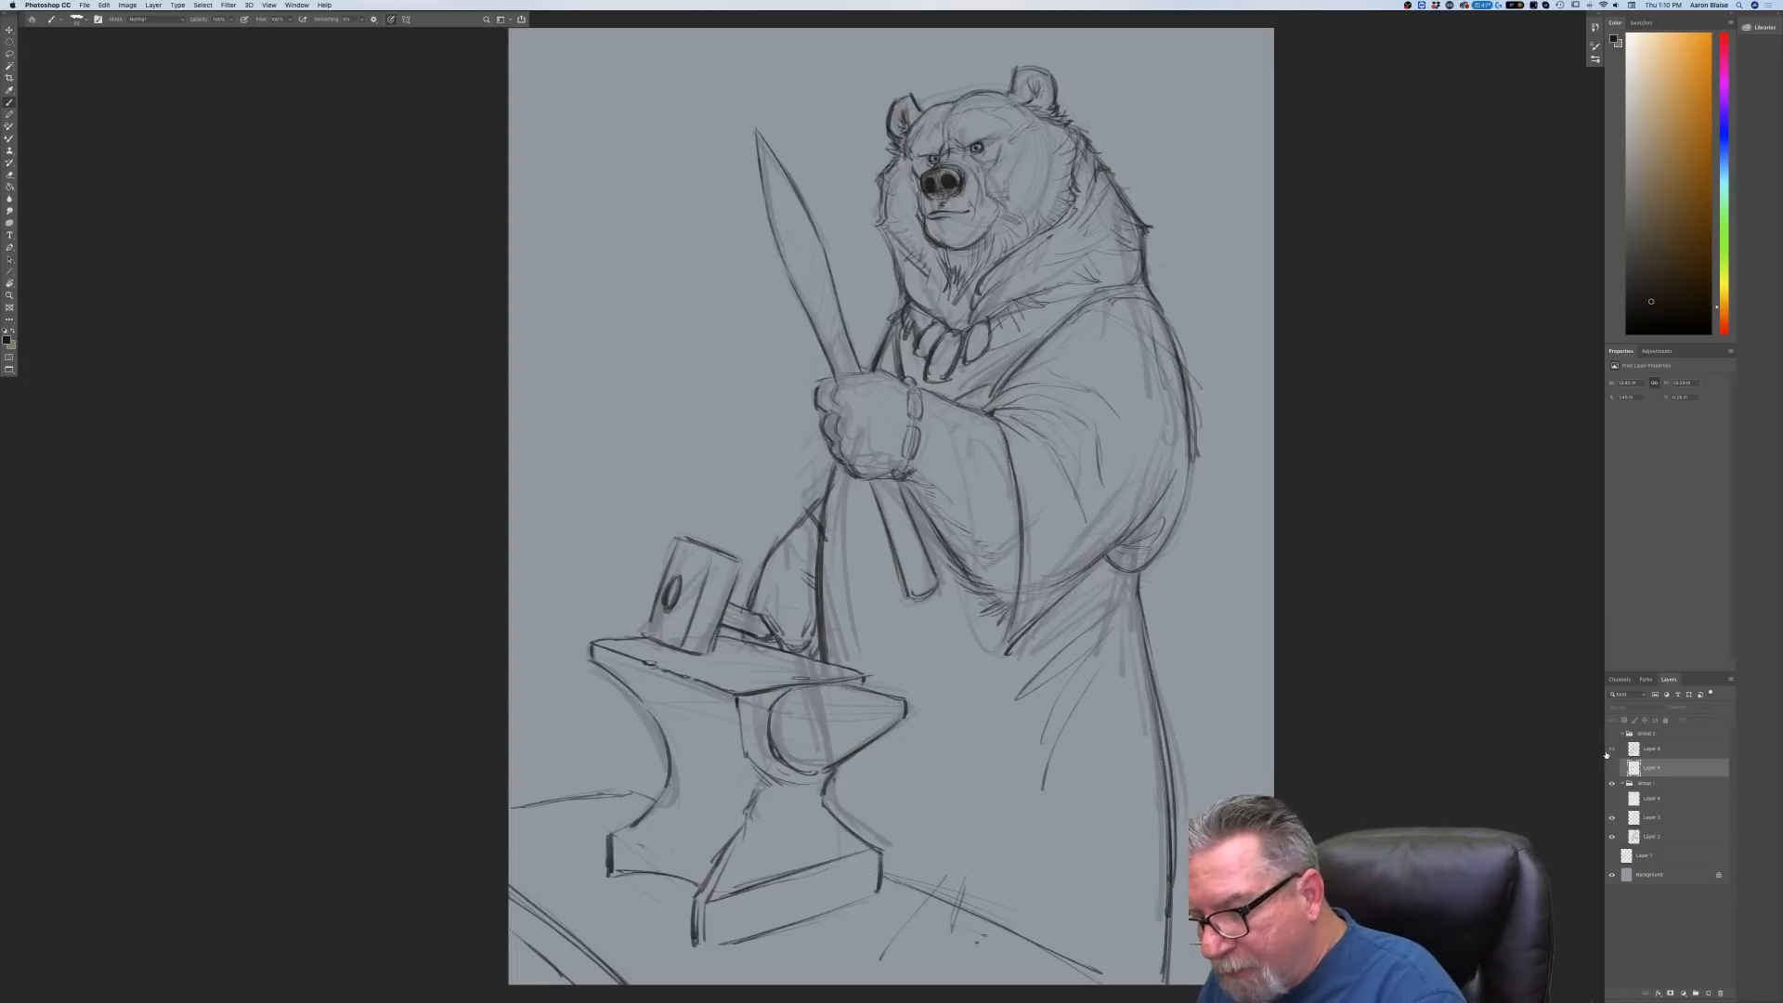
left_click(1611, 784)
left_click(1612, 784)
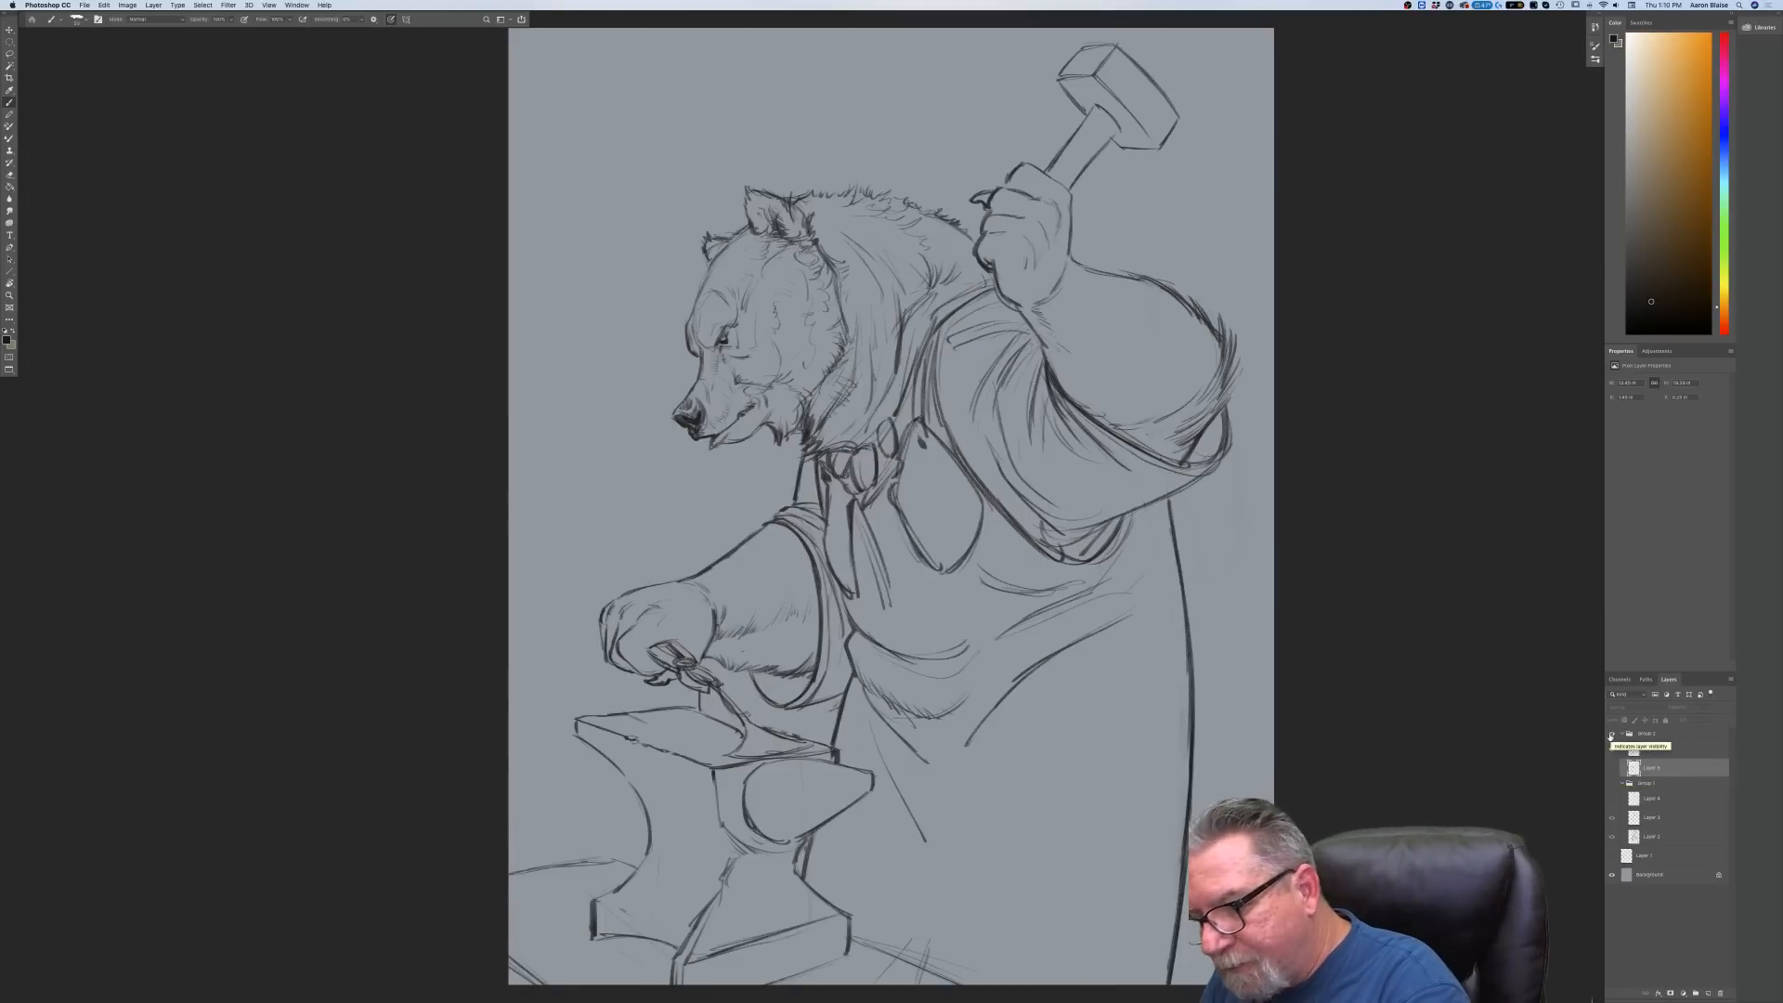
left_click(1612, 782)
left_click(1612, 783)
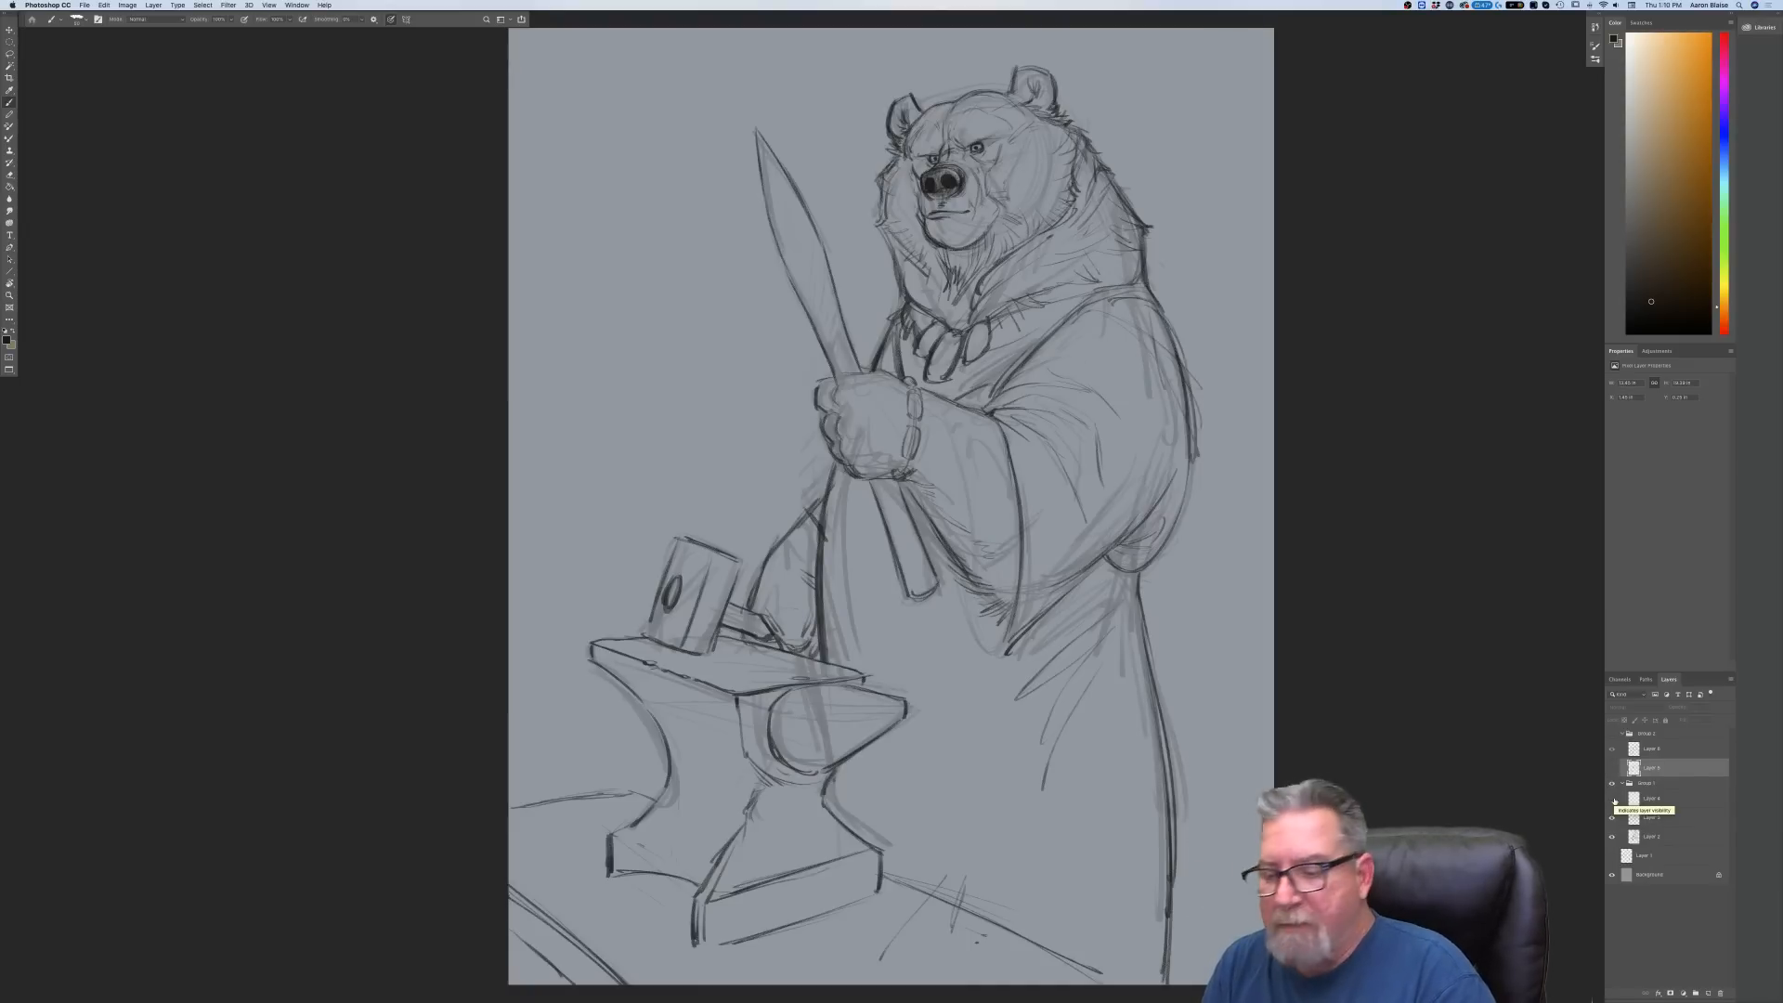
left_click(1612, 783)
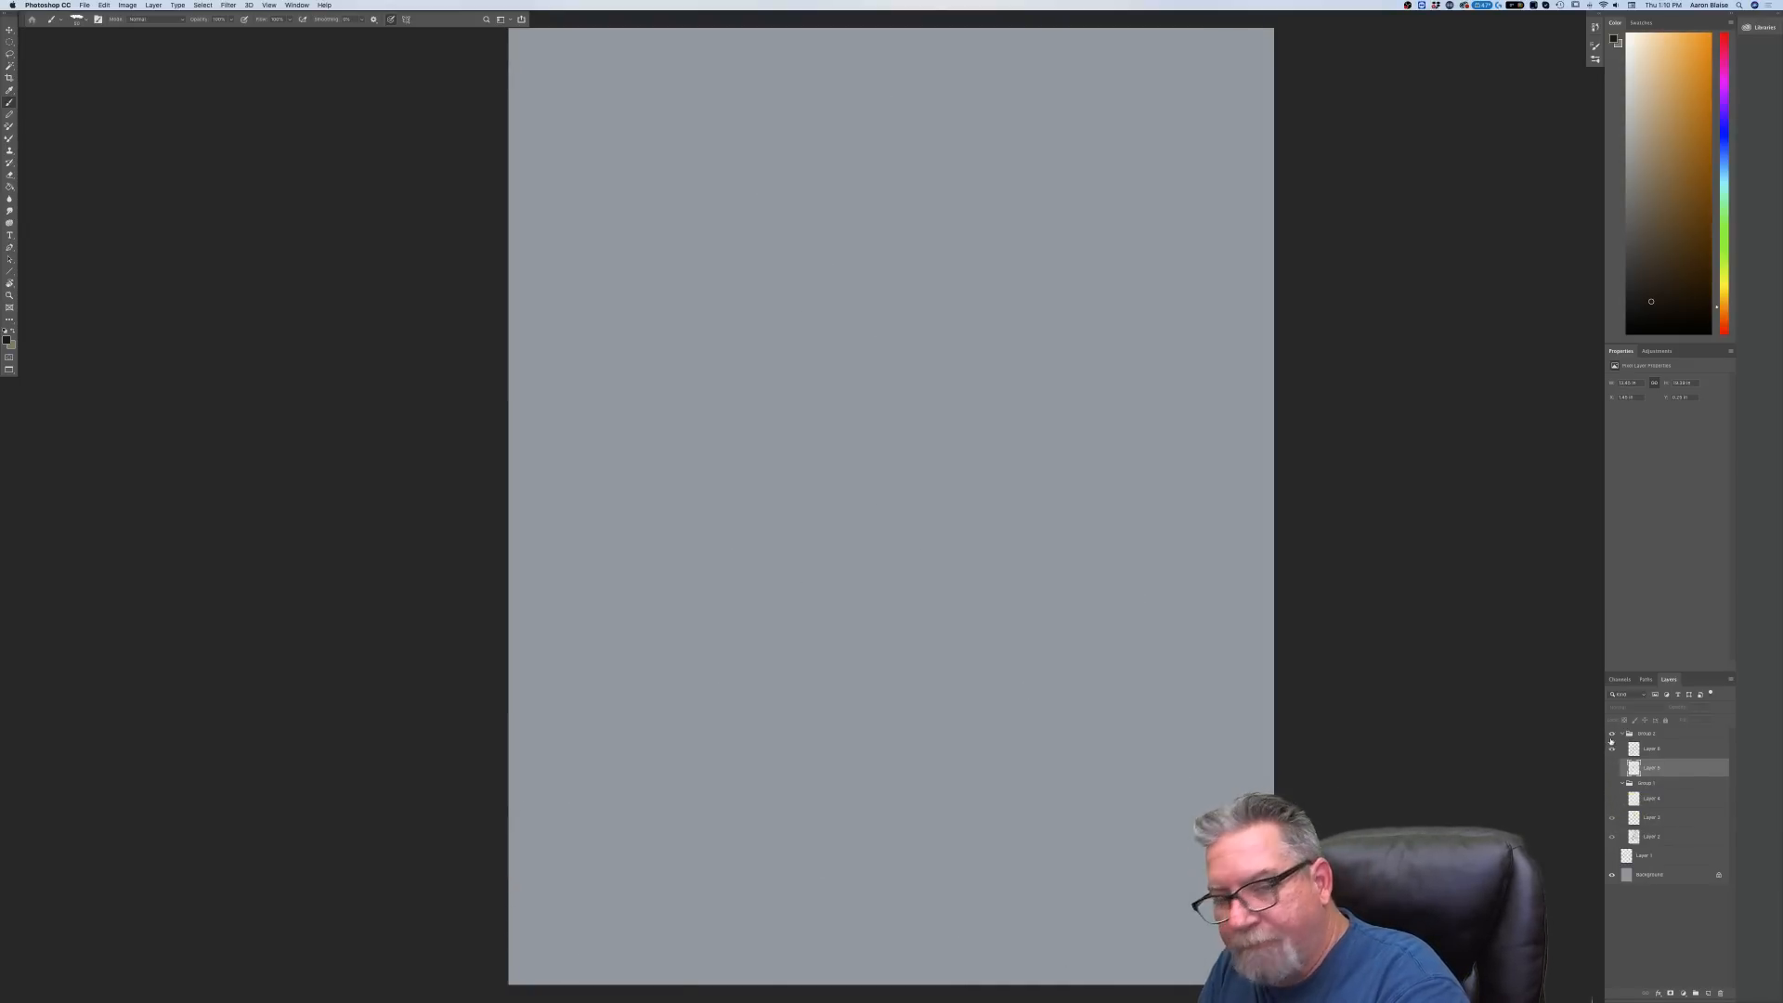
left_click(1612, 733)
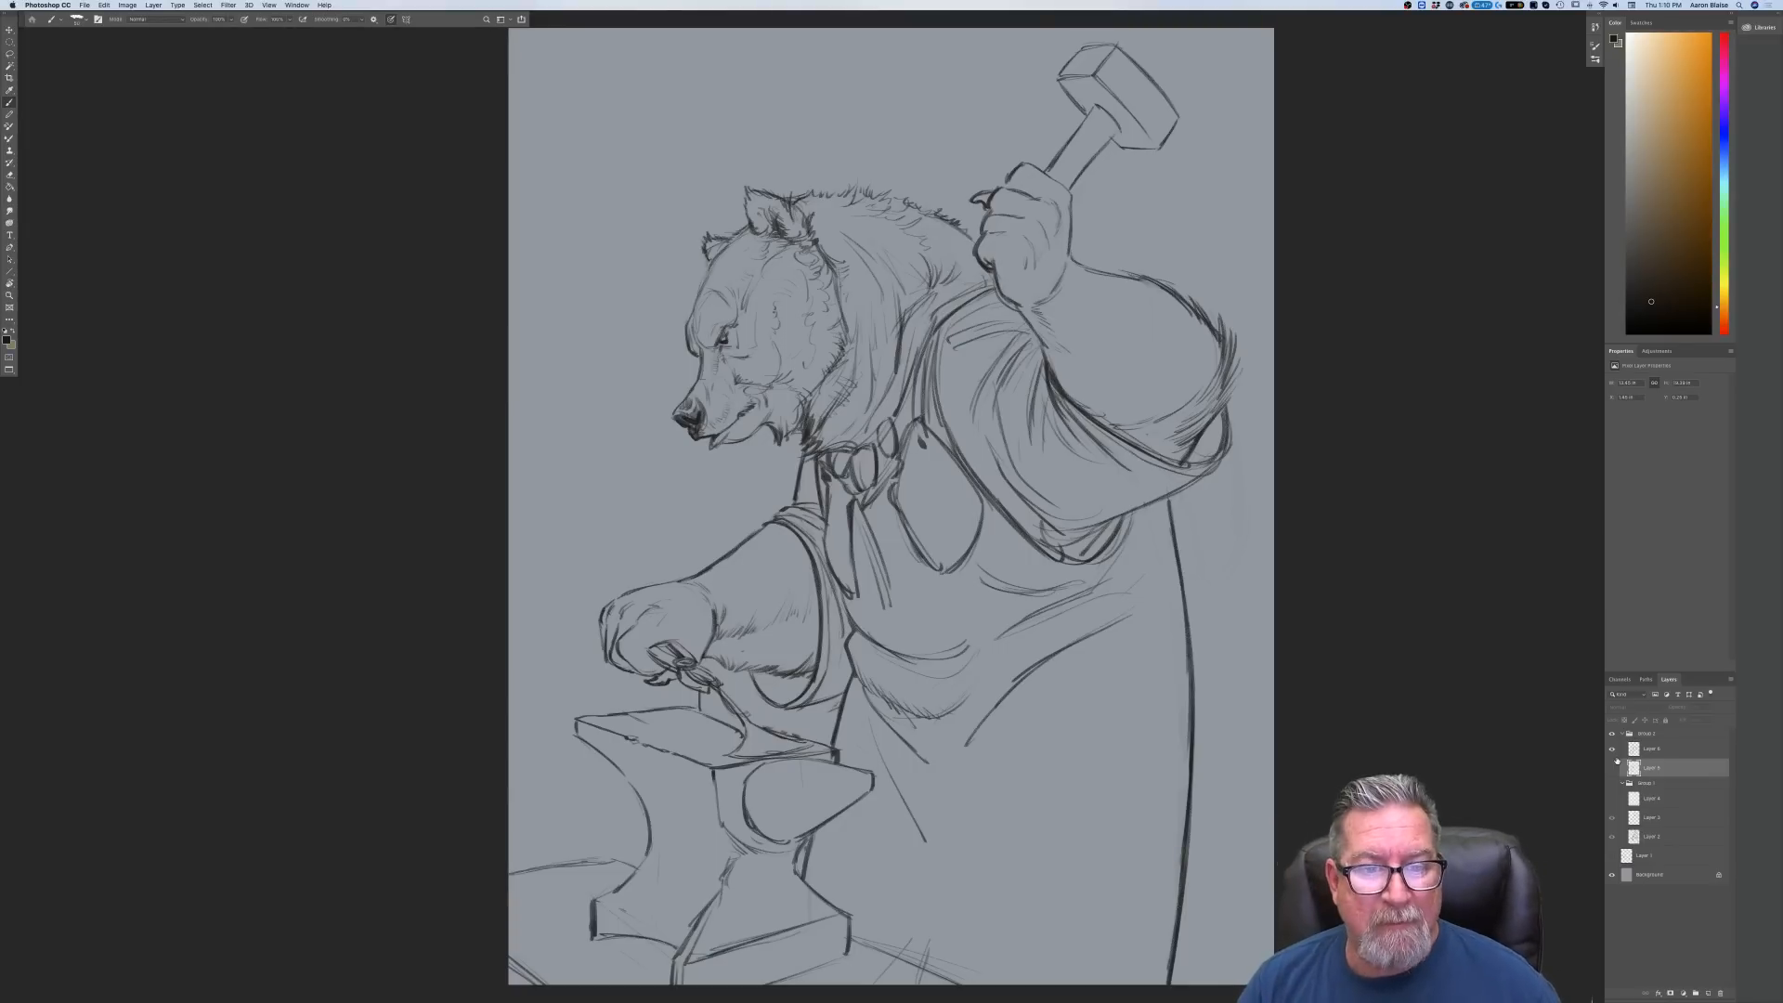
Set the foreground colour to a medium brown and pick a brush for blocking in colour
left_click(14, 343)
left_click_drag(233, 368, 233, 370)
left_click(170, 323)
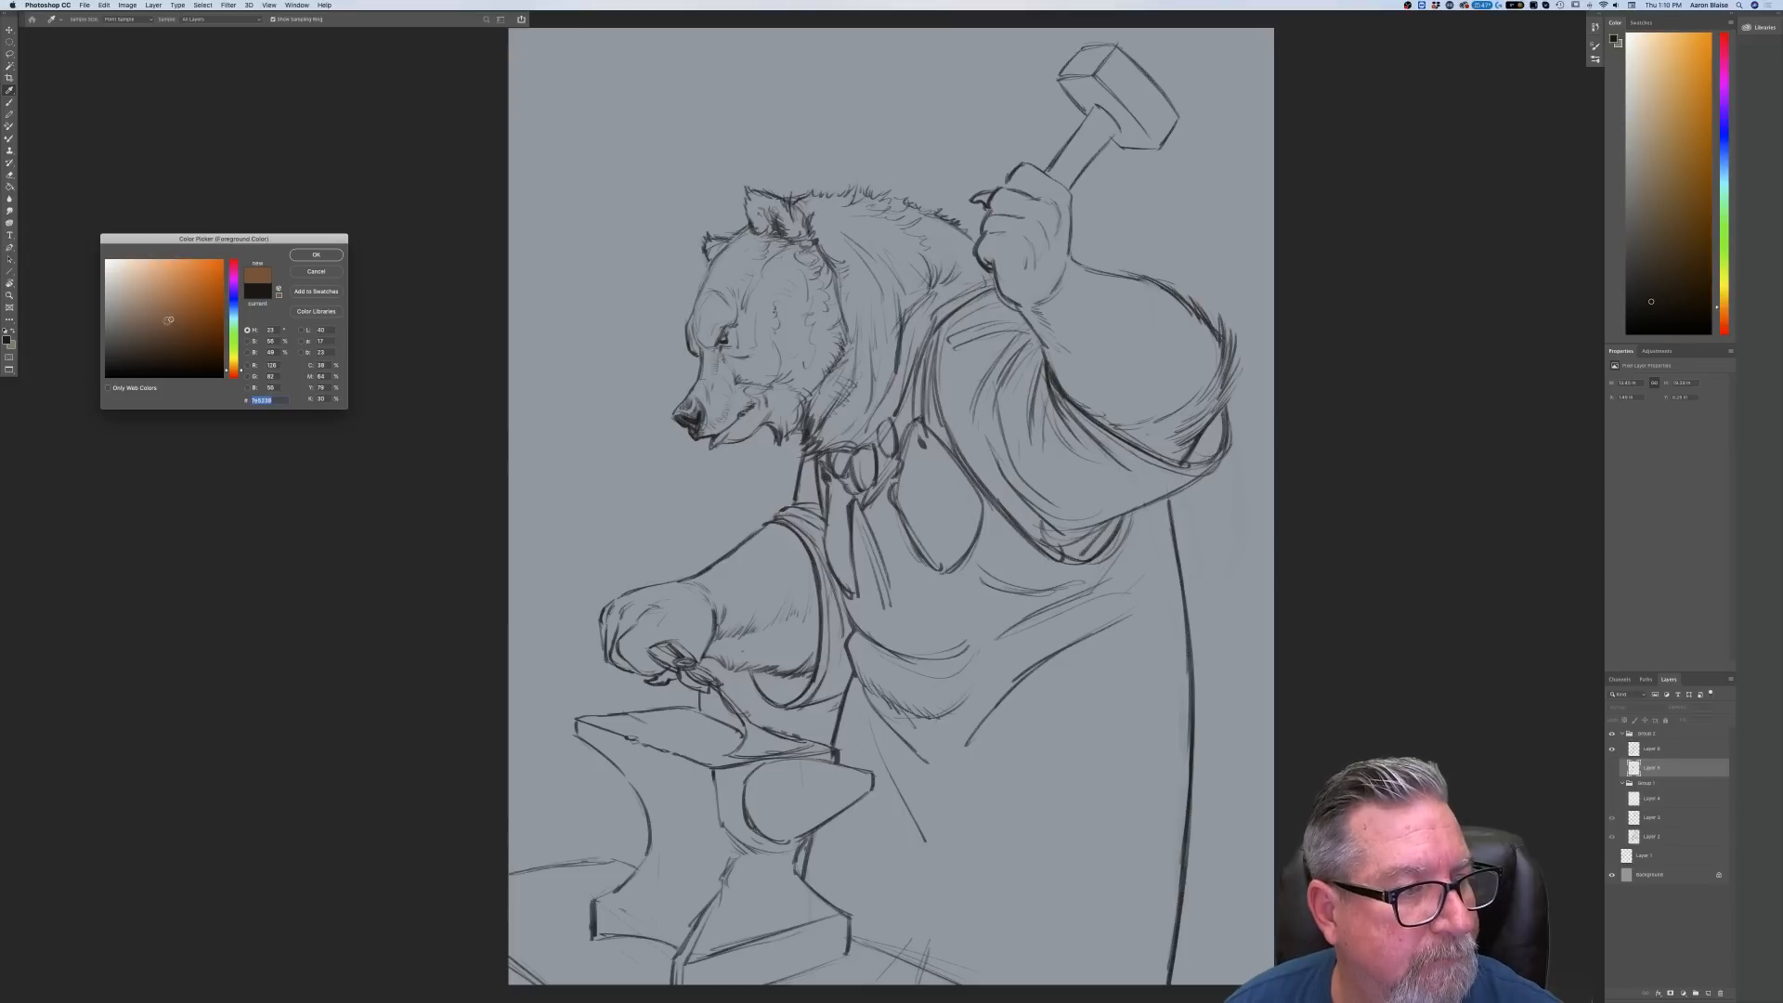
left_click(311, 253)
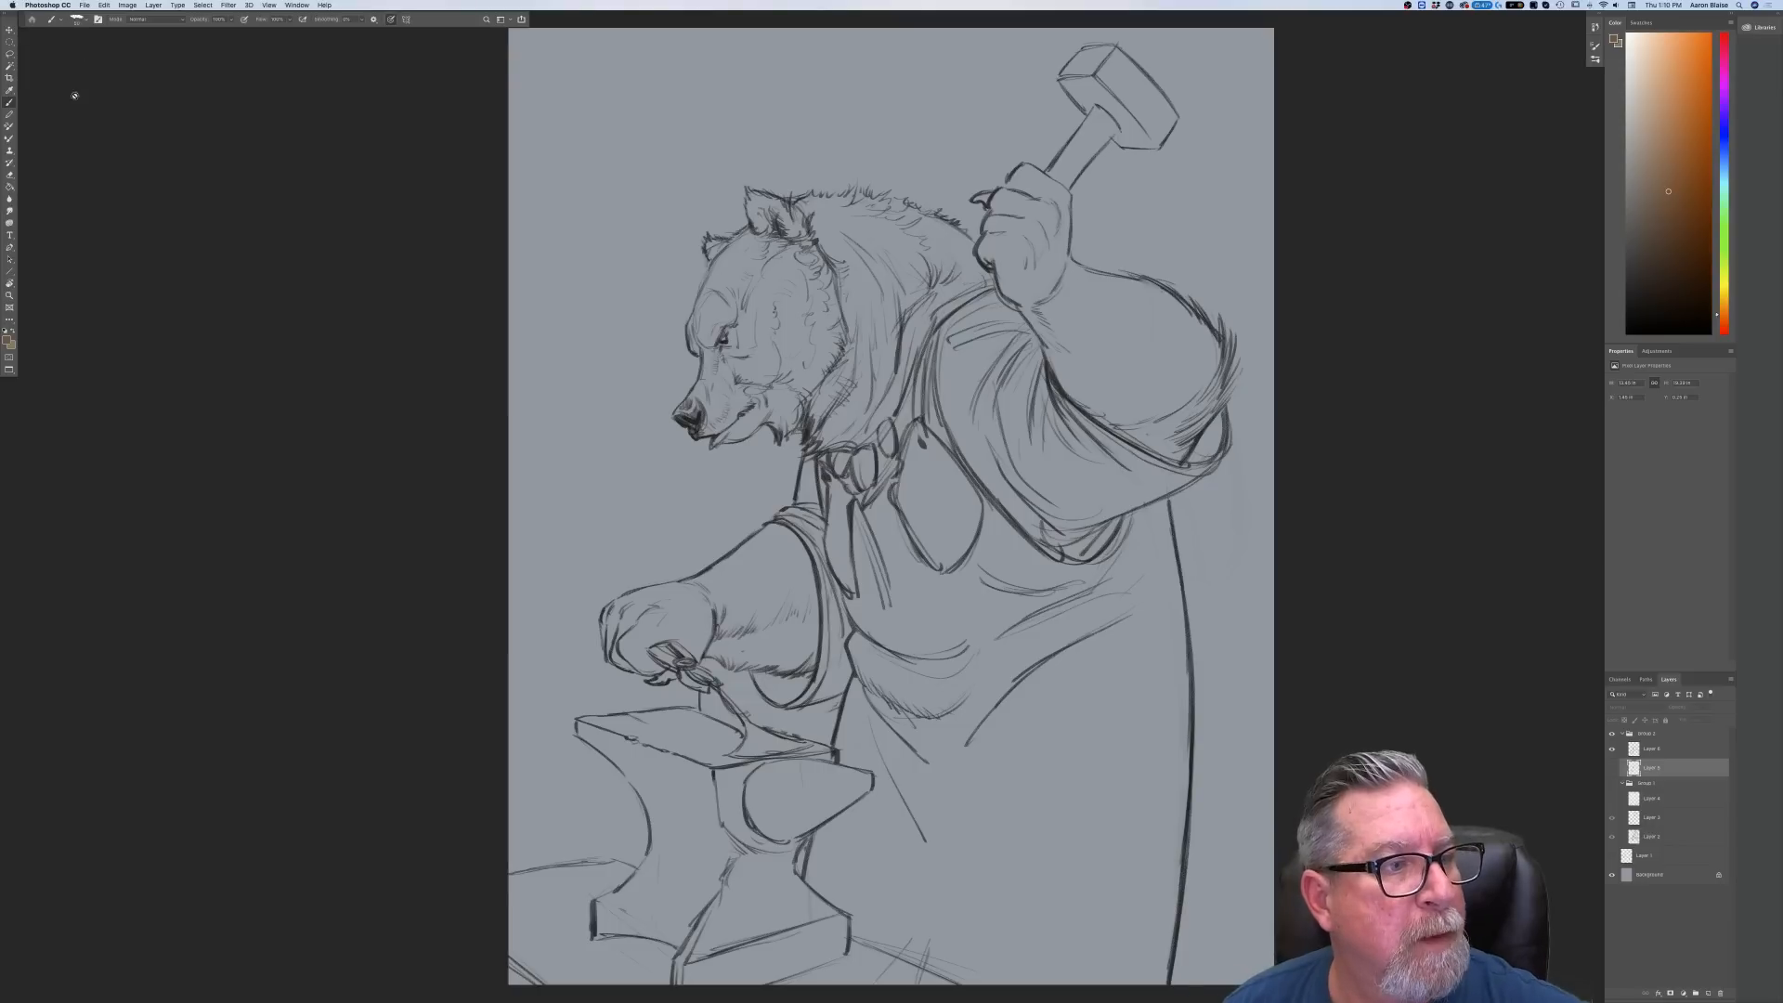
left_click(74, 23)
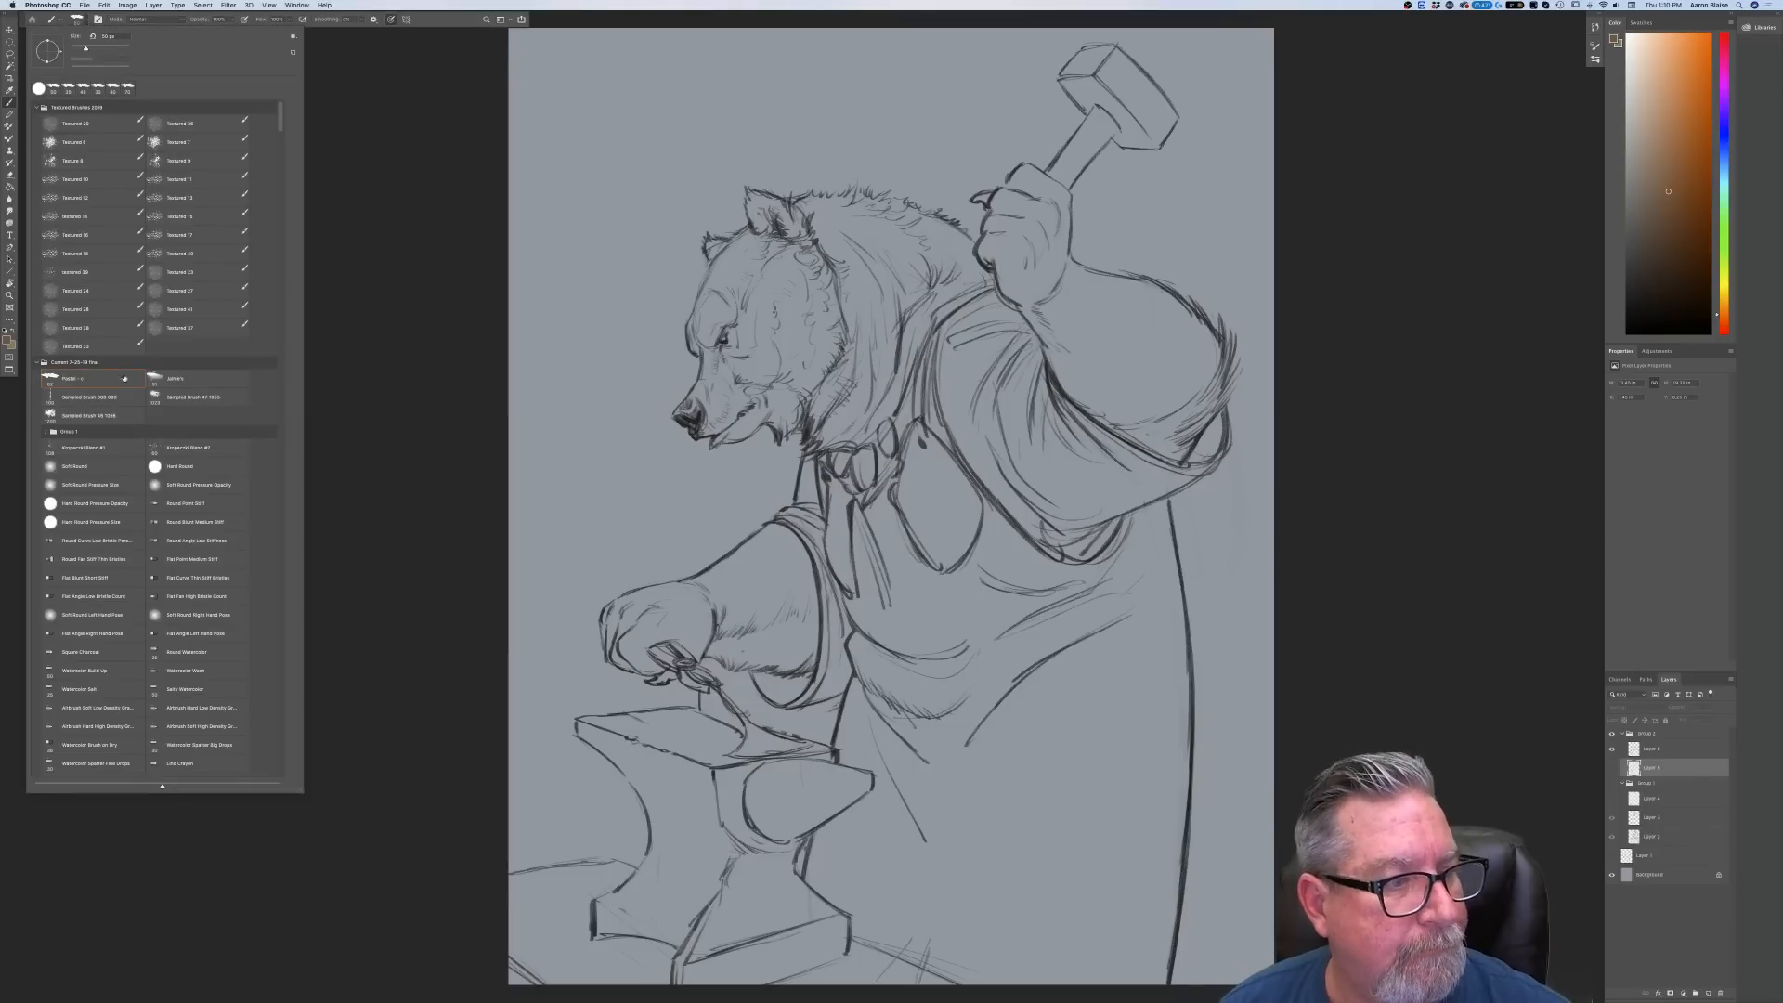
left_click(509, 452)
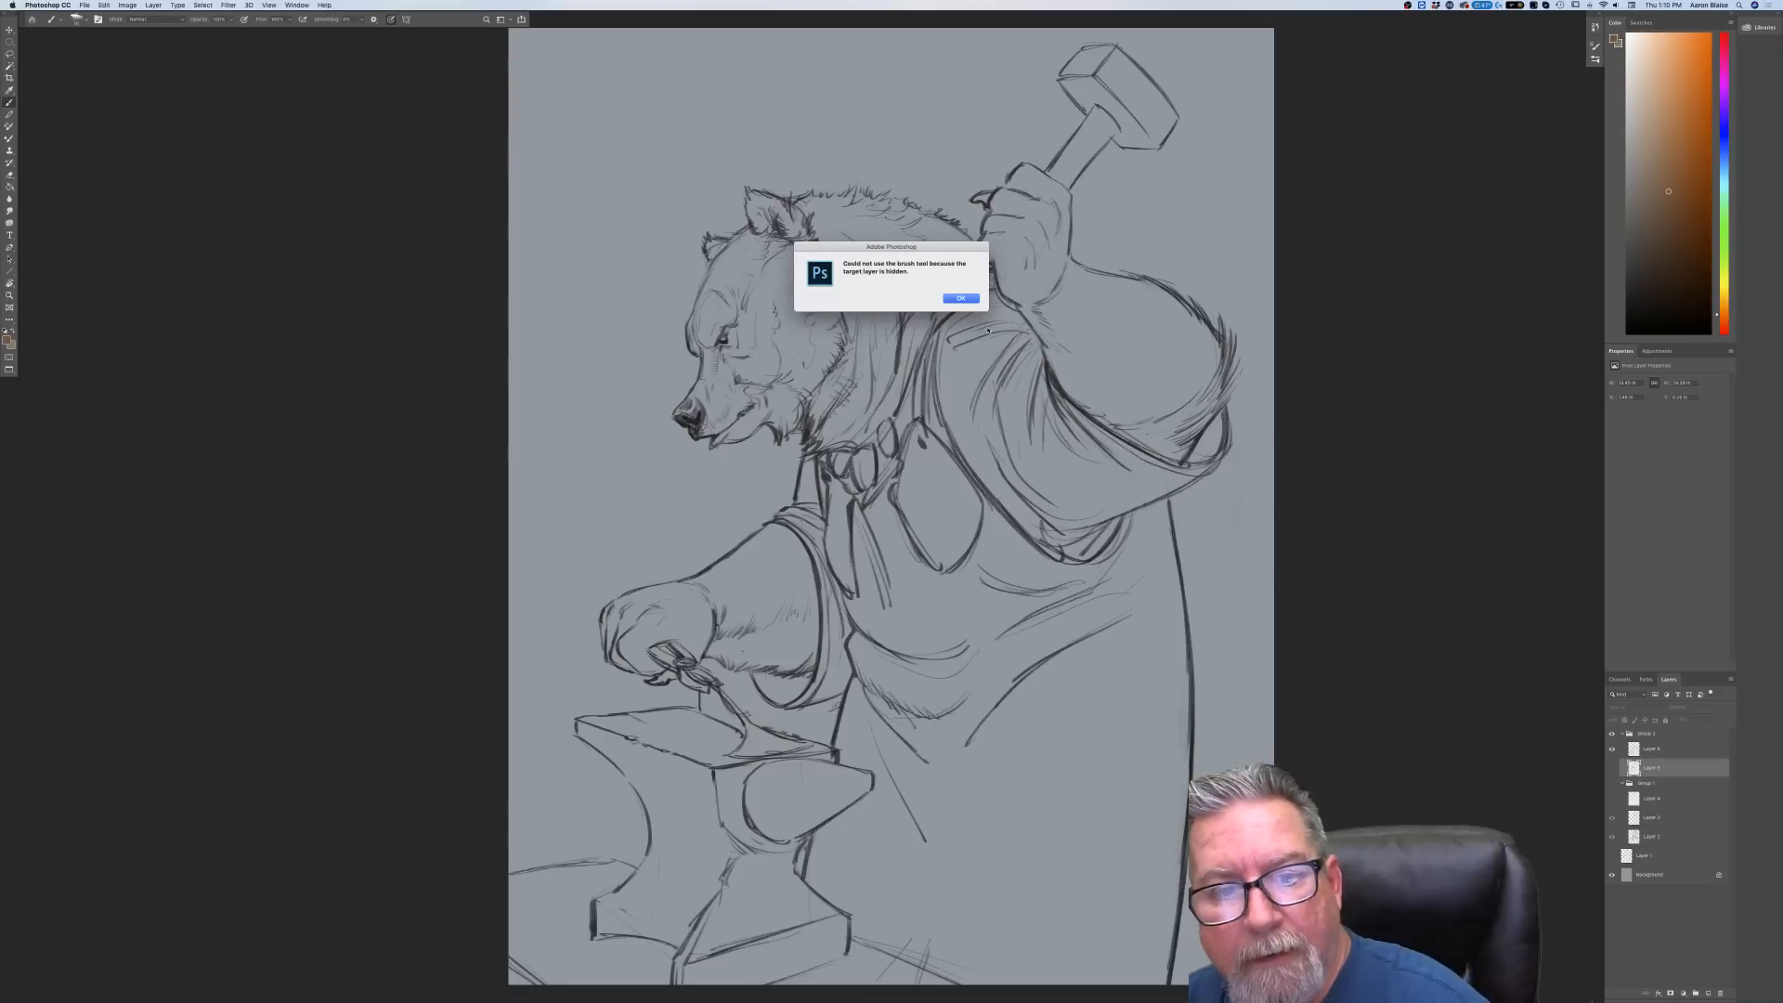
key("Return")
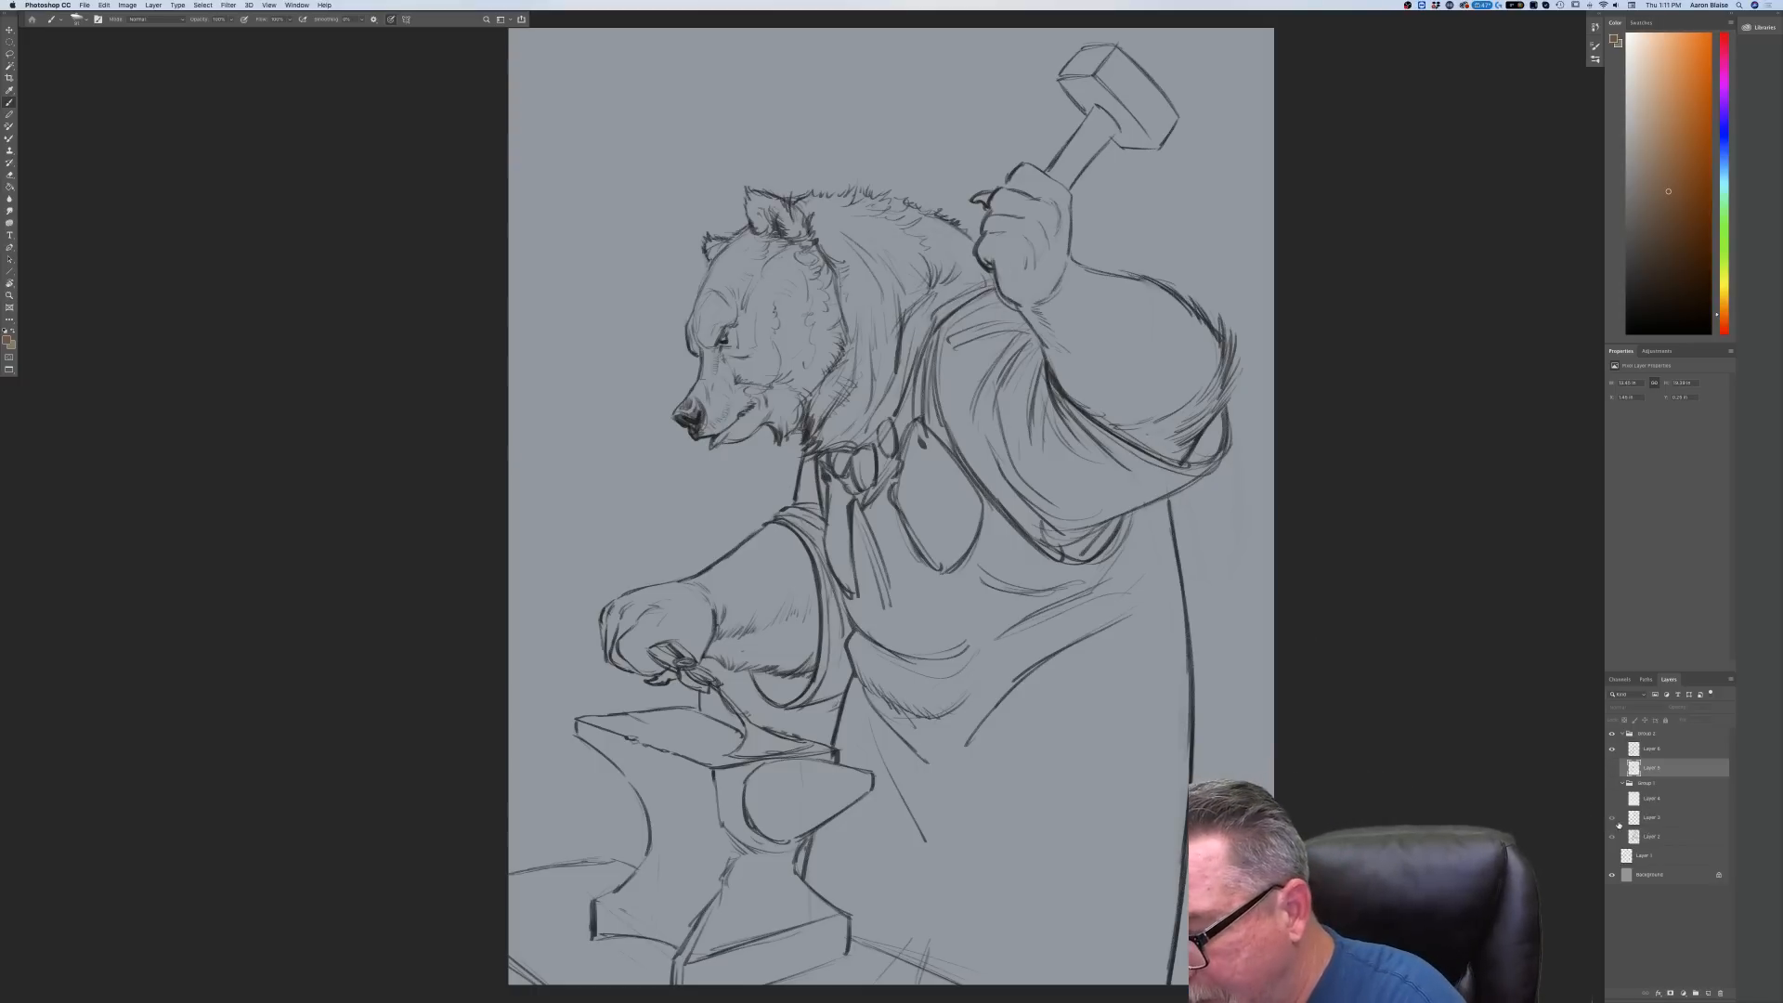
Add a renamed colour layer beneath the hammering bear's line-art layers and show the hidden sketch layer above it
left_click(1622, 784)
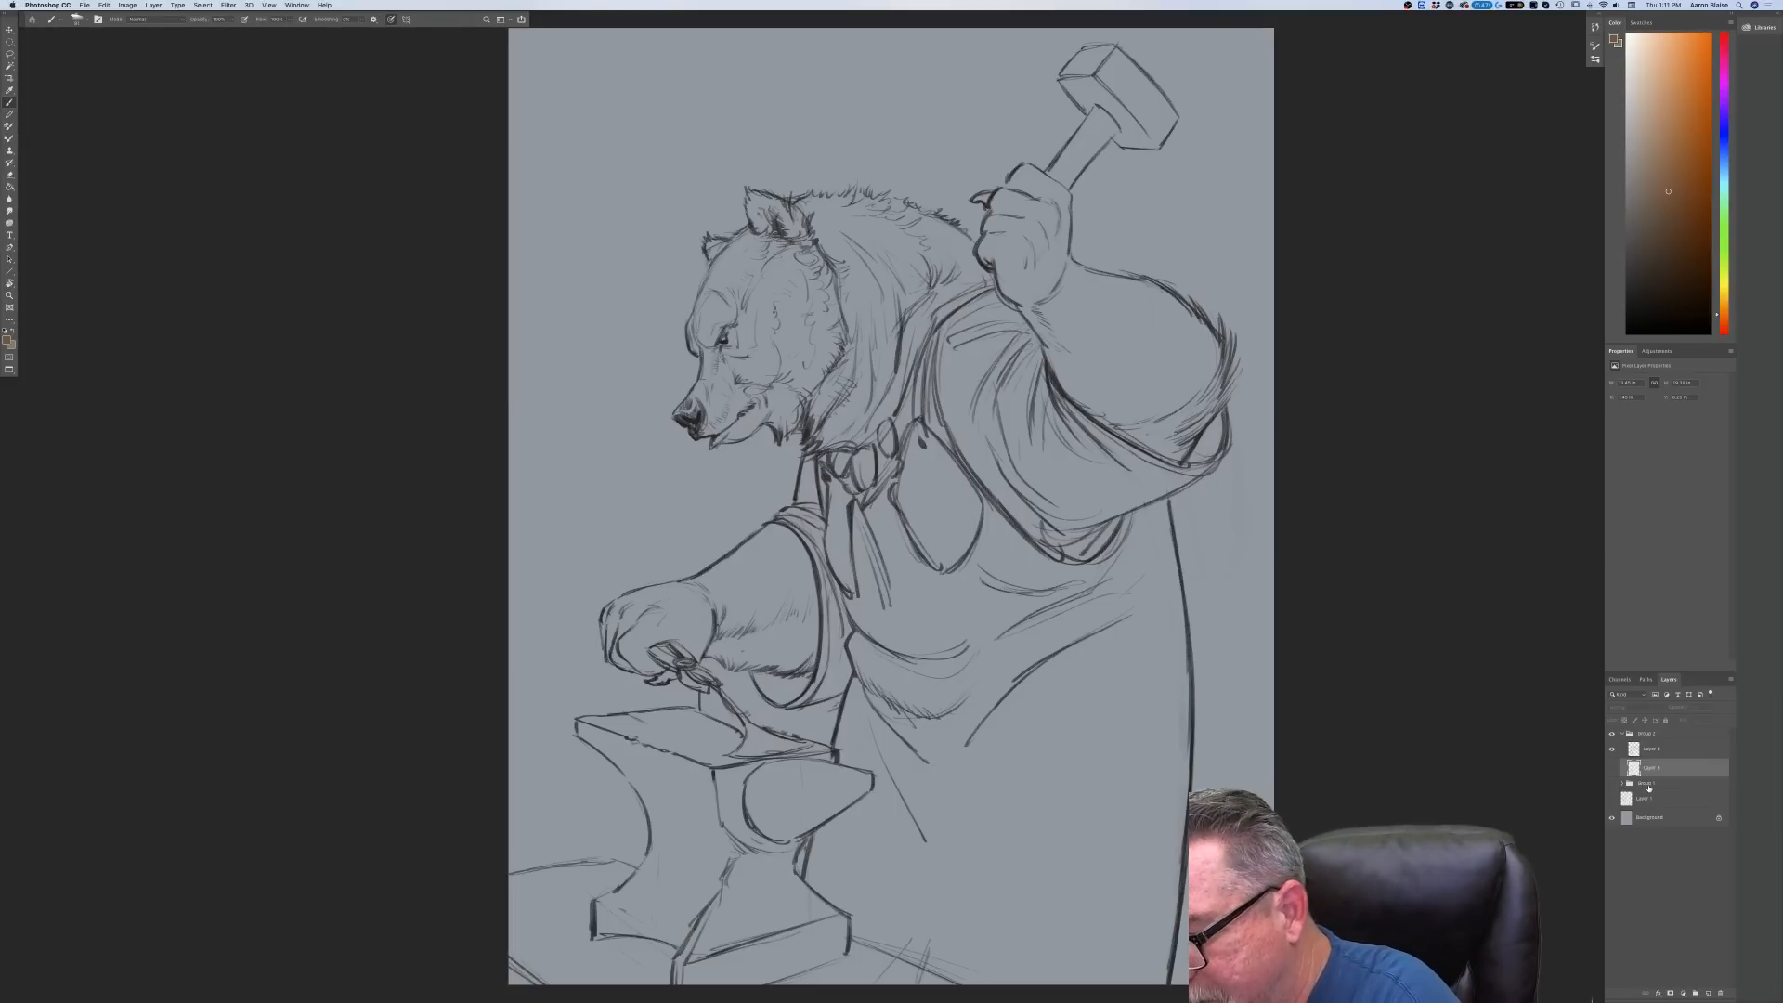
left_click(1707, 992)
left_click_drag(1652, 769, 1613, 795)
left_click(1611, 769)
left_click(1611, 768)
left_click(1611, 769)
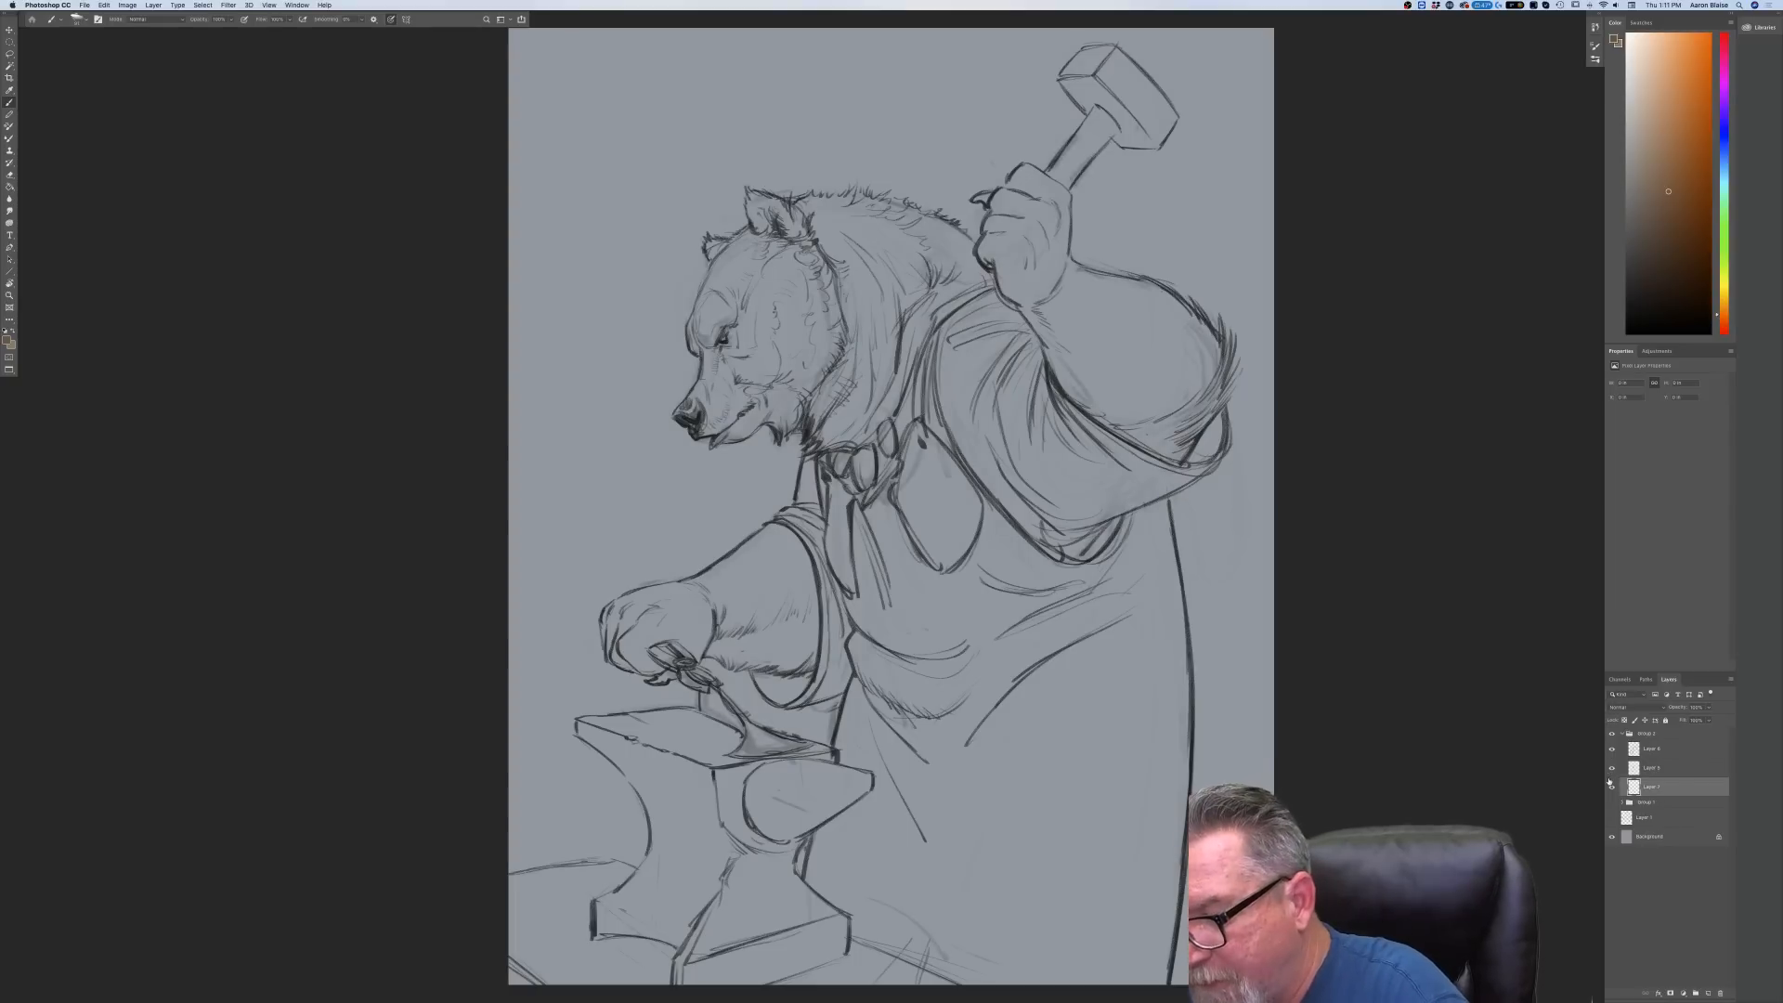
double_click(1652, 787)
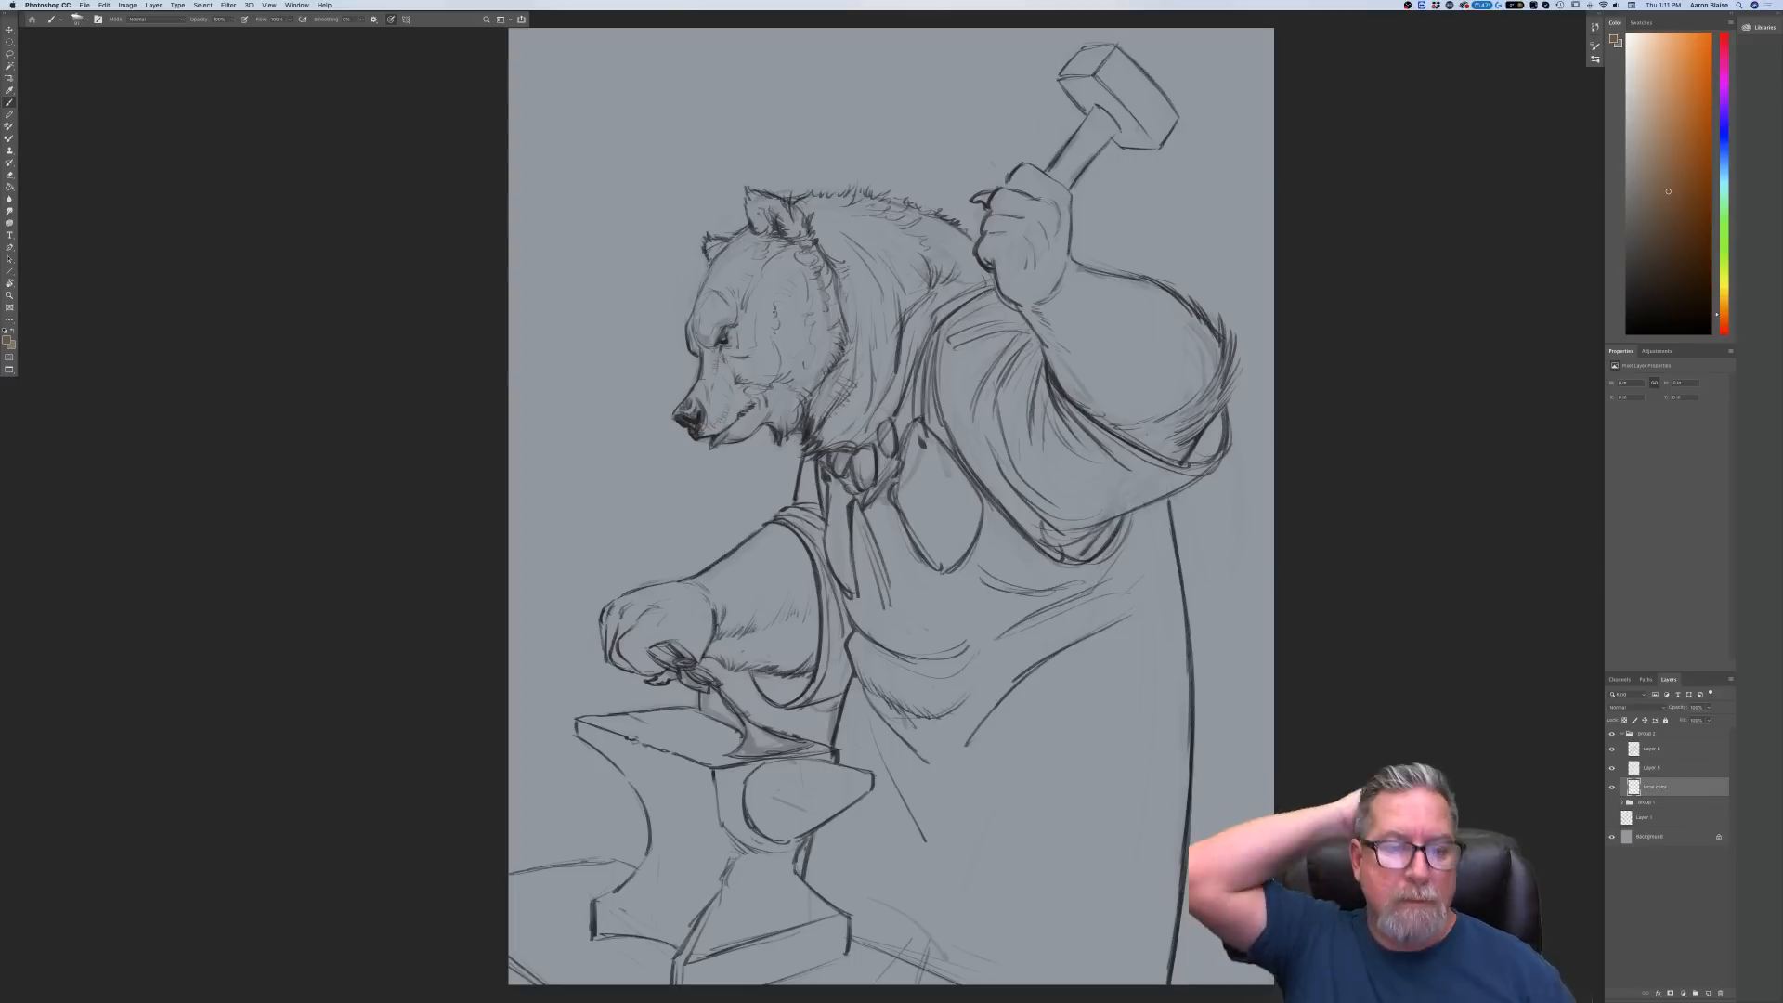
Block in the bear's mane, neck, near ear, forehead and cheek with flat brown on the new colour layer
left_click(76, 19)
left_click(765, 340)
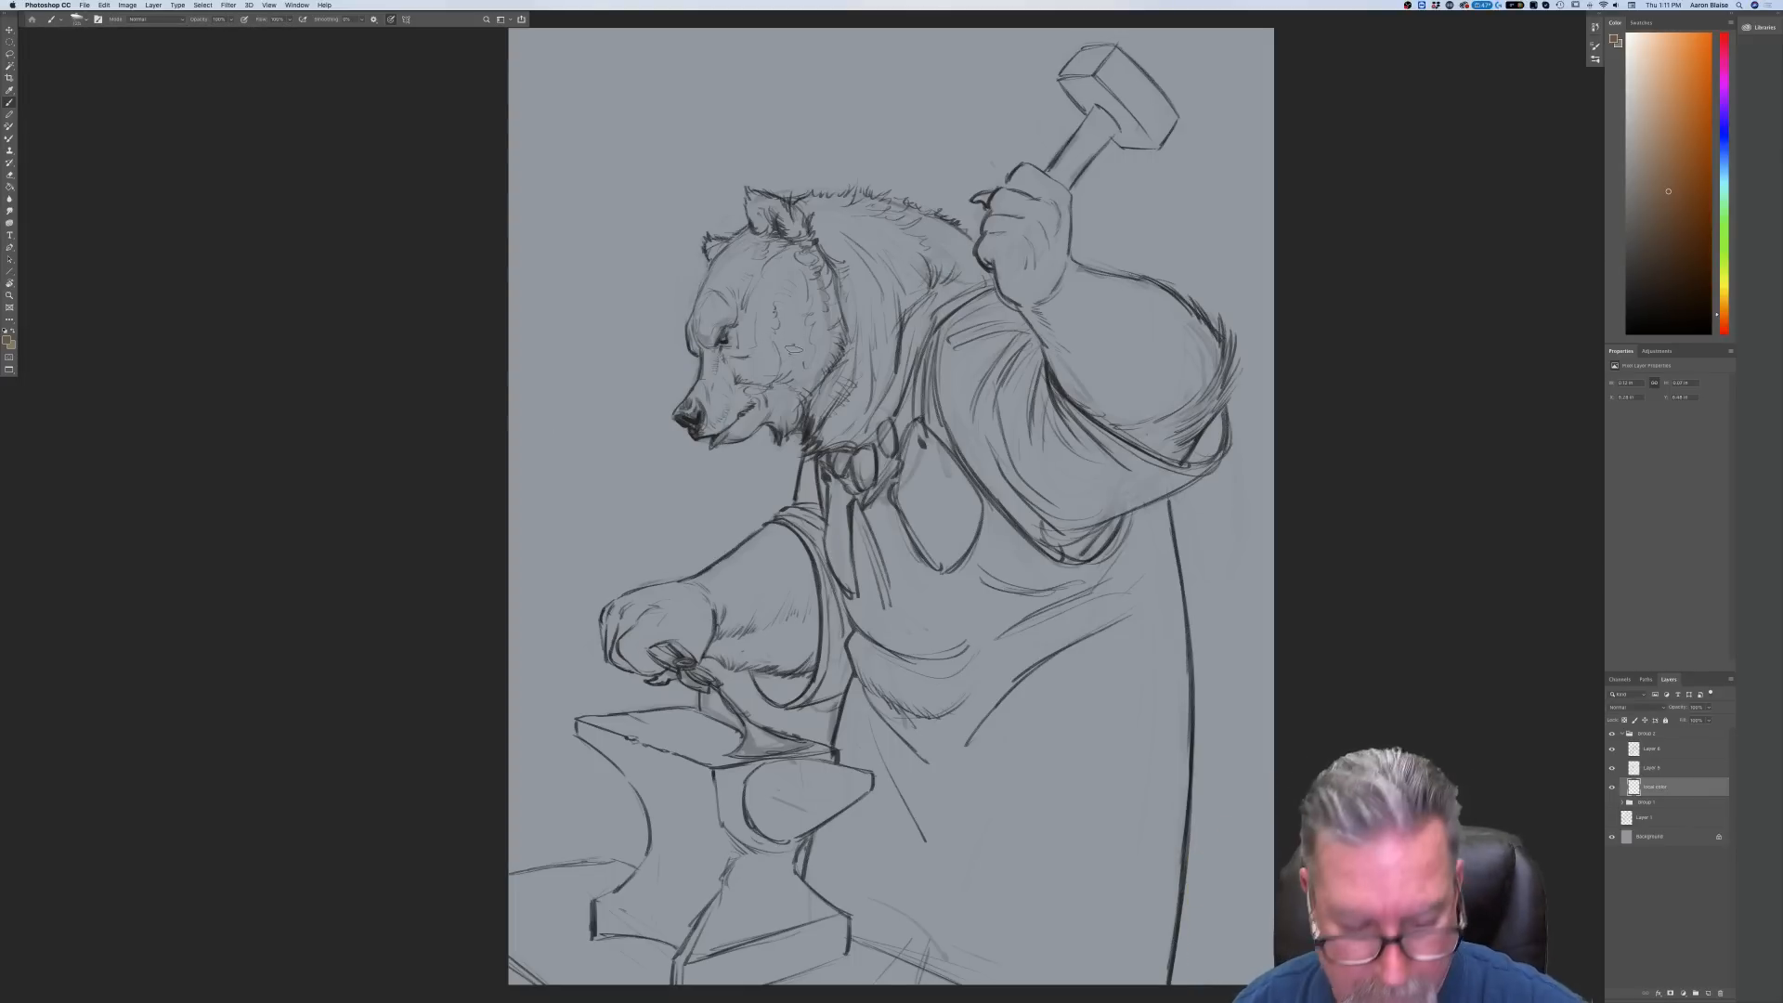
mouse_move(834, 252)
left_mouse_down()
mouse_move(849, 353)
mouse_move(807, 279)
mouse_move(762, 344)
mouse_move(887, 316)
mouse_move(922, 279)
mouse_move(889, 225)
mouse_move(989, 279)
mouse_move(935, 292)
mouse_move(962, 287)
mouse_move(913, 362)
mouse_move(919, 293)
mouse_move(907, 319)
mouse_move(855, 305)
mouse_move(817, 370)
mouse_move(813, 275)
mouse_move(857, 308)
mouse_move(868, 225)
mouse_move(945, 238)
mouse_move(889, 206)
mouse_move(838, 225)
mouse_move(823, 206)
mouse_move(790, 230)
mouse_move(761, 200)
mouse_move(770, 234)
mouse_move(766, 206)
mouse_move(806, 285)
left_mouse_up()
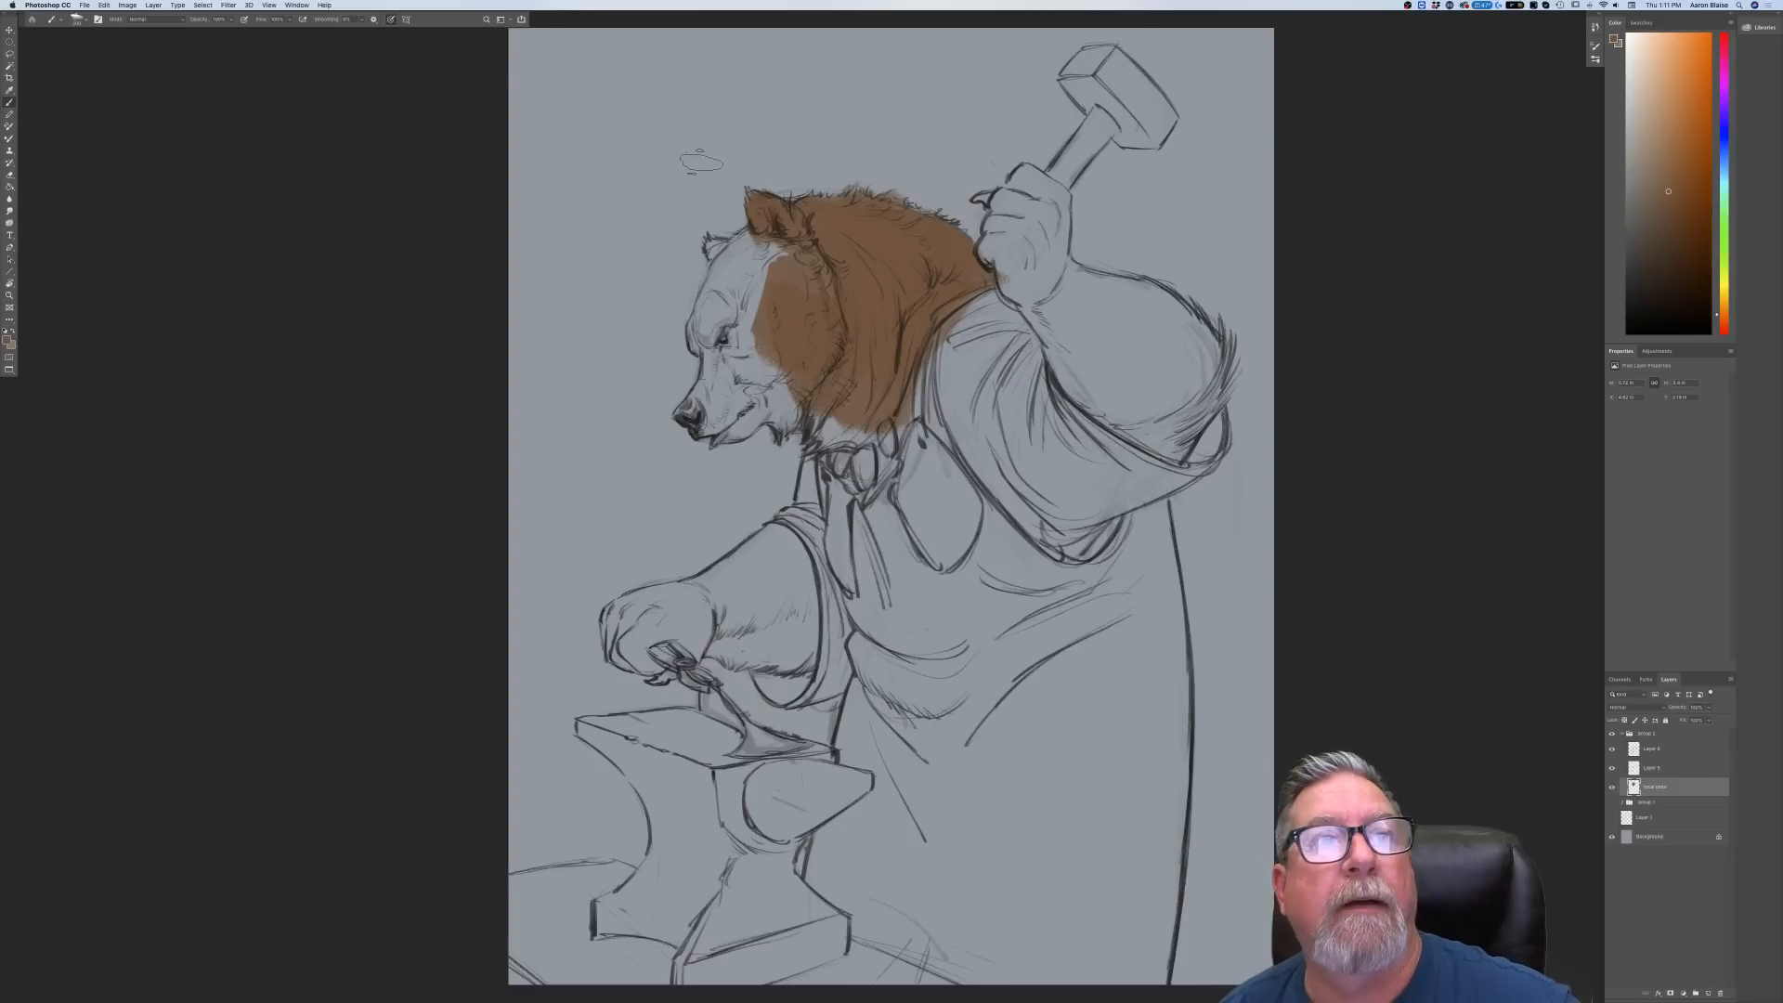
mouse_move(751, 232)
left_mouse_down()
mouse_move(734, 264)
mouse_move(766, 228)
mouse_move(780, 248)
left_mouse_up()
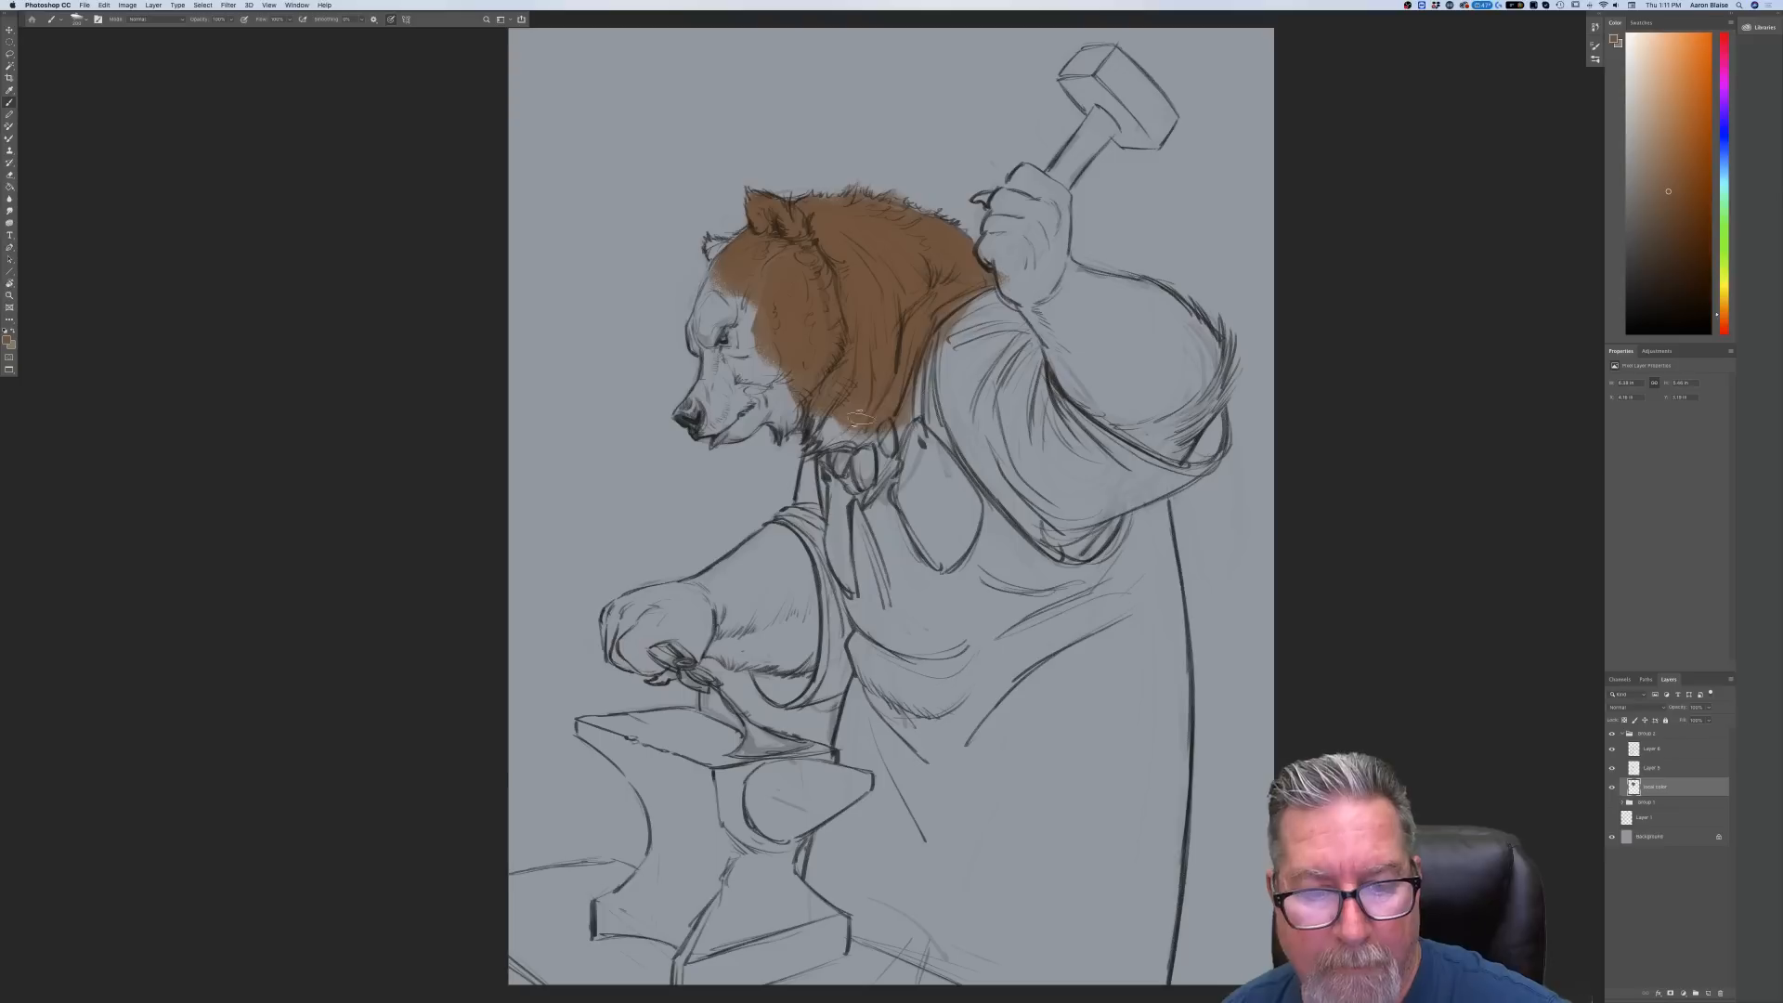
left_click_drag(824, 455, 817, 433)
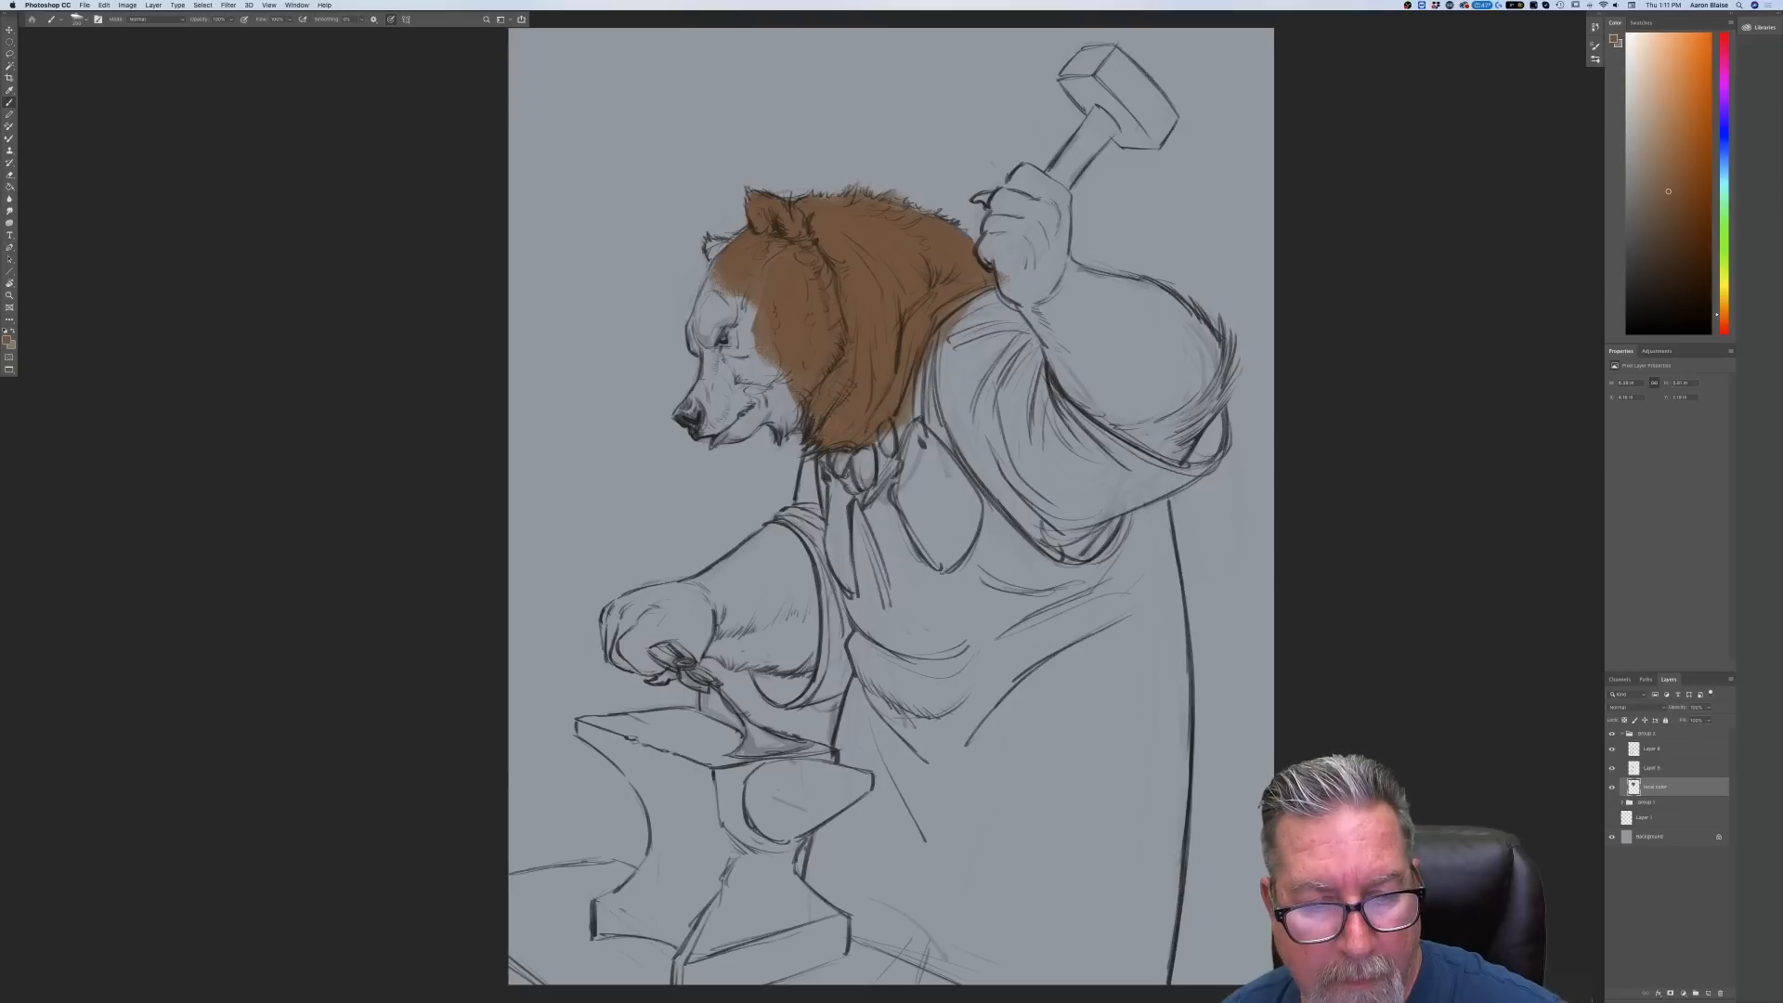
mouse_move(791, 372)
left_mouse_down()
mouse_move(800, 410)
mouse_move(801, 395)
mouse_move(782, 420)
mouse_move(753, 368)
mouse_move(729, 411)
mouse_move(770, 366)
mouse_move(736, 331)
mouse_move(753, 273)
mouse_move(742, 376)
mouse_move(732, 261)
mouse_move(704, 331)
left_mouse_up()
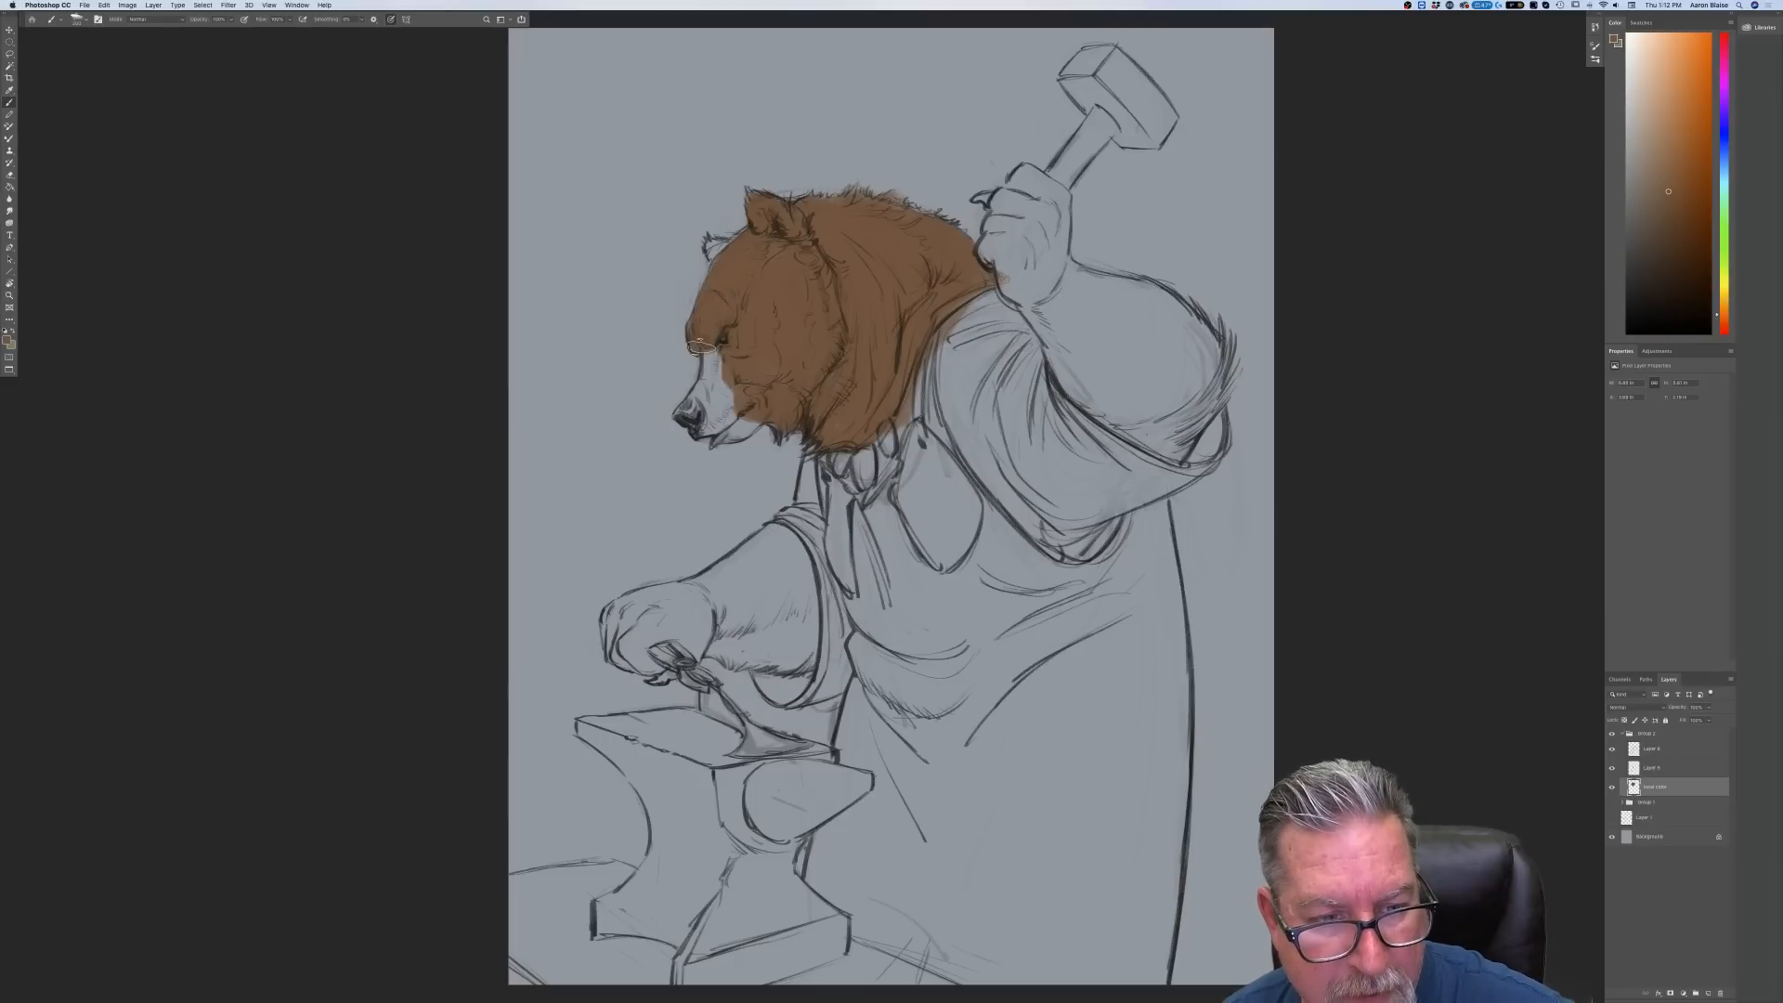
Fill the bear's muzzle, nose and jaw with brown and extend the neck fur down around the necklace
key("super+plus")
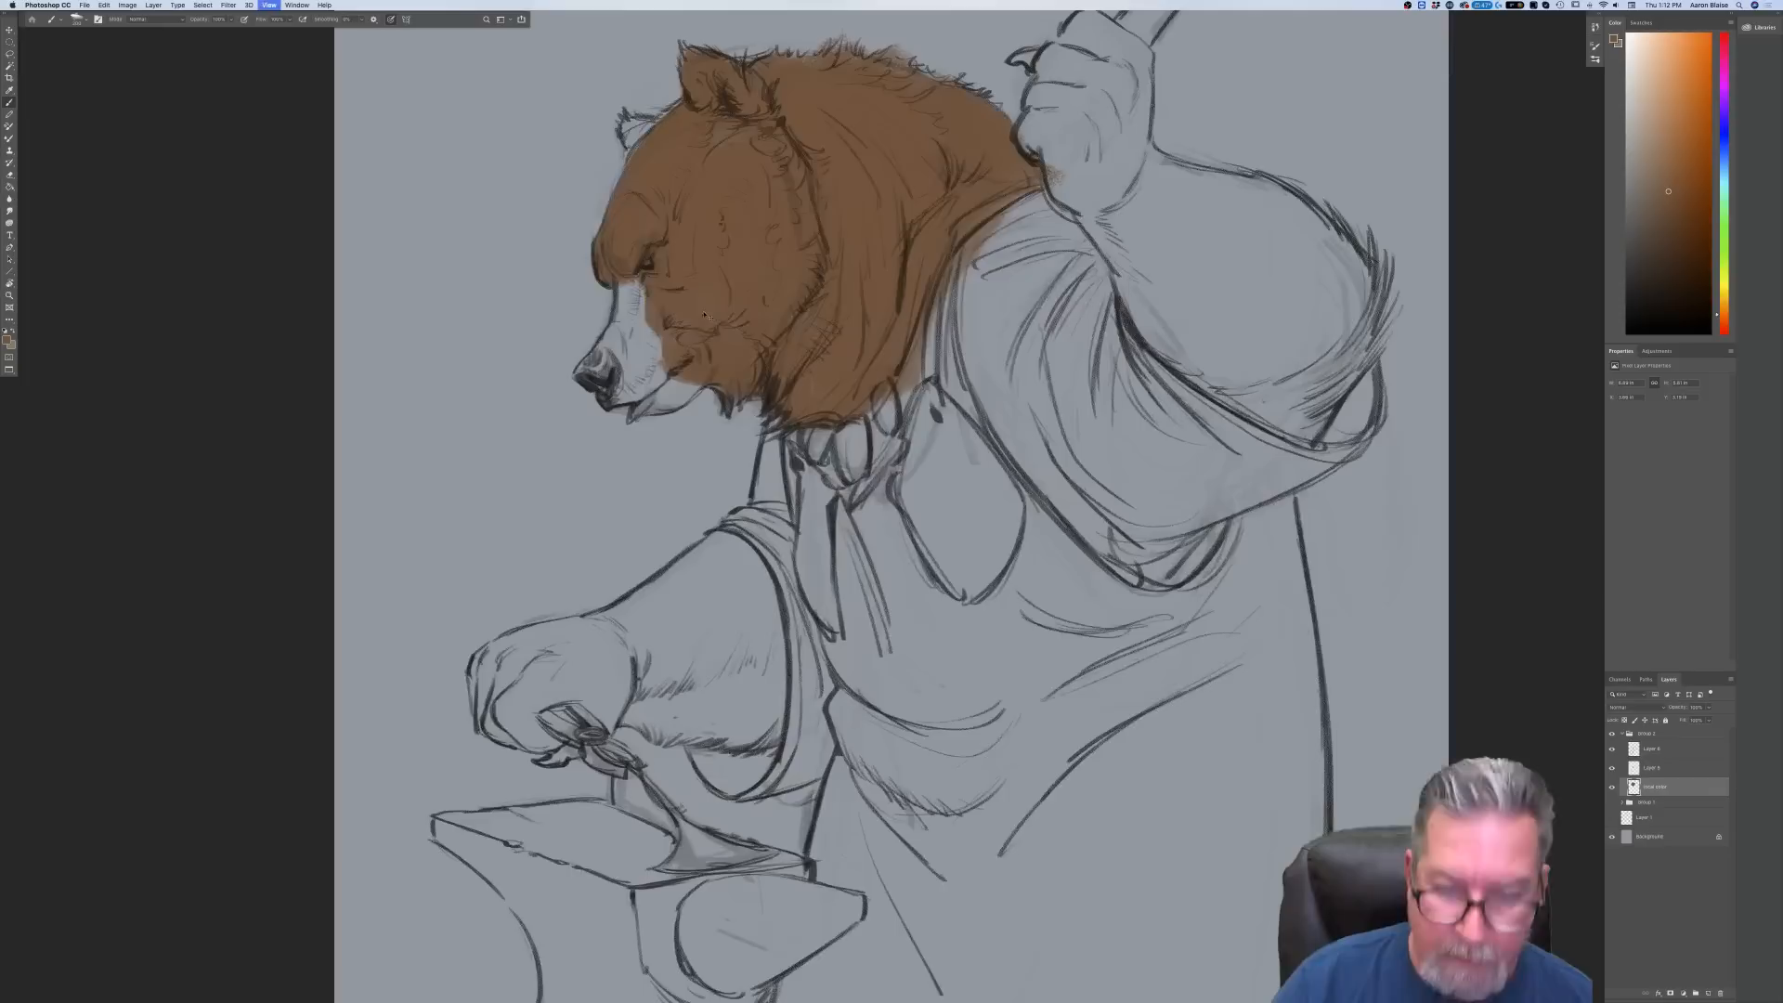
left_click_drag(320, 707, 422, 864)
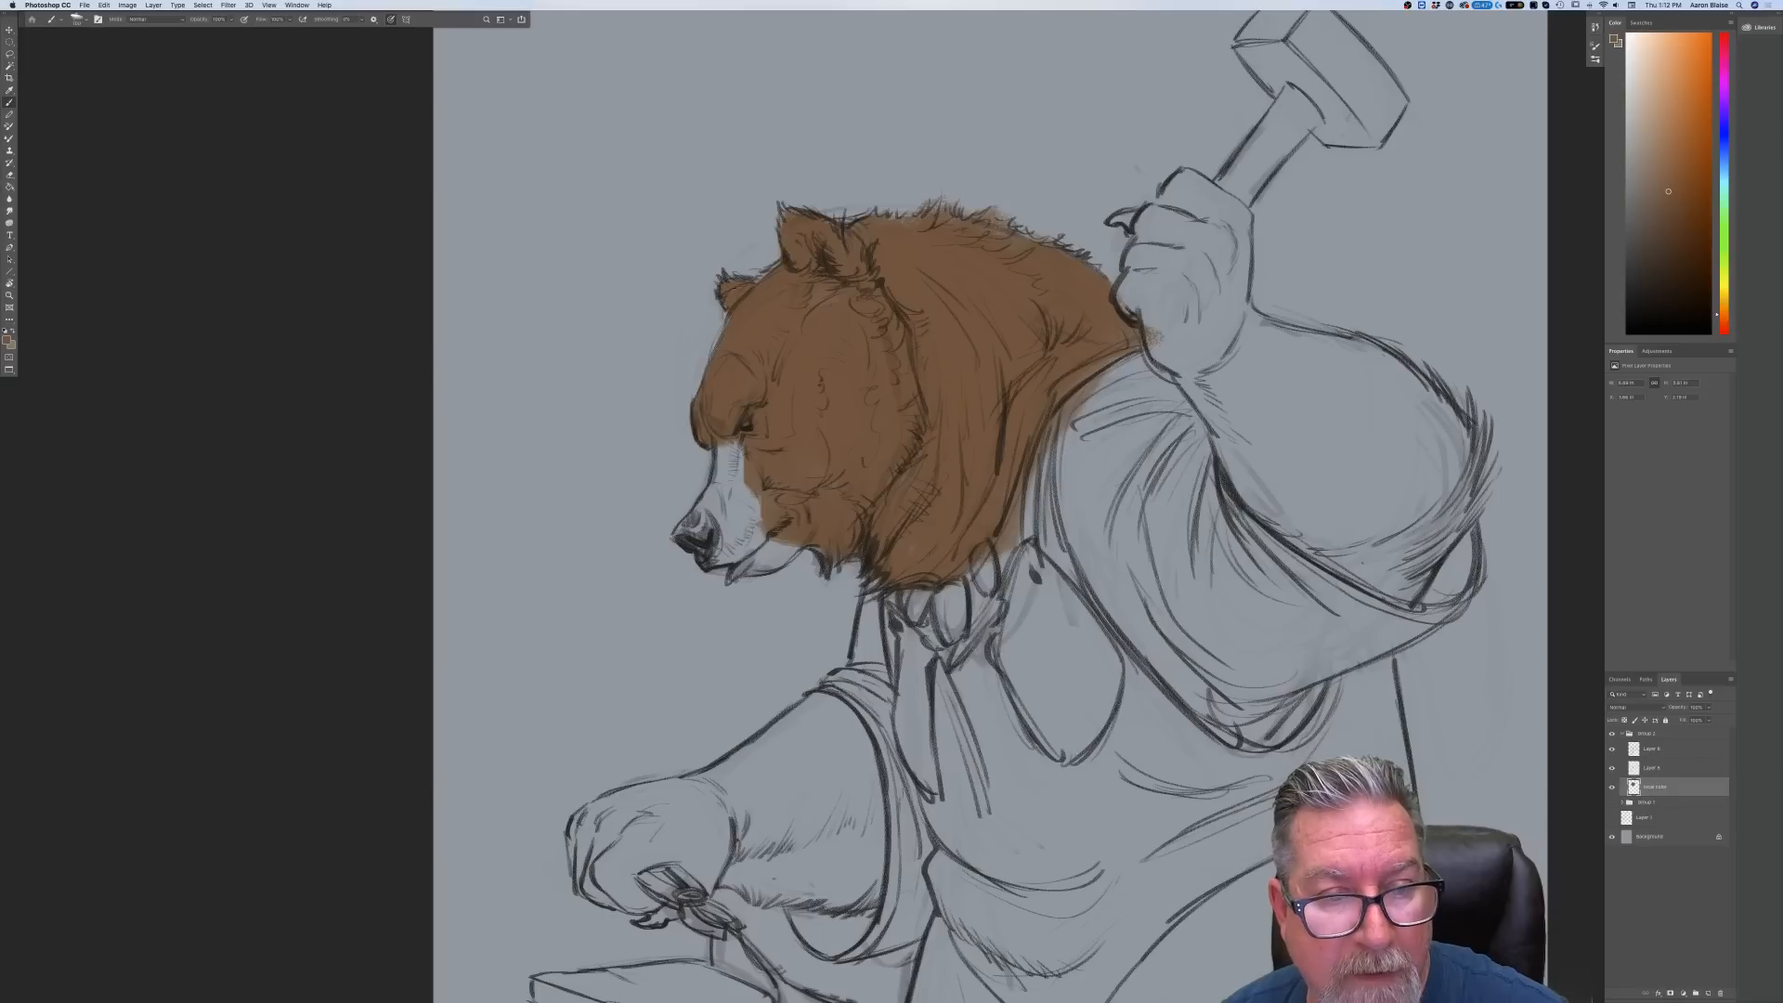
mouse_move(723, 420)
left_mouse_down()
mouse_move(740, 483)
mouse_move(730, 464)
mouse_move(715, 499)
left_mouse_up()
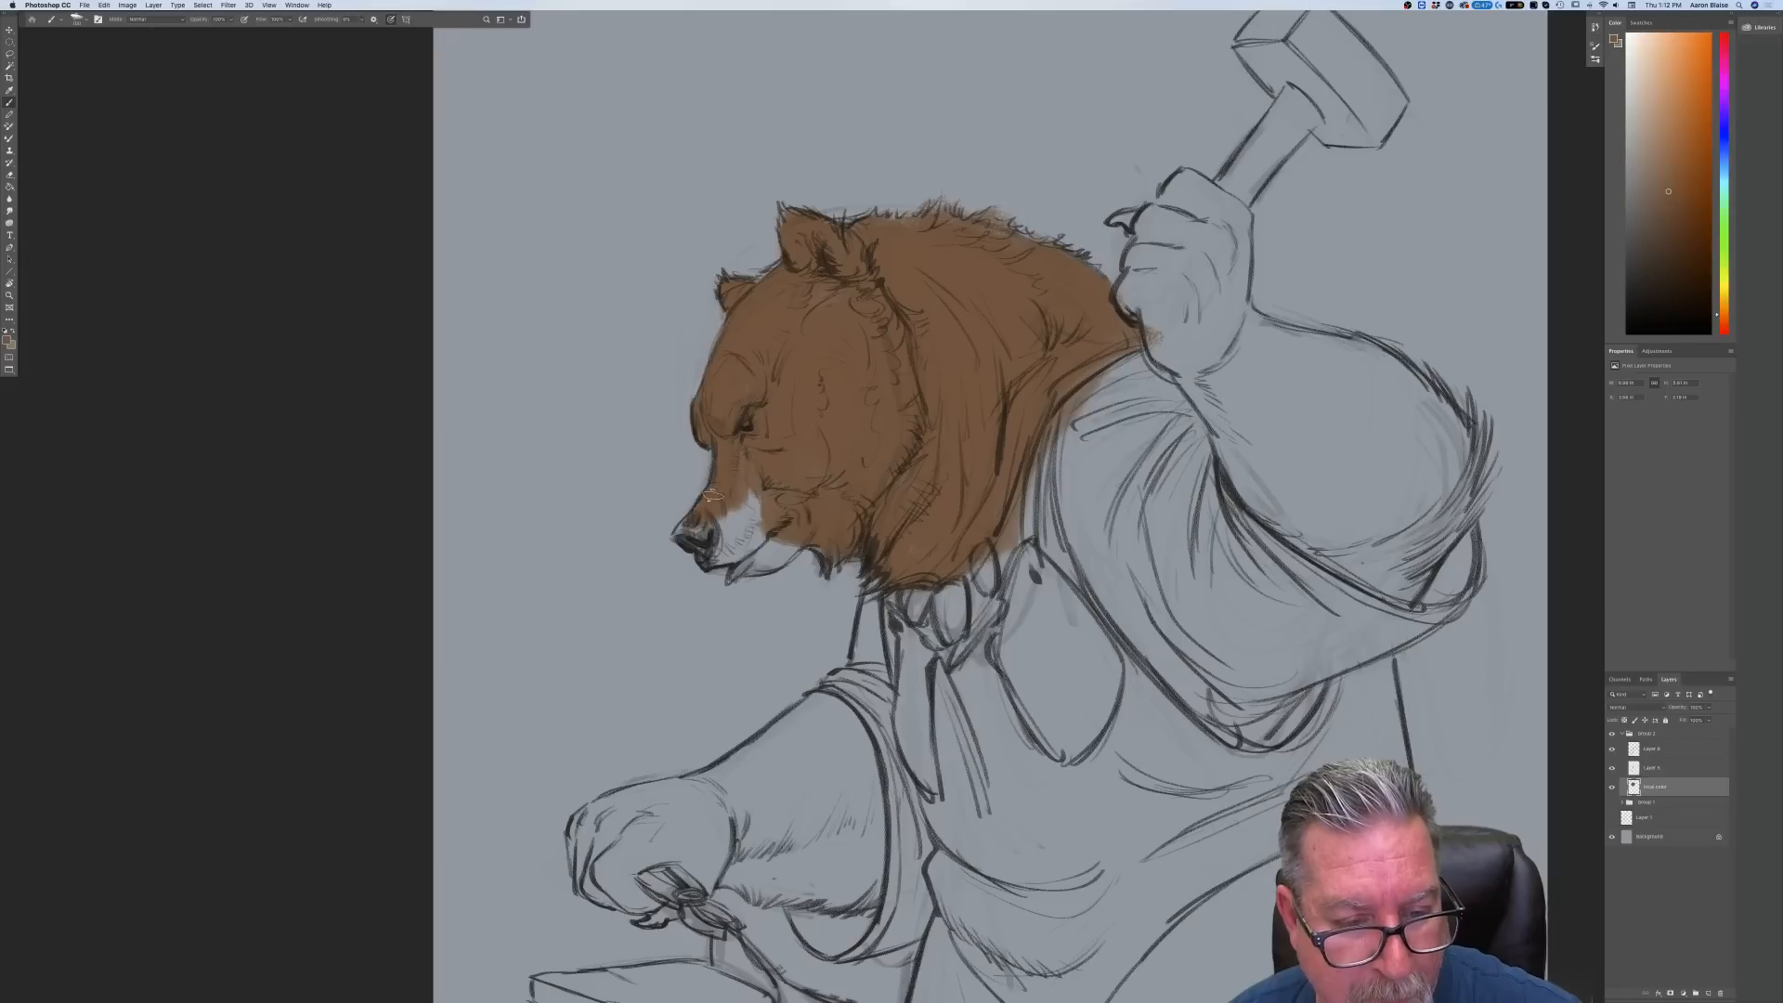
left_click_drag(746, 504, 770, 527)
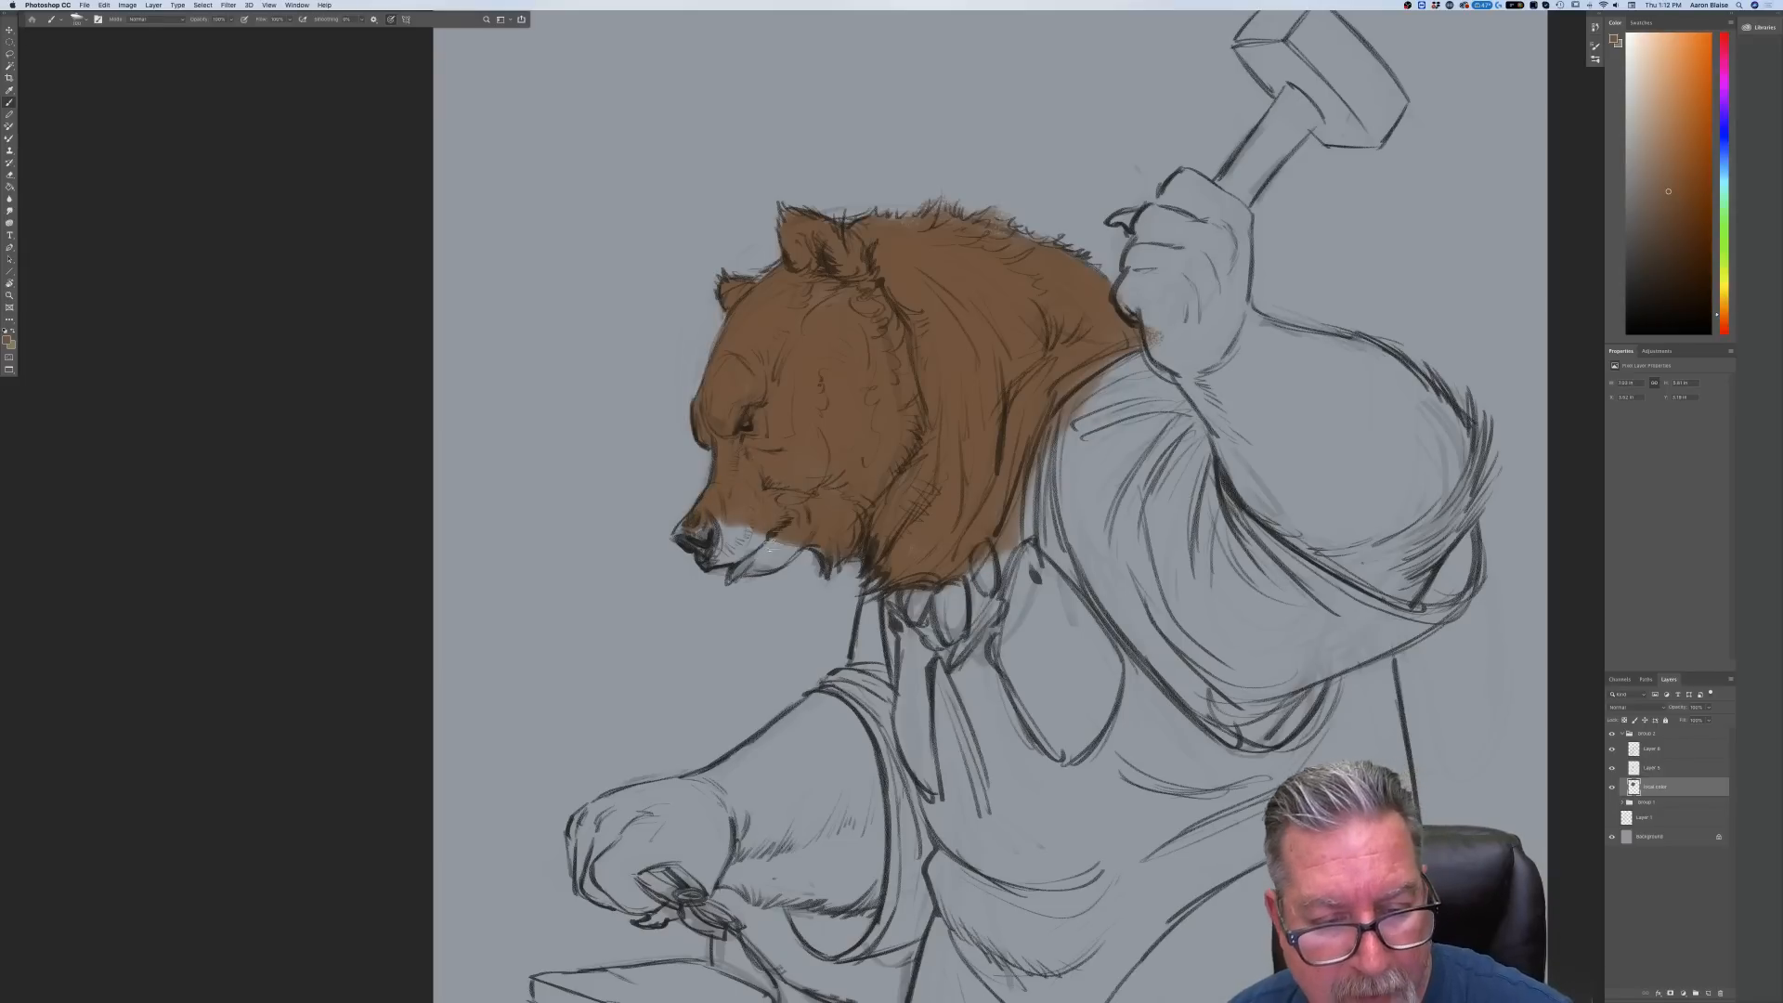
left_click_drag(758, 550, 750, 541)
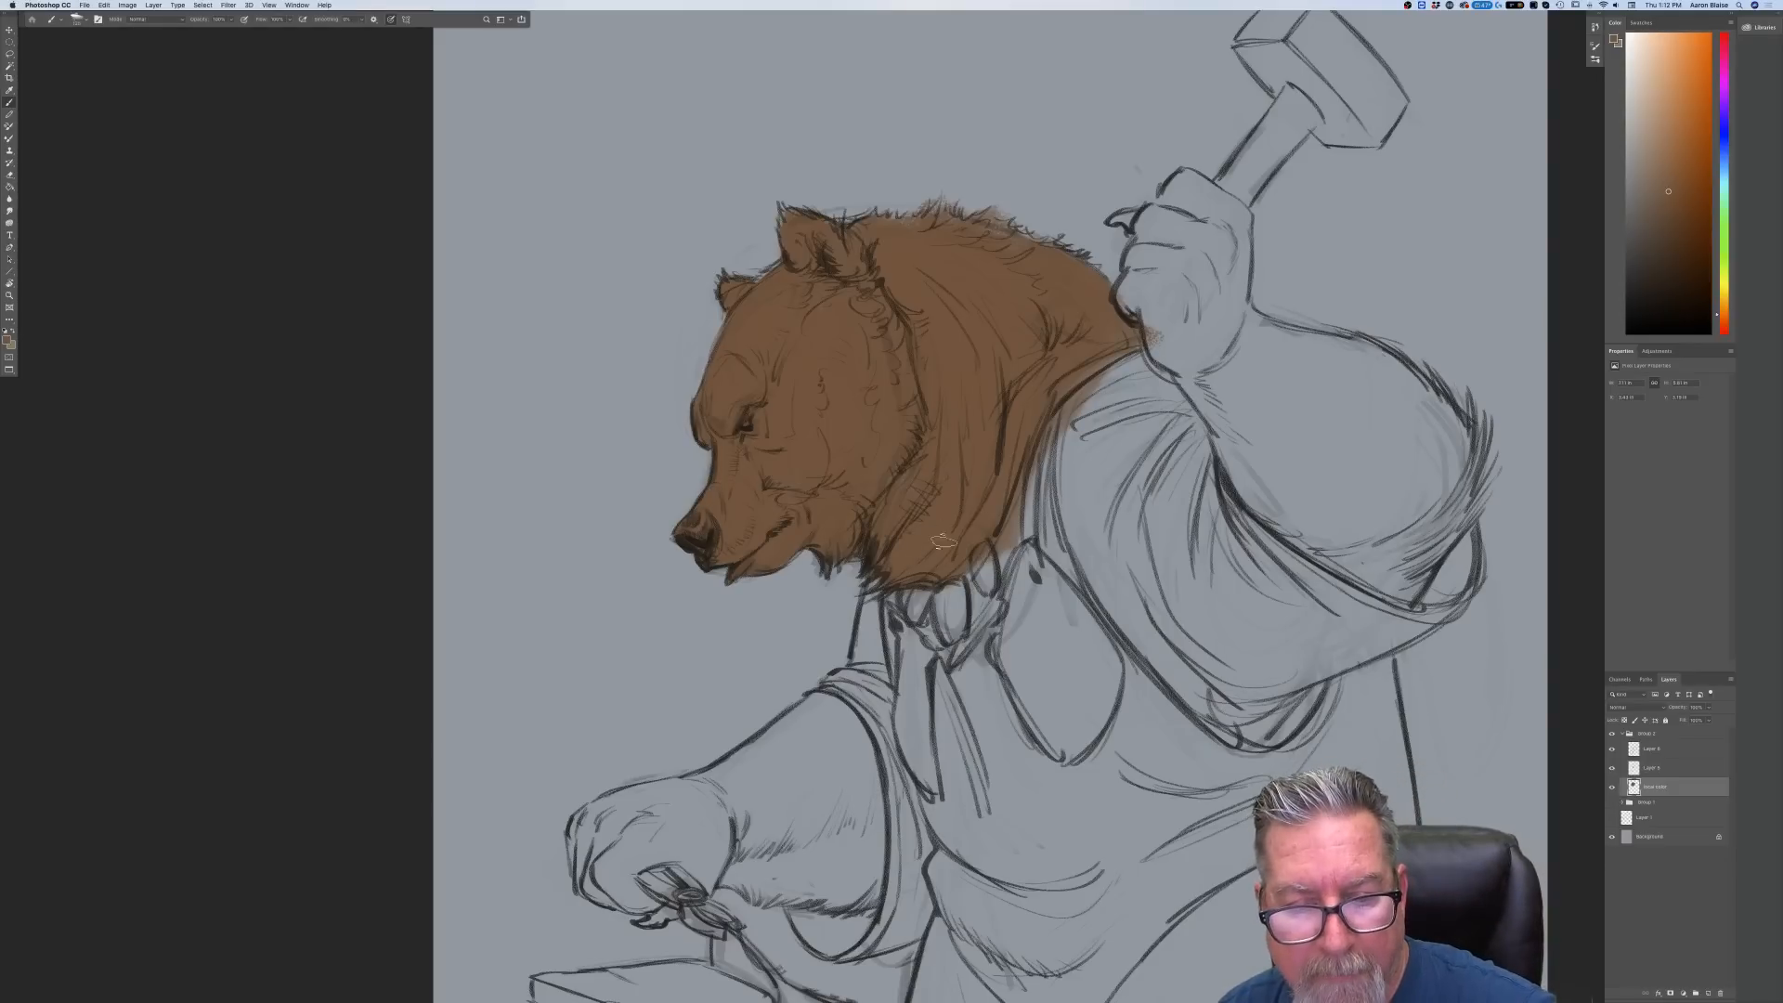
mouse_move(959, 506)
left_mouse_down()
mouse_move(970, 624)
mouse_move(1014, 534)
mouse_move(988, 608)
mouse_move(1012, 480)
mouse_move(988, 587)
mouse_move(913, 603)
left_mouse_up()
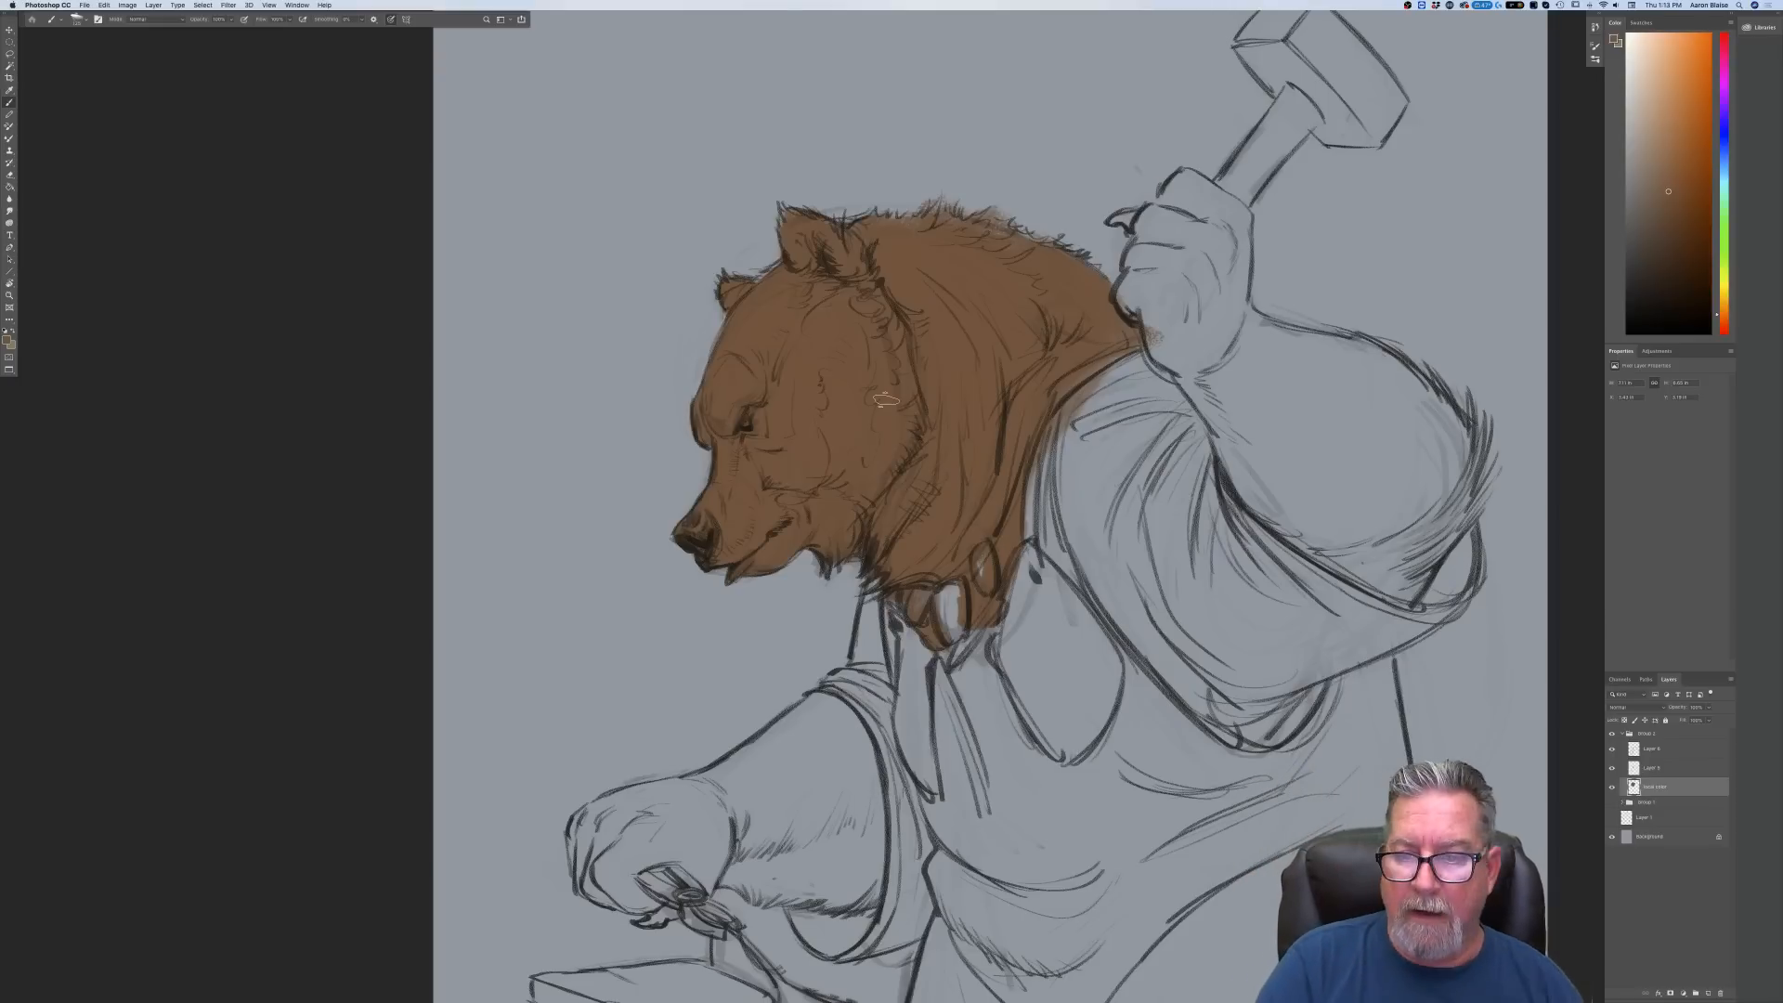
Paint the hammer-holding paw and the raised forearm flat brown up to the sleeve edge, reducing the brush size for the edges
mouse_move(1144, 267)
left_mouse_down()
mouse_move(1179, 348)
mouse_move(1165, 225)
mouse_move(1152, 260)
mouse_move(1160, 218)
mouse_move(1138, 279)
mouse_move(1156, 243)
mouse_move(1193, 237)
mouse_move(1221, 297)
mouse_move(1223, 210)
mouse_move(1221, 325)
mouse_move(1202, 344)
mouse_move(1181, 284)
left_mouse_up()
mouse_move(1186, 203)
left_mouse_down()
mouse_move(1200, 217)
mouse_move(1209, 188)
mouse_move(1178, 197)
mouse_move(1186, 181)
mouse_move(1234, 215)
left_mouse_up()
key("bracketleft")
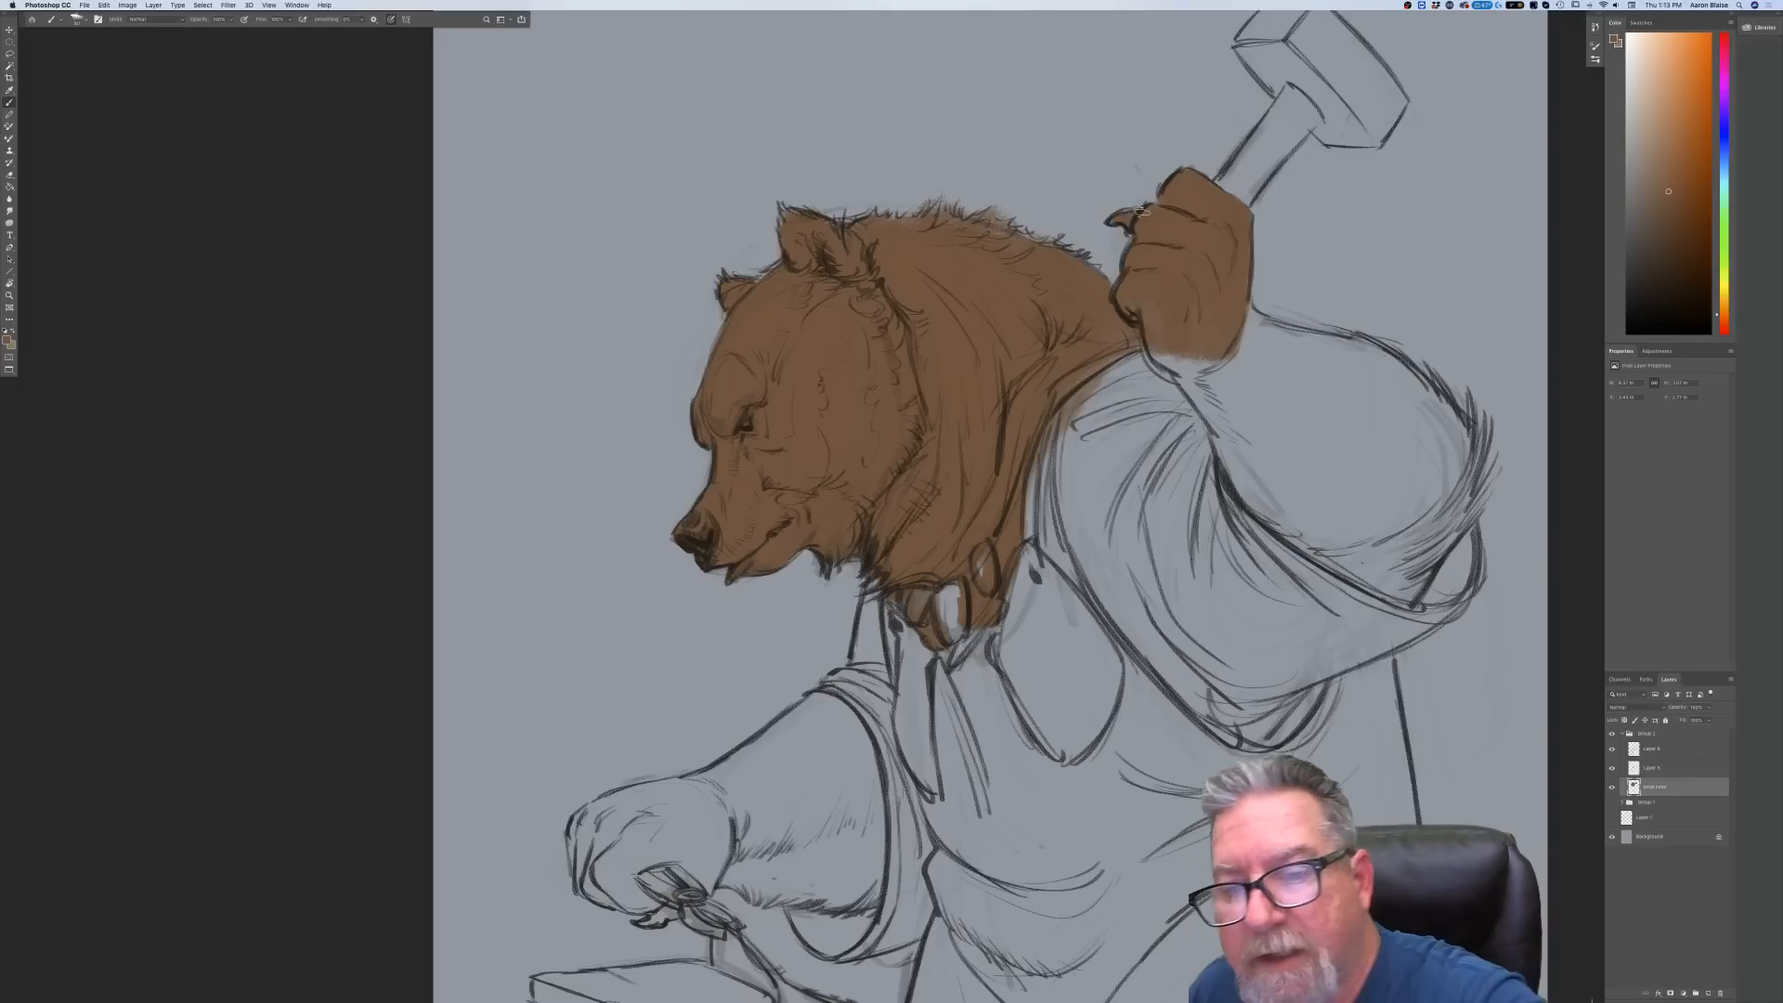
mouse_move(1206, 376)
left_mouse_down()
mouse_move(1150, 335)
mouse_move(1151, 300)
mouse_move(1229, 351)
mouse_move(1278, 360)
mouse_move(1243, 311)
mouse_move(1373, 356)
mouse_move(1418, 381)
mouse_move(1456, 471)
mouse_move(1474, 406)
mouse_move(1443, 520)
mouse_move(1481, 496)
mouse_move(1403, 596)
mouse_move(1450, 447)
mouse_move(1433, 480)
mouse_move(1418, 448)
mouse_move(1336, 453)
mouse_move(1315, 351)
mouse_move(1378, 392)
mouse_move(1344, 363)
mouse_move(1379, 472)
mouse_move(1331, 483)
mouse_move(1291, 463)
mouse_move(1210, 348)
mouse_move(1272, 363)
left_mouse_up()
key("bracketleft")
key("bracketleft")
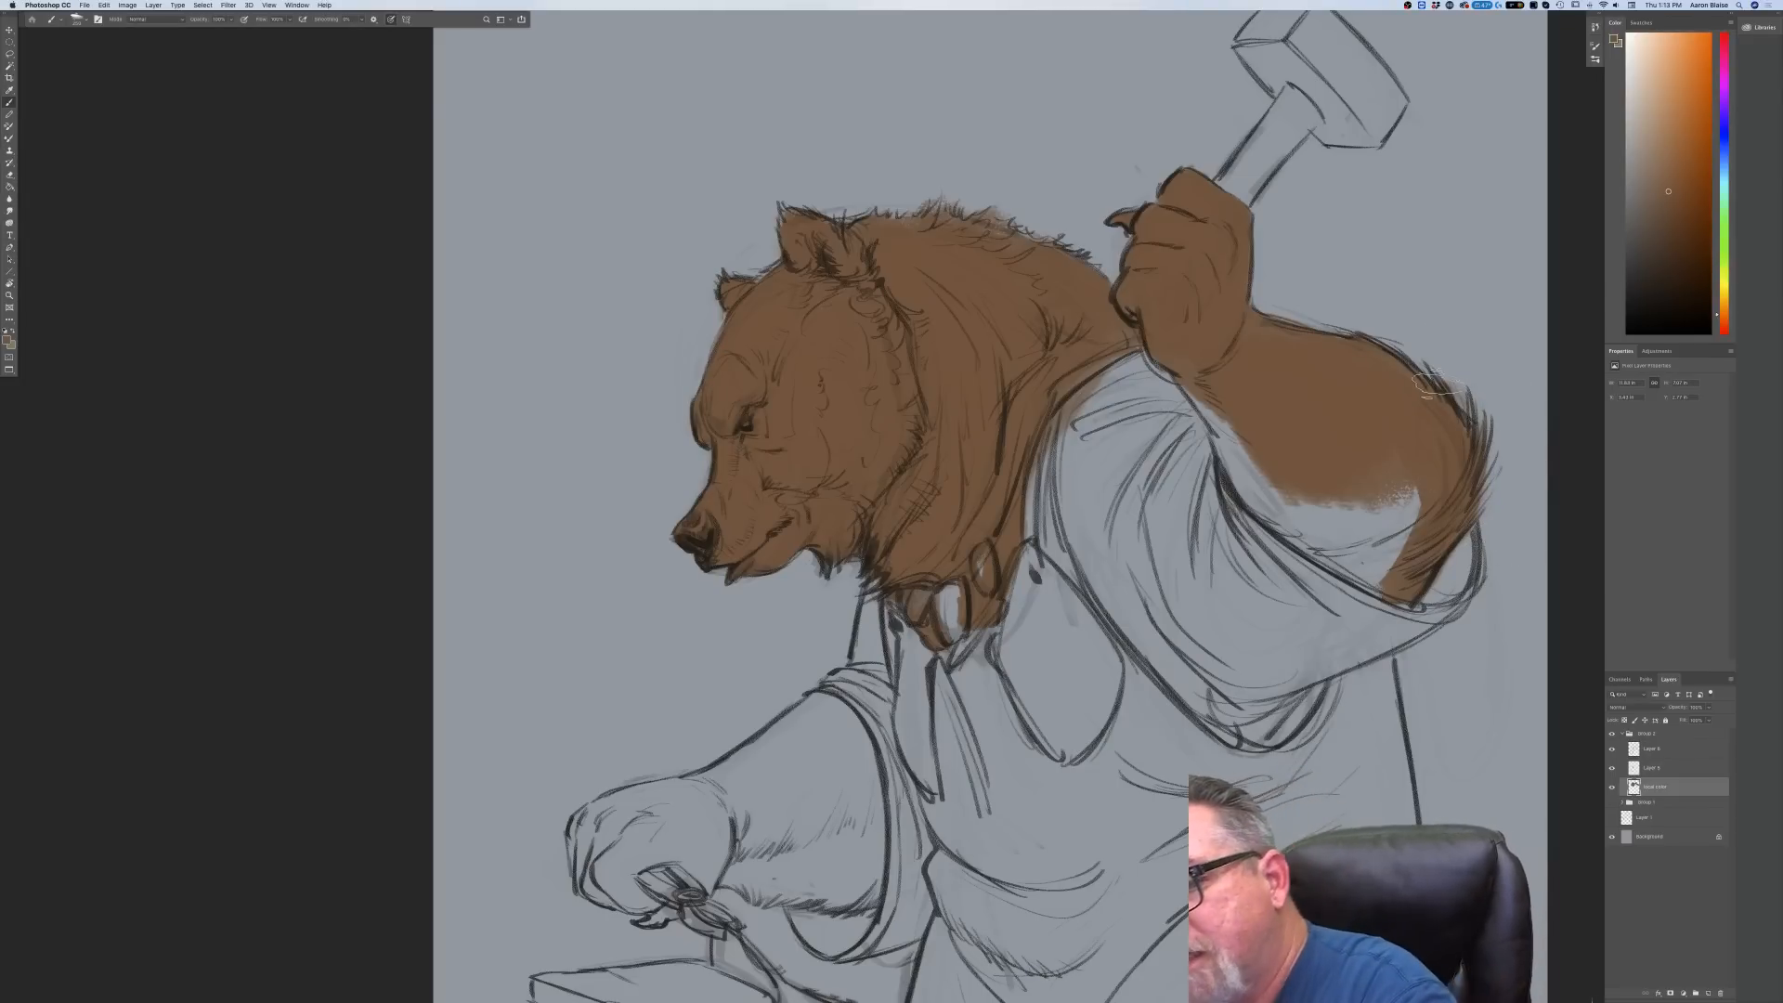
mouse_move(1401, 451)
left_mouse_down()
mouse_move(1400, 501)
mouse_move(1363, 459)
mouse_move(1311, 452)
mouse_move(1286, 457)
mouse_move(1287, 483)
mouse_move(1215, 369)
mouse_move(1257, 462)
mouse_move(1189, 364)
mouse_move(1242, 418)
mouse_move(1391, 470)
mouse_move(1405, 503)
mouse_move(1386, 478)
mouse_move(1317, 483)
mouse_move(1320, 522)
mouse_move(1402, 586)
mouse_move(1275, 475)
mouse_move(1258, 495)
mouse_move(1275, 512)
mouse_move(1225, 406)
mouse_move(1269, 500)
left_mouse_up()
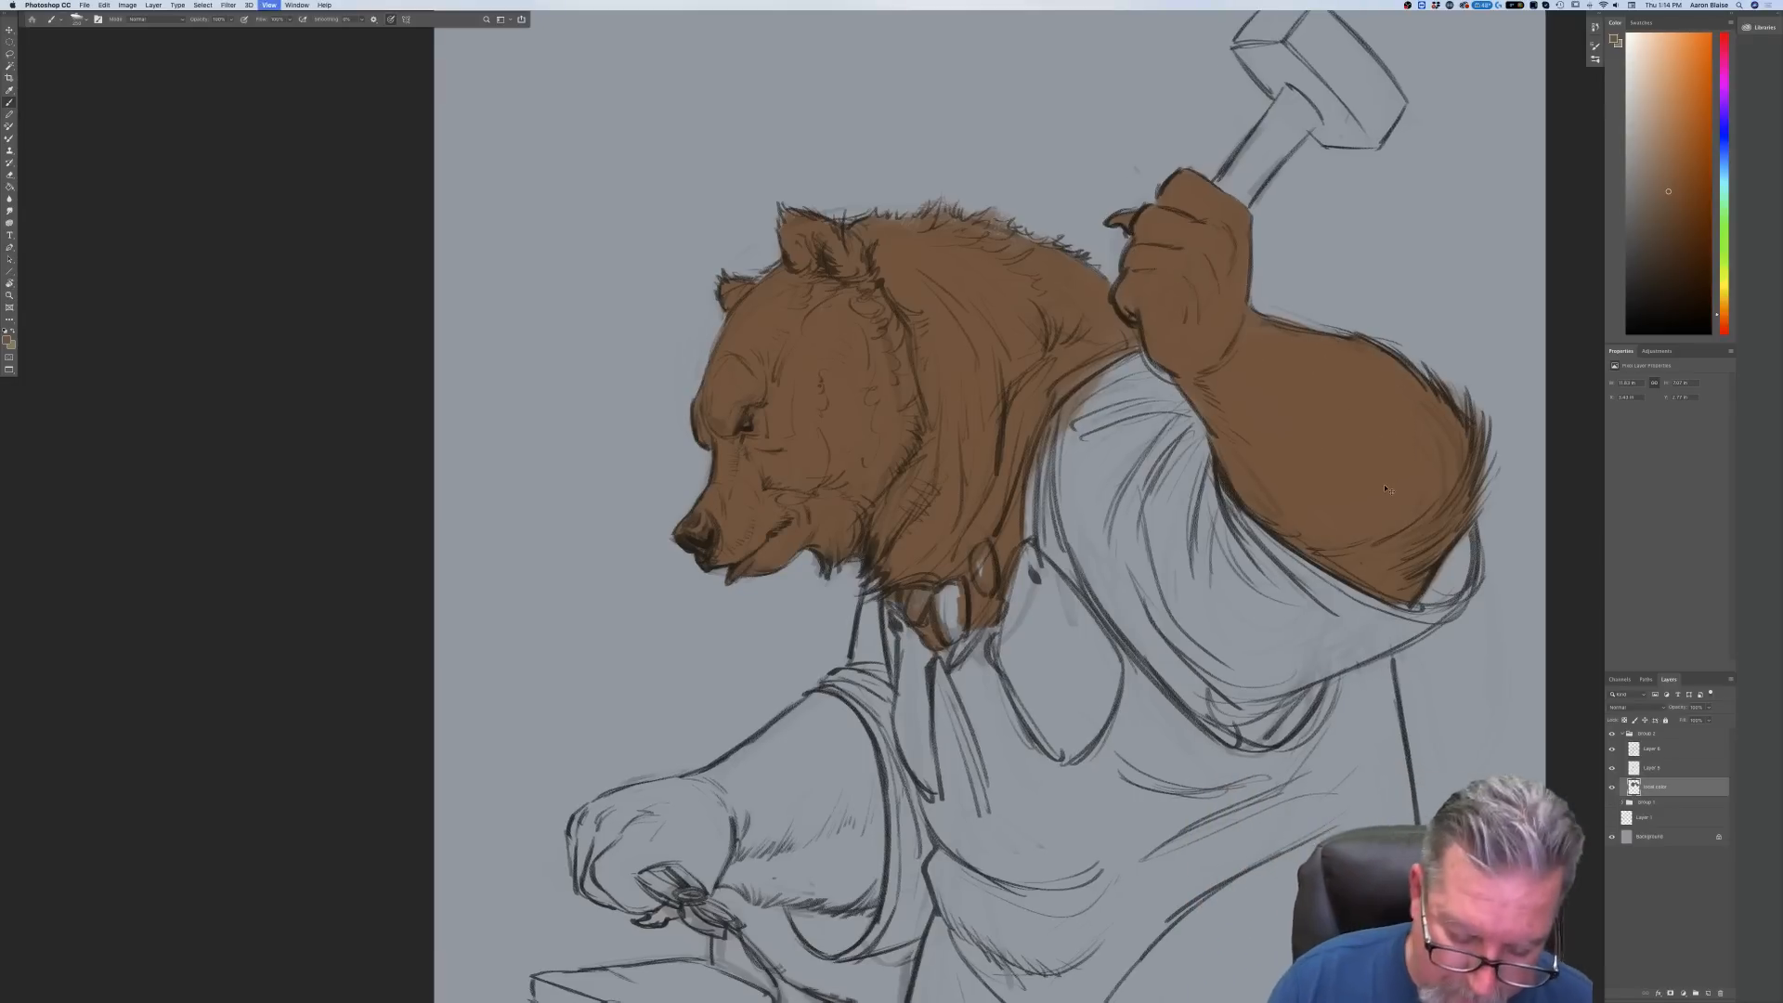
Block in the forearm of the arm reaching towards the anvil with the same brown
key("super+0")
key("super+plus")
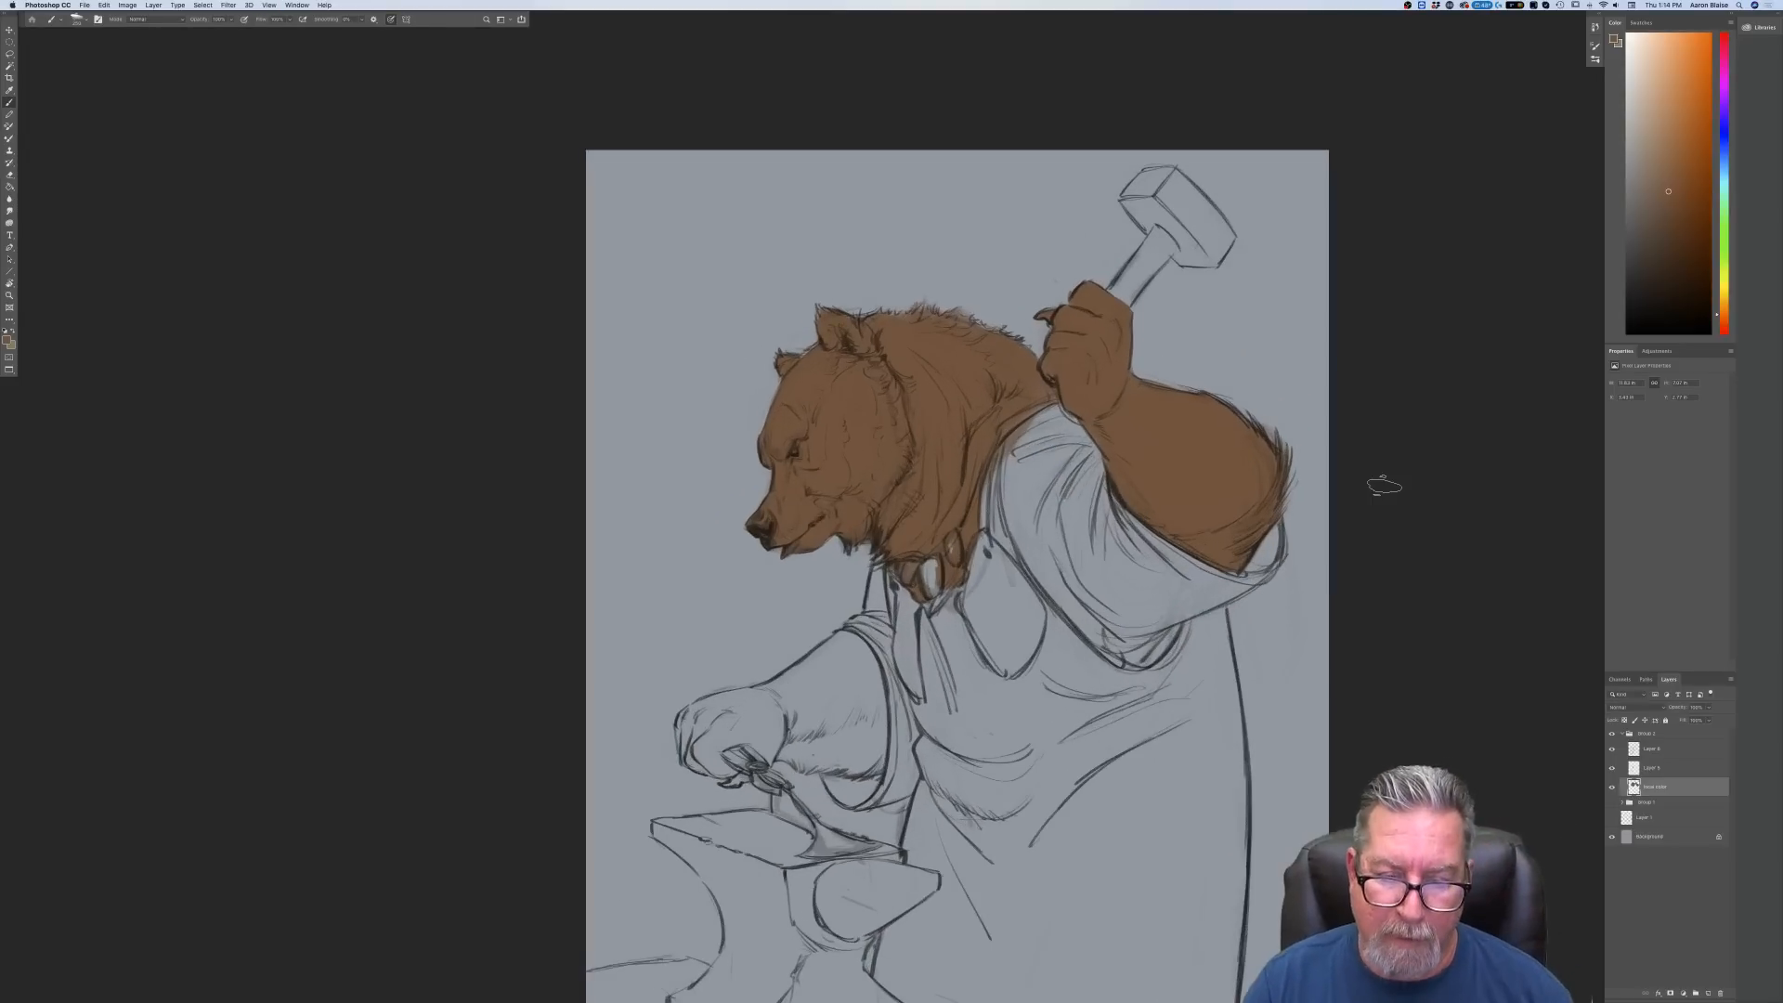
mouse_move(857, 661)
left_mouse_down()
mouse_move(861, 766)
mouse_move(853, 640)
mouse_move(794, 698)
mouse_move(851, 640)
mouse_move(754, 702)
mouse_move(800, 715)
mouse_move(840, 682)
mouse_move(844, 749)
mouse_move(809, 754)
mouse_move(796, 715)
left_mouse_up()
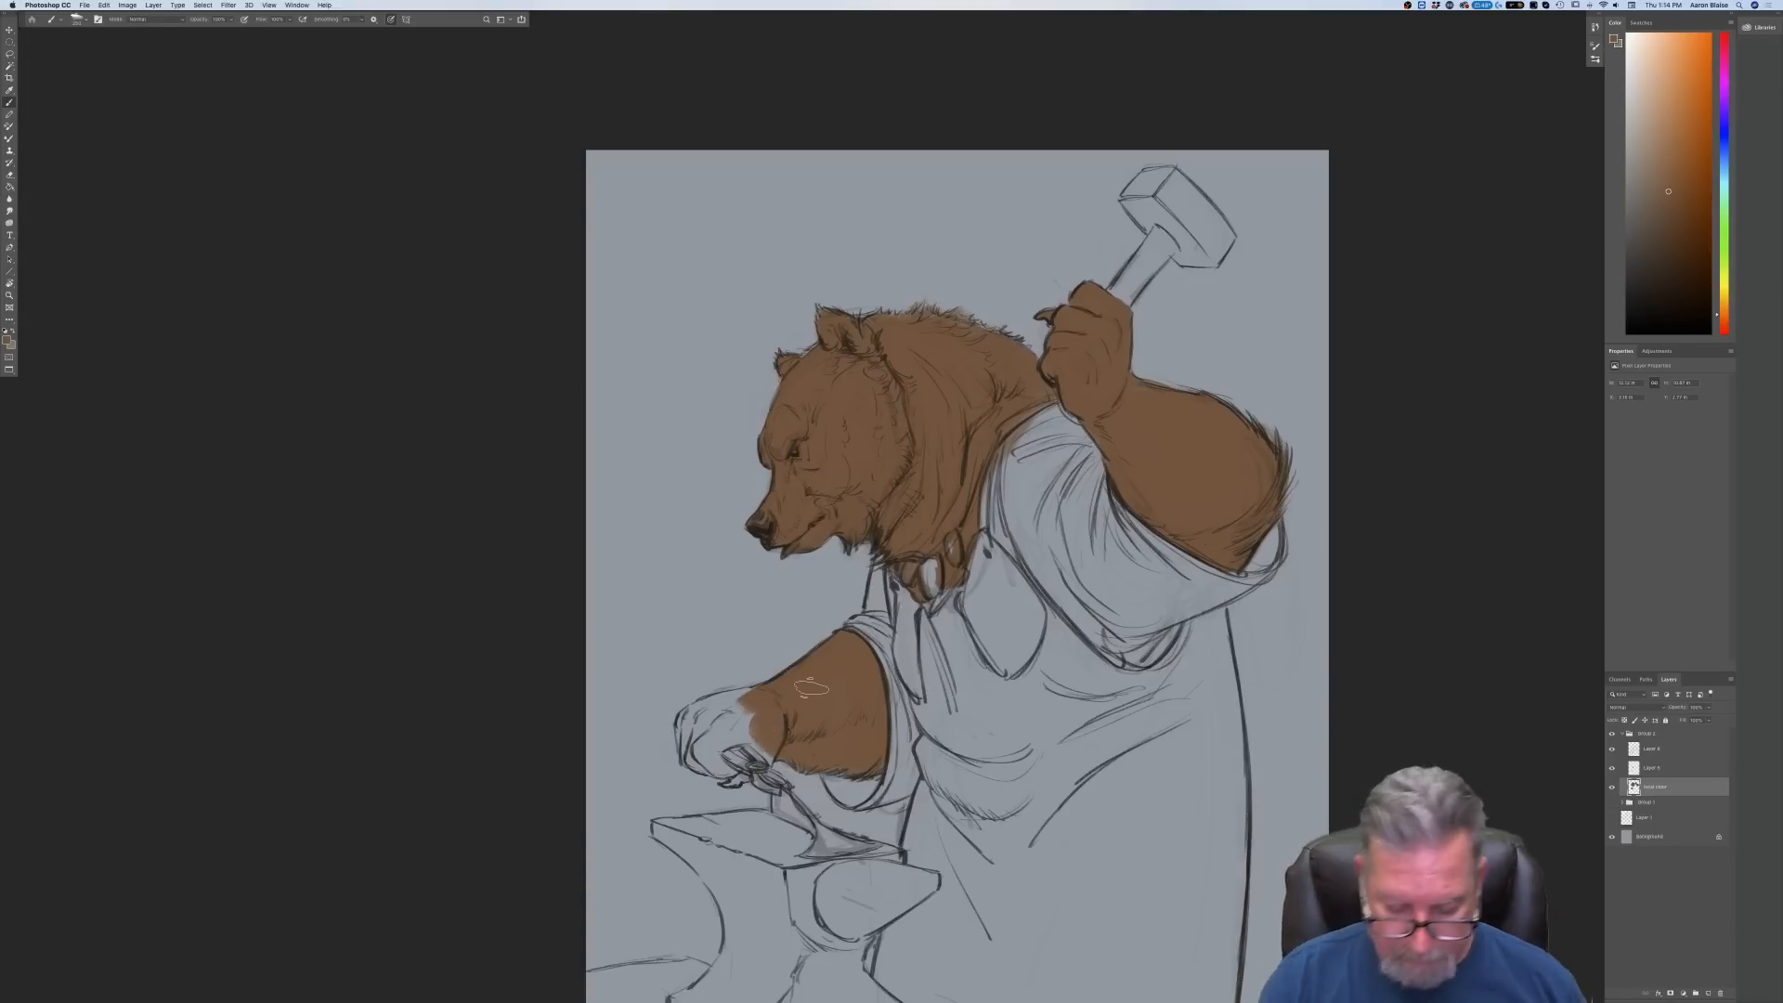
Fill the paw gripping the tongs with flat brown, using a smaller brush for the fingers, claw and edges around the tongs
key("super+plus")
key("super+plus")
left_click_drag(421, 728, 559, 405)
mouse_move(715, 624)
left_mouse_down()
mouse_move(703, 563)
mouse_move(698, 604)
mouse_move(661, 648)
left_mouse_up()
key("bracketleft")
key("bracketleft")
key("bracketleft")
key("bracketleft")
mouse_move(736, 555)
left_mouse_down()
mouse_move(753, 551)
mouse_move(627, 595)
mouse_move(662, 573)
mouse_move(609, 641)
mouse_move(617, 678)
mouse_move(631, 630)
left_mouse_up()
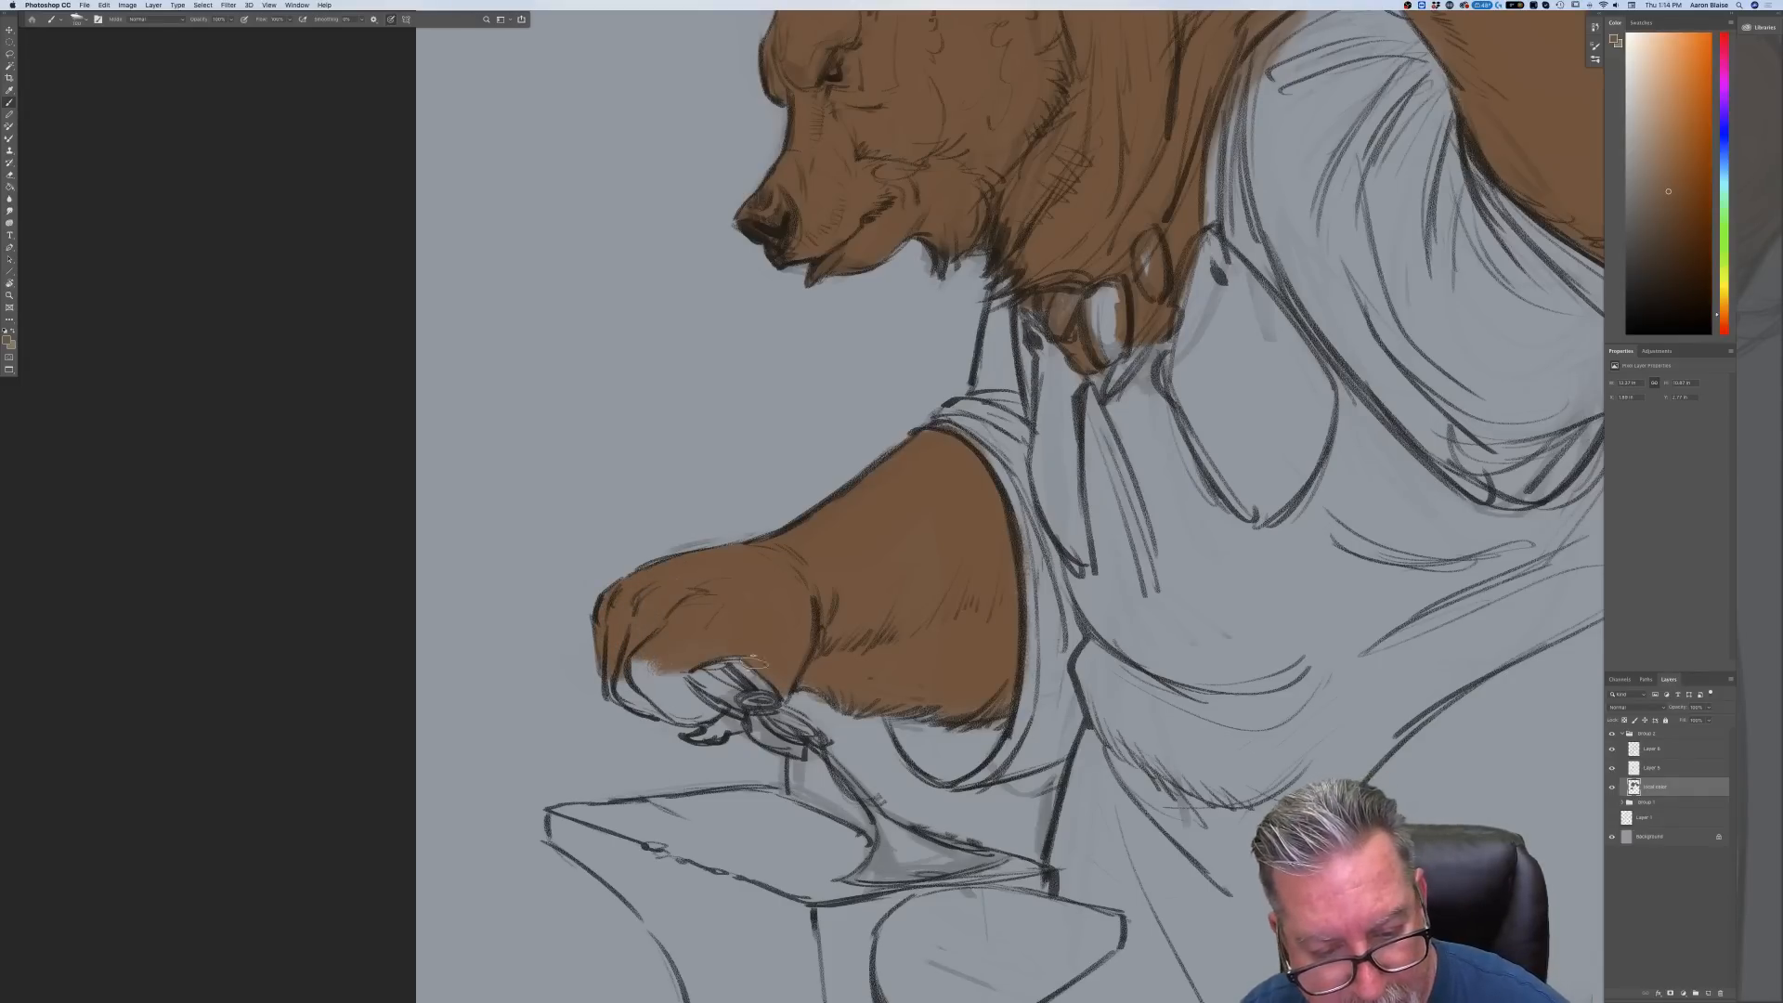
mouse_move(734, 717)
left_mouse_down()
mouse_move(705, 732)
mouse_move(710, 718)
left_mouse_up()
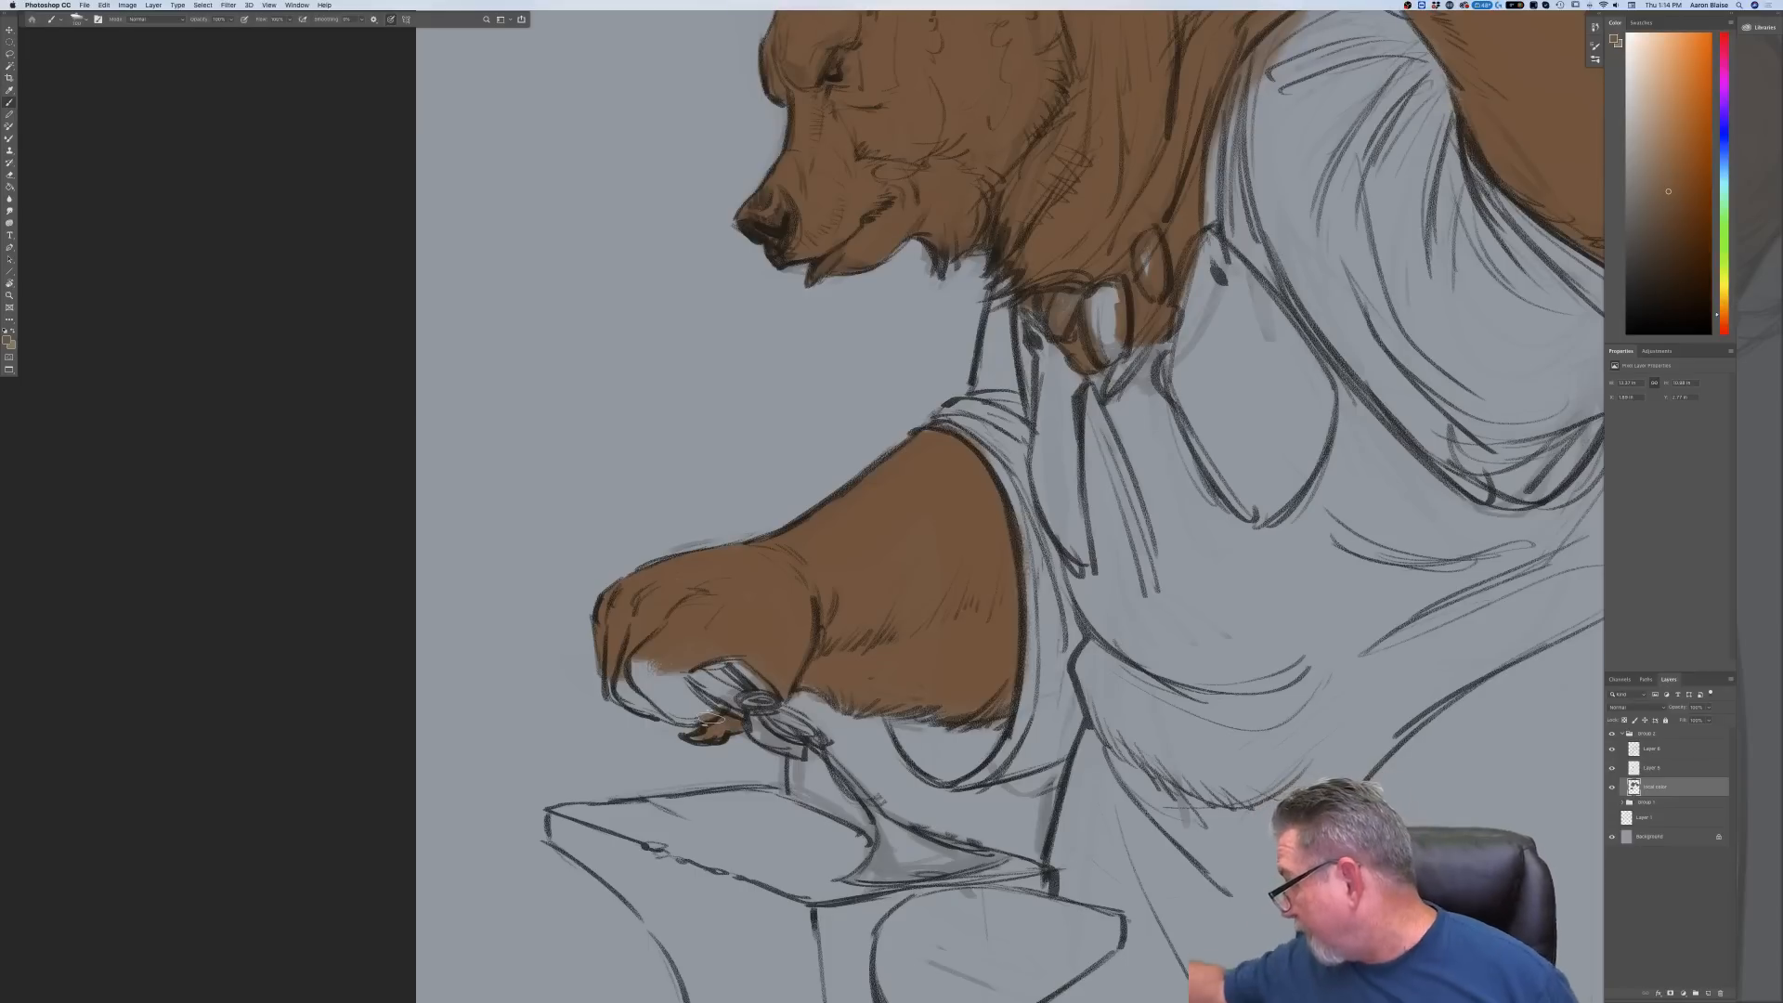
mouse_move(711, 719)
left_mouse_down()
mouse_move(673, 670)
mouse_move(715, 669)
left_mouse_up()
mouse_move(627, 620)
left_mouse_down()
mouse_move(659, 682)
mouse_move(627, 671)
mouse_move(645, 703)
mouse_move(611, 684)
mouse_move(684, 714)
mouse_move(622, 692)
mouse_move(668, 694)
left_mouse_up()
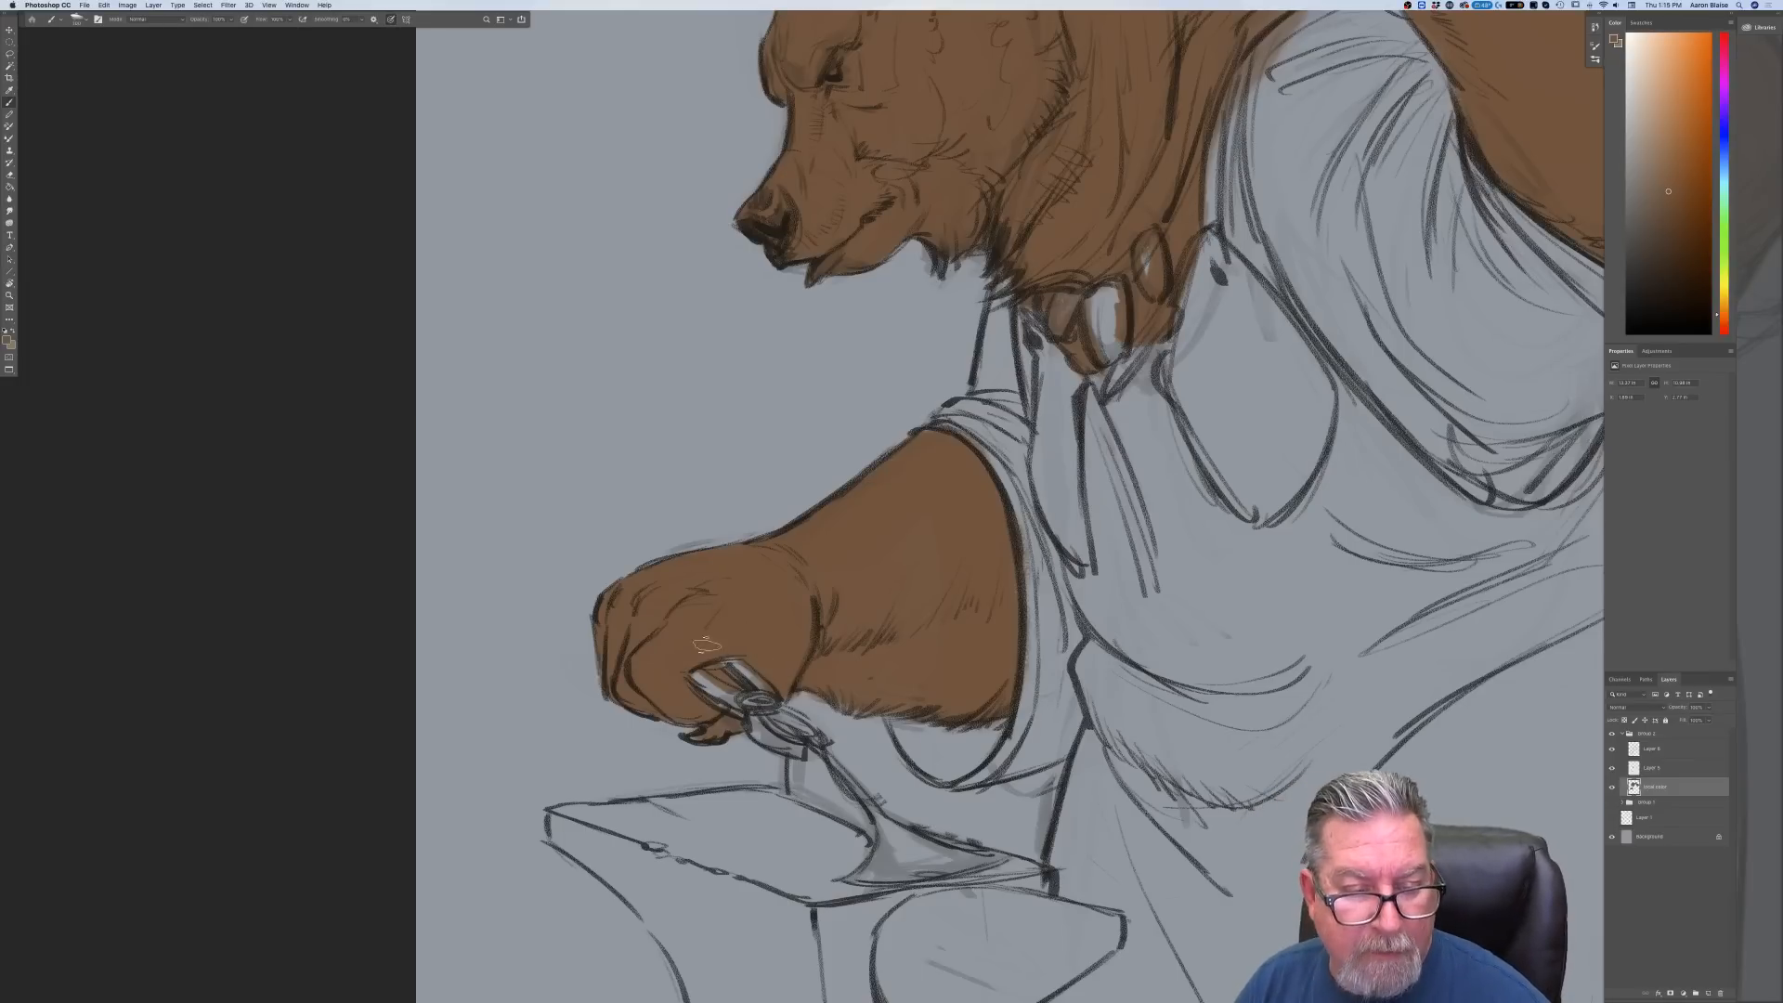
Change the foreground colour from brown to a light warm tan for the bear's shirt
key("super+minus")
key("super+minus")
key("super+minus")
key("super+minus")
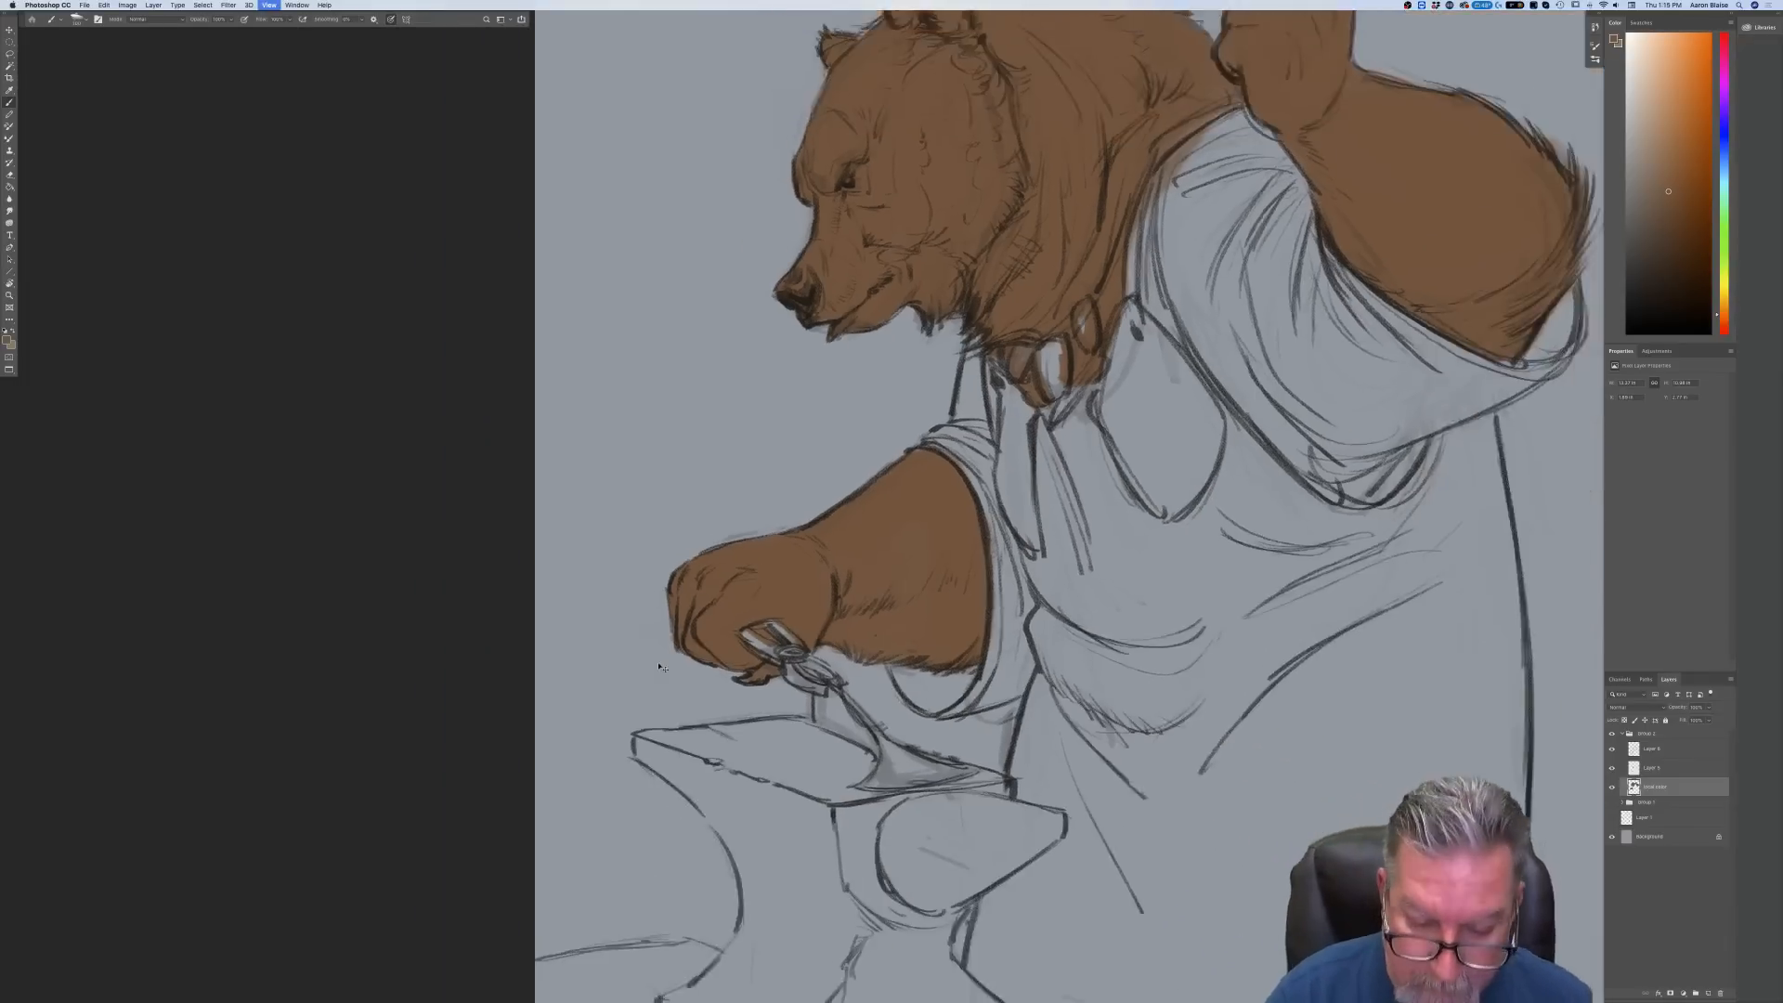
key("super+equal")
key("super+equal")
key("super+equal")
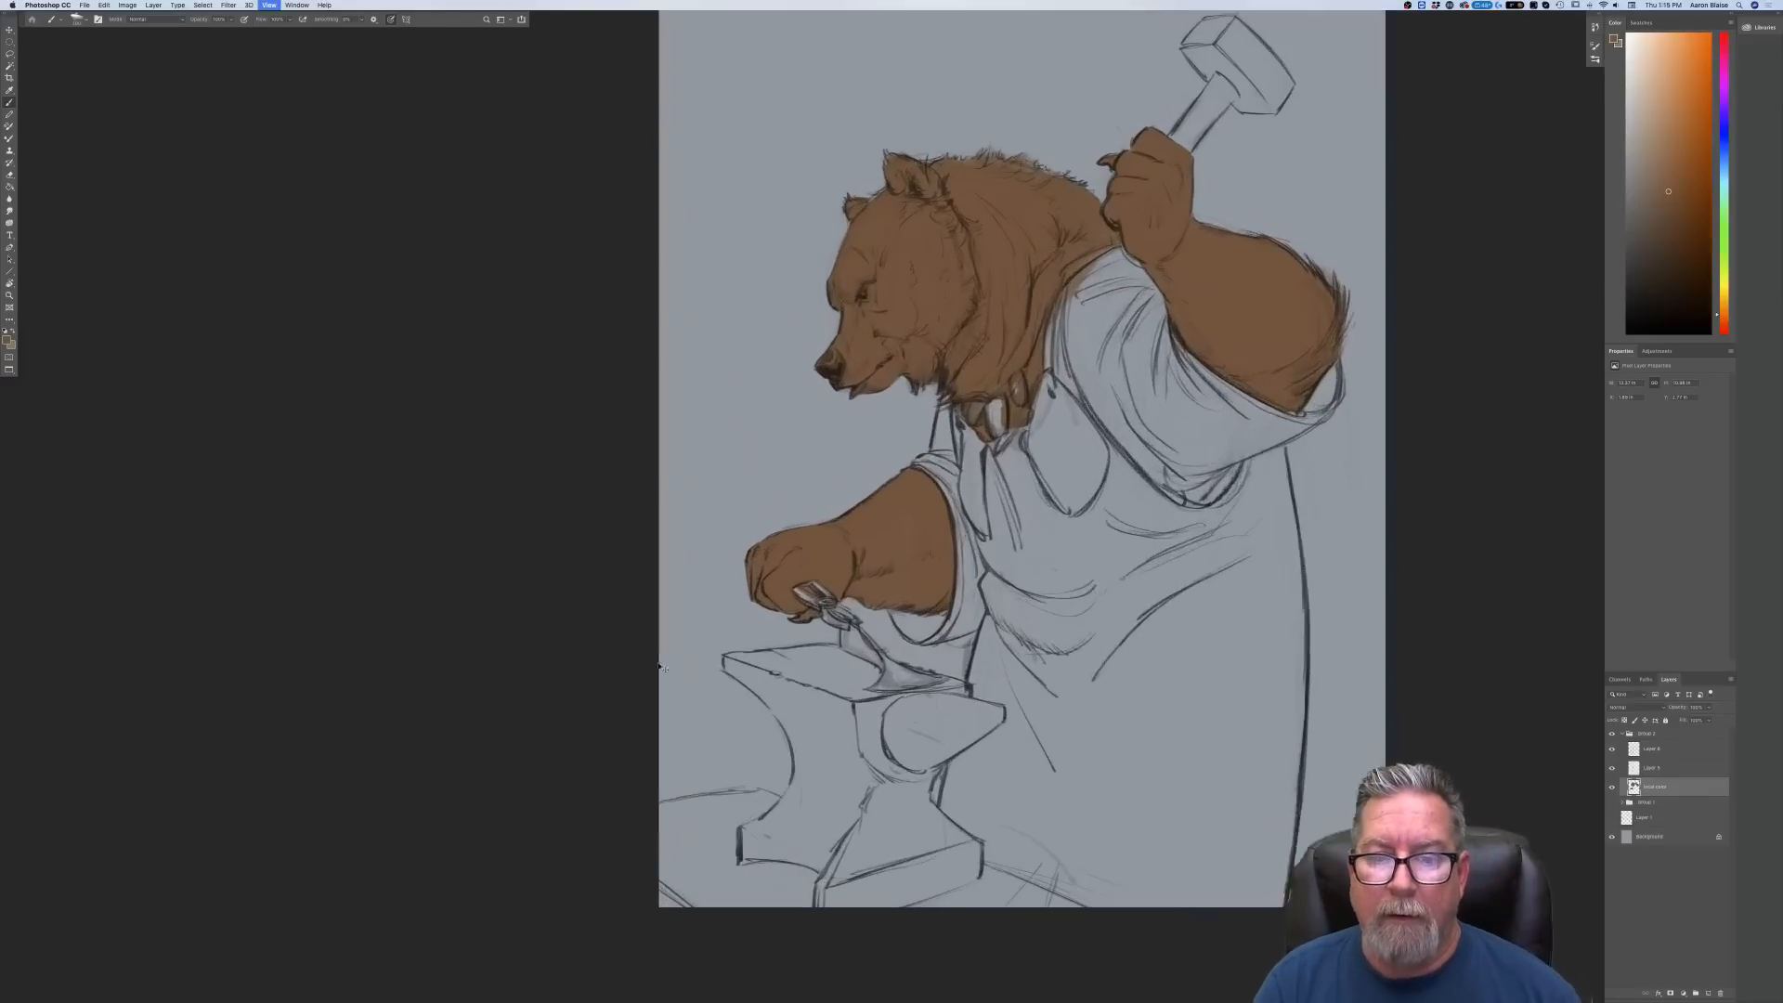
left_click(9, 343)
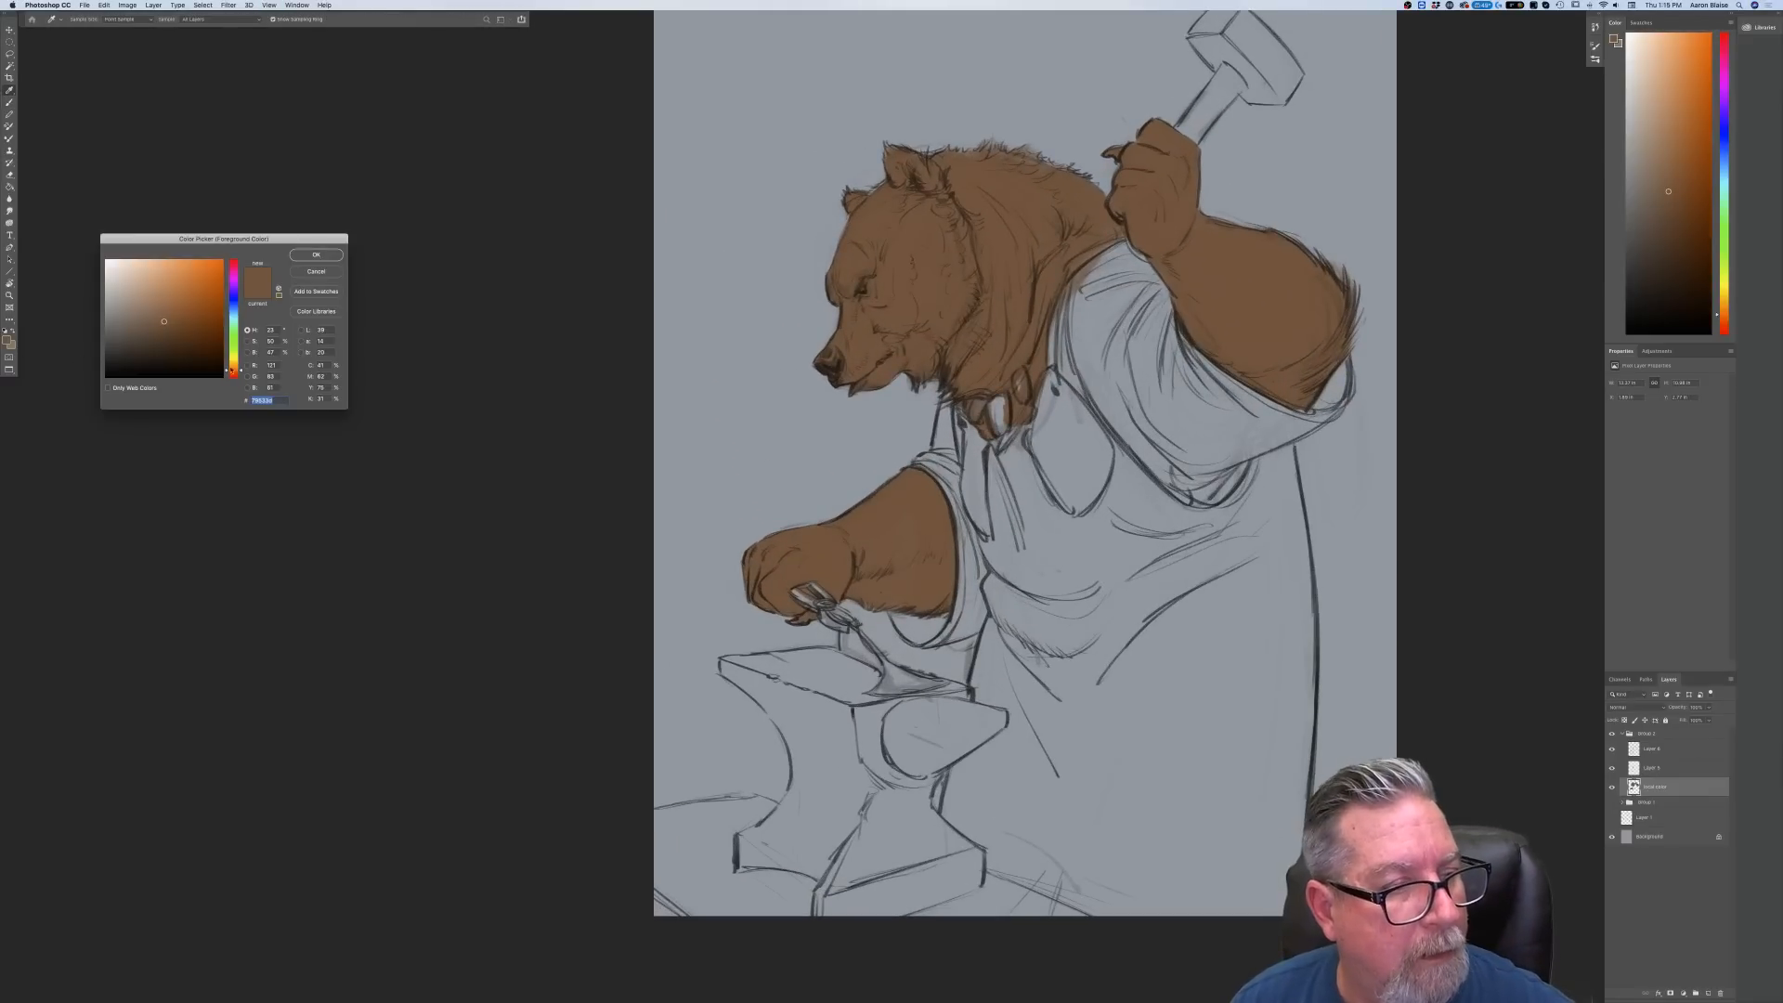
left_click_drag(233, 370, 234, 367)
left_click(155, 282)
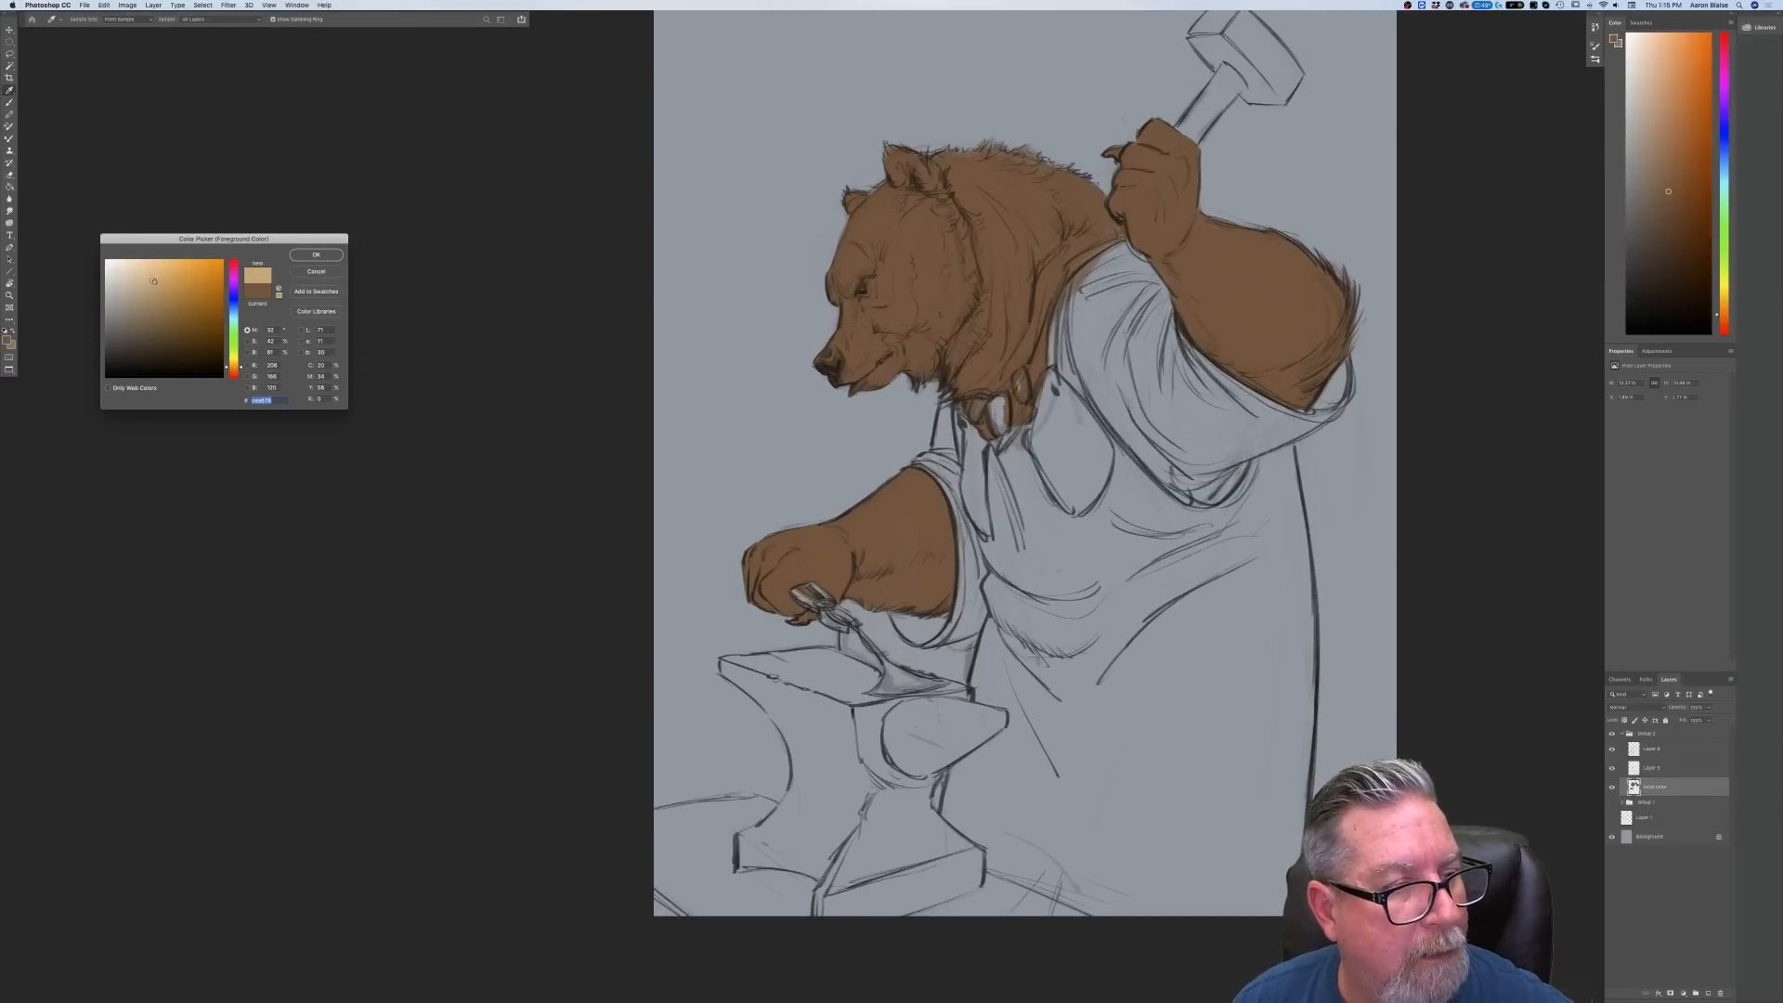
left_click(315, 255)
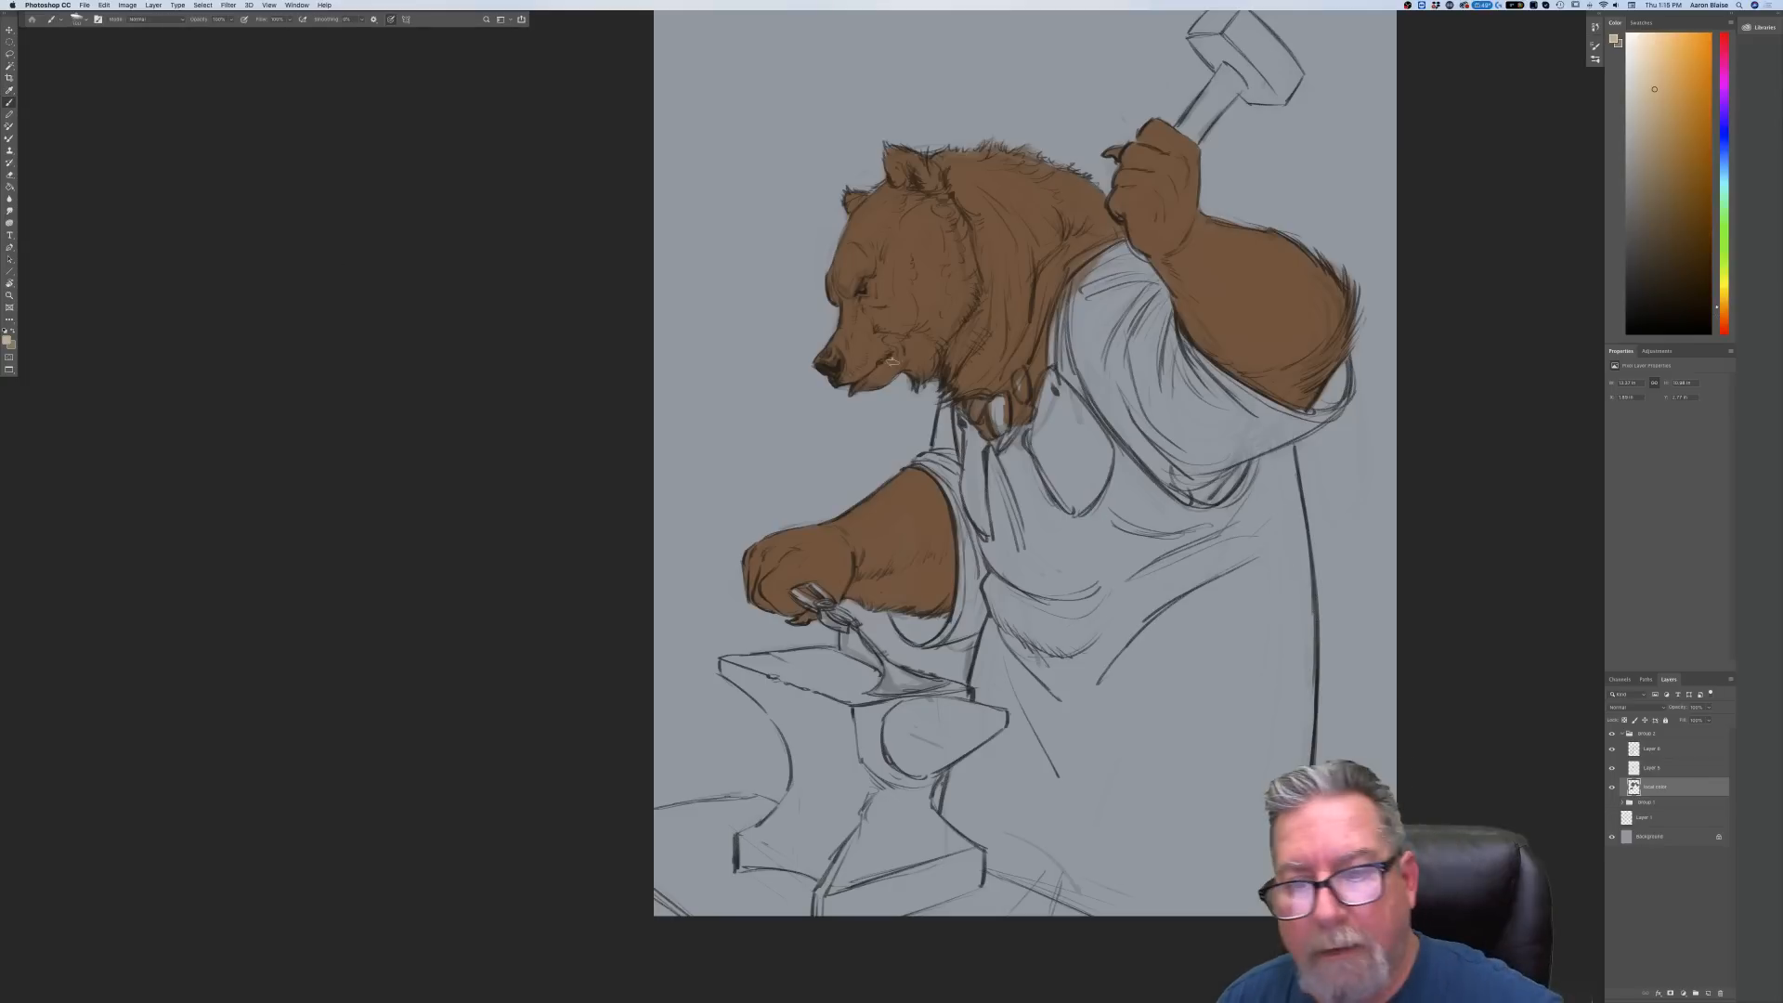
Block in the shoulder and upper folds of the raised arm's sleeve with flat tan
mouse_move(1141, 301)
left_mouse_down()
mouse_move(1091, 314)
mouse_move(1095, 343)
mouse_move(1082, 306)
mouse_move(1120, 263)
left_mouse_up()
key("super+plus")
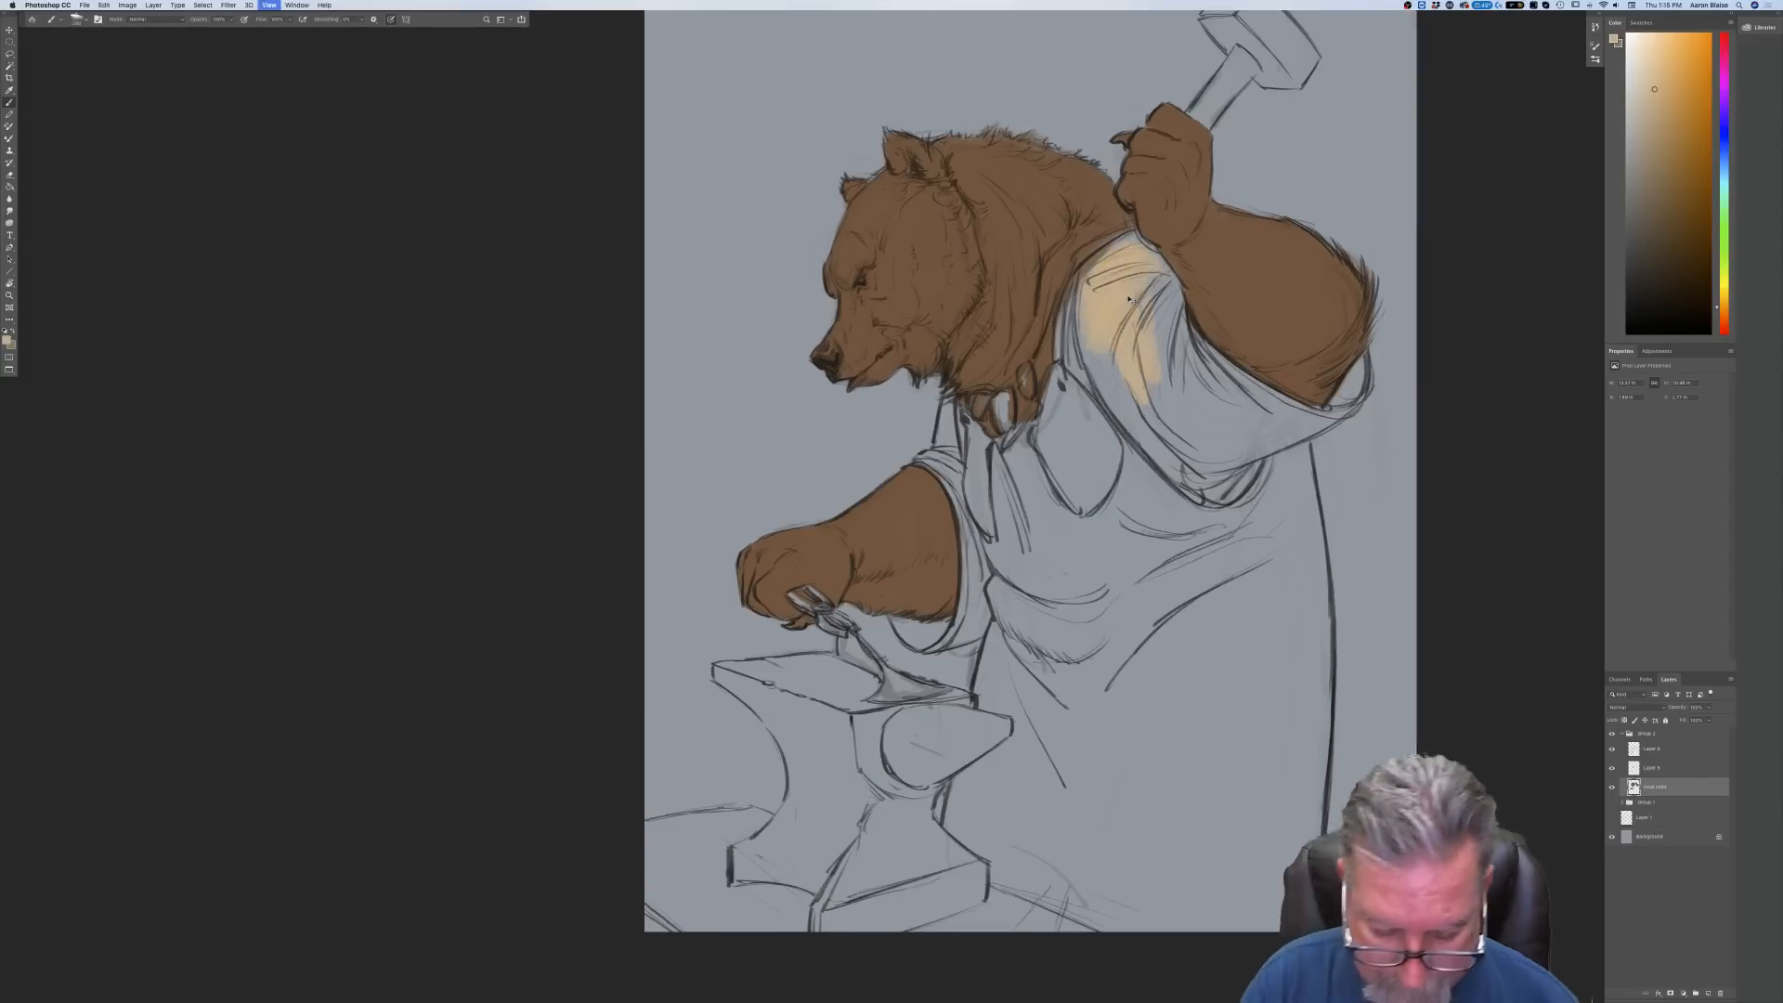
left_click_drag(516, 499, 171, 727)
mouse_move(917, 379)
left_mouse_down()
mouse_move(942, 483)
mouse_move(947, 436)
mouse_move(908, 366)
mouse_move(956, 425)
mouse_move(993, 534)
mouse_move(956, 469)
mouse_move(1087, 580)
mouse_move(1156, 608)
left_mouse_up()
mouse_move(1039, 568)
left_mouse_down()
mouse_move(985, 557)
mouse_move(929, 594)
mouse_move(891, 548)
mouse_move(849, 535)
mouse_move(831, 464)
mouse_move(896, 475)
mouse_move(902, 411)
left_mouse_up()
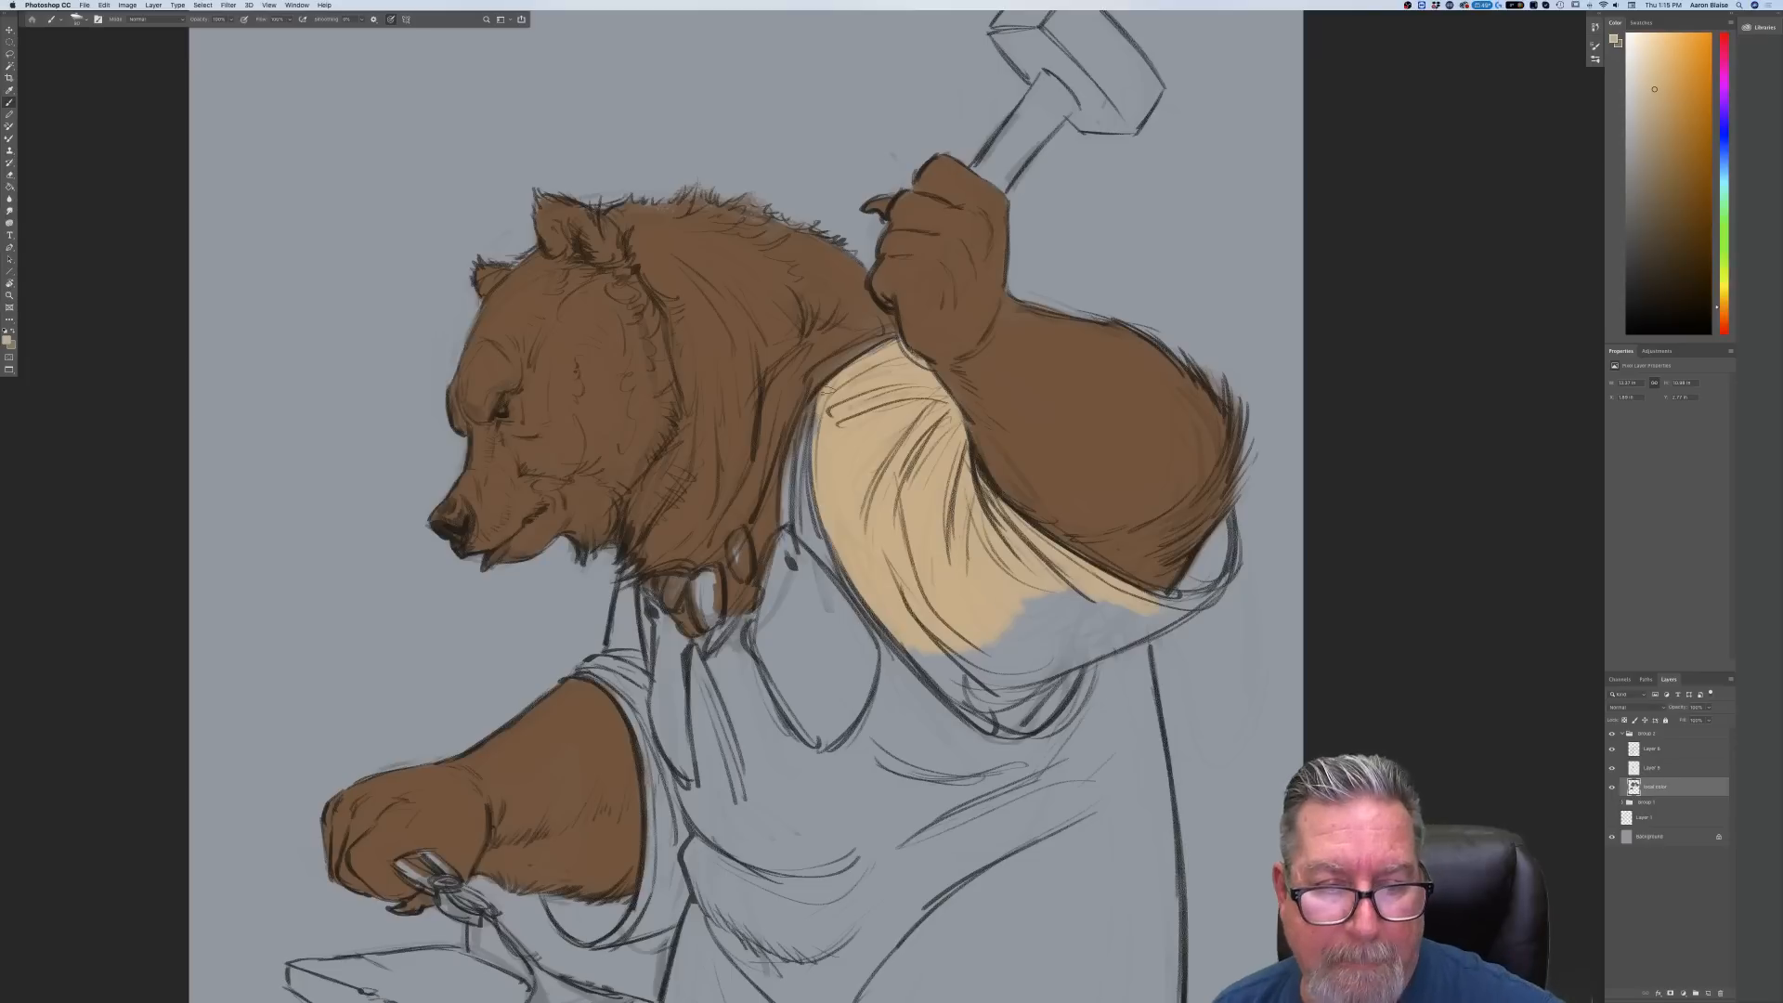
Fill the rest of the raised arm's sleeve with tan, covering the cuff opening, lower folds and underarm edge
left_click_drag(811, 417, 804, 509)
left_click_drag(884, 614, 949, 670)
left_click_drag(1217, 530, 1166, 607)
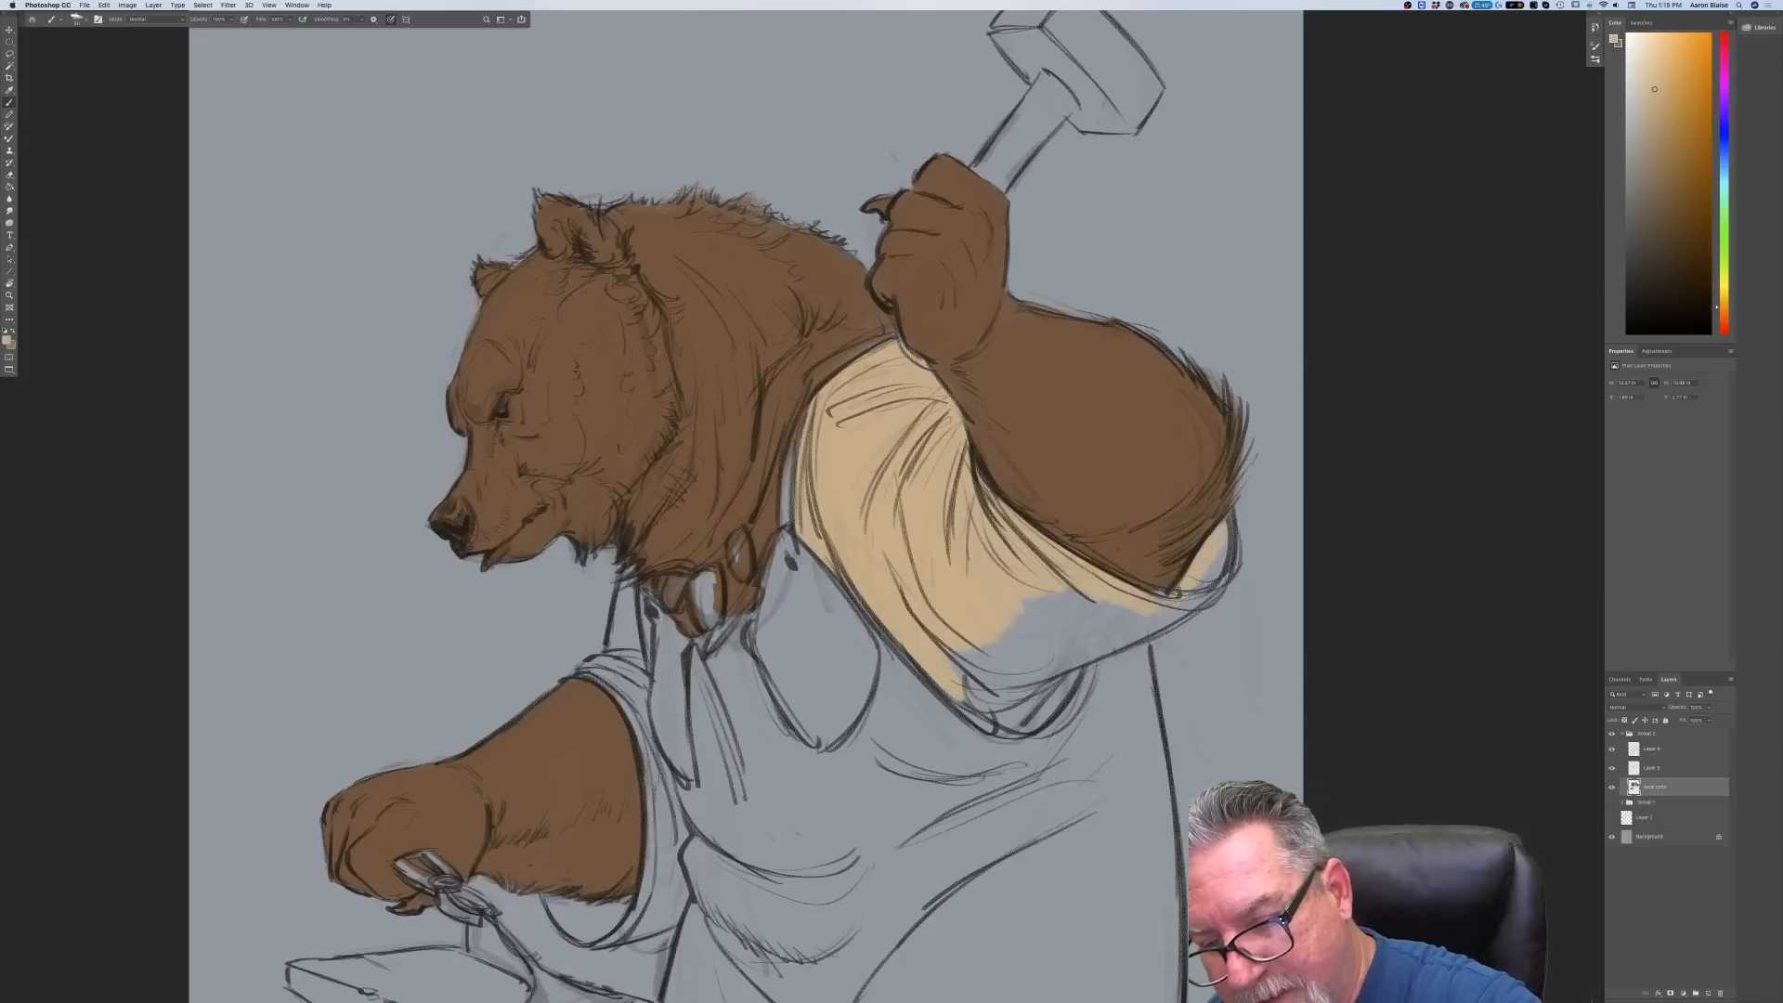
mouse_move(1224, 519)
left_mouse_down()
mouse_move(1210, 575)
mouse_move(1166, 615)
mouse_move(1196, 582)
left_mouse_up()
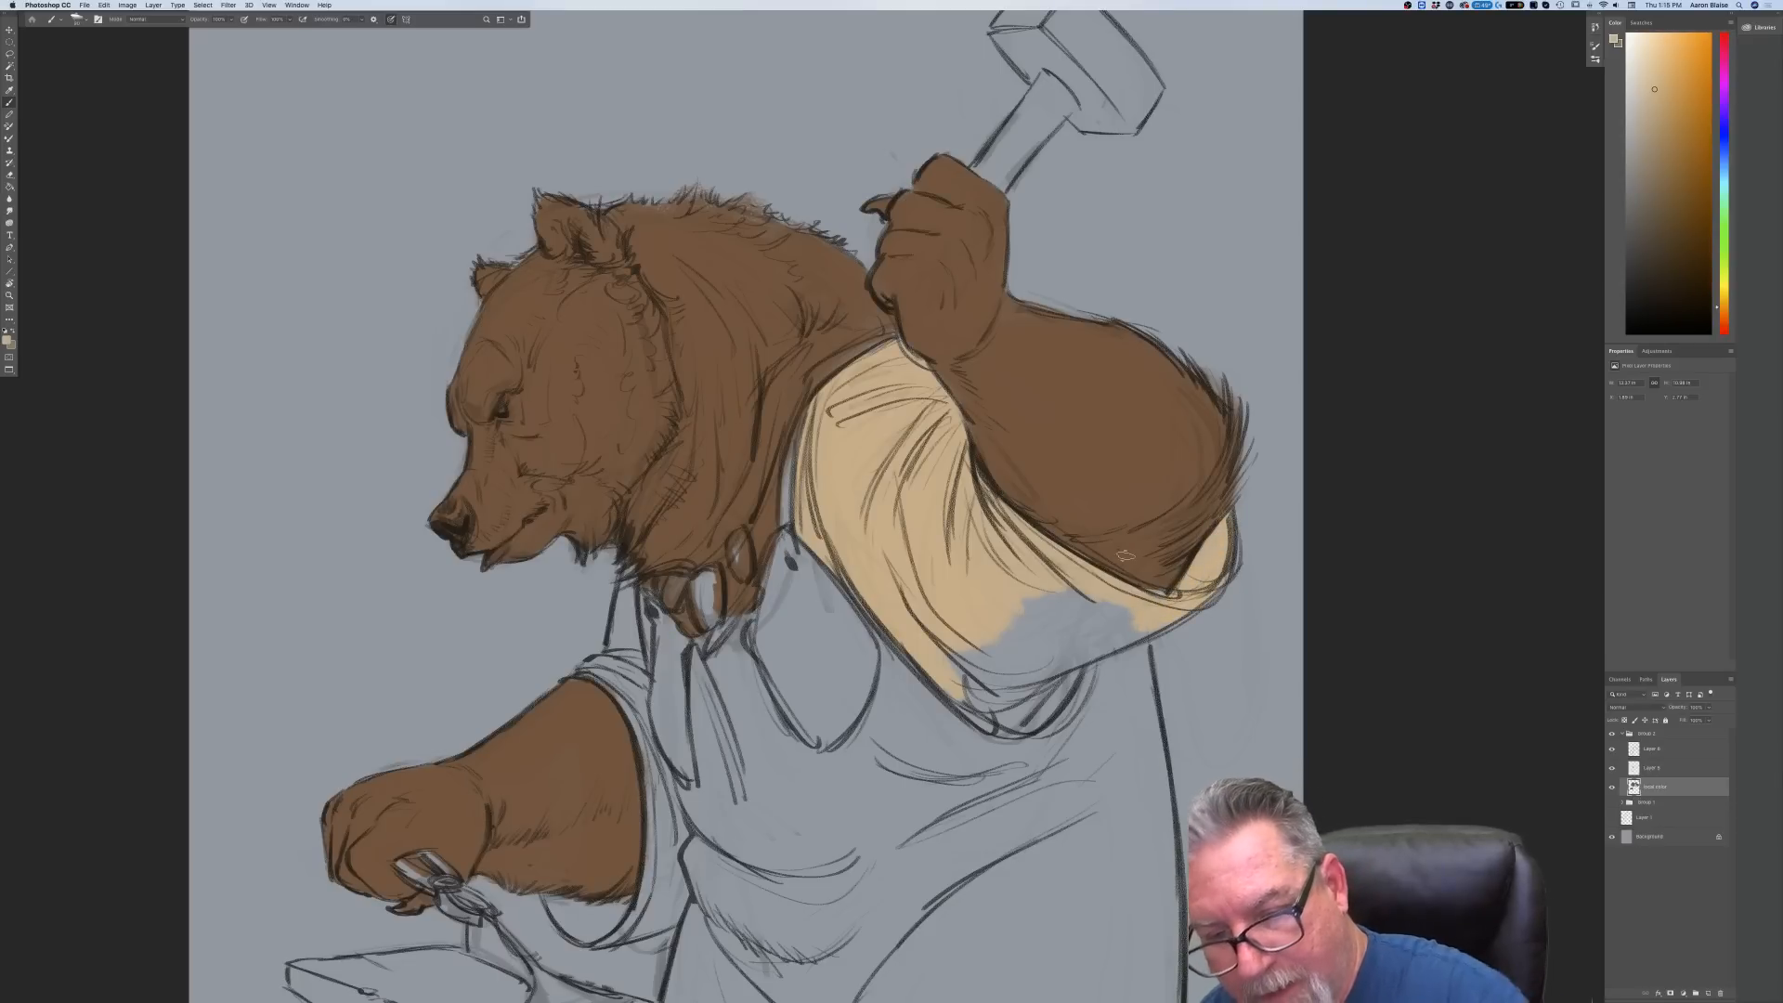
mouse_move(1125, 616)
left_mouse_down()
mouse_move(1045, 621)
mouse_move(961, 686)
left_mouse_up()
left_click_drag(1162, 611, 1101, 646)
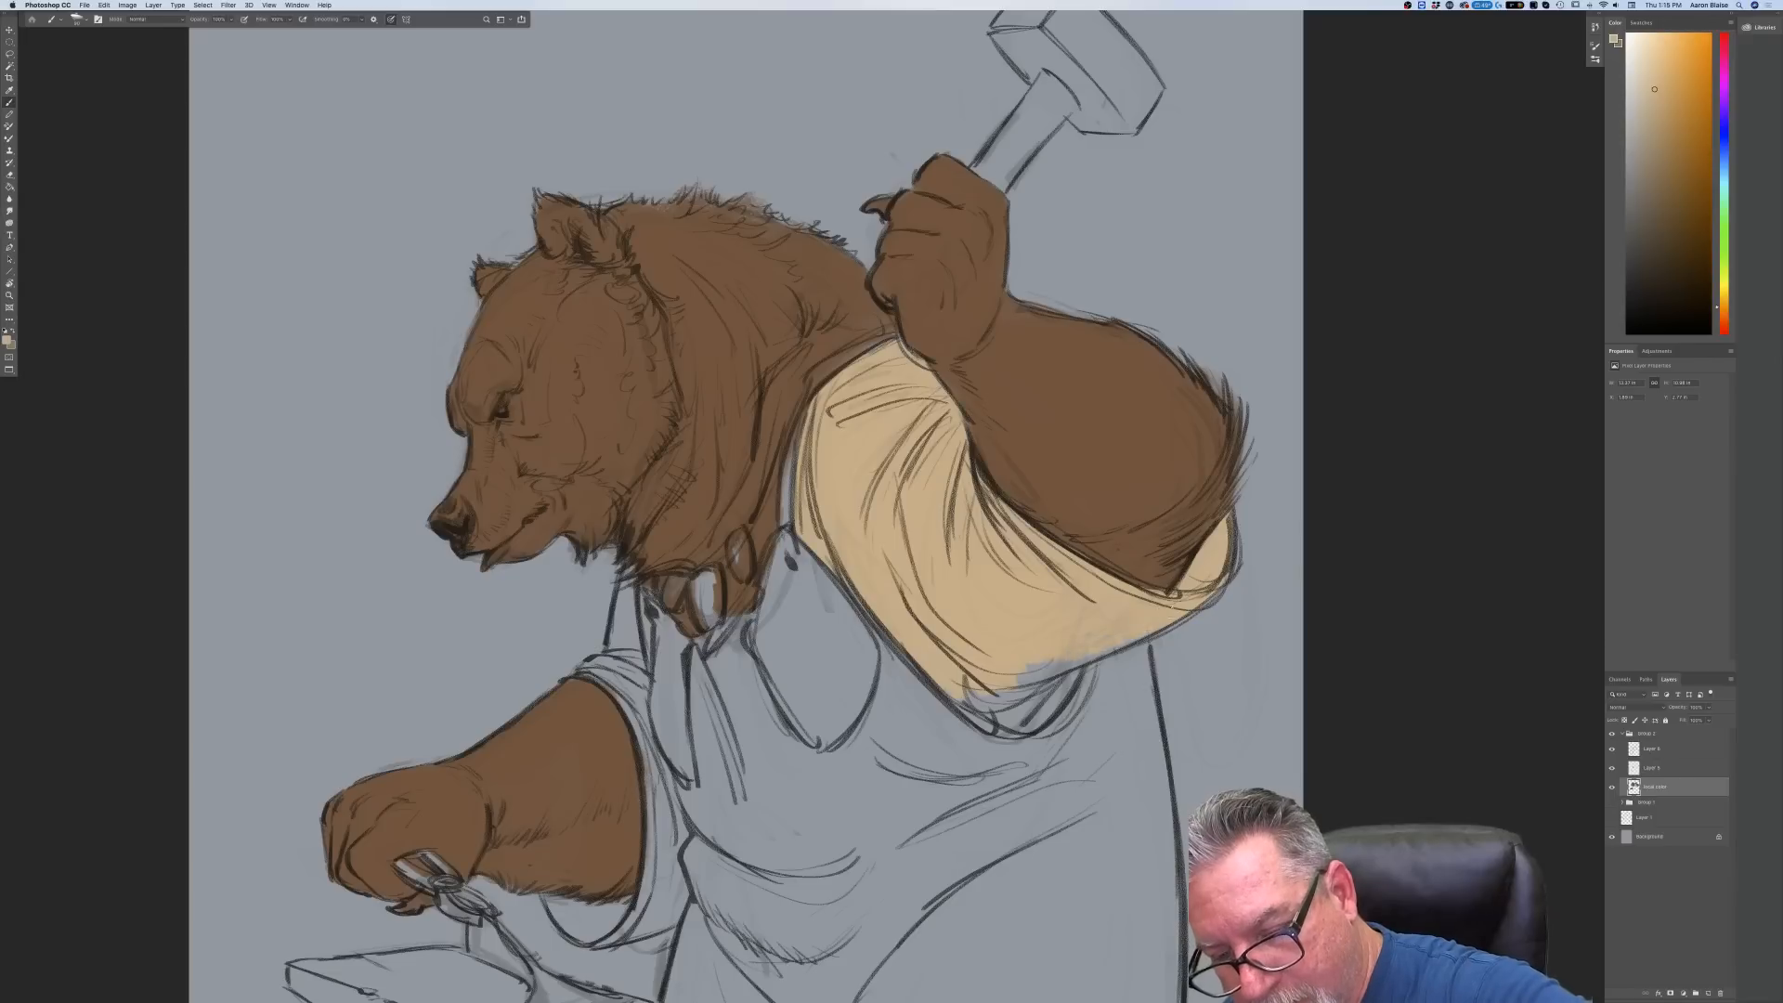
mouse_move(1048, 689)
left_mouse_down()
mouse_move(1020, 724)
mouse_move(1012, 696)
mouse_move(986, 703)
left_mouse_up()
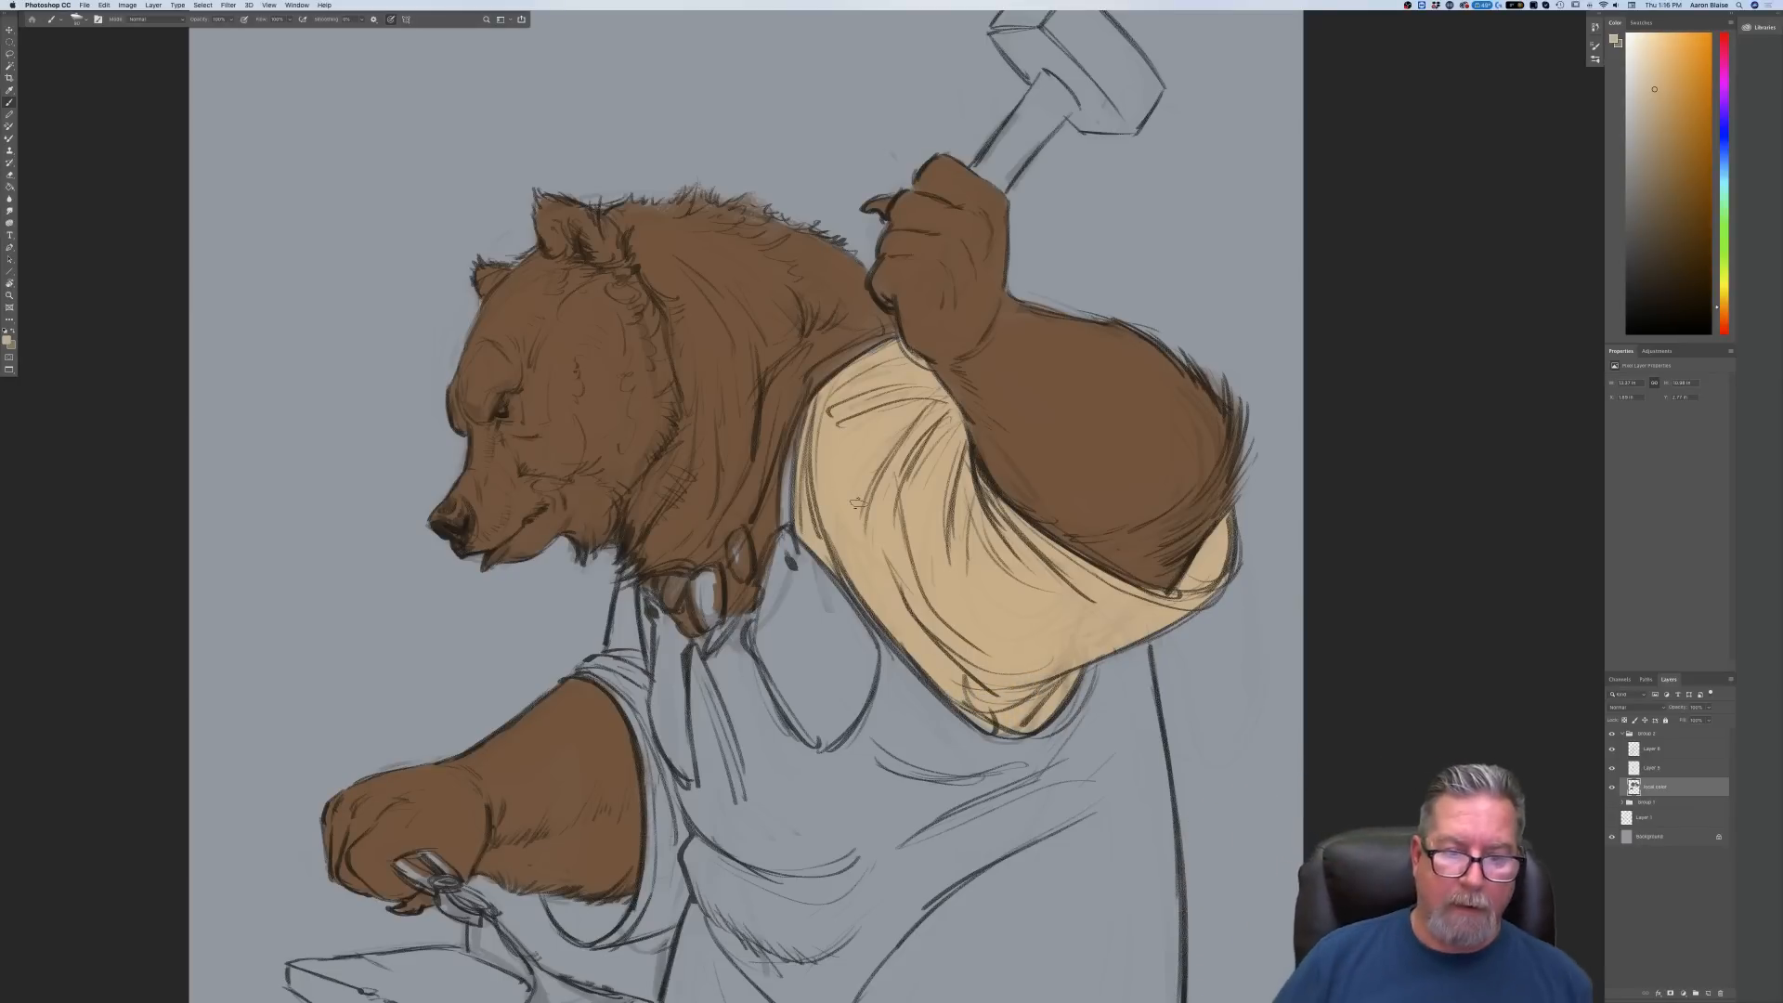
Paint the shirt's neckline over the necklace area and the rolled sleeve of the anvil-side arm with the same tan
mouse_move(880, 340)
left_mouse_down()
mouse_move(804, 399)
mouse_move(724, 594)
mouse_move(738, 553)
mouse_move(745, 597)
mouse_move(661, 581)
mouse_move(692, 632)
left_mouse_up()
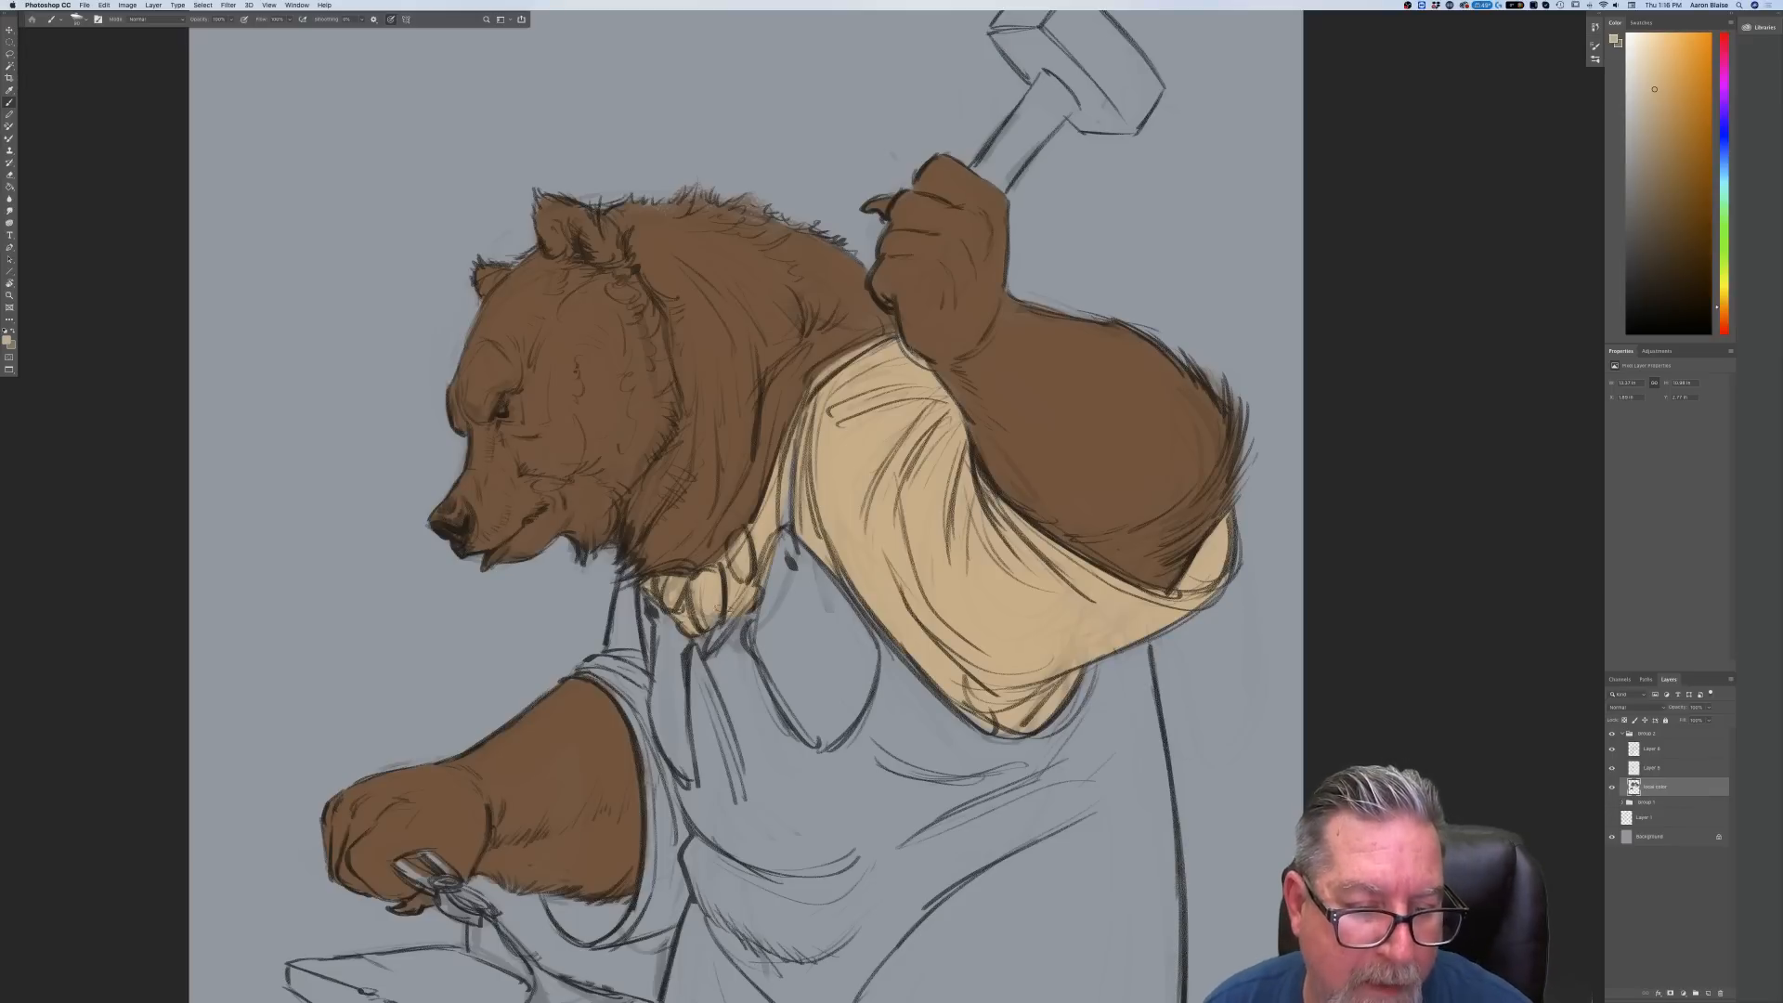
key("super+minus")
key("super+minus")
key("super+minus")
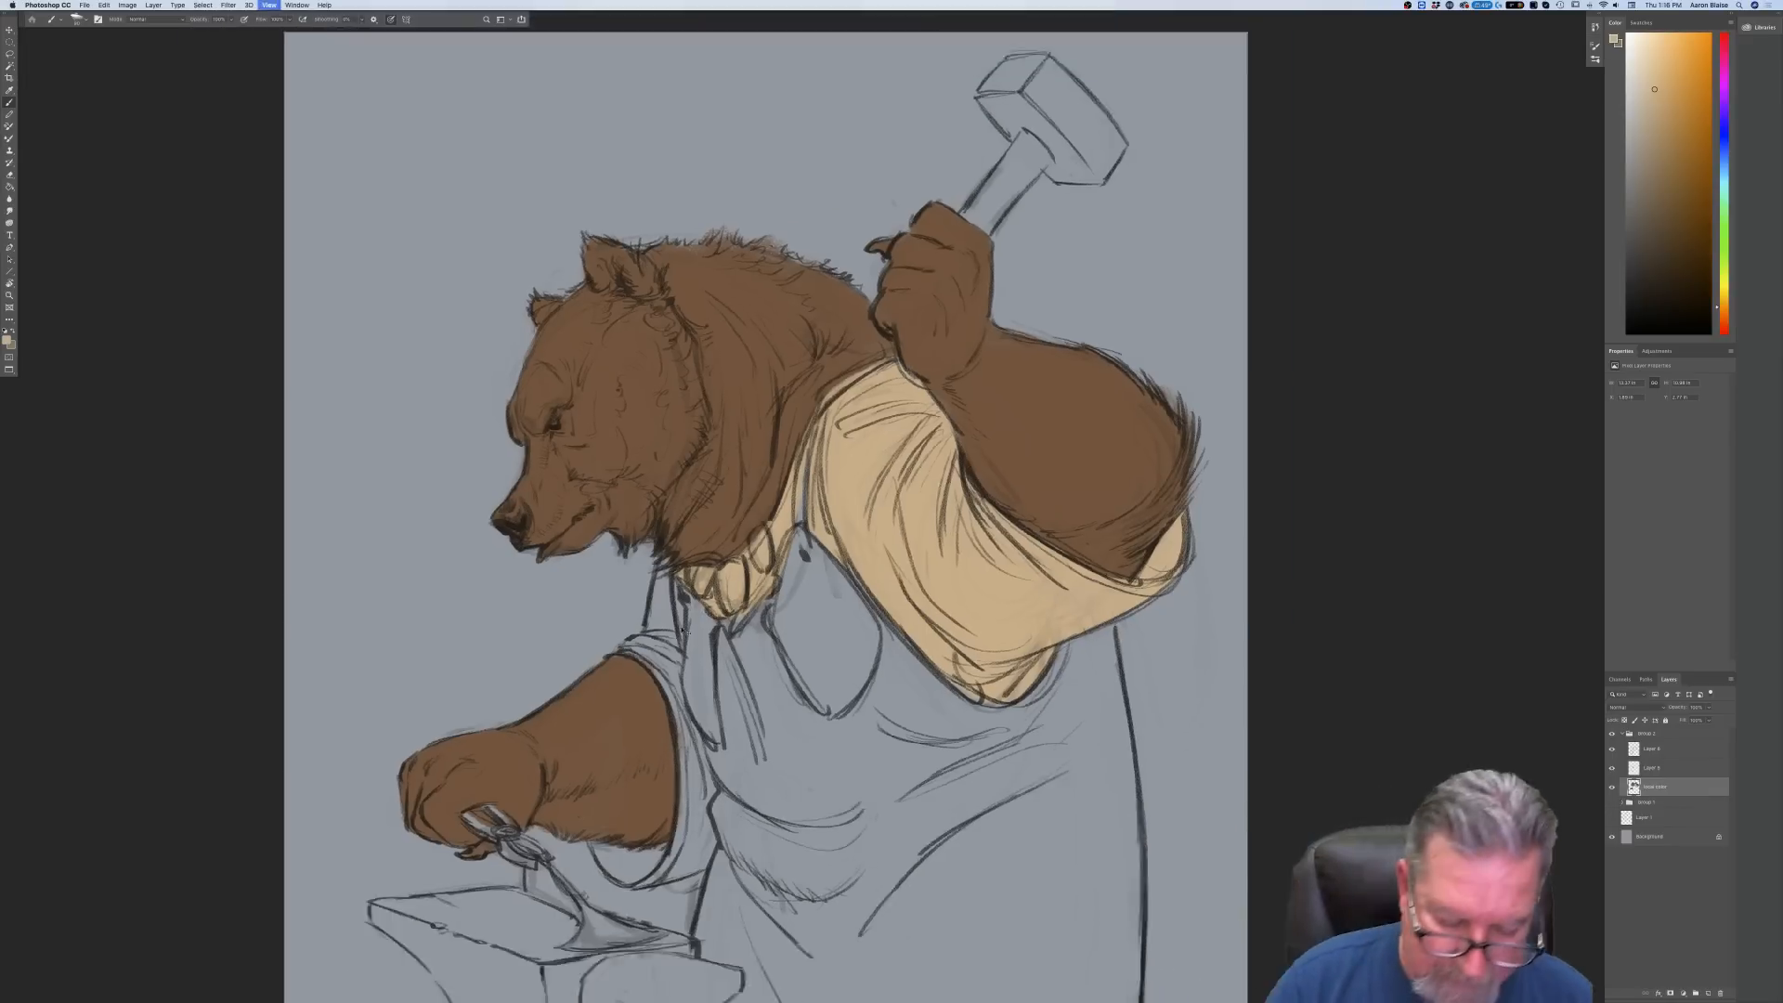
key("super+equal")
key("super+equal")
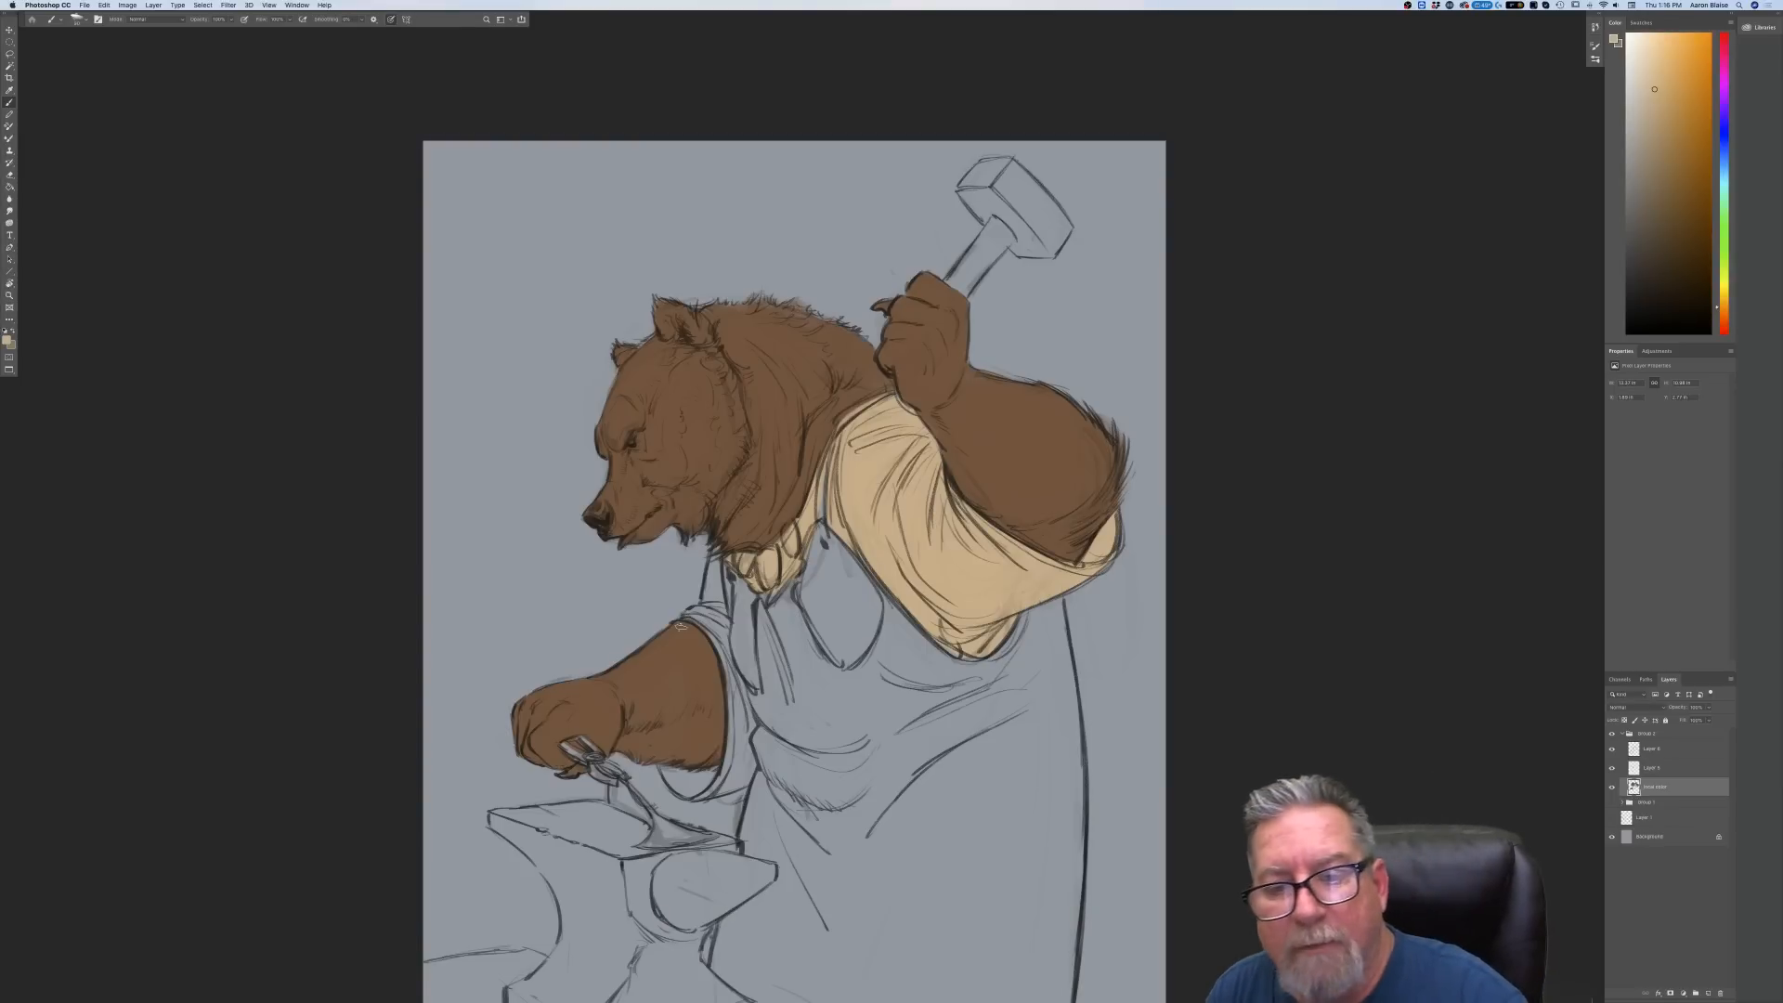
key("super+equal")
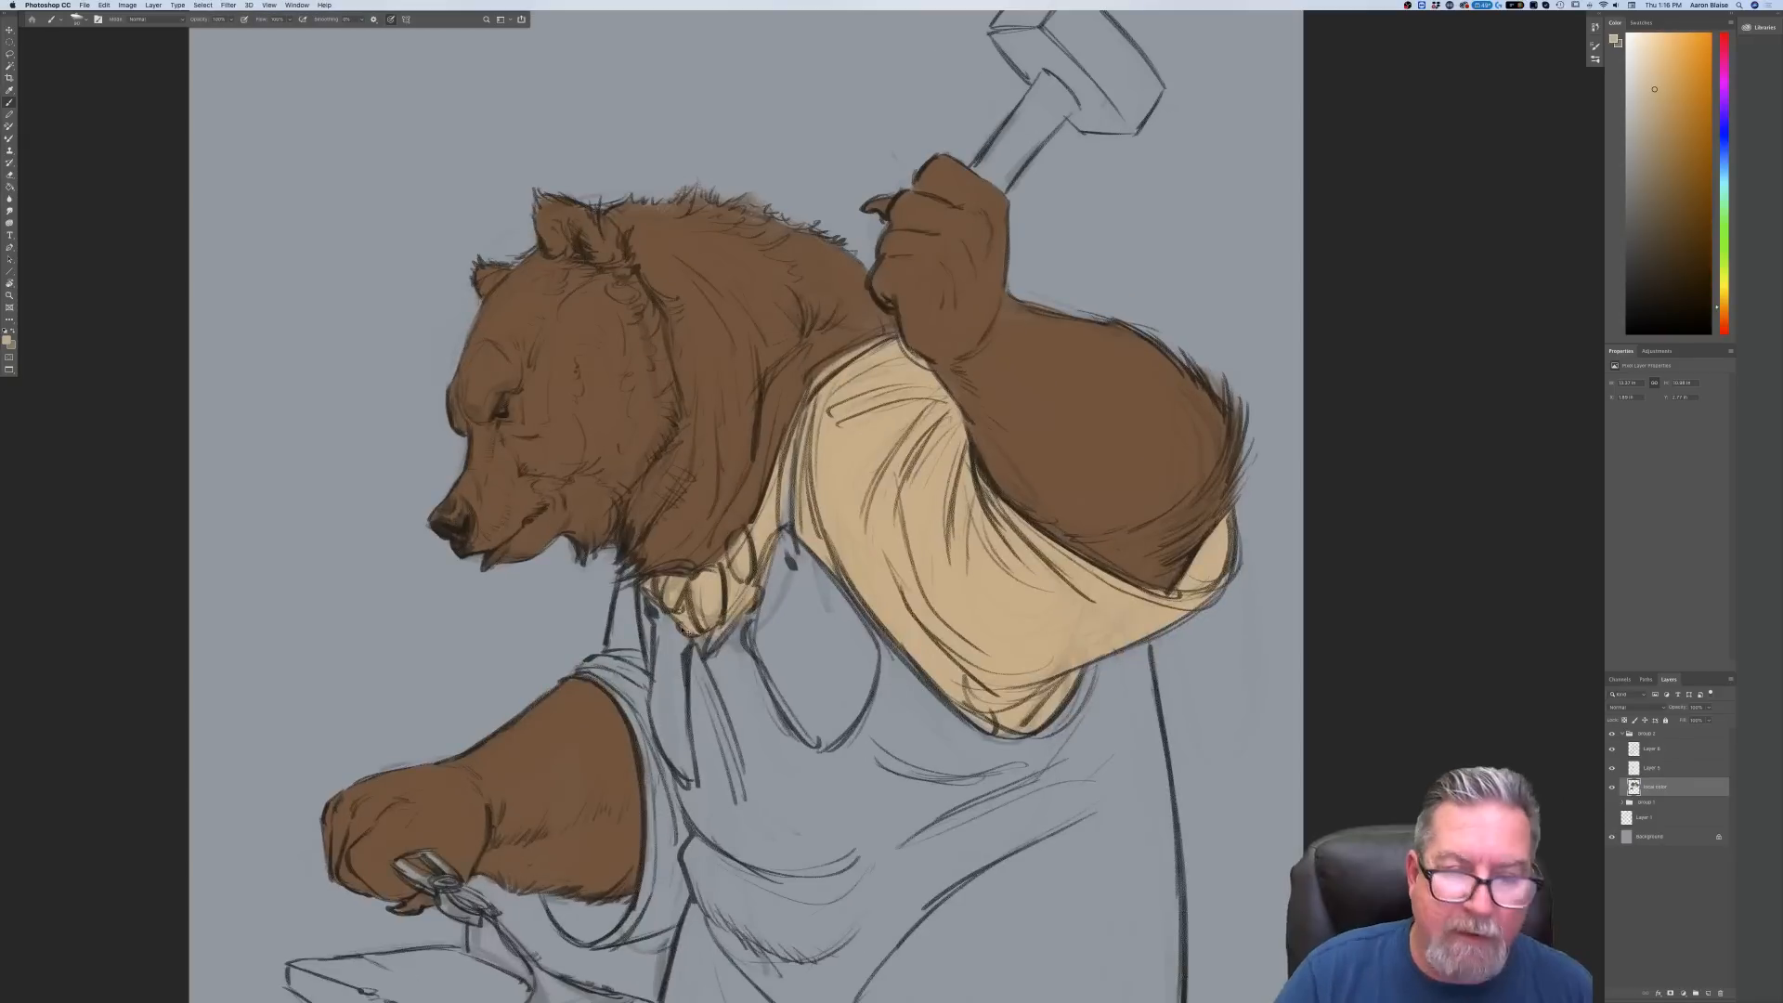
key("super+minus")
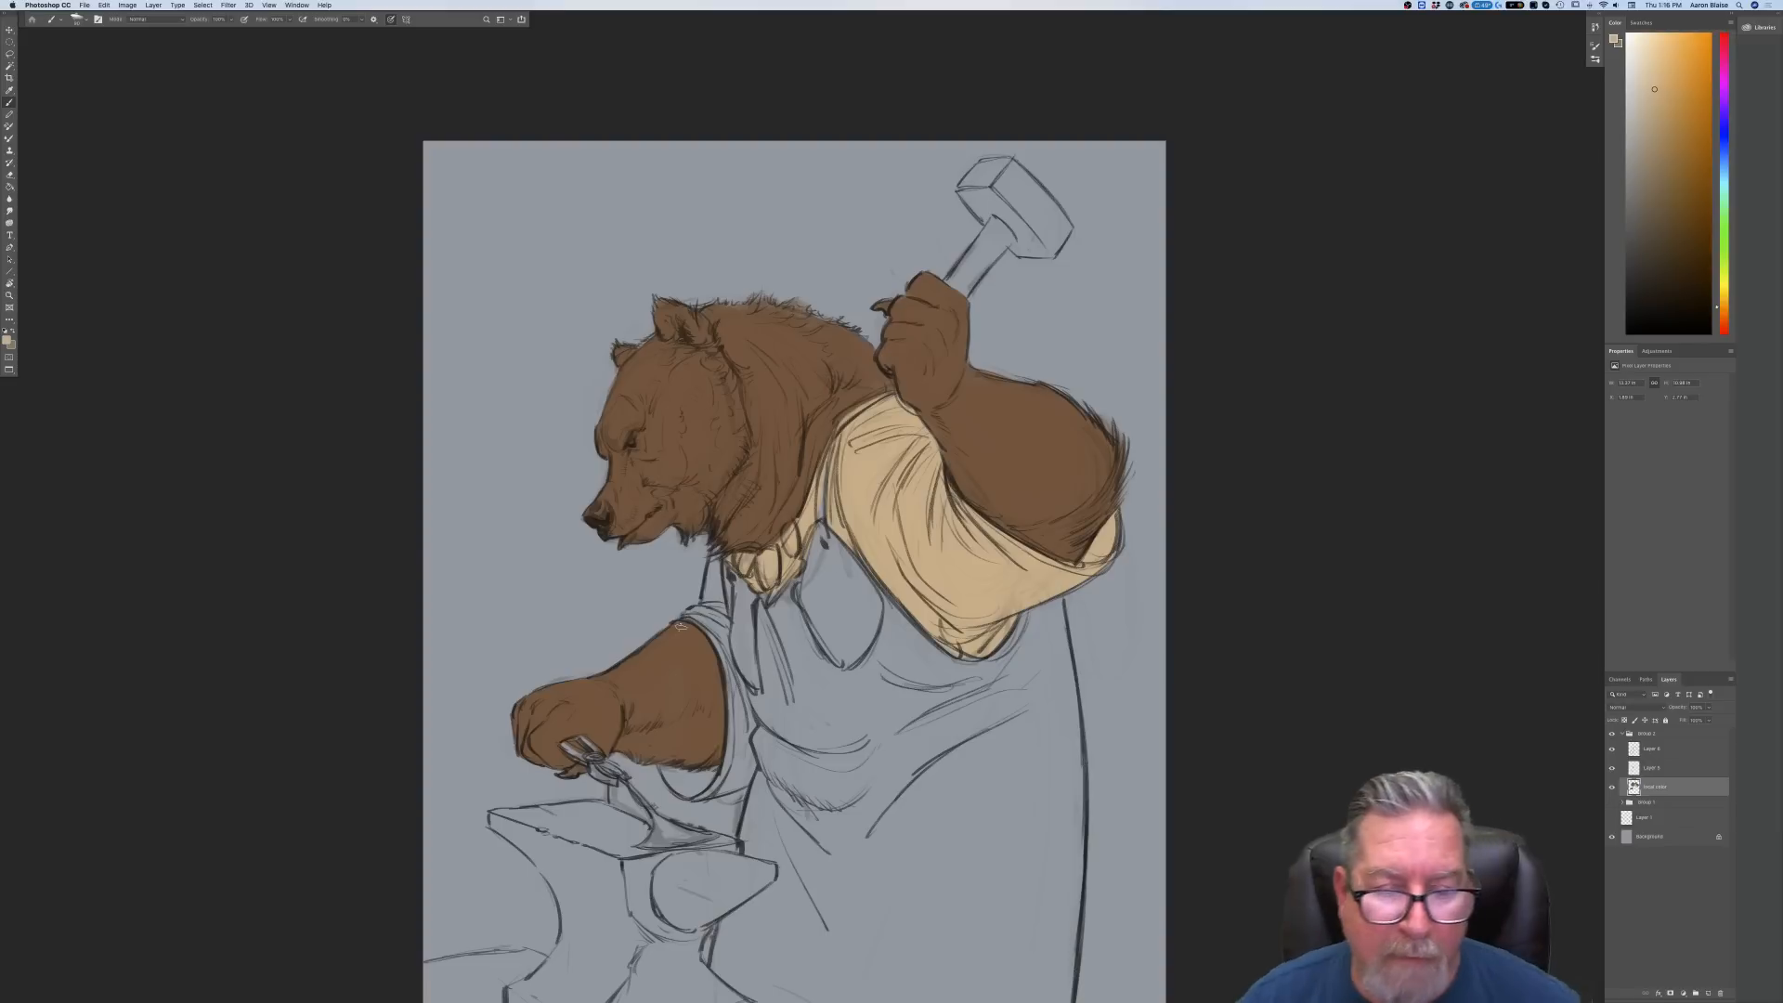
left_click_drag(715, 554, 713, 602)
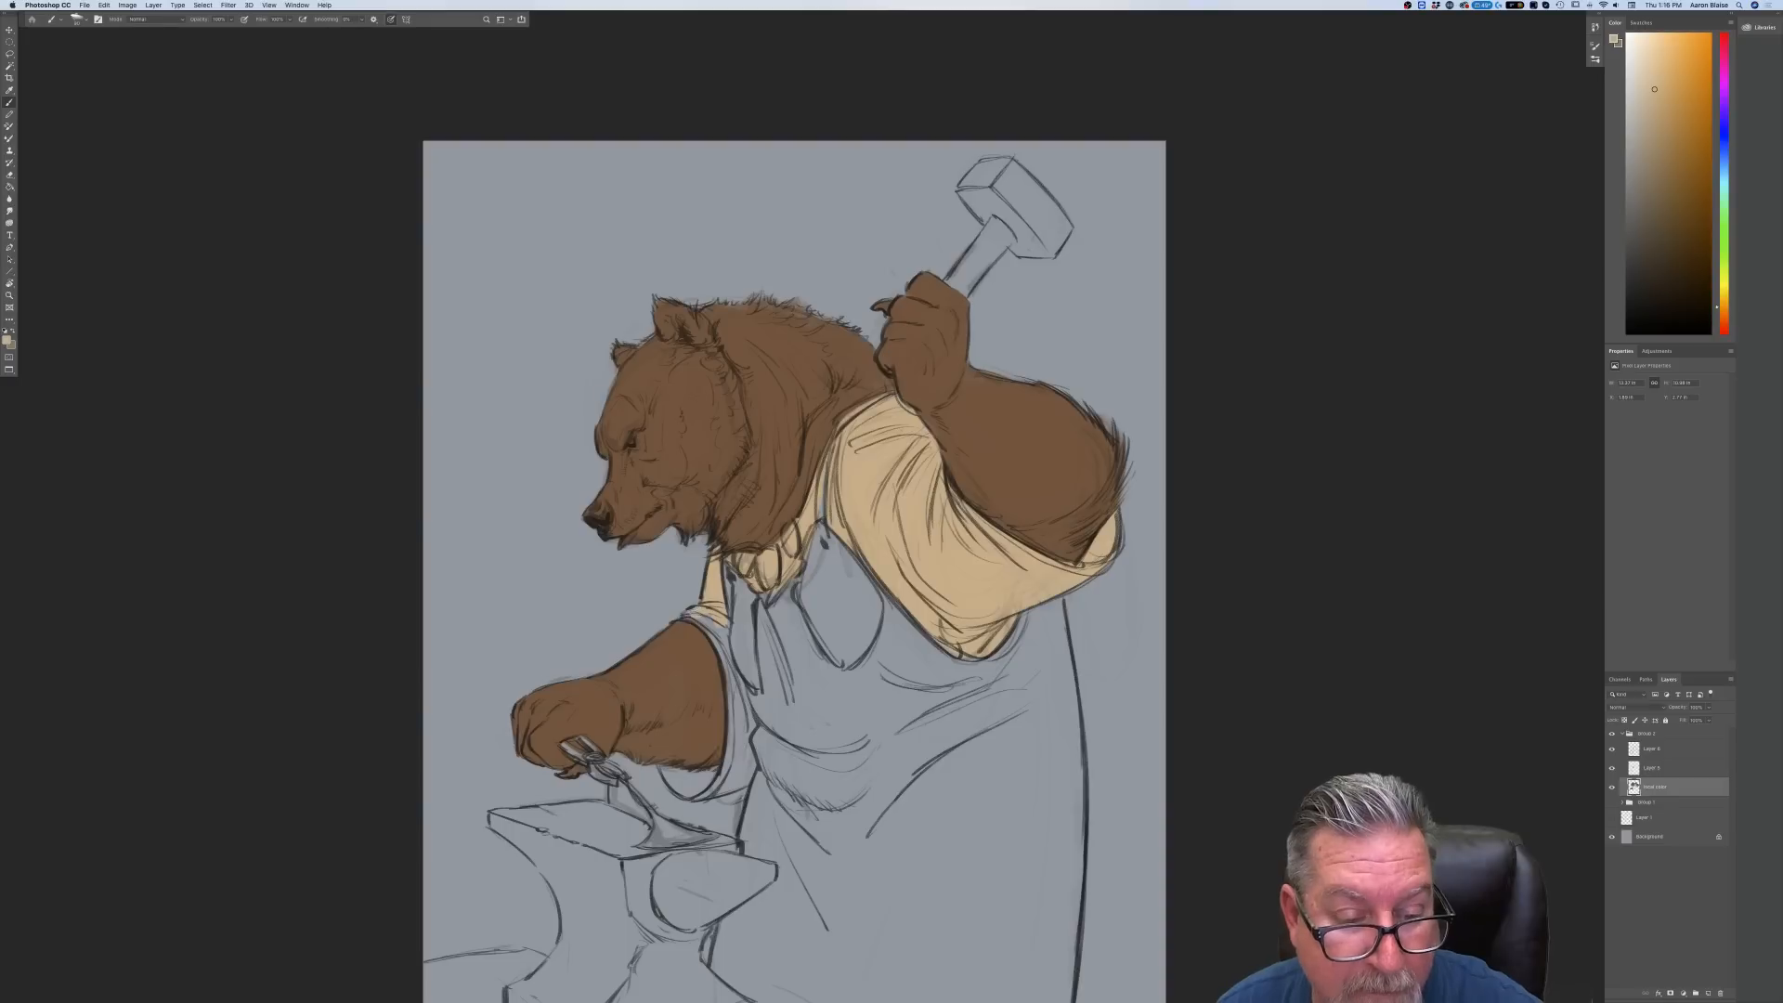
mouse_move(695, 612)
left_mouse_down()
mouse_move(715, 622)
mouse_move(741, 779)
mouse_move(726, 738)
left_mouse_up()
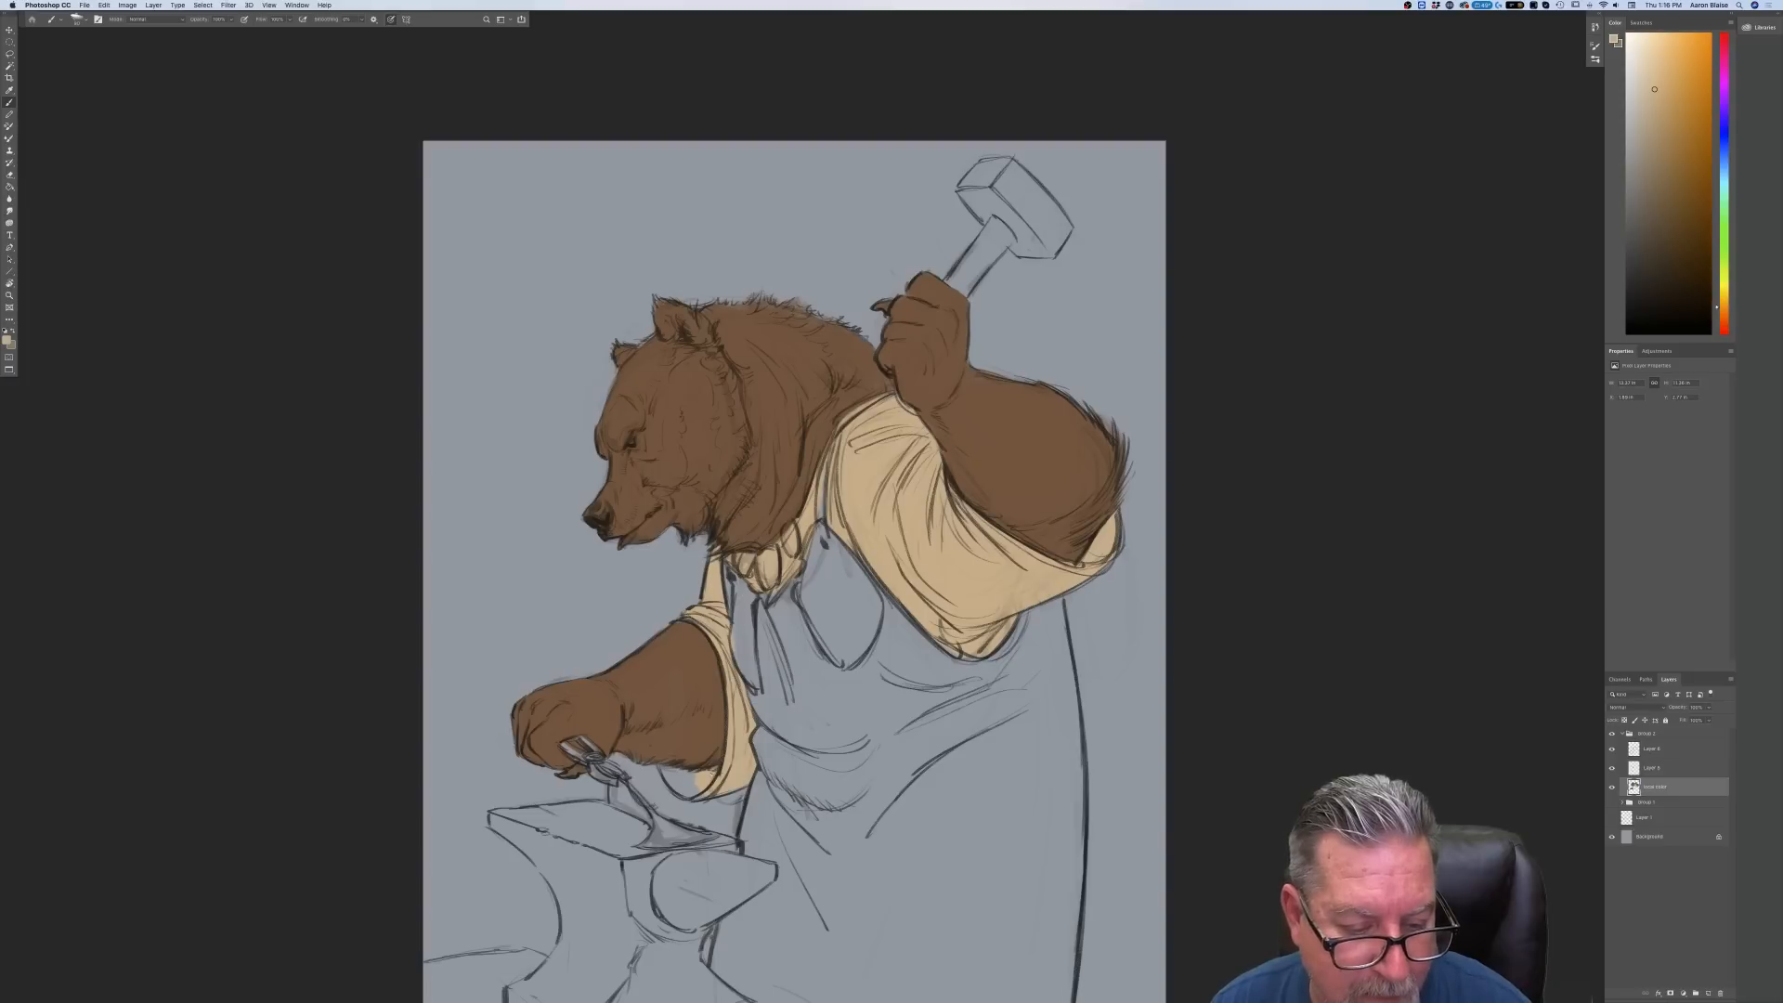
left_click_drag(676, 772, 679, 785)
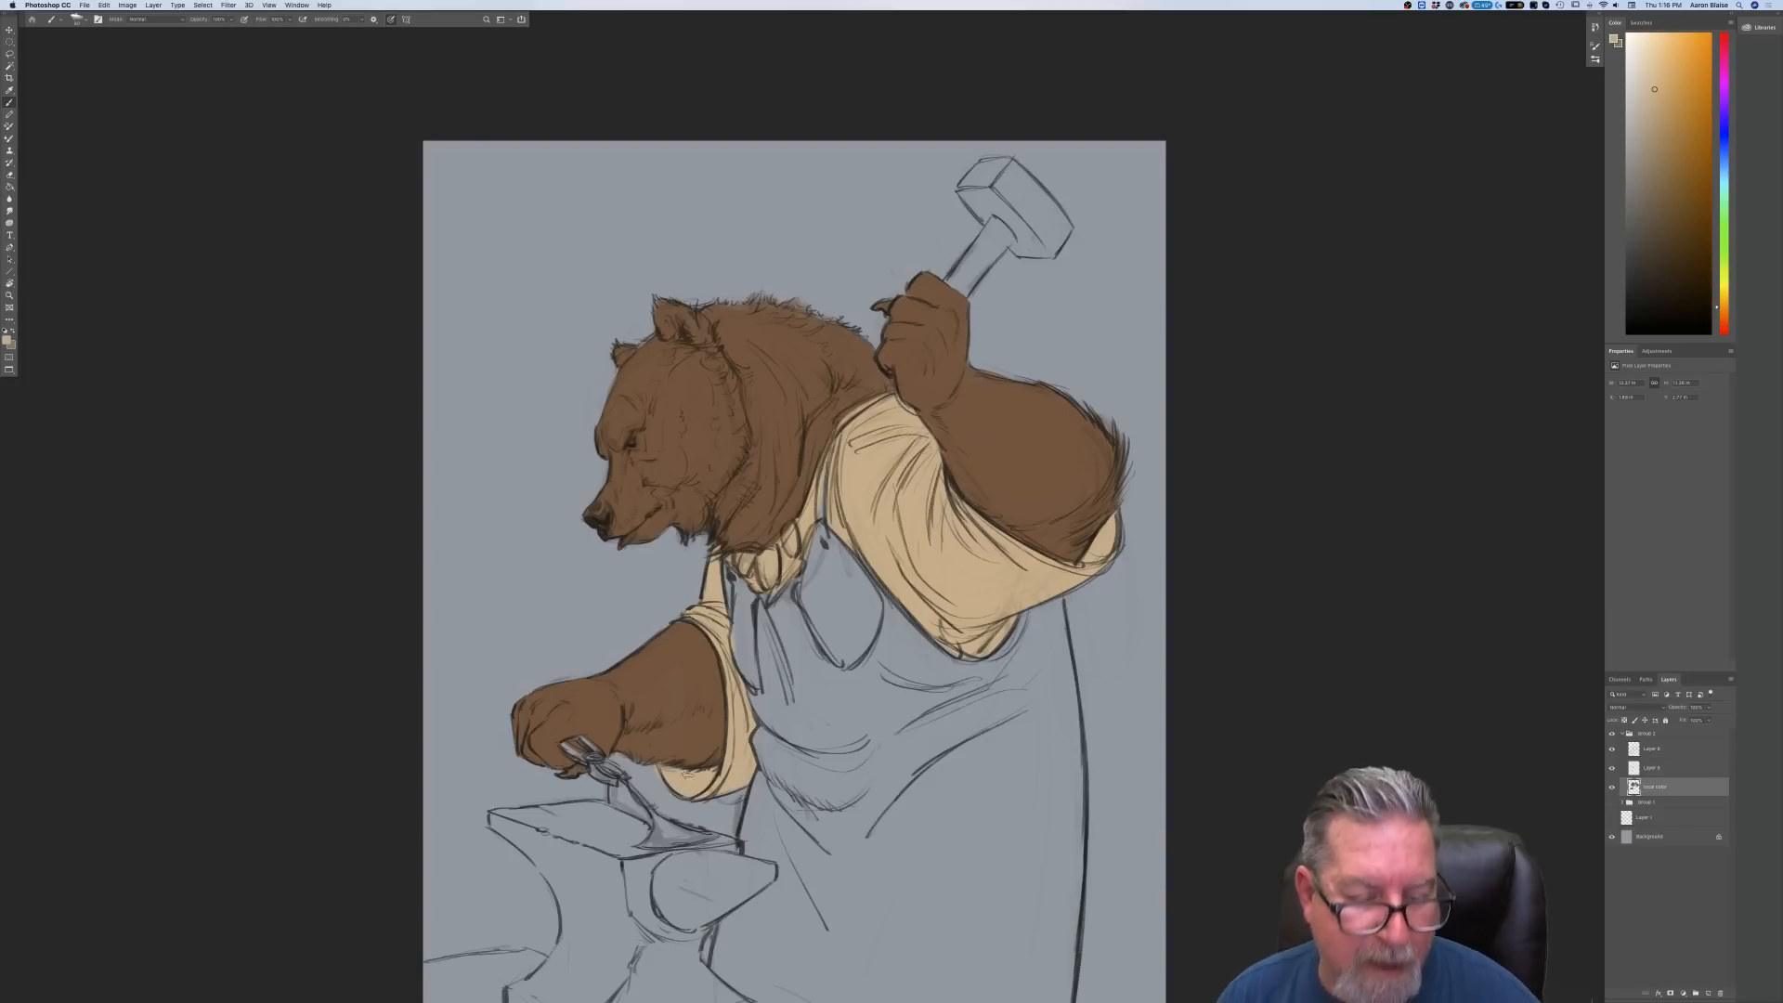
Examine how the flat brown fur and tan shirt read together across the whole illustration
key("super+minus")
key("super+minus")
key("super+minus")
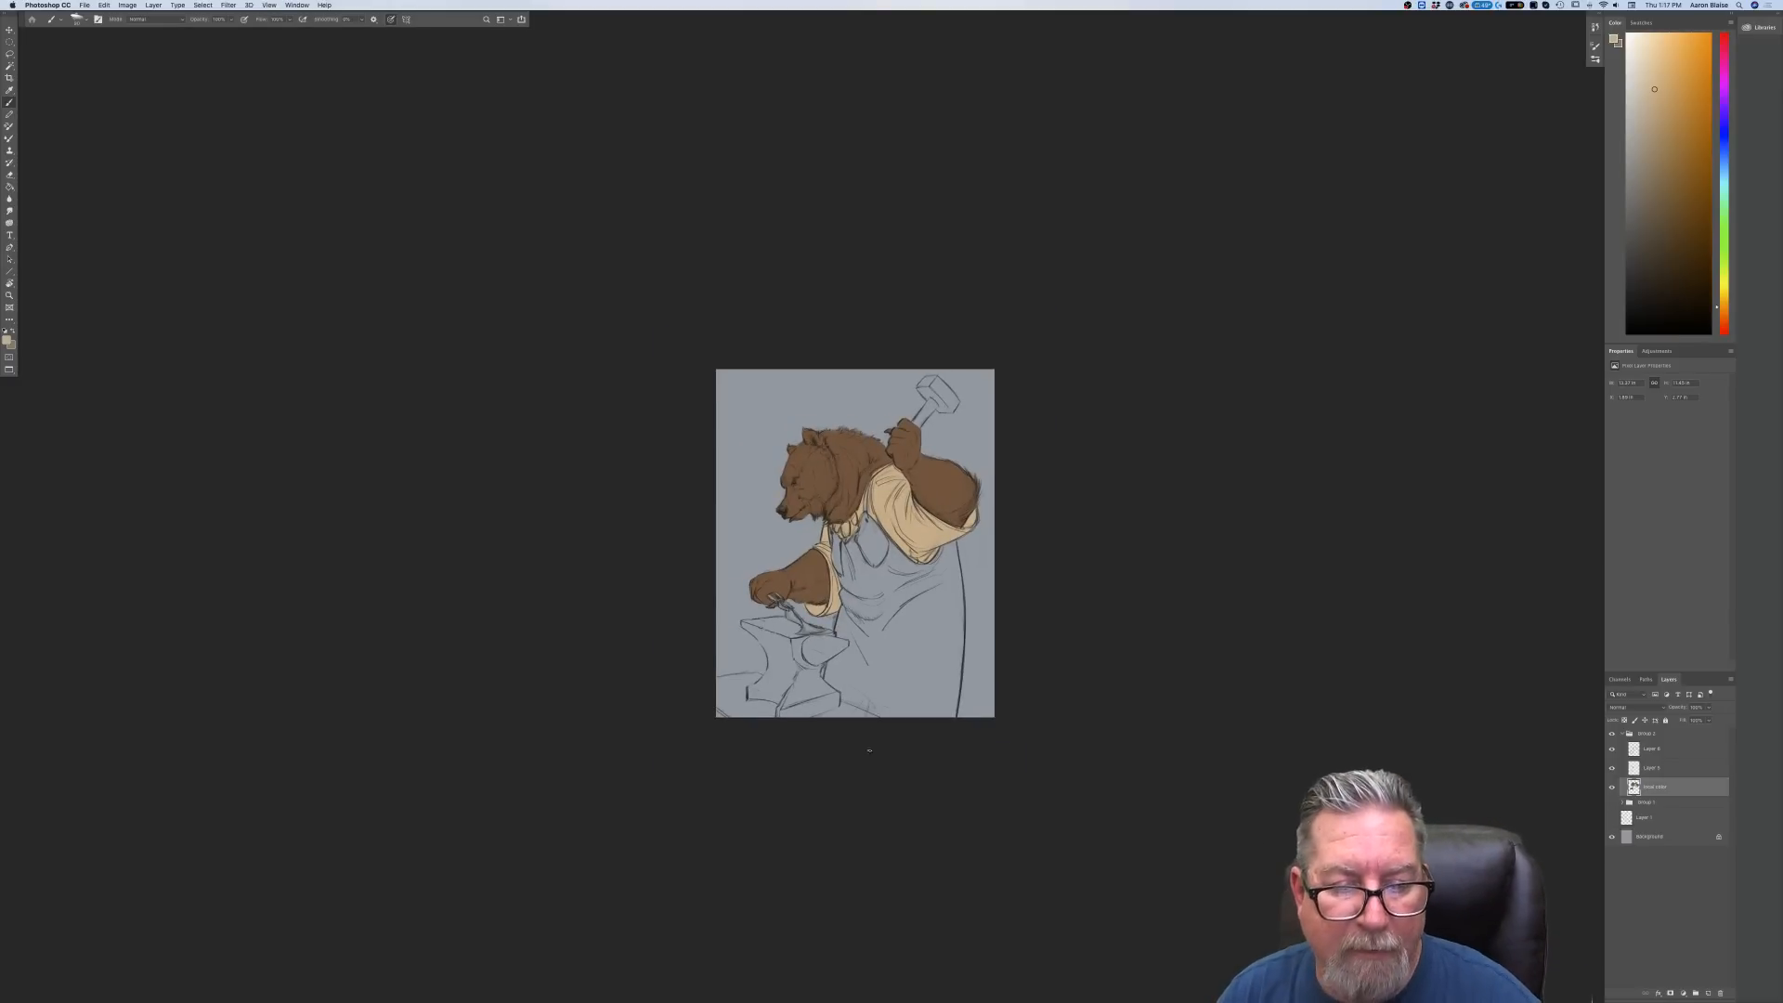
key("super+plus")
key("super+plus")
key("super+plus")
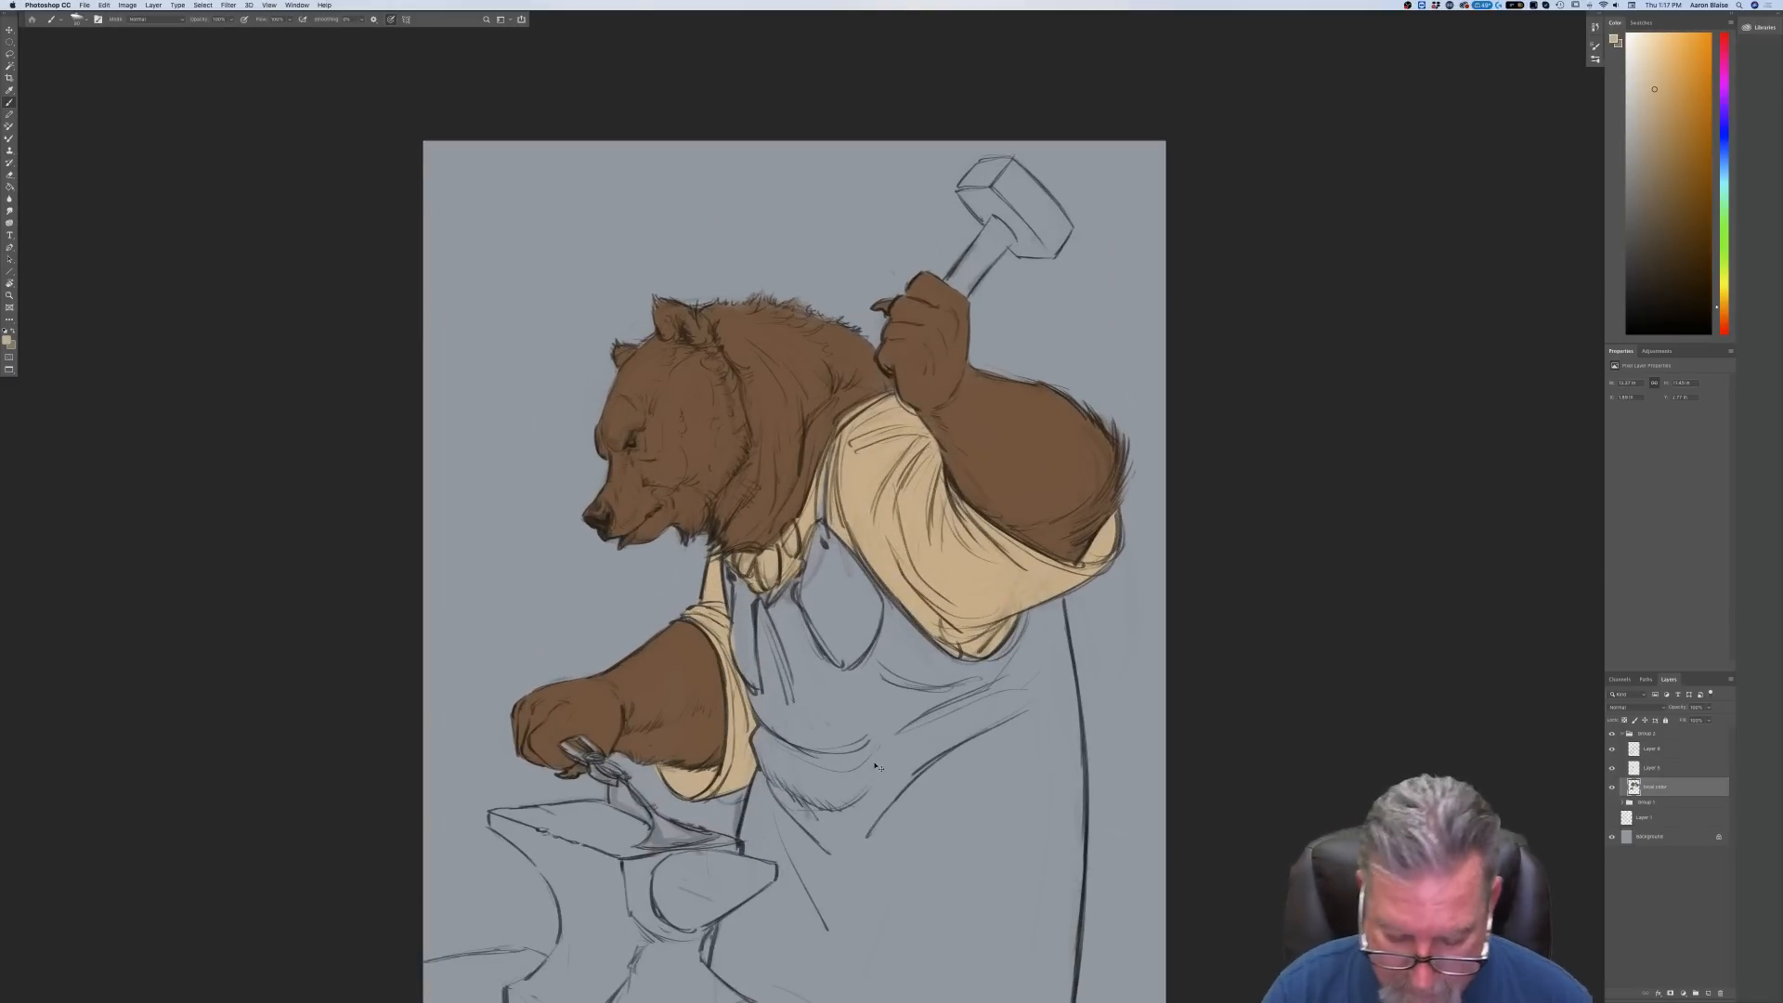
key("super+minus")
key("super+minus")
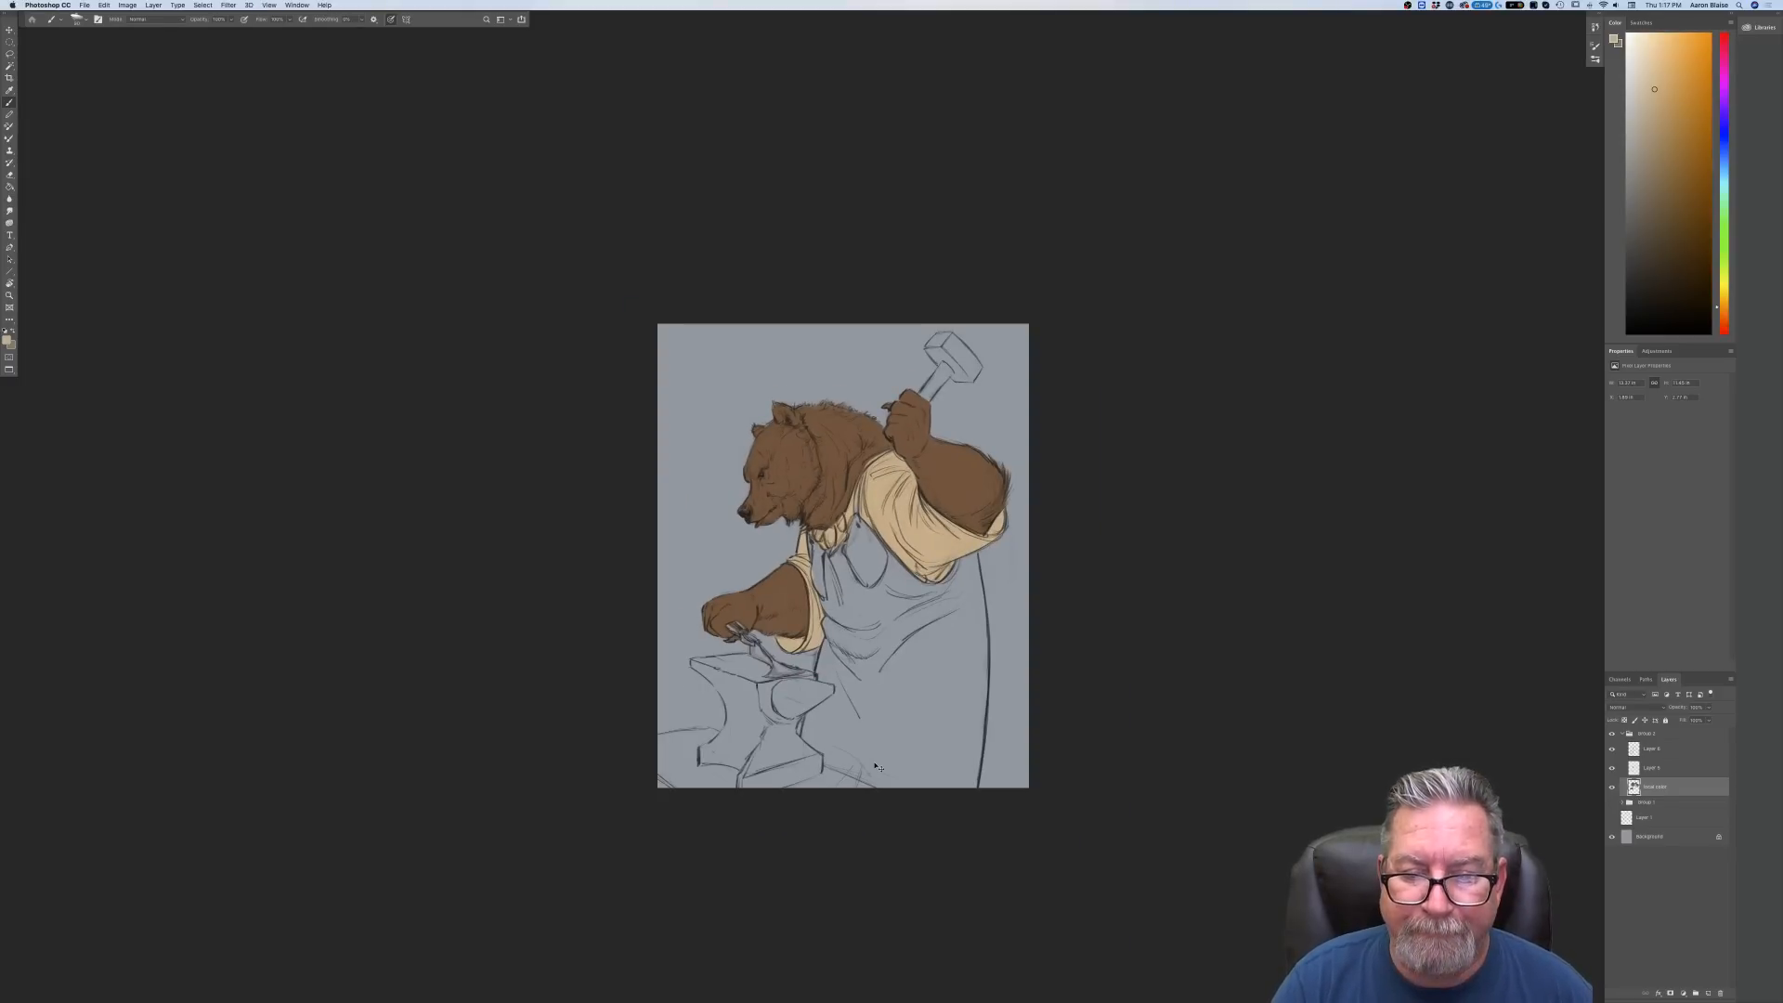
key("super+plus")
key("super+plus")
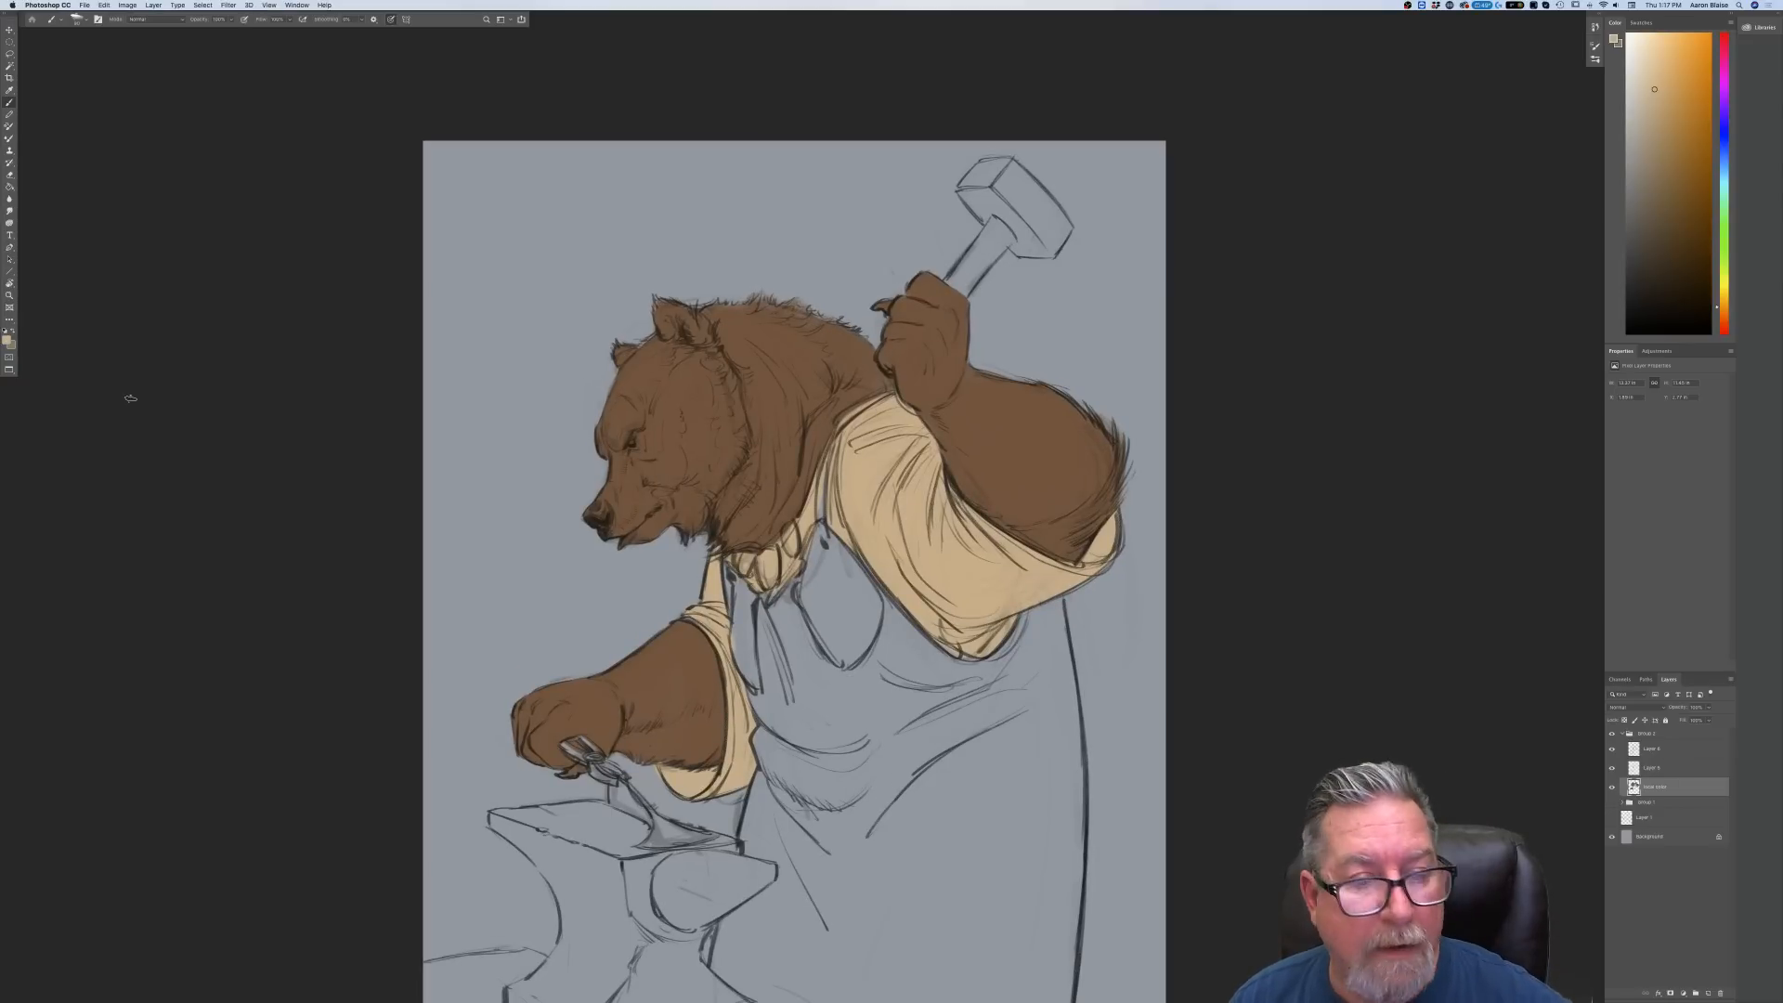
Try a dark desaturated blue-grey as the apron colour across its chest and waist
left_click(6, 343)
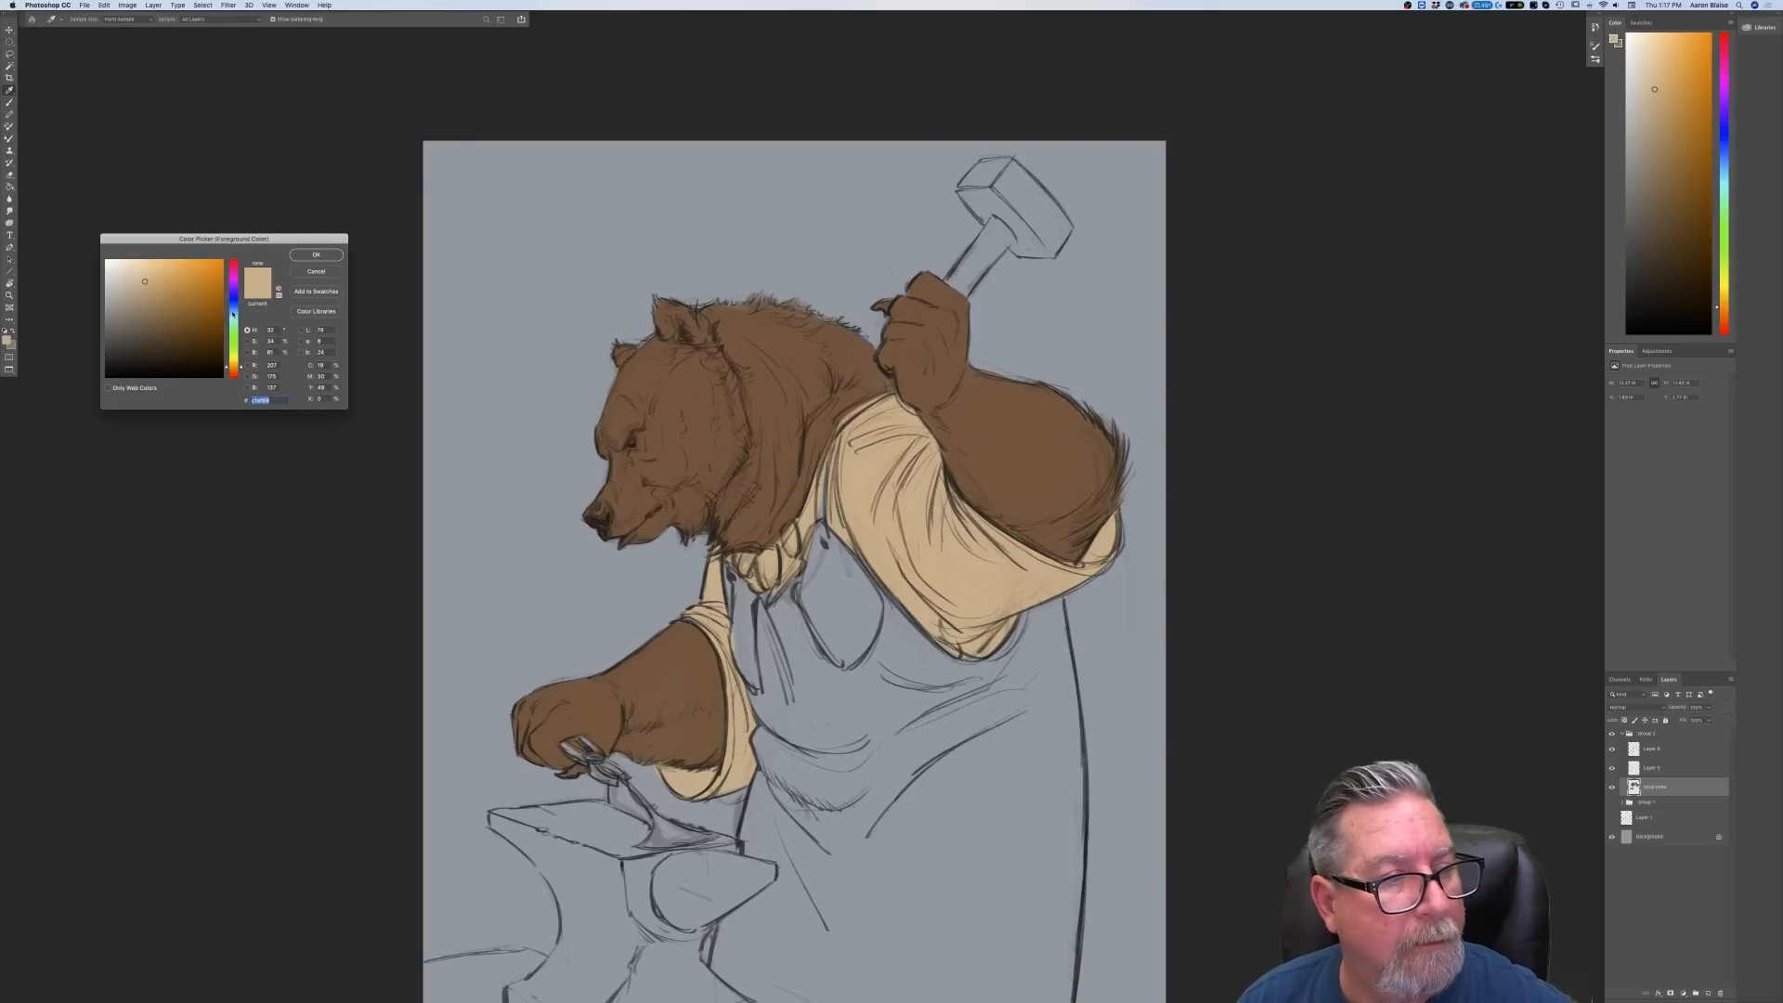
left_click(232, 314)
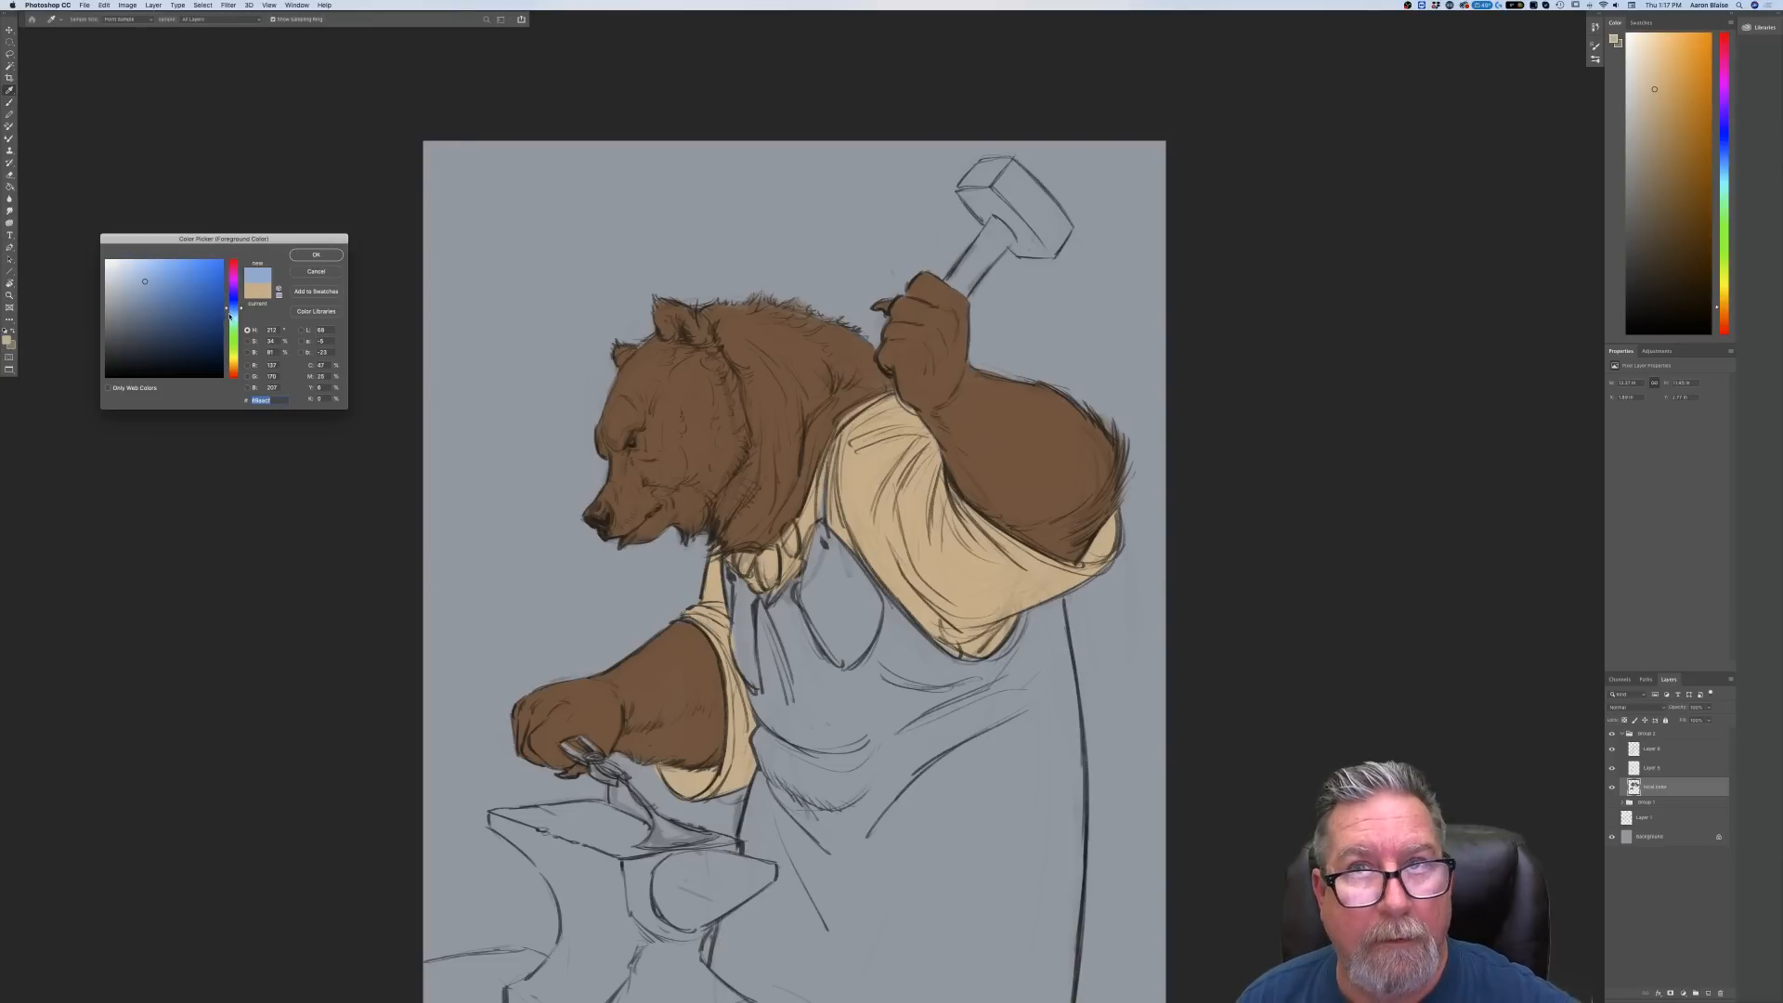
left_click(129, 328)
left_click_drag(127, 331, 128, 334)
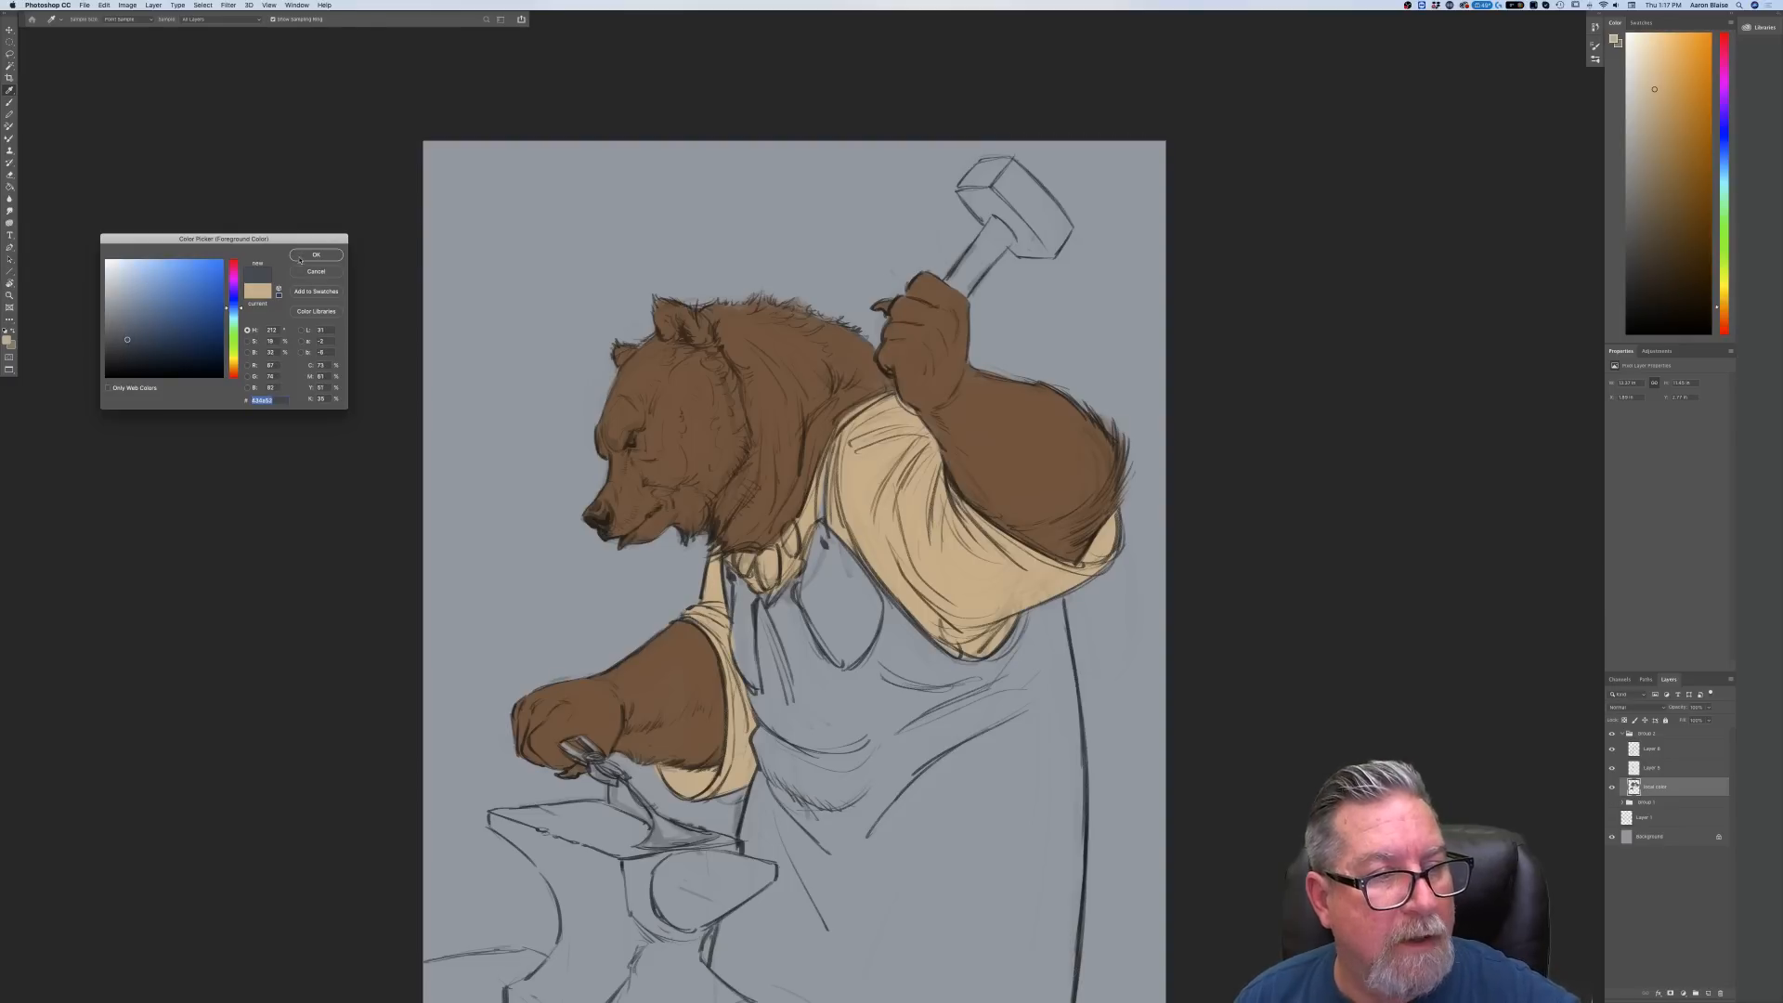
left_click(299, 258)
key("b")
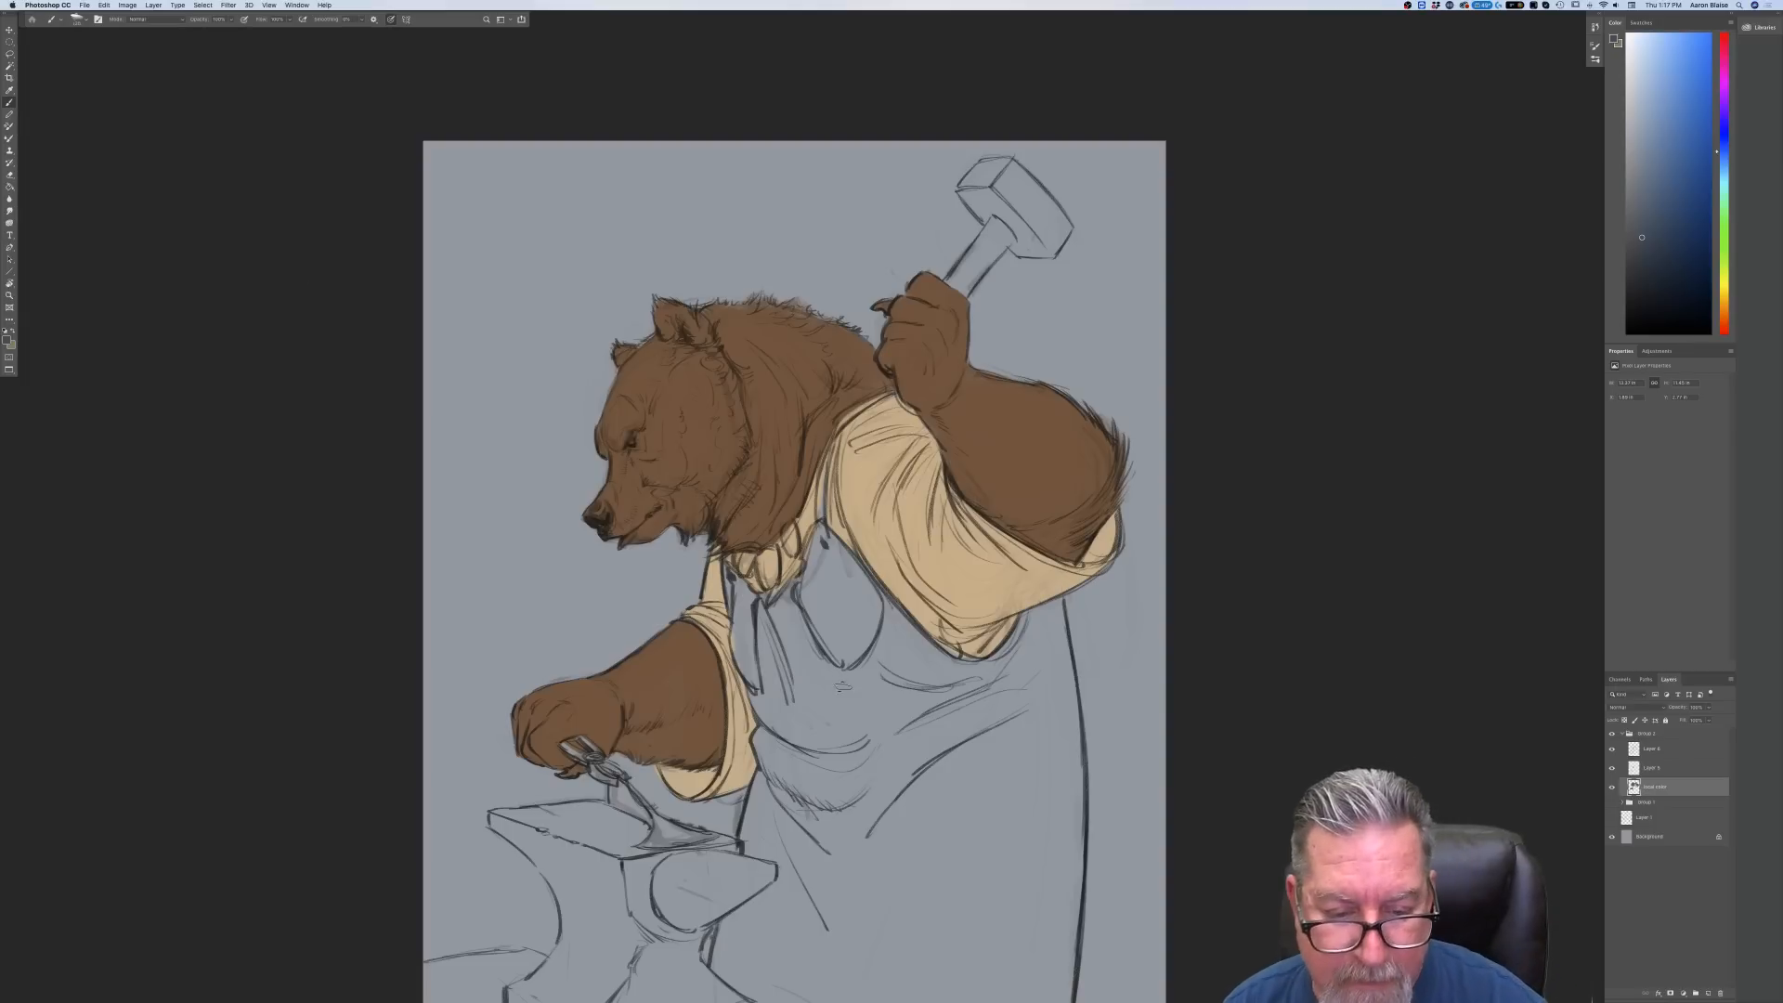
mouse_move(835, 633)
left_mouse_down()
mouse_move(840, 603)
mouse_move(896, 724)
mouse_move(817, 752)
mouse_move(776, 693)
mouse_move(770, 641)
mouse_move(766, 706)
mouse_move(747, 650)
mouse_move(820, 767)
mouse_move(783, 757)
mouse_move(789, 733)
mouse_move(803, 817)
mouse_move(850, 836)
mouse_move(924, 817)
mouse_move(966, 678)
mouse_move(849, 611)
mouse_move(892, 650)
mouse_move(863, 603)
mouse_move(947, 688)
left_mouse_up()
Switch the paint colour to a dark reddish-brown and paint it over the blue-grey across the apron's chest, waist and hip
left_click(6, 339)
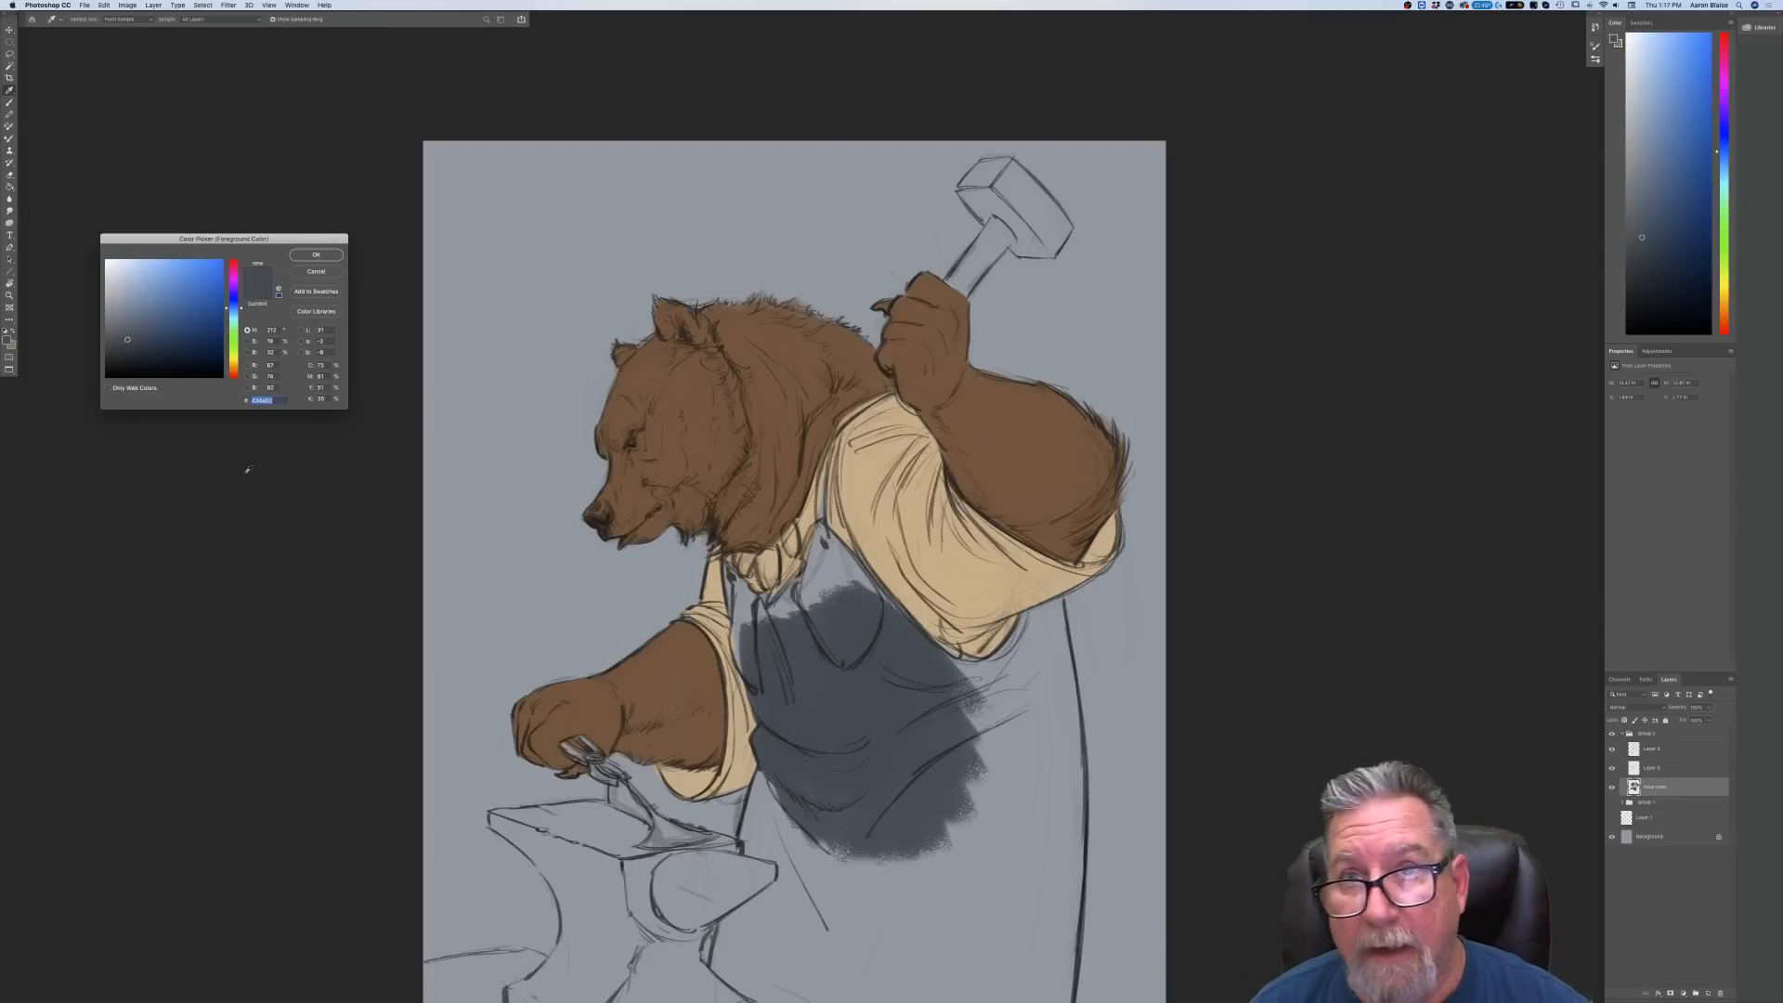
left_click(234, 375)
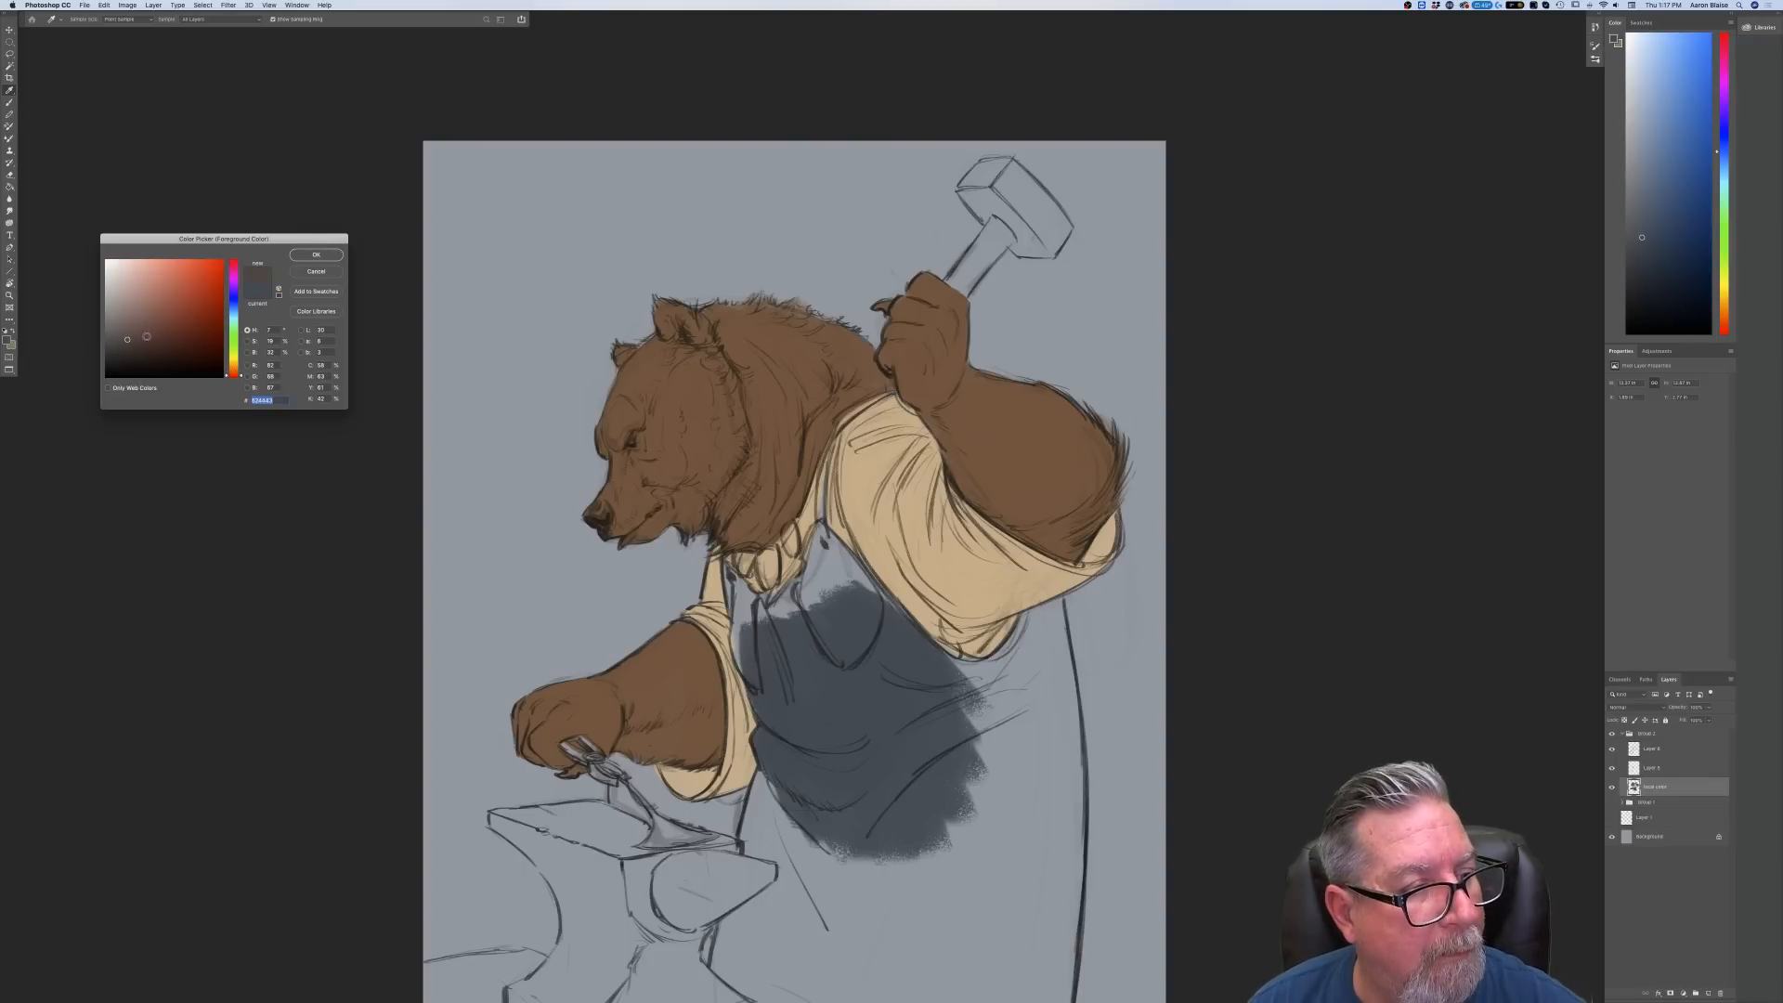
left_click(316, 254)
mouse_move(836, 612)
left_mouse_down()
mouse_move(899, 775)
mouse_move(882, 845)
mouse_move(789, 687)
mouse_move(919, 840)
mouse_move(986, 772)
mouse_move(1003, 688)
mouse_move(938, 697)
mouse_move(1033, 643)
mouse_move(998, 668)
mouse_move(1031, 620)
mouse_move(984, 675)
mouse_move(905, 619)
left_mouse_up()
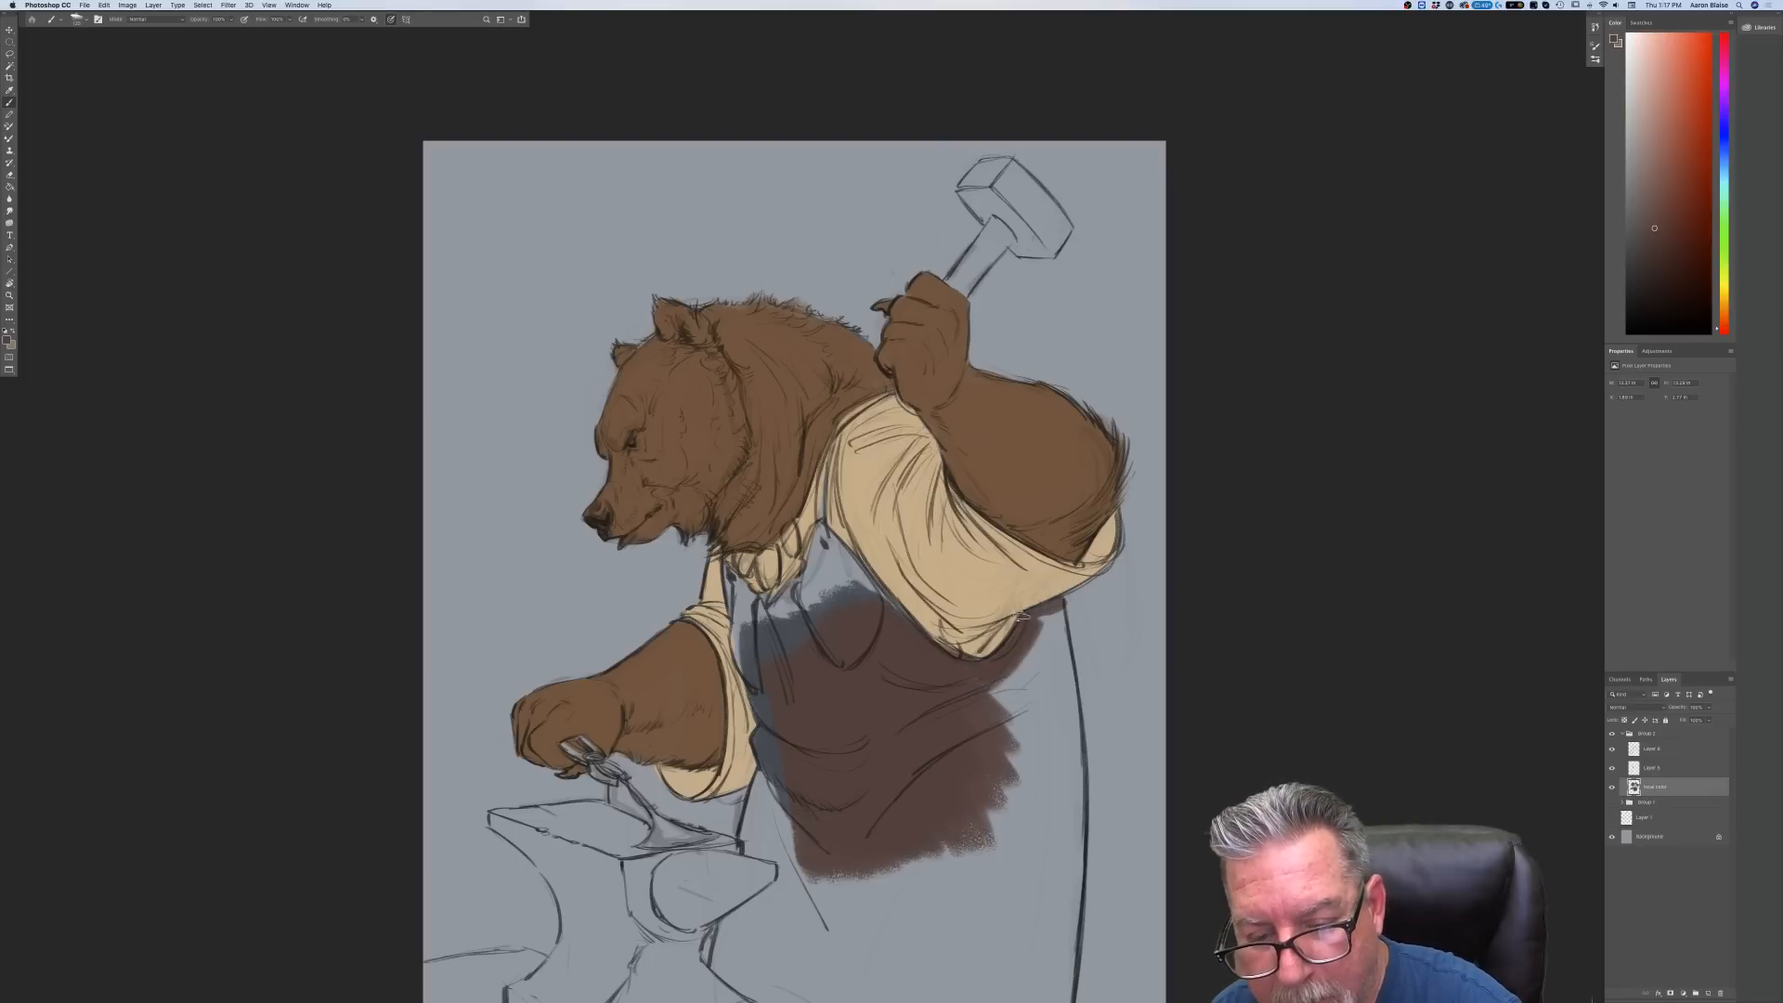
mouse_move(1059, 629)
left_mouse_down()
mouse_move(1038, 659)
mouse_move(1047, 619)
mouse_move(1069, 735)
mouse_move(1049, 731)
mouse_move(1040, 664)
mouse_move(986, 712)
mouse_move(1024, 641)
mouse_move(1059, 737)
mouse_move(1061, 818)
mouse_move(999, 710)
mouse_move(980, 707)
mouse_move(996, 859)
mouse_move(982, 867)
mouse_move(883, 740)
mouse_move(801, 726)
mouse_move(841, 882)
left_mouse_up()
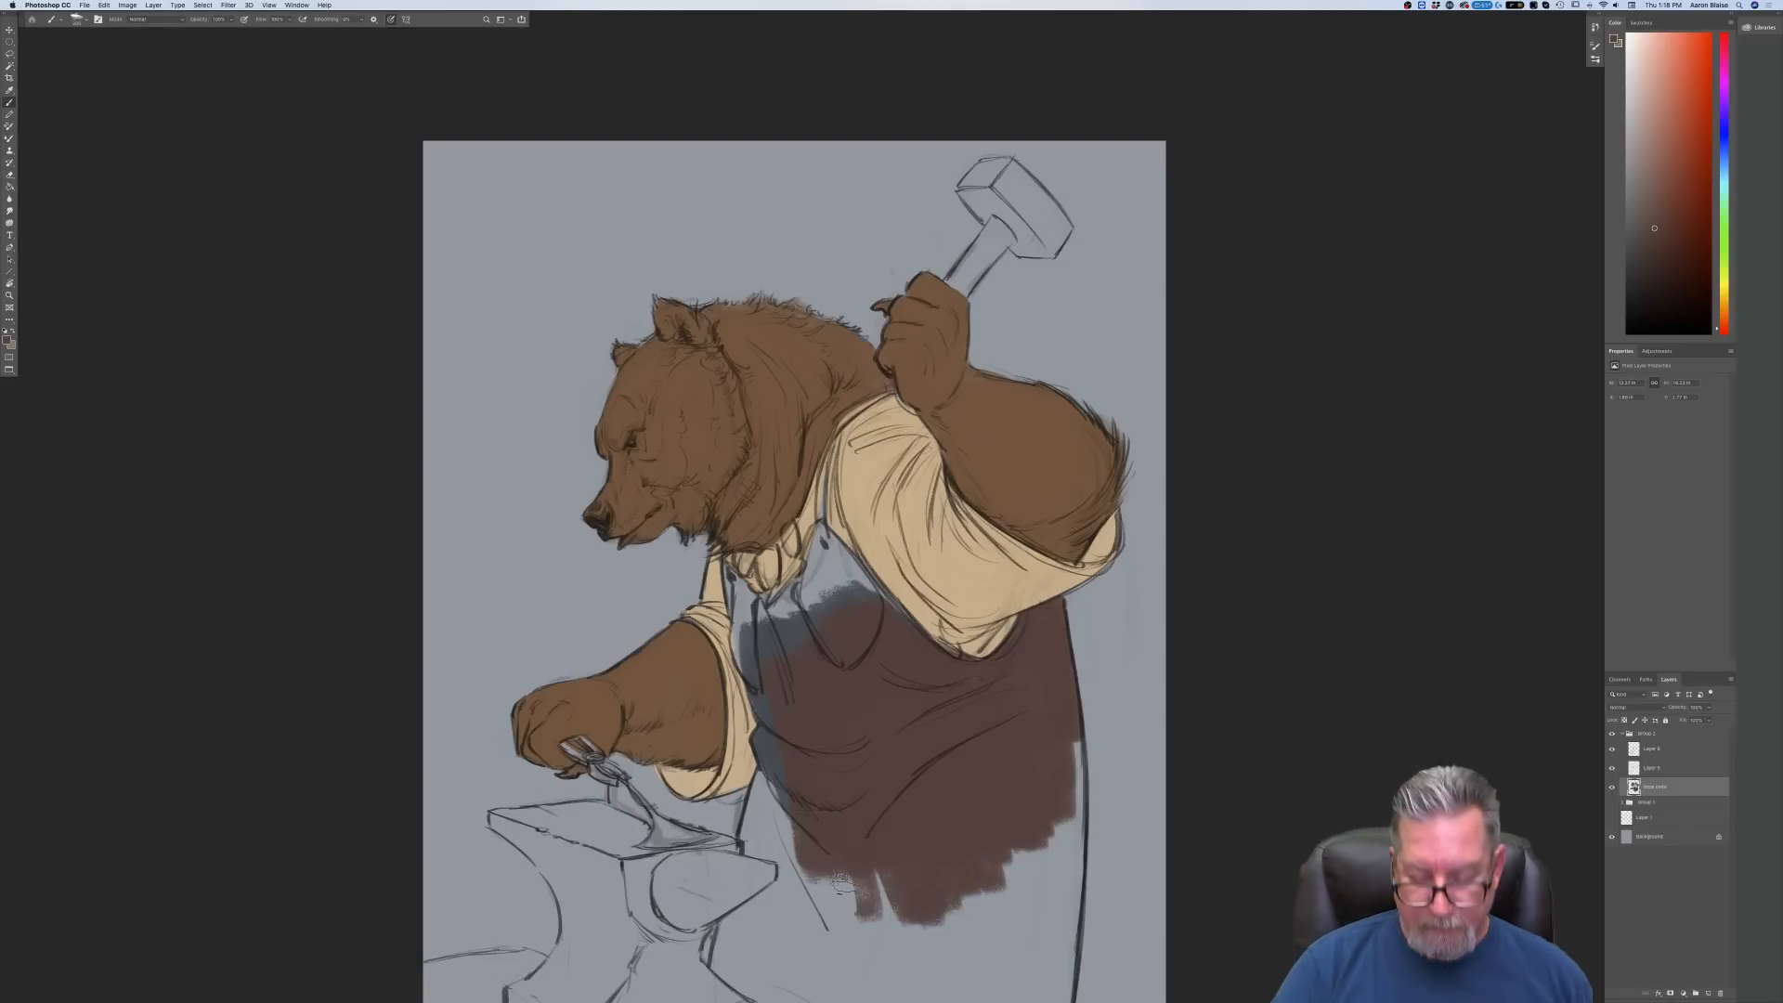
left_click_drag(810, 538, 882, 608)
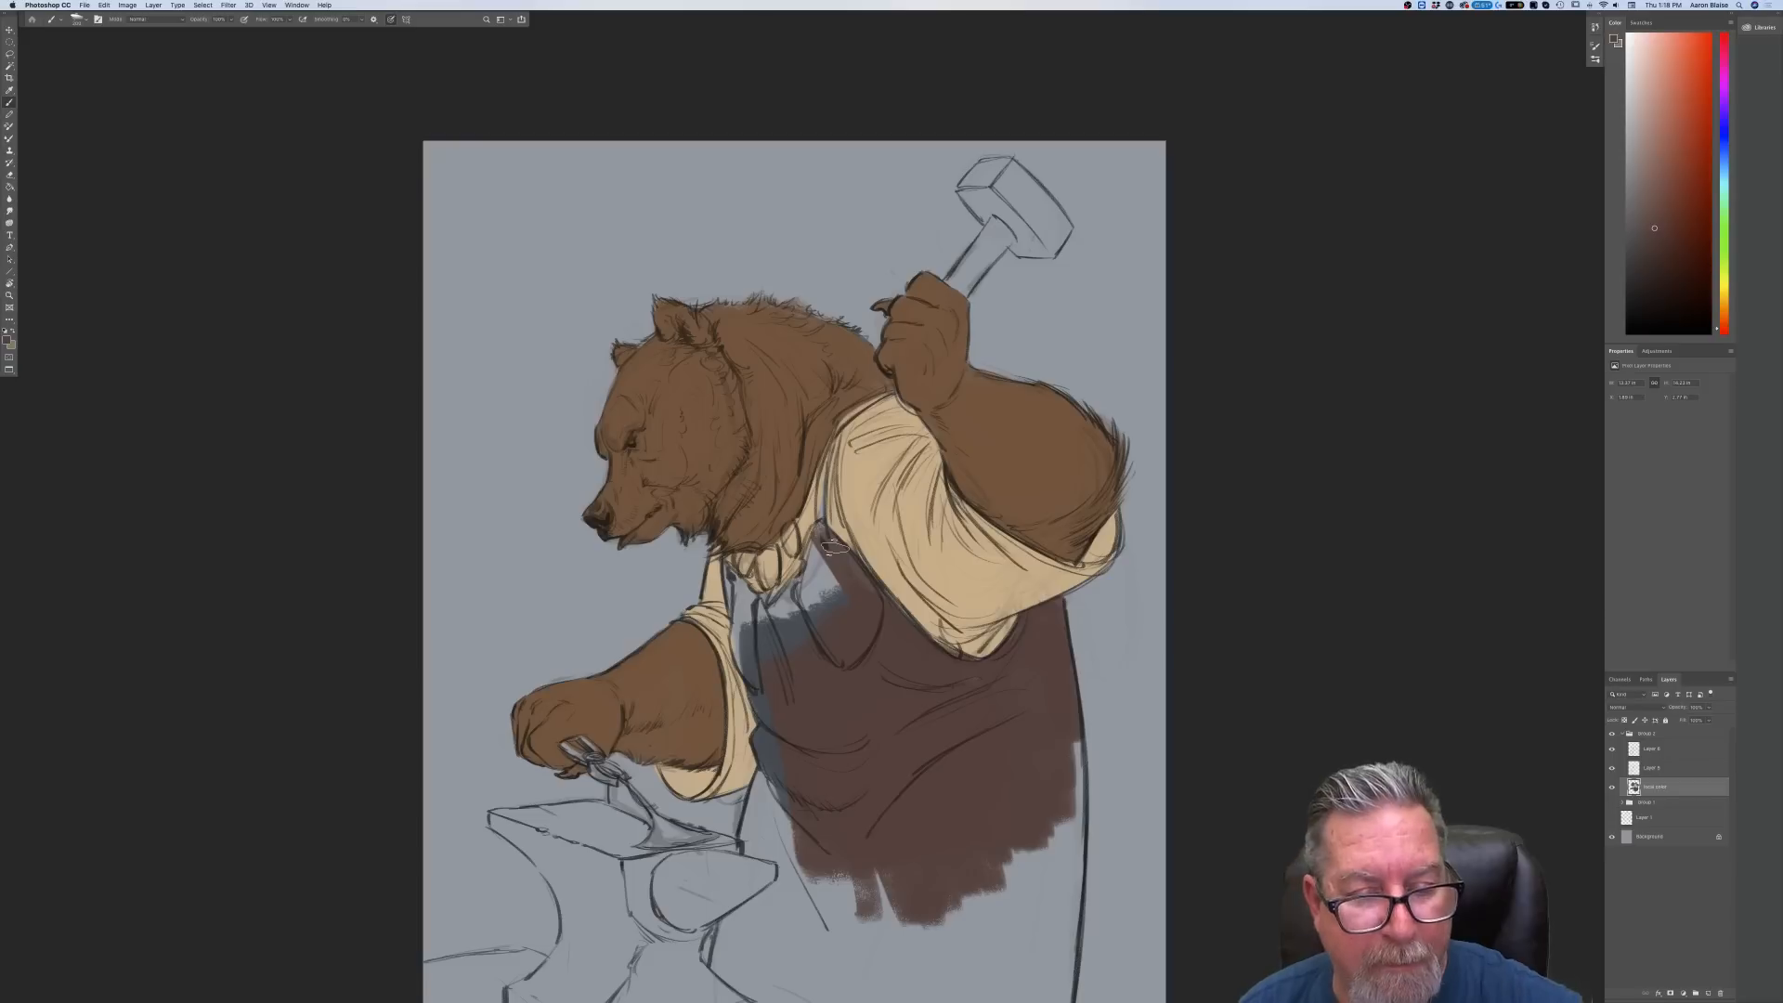
mouse_move(822, 534)
left_mouse_down()
mouse_move(796, 589)
mouse_move(817, 548)
mouse_move(767, 605)
mouse_move(810, 573)
mouse_move(813, 637)
mouse_move(819, 583)
mouse_move(789, 680)
mouse_move(743, 599)
left_mouse_up()
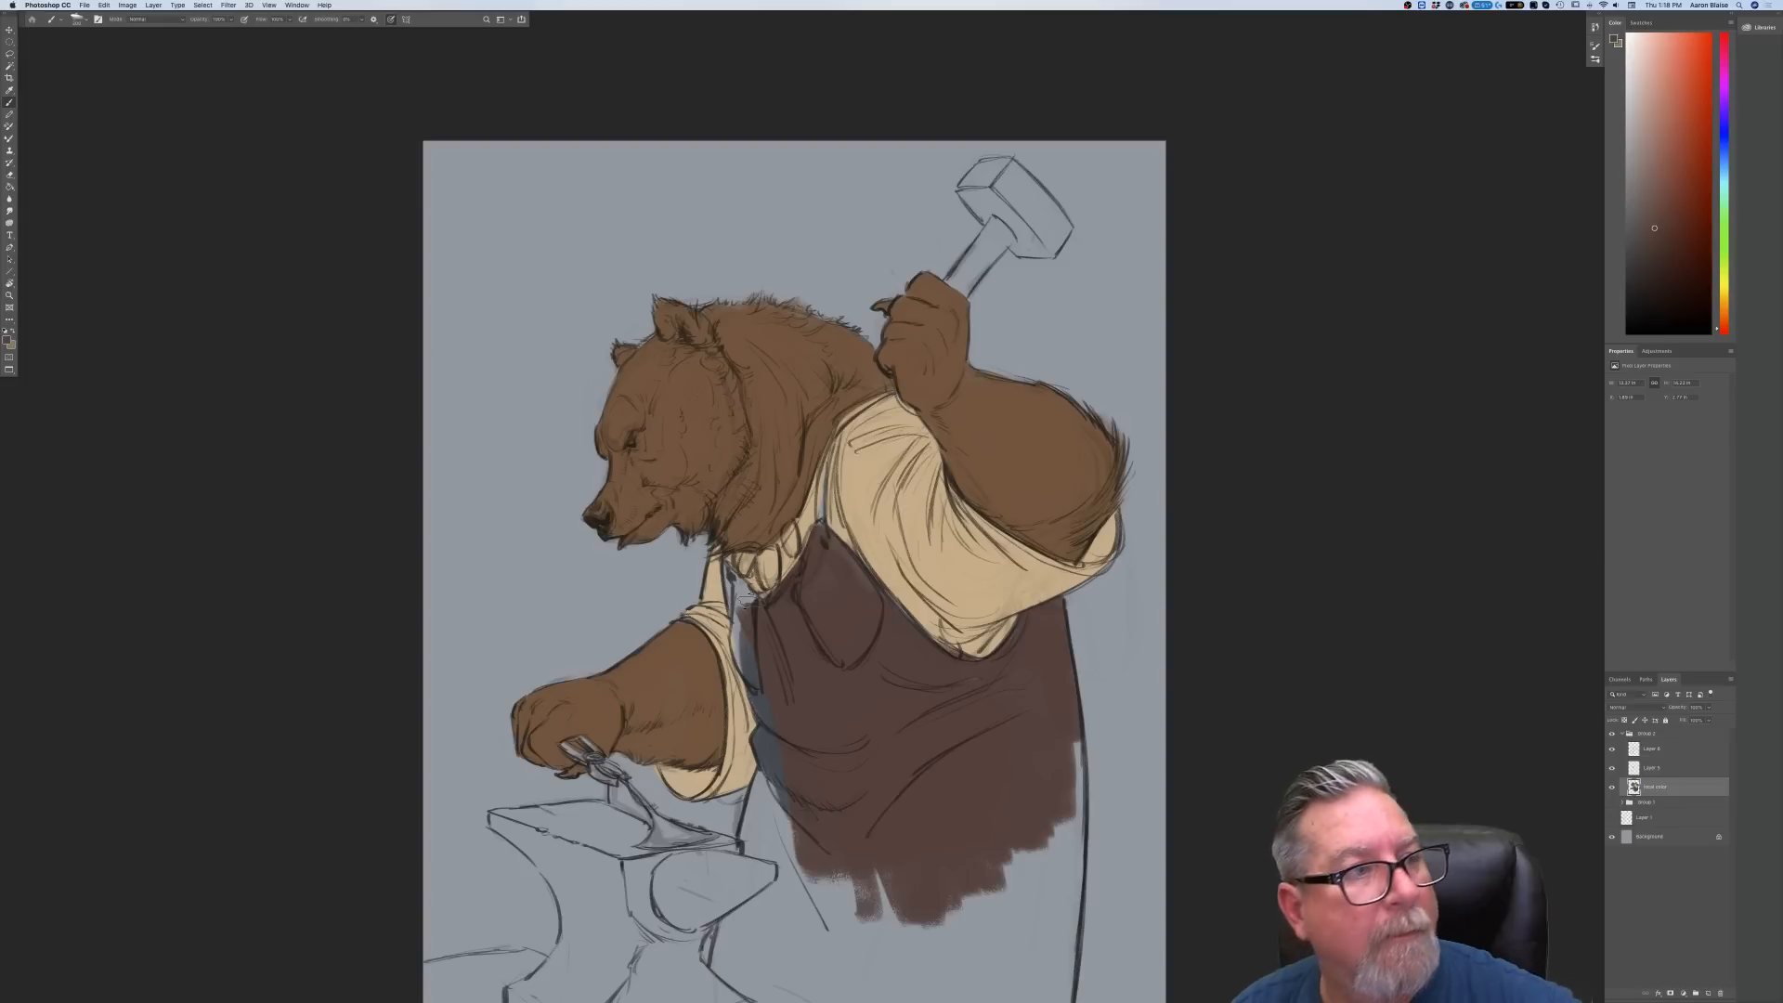
Change the brush and fill the apron's edge along the rolled sleeve, its waist edge above the anvil and the shoulder strap with reddish-brown
left_click(82, 19)
left_click(76, 382)
key("Return")
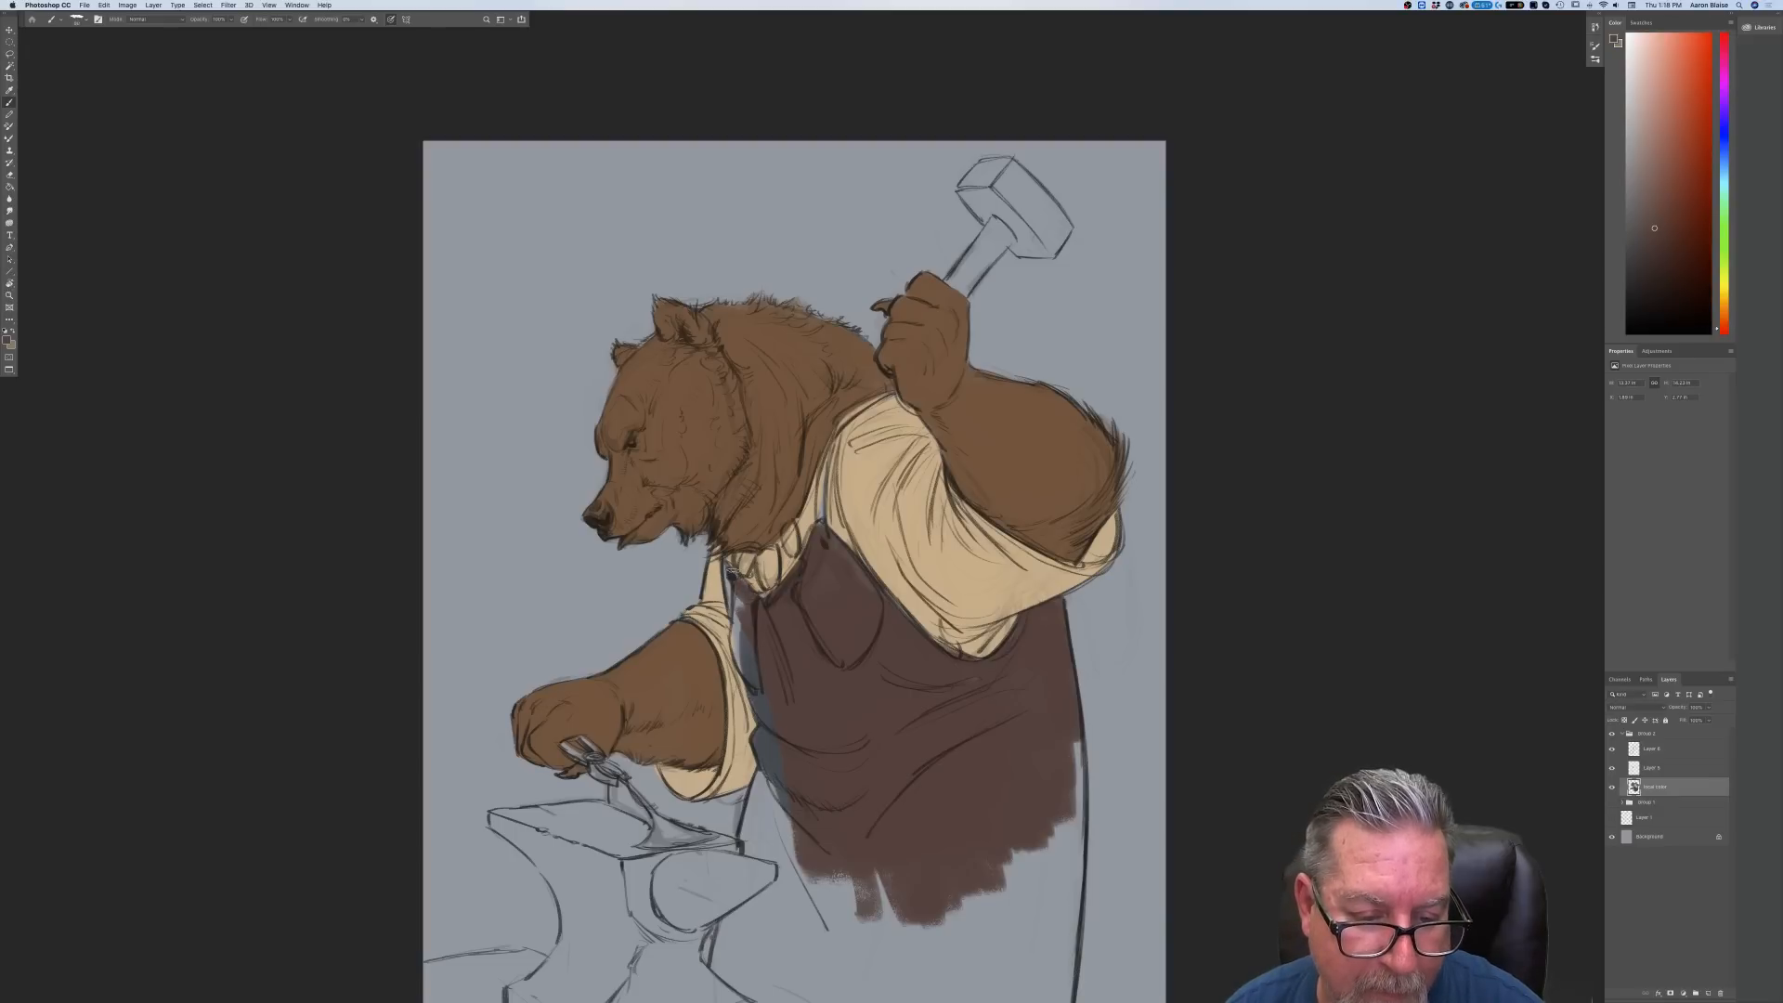
left_click_drag(729, 568, 743, 624)
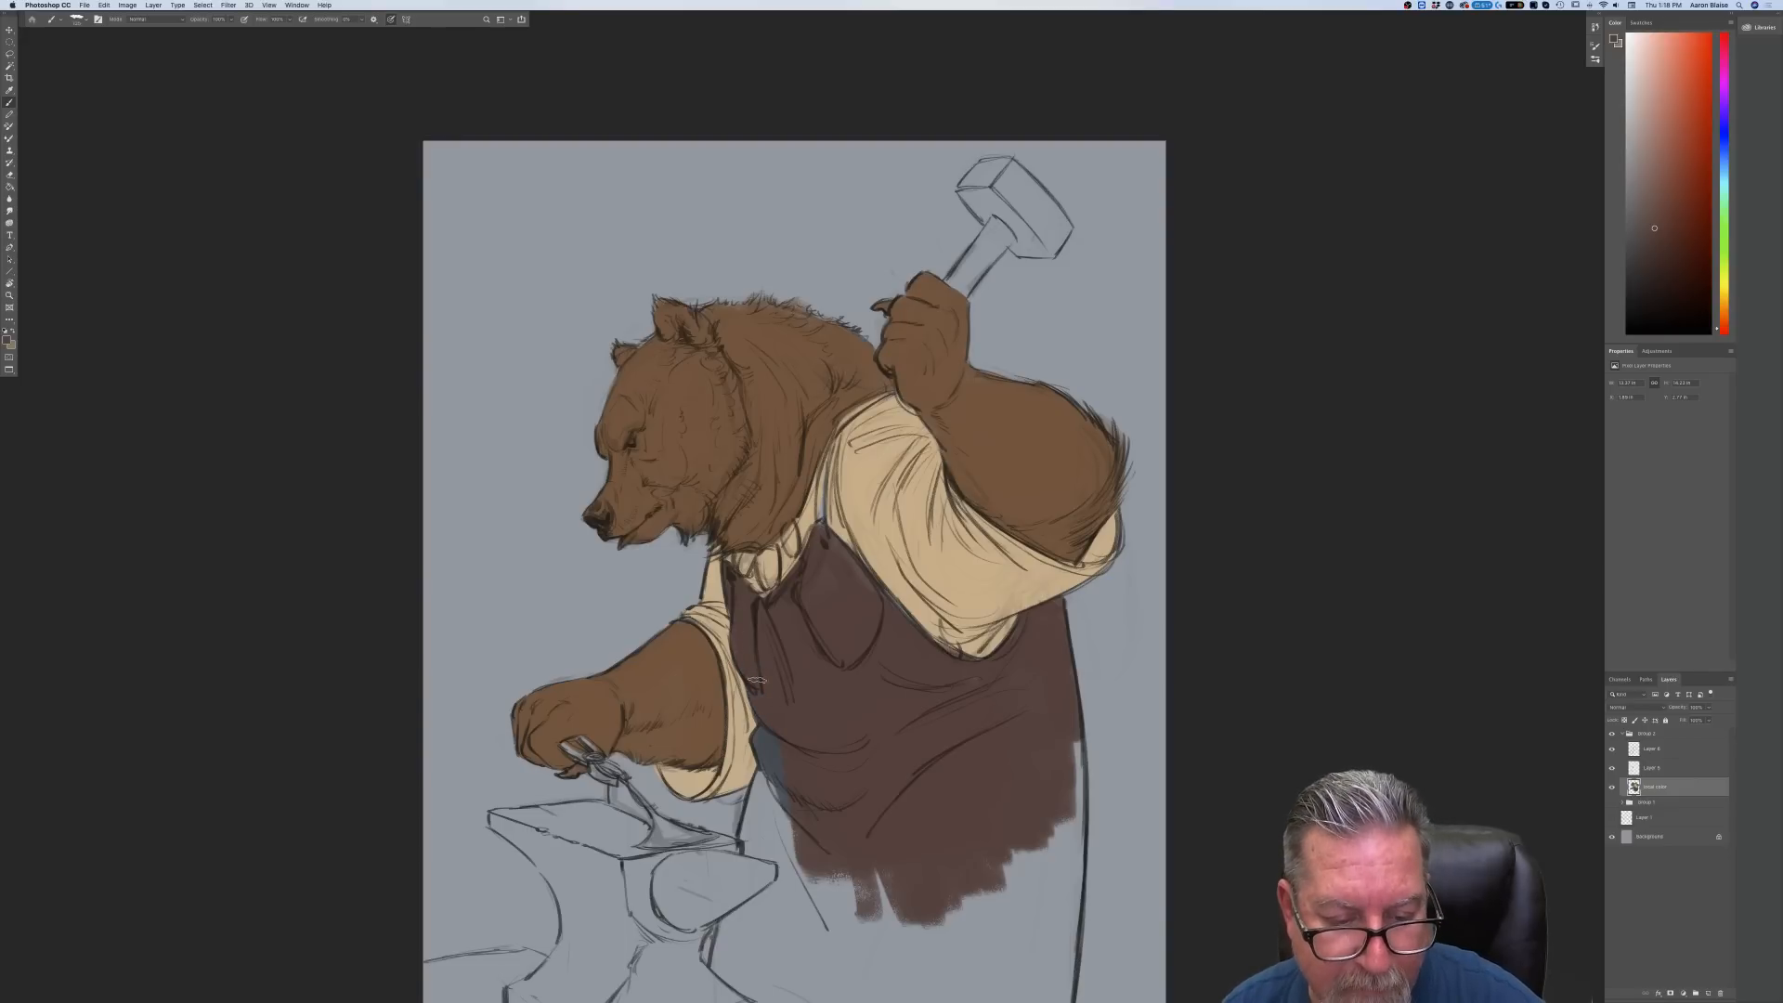
mouse_move(763, 727)
left_mouse_down()
mouse_move(785, 817)
mouse_move(767, 771)
mouse_move(750, 819)
left_mouse_up()
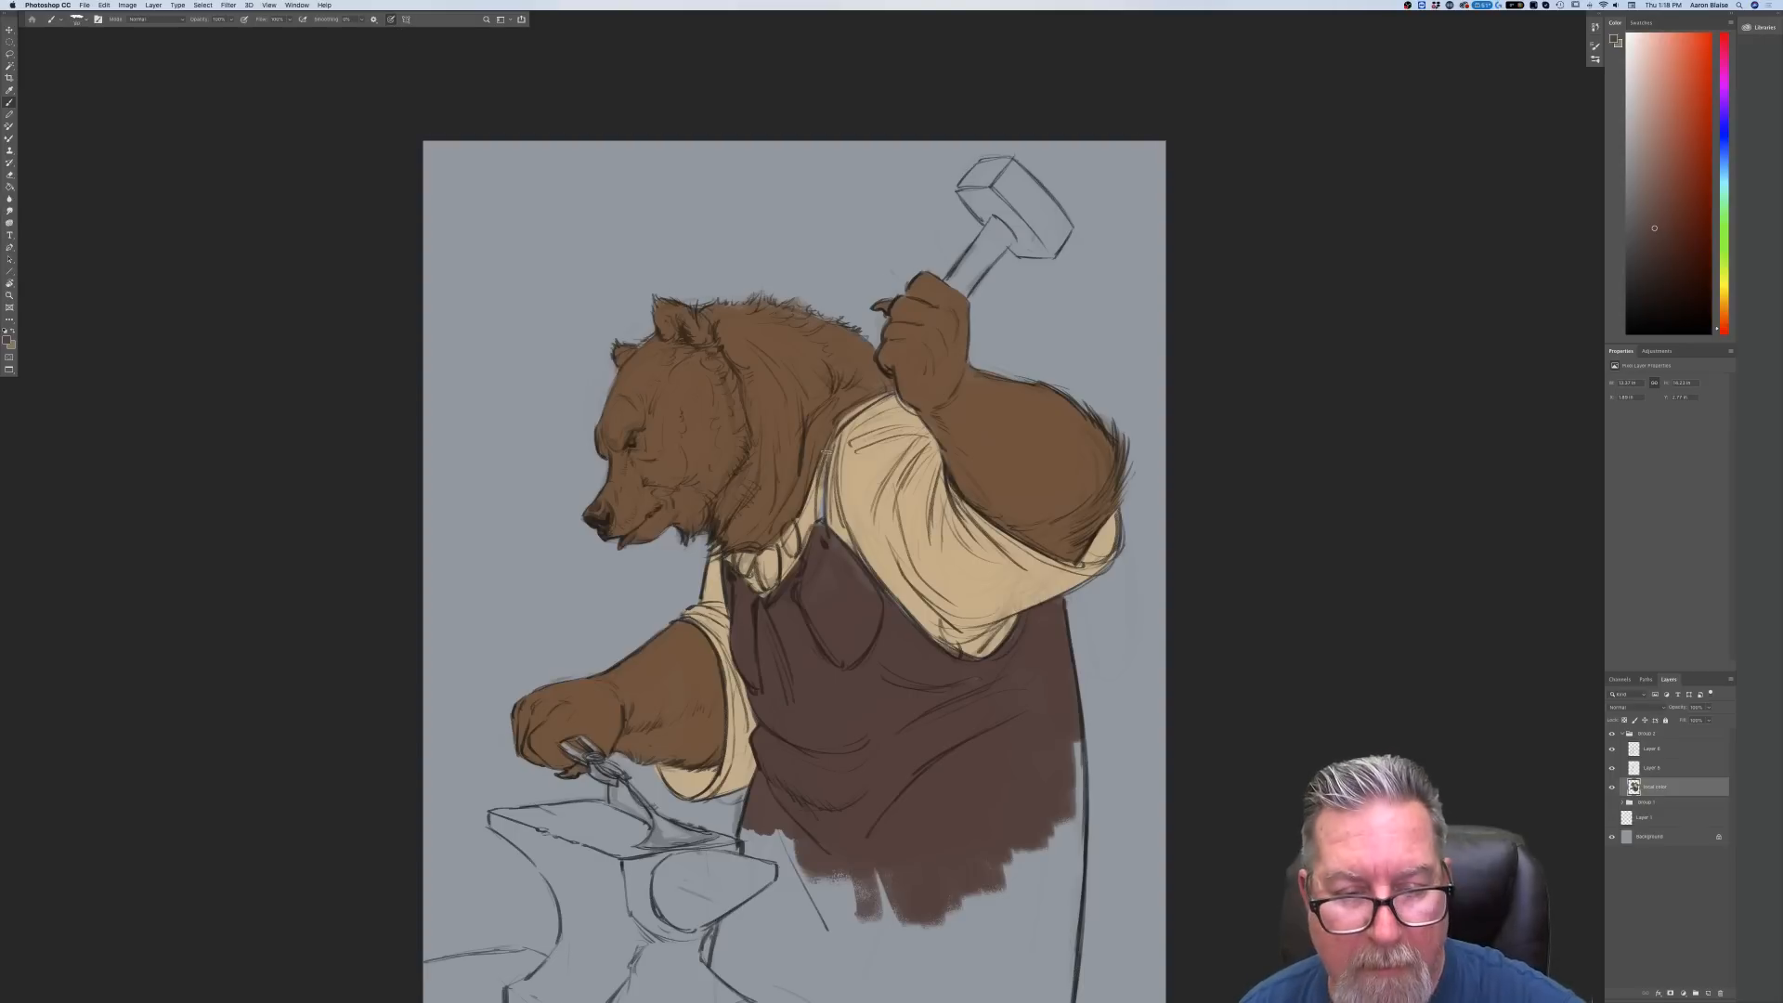
left_click_drag(828, 449, 819, 516)
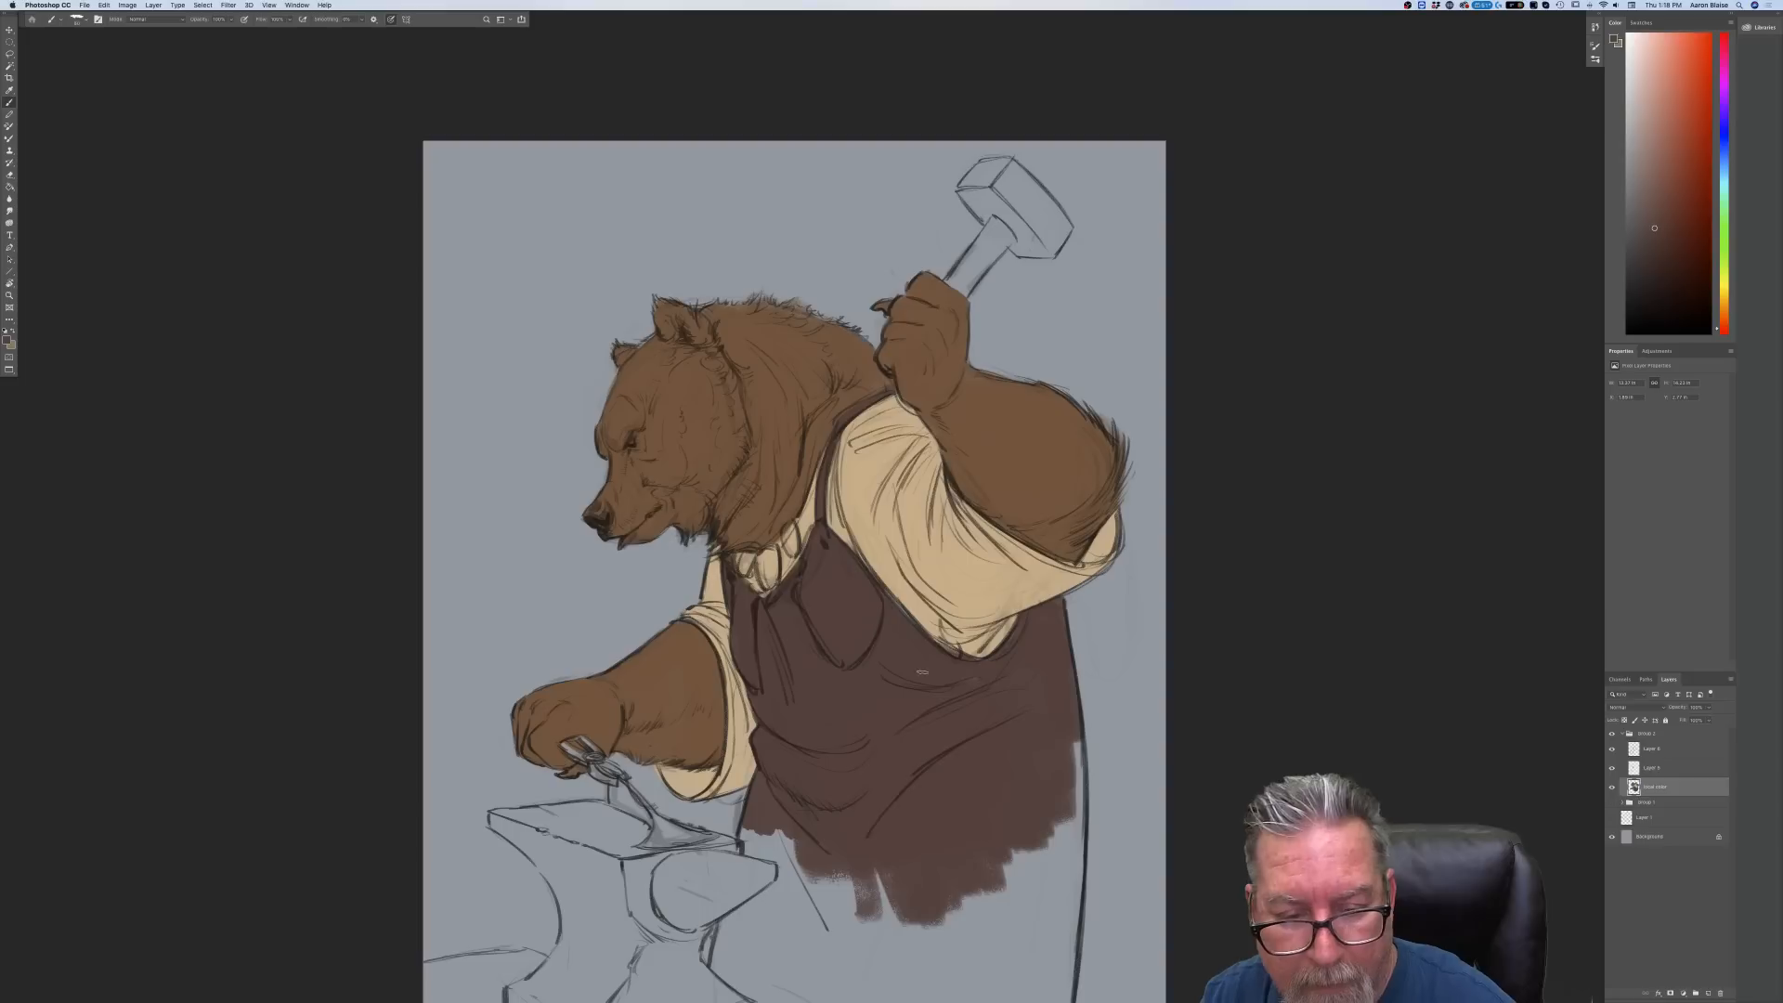
Switch to the other brush and fill the back half of the apron's skirt with reddish-brown down to the canvas's lower edge
key("super+minus")
key("super+minus")
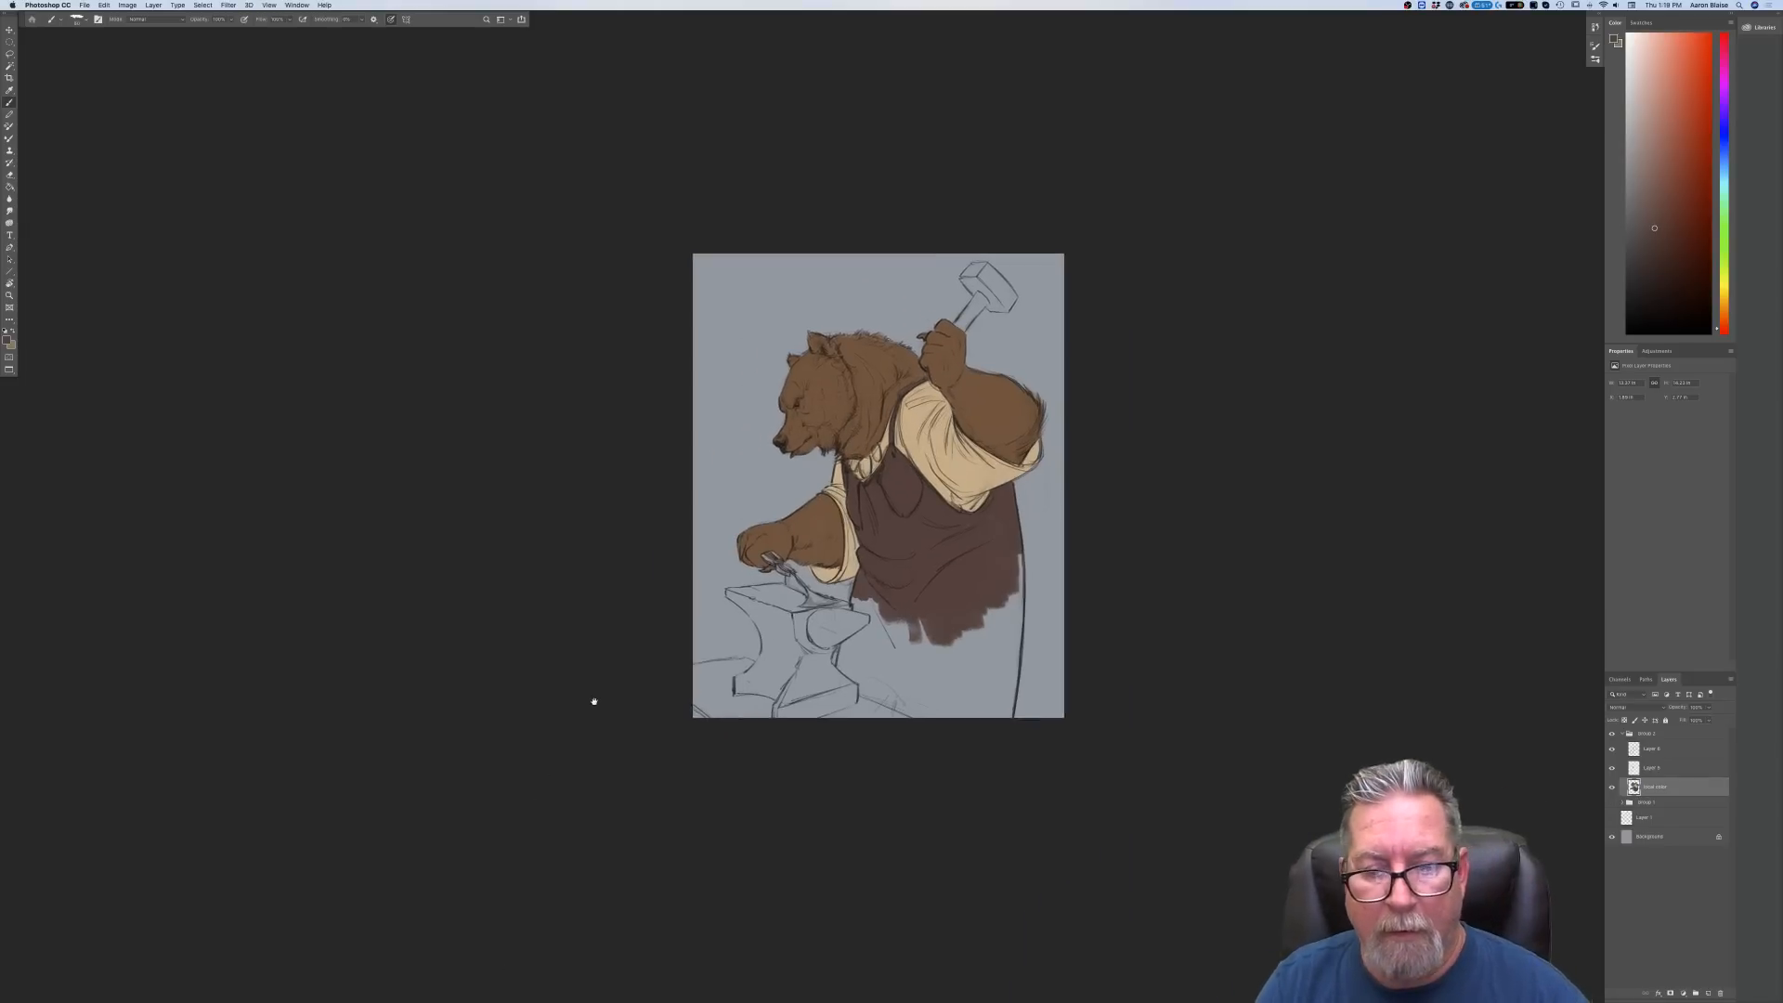
key("super+plus")
key("super+plus")
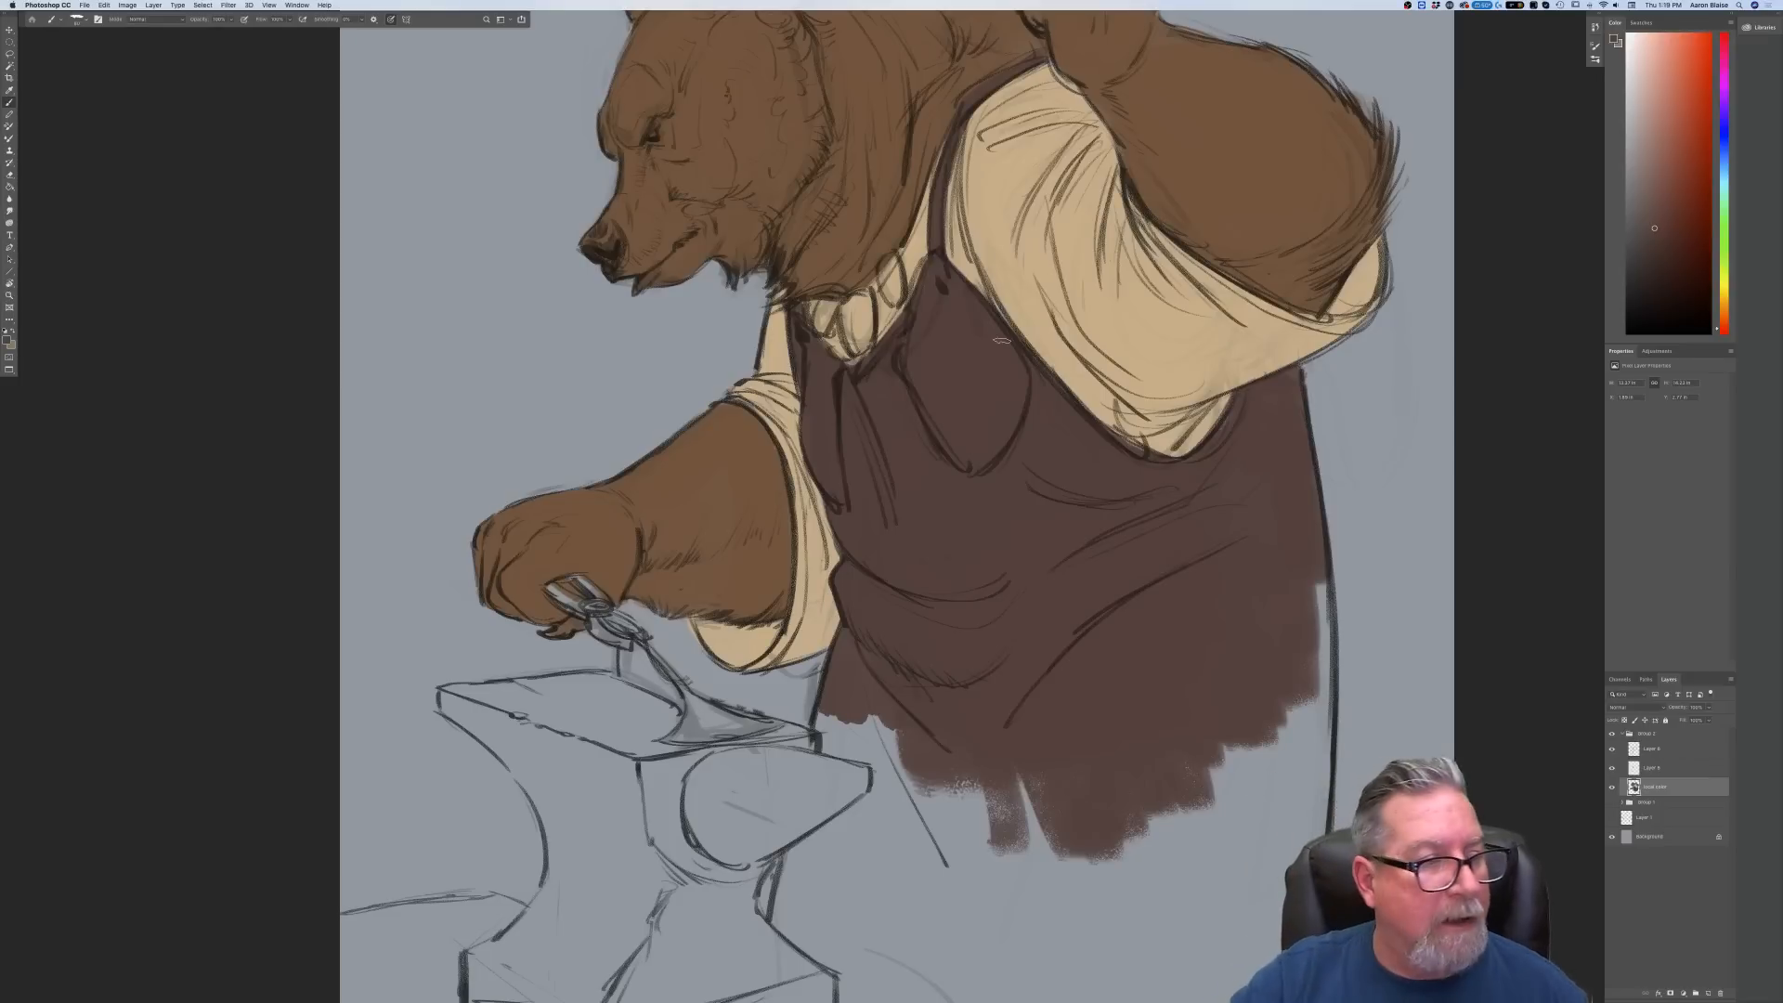
left_click(79, 18)
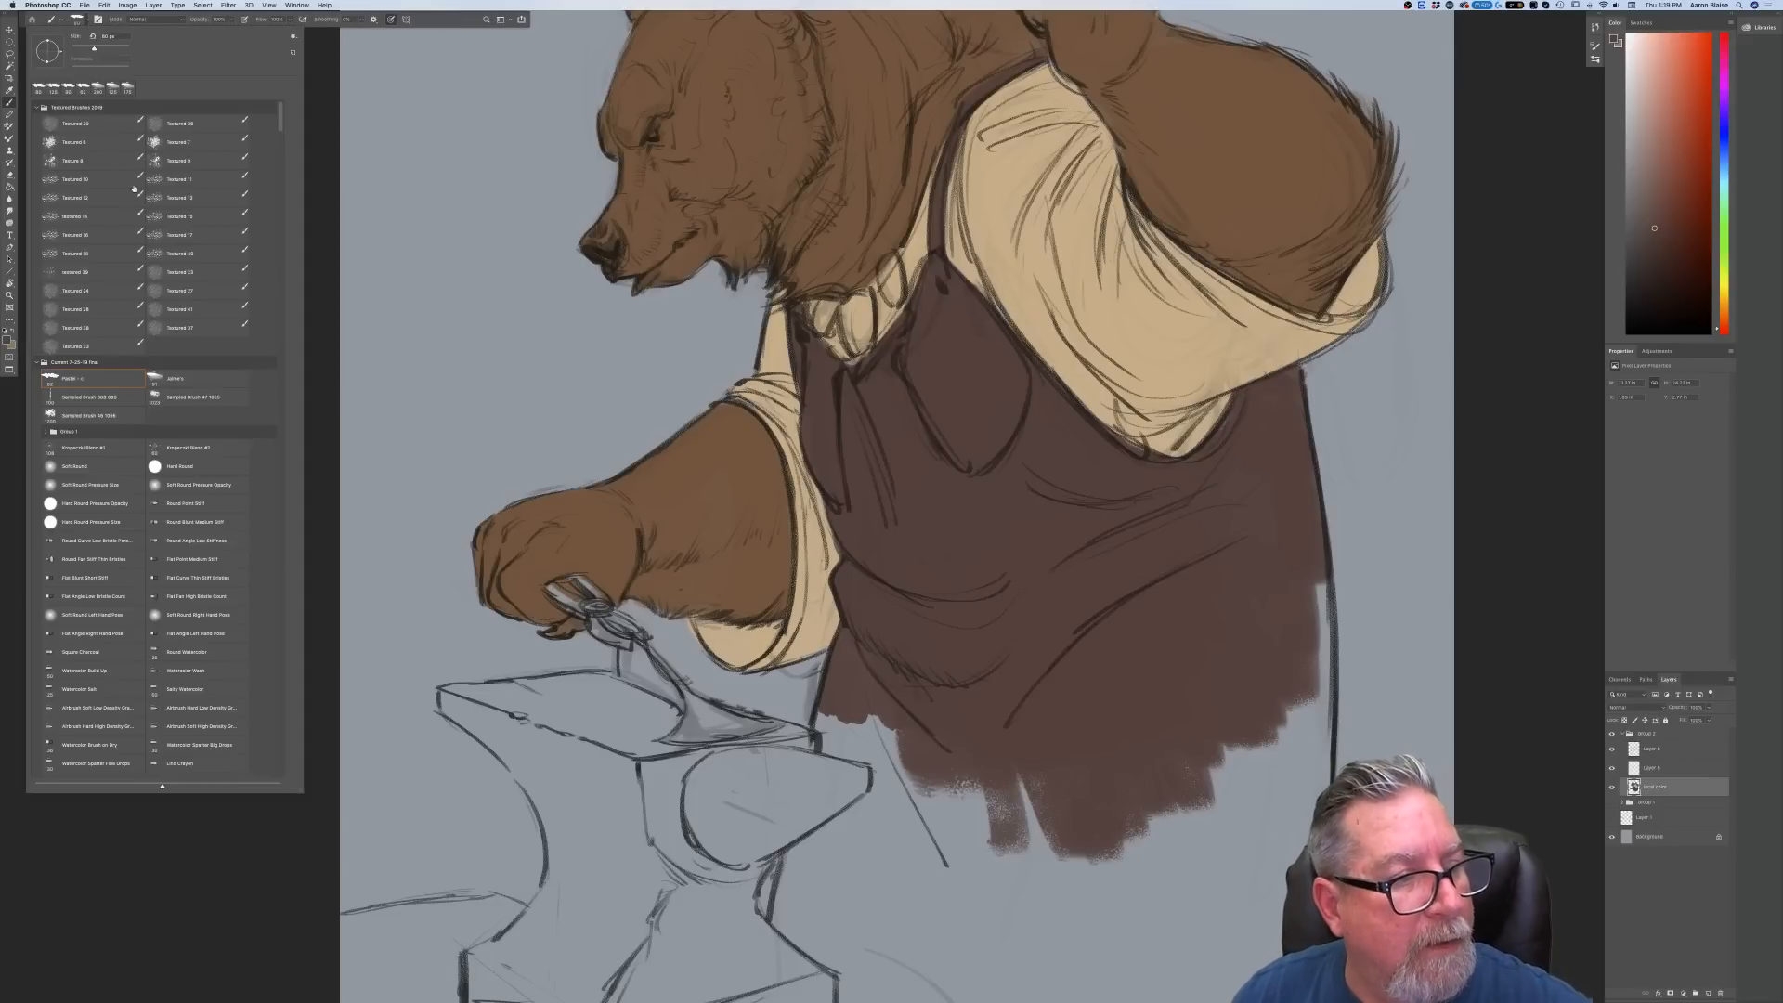
left_click(179, 379)
left_click(1083, 838)
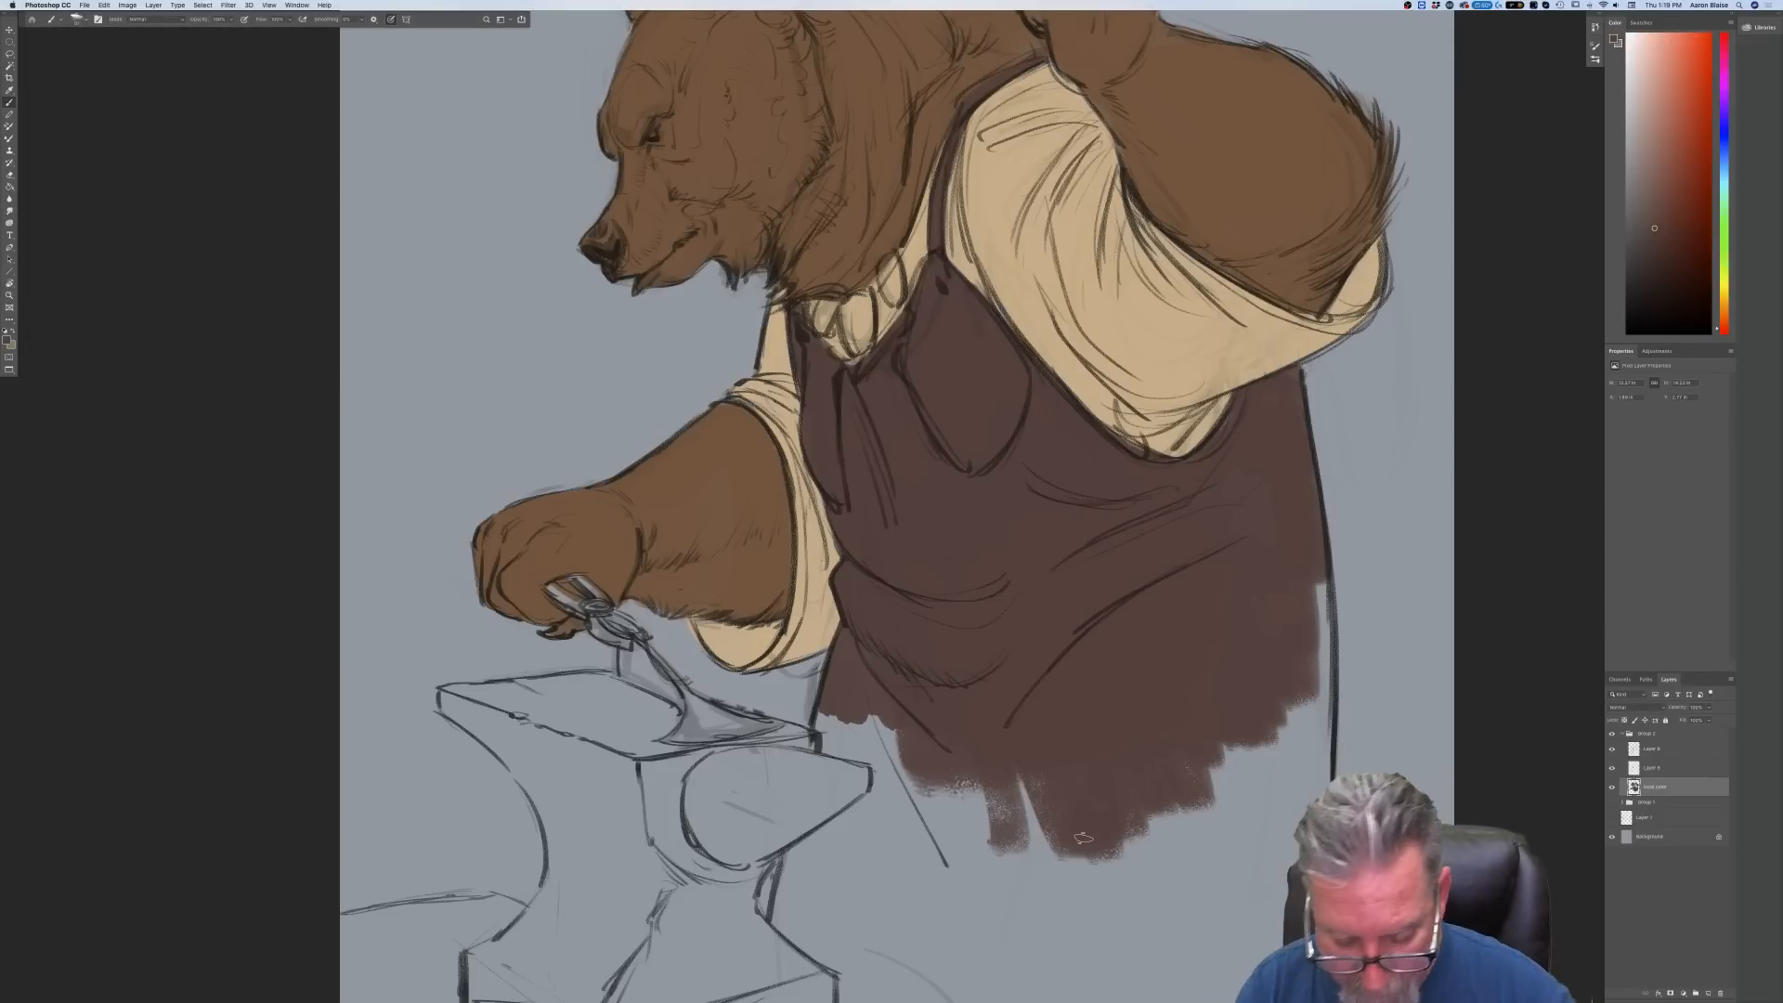
key("ctrl+minus")
key("ctrl+minus")
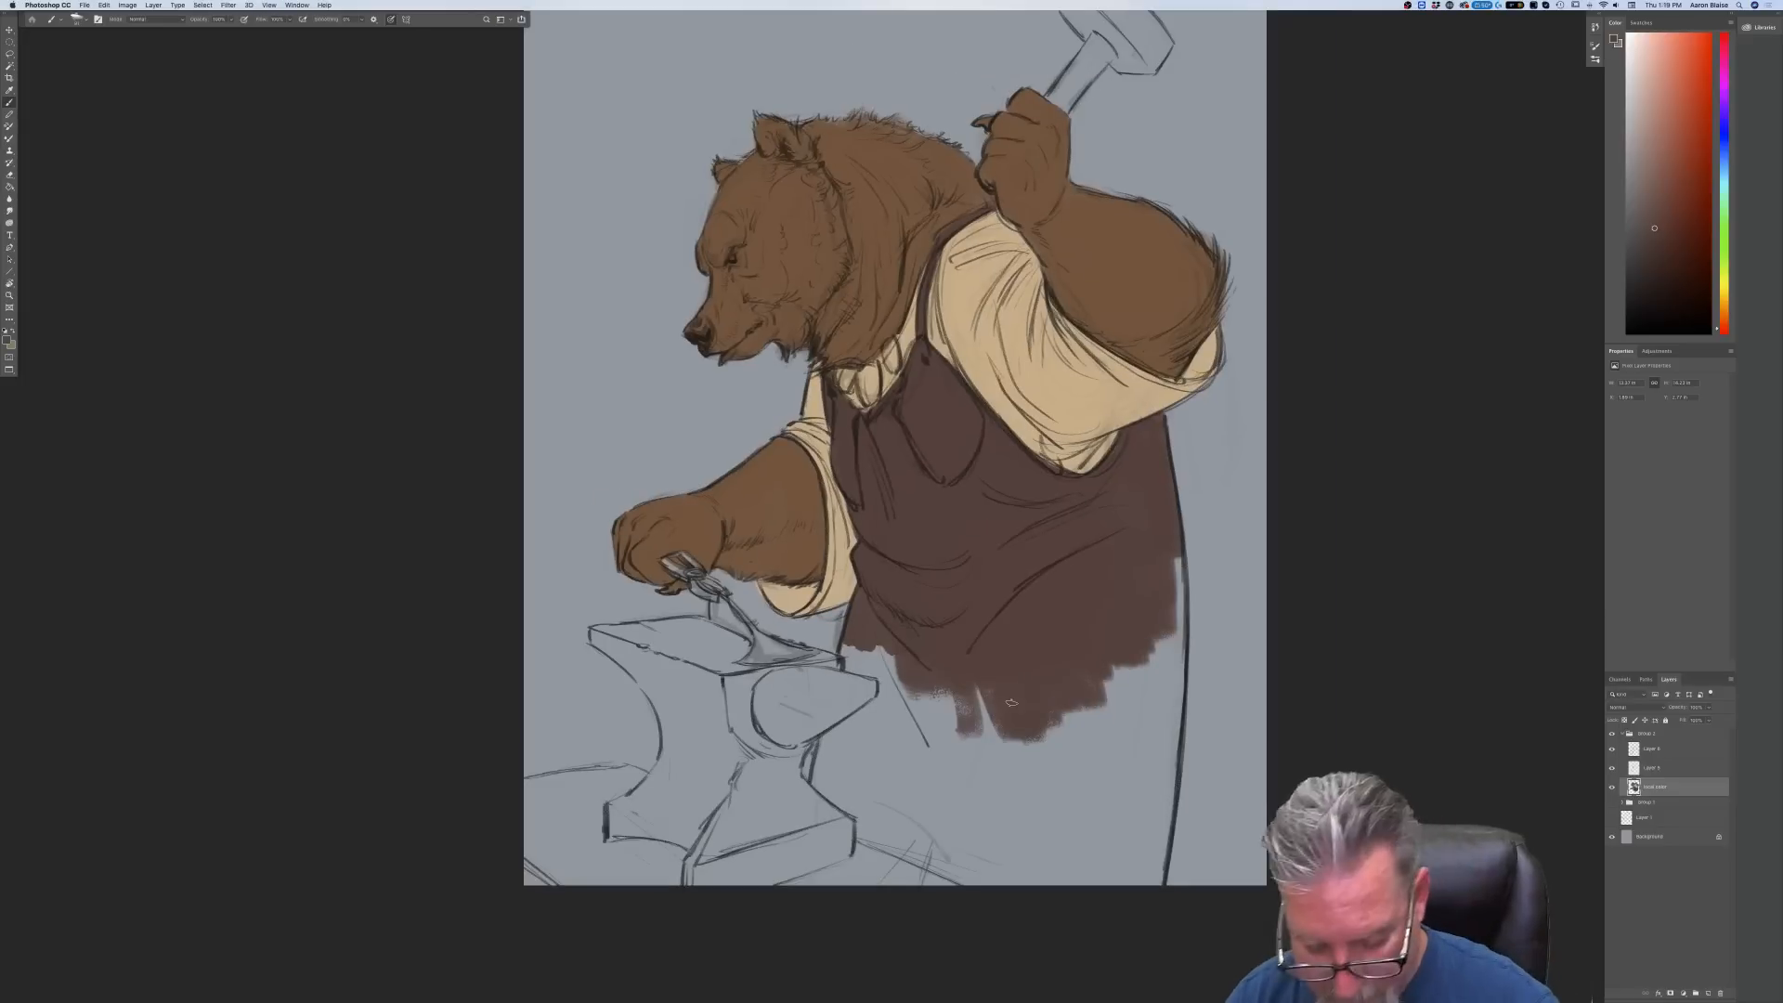
mouse_move(1134, 650)
left_mouse_down()
mouse_move(1132, 761)
mouse_move(1161, 544)
mouse_move(1168, 695)
mouse_move(1137, 914)
mouse_move(1160, 564)
mouse_move(1169, 638)
mouse_move(1128, 835)
mouse_move(1083, 900)
mouse_move(1027, 899)
mouse_move(1045, 739)
left_mouse_up()
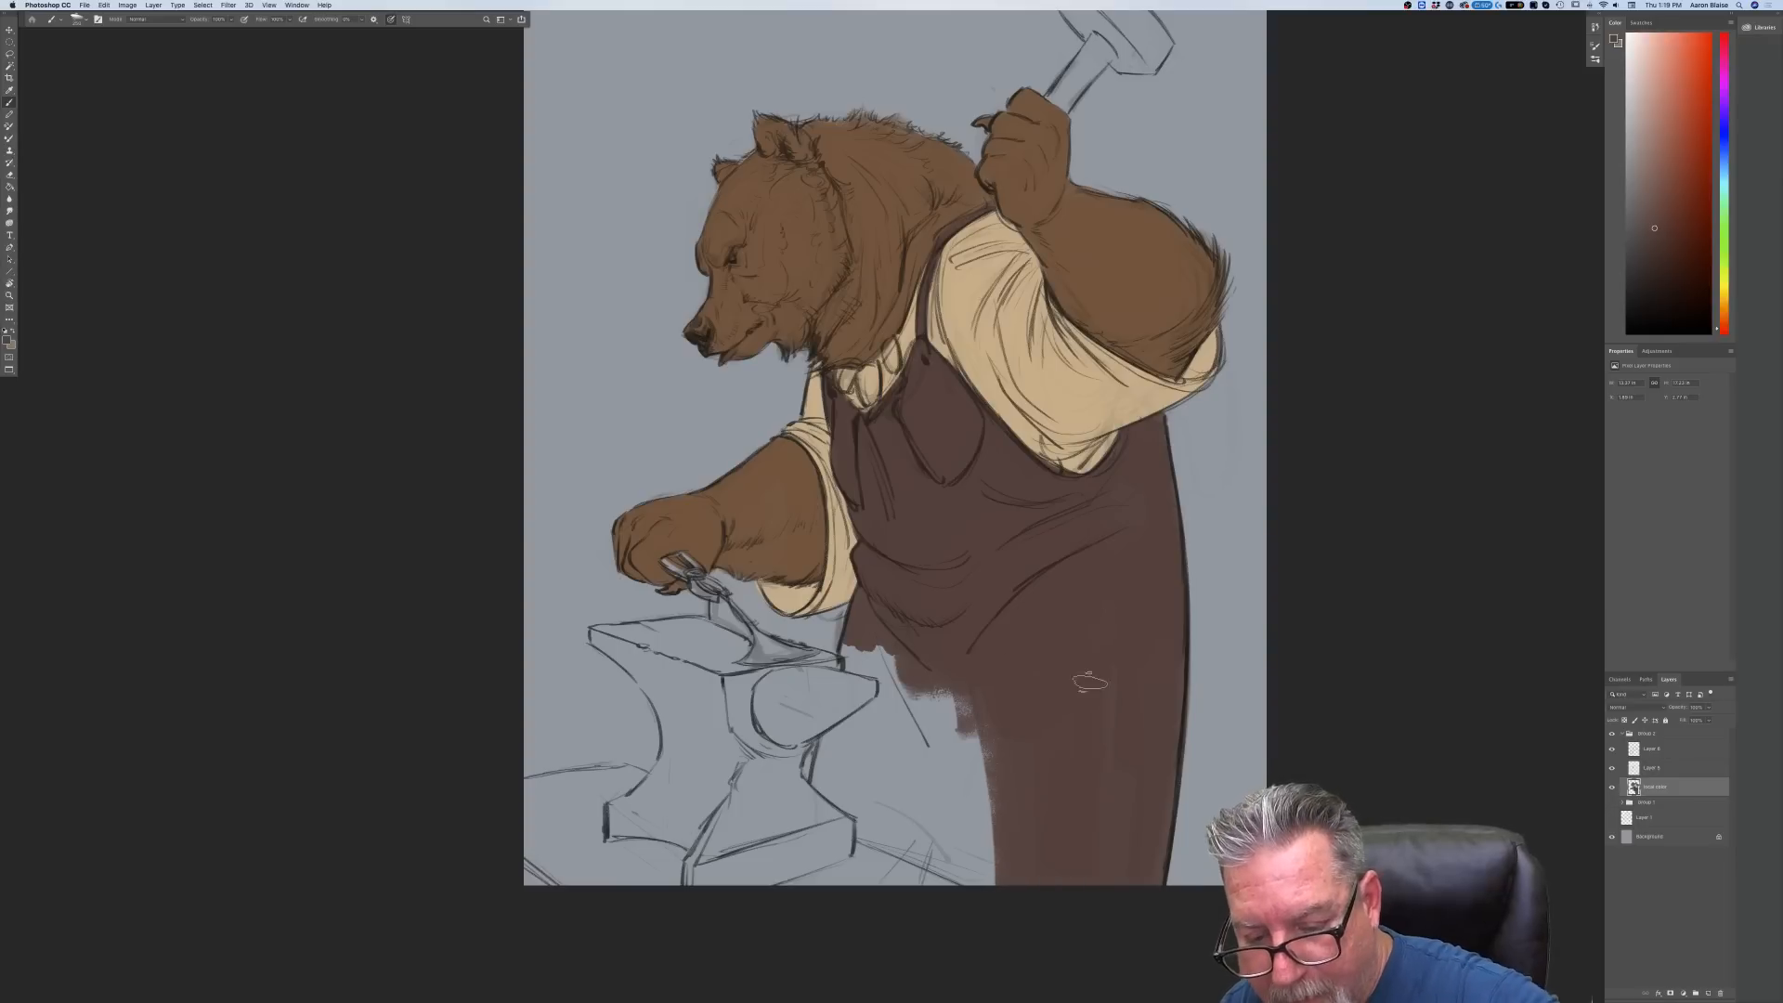
Extend the reddish-brown skirt across the front of the apron and behind the anvil's horn and base
mouse_move(1012, 846)
left_mouse_down()
mouse_move(961, 696)
mouse_move(954, 792)
mouse_move(959, 717)
mouse_move(918, 850)
mouse_move(906, 687)
mouse_move(877, 710)
mouse_move(854, 666)
mouse_move(914, 854)
mouse_move(859, 680)
mouse_move(835, 799)
mouse_move(831, 720)
mouse_move(863, 847)
left_mouse_up()
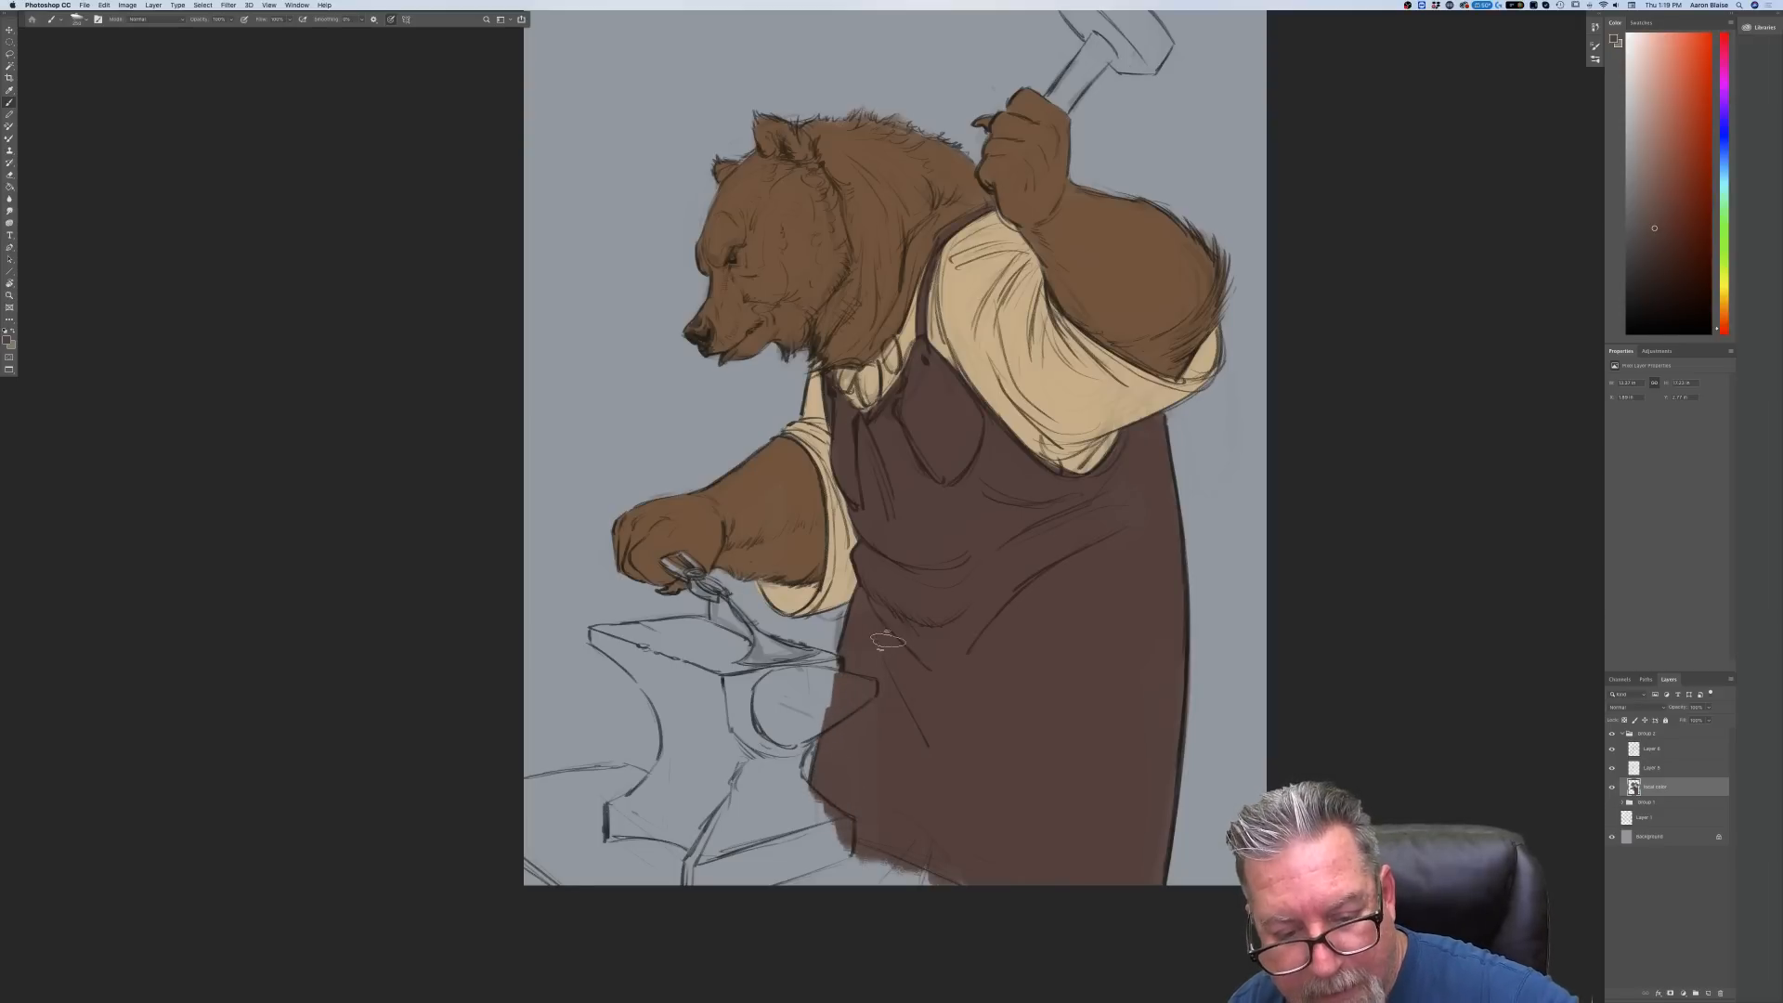
mouse_move(846, 727)
left_mouse_down()
mouse_move(849, 689)
mouse_move(827, 780)
left_mouse_up()
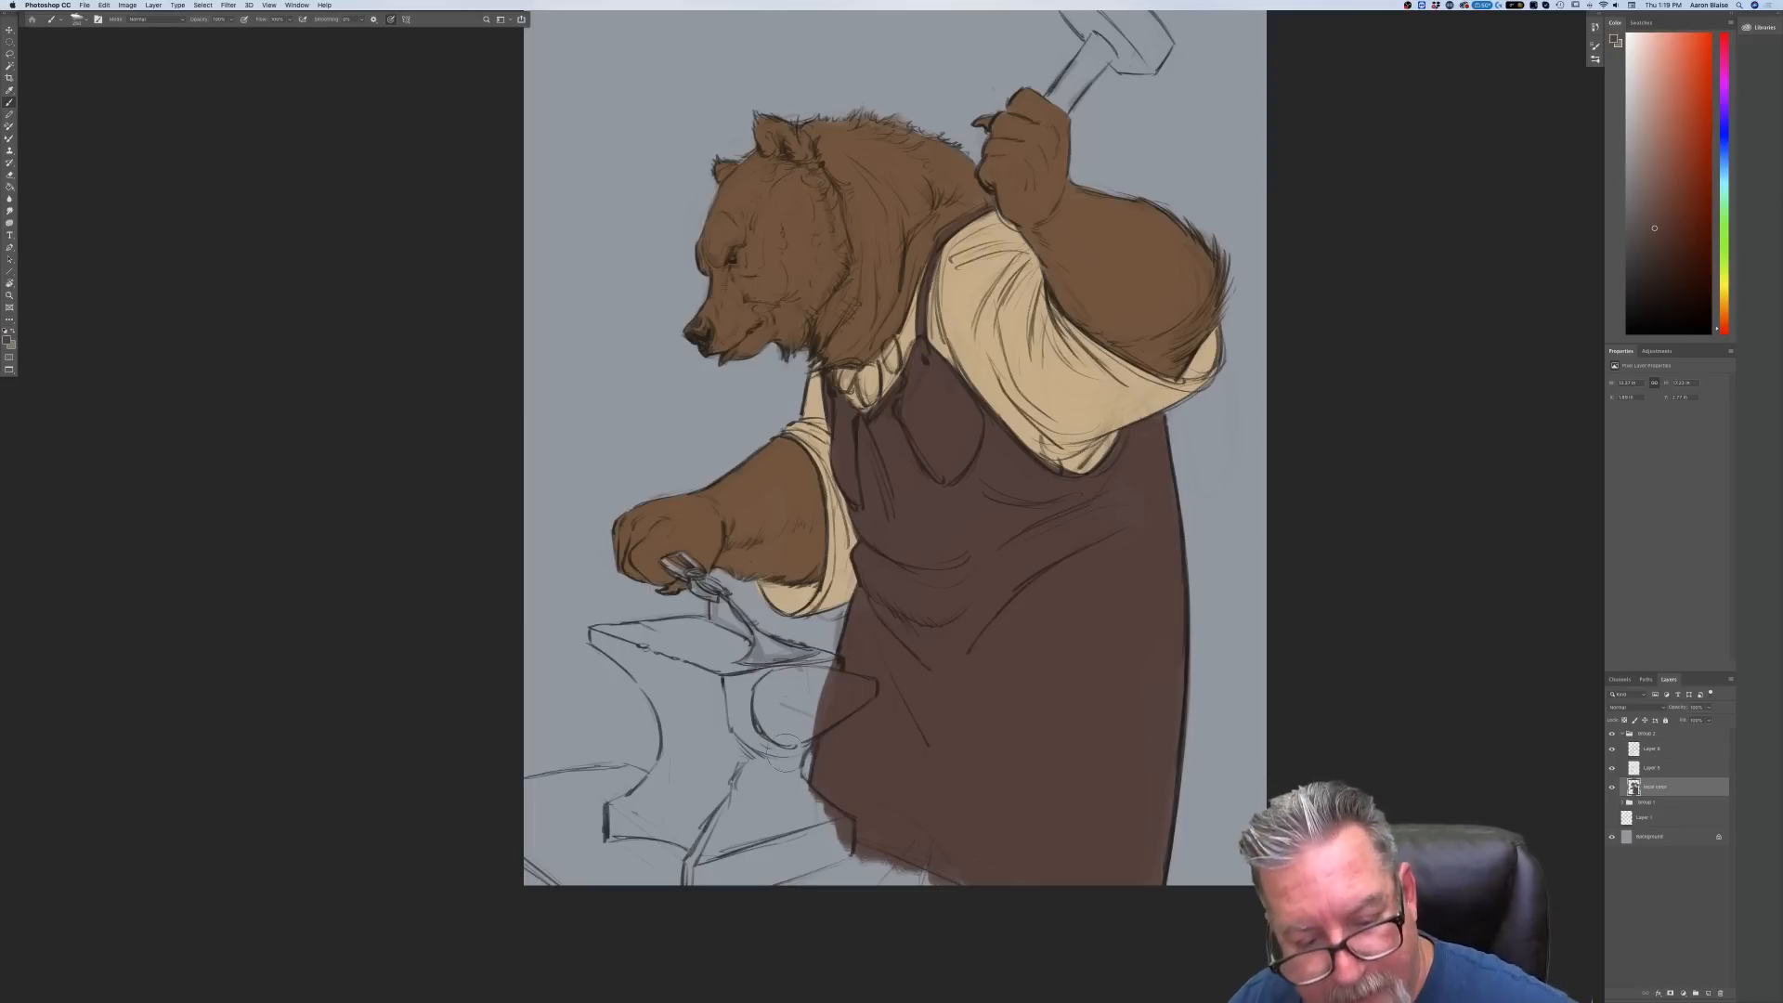
left_click_drag(802, 719, 819, 664)
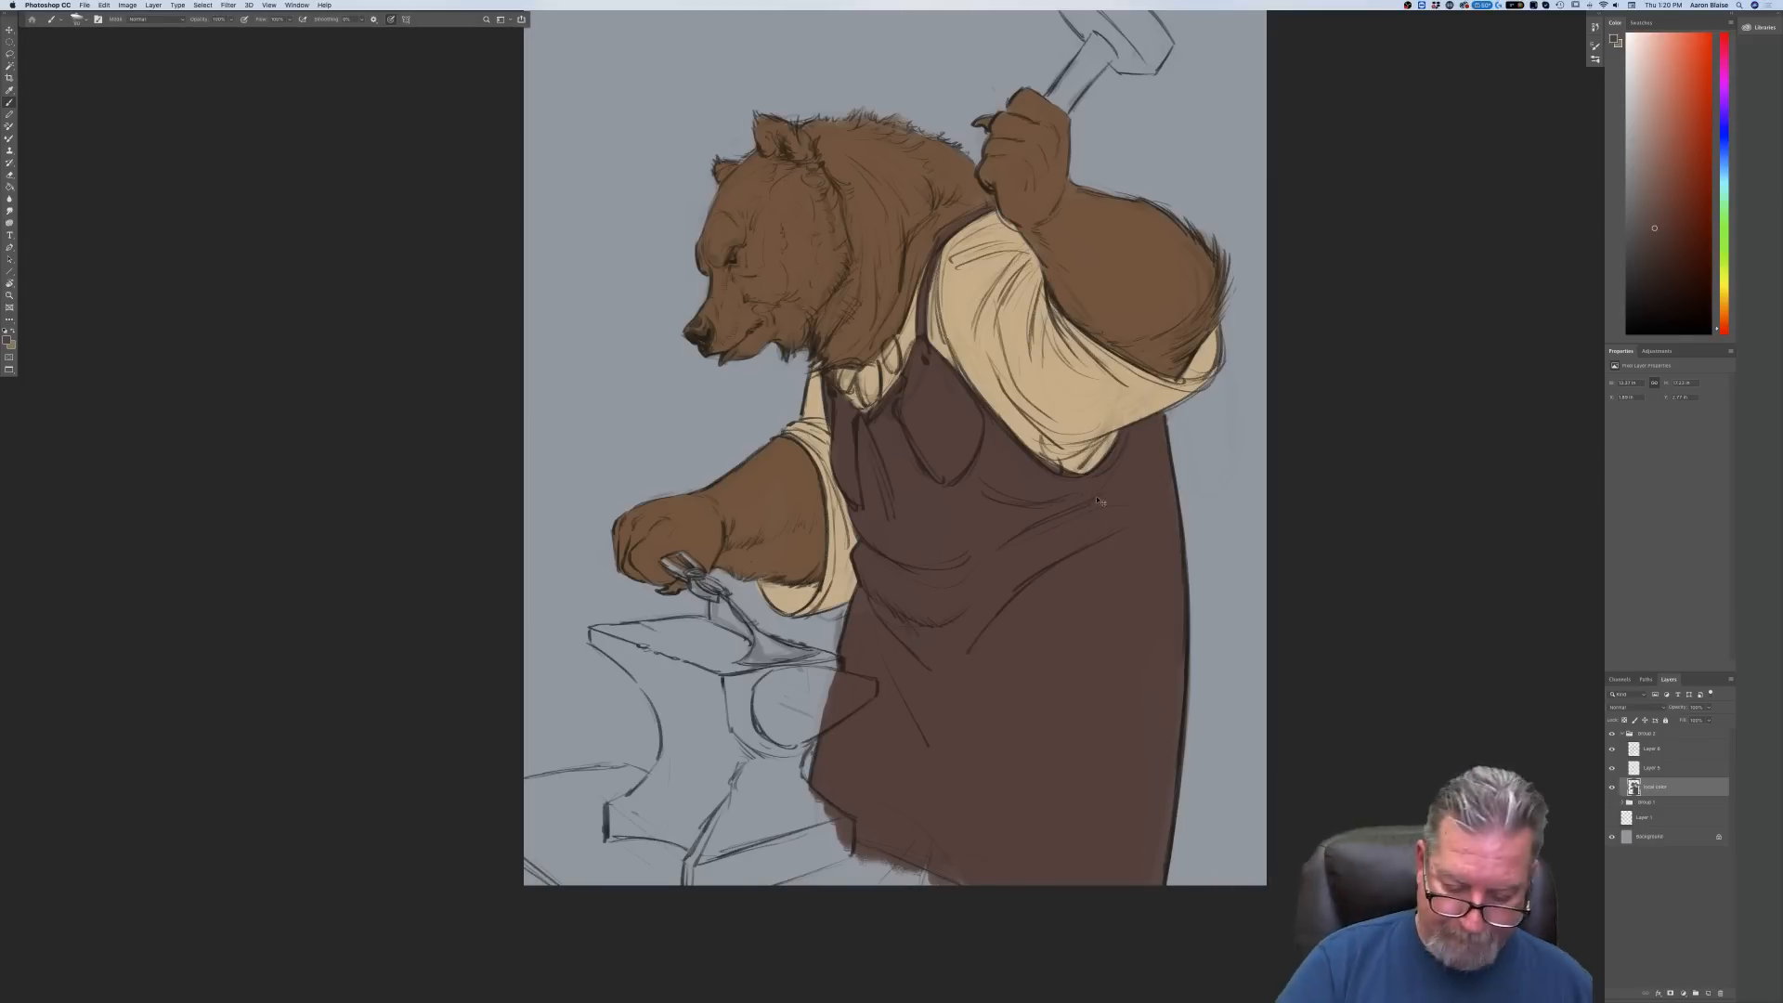
Choose a darker reddish-brown and fill the rounded panel on the apron's chest and the narrow panel beside the rolled sleeve
key("super+minus")
key("super+minus")
key("super+minus")
key("super+plus")
key("super+plus")
key("super+plus")
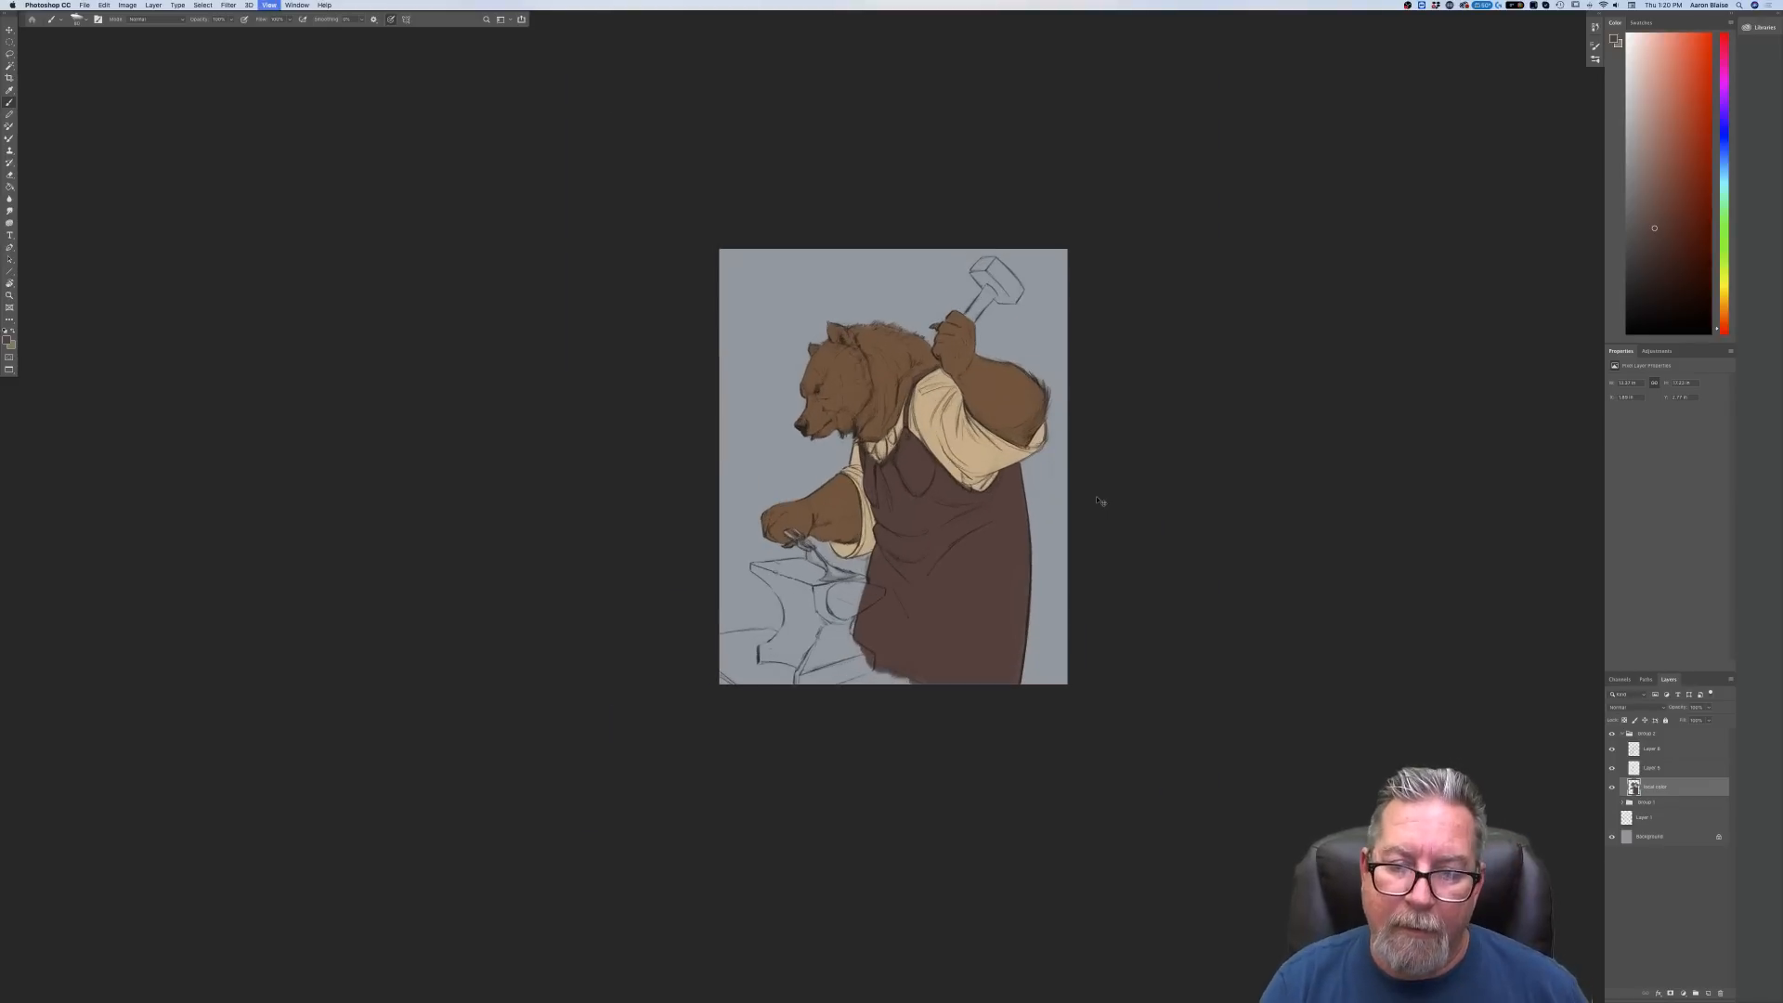
key("super+plus")
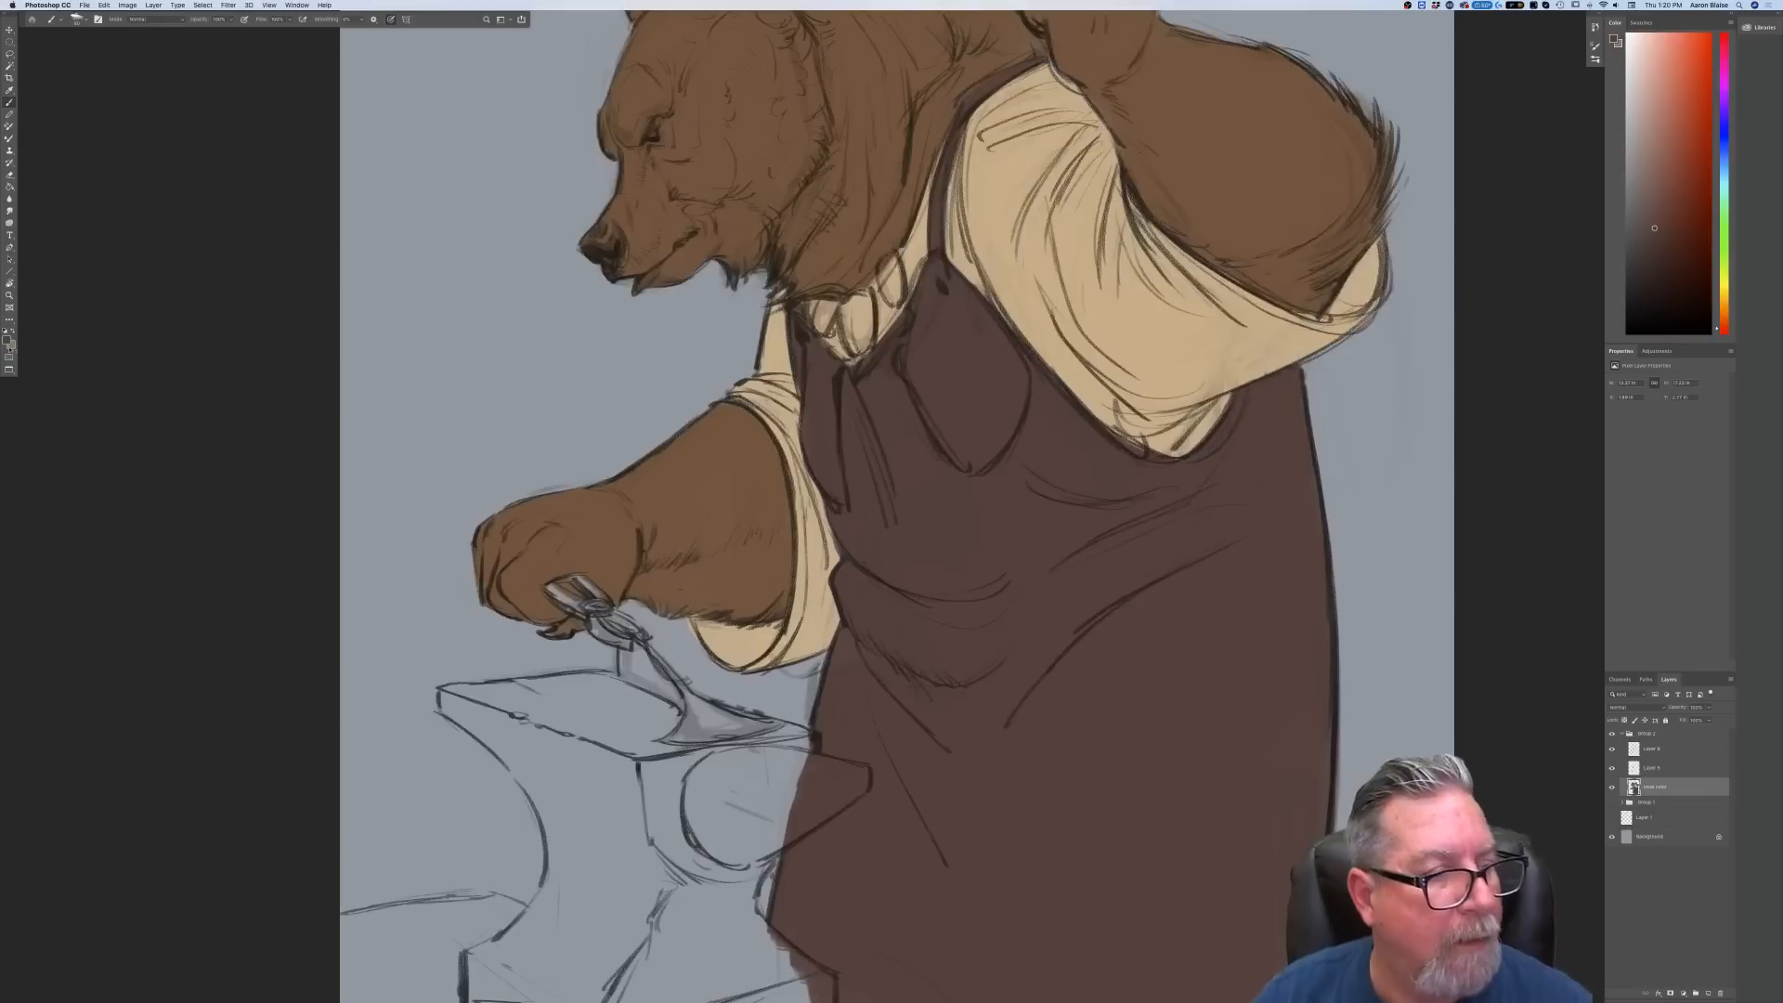
left_click(7, 340)
left_click(152, 348)
left_click(296, 257)
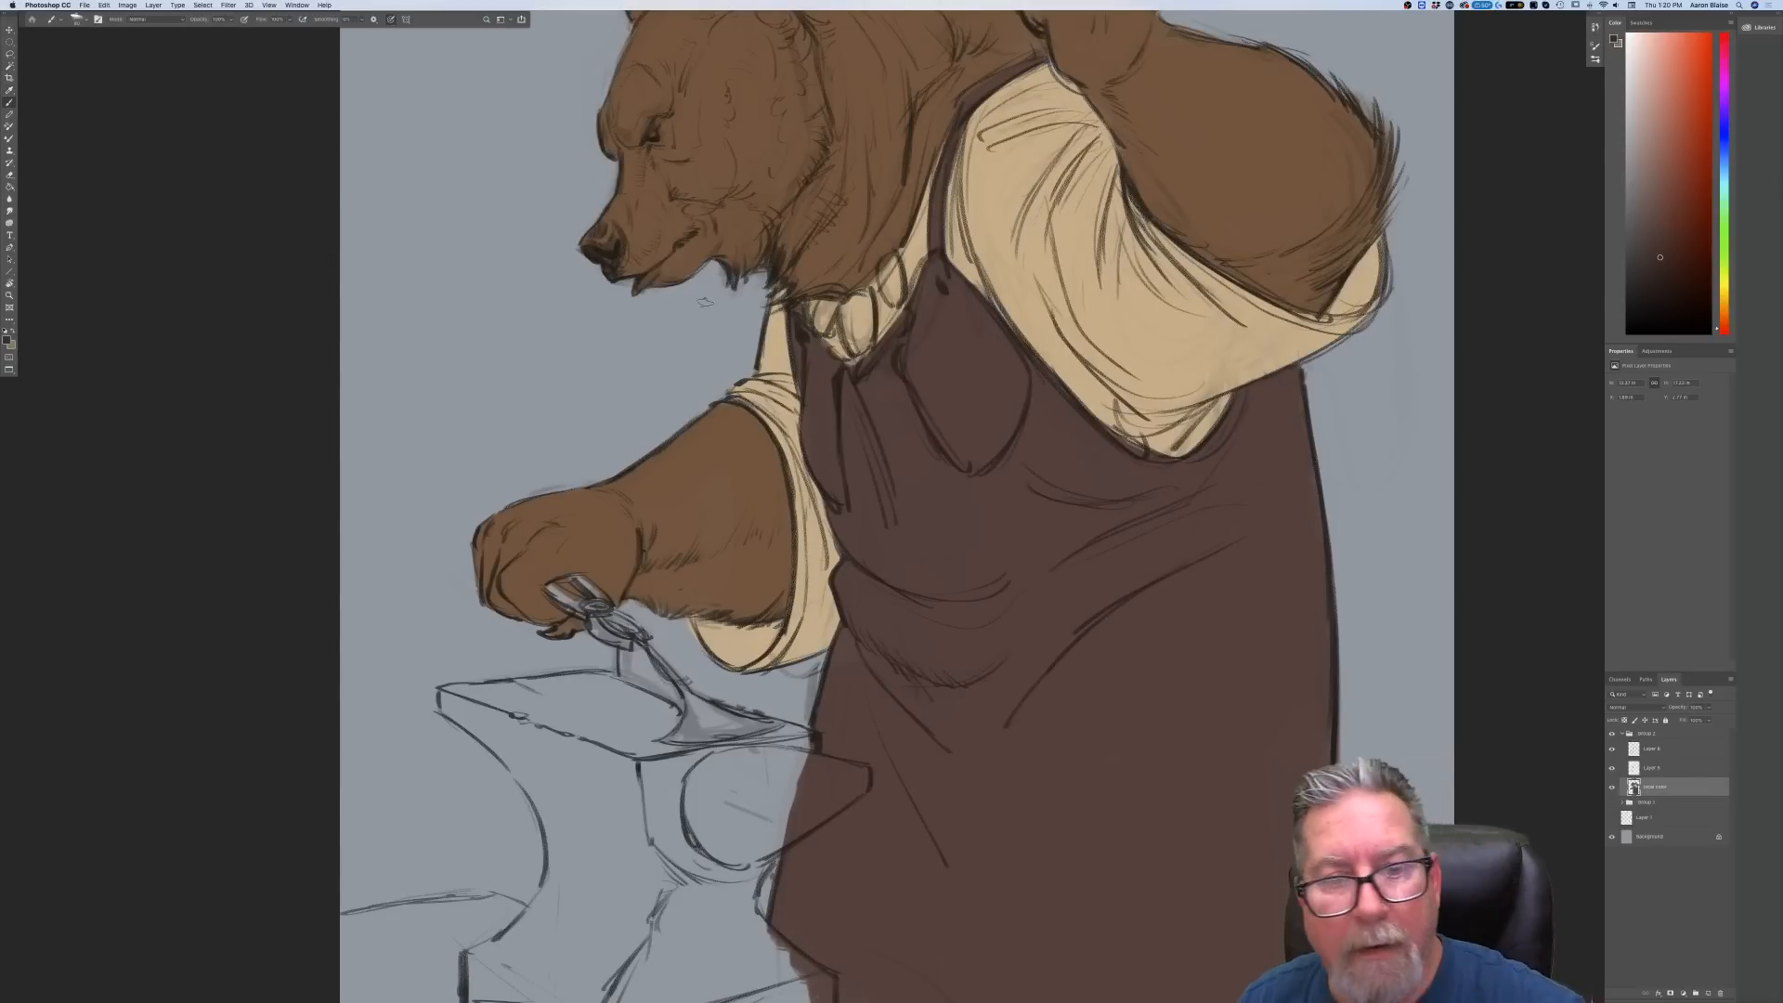
key("b")
mouse_move(938, 260)
left_mouse_down()
mouse_move(938, 325)
mouse_move(993, 335)
mouse_move(1016, 368)
mouse_move(995, 445)
mouse_move(1007, 367)
mouse_move(947, 323)
mouse_move(979, 422)
mouse_move(928, 381)
mouse_move(938, 441)
mouse_move(923, 406)
mouse_move(958, 454)
mouse_move(989, 456)
left_mouse_up()
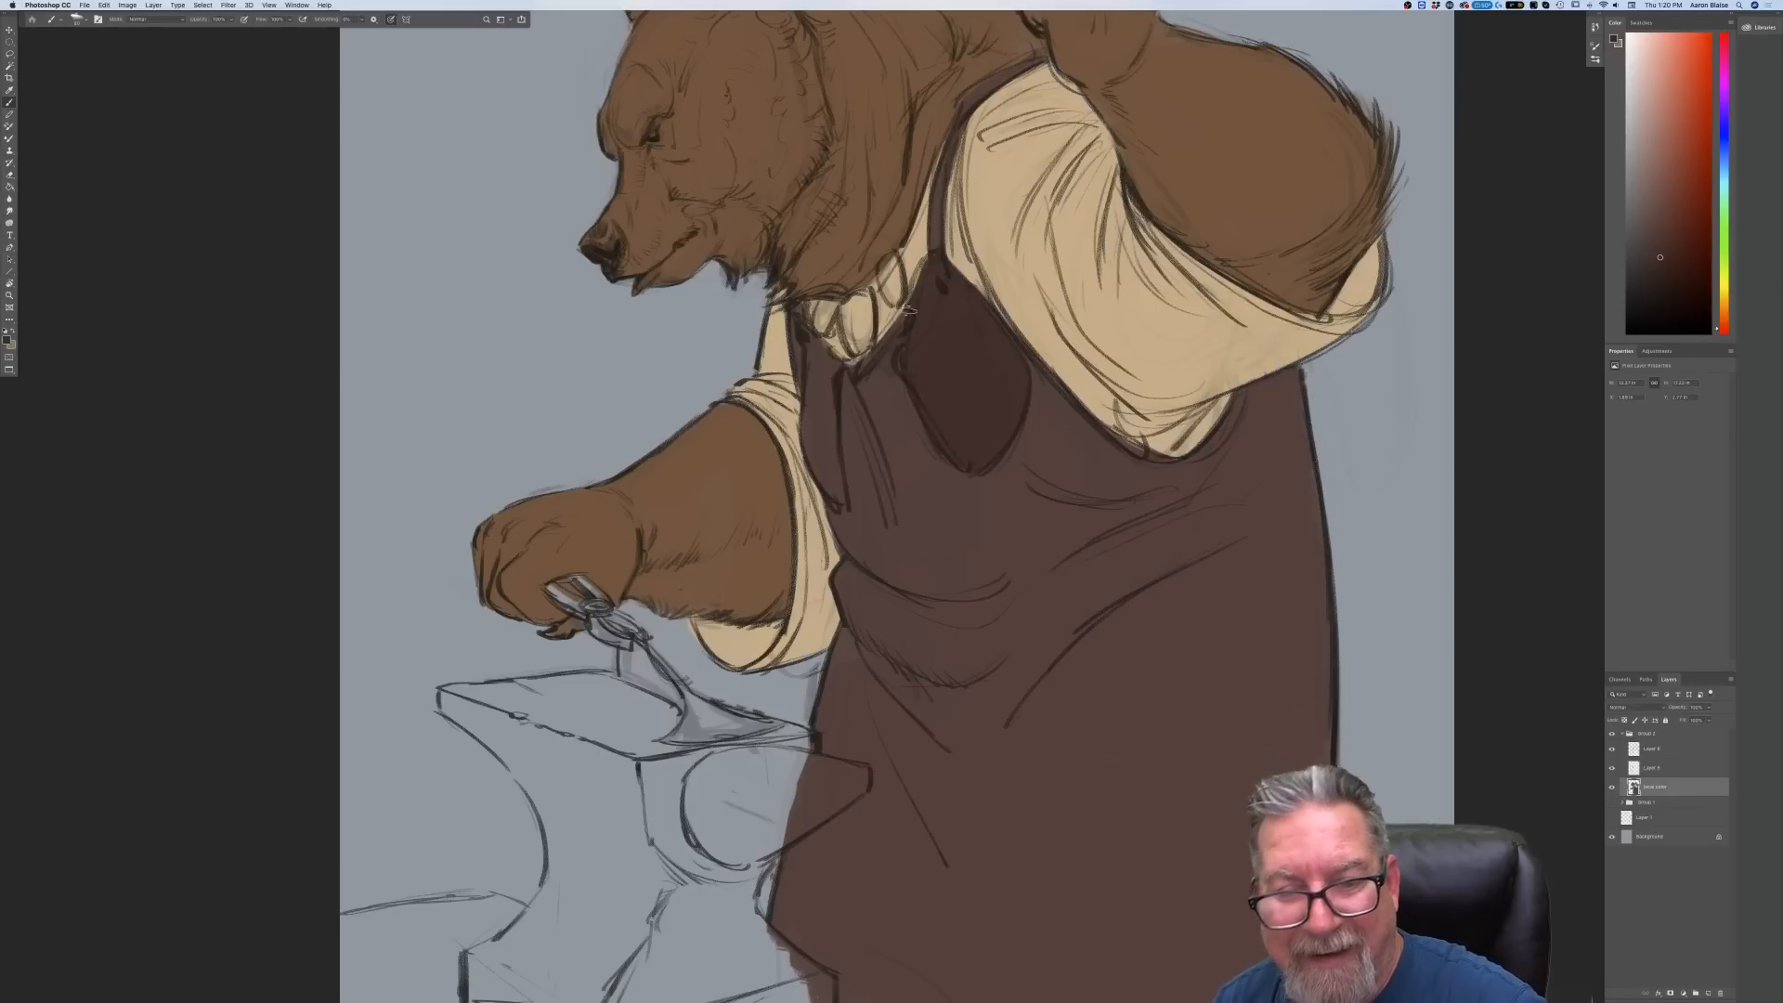
mouse_move(824, 355)
left_mouse_down()
mouse_move(808, 432)
mouse_move(837, 493)
mouse_move(806, 433)
left_mouse_up()
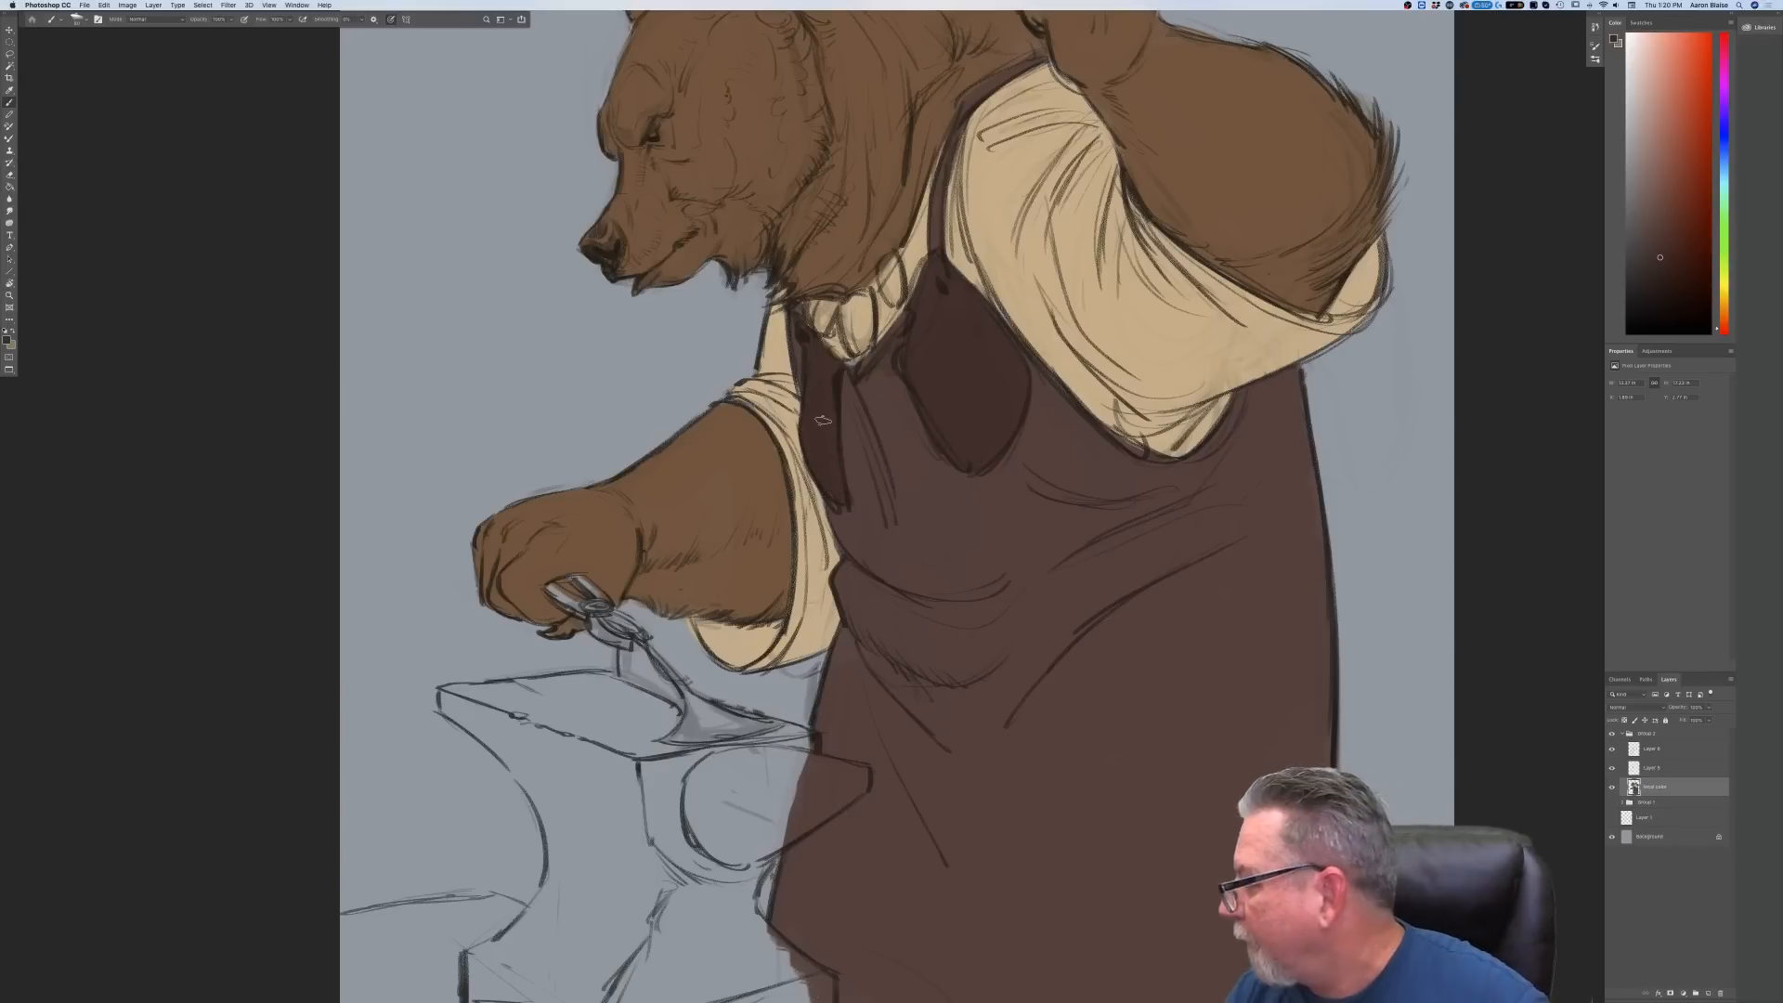
Sample the bear's fur, choose a lighter, less saturated brown from it, and paint the muzzle from the nose bridge to the chin
scroll(823, 419, "down", 6)
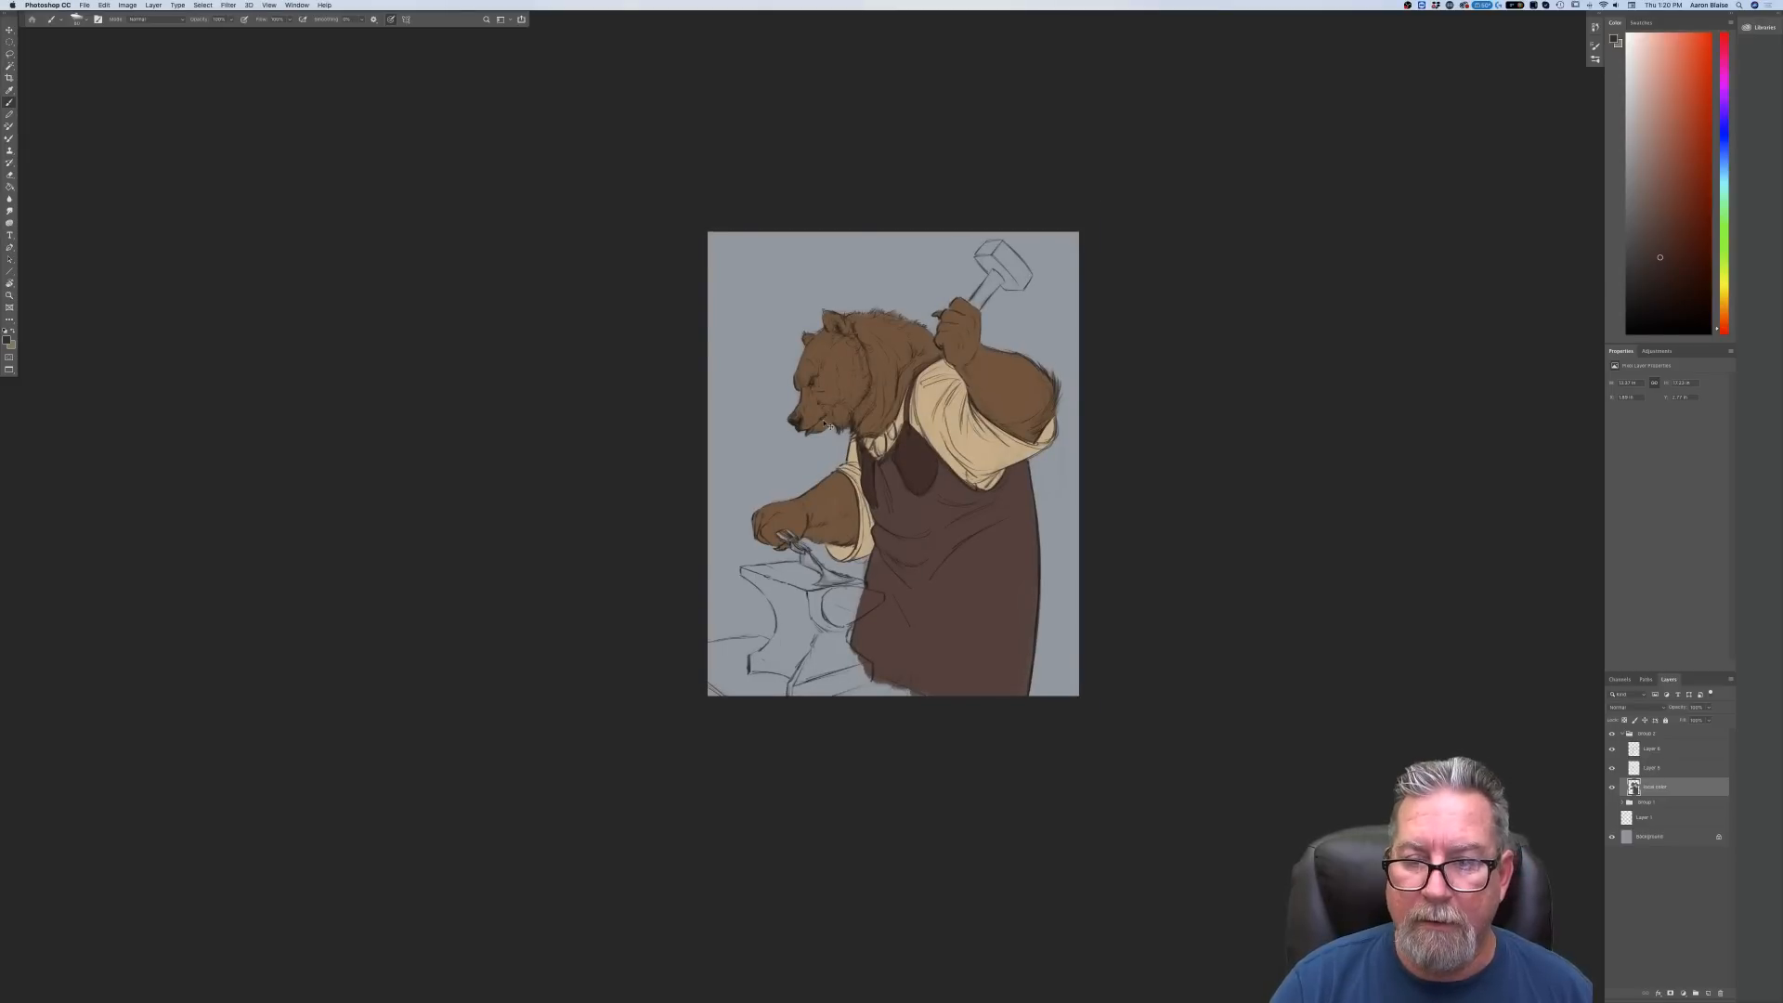
scroll(823, 424, "up", 5)
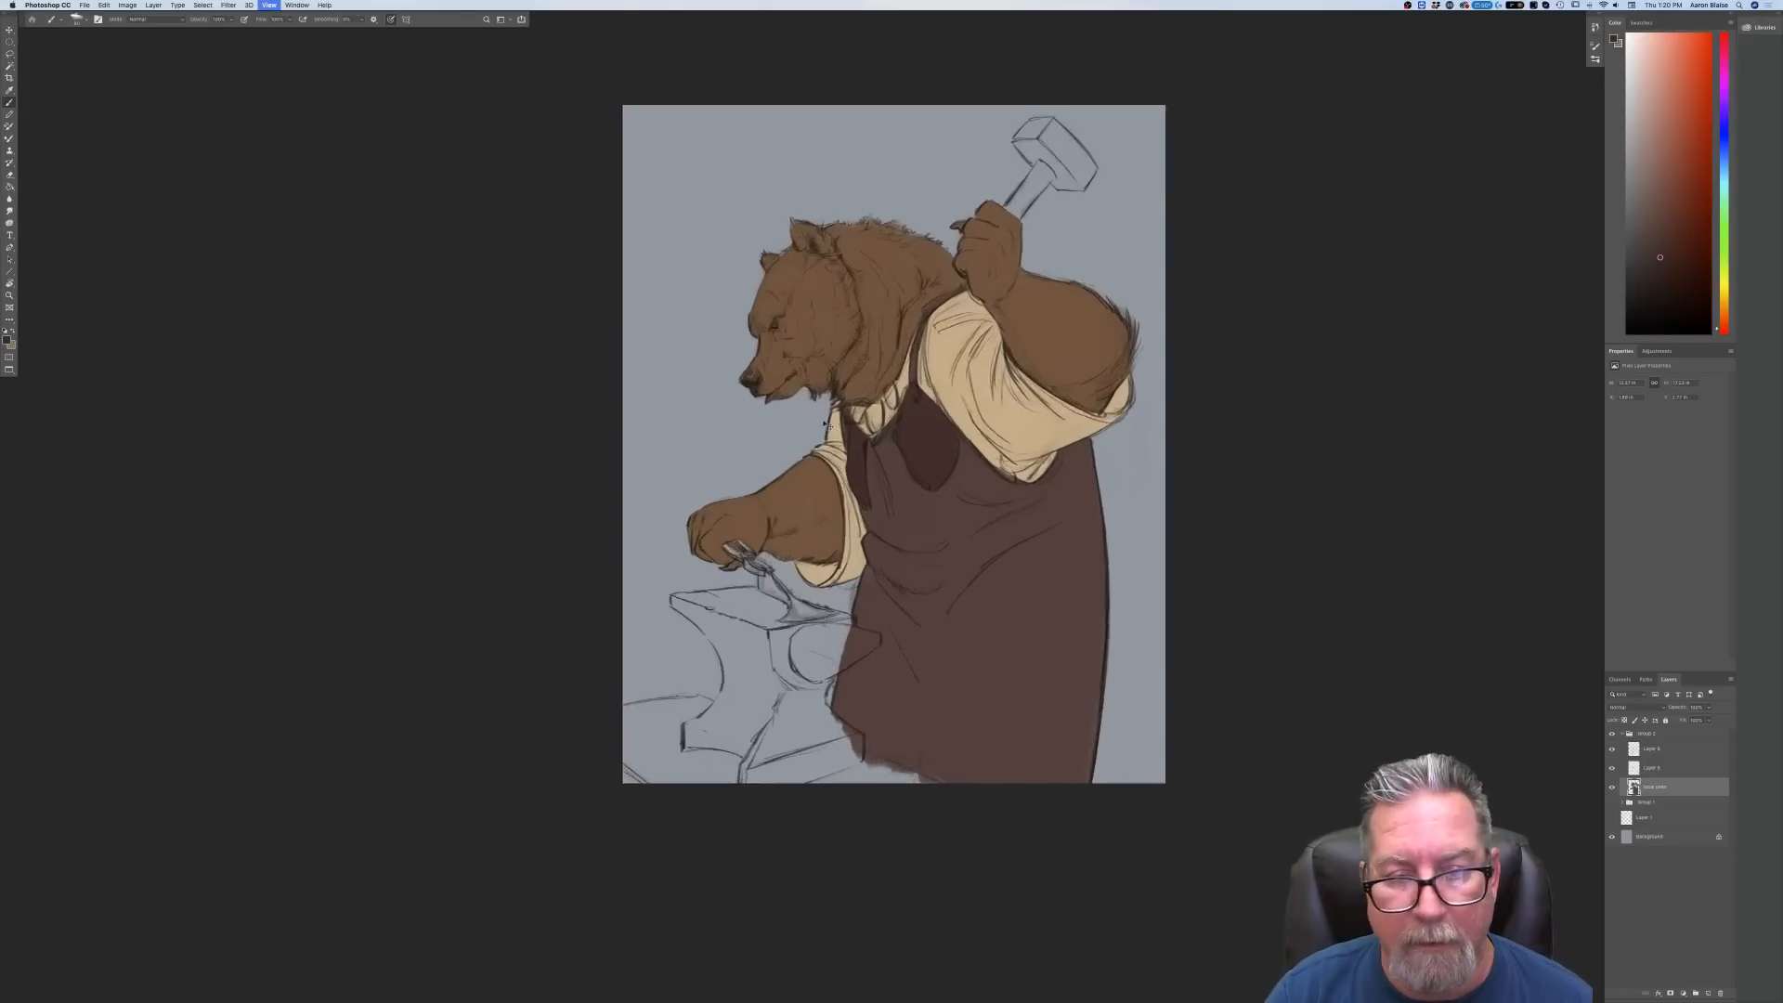
left_click(6, 342)
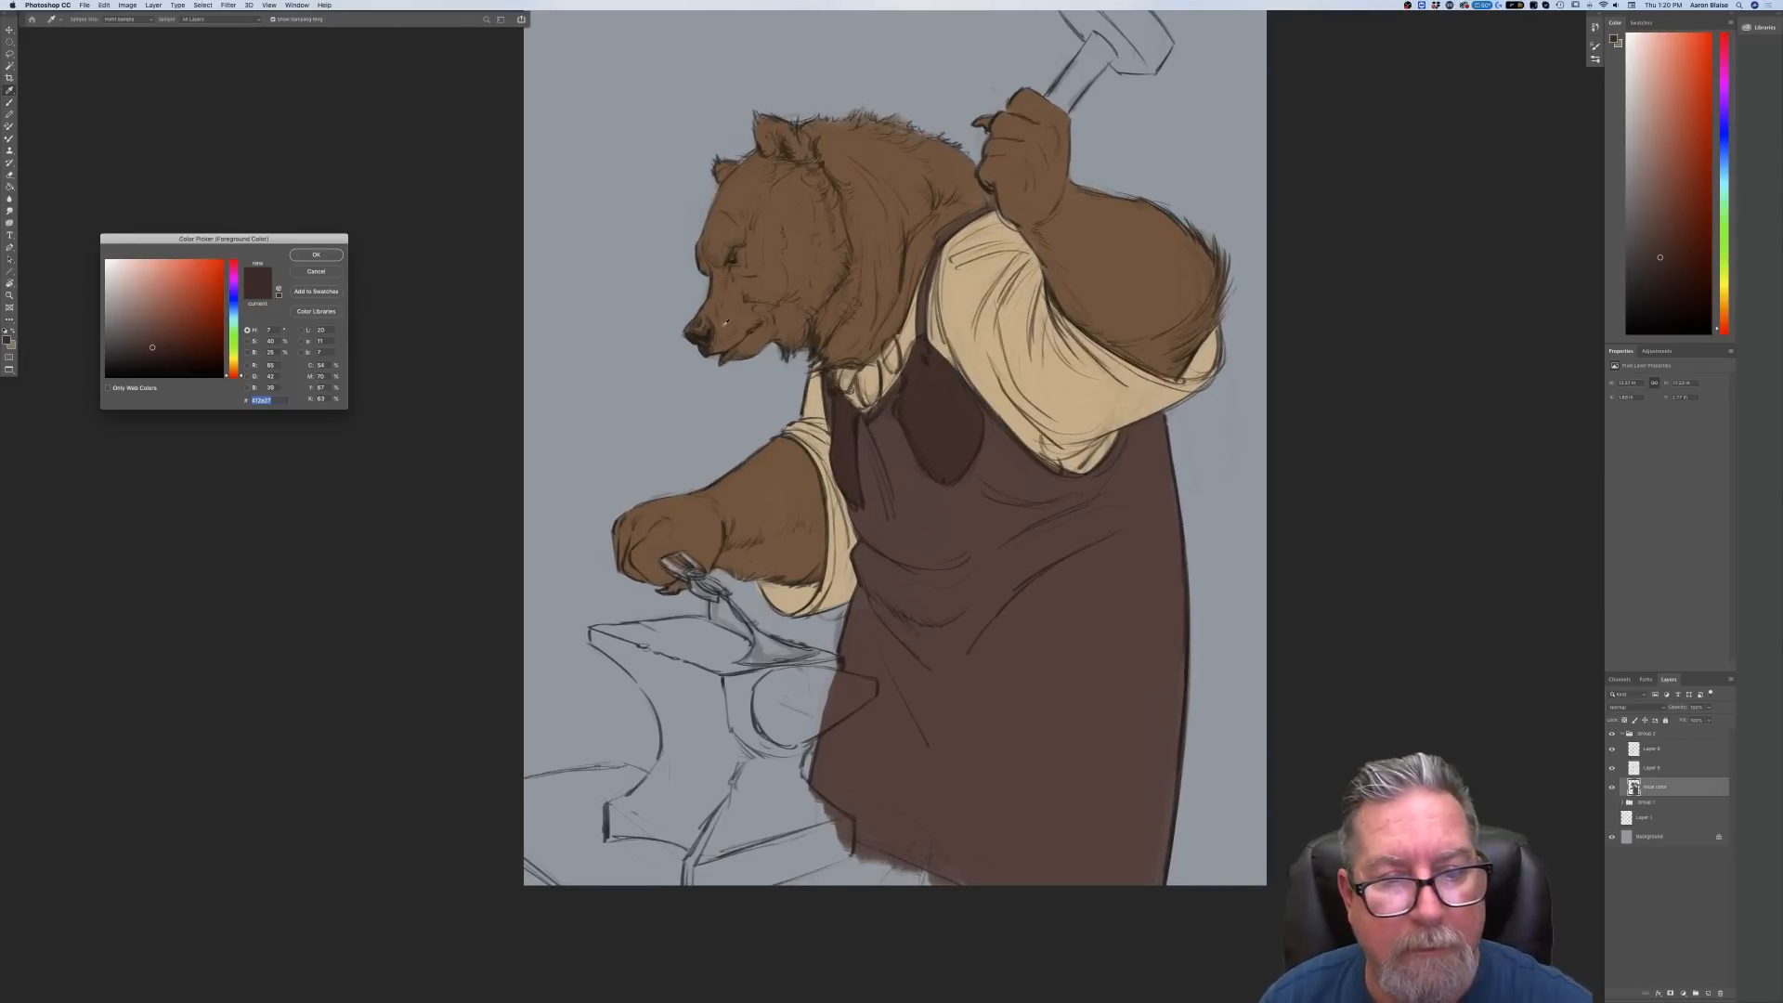
left_click(728, 314)
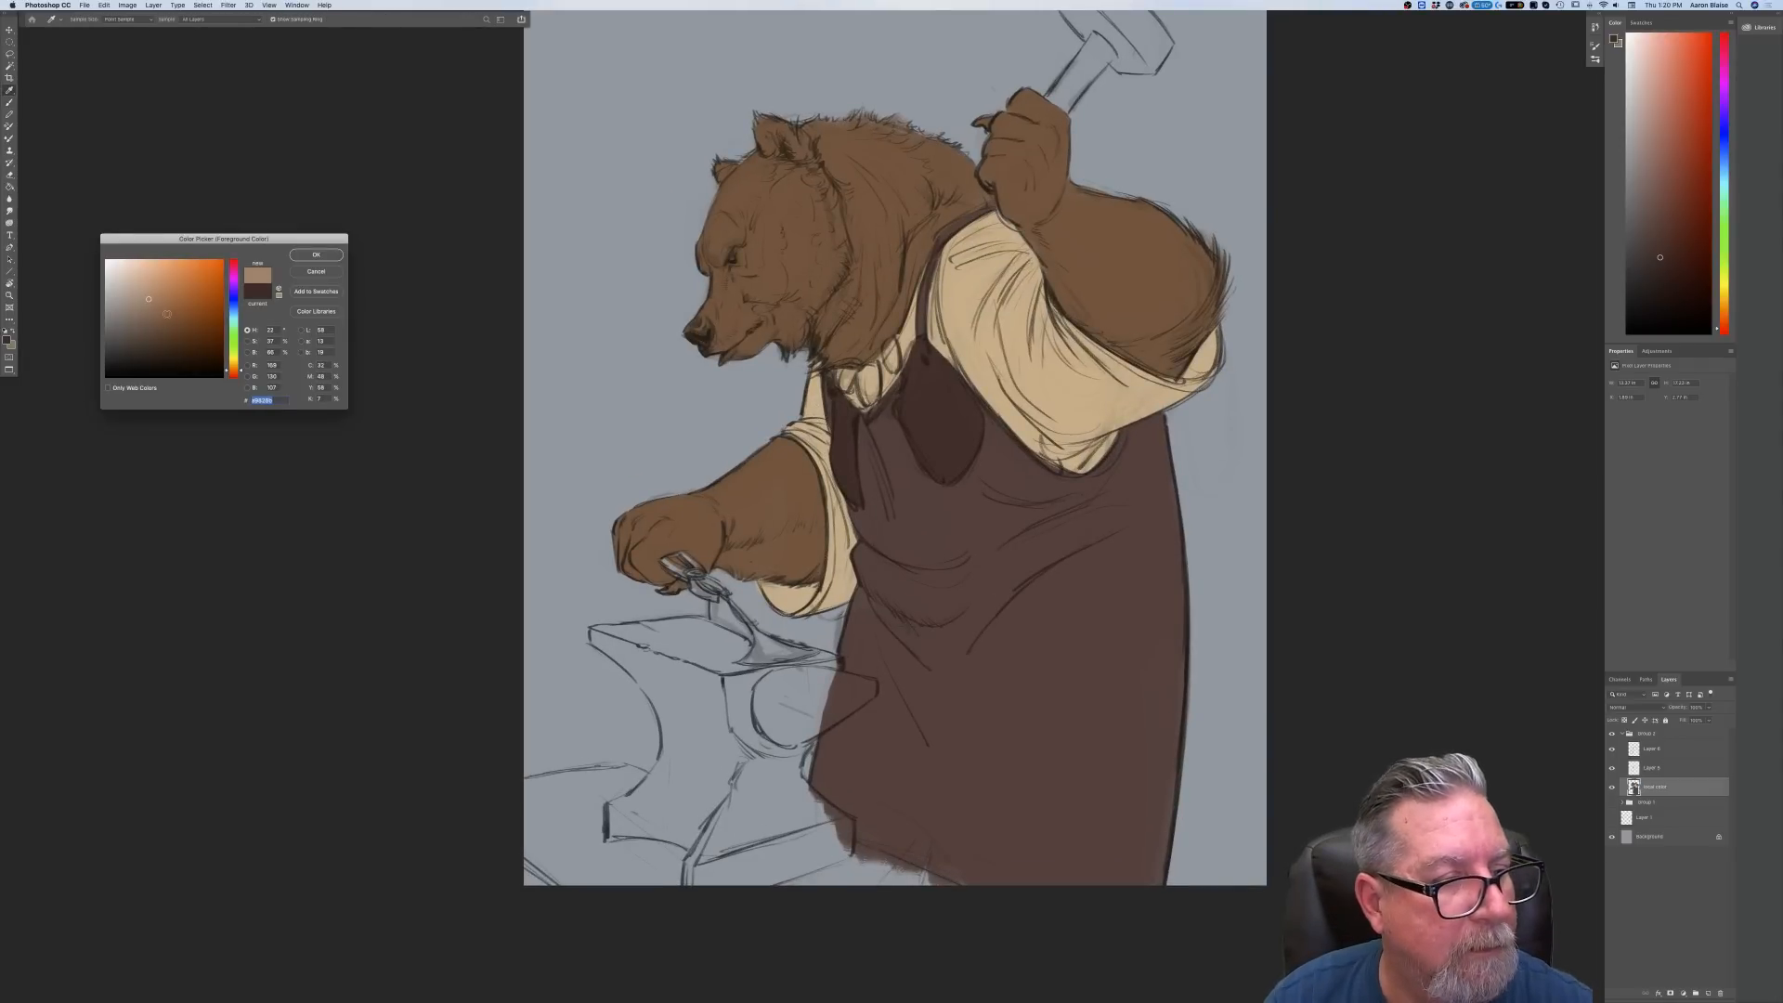
left_click(317, 256)
key("super+plus")
key("super+plus")
left_click_drag(180, 326, 406, 729)
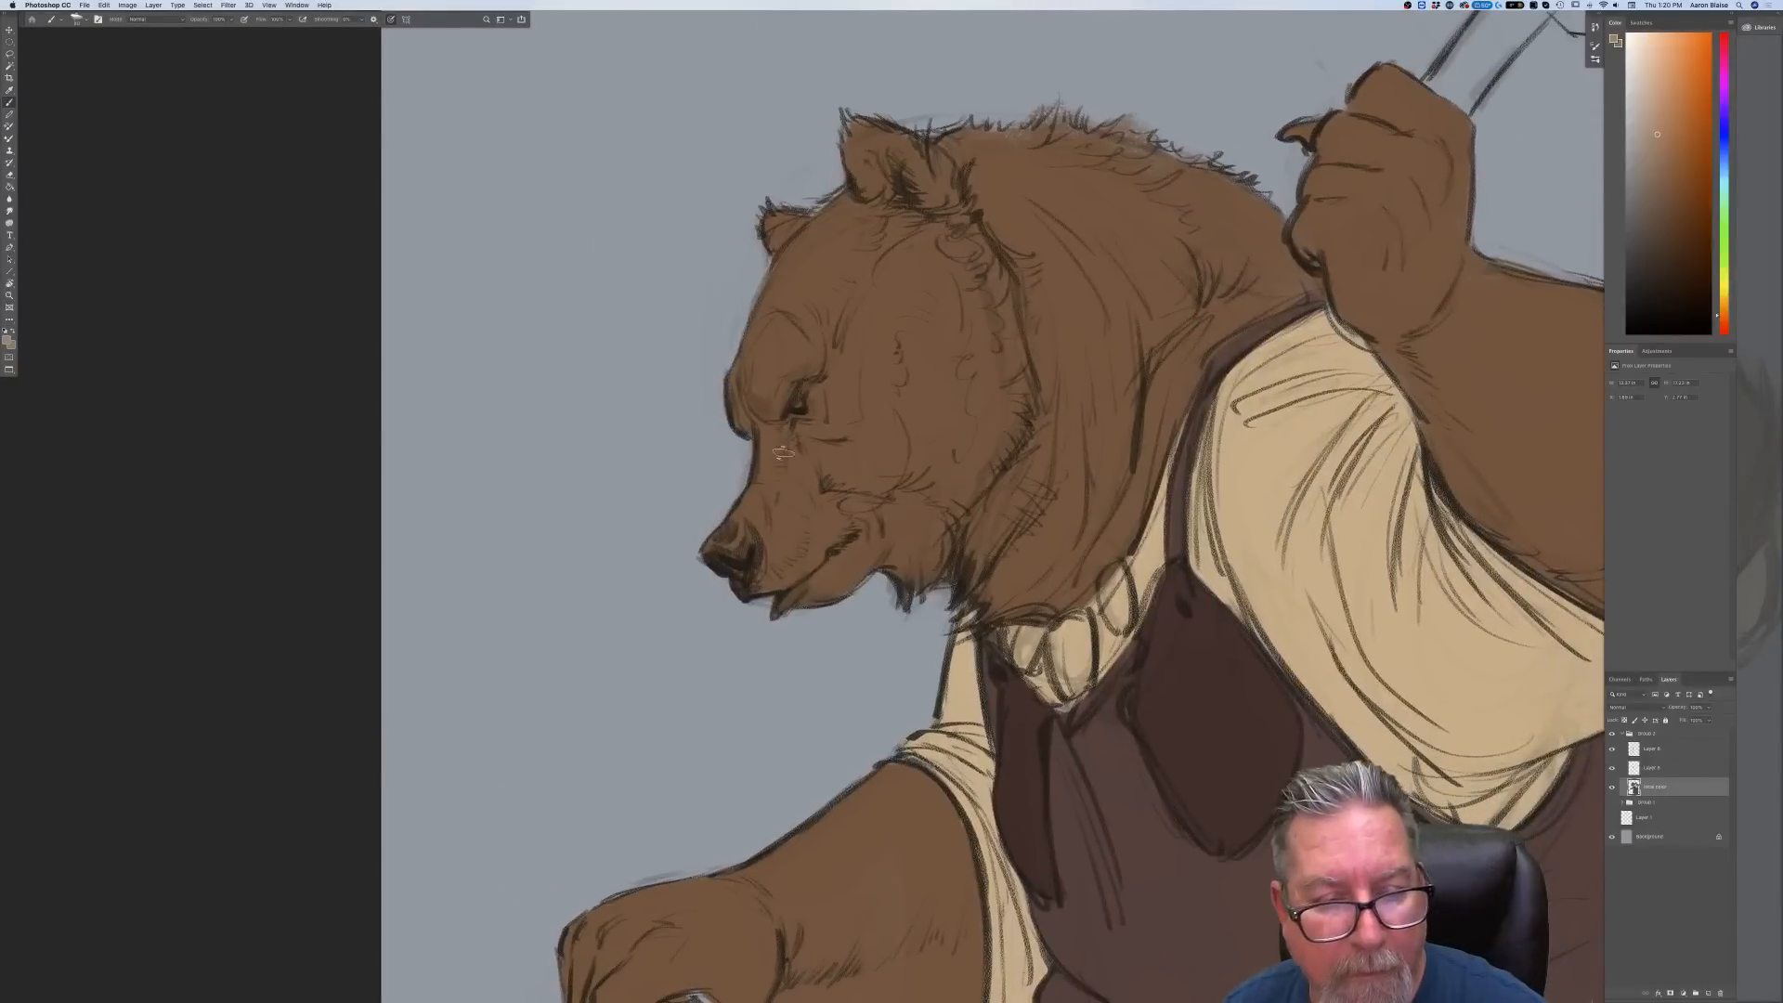
mouse_move(788, 506)
left_mouse_down()
mouse_move(766, 450)
mouse_move(806, 483)
mouse_move(784, 543)
mouse_move(774, 457)
mouse_move(754, 488)
mouse_move(803, 543)
mouse_move(827, 529)
mouse_move(812, 499)
mouse_move(863, 534)
mouse_move(854, 571)
mouse_move(766, 580)
mouse_move(743, 557)
left_mouse_up()
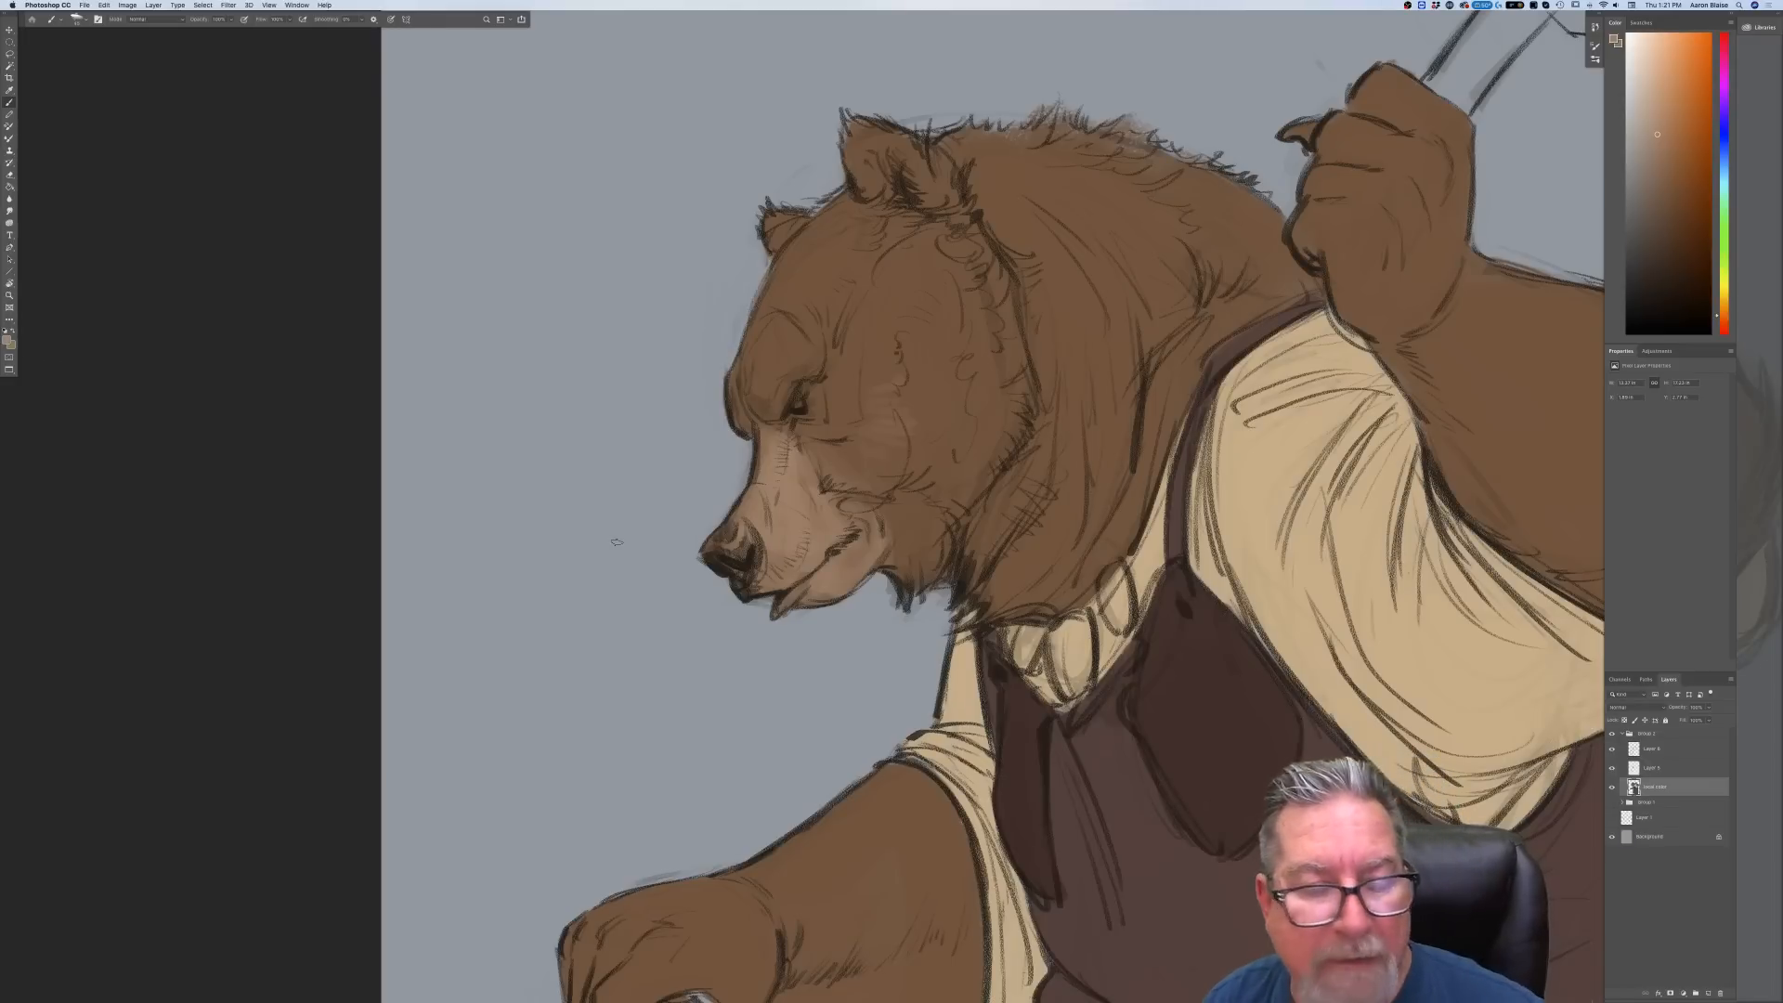
Sample the brown fur colour from the bear's cheek as the paint colour
left_click(9, 340)
left_click(875, 369)
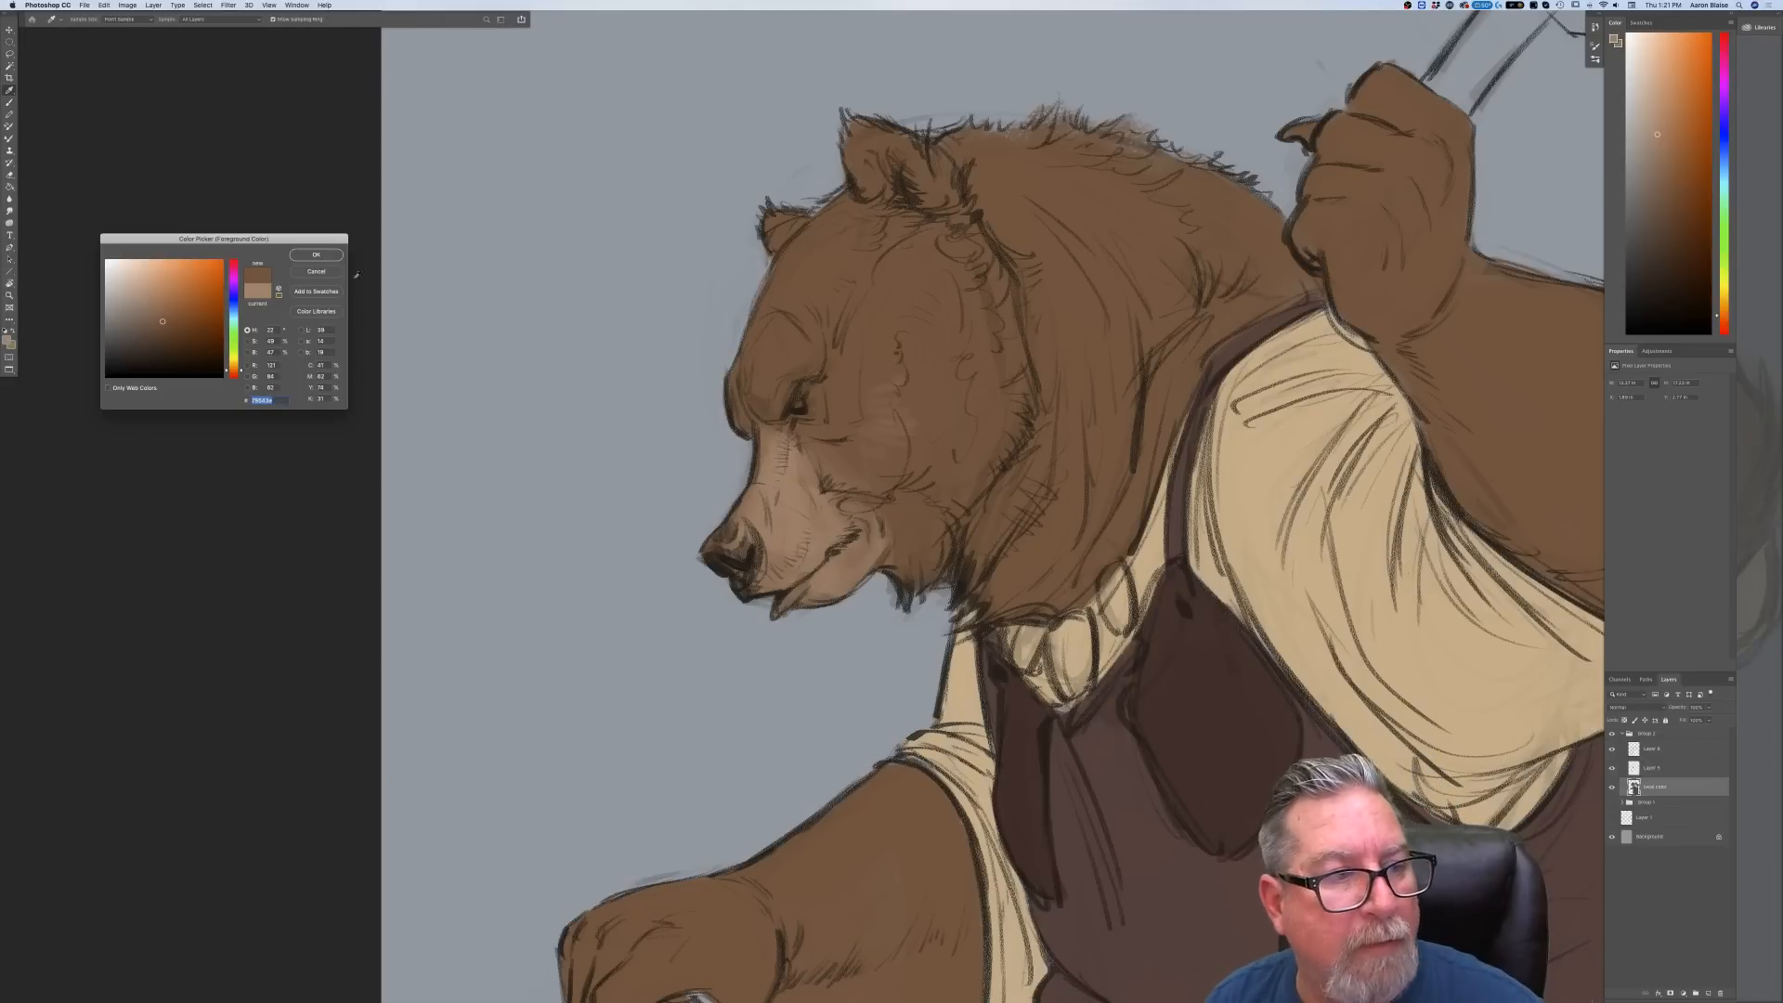
key("Return")
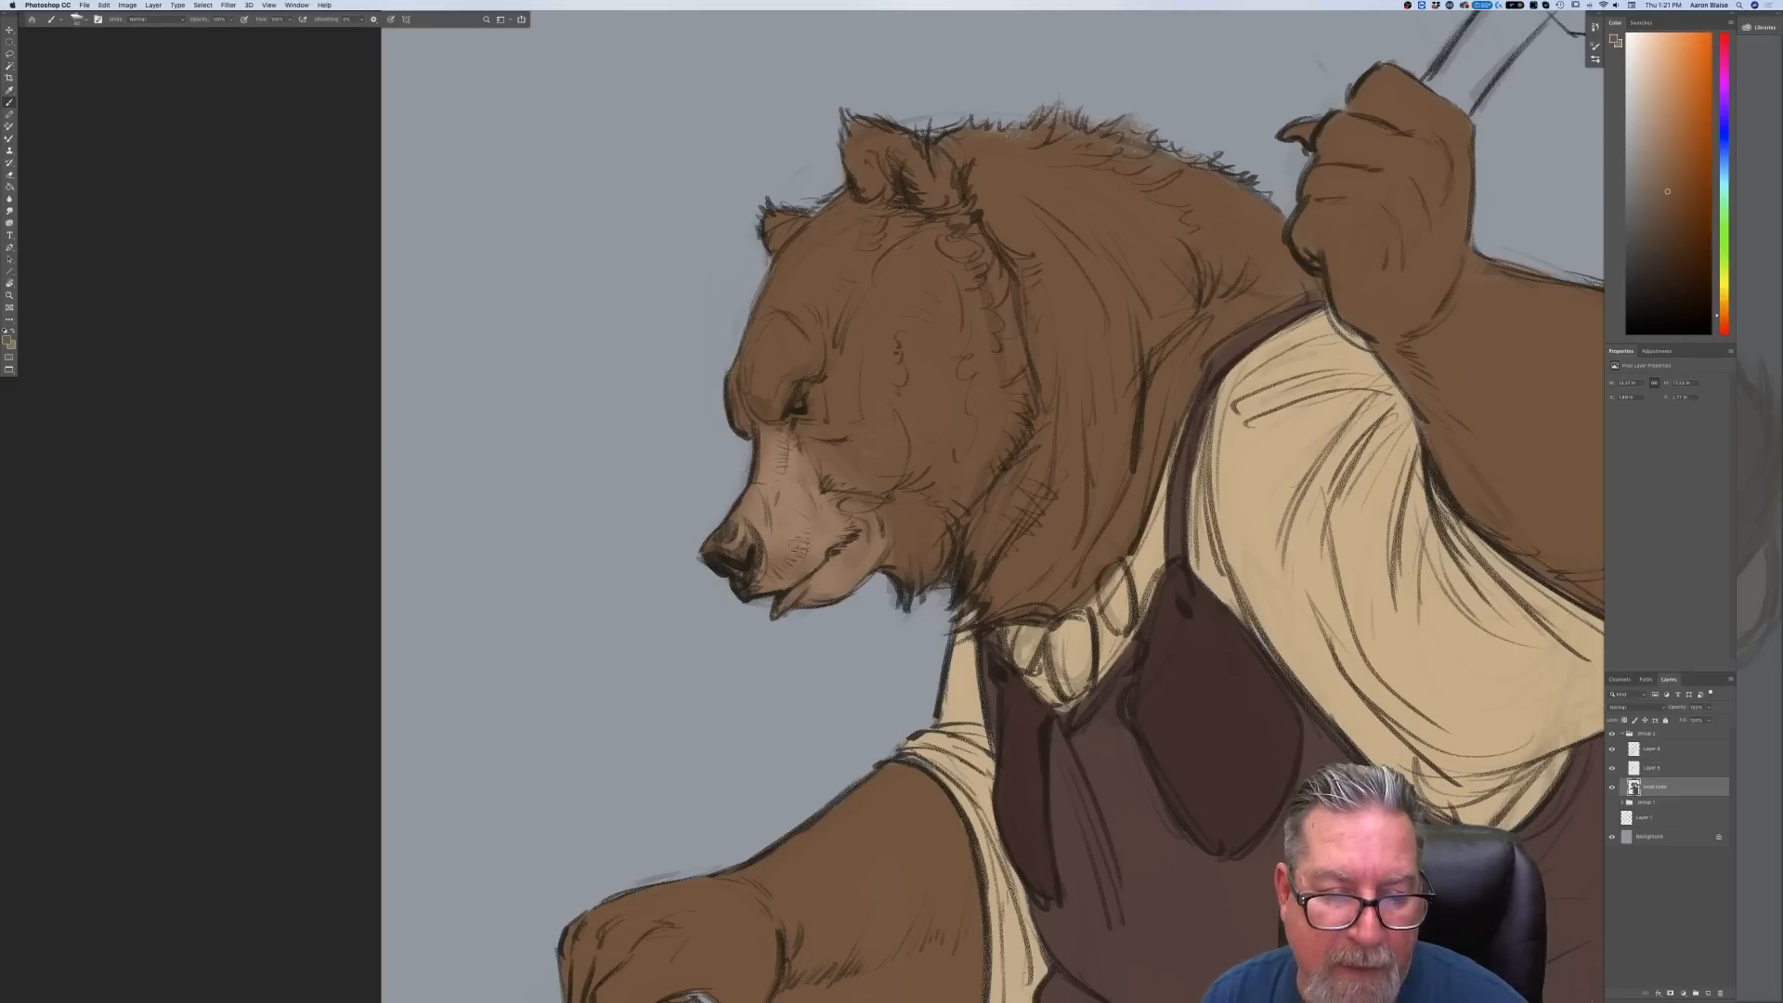
Set the paint colour to a dark muted blue
left_click(6, 341)
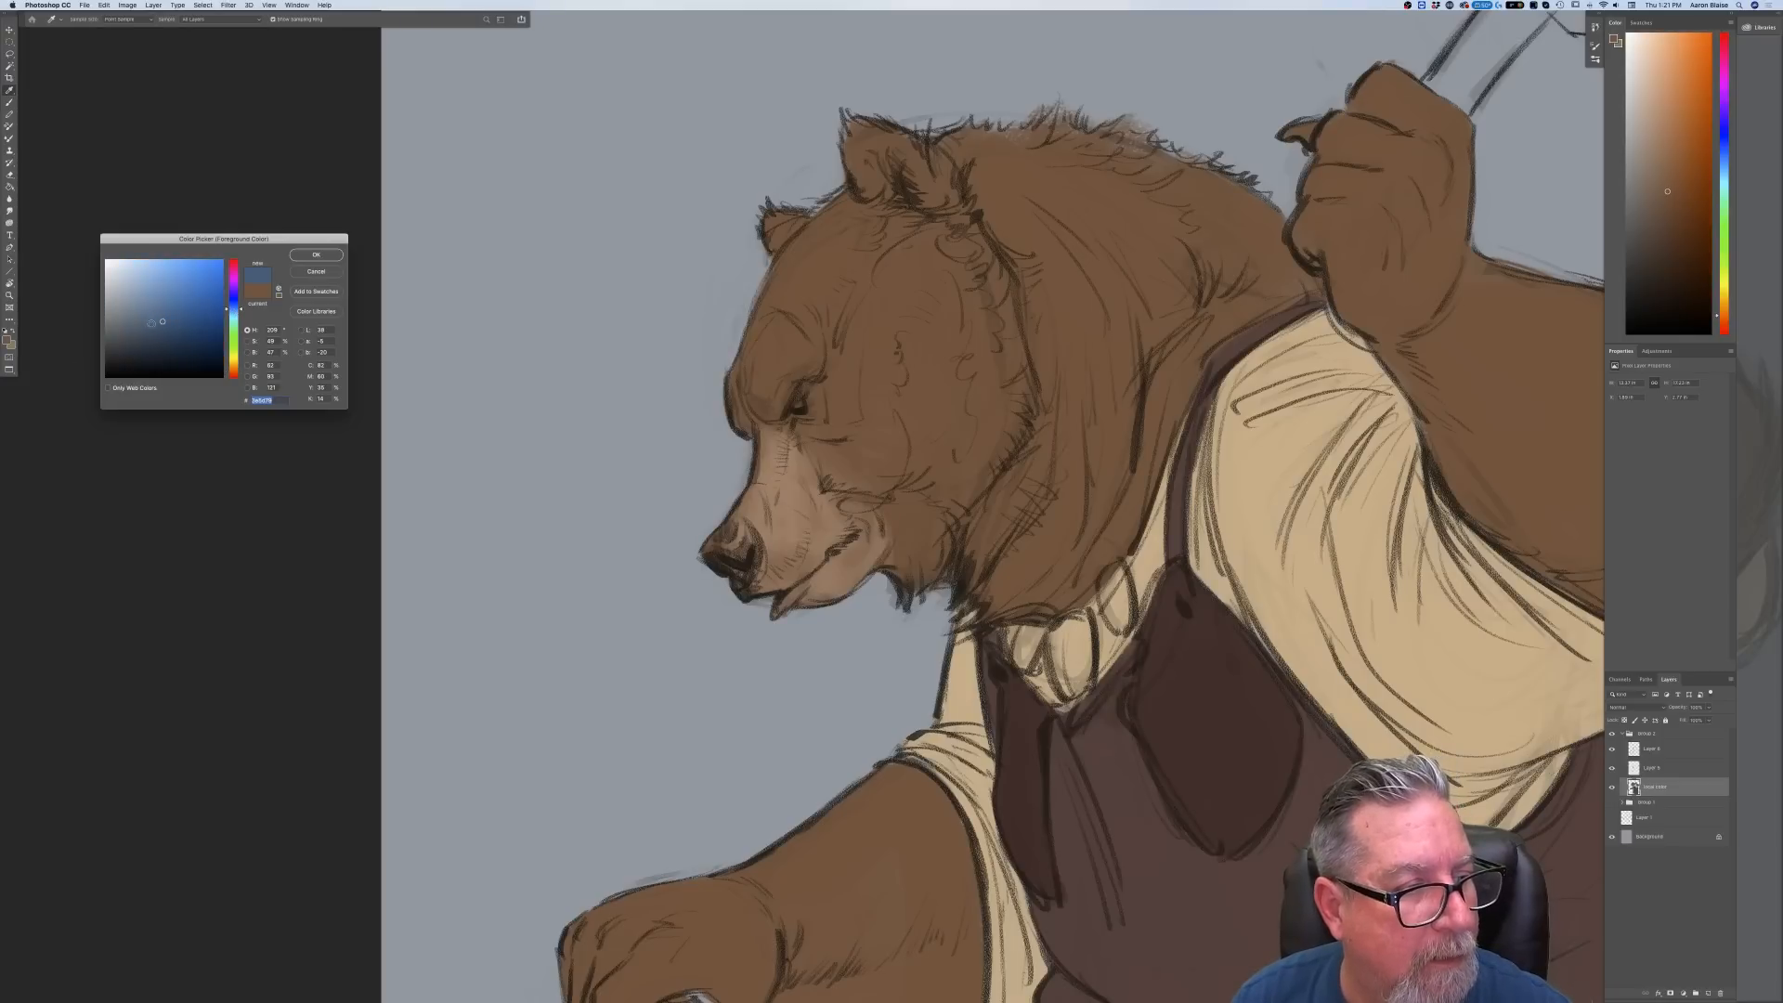
left_click_drag(231, 307, 233, 304)
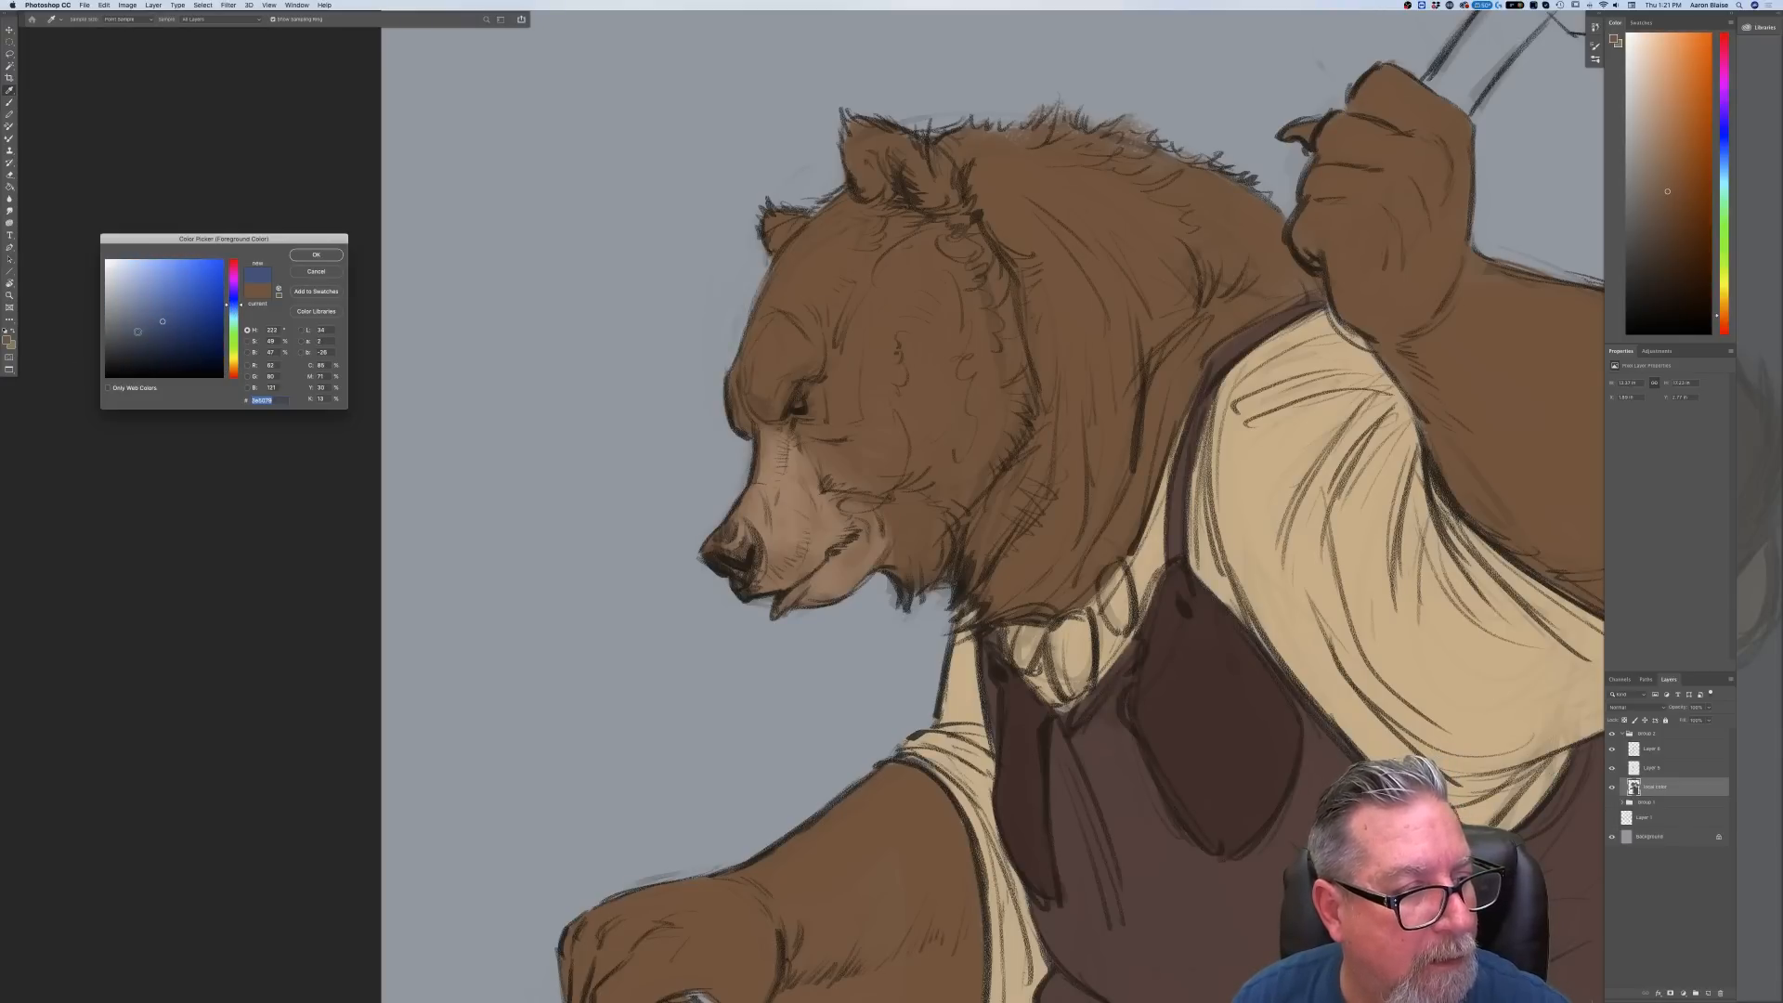
left_click(307, 258)
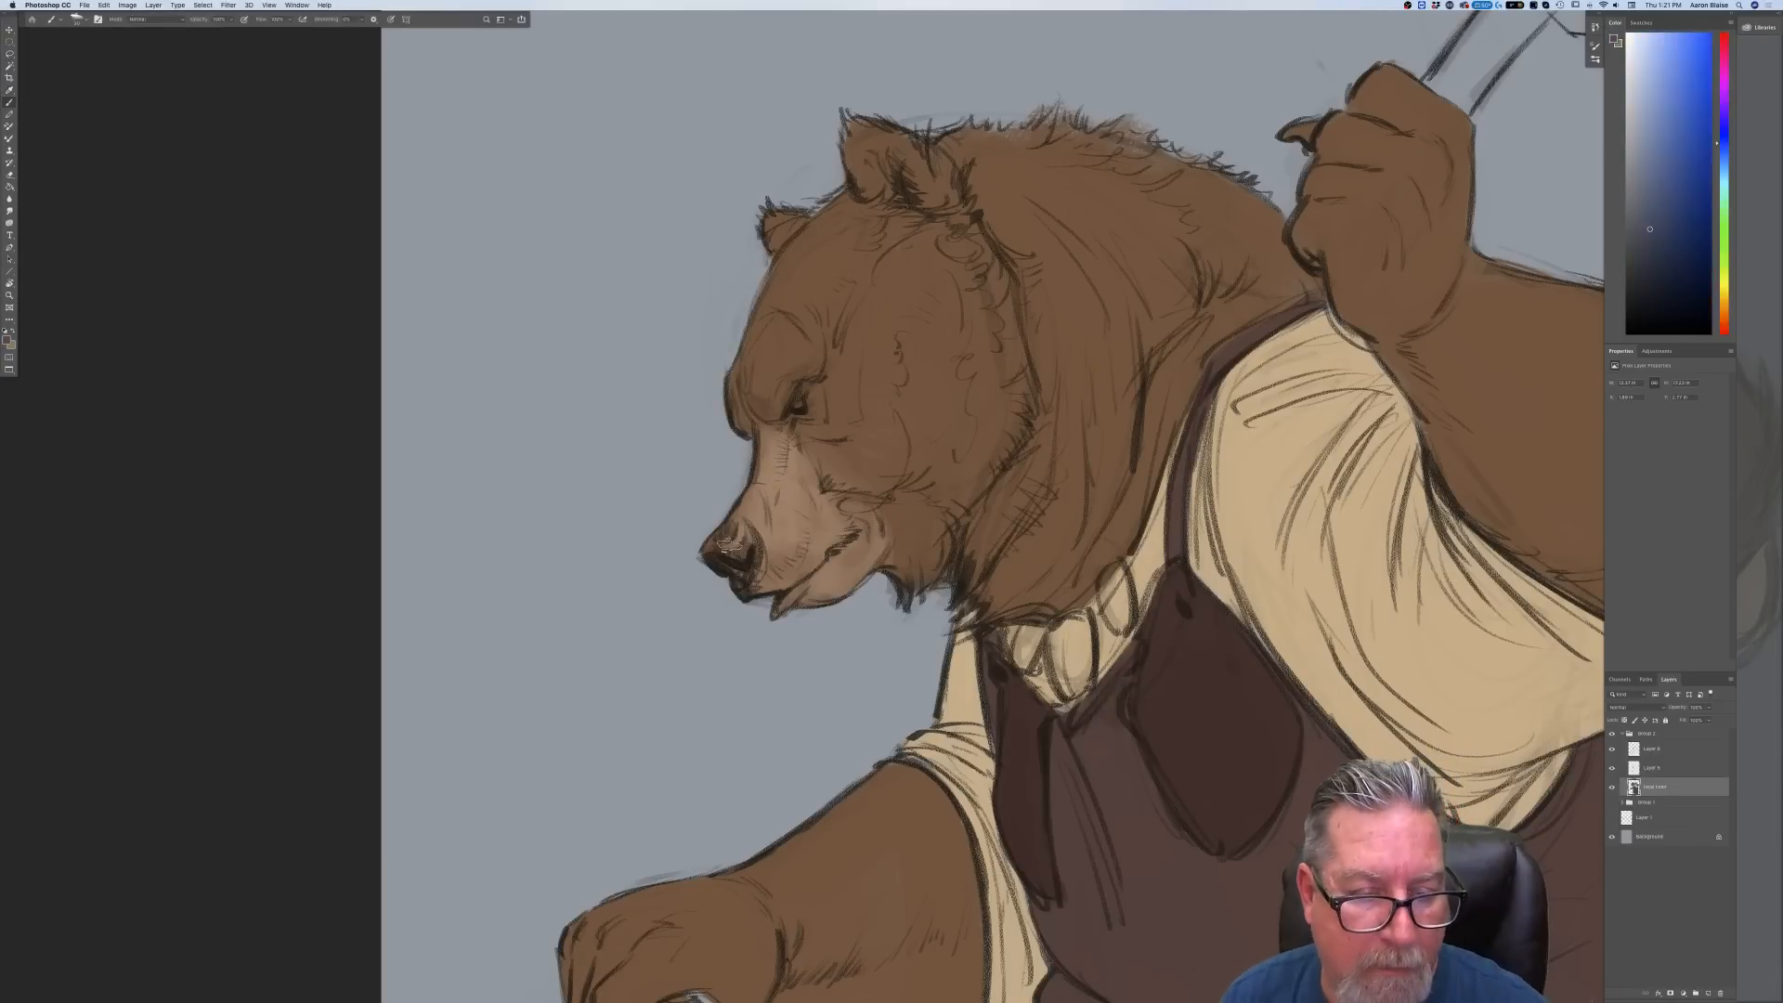
Paint the bear's nose with the dark muted blue
left_click_drag(734, 542, 740, 555)
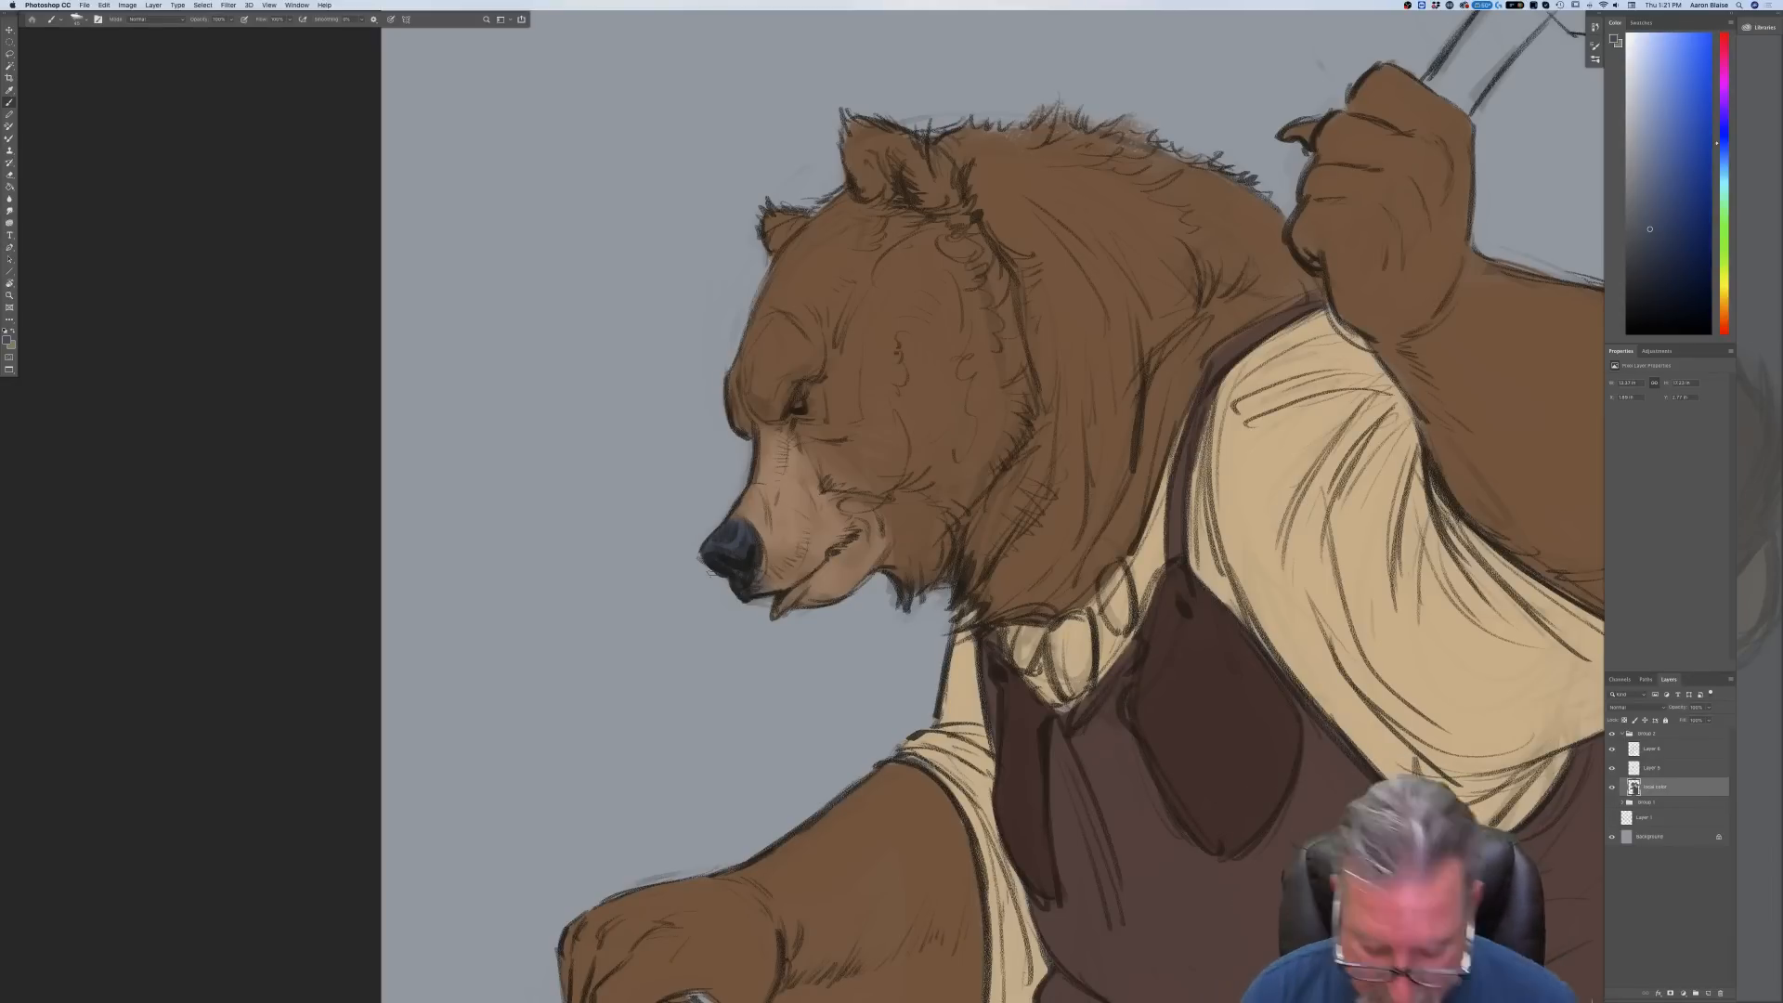
key("super+minus")
key("super+minus")
key("super+minus")
key("super+minus")
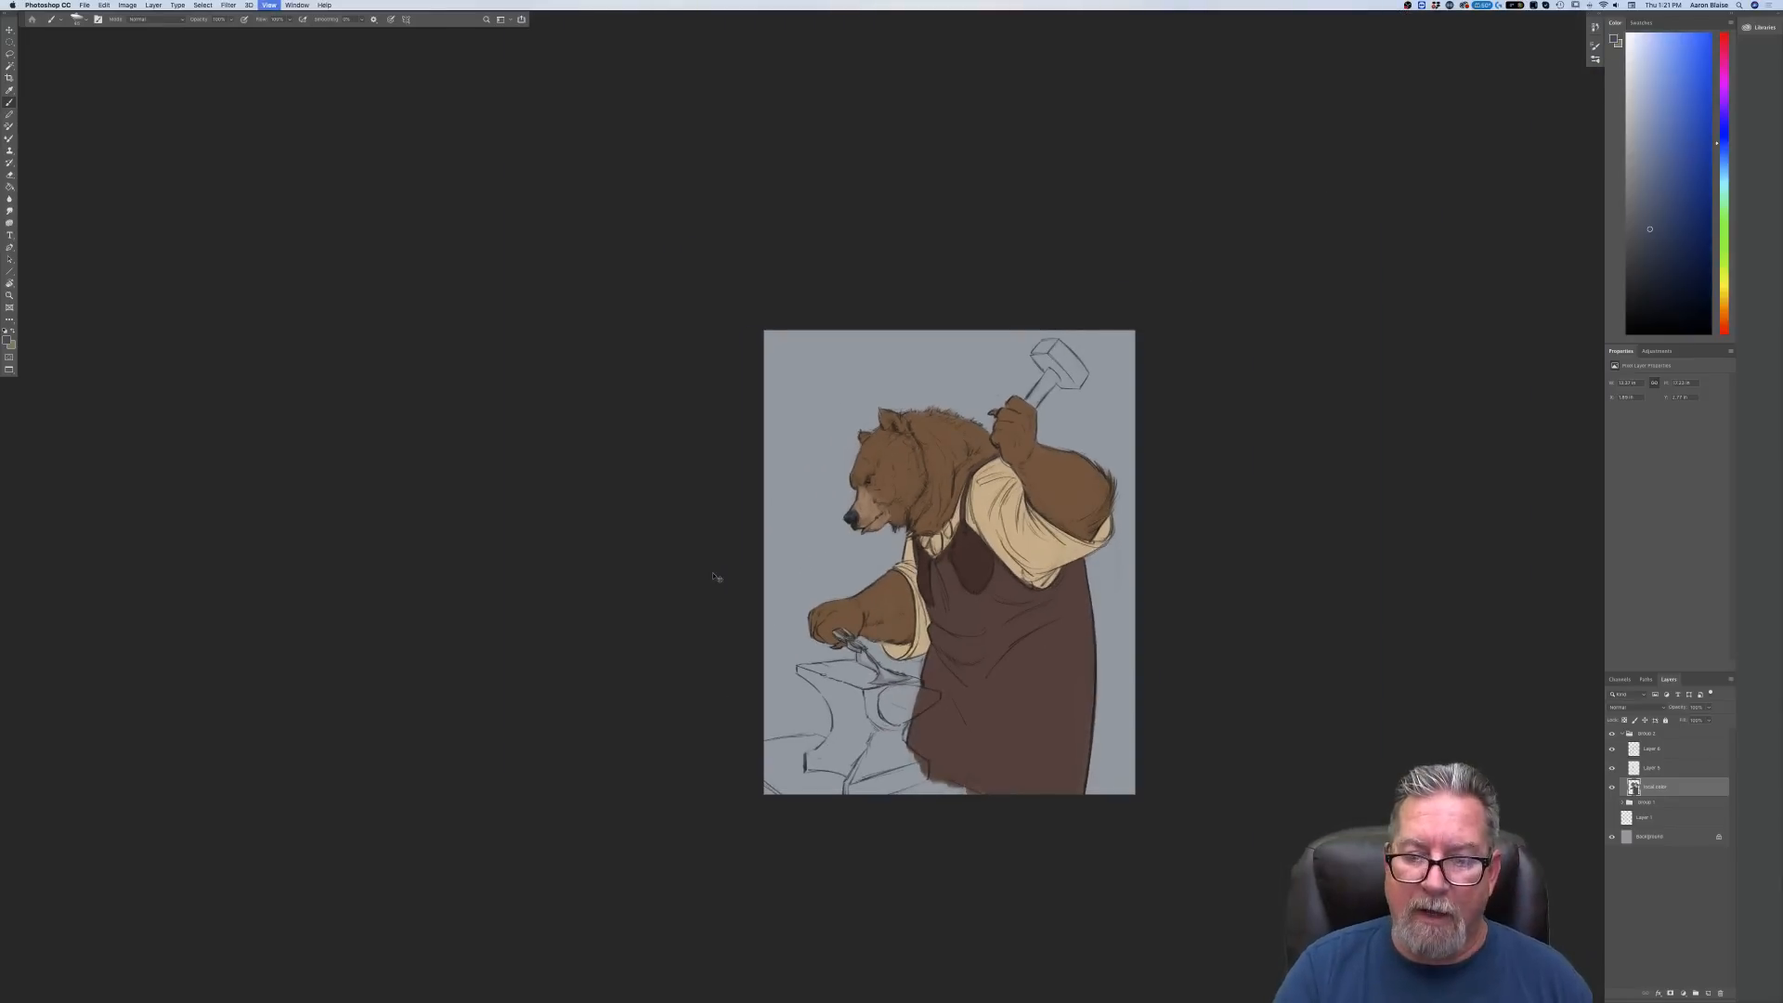
key("super+plus")
key("super+plus")
key("super+plus")
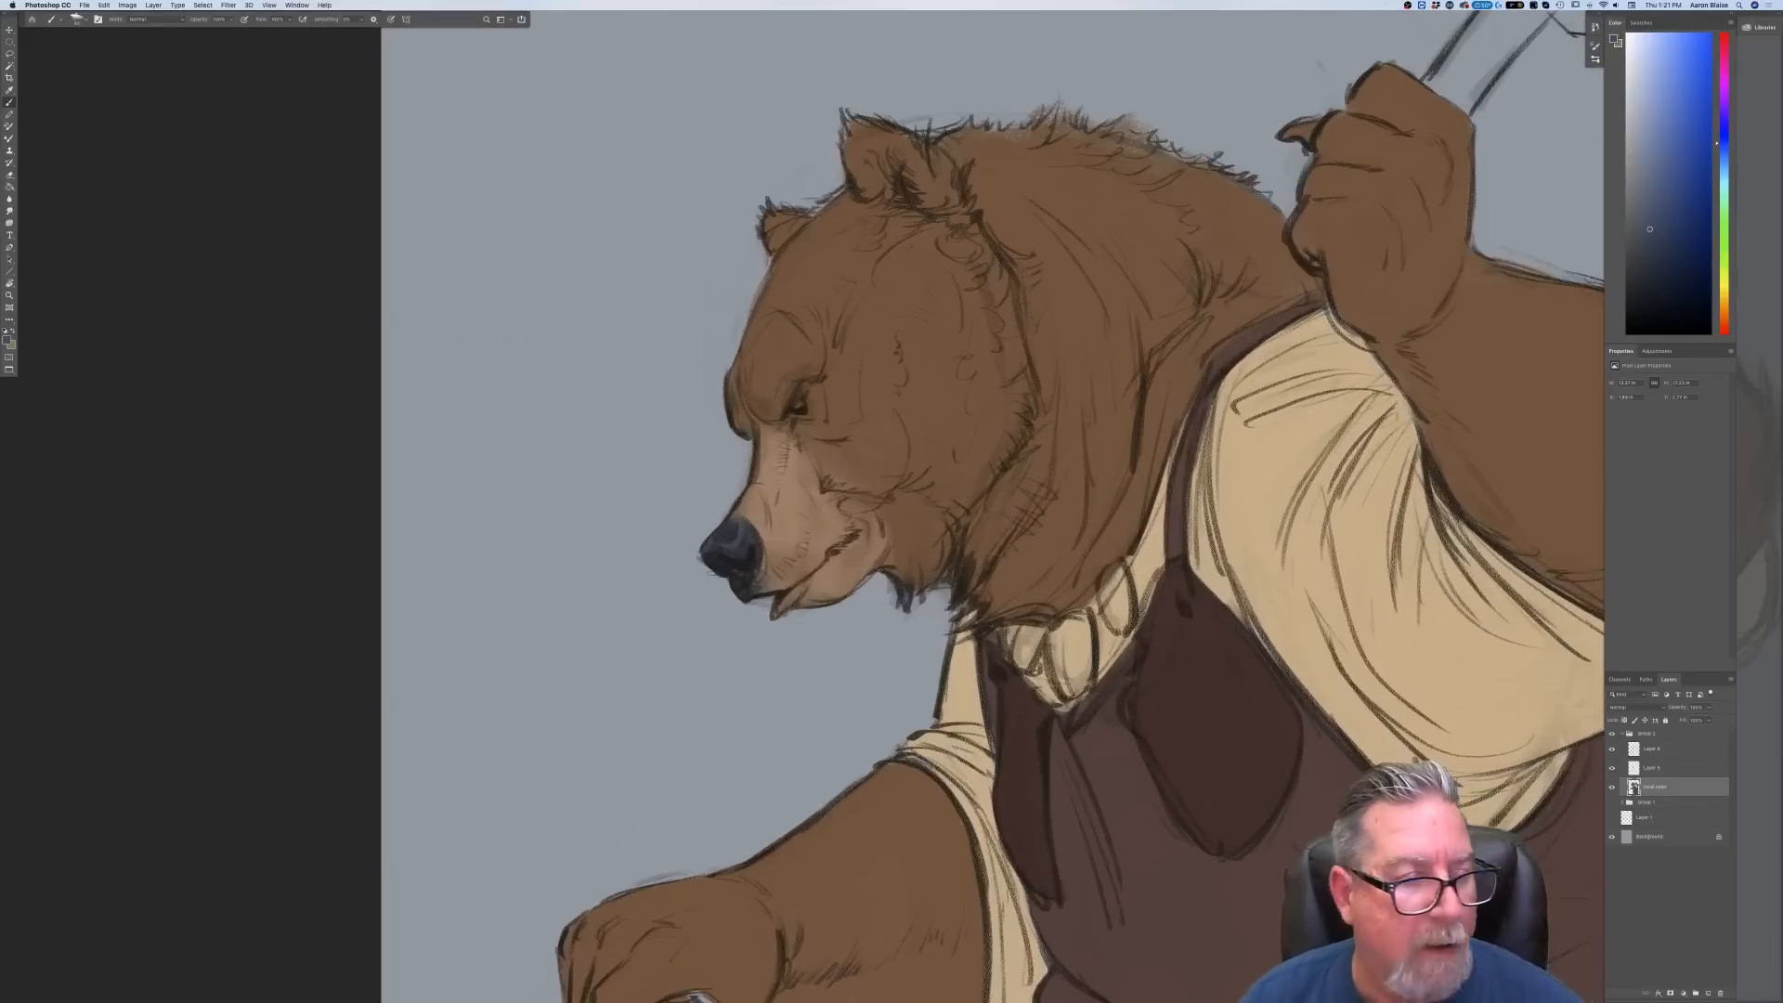
Sample the brown fur beside the bear's eye, choose a darker shade of it, and darken the area around the eye
left_click(11, 341)
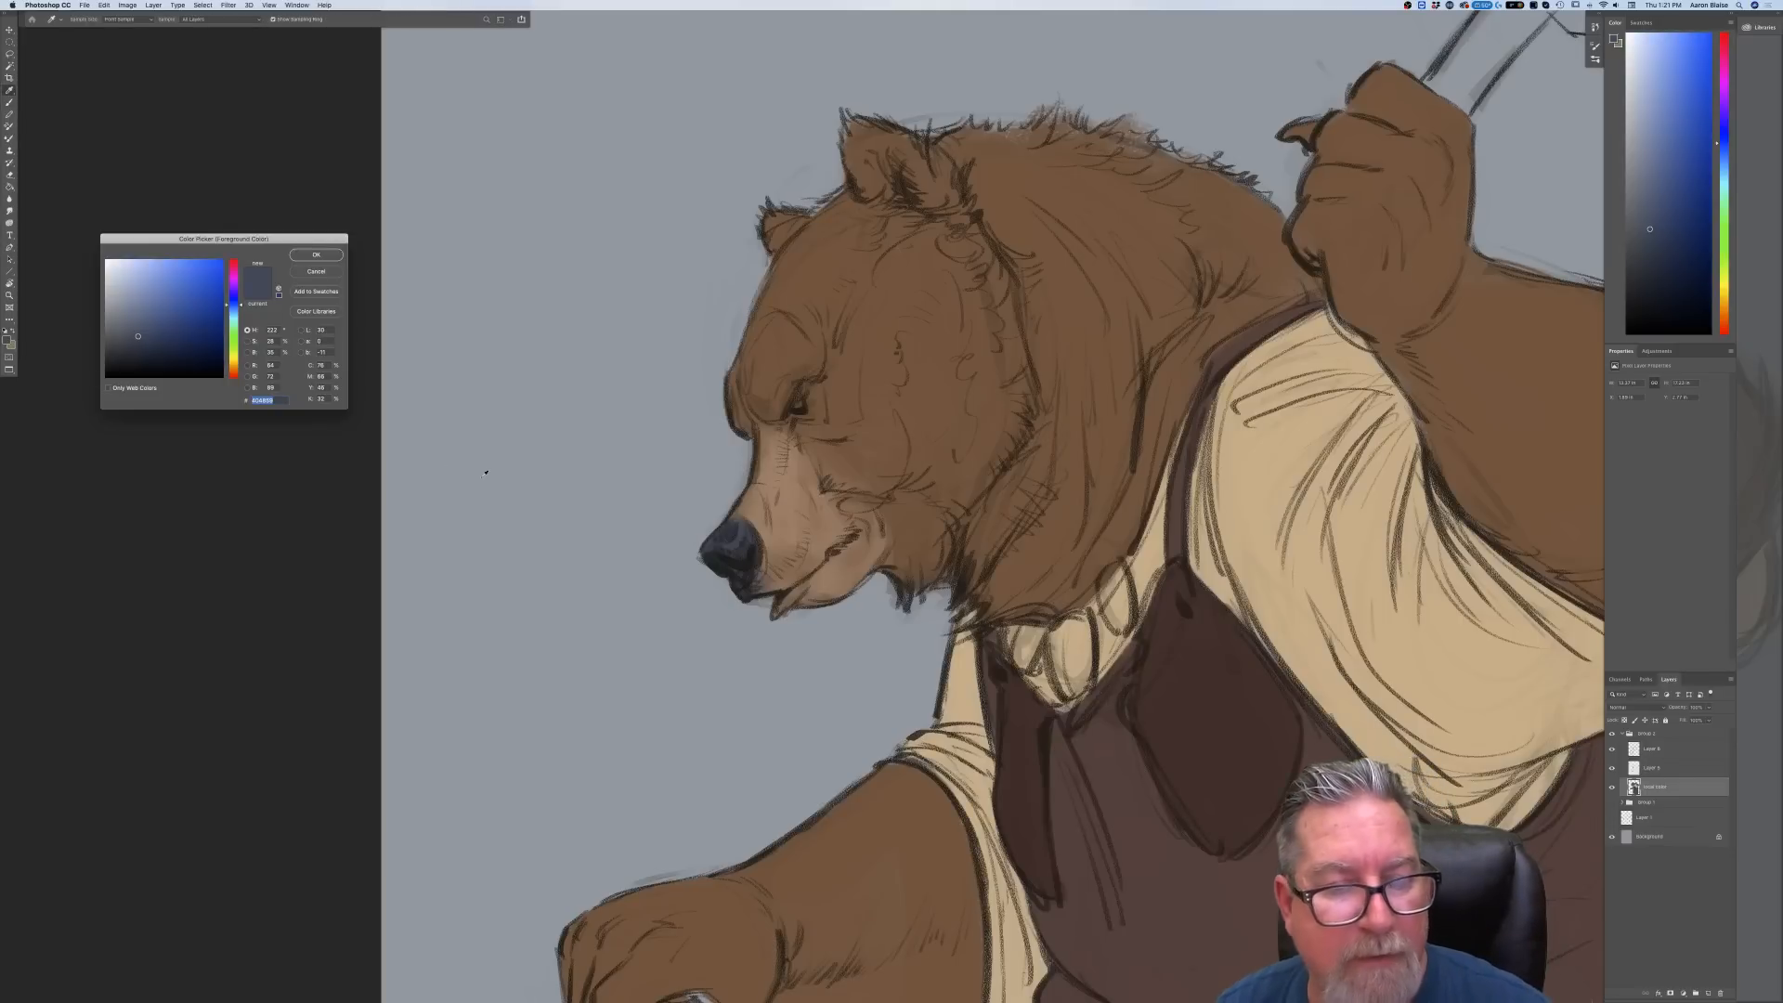
left_click(232, 368)
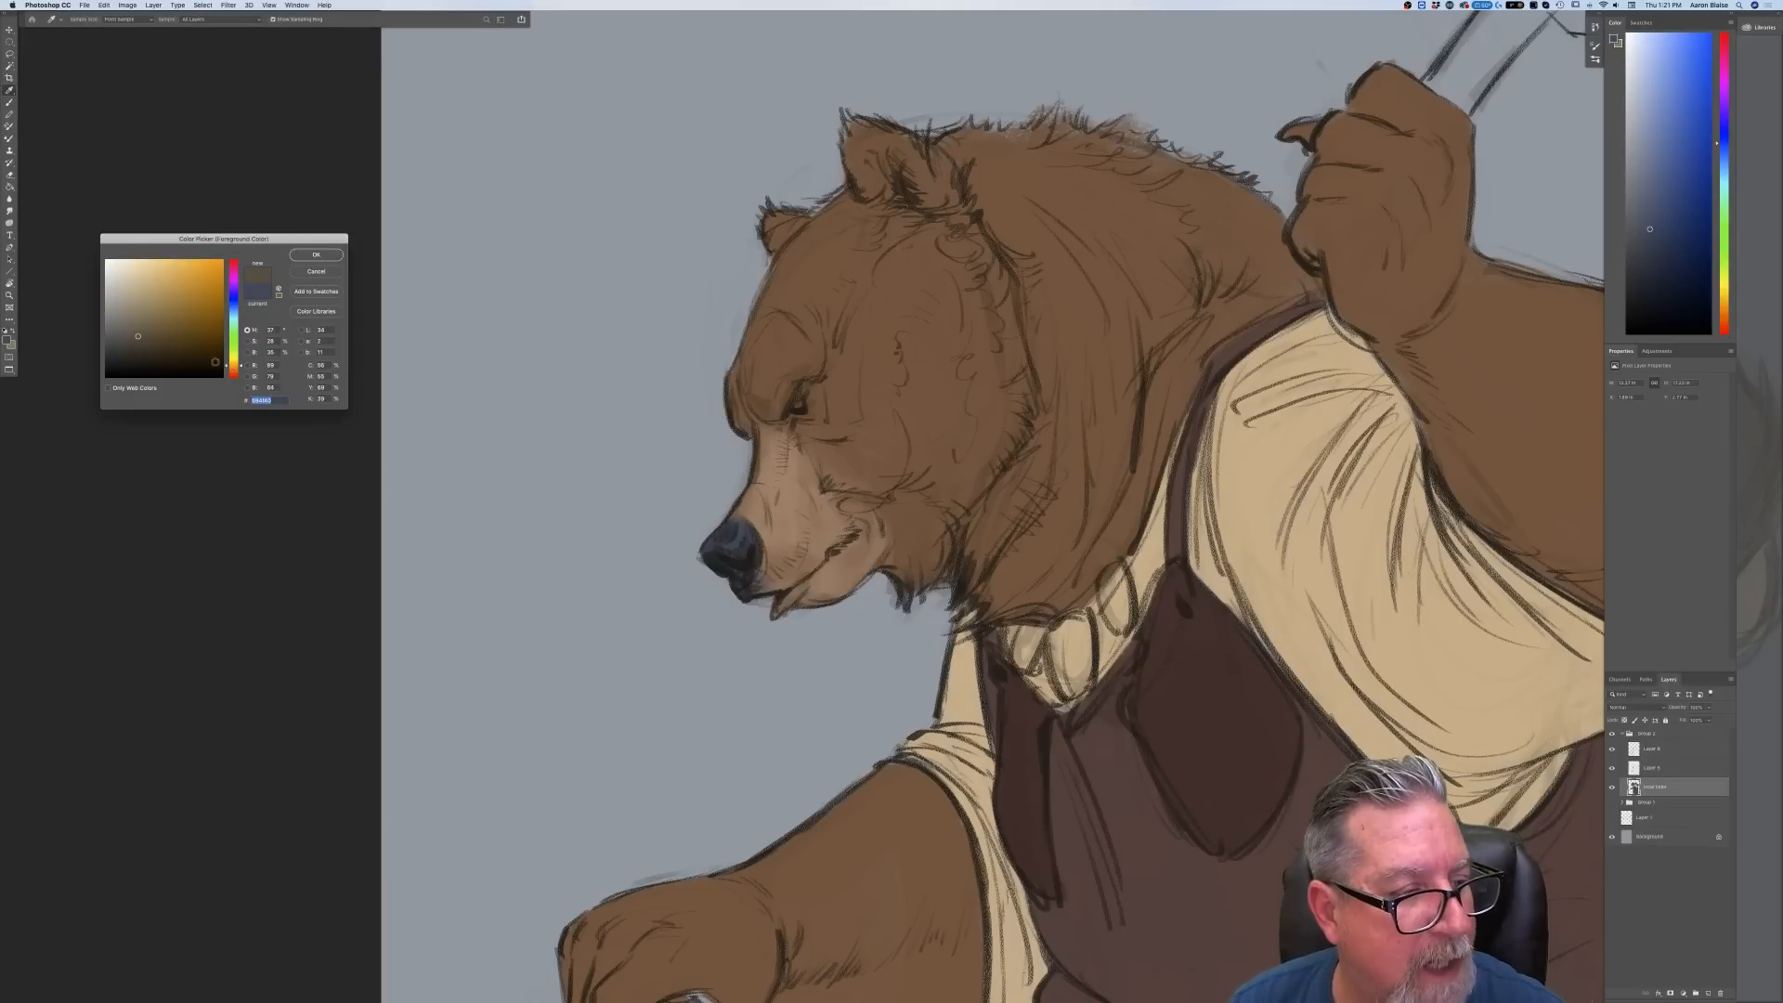
left_click(801, 442)
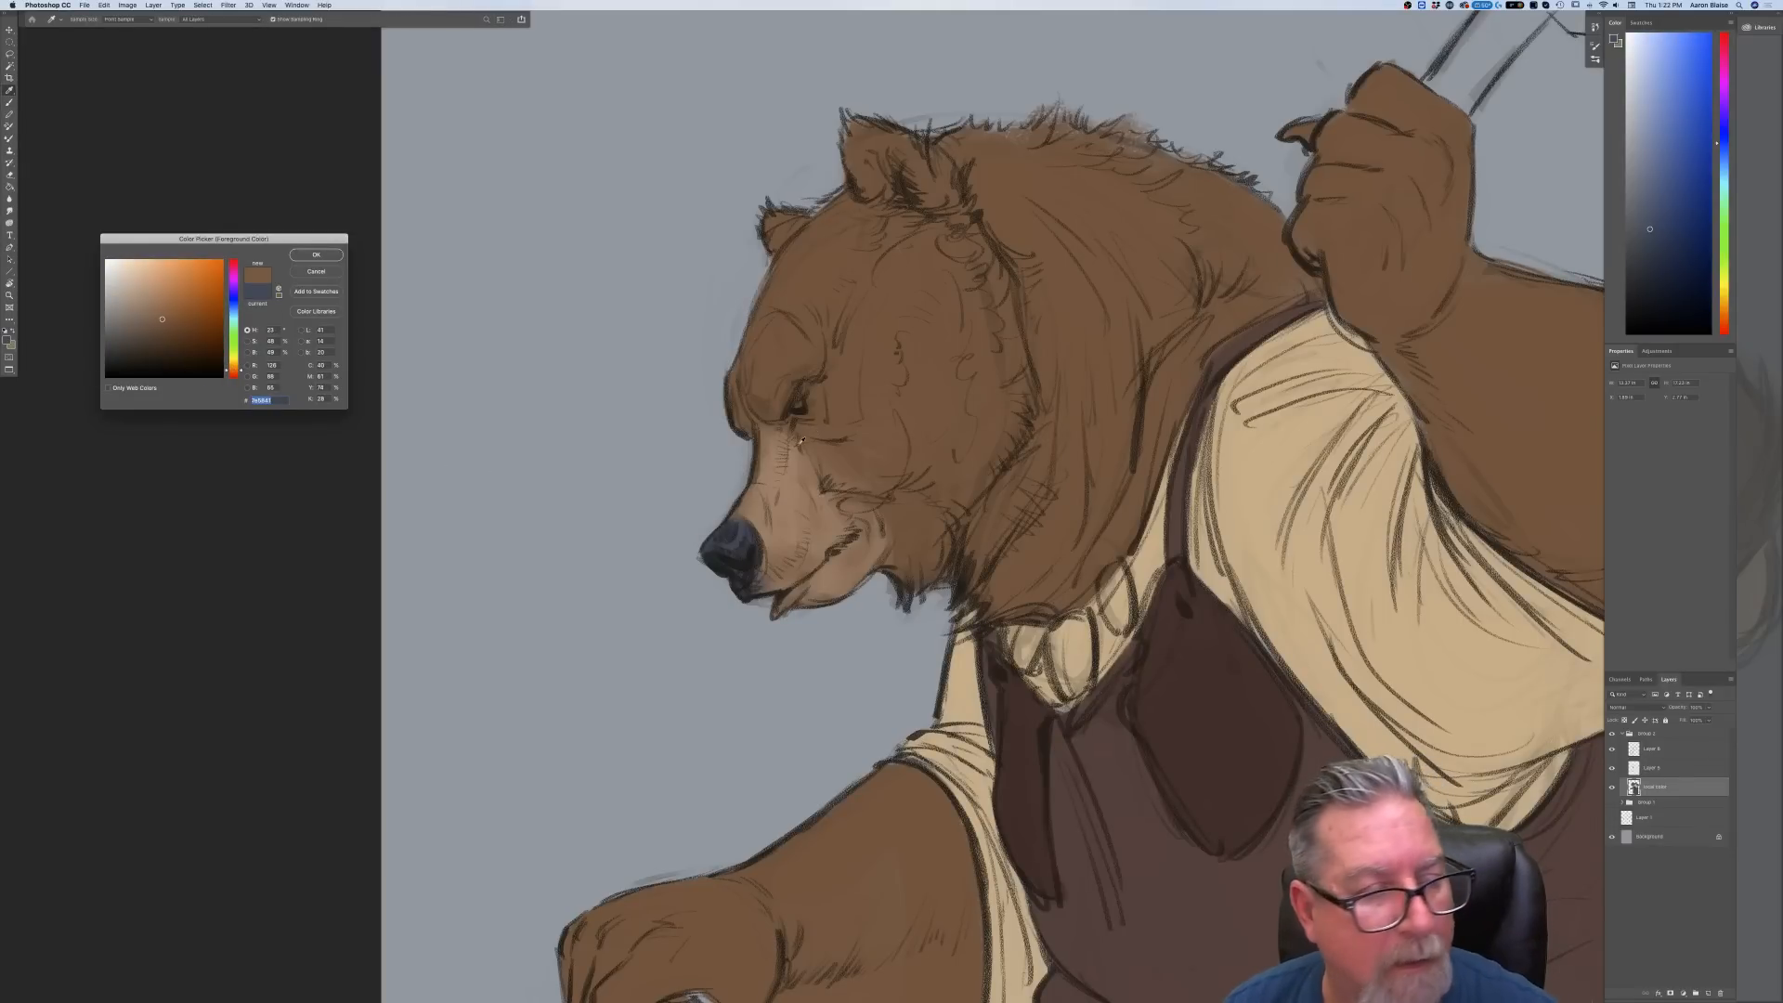
left_click(162, 335)
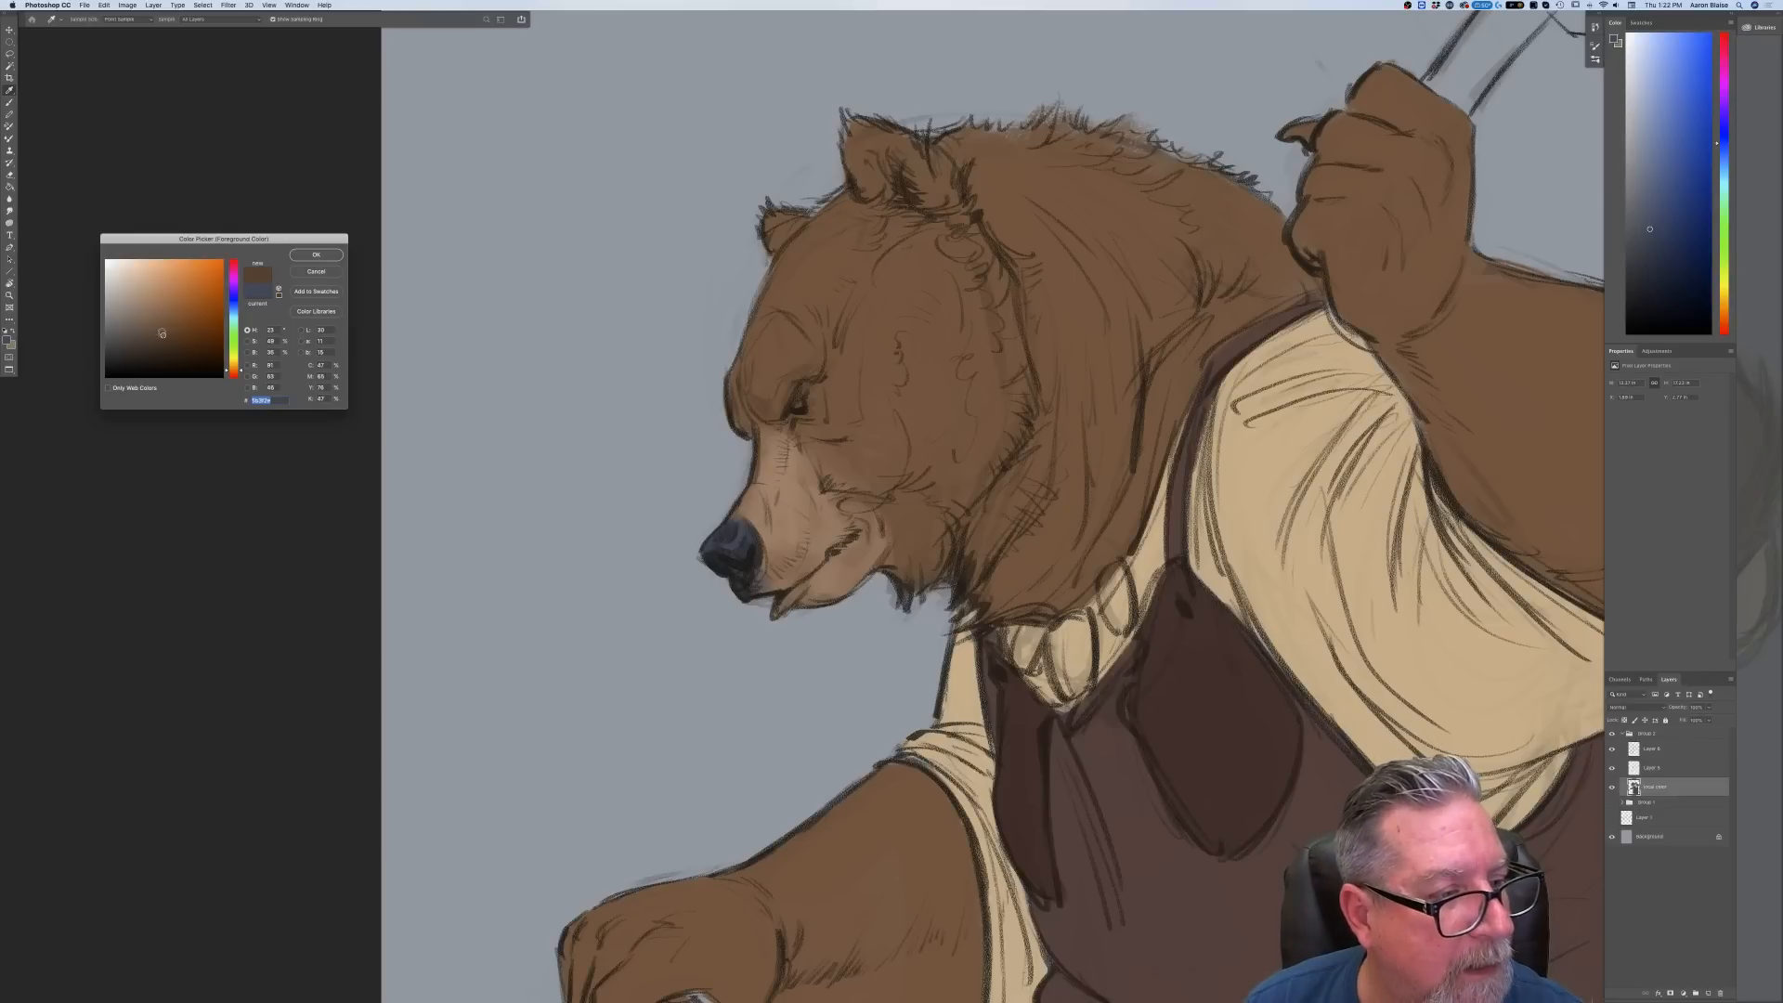
key("Return")
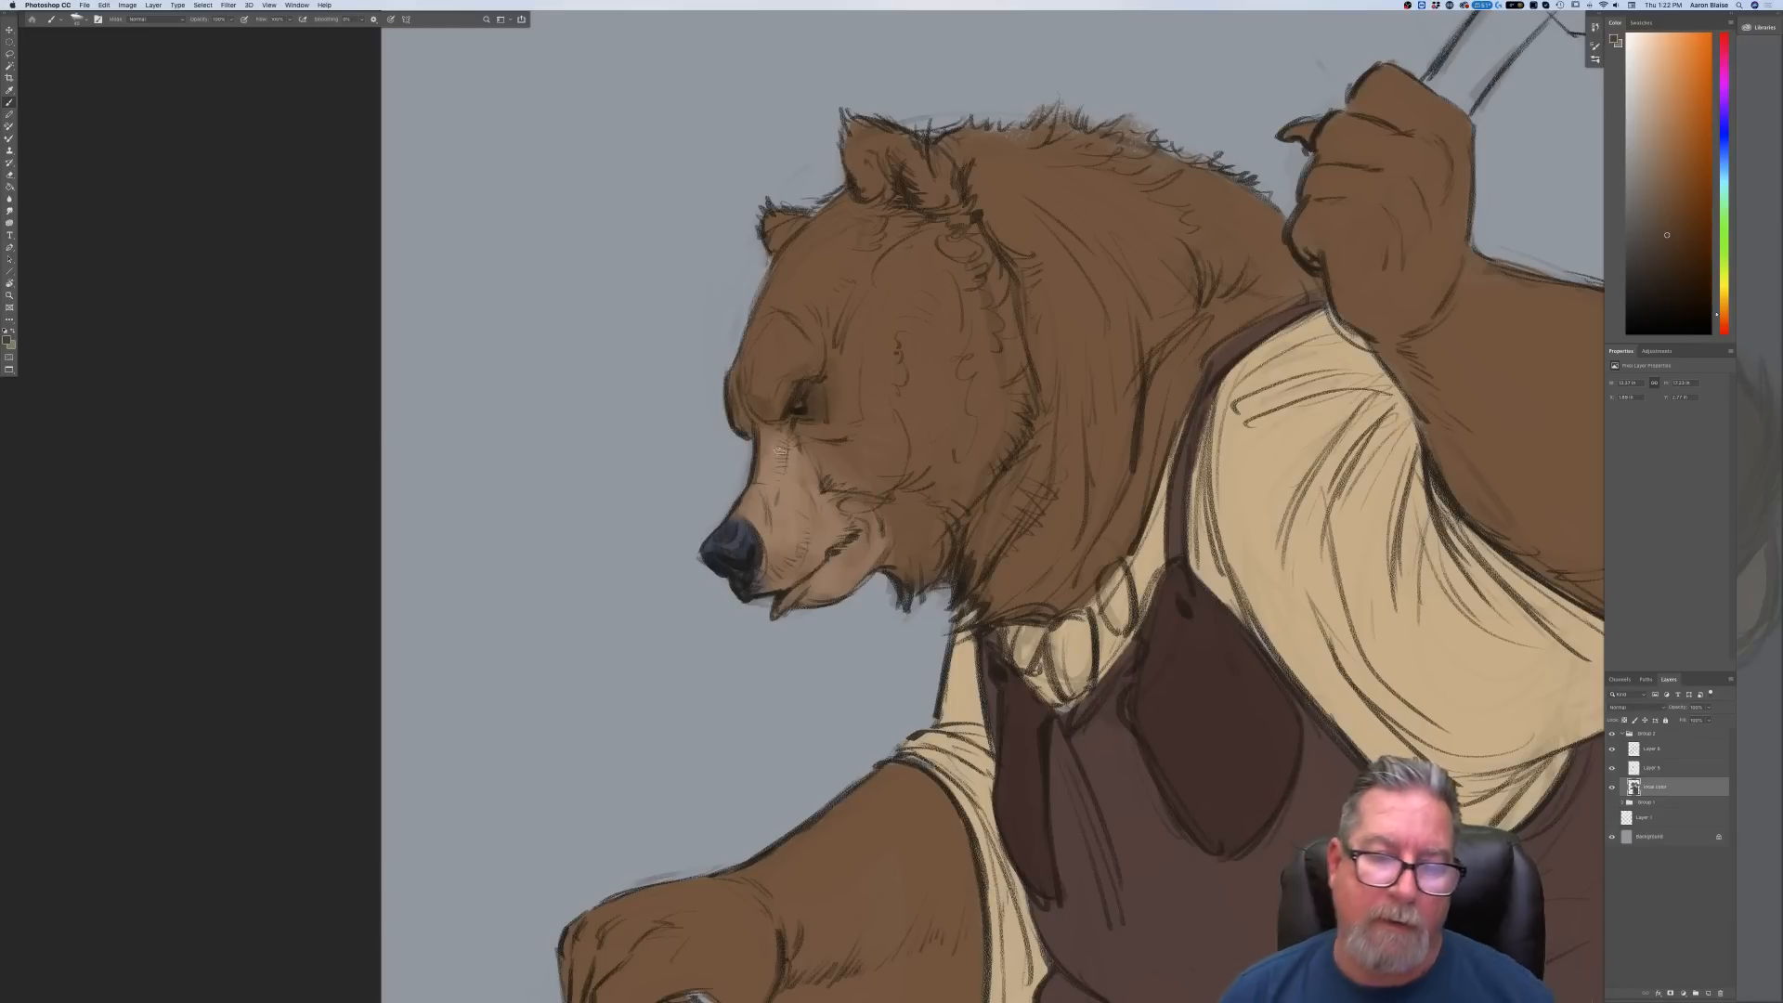
key("super+minus")
key("super+minus")
key("super+minus")
key("super+equal")
key("super+equal")
key("super+equal")
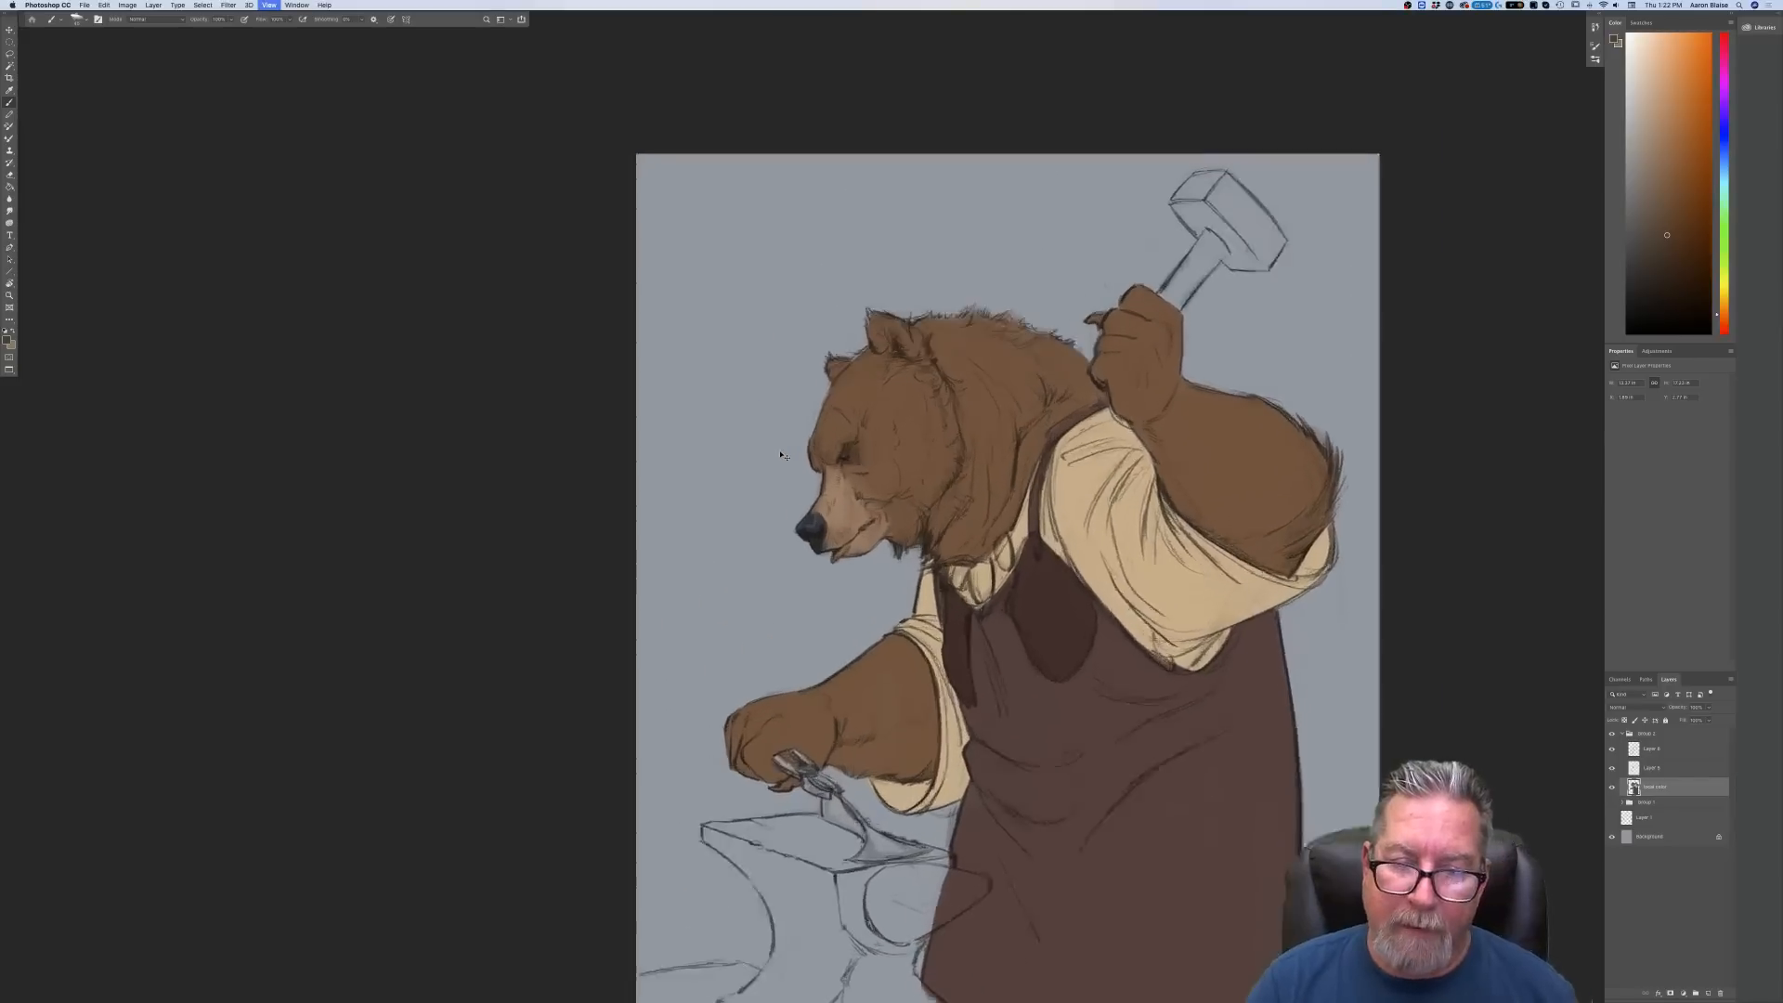
Choose a lighter golden brown based on the fur and brush it over the bear's forehead and cheek with a larger brush
left_click(9, 341)
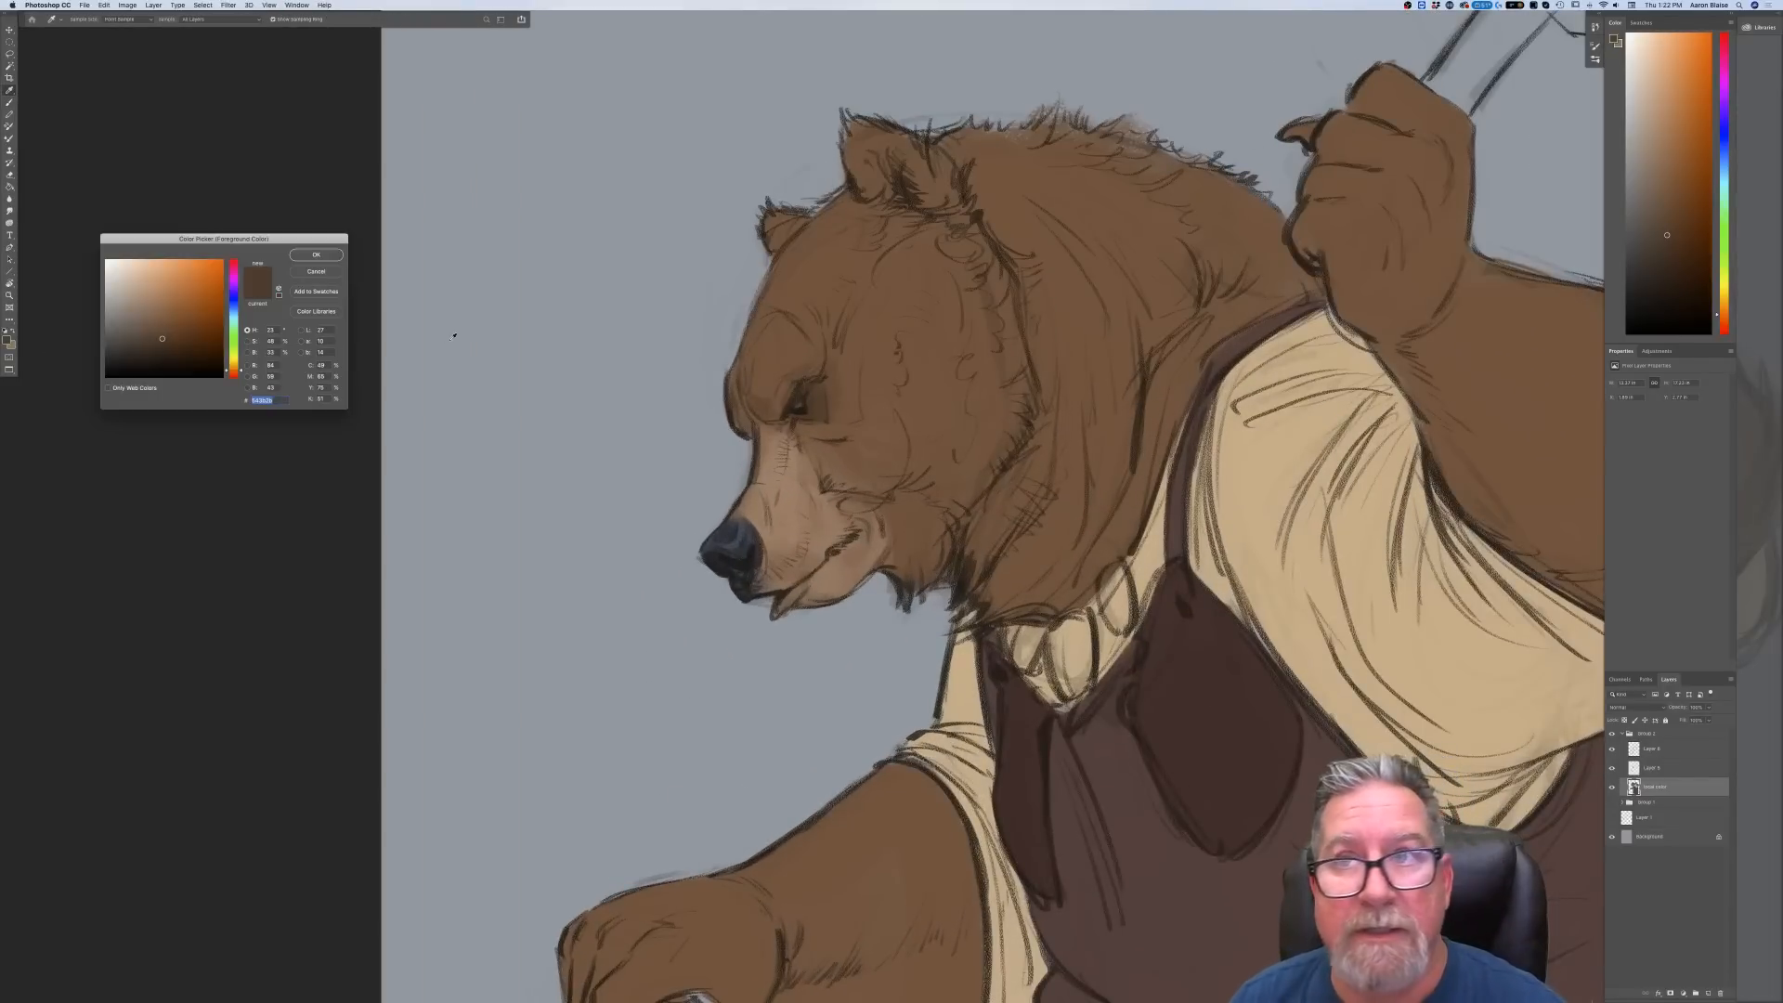
left_click(927, 428)
left_click_drag(232, 370, 232, 367)
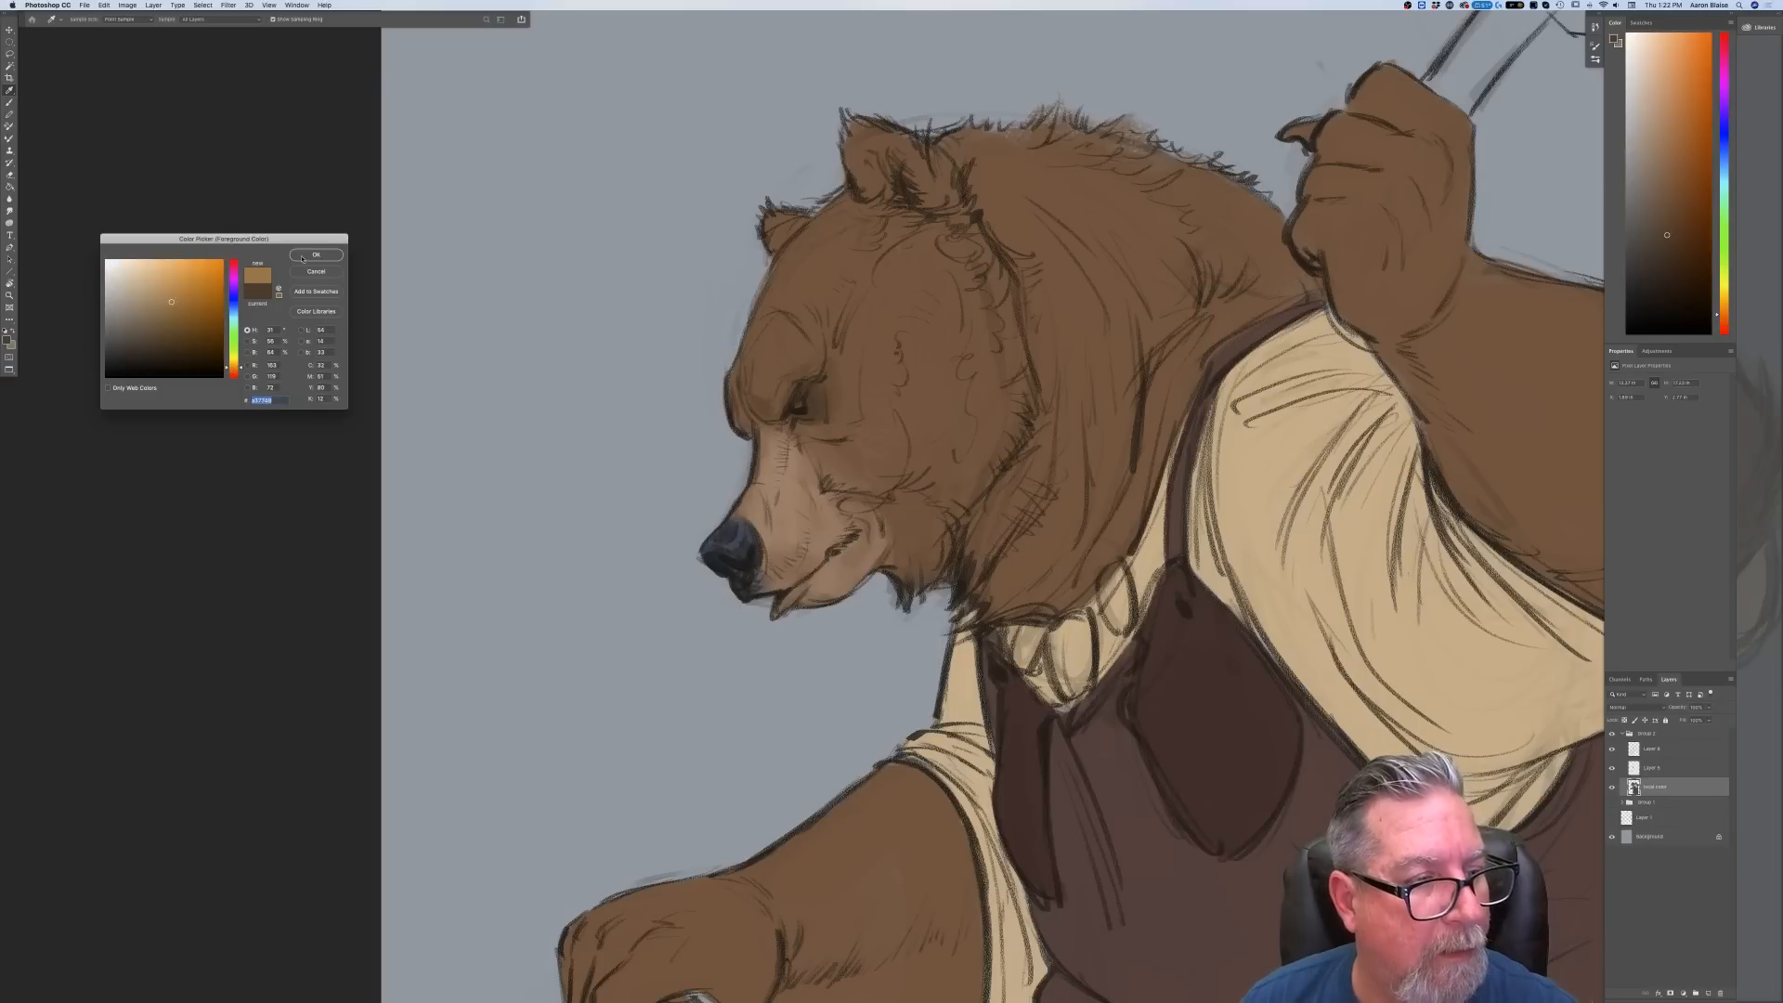
key("Return")
key("bracketright")
key("bracketright")
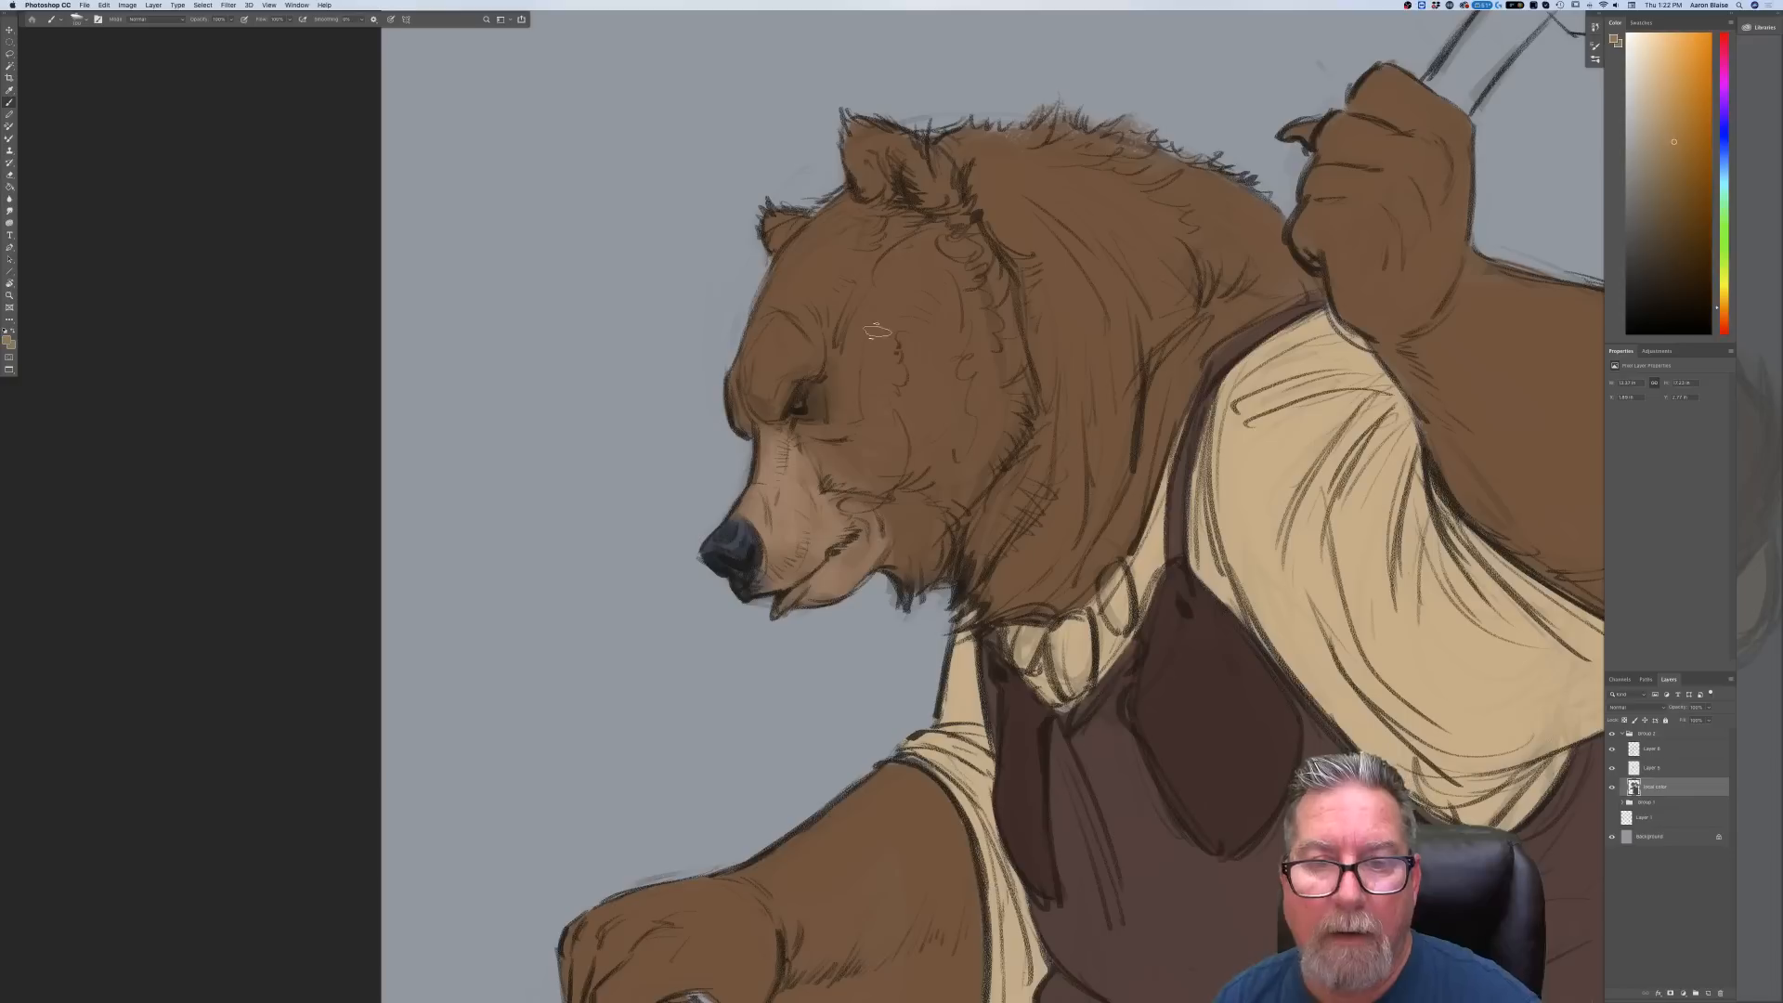
mouse_move(911, 245)
left_mouse_down()
mouse_move(953, 221)
mouse_move(916, 309)
mouse_move(954, 370)
mouse_move(1003, 383)
mouse_move(975, 418)
mouse_move(929, 422)
mouse_move(961, 479)
left_mouse_up()
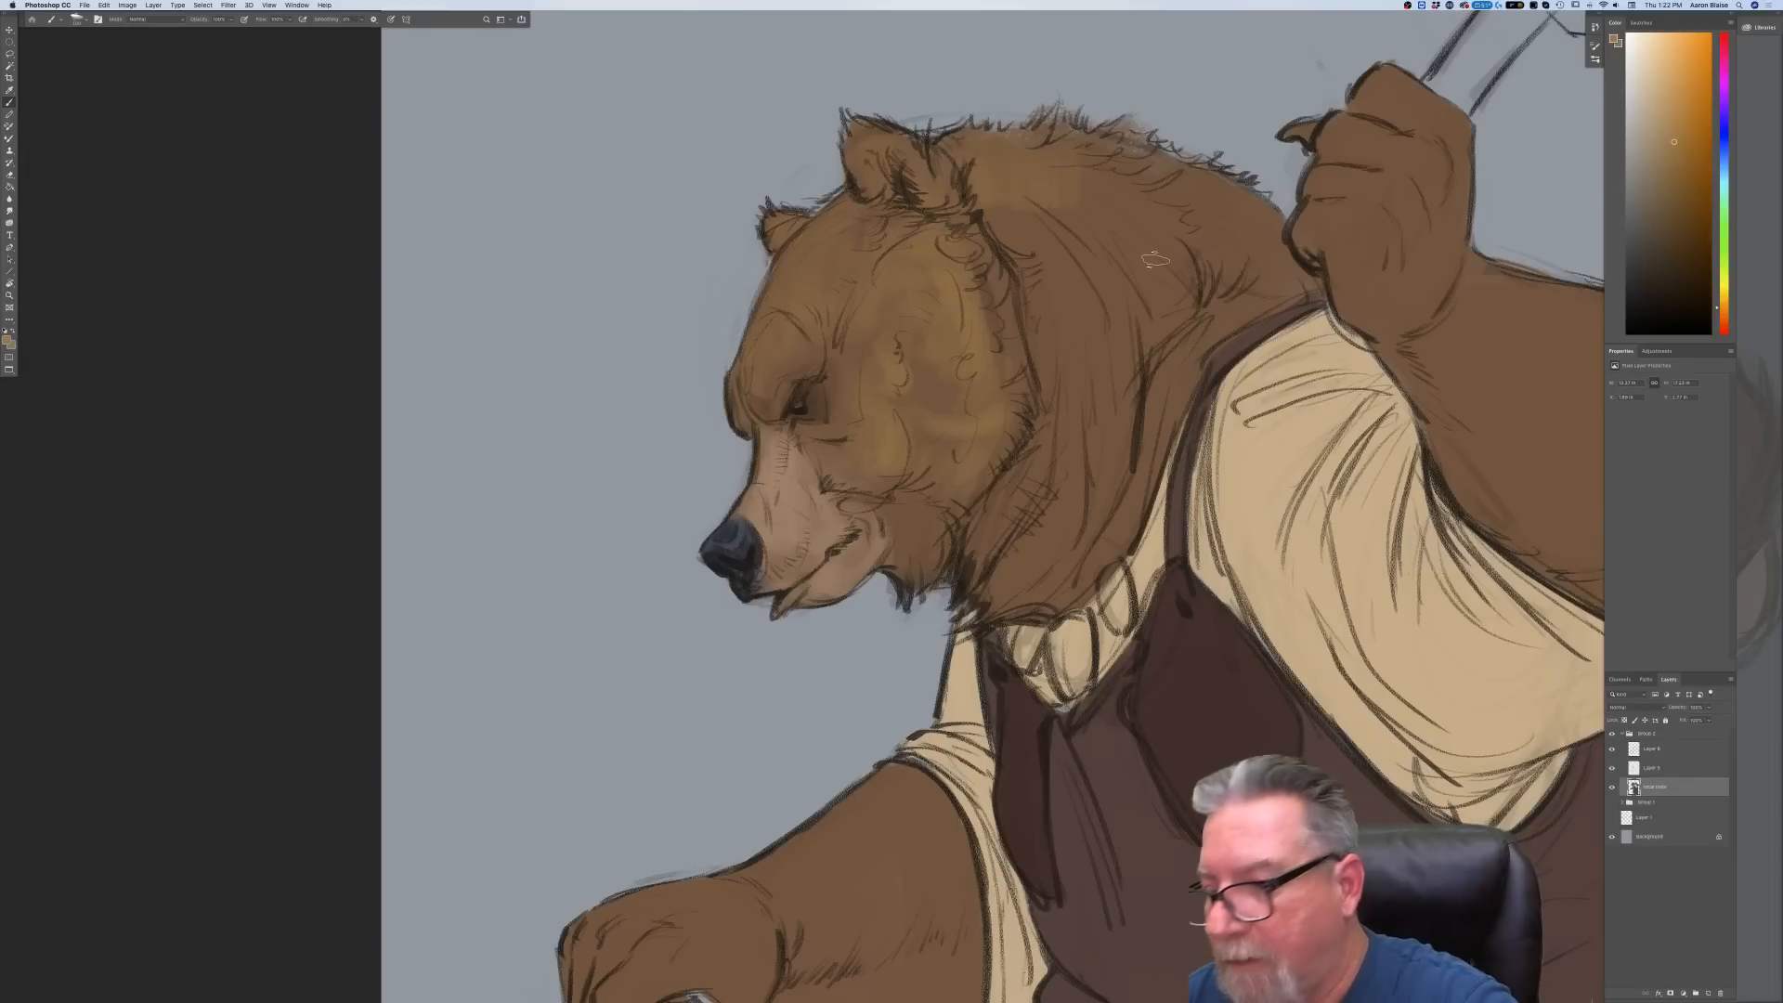
Lock the colour layer's transparent pixels and paint the golden brown over the back of the head and neck with a much larger brush
left_click(1624, 720)
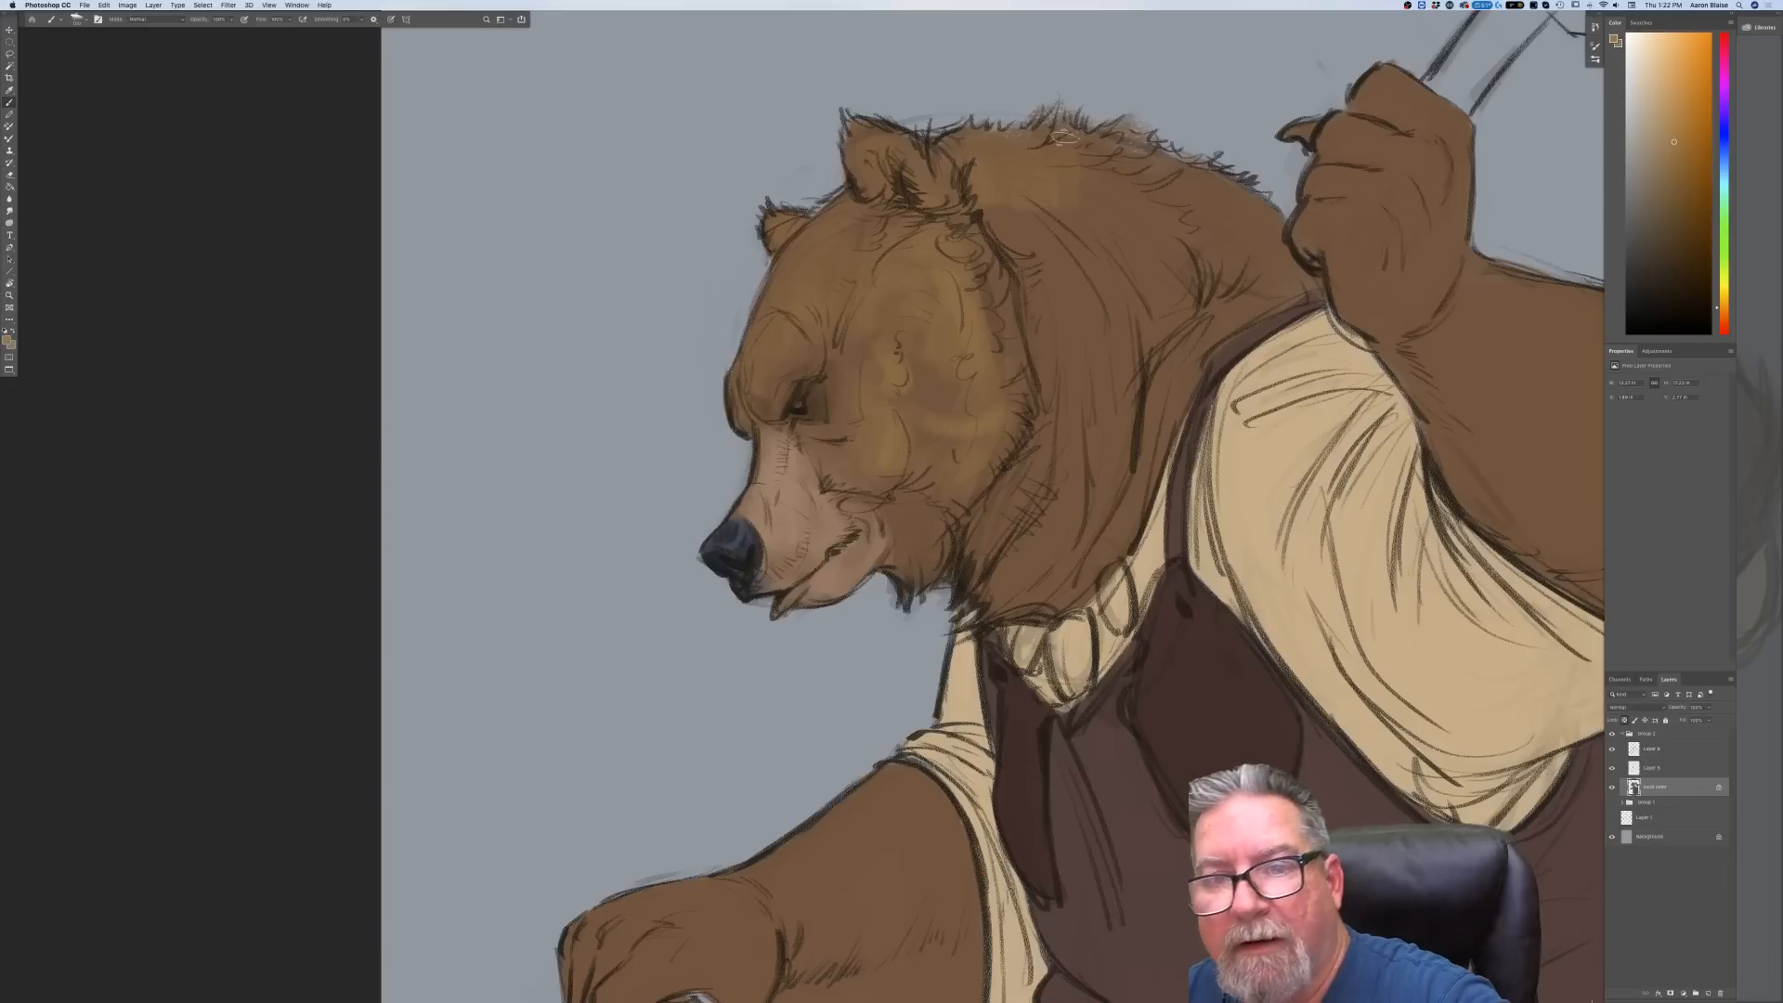
key("]")
key("]")
key("]")
key("]")
key("]")
key("]")
key("]")
mouse_move(1033, 182)
left_mouse_down()
mouse_move(1067, 159)
mouse_move(1119, 171)
left_mouse_up()
mouse_move(1082, 273)
left_mouse_down()
mouse_move(1180, 290)
mouse_move(1273, 267)
mouse_move(1106, 411)
mouse_move(957, 168)
mouse_move(1073, 520)
mouse_move(1140, 367)
mouse_move(992, 620)
left_mouse_up()
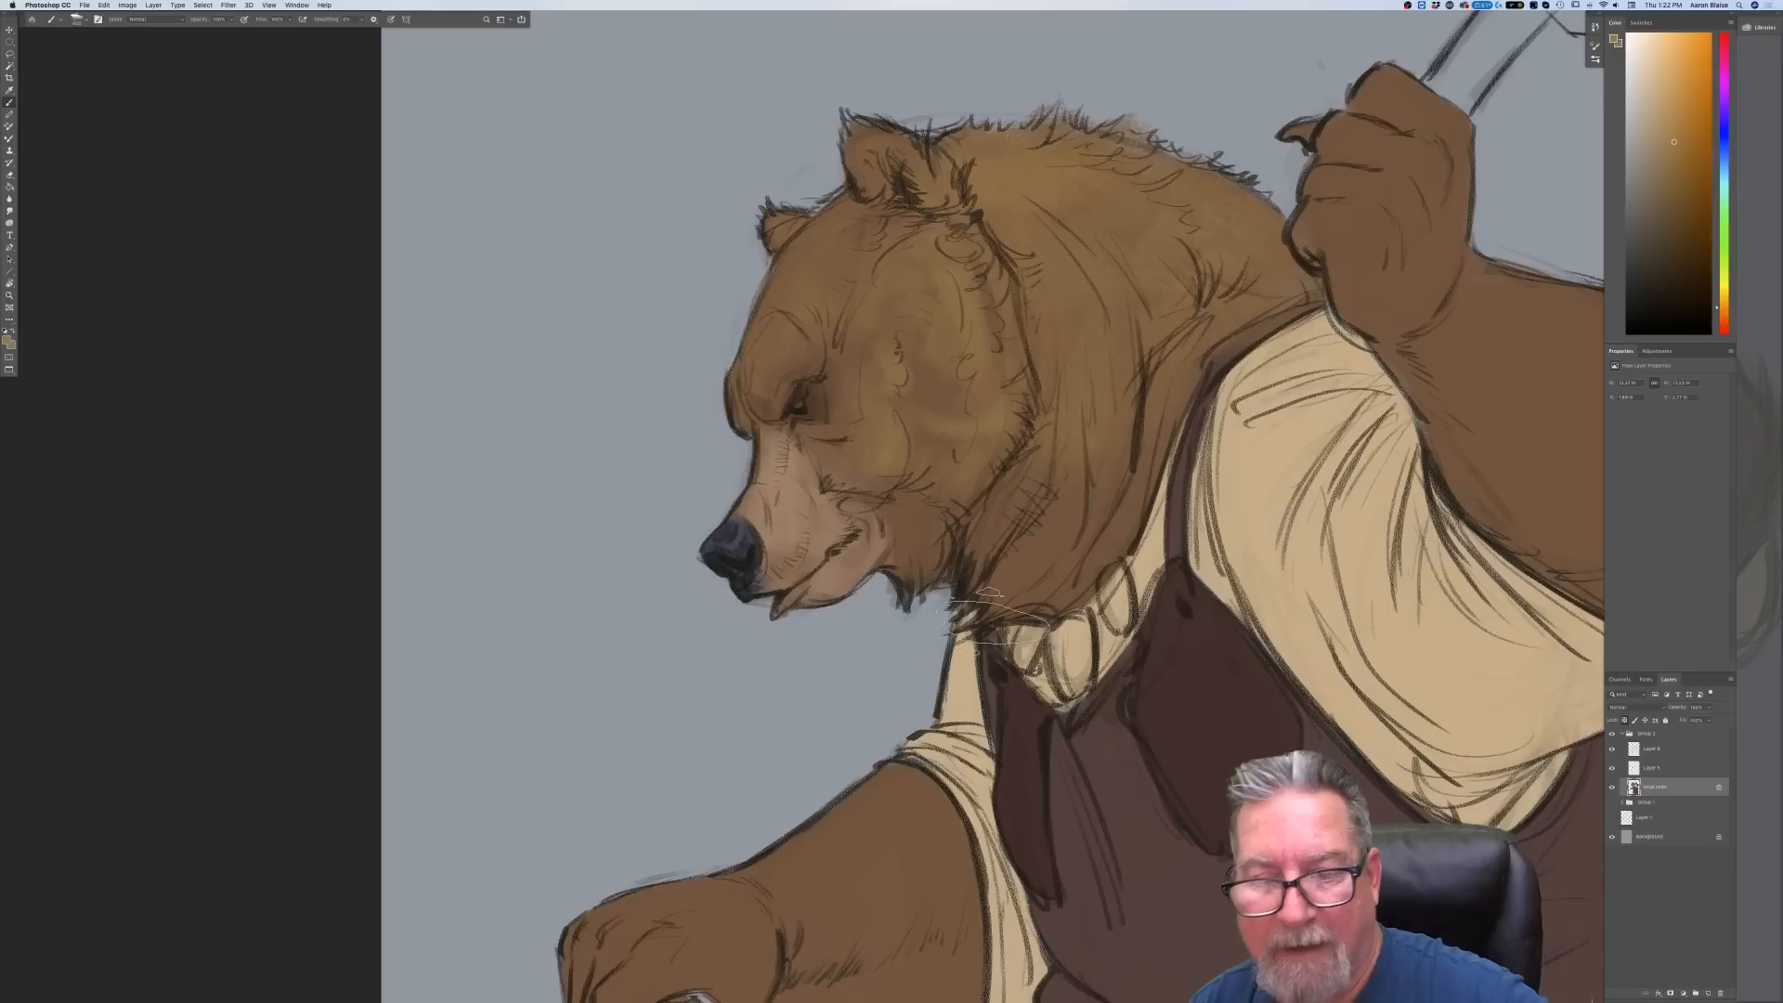
Sample the jaw fur, choose a darker brown from it, and shade beneath the jaw and the lower neck
left_click(6, 340)
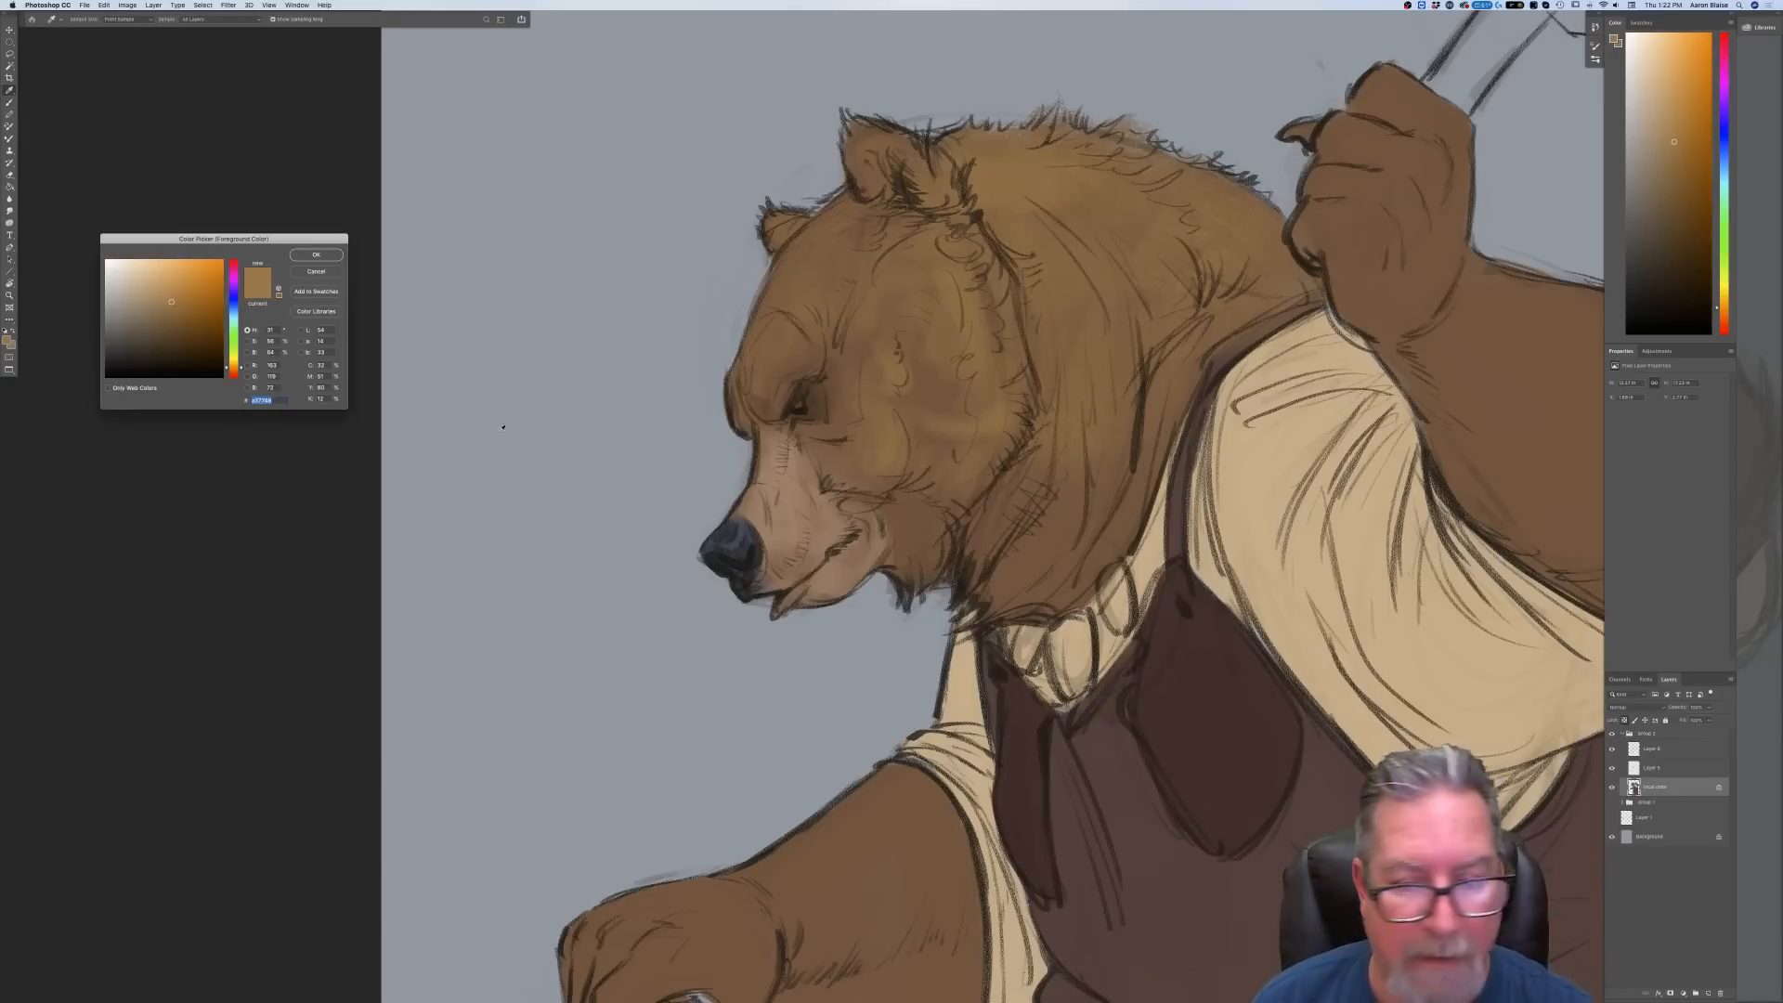
left_click(921, 523)
left_click_drag(162, 334, 164, 344)
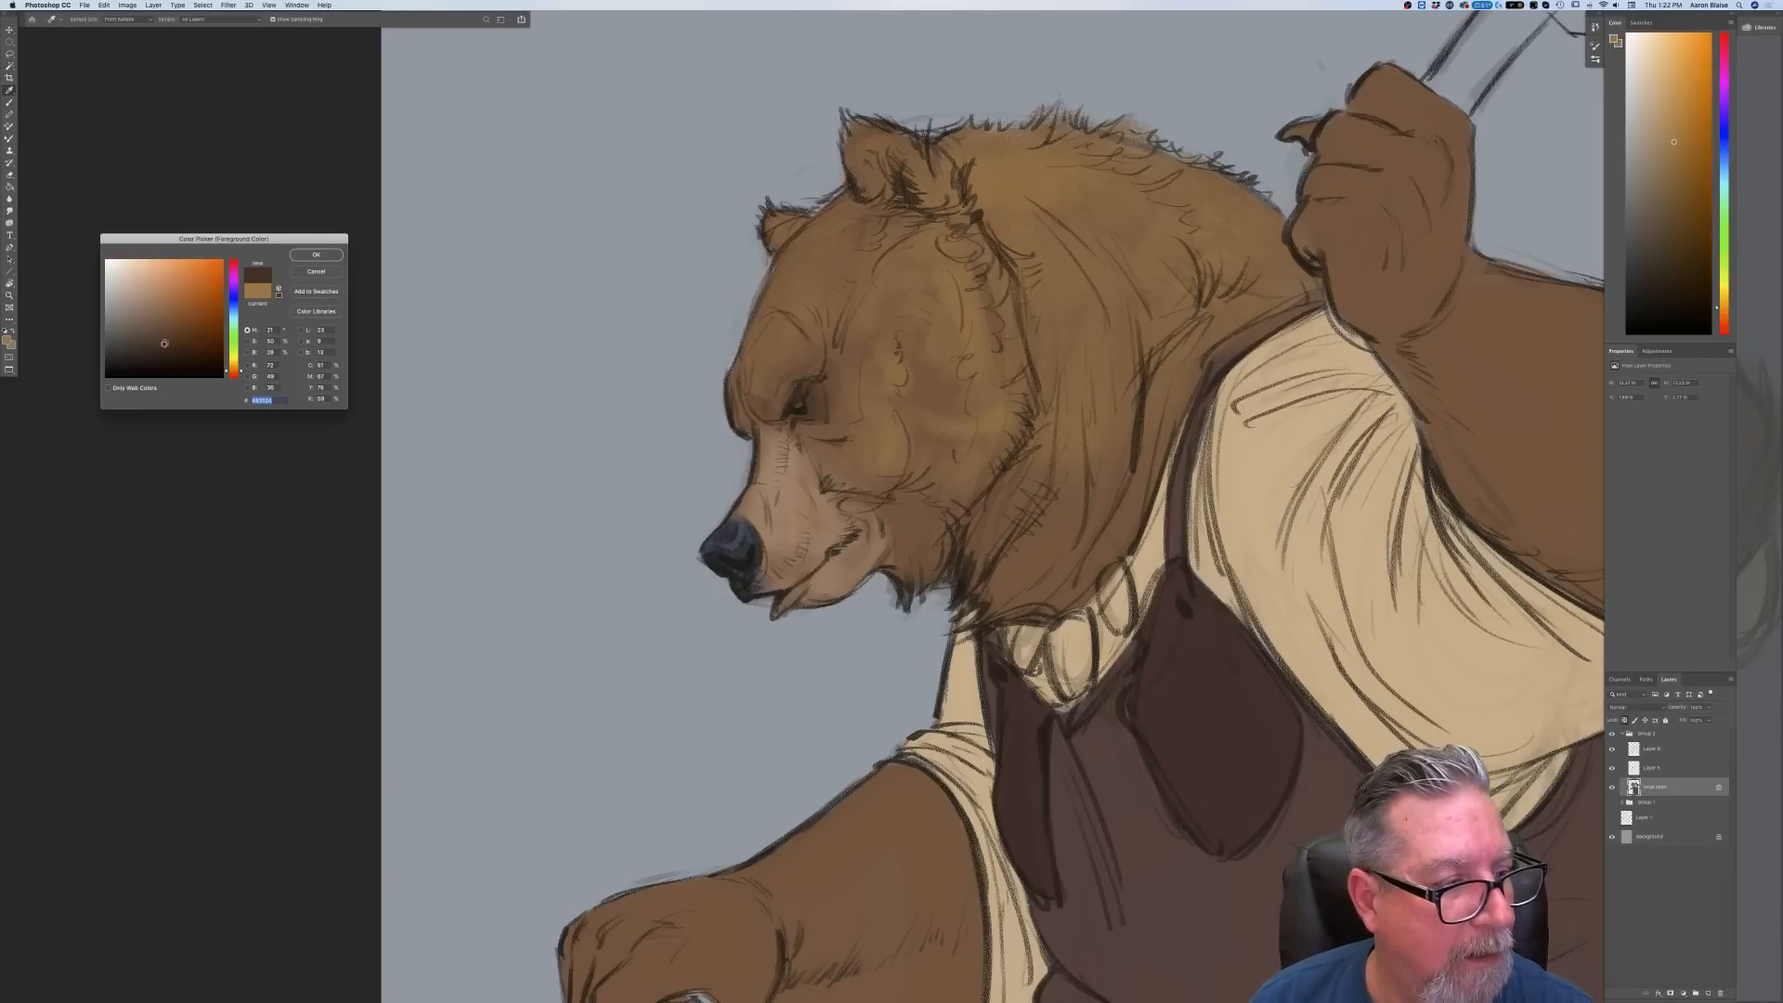
left_click(299, 258)
mouse_move(903, 541)
left_mouse_down()
mouse_move(943, 562)
mouse_move(942, 504)
mouse_move(947, 592)
mouse_move(952, 554)
mouse_move(864, 442)
mouse_move(851, 454)
mouse_move(893, 520)
mouse_move(1019, 601)
mouse_move(1134, 469)
mouse_move(1094, 395)
mouse_move(917, 460)
mouse_move(870, 457)
mouse_move(836, 427)
mouse_move(969, 458)
mouse_move(1028, 237)
mouse_move(1116, 483)
mouse_move(1012, 631)
left_mouse_up()
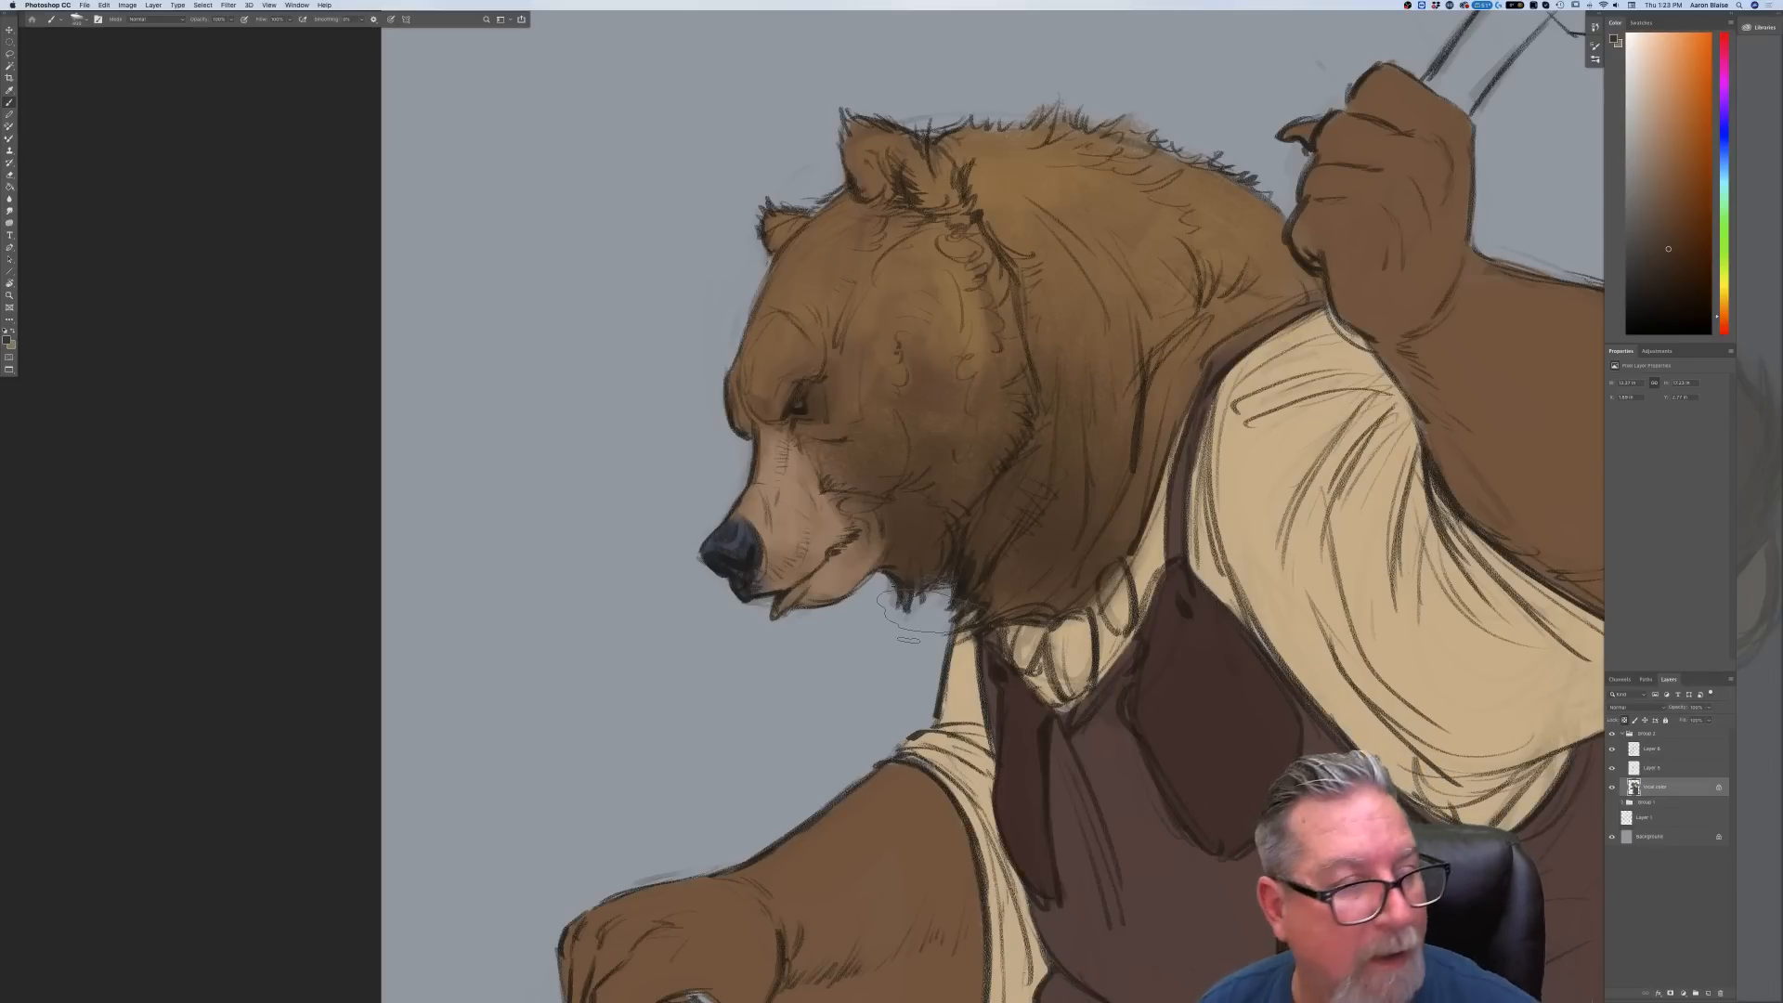
Sample the dark blue of the nose and paint the lower lip and mouth line with a much smaller brush
key("n")
left_click(743, 538)
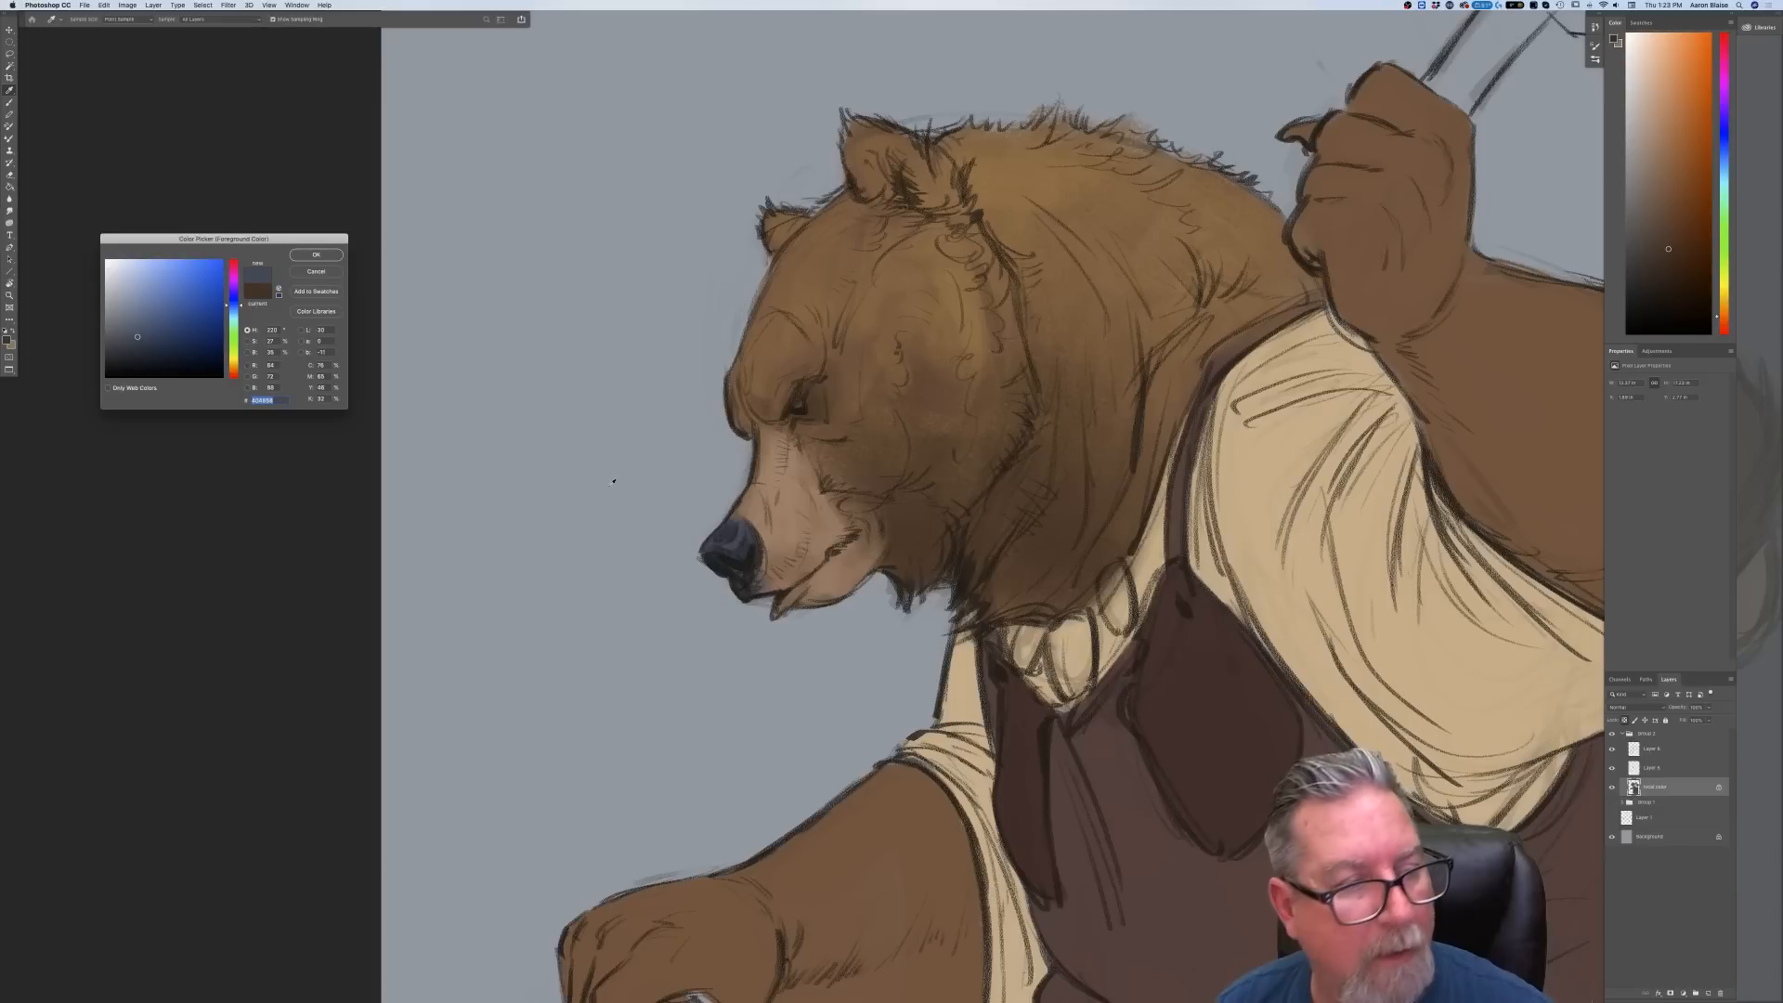
left_click(316, 254)
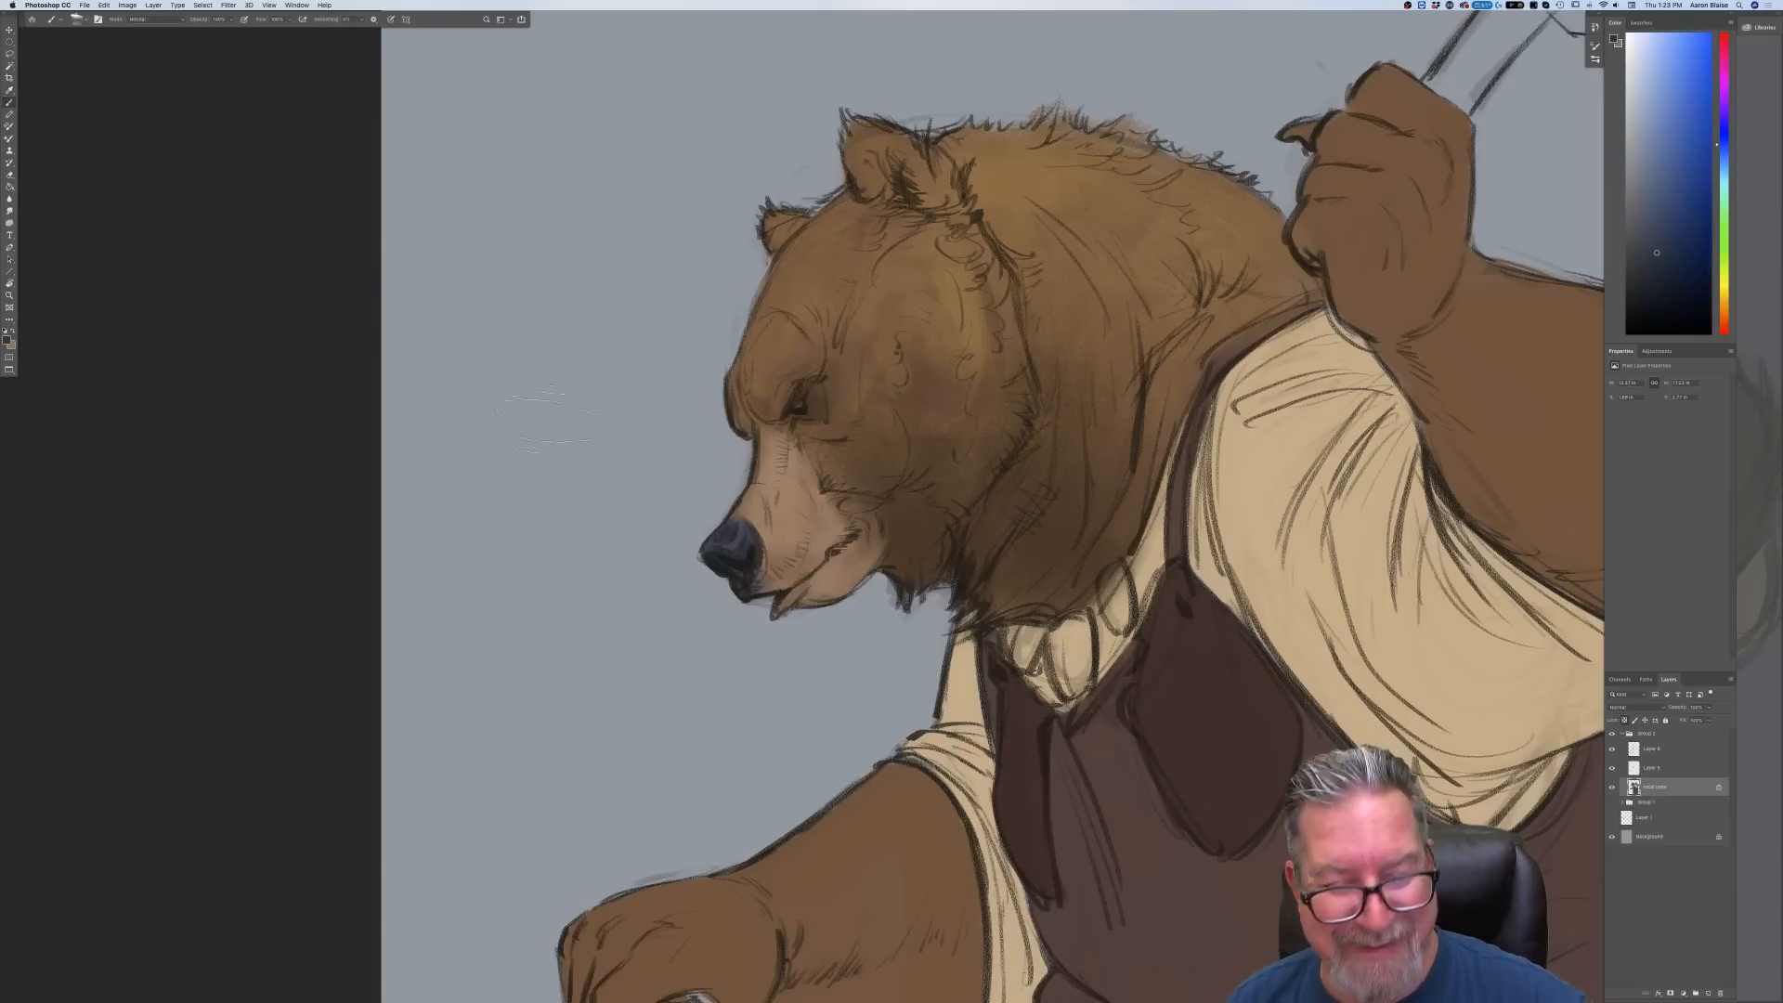
key("bracketleft")
key("bracketleft")
key("bracketleft")
key("bracketleft")
key("bracketleft")
key("bracketleft")
key("bracketleft")
key("bracketleft")
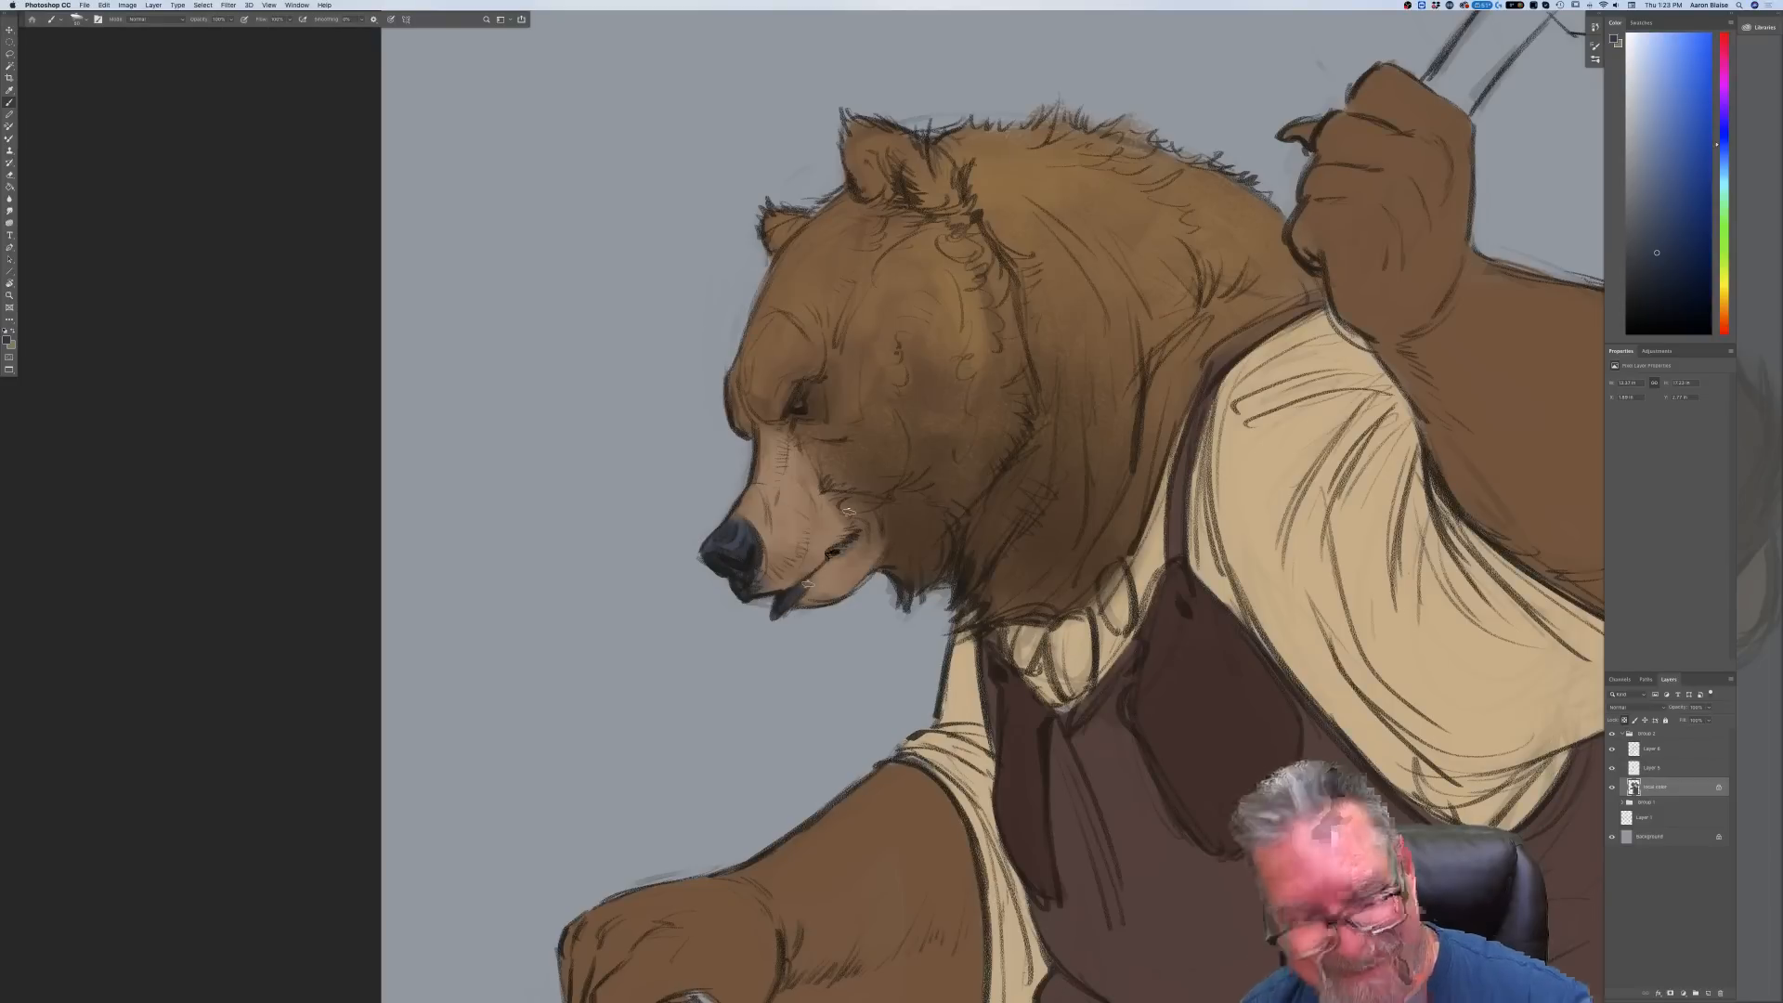
Set the paint colour to a light muted brown like that of the muzzle
left_click(7, 339)
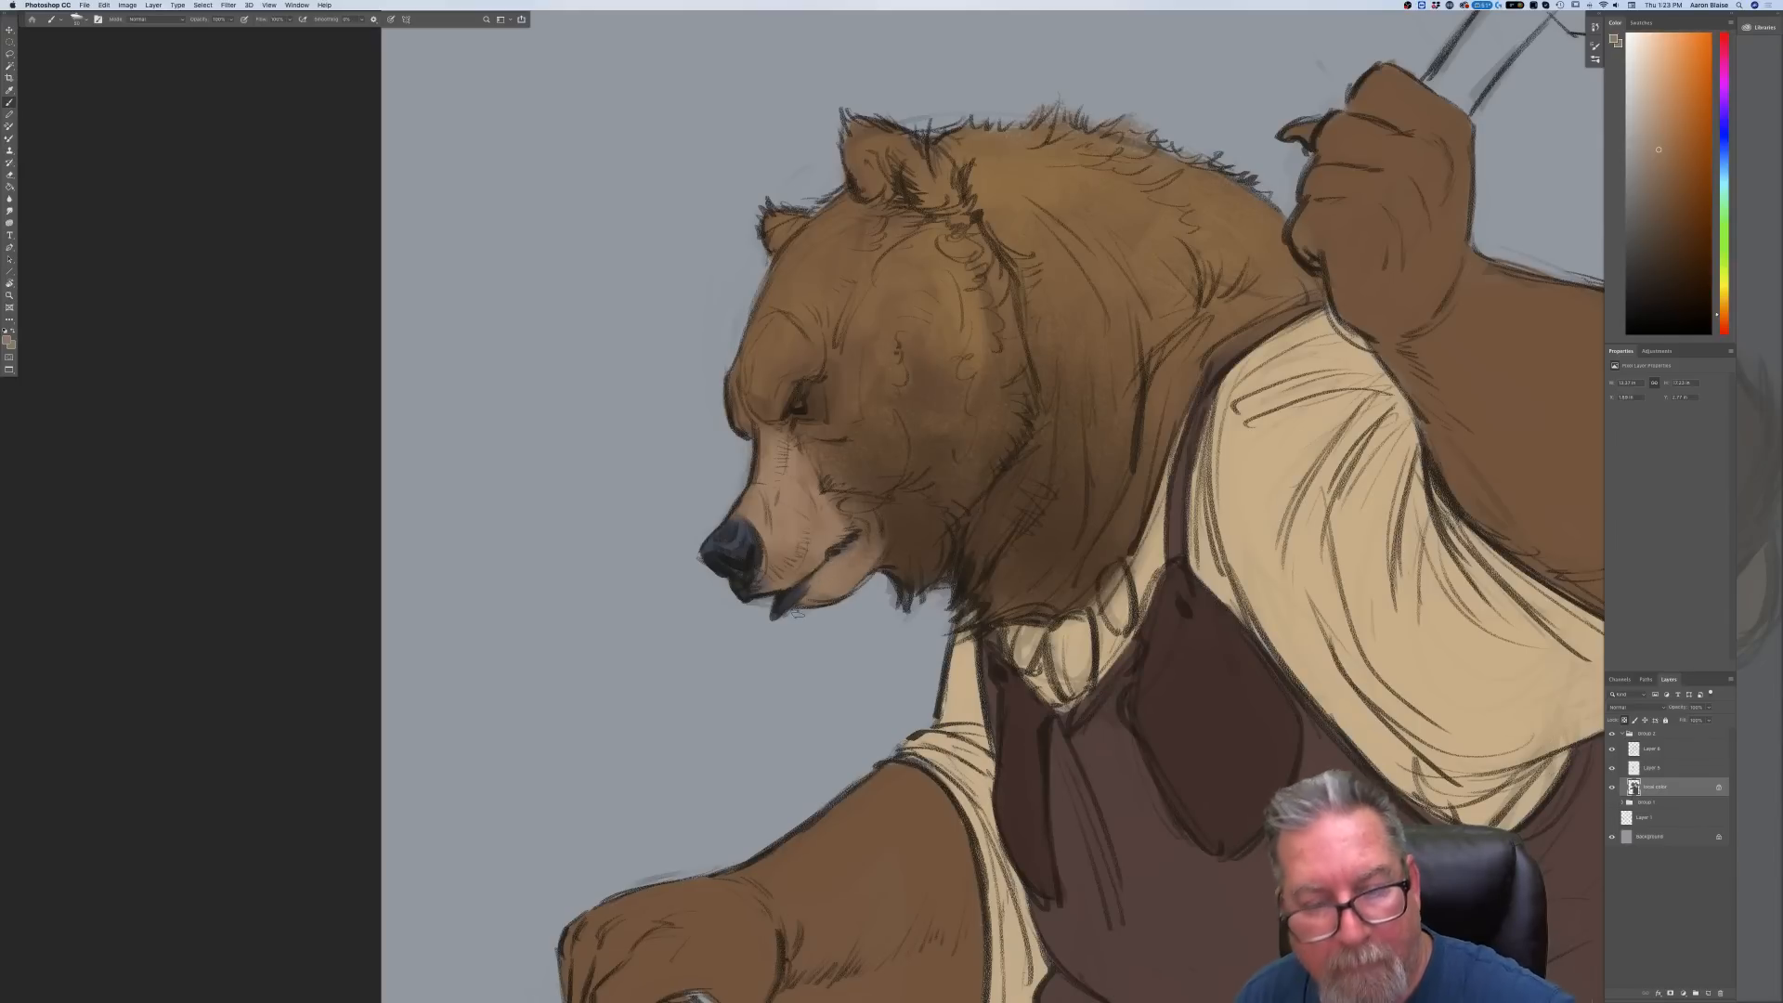
key("super+minus")
key("super+minus")
key("super+minus")
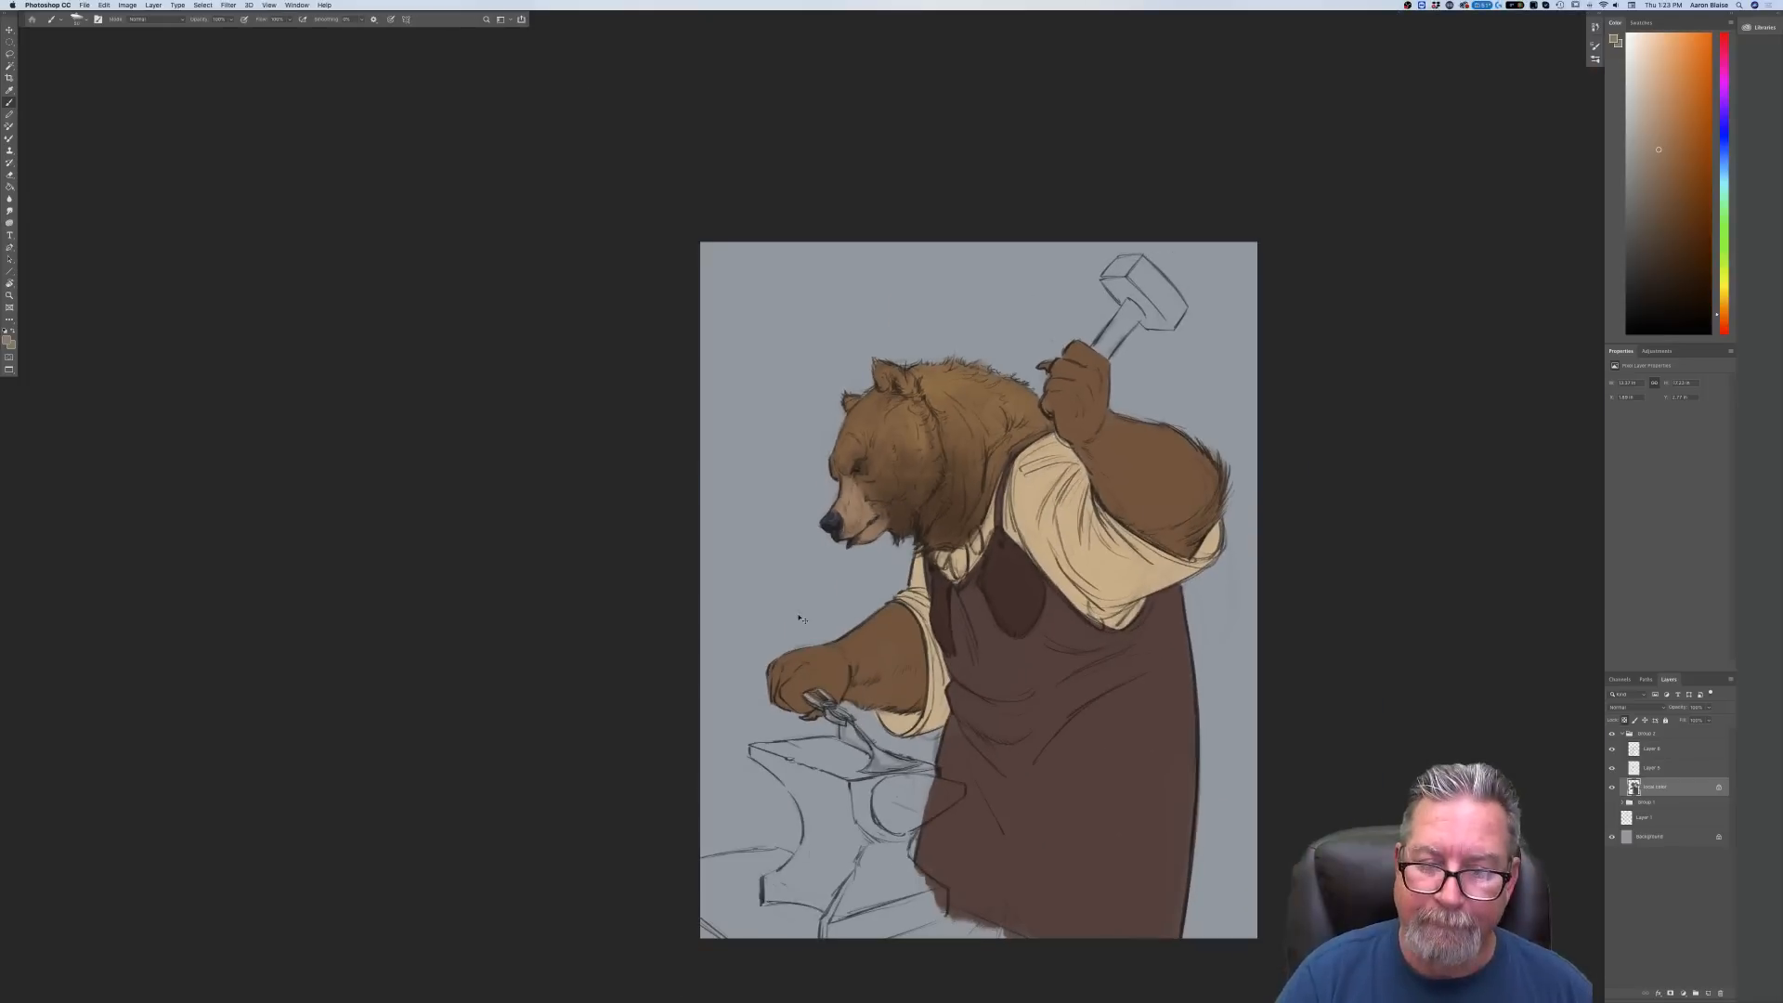
key("super+plus")
key("super+plus")
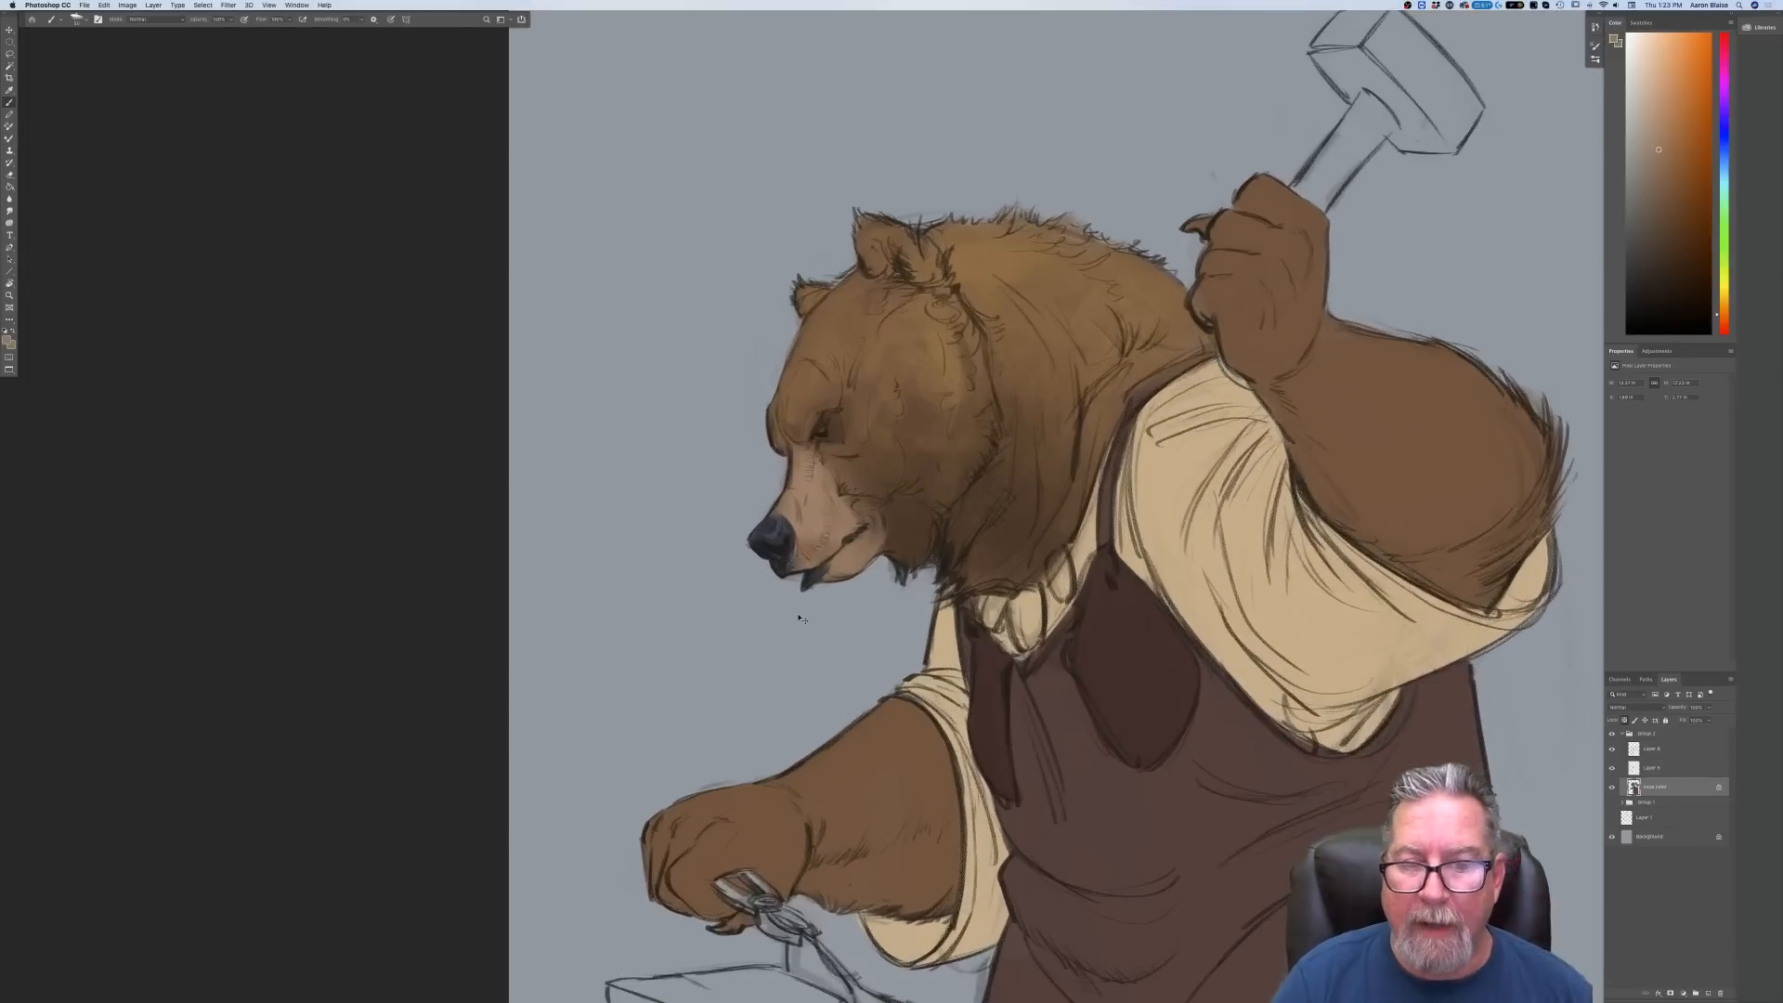
Choose a very dark brown and shade the raised paw and forearm down to the elbow
key("i")
left_click(8, 340)
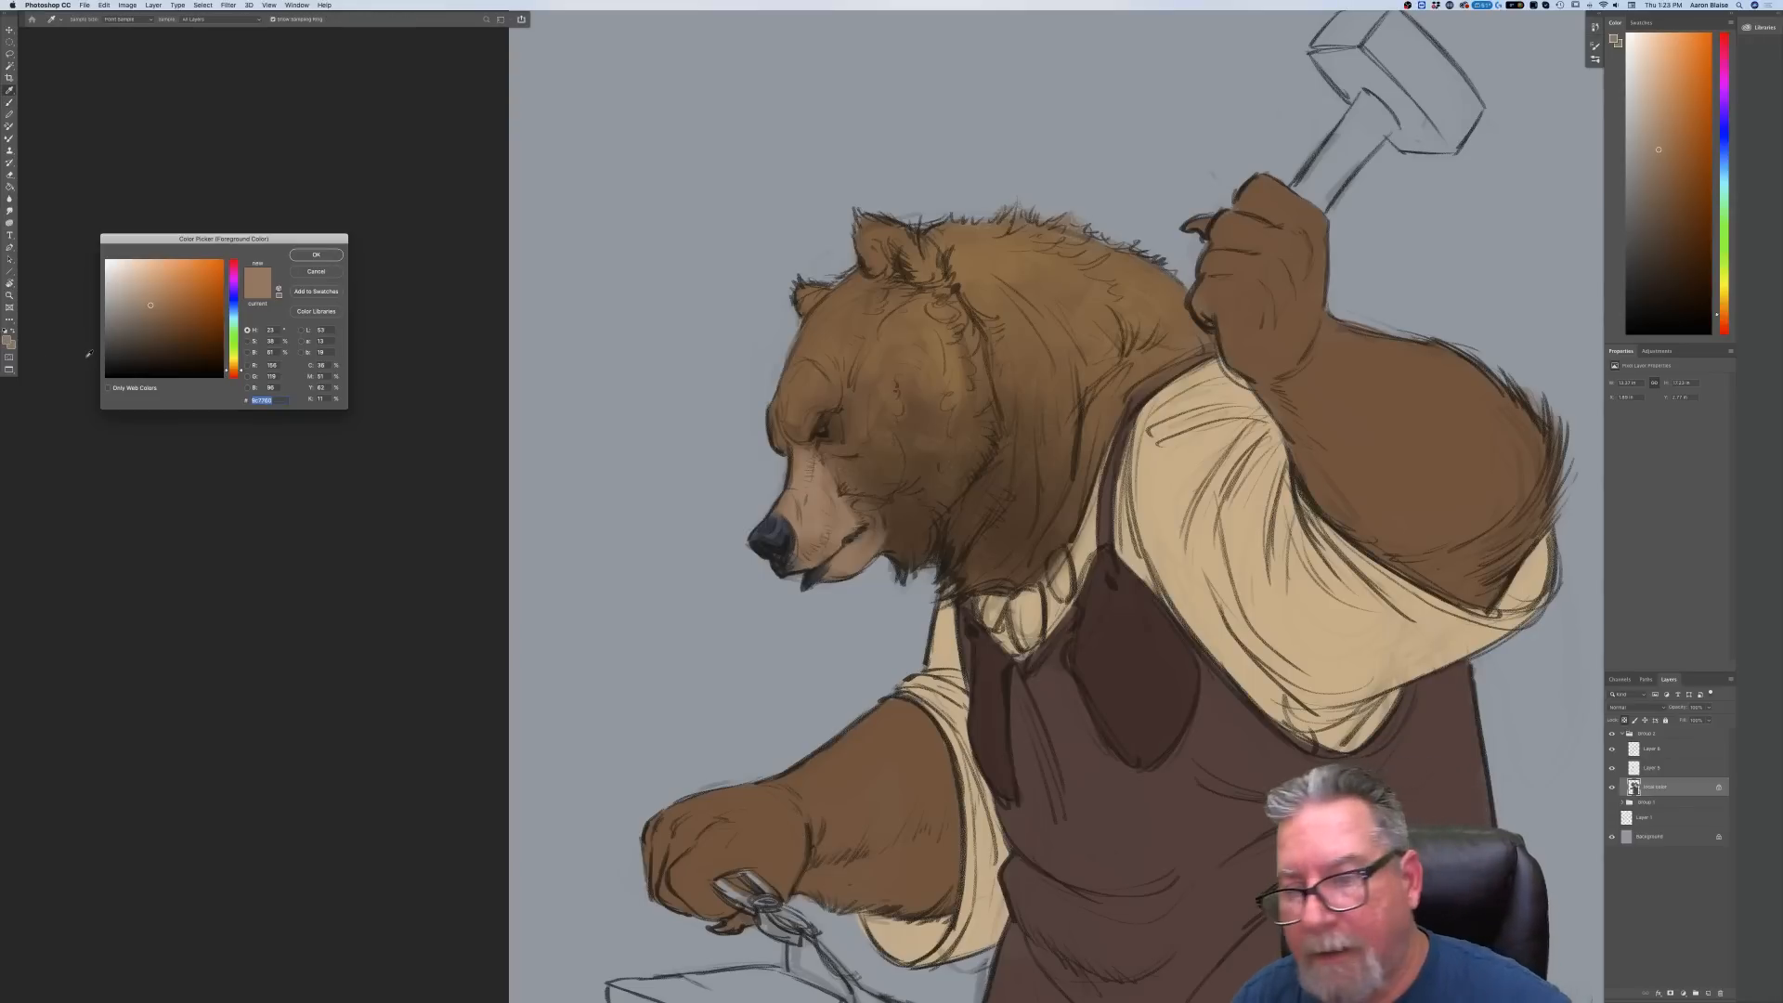
left_click(163, 322)
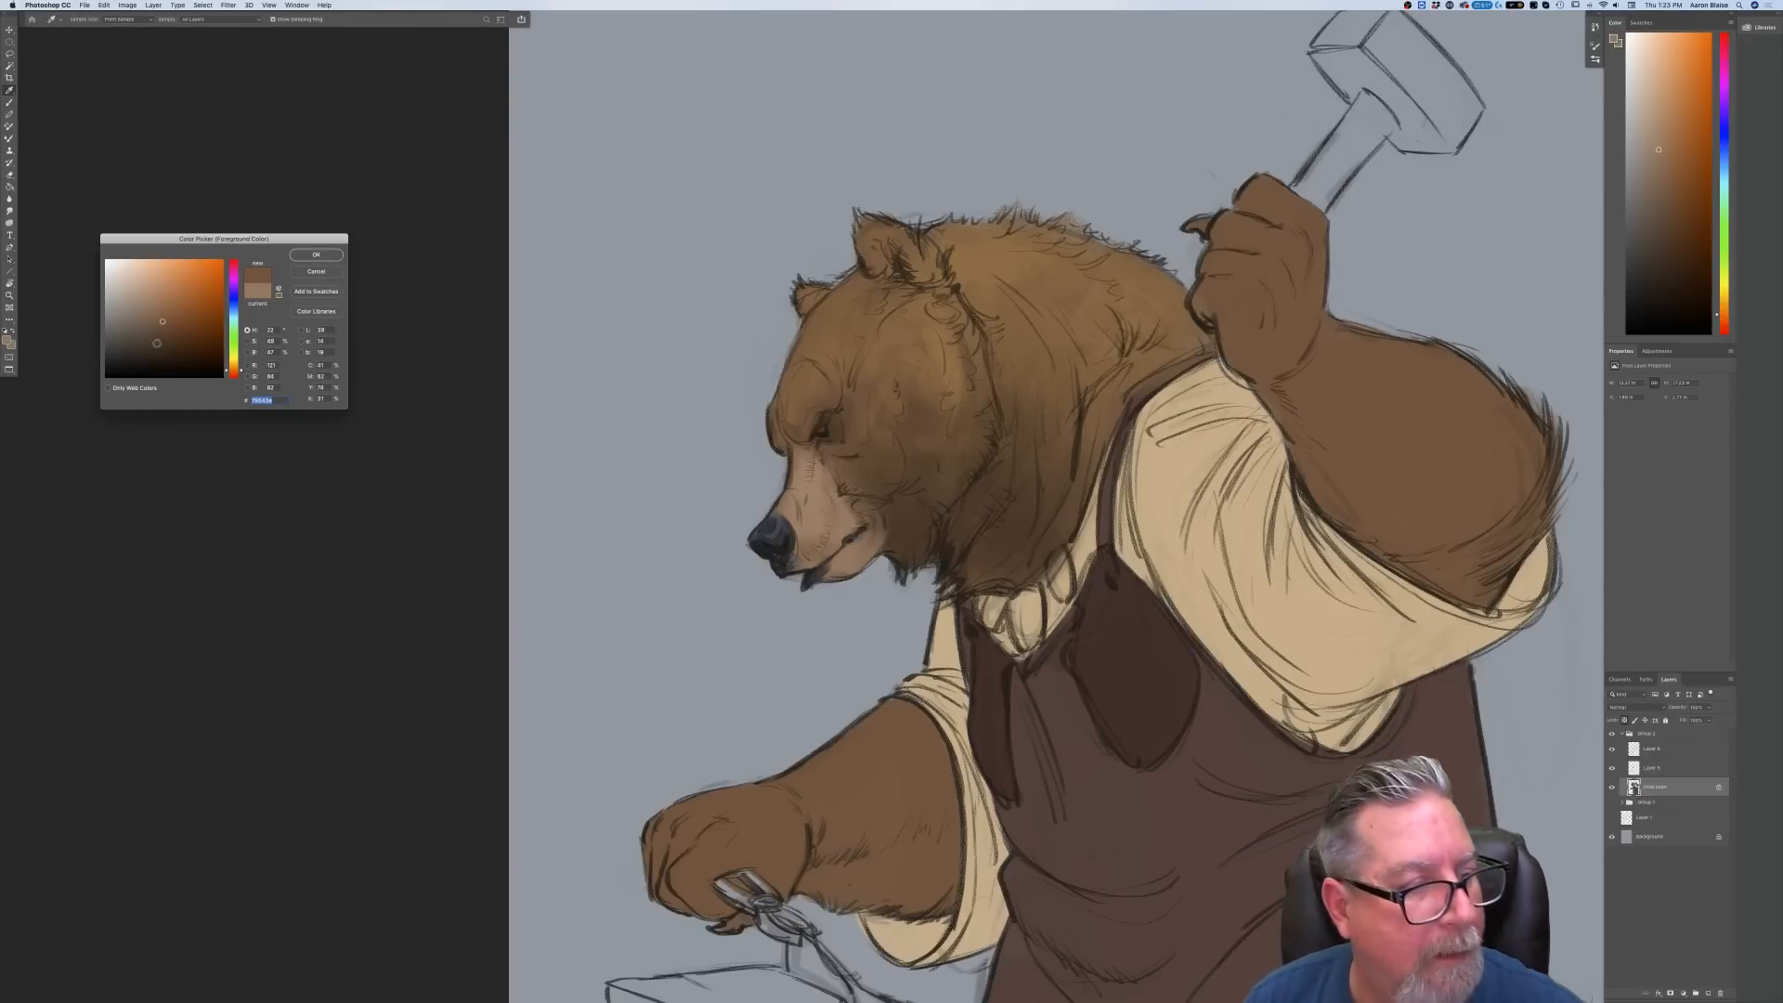
left_click(340, 254)
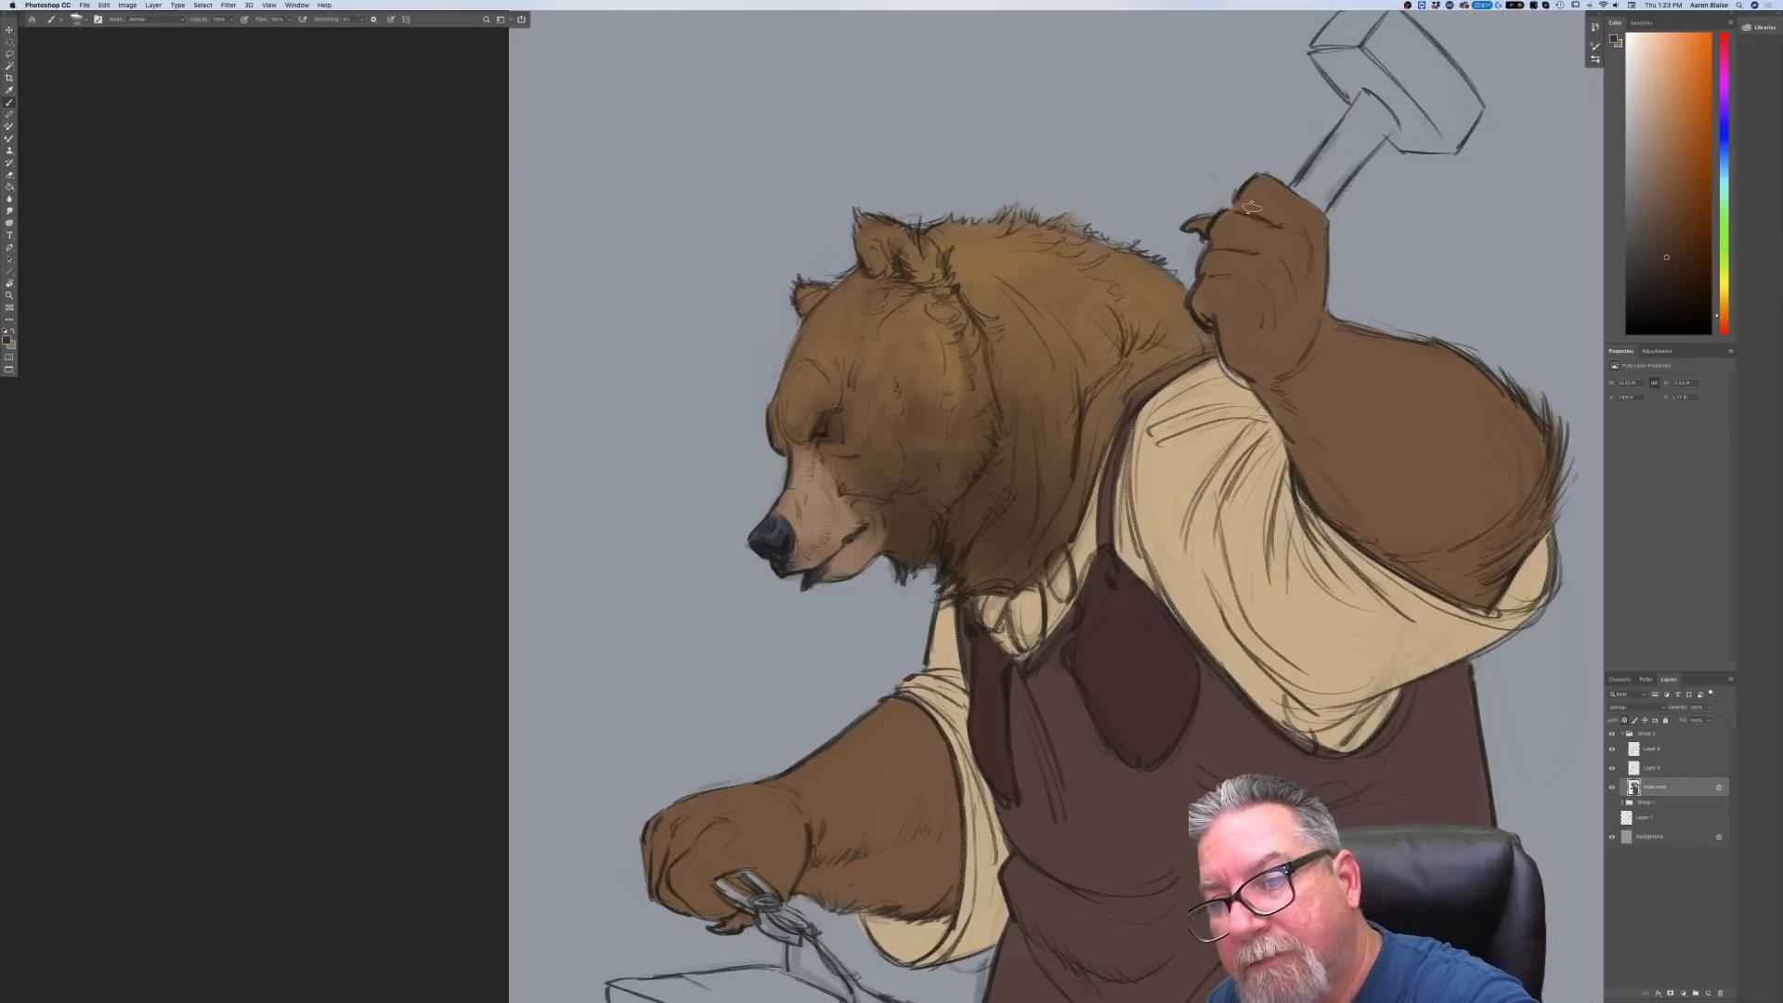
mouse_move(1260, 199)
left_mouse_down()
mouse_move(1251, 245)
mouse_move(1259, 169)
mouse_move(1236, 180)
mouse_move(1232, 275)
mouse_move(1179, 211)
mouse_move(1243, 214)
mouse_move(1253, 191)
mouse_move(1342, 261)
mouse_move(1346, 305)
mouse_move(1309, 227)
mouse_move(1325, 281)
mouse_move(1282, 234)
mouse_move(1230, 265)
mouse_move(1221, 249)
mouse_move(1223, 329)
mouse_move(1212, 288)
mouse_move(1217, 269)
mouse_move(1258, 371)
mouse_move(1322, 281)
mouse_move(1278, 406)
mouse_move(1348, 322)
mouse_move(1333, 469)
mouse_move(1412, 348)
mouse_move(1471, 511)
mouse_move(1485, 388)
mouse_move(1458, 392)
mouse_move(1481, 553)
mouse_move(1393, 401)
mouse_move(1371, 401)
mouse_move(1406, 536)
mouse_move(1363, 511)
mouse_move(1284, 357)
mouse_move(1355, 376)
mouse_move(1474, 494)
mouse_move(1472, 346)
mouse_move(1497, 386)
mouse_move(1507, 580)
mouse_move(1377, 397)
mouse_move(1336, 422)
mouse_move(1394, 345)
mouse_move(1467, 376)
mouse_move(1497, 457)
mouse_move(1476, 562)
left_mouse_up()
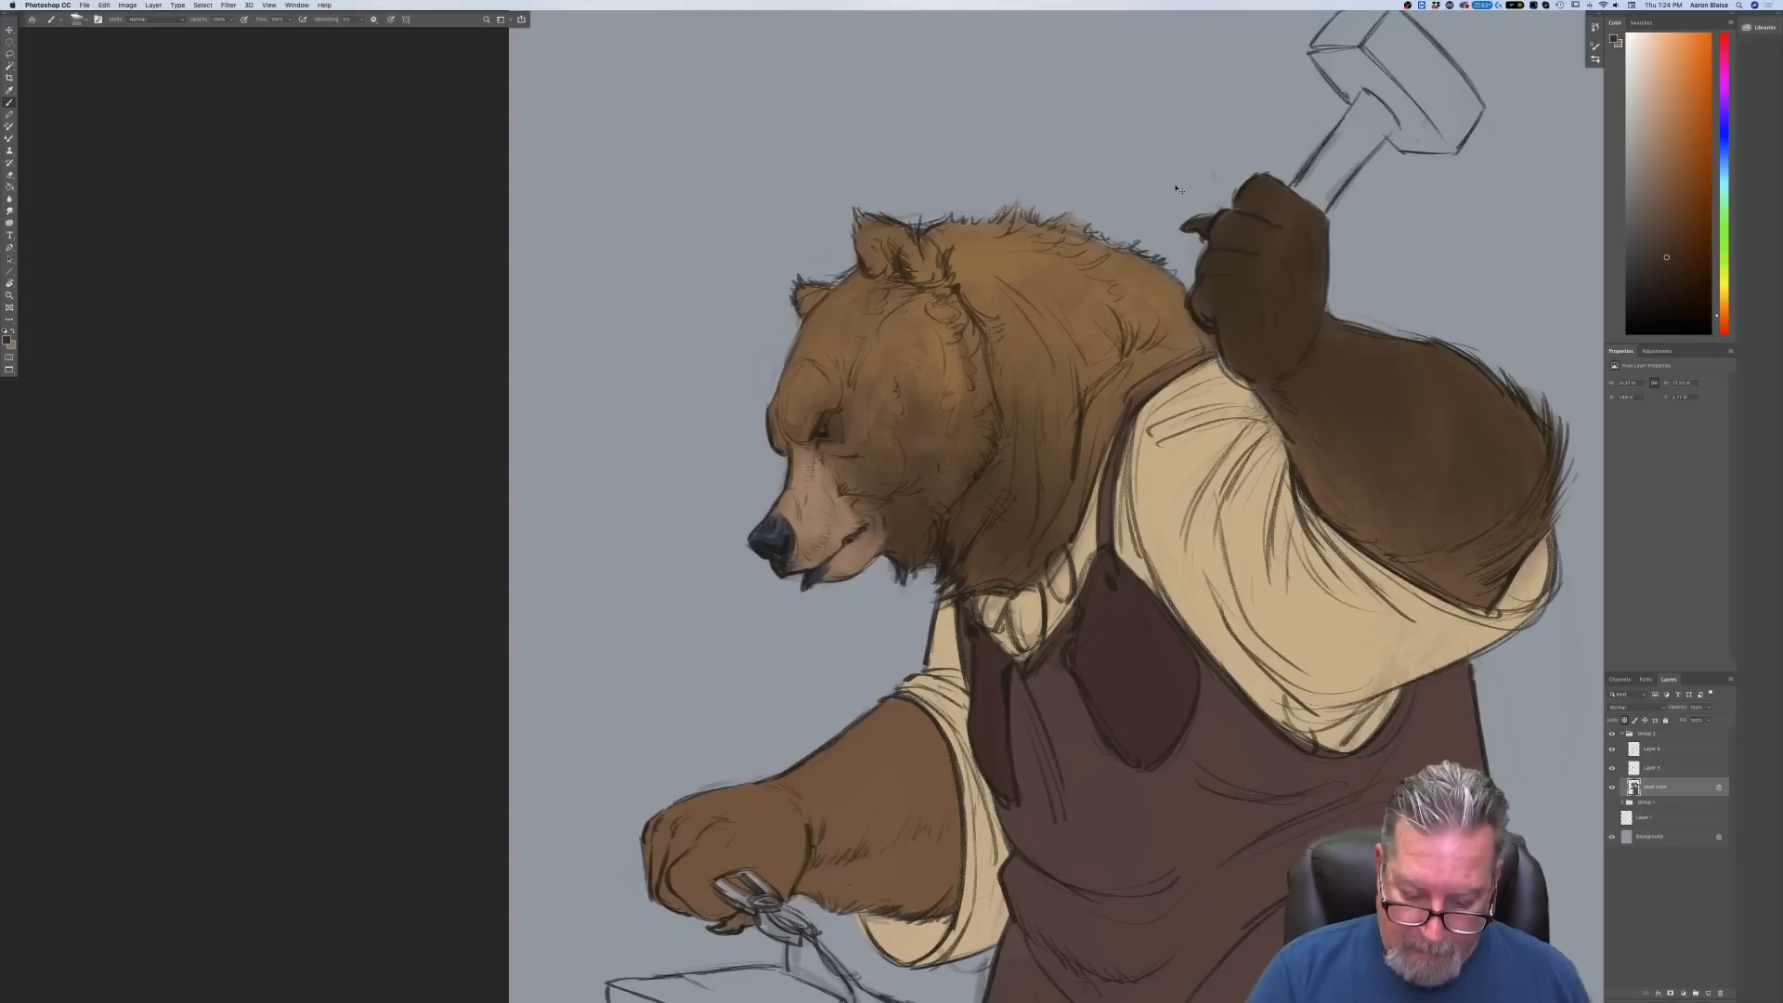
Shade the lowered paw and forearm above the anvil with the same dark brown
key("ctrl+minus")
key("ctrl+minus")
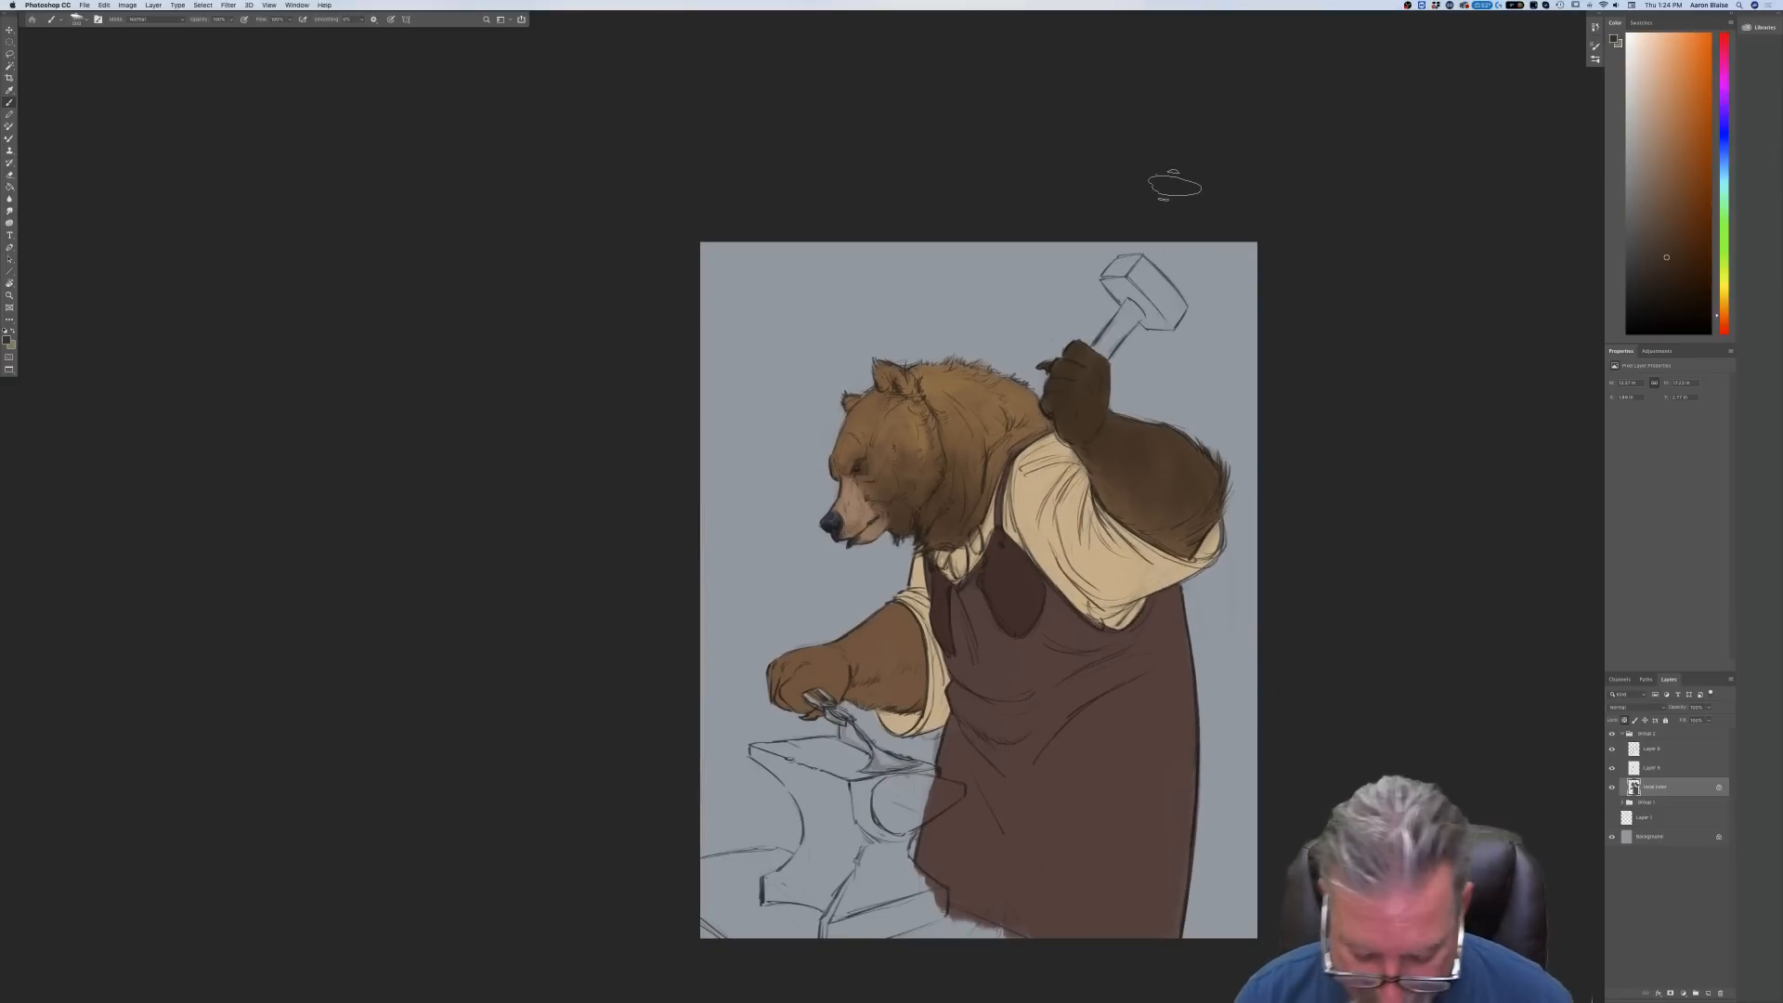
key("ctrl+plus")
mouse_move(732, 745)
left_mouse_down()
mouse_move(910, 721)
mouse_move(877, 651)
mouse_move(885, 760)
mouse_move(903, 770)
mouse_move(906, 700)
mouse_move(850, 637)
mouse_move(830, 720)
mouse_move(878, 770)
mouse_move(859, 742)
mouse_move(772, 769)
mouse_move(768, 735)
mouse_move(754, 780)
left_mouse_up()
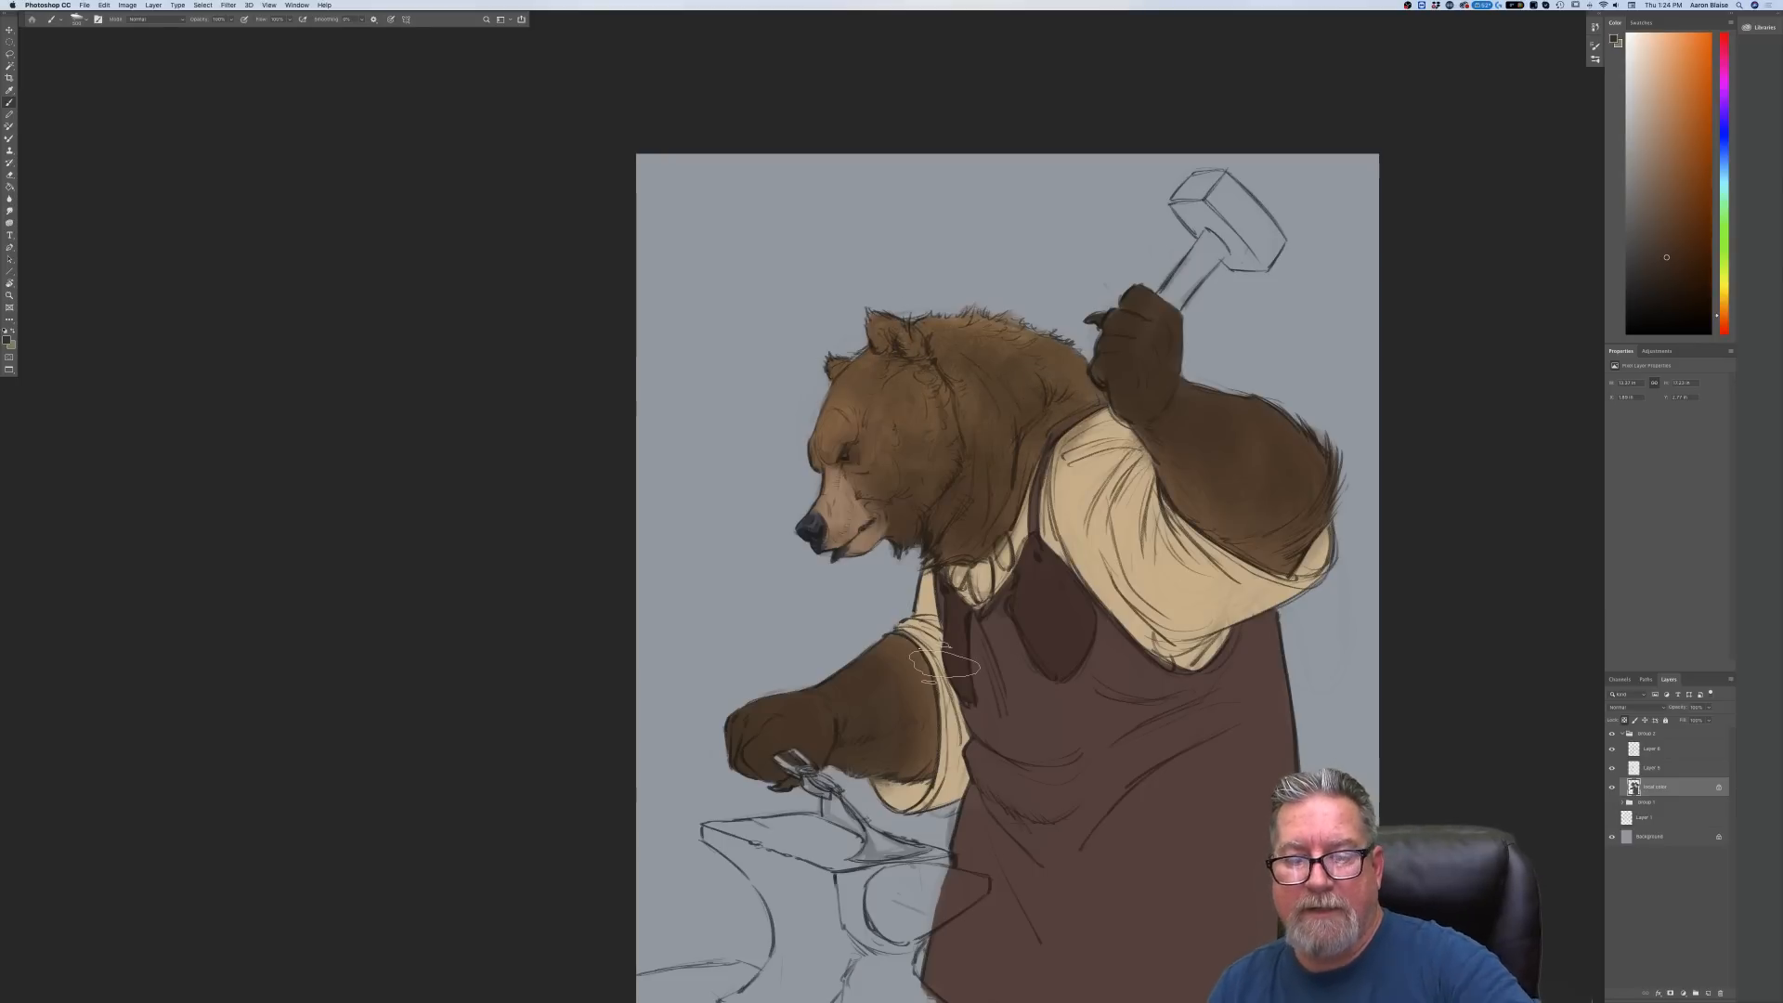
Sample the shirt's tan and set the paint colour to a darker shade of it
left_click(7, 341)
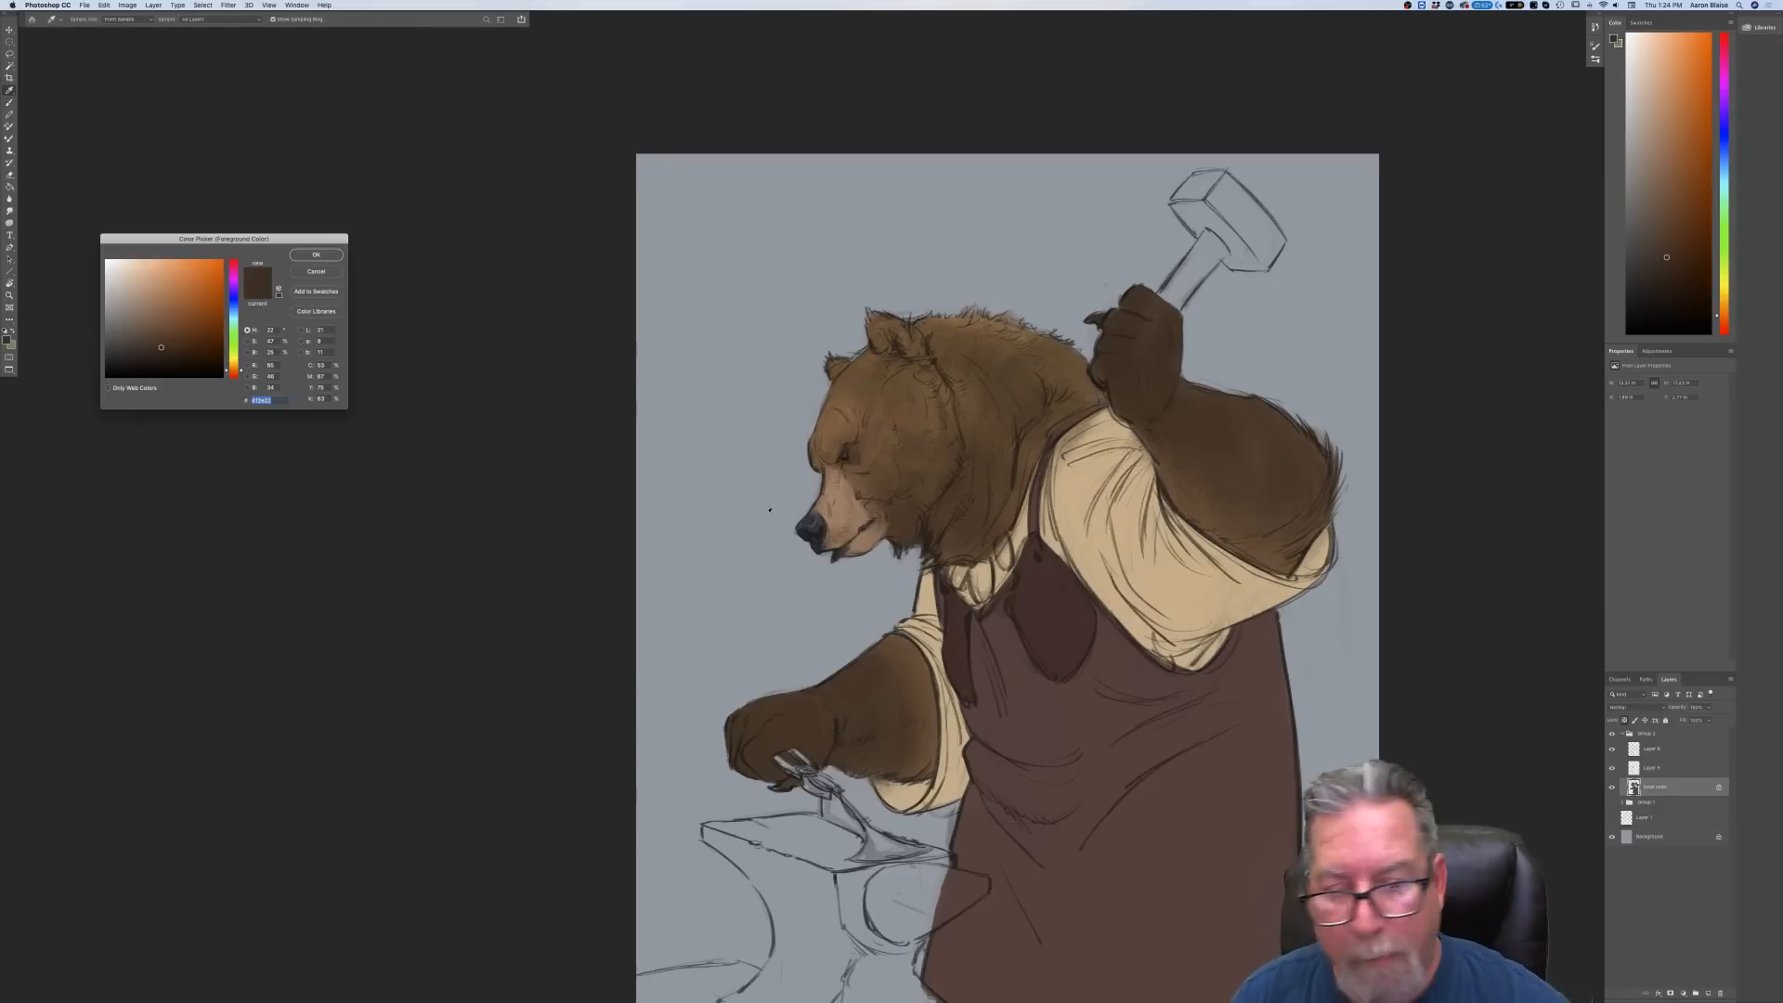
left_click(1170, 595)
left_click(154, 296)
key("Return")
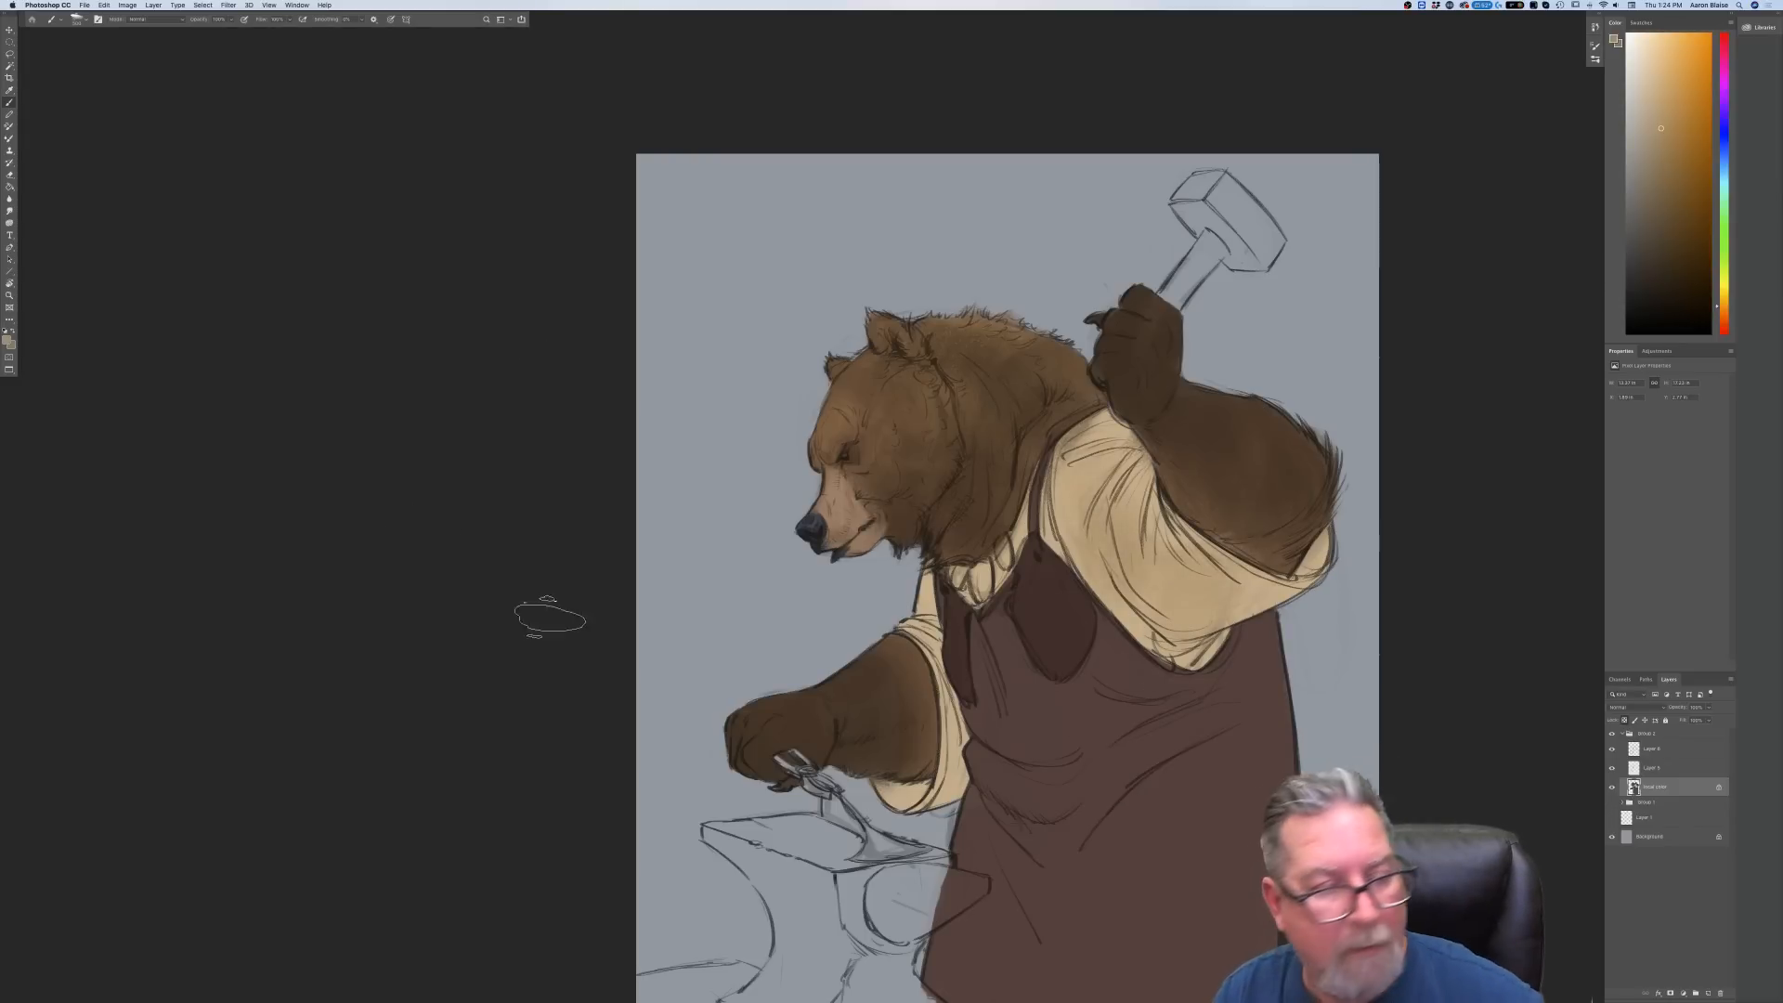
Sample the apron, choose a very dark desaturated red-brown, and softly shade the folds across the apron's upper part
left_click(7, 340)
left_click(1149, 895)
left_click_drag(143, 335, 138, 353)
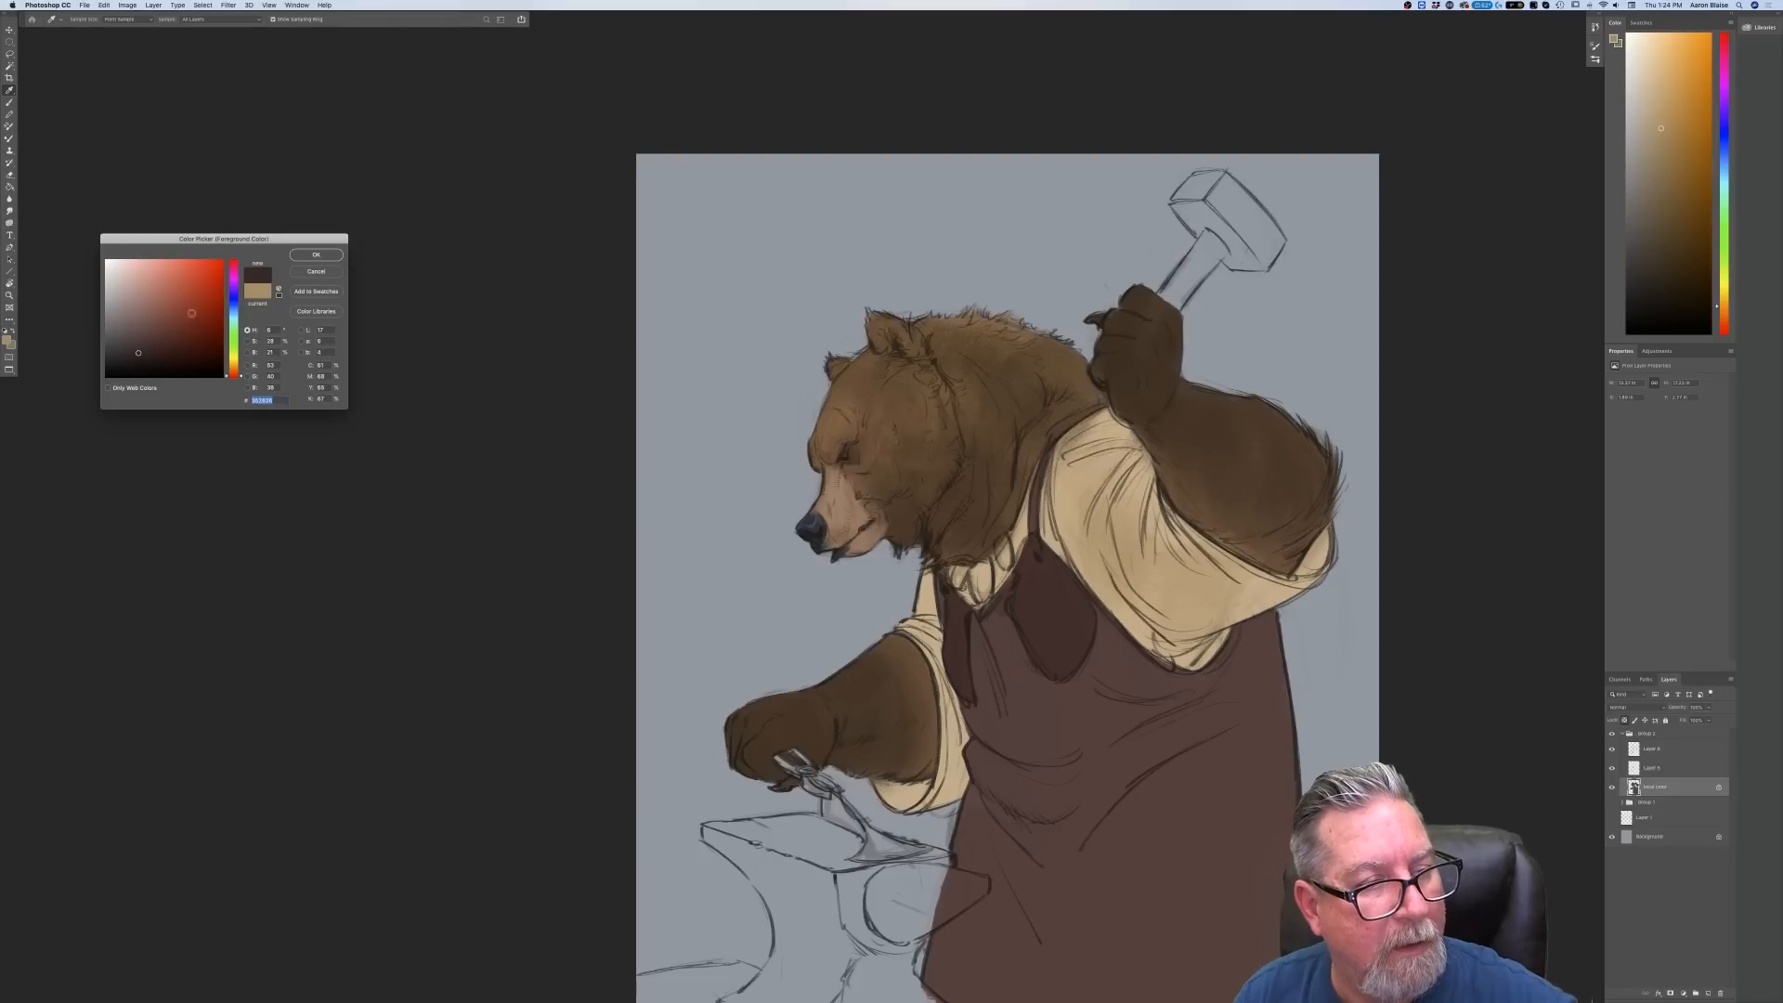
left_click(314, 260)
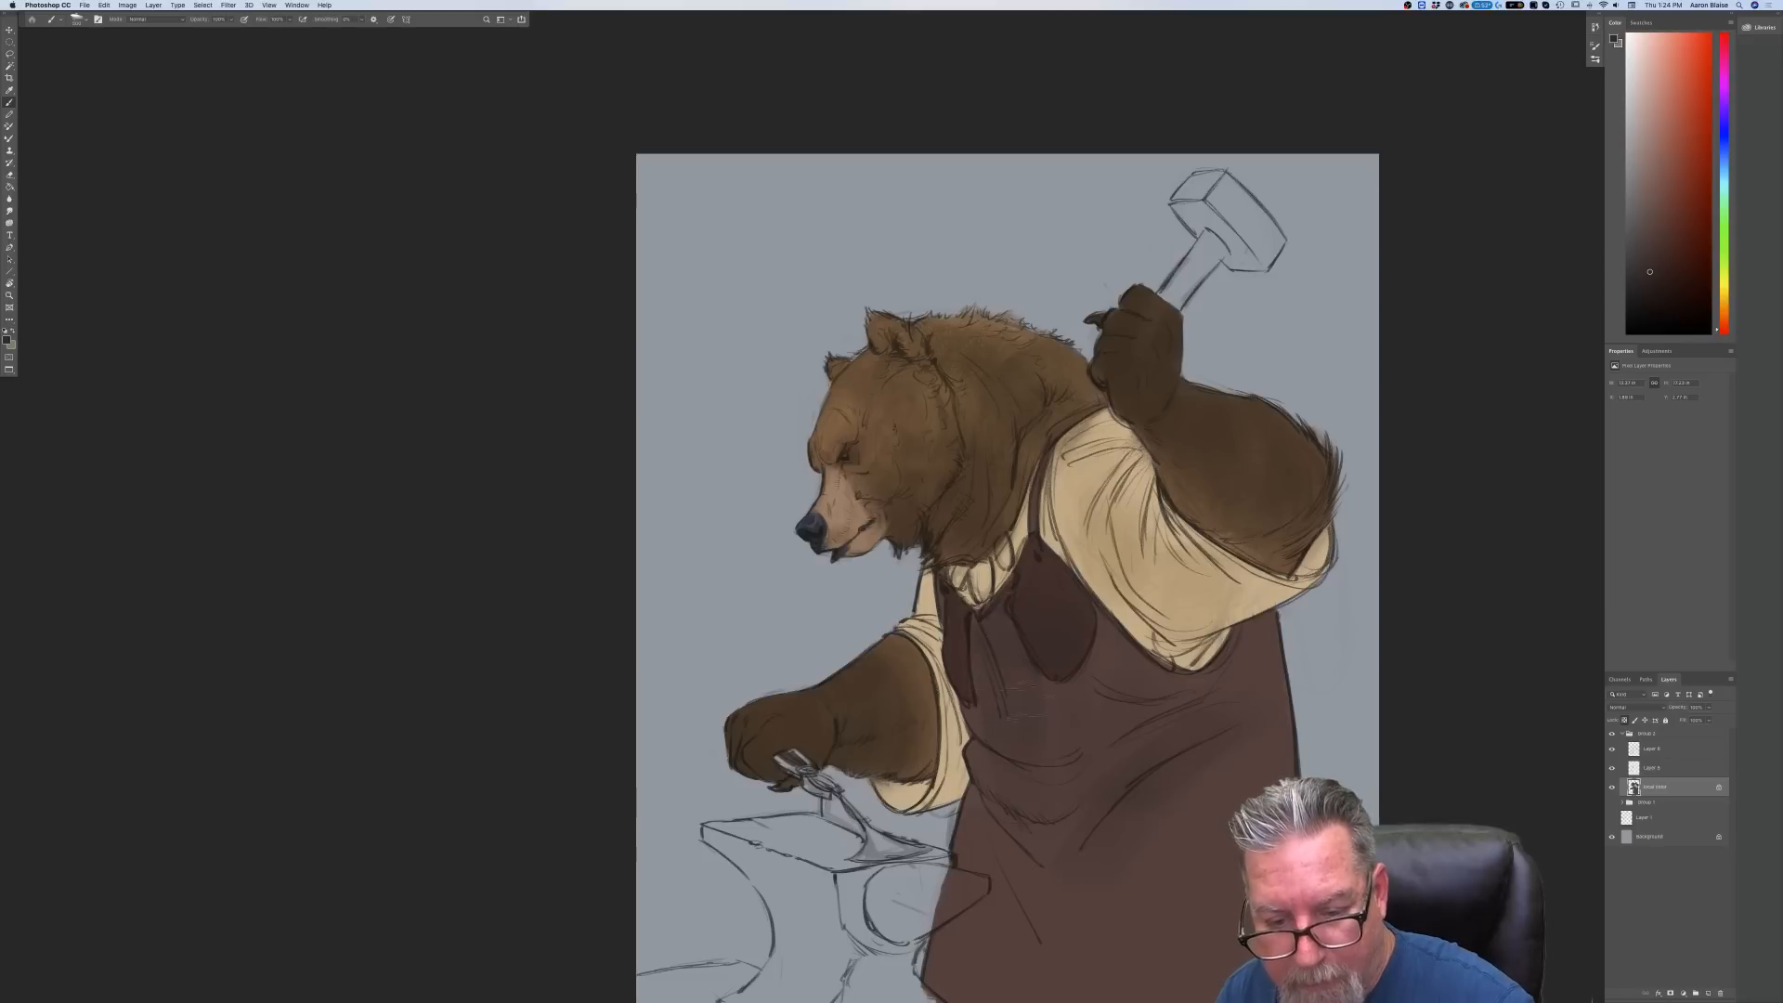
Choose a dark desaturated blue and softly glaze it over the apron's folds and lower front, leaving the far side reddish brown
left_click(9, 341)
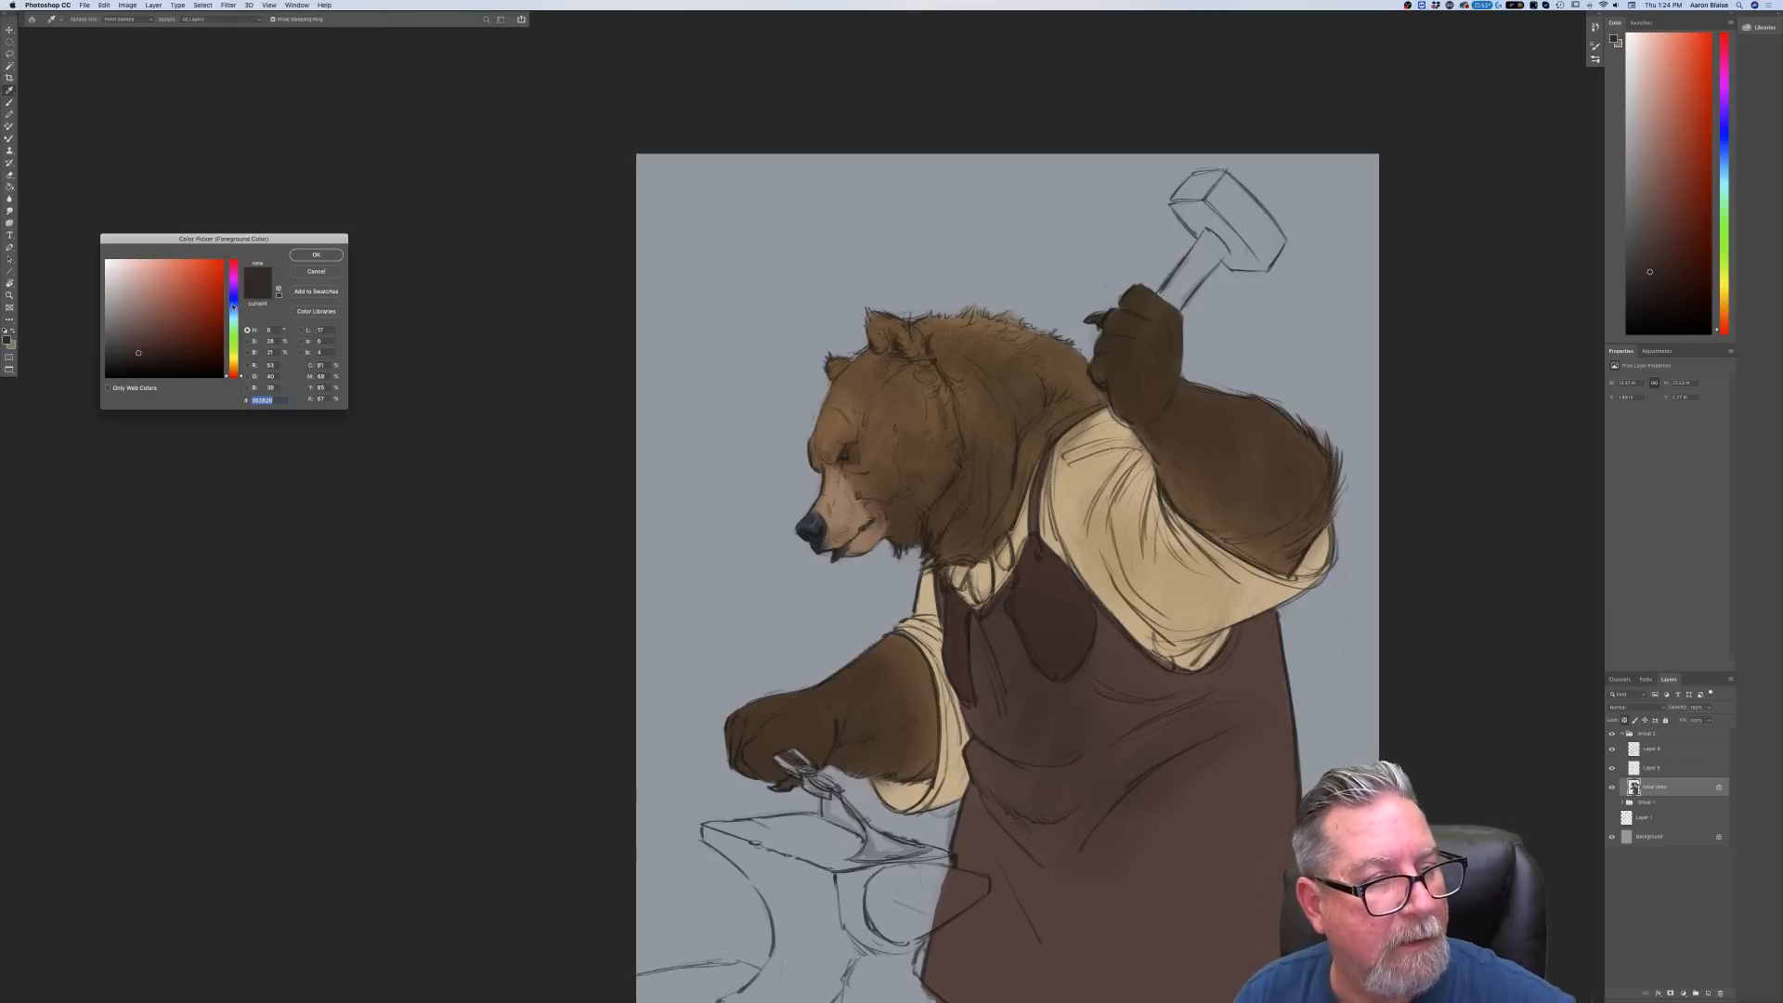
left_click(234, 304)
left_click(146, 329)
left_click(138, 338)
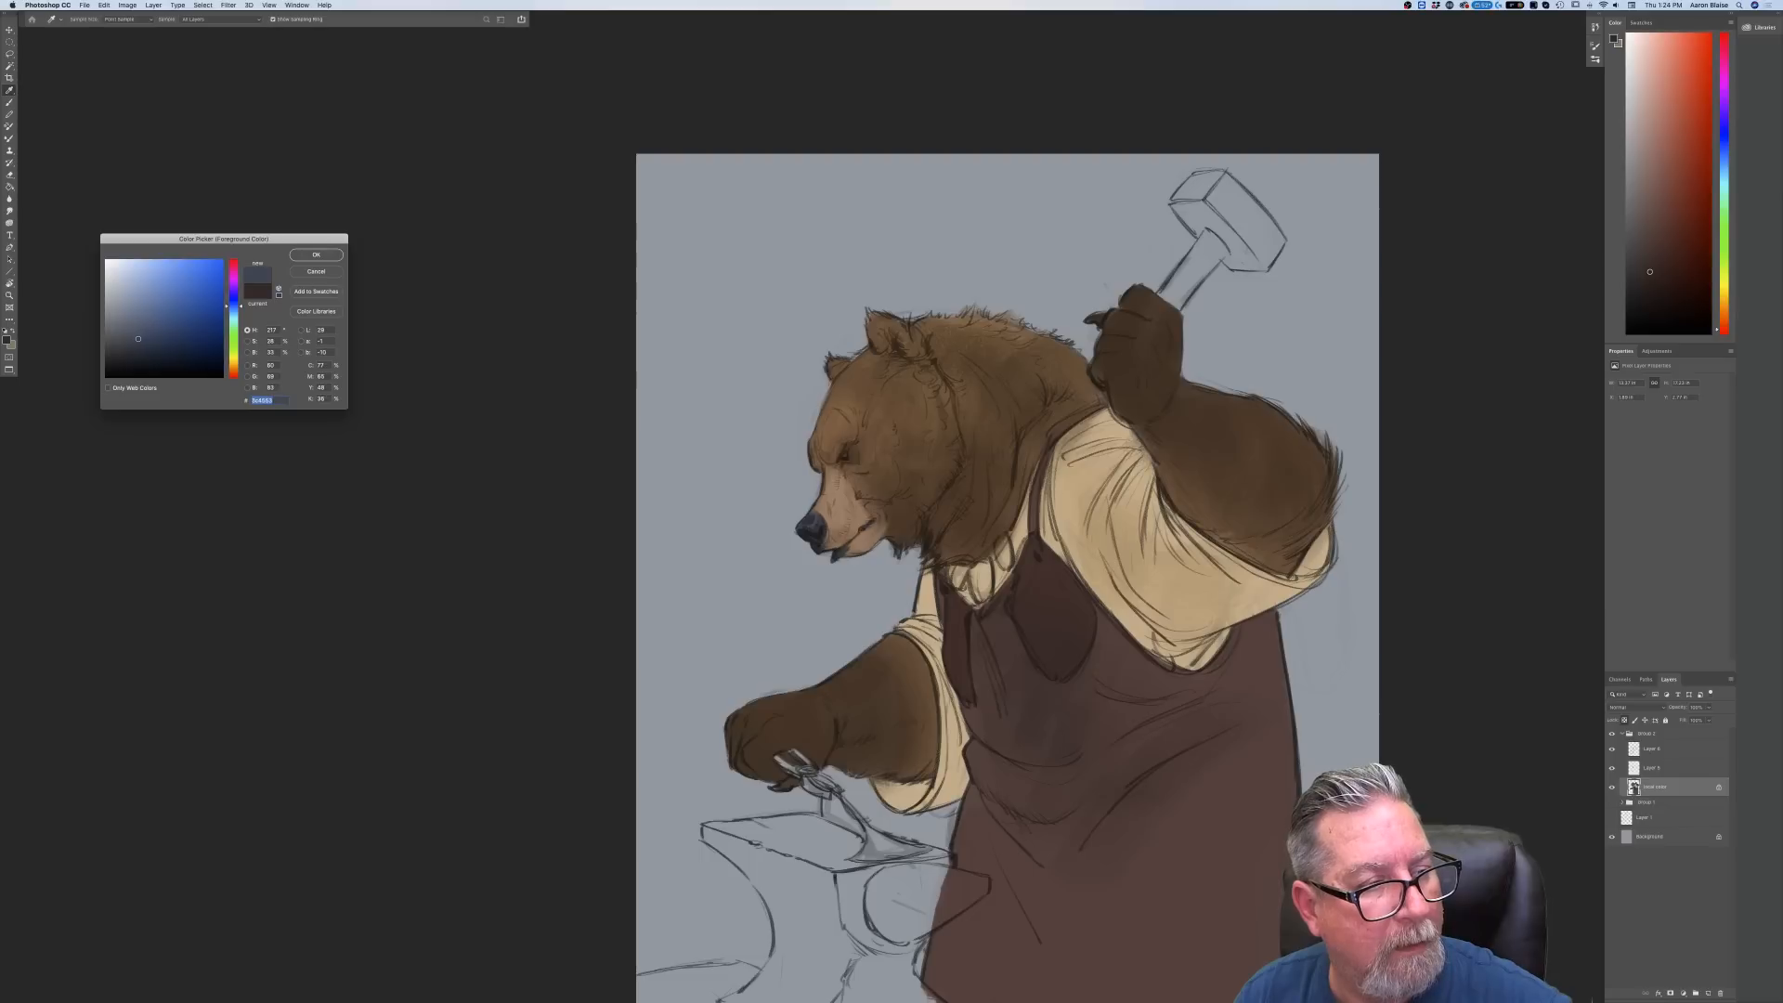
left_click(304, 257)
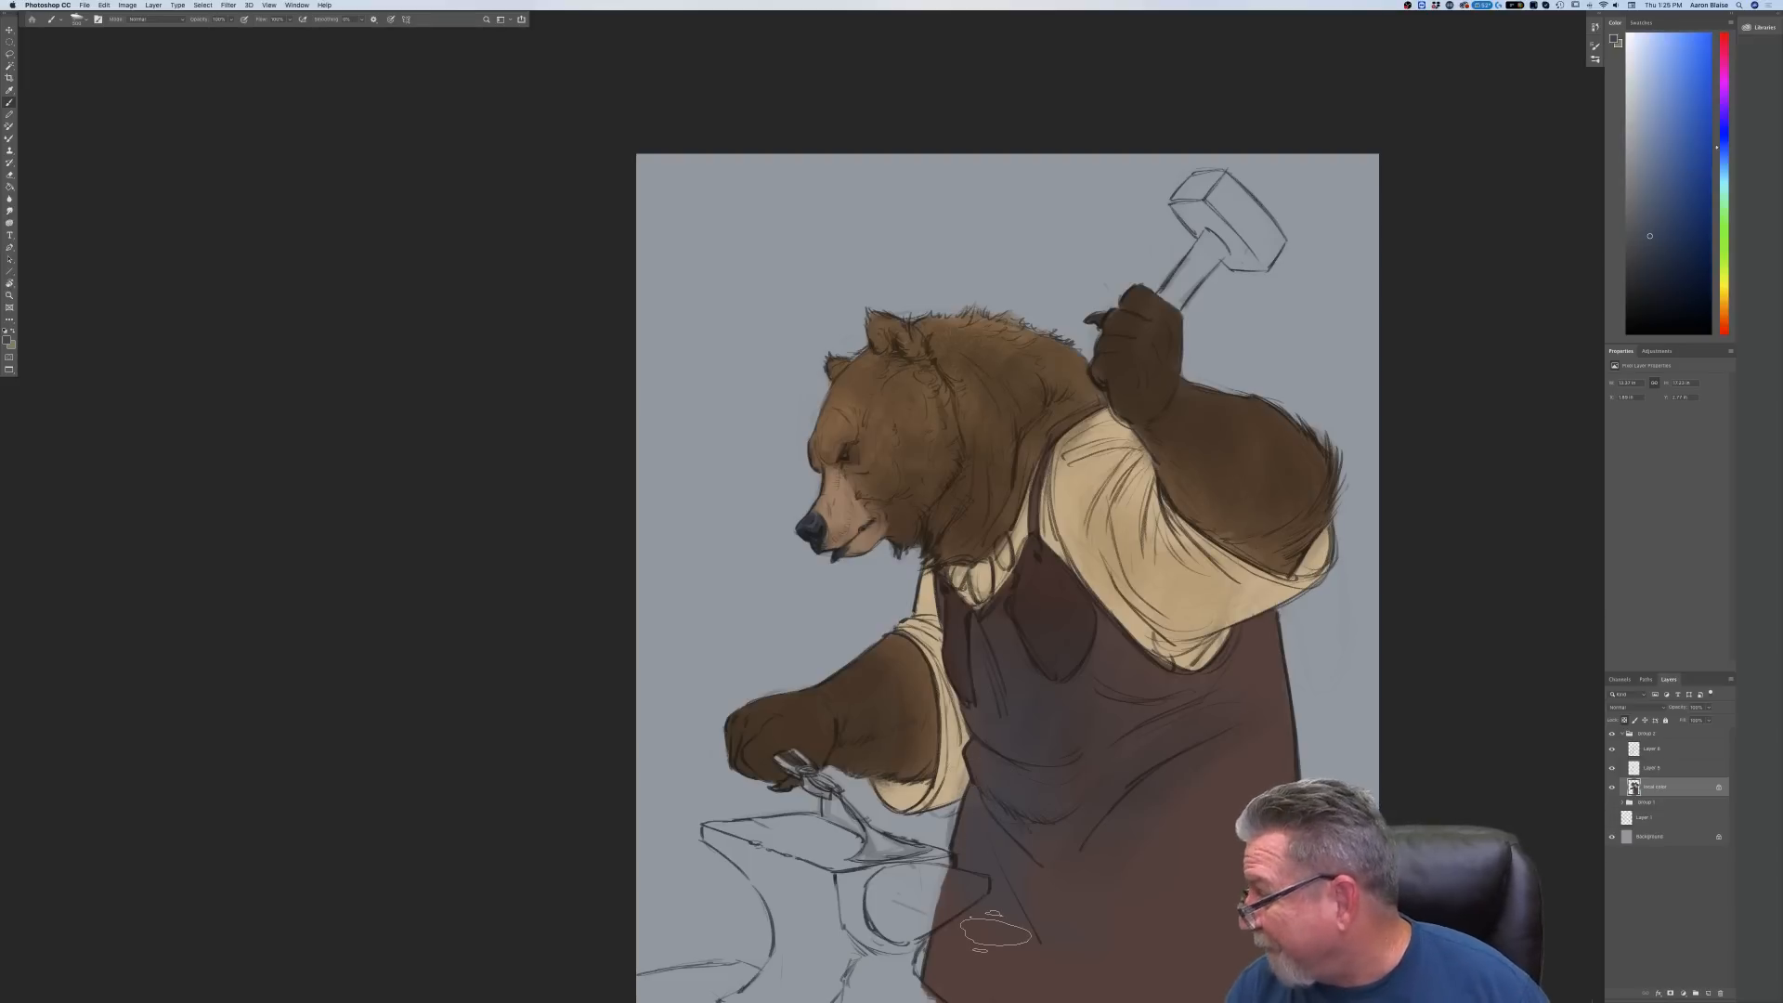
left_click_drag(444, 752, 270, 514)
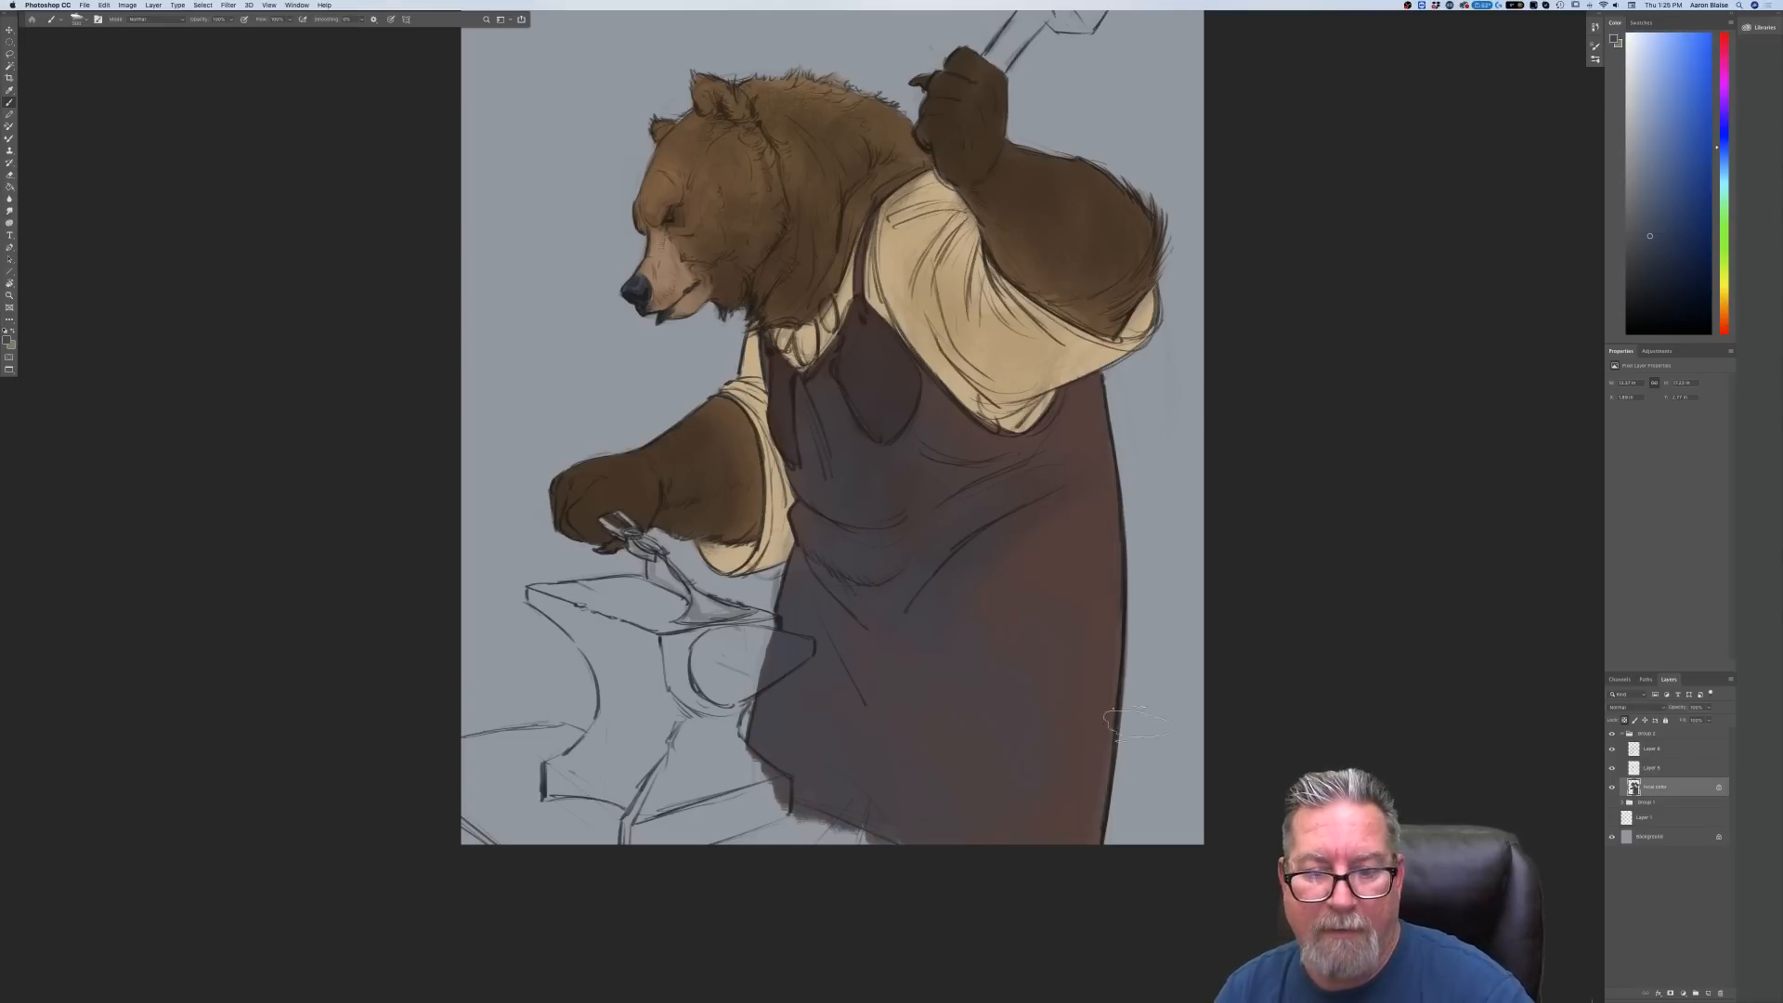
Block in most of the raised hammer's head with the same dark slate blue beneath the line art
key("super+minus")
key("super+minus")
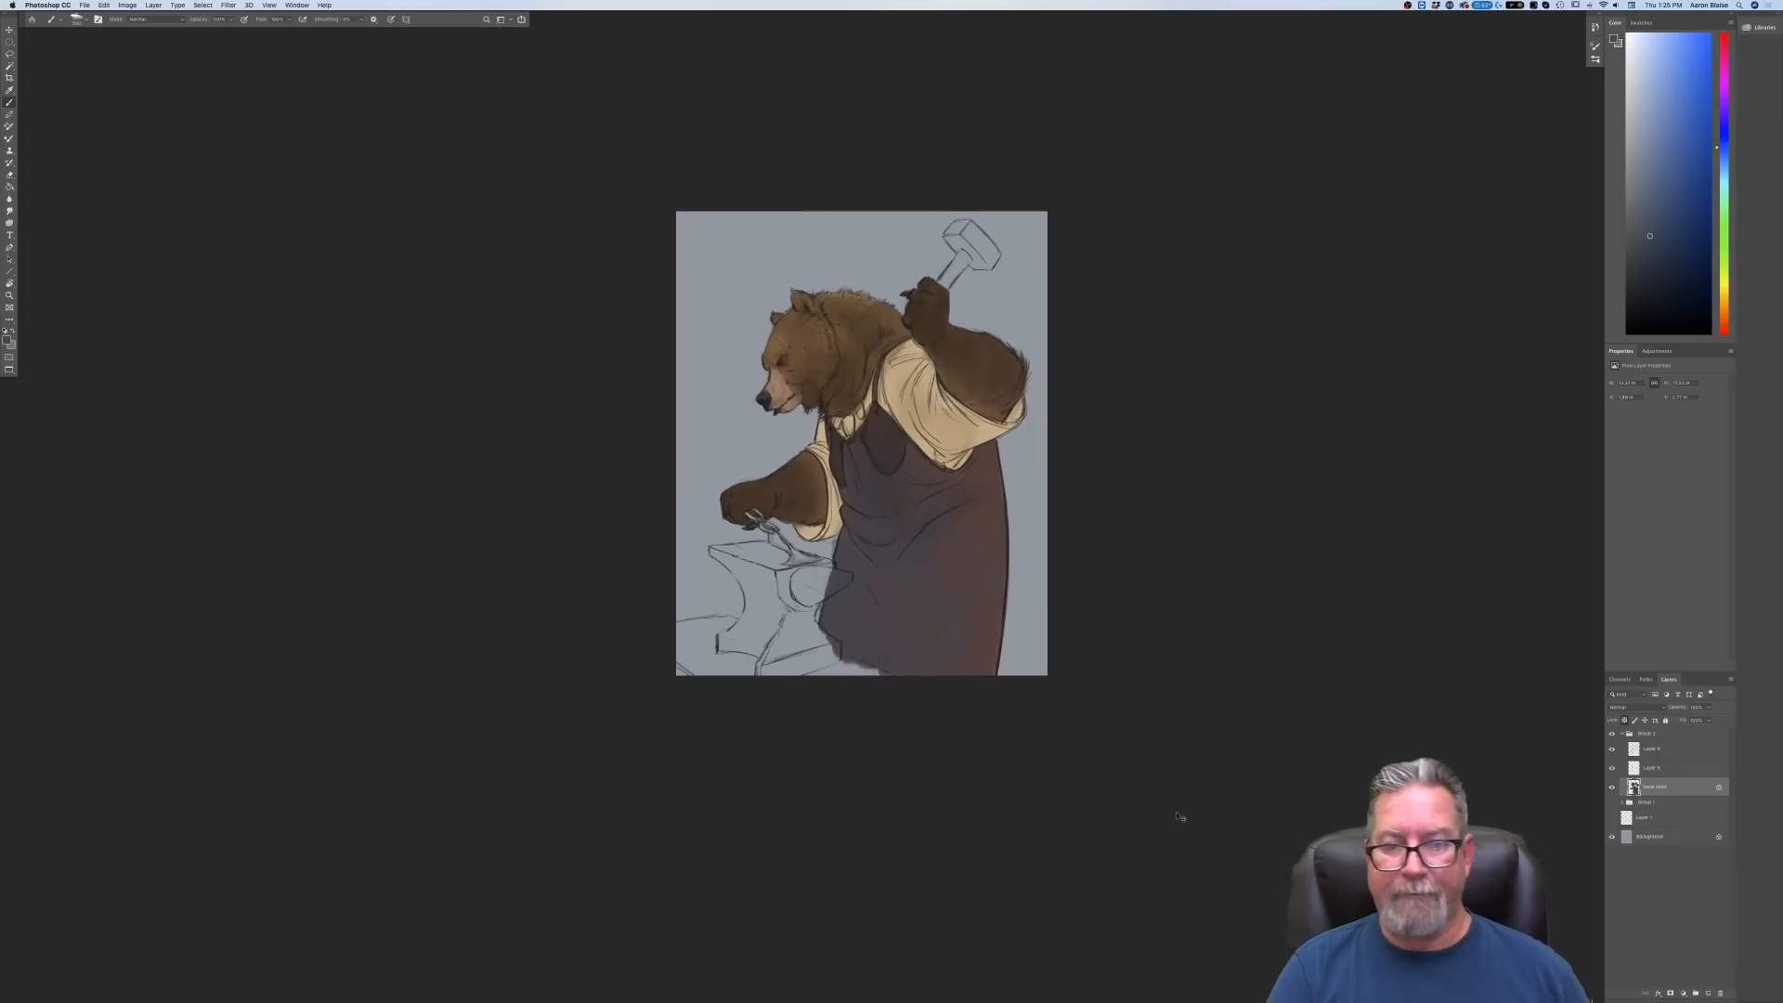
key("super+0")
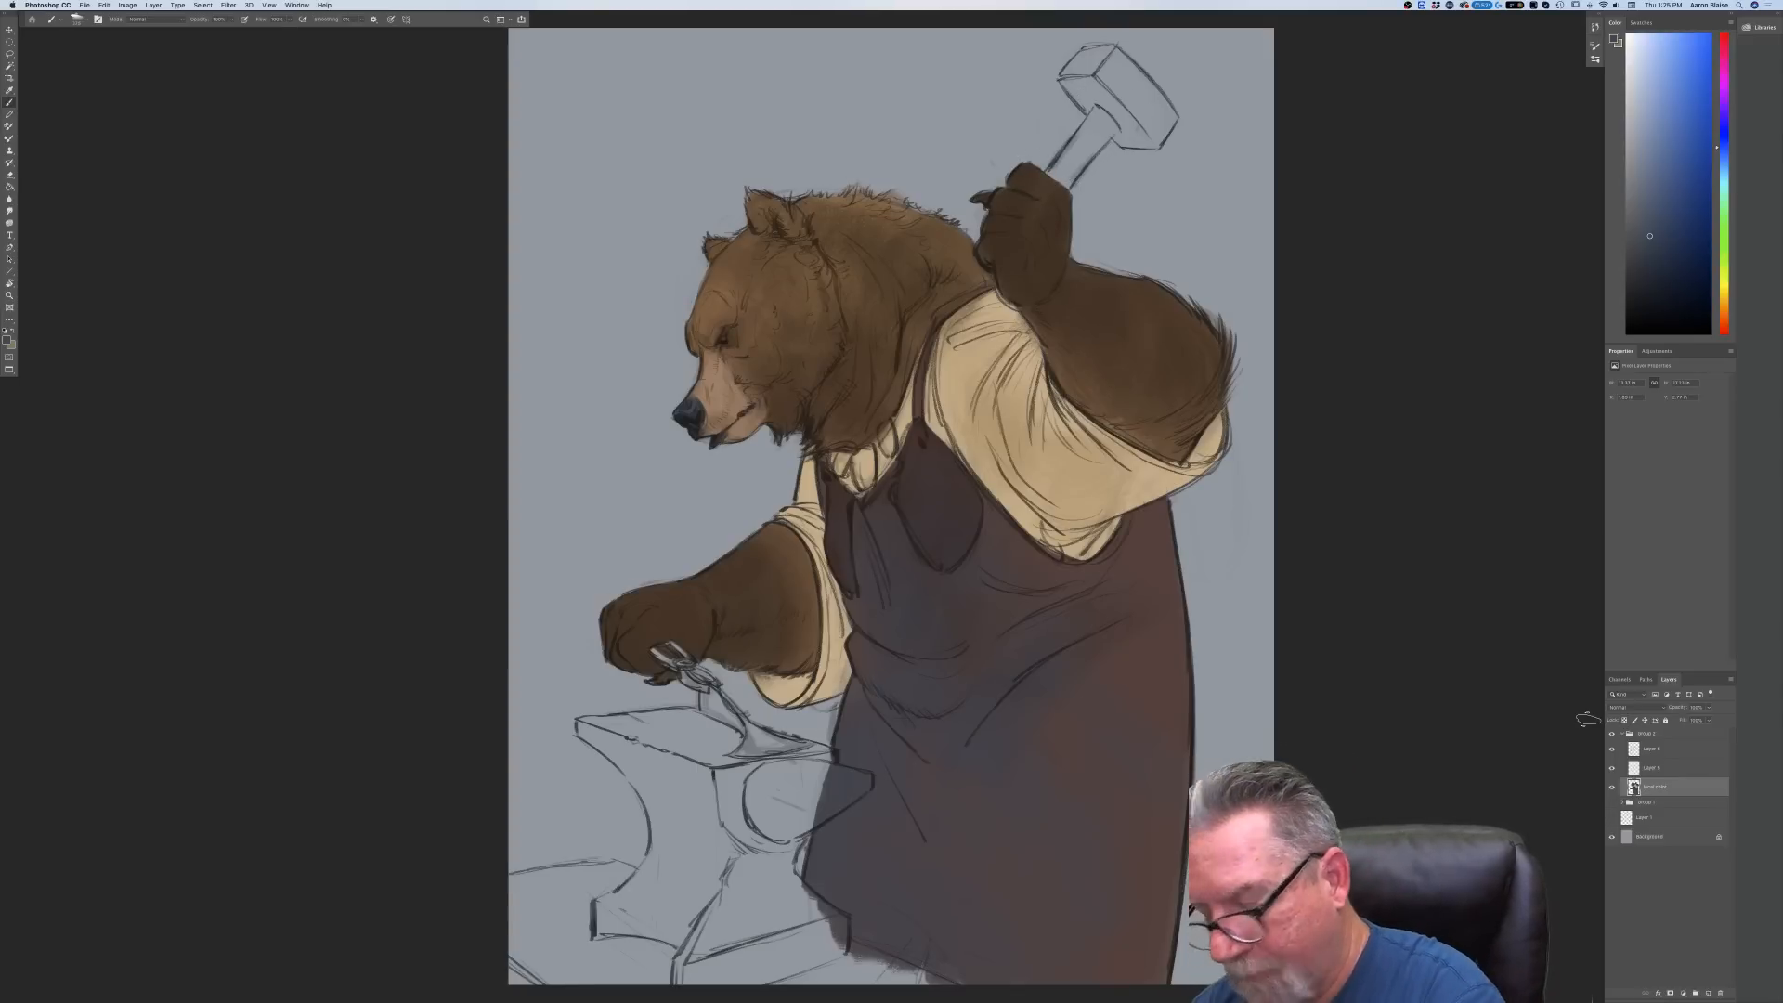
left_click_drag(361, 375, 231, 615)
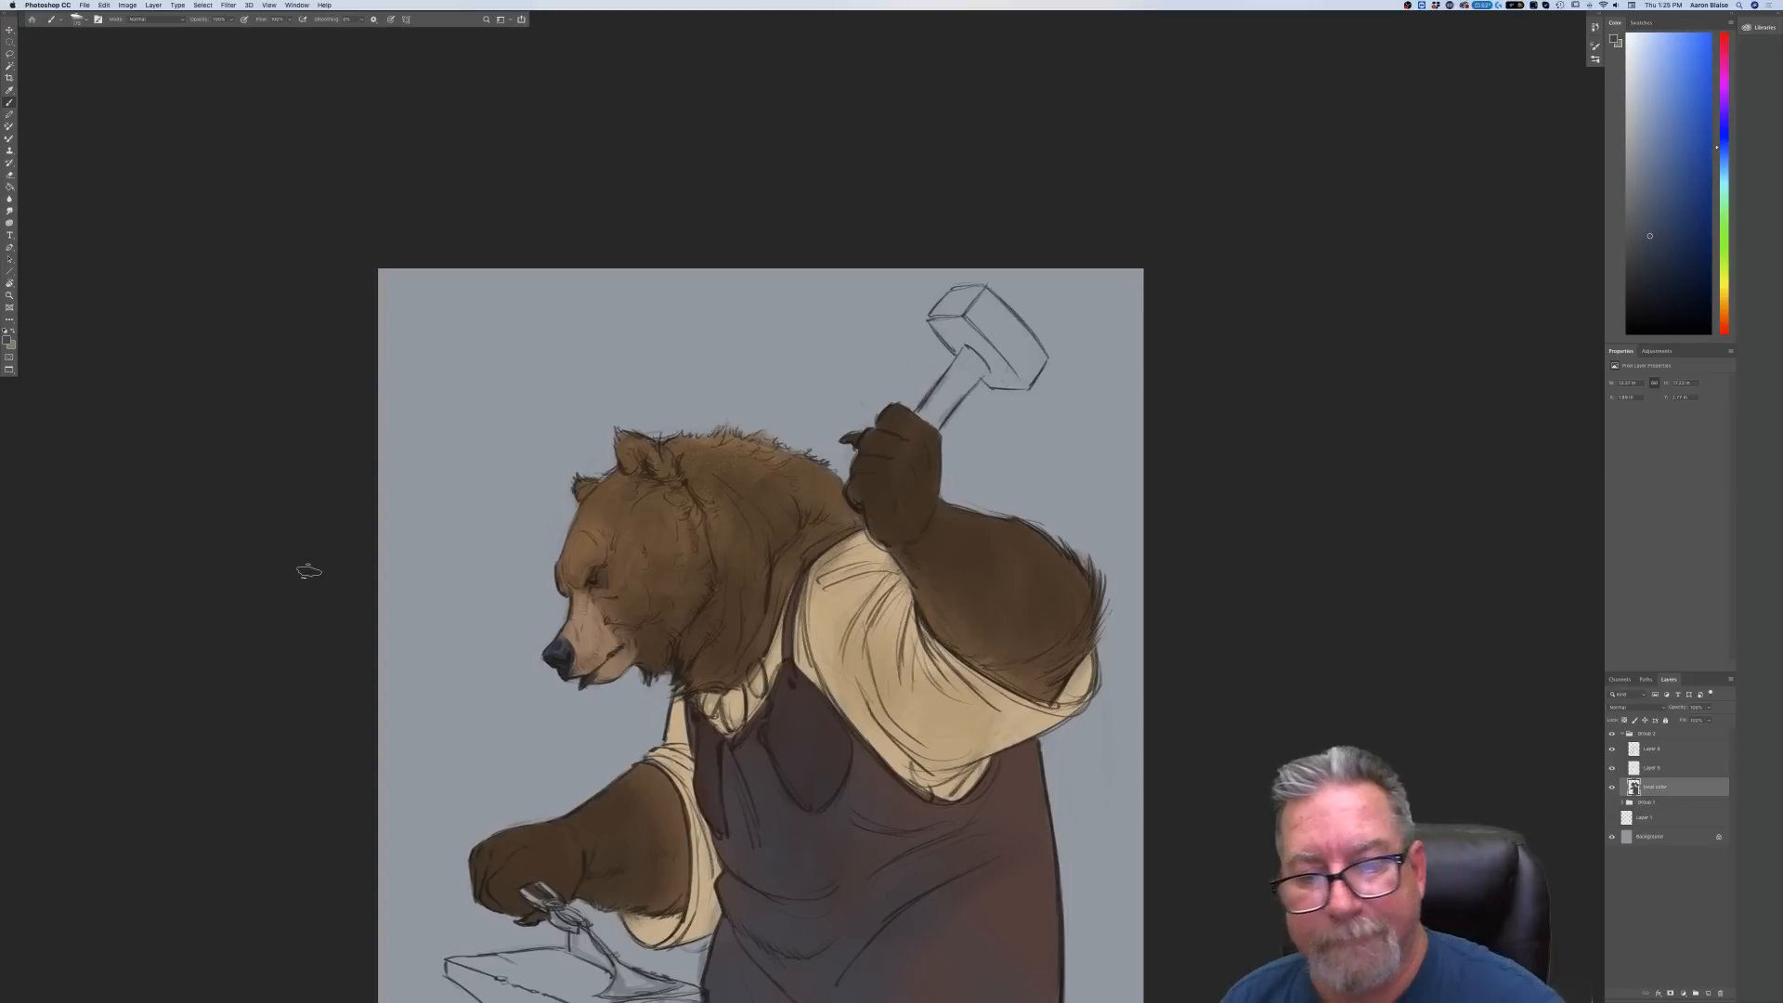
mouse_move(1007, 311)
left_mouse_down()
mouse_move(945, 323)
mouse_move(966, 358)
mouse_move(940, 312)
mouse_move(992, 311)
mouse_move(1013, 381)
left_mouse_up()
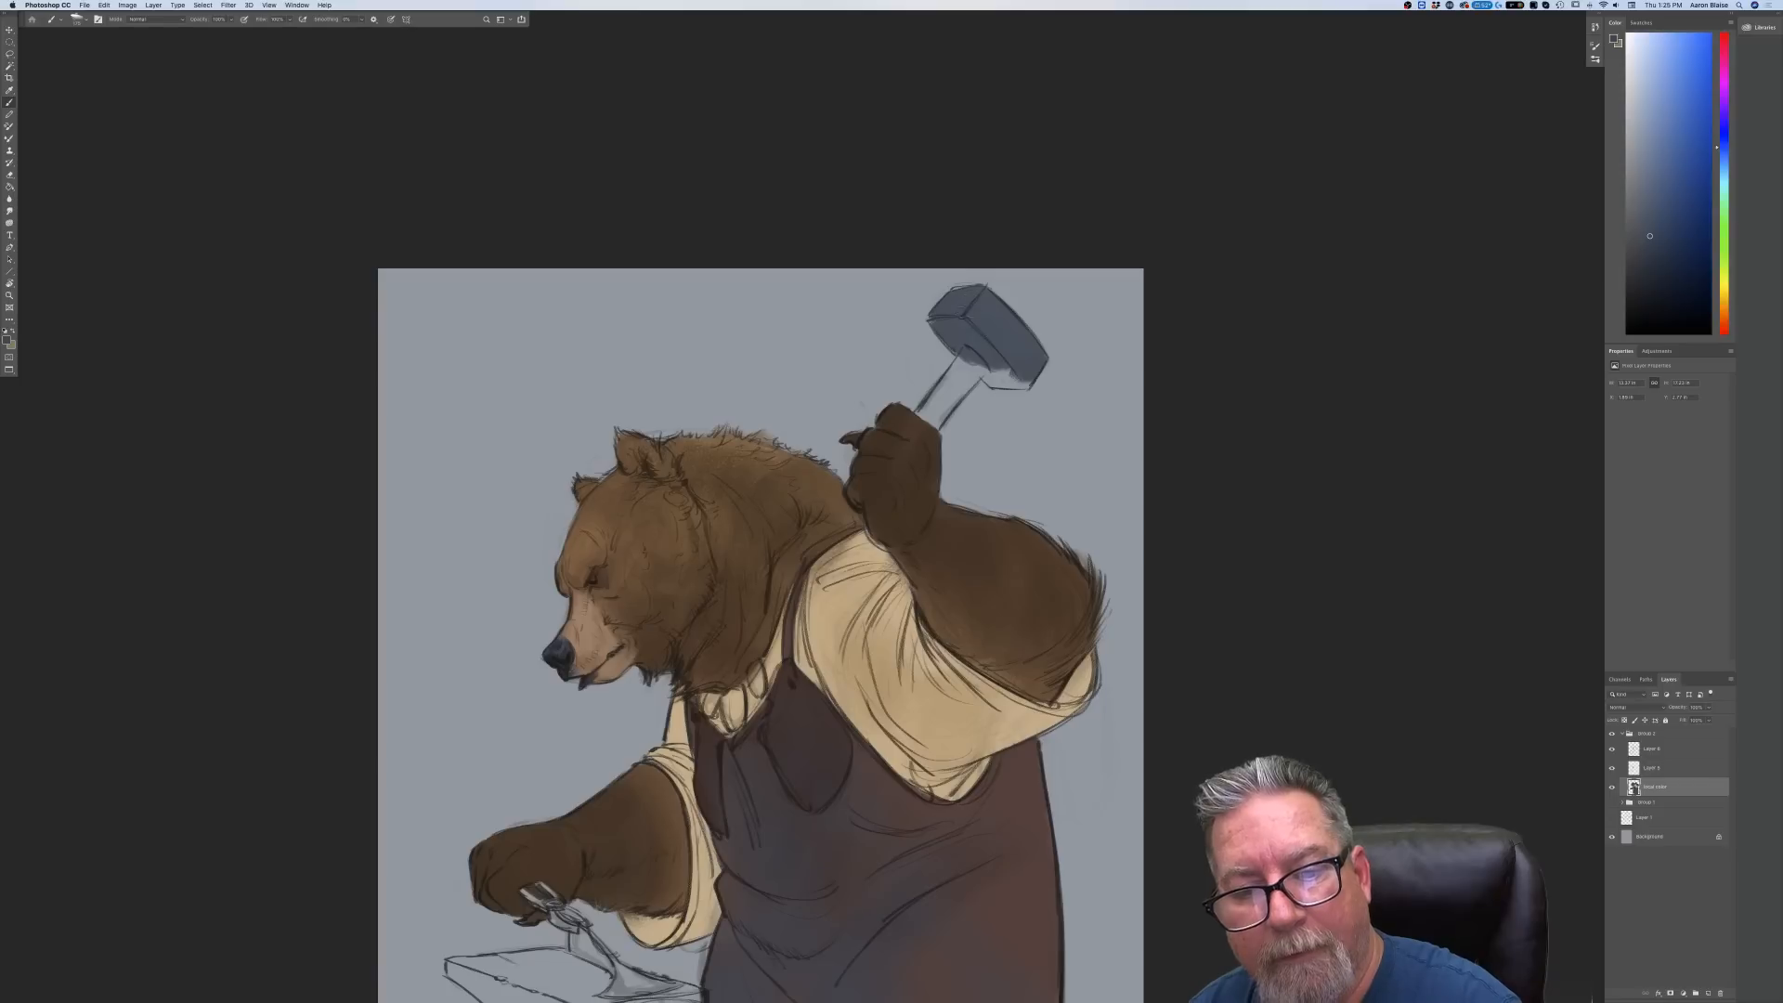
Switch to a different textured brush preset and fill the hammer head's remaining gaps up to its lower outline
left_click(77, 18)
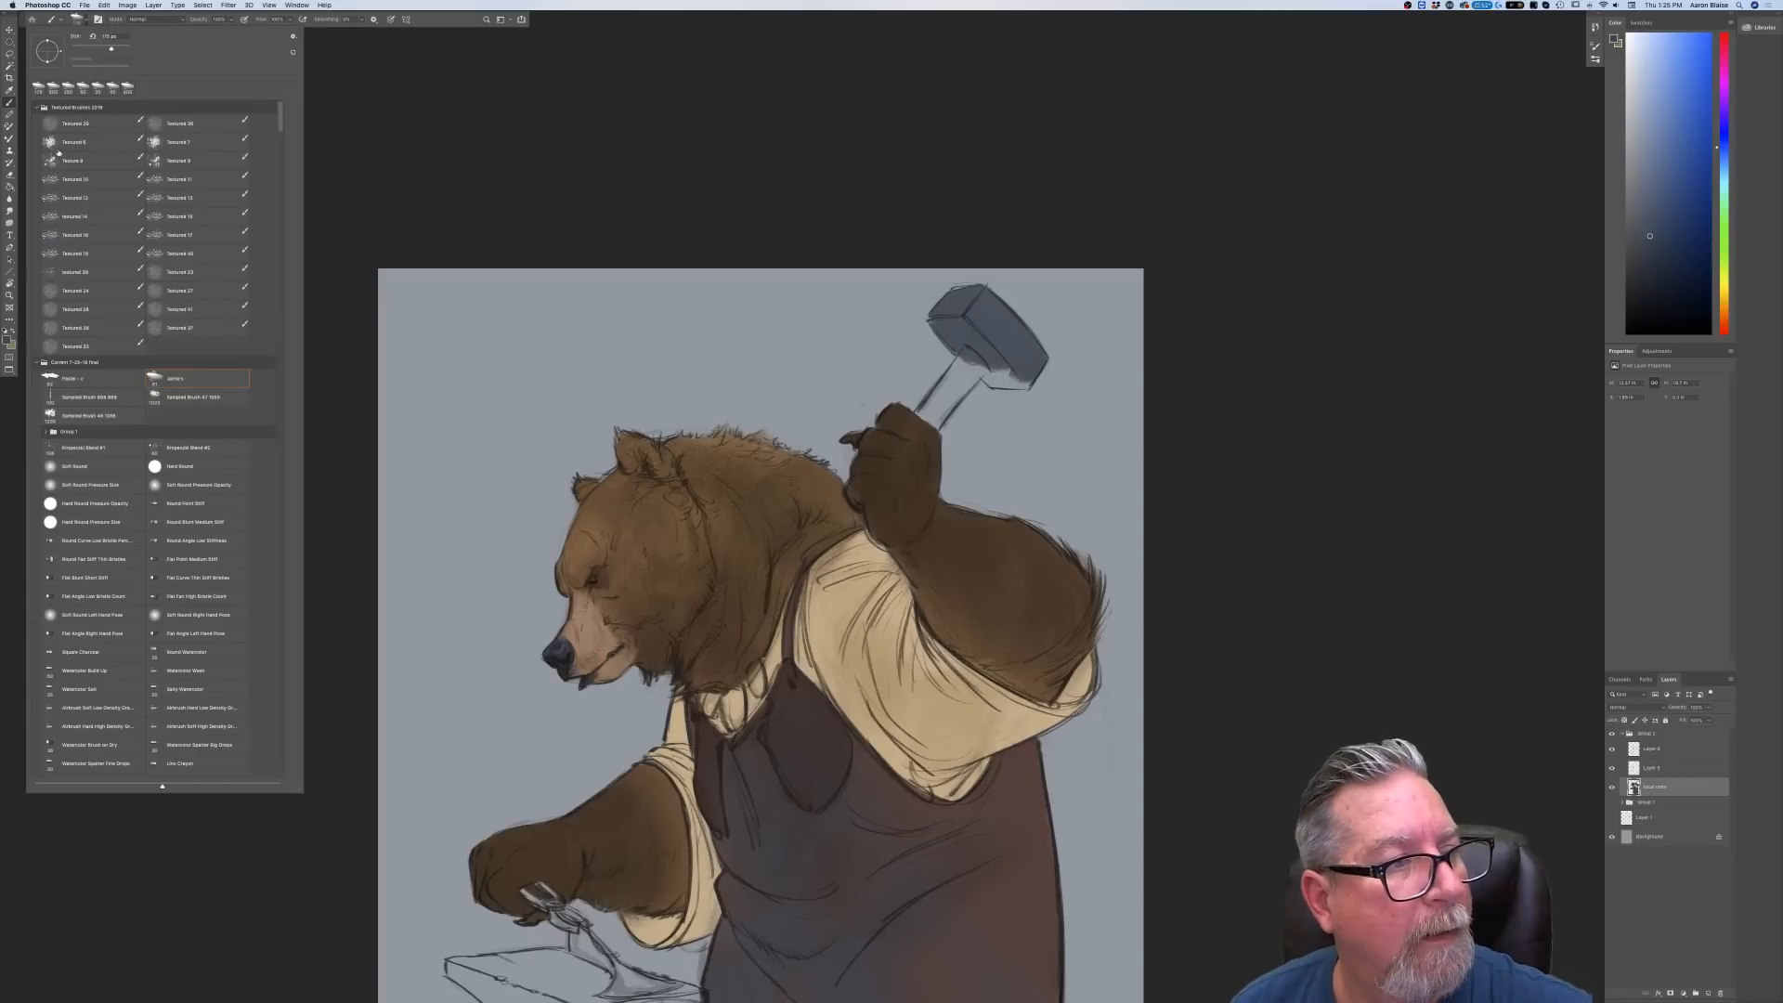
left_click(71, 380)
left_click(732, 184)
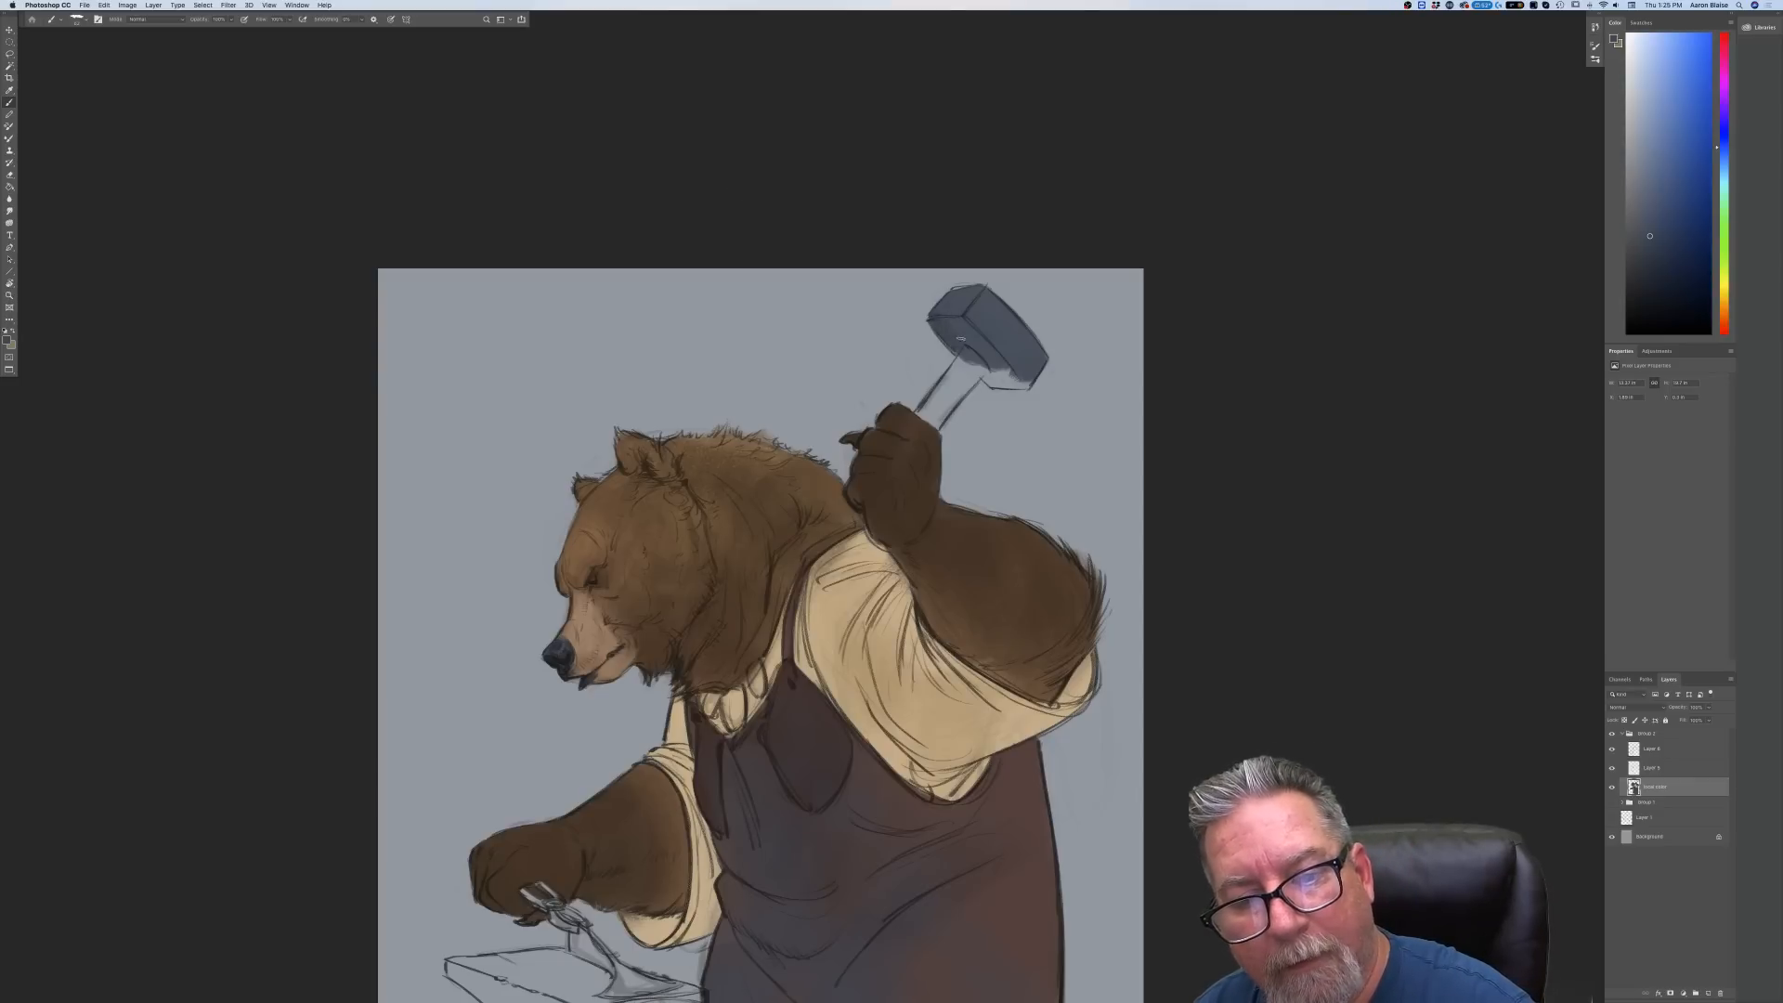
left_click_drag(985, 342, 1024, 386)
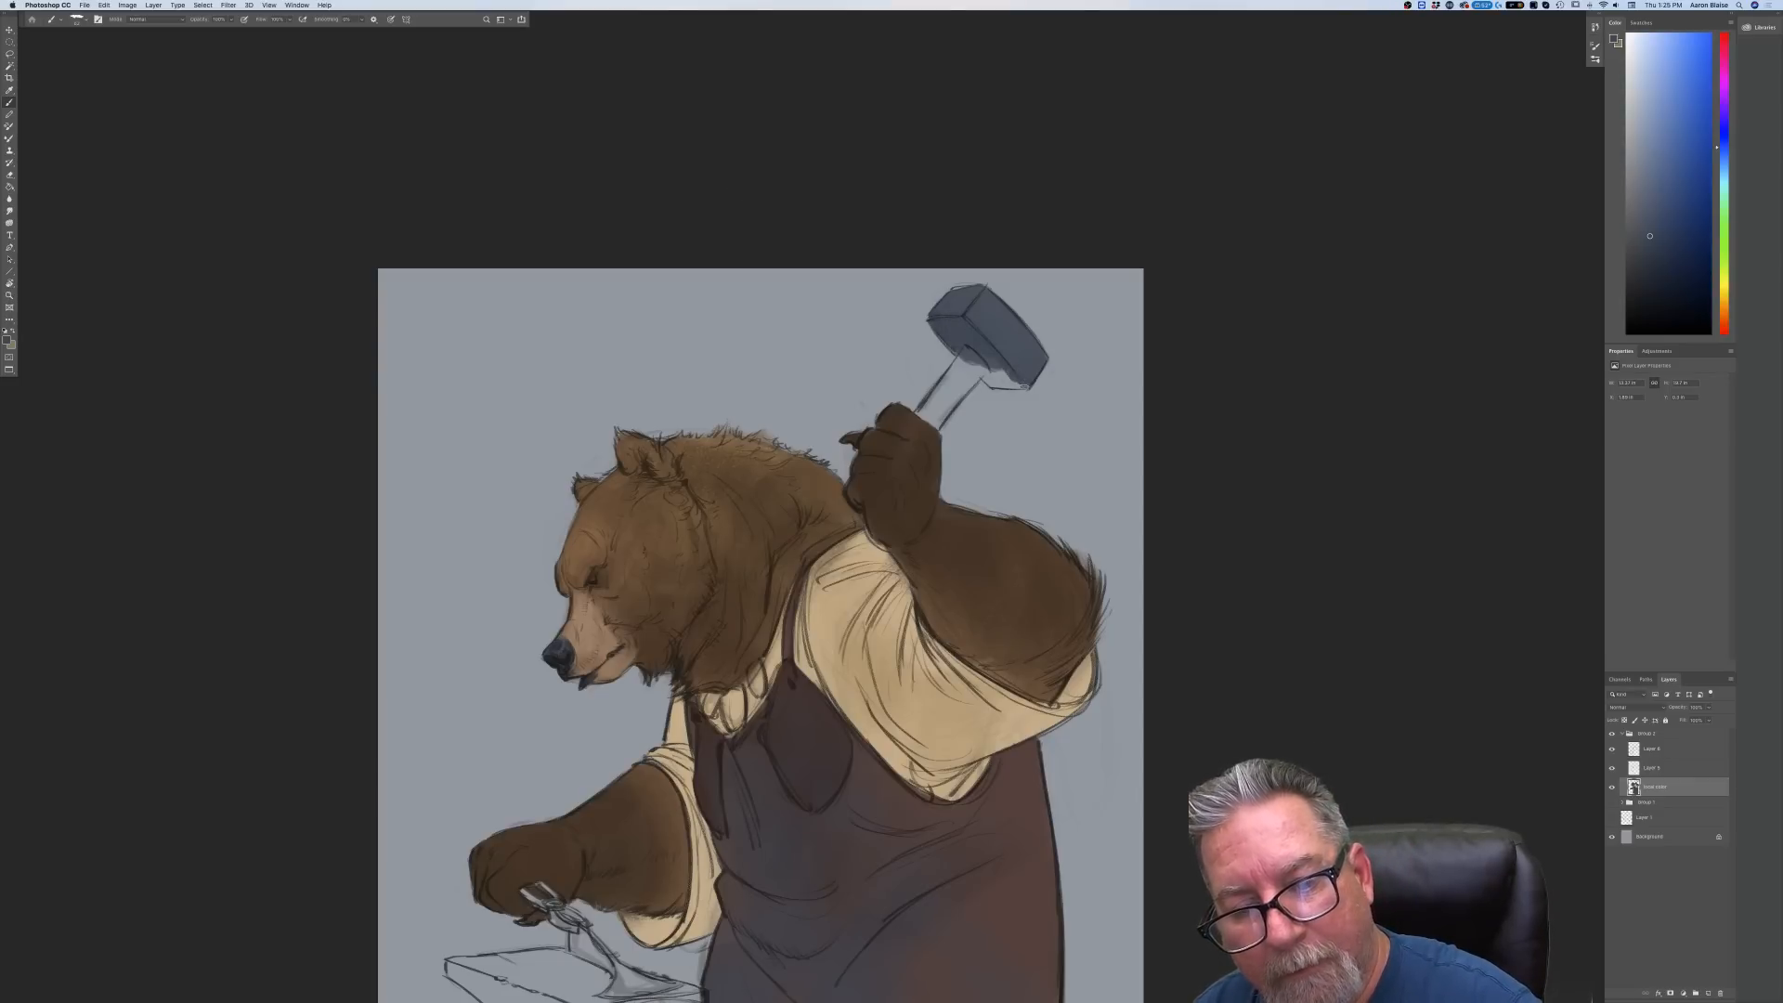
mouse_move(986, 379)
left_mouse_down()
mouse_move(948, 337)
mouse_move(1006, 378)
left_mouse_up()
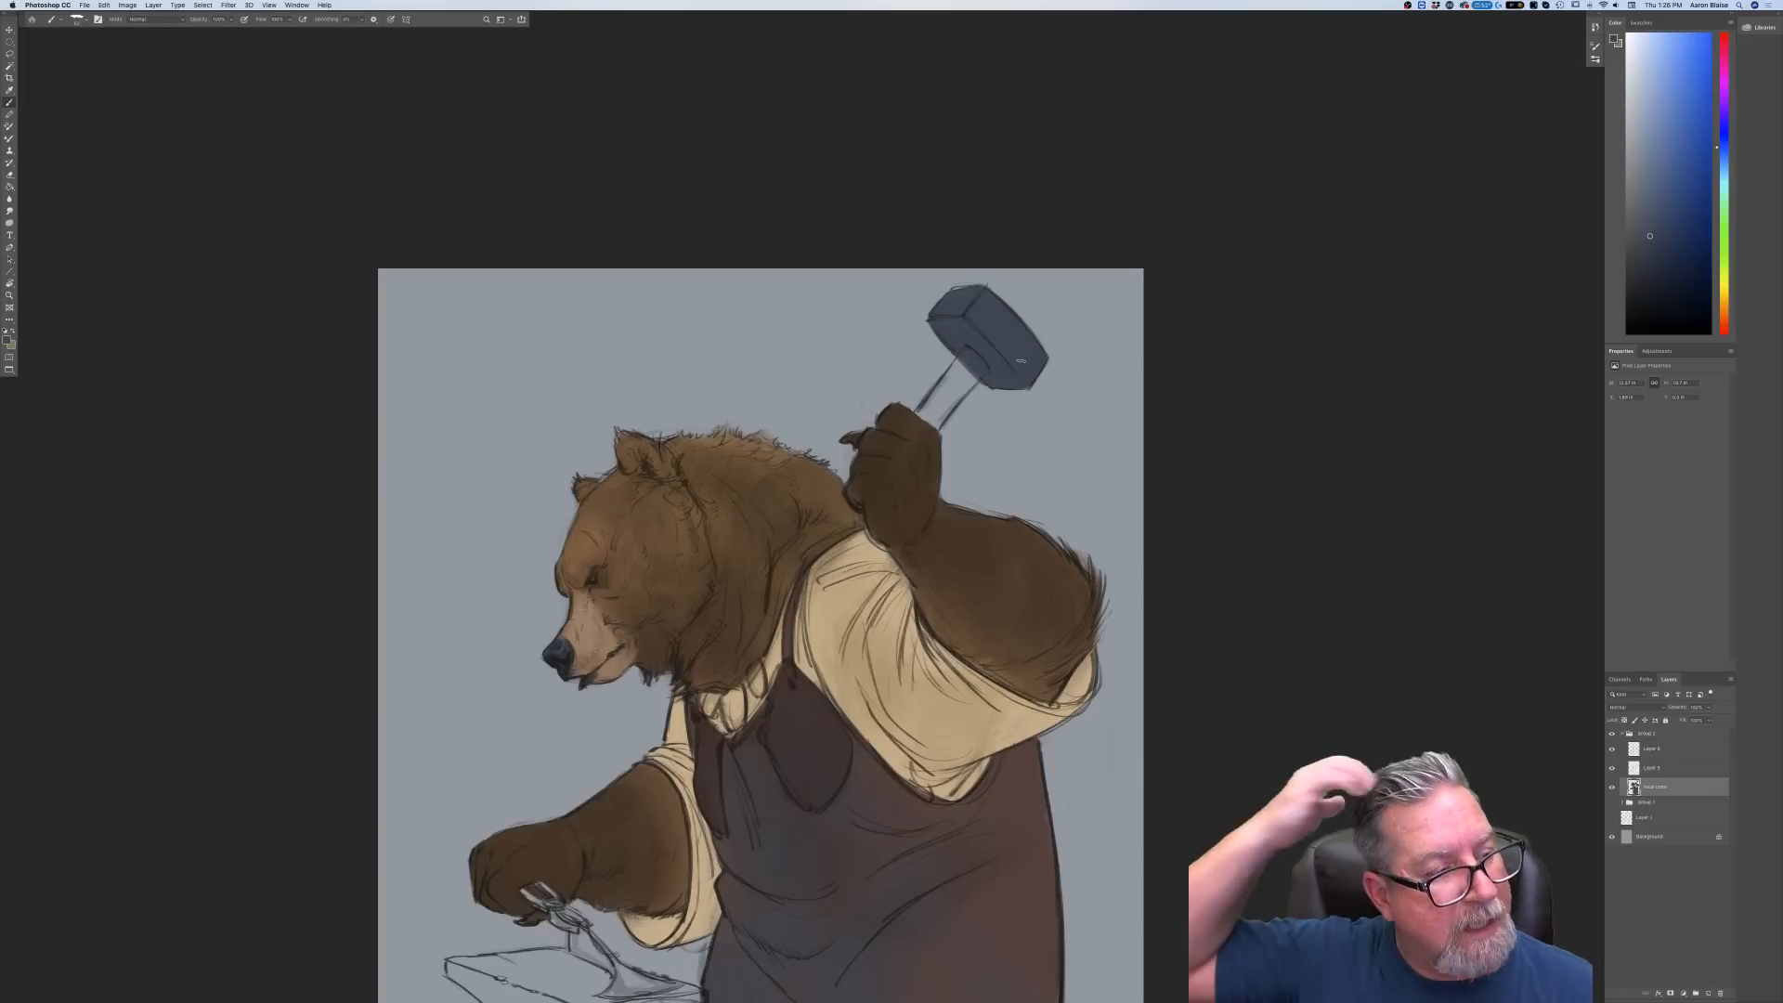
Choose a muted medium brown and paint the hammer handle from the head down to the raised paw
left_click(9, 342)
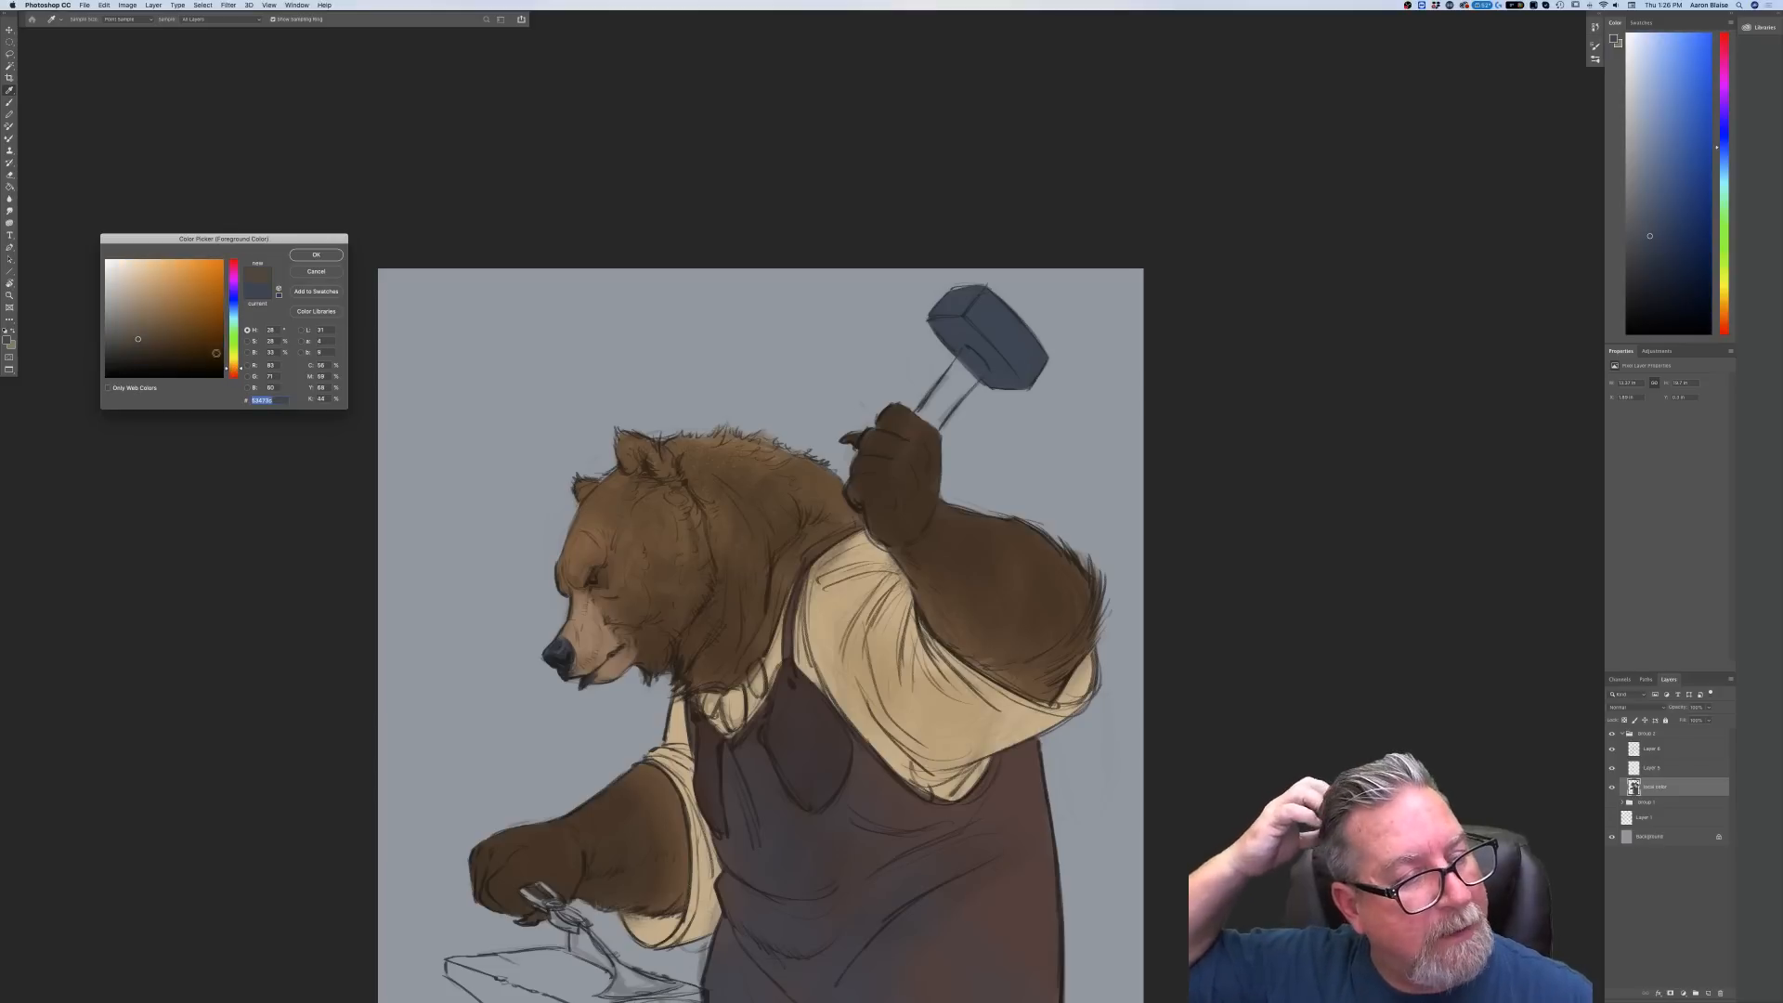
left_click(144, 317)
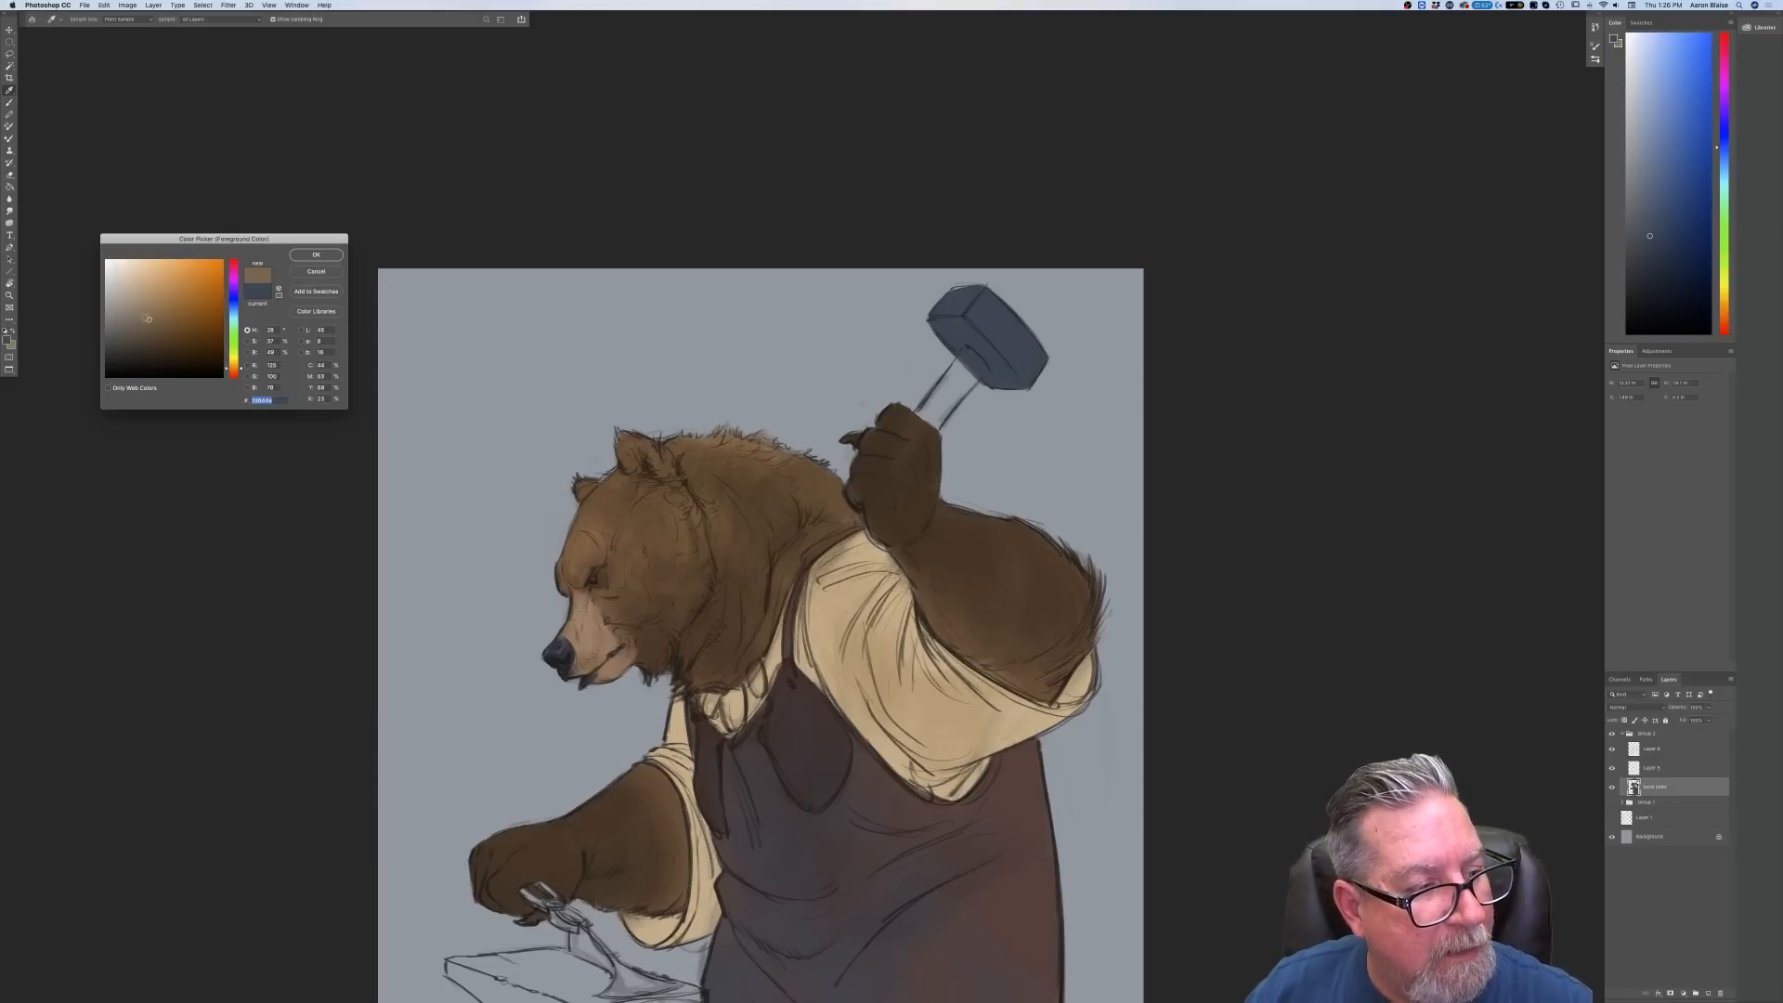
key("Return")
key("b")
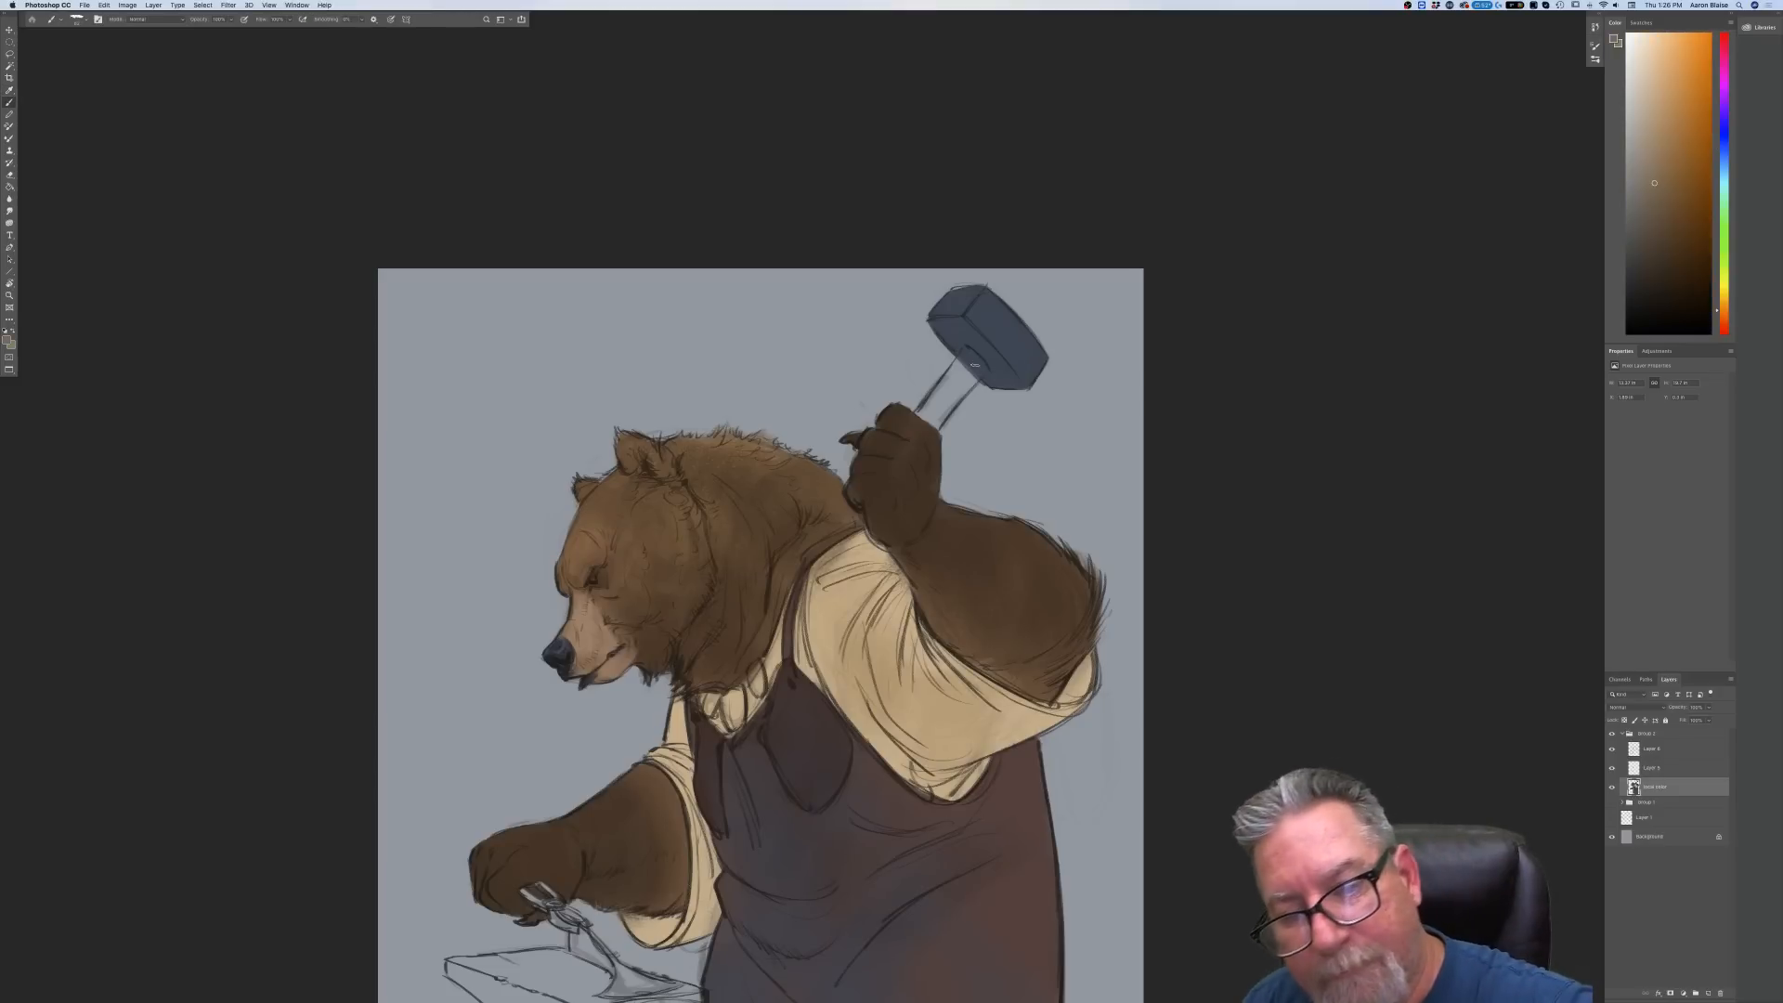
mouse_move(973, 367)
left_mouse_down()
mouse_move(958, 366)
mouse_move(971, 356)
left_mouse_up()
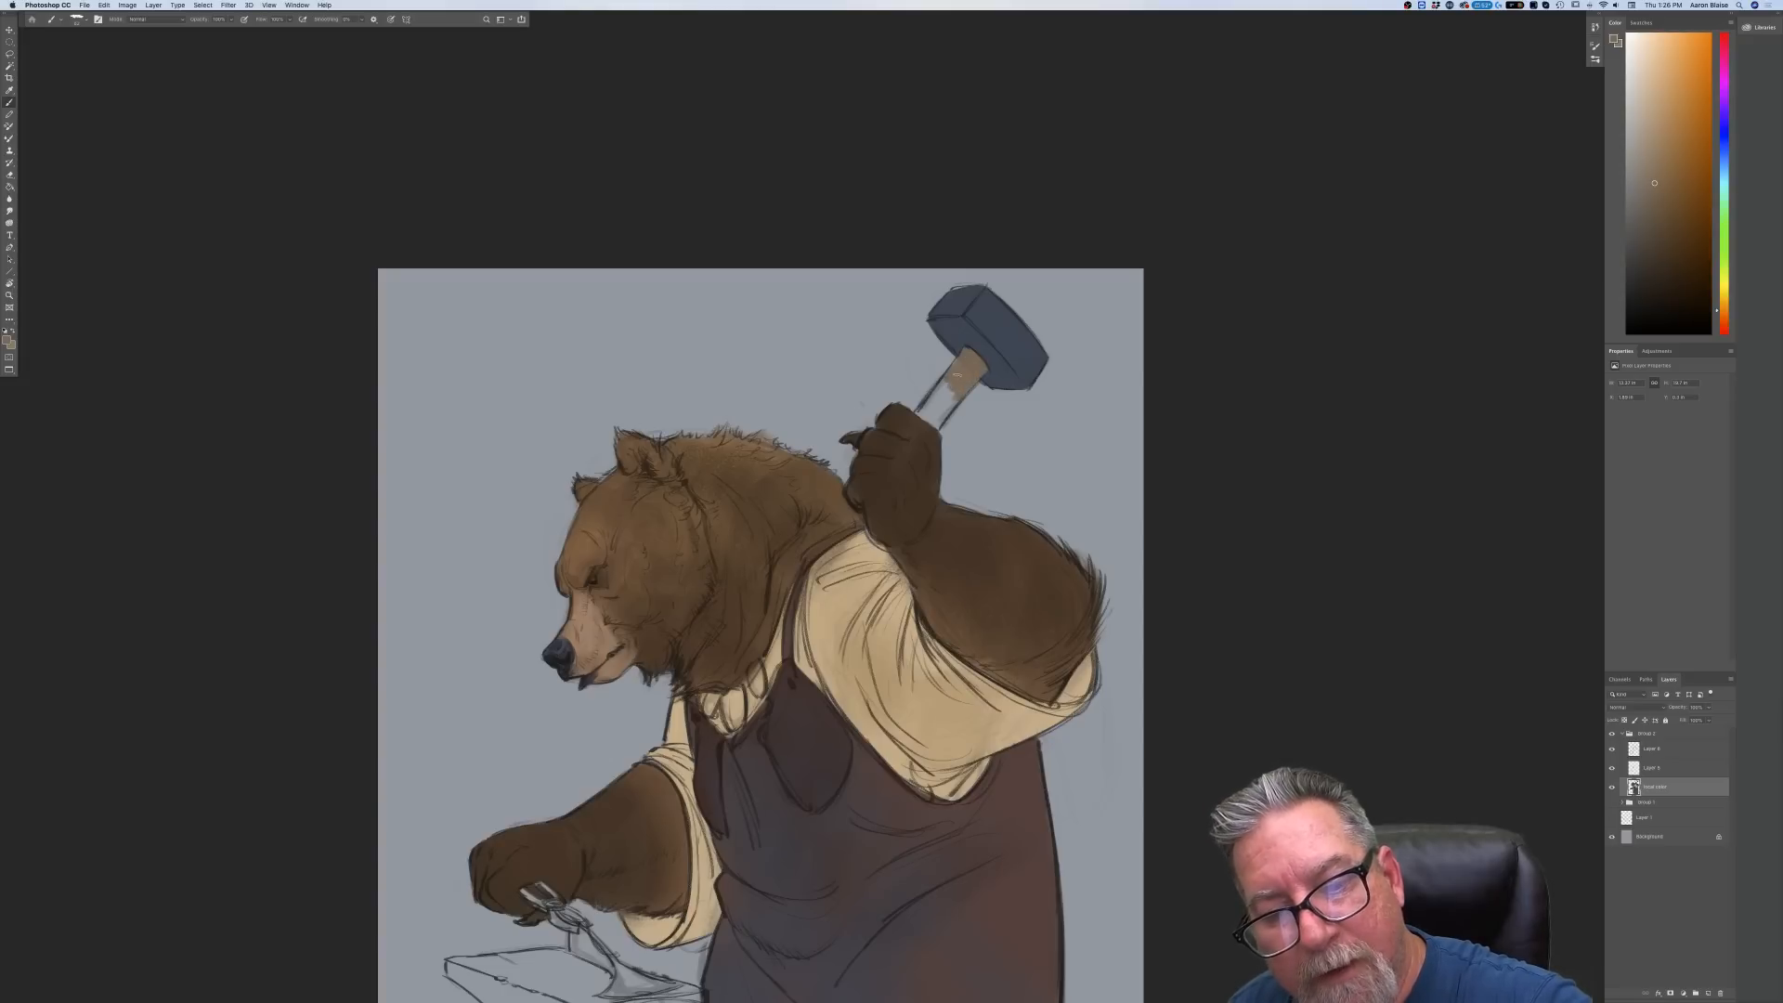
left_click_drag(947, 374, 946, 408)
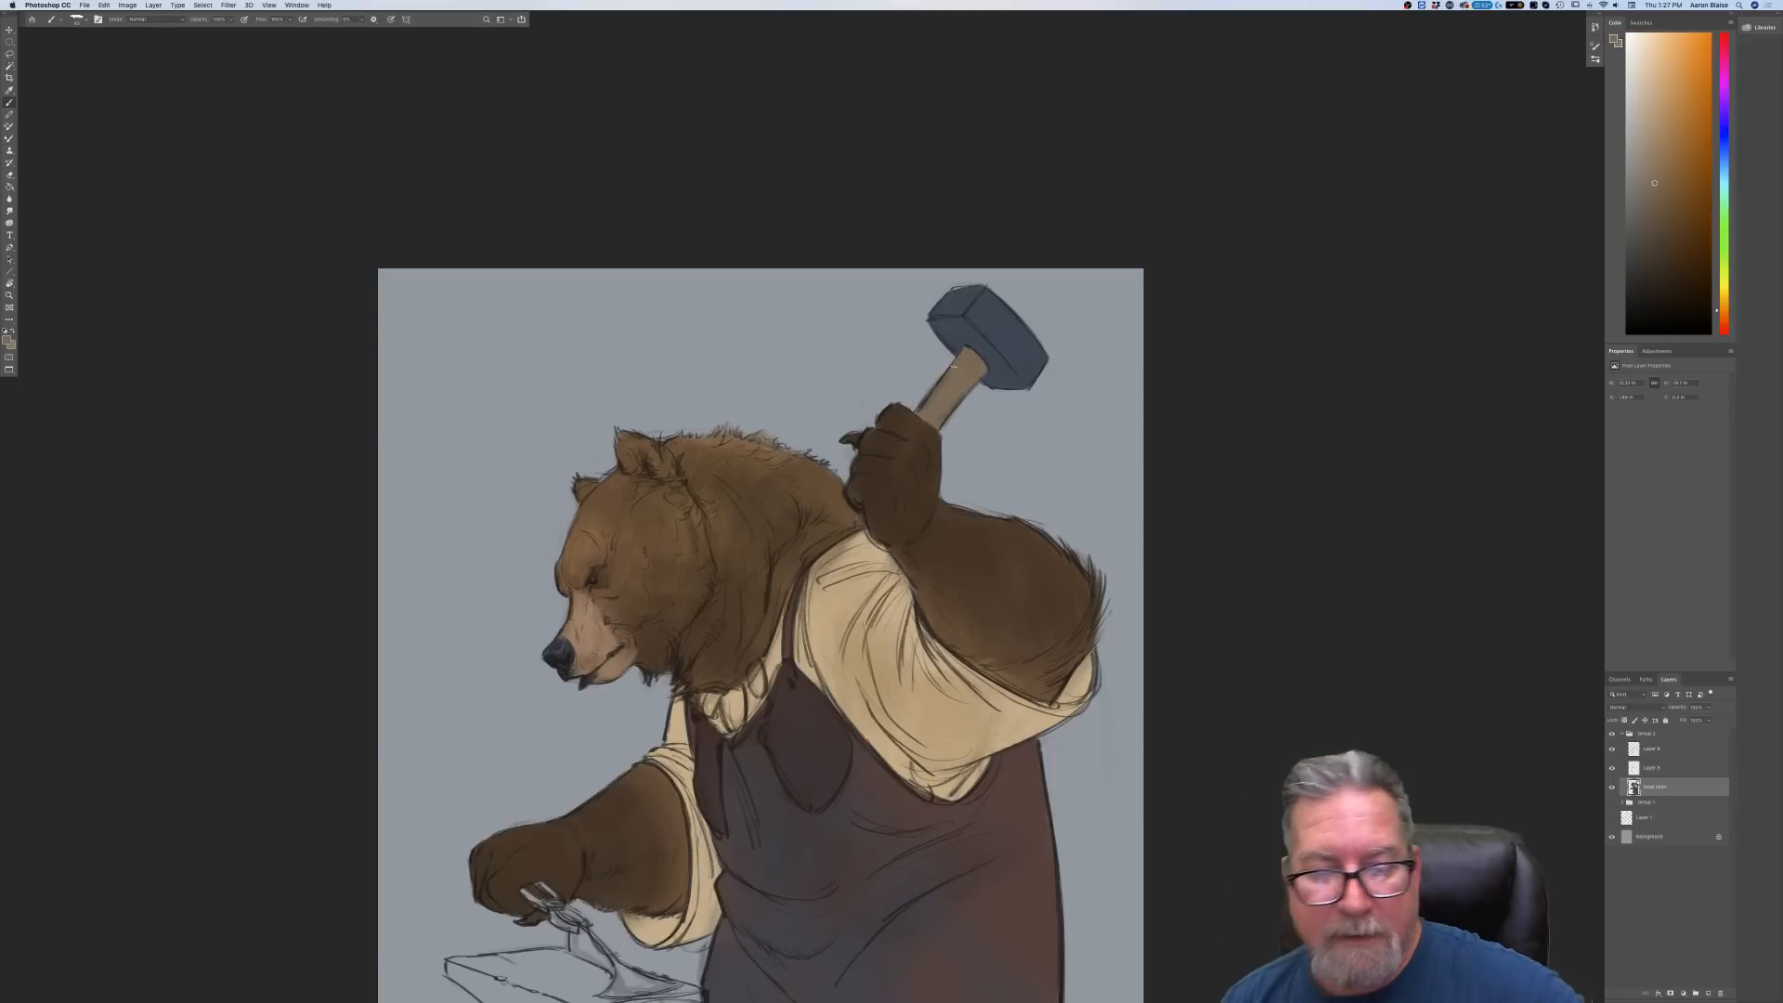
Set the paint colour to a dark desaturated blue
key("super+minus")
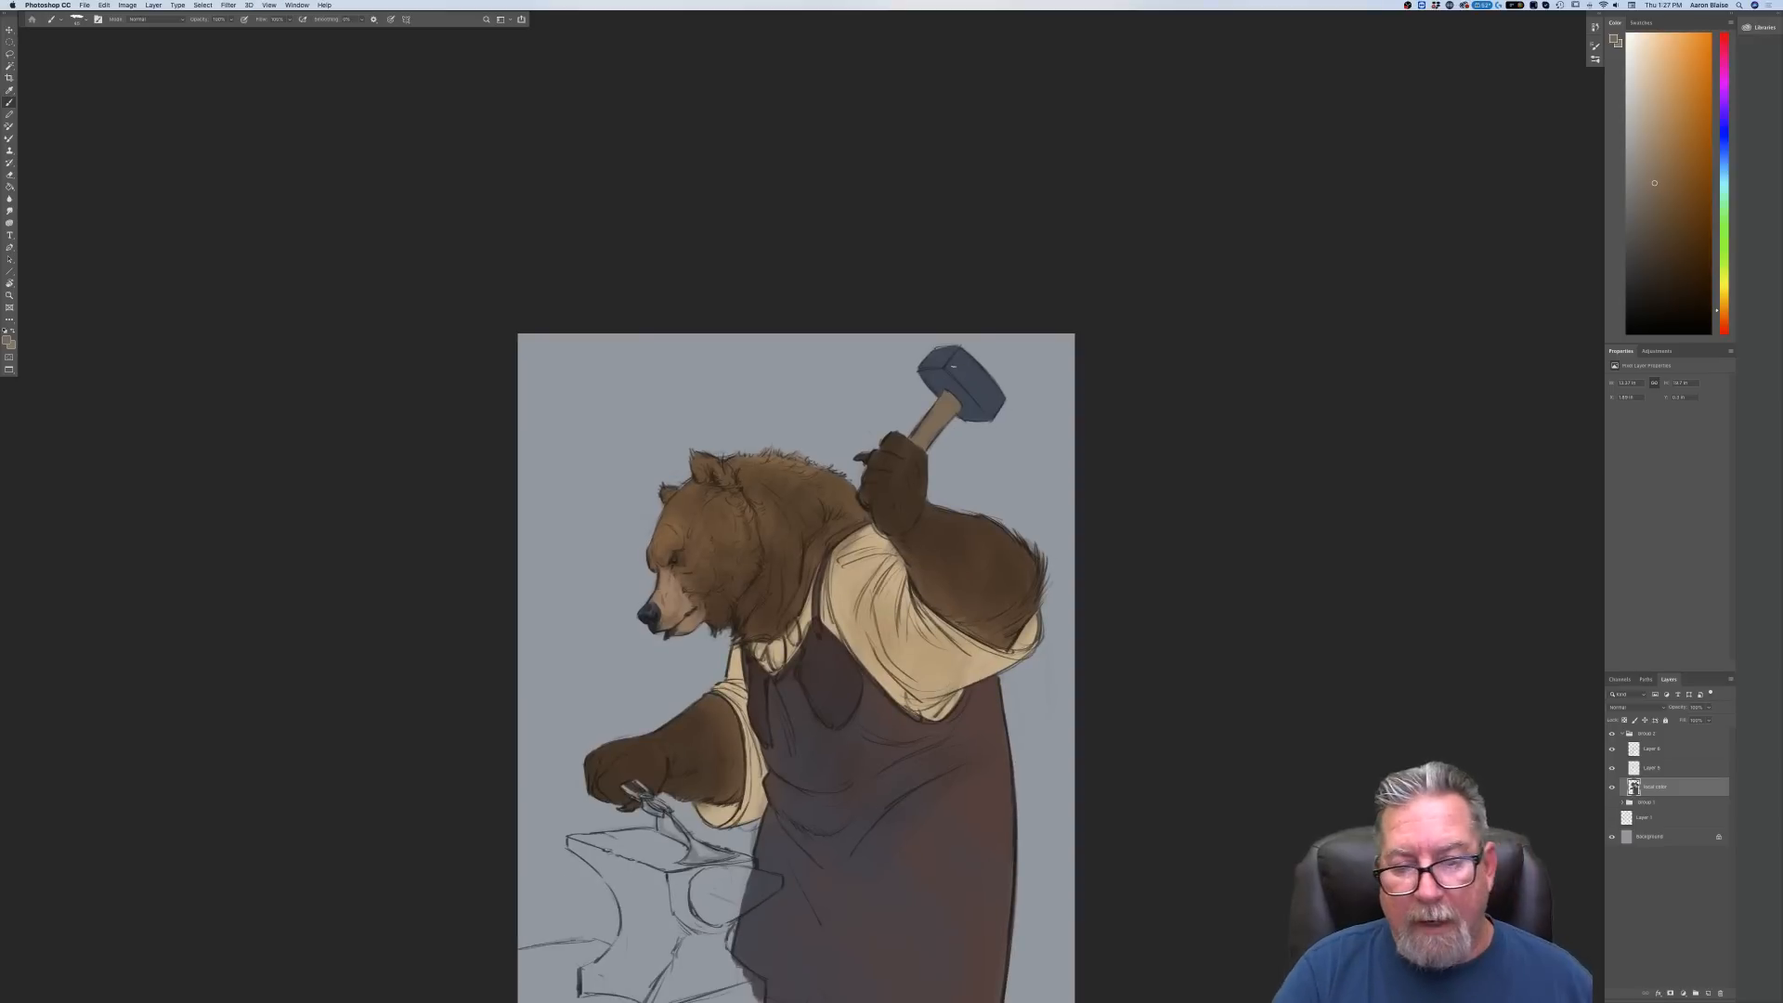
scroll(446, 561, "down", 5)
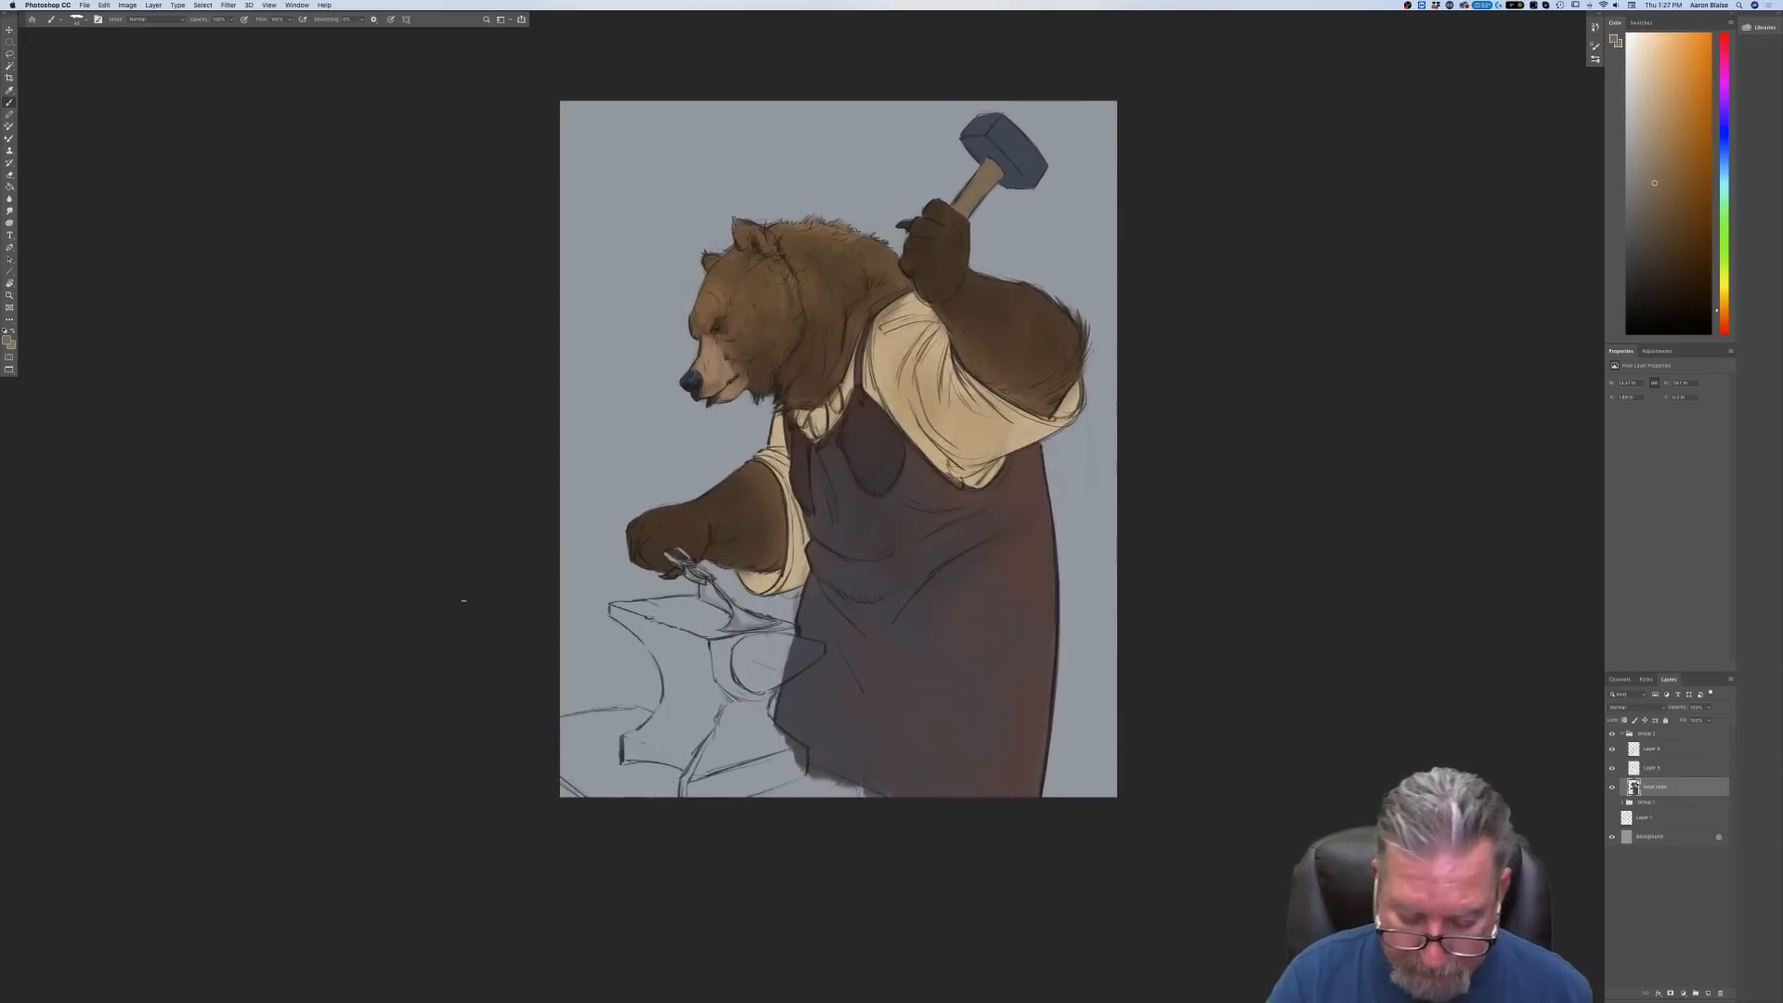
key("super+plus")
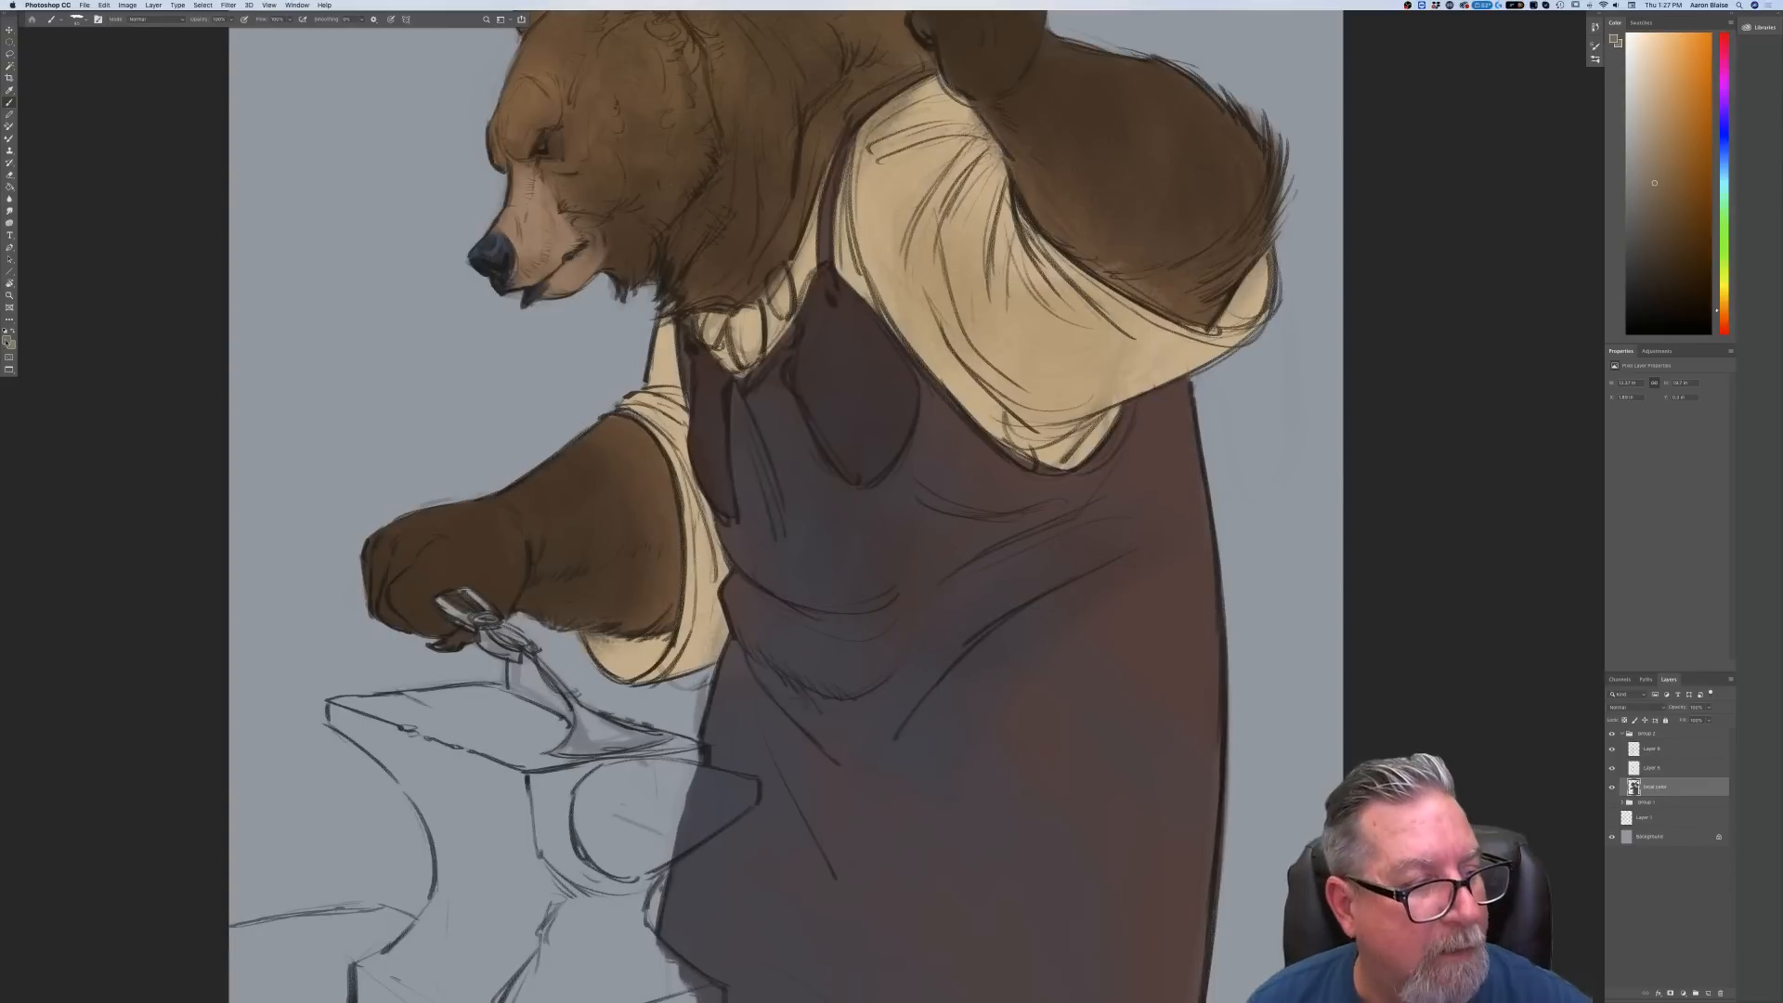
left_click(8, 341)
left_click(229, 313)
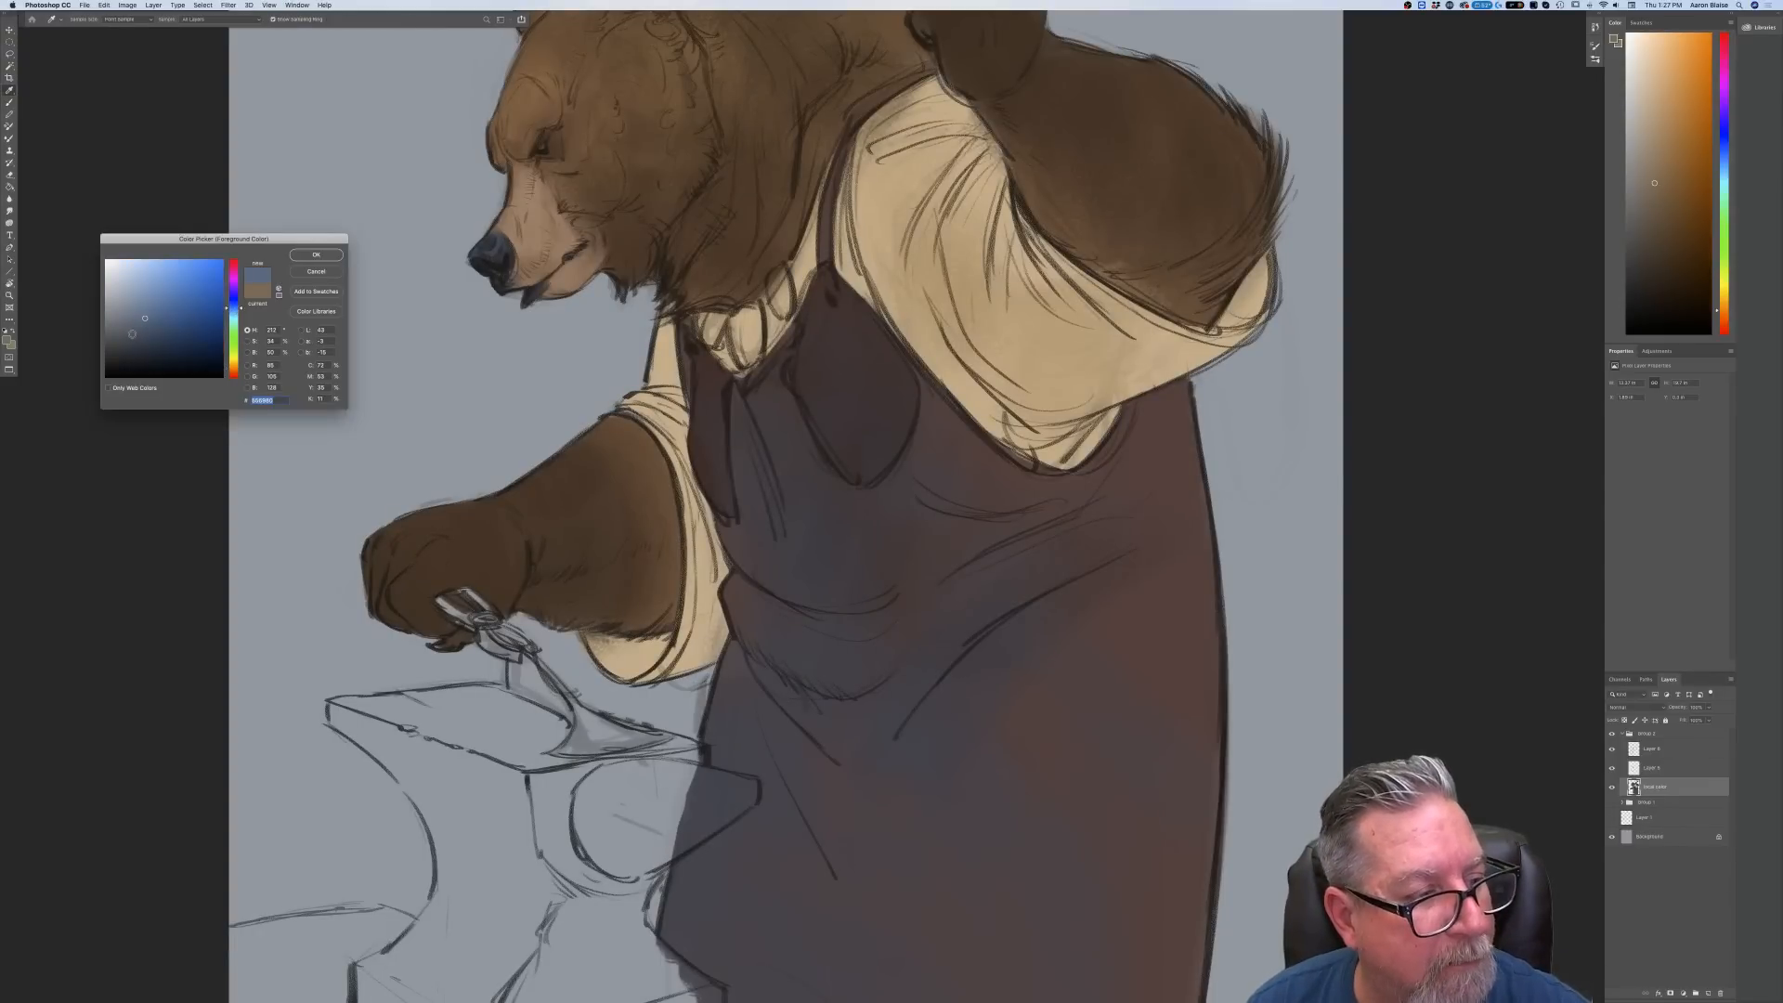
left_click_drag(231, 309, 190, 313)
left_click(137, 331)
left_click(309, 257)
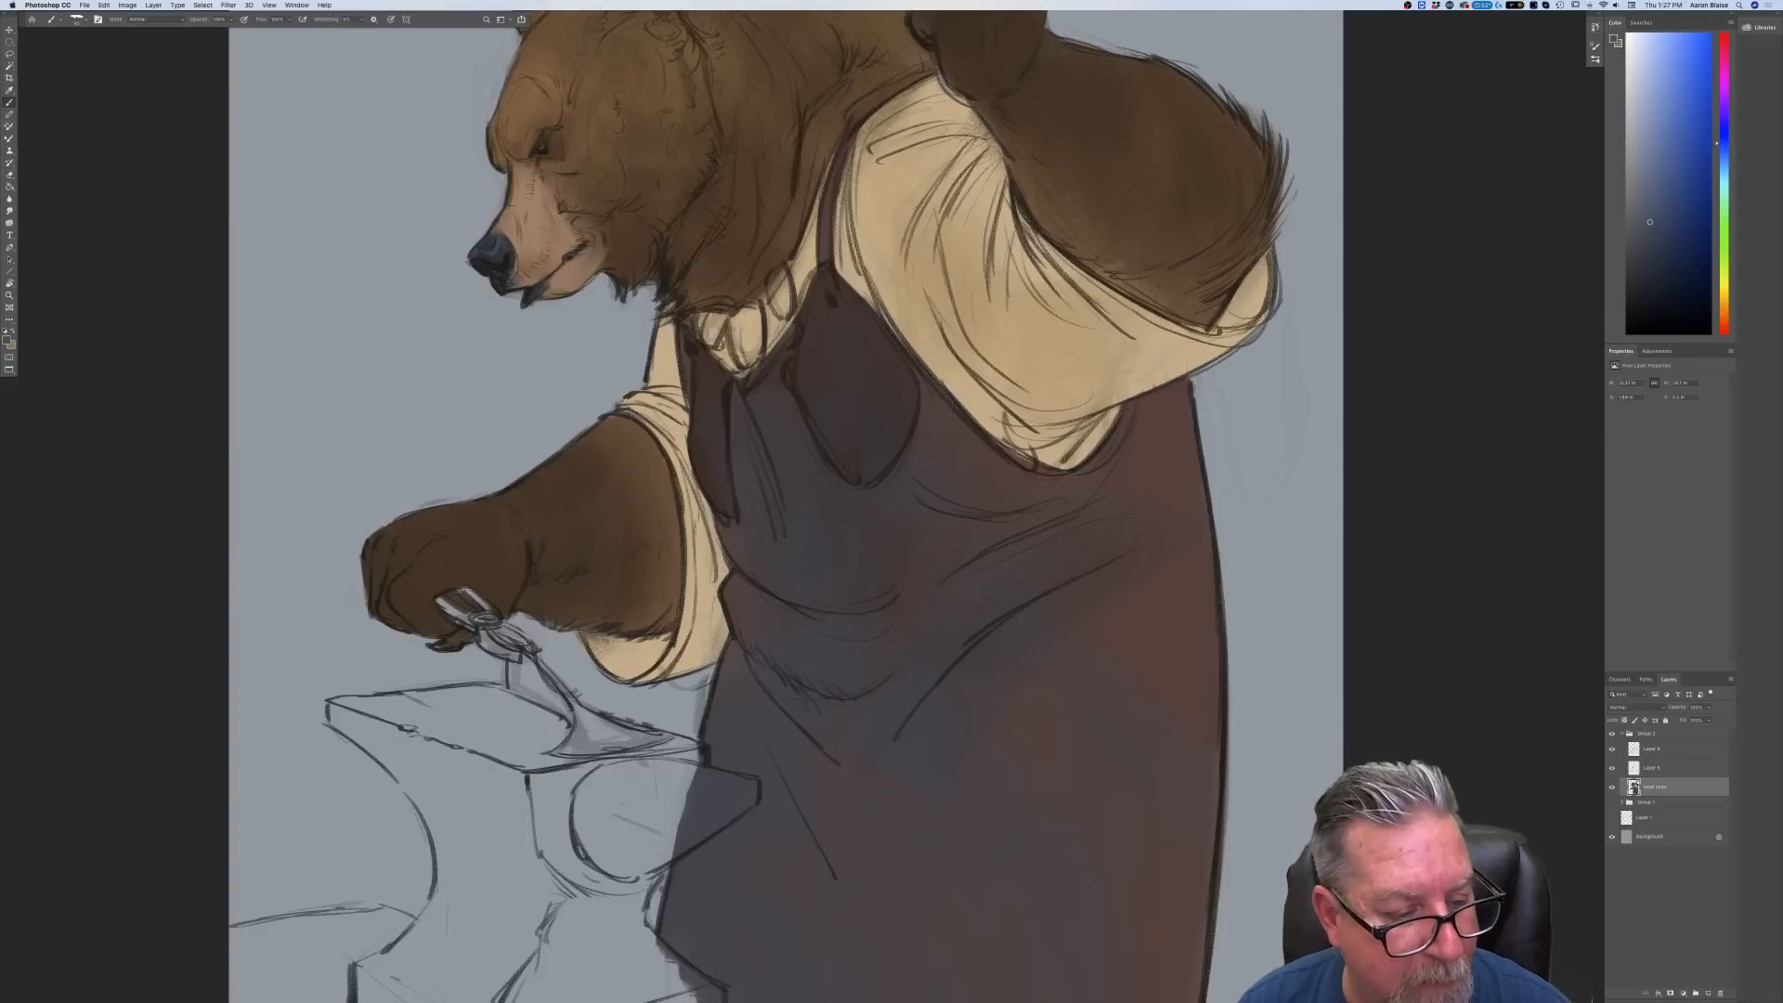
Choose a dark greyish purple and paint the tongs held in the lowered paw
left_click(13, 340)
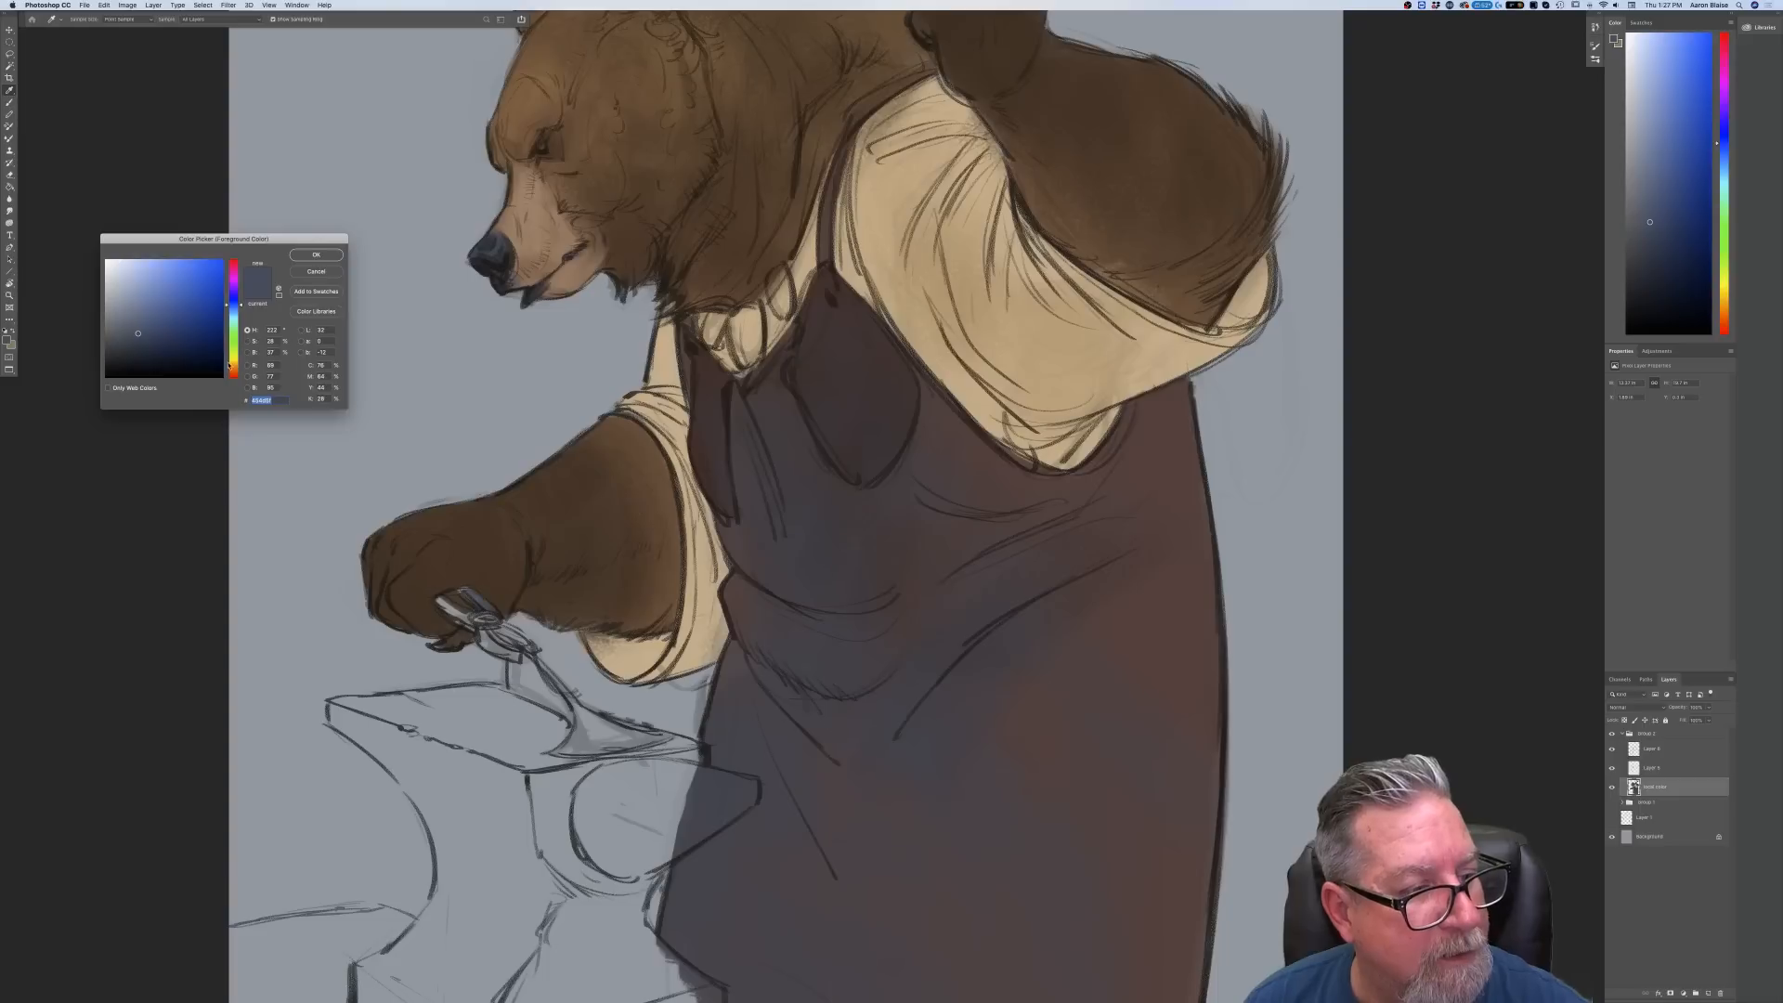
left_click(232, 289)
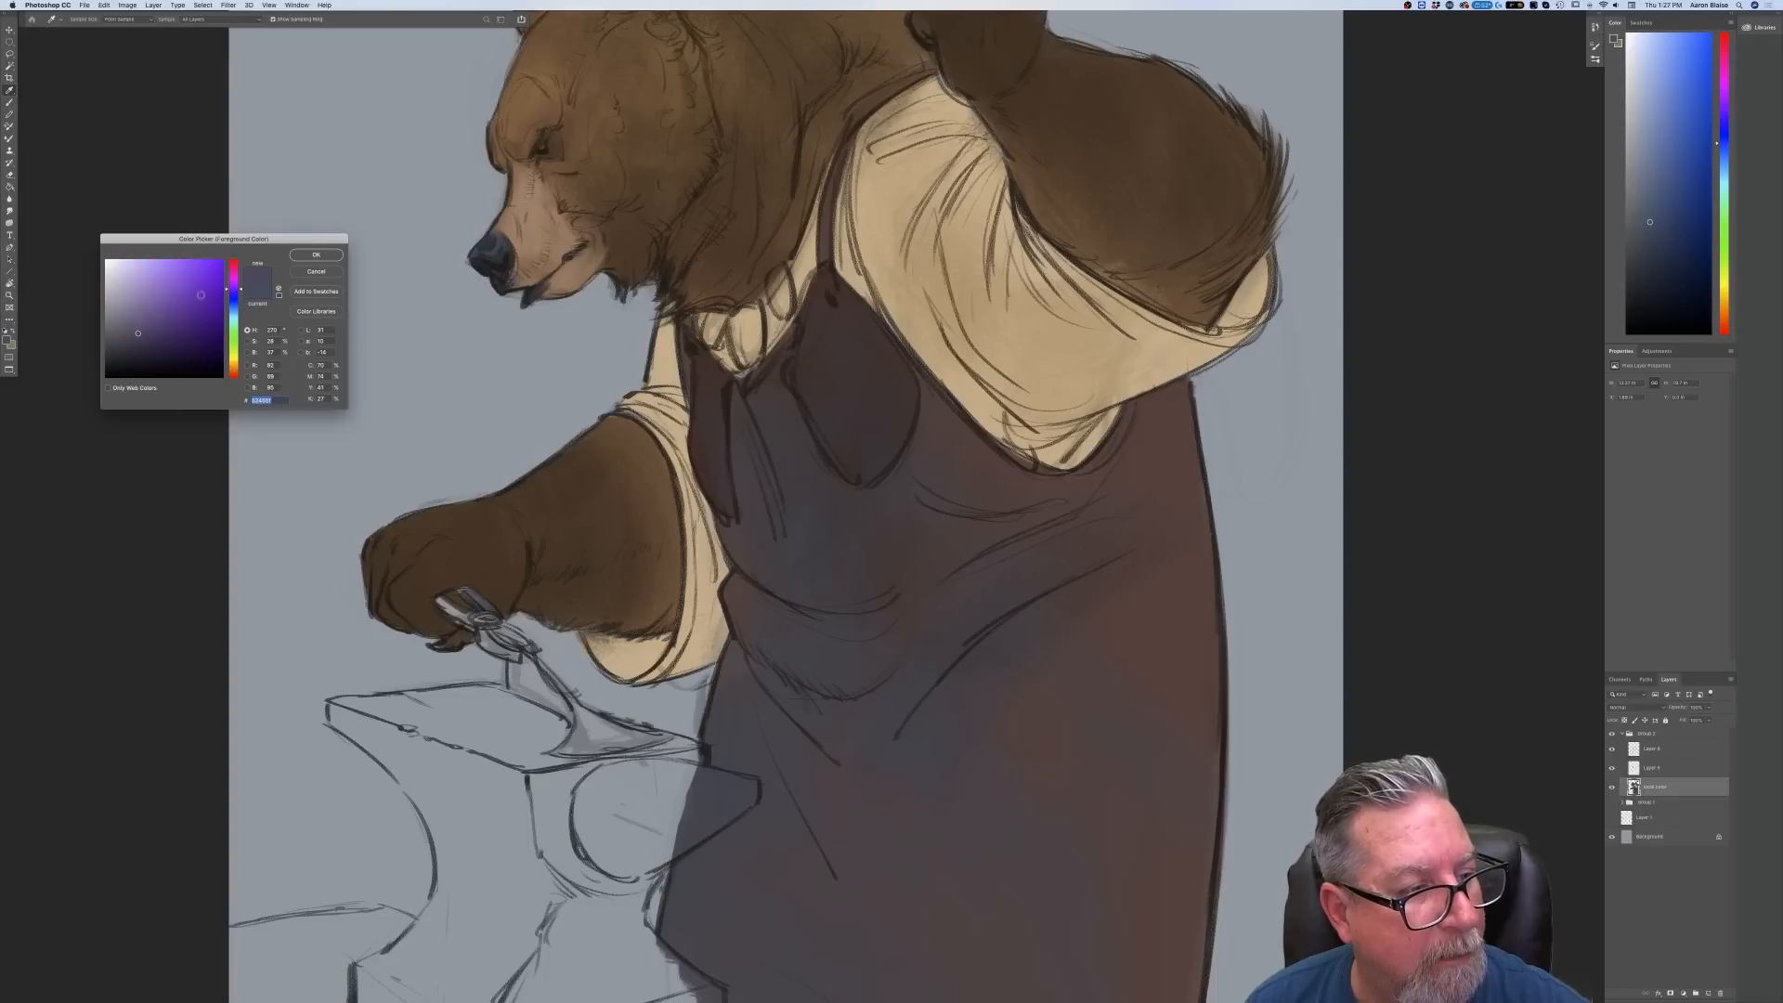
left_click(234, 279)
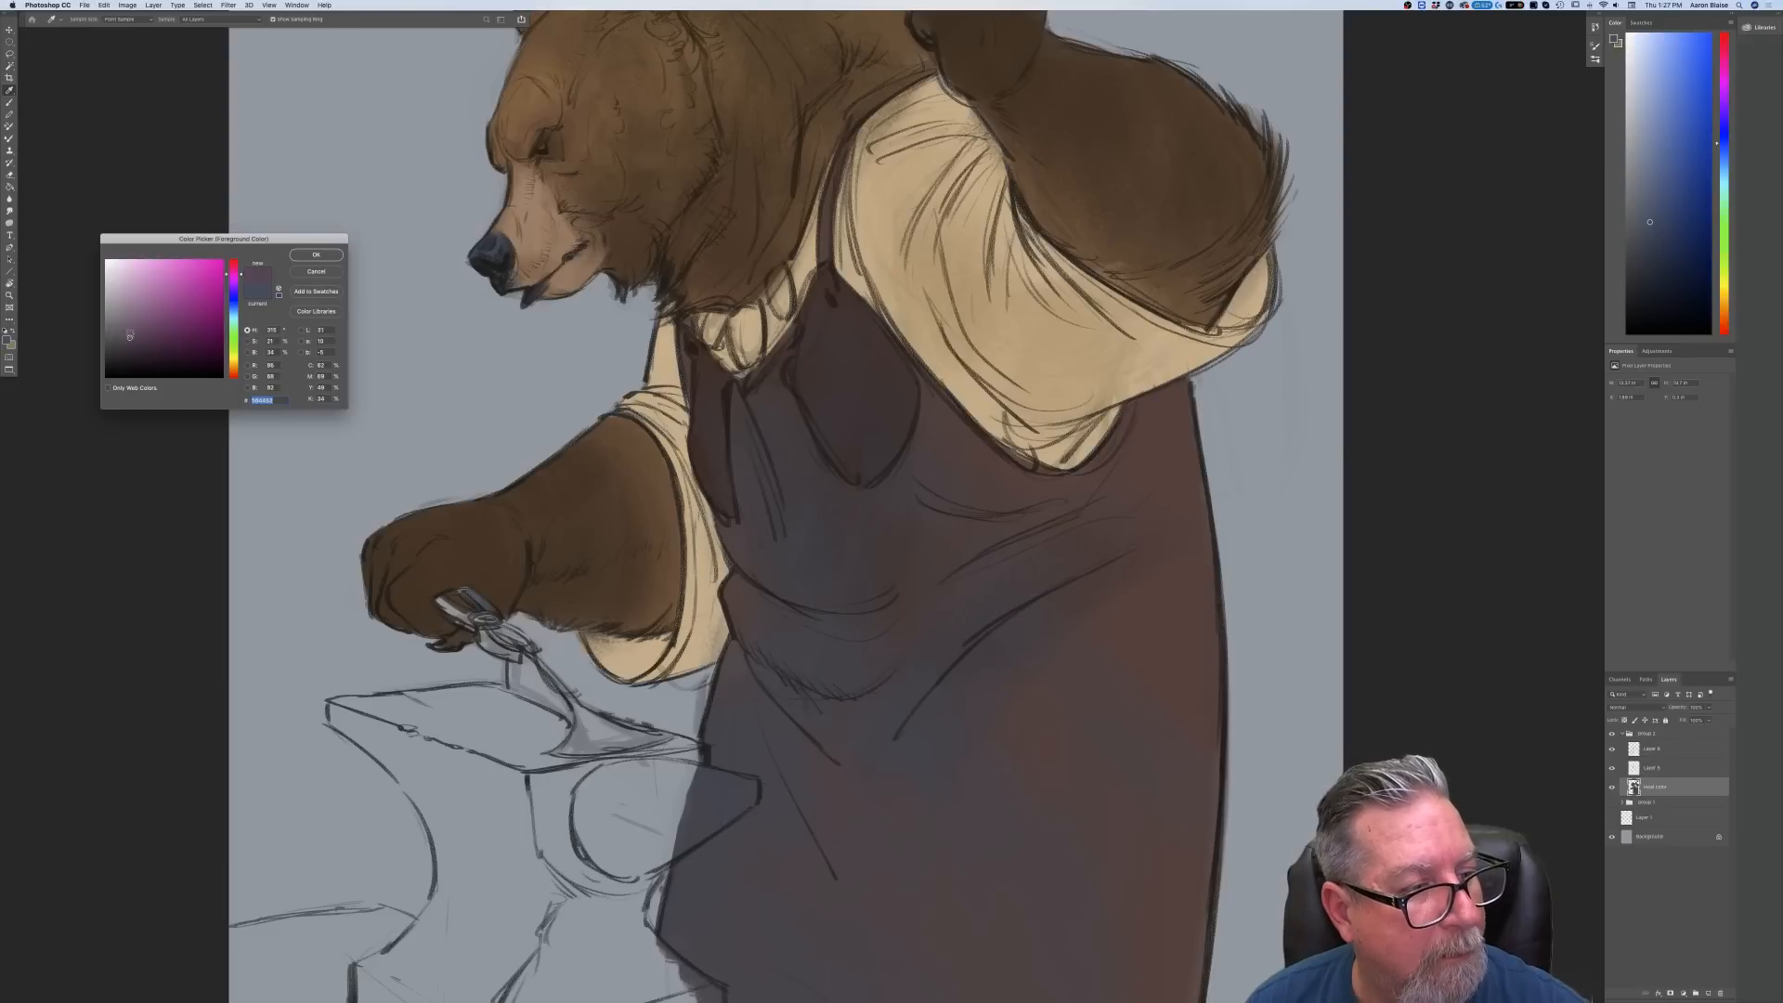
left_click(316, 255)
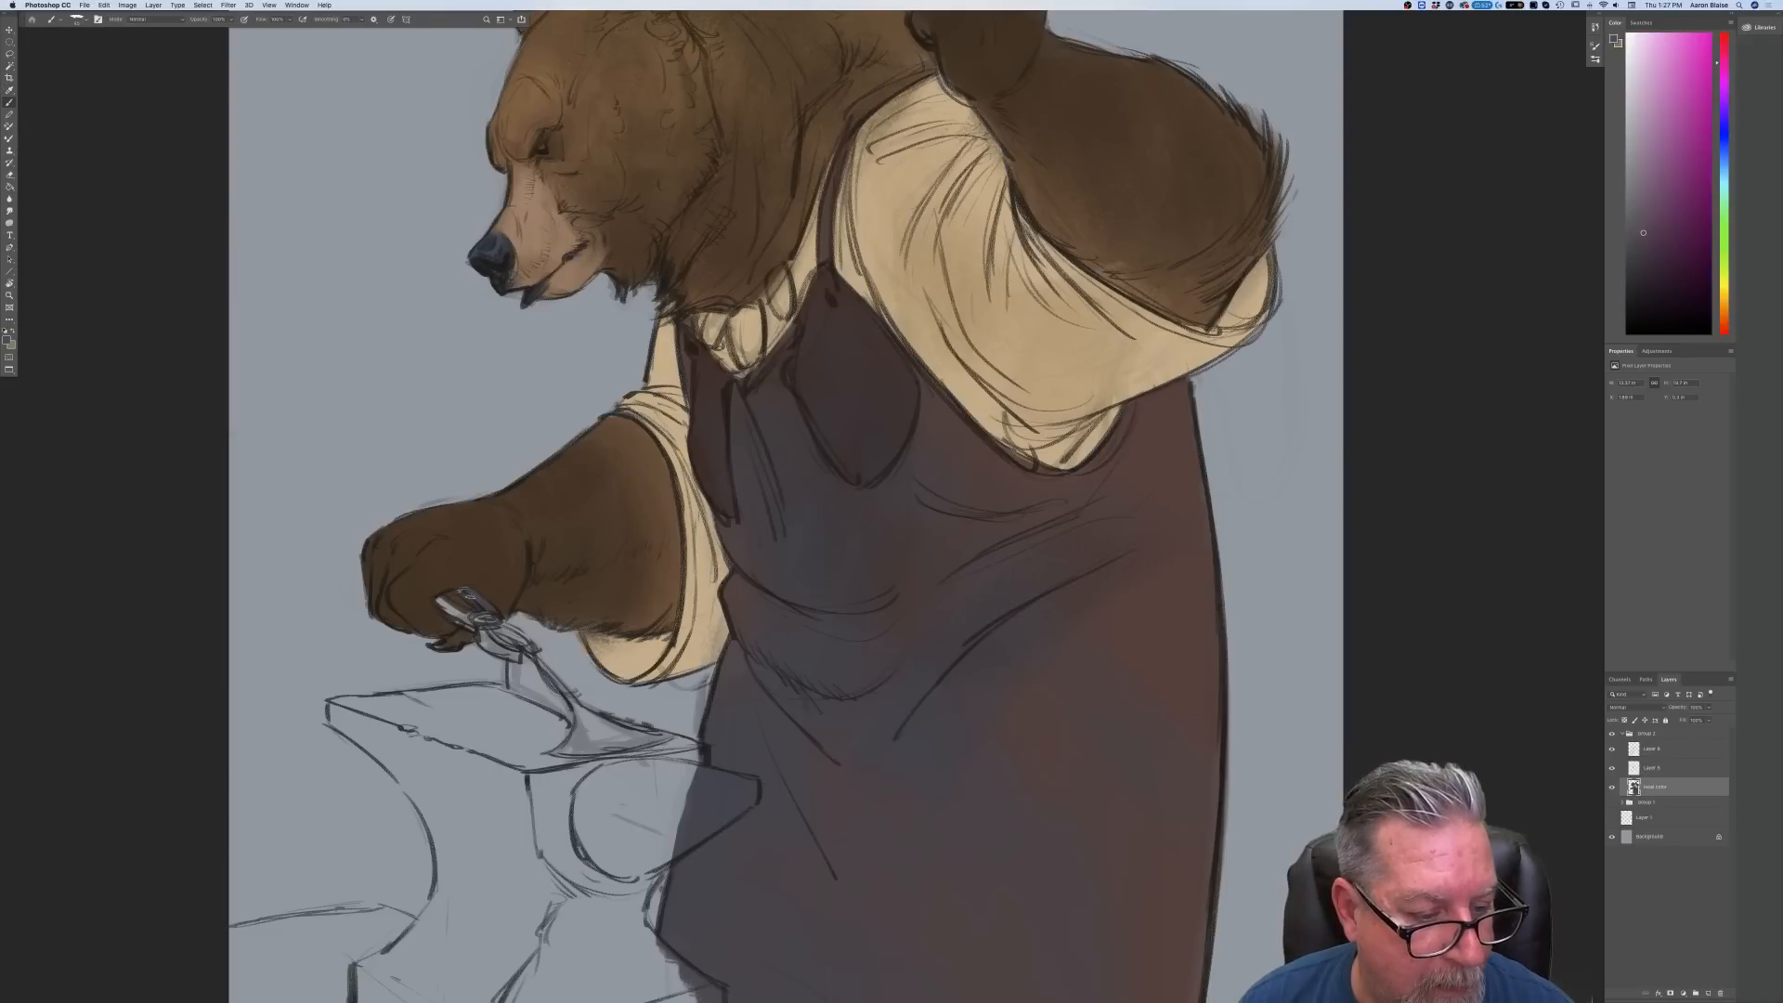
mouse_move(492, 617)
left_mouse_down()
mouse_move(450, 609)
mouse_move(533, 640)
mouse_move(478, 626)
mouse_move(520, 659)
mouse_move(474, 629)
left_mouse_up()
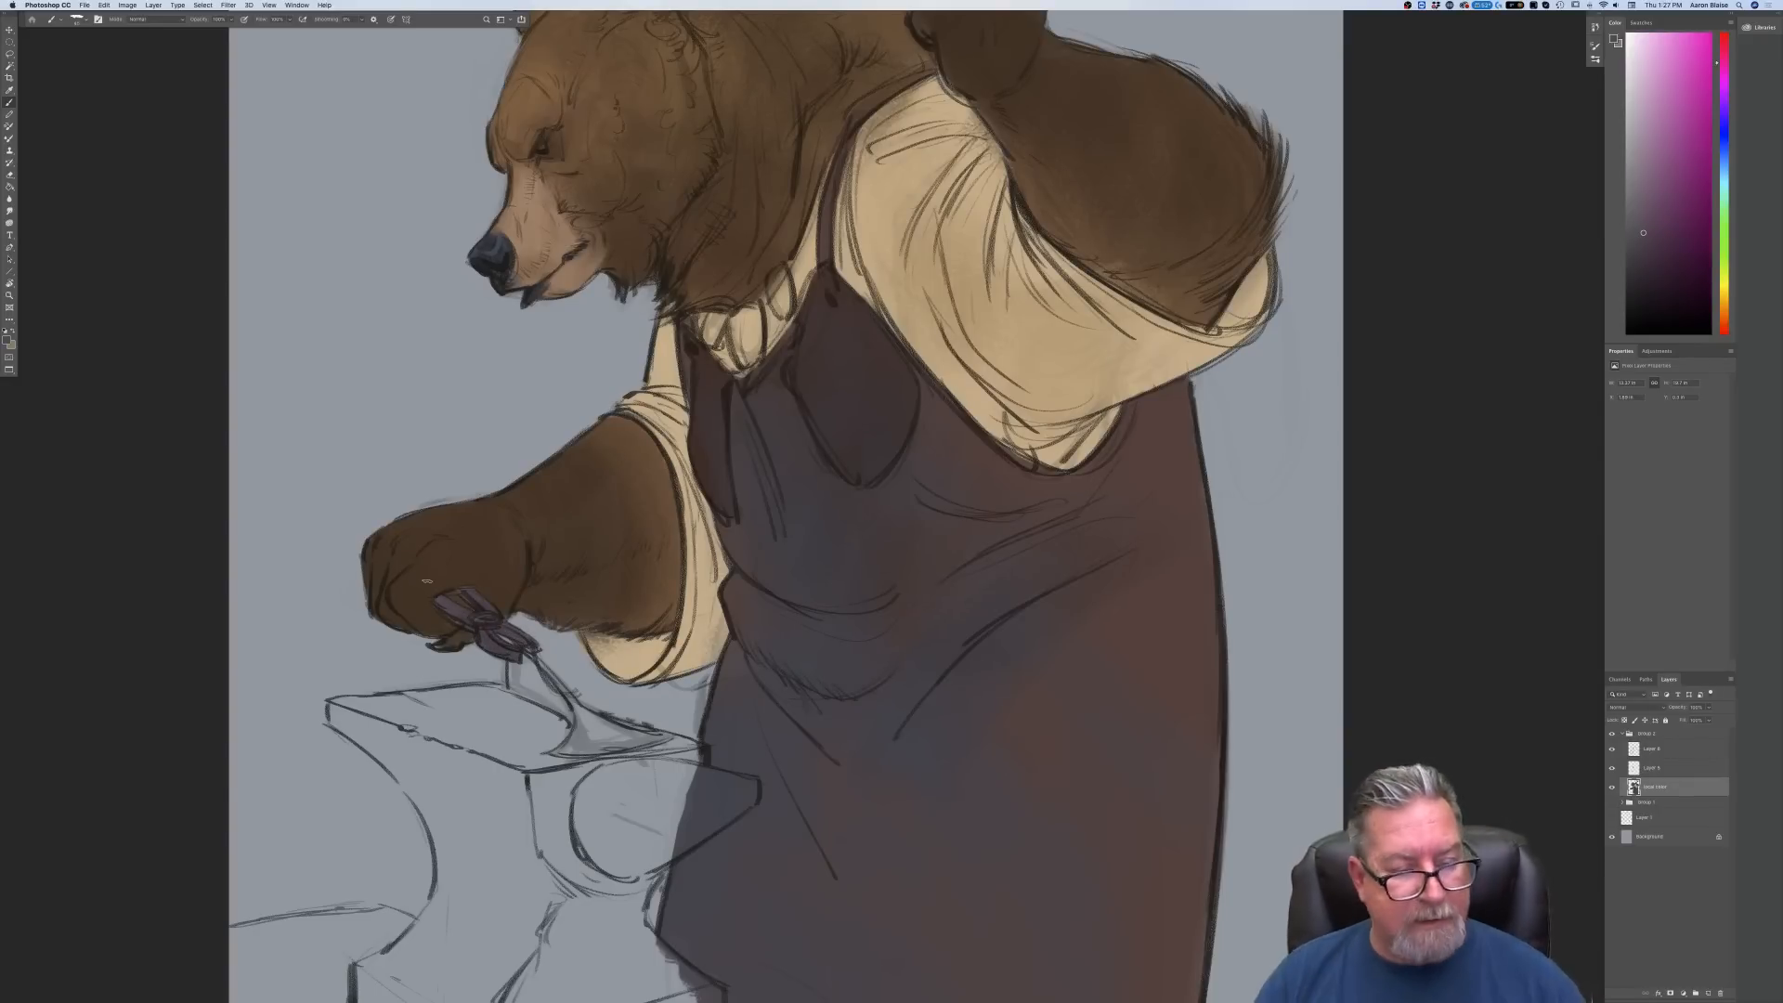
Choose a slightly lighter desaturated blue-grey and fill the flared metal workpiece between the tongs and the anvil's top
left_click(7, 340)
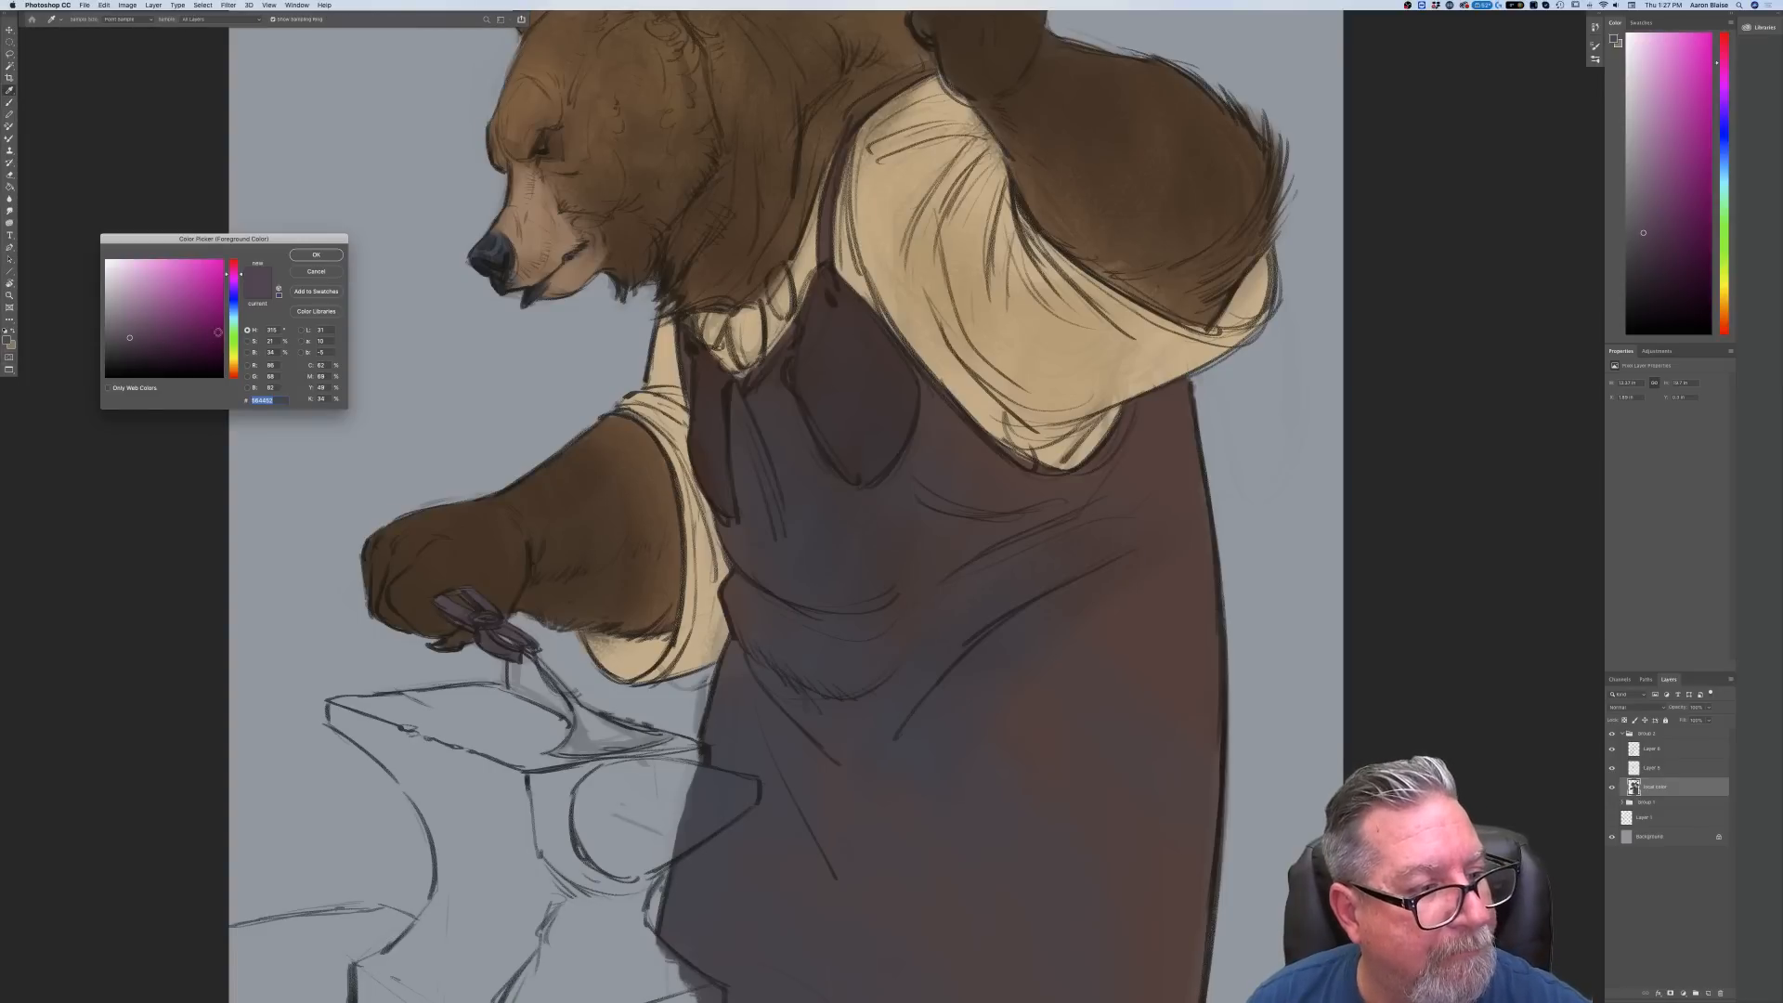
left_click(233, 310)
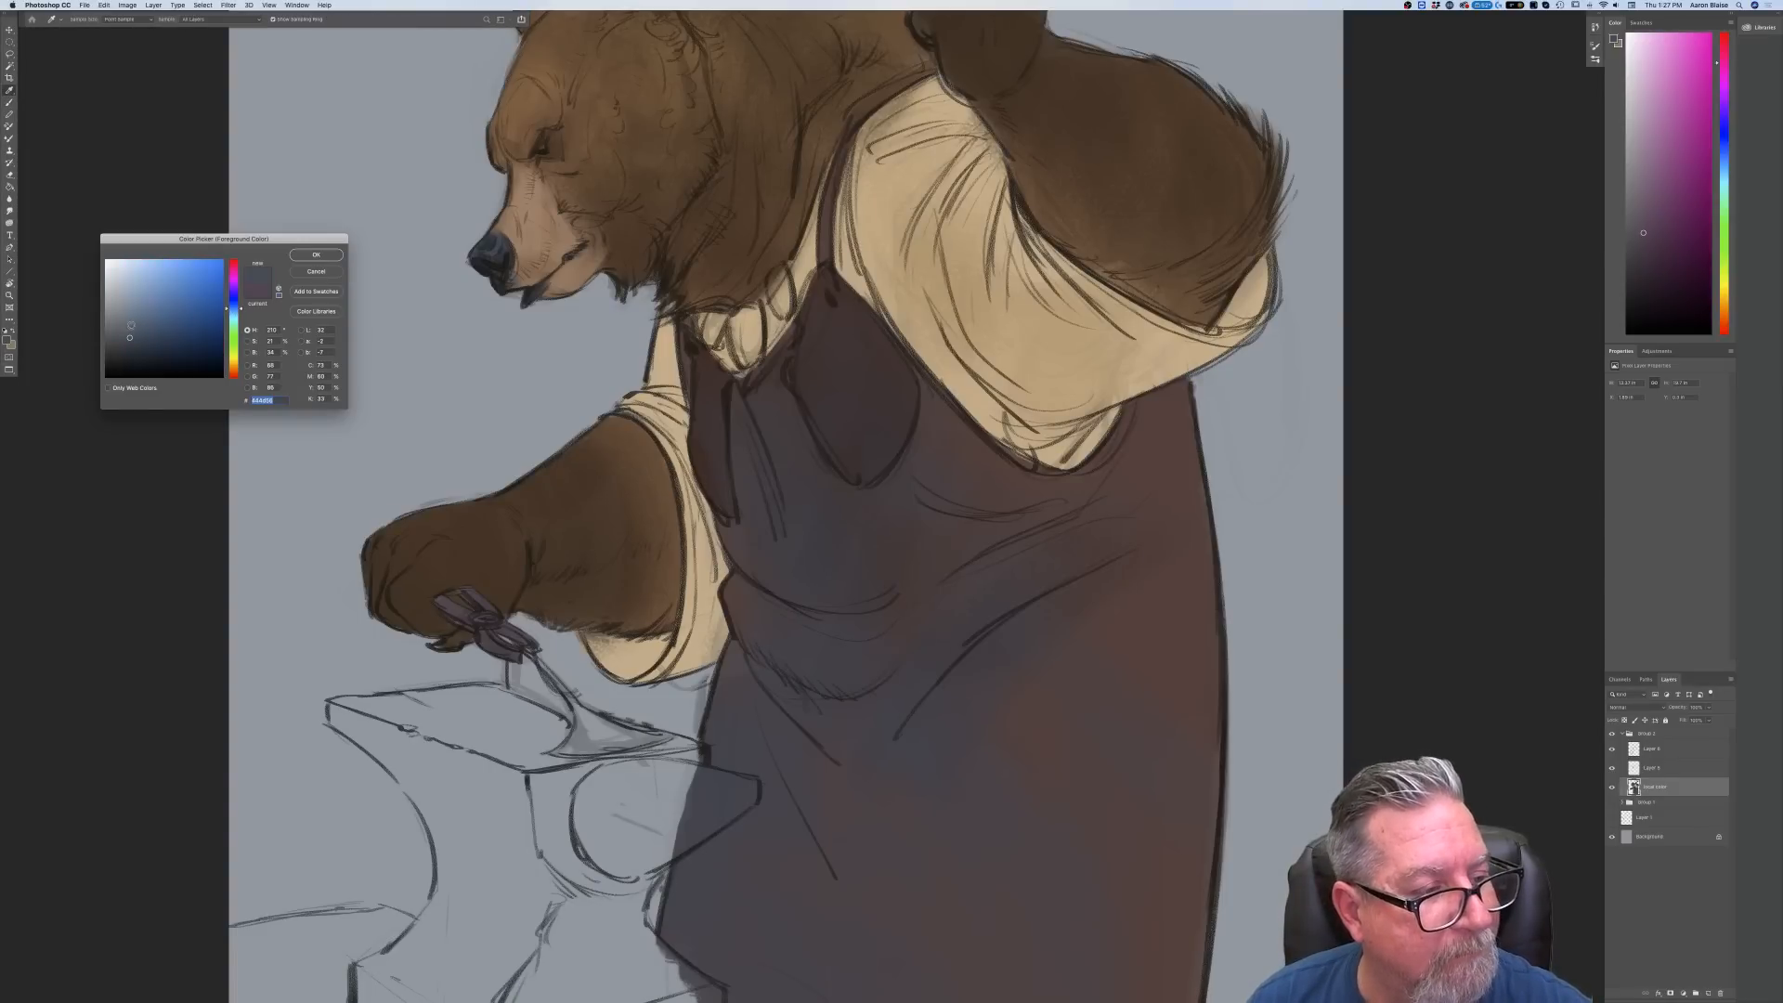
left_click(132, 325)
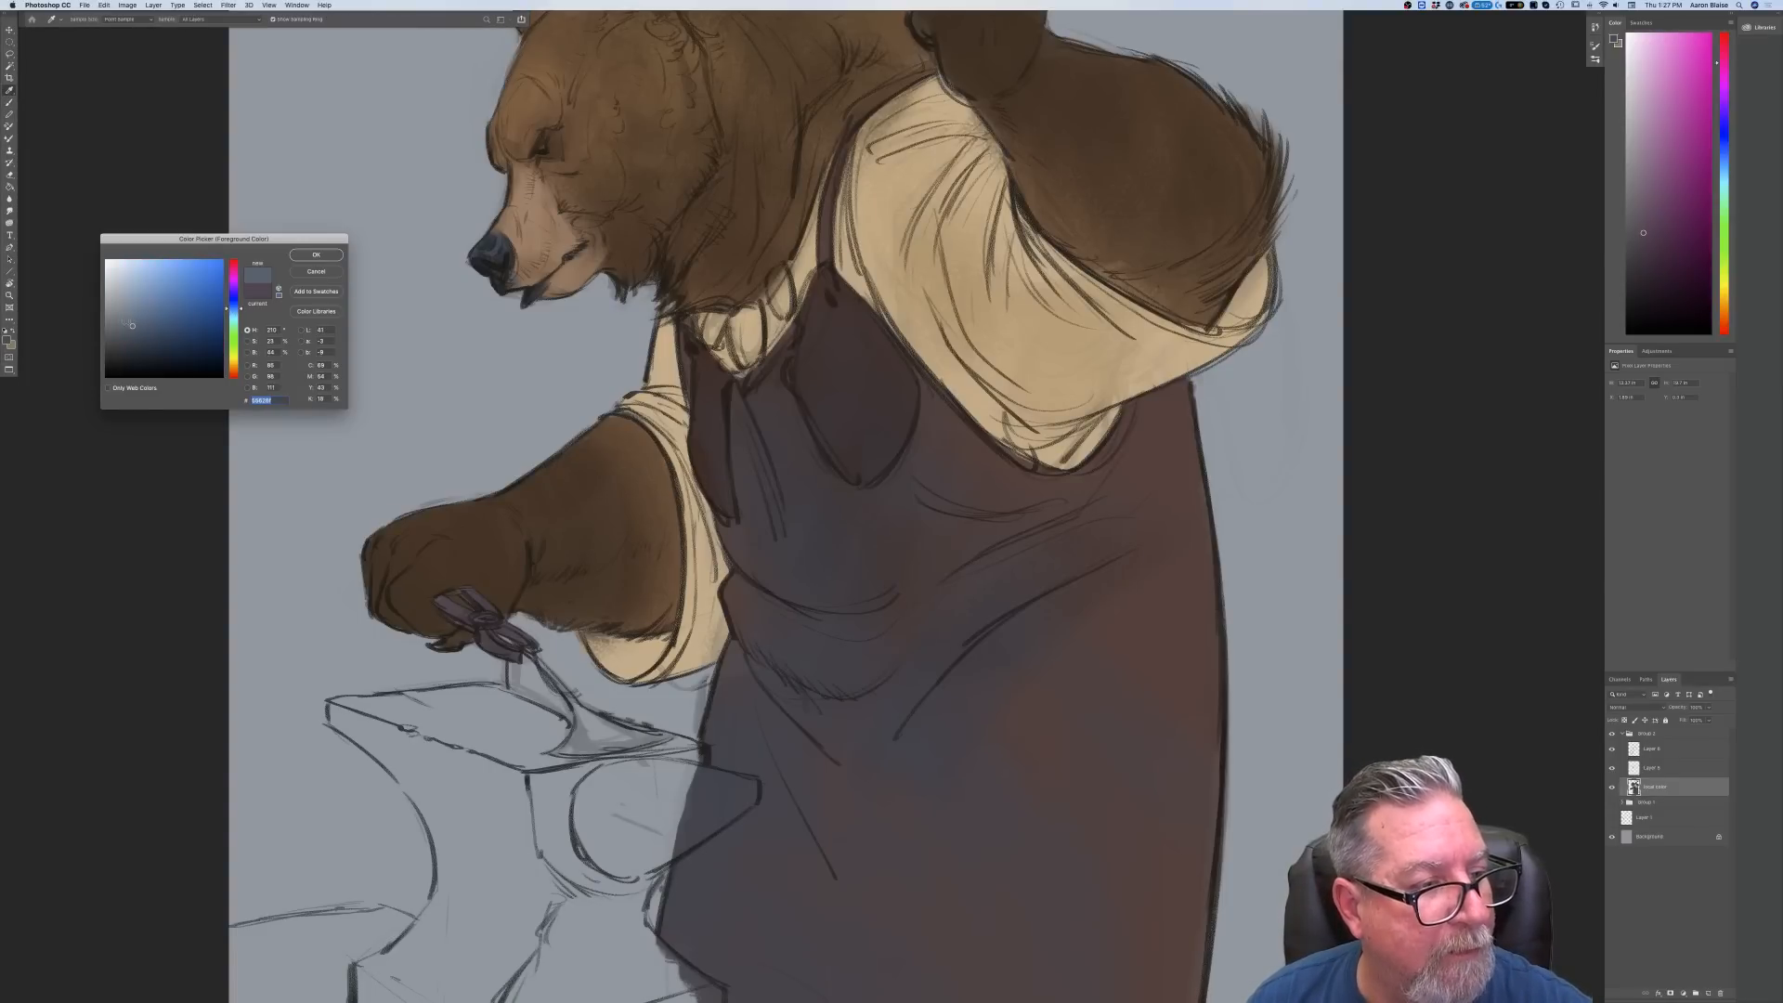
left_click(297, 257)
mouse_move(518, 651)
left_mouse_down()
mouse_move(553, 684)
mouse_move(512, 674)
mouse_move(562, 706)
mouse_move(509, 667)
left_mouse_up()
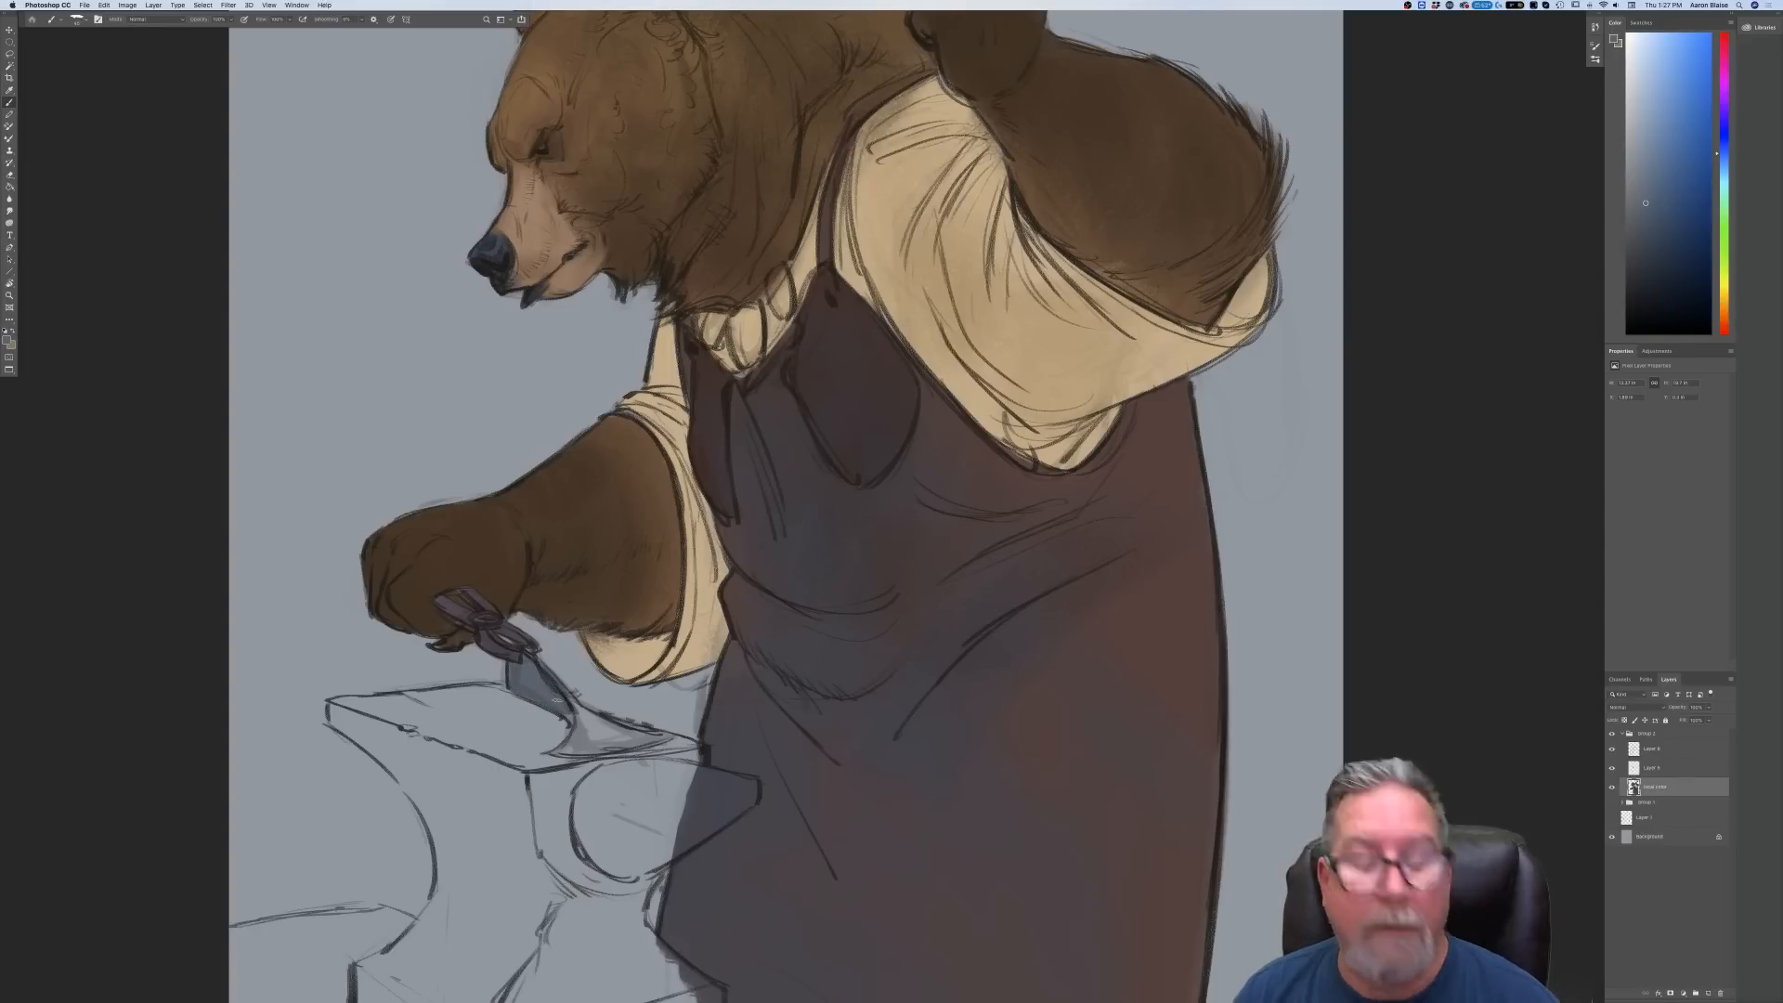
left_click_drag(559, 699, 574, 708)
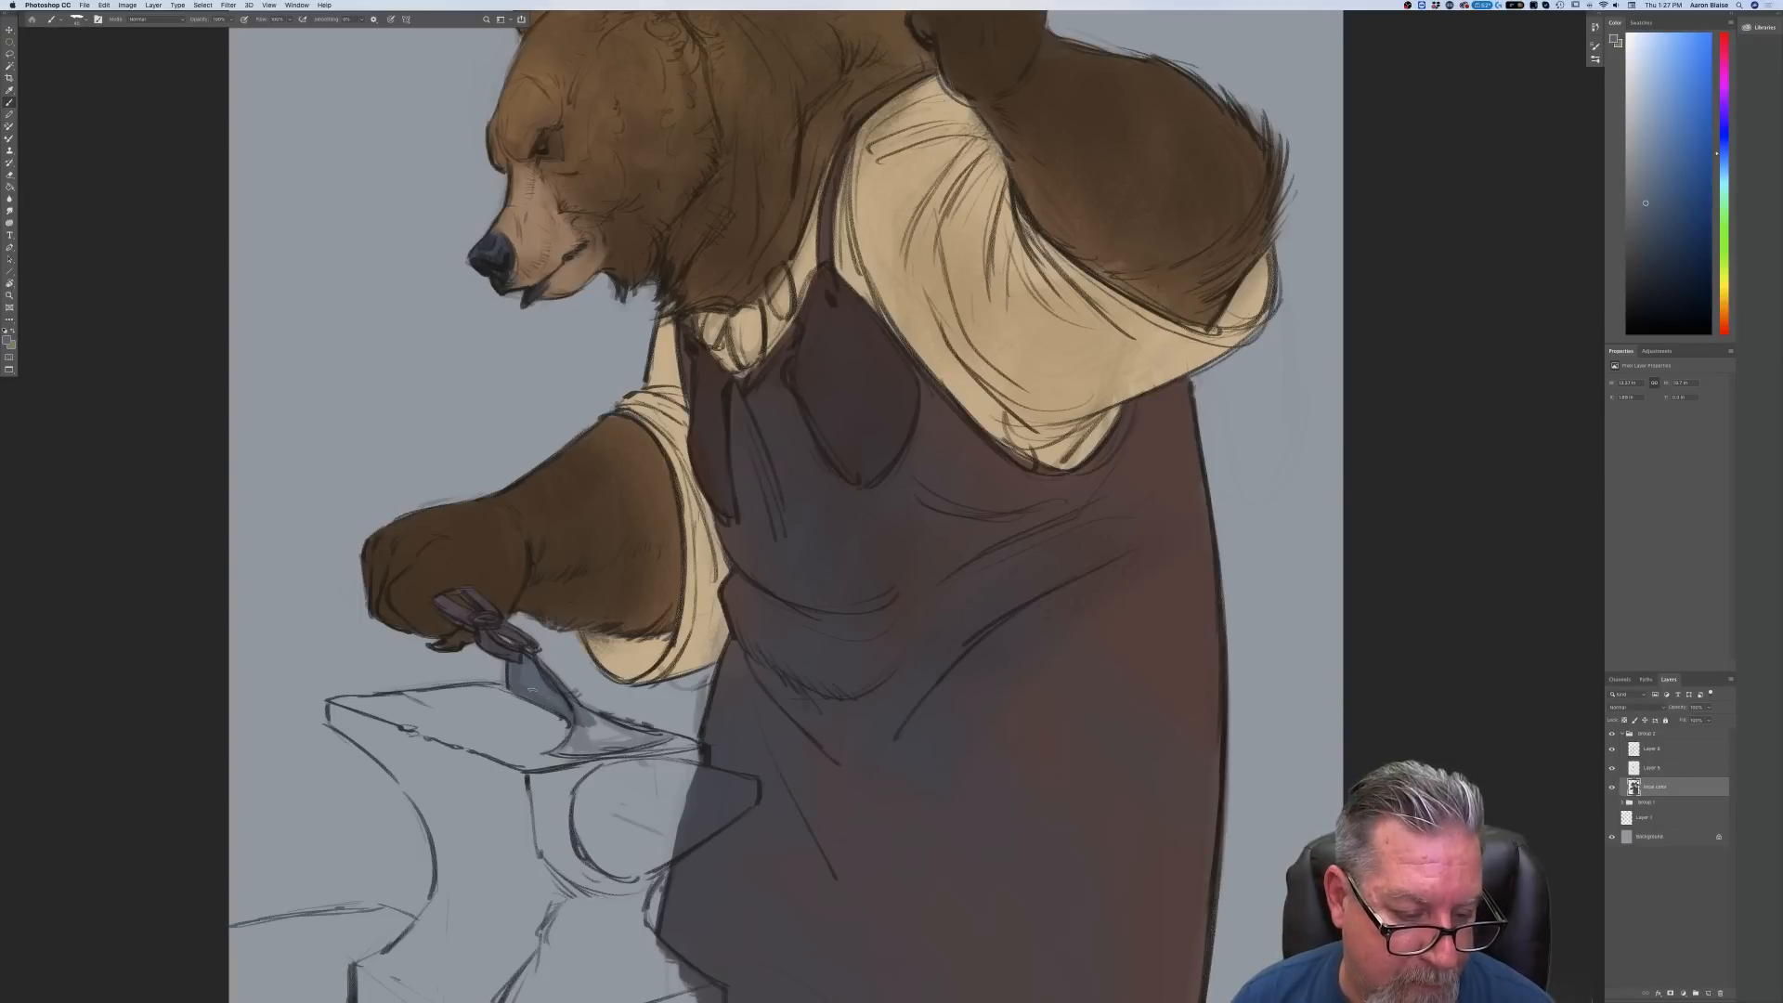
left_click_drag(587, 715, 663, 738)
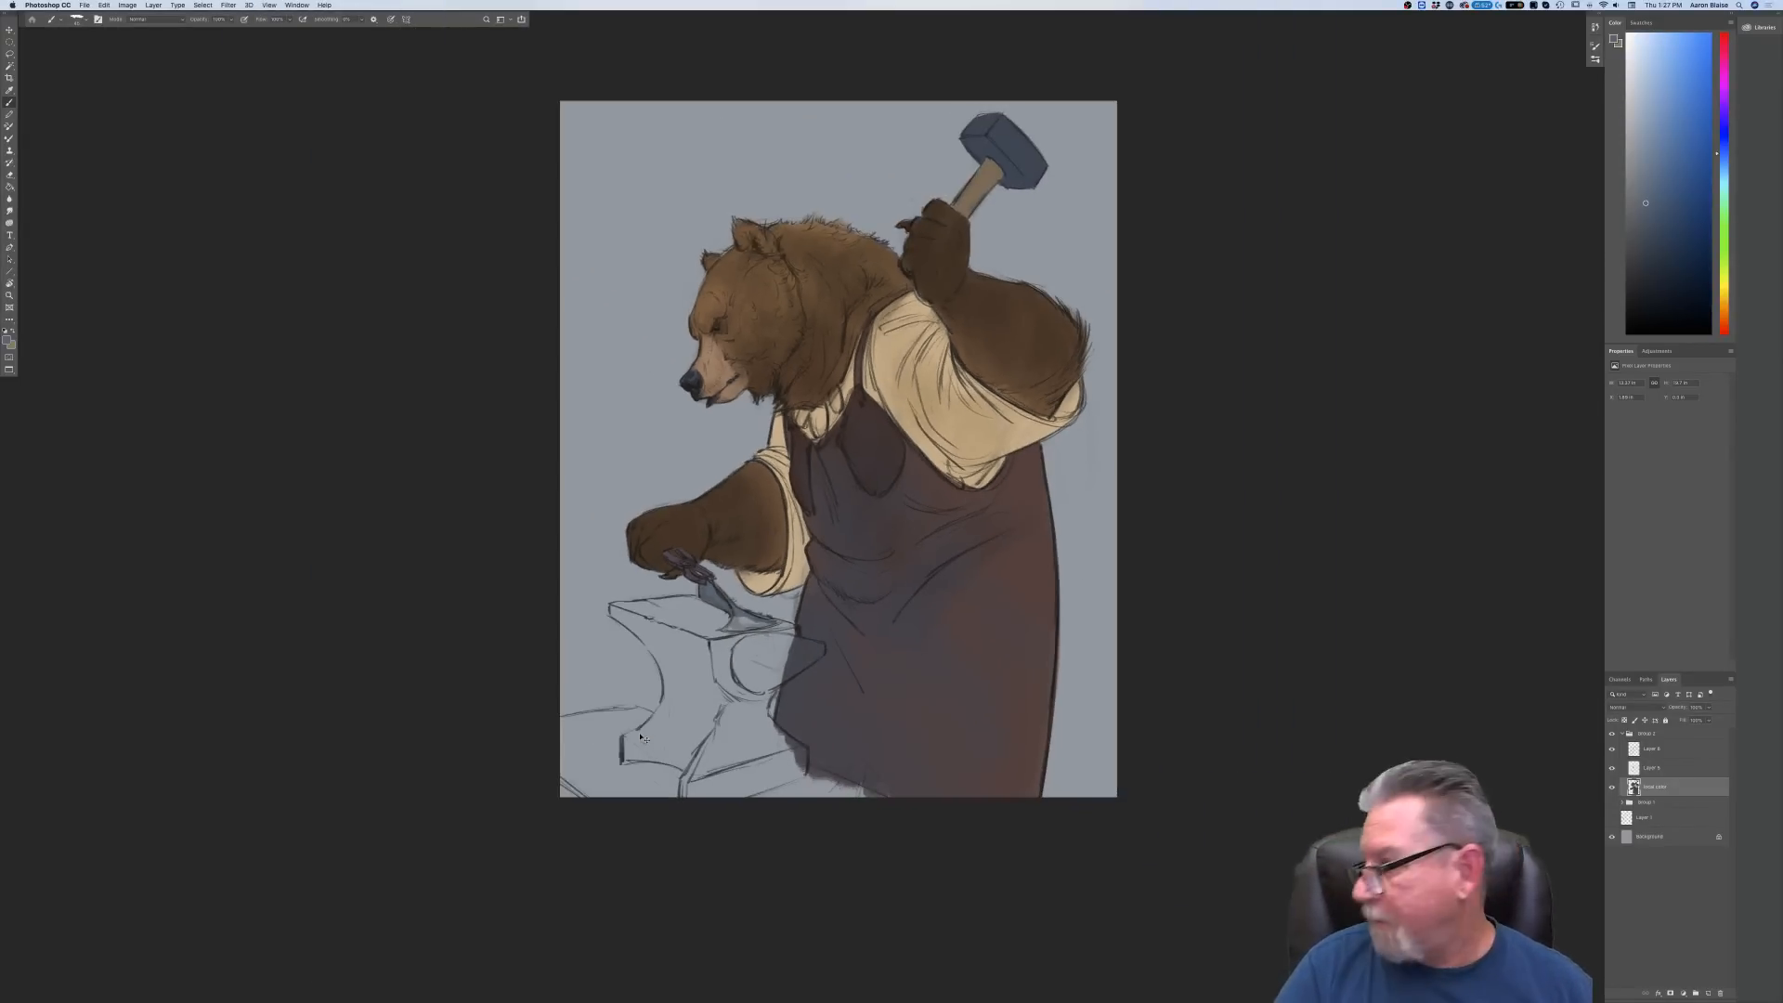
key("super+equal")
key("super+equal")
left_click_drag(463, 869, 758, 783)
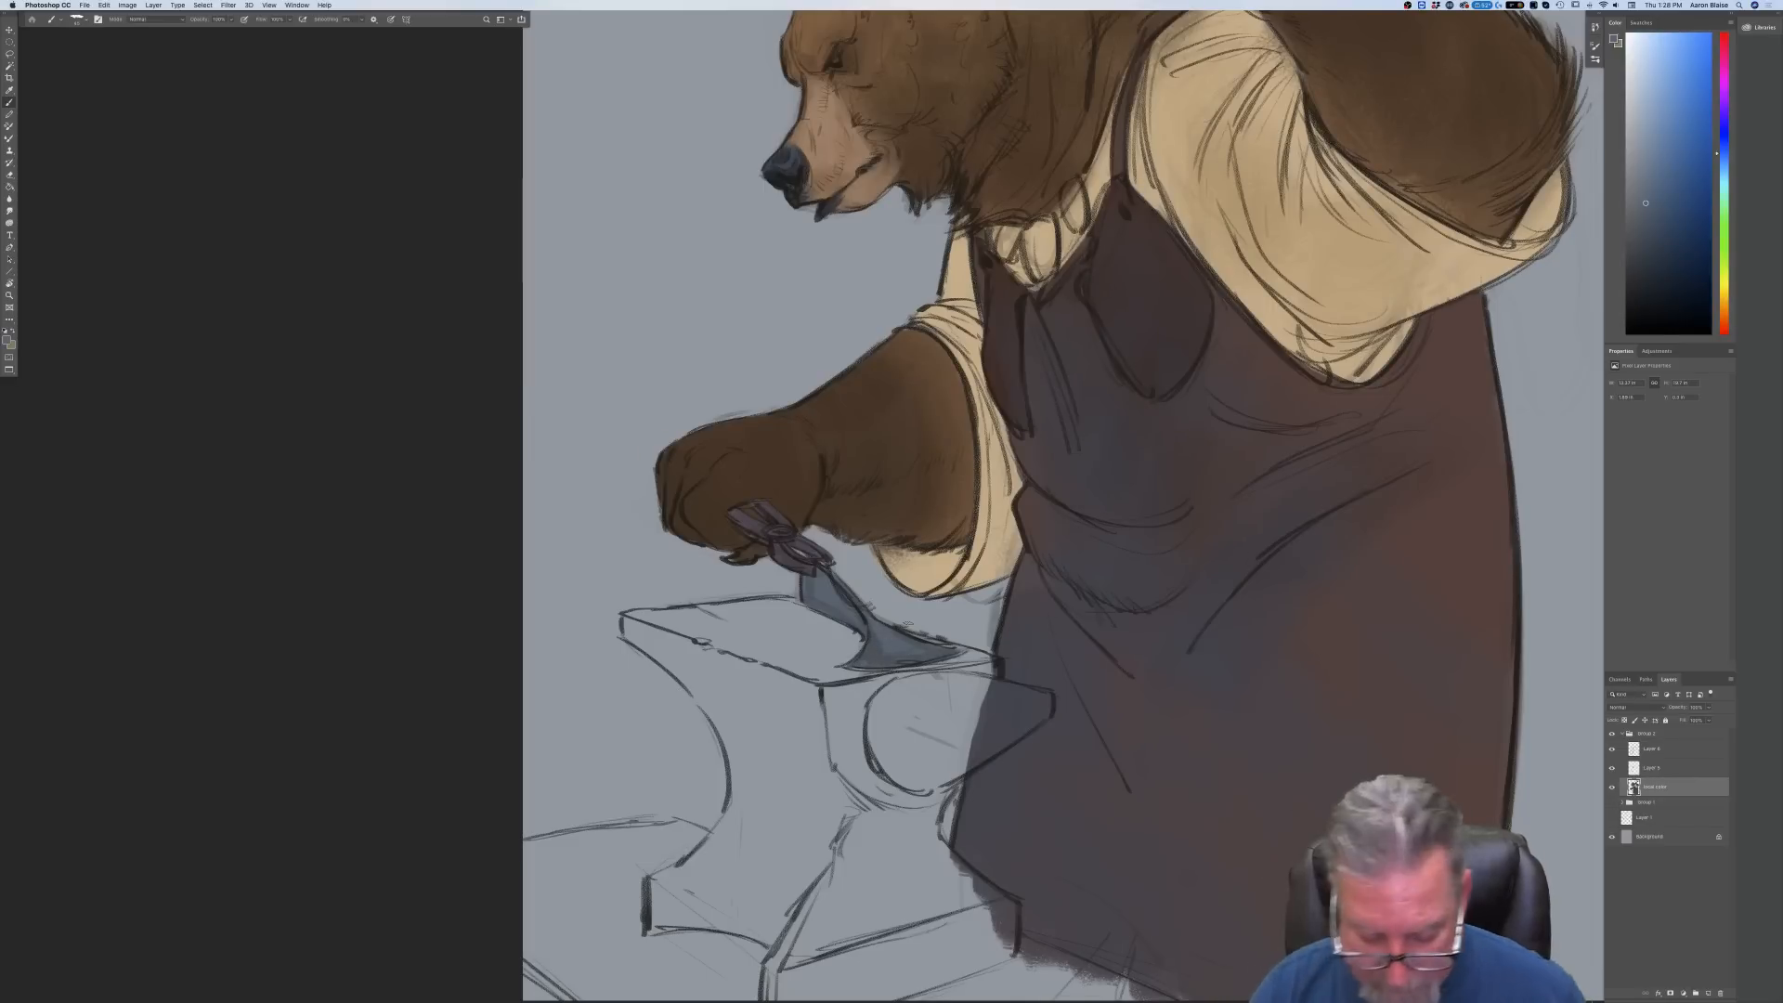
scroll(908, 627, "down", 6)
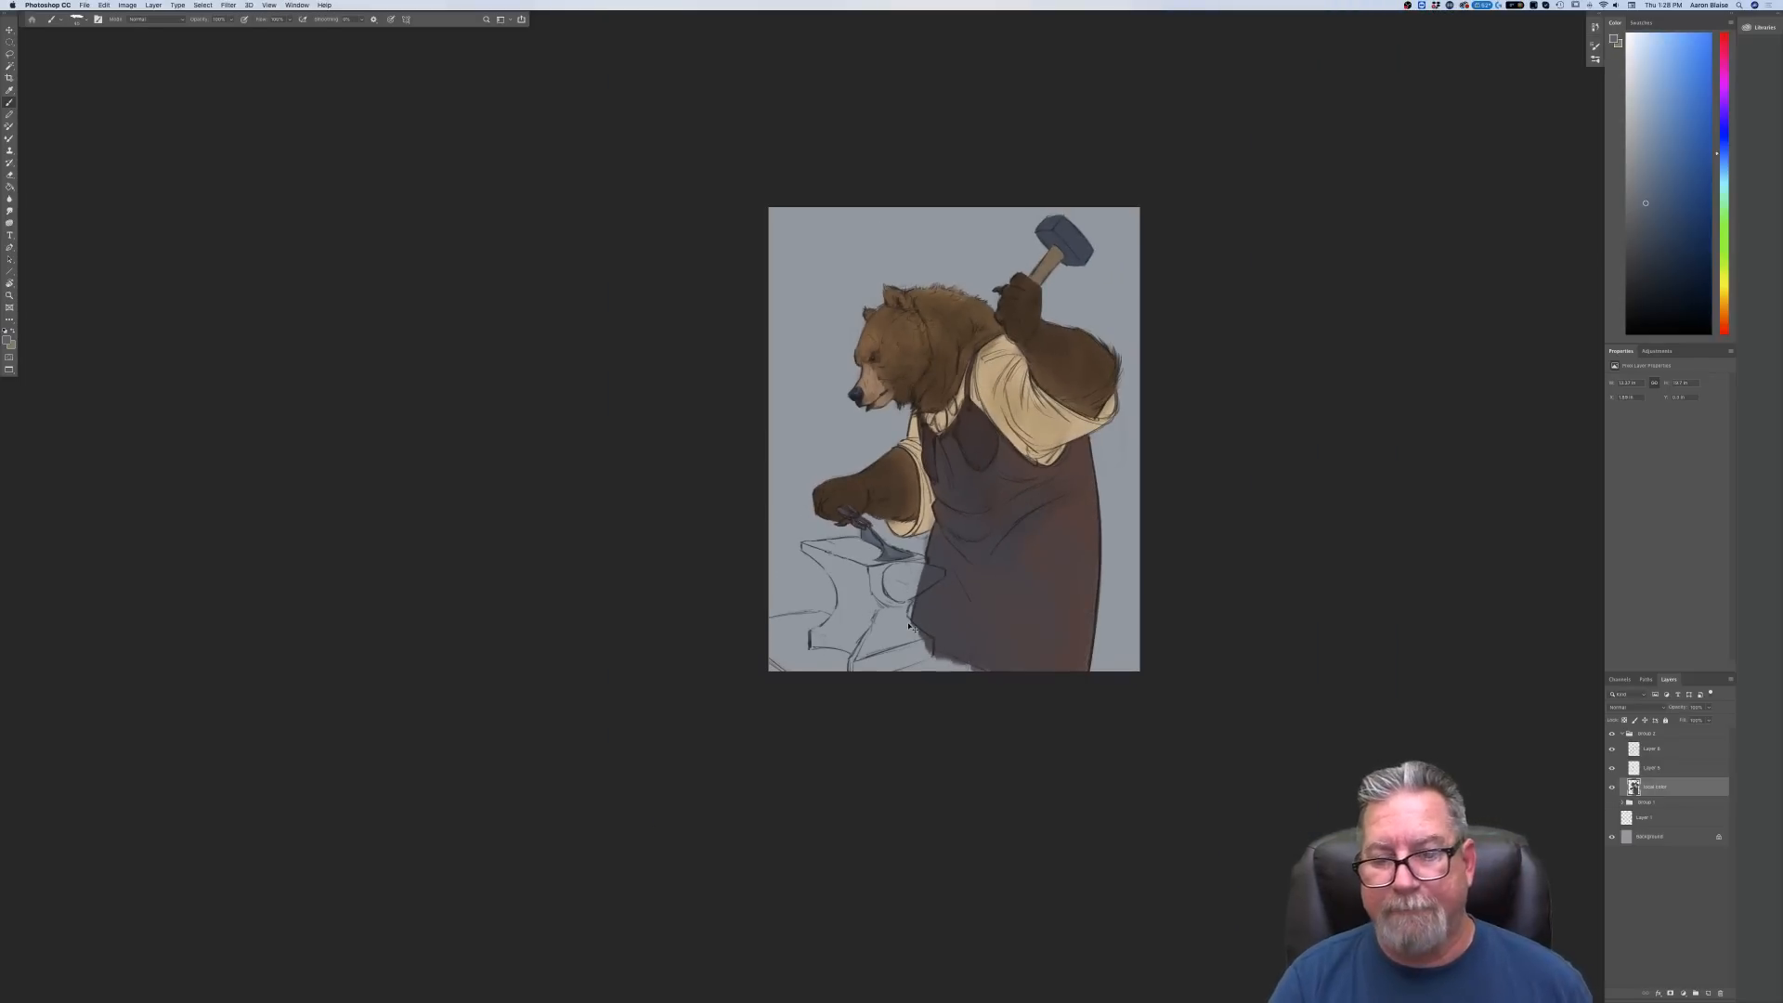
Choose a darker desaturated blue-grey and start blocking in the anvil's upper body on the local colour layer
scroll(891, 506, "up", 4)
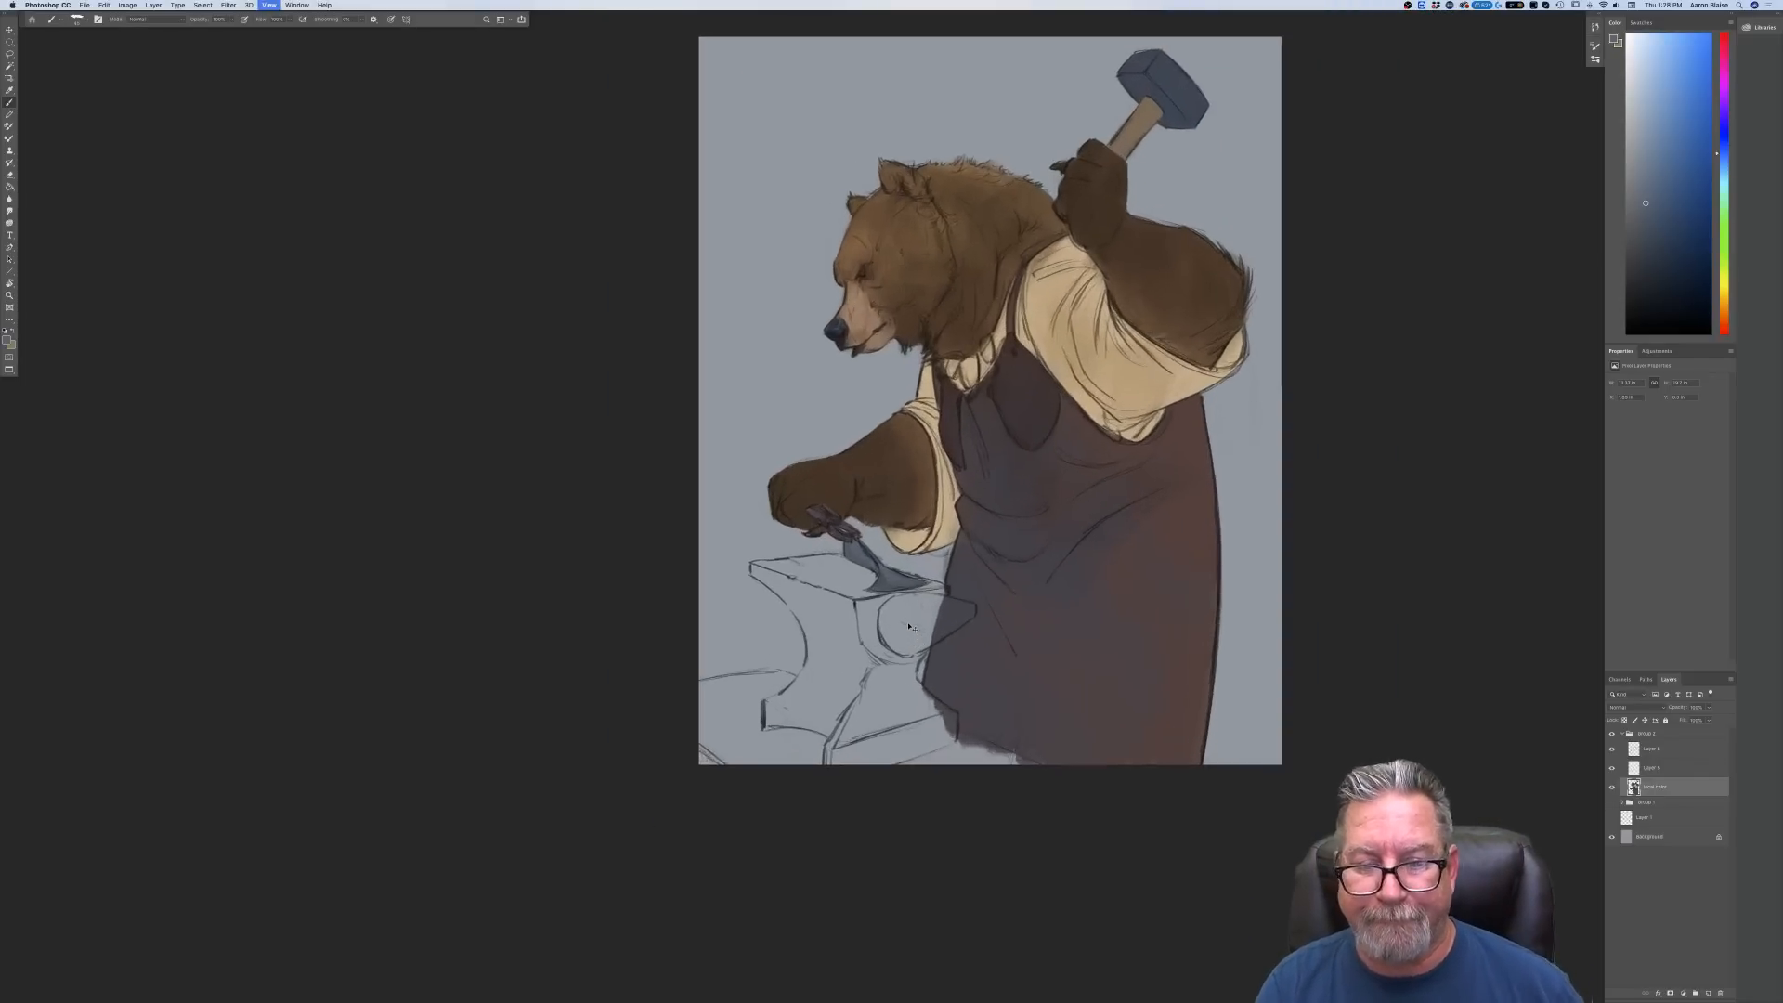
left_click(10, 340)
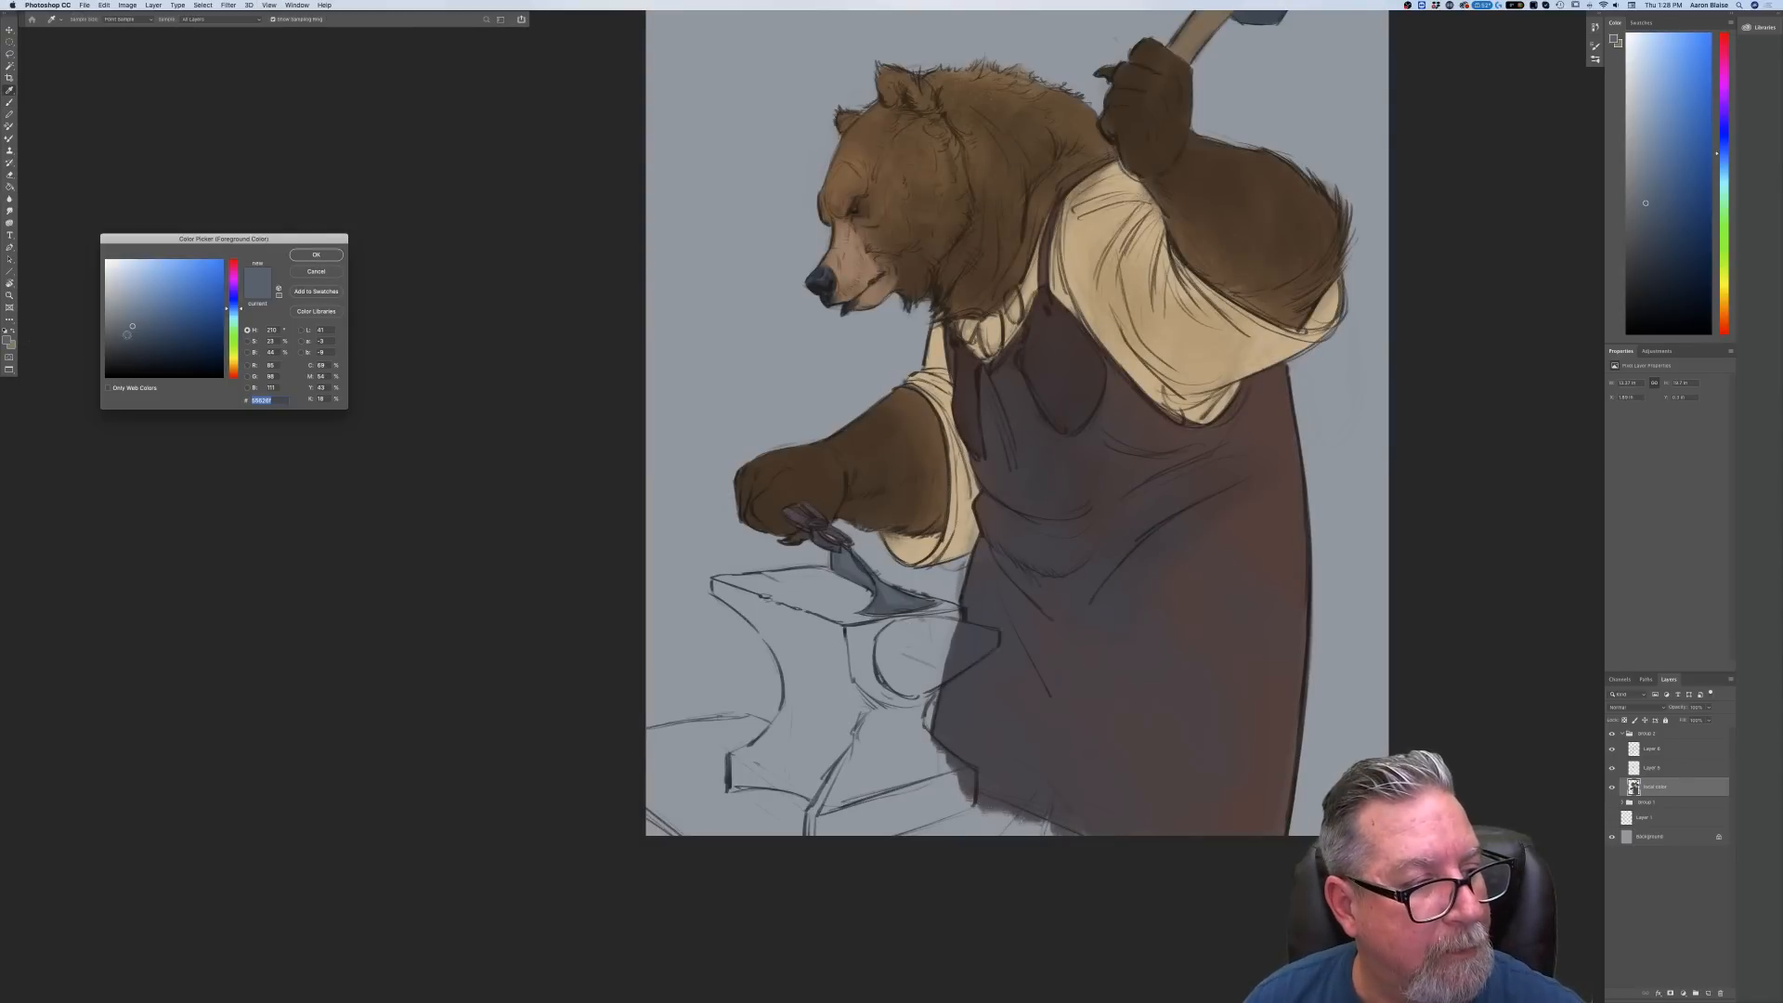
left_click(124, 335)
left_click(311, 256)
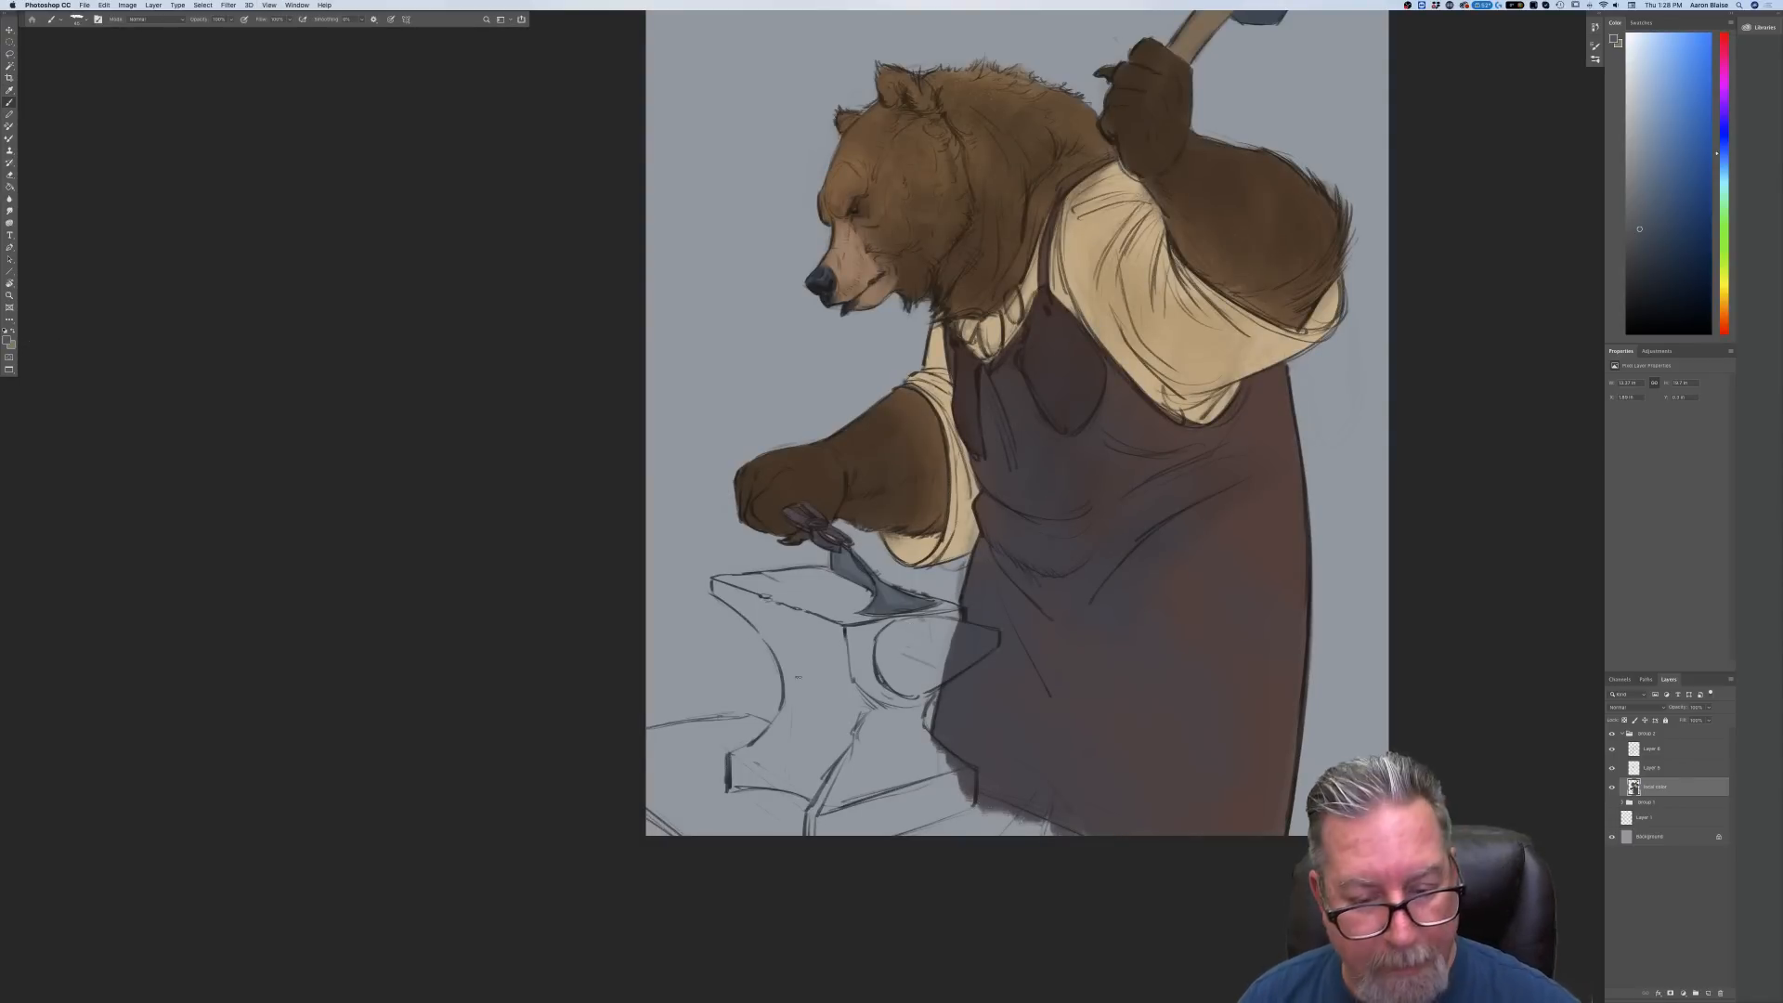
mouse_move(831, 636)
left_mouse_down()
mouse_move(720, 583)
mouse_move(753, 616)
mouse_move(834, 638)
mouse_move(810, 598)
mouse_move(868, 627)
left_mouse_up()
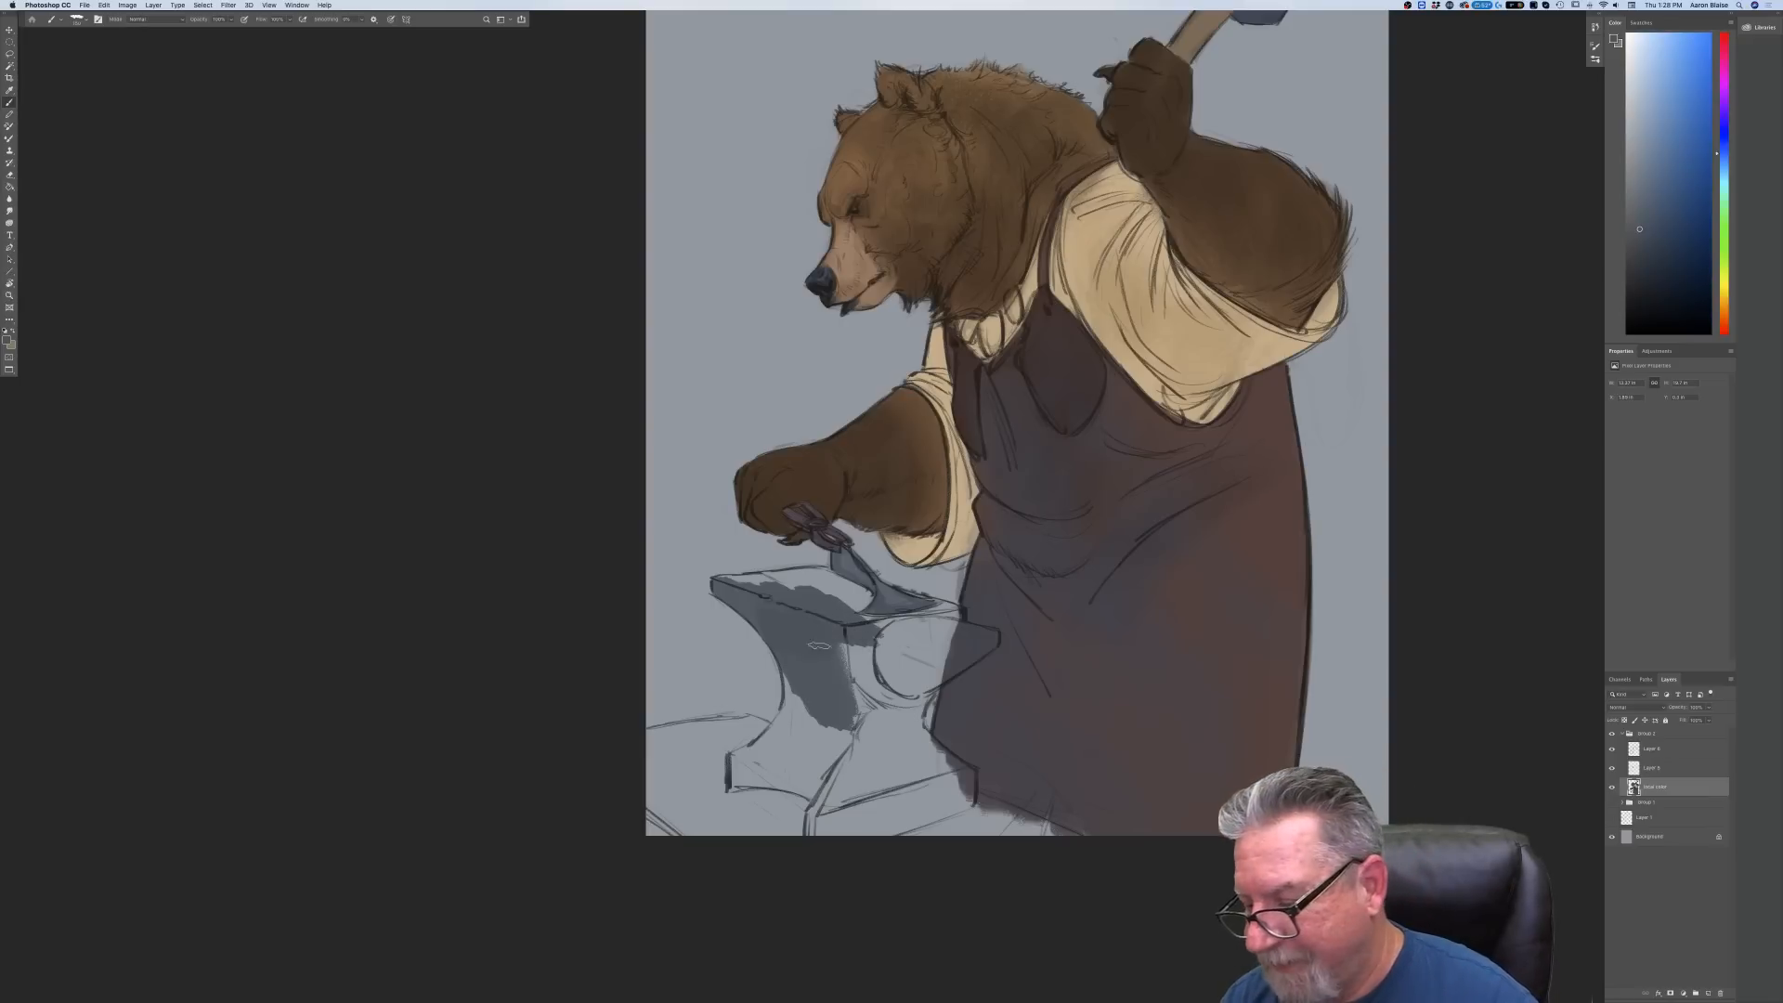
Add a new layer beneath the local colour layer's group and remove the anvil paint from the local colour layer
key("alt+shift+super+n")
left_click_drag(1649, 788, 1653, 815)
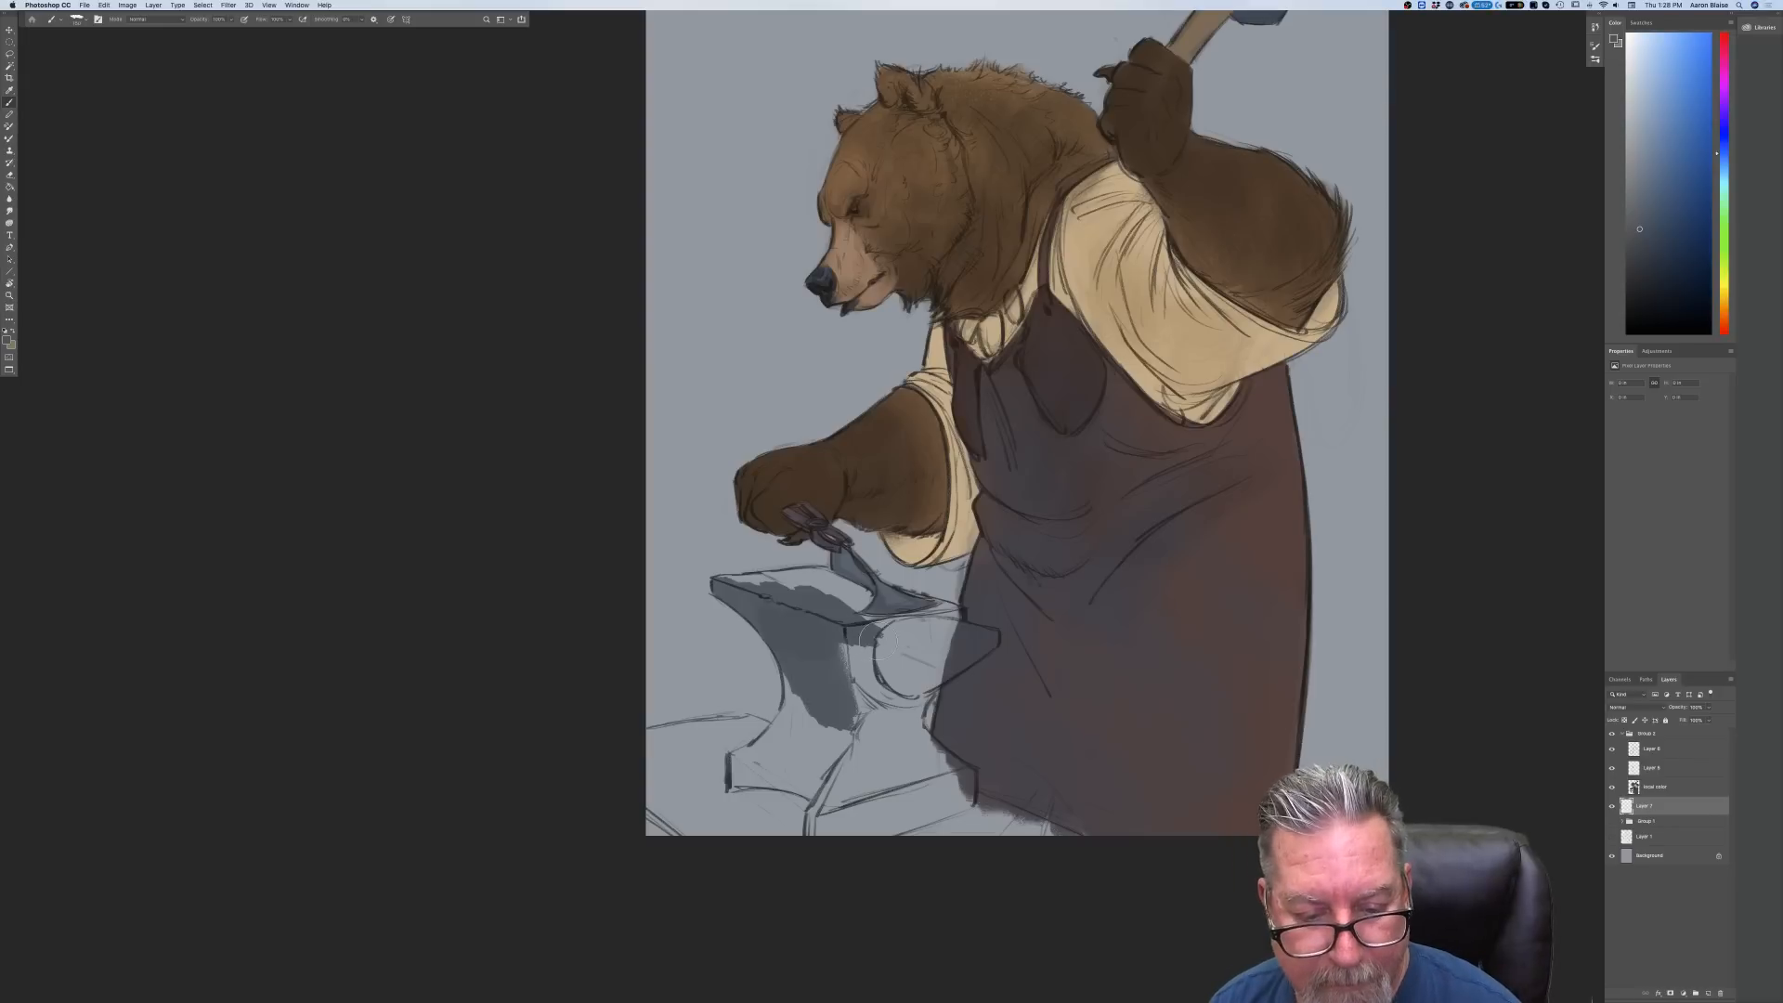
left_click(1634, 787)
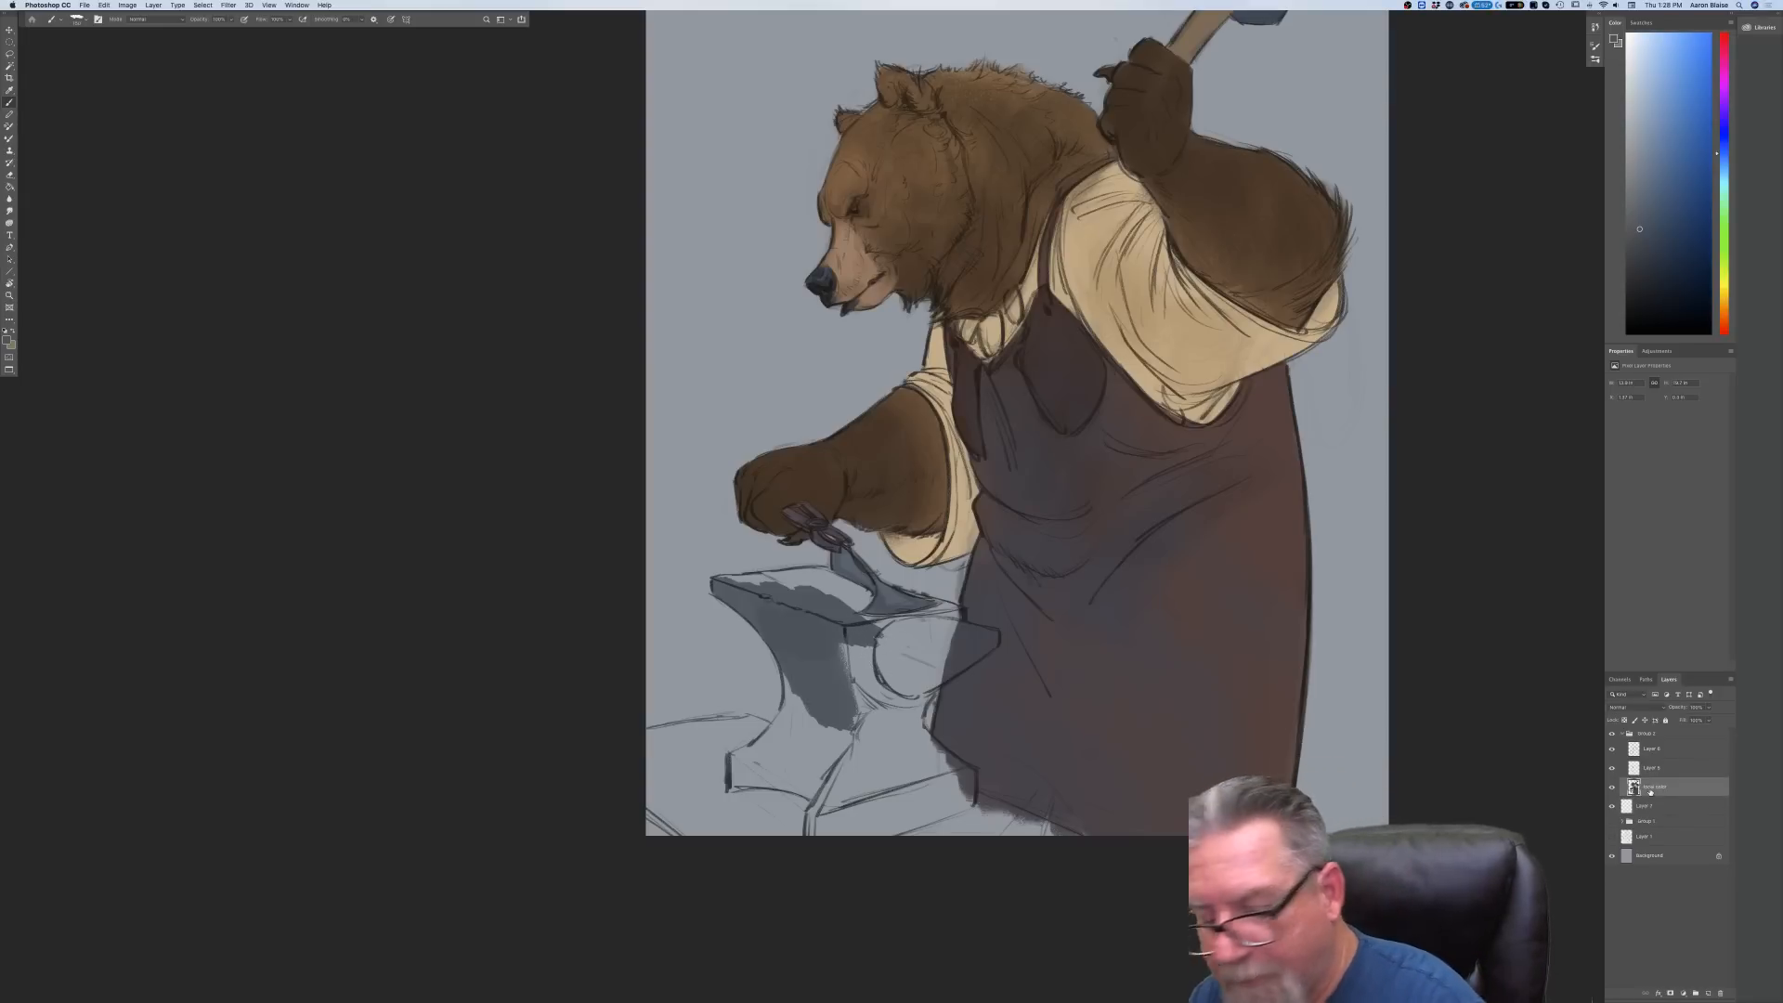
mouse_move(859, 646)
left_mouse_down()
mouse_move(851, 624)
mouse_move(786, 603)
mouse_move(774, 620)
mouse_move(841, 706)
mouse_move(791, 689)
left_mouse_up()
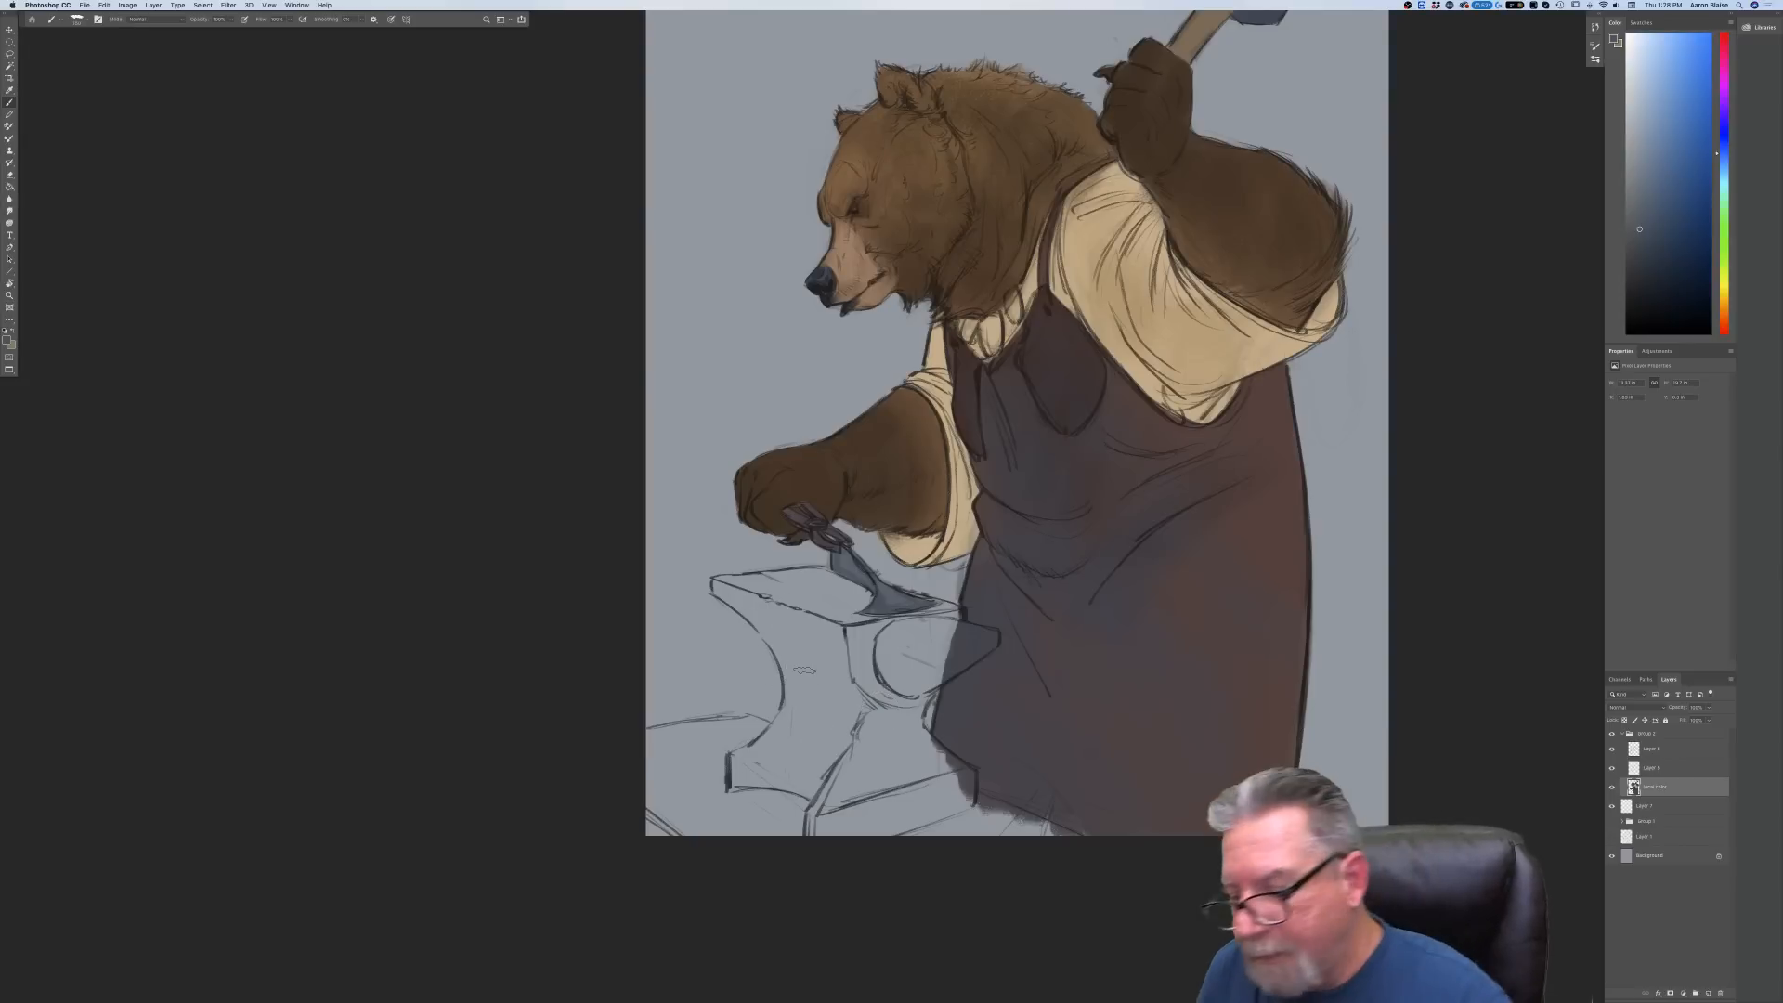
Paint the anvil's top, waist and horn in dark blue-grey on the new layer beneath the bear's colours
left_click(1644, 807)
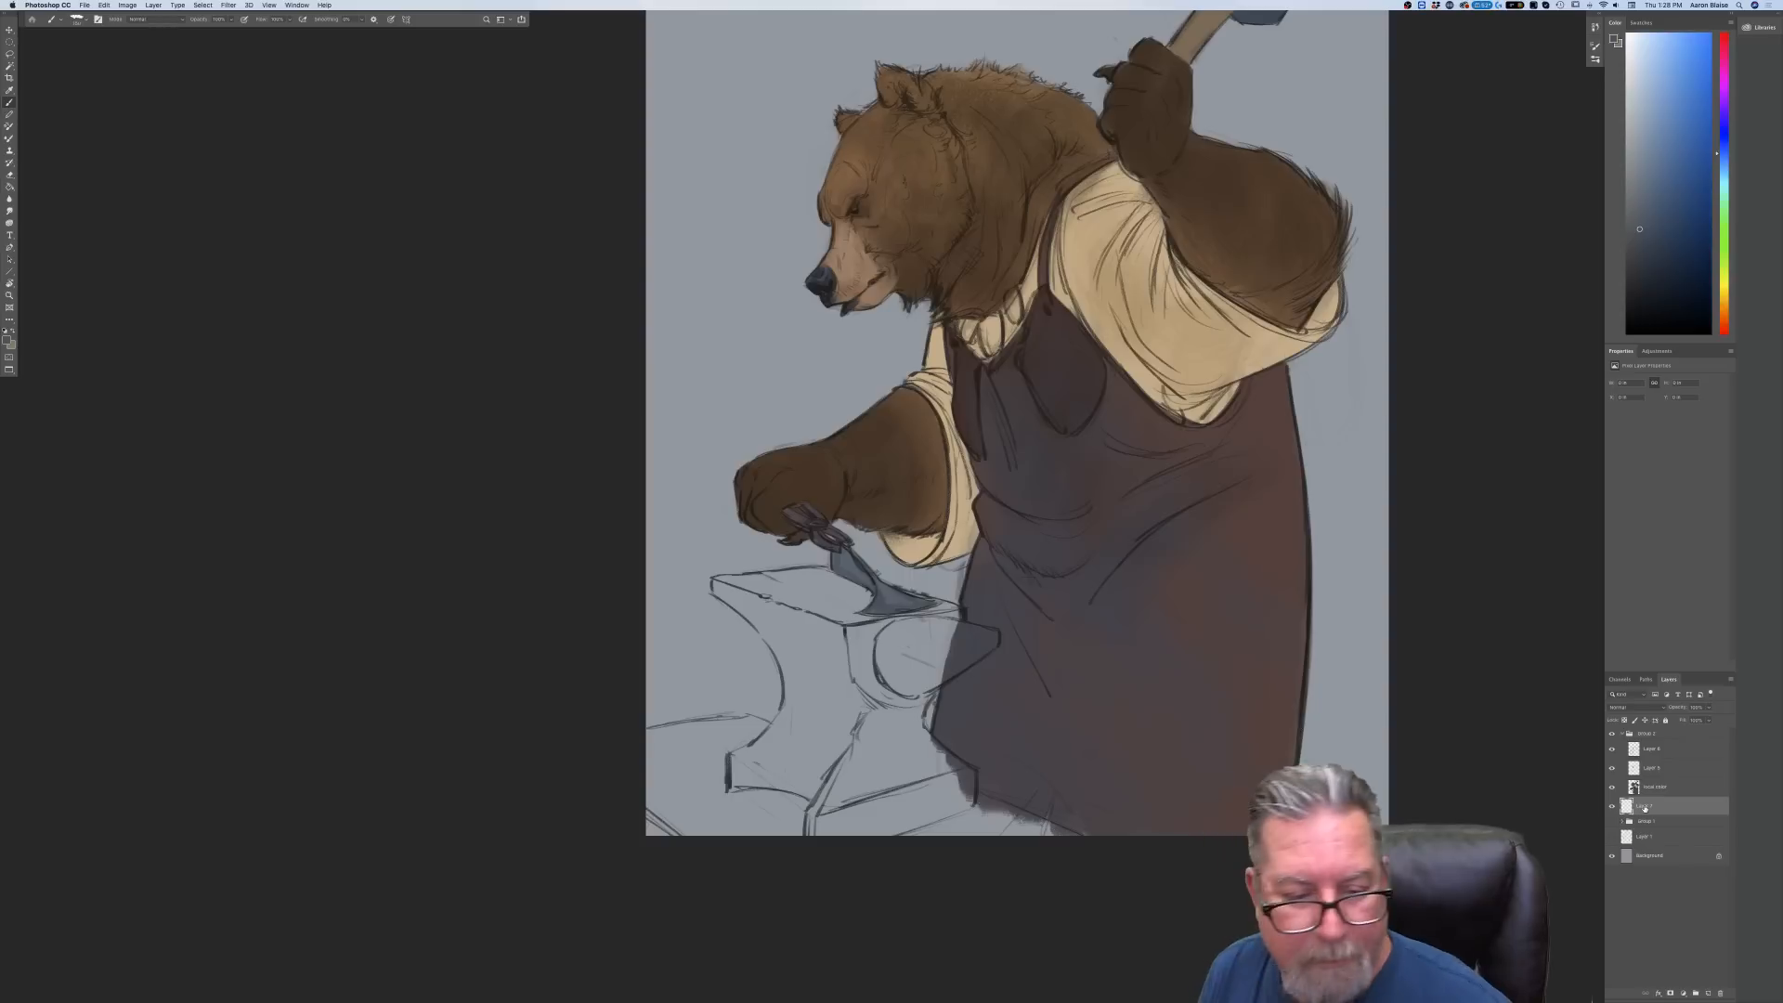
mouse_move(831, 634)
left_mouse_down()
mouse_move(806, 650)
mouse_move(745, 603)
mouse_move(799, 692)
mouse_move(796, 727)
mouse_move(902, 617)
mouse_move(852, 585)
mouse_move(754, 578)
mouse_move(807, 603)
mouse_move(715, 594)
left_mouse_up()
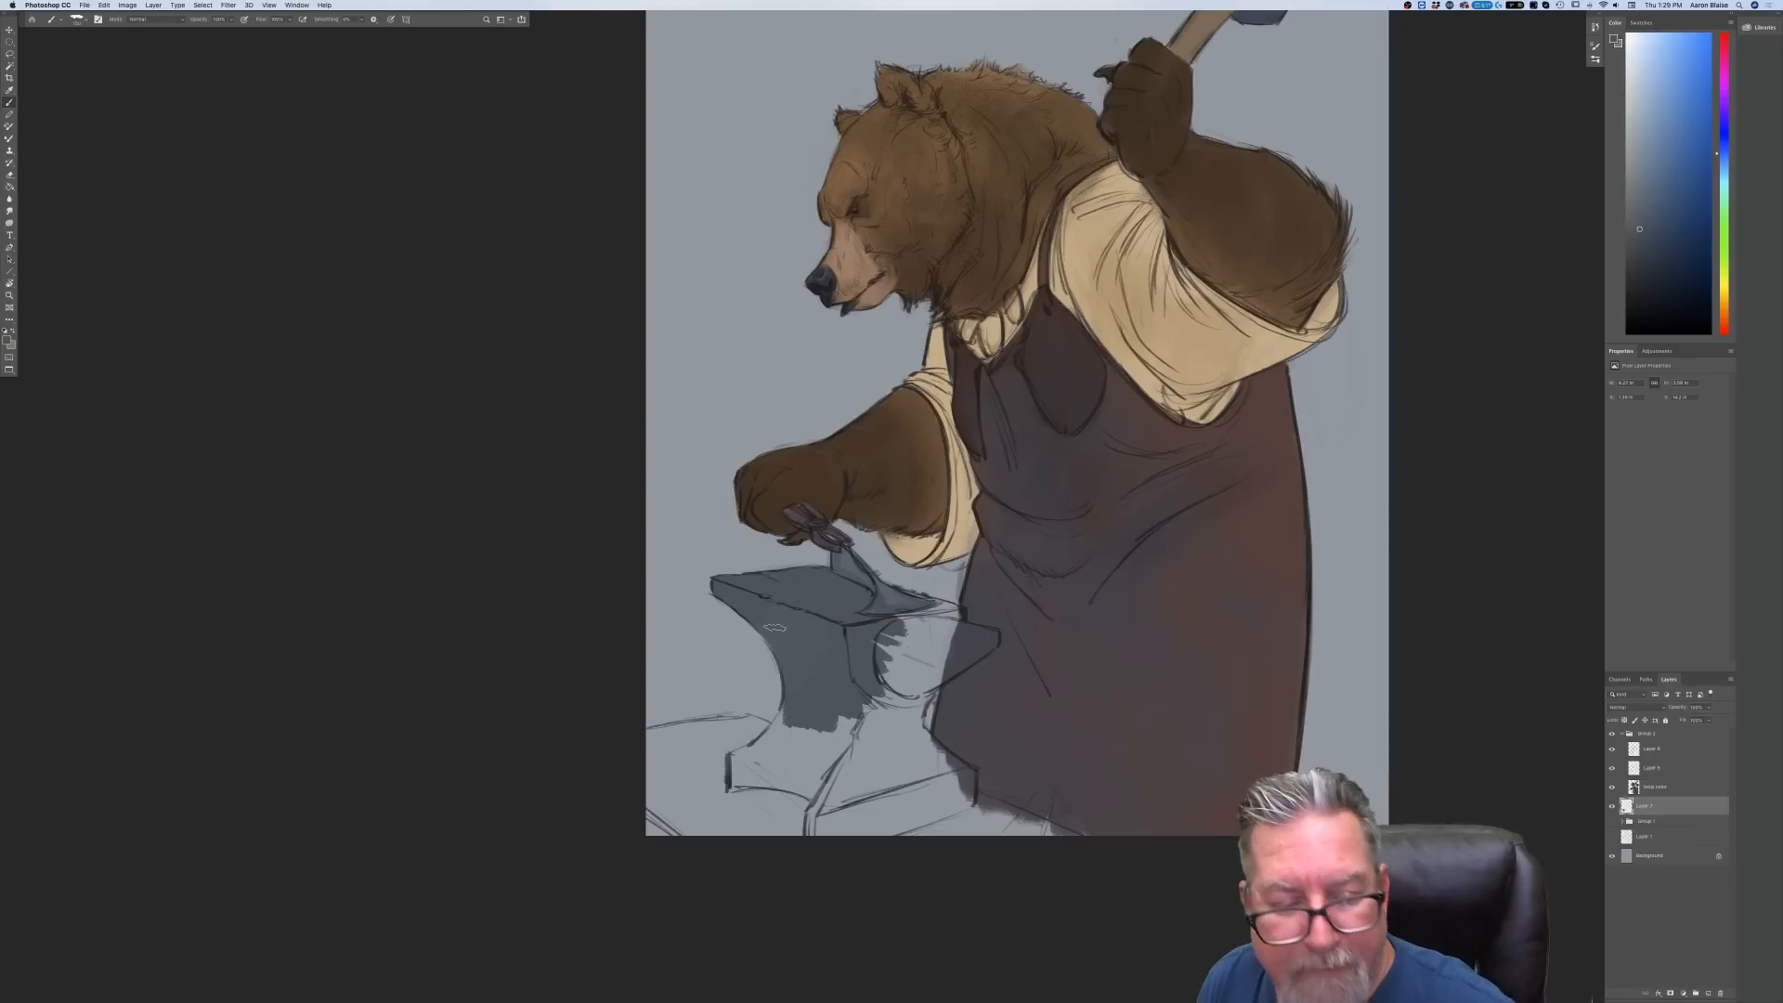
mouse_move(883, 641)
left_mouse_down()
mouse_move(926, 666)
mouse_move(899, 595)
mouse_move(951, 606)
mouse_move(940, 628)
mouse_move(989, 634)
mouse_move(946, 645)
left_mouse_up()
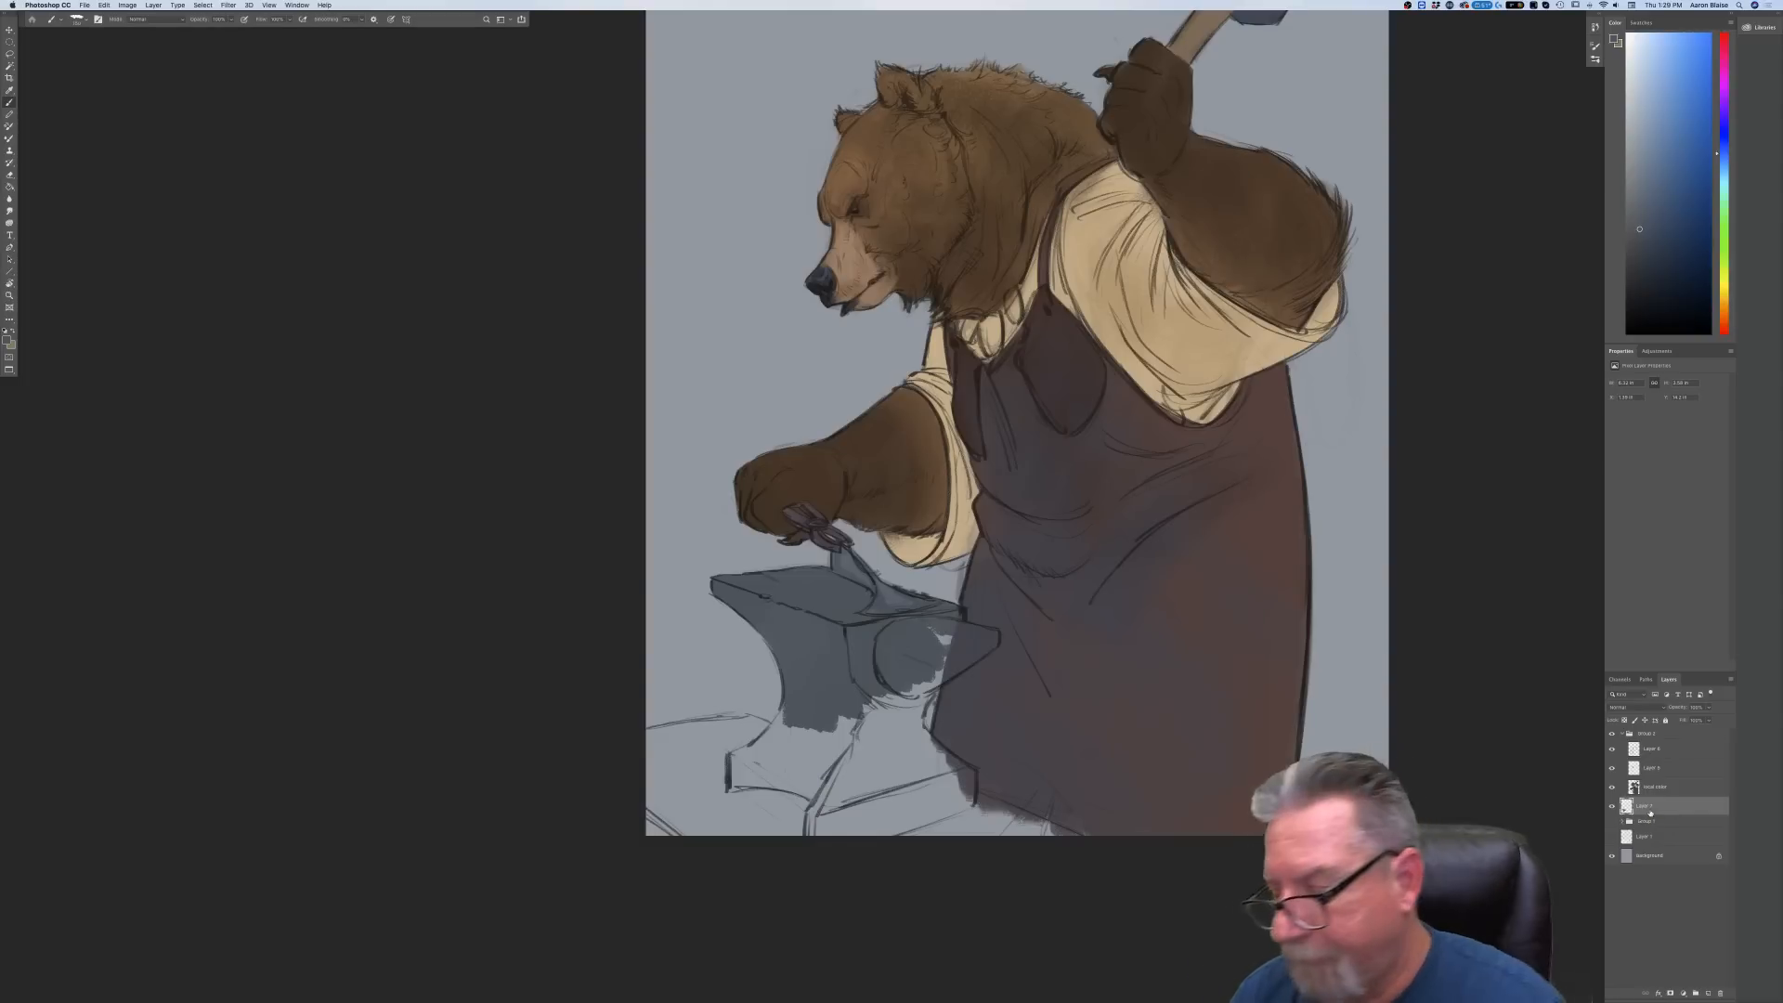
Merge the anvil layer with the local colour layer
left_click(1648, 788, "shift")
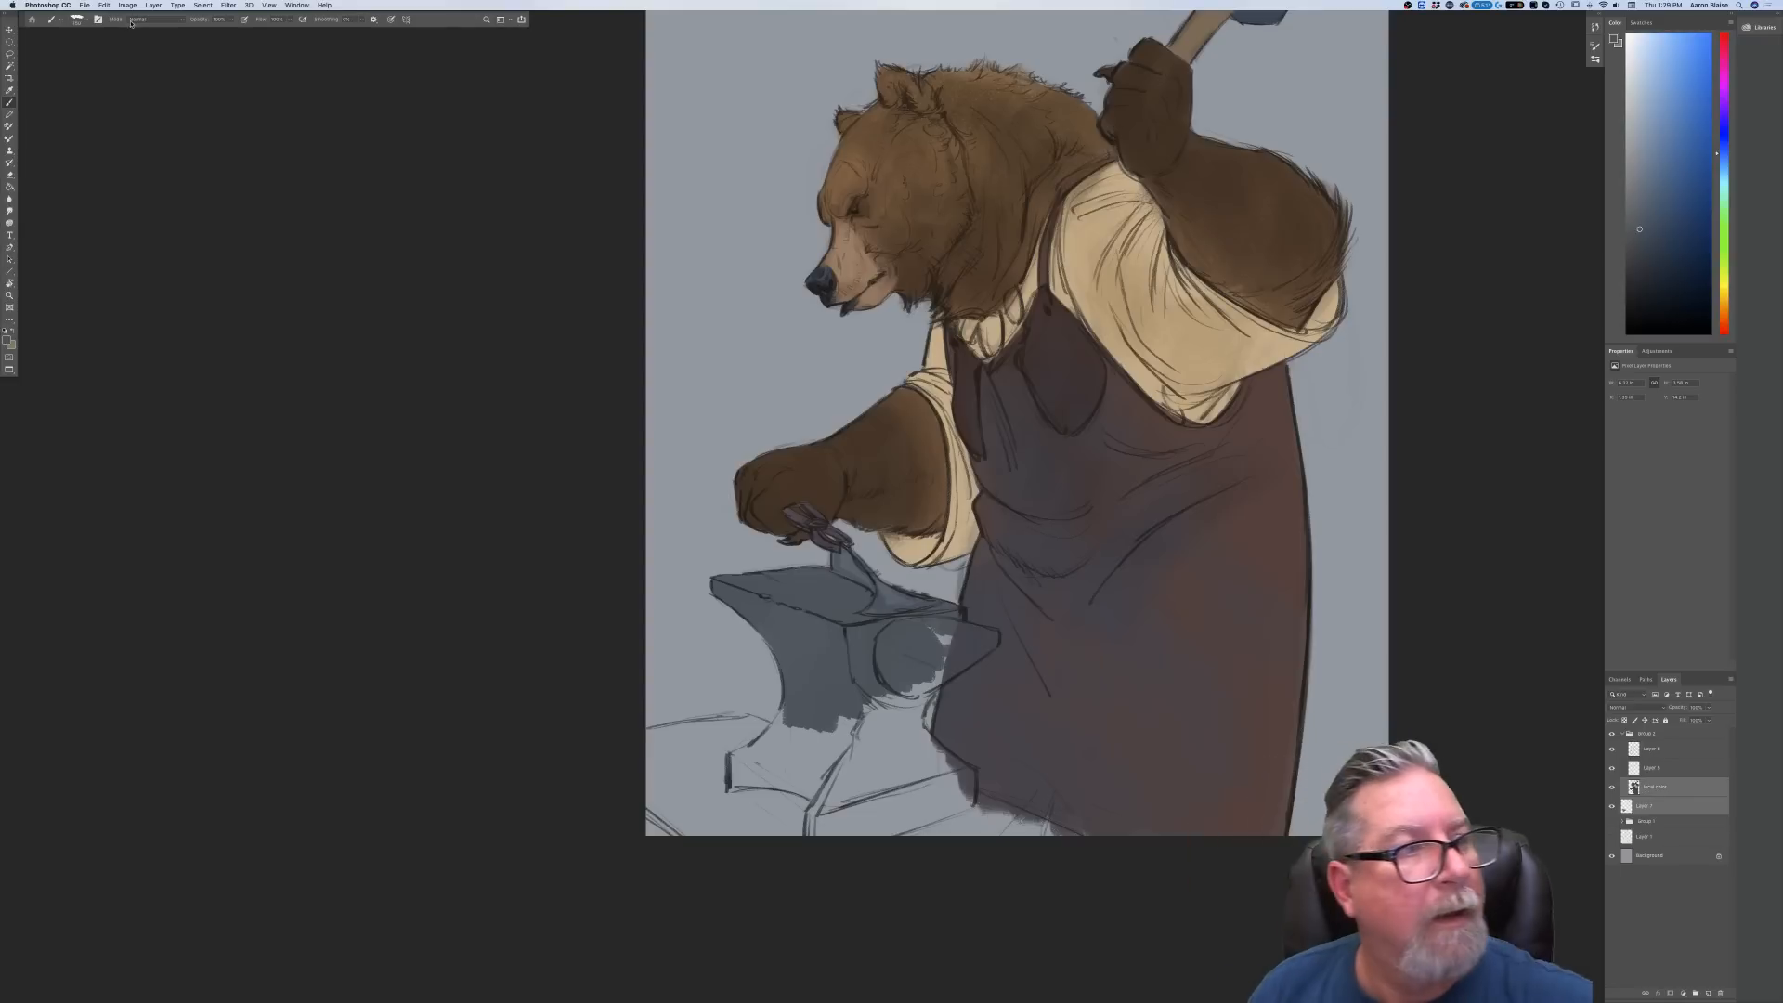
left_click(153, 4)
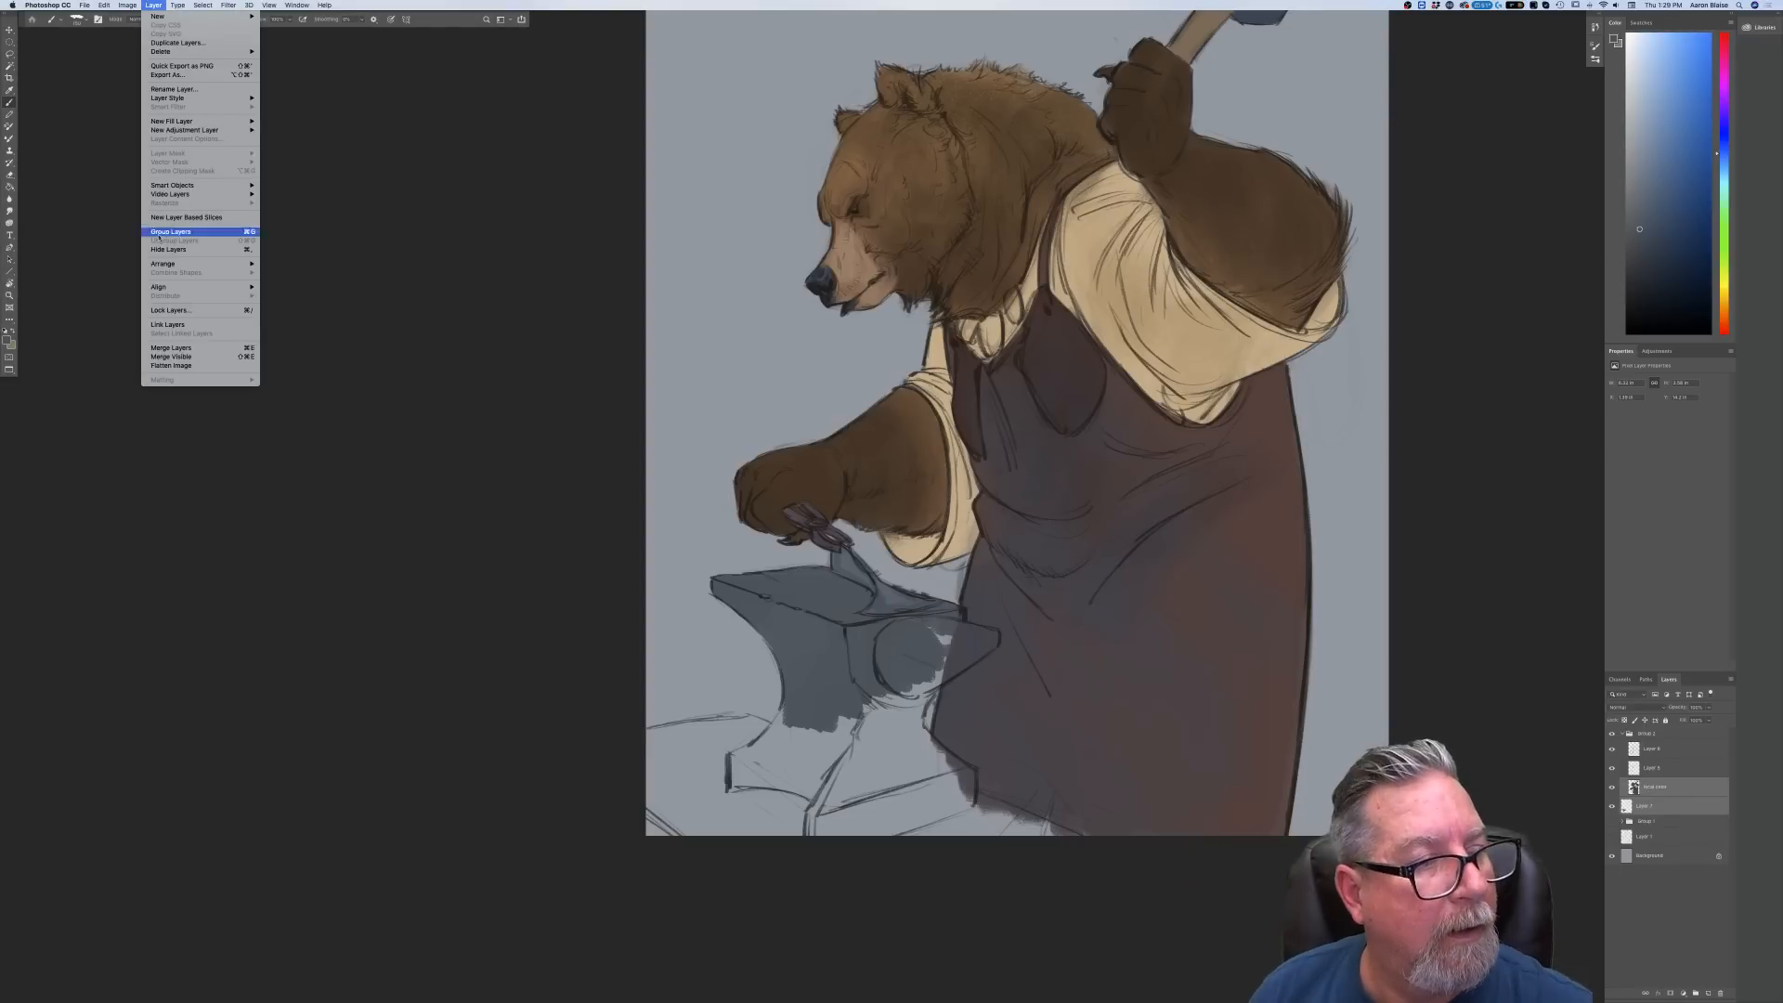
left_click(166, 347)
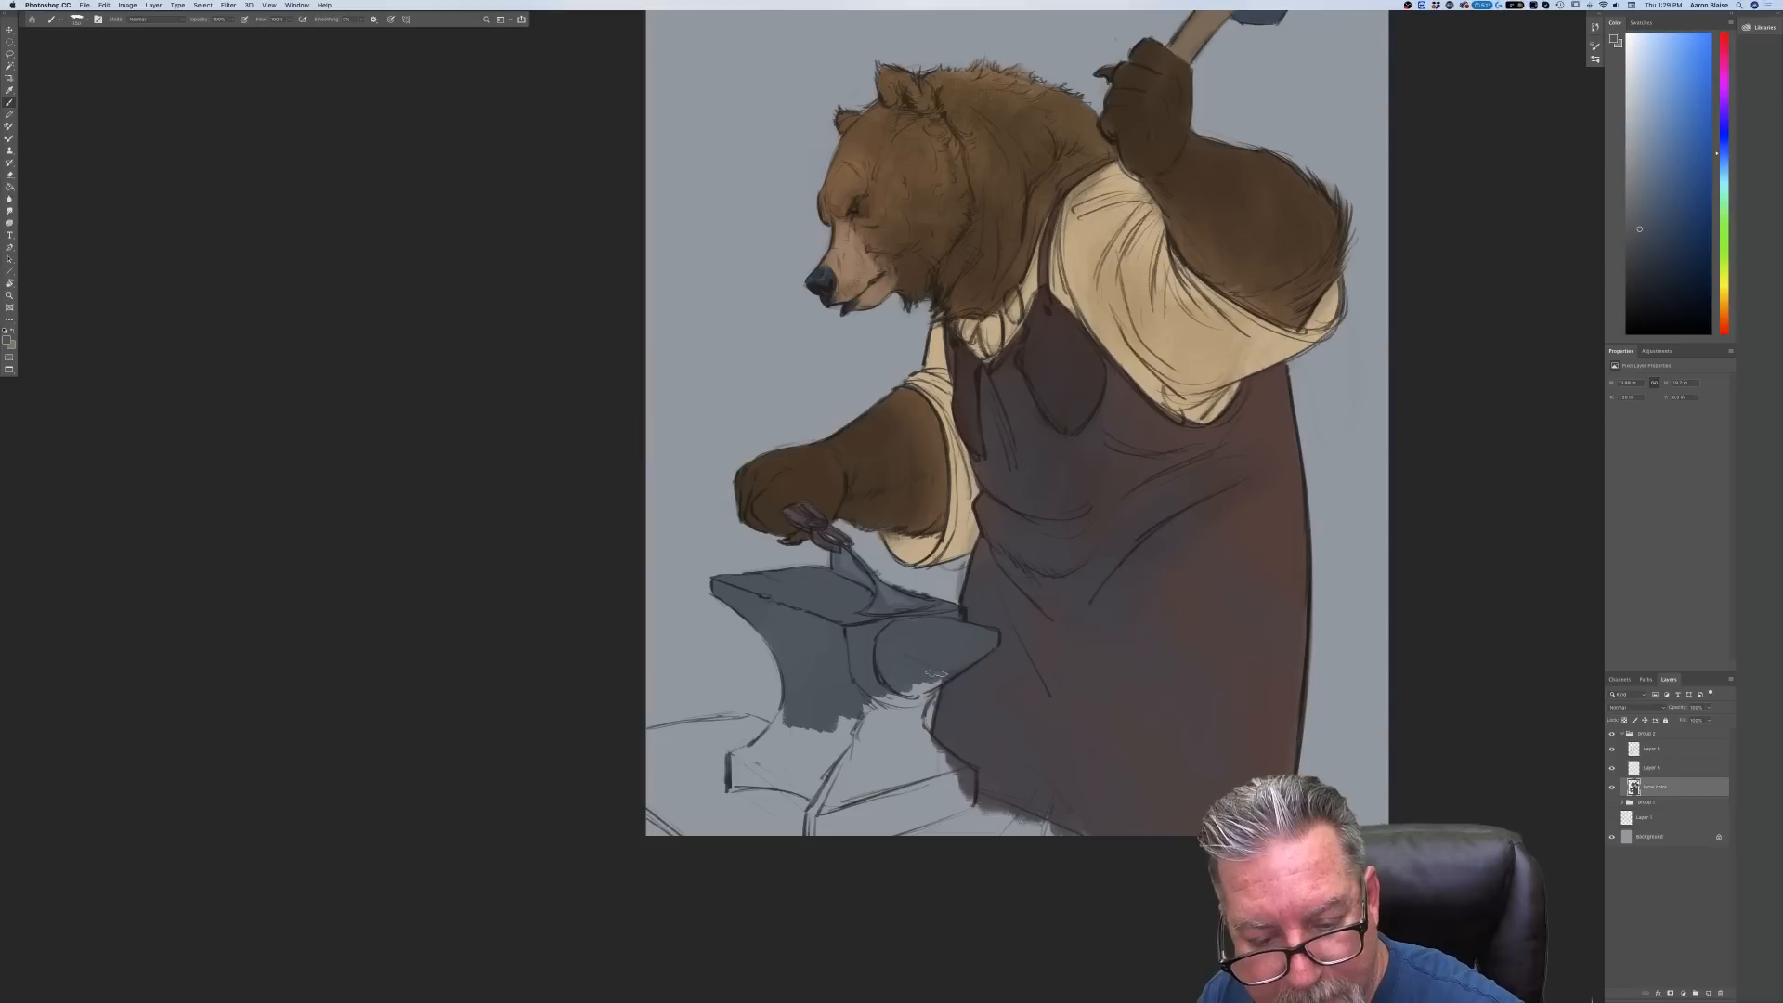
Fill the rest of the anvil with the same blue-grey, from below the horn down to the base and feet
mouse_move(924, 685)
left_mouse_down()
mouse_move(907, 733)
mouse_move(875, 704)
mouse_move(882, 747)
mouse_move(835, 757)
mouse_move(805, 729)
mouse_move(822, 694)
mouse_move(785, 747)
mouse_move(771, 734)
mouse_move(799, 702)
mouse_move(854, 720)
mouse_move(899, 763)
mouse_move(929, 754)
mouse_move(919, 736)
mouse_move(956, 773)
mouse_move(952, 789)
mouse_move(859, 789)
left_mouse_up()
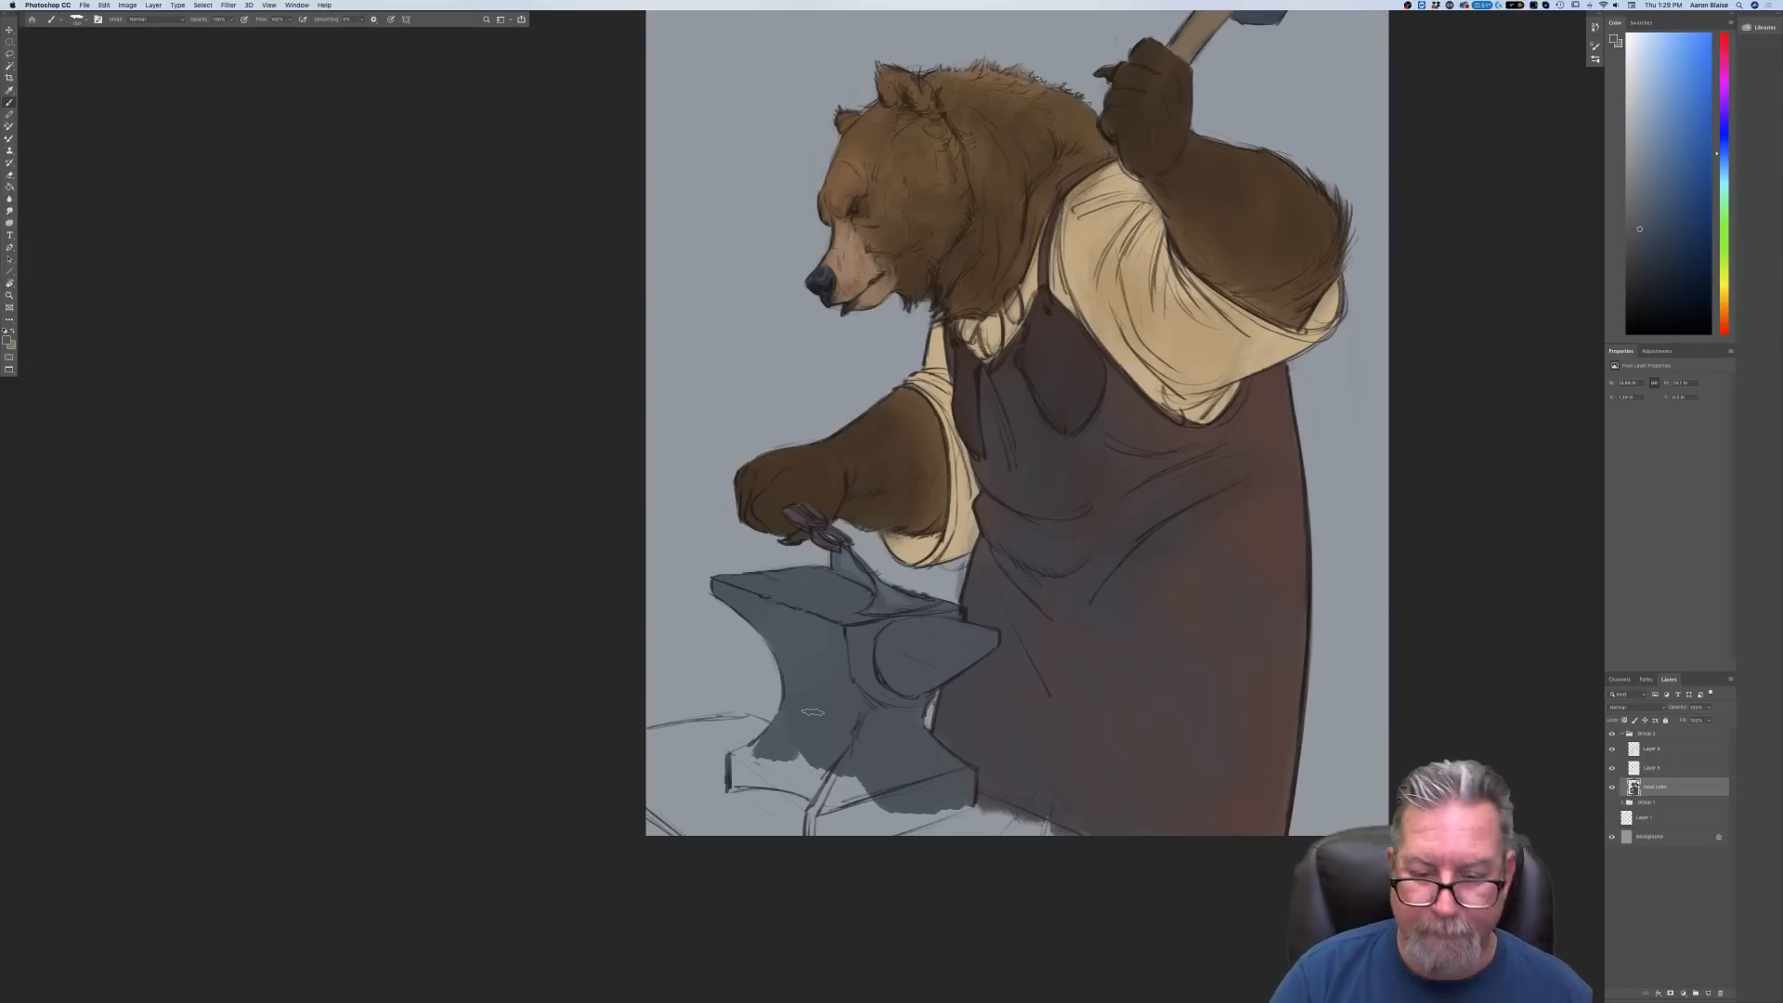
left_click_drag(538, 781, 591, 651)
mouse_move(850, 626)
left_mouse_down()
mouse_move(782, 650)
mouse_move(797, 637)
mouse_move(799, 654)
mouse_move(850, 661)
mouse_move(796, 640)
mouse_move(838, 629)
mouse_move(888, 644)
mouse_move(859, 586)
mouse_move(818, 638)
mouse_move(872, 618)
mouse_move(912, 669)
mouse_move(896, 646)
mouse_move(877, 711)
mouse_move(871, 678)
mouse_move(902, 651)
mouse_move(1018, 672)
mouse_move(931, 708)
mouse_move(1008, 674)
mouse_move(947, 679)
left_mouse_up()
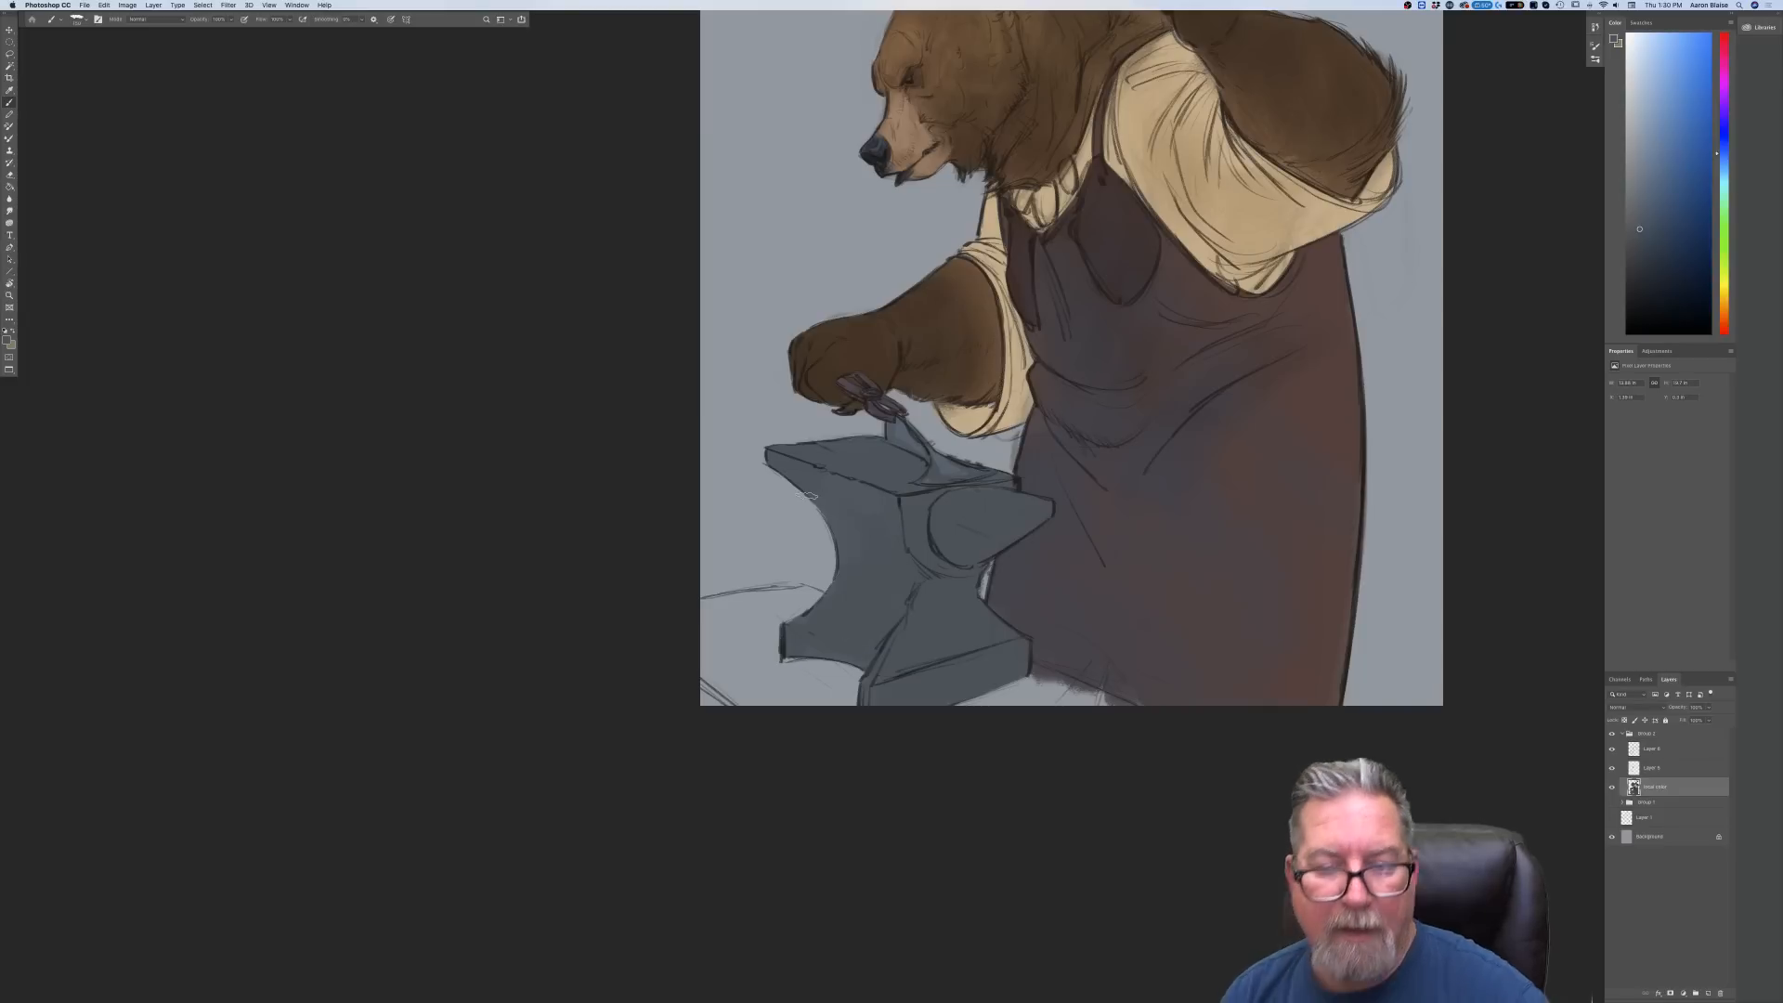
Clean up the ragged lower edge of the apron beside the anvil's base so it follows the drawn outline
key("super+minus")
key("super+minus")
key("super+minus")
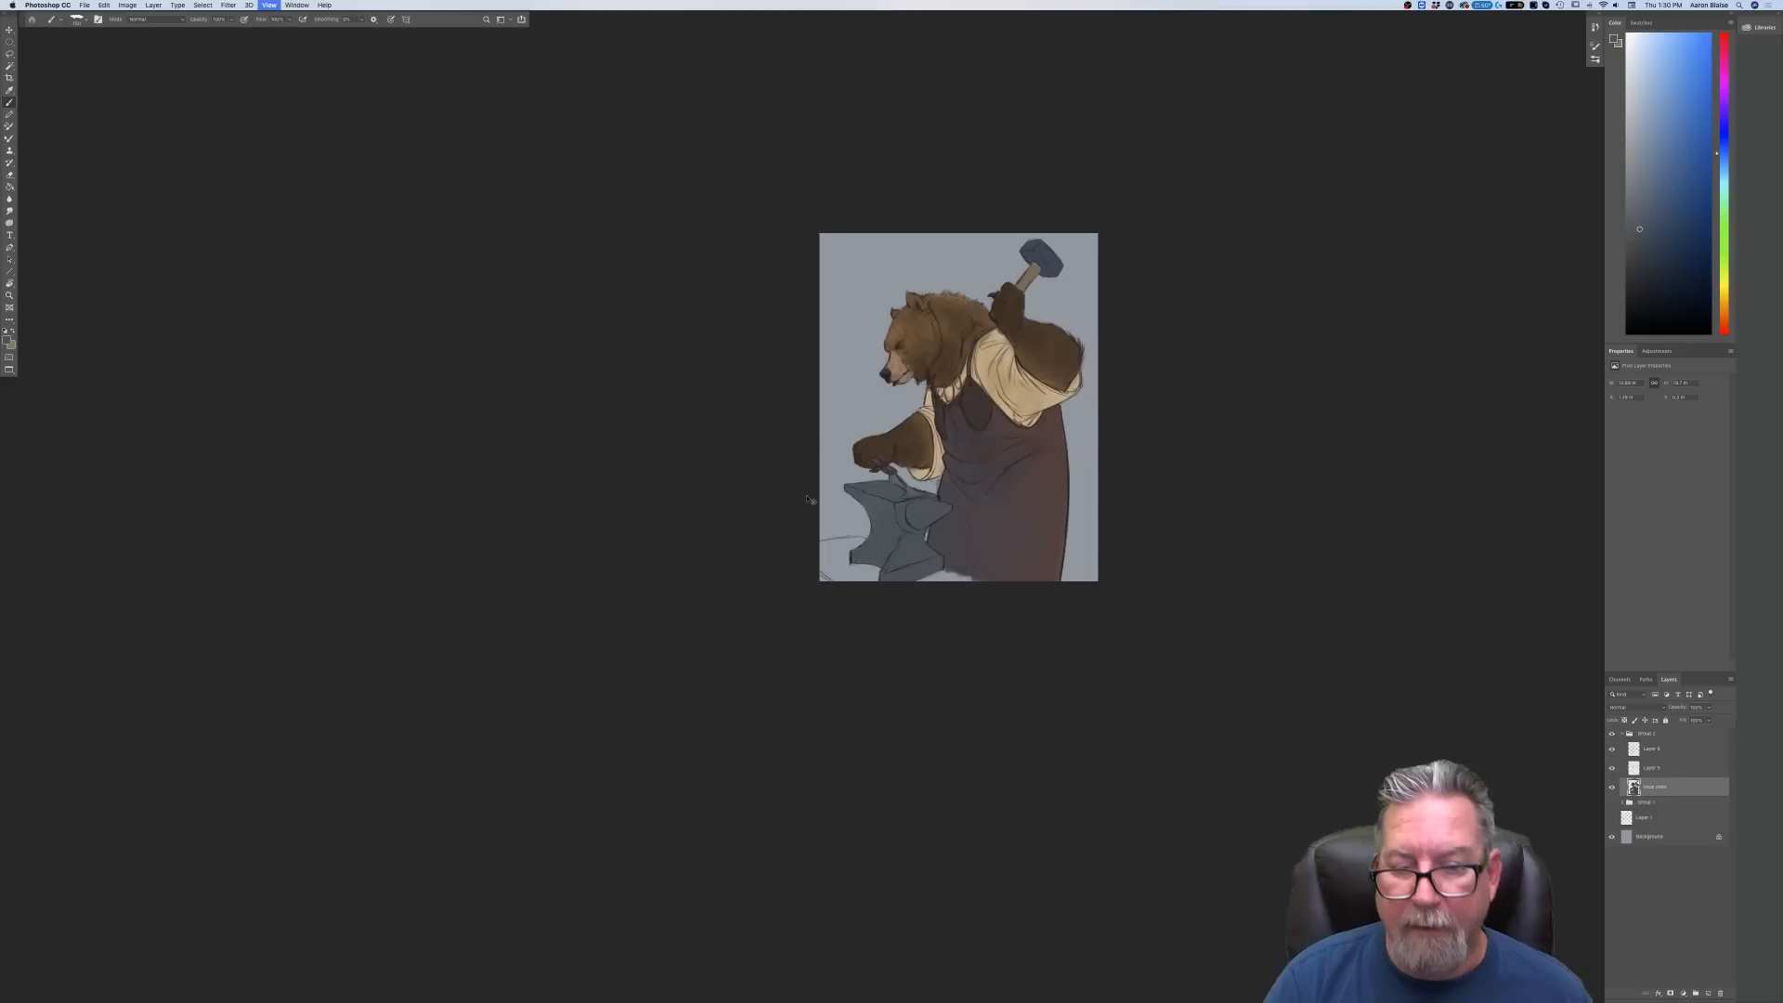
key("super+equal")
key("super+equal")
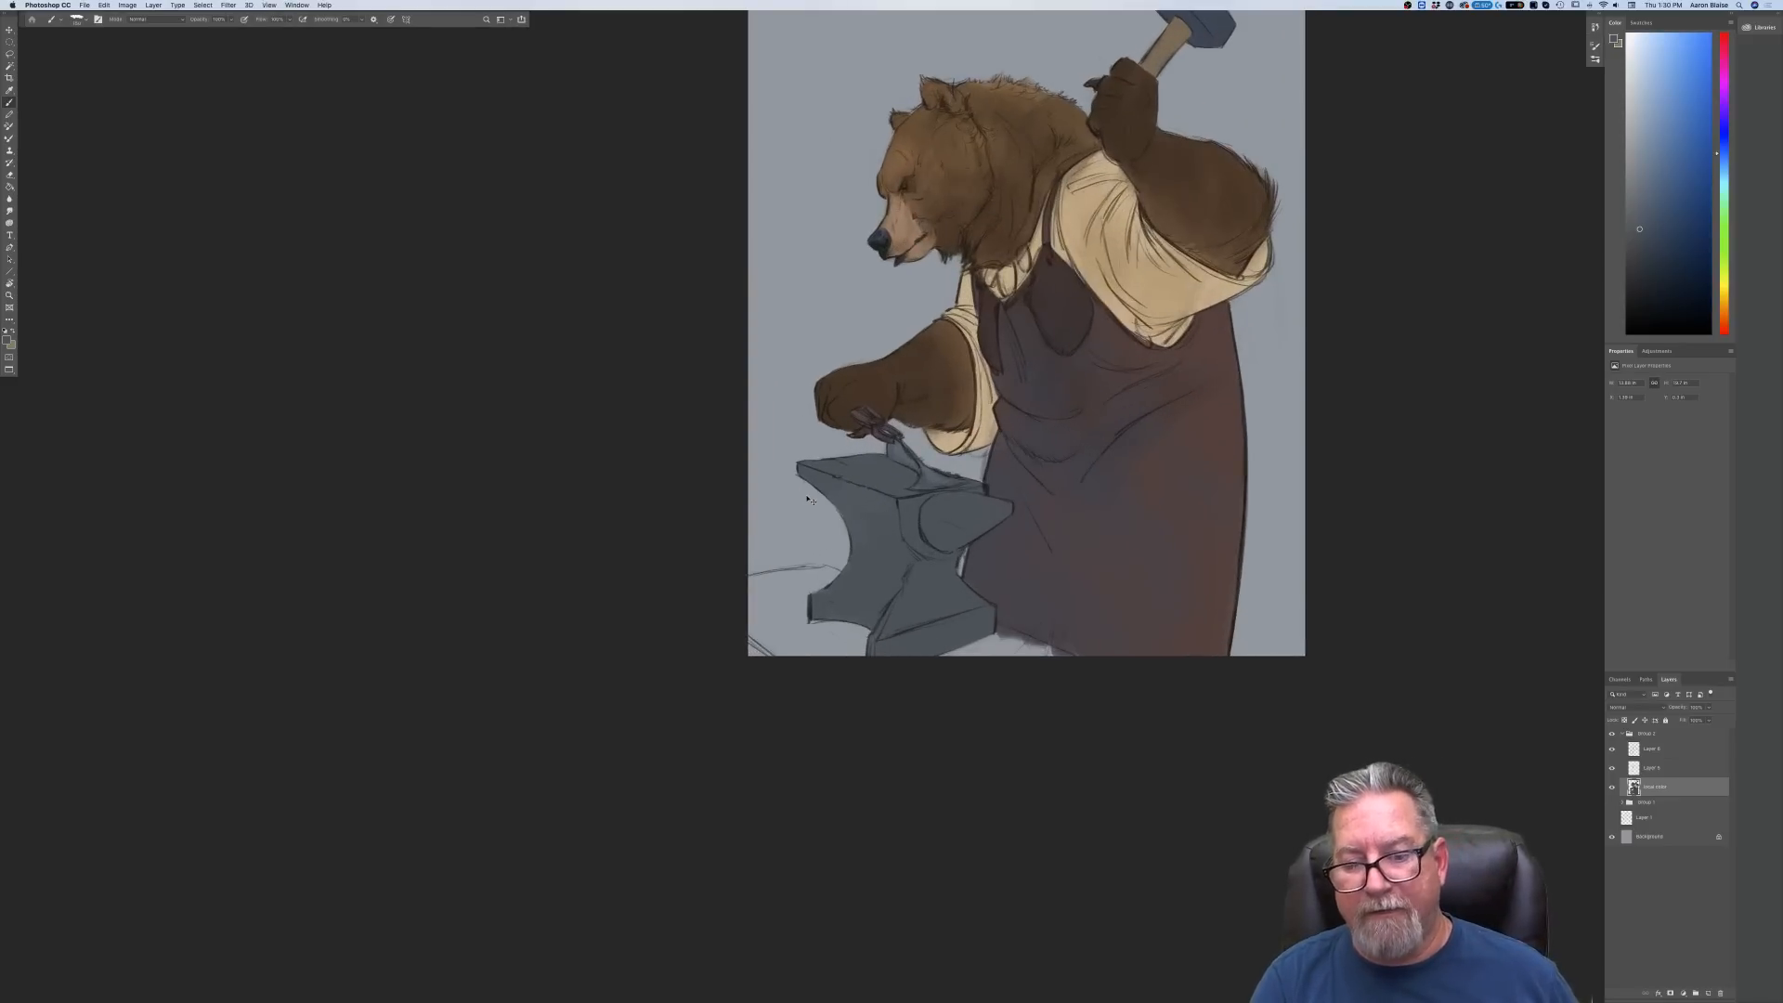
key("super+equal")
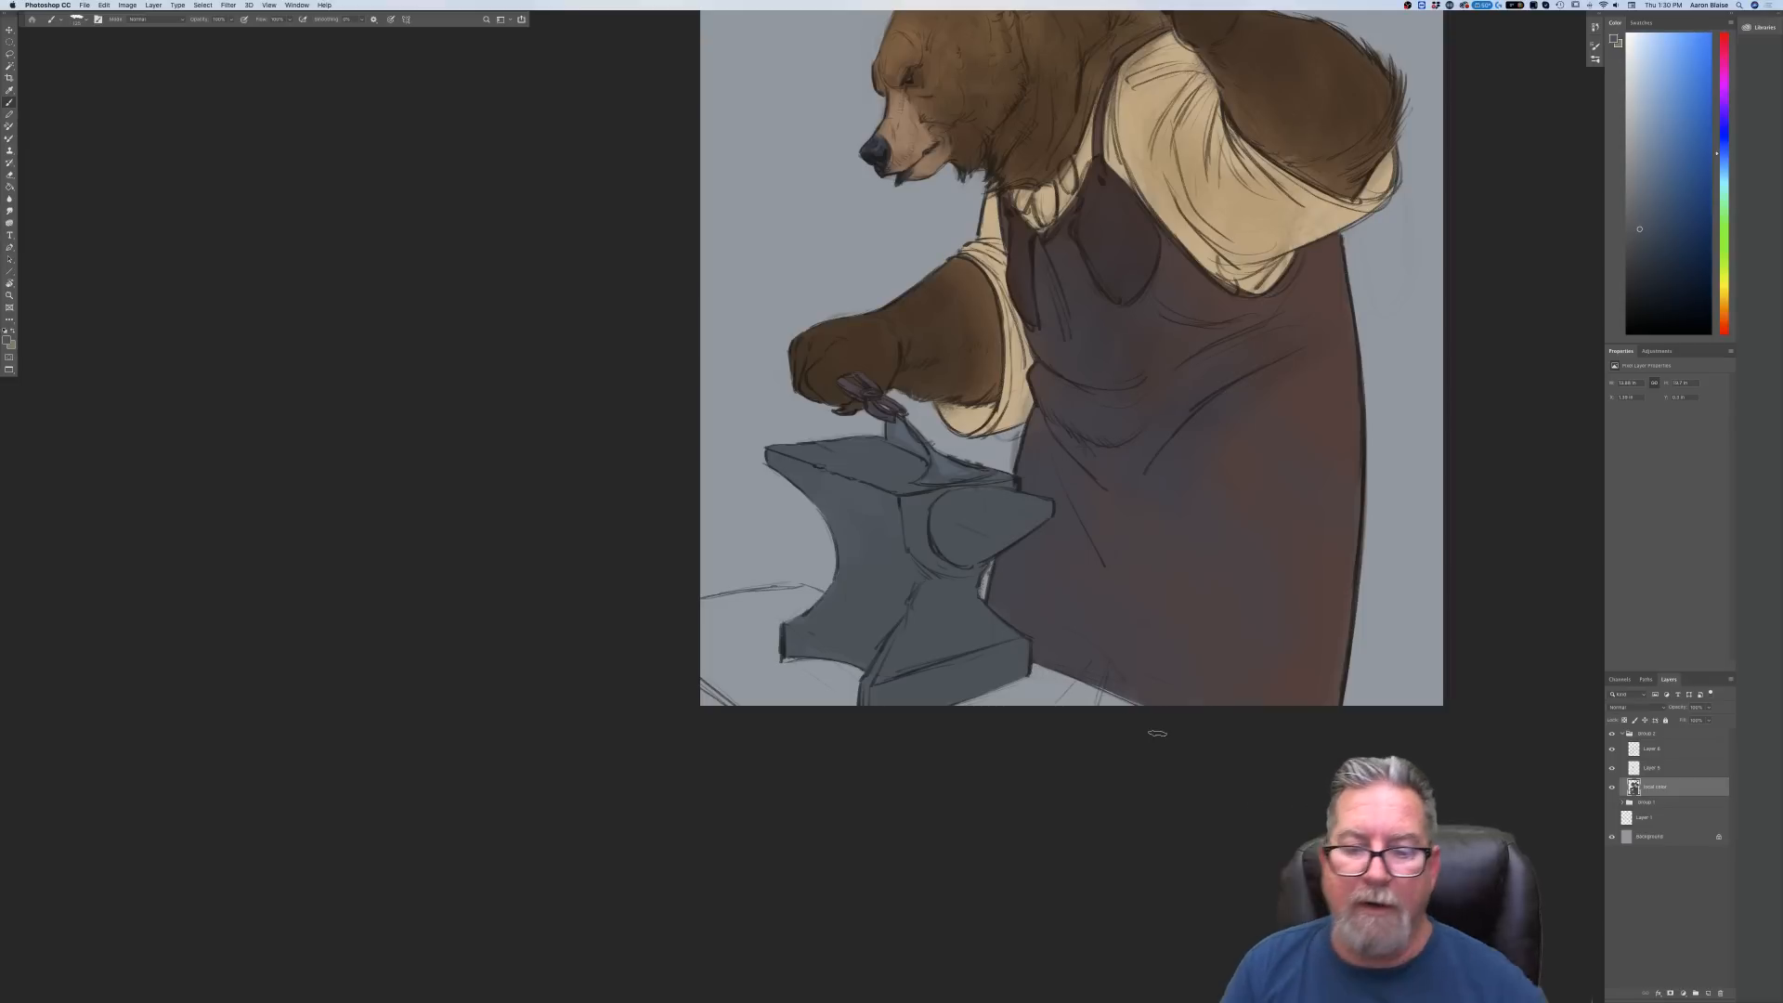
key("super+minus")
key("super+minus")
key("super+minus")
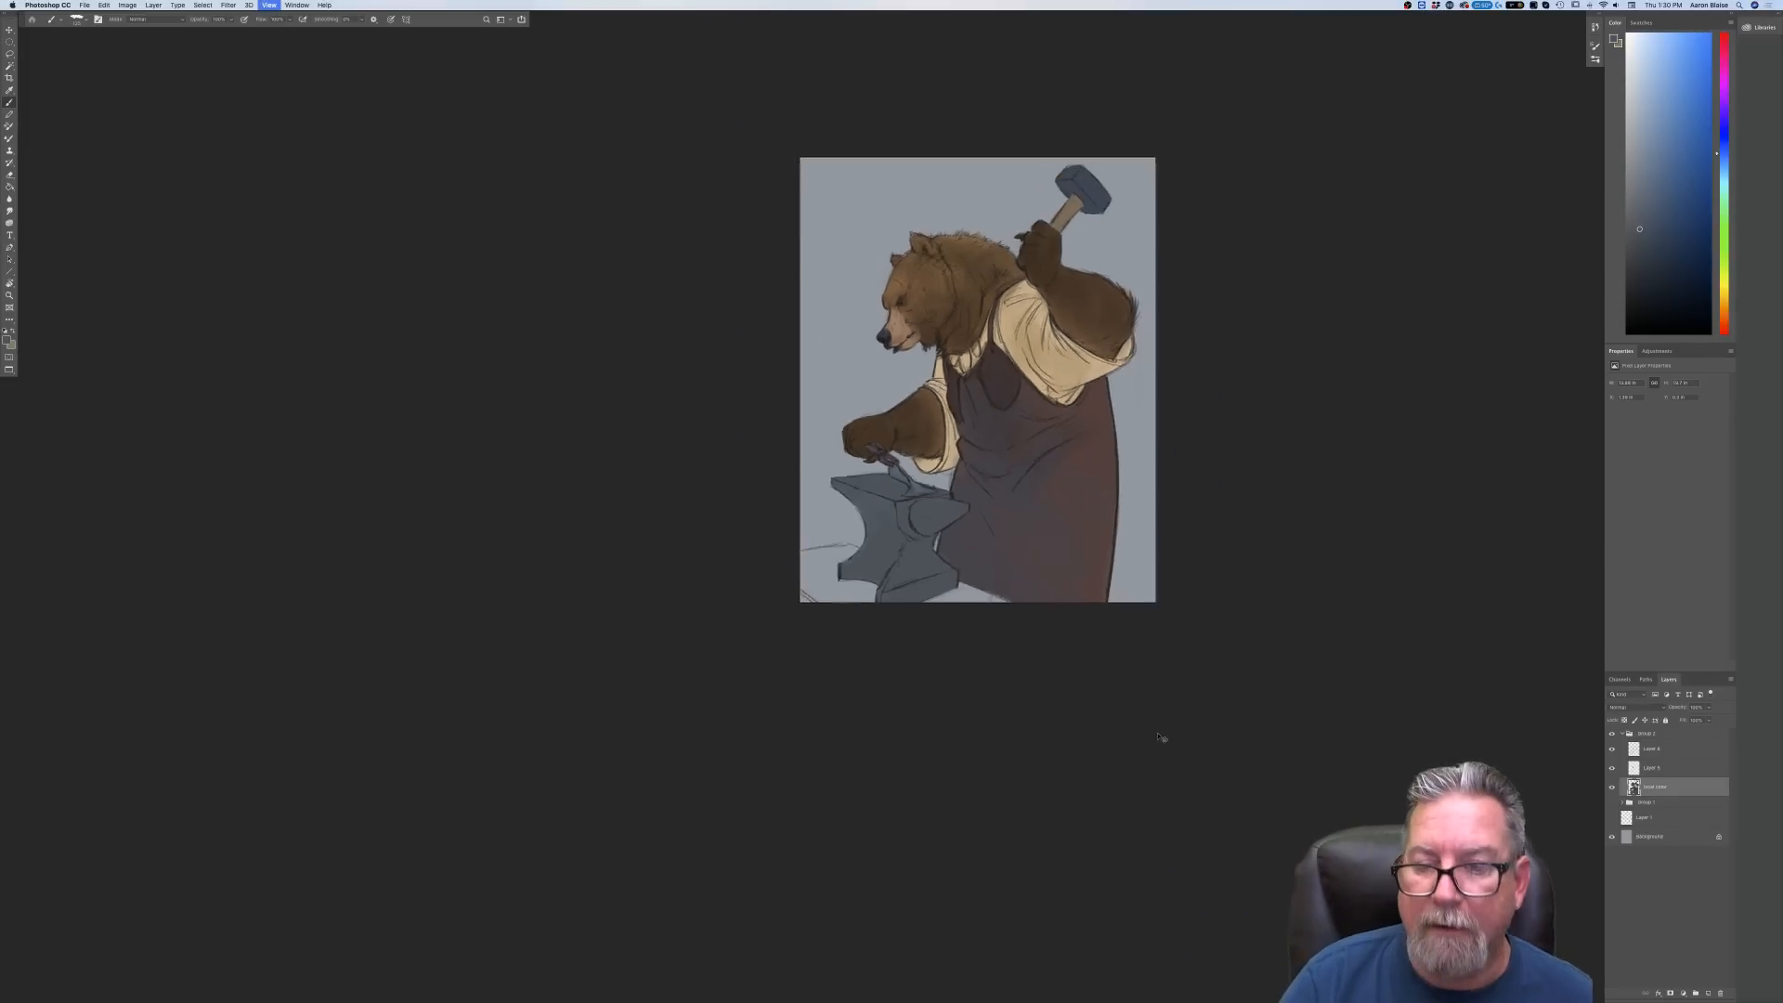
key("super+equal")
key("super+equal")
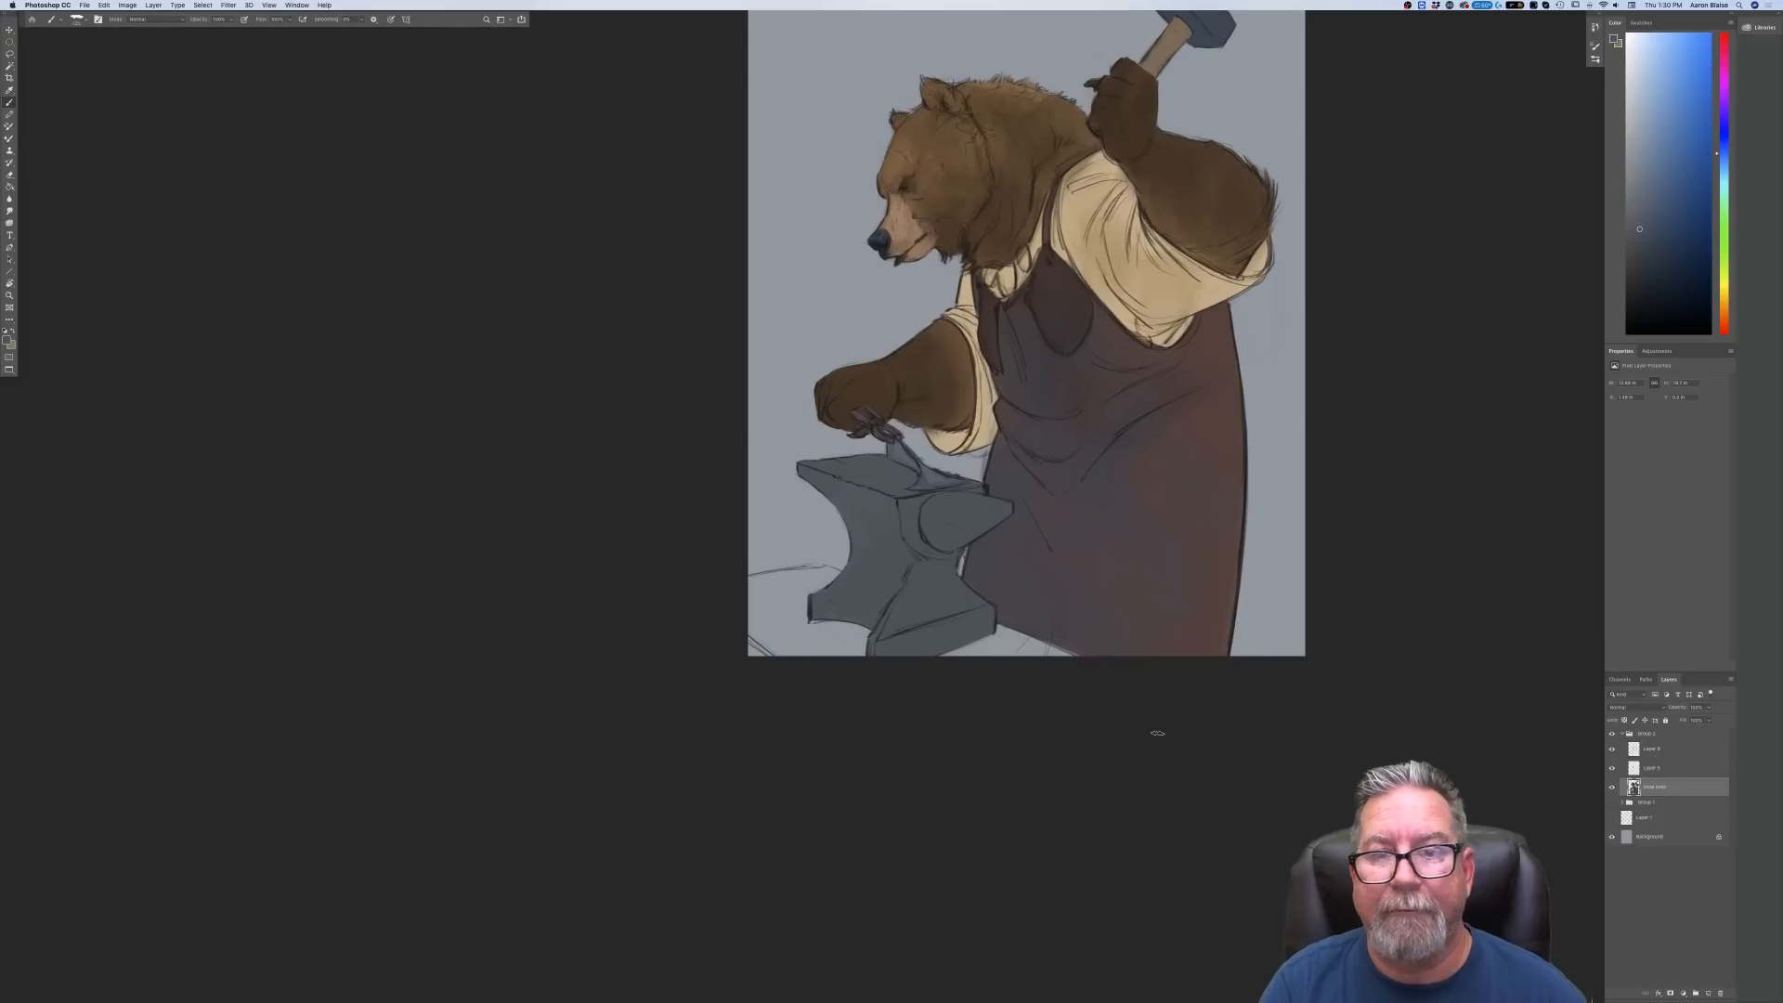
Pick a textured brush from the Textured Brushes set and lock the local colour layer's transparent pixels
left_click_drag(490, 657, 452, 735)
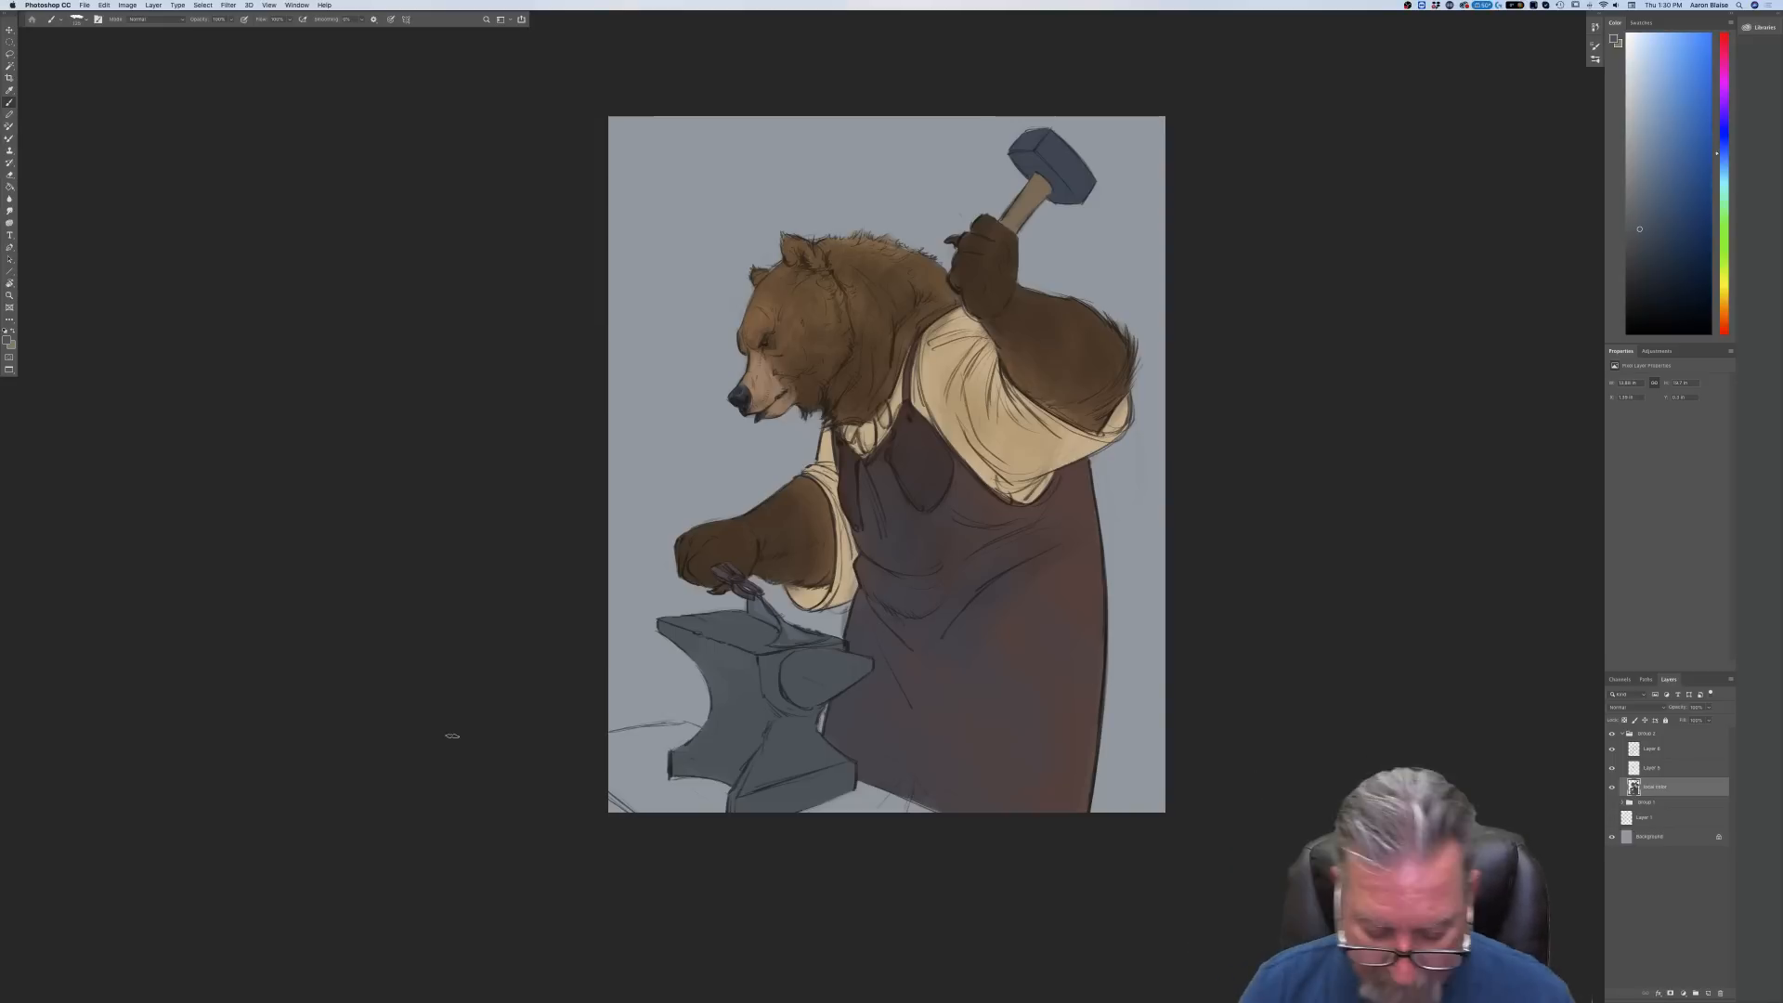
key("super+equal")
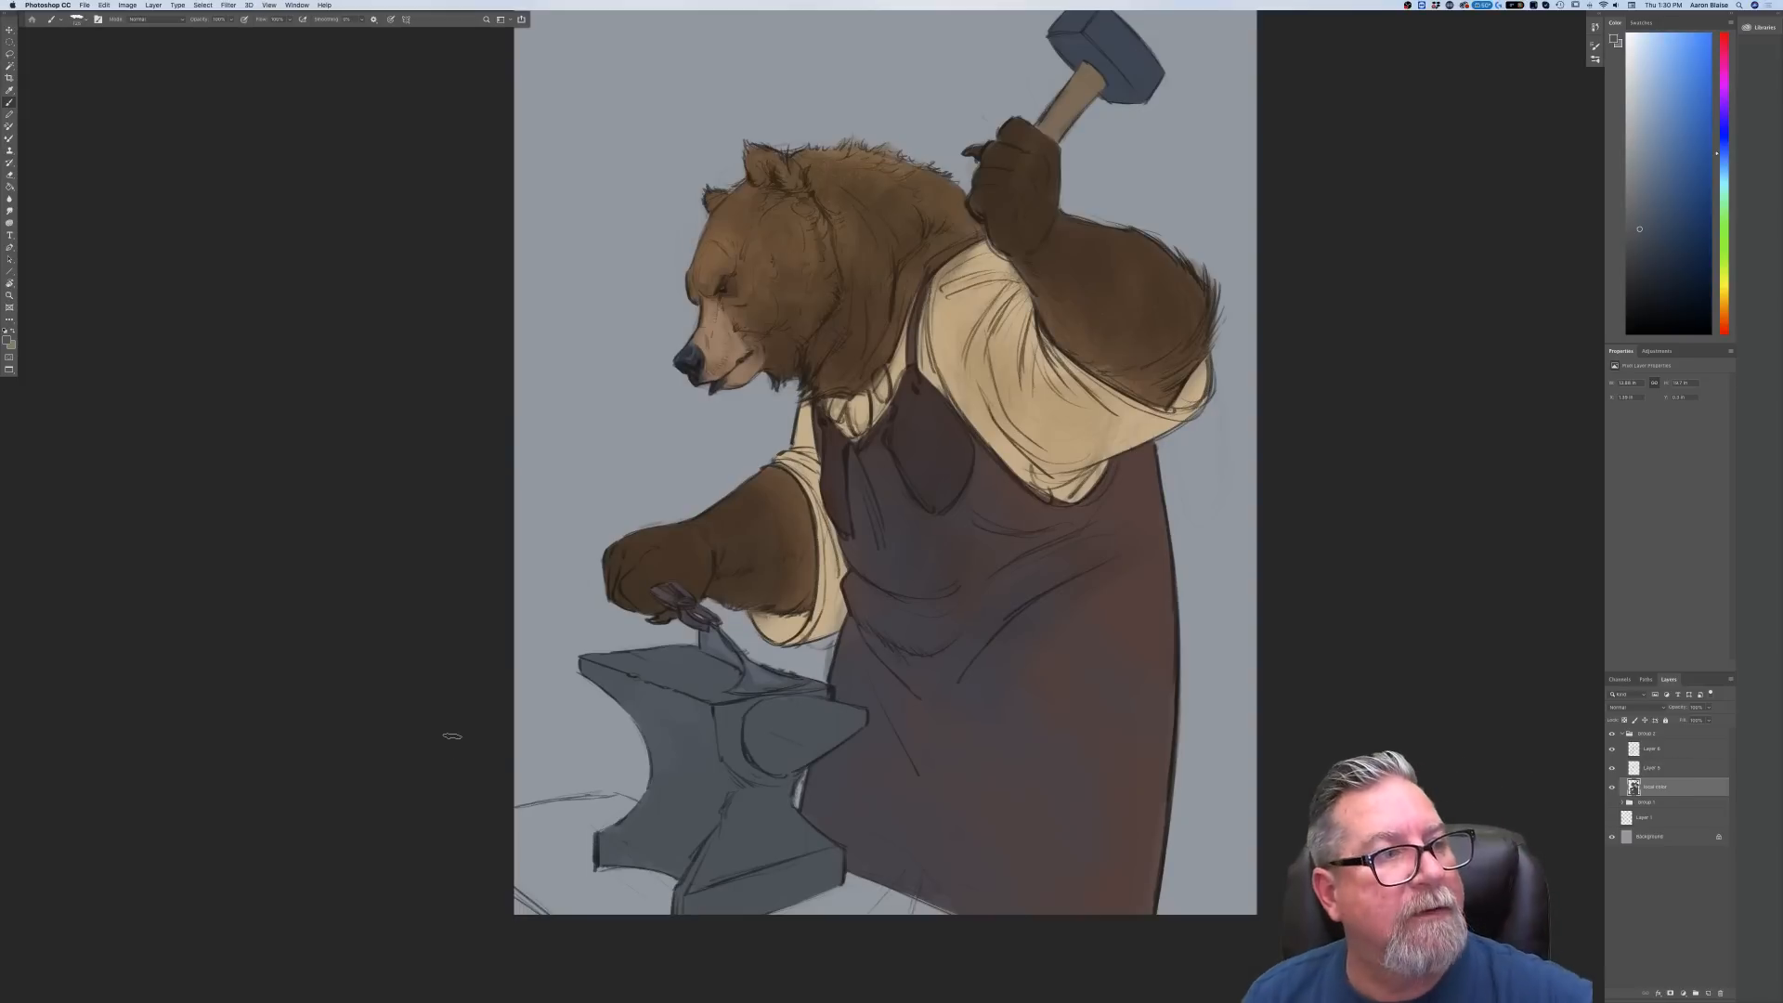
left_click(78, 20)
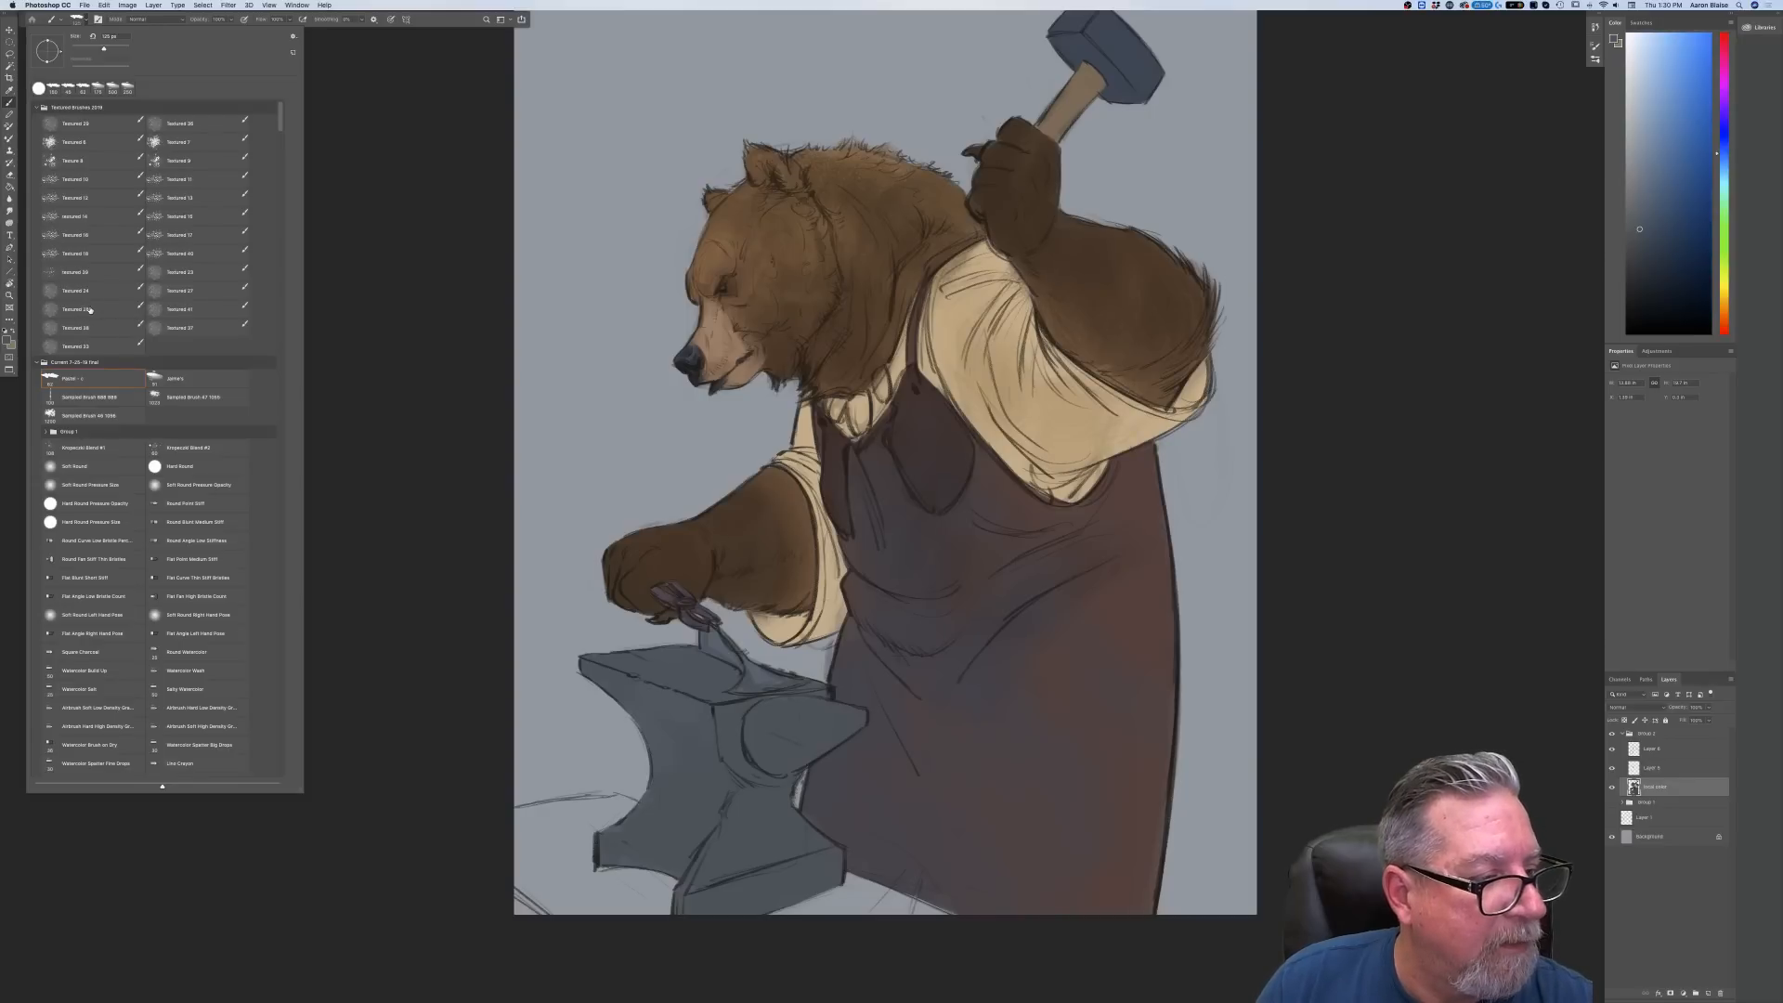
left_click(68, 185)
left_click(448, 401)
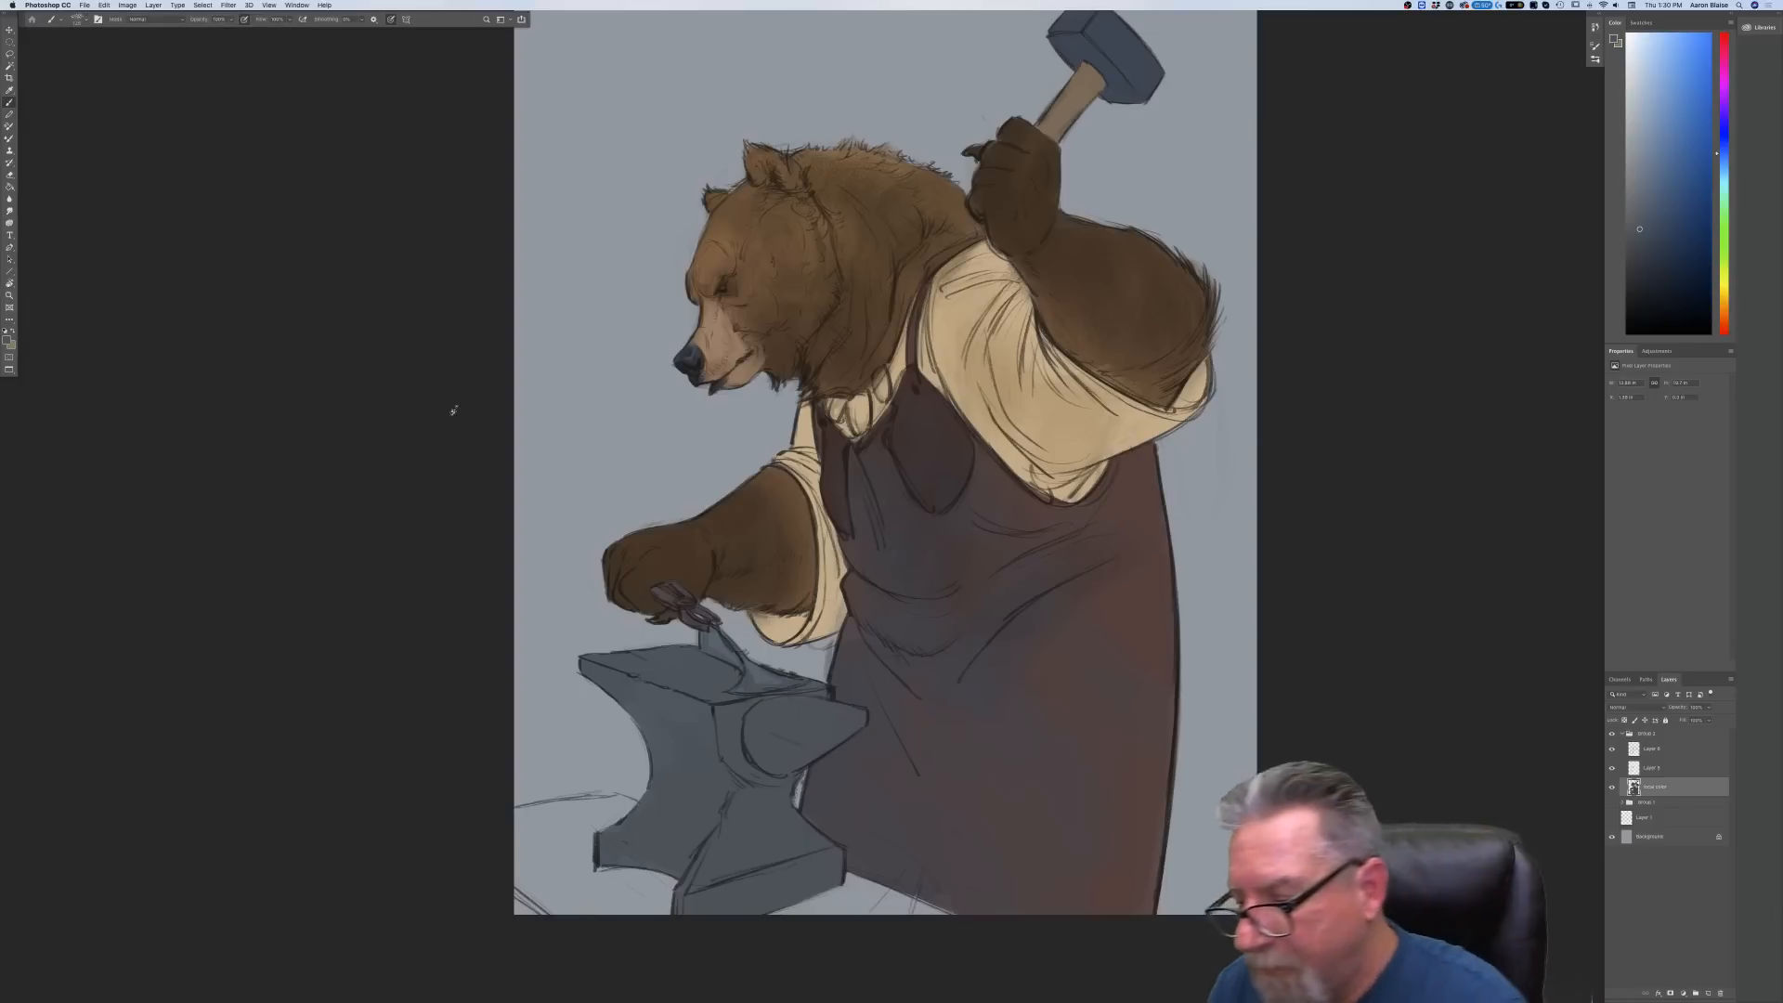
left_click(1624, 720)
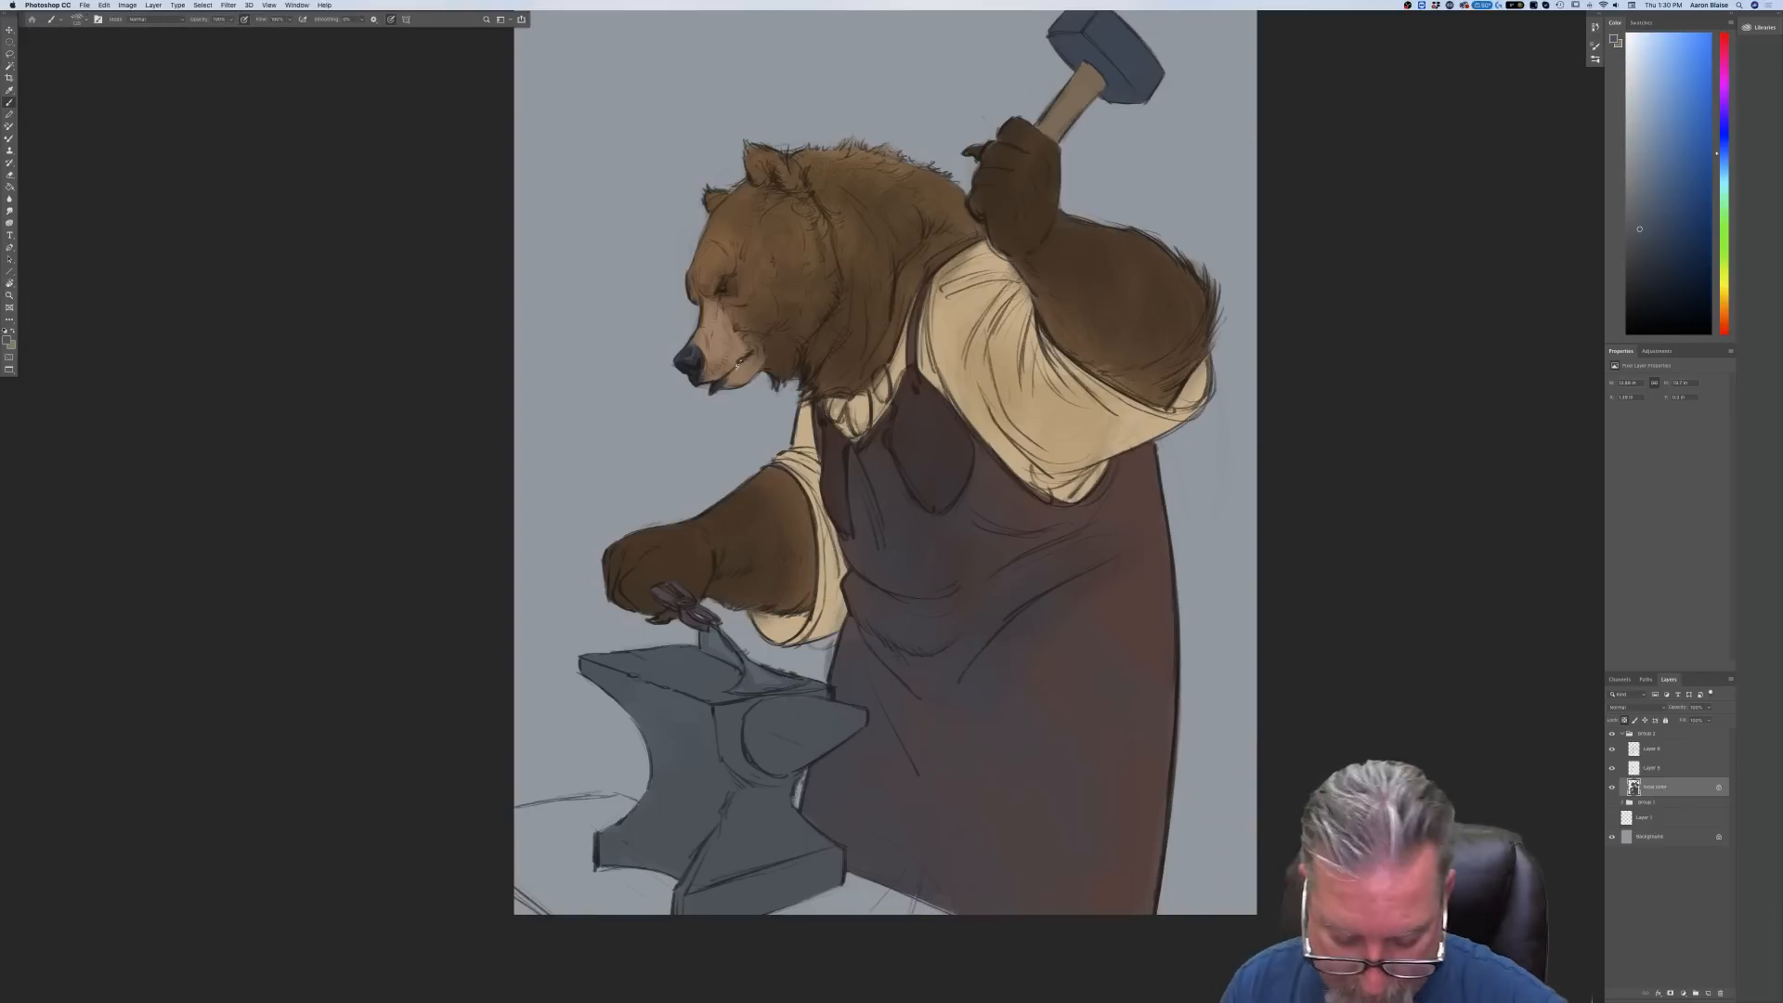
Set the paint colour to a medium muted orange-brown
left_click(7, 340)
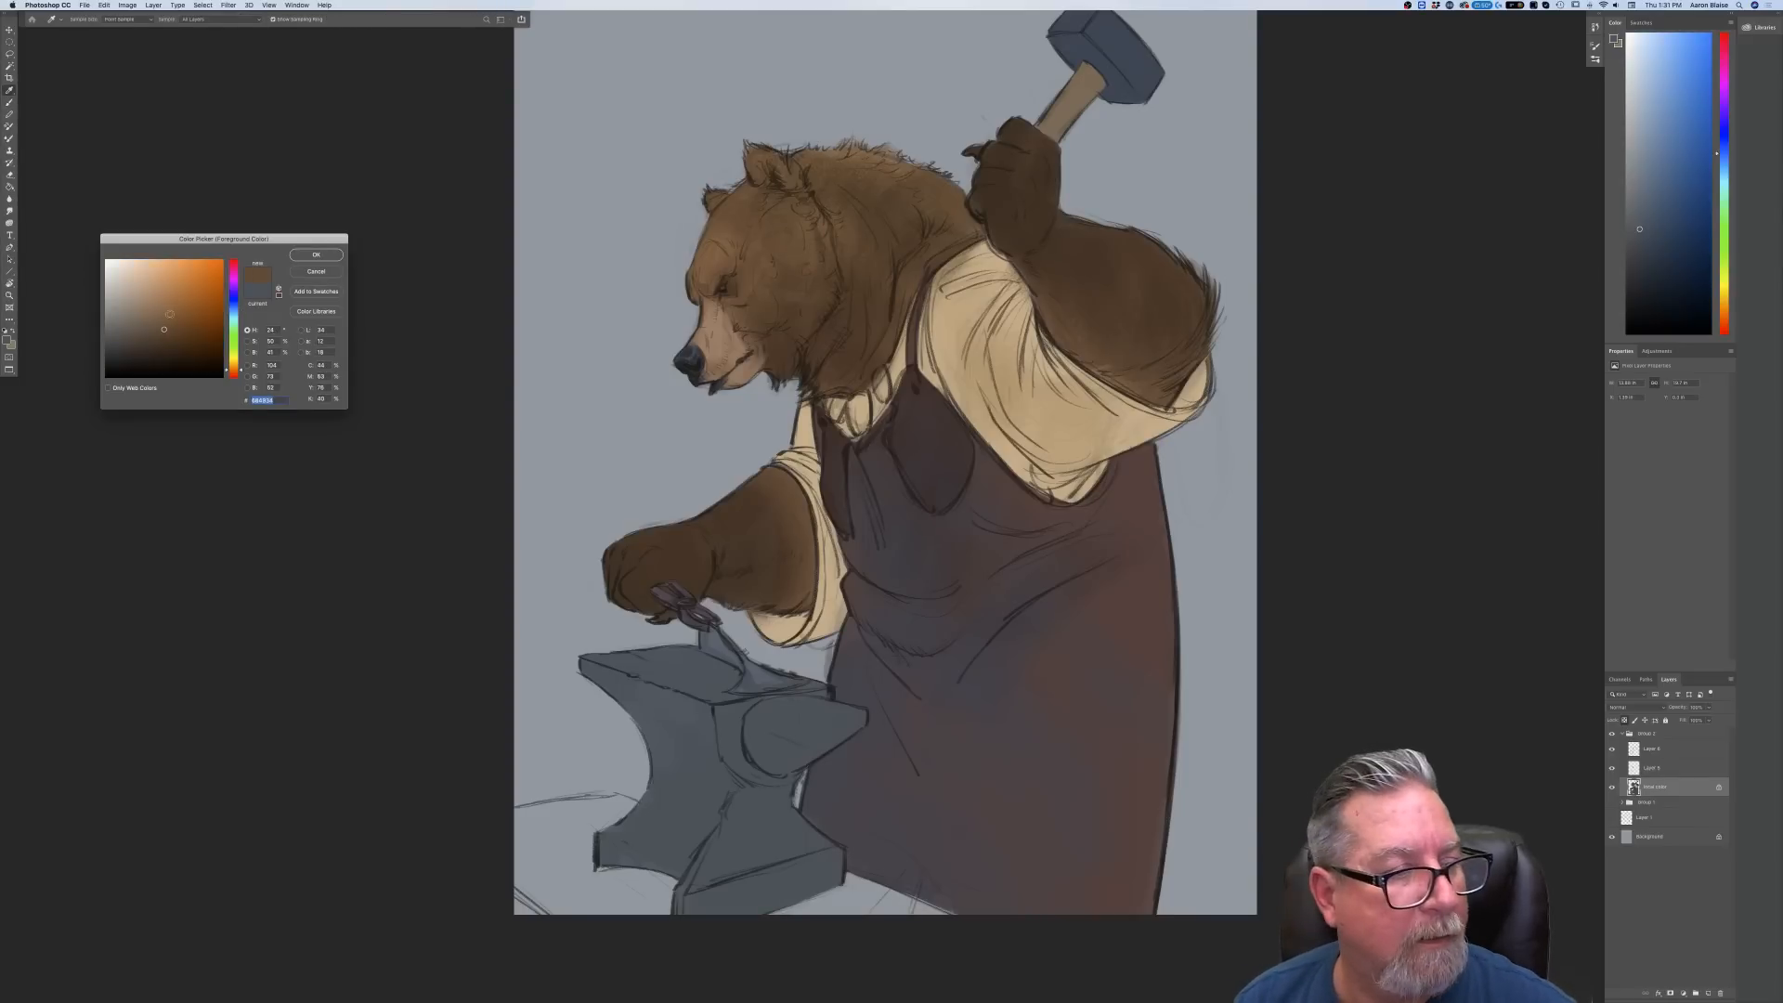
left_click(316, 254)
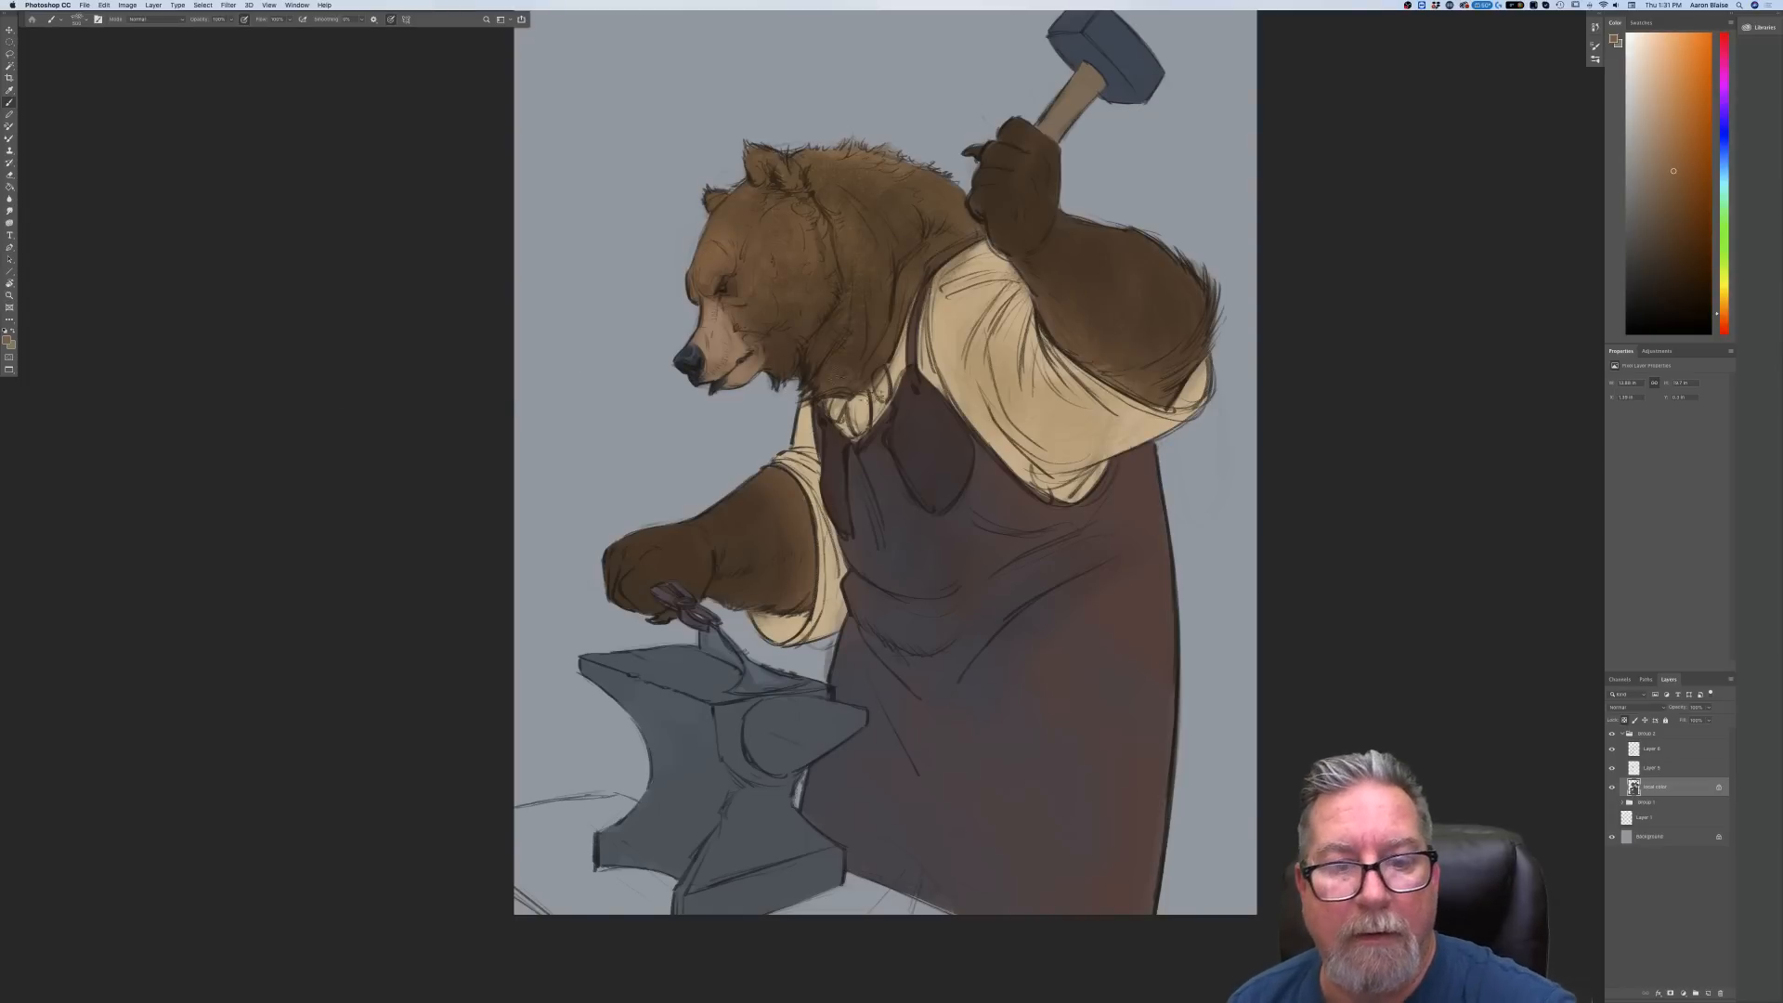
left_click(8, 340)
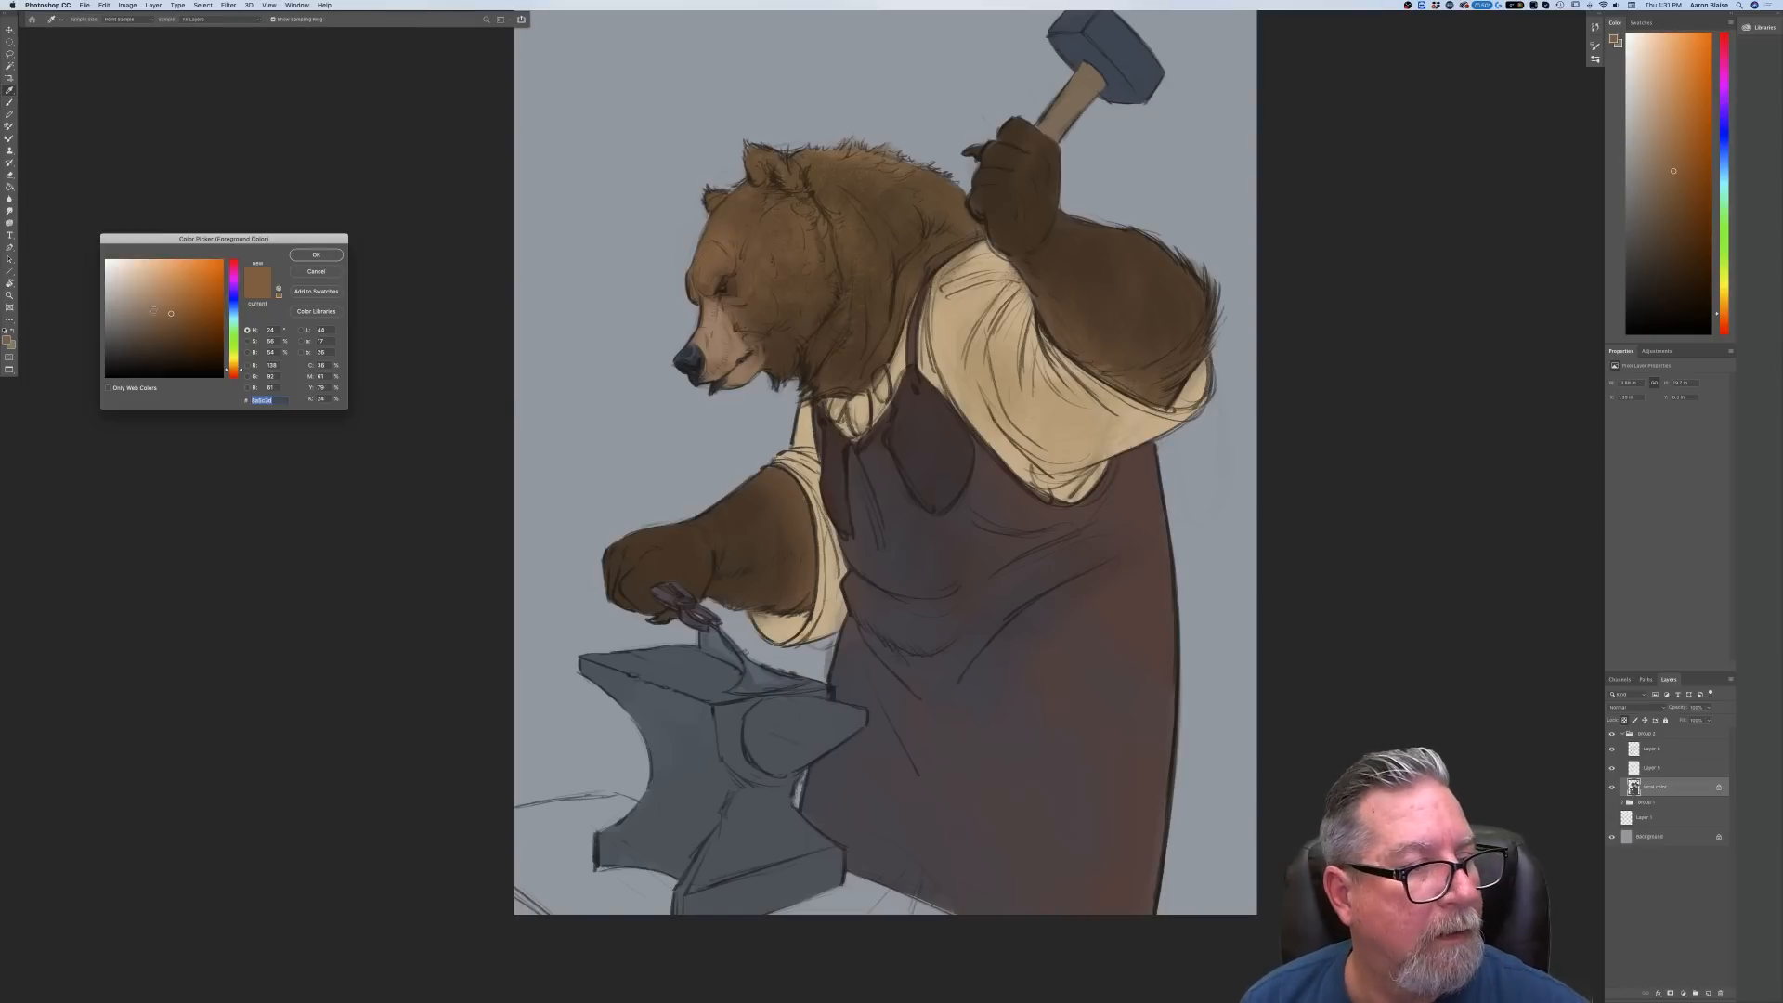
left_click(314, 272)
Switch to the neighbouring textured brush and stipple the medium brown over the fur of the bear's head and lowered arm
left_click(78, 19)
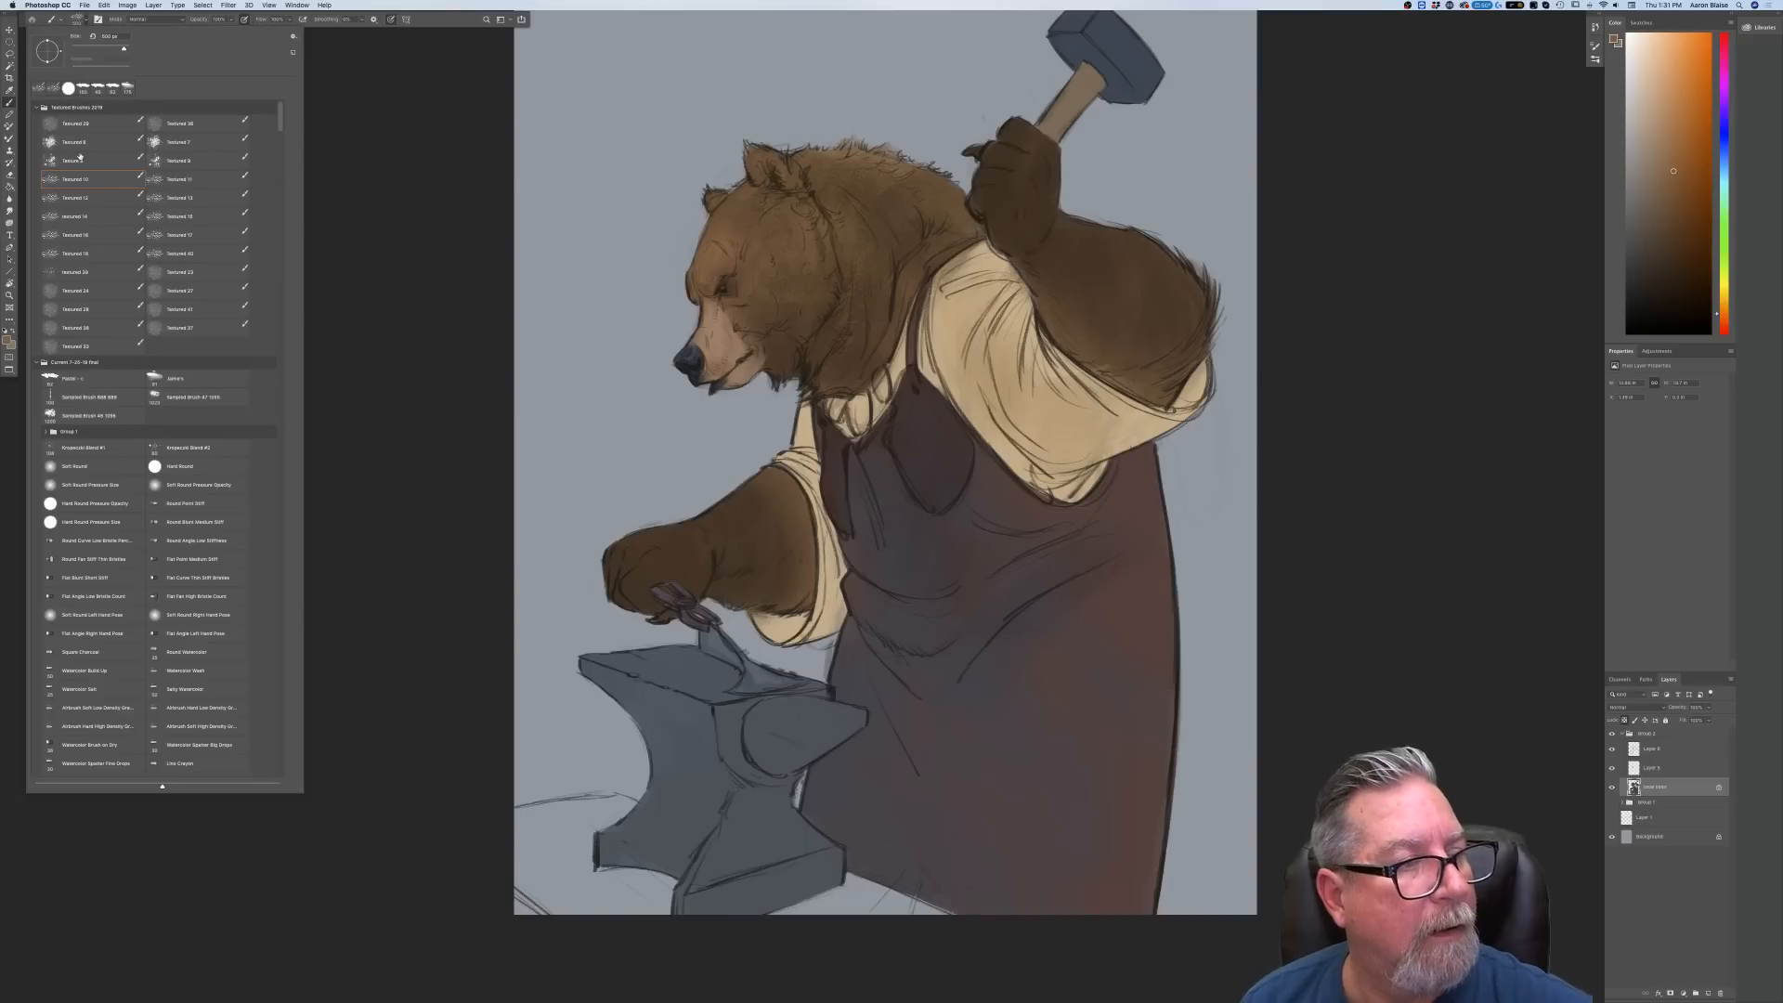
left_click(182, 186)
left_click(358, 247)
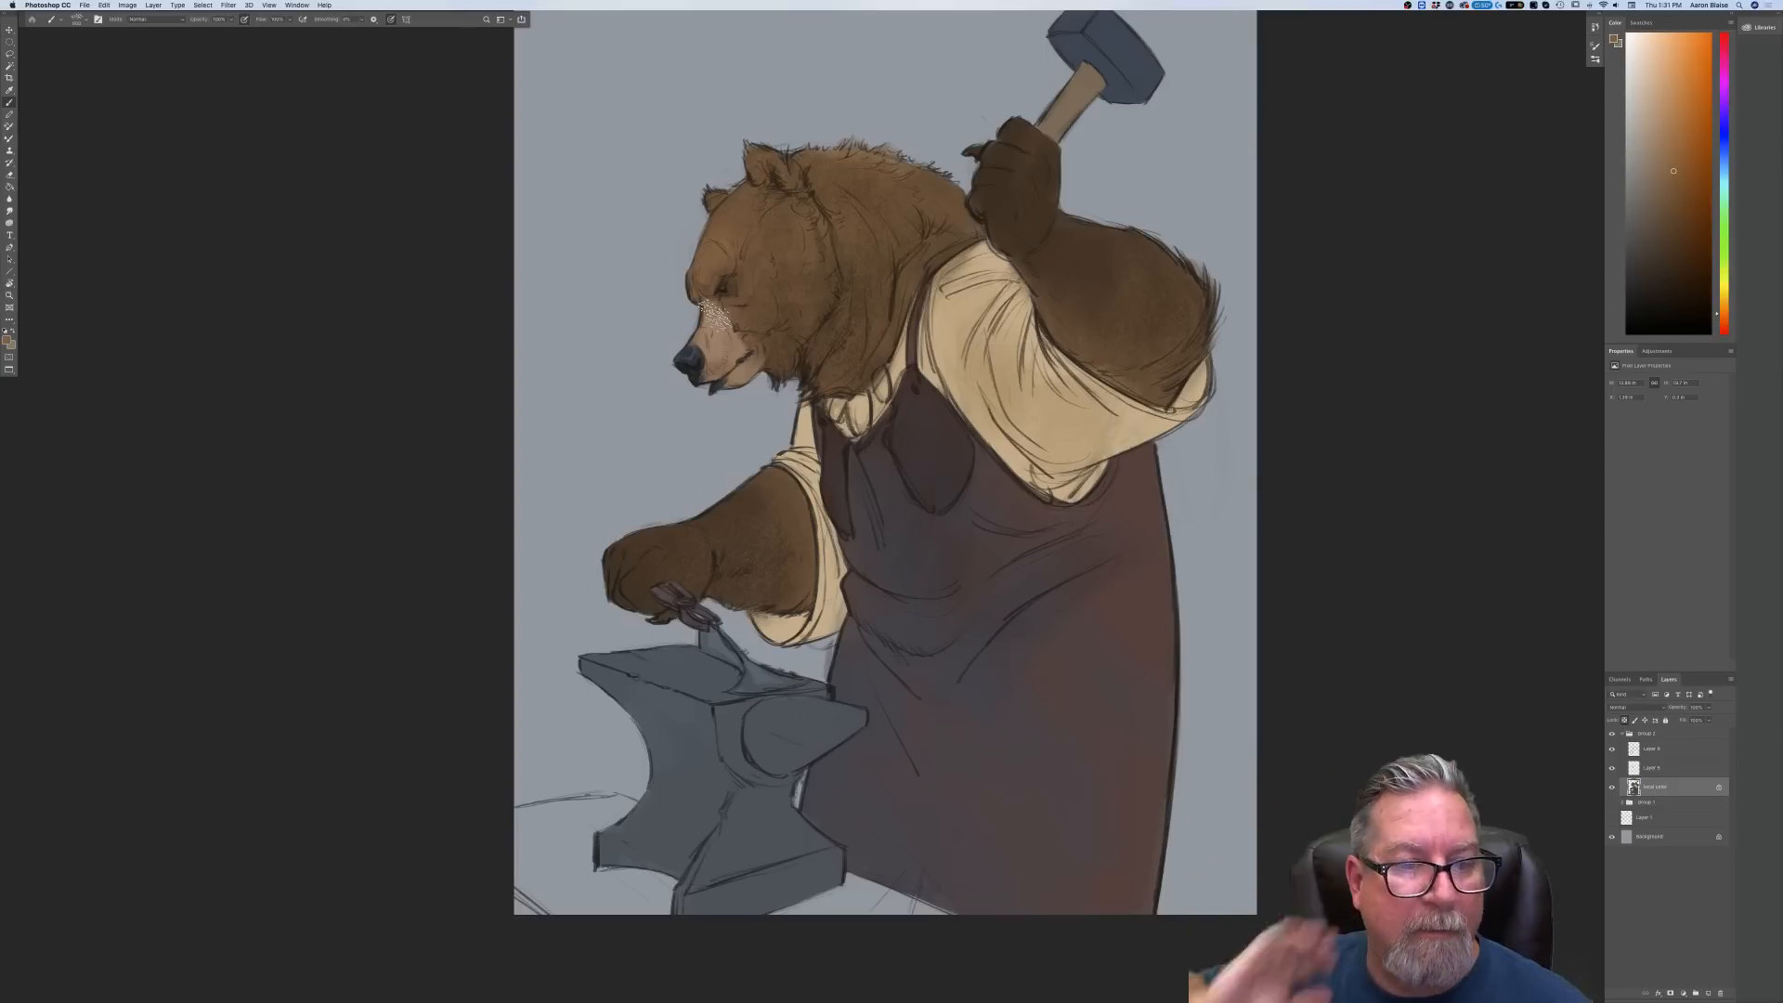
Choose a lighter orange-brown and add subtle fur texture over the bear's head, neck and arms
left_click(7, 342)
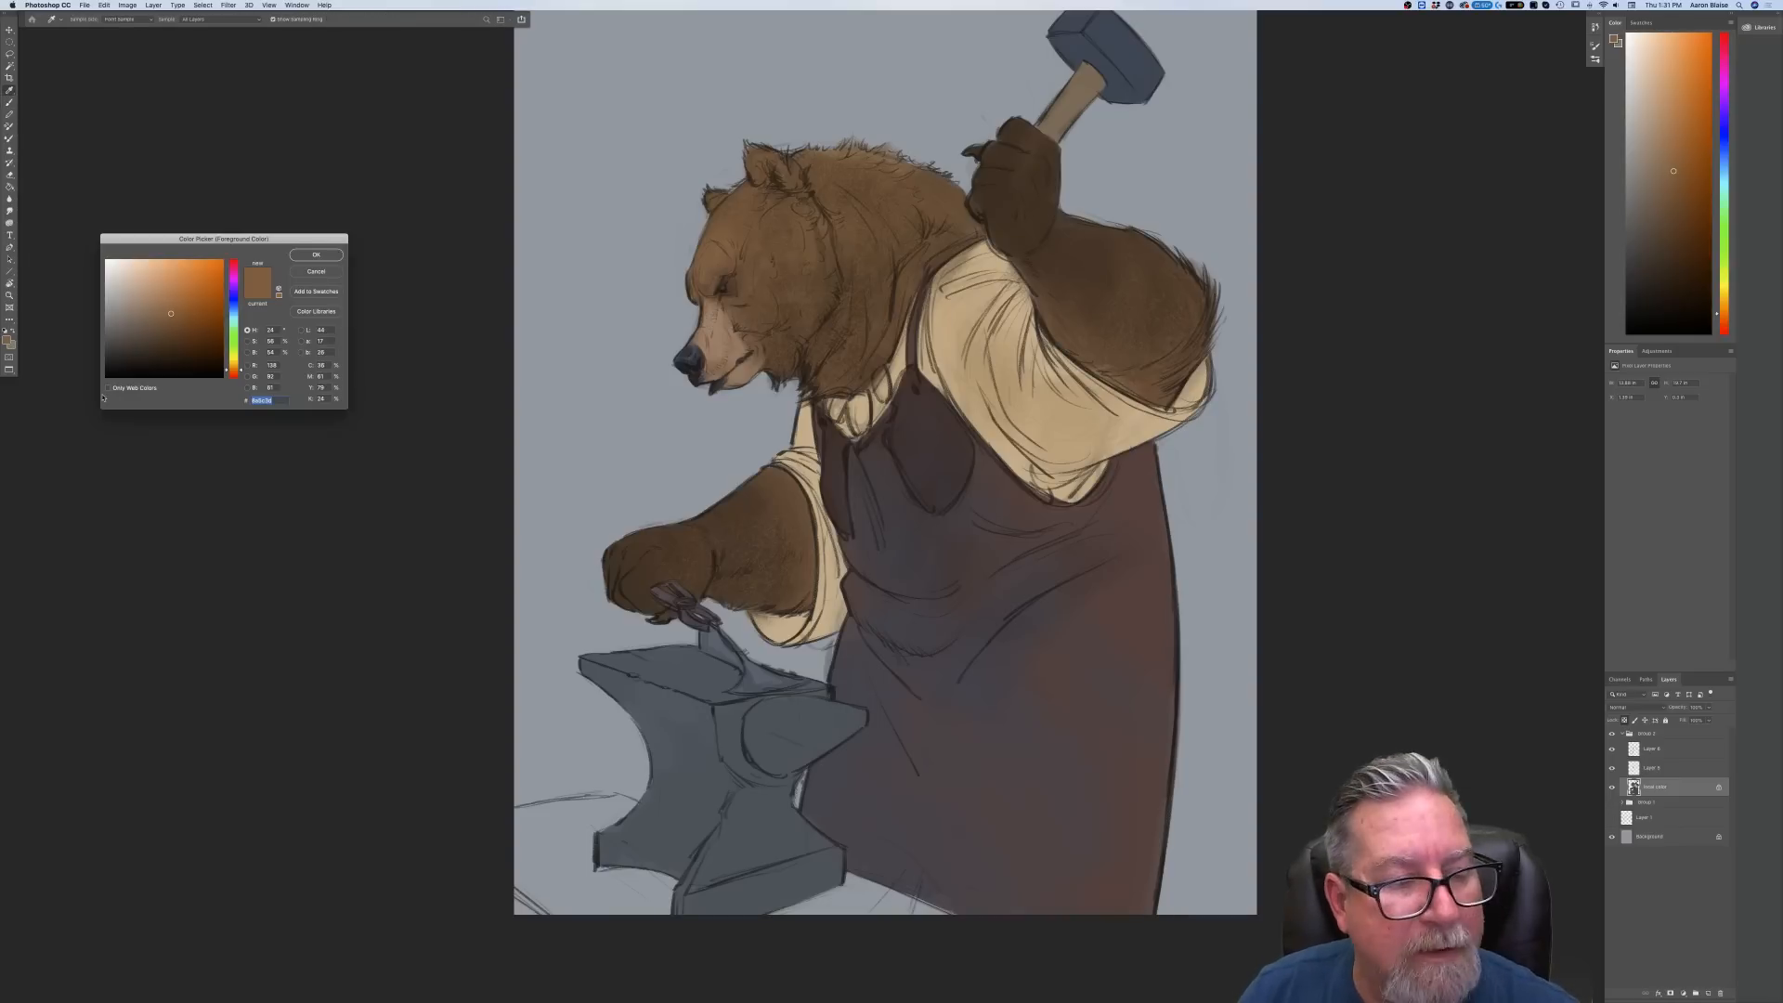
left_click(301, 259)
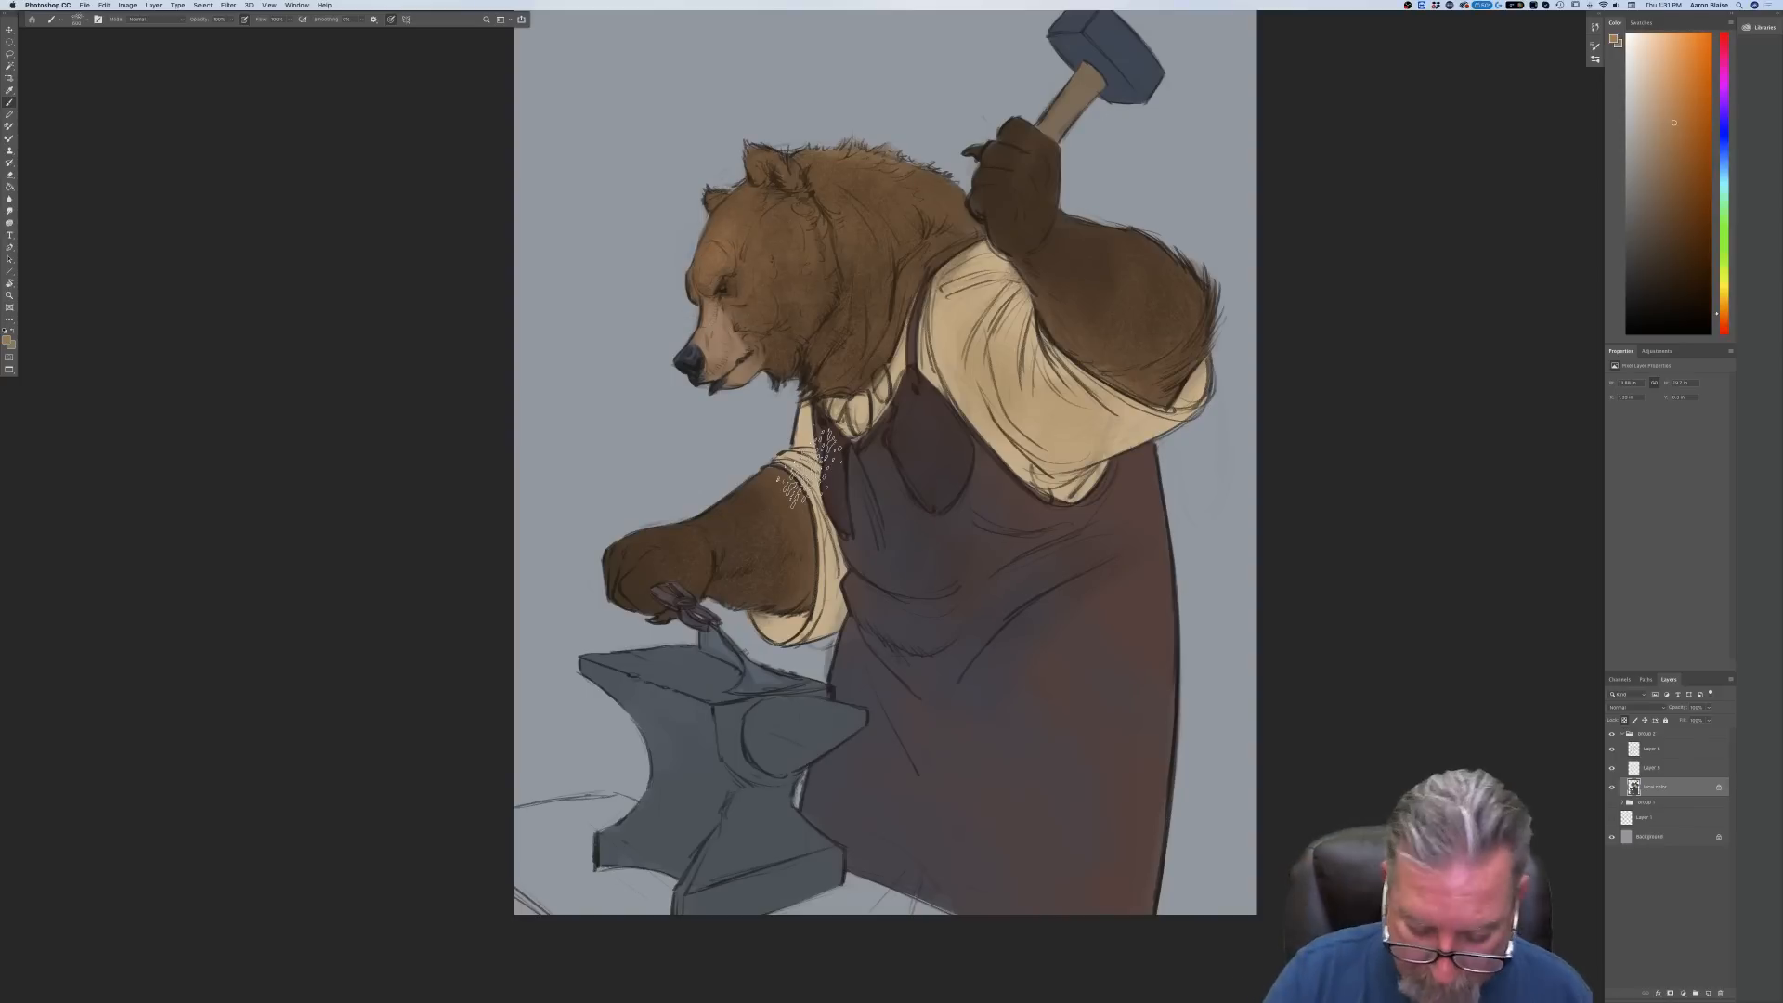
key("super+plus")
scroll(207, 756, "up", 5)
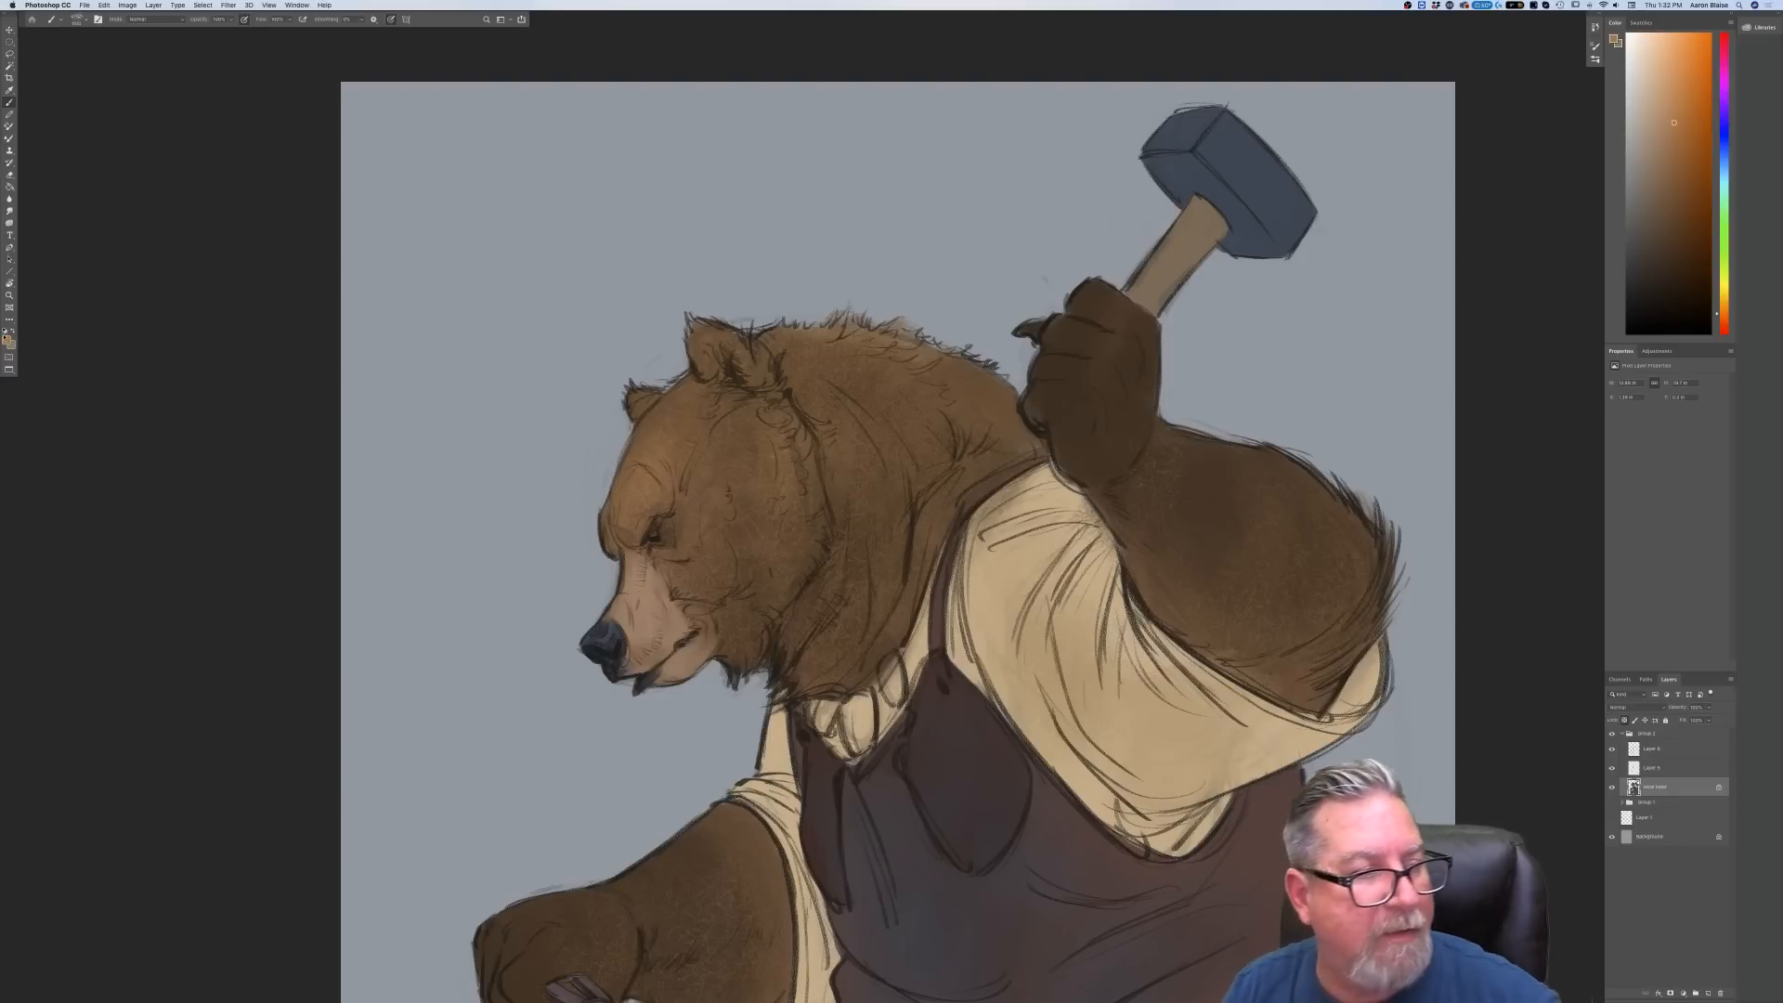
Choose a very dark brown and stipple darker fur texture over the raised arm
left_click(6, 339)
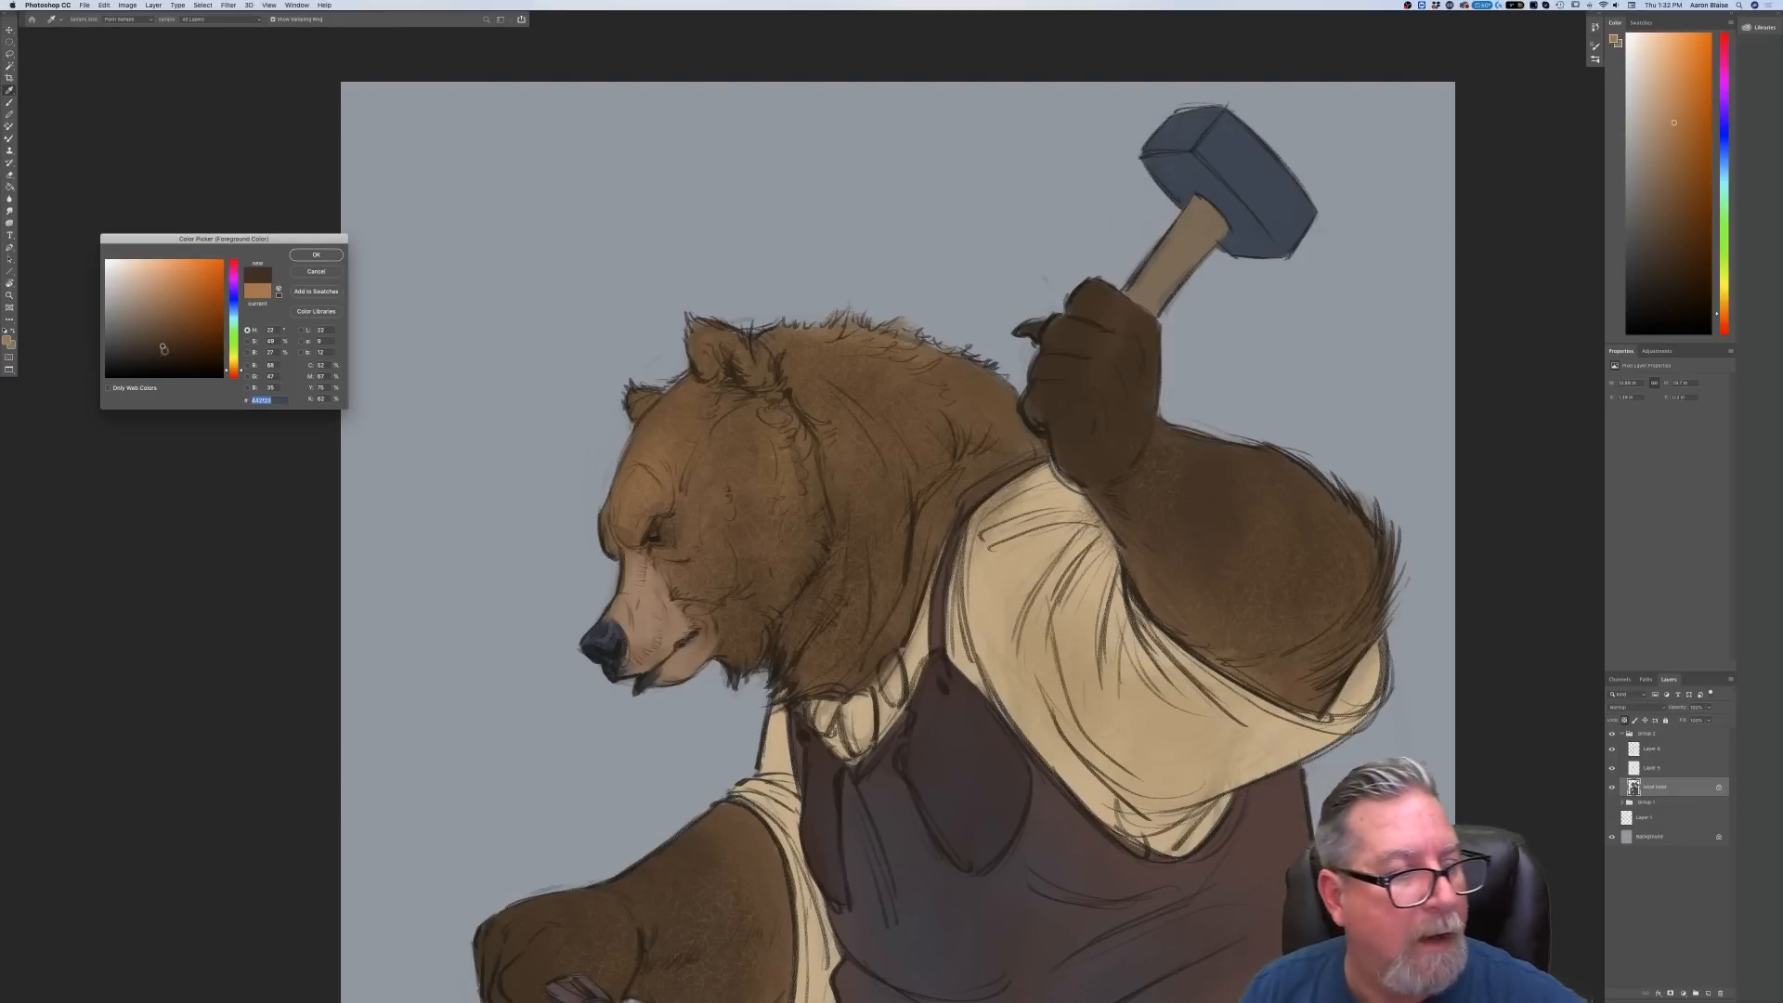
key("Return")
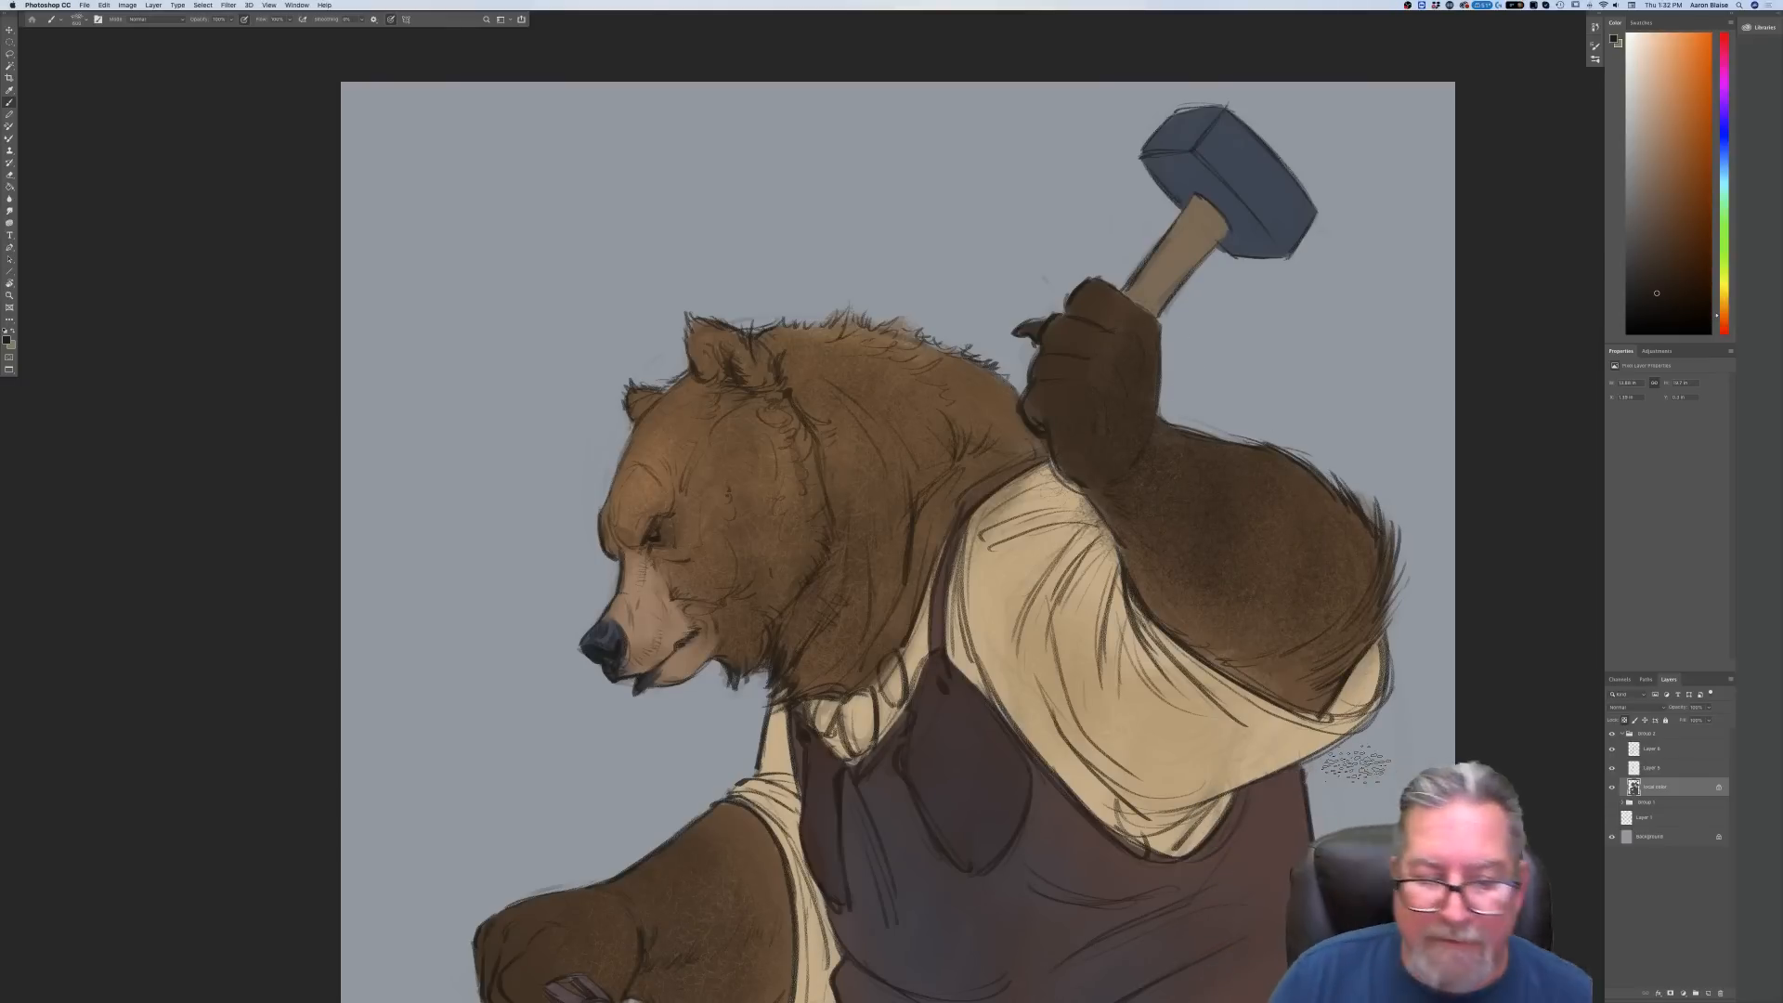
Stipple very dark brown fur texture over the bear's neck, between the cheek and the shoulder
left_click_drag(1356, 762, 1459, 505)
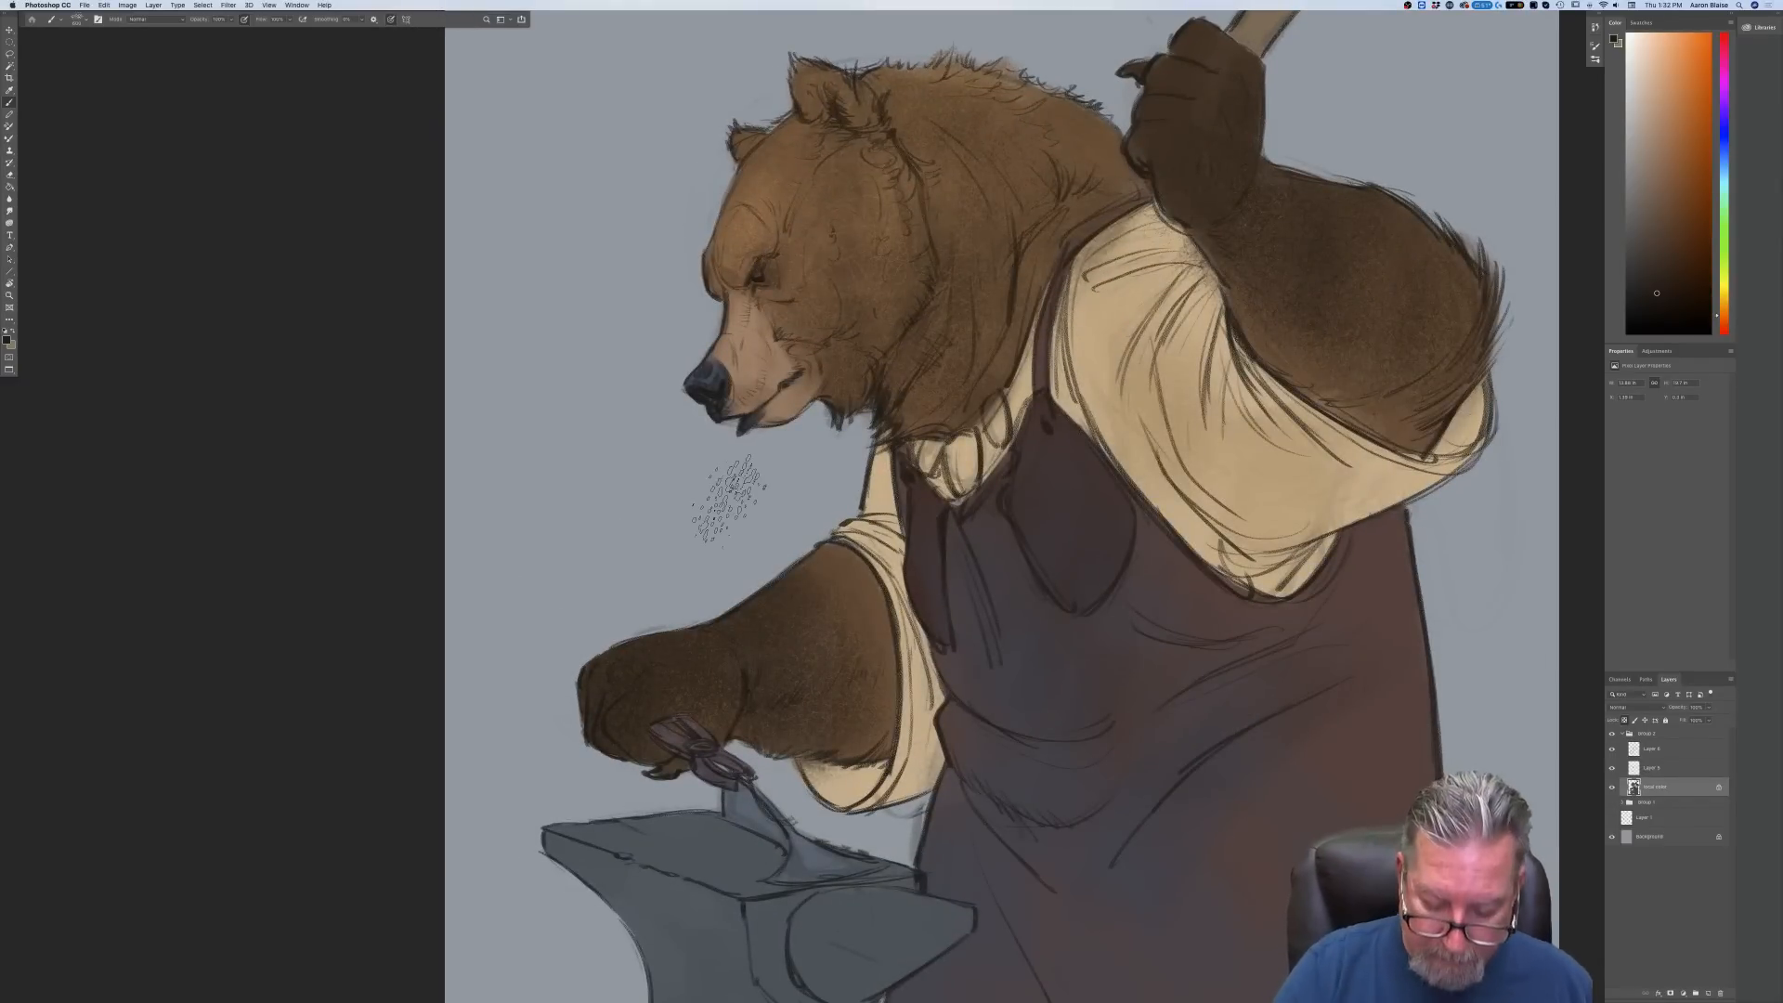
key("super+minus")
key("super+minus")
key("super+minus")
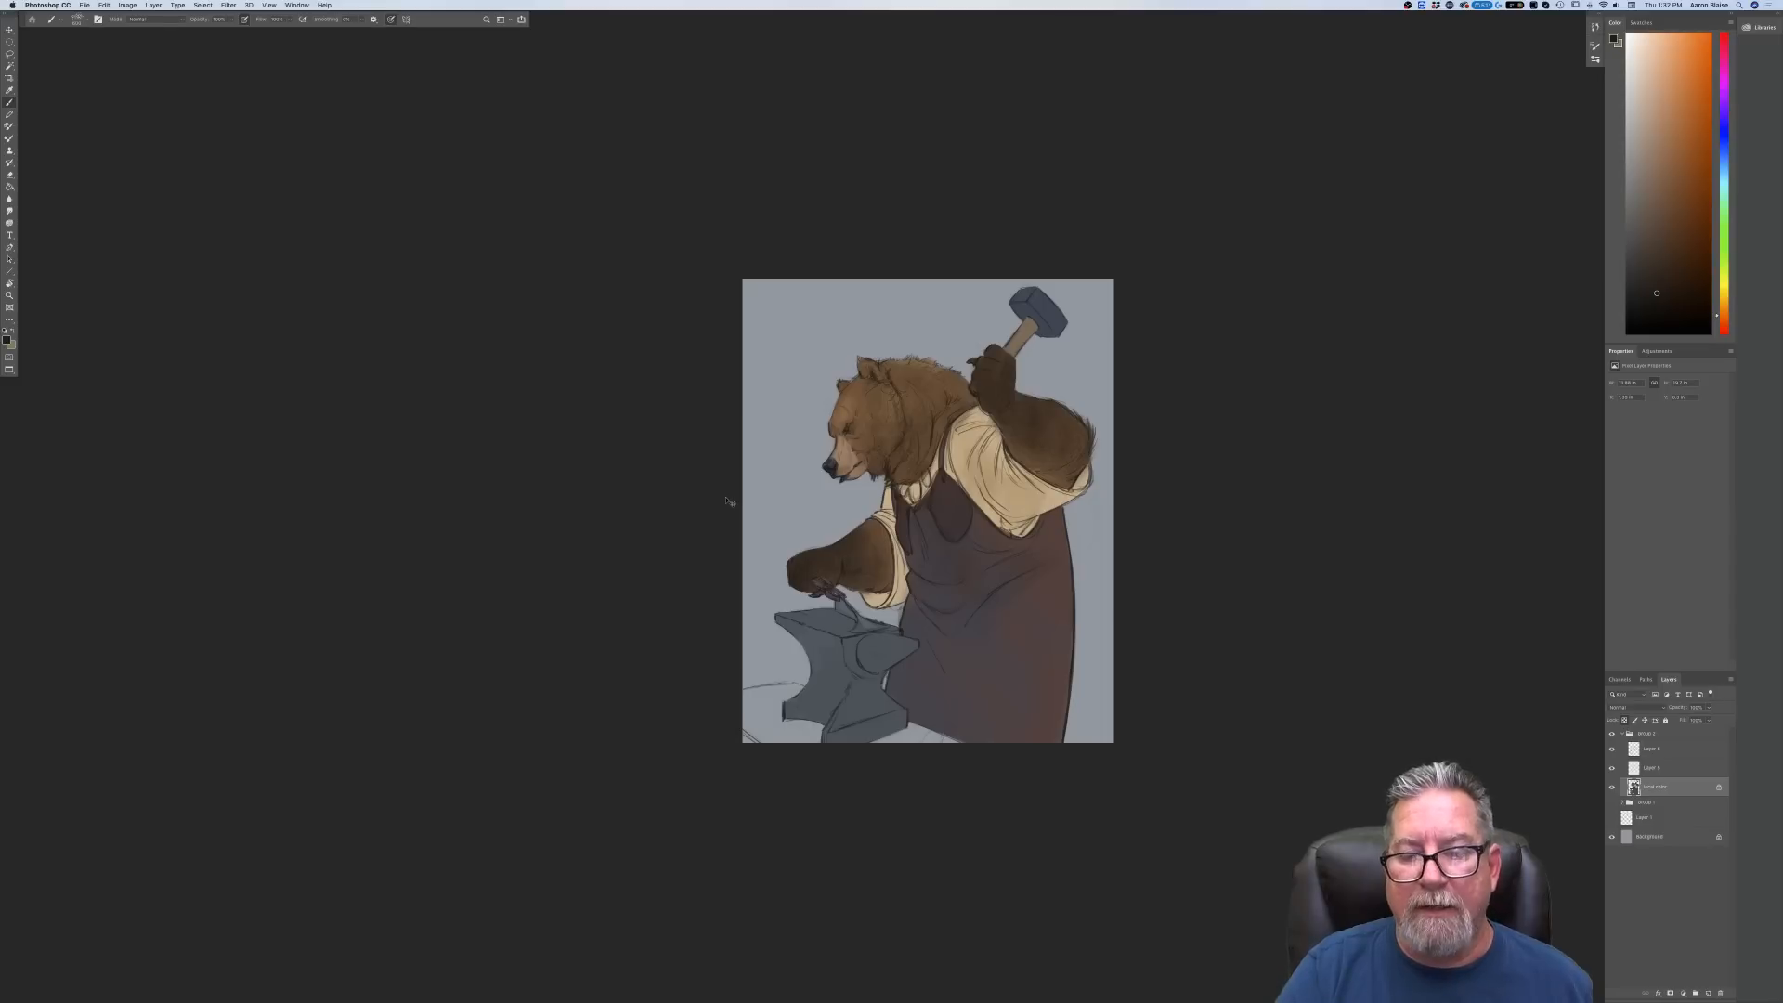
key("super+plus")
key("super+plus")
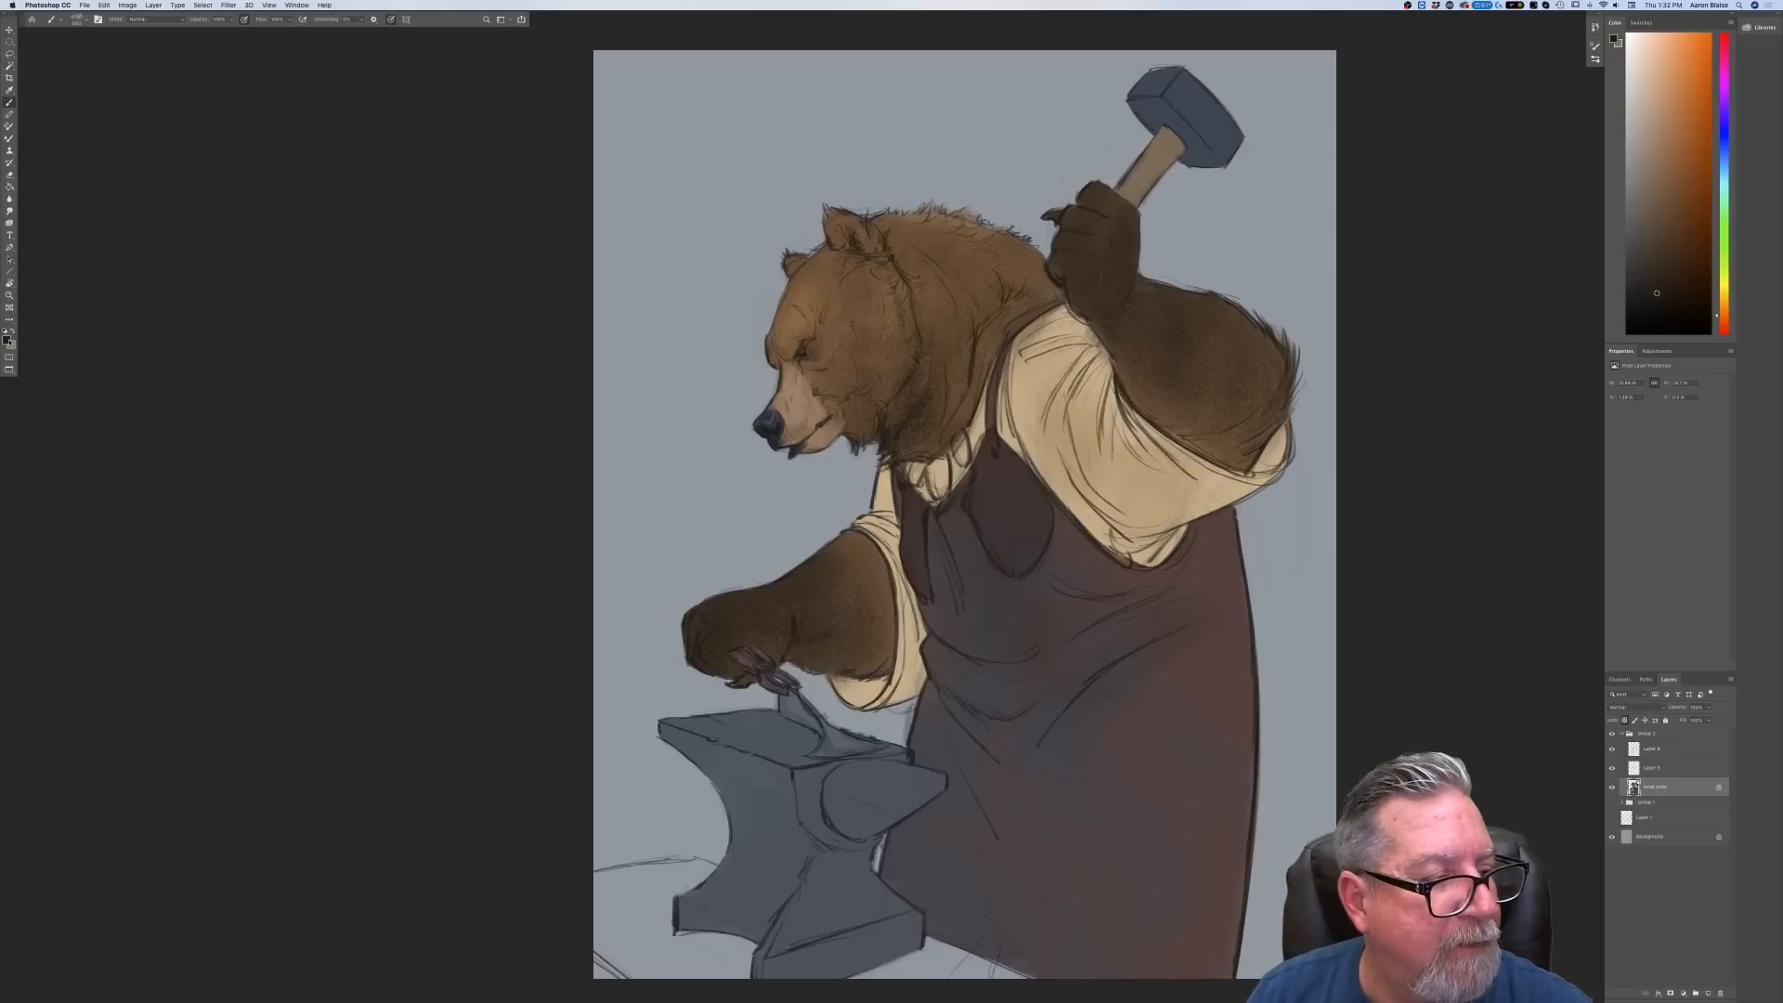
left_click(77, 18)
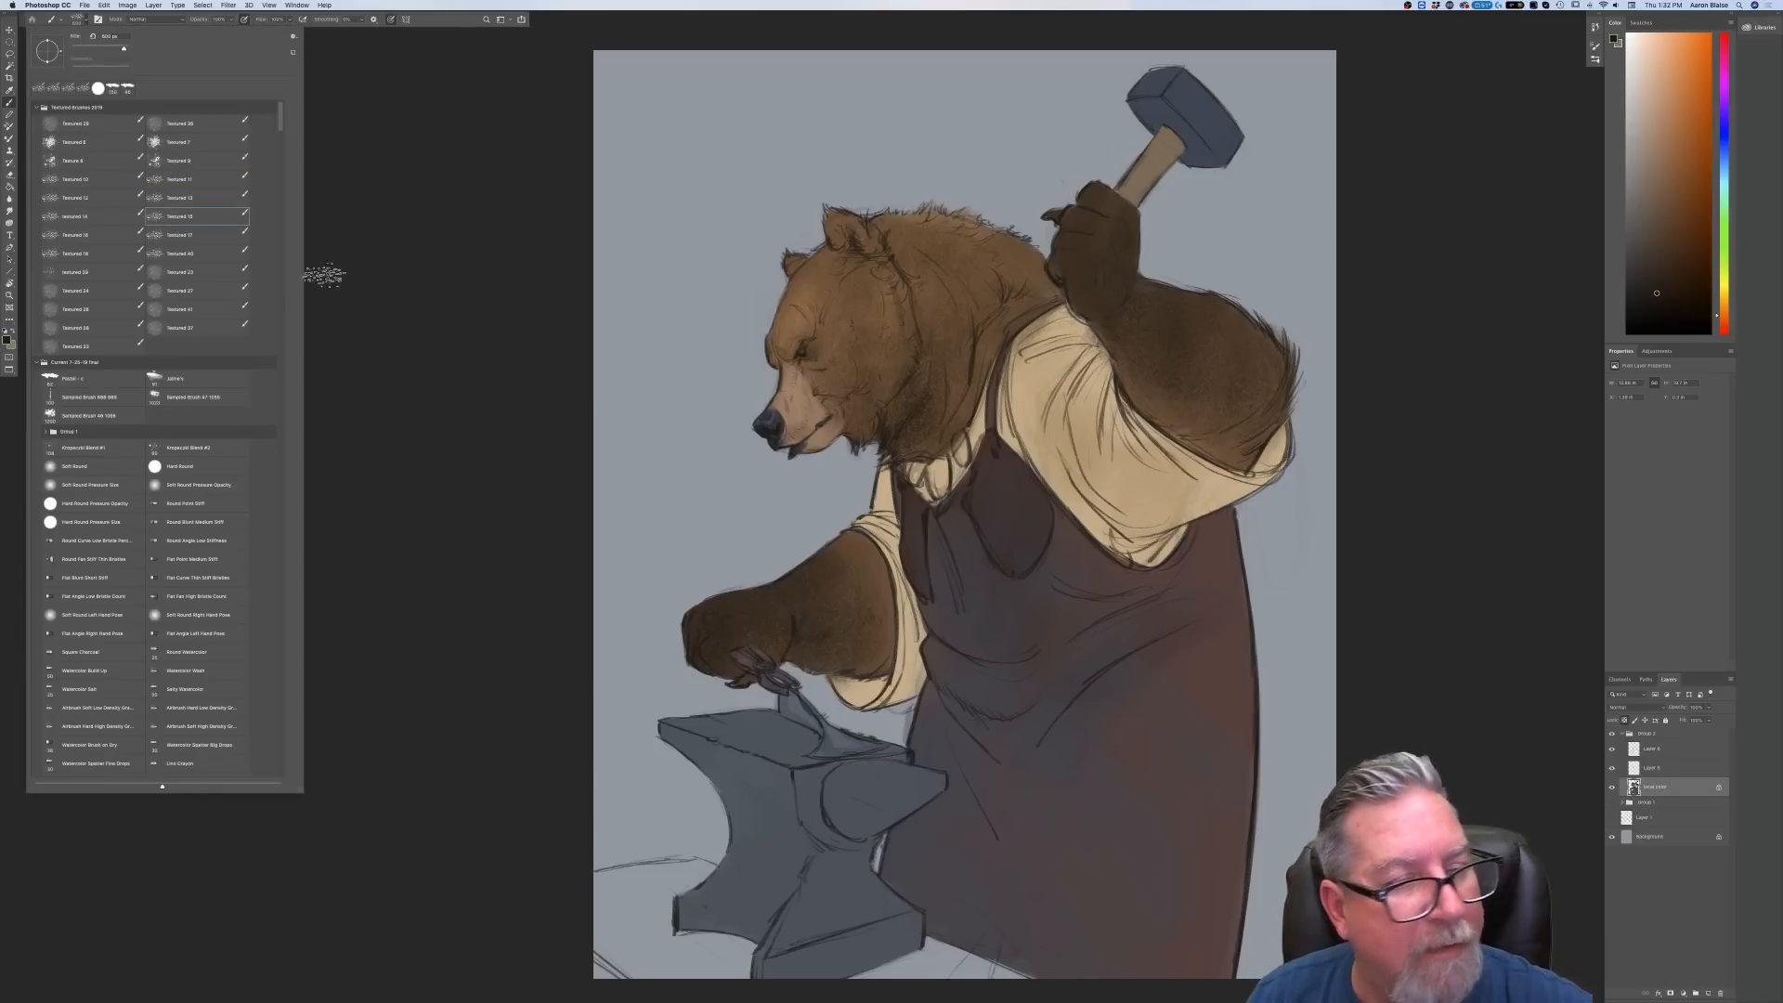
mouse_move(892, 443)
left_mouse_down()
mouse_move(940, 375)
mouse_move(965, 366)
mouse_move(915, 440)
mouse_move(975, 365)
mouse_move(972, 385)
mouse_move(943, 427)
mouse_move(971, 287)
mouse_move(919, 433)
mouse_move(924, 303)
mouse_move(961, 399)
mouse_move(984, 370)
mouse_move(980, 318)
mouse_move(966, 273)
left_mouse_up()
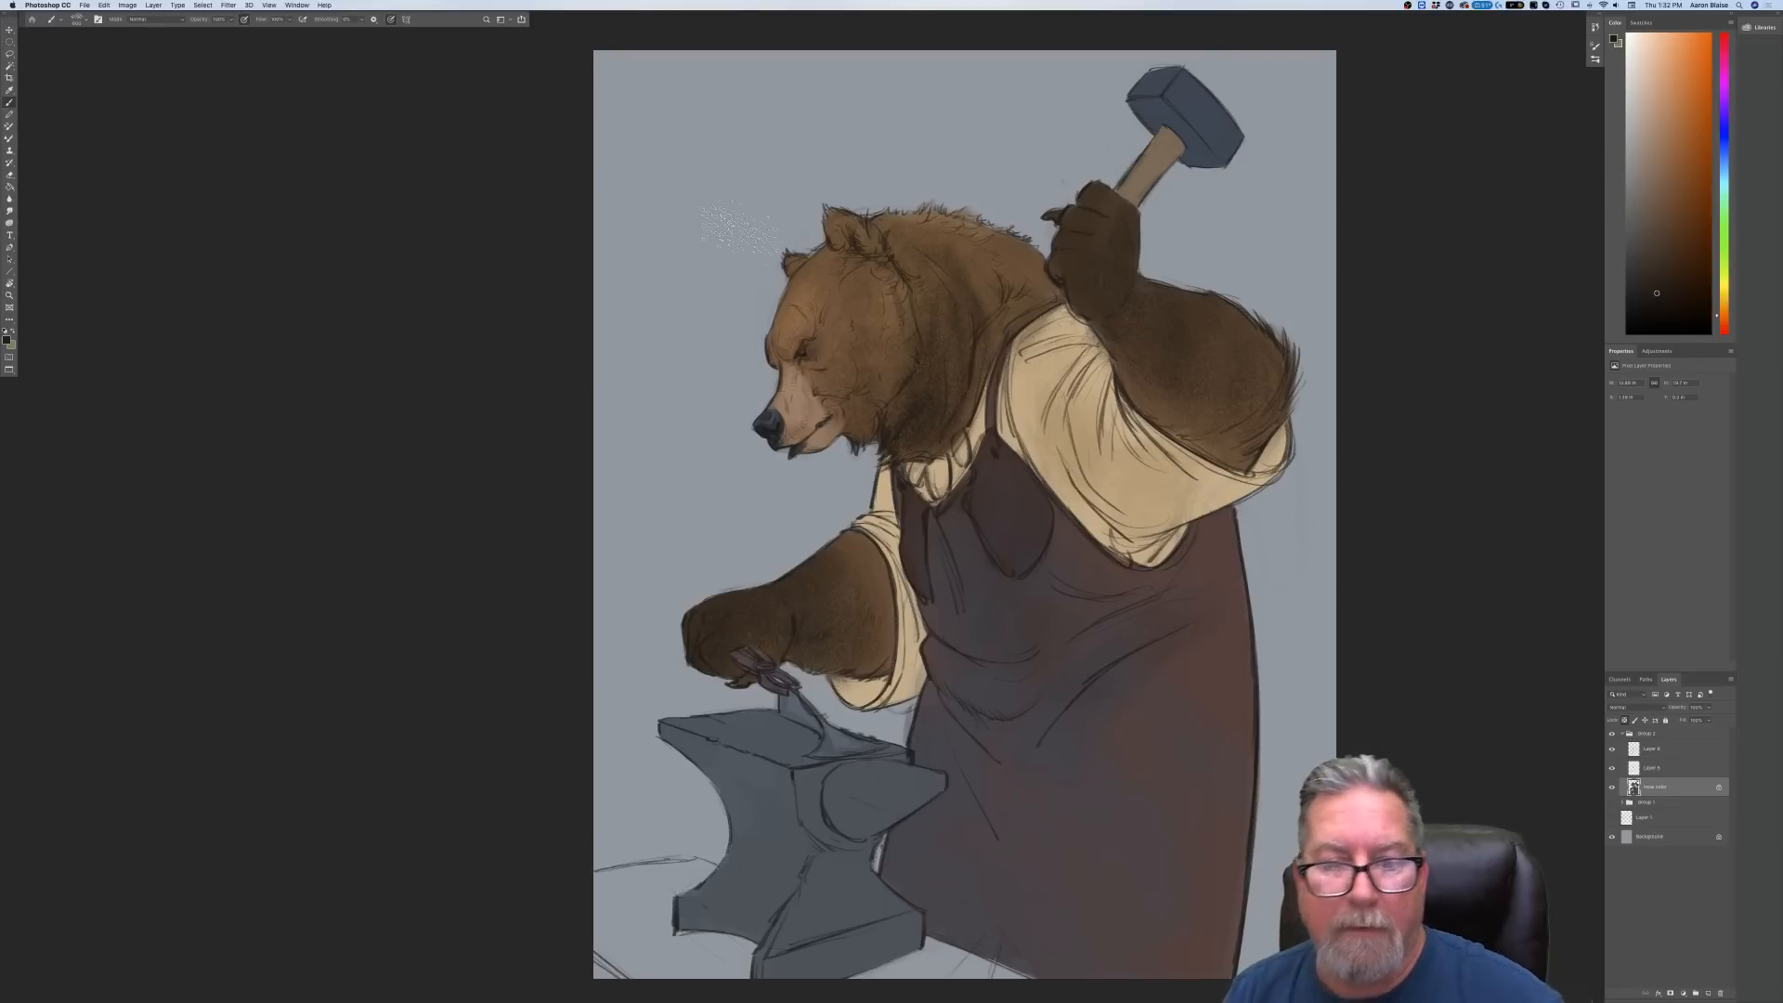
Choose a medium orange-brown, switch to a different textured brush, and add fur variation to the side of the head
left_click(6, 340)
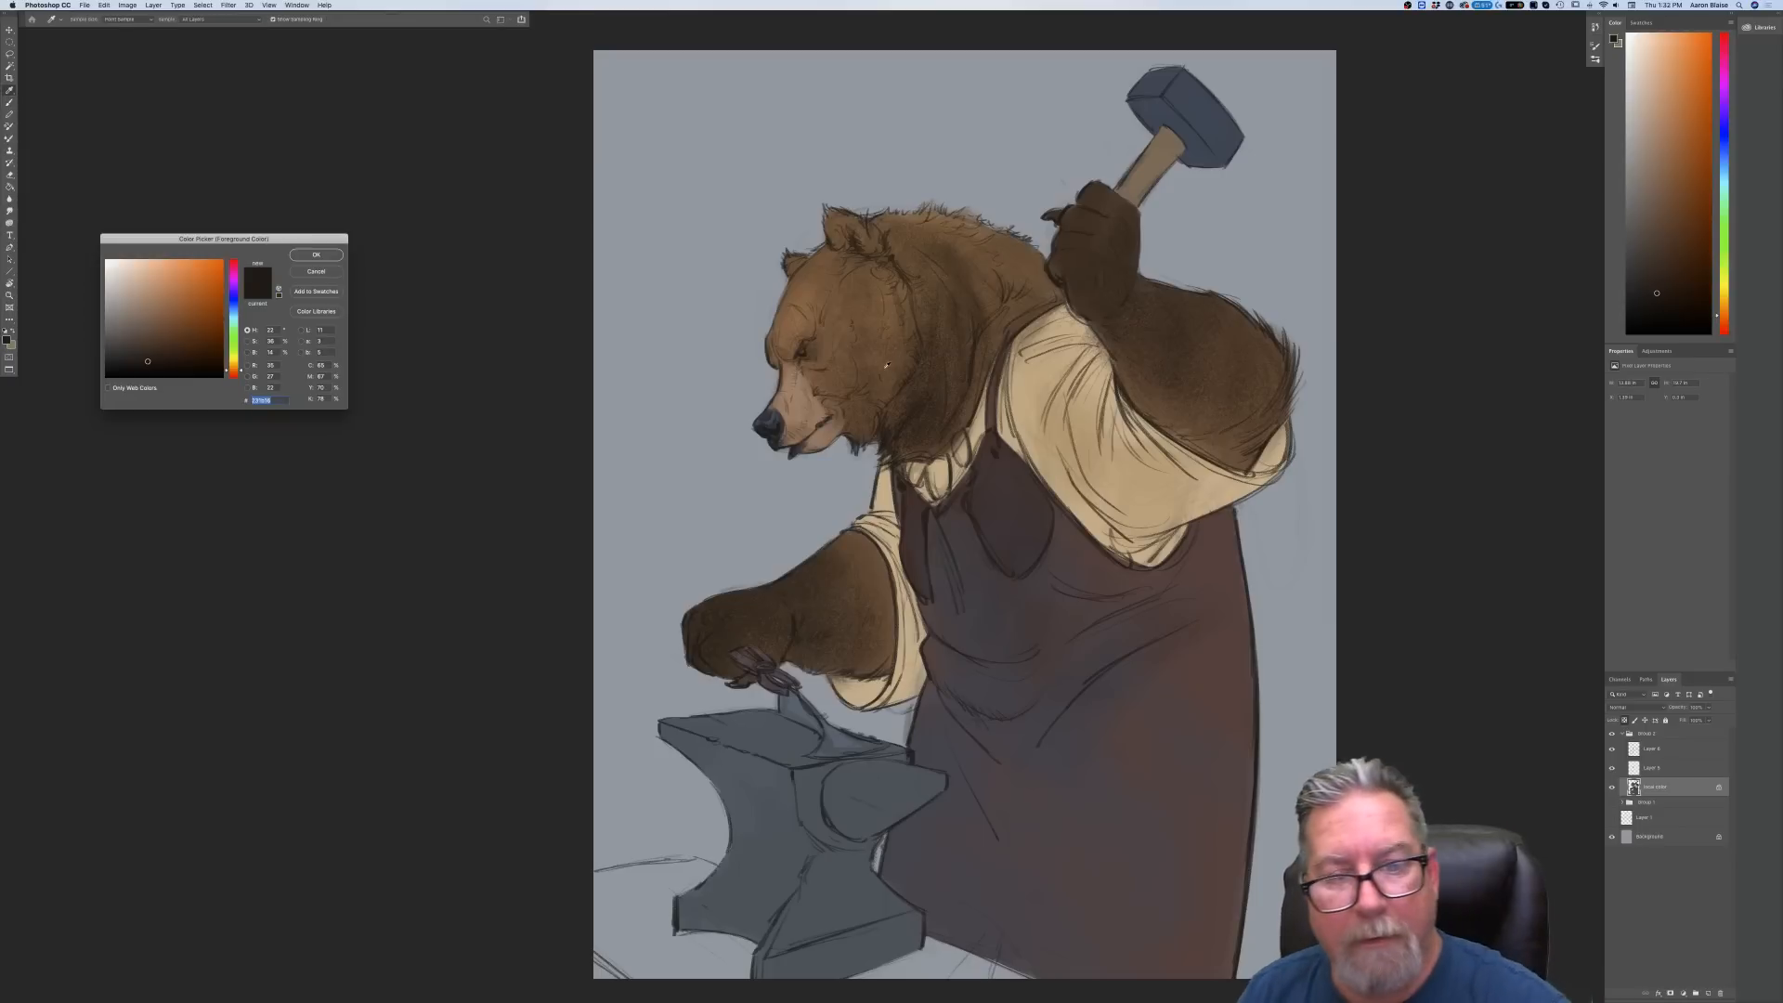
left_click(313, 257)
right_click(89, 90)
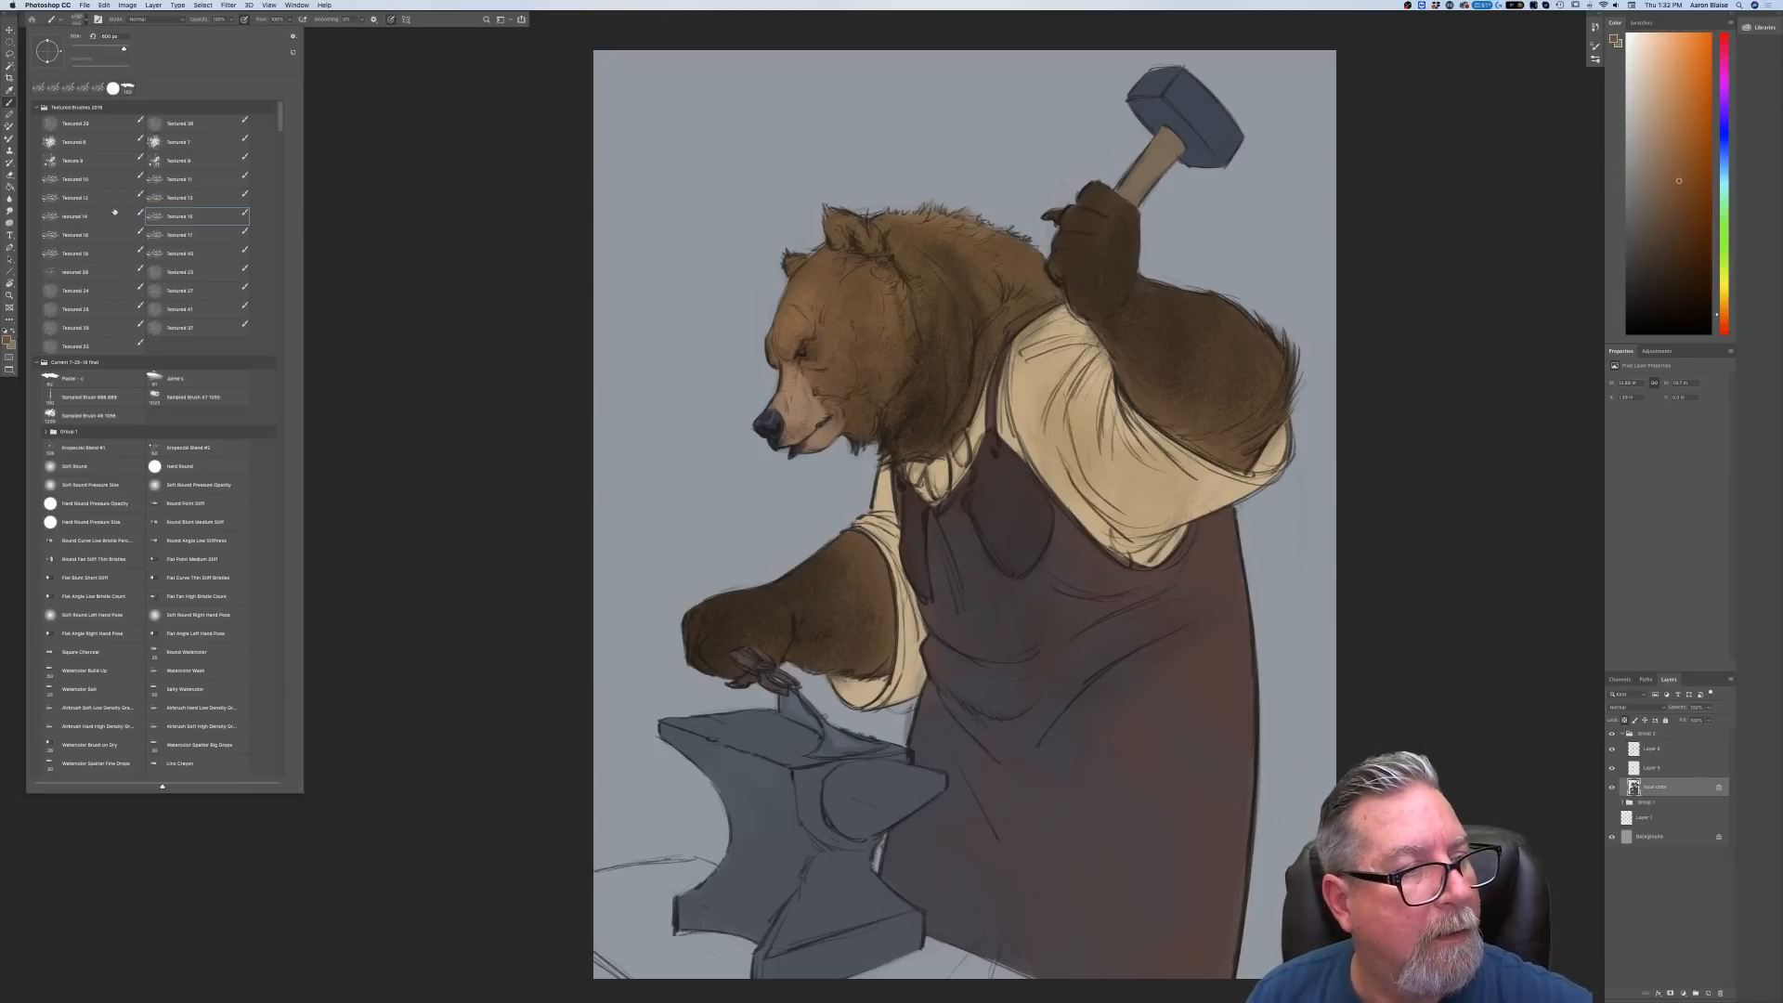
left_click(165, 276)
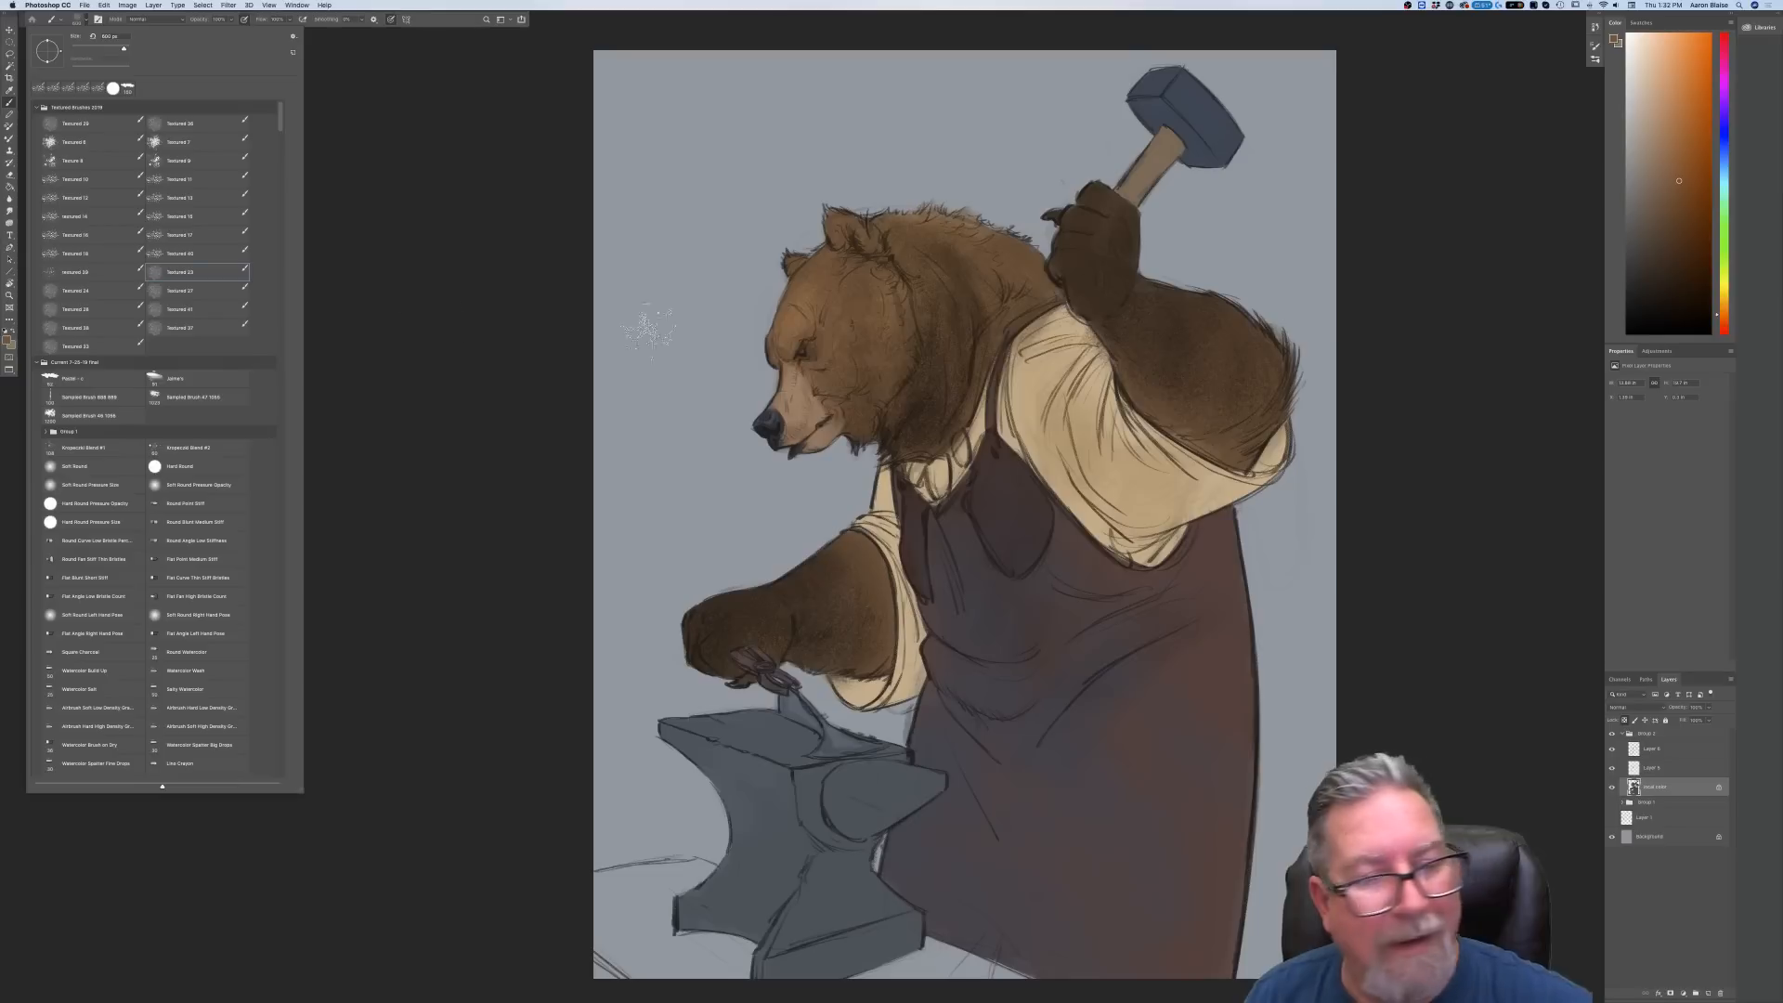
left_click(920, 361)
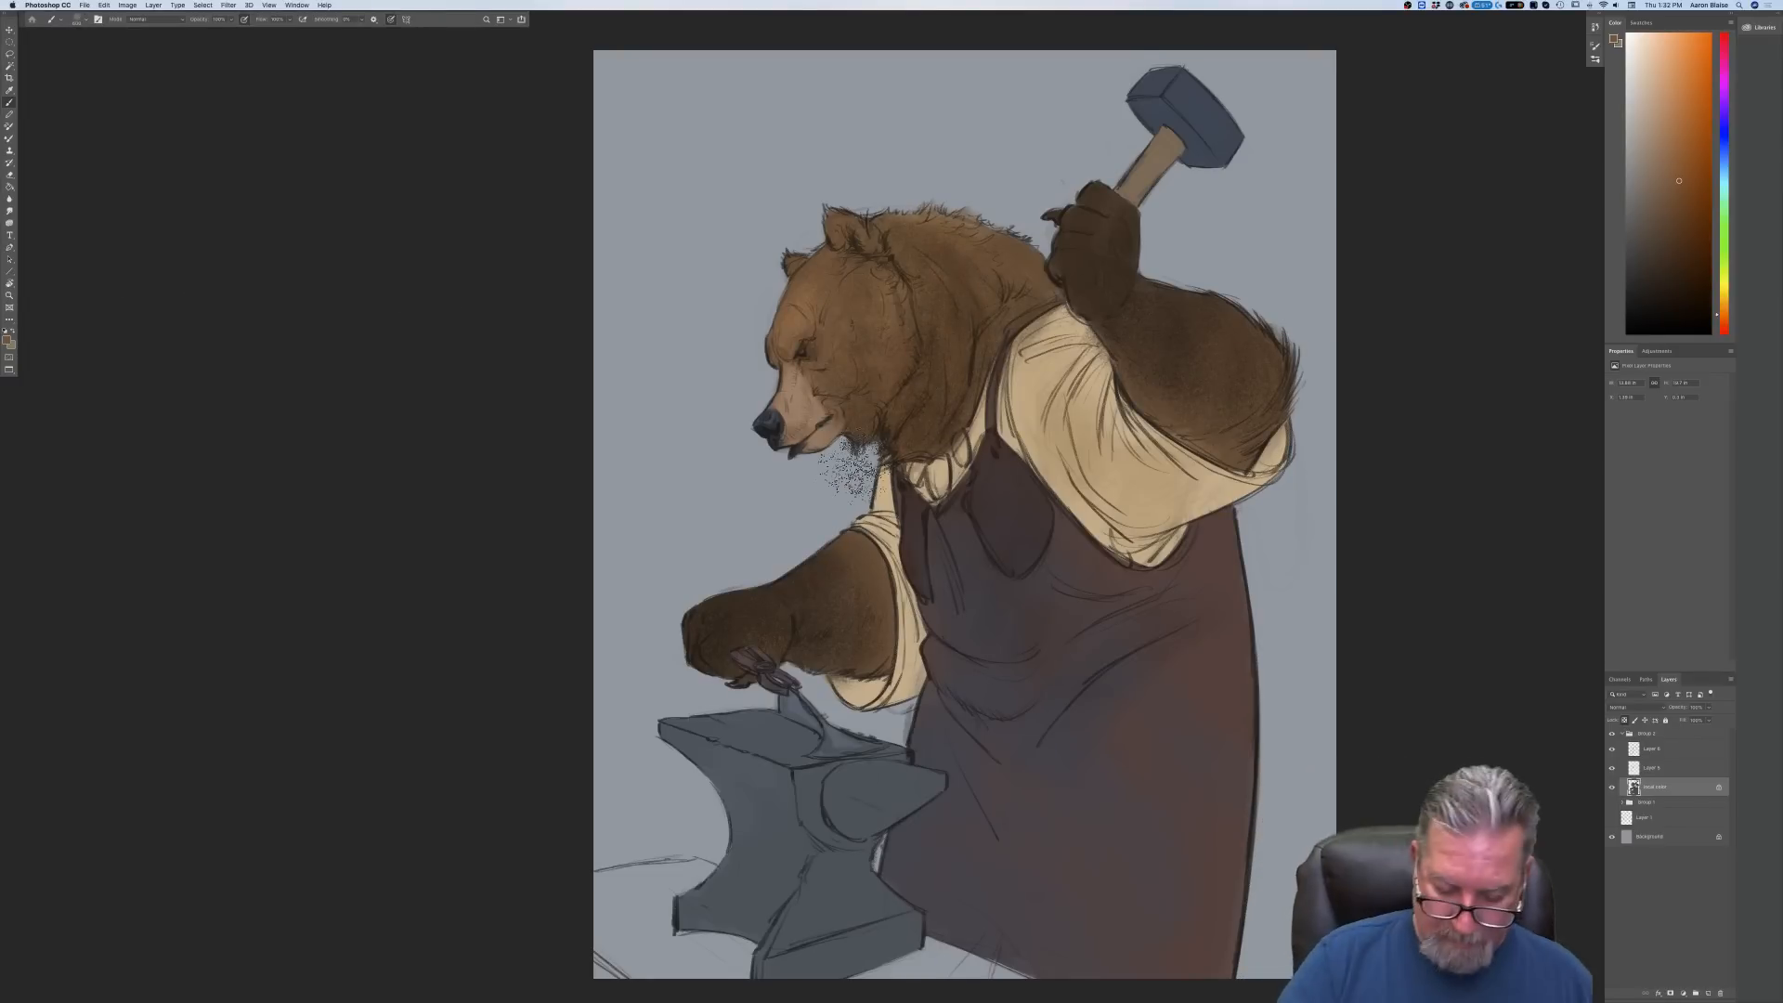
Examine the fur texture on the head, neck and arms both close up and across the whole figure
key("super+minus")
key("super+minus")
key("super+plus")
key("super+plus")
key("super+plus")
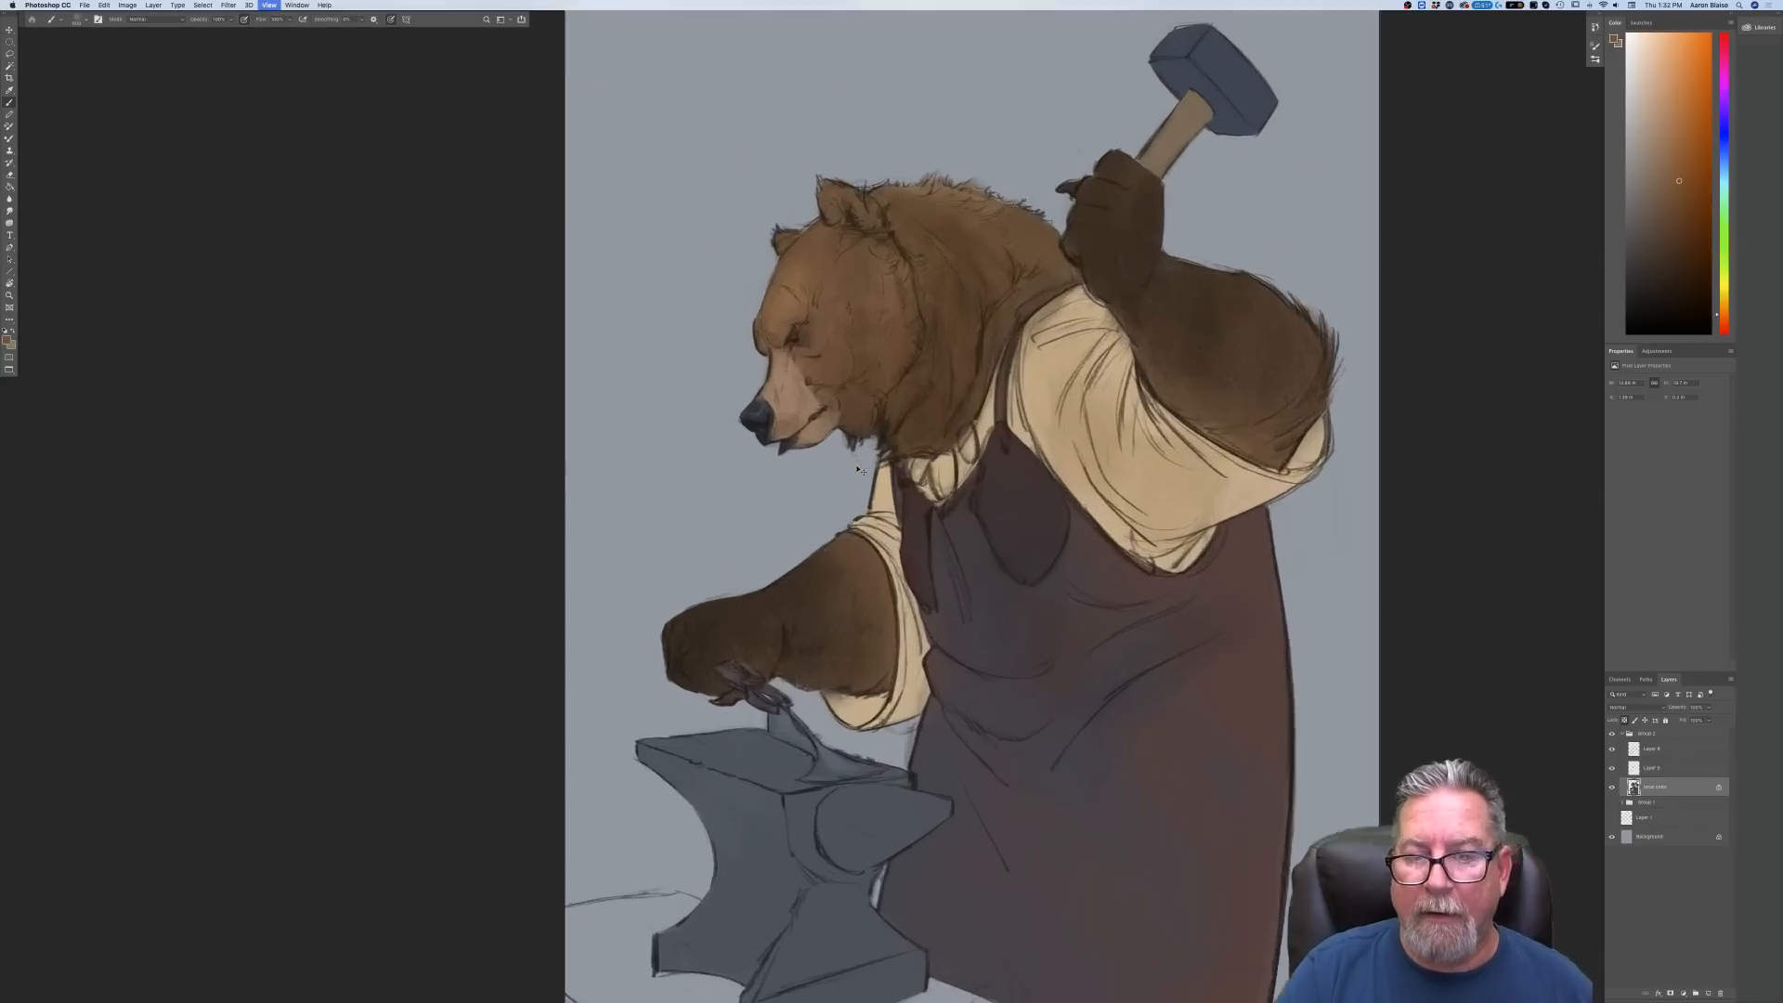
key("super+plus")
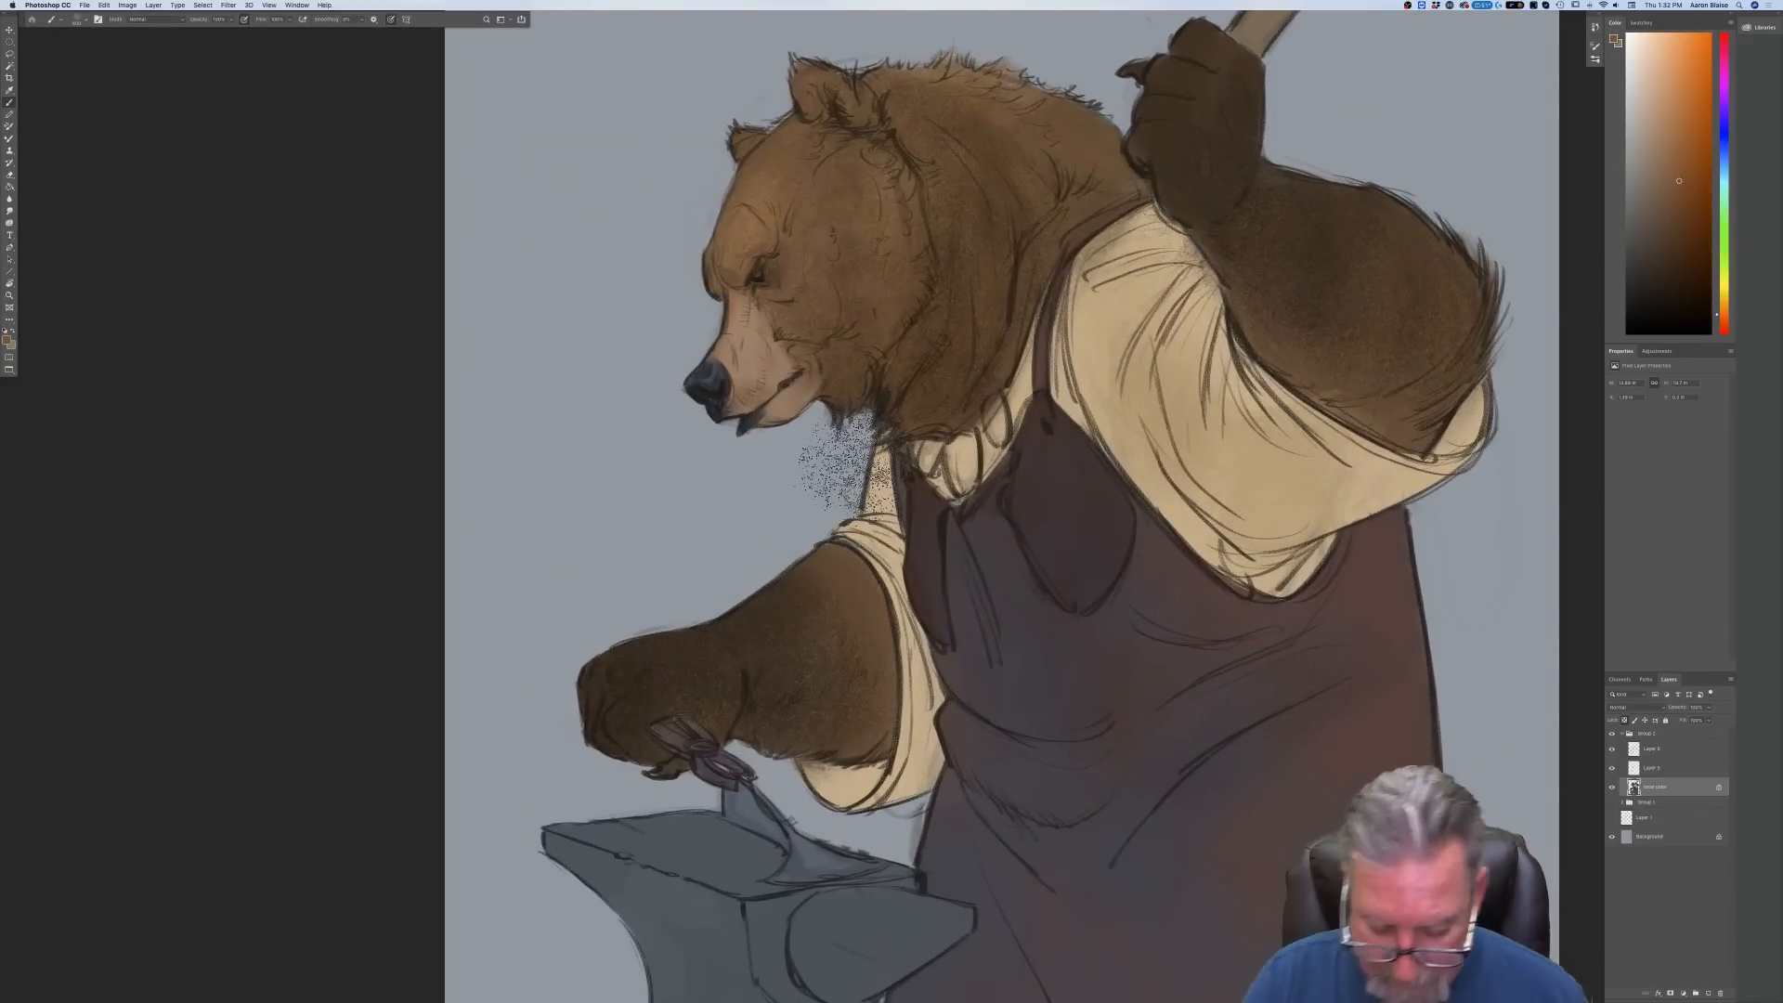
key("super+plus")
key("super+plus")
key("super+plus")
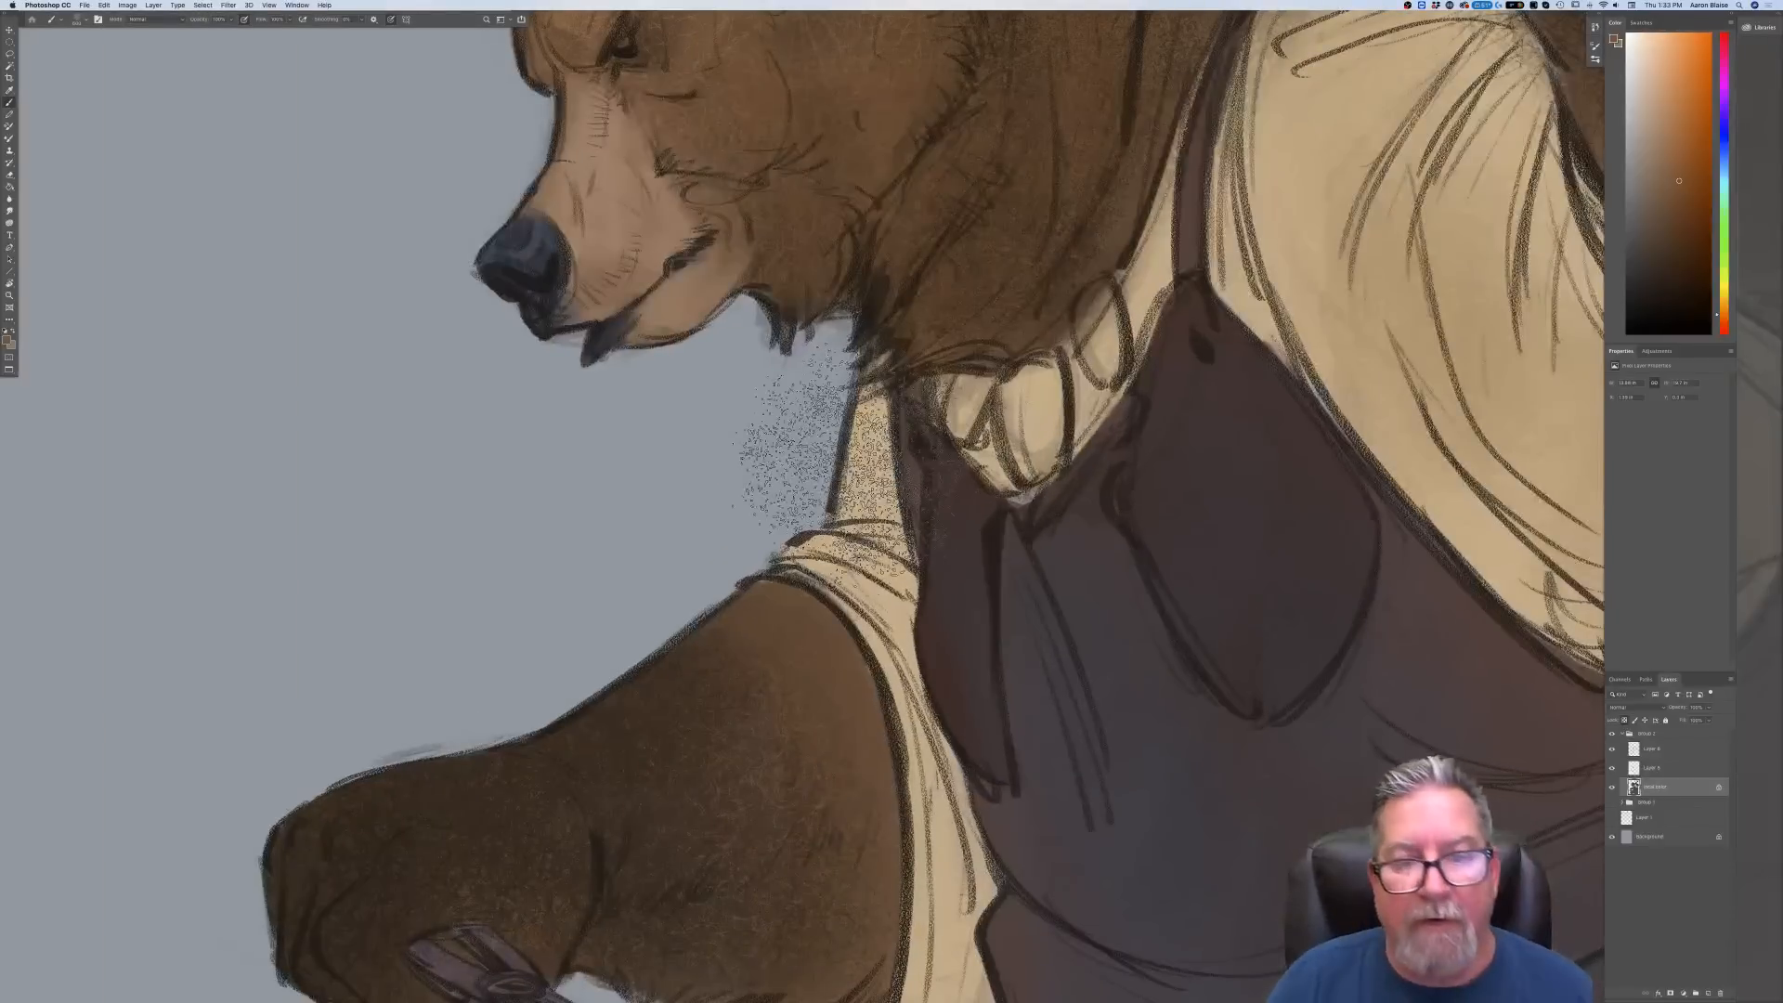
left_click_drag(383, 245, 324, 671)
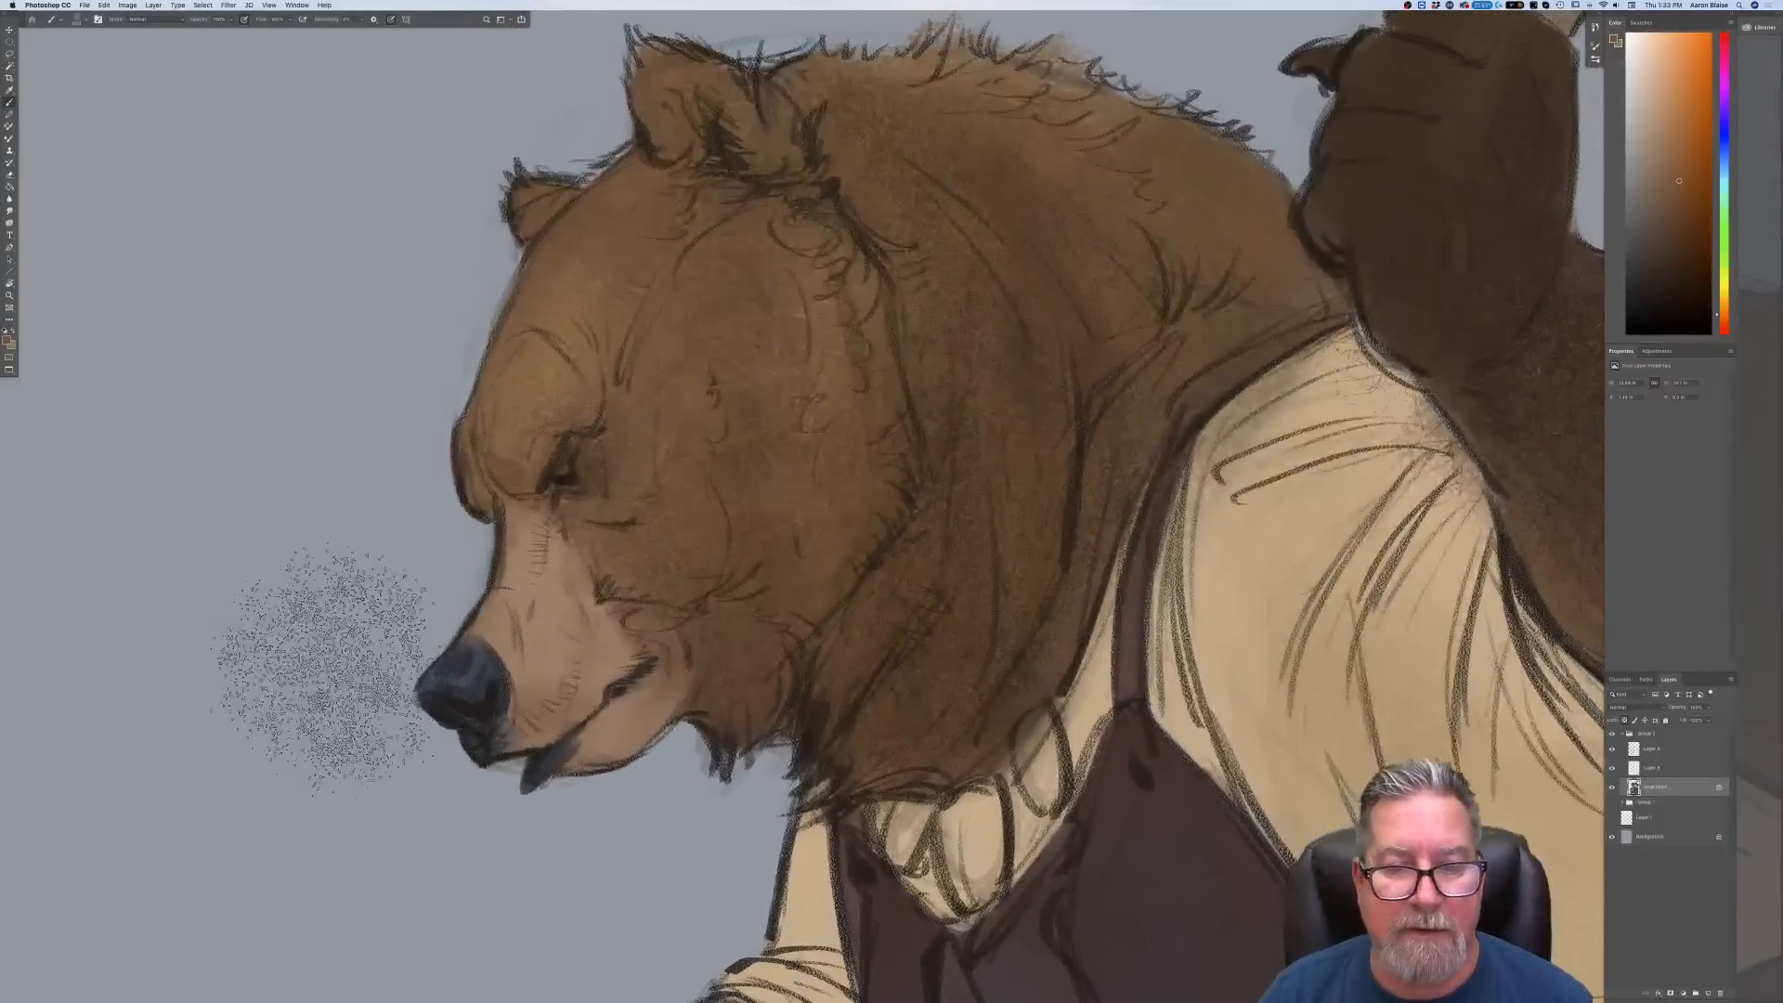
key("super+minus")
key("super+minus")
key("super+minus")
key("super+minus")
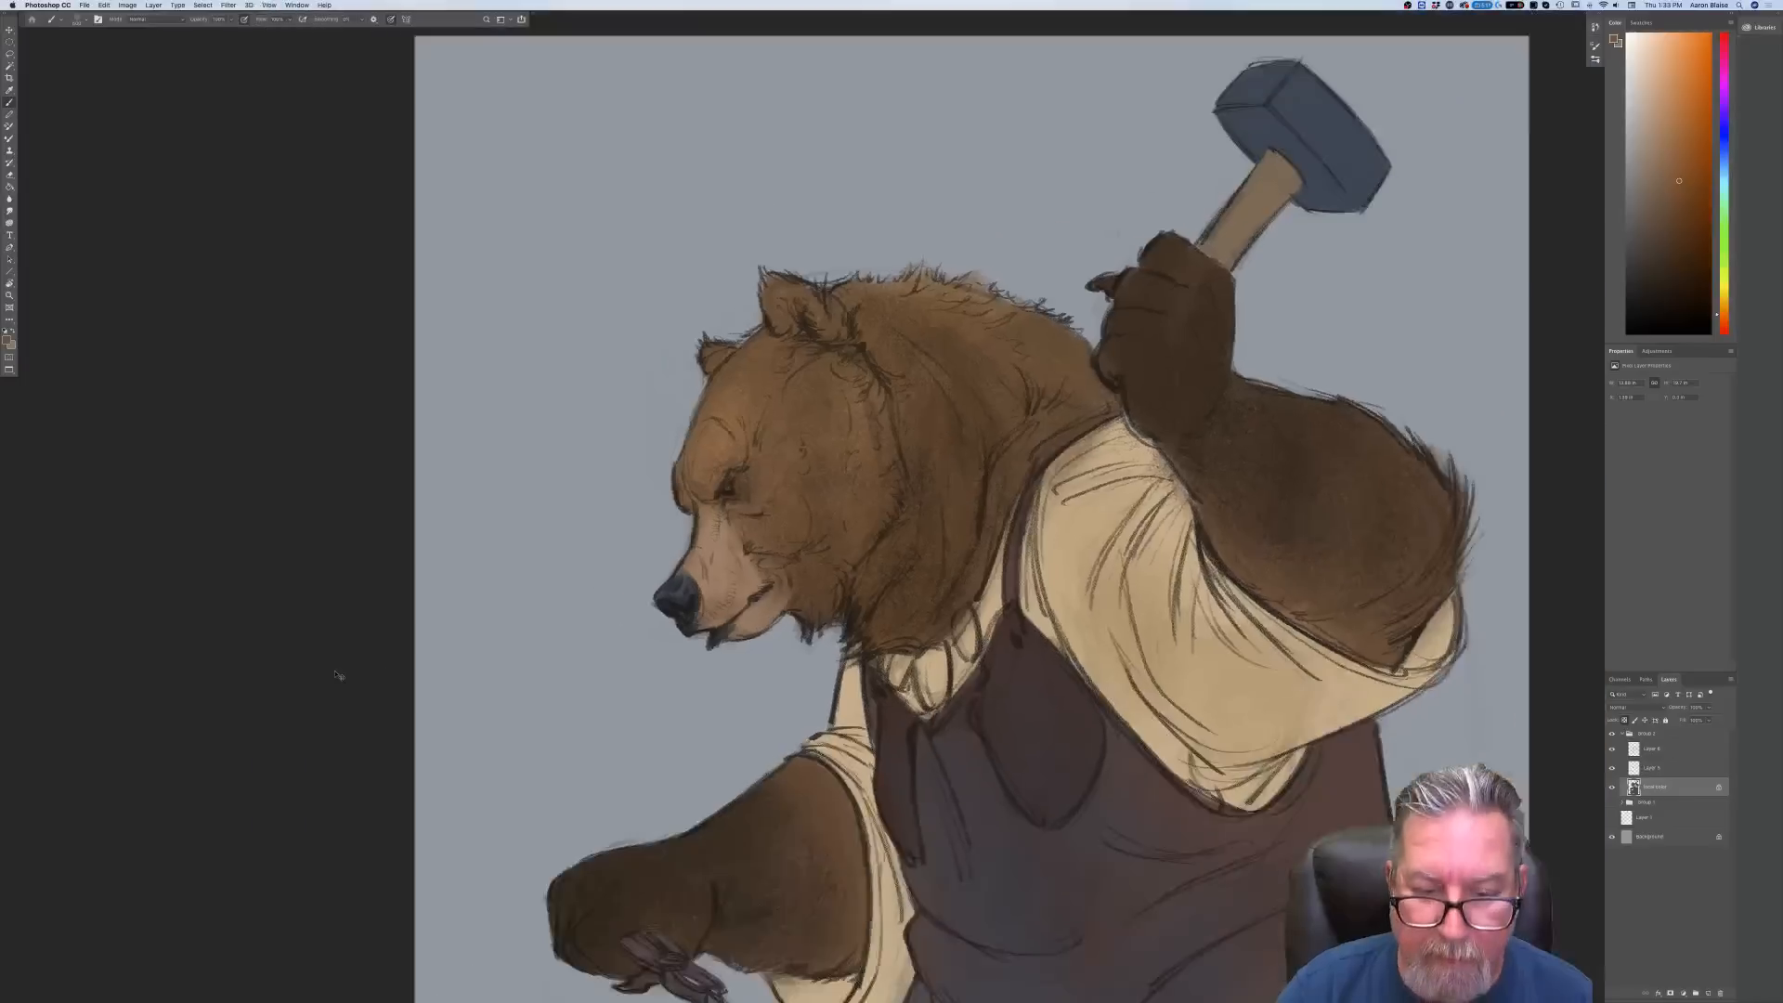
key("super+minus")
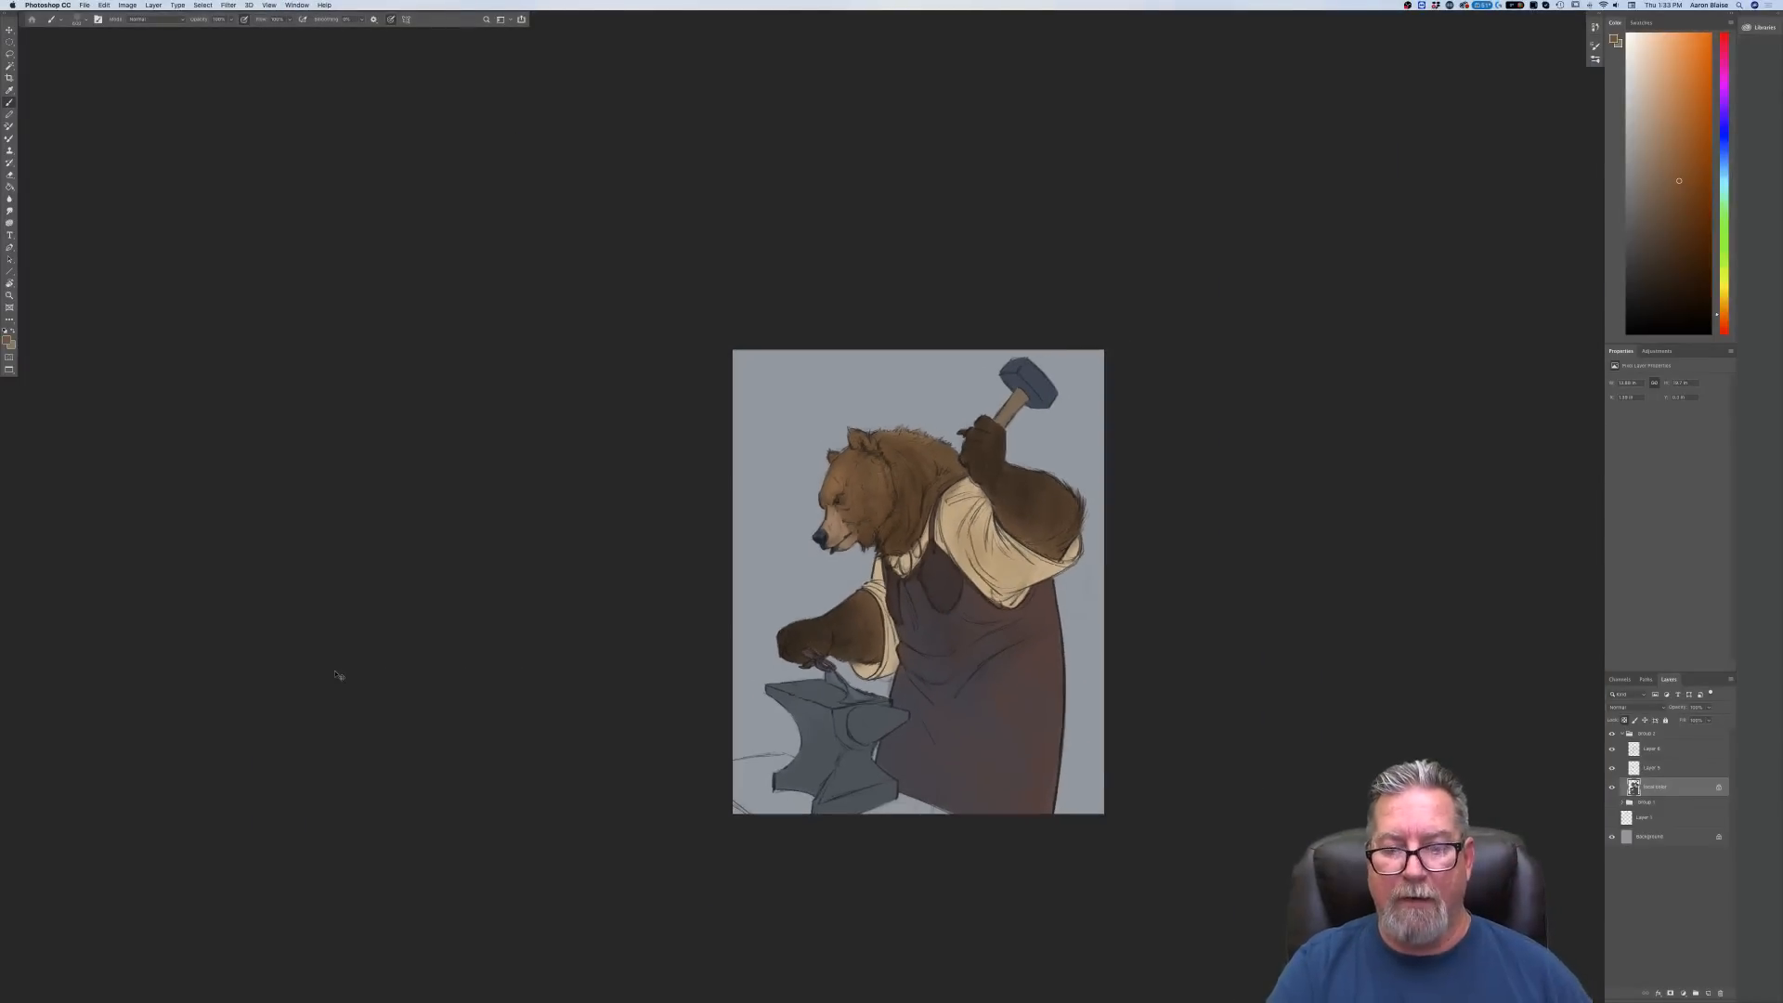
Brush orange-brown colour variation over the skirt of the leather apron
scroll(505, 613, "down", 3)
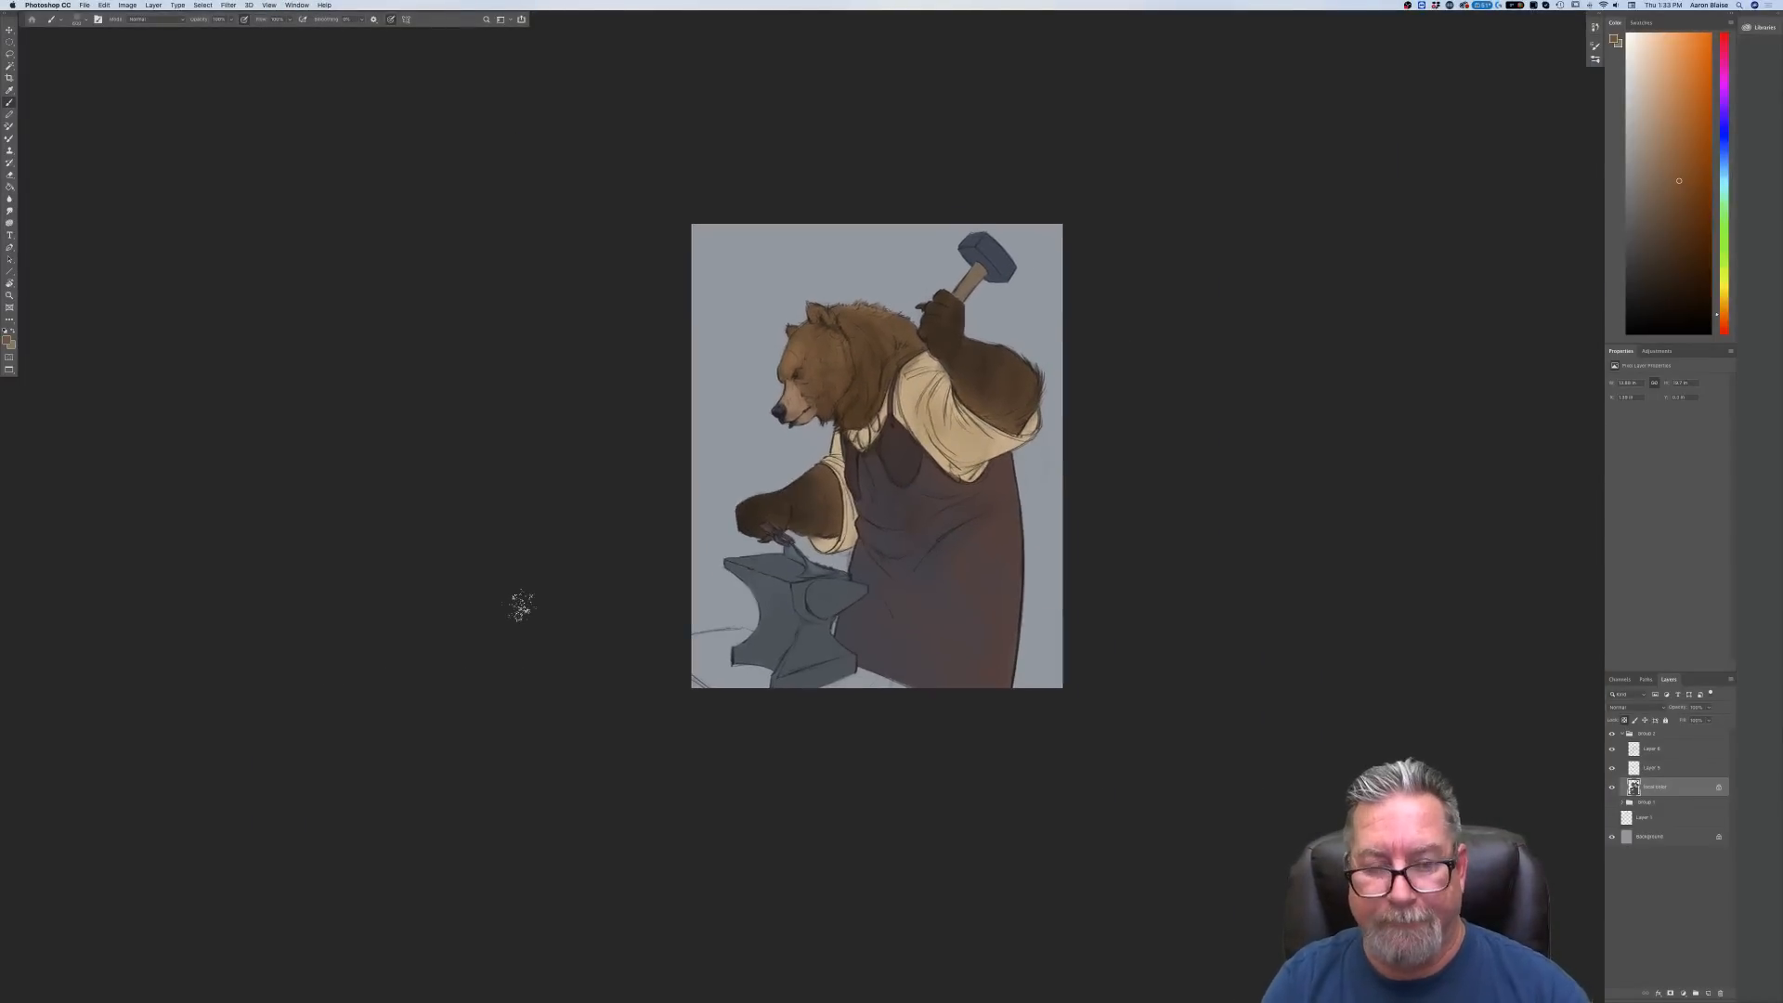
key("super+plus")
key("super+plus")
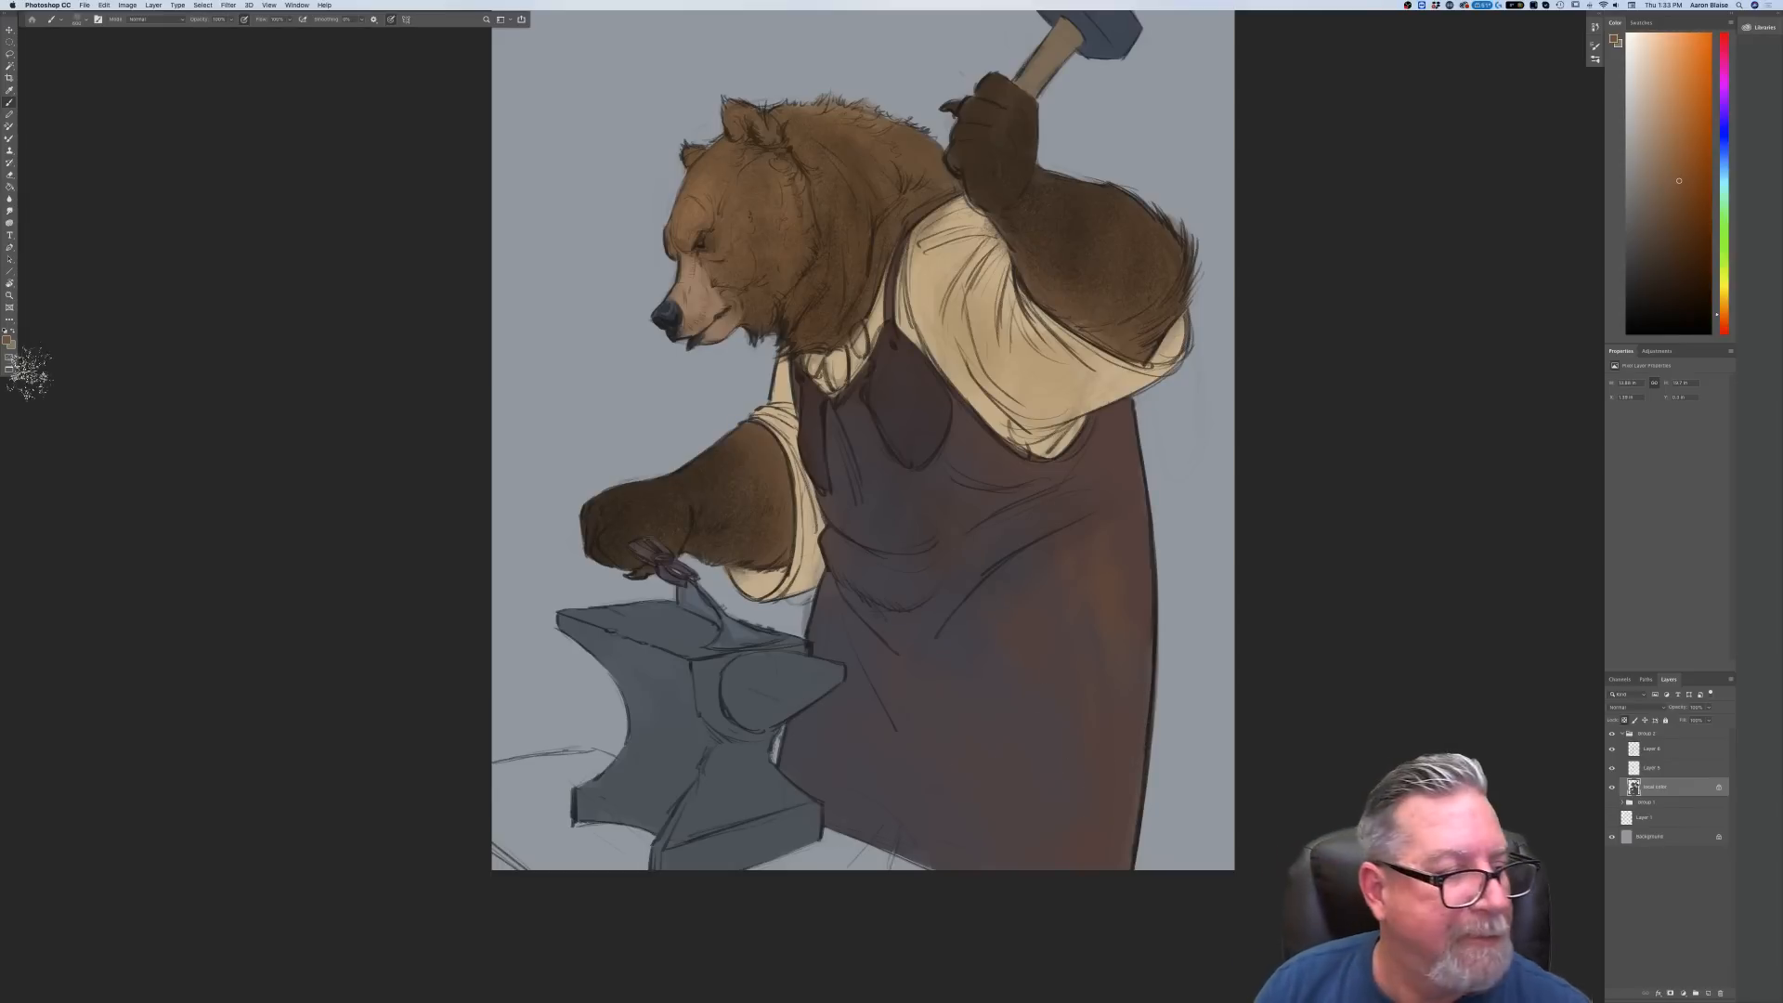
Sample the shirt colour, shift it to a muted, redder tan, and add subtle colour variation to the shirt
left_click(10, 340)
left_click(1015, 376)
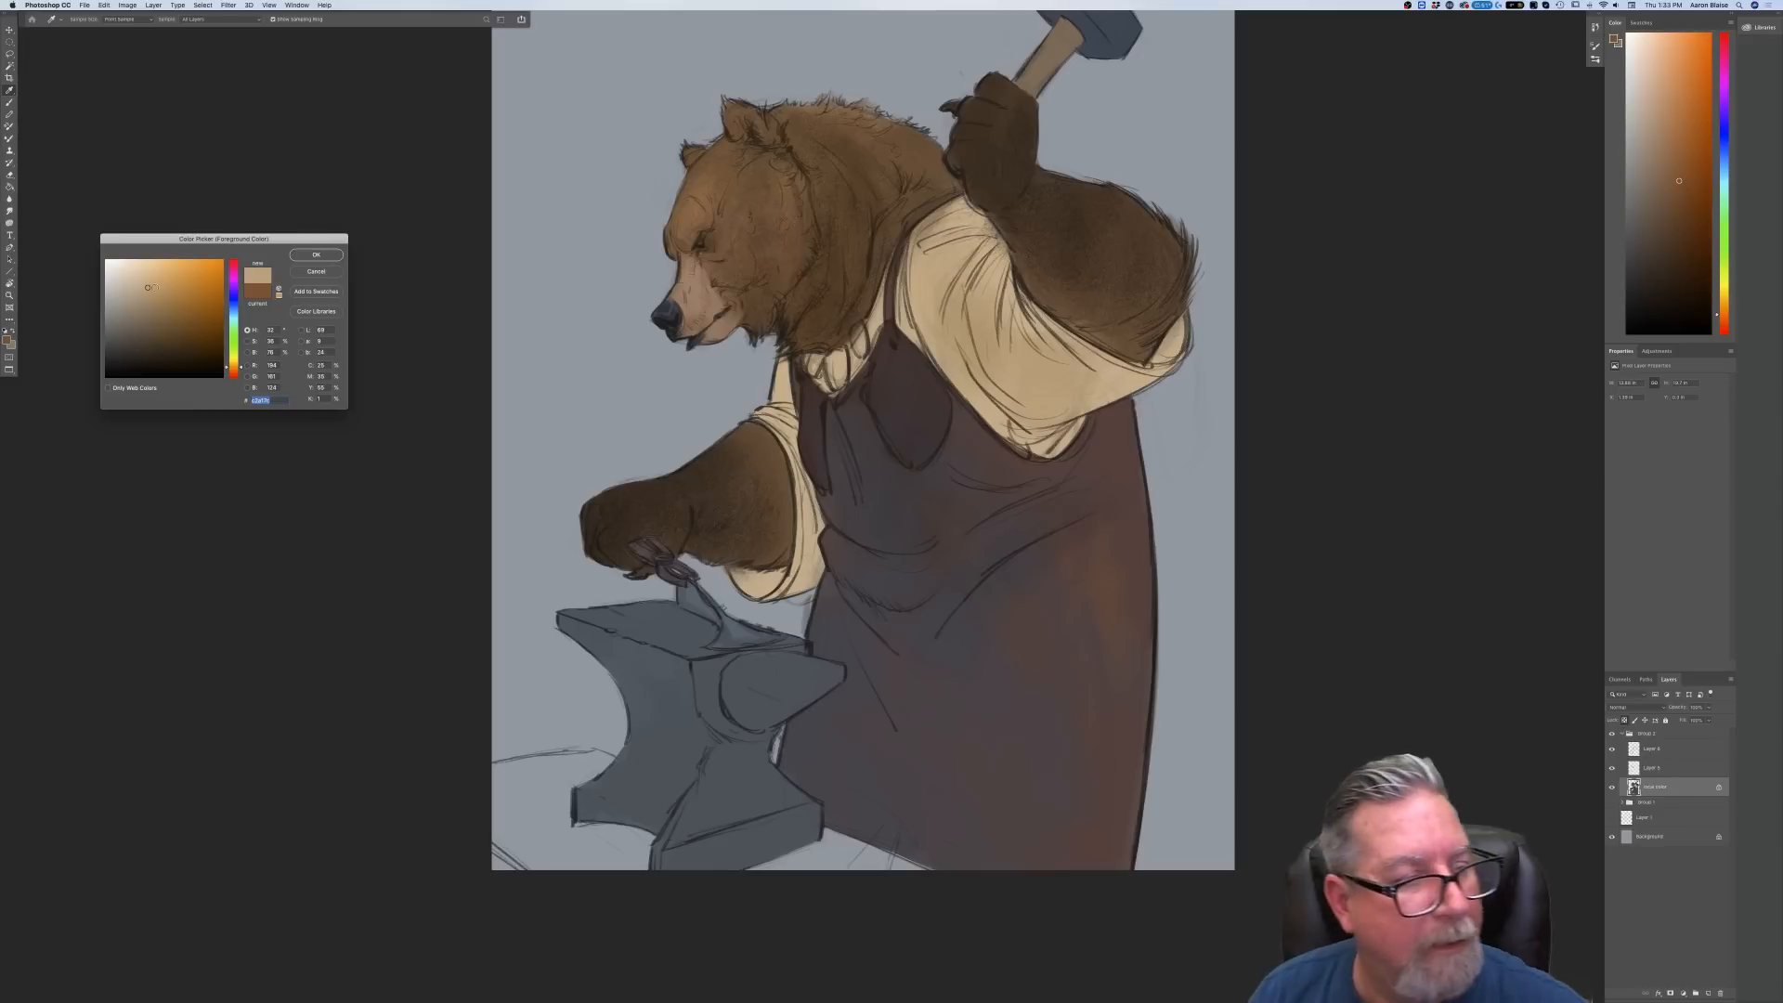
left_click_drag(232, 373, 233, 373)
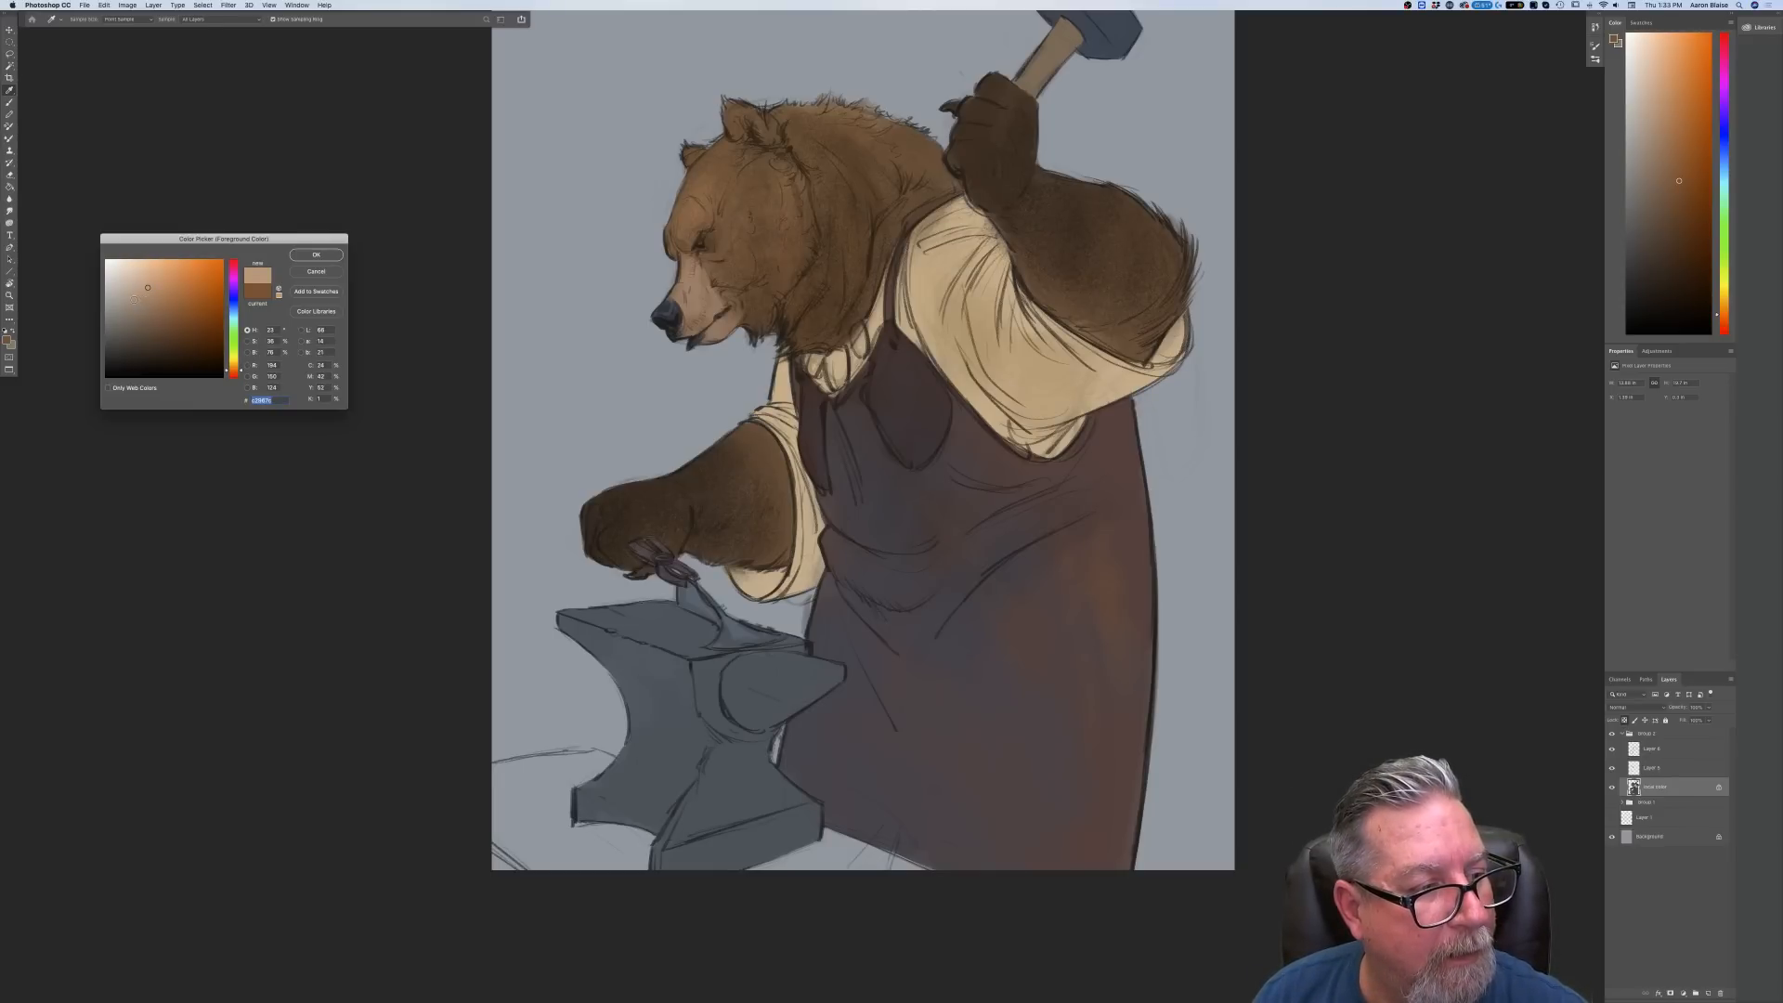
left_click(317, 255)
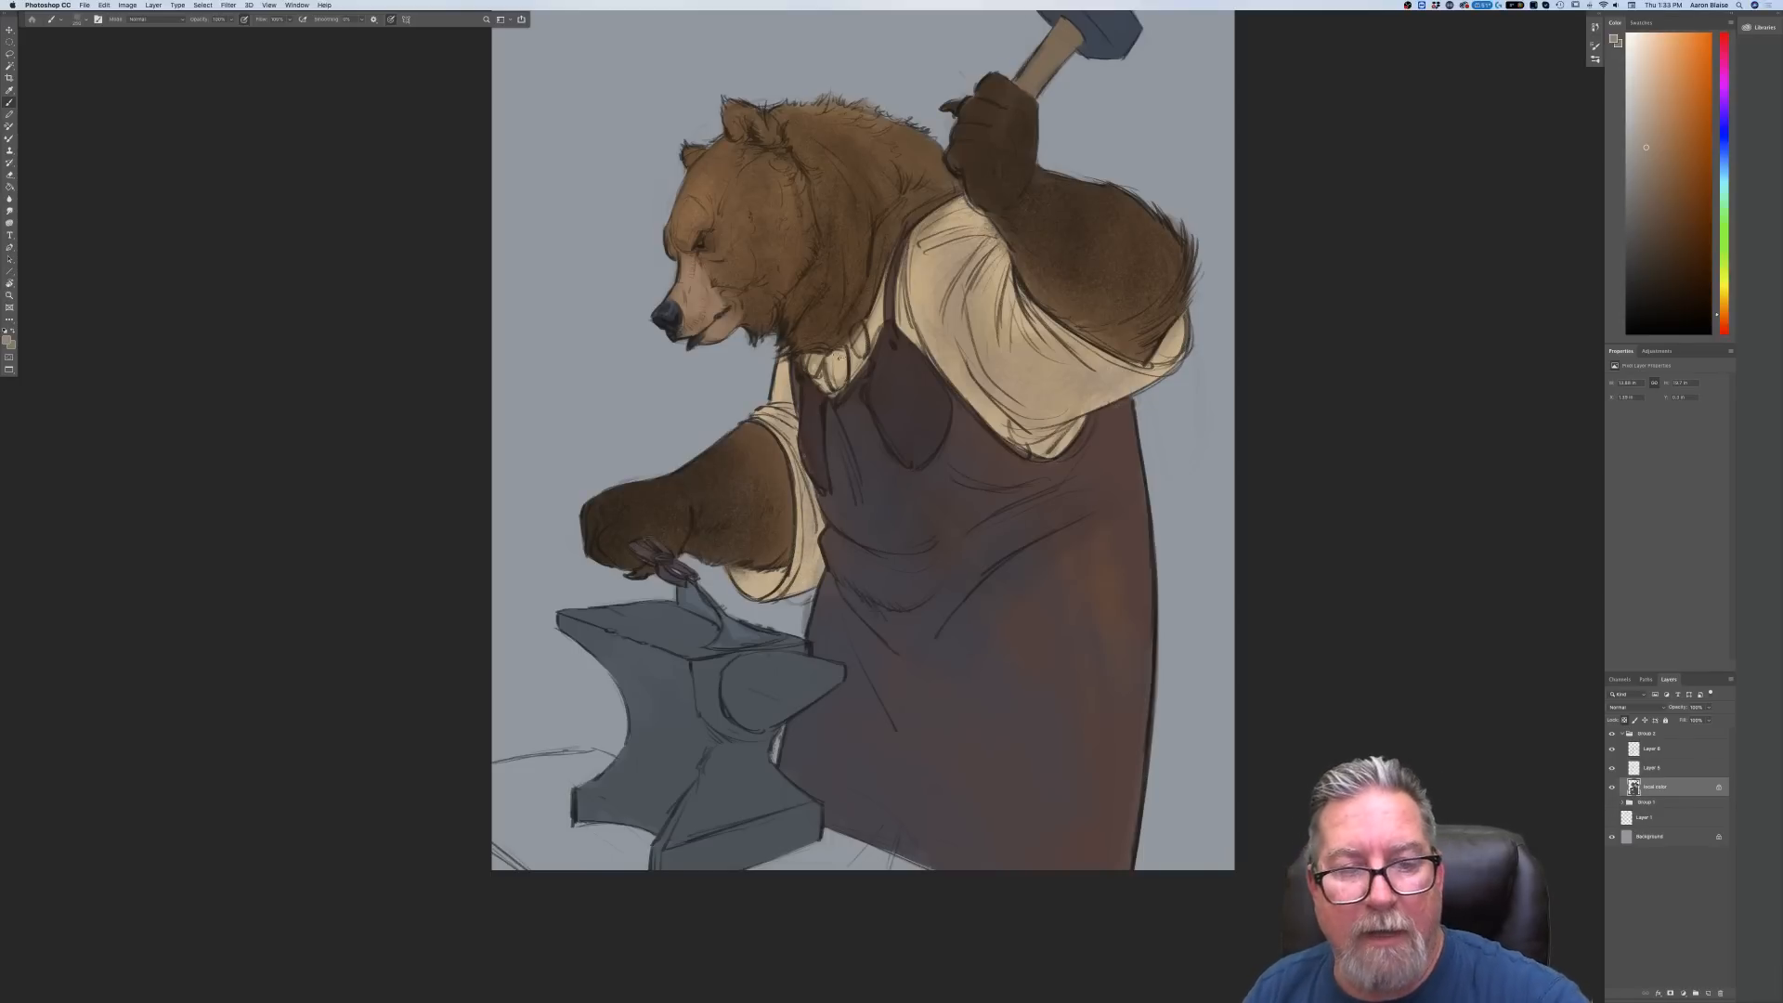
Choose a muted dark blue and a suitable brush, and paint the small hanging shapes at the bear's collar
left_click(7, 341)
left_click(231, 312)
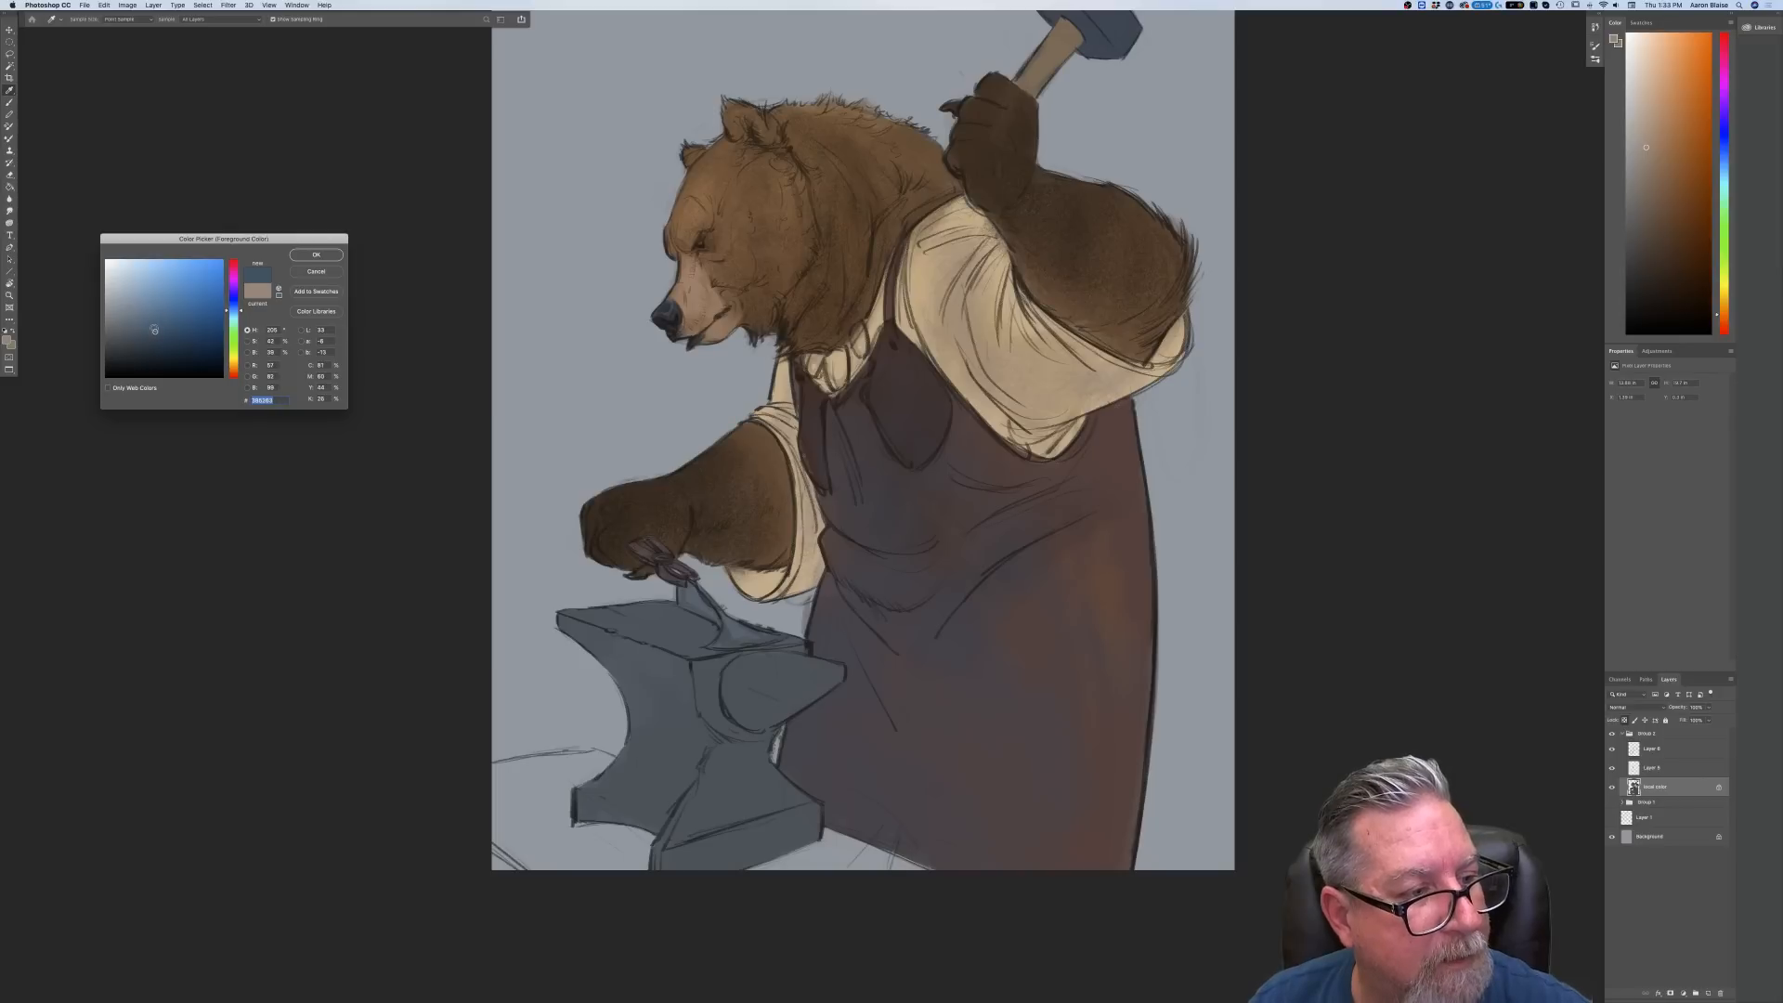
left_click_drag(231, 312, 231, 306)
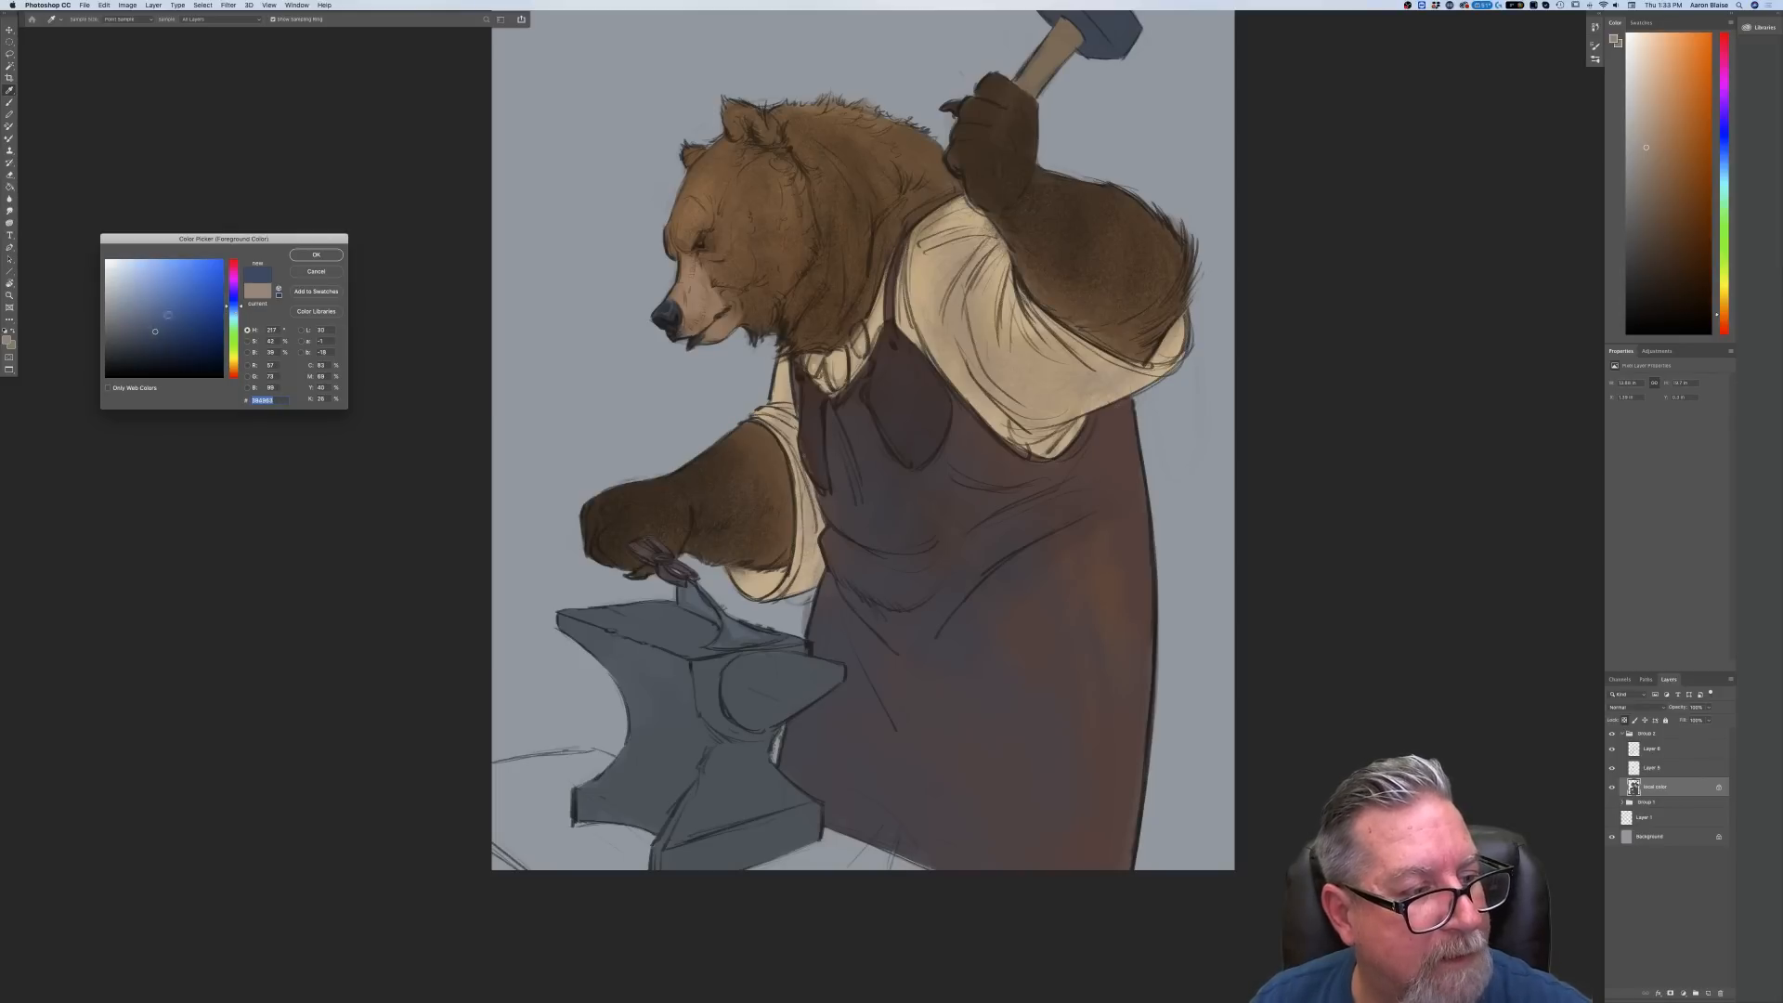
left_click(317, 255)
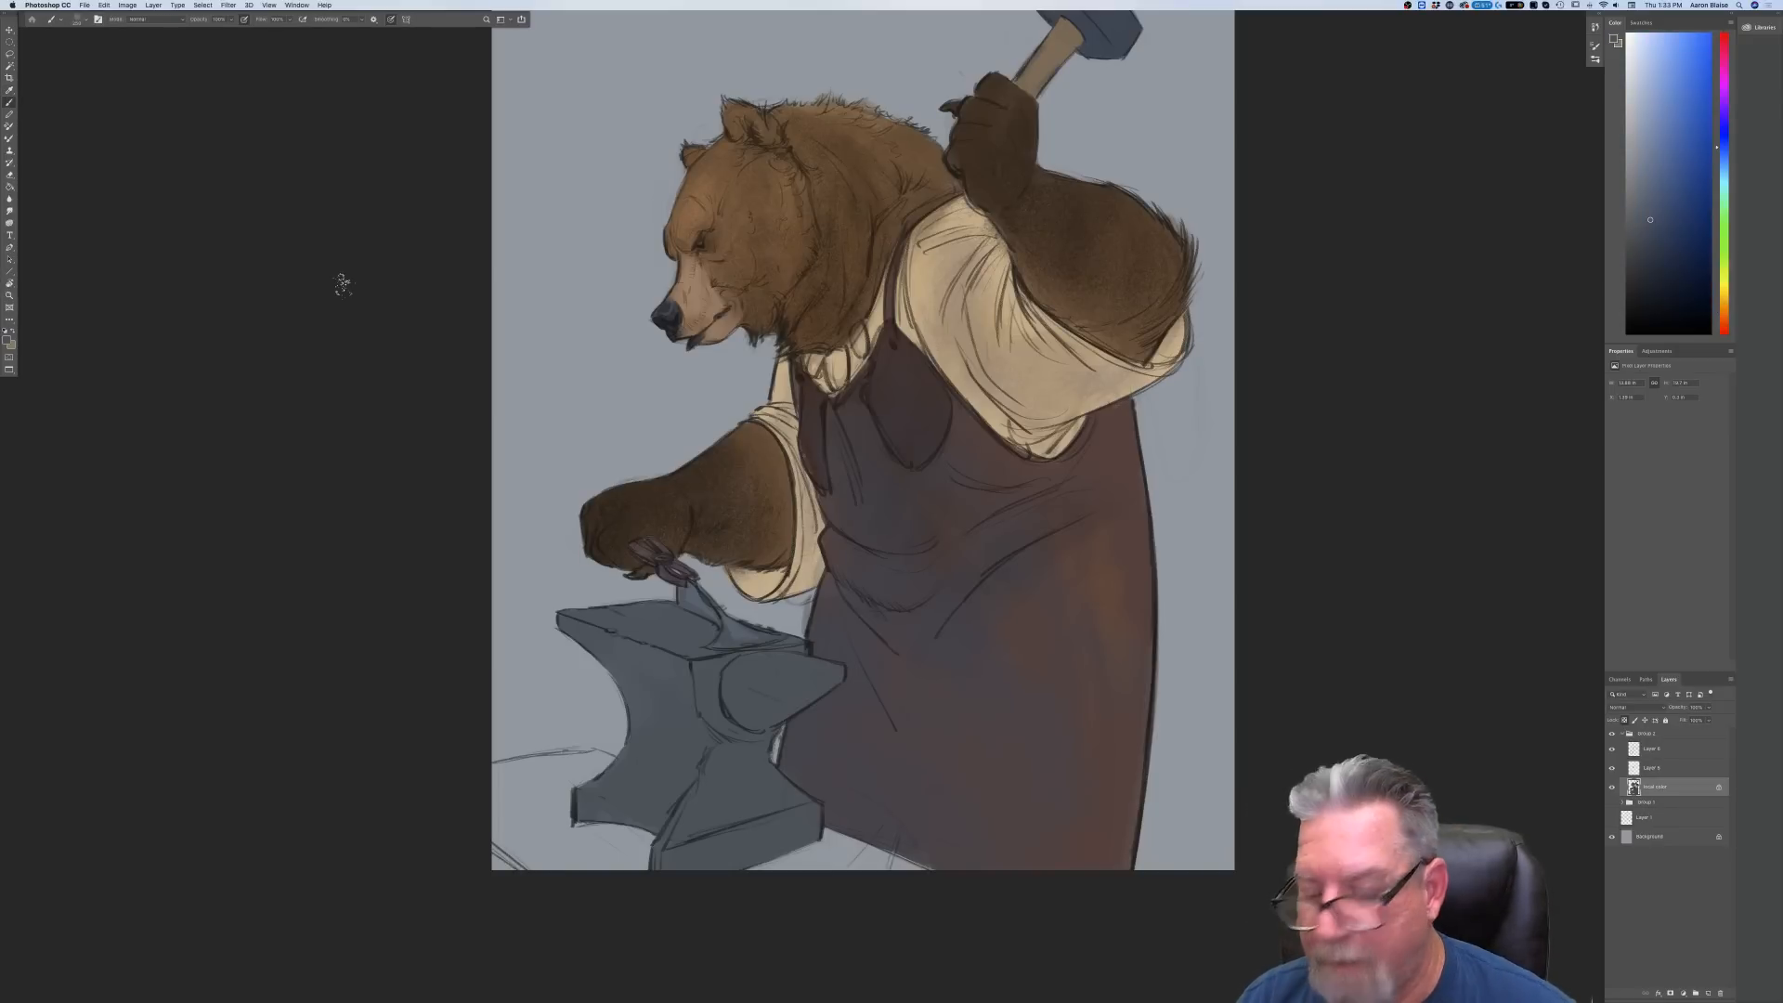
left_click(76, 19)
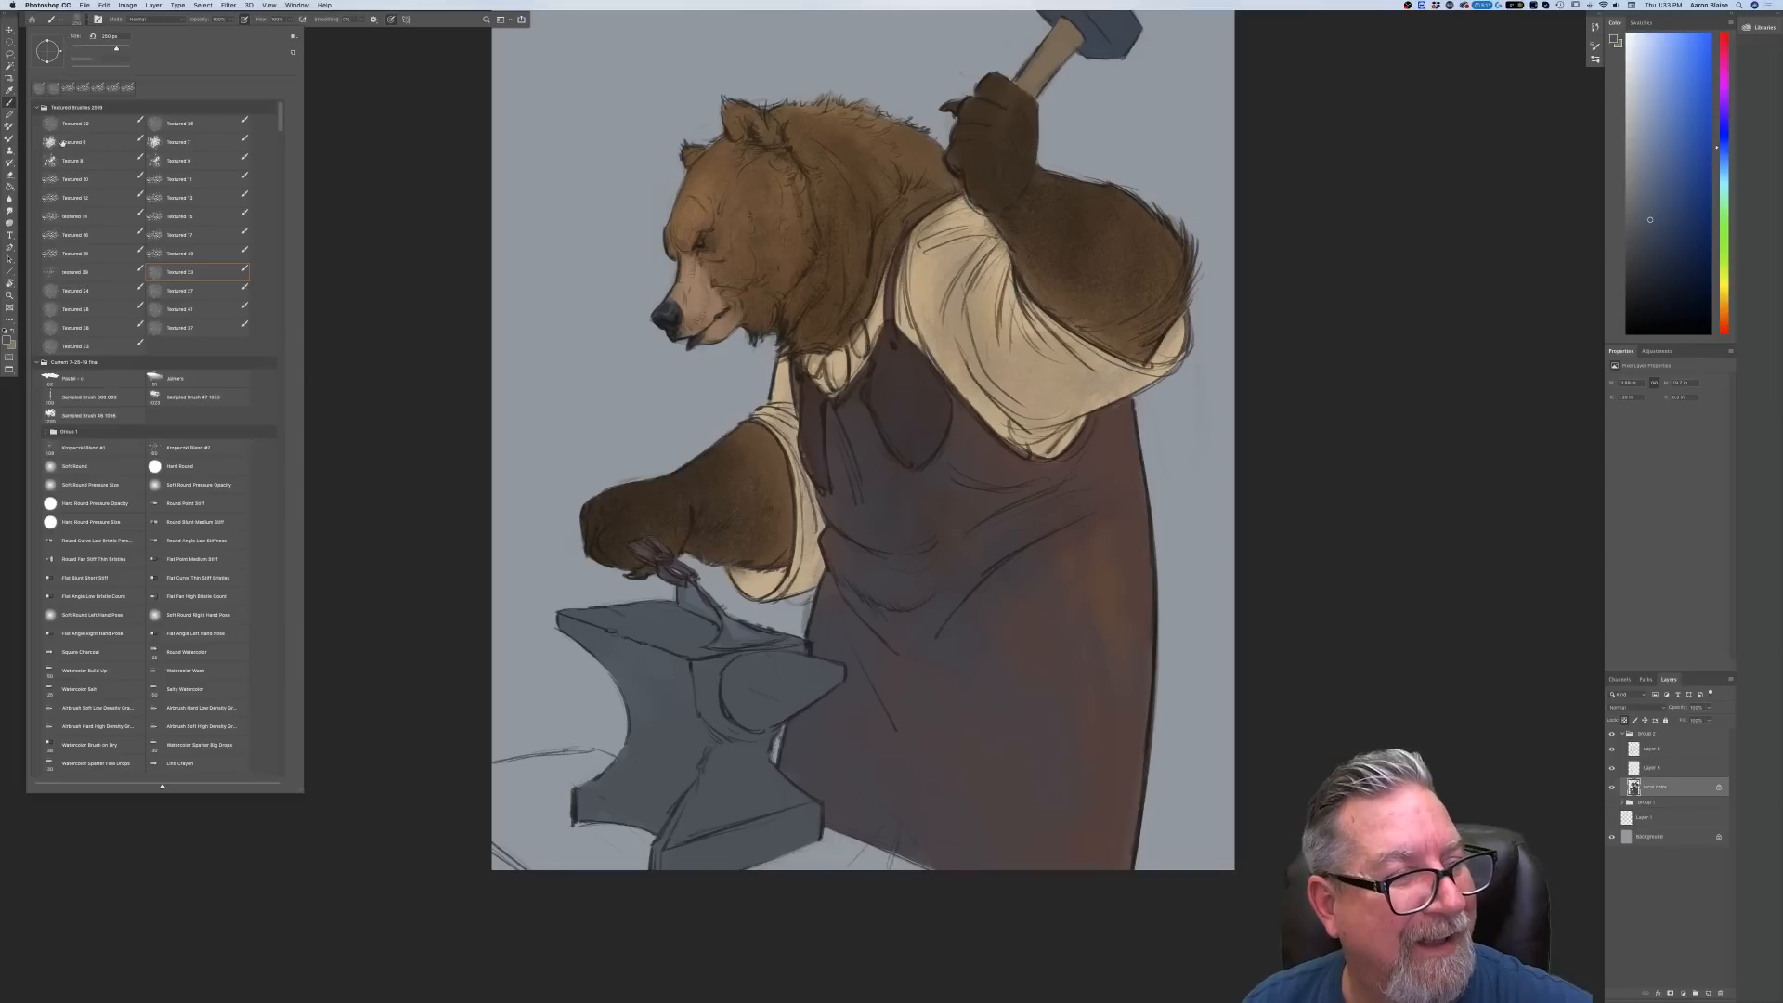
key("Return")
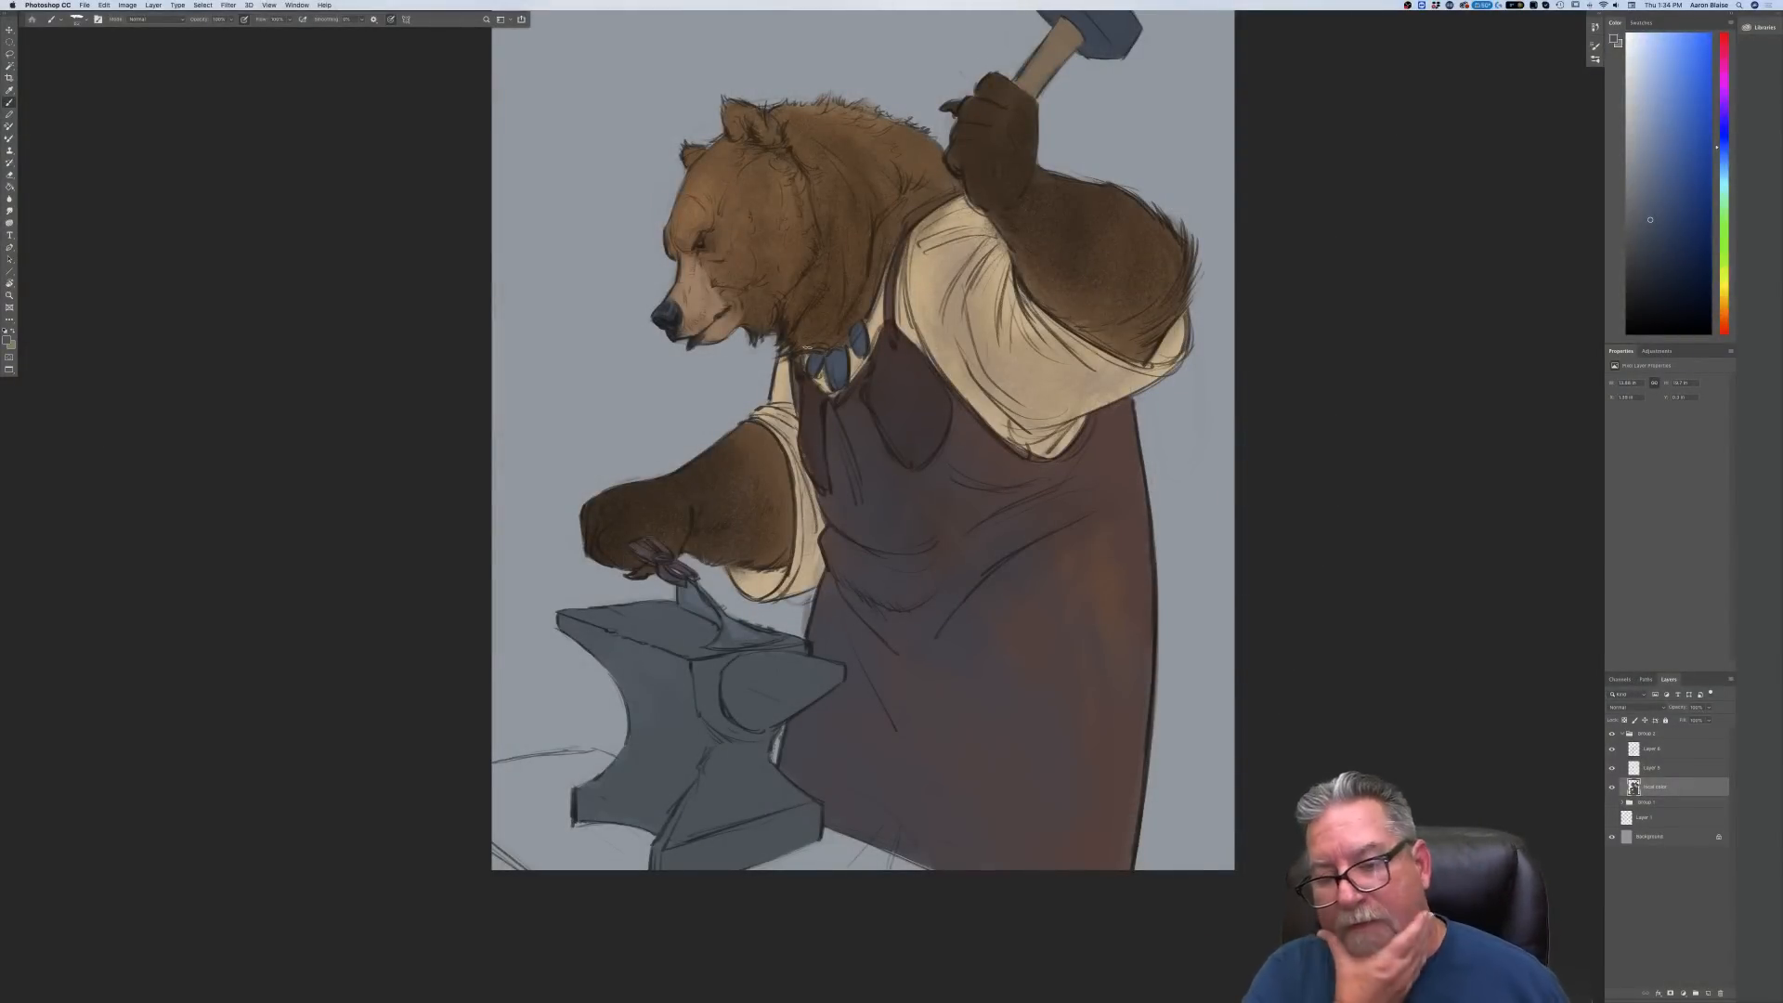
key("super+minus")
key("super+minus")
key("super+minus")
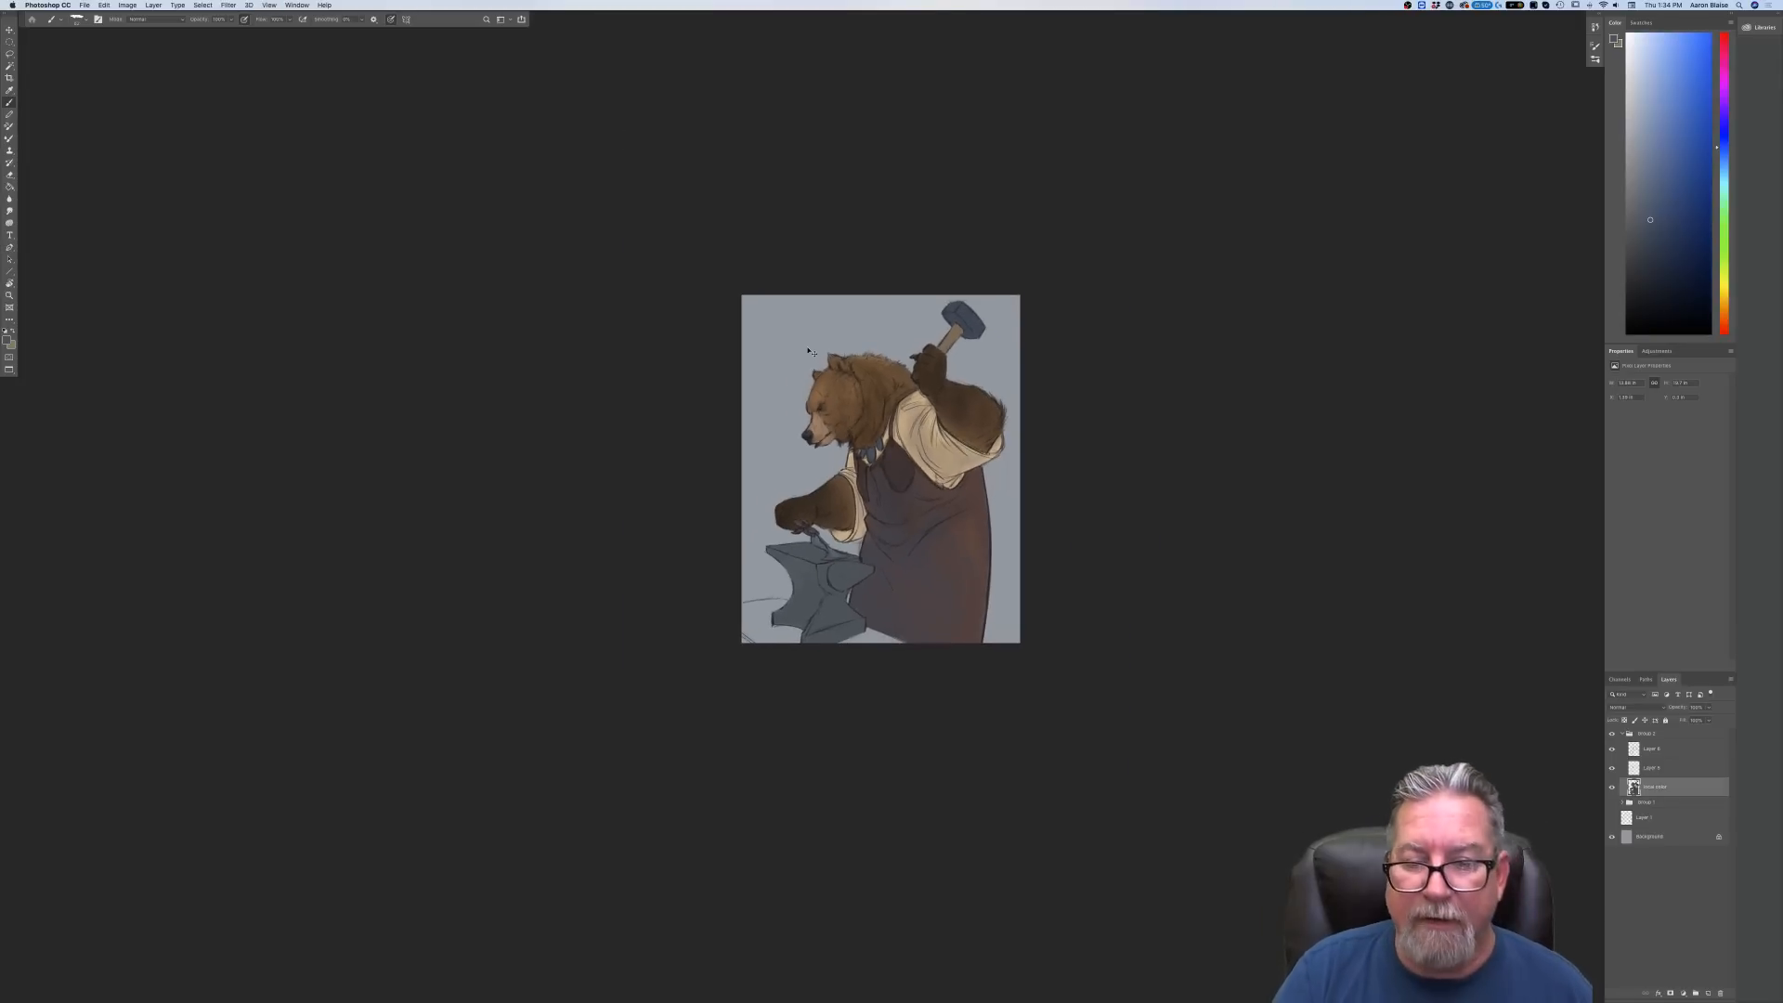
key("super+equal")
key("super+equal")
key("super+equal")
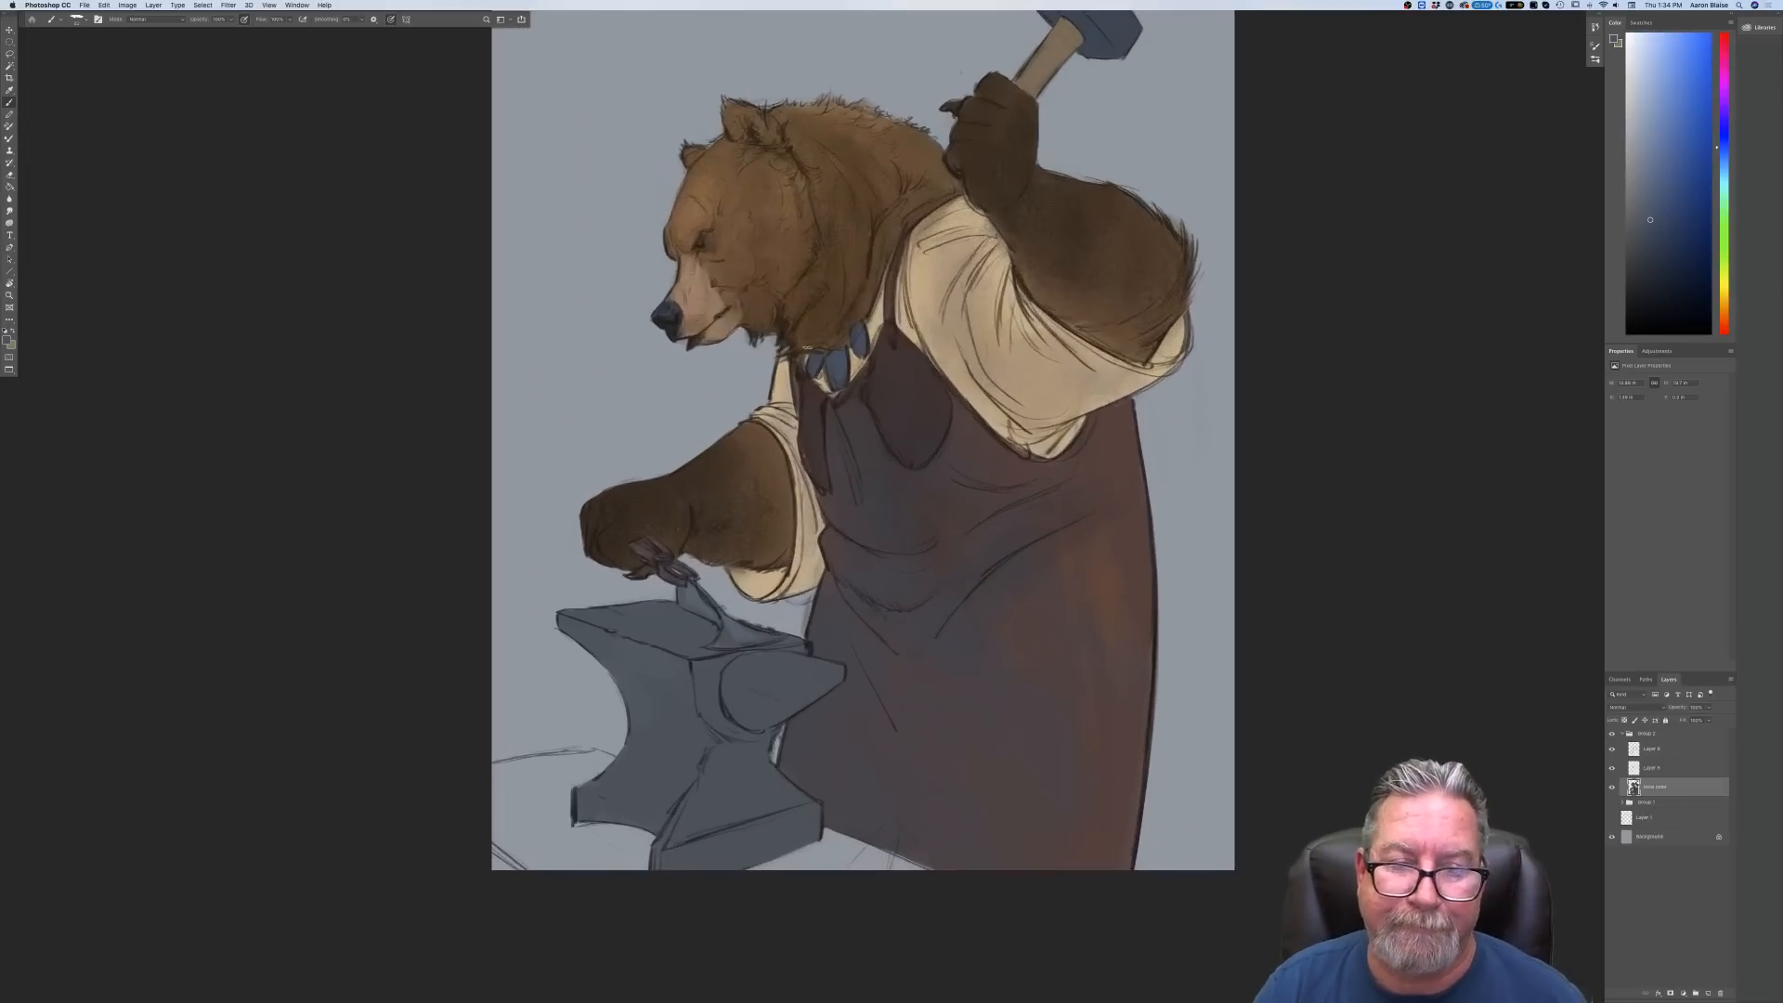
scroll(381, 593, "up", 5)
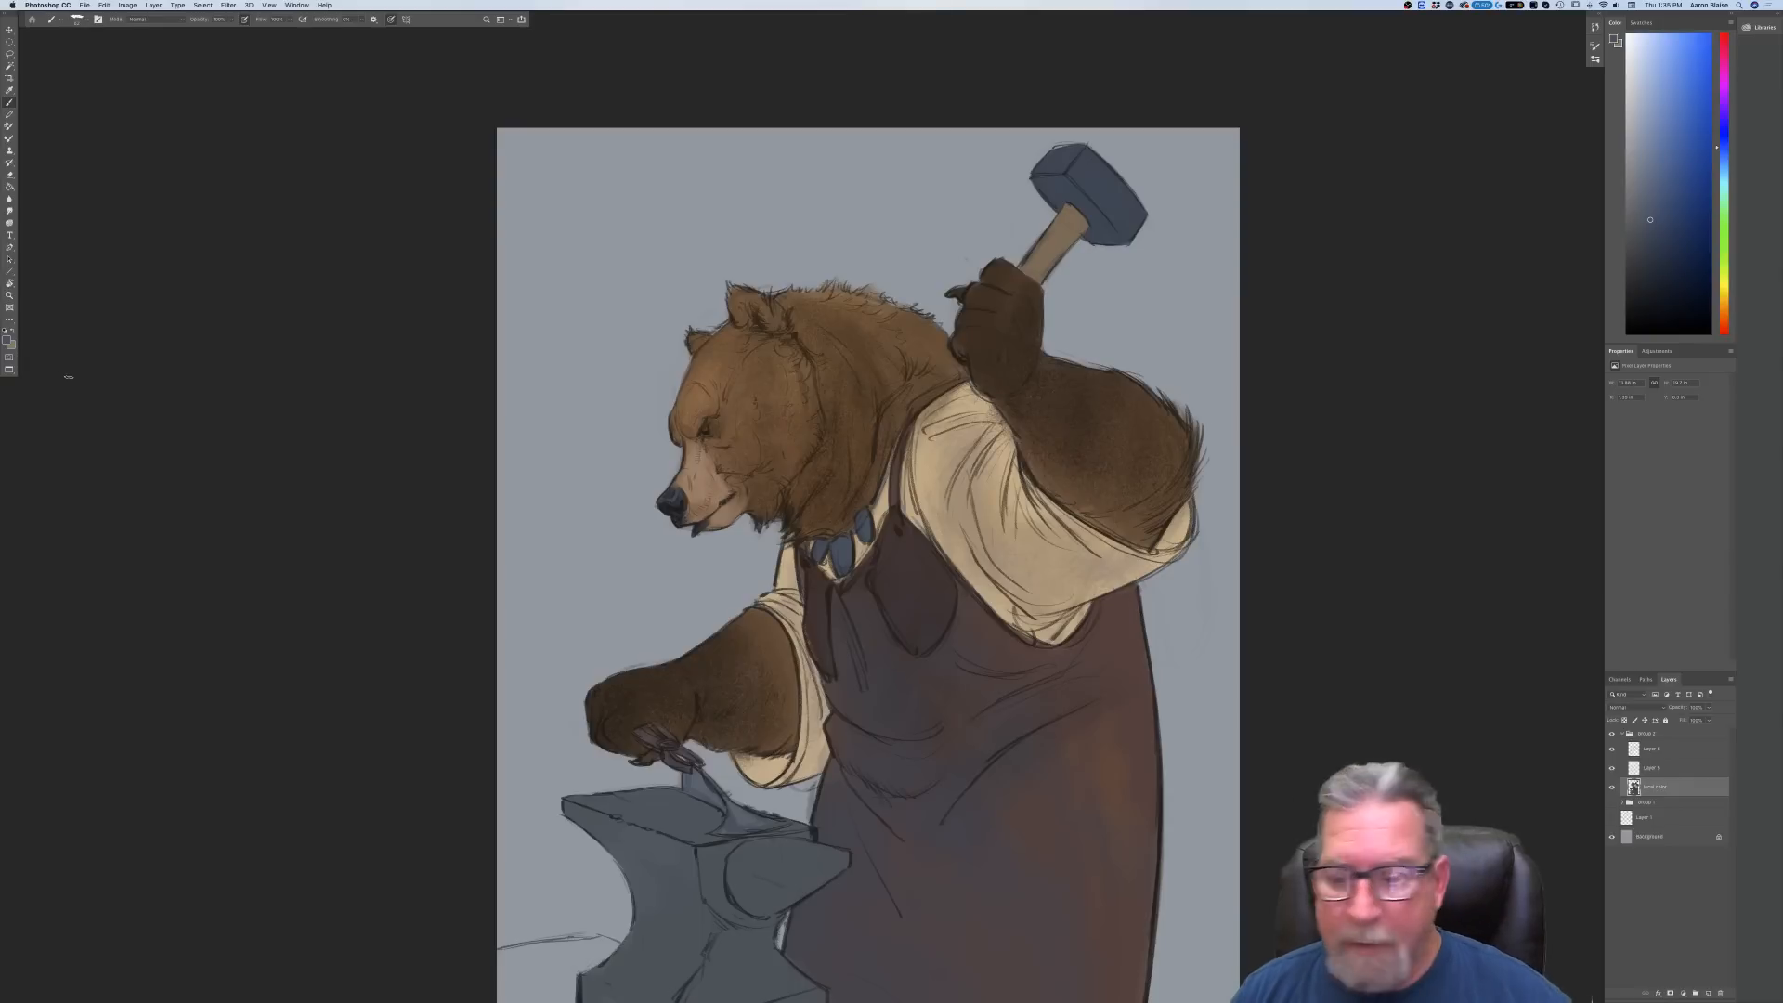
Create a new layer at the top of the bear's layer group, set it to Multiply, and name it shadow
left_click(1671, 748)
left_click(1707, 993)
left_click(1634, 706)
left_click(1627, 757)
double_click(1650, 750)
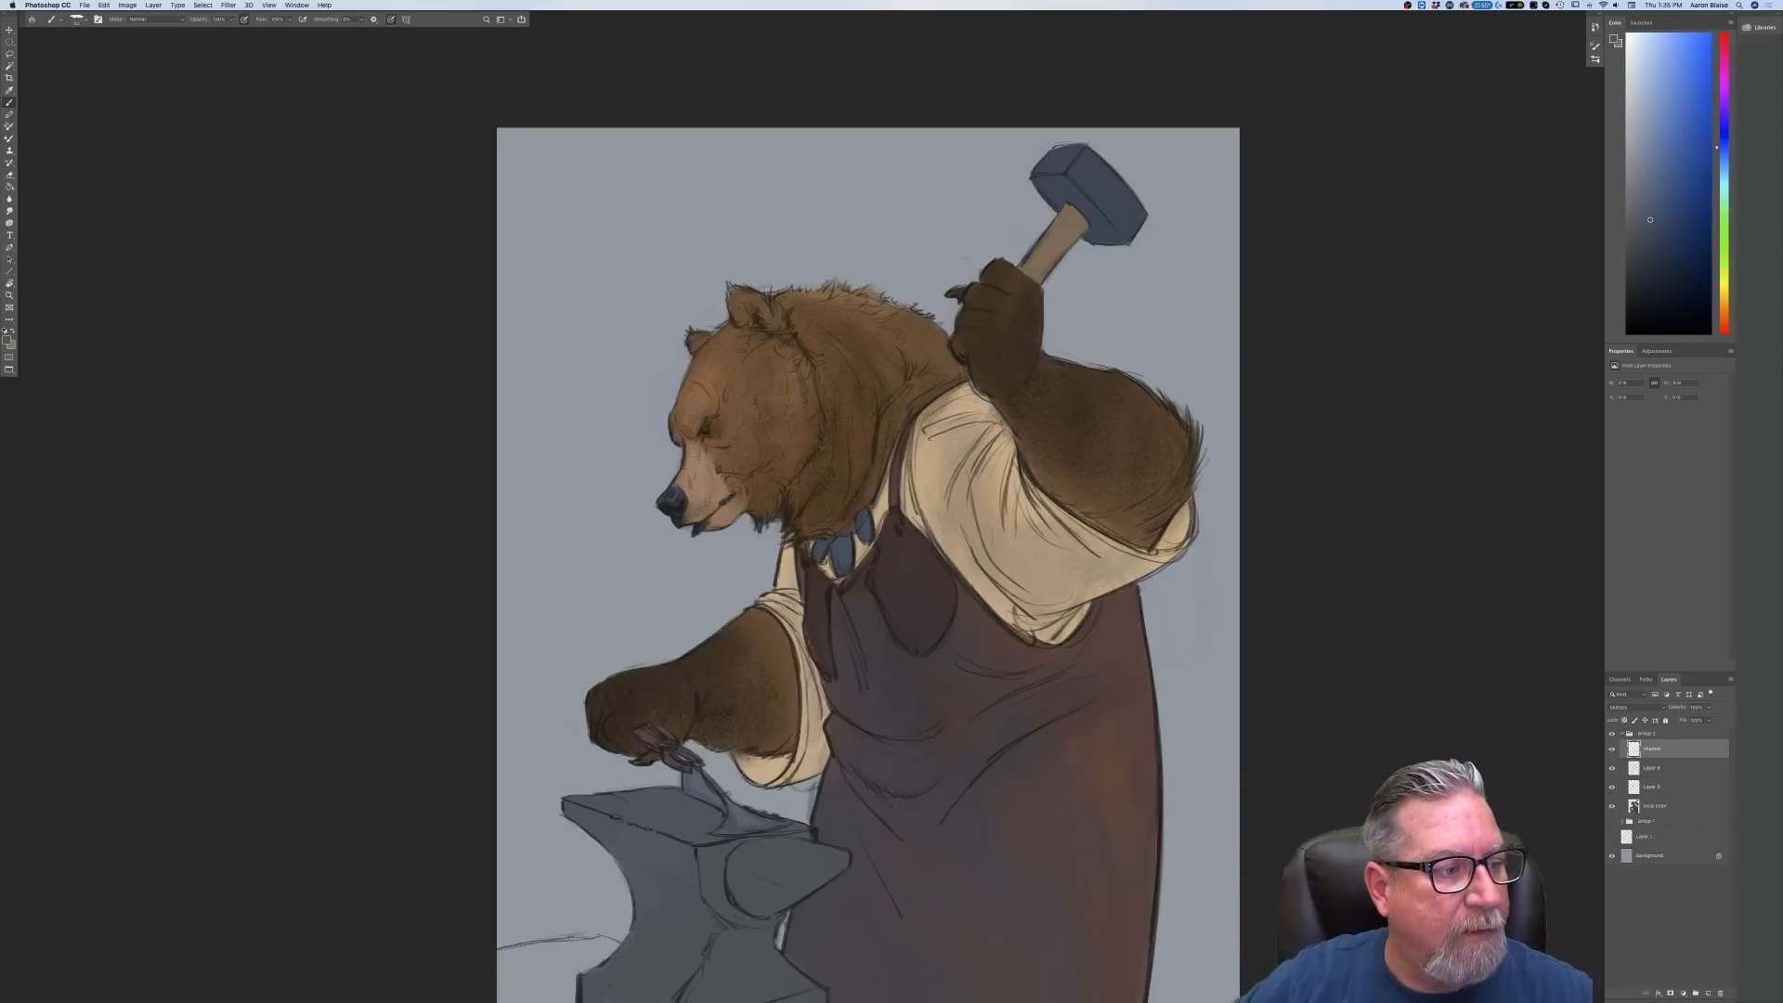
Set the paint colour to a medium warm grey and pick a textured brush for painting the shadows
left_click(10, 342)
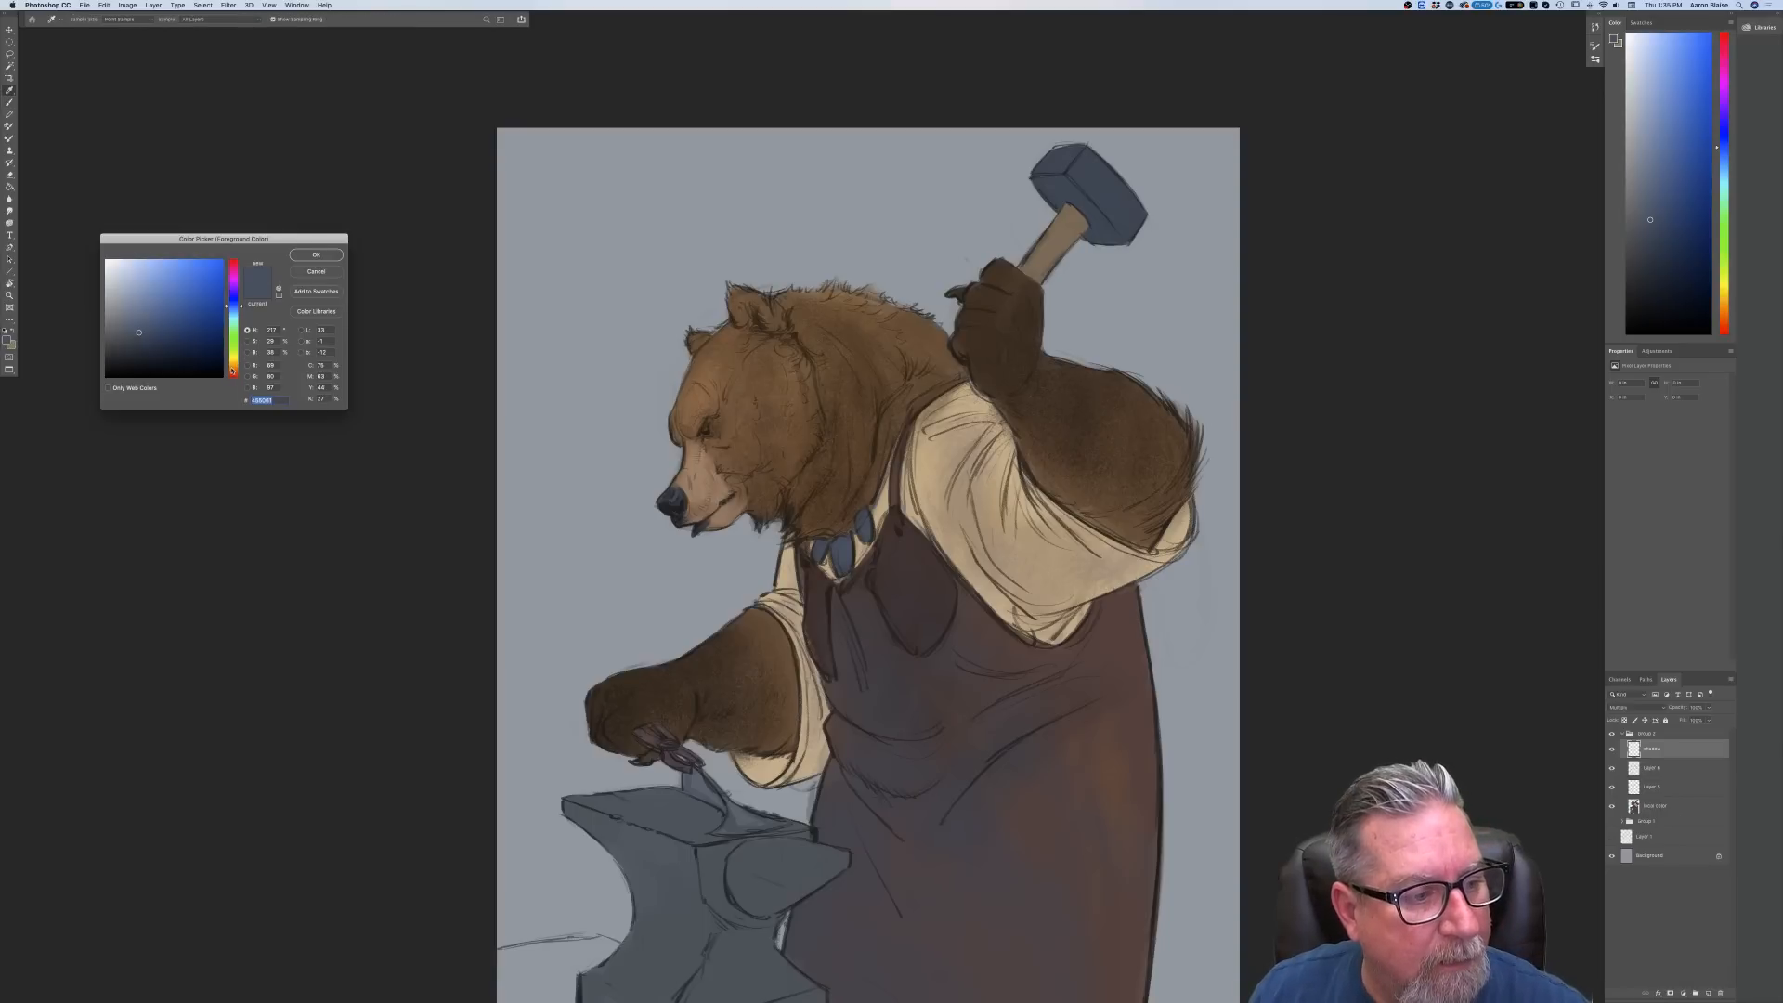
left_click(232, 369)
left_click(132, 313)
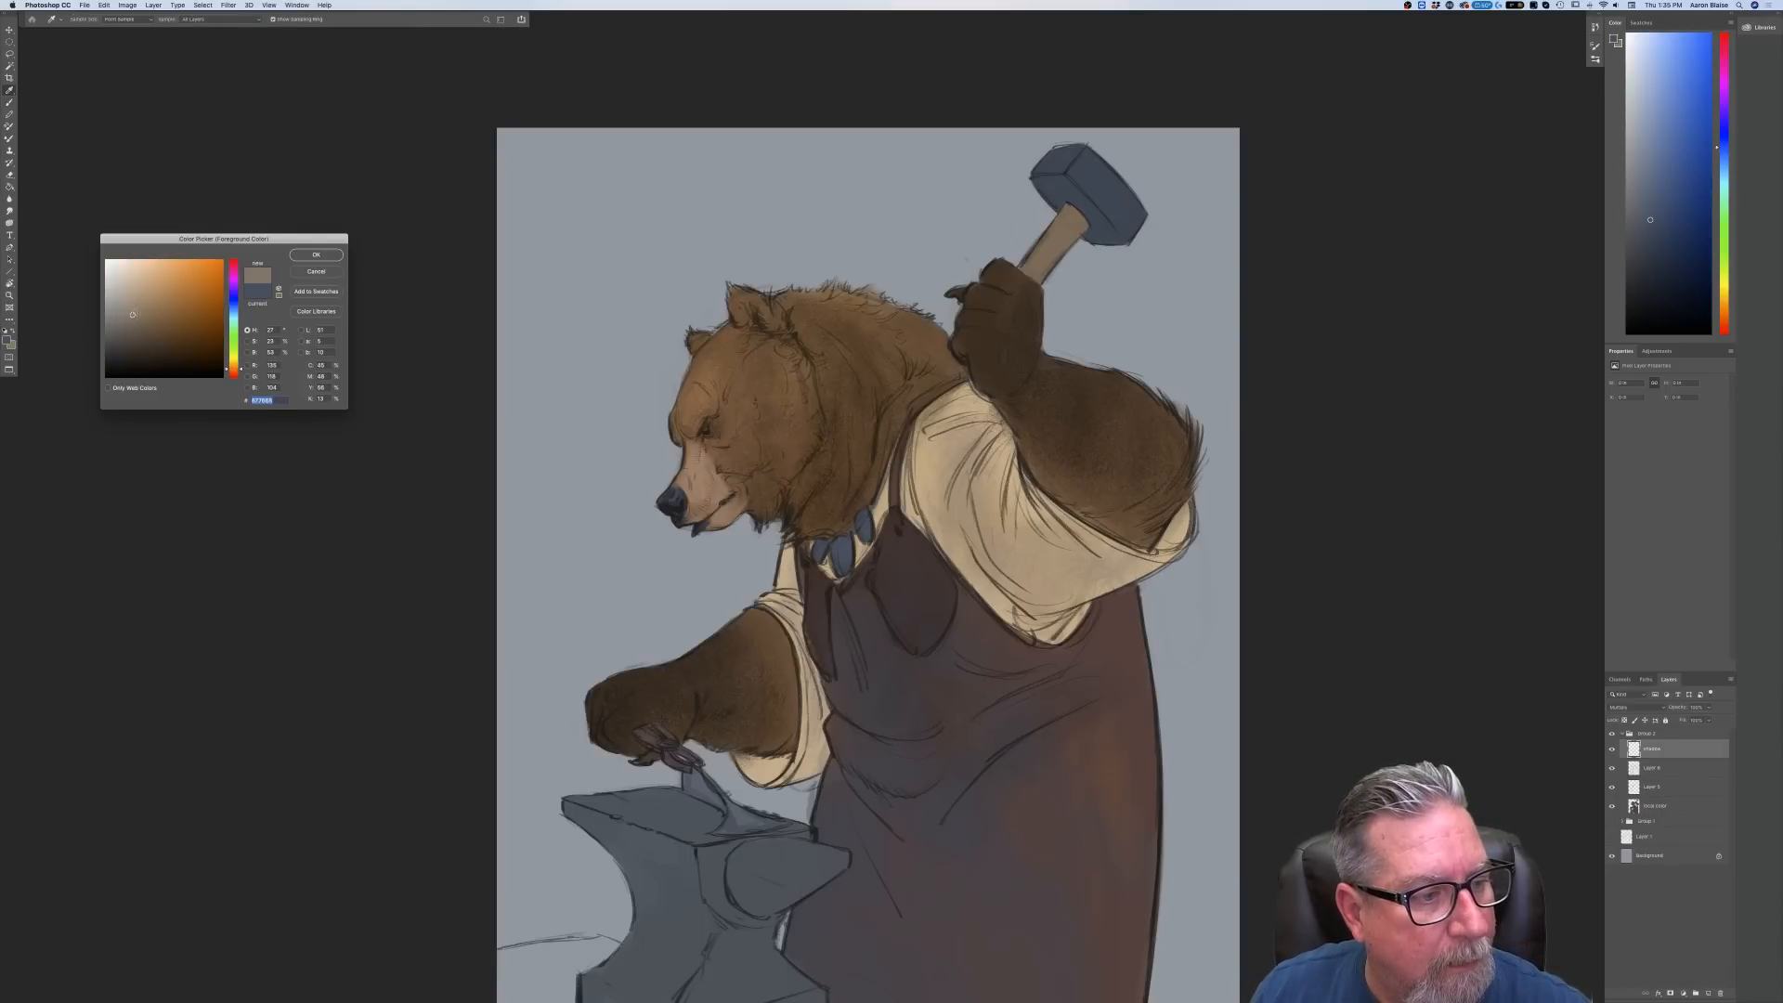
left_click(314, 256)
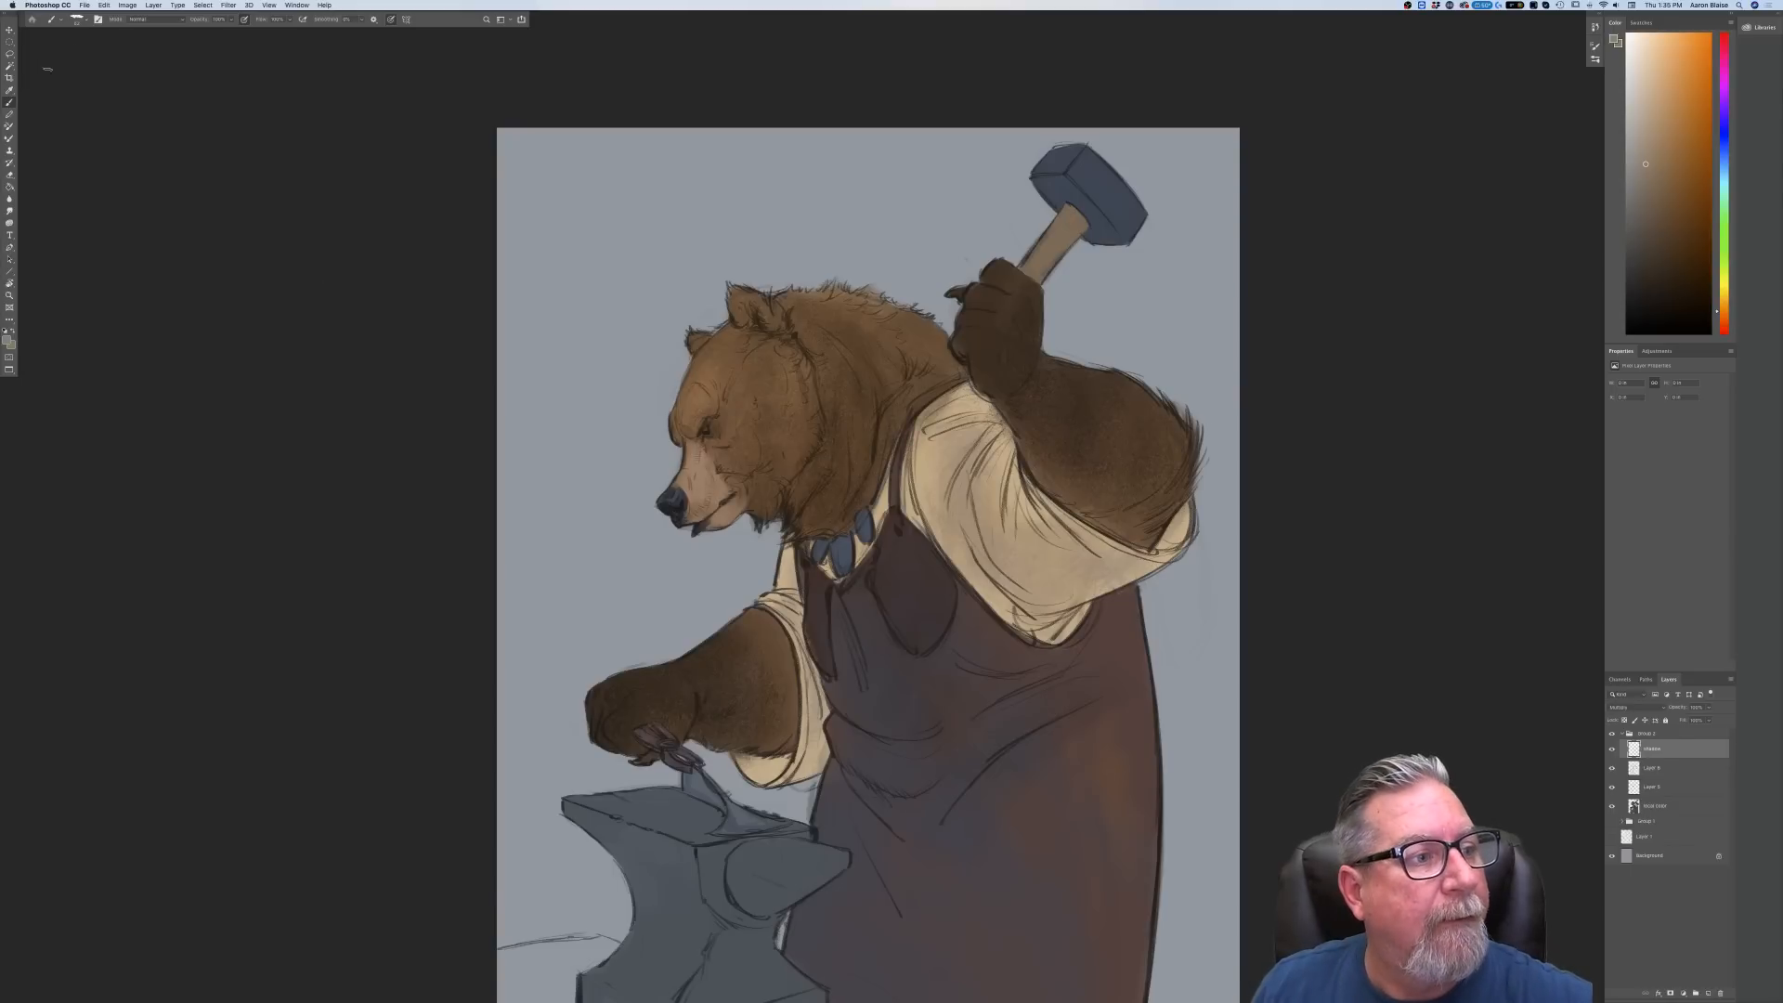
left_click(80, 21)
left_click(174, 380)
left_click(403, 520)
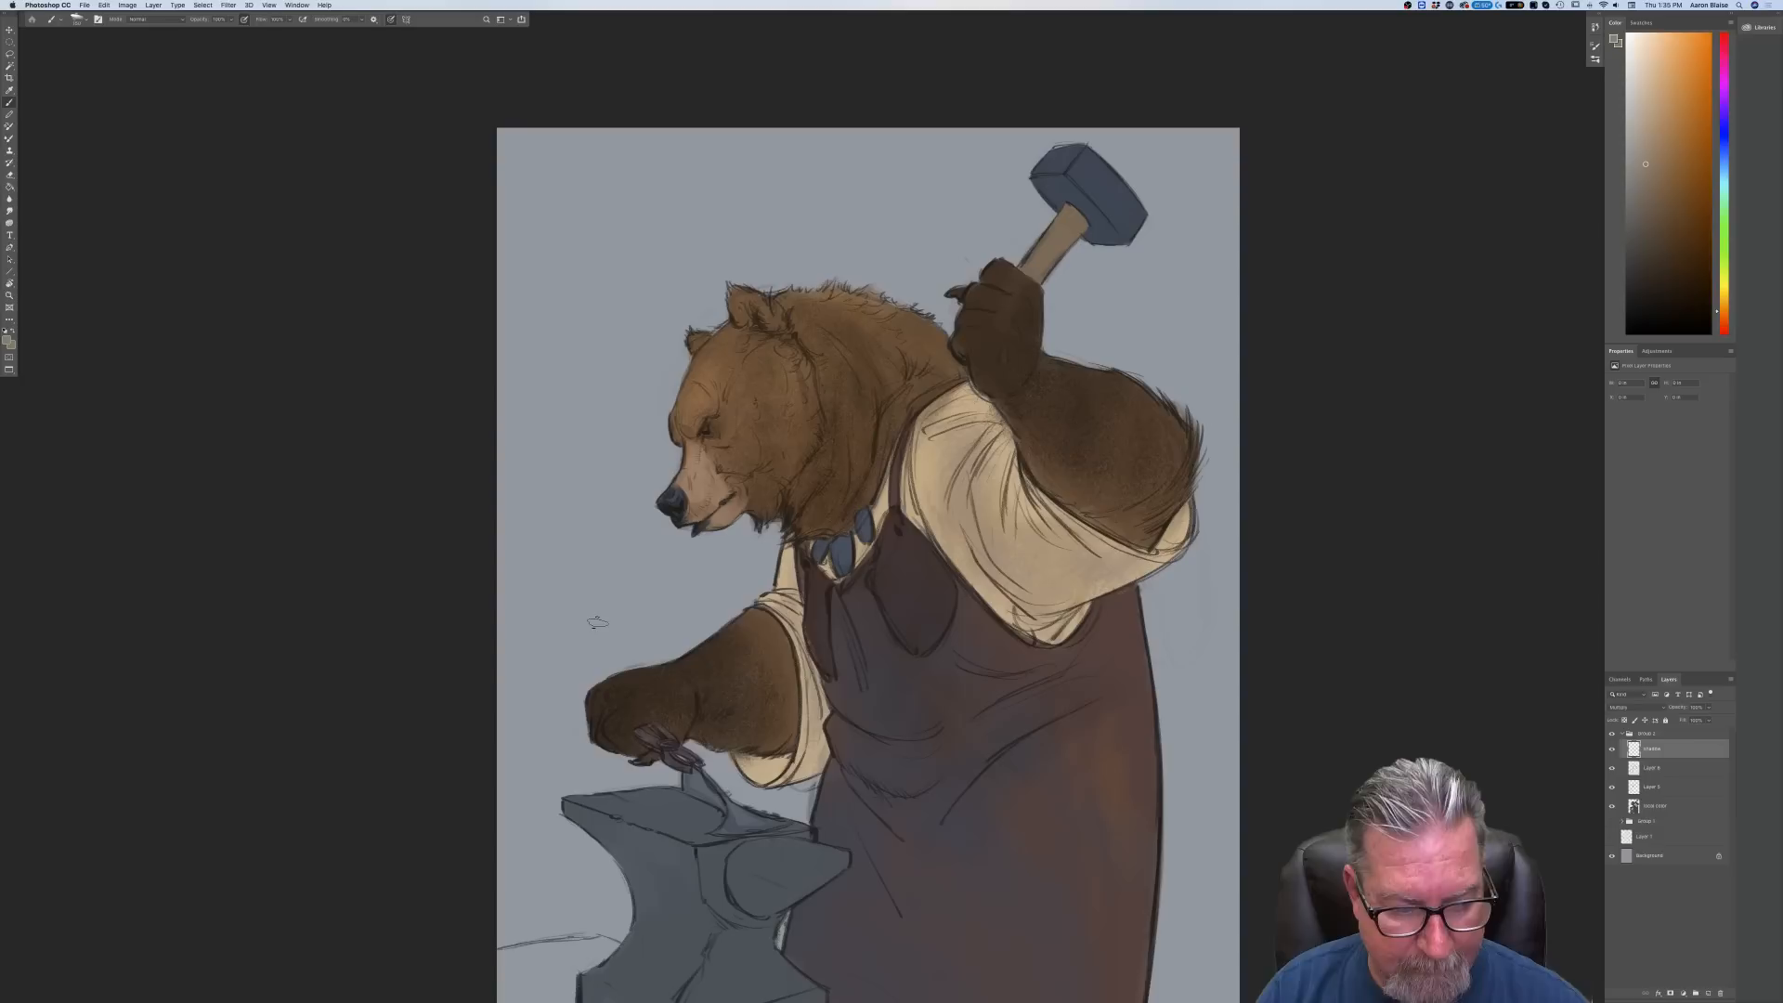
Brush shadow along the rolled sleeve and the underside of the raised arm, enlarging the brush for broader strokes
left_click_drag(1177, 500, 1073, 592)
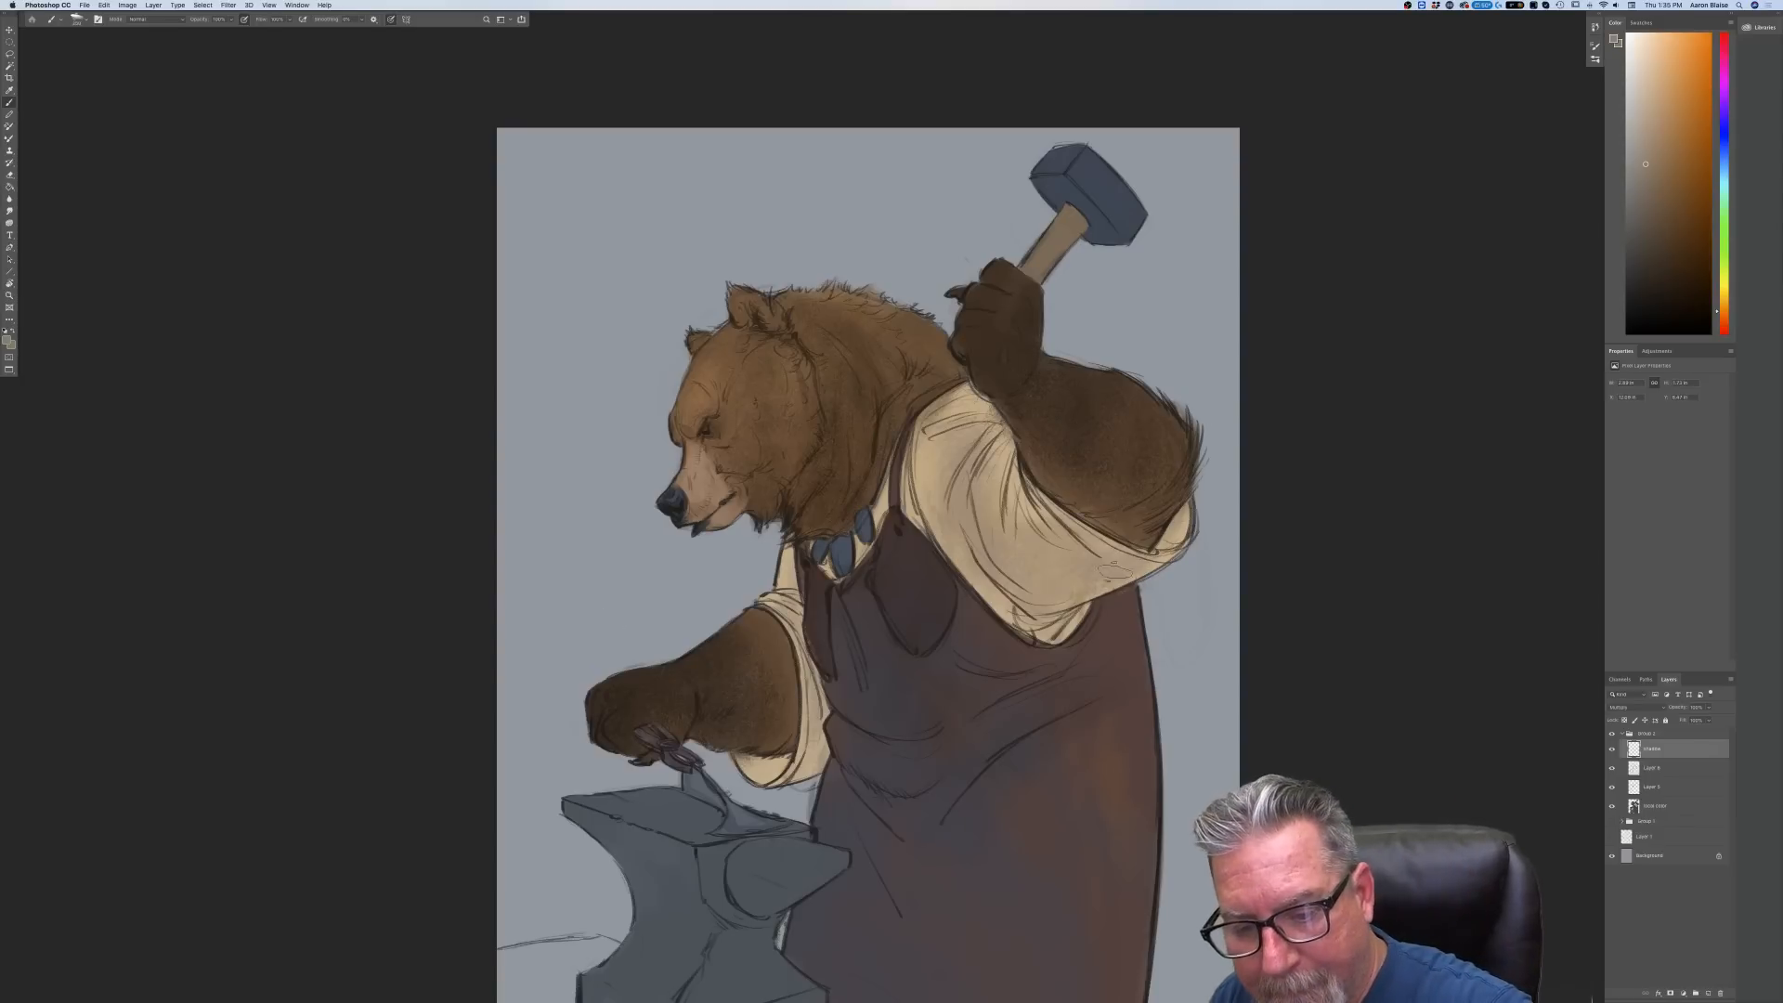
mouse_move(1180, 520)
left_mouse_down()
mouse_move(1163, 540)
mouse_move(1172, 457)
mouse_move(1142, 507)
mouse_move(1176, 424)
mouse_move(1095, 505)
mouse_move(1153, 511)
mouse_move(1105, 404)
mouse_move(1107, 501)
mouse_move(1070, 499)
mouse_move(1137, 540)
mouse_move(1164, 499)
mouse_move(1132, 477)
mouse_move(1098, 507)
mouse_move(1089, 493)
mouse_move(1121, 432)
mouse_move(1056, 475)
mouse_move(1051, 429)
mouse_move(1068, 450)
mouse_move(1120, 424)
left_mouse_up()
key("]")
key("]")
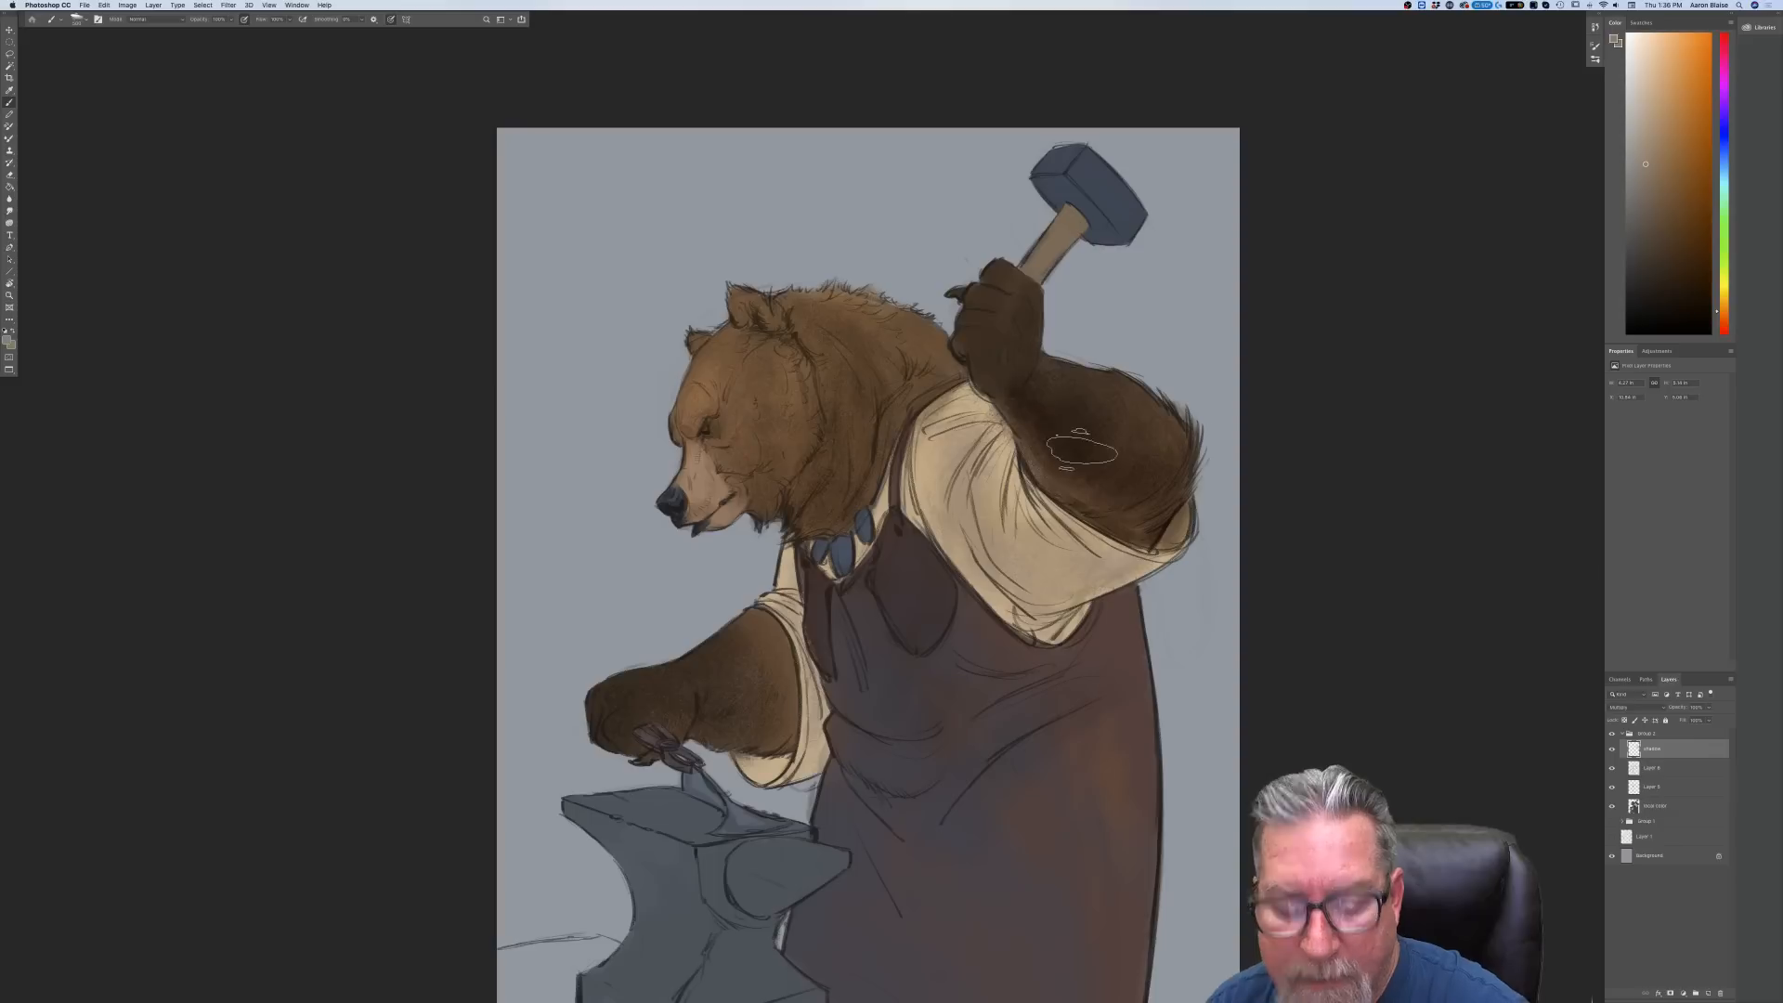
Reduce the brush size and paint shadow down the raised paw and wrist into the forearm holding the hammer
key("[")
key("[")
key("[")
key("[")
key("[")
key("[")
left_click_drag(1032, 294, 1026, 374)
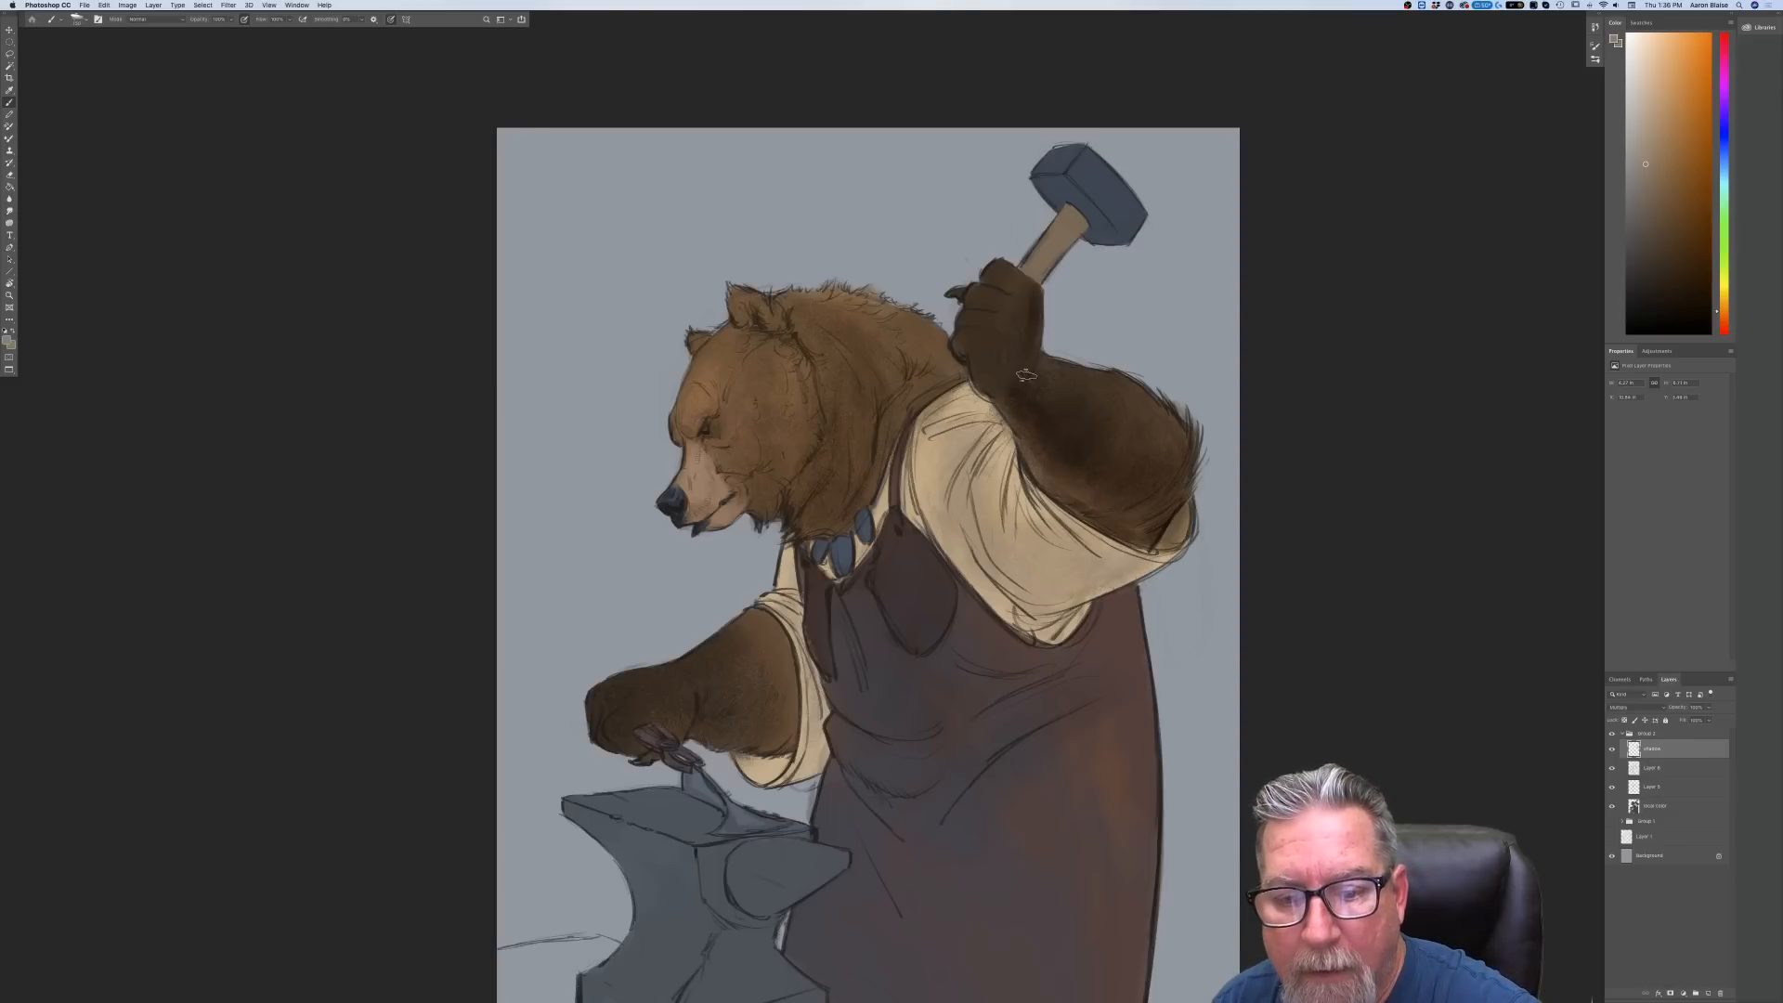
left_click_drag(1032, 299, 1006, 377)
mouse_move(1030, 293)
left_mouse_down()
mouse_move(997, 259)
mouse_move(994, 293)
mouse_move(972, 298)
mouse_move(1015, 300)
mouse_move(999, 324)
mouse_move(972, 313)
mouse_move(1012, 331)
mouse_move(998, 349)
mouse_move(973, 338)
mouse_move(994, 380)
mouse_move(1040, 365)
left_mouse_up()
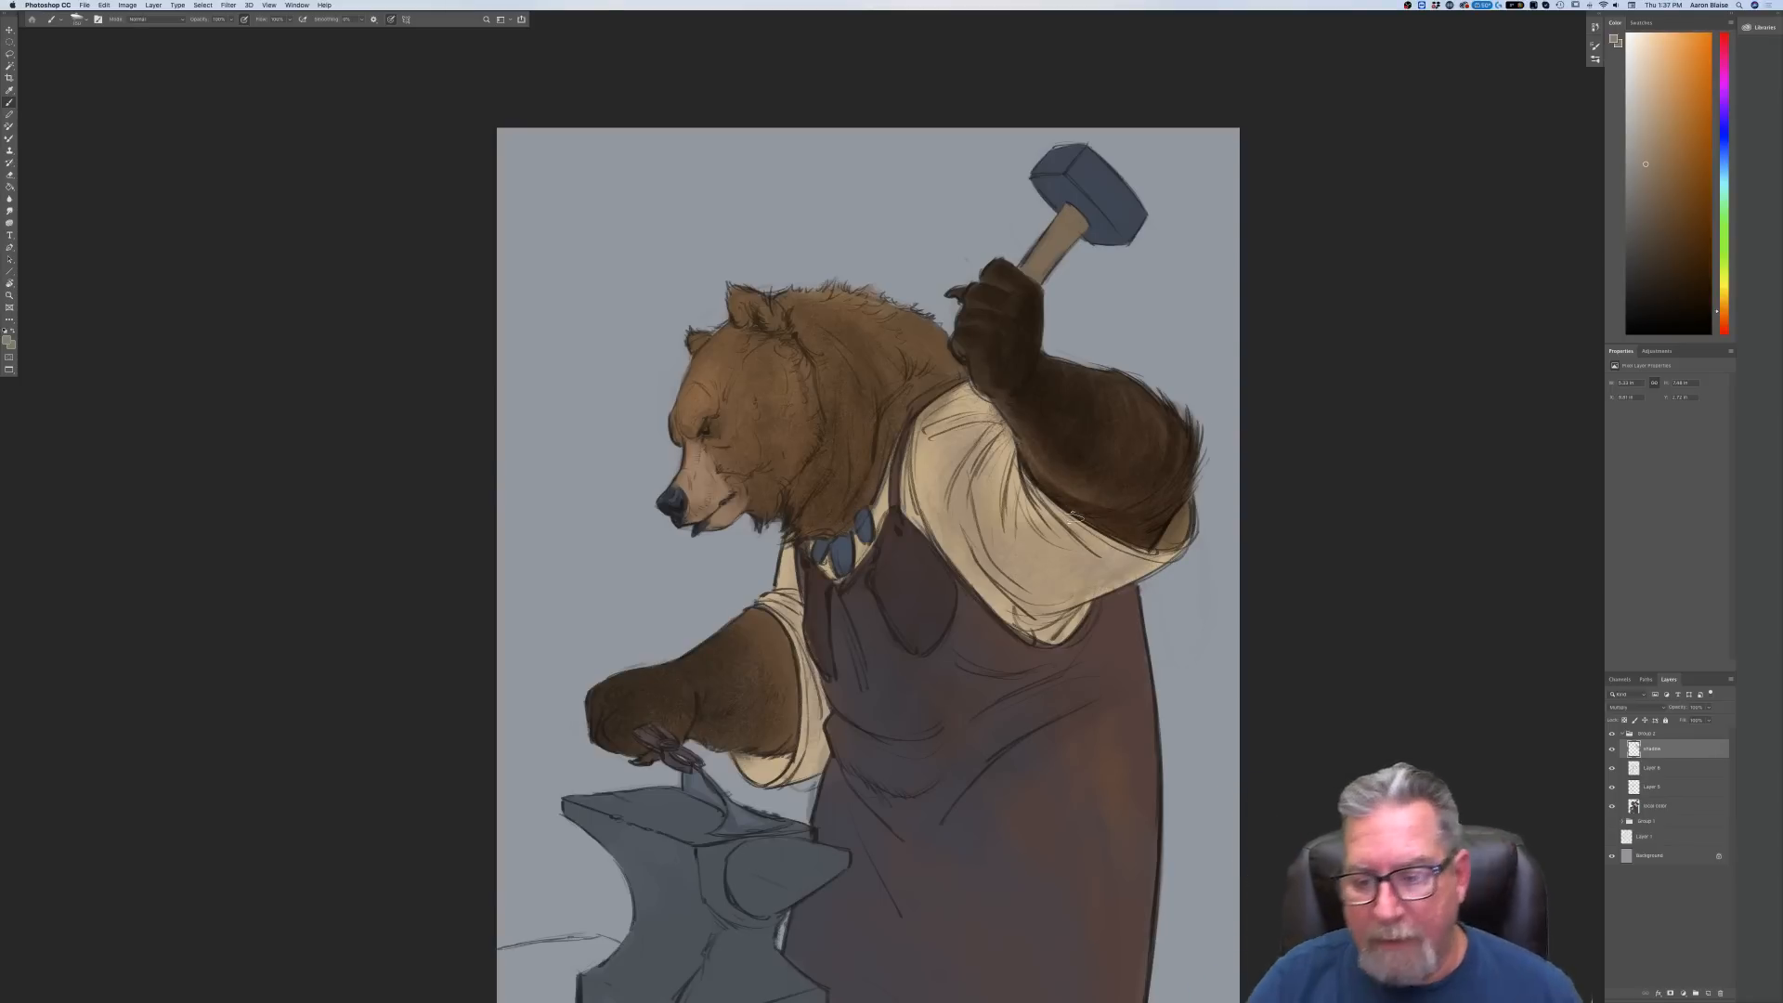
Brush shadow over the raised arm's cream sleeve, along its lower edge, the folds near the shoulder and the underside
left_click_drag(1165, 567, 1103, 588)
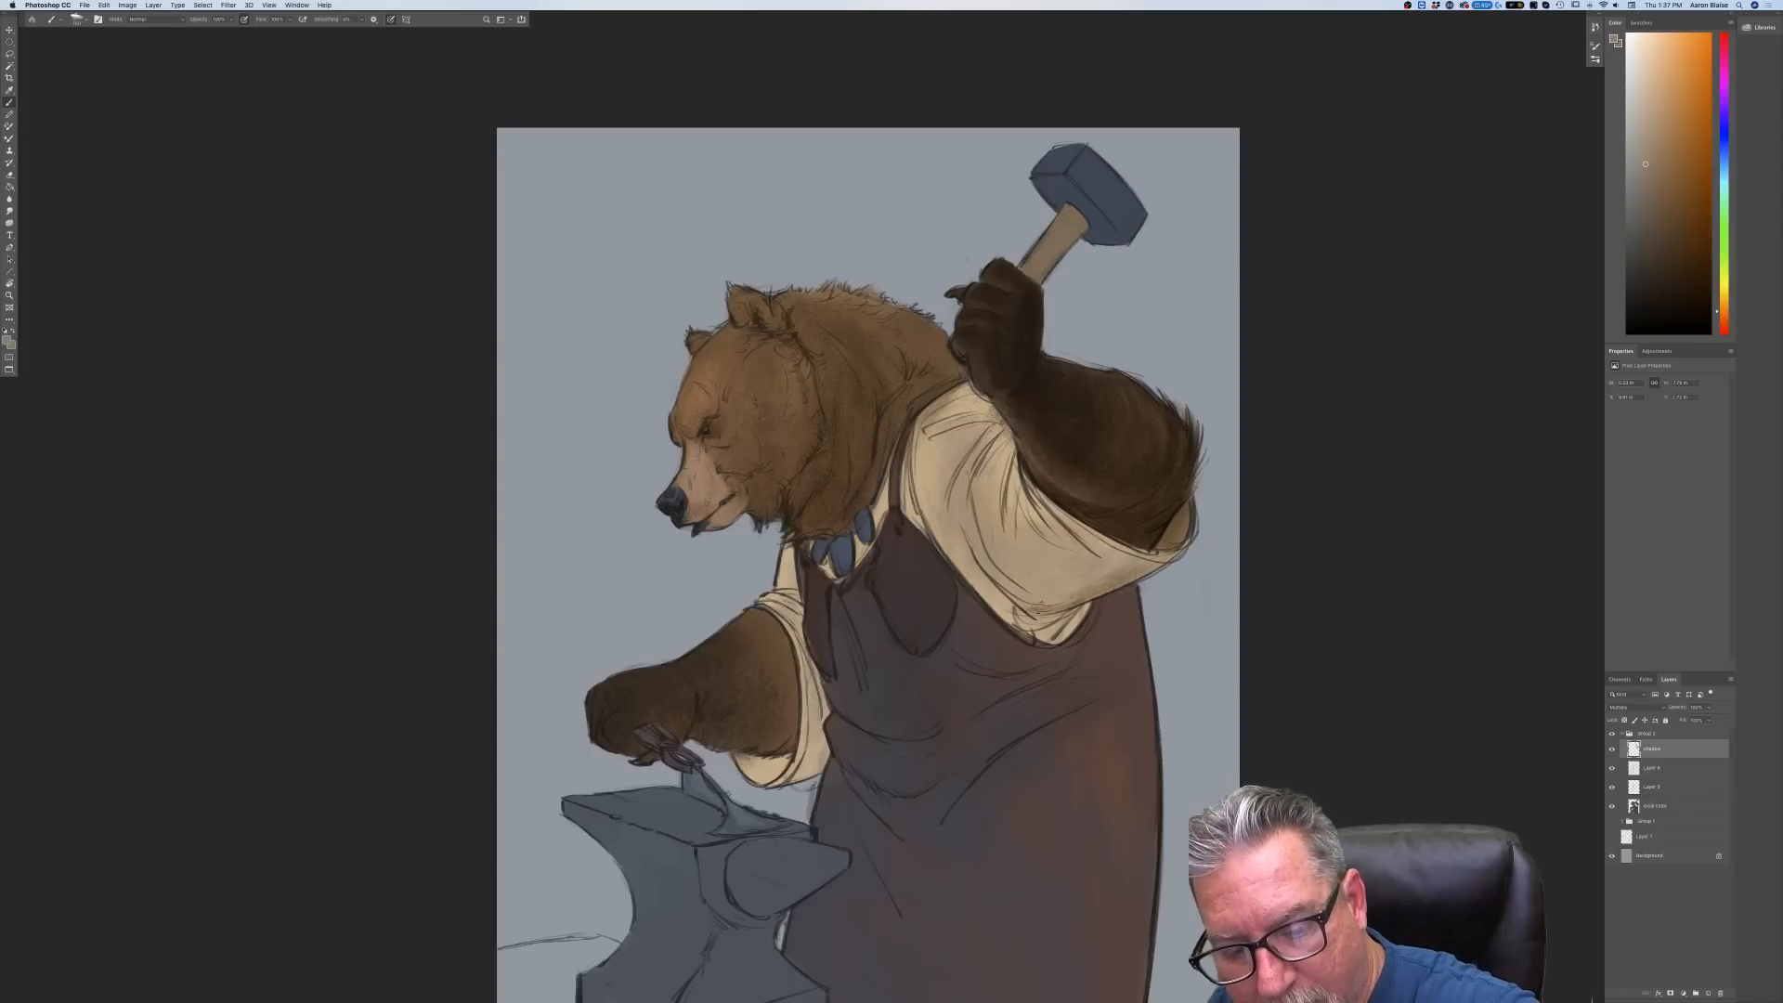
mouse_move(1031, 639)
left_mouse_down()
mouse_move(1099, 597)
mouse_move(1059, 627)
left_mouse_up()
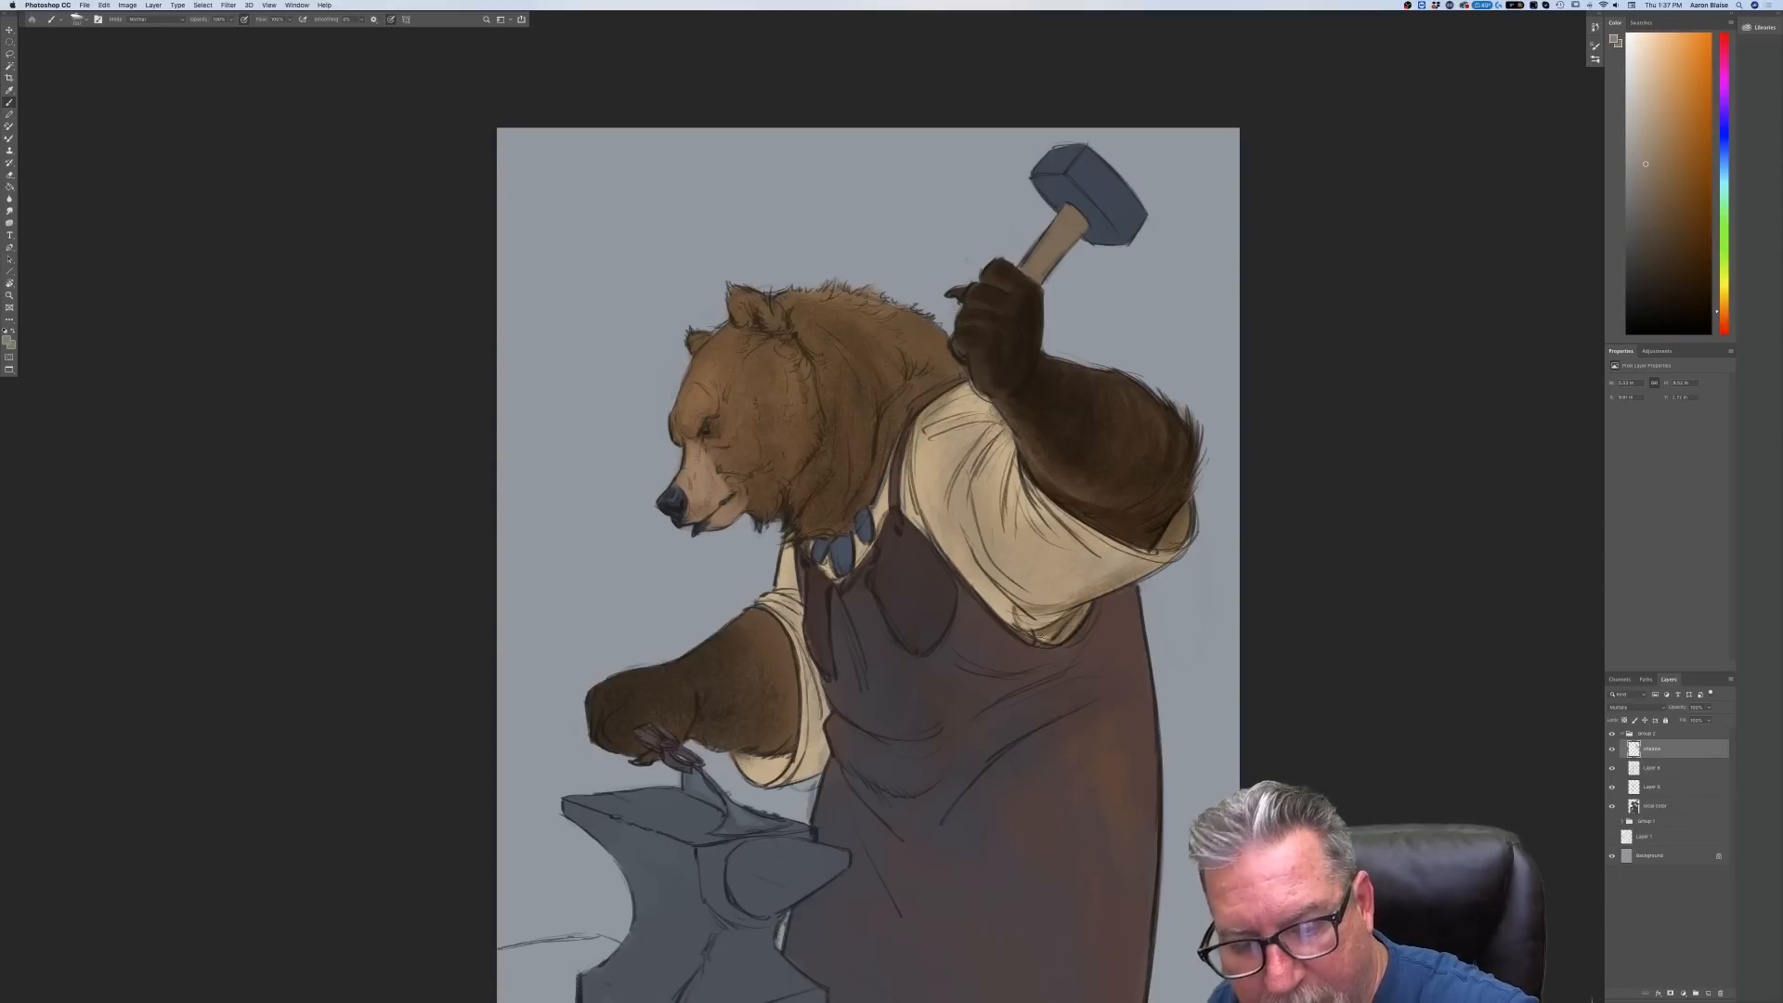
left_click_drag(1001, 422, 959, 522)
left_click_drag(984, 422, 924, 451)
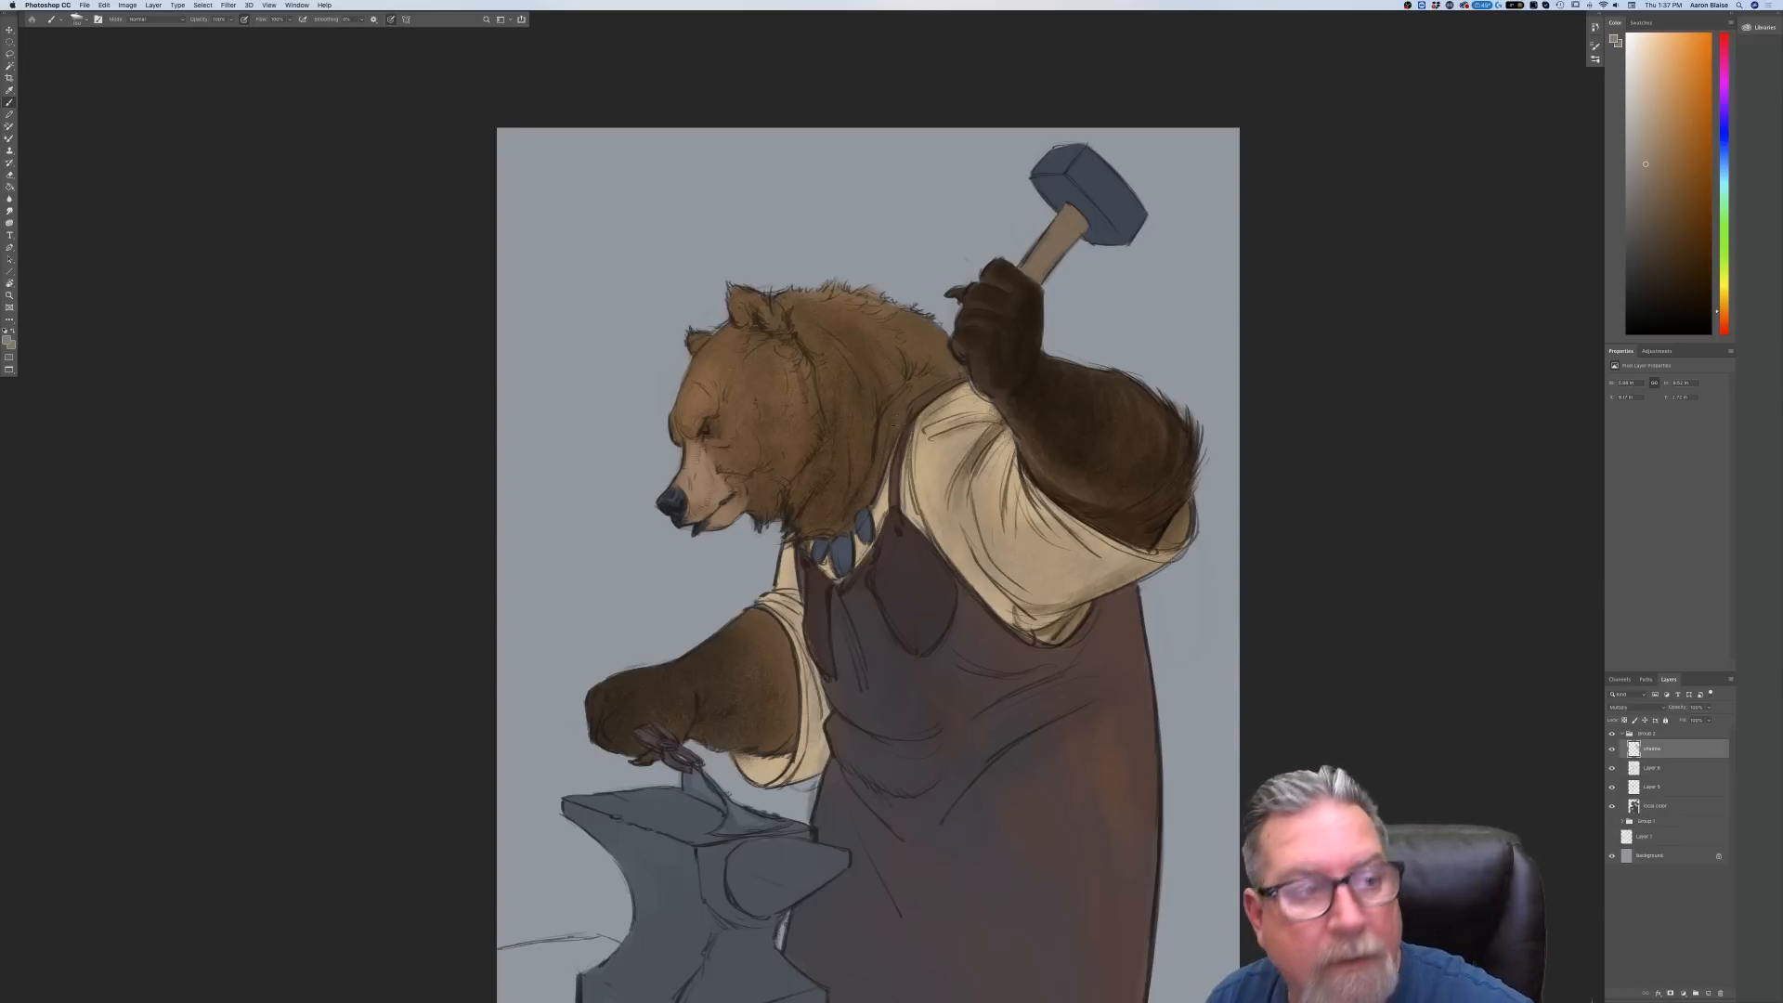
left_click_drag(975, 423, 935, 472)
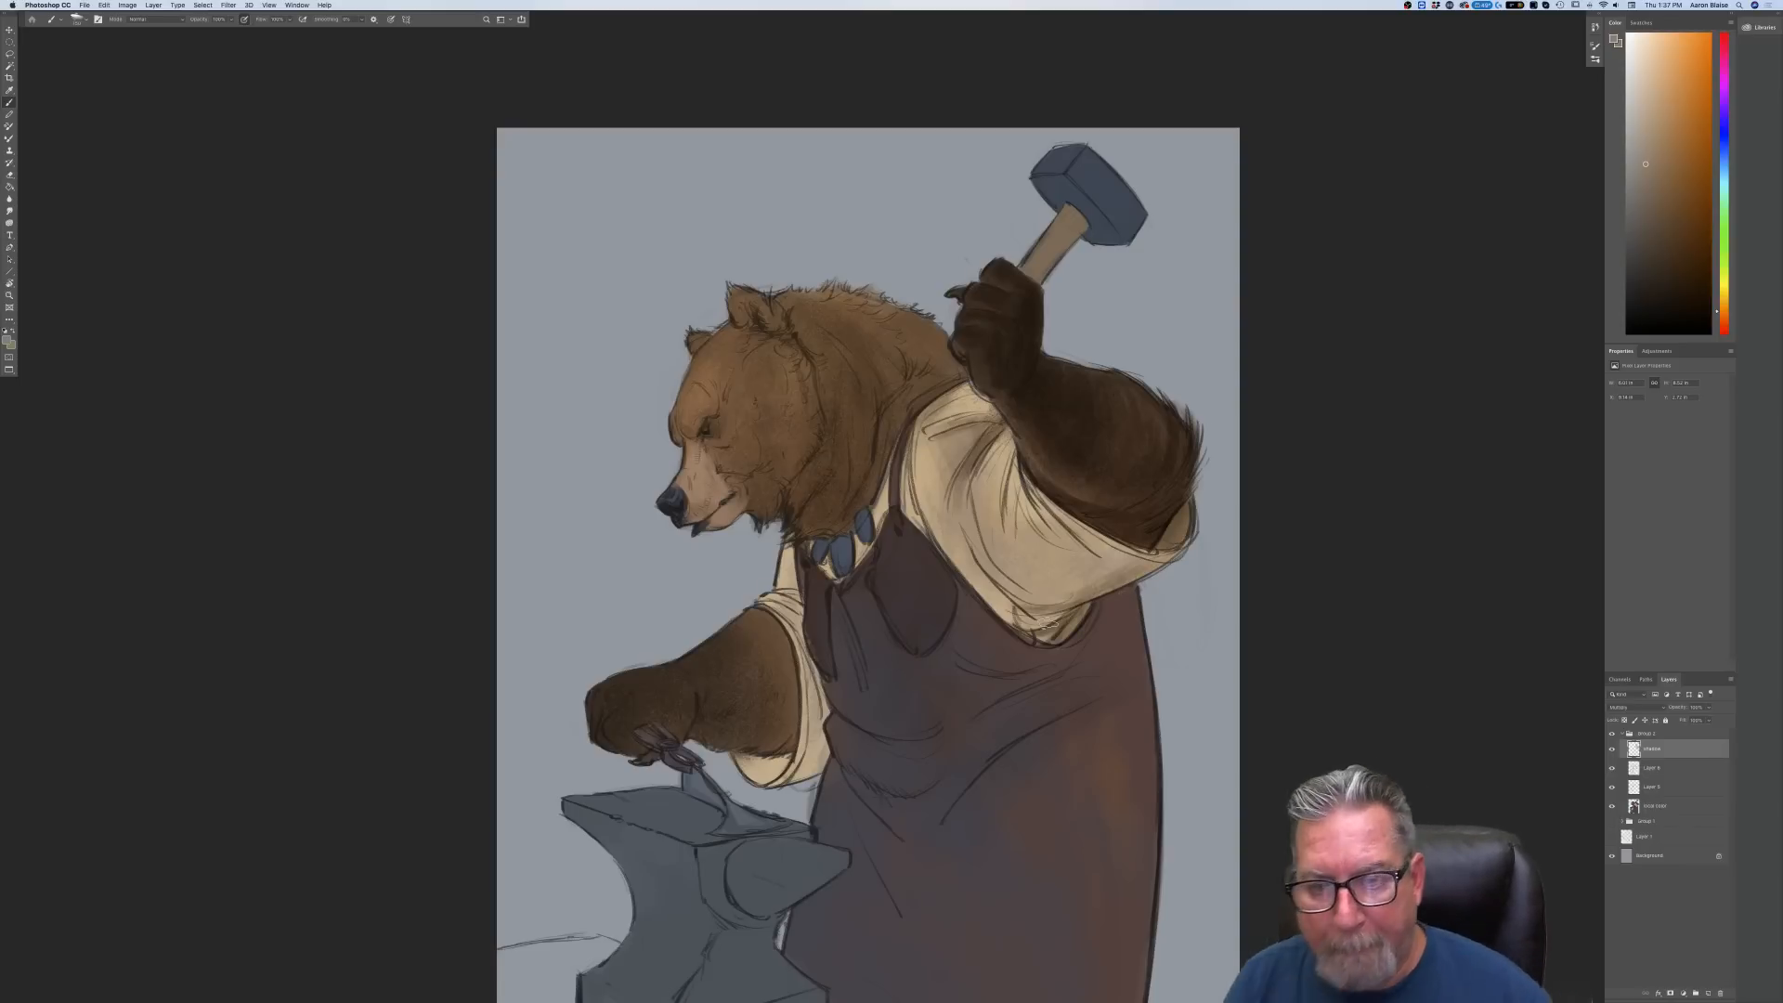
mouse_move(1103, 556)
left_mouse_down()
mouse_move(1053, 522)
mouse_move(1096, 562)
mouse_move(1038, 531)
mouse_move(1019, 533)
mouse_move(1049, 571)
mouse_move(1008, 552)
left_mouse_up()
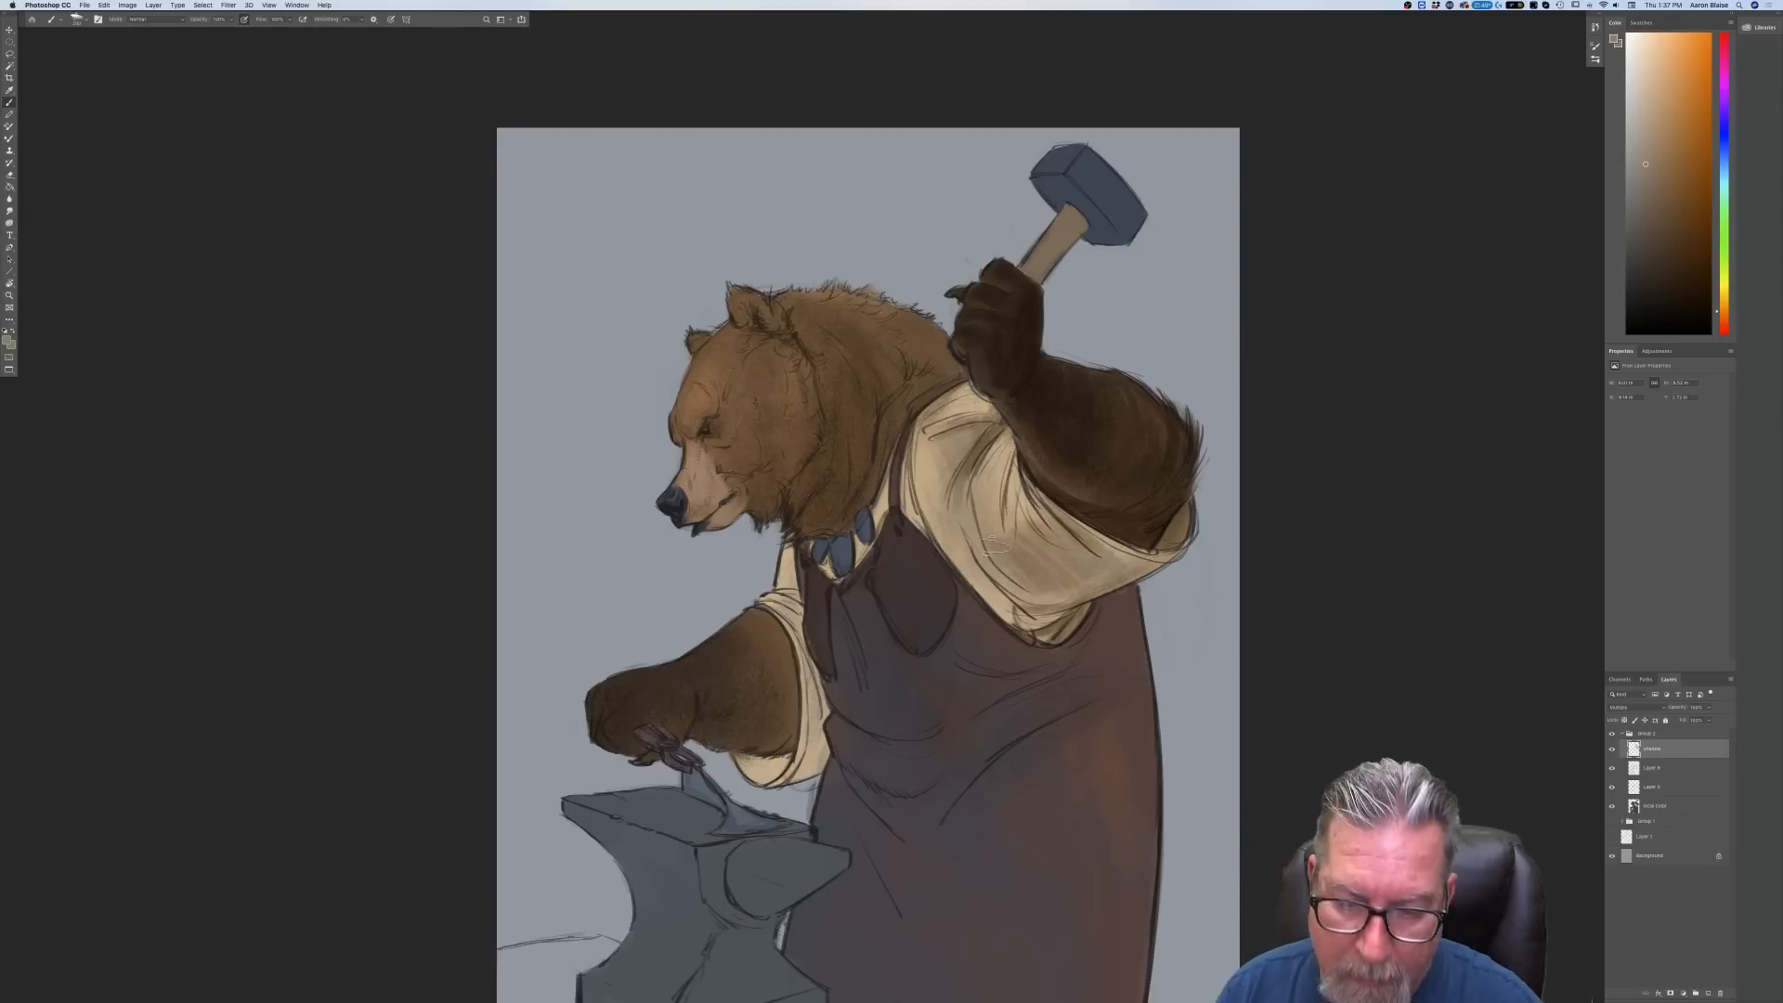
mouse_move(1114, 568)
left_mouse_down()
mouse_move(1066, 508)
mouse_move(1051, 504)
mouse_move(1066, 526)
mouse_move(1022, 516)
mouse_move(1012, 584)
mouse_move(967, 500)
mouse_move(1040, 559)
mouse_move(1102, 533)
mouse_move(971, 544)
mouse_move(986, 568)
mouse_move(919, 479)
mouse_move(1021, 612)
mouse_move(1047, 597)
mouse_move(1066, 618)
mouse_move(1050, 633)
mouse_move(991, 594)
mouse_move(1026, 621)
mouse_move(1075, 591)
mouse_move(1060, 602)
mouse_move(954, 548)
mouse_move(968, 566)
mouse_move(1040, 536)
mouse_move(992, 449)
mouse_move(1015, 459)
mouse_move(1000, 518)
mouse_move(1017, 440)
left_mouse_up()
Adjust the brush size and paint shadow down the neck fur and across the apron's chest and waist folds
key("[")
key("[")
key("[")
key("[")
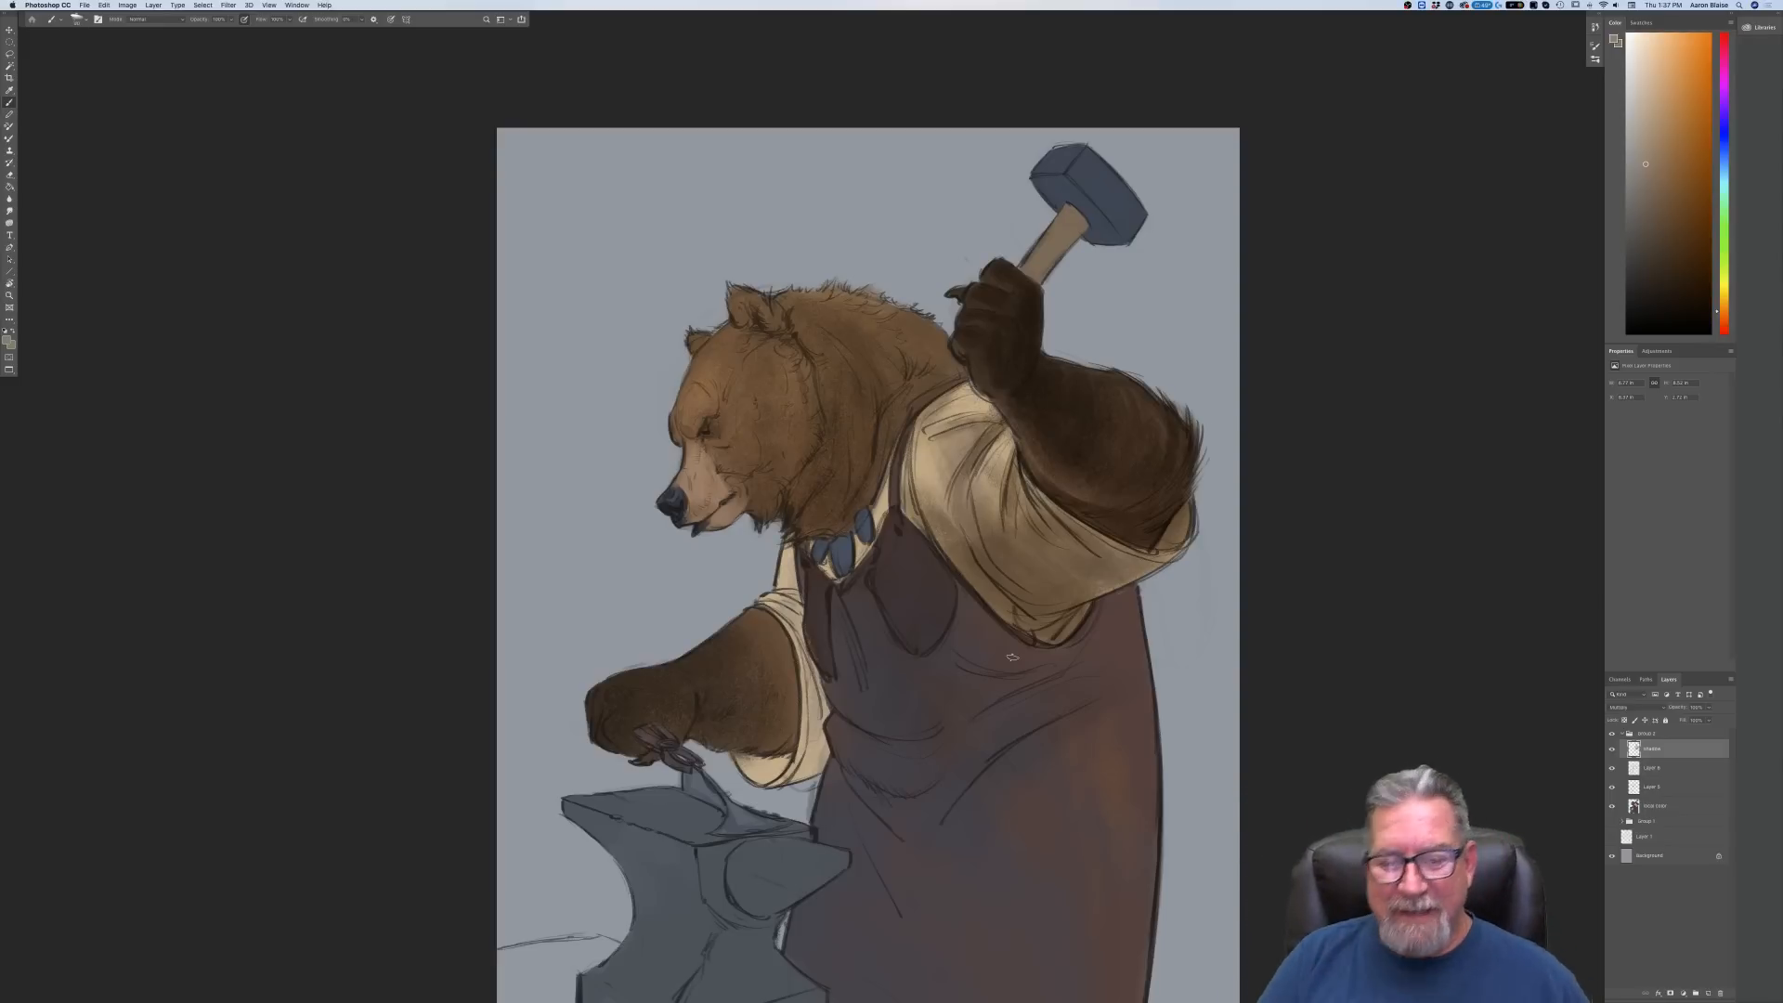
mouse_move(945, 388)
left_mouse_down()
mouse_move(892, 457)
mouse_move(909, 416)
mouse_move(912, 536)
mouse_move(886, 390)
mouse_move(843, 479)
mouse_move(844, 422)
mouse_move(796, 328)
mouse_move(836, 481)
mouse_move(836, 458)
mouse_move(800, 487)
mouse_move(851, 457)
mouse_move(830, 507)
mouse_move(869, 493)
mouse_move(850, 527)
mouse_move(846, 493)
mouse_move(871, 539)
mouse_move(837, 498)
mouse_move(884, 591)
left_mouse_up()
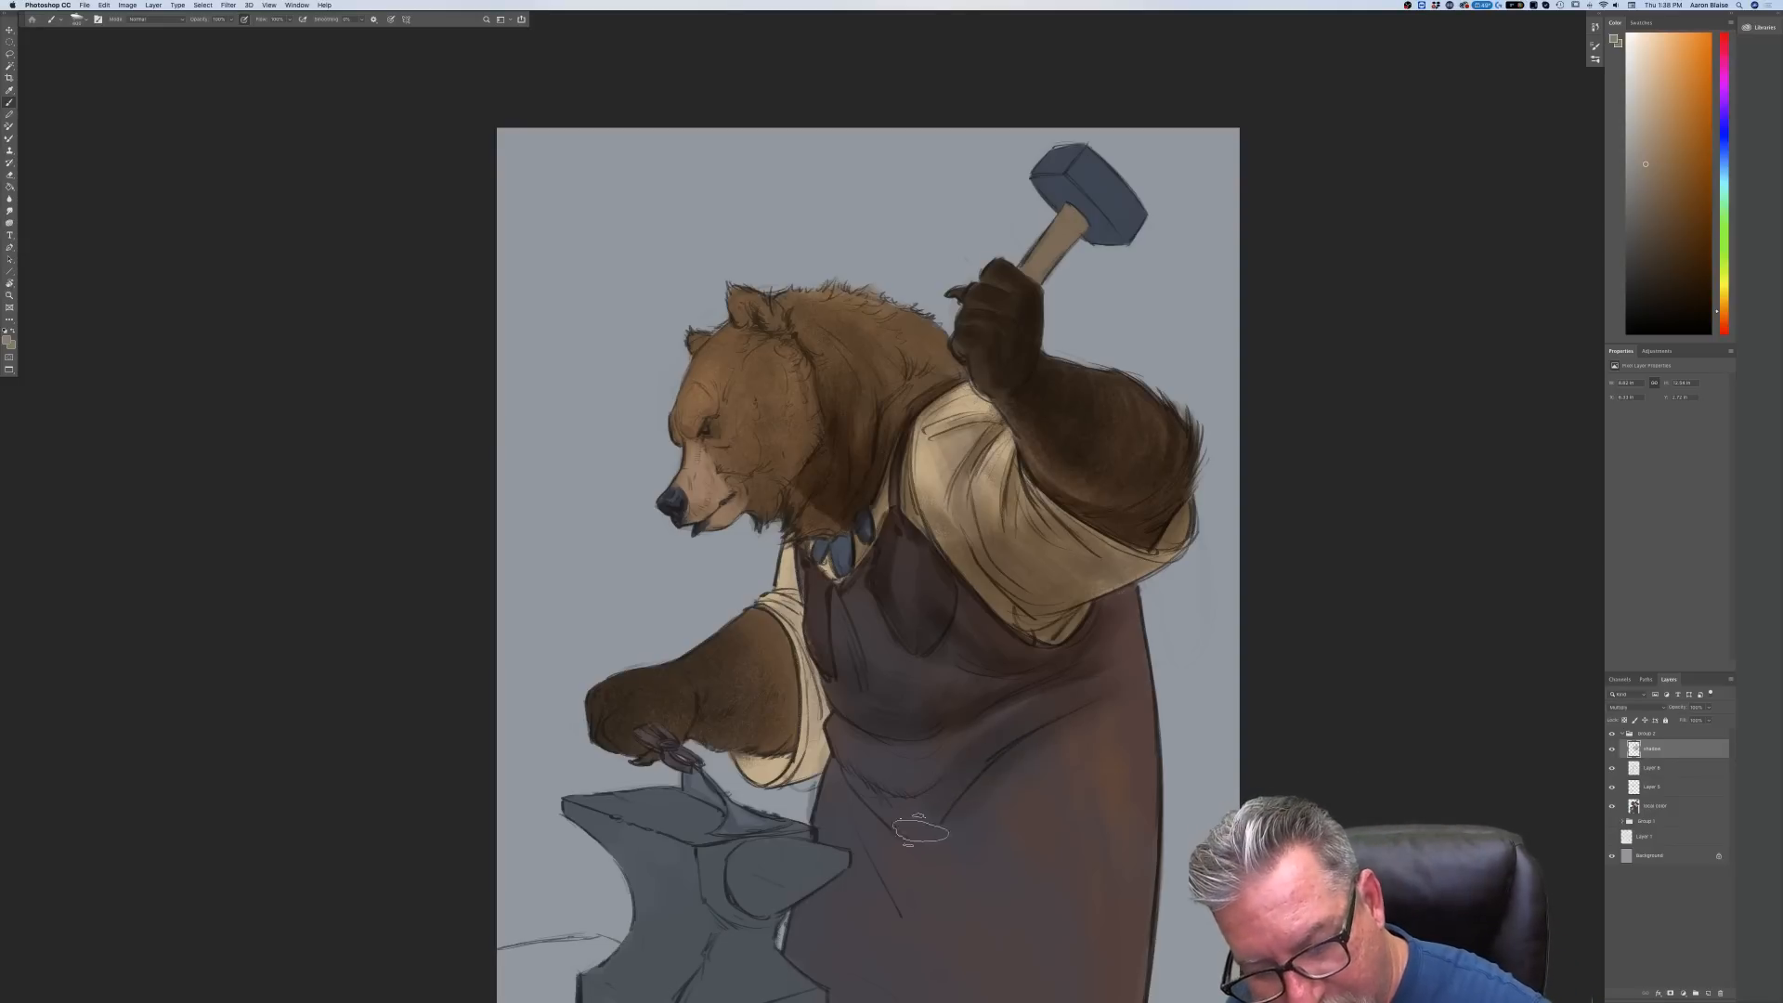
left_click_drag(911, 789, 845, 729)
Resize the brush and paint broad shadow over the lower skirt of the apron down to the canvas edge
key("[")
key("[")
key("[")
key("[")
key("[")
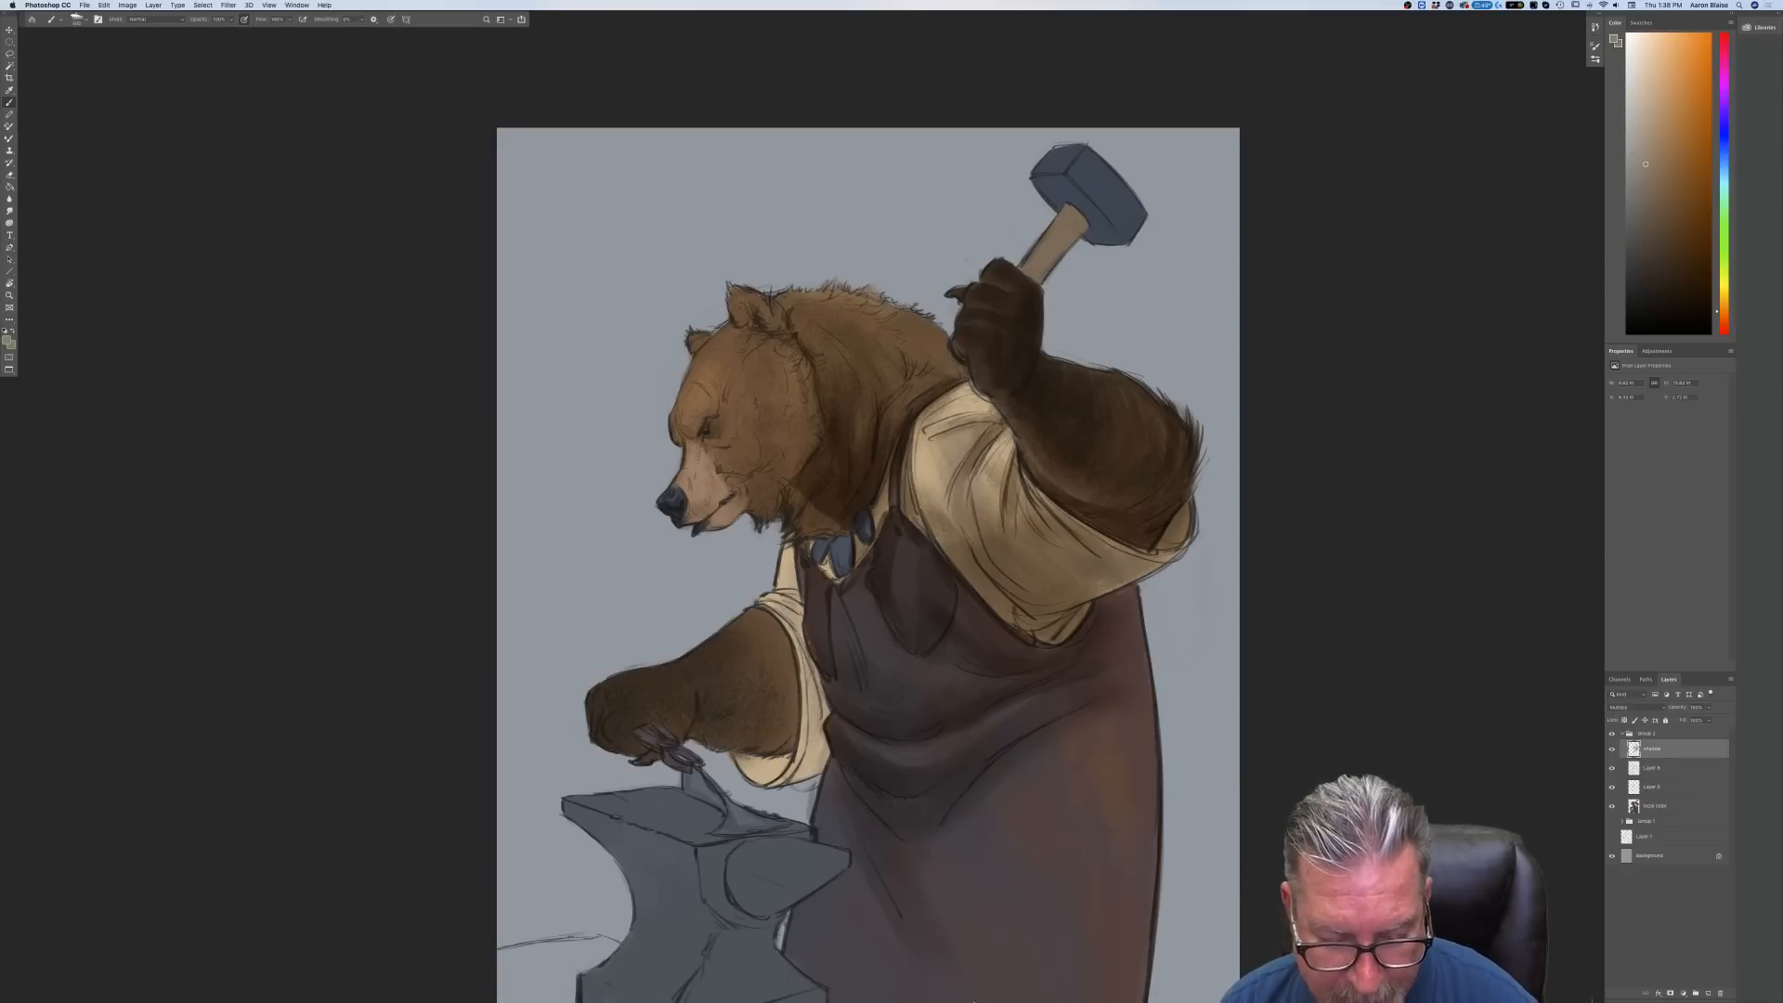
mouse_move(971, 988)
key("super+minus")
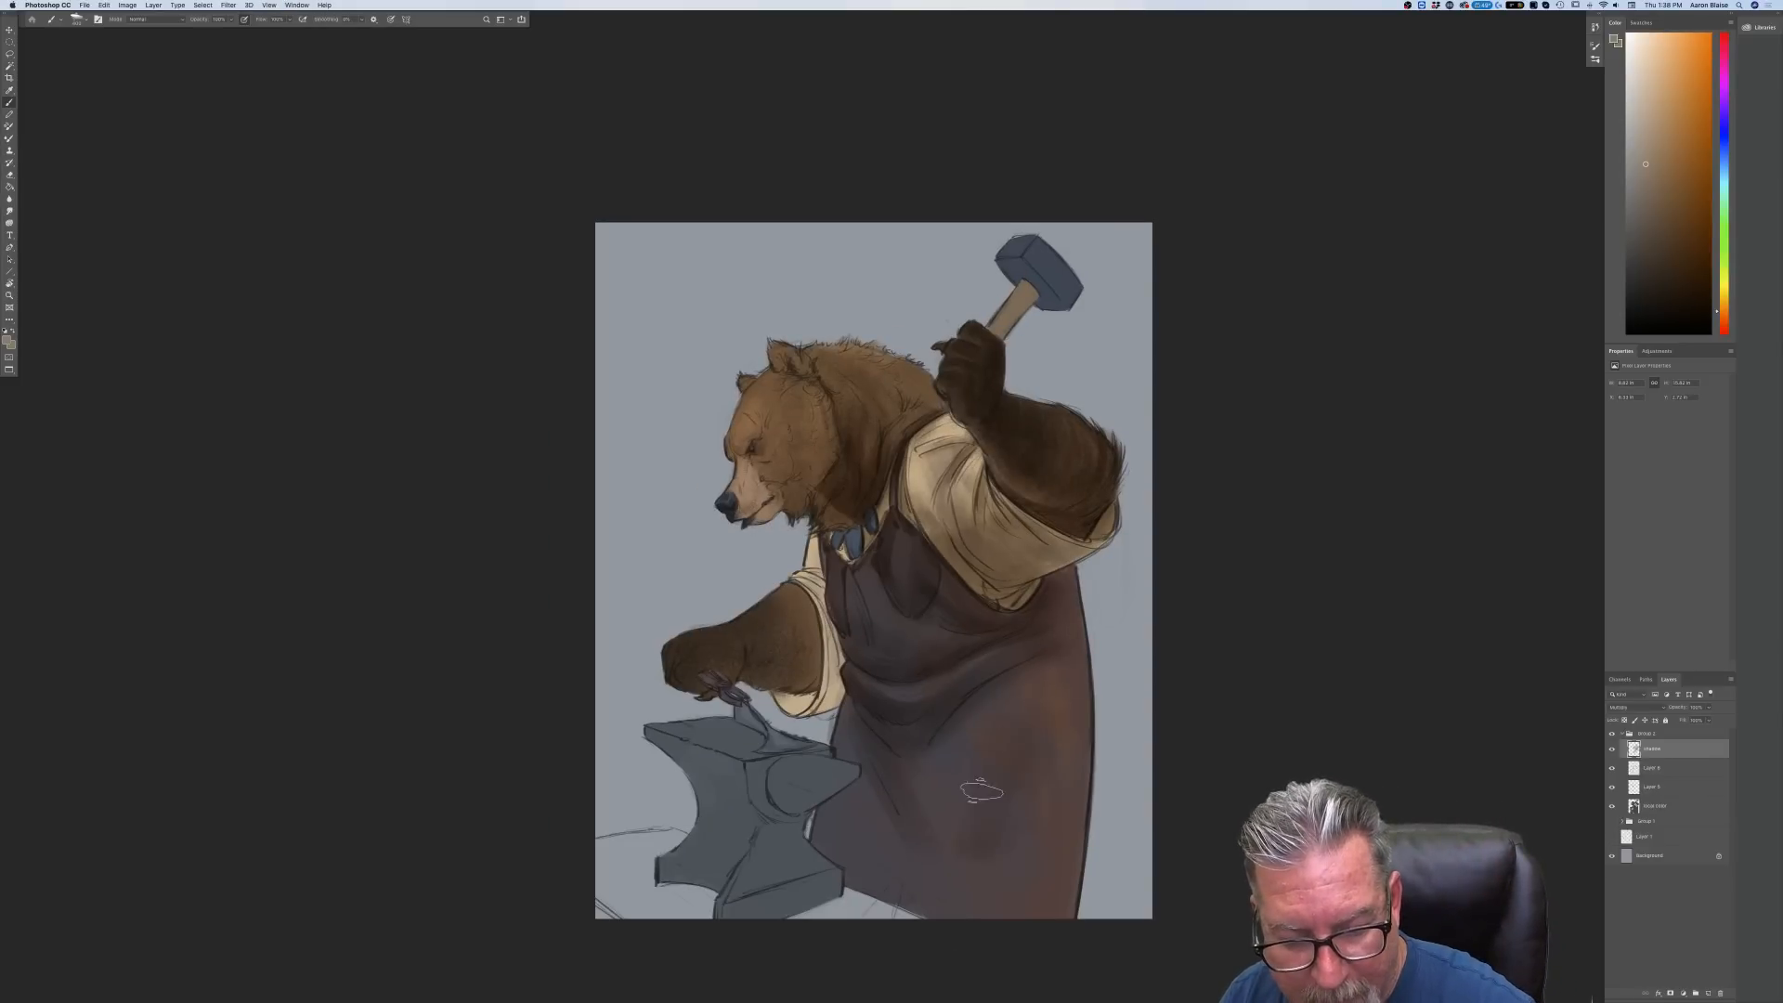
mouse_move(952, 854)
left_mouse_down()
mouse_move(924, 859)
mouse_move(872, 794)
mouse_move(834, 836)
mouse_move(931, 903)
mouse_move(877, 892)
mouse_move(826, 835)
mouse_move(956, 891)
mouse_move(968, 804)
mouse_move(1040, 744)
mouse_move(918, 788)
mouse_move(1026, 684)
mouse_move(938, 791)
mouse_move(916, 755)
mouse_move(963, 768)
mouse_move(1005, 883)
mouse_move(855, 740)
mouse_move(969, 771)
mouse_move(875, 836)
mouse_move(1034, 755)
left_mouse_up()
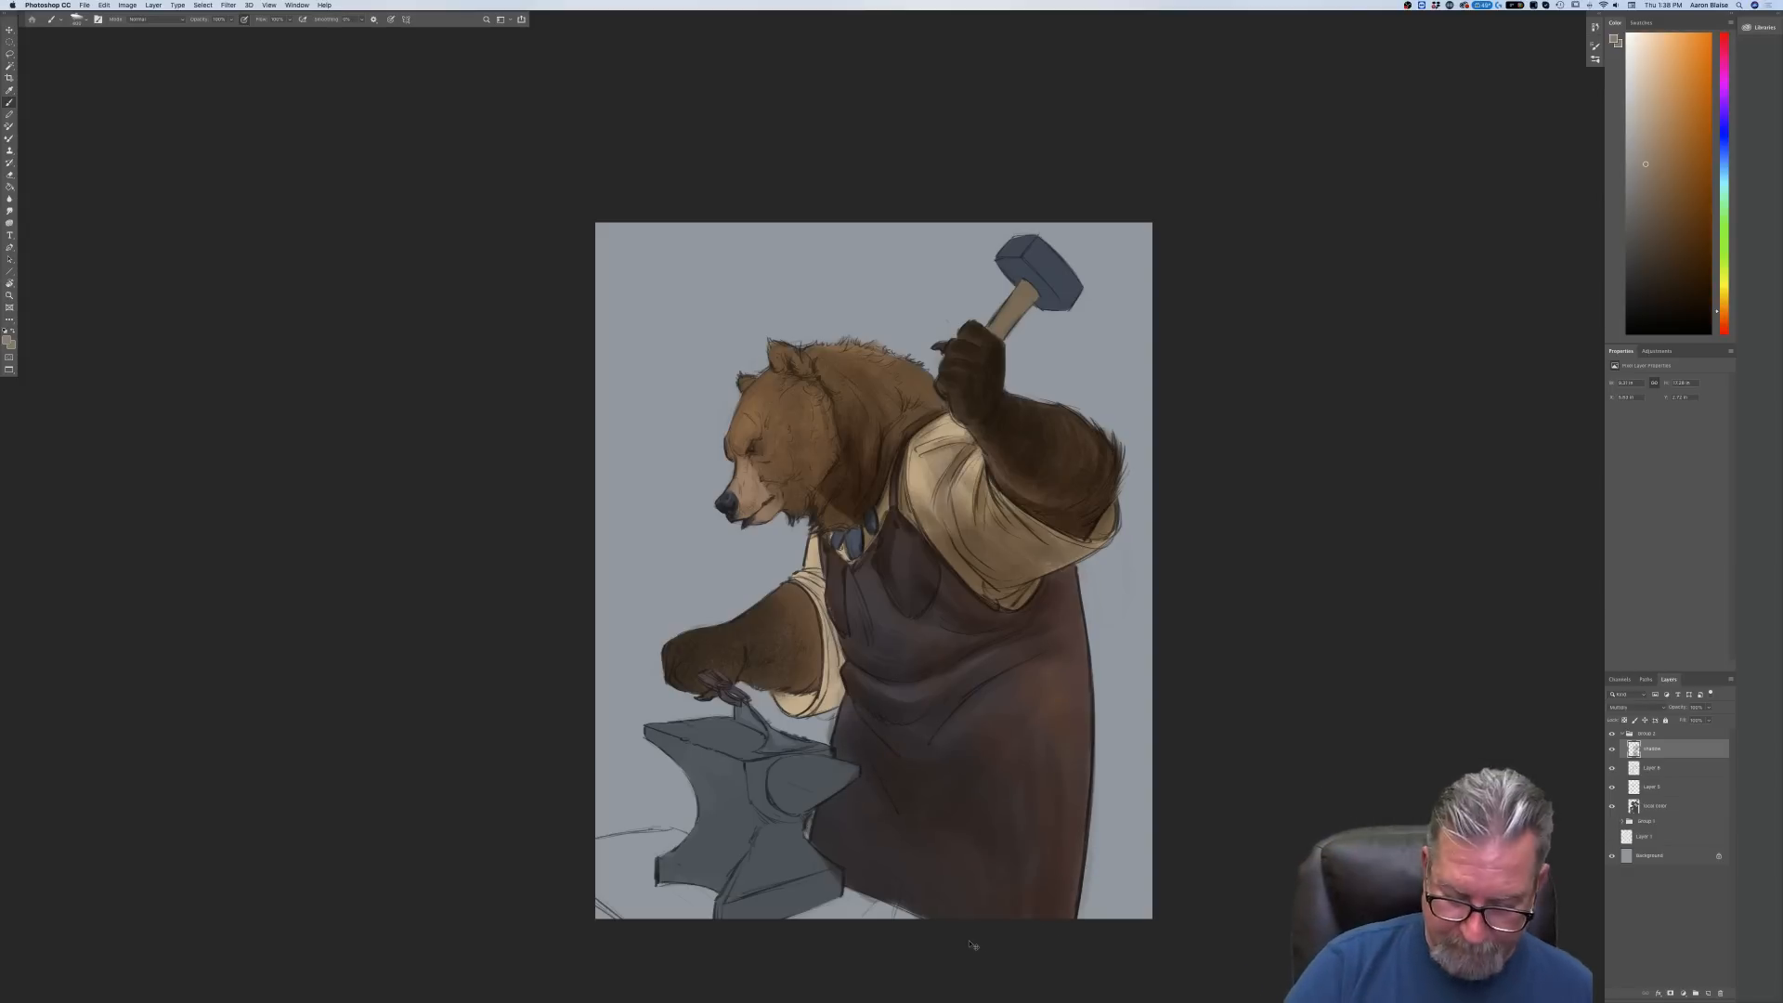
Return to the Brush tool and paint shadow under the bear's jaw, on the cheek and around the eye
key("ctrl+plus")
key("p")
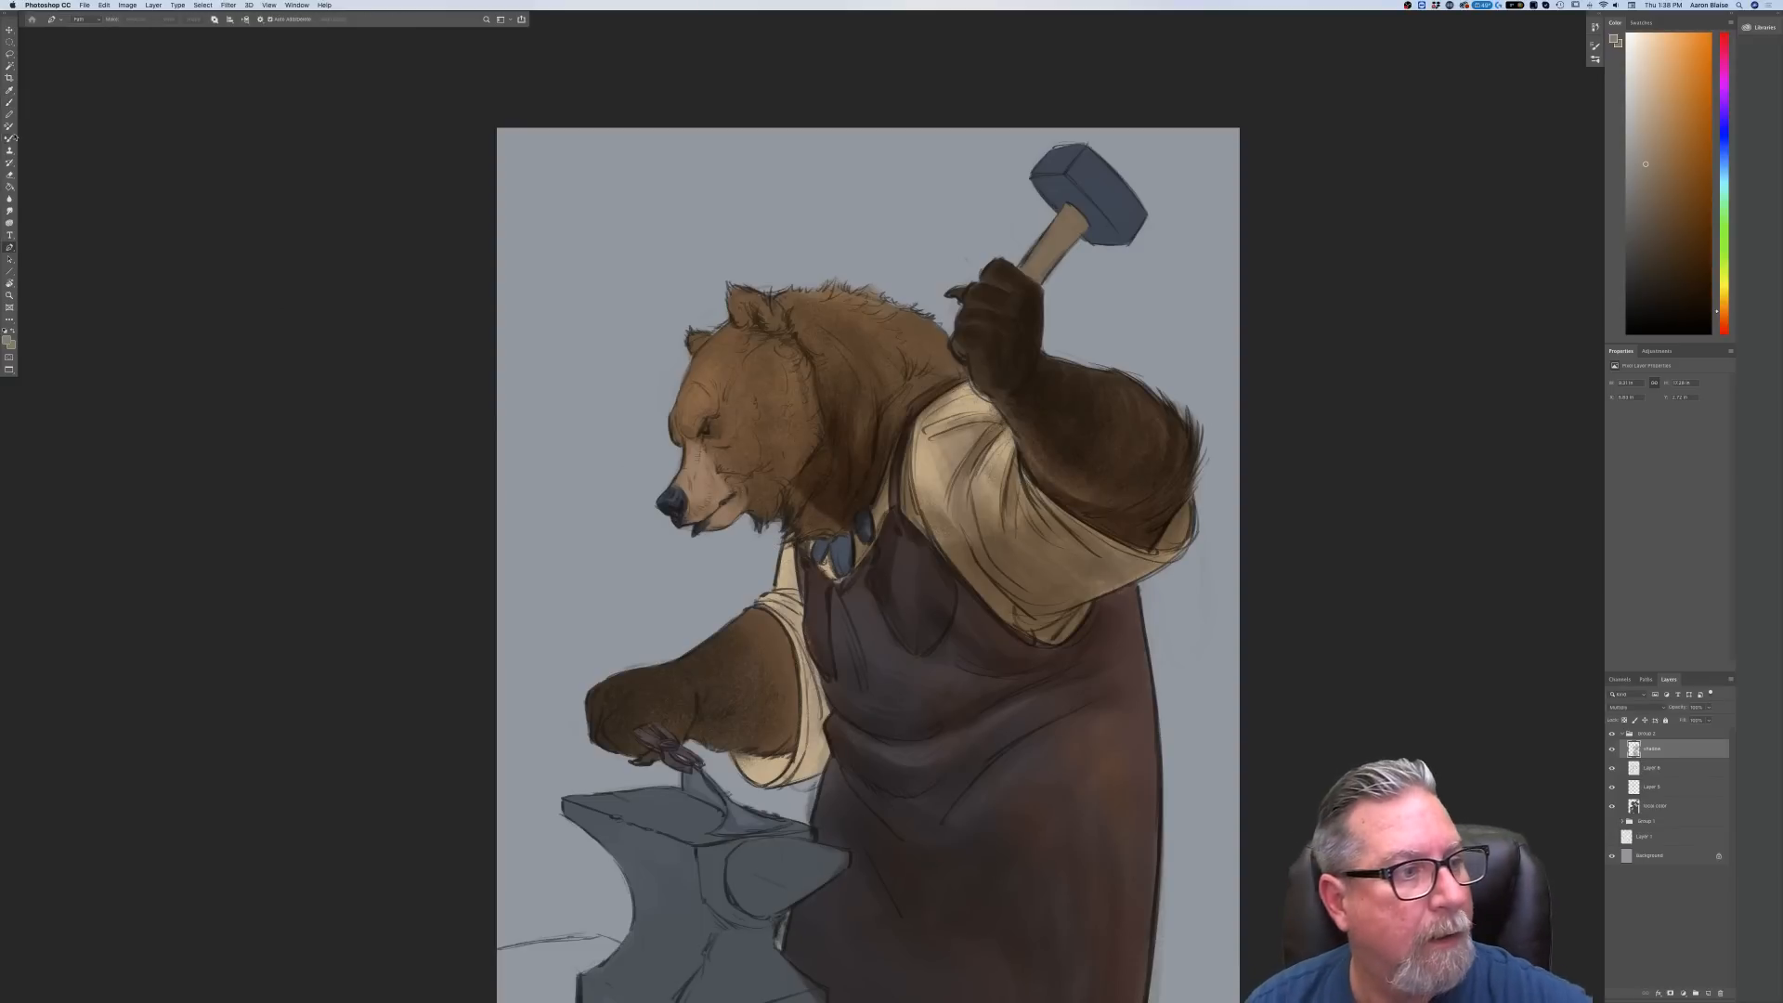
left_click(9, 102)
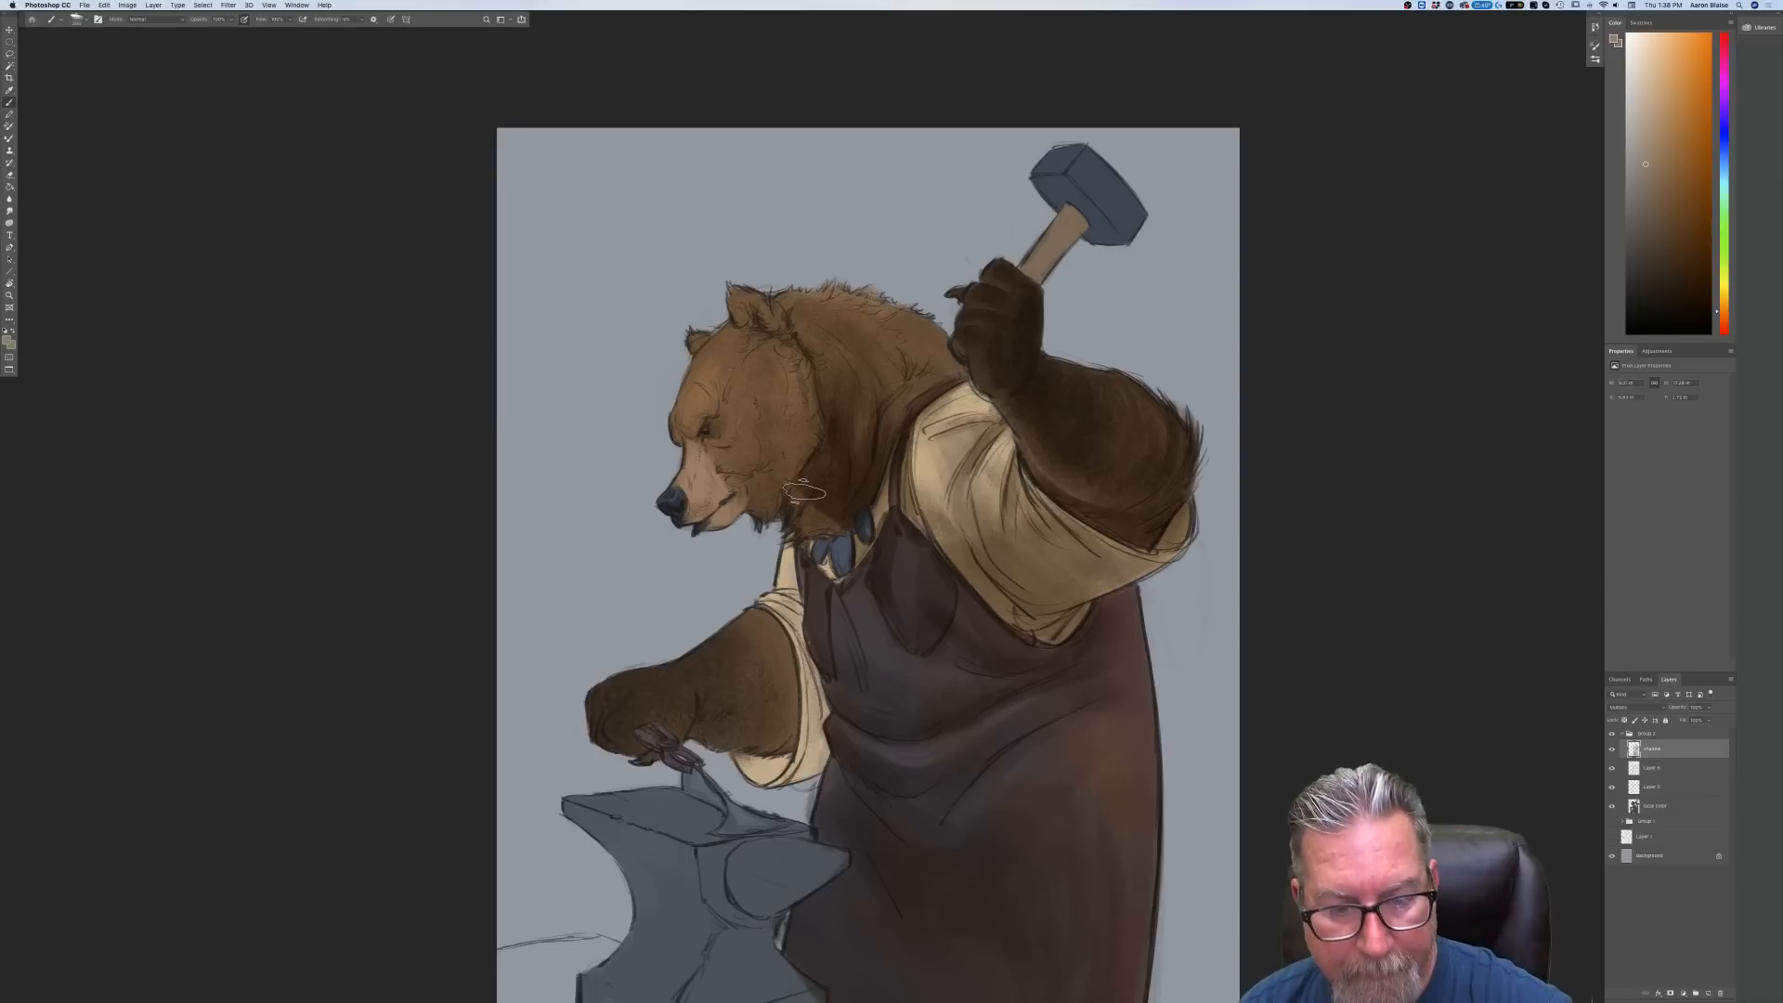
mouse_move(834, 505)
left_mouse_down()
mouse_move(830, 525)
mouse_move(799, 473)
mouse_move(778, 502)
mouse_move(817, 457)
mouse_move(795, 321)
mouse_move(816, 421)
mouse_move(789, 459)
mouse_move(743, 474)
mouse_move(763, 517)
left_mouse_up()
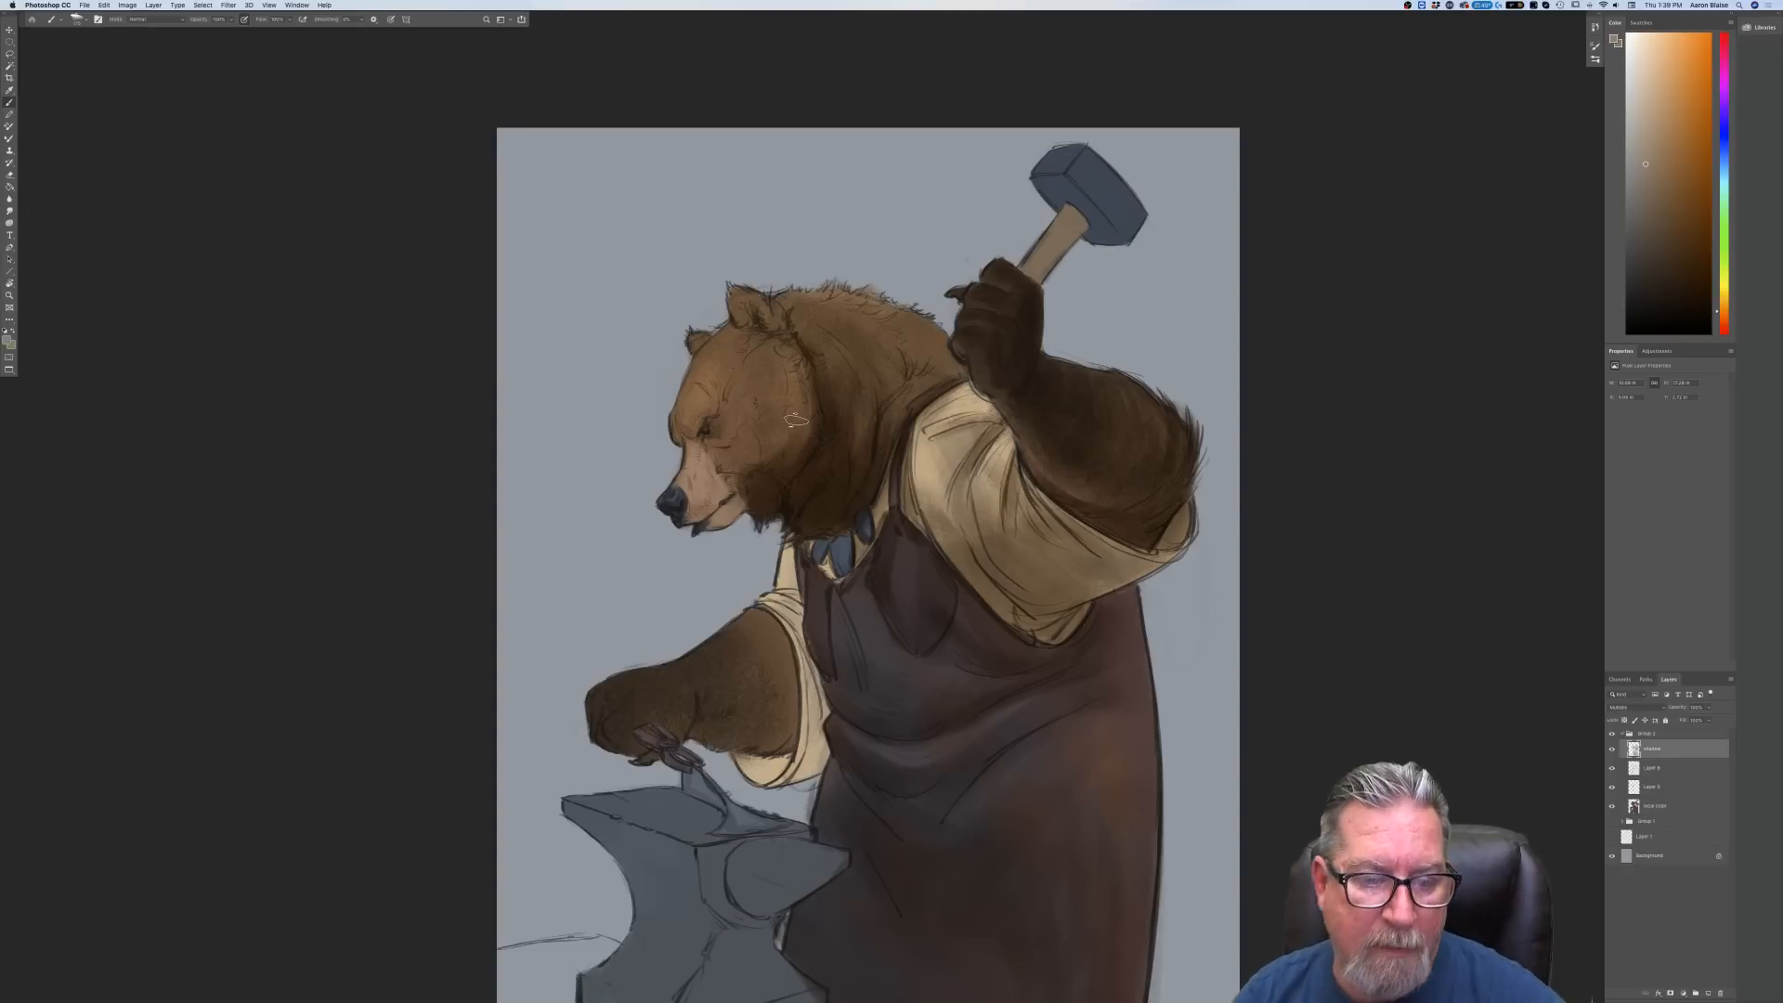
mouse_move(740, 473)
left_mouse_down()
mouse_move(719, 463)
mouse_move(735, 458)
left_mouse_up()
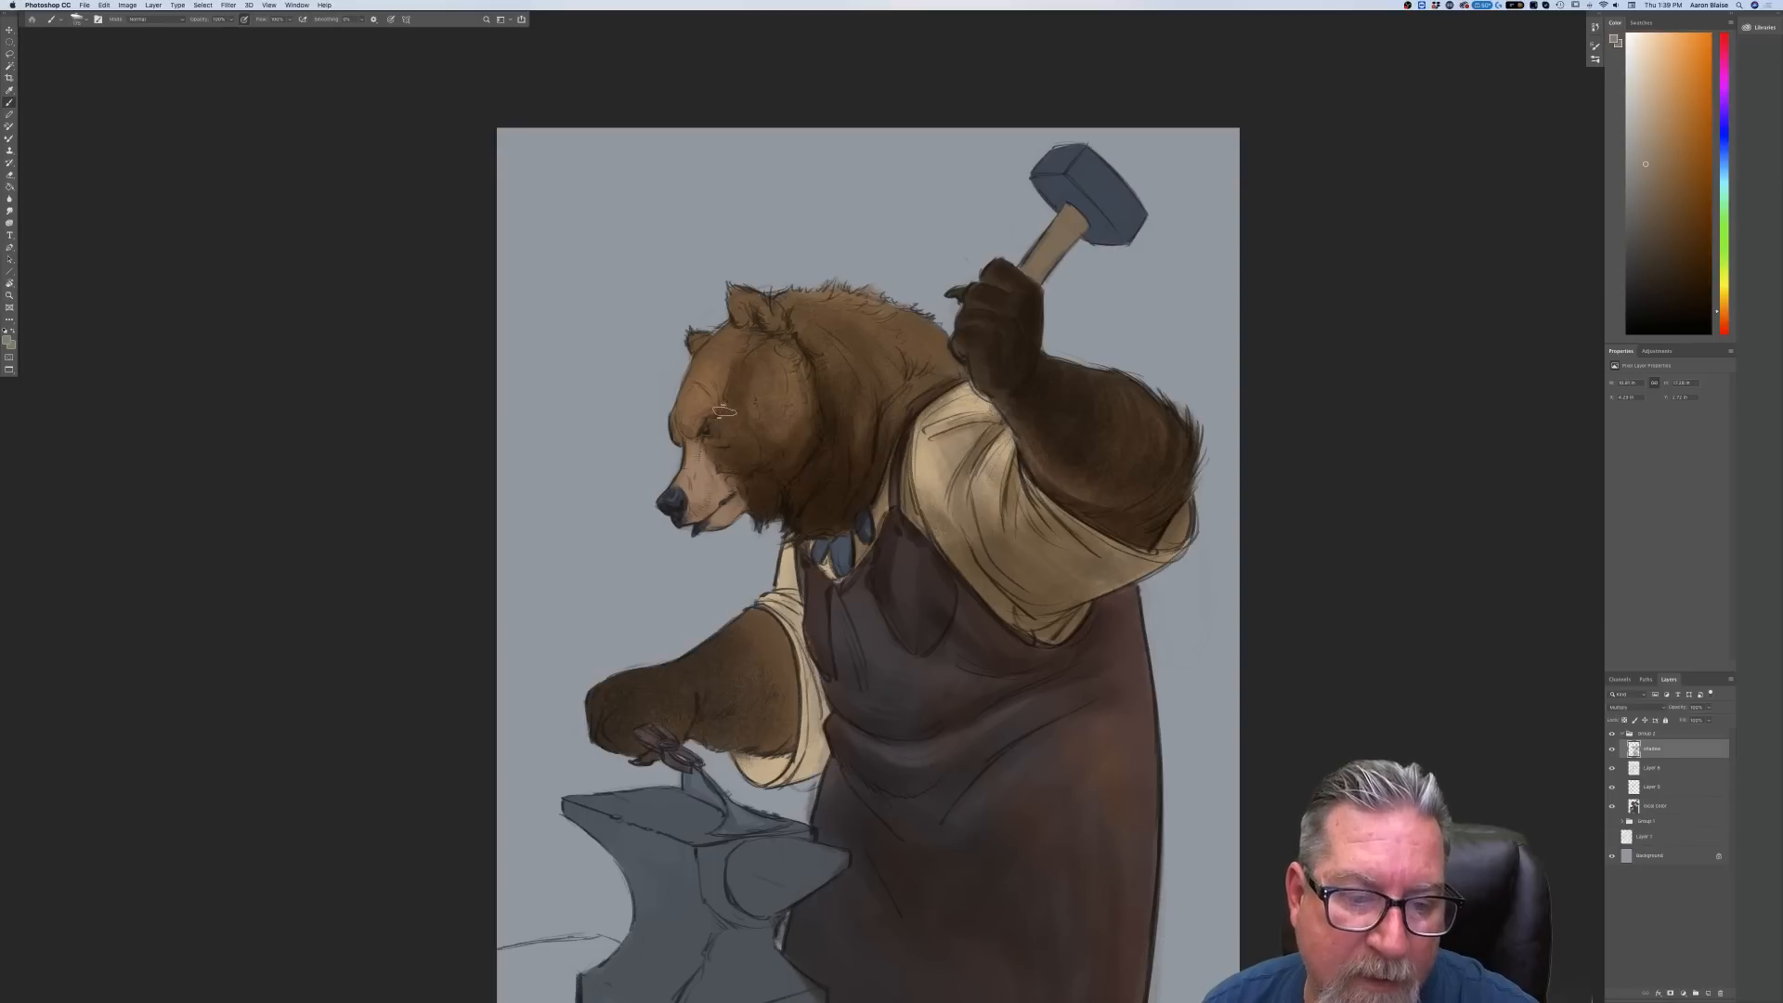
mouse_move(704, 427)
left_mouse_down()
mouse_move(681, 413)
mouse_move(711, 436)
left_mouse_up()
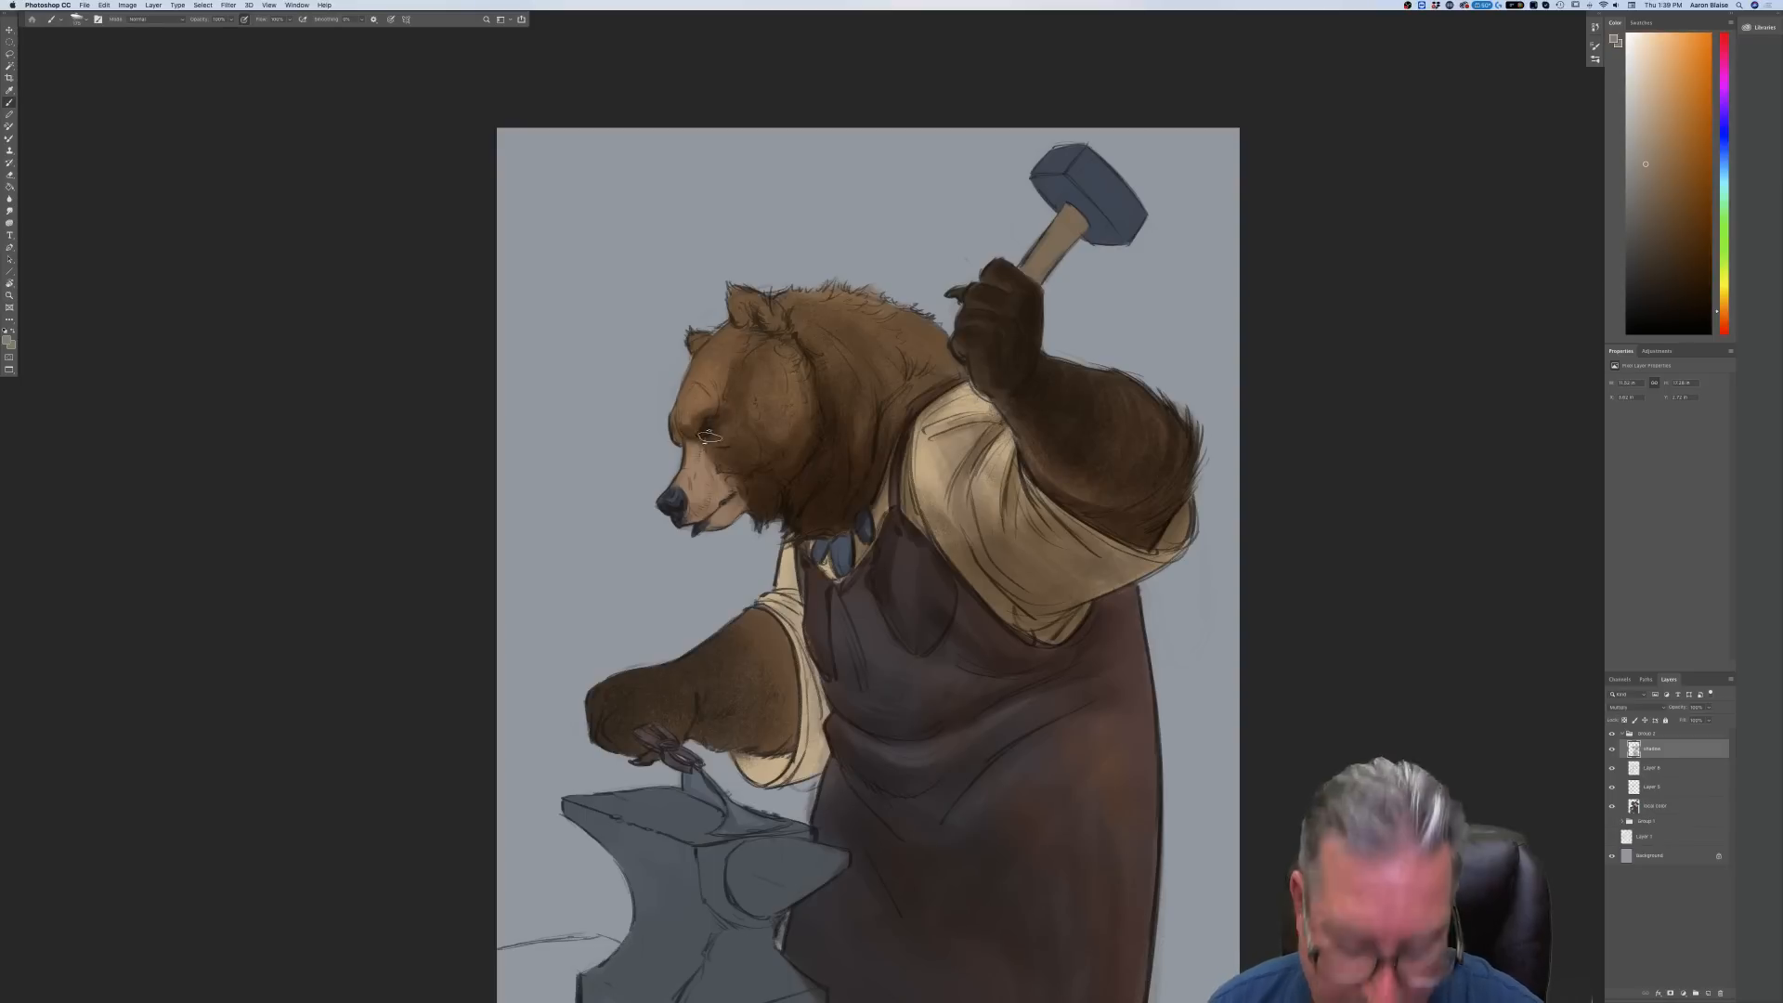
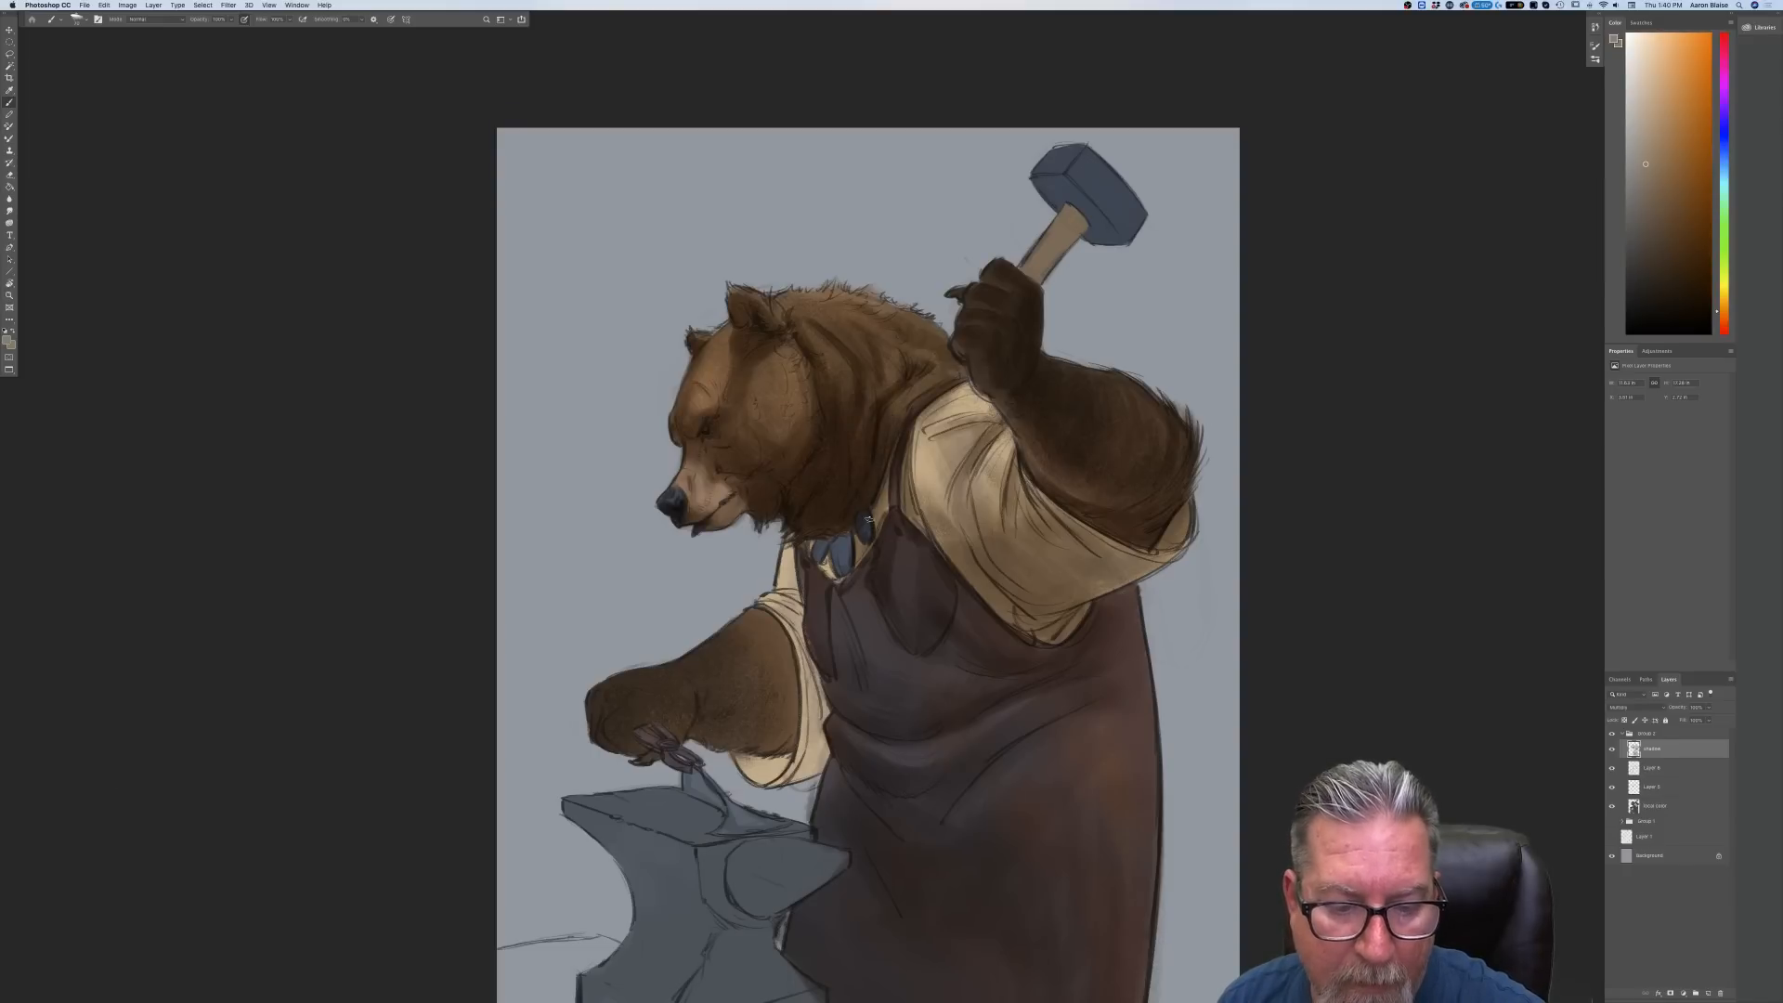
Paint shadow over the hanging collar shapes, the lowered forearm, its rolled sleeve and the paw above the anvil
mouse_move(845, 586)
left_mouse_down()
mouse_move(815, 557)
mouse_move(837, 530)
left_mouse_up()
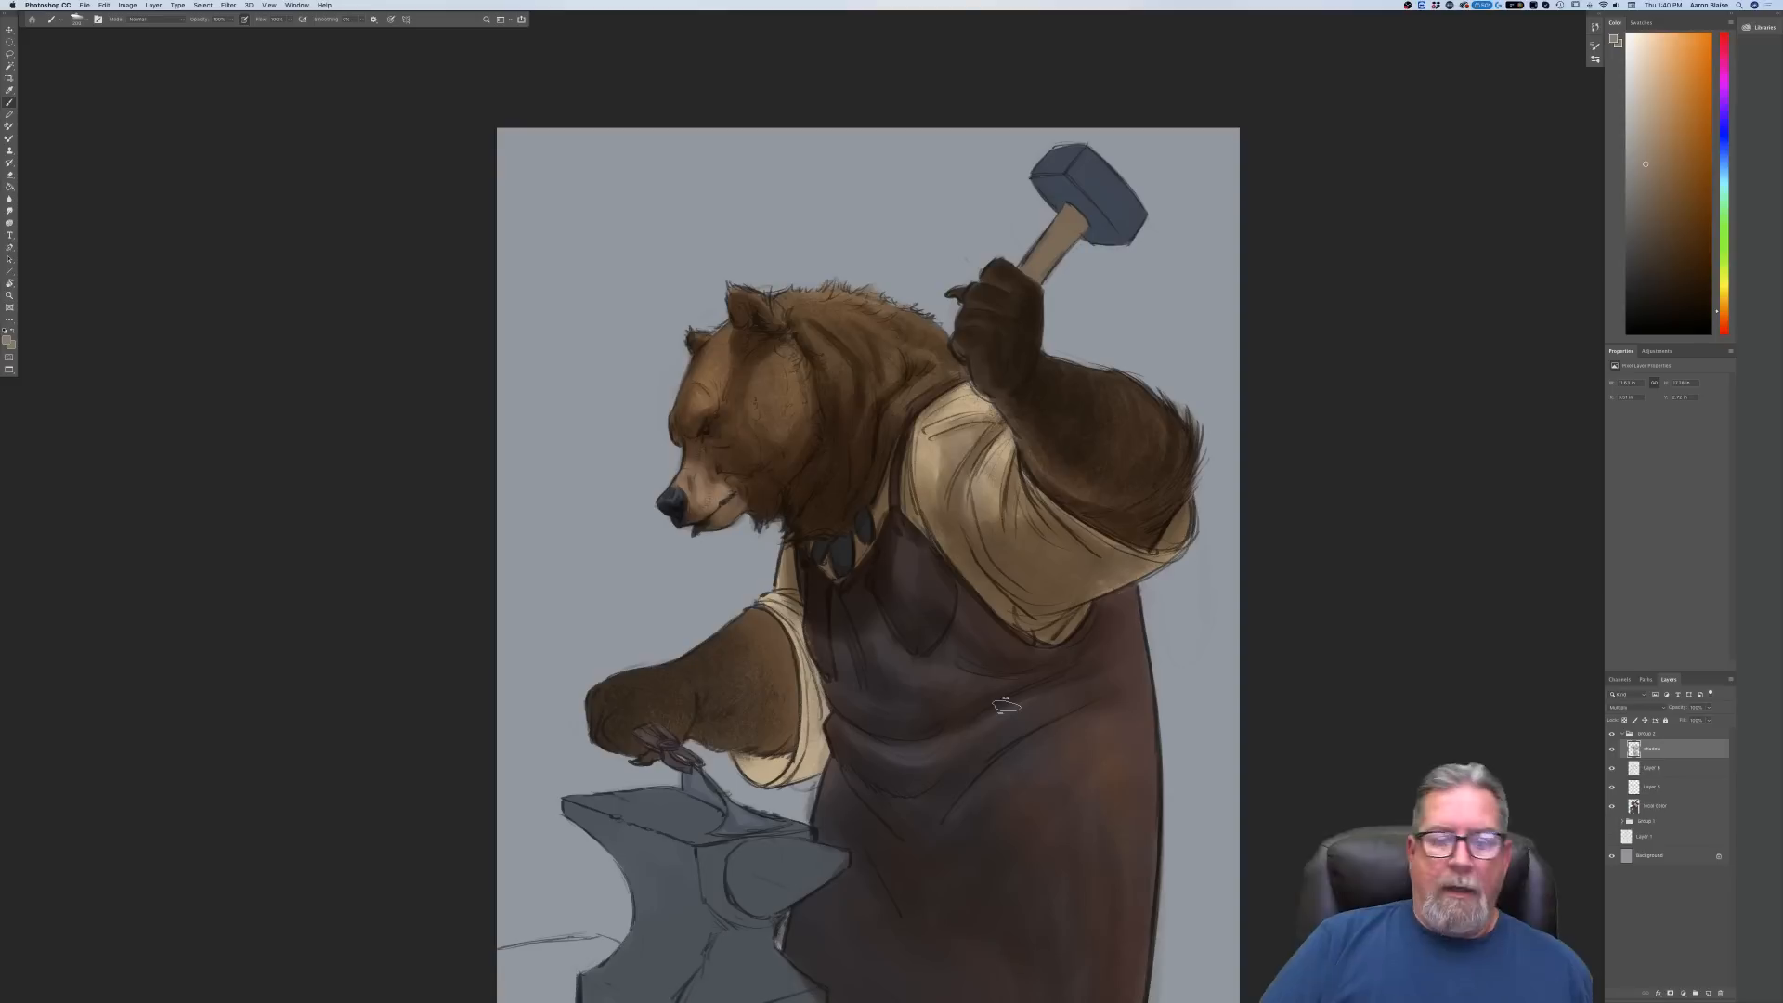
mouse_move(799, 647)
left_mouse_down()
mouse_move(806, 701)
mouse_move(782, 688)
mouse_move(765, 723)
mouse_move(741, 669)
mouse_move(775, 736)
mouse_move(725, 685)
mouse_move(703, 712)
left_mouse_up()
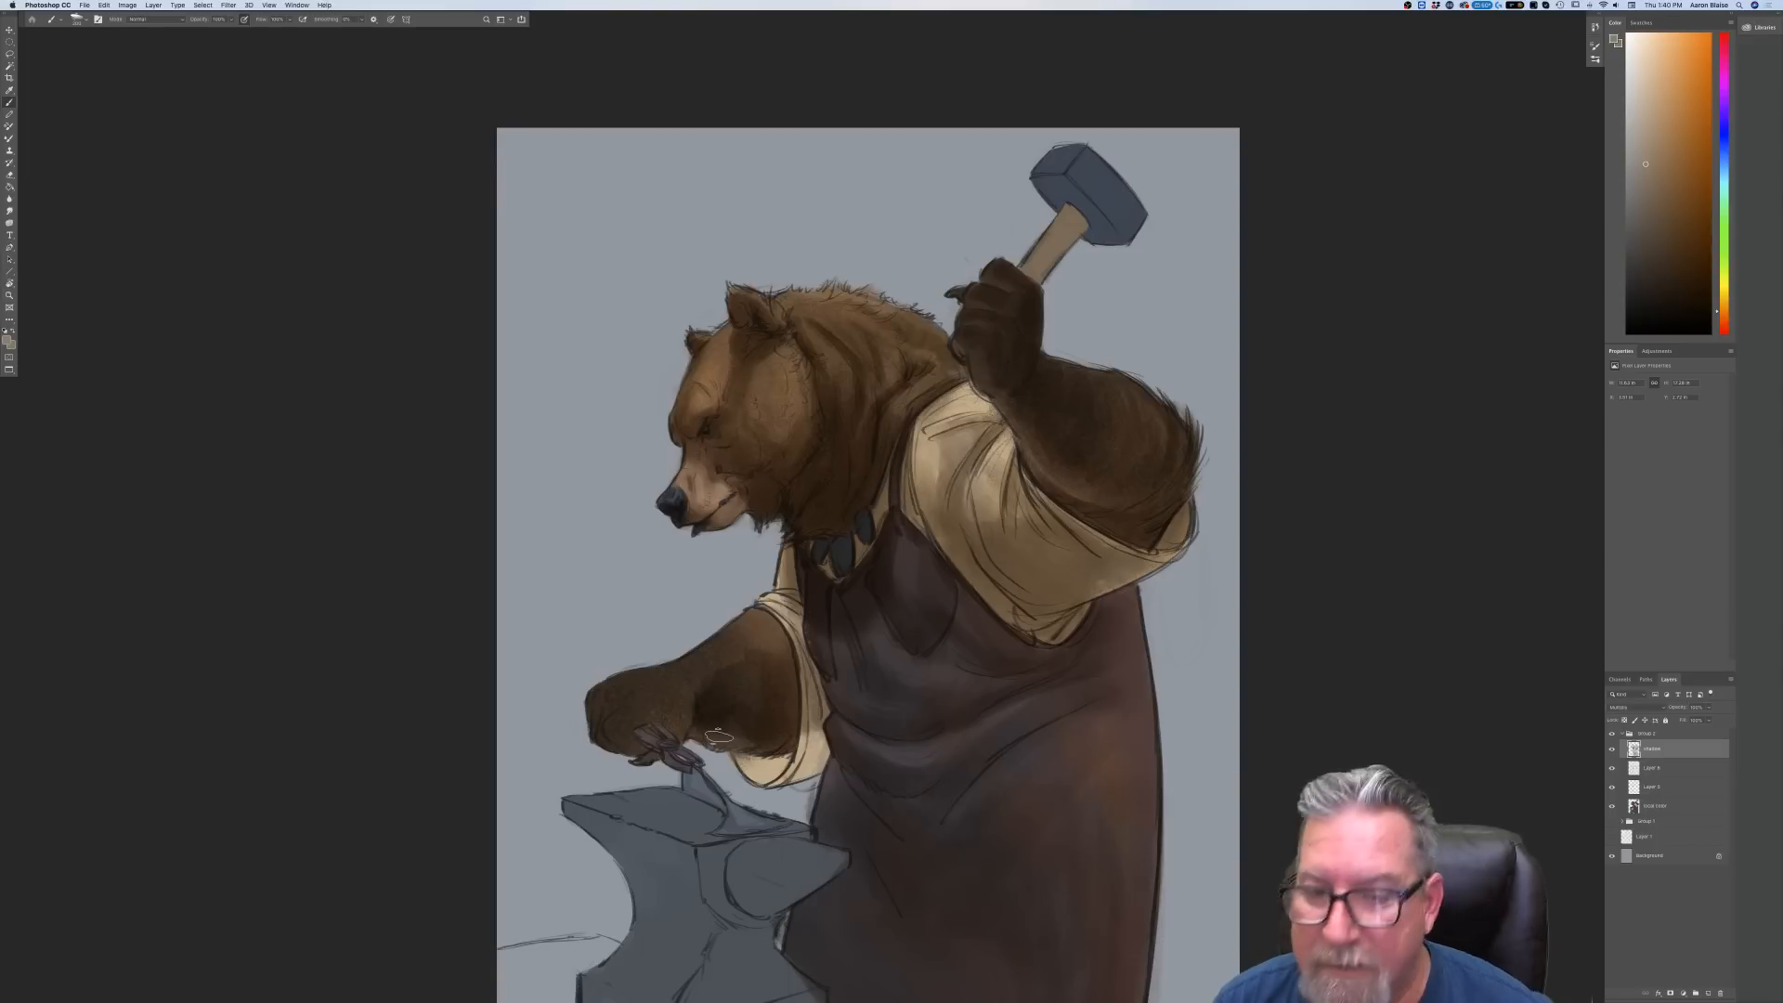
mouse_move(727, 722)
left_mouse_down()
mouse_move(721, 742)
mouse_move(698, 732)
mouse_move(779, 747)
mouse_move(771, 769)
mouse_move(747, 754)
mouse_move(776, 747)
mouse_move(770, 774)
mouse_move(757, 756)
mouse_move(803, 711)
mouse_move(813, 754)
mouse_move(778, 780)
left_mouse_up()
left_click_drag(810, 681, 815, 715)
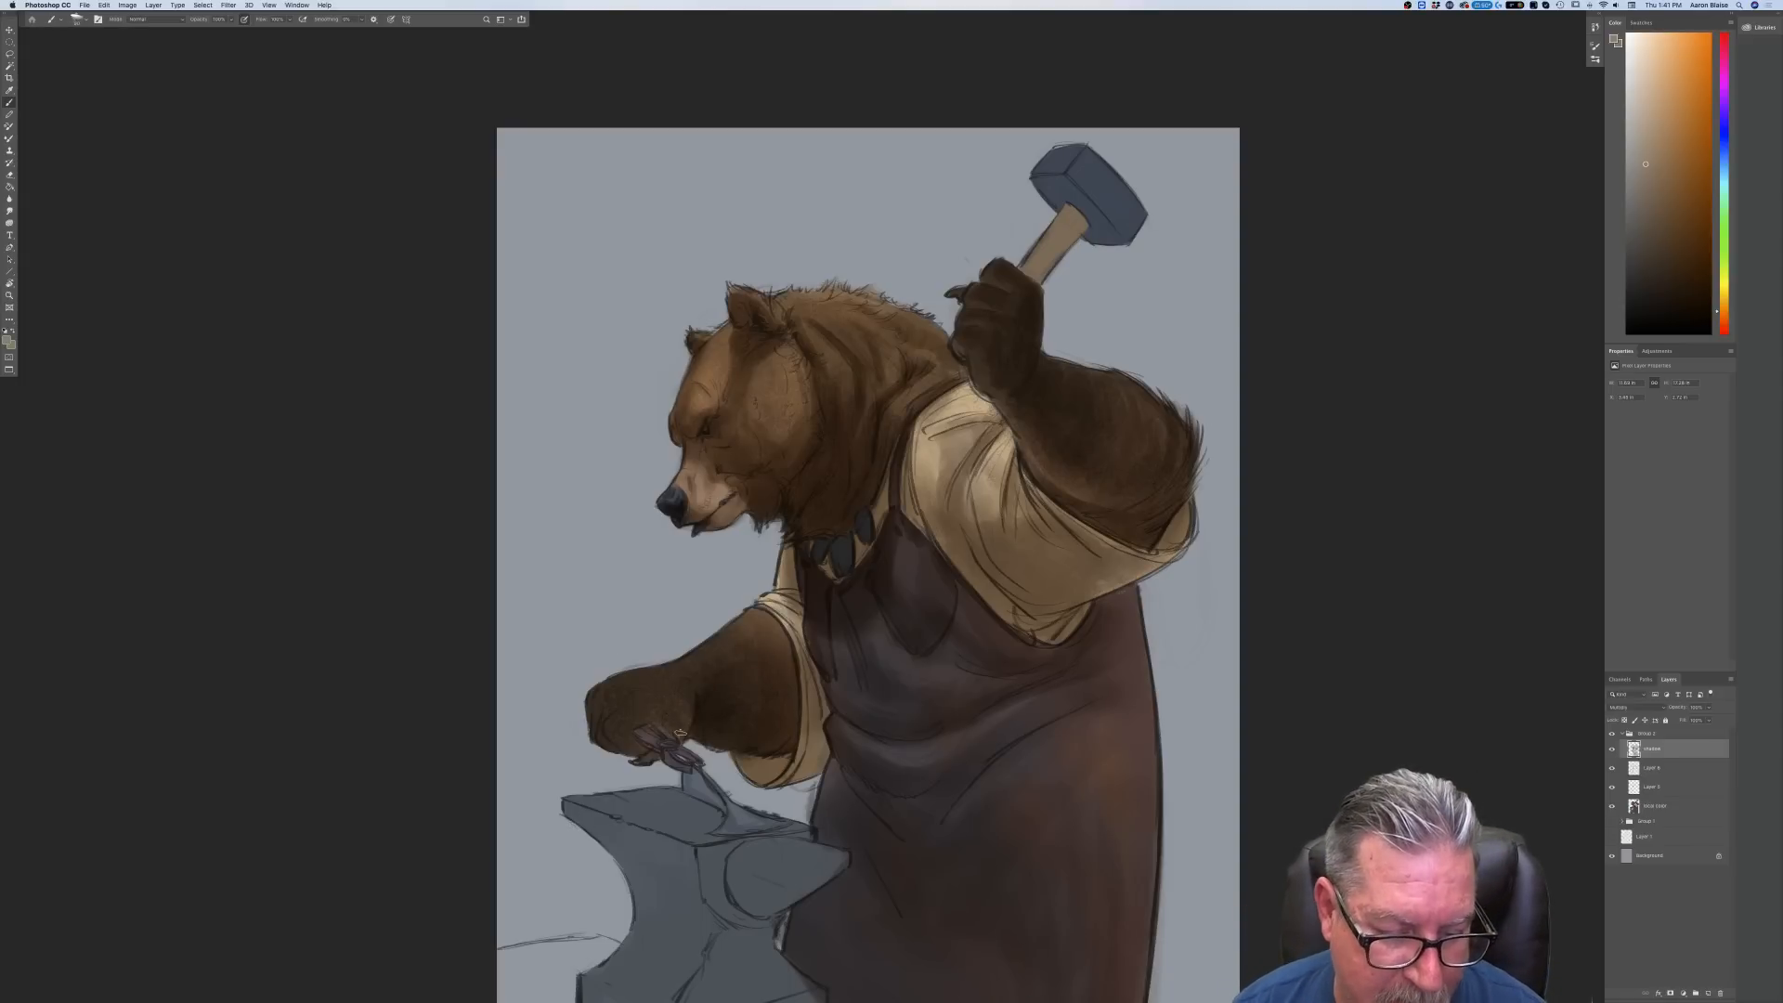
mouse_move(667, 697)
left_mouse_down()
mouse_move(622, 722)
mouse_move(639, 745)
mouse_move(600, 732)
mouse_move(610, 747)
mouse_move(592, 711)
mouse_move(644, 758)
mouse_move(629, 720)
left_mouse_up()
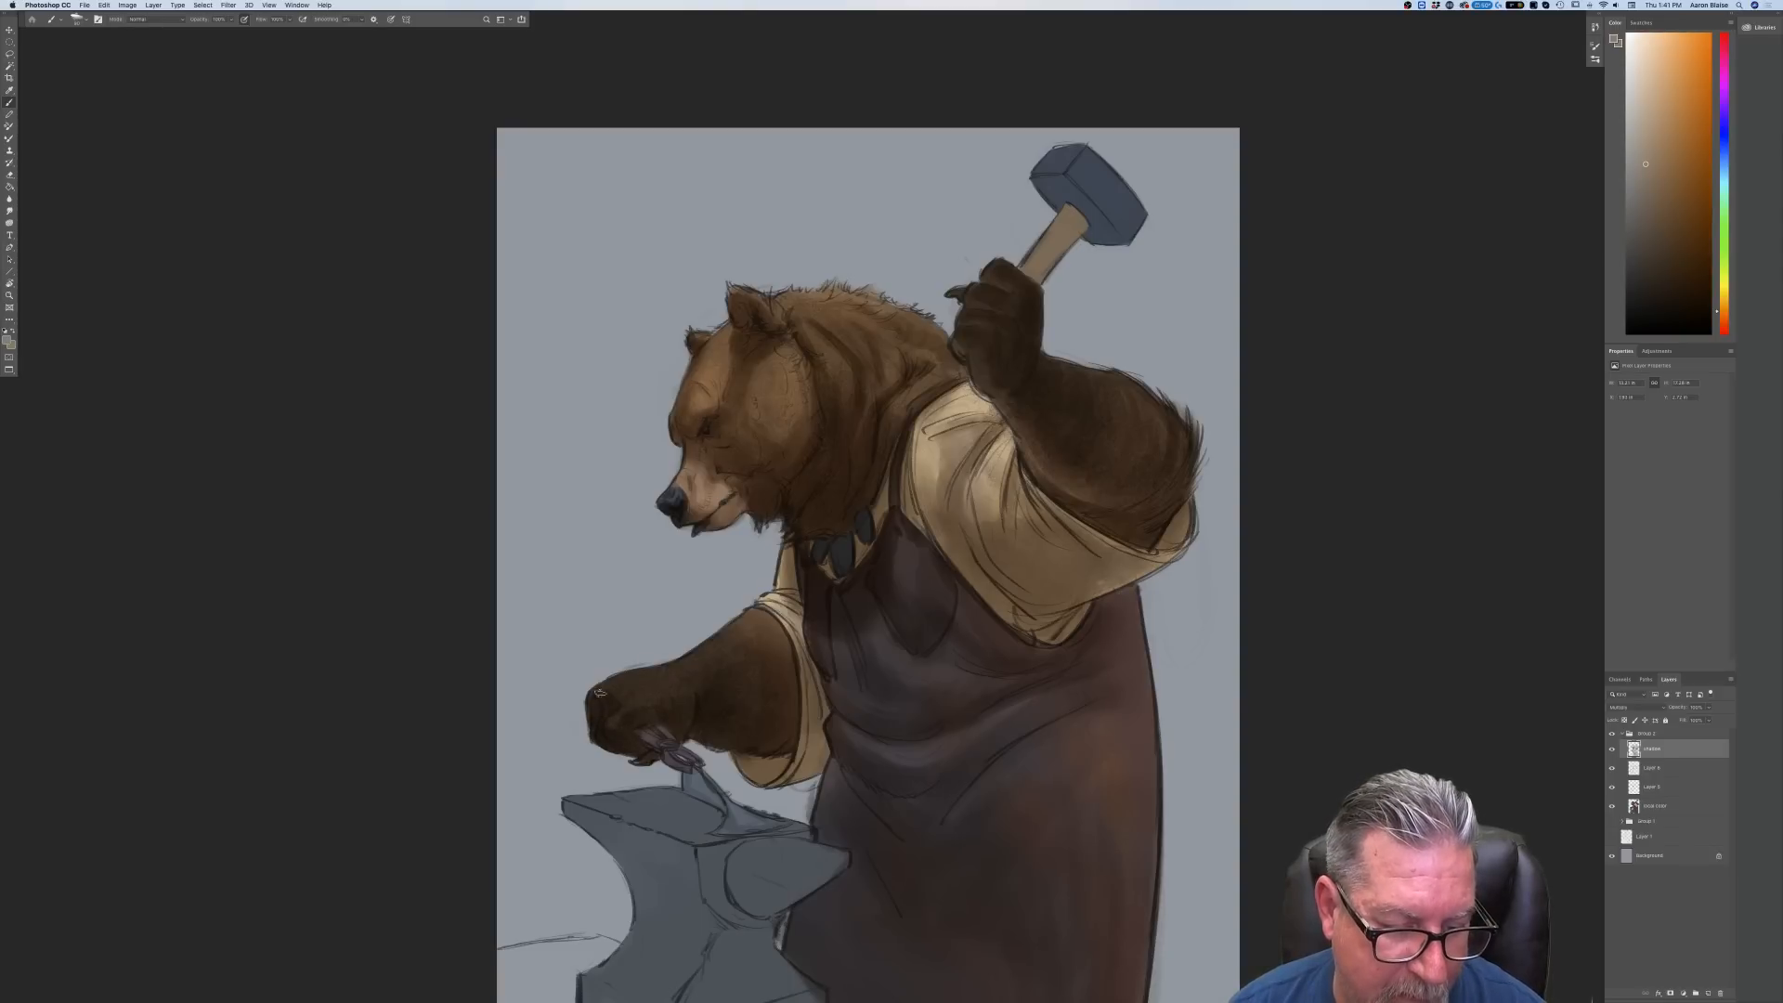
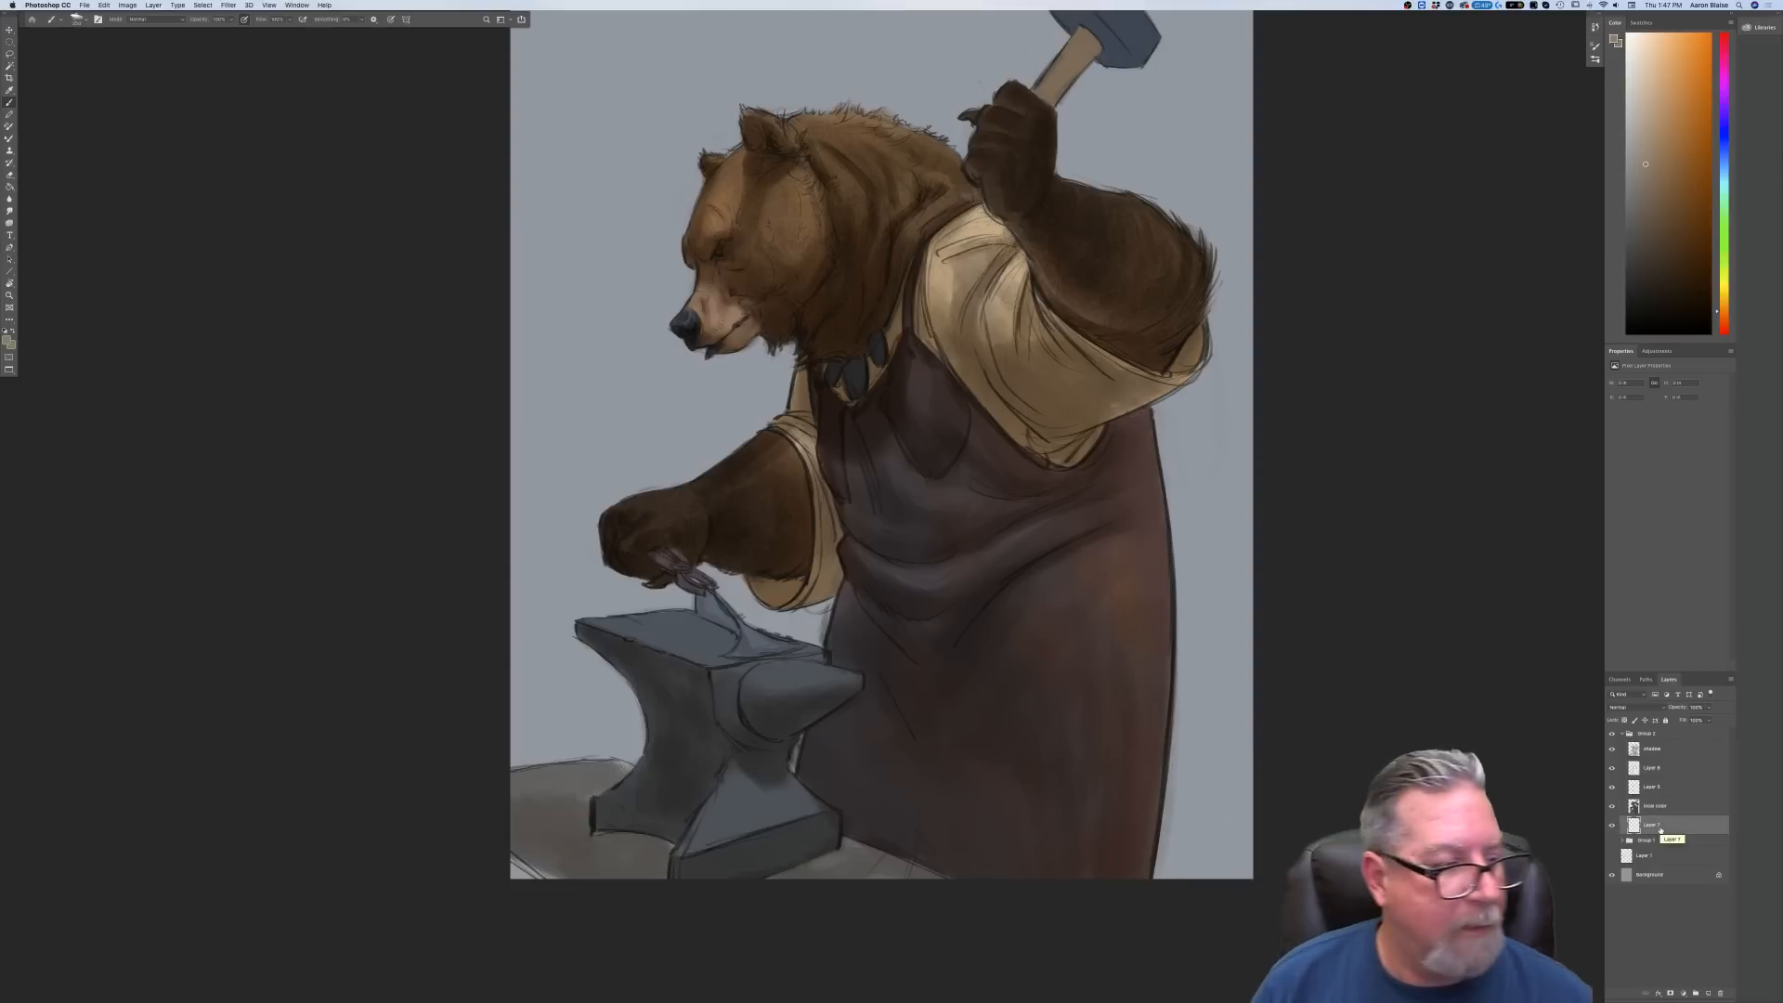
Set the foreground colour to a muted dark blue and paint the whole background behind the bear on the layer below the local colours
left_click(8, 341)
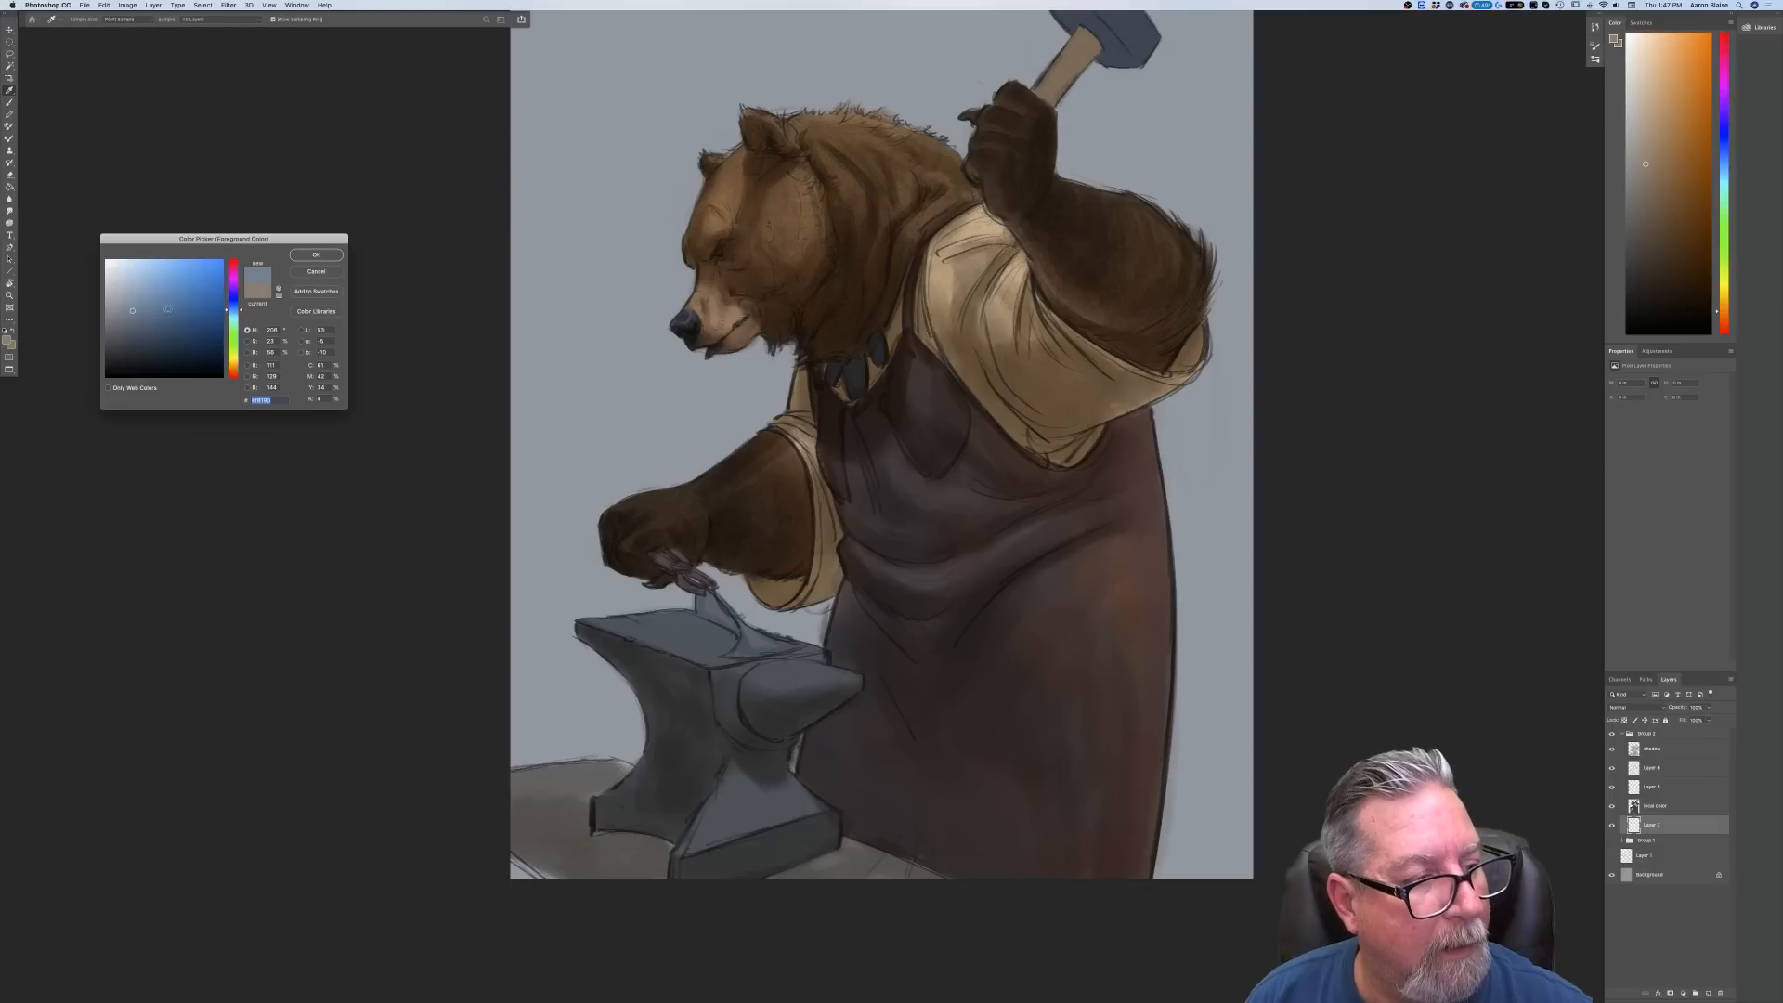
left_click_drag(233, 310, 160, 326)
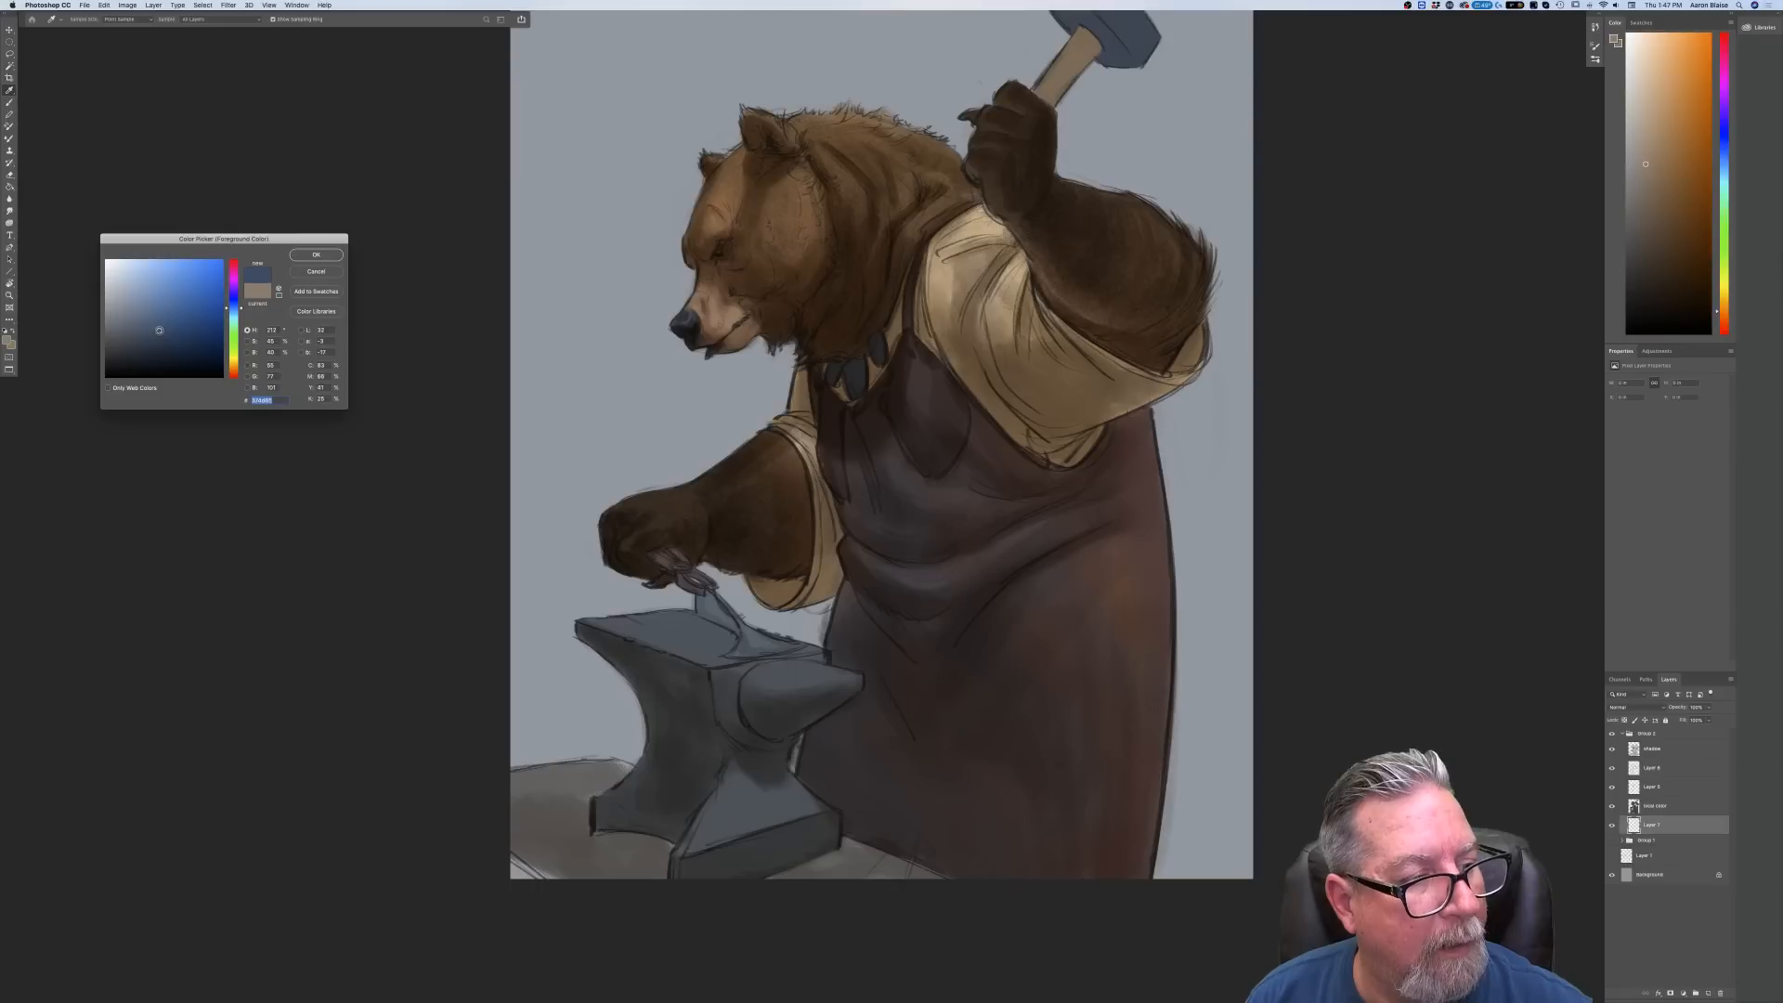
left_click(311, 255)
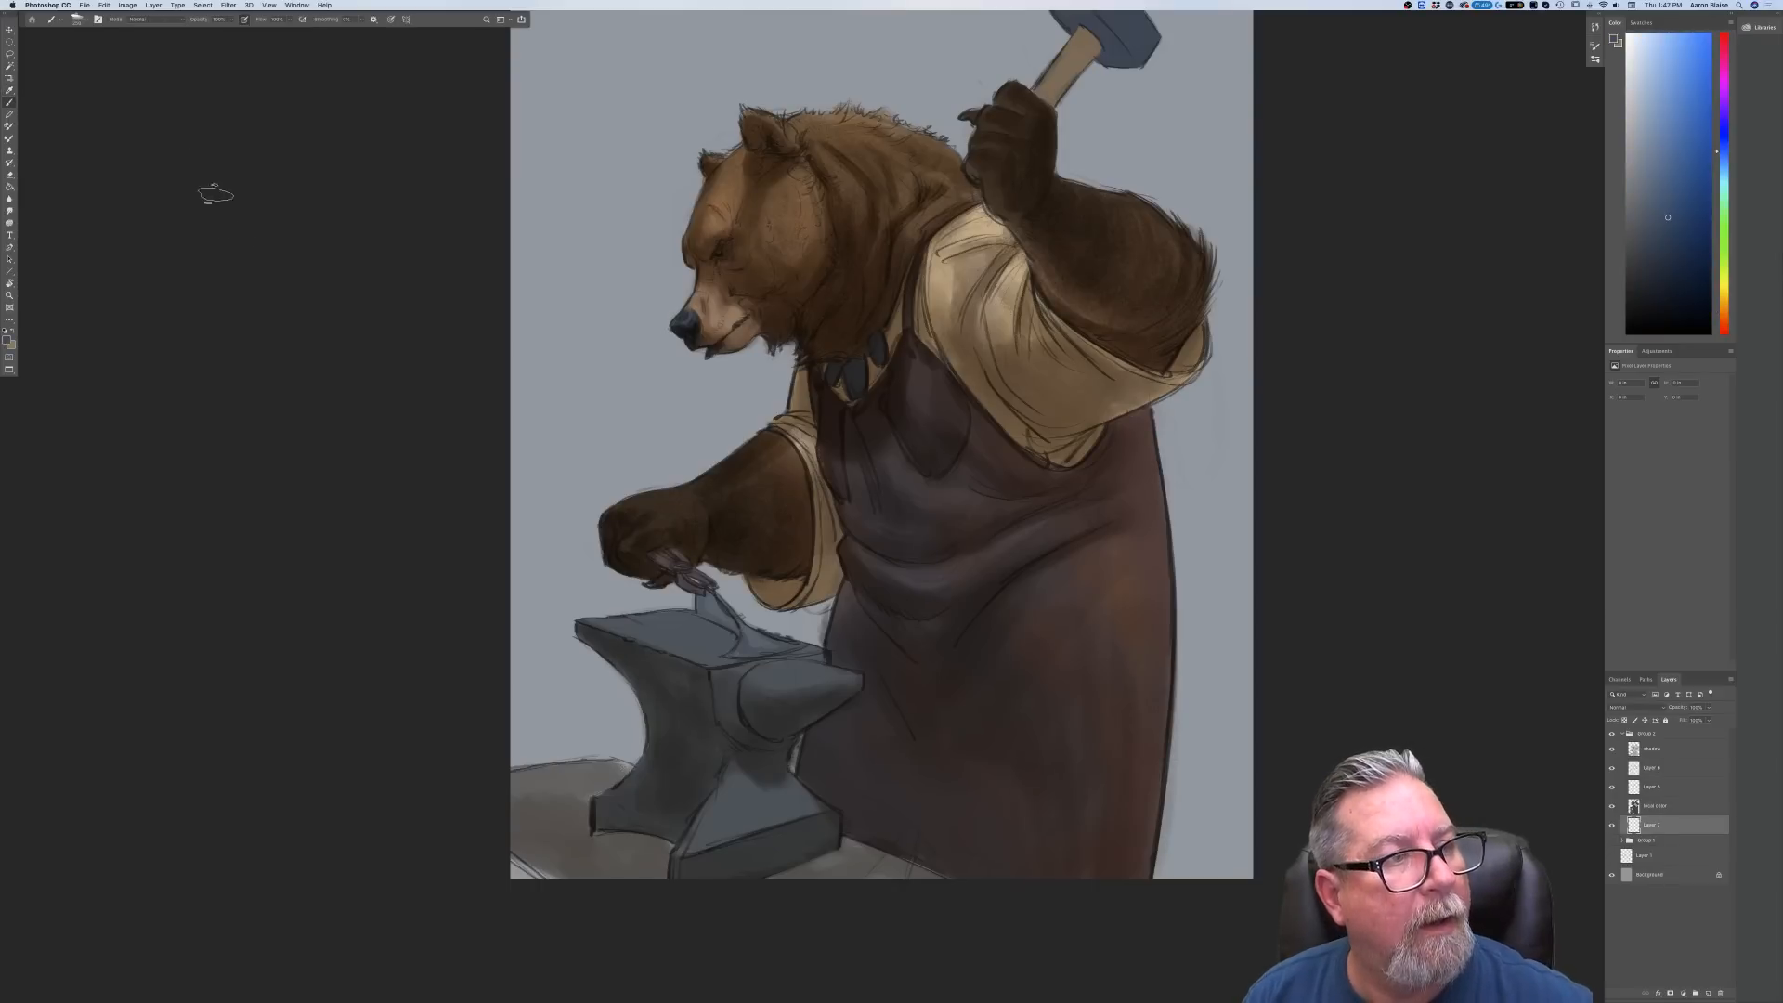
left_click_drag(665, 440, 661, 457)
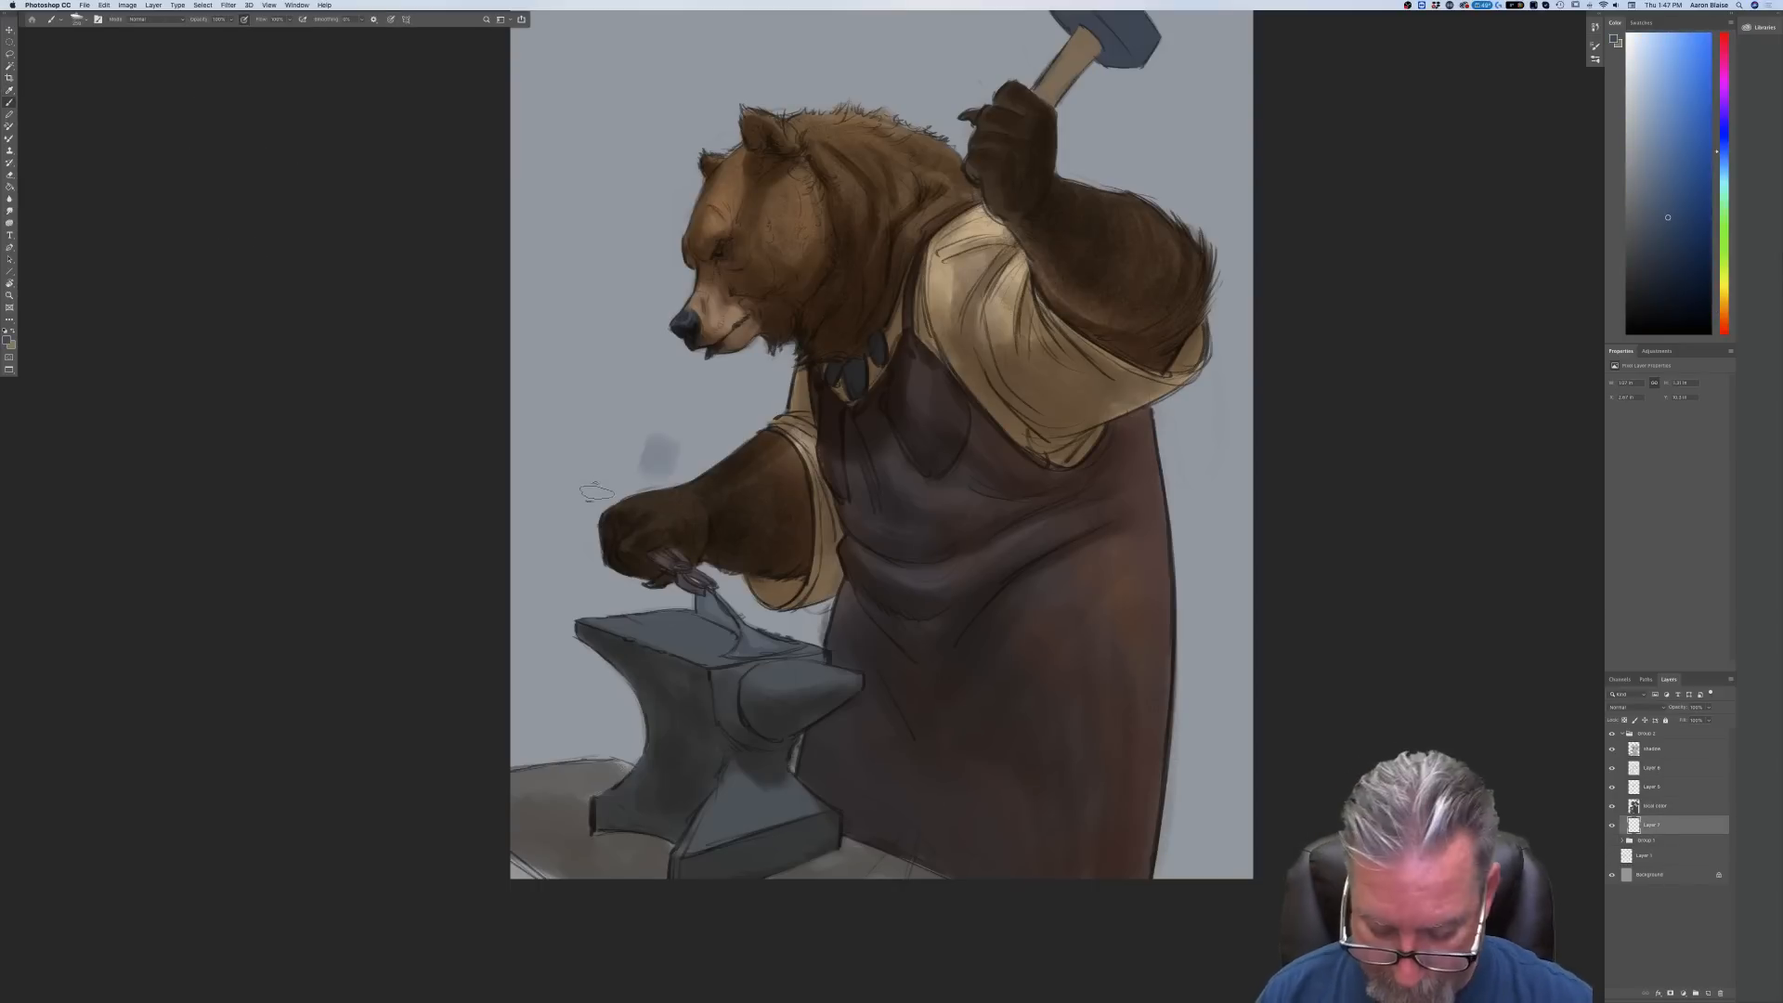
mouse_move(728, 556)
left_mouse_down()
mouse_move(784, 613)
mouse_move(806, 608)
mouse_move(666, 618)
mouse_move(558, 501)
mouse_move(534, 417)
mouse_move(706, 390)
mouse_move(761, 357)
mouse_move(557, 288)
mouse_move(520, 409)
mouse_move(687, 260)
mouse_move(576, 232)
mouse_move(529, 186)
mouse_move(604, 176)
mouse_move(557, 162)
mouse_move(525, 279)
mouse_move(520, 483)
mouse_move(603, 733)
mouse_move(558, 725)
mouse_move(529, 807)
mouse_move(594, 854)
mouse_move(715, 868)
mouse_move(836, 859)
mouse_move(859, 821)
left_mouse_up()
mouse_move(1168, 864)
left_mouse_down()
mouse_move(1227, 699)
mouse_move(1171, 906)
mouse_move(1201, 894)
mouse_move(1220, 555)
mouse_move(1236, 539)
mouse_move(1171, 909)
mouse_move(1193, 441)
mouse_move(1259, 323)
mouse_move(1210, 93)
mouse_move(1139, 181)
mouse_move(1137, 98)
mouse_move(1093, 146)
mouse_move(1103, 105)
mouse_move(1134, 147)
left_mouse_up()
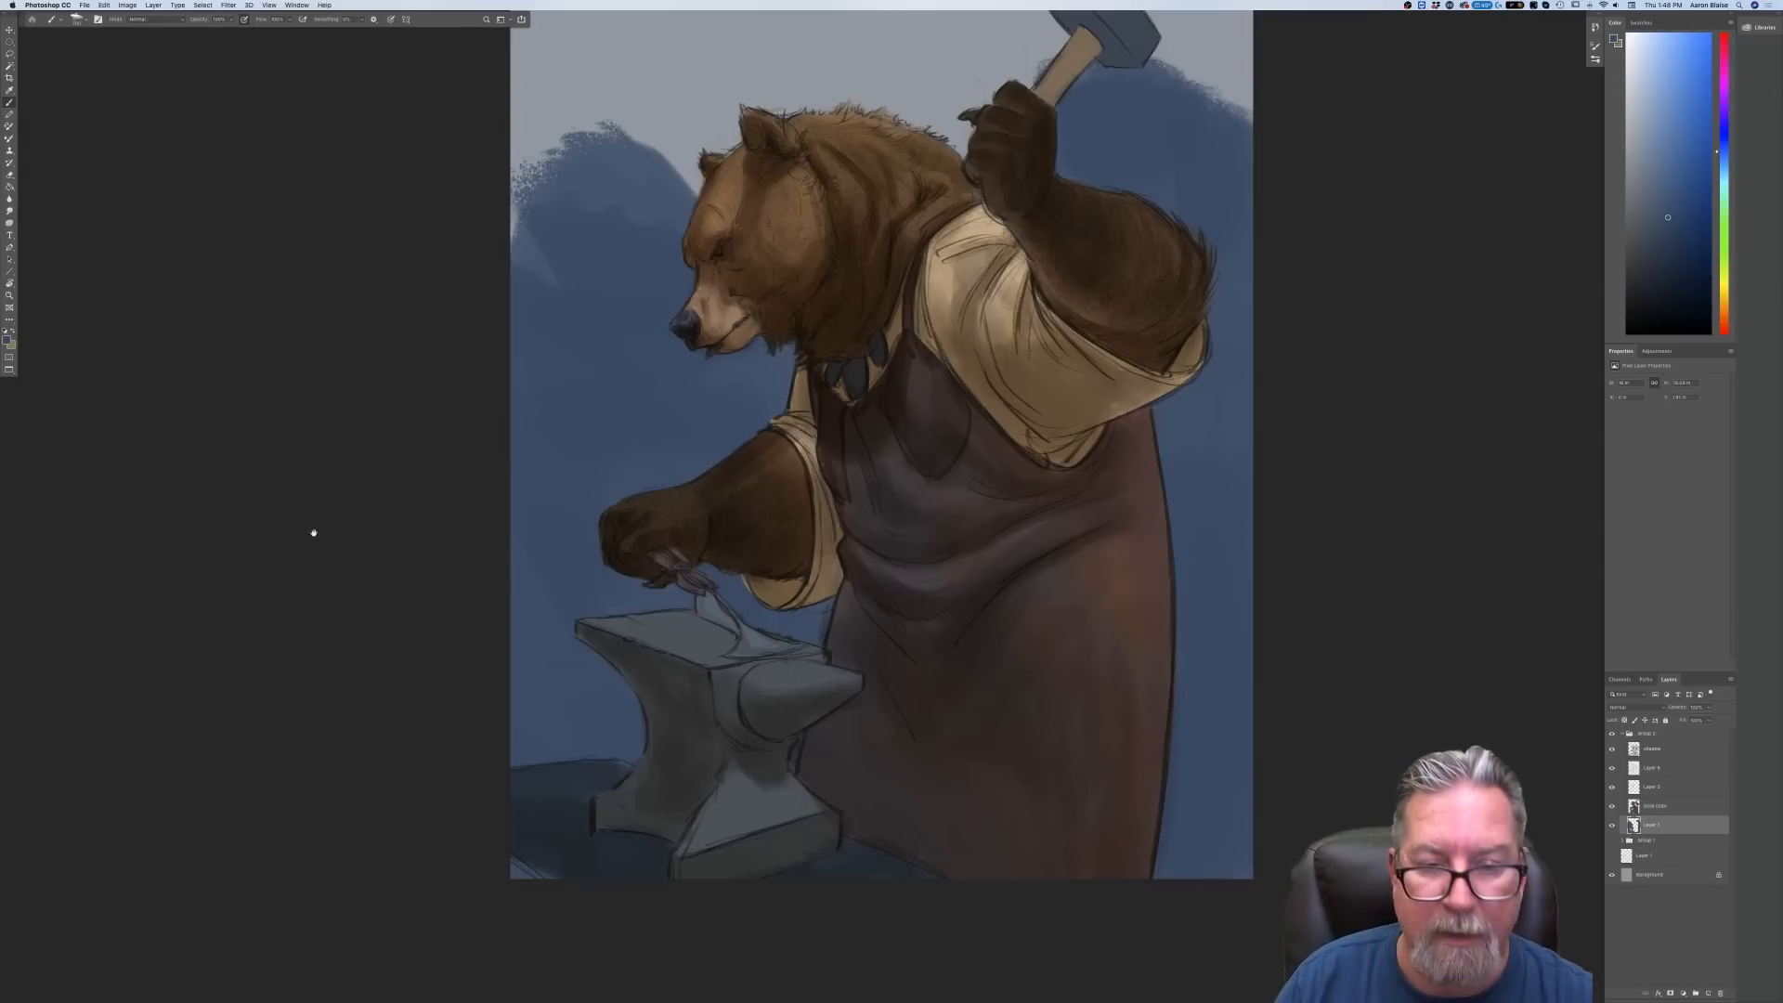
scroll(334, 557, "up", 5)
mouse_move(940, 358)
left_mouse_down()
mouse_move(817, 233)
mouse_move(687, 209)
mouse_move(513, 286)
mouse_move(513, 468)
mouse_move(480, 436)
left_mouse_up()
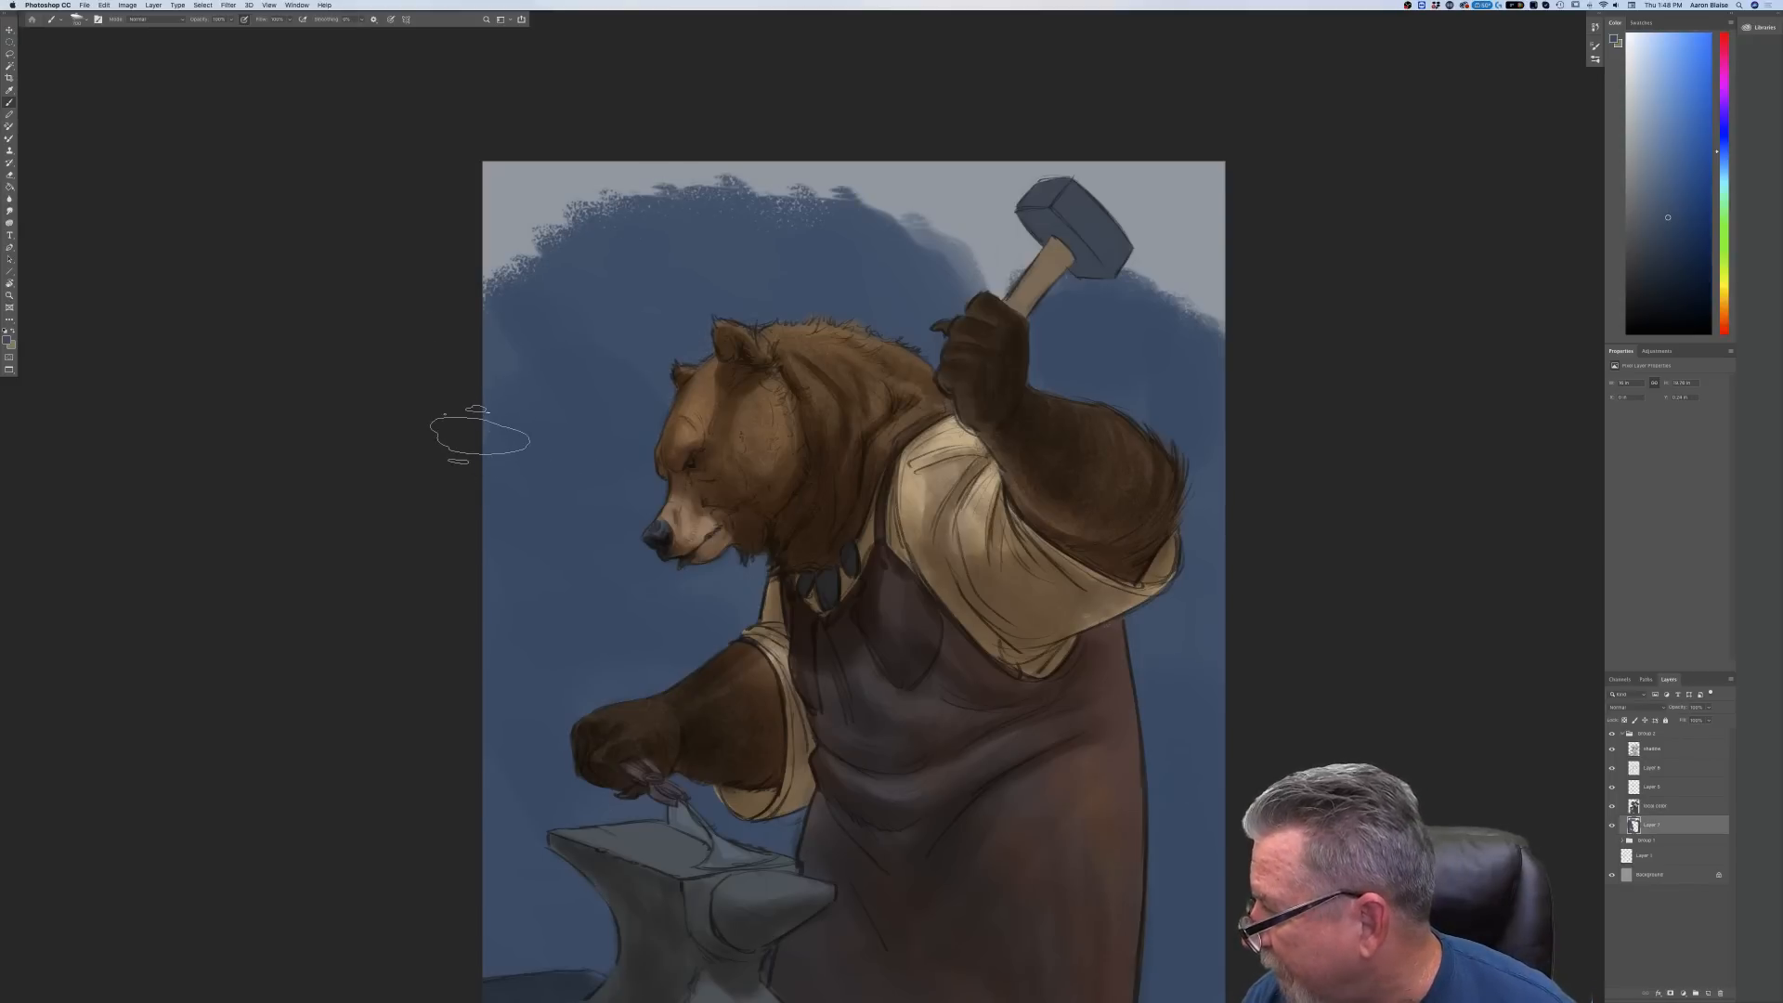
mouse_move(878, 220)
left_mouse_down()
mouse_move(929, 241)
mouse_move(1067, 186)
mouse_move(1226, 278)
mouse_move(975, 297)
mouse_move(708, 144)
mouse_move(509, 158)
mouse_move(537, 325)
left_mouse_up()
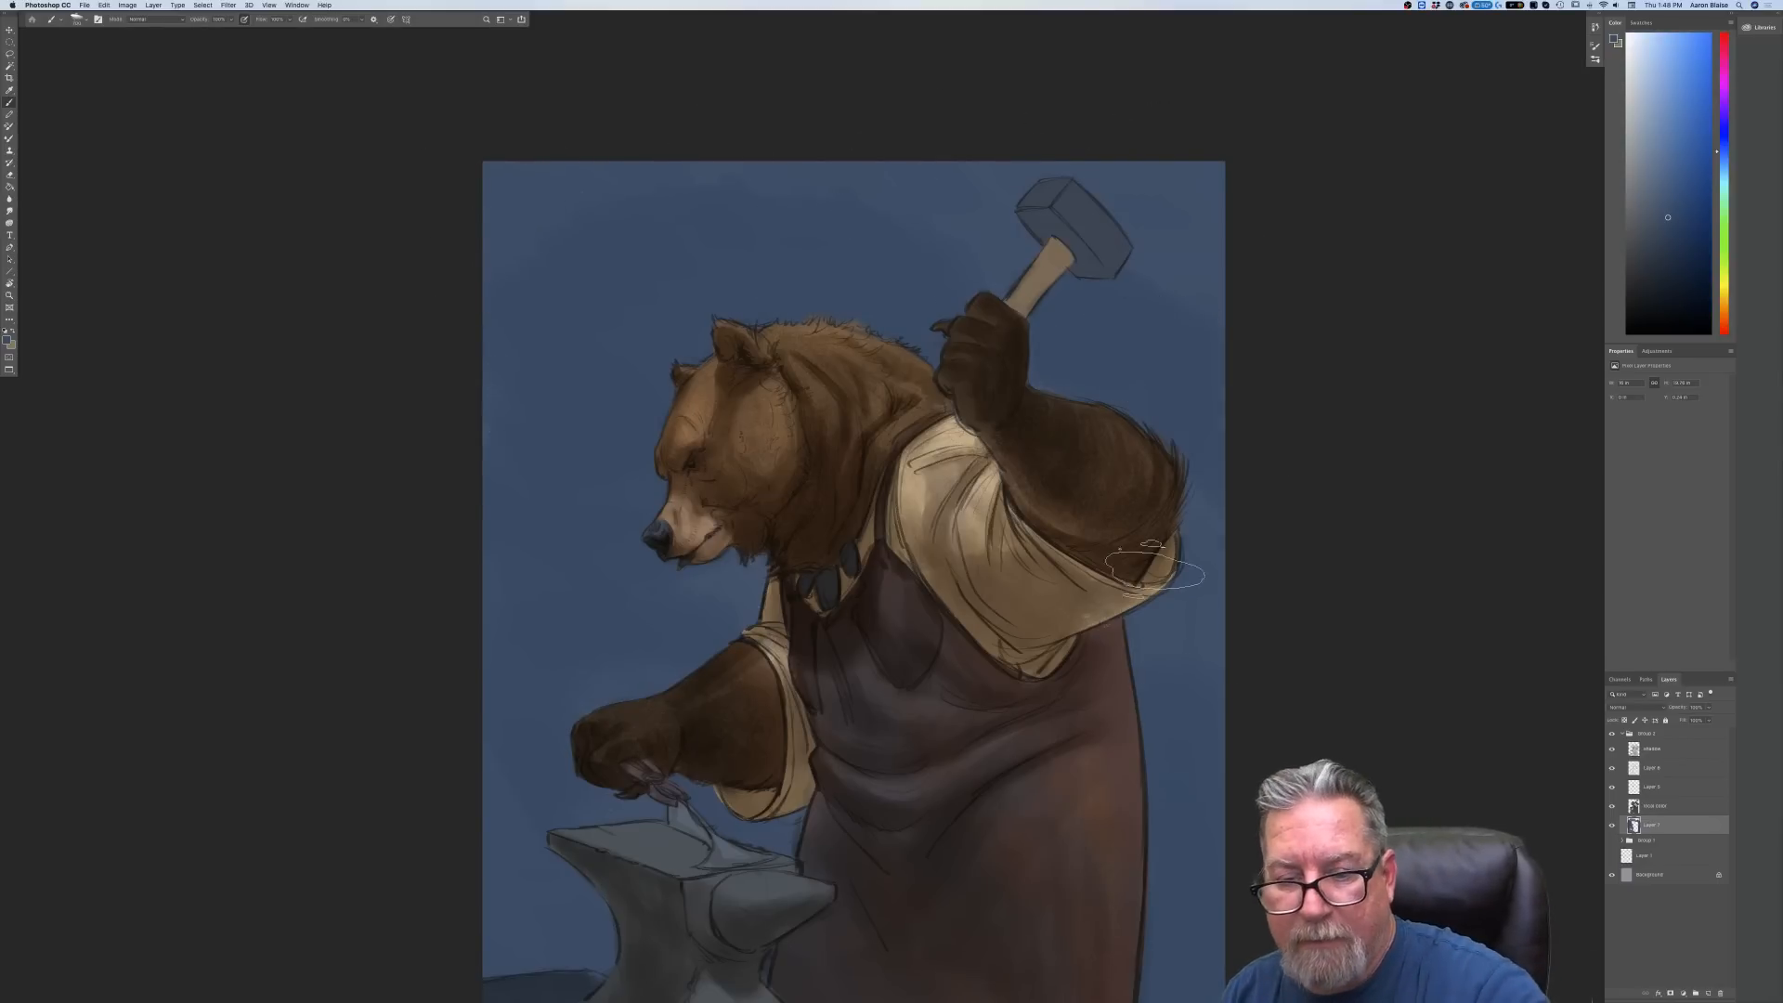
Choose a speckled brush from the textured brush set for adding texture to the blue background
key("super+minus")
key("super+minus")
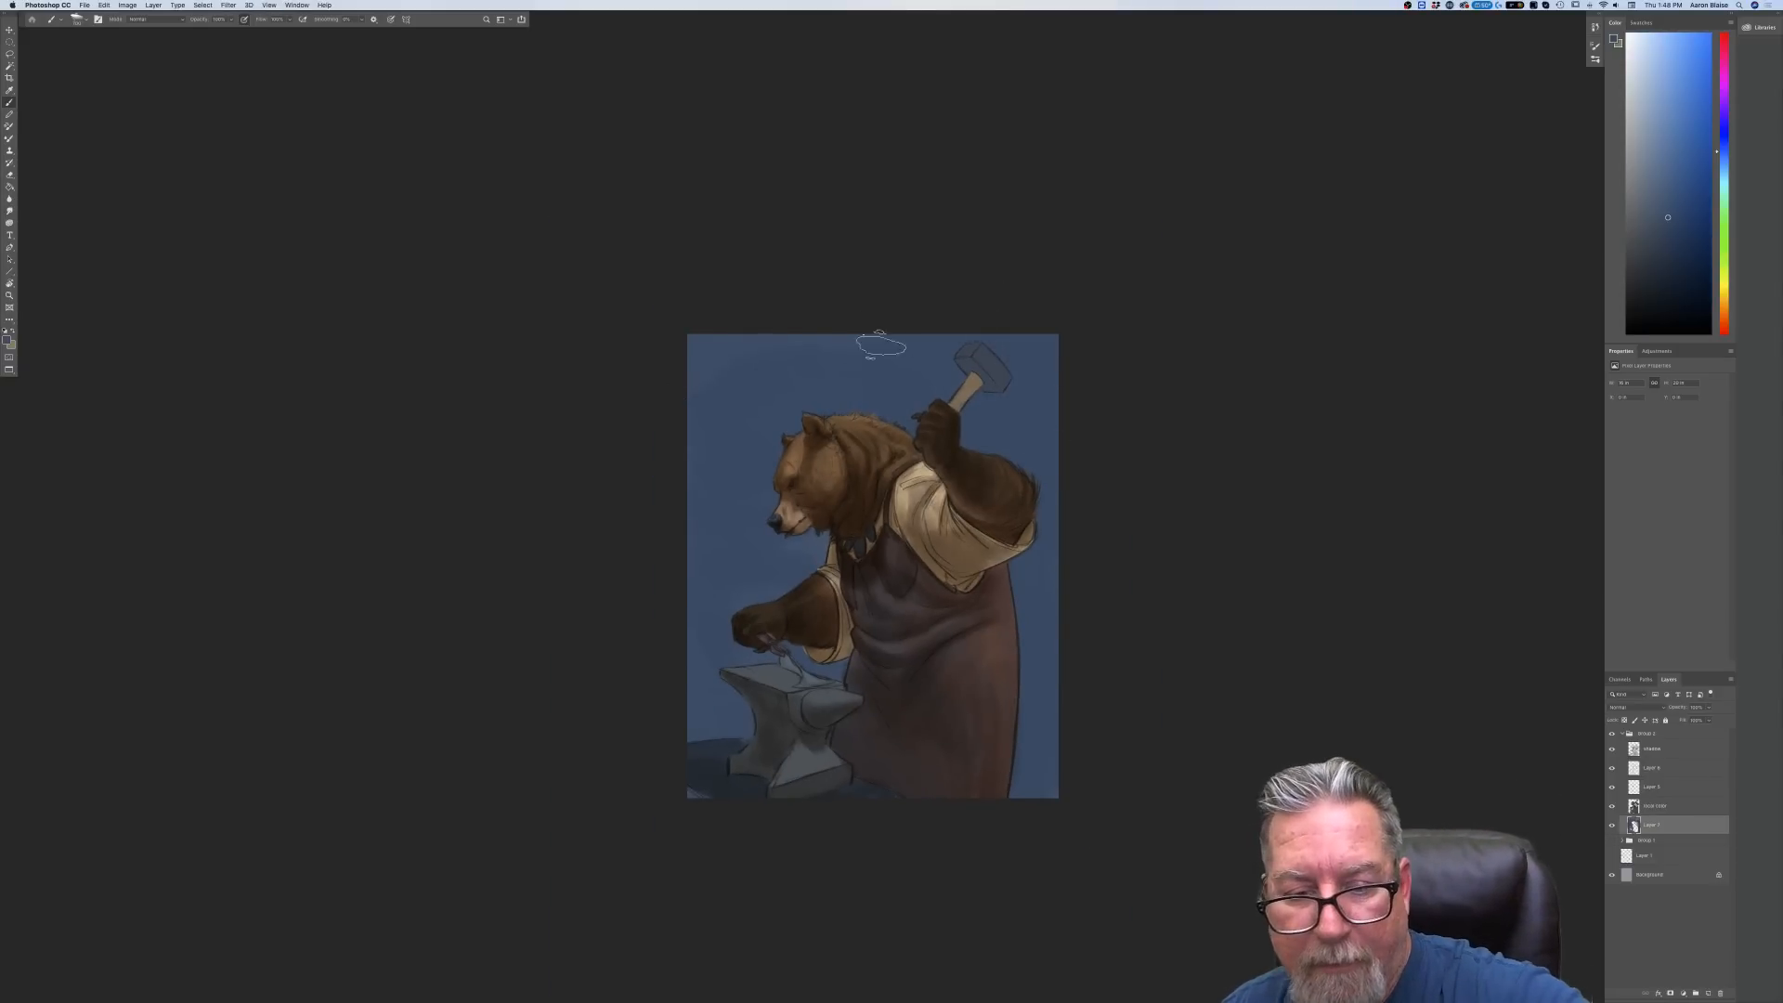
key("super+plus")
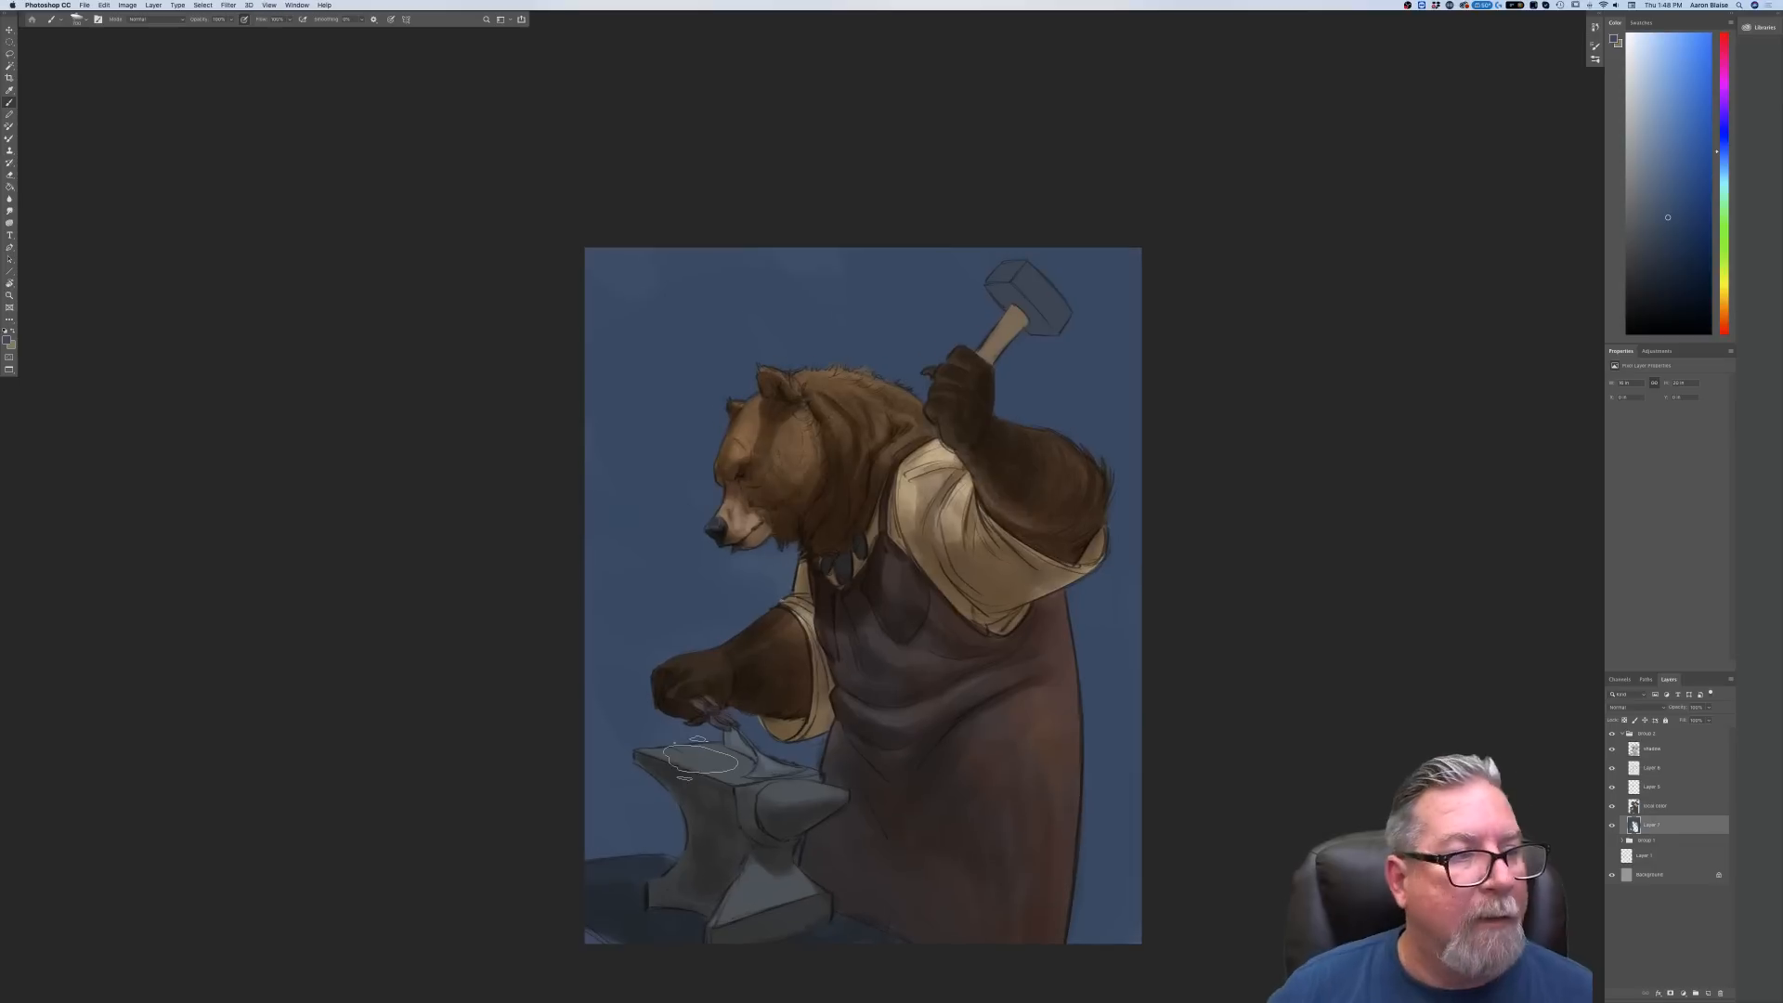
right_click(78, 43)
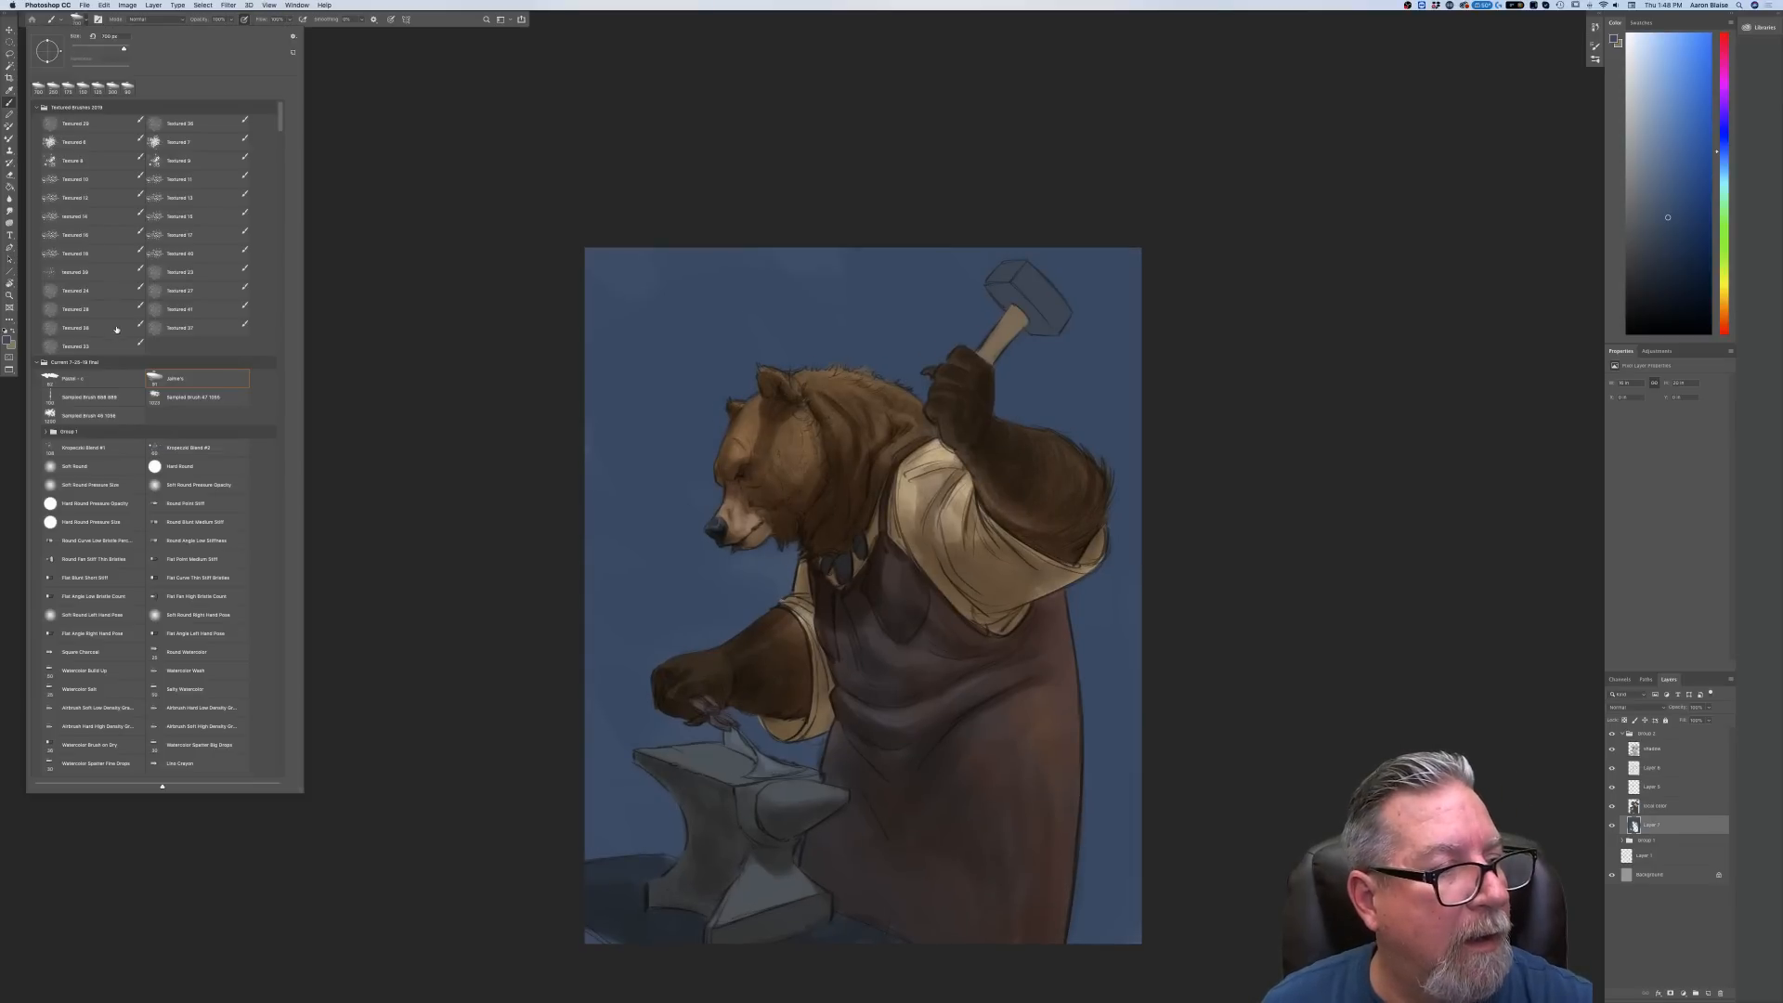
left_click(88, 178)
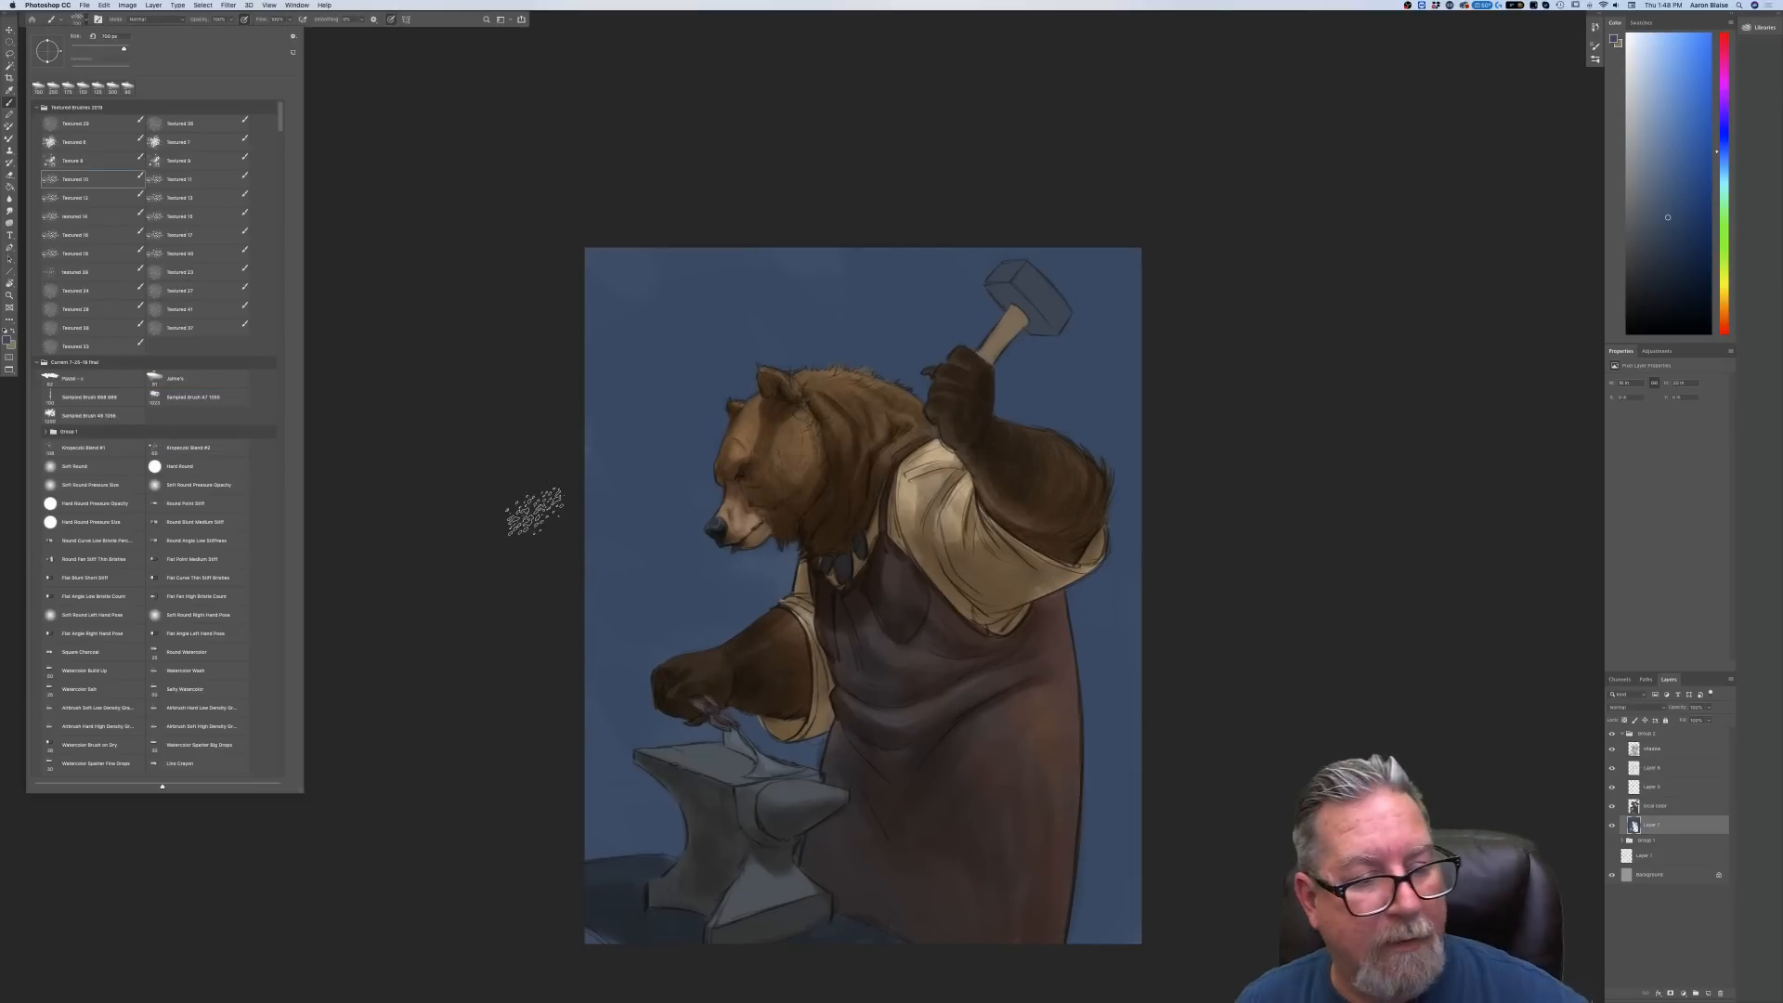
left_click(493, 208)
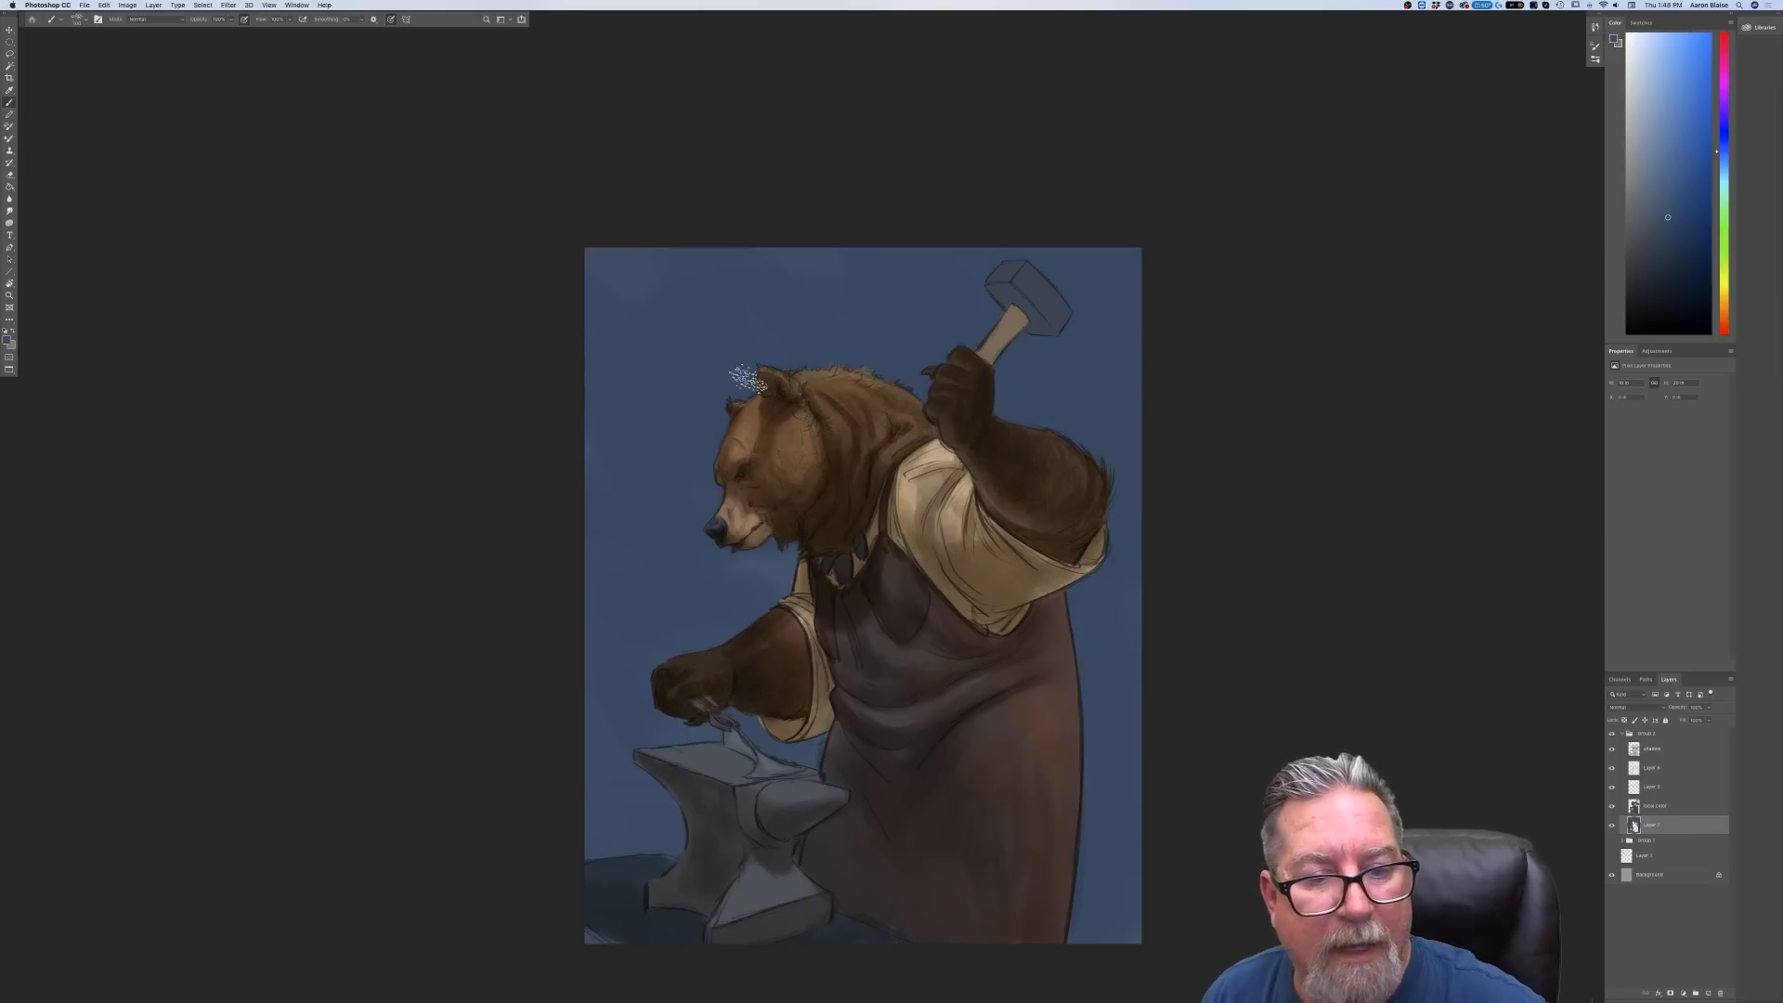
Review the speckled brush's Shape Dynamics settings
left_click(97, 19)
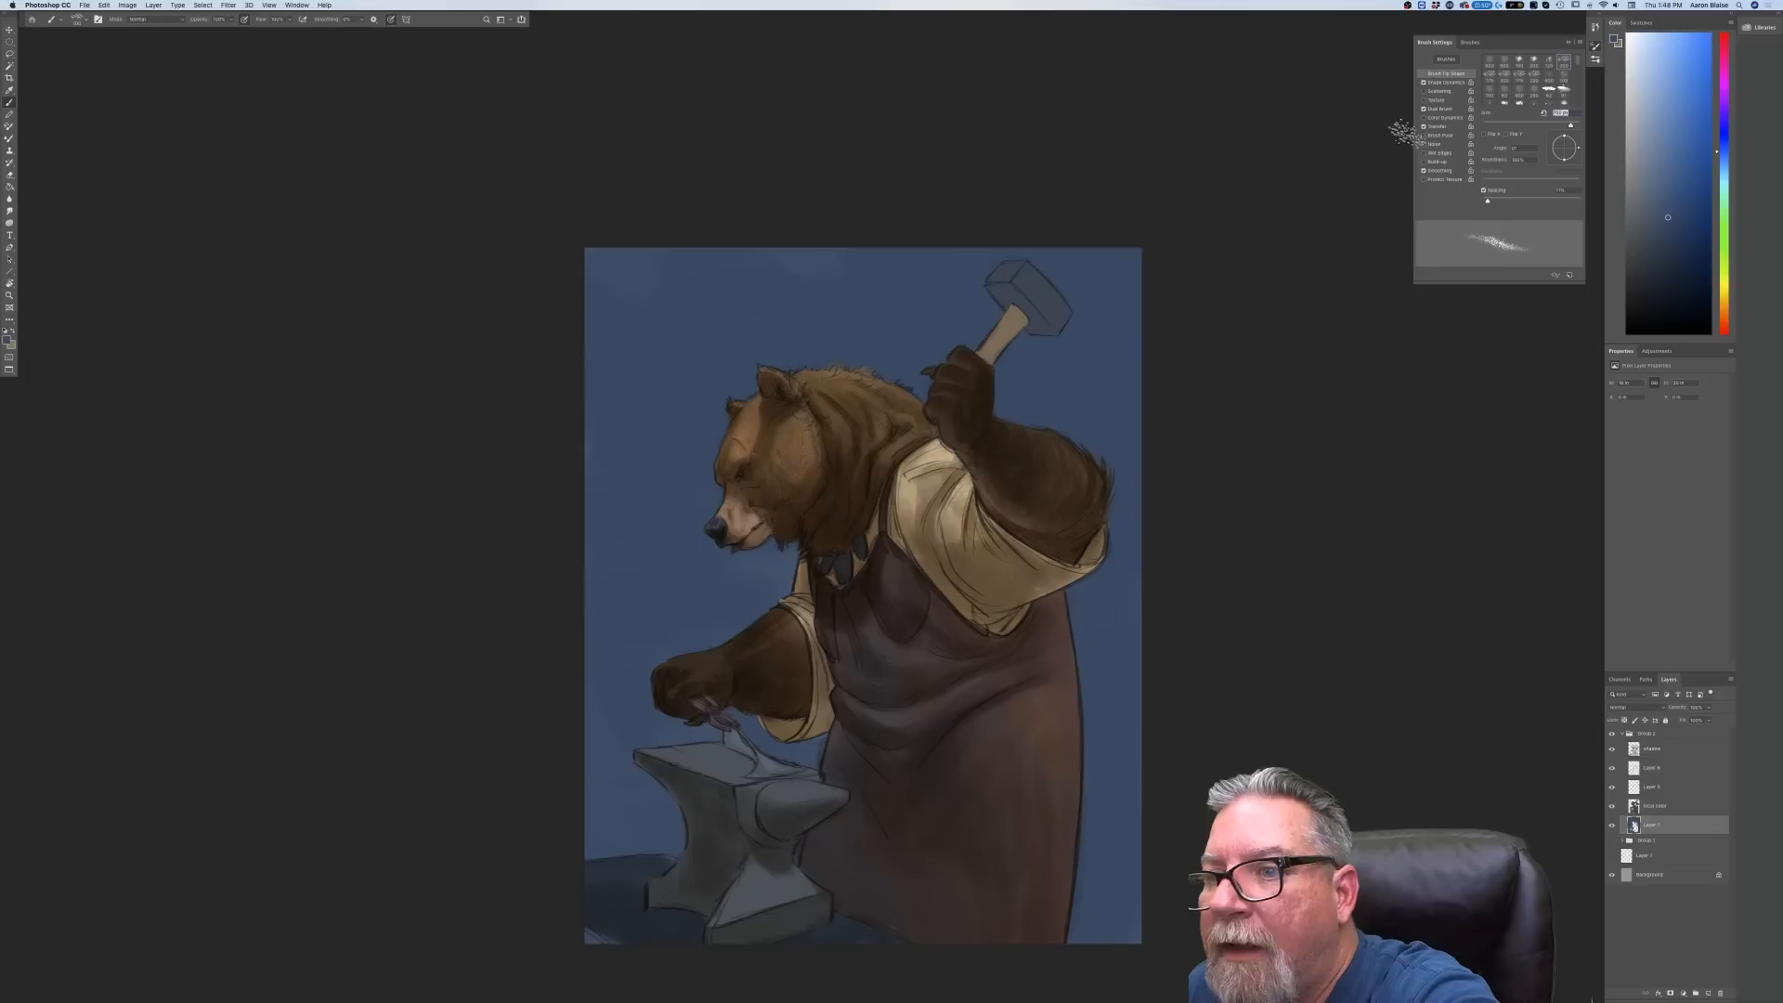
left_click(1433, 83)
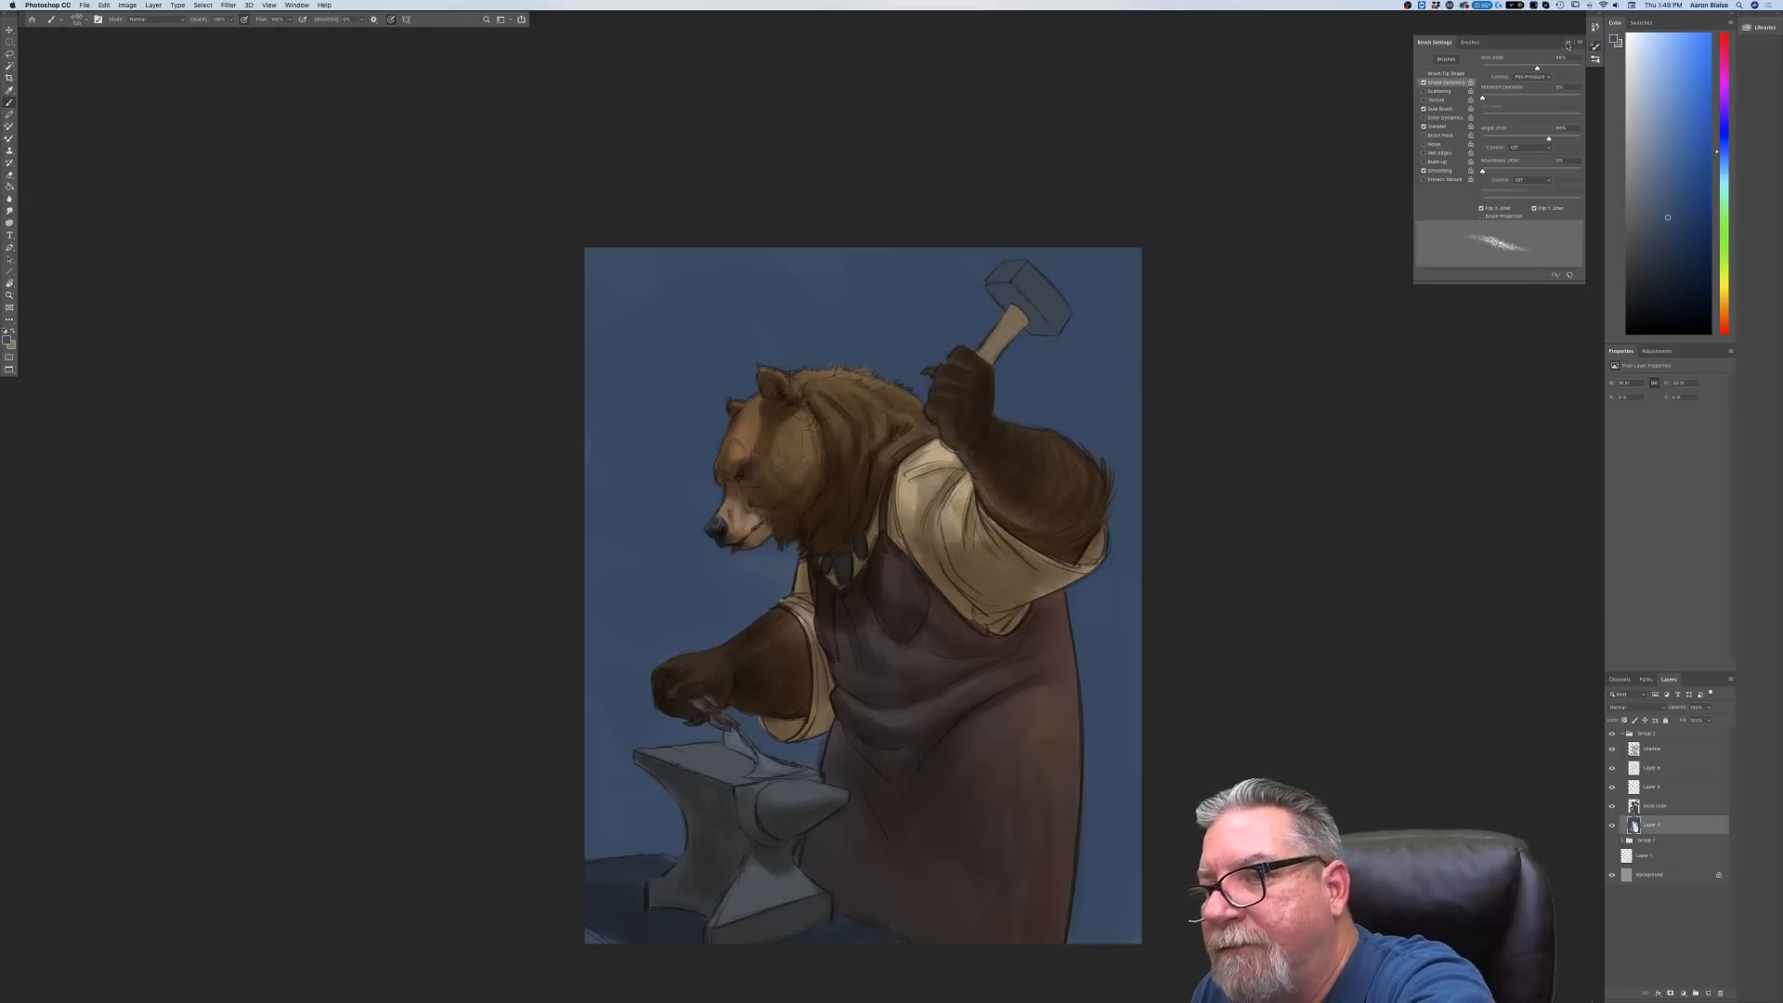
left_click(1568, 45)
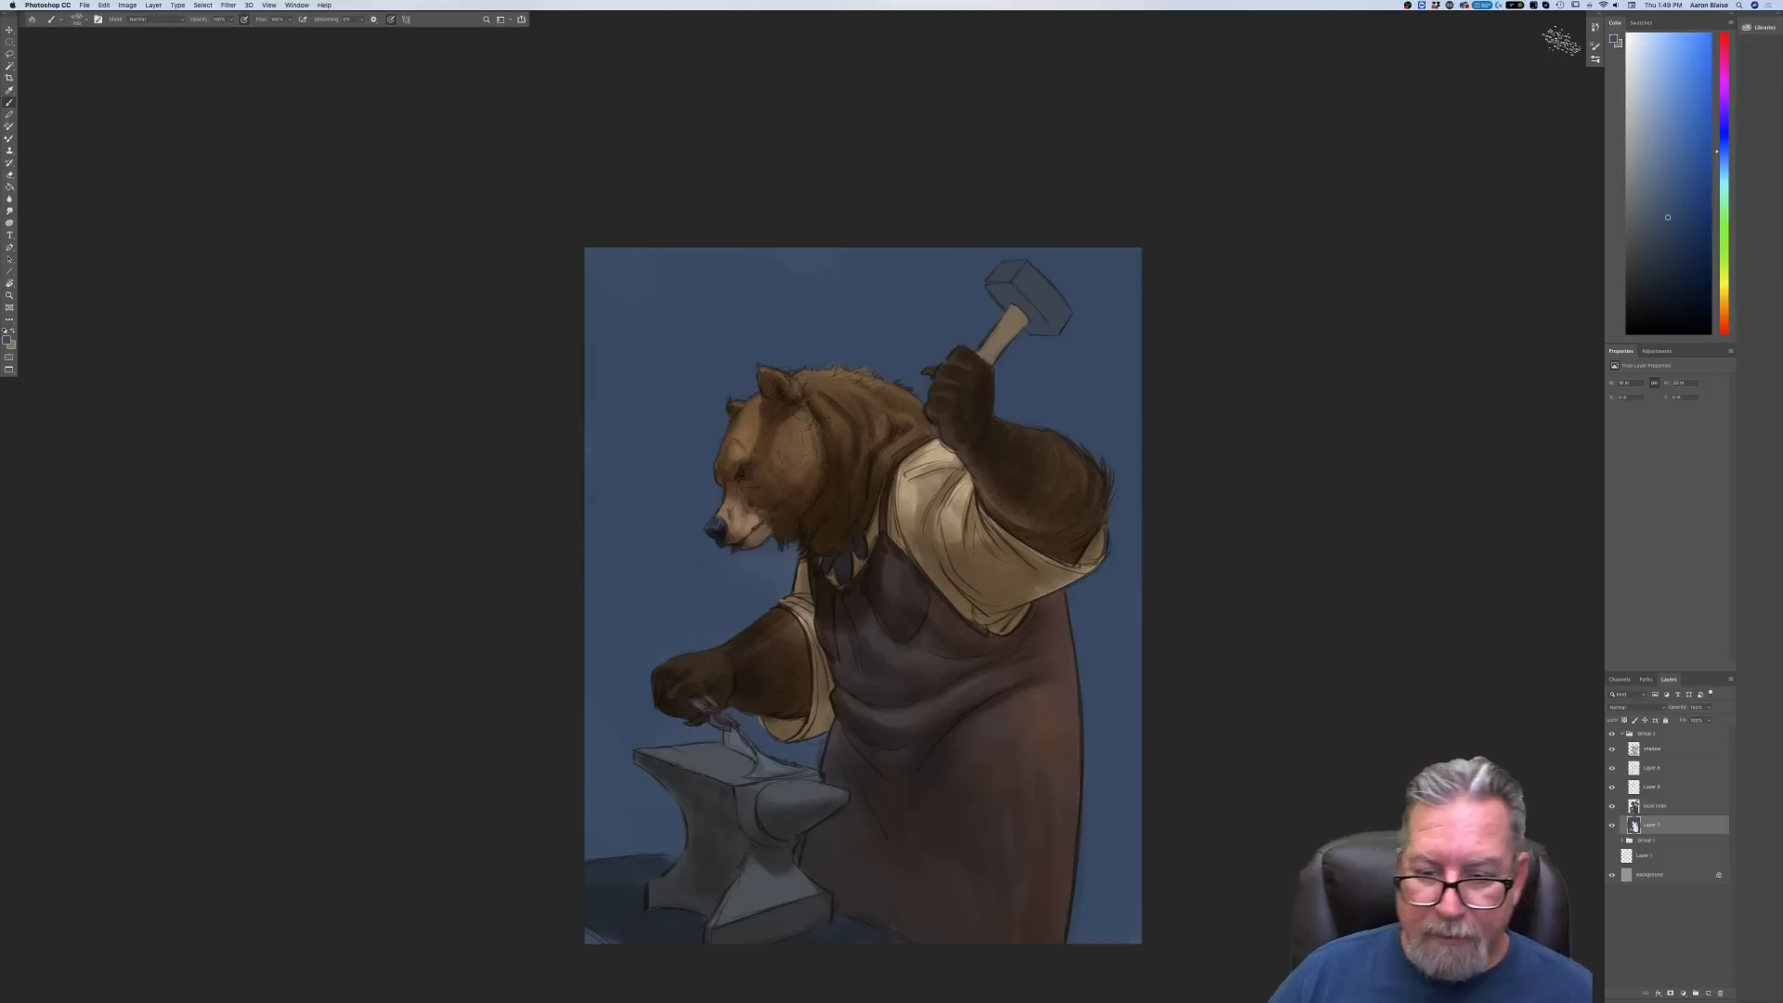
Set the foreground colour to a muted warm grey and make the shadow layer active
left_click(7, 340)
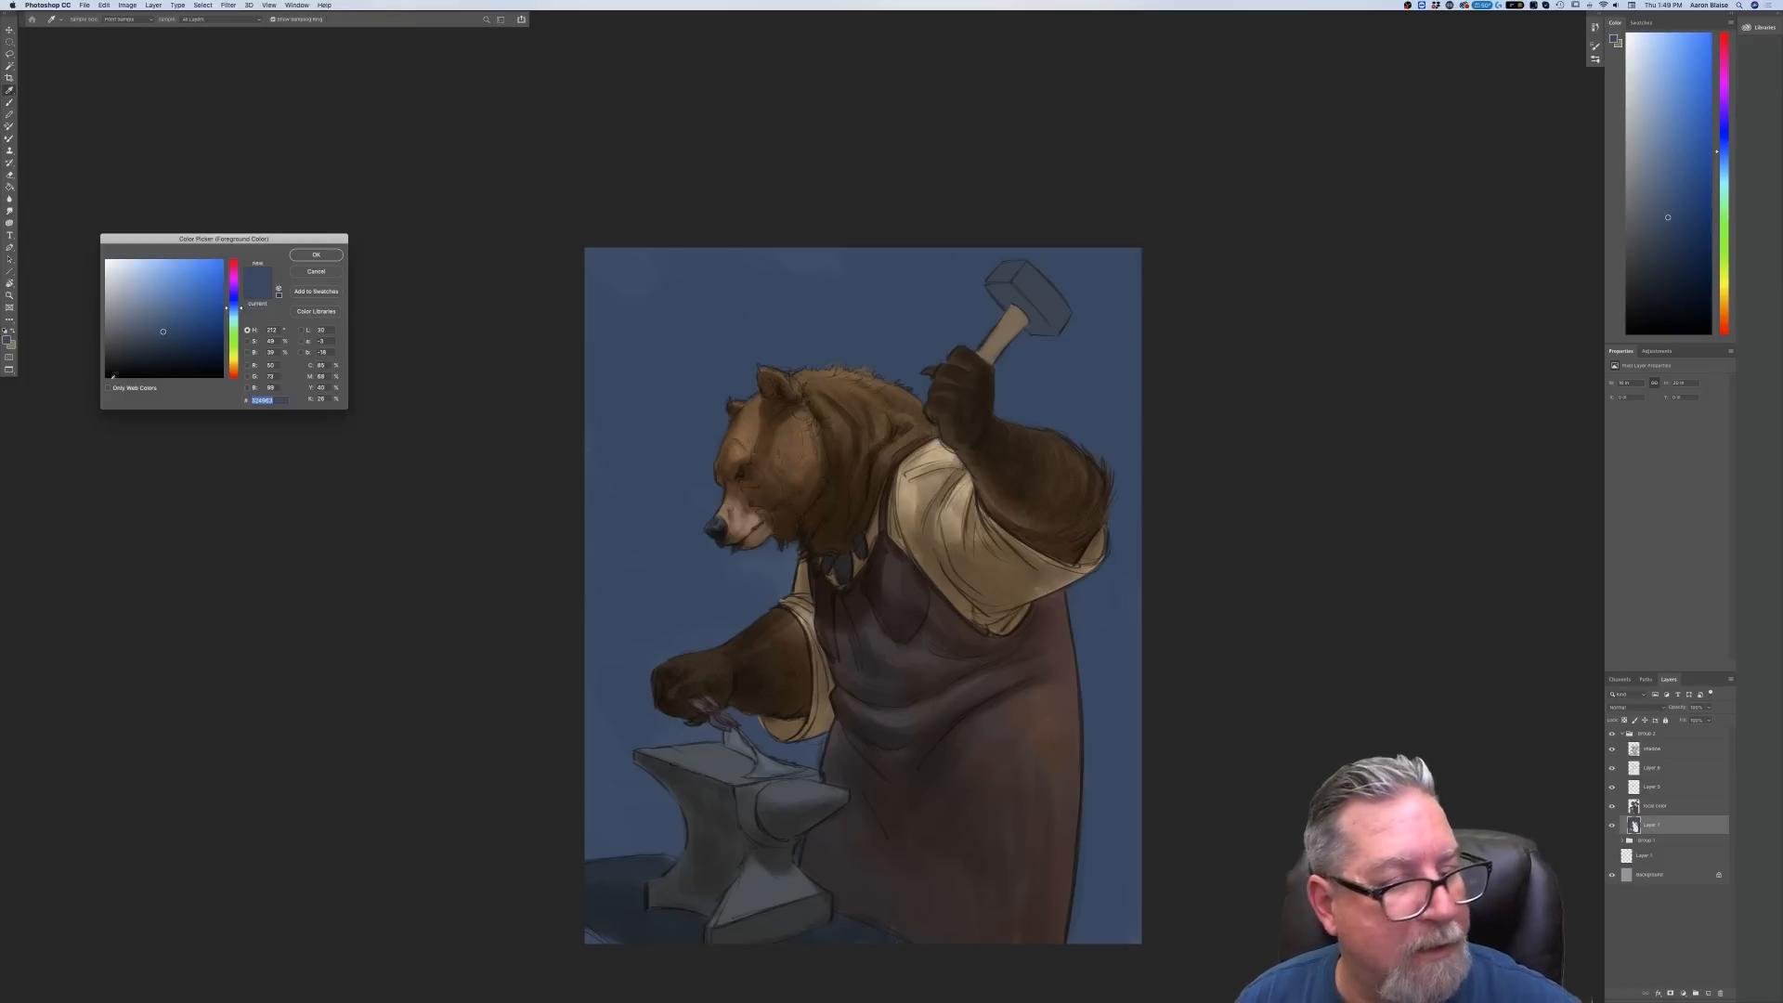
left_click(939, 774)
left_click(127, 316)
left_click(298, 257)
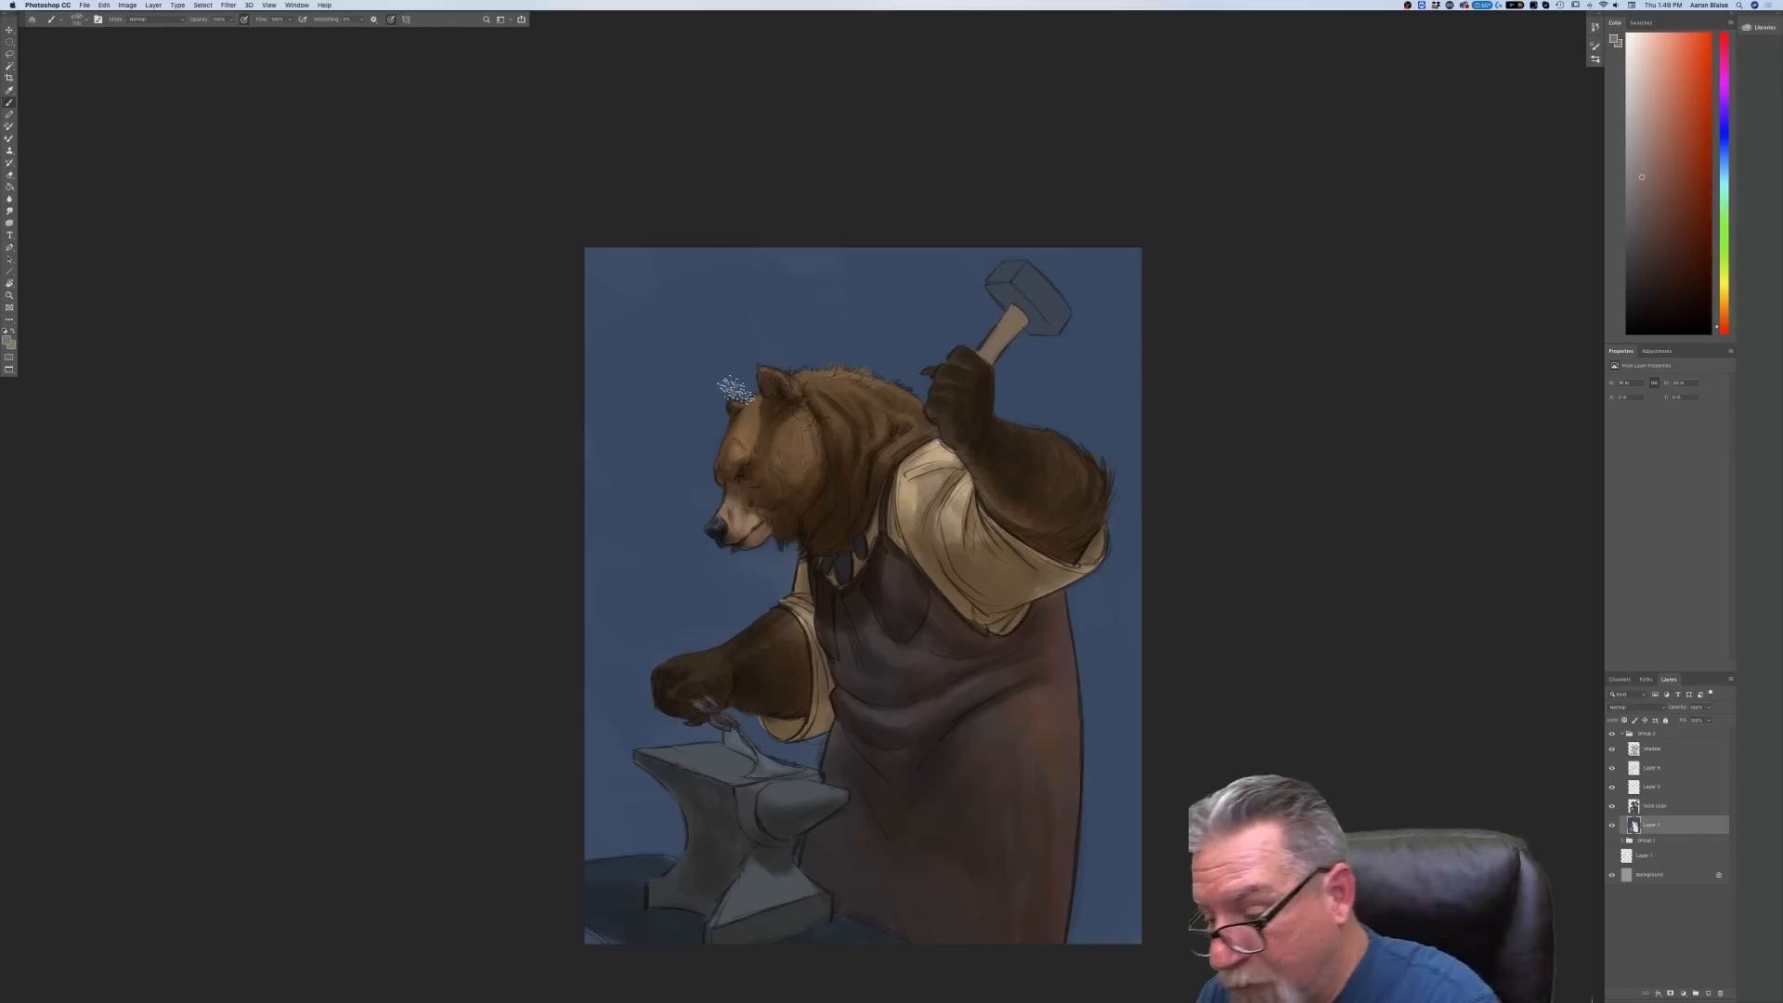
left_click(1649, 749)
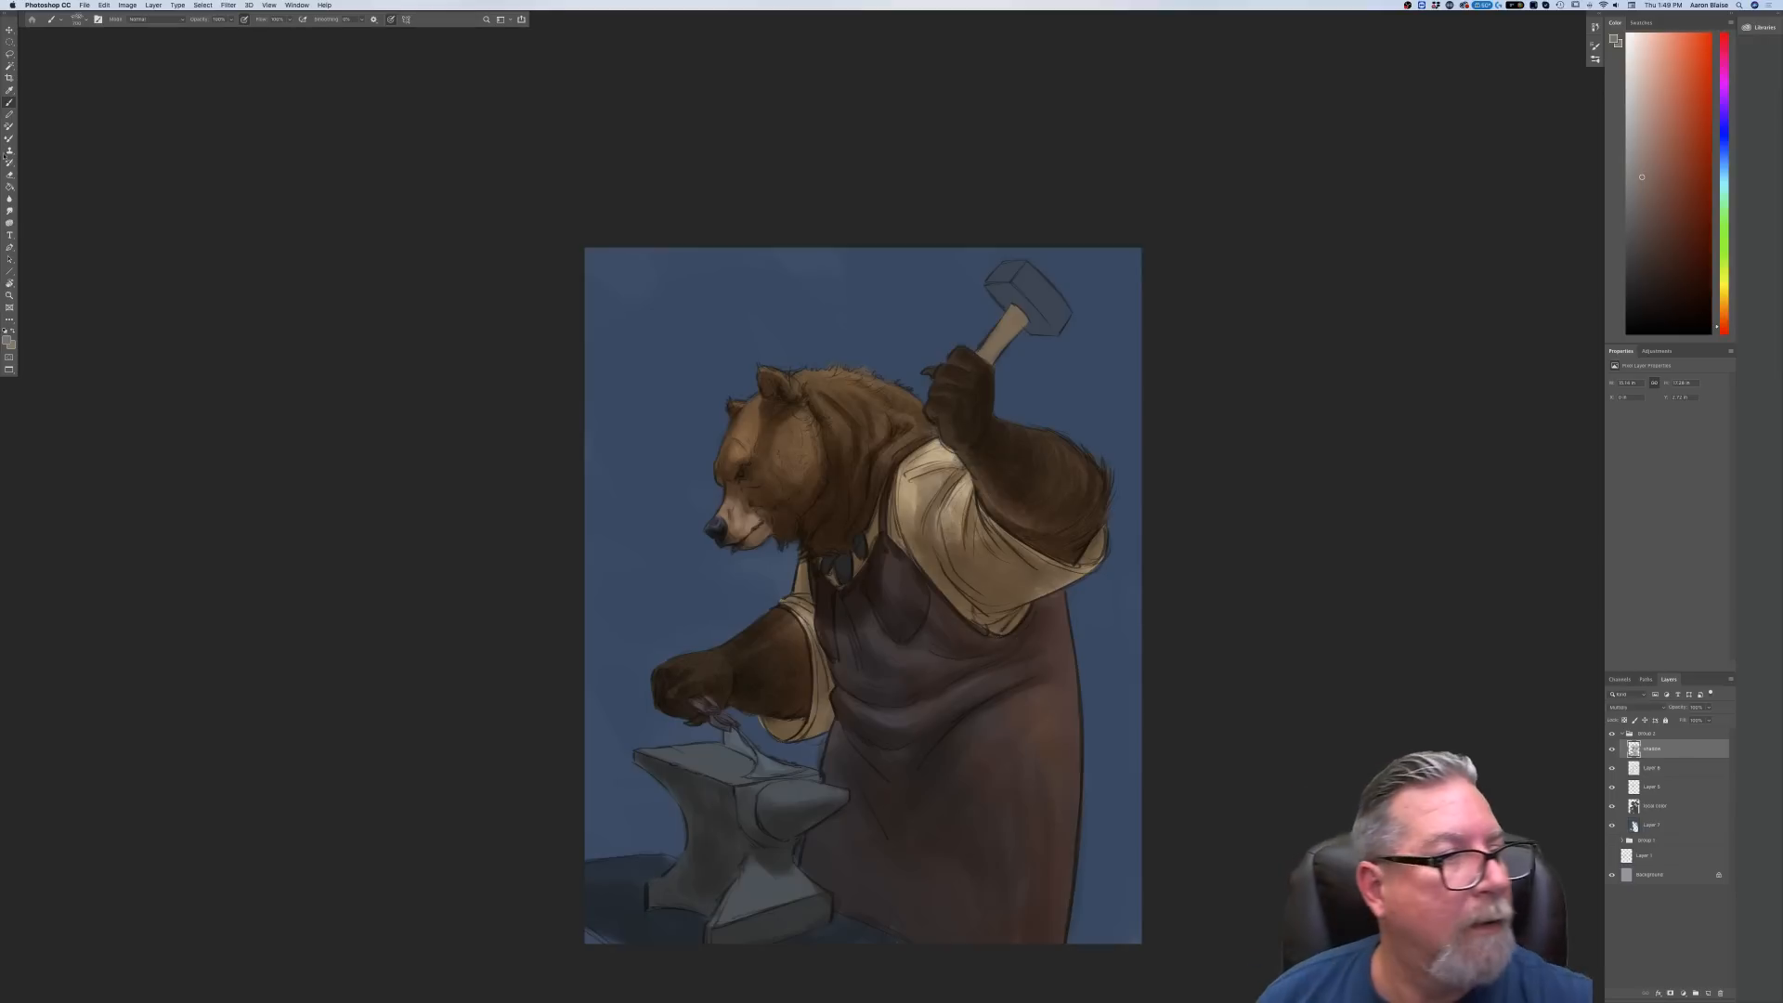
Choose the second painting brush in the set below the textured brushes and review its Shape Dynamics settings
right_click(87, 49)
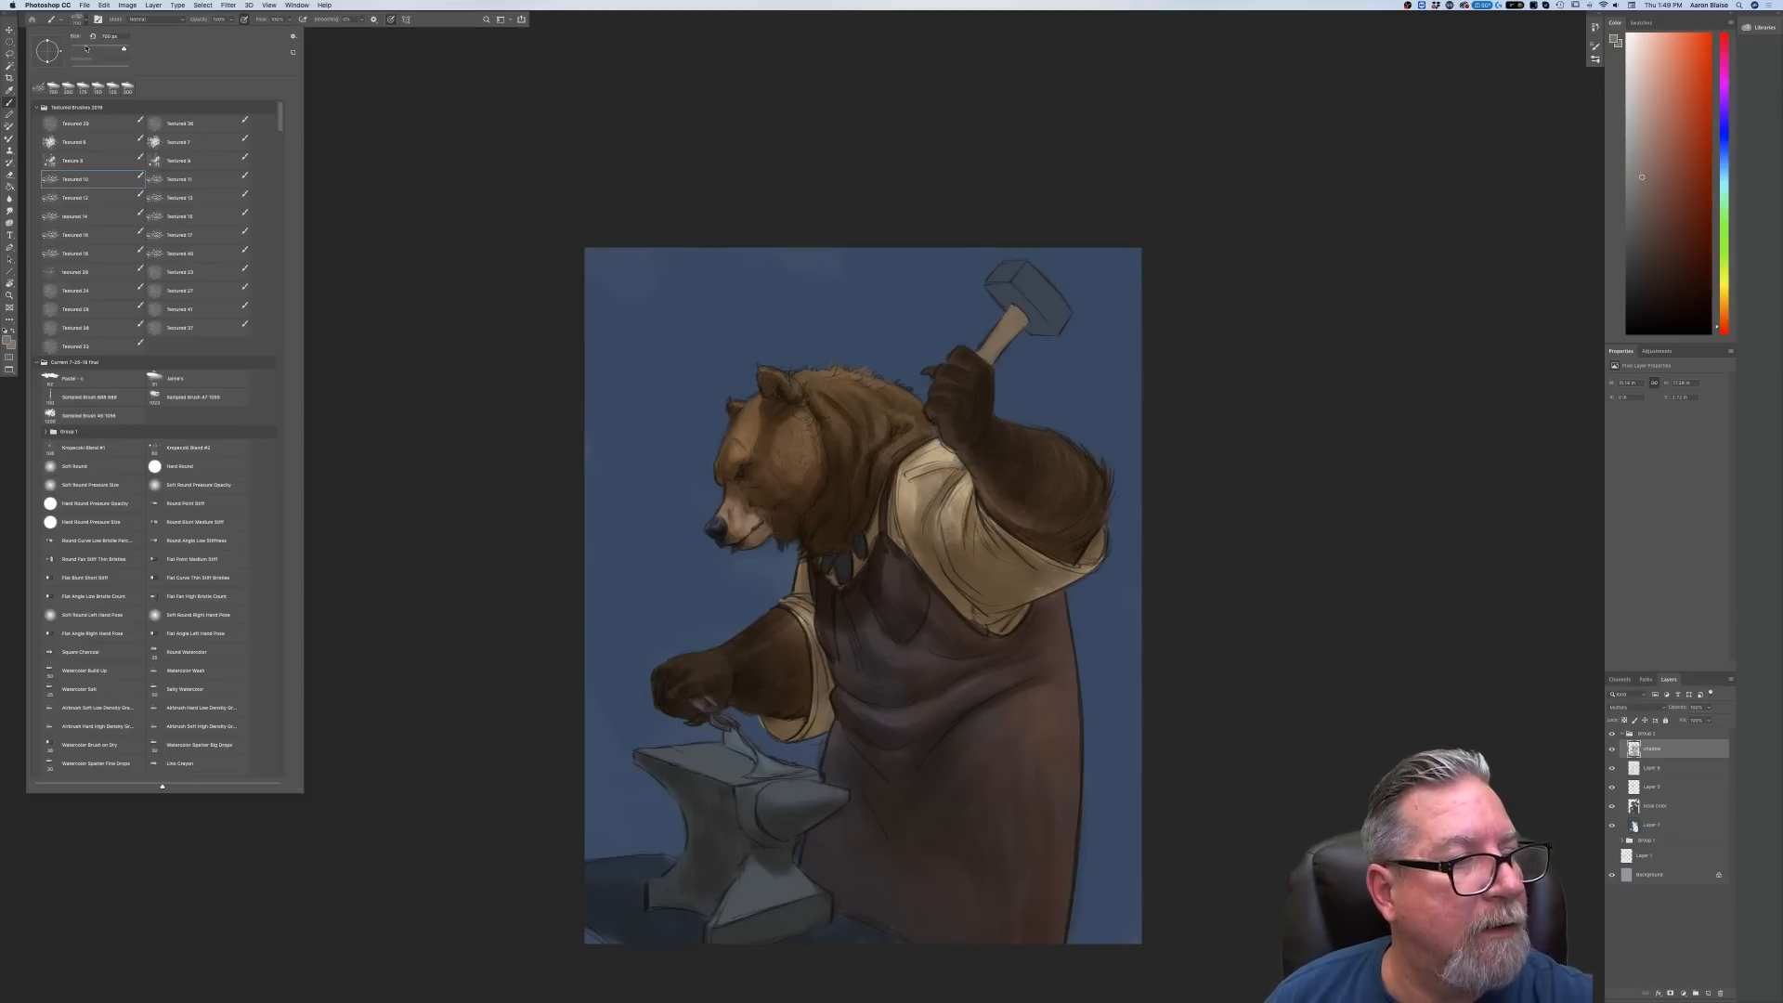
left_click(74, 379)
left_click(498, 475)
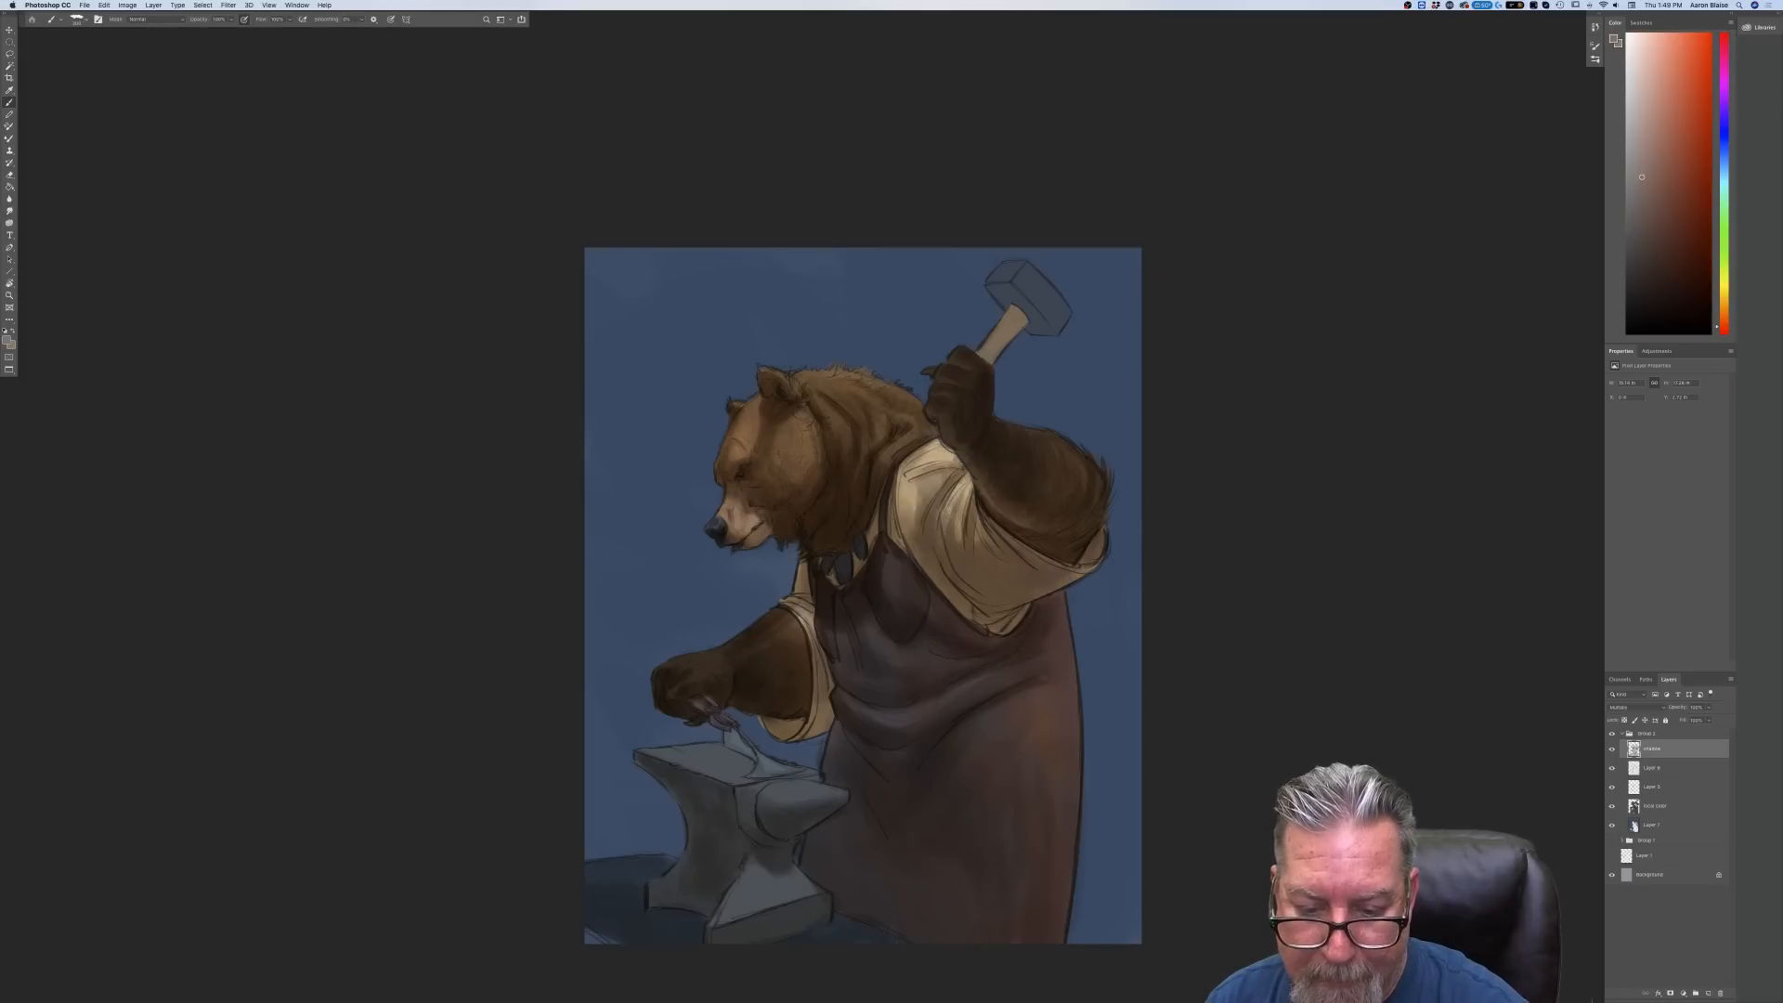
left_click(79, 18)
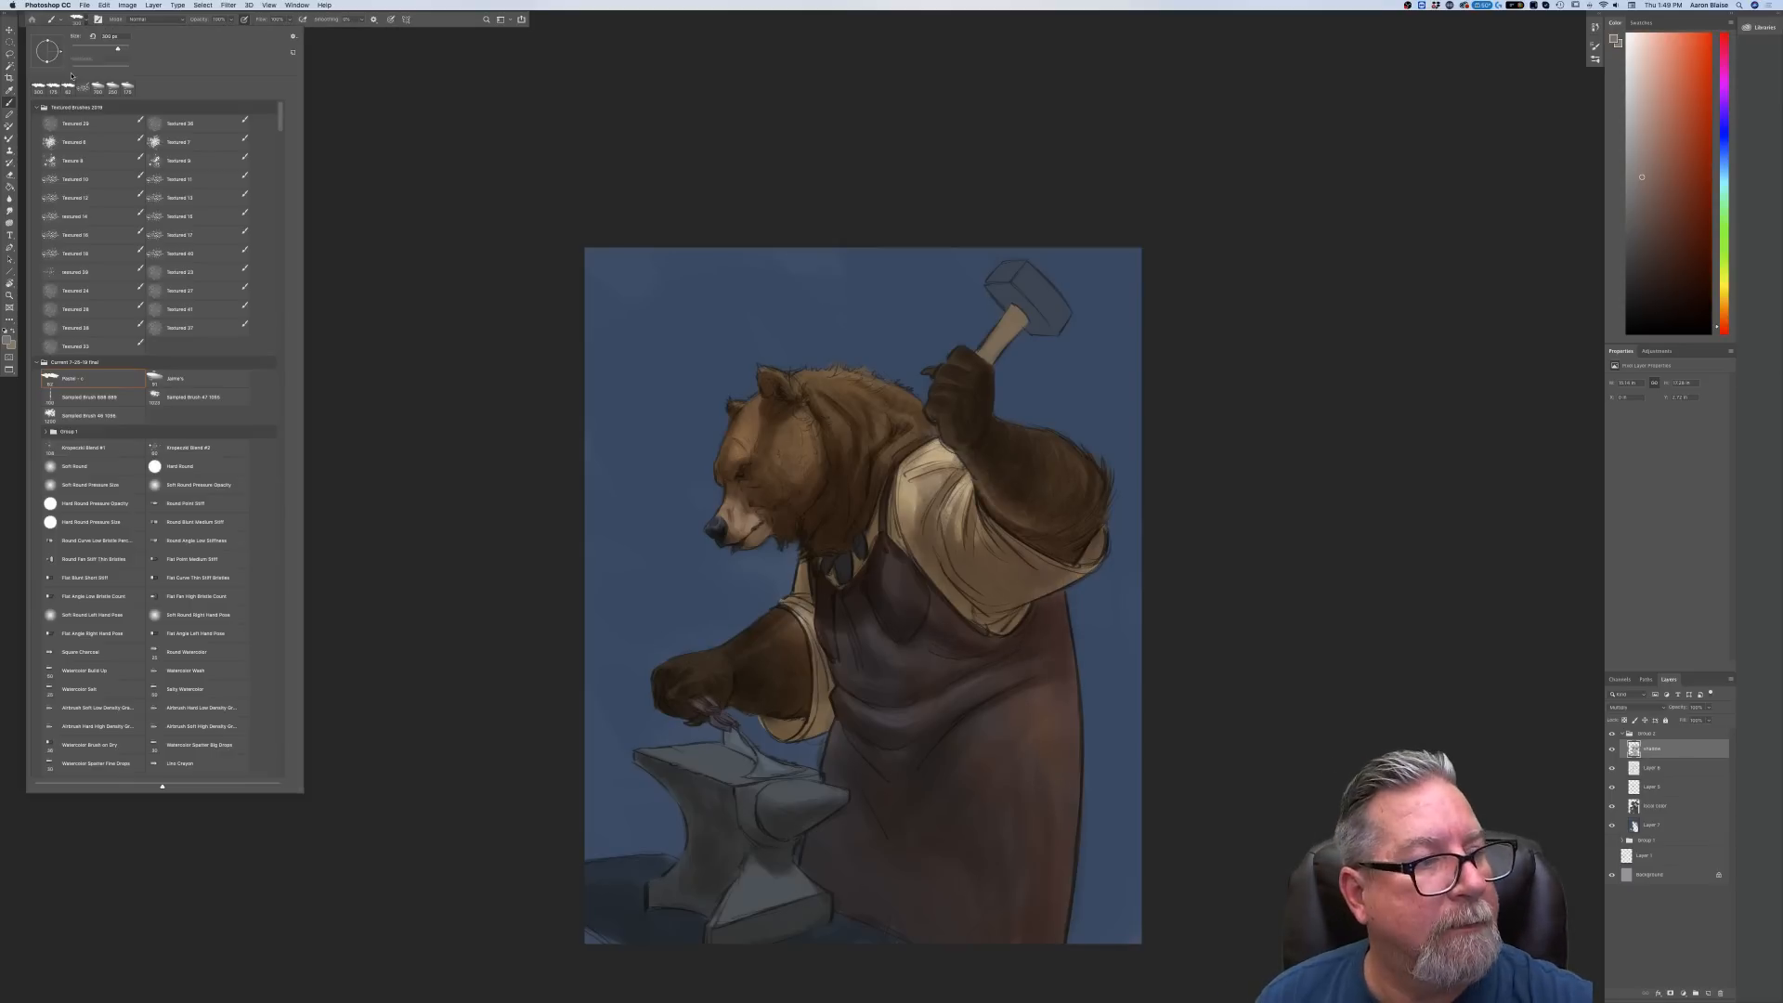
double_click(169, 380)
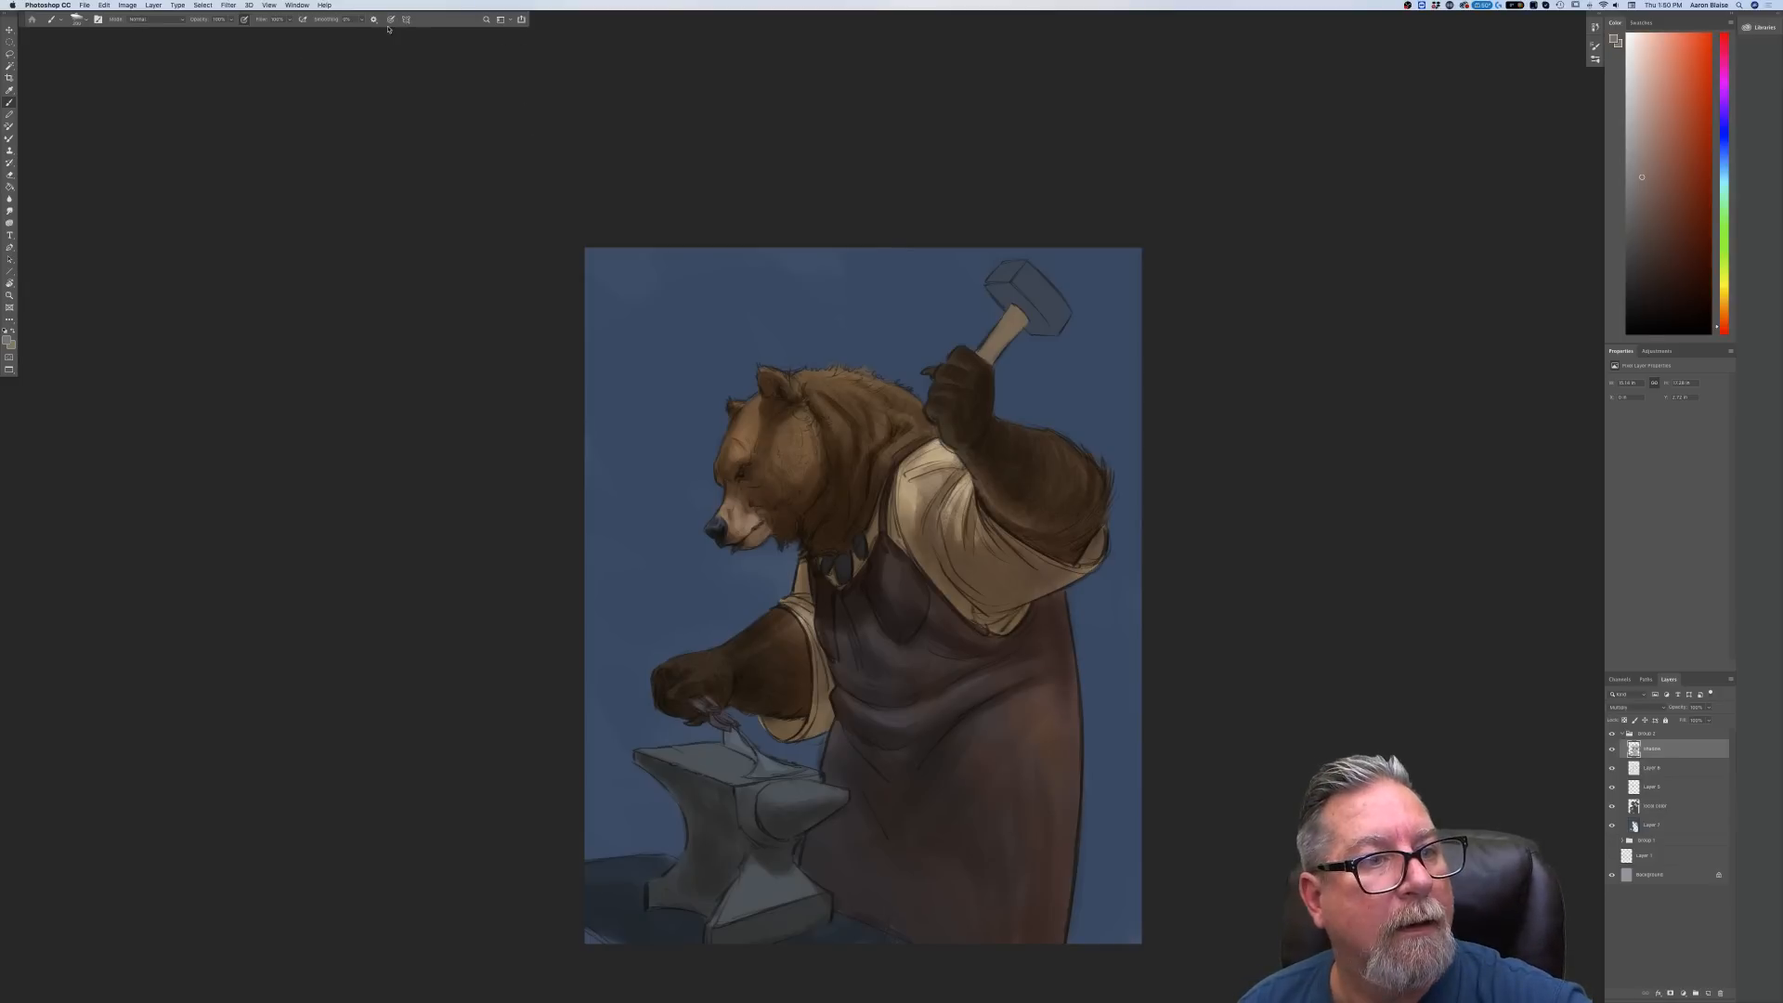
left_click(98, 20)
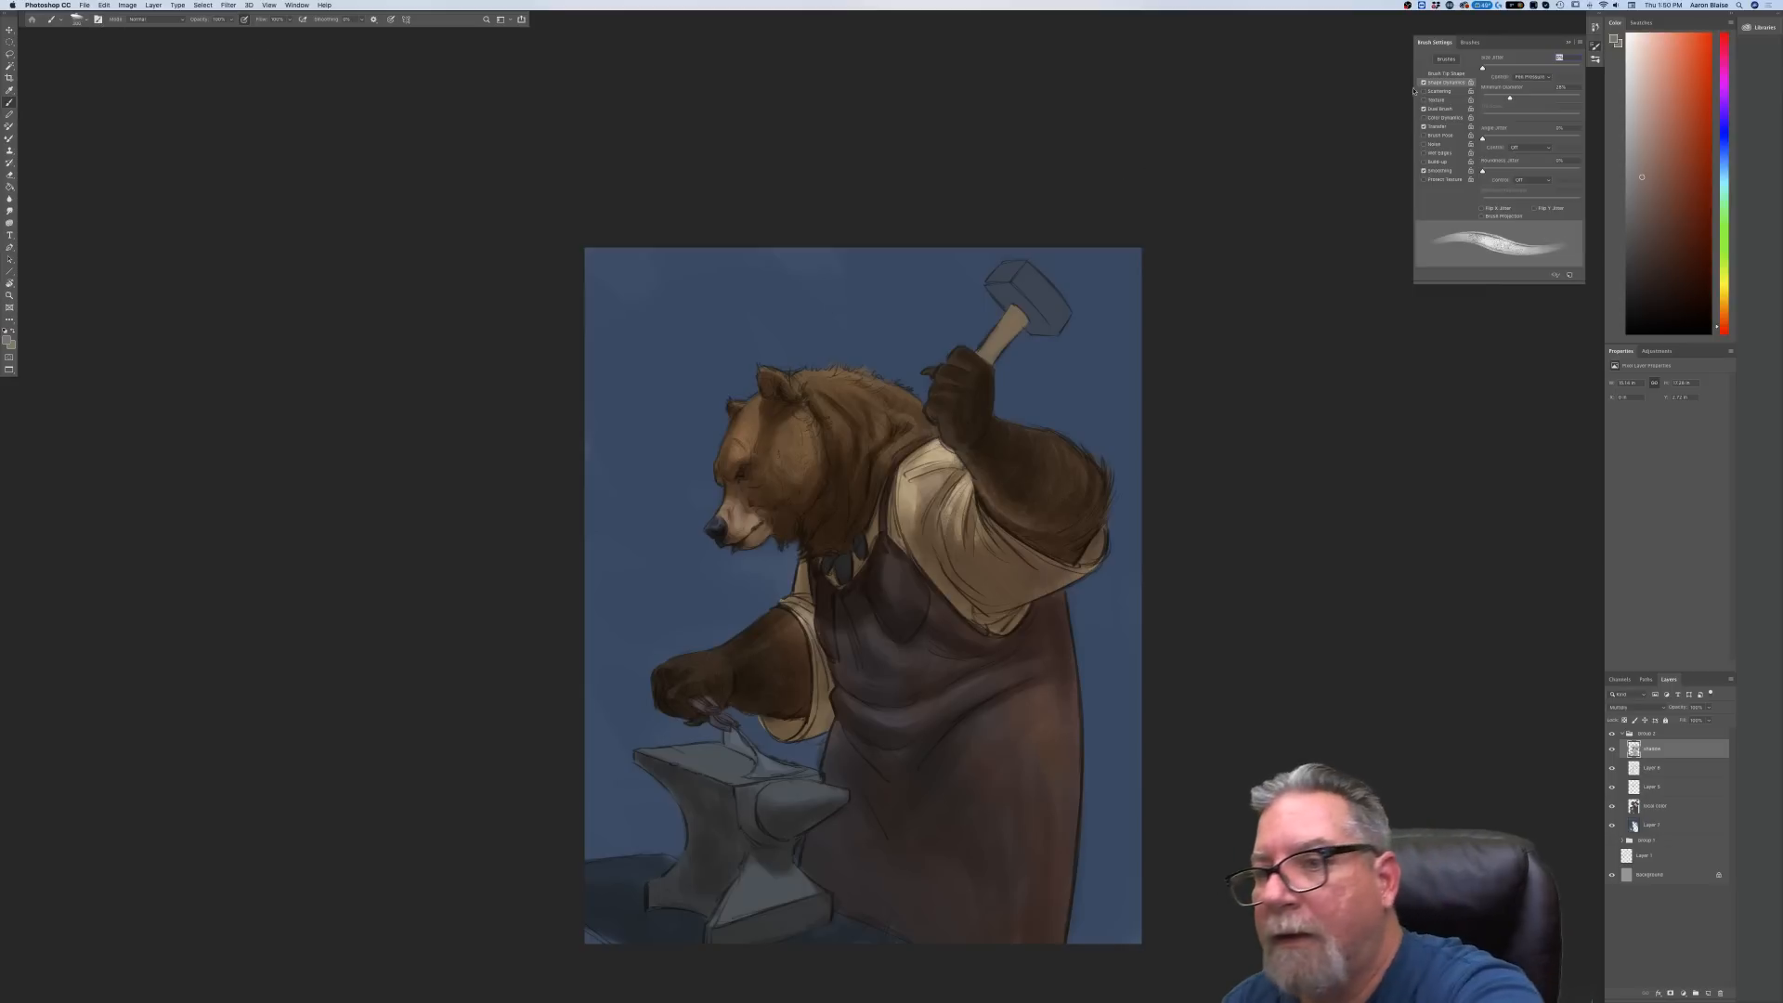
left_click(1419, 44)
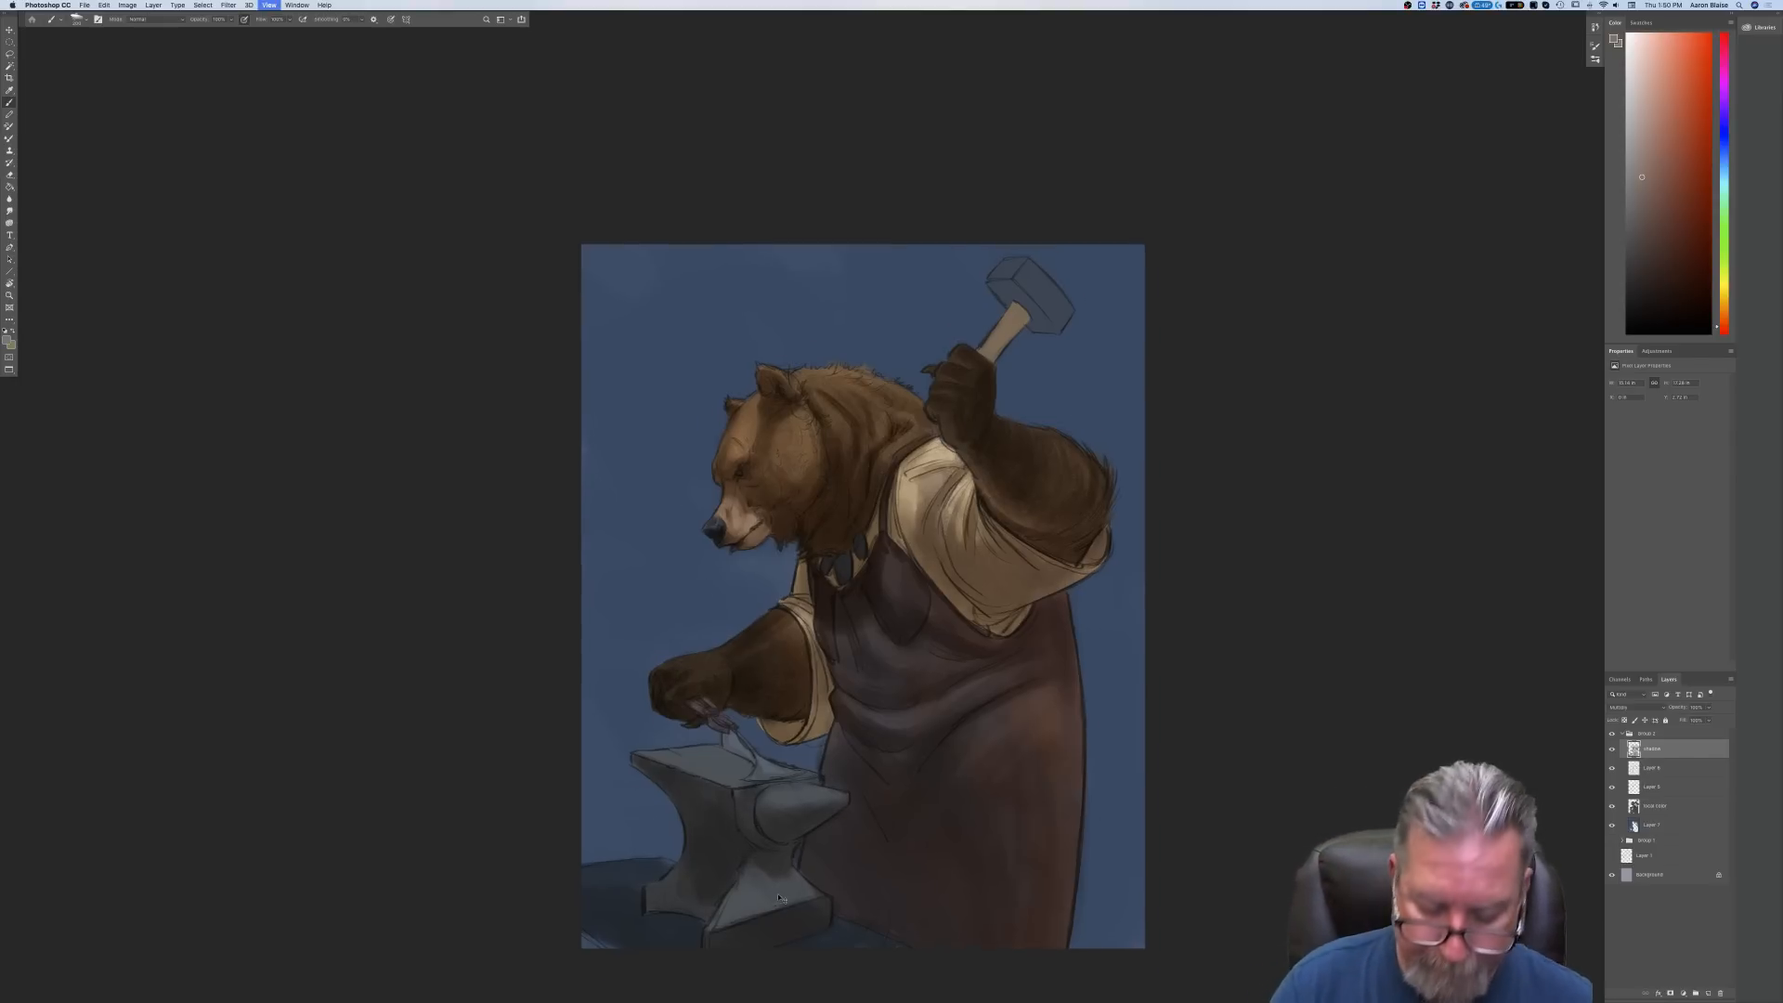
Add a new empty layer above the shadow layer for the highlights
key("super+equal")
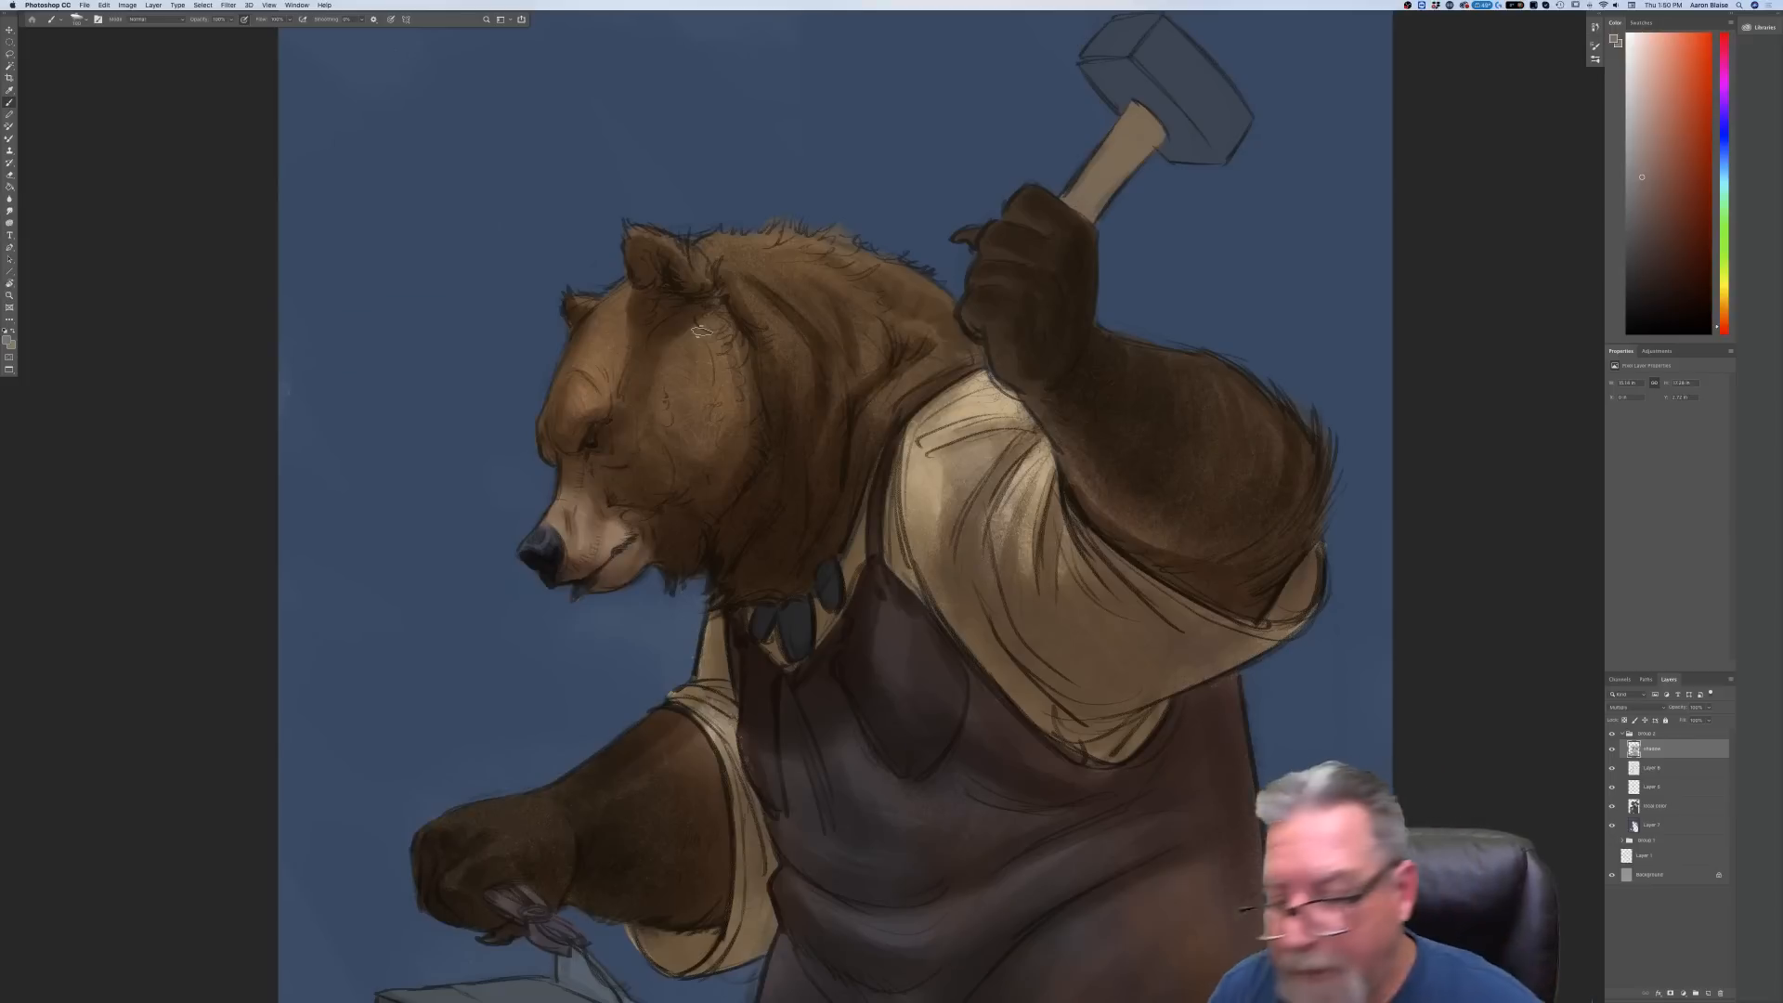
left_click(1706, 993)
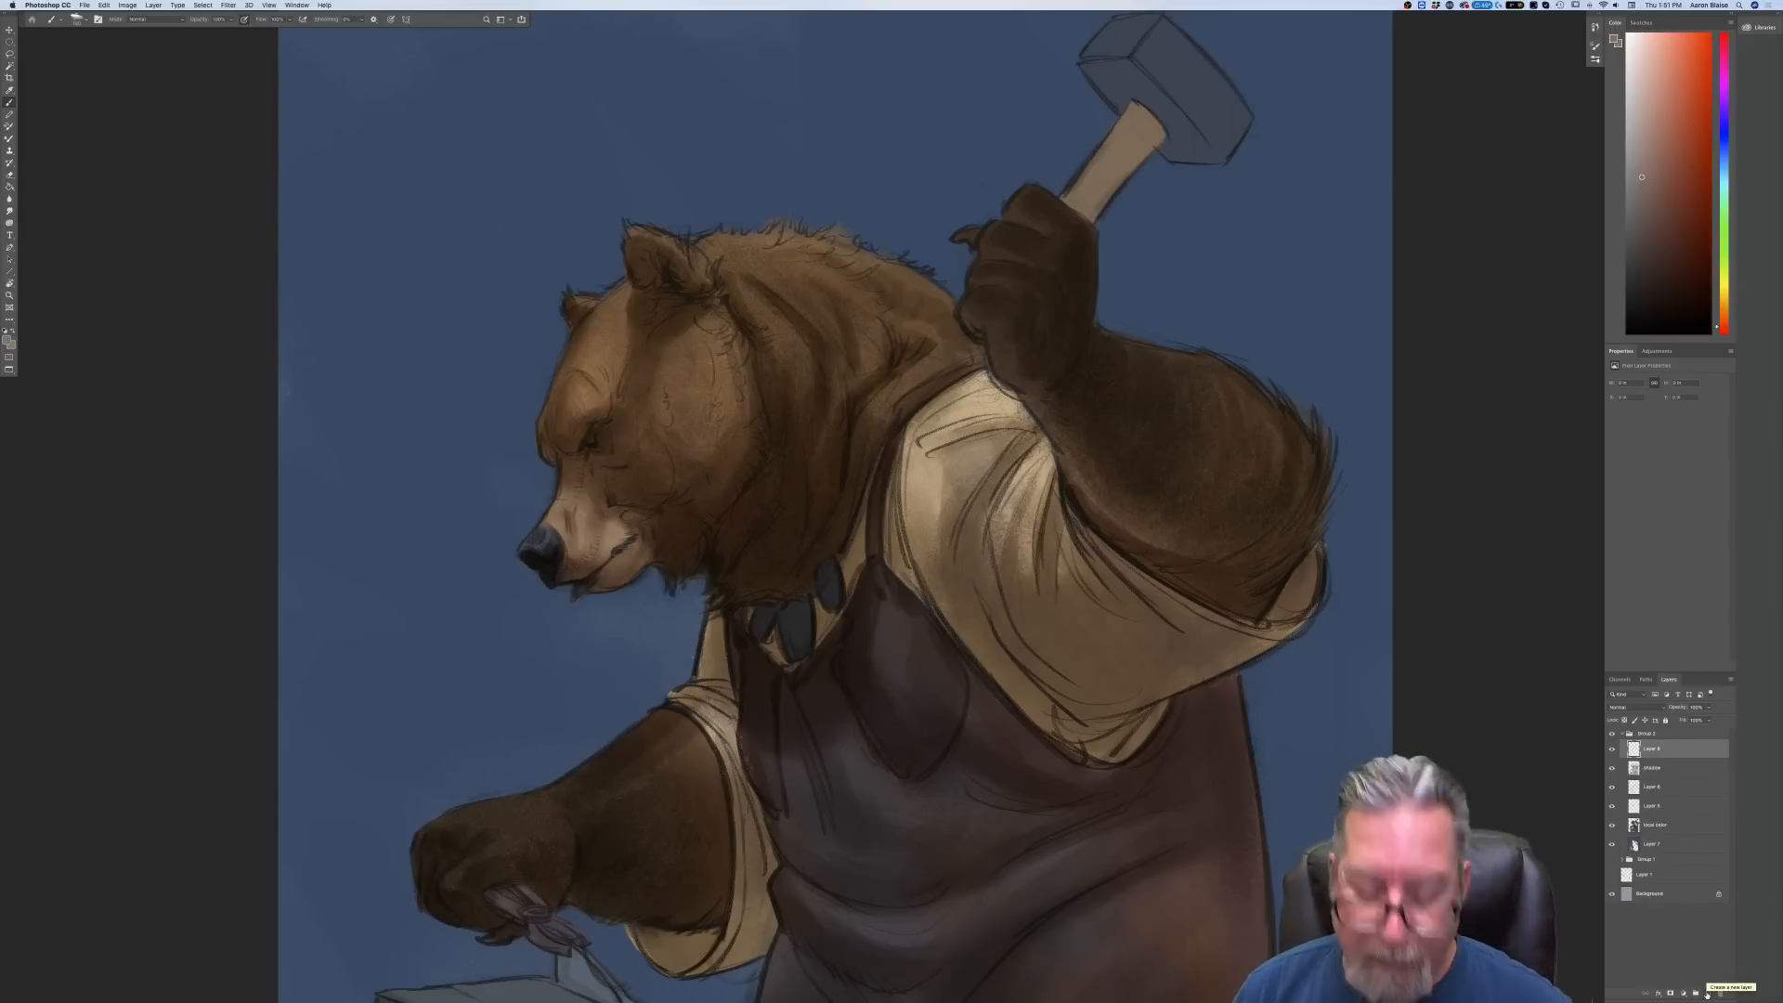
key("super+minus")
key("super+minus")
key("super+minus")
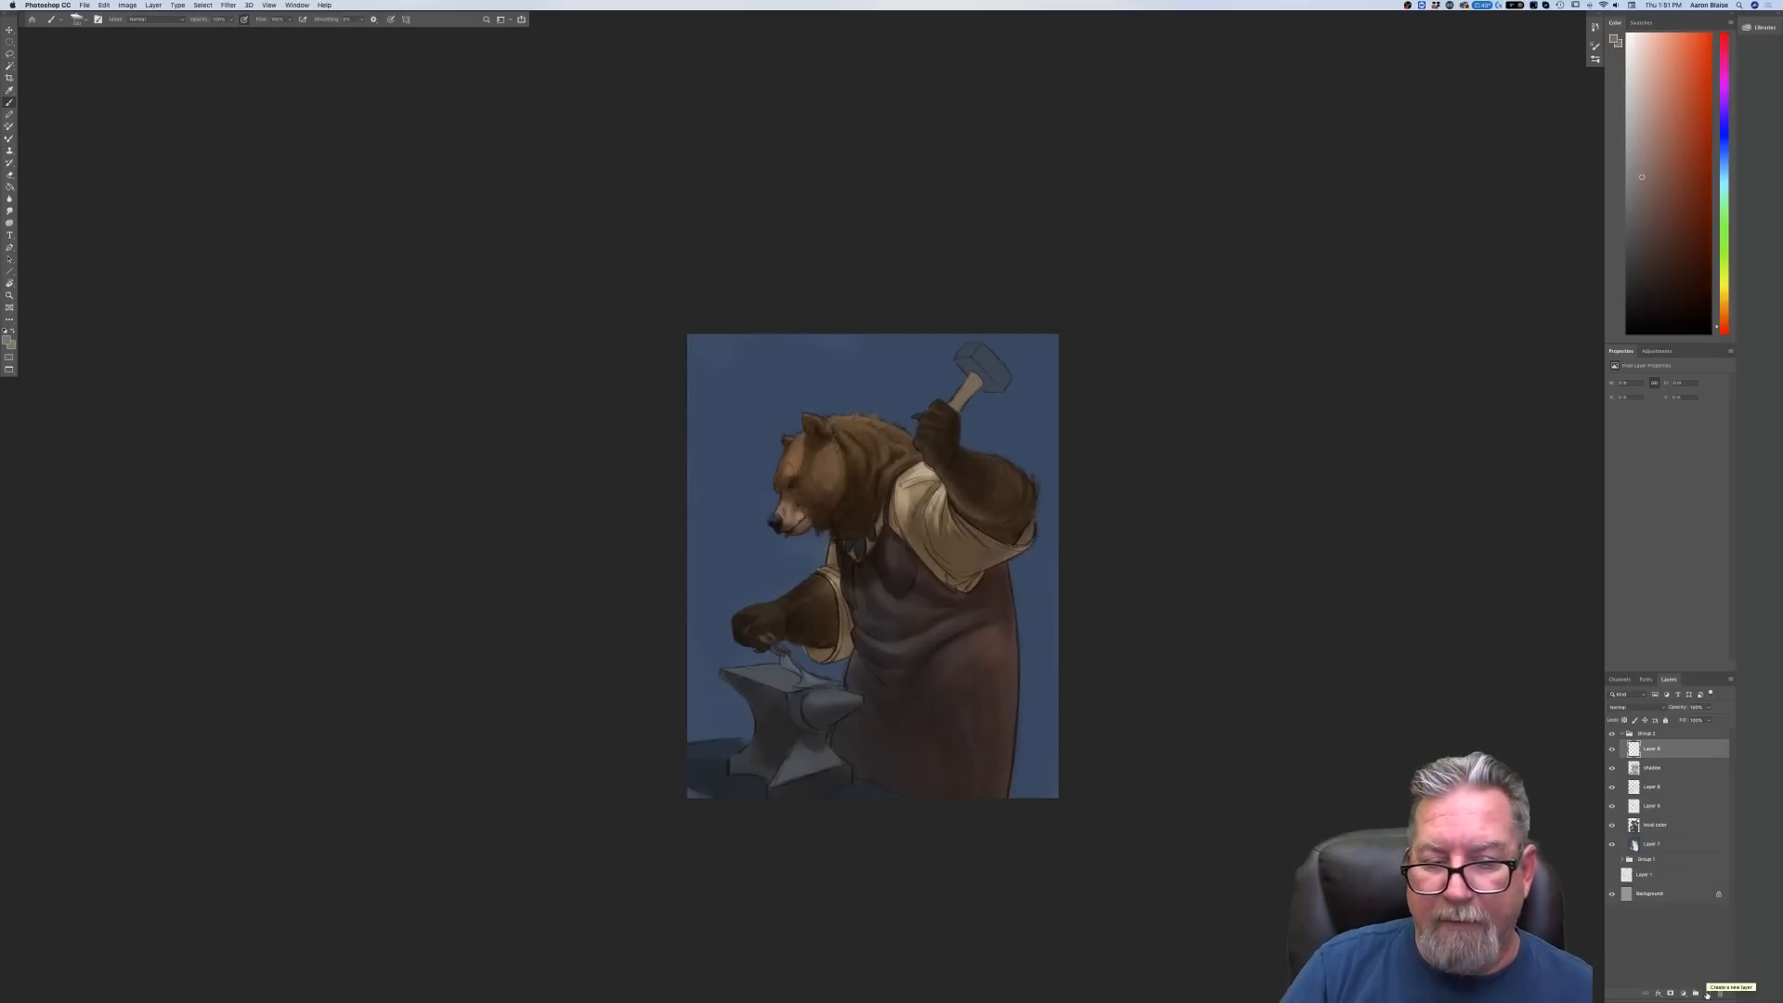
key("super+plus")
key("super+plus")
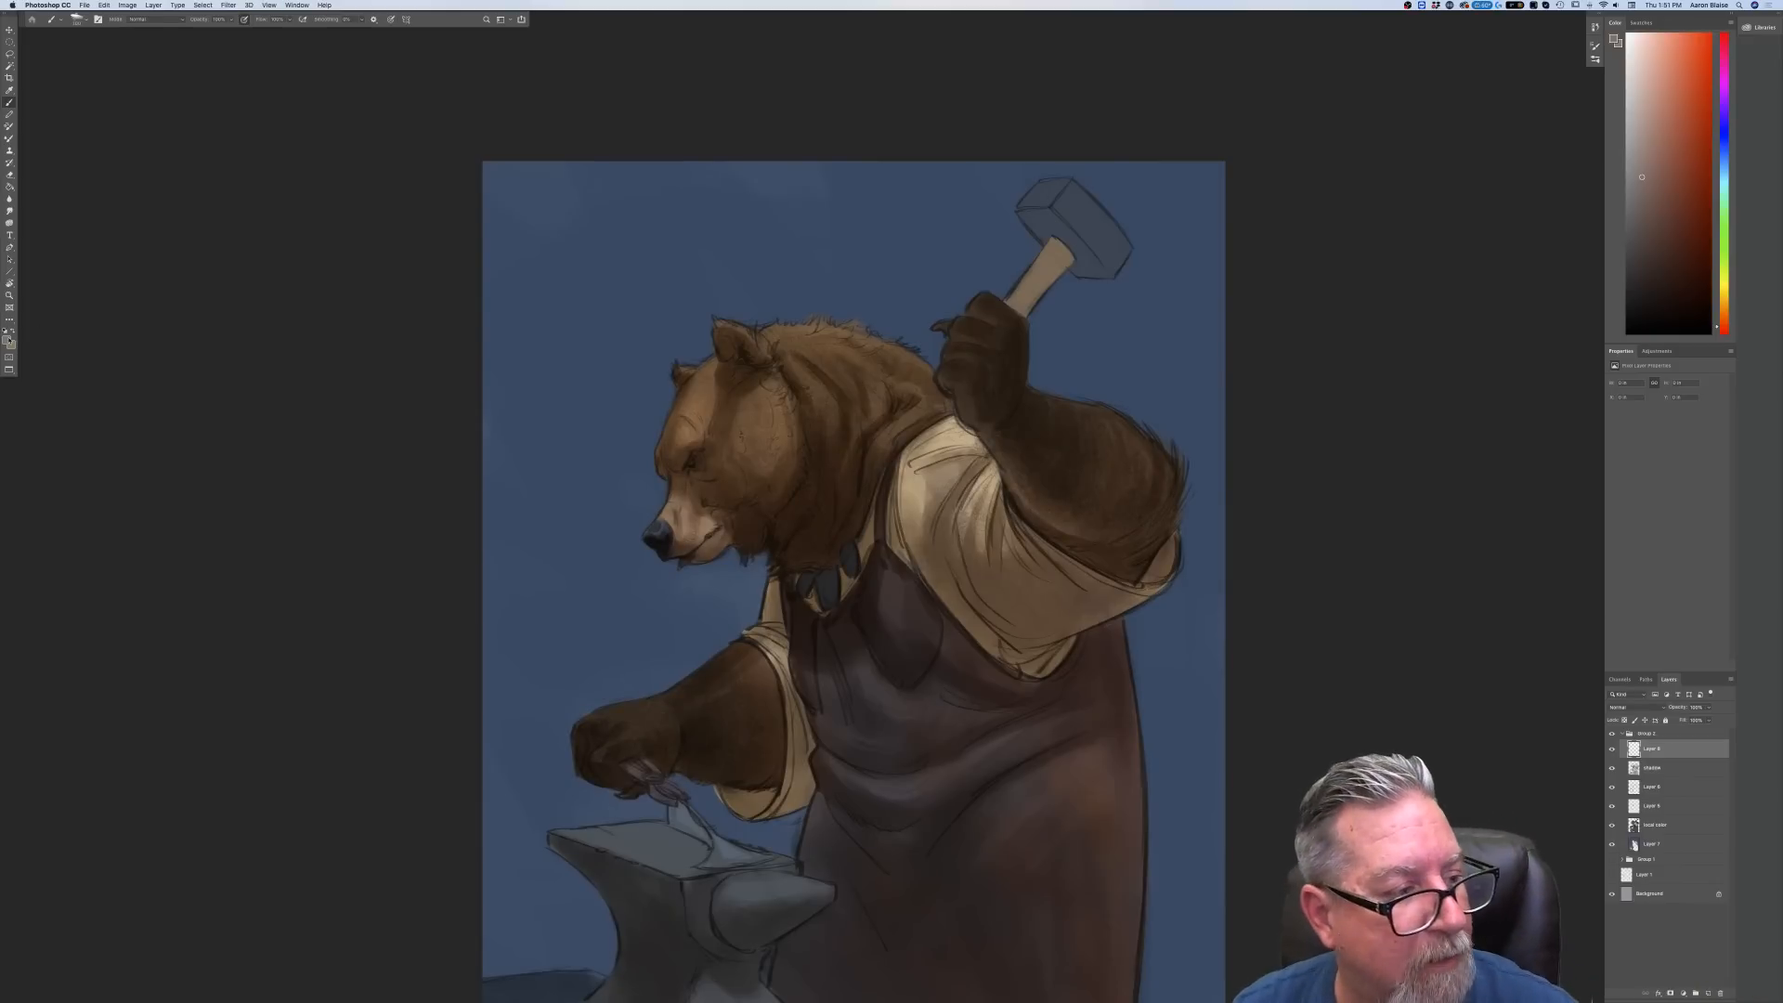
Set the foreground colour to a light warm tan for painting highlights
left_click(7, 340)
left_click_drag(233, 369, 233, 365)
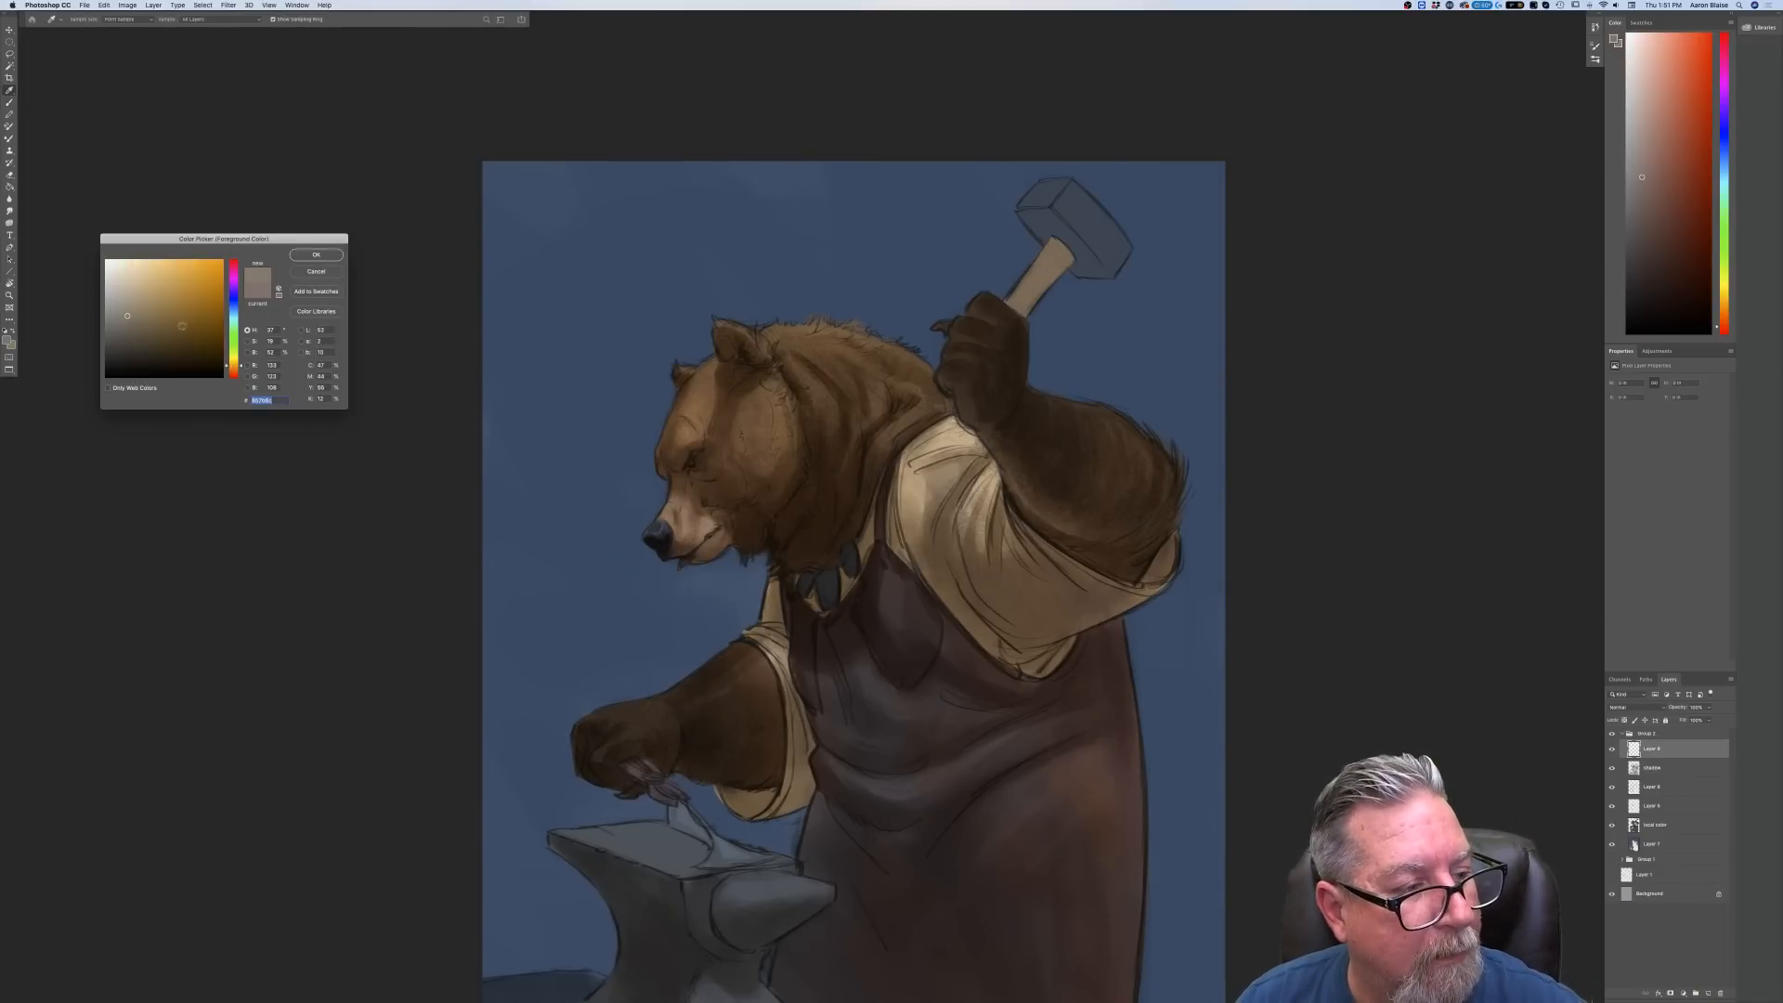
left_click(140, 295)
left_click(325, 256)
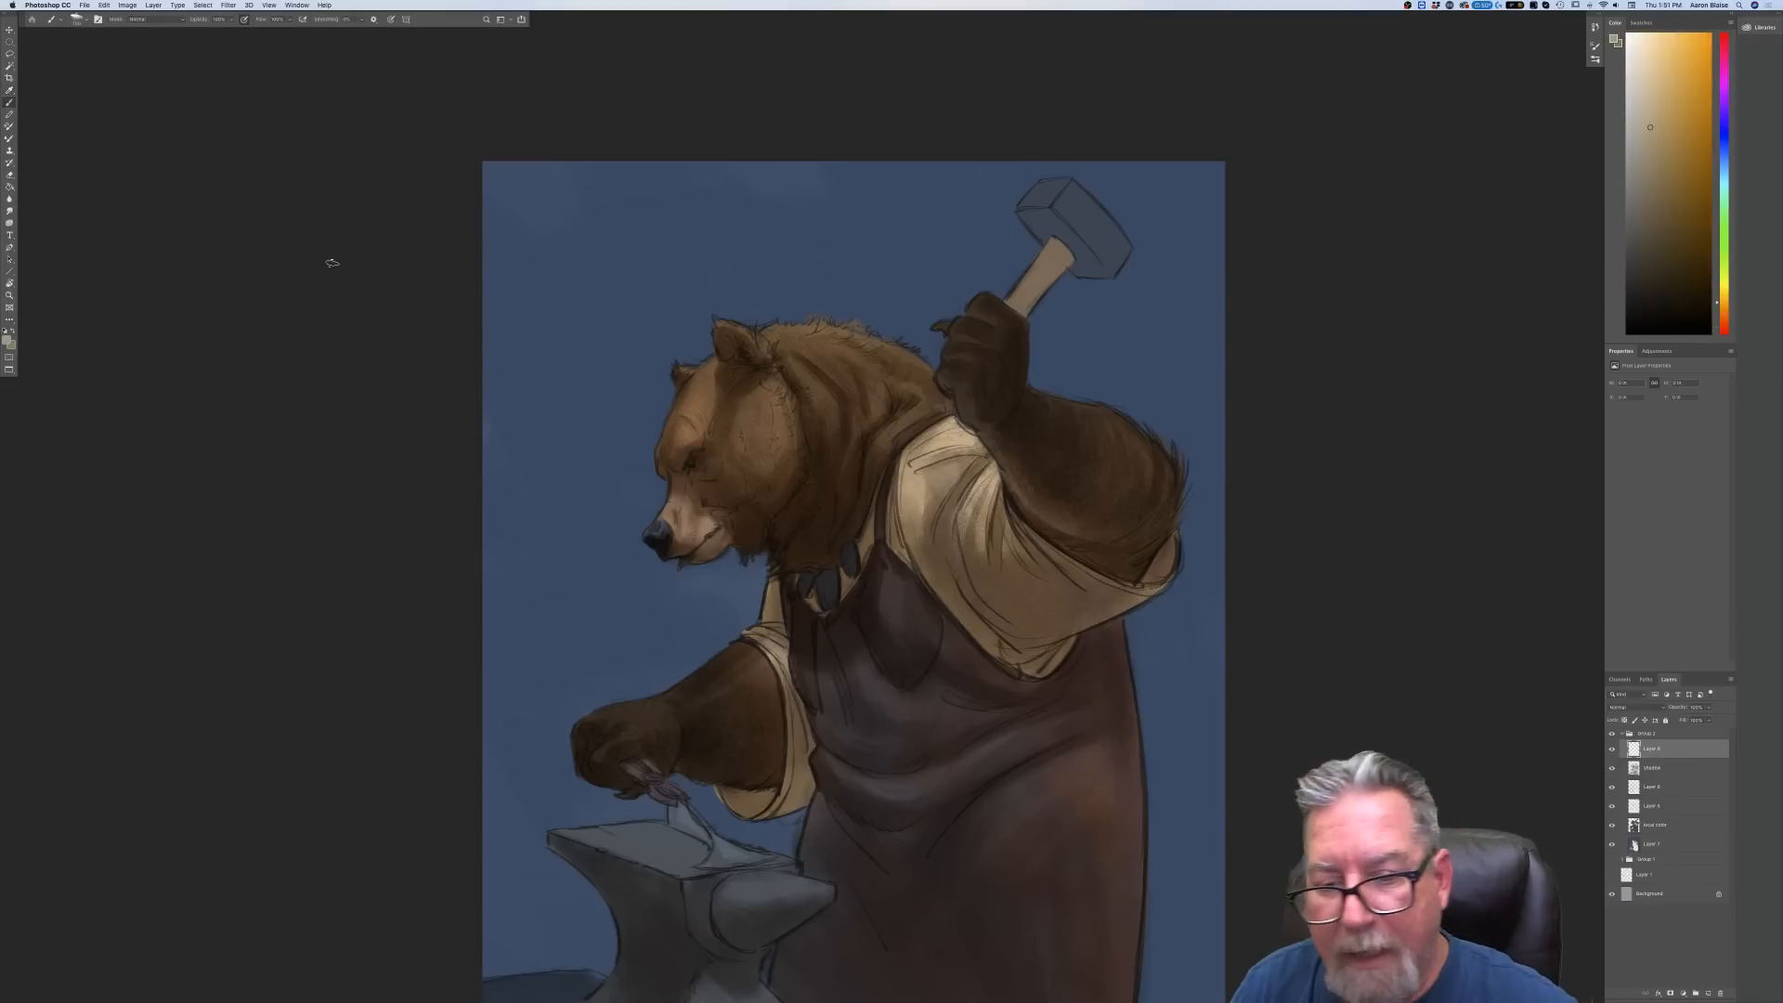
Paint a highlight stroke along the raised forearm's upper edge and set the new layer's blend mode to Overlay
mouse_move(1117, 416)
left_mouse_down()
mouse_move(1166, 474)
mouse_move(1145, 454)
left_mouse_up()
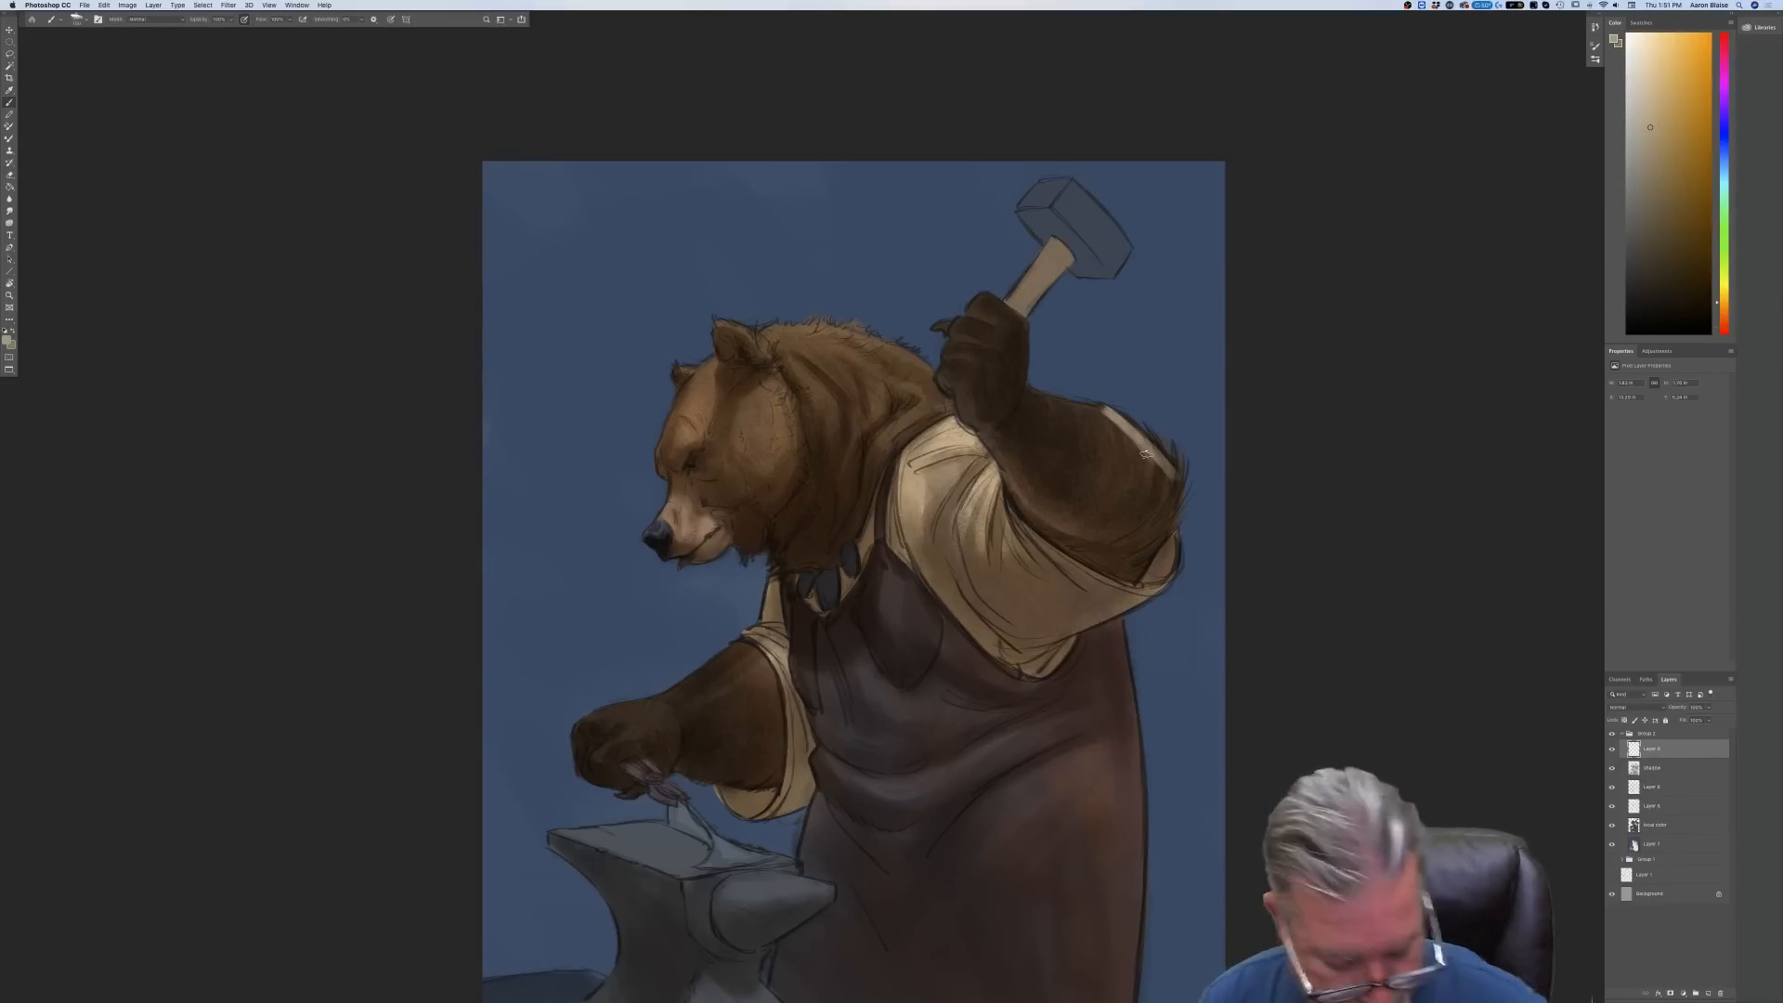
left_click(1634, 707)
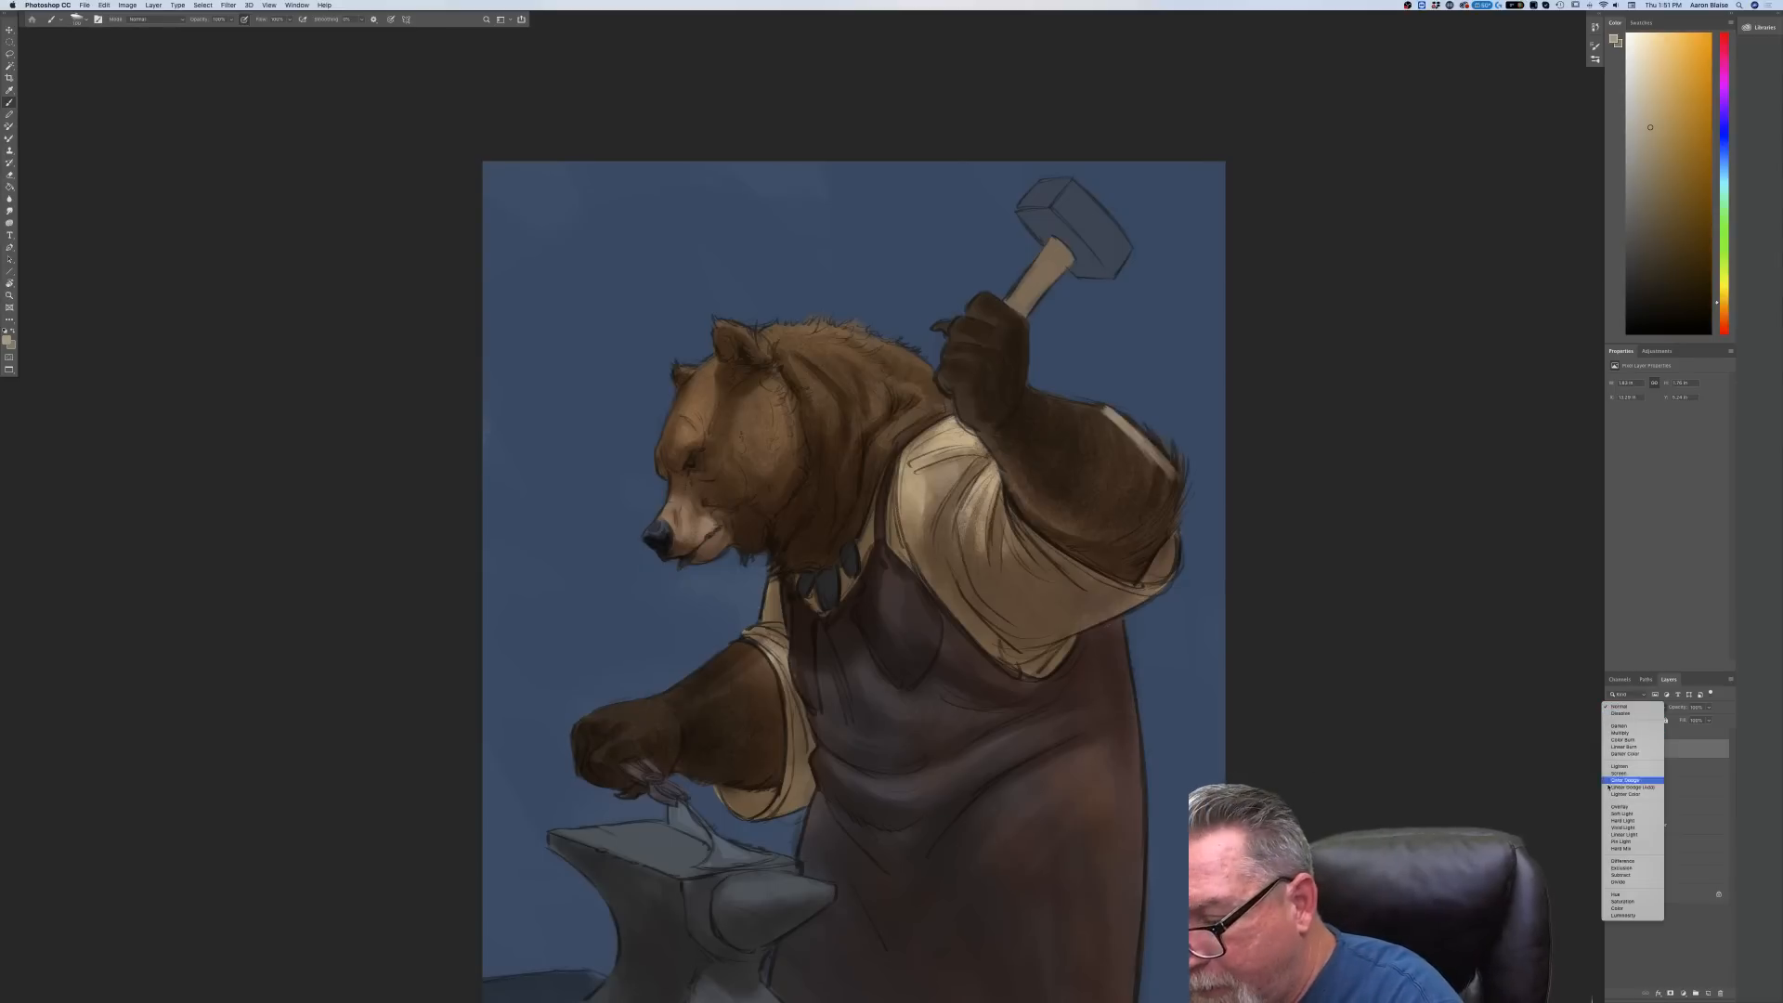
left_click(1620, 806)
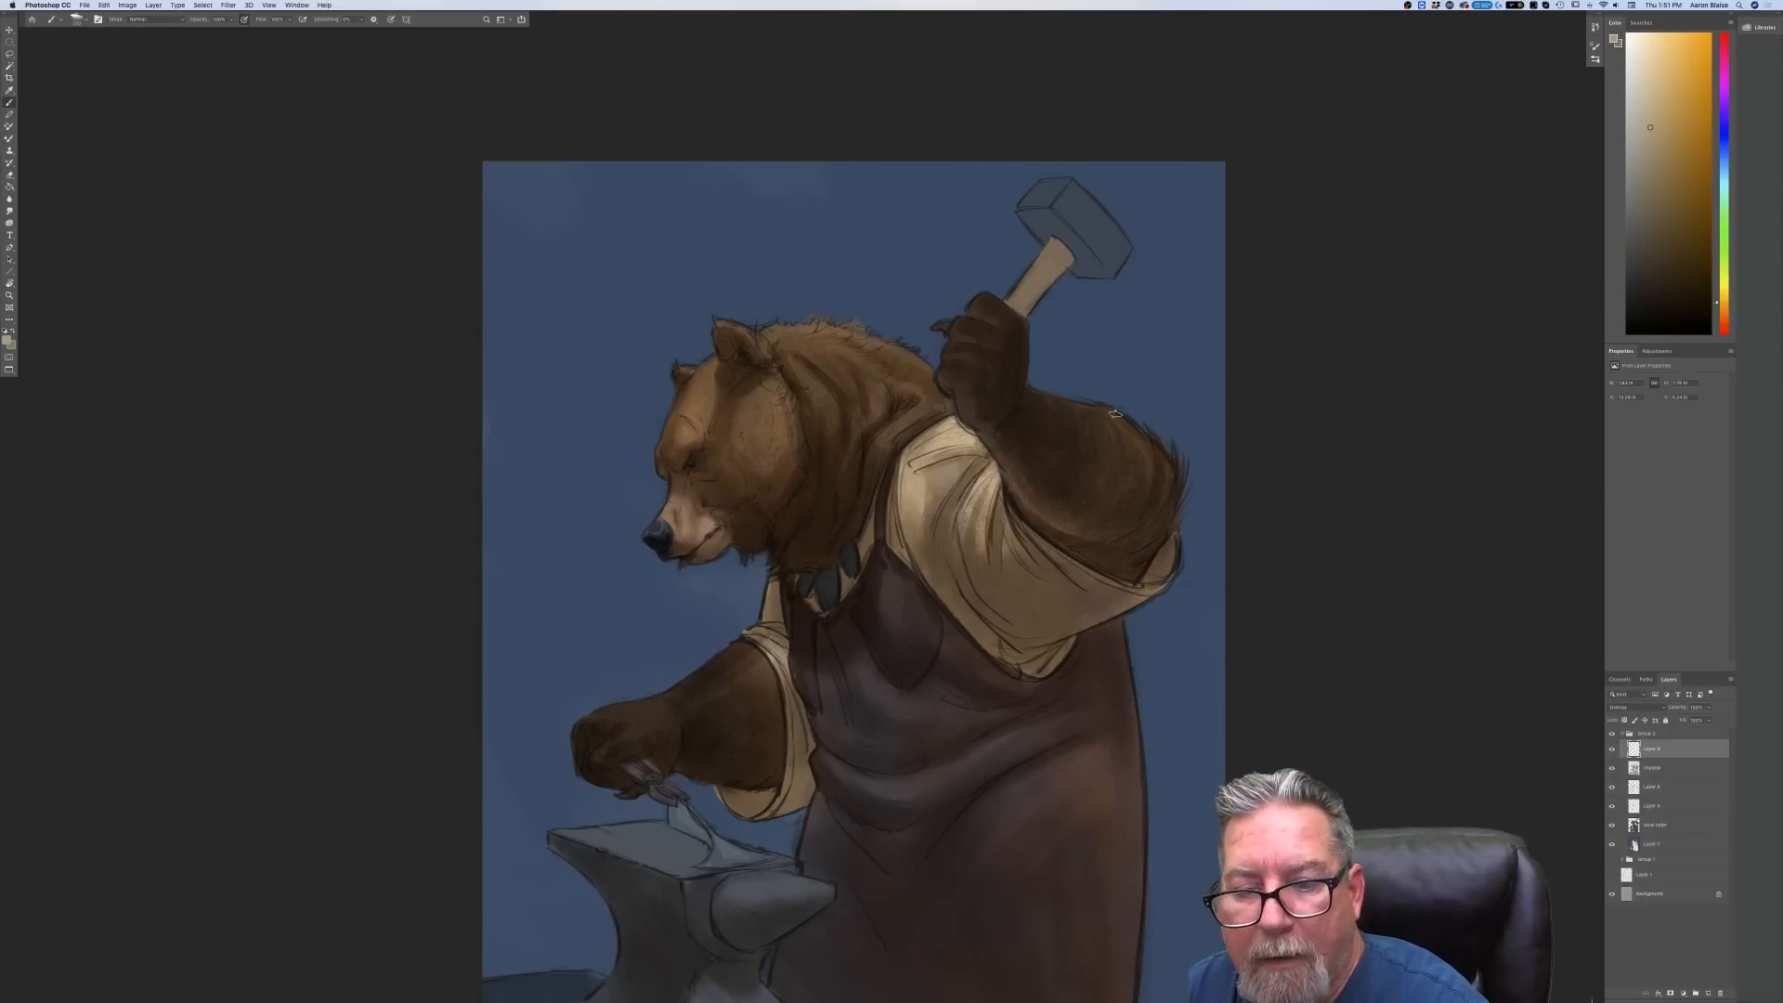
Paint warm highlights along the raised arm, the back of the raised paw and the top of the bear's neck and shoulder
mouse_move(1165, 480)
left_mouse_down()
mouse_move(1172, 454)
mouse_move(1166, 499)
mouse_move(1114, 427)
mouse_move(1049, 402)
left_mouse_up()
left_click_drag(1023, 327, 1025, 390)
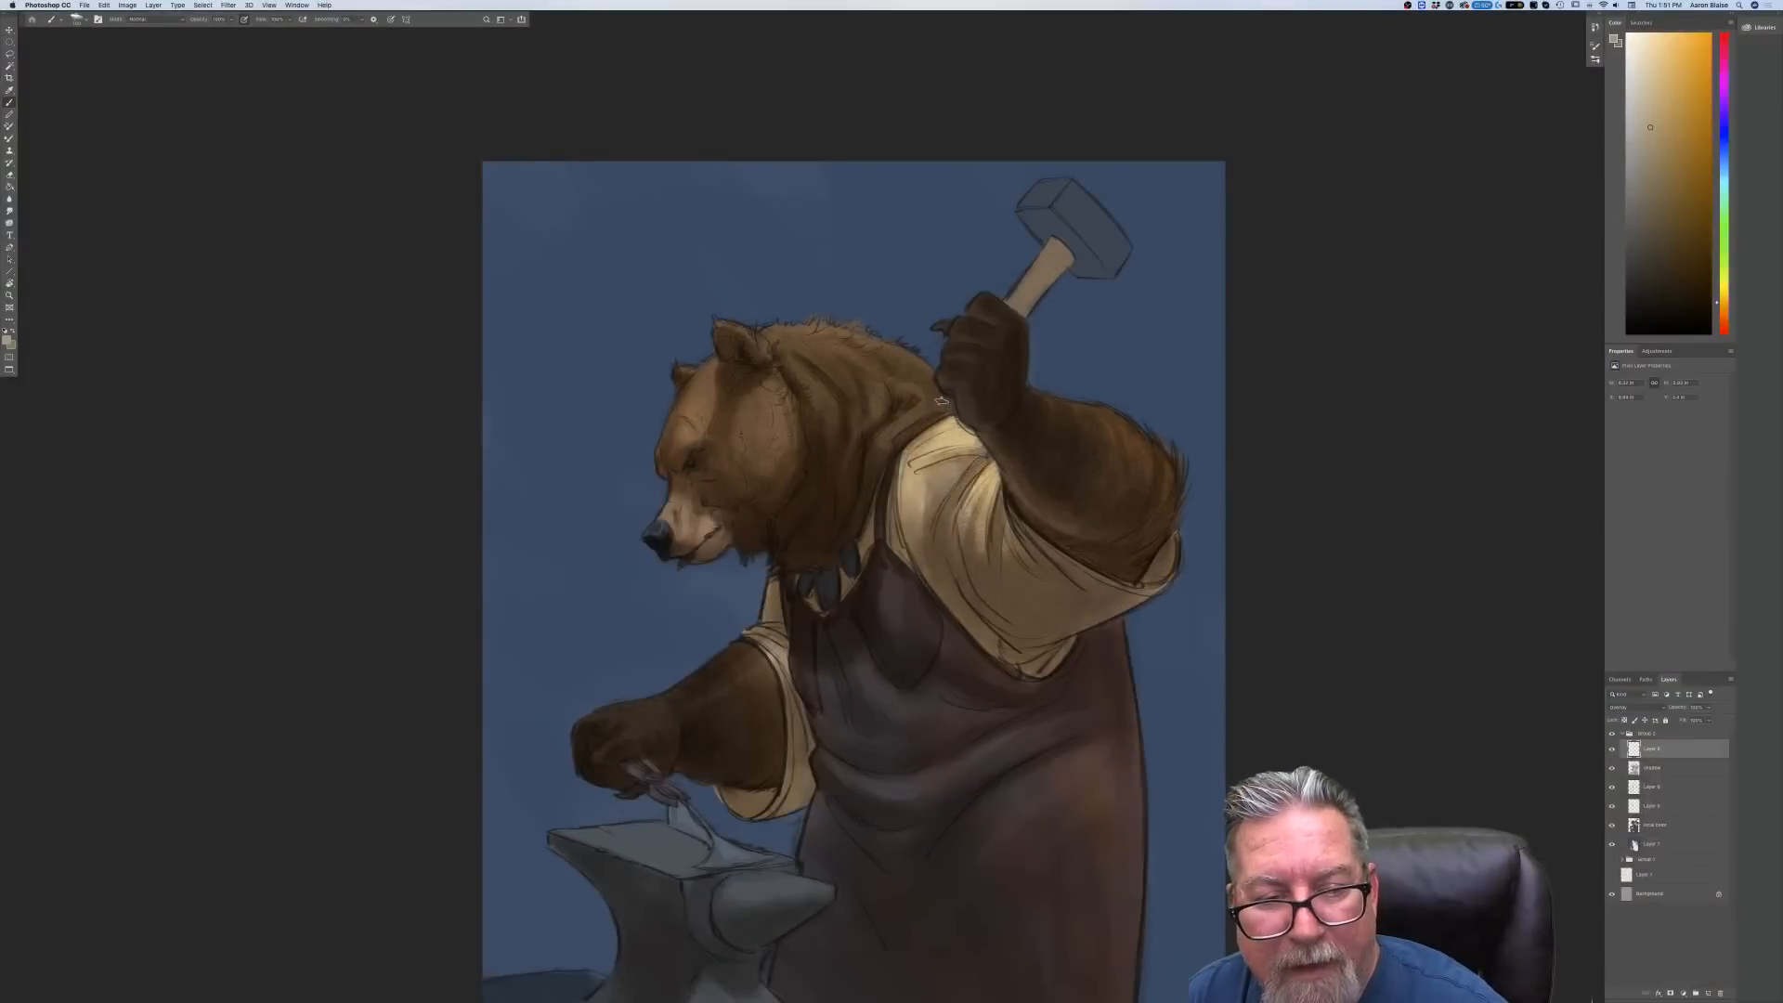
left_click_drag(911, 351, 781, 341)
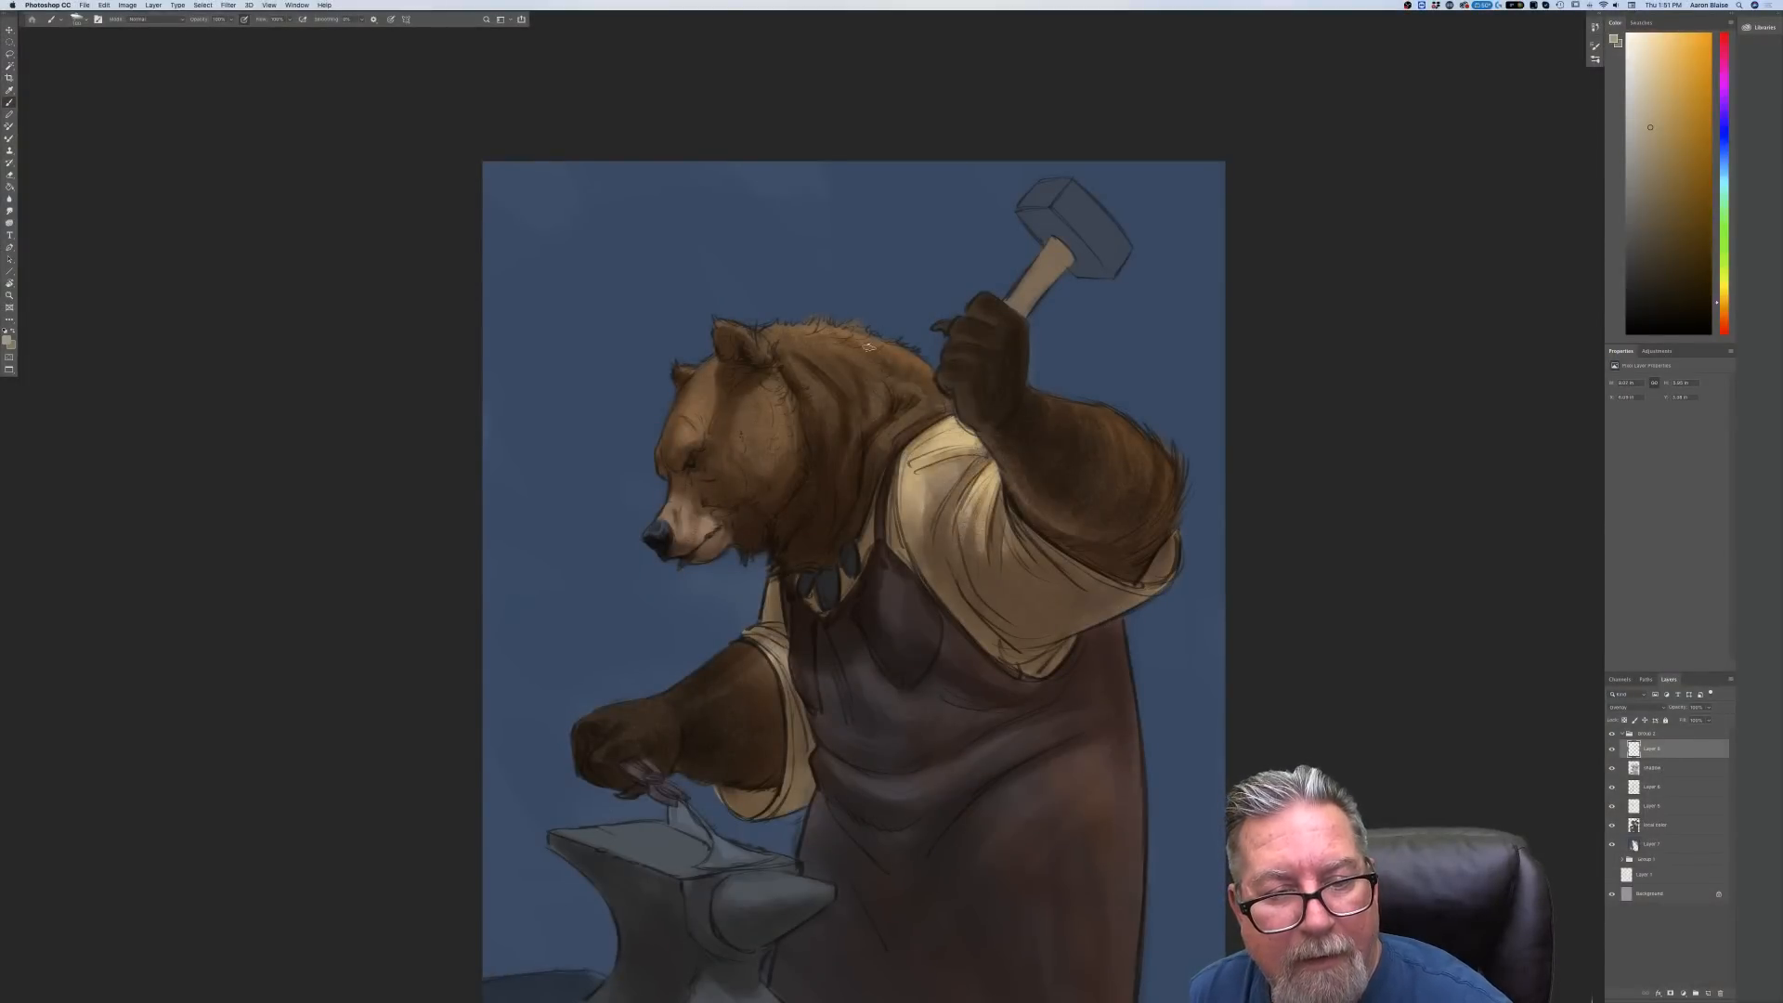
mouse_move(870, 389)
left_mouse_down()
mouse_move(920, 402)
mouse_move(908, 418)
left_mouse_up()
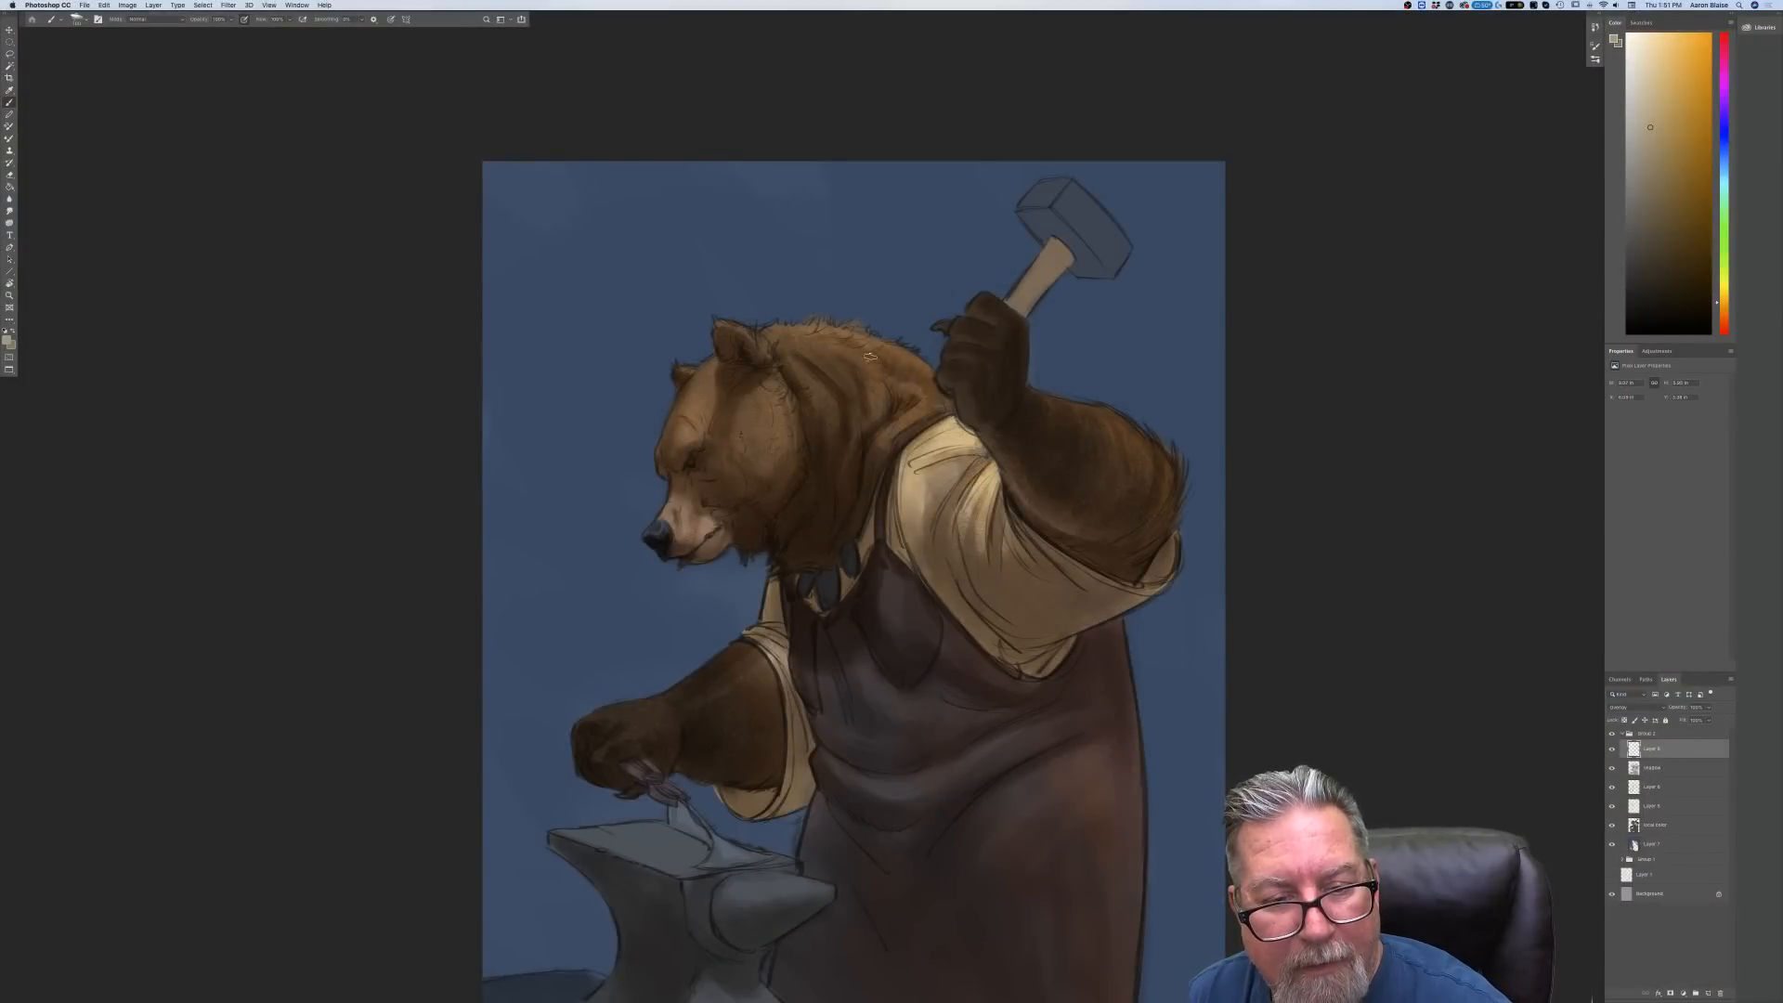
Brush highlights onto the bear's cheek, brow, muzzle and ears
mouse_move(798, 363)
left_mouse_down()
mouse_move(832, 391)
mouse_move(819, 404)
mouse_move(757, 343)
mouse_move(779, 420)
mouse_move(746, 394)
mouse_move(801, 425)
mouse_move(739, 421)
mouse_move(762, 461)
left_mouse_up()
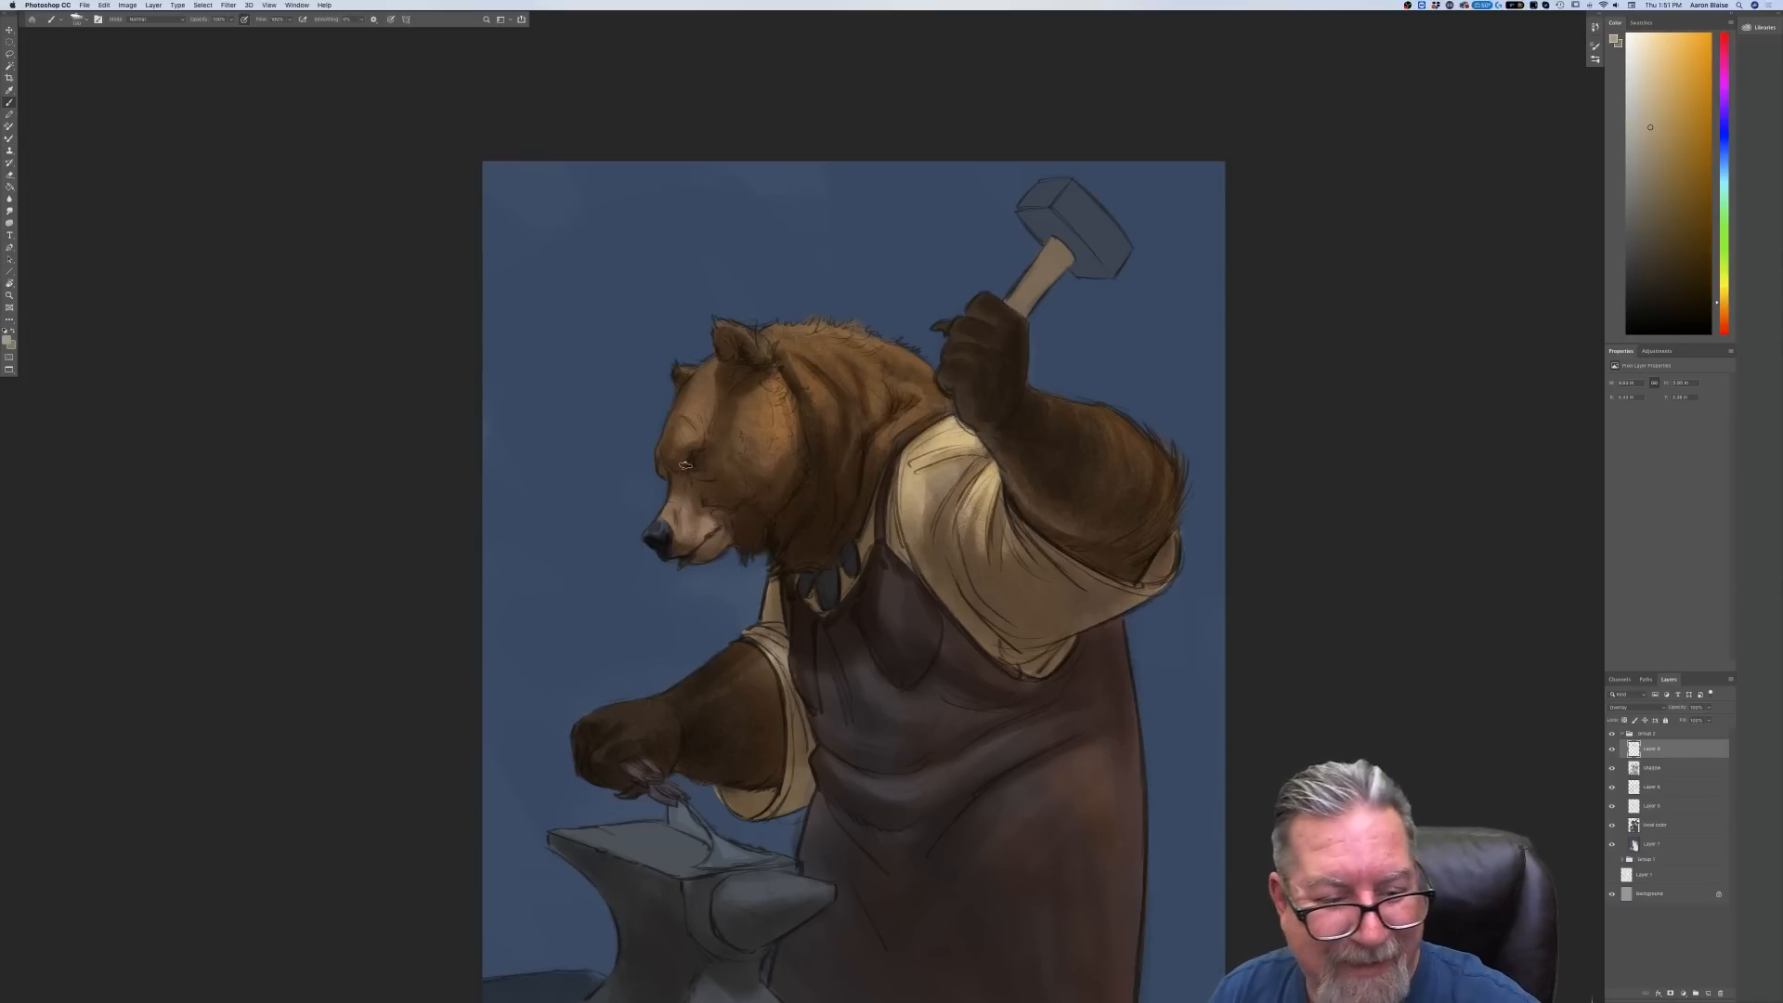
left_click_drag(680, 486, 674, 499)
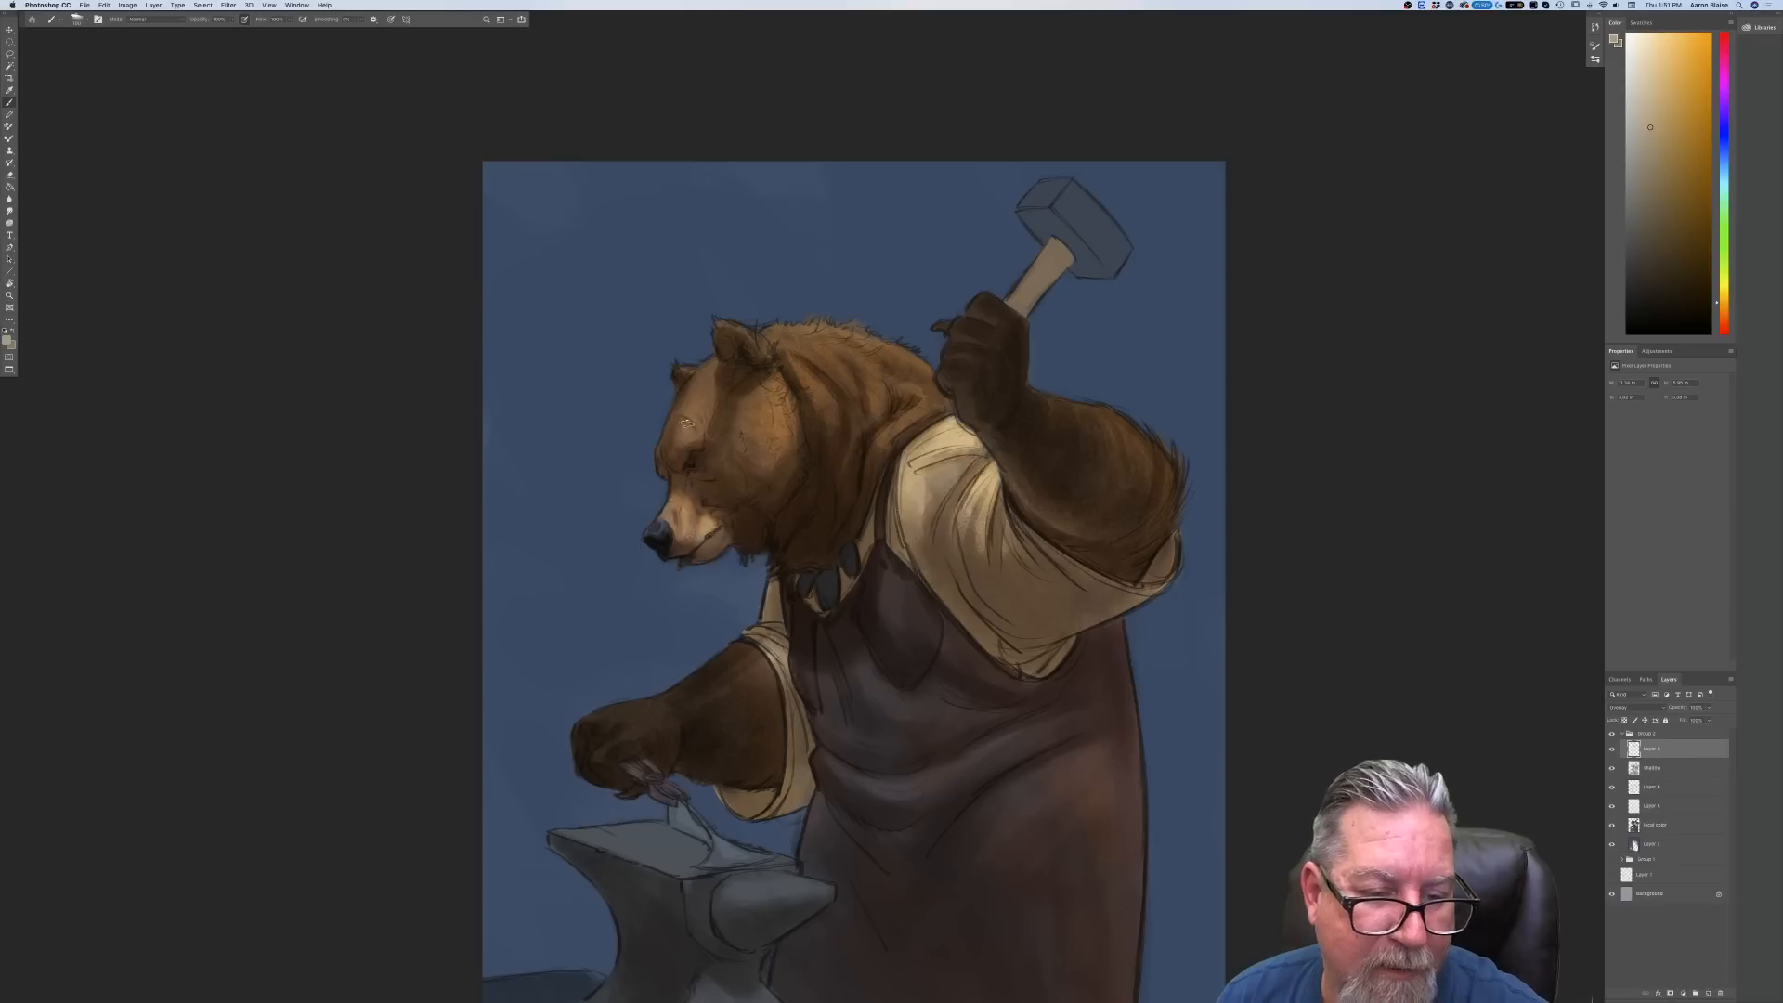
left_click_drag(763, 346, 715, 326)
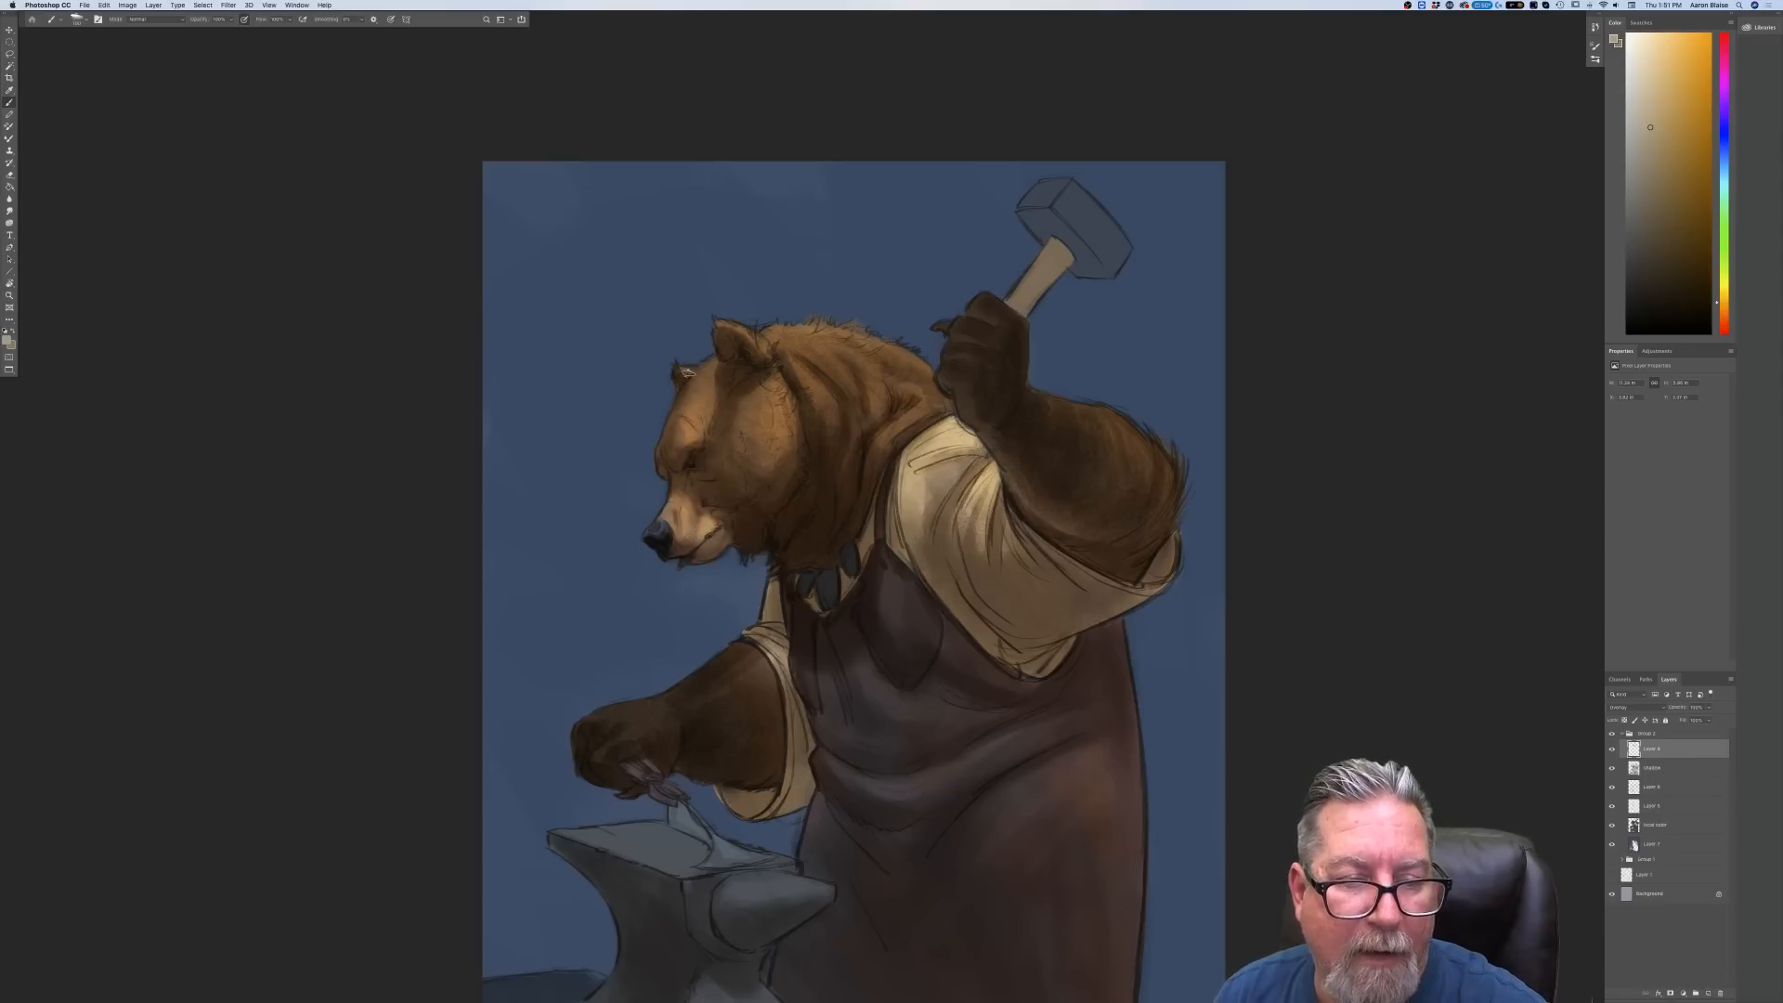
Paint highlights over the lowered forearm and the folds of the shirt's shoulder and sleeve
mouse_move(778, 657)
left_mouse_down()
mouse_move(784, 688)
mouse_move(746, 682)
mouse_move(756, 702)
mouse_move(628, 727)
left_mouse_up()
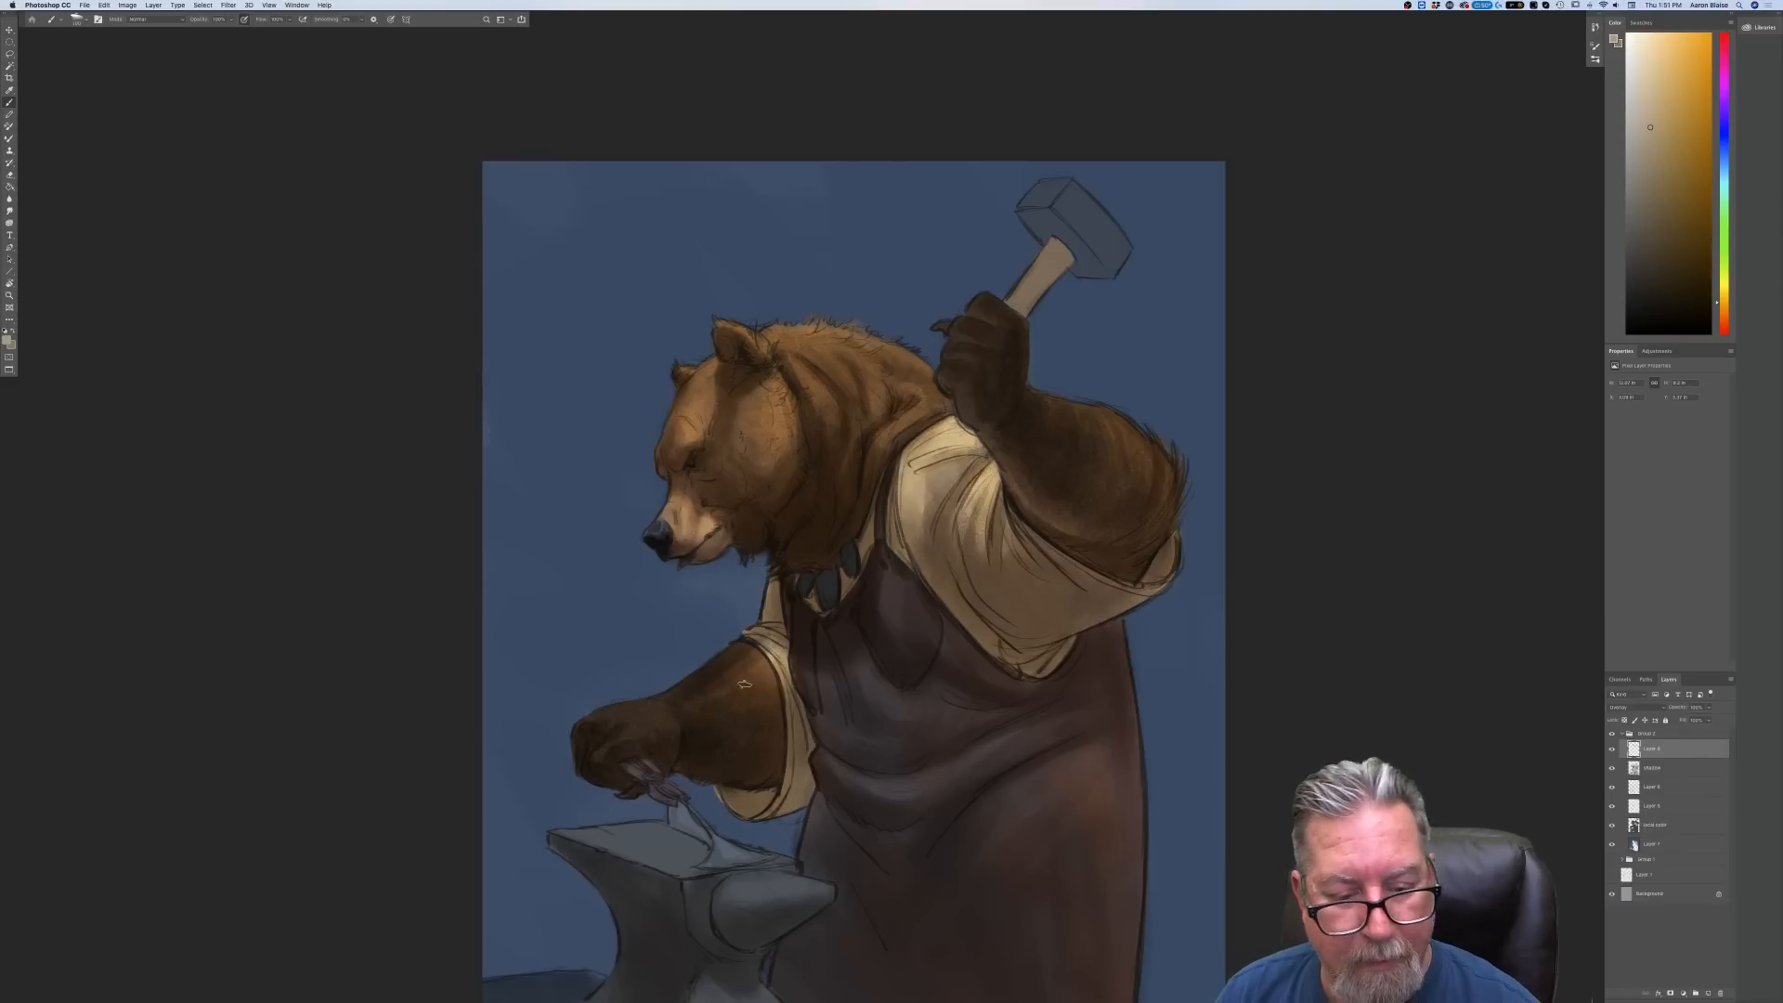
key("super+plus")
key("super+plus")
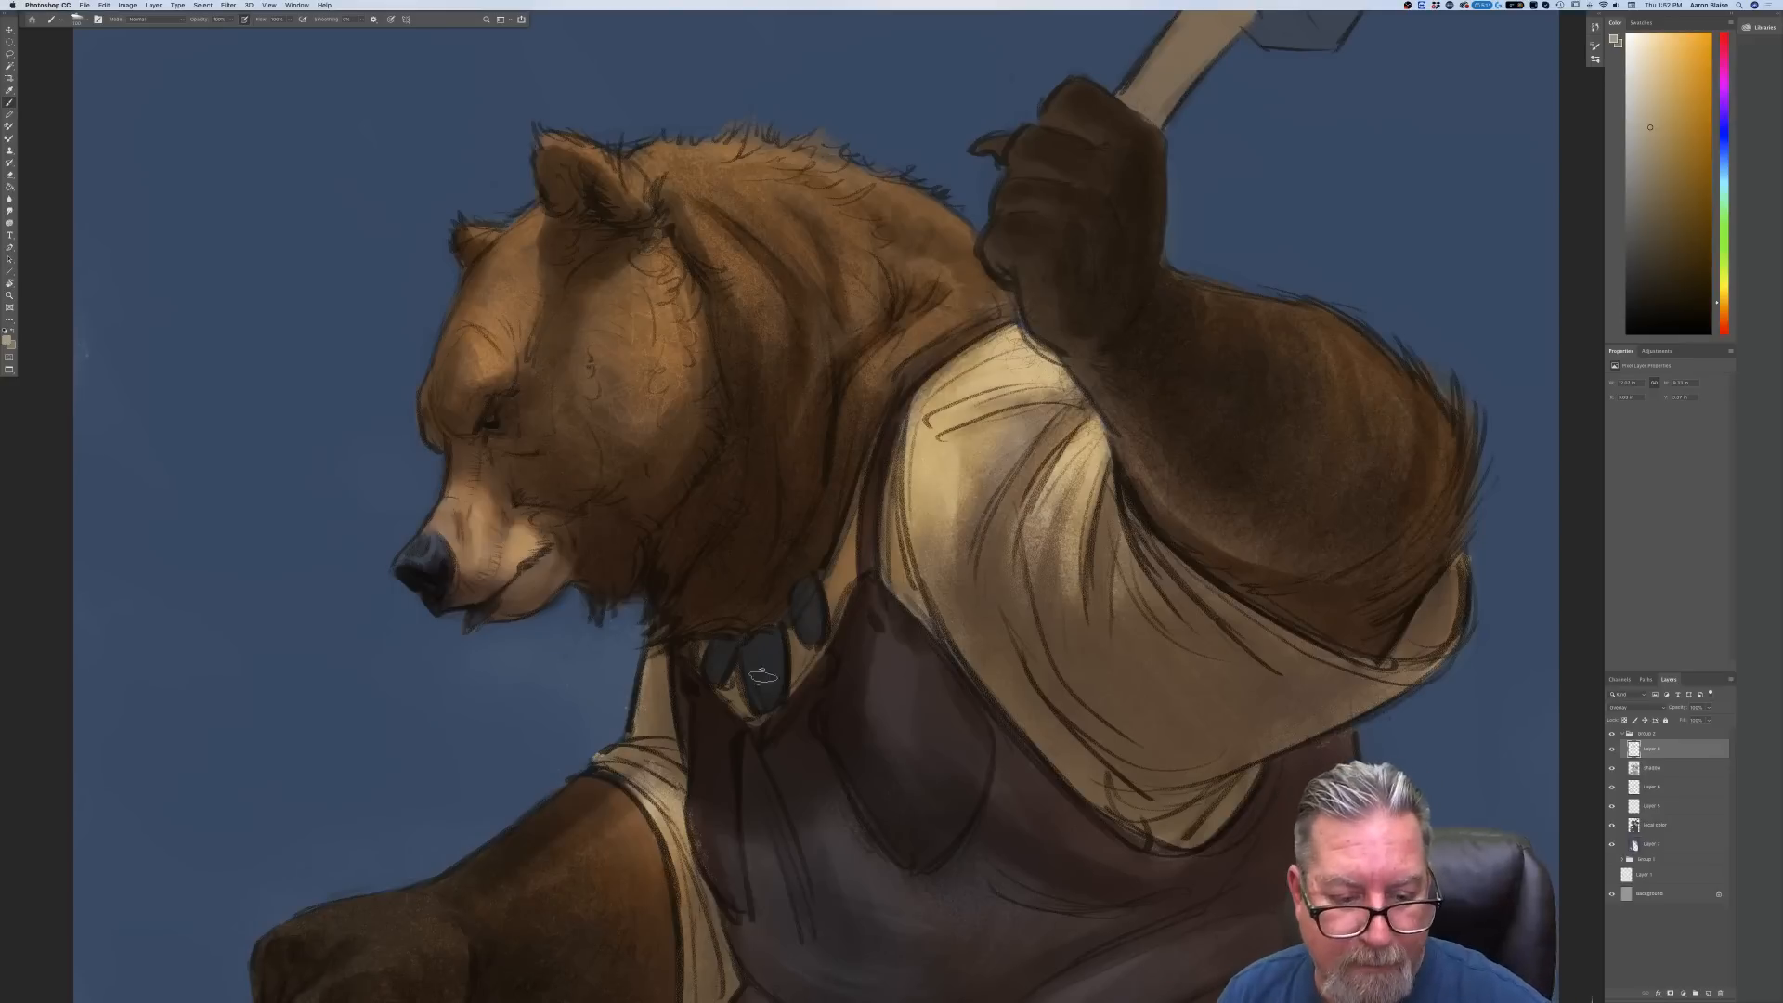
key("super+minus")
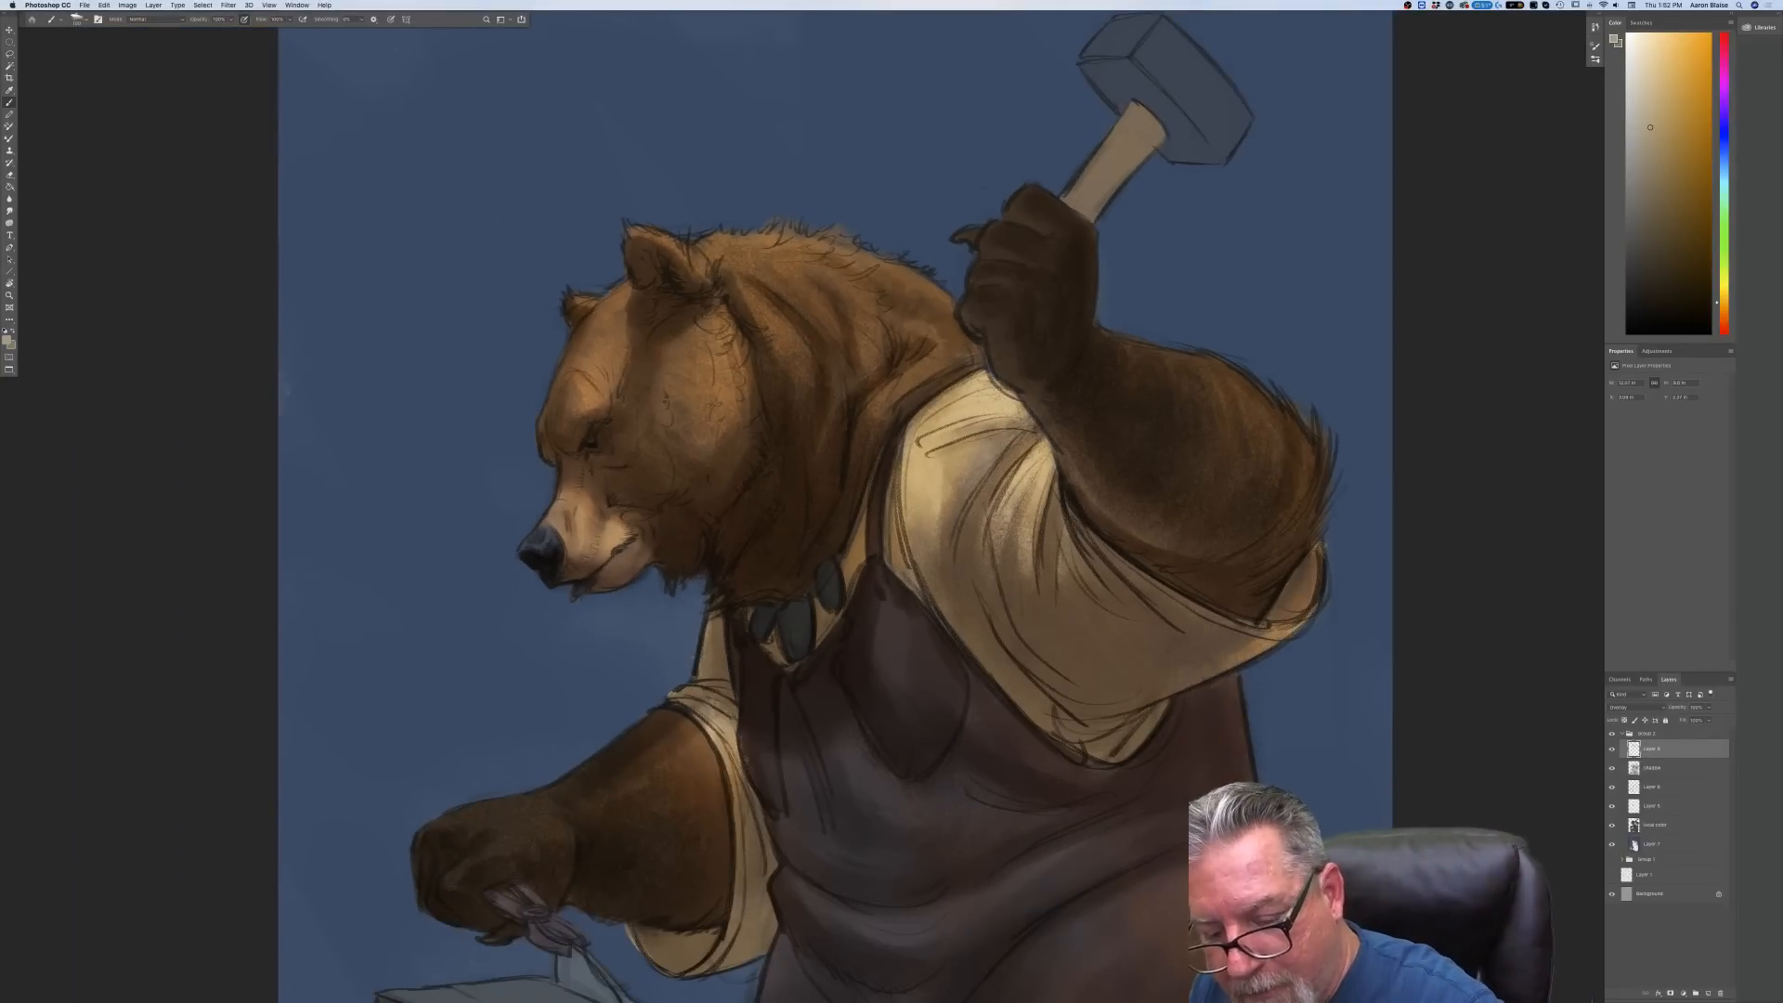
Paint highlights over the leather apron and the anvil's top surface and horn
left_click_drag(434, 639, 394, 579)
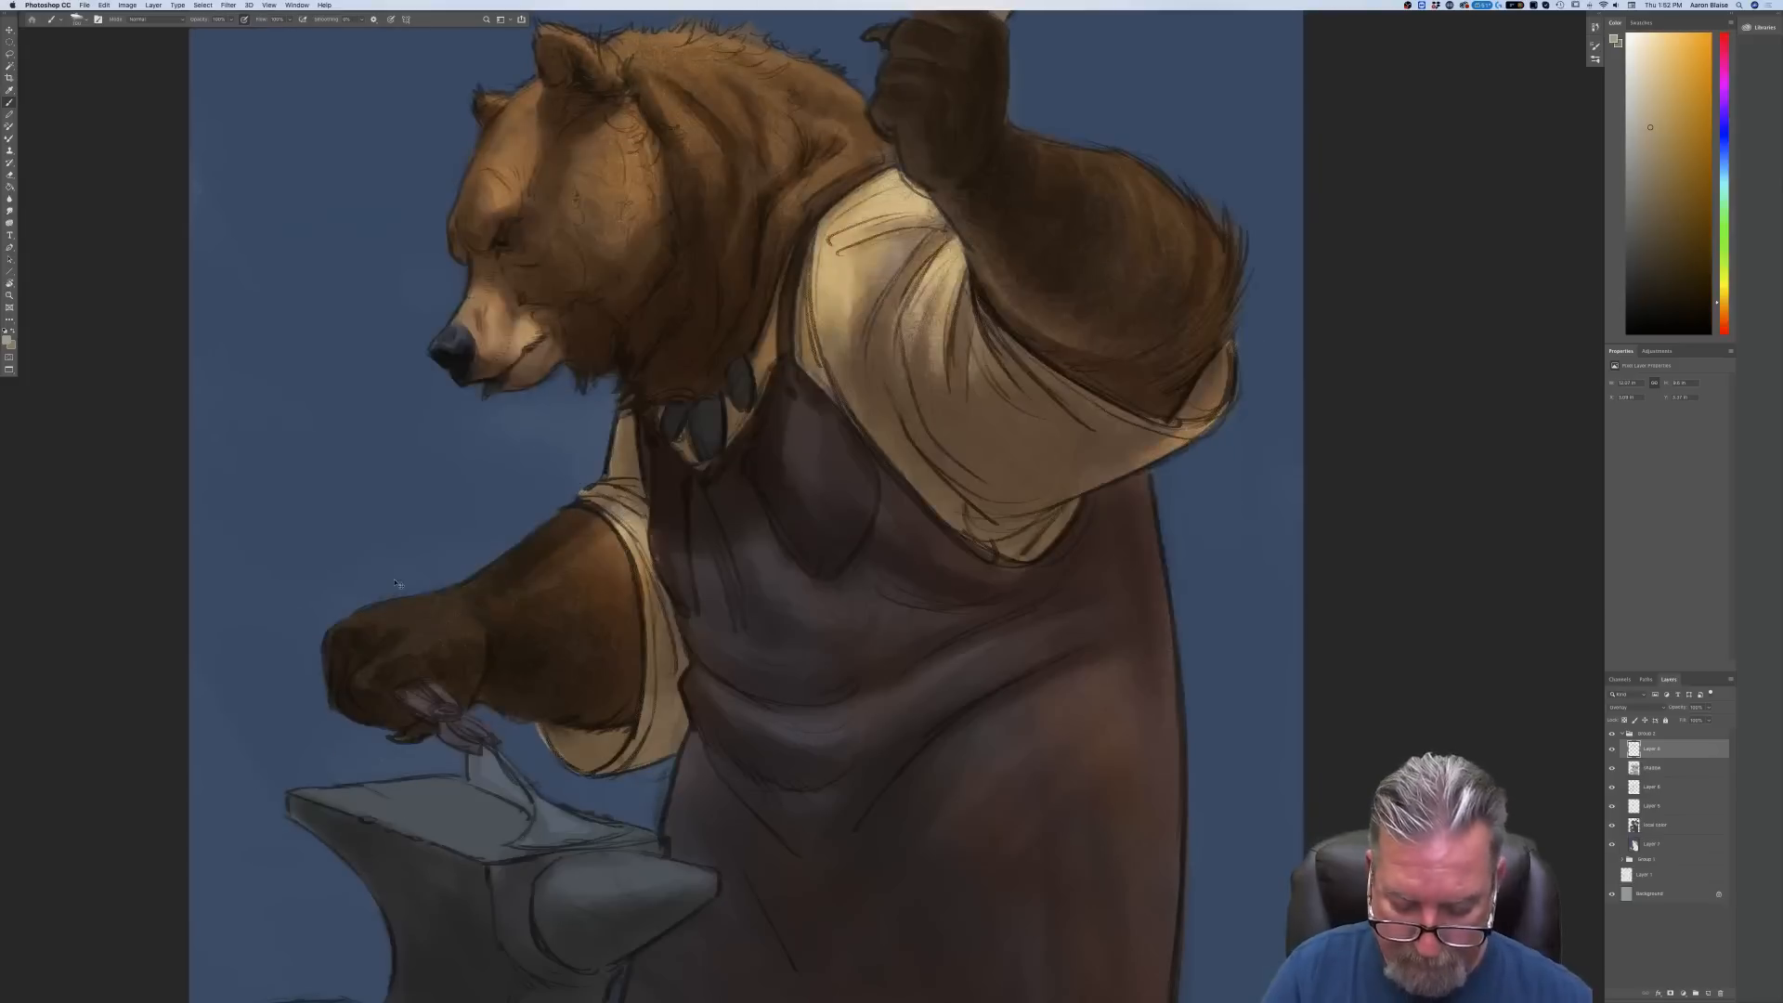
key("super+0")
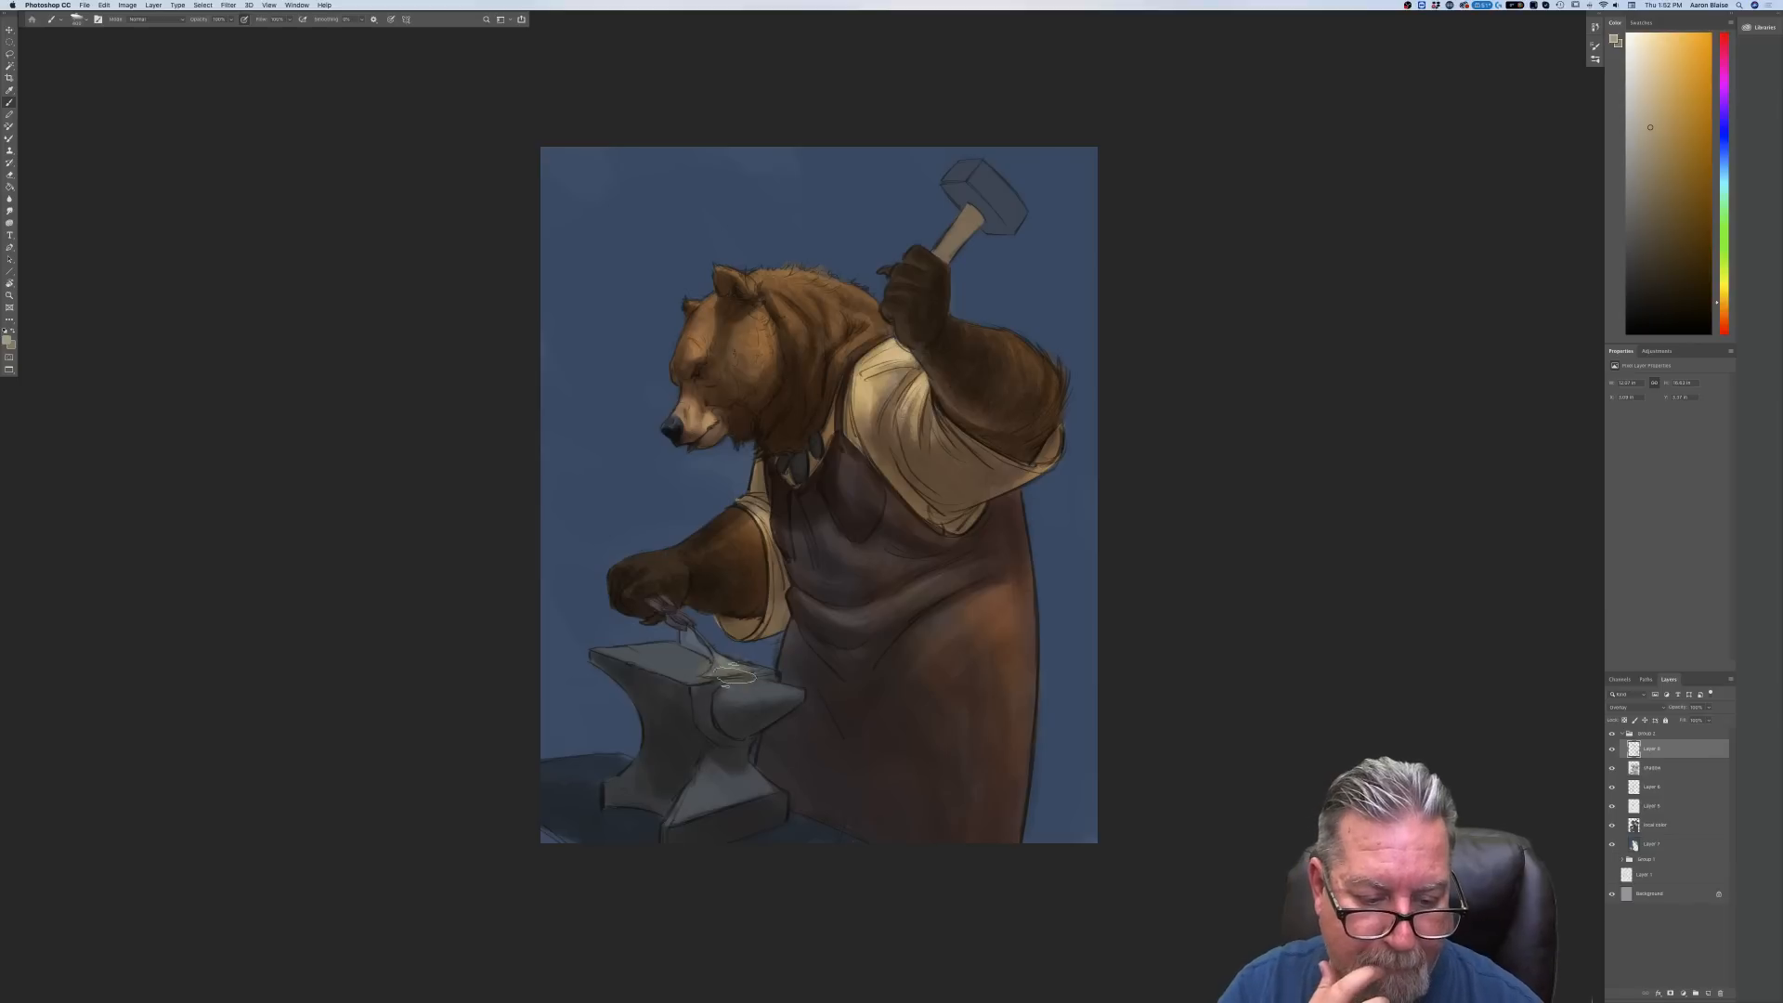
left_click_drag(728, 671, 679, 671)
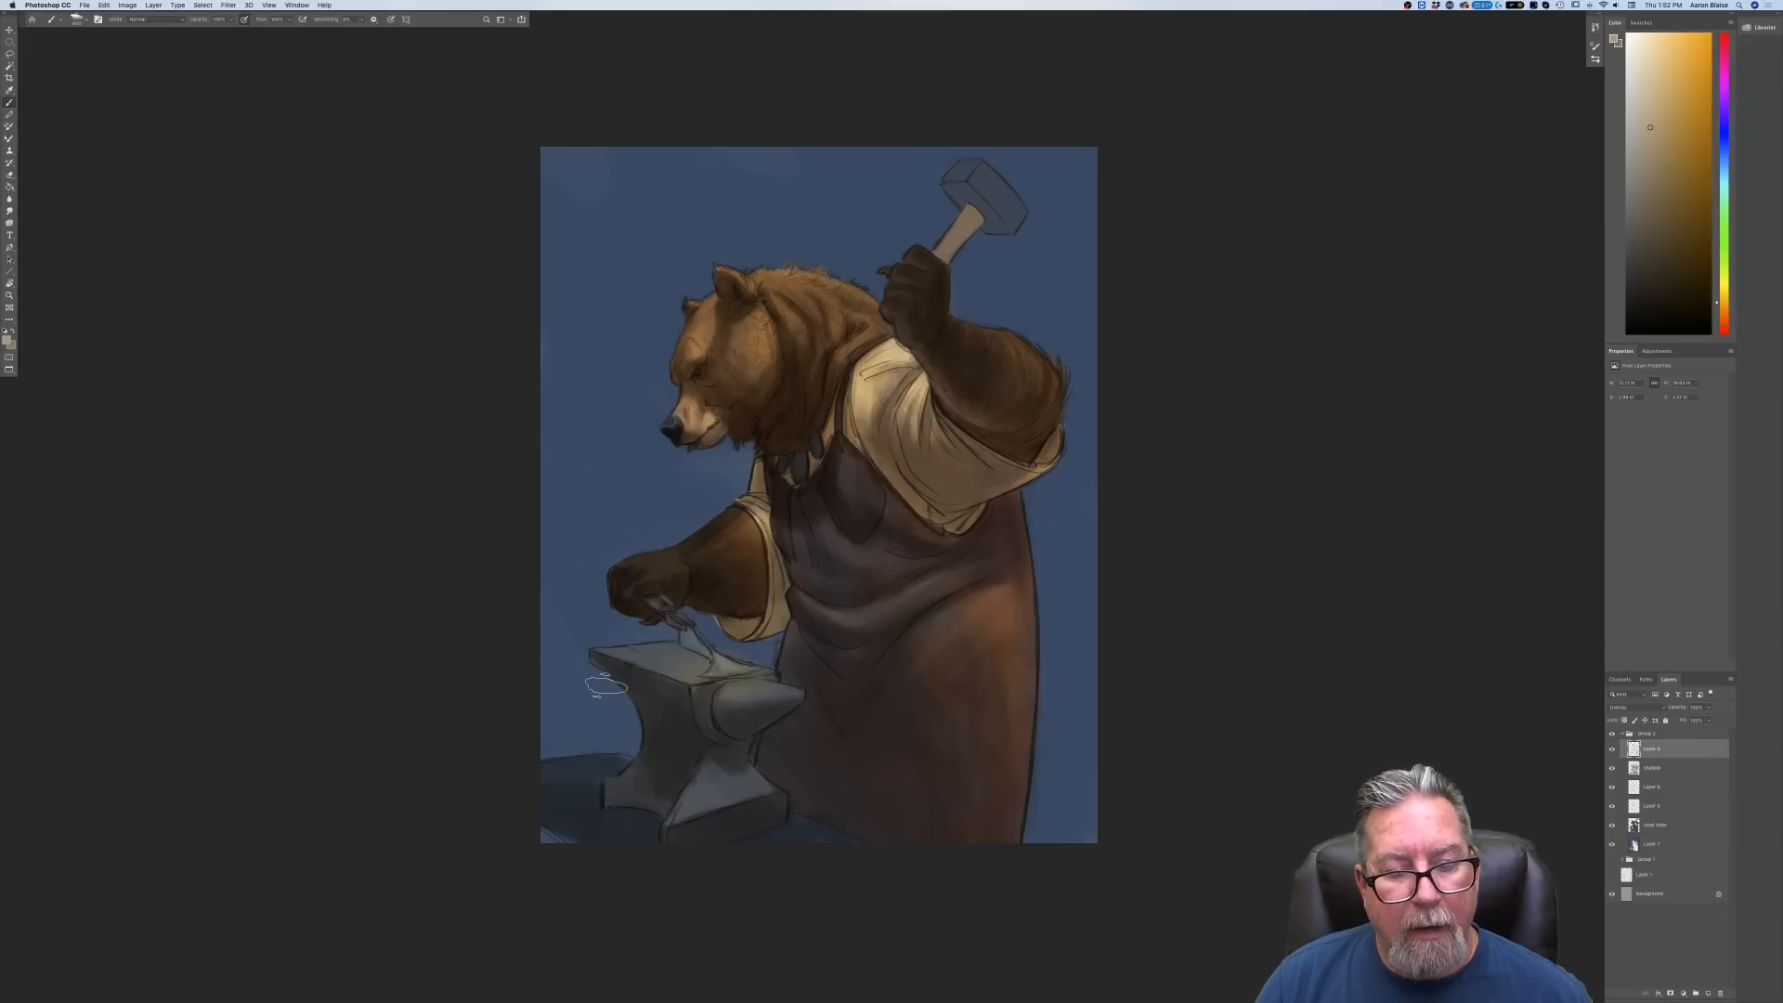
left_click_drag(743, 669, 710, 677)
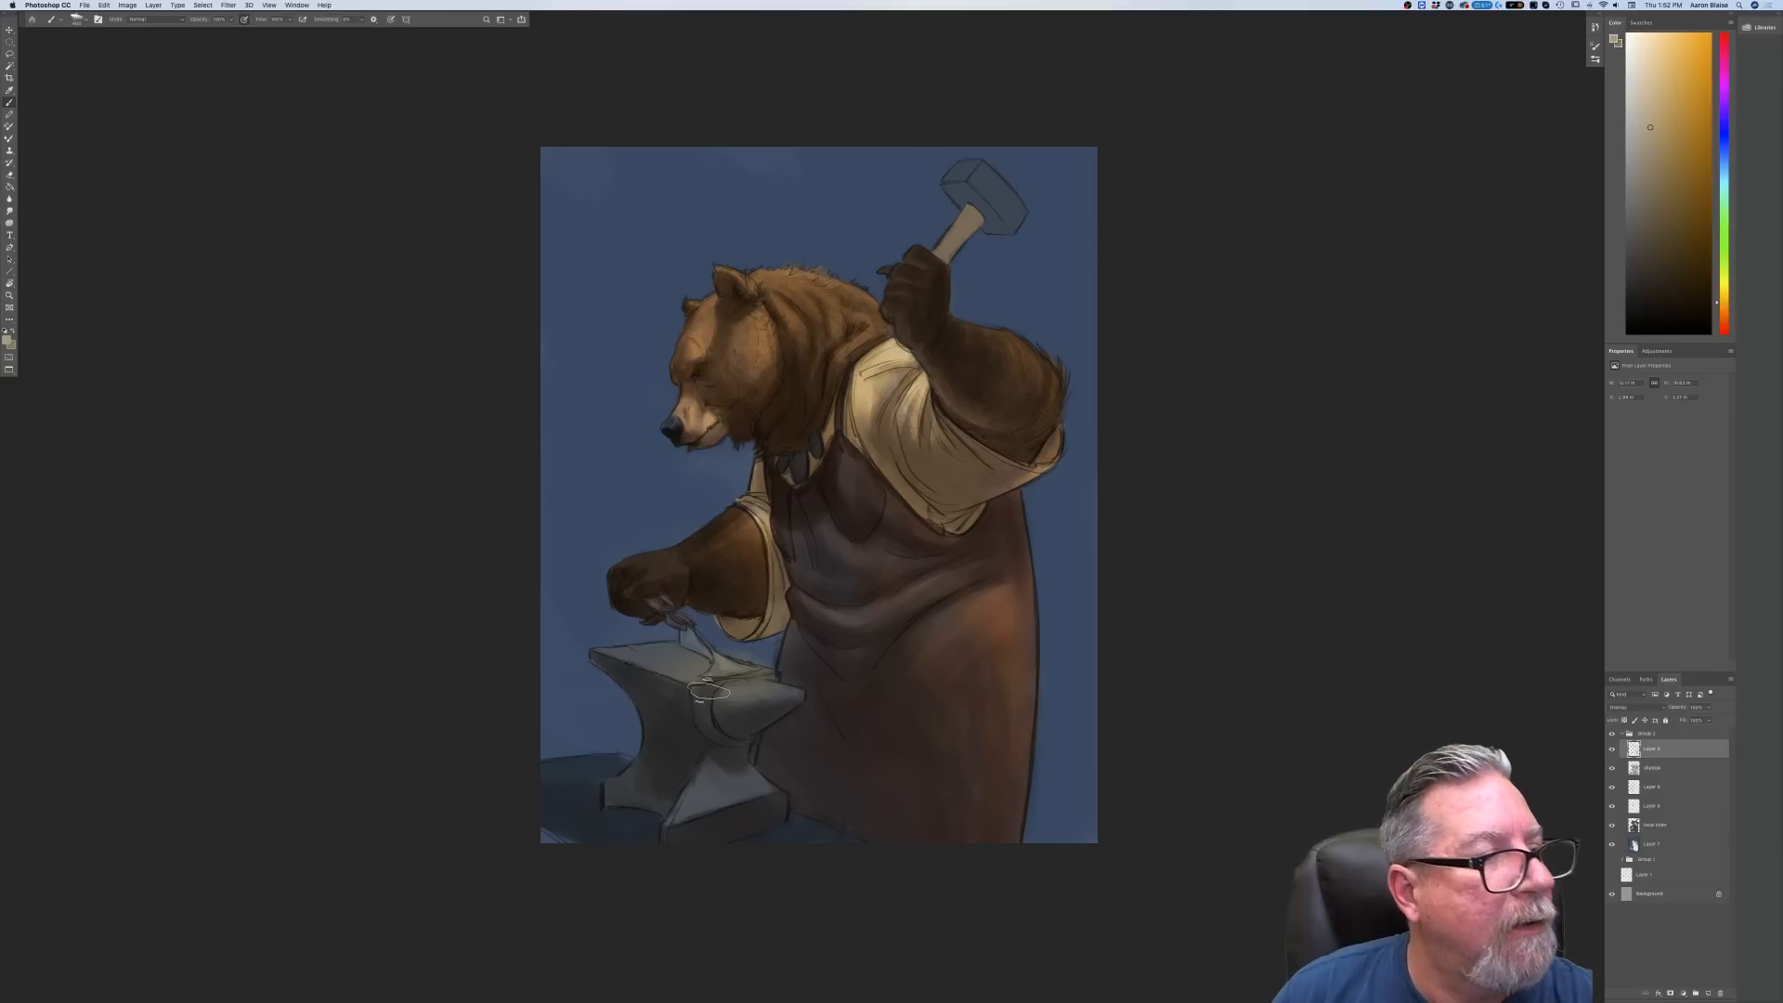
left_click(10, 273)
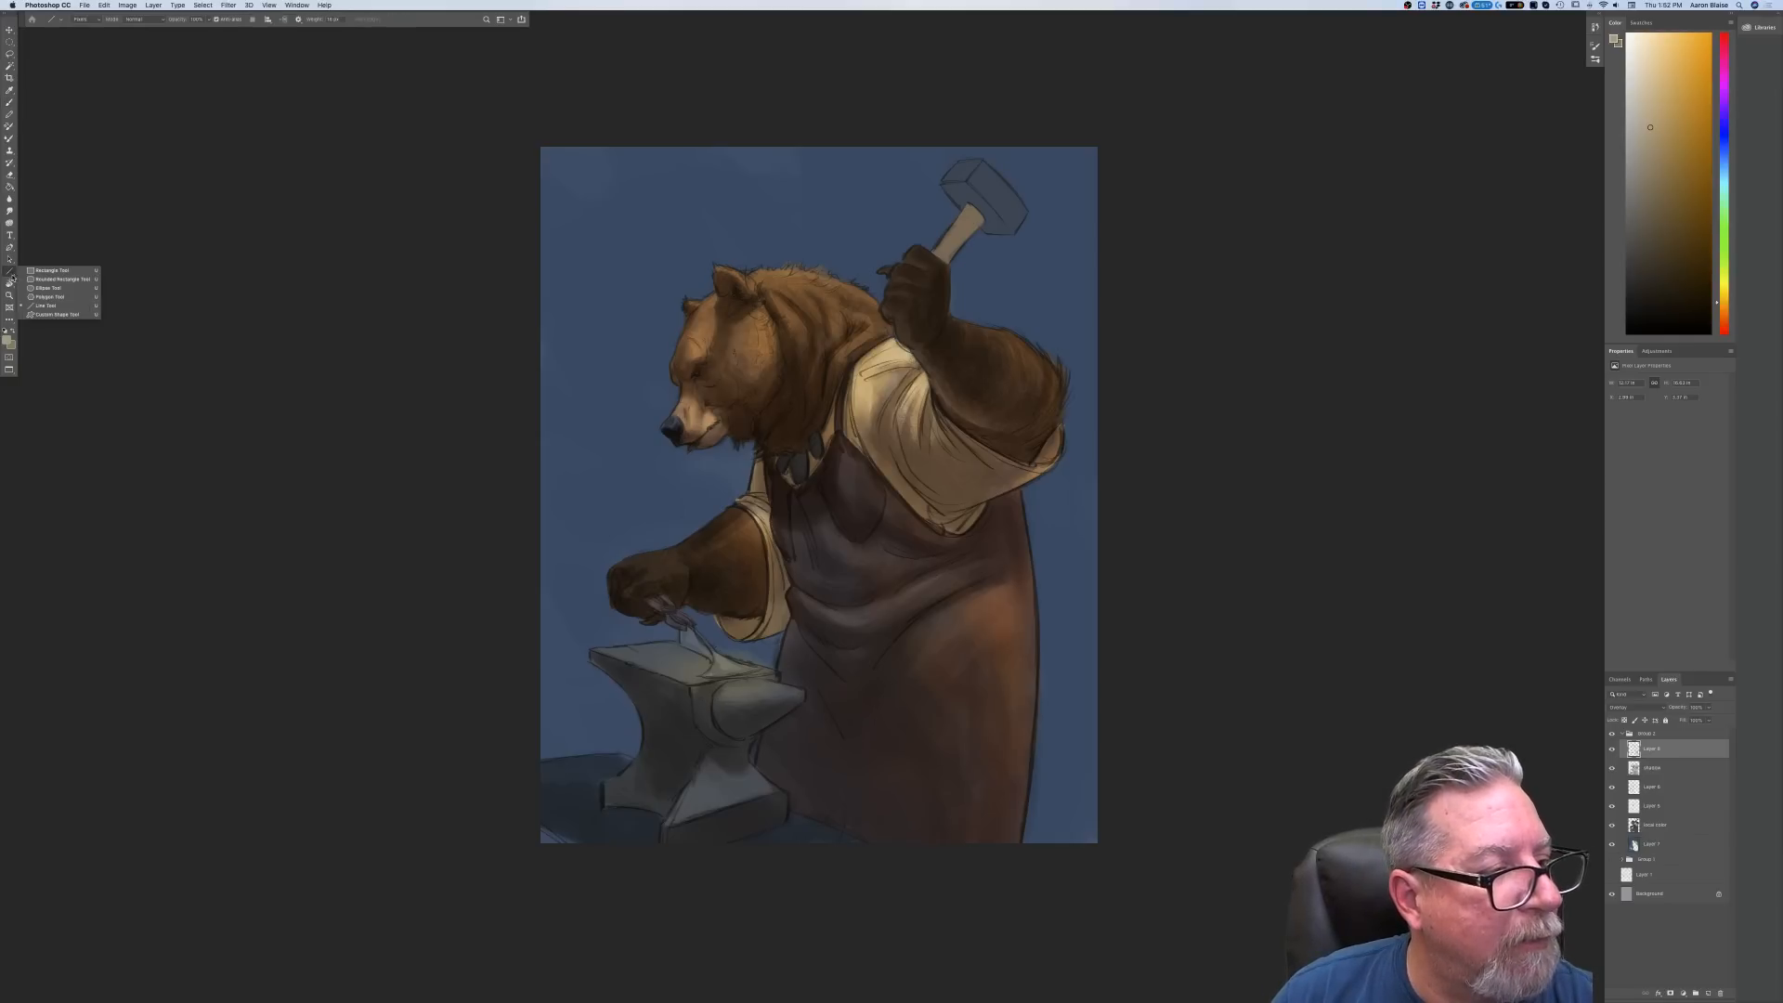
left_click(40, 305)
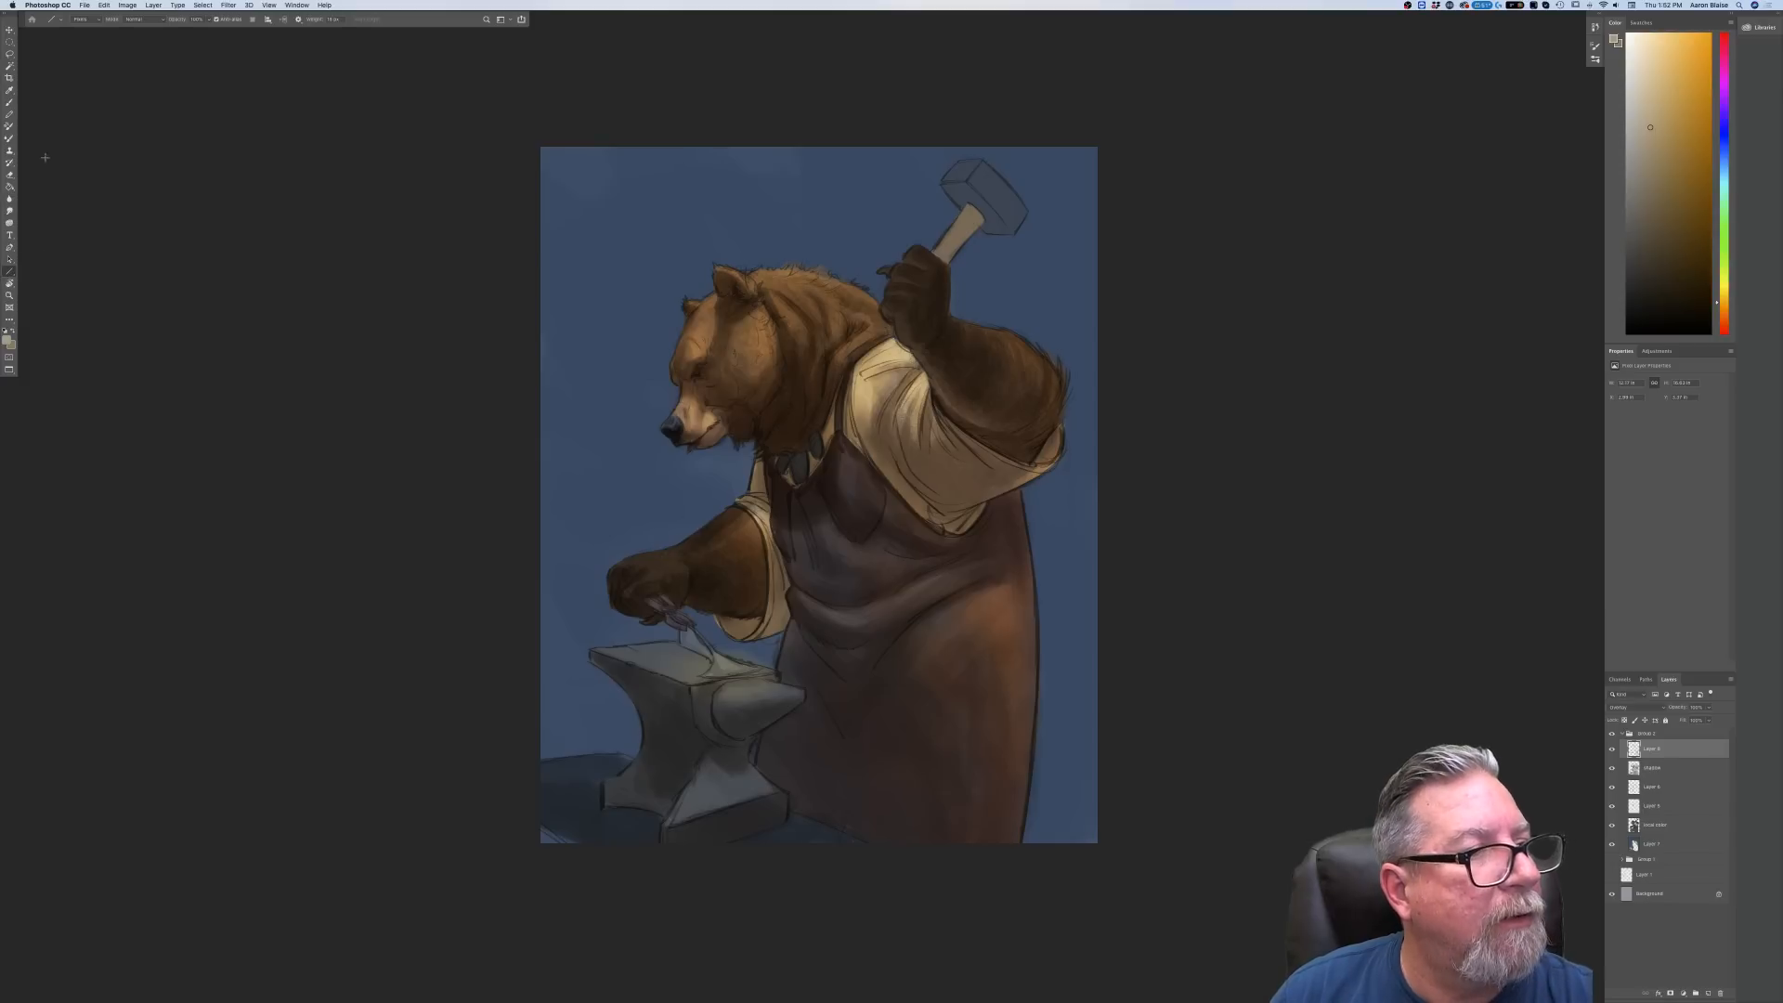
left_click(91, 20)
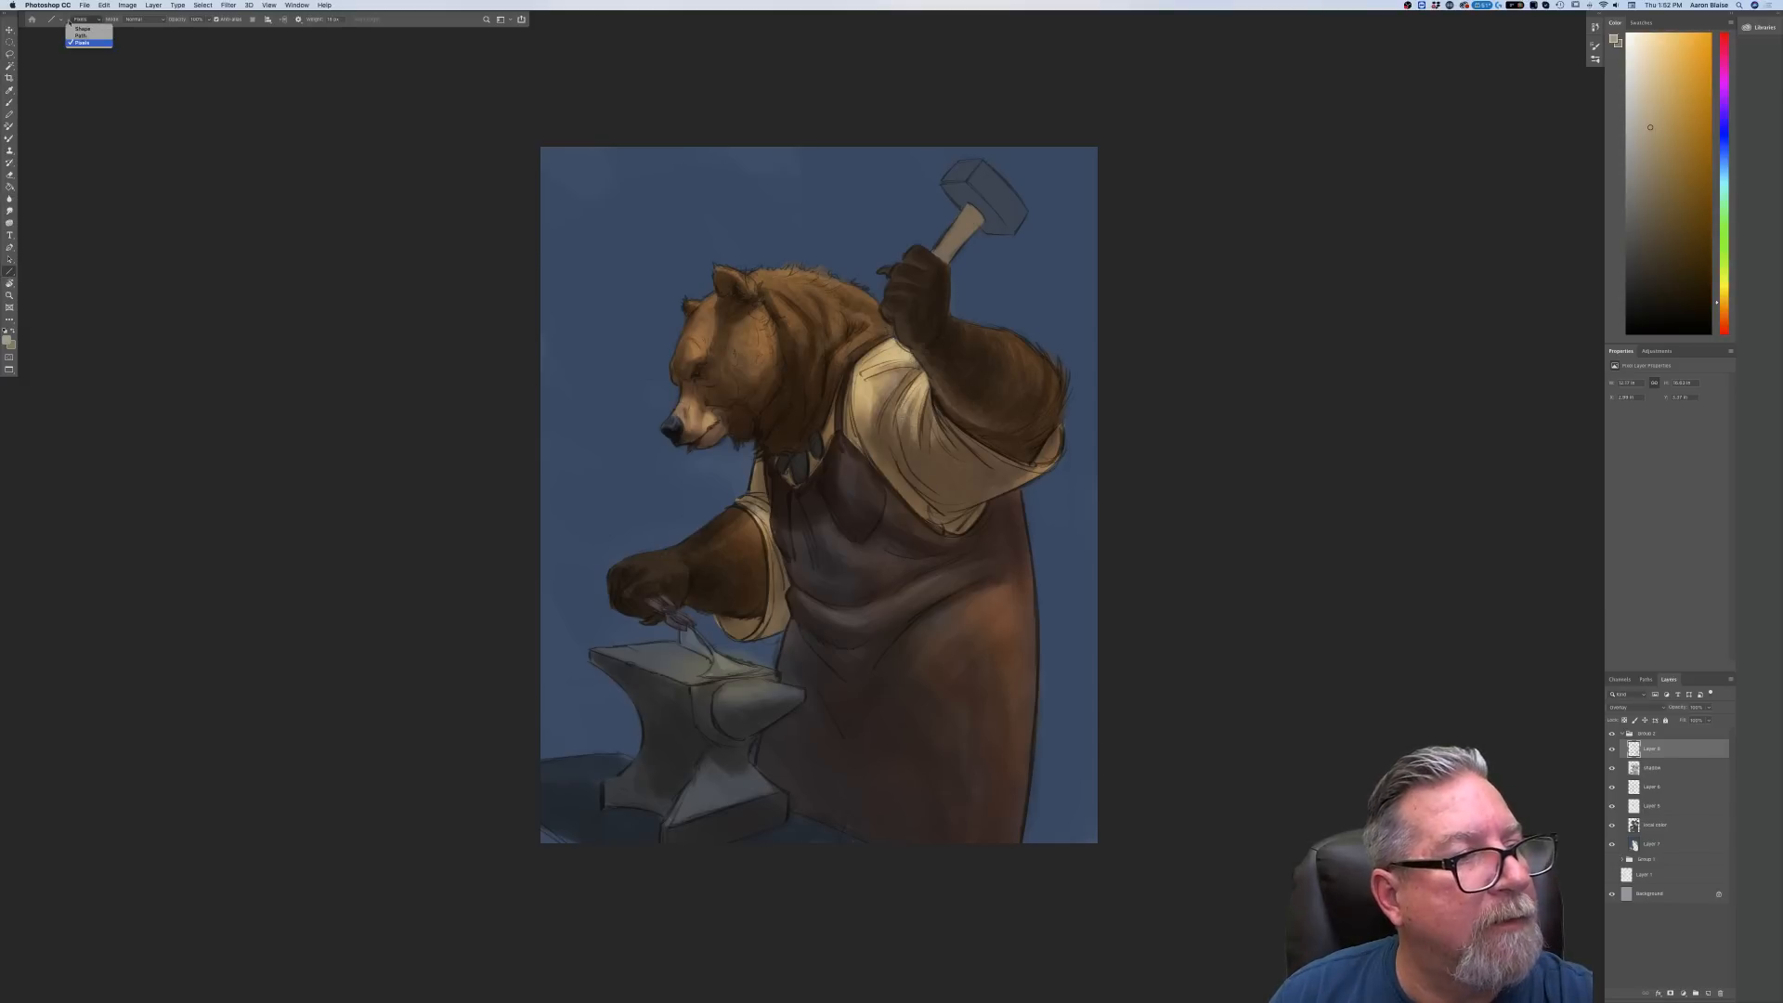
left_click(80, 43)
left_click_drag(597, 209, 643, 499)
left_click_drag(662, 200, 549, 647)
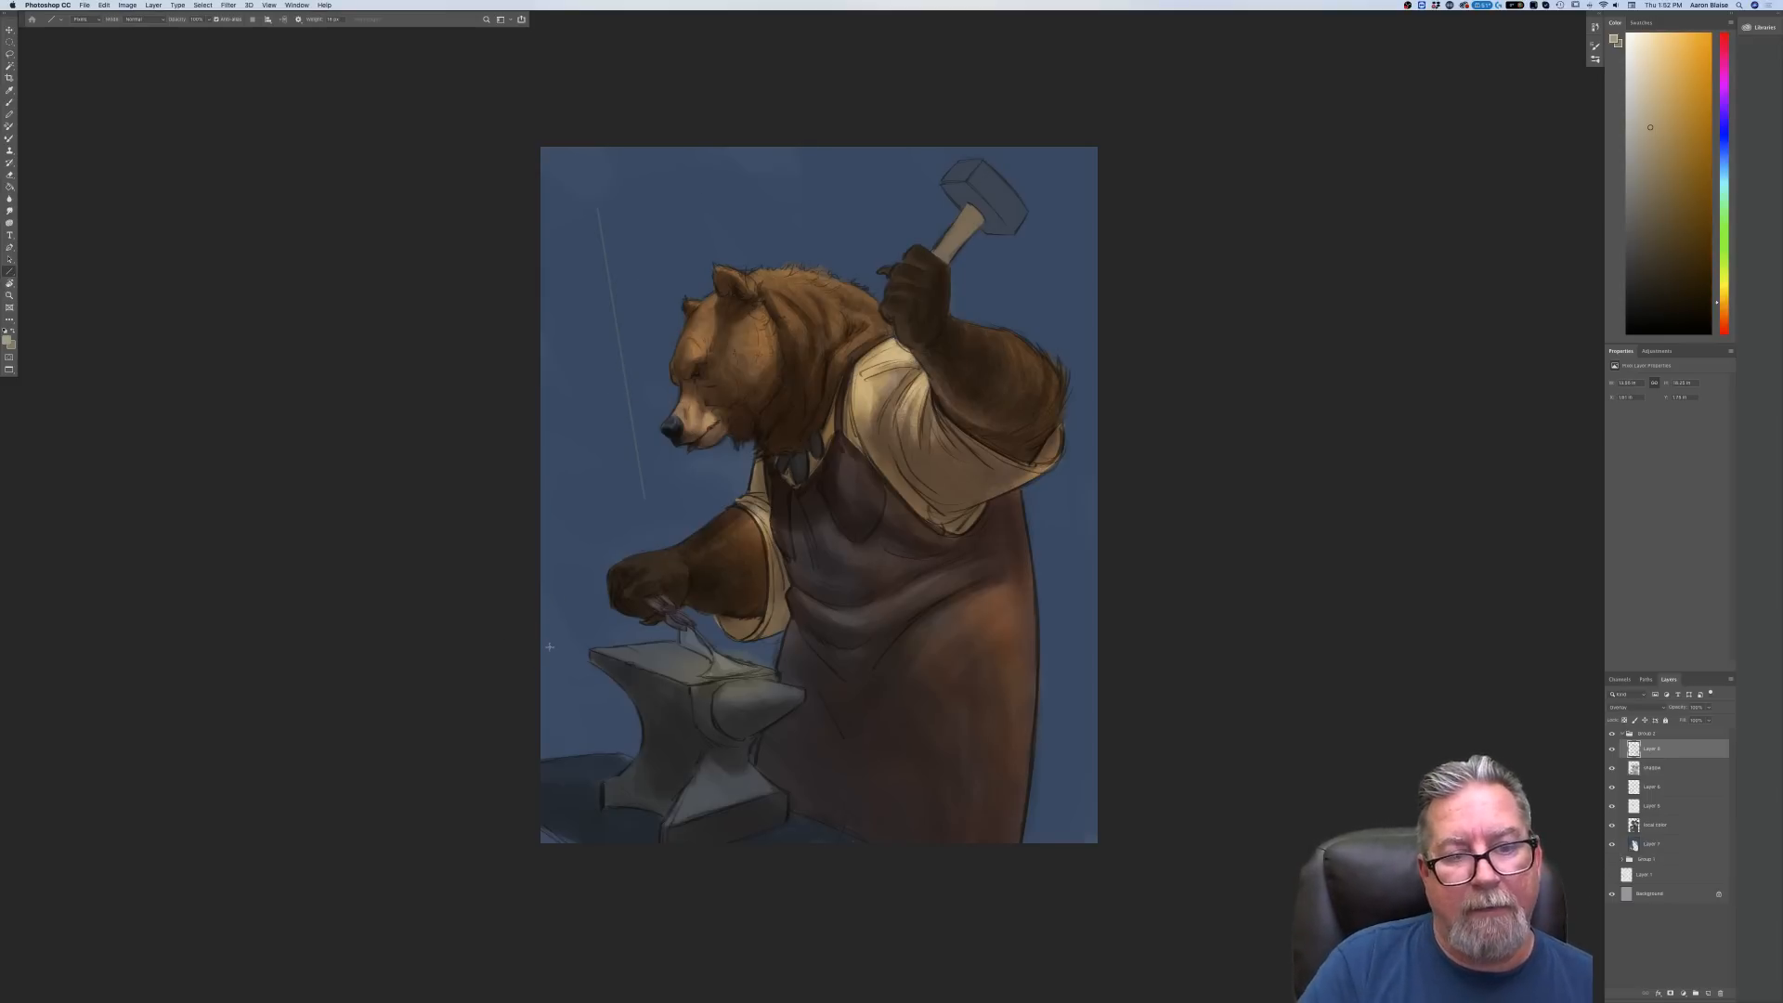
key("super+z")
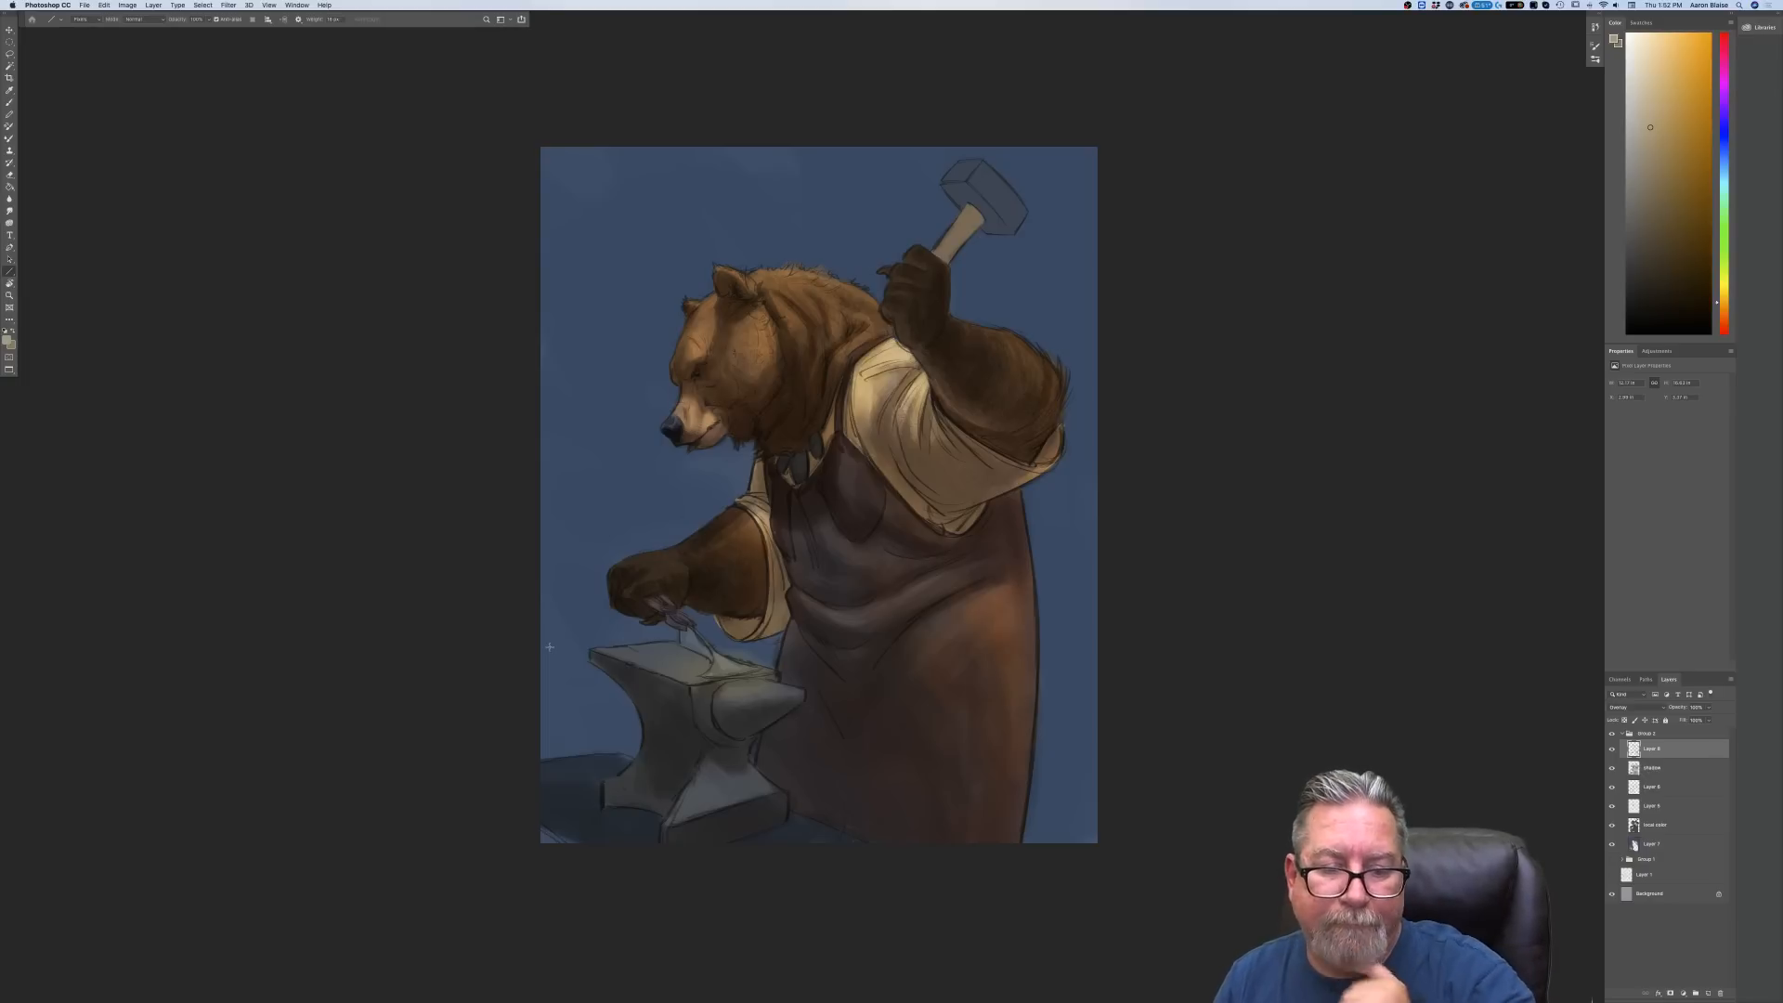
Select the base color layer and set the foreground color to a bright, saturated orange
left_click(1651, 827)
key("i")
left_click(11, 342)
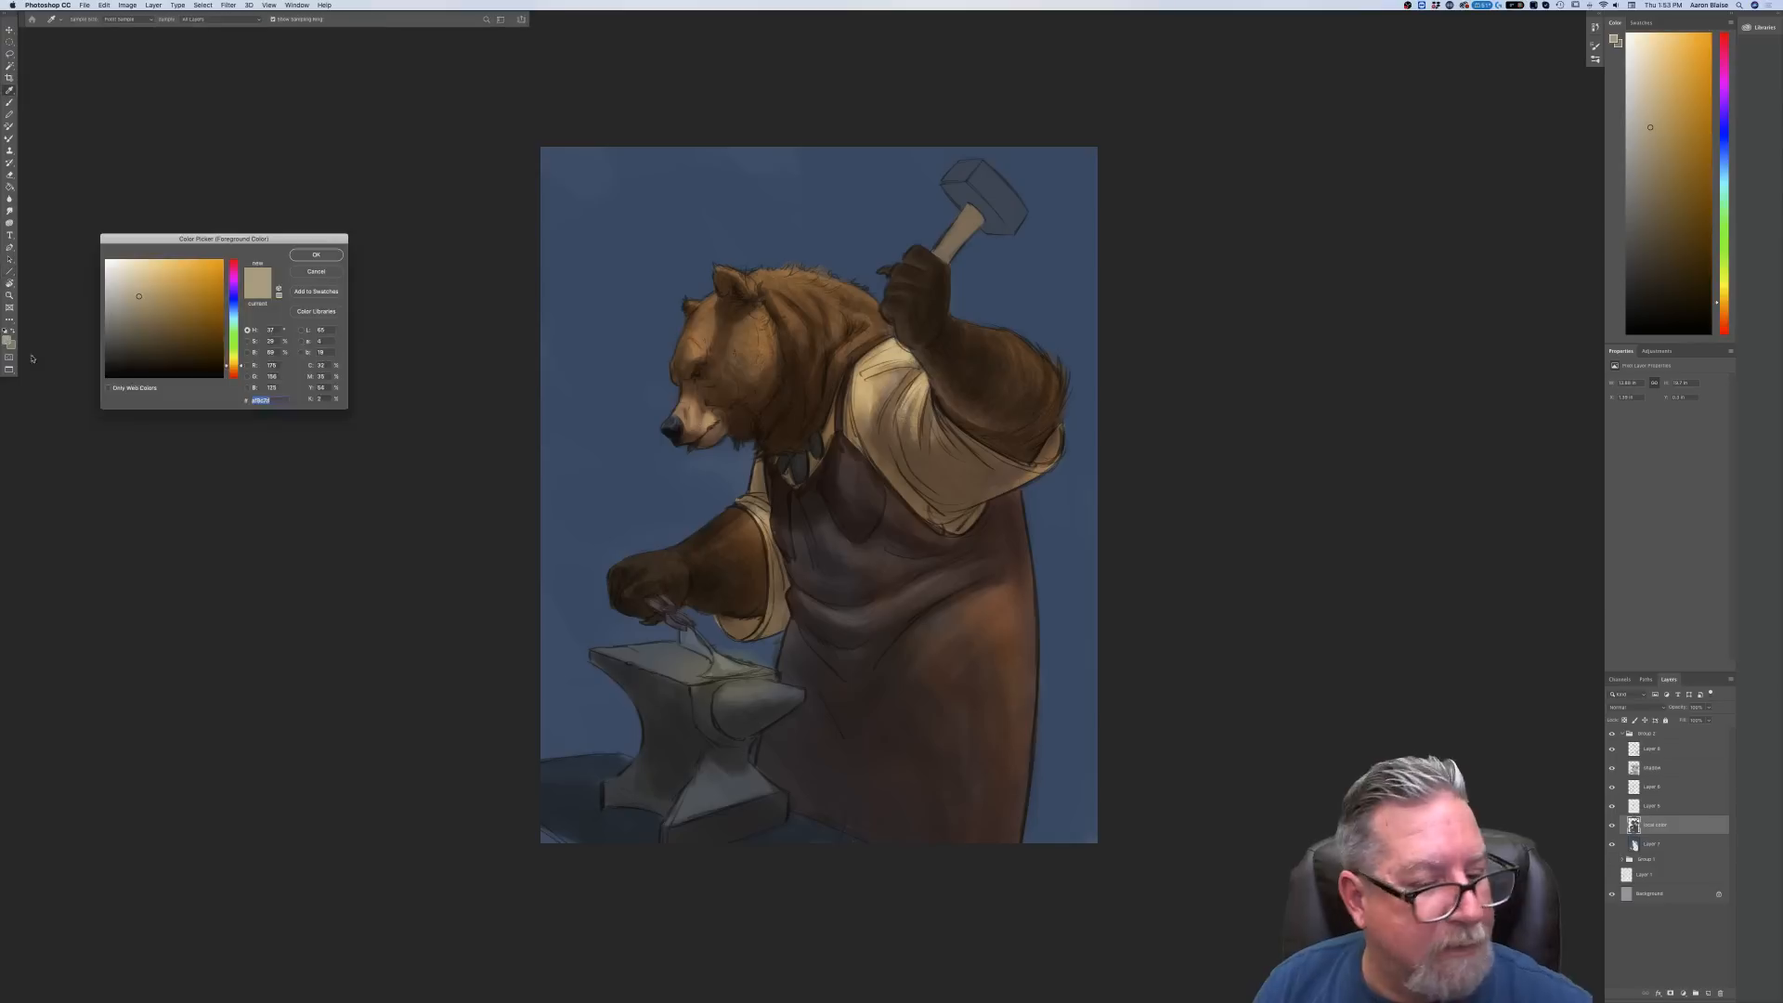
left_click(727, 657)
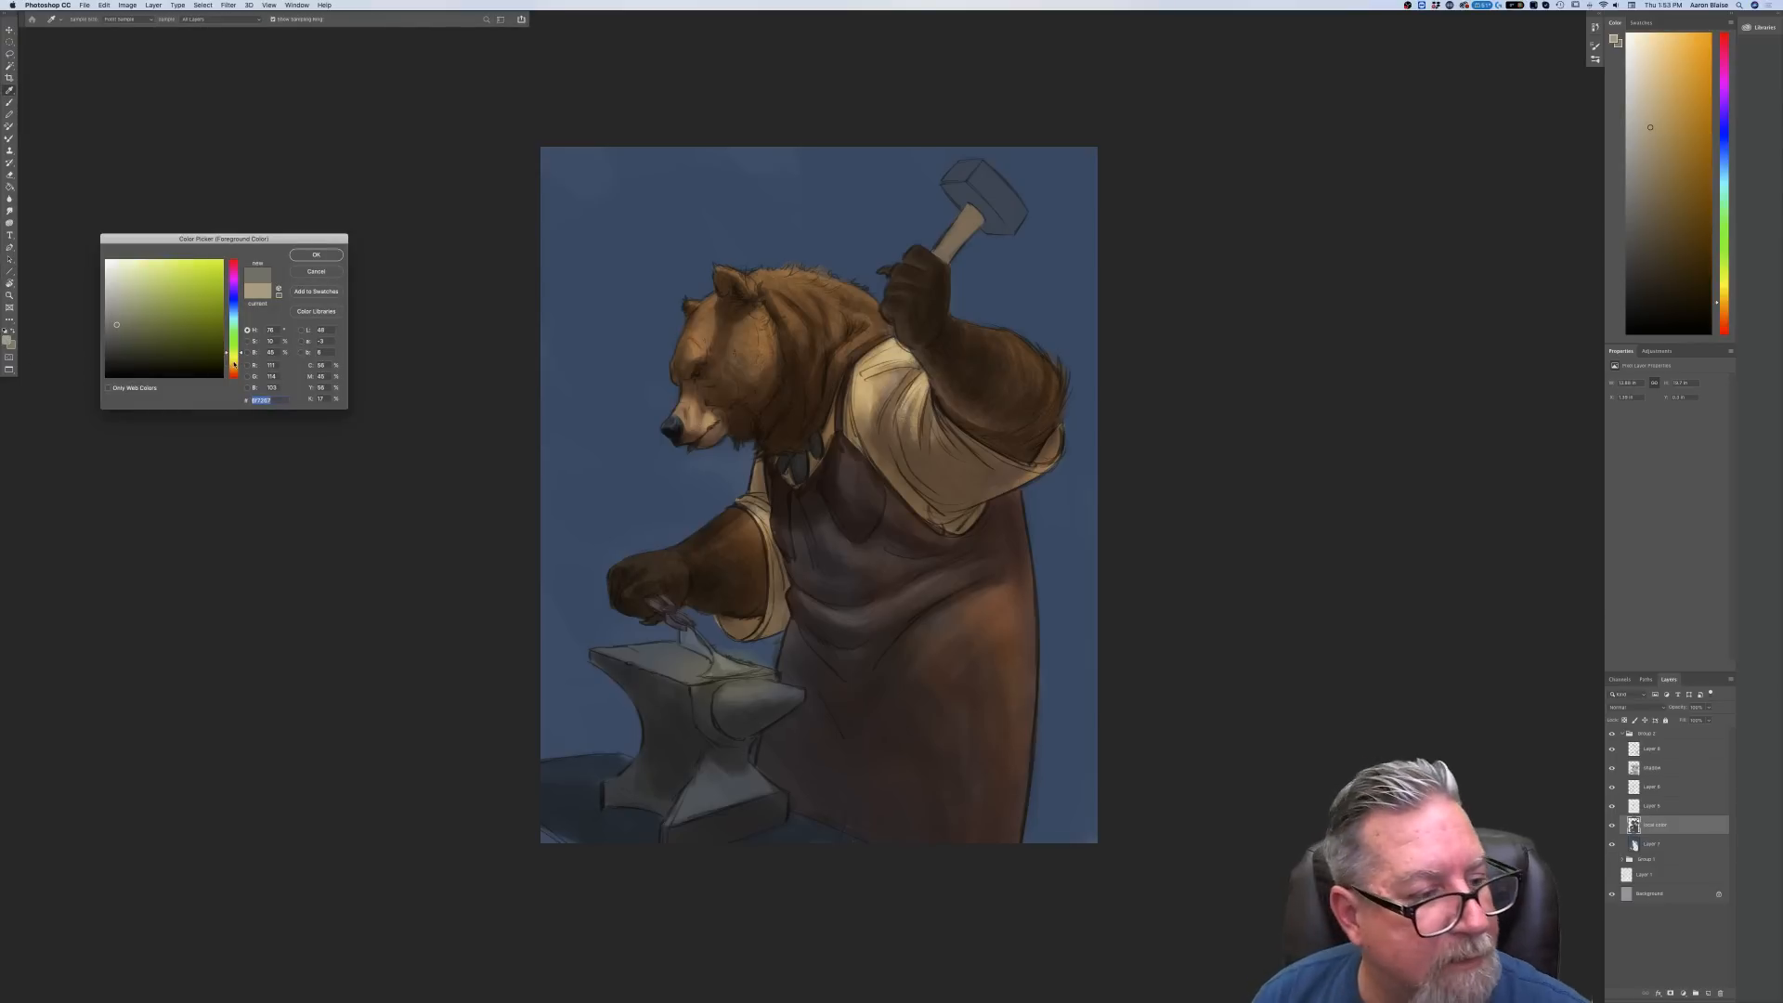
left_click_drag(234, 363, 233, 366)
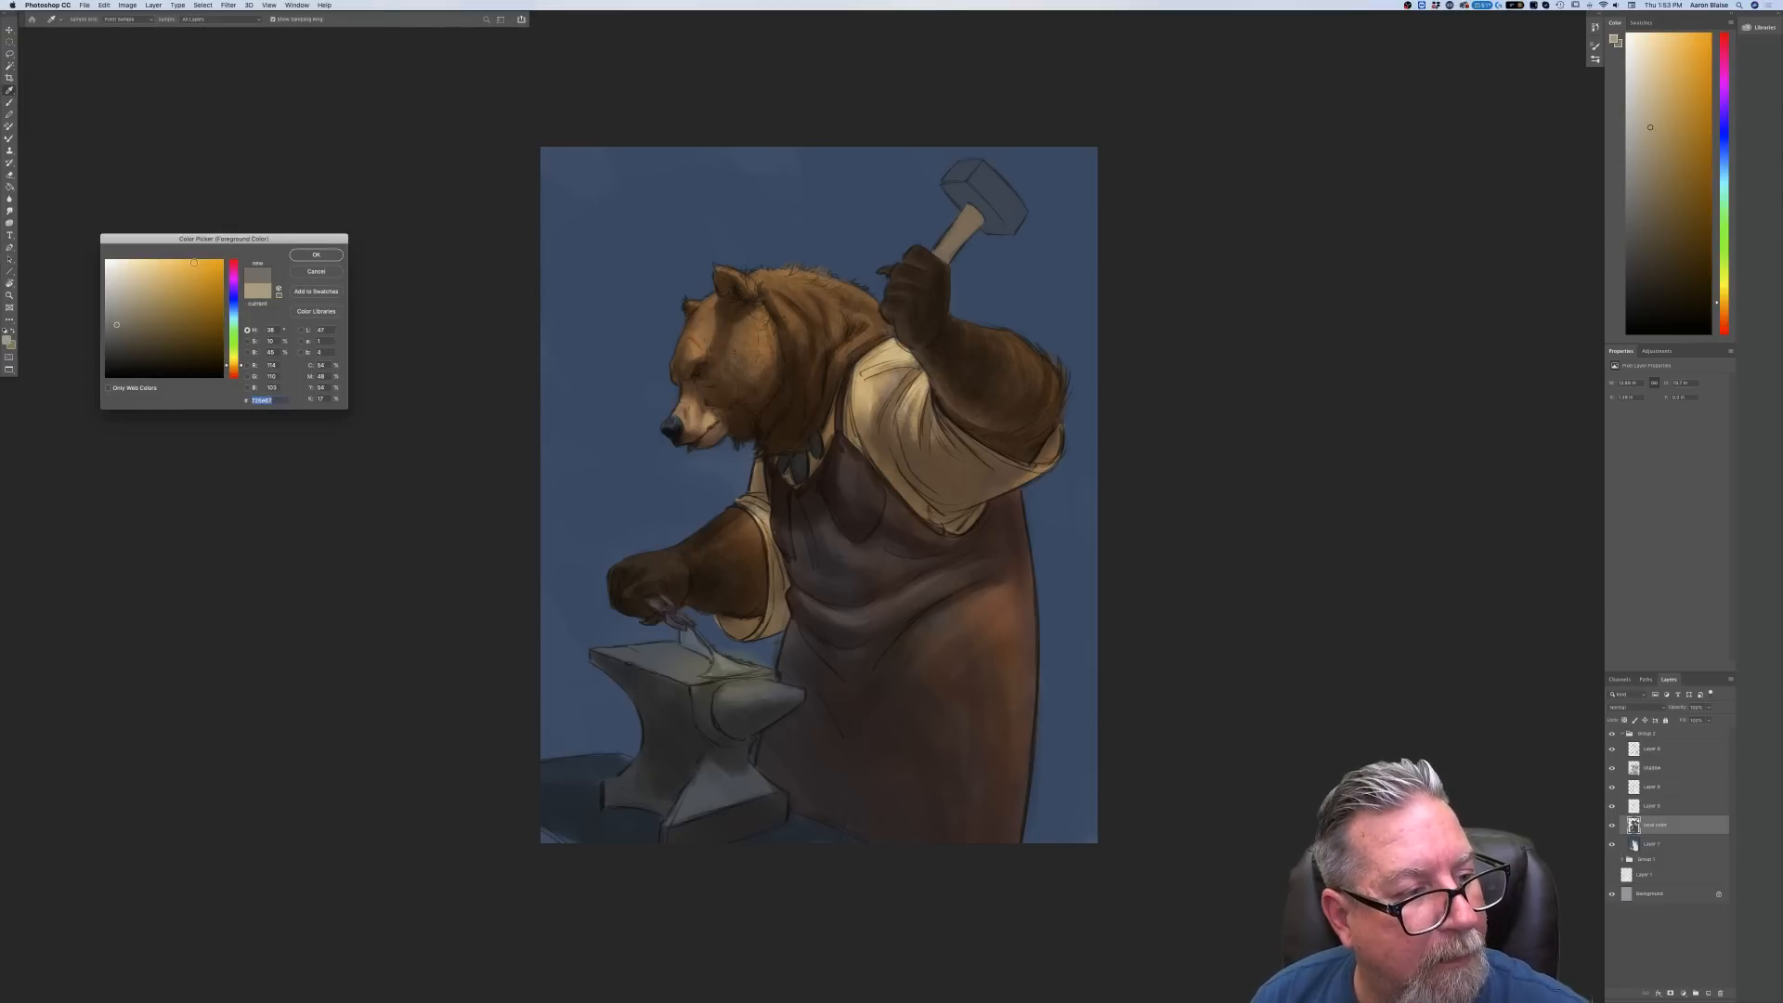
left_click_drag(234, 375, 224, 358)
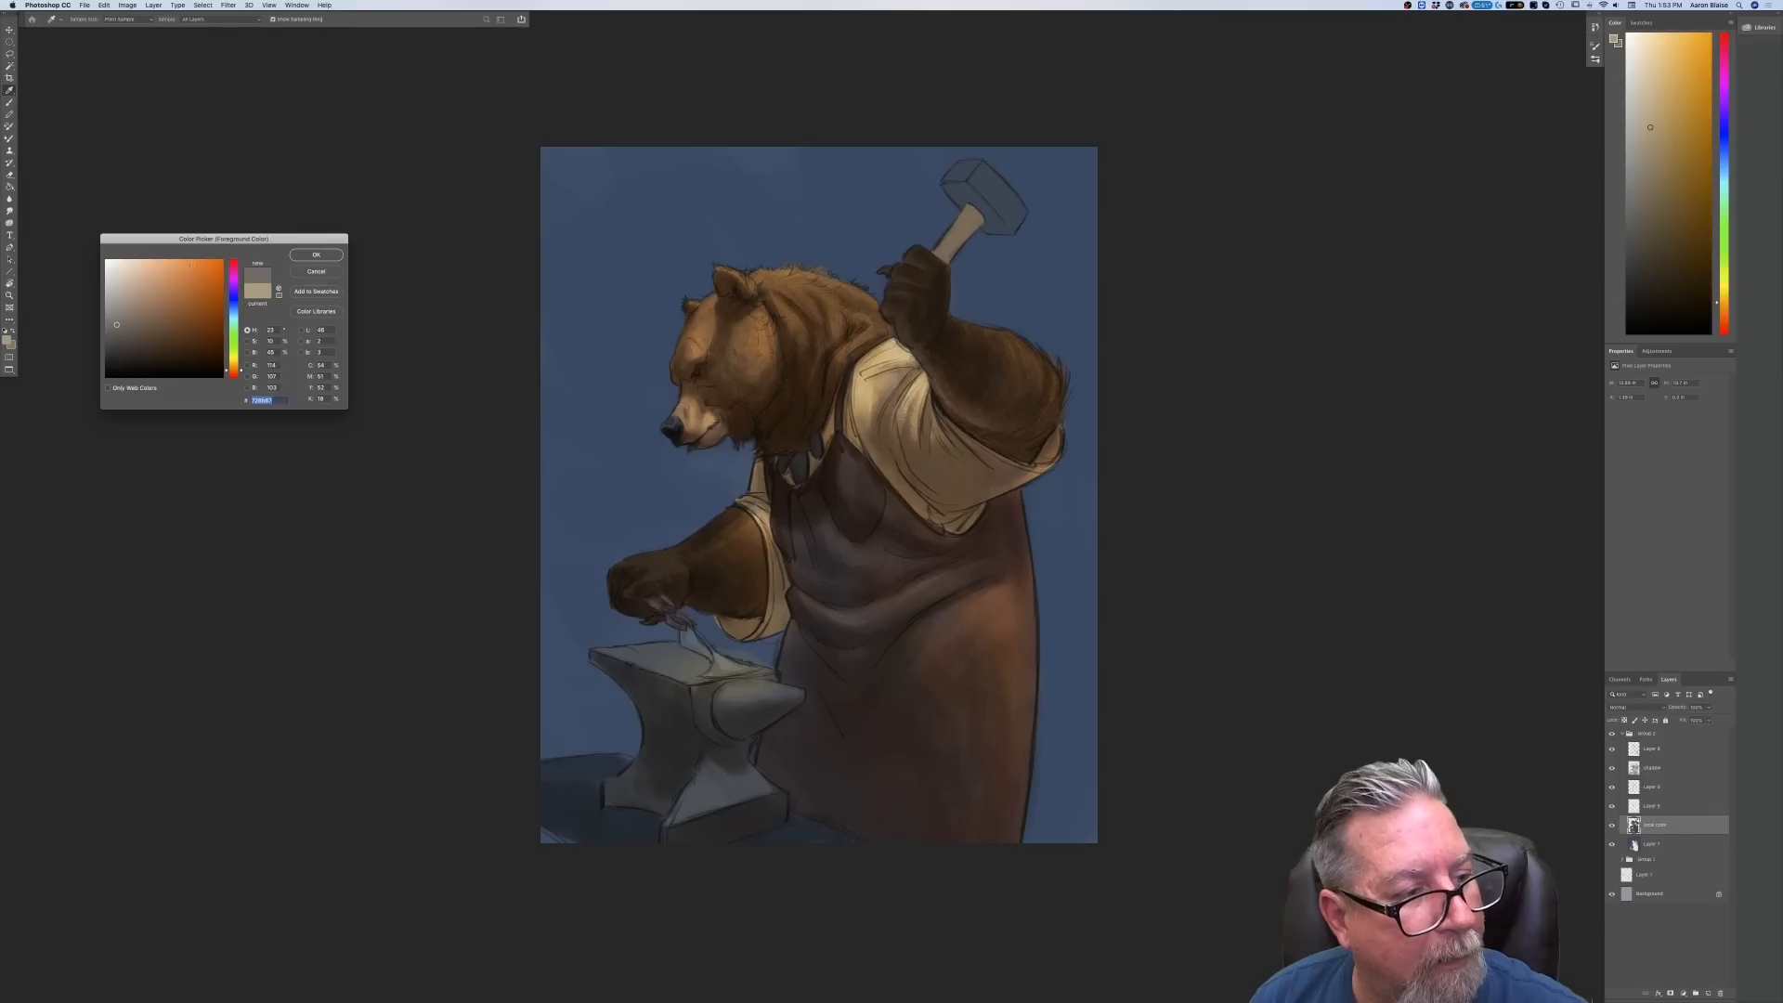
left_click(212, 265)
left_click(301, 256)
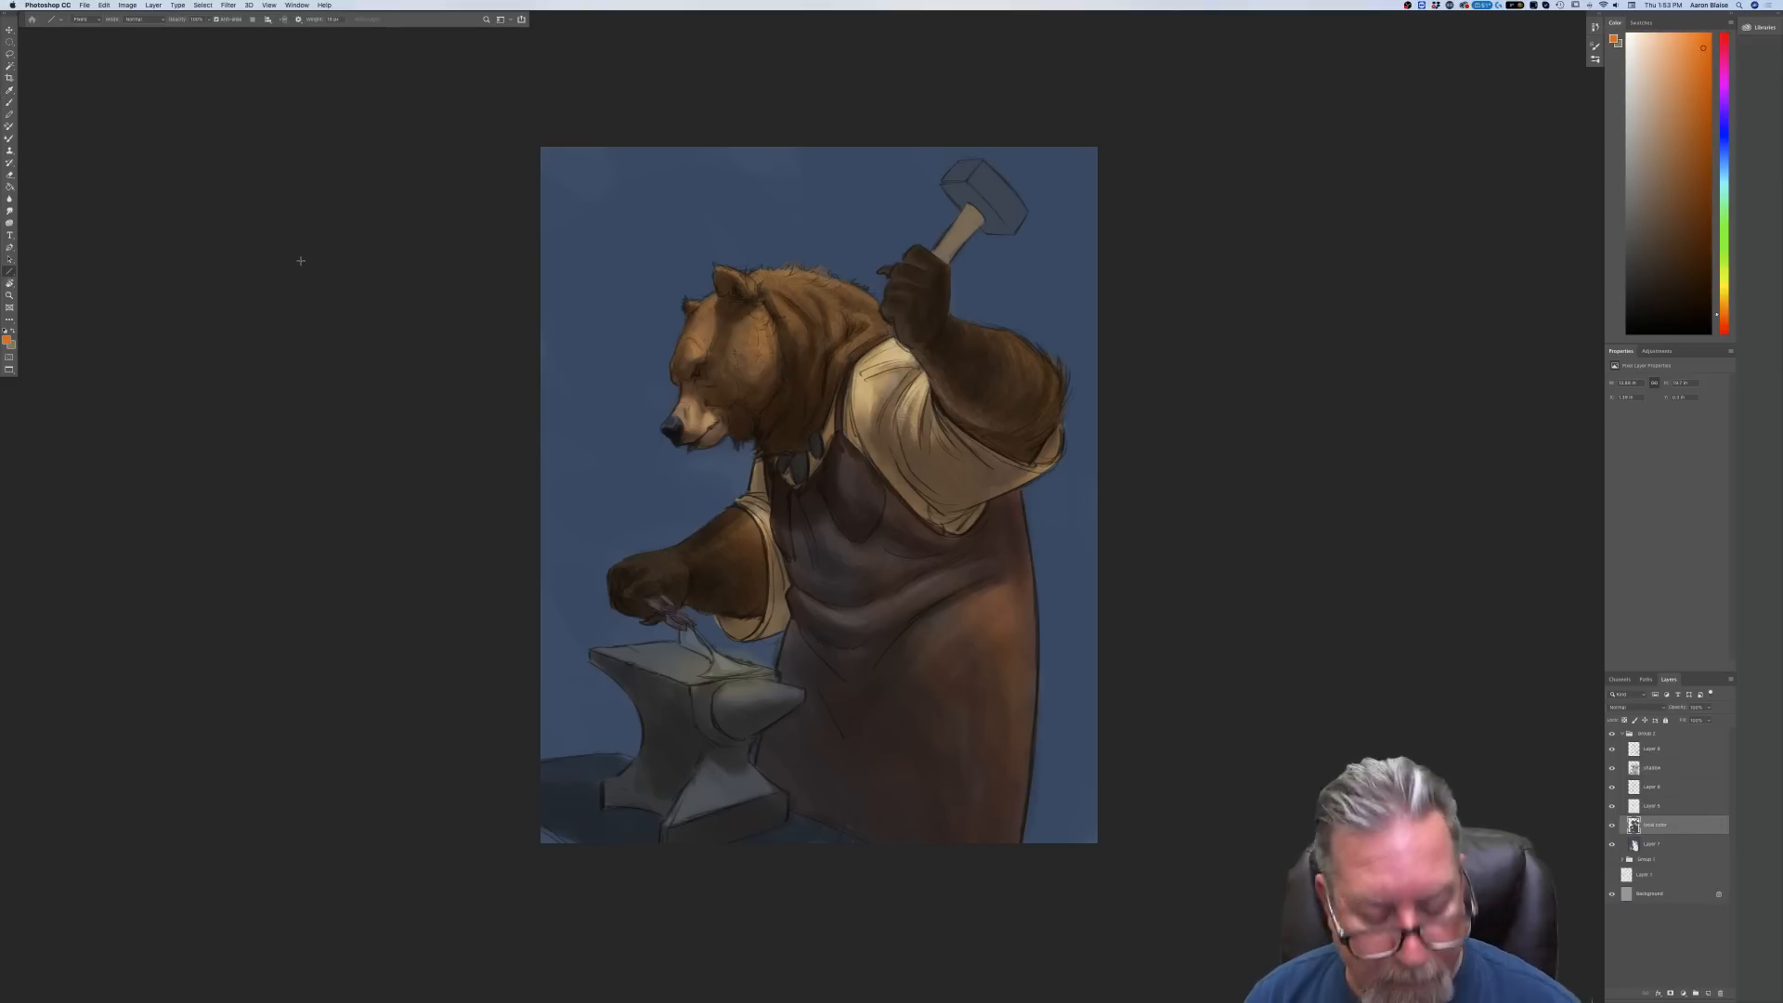
Paint the metal piece on top of the anvil glowing orange with a smaller brush preset, fading the color up toward the tongs
key("super+equal")
key("super+equal")
left_click_drag(347, 810, 601, 639)
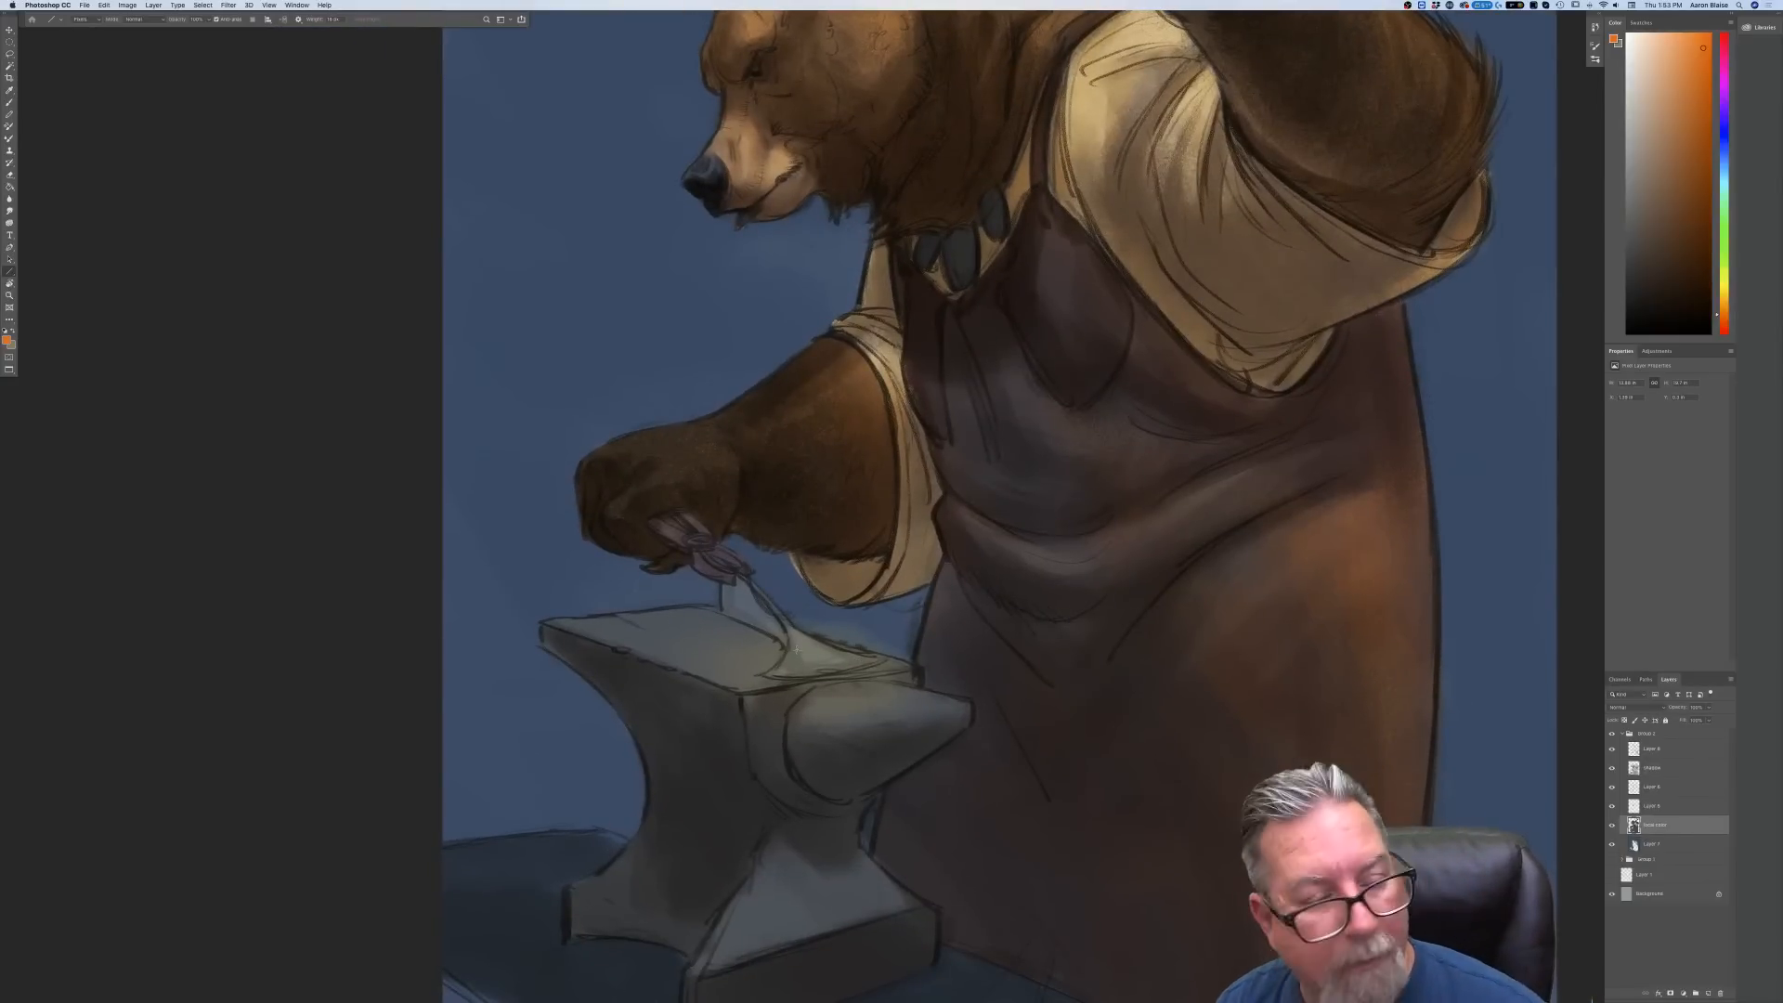
left_click(9, 103)
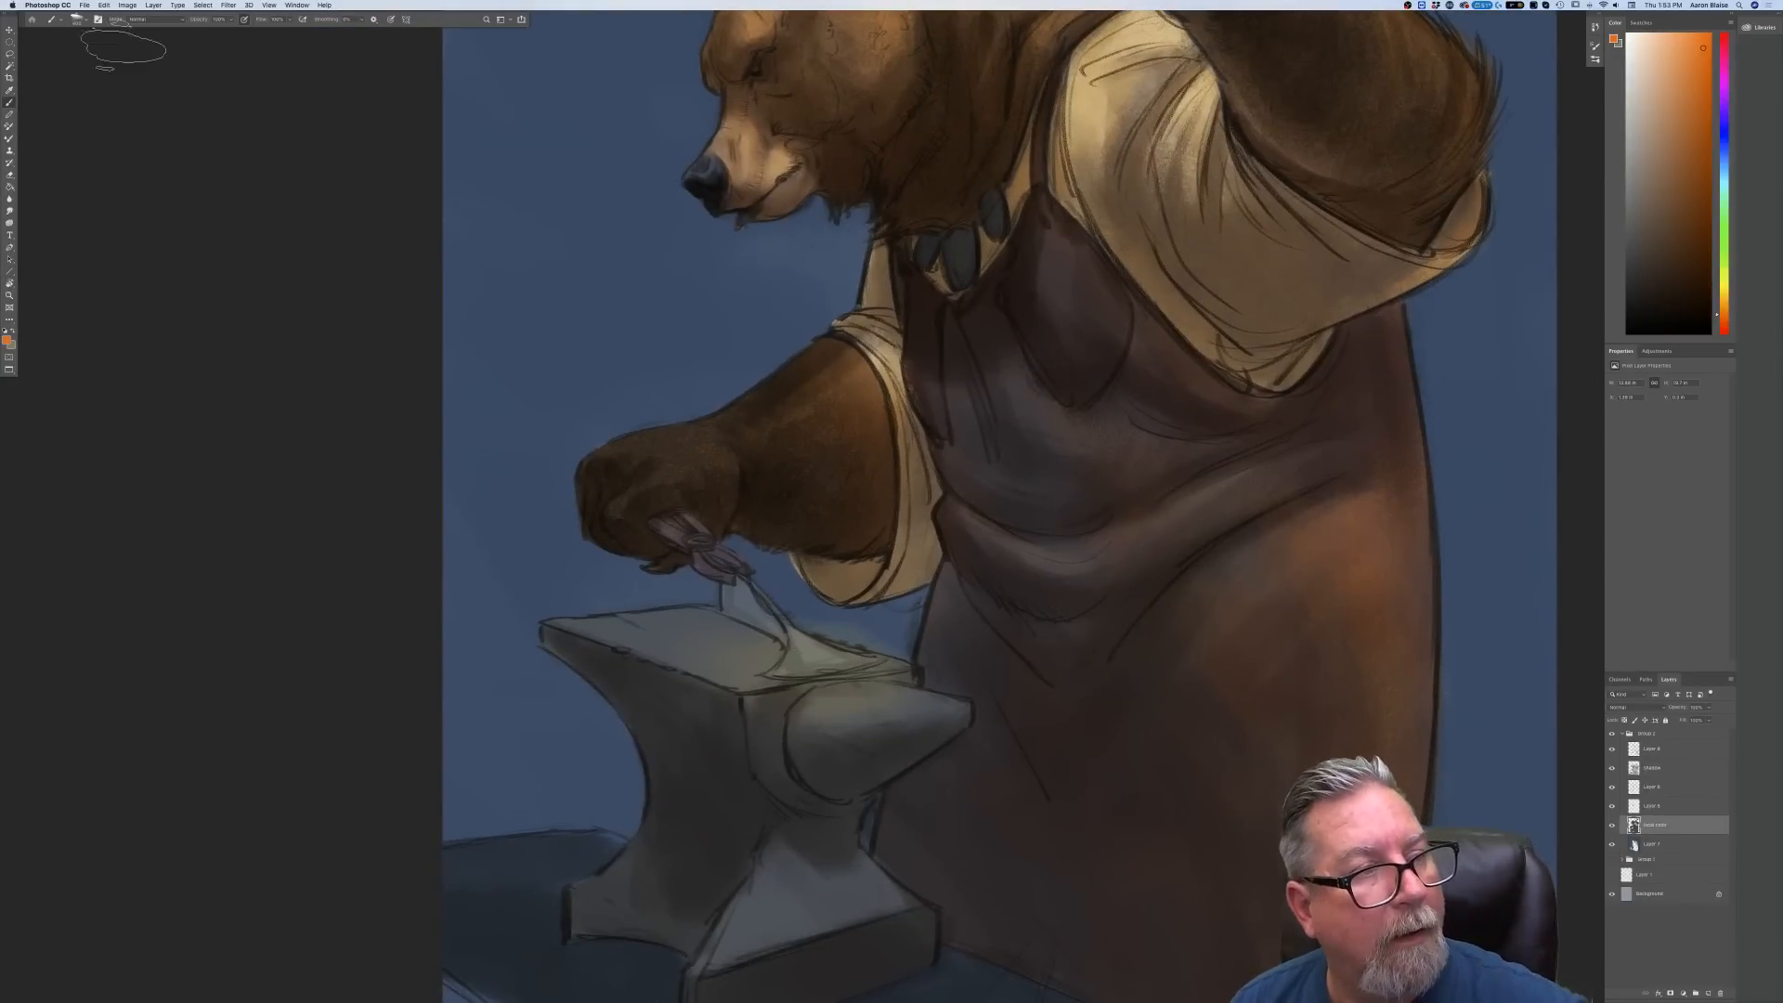
left_click(79, 19)
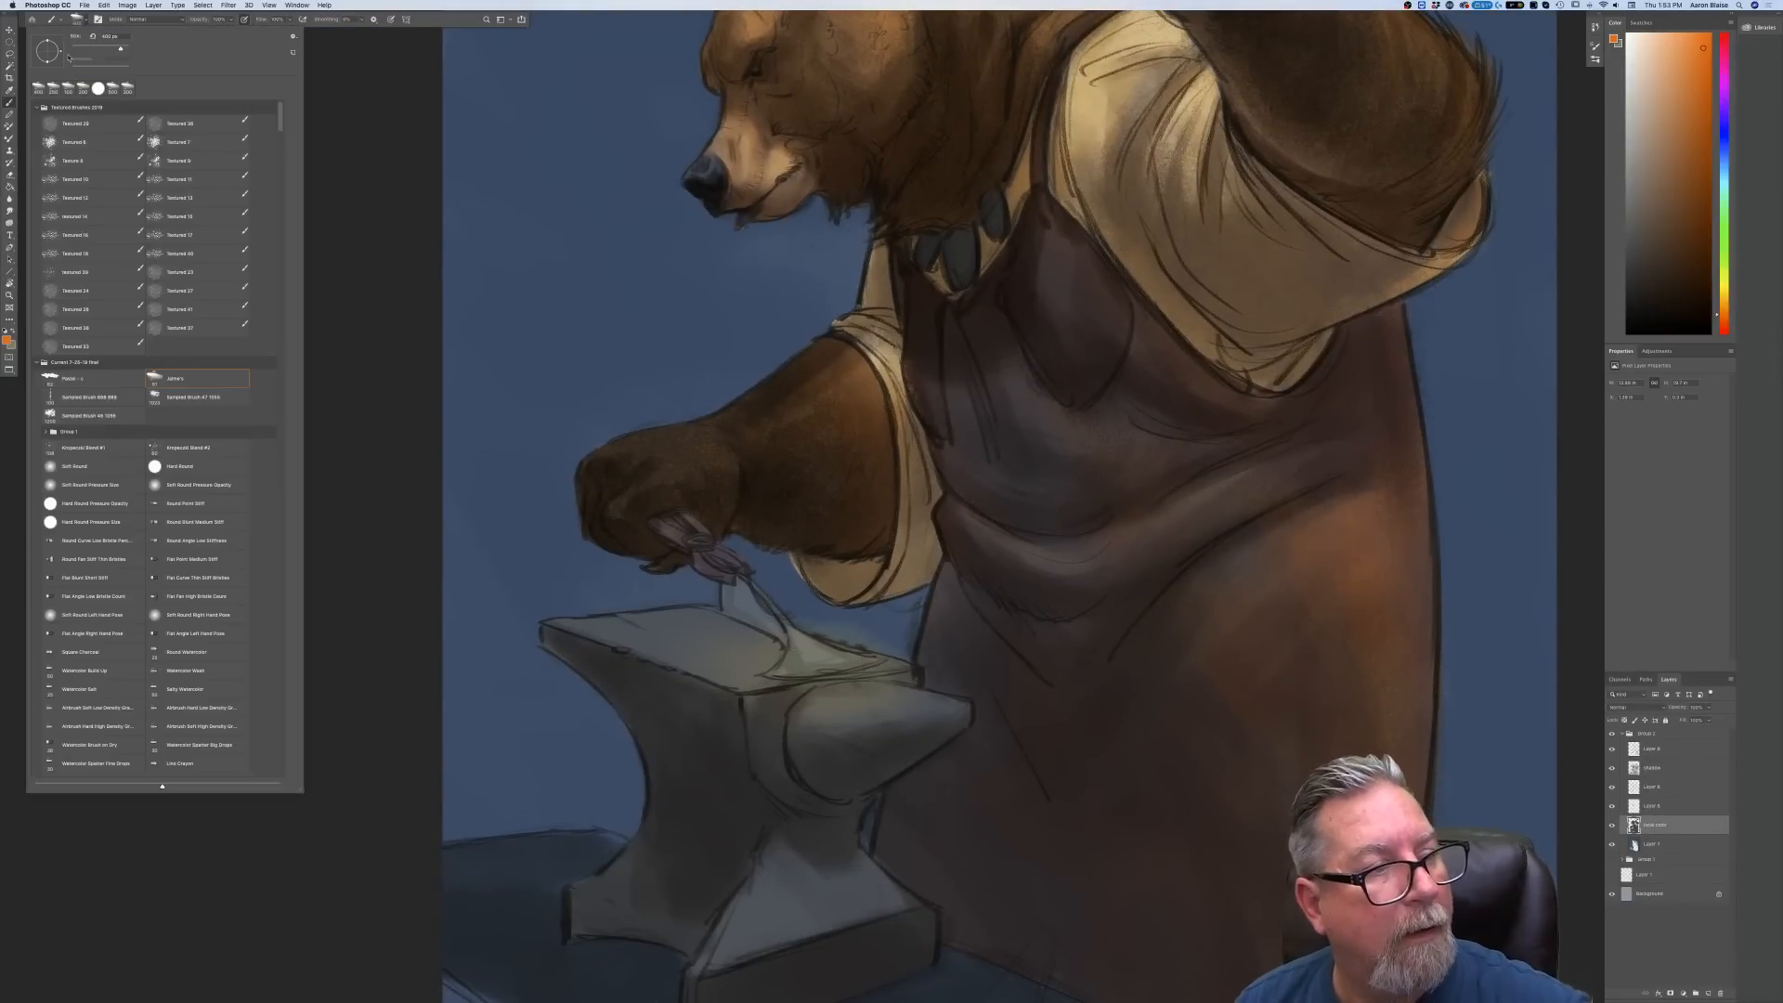
left_click(76, 377)
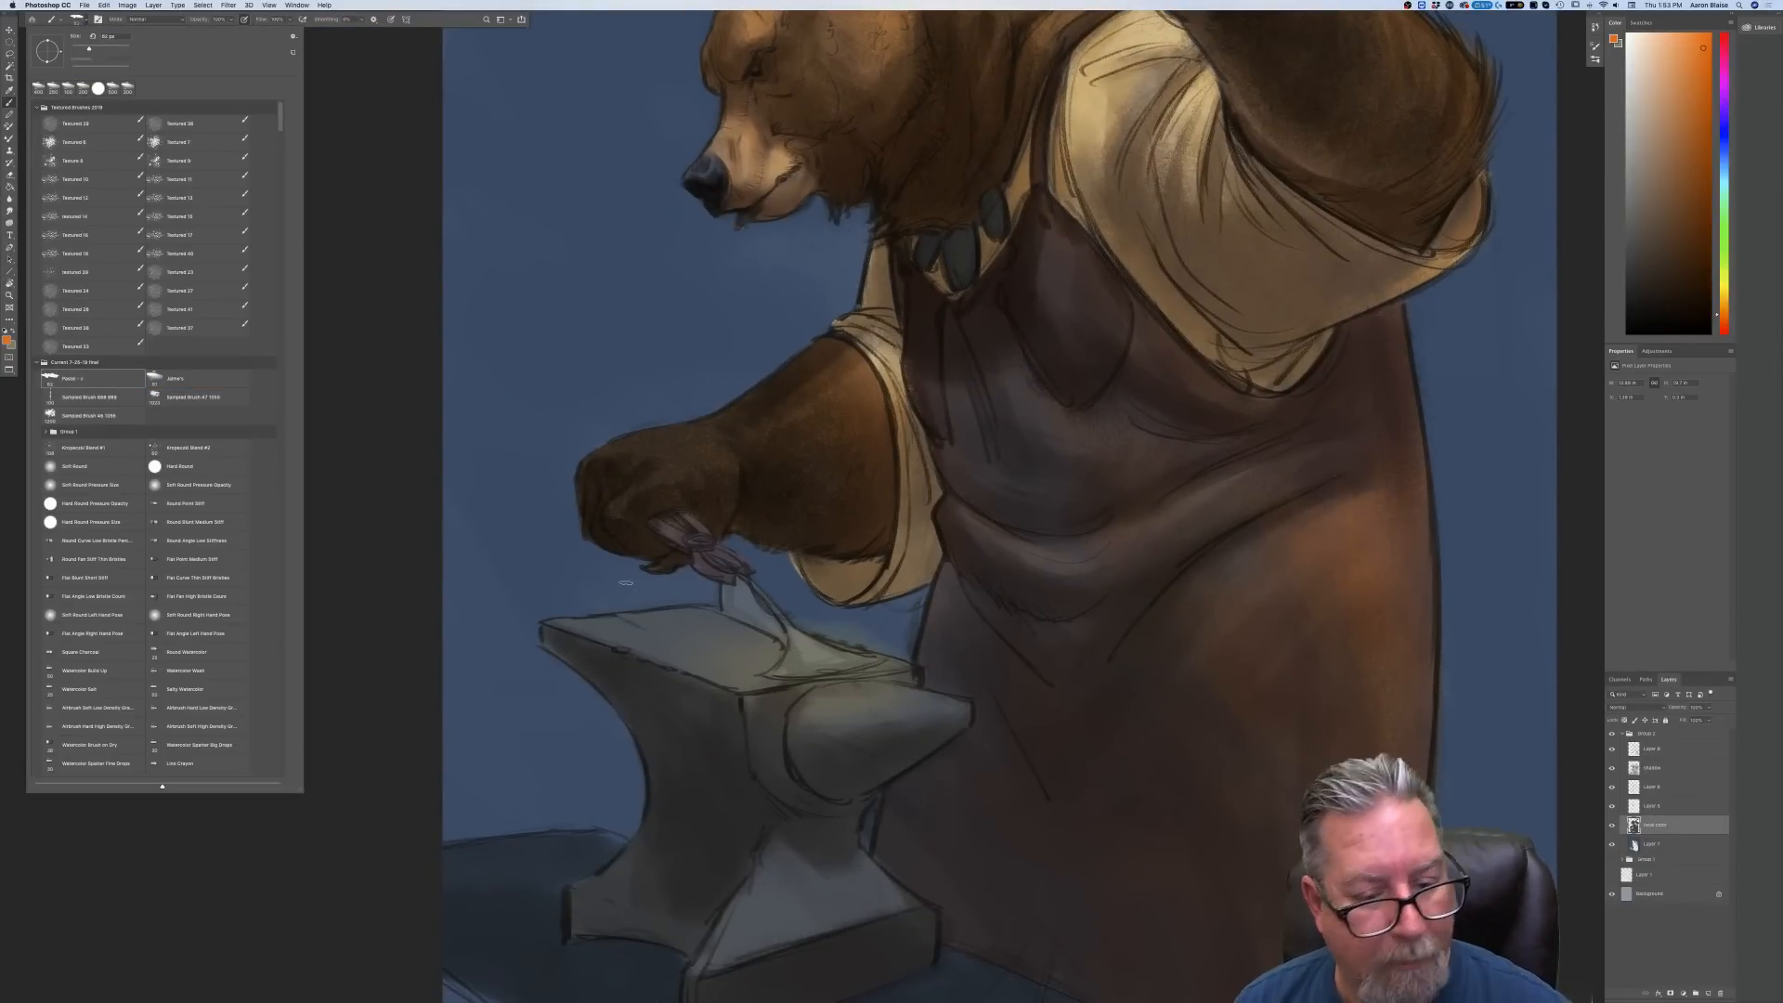
left_click(829, 665)
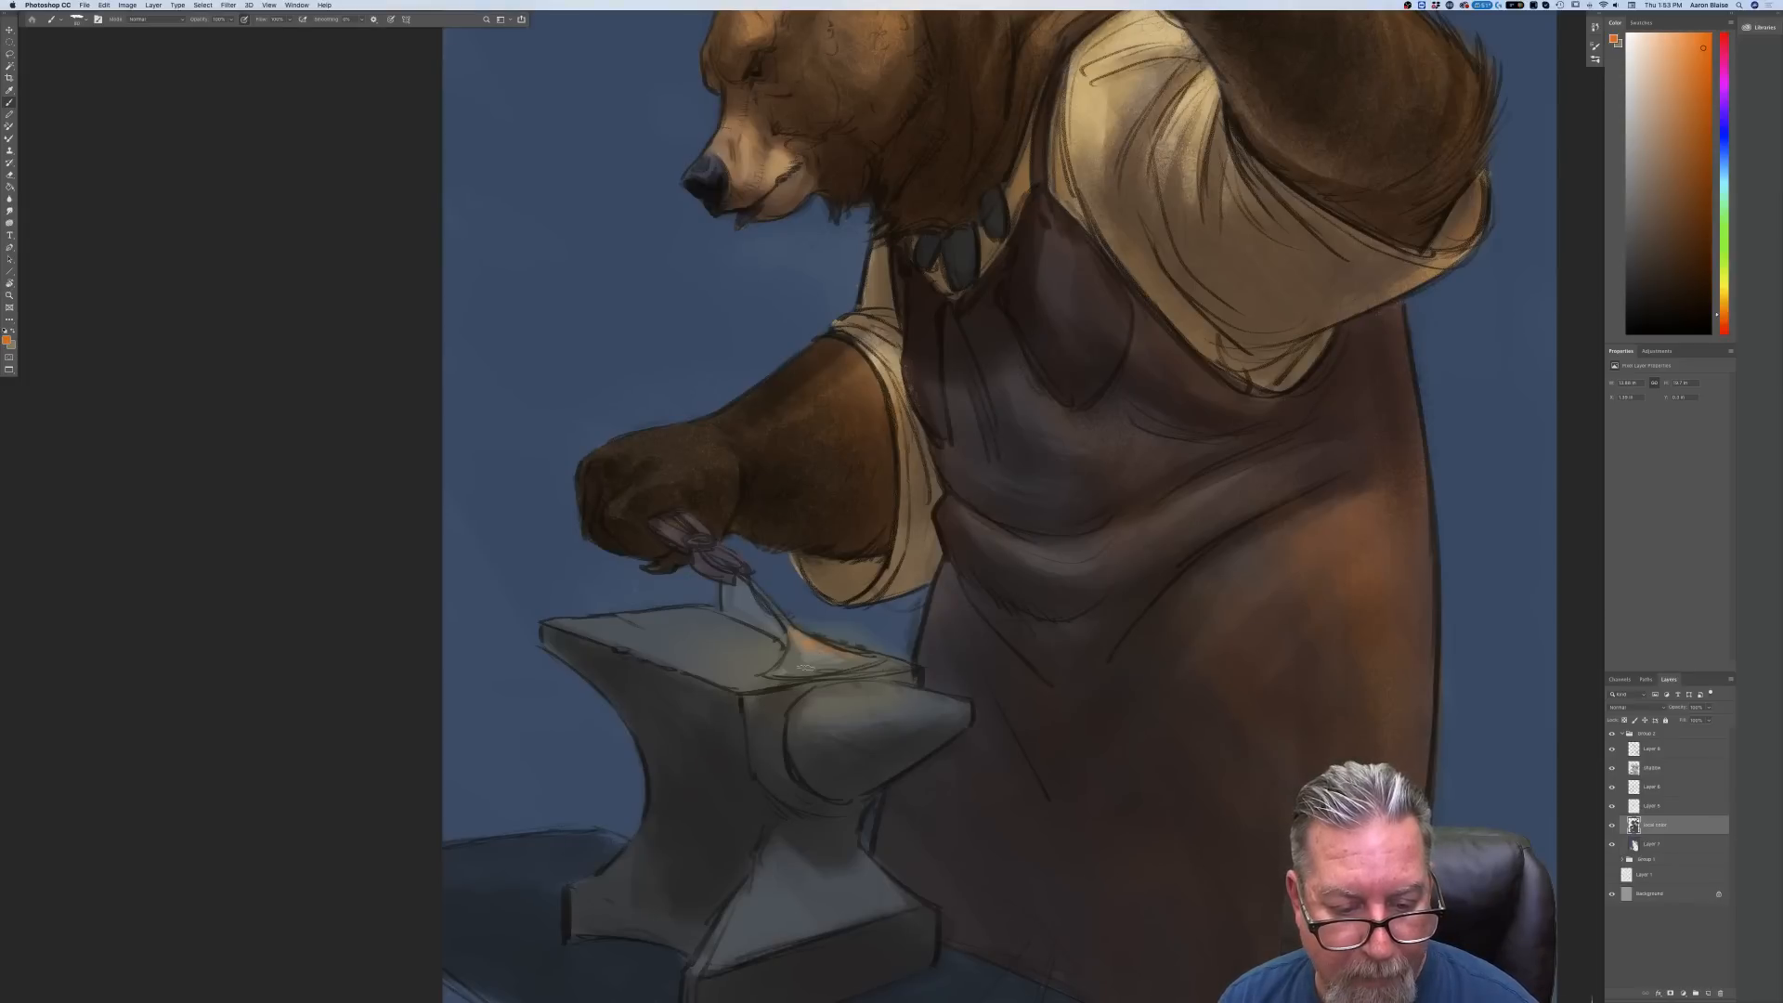
left_click_drag(794, 668, 836, 663)
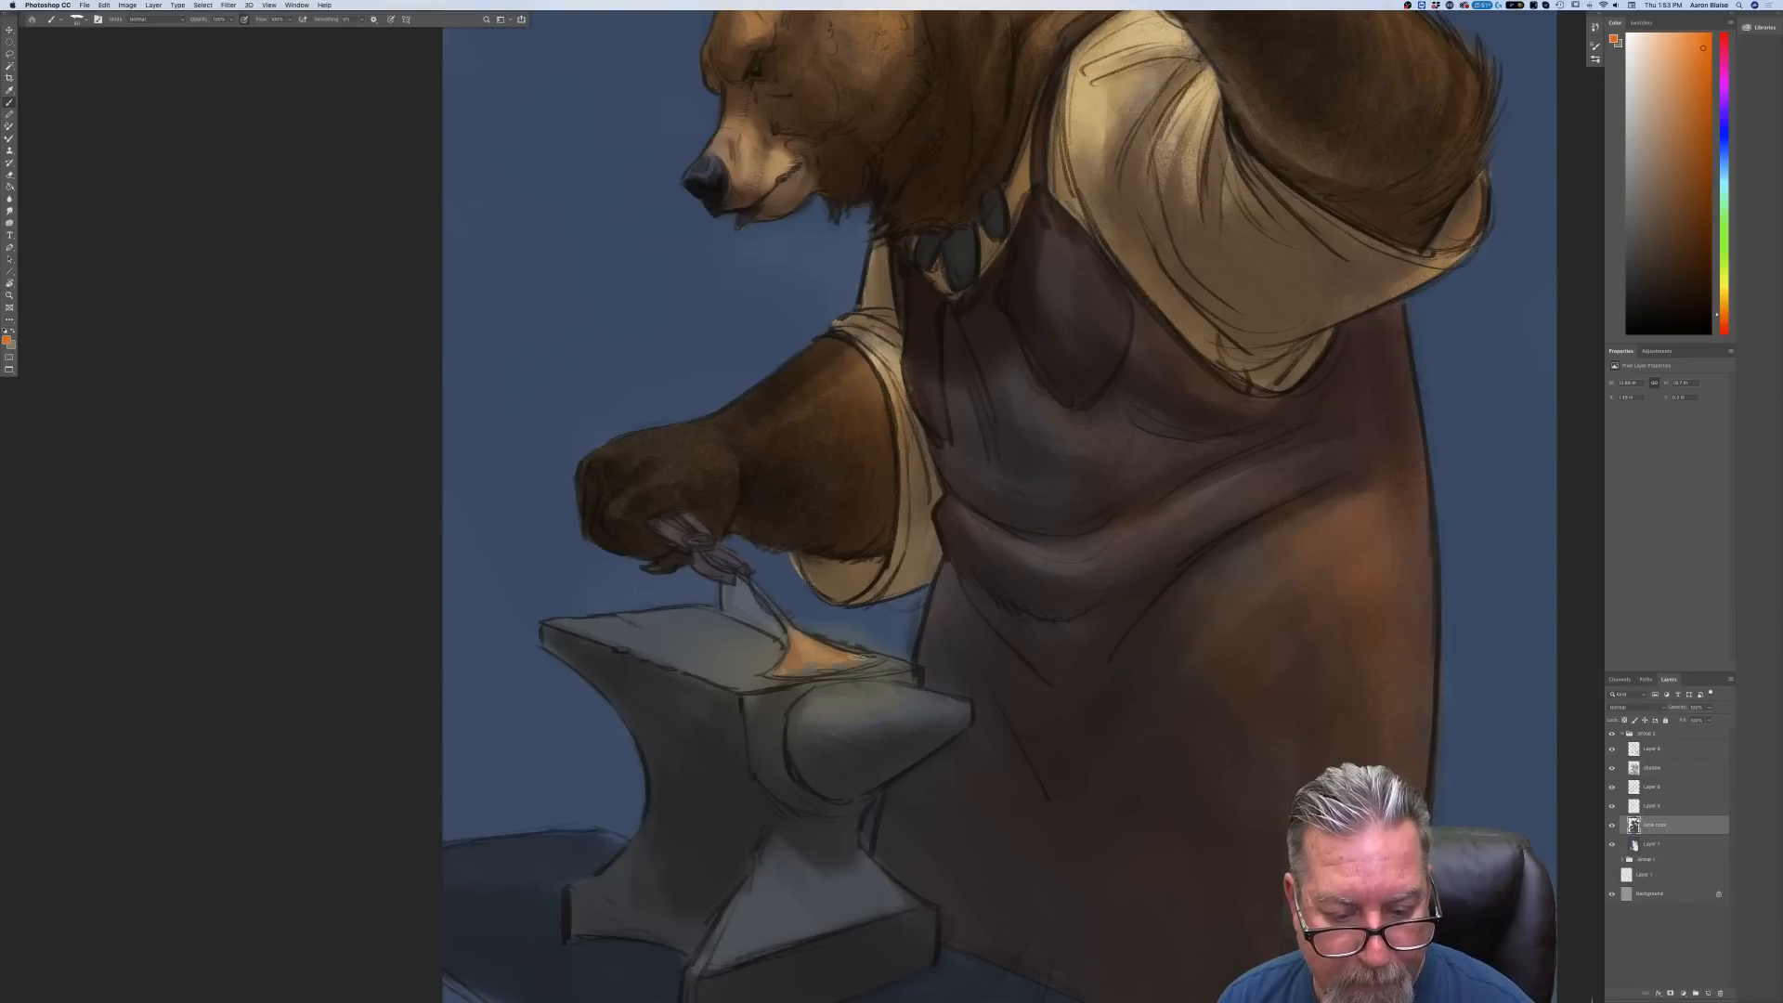
left_click_drag(822, 665, 798, 674)
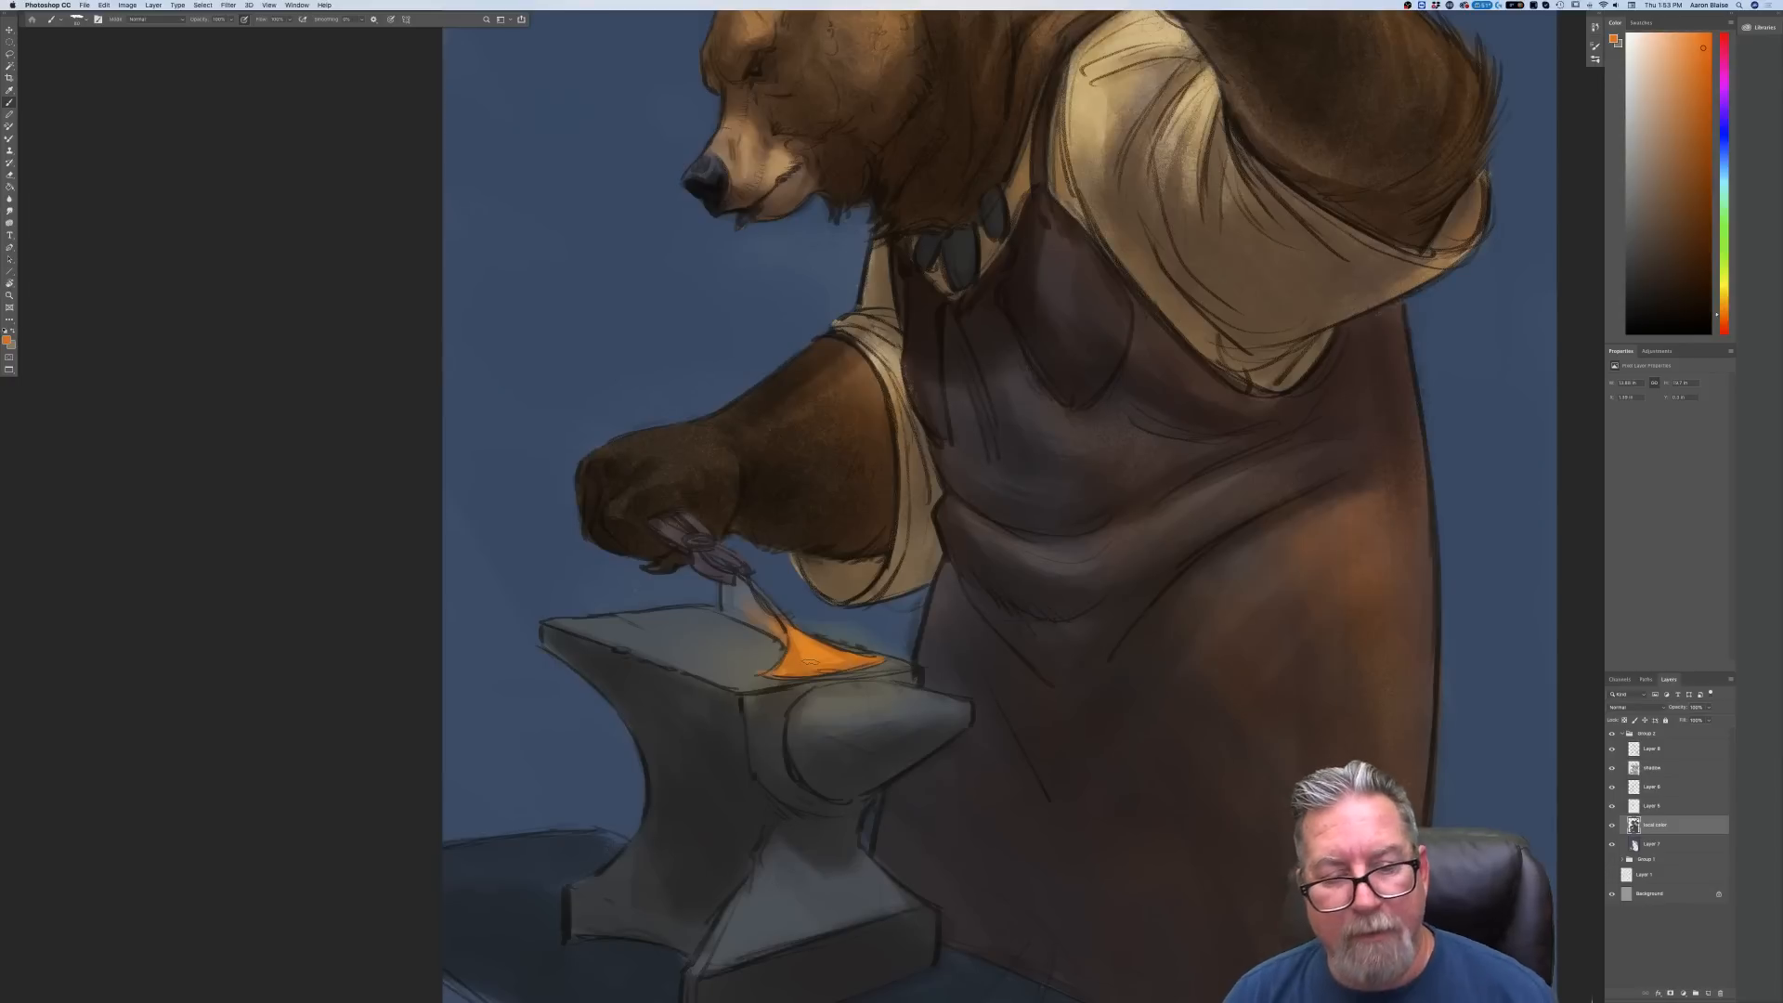
Open the foreground color for editing
left_click(8, 340)
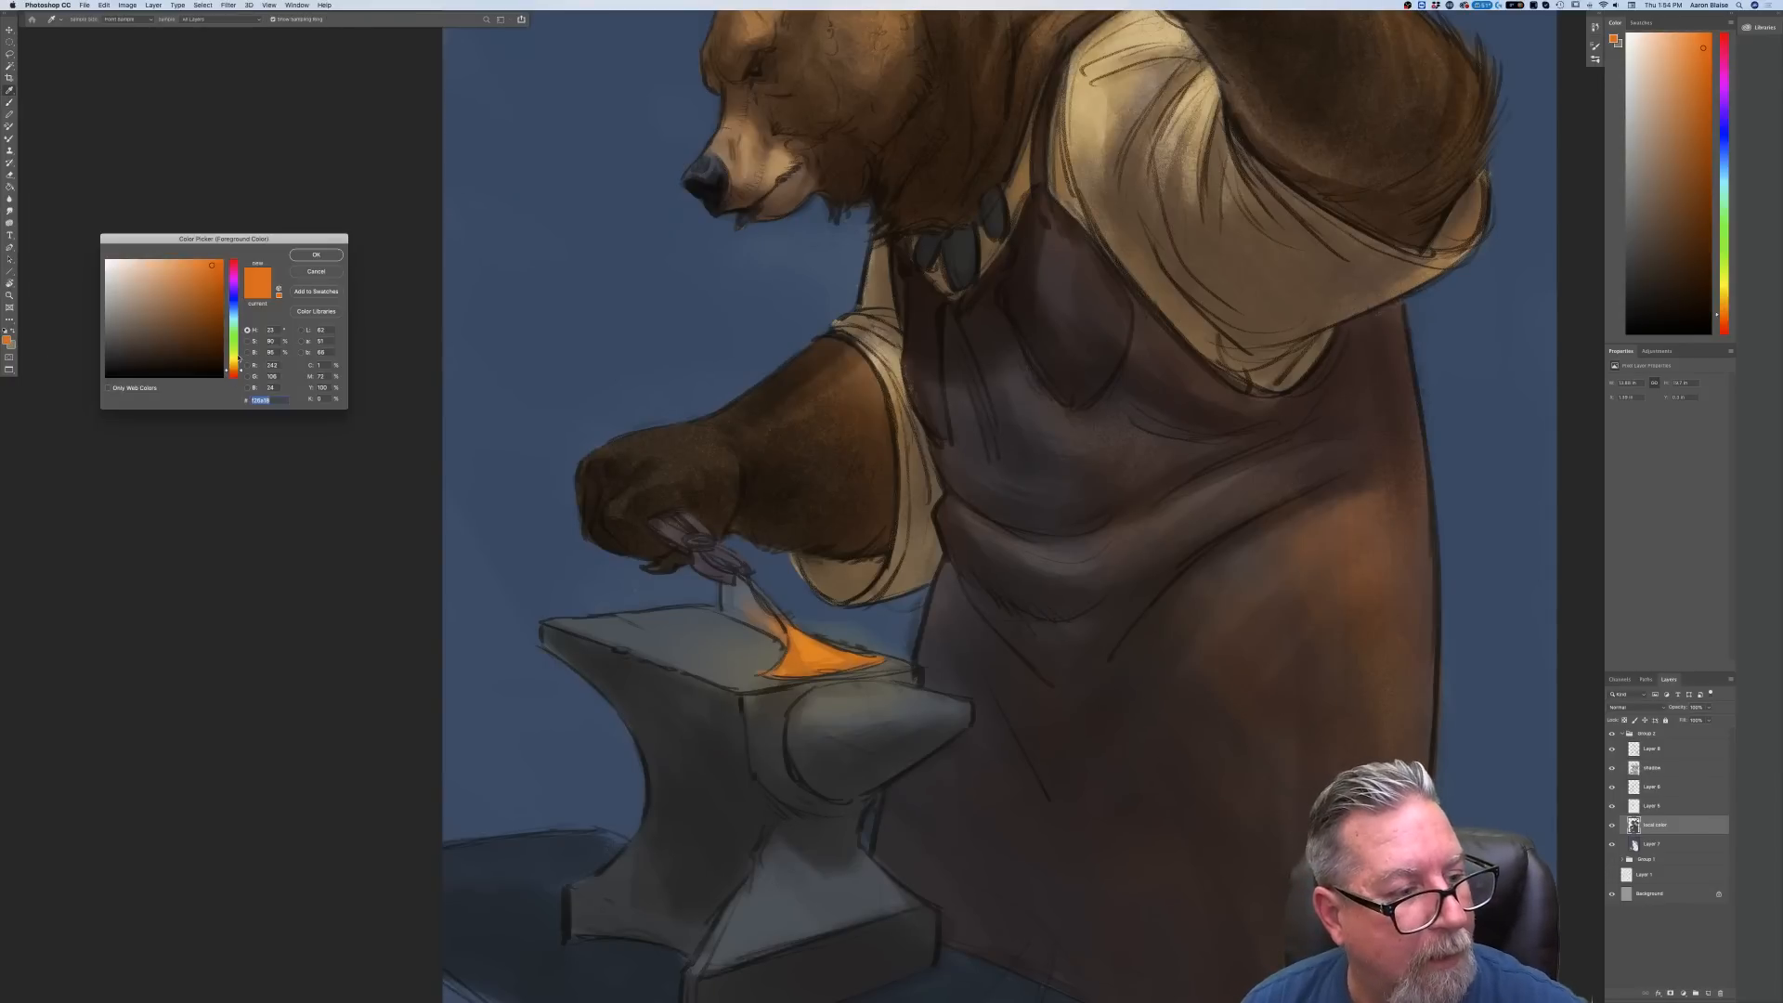
Shift the foreground colour to a yellower orange and brush it over the hot metal lying on the anvil
left_click_drag(233, 369, 232, 364)
left_click(315, 254)
key("b")
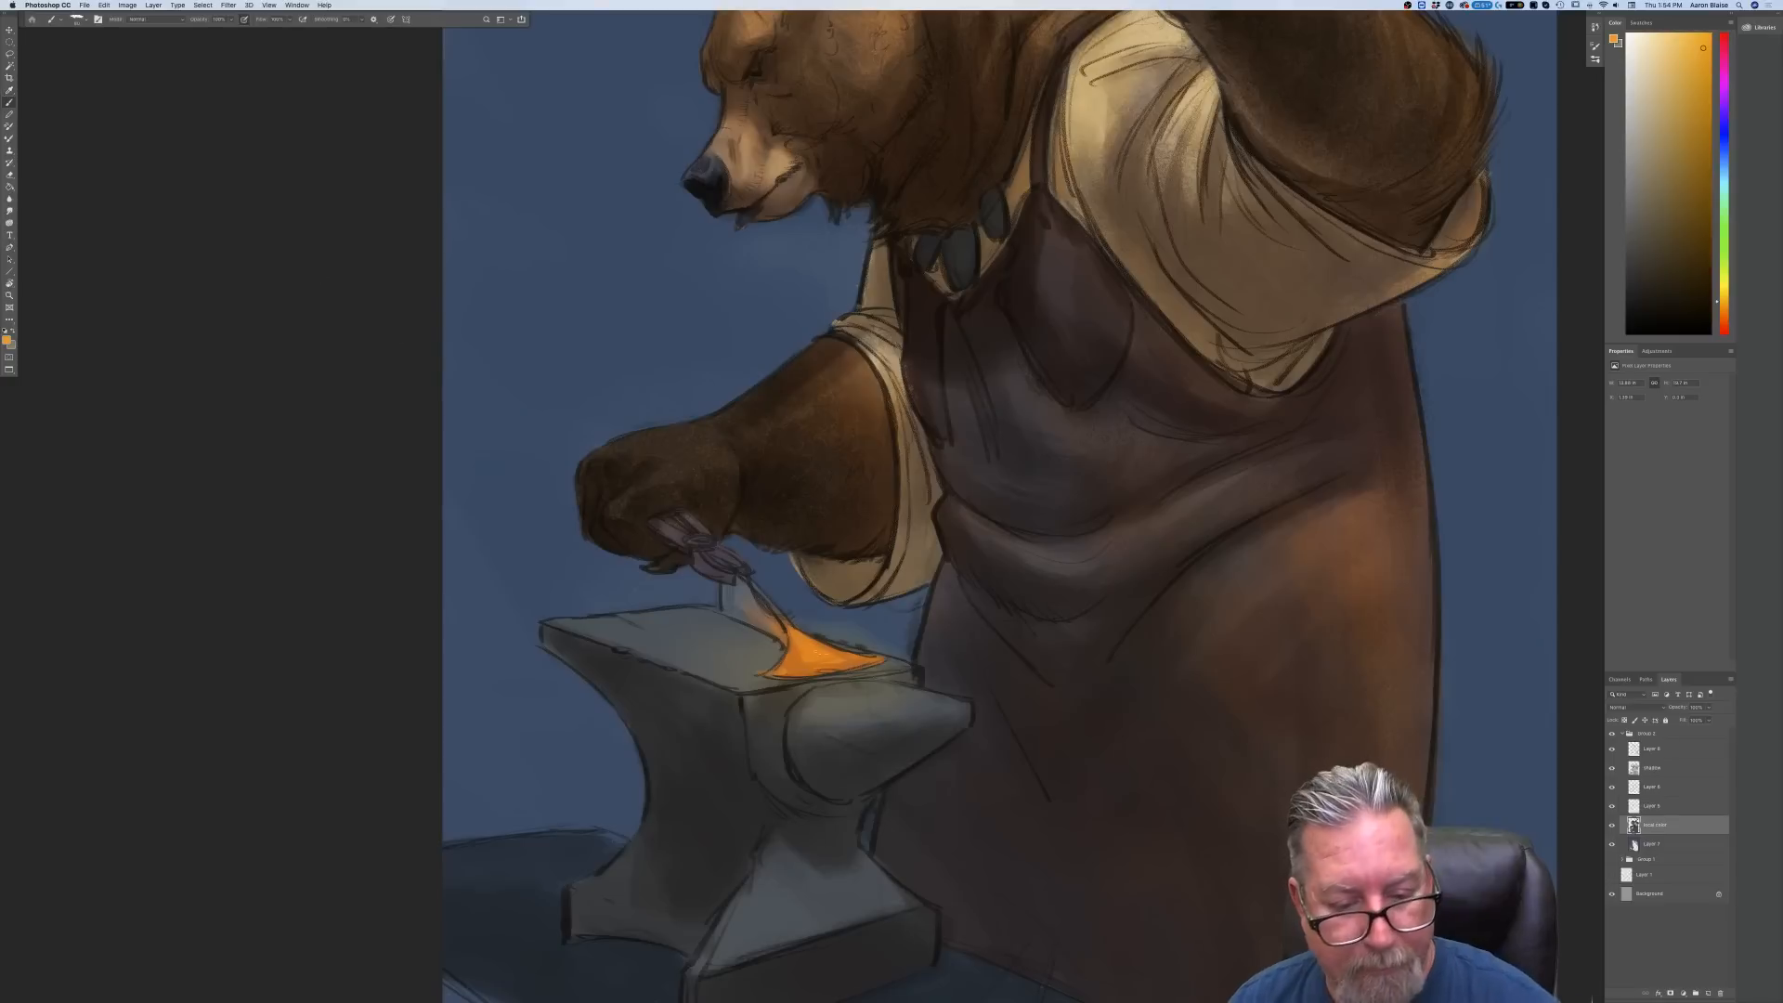
mouse_move(858, 656)
left_mouse_down()
mouse_move(803, 646)
mouse_move(797, 666)
left_mouse_up()
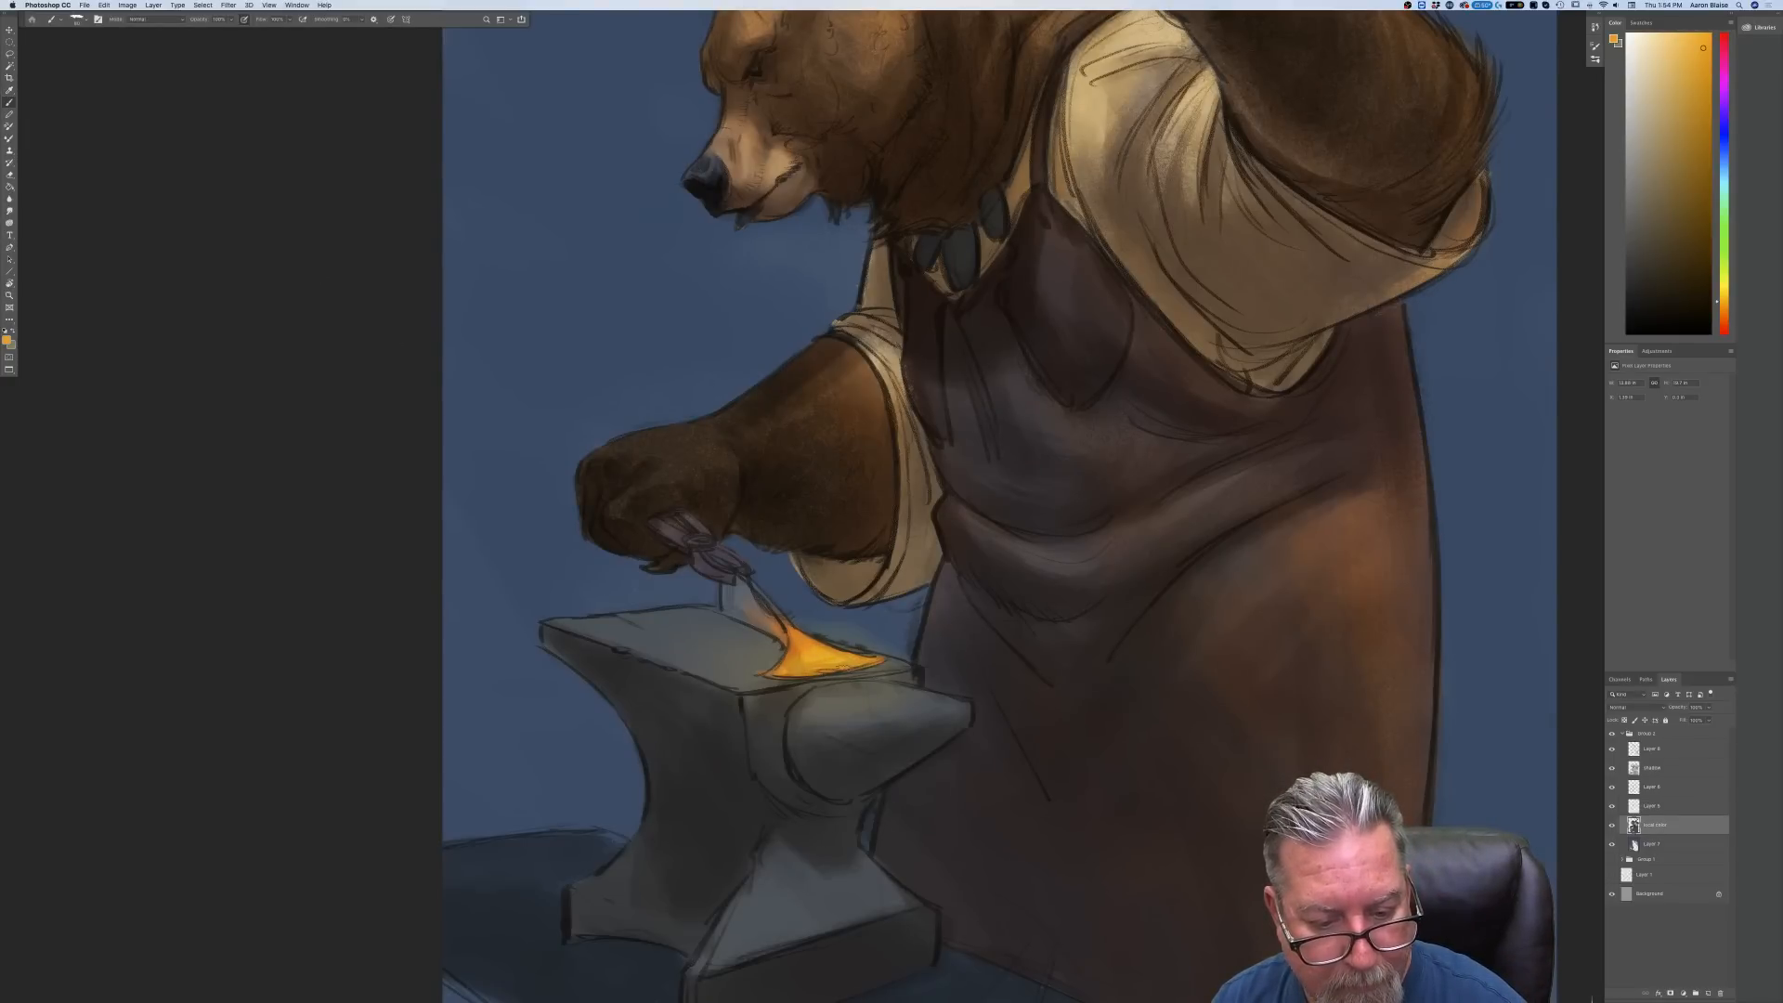
left_click_drag(798, 642, 802, 650)
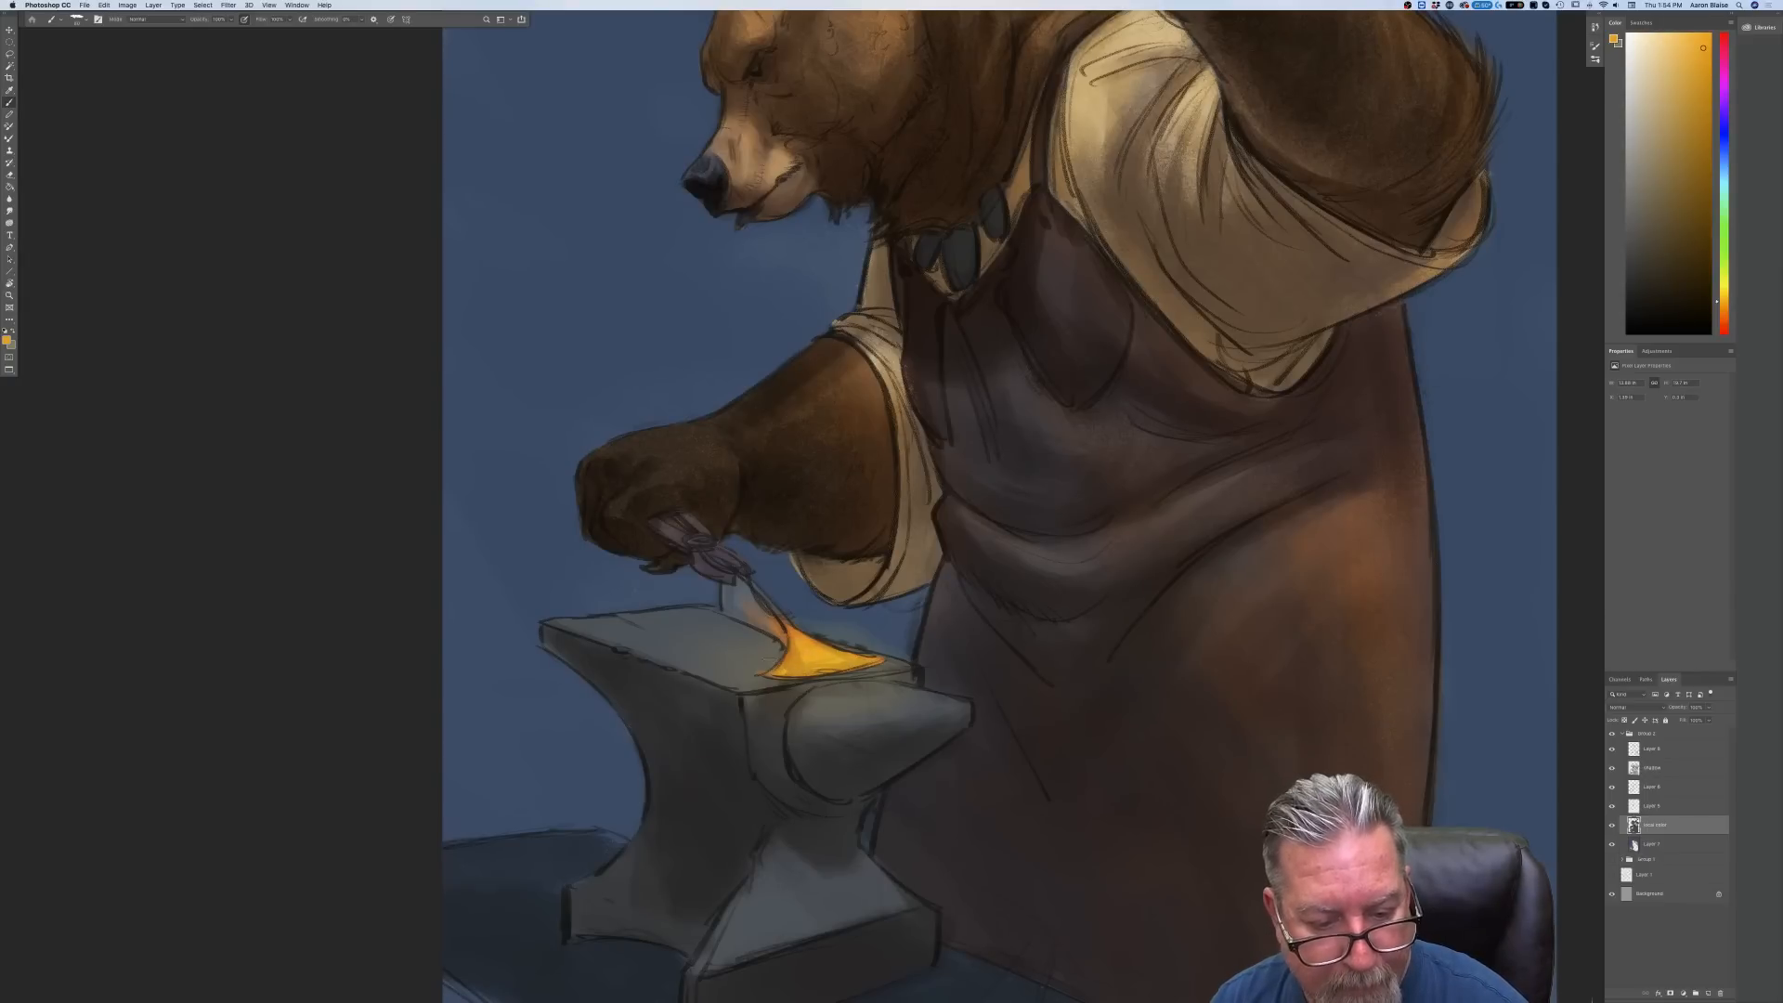
Choose a brighter golden yellow as the foreground colour and paint it into the body of the hot metal
left_click(7, 340)
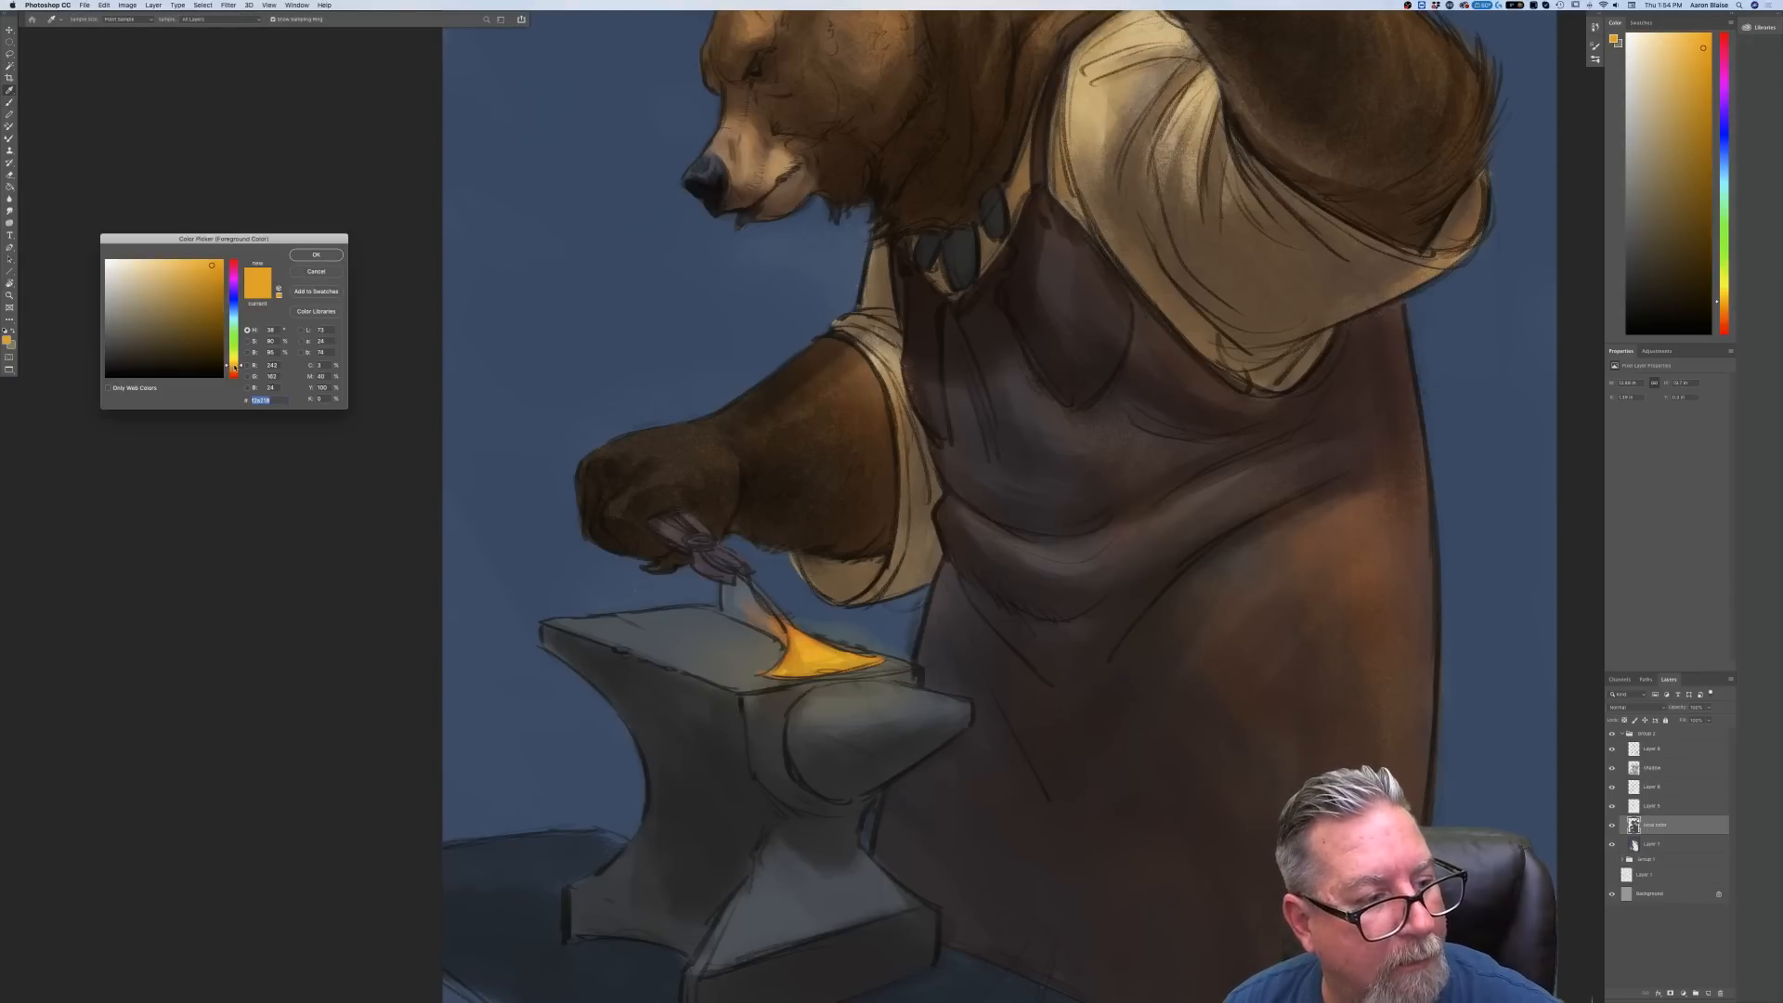
left_click_drag(233, 365, 234, 363)
left_click(196, 262)
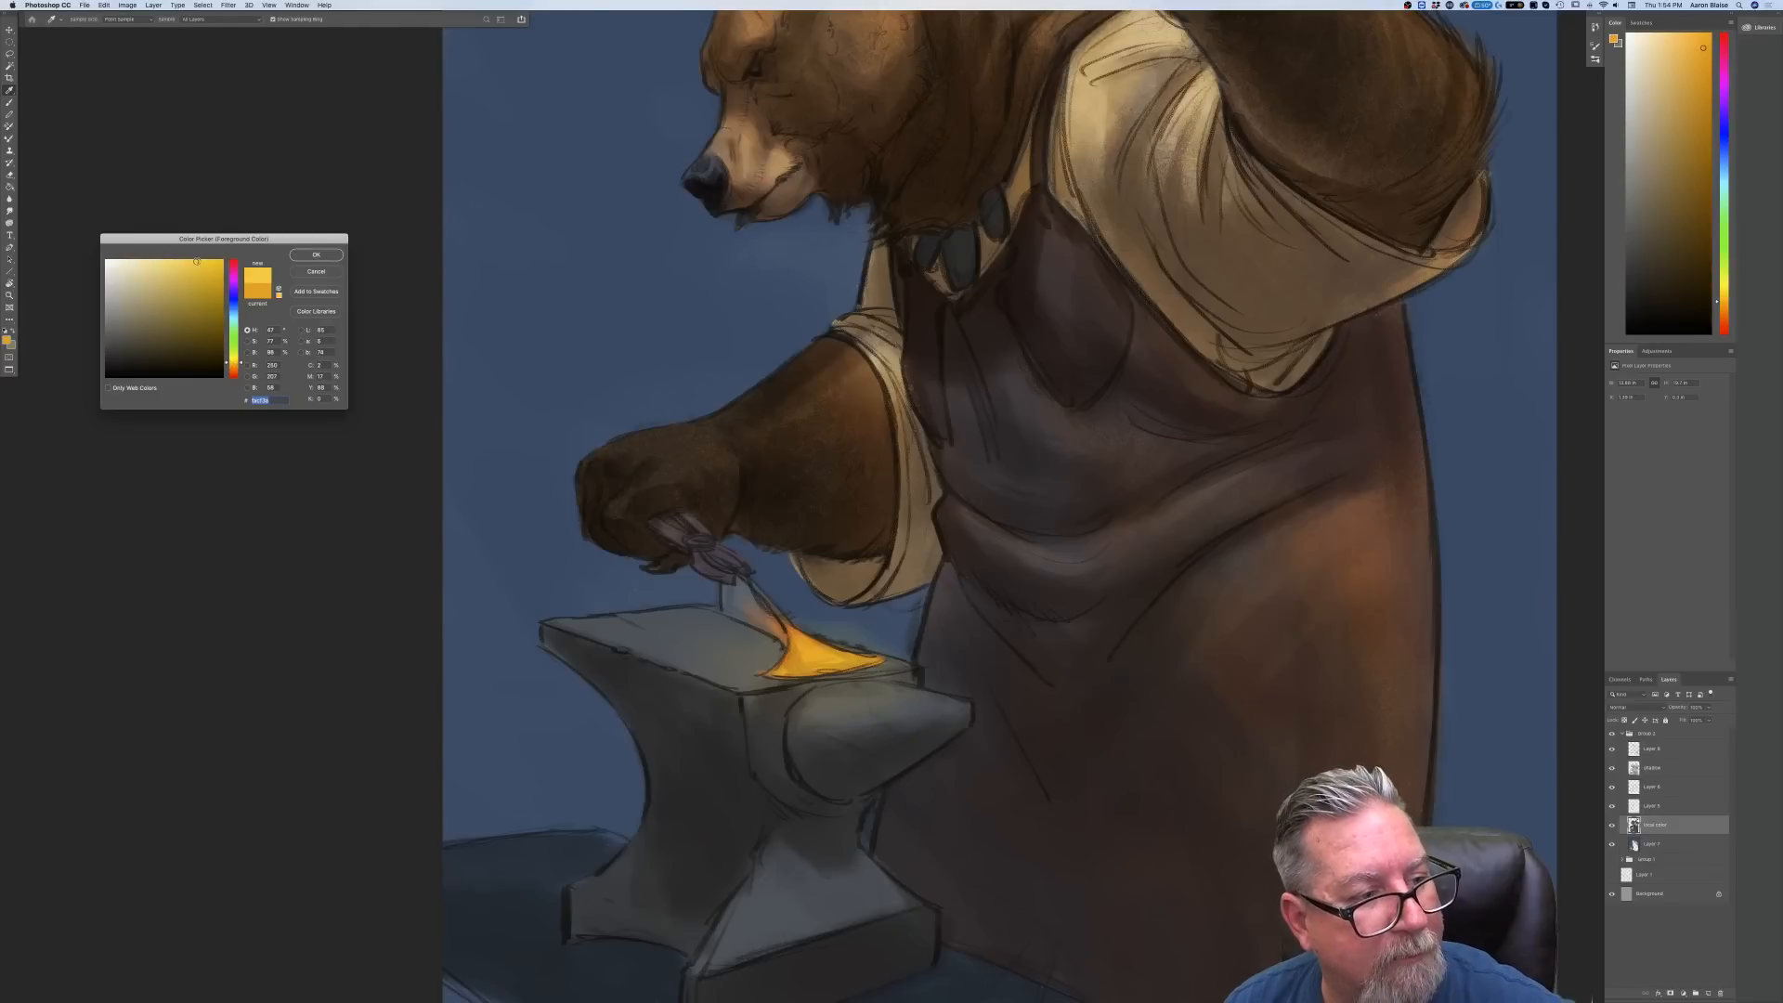
left_click(298, 258)
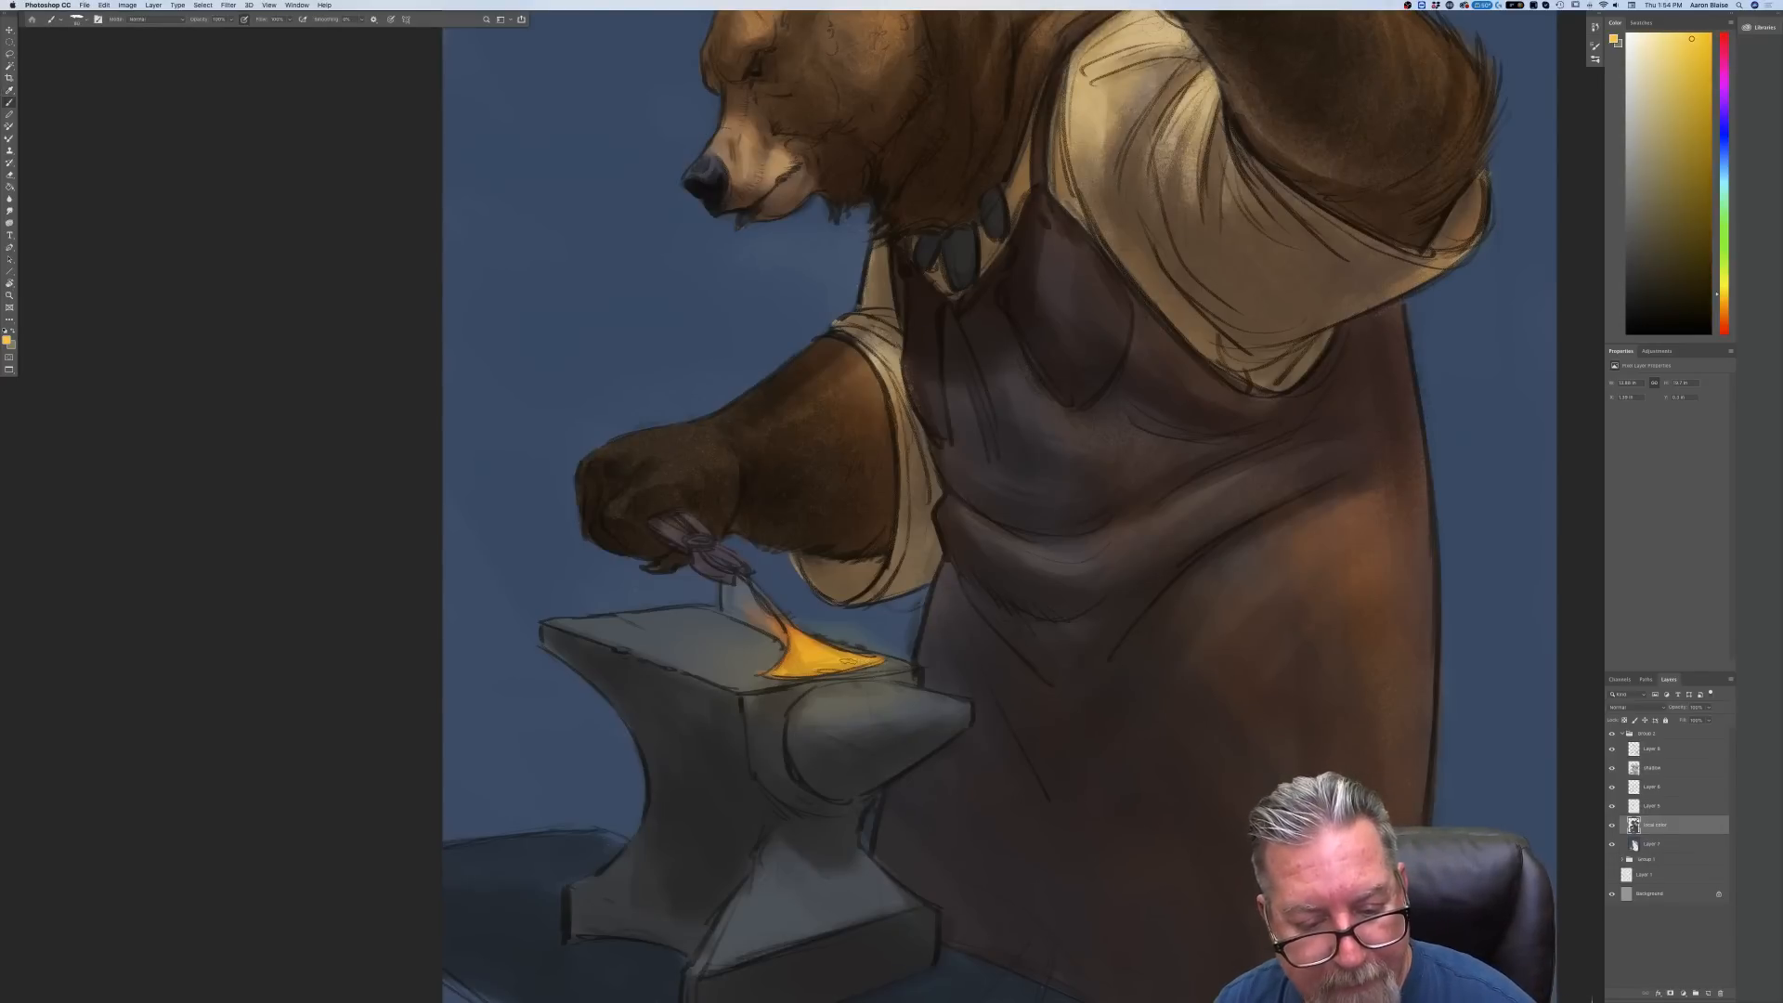
mouse_move(850, 658)
left_mouse_down()
mouse_move(785, 671)
mouse_move(869, 660)
mouse_move(773, 675)
left_mouse_up()
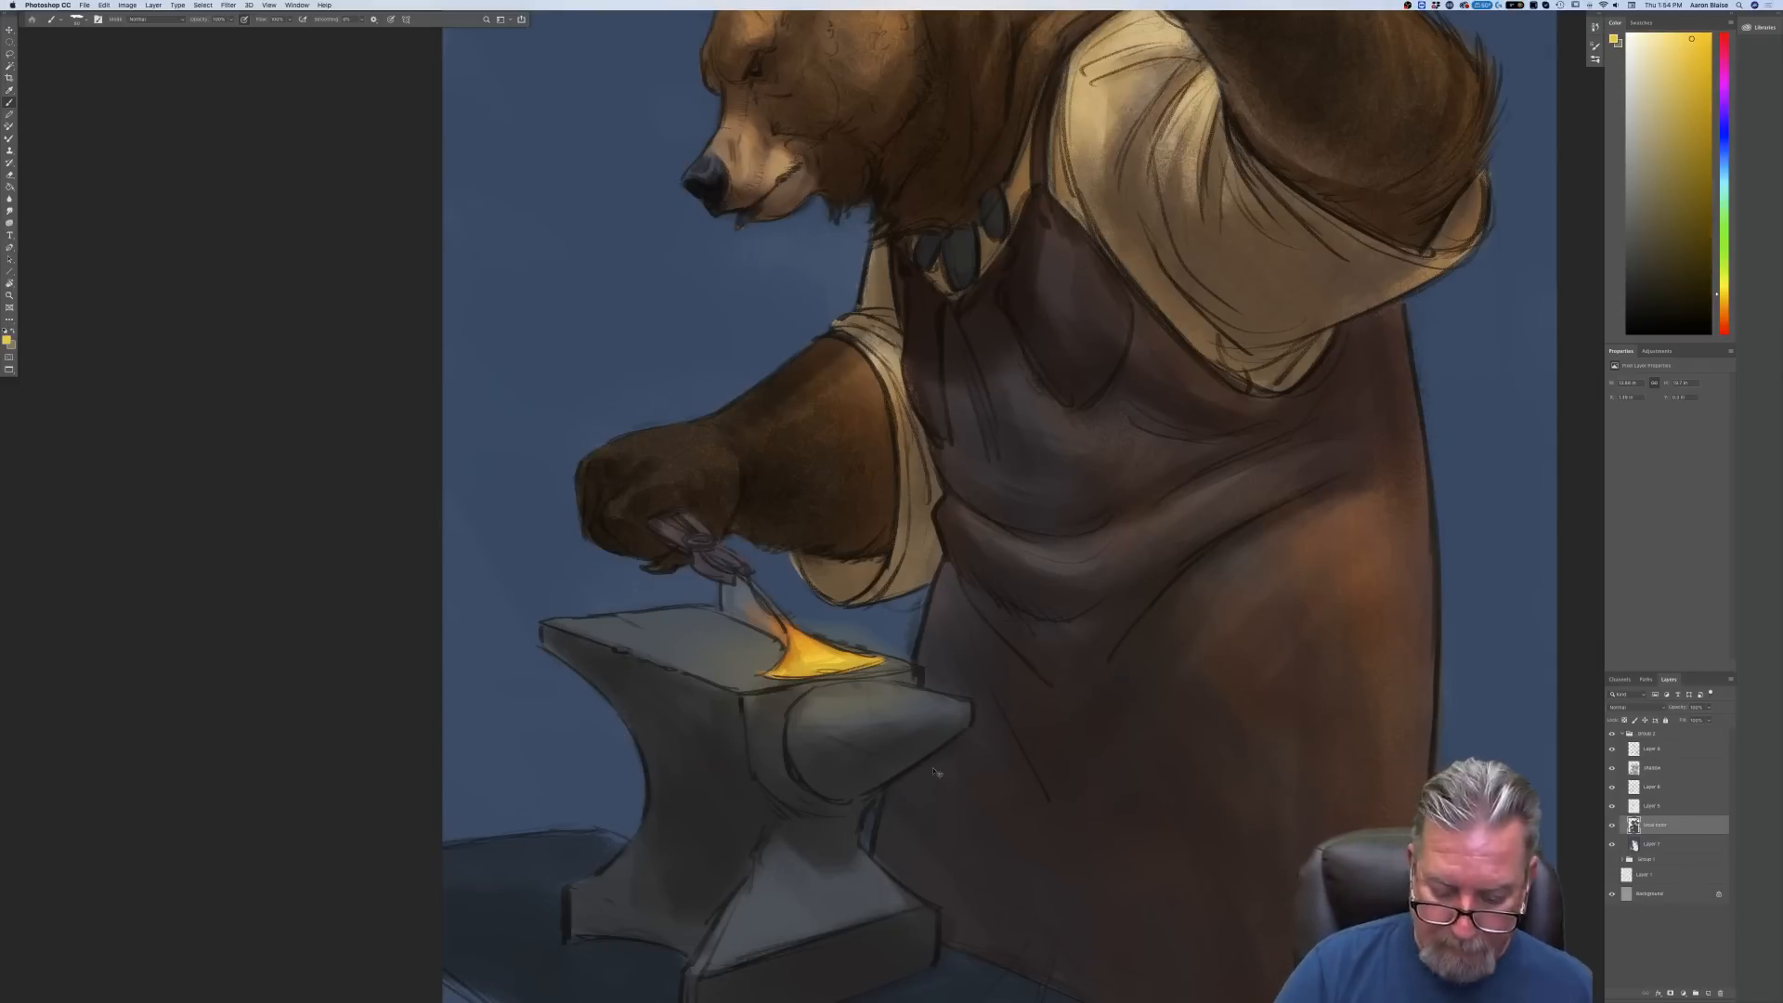
Choose a pale, light yellow as the foreground colour and paint the hottest highlights on the glowing metal
key("super+0")
key("super+minus")
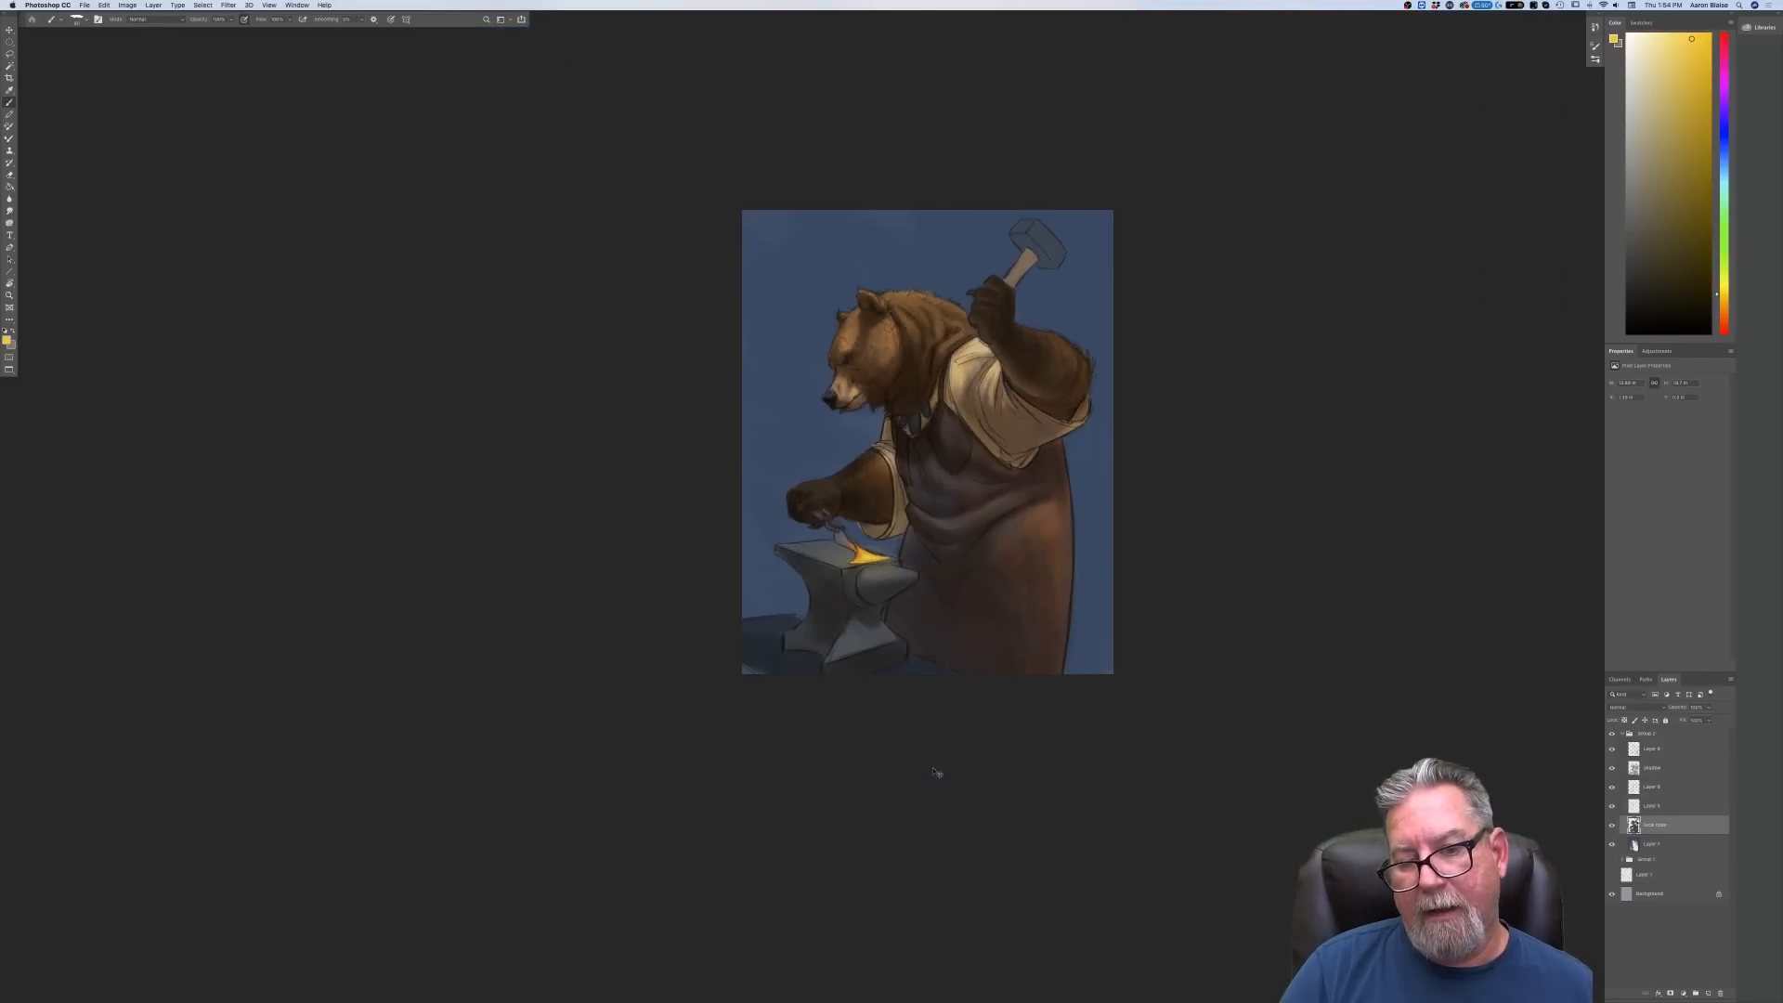
key("super+plus")
key("super+plus")
key("super+plus")
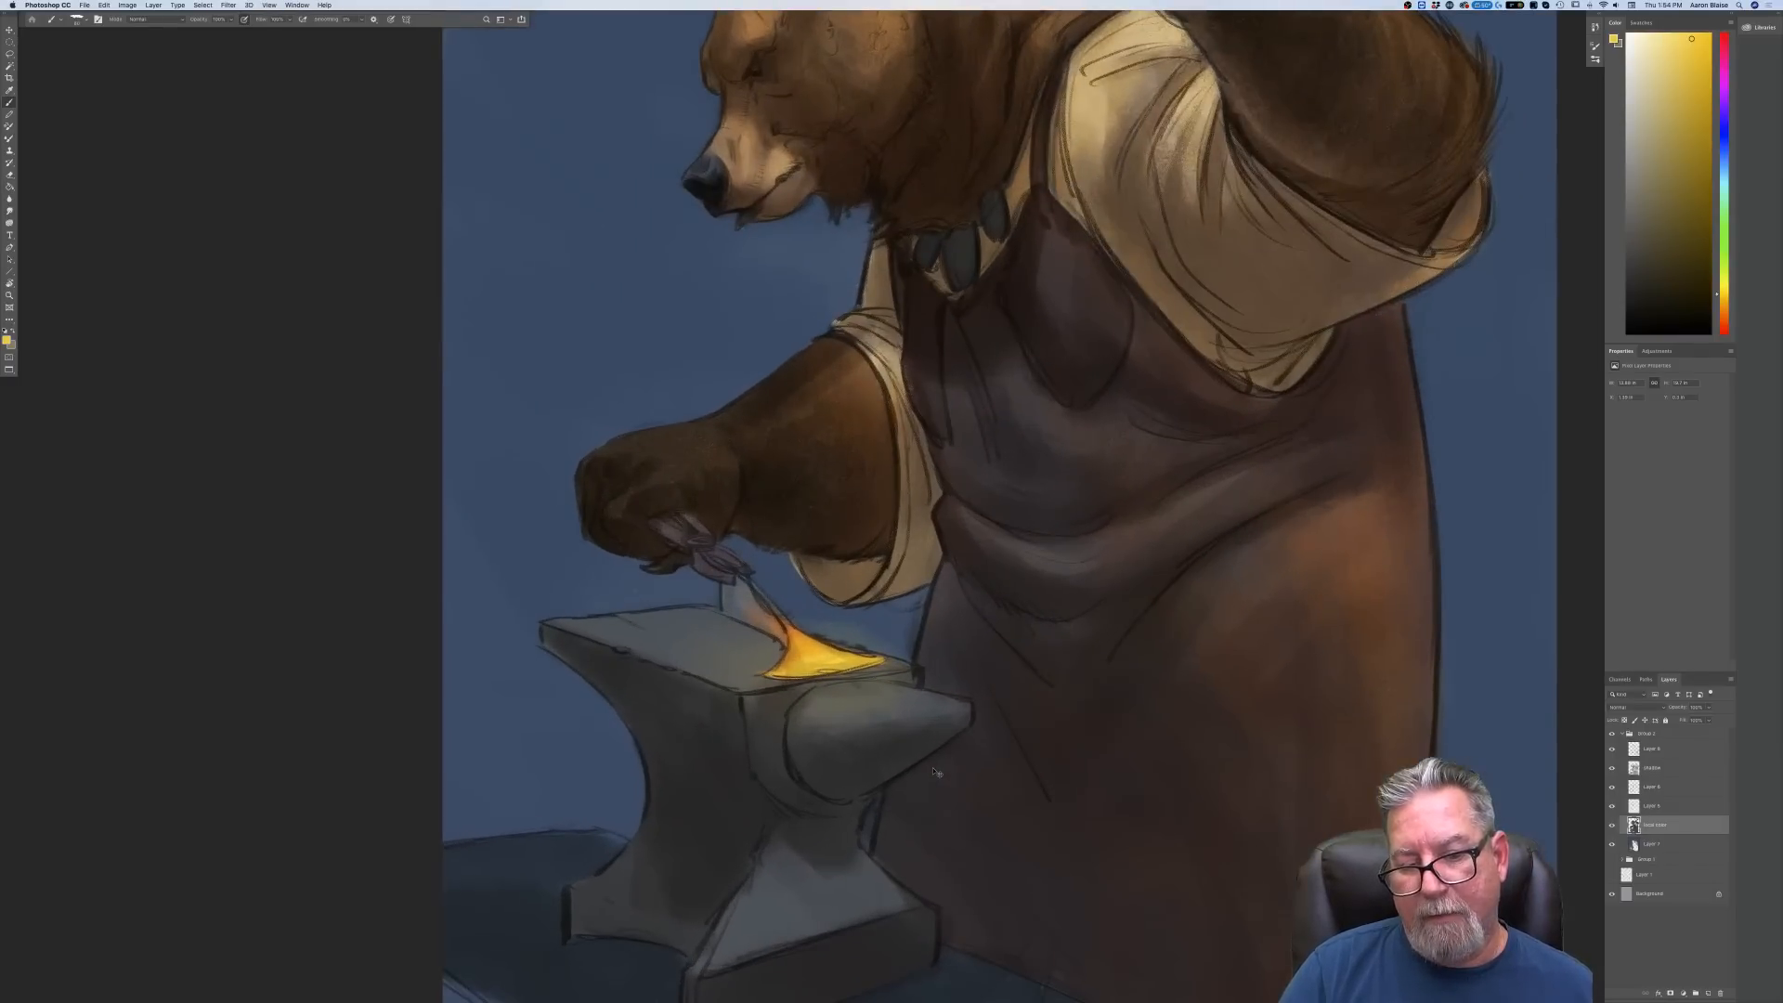
left_click(6, 341)
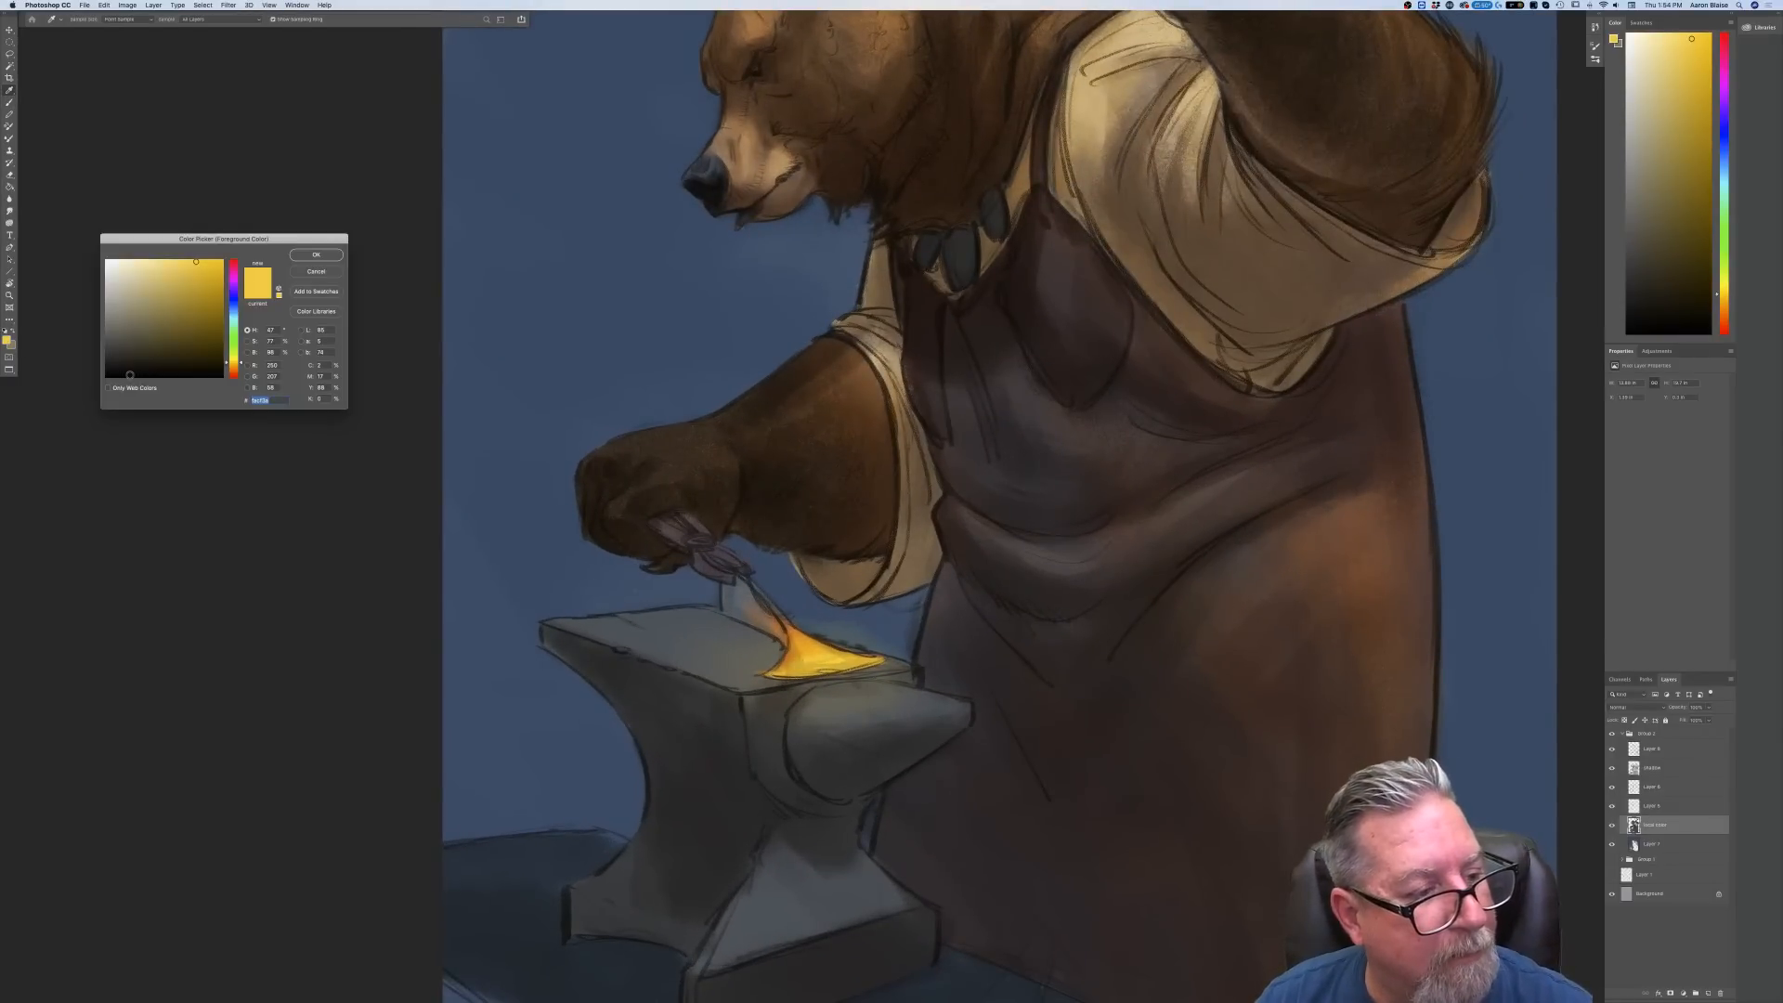
left_click_drag(234, 362, 229, 358)
left_click(156, 260)
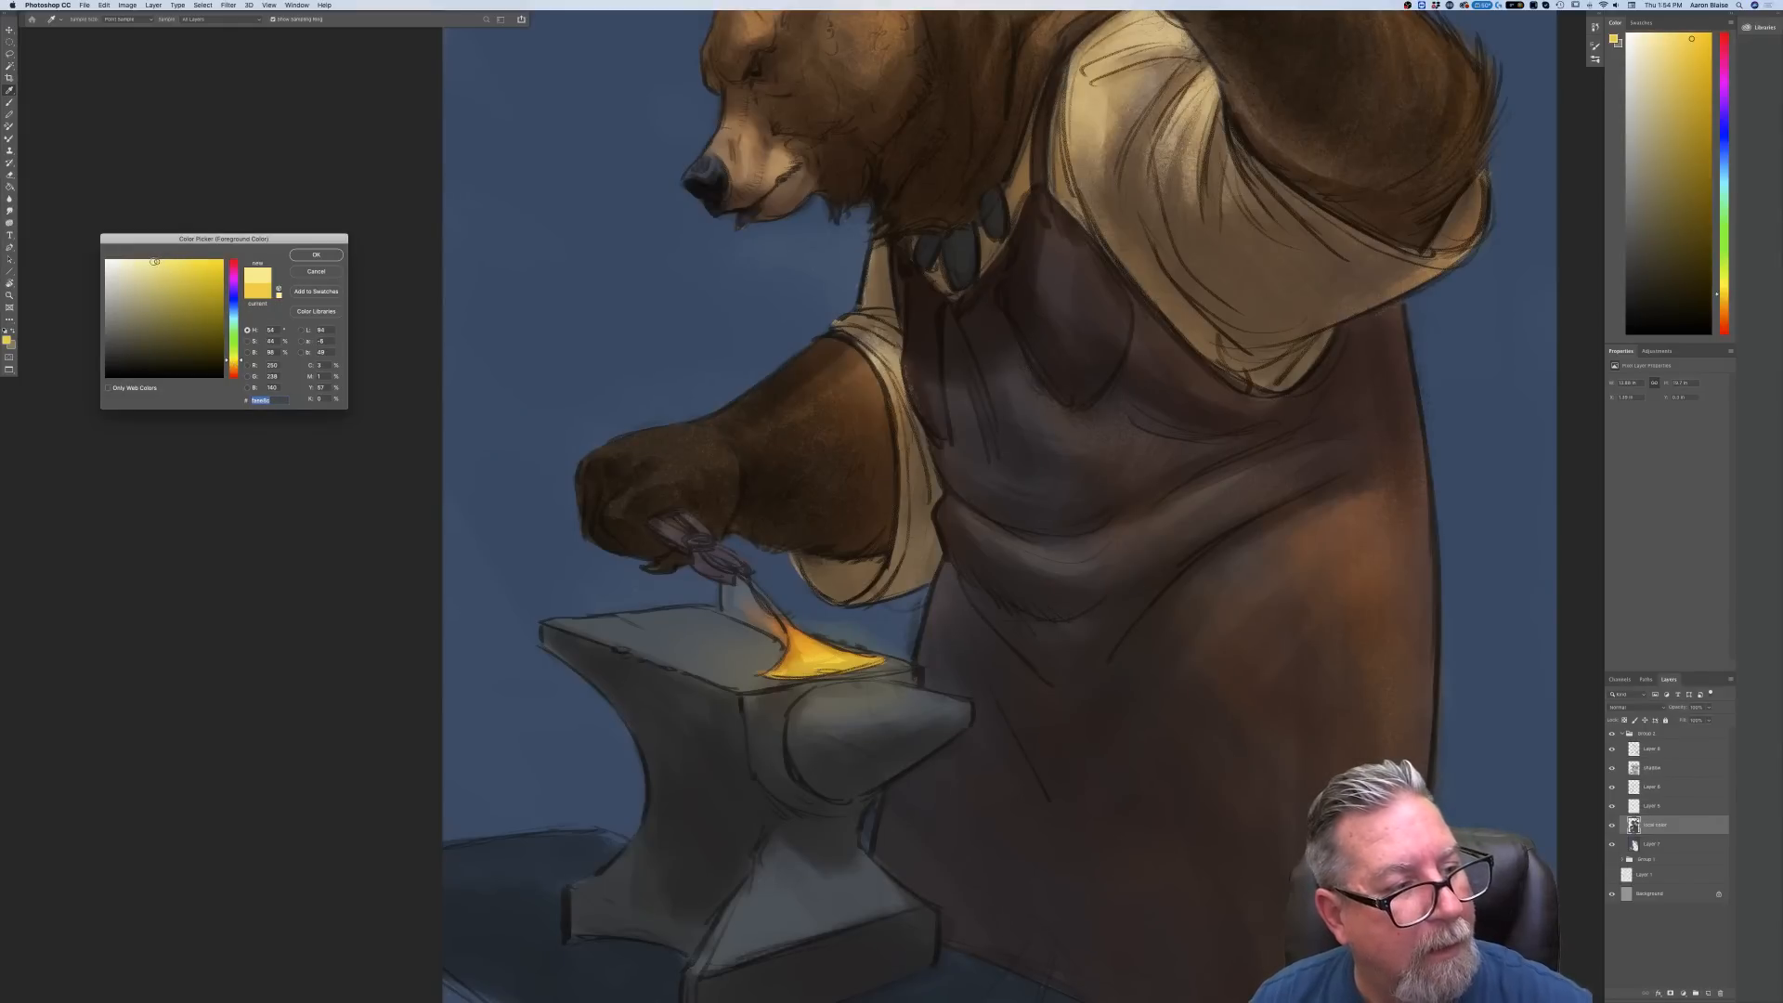
key("Return")
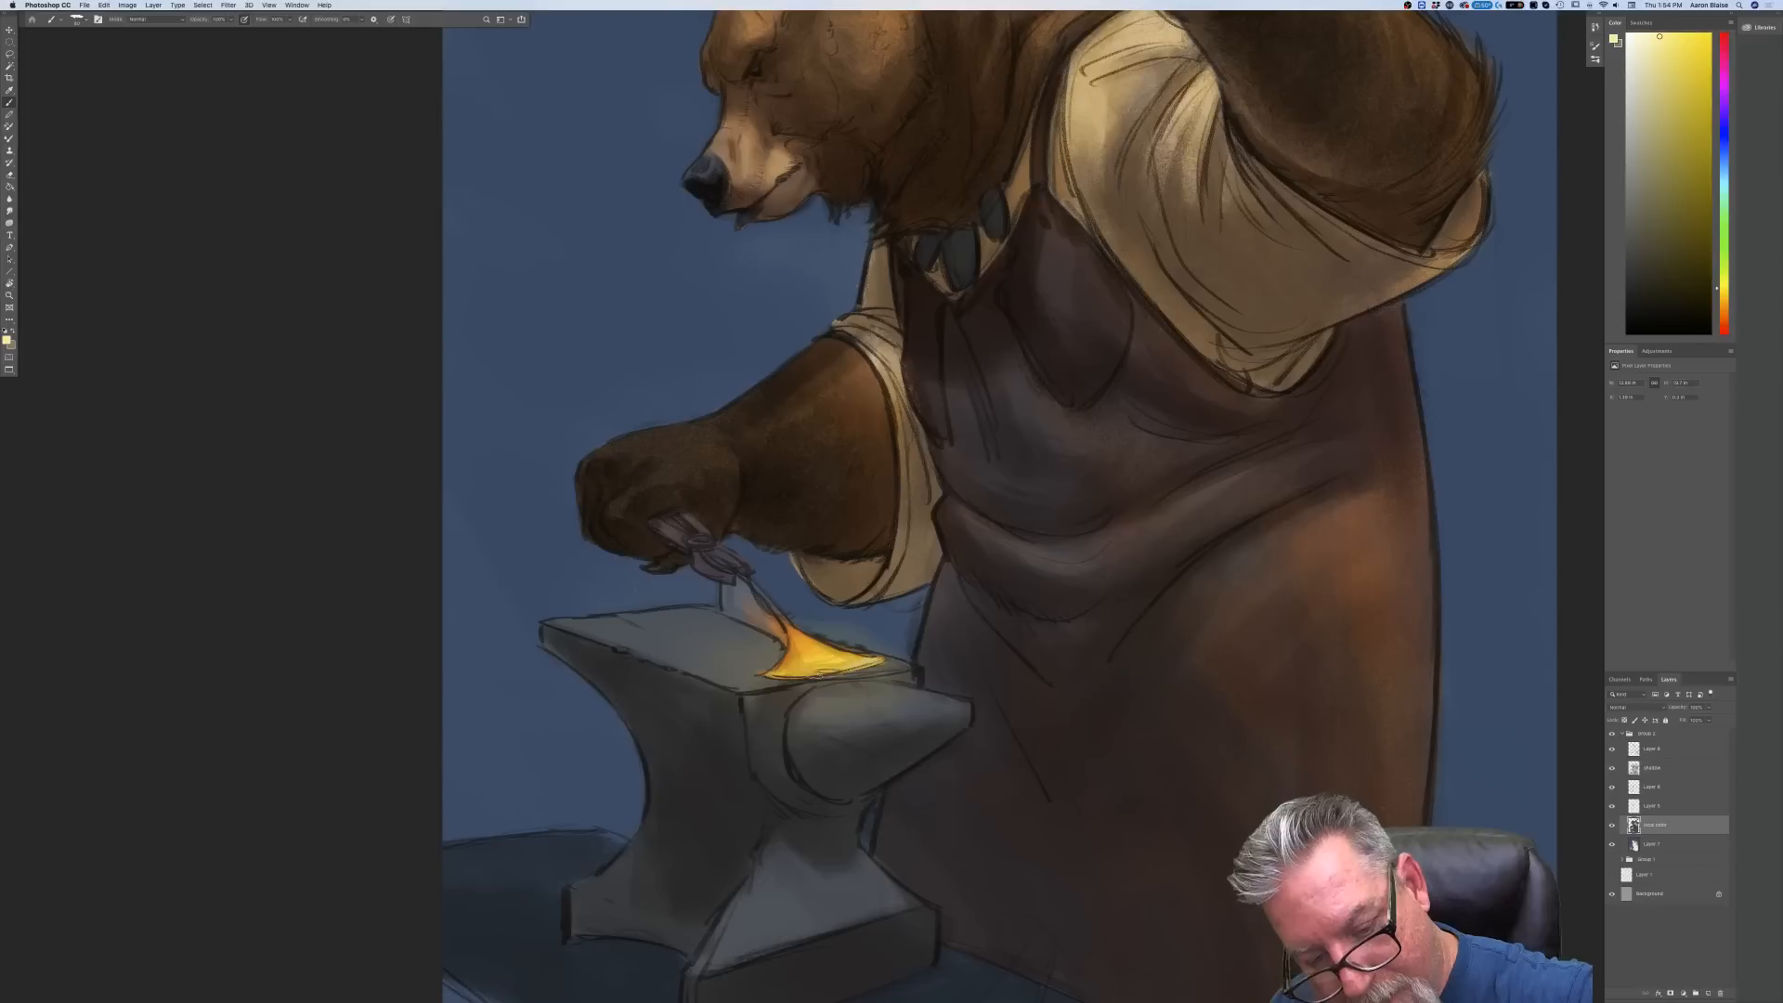
mouse_move(838, 660)
left_mouse_down()
mouse_move(785, 674)
mouse_move(878, 660)
mouse_move(843, 665)
left_mouse_up()
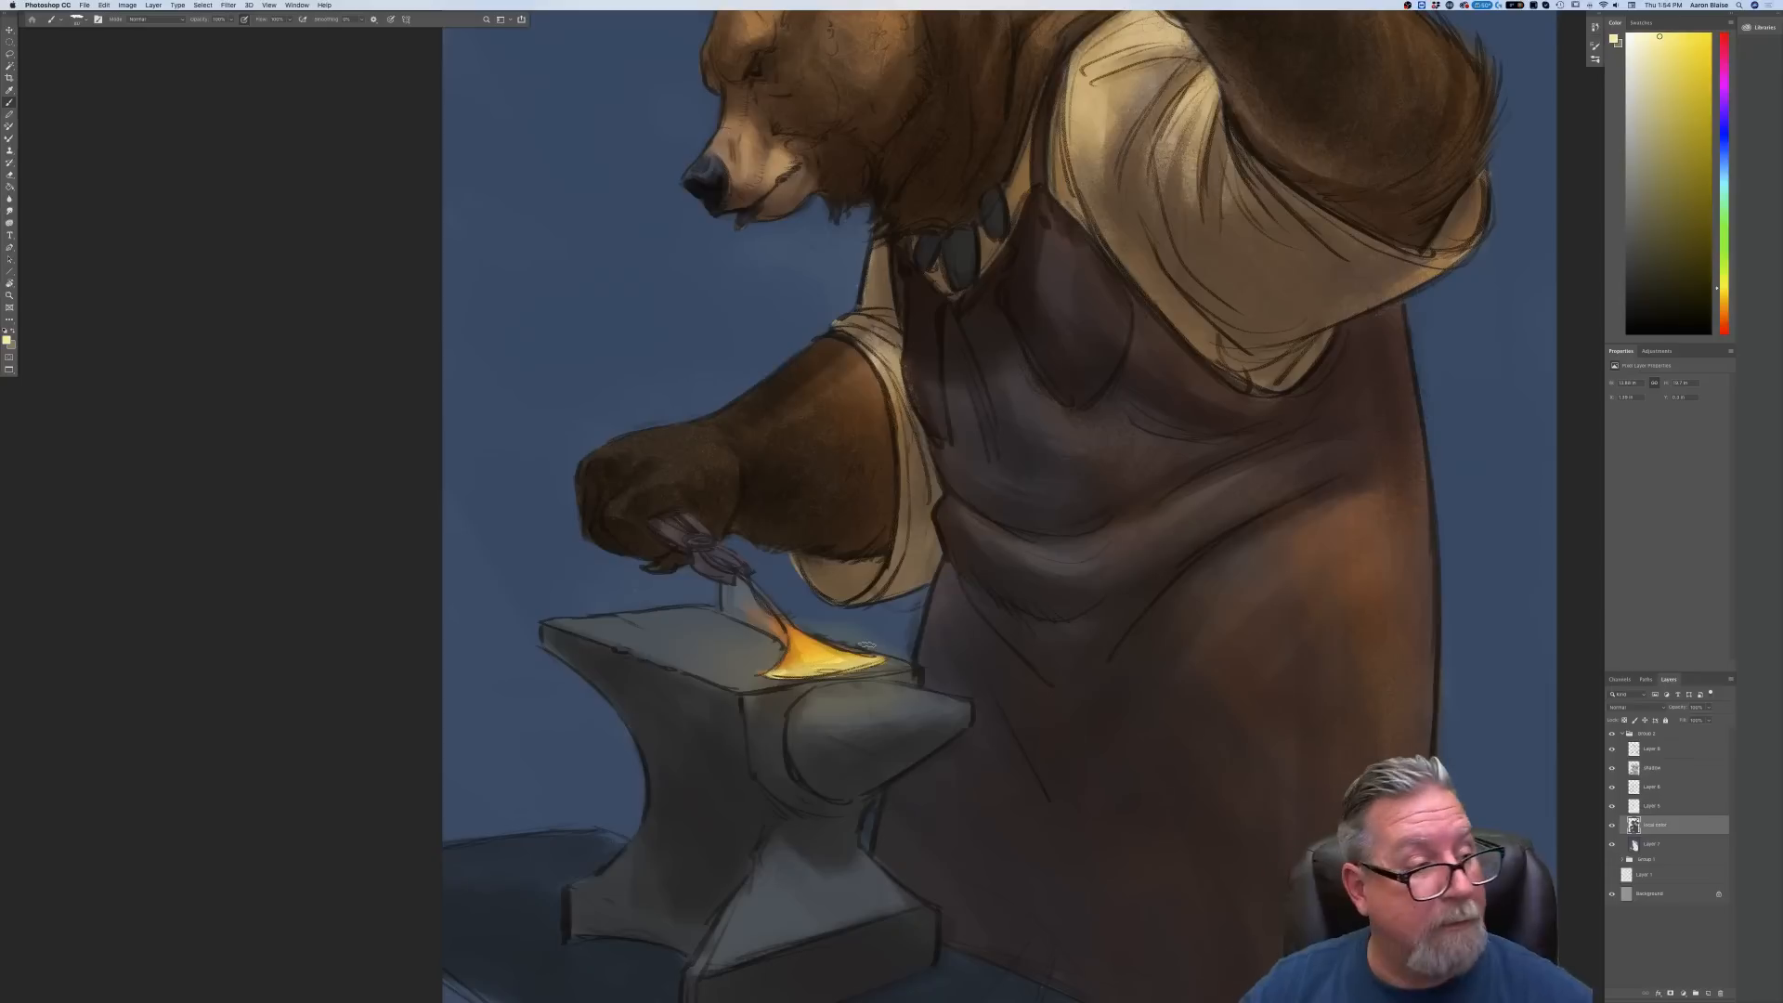
Sample the blue-grey at the cool upper end of the metal piece as the foreground colour
left_click(8, 340)
left_click(743, 583)
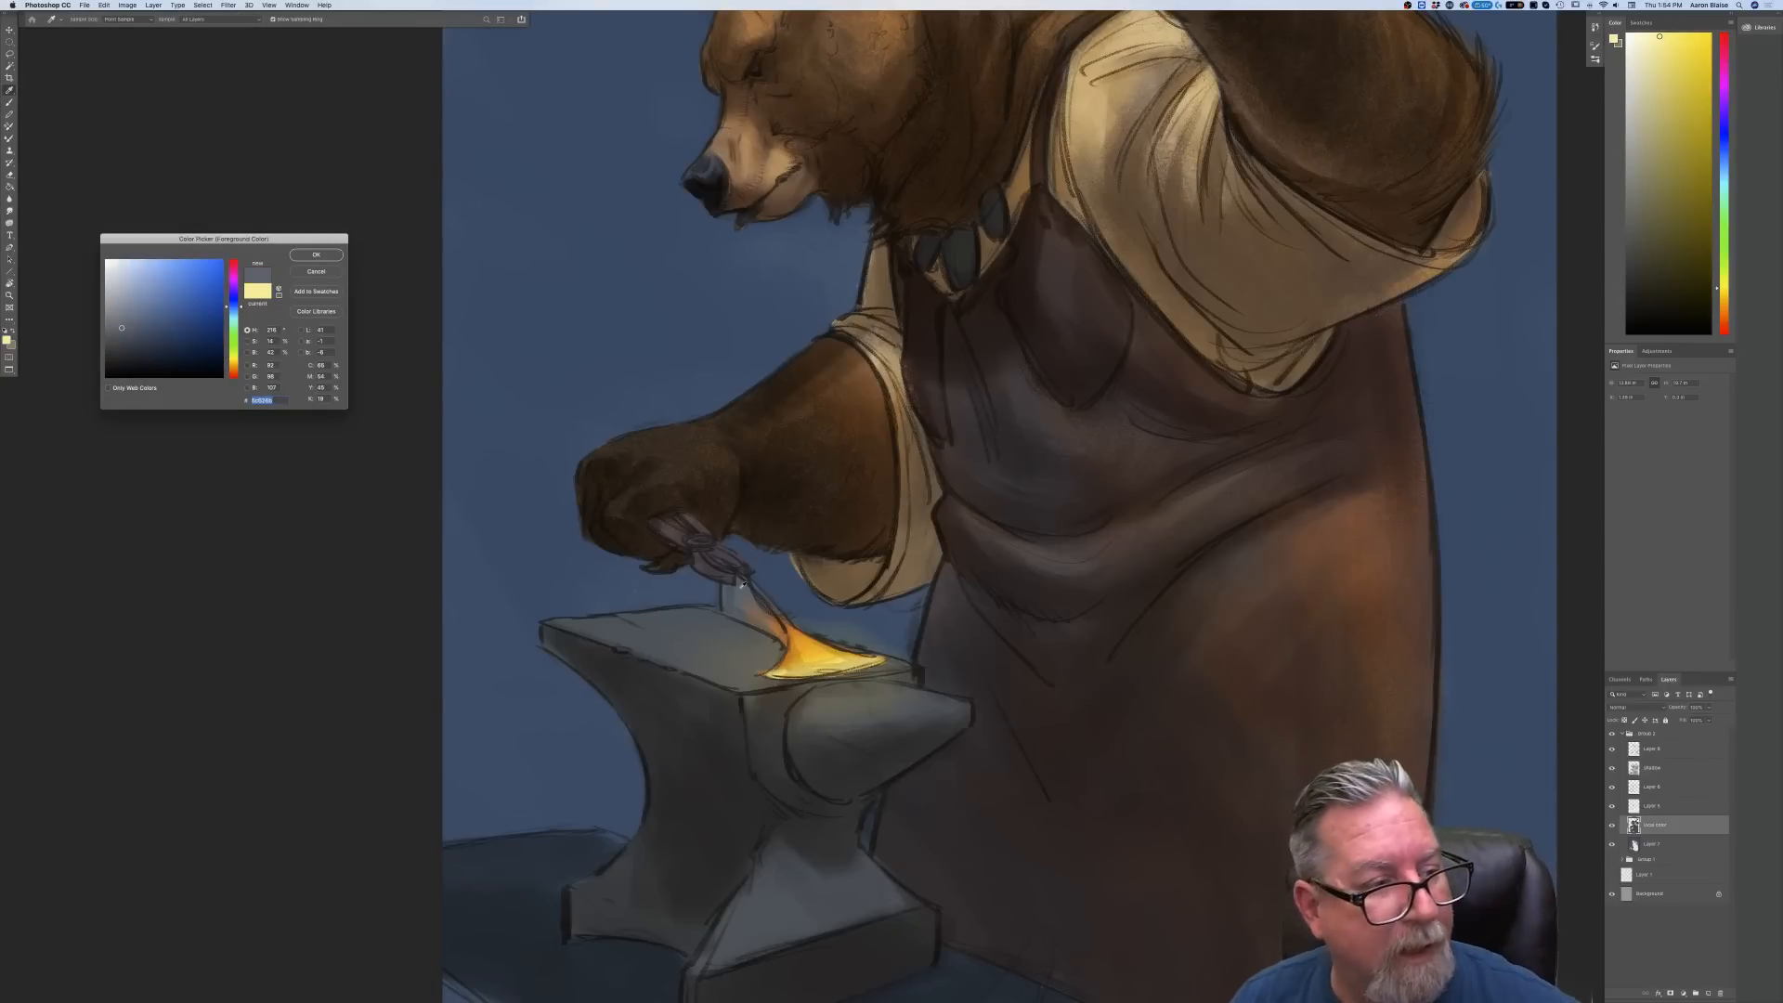
left_click(297, 255)
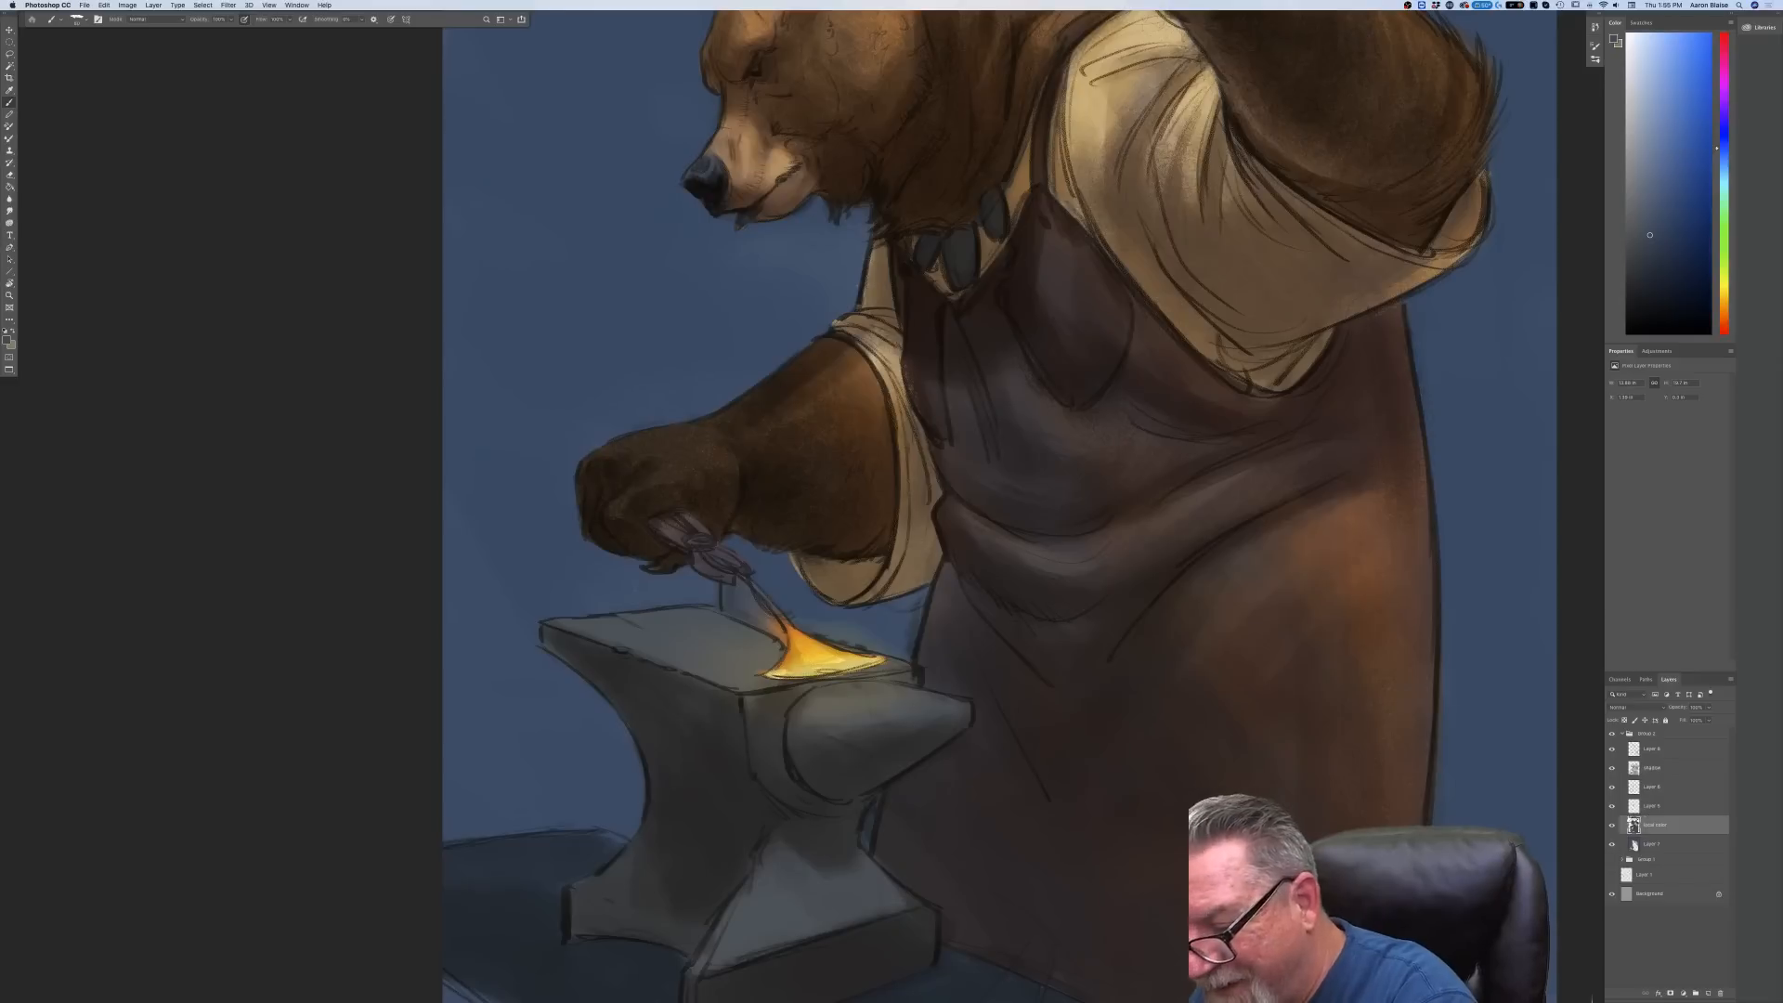
Clean up the edges and dark linework around the glowing metal on the two layers directly above the base colour layer
left_click(1649, 805)
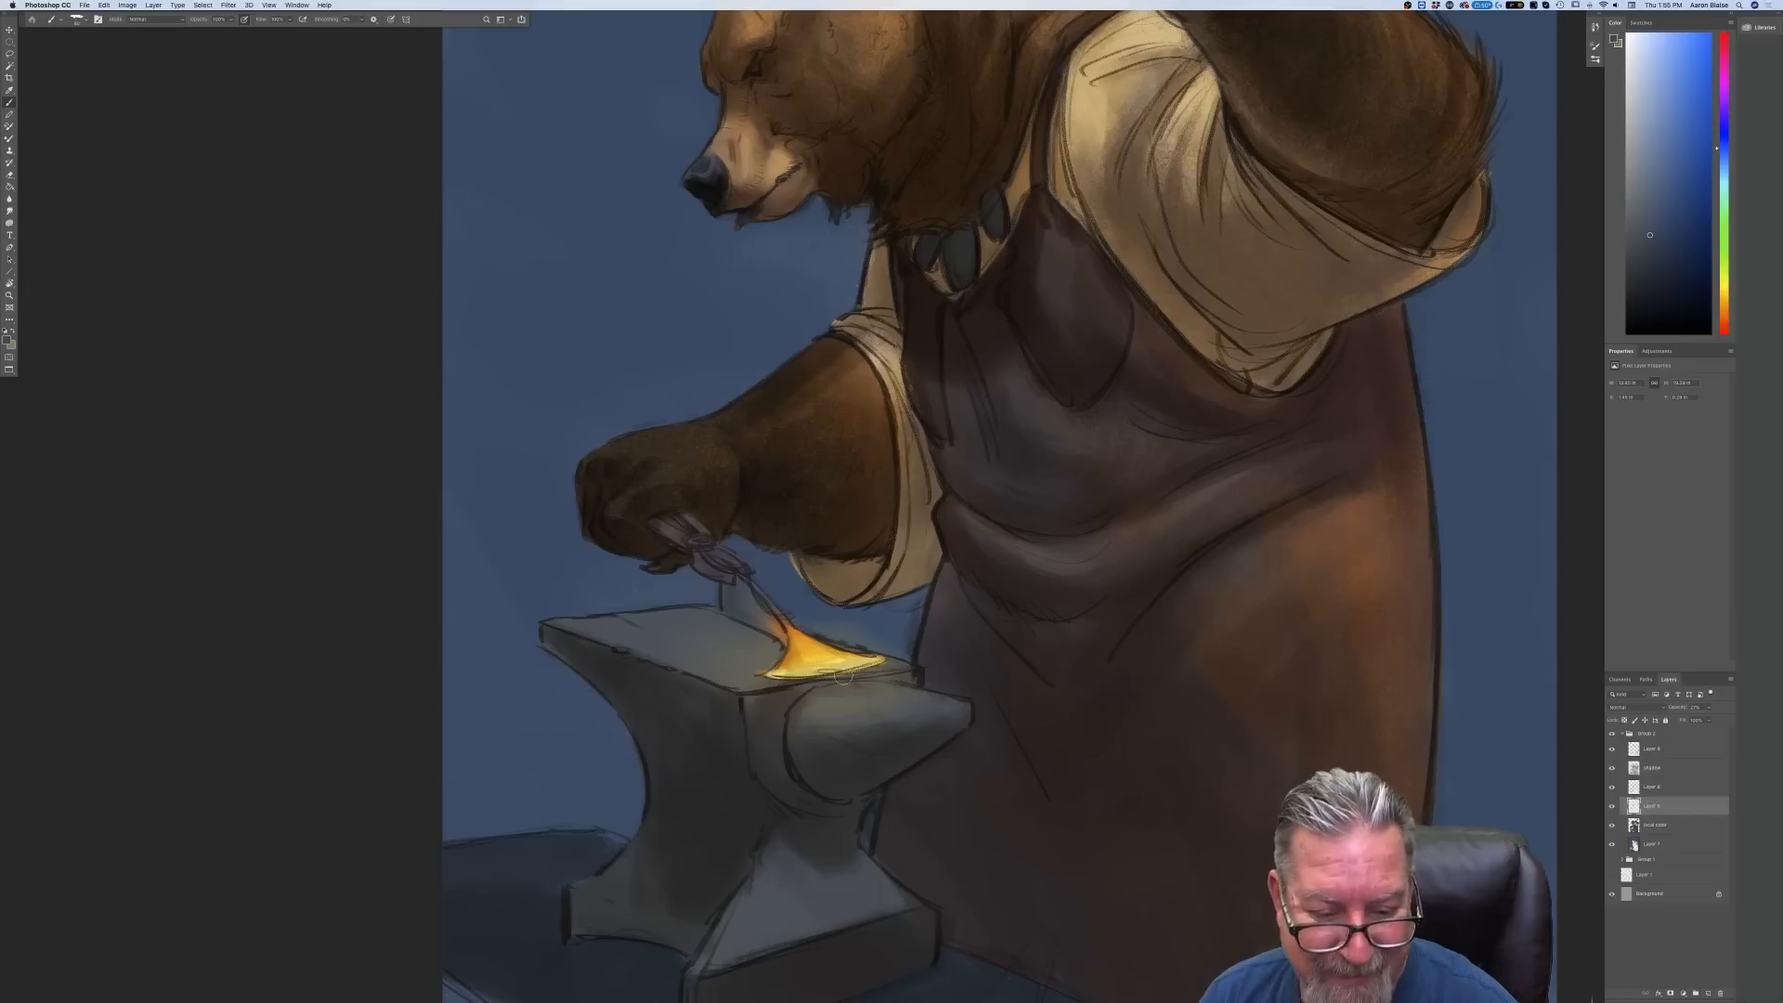
left_click_drag(787, 680, 838, 646)
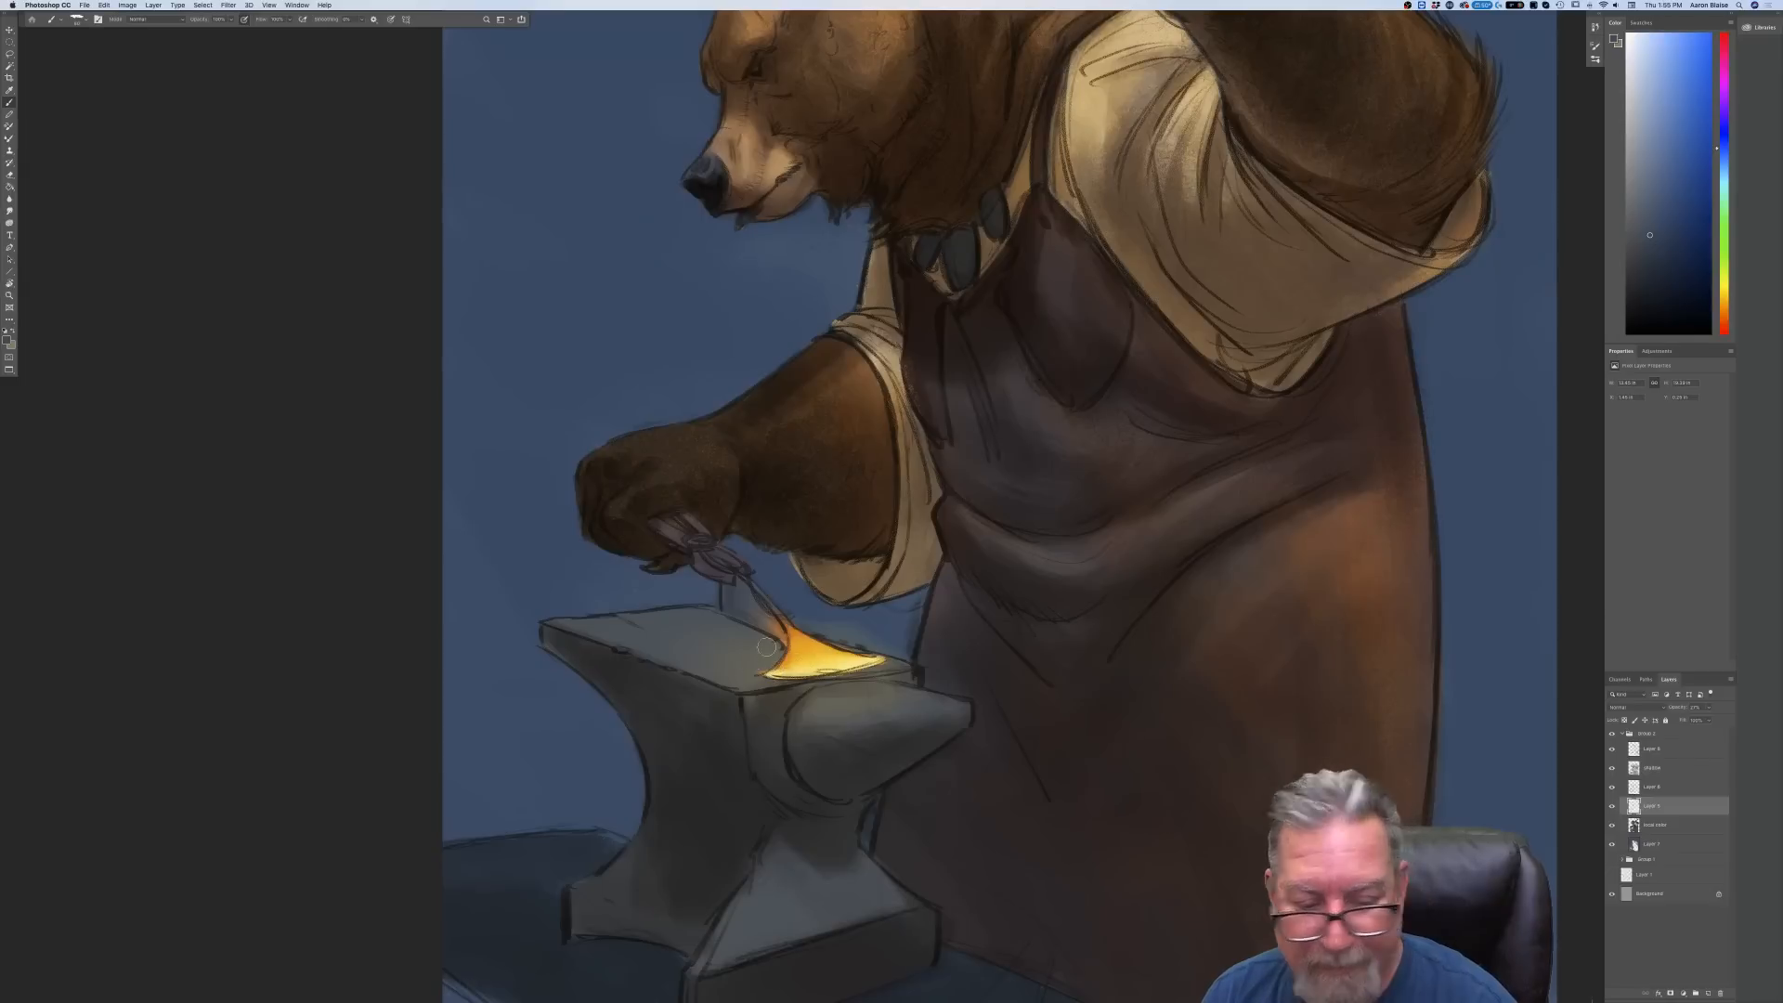
key("alt+bracketright")
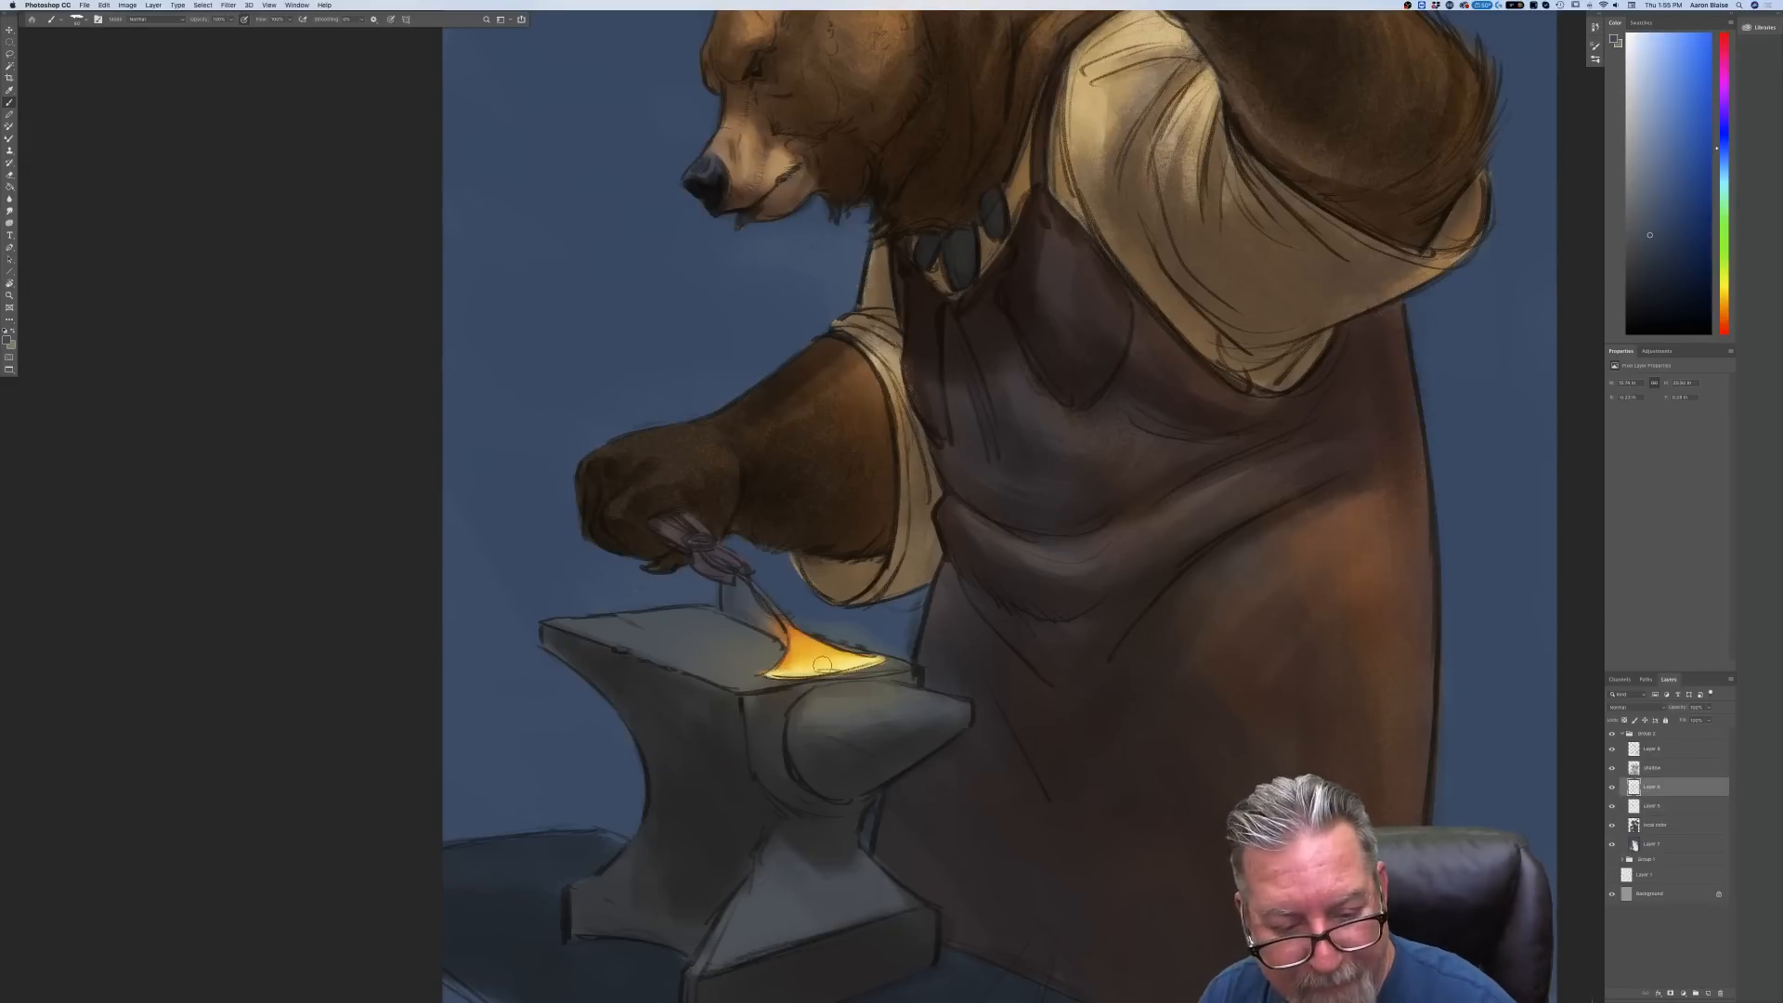
left_click_drag(829, 663, 780, 669)
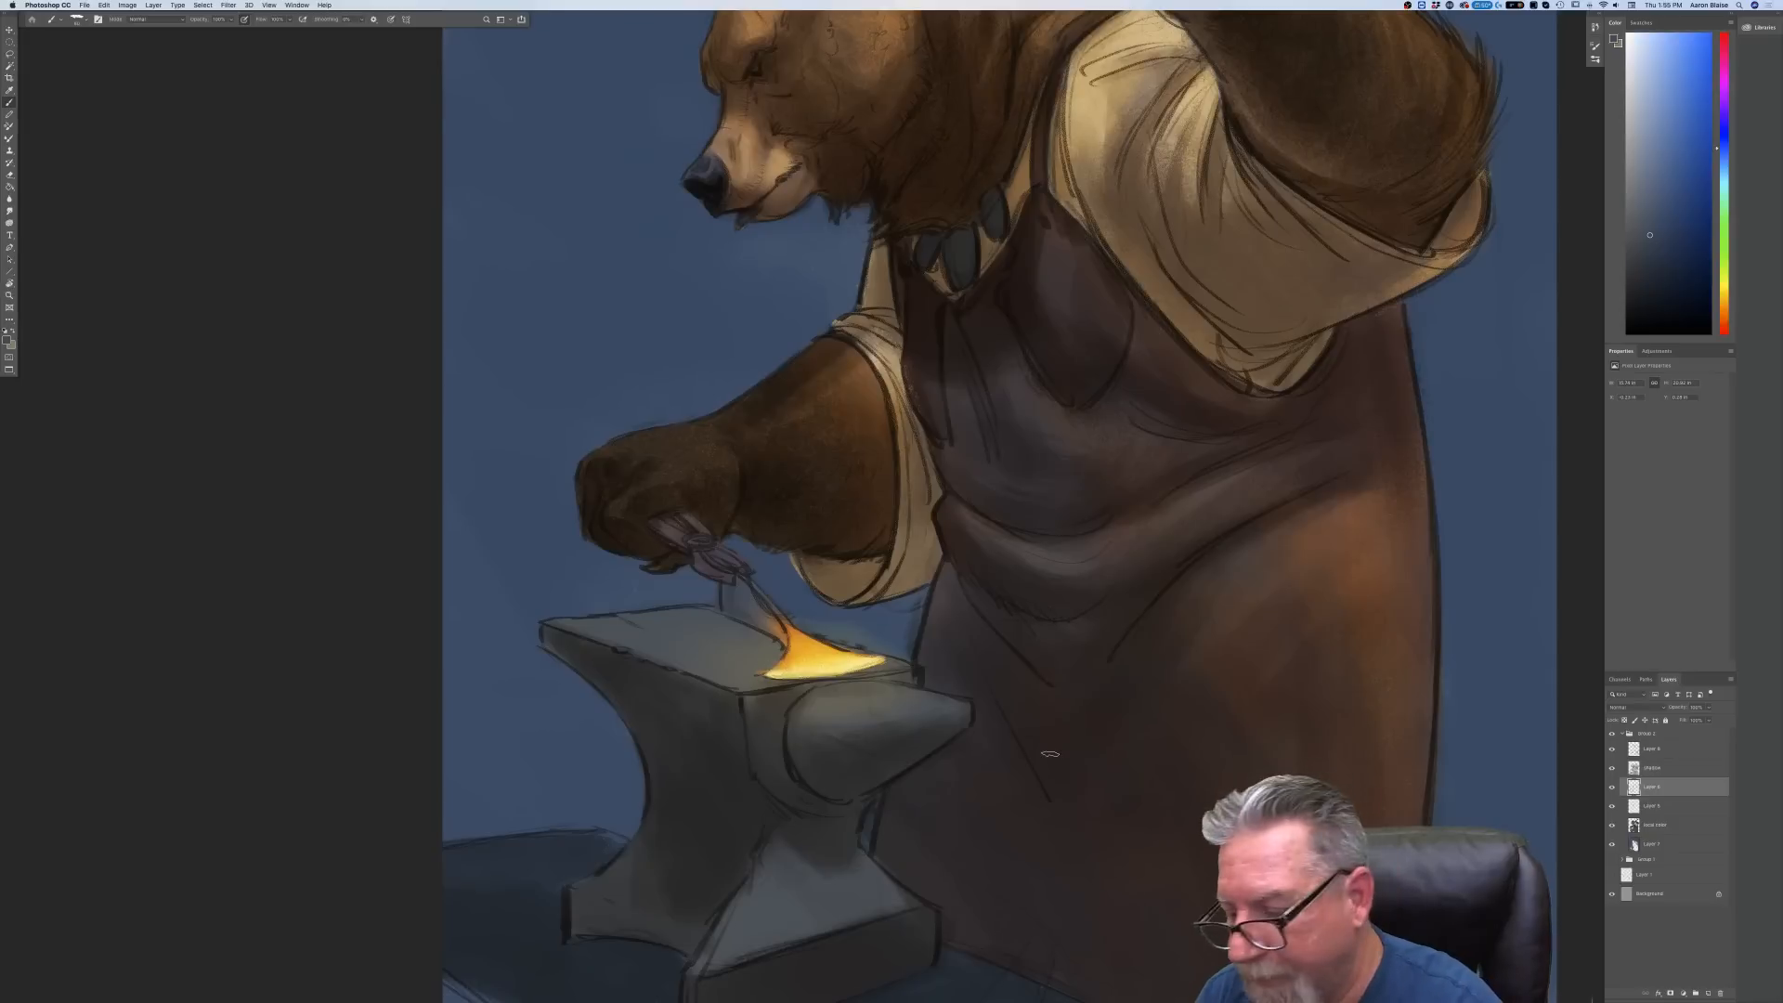
Brush a warm glow onto the anvil's top and front edge beside the hot metal, using colours sampled from the anvil
left_click(7, 341)
left_click(764, 655)
key("Return")
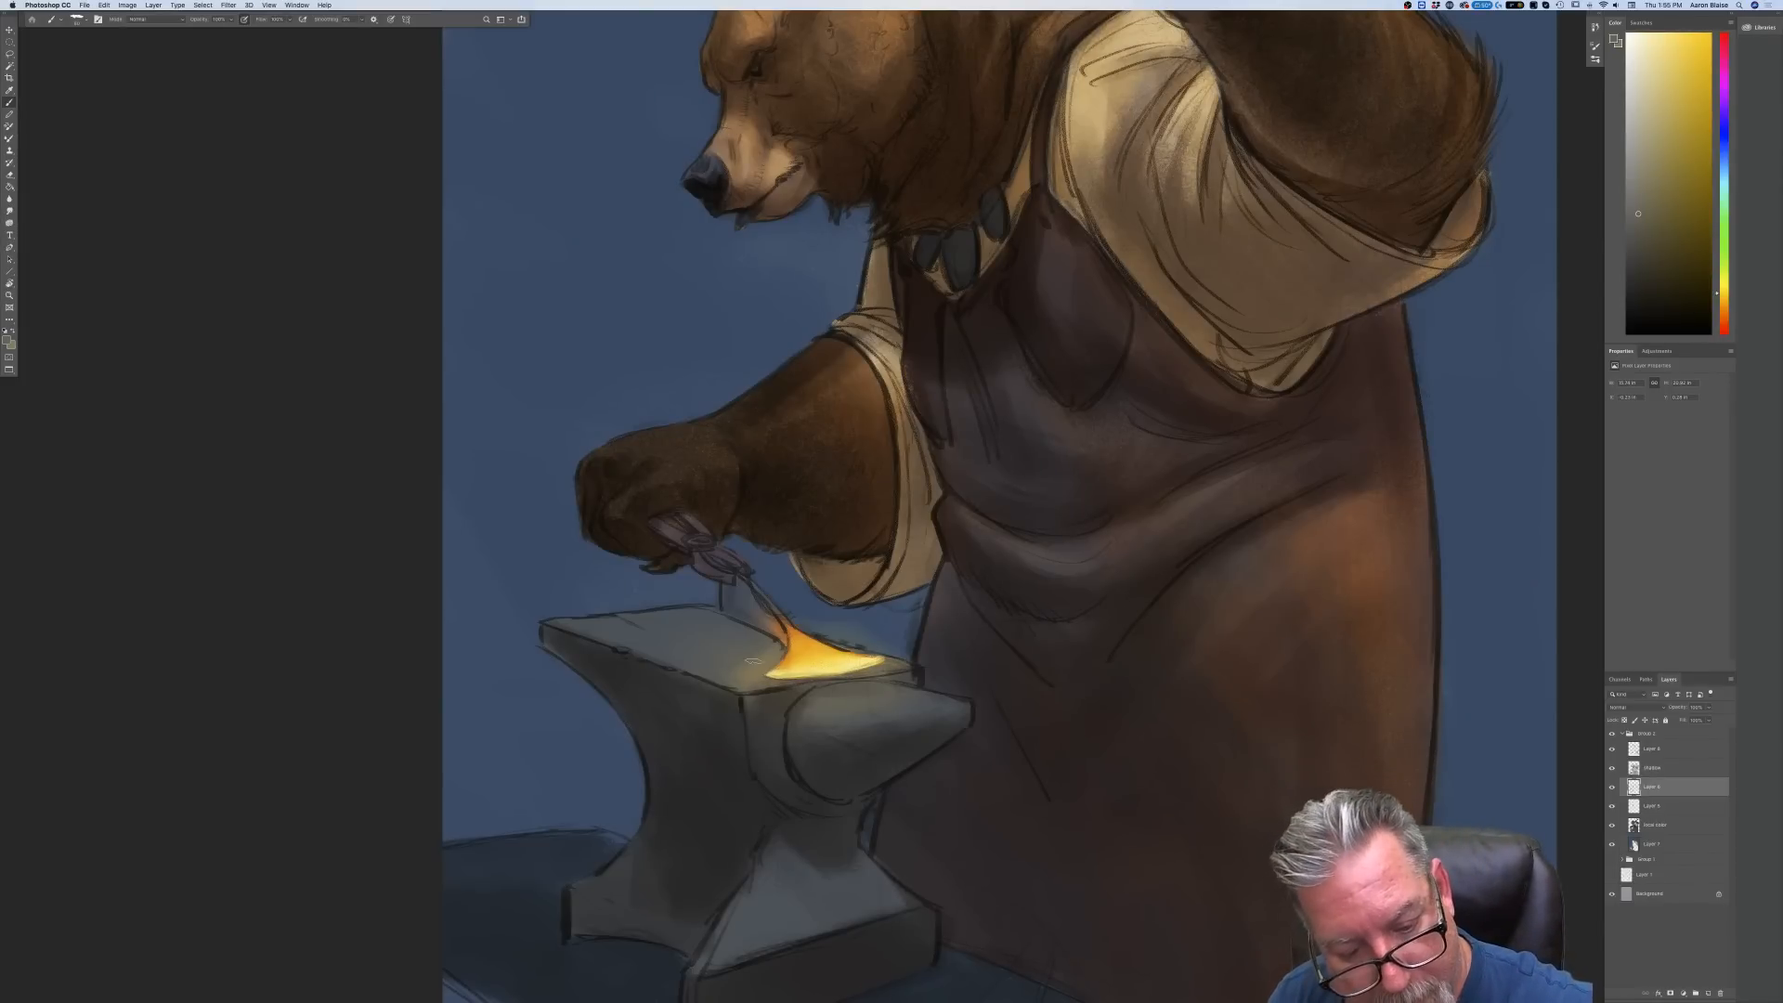
left_click(7, 341)
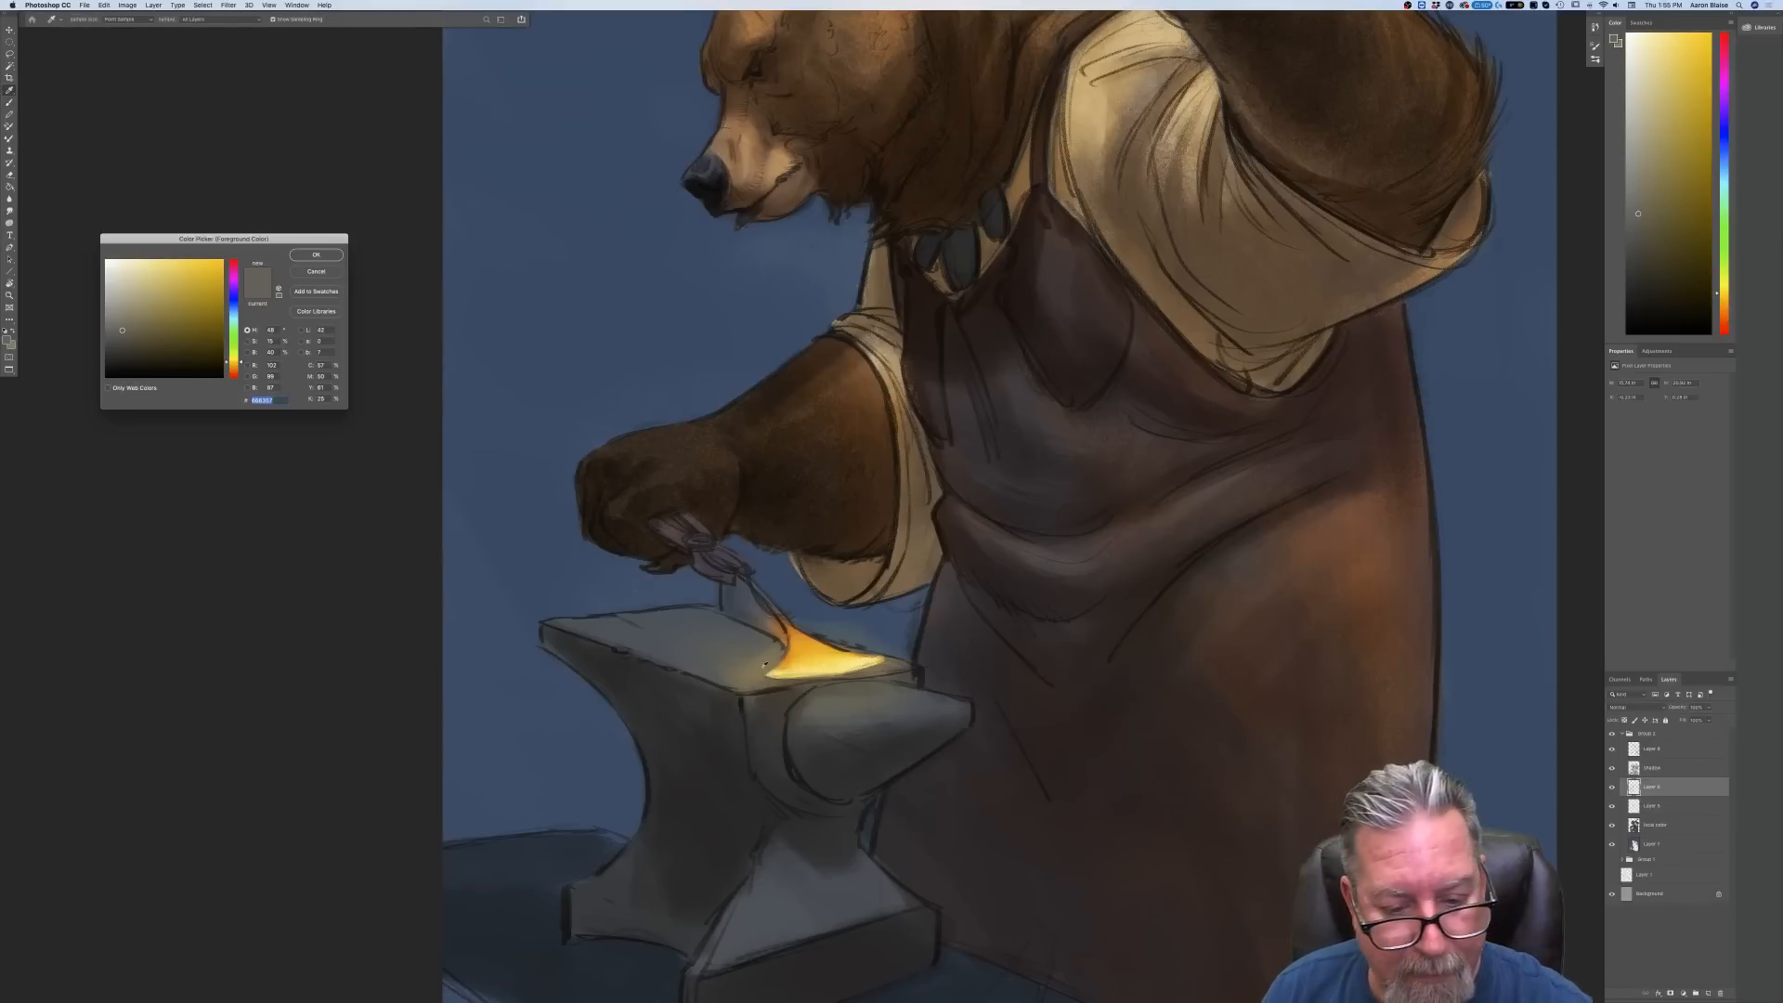
left_click(765, 675)
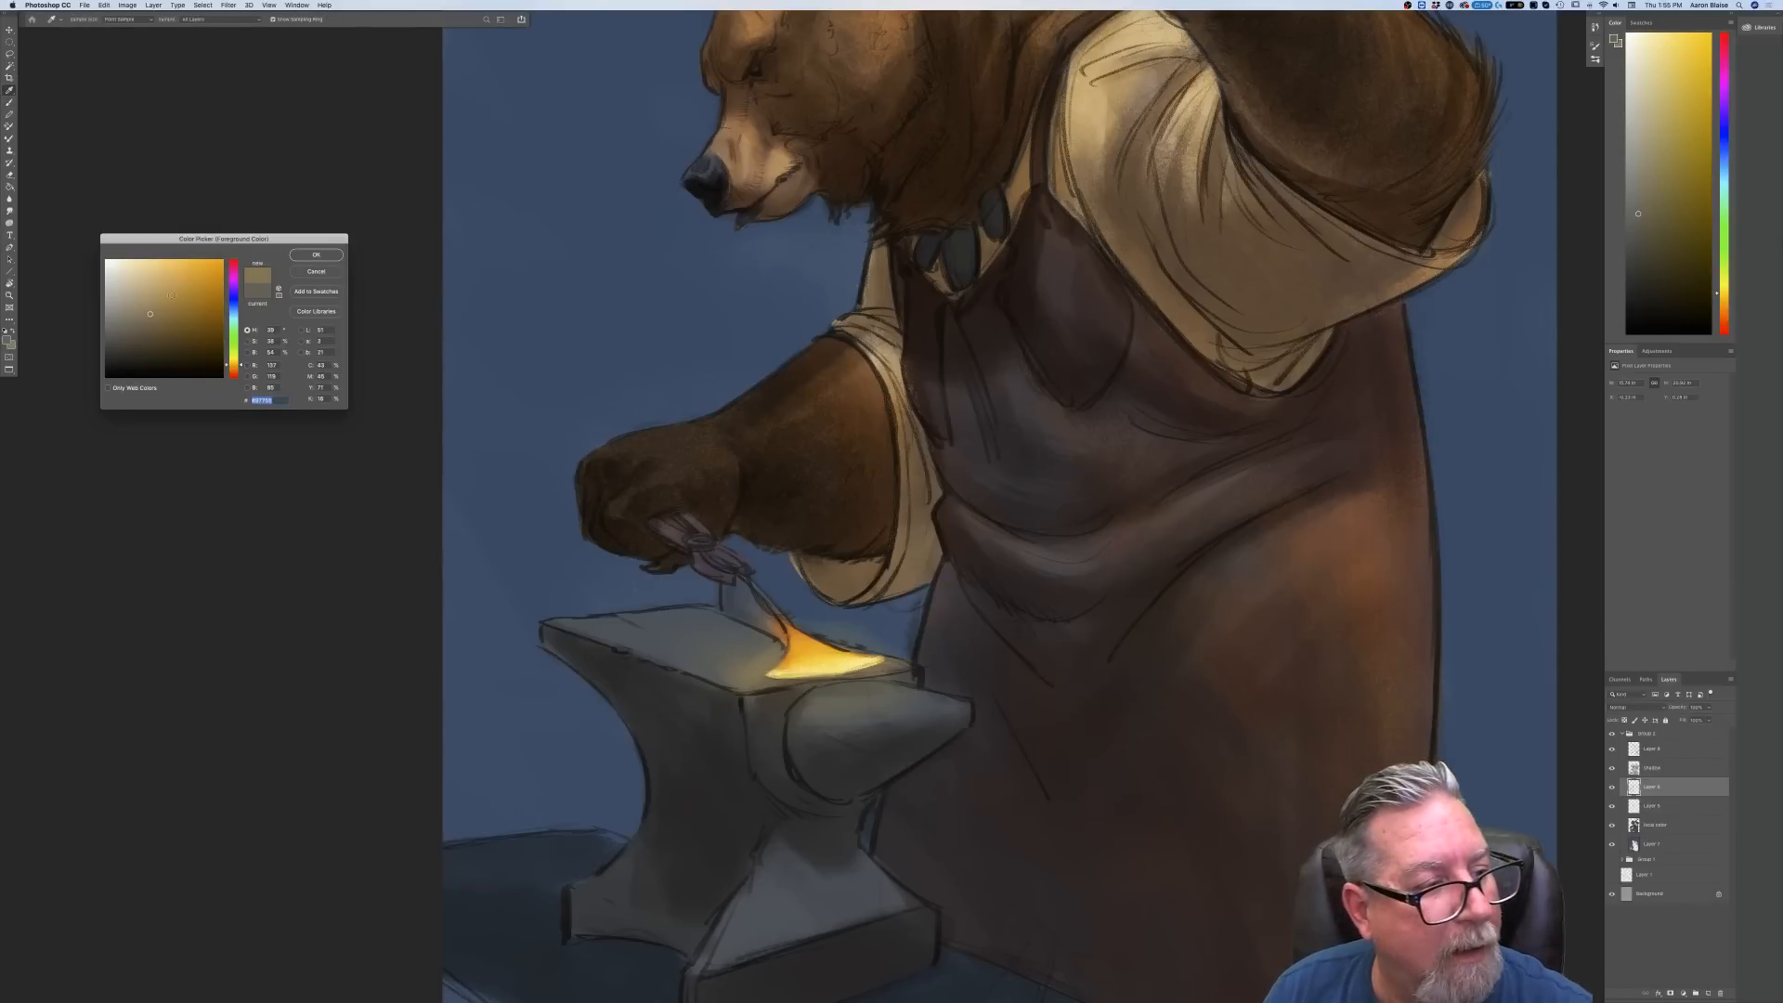
key("Return")
key("b")
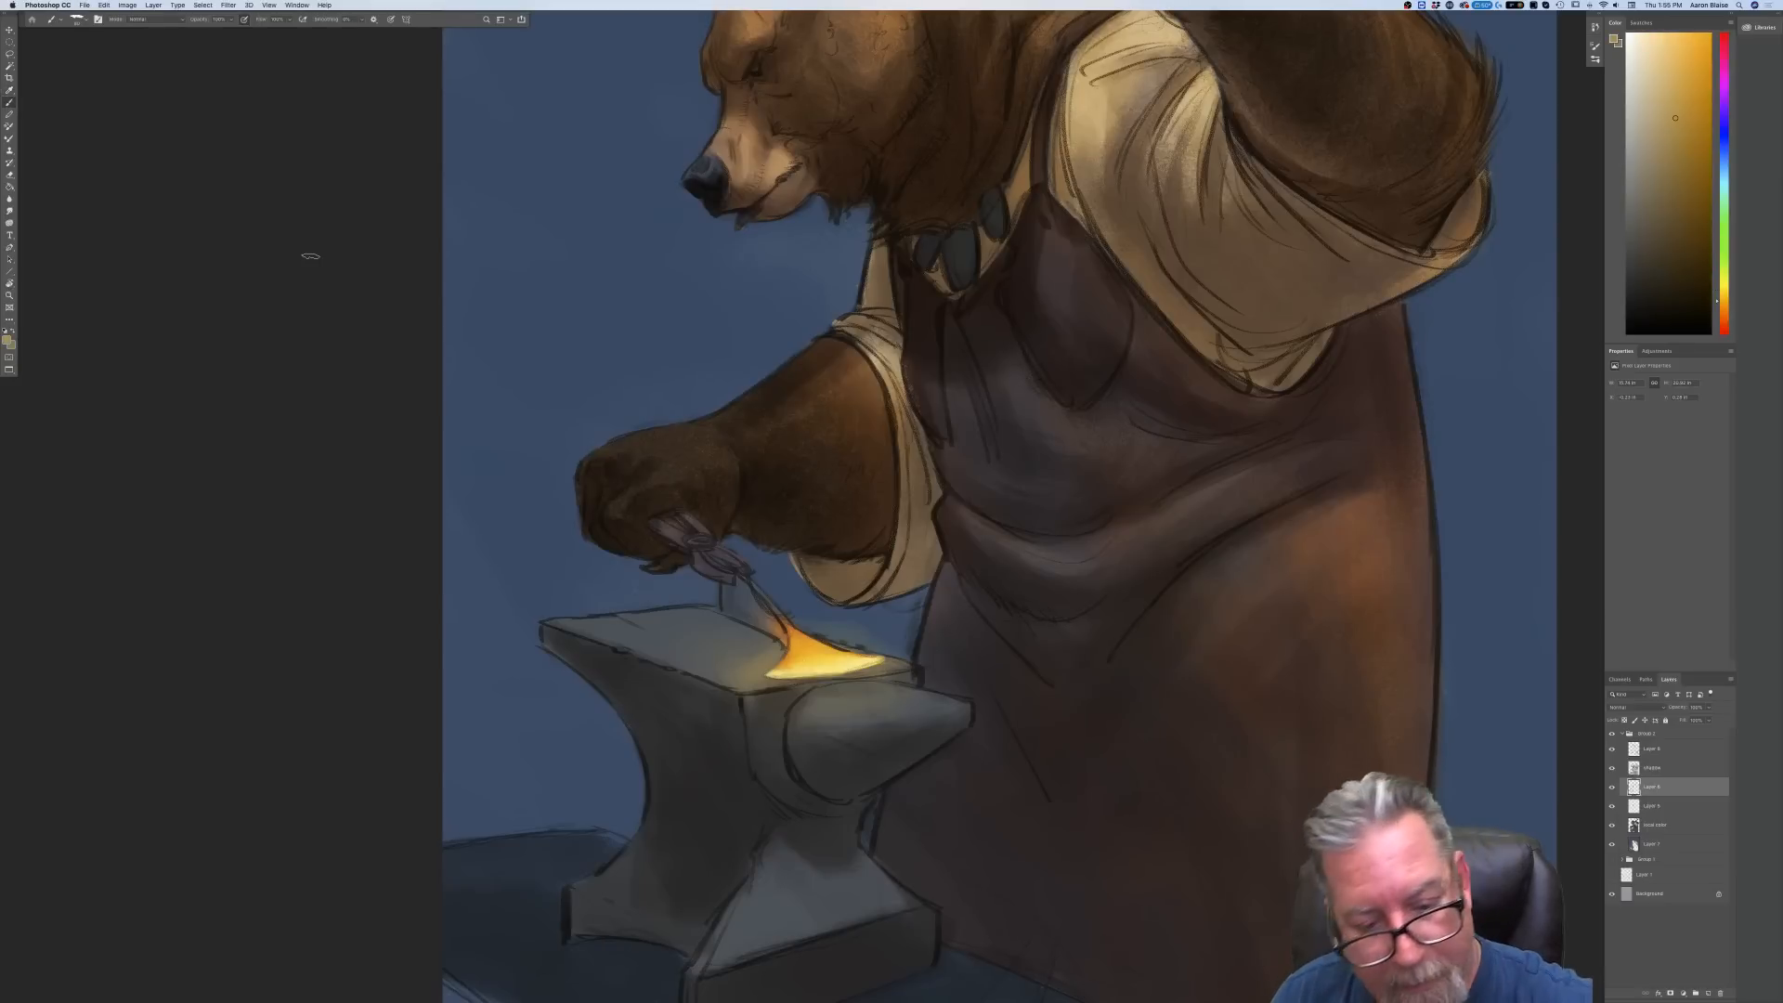
mouse_move(768, 679)
left_mouse_down()
mouse_move(885, 667)
mouse_move(837, 677)
left_mouse_up()
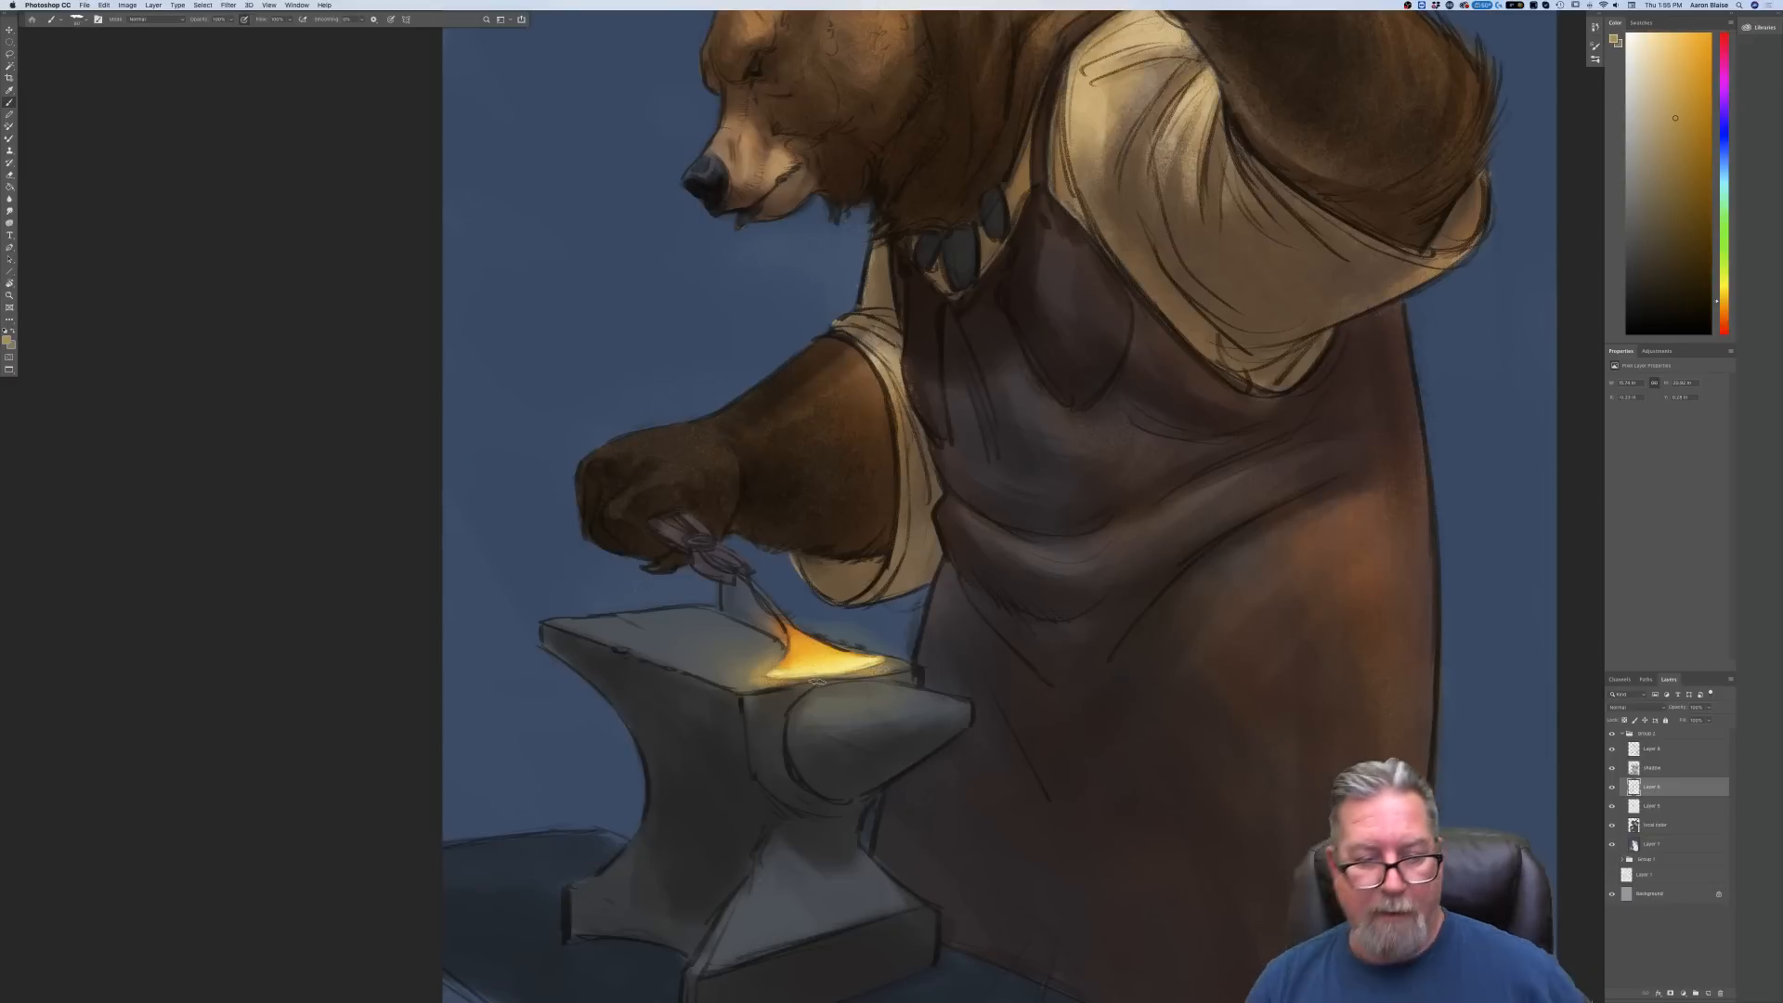
Add a new empty layer above the topmost layer in the bear's group
key("super+minus")
key("super+minus")
key("super+minus")
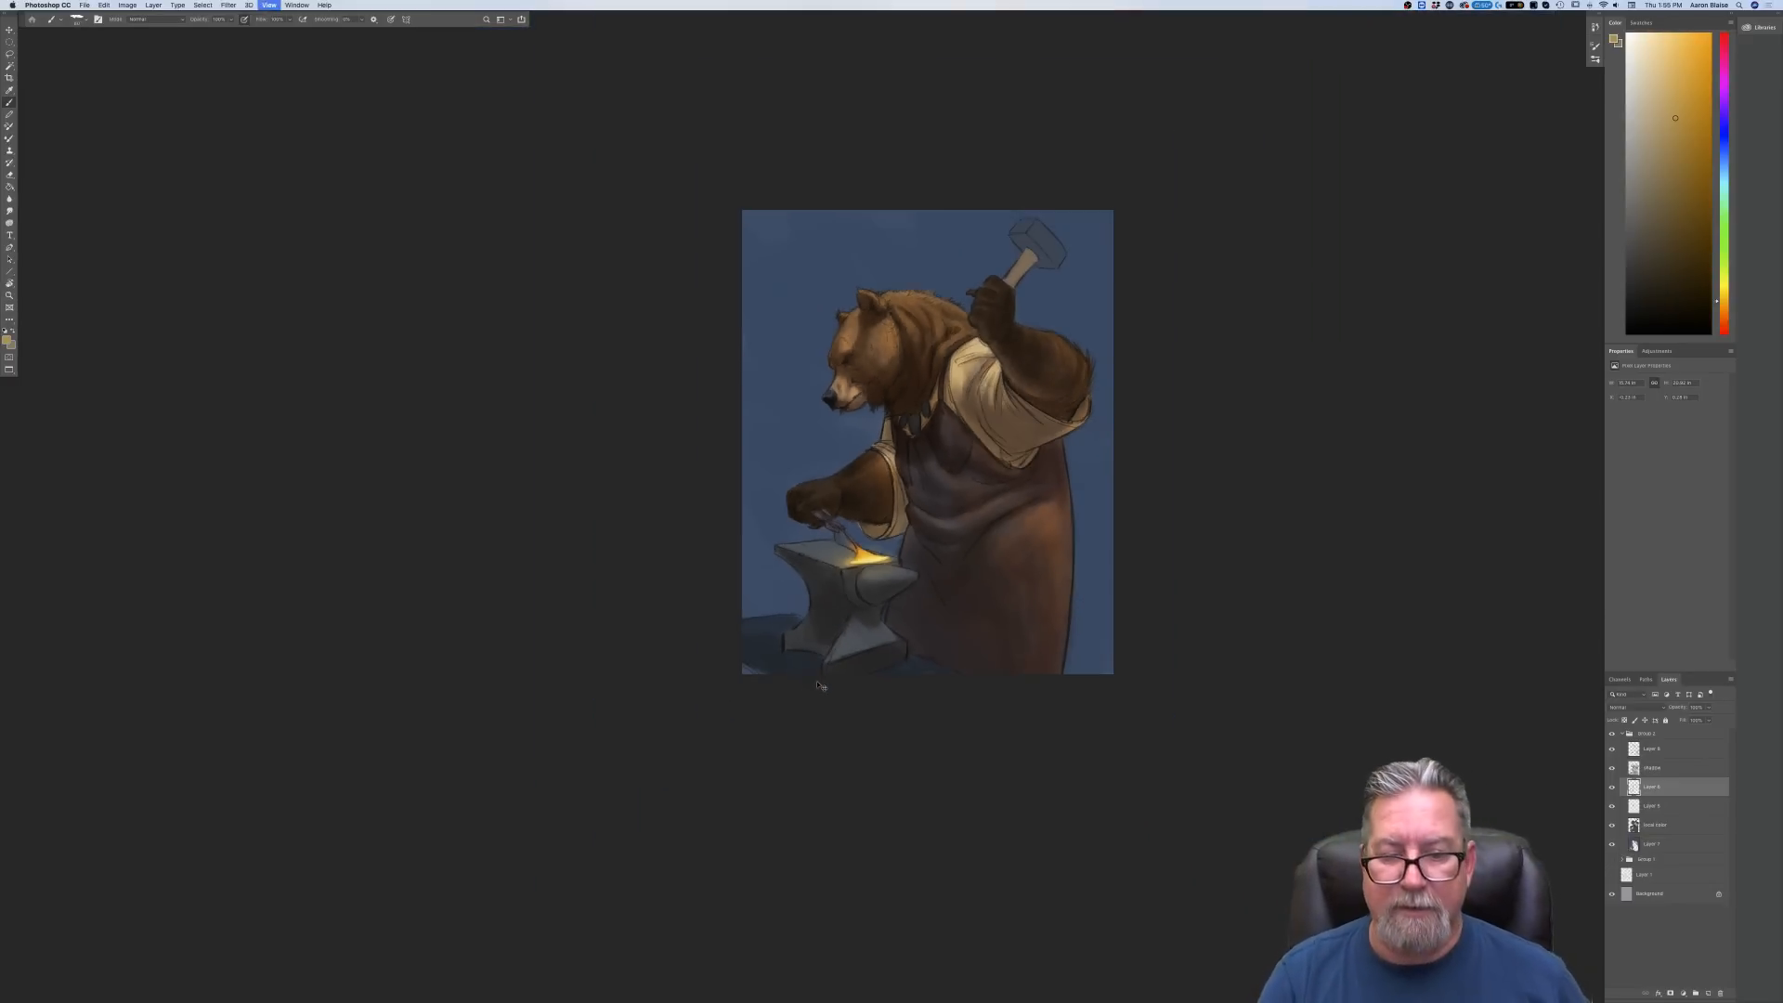
key("super+plus")
key("super+plus")
key("super+plus")
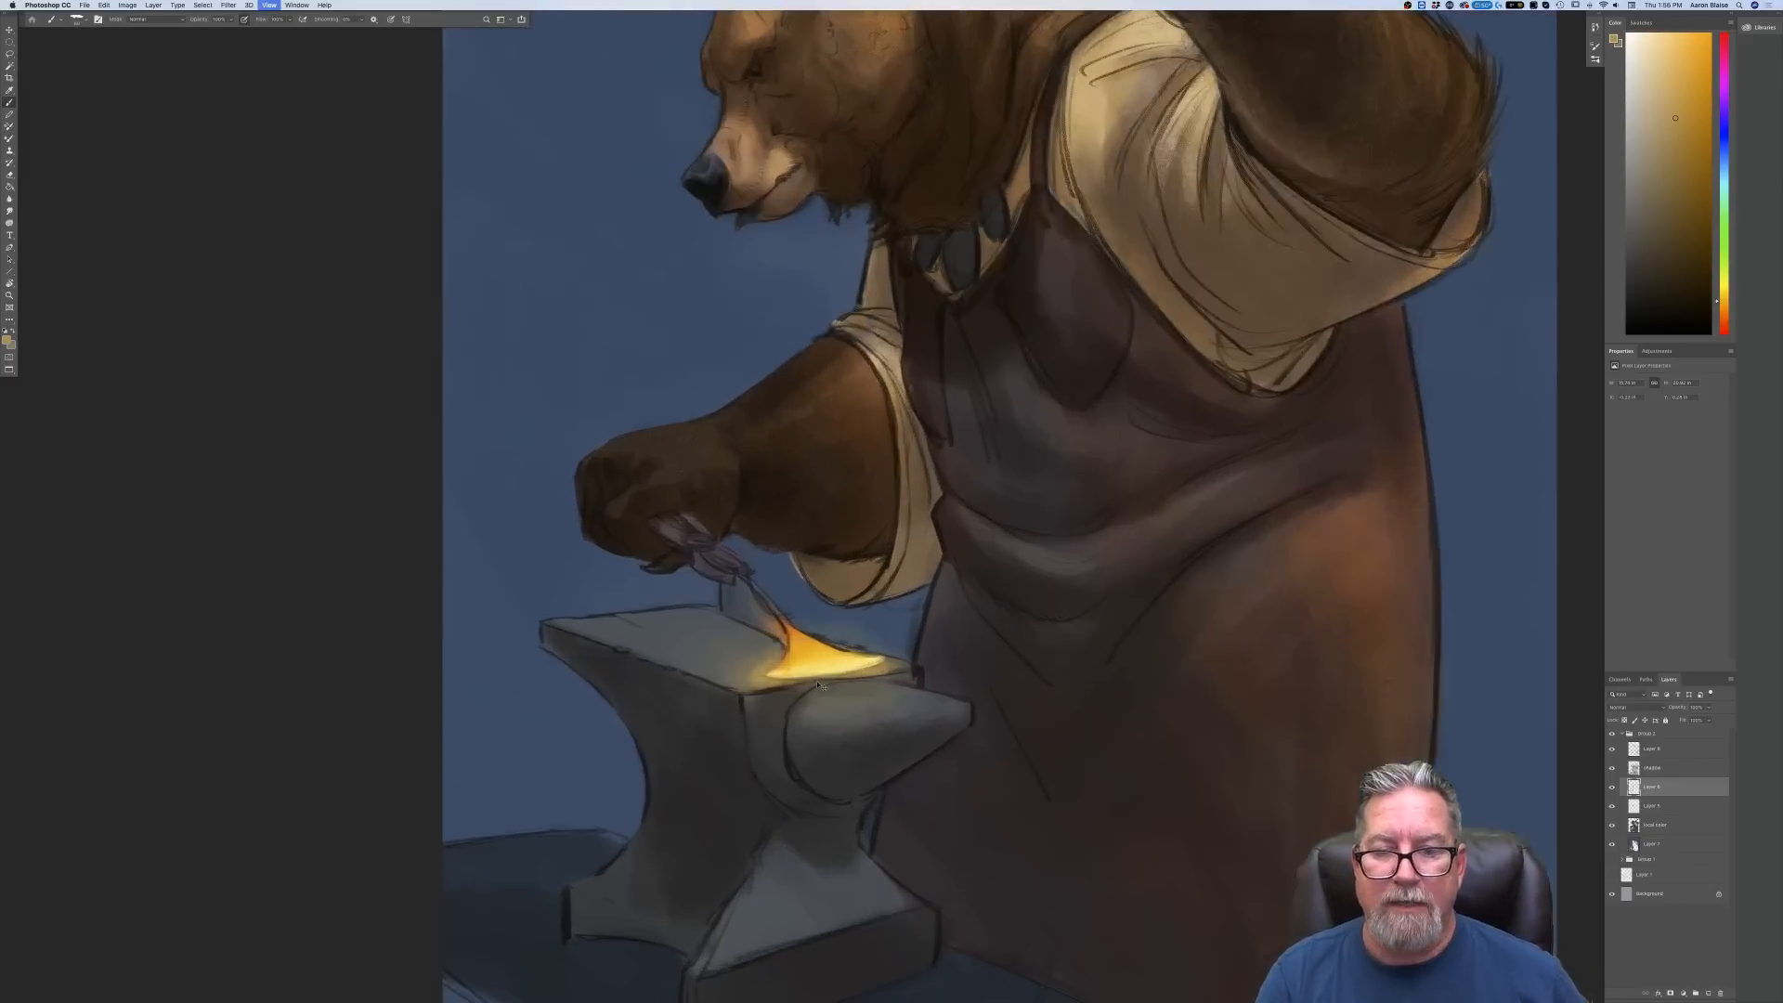
key("super+minus")
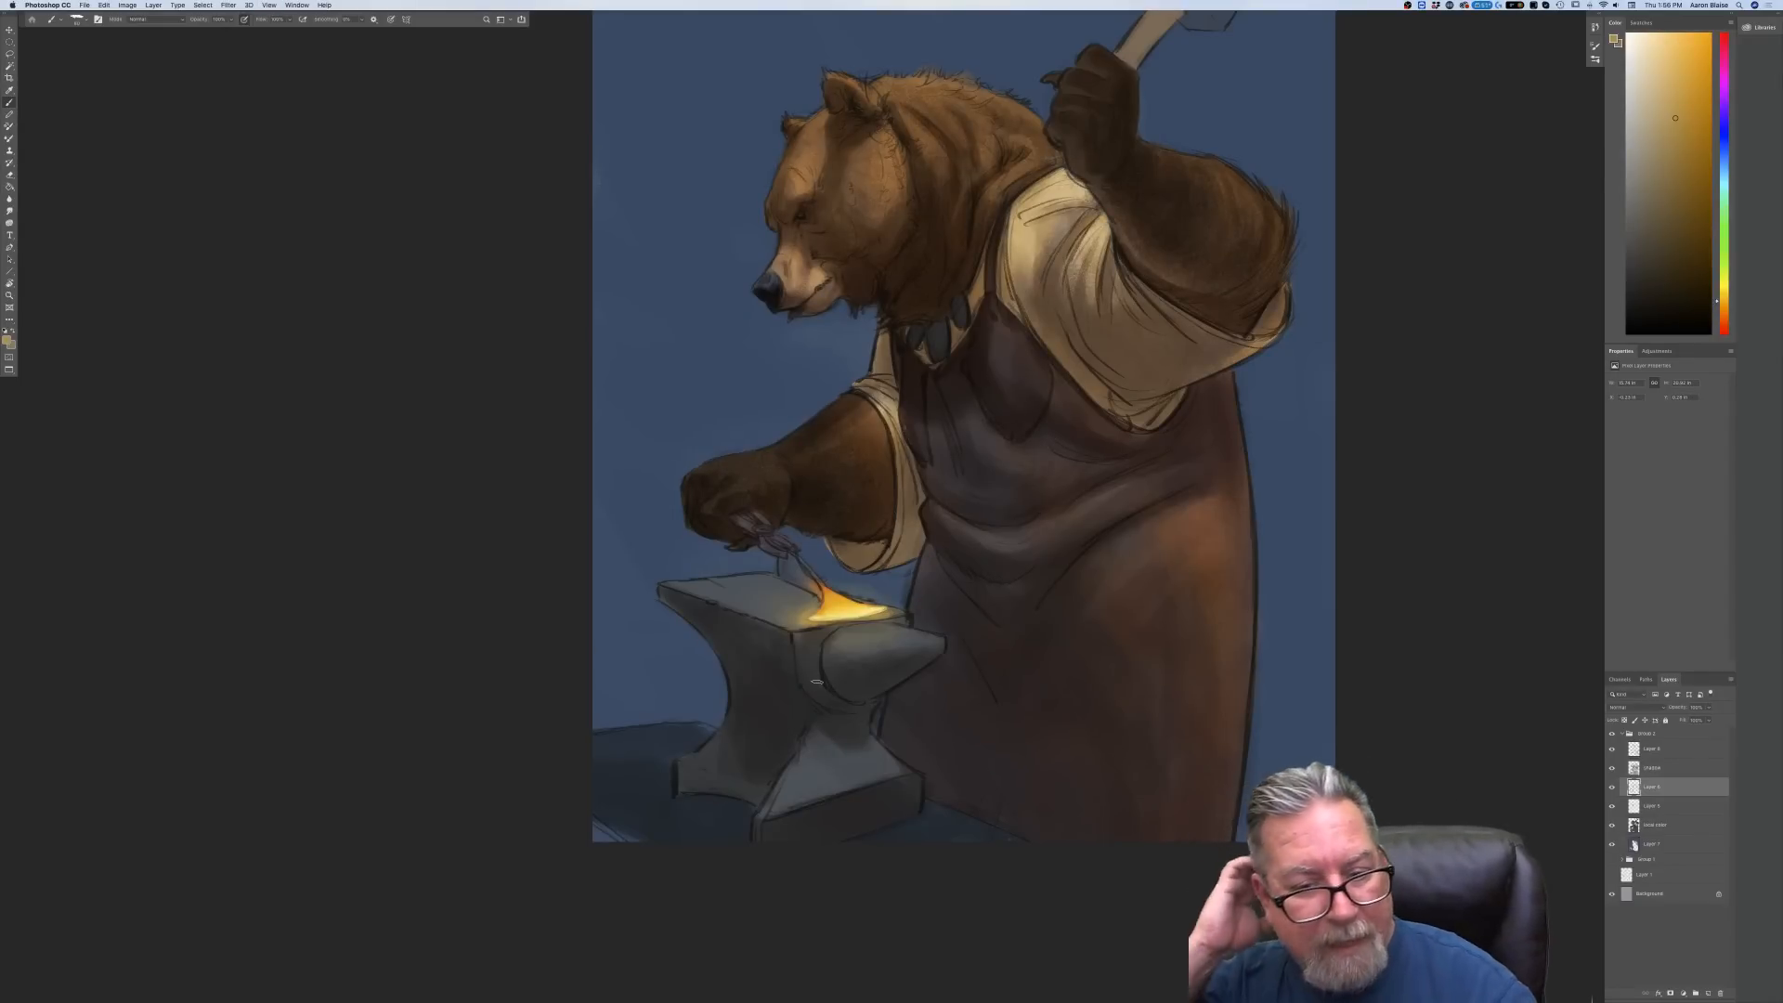
left_click(1645, 751)
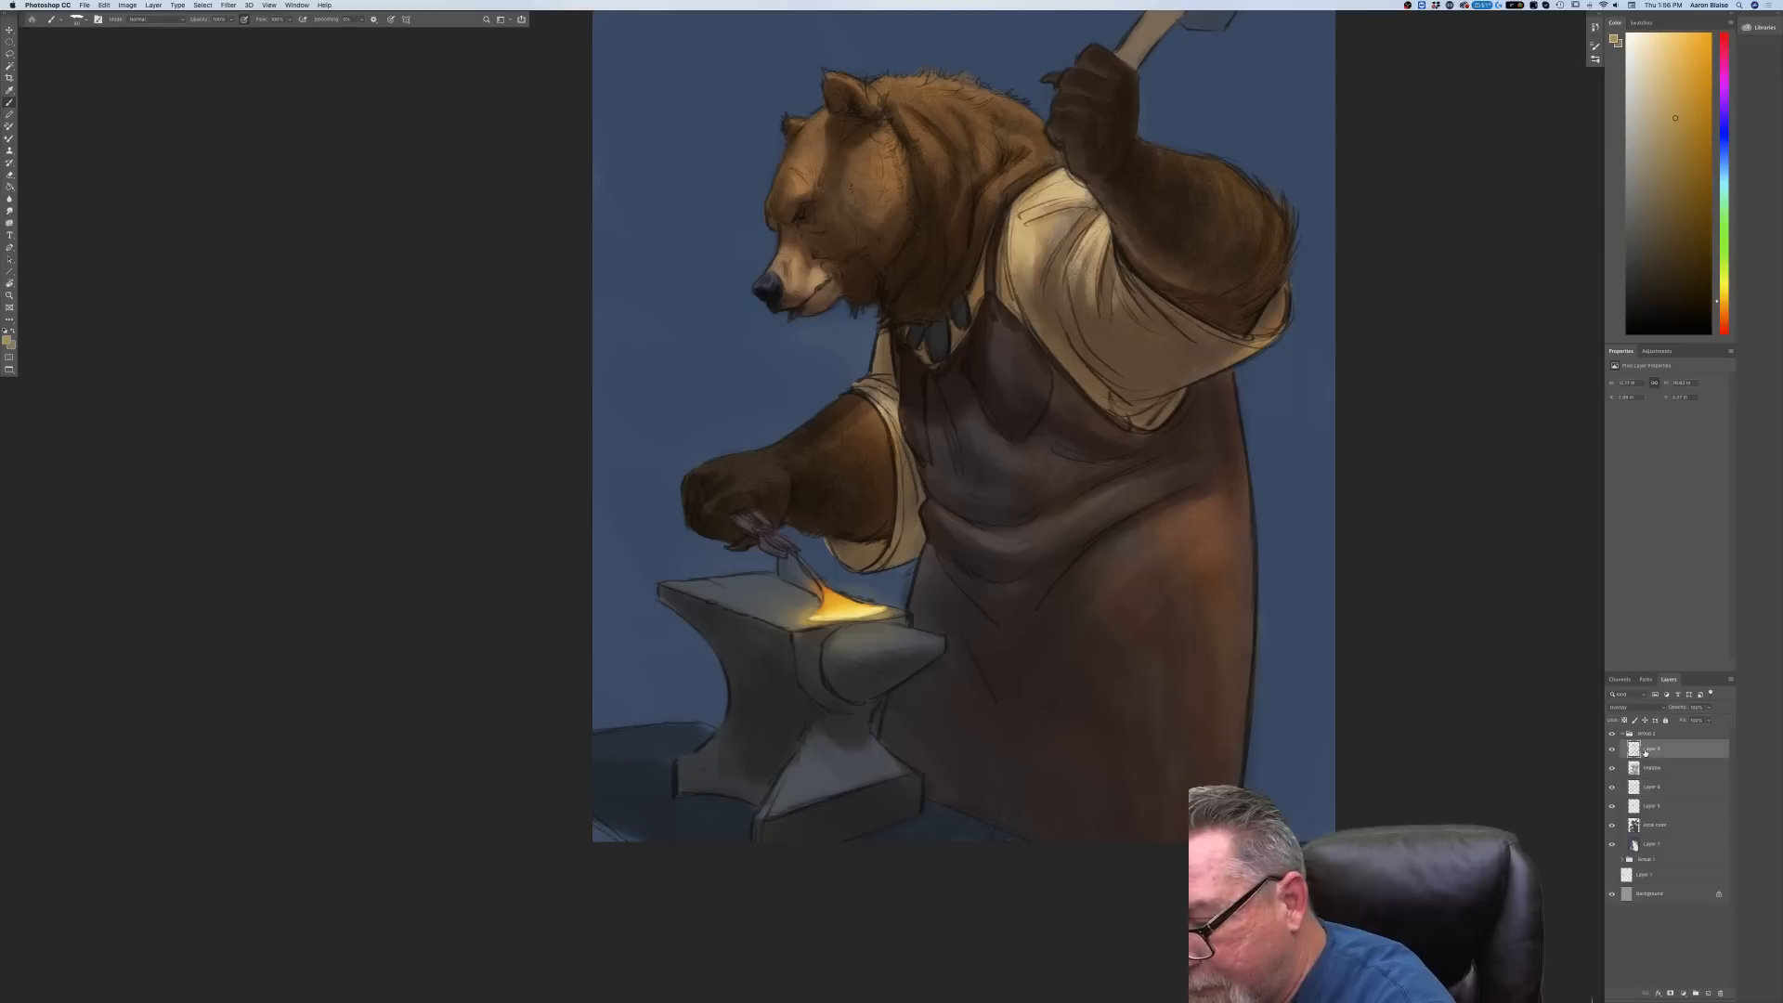
left_click(1706, 992)
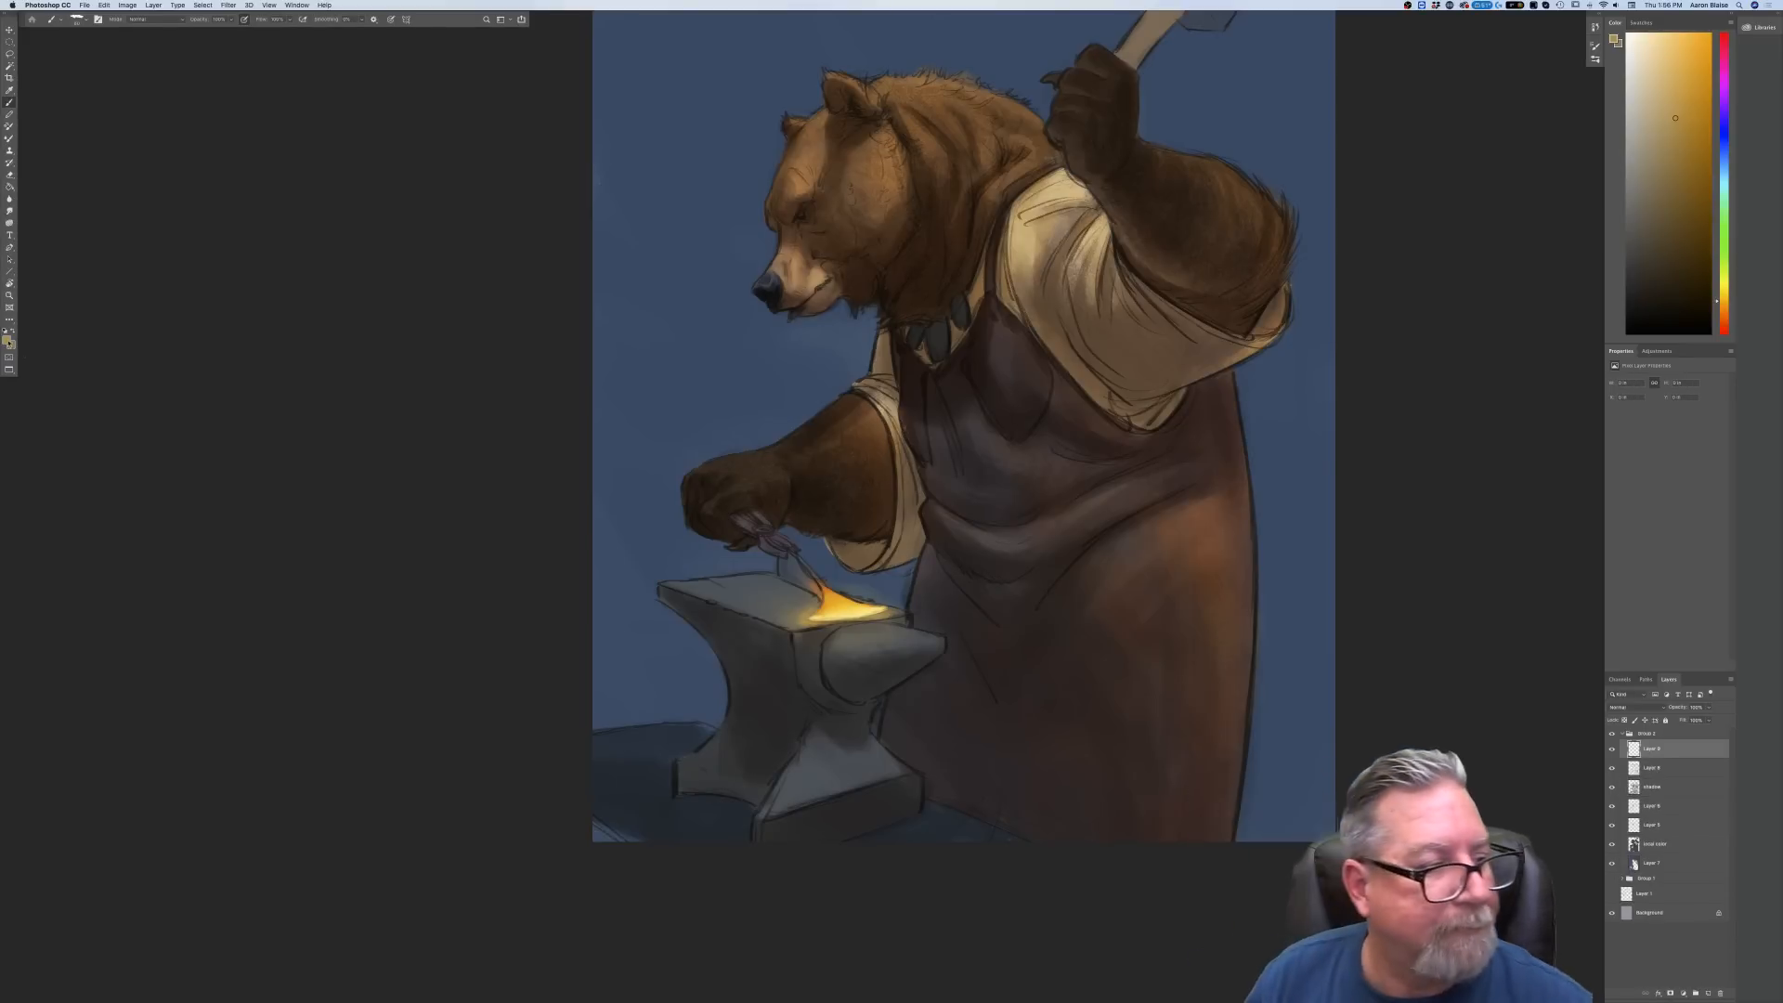
Sample the glowing metal's yellow and shift its hue to orange as the foreground colour
left_click(8, 341)
left_click(835, 601)
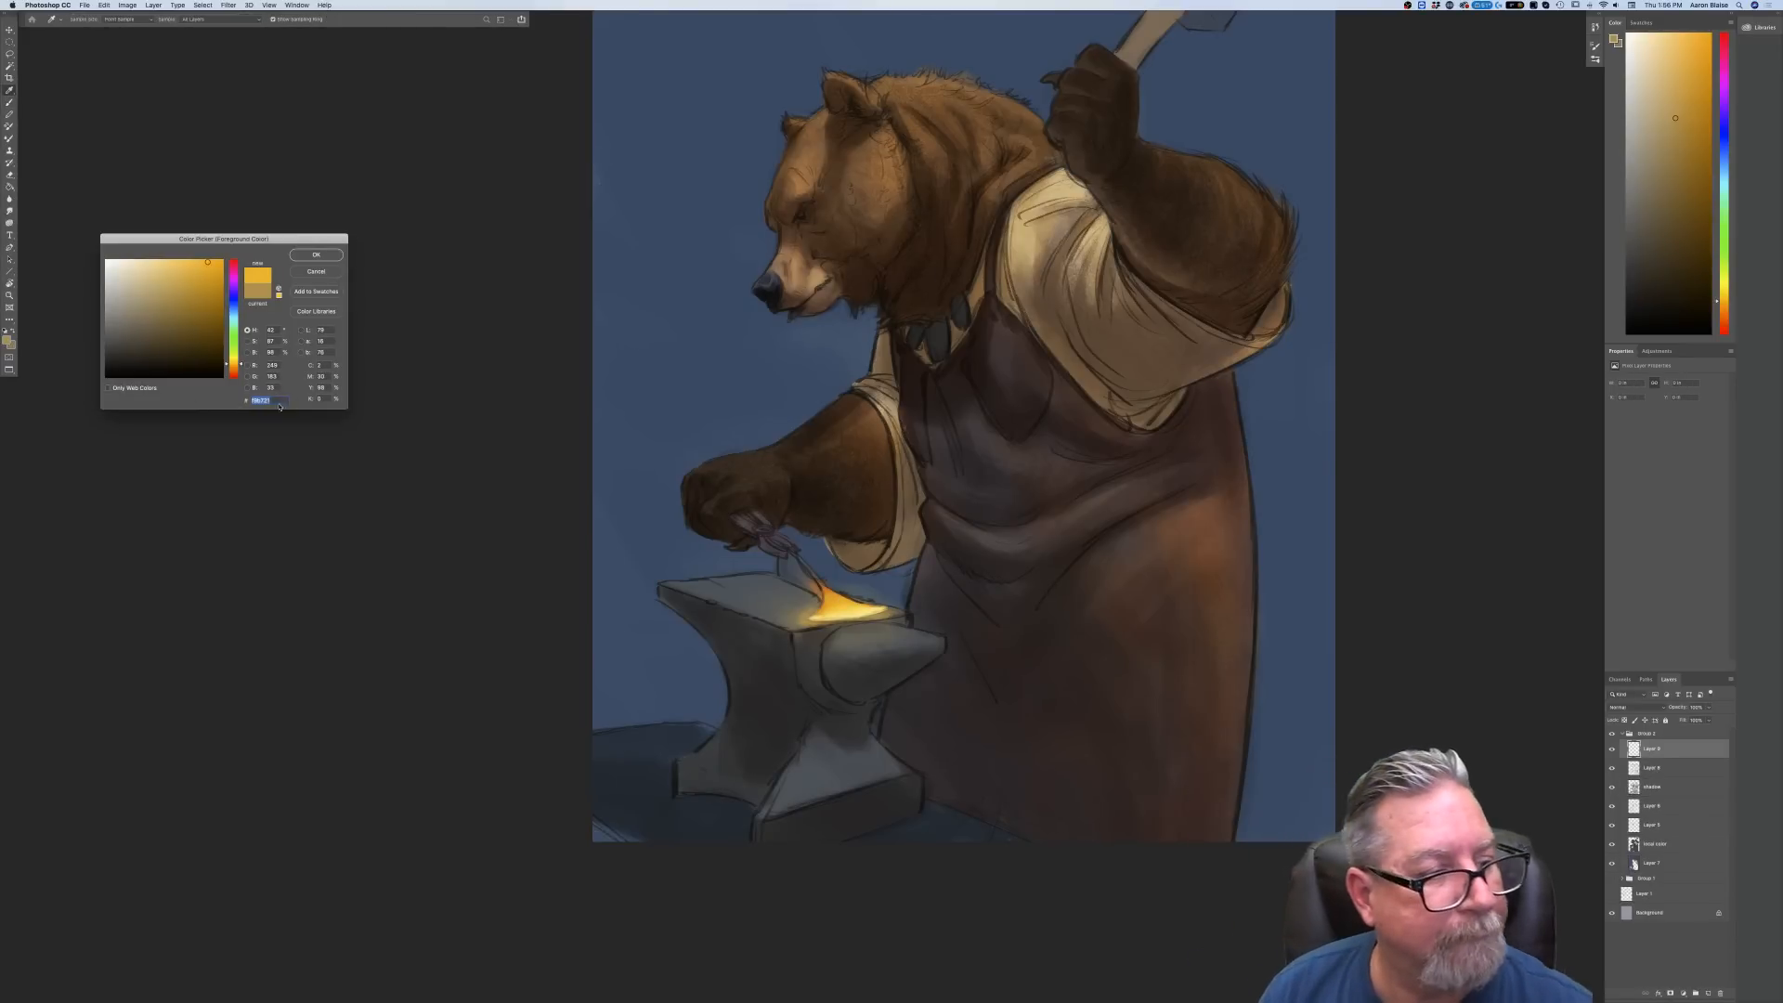
left_click(234, 369)
left_click(234, 372)
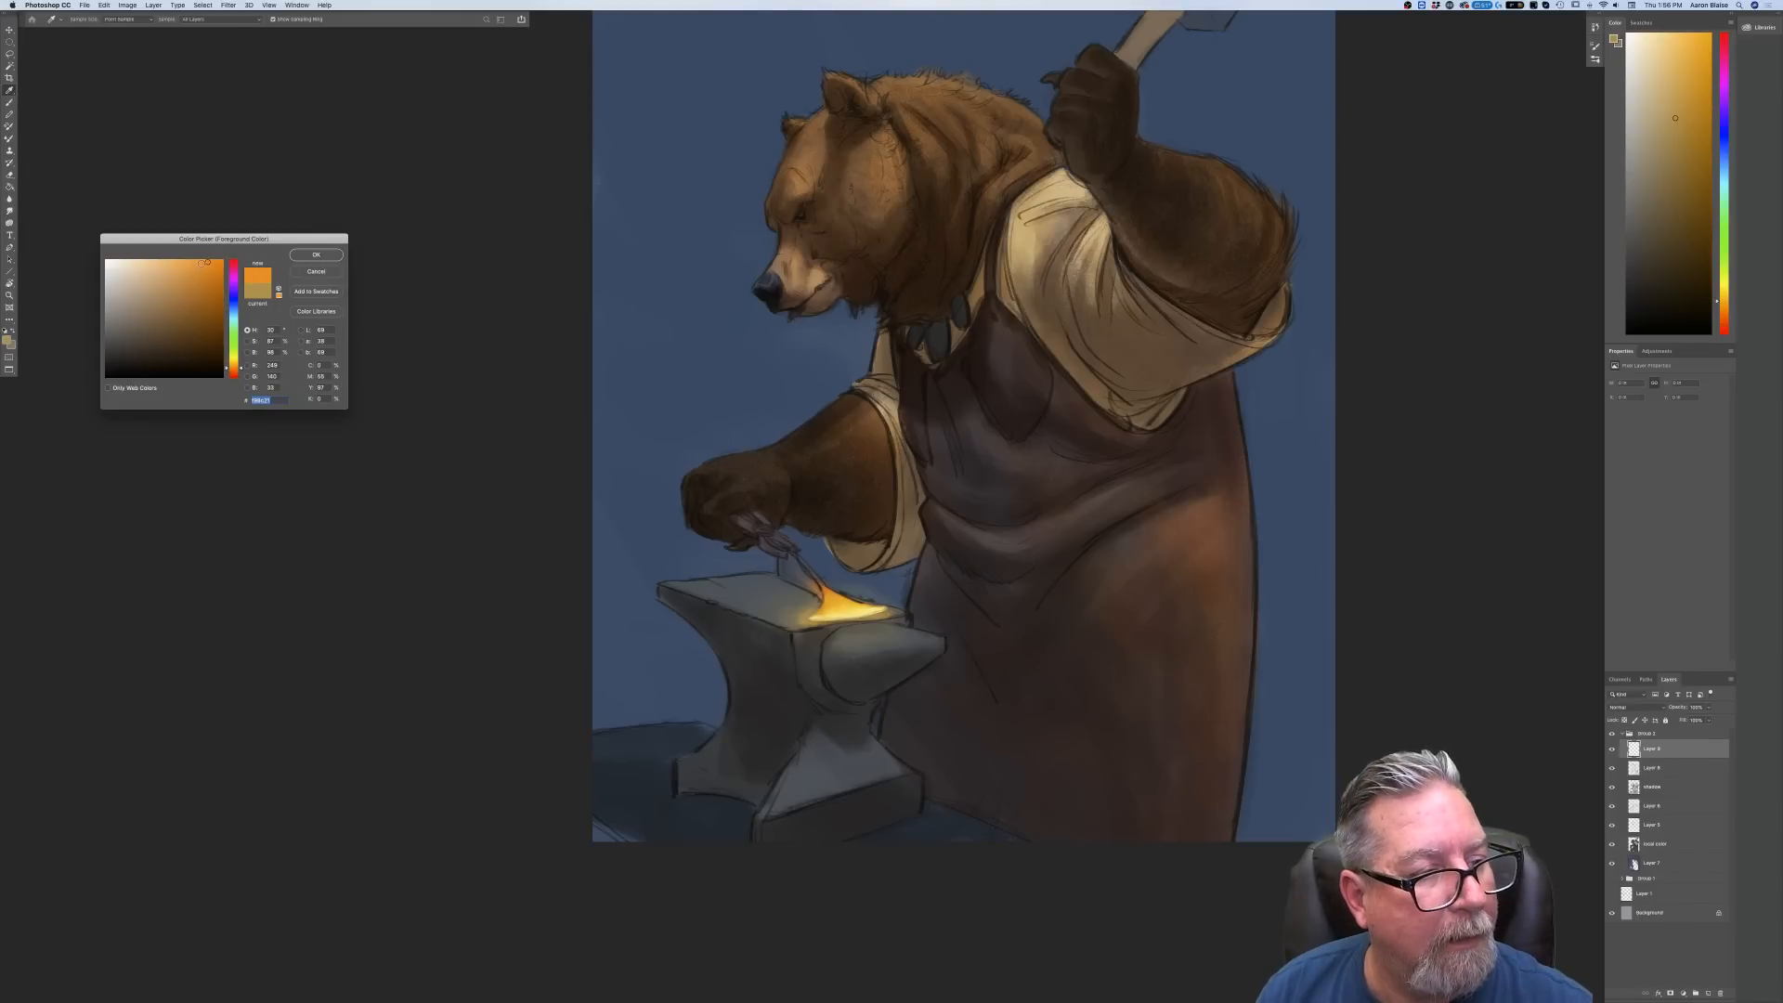
left_click(316, 254)
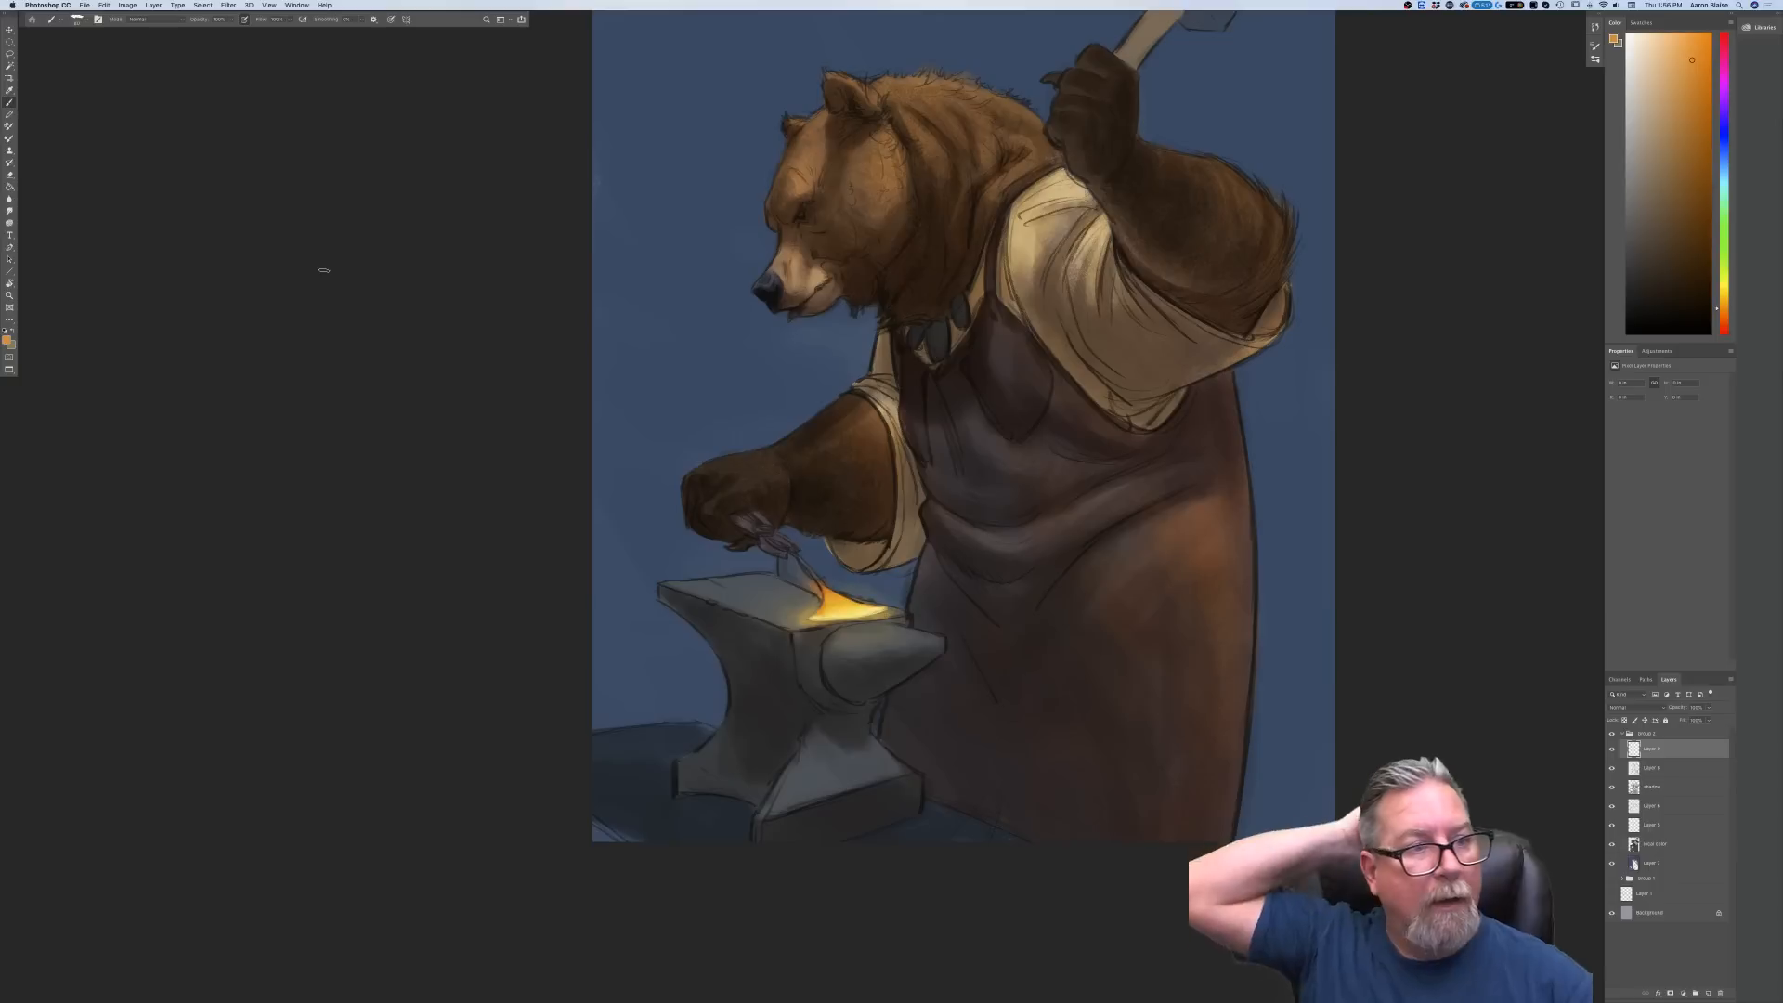
Lower the brush opacity and brush orange reflected light along the apron's chest and waist folds on the new layer
left_click(231, 20)
left_click_drag(232, 32, 215, 32)
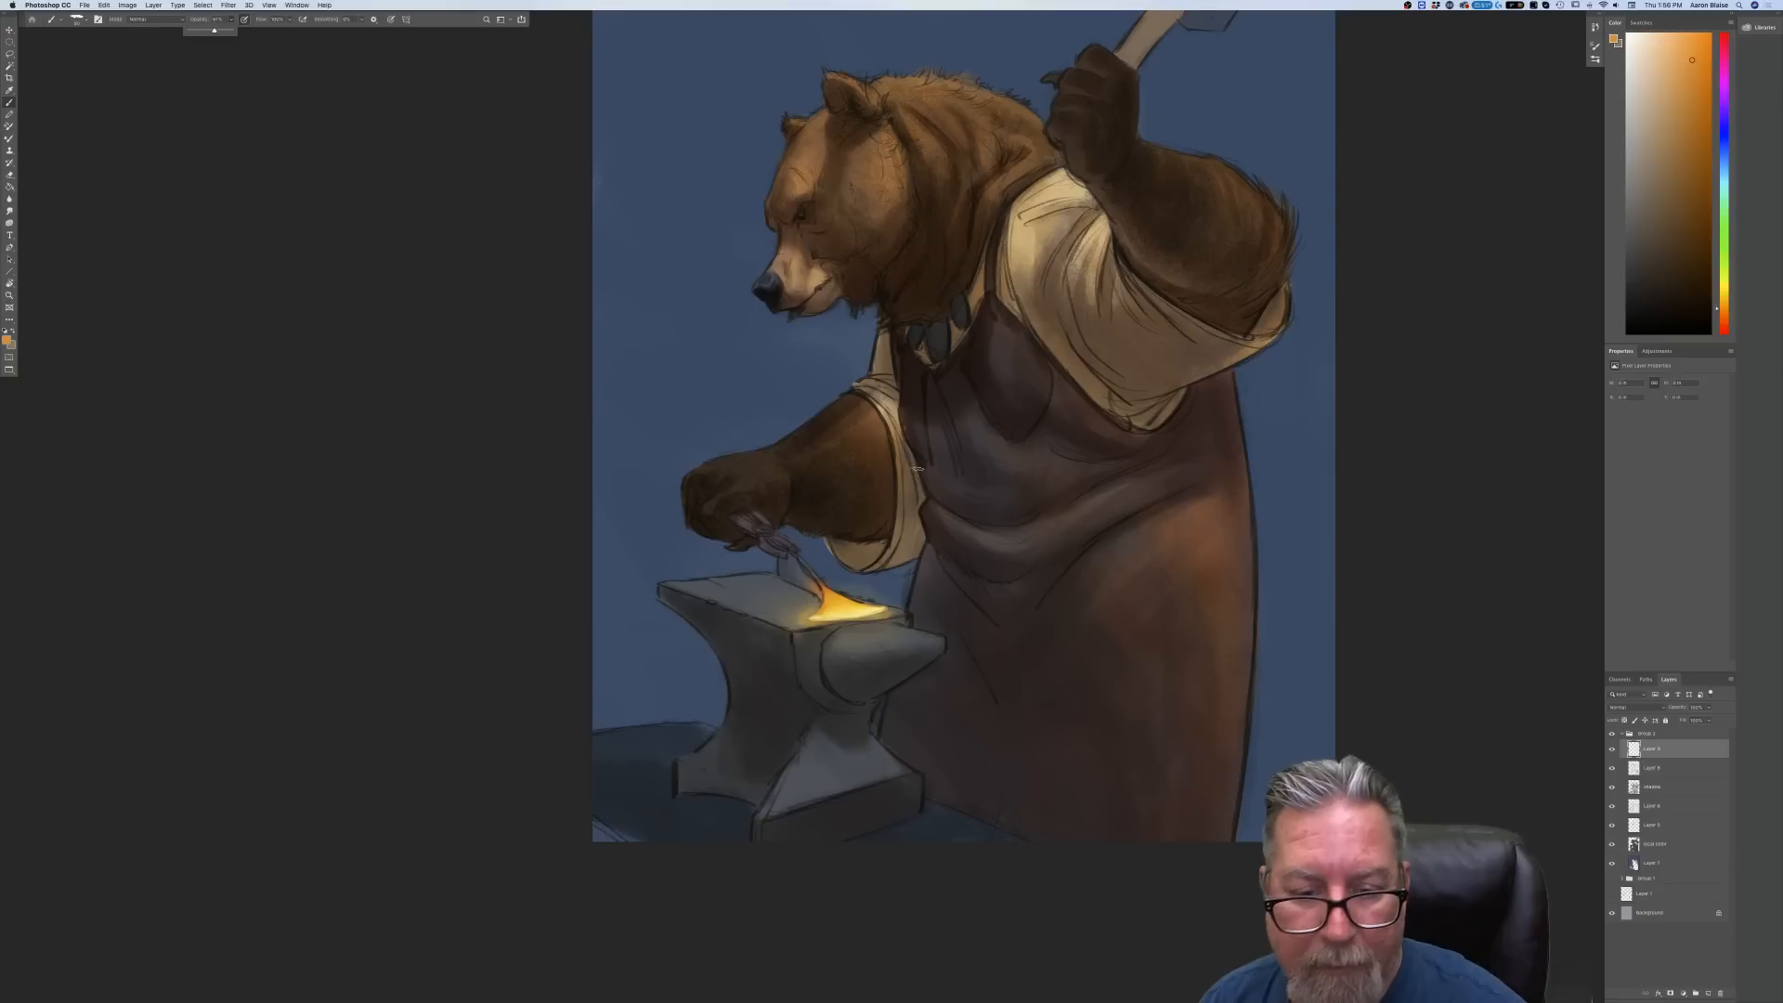
mouse_move(925, 480)
left_mouse_down()
mouse_move(998, 535)
mouse_move(922, 511)
mouse_move(946, 556)
mouse_move(933, 518)
mouse_move(979, 572)
mouse_move(926, 515)
mouse_move(1018, 570)
left_mouse_up()
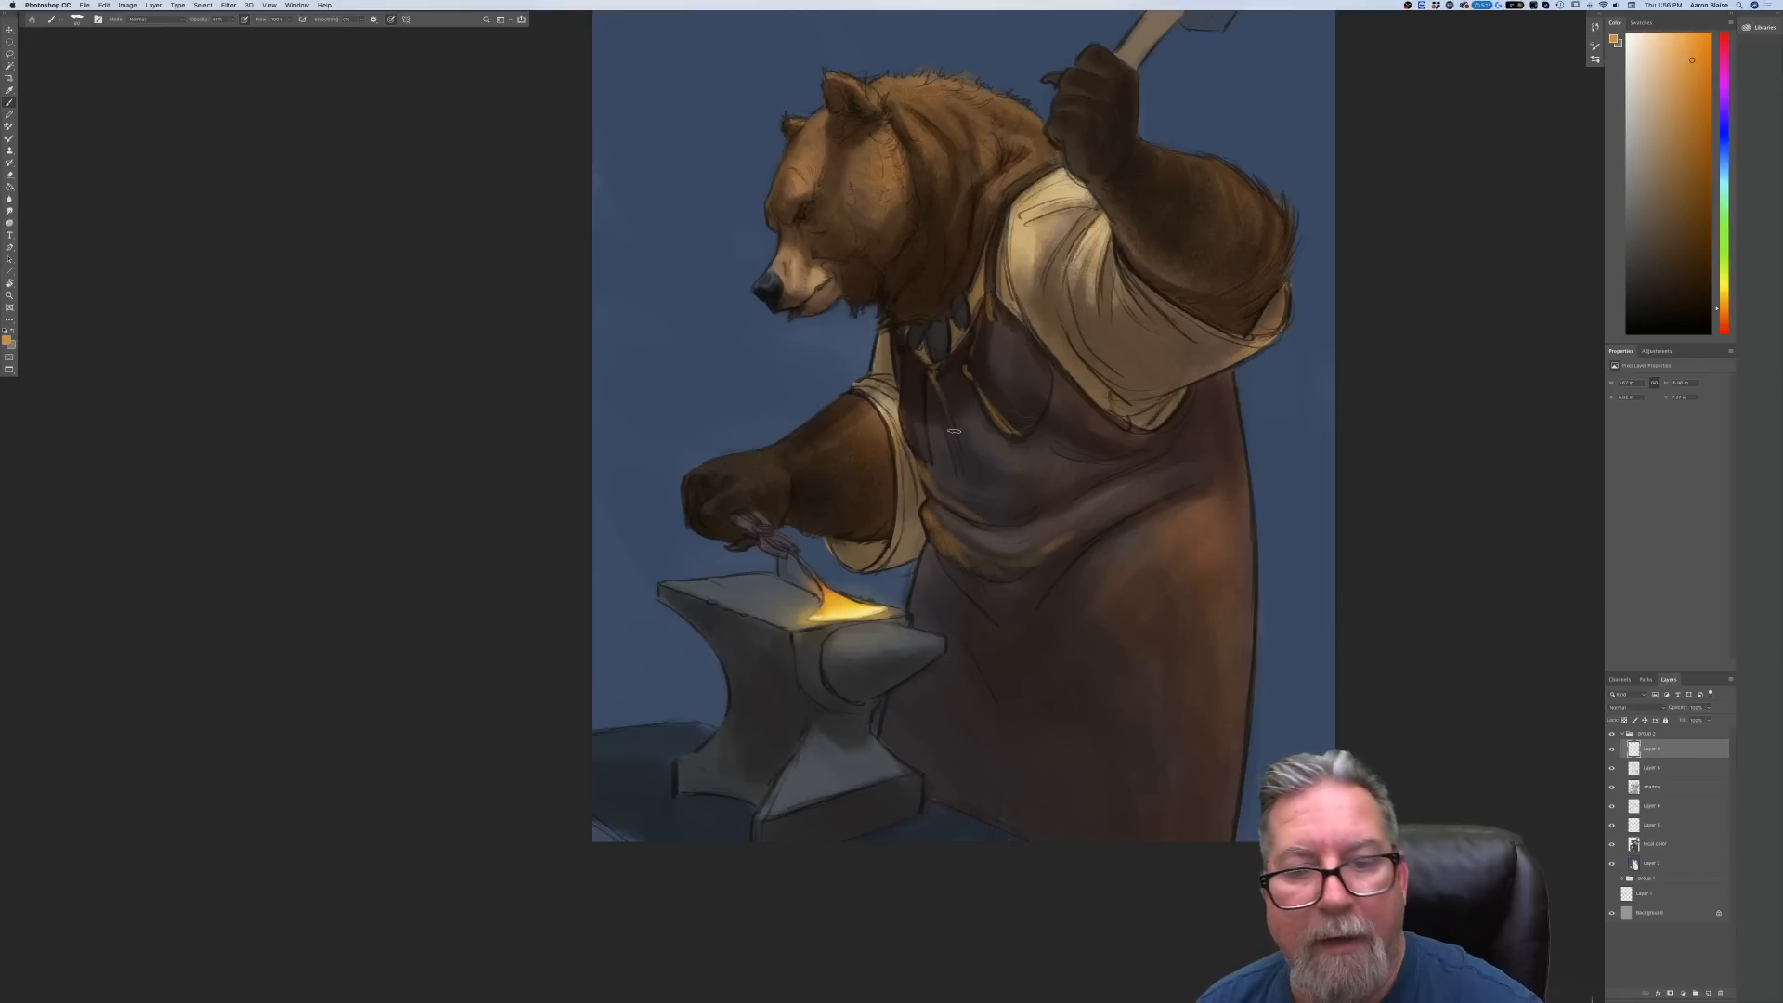
left_click_drag(898, 387, 927, 456)
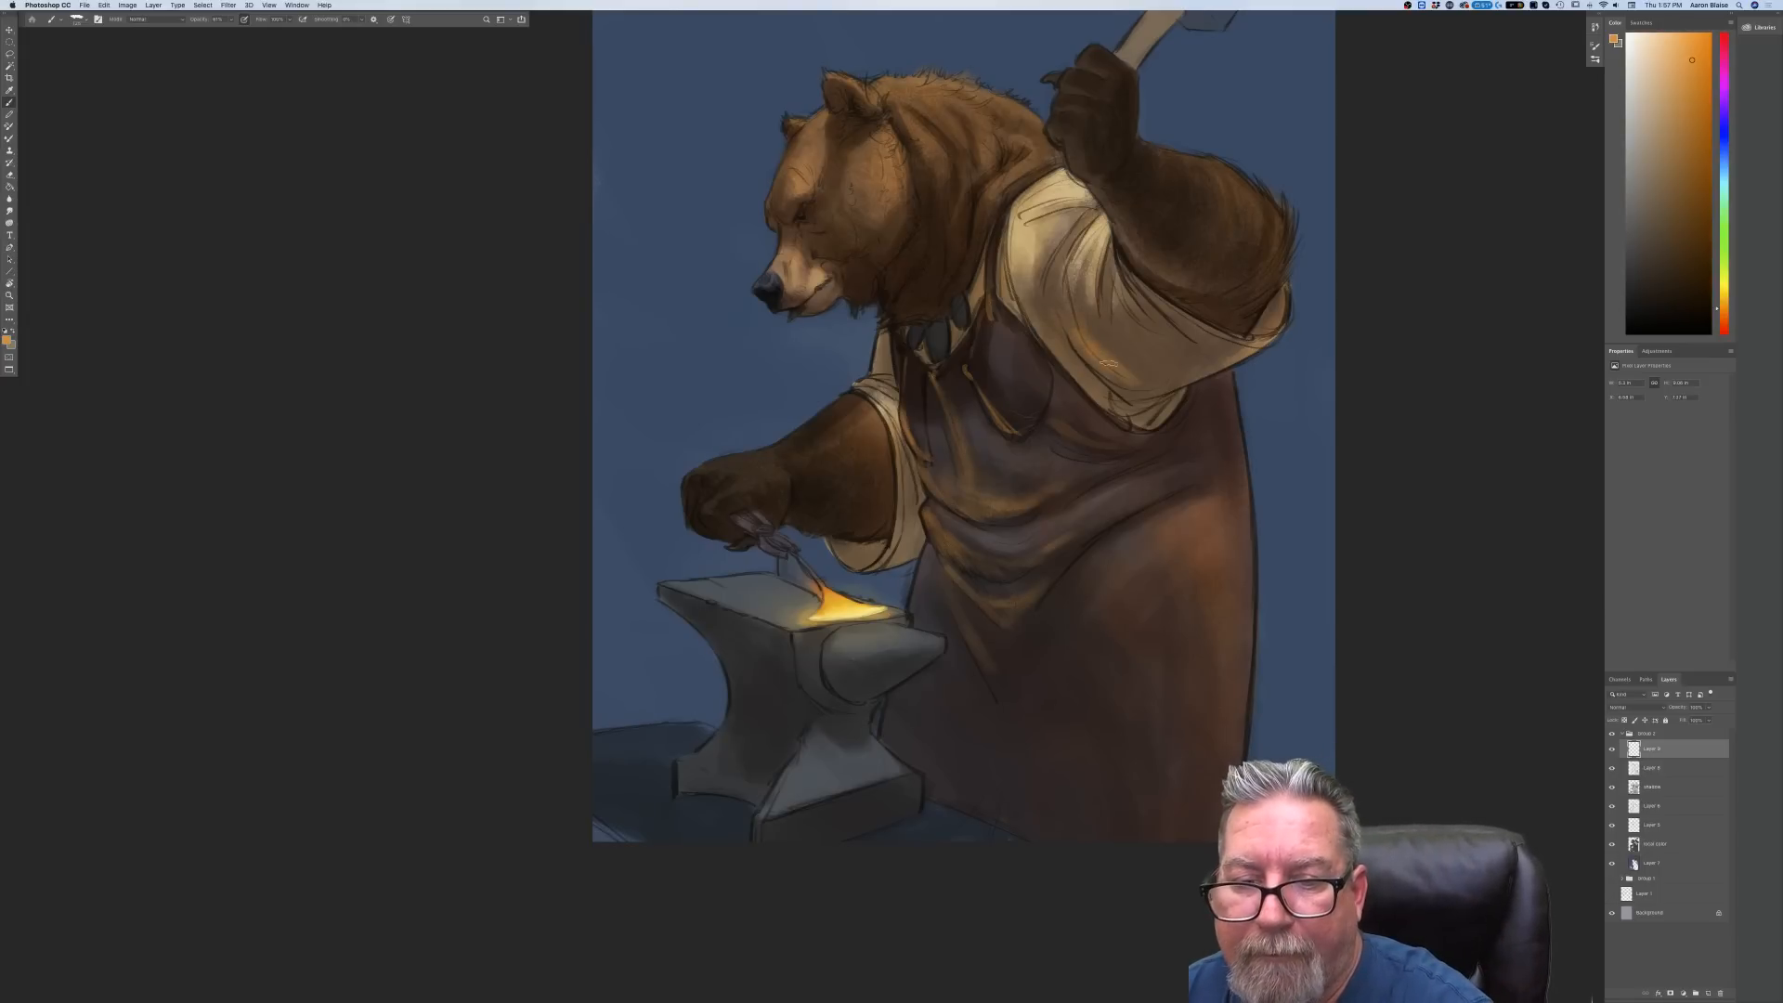
Brush orange light onto the underside of the raised sleeve, the lower sleeve's cuff and the forearm fur above the anvil
mouse_move(1134, 356)
left_mouse_down()
mouse_move(1170, 361)
mouse_move(1177, 332)
mouse_move(1209, 344)
left_mouse_up()
left_click_drag(1171, 319, 1202, 332)
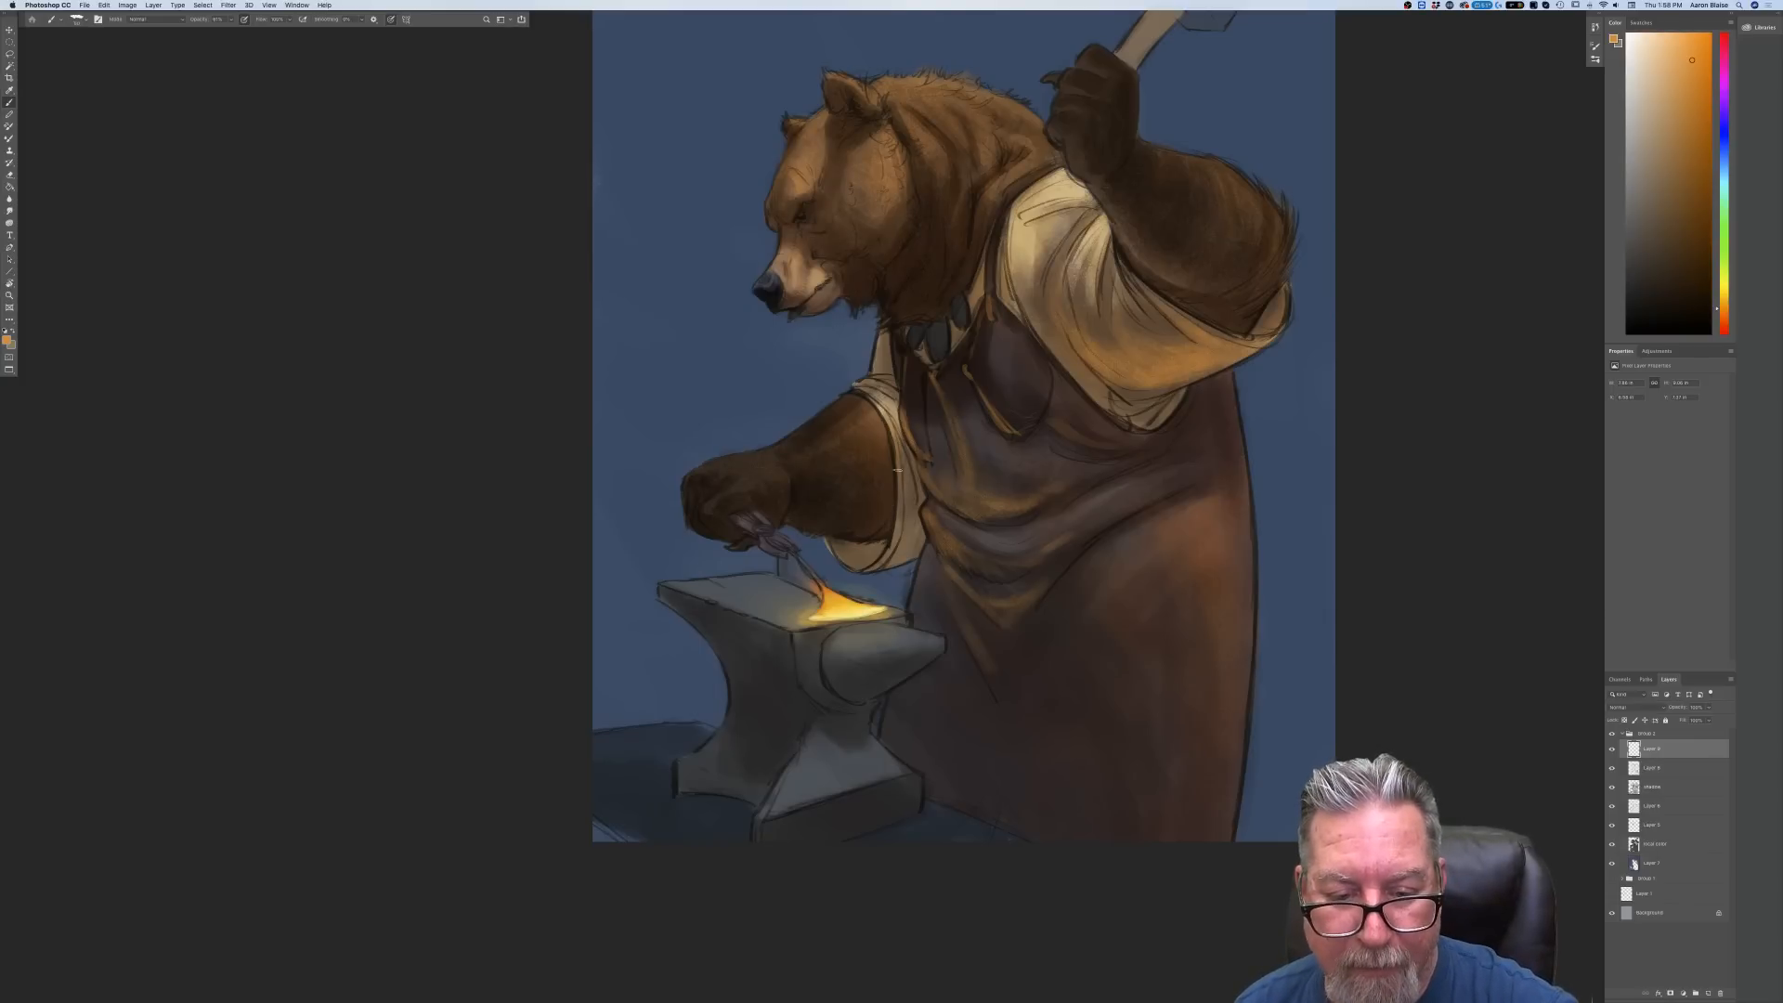
left_click_drag(896, 471, 893, 544)
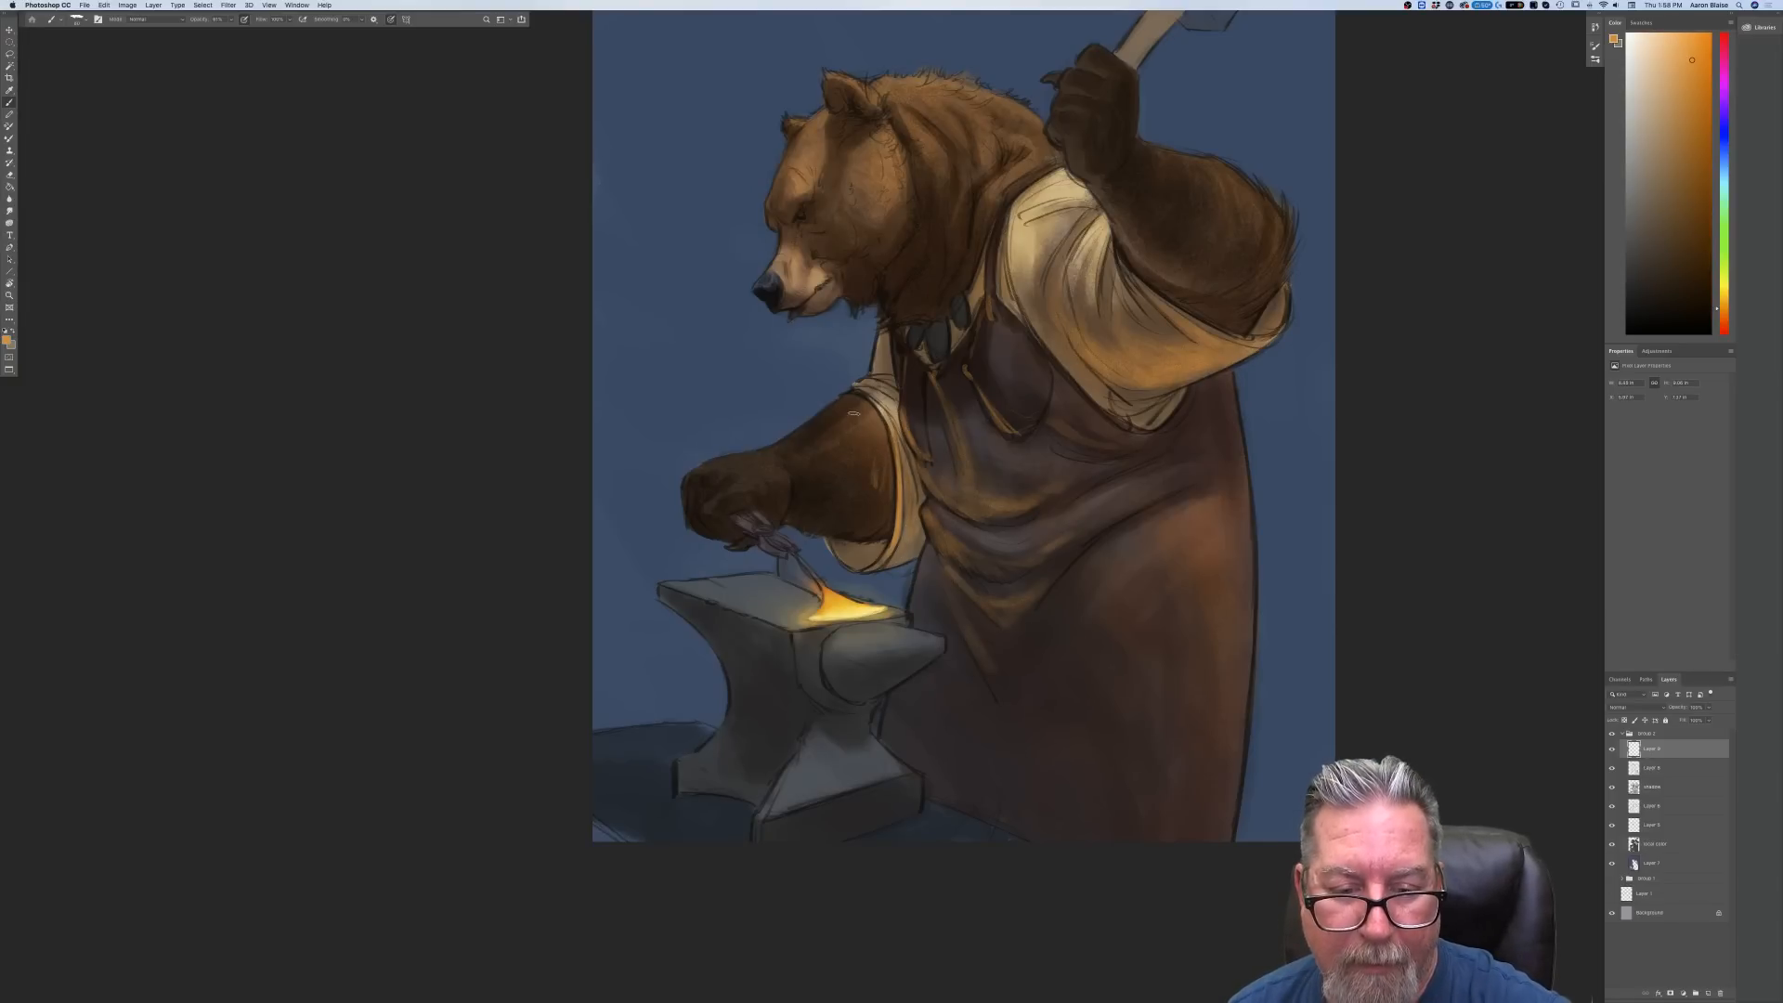
mouse_move(827, 485)
left_mouse_down()
mouse_move(832, 468)
mouse_move(777, 525)
left_mouse_up()
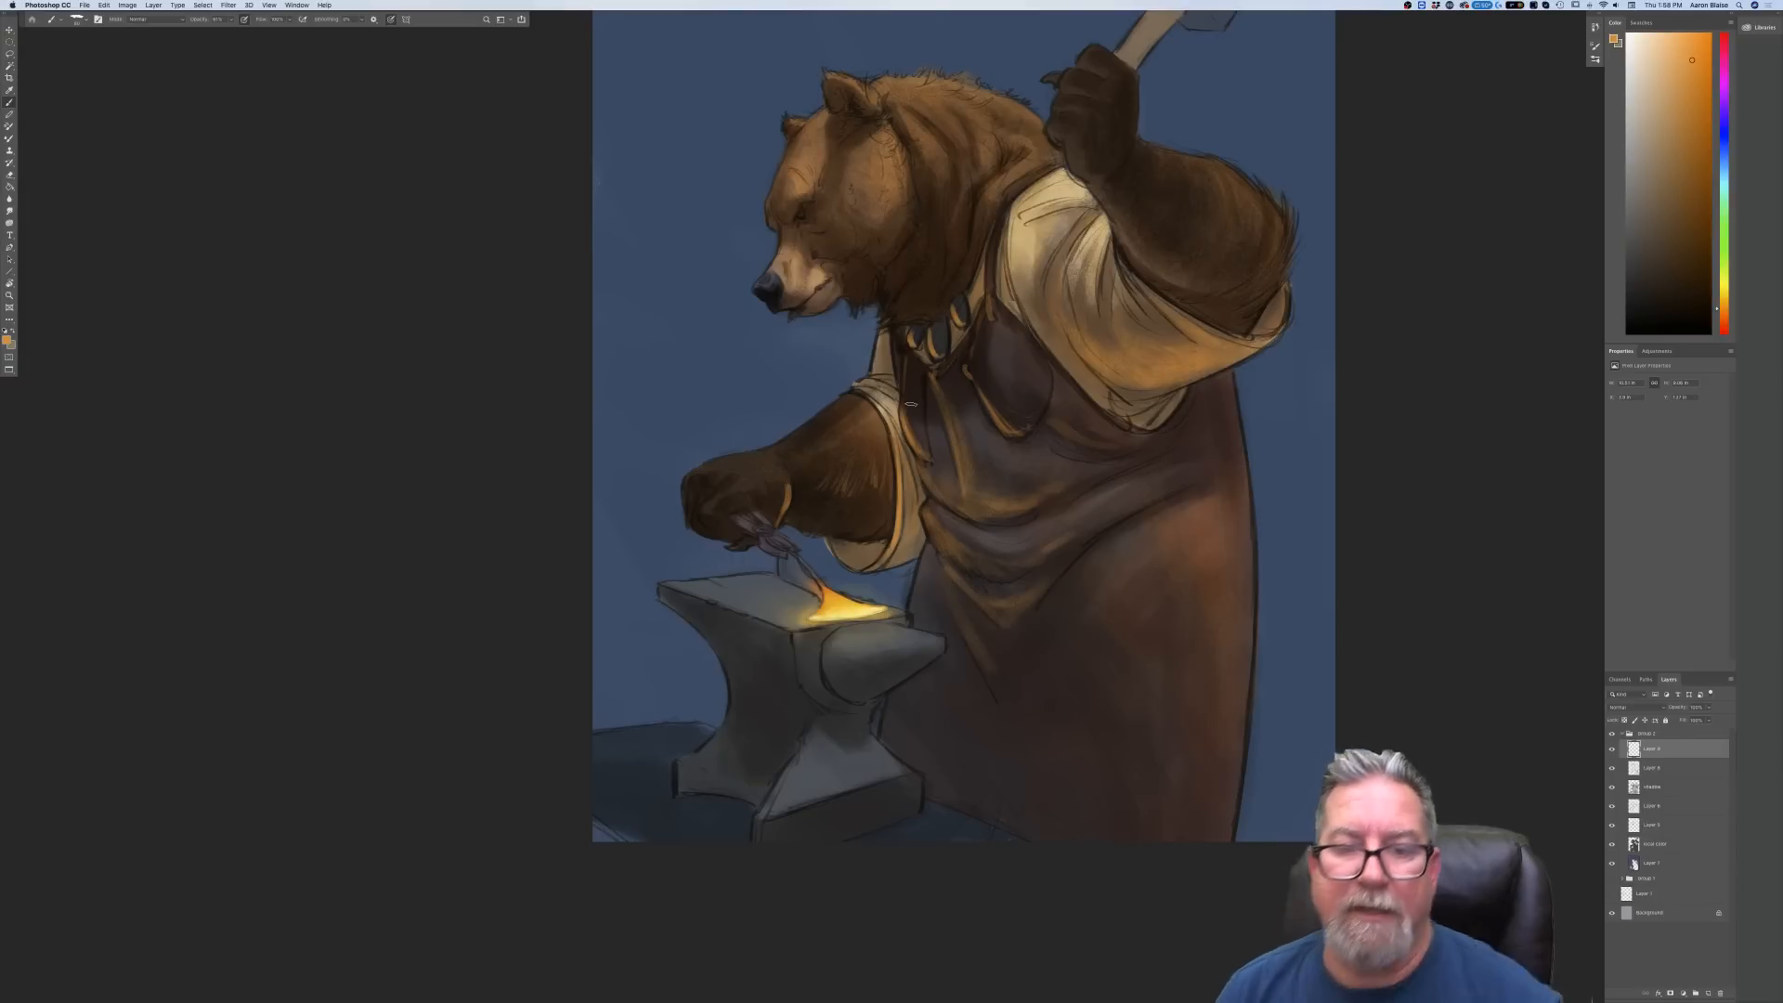
Extend the orange light over the lower forearm fur, the base of the apron's chest pouch and the apron folds beside the anvil
scroll(911, 403, "up", 1)
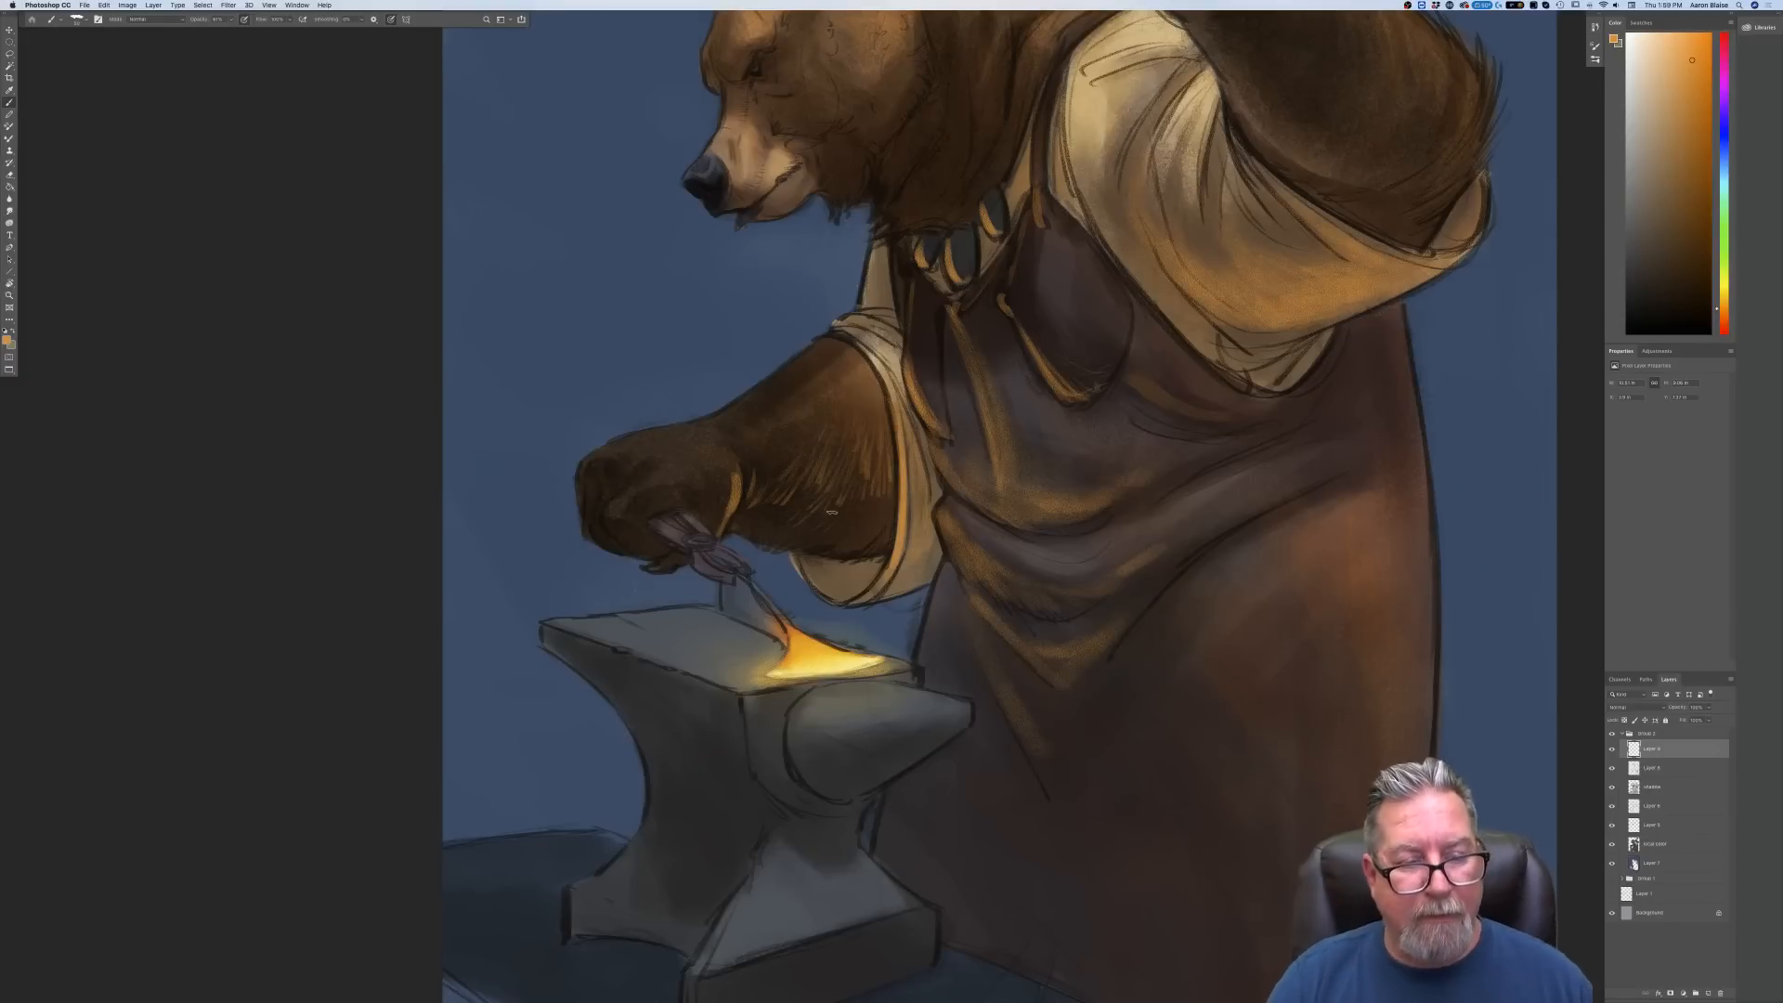
key("super+0")
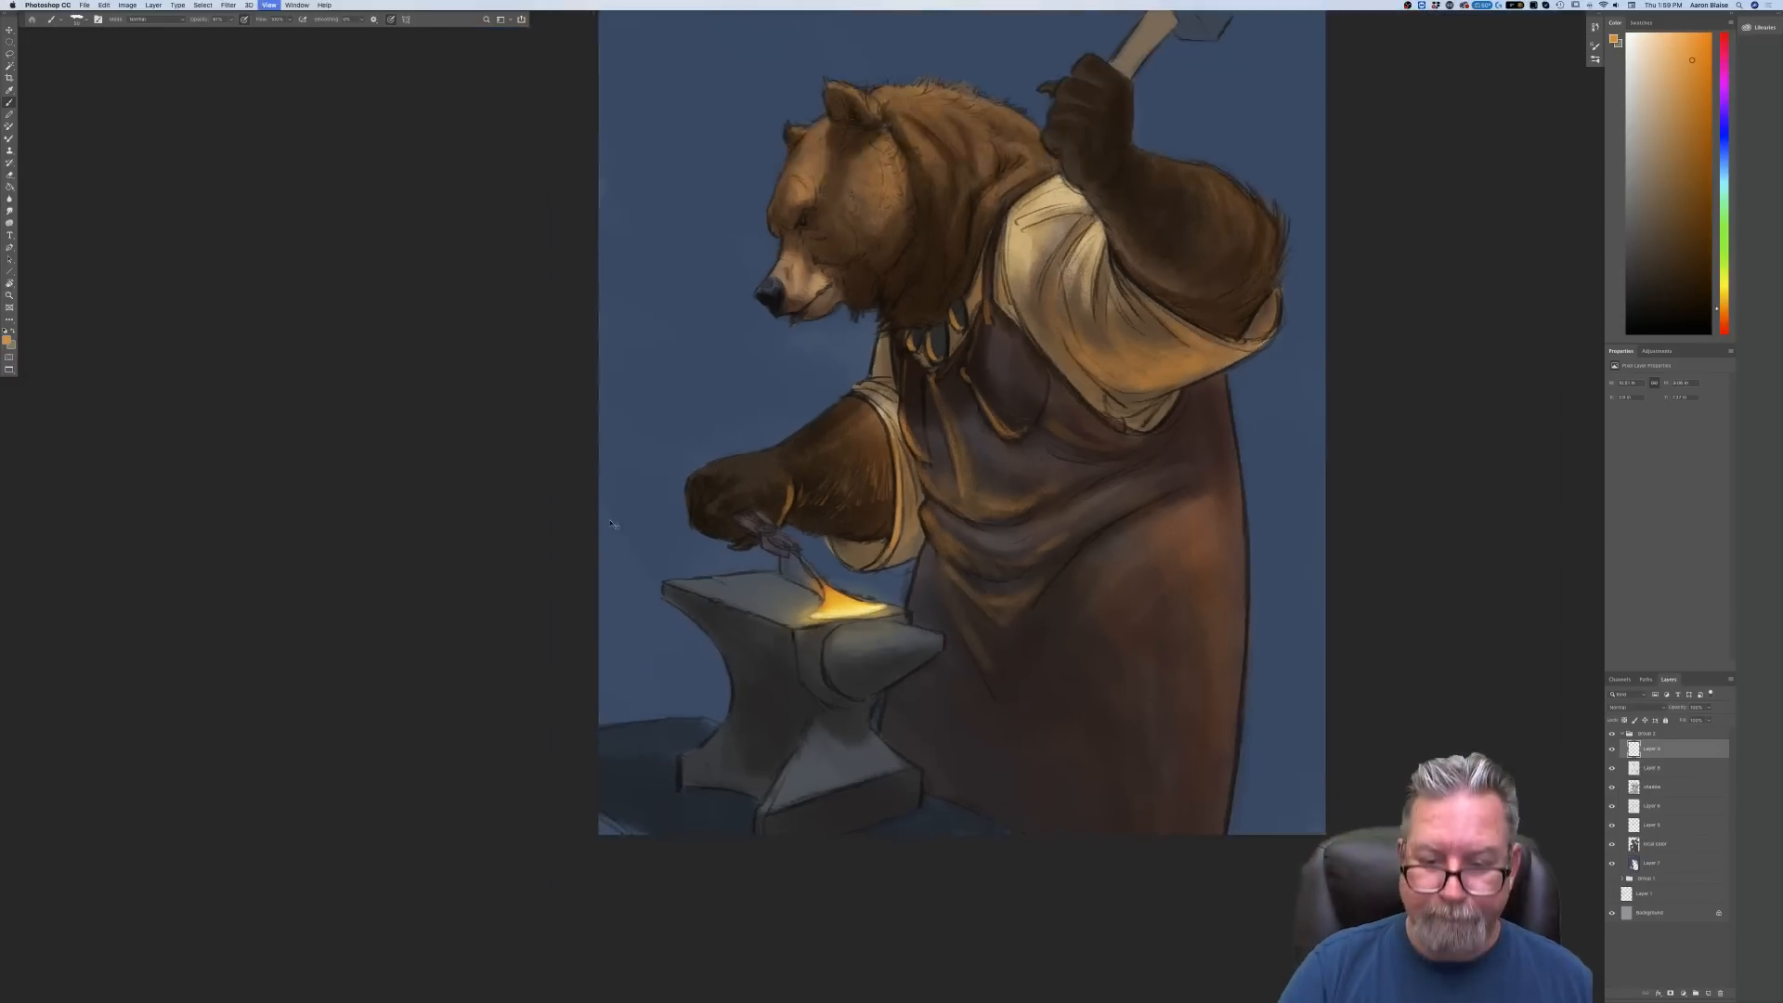
key("super+plus")
key("super+plus")
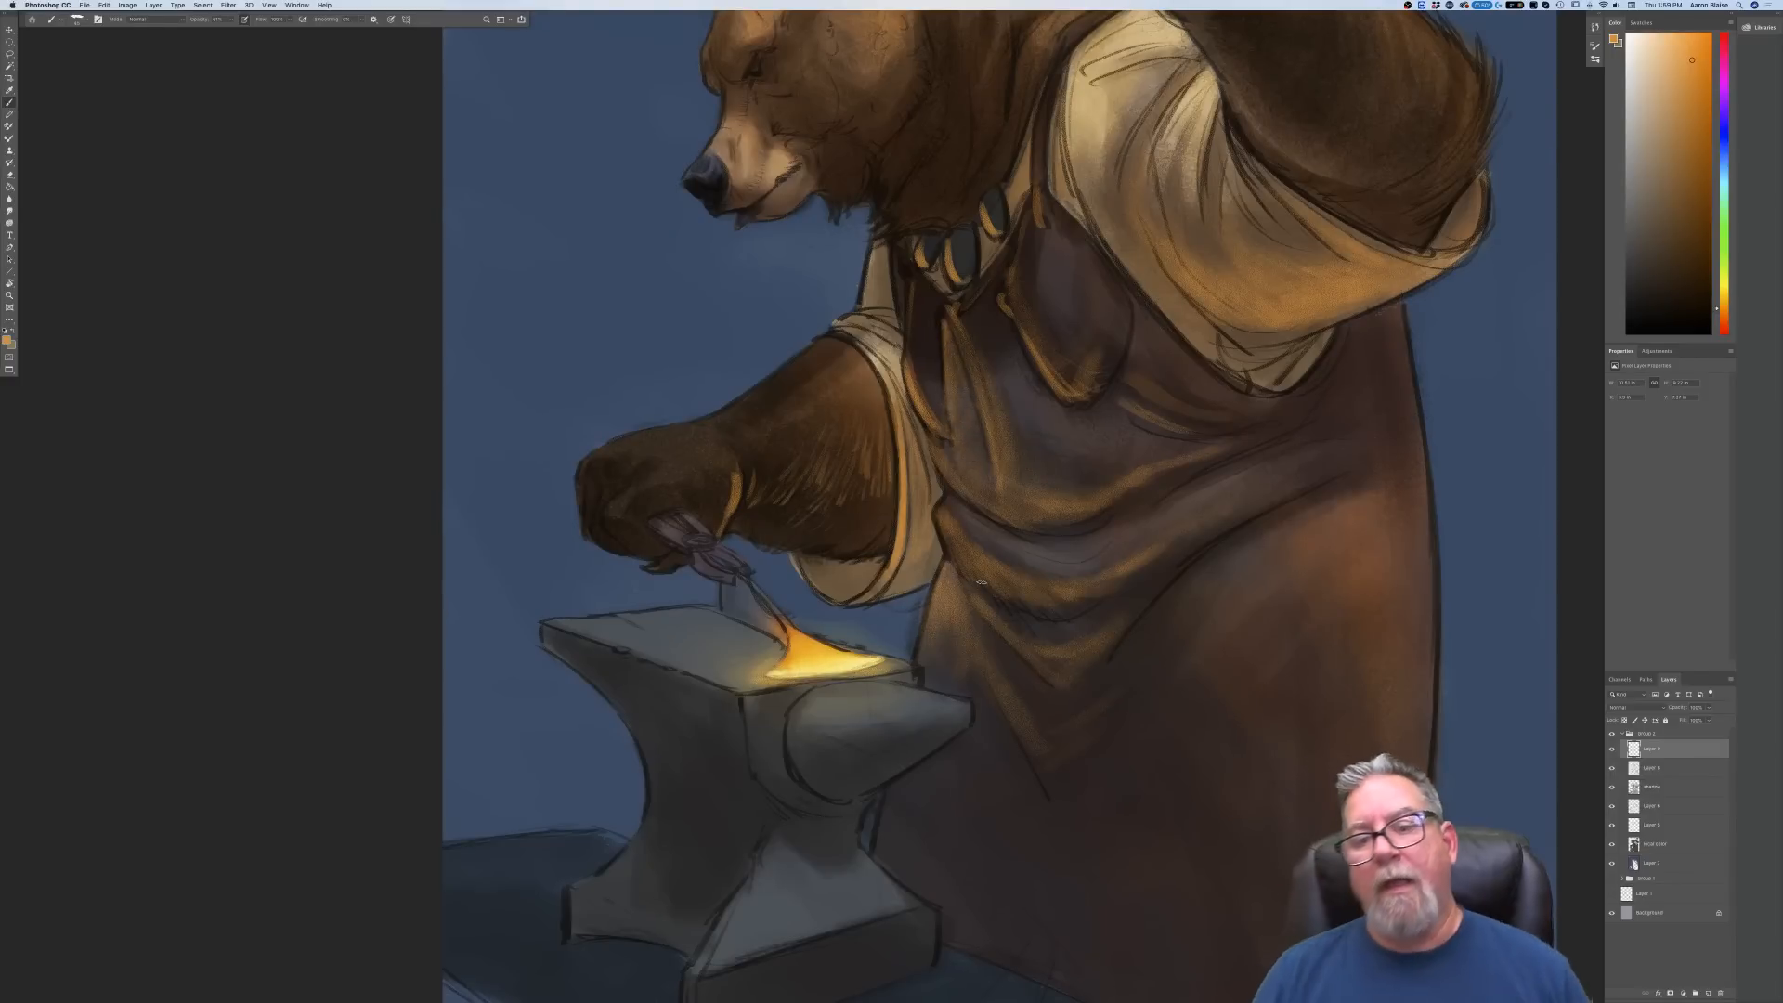
key("super+minus")
key("super+minus")
key("super+minus")
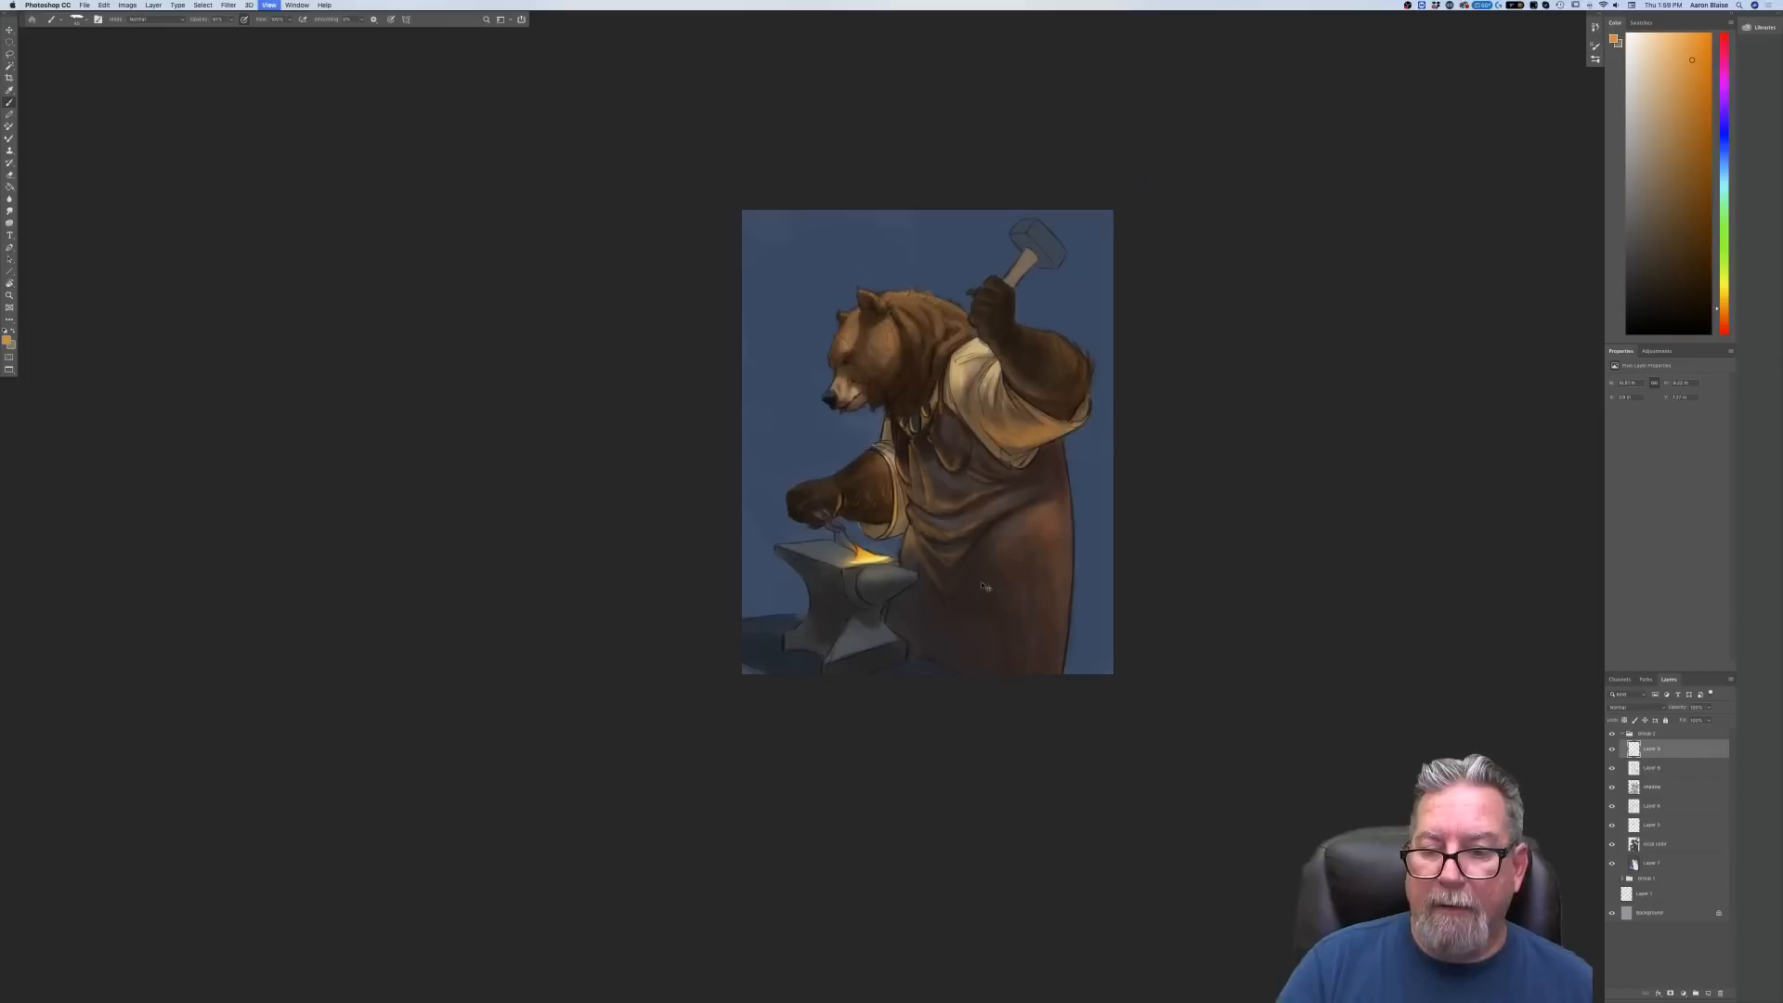
Add orange light to the raised sleeve's folds, the underside of the raised arm and the edges of both paws
key("super+plus")
key("super+plus")
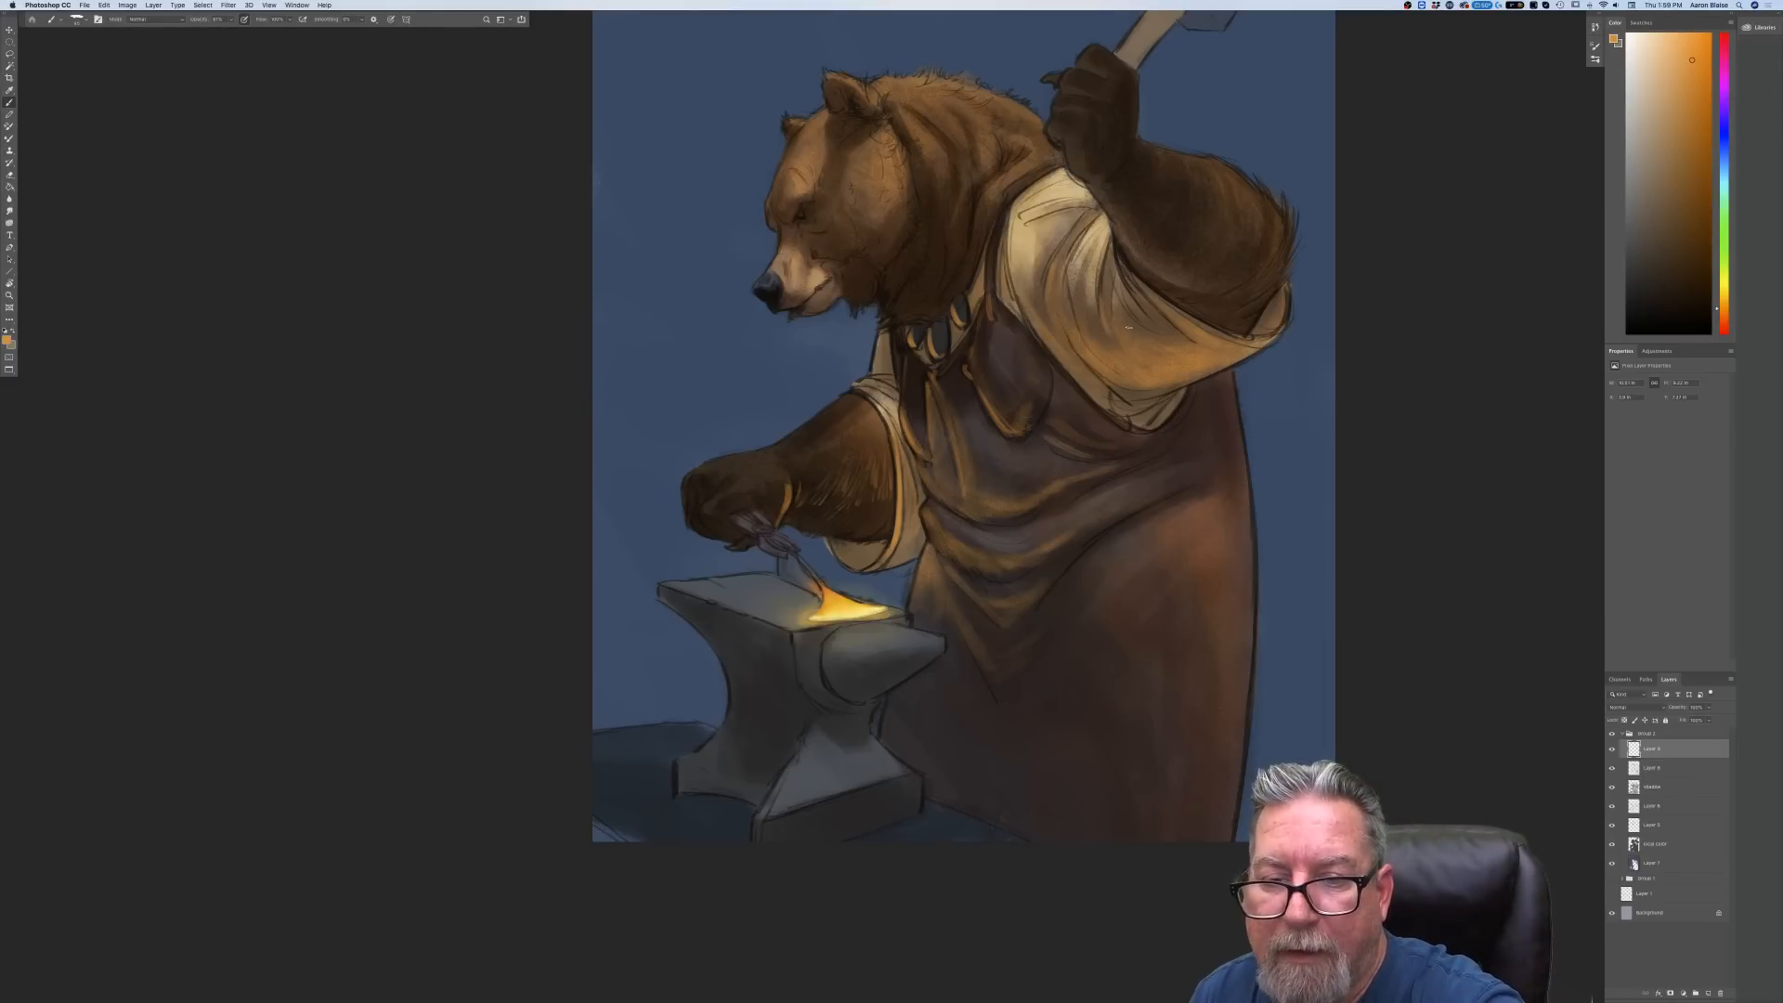
left_click_drag(1142, 309, 1154, 319)
mouse_move(1119, 259)
left_mouse_down()
mouse_move(1149, 307)
mouse_move(1088, 182)
left_mouse_up()
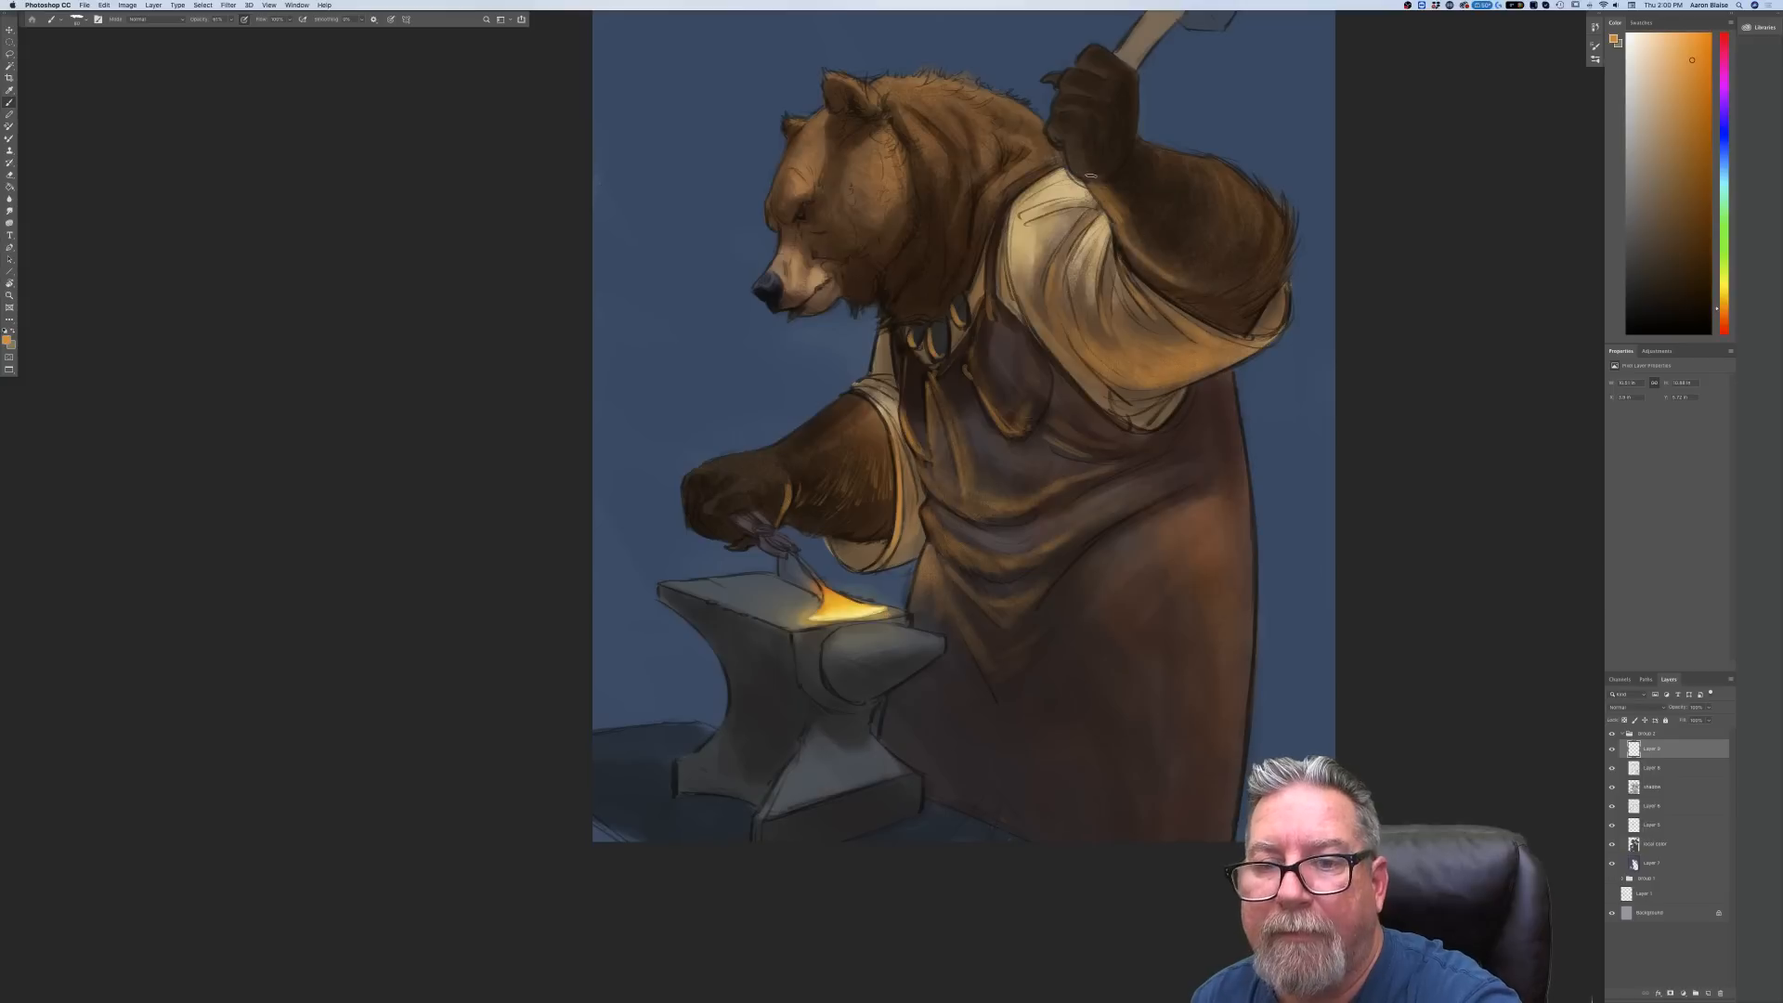
left_click_drag(1077, 166, 1072, 149)
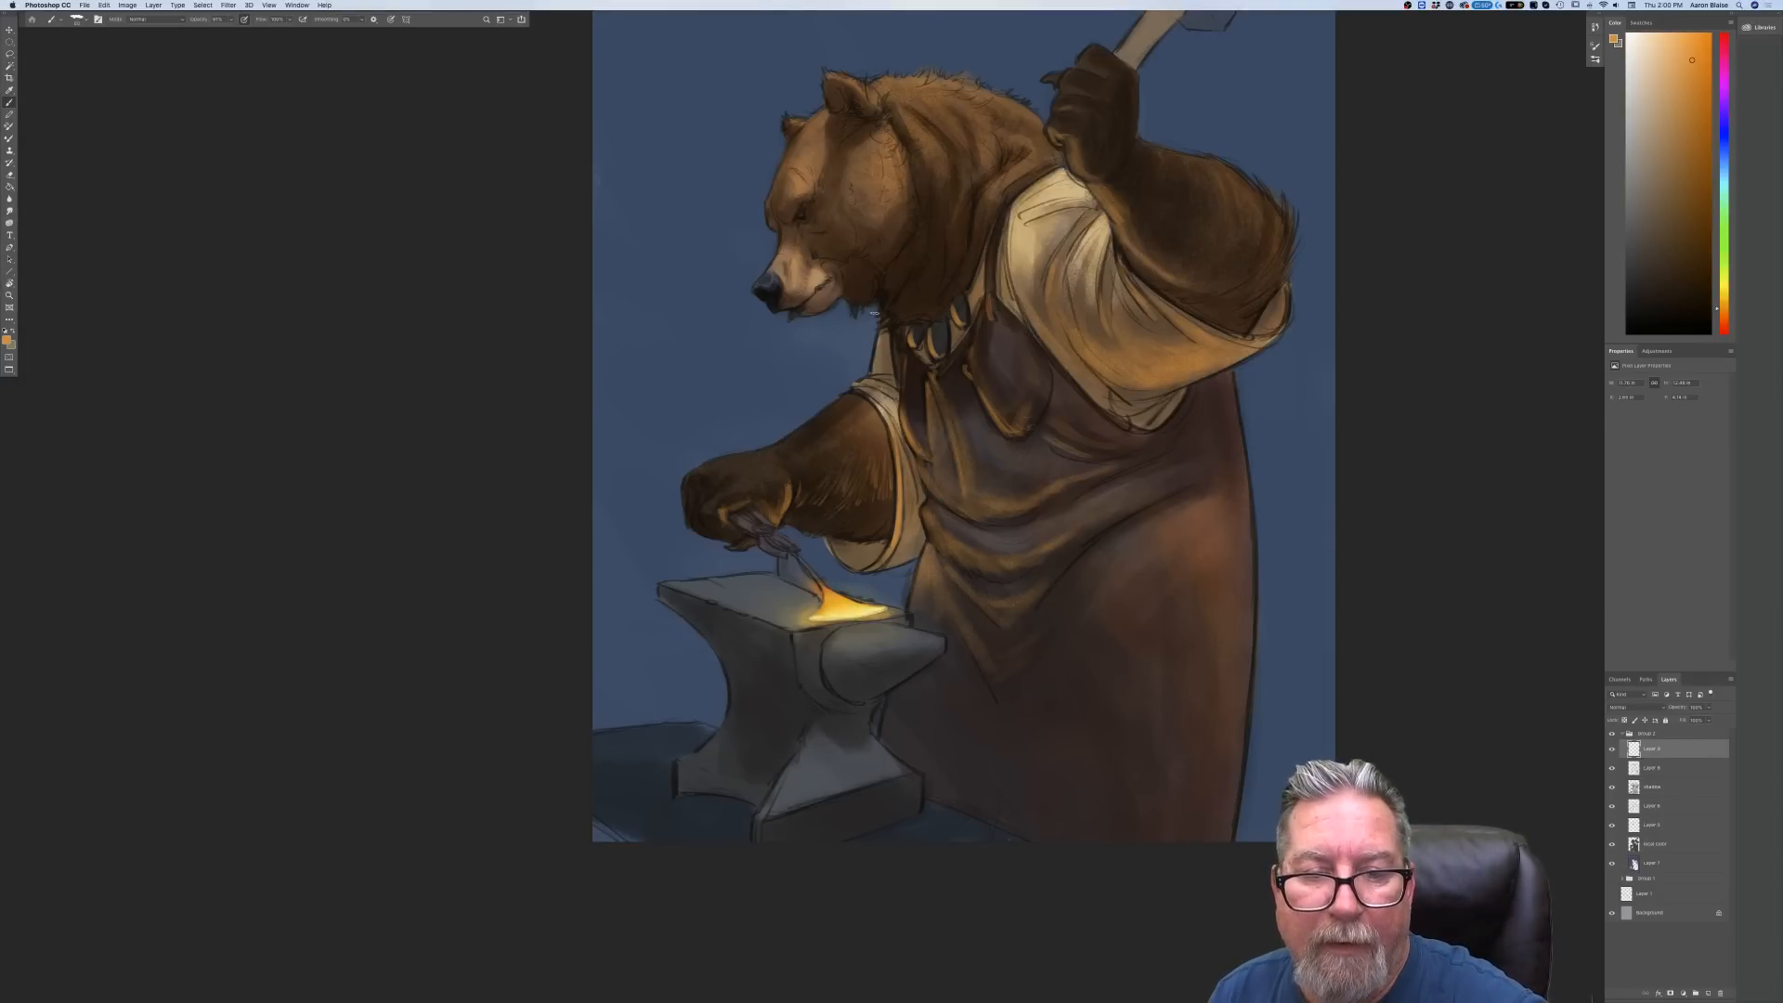
Paint thin orange rim light along the bear's lower lip and chin and around the nostril on the nose
key("super+plus")
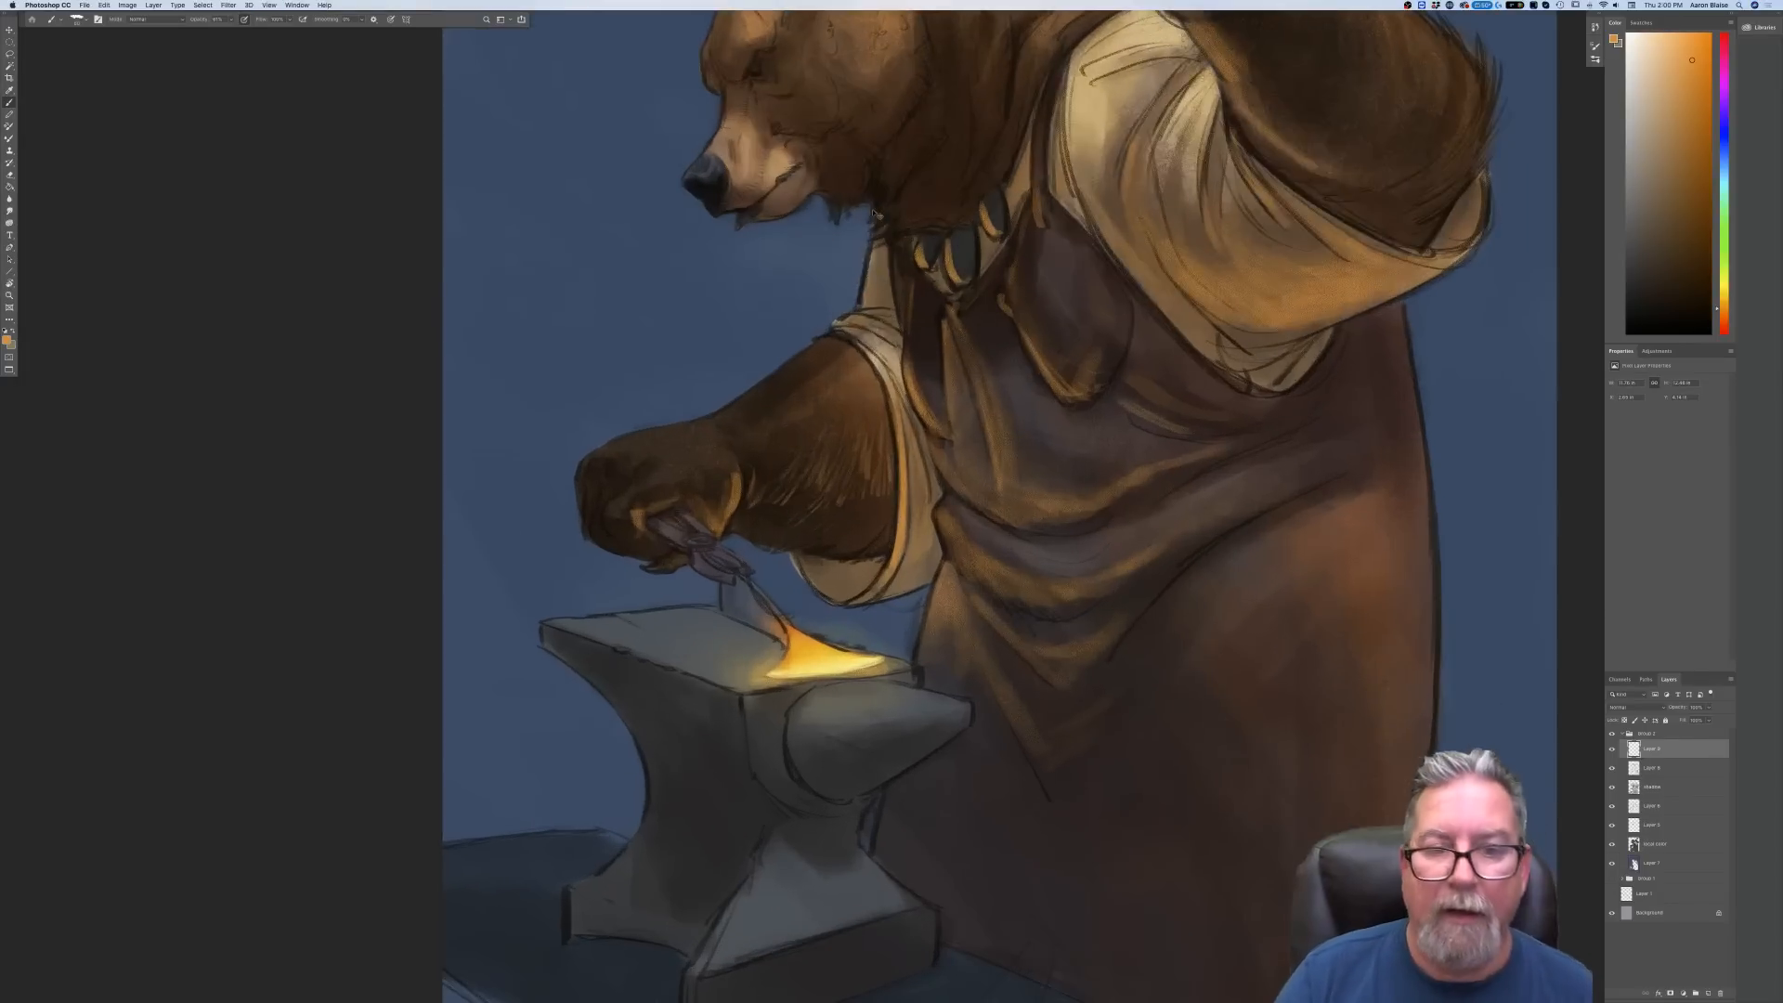
key("super+minus")
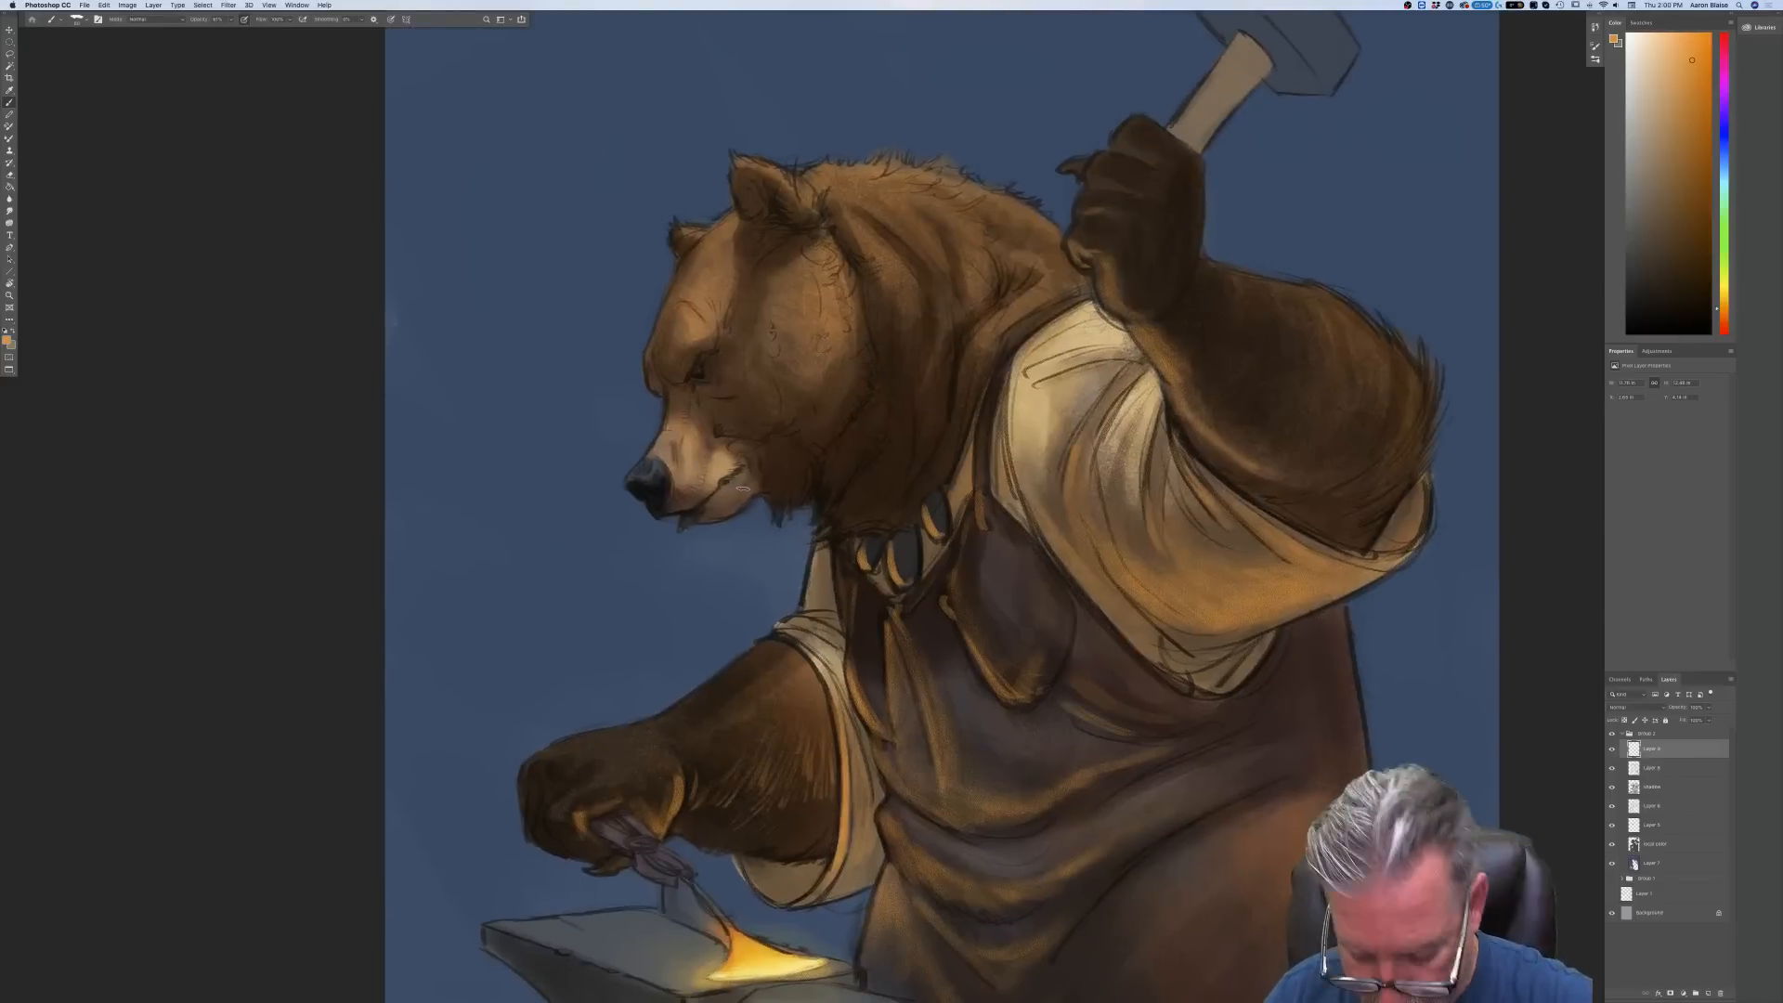
left_click_drag(755, 496, 700, 523)
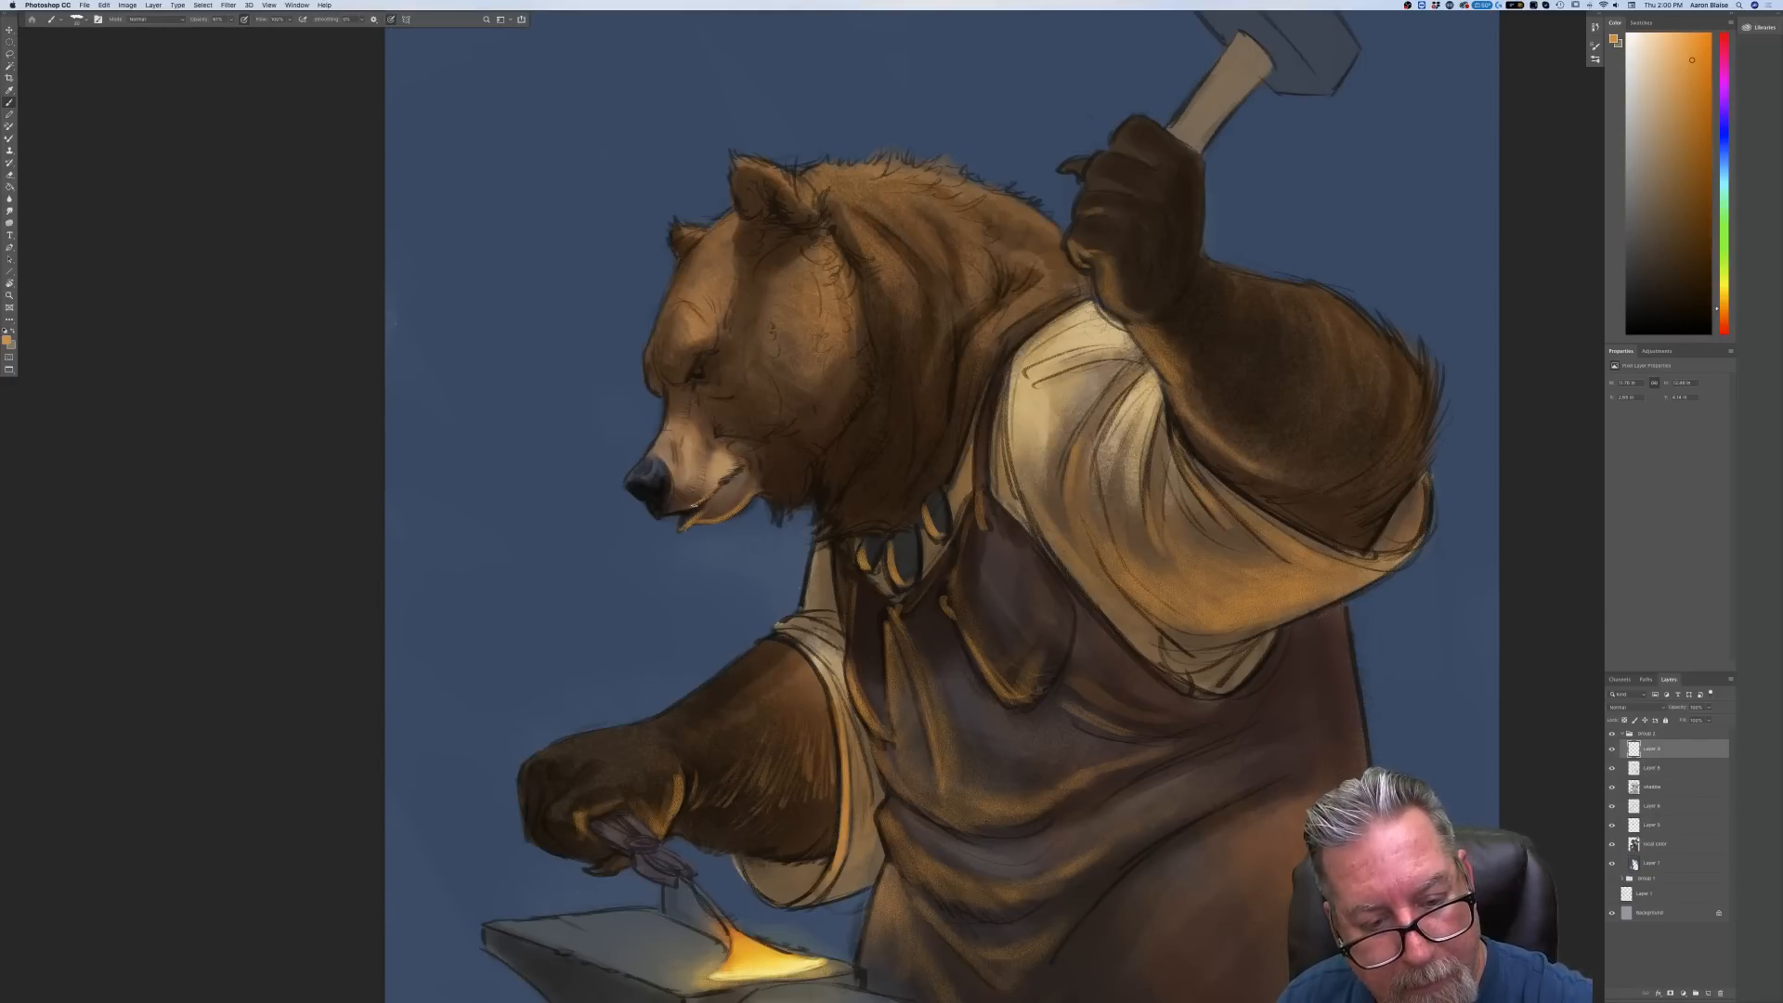
left_click_drag(662, 513, 678, 514)
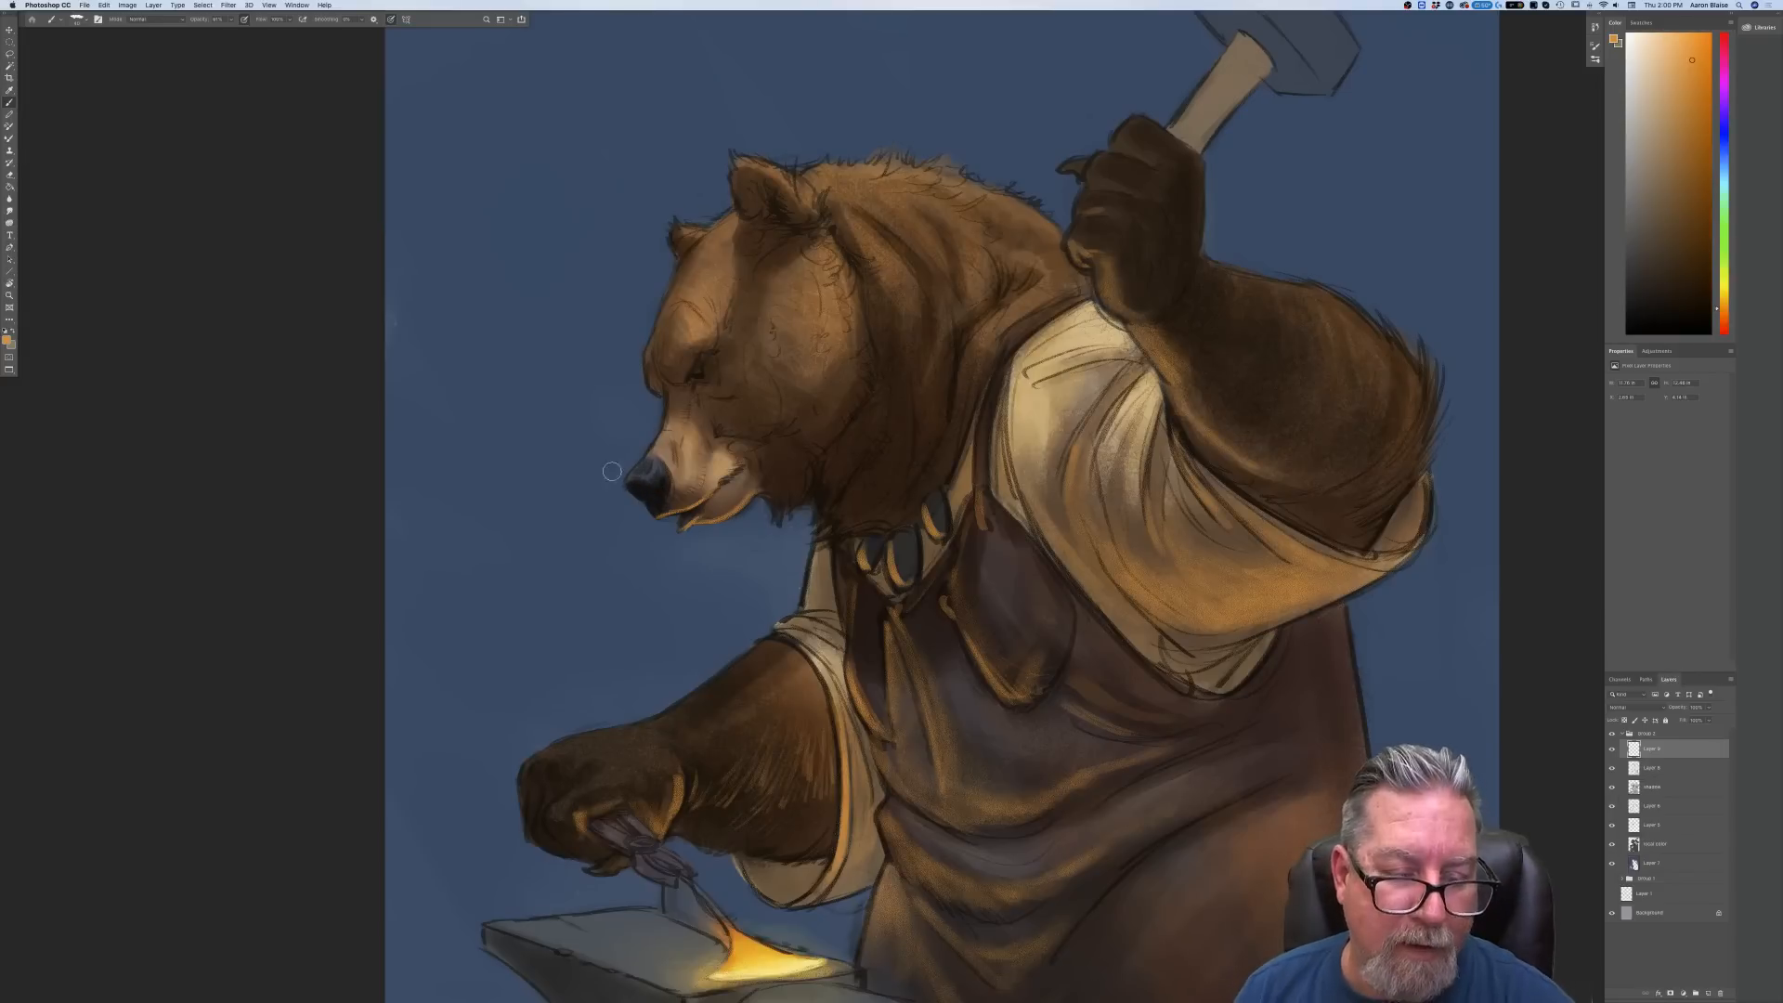
key("super+plus")
key("super+plus")
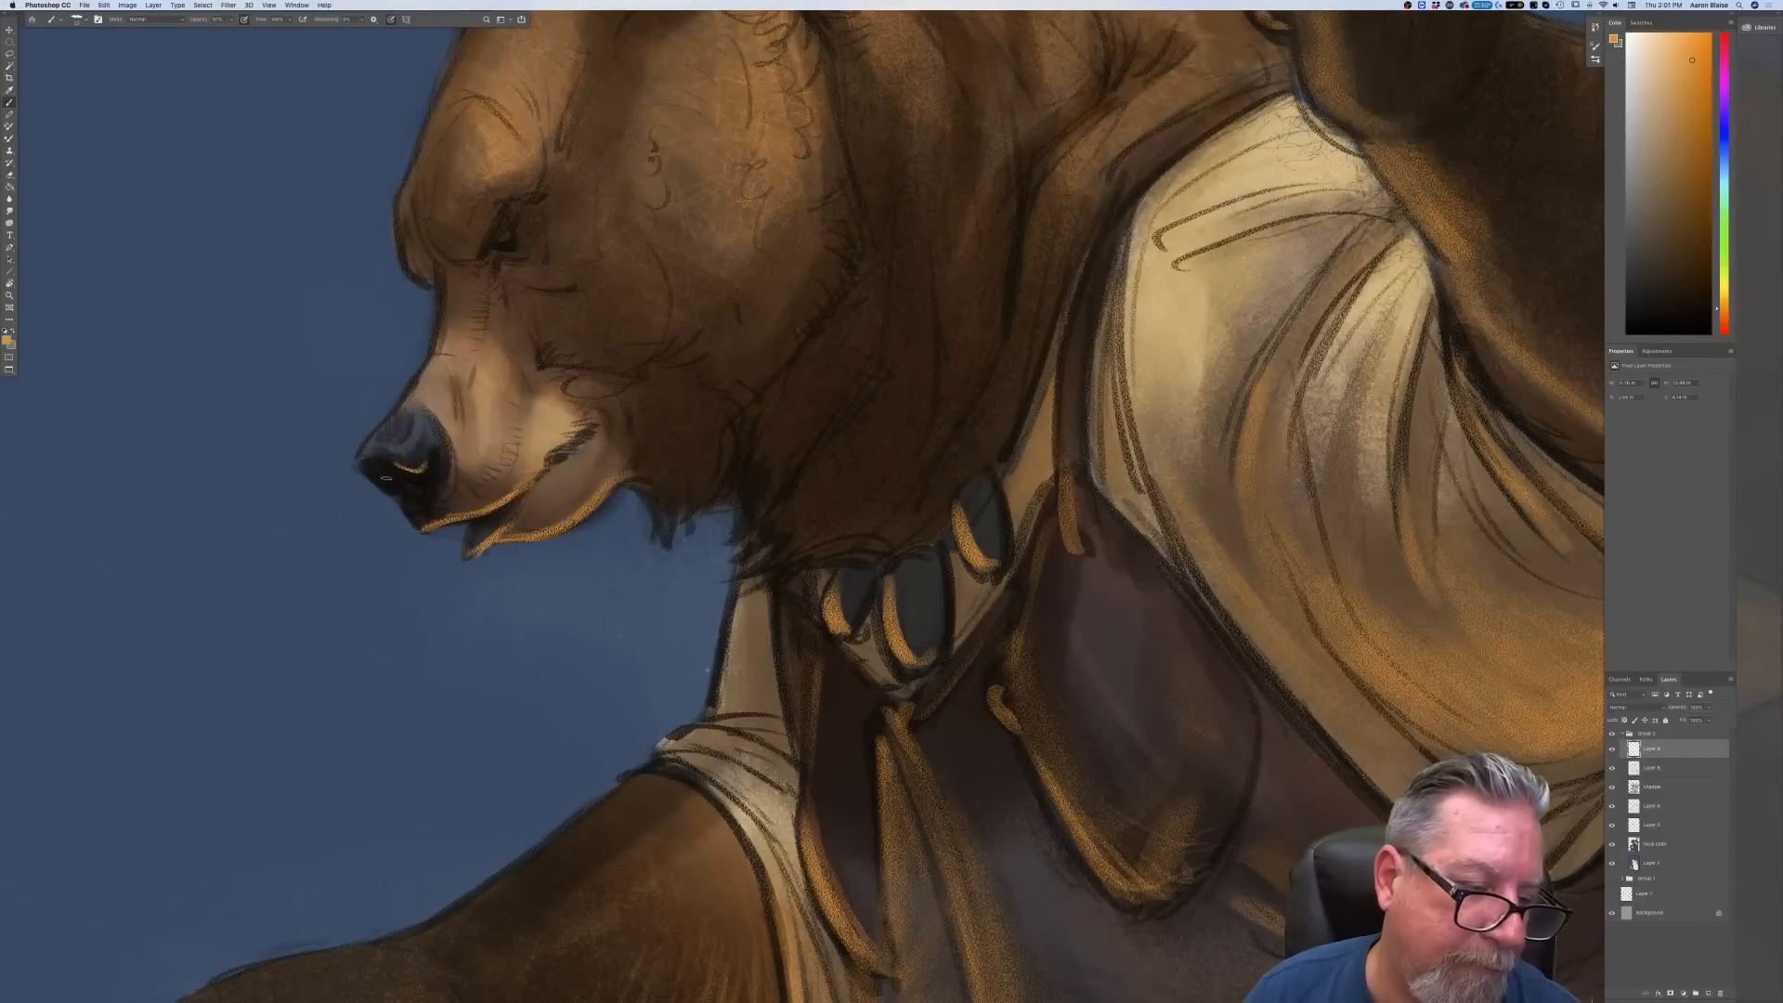
left_click_drag(375, 470, 411, 493)
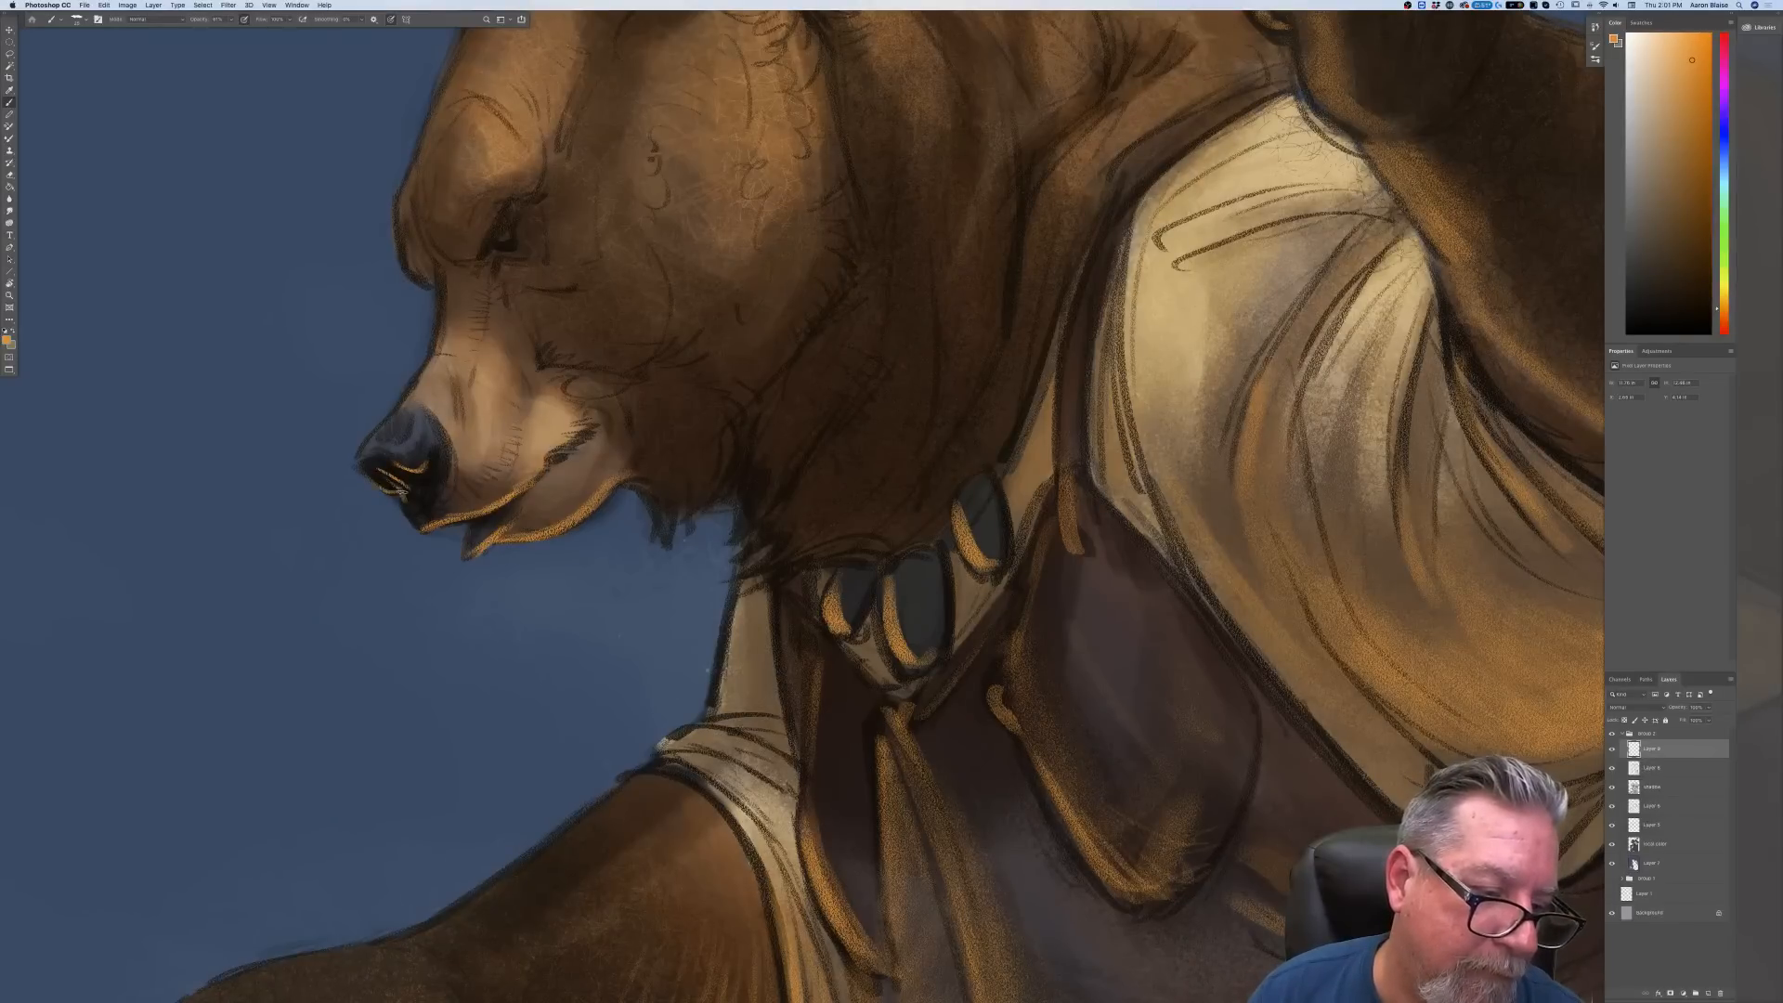
left_click_drag(406, 488, 415, 495)
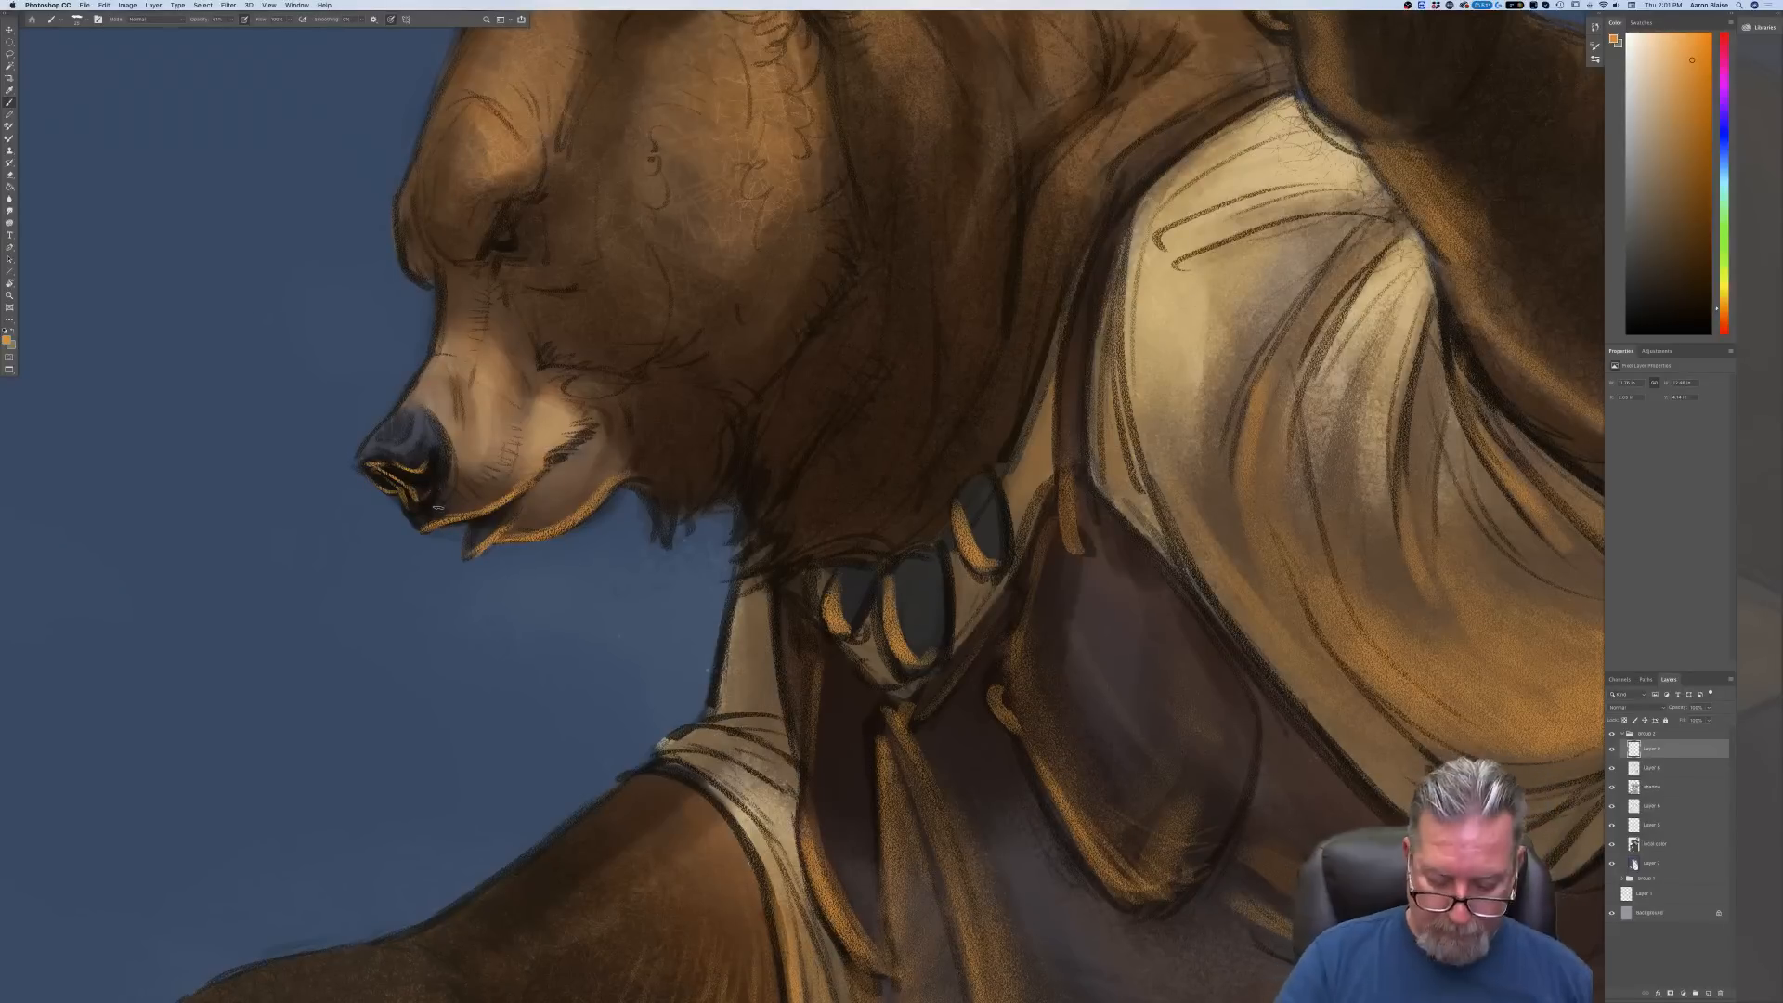
Paint orange light beneath the bear's eye and short fur strokes across the cheek behind the mouth
key("super+0")
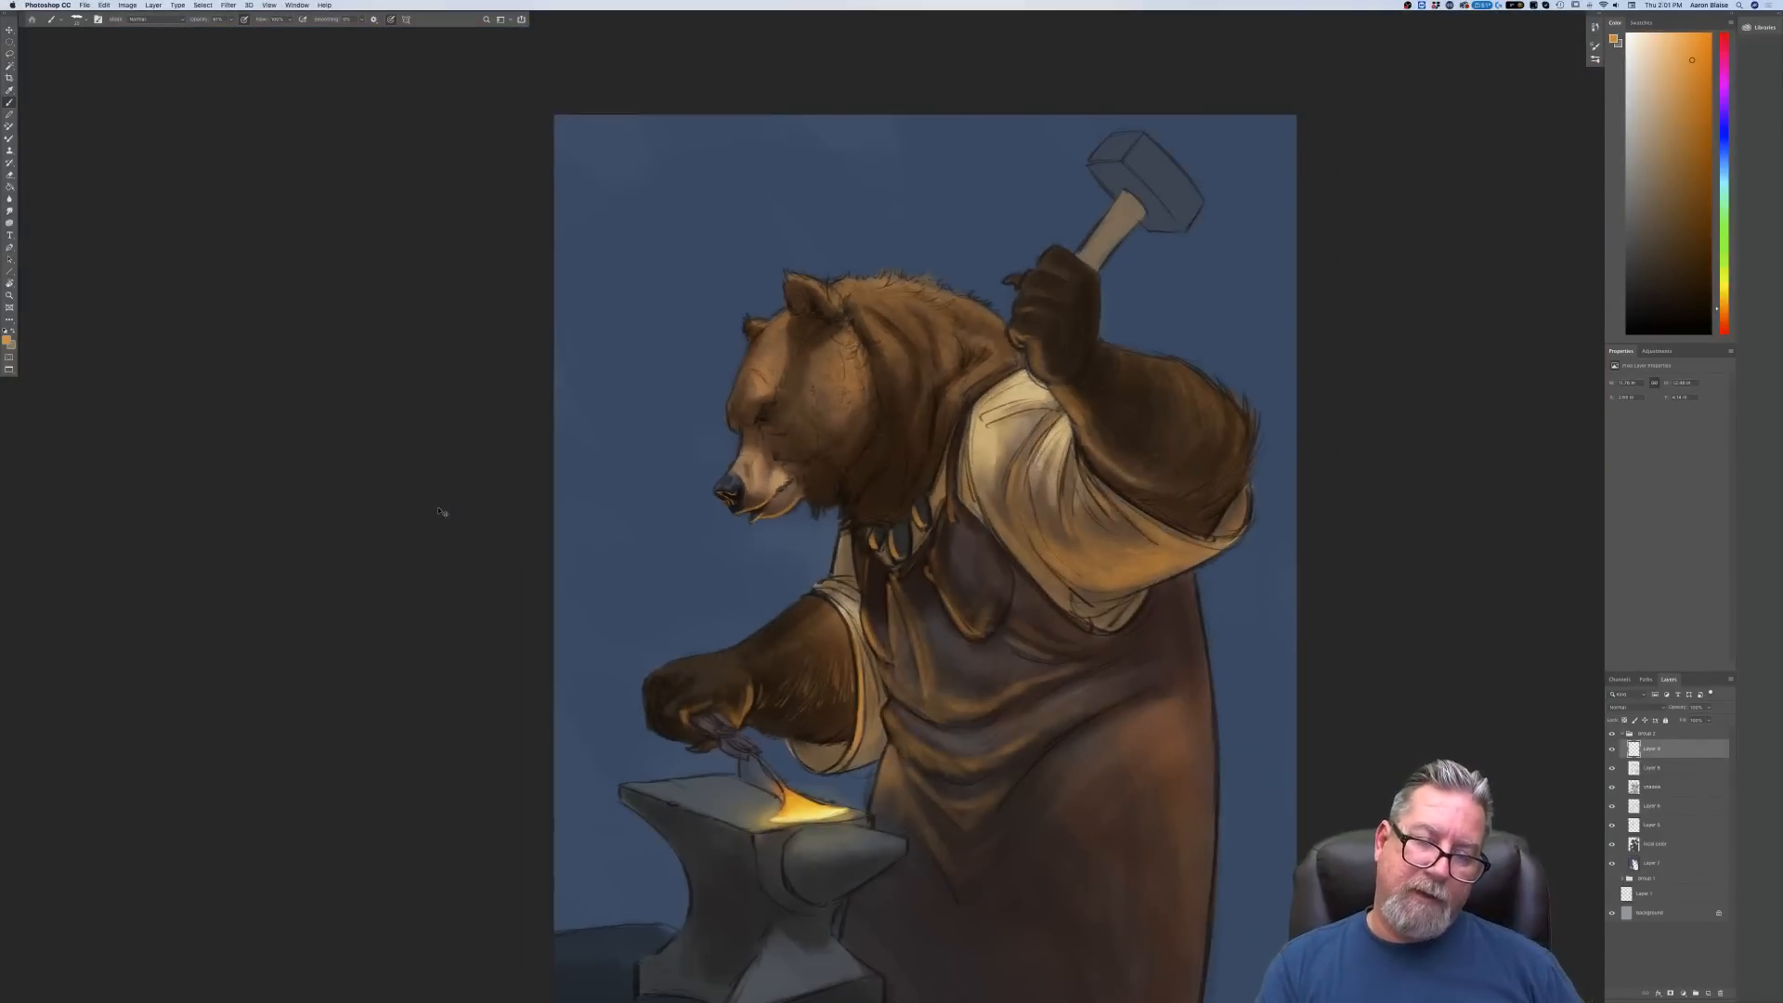
key("super+plus")
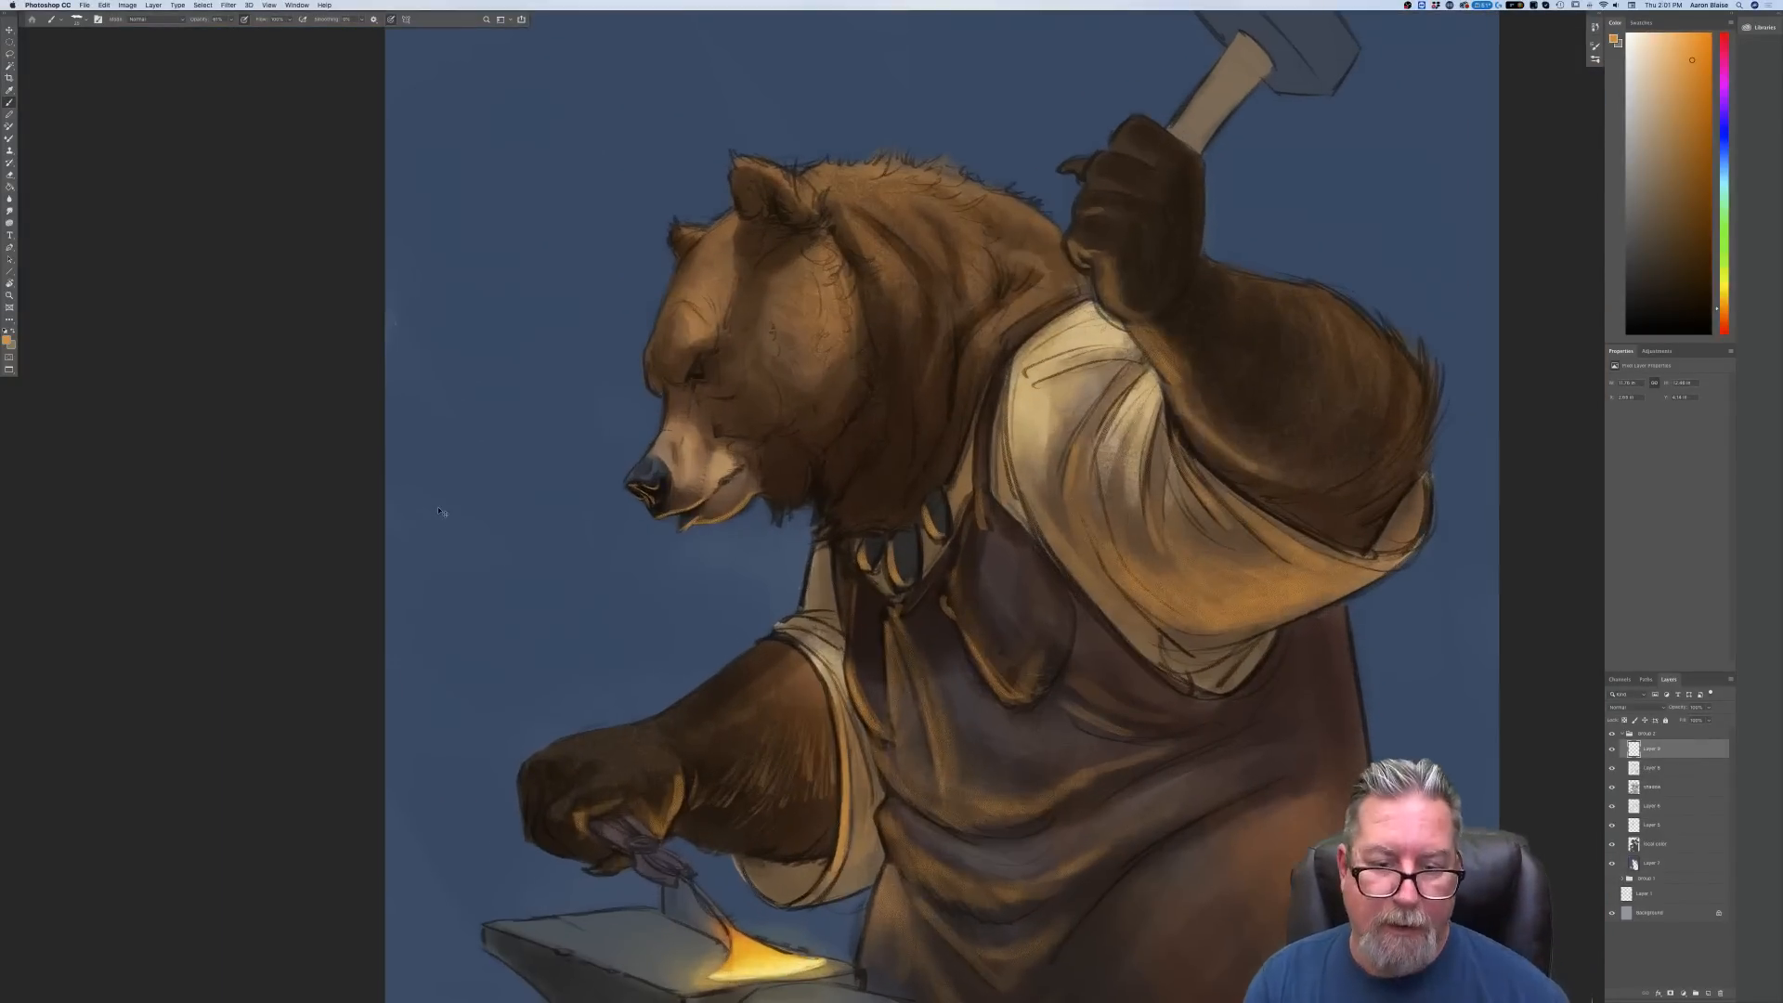
key("super+plus")
key("super+plus")
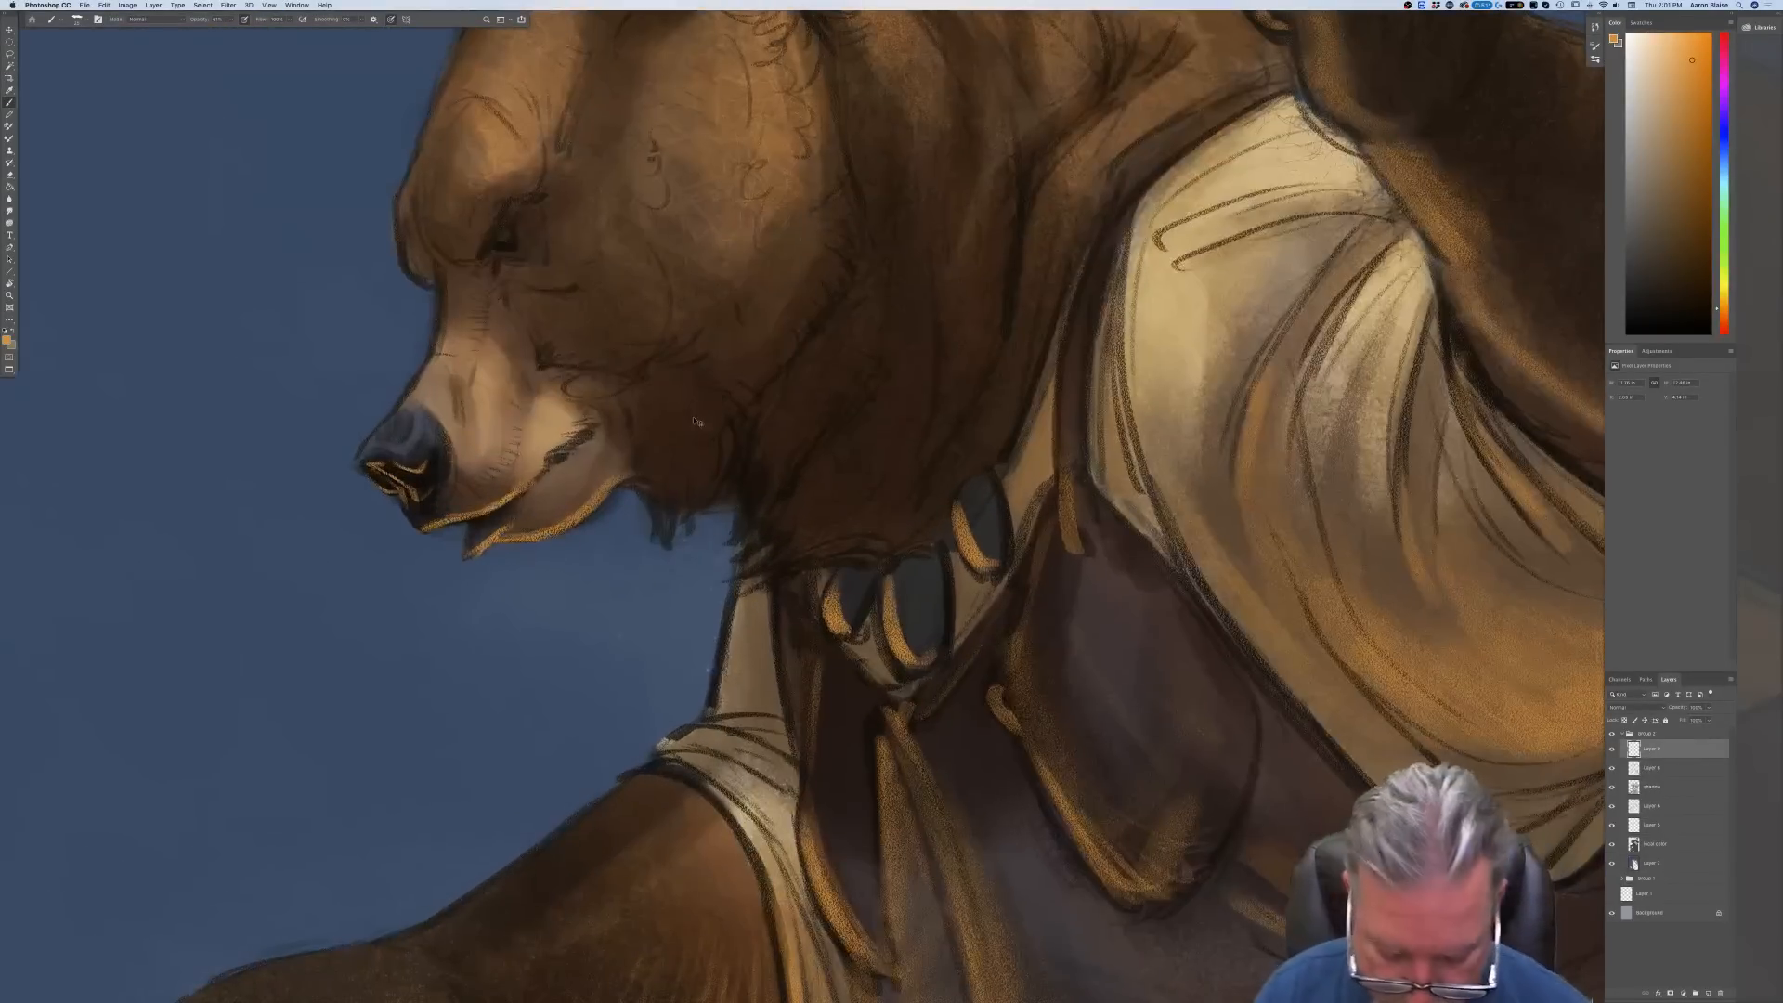
key("super+minus")
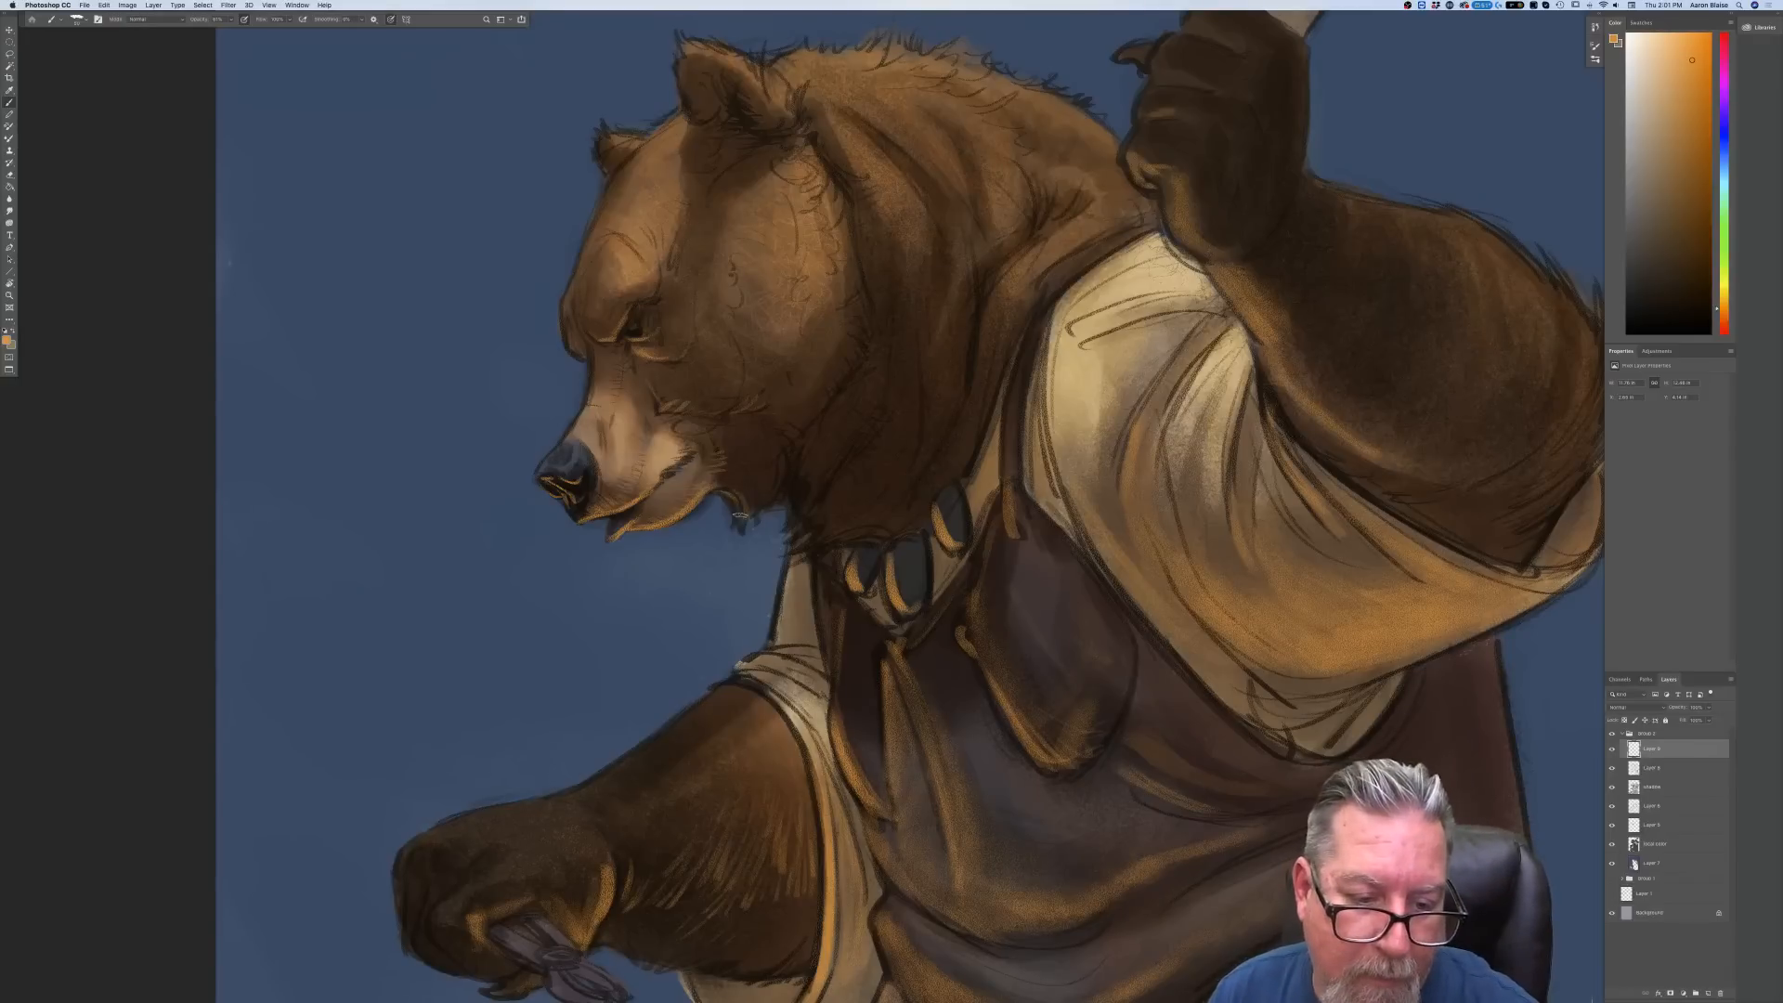
left_click_drag(748, 477, 756, 497)
mouse_move(747, 462)
left_mouse_down()
mouse_move(761, 483)
mouse_move(786, 441)
left_mouse_up()
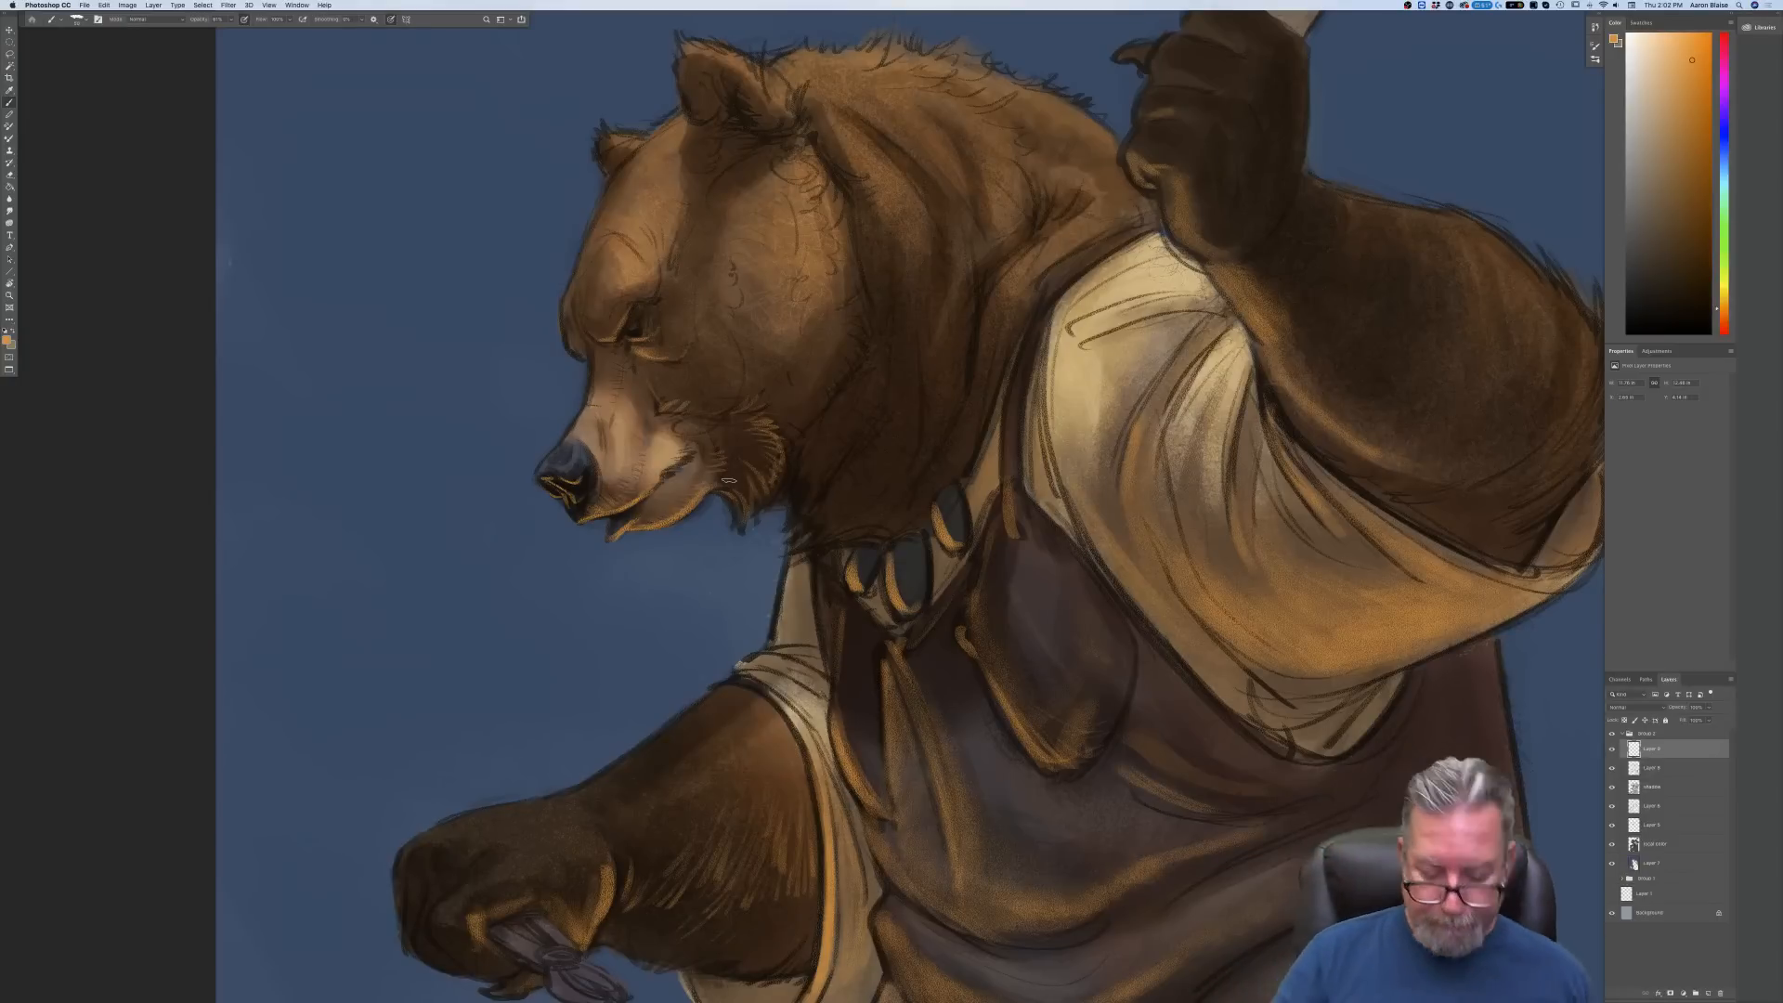
key("super+minus")
key("super+minus")
key("super+minus")
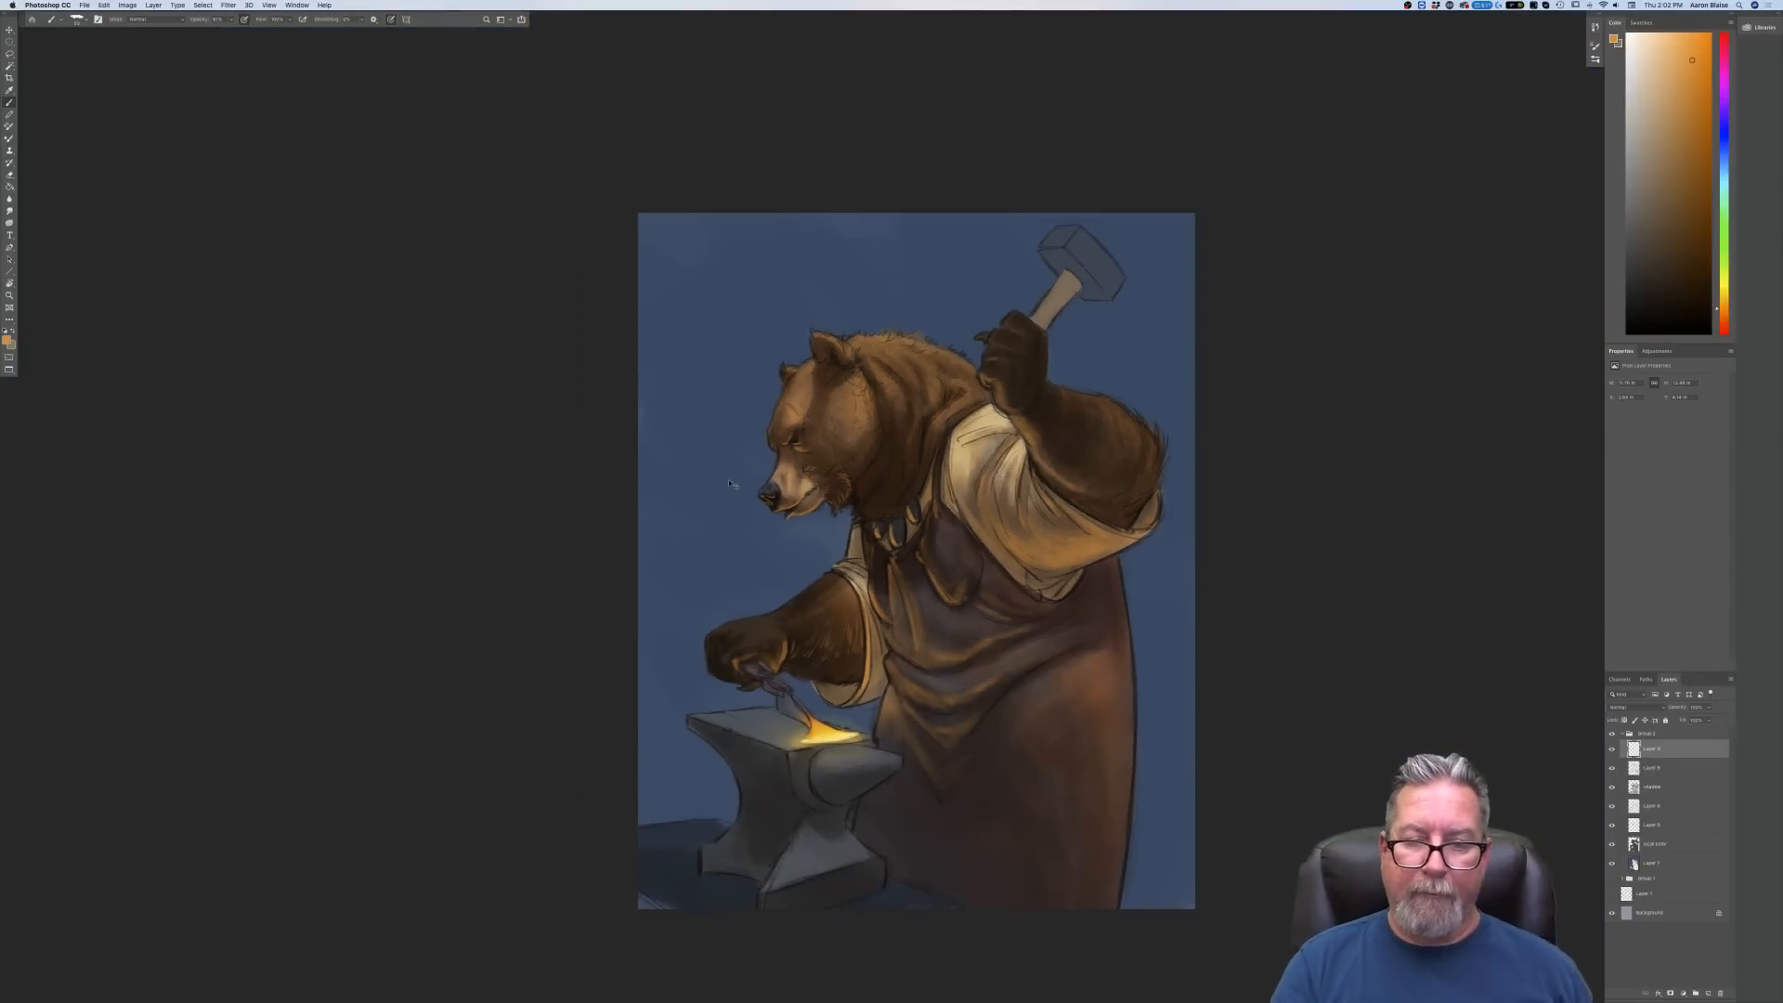
Brush orange fur strokes along the back of the cheek, down the neck ruff and under the raised elbow, enlarging the brush
key("super+plus")
key("super+plus")
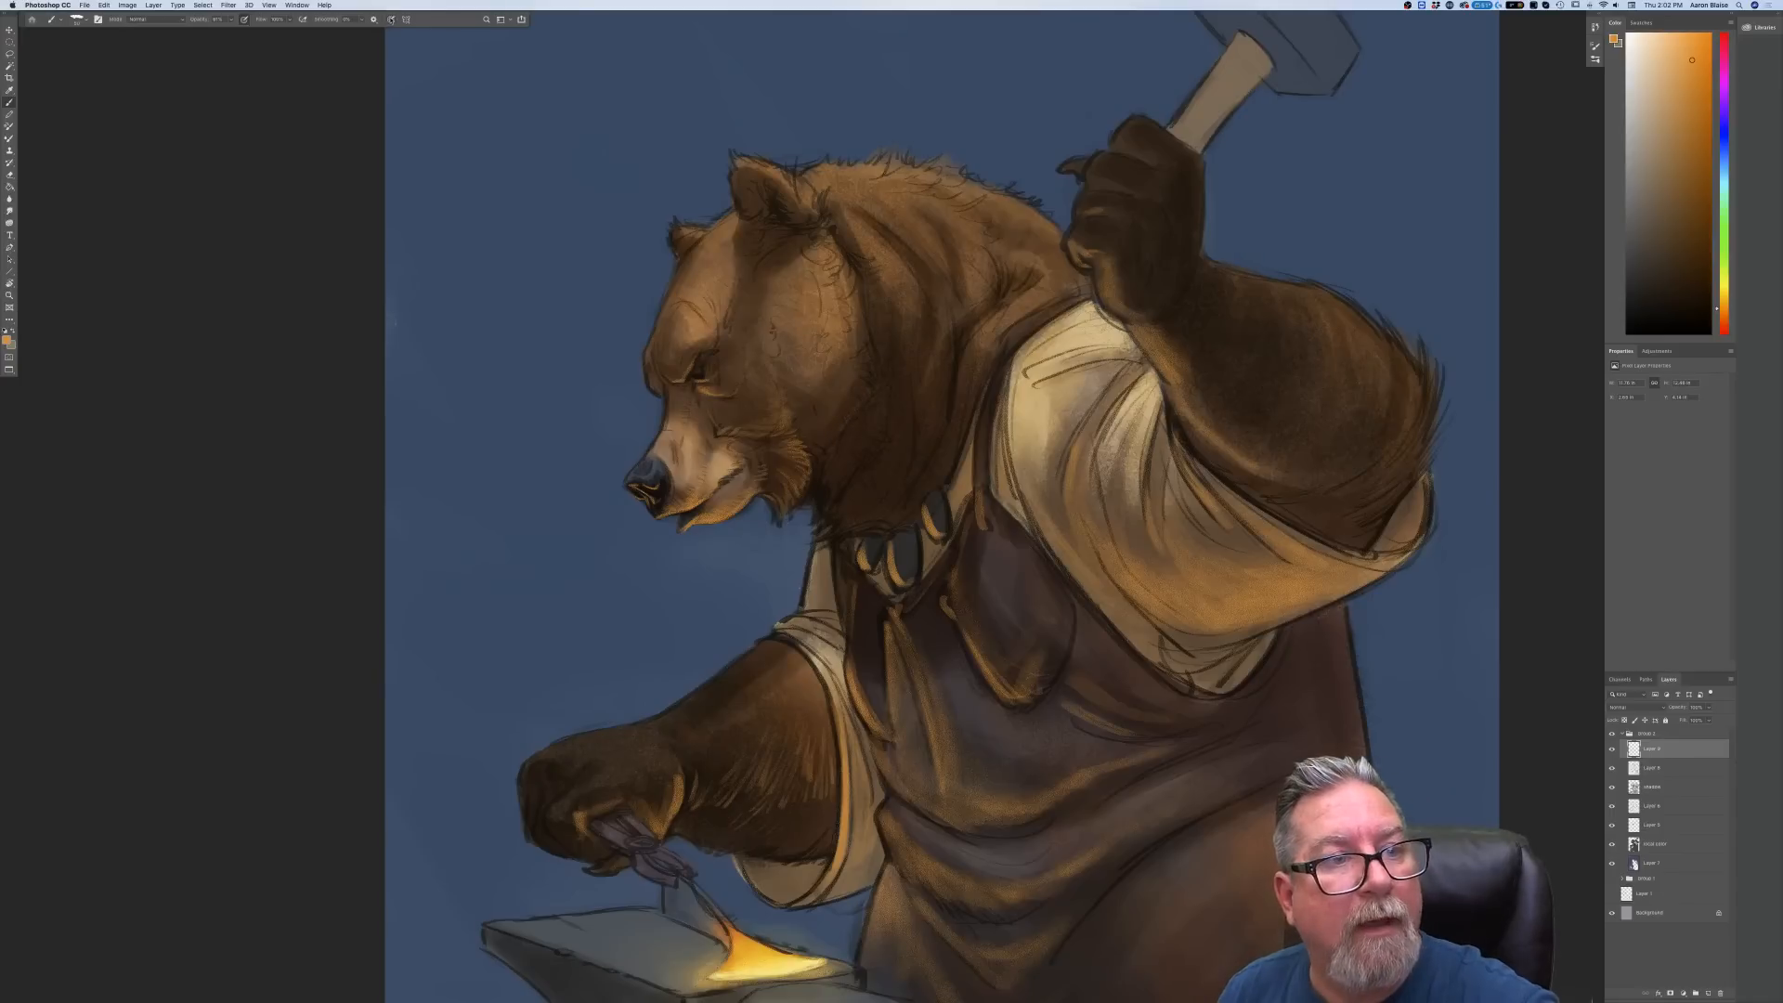
mouse_move(867, 405)
left_mouse_down()
mouse_move(841, 452)
mouse_move(863, 407)
mouse_move(836, 453)
mouse_move(809, 425)
mouse_move(823, 463)
left_mouse_up()
key("bracketright")
key("bracketright")
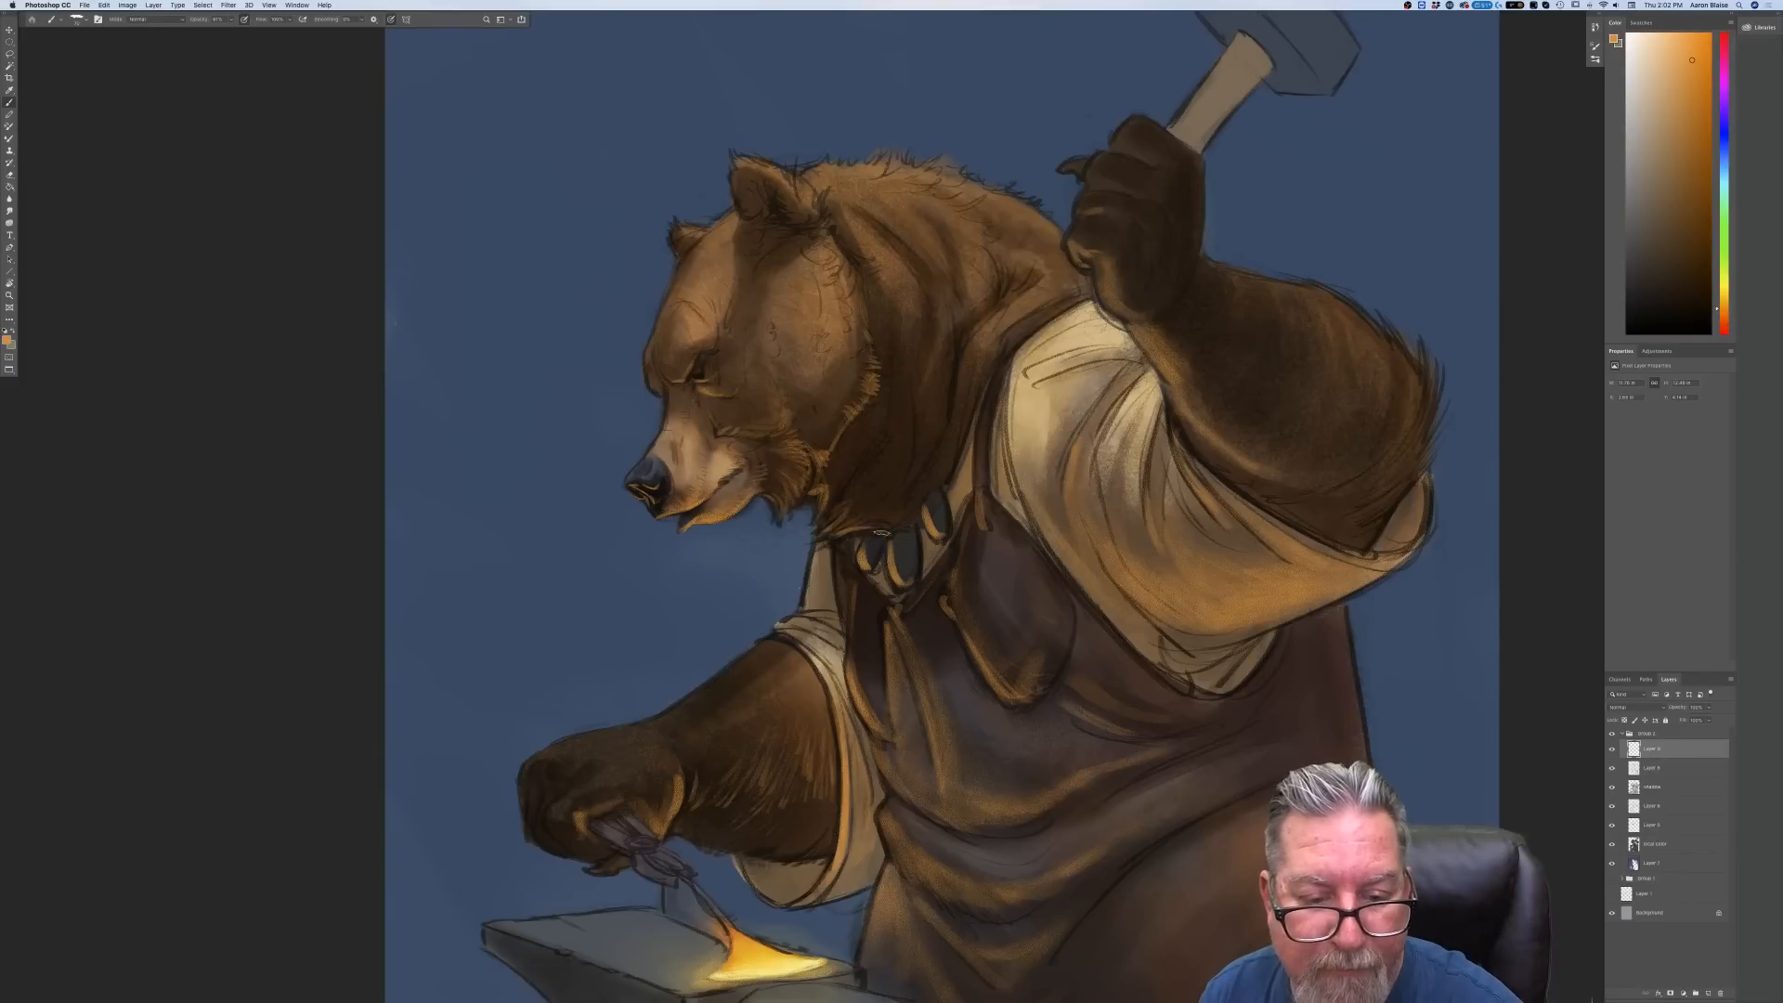
left_click_drag(914, 450, 850, 526)
left_click_drag(921, 474, 875, 527)
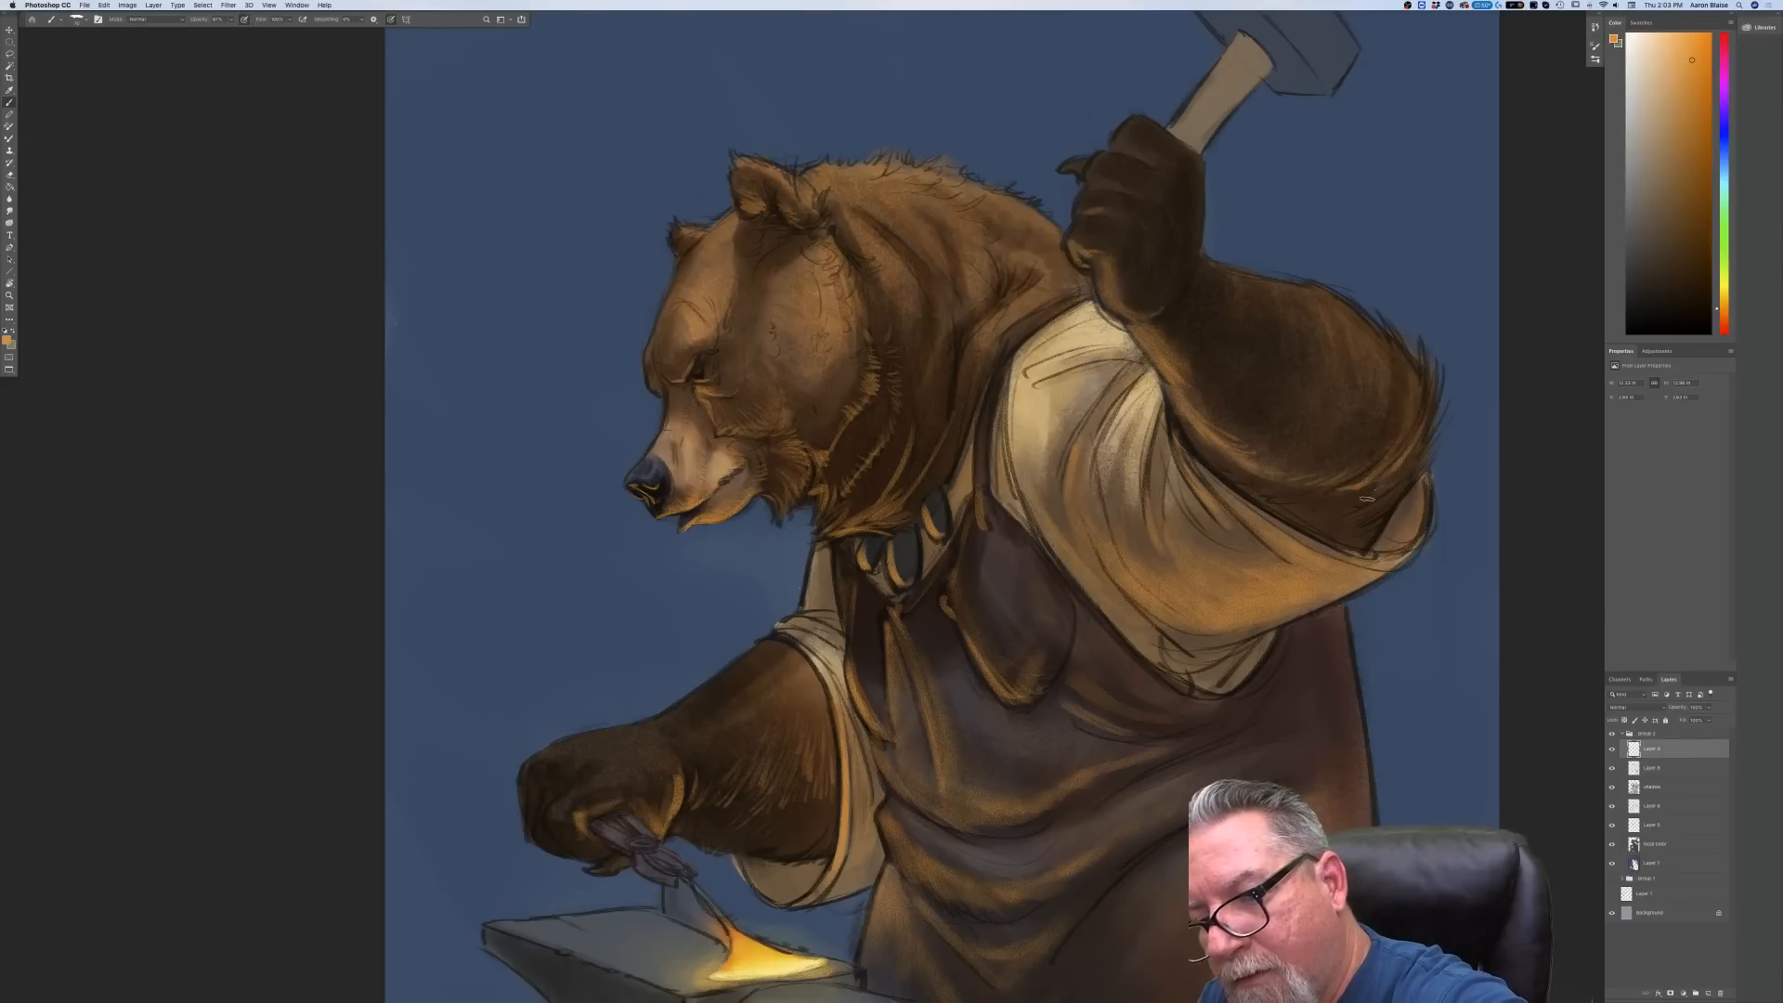
Paint orange light inside the ears and on the fur at the side of the face and neck, undoing unwanted strokes
key("super+0")
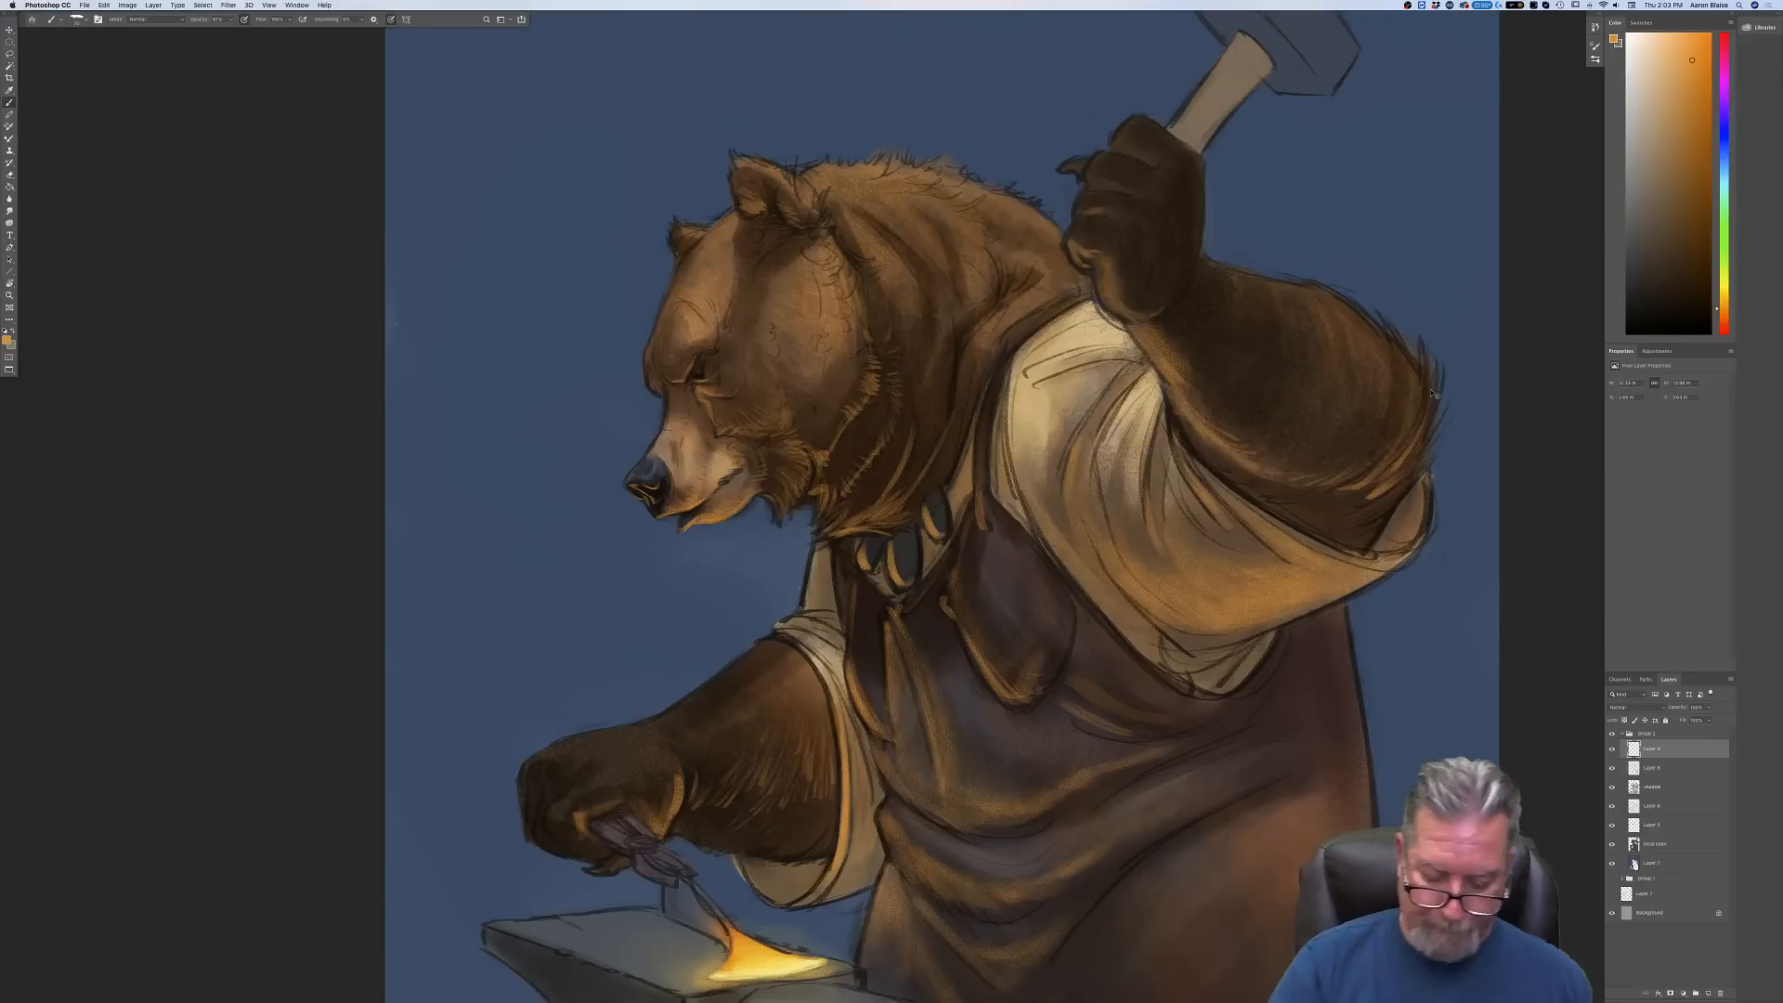
key("super+minus")
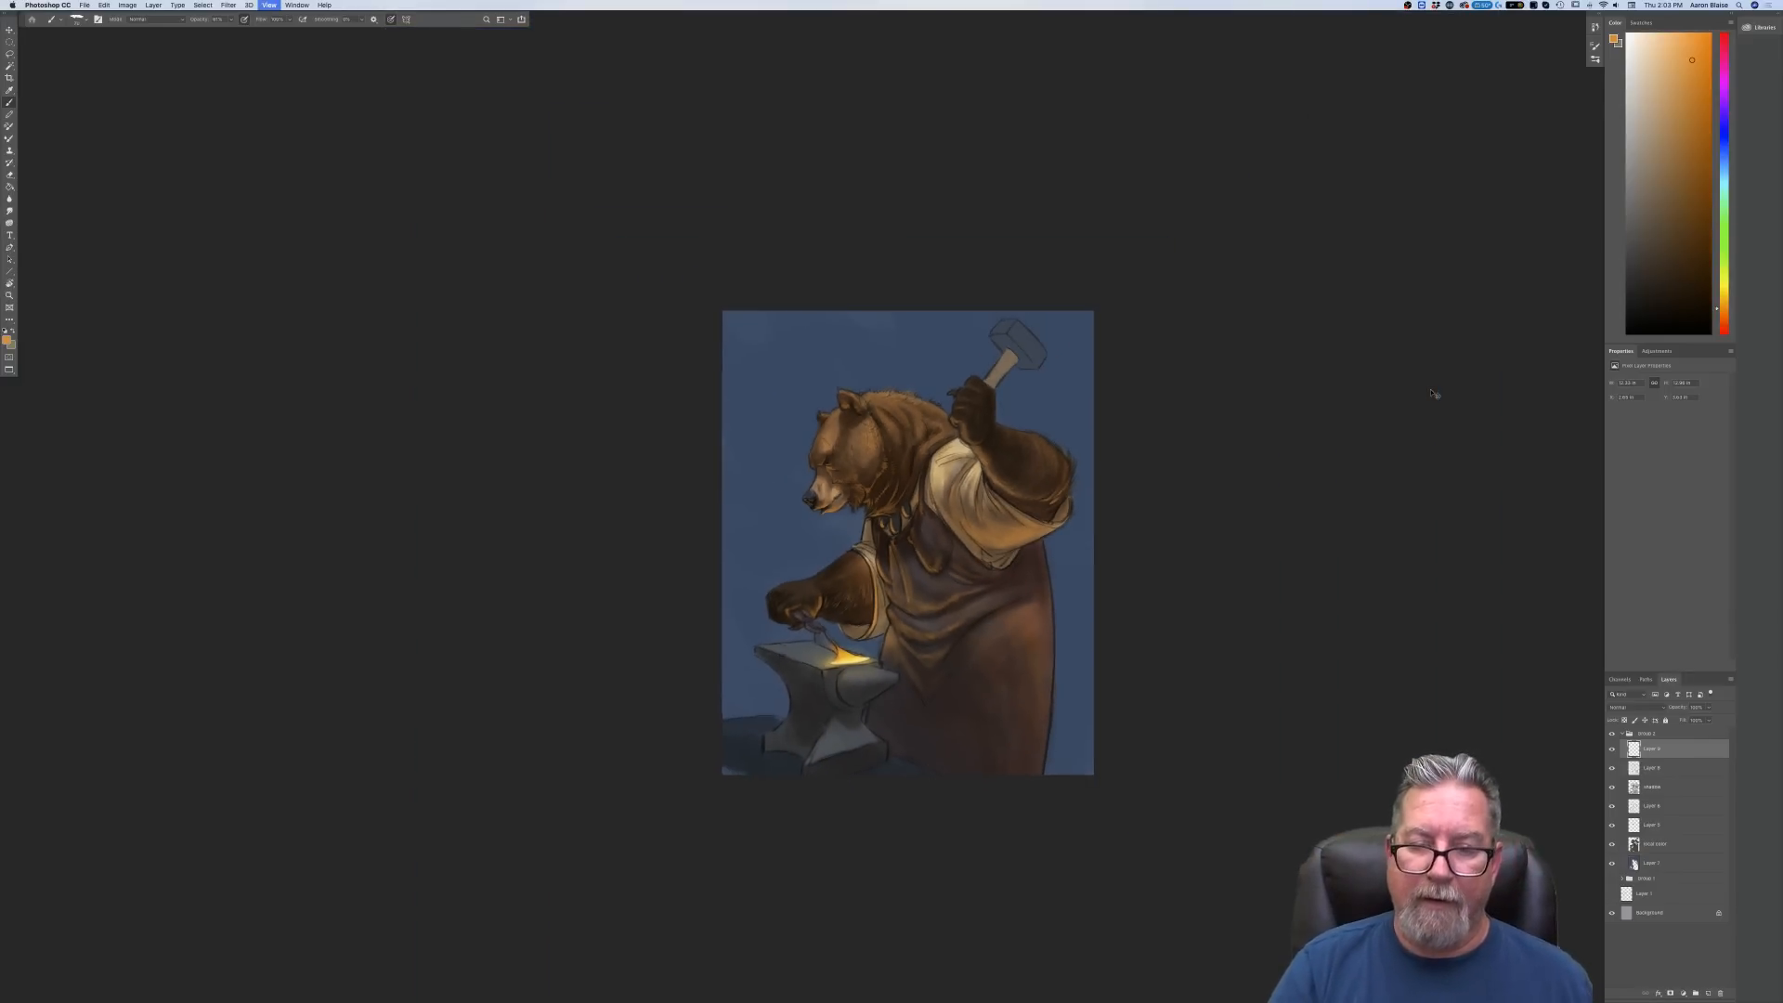
key("super+1")
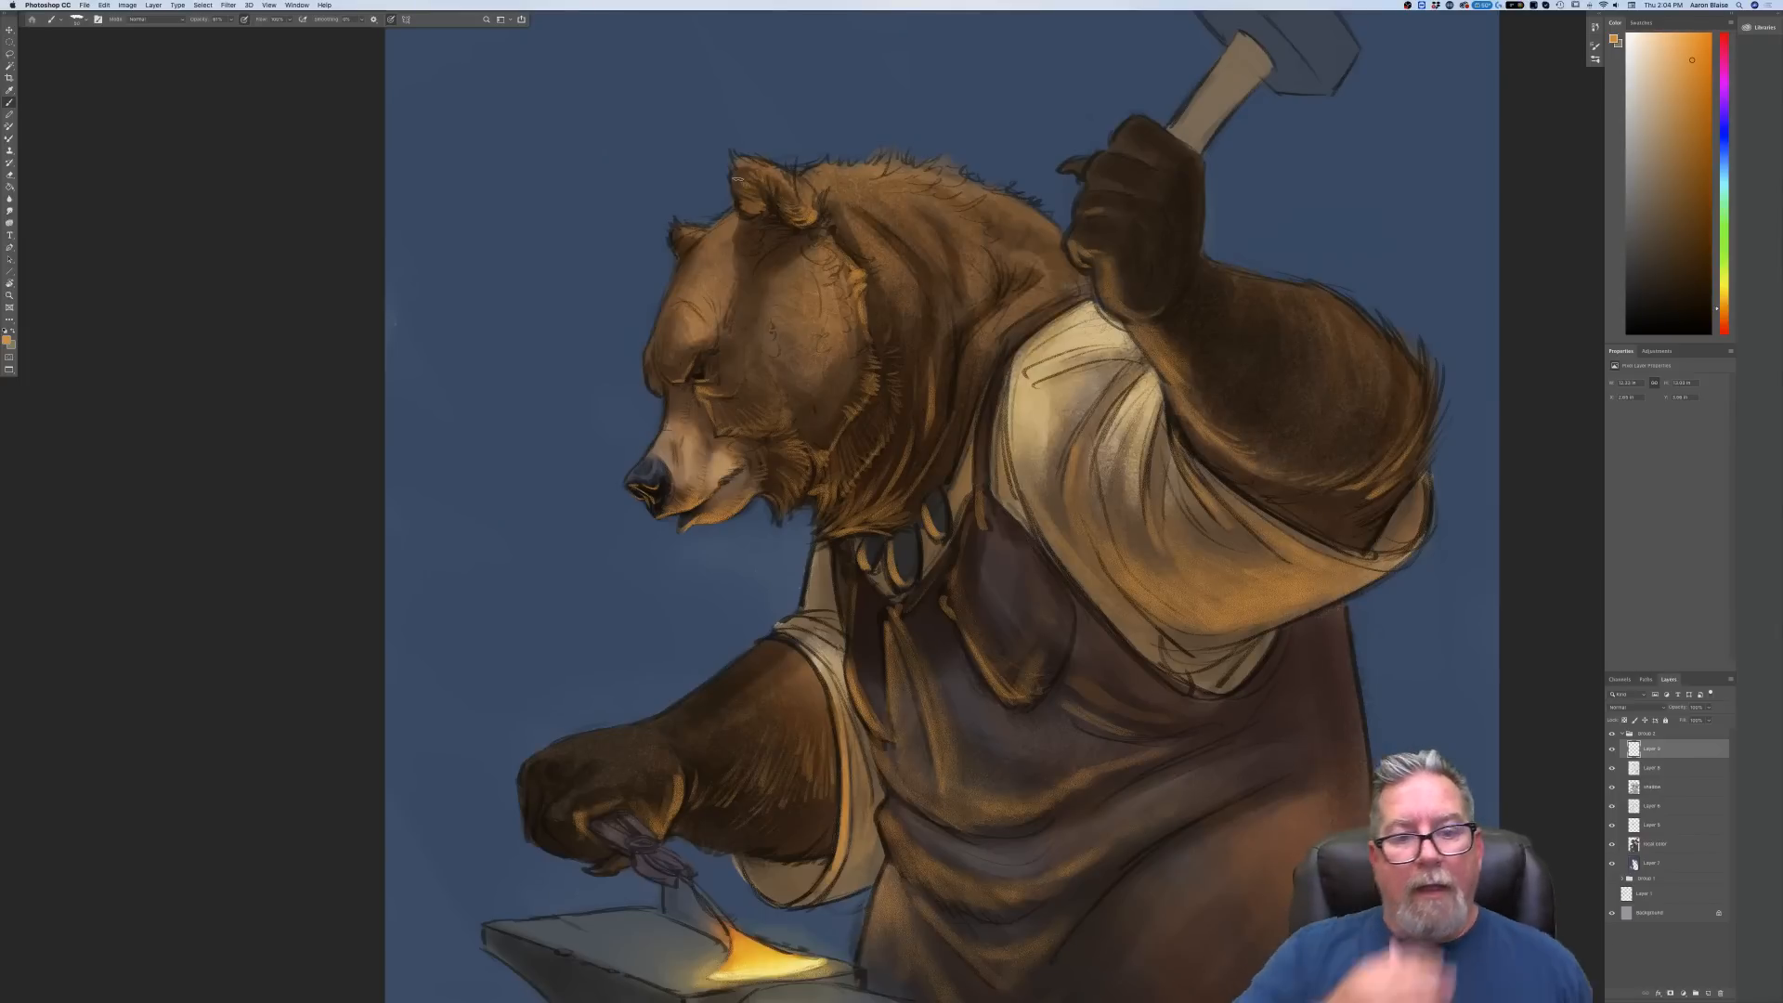
key("super+z")
key("super+z")
key("super+z")
key("super+z")
key("super+z")
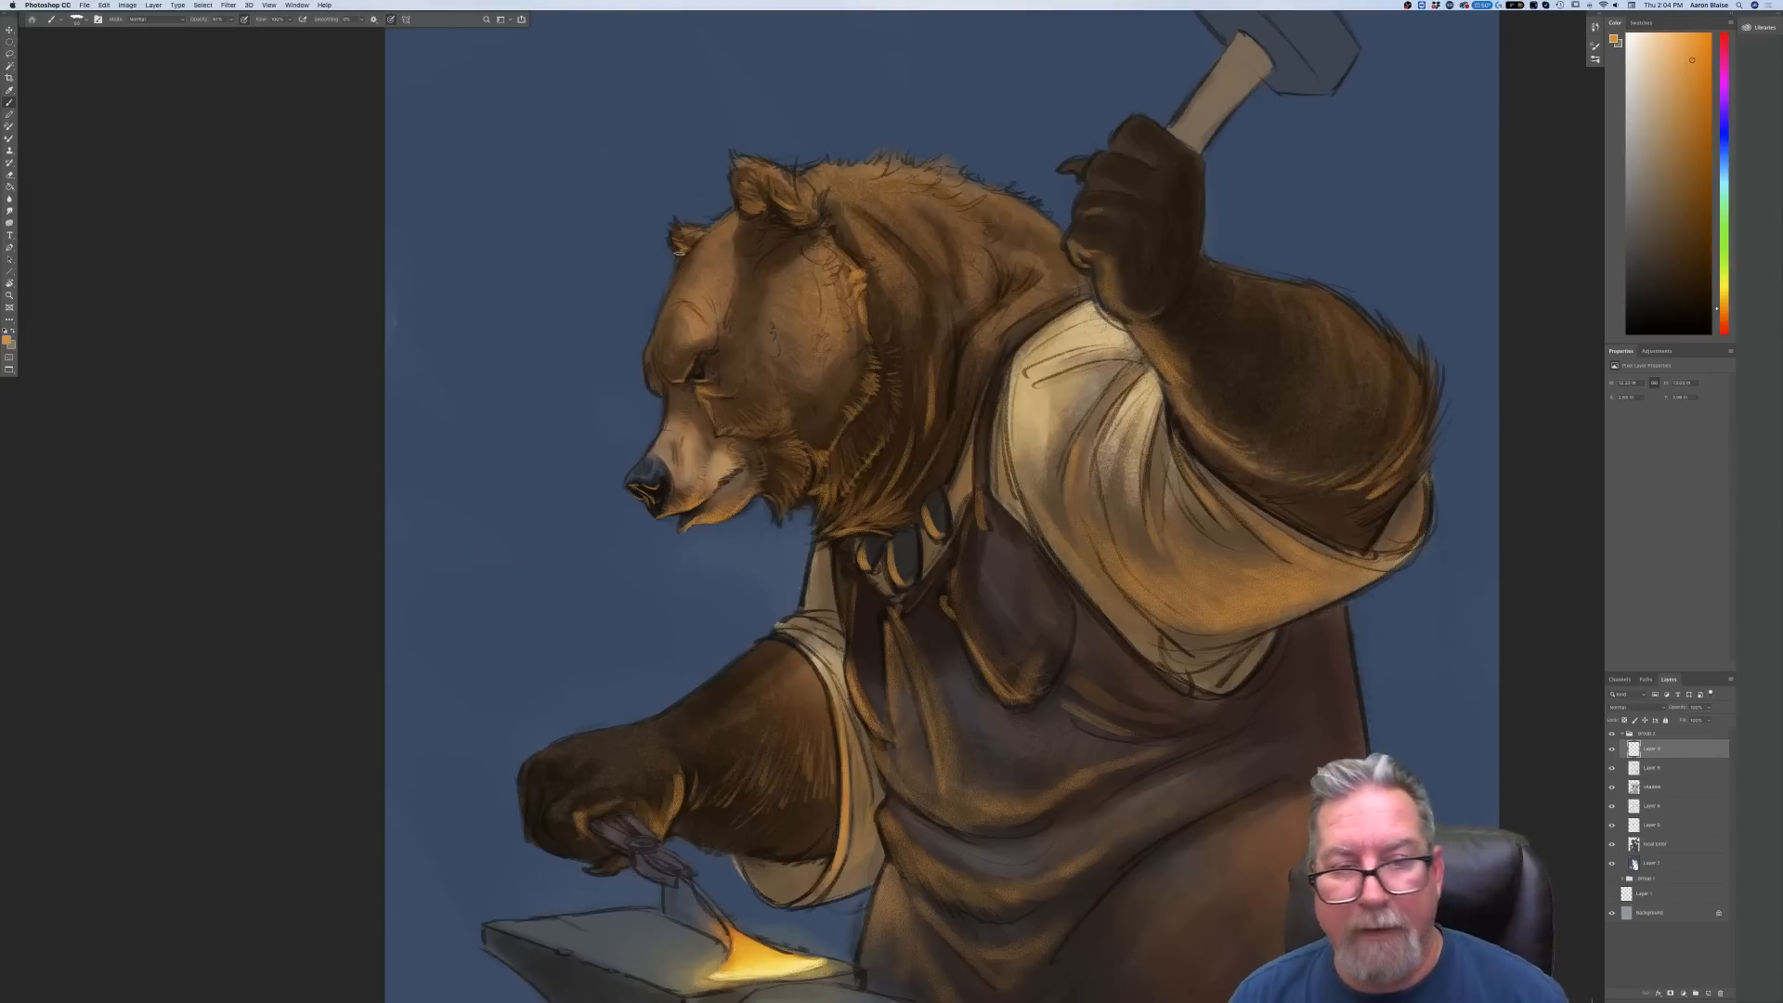
Add a new empty layer above the orange reflected-light layer in the bear's group
left_click(1707, 993)
key("super+minus")
key("super+minus")
key("super+minus")
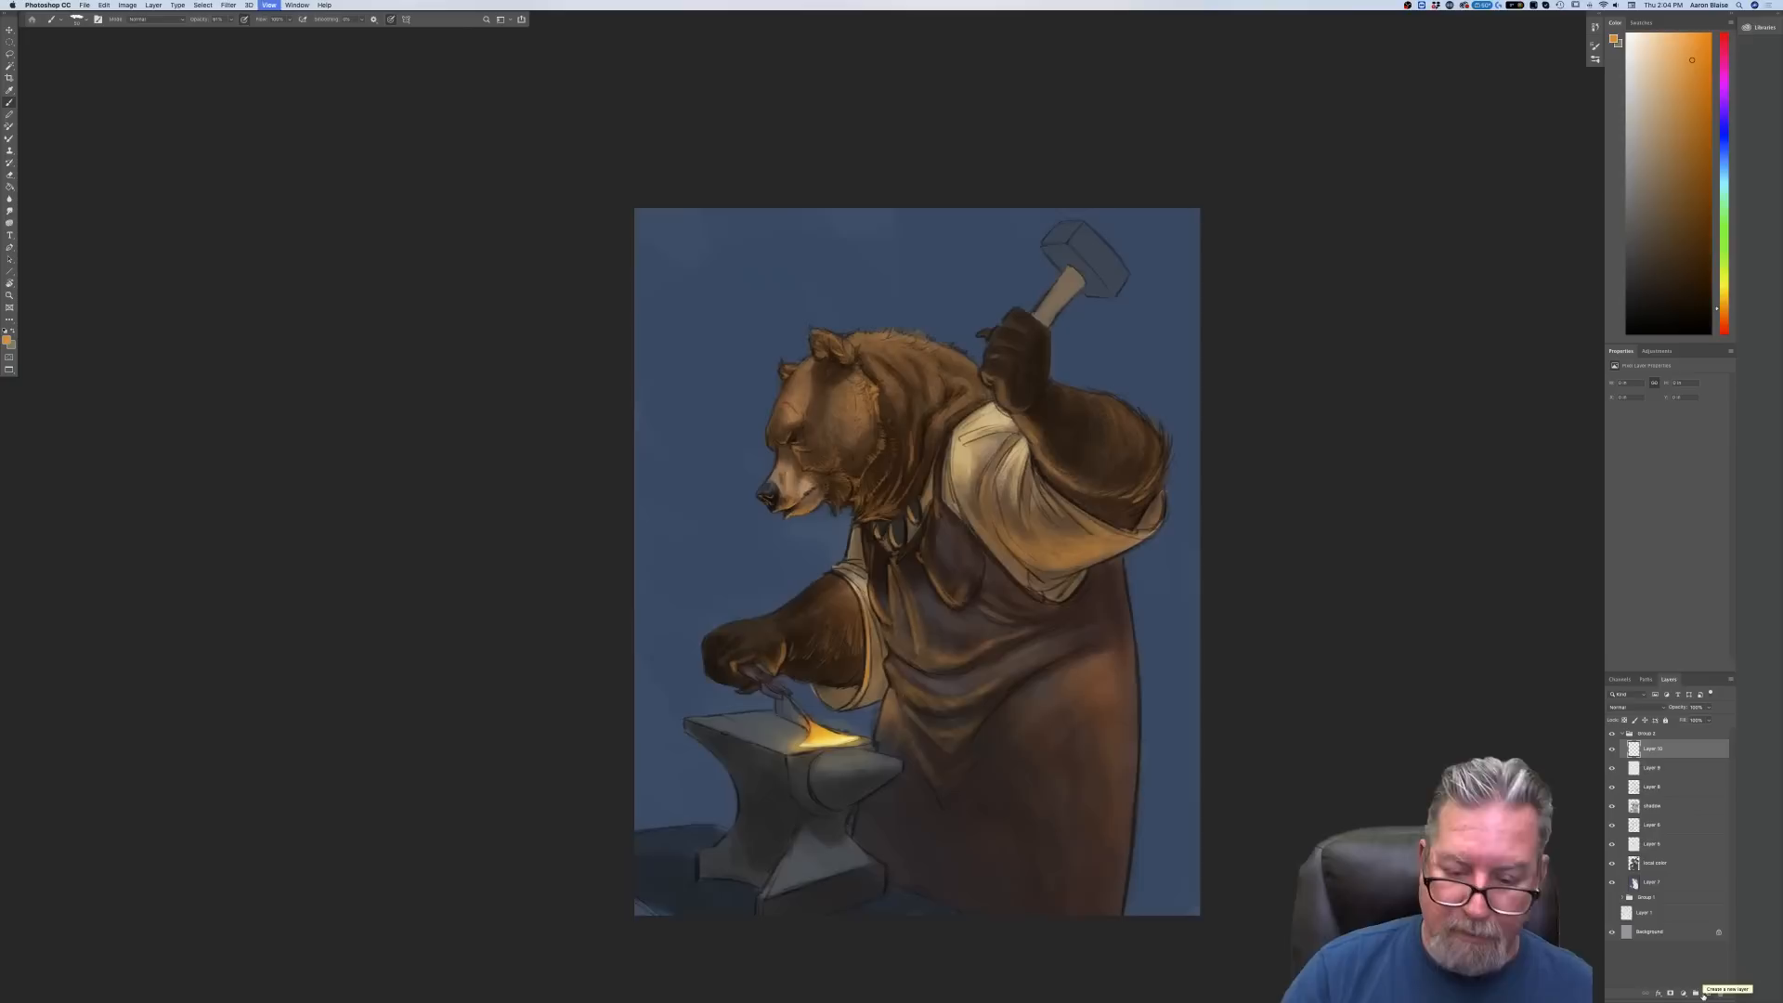
key("super+plus")
key("super+plus")
key("super+plus")
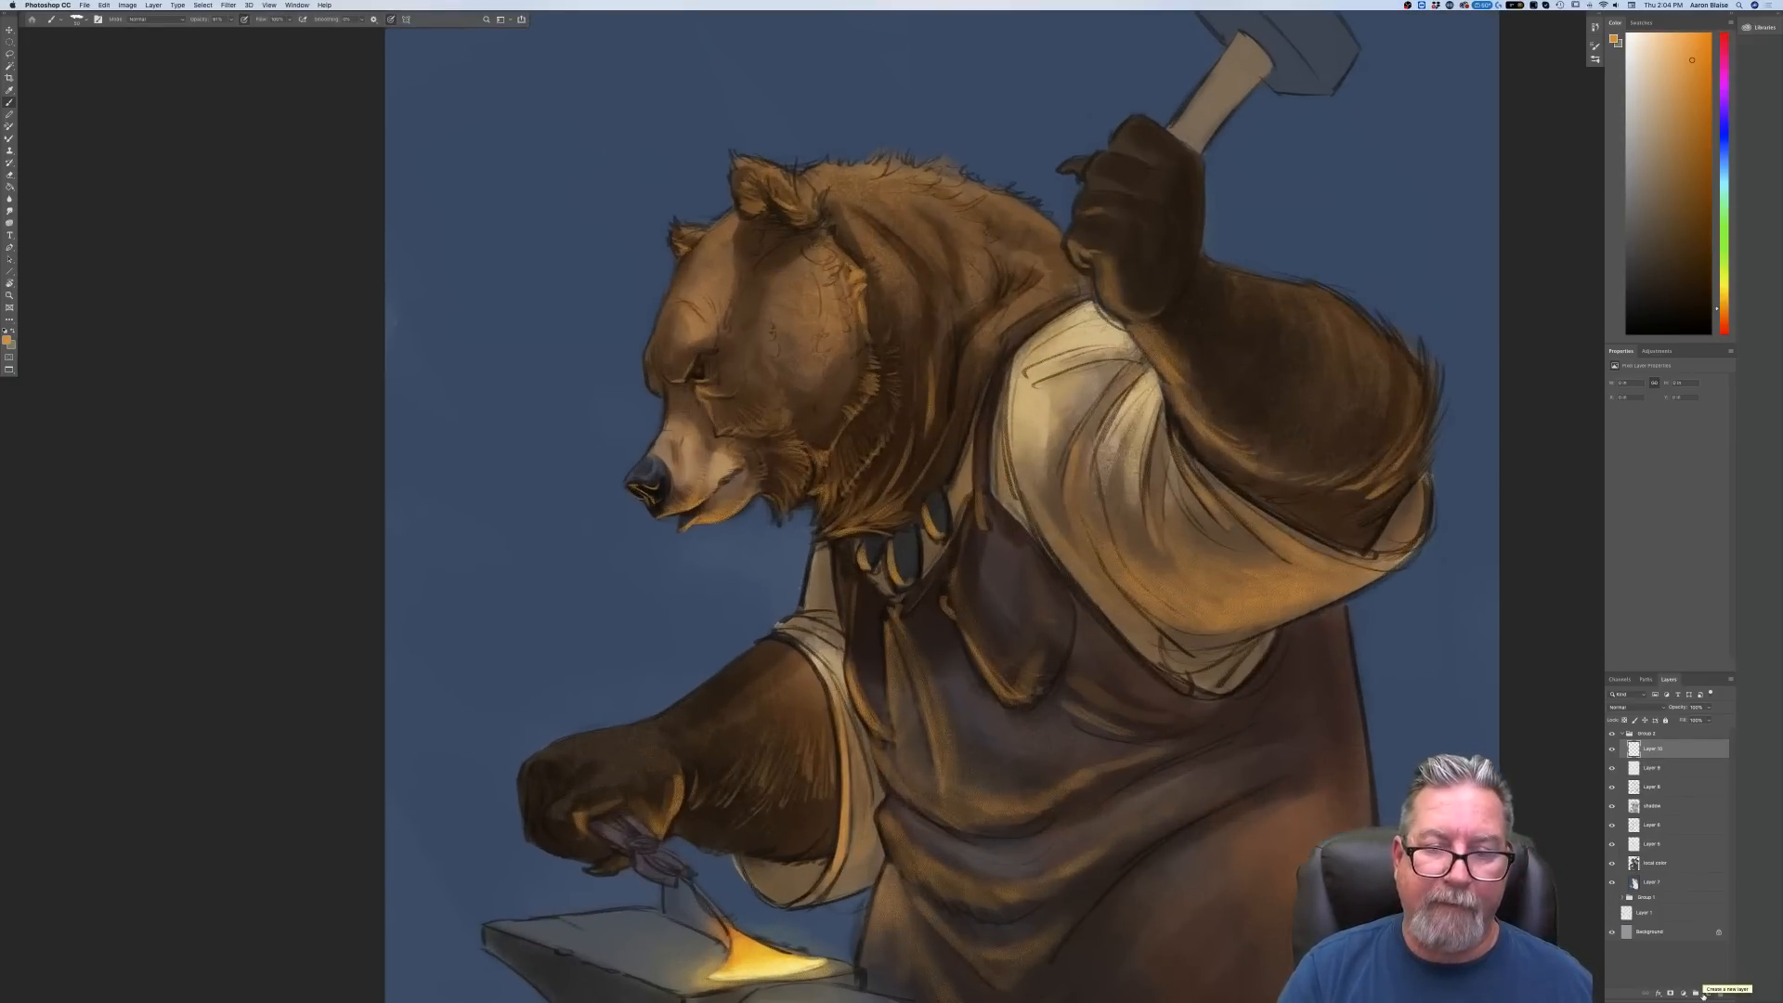
Examine how the warm reflected light reads across the whole painting and on the bear's upper body
key("super+minus")
key("super+minus")
key("super+minus")
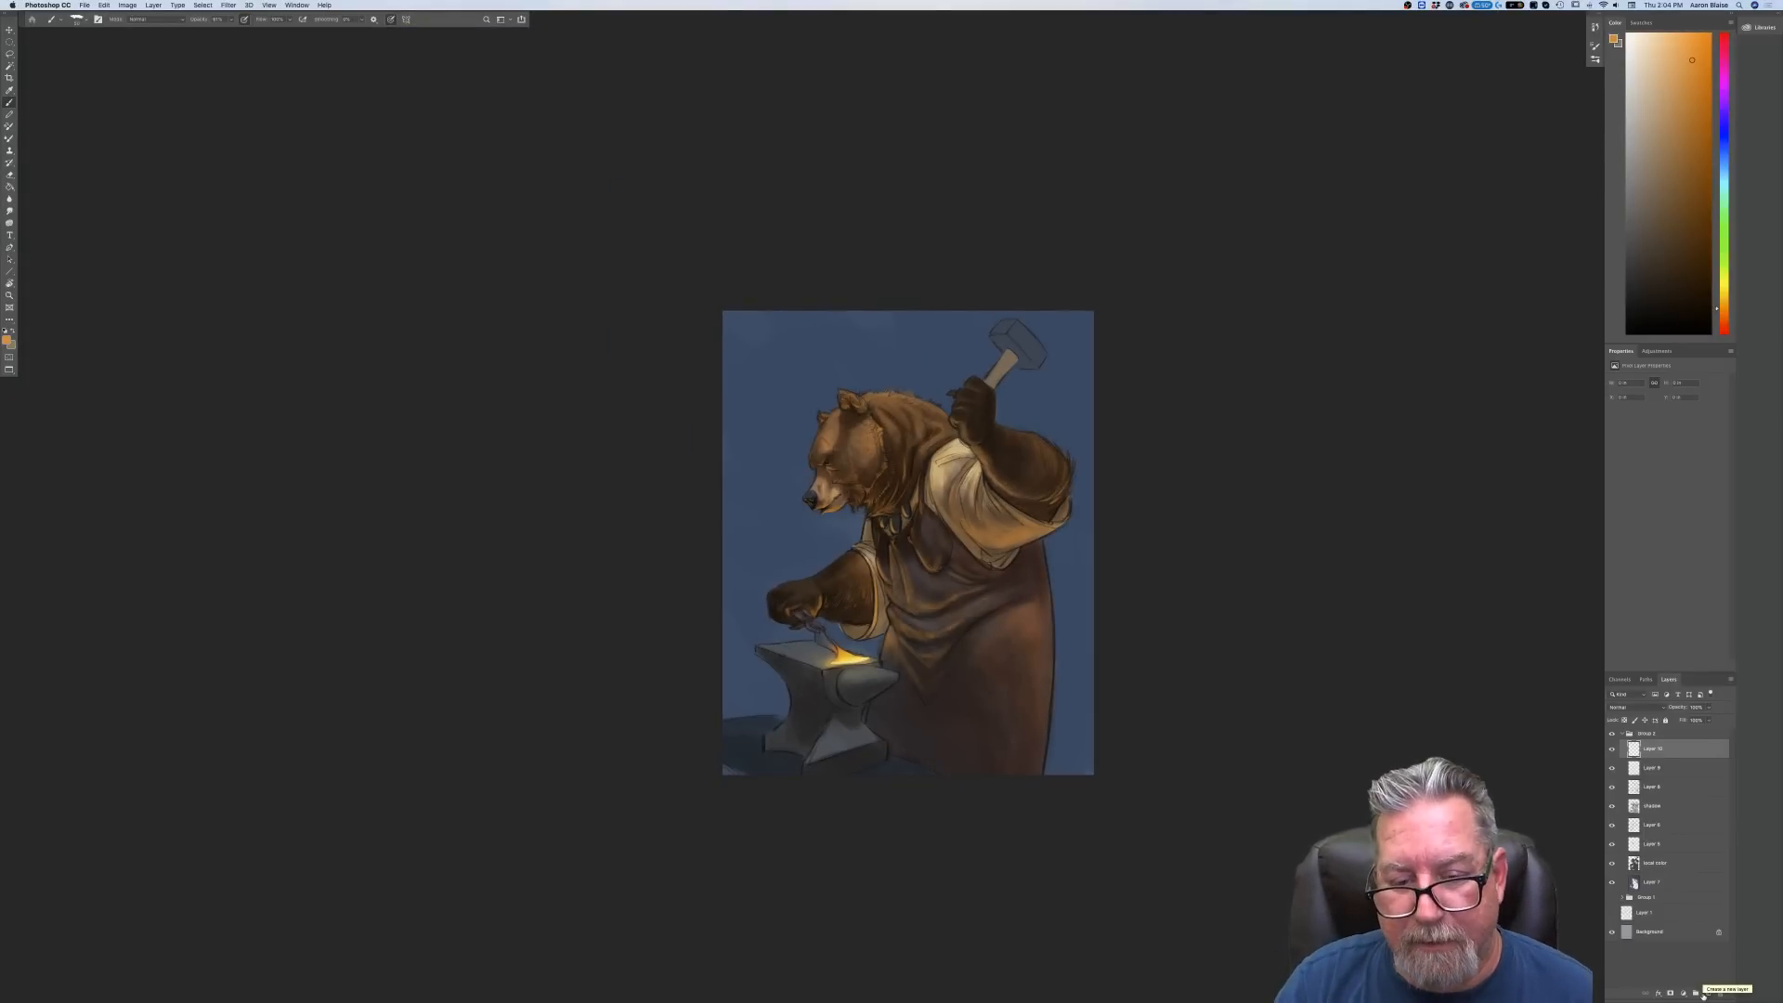
key("super+plus")
key("super+plus")
key("super+plus")
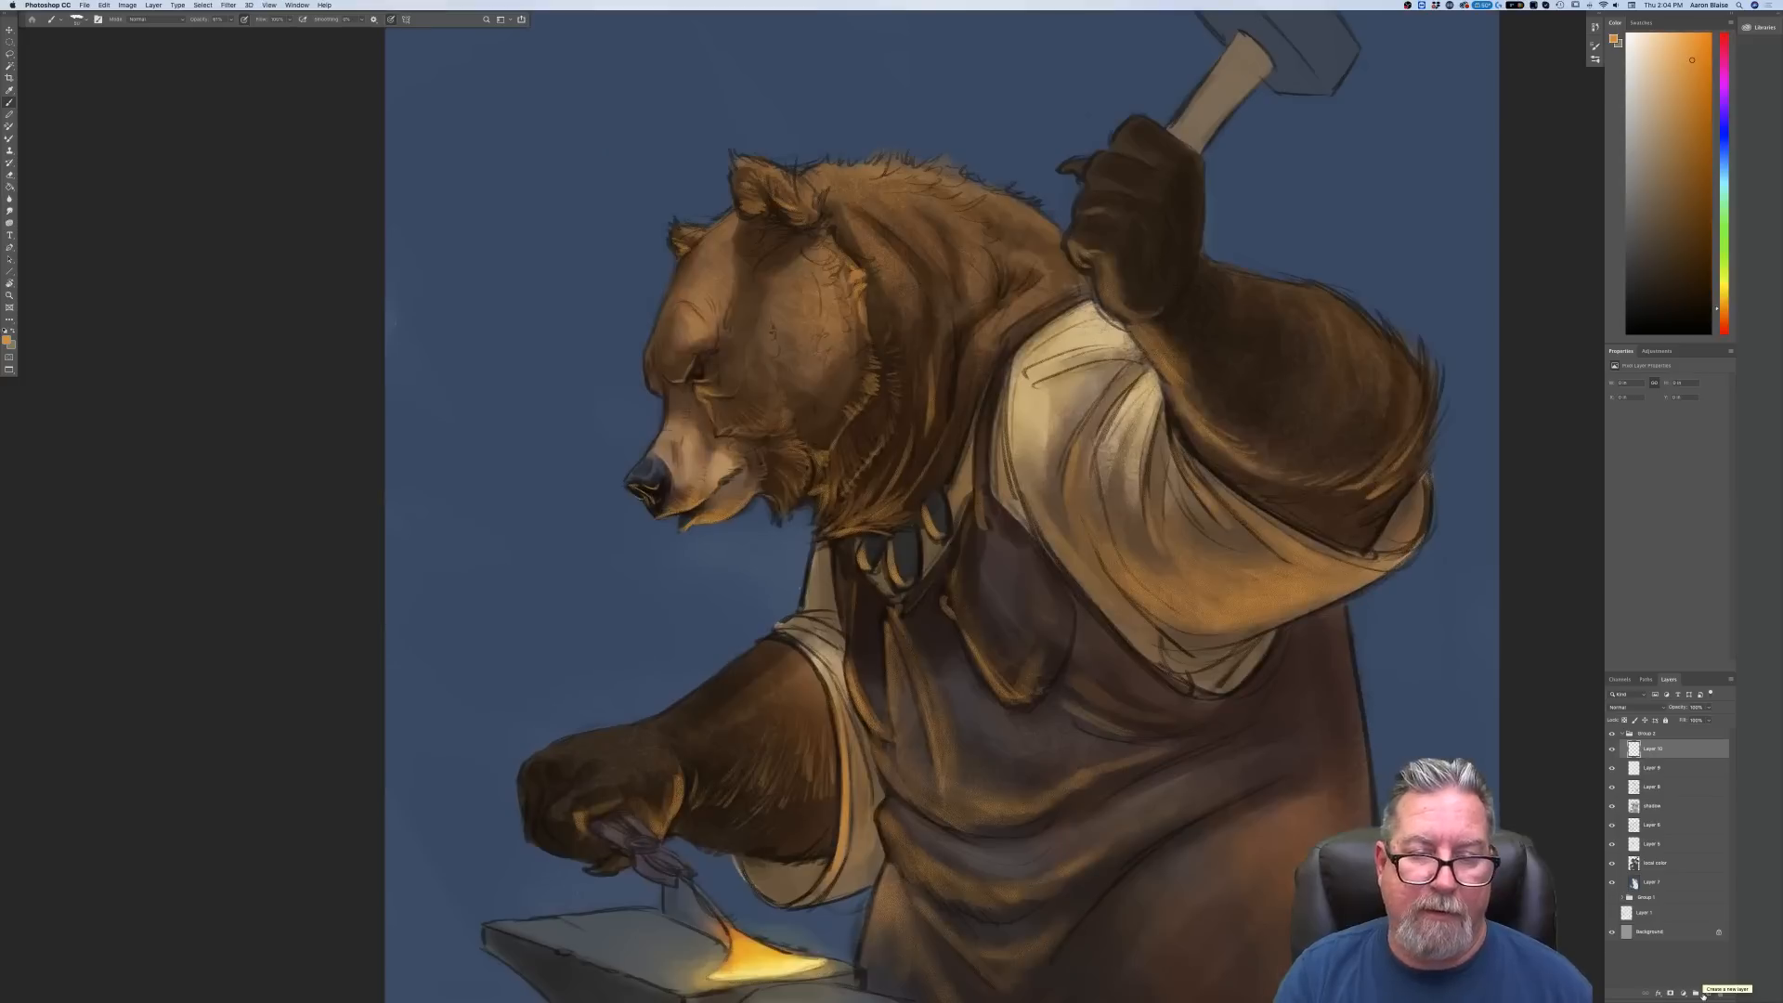
key("super+minus")
key("super+minus")
key("super+minus")
key("super+plus")
key("super+plus")
key("super+plus")
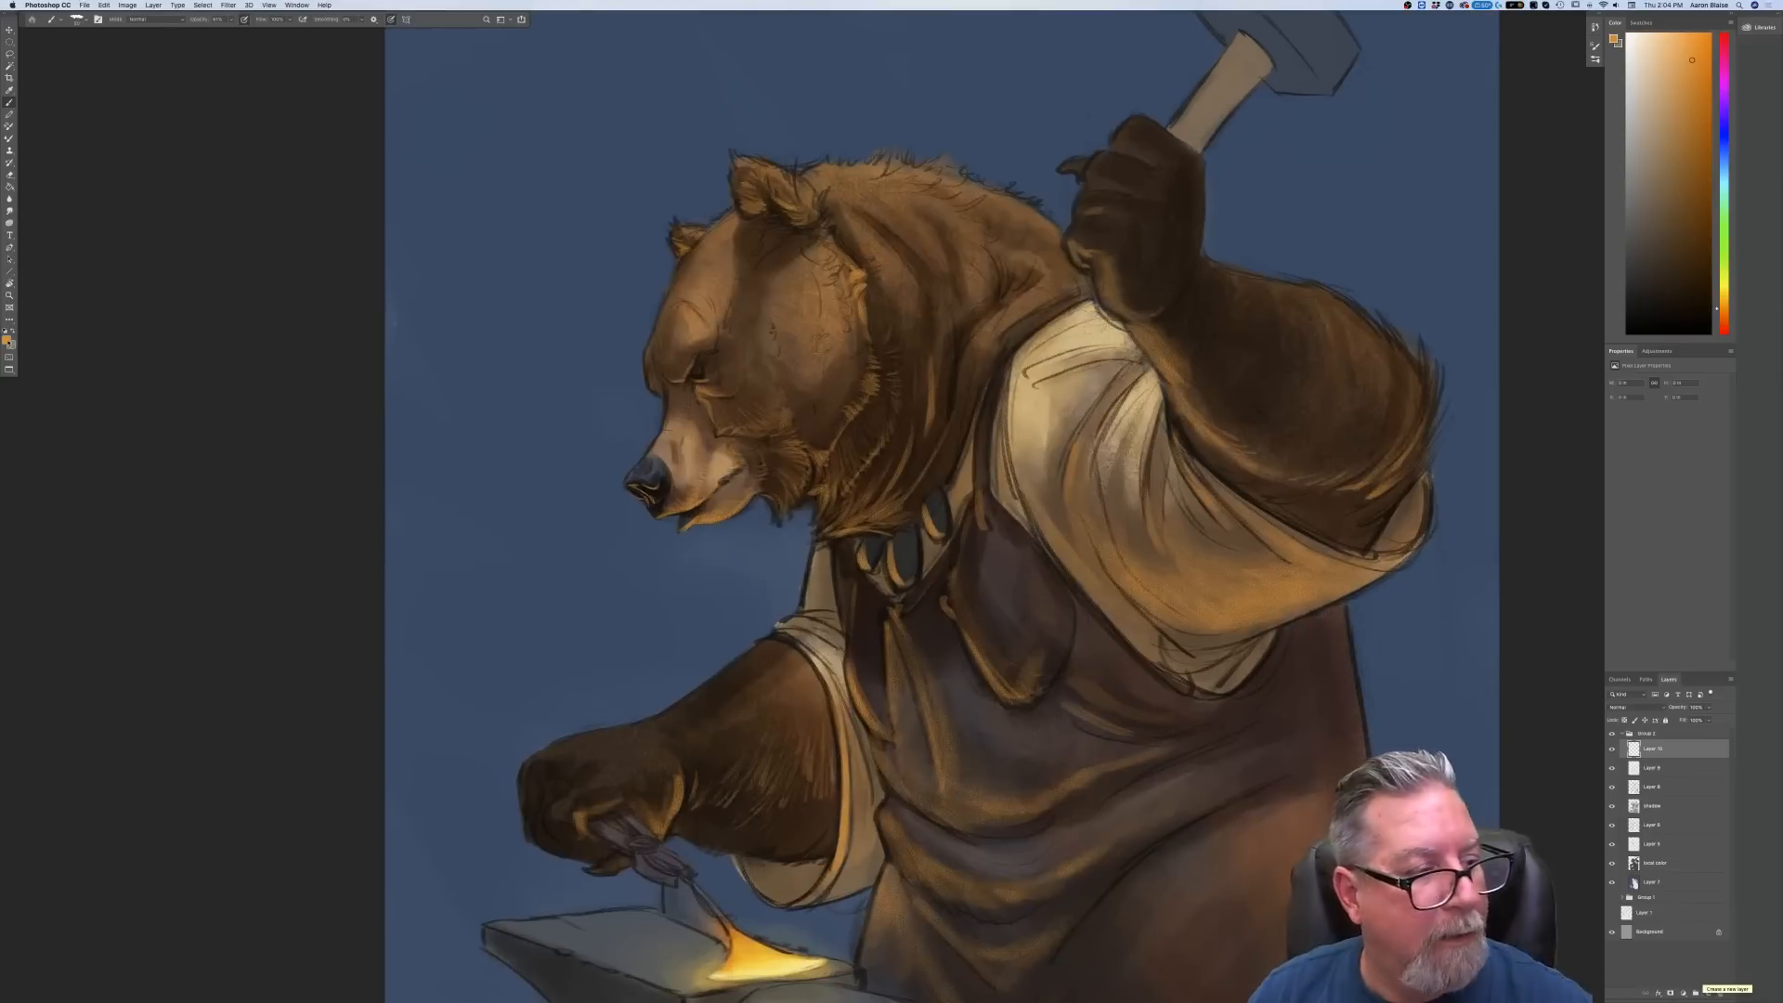
left_click_drag(914, 508, 872, 516)
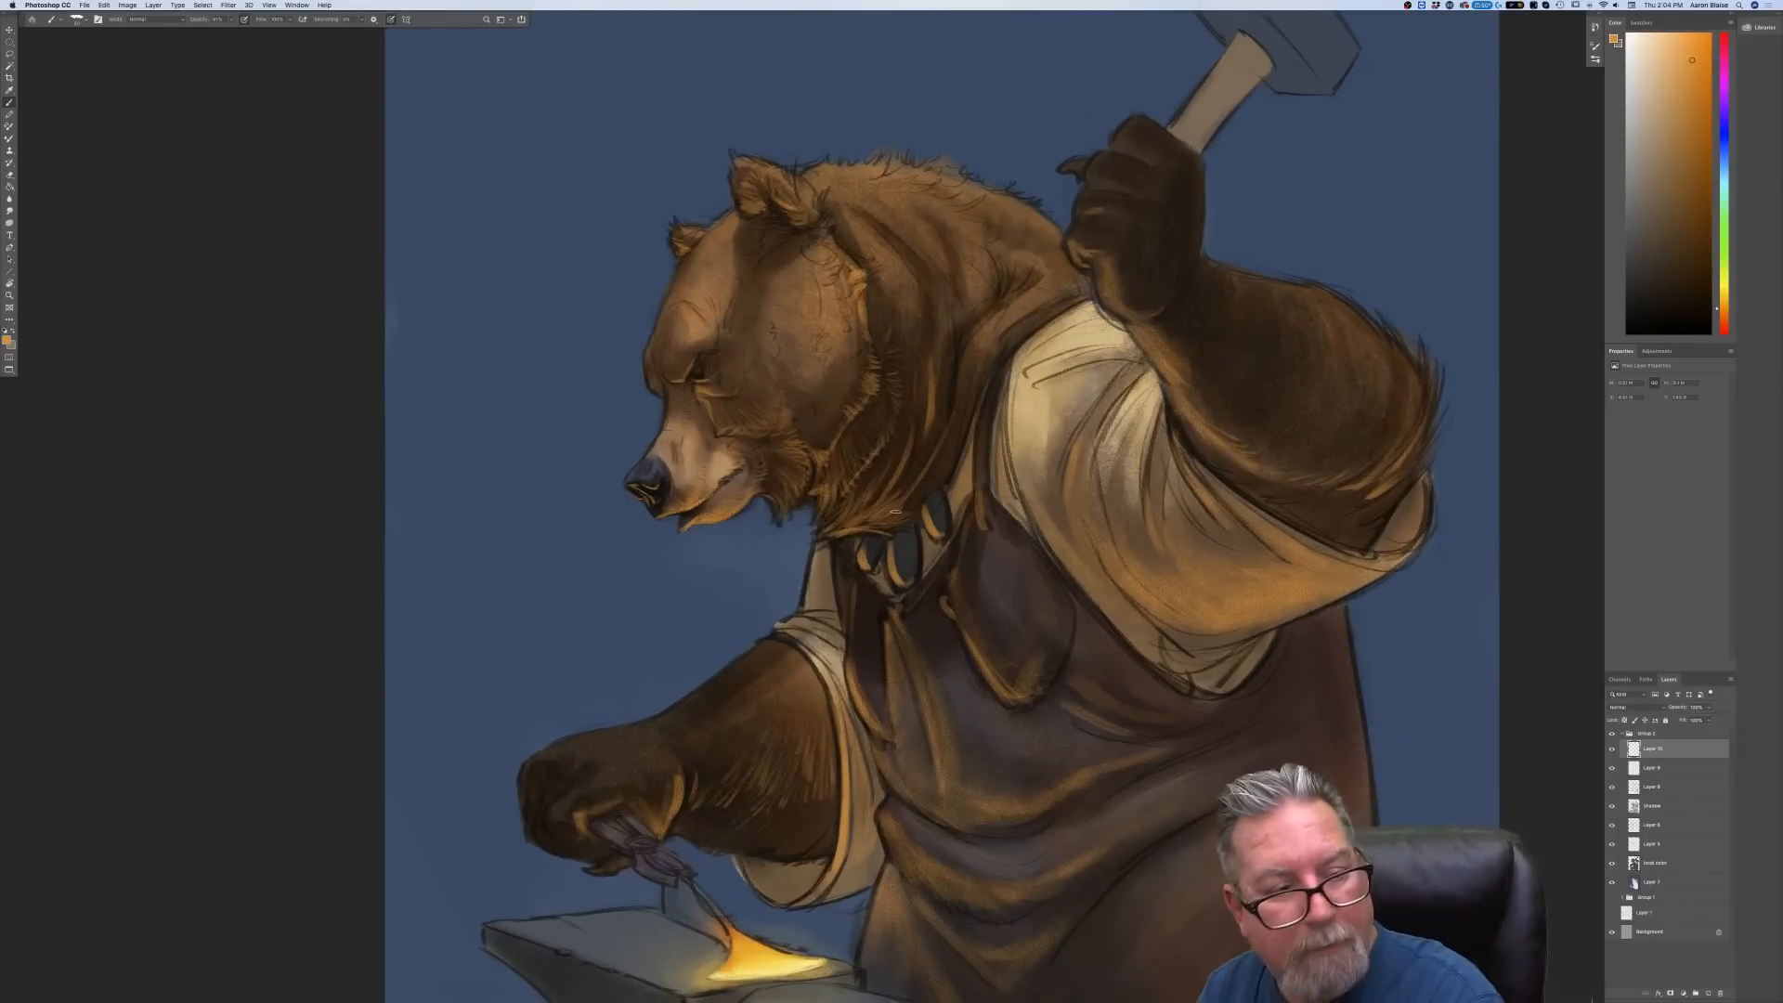
Check what the orange light layer contributes and rename it "reflected light"
left_click(1612, 768)
left_click(1612, 768)
double_click(1650, 768)
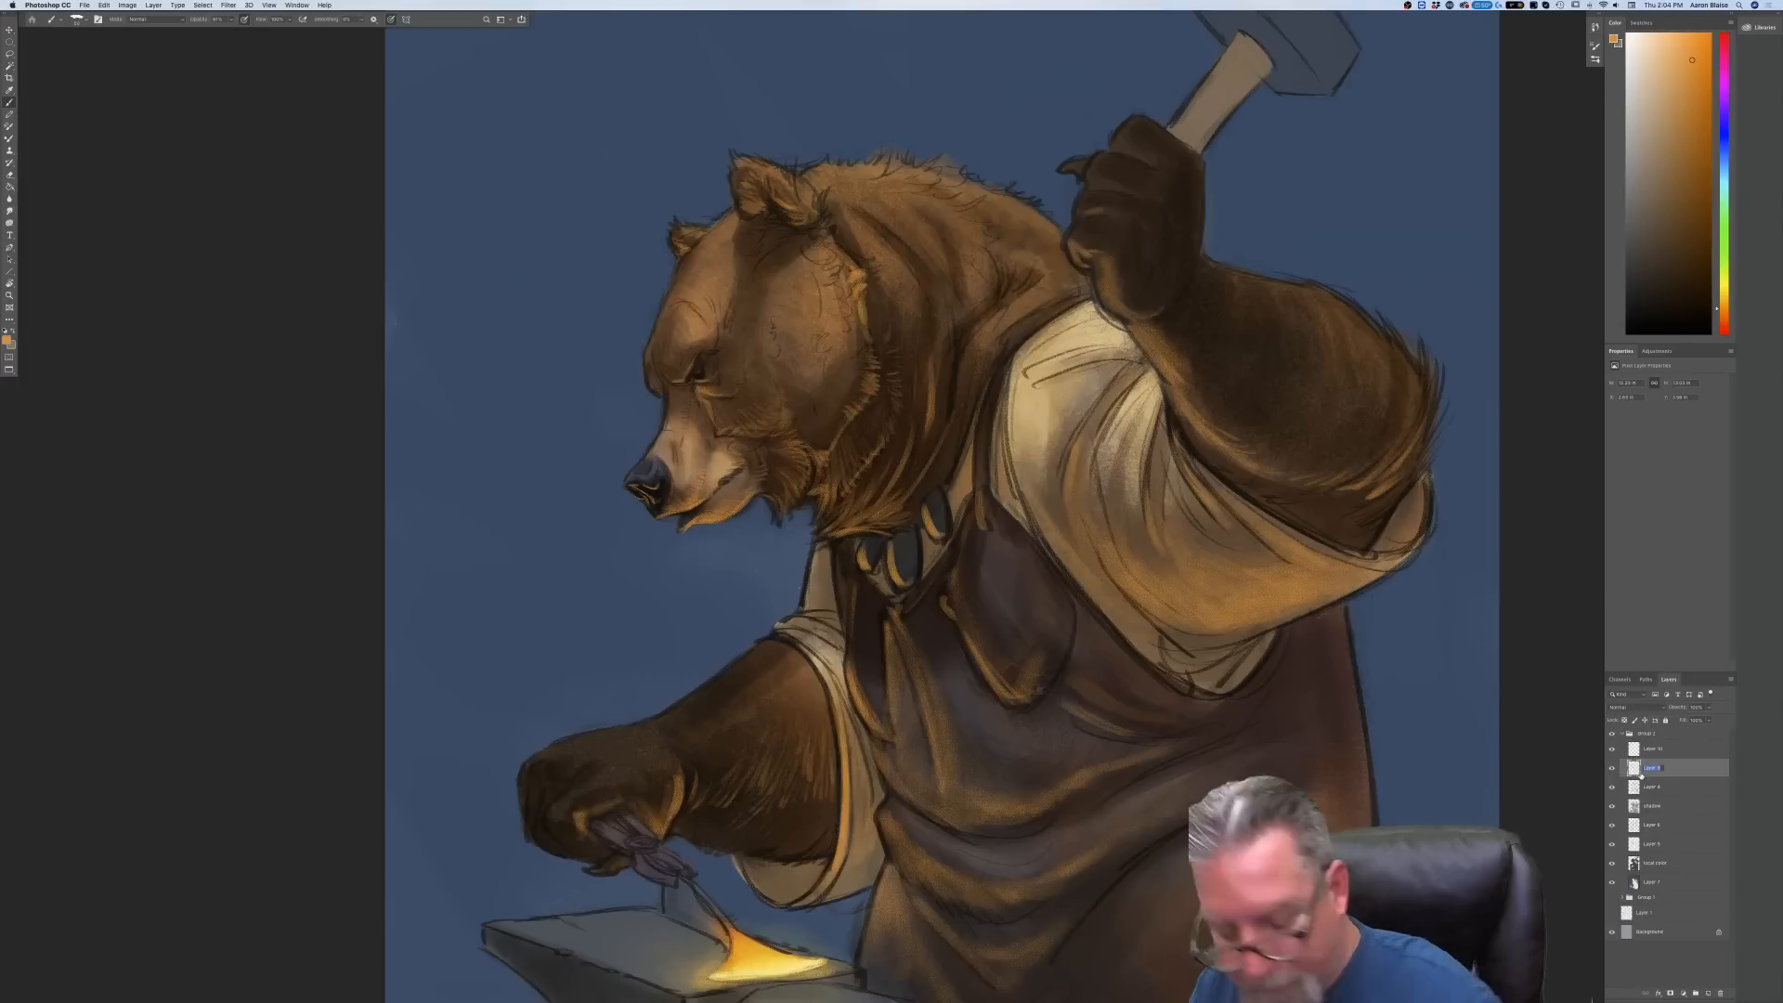
type("lected lig")
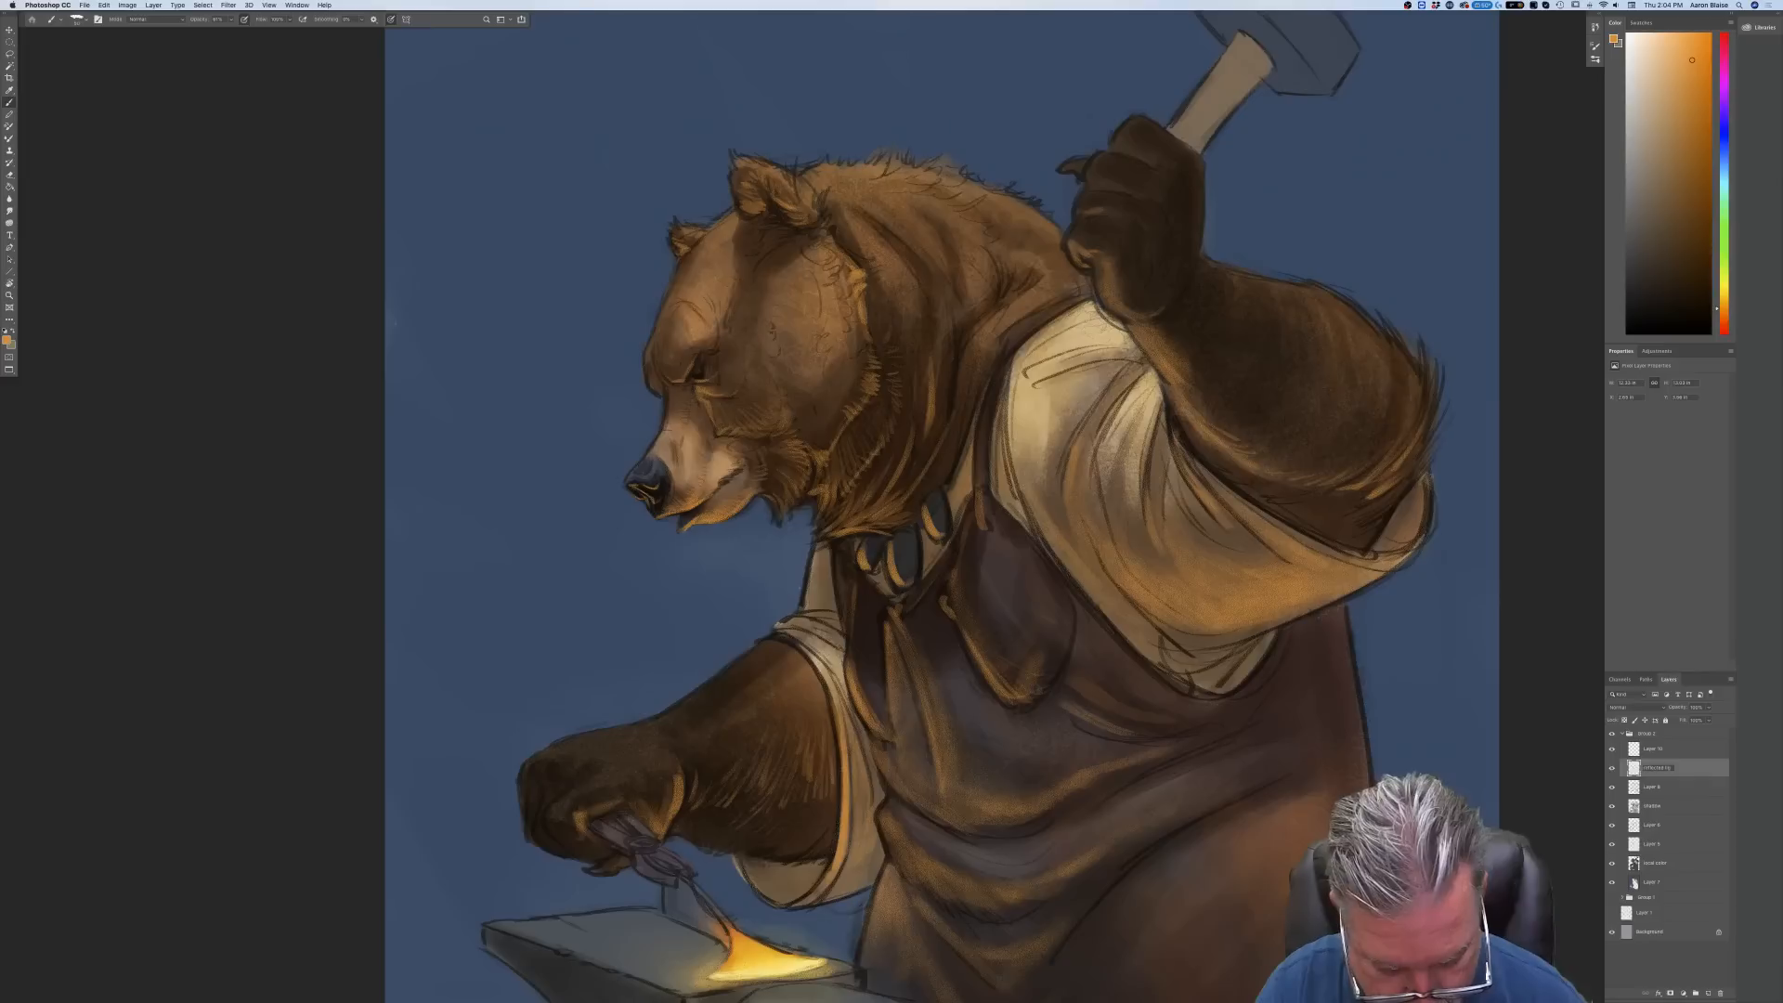
key("Return")
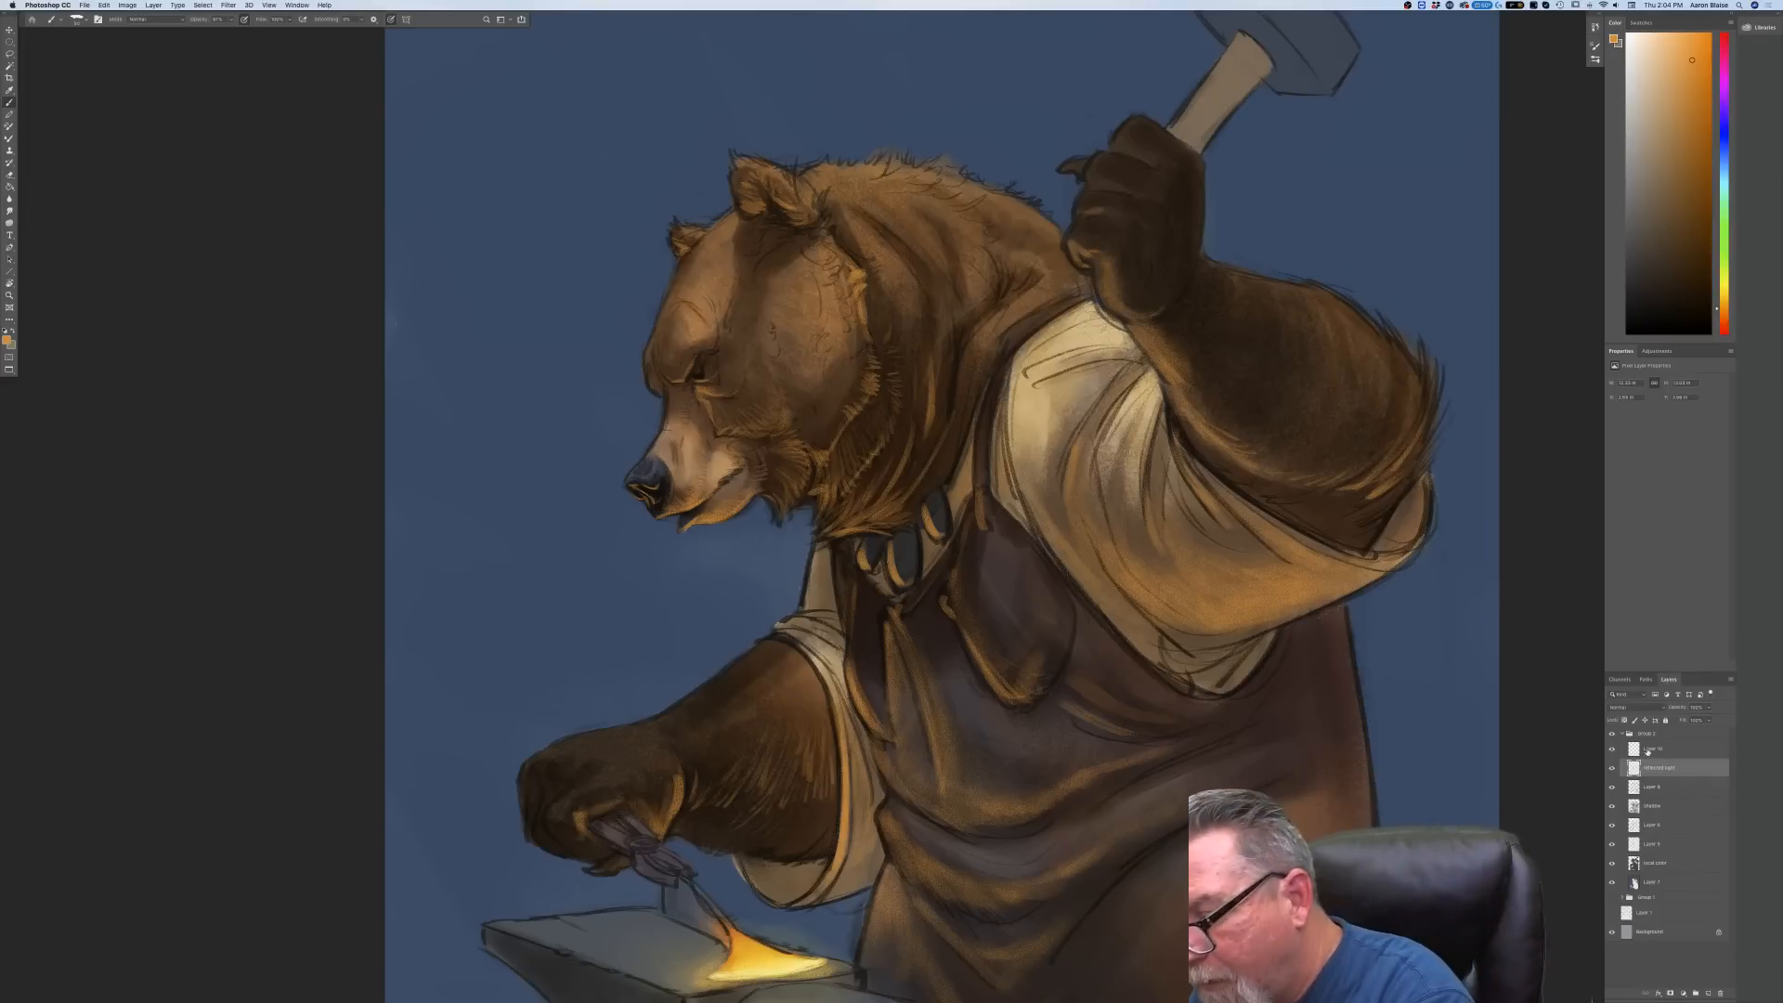
Rename the empty layer above the reflected light layer as "highlights"
double_click(1652, 748)
type("highlights")
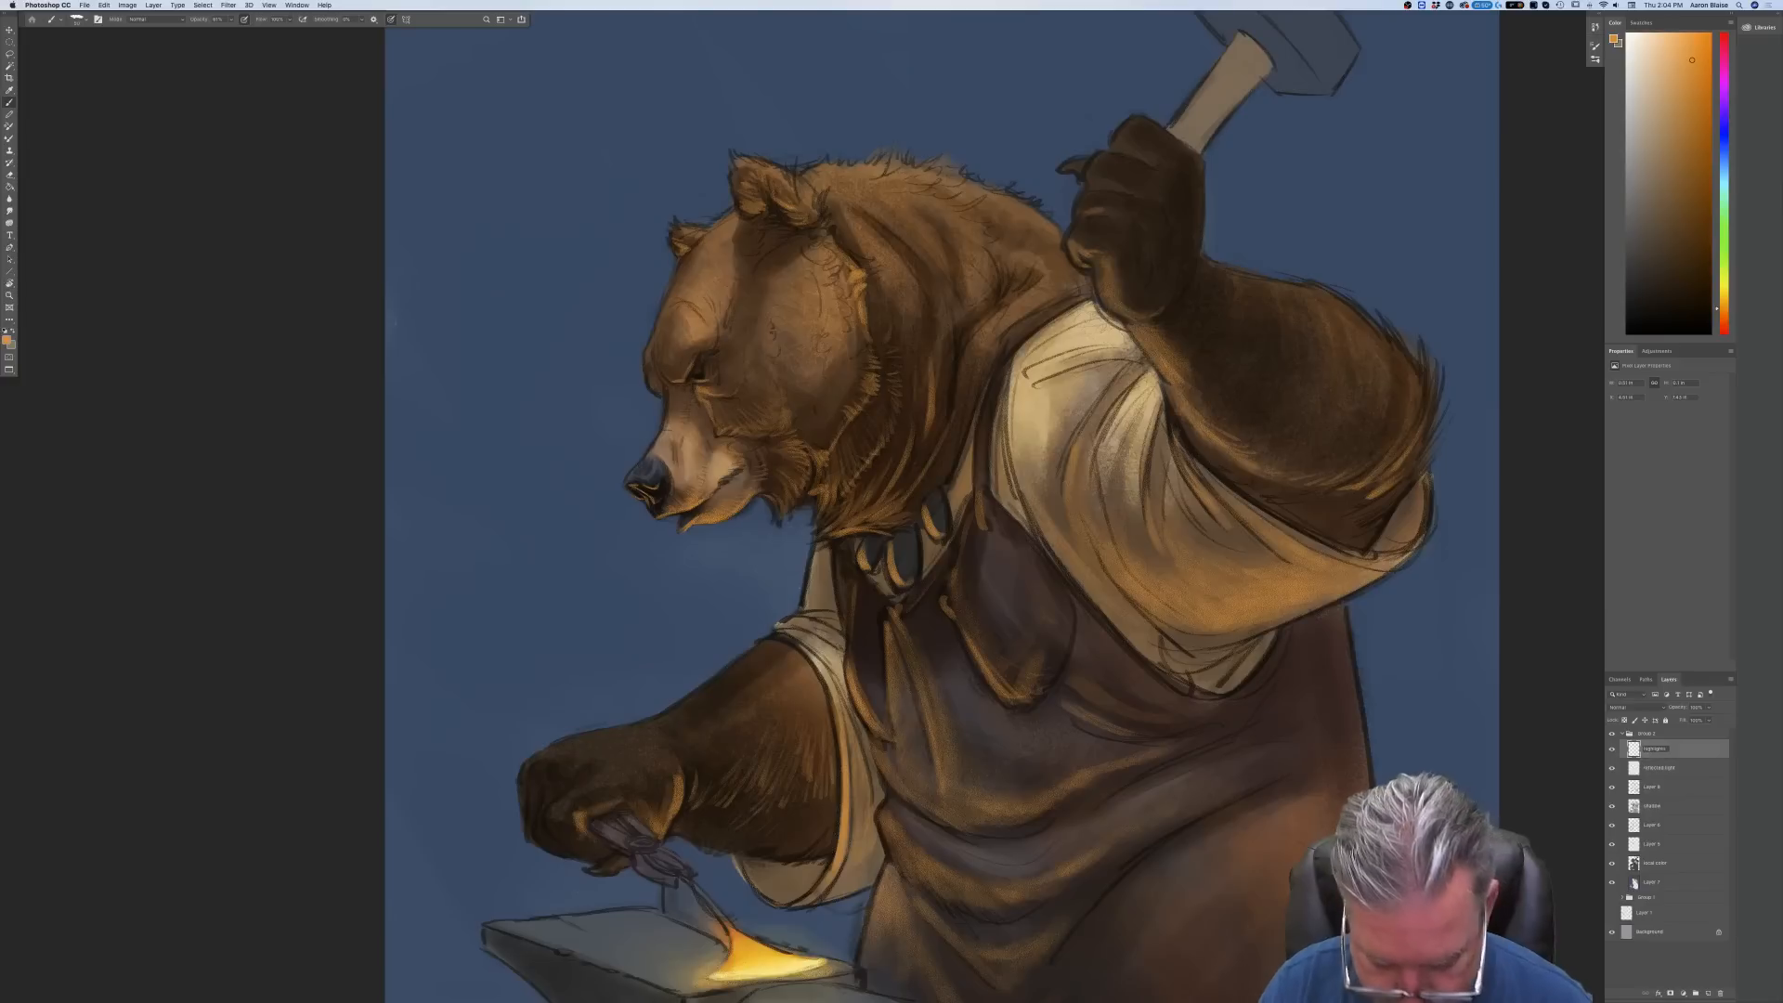
key("Return")
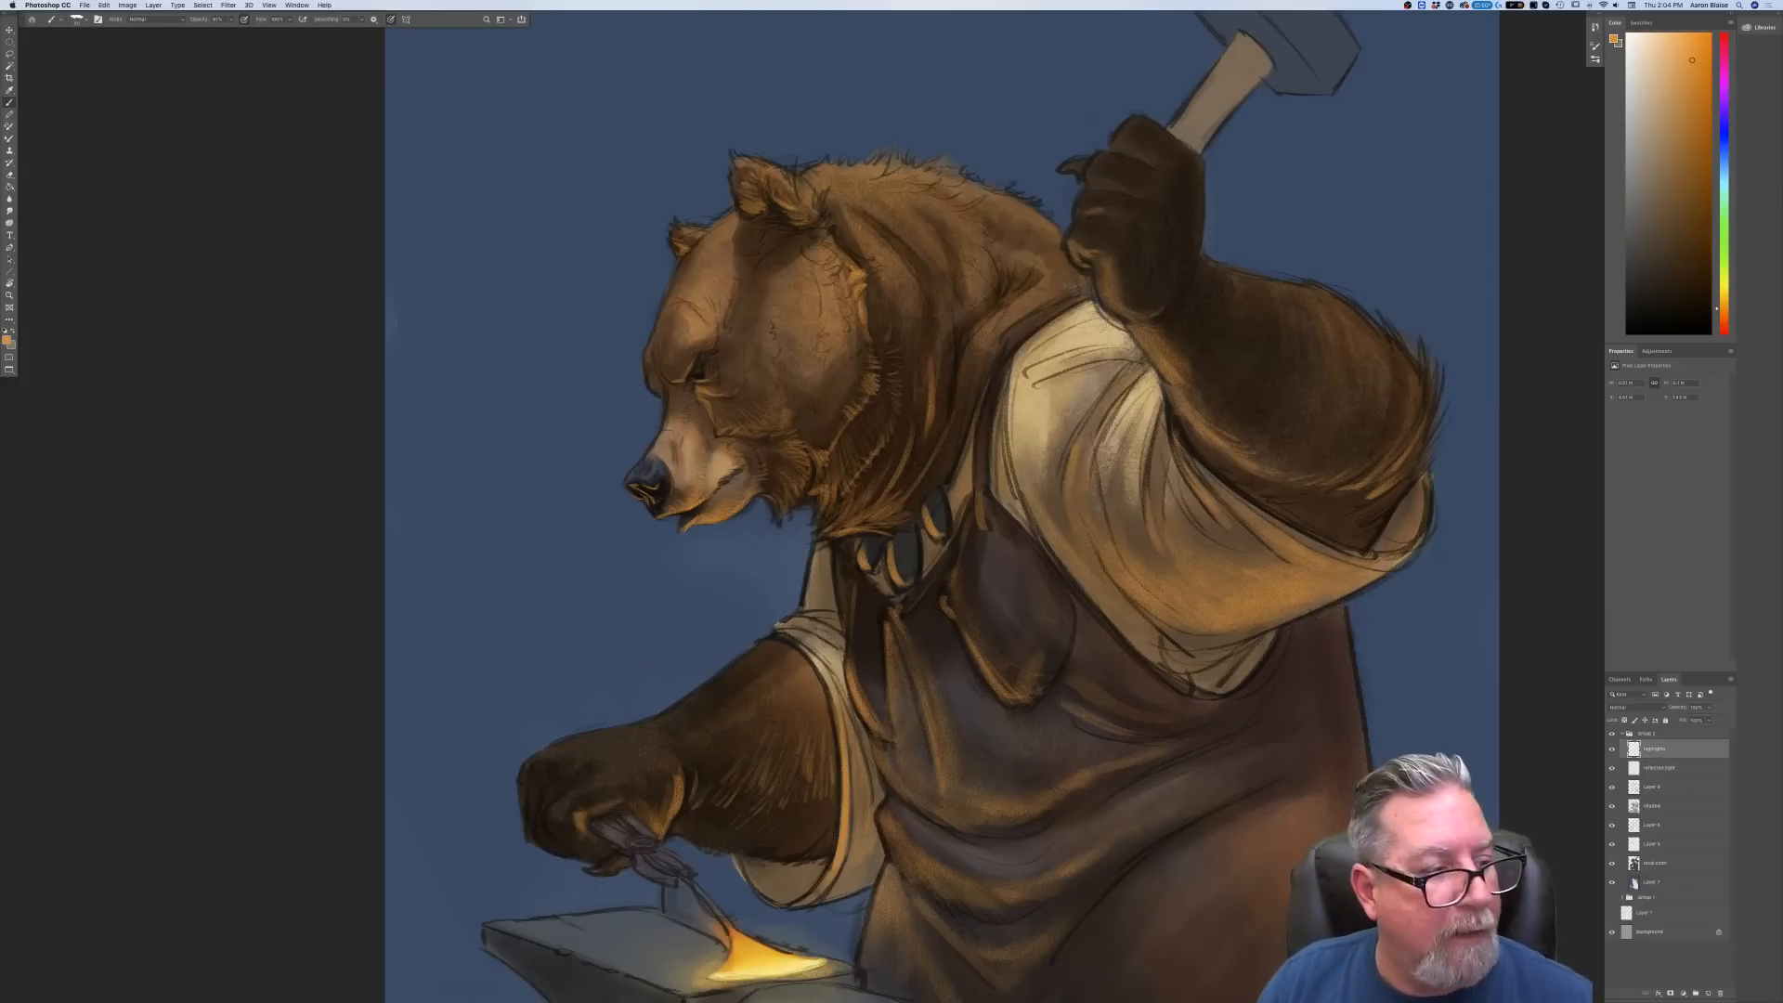
Sample the fur colour from the bear's head and set the foreground colour to a lighter tan orange
left_click(7, 340)
left_click(834, 304)
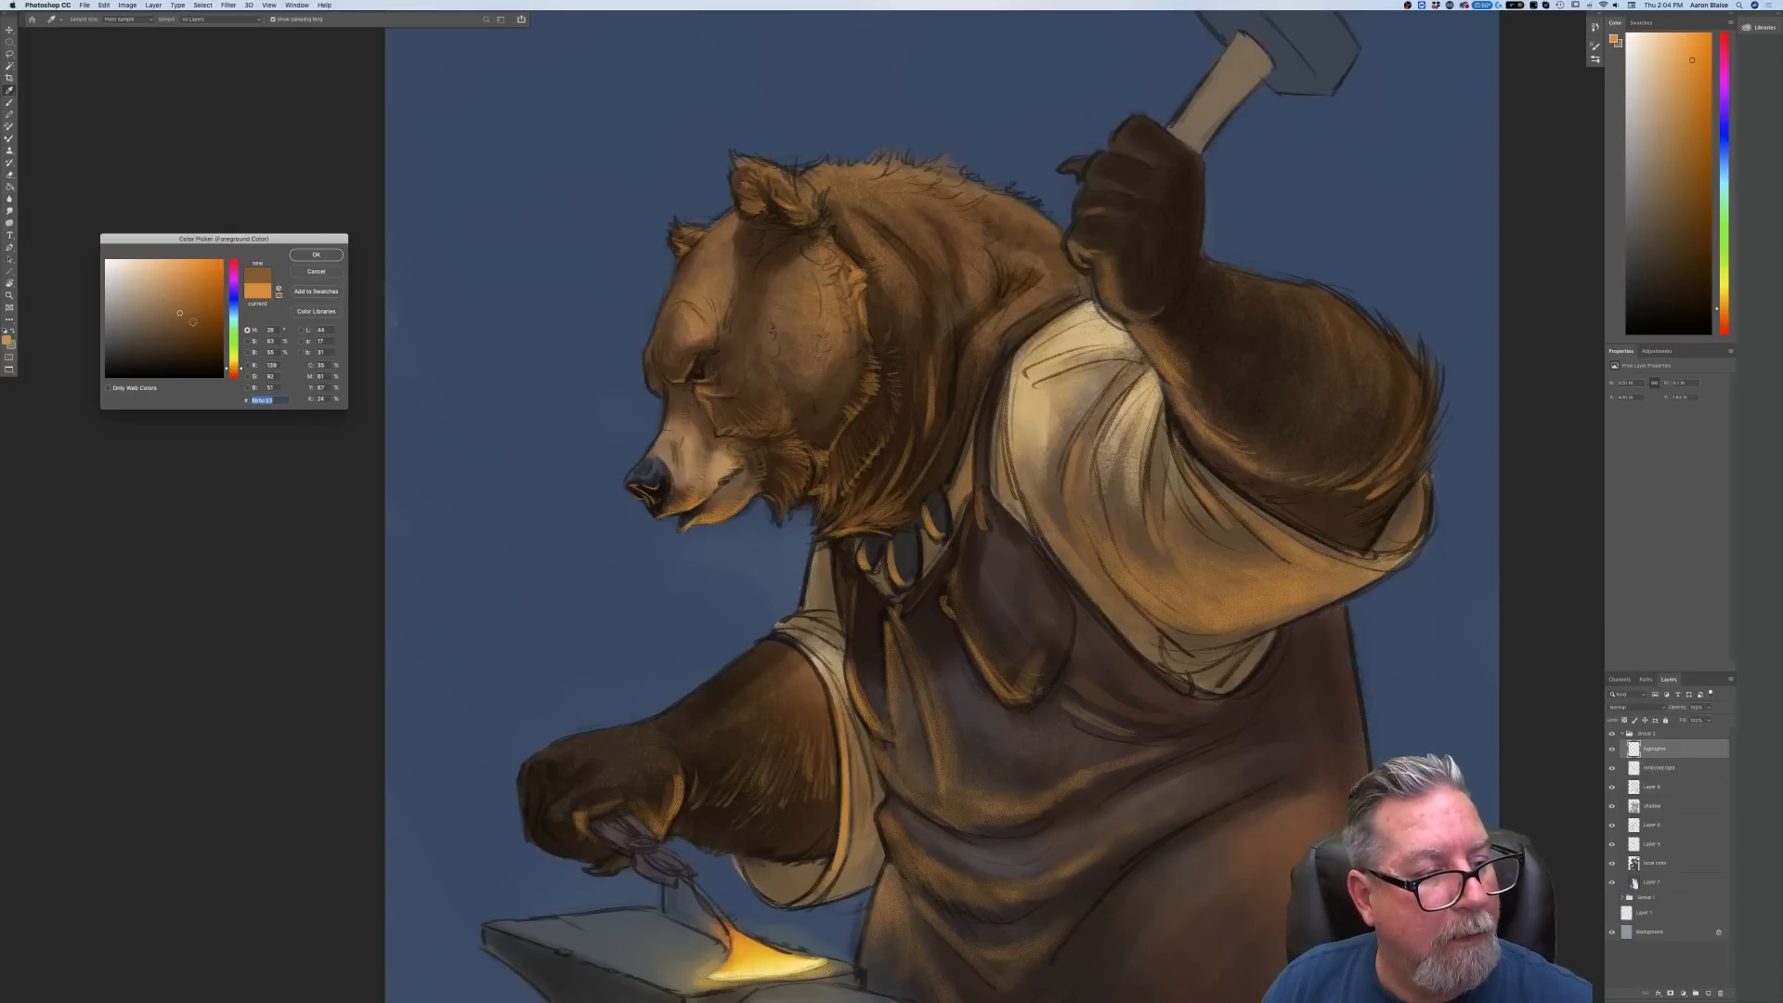
left_click_drag(234, 369, 233, 367)
left_click(171, 288)
left_click(315, 255)
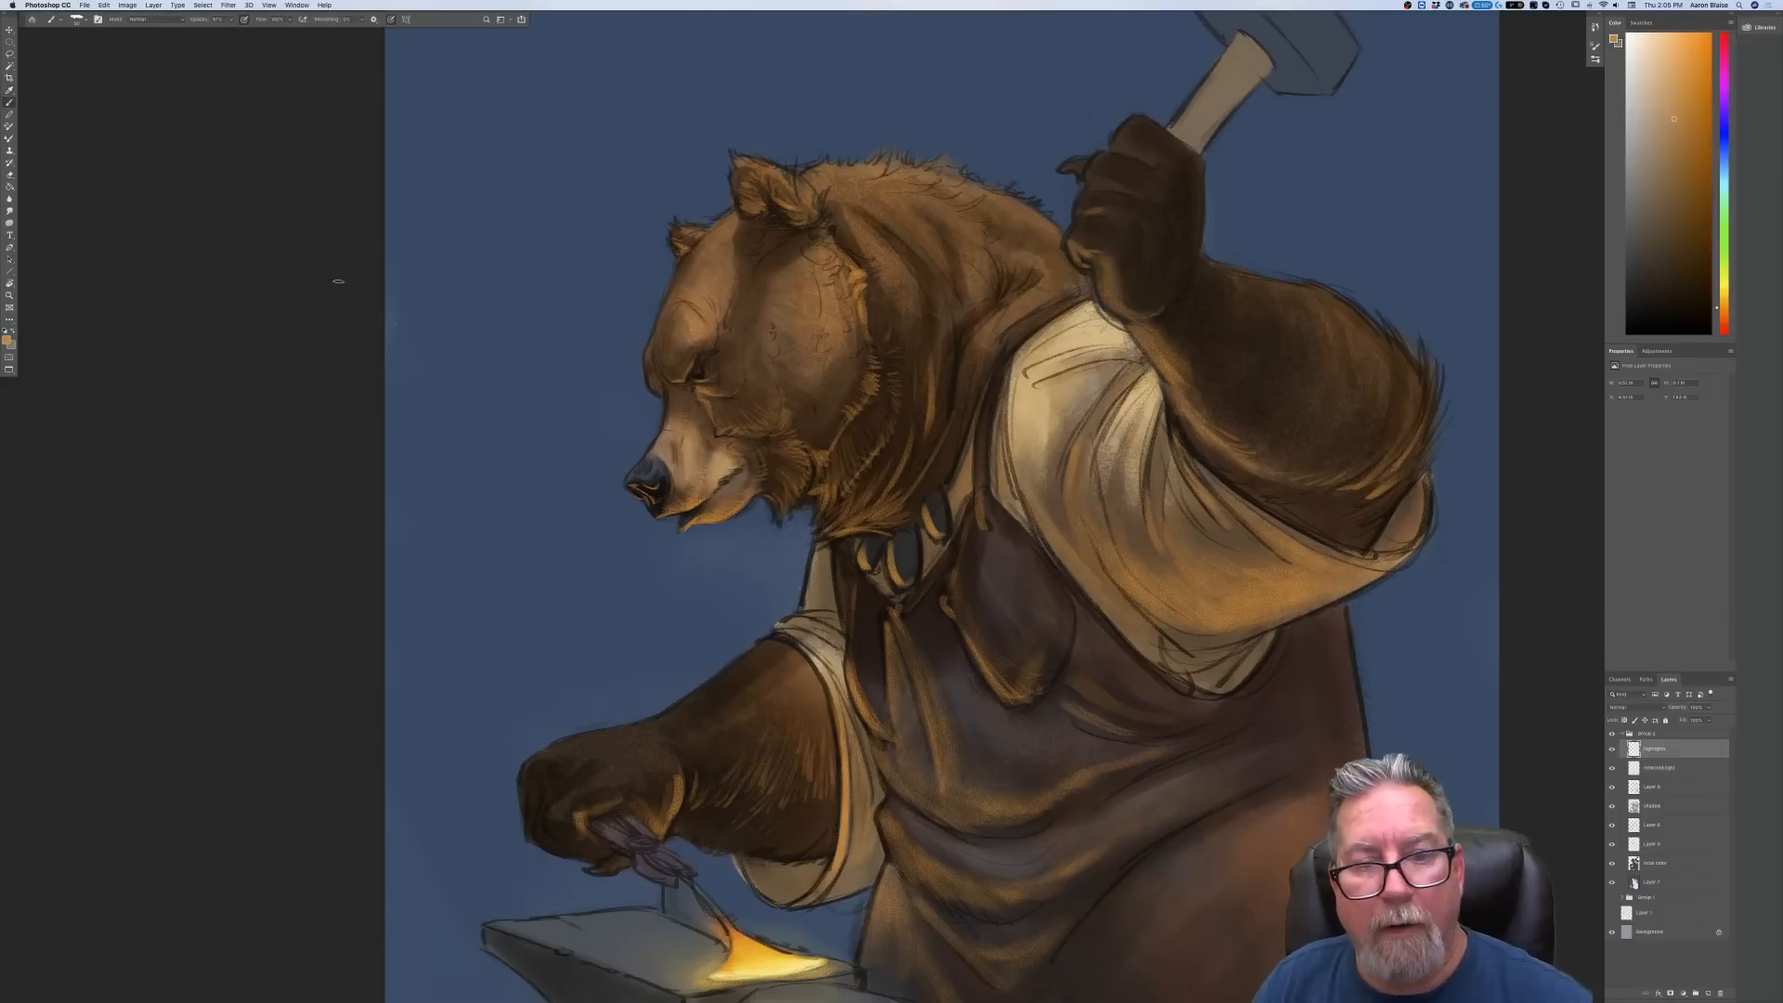
Add a new layer above the highlights layer and name it "rim light"
key("super+plus")
left_click_drag(394, 615, 304, 841)
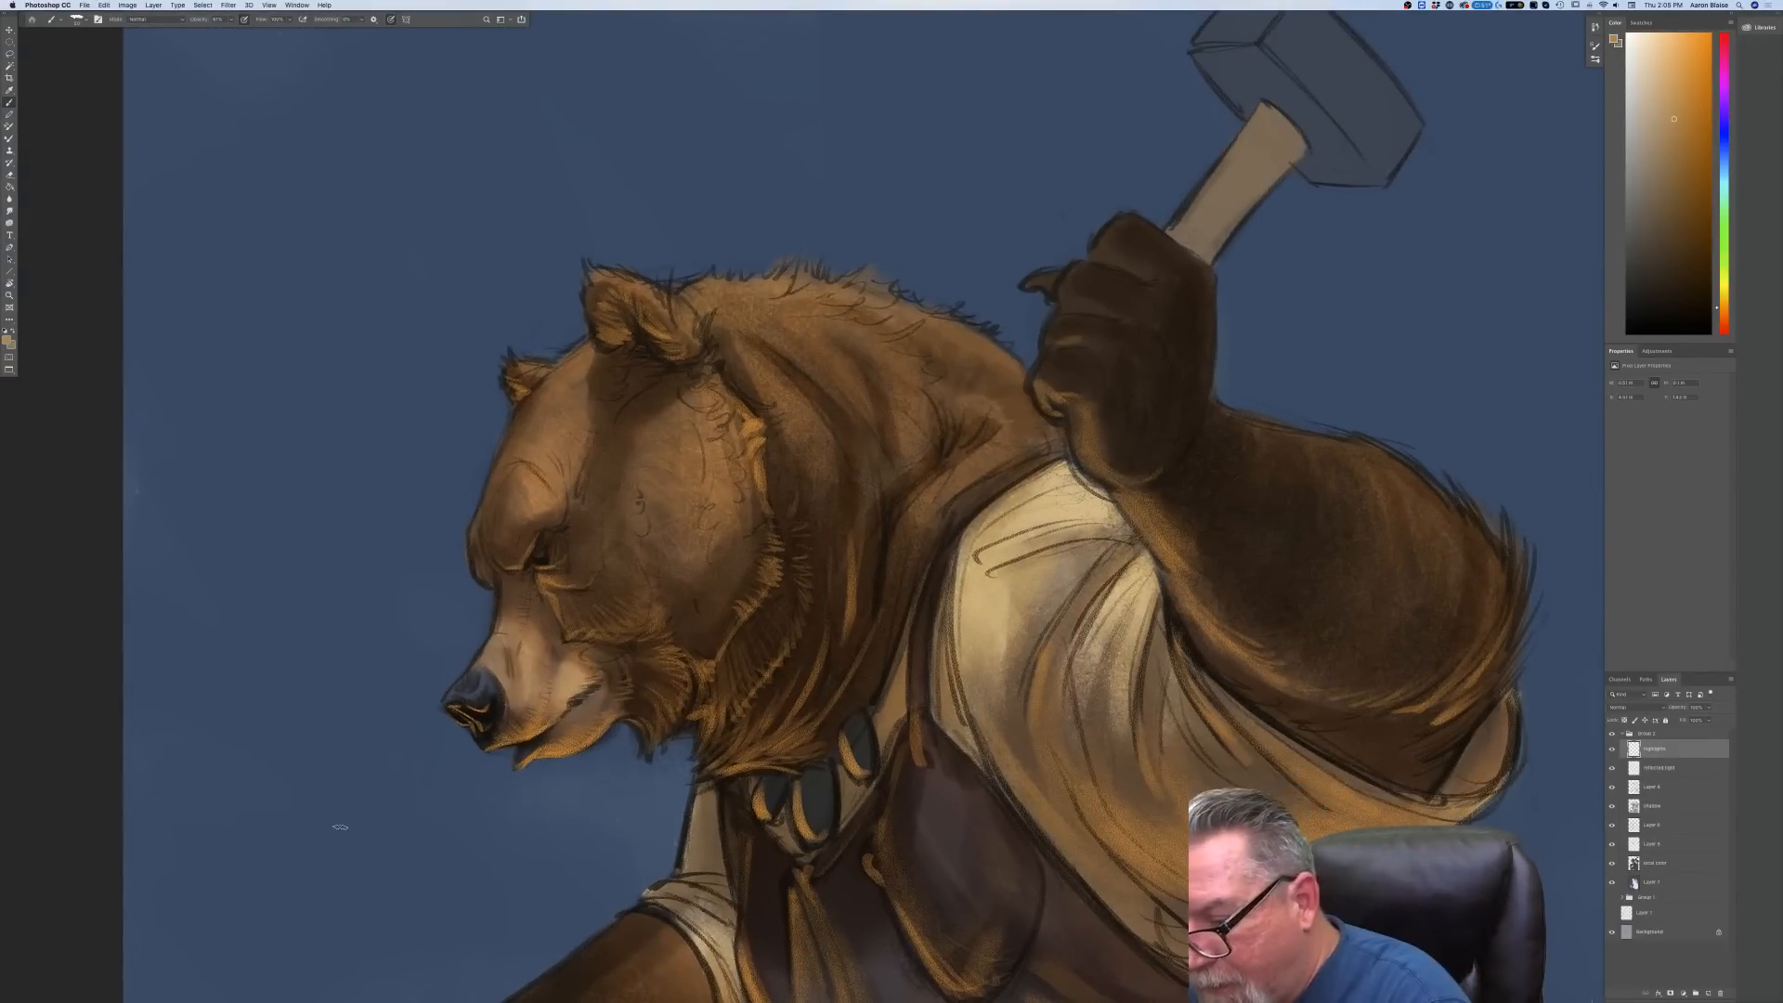
left_click(1707, 992)
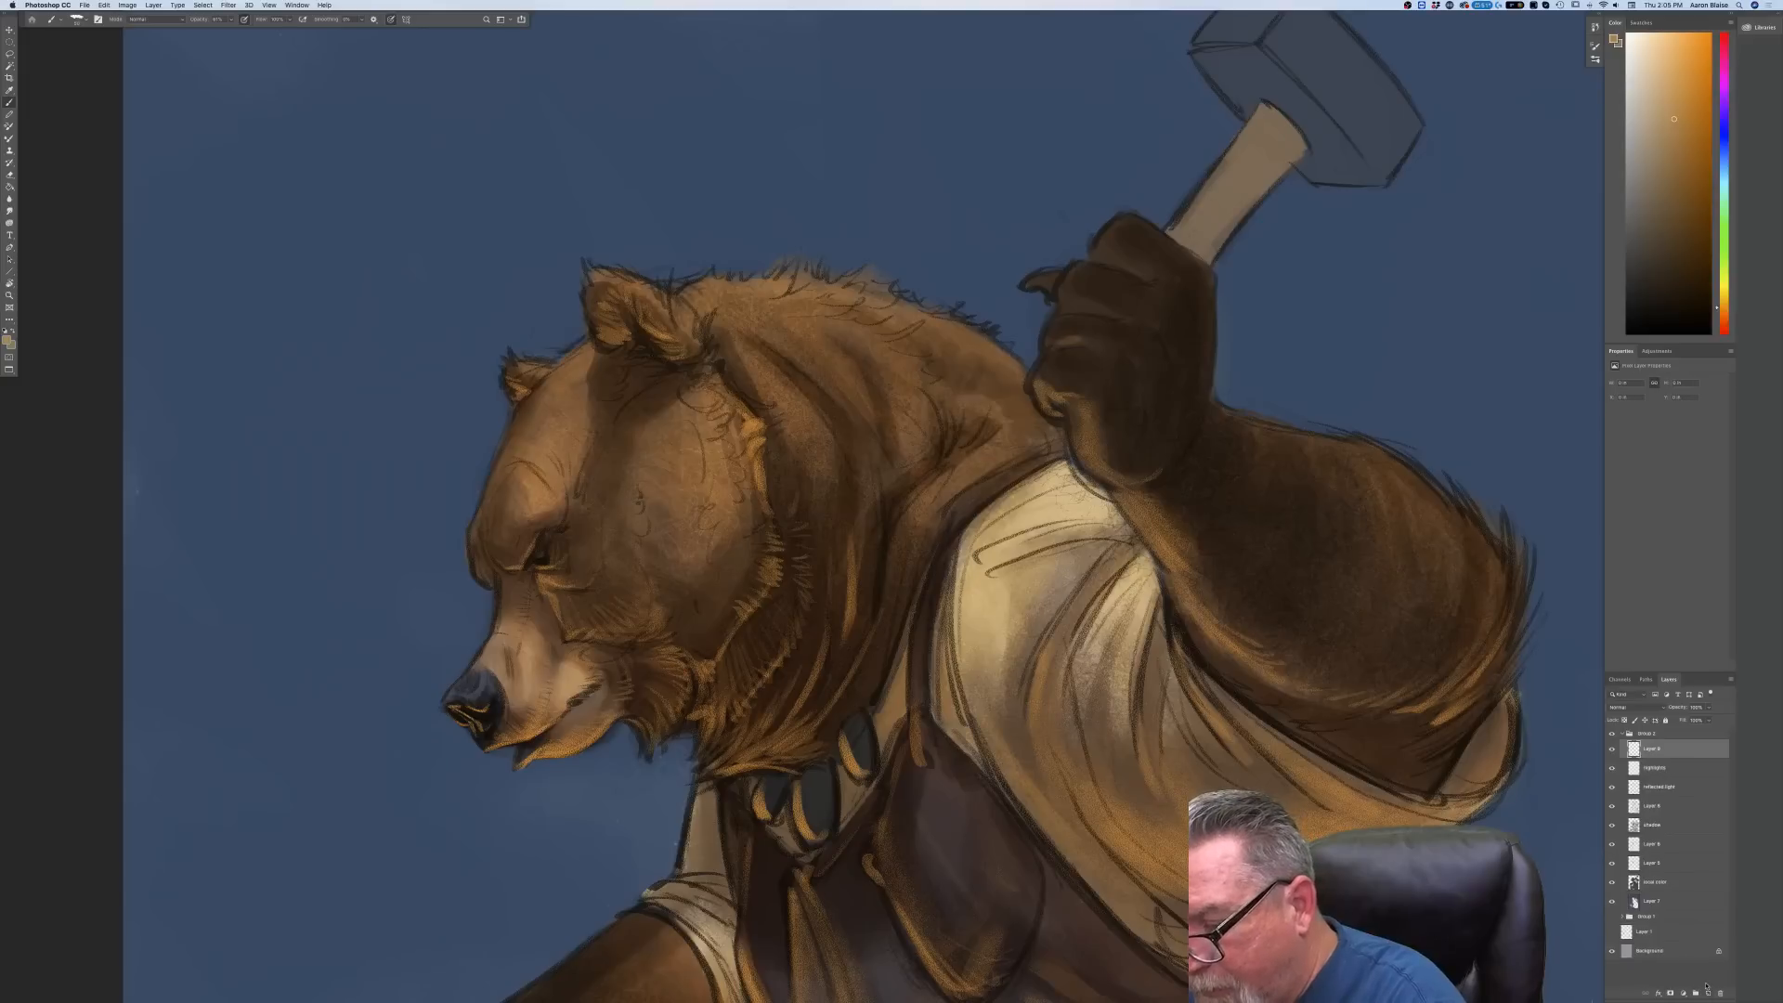
double_click(1649, 749)
type("rim")
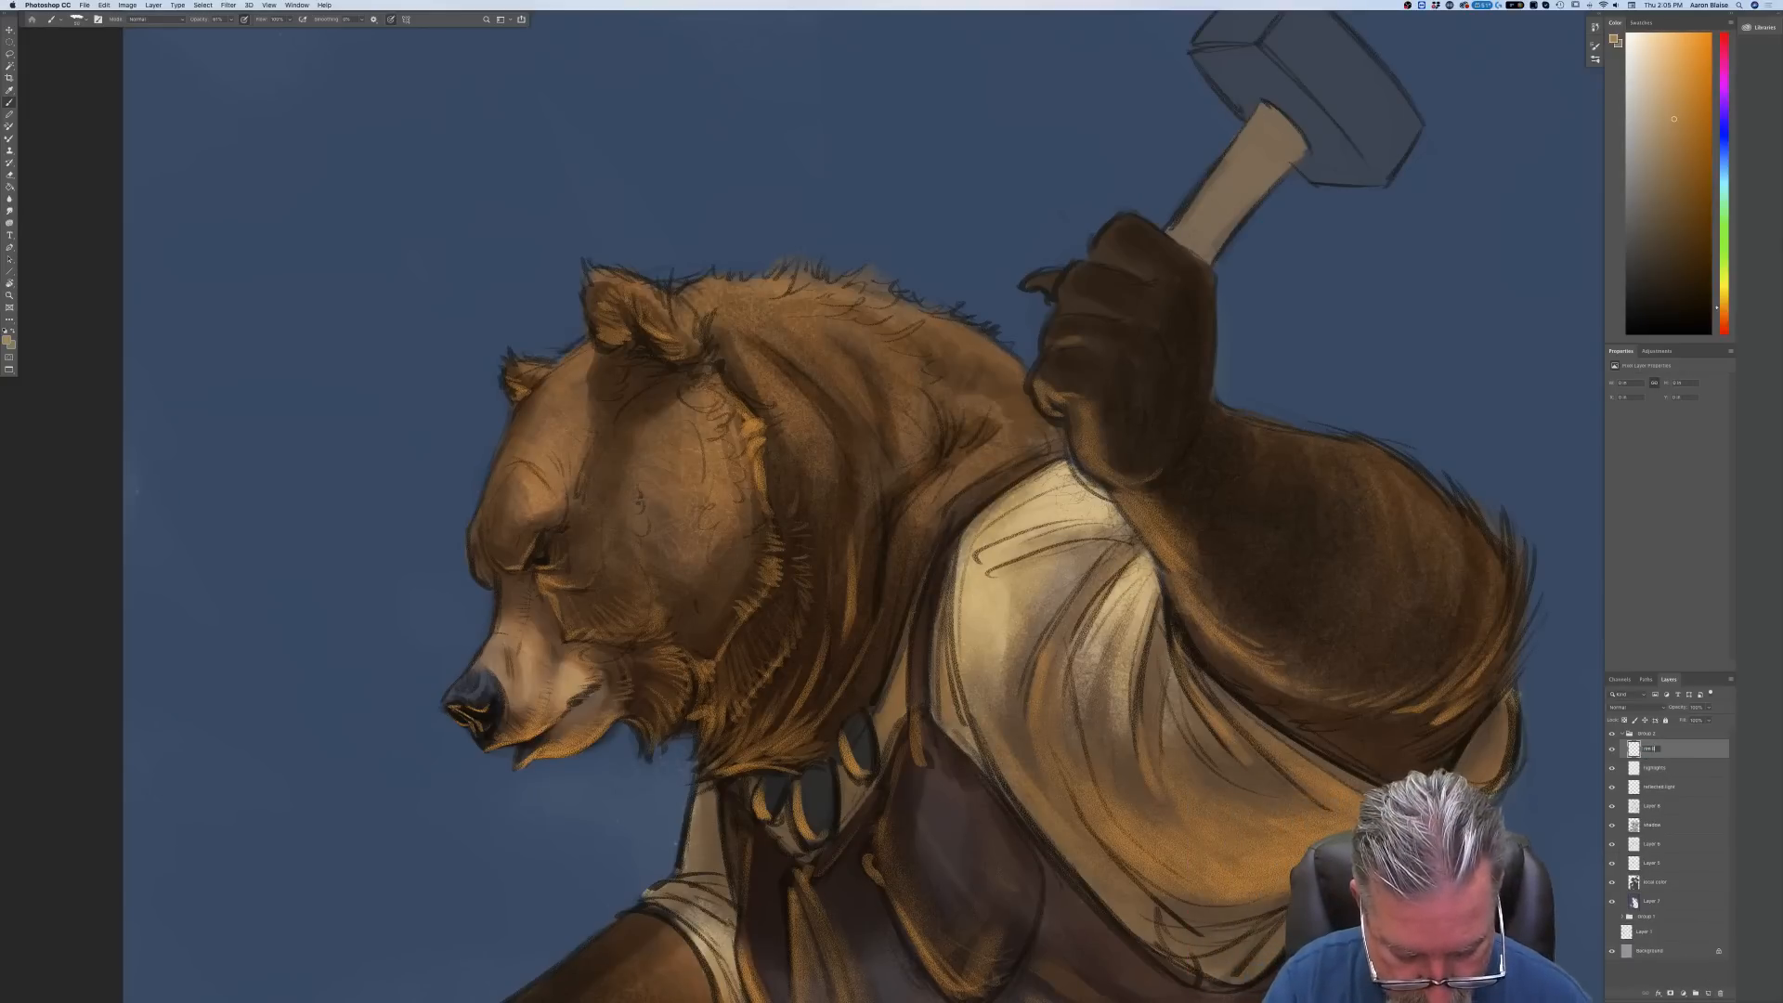
type(" light")
key("Return")
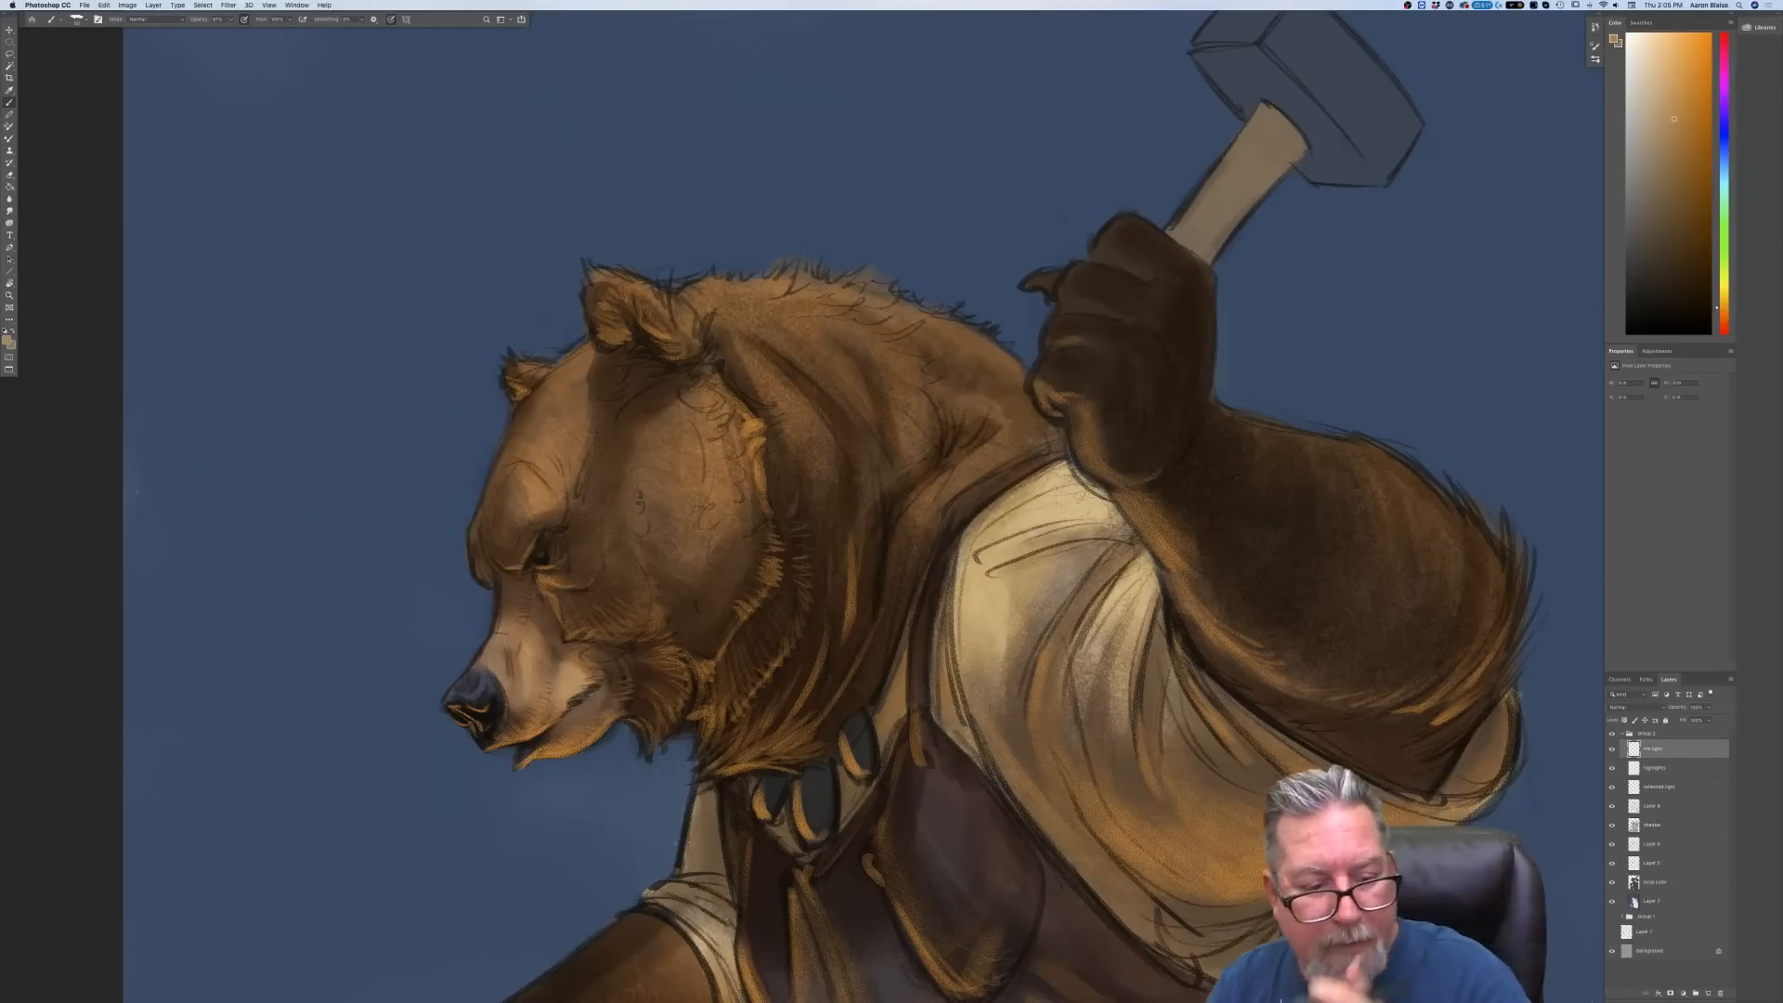
Sample the blue of the background and set the foreground colour to a lighter, brighter blue
left_click(8, 341)
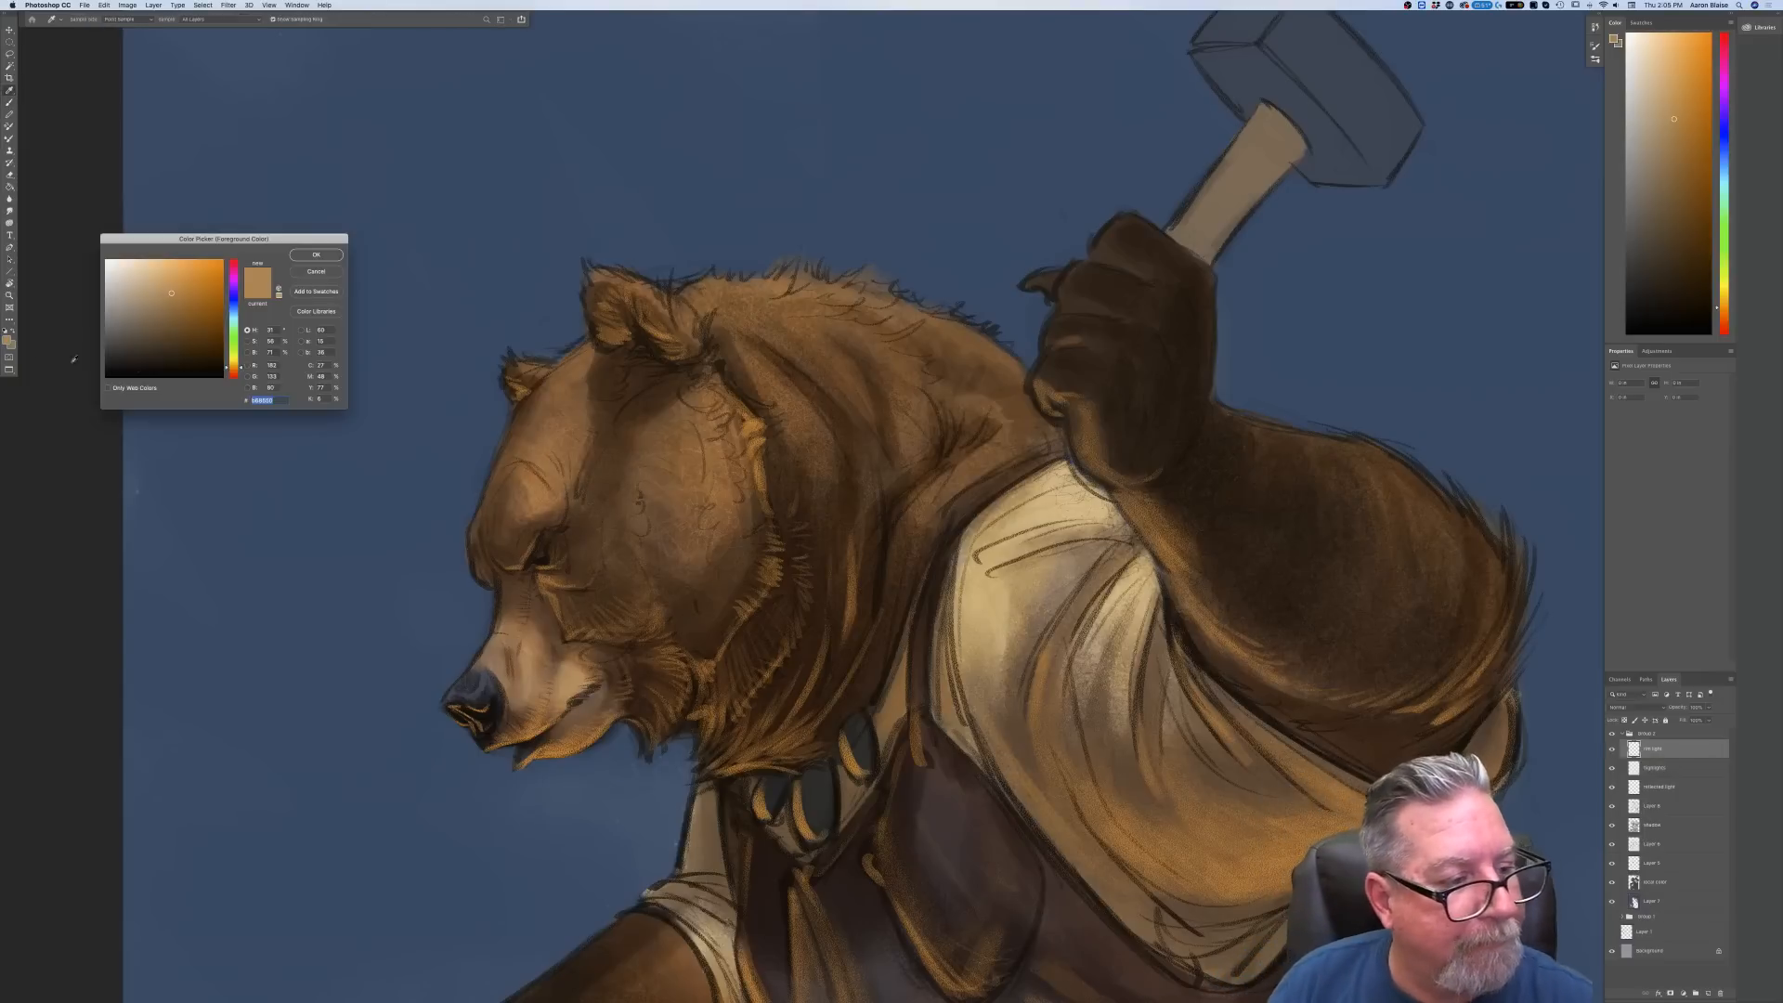
left_click(293, 456)
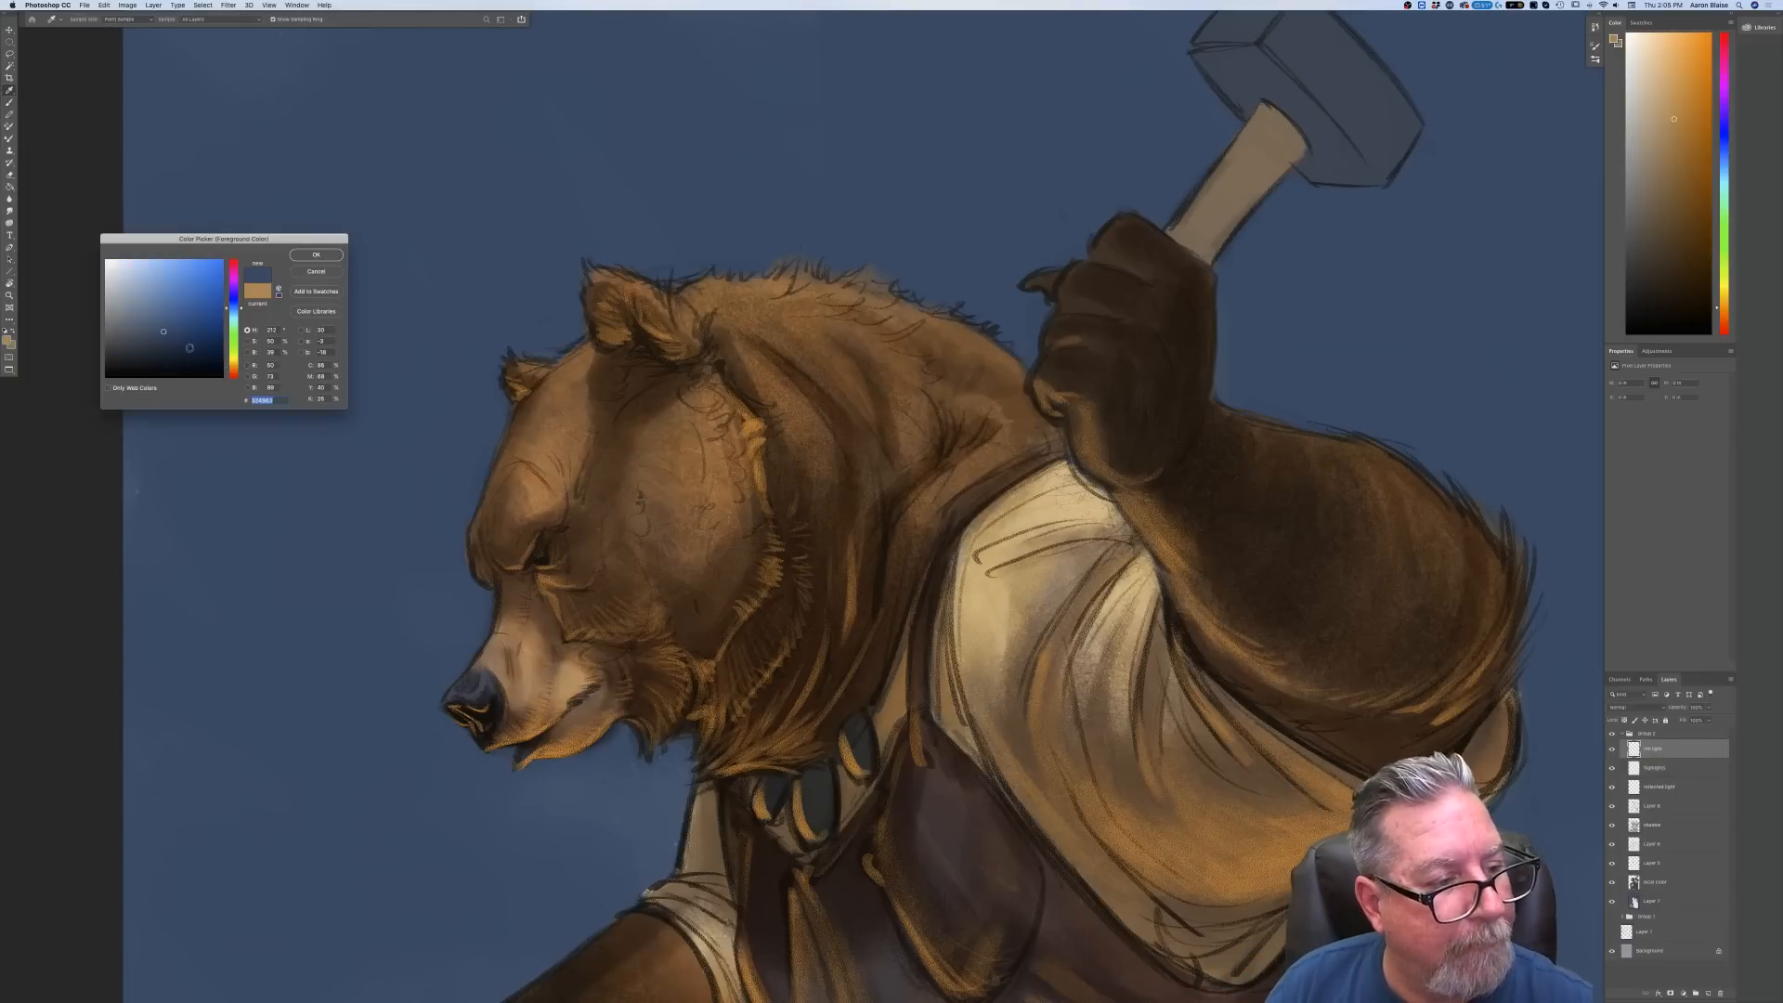
left_click(159, 279)
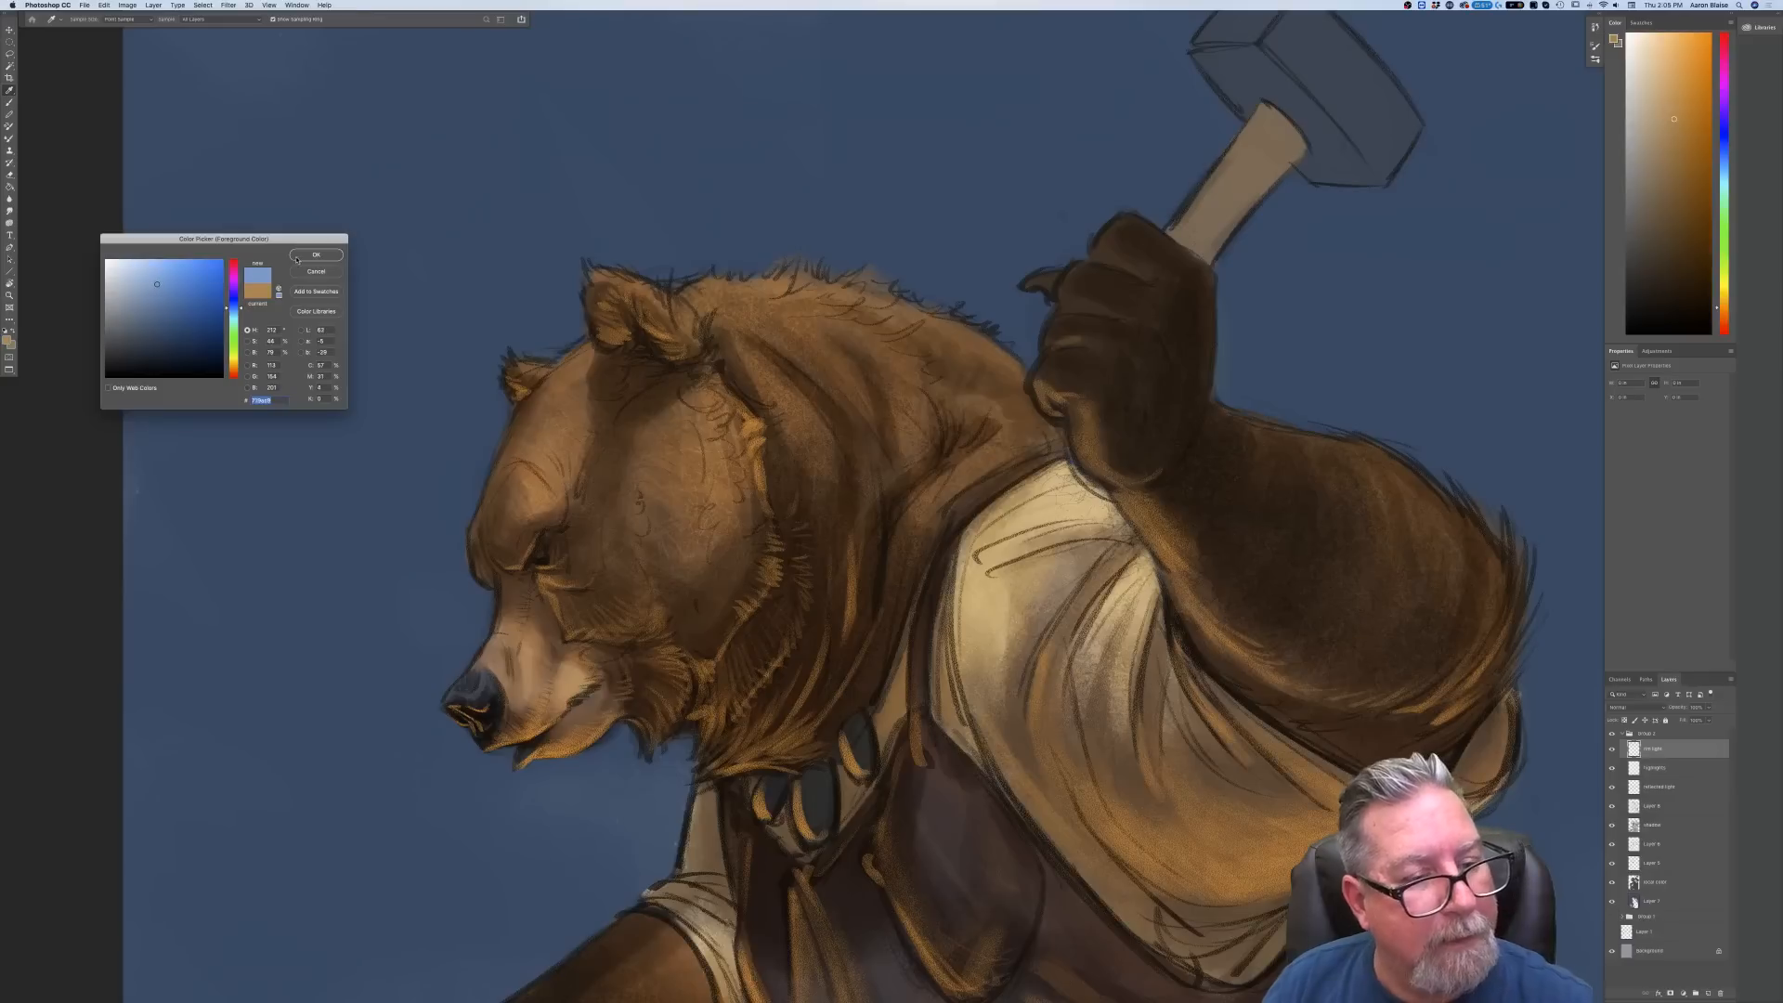
left_click(299, 256)
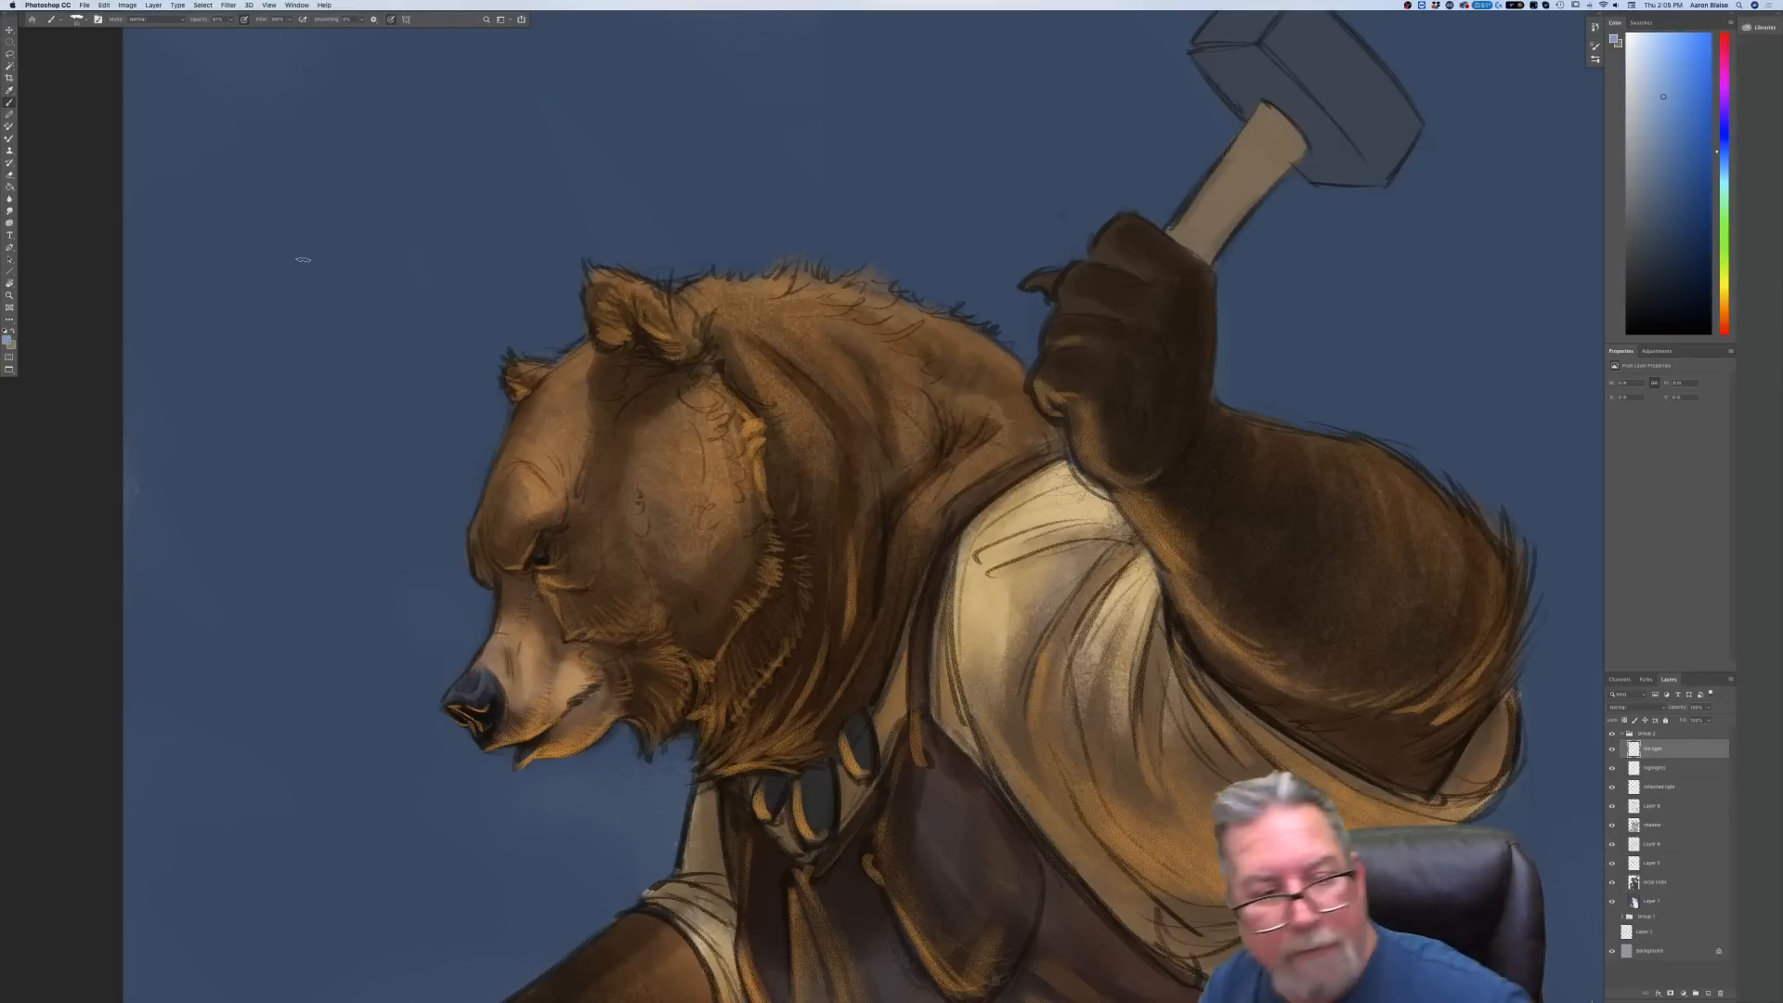
Adjust the brush opacity and paint light-blue rim light down the front edge of the bear's near ear
left_click_drag(581, 263, 585, 274)
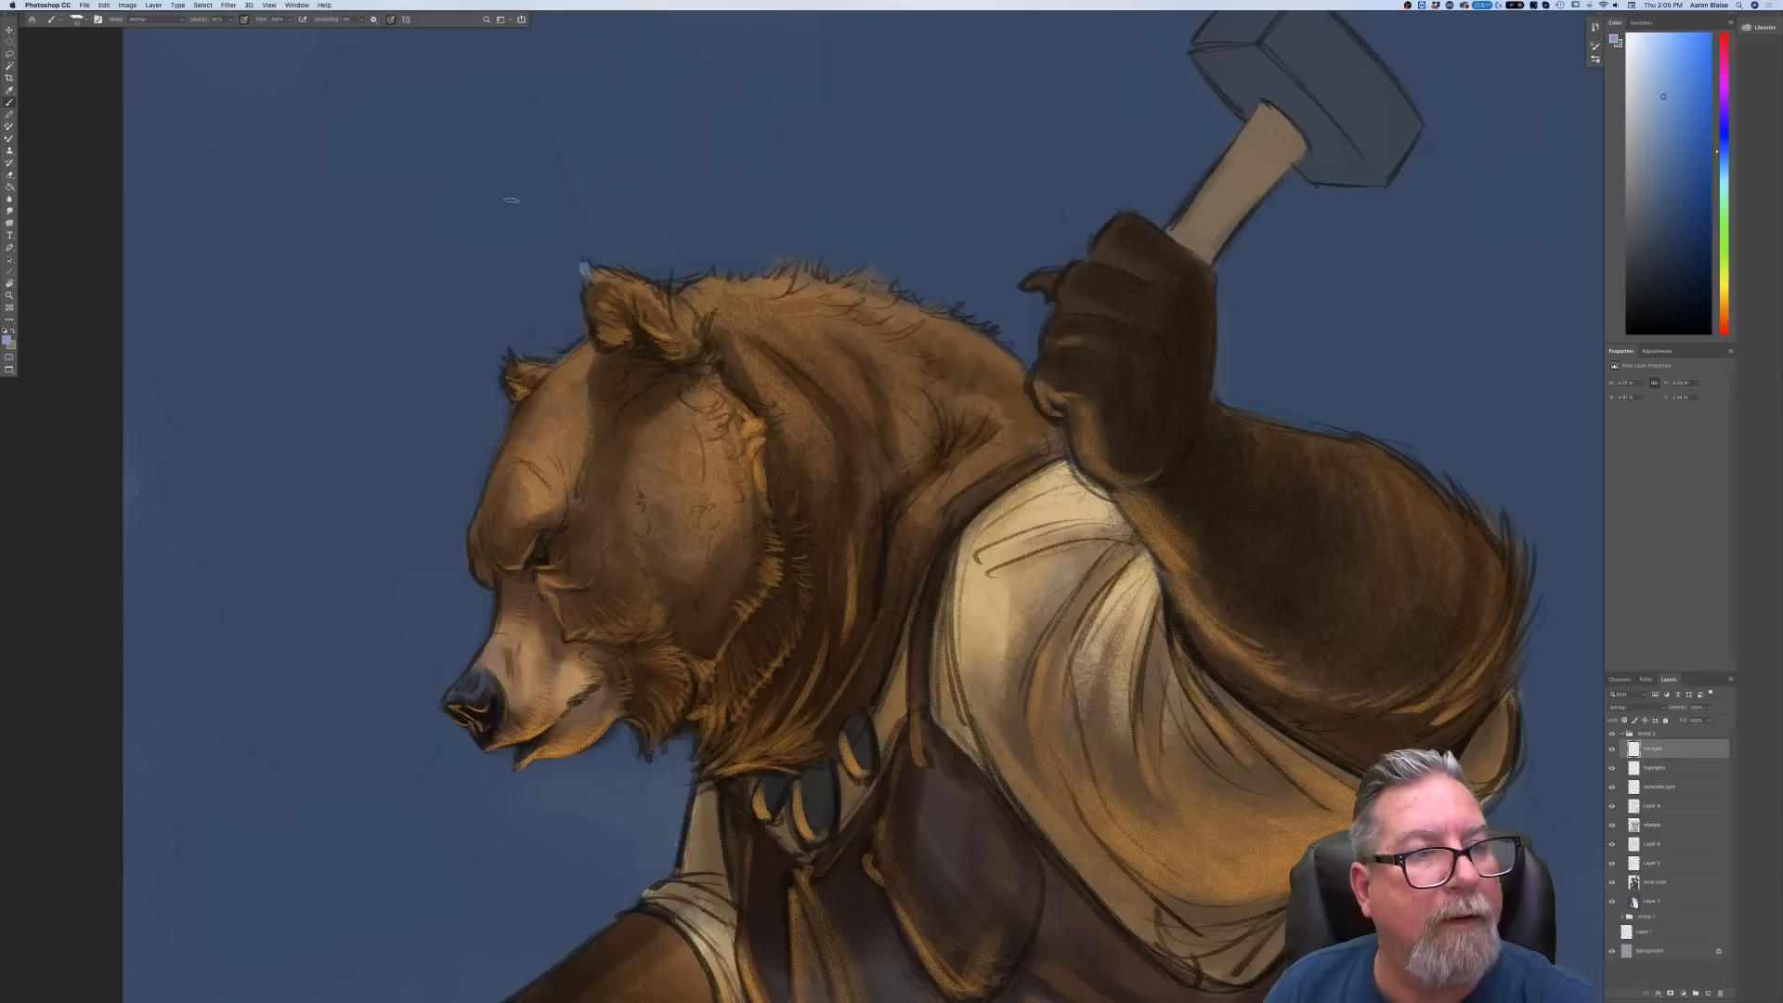
left_click(231, 21)
left_click_drag(242, 35, 243, 34)
left_click_drag(583, 267, 590, 283)
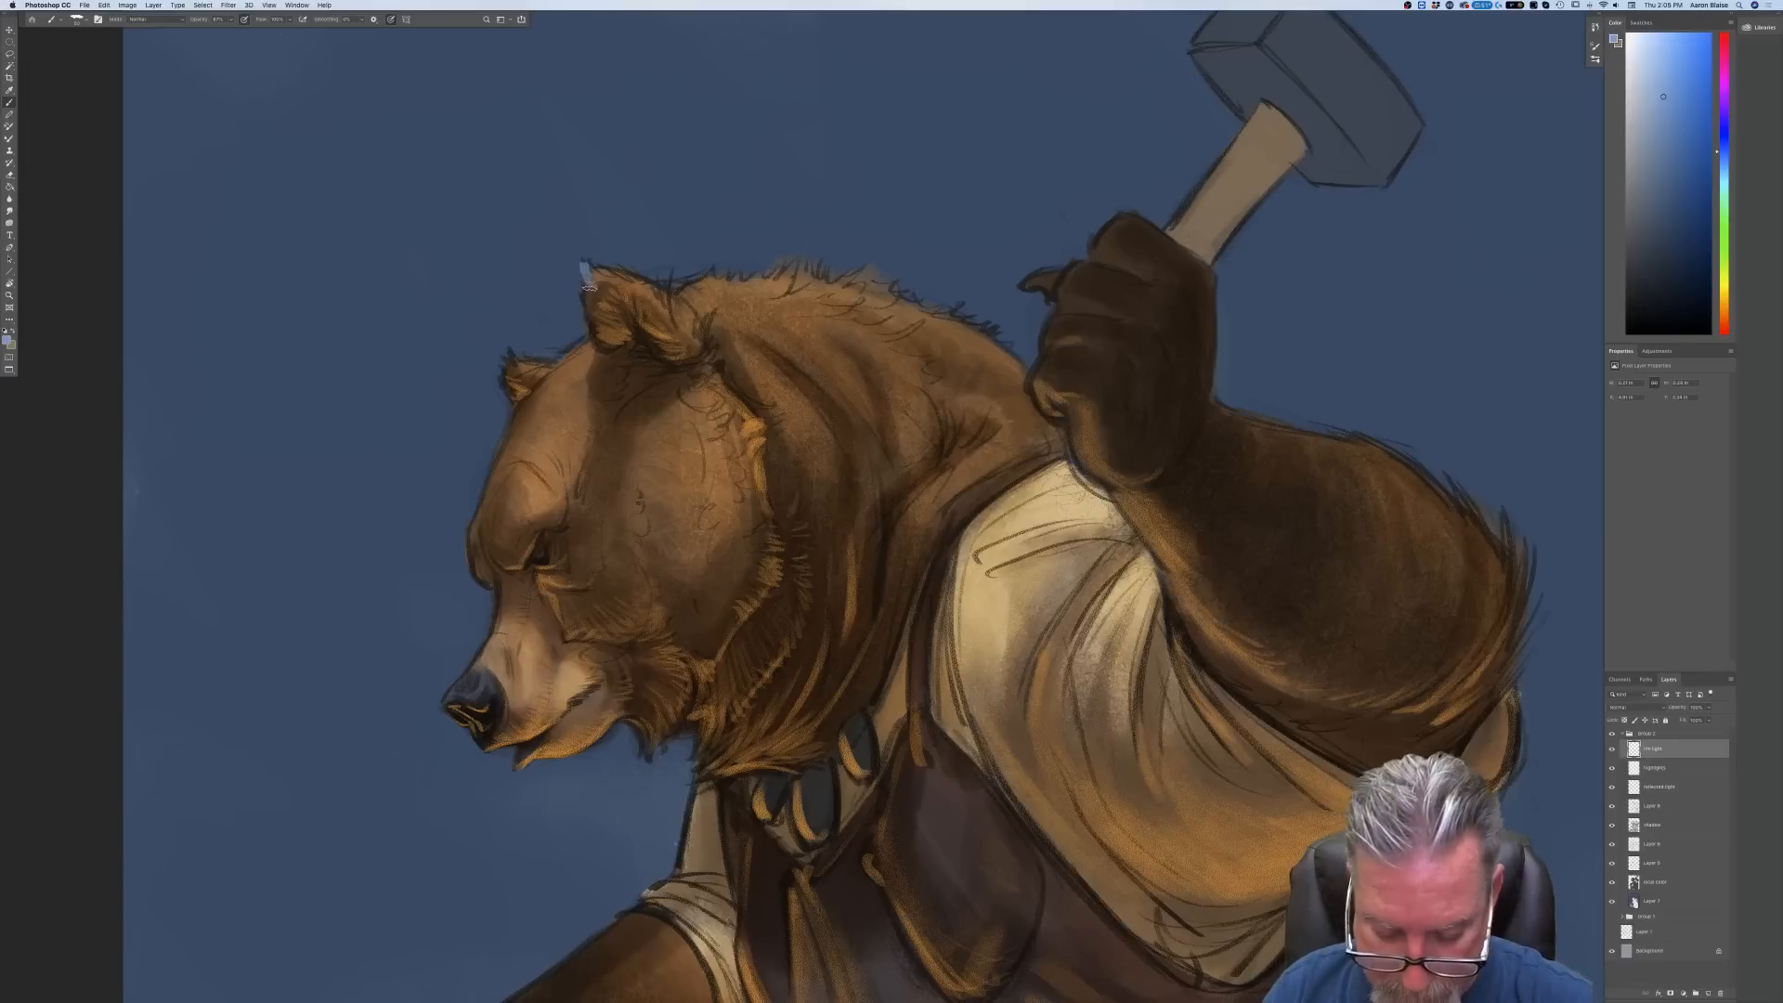
left_click_drag(584, 280, 592, 347)
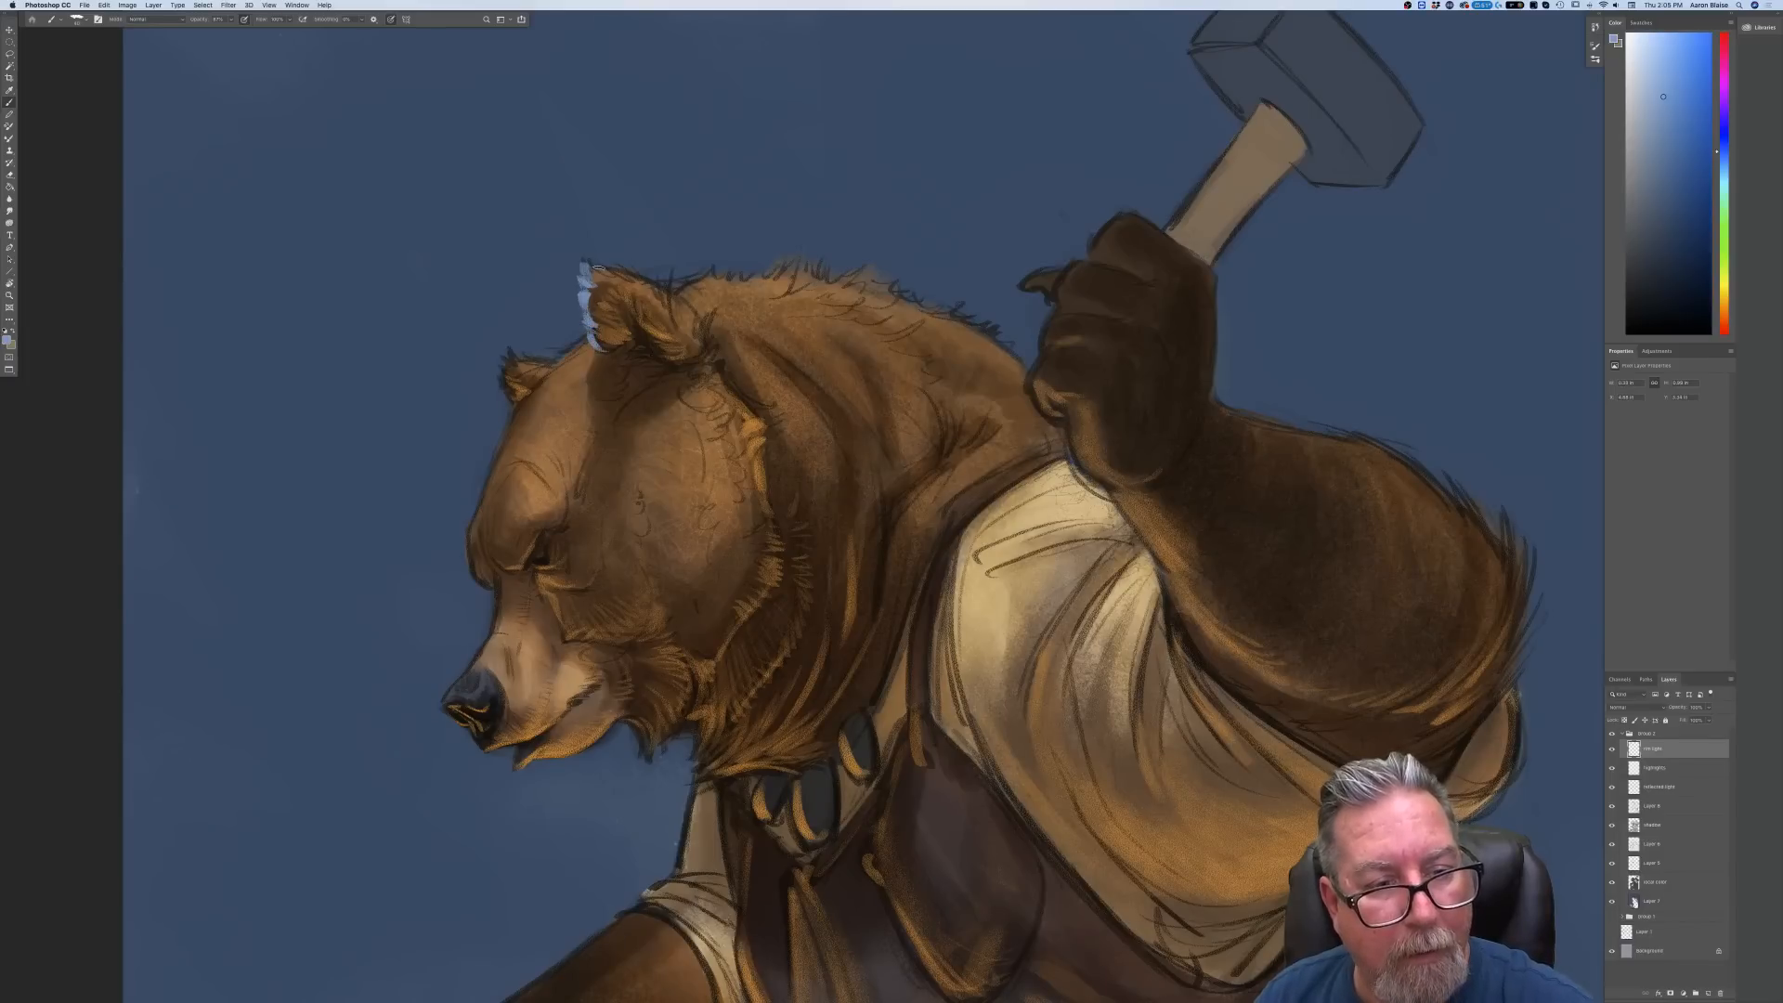
Paint light-blue rim light behind the near ear and along the forehead, brow and muzzle bridge down to the nose
left_click_drag(666, 285, 723, 274)
mouse_move(588, 340)
left_mouse_down()
mouse_move(534, 363)
mouse_move(557, 354)
mouse_move(491, 464)
left_mouse_up()
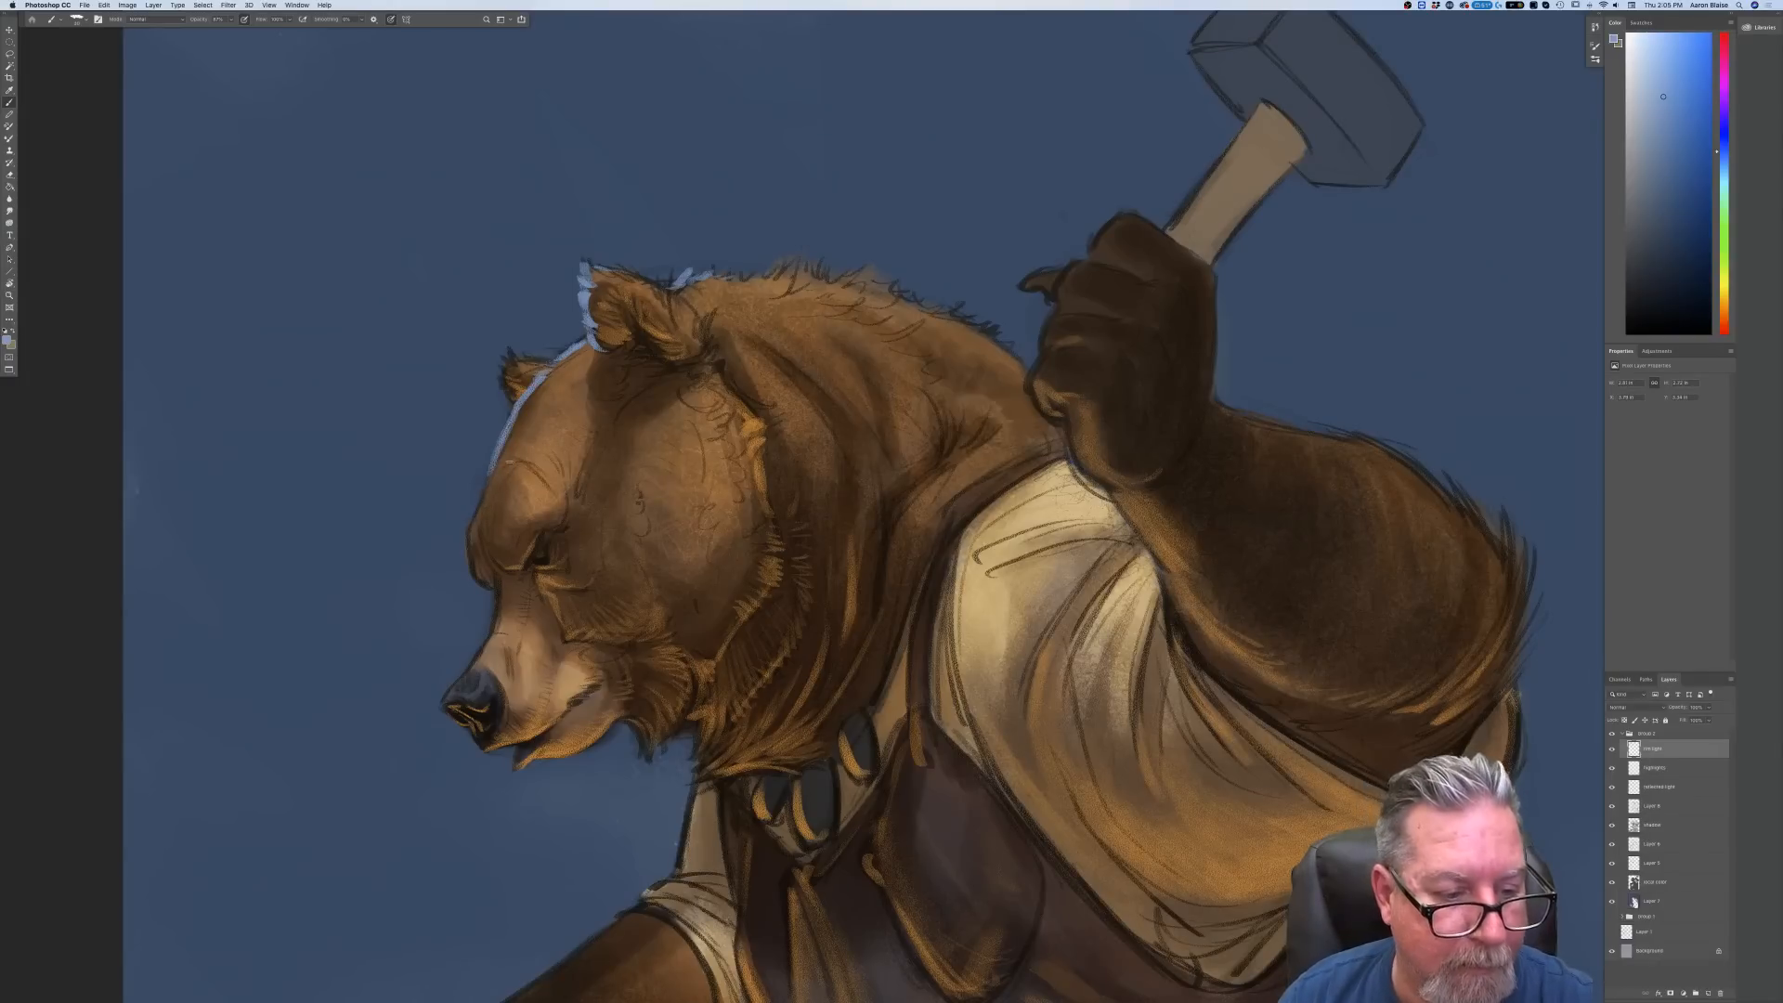
mouse_move(486, 503)
left_mouse_down()
mouse_move(482, 544)
mouse_move(503, 566)
left_mouse_up()
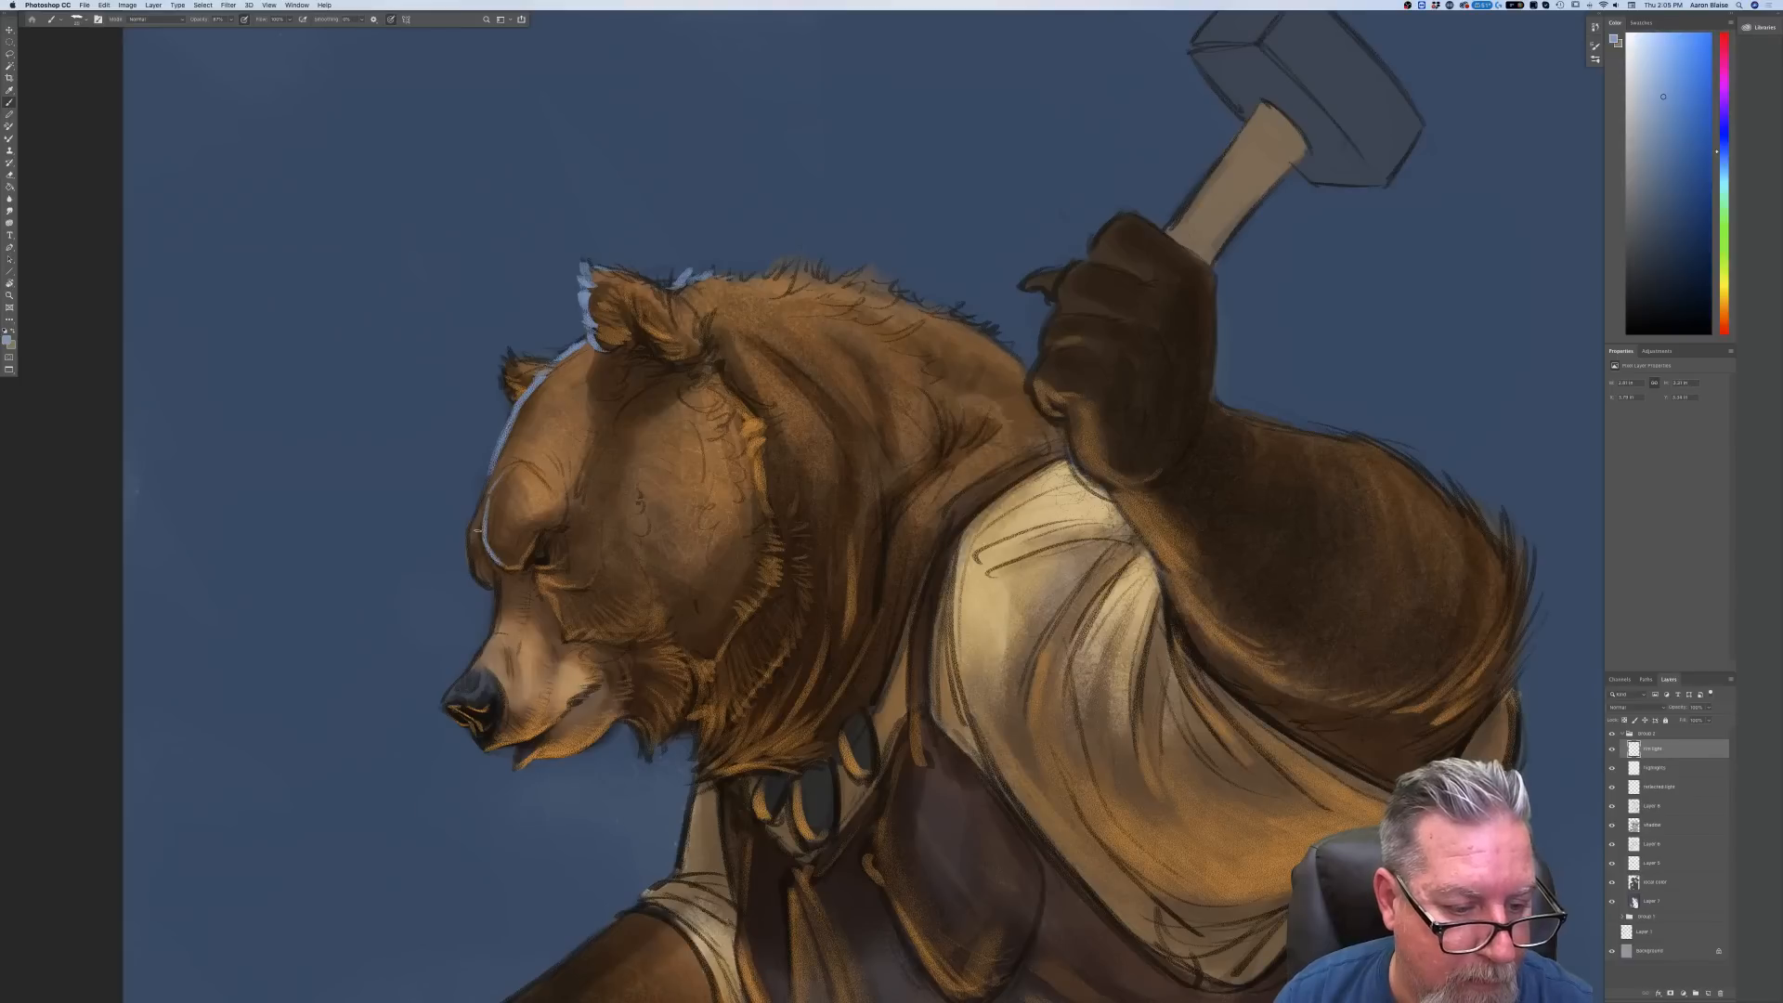
mouse_move(482, 552)
left_mouse_down()
mouse_move(479, 530)
mouse_move(493, 620)
left_mouse_up()
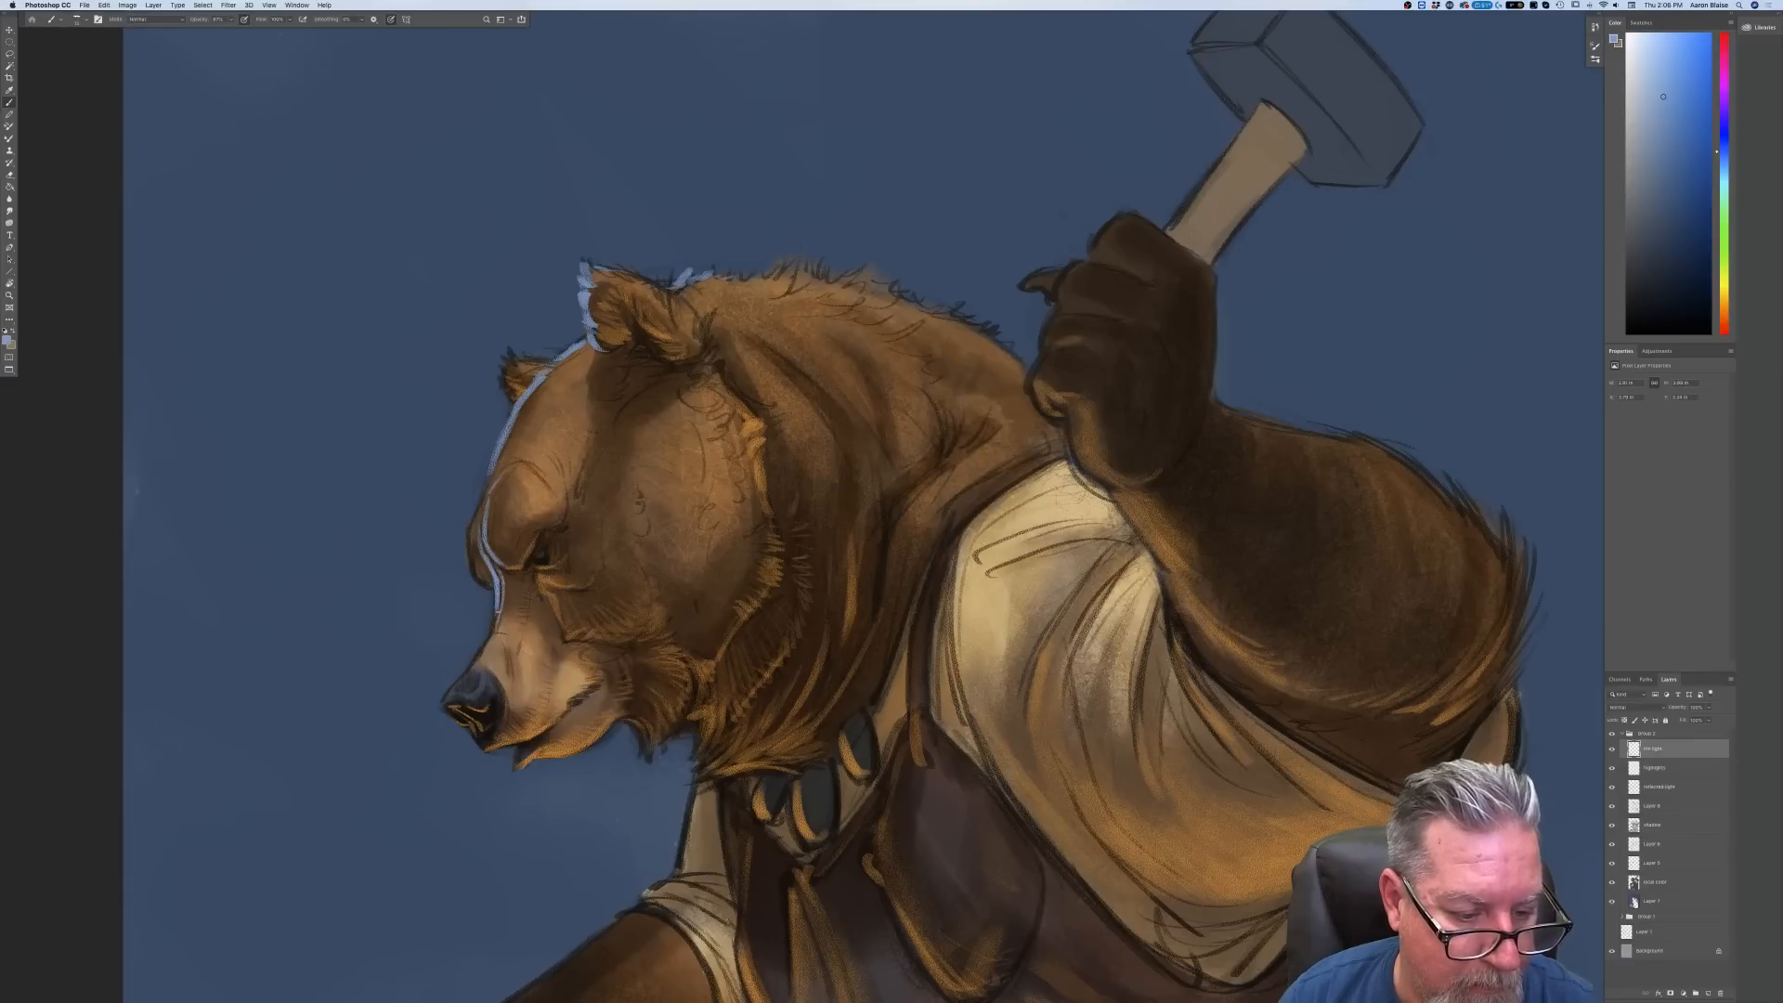
left_click_drag(495, 608, 472, 667)
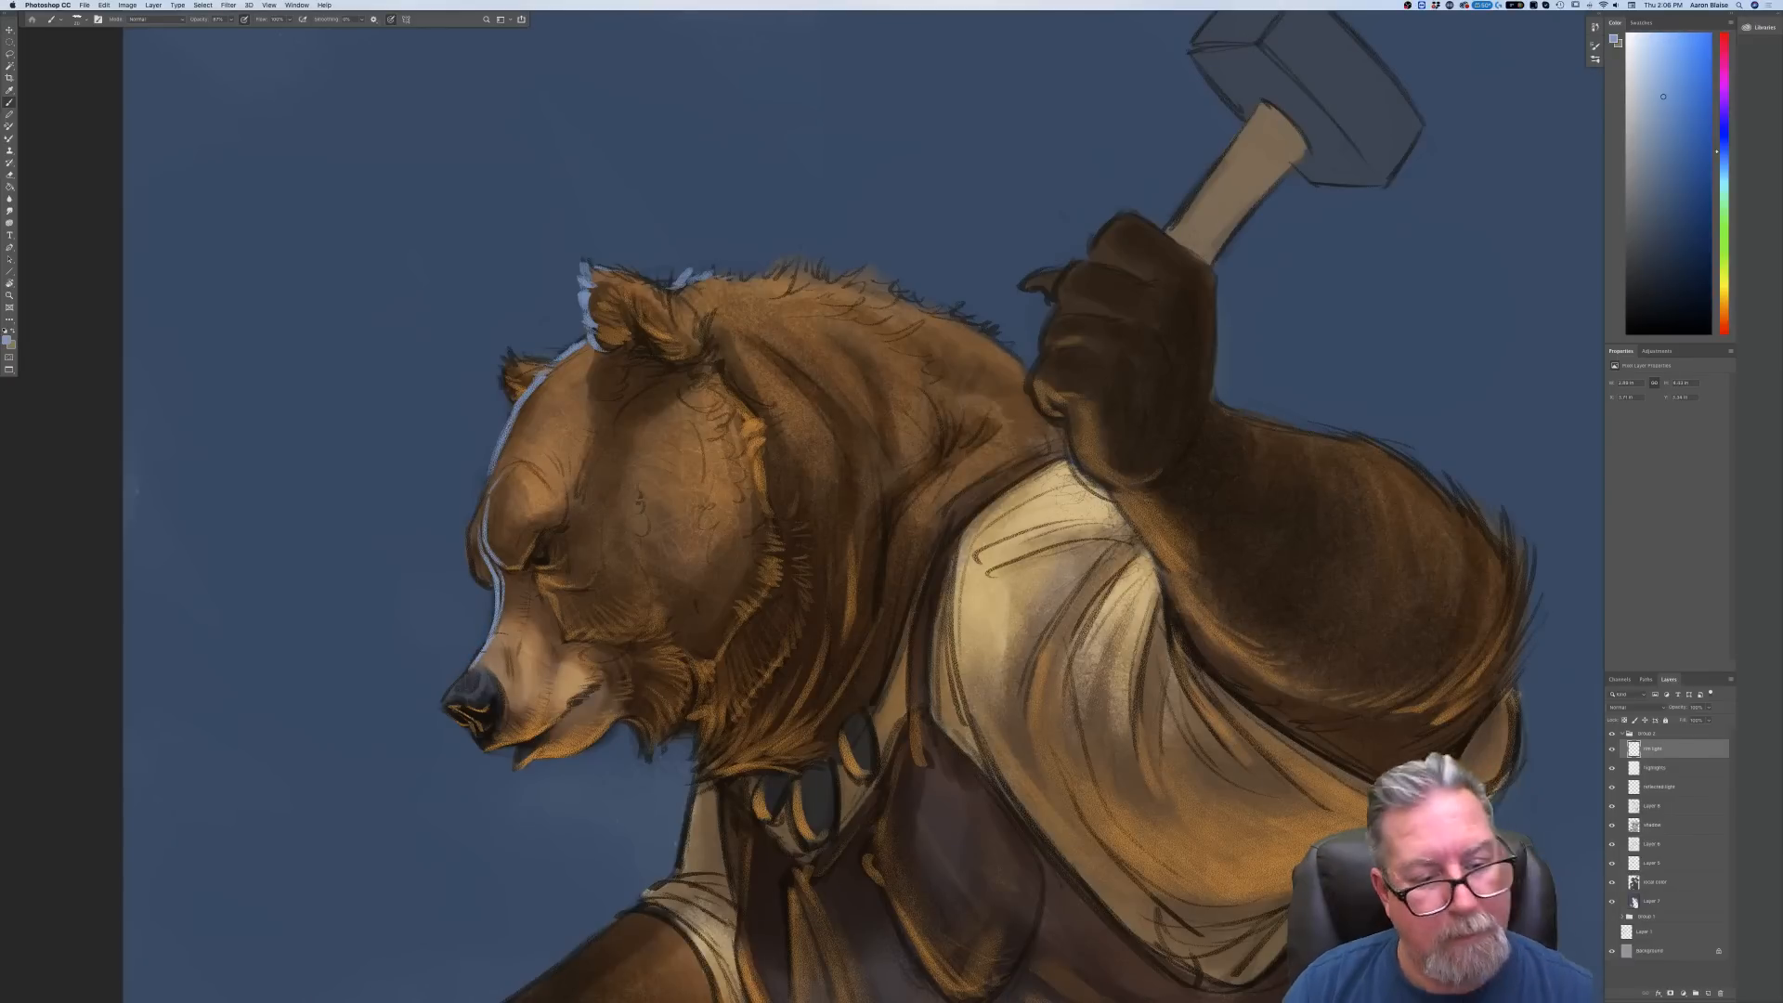
Paint light-blue rim light around the outer edge of the far brow beyond the forehead contour
key("super+equal")
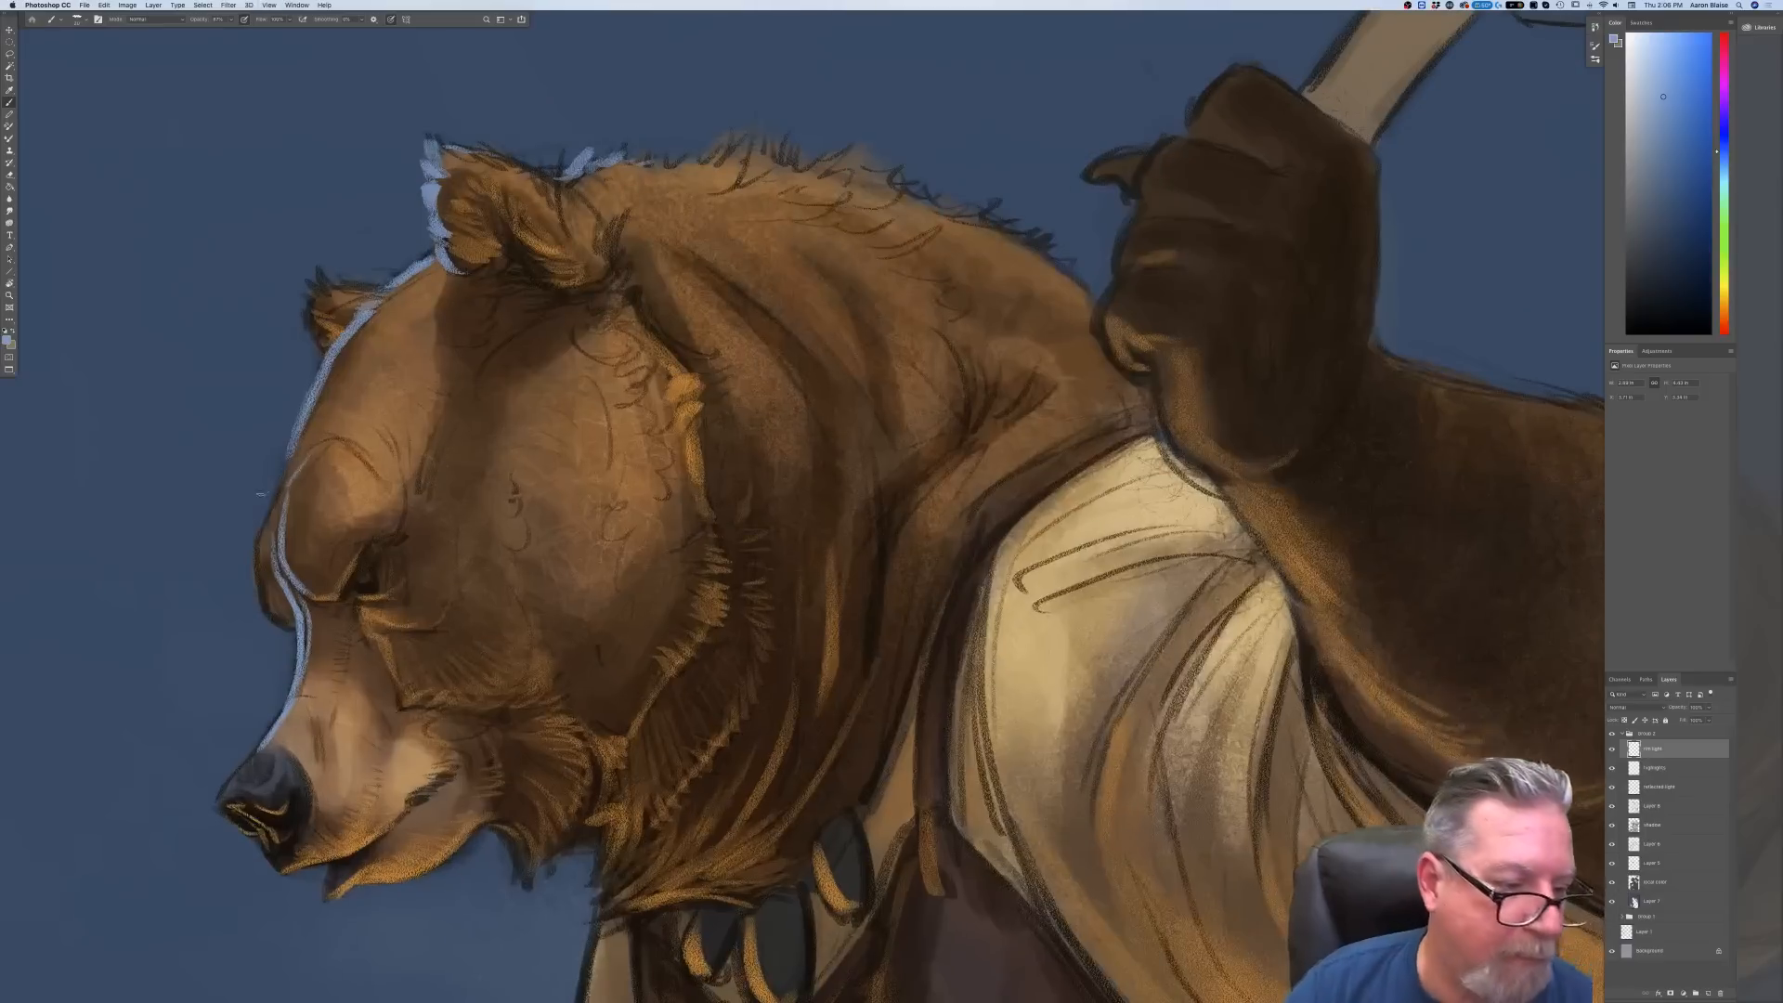
mouse_move(281, 506)
left_mouse_down()
mouse_move(256, 559)
mouse_move(259, 599)
mouse_move(291, 627)
left_mouse_up()
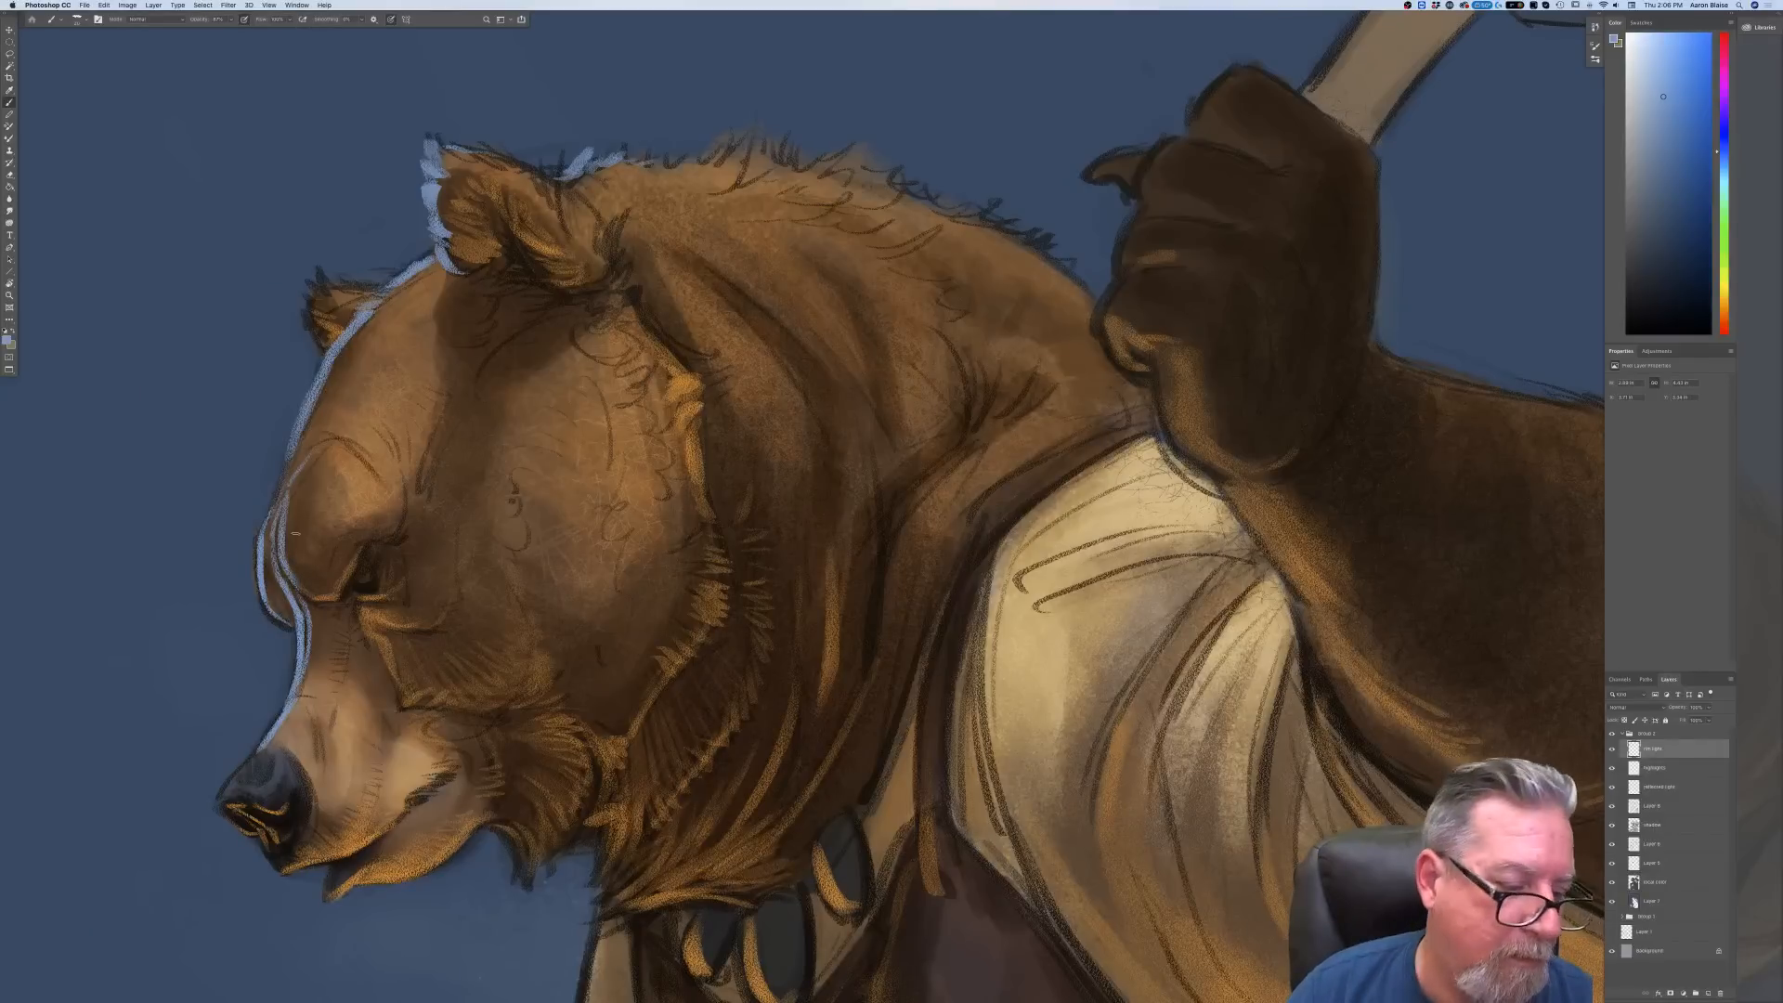
left_click_drag(261, 548, 257, 600)
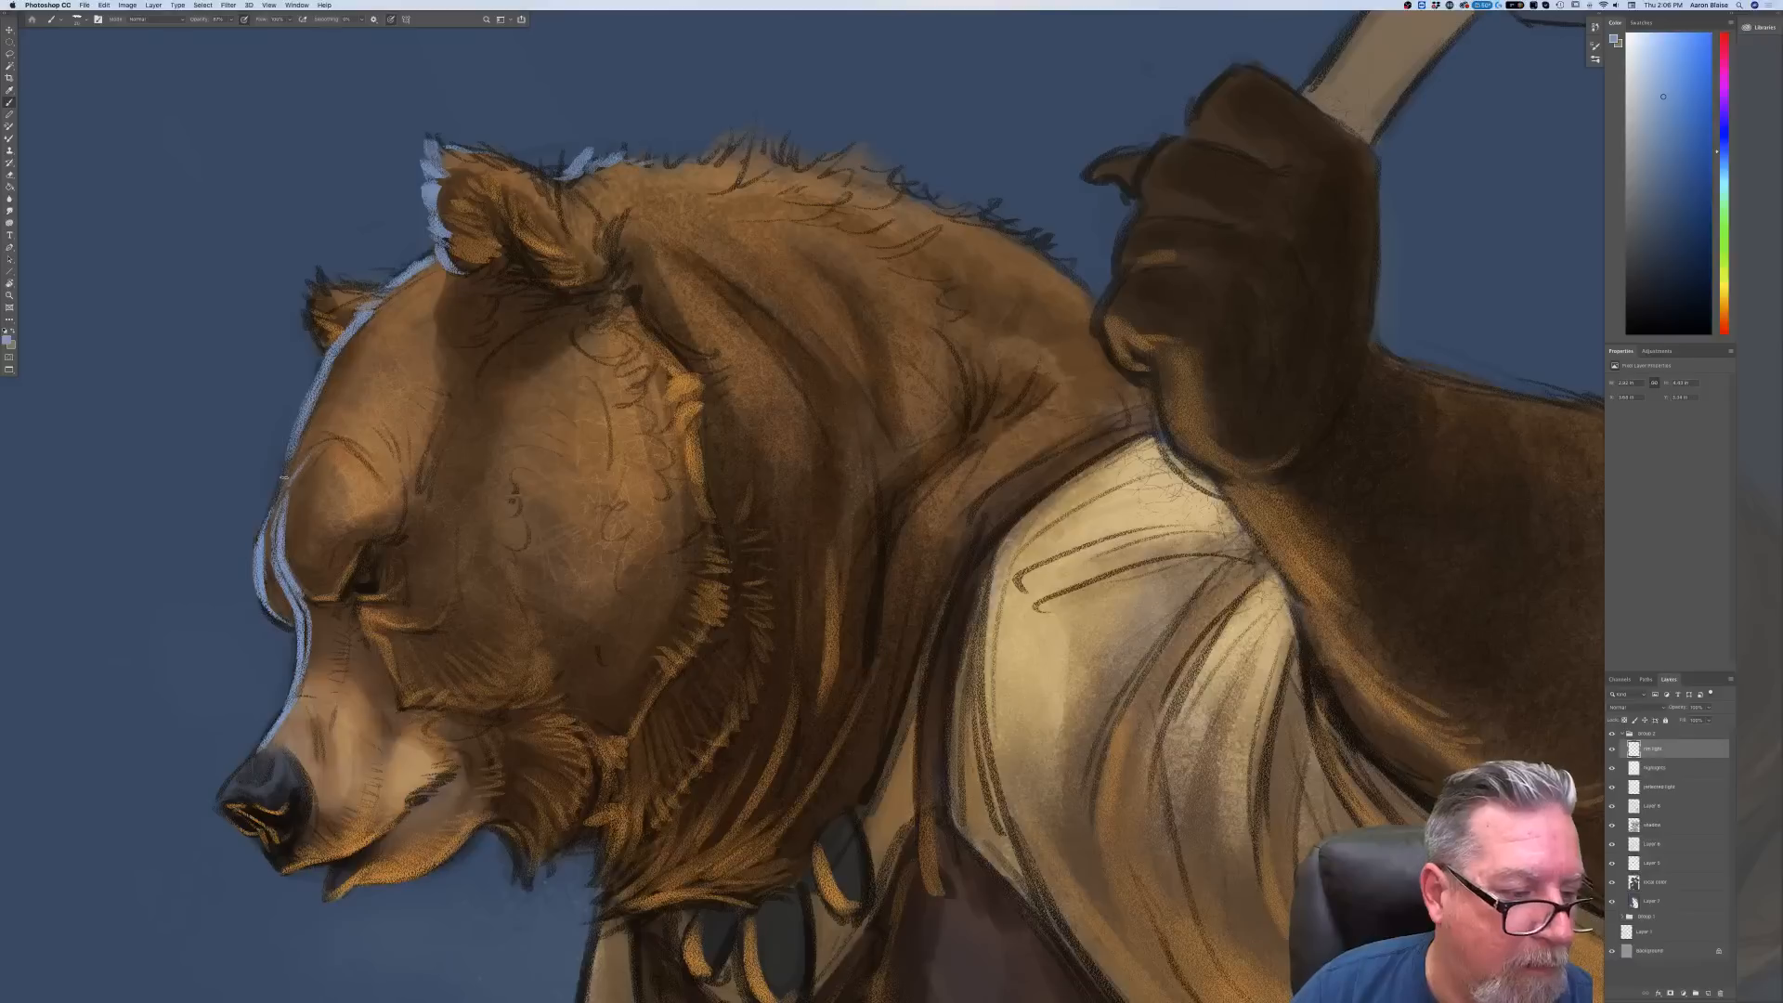
left_click_drag(291, 448, 268, 518)
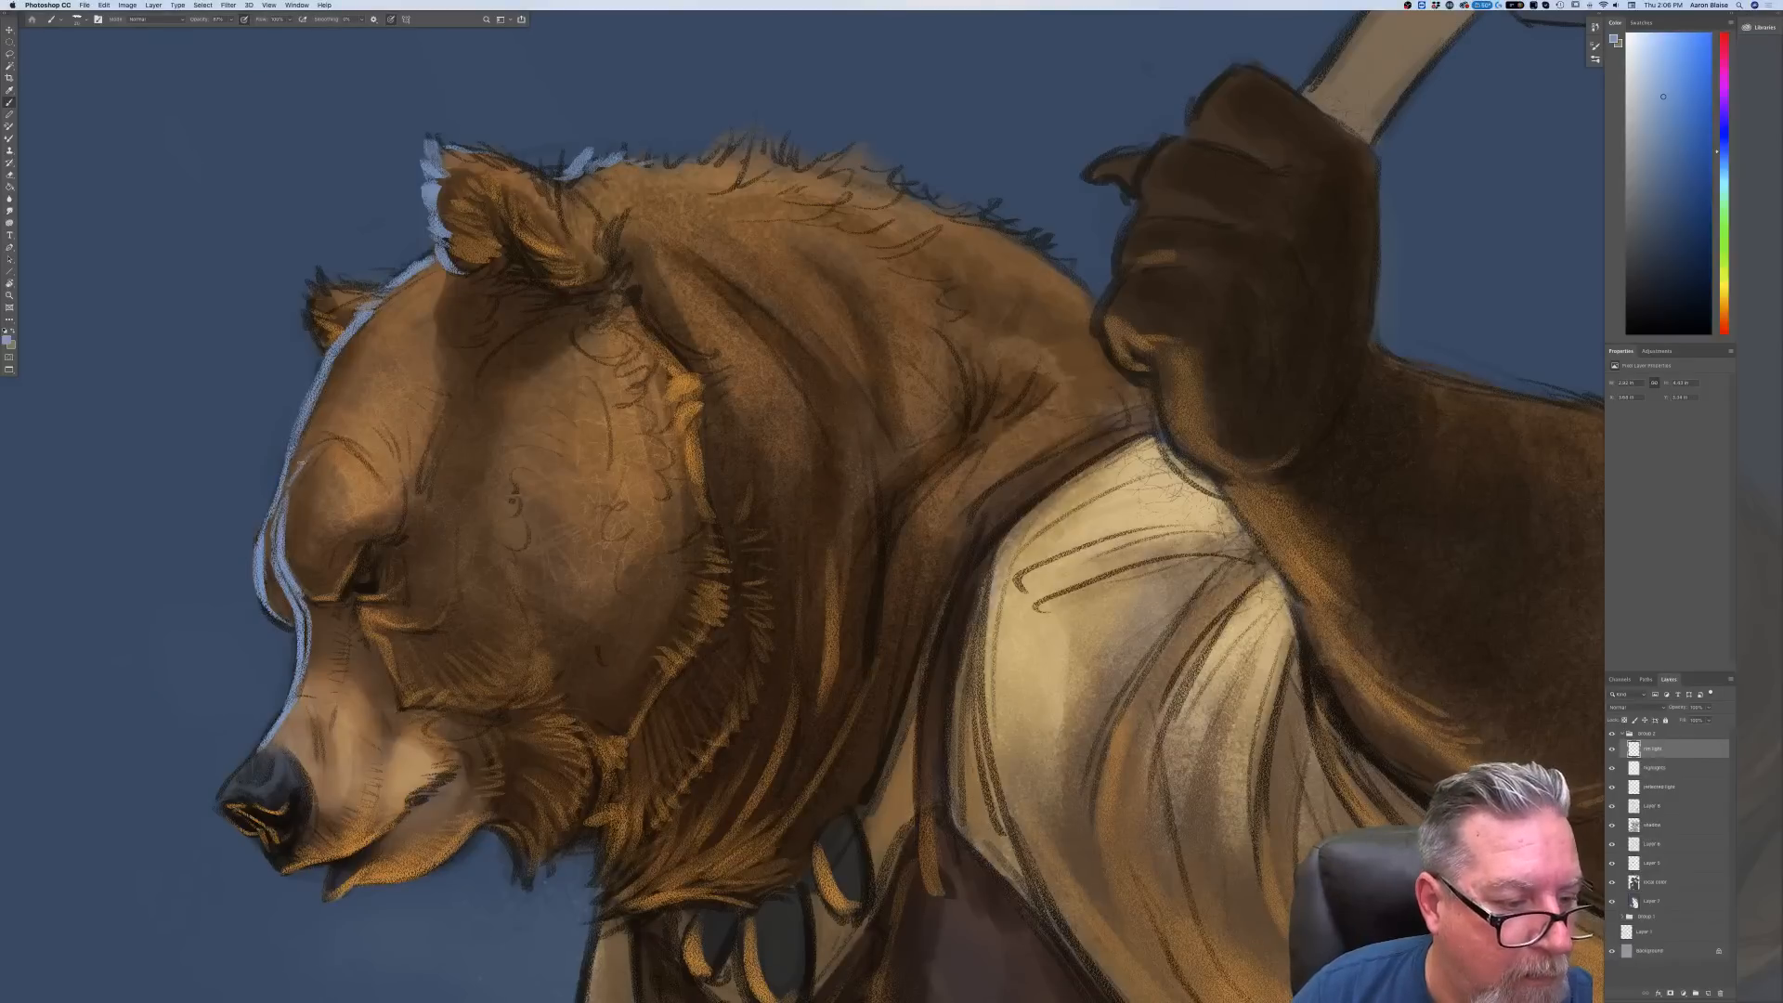
Brush short light-blue rim-light strokes along the tip and top edge of the bear's far ear
mouse_move(320, 277)
left_mouse_down()
mouse_move(307, 313)
mouse_move(329, 334)
mouse_move(326, 310)
left_mouse_up()
mouse_move(314, 292)
left_mouse_down()
mouse_move(328, 342)
mouse_move(332, 285)
left_mouse_up()
left_click_drag(325, 275, 365, 287)
key("super+0")
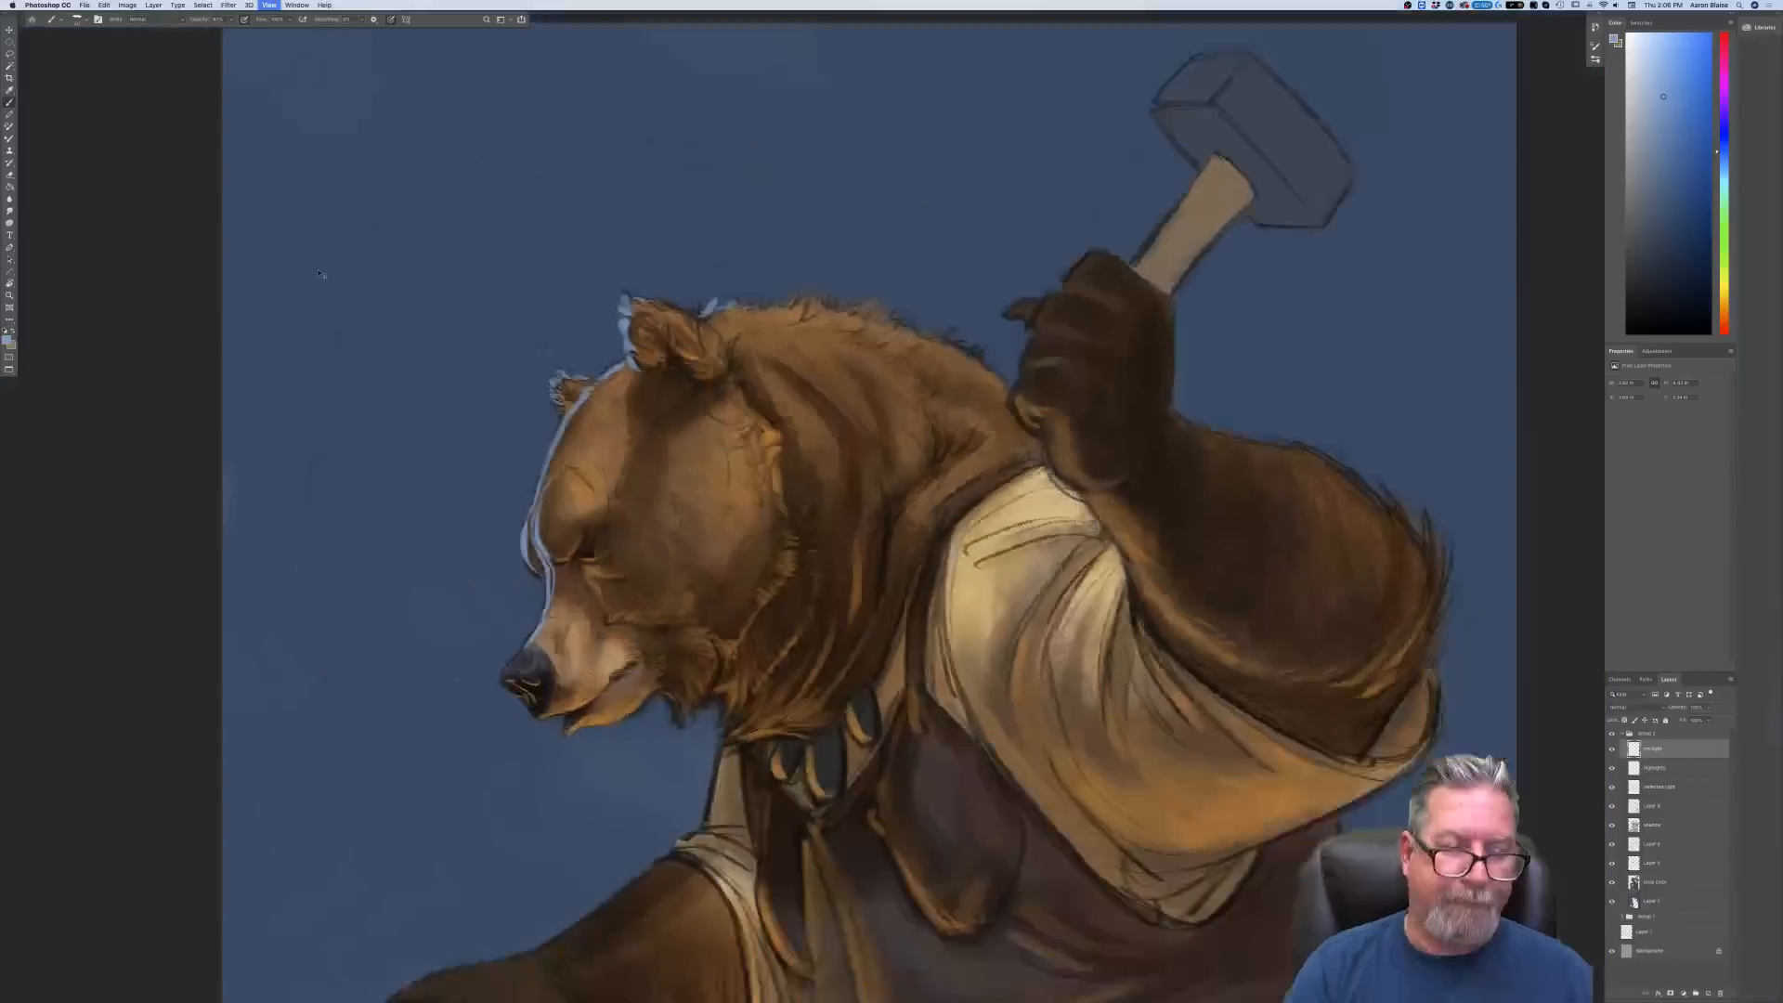
key("super+plus")
key("super+plus")
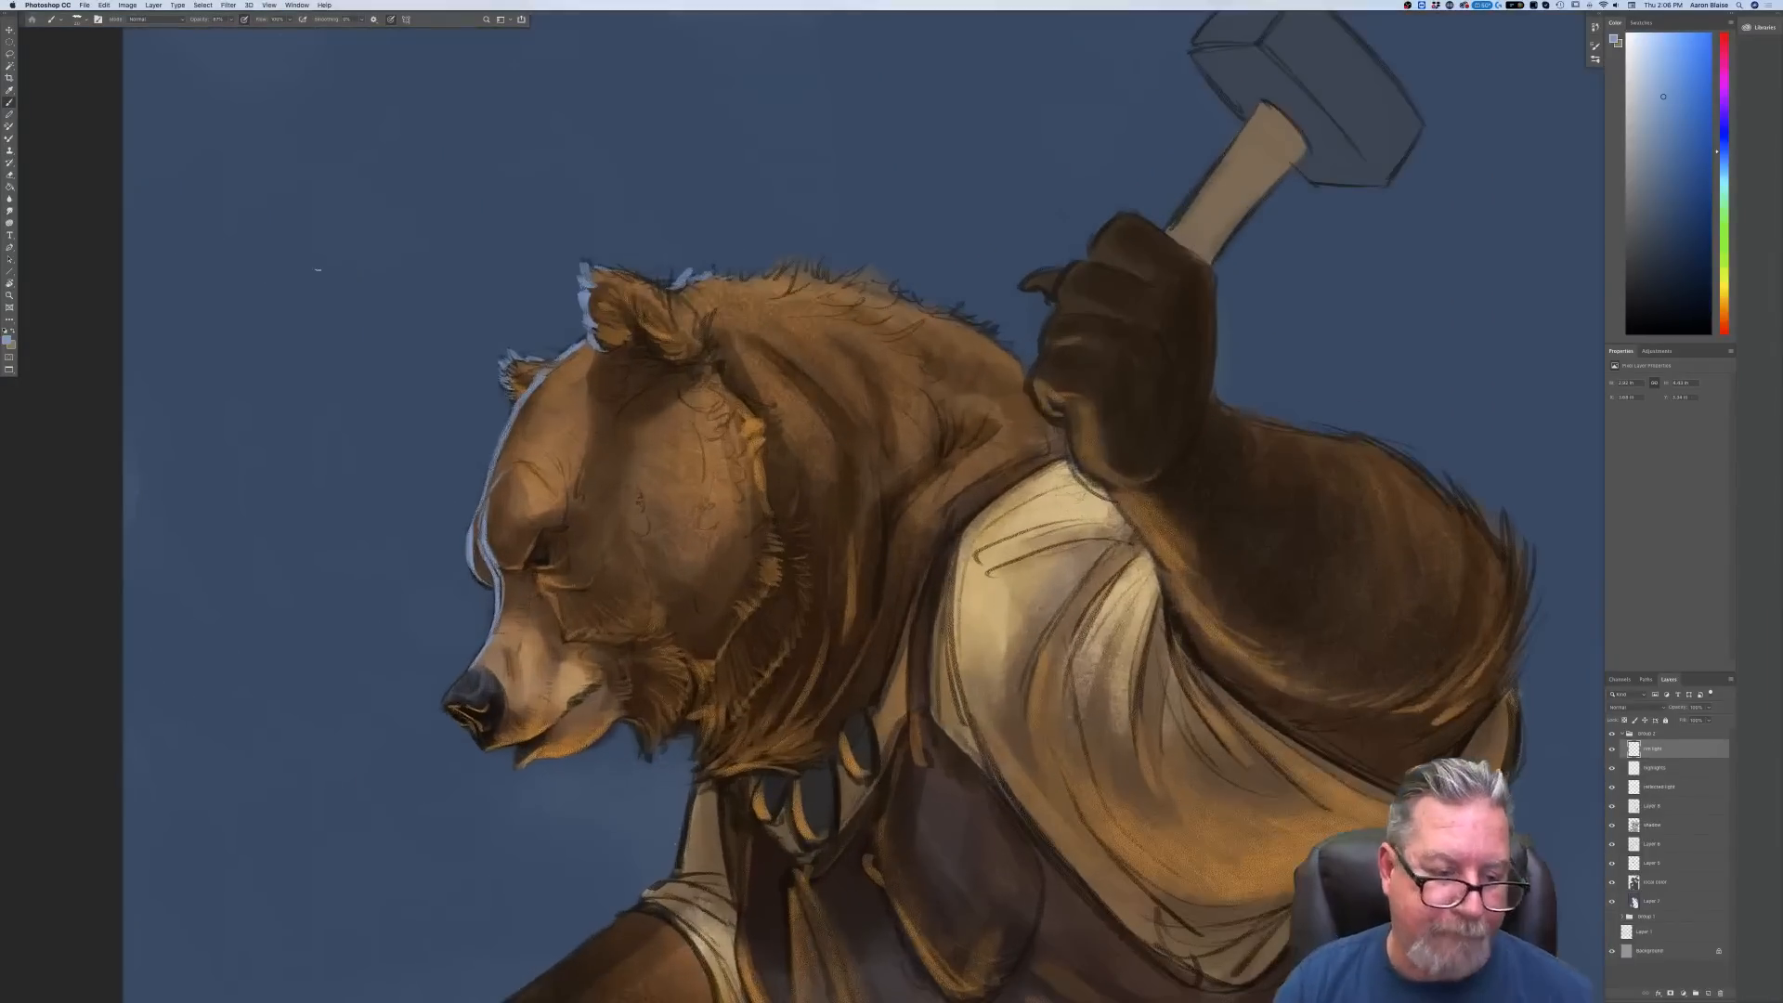
Add light-blue rim light to the far brow, adjust the brush opacity, and brush rim-lit fur tufts along the top of the head behind the near ear
left_click_drag(479, 532, 484, 556)
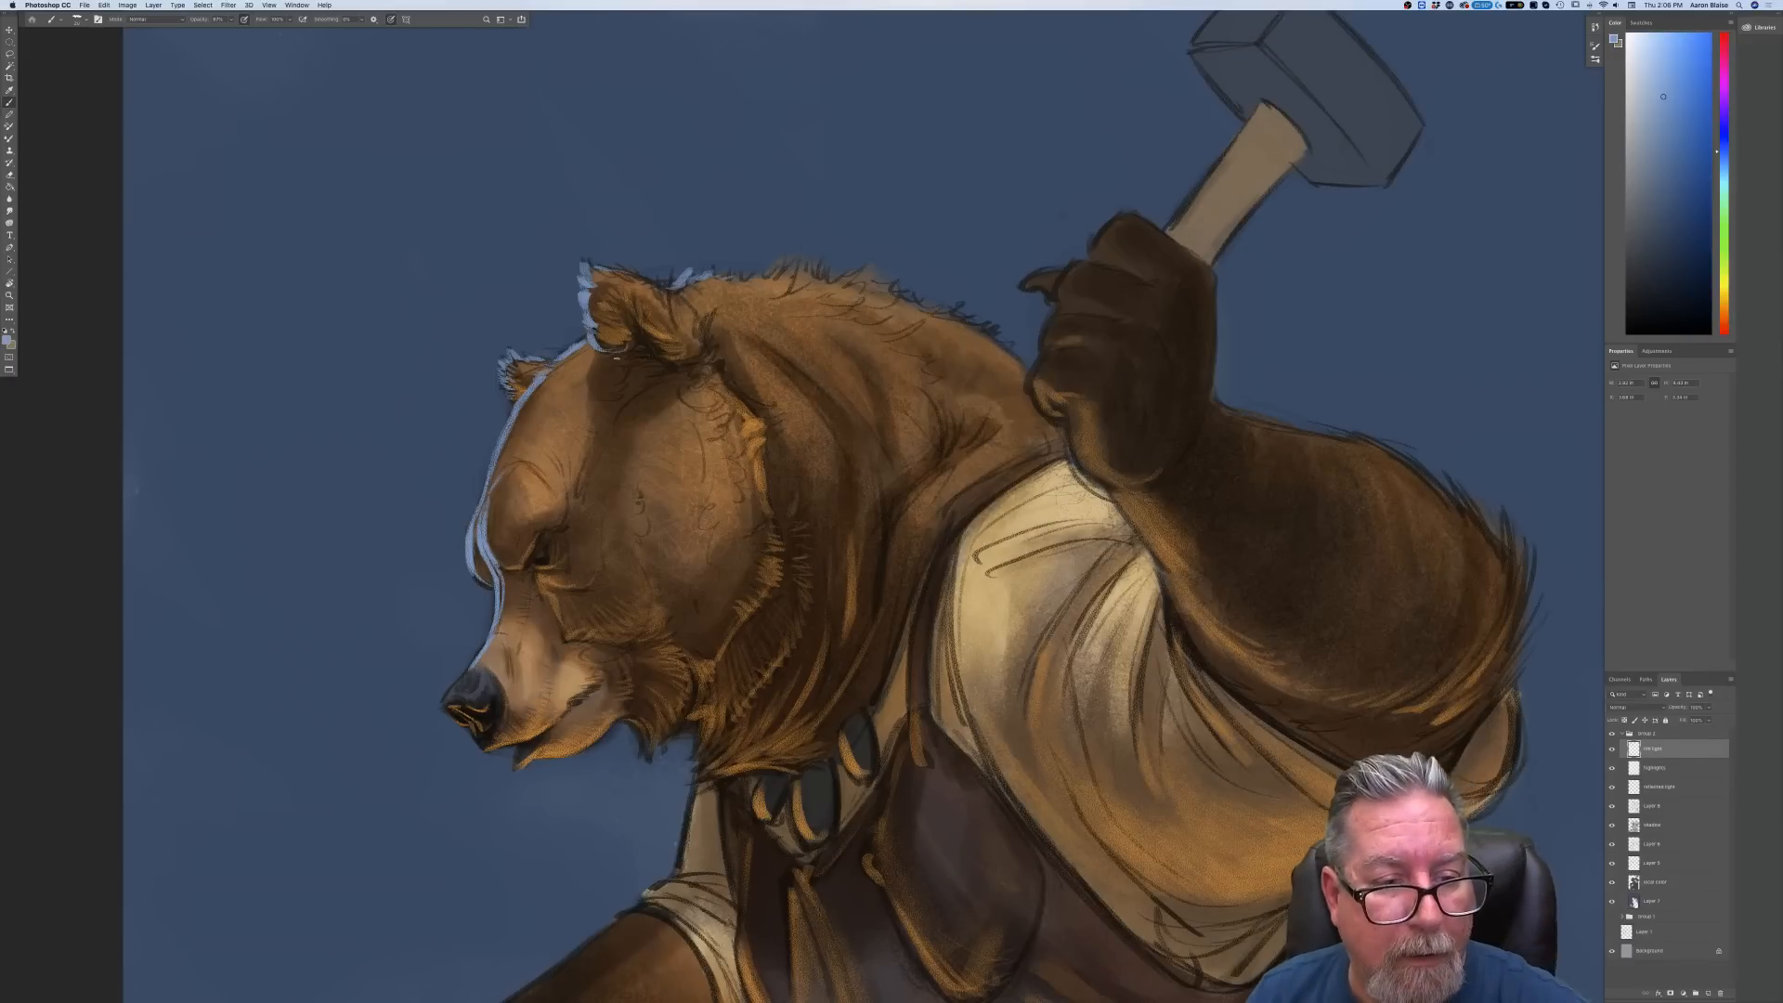
left_click_drag(730, 266, 762, 268)
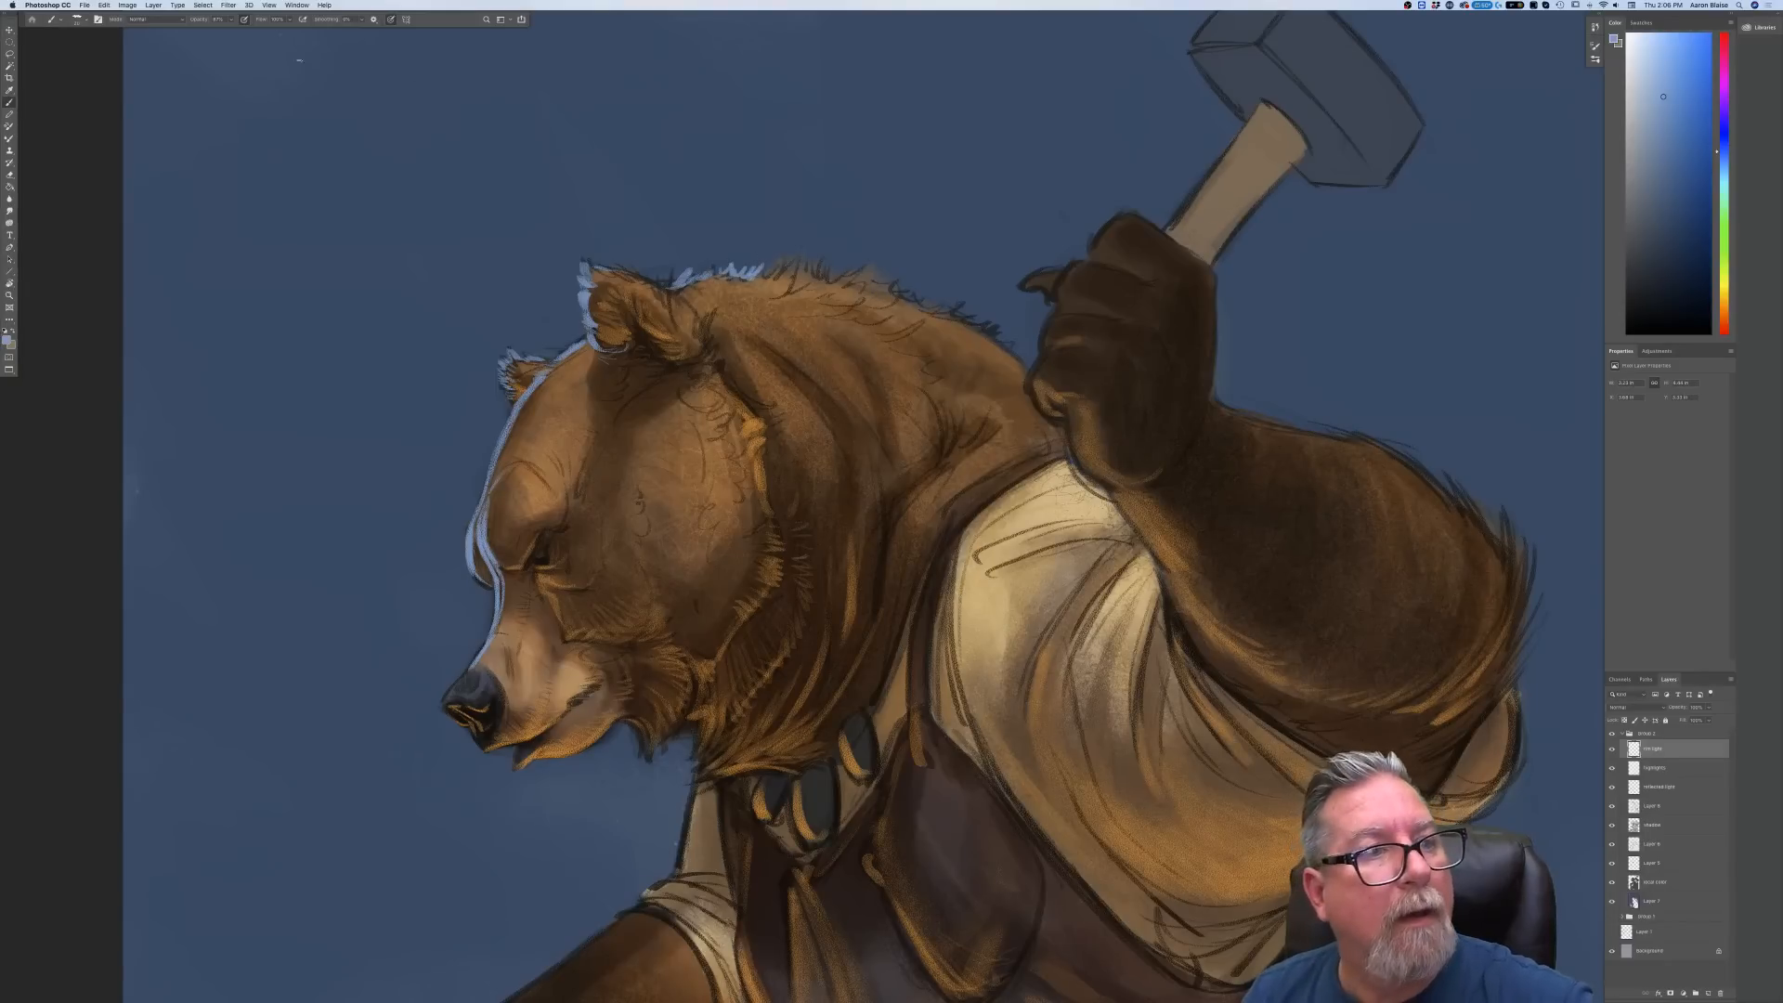
left_click(231, 20)
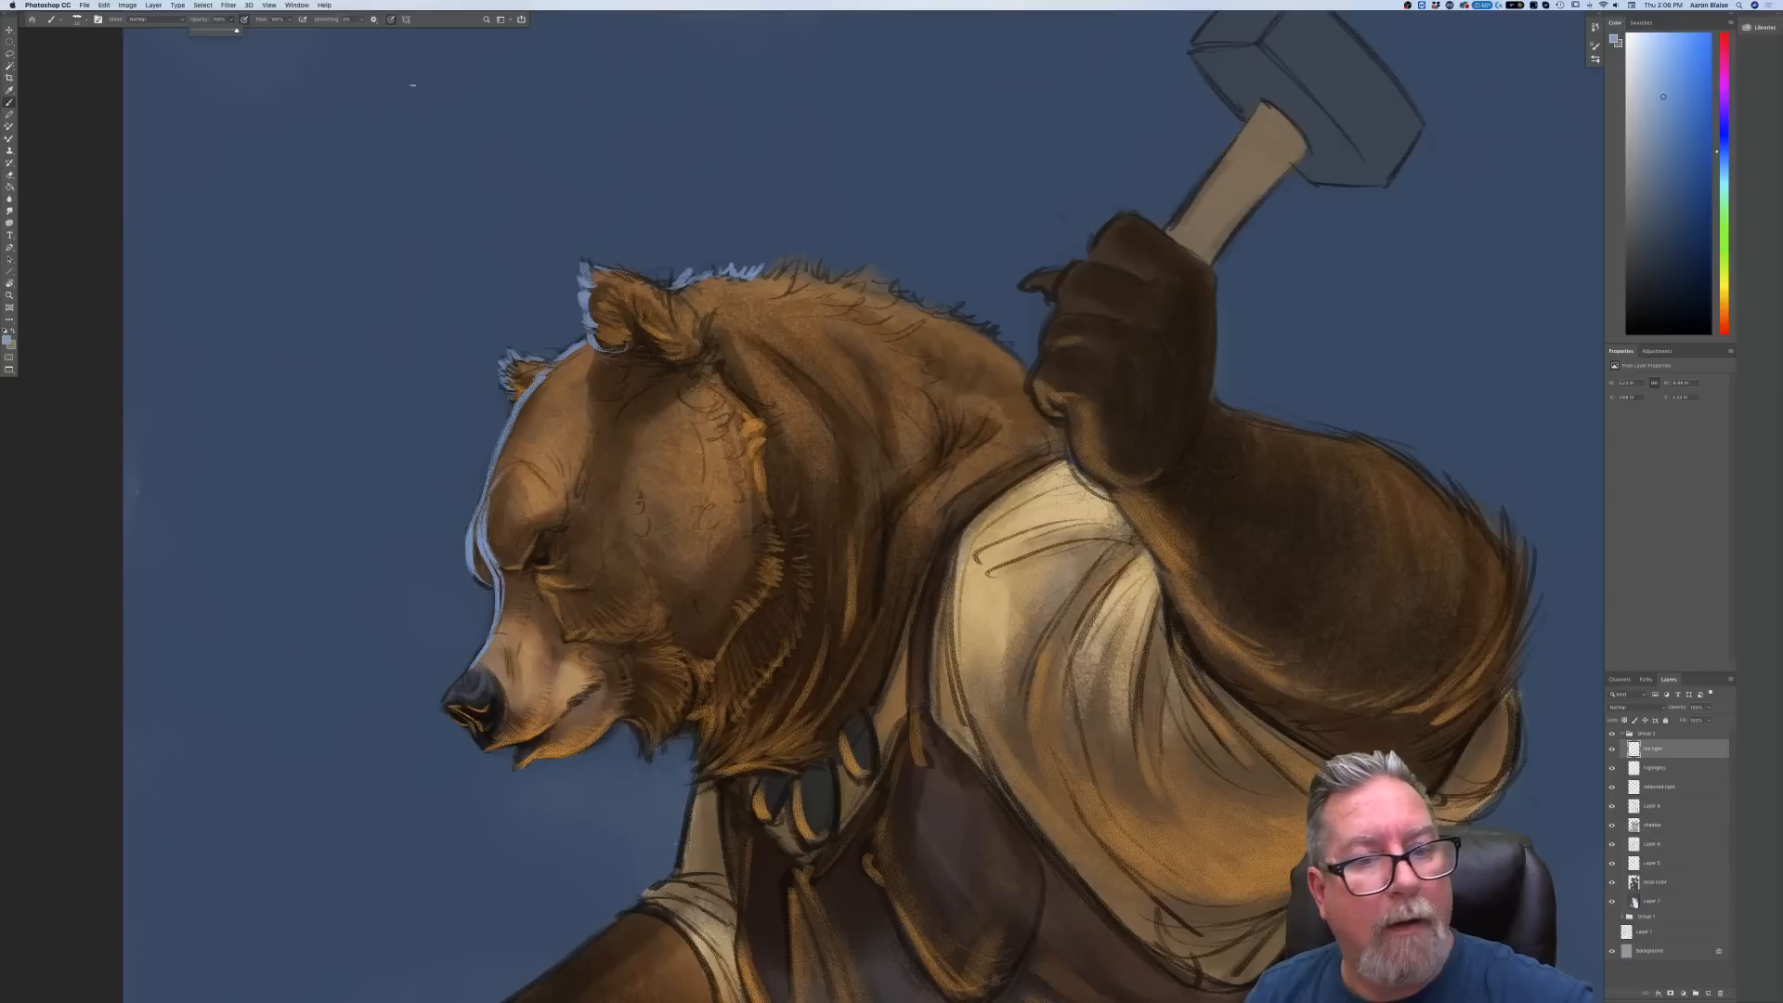
mouse_move(759, 275)
left_mouse_down()
mouse_move(803, 247)
mouse_move(834, 269)
mouse_move(872, 264)
left_mouse_up()
left_click_drag(862, 286, 887, 279)
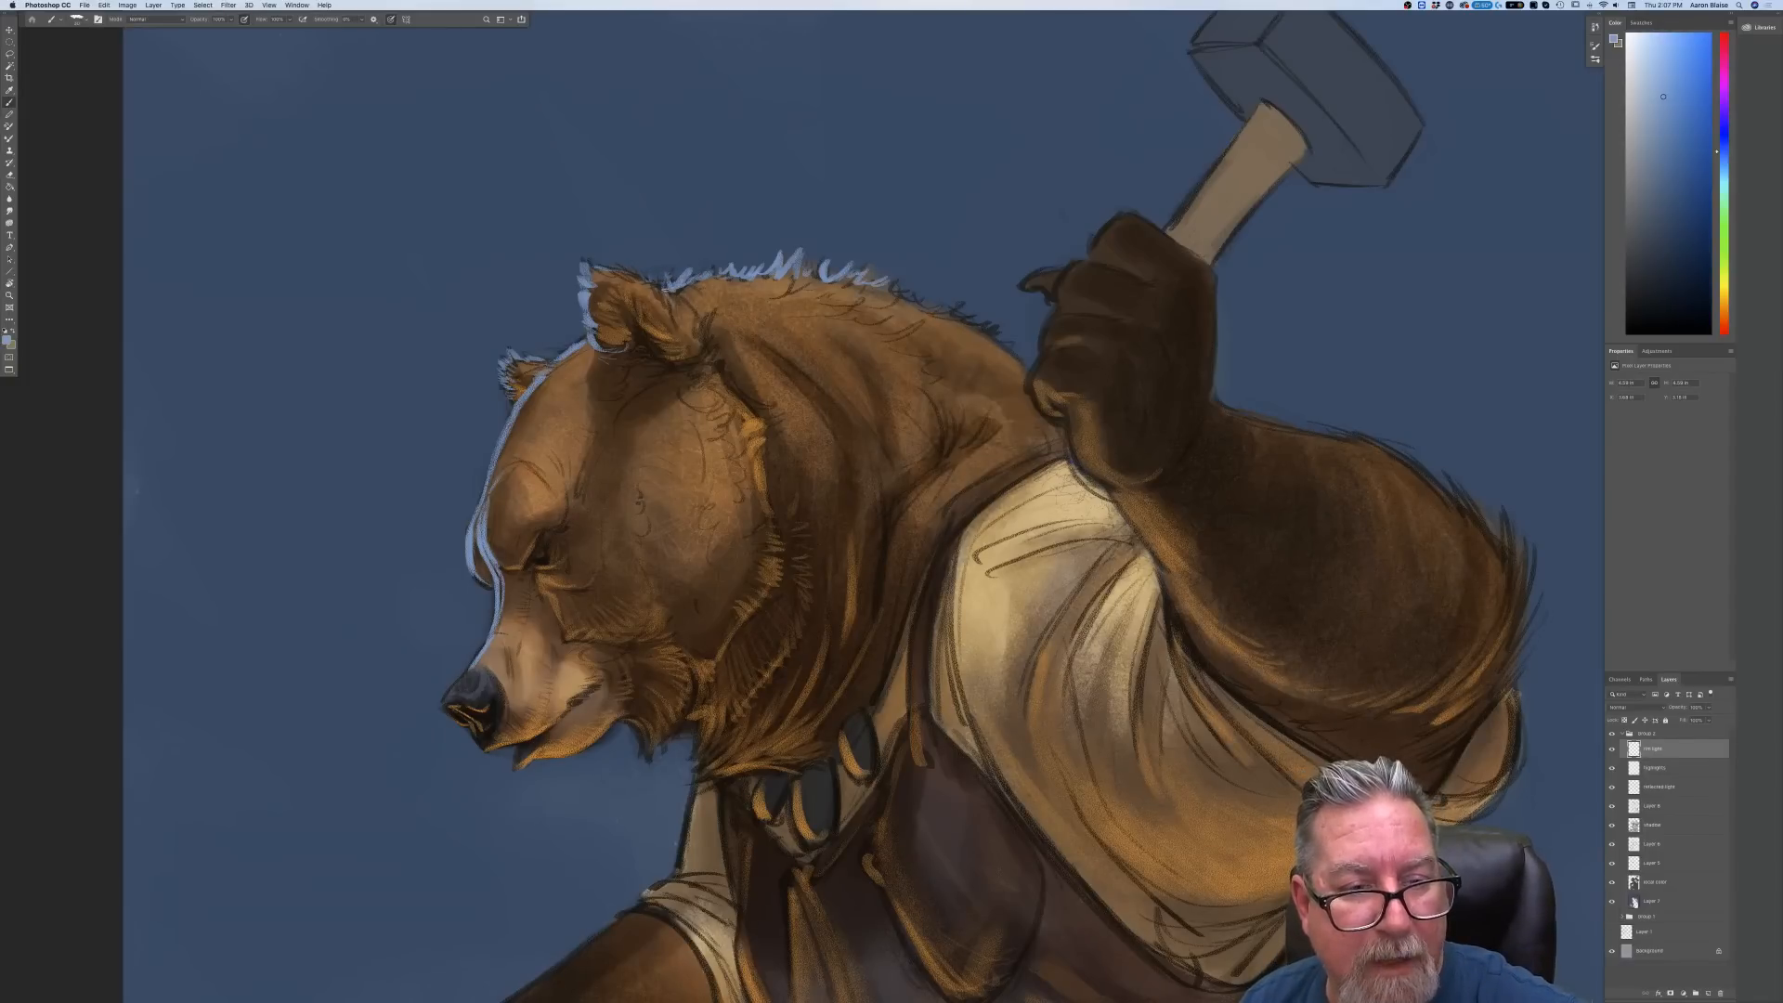
key("super+0")
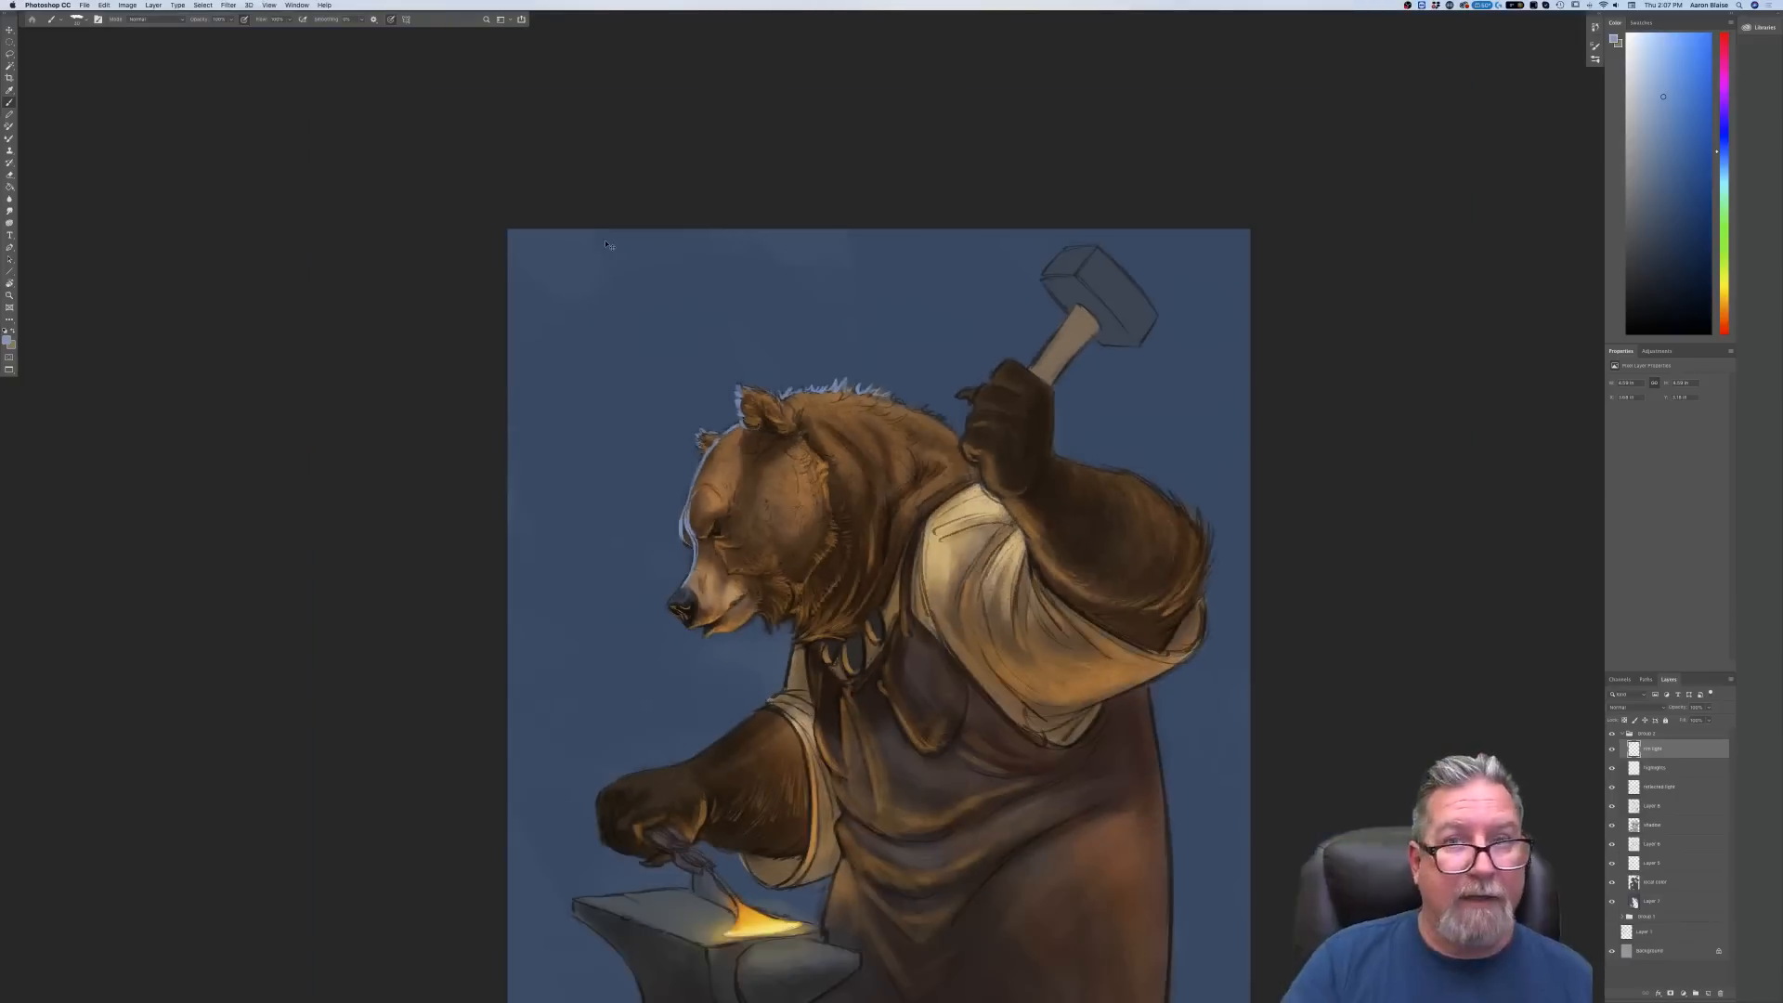
Paint light-blue rim light down the shirt front to the top of the lowered sleeve, and on the fur beneath the jaw
key("super+equal")
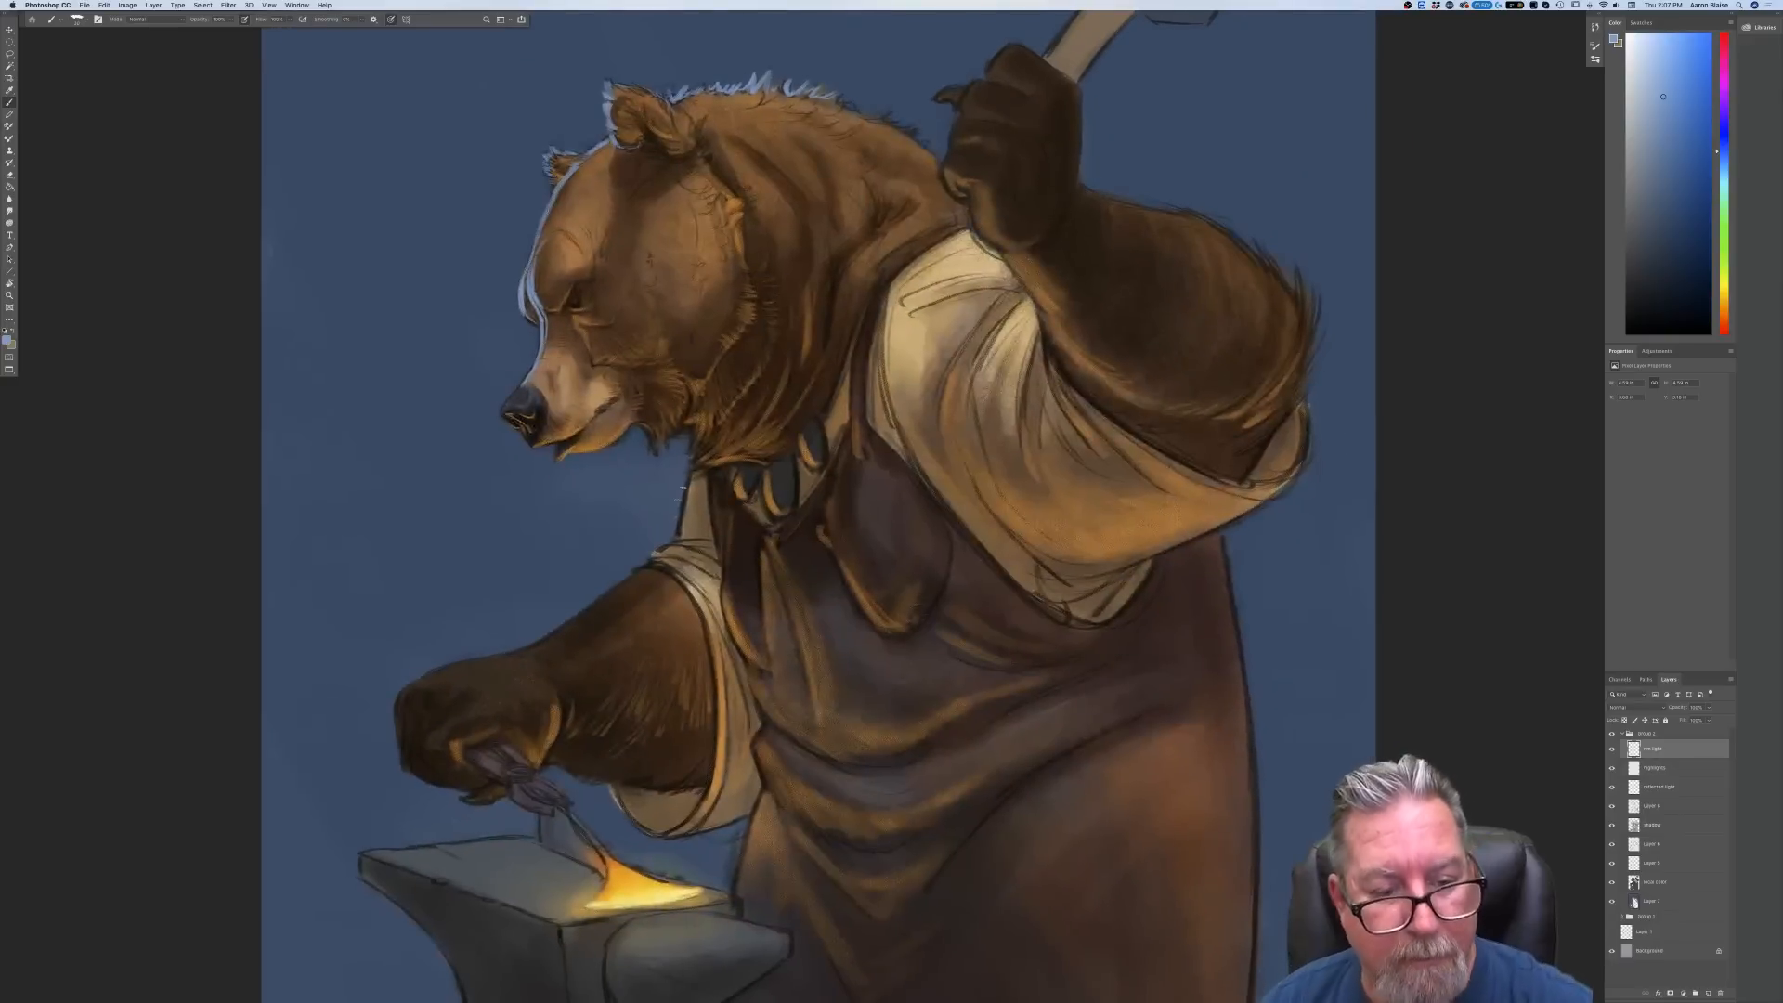
mouse_move(691, 474)
left_mouse_down()
mouse_move(687, 475)
mouse_move(667, 543)
mouse_move(693, 535)
mouse_move(666, 574)
left_mouse_up()
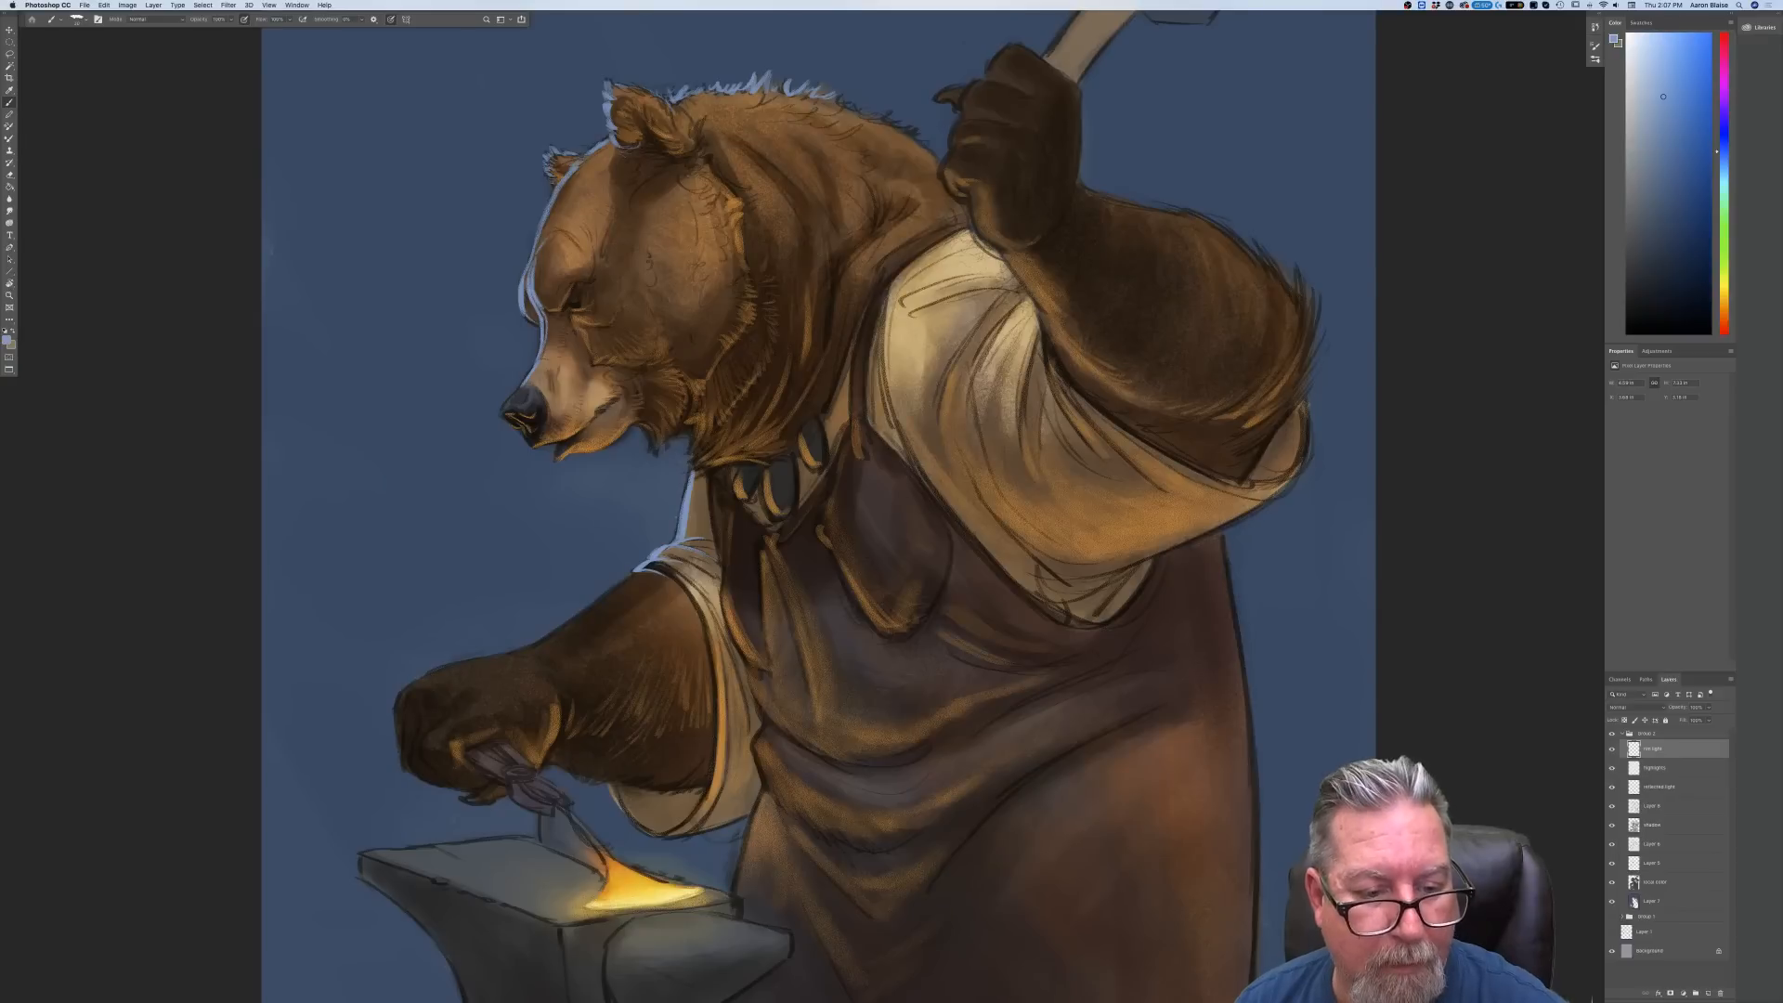
left_click_drag(695, 465, 692, 434)
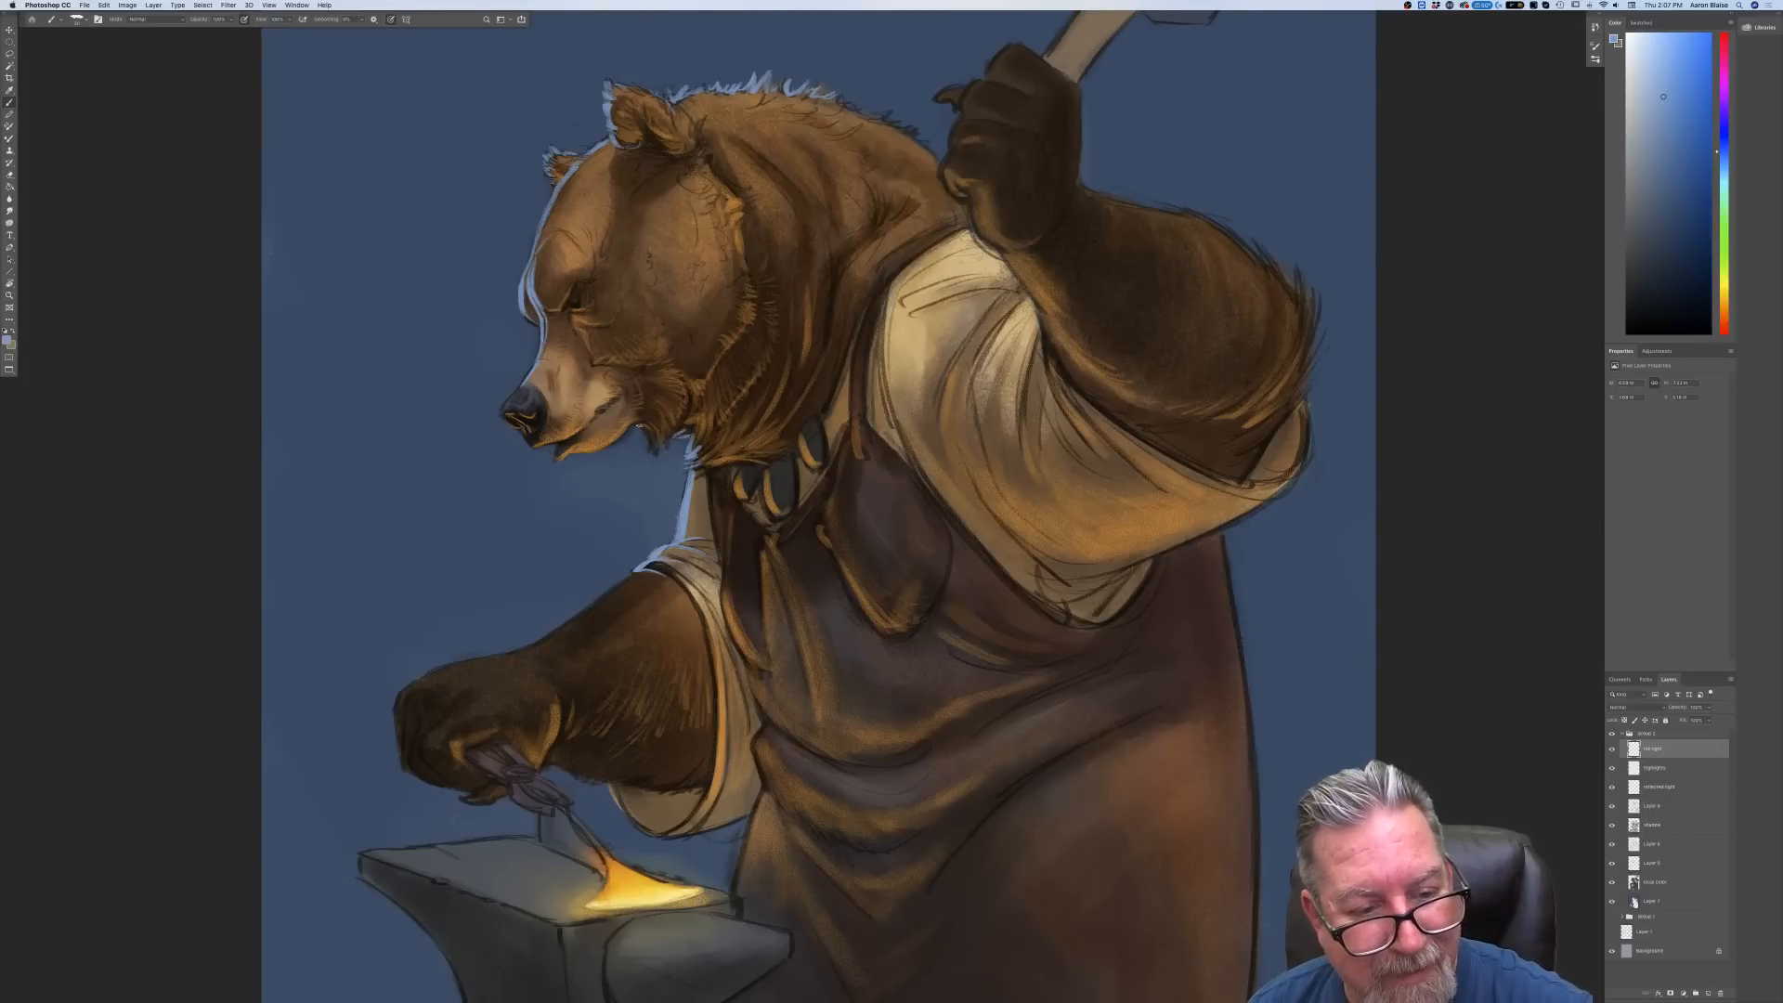
left_click_drag(634, 426, 651, 435)
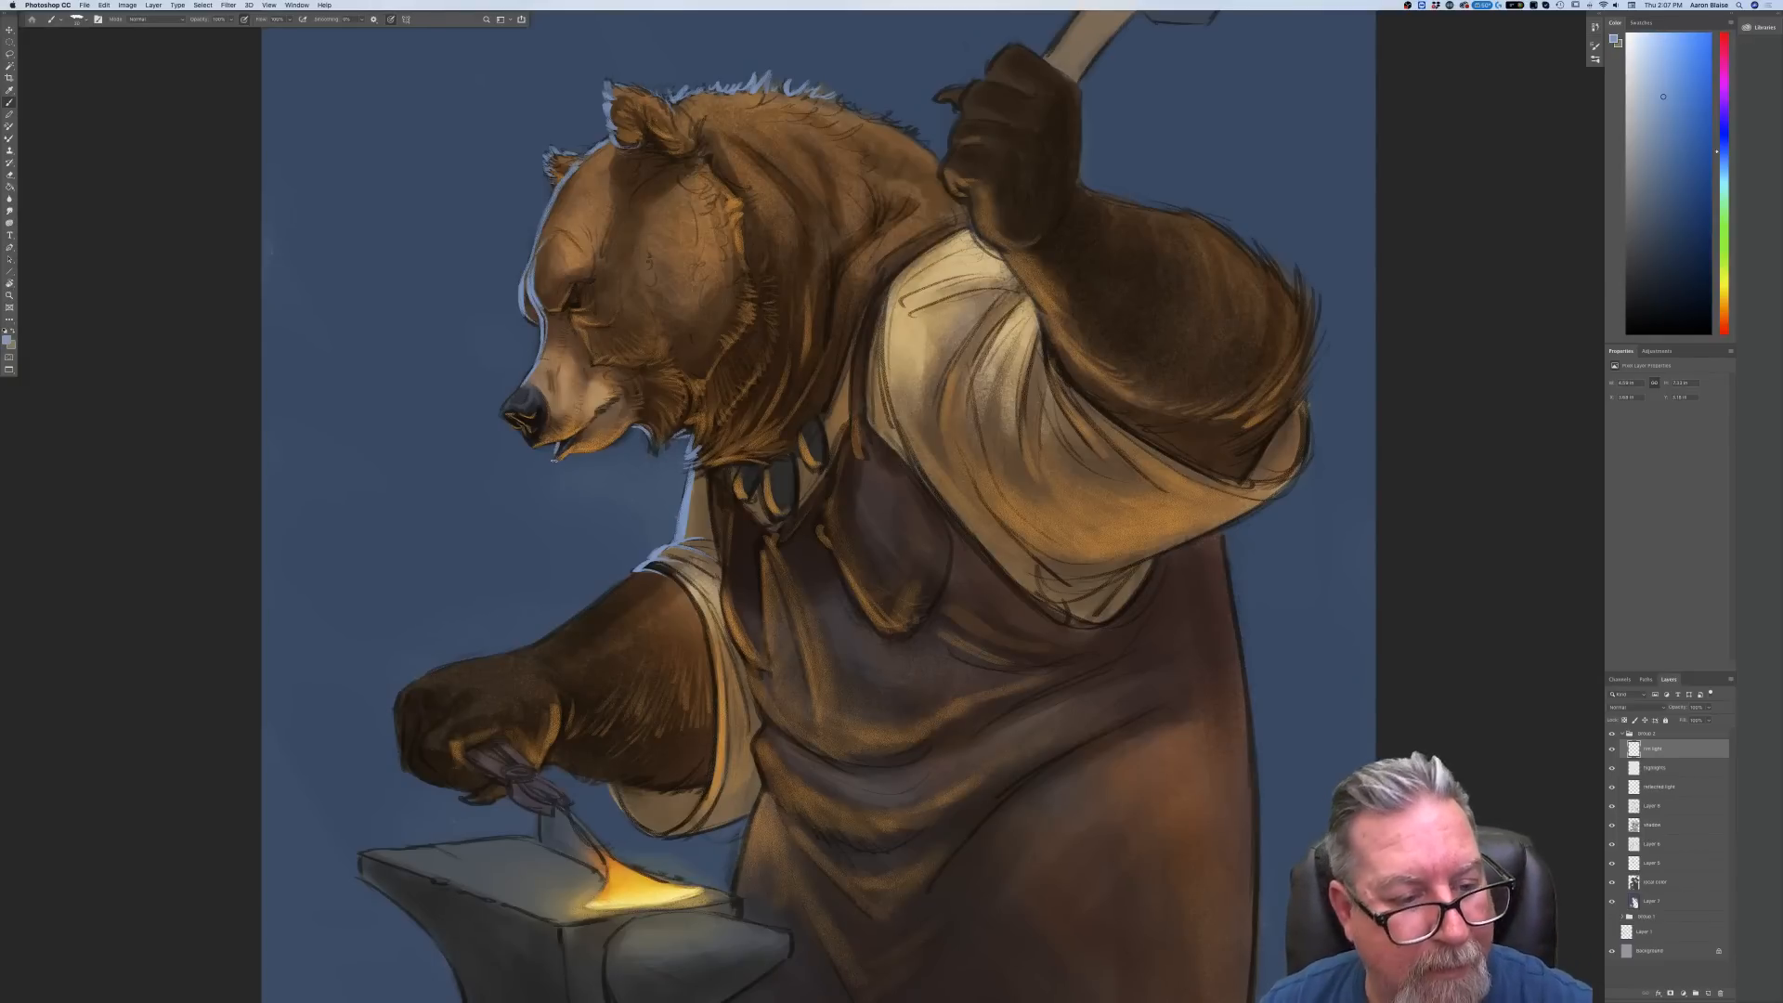
Brush light-blue rim light along the top and front of the nose and down to the upper lip
key("super+plus")
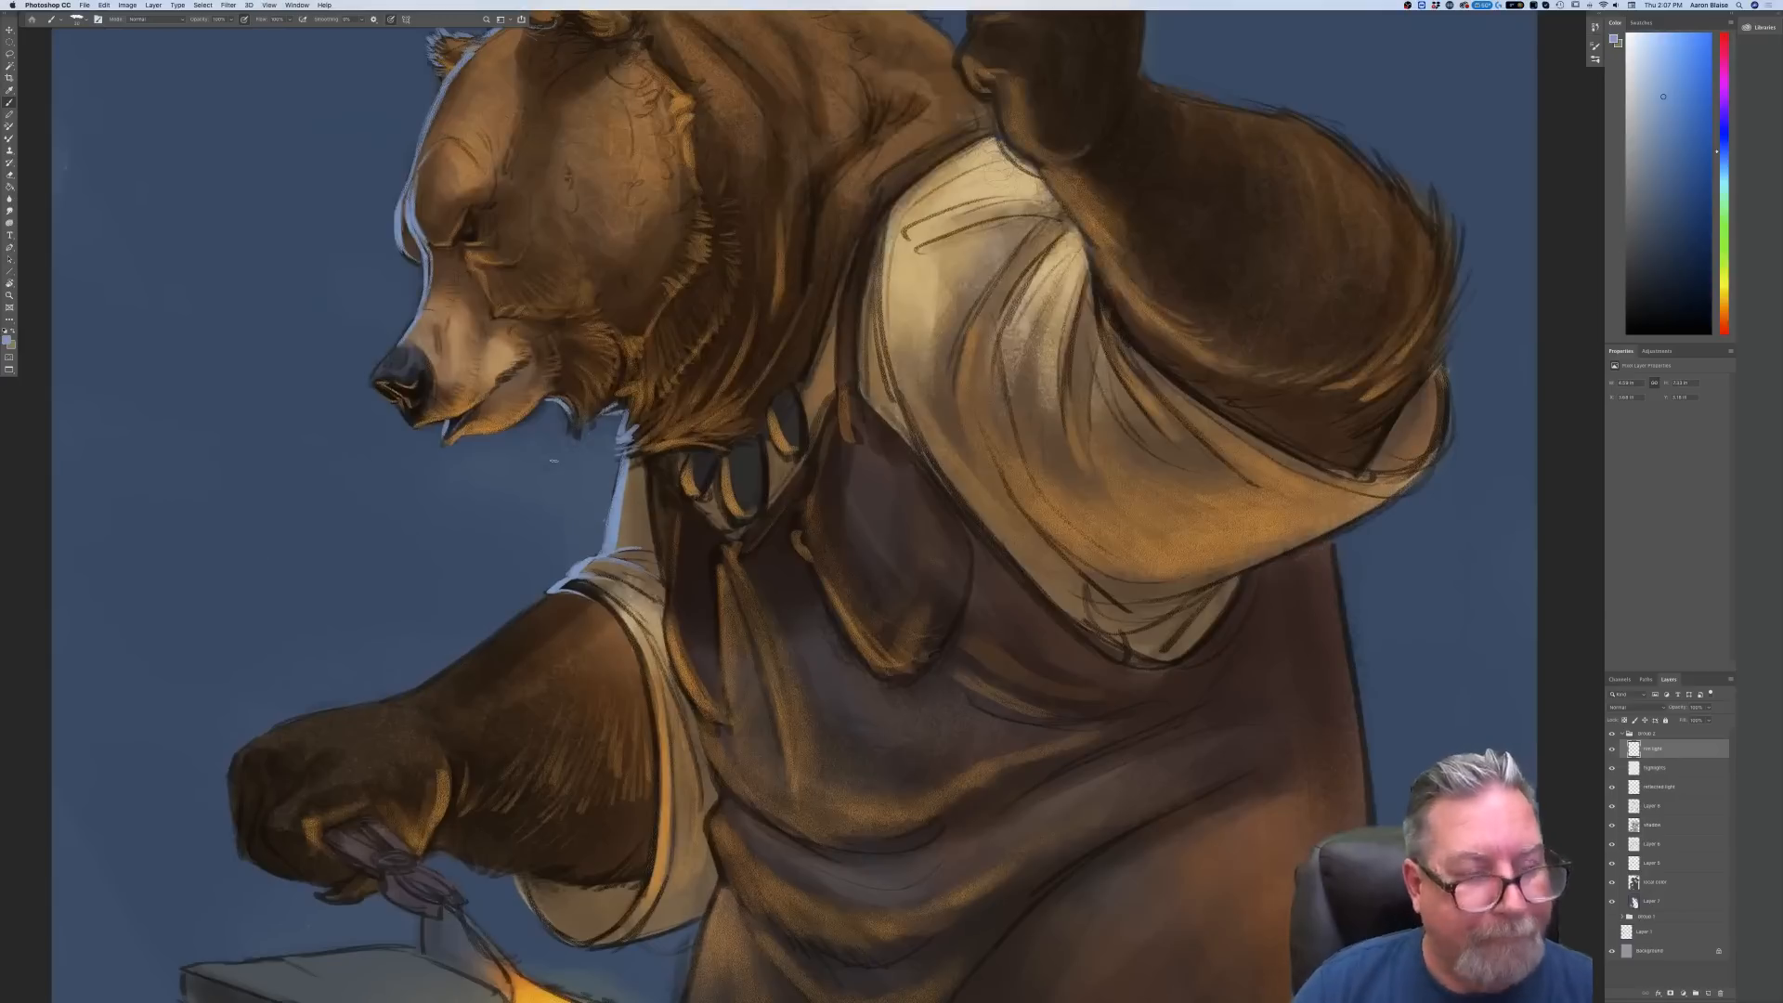
left_click_drag(397, 351, 374, 375)
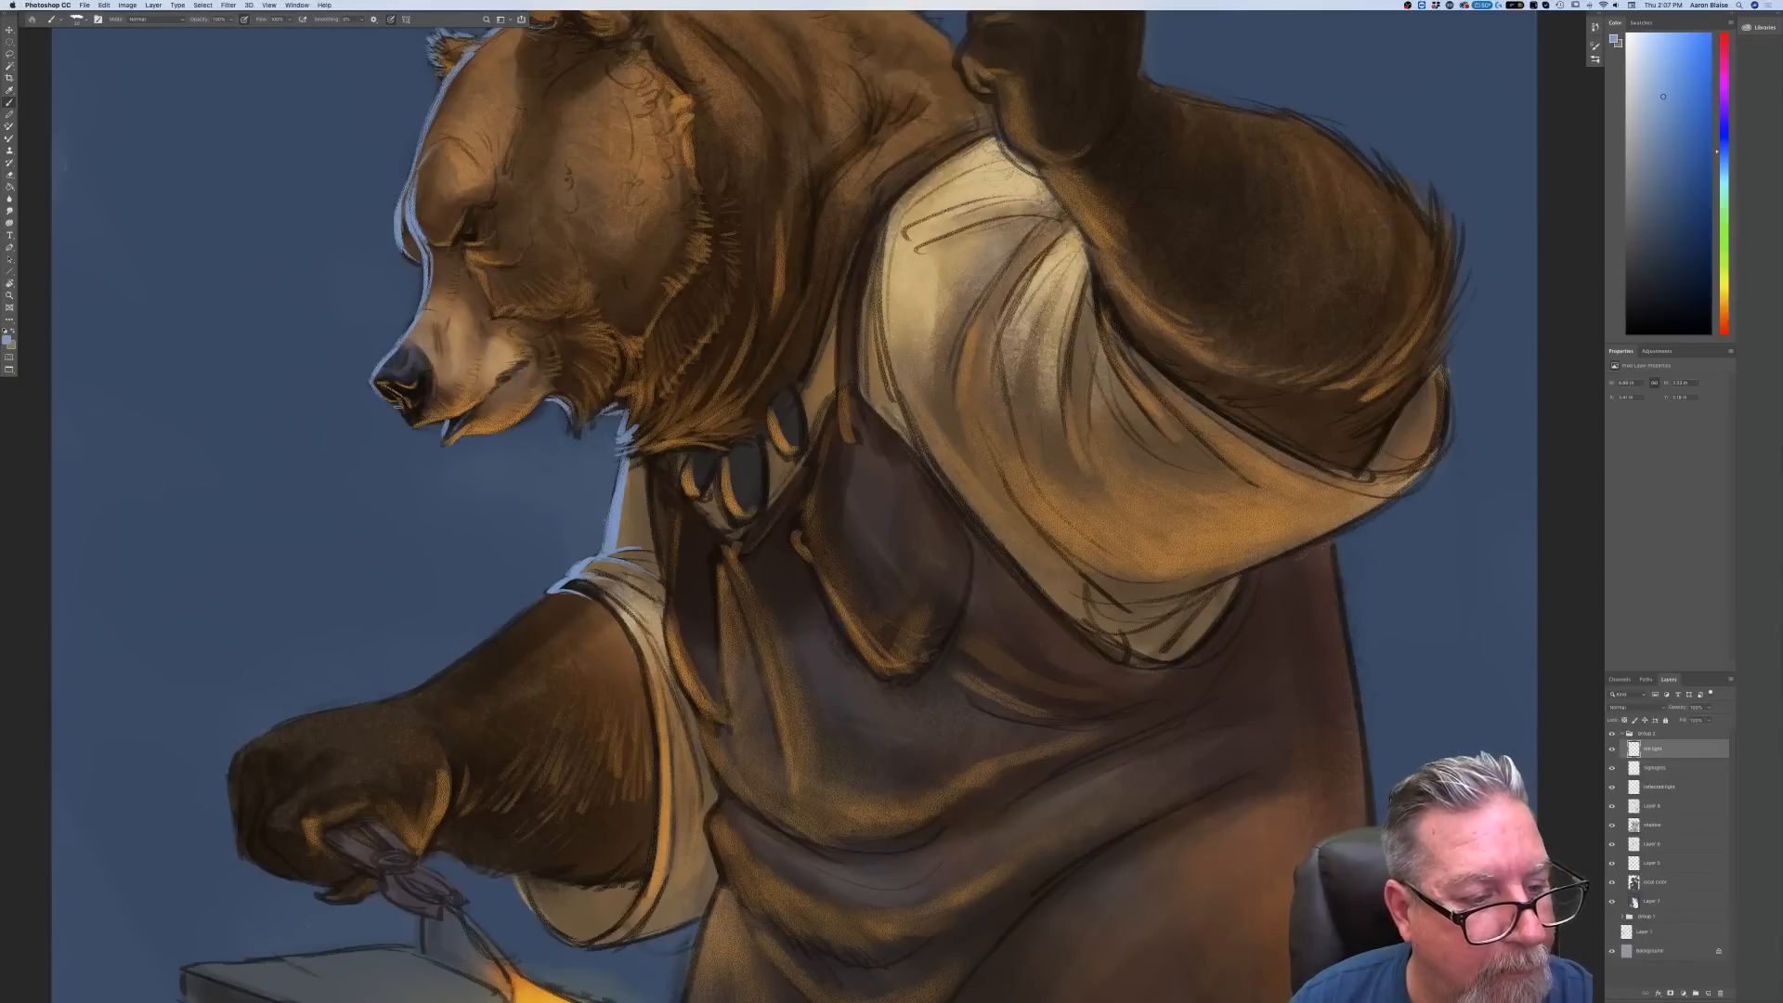
left_click_drag(398, 403, 411, 427)
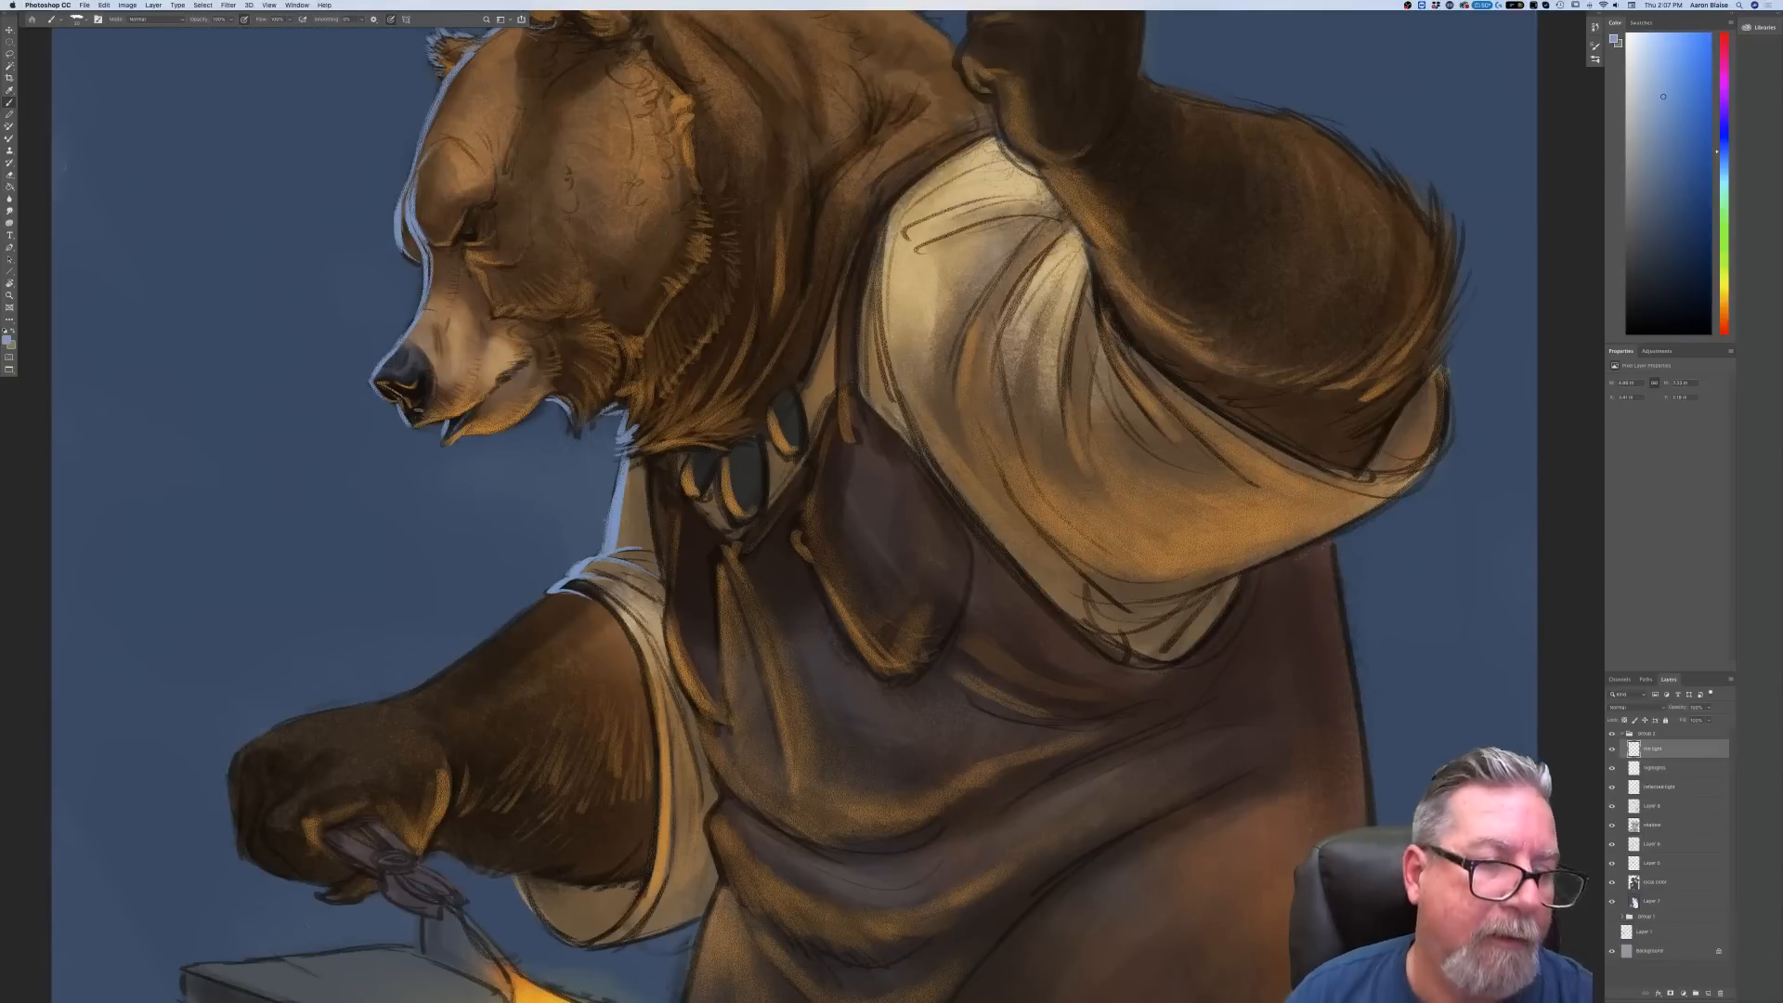
key("super+0")
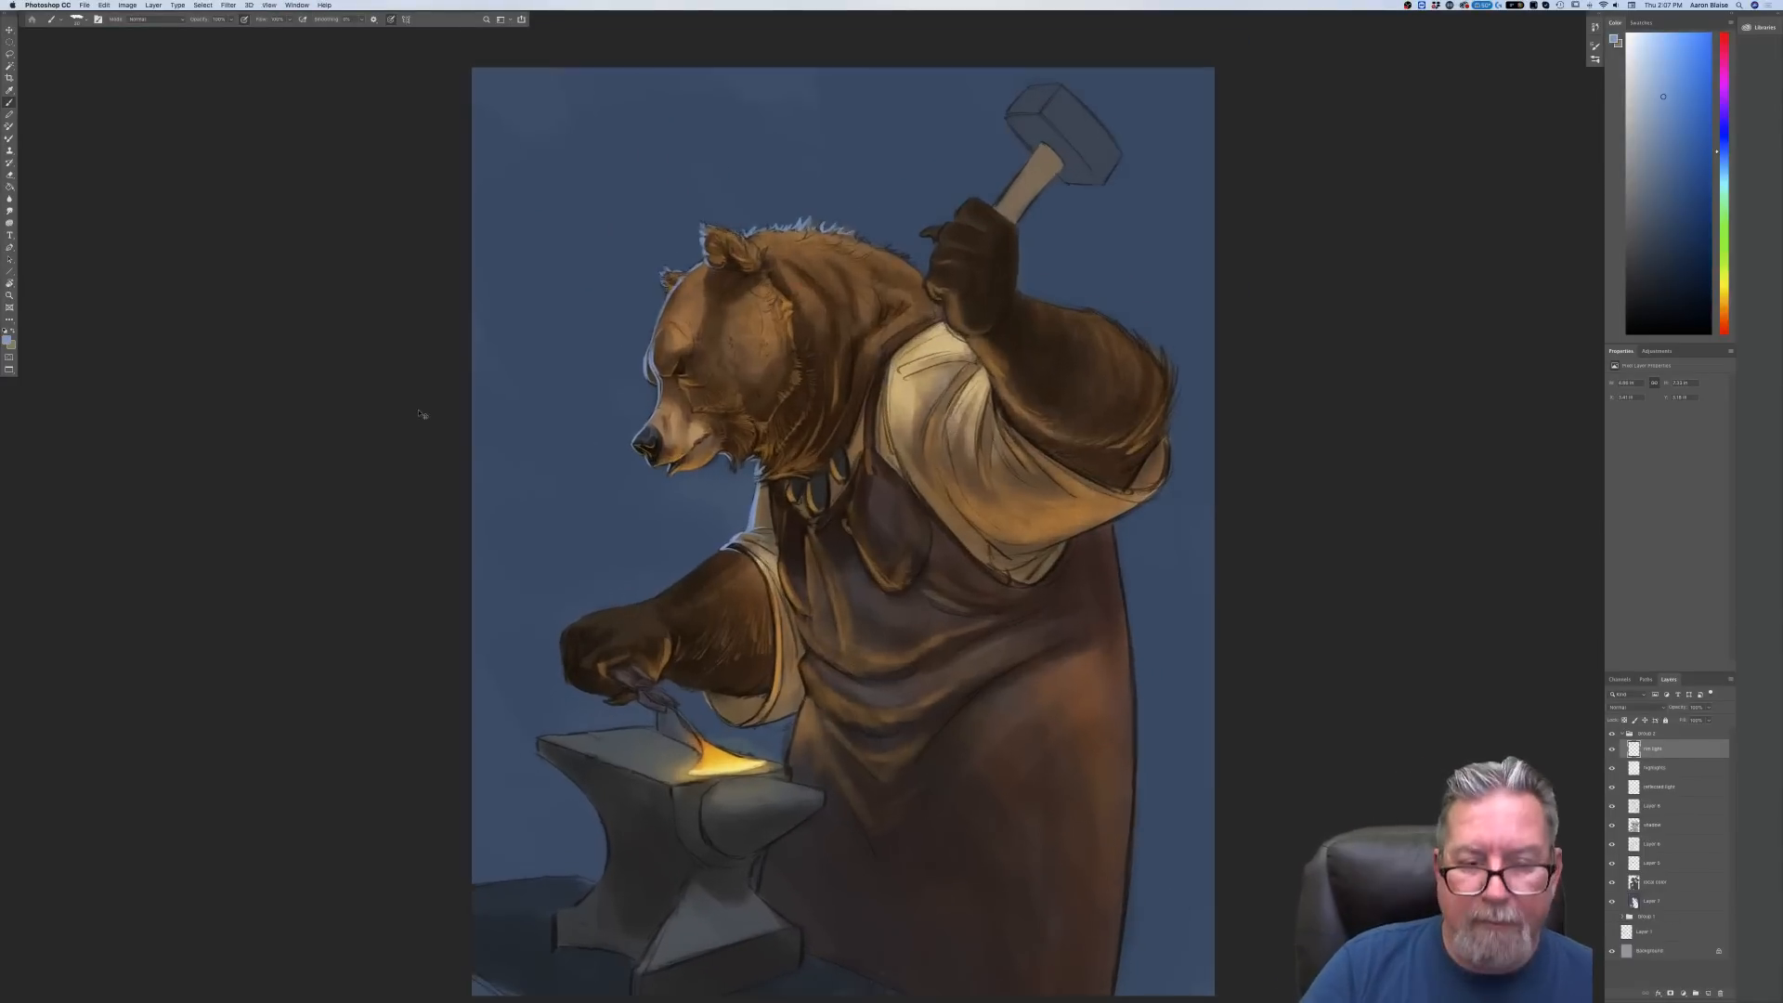
Strengthen the light-blue rim light on the shirt front and lowered sleeve, and extend it along the forearm's upper edge to the wrist
key("super+equal")
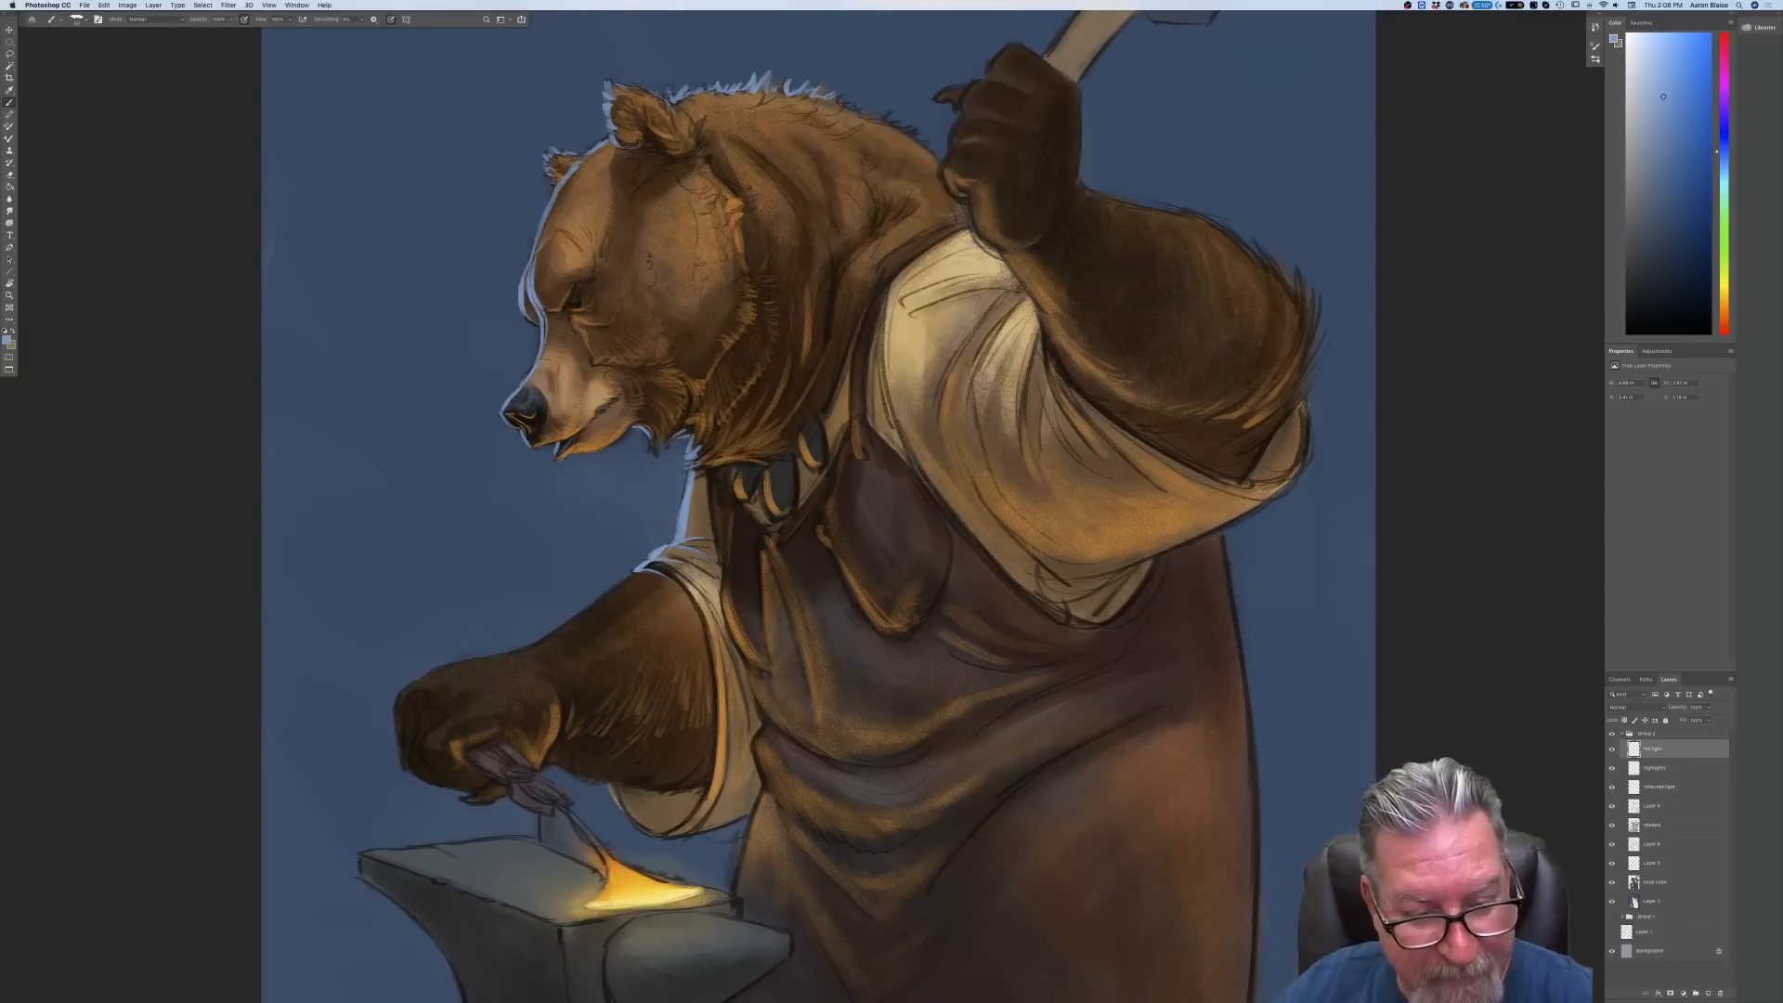
left_click_drag(693, 496, 689, 527)
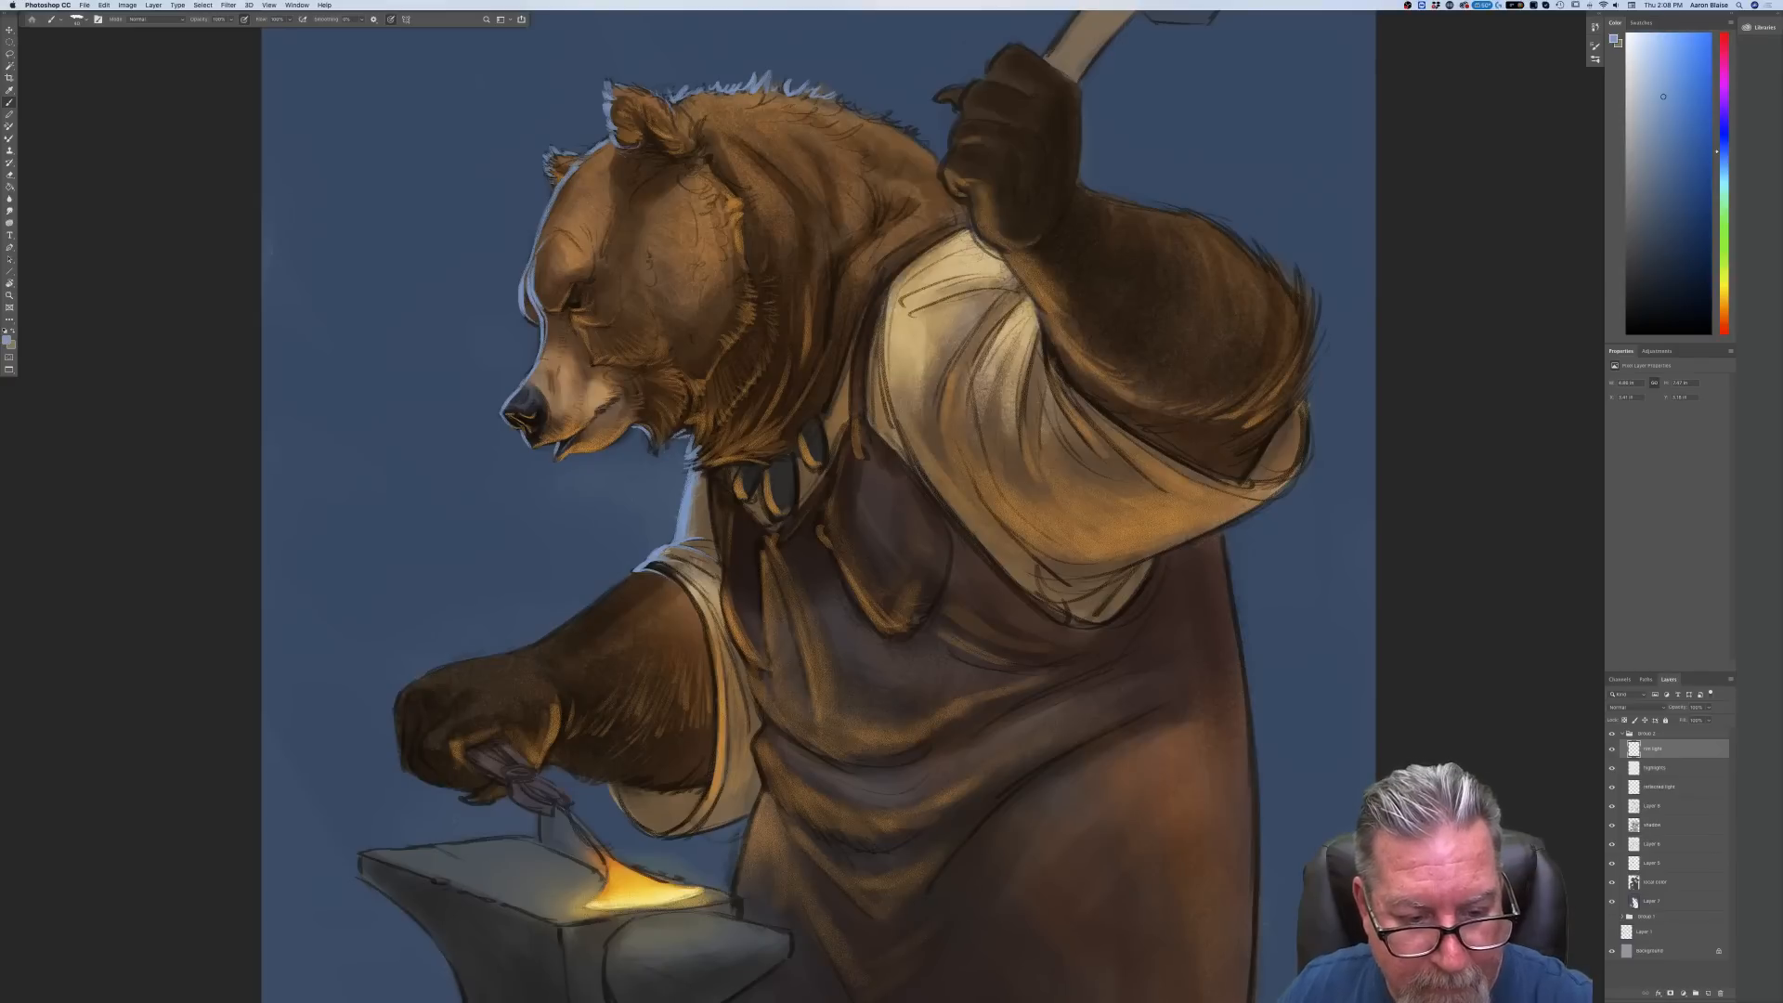
left_click_drag(637, 571, 602, 601)
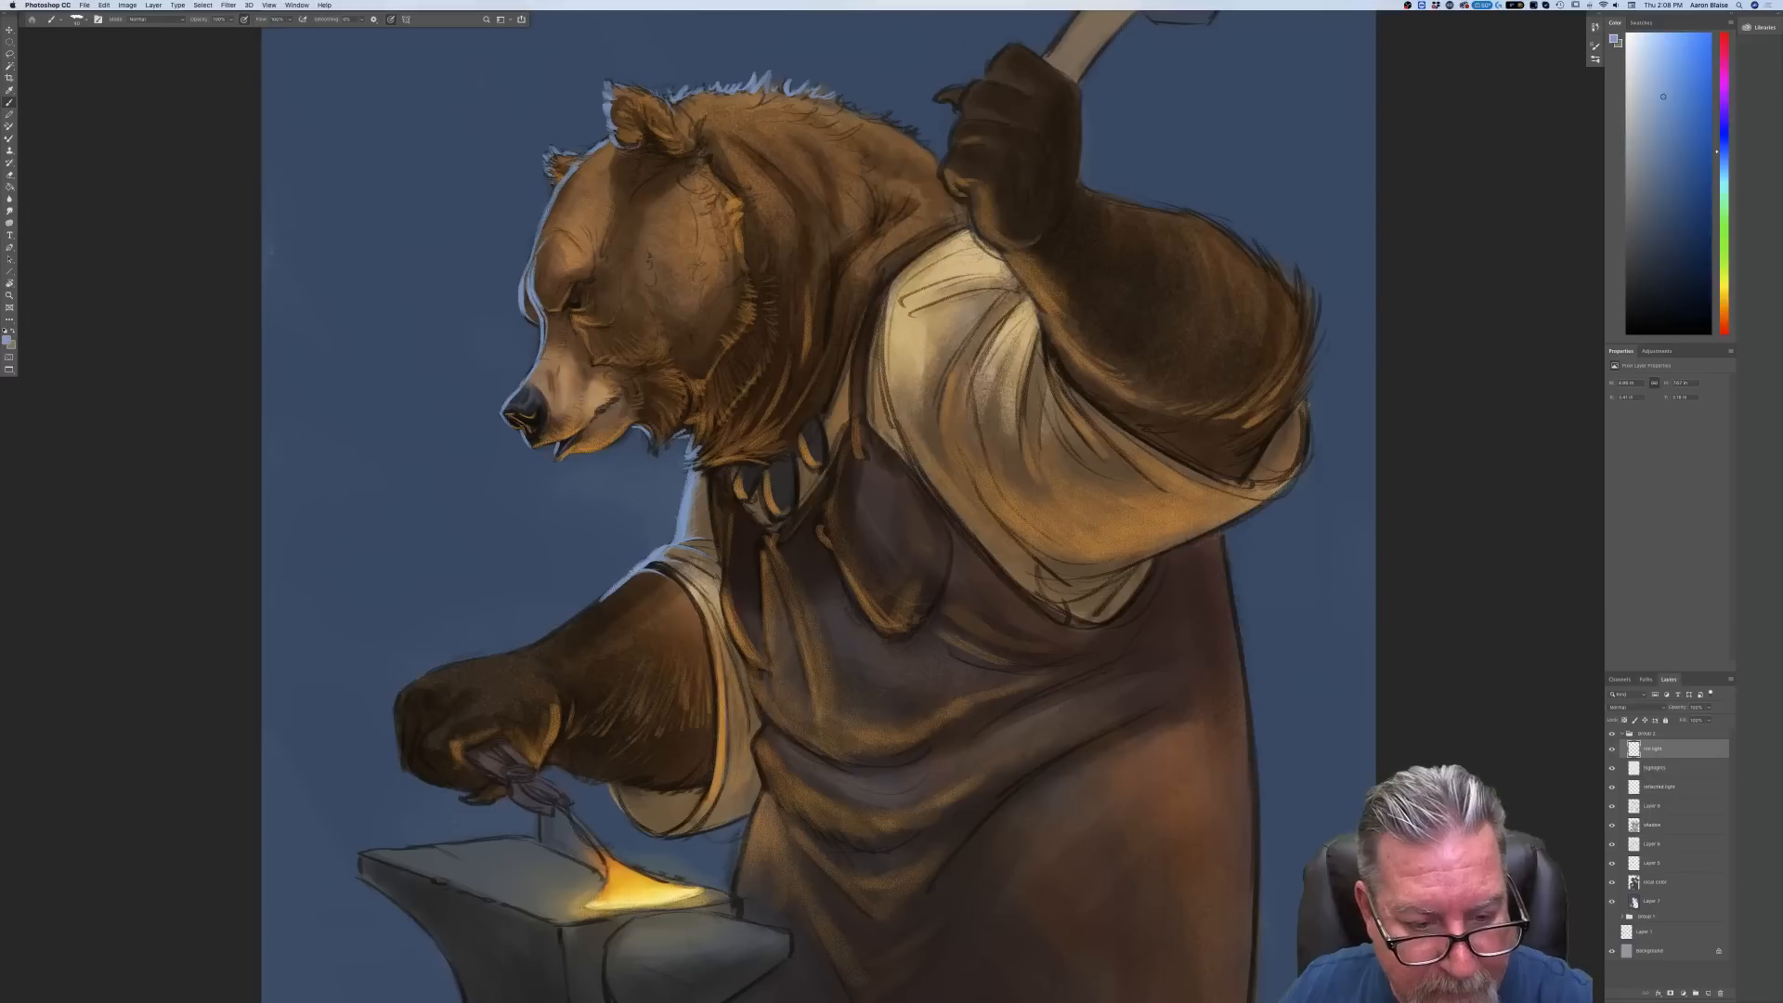
left_click_drag(659, 564, 639, 571)
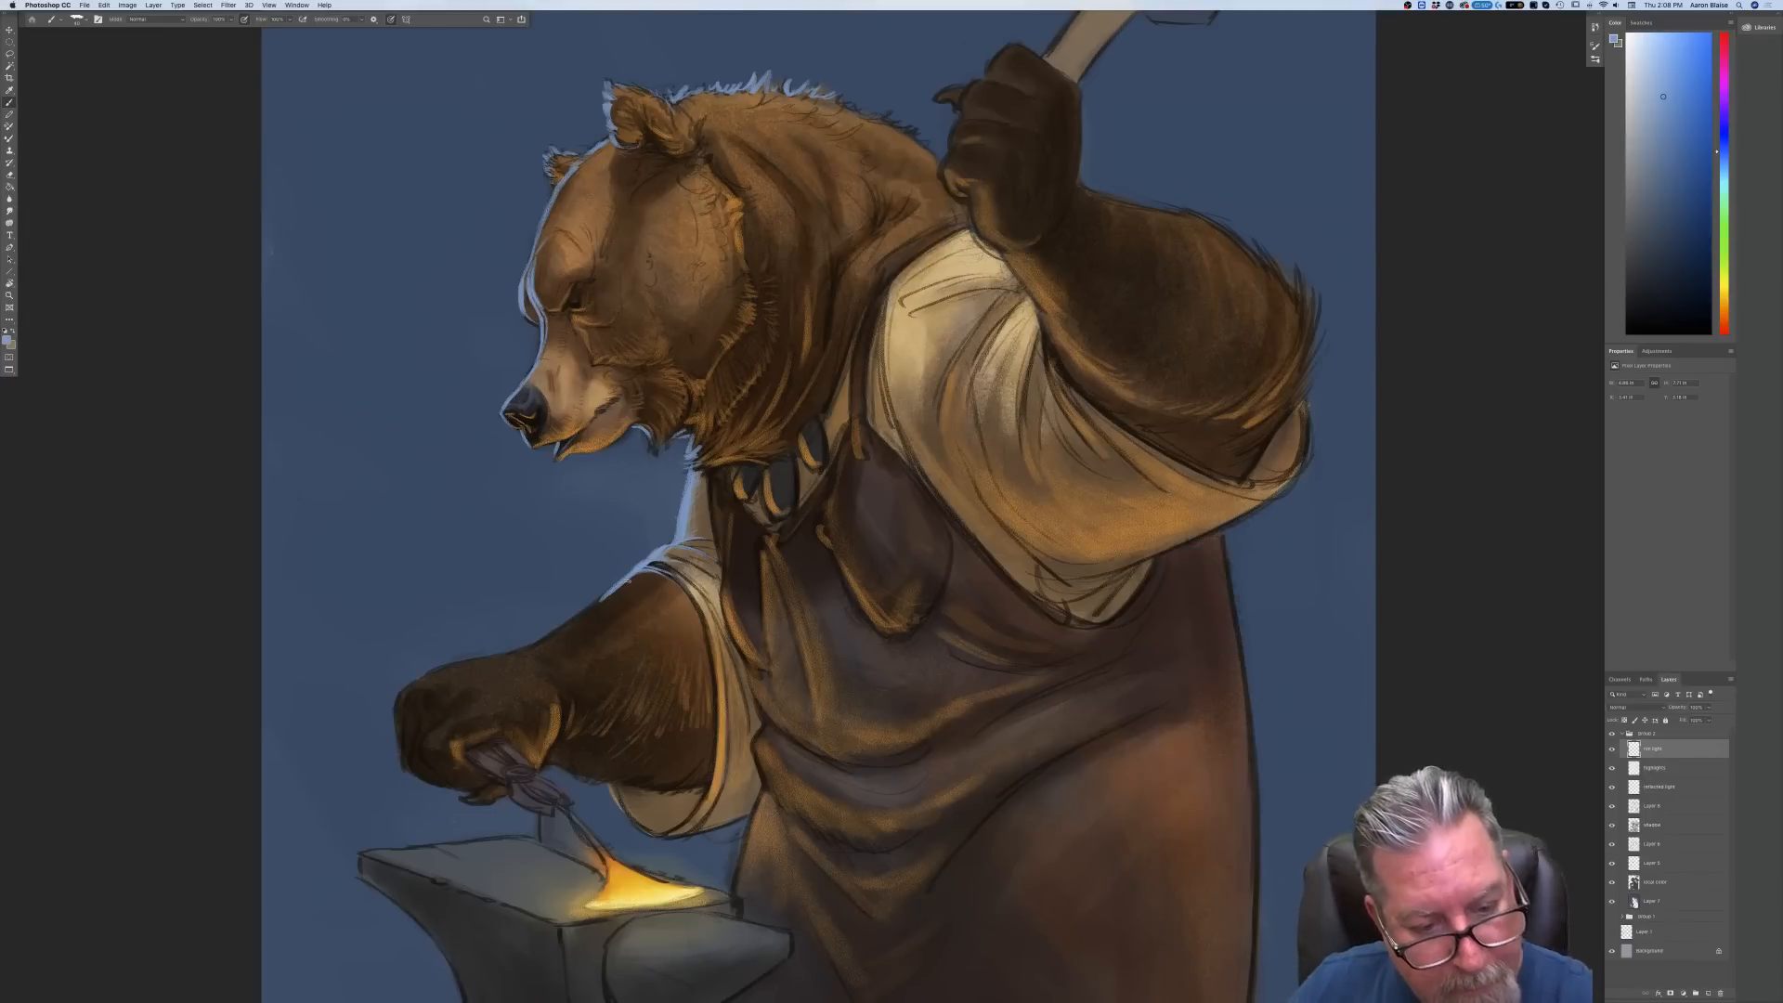
left_click_drag(604, 597, 500, 654)
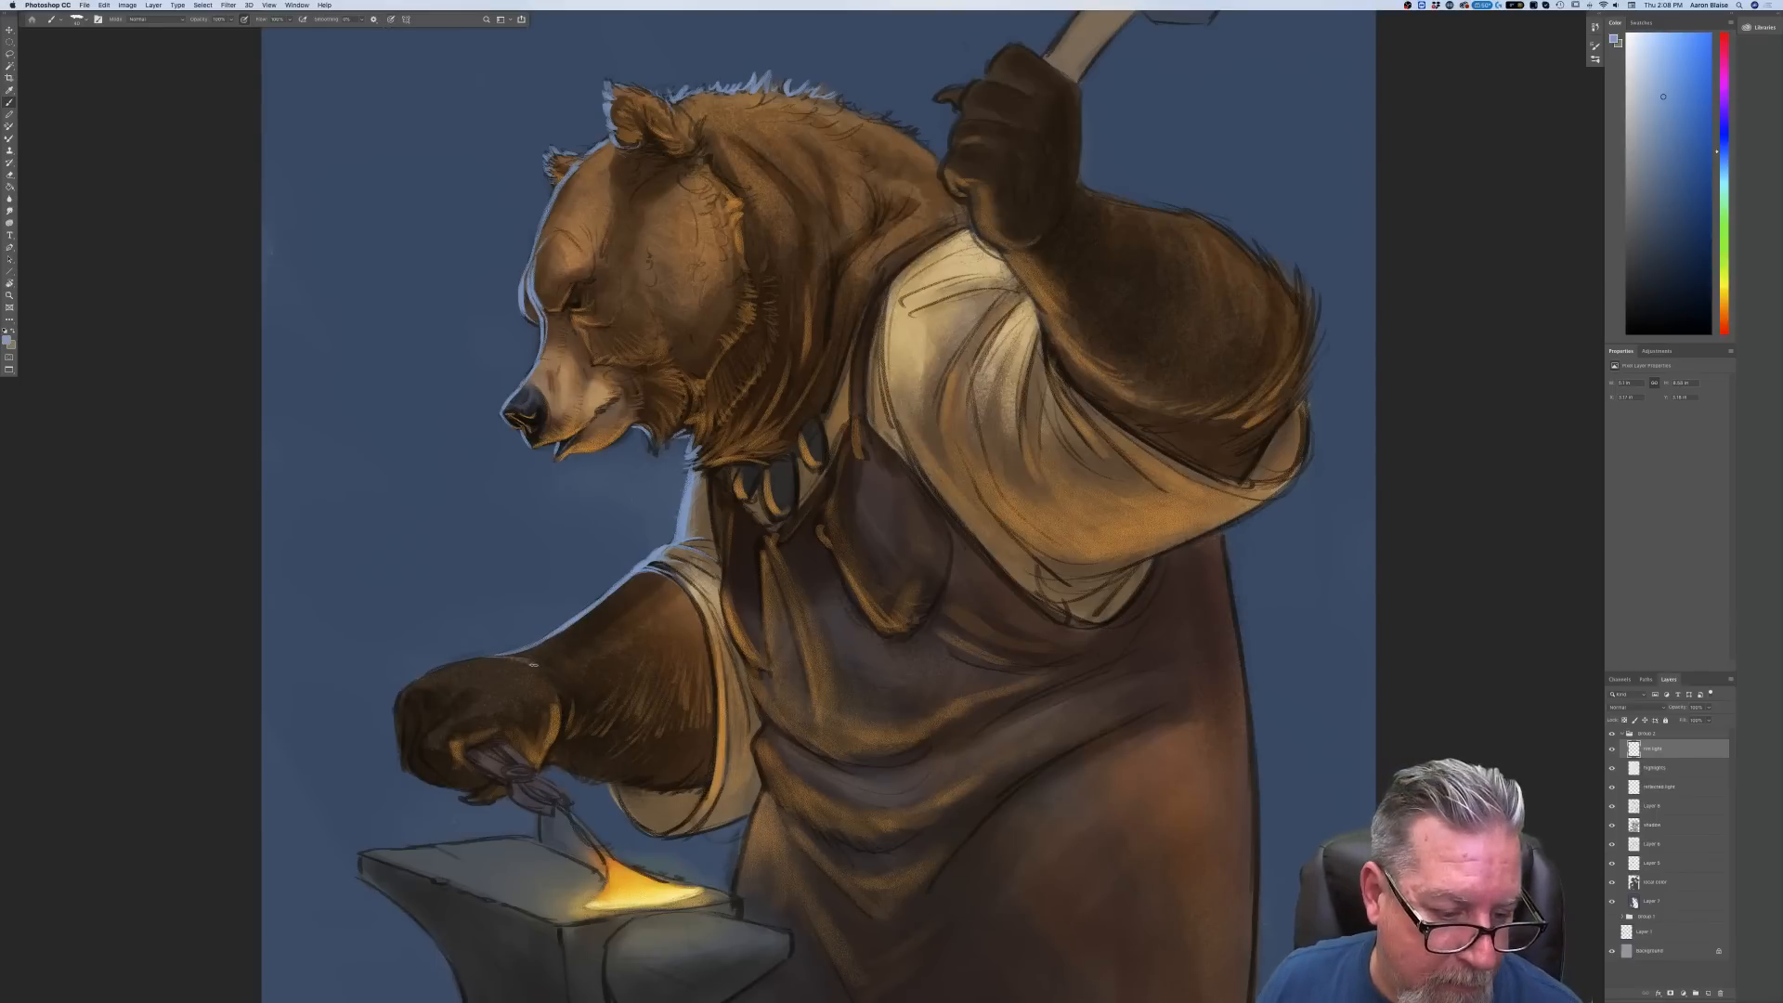
mouse_move(511, 658)
left_mouse_down()
mouse_move(477, 662)
mouse_move(503, 657)
left_mouse_up()
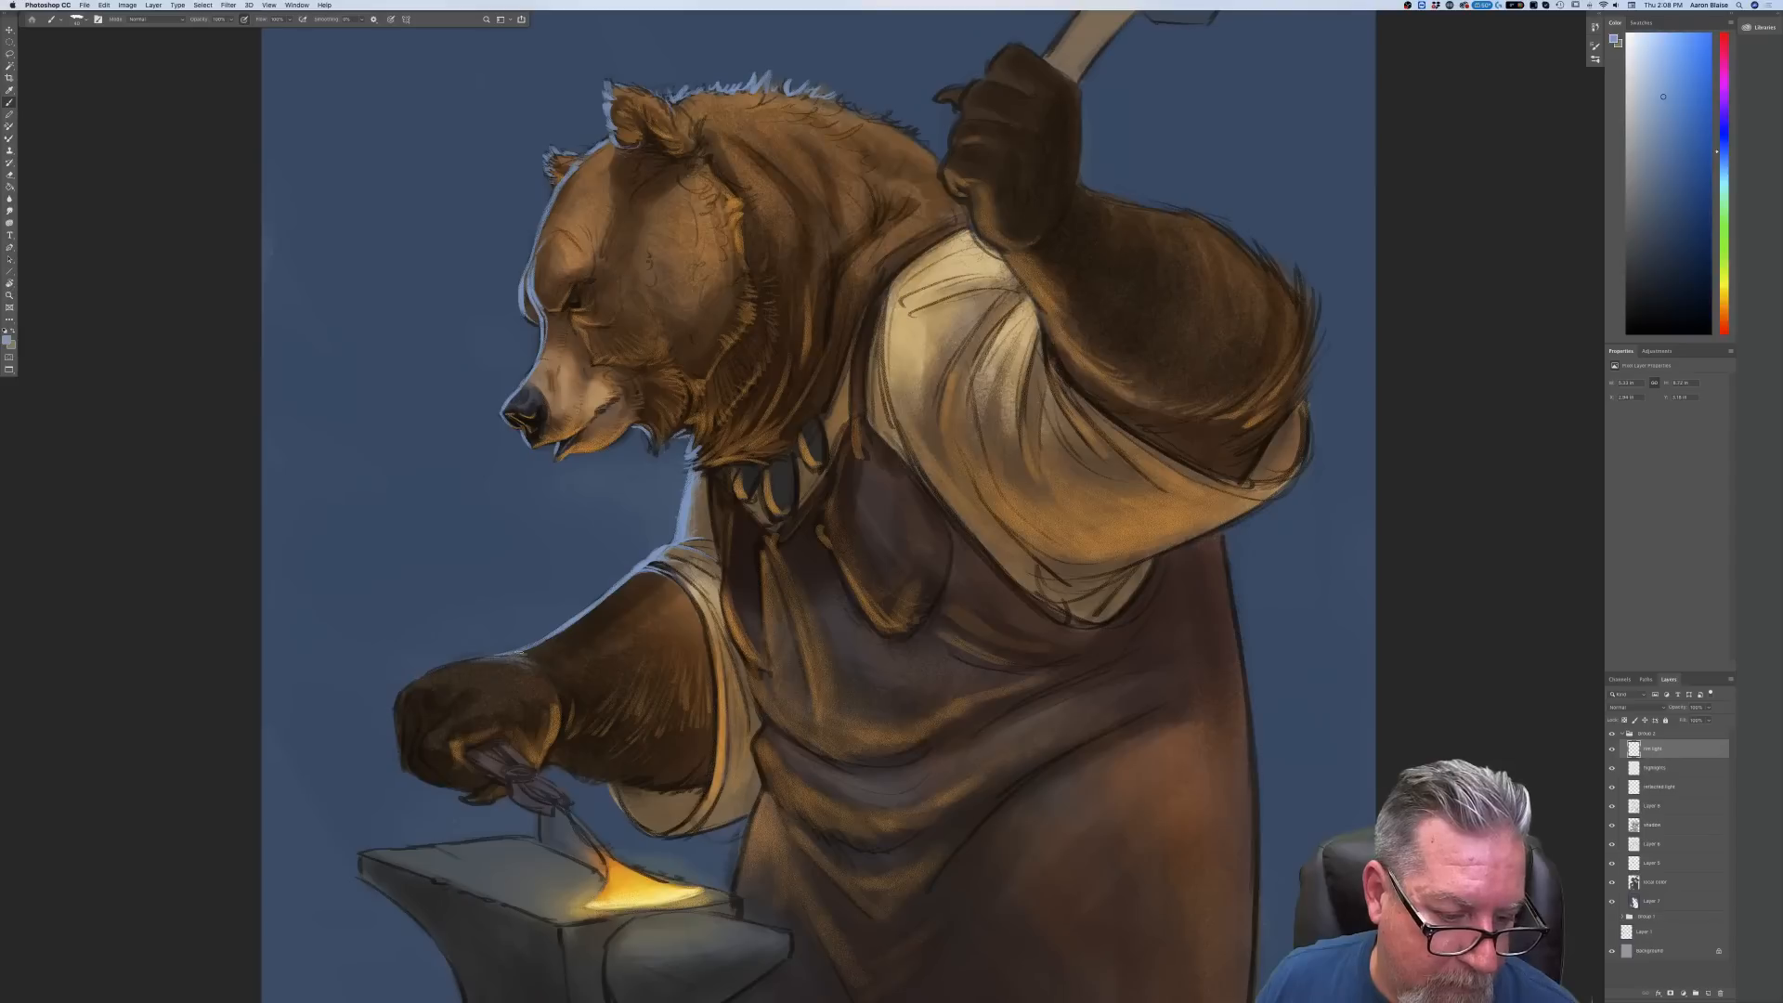
Paint light-blue rim light over the back, knuckles and outer finger edges of the hand holding the tongs
mouse_move(638, 575)
left_mouse_down()
mouse_move(514, 660)
mouse_move(457, 667)
mouse_move(490, 689)
mouse_move(411, 693)
mouse_move(441, 668)
mouse_move(401, 693)
left_mouse_up()
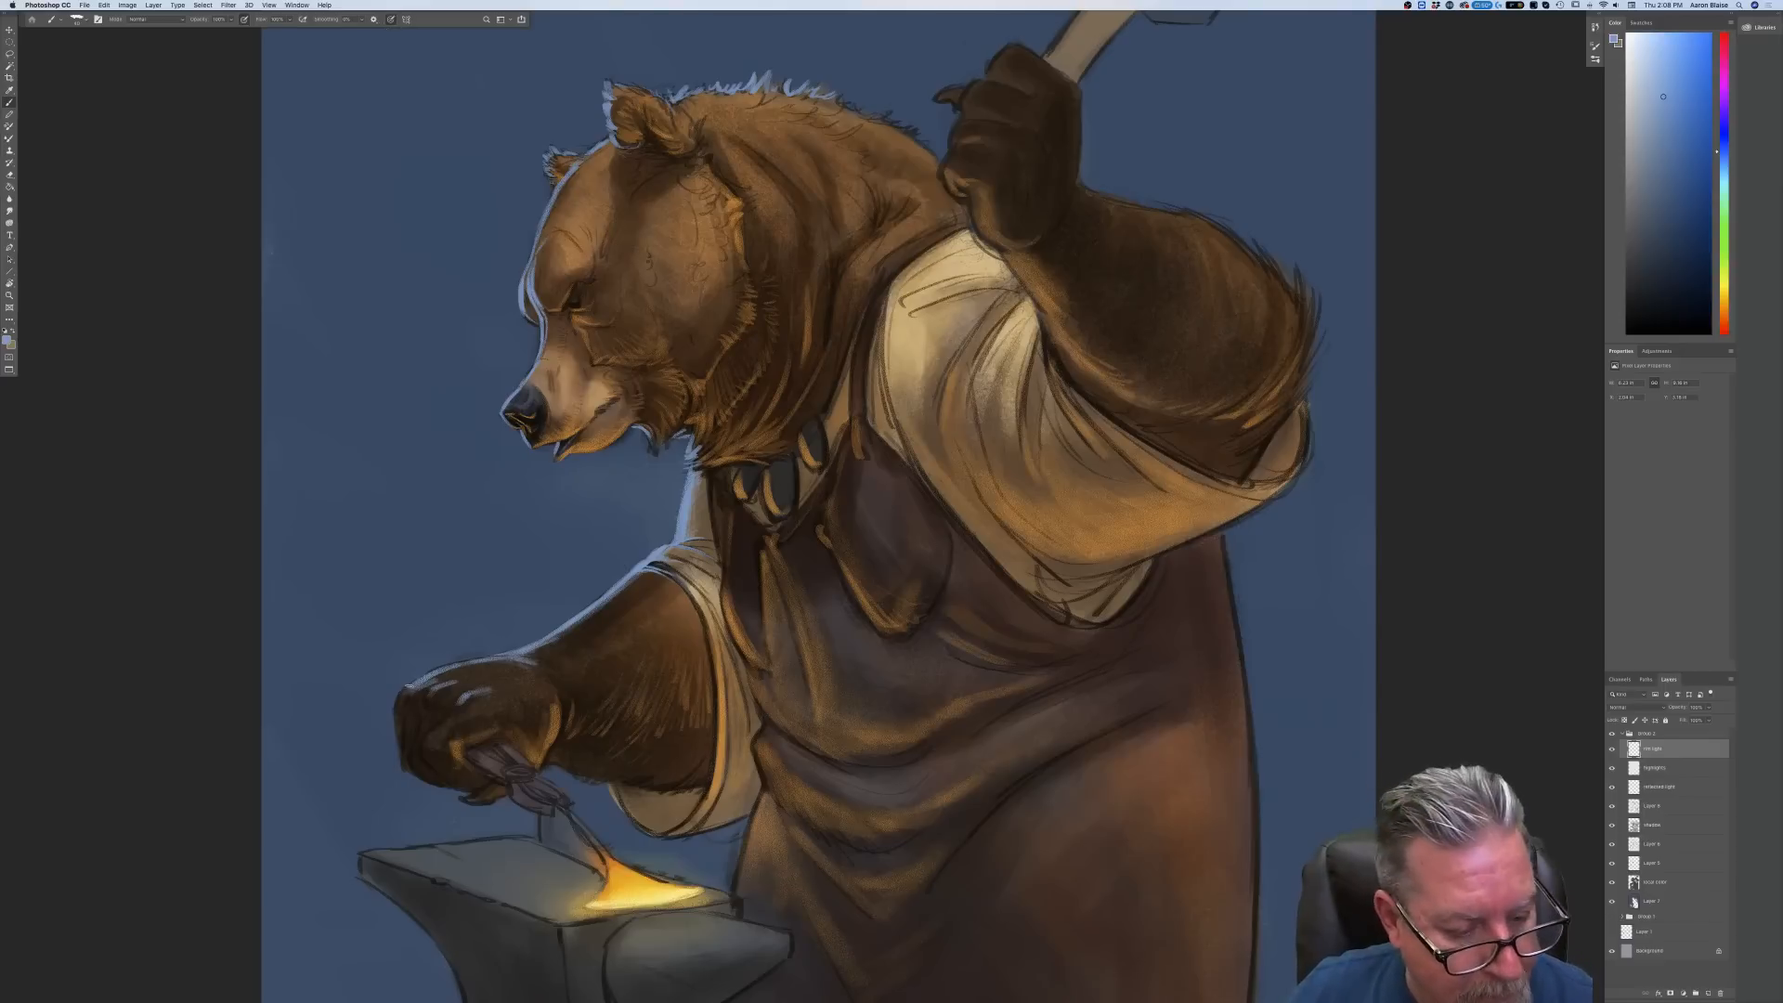
mouse_move(408, 688)
left_mouse_down()
mouse_move(403, 750)
mouse_move(405, 713)
mouse_move(403, 762)
left_mouse_up()
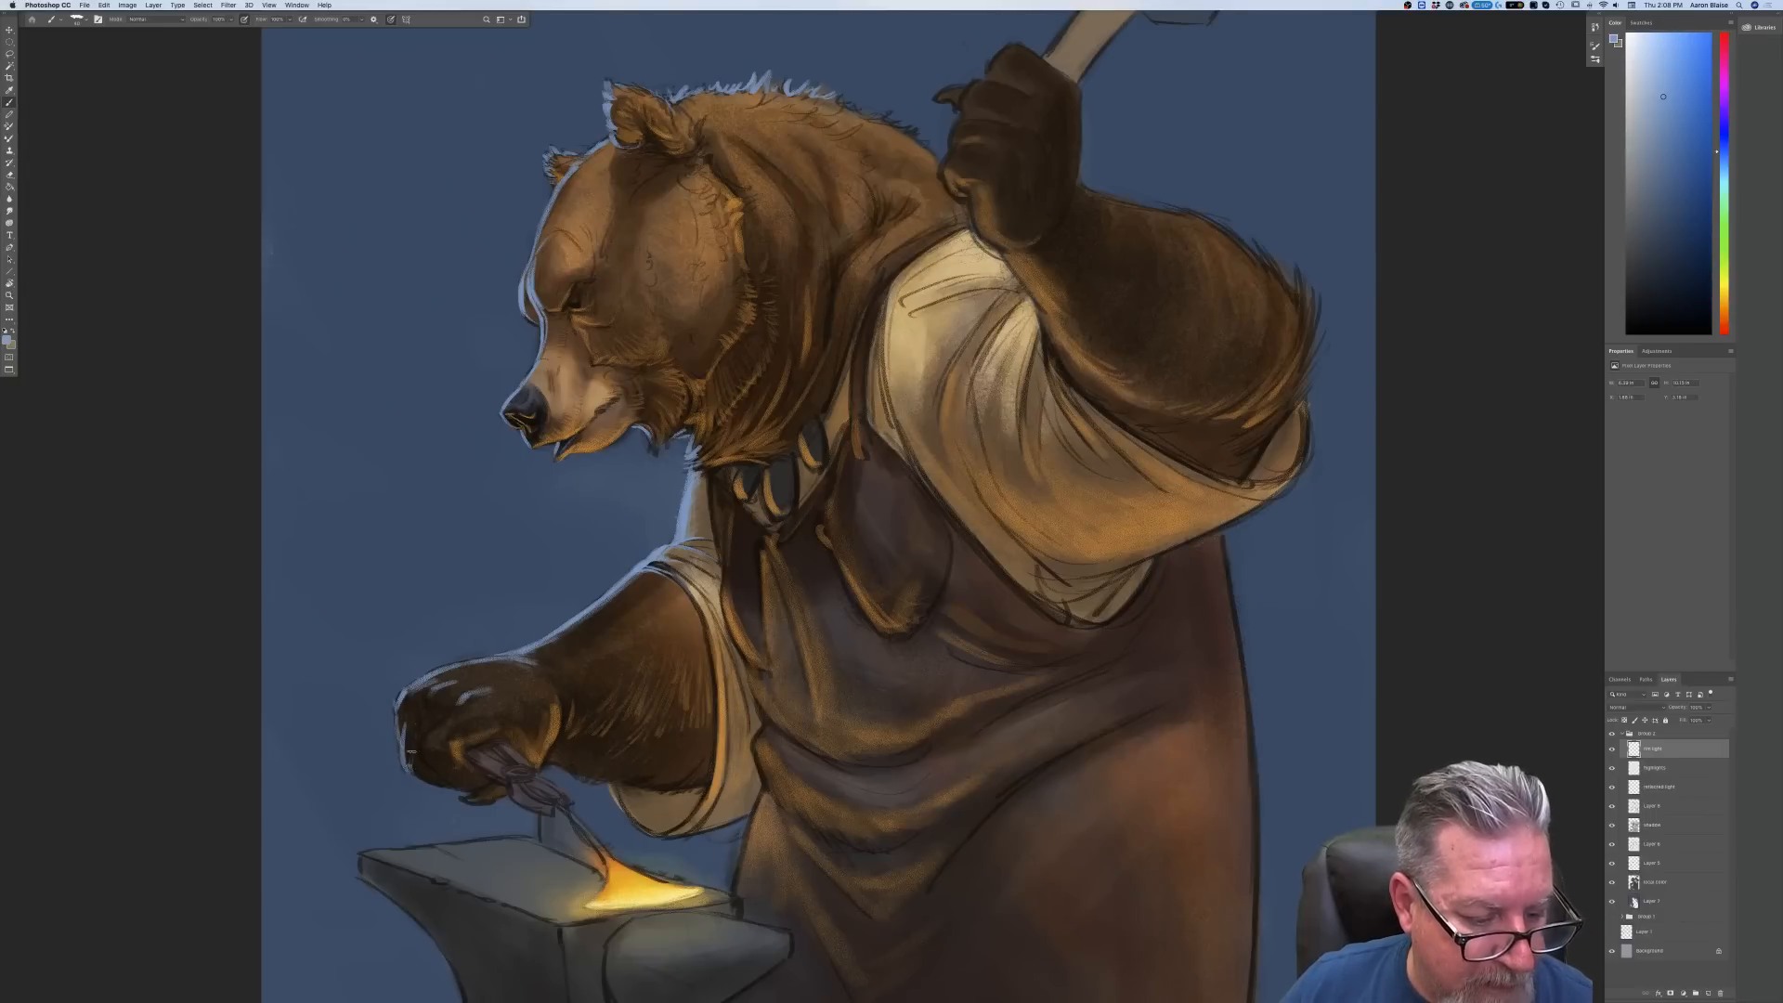
left_click_drag(420, 746, 430, 754)
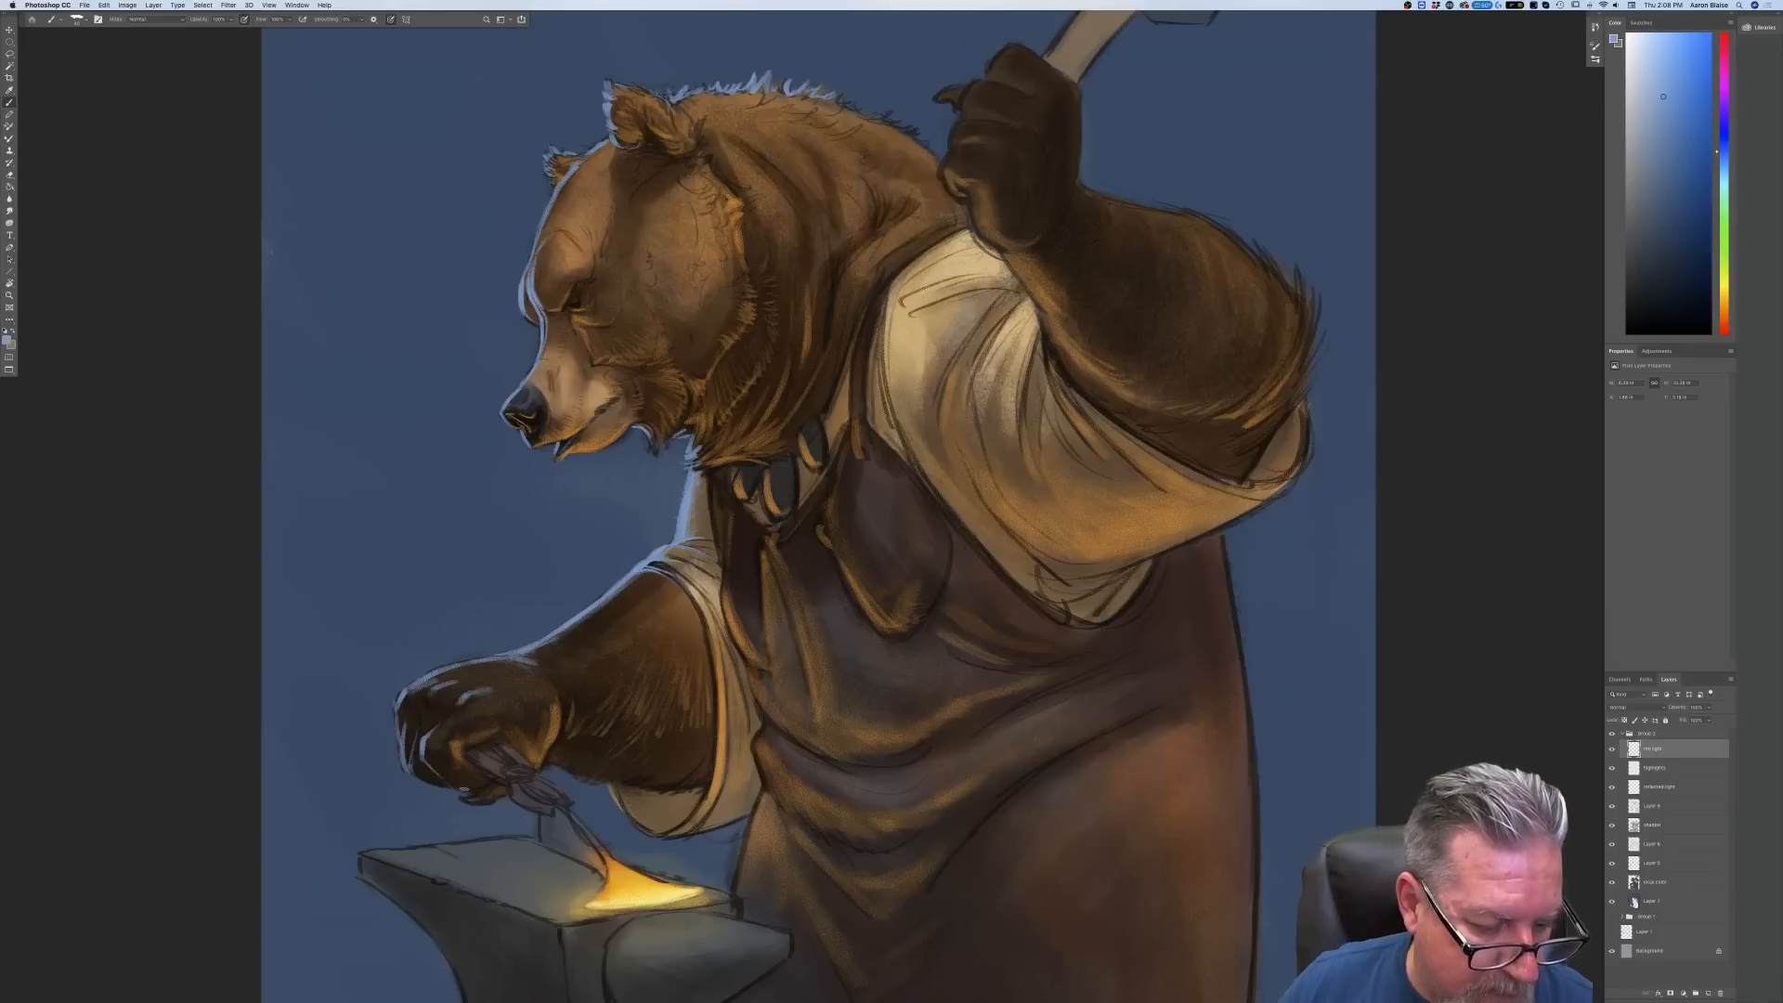
left_click_drag(410, 771, 426, 778)
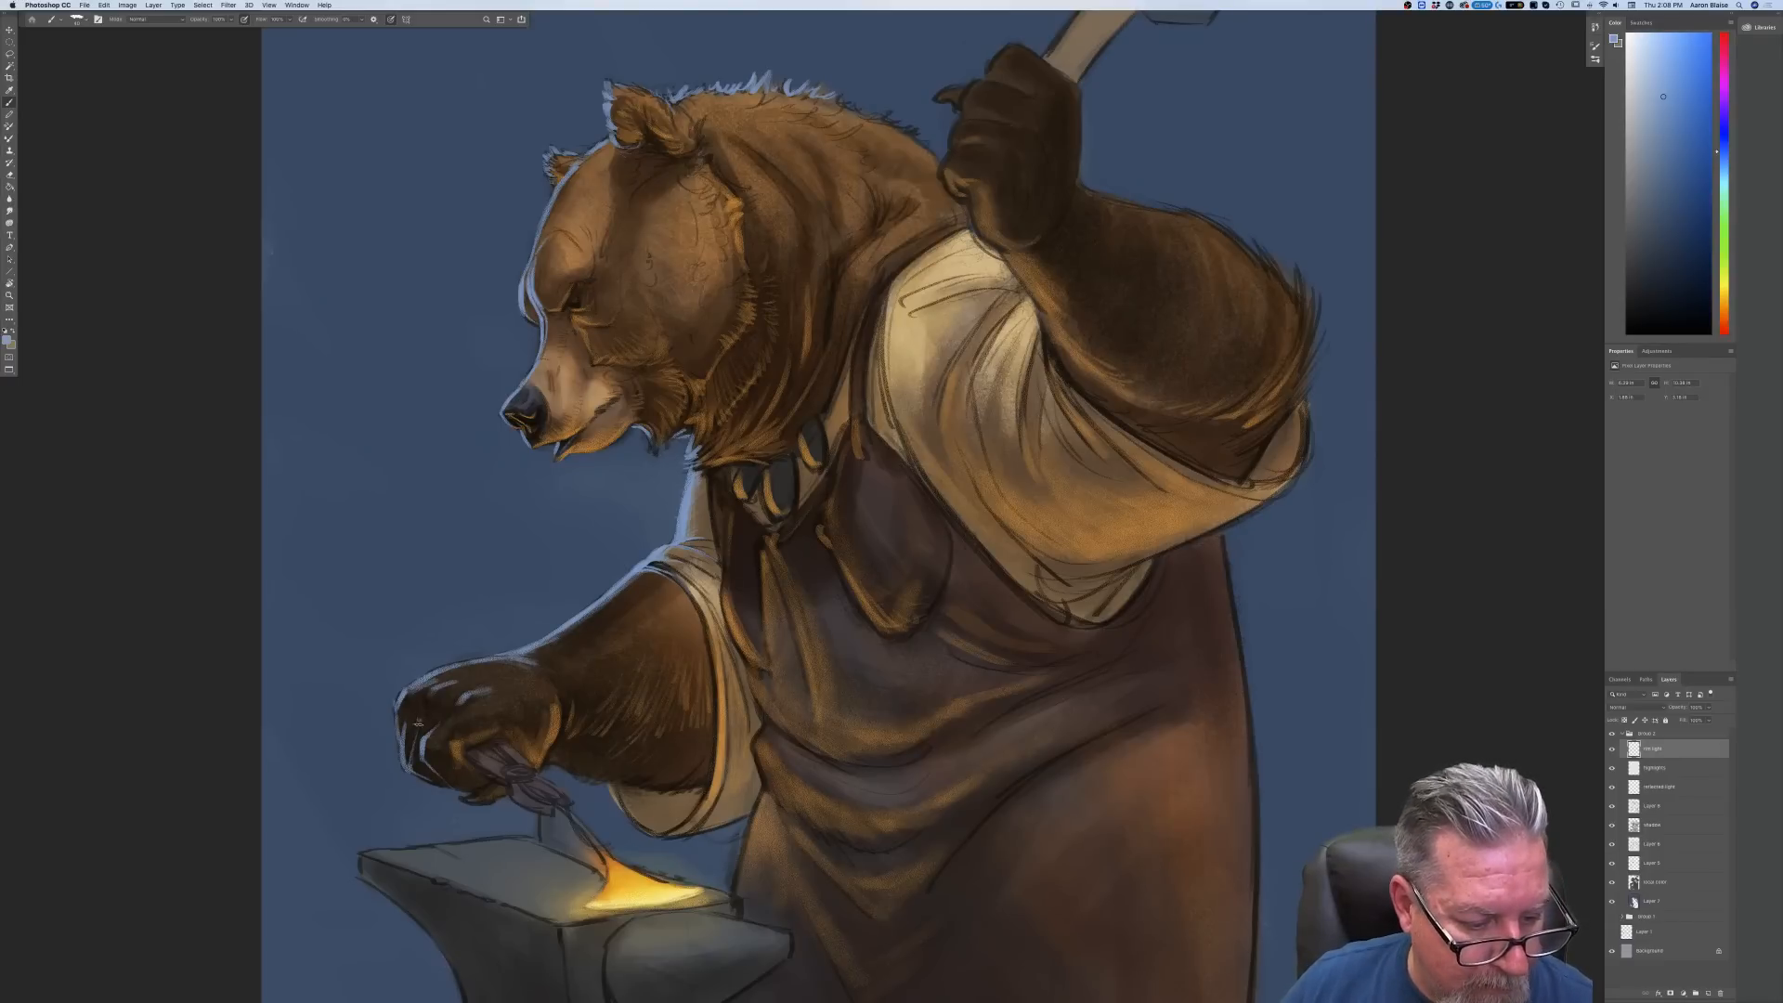
left_click_drag(417, 718, 409, 767)
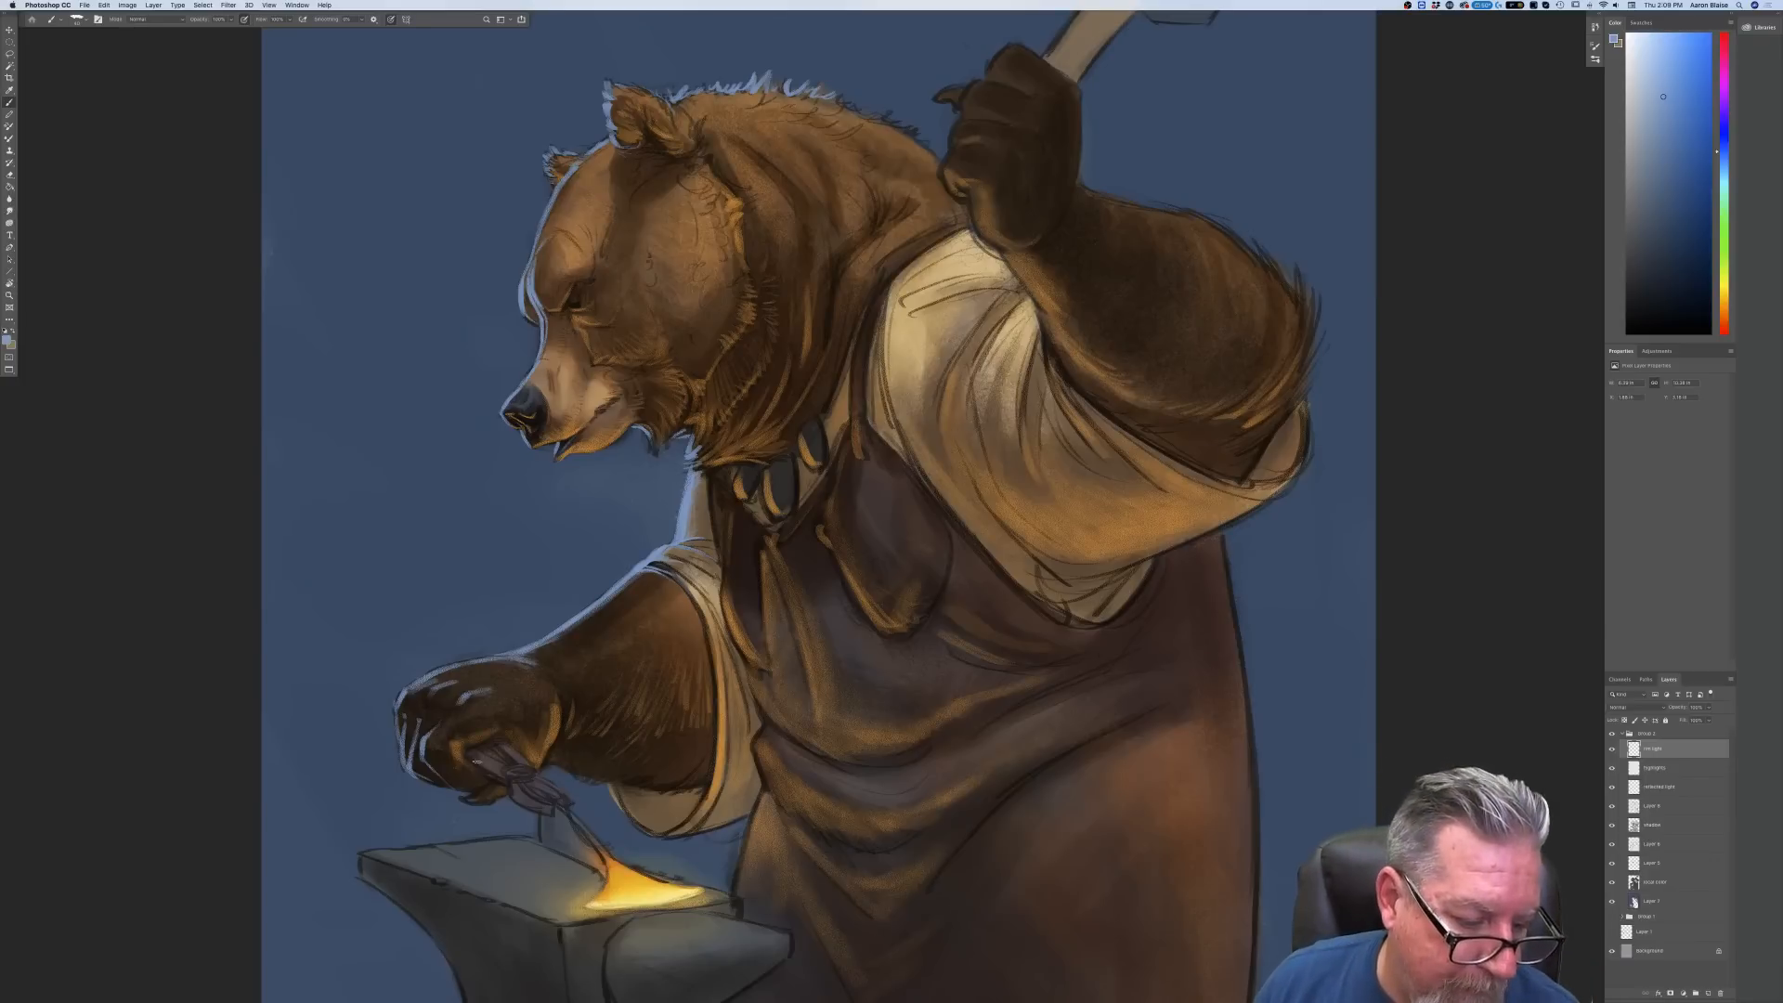
Add light-blue rim light to the tongs, the lower fingers and the underside of the lowered forearm and sleeve
mouse_move(508, 781)
left_mouse_down()
mouse_move(516, 799)
mouse_move(531, 771)
mouse_move(513, 769)
mouse_move(566, 800)
left_mouse_up()
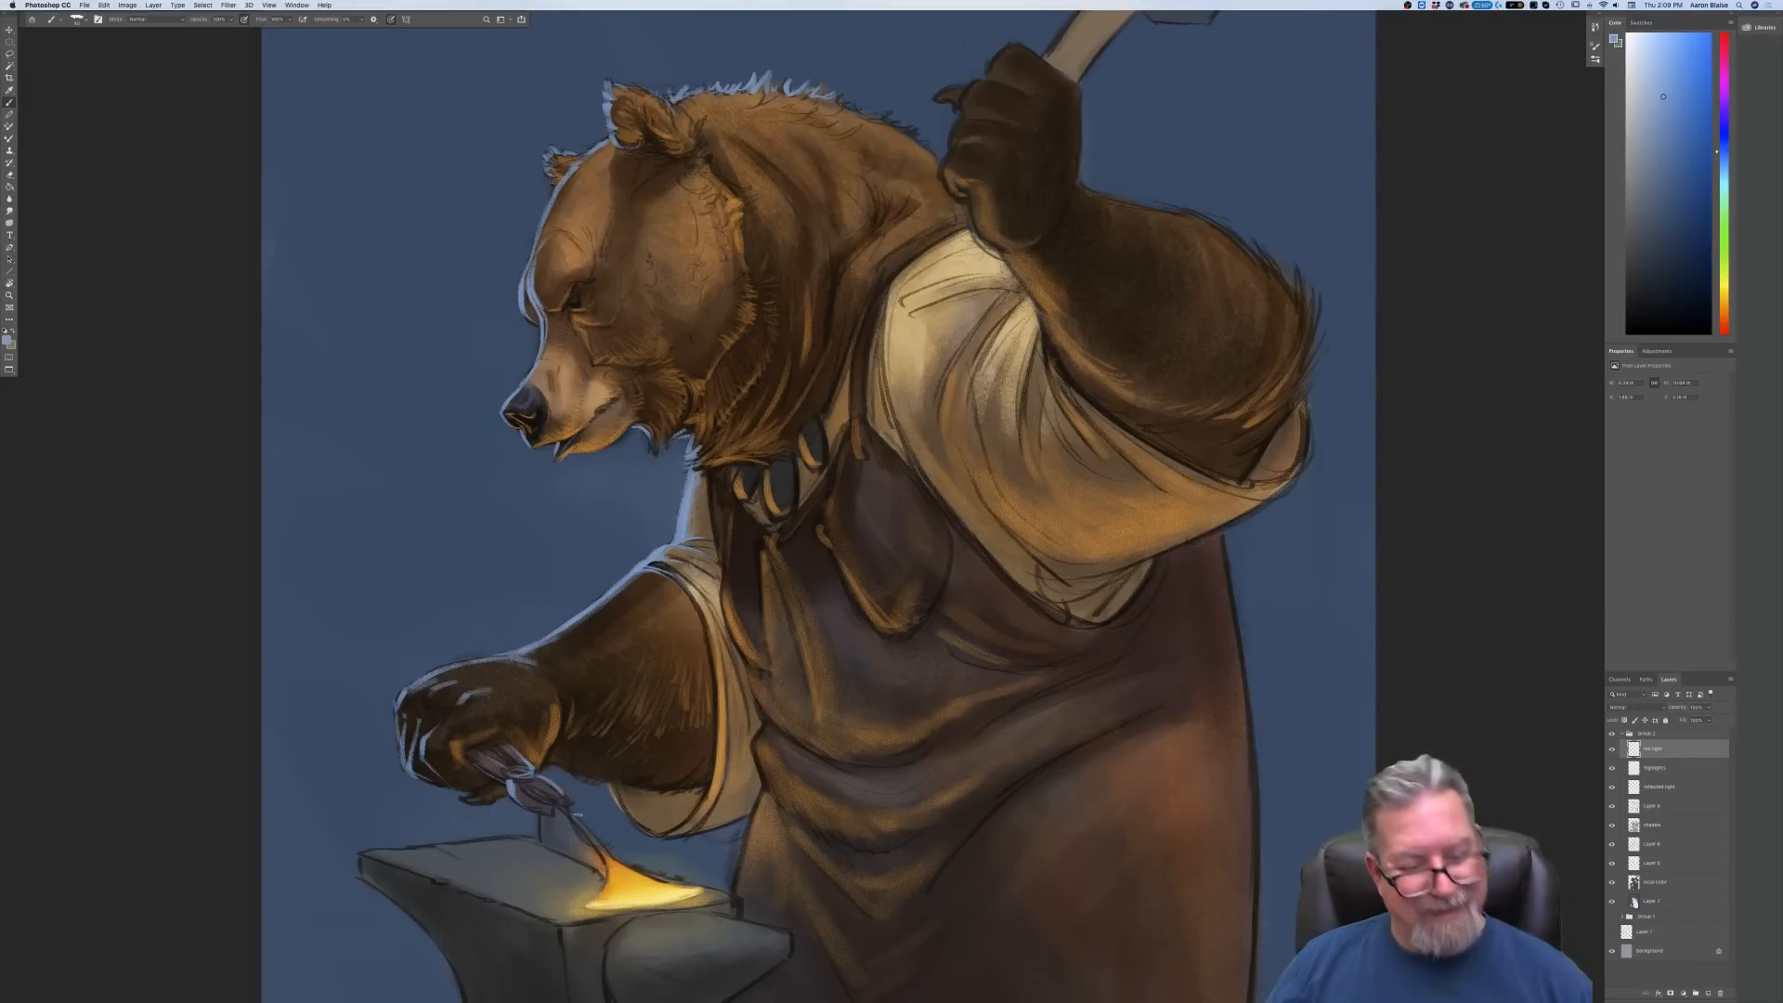
left_click_drag(458, 792, 477, 790)
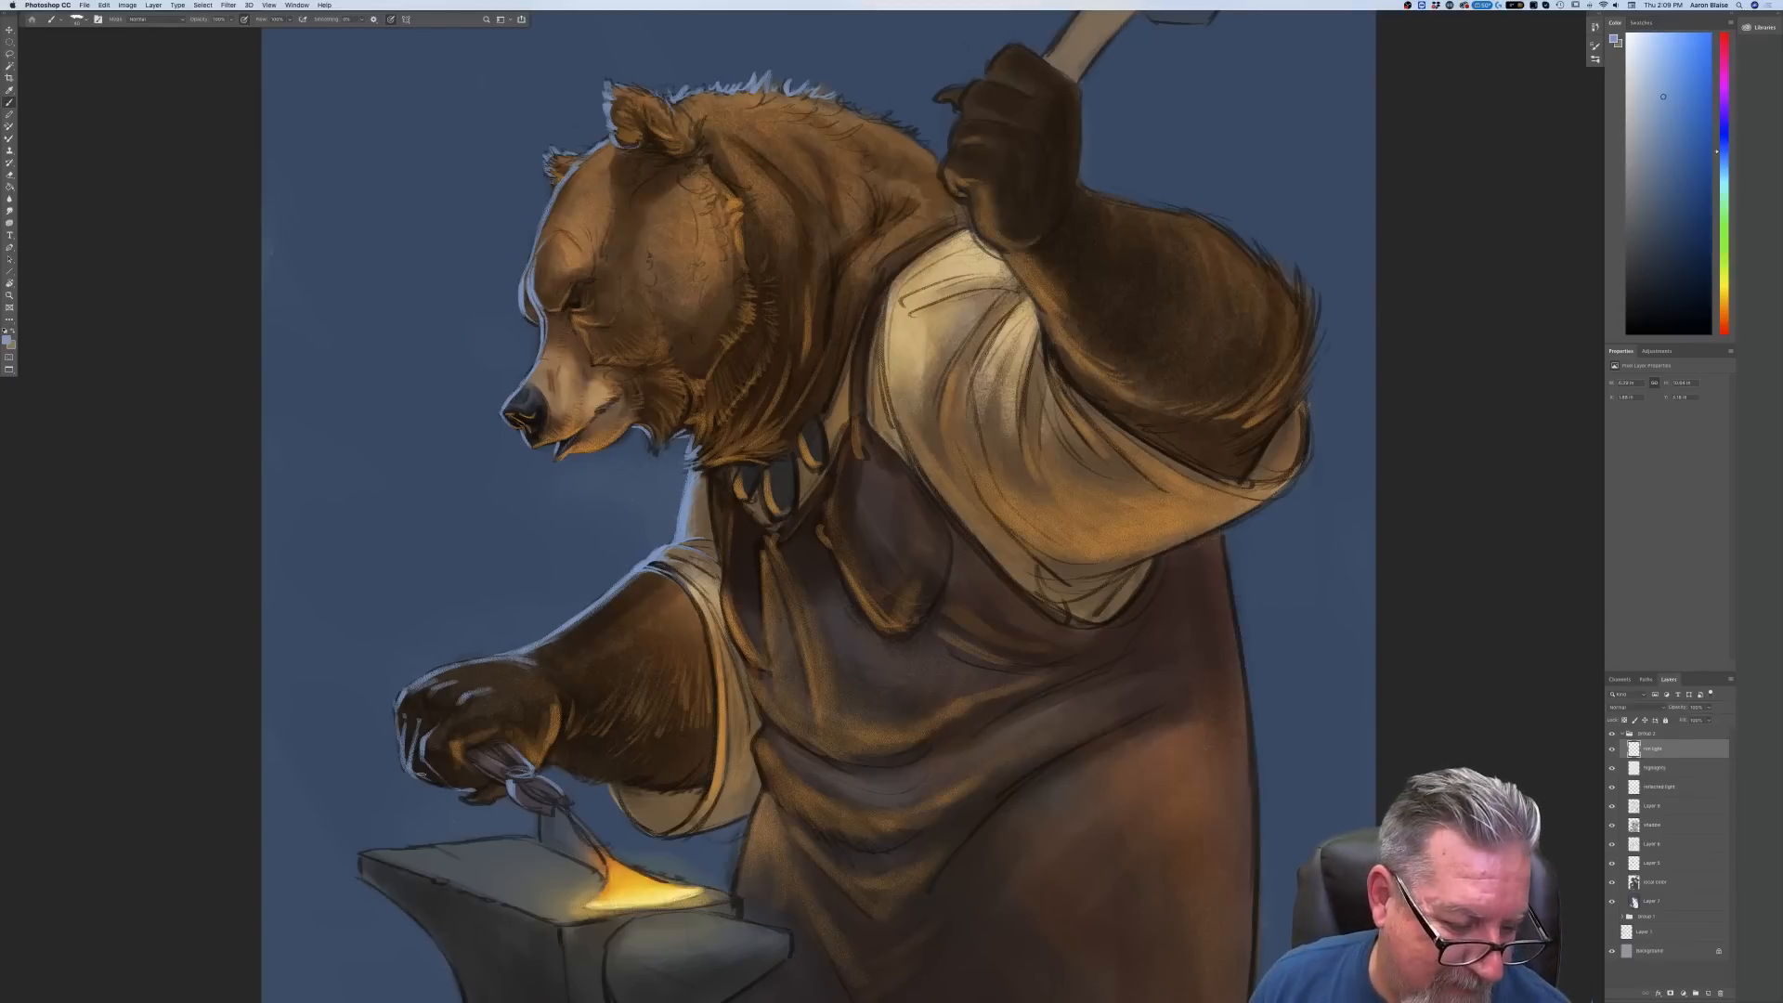
left_click_drag(609, 788, 643, 828)
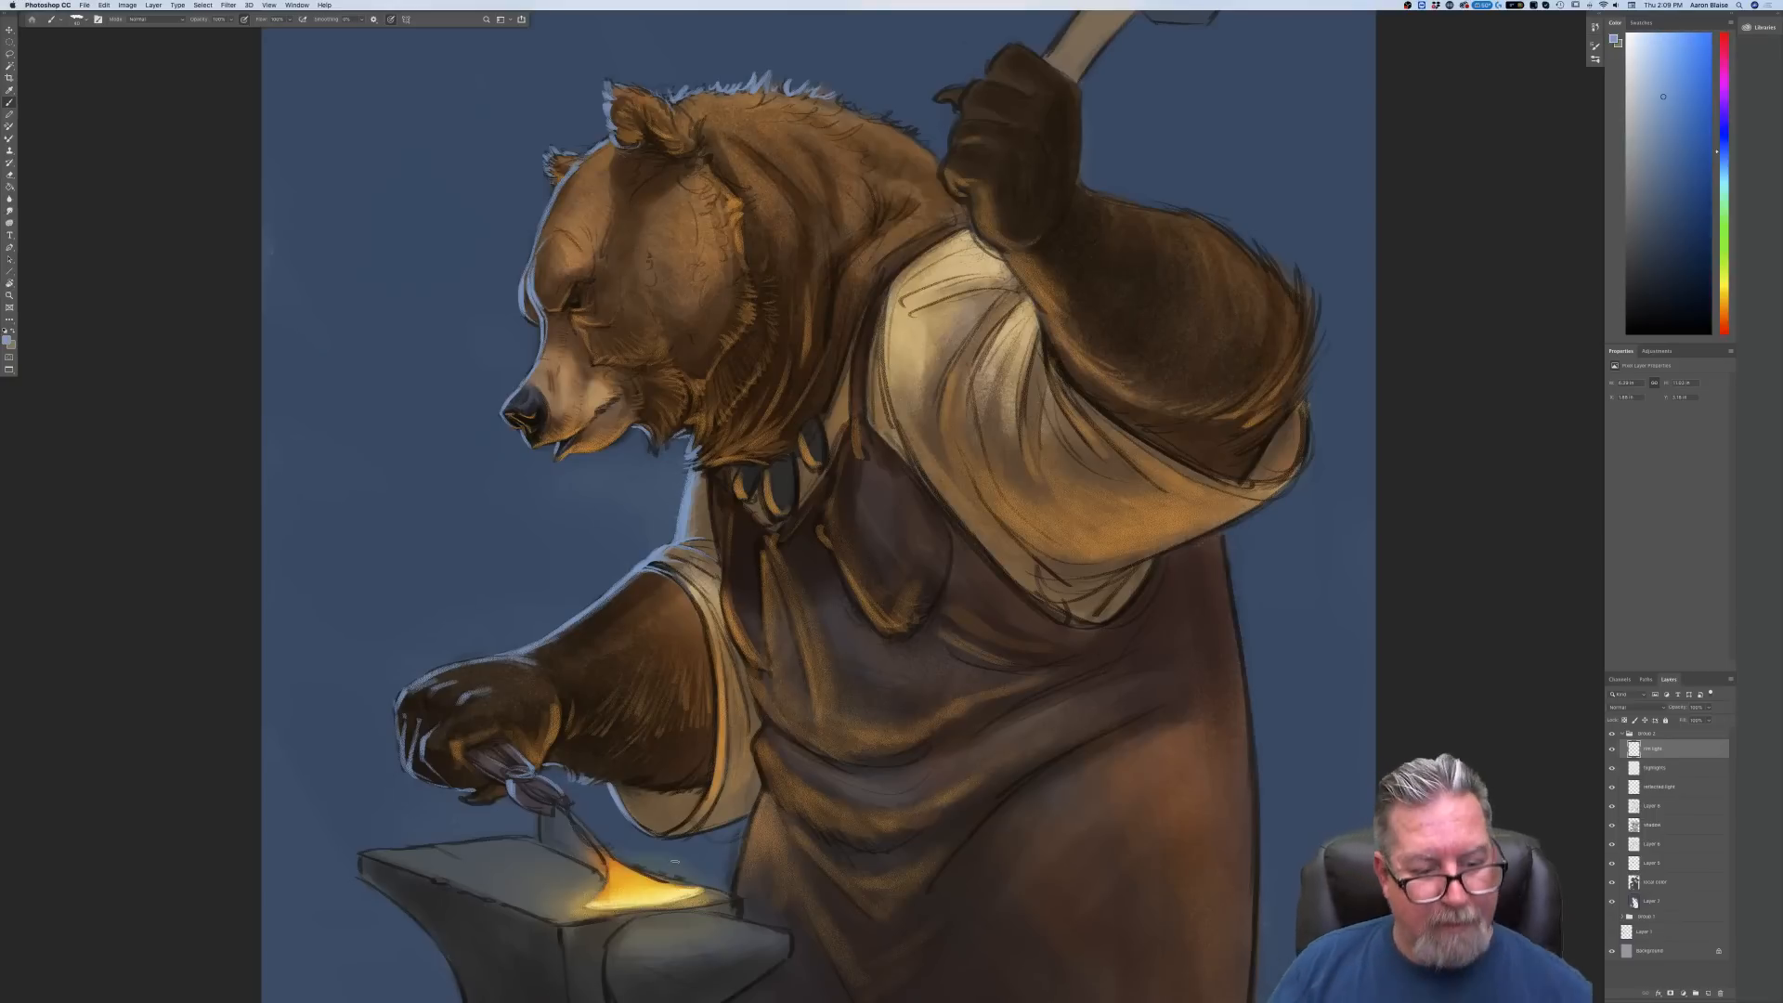
key("super+minus")
key("super+minus")
key("super+minus")
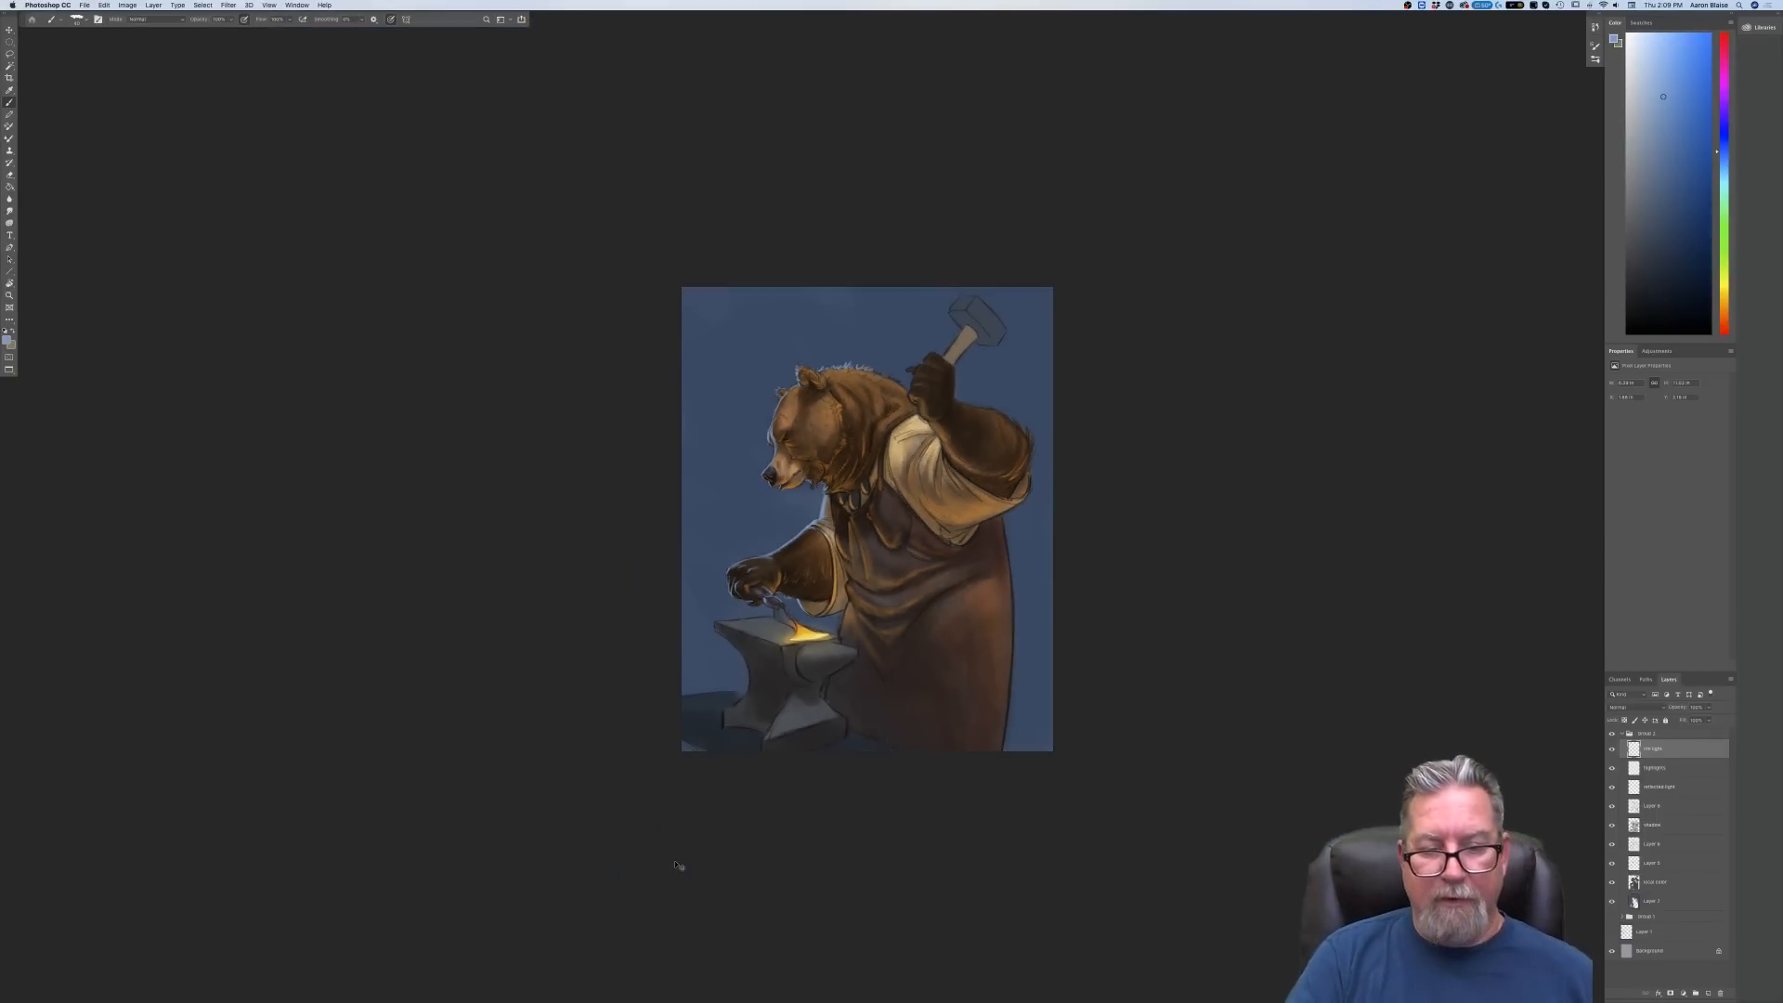
Paint light-blue rim light down the apron's front edge, its chest folds and the strap edge, undoing unwanted strokes near the shoulder
key("super+plus")
key("super+plus")
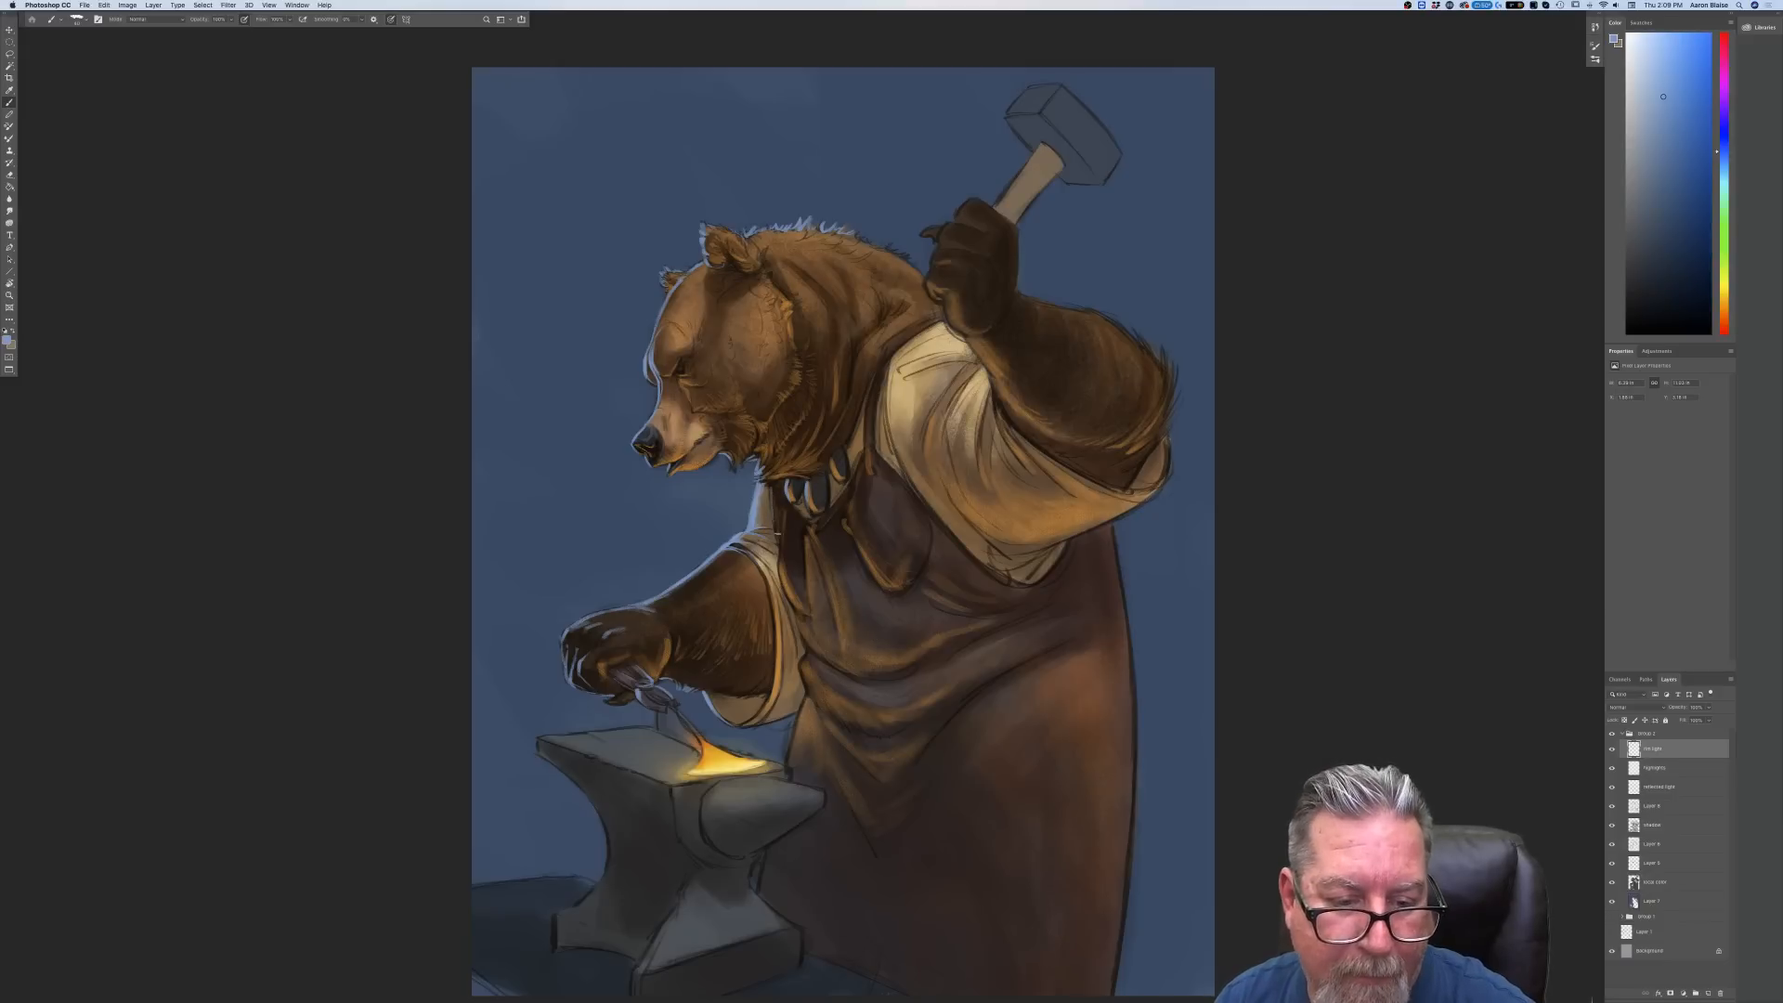
mouse_move(785, 513)
left_mouse_down()
mouse_move(779, 570)
mouse_move(801, 611)
left_mouse_up()
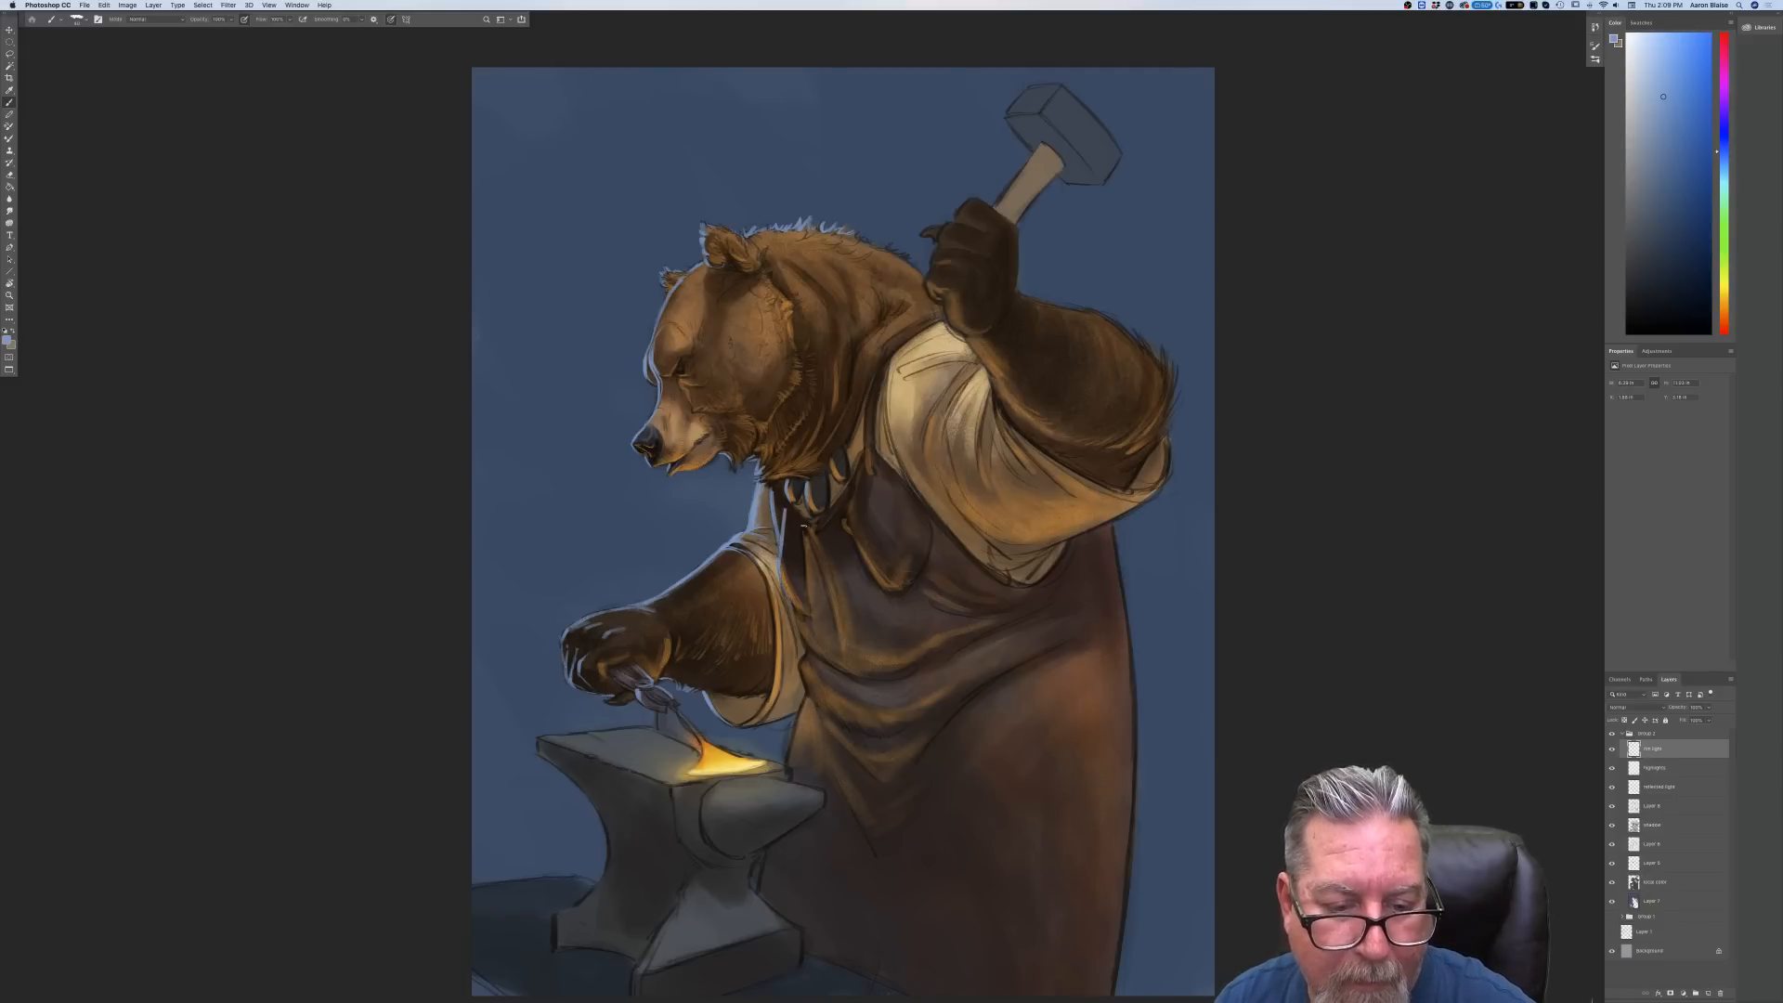
left_click_drag(807, 525, 826, 592)
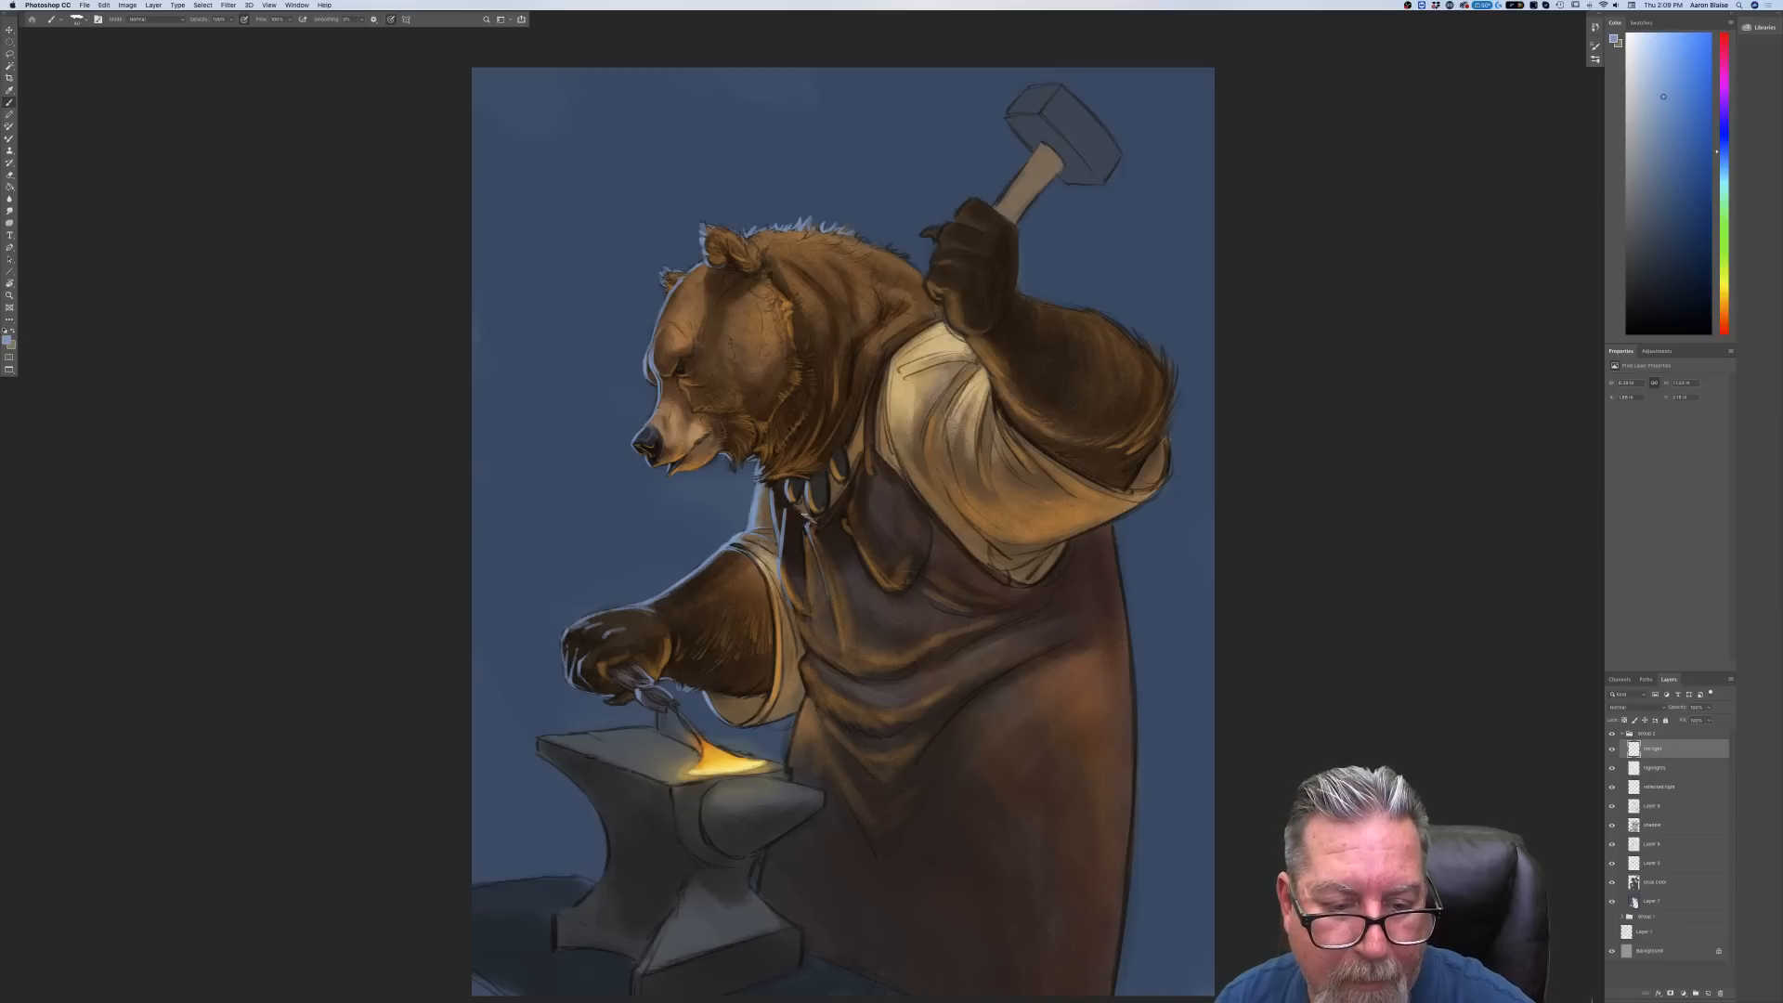
left_click_drag(858, 459, 830, 512)
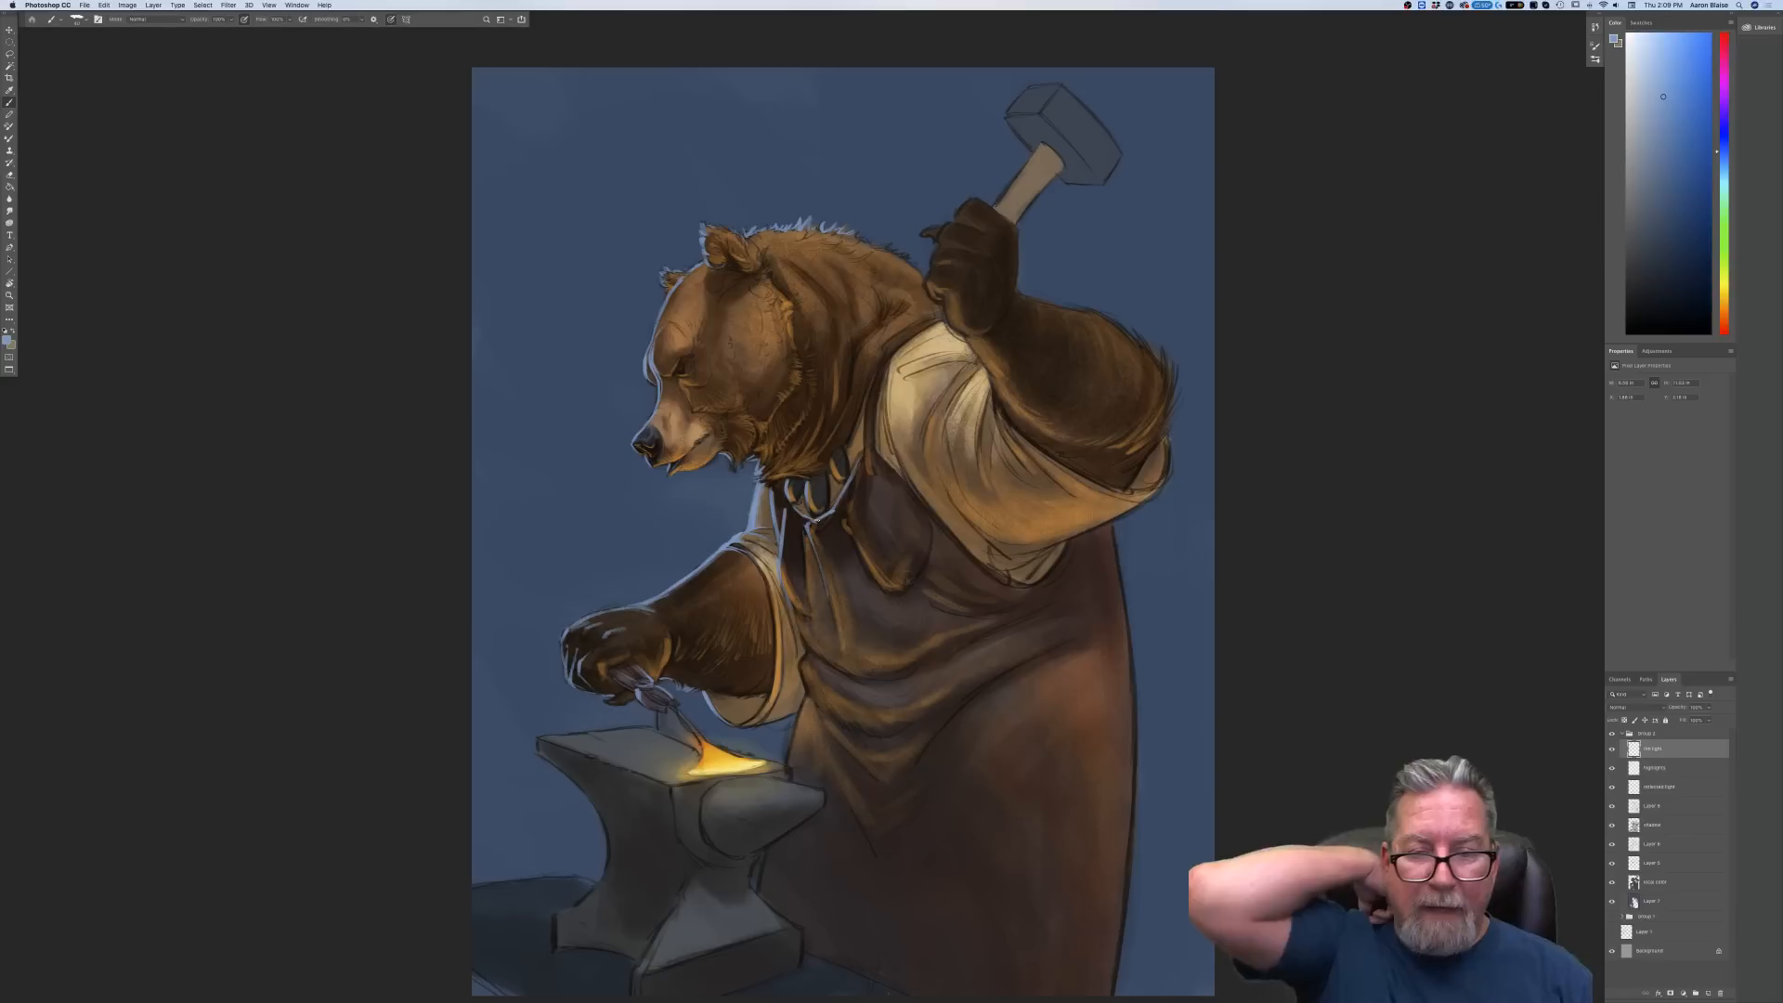
left_click_drag(879, 365, 865, 446)
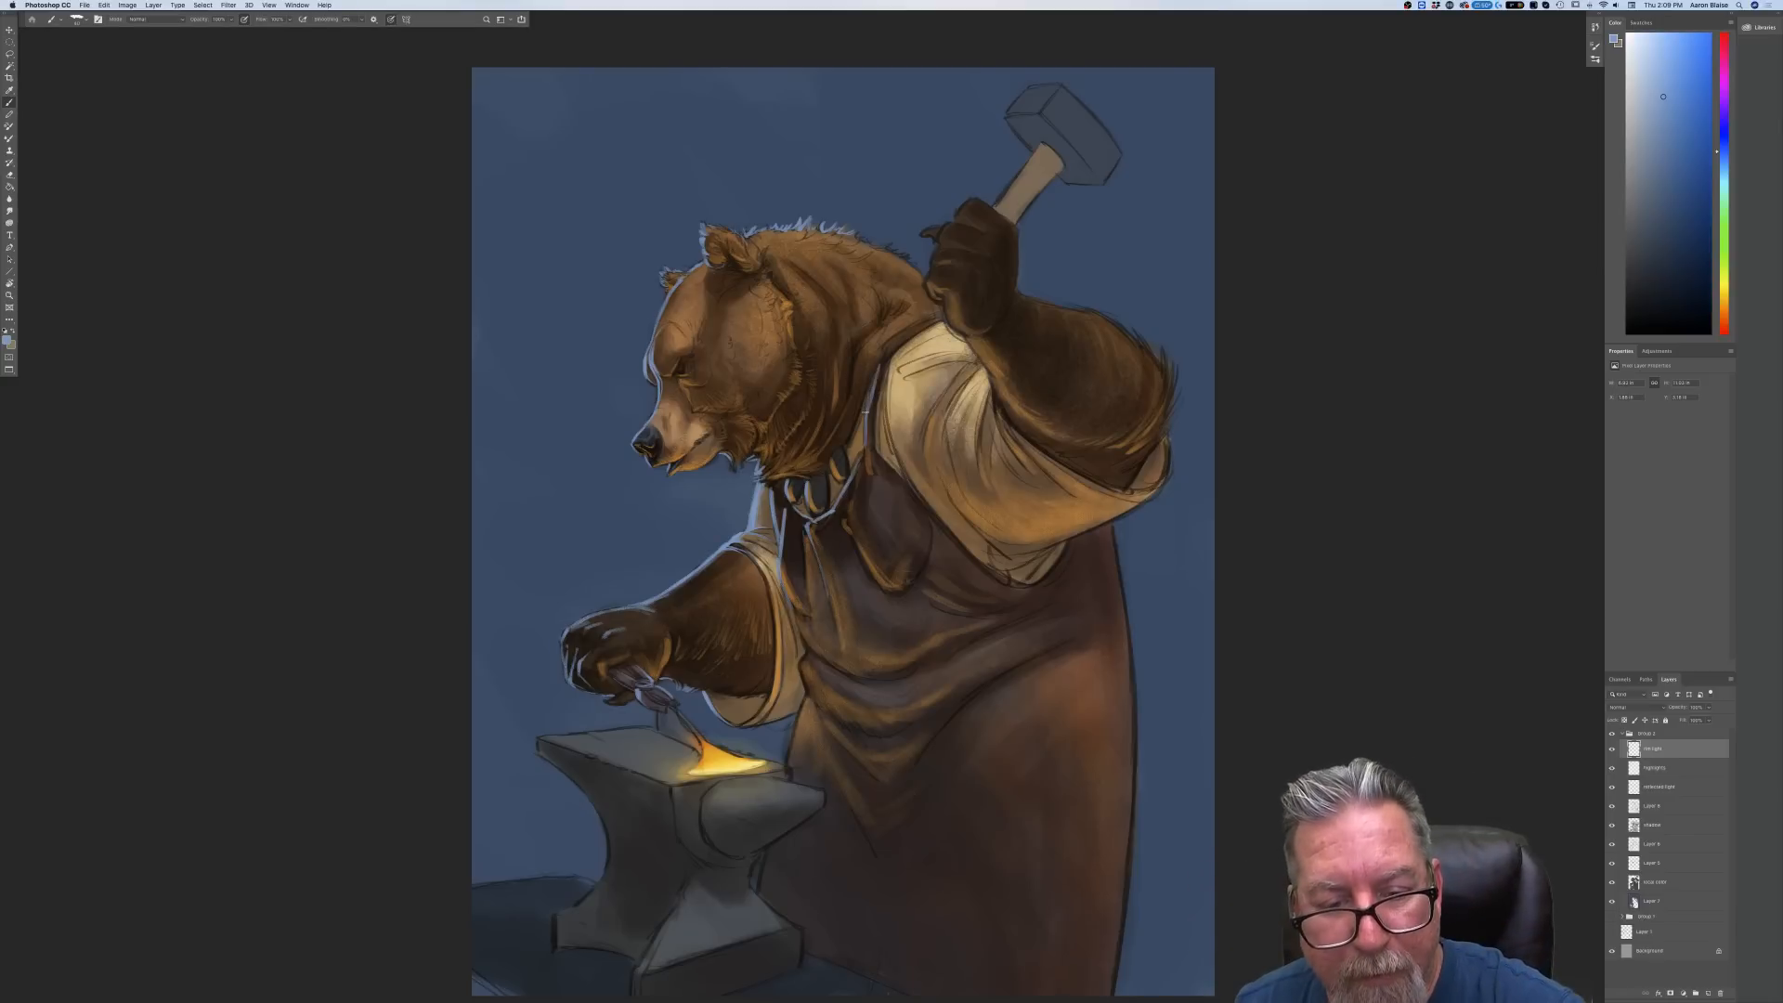
left_click_drag(882, 359, 868, 422)
key("super+z")
key("super+z")
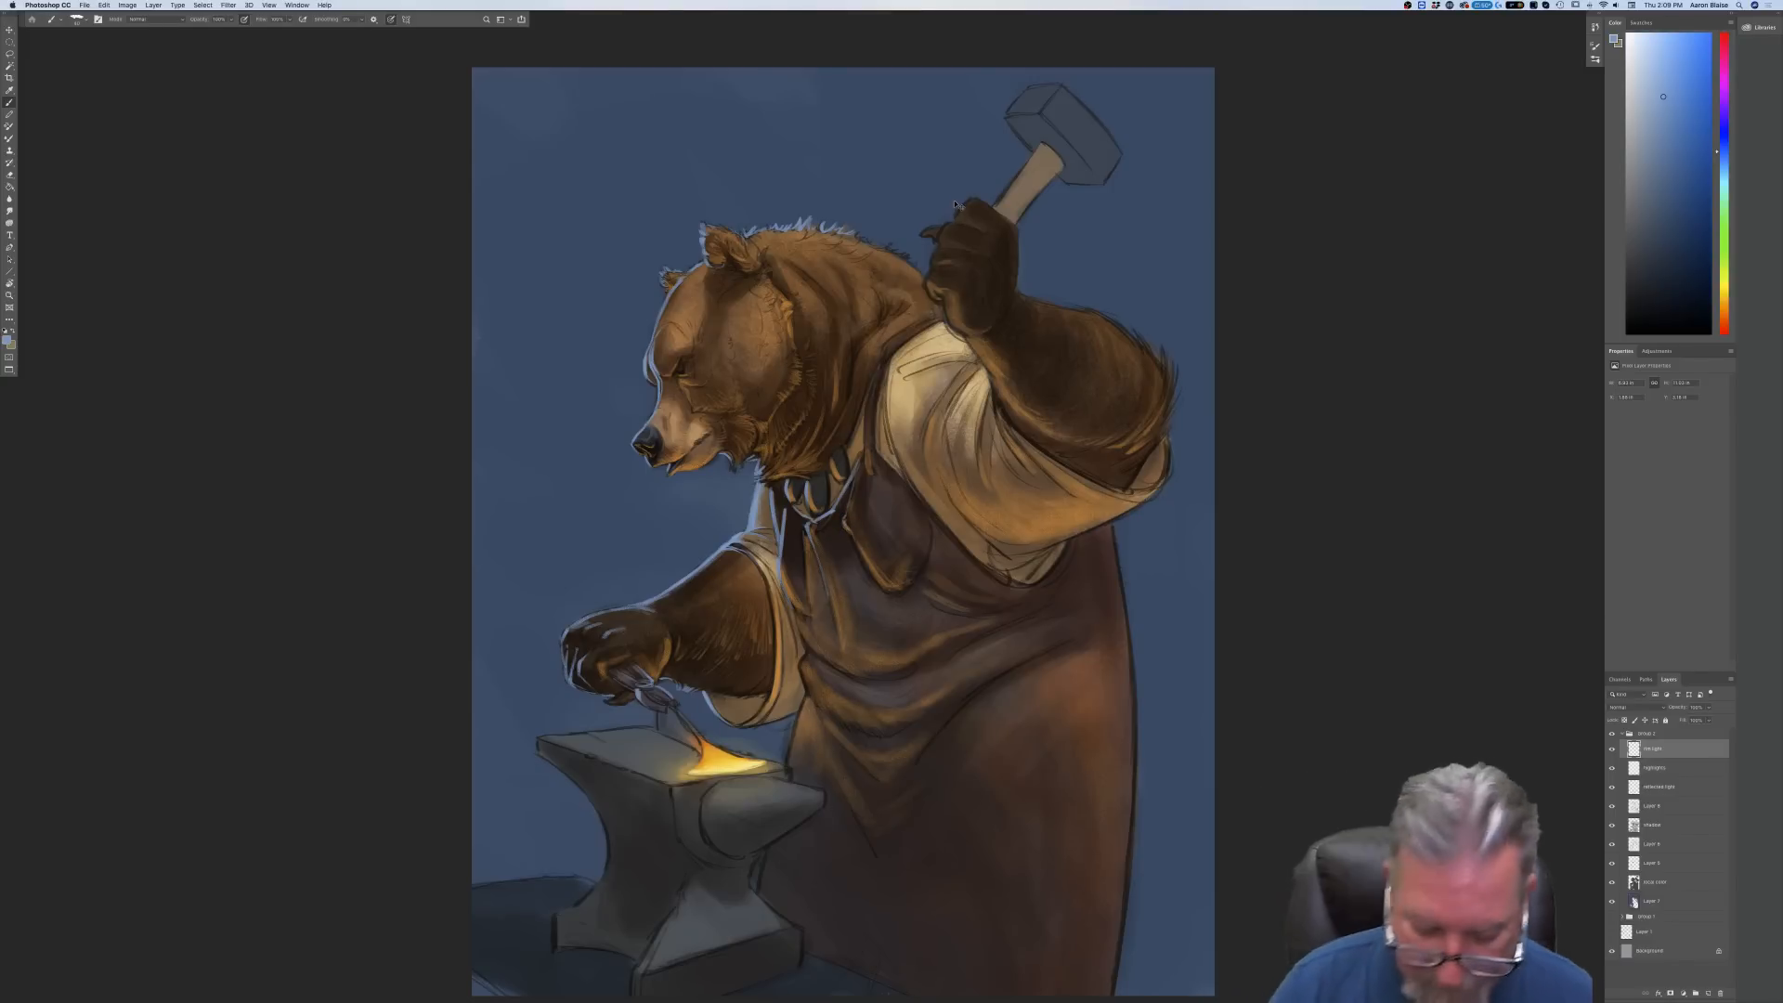
Touch up the light-blue rim light along the front edge of the bear's forehead and brow
key("super+plus")
left_click_drag(245, 513, 176, 933)
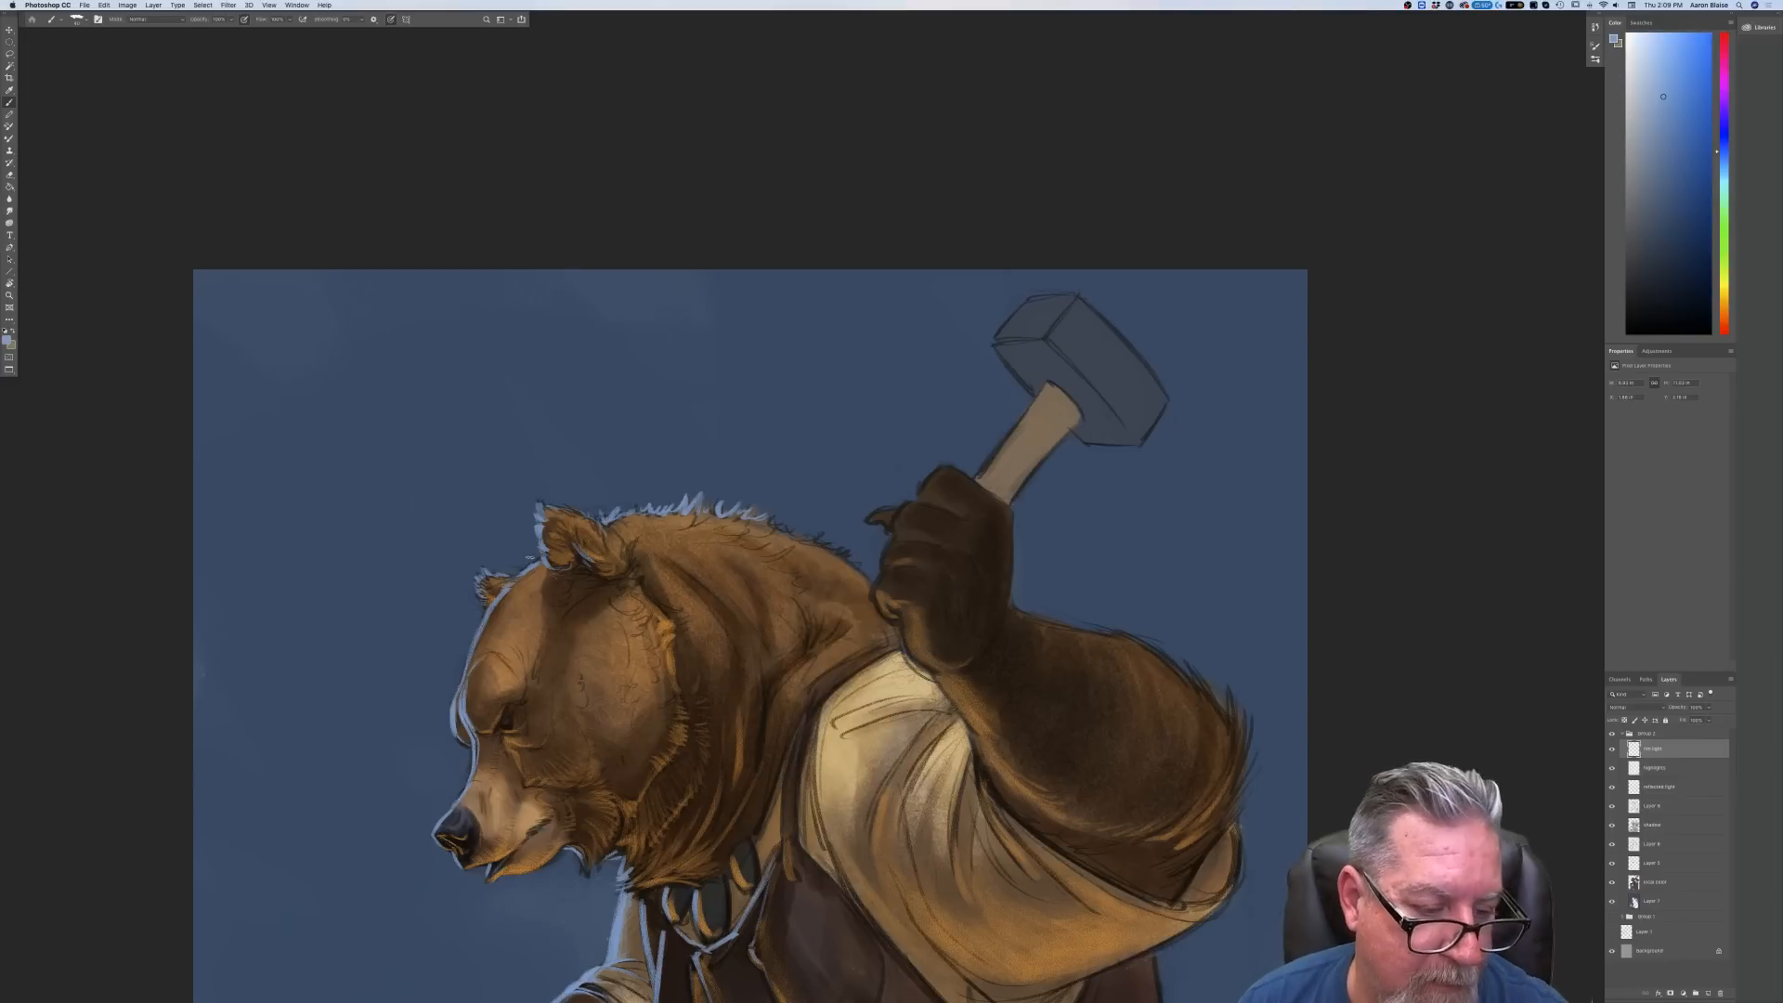
left_click_drag(486, 617, 509, 591)
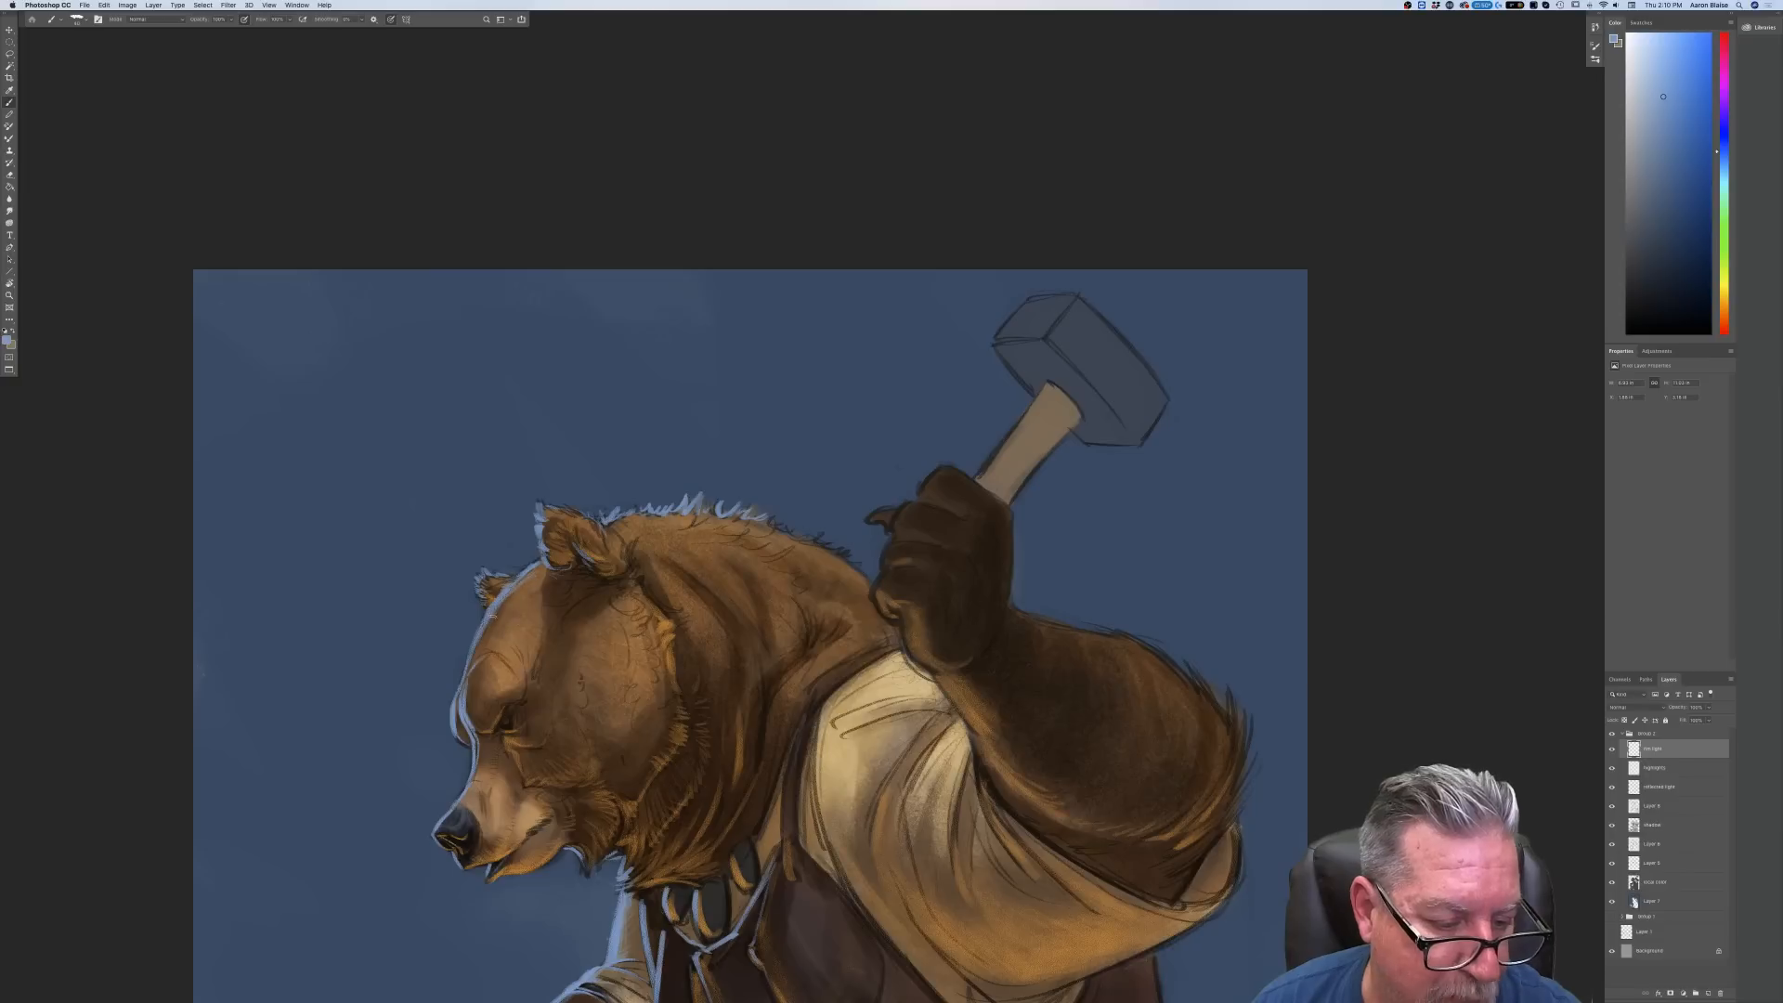
left_click_drag(486, 622, 477, 653)
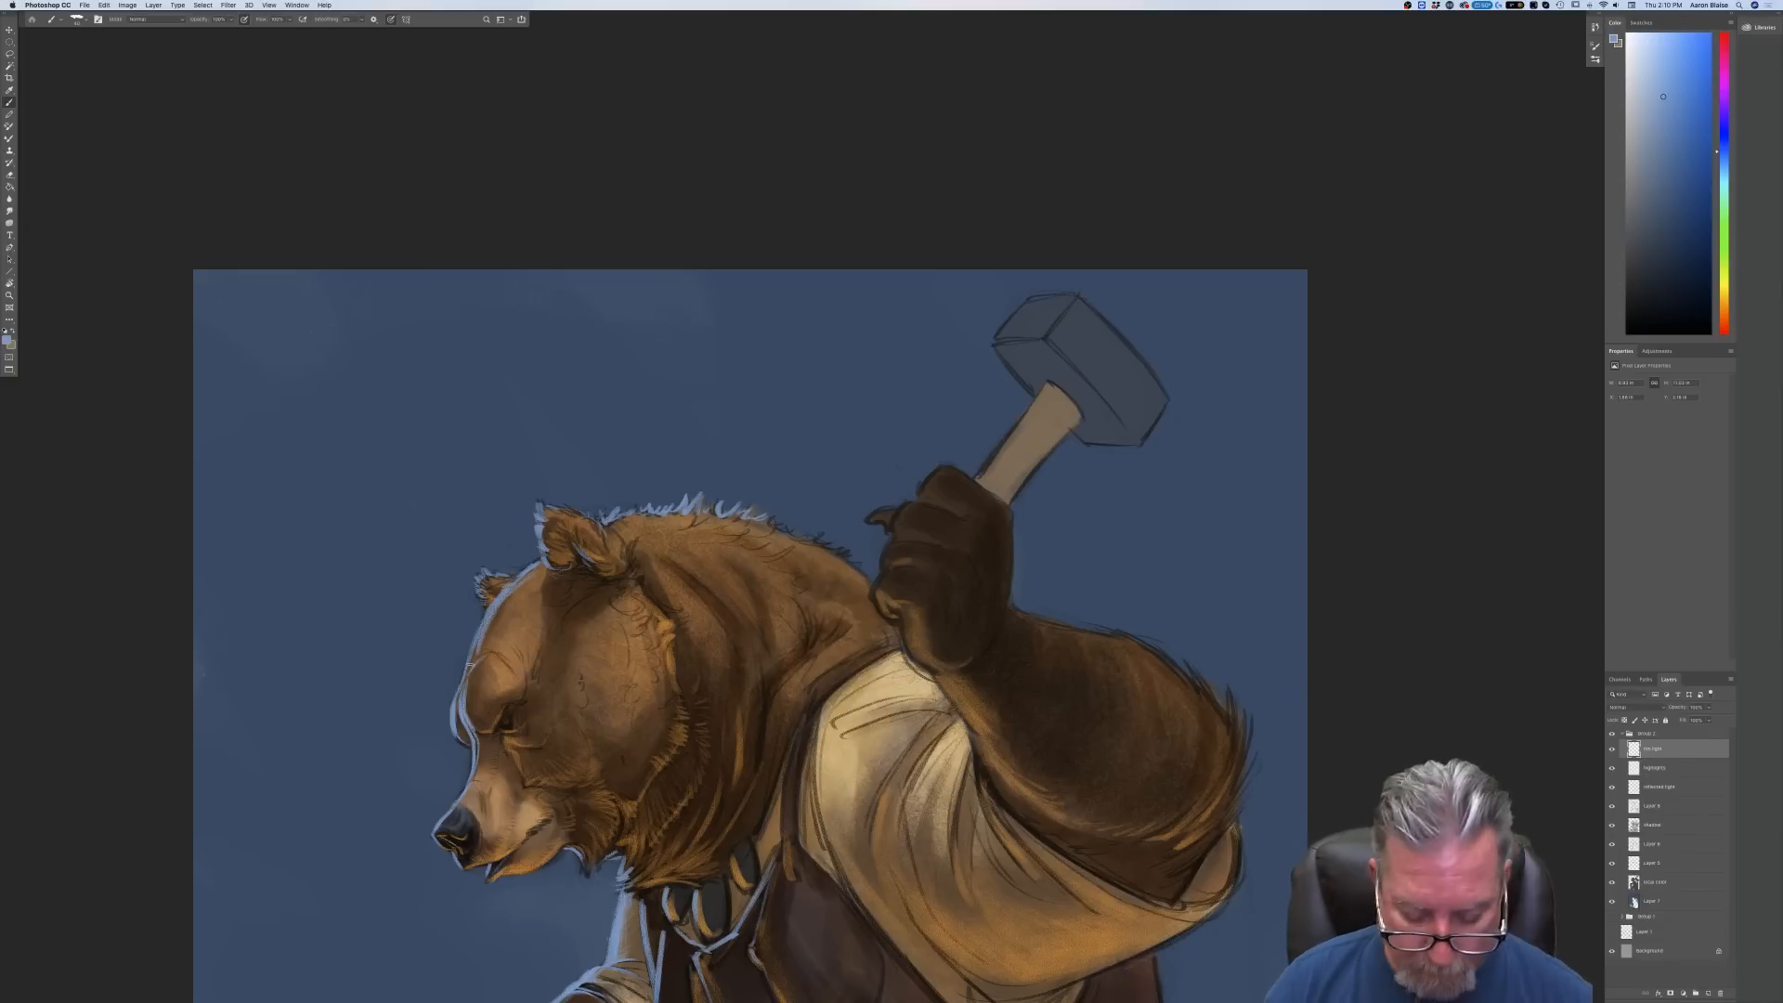
Examine the rim lighting across the whole painting, comparing the full figure with closer views
key("super+minus")
key("super+minus")
key("super+minus")
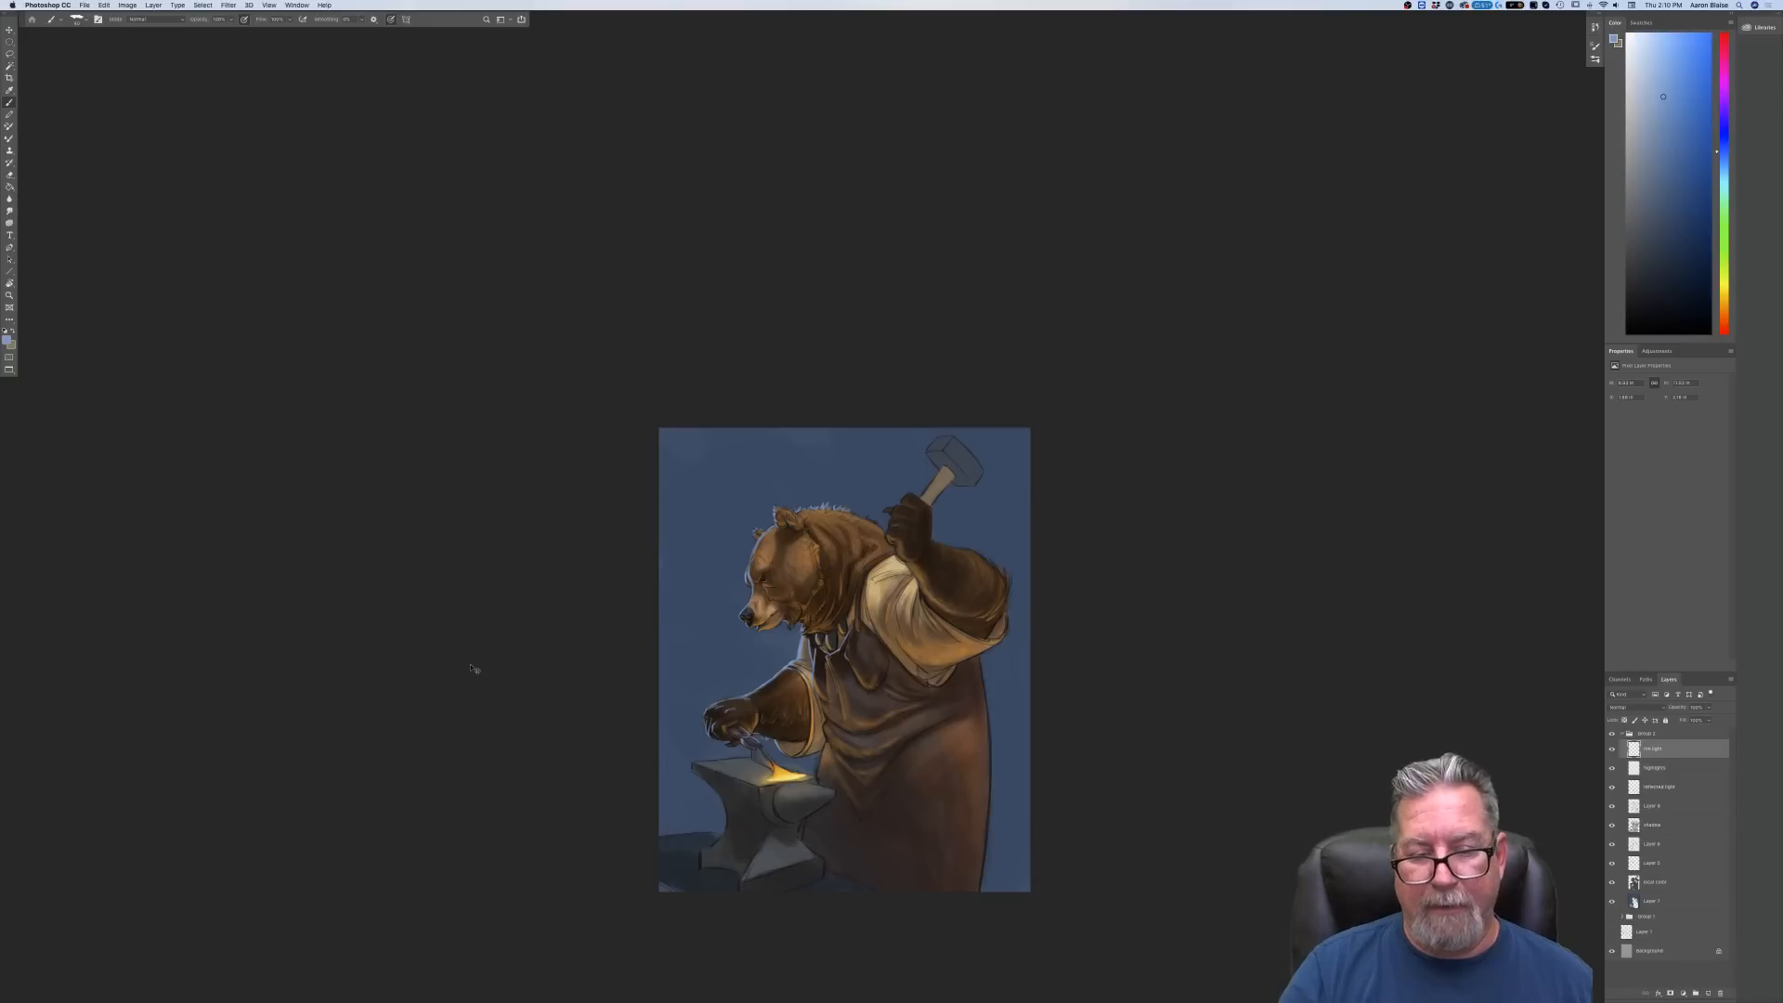
key("super+plus")
key("super+plus")
key("super+minus")
key("super+minus")
key("super+minus")
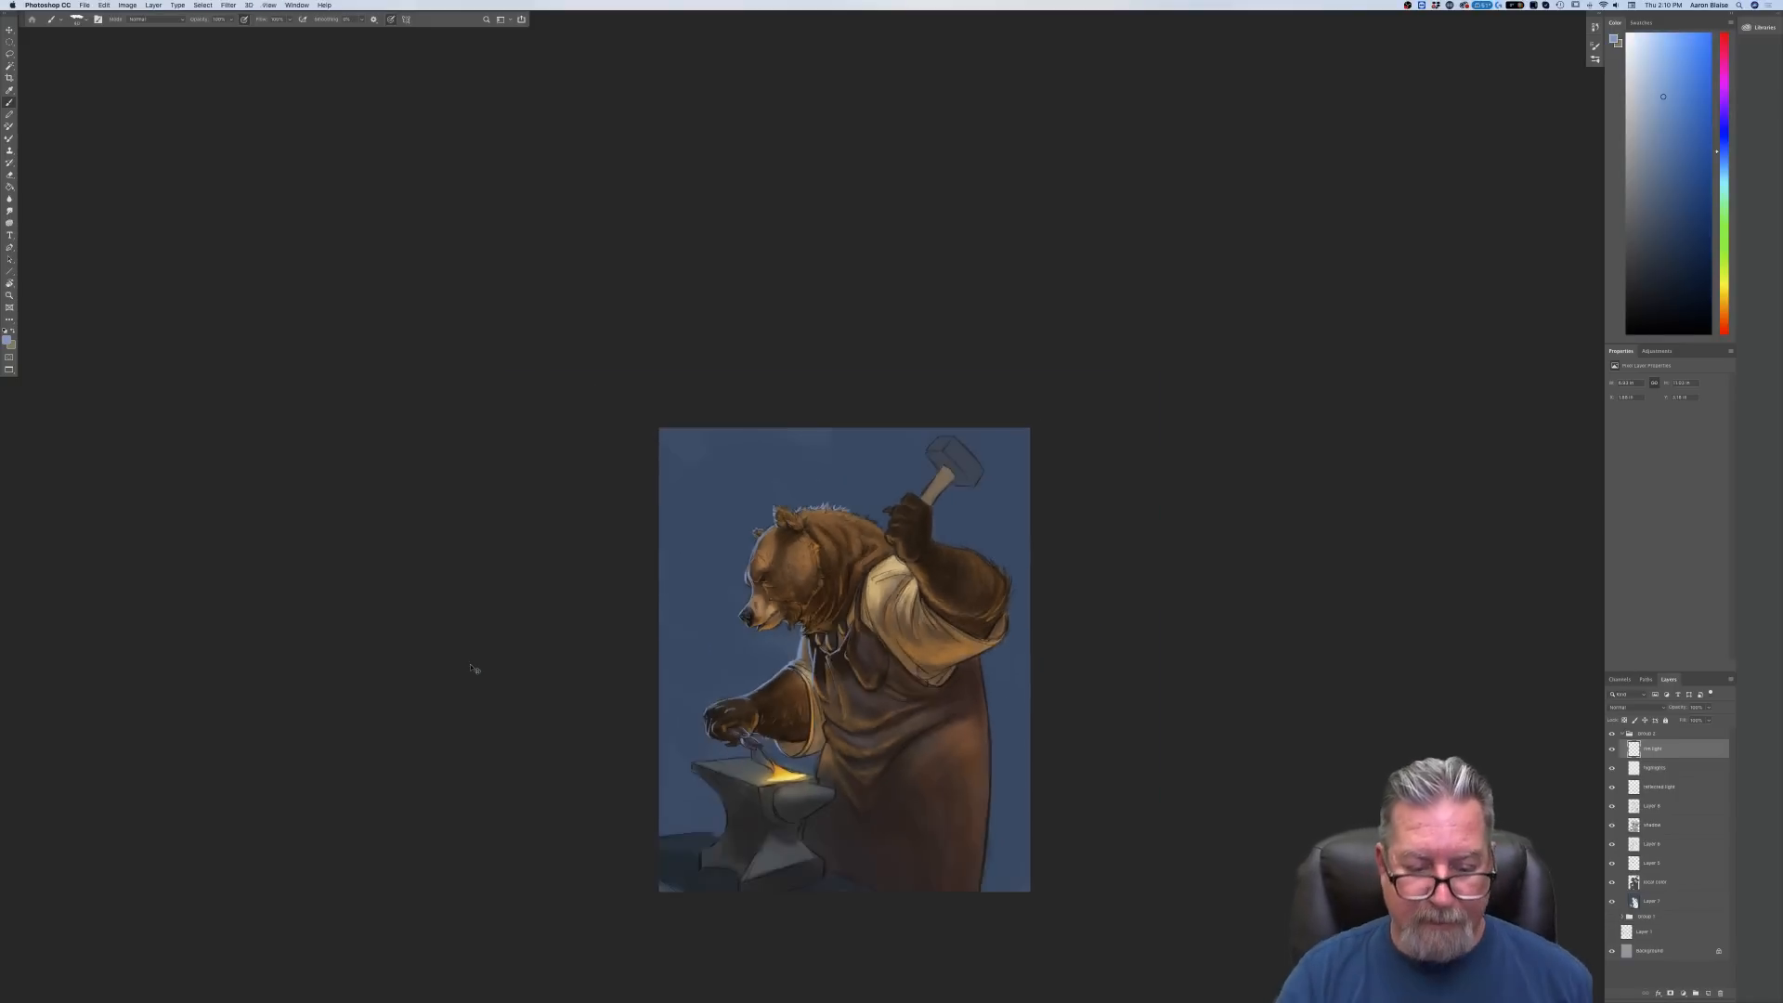
scroll(585, 676, "down", 3)
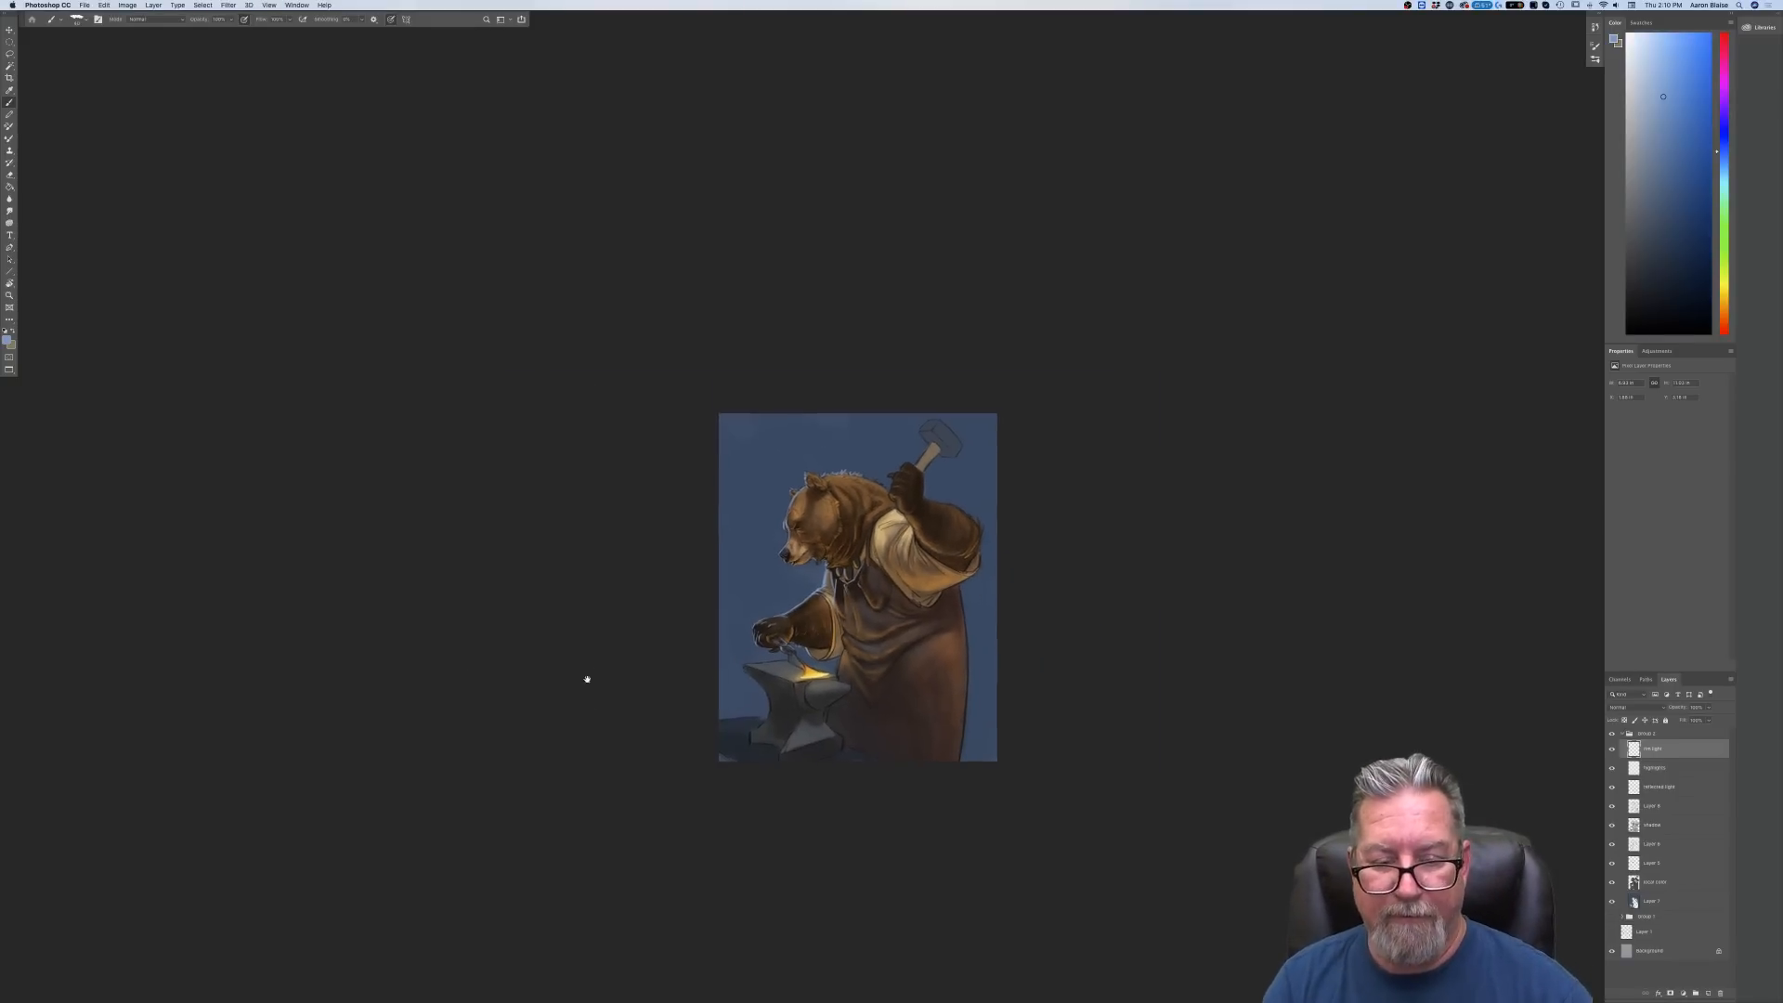
key("super+plus")
key("super+plus")
key("super+plus")
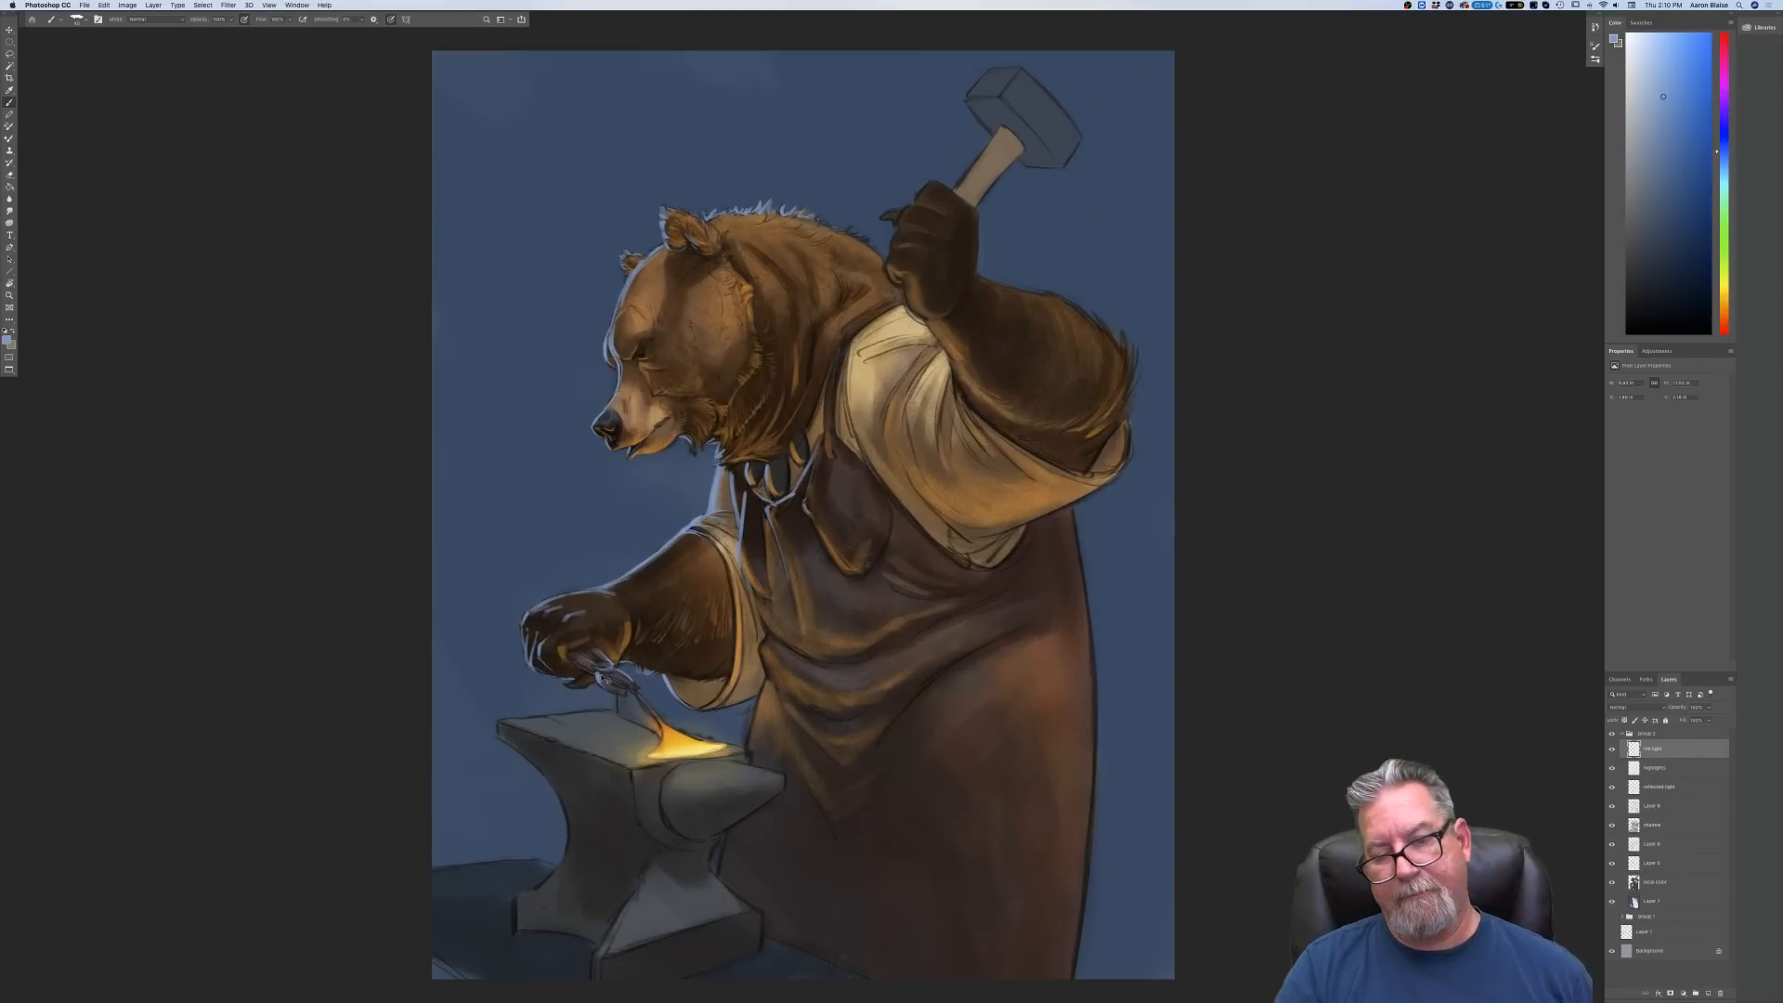
key("super+plus")
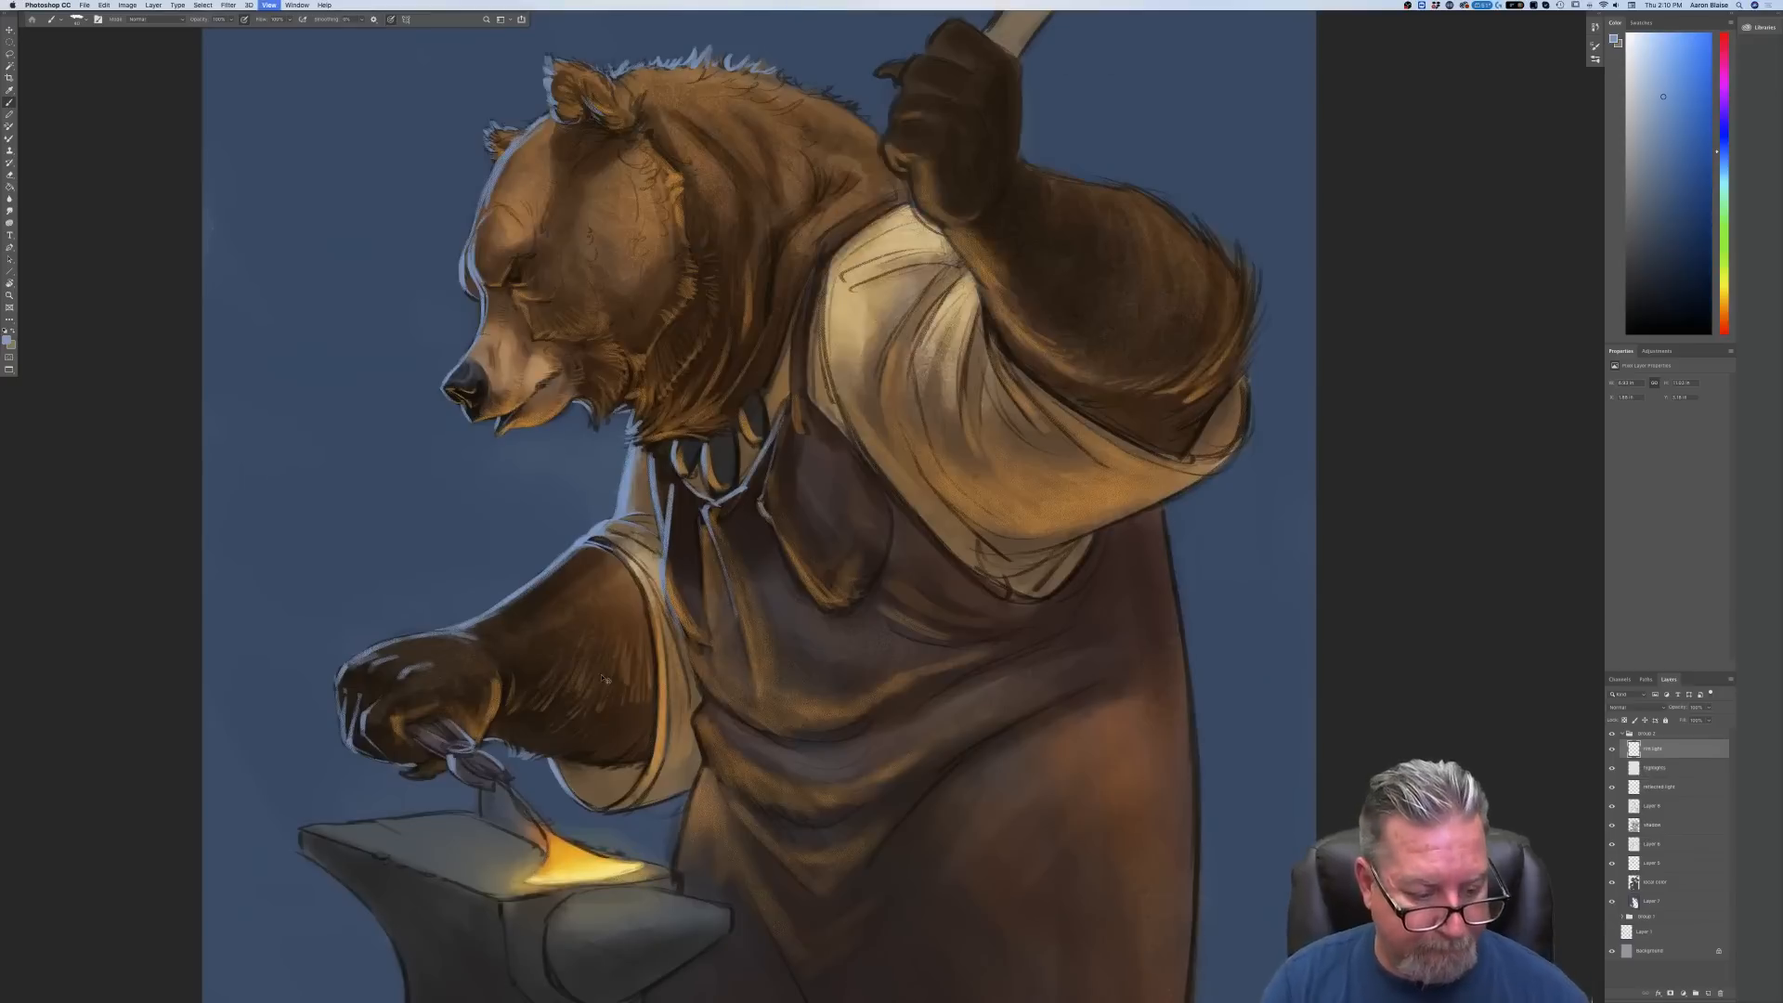
key("super+minus")
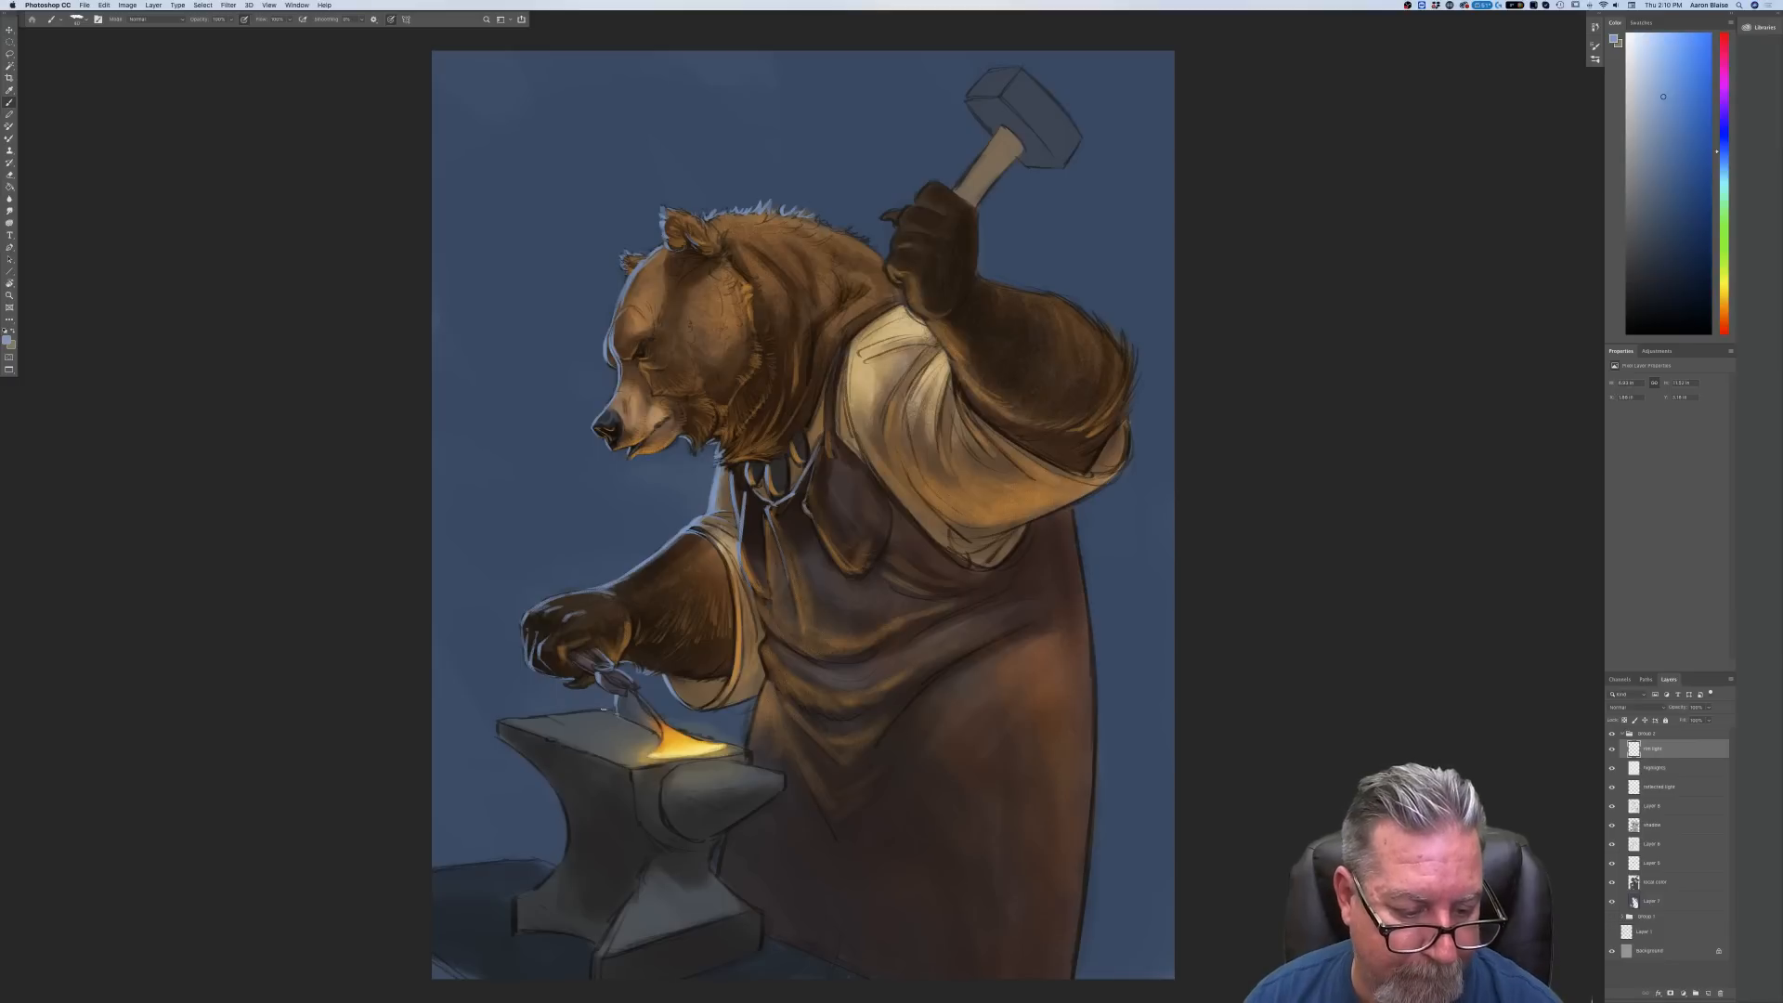
Paint light-blue rim light along the anvil's top edge, front side, foot edges and the far side of its waist
left_click_drag(608, 712, 561, 715)
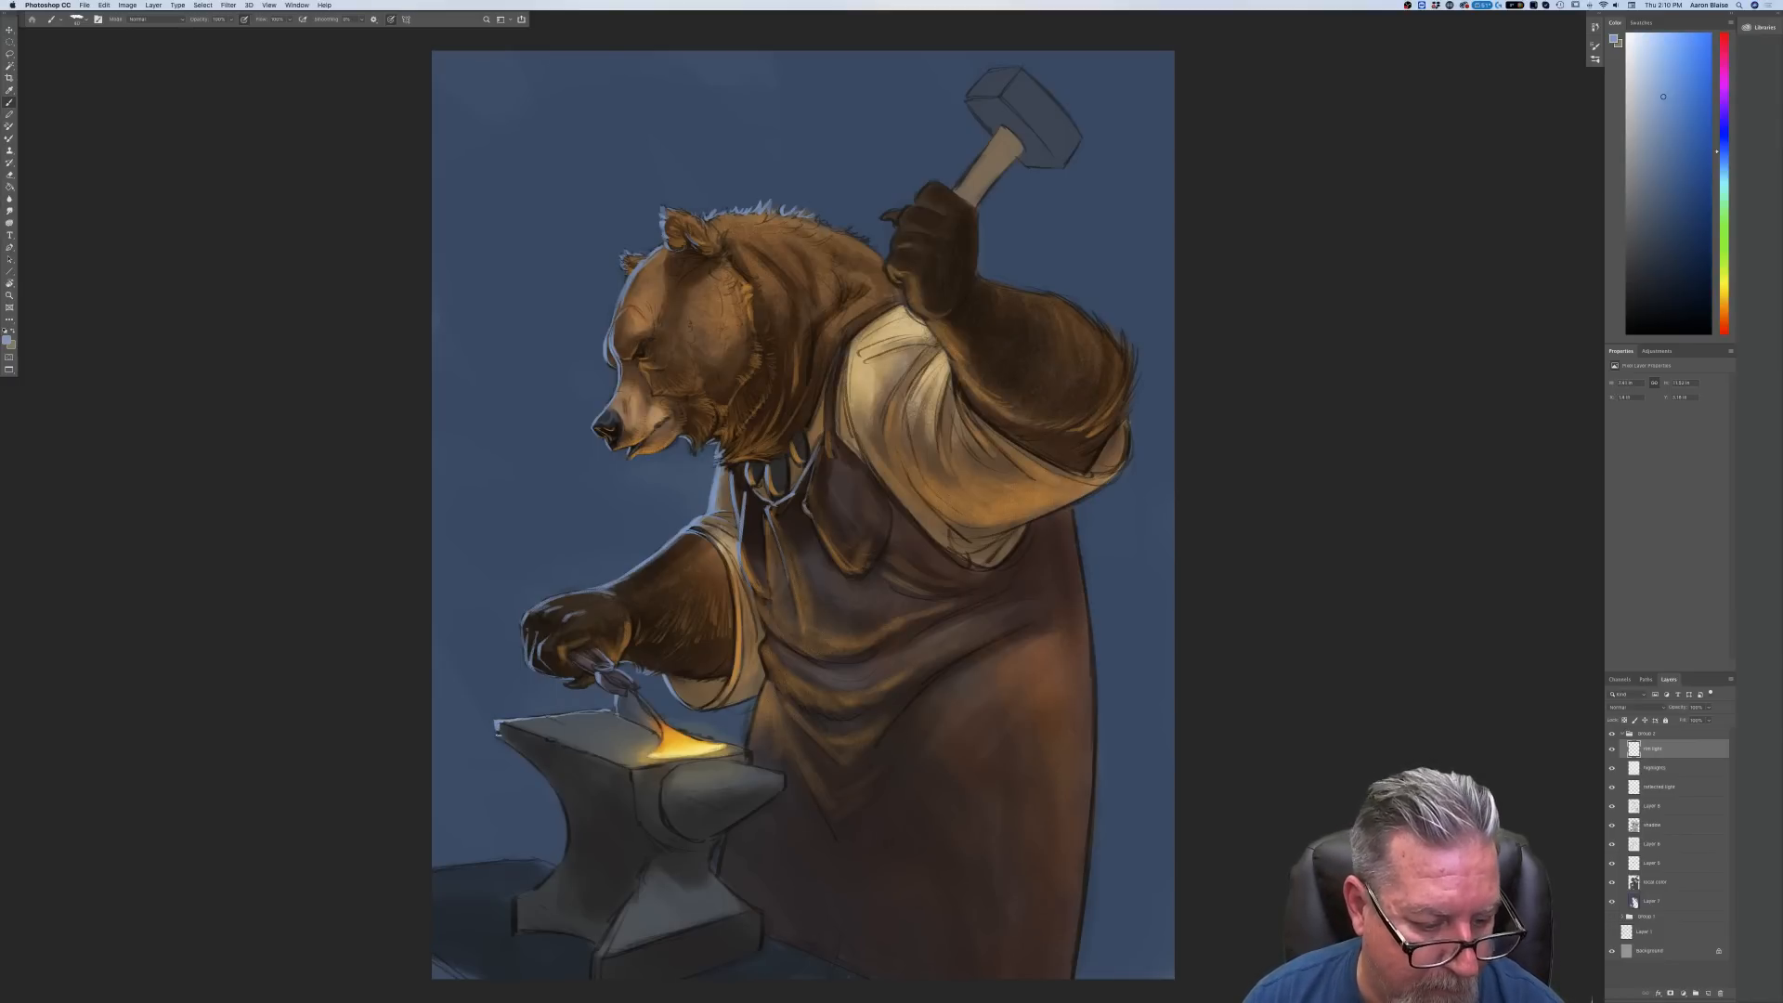
left_click_drag(536, 768, 564, 861)
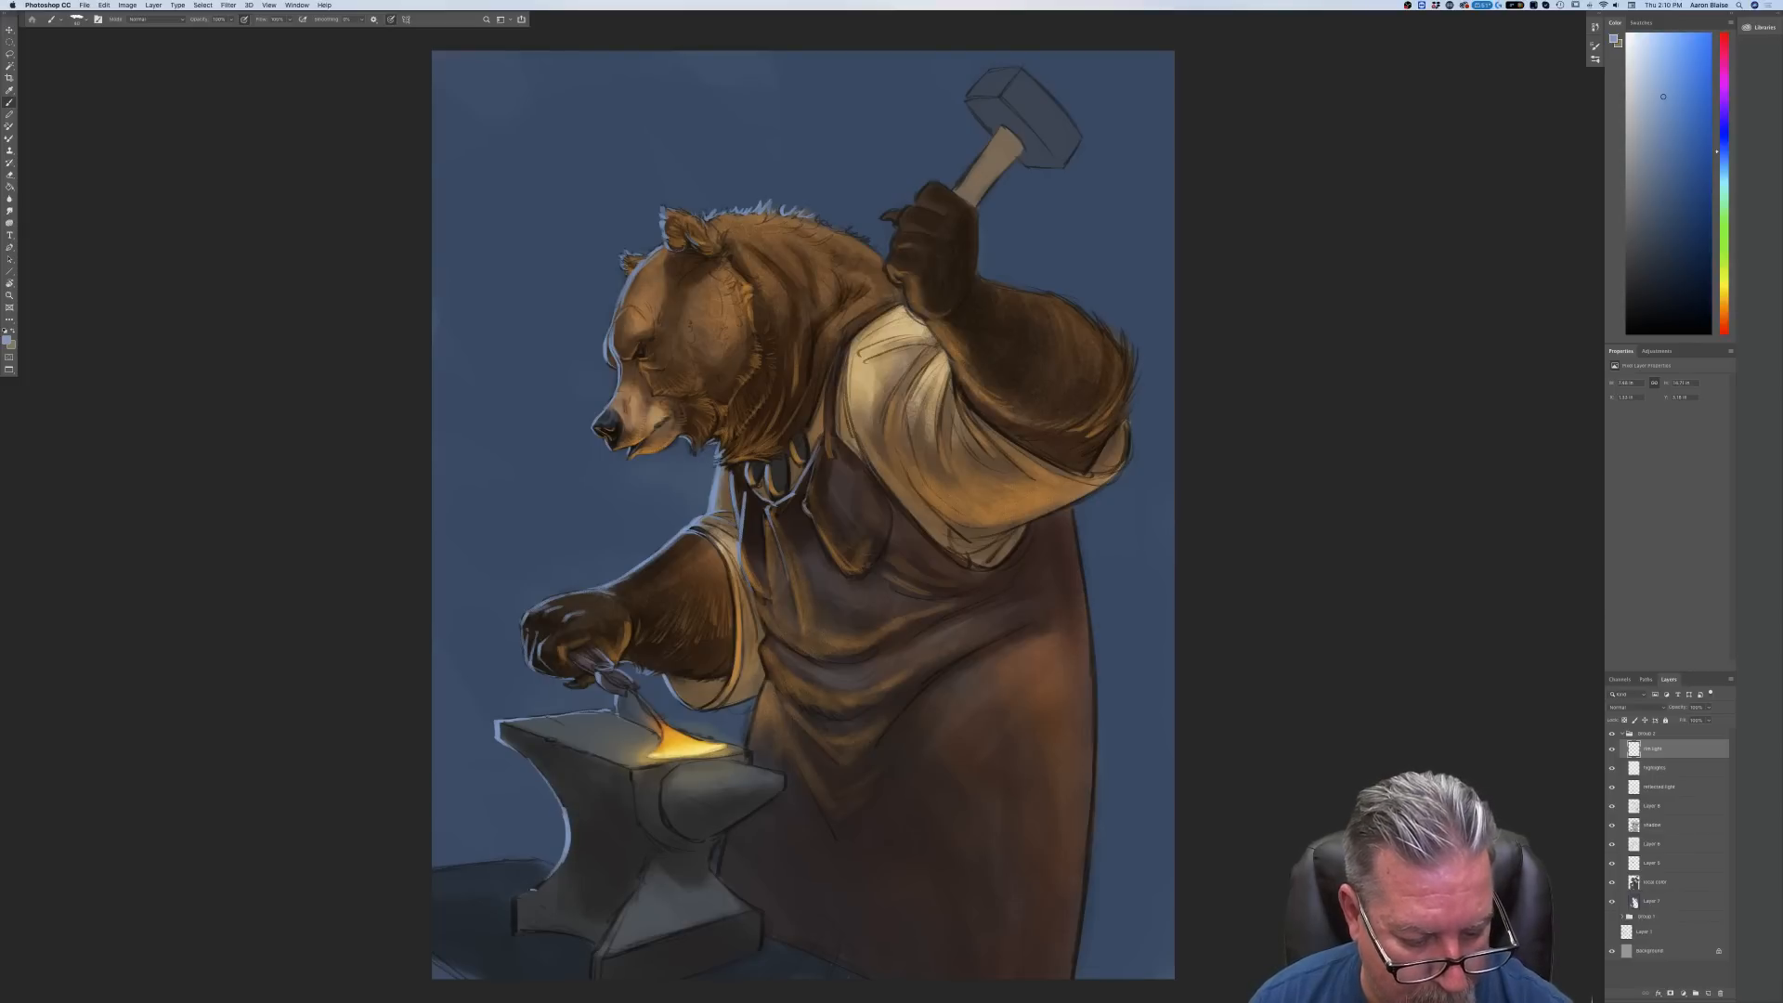
left_click_drag(563, 812, 553, 787)
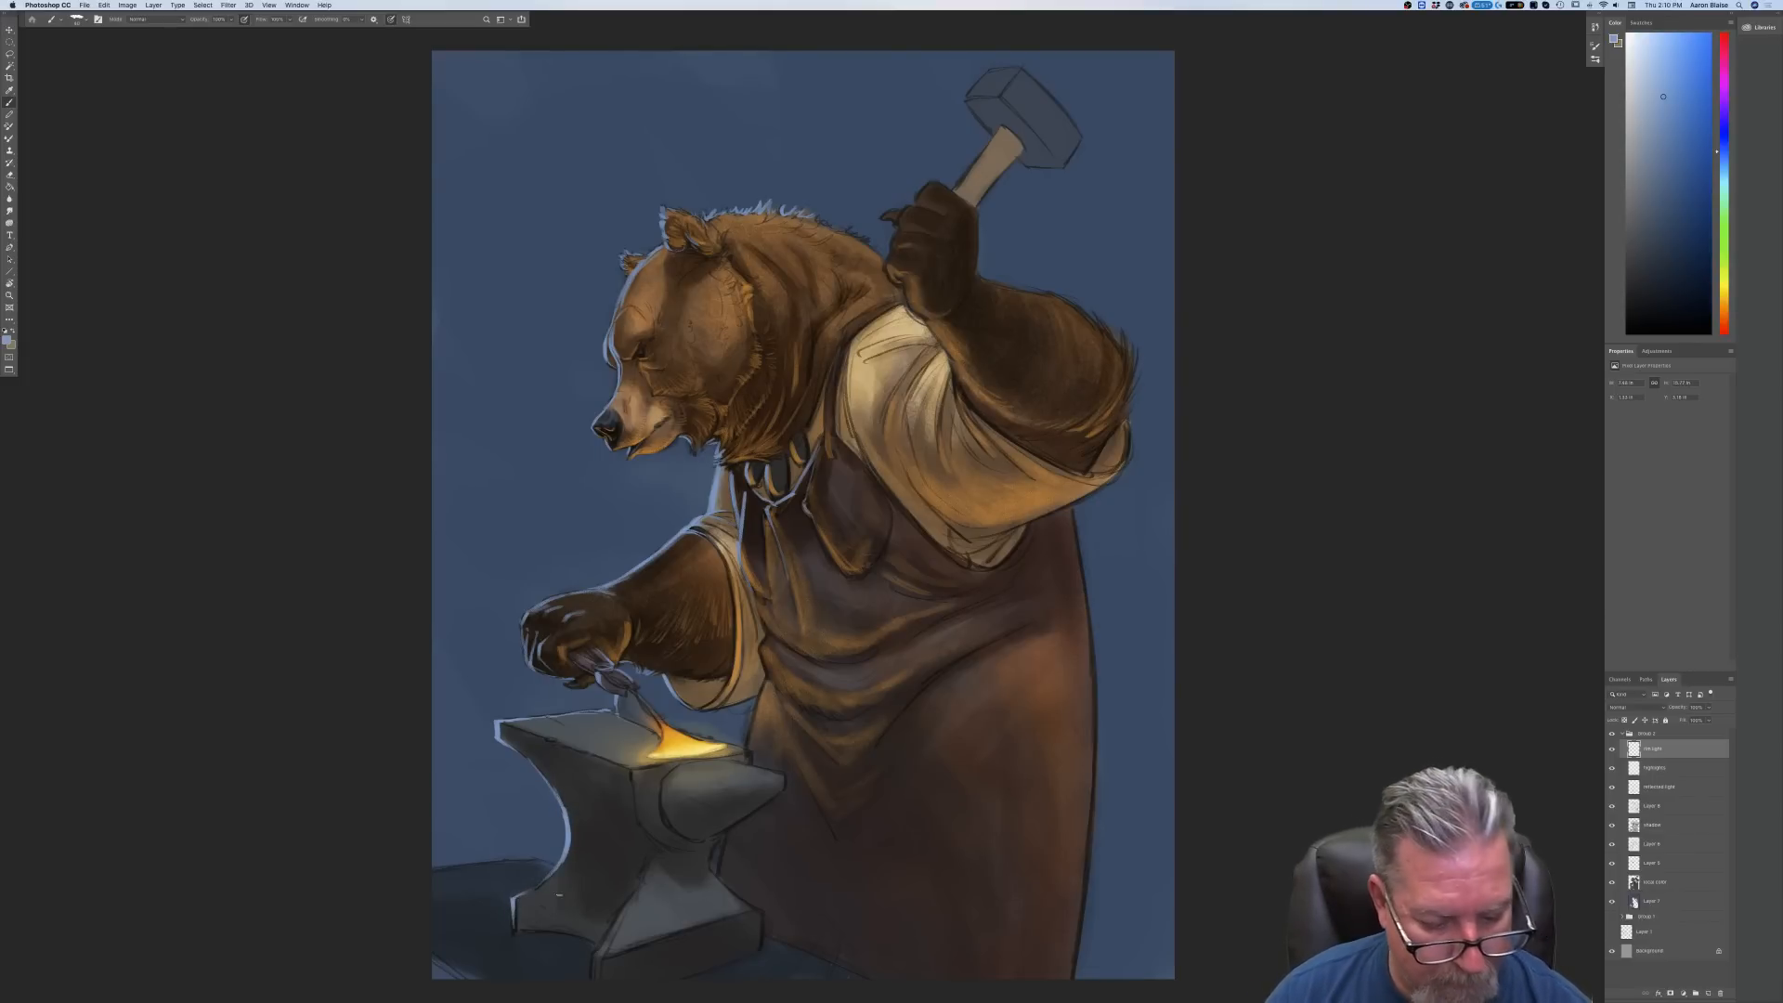
left_click_drag(635, 886, 600, 946)
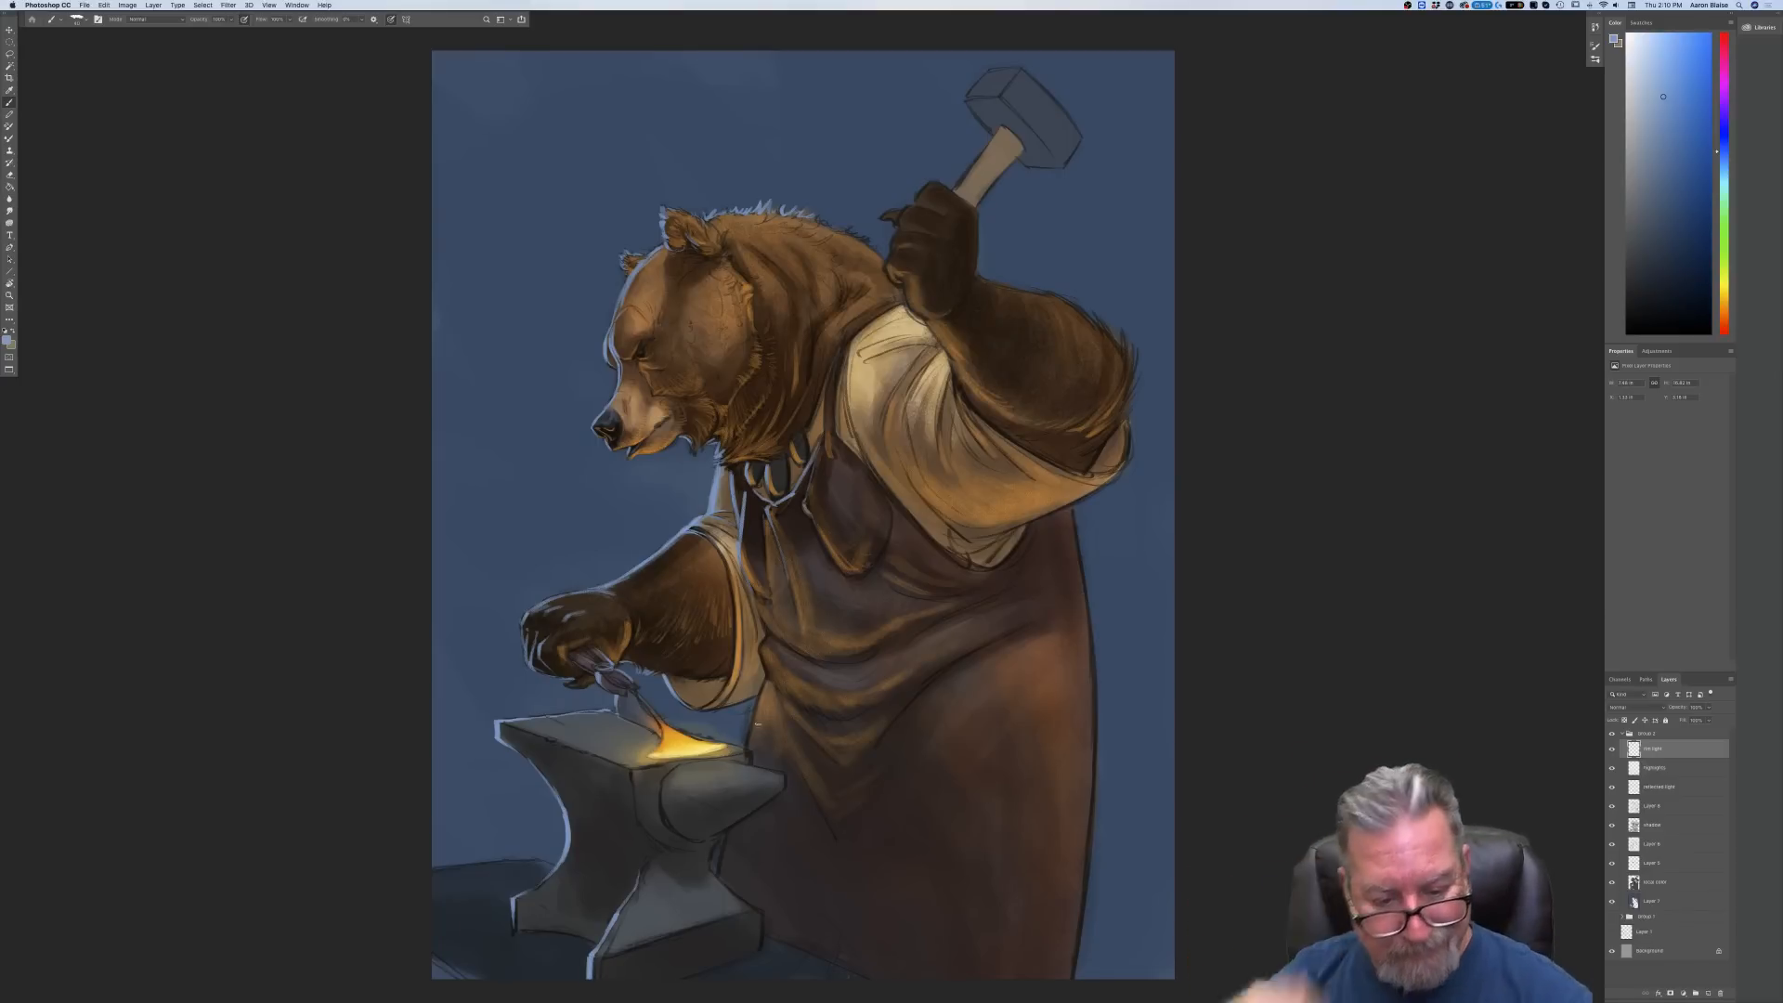
left_click_drag(727, 838, 721, 877)
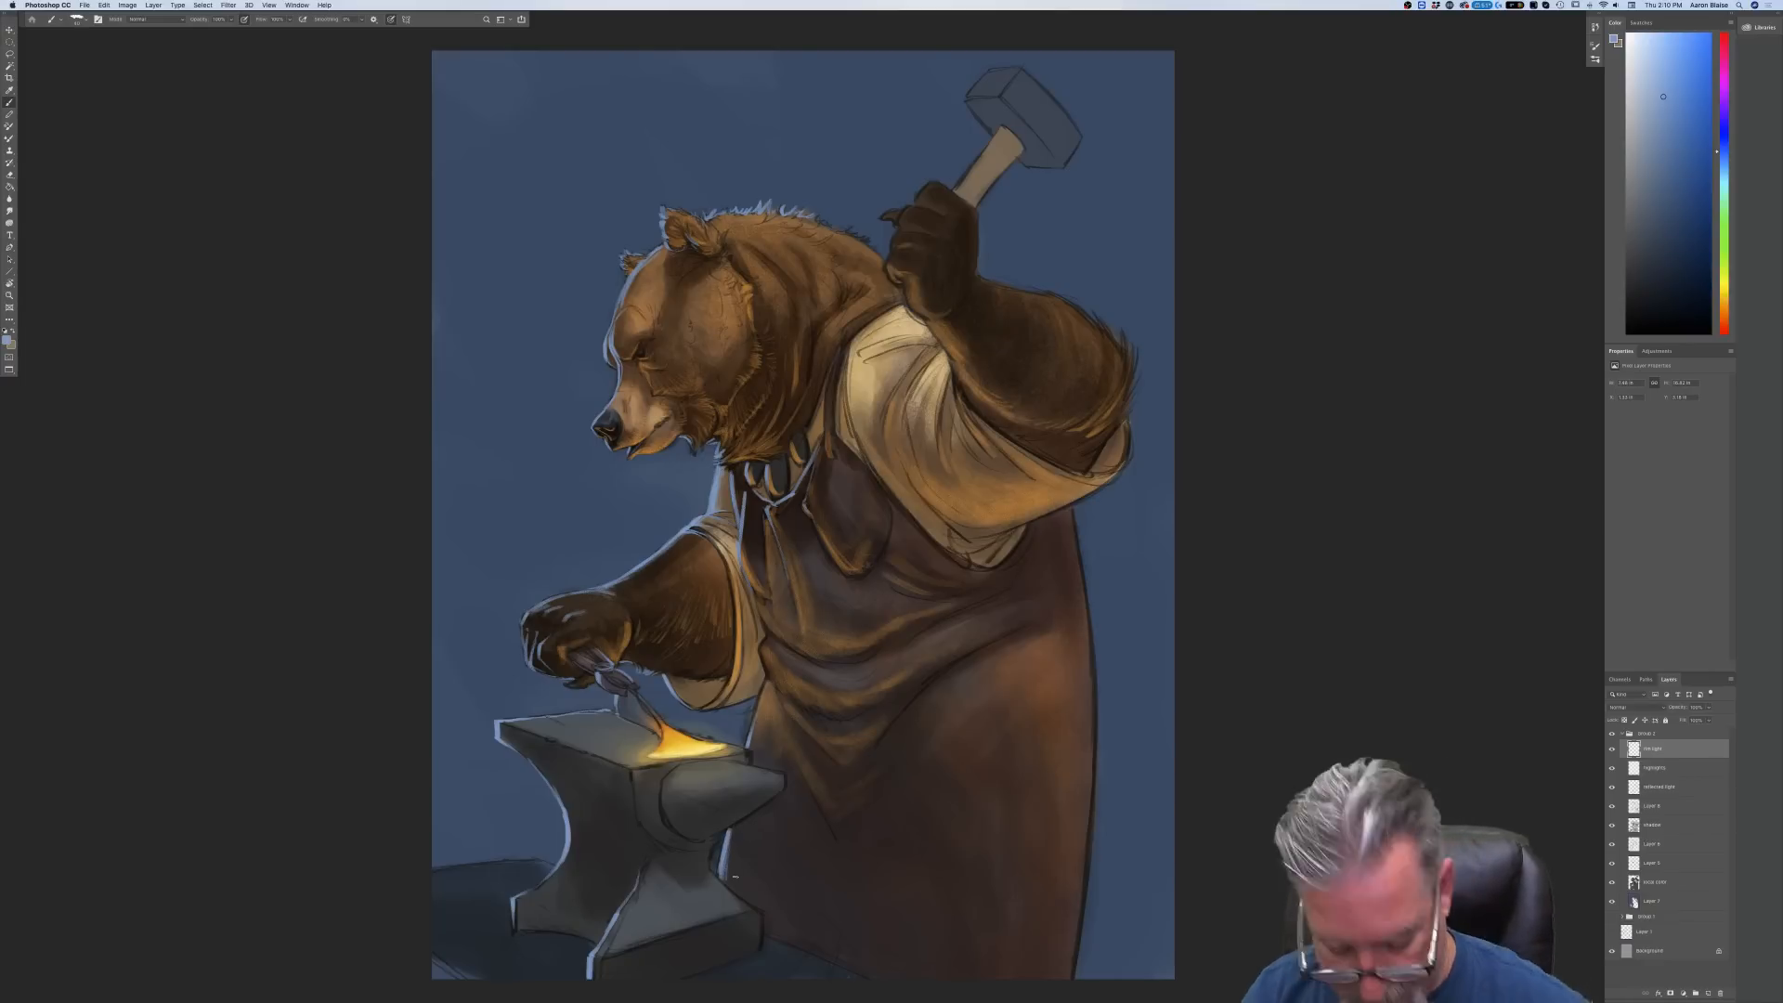
Paint light-blue rim light along the raised hand's outer finger edges, wrist and the underside of the raised forearm
key("super+plus")
key("super+plus")
left_click_drag(219, 221, 331, 752)
mouse_move(1075, 394)
left_mouse_down()
mouse_move(1023, 453)
mouse_move(1023, 484)
mouse_move(982, 461)
mouse_move(1016, 494)
mouse_move(994, 571)
mouse_move(1125, 738)
left_mouse_up()
left_click_drag(1070, 660, 1150, 803)
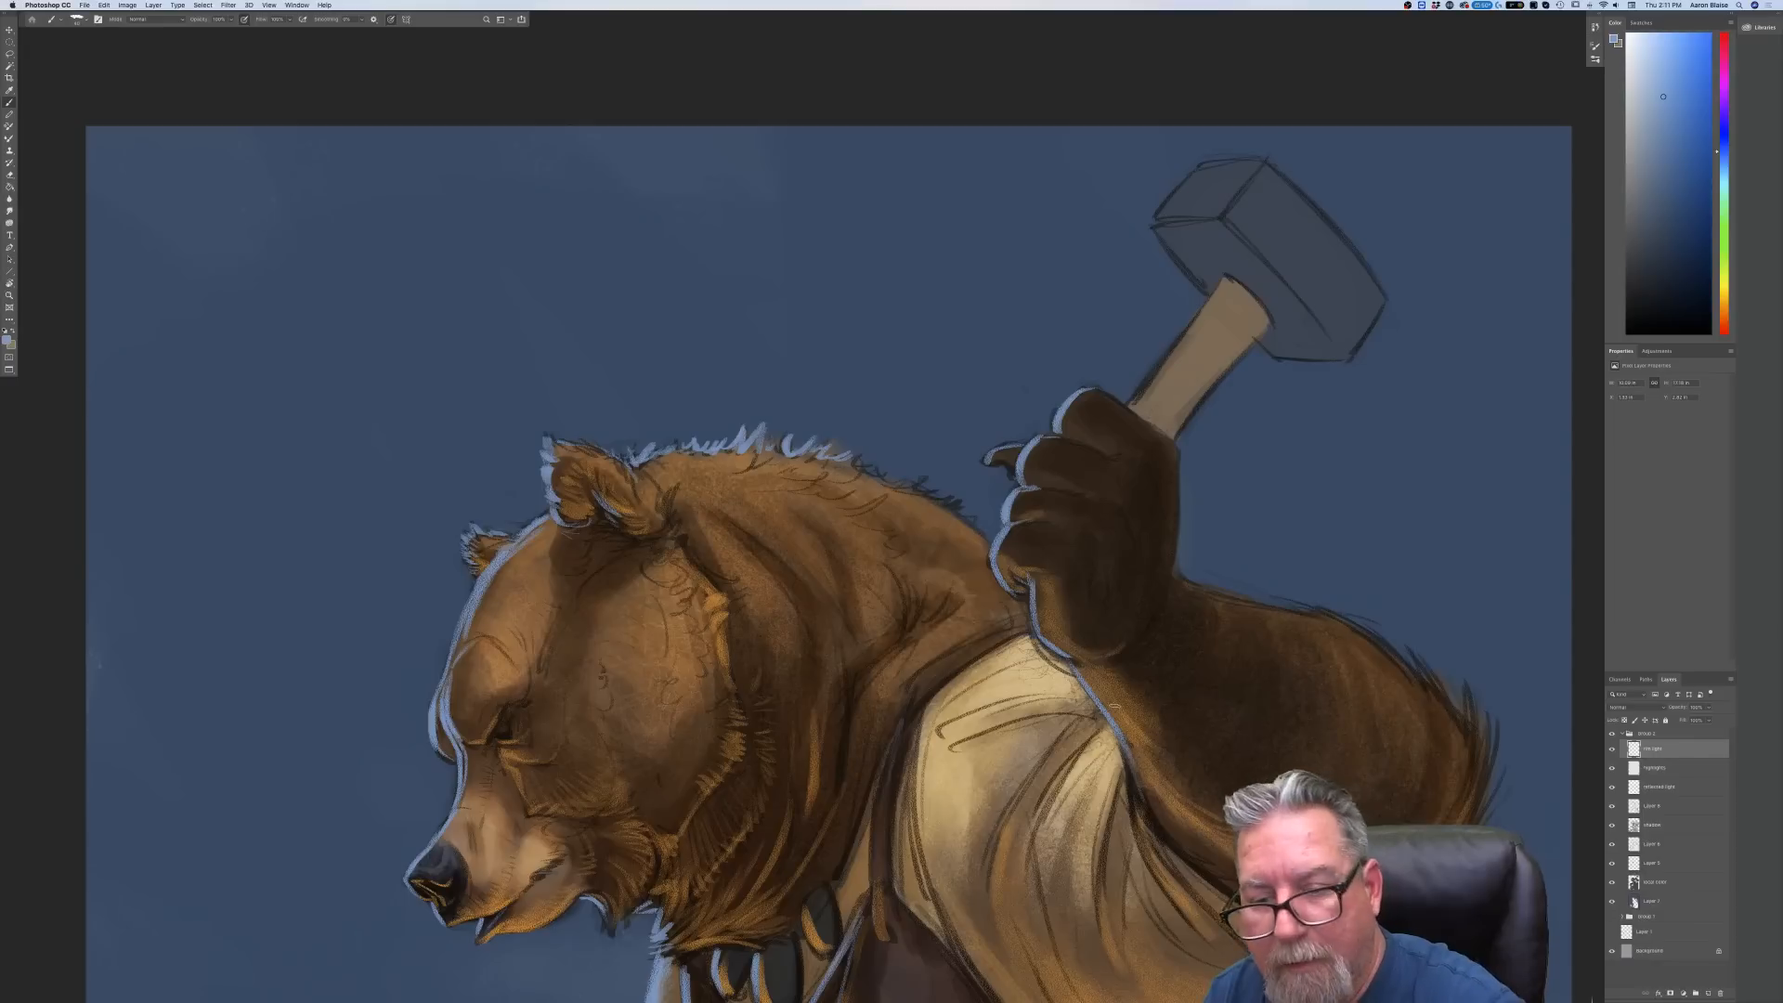
Sample the dark brown of the raised hand and paint subtle form strokes over its fingers and palm
left_click(7, 340)
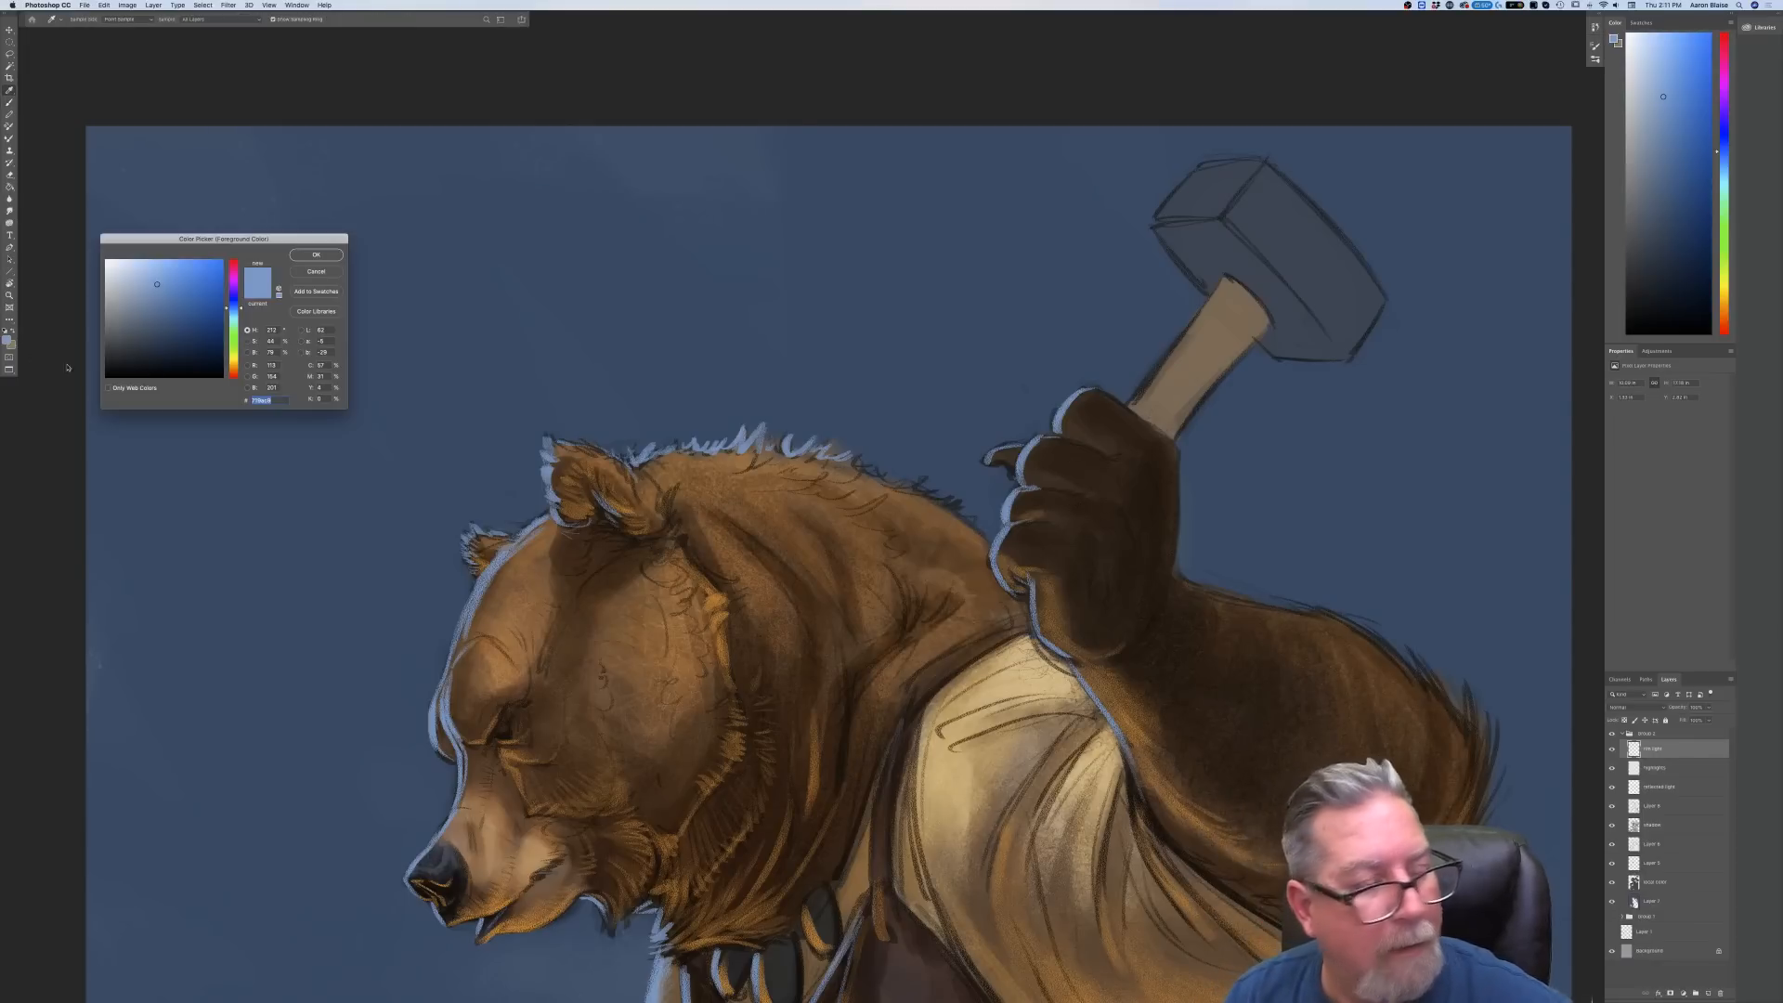
left_click(1096, 513)
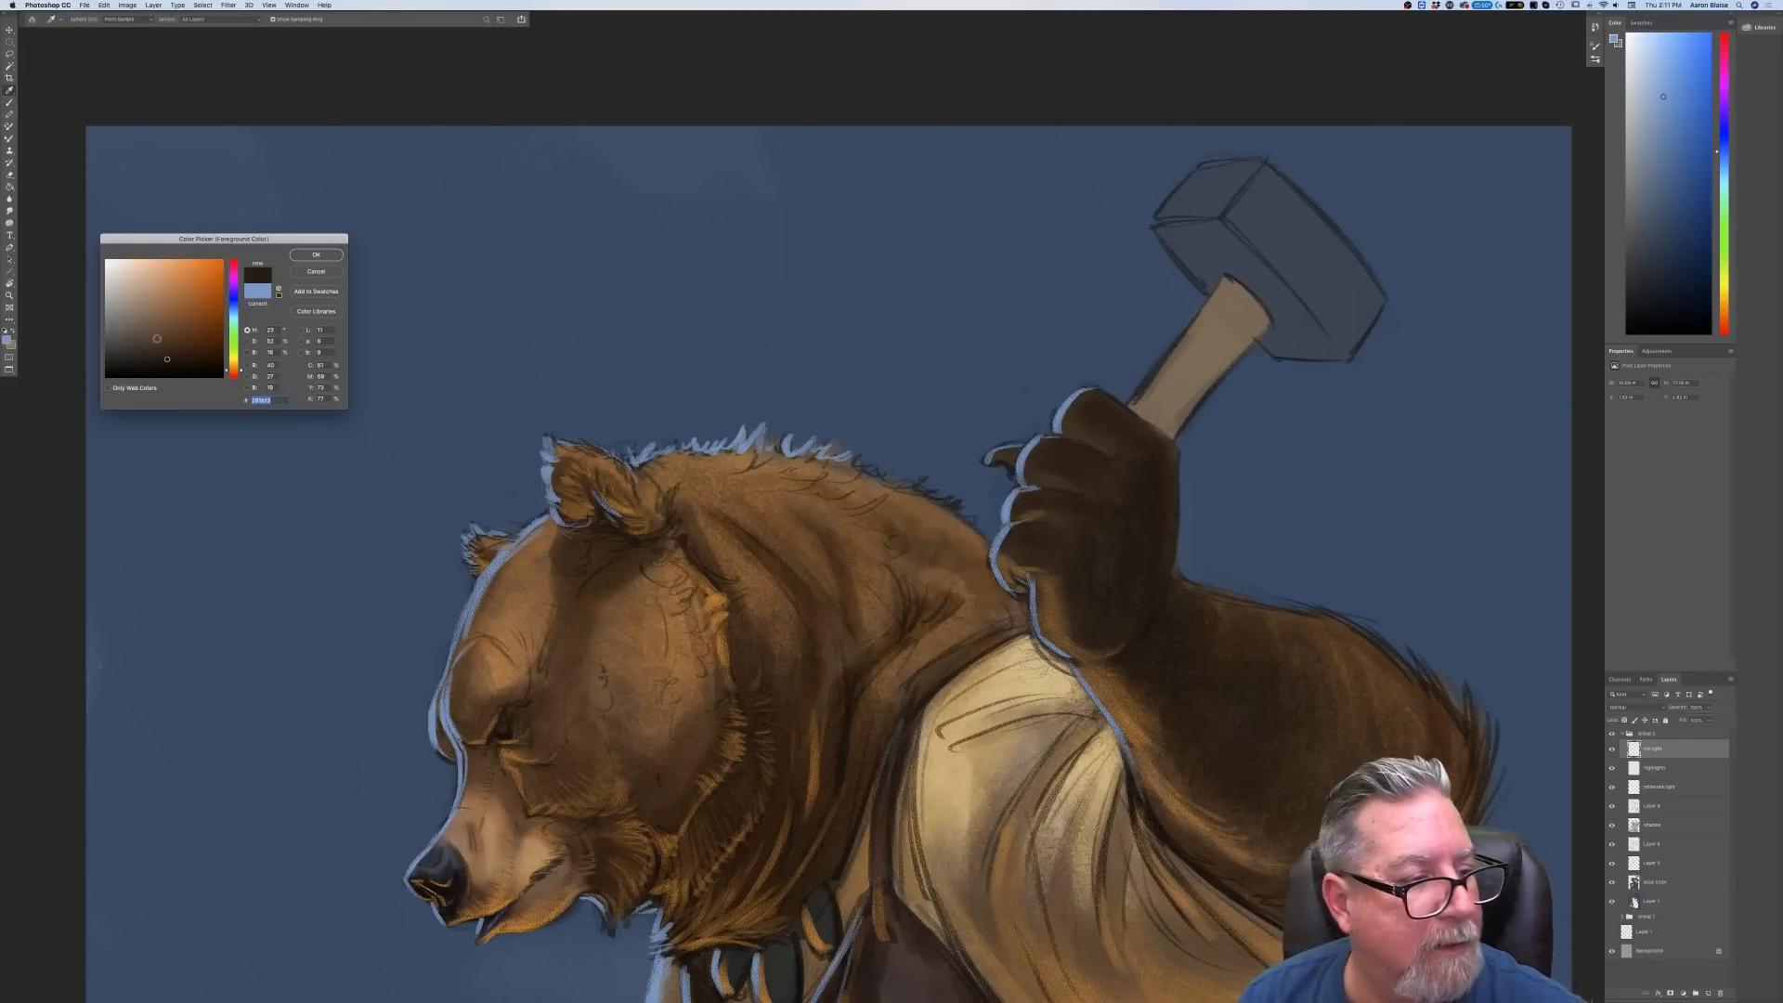
left_click(316, 254)
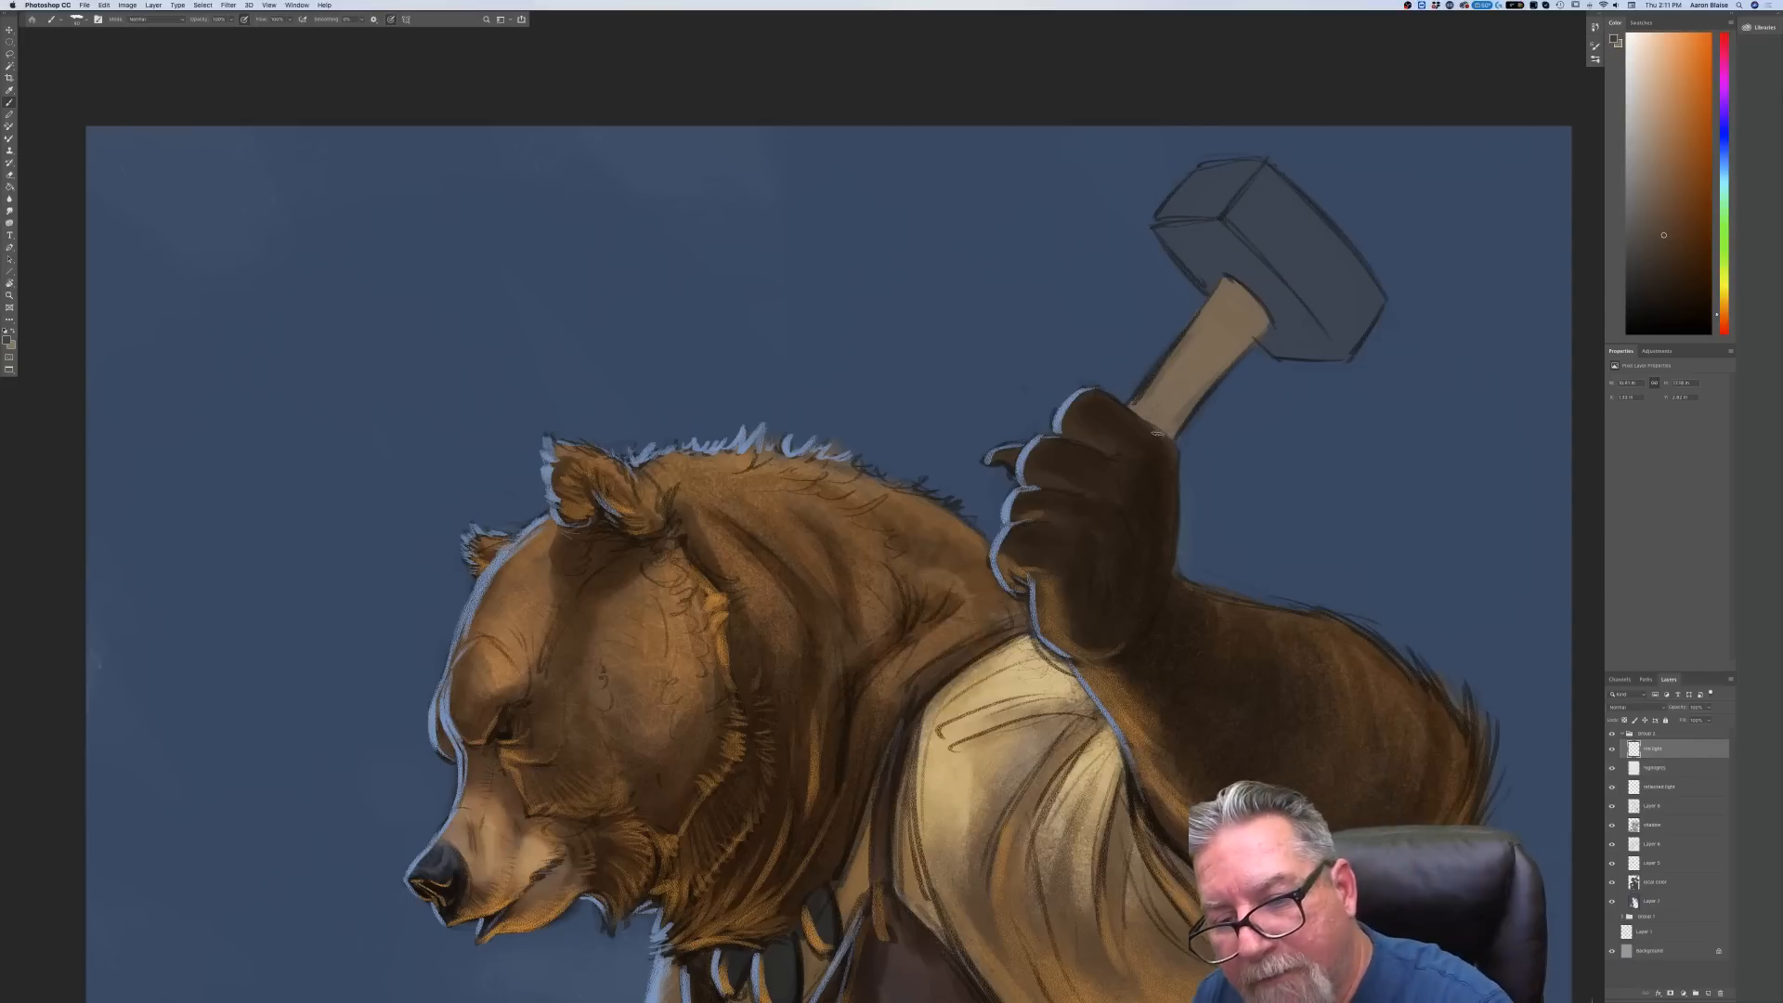
mouse_move(1177, 518)
left_mouse_down()
mouse_move(1176, 488)
mouse_move(1153, 482)
mouse_move(1155, 509)
left_mouse_up()
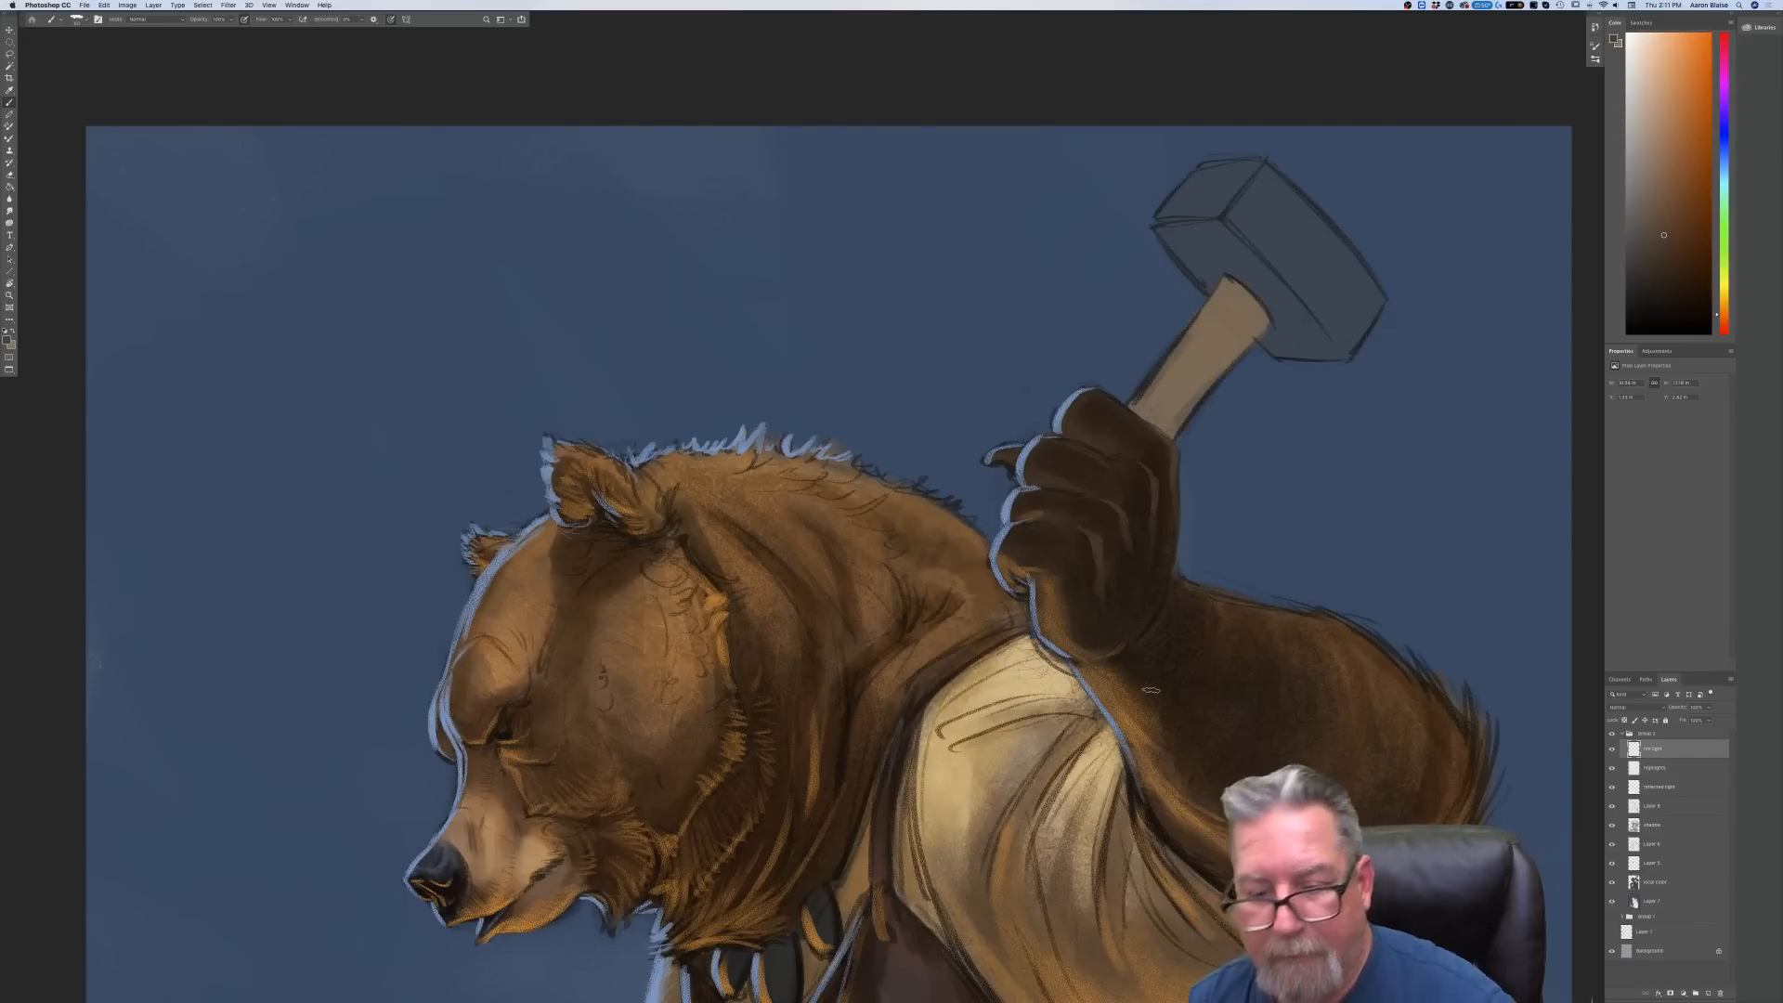
Check the raised hand against the full composition, and inspect the bear's head up close
key("super+minus")
key("super+minus")
key("super+minus")
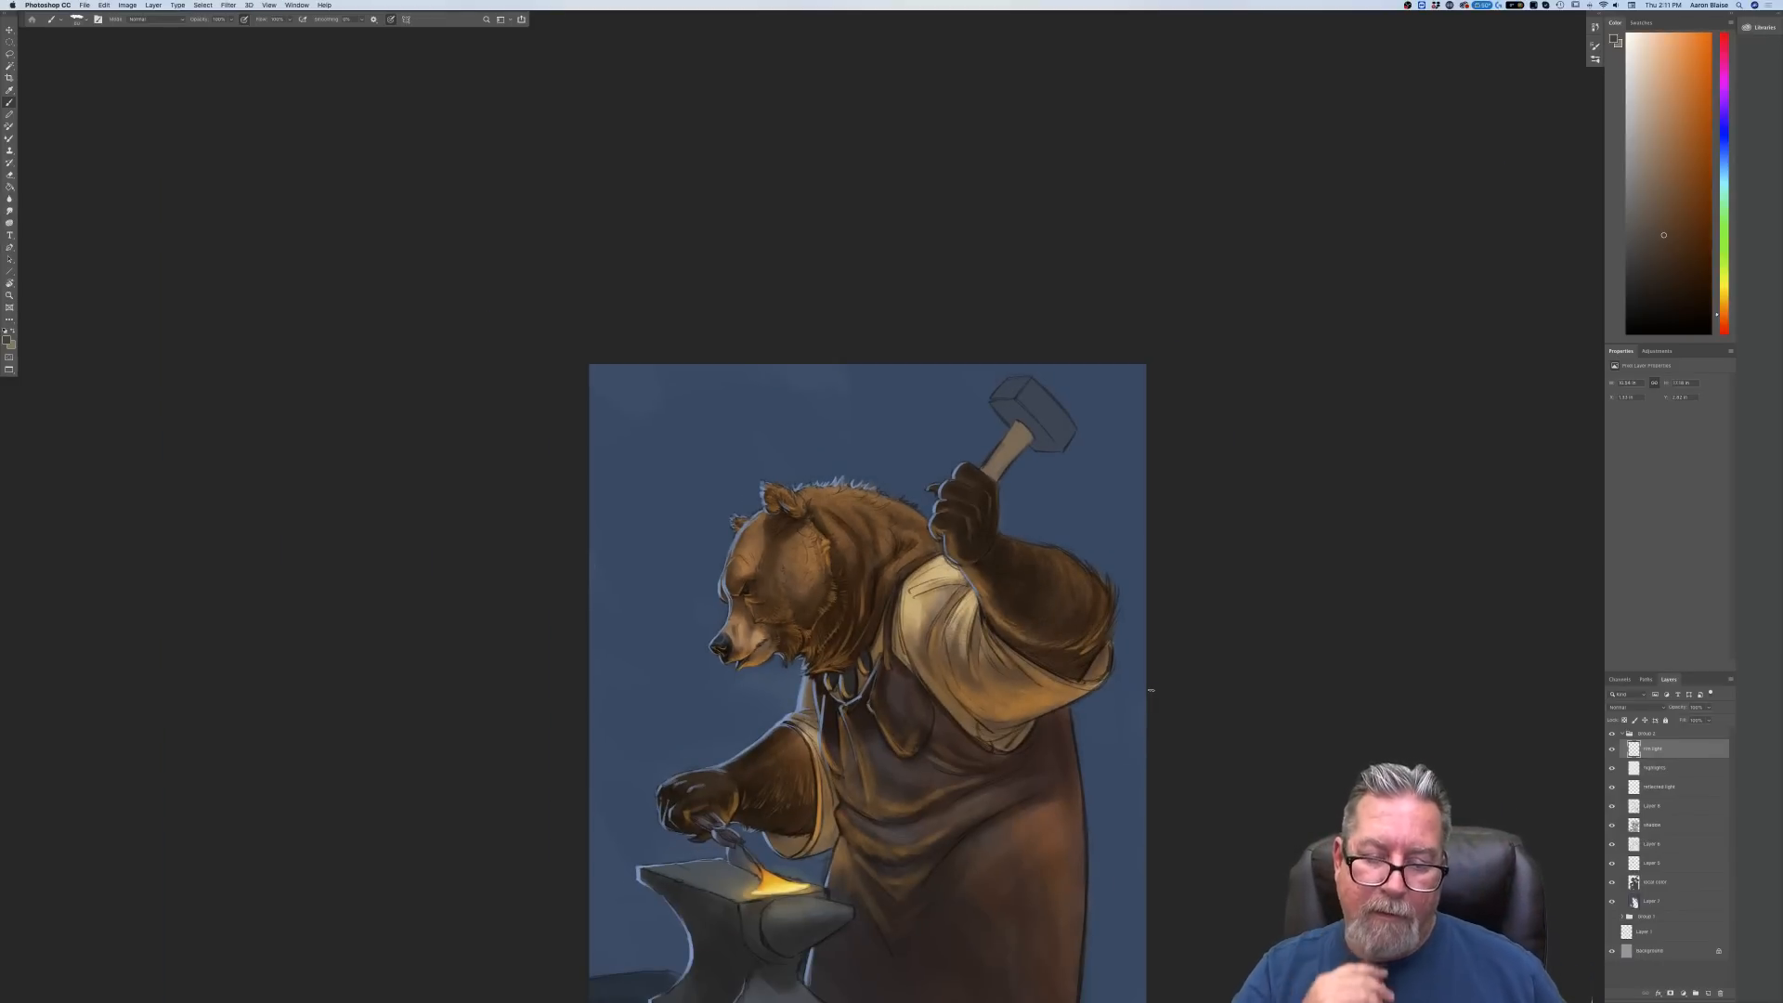
key("super+minus")
key("super+minus")
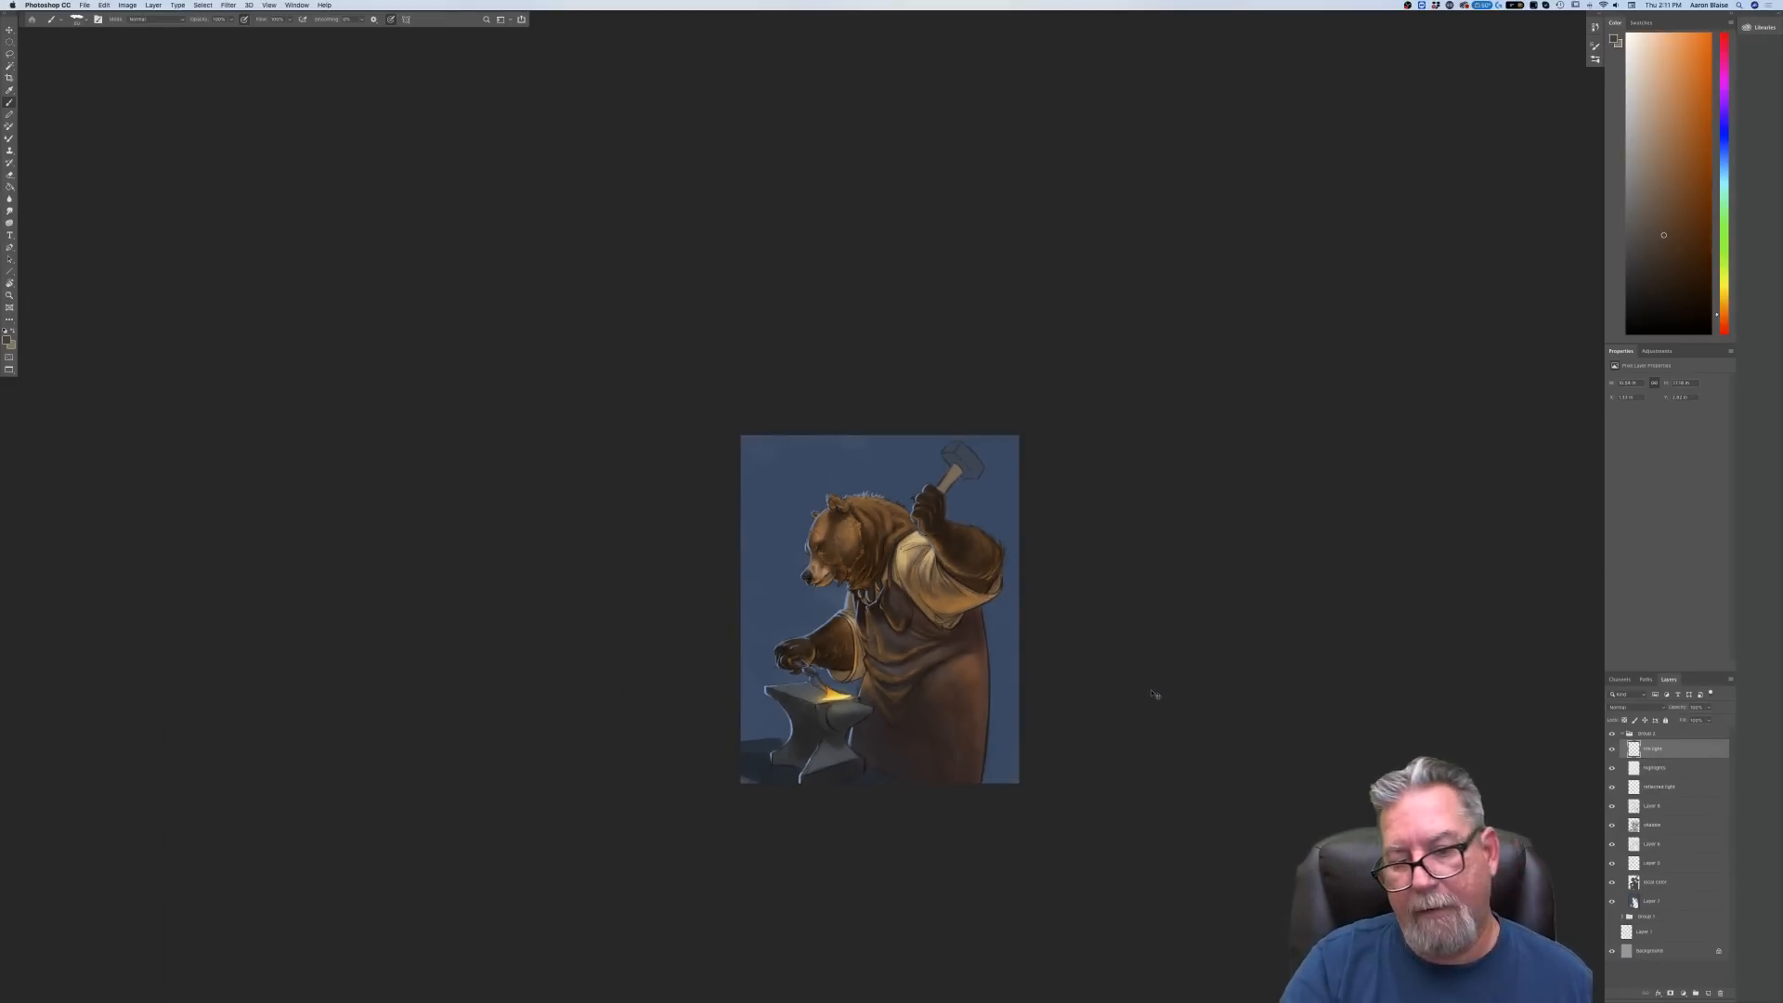
key("super+equal")
key("super+equal")
key("super+equal")
key("super+equal")
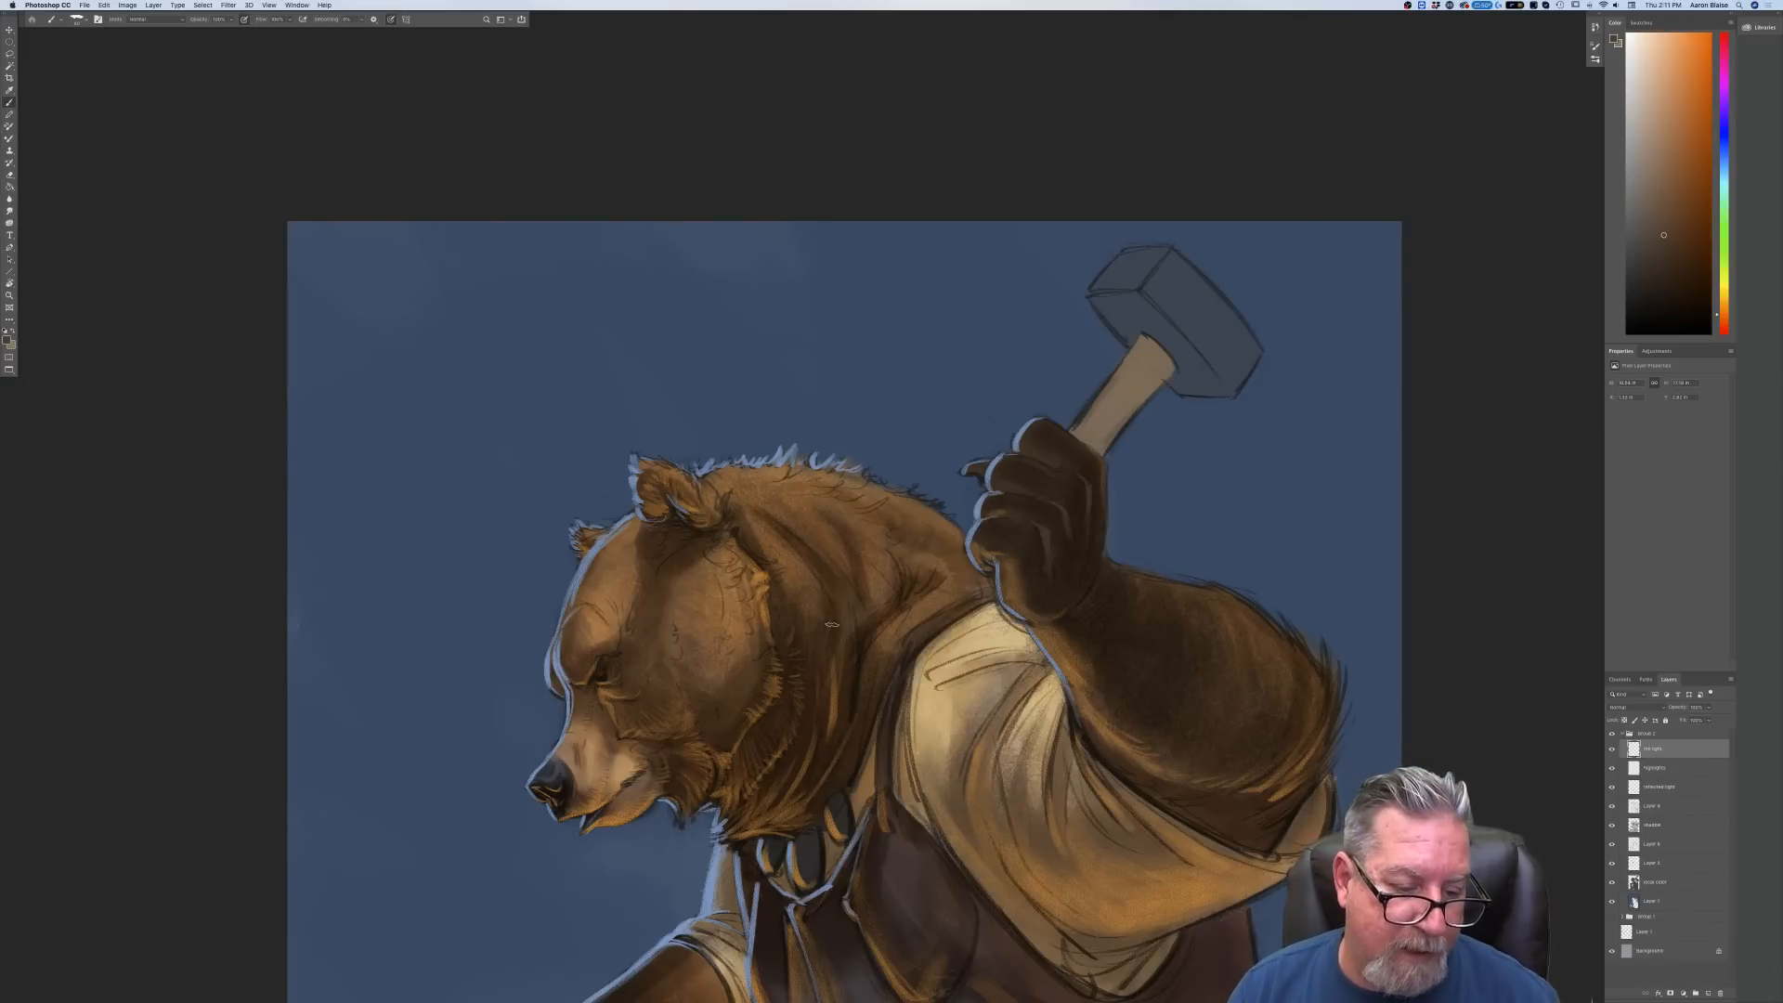
key("super+equal")
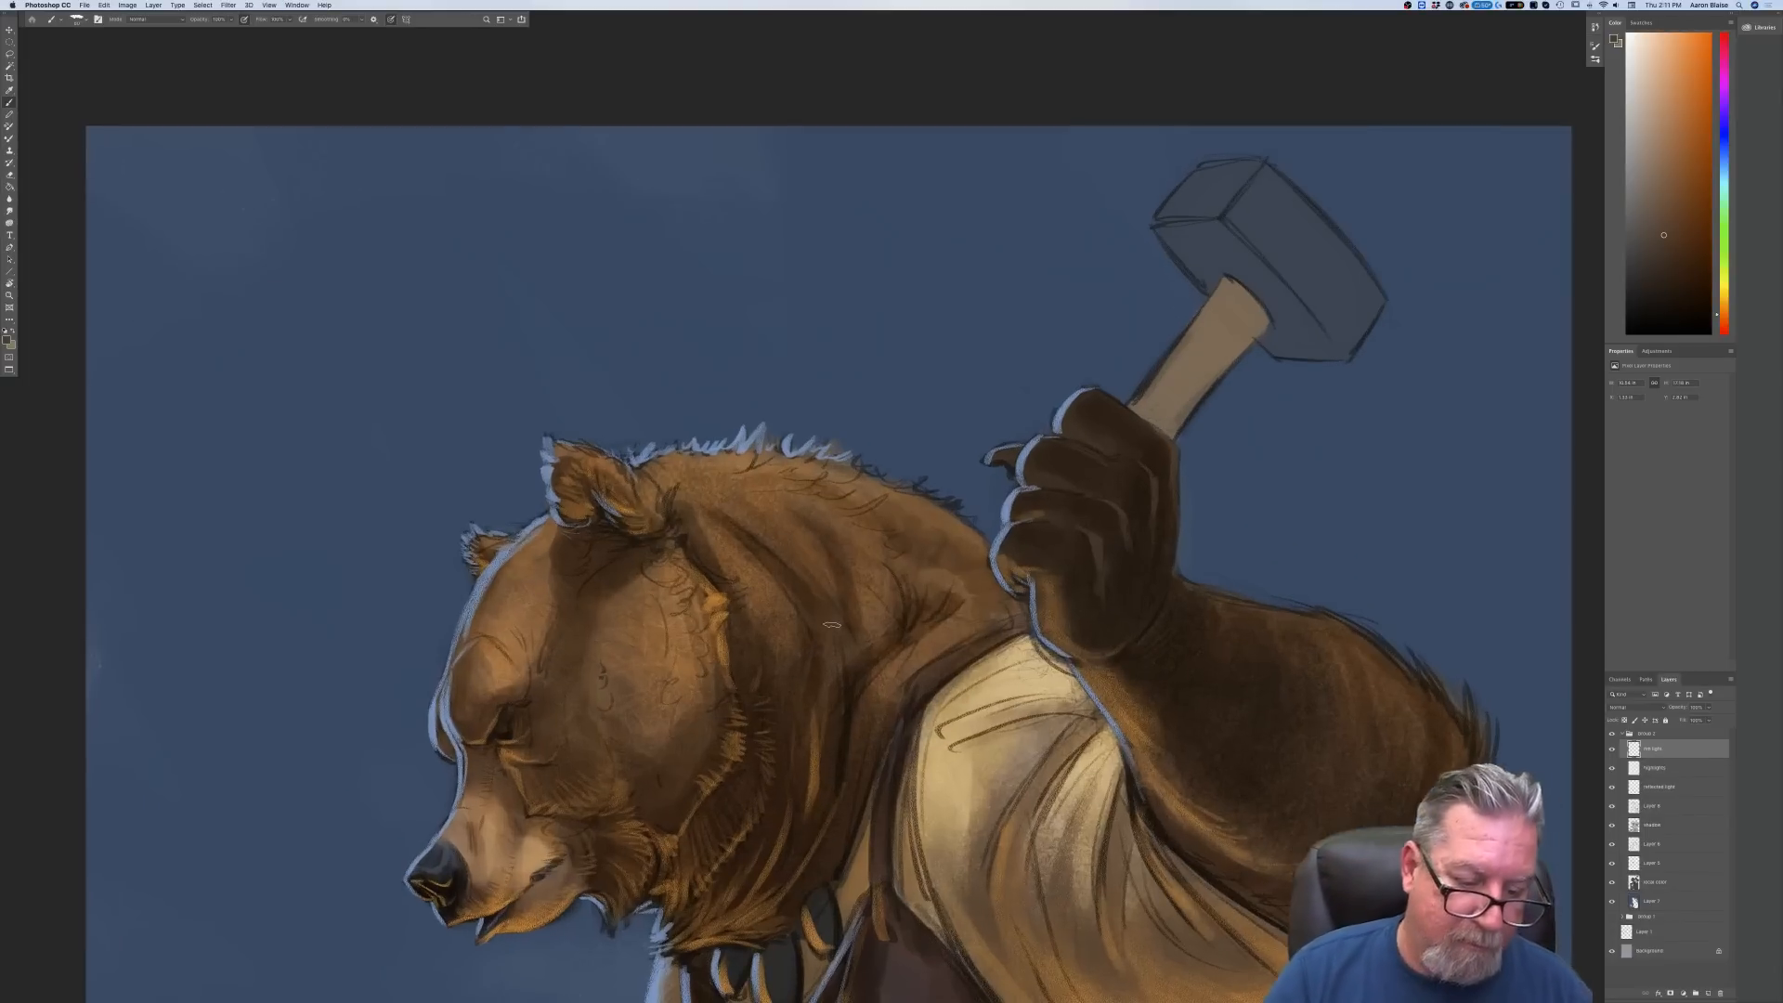
key("super+equal")
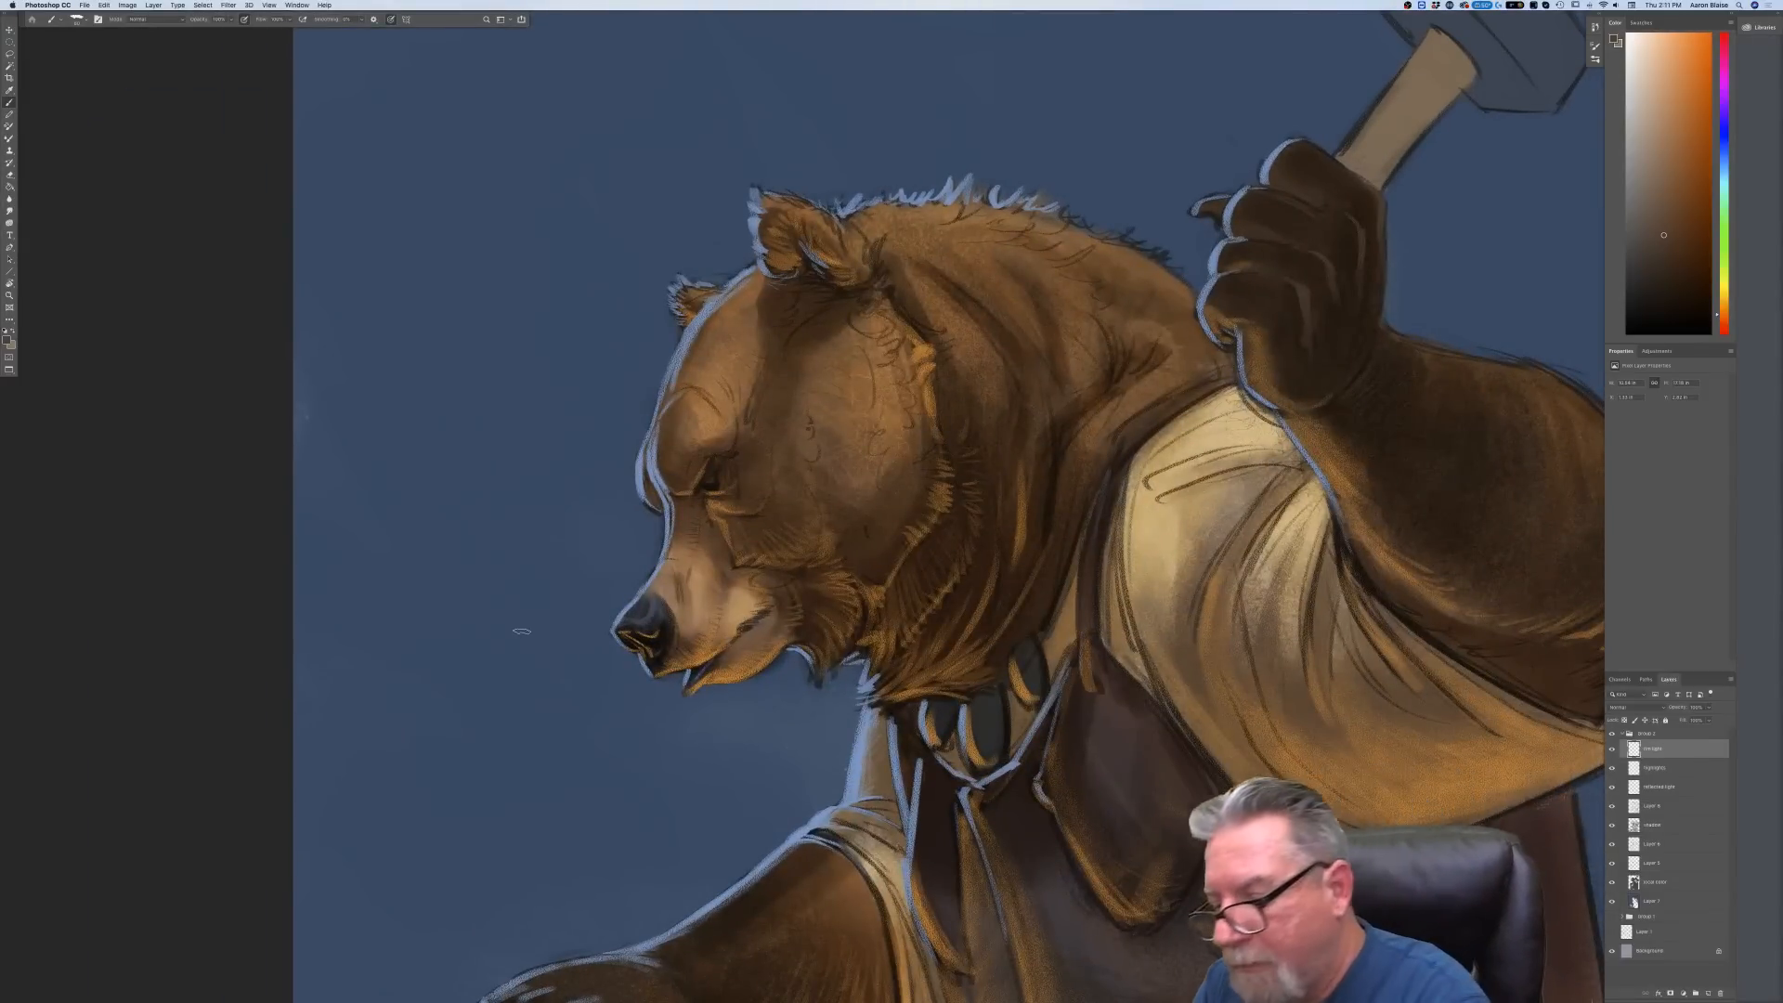
Add a new layer above the rim light layer, and make the highlights layer active
left_click(1708, 994)
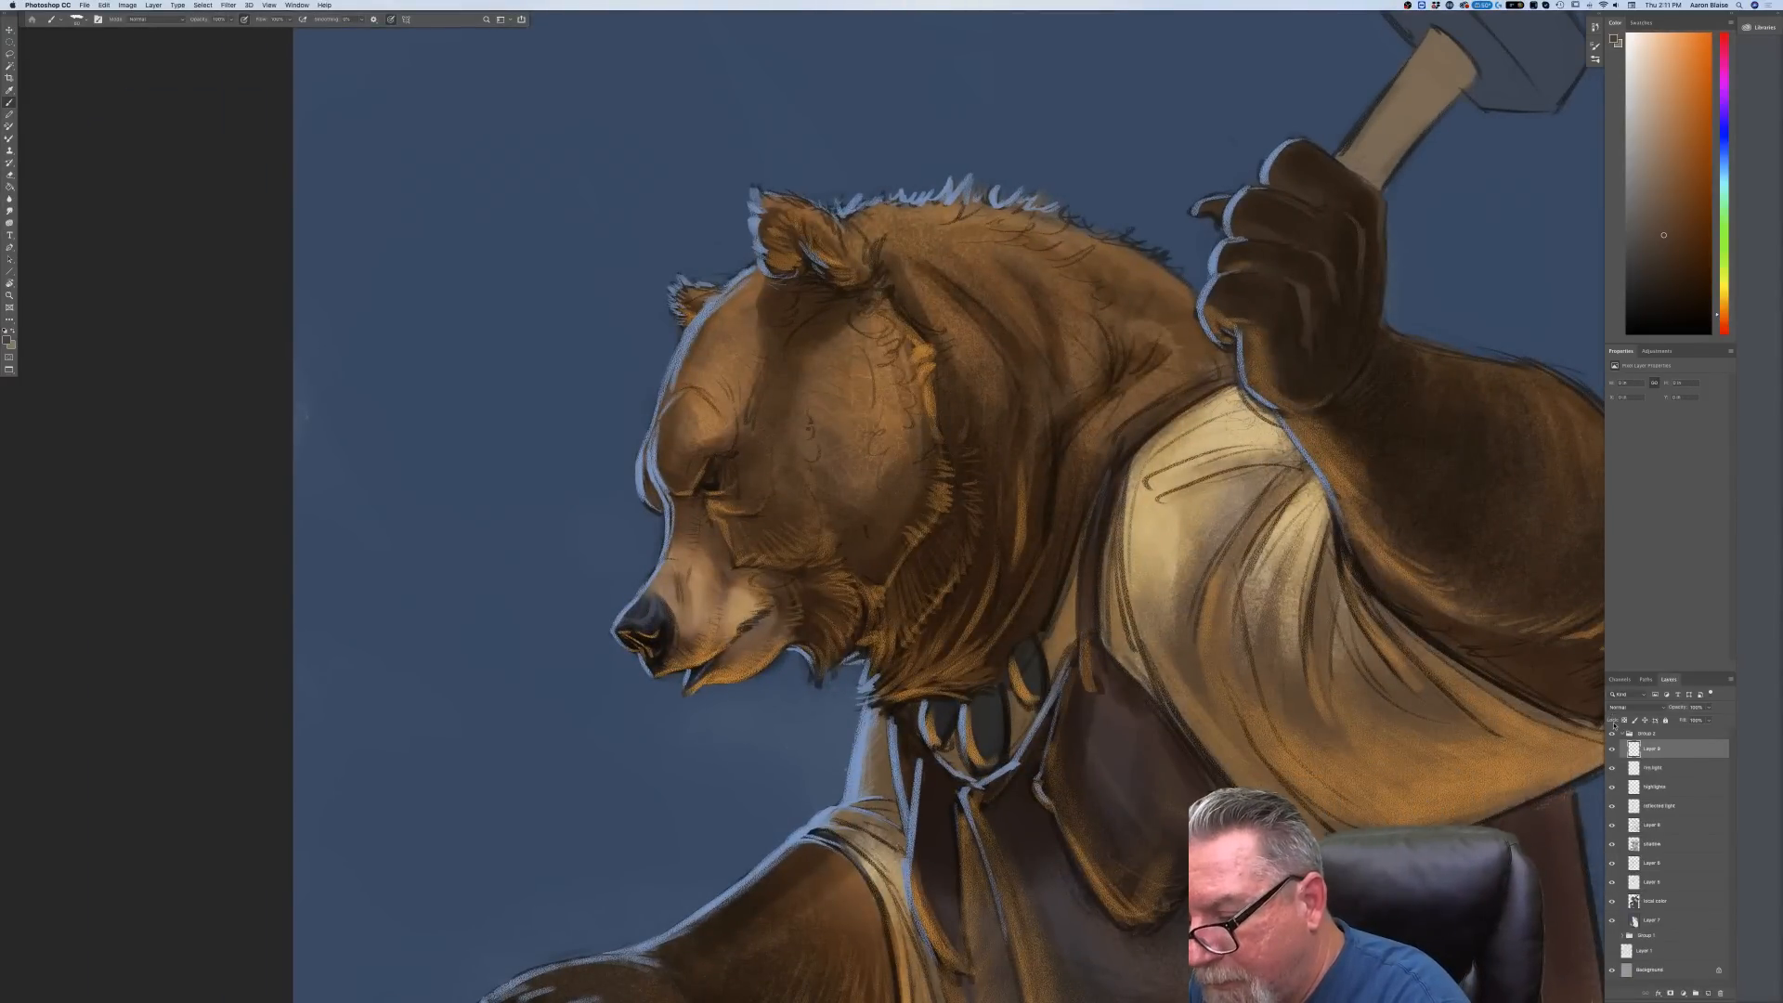
left_click(1612, 788)
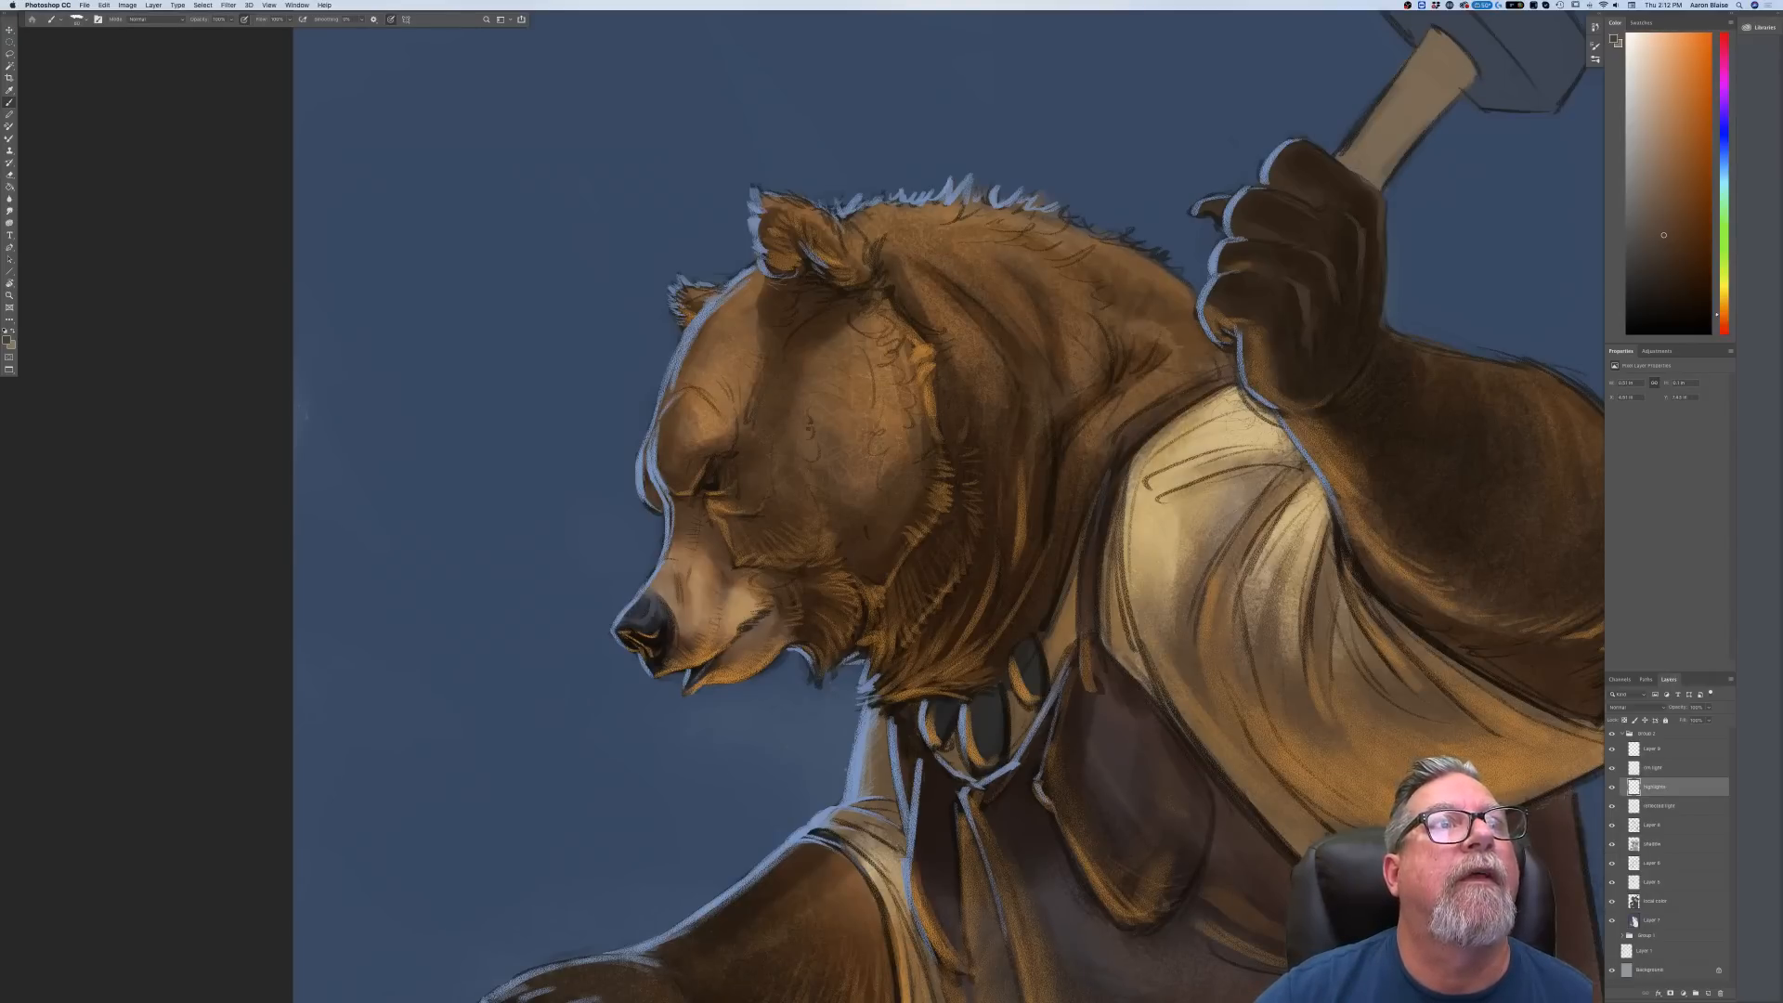
key("Tab")
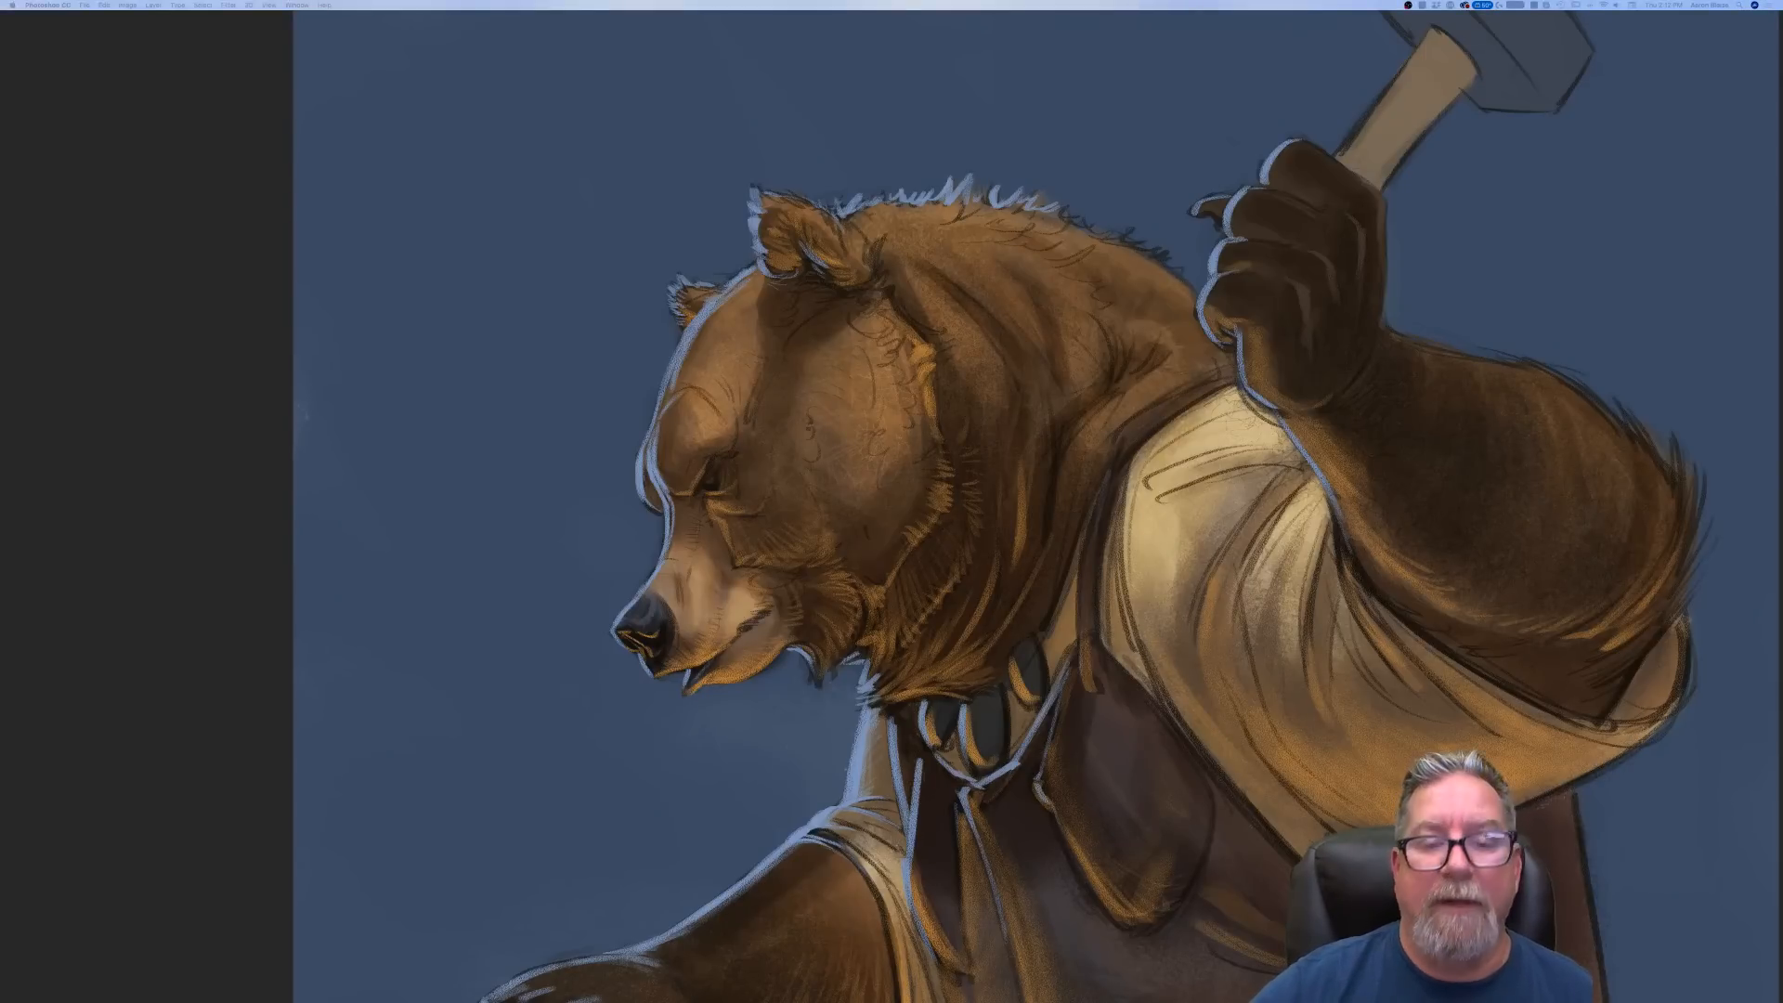
key("Tab")
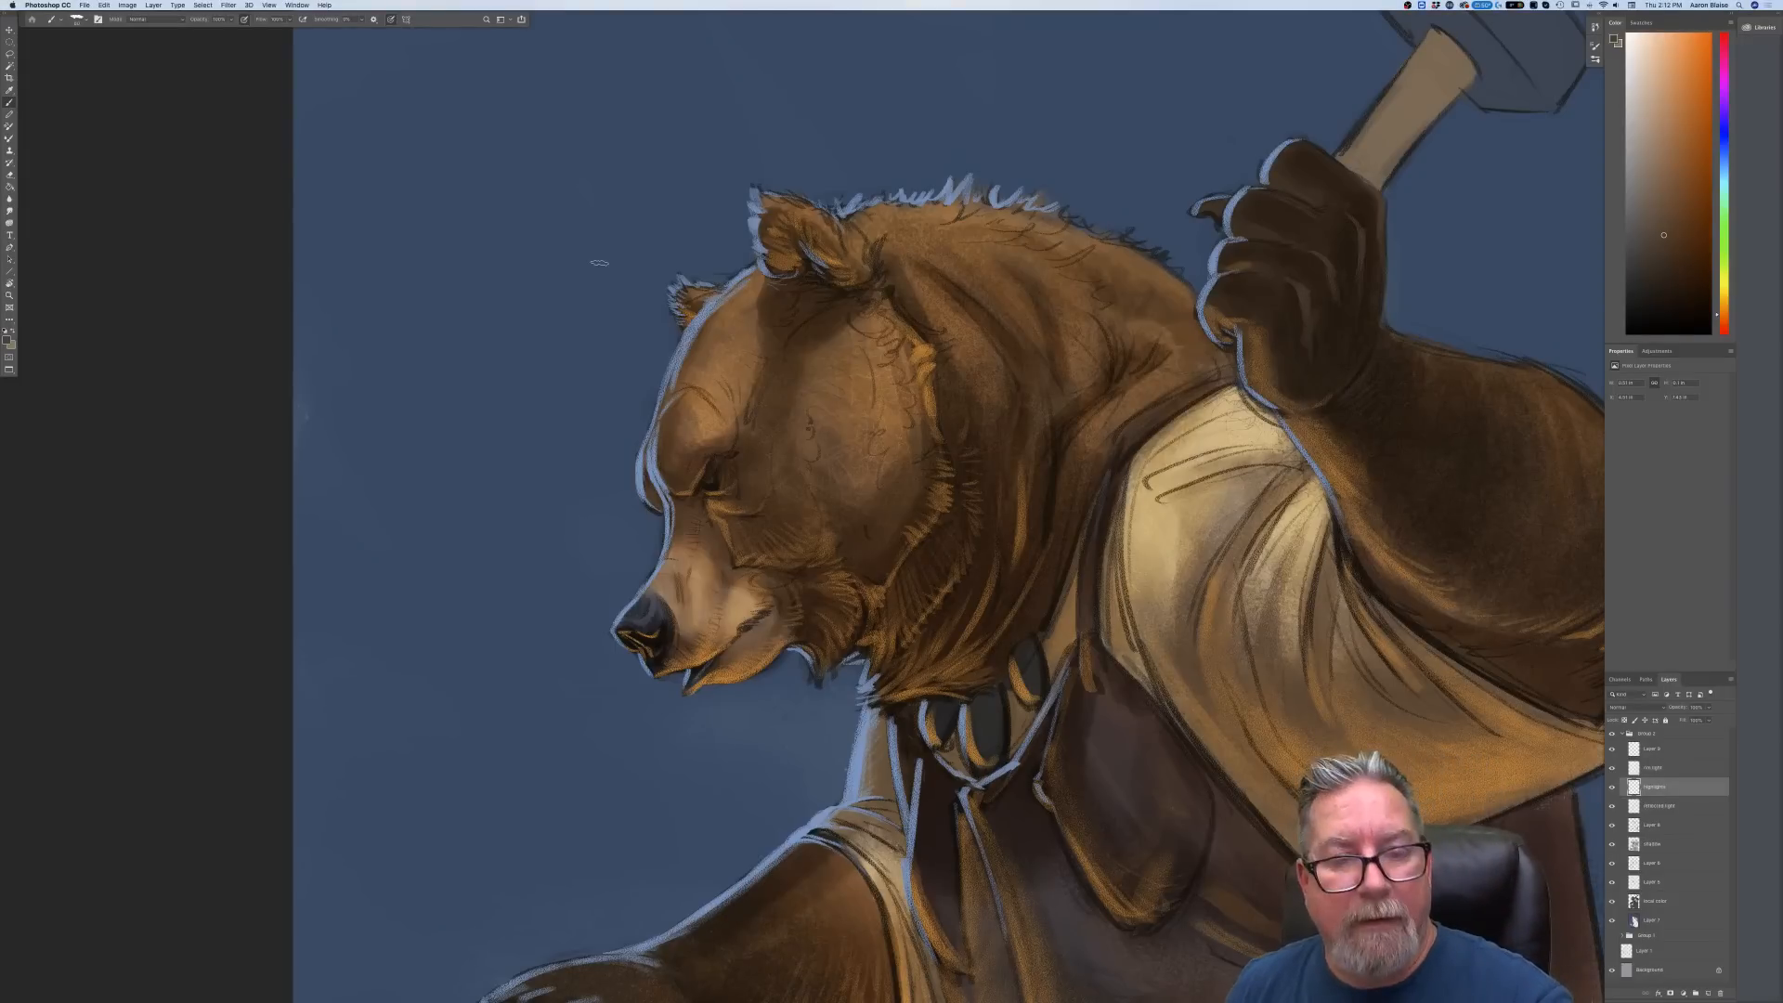
Set the foreground color to a brighter, paler sky blue based on the background's blue hue
left_click(8, 343)
left_click(527, 449)
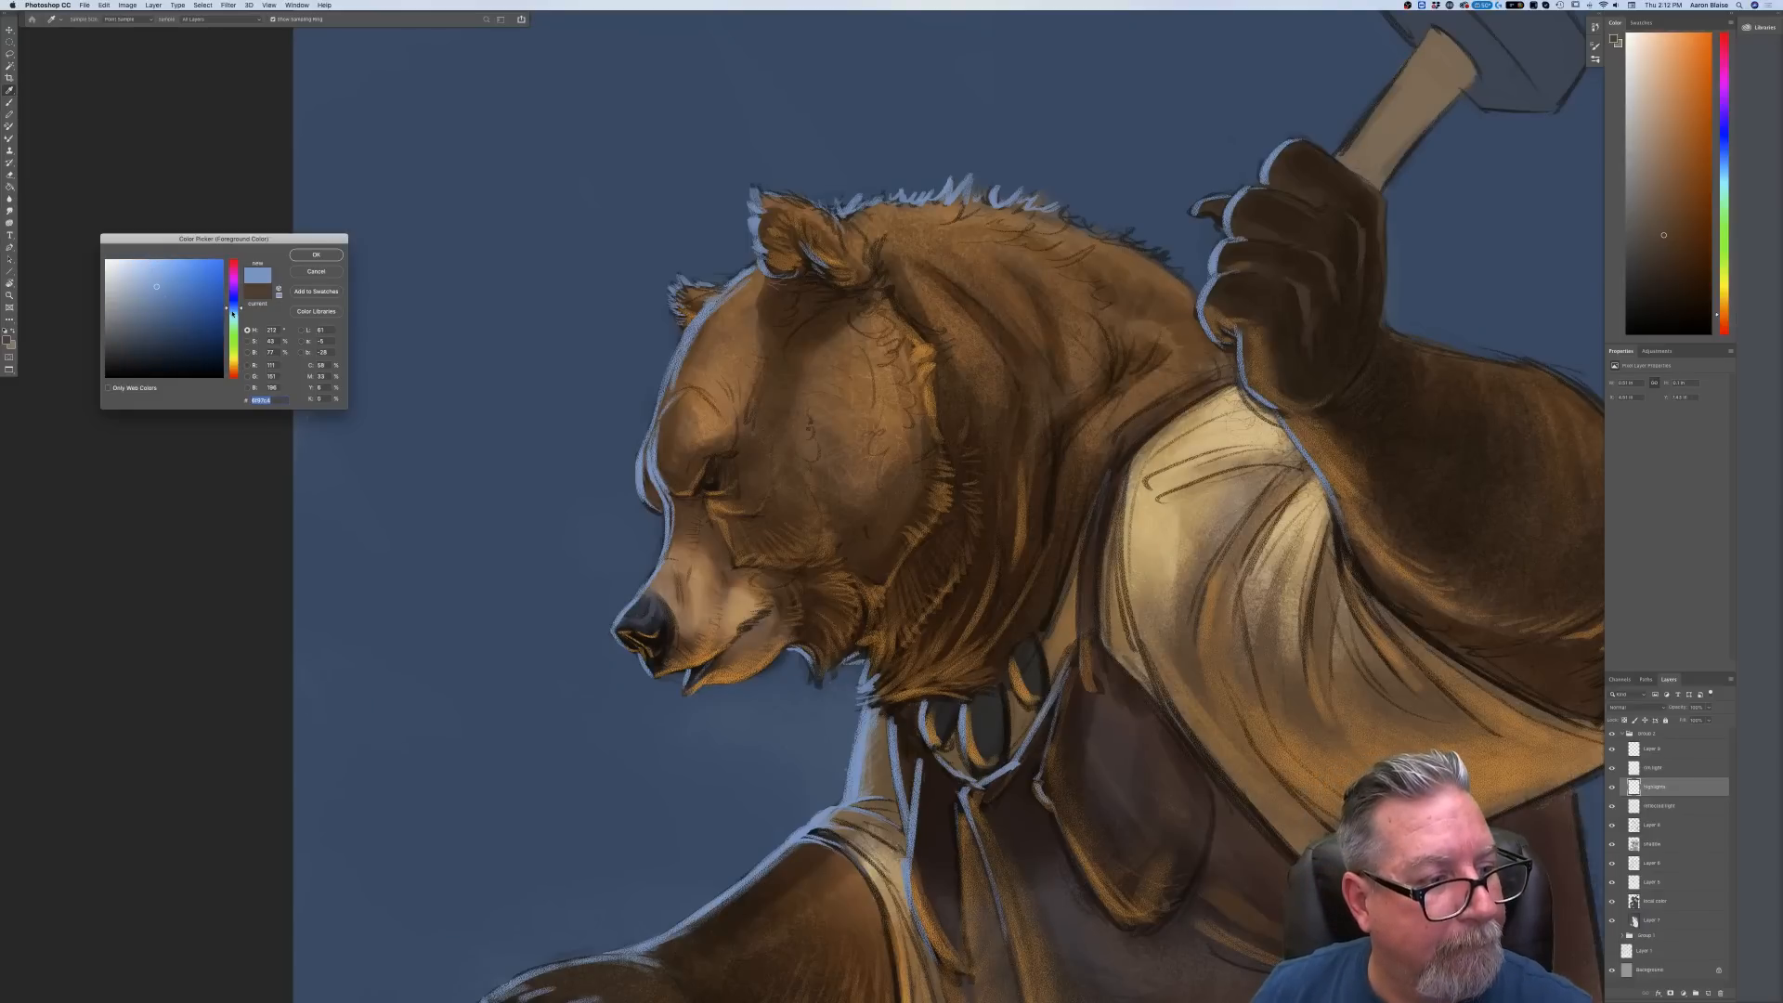
left_click_drag(233, 313, 233, 313)
left_click(151, 264)
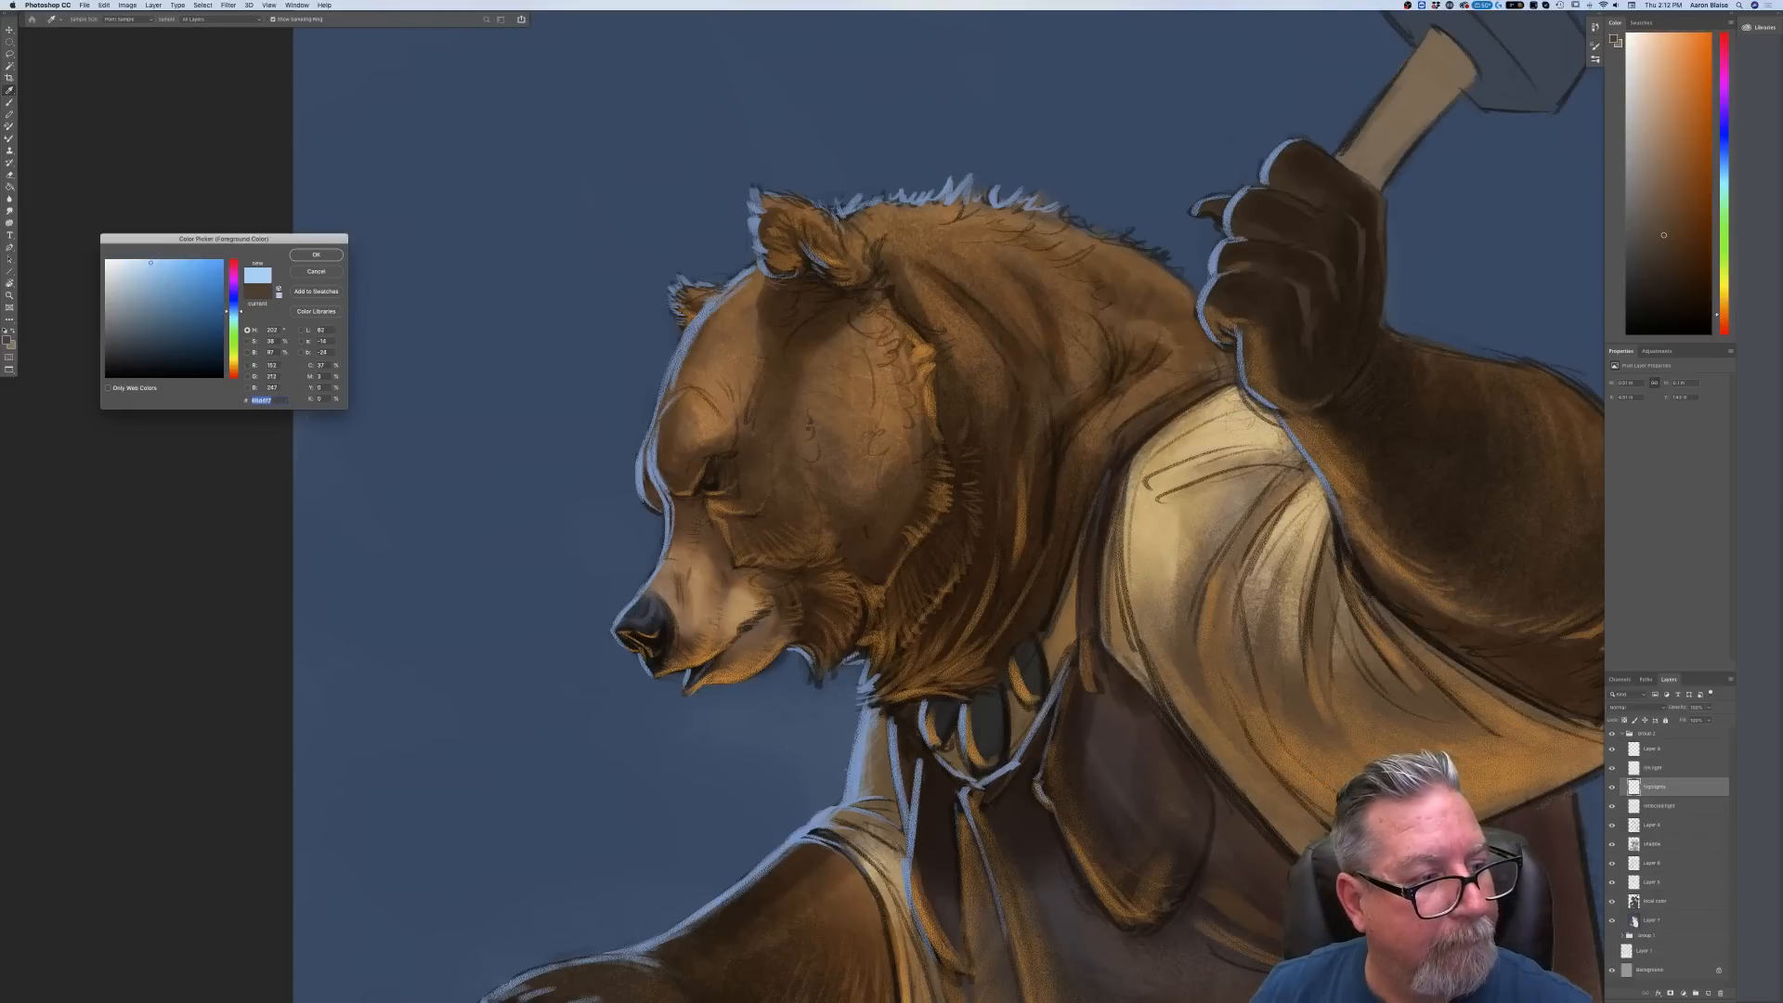
key("Return")
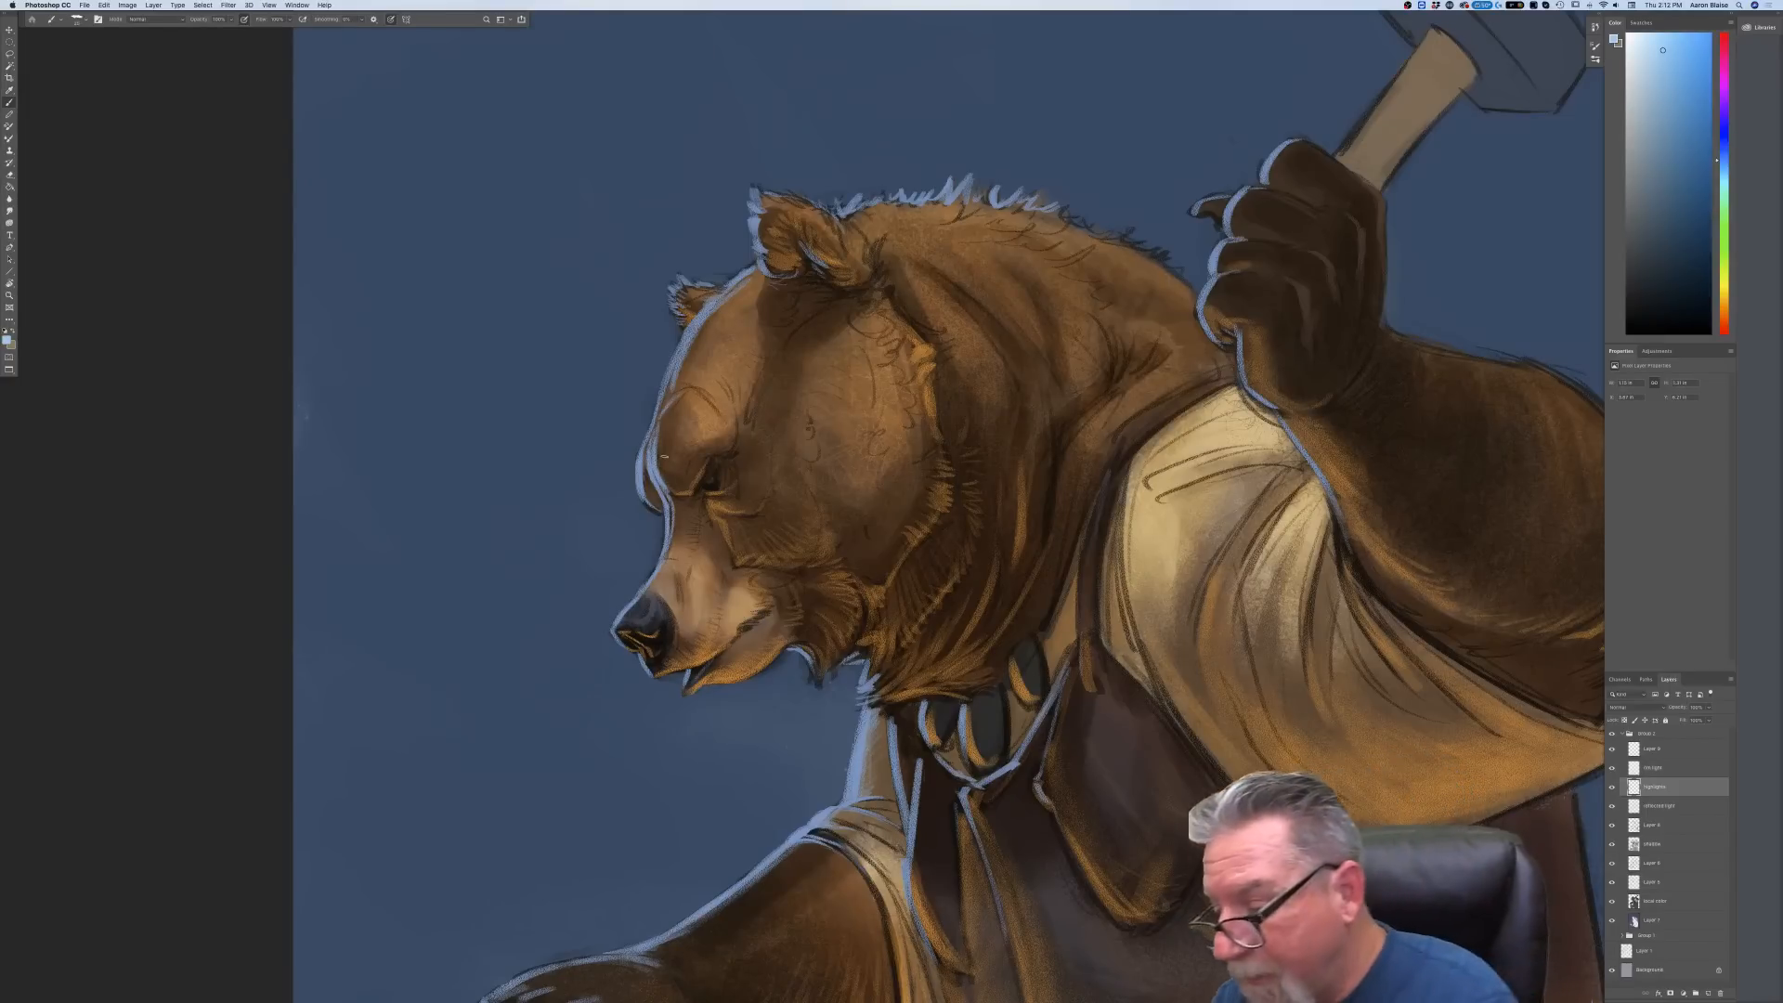
On the rim light layer, paint bright pale-blue accents along the brow, the bridge of the muzzle and the nose
left_click(1640, 769)
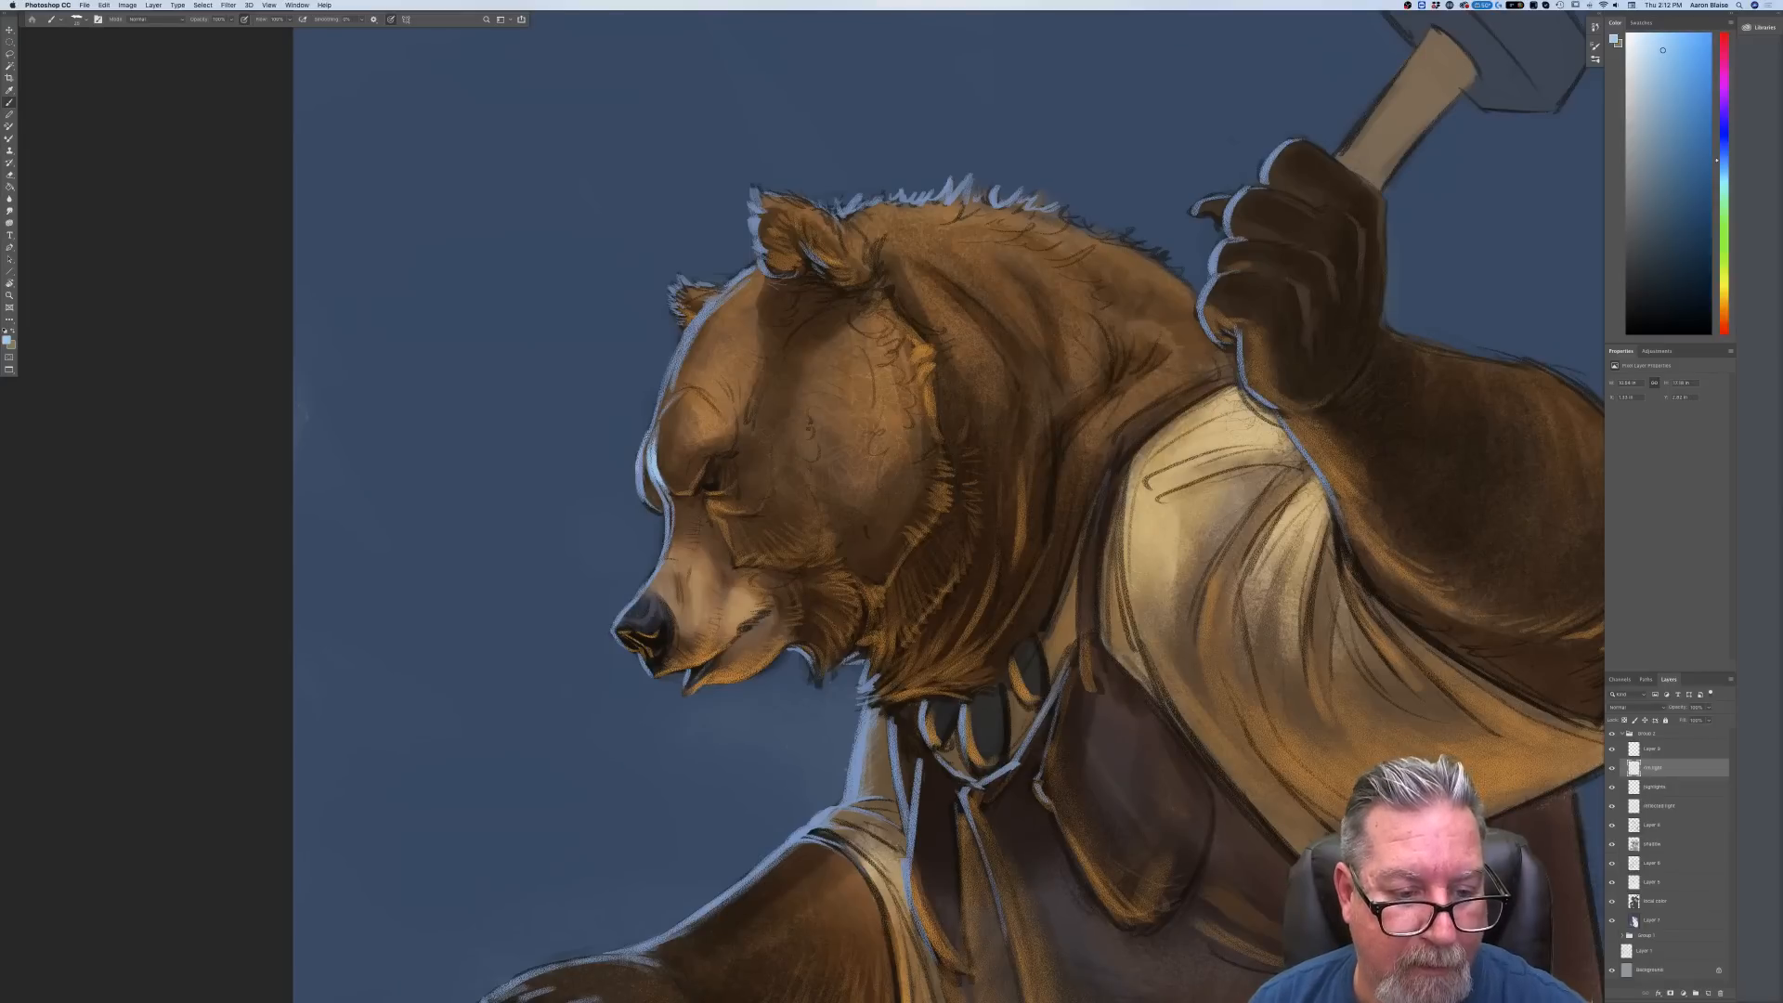
left_click_drag(641, 456, 639, 485)
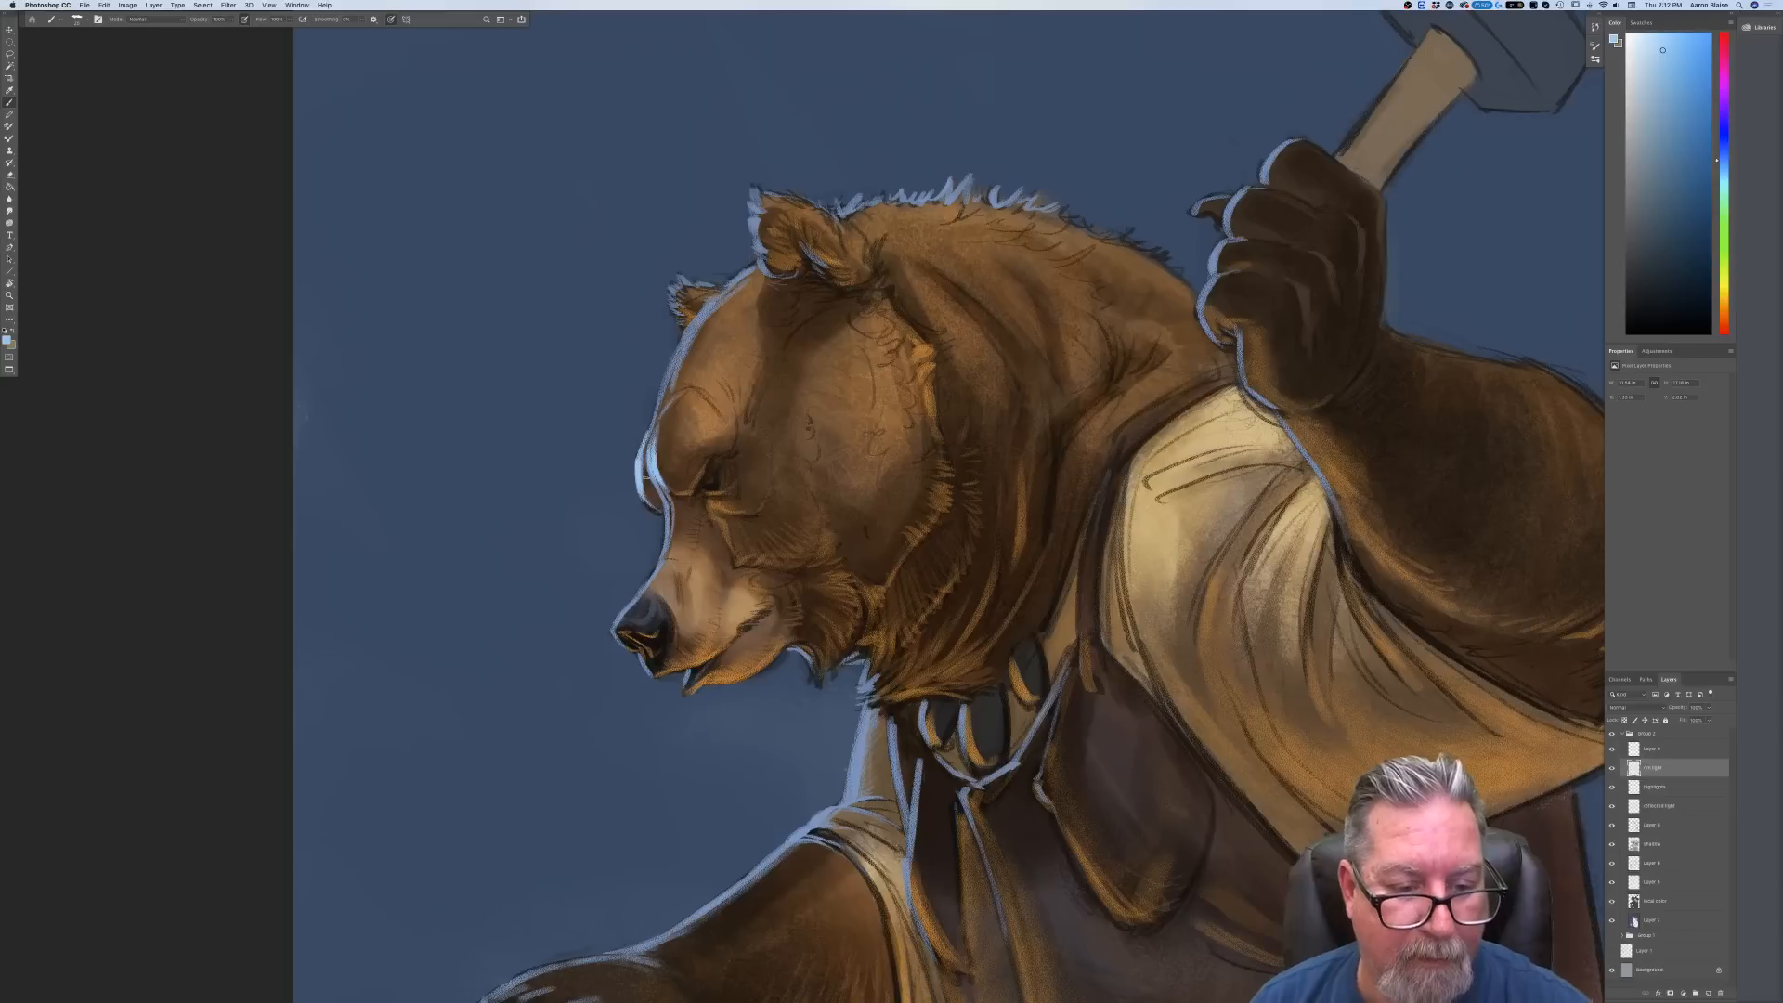
mouse_move(665, 505)
left_mouse_down()
mouse_move(662, 554)
mouse_move(613, 623)
mouse_move(652, 608)
left_mouse_up()
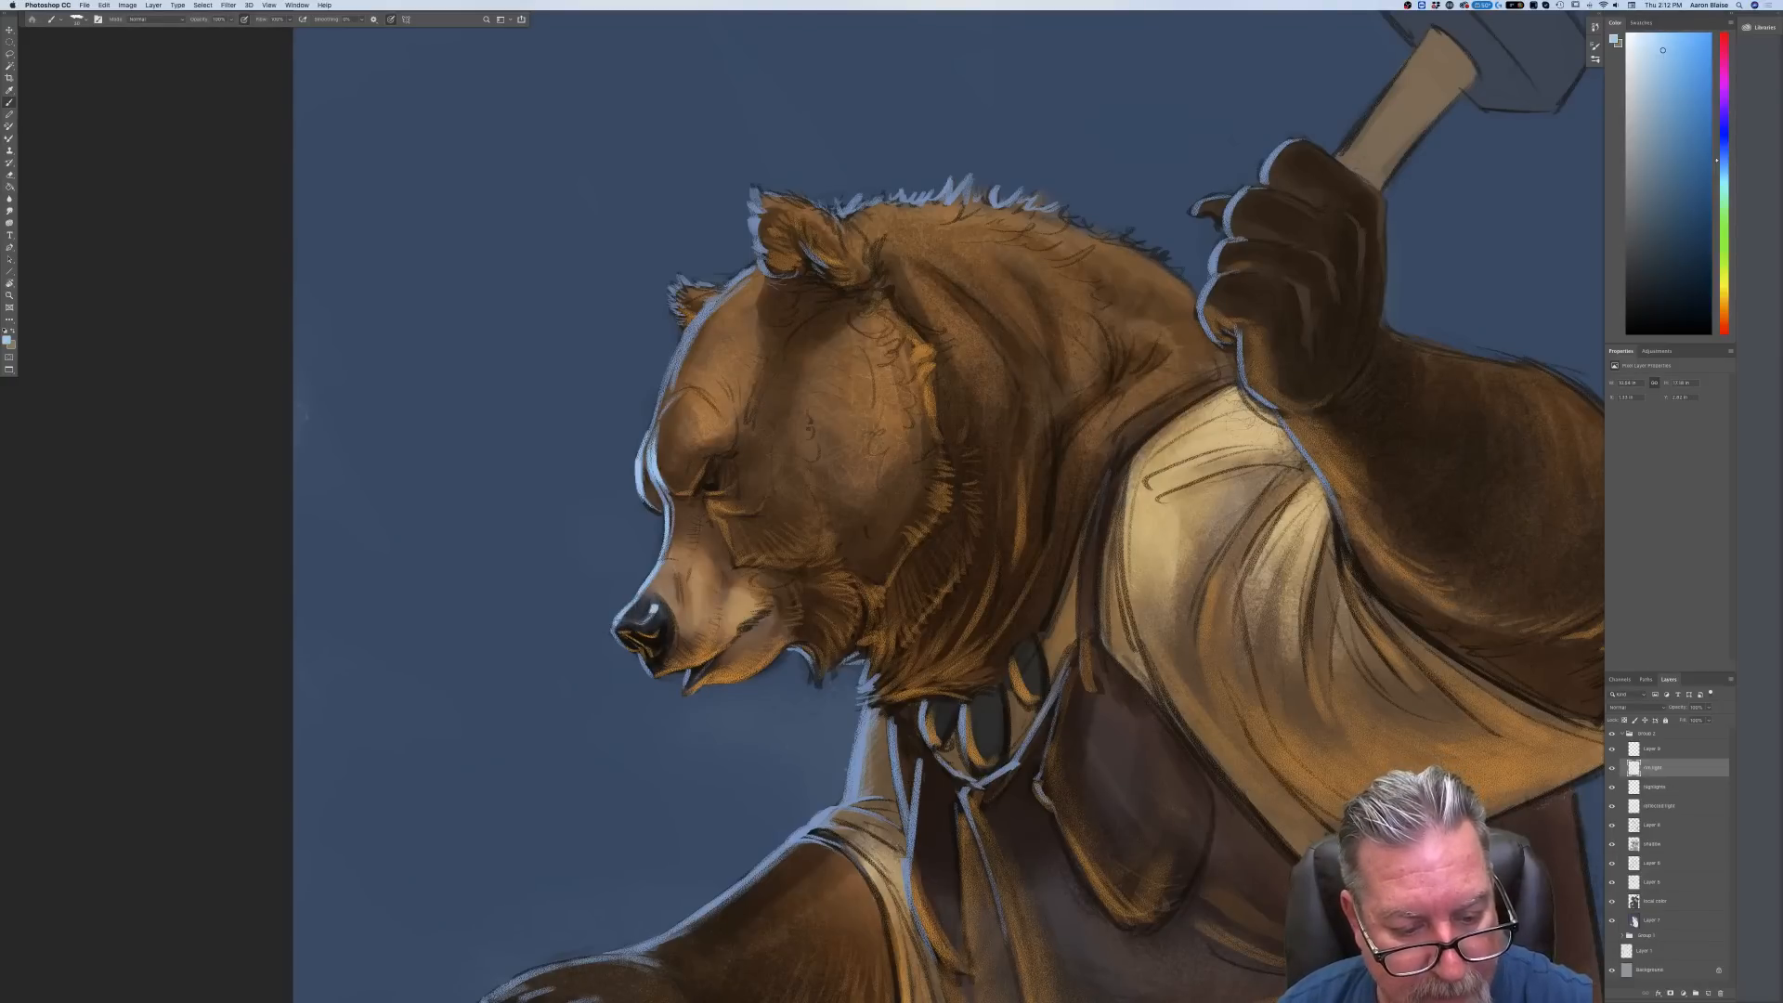
left_click_drag(623, 620, 614, 629)
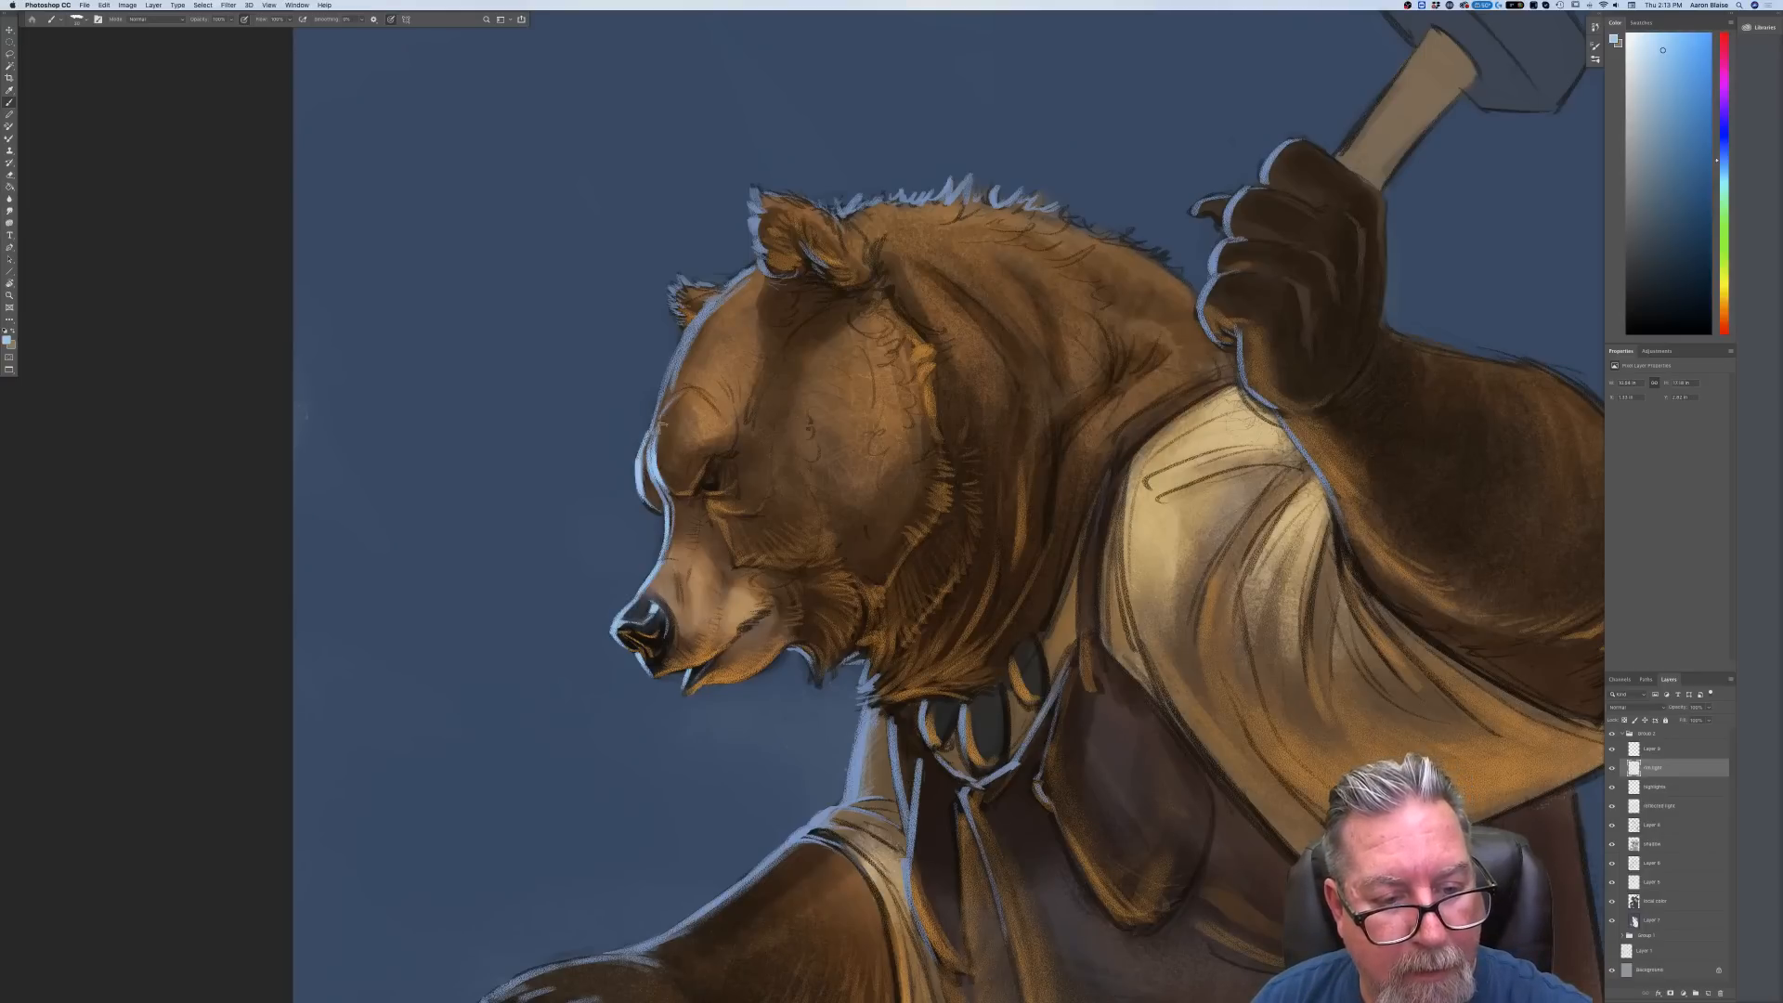
mouse_move(703, 314)
left_mouse_down()
mouse_move(653, 415)
mouse_move(669, 411)
left_mouse_up()
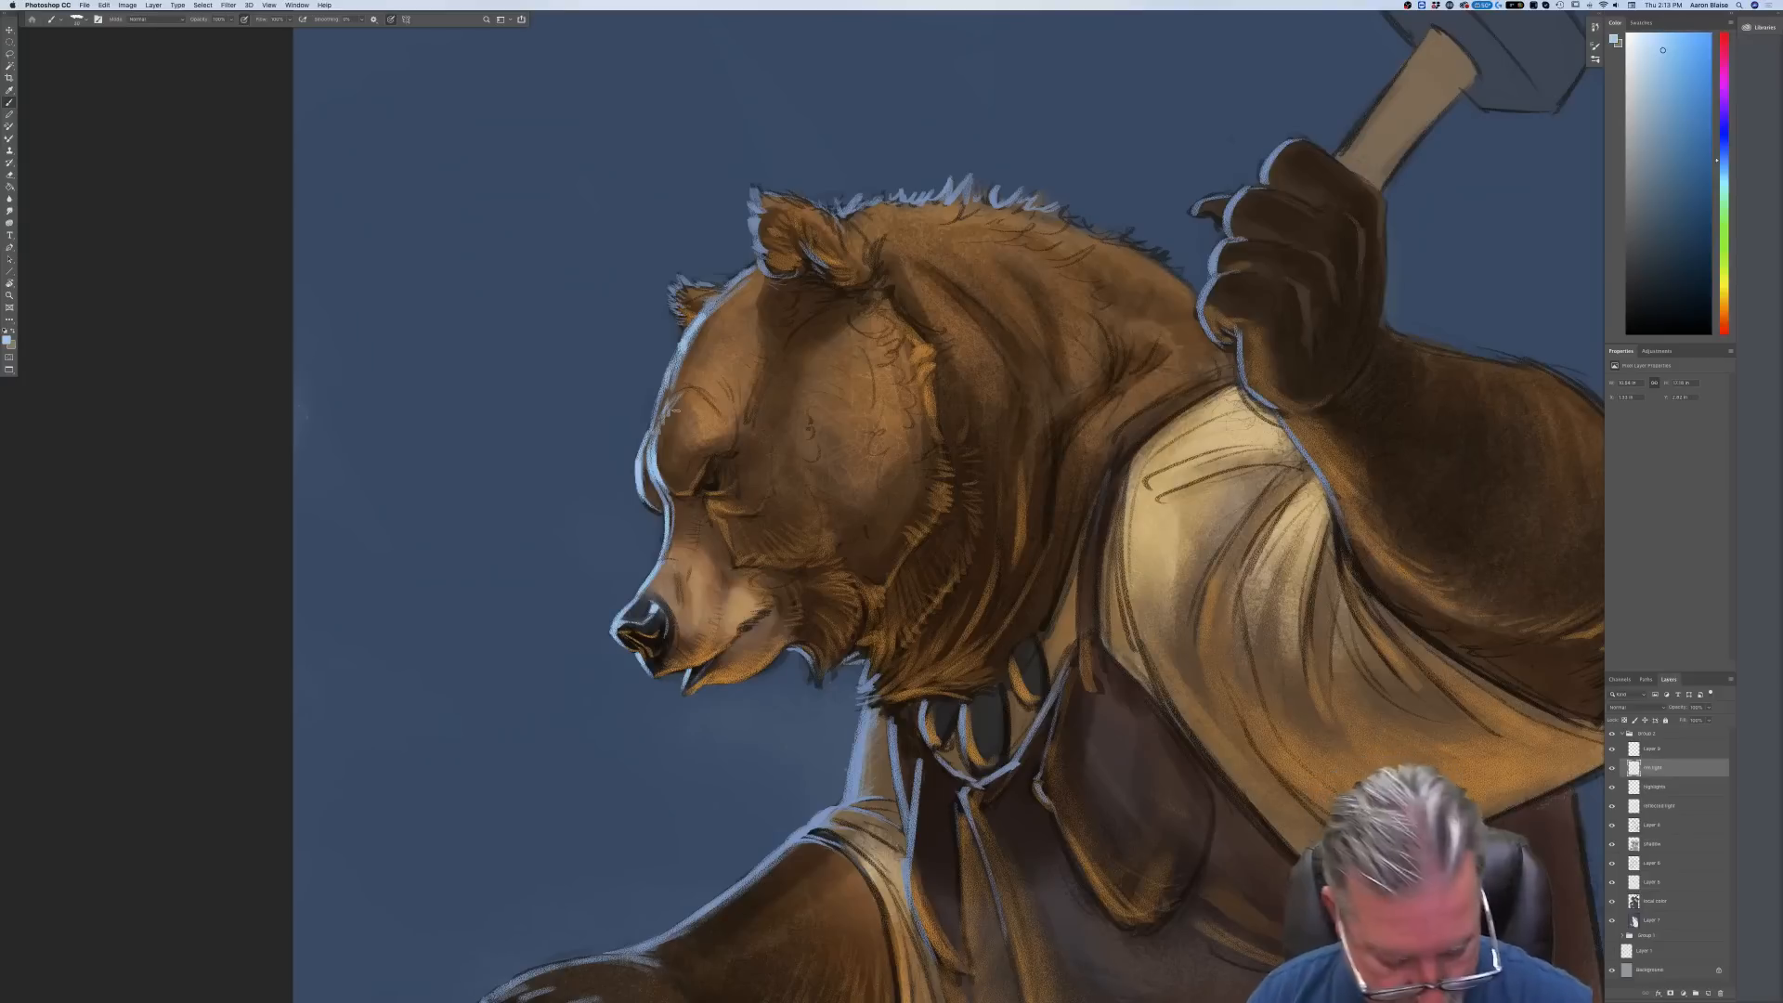
key("super+z")
key("super+z")
key("super+z")
key("super+z")
key("super+z")
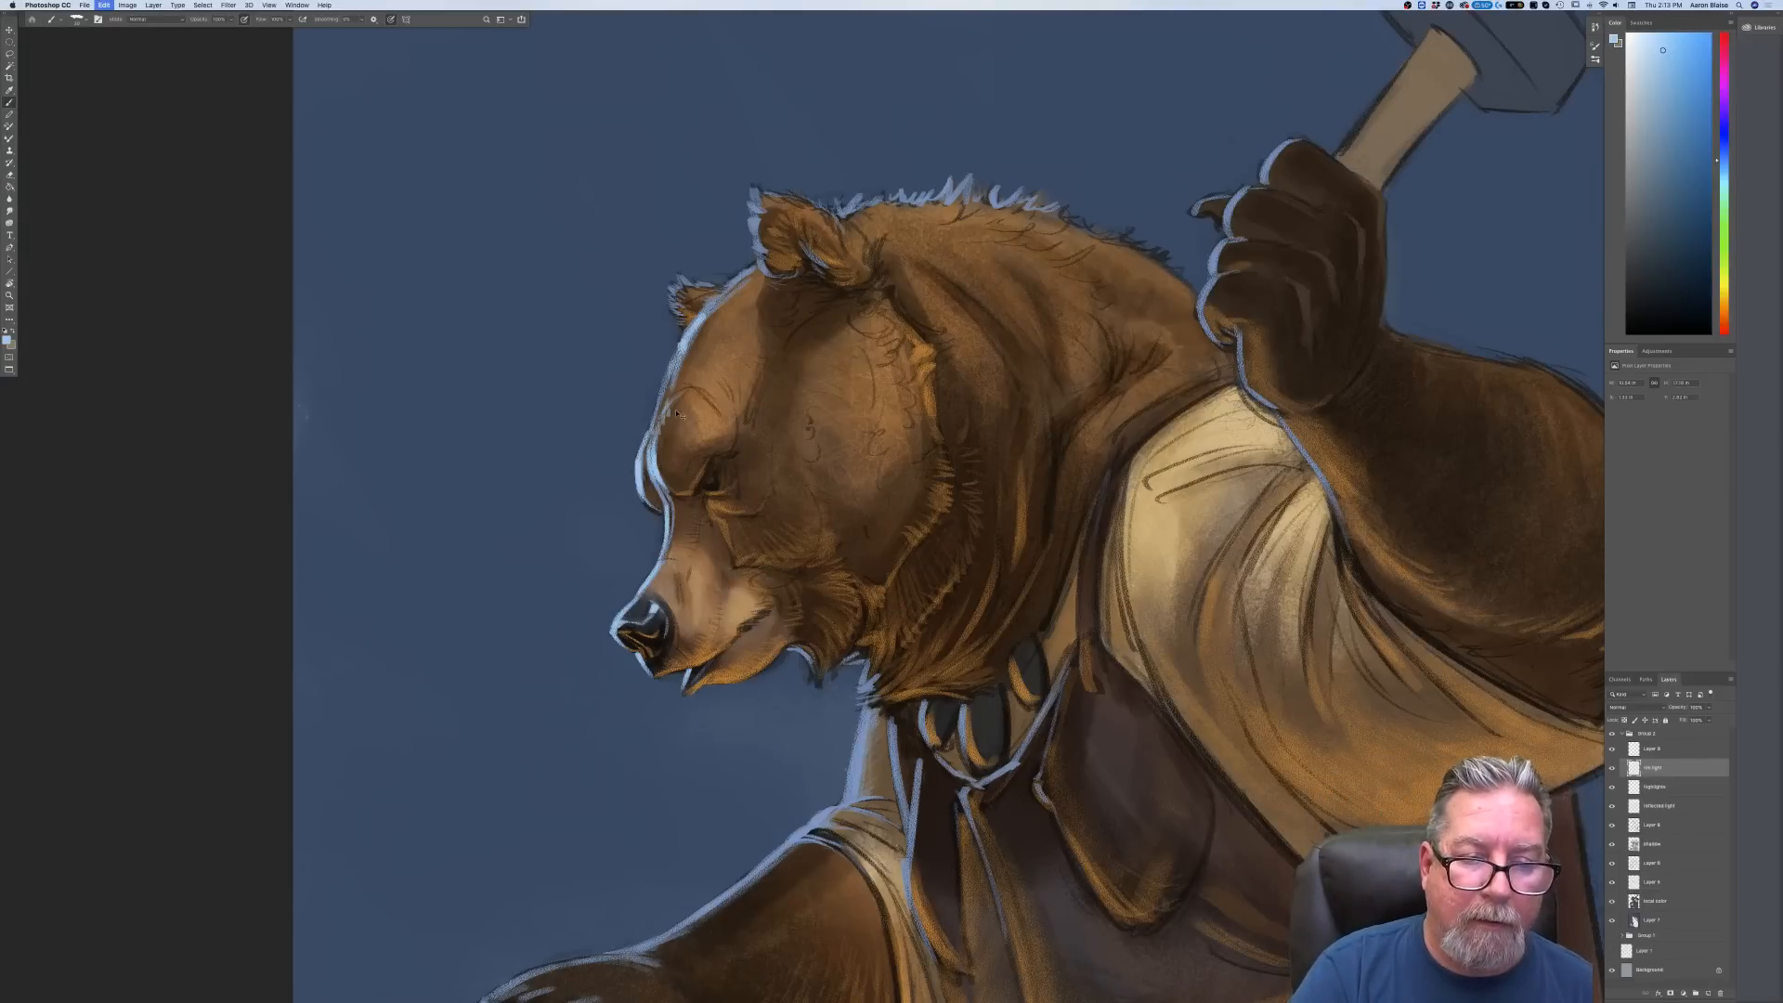
key("super+z")
key("super+z")
key("super+z")
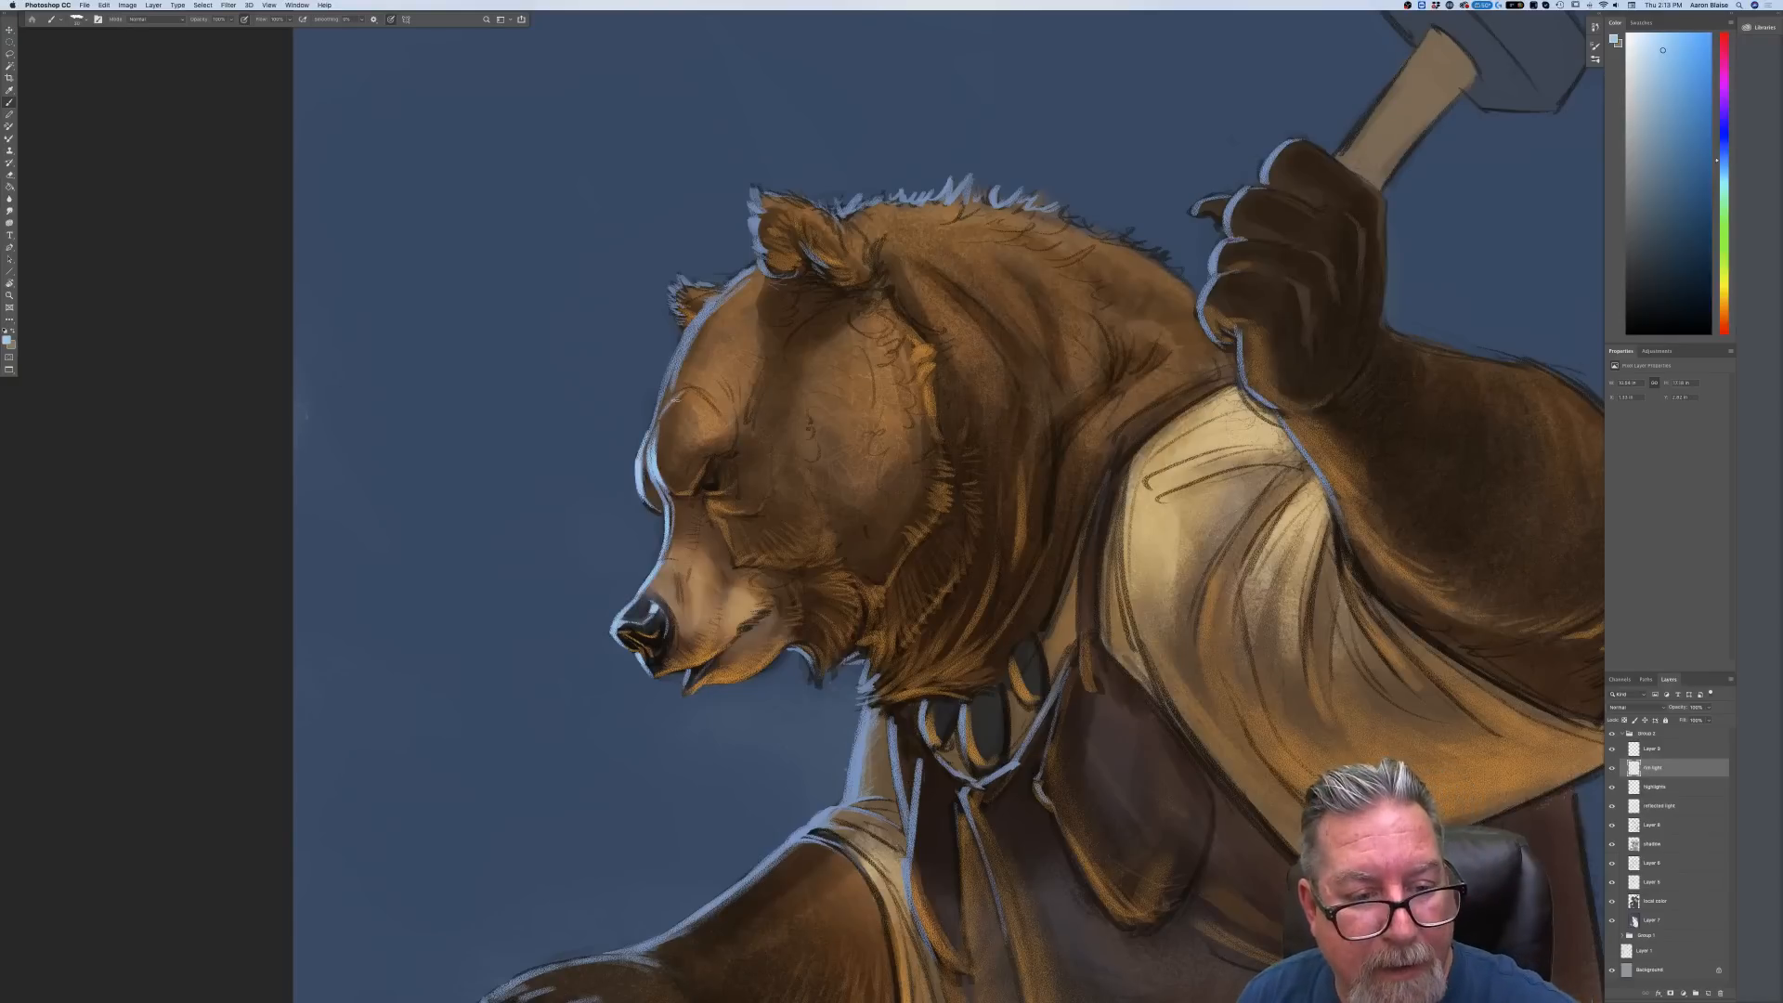
Paint fine pale-blue accents along the bear's forehead, both ears, the fur under the chin and the front of the collar
left_click_drag(694, 325, 675, 372)
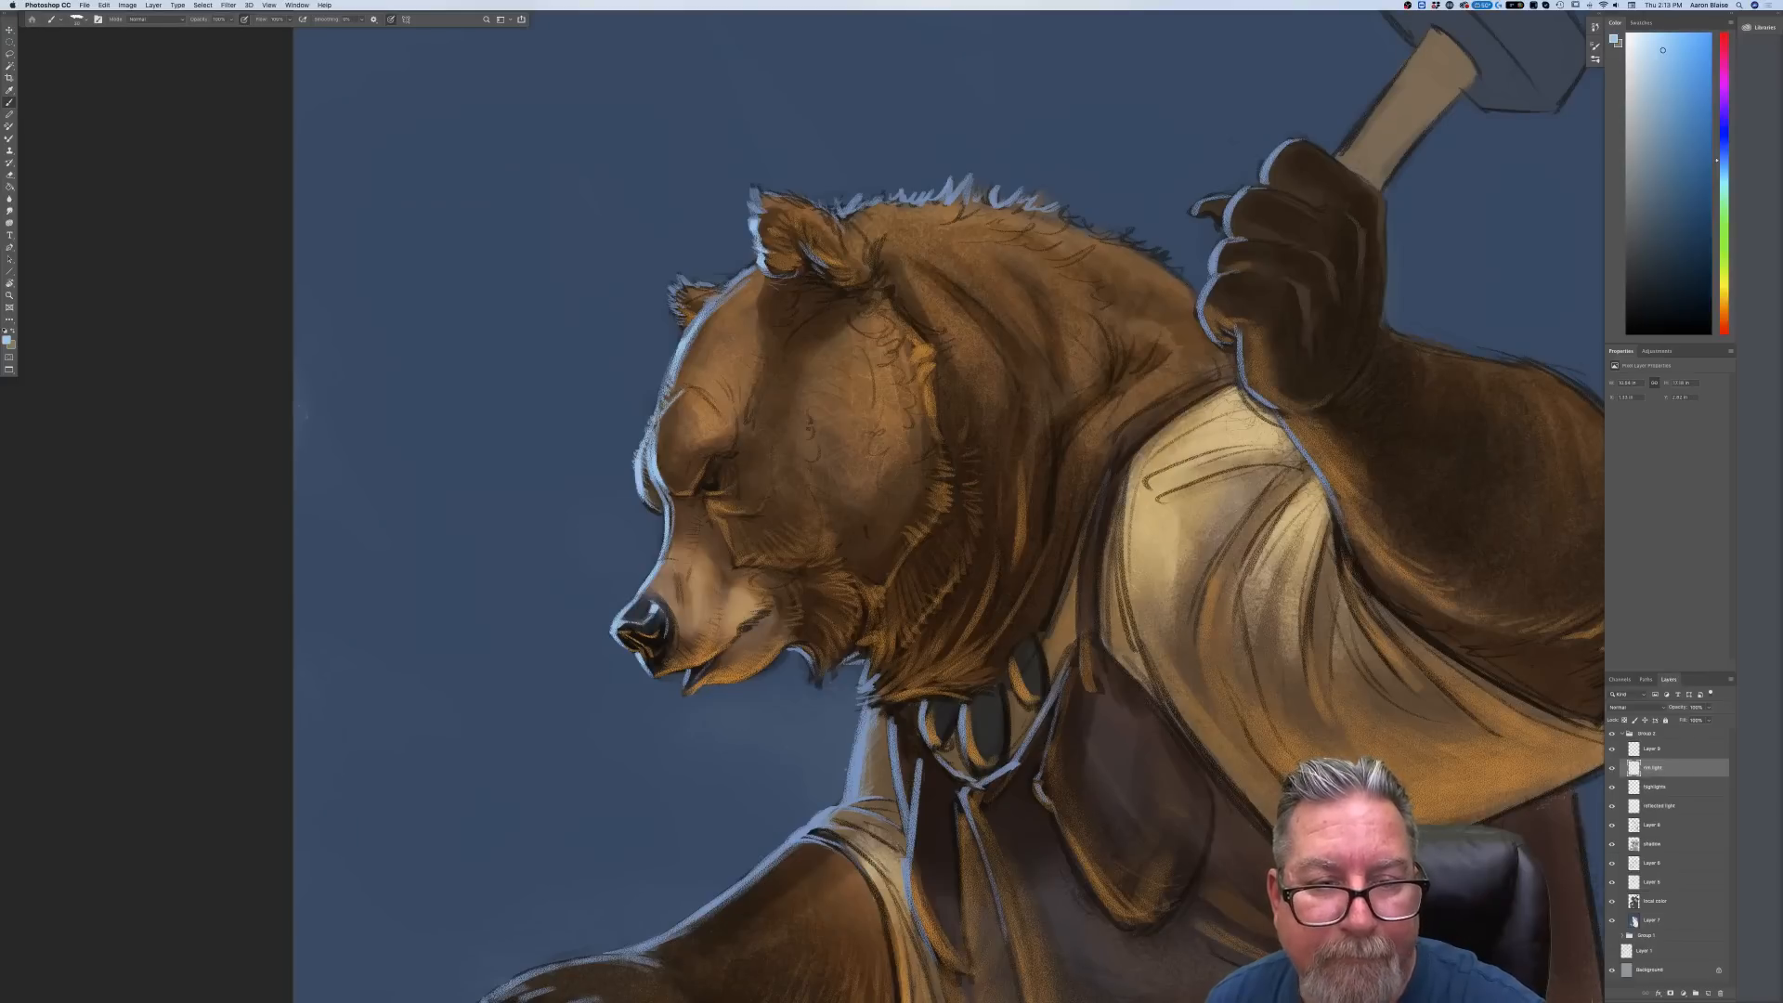
mouse_move(764, 208)
left_mouse_down()
mouse_move(756, 190)
mouse_move(809, 202)
mouse_move(865, 241)
left_mouse_up()
mouse_move(759, 263)
left_mouse_down()
mouse_move(699, 312)
mouse_move(673, 286)
mouse_move(676, 320)
left_mouse_up()
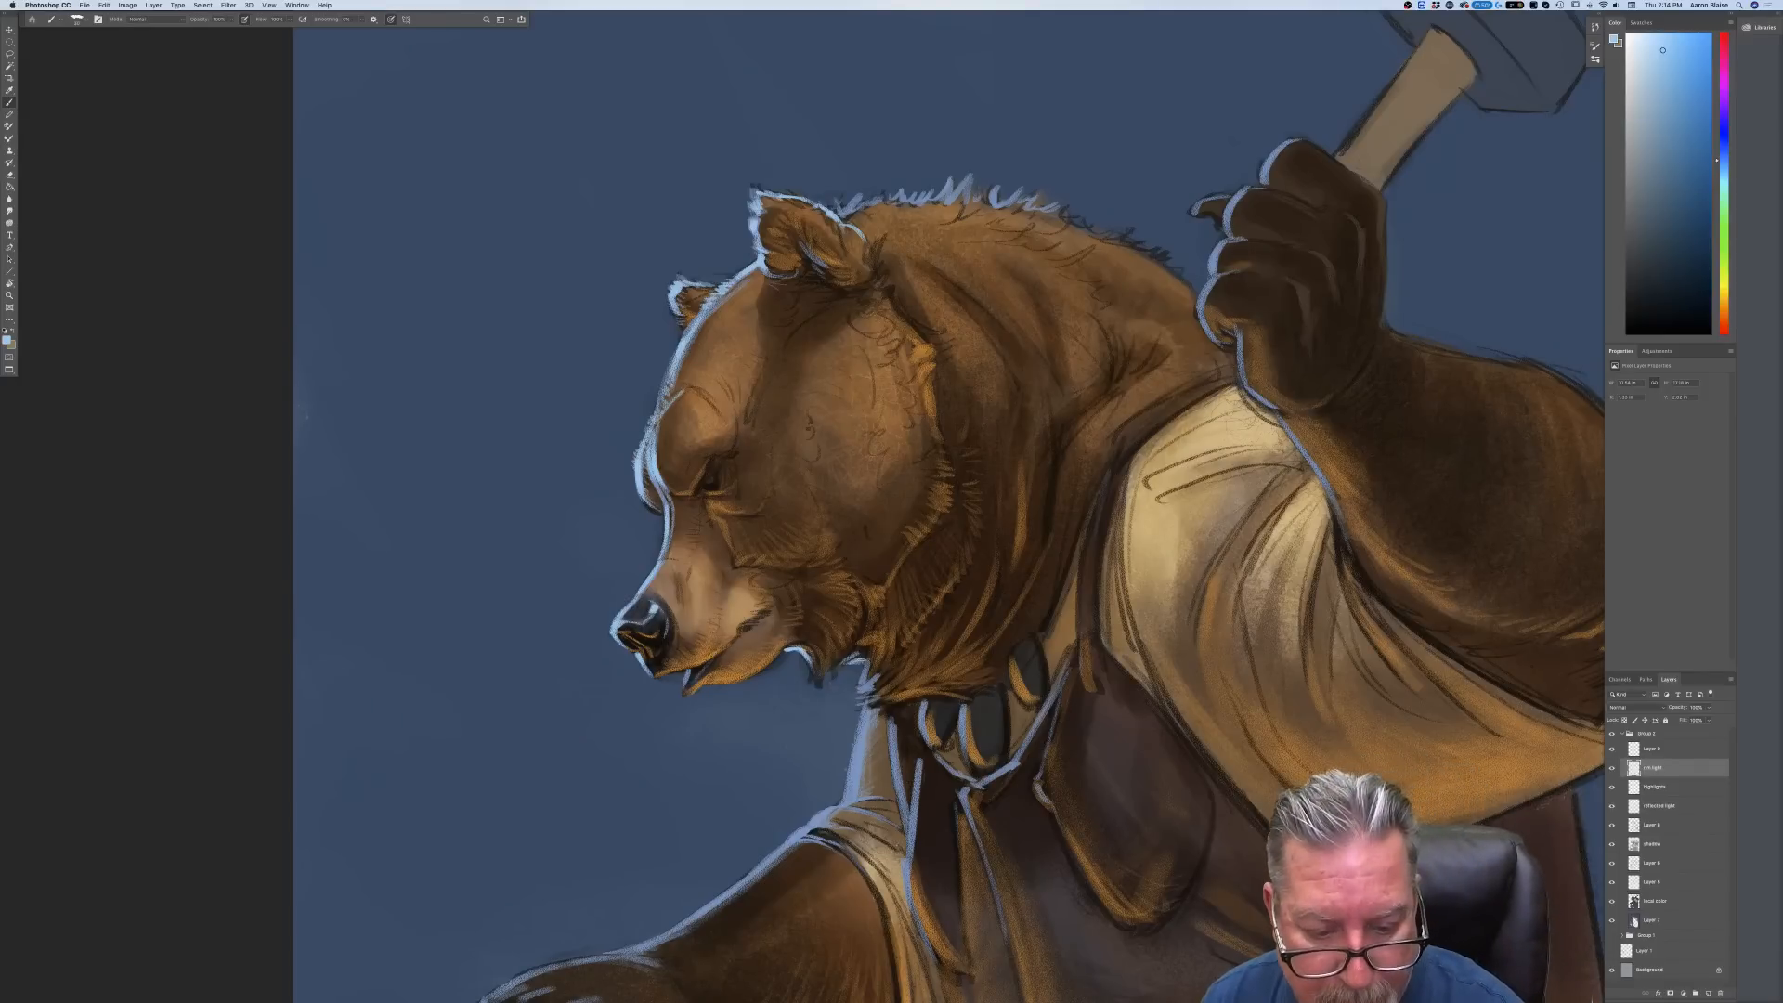
mouse_move(870, 679)
left_mouse_down()
mouse_move(846, 693)
mouse_move(879, 696)
mouse_move(855, 771)
left_mouse_up()
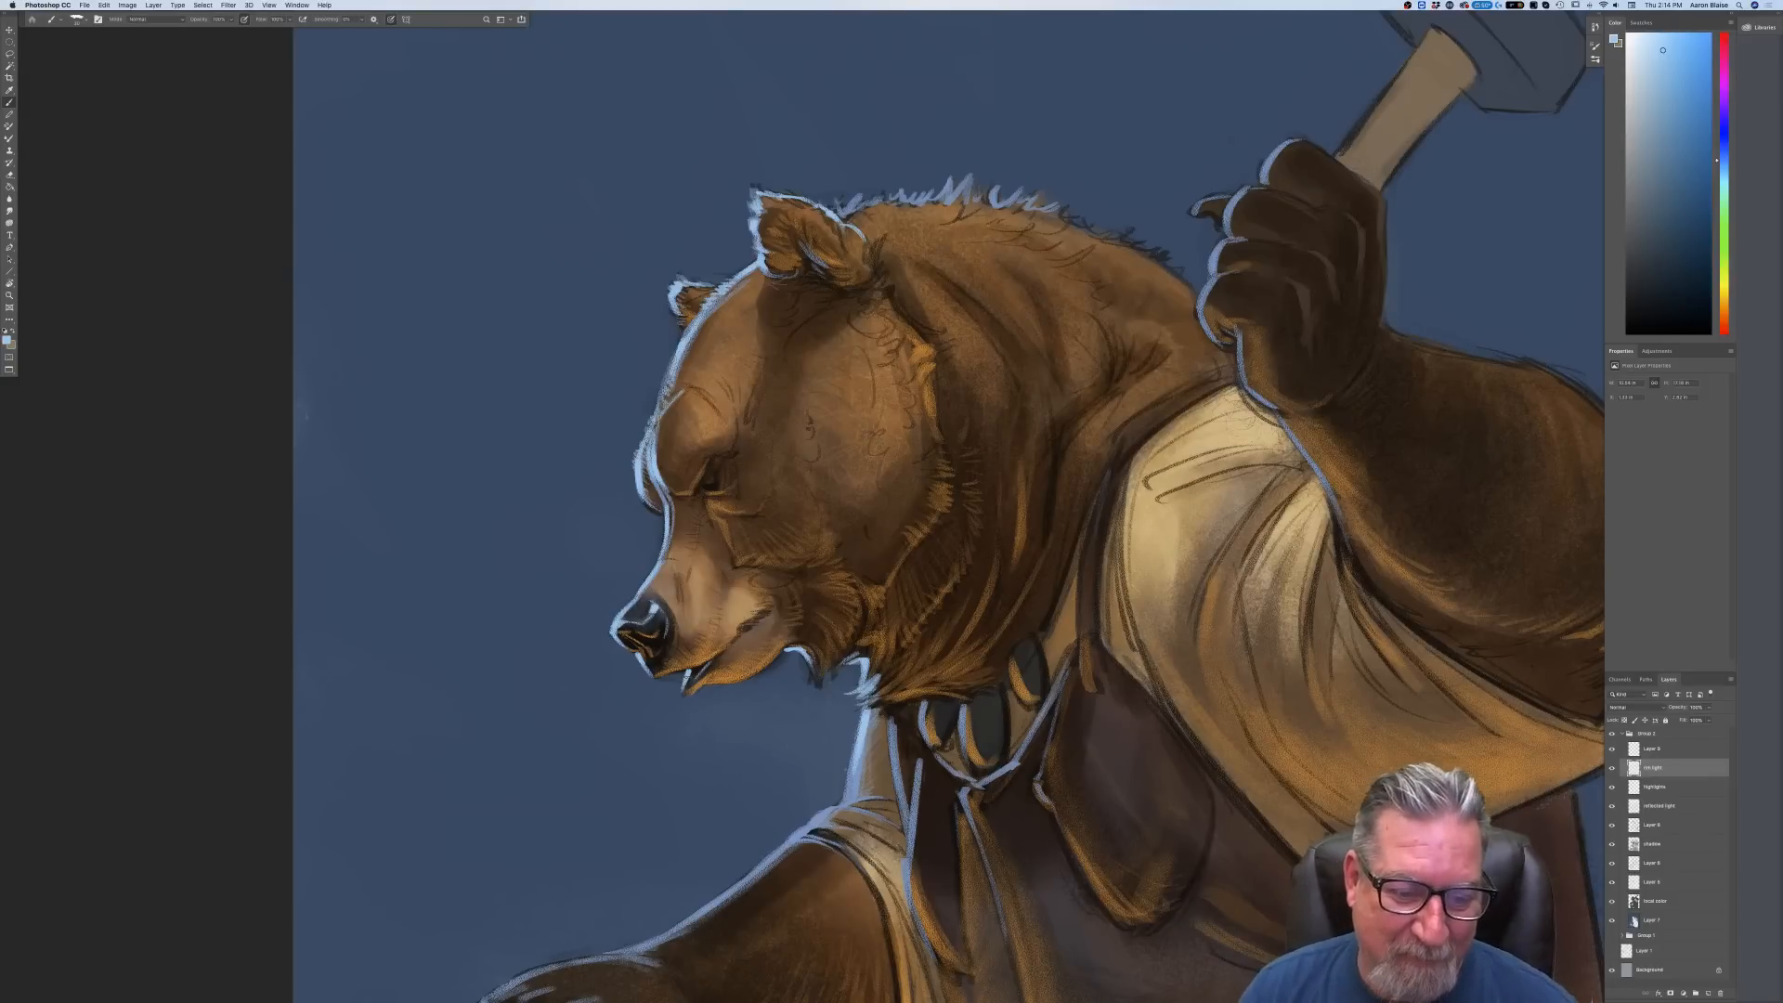
Check the head's blue rim light against the full composition, comparing close-up and zoomed-out views
key("super+plus")
key("super+minus")
key("super+minus")
key("super+minus")
key("super+minus")
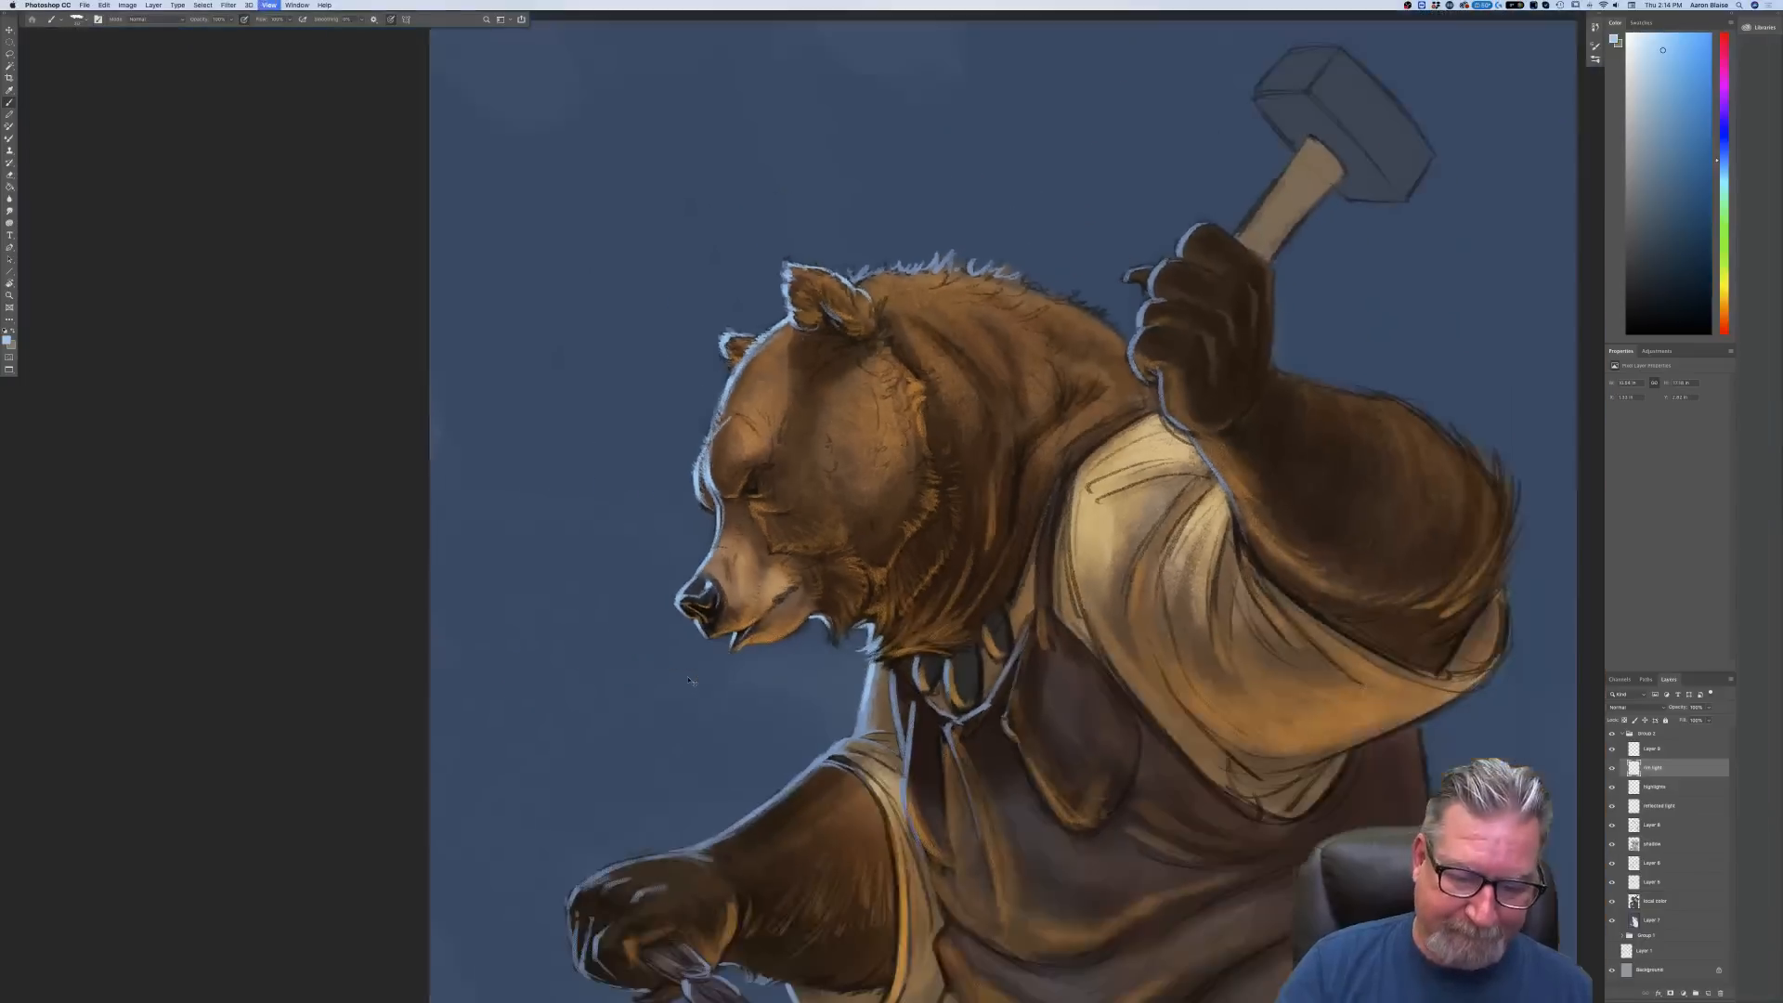
key("super+minus")
key("super+plus")
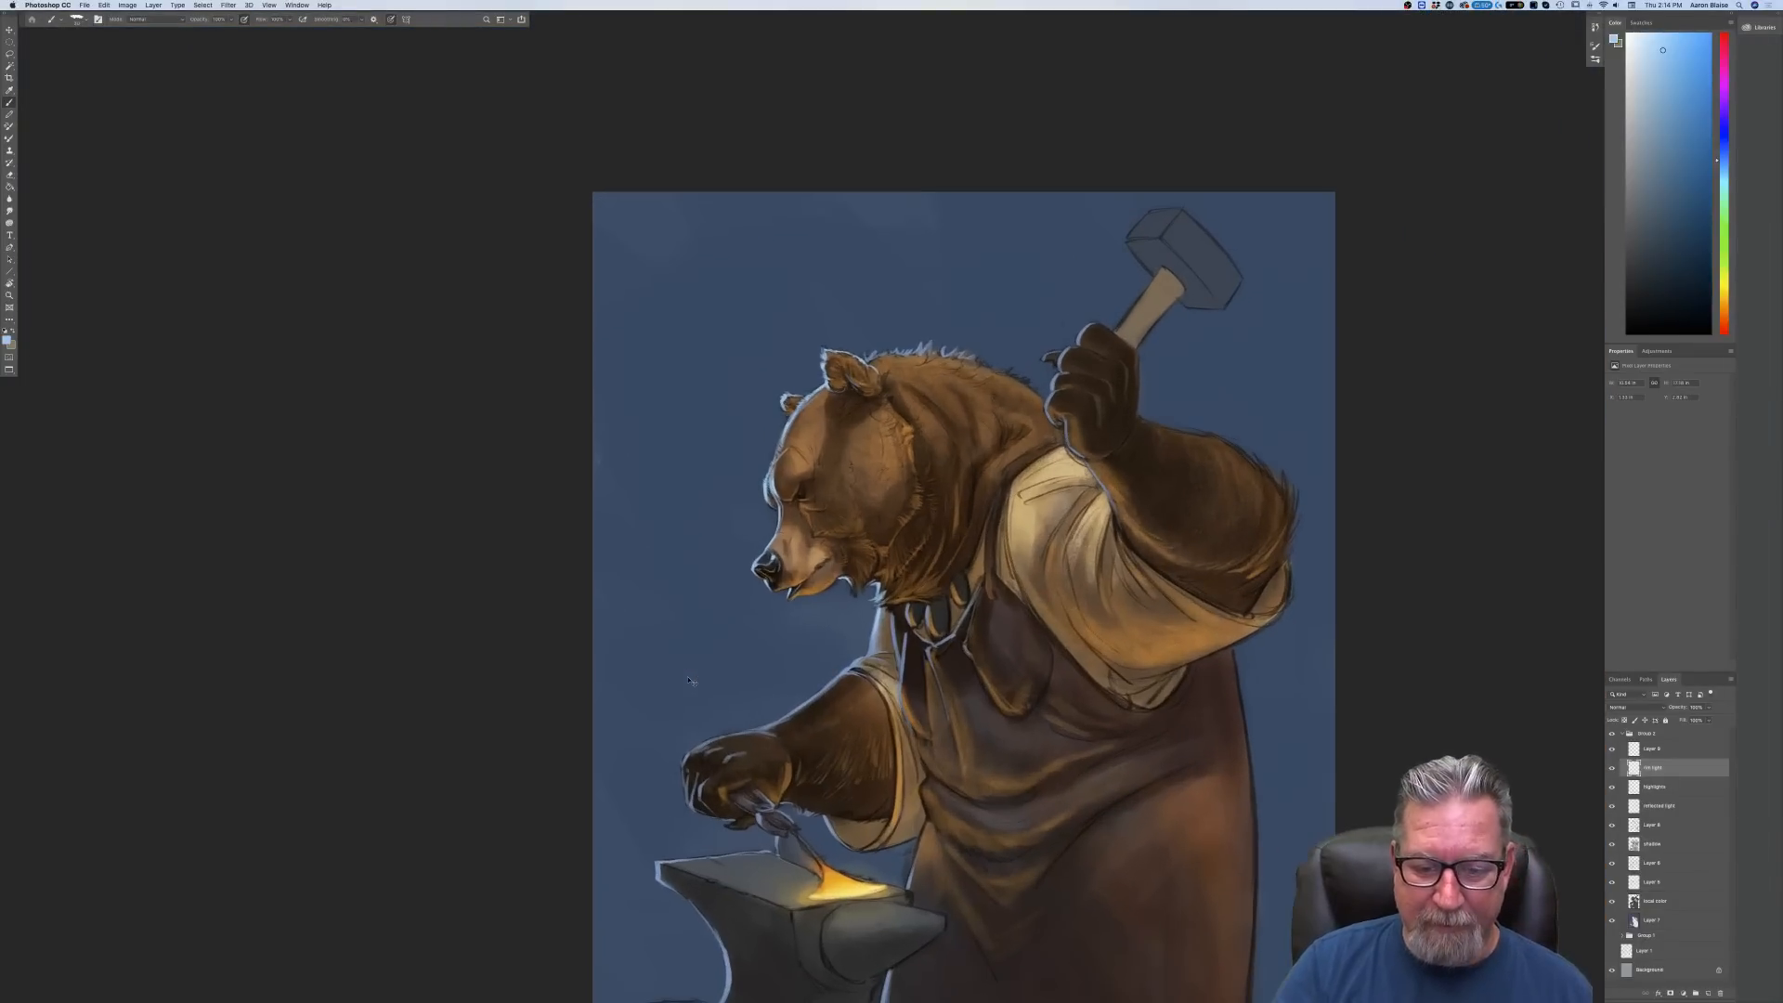
key("super+plus")
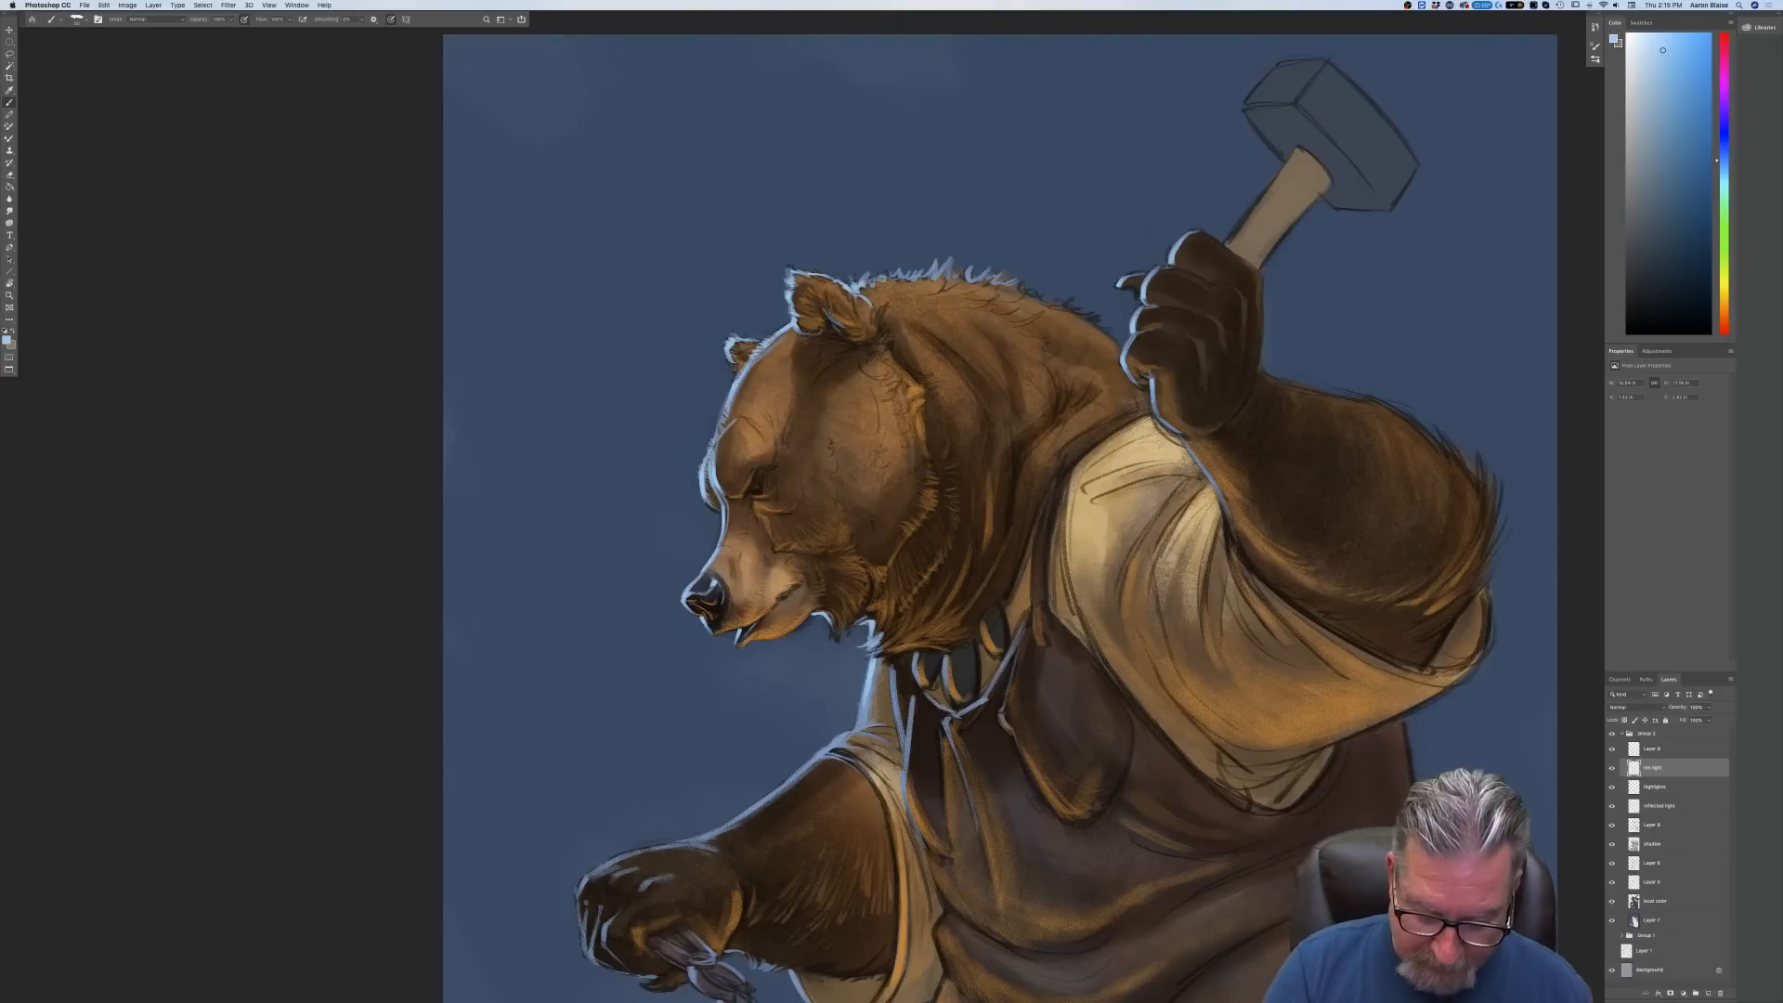
key("ctrl+plus")
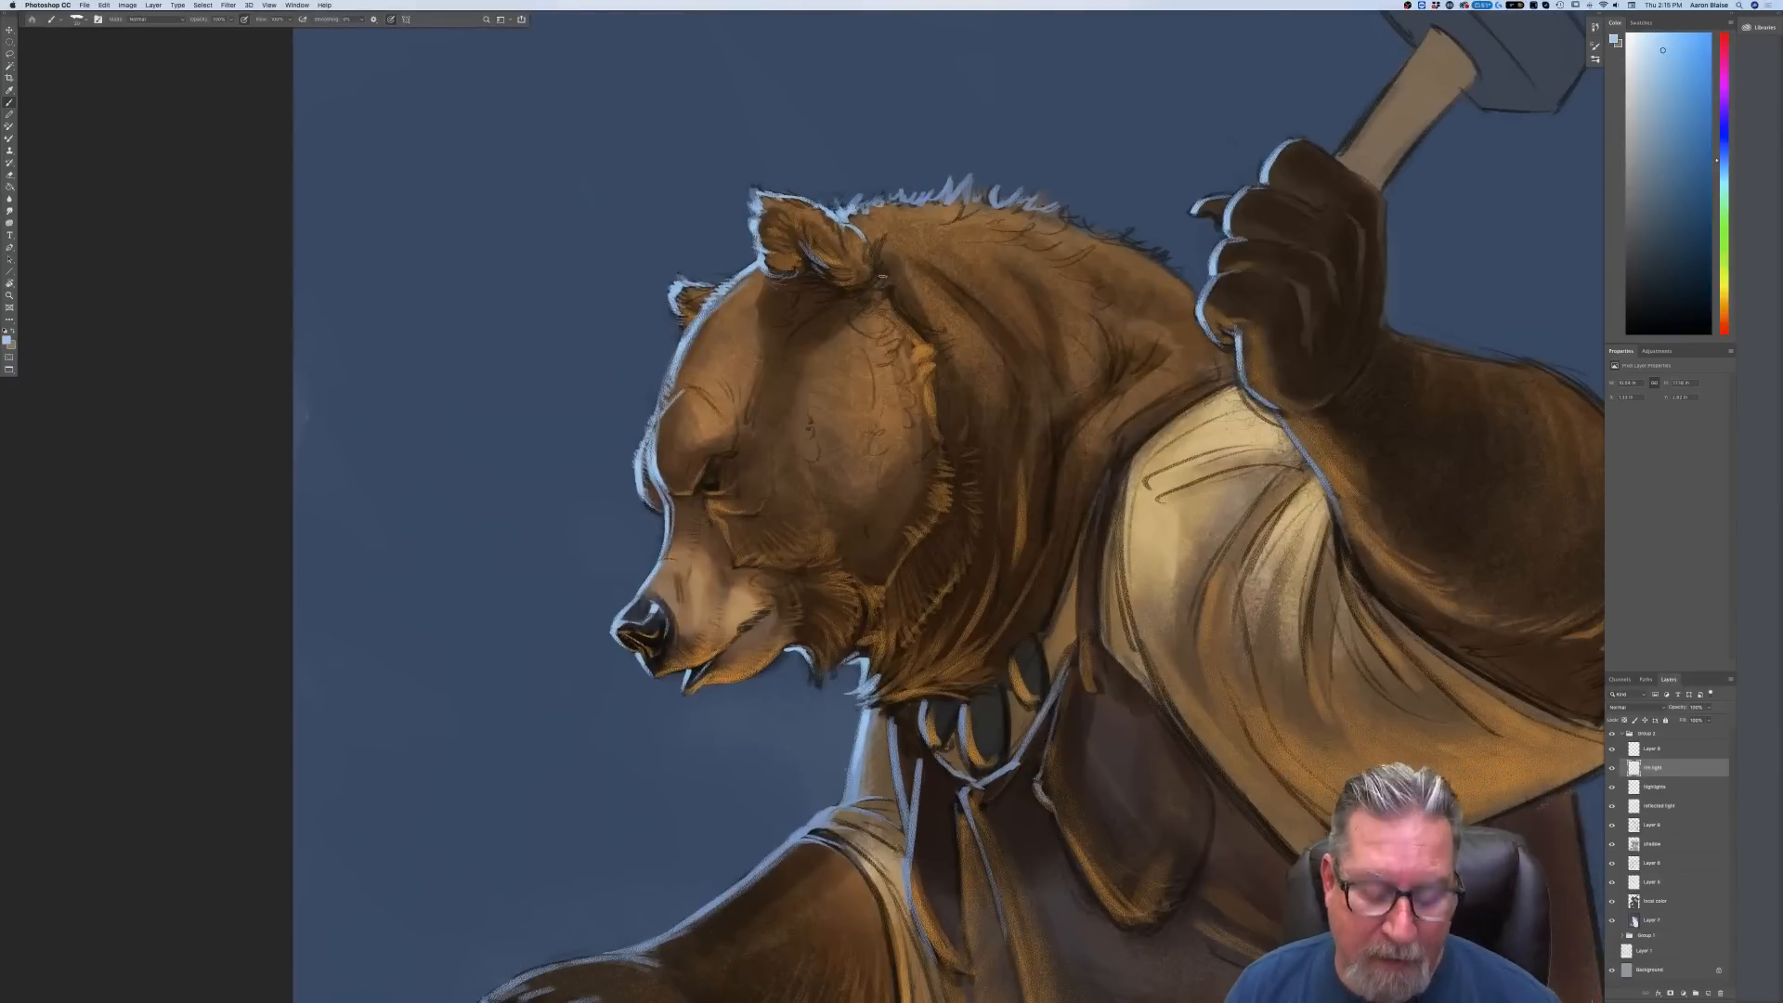
key("ctrl+minus")
key("ctrl+minus")
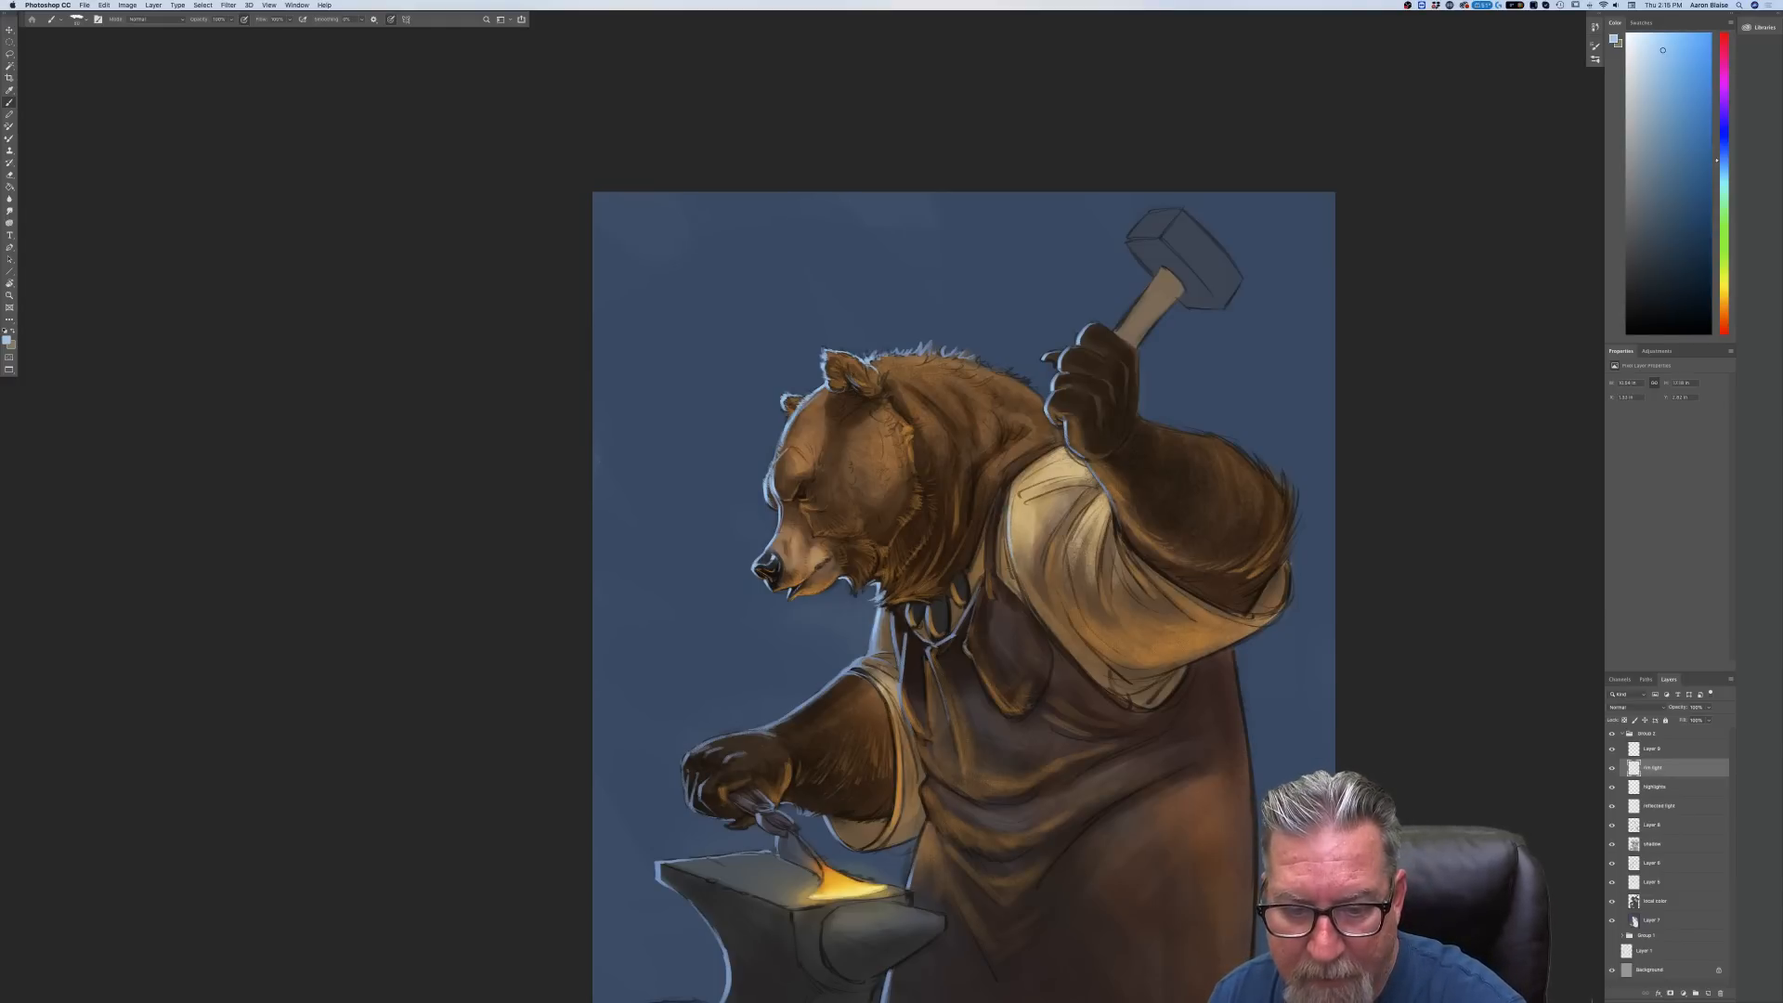
Add pale-blue accents along the apron strap, the apron's front edge and the shirt collar
mouse_move(993, 513)
left_mouse_down()
mouse_move(986, 599)
mouse_move(963, 616)
left_mouse_up()
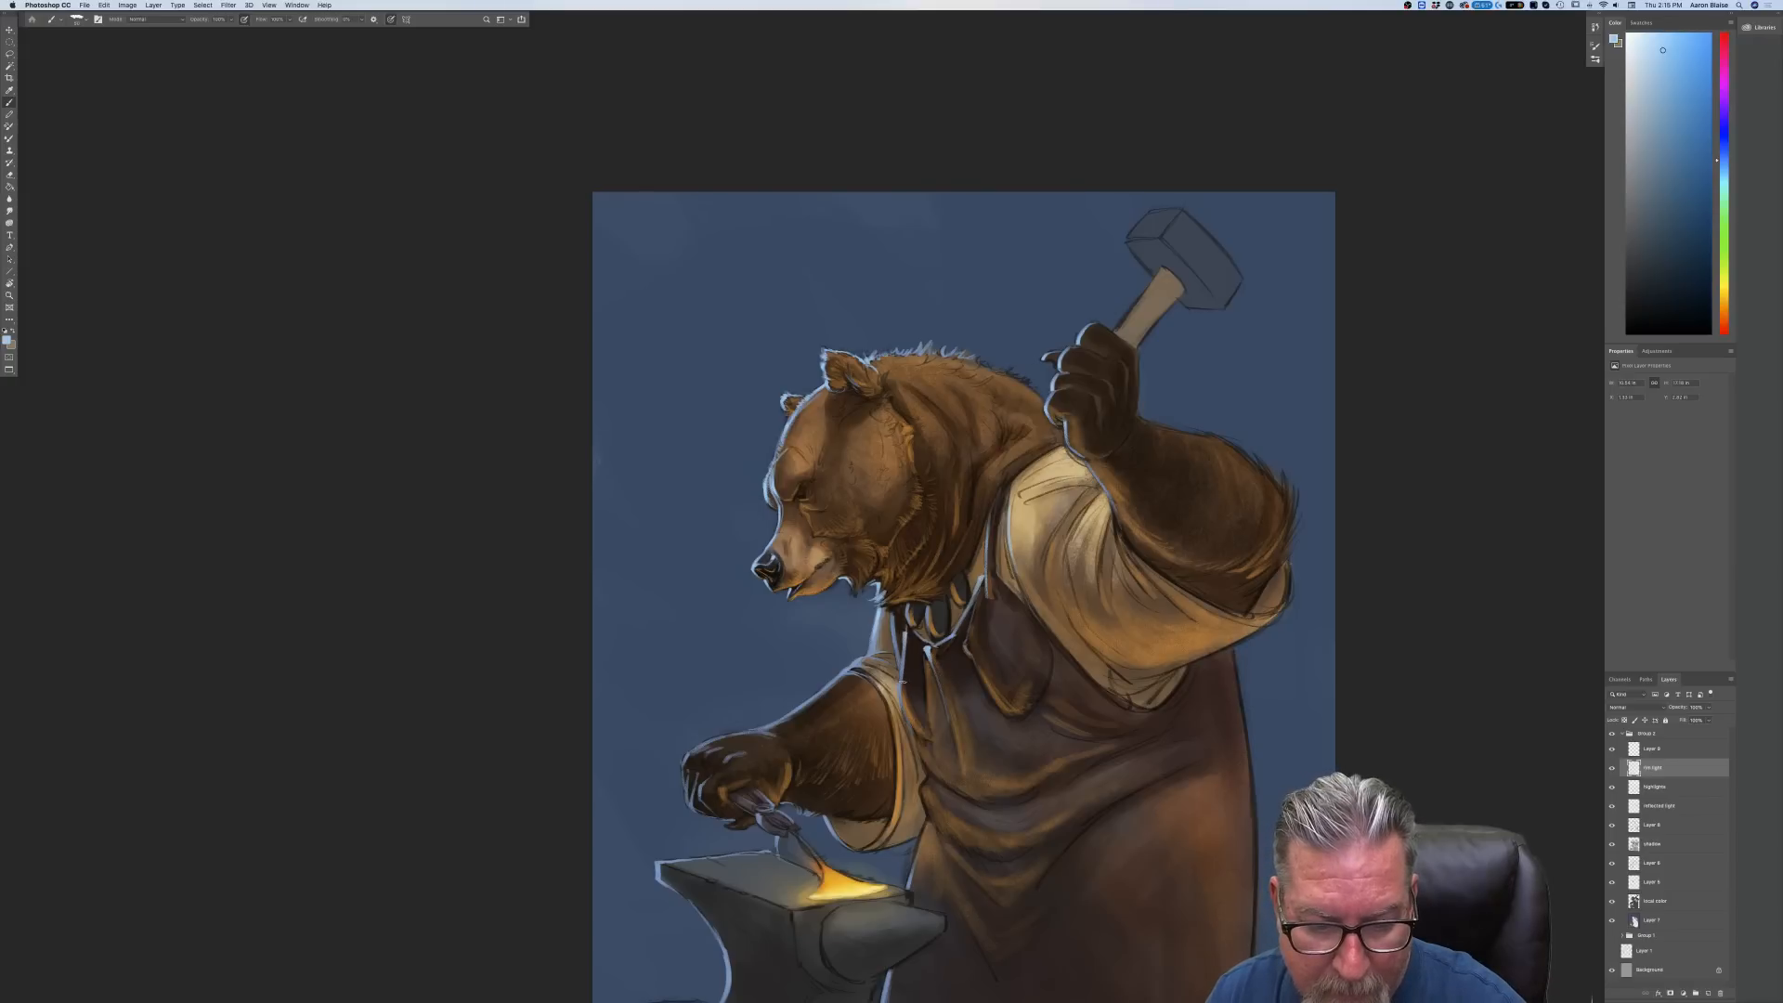
left_click_drag(899, 680, 900, 704)
left_click_drag(891, 611, 896, 642)
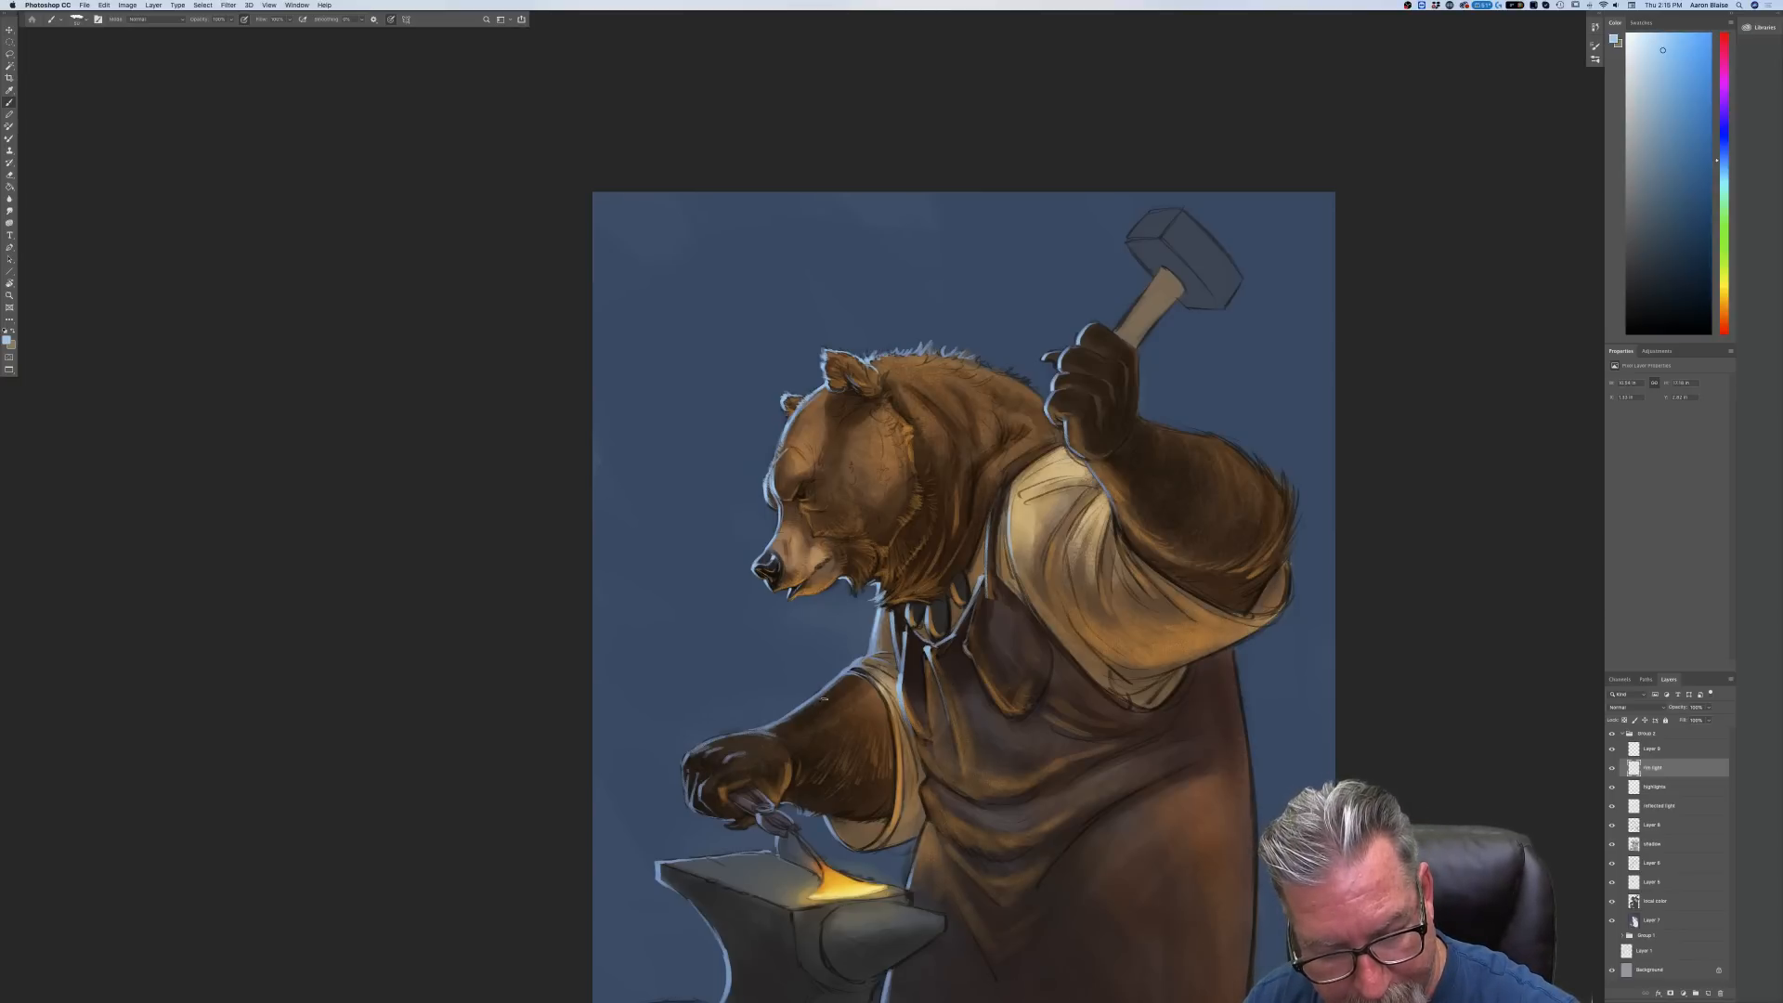
Set the foreground color to a muted mid blue sampled from the rim light on the lowered hand
left_click(7, 340)
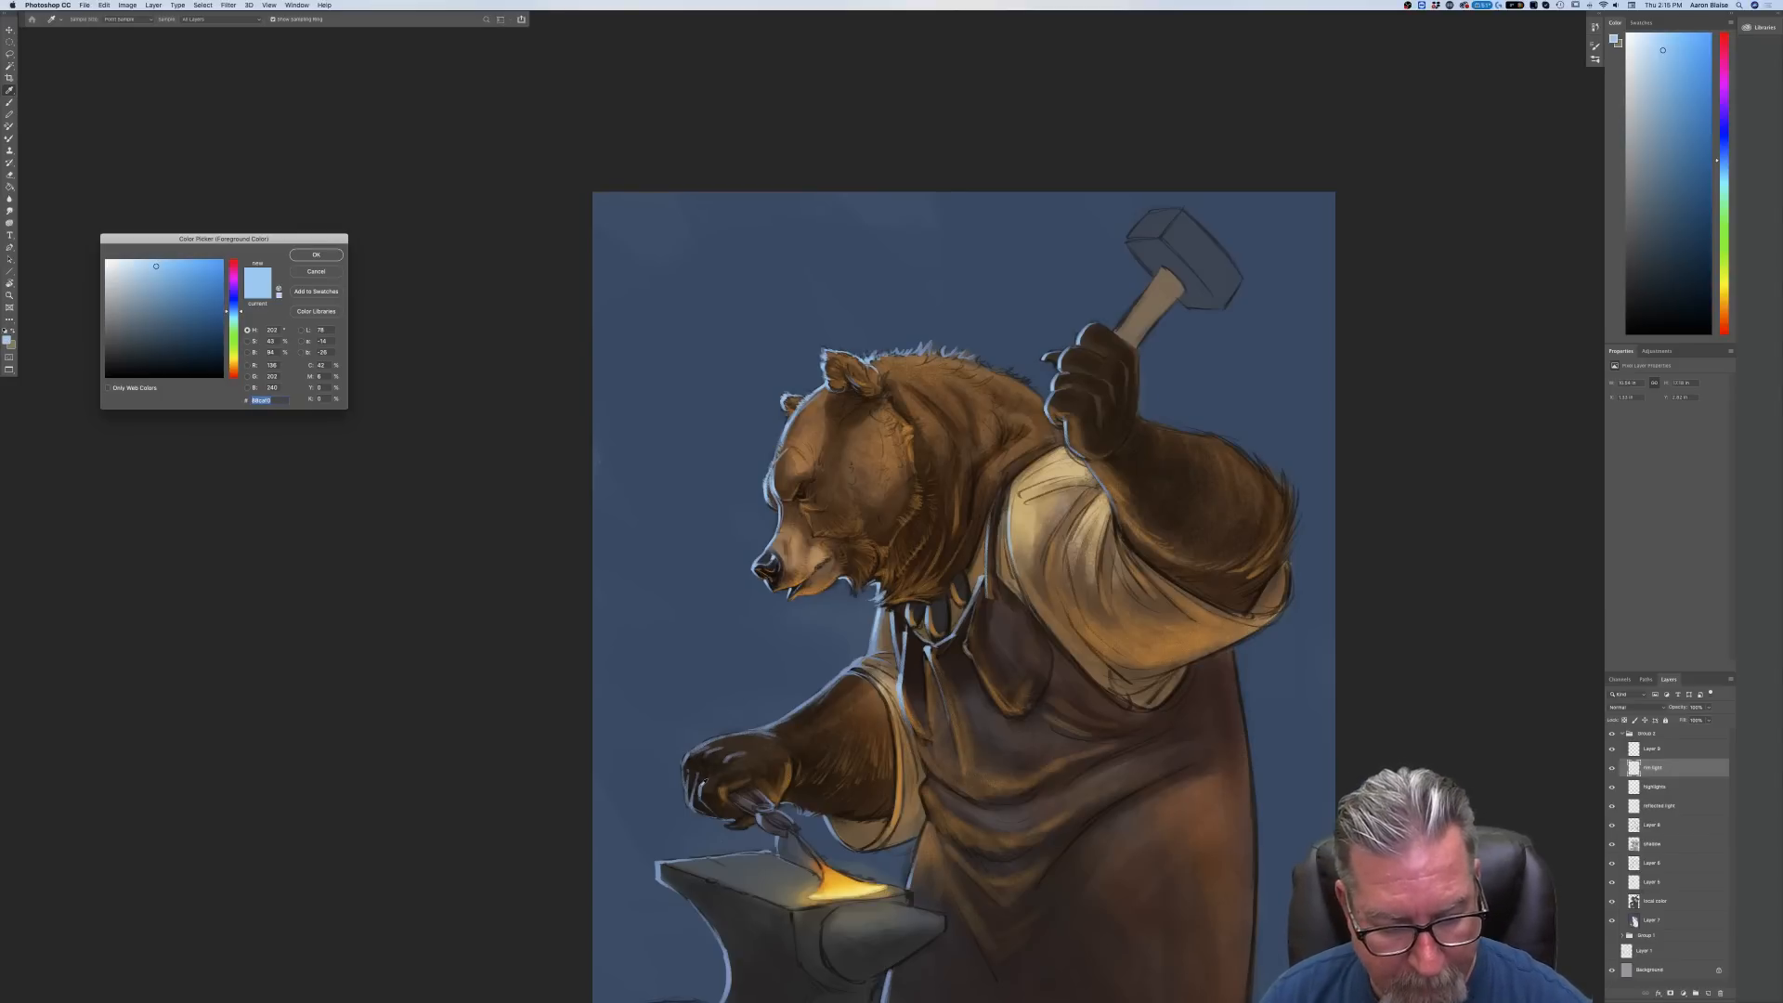
left_click(703, 778)
key("Return")
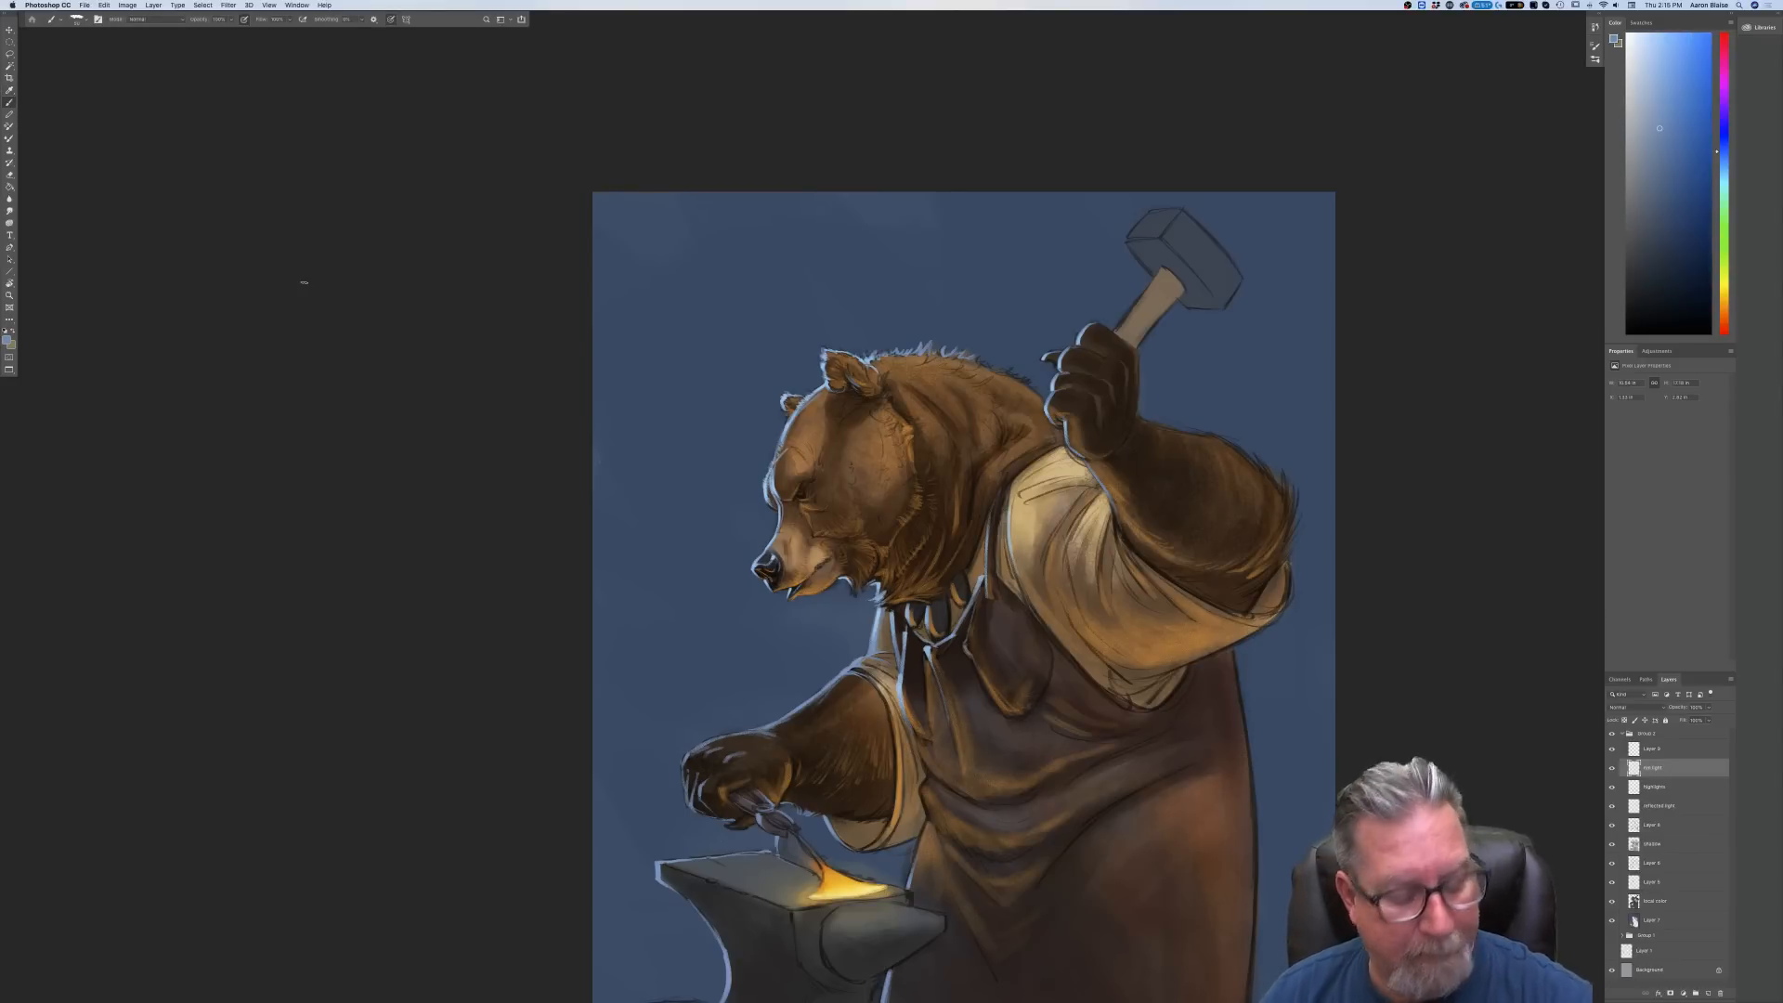
Paint soft blue fur strokes inside the upper edge of the lowered forearm
key("super+equal")
left_click_drag(637, 750, 721, 470)
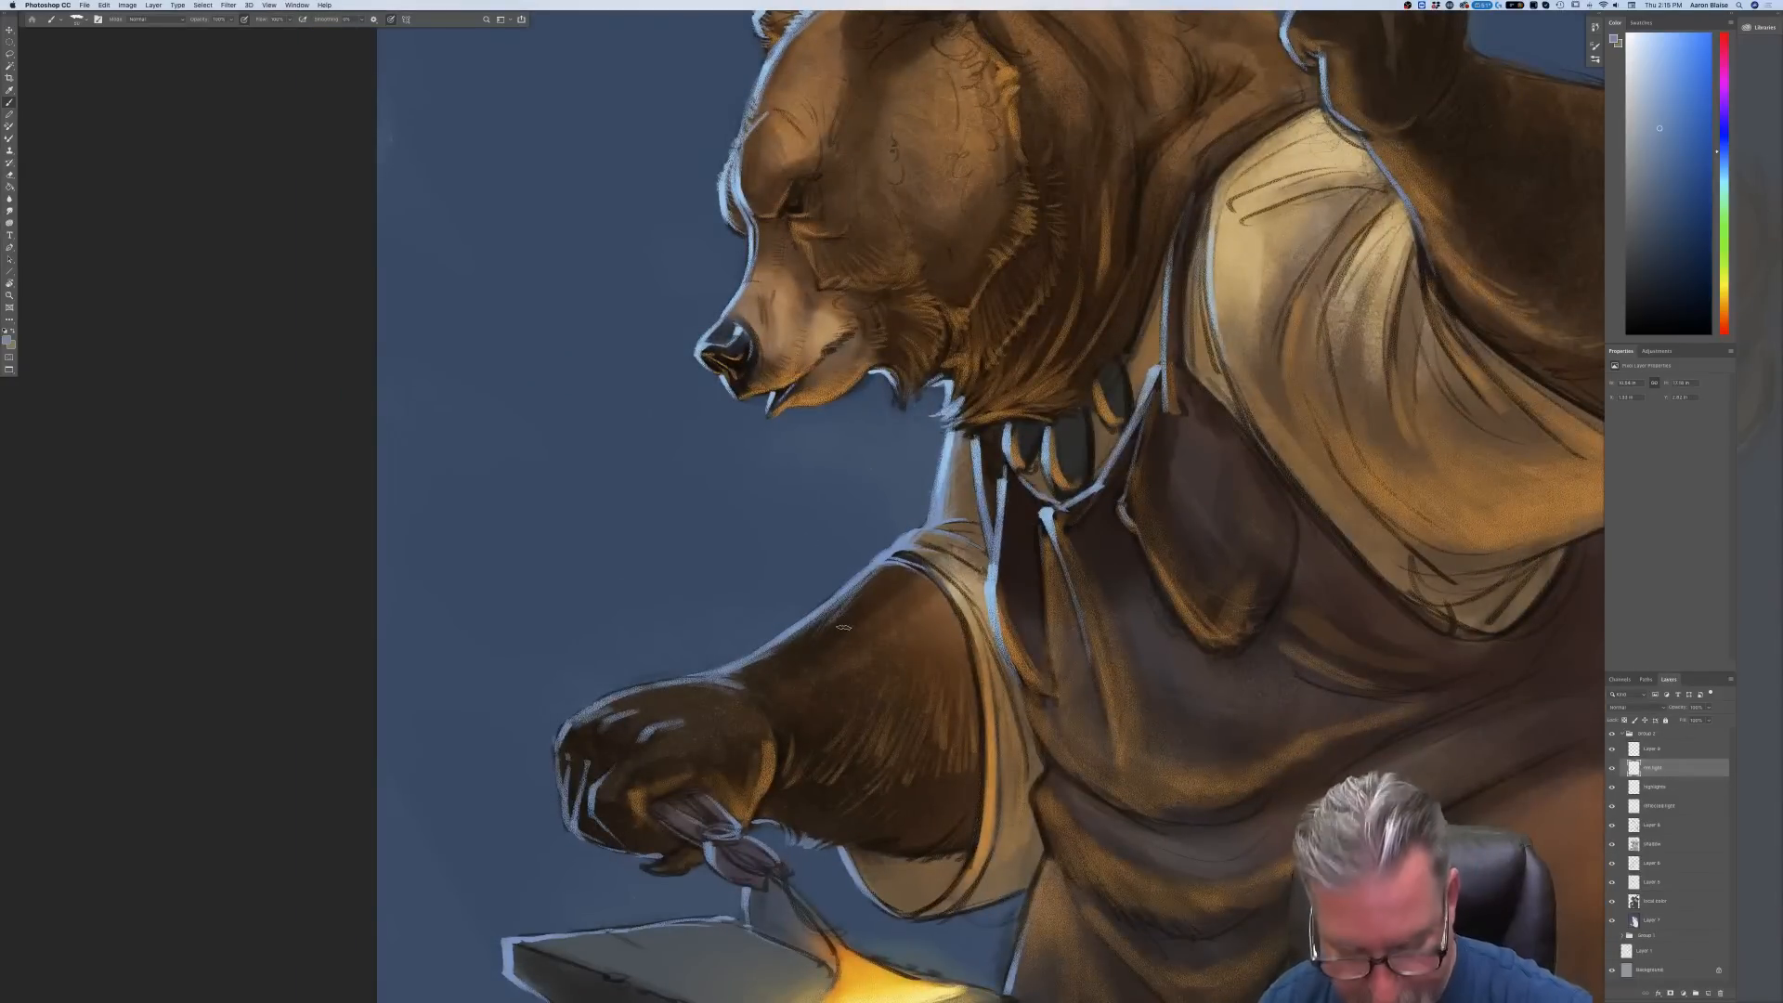
key("p")
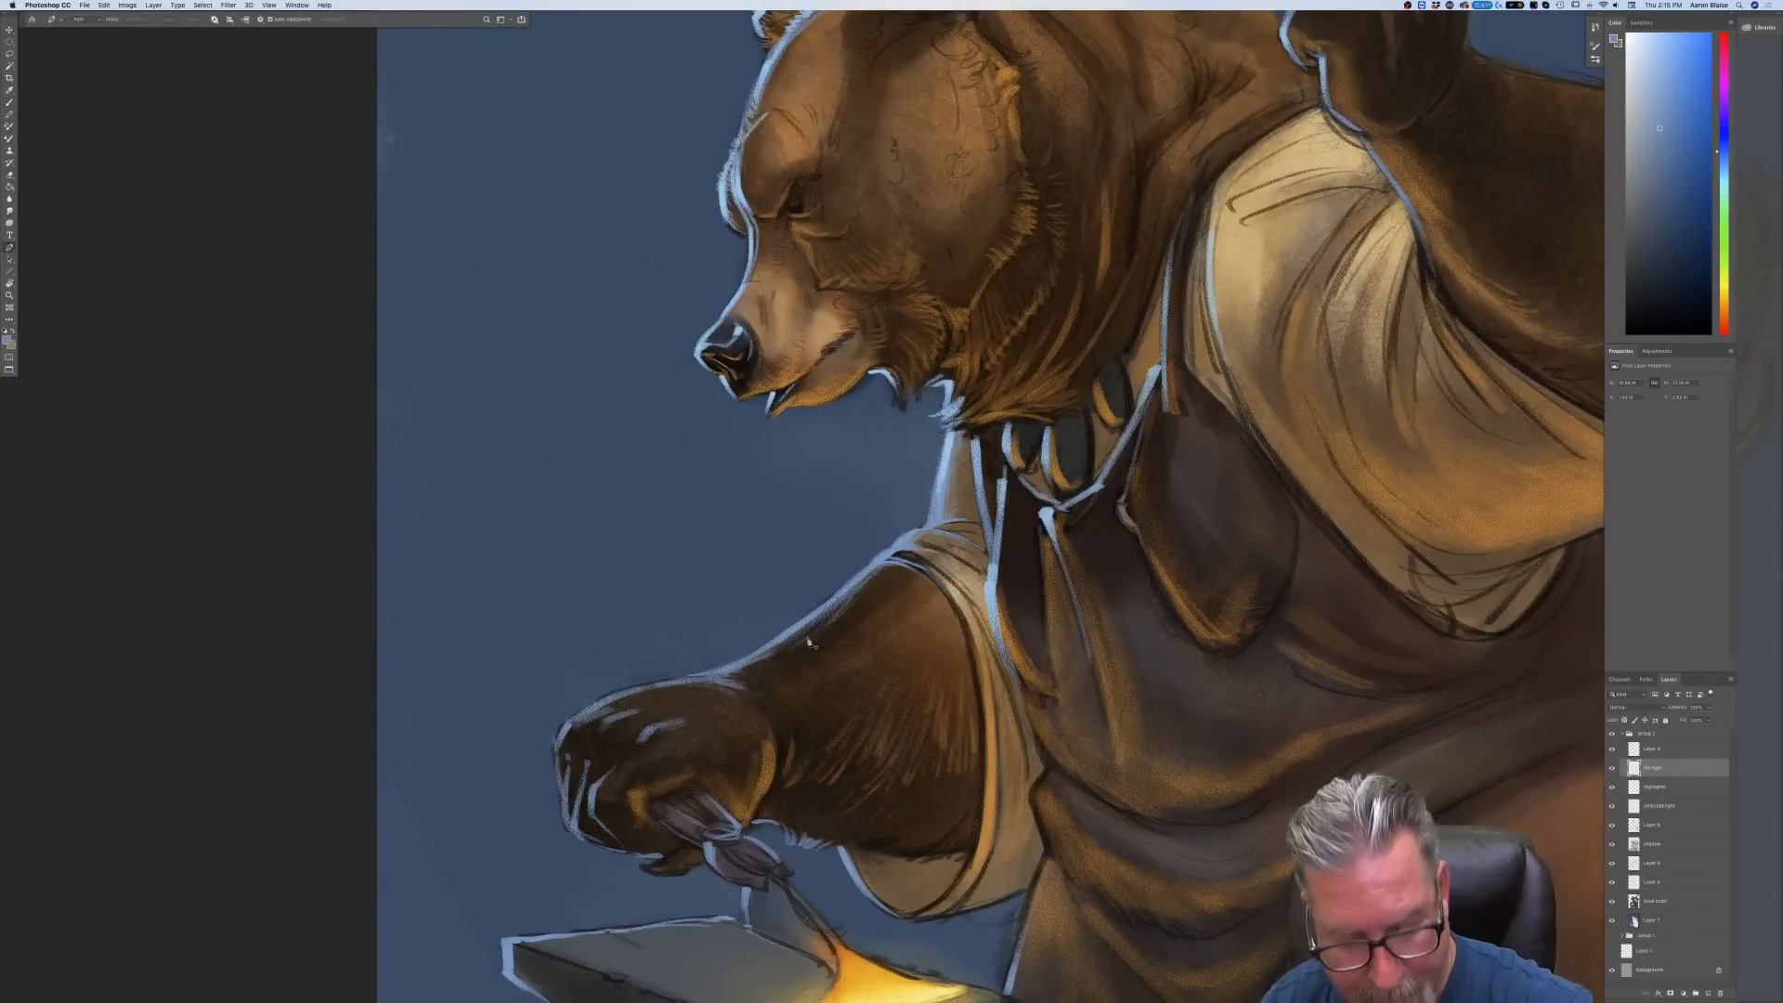
key("b")
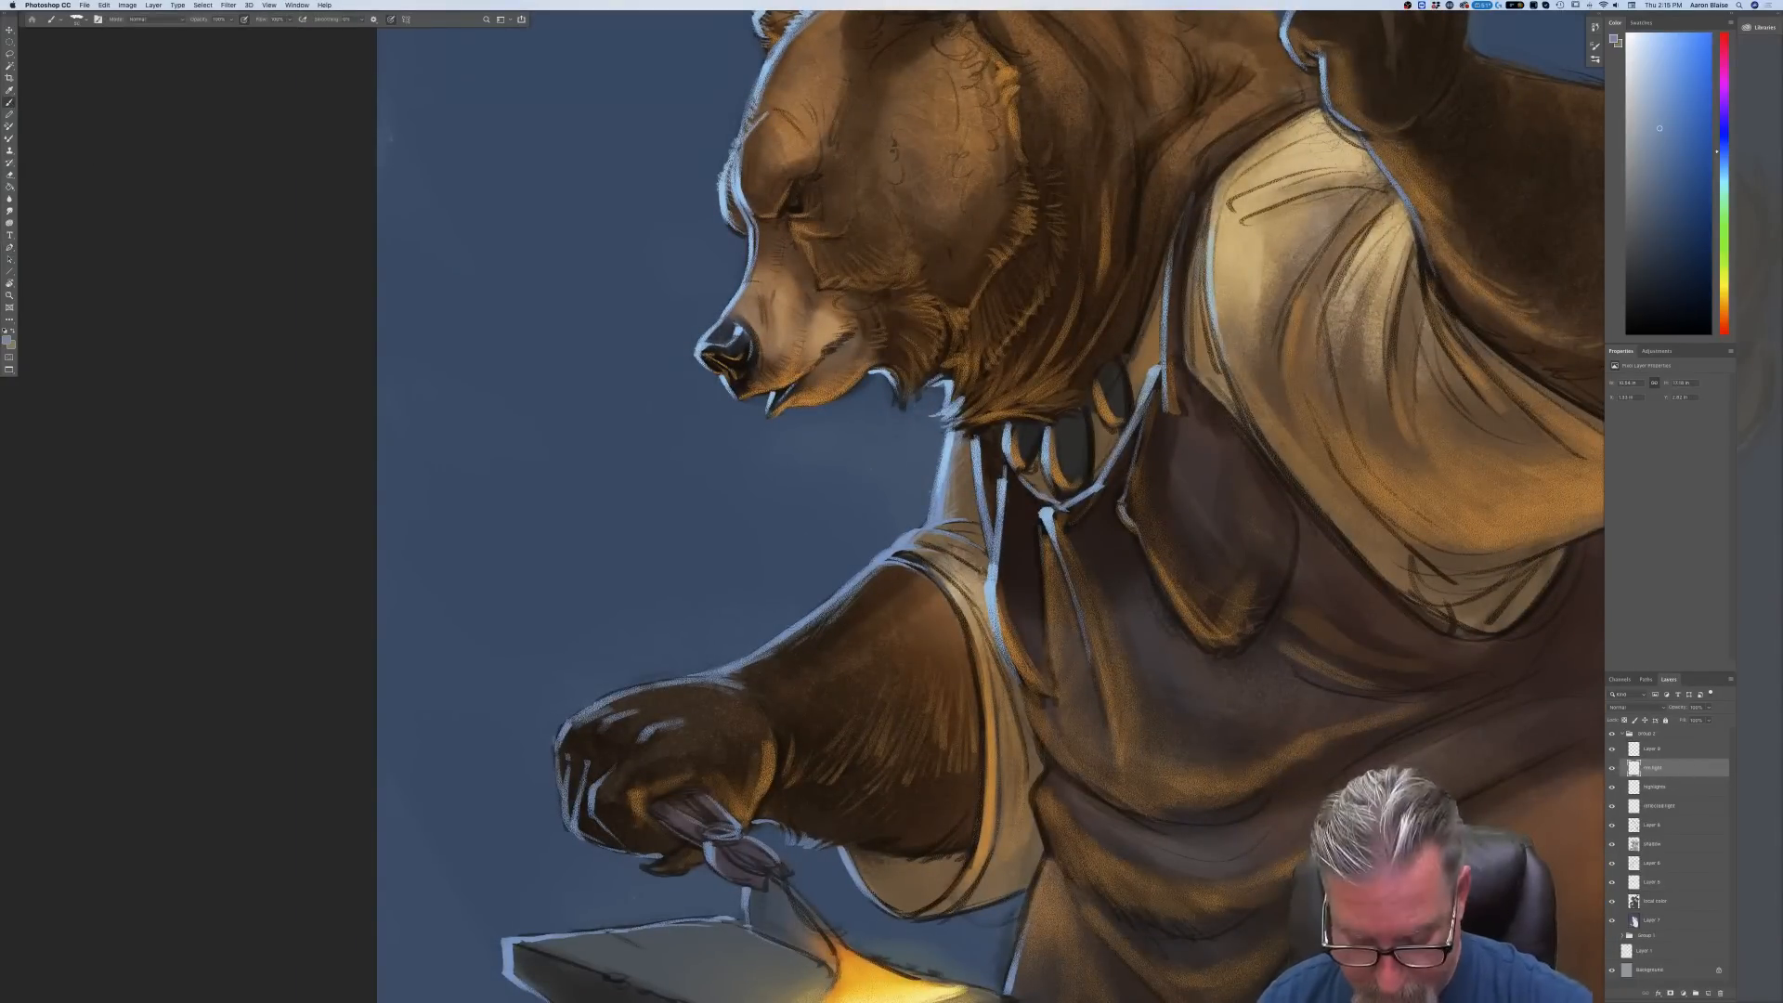
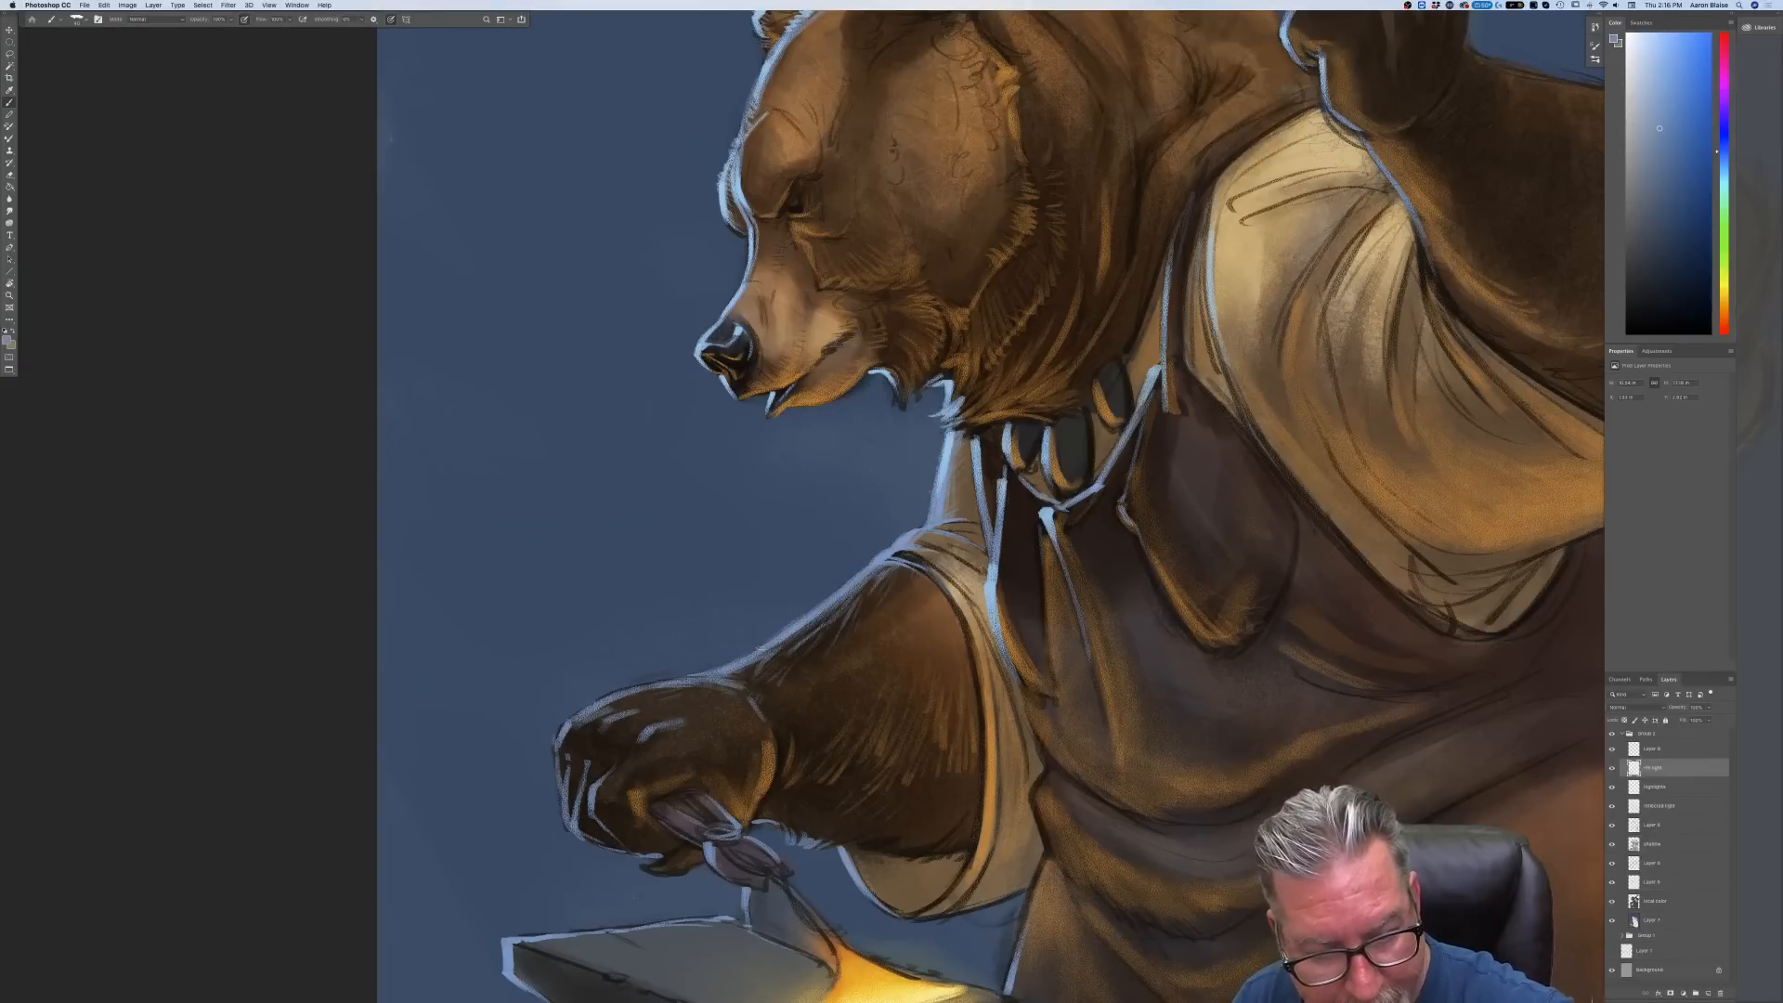
Set the foreground color to a desaturated warm gray-tan for shading the hammer
key("super+0")
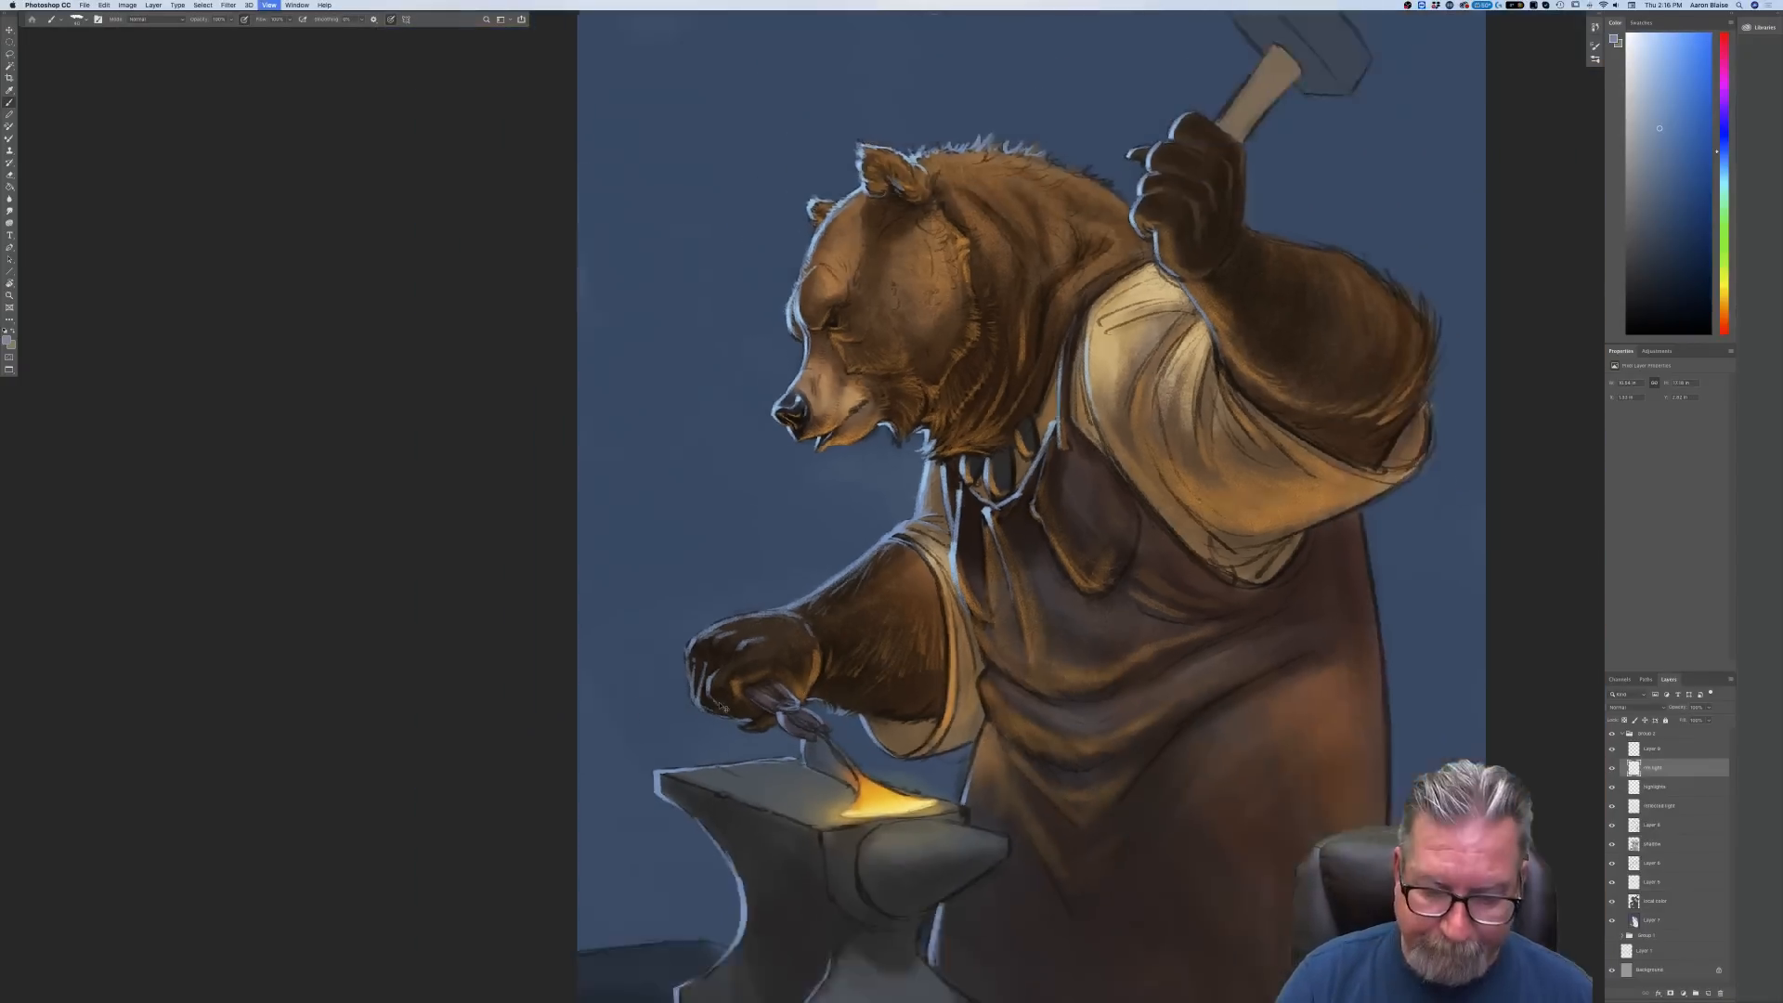
key("super+plus")
key("super+plus")
left_click_drag(441, 416, 230, 795)
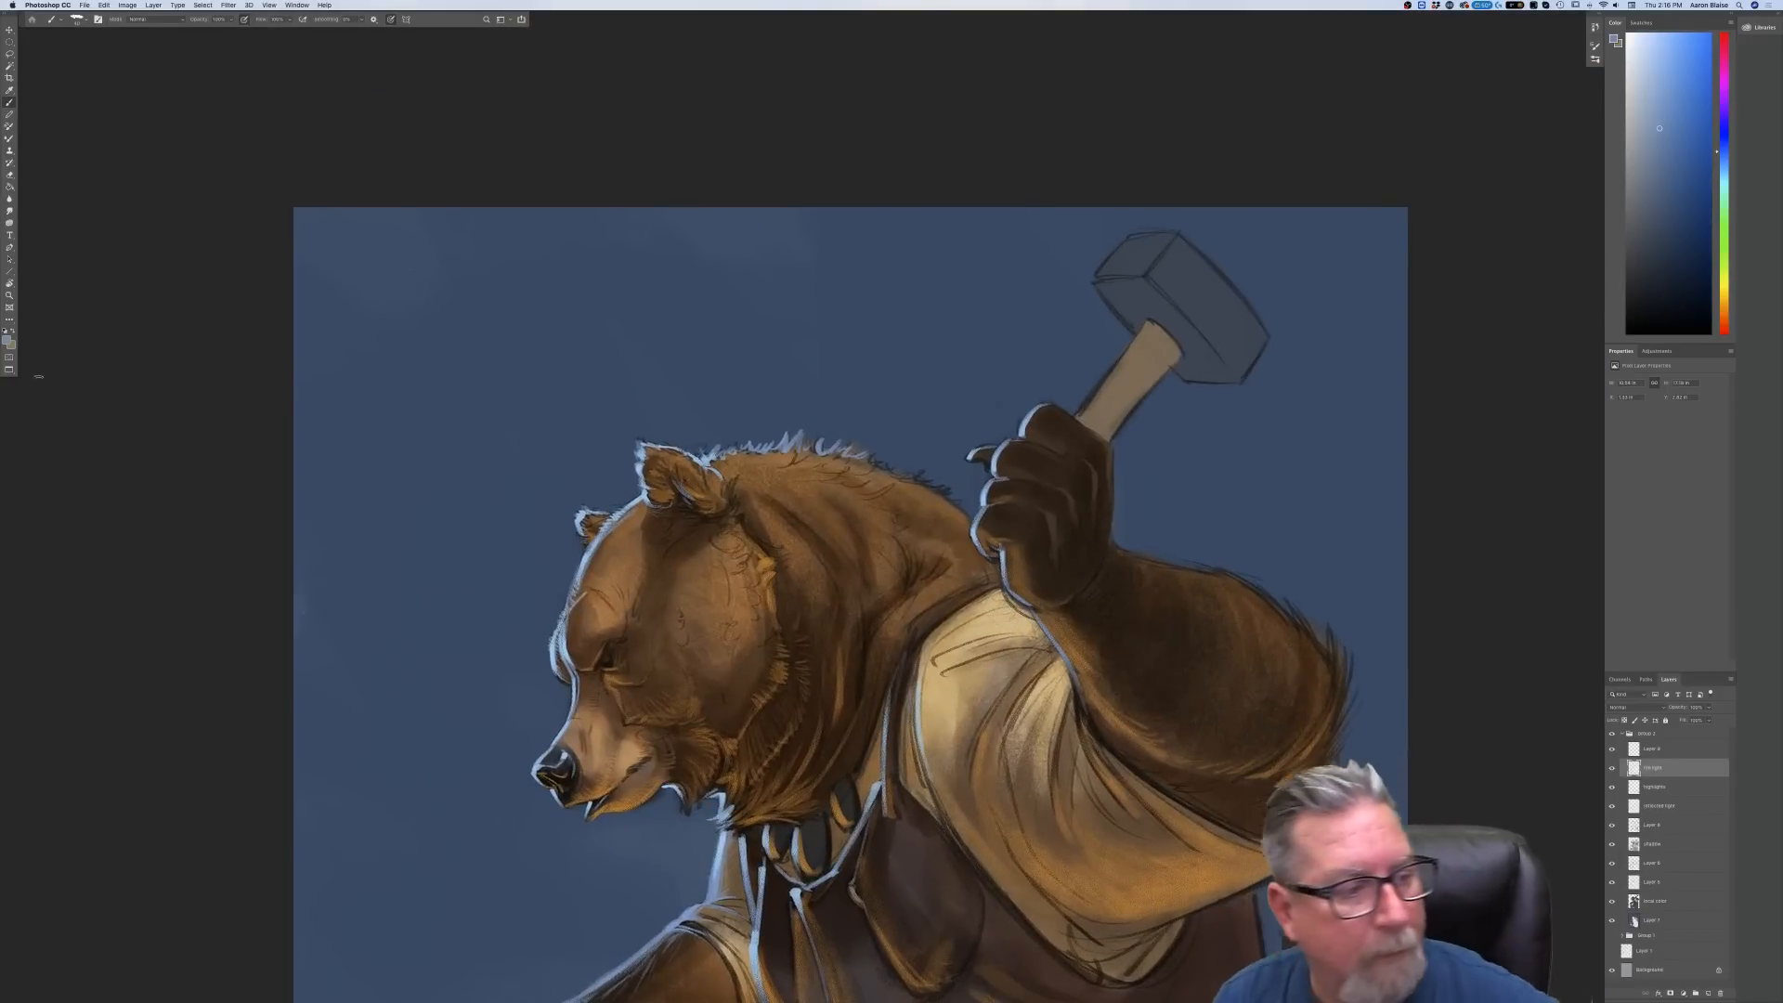
left_click(8, 341)
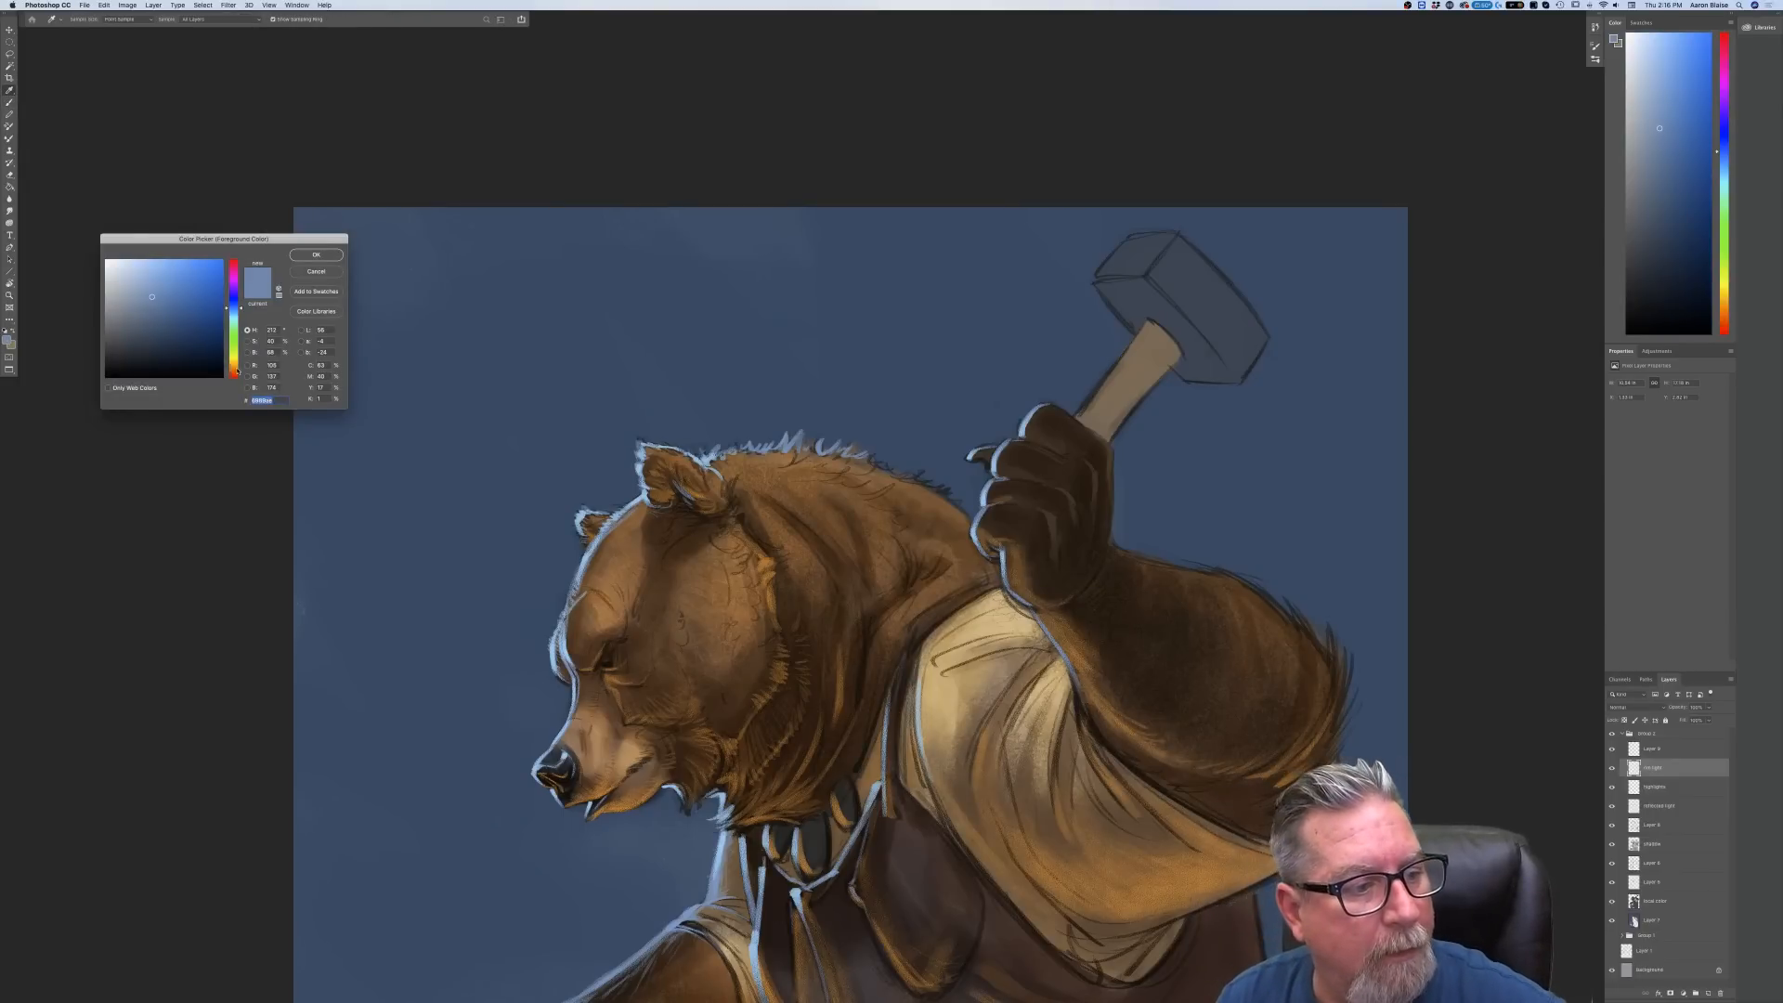
left_click(237, 367)
left_click(135, 308)
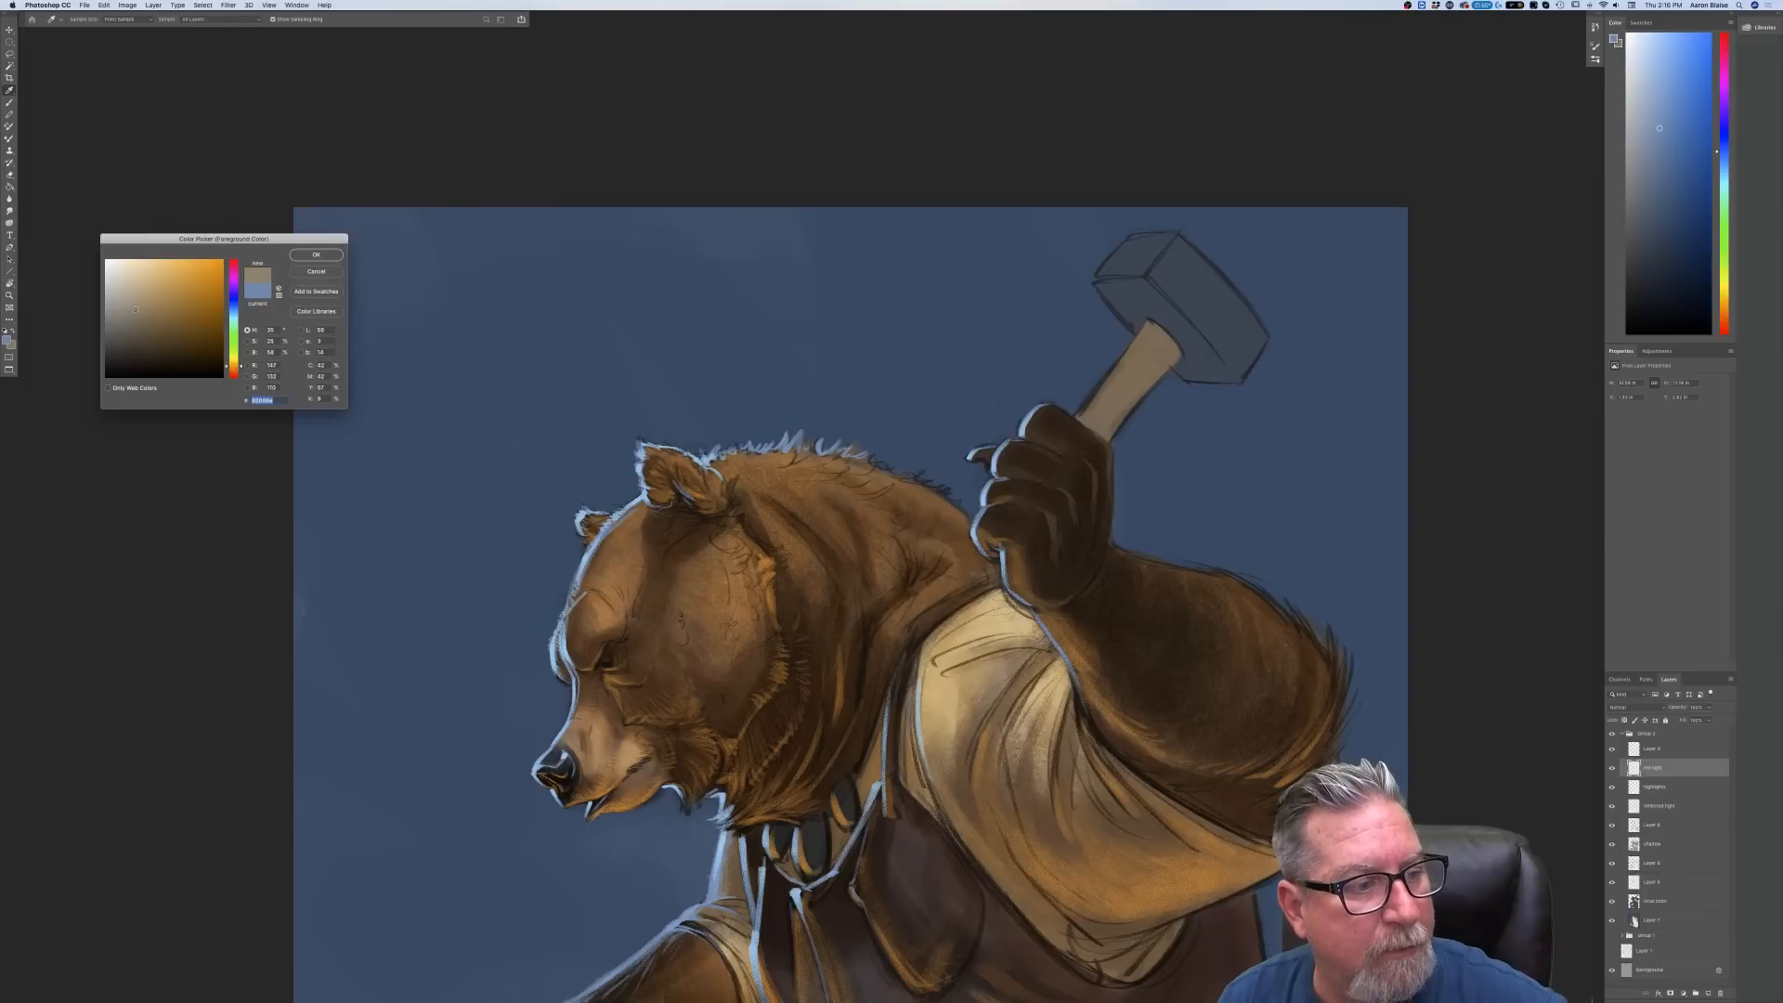
key("Return")
key("b")
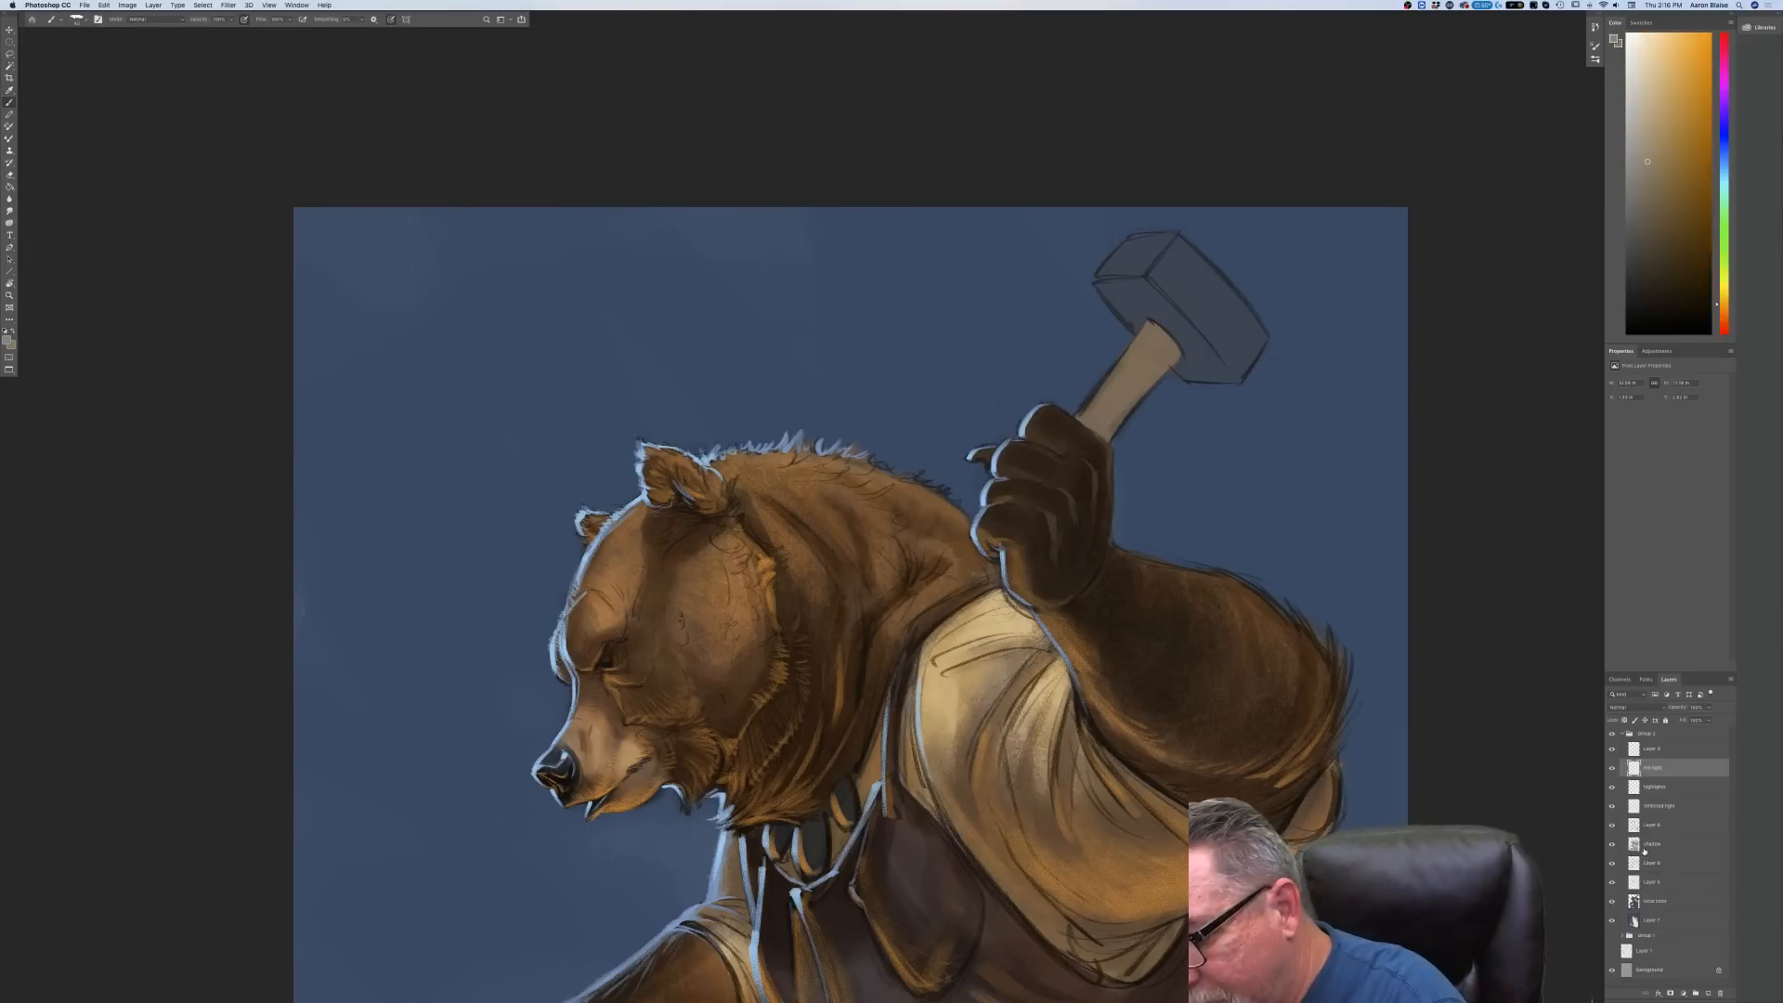
On the shadow layer, paint shading over the hammer's handle and the side and top faces of its head
left_click(1641, 850)
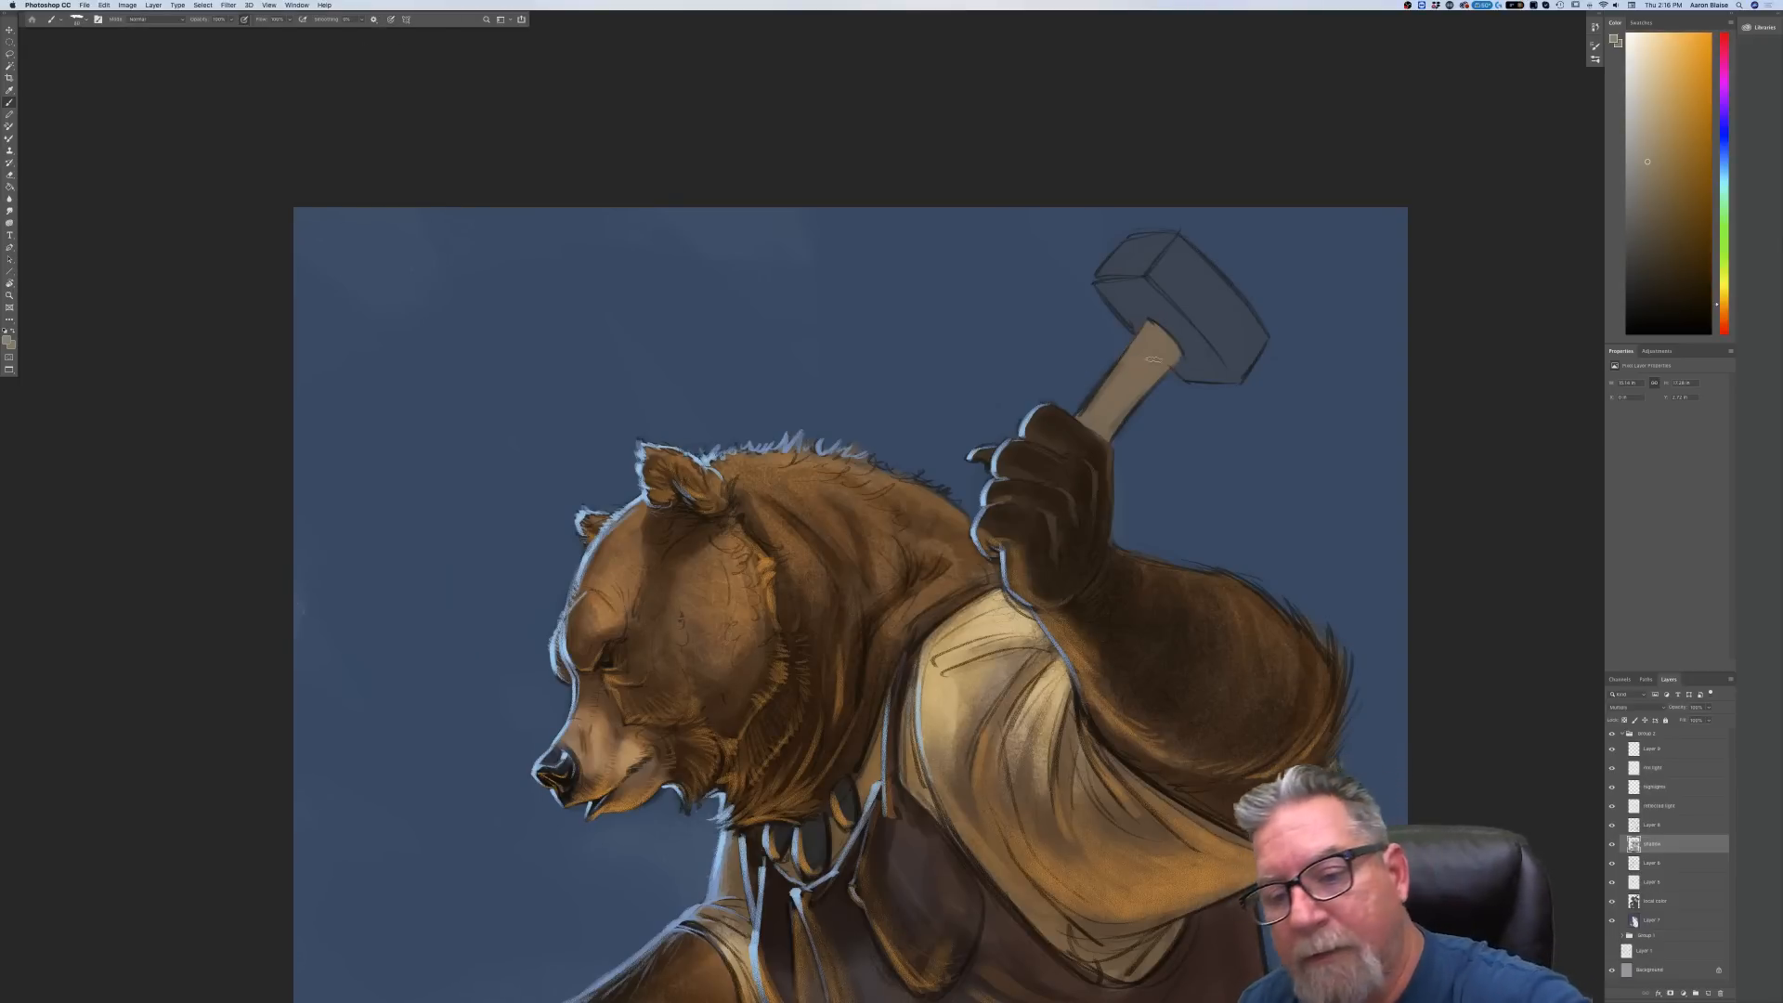
mouse_move(1171, 351)
left_mouse_down()
mouse_move(1101, 420)
mouse_move(1165, 336)
mouse_move(1099, 431)
mouse_move(1143, 358)
mouse_move(1102, 423)
left_mouse_up()
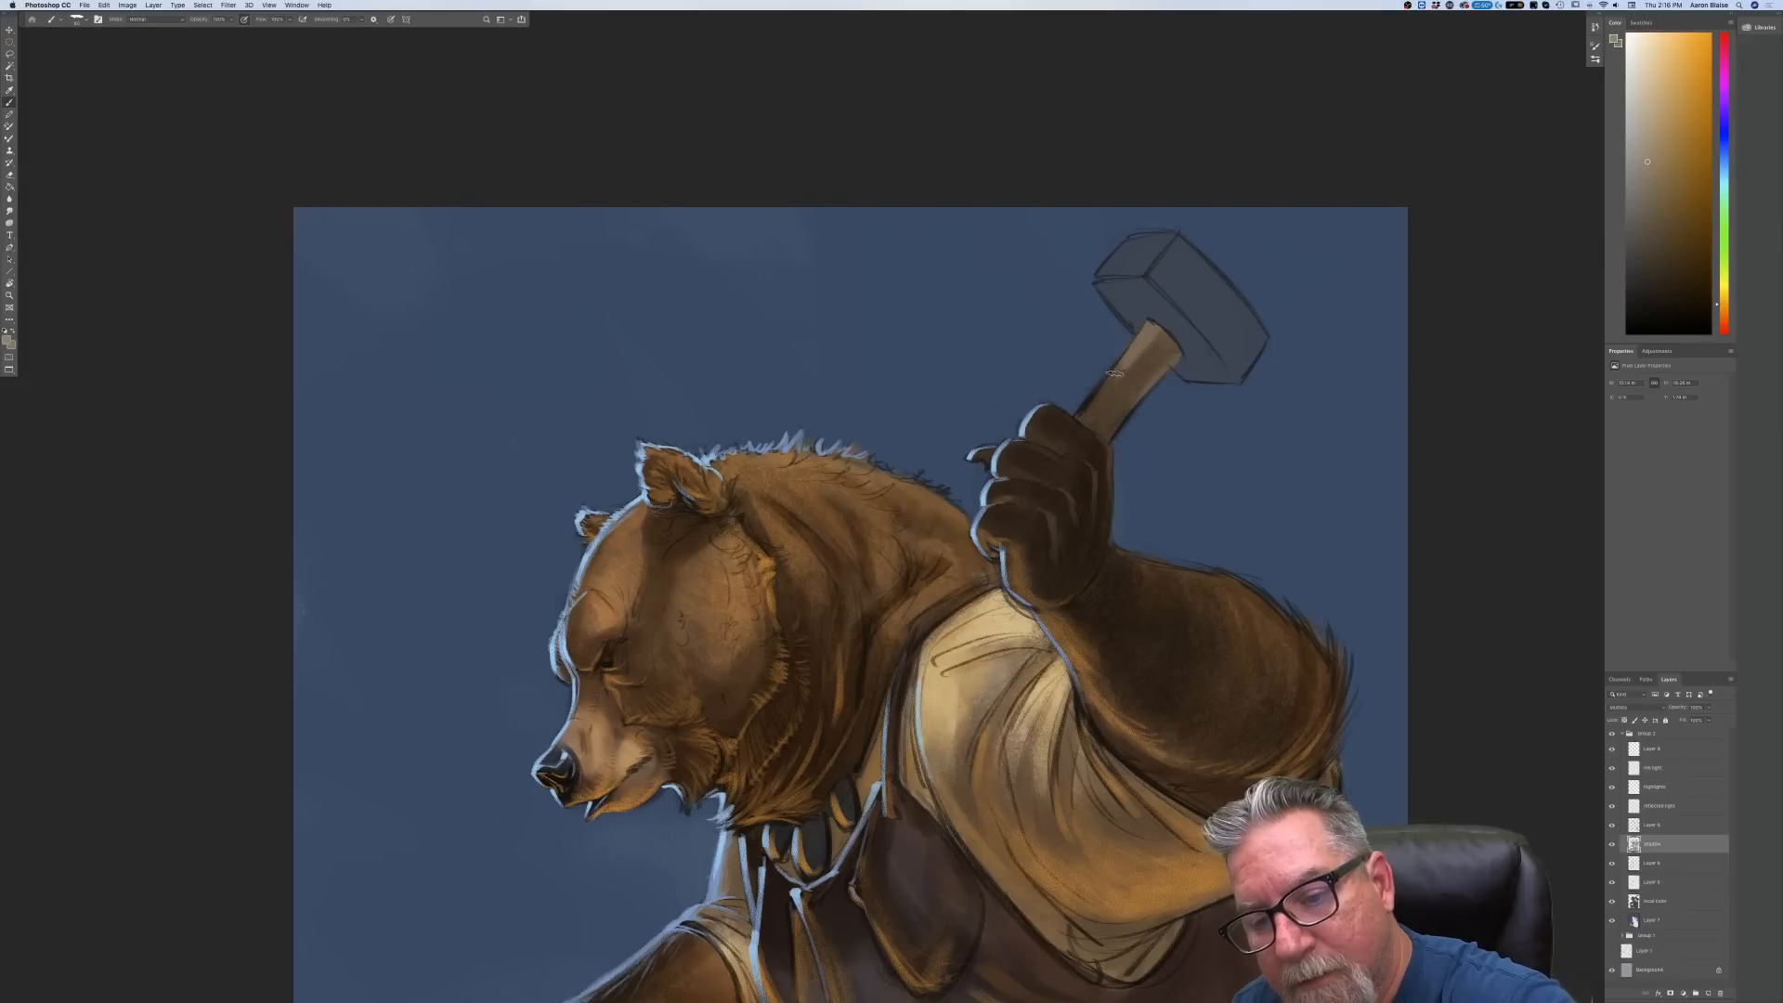
mouse_move(1145, 290)
left_mouse_down()
mouse_move(1224, 358)
mouse_move(1189, 287)
mouse_move(1239, 300)
mouse_move(1261, 334)
mouse_move(1232, 383)
mouse_move(1237, 309)
mouse_move(1228, 355)
left_mouse_up()
mouse_move(1149, 243)
left_mouse_down()
mouse_move(1140, 269)
mouse_move(1156, 240)
mouse_move(1109, 264)
mouse_move(1146, 260)
left_mouse_up()
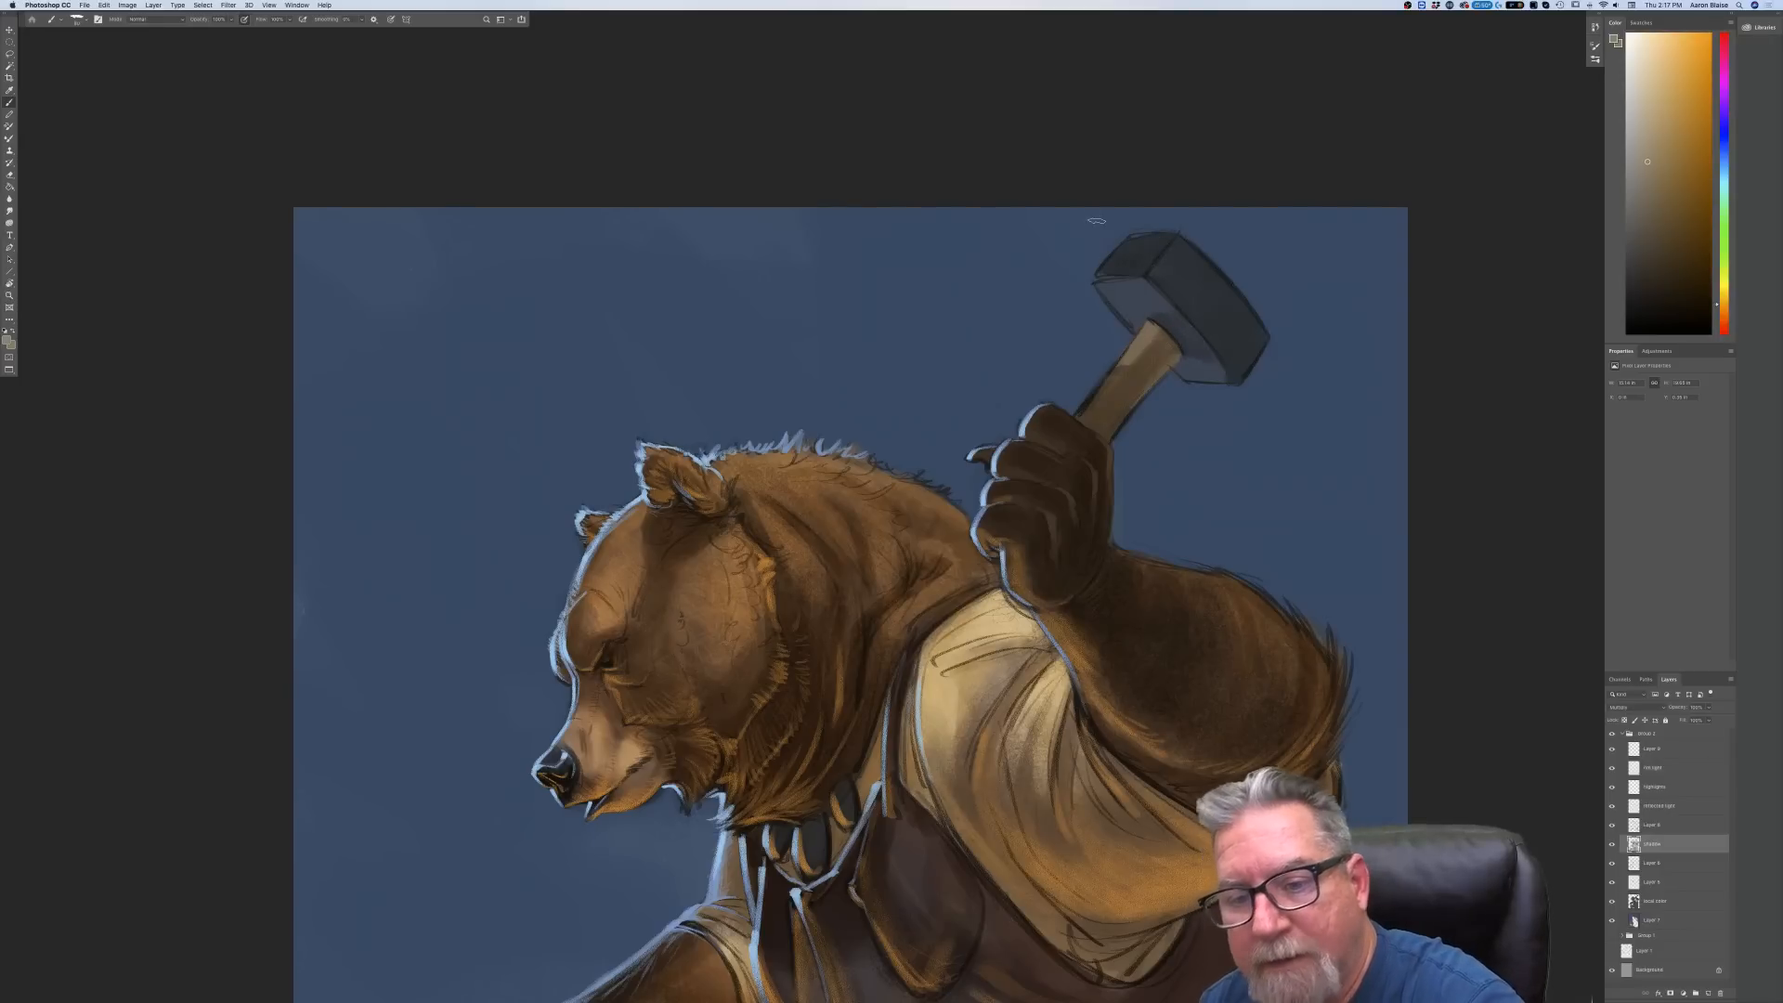
Check the shaded hammer in the full composition, and set the foreground color to a brown based on the raised hand's fur
key("super+minus")
key("super+minus")
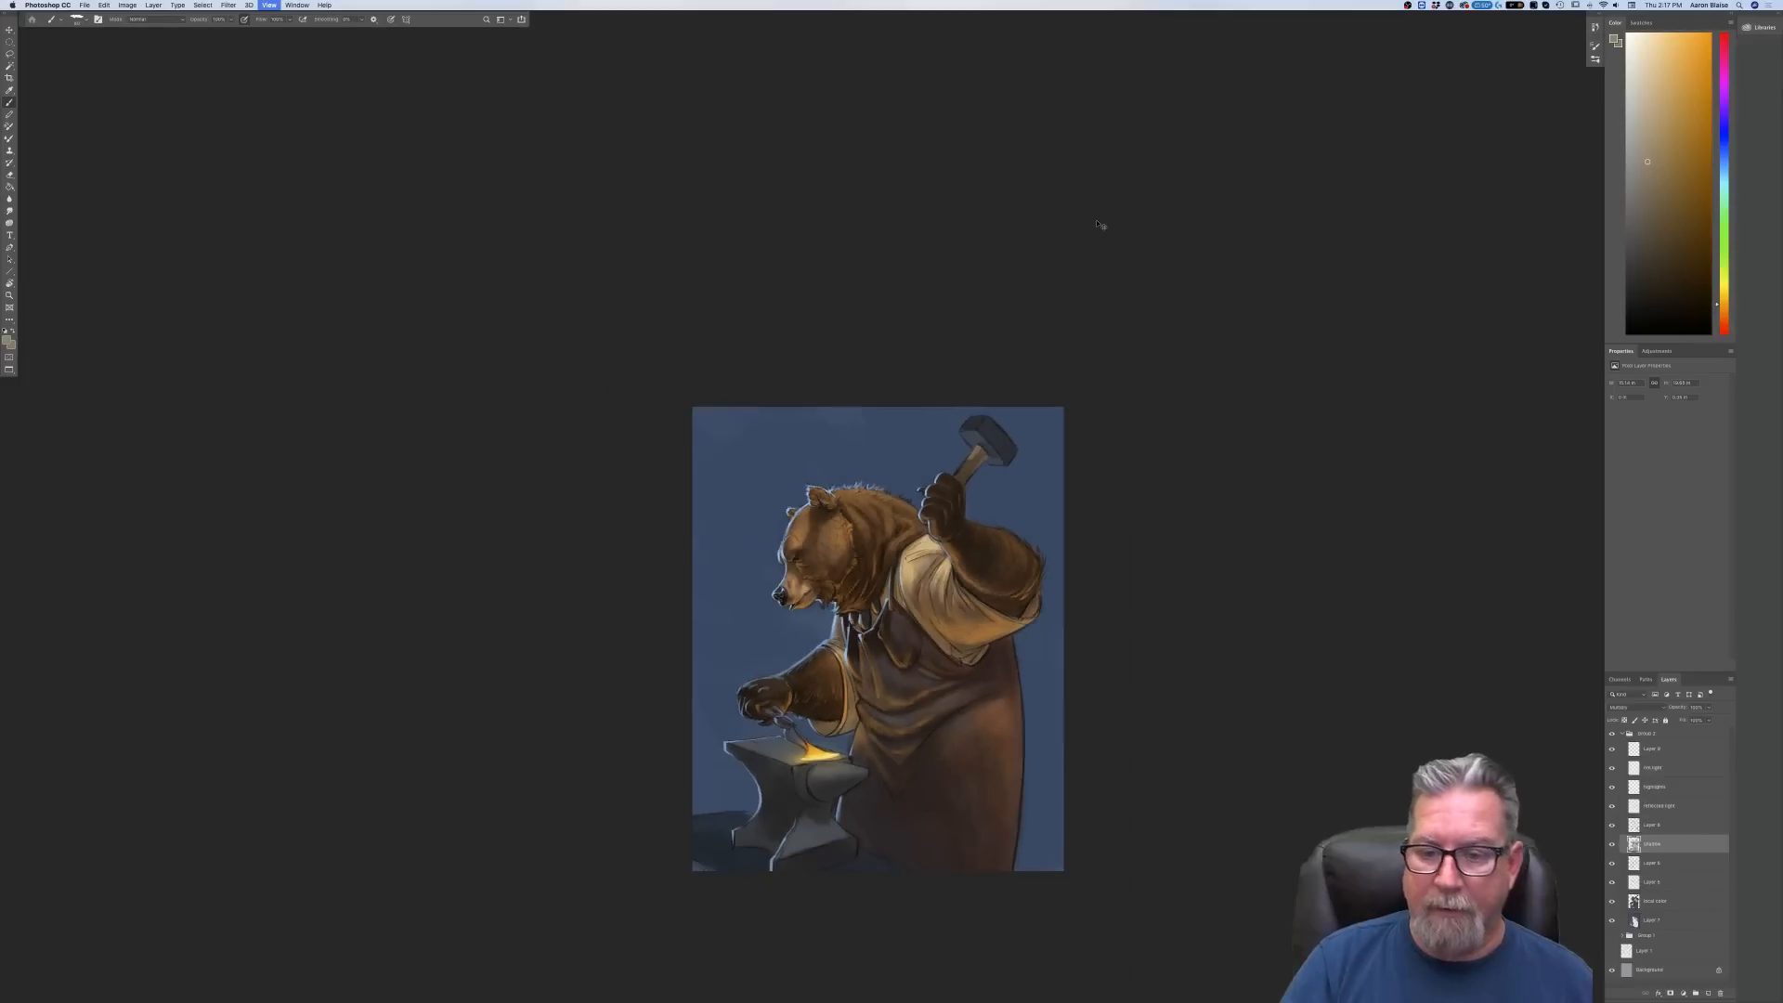
key("super+plus")
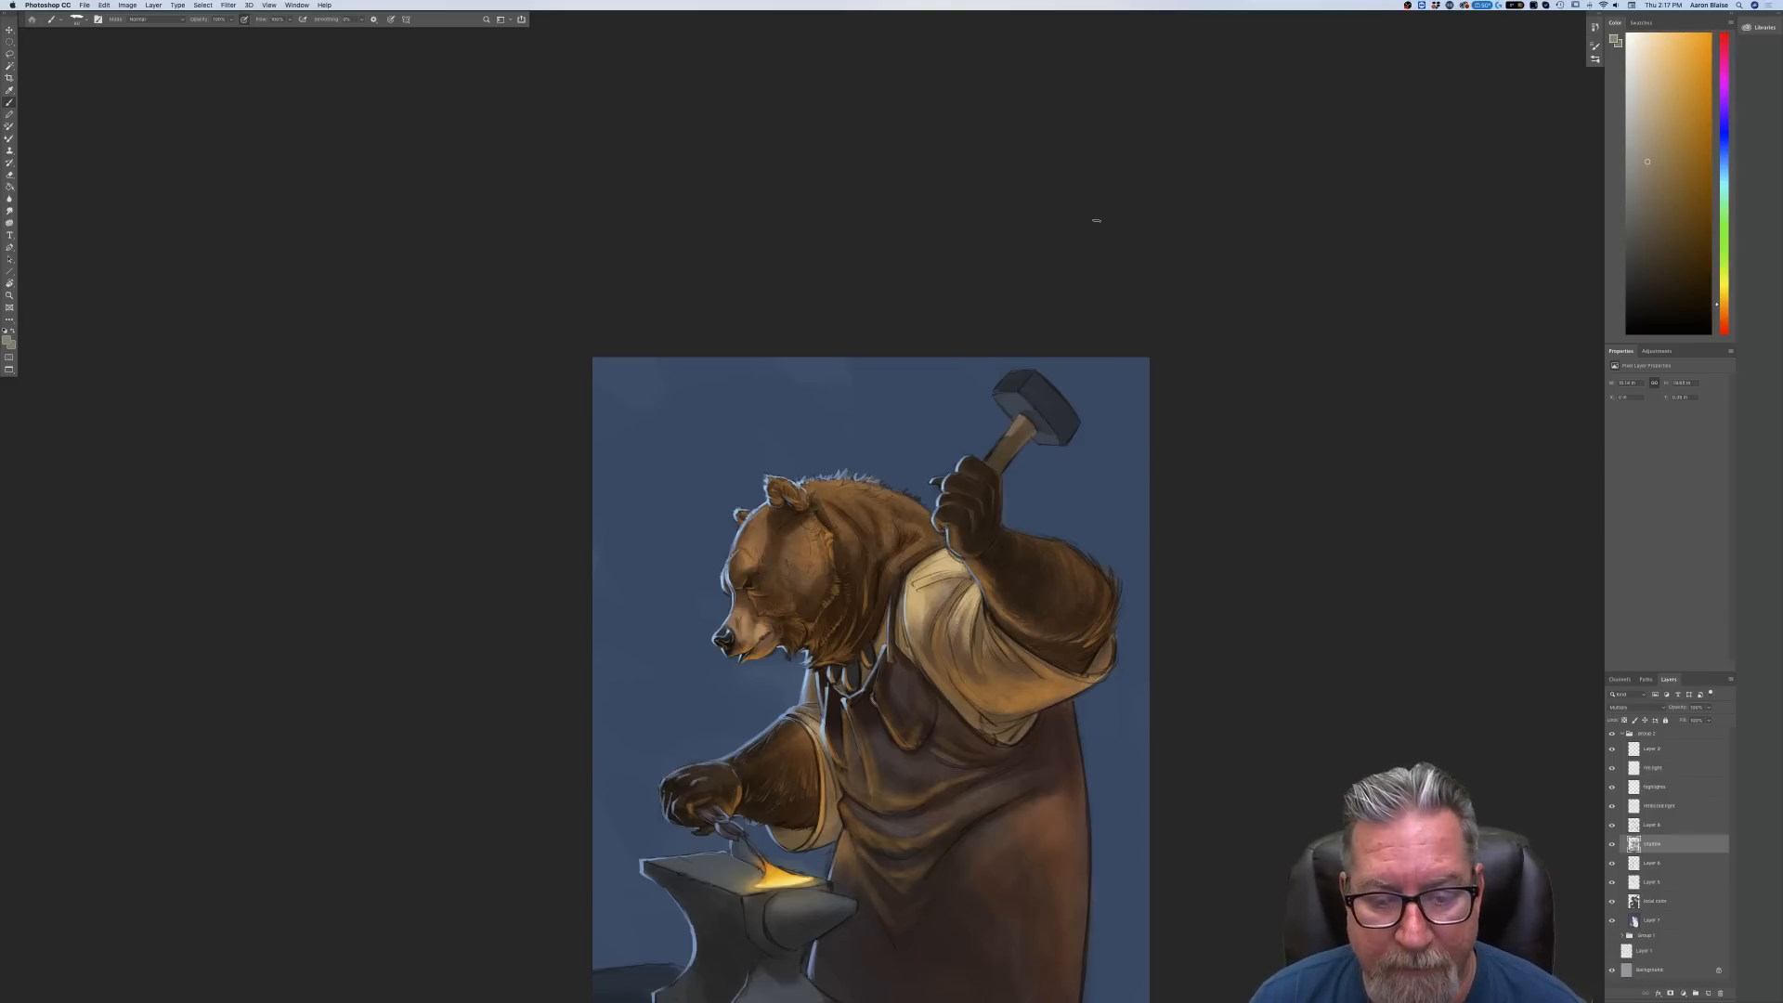
key("super+plus")
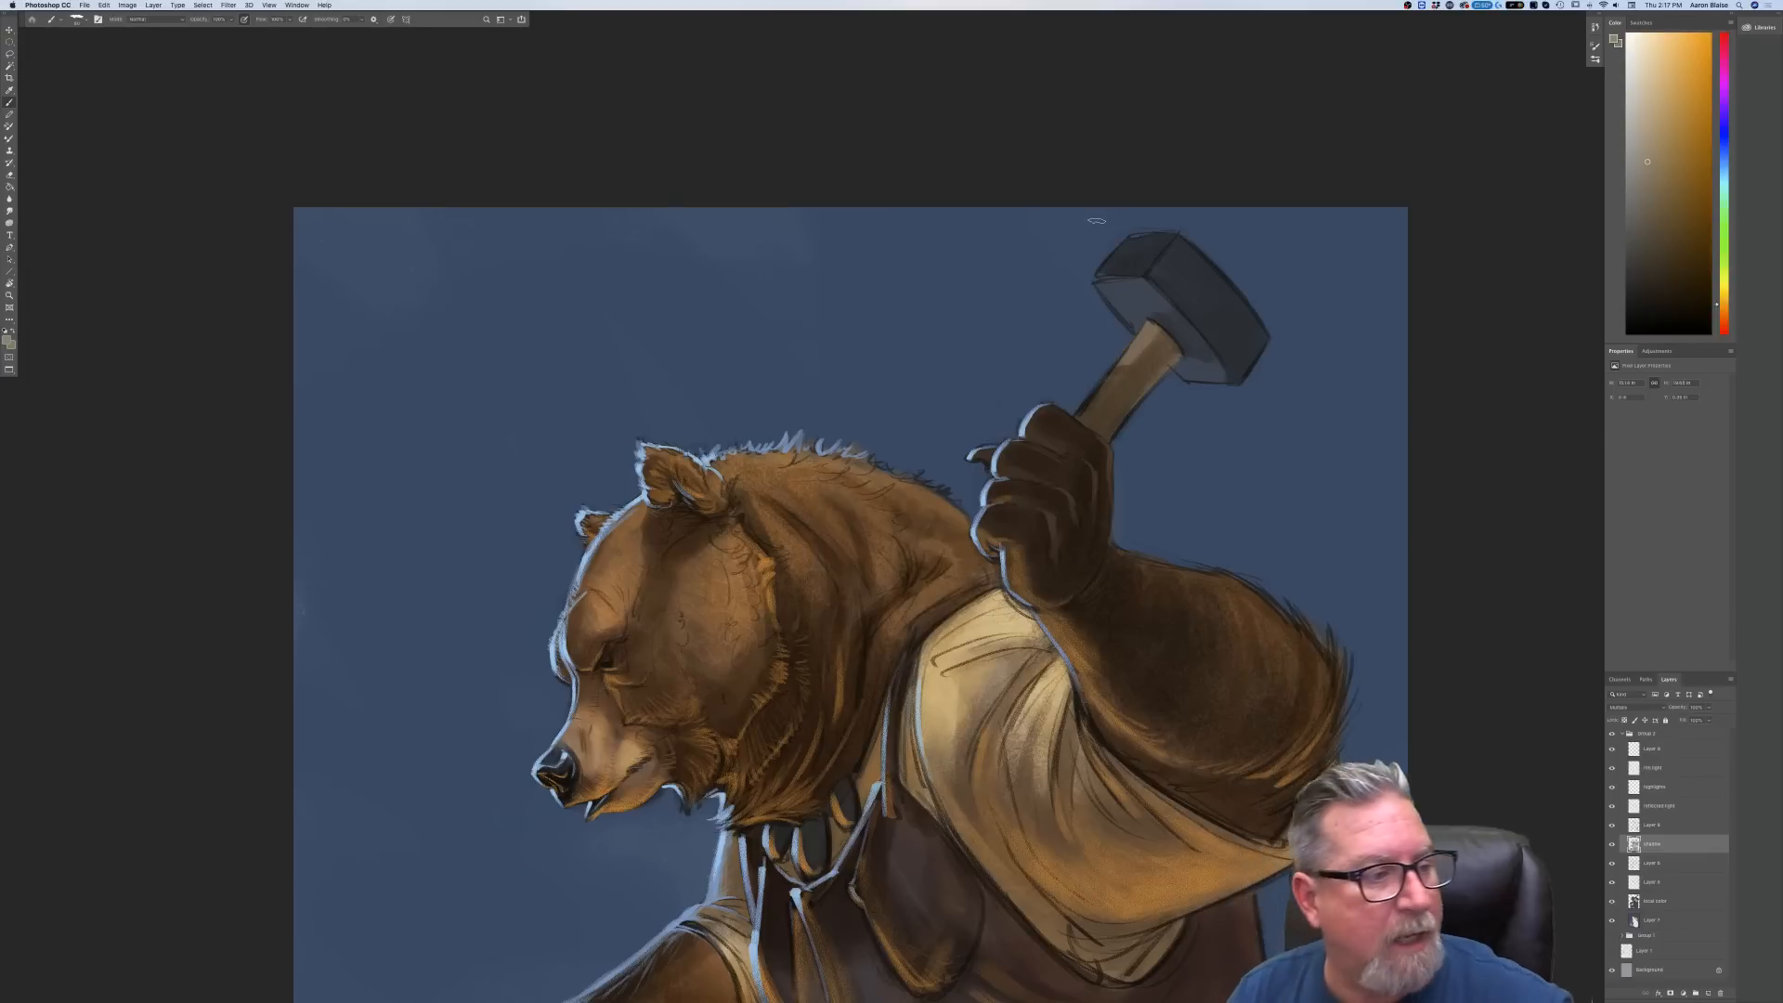
left_click(8, 342)
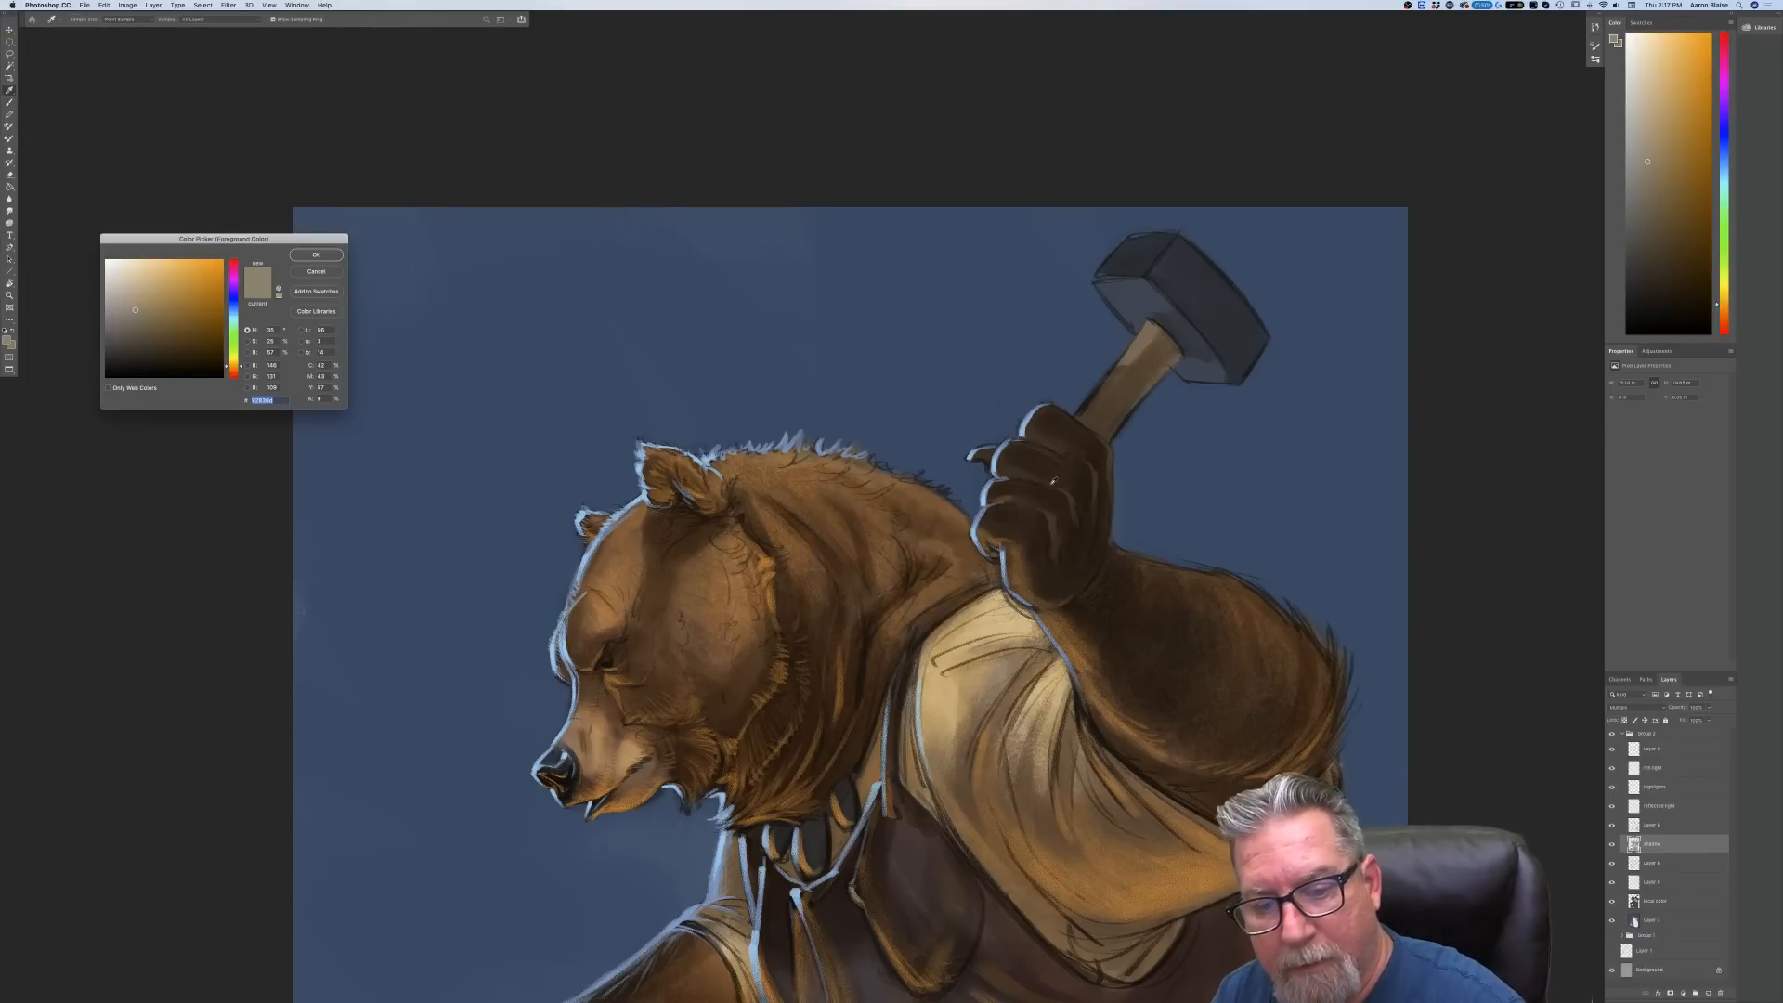
left_click(1017, 460)
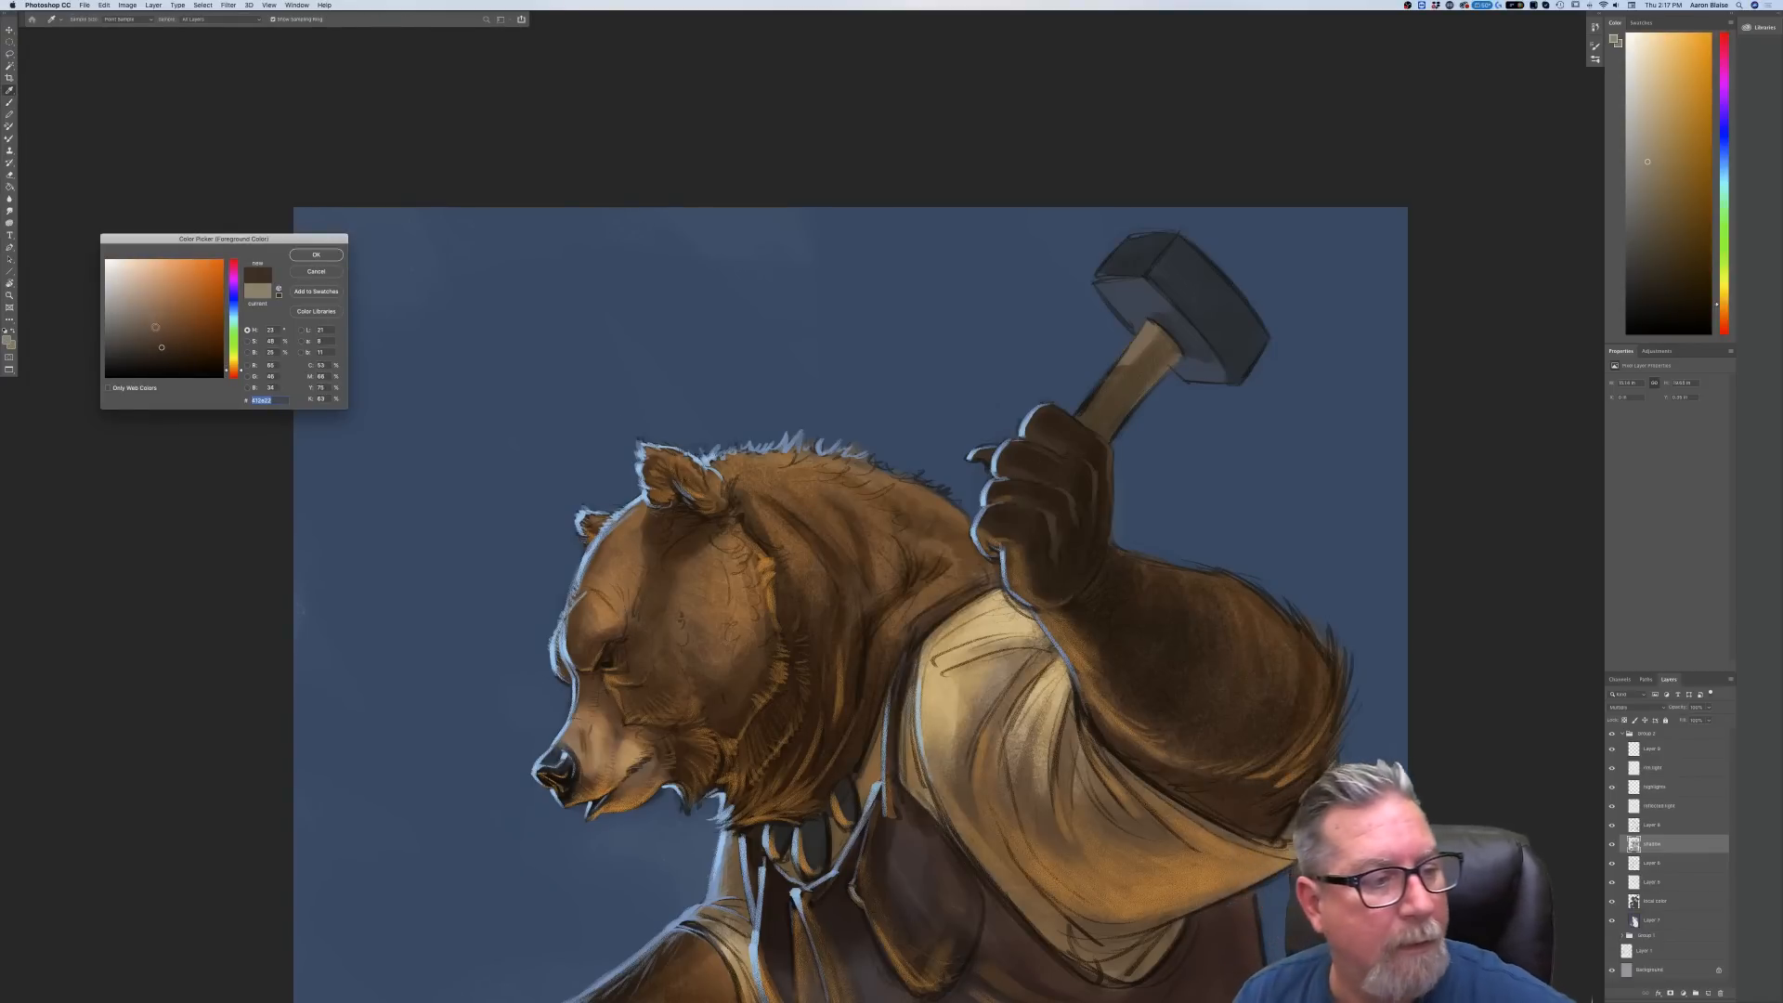
key("Return")
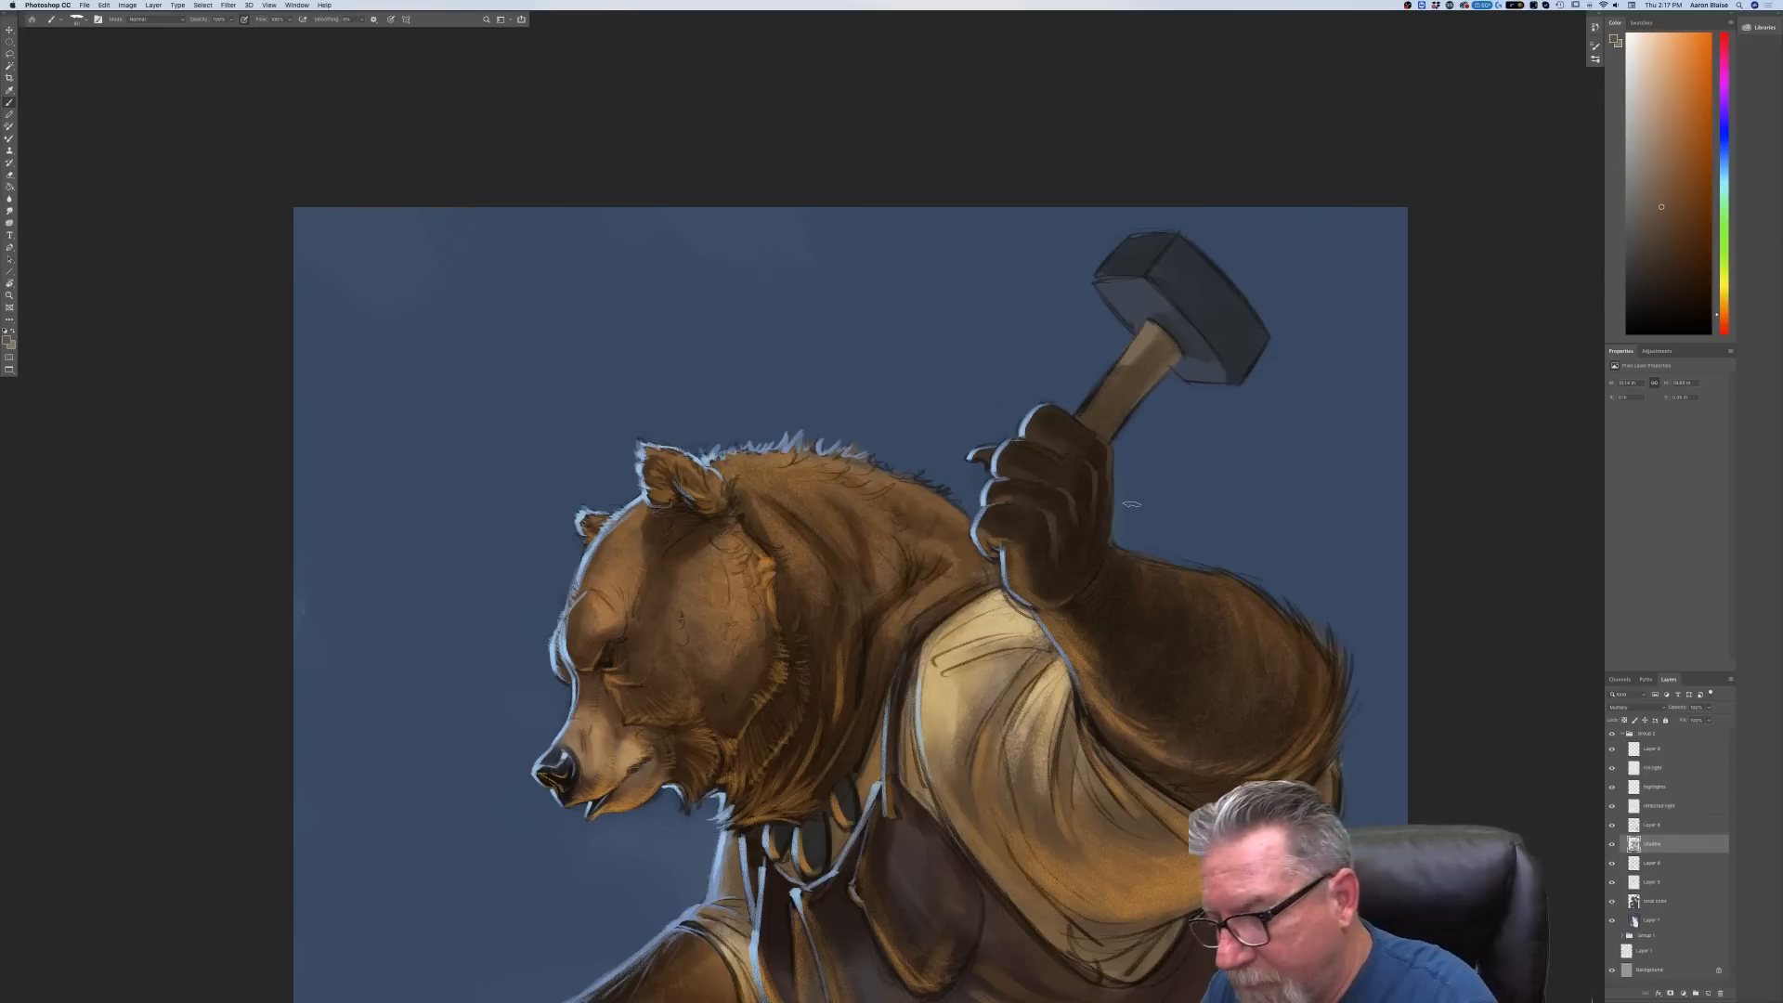
On the highlights layer, paint subtle brown highlights over the raised hand's fingers and the top of its forearm
left_click(1649, 787)
mouse_move(1039, 450)
left_mouse_down()
mouse_move(1084, 435)
mouse_move(1118, 476)
left_mouse_up()
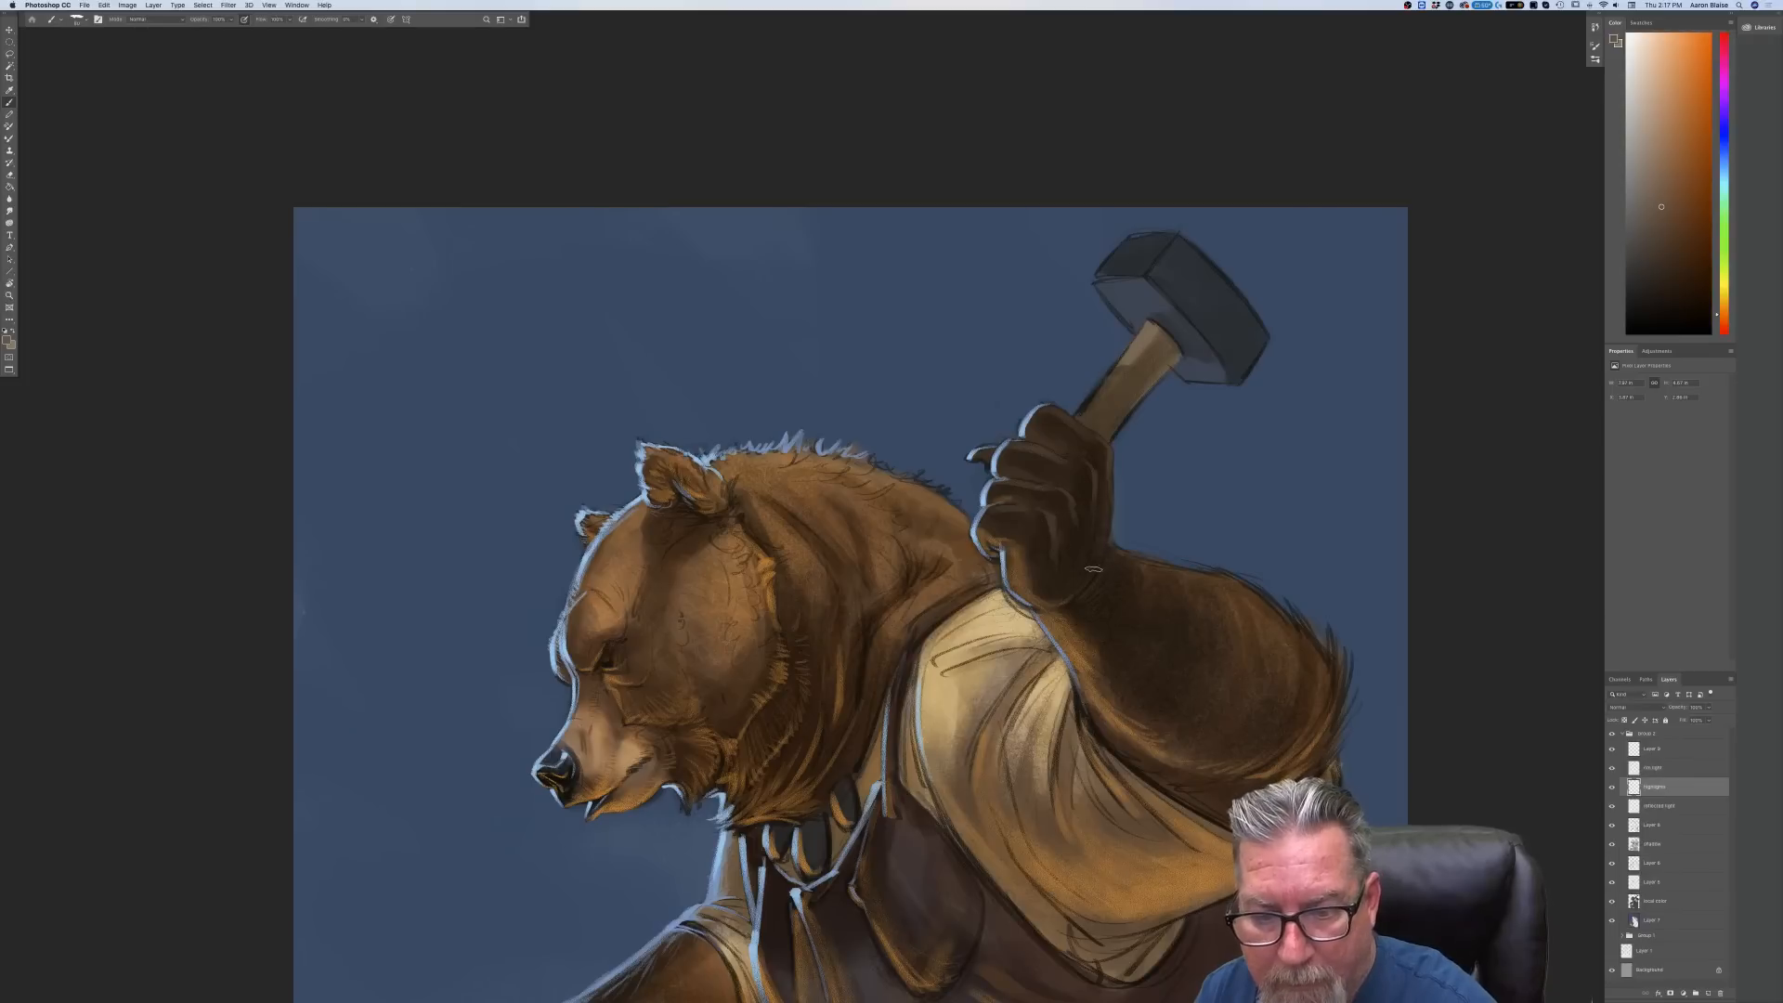
left_click_drag(1108, 542, 1295, 631)
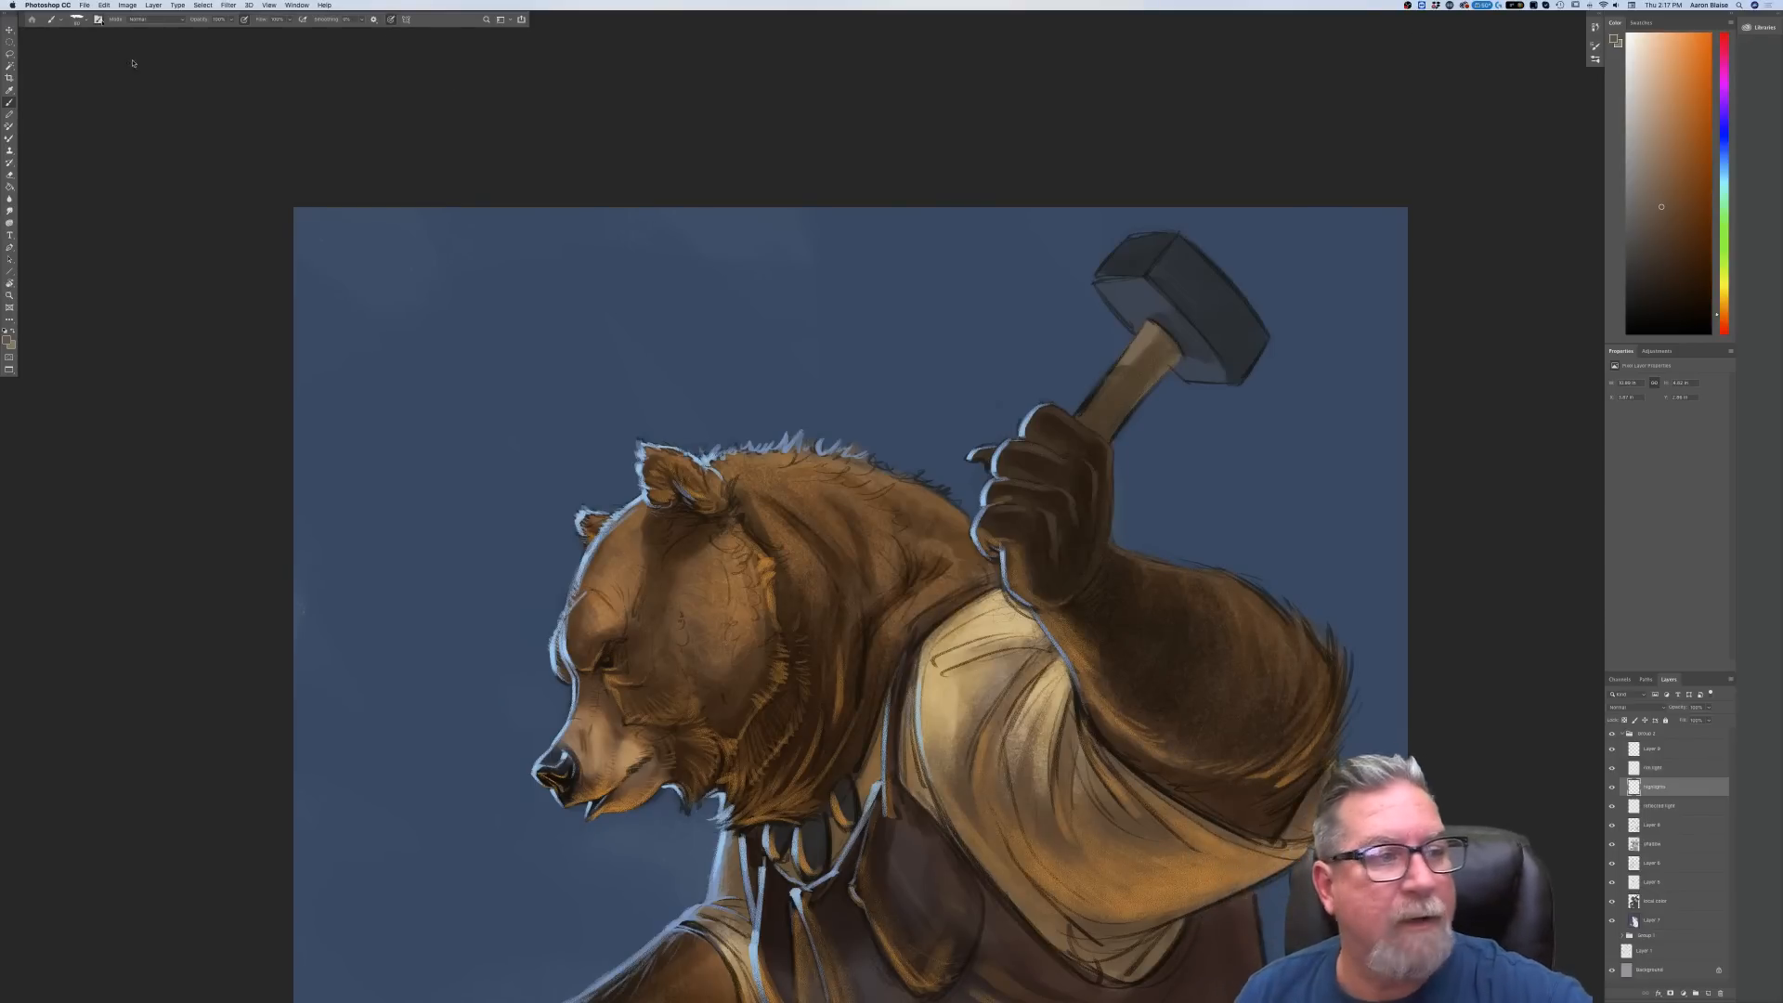
In the brush settings, enable Scattering, Dual Brush and Color Dynamics in addition to Texture
key("F5")
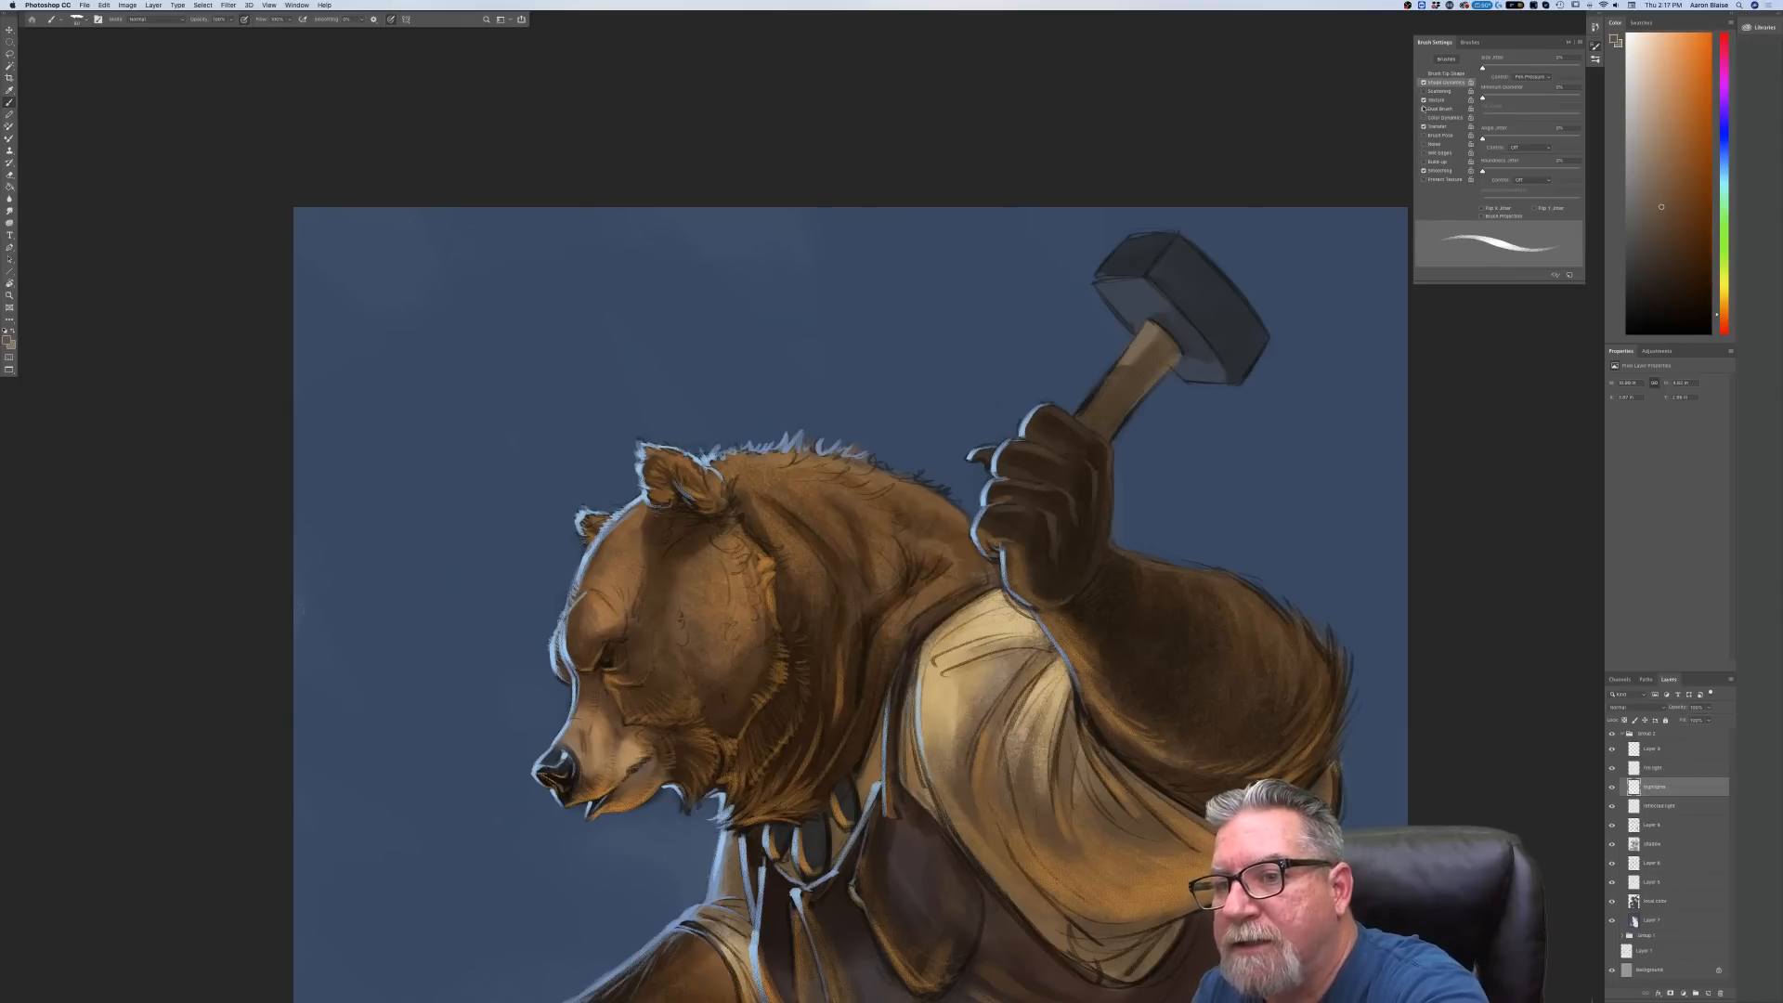
left_click(1435, 91)
left_click(1435, 99)
left_click(1435, 109)
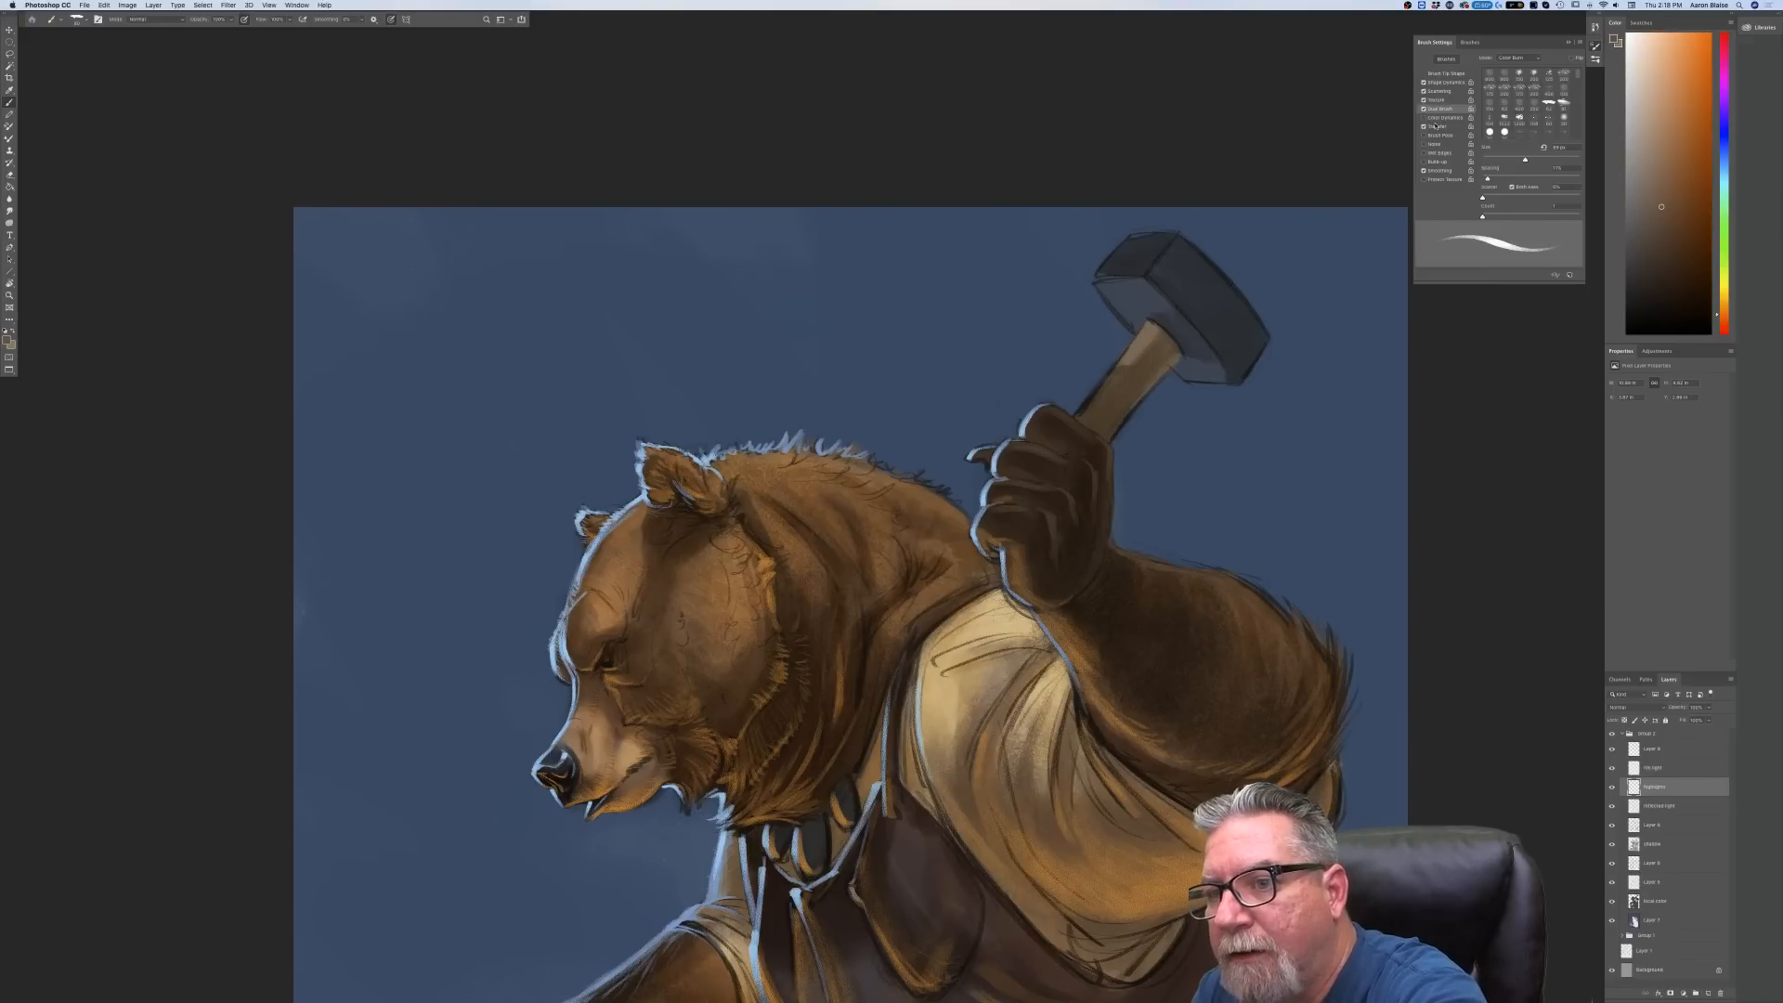
left_click(1424, 117)
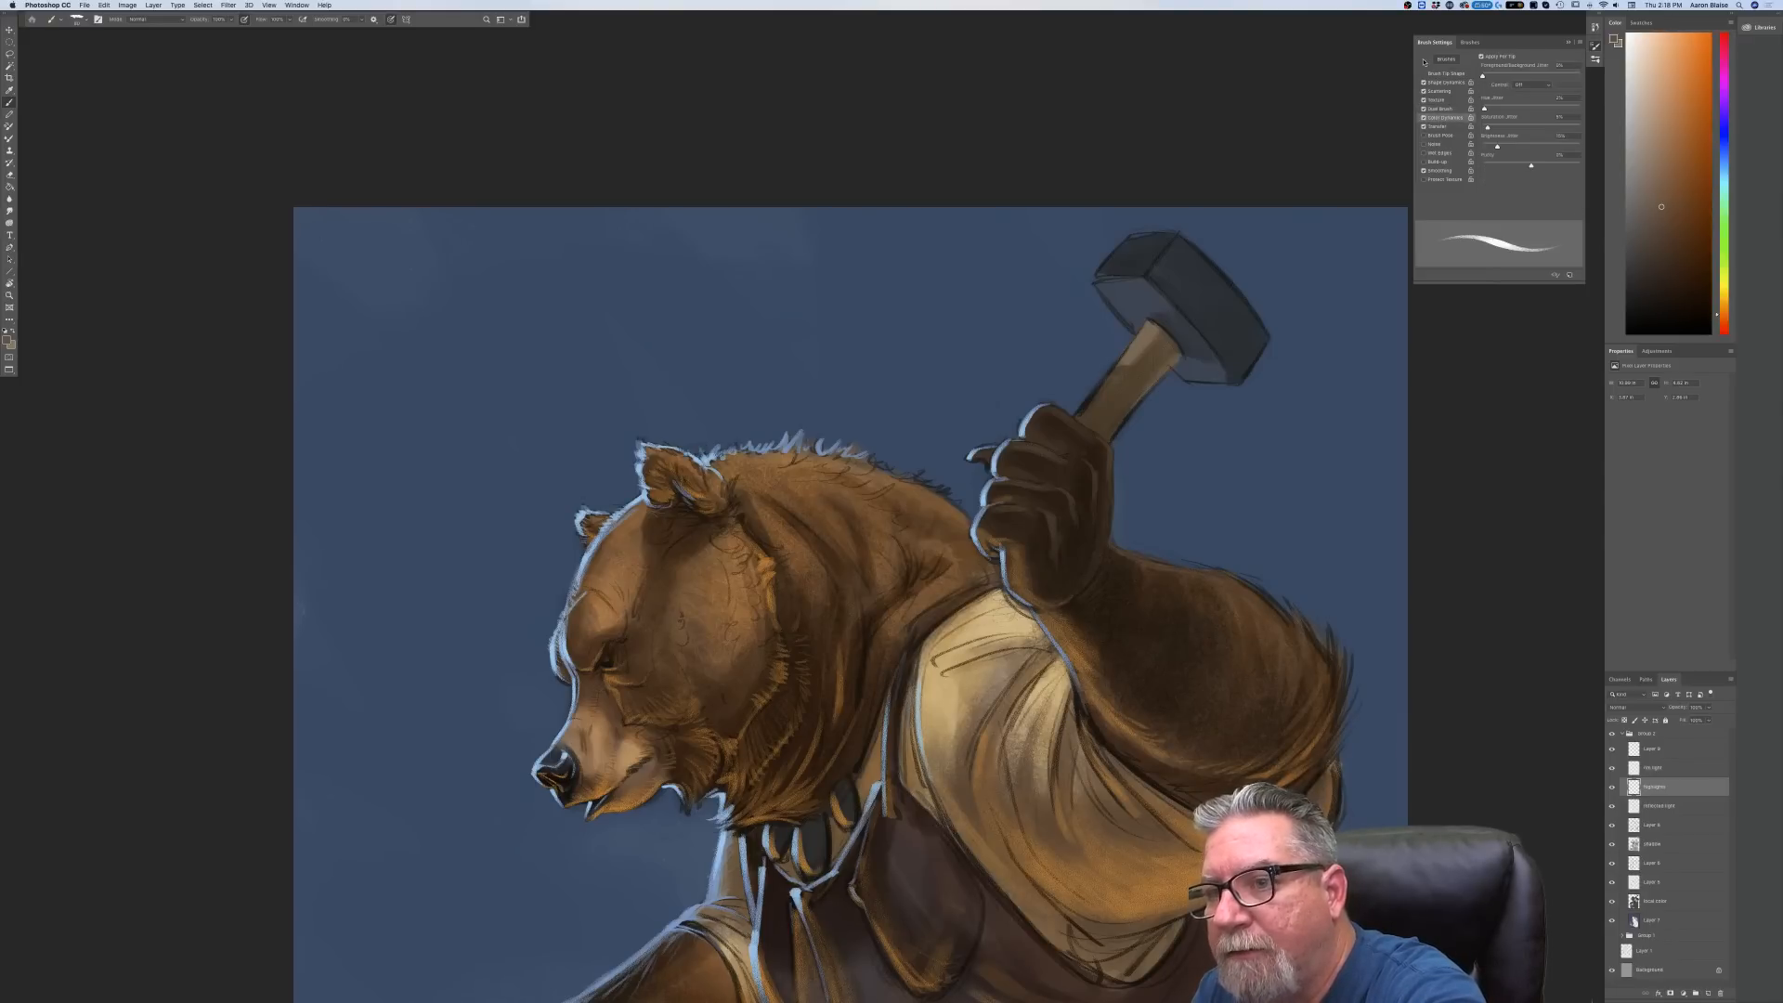
left_click(1569, 42)
Reselect the preset of the current painting brush from the brush presets
left_click(80, 20)
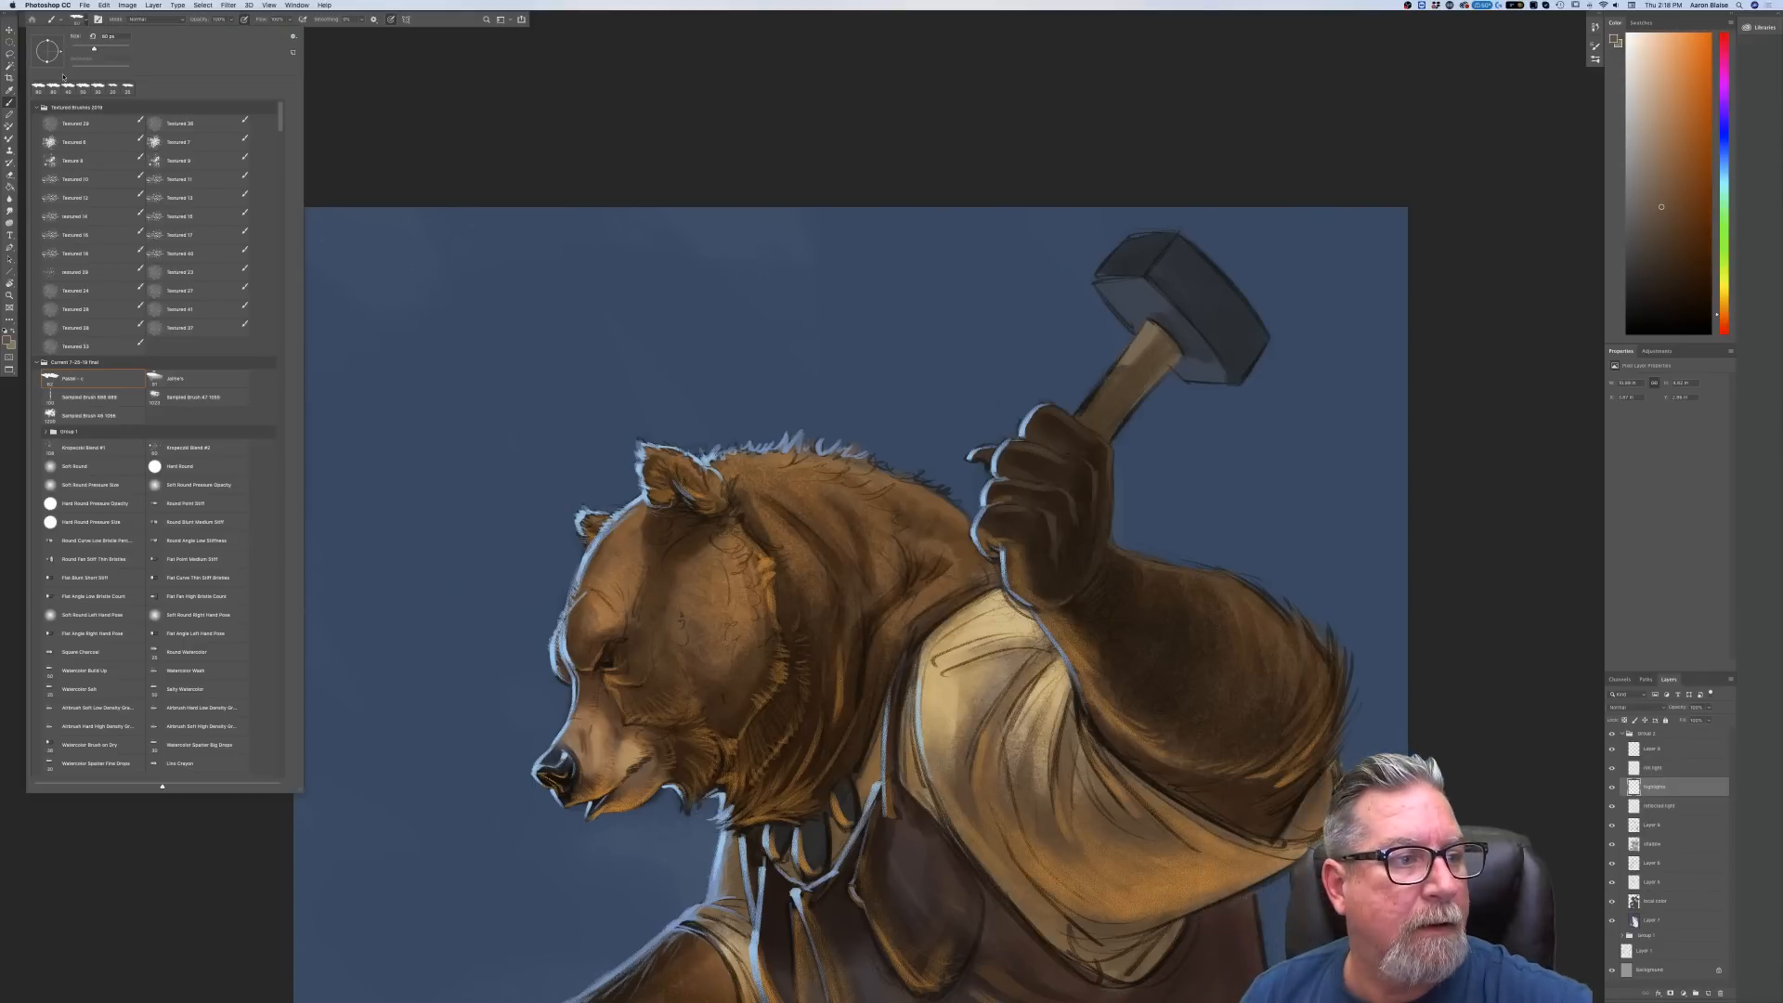
left_click(452, 168)
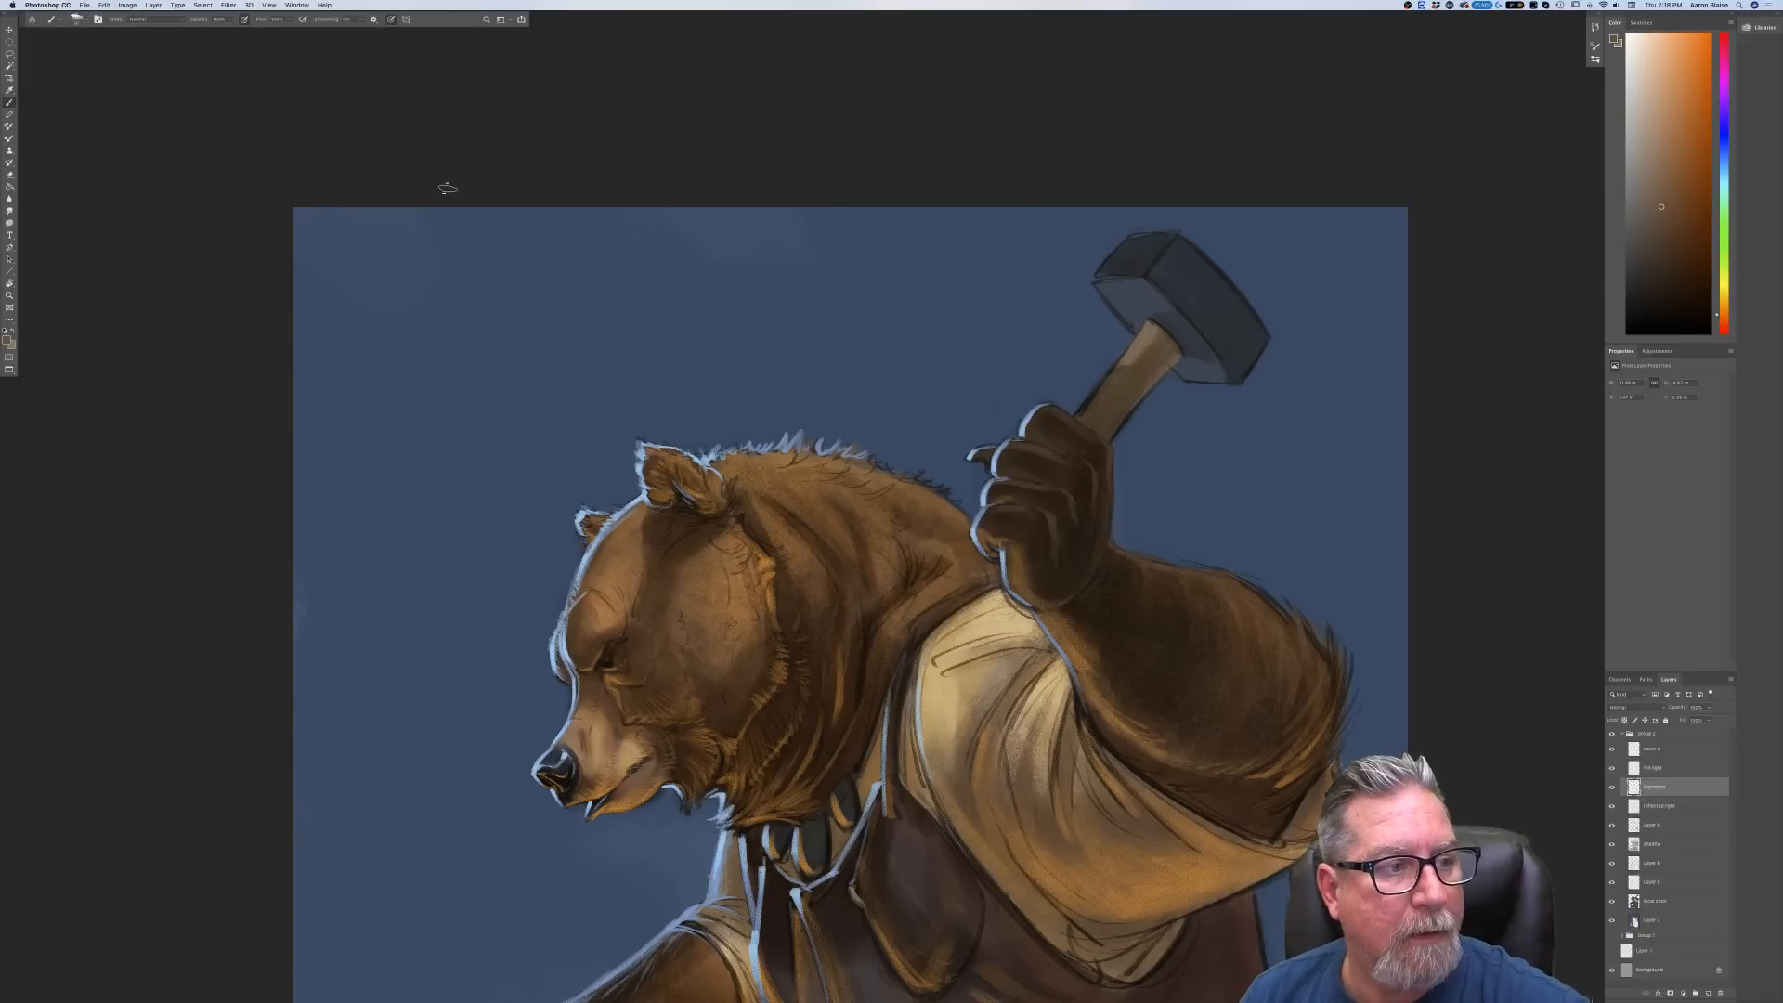
left_click(80, 21)
left_click(75, 378)
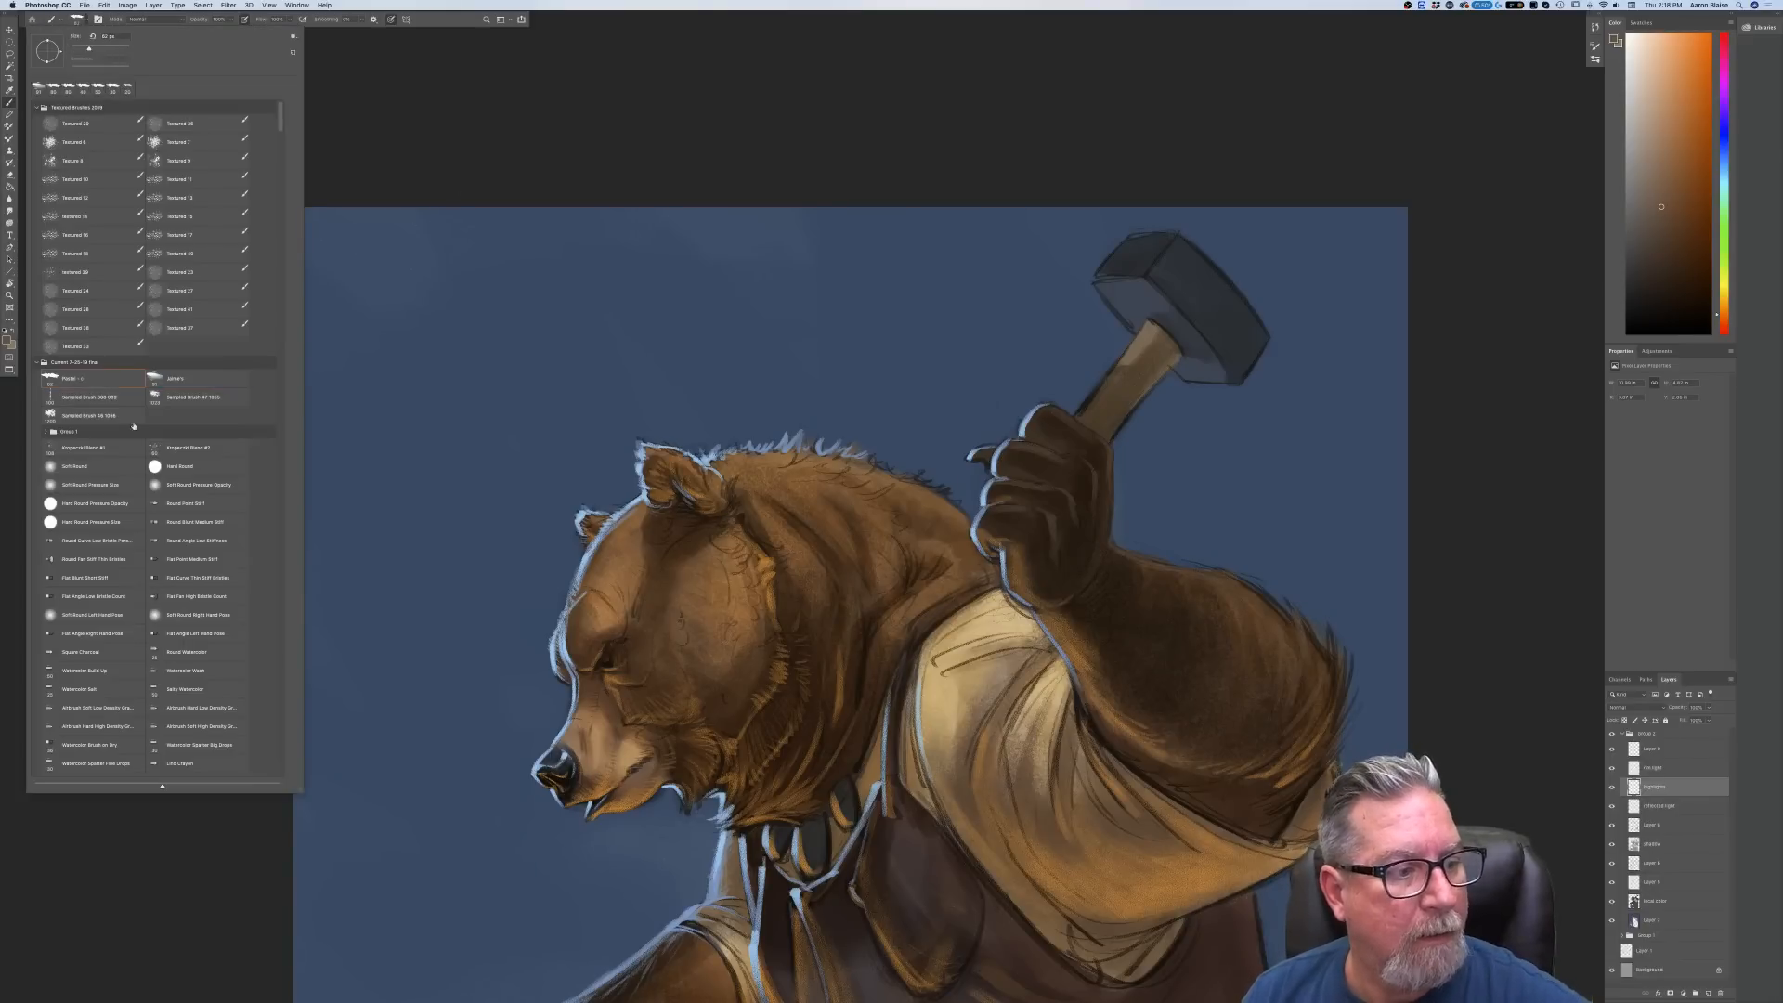
left_click(409, 172)
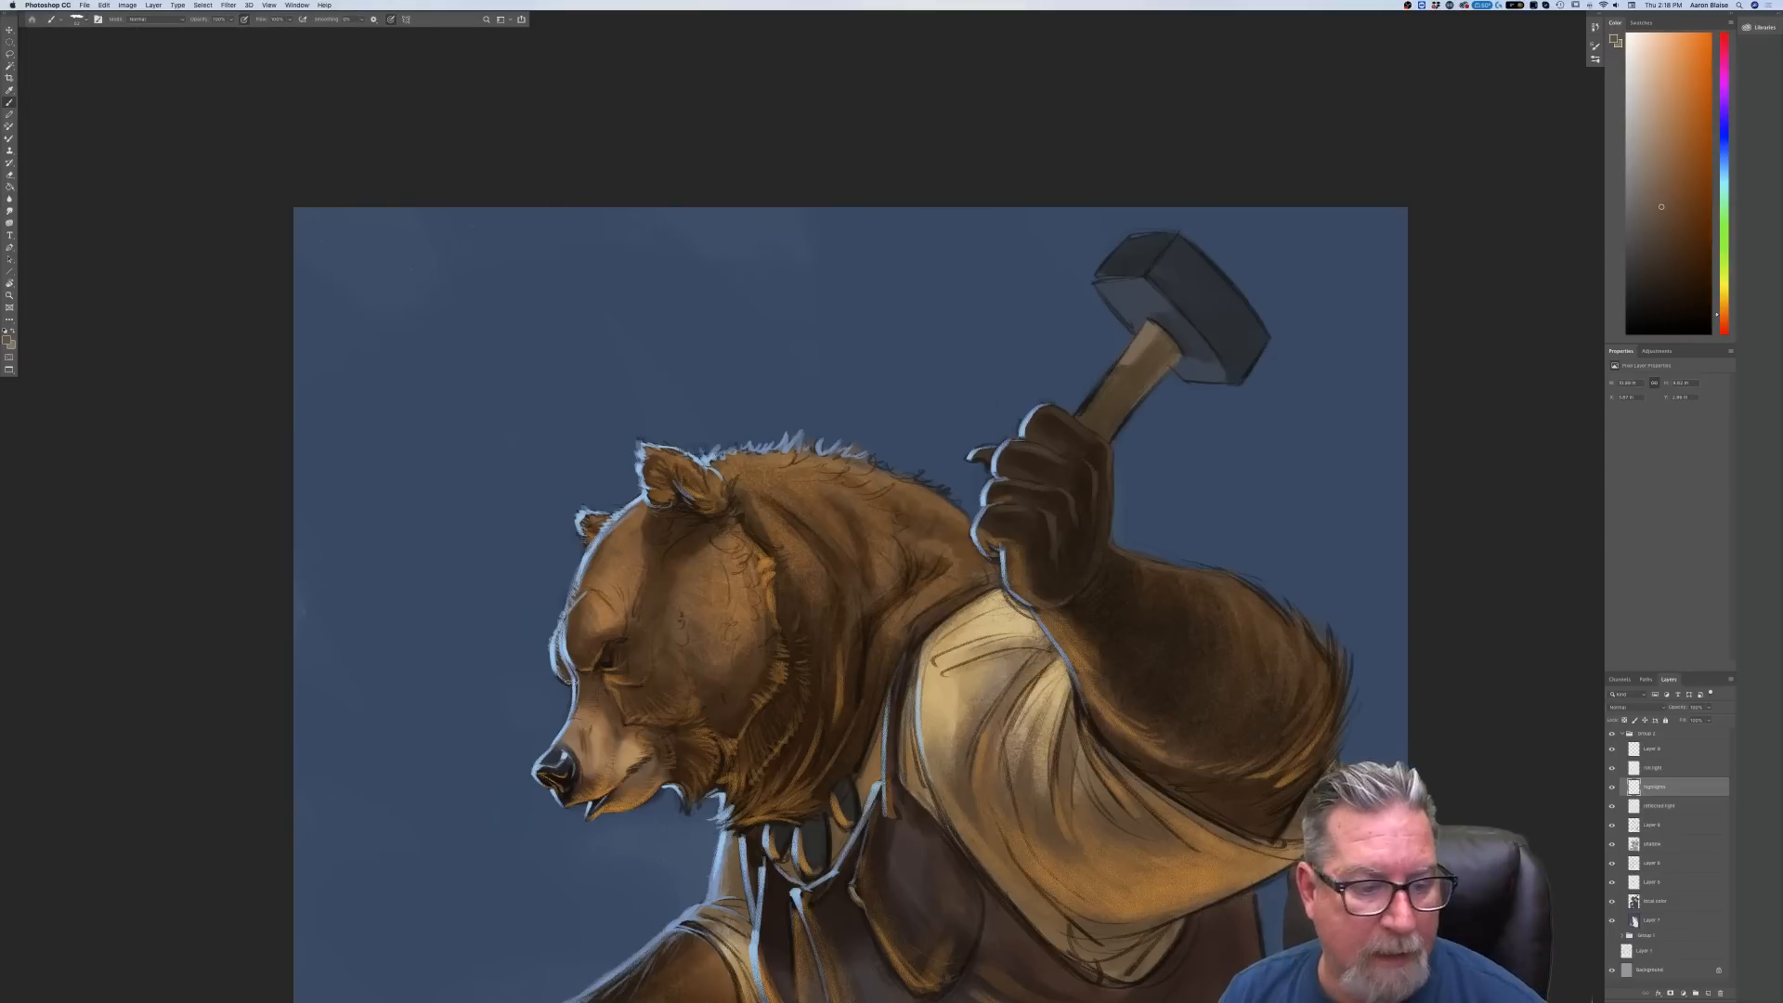
Sample the fur color around the bear's brow and set the foreground color to a lighter golden tan
left_click(8, 341)
left_click(608, 609)
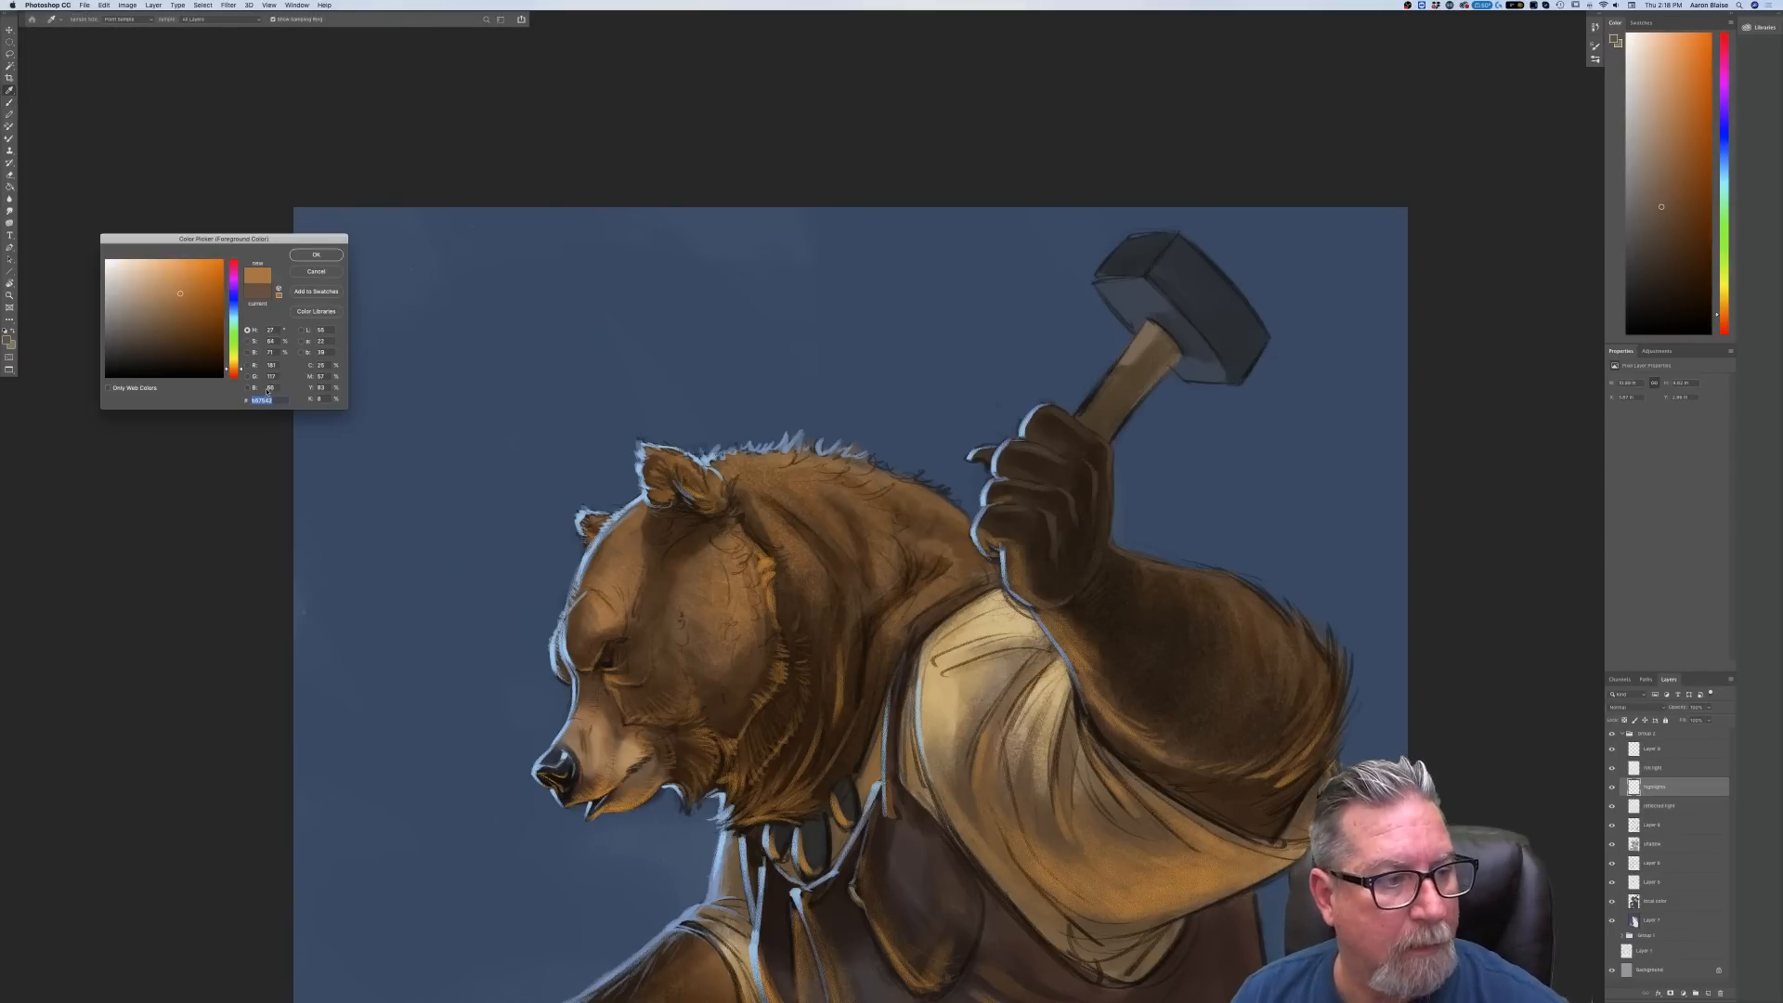
left_click(169, 277)
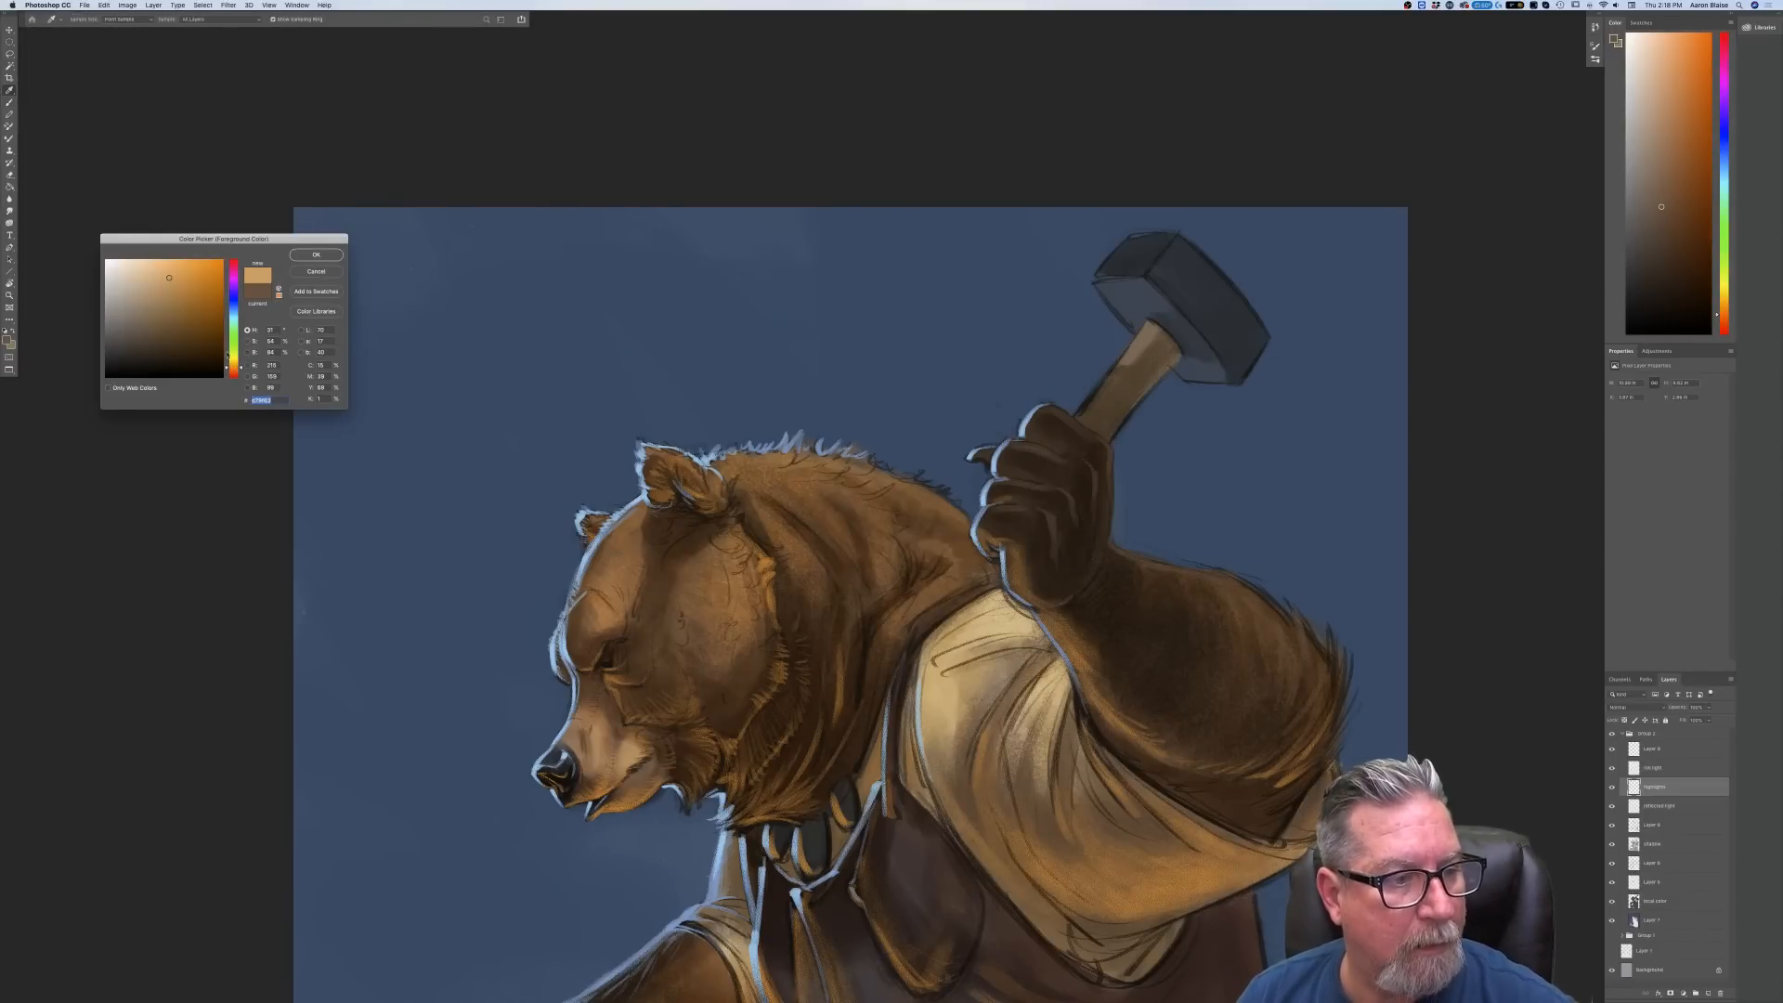
key("Return")
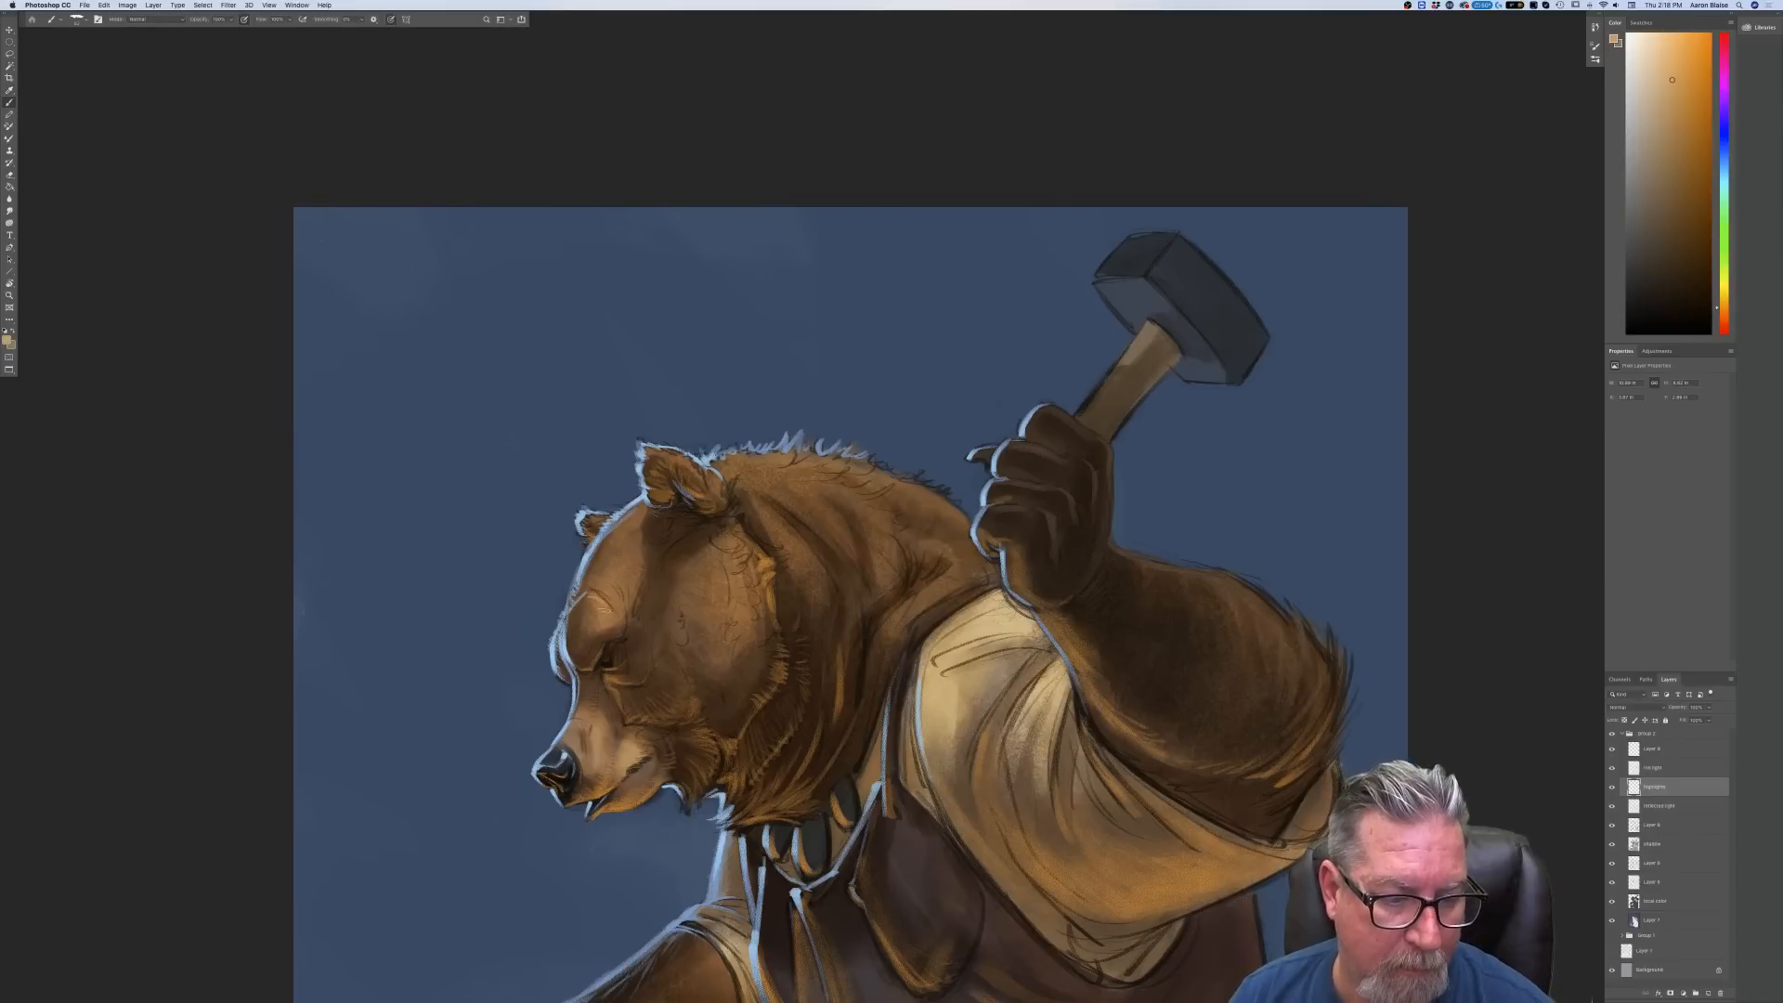
On the highlights layer, paint light tan fur strokes over the brow, along the cheek and back ridge, and behind the ear
left_click_drag(596, 599, 592, 609)
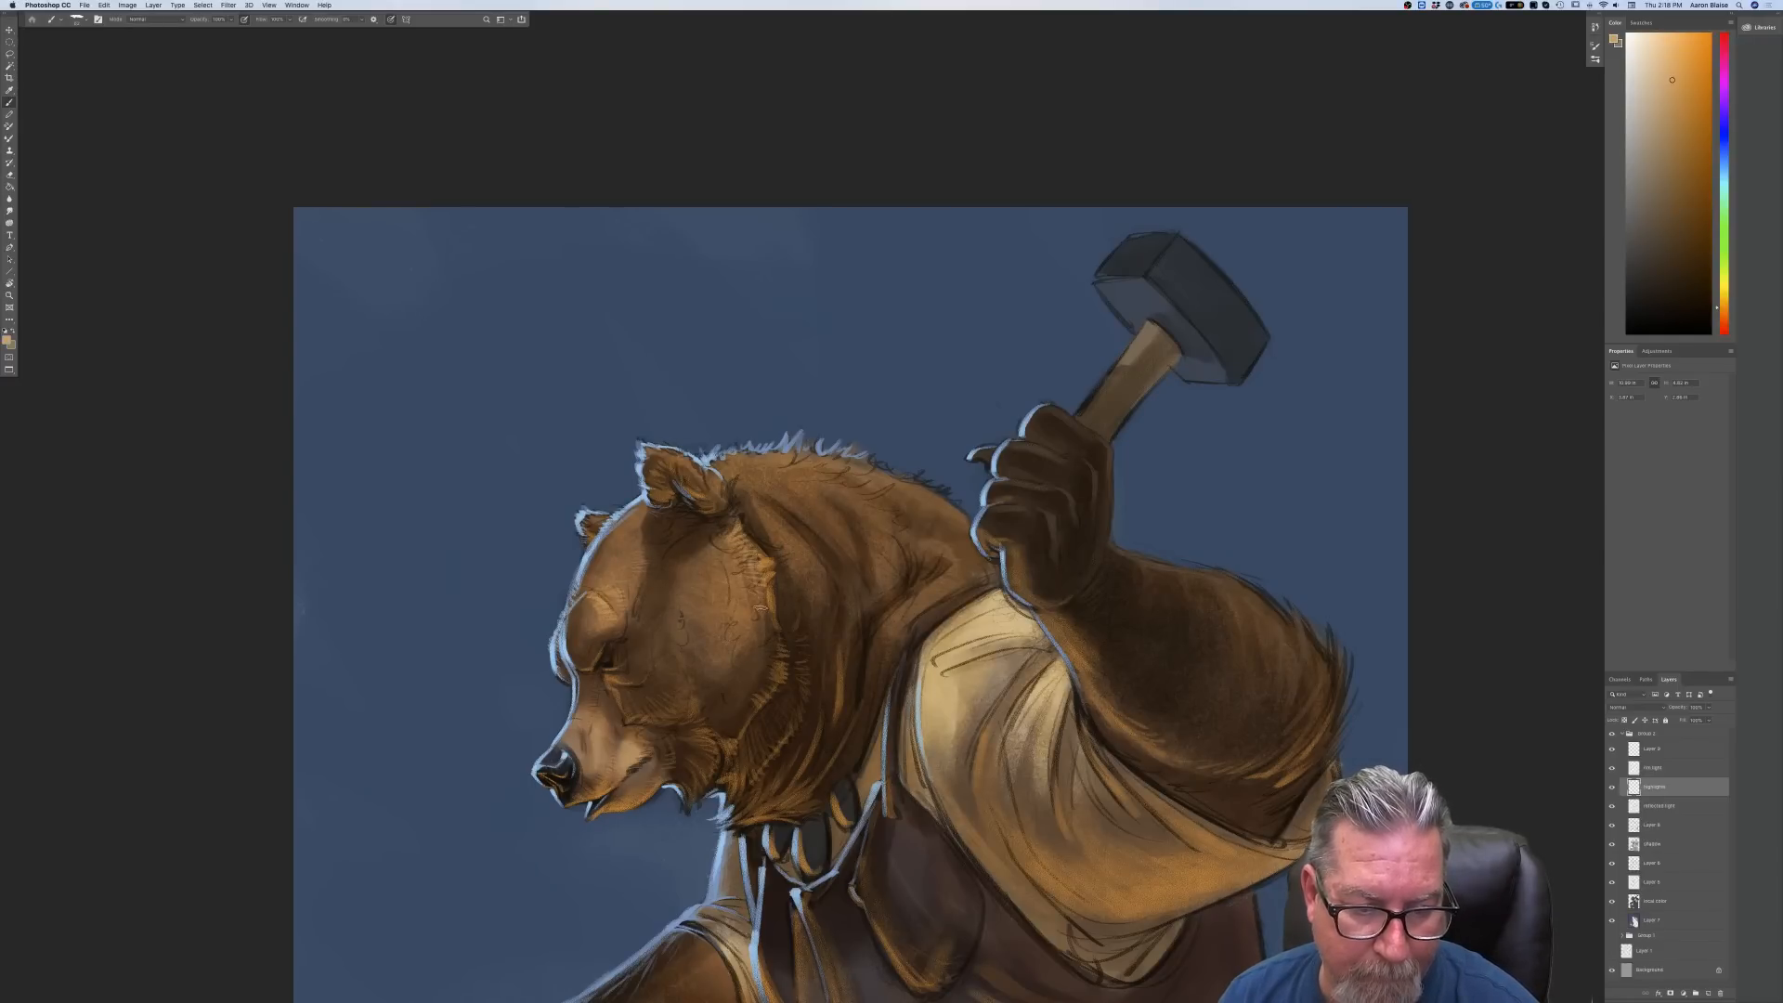
mouse_move(714, 464)
left_mouse_down()
mouse_move(914, 476)
mouse_move(966, 522)
left_mouse_up()
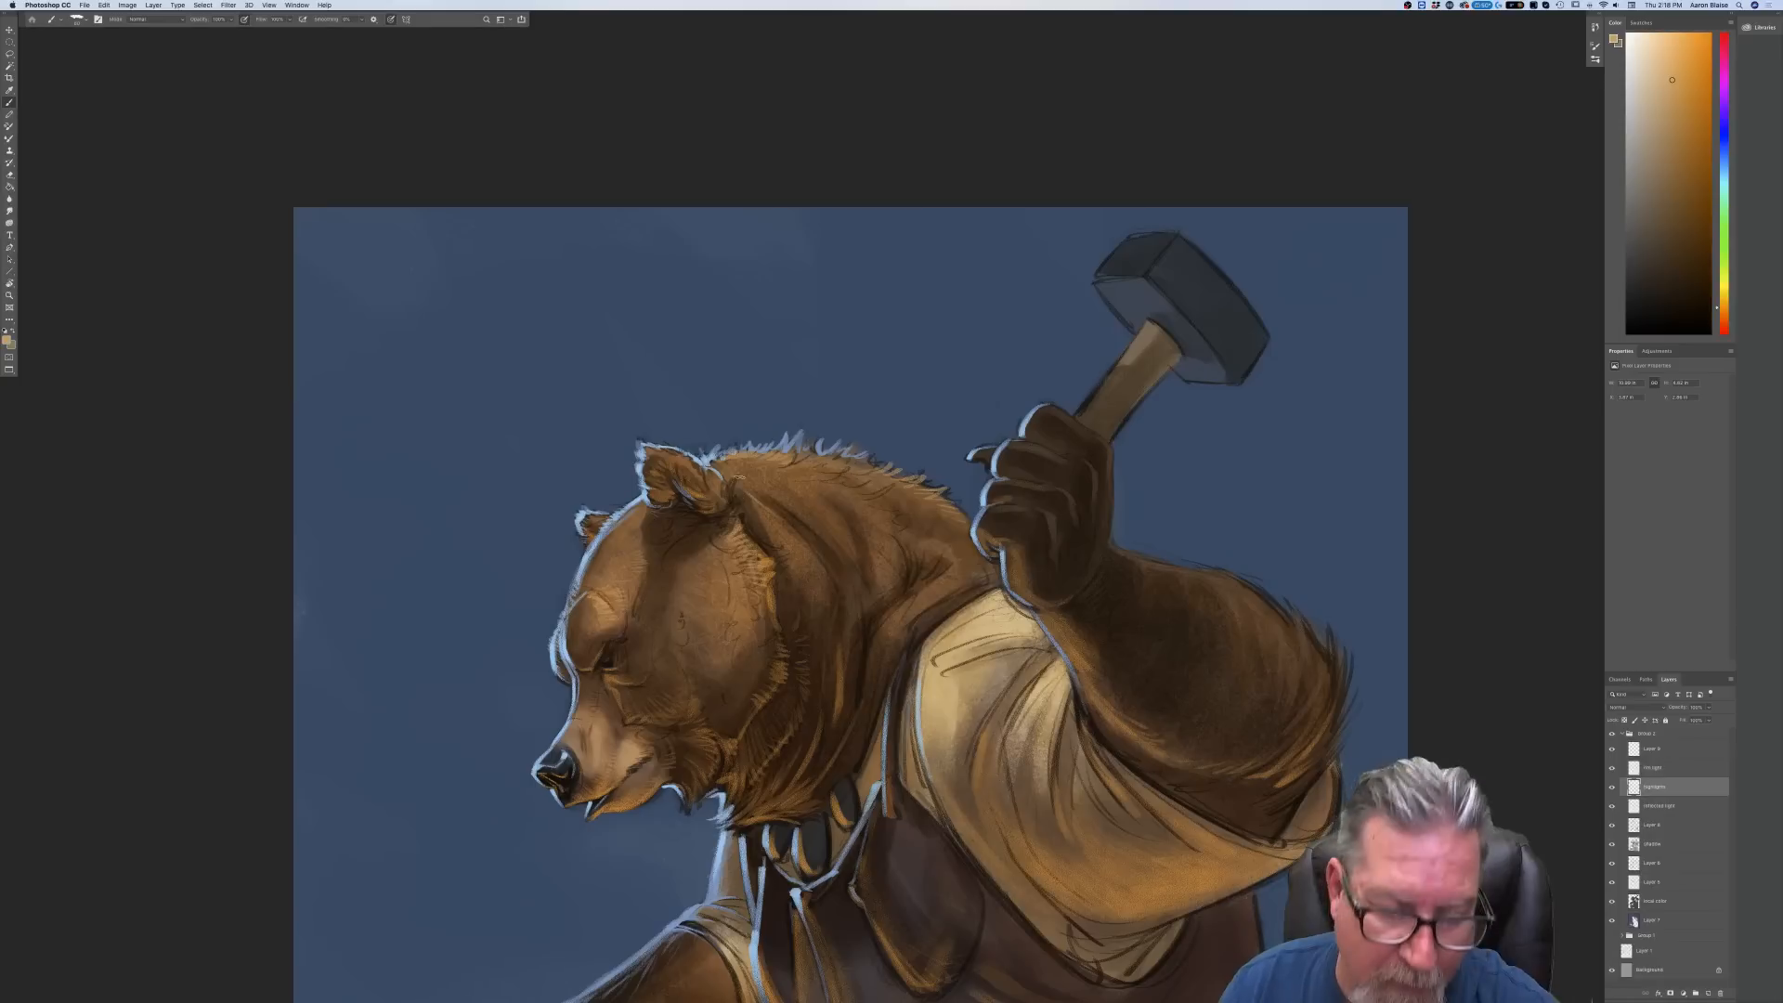
left_click_drag(703, 466, 734, 514)
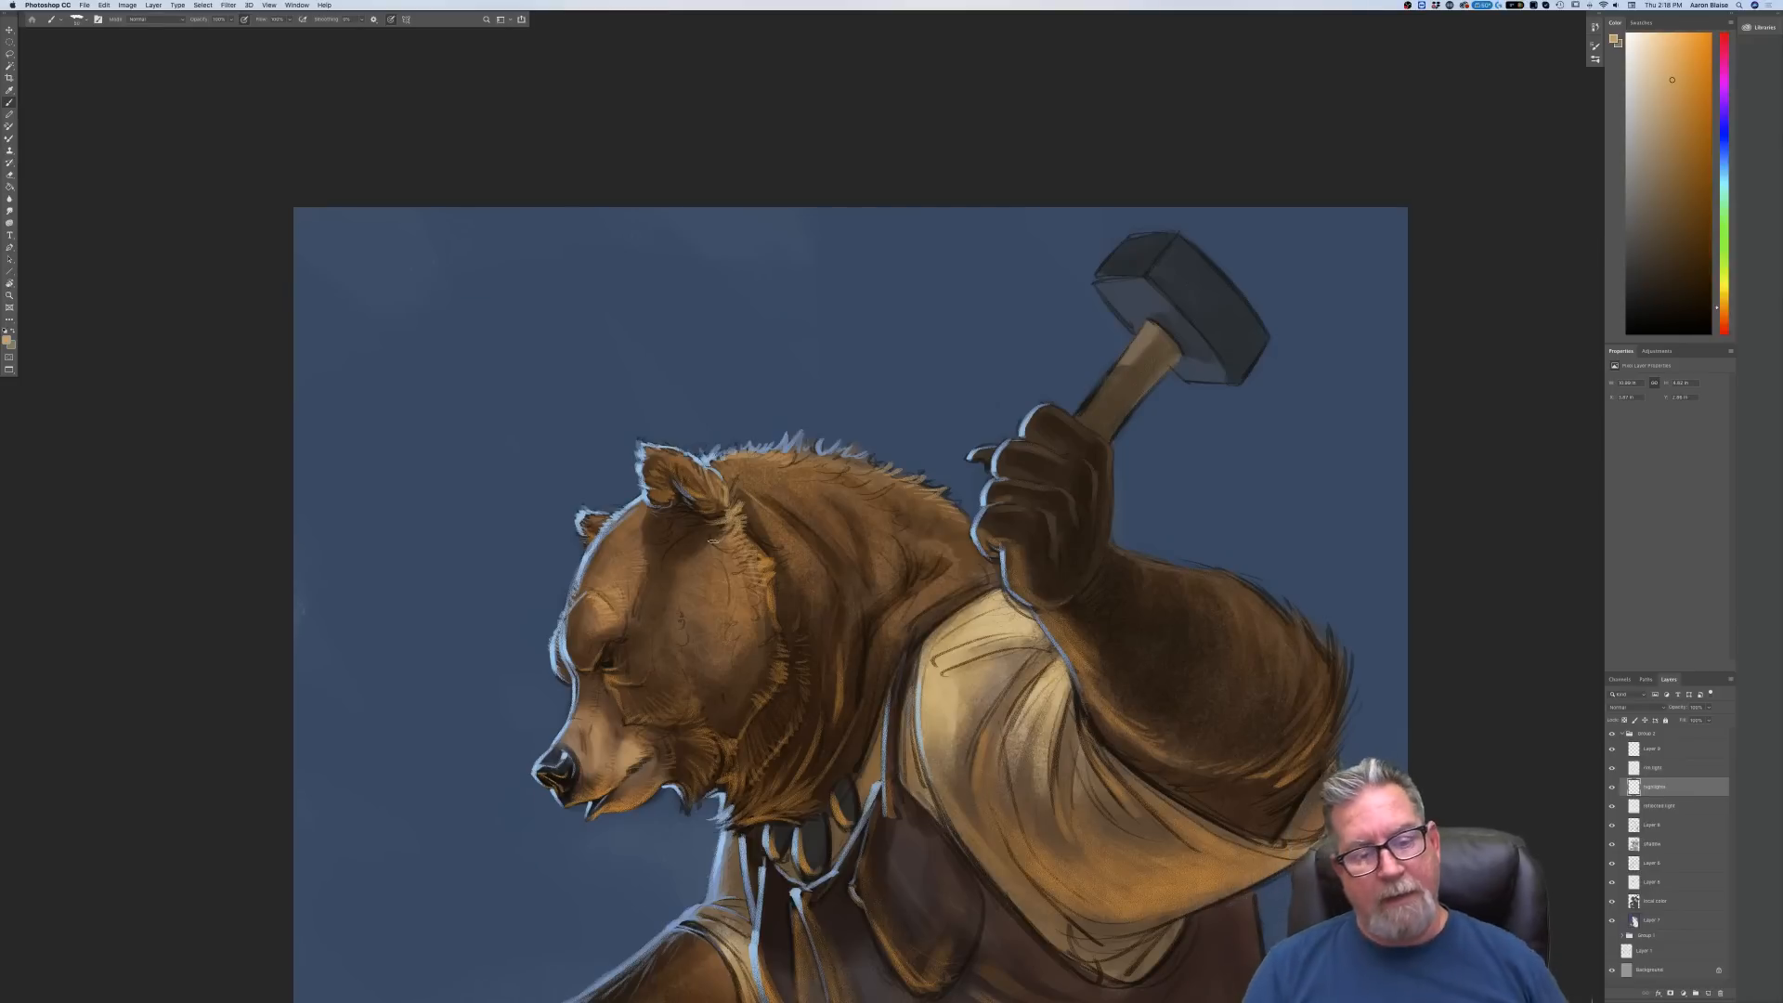
left_click_drag(730, 513, 703, 508)
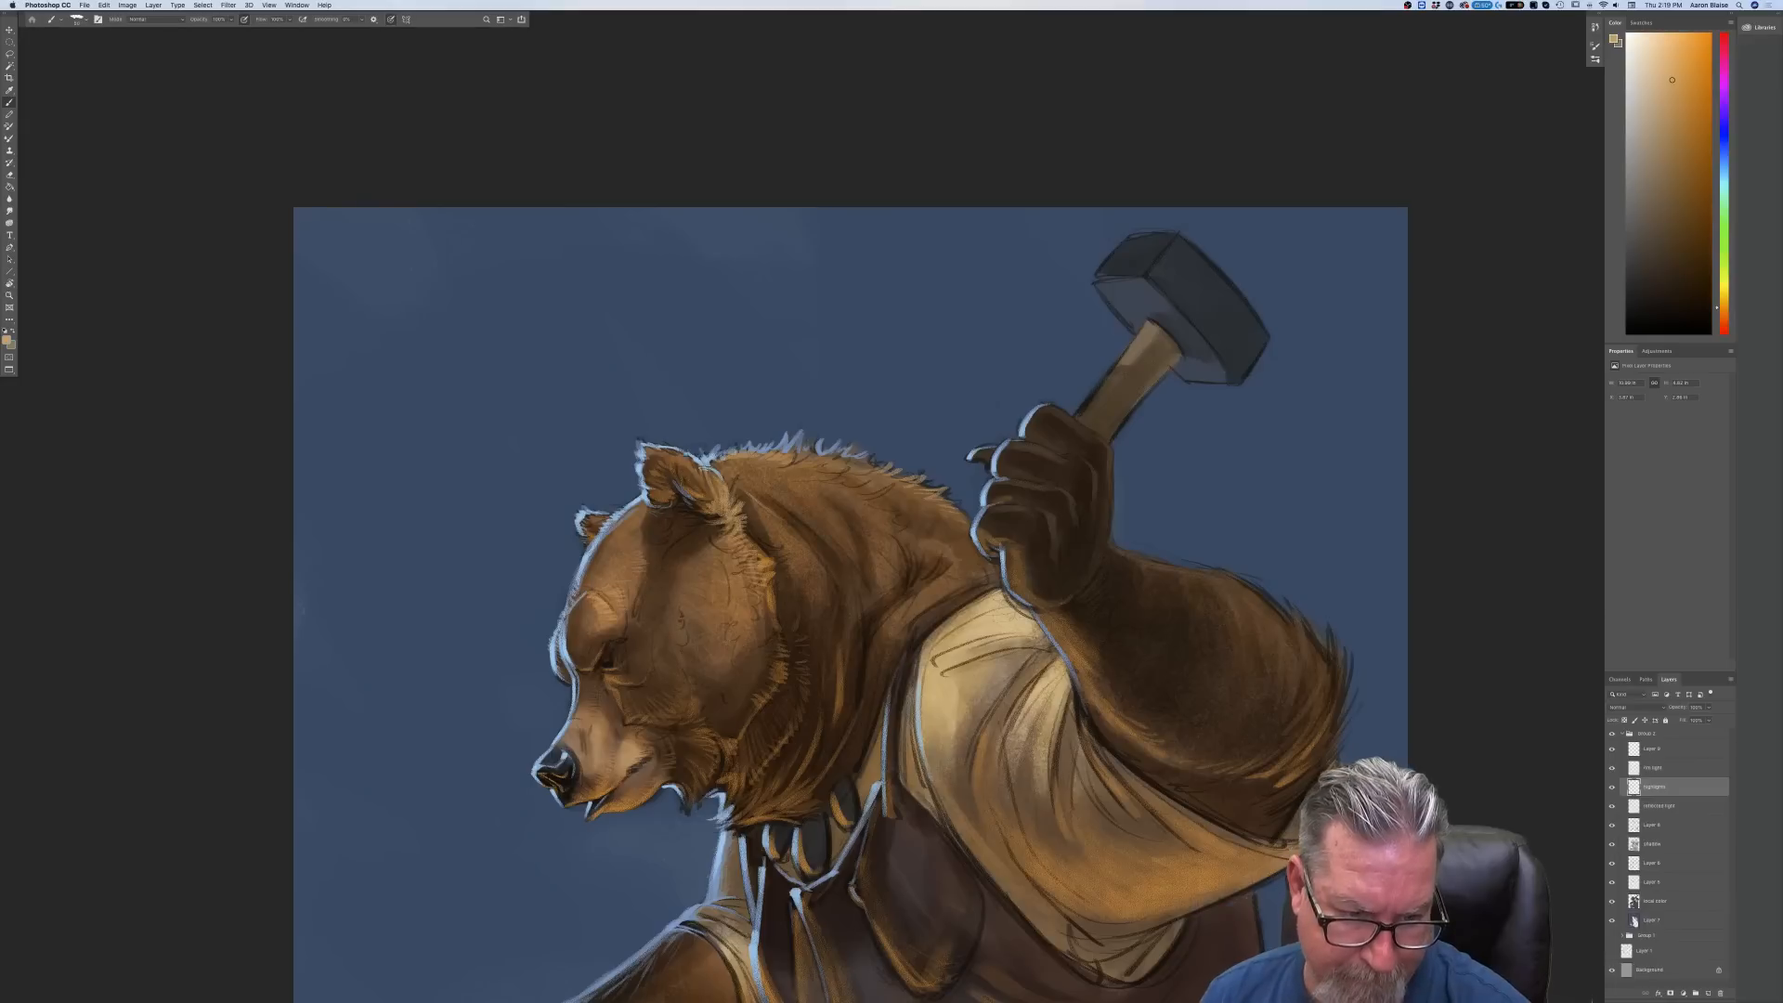
left_click_drag(714, 502, 708, 496)
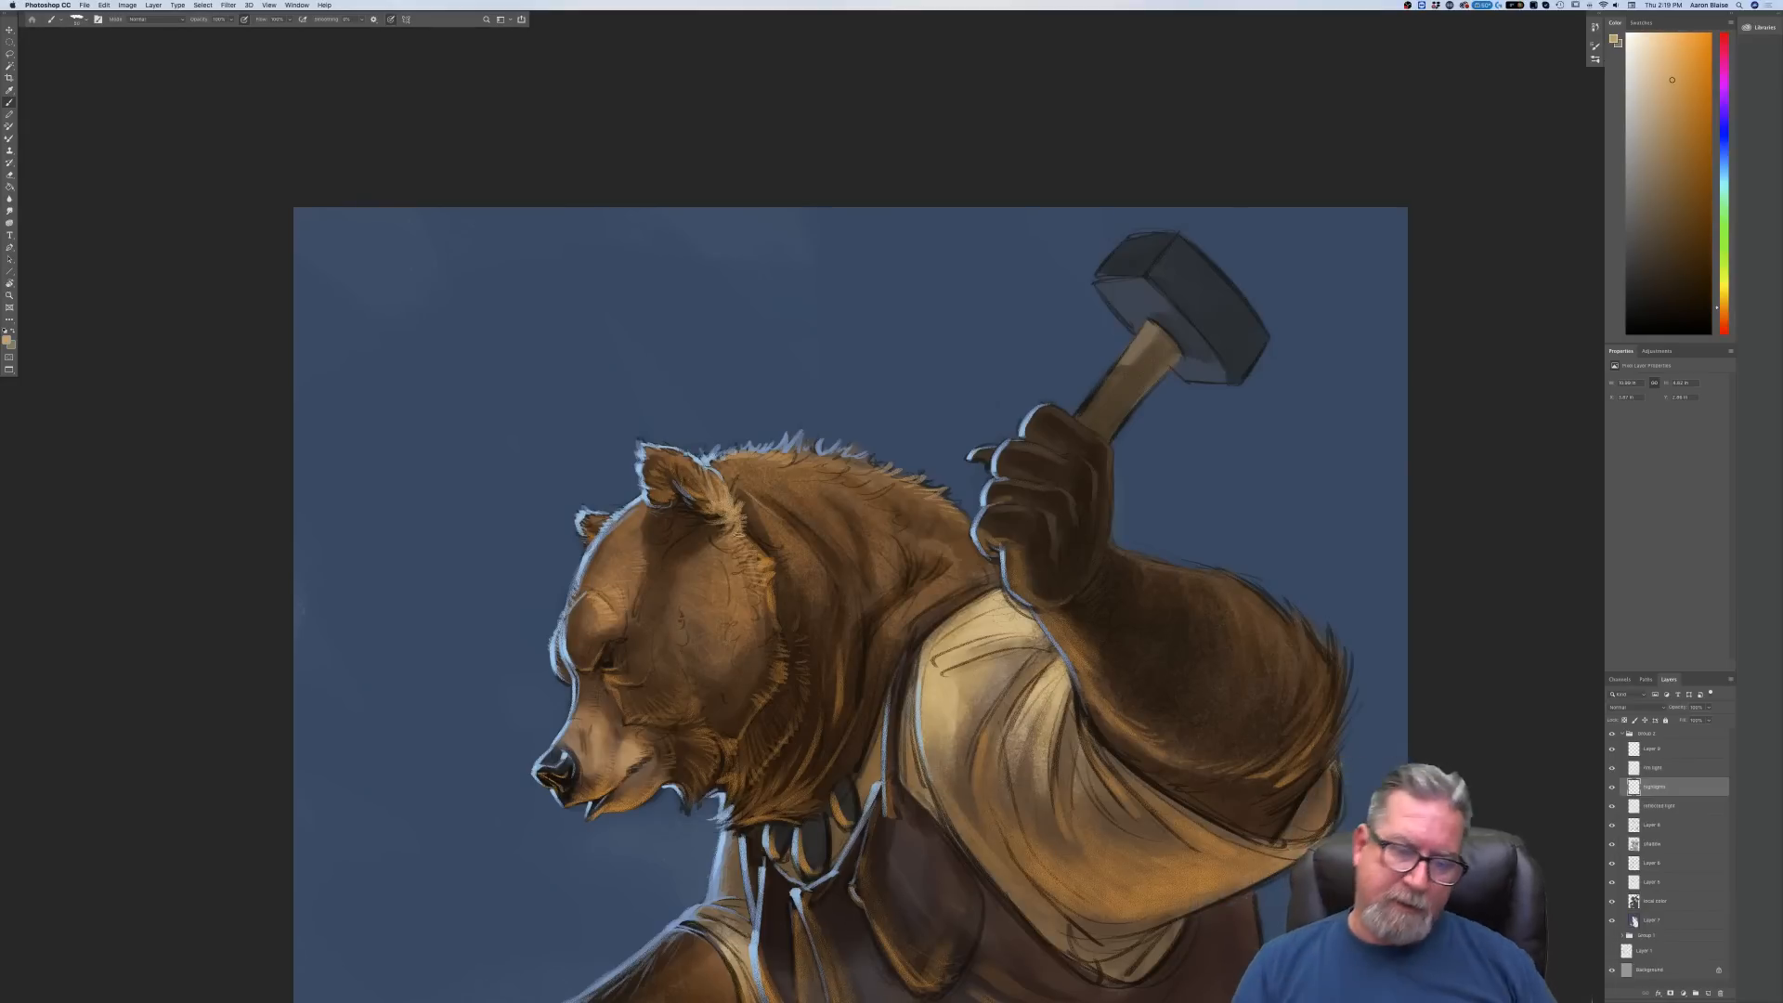
mouse_move(739, 520)
left_mouse_down()
mouse_move(754, 548)
mouse_move(789, 521)
left_mouse_up()
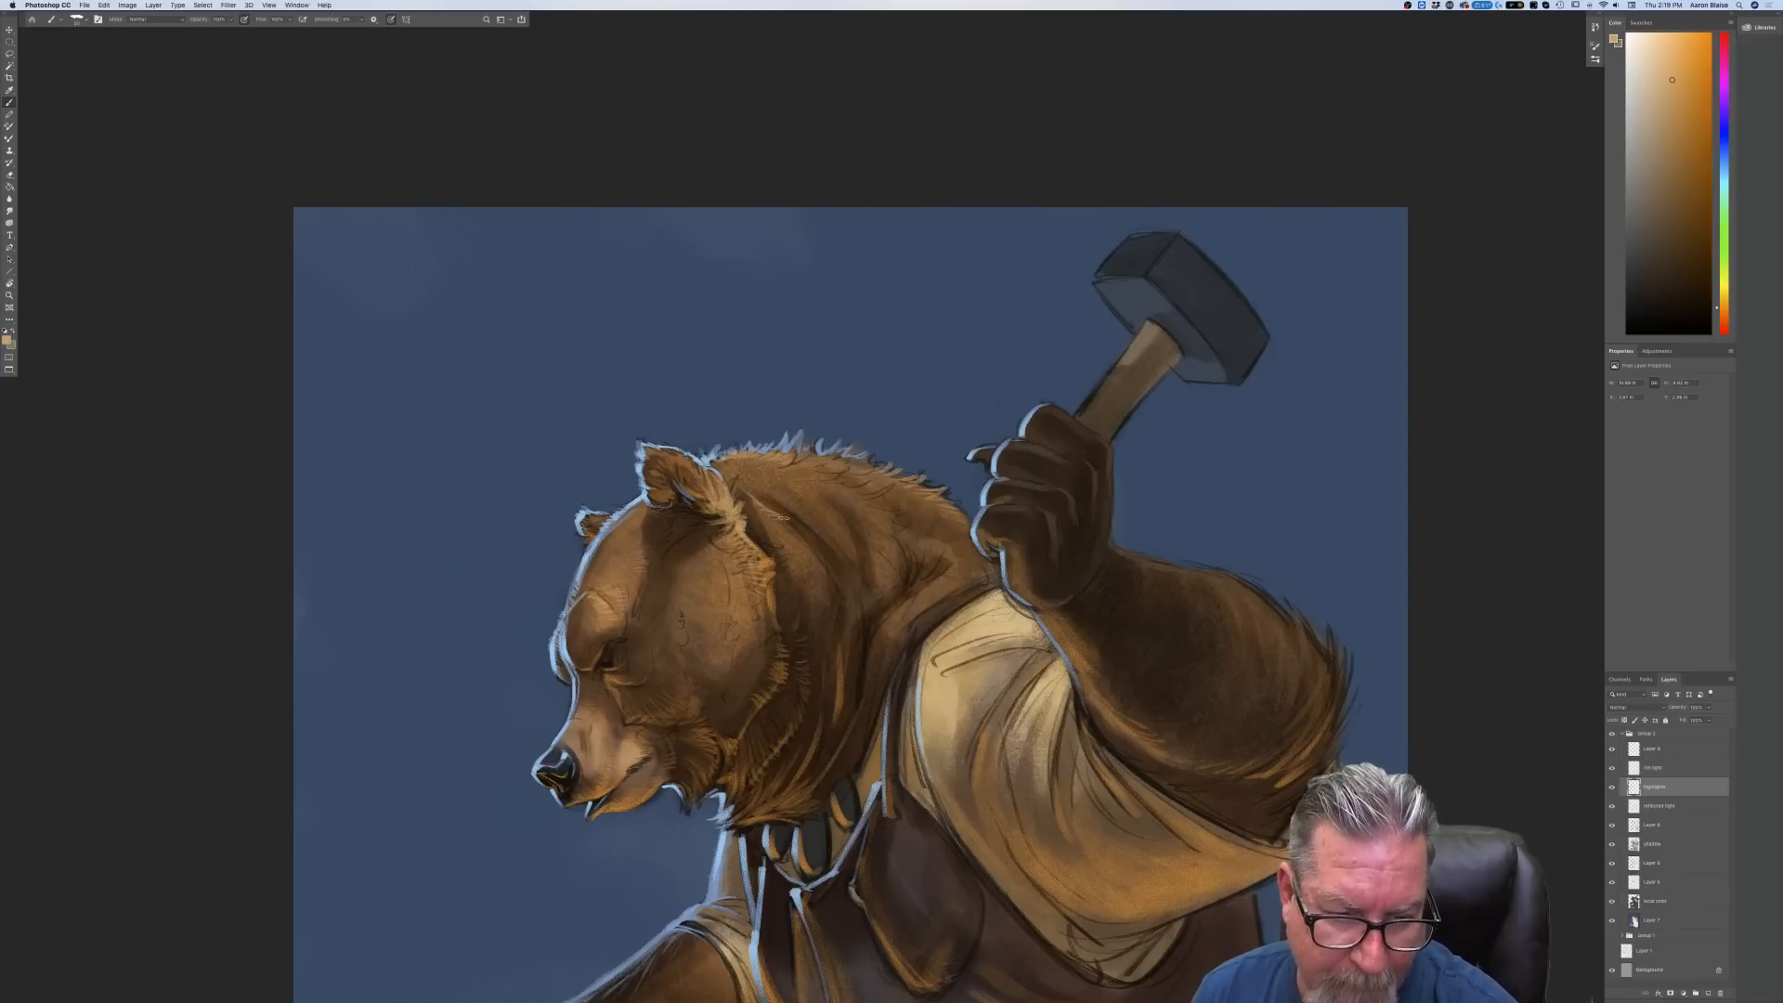
Sample brown from the neck fur, lighten it to a warm tan, and paint fur highlights over the neck and shoulder
left_click(7, 341)
left_click(800, 543)
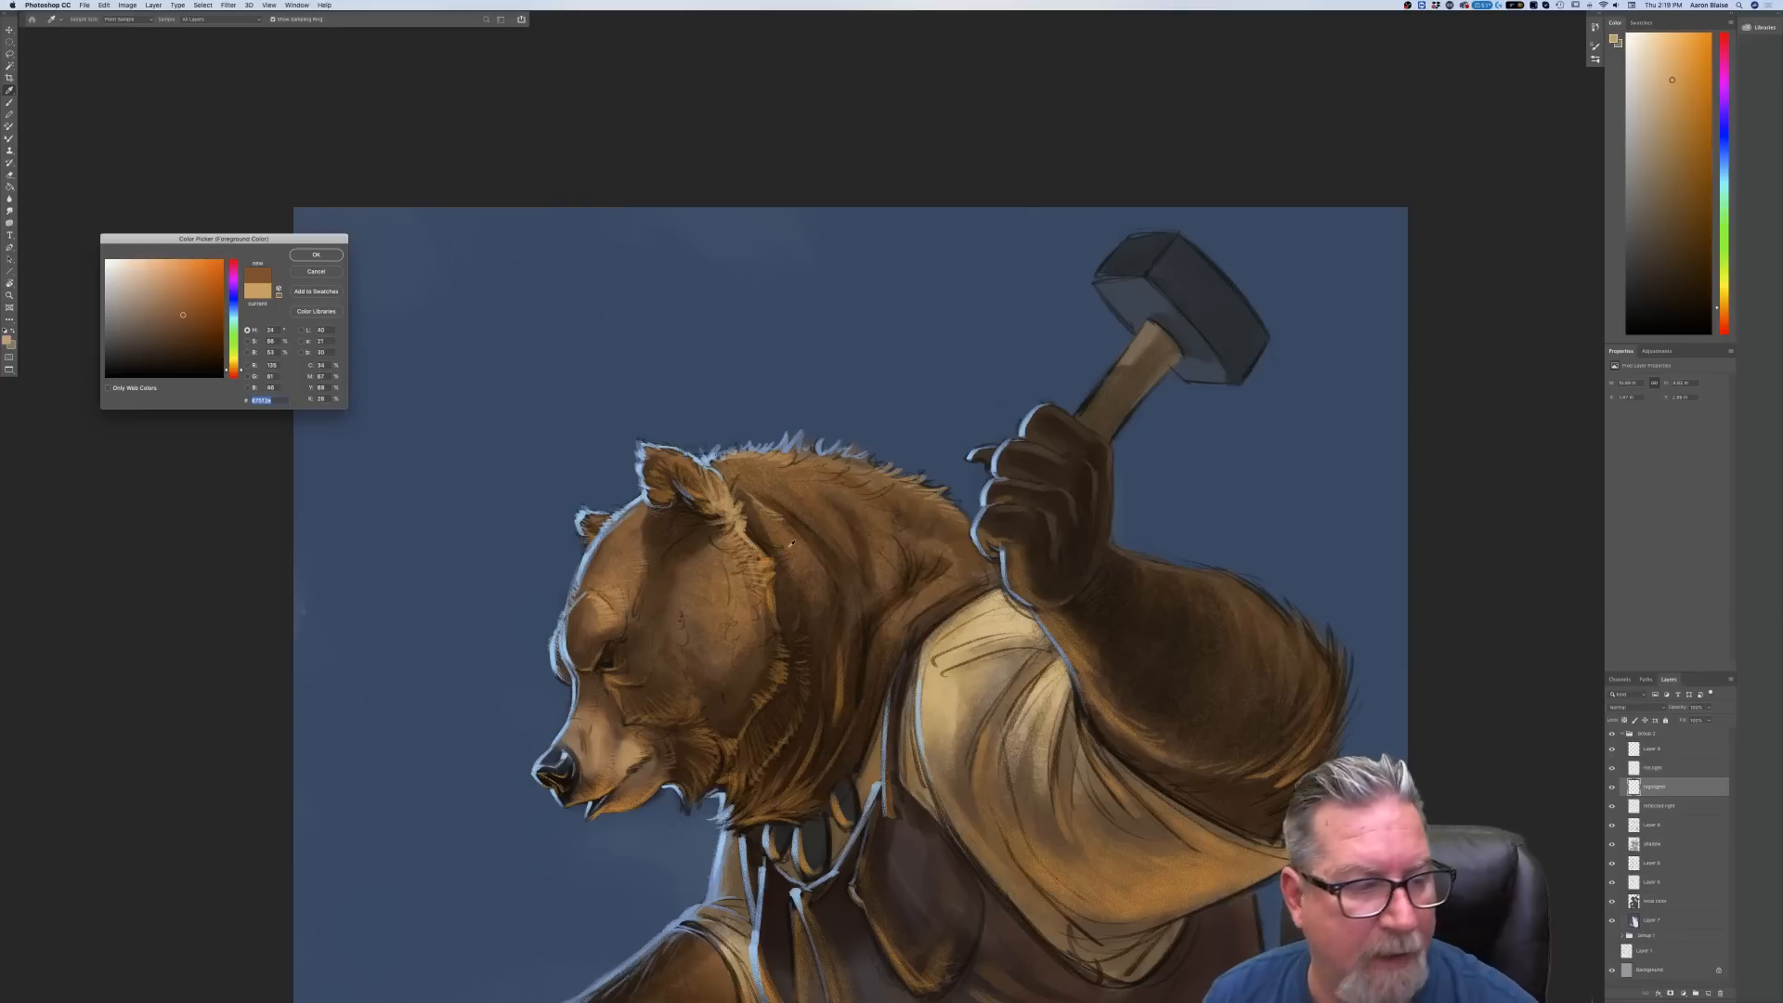
key("Return")
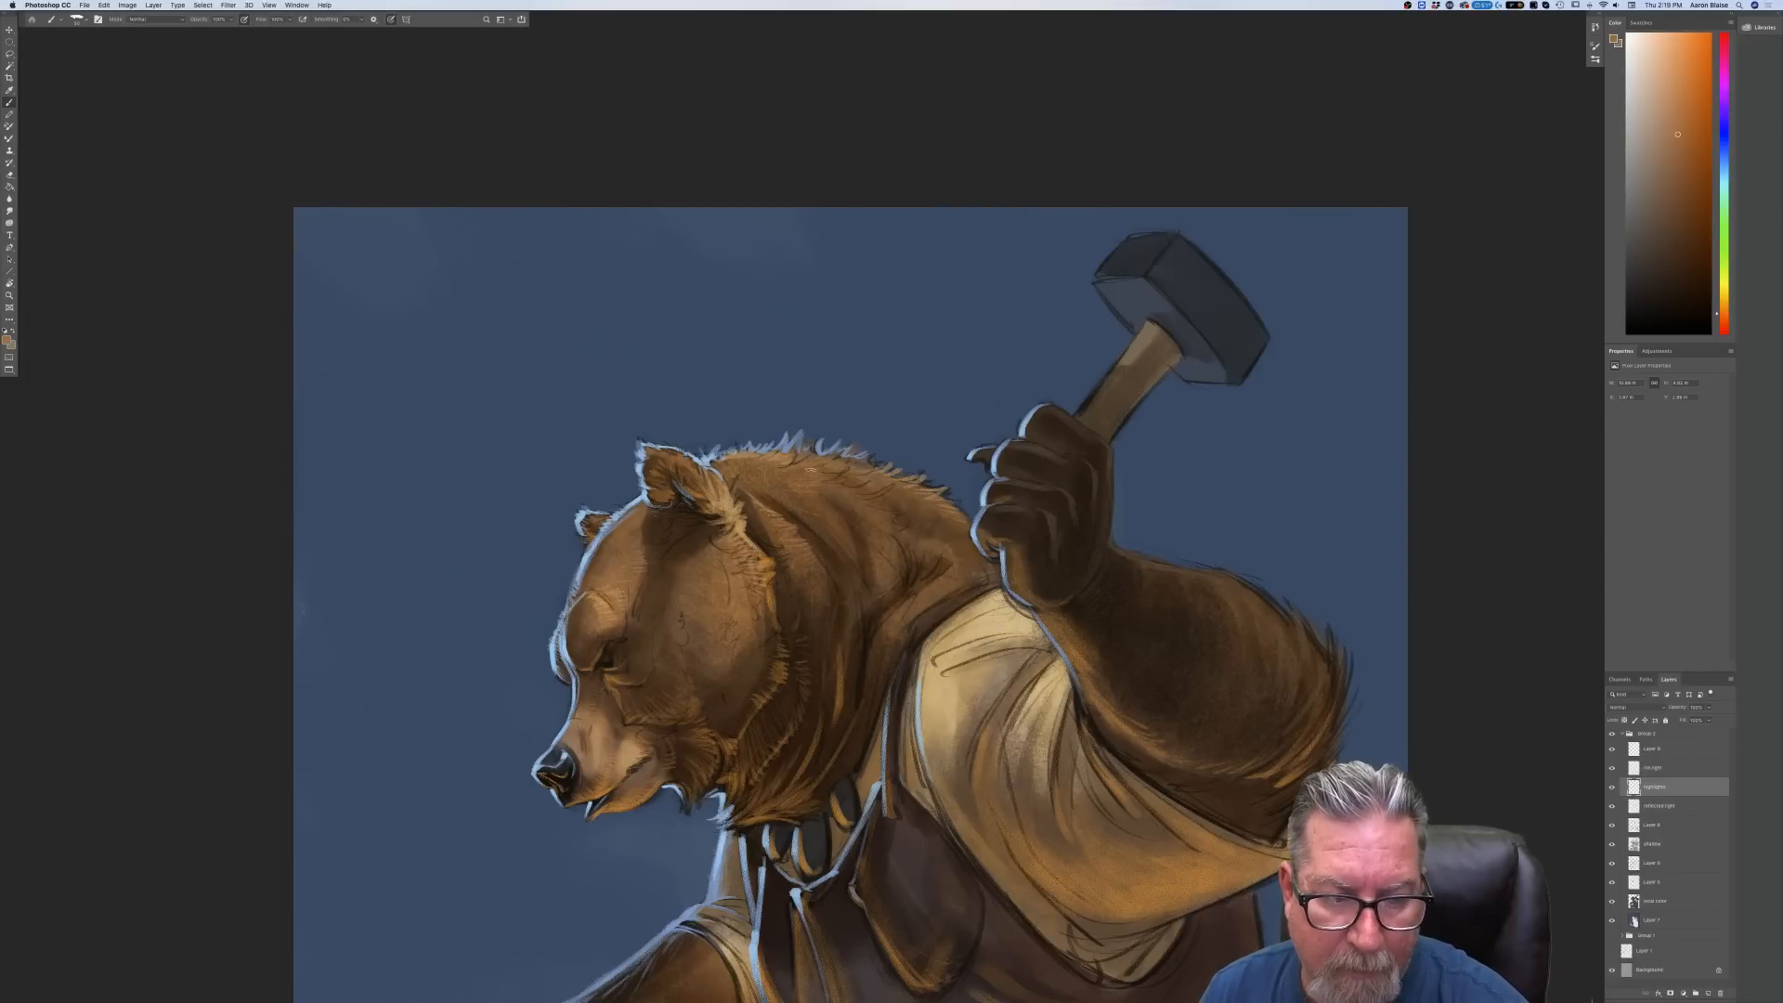
left_click(6, 341)
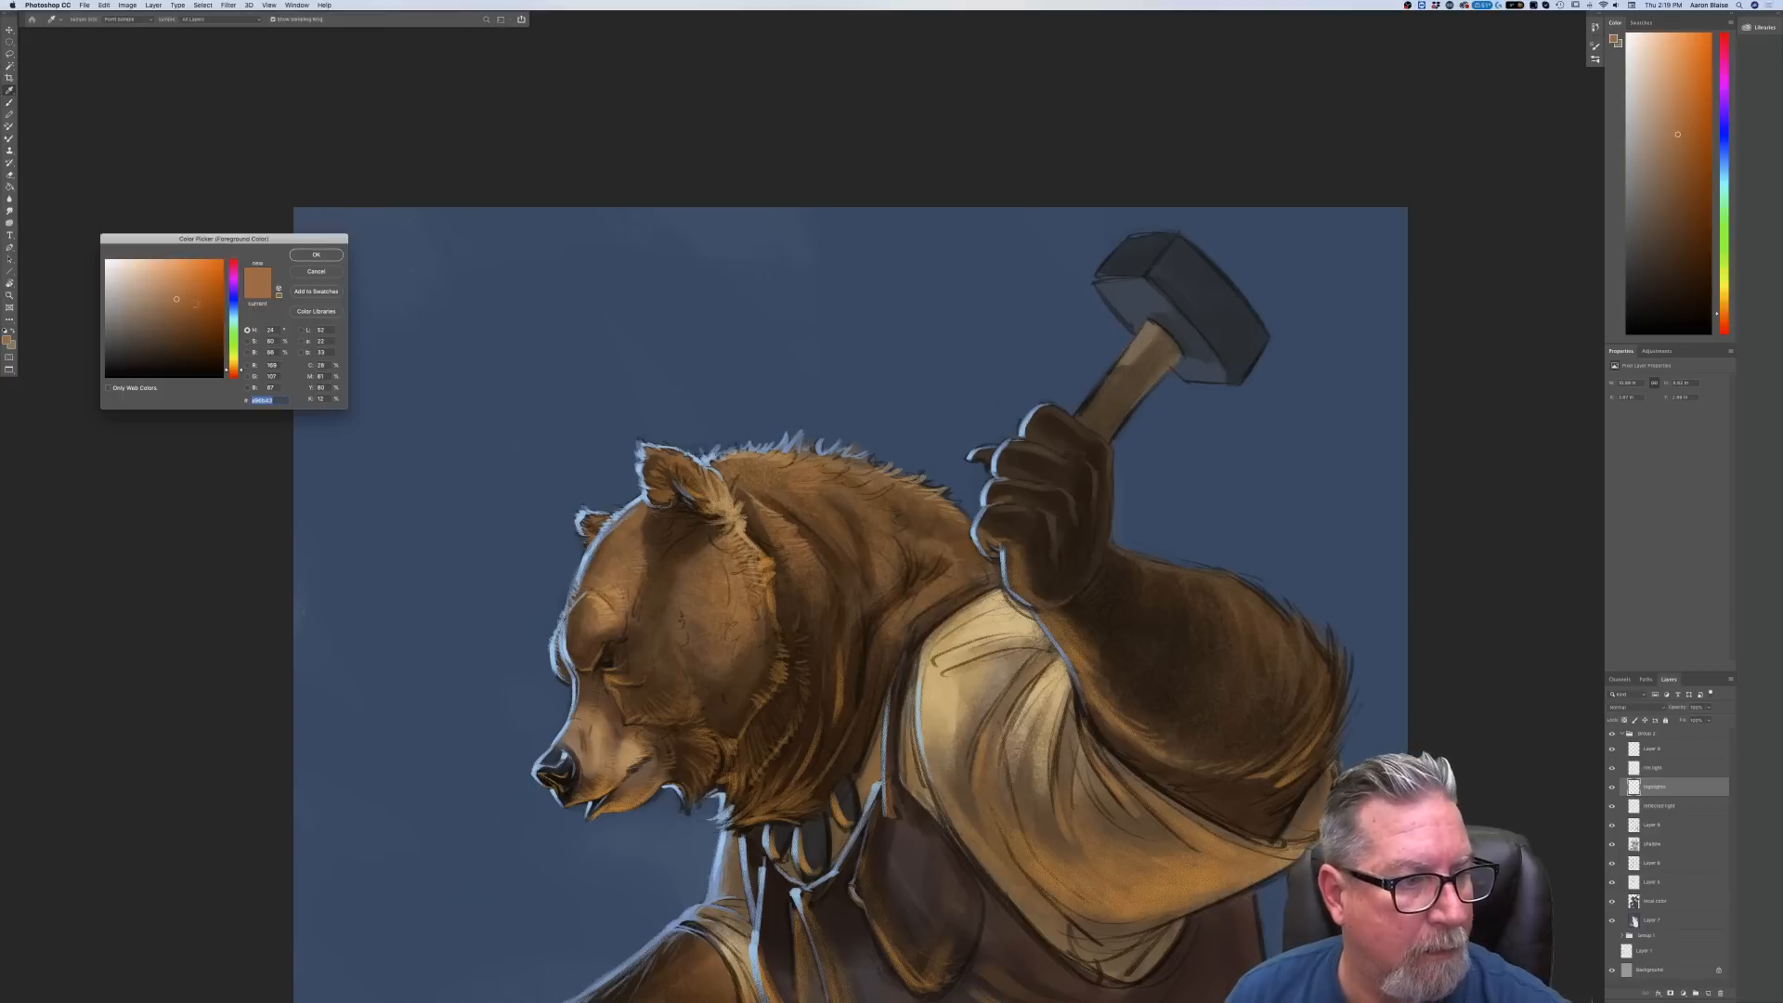
left_click(168, 284)
left_click(316, 254)
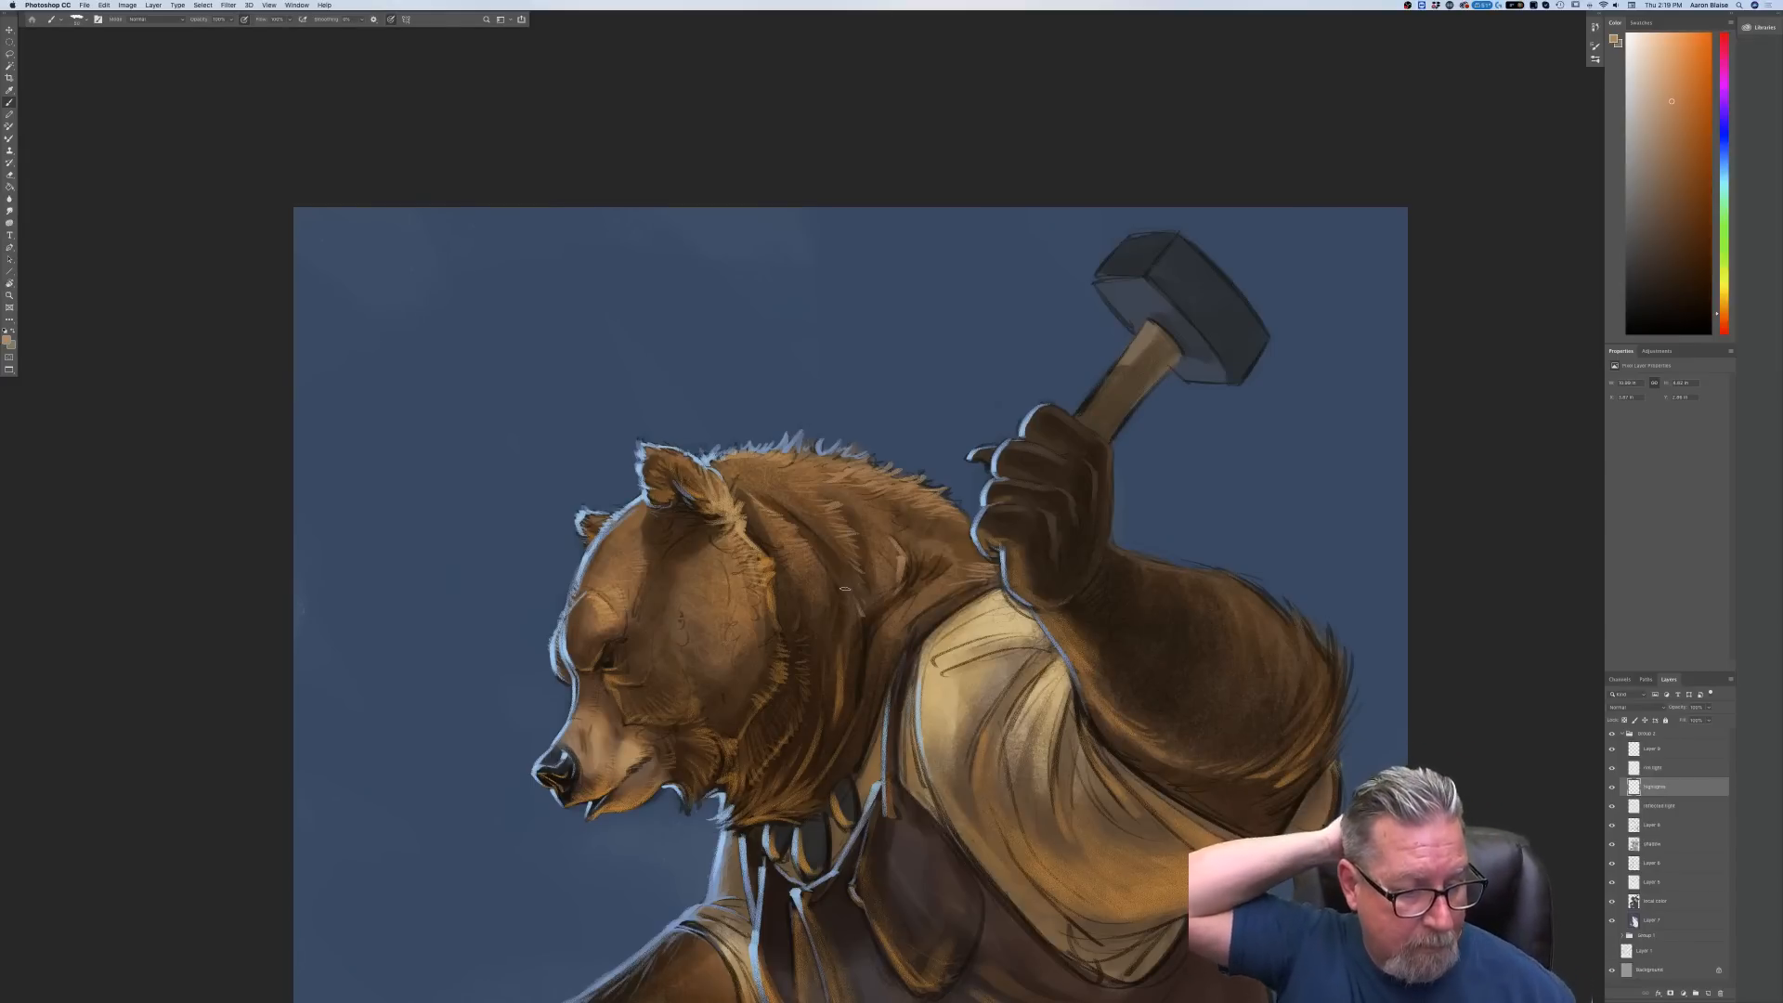
Set the foreground color to a muted medium brown based on the fur beside the eye
key("super+equal")
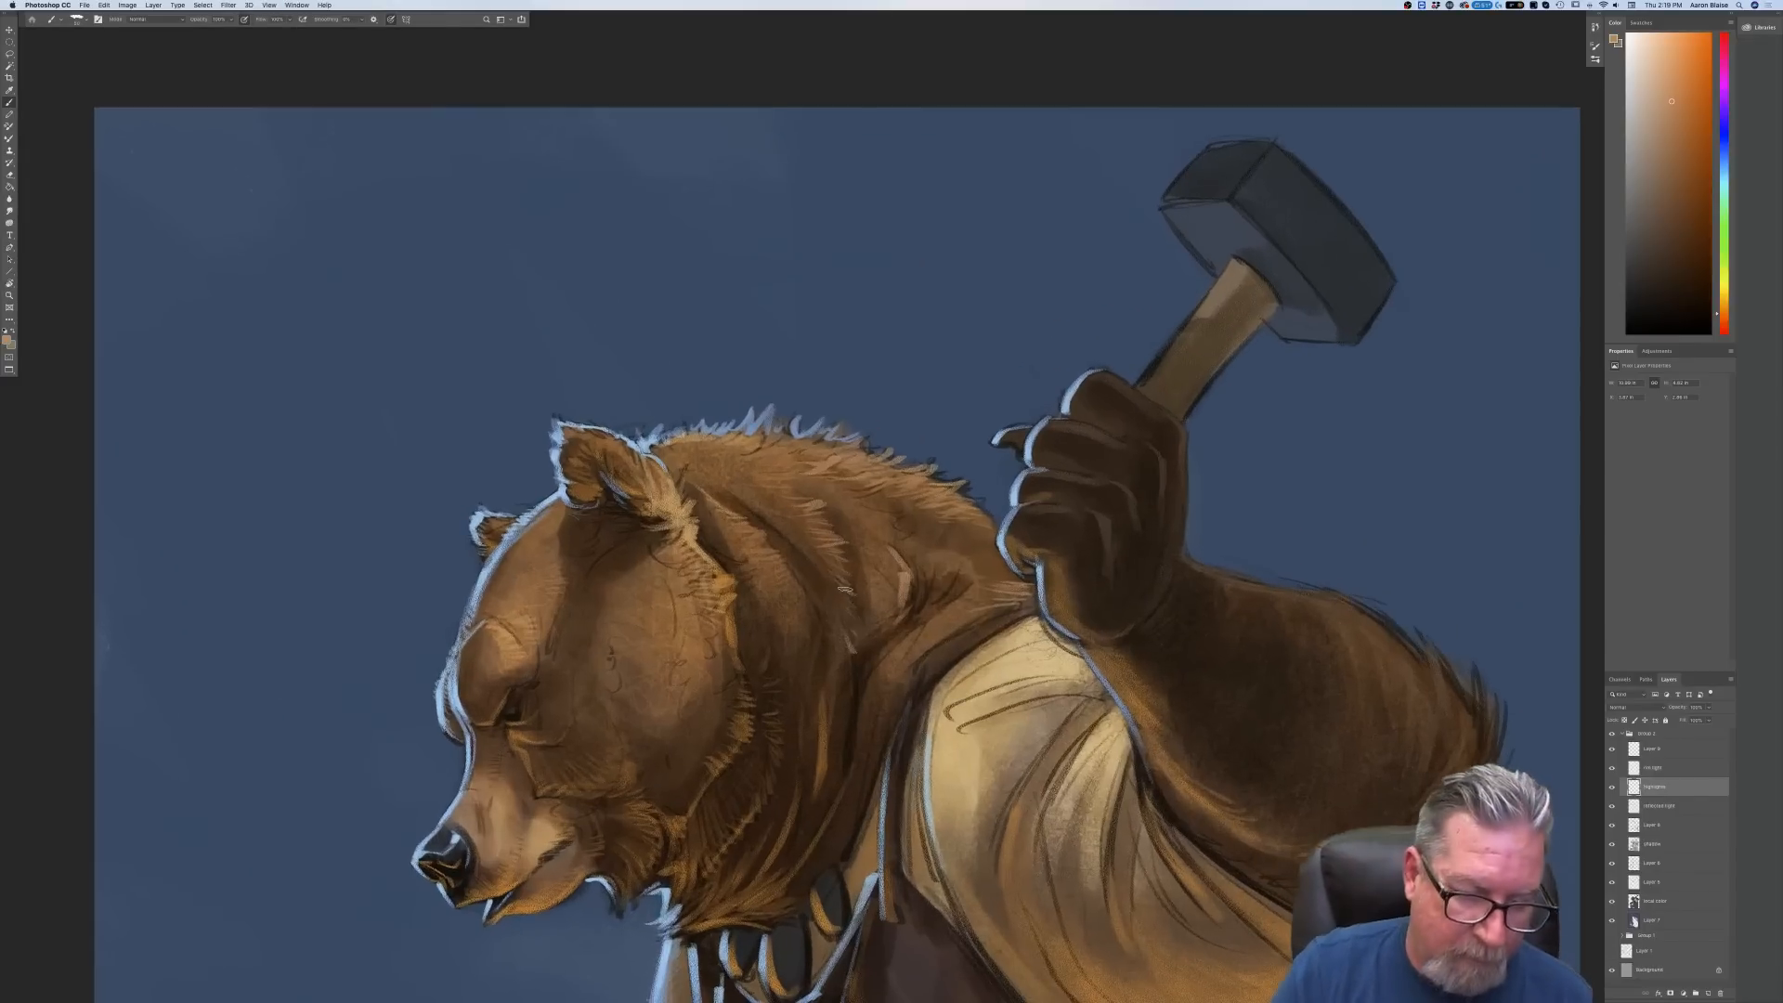
left_click_drag(370, 843, 488, 770)
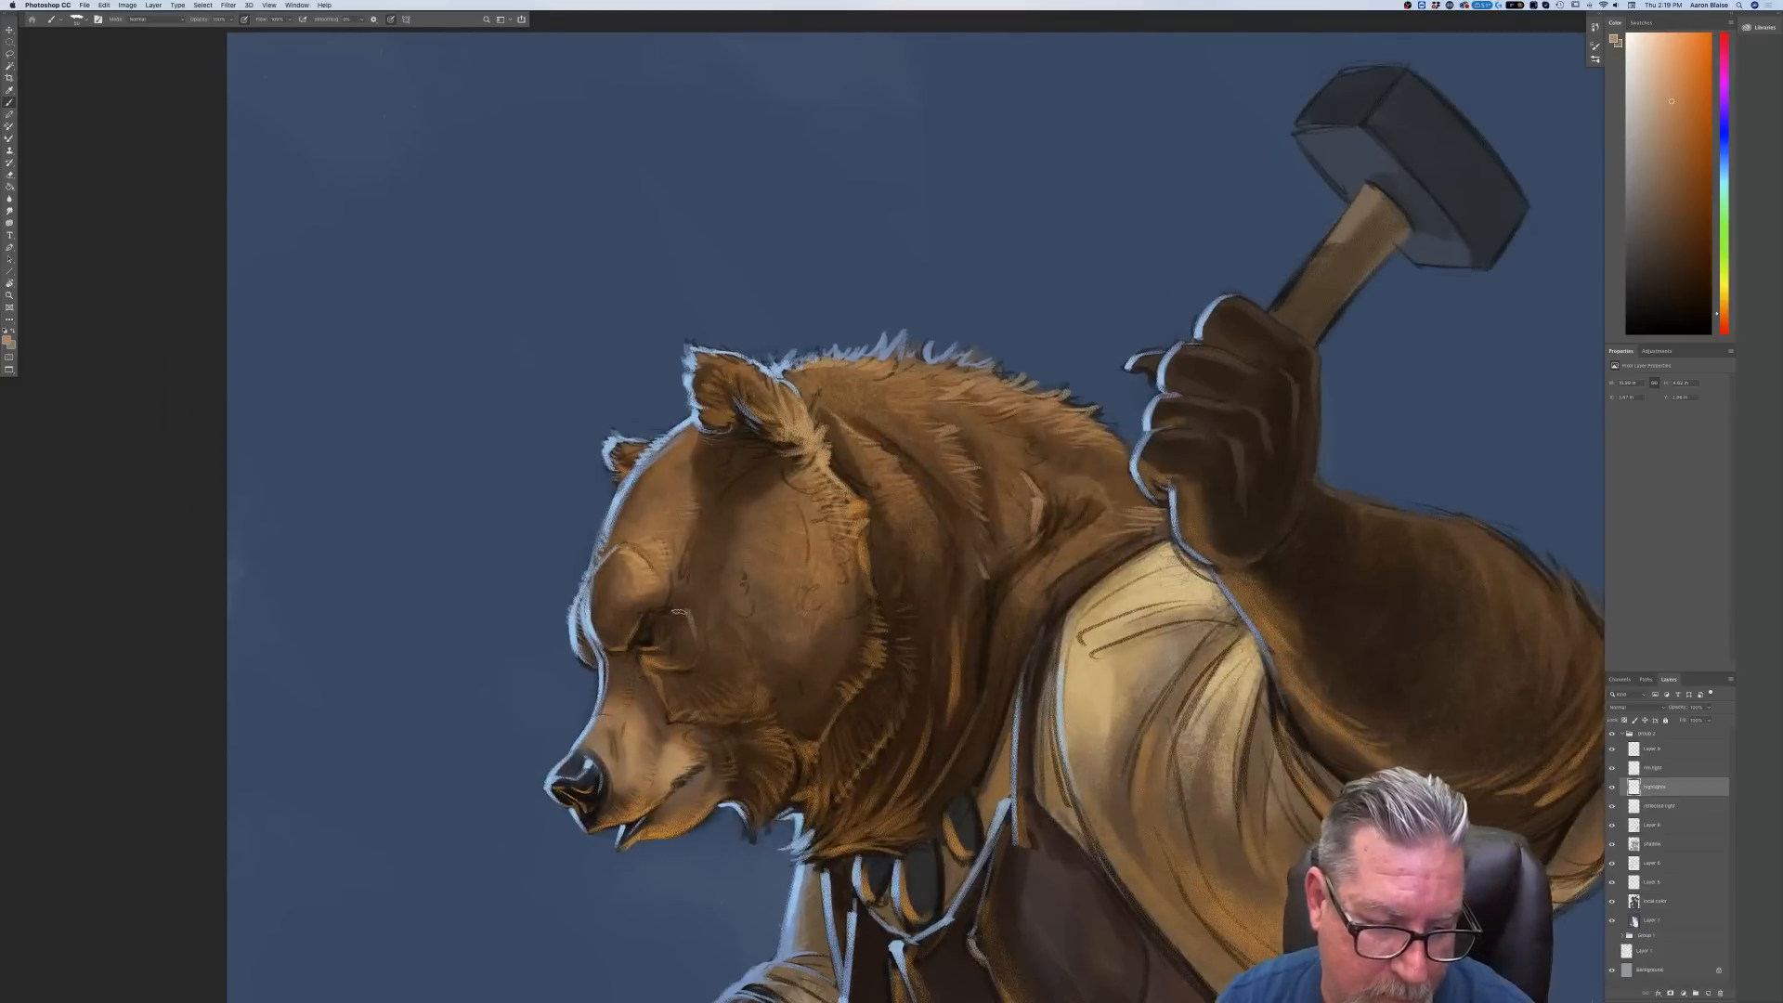
left_click(7, 339)
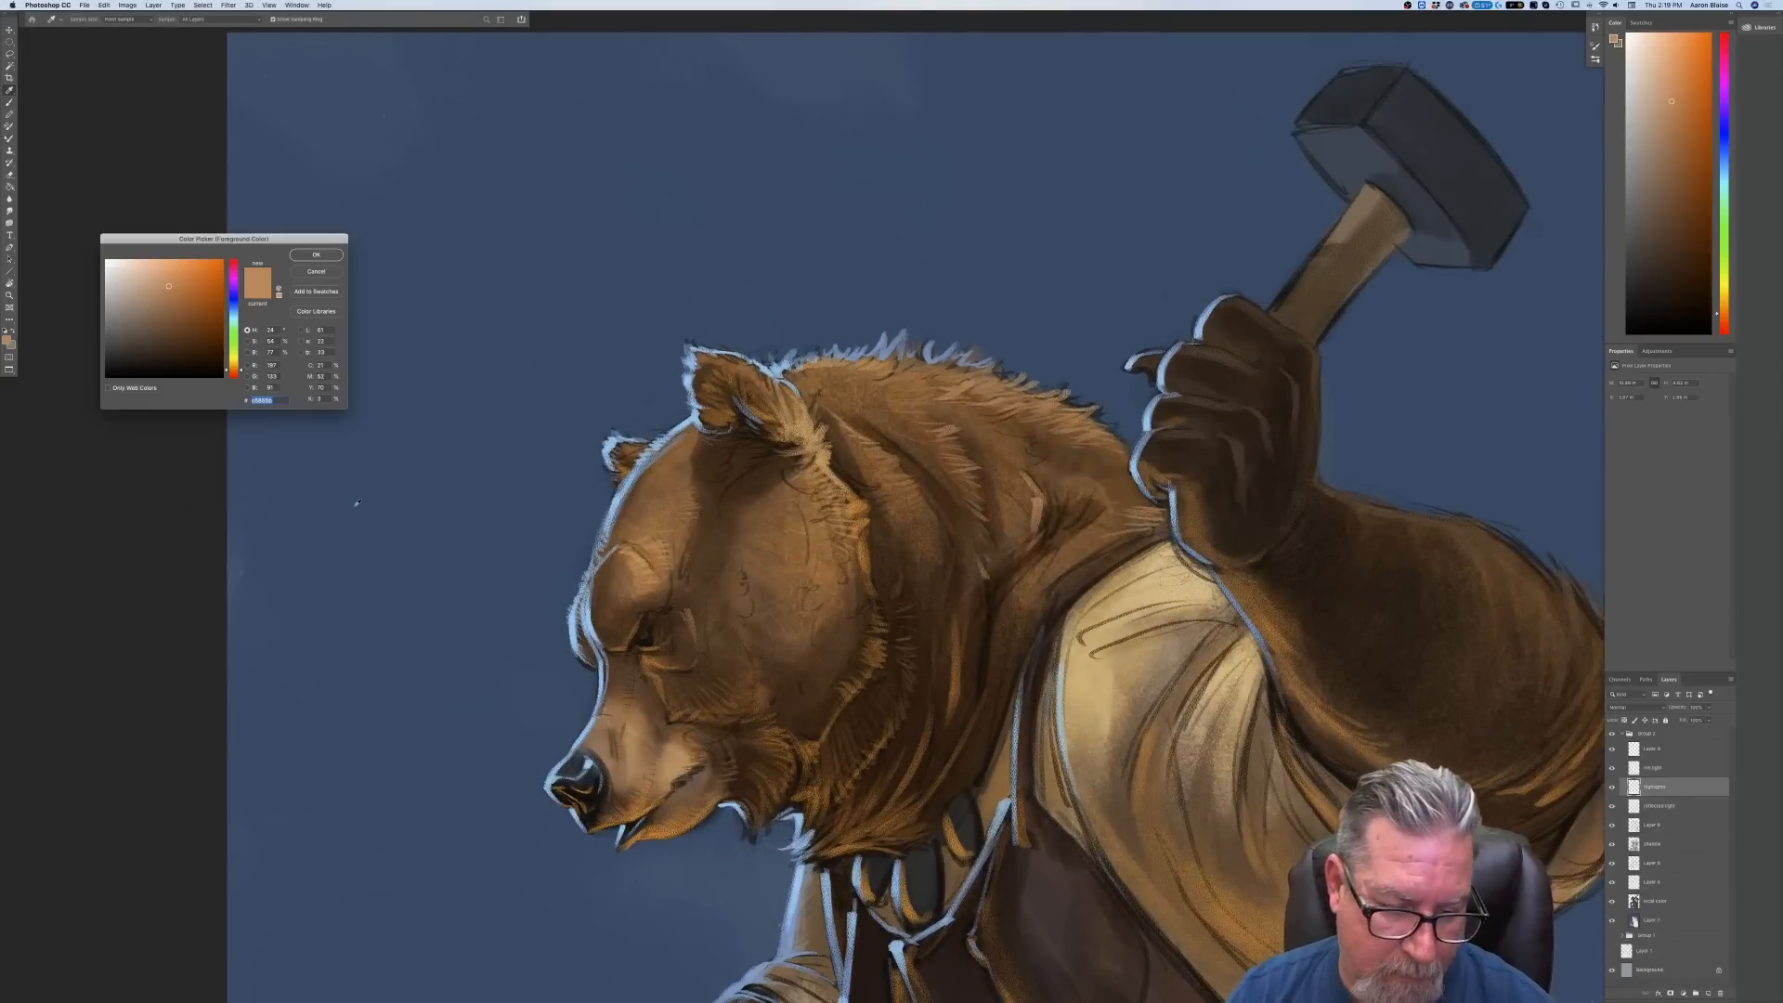
left_click(315, 271)
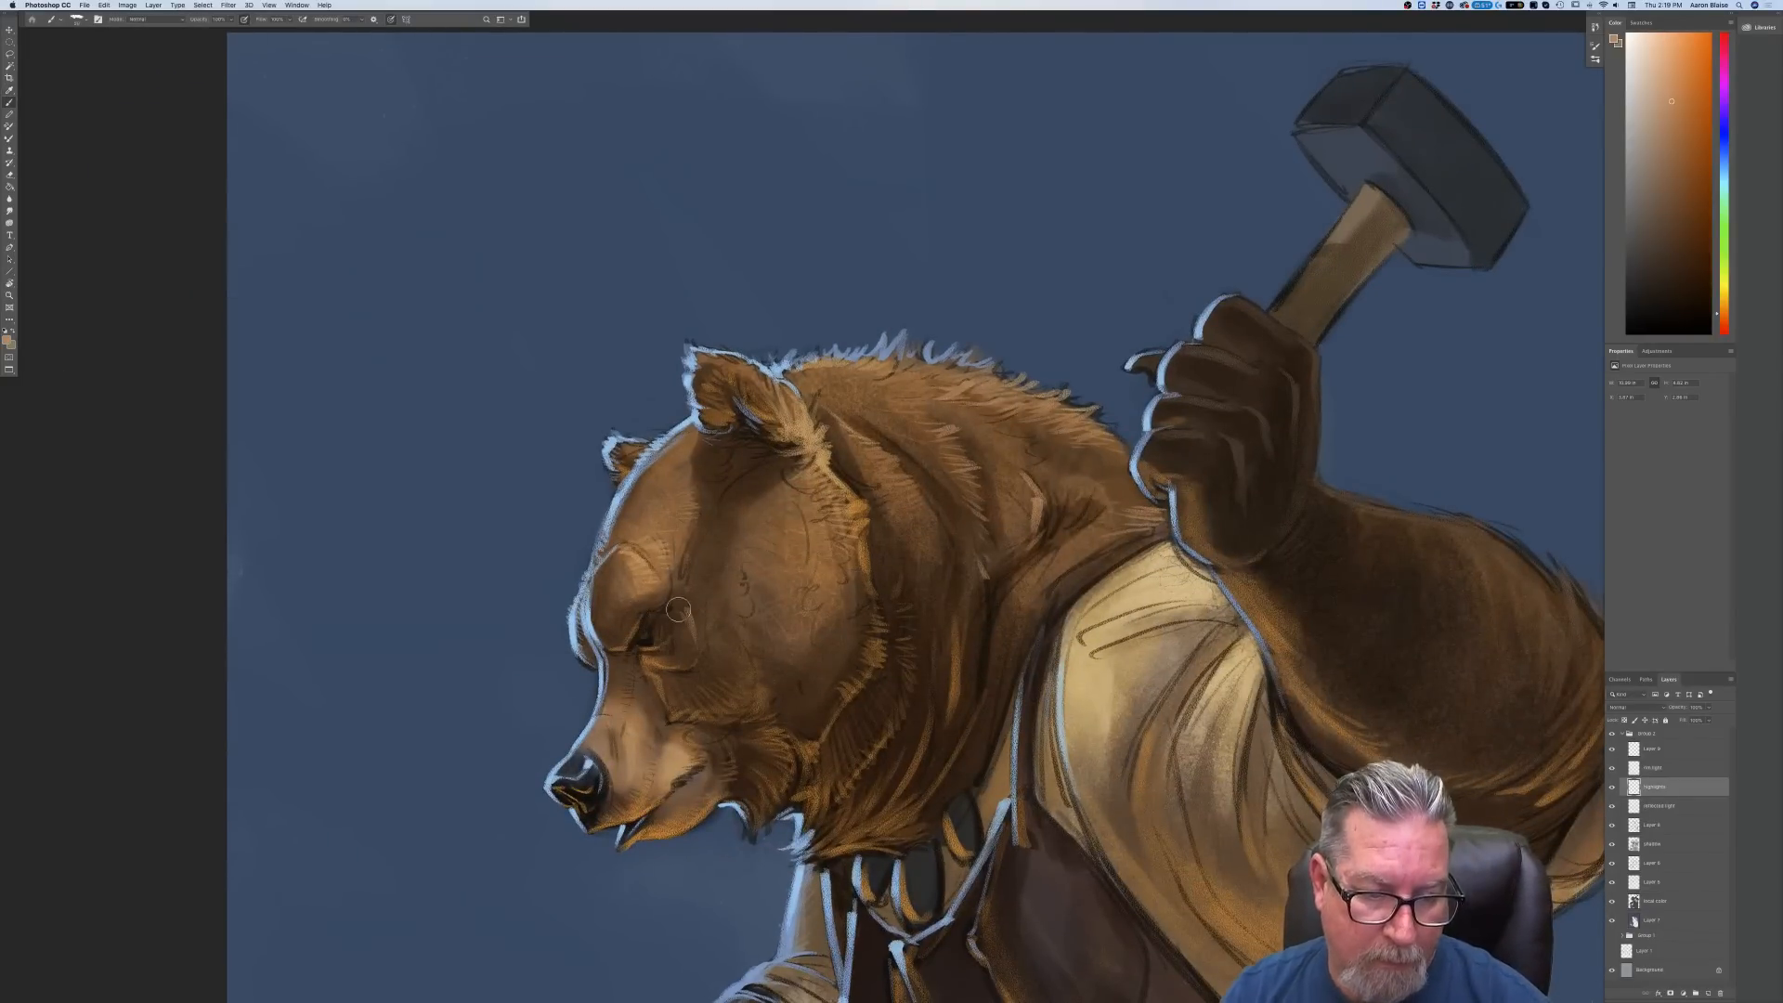
left_click(8, 342)
left_click(686, 639)
left_click(162, 322)
left_click(314, 255)
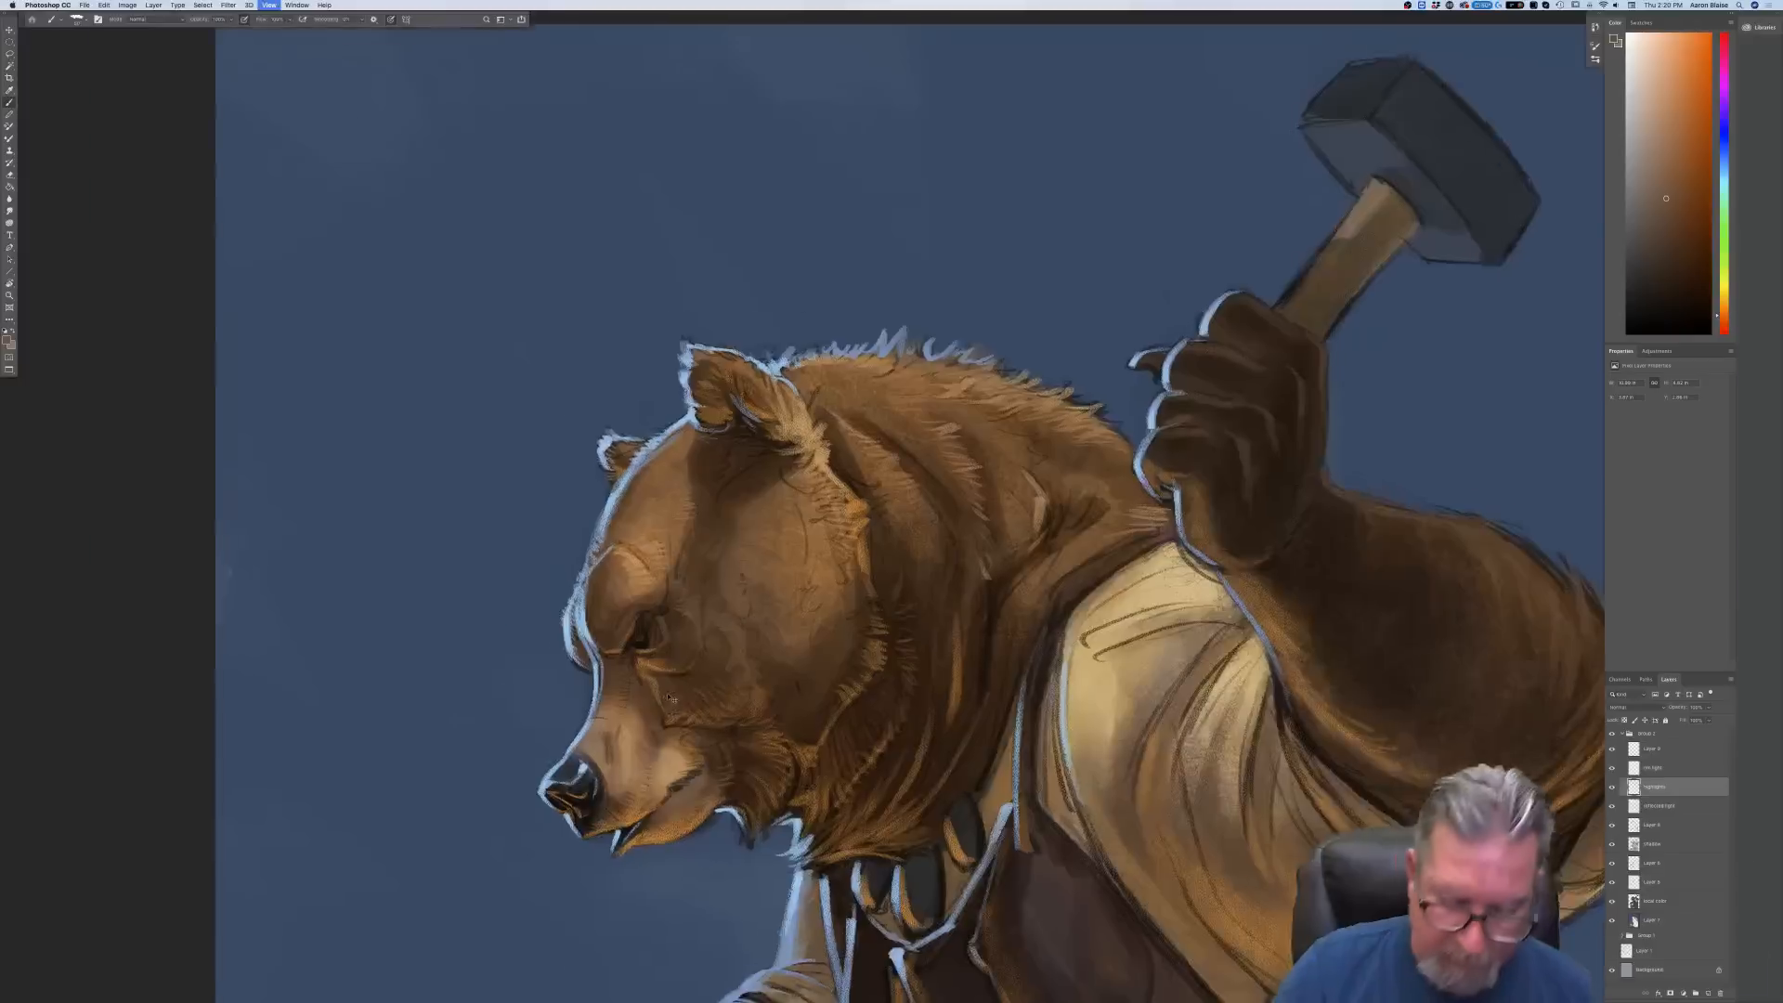
On the highlights layer, define the bear's eye and eyelids with small brown strokes
key("ctrl+plus")
key("ctrl+plus")
key("ctrl+plus")
key("super+minus")
key("super+minus")
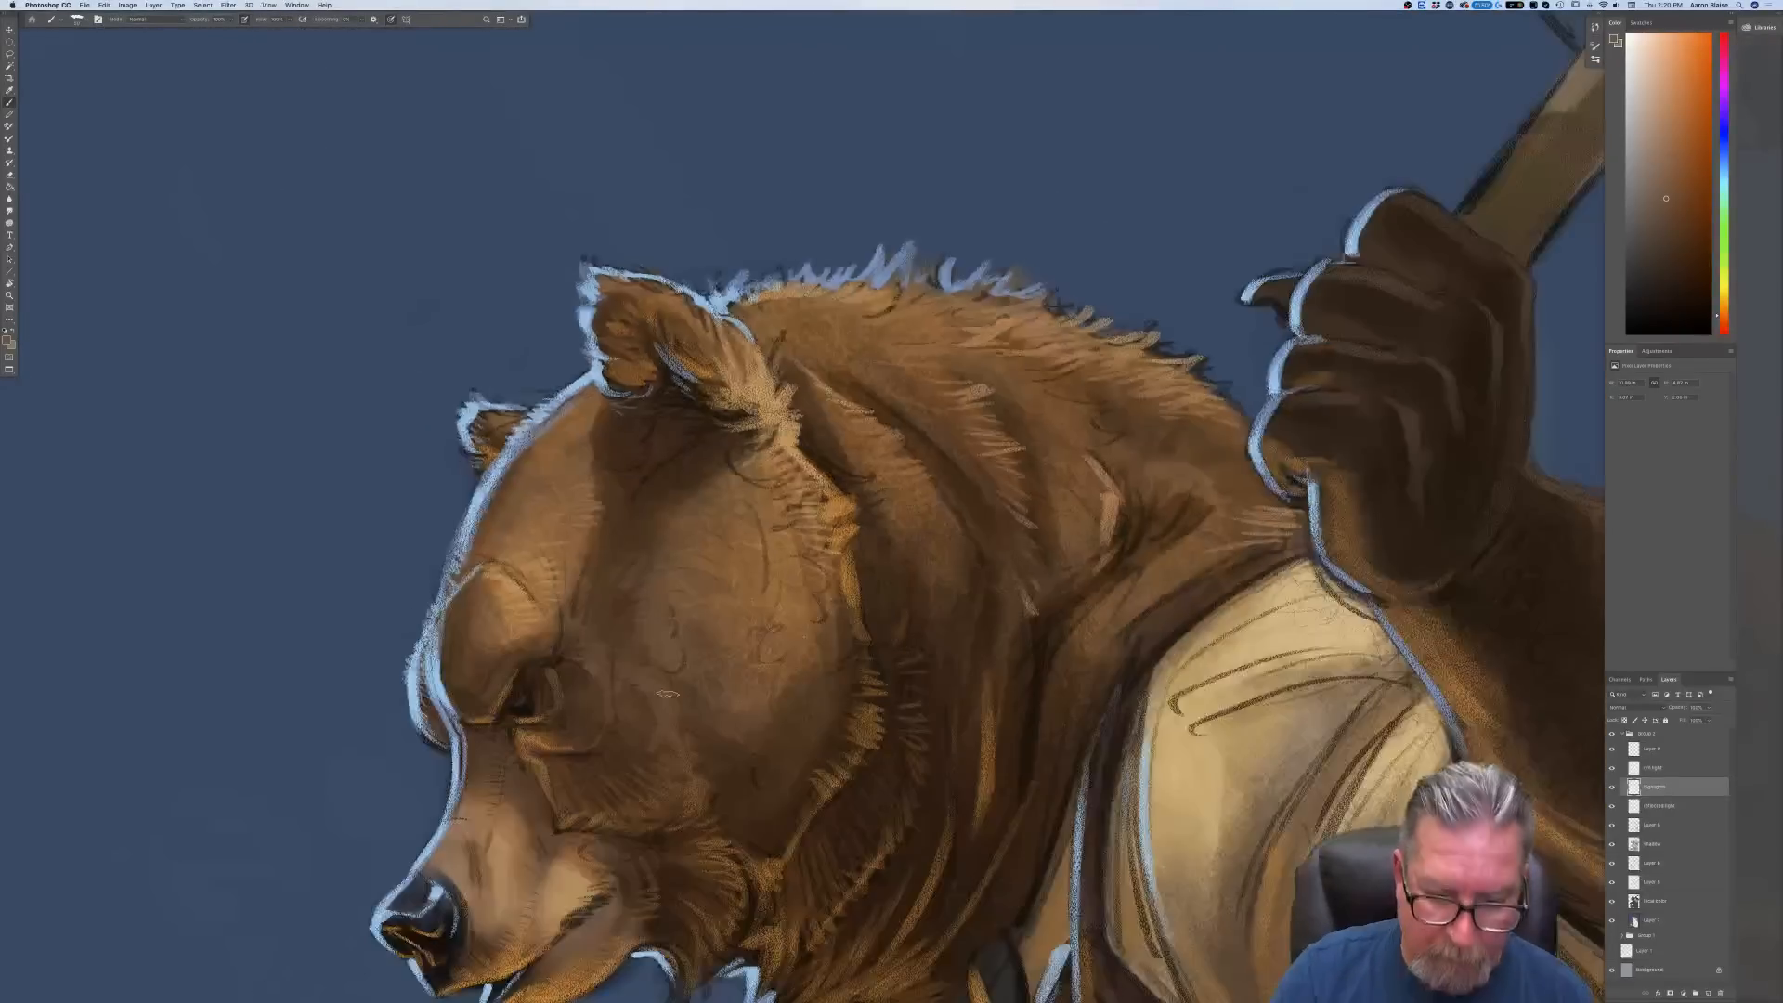
left_click_drag(691, 901, 824, 760)
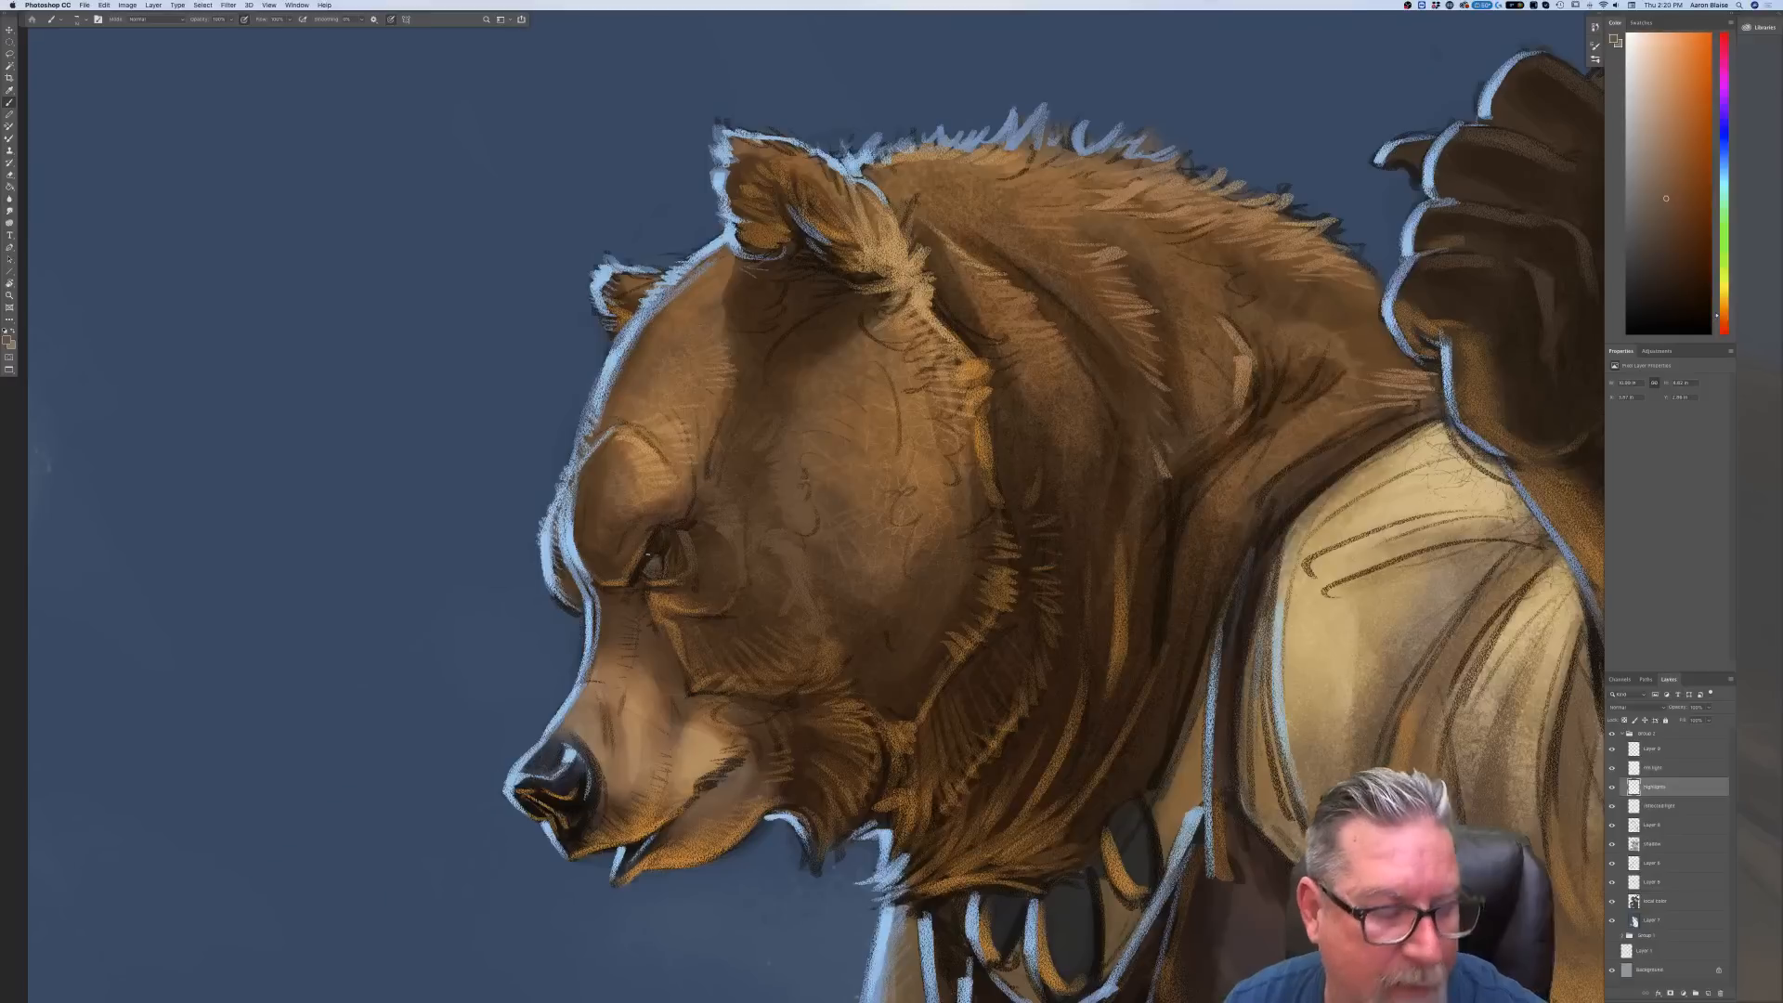
Set the foreground color to near-black and darken the pupil and rim of the bear's eye
left_click(8, 340)
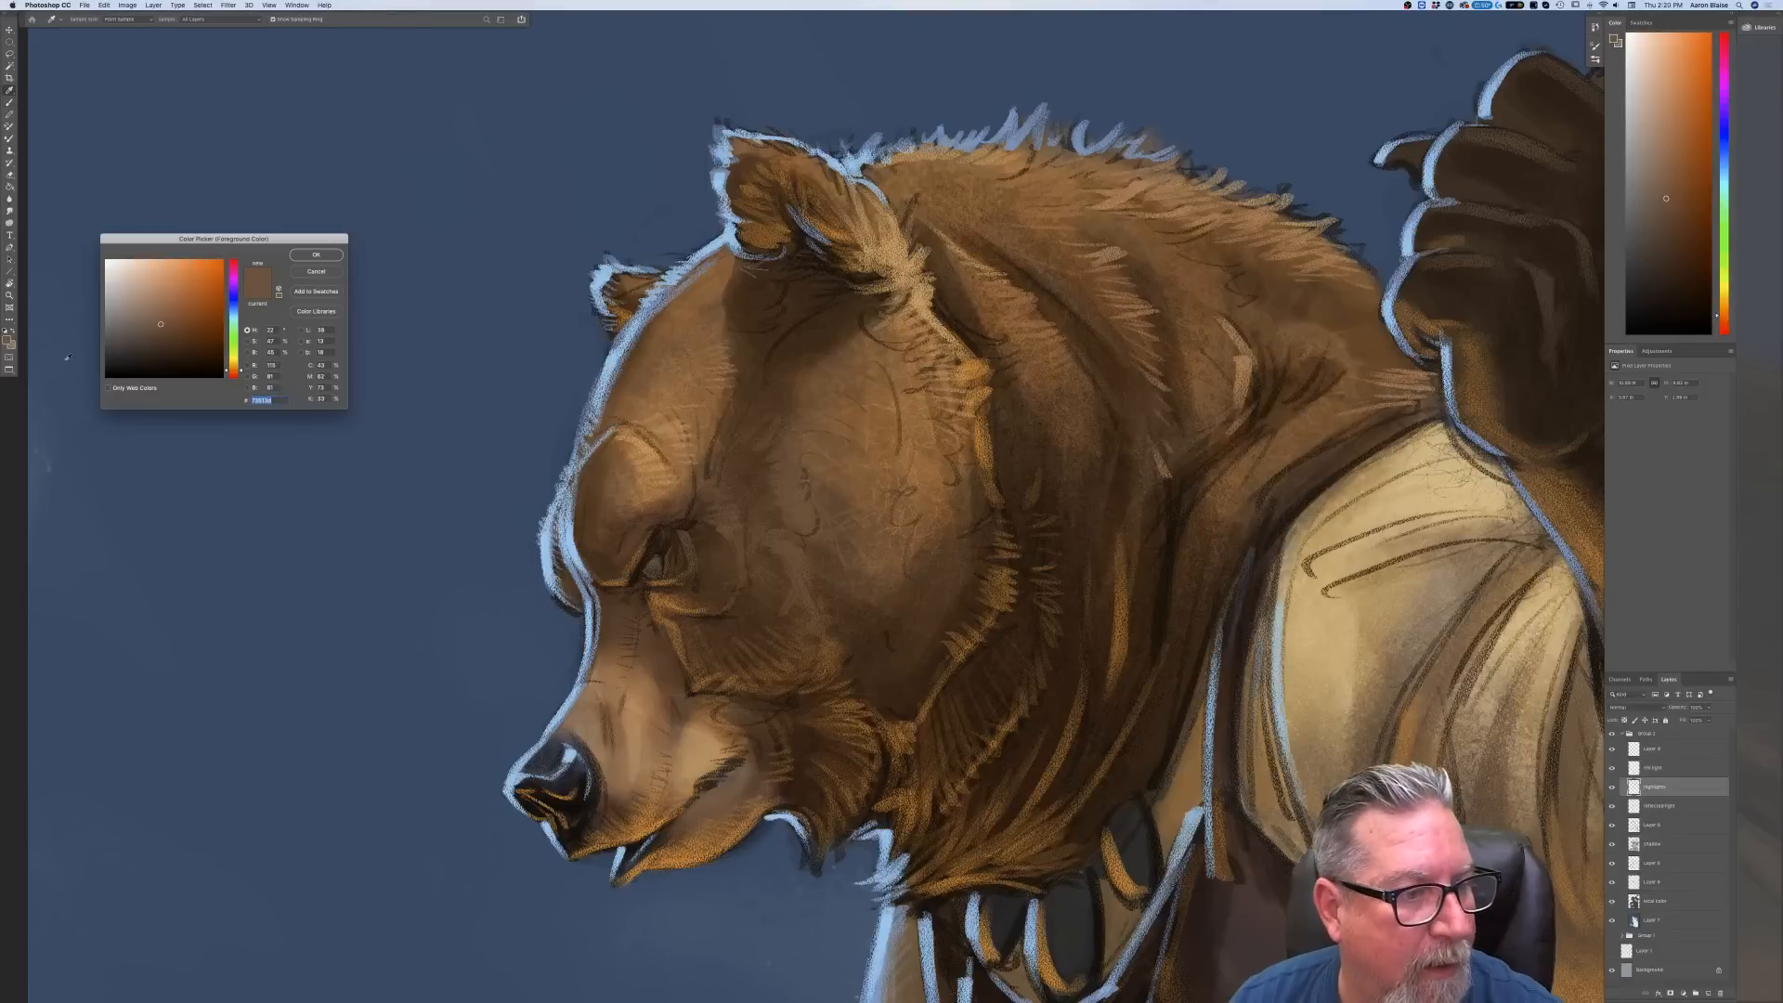
left_click(161, 364)
left_click(316, 255)
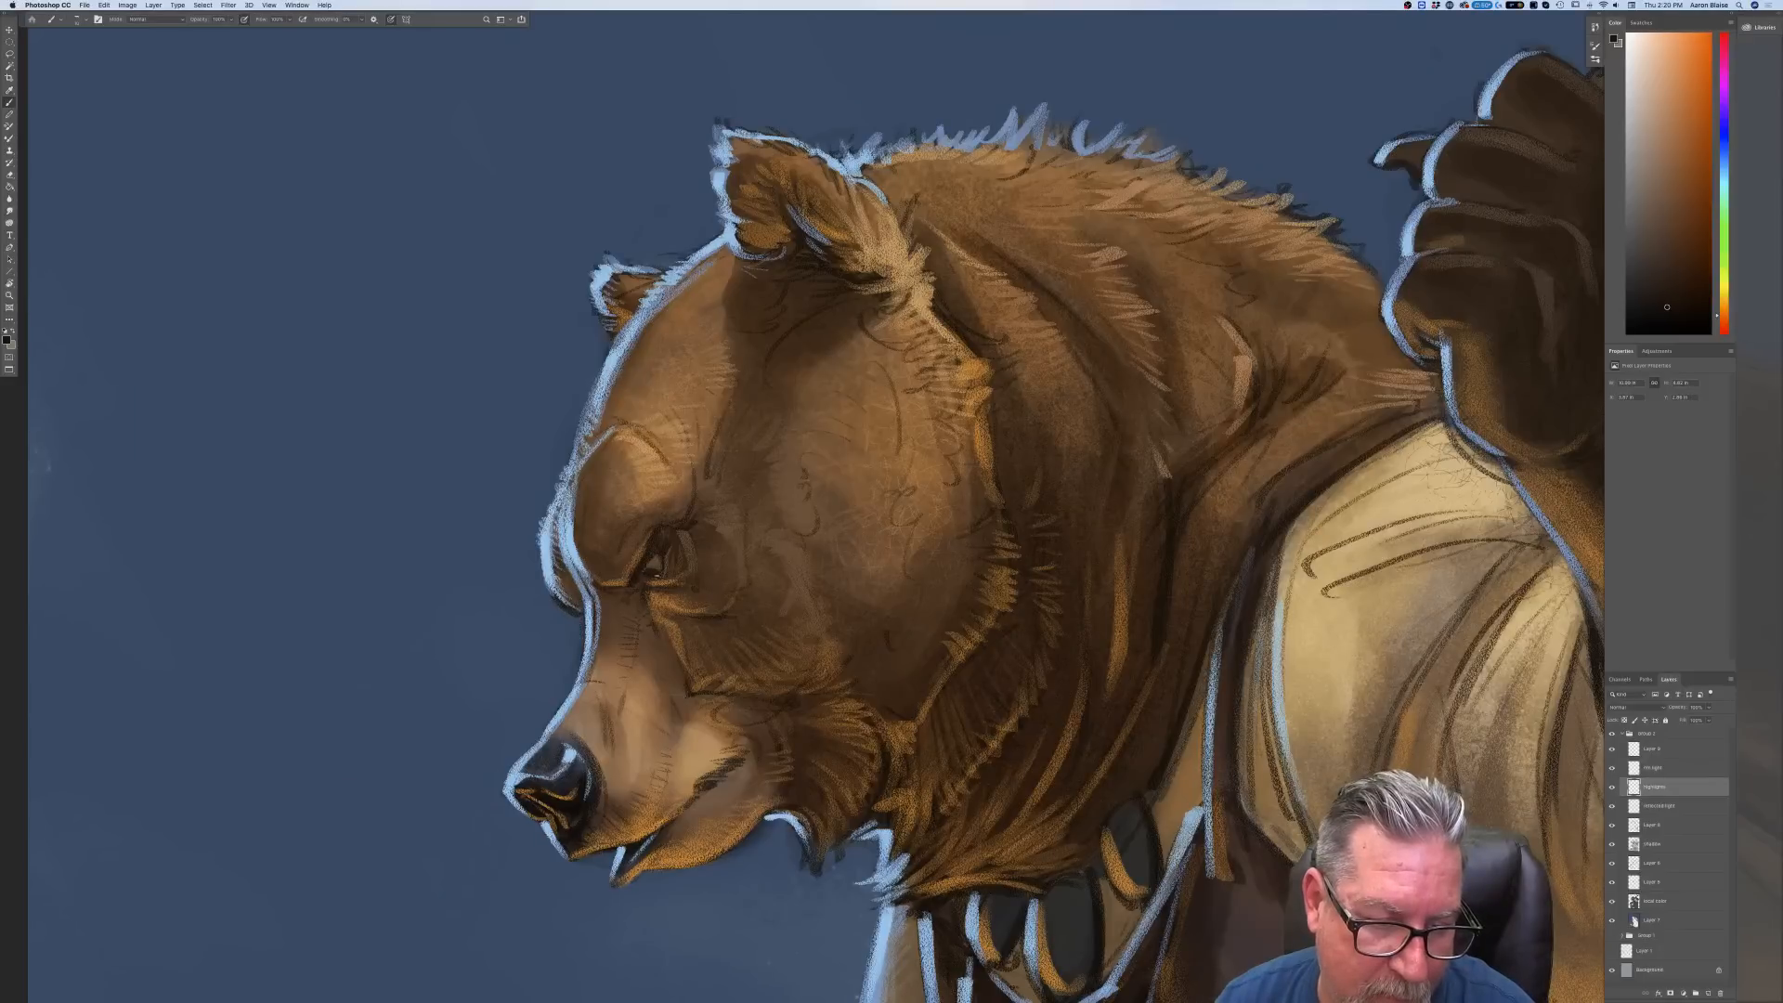
left_click(8, 340)
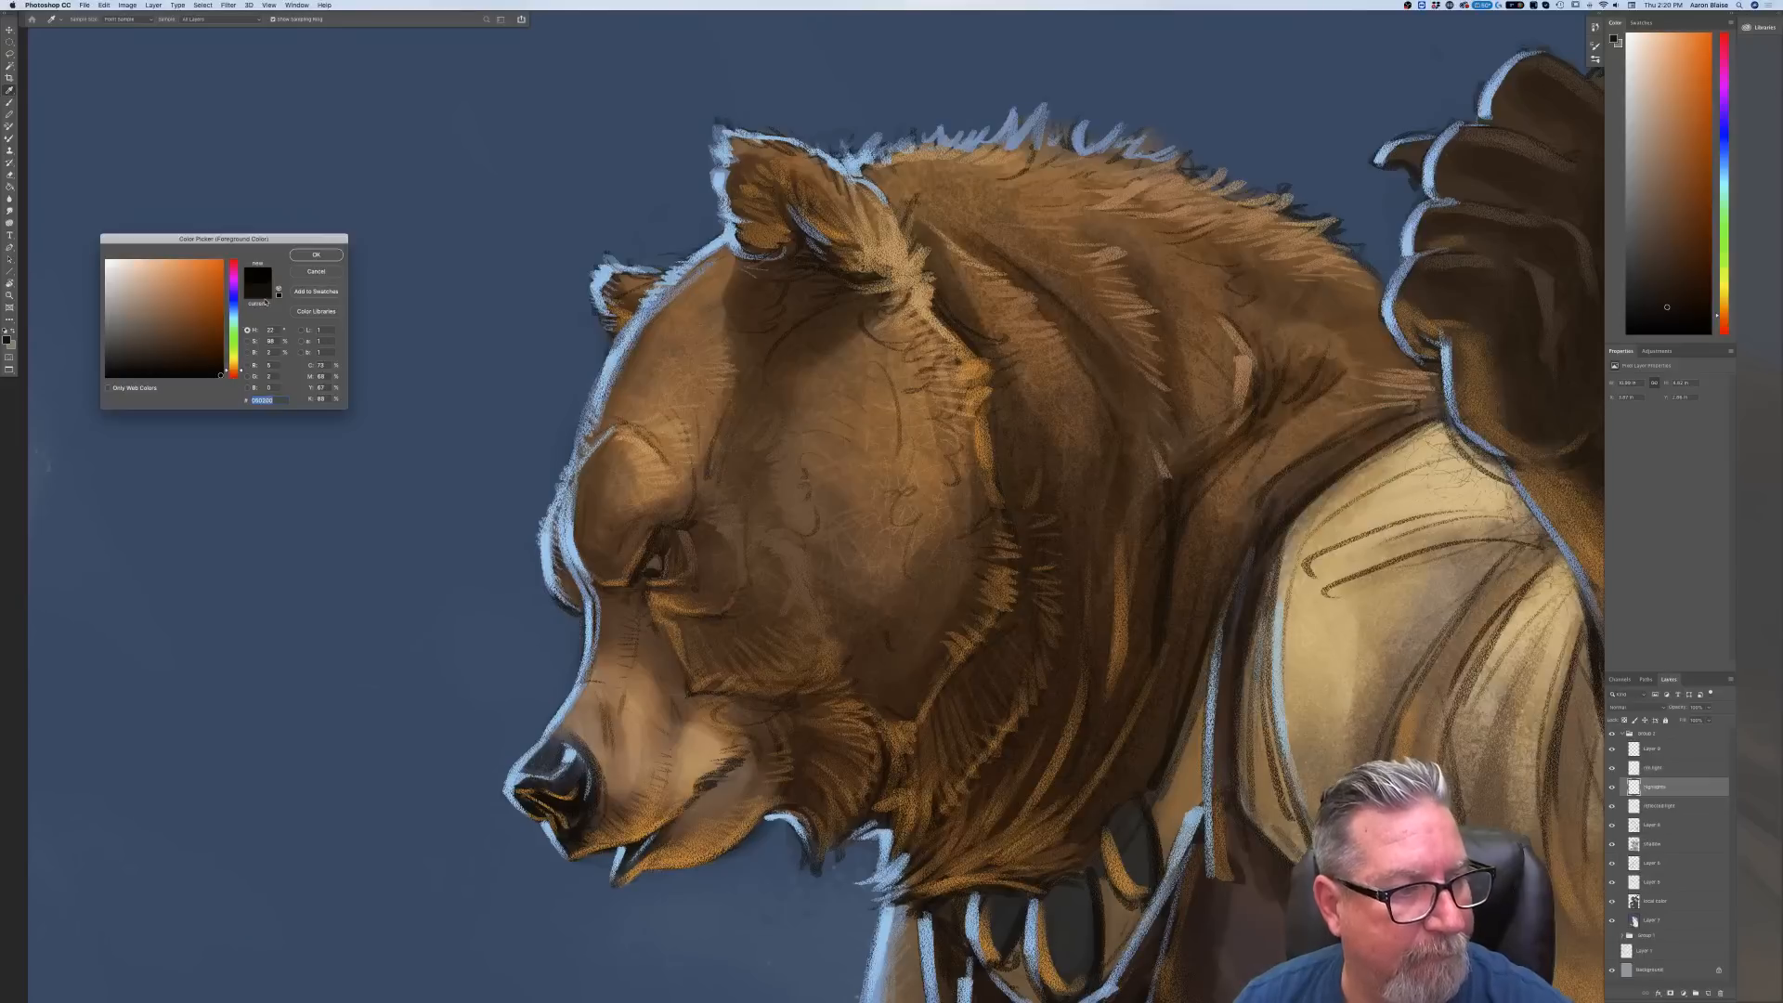
key("Return")
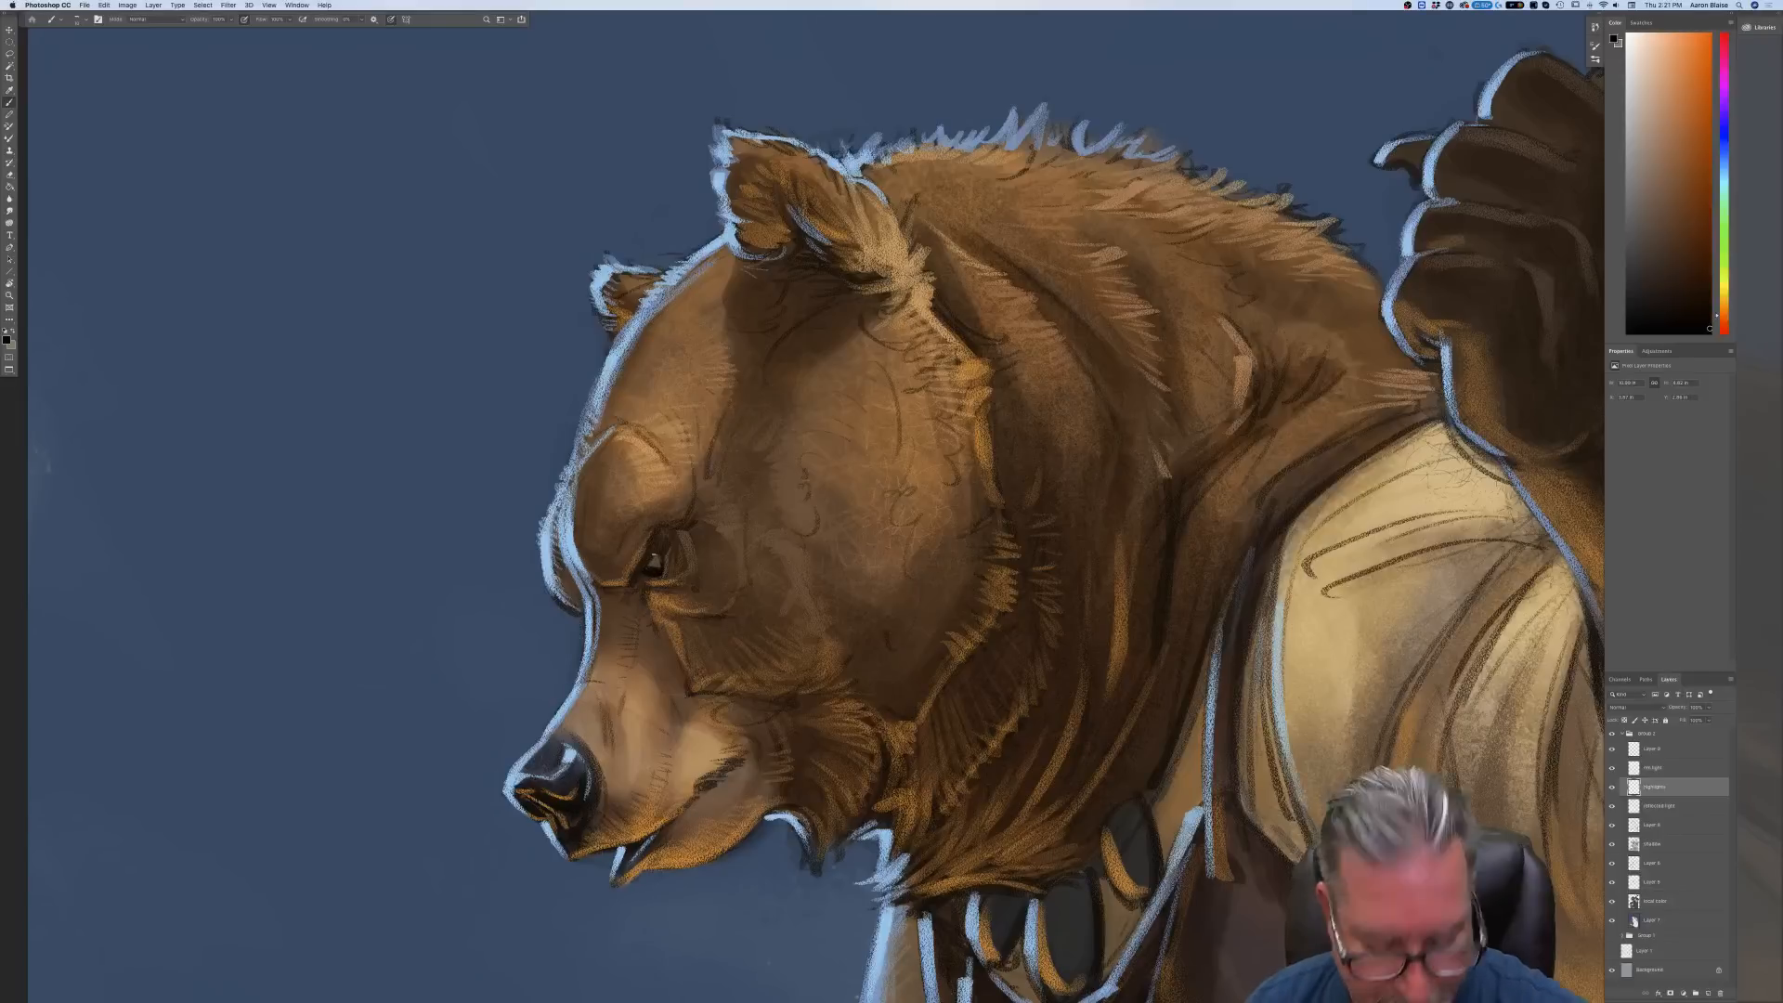
Set the foreground color to a bright orange and add a new layer above the highlights layer
key("super+minus")
key("super+minus")
key("super+minus")
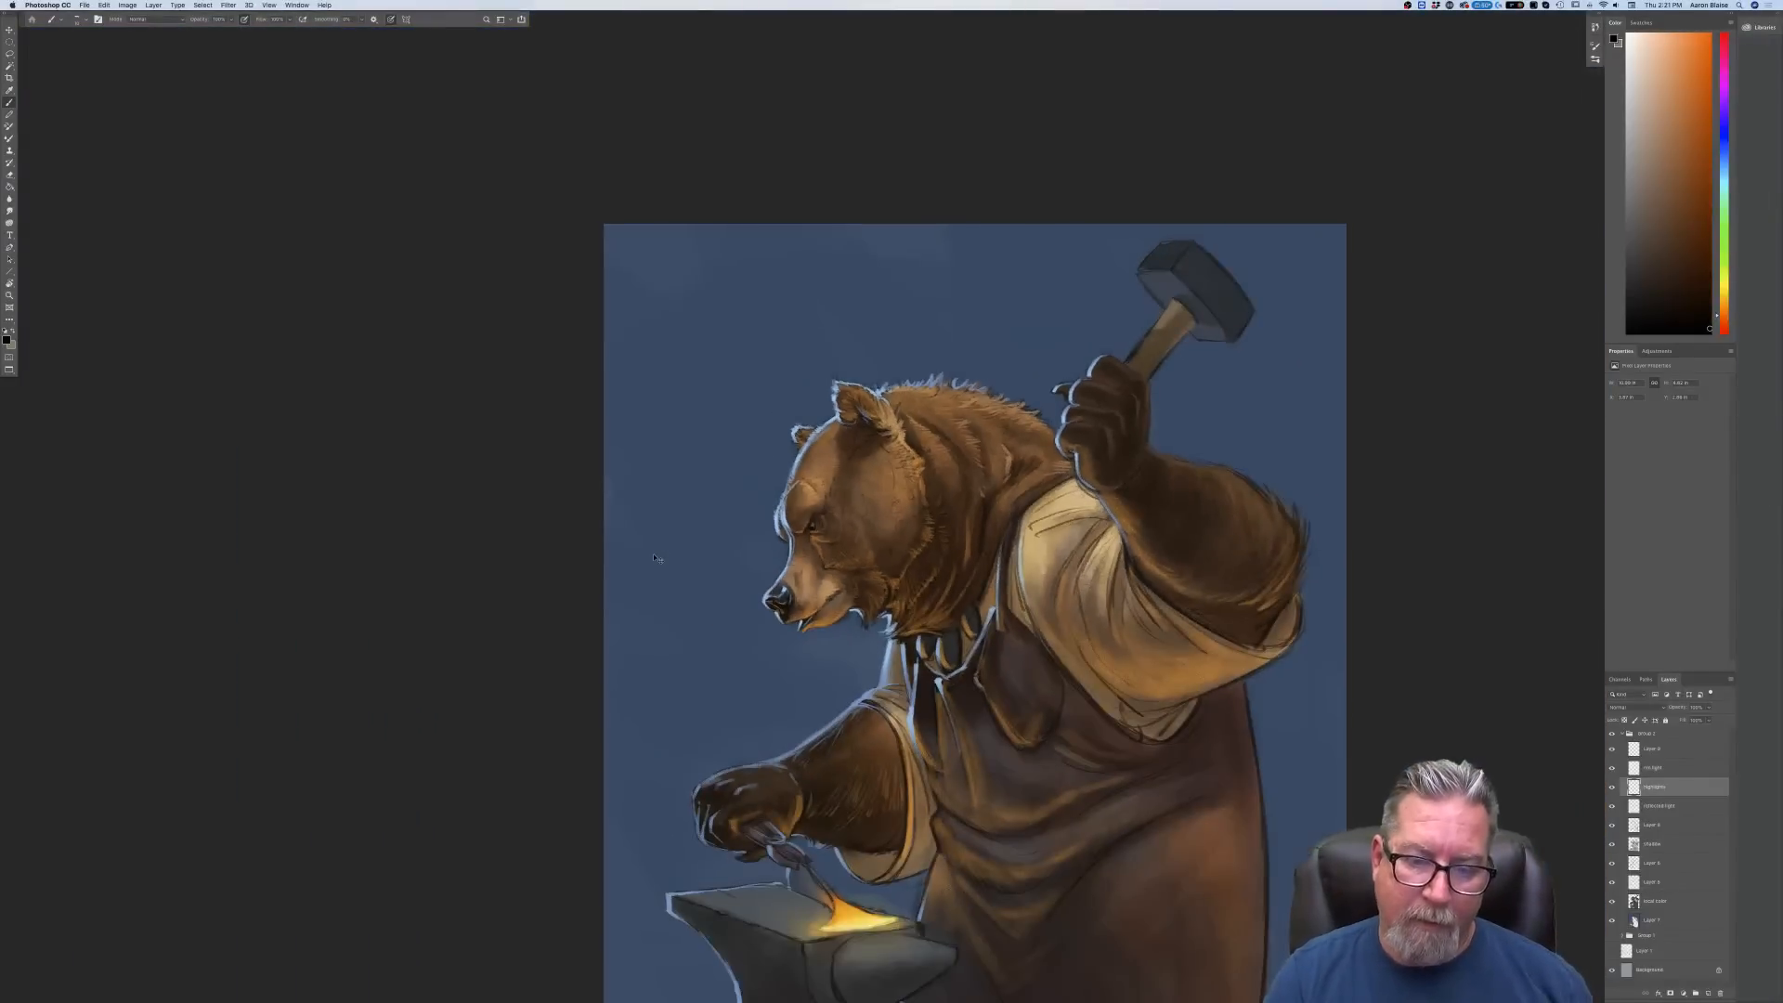
key("super+plus")
key("super+plus")
key("super+plus")
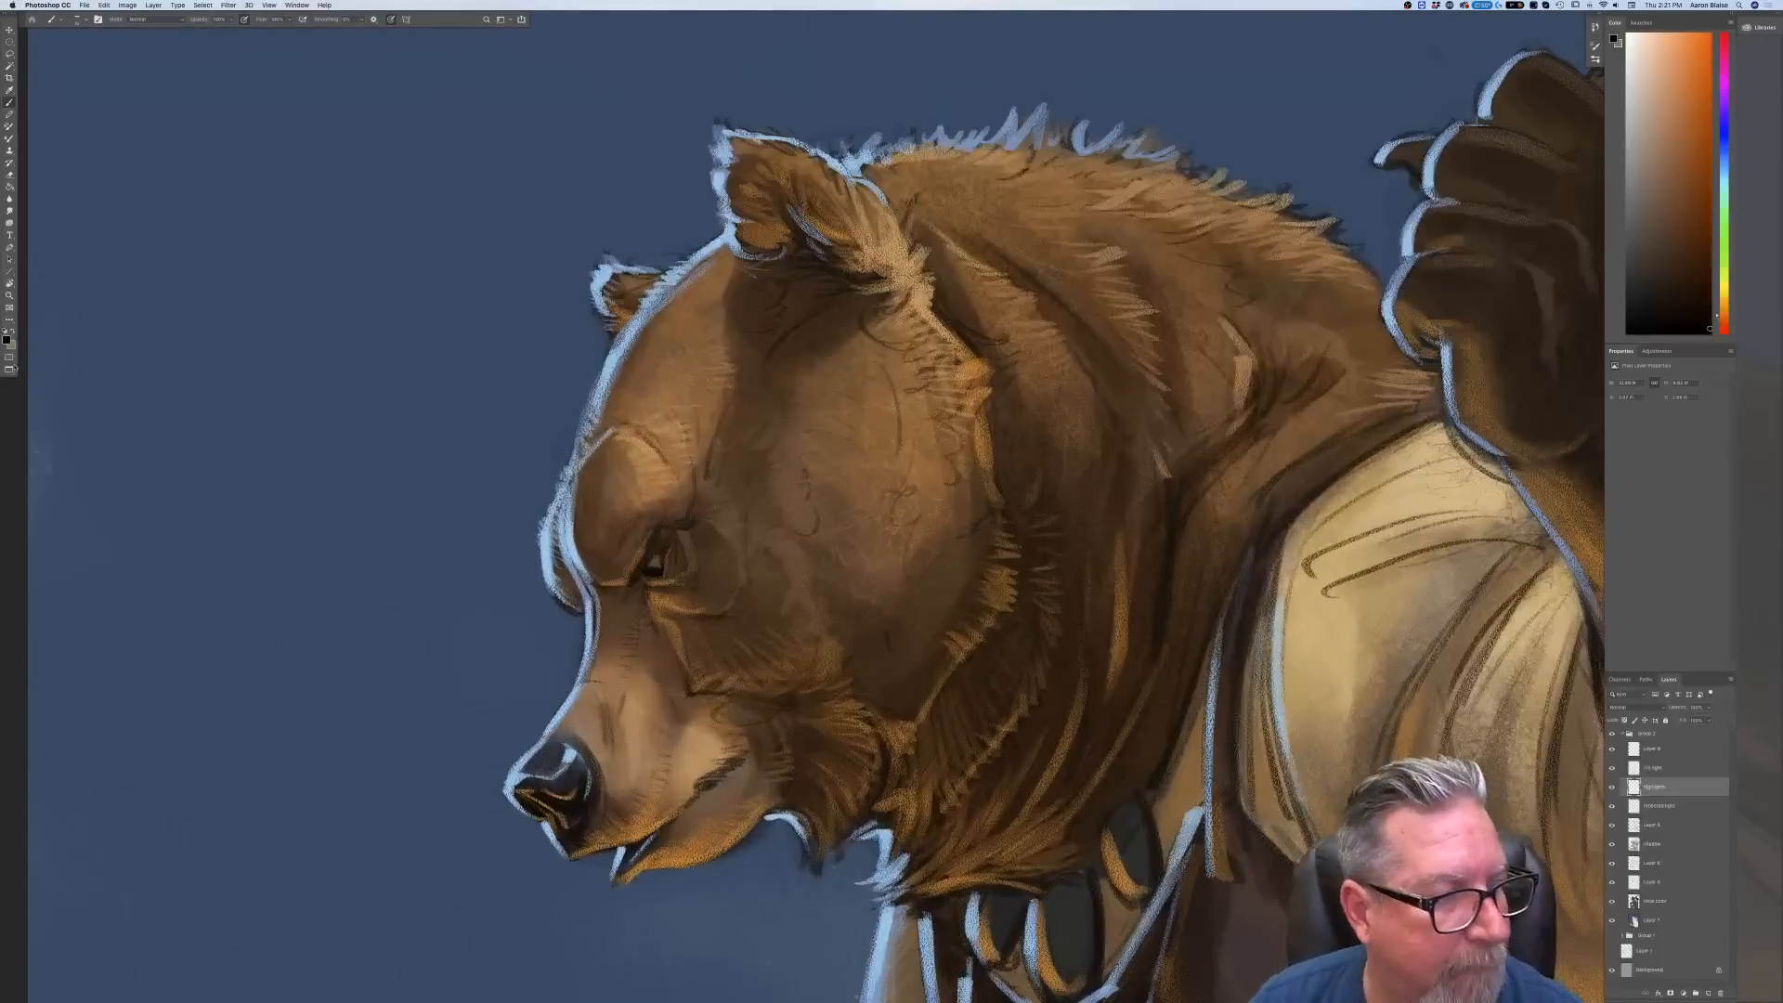
left_click(8, 342)
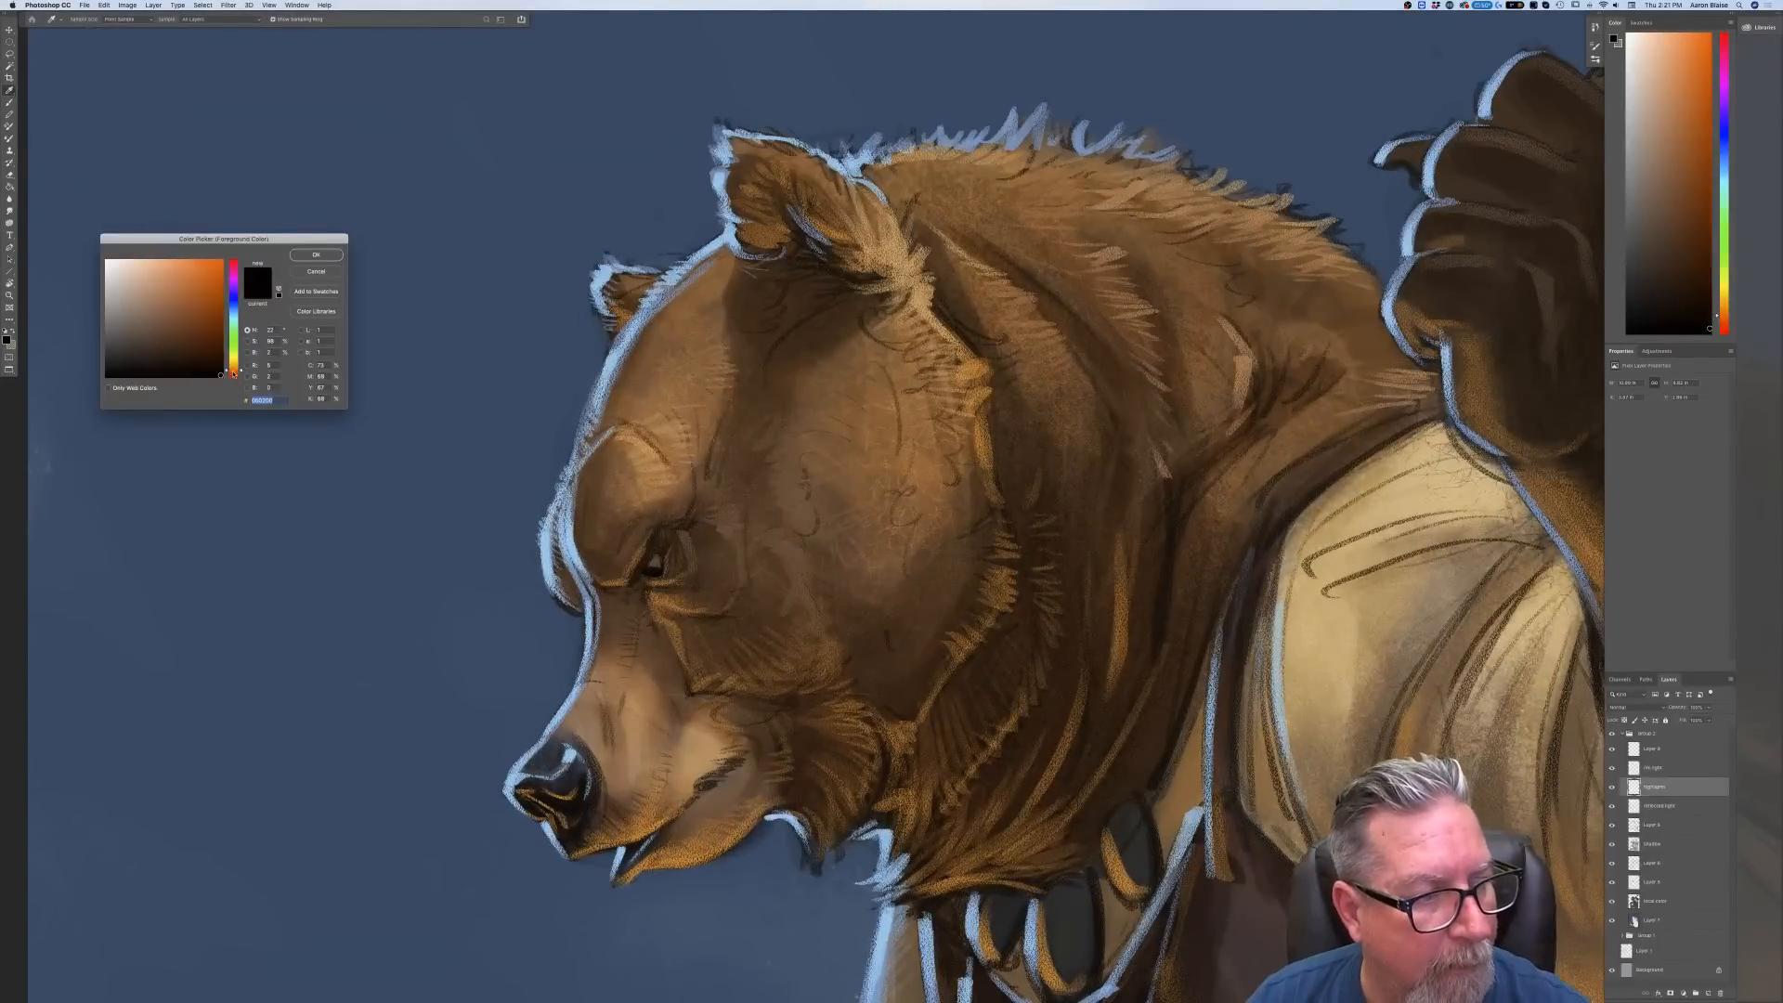
left_click(194, 269)
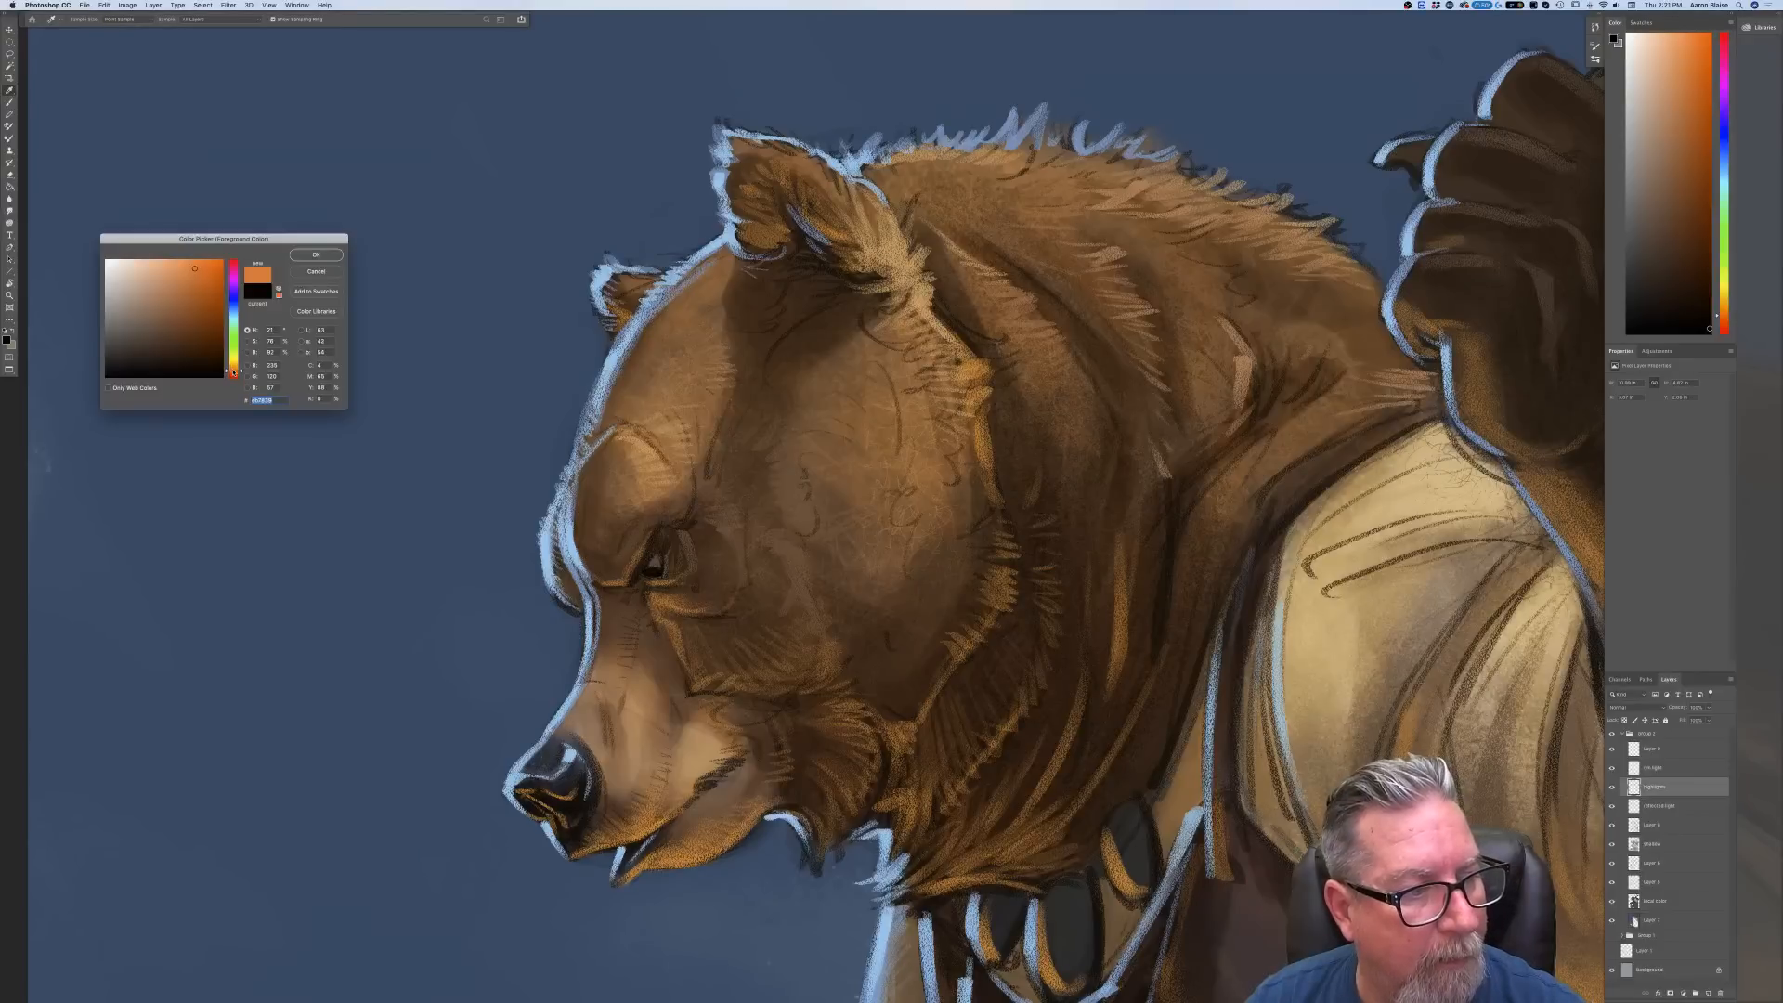
key("Return")
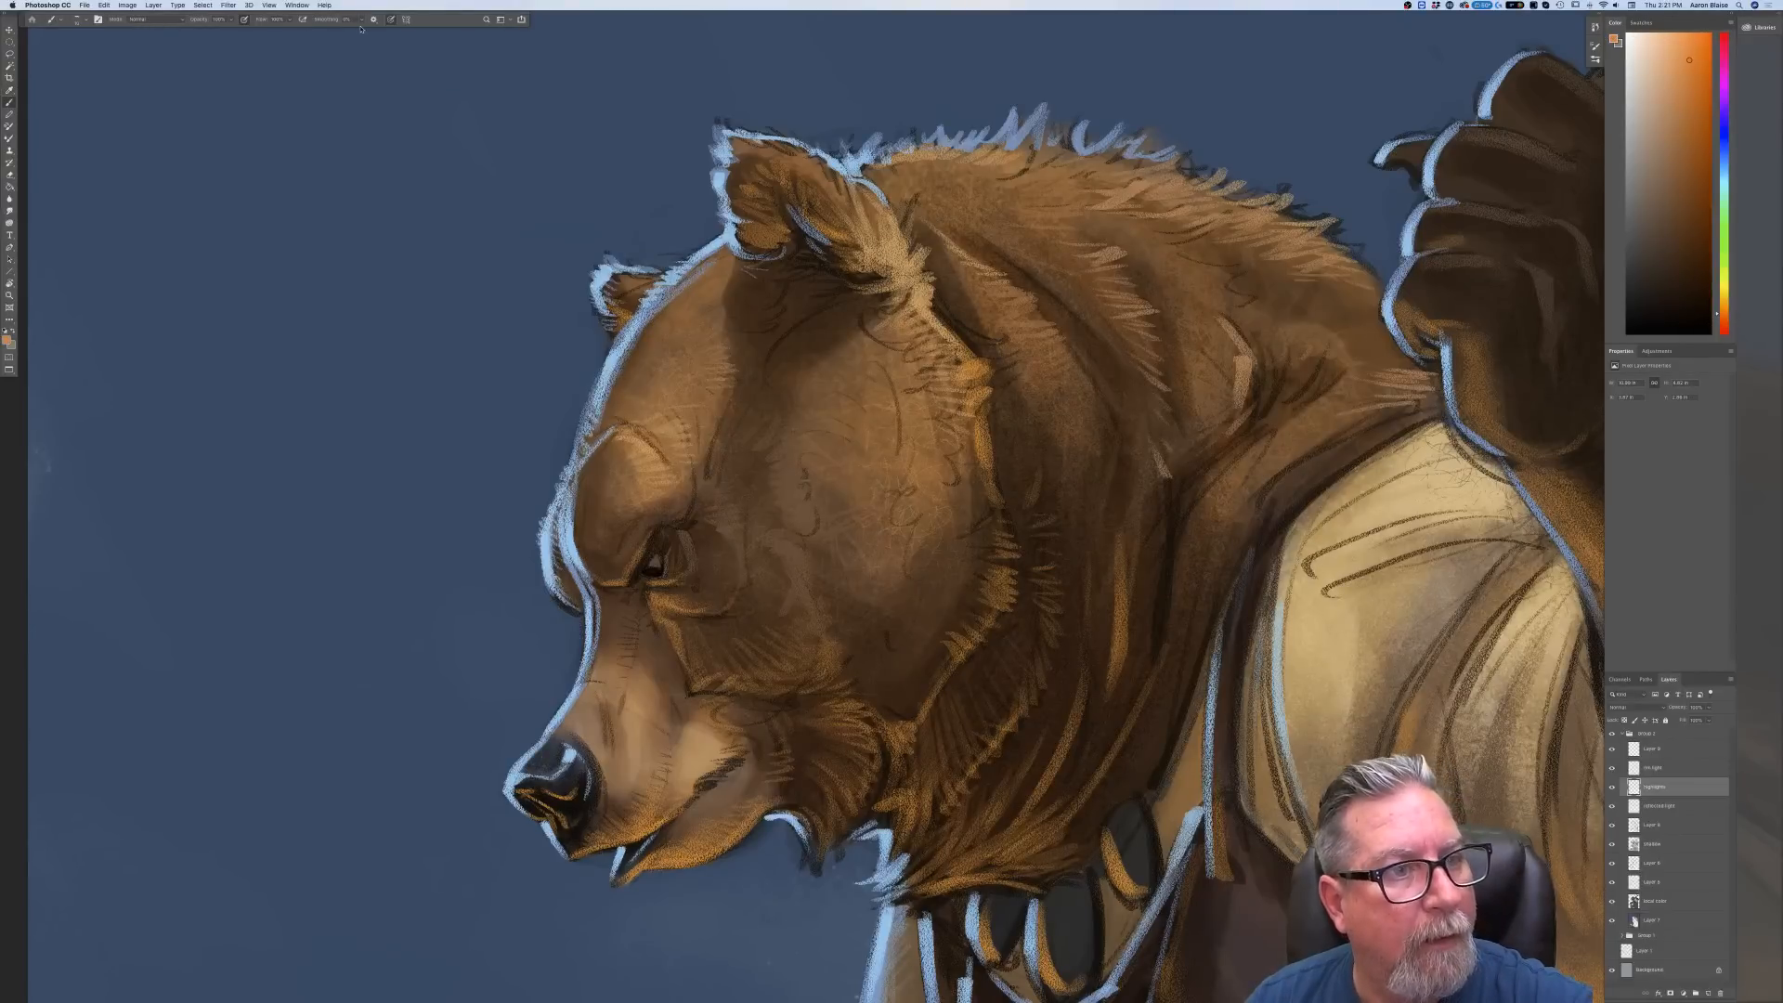
left_click(1699, 992)
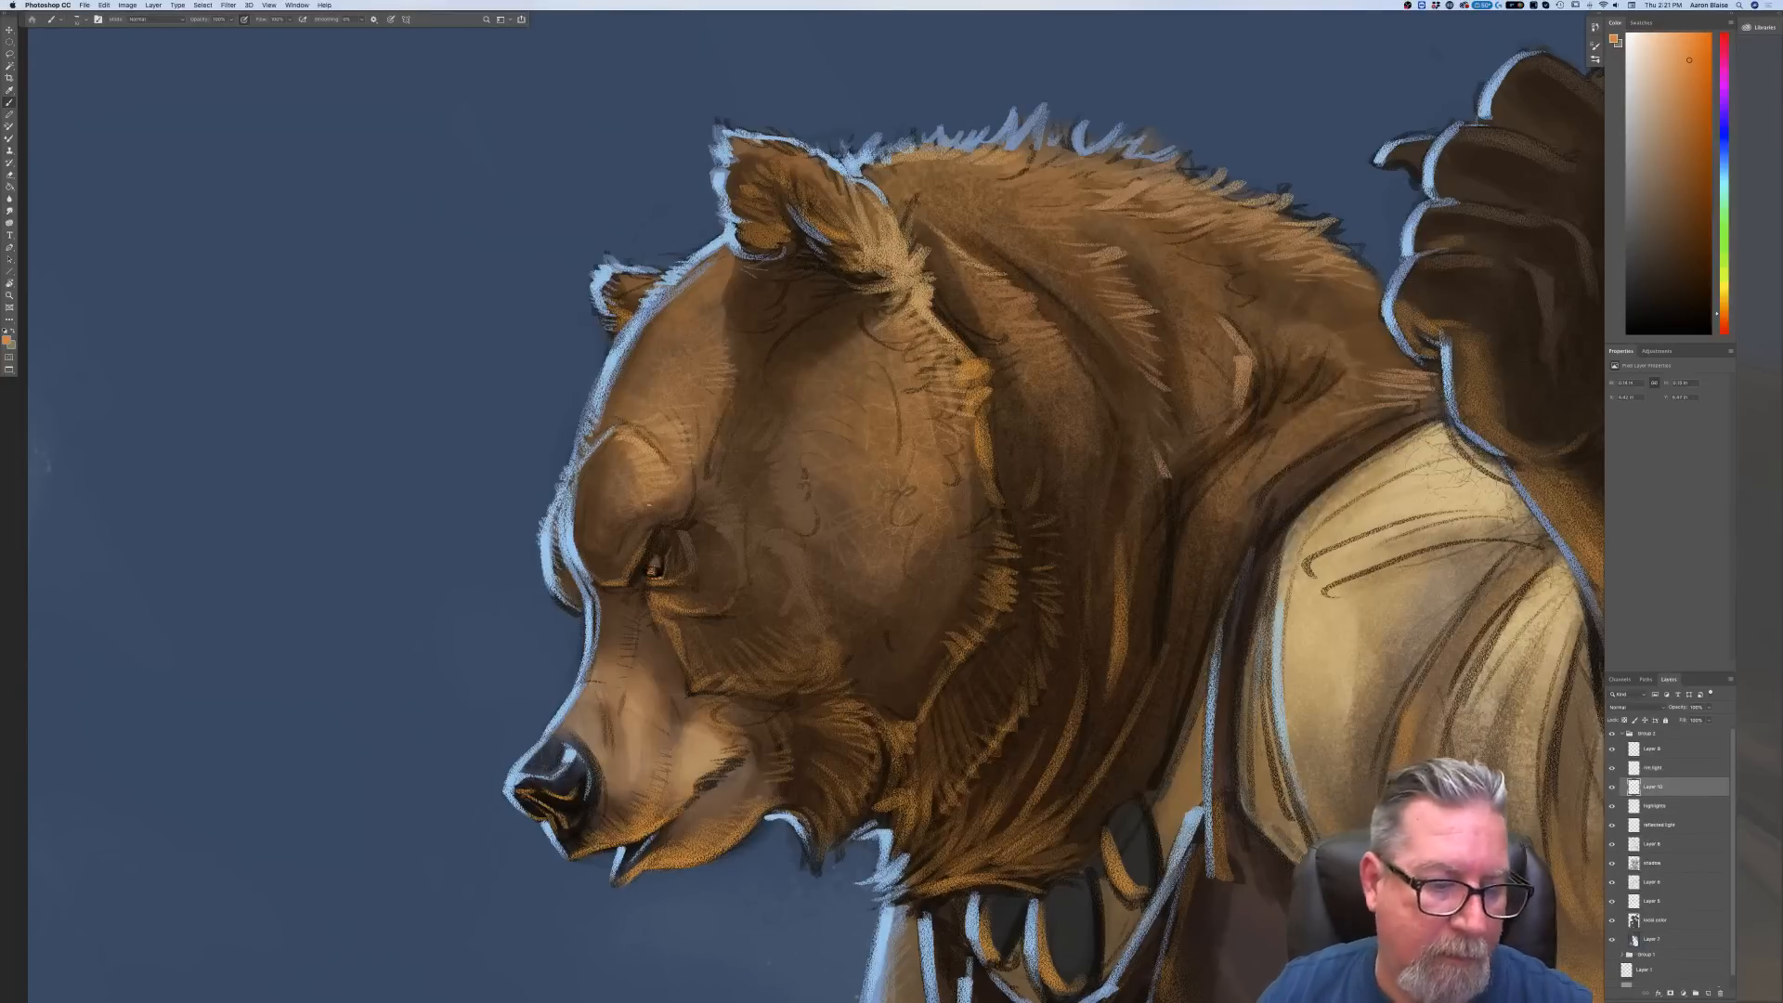
Shift the foreground color toward yellow to get a light golden orange
left_click(13, 345)
left_click_drag(234, 371, 234, 366)
left_click(182, 260)
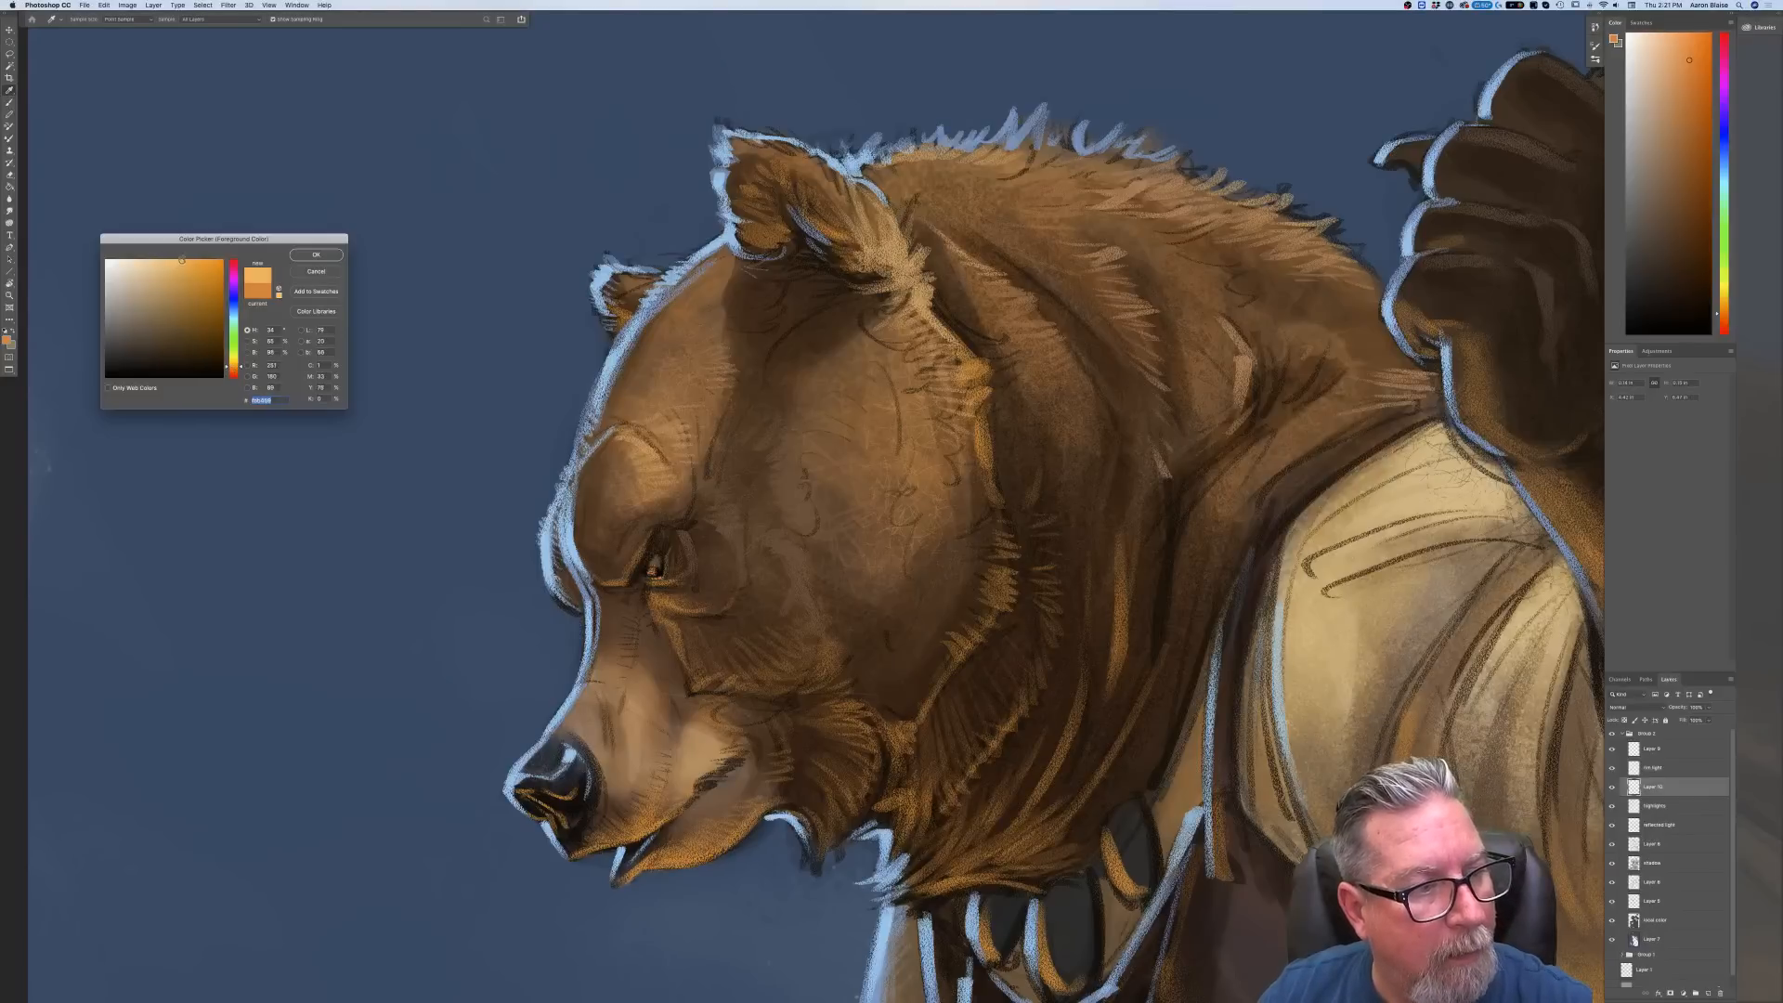
left_click(314, 256)
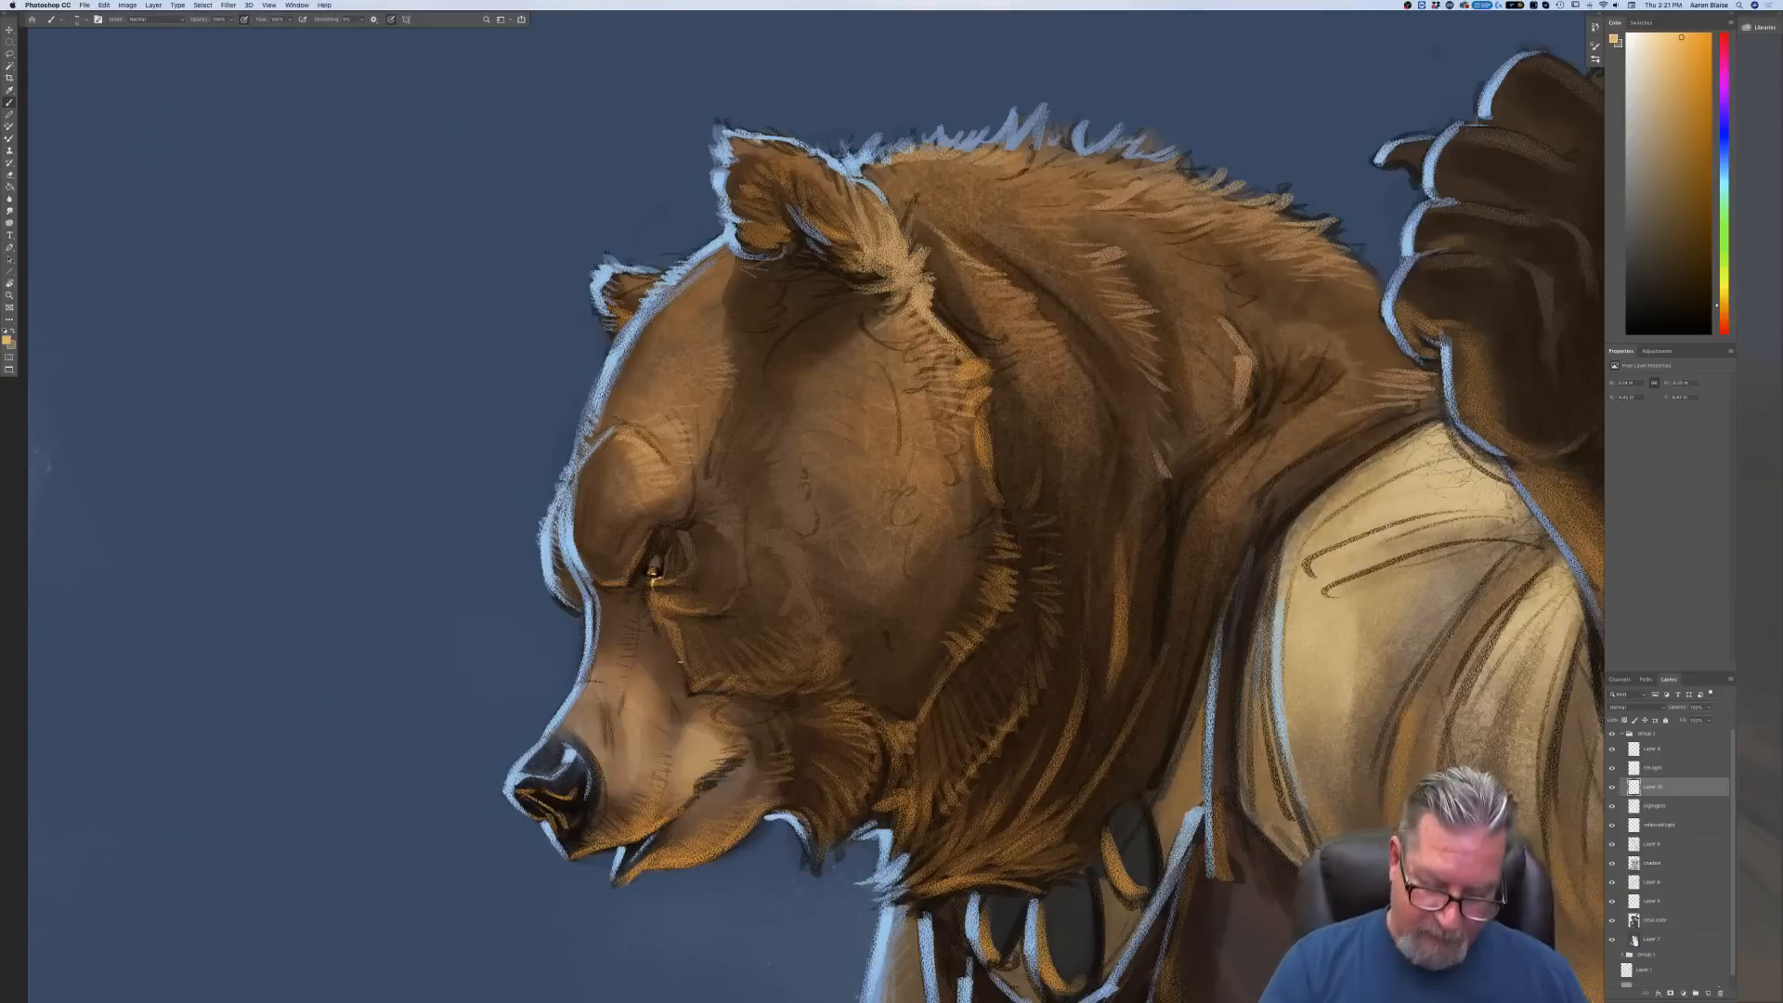
Undo the last golden strokes painted at the bear's eye
key("super+minus")
key("super+minus")
key("super+minus")
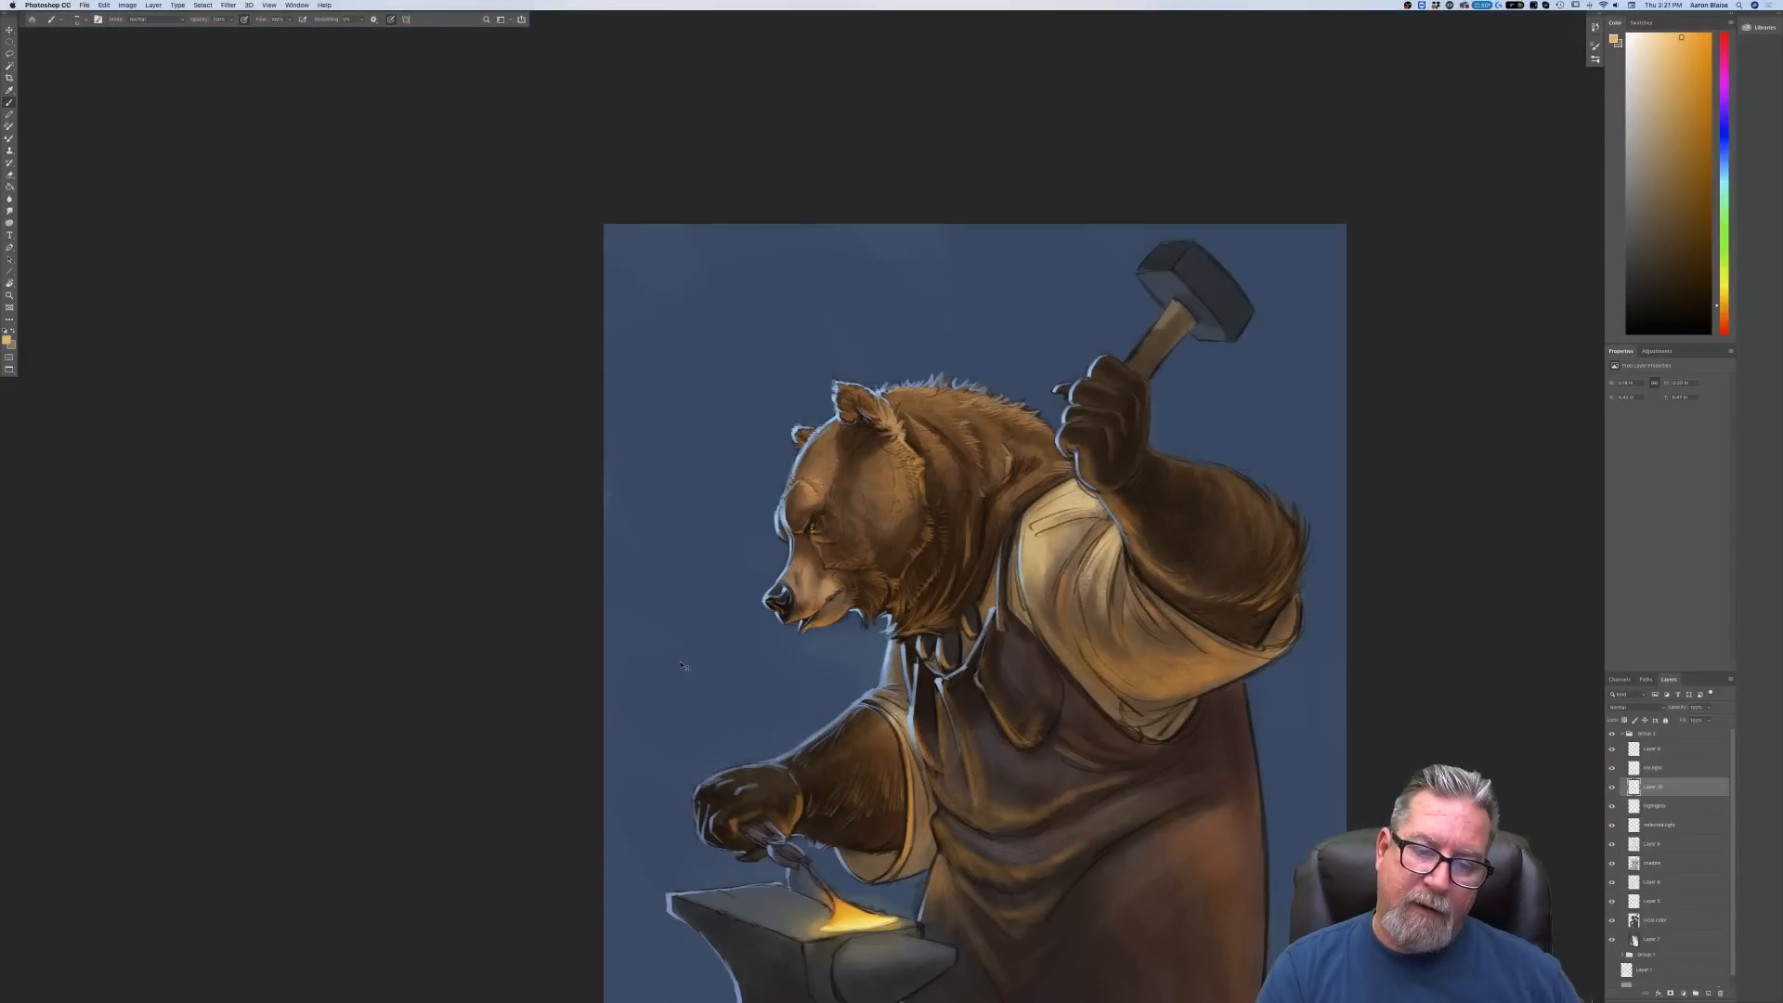
key("super+plus")
key("super+plus")
key("super+plus")
key("super+z")
key("super+z")
key("super+z")
key("super+z")
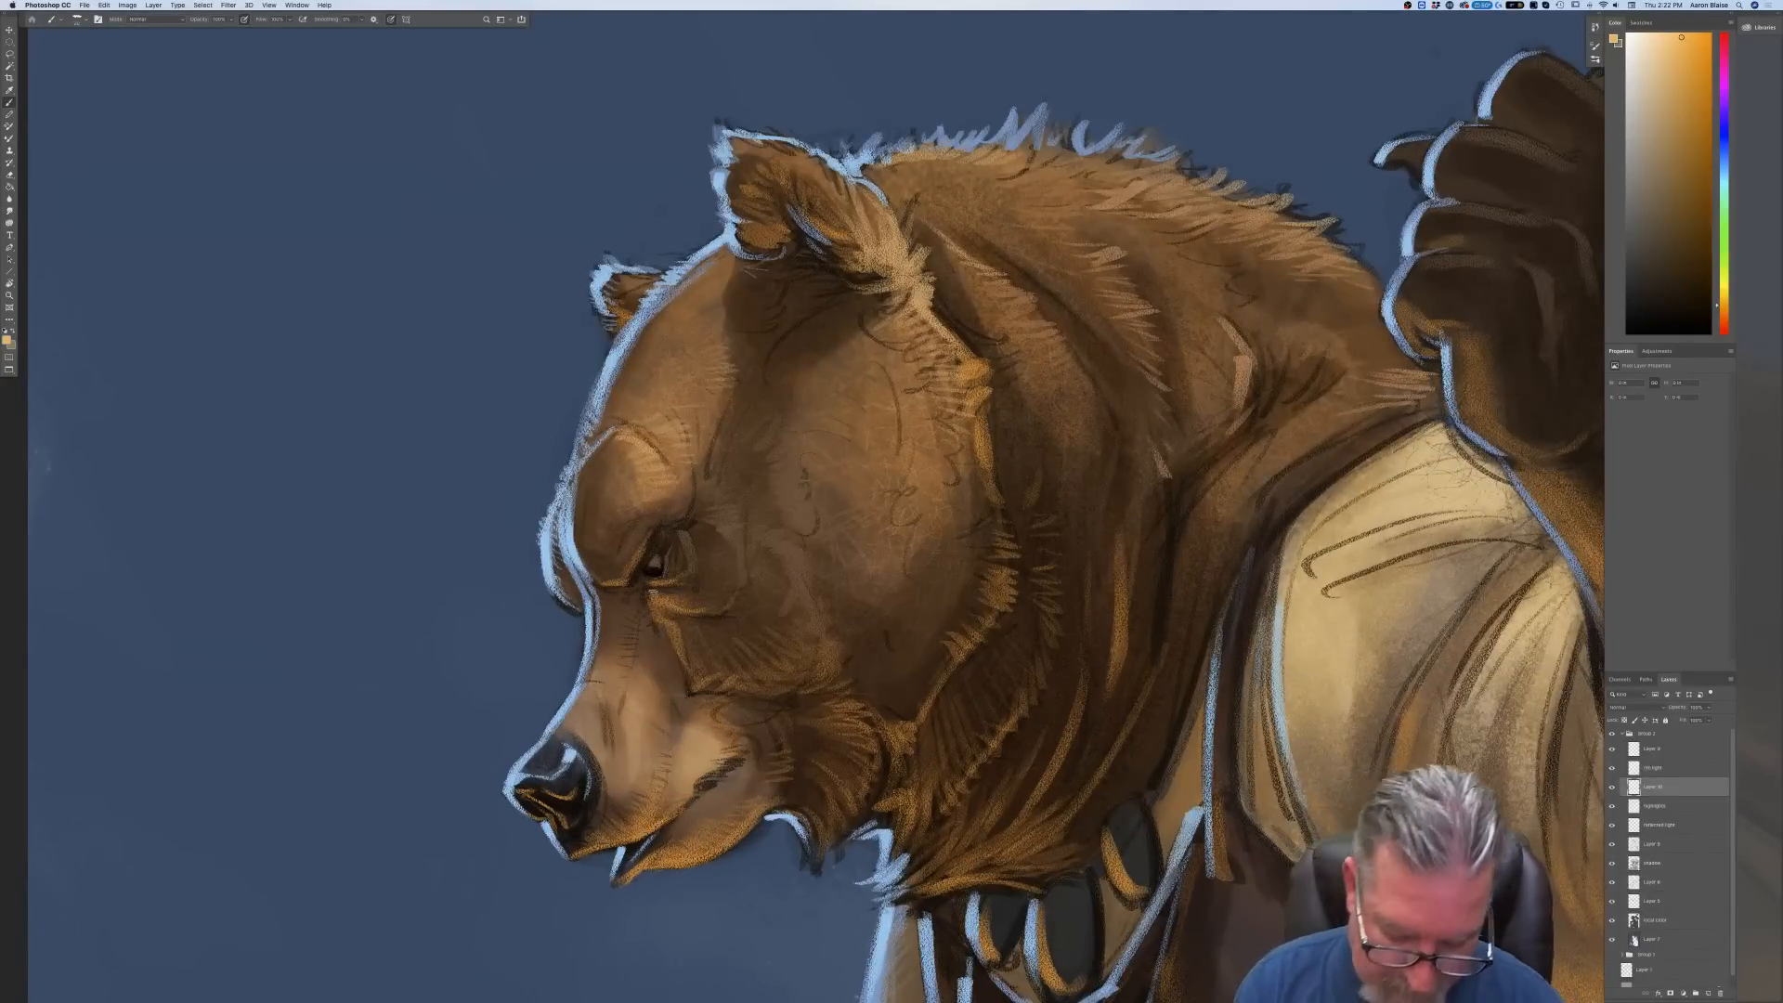
Try small golden highlights on the bear's pupil and lower eyelid, and undo them
key("super+plus")
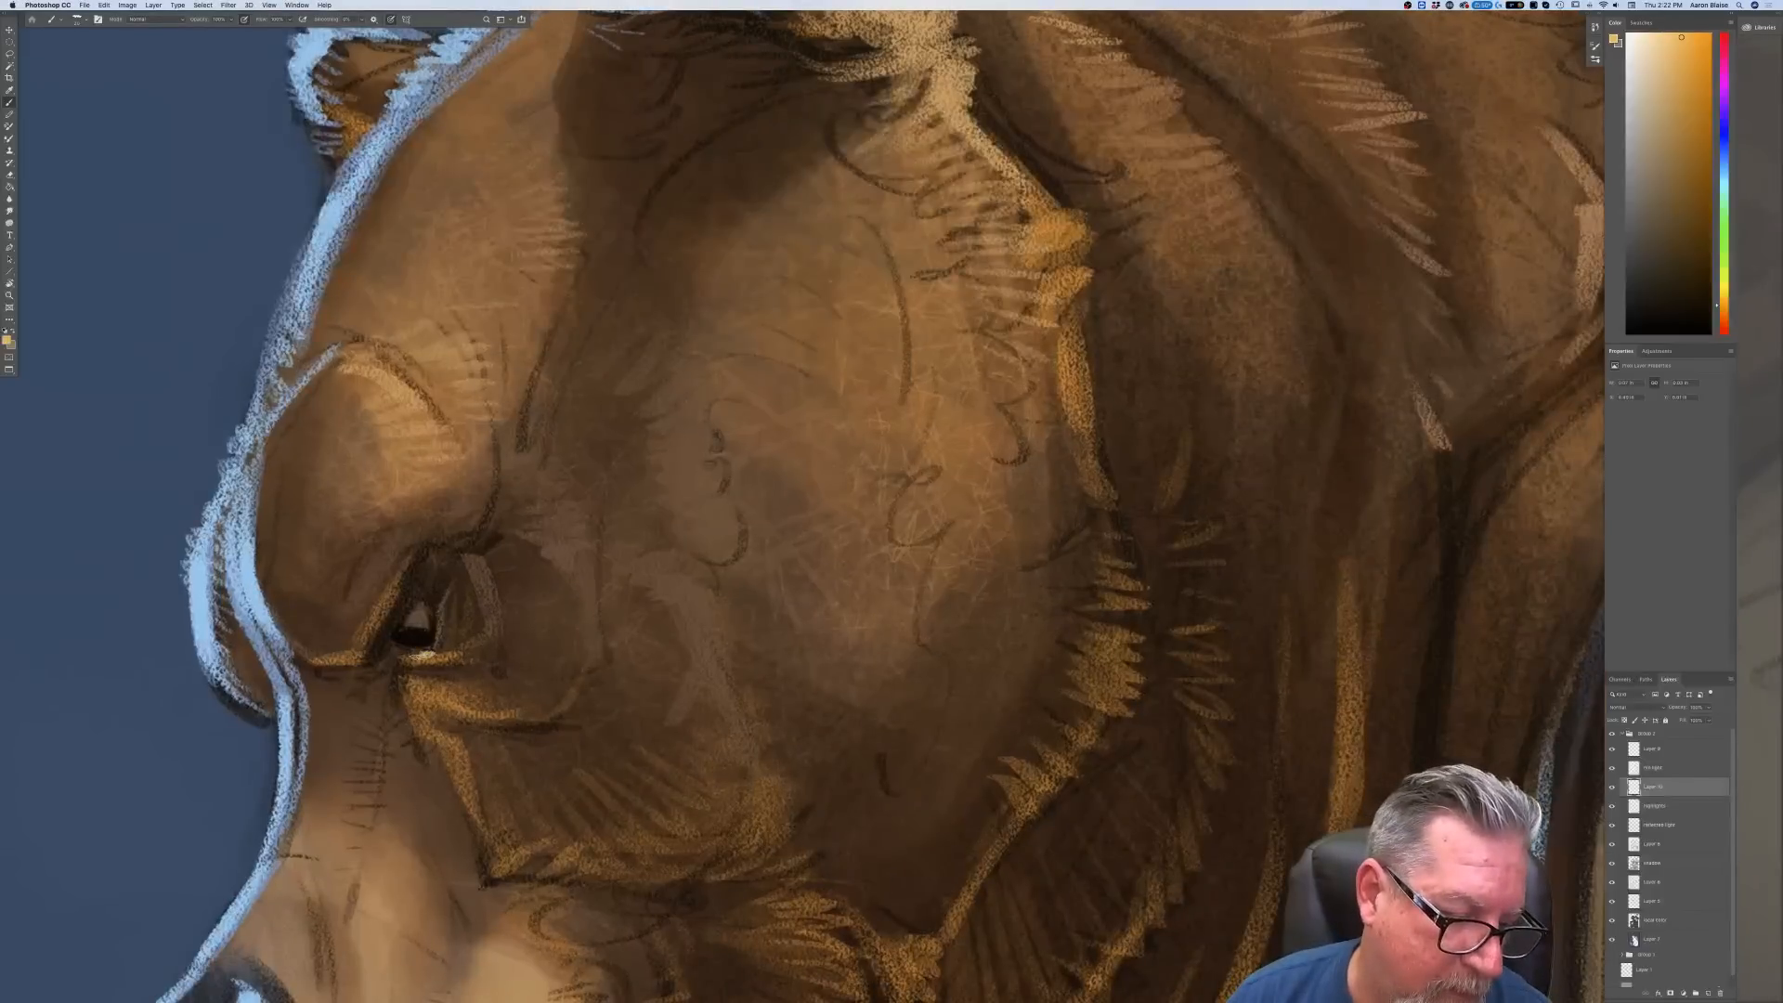
left_click_drag(414, 658, 424, 678)
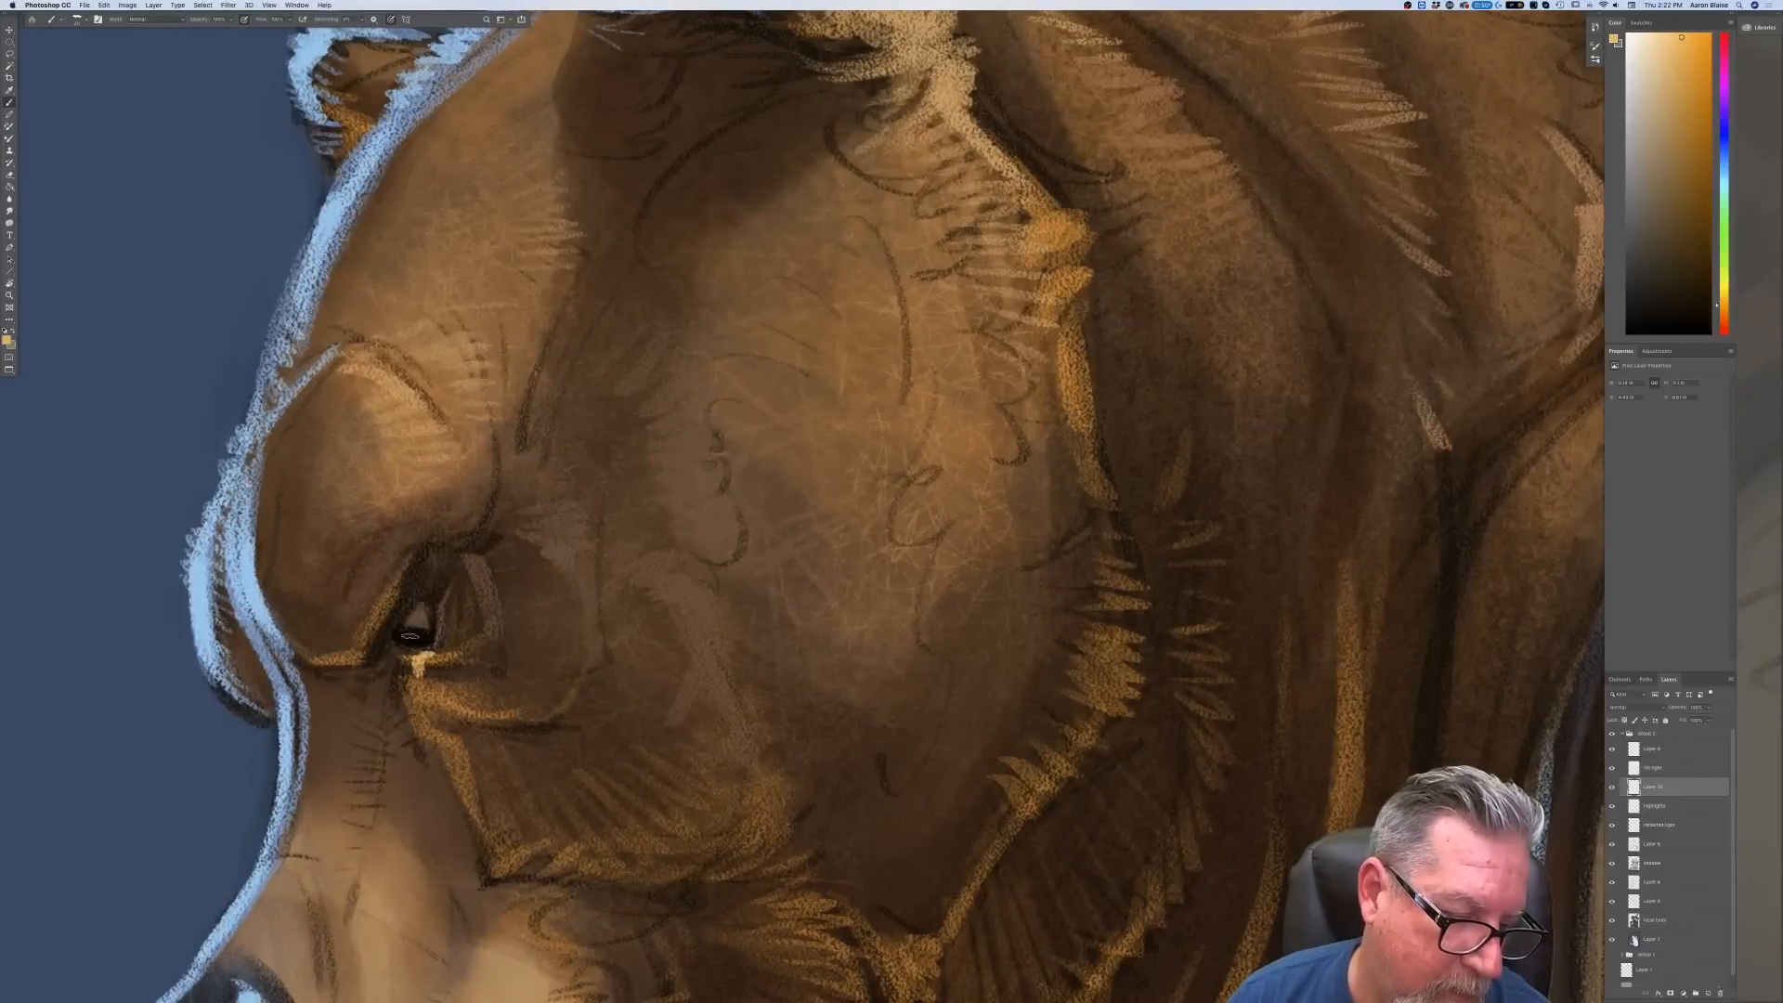
left_click_drag(417, 633, 421, 637)
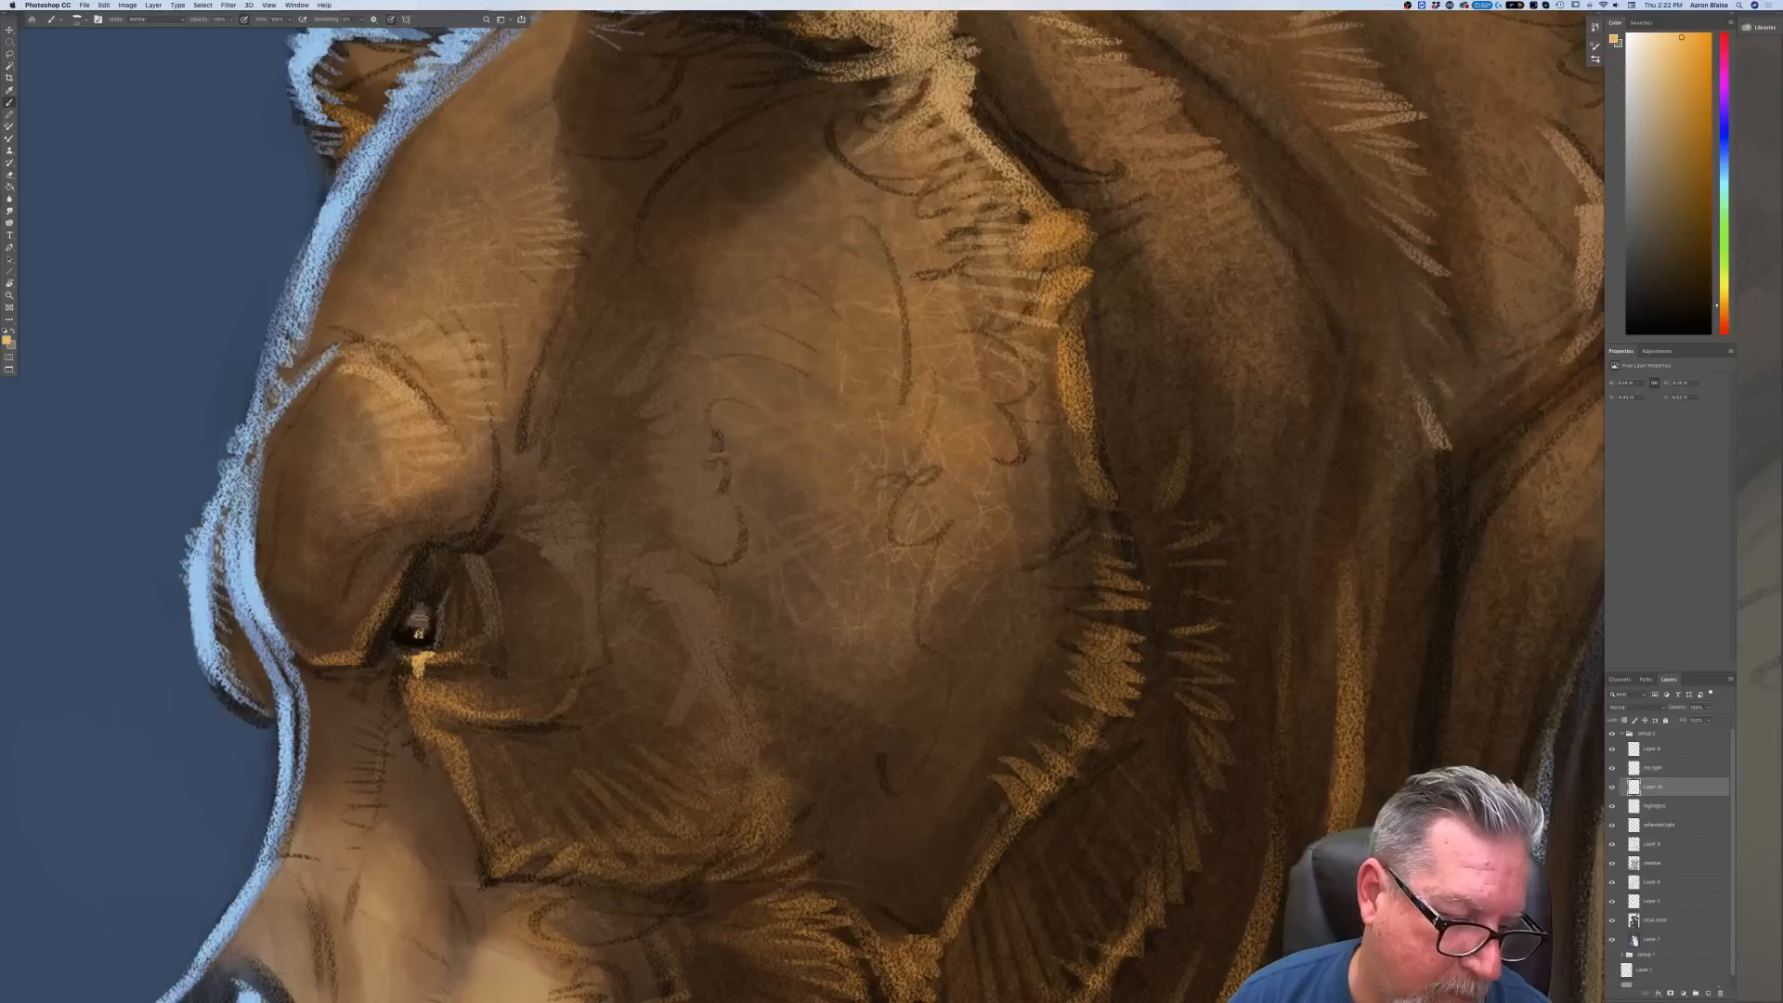
left_click(419, 631)
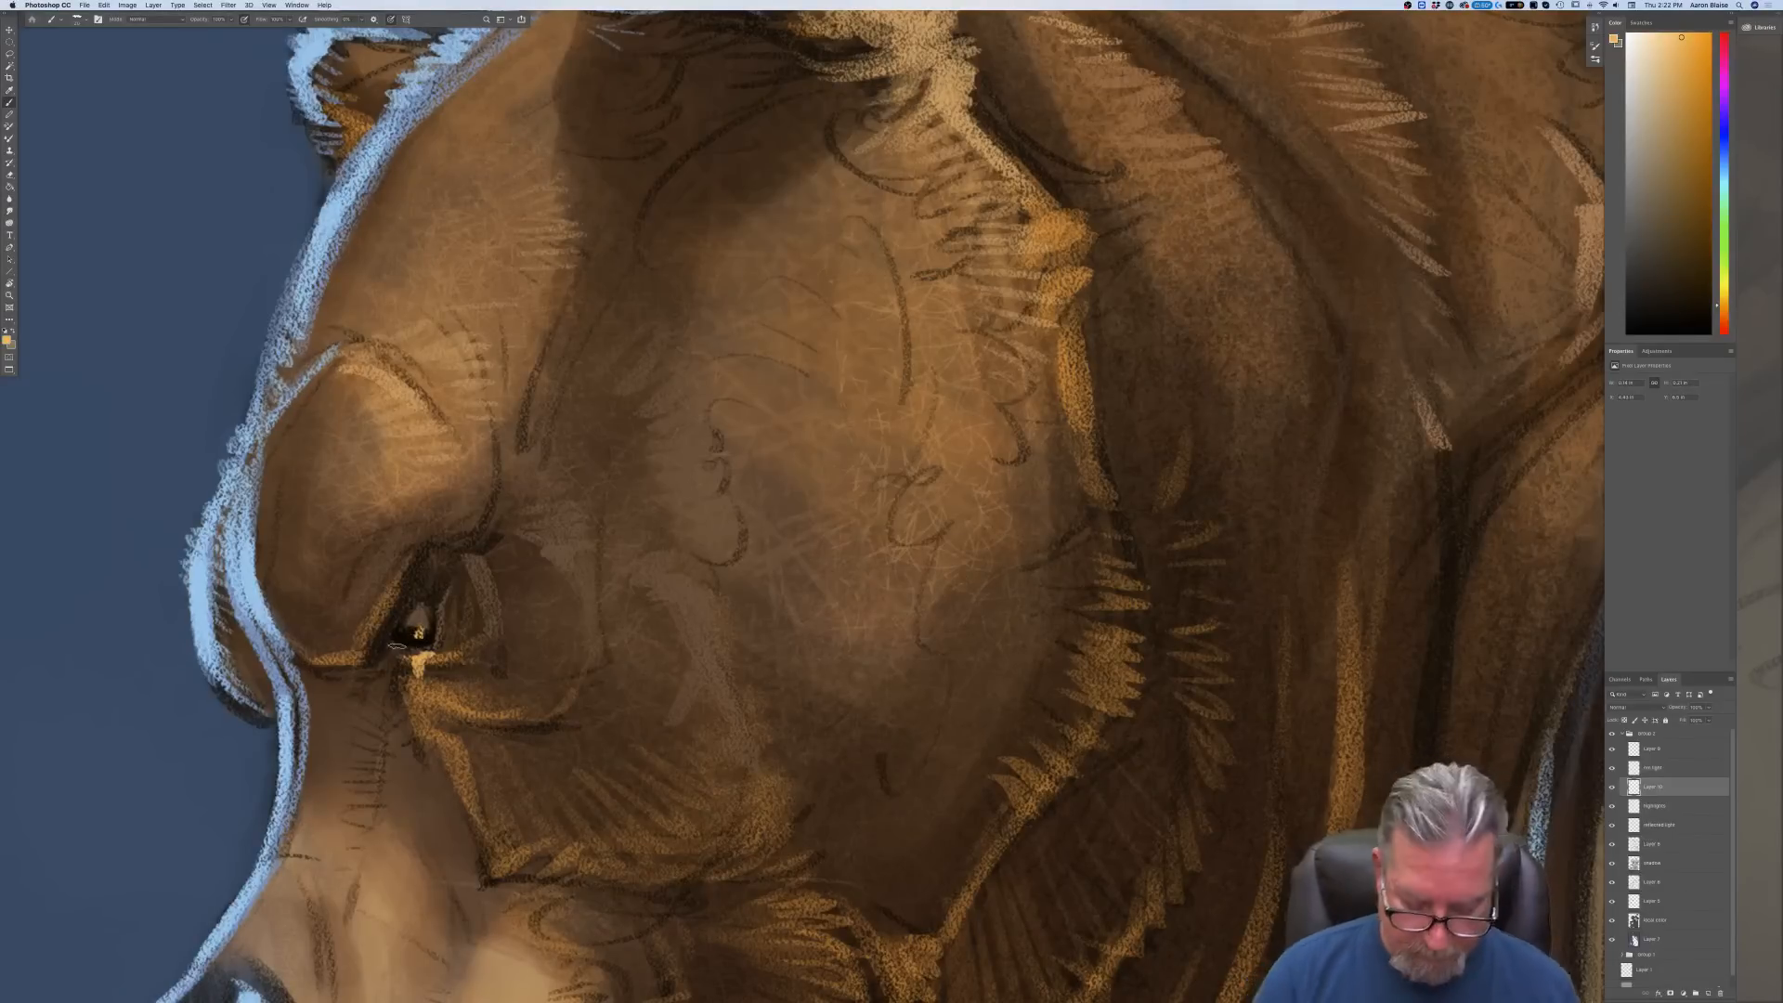
key("super+minus")
key("super+minus")
key("super+minus")
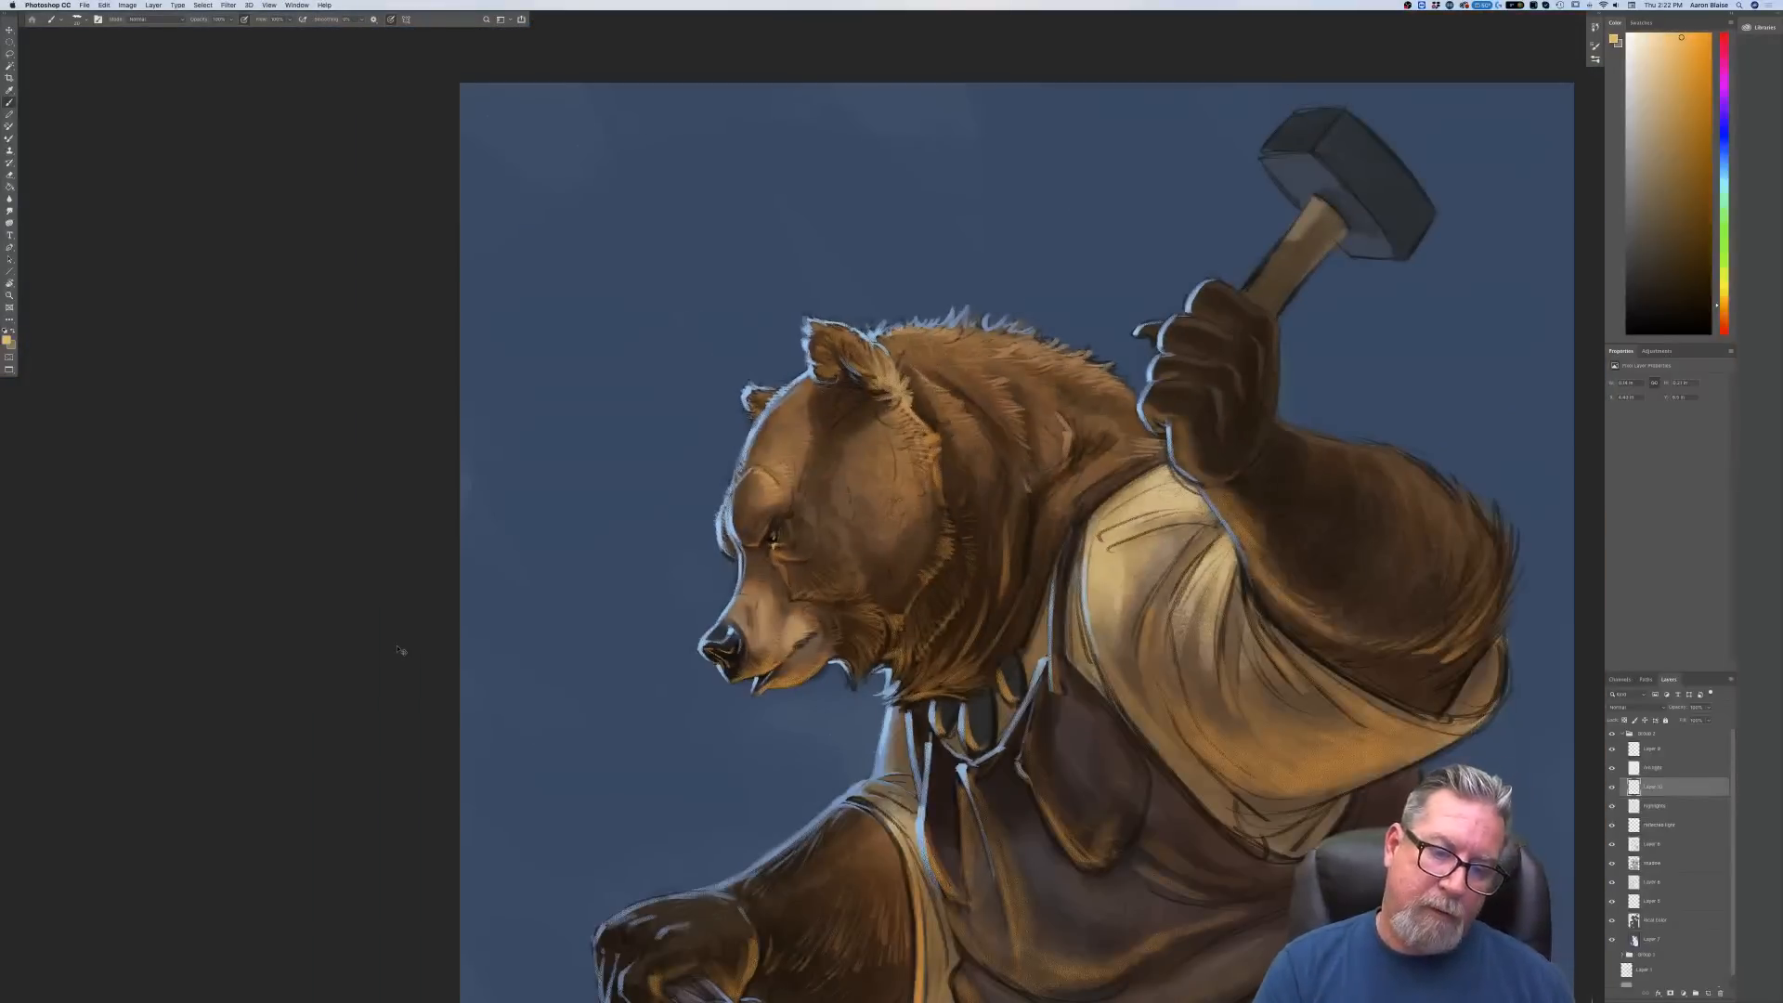
key("super+equal")
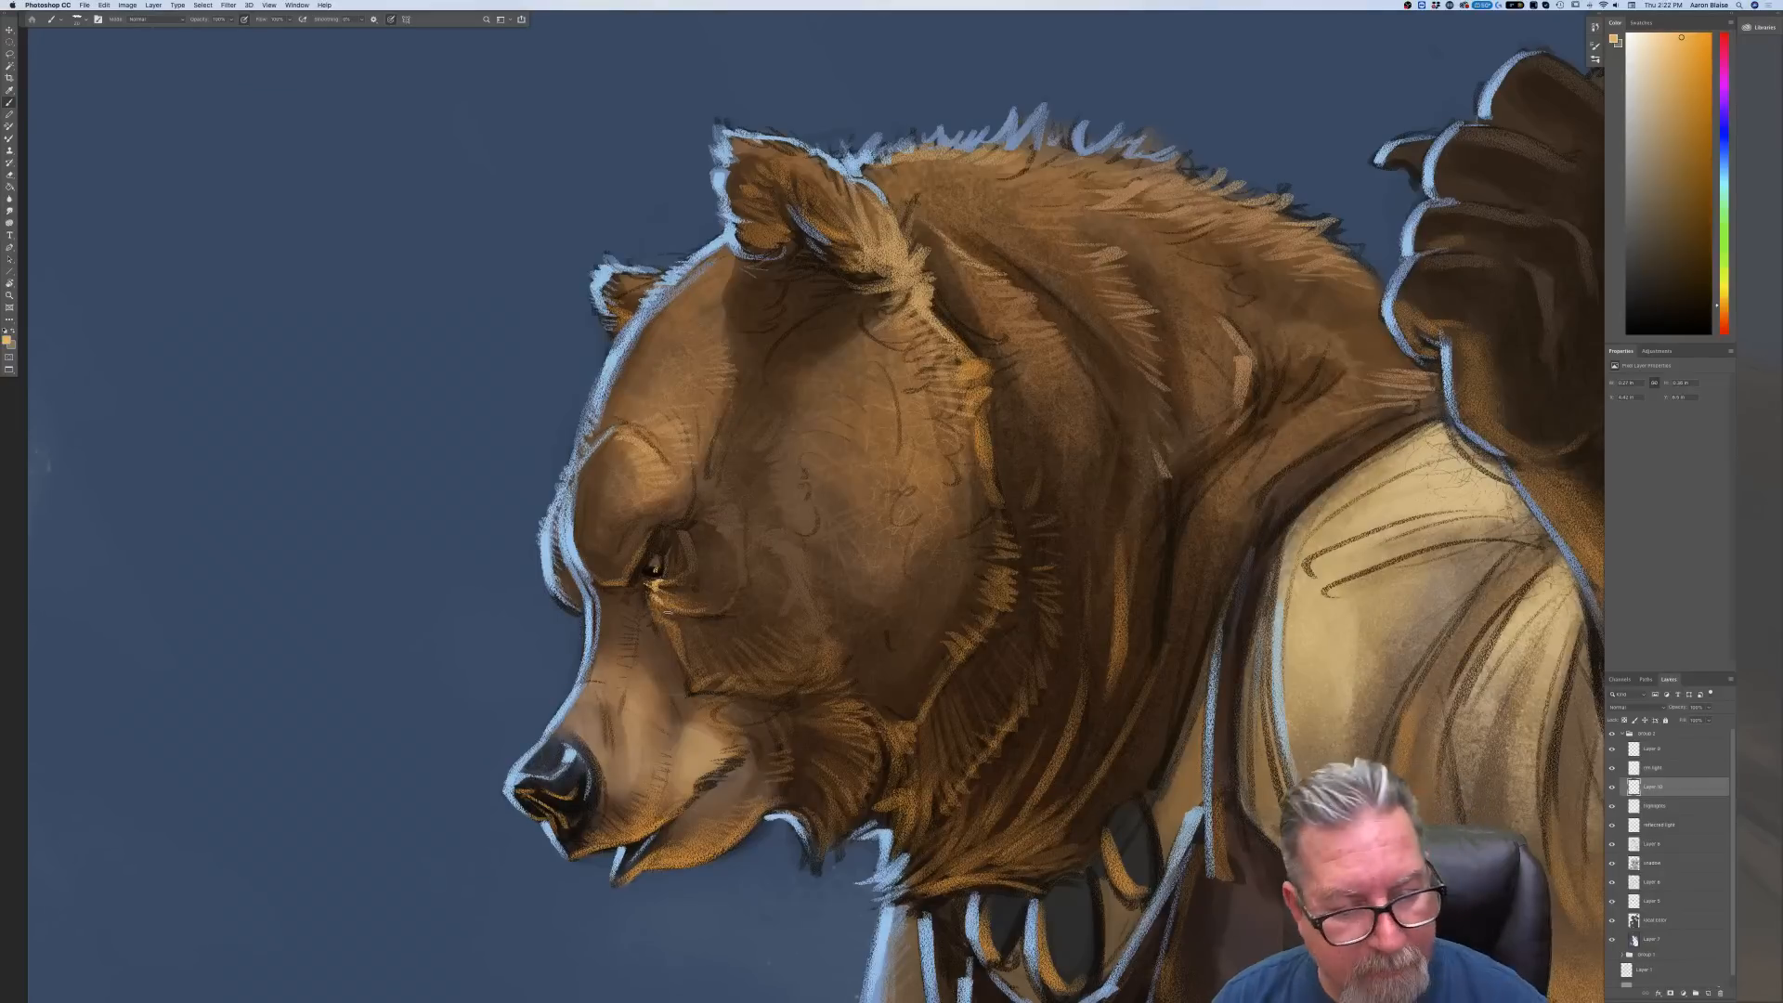
key("super+z")
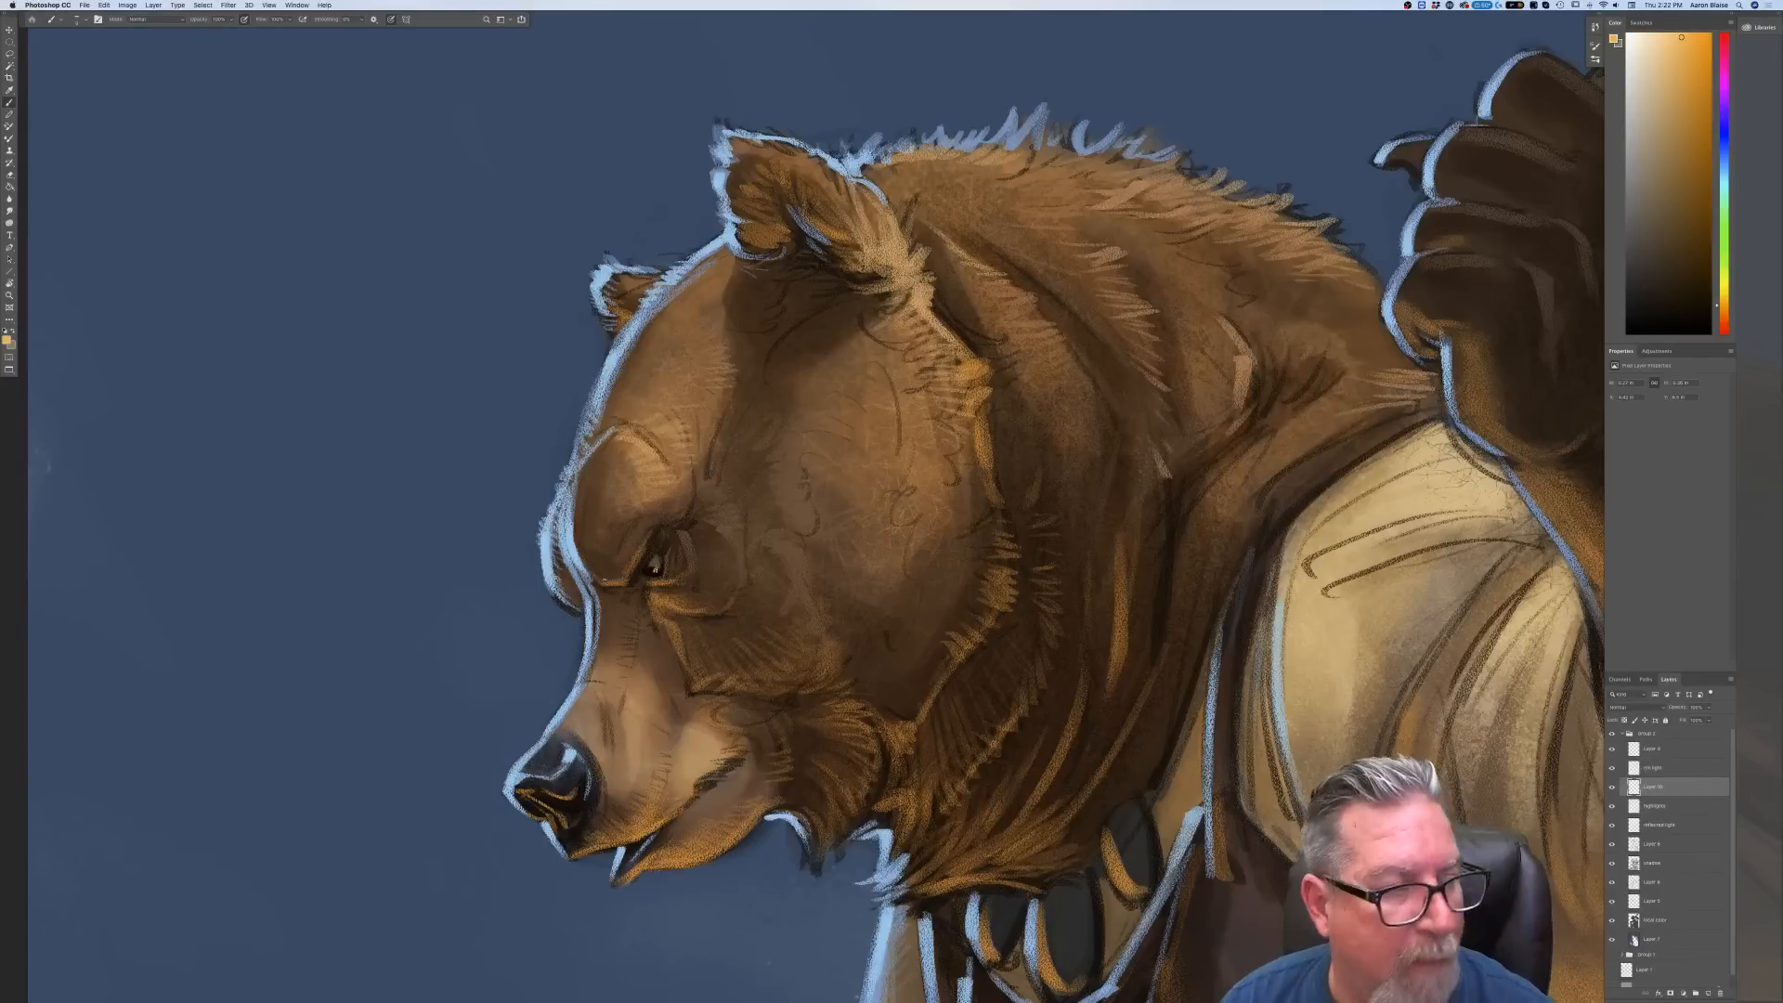
Sample near-black from the bear's eye and darken the area around the pupil
left_click(6, 340)
left_click(650, 566)
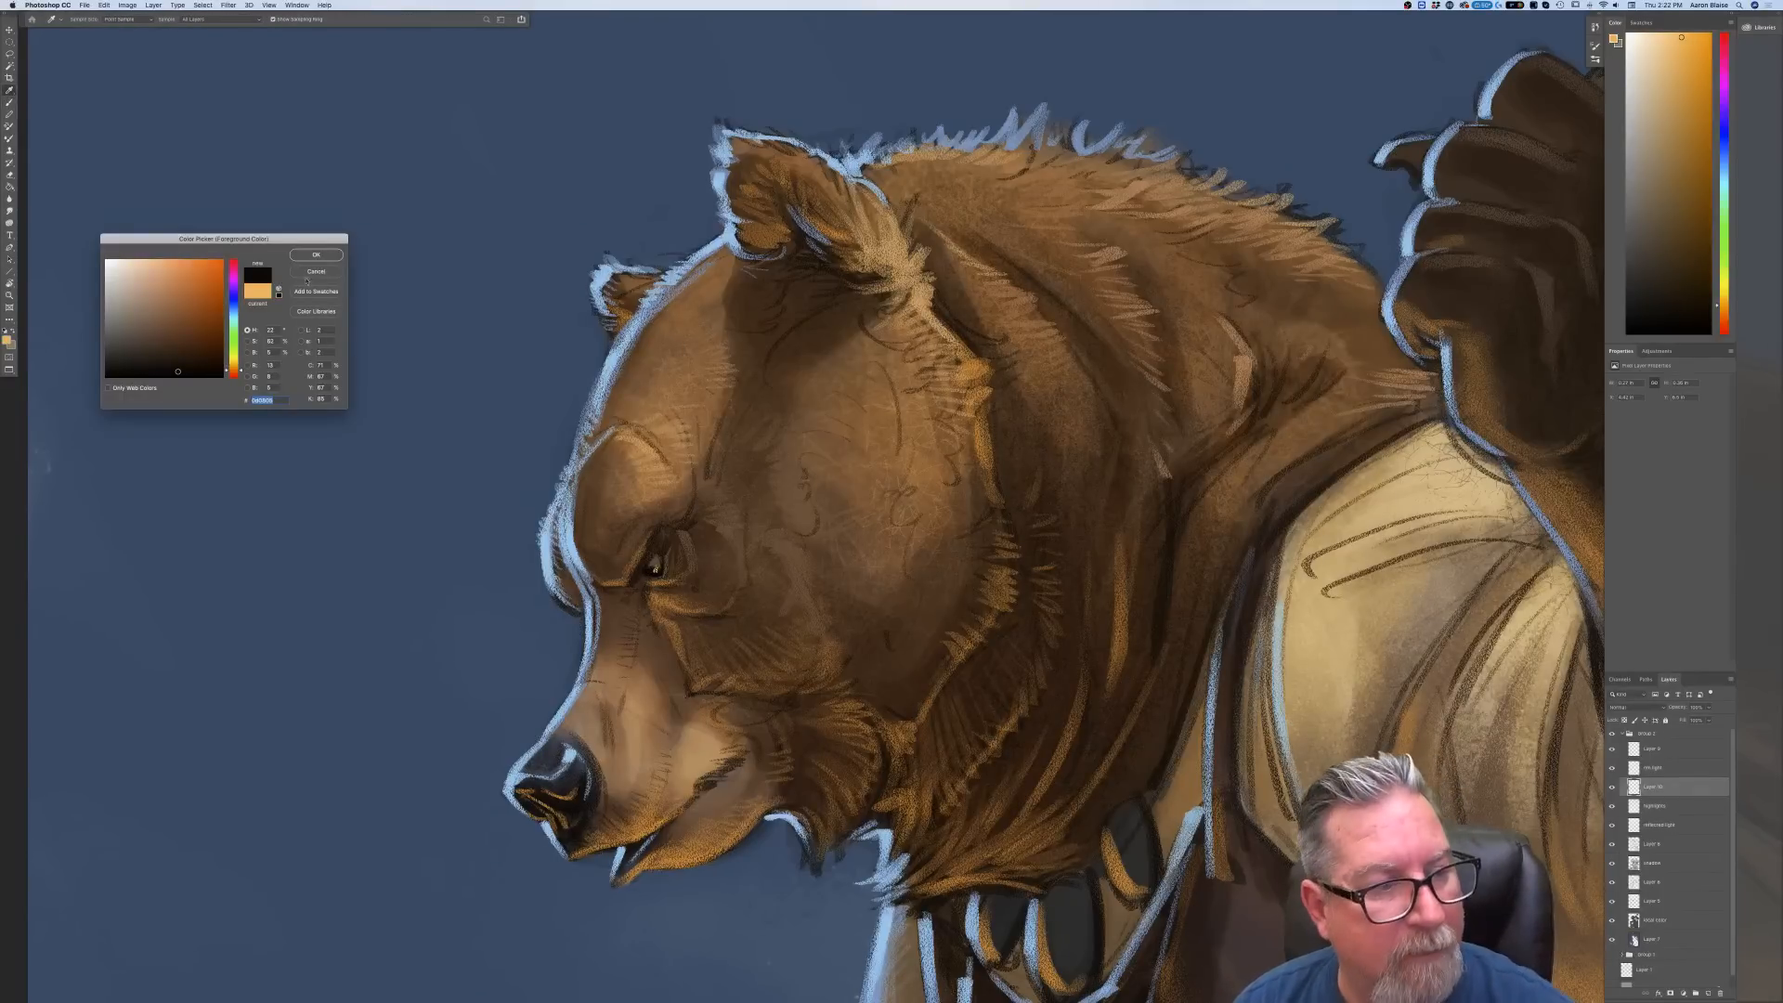
key("Return")
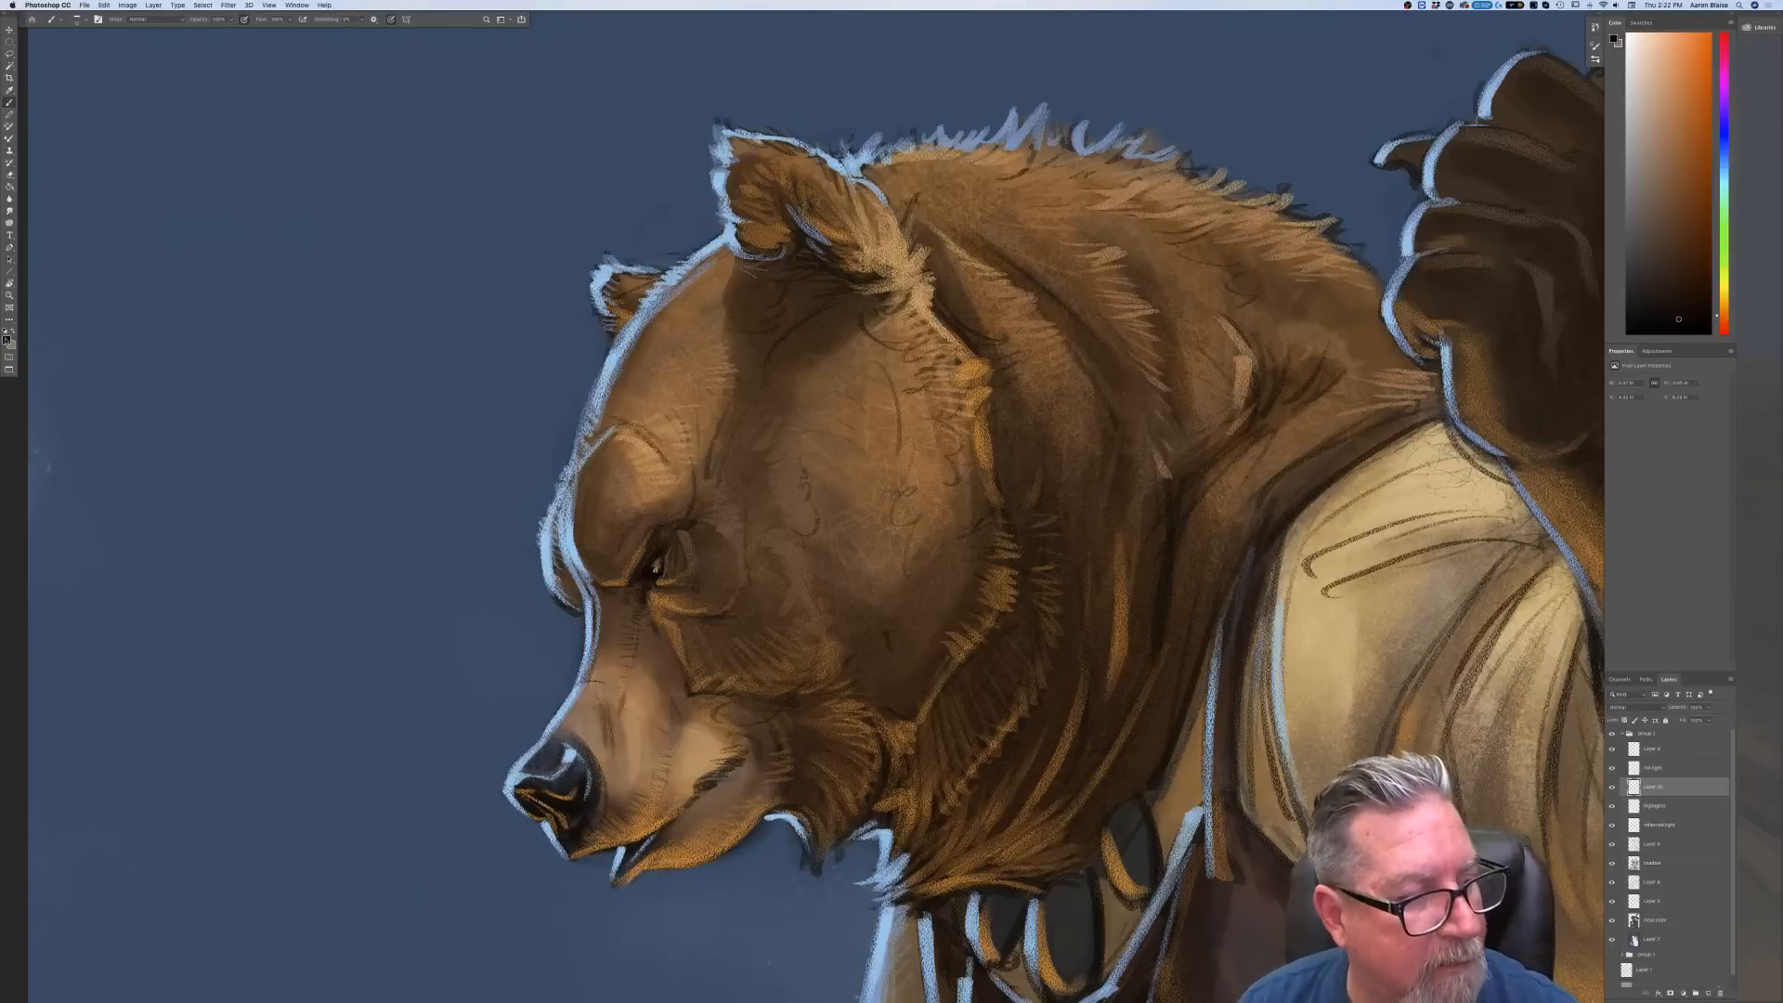
Set the foreground color to a muted brown and paint small lighter strokes in the bear's eye
left_click(6, 340)
left_click(168, 349)
left_click(315, 258)
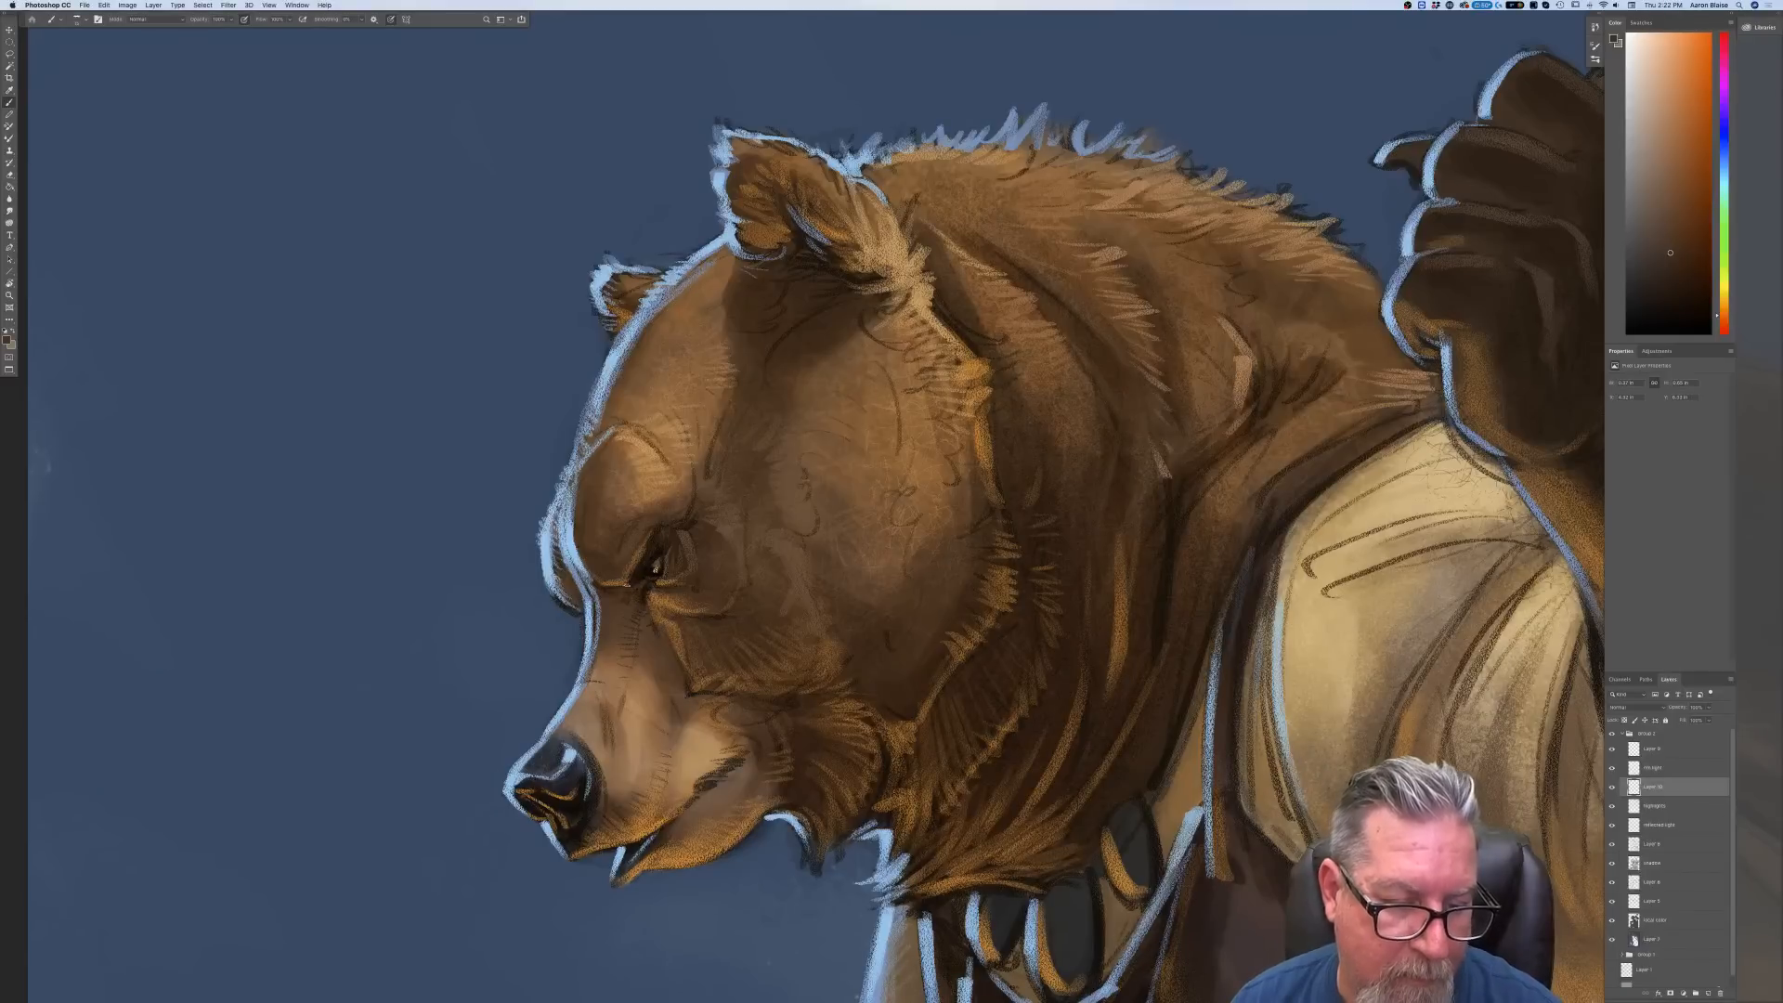
left_click(7, 341)
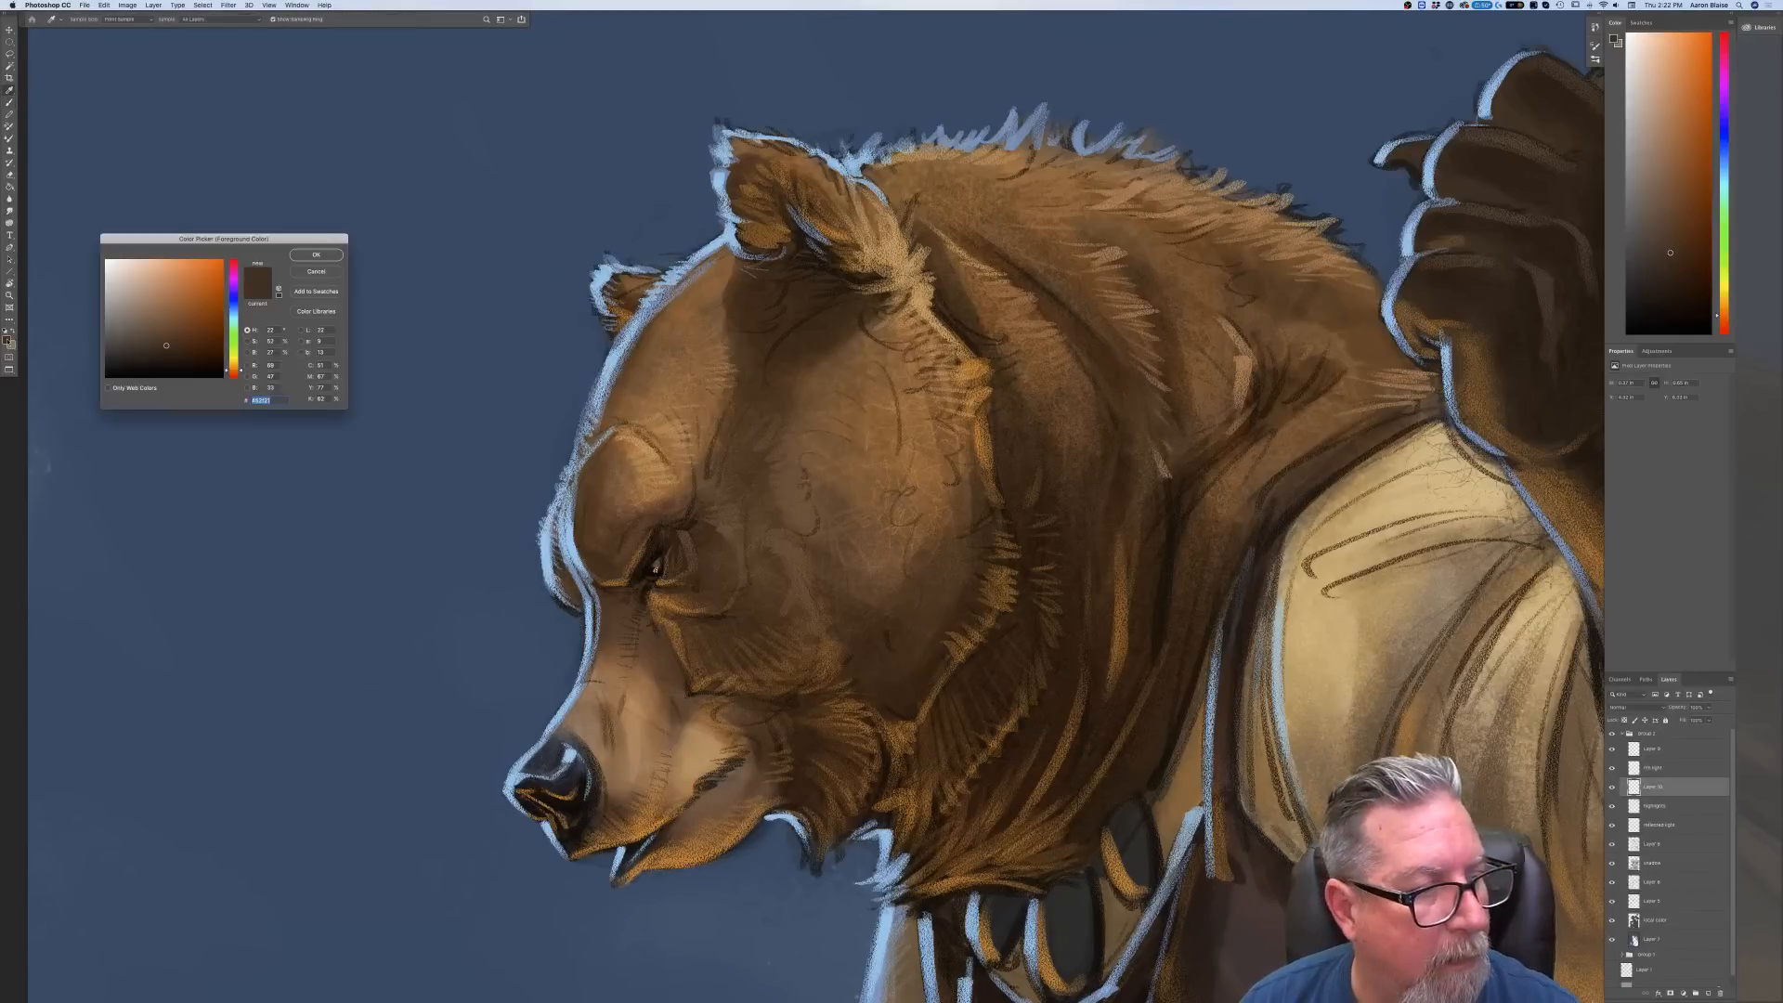
left_click(315, 256)
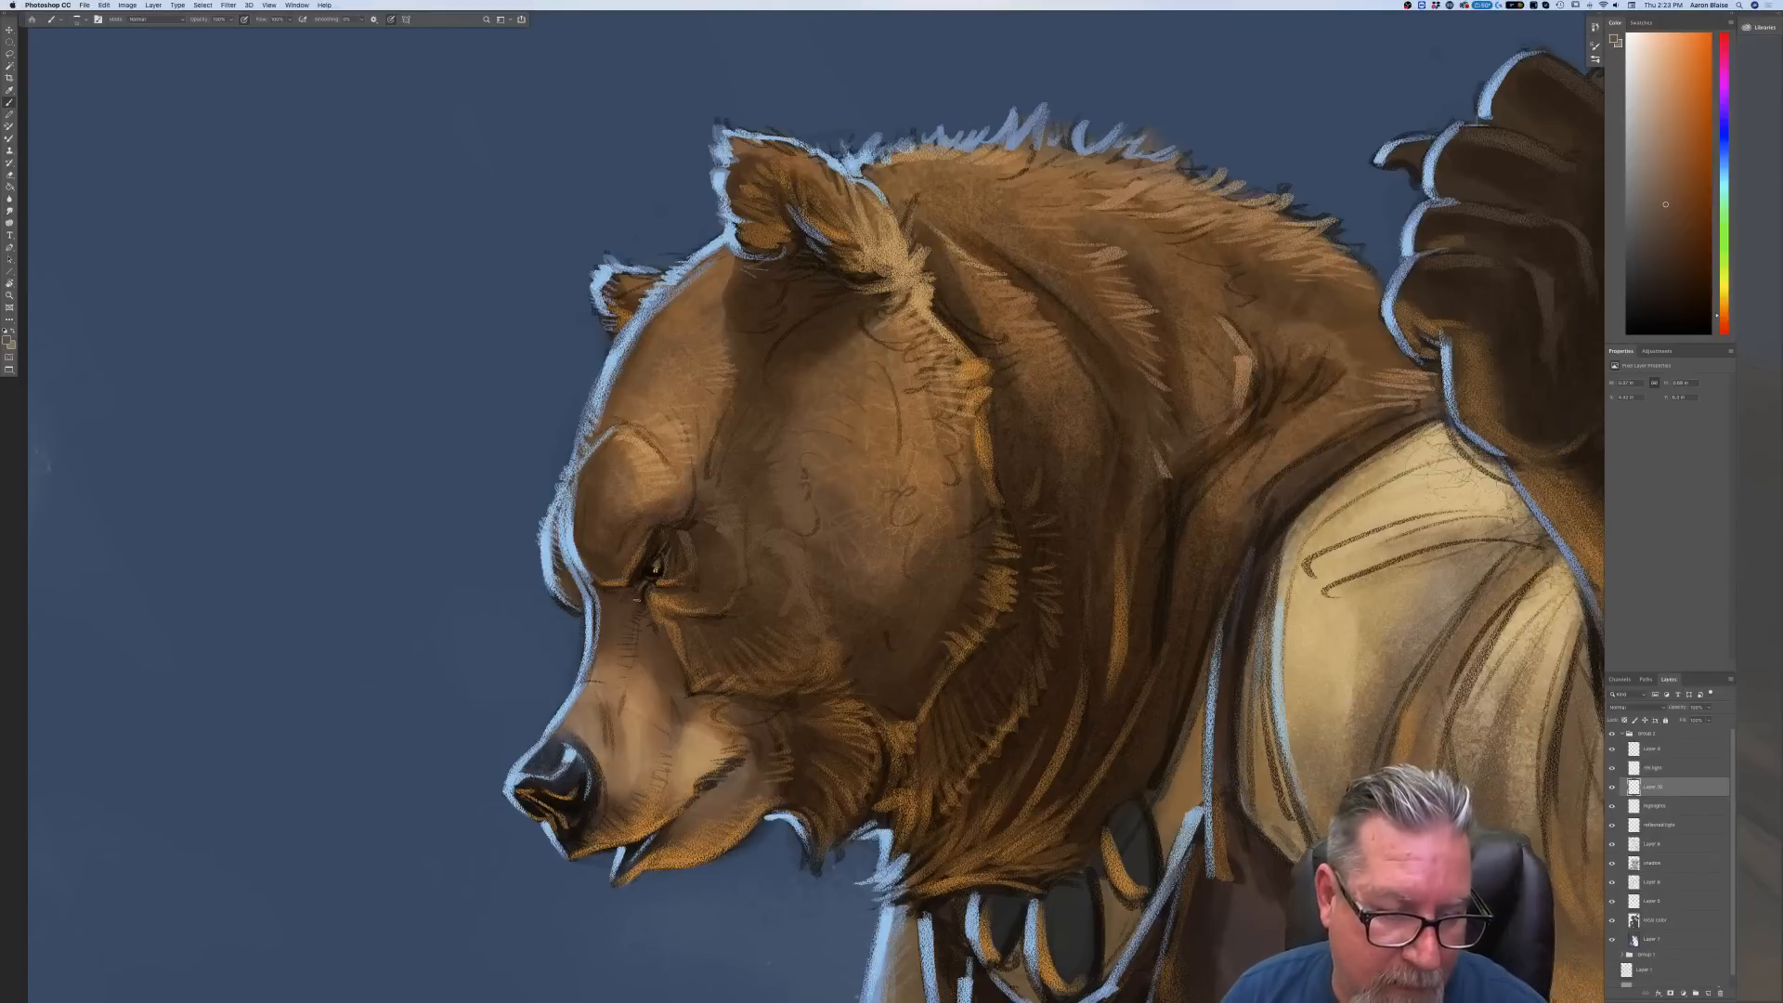
Sample brown from below the eye, lighten it, and paint soft highlights along the brow and bridge of the snout
left_click(6, 341)
left_click(652, 642)
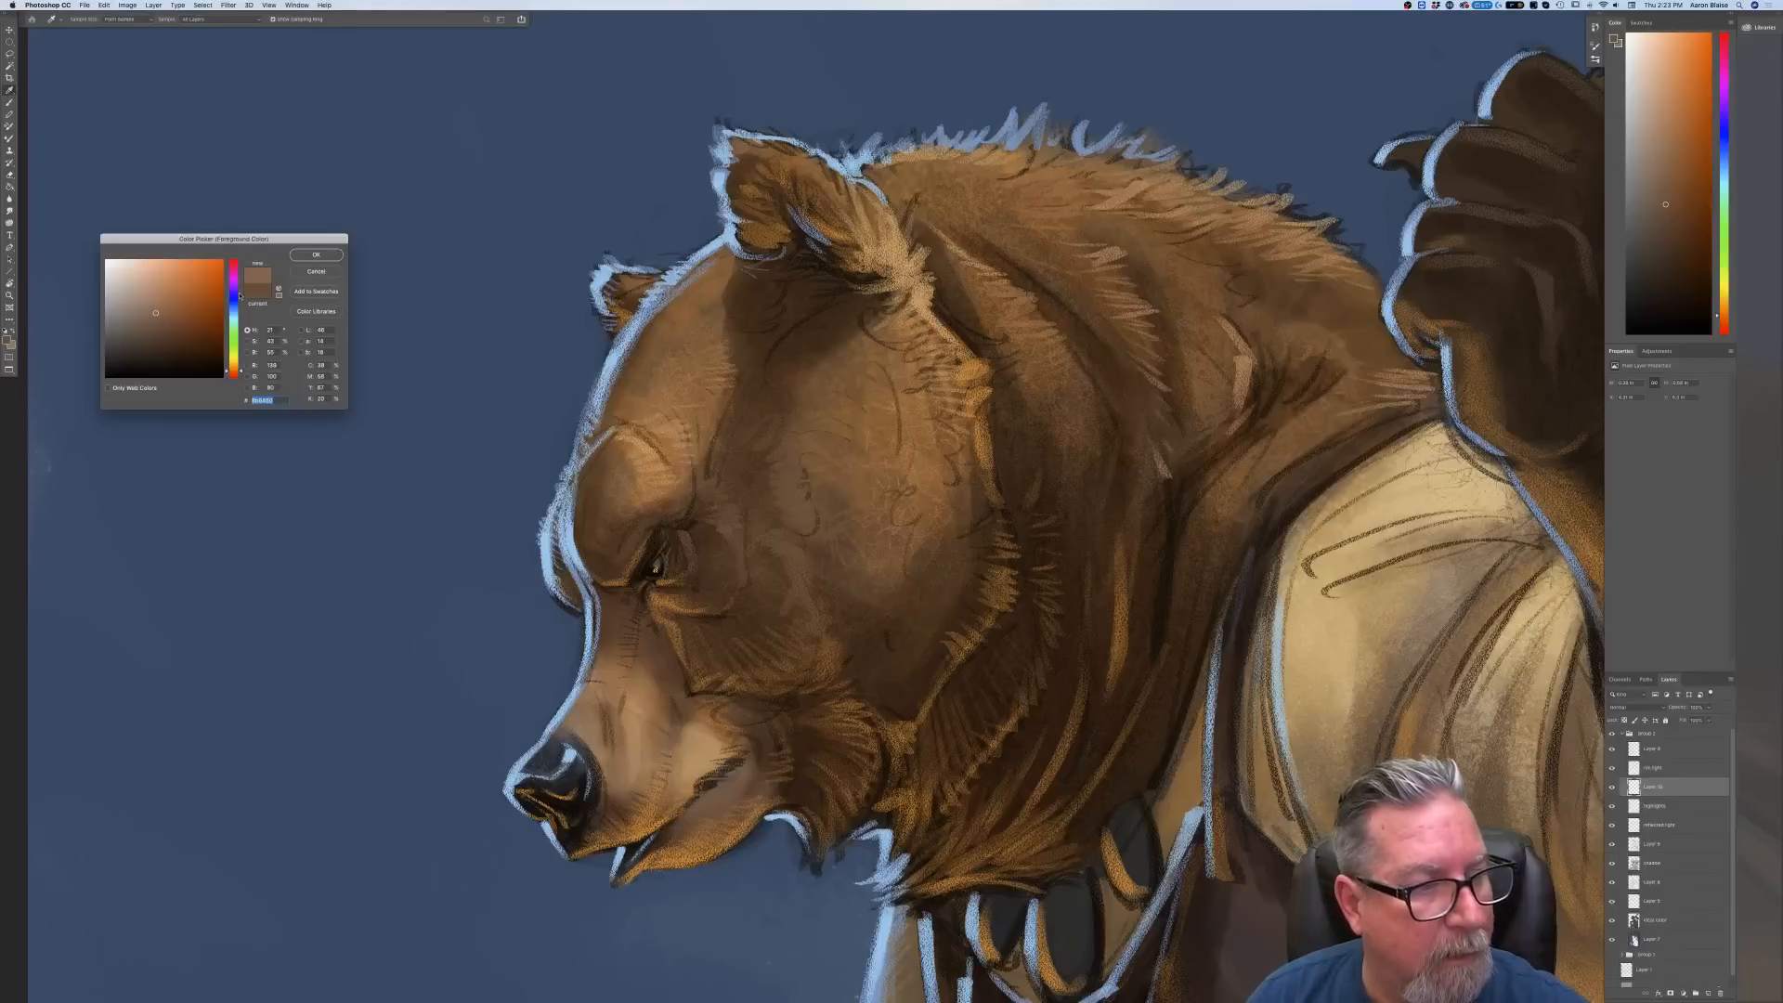
key("Return")
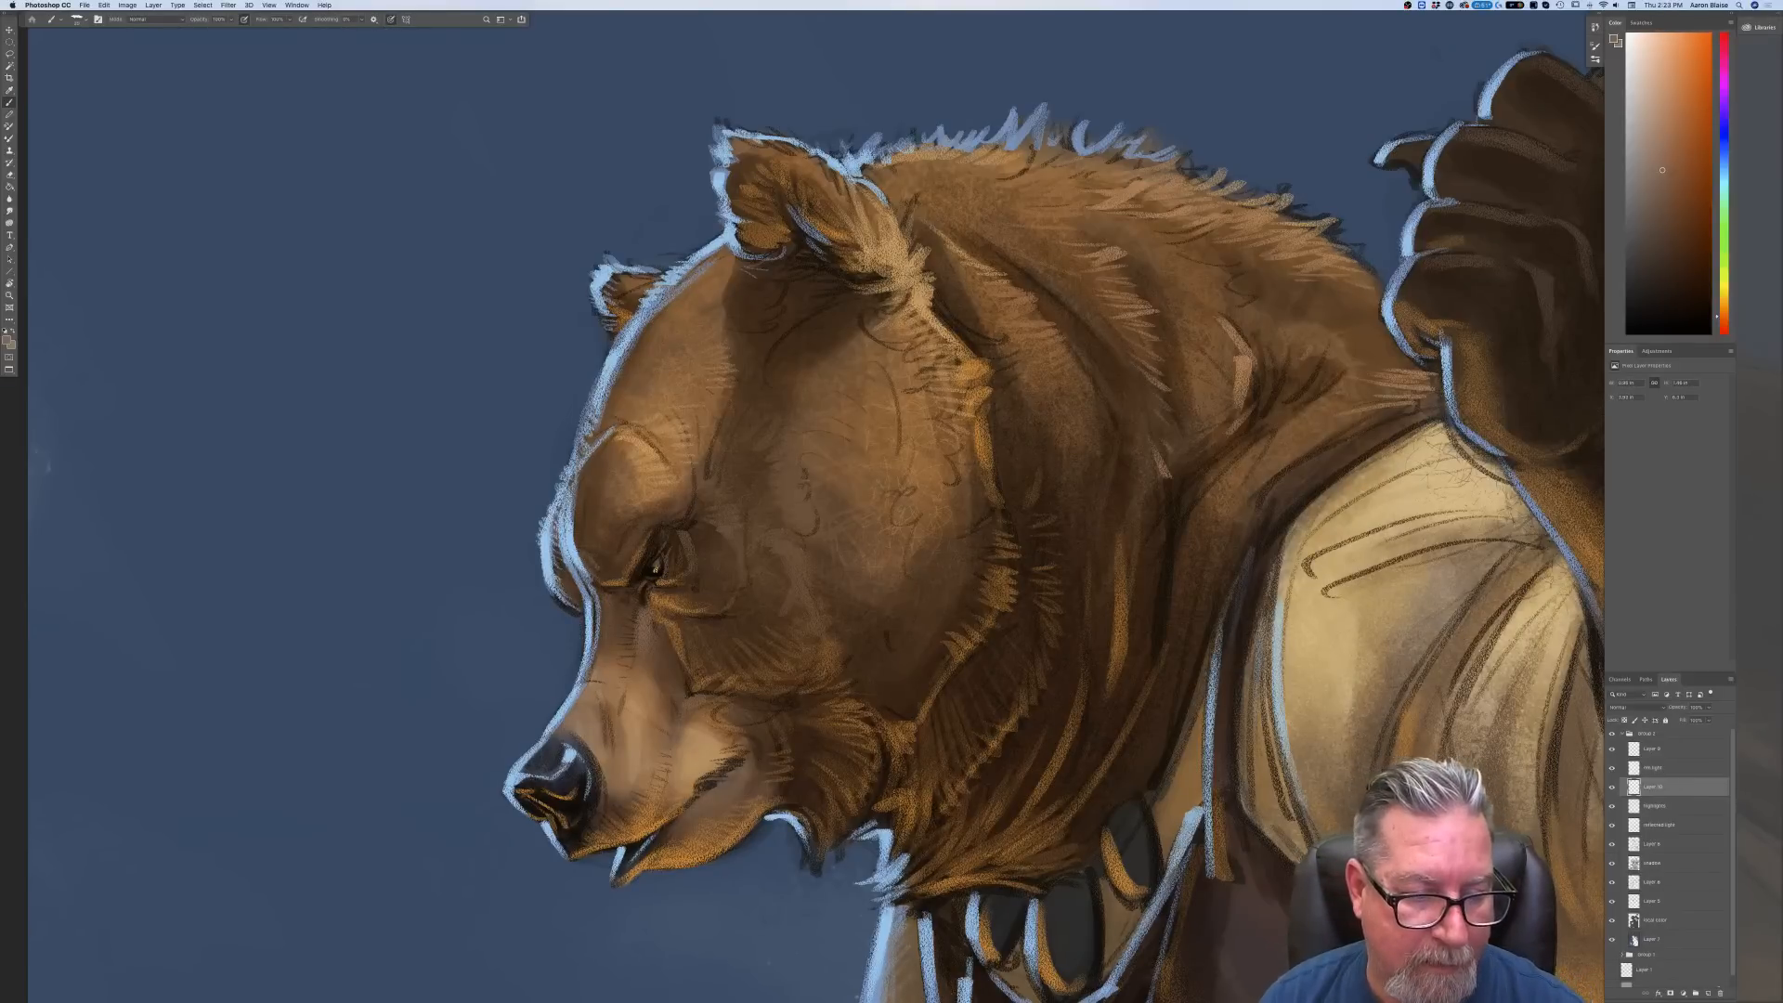
left_click_drag(577, 507, 579, 548)
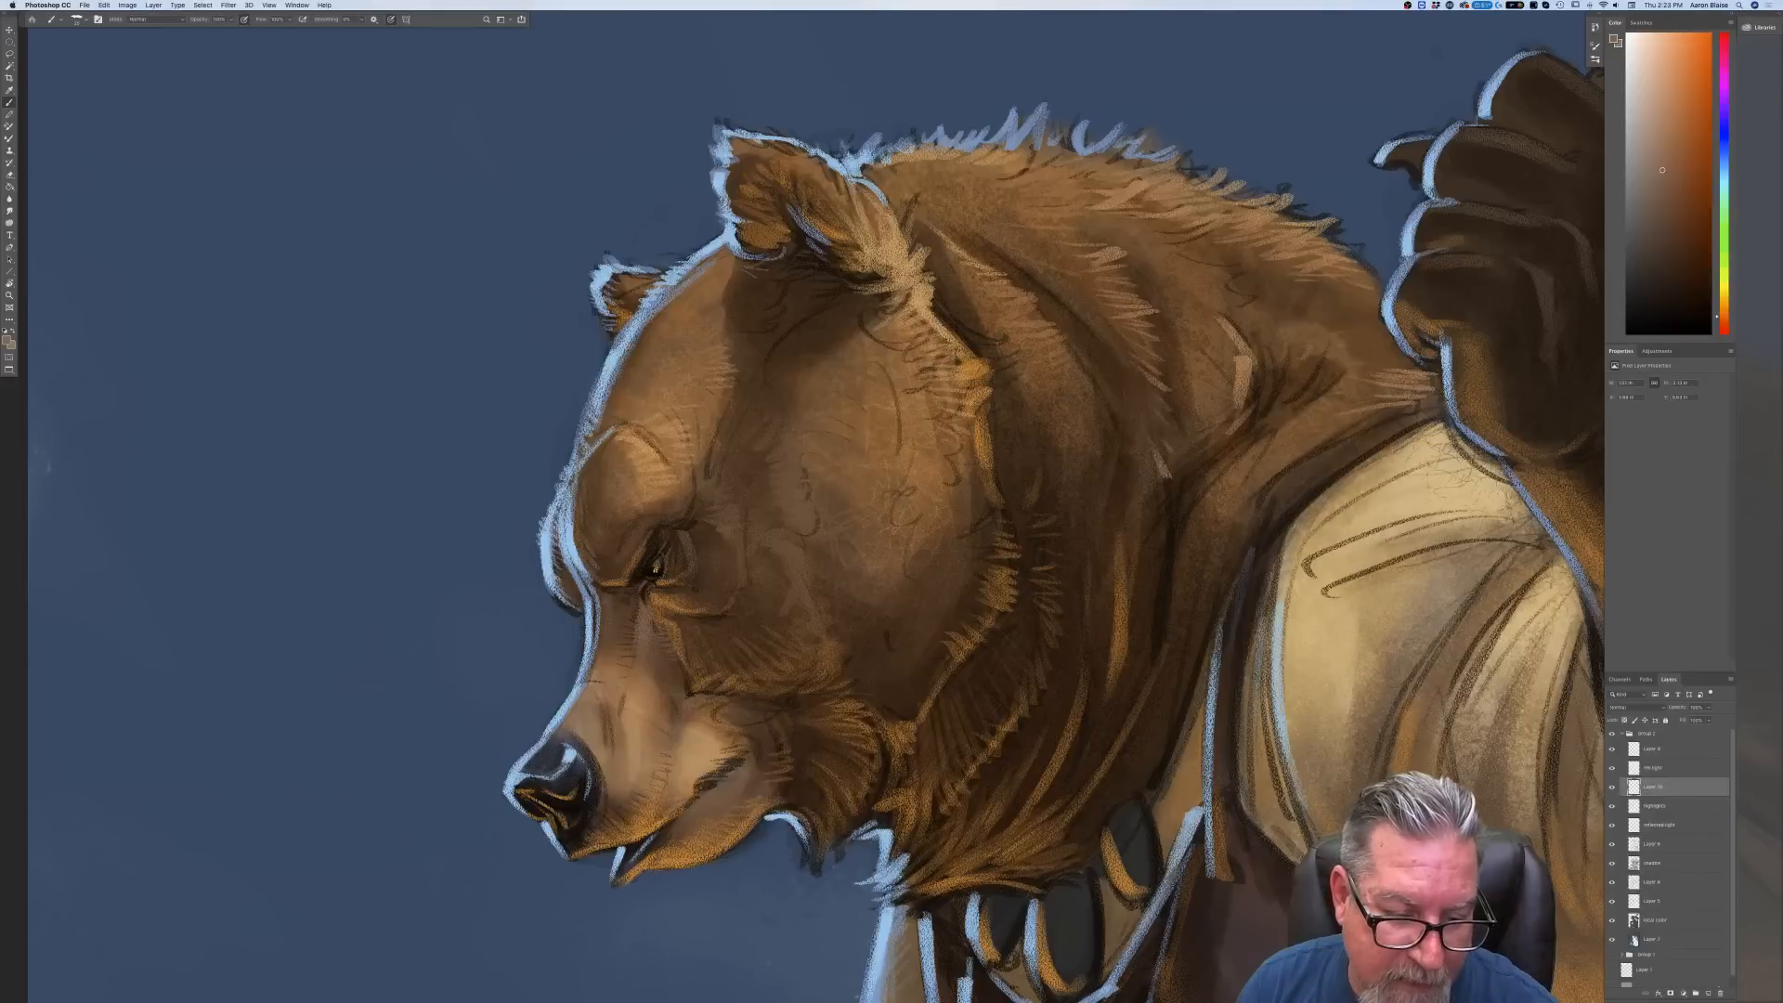
key("super+minus")
key("super+minus")
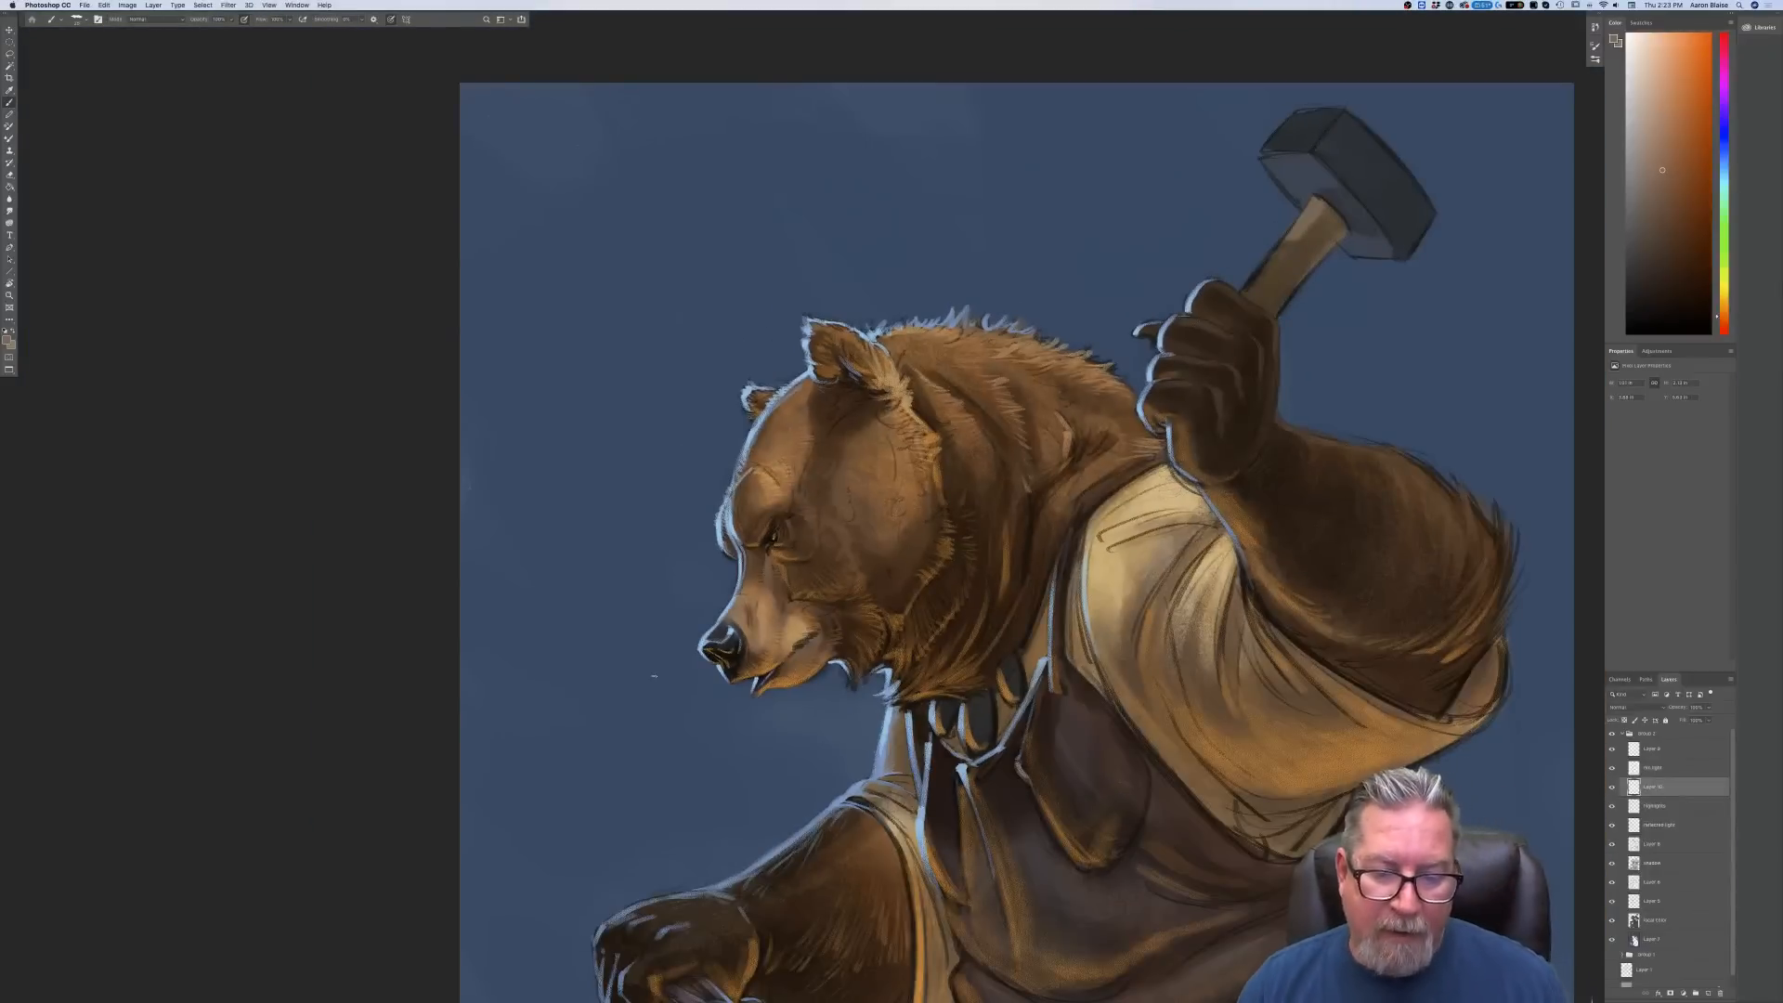
Set the foreground color to a warm medium brown based on the cheek fur and make the top layer active
key("super+plus")
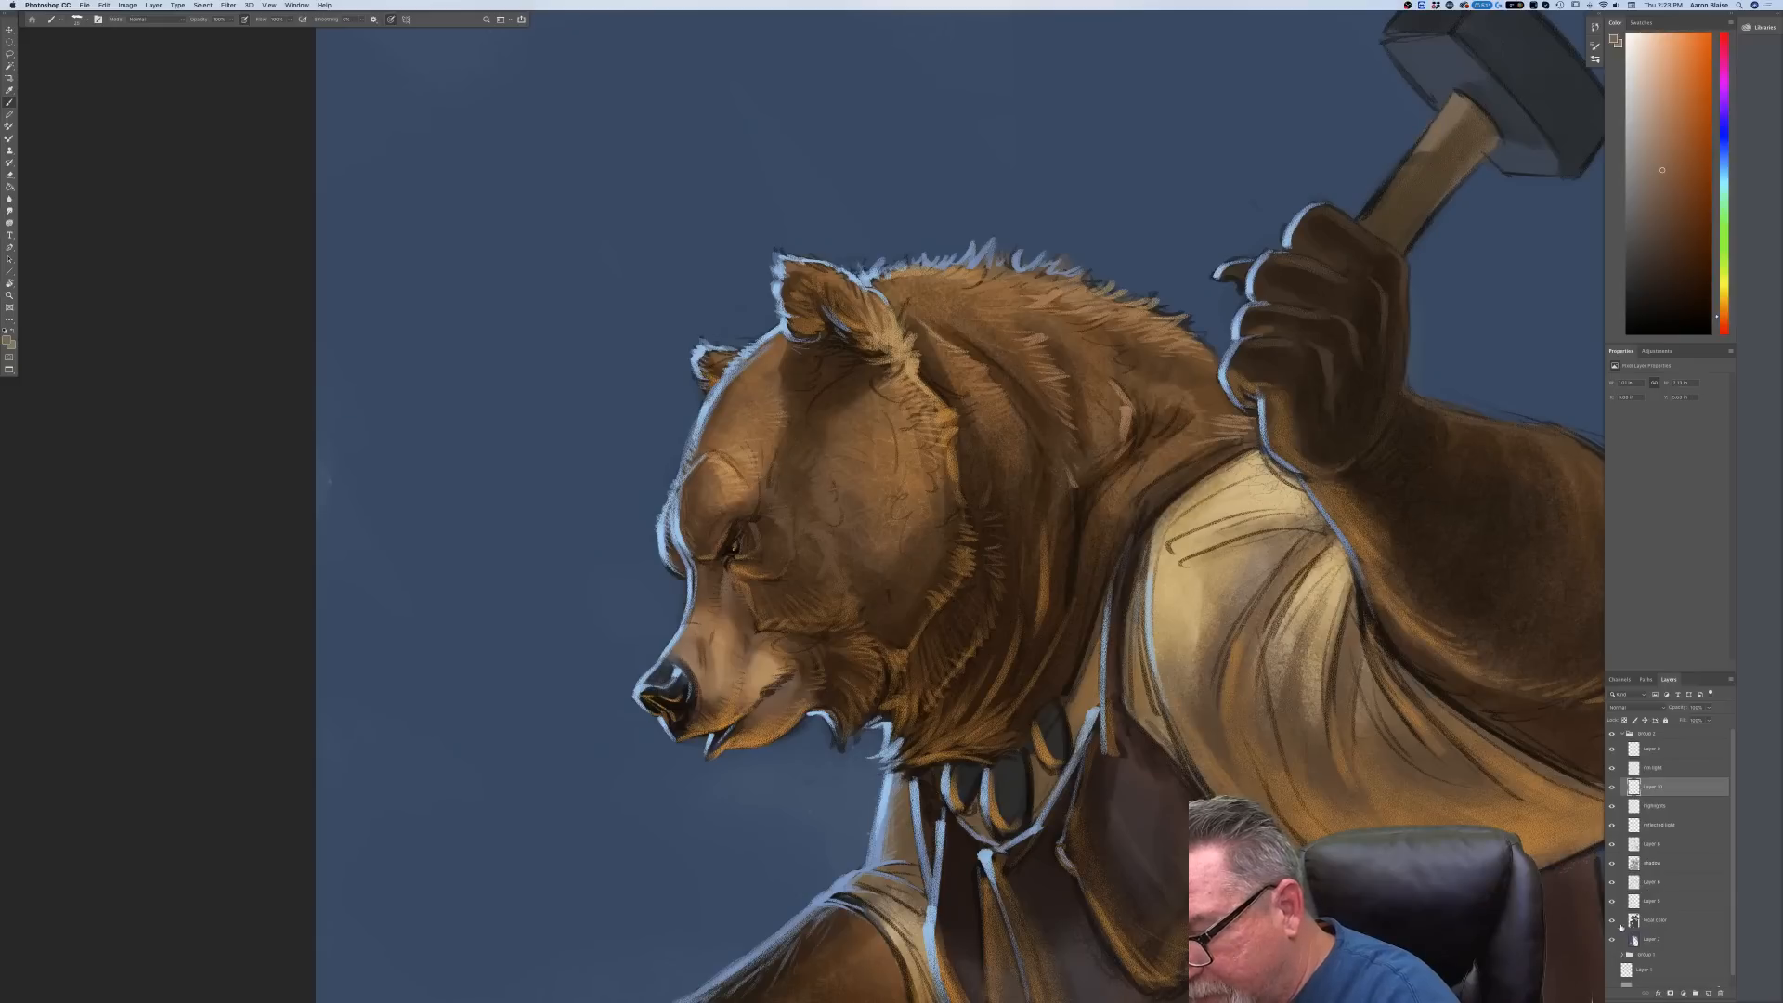
left_click(1648, 882)
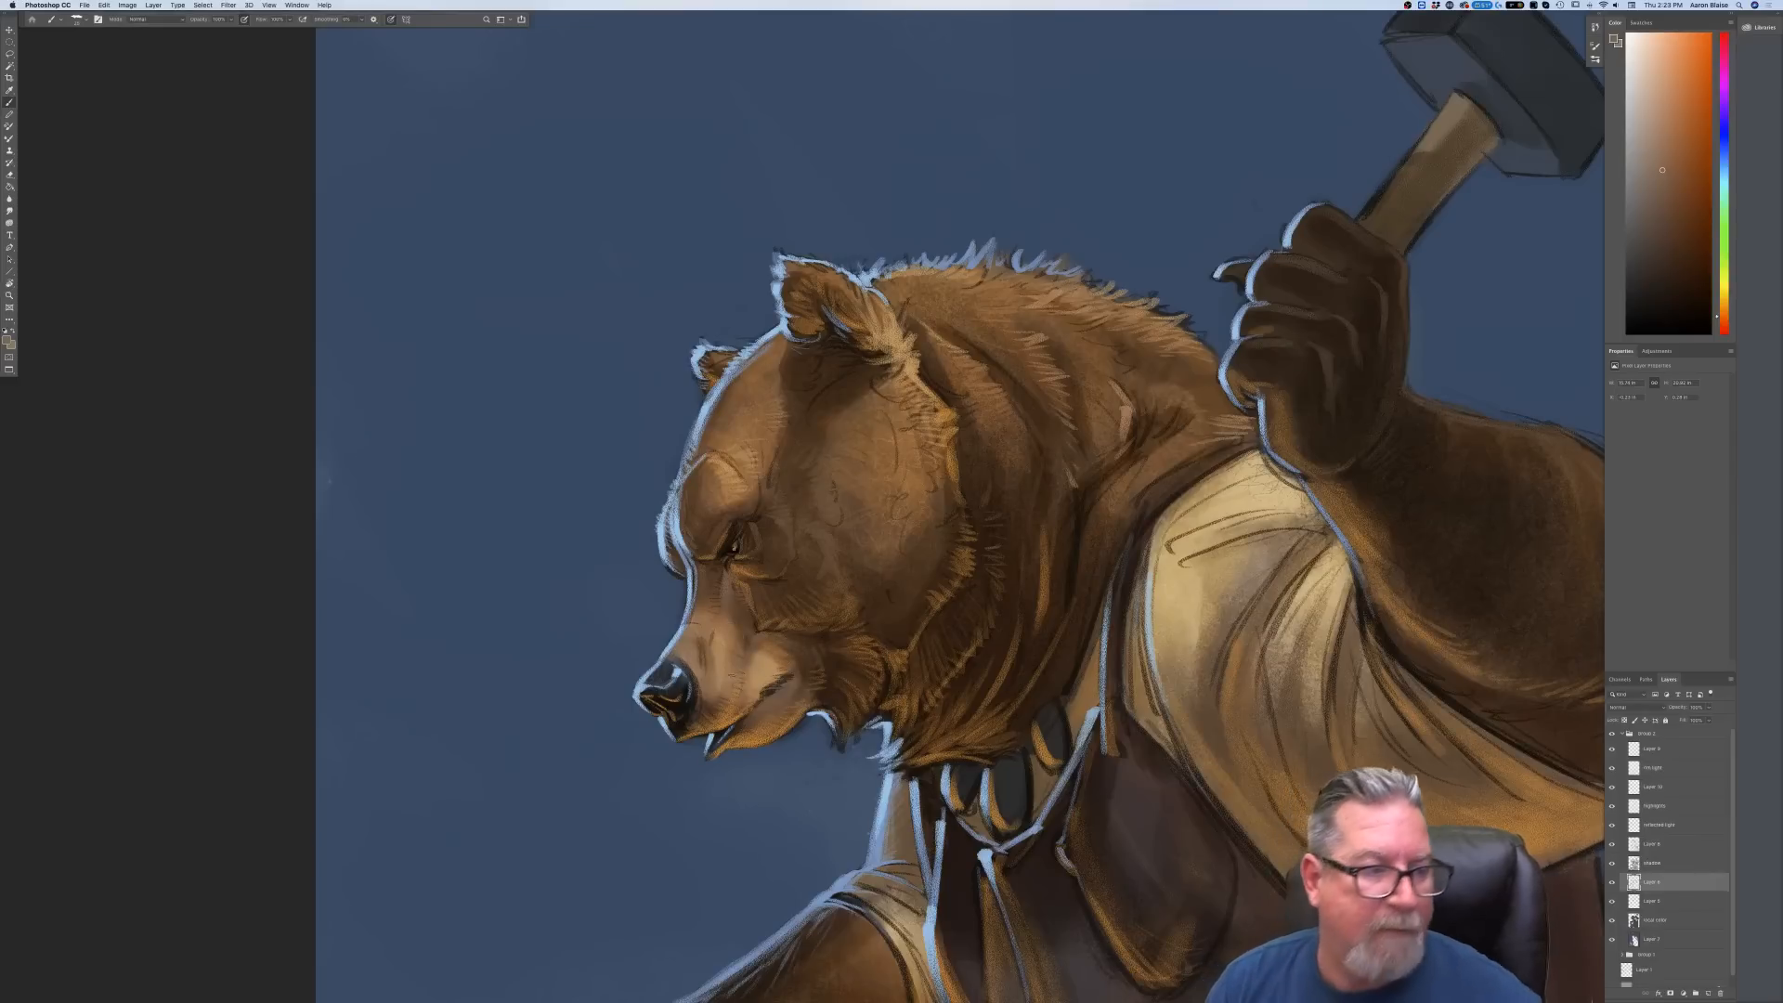
left_click(6, 338)
left_click(801, 638)
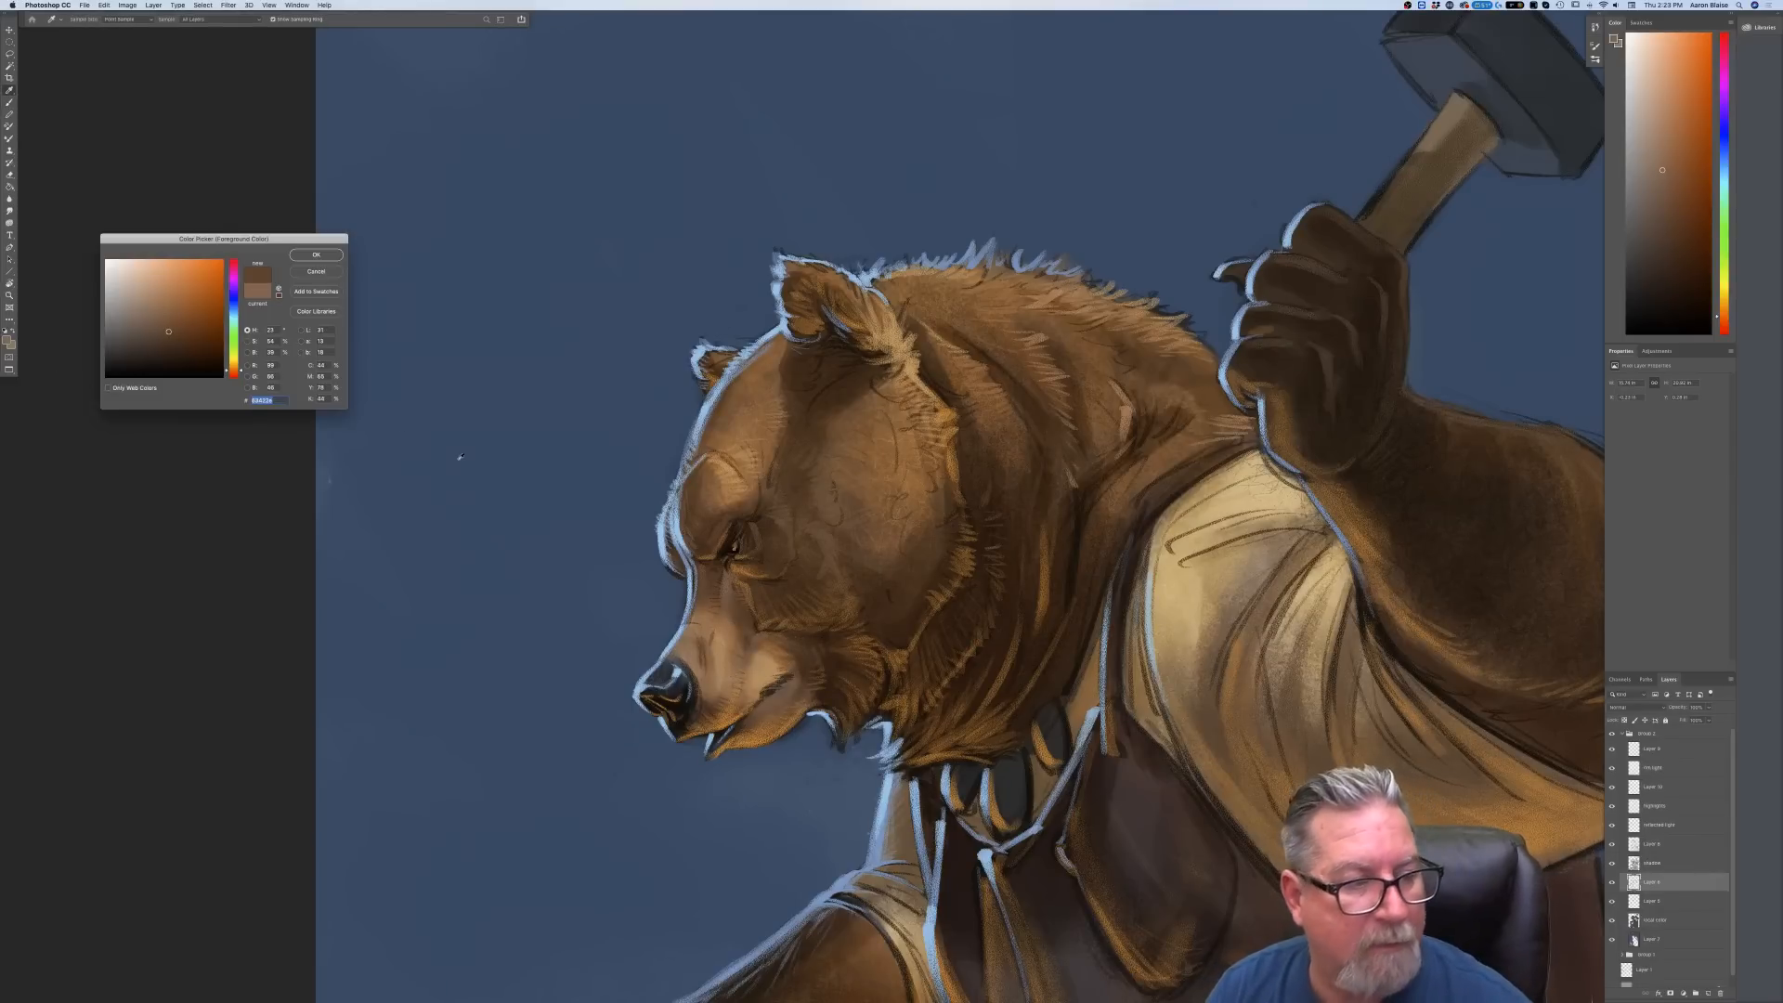
key("Return")
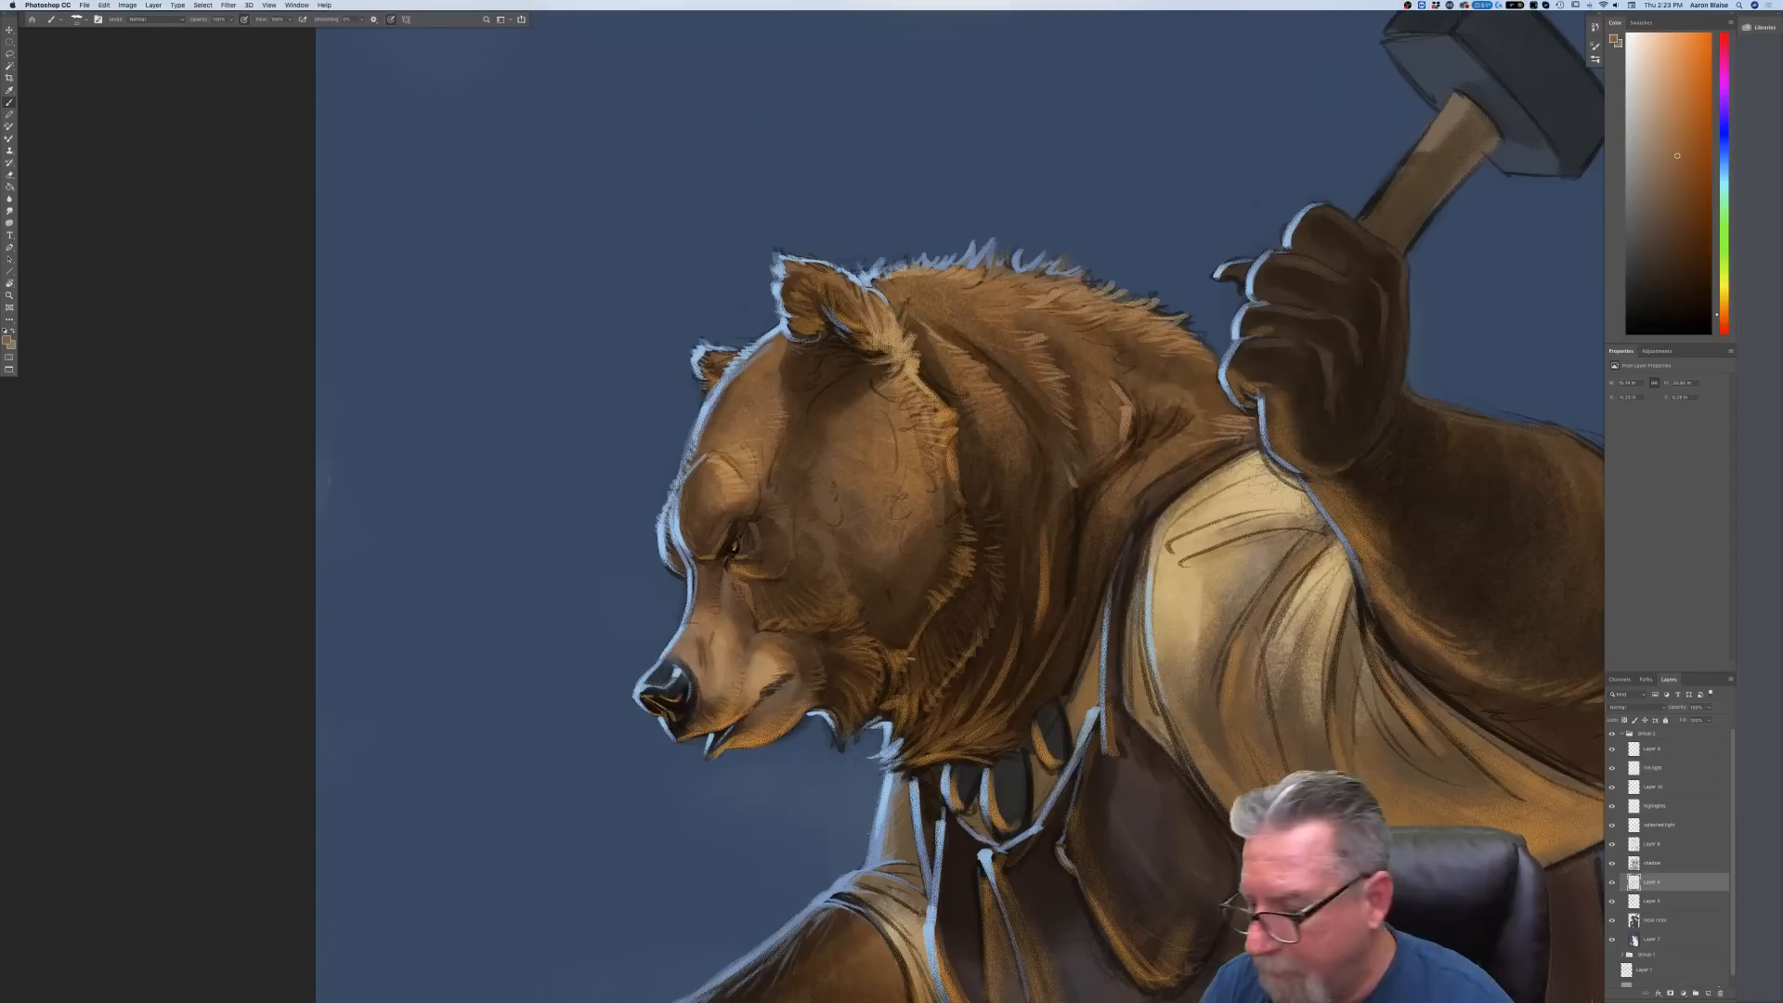
left_click(1653, 748)
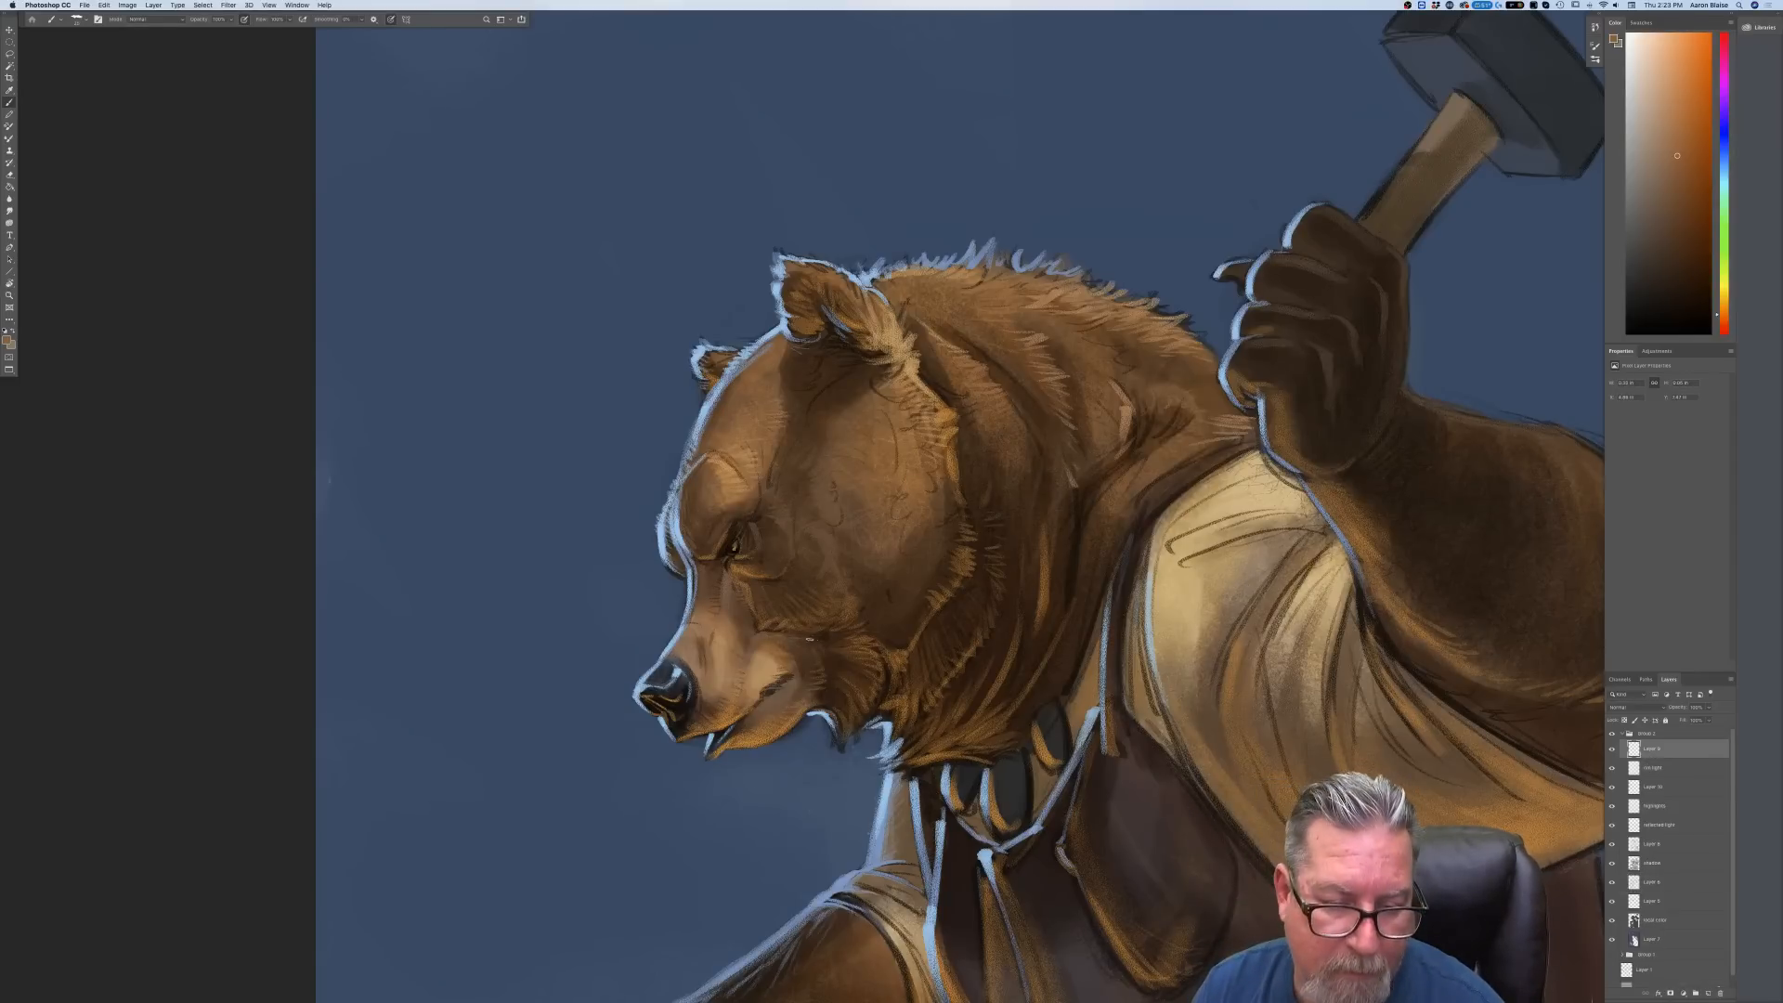
Paint fine fur strokes across the bear's cheek and jaw, and set the foreground color to a richer orange-brown
left_click_drag(816, 645, 799, 657)
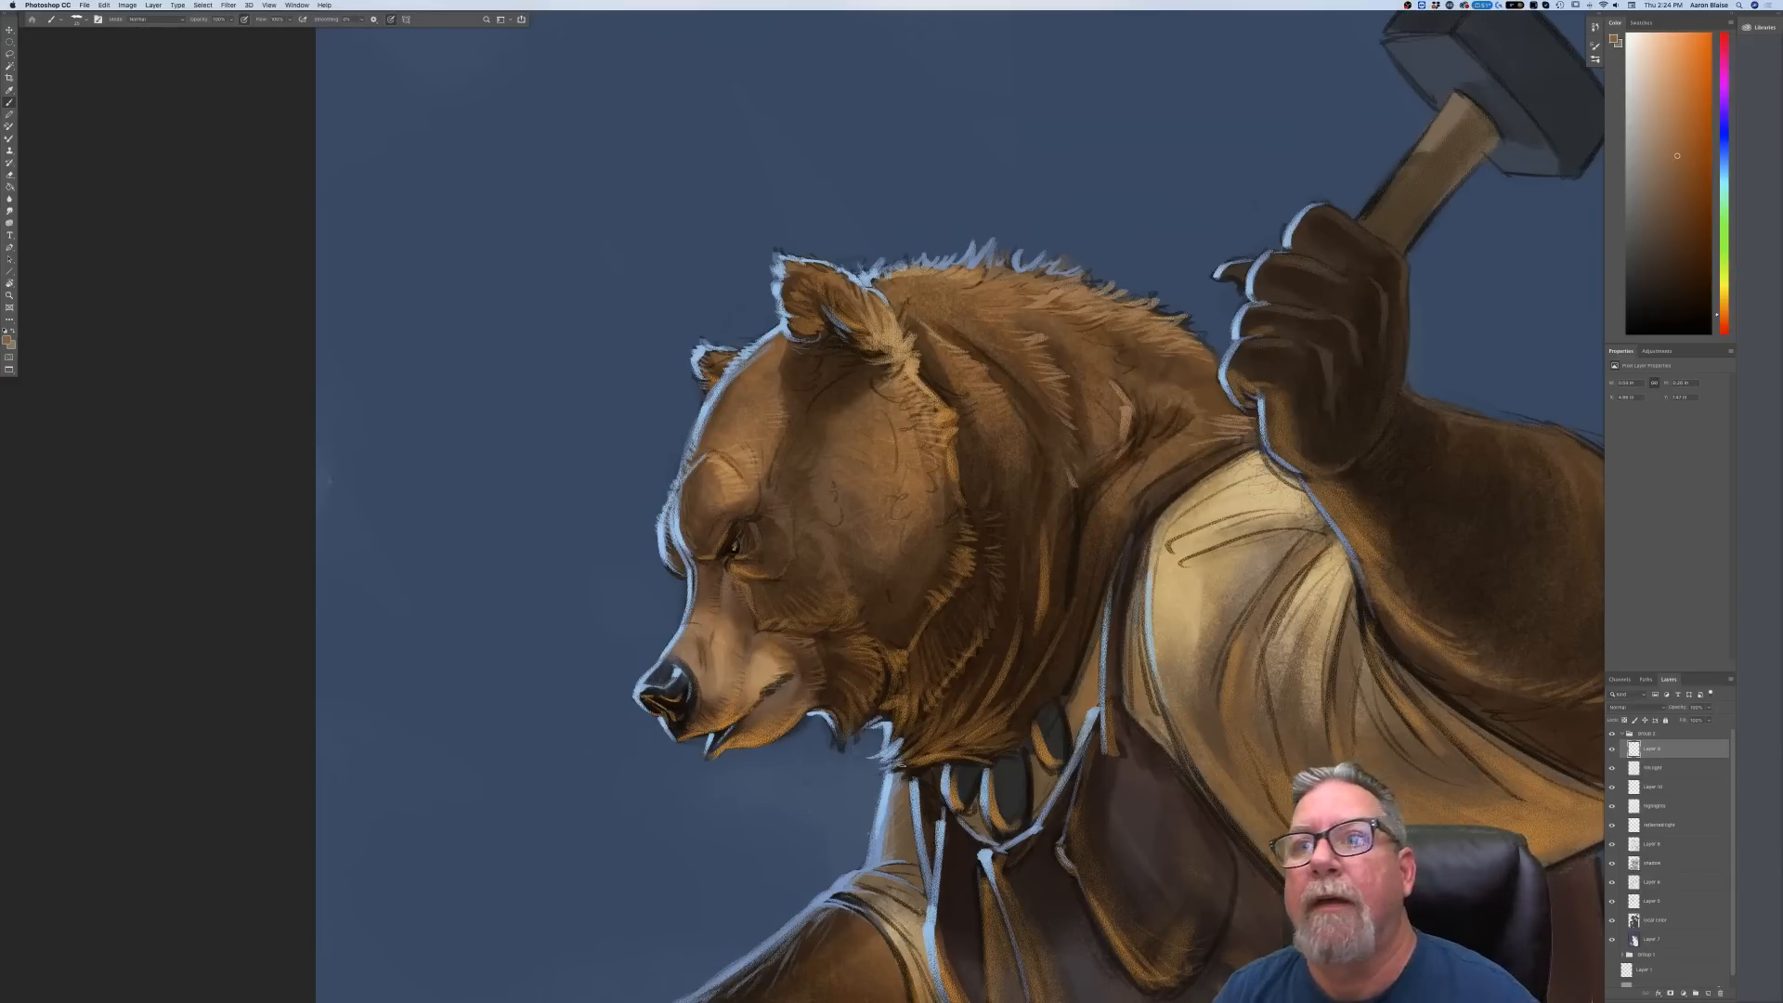
mouse_move(858, 623)
left_mouse_down()
mouse_move(892, 644)
mouse_move(909, 639)
mouse_move(891, 615)
mouse_move(914, 608)
left_mouse_up()
left_click_drag(895, 608, 923, 588)
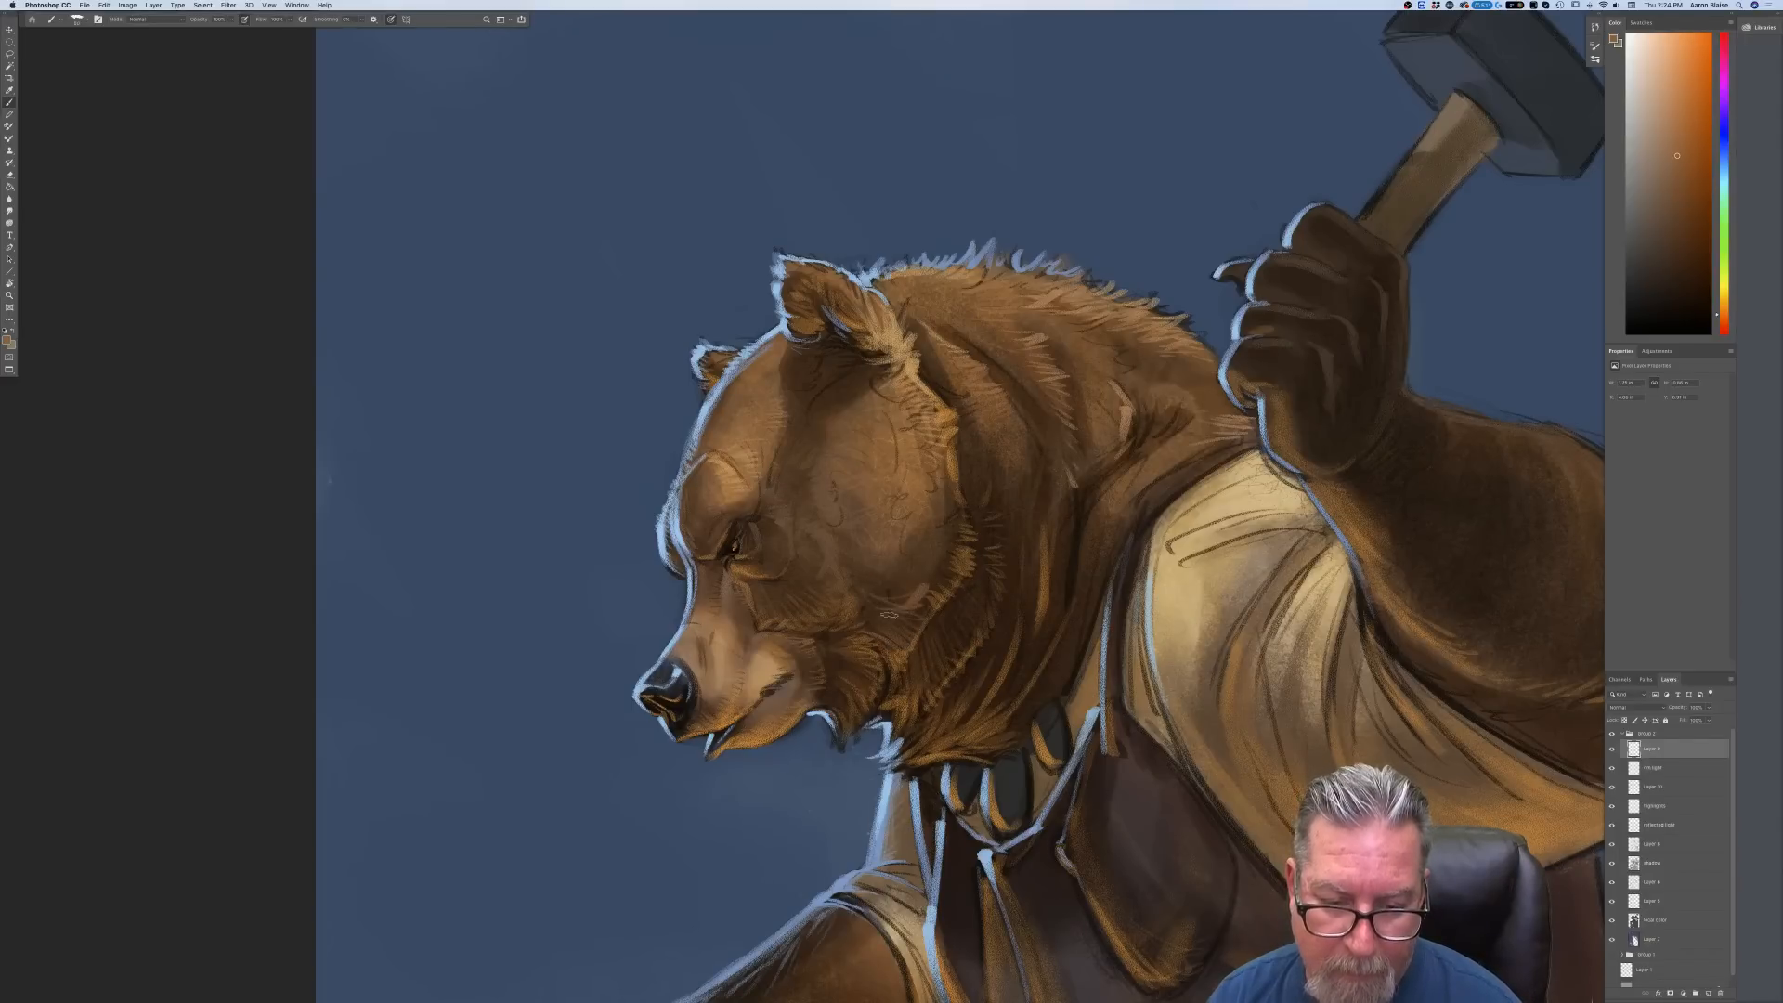
left_click(9, 341)
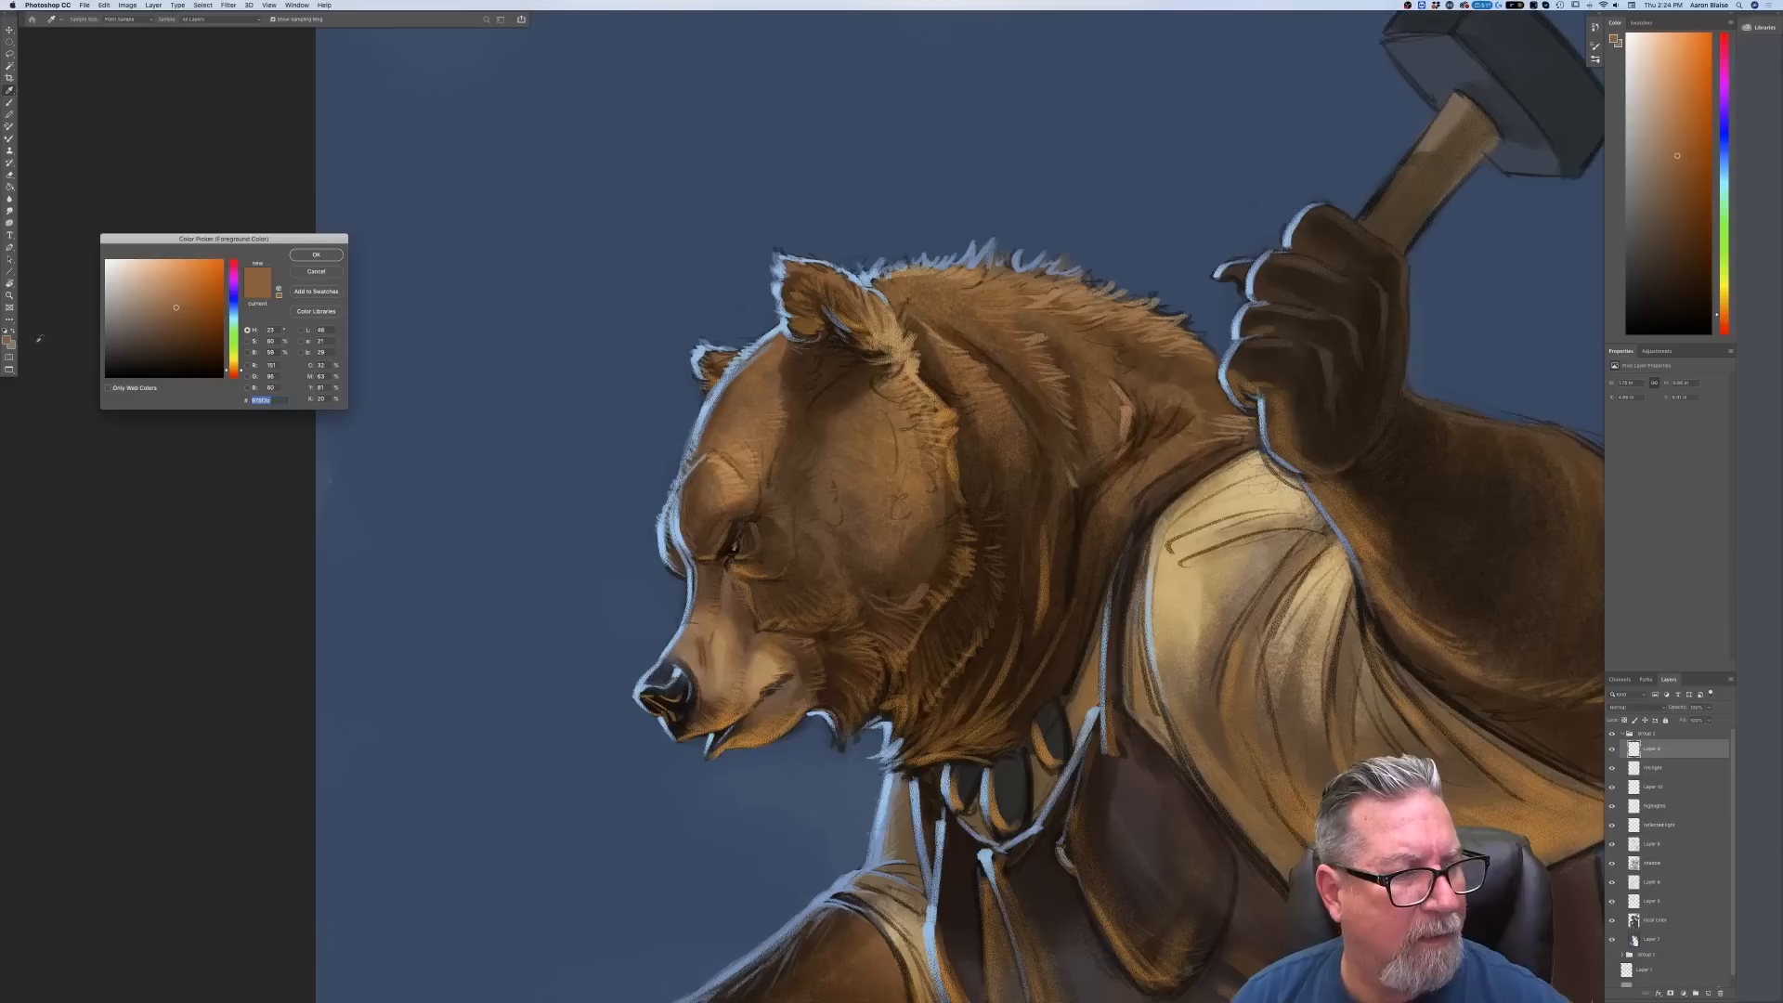
key("Return")
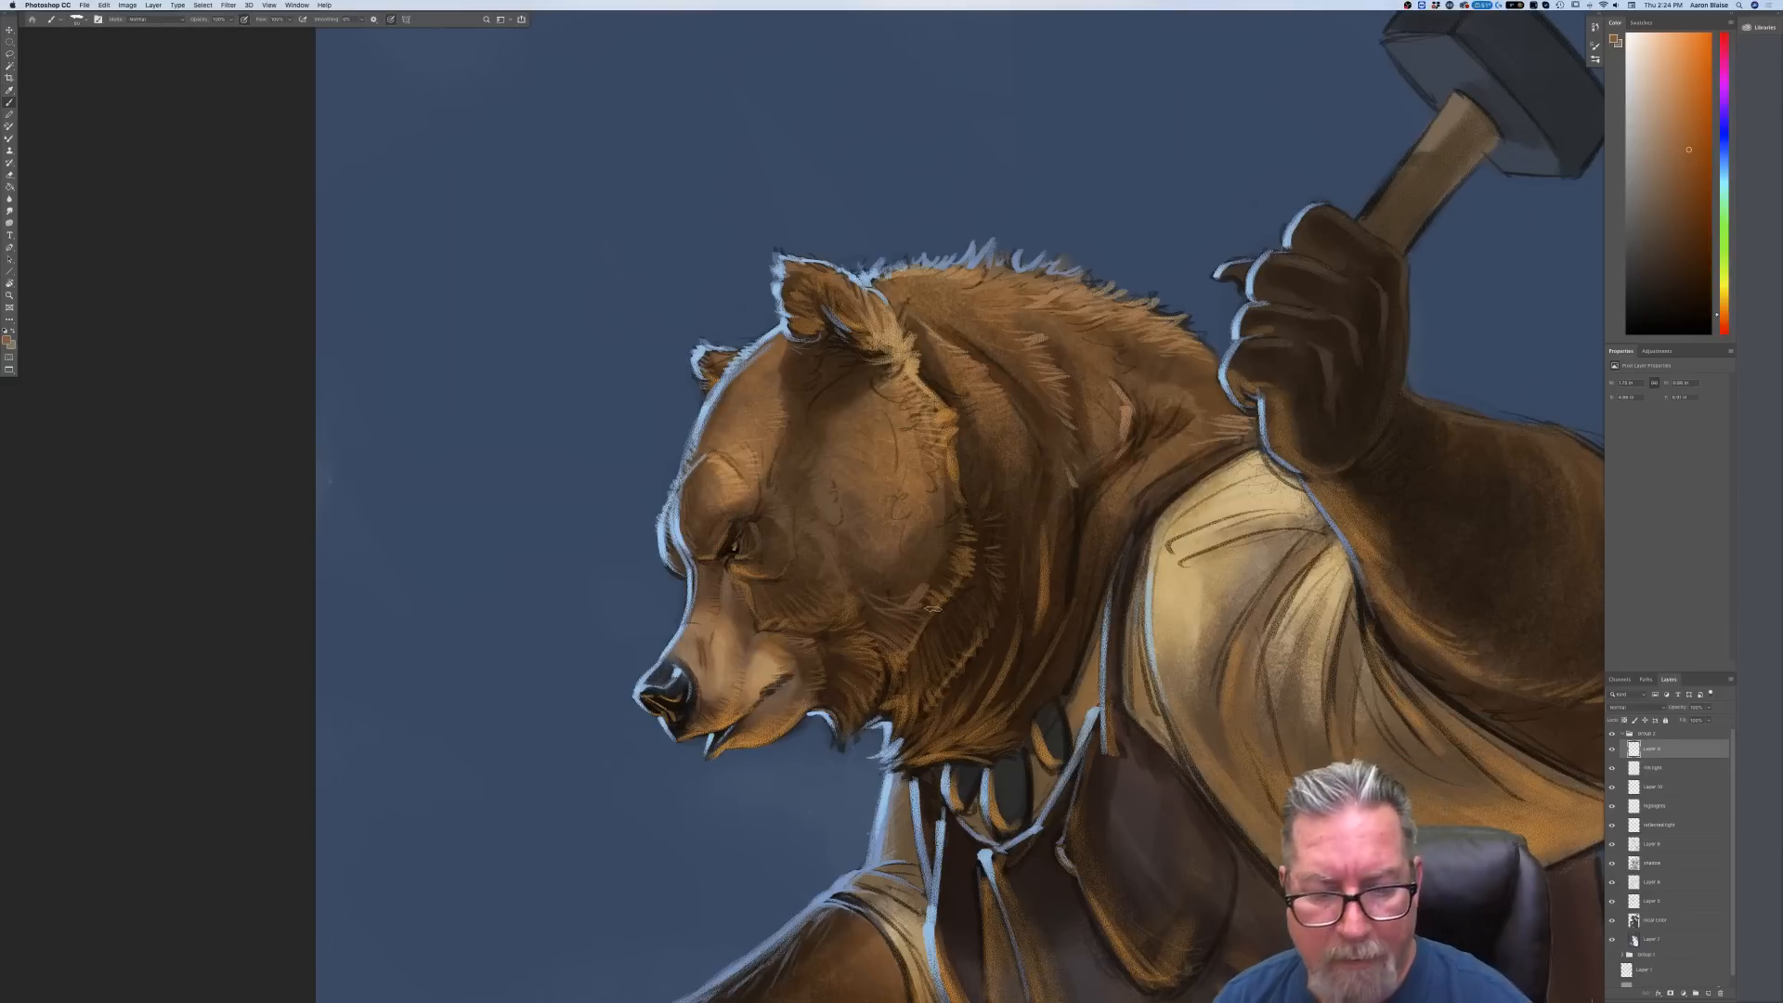
Paint fine orange-brown fur strokes across the bear's cheek, jaw, chin and the area below the eye
left_click_drag(909, 575, 932, 586)
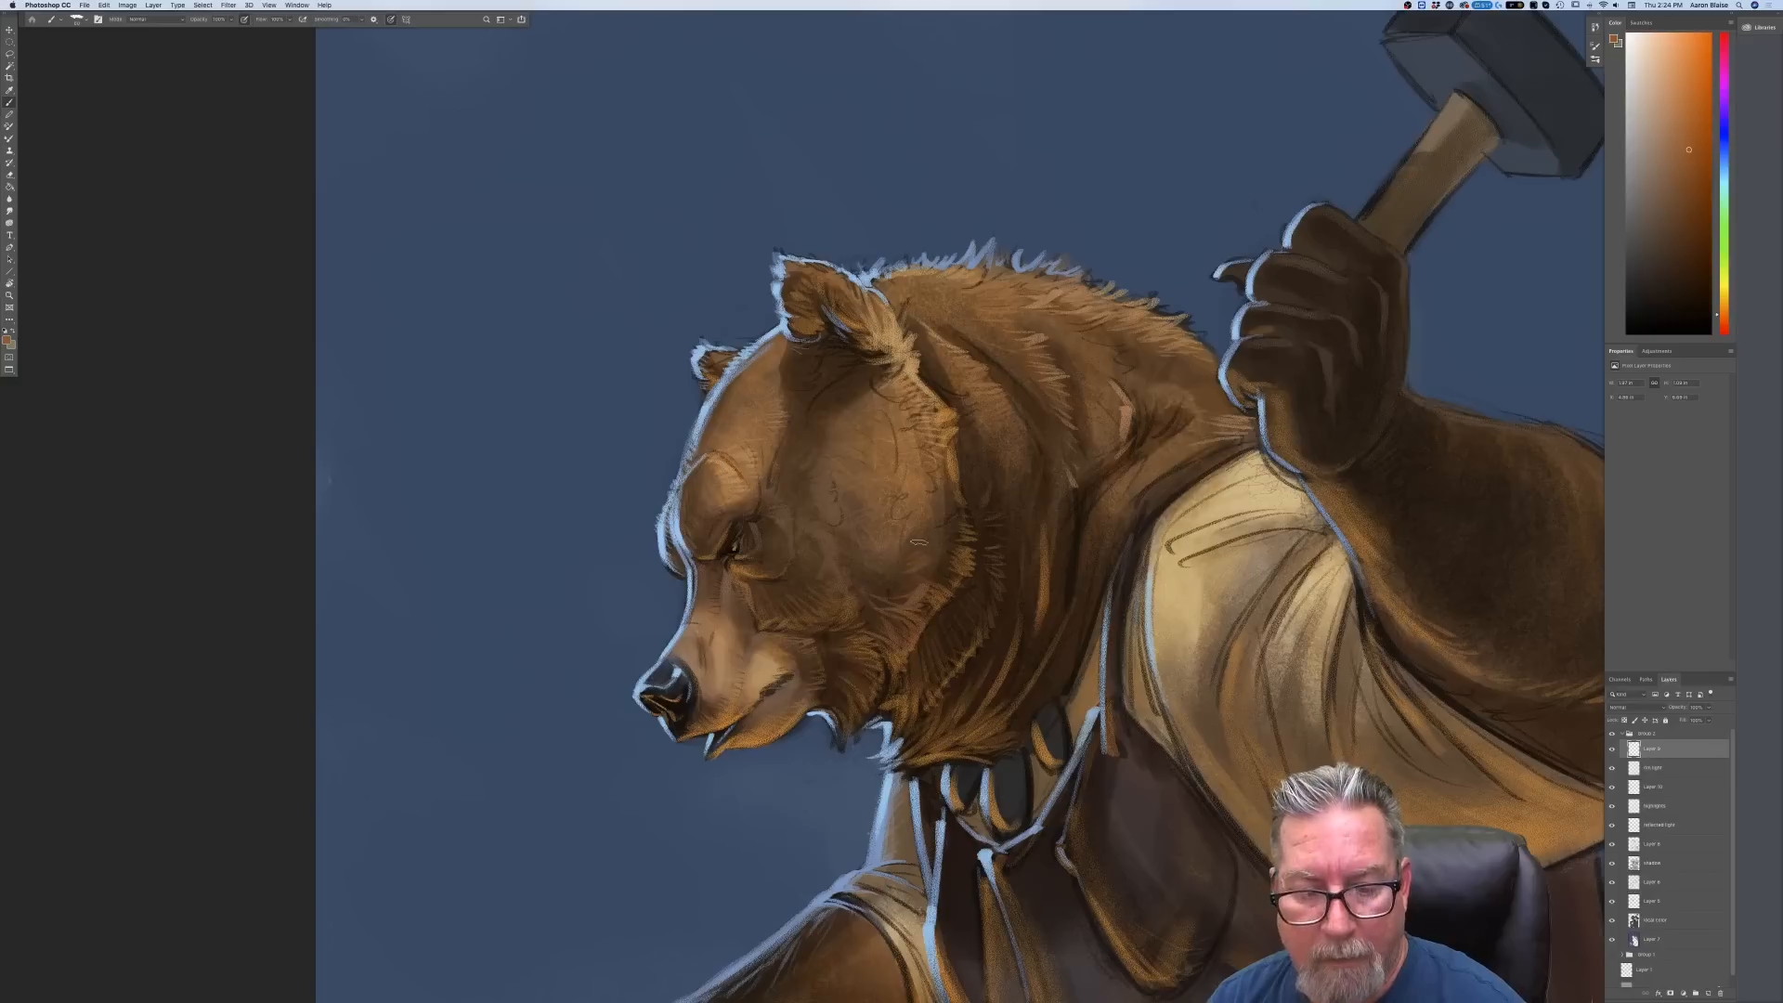
left_click_drag(929, 513, 925, 546)
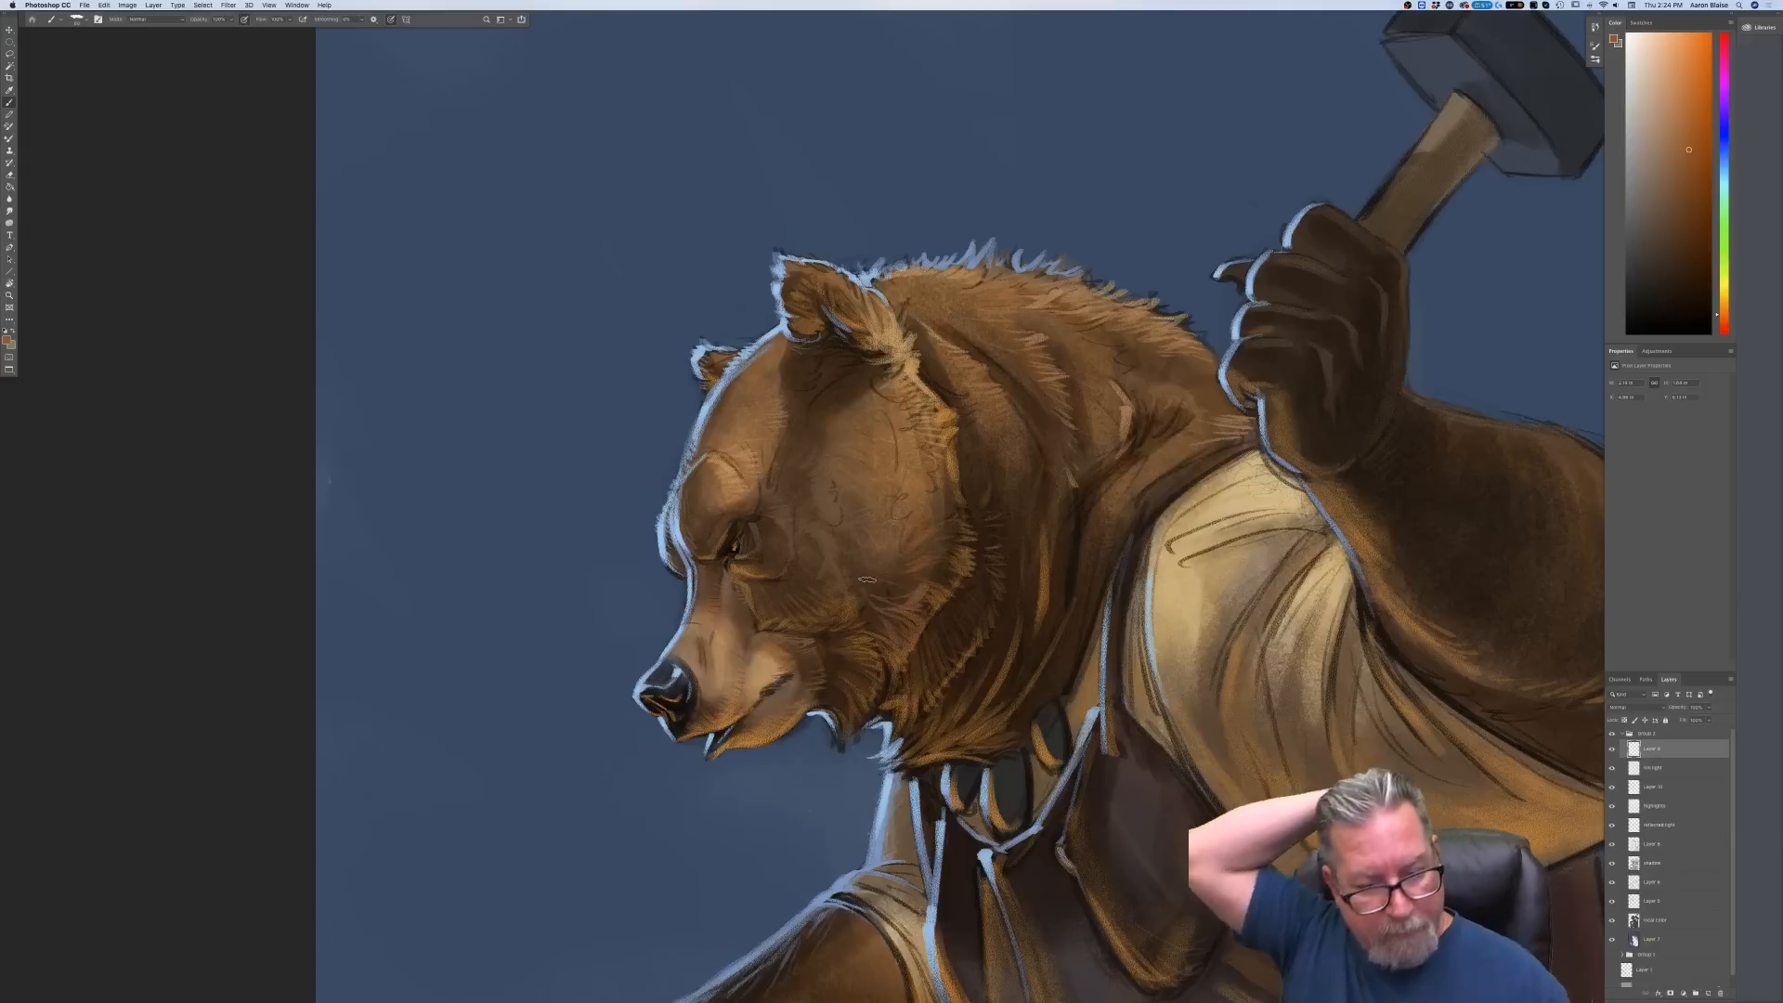
left_click_drag(856, 625, 881, 678)
left_click_drag(931, 579, 925, 586)
left_click_drag(941, 499, 942, 477)
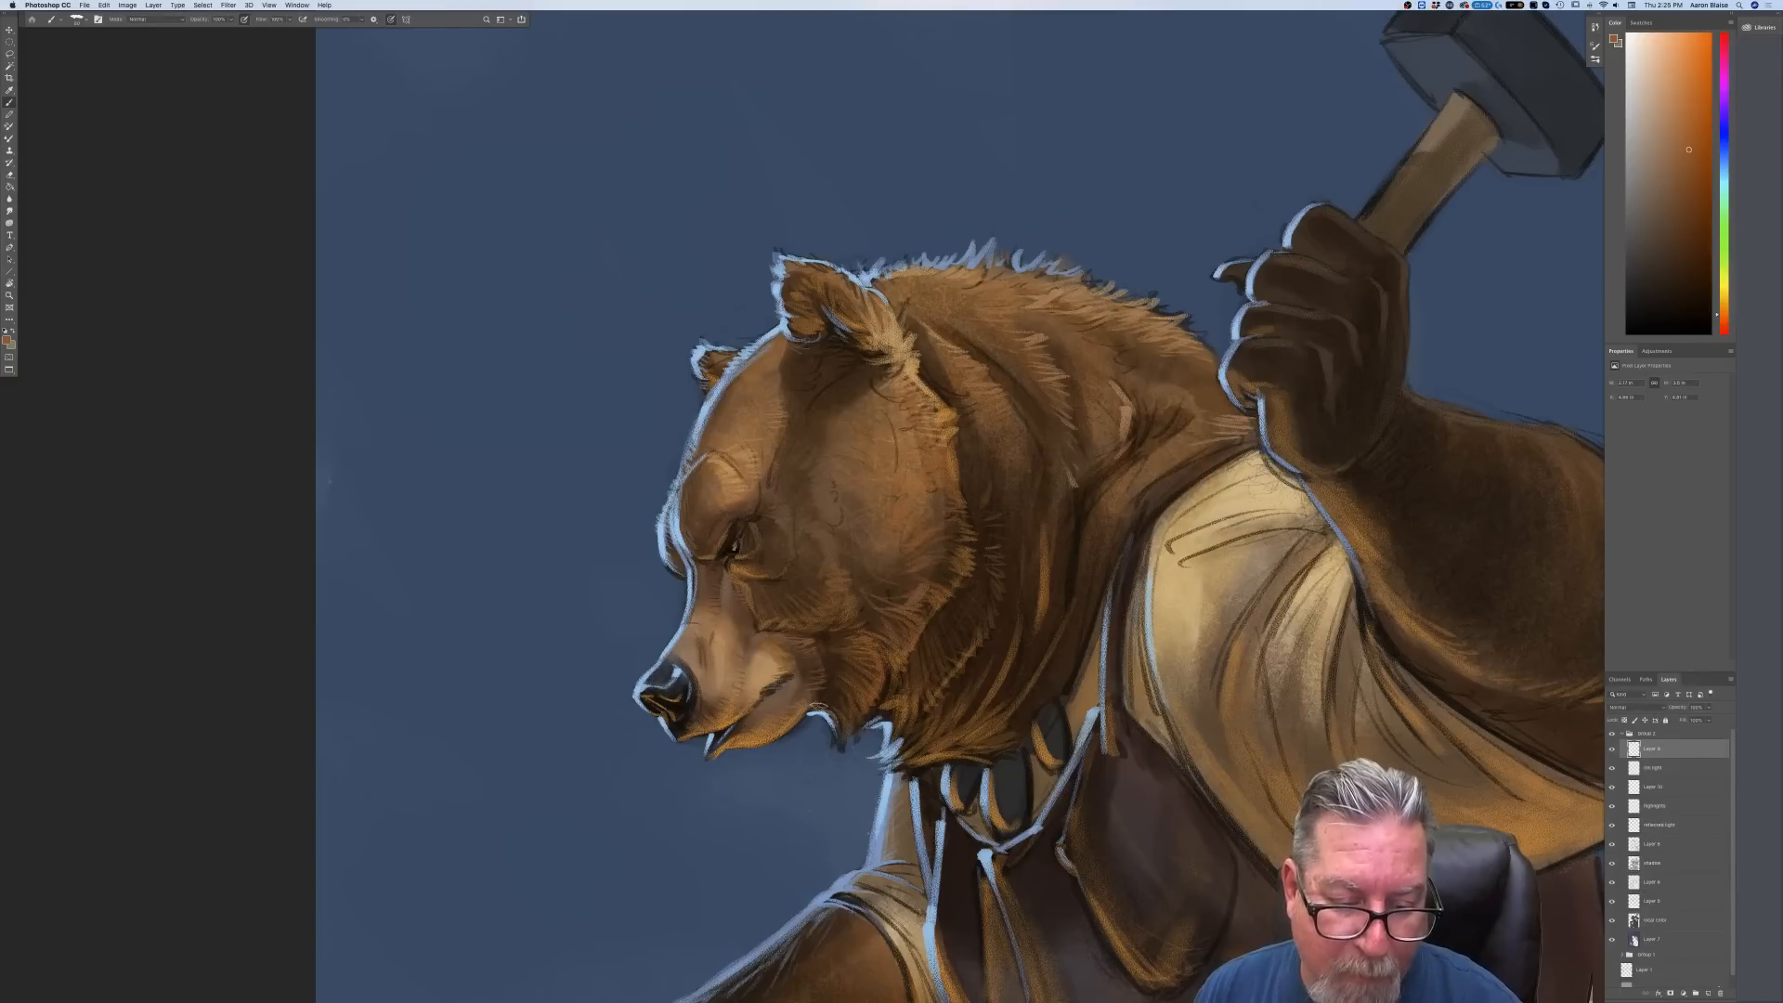
left_click_drag(834, 713, 830, 734)
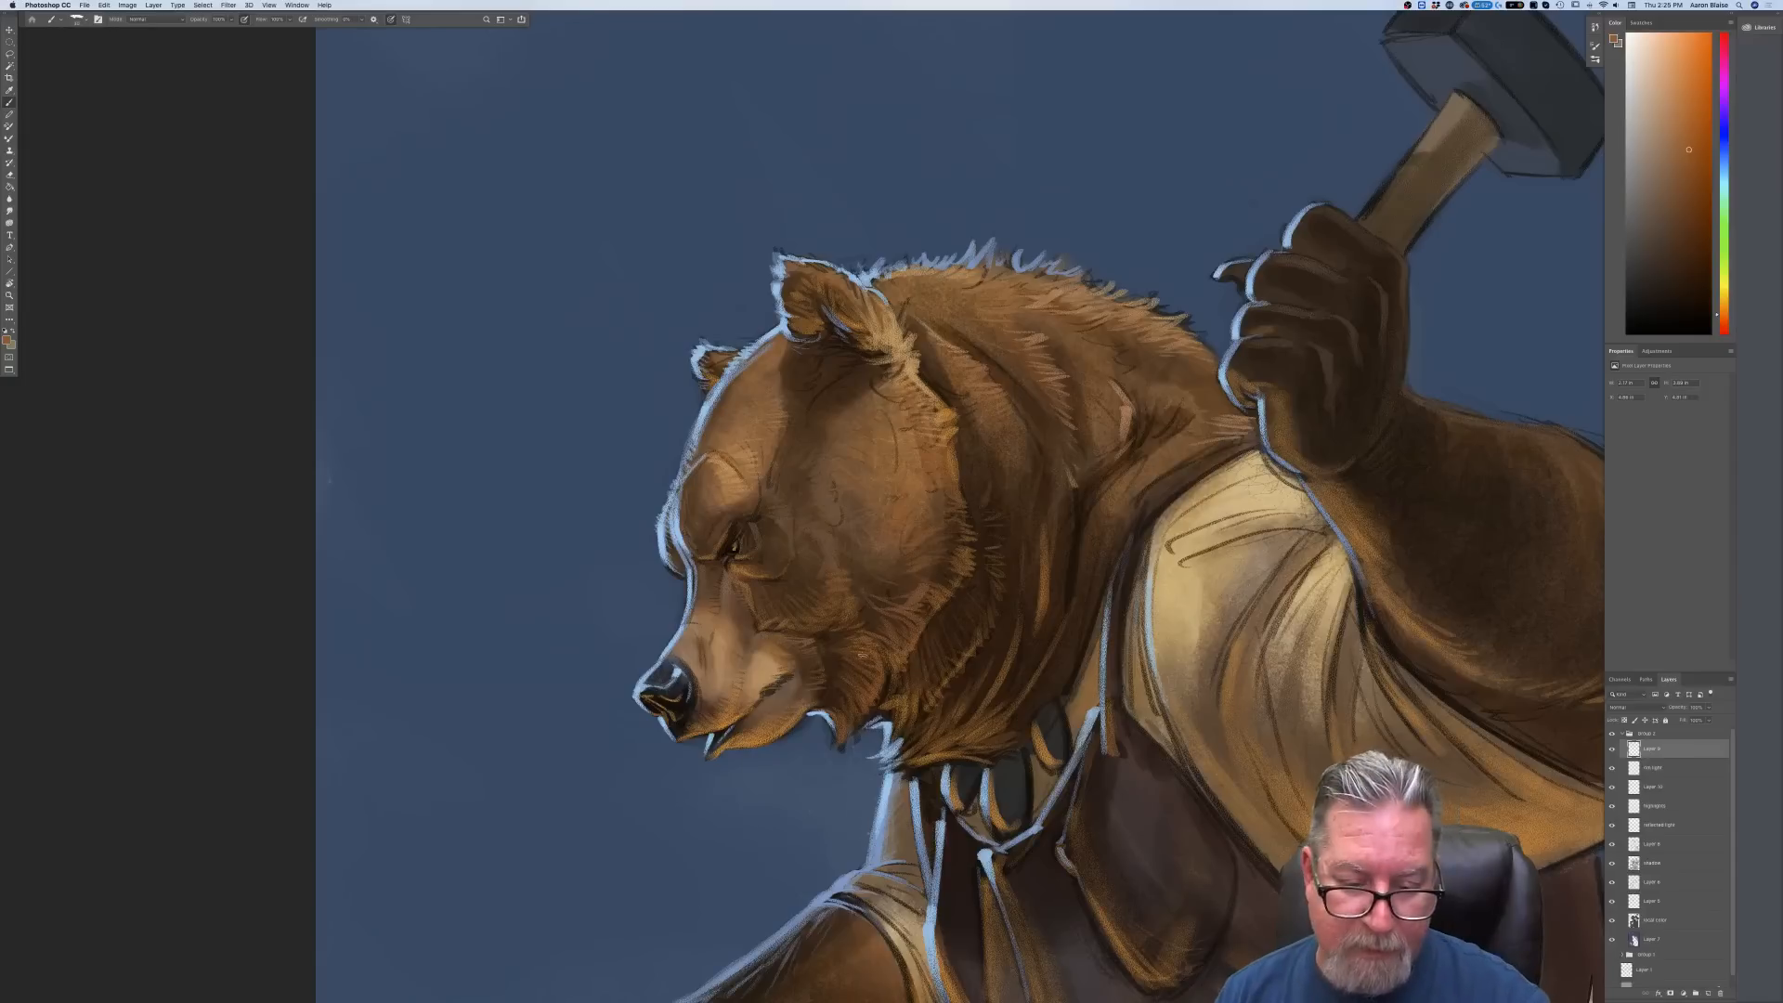
left_click_drag(882, 683, 863, 717)
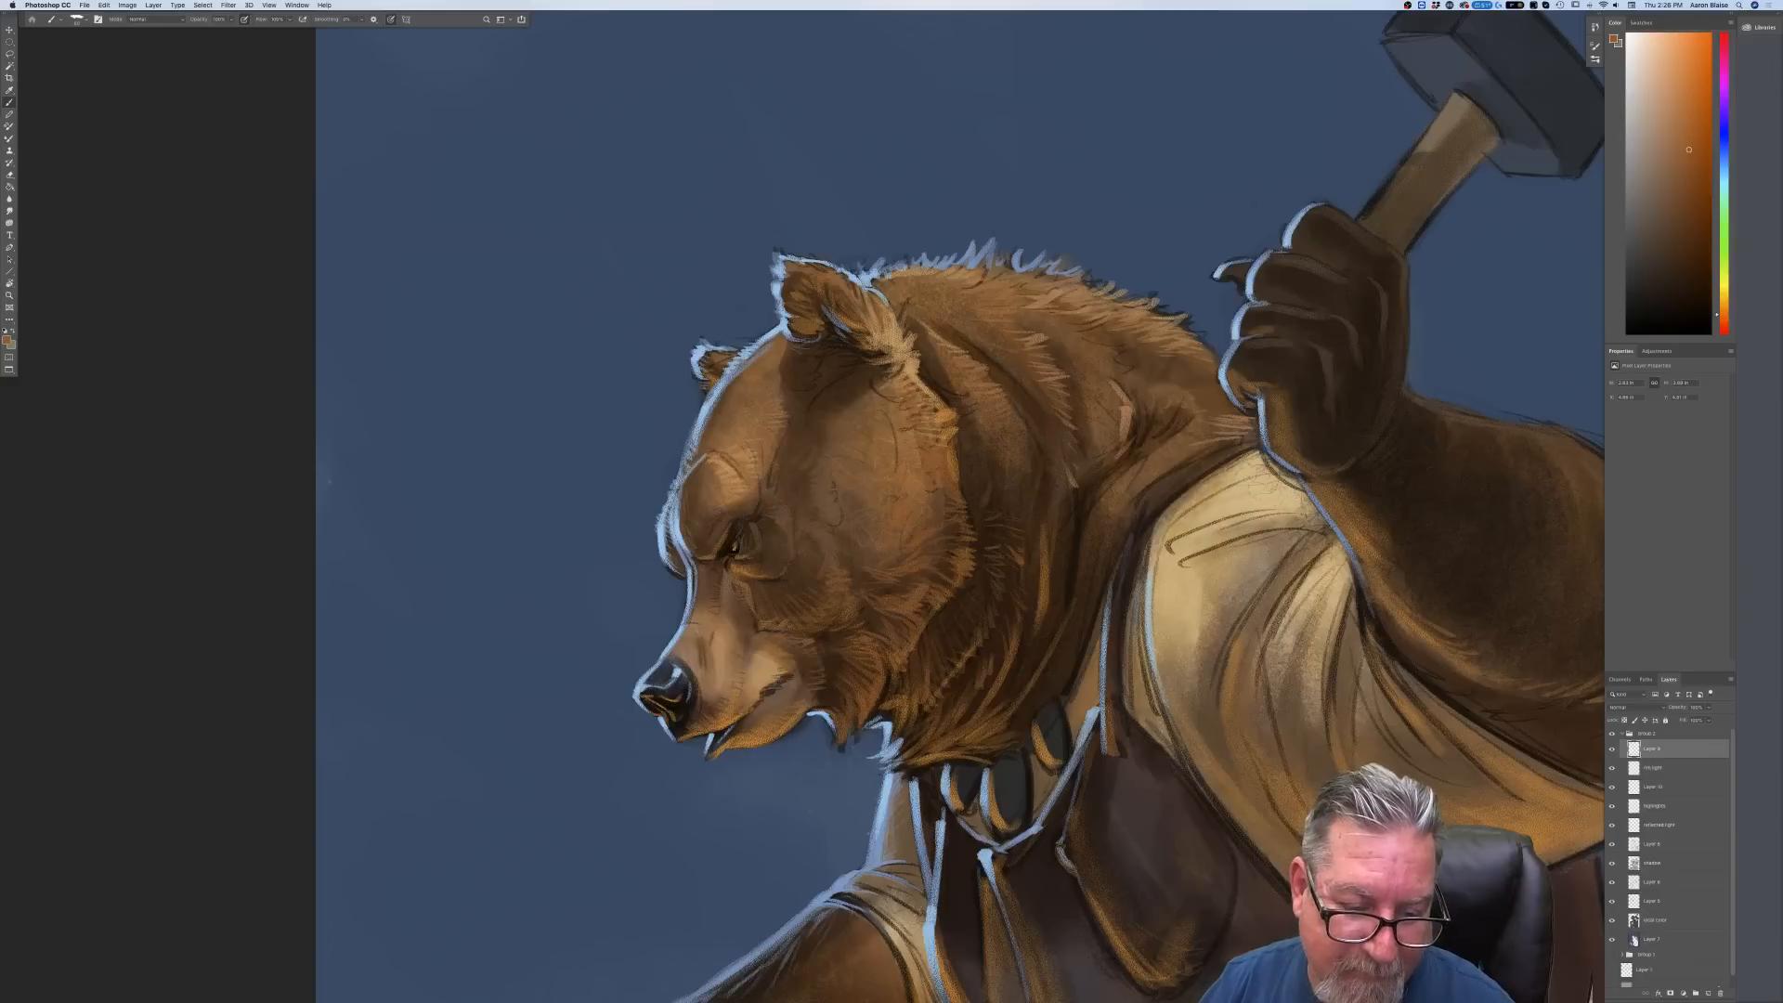
left_click_drag(751, 617, 751, 633)
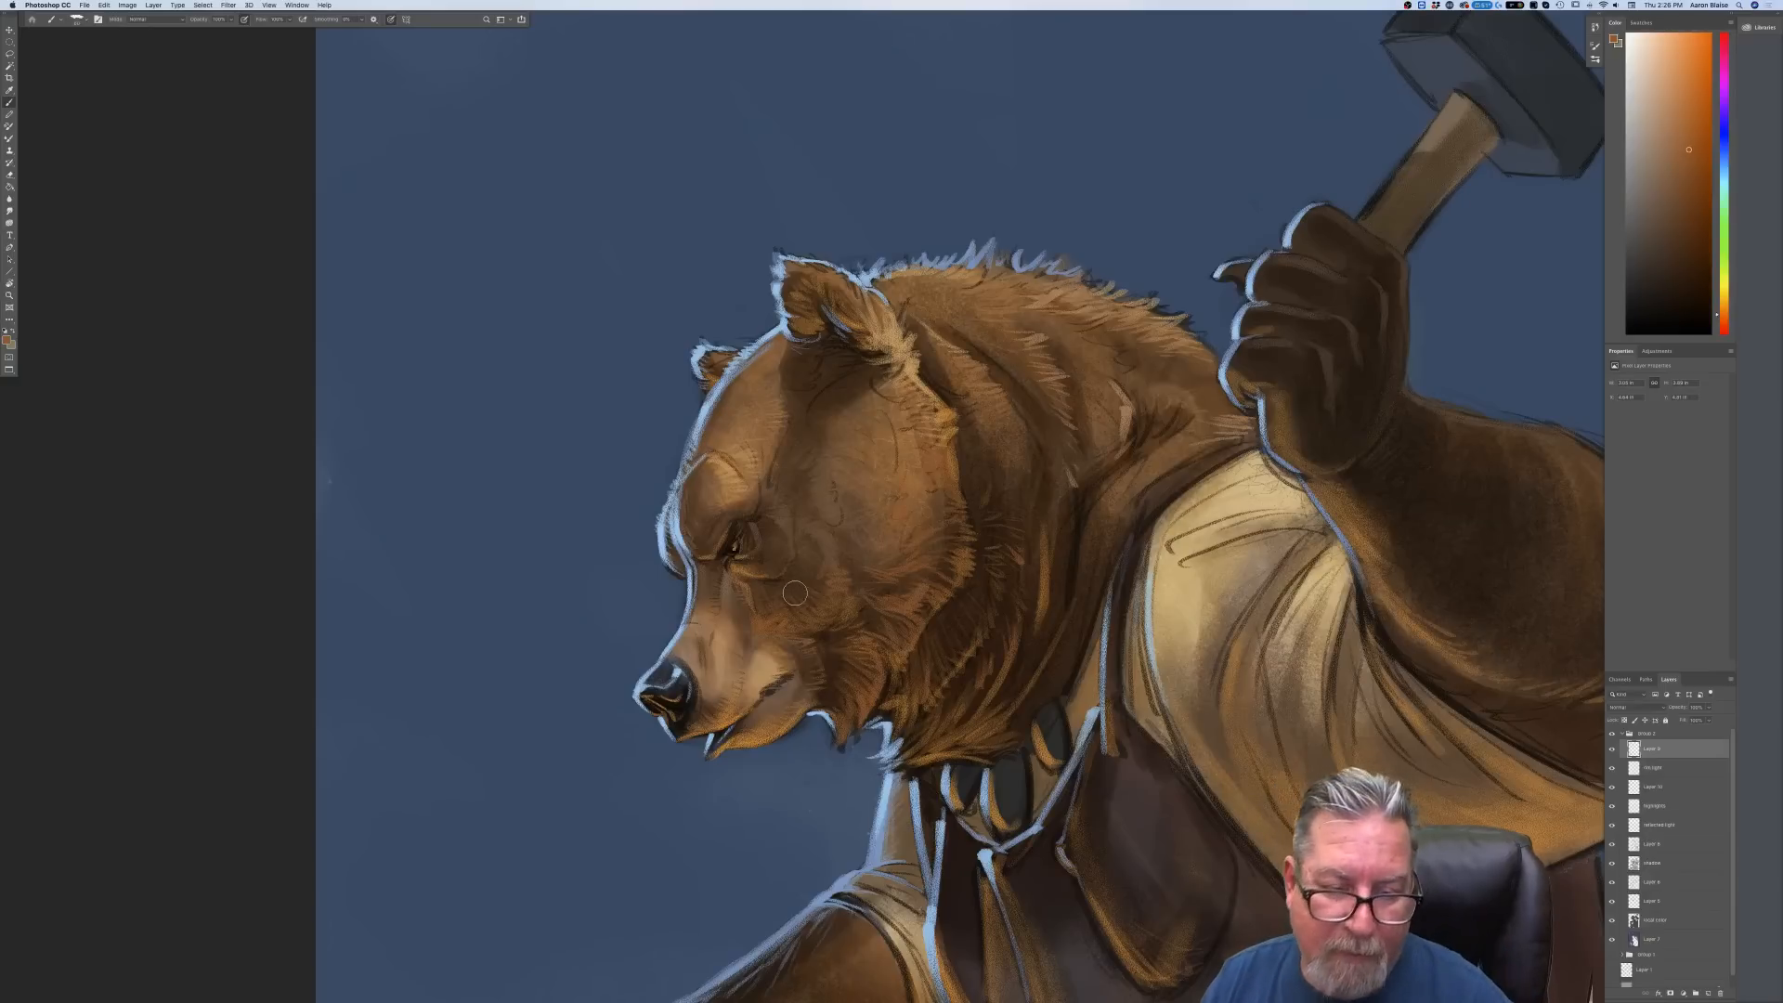
Make the layer directly below the highlights layer active and set the foreground color to a bright golden orange based on the jaw's glow
left_click(1613, 822)
left_click(1612, 823)
left_click(1648, 824)
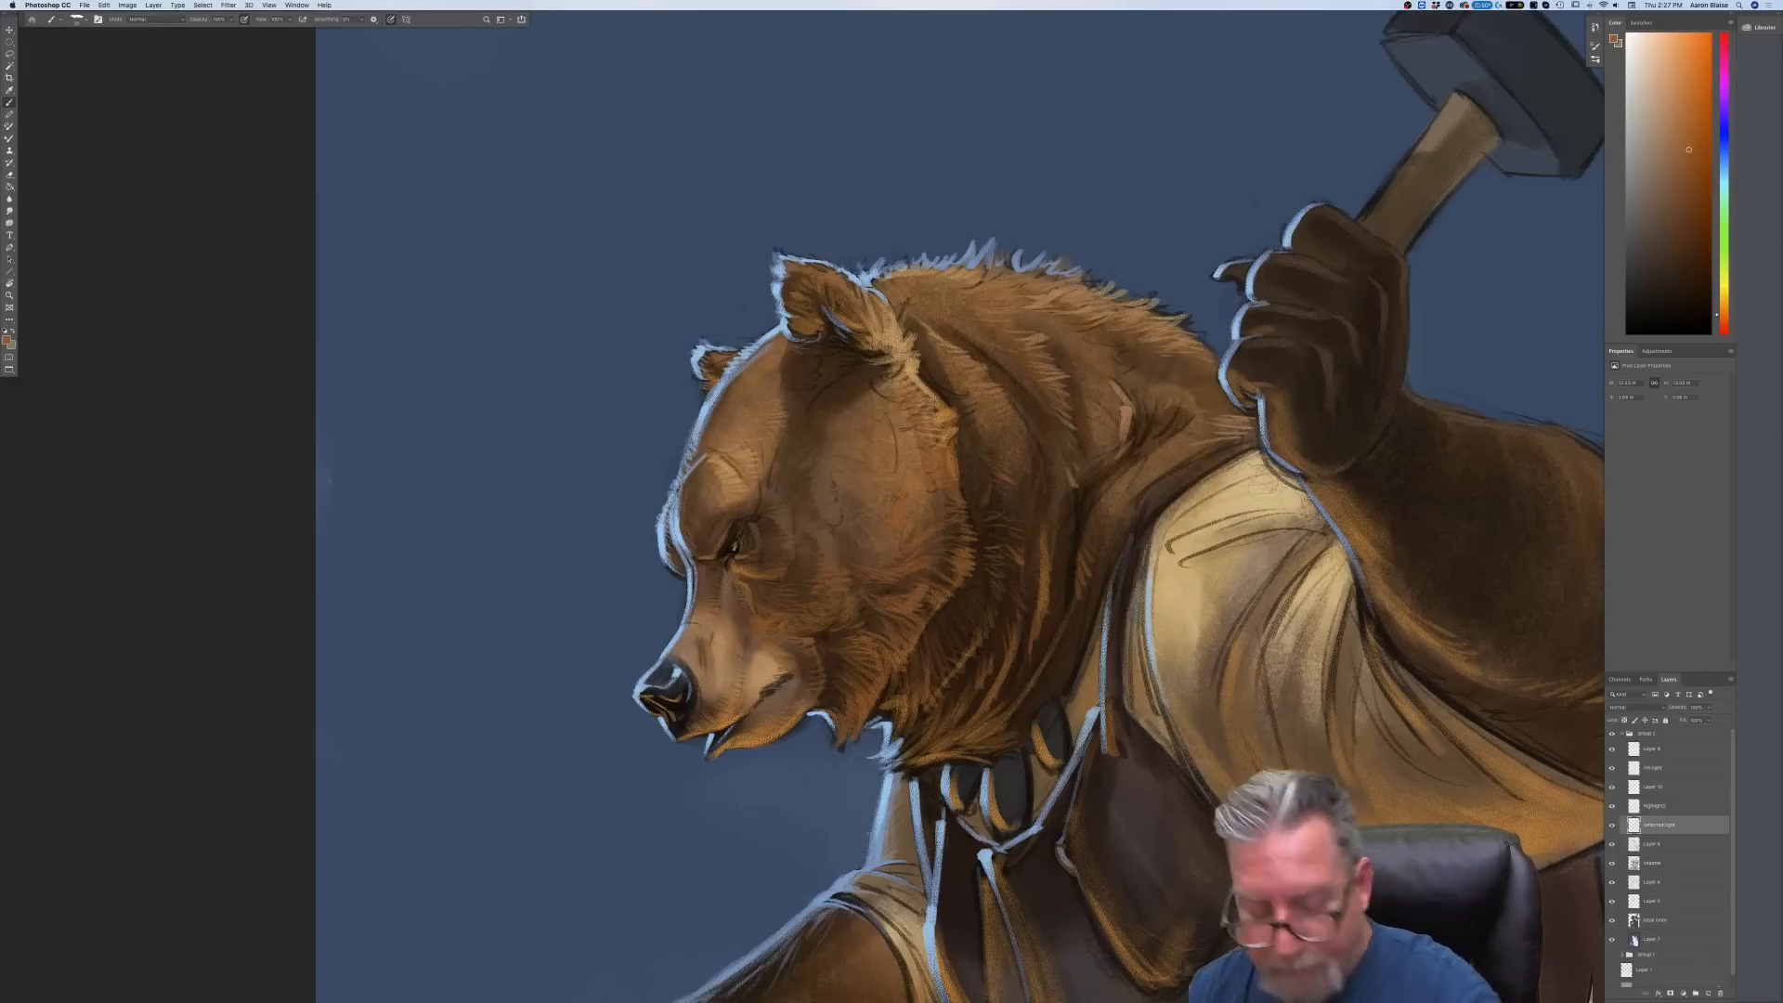
key("super+minus")
key("super+minus")
key("super+minus")
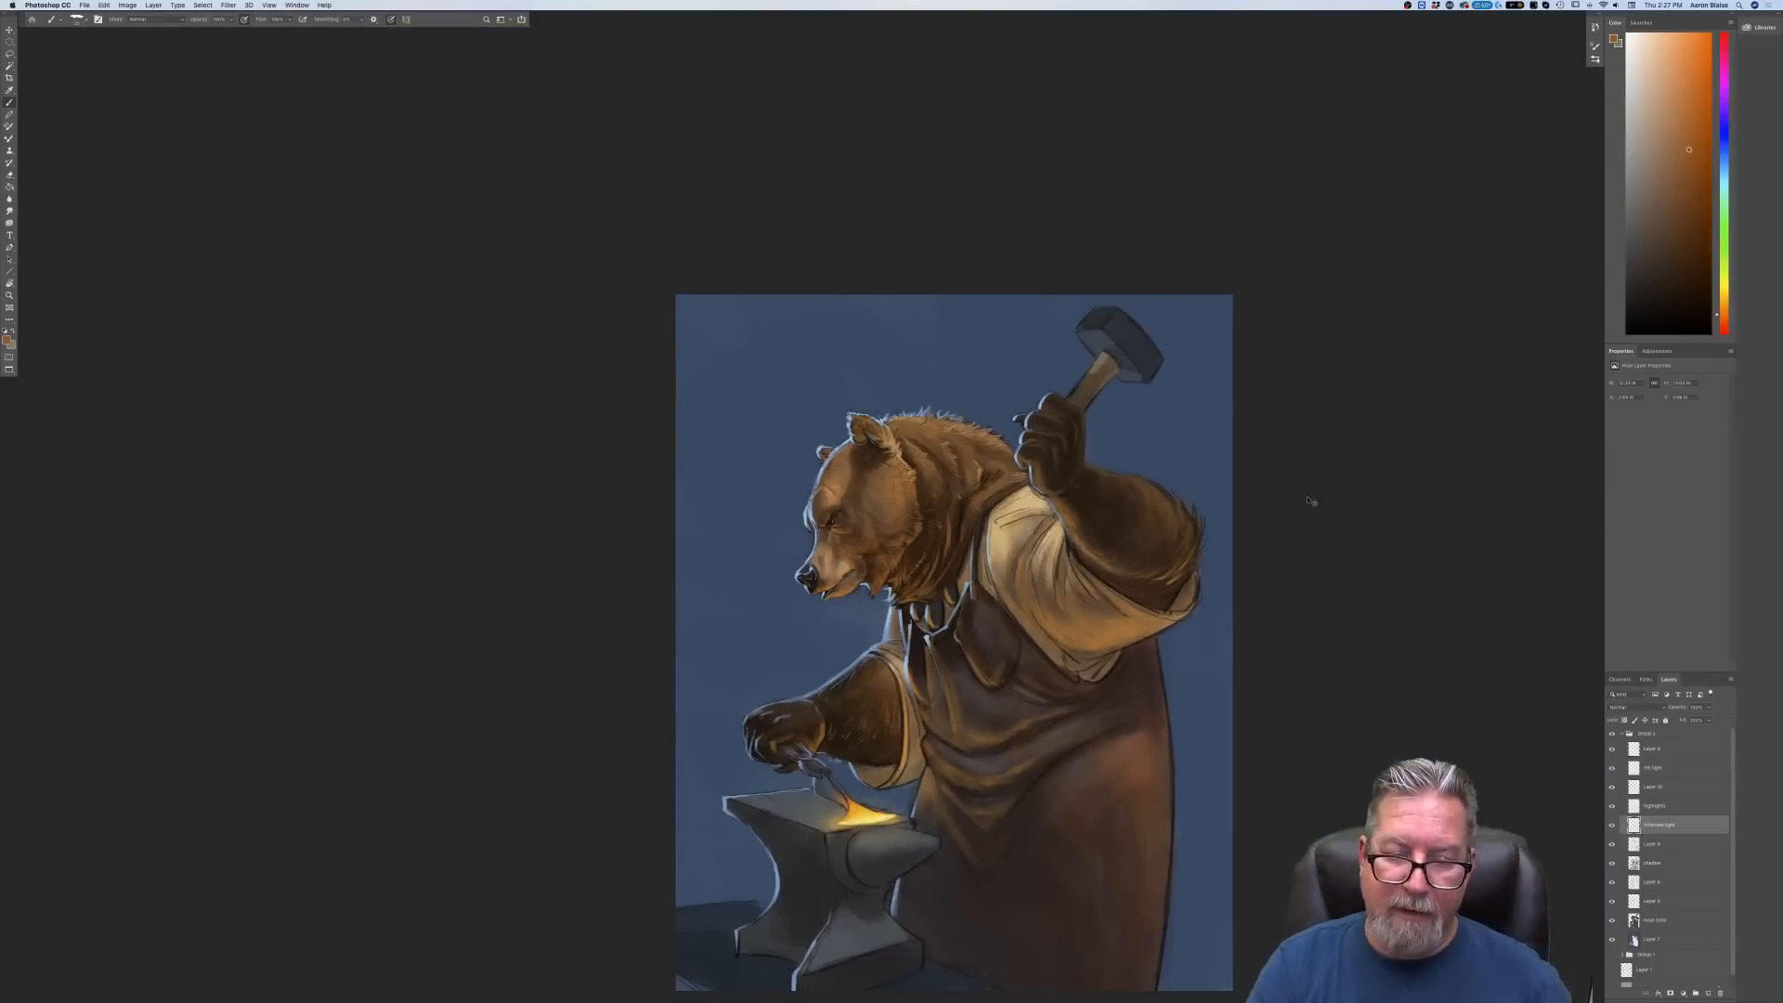
key("super+equal")
key("super+equal")
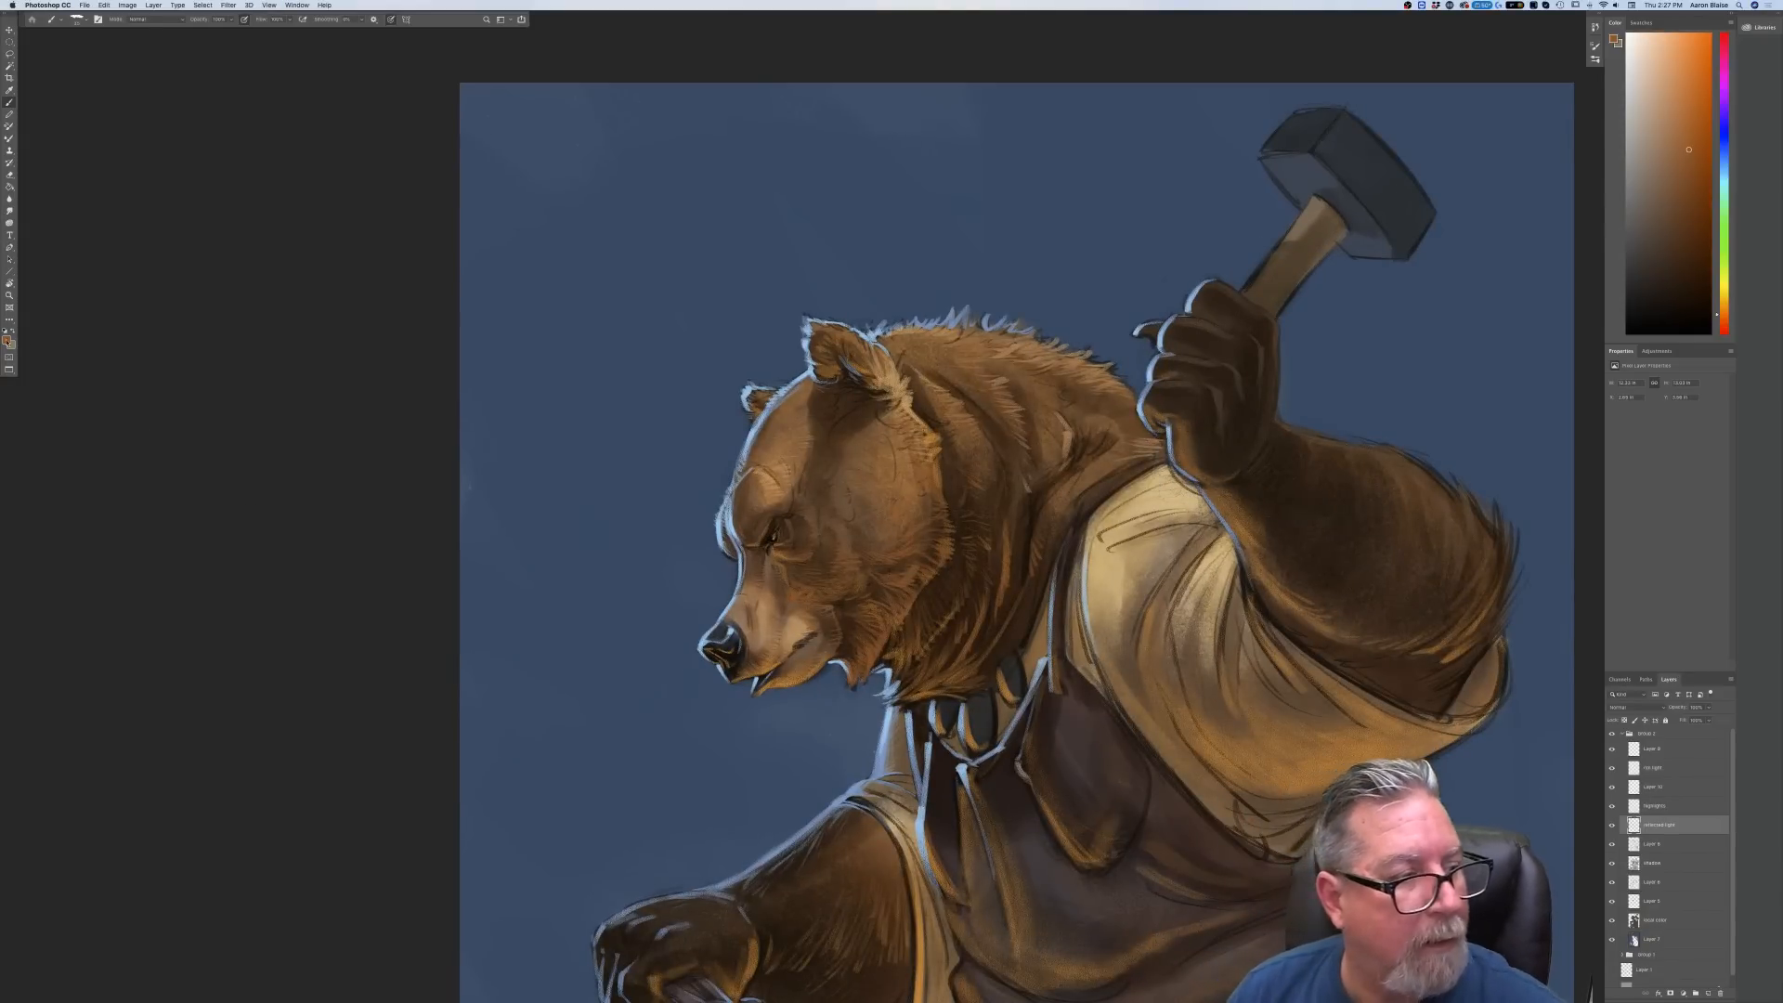
left_click(8, 342)
left_click(753, 666)
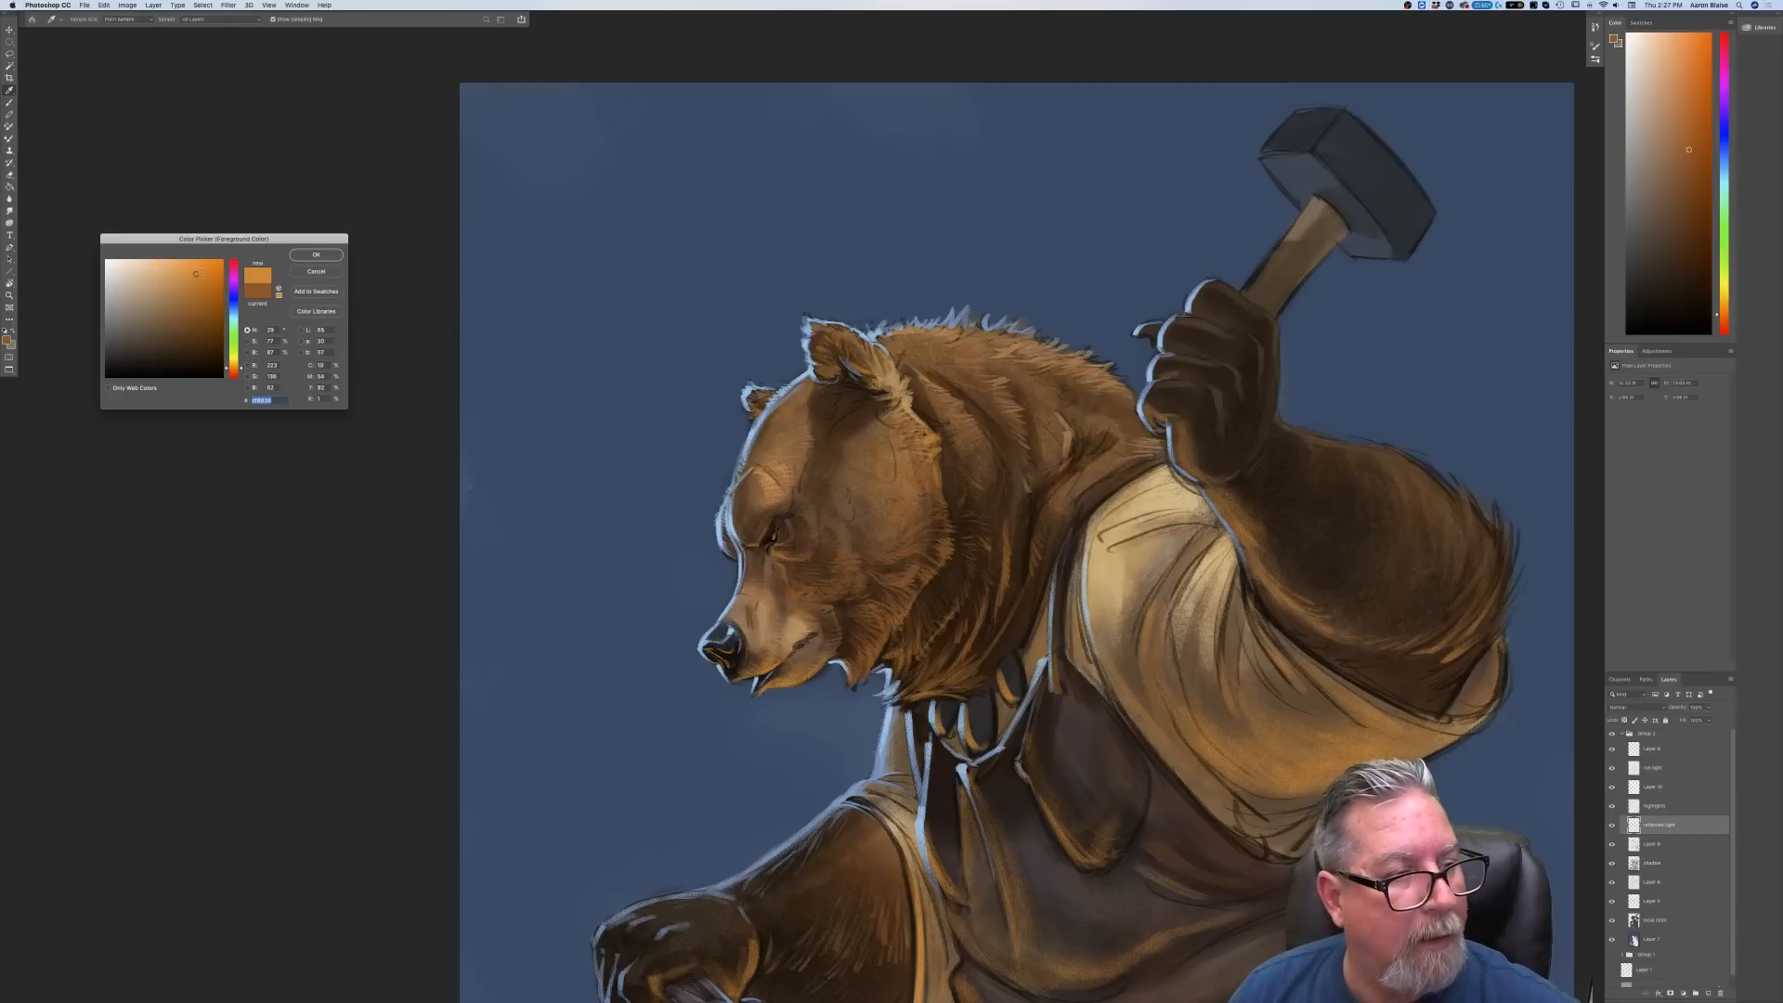
left_click_drag(234, 369, 232, 369)
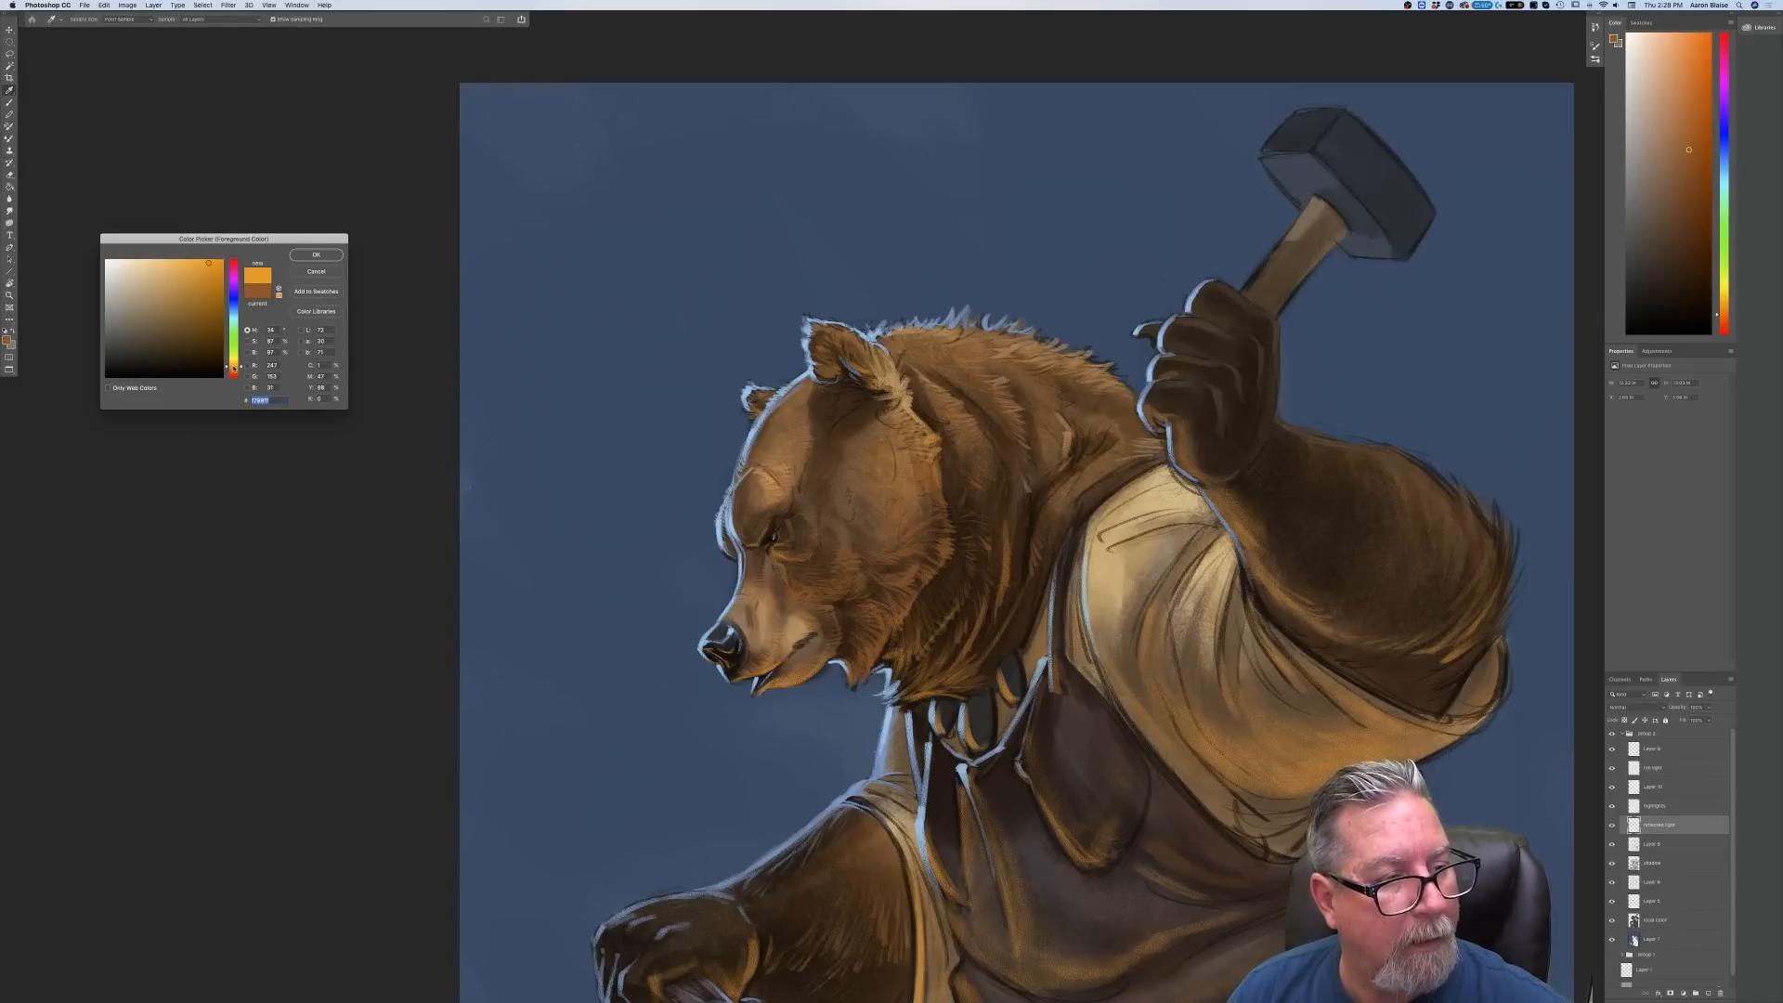
left_click(306, 255)
Paint bright orange glow strokes along the underside of the bear's nose, upper lip and lower jaw
key("super+plus")
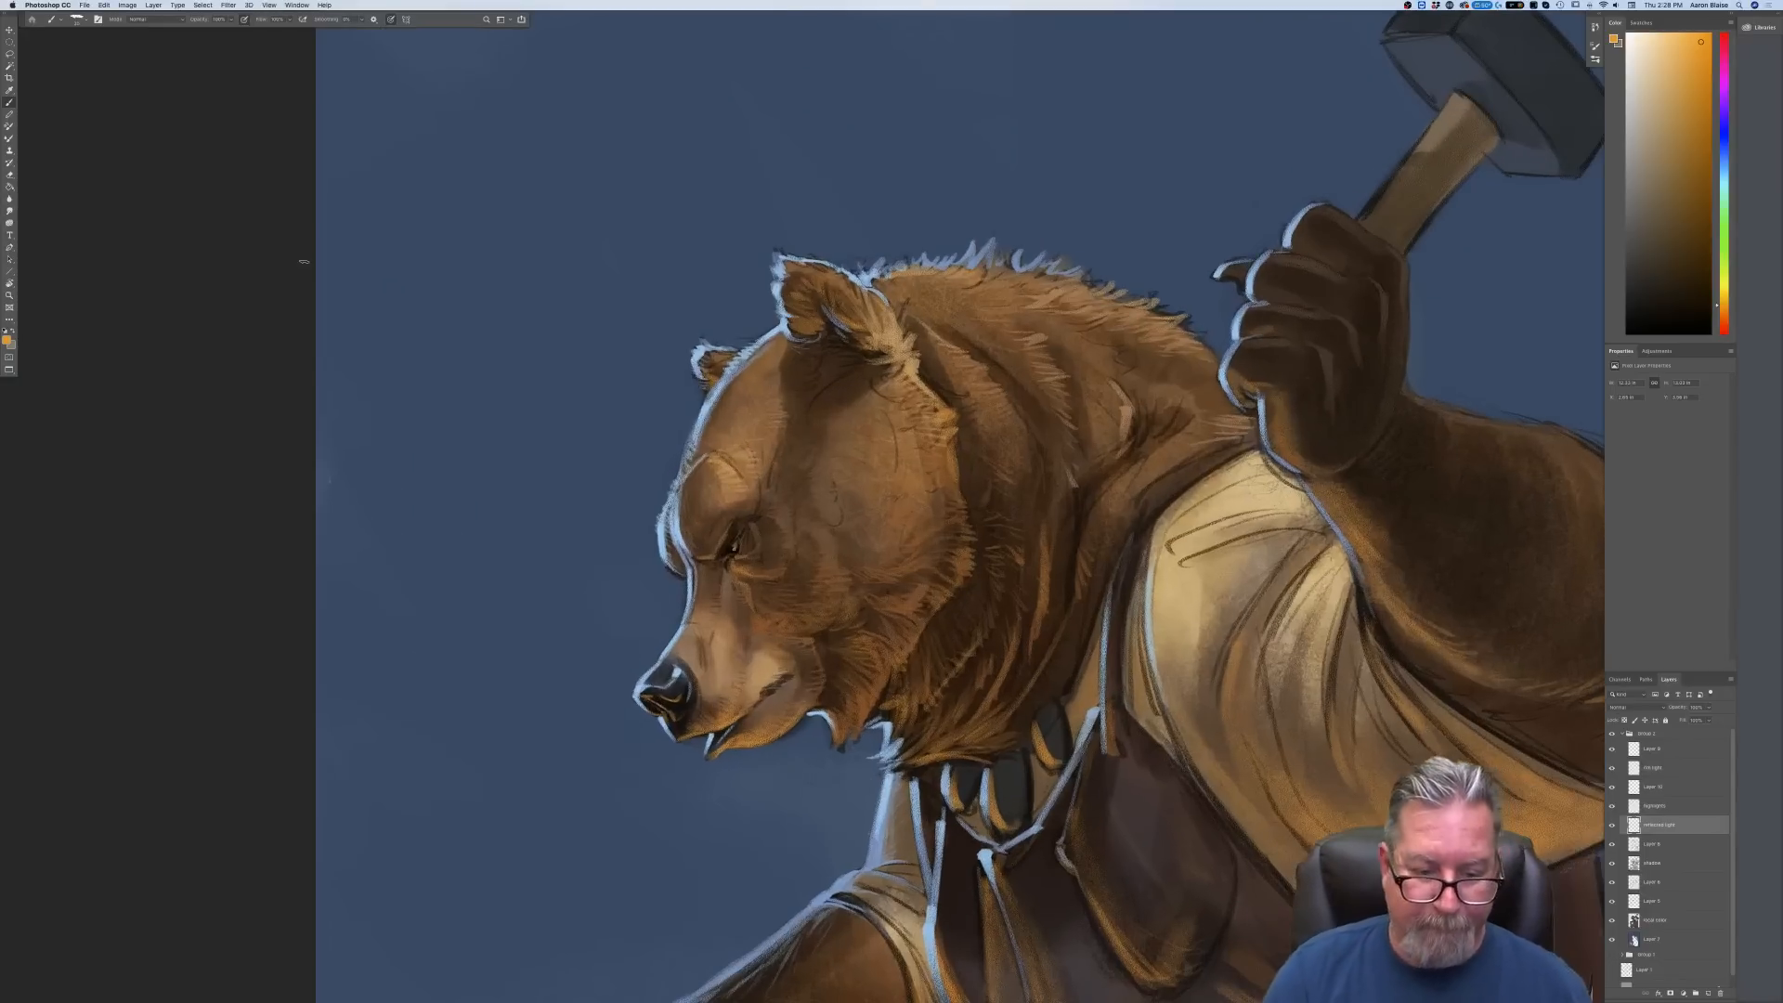
left_click_drag(508, 801, 569, 681)
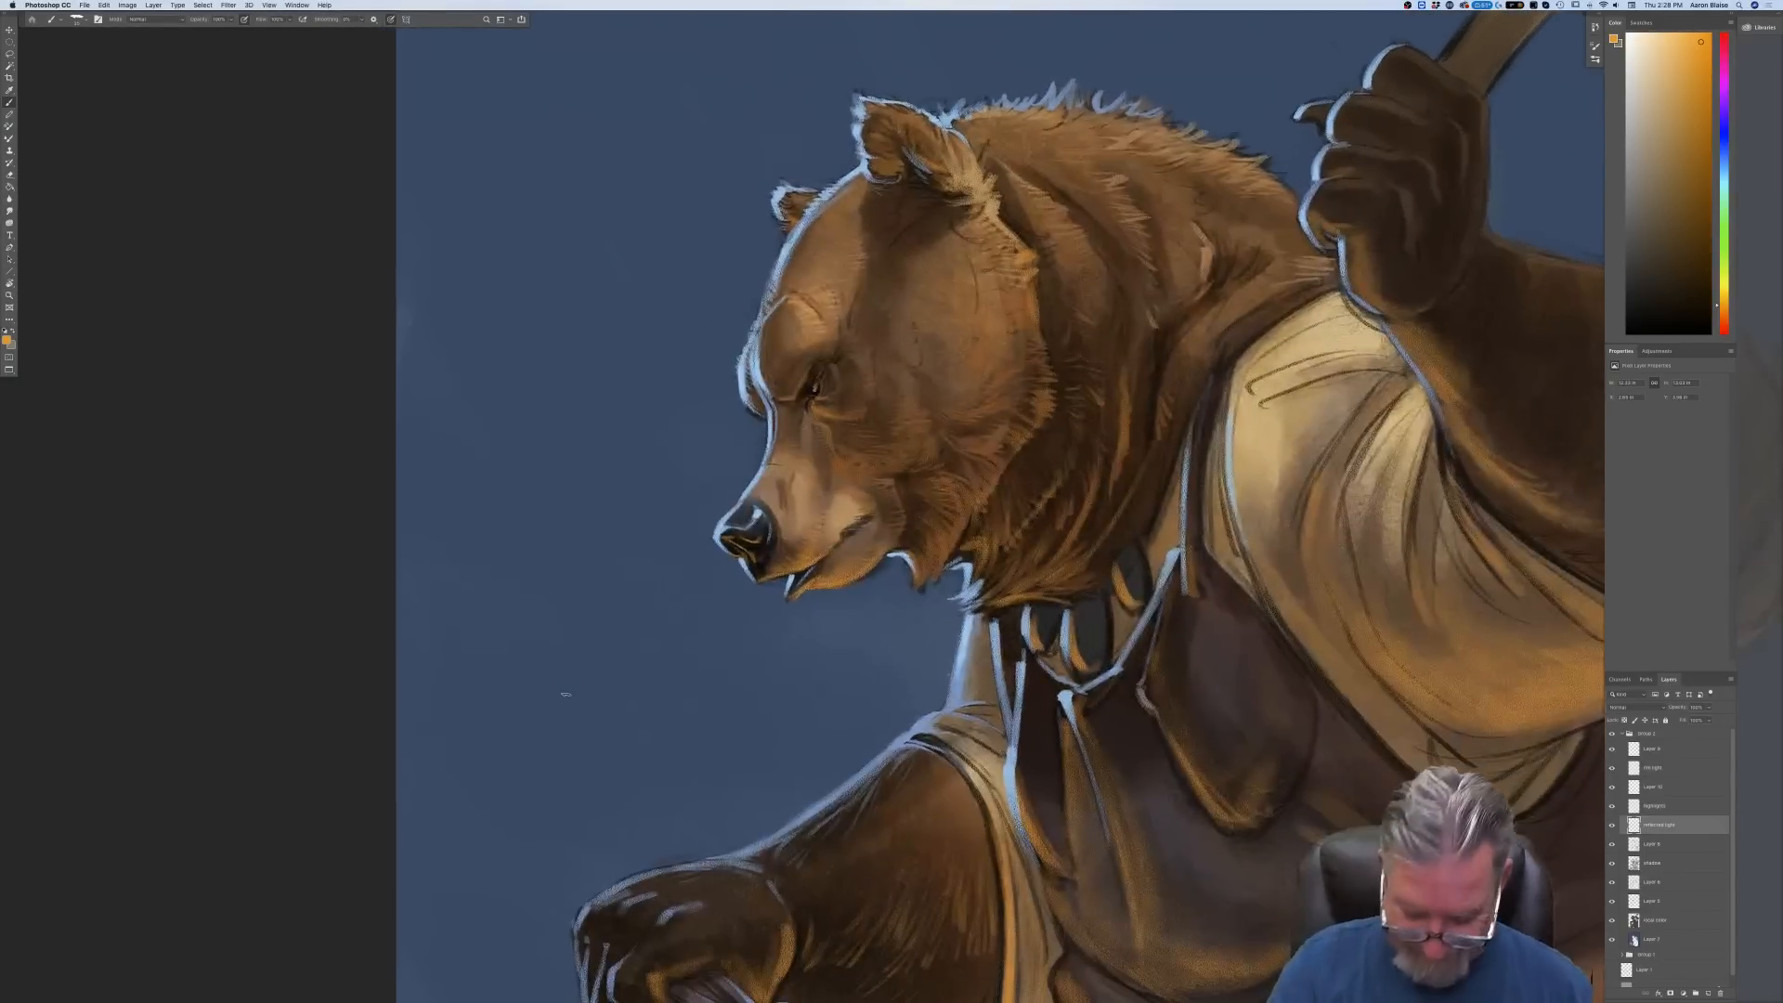
key("super+plus")
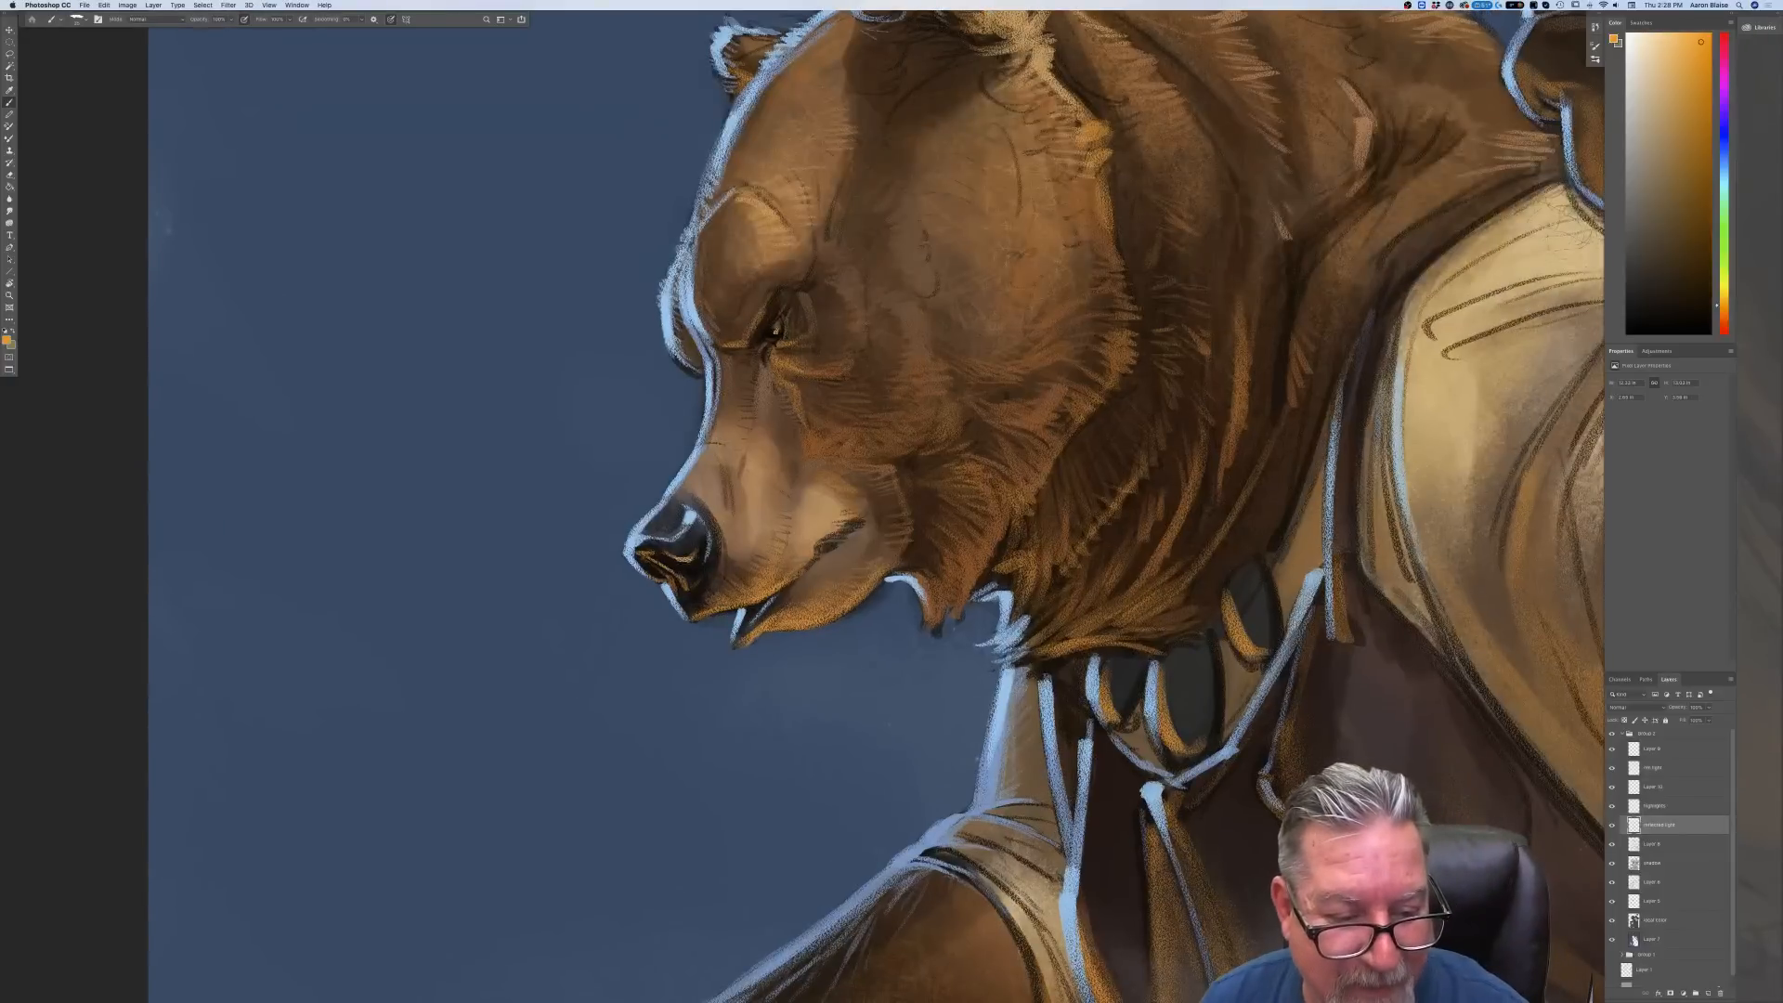
mouse_move(666, 557)
left_mouse_down()
mouse_move(684, 577)
mouse_move(641, 555)
mouse_move(692, 588)
left_mouse_up()
mouse_move(662, 581)
left_mouse_down()
mouse_move(692, 589)
mouse_move(697, 618)
mouse_move(796, 578)
left_mouse_up()
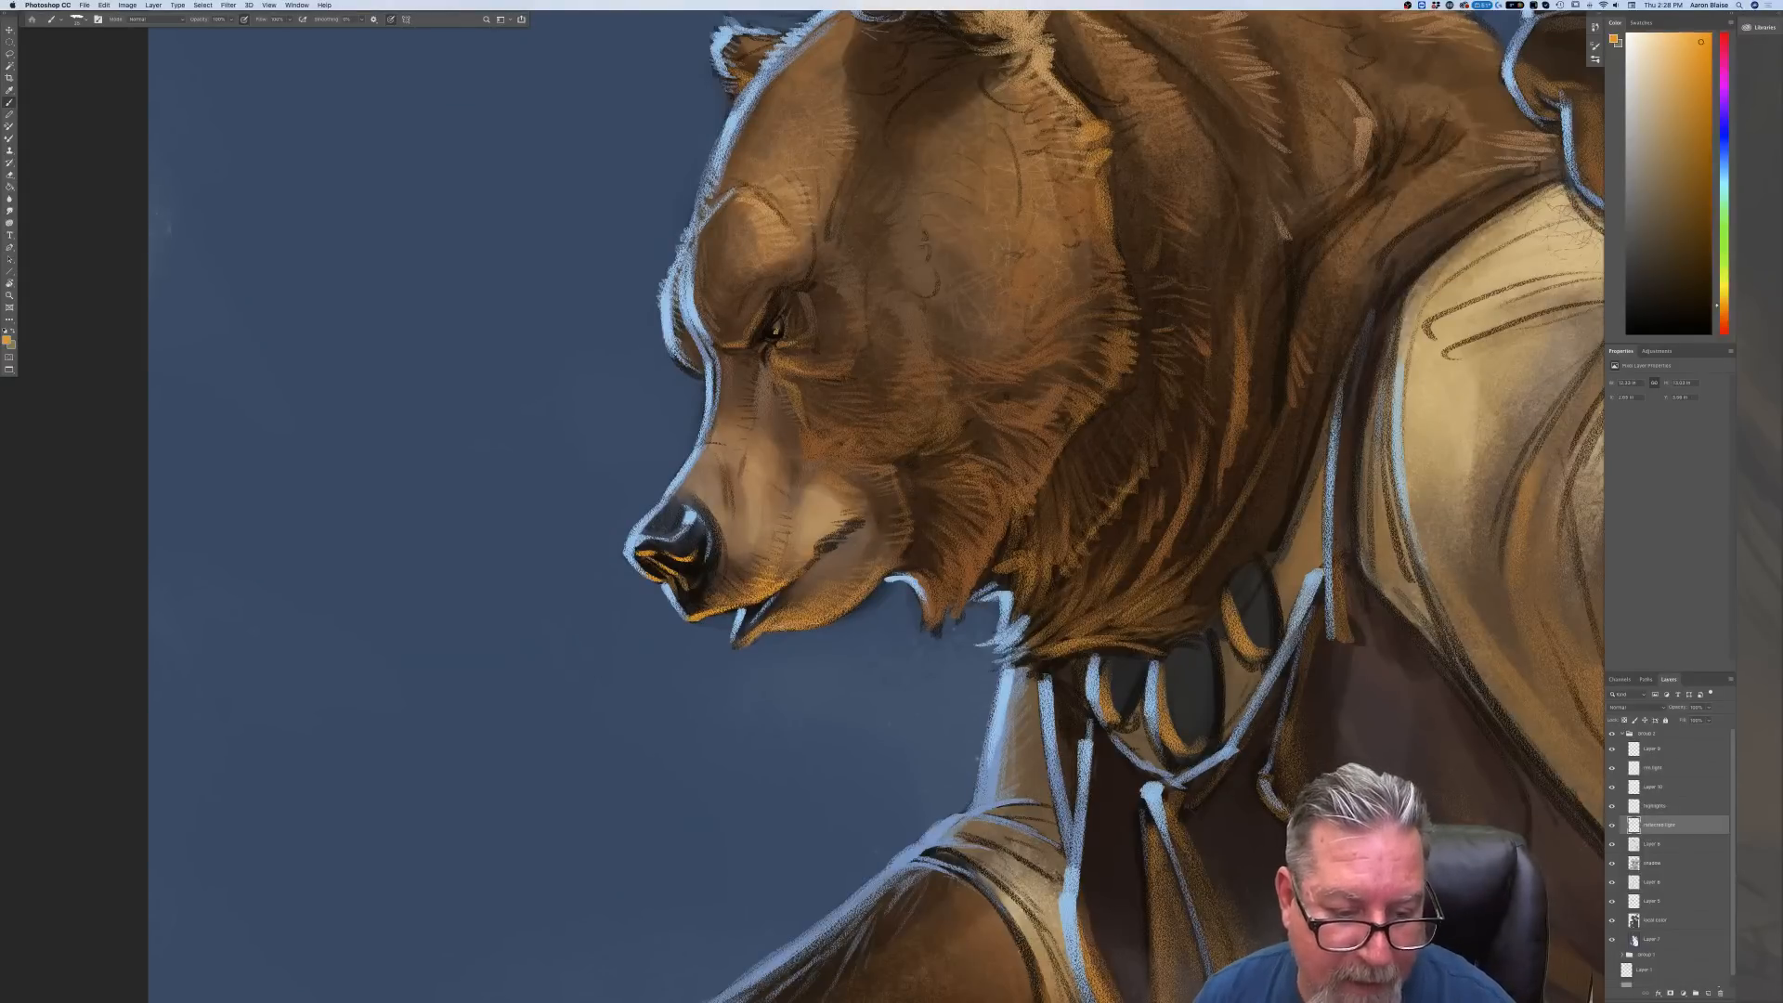
mouse_move(782, 625)
left_mouse_down()
mouse_move(825, 598)
mouse_move(831, 621)
mouse_move(845, 613)
mouse_move(808, 599)
mouse_move(869, 591)
left_mouse_up()
mouse_move(842, 596)
left_mouse_down()
mouse_move(869, 576)
mouse_move(855, 608)
mouse_move(868, 592)
left_mouse_up()
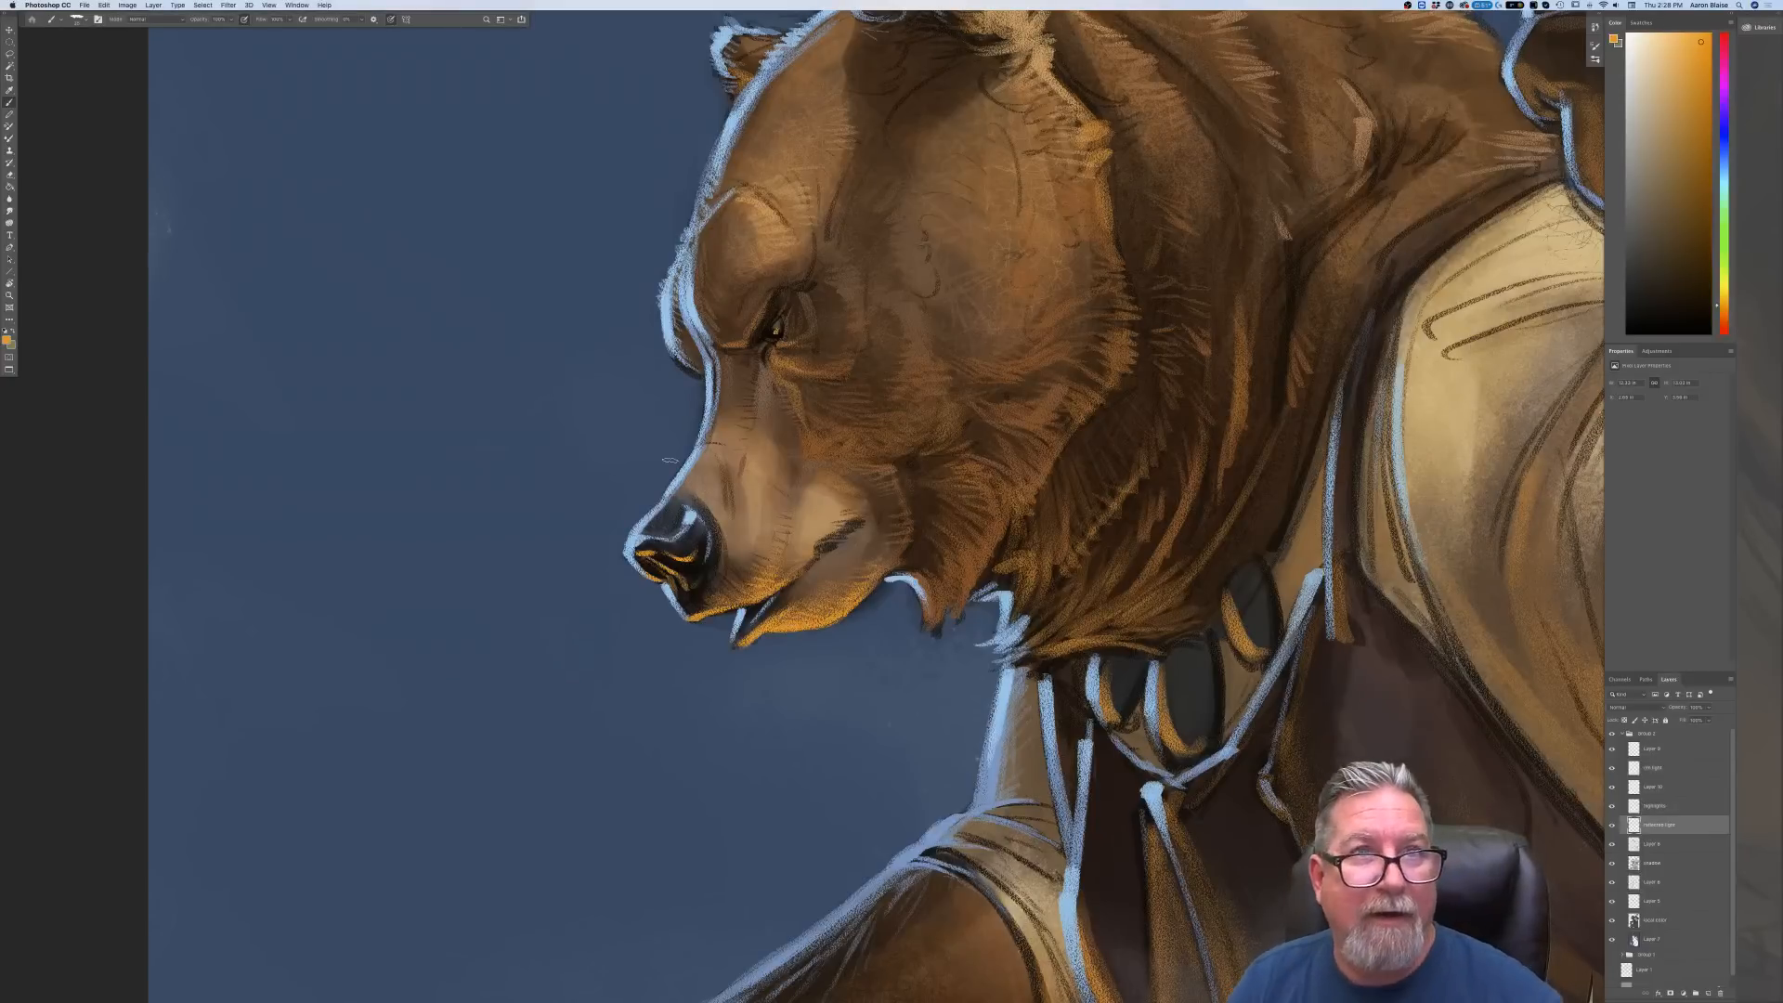
Sample a light tan from the snout and paint short fur strokes across the muzzle and above the mouth corner
left_click(6, 341)
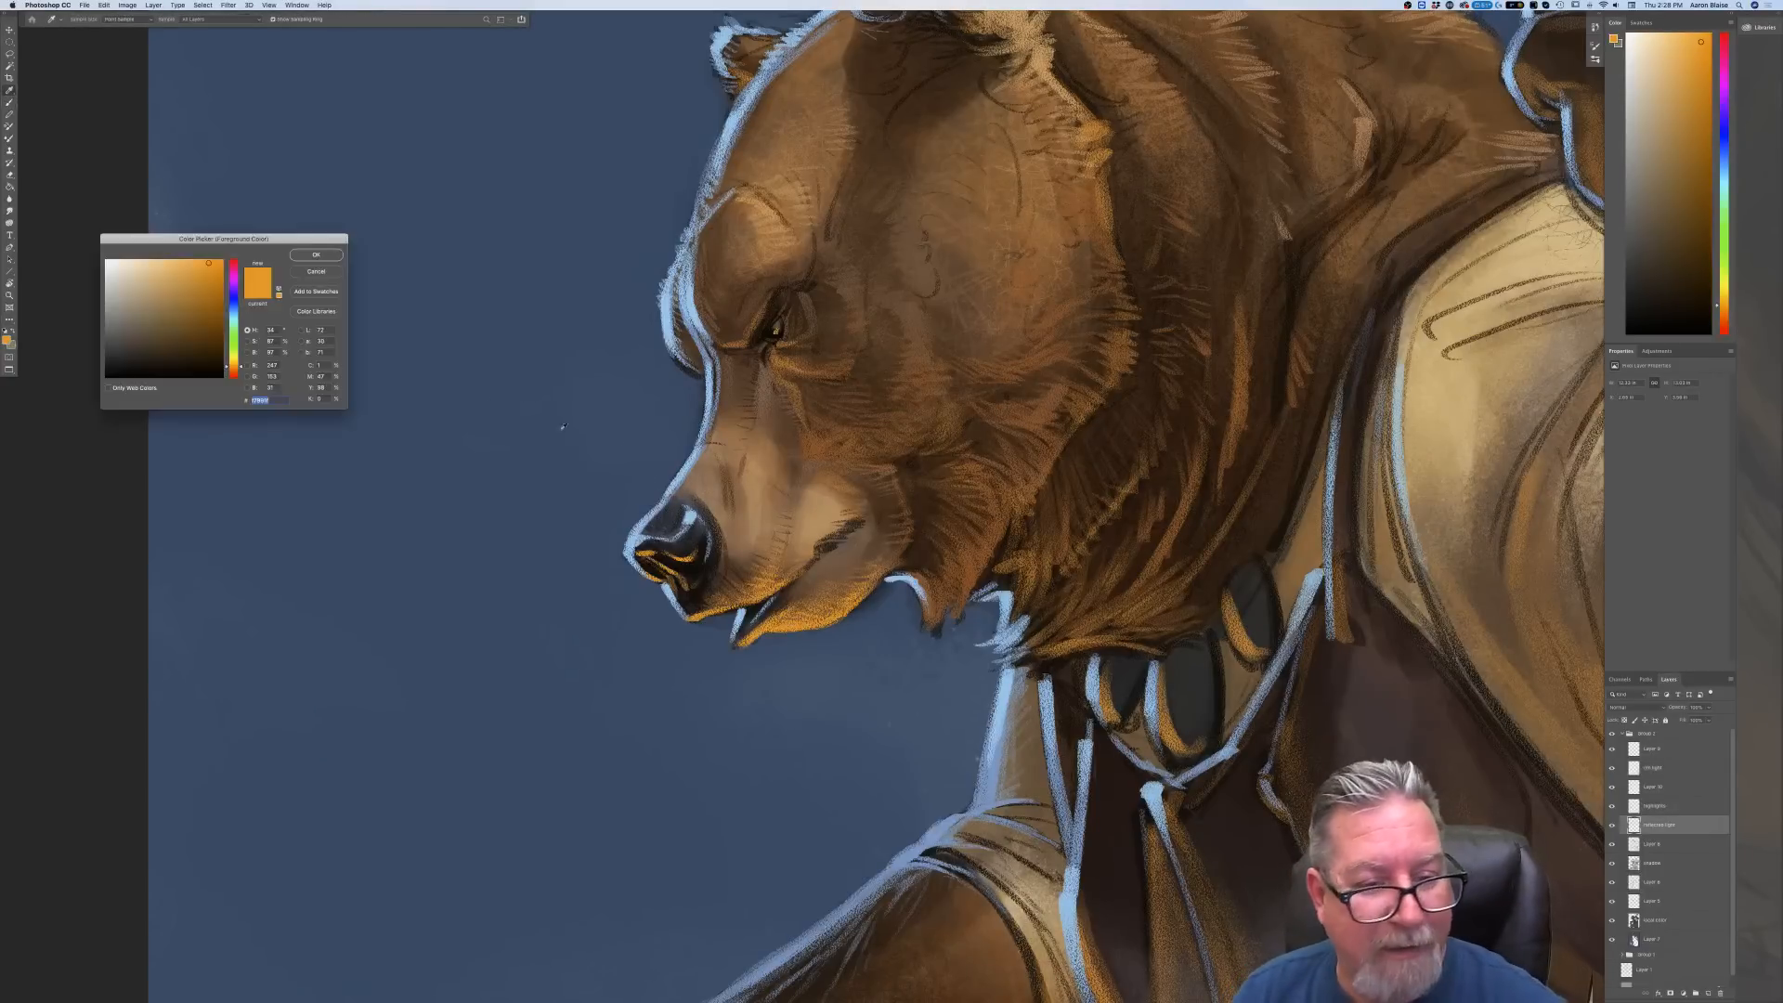
left_click(718, 481)
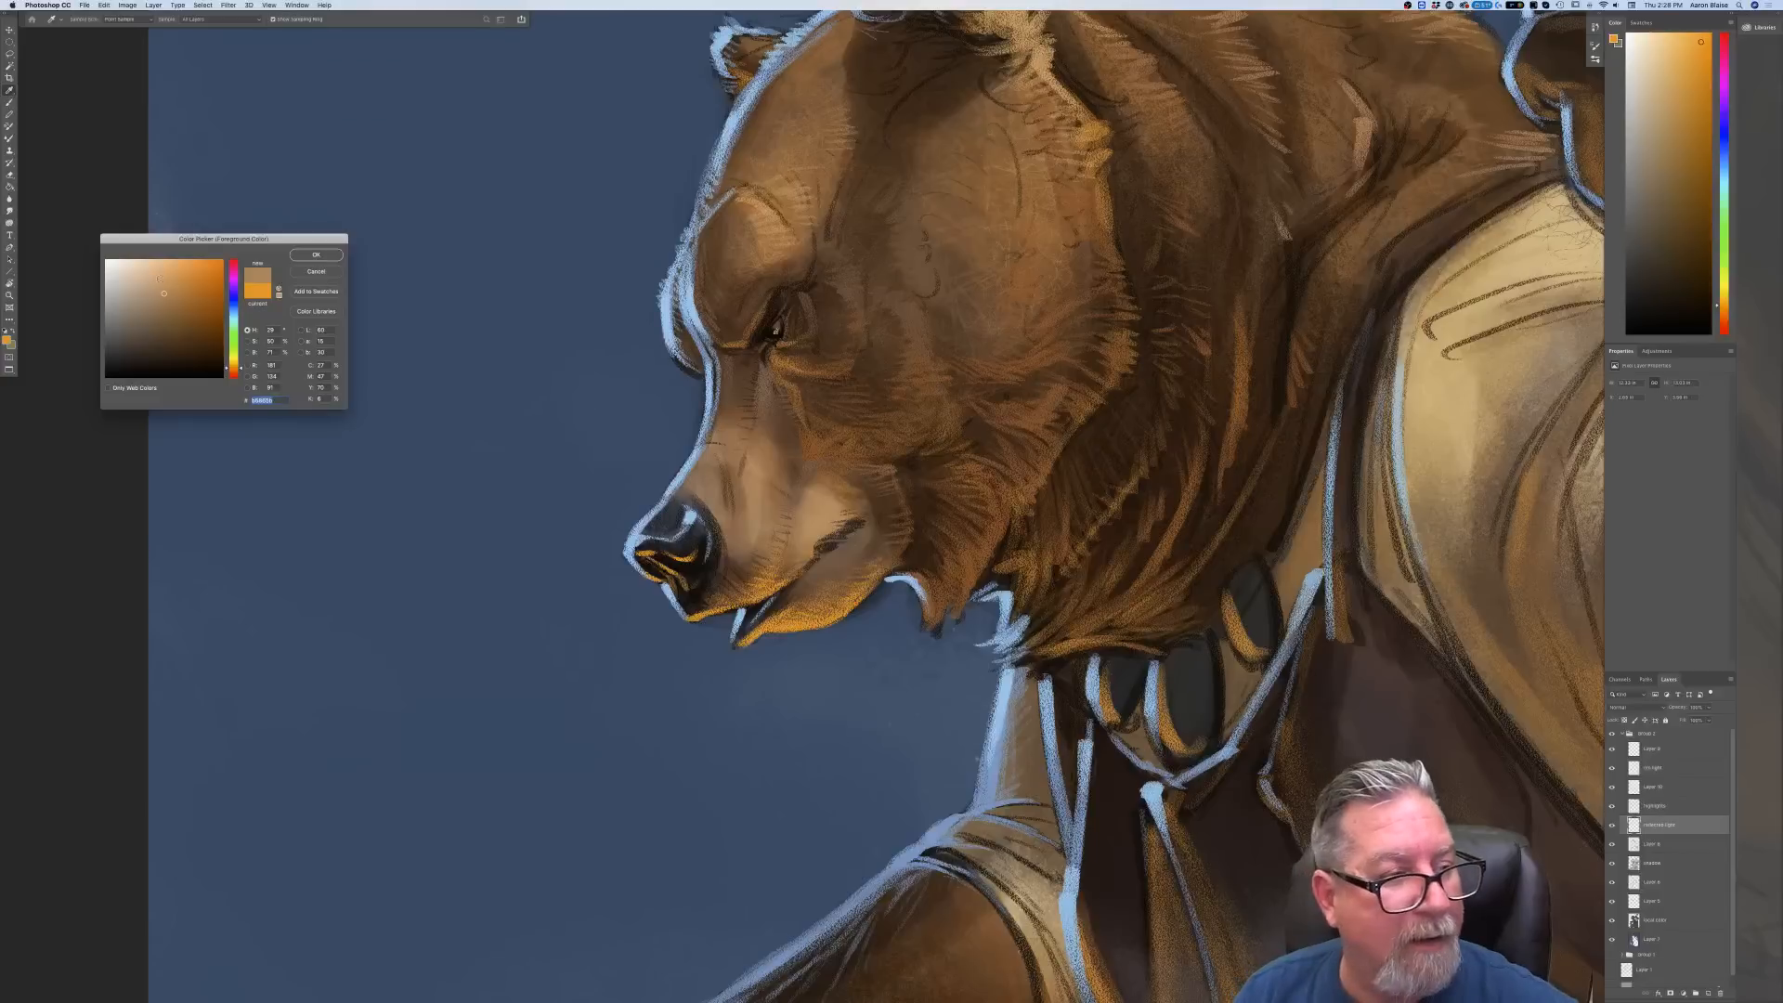
left_click(318, 256)
mouse_move(715, 458)
left_mouse_down()
mouse_move(727, 507)
mouse_move(713, 475)
mouse_move(789, 509)
mouse_move(788, 488)
left_mouse_up()
left_click_drag(772, 489, 857, 503)
left_click_drag(827, 518, 857, 519)
left_click_drag(837, 532, 852, 527)
left_click_drag(829, 536, 841, 537)
mouse_move(800, 545)
left_mouse_down()
mouse_move(818, 545)
mouse_move(845, 481)
left_mouse_up()
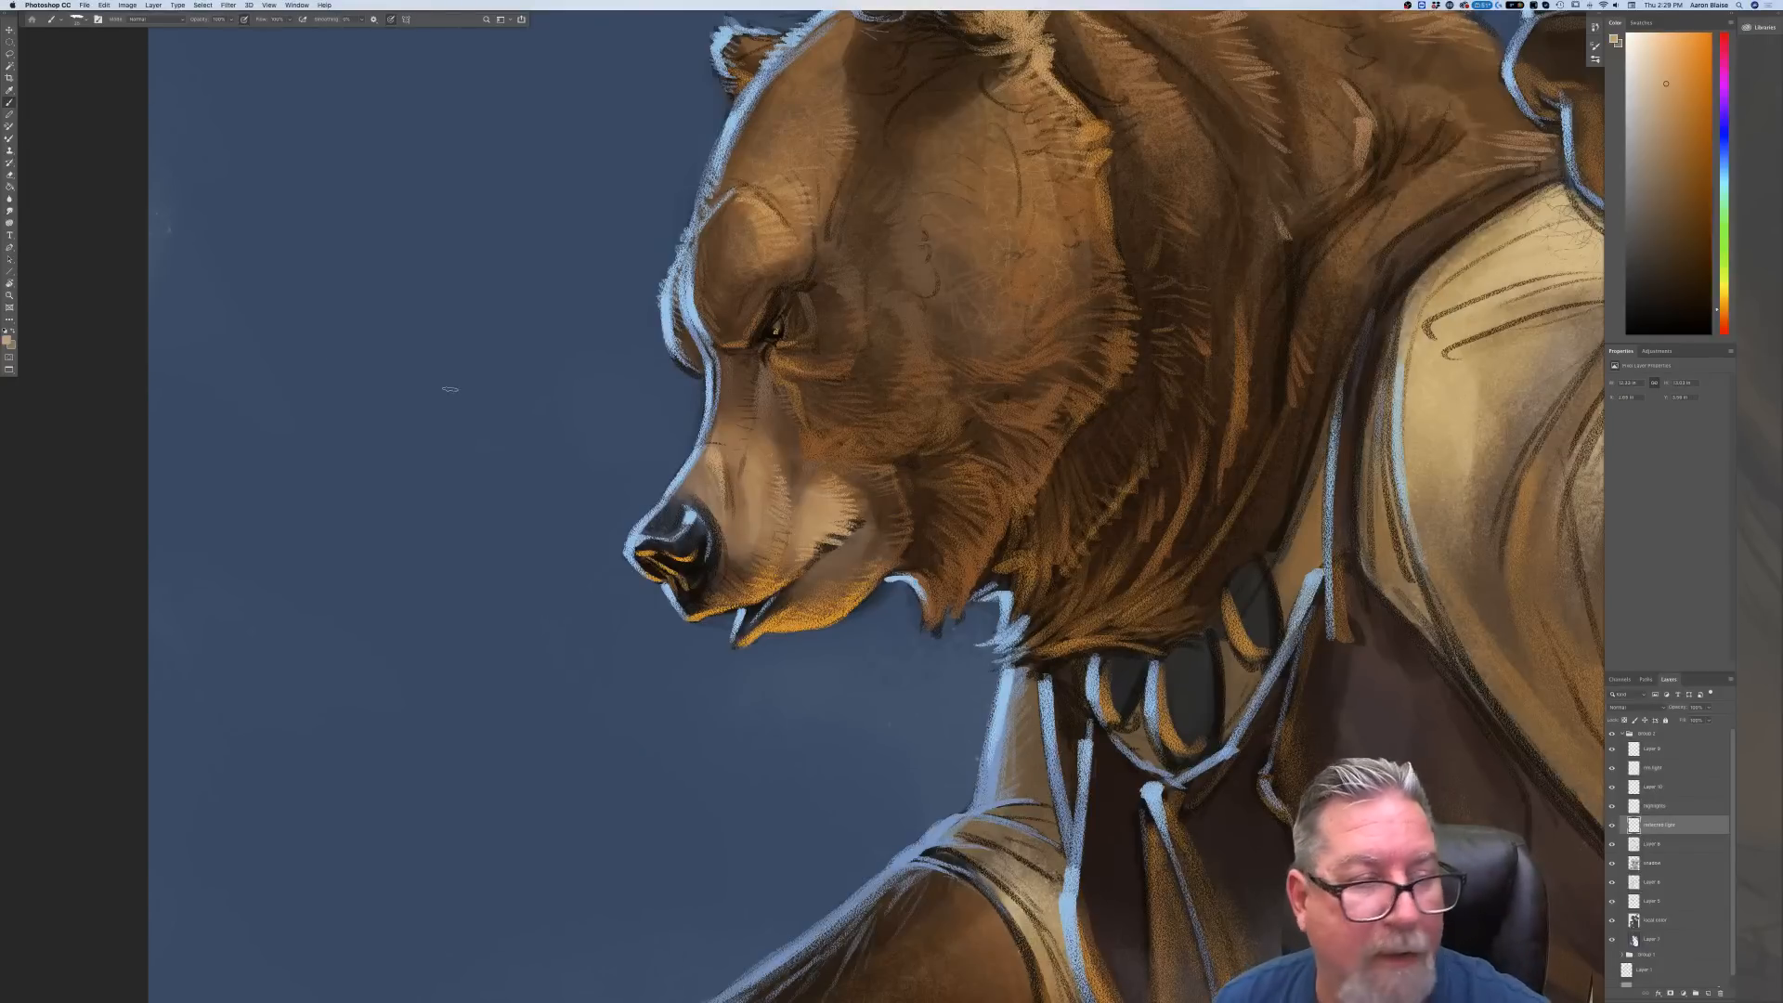
Set the foreground color to a medium brown sampled from just below the bear's eye
left_click(6, 340)
left_click(743, 372)
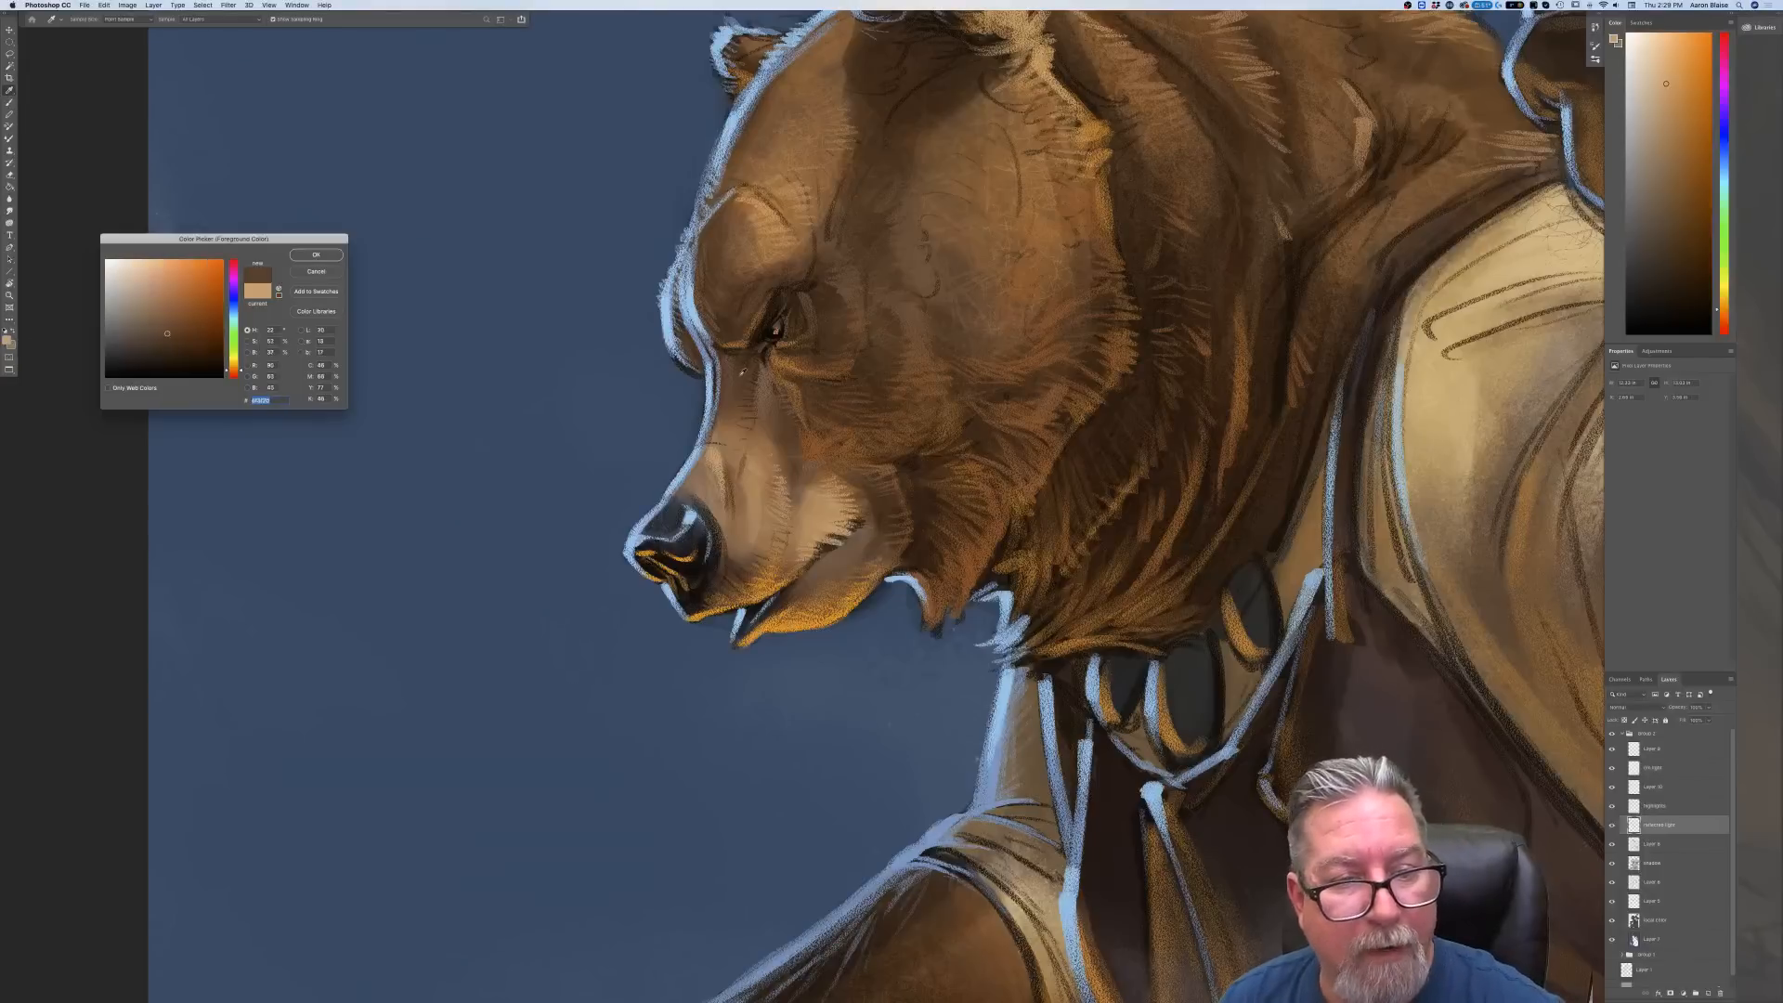
left_click(315, 254)
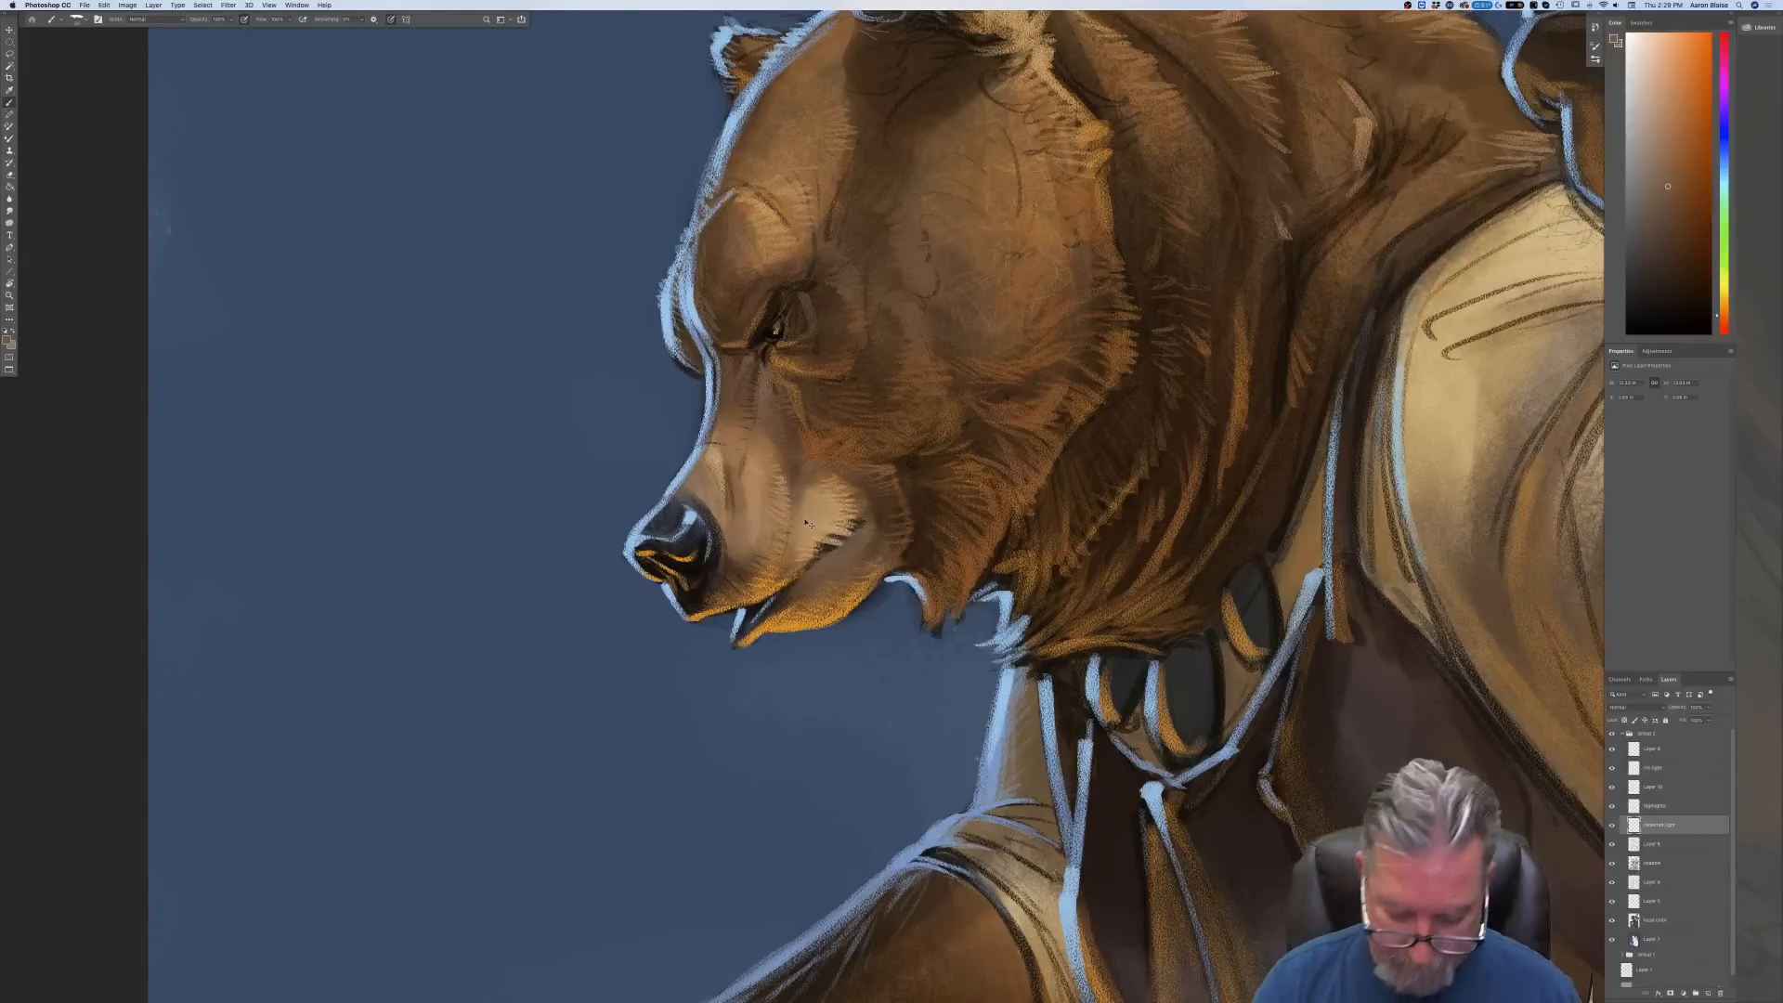
Examine the whole illustration and the bear's head up close to judge the overall lighting and values
key("super+minus")
key("super+minus")
key("super+minus")
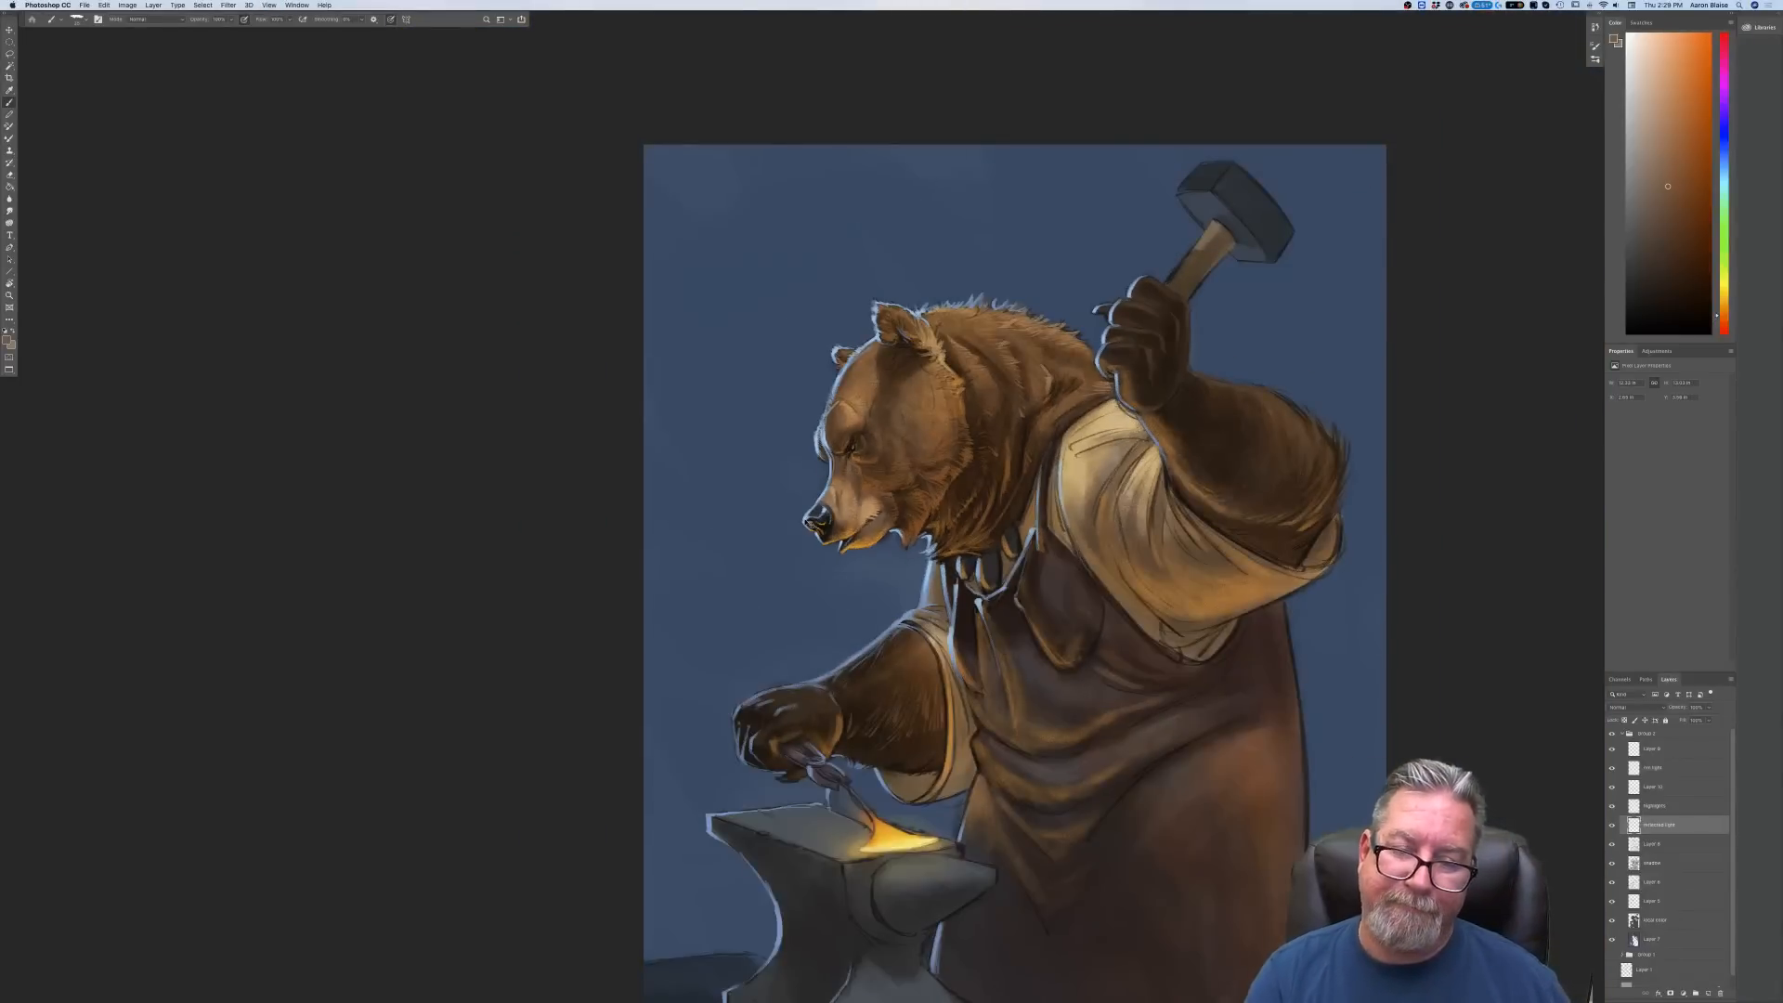
key("super+plus")
key("super+plus")
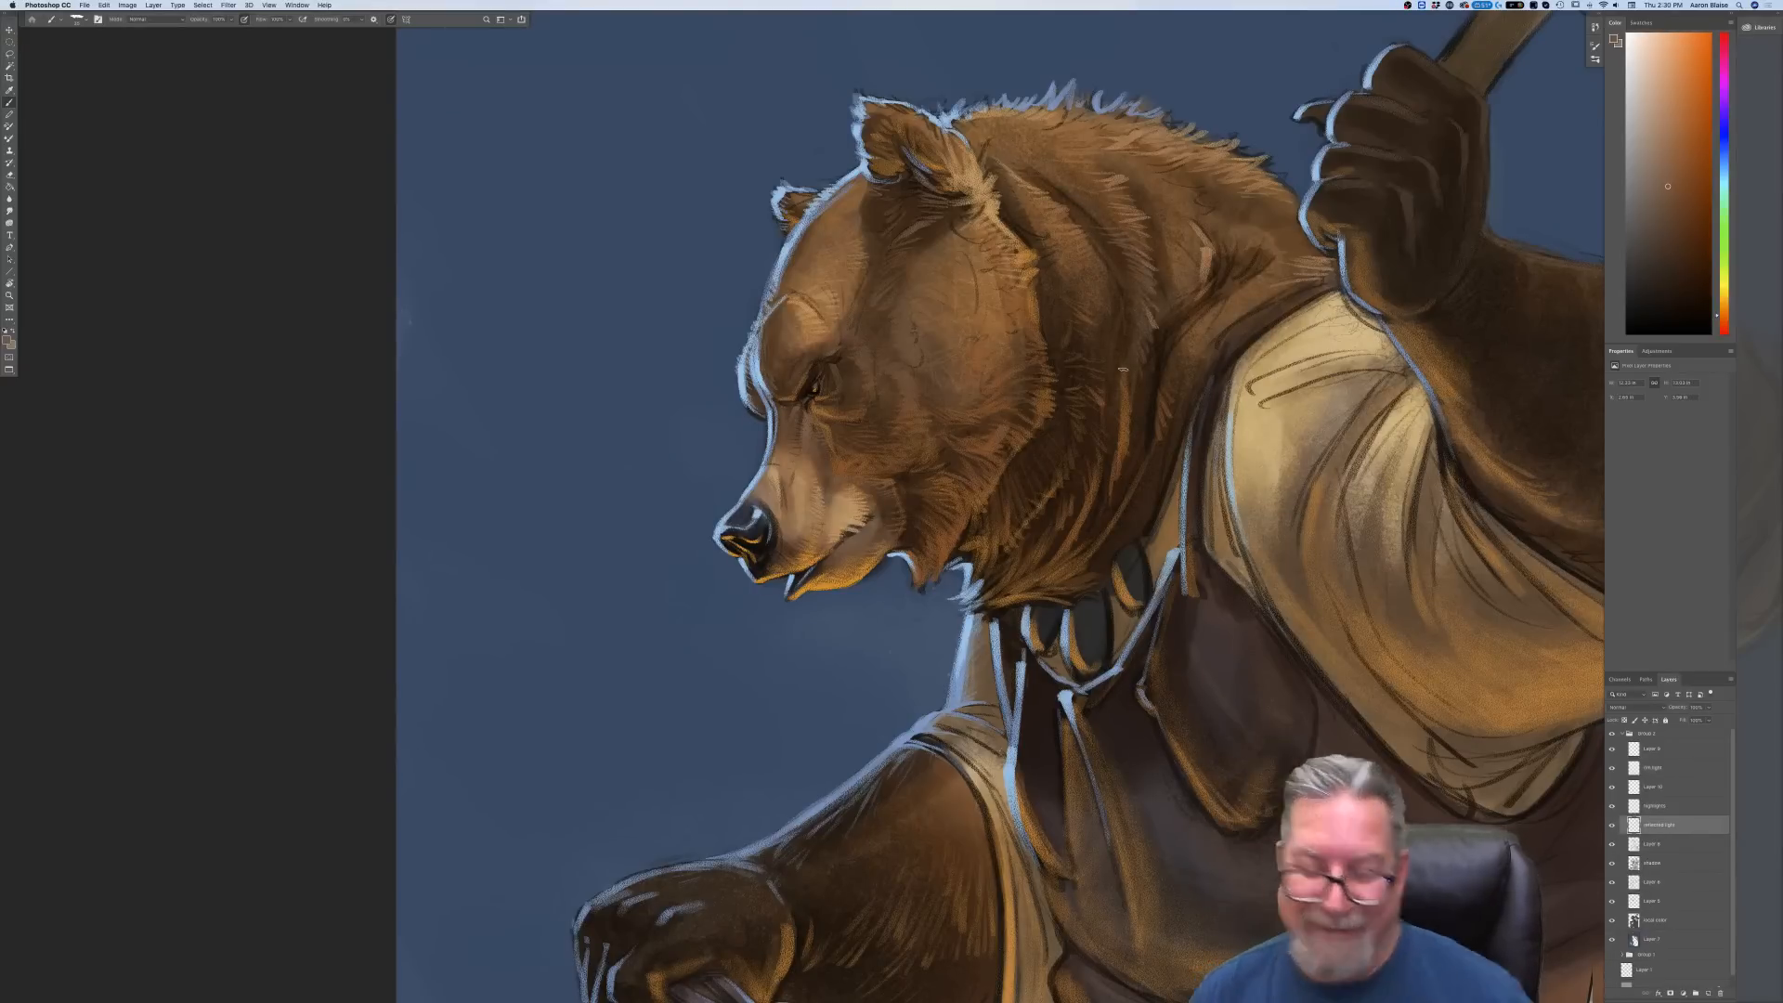
key("super+minus")
key("super+minus")
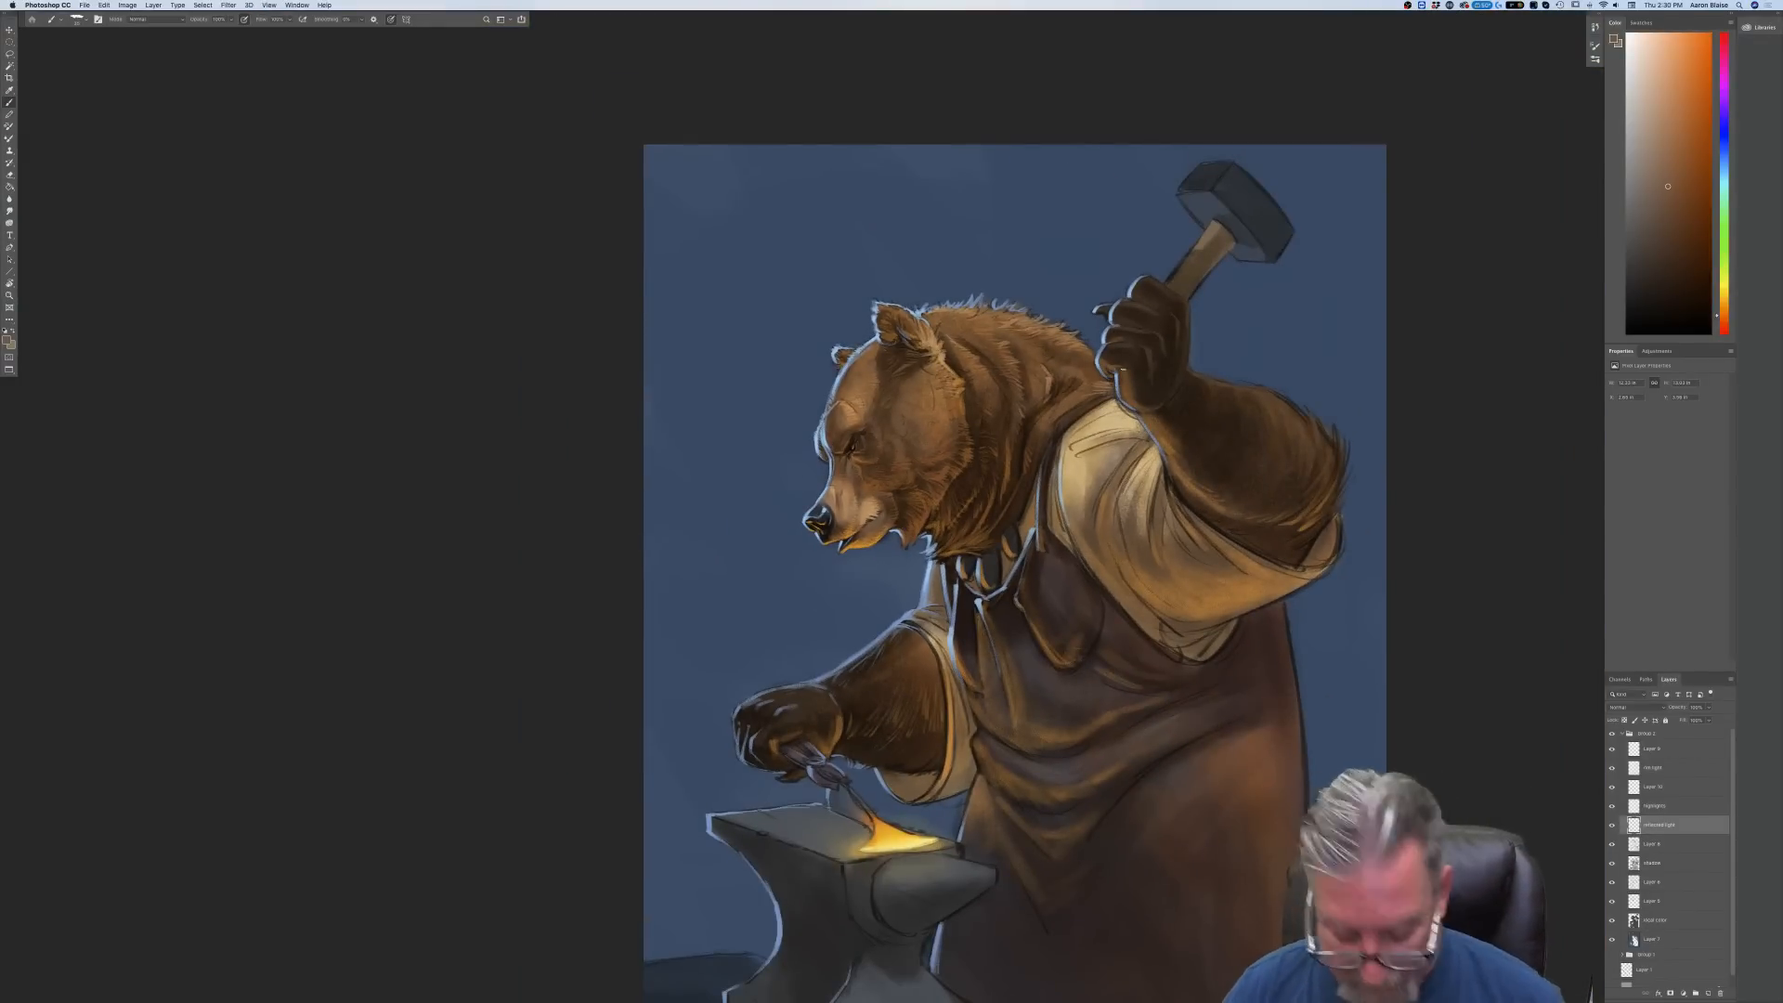
key("super+plus")
key("super+plus")
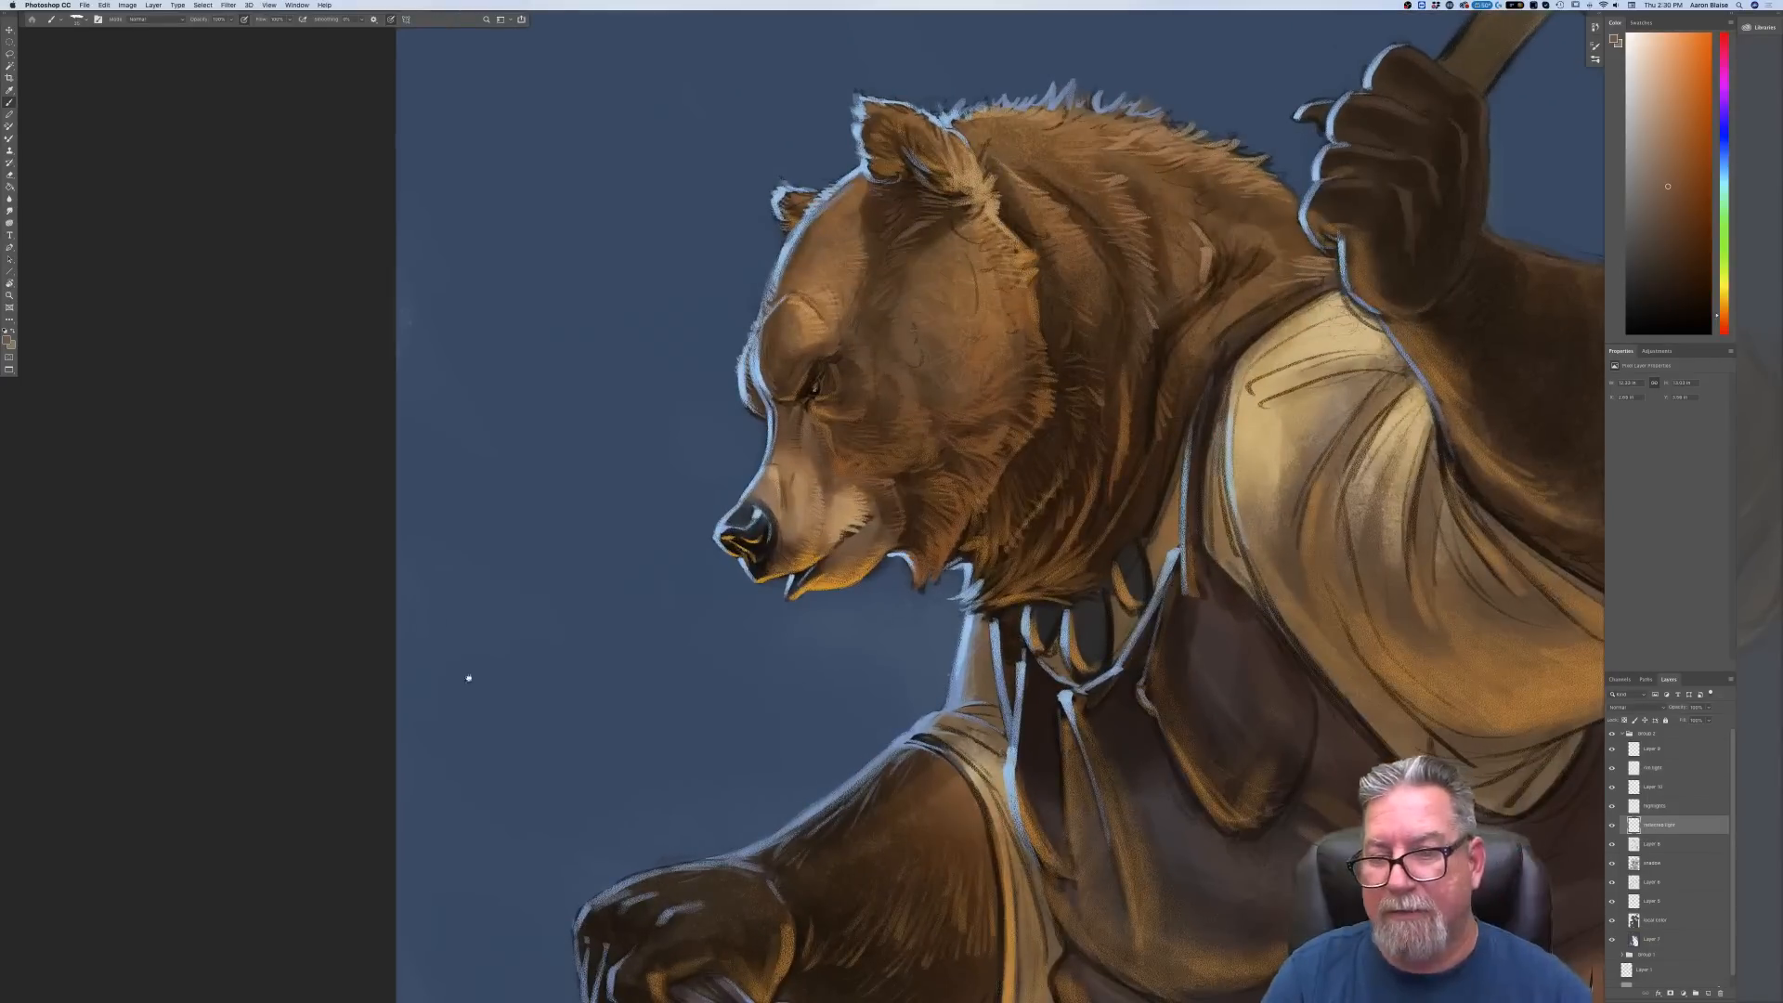
left_click_drag(528, 607, 356, 772)
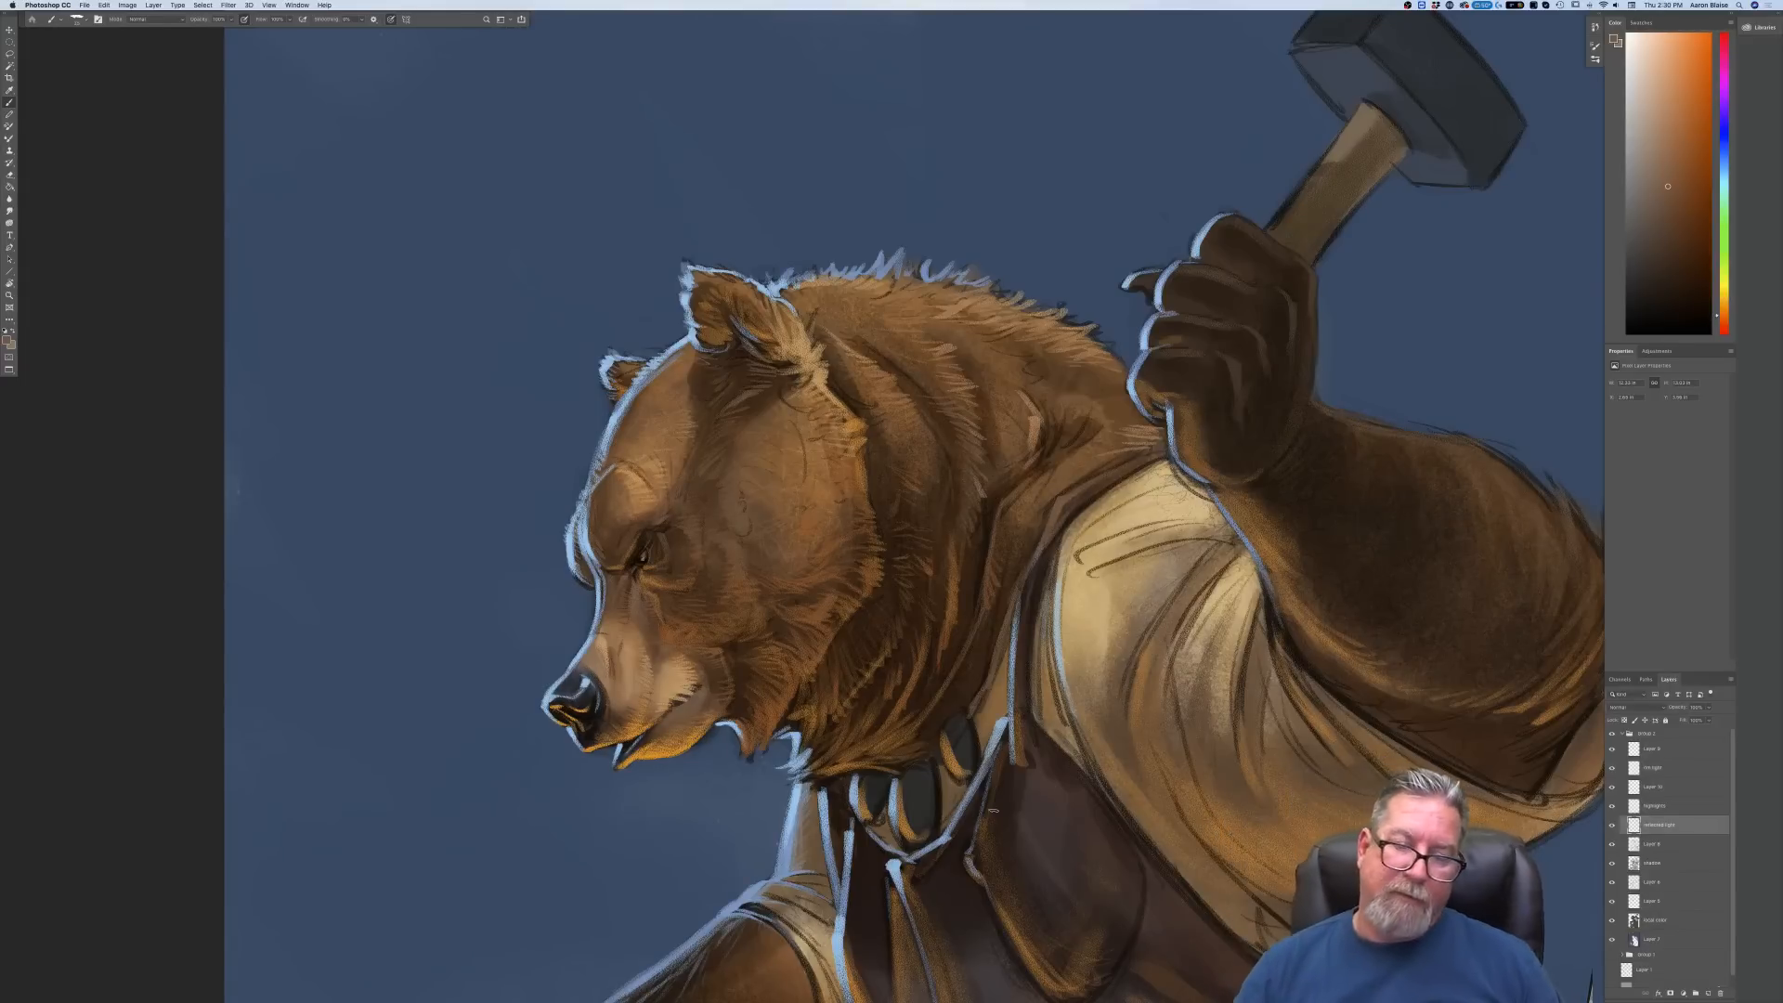
key("super+minus")
key("super+minus")
key("super+minus")
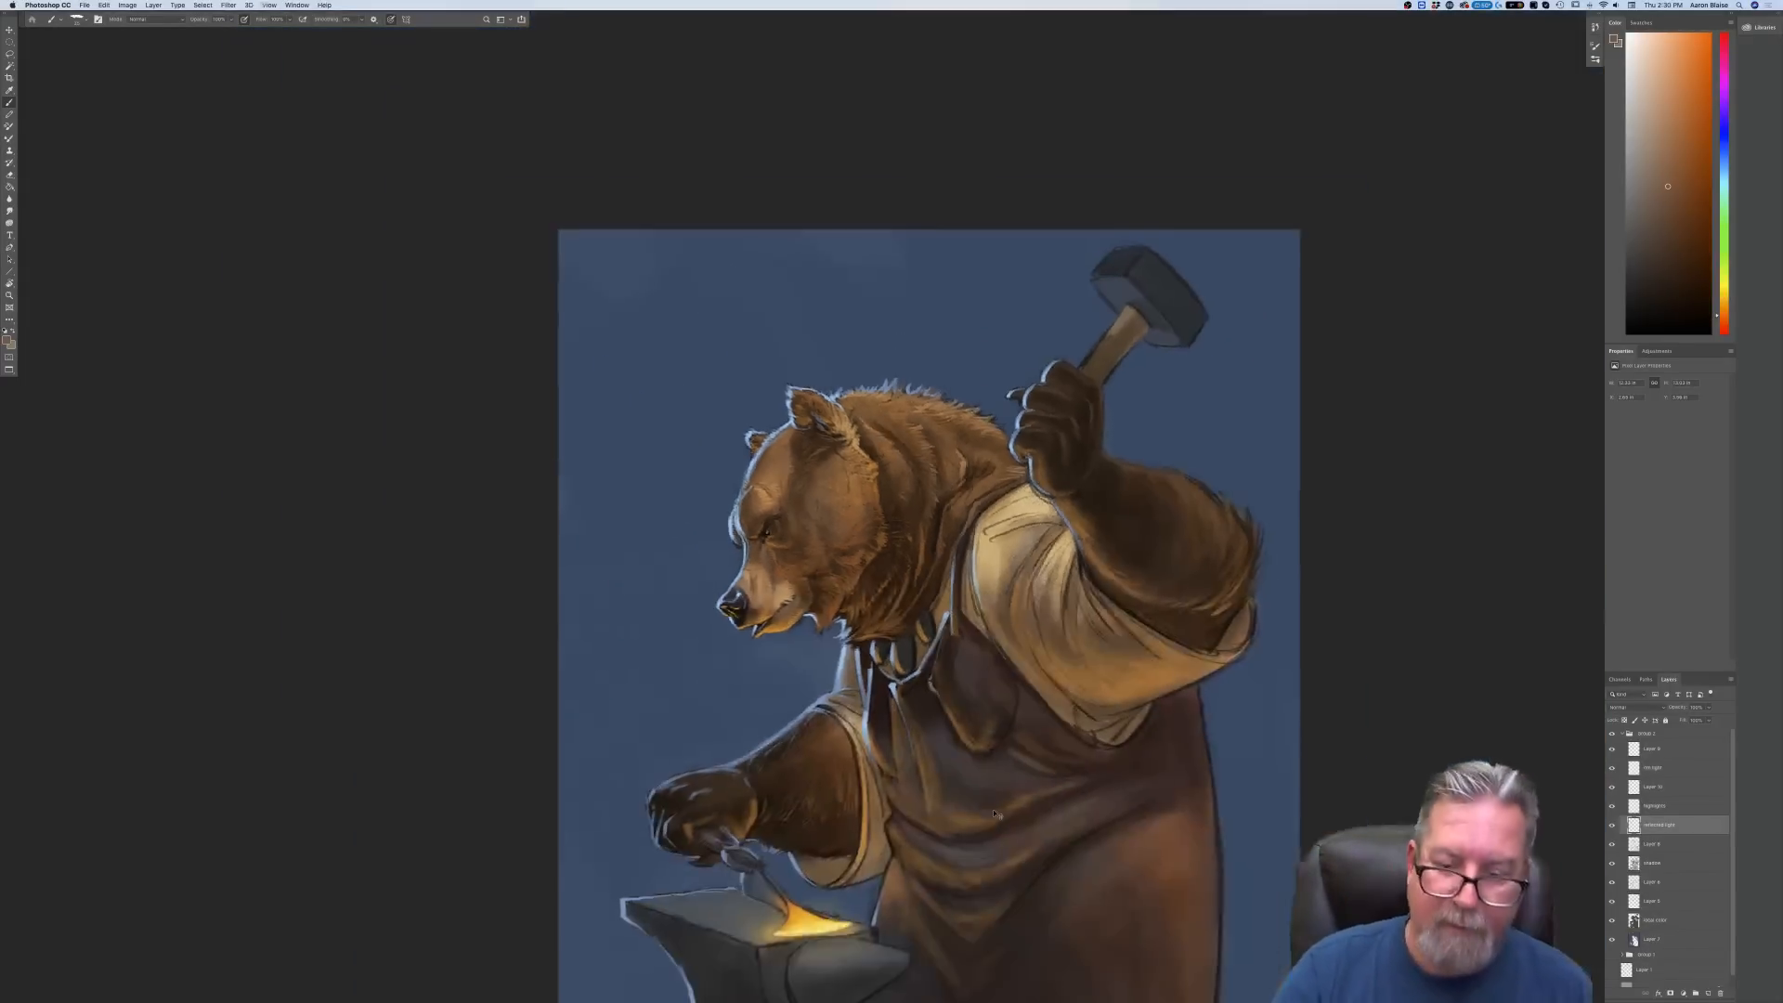
key("super+equal")
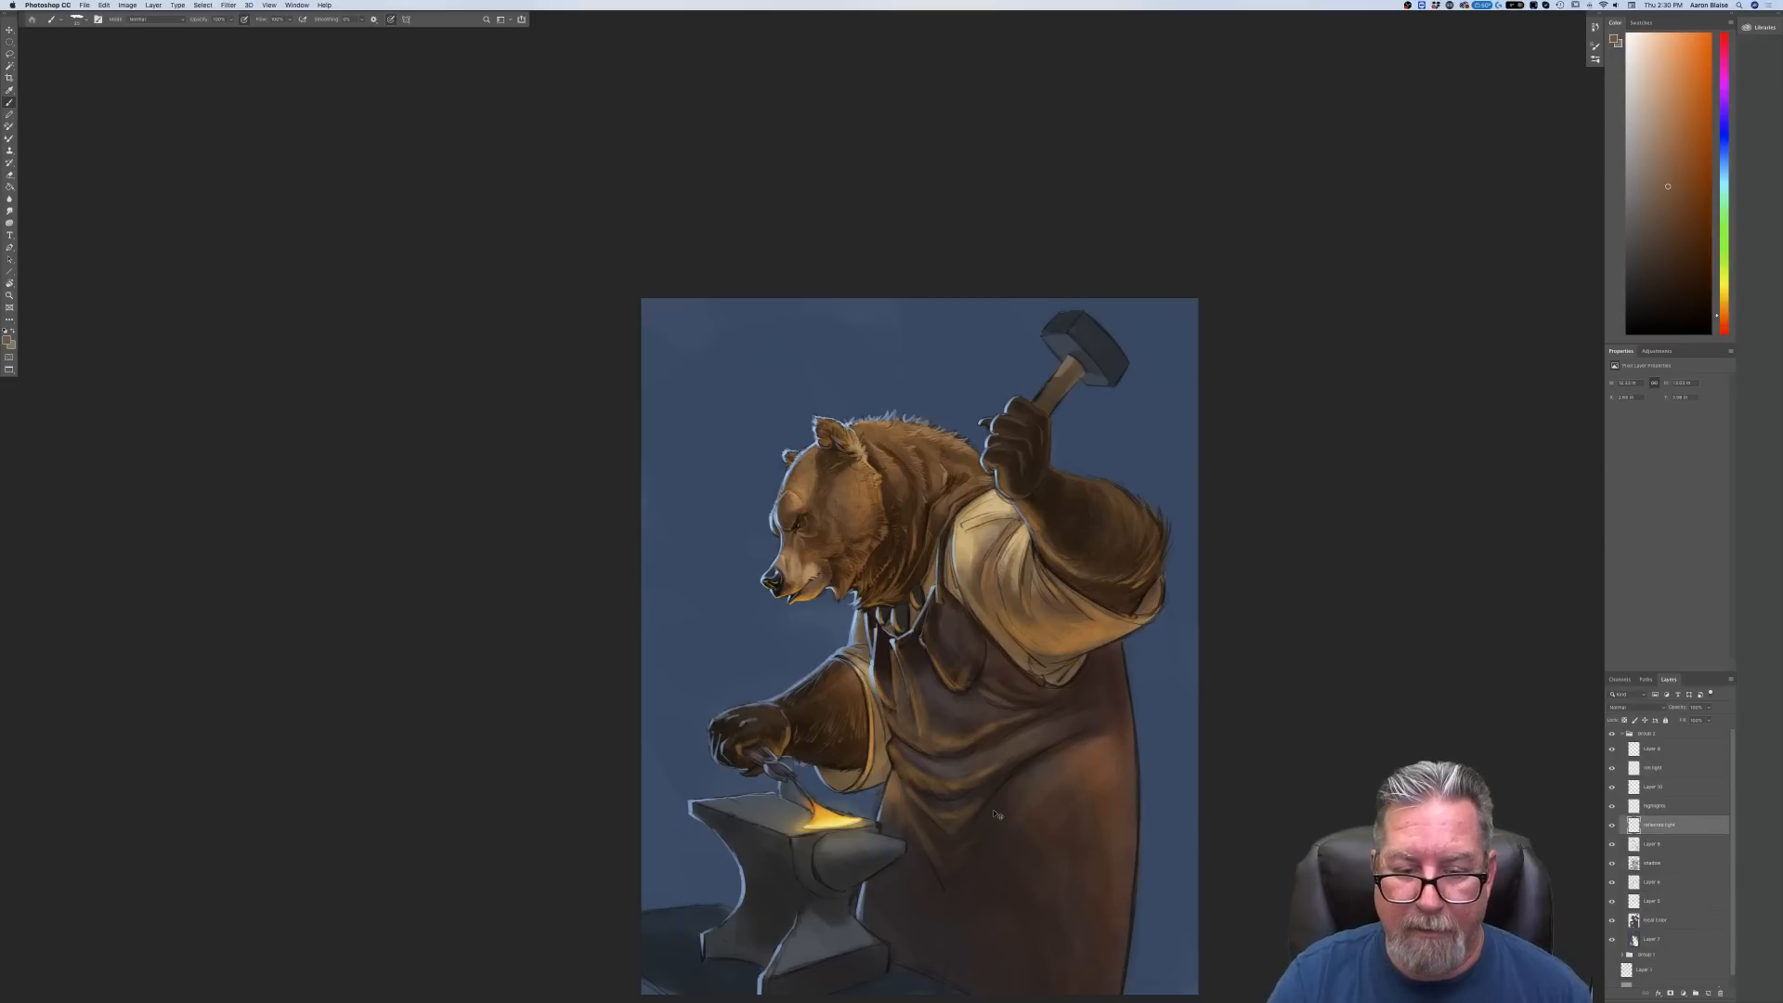
key("super+equal")
key("super+minus")
key("super+minus")
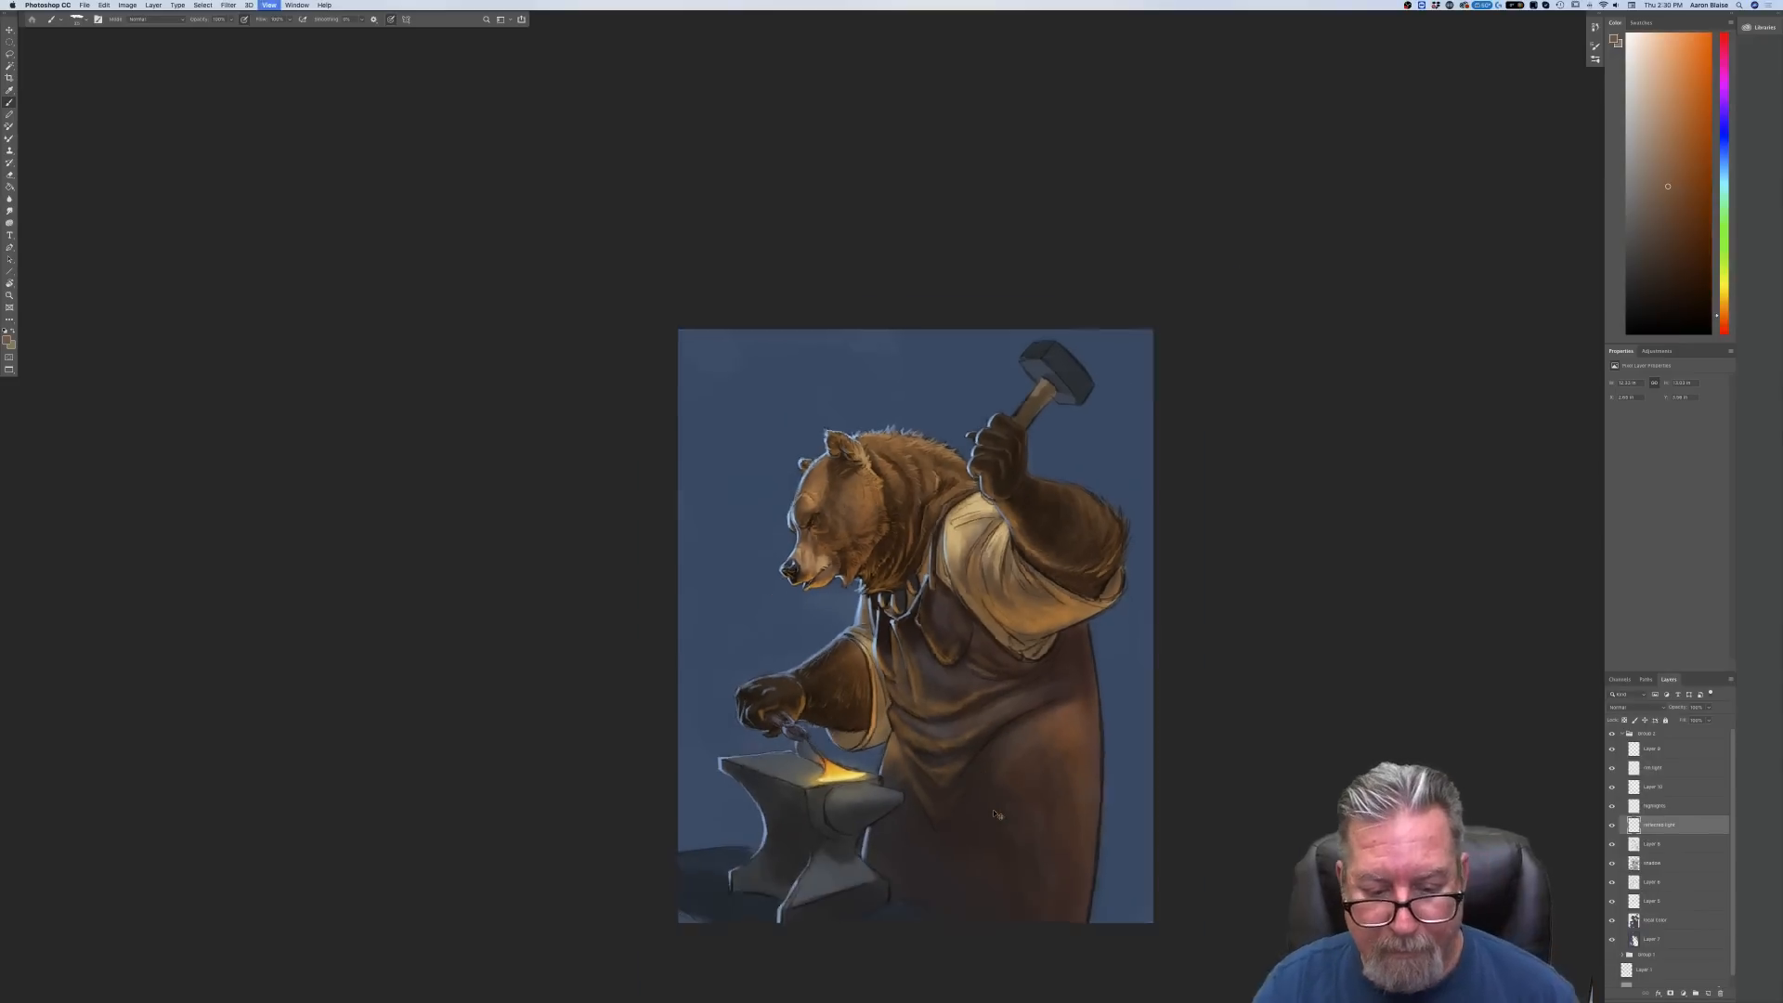
key("super+equal")
key("super+equal")
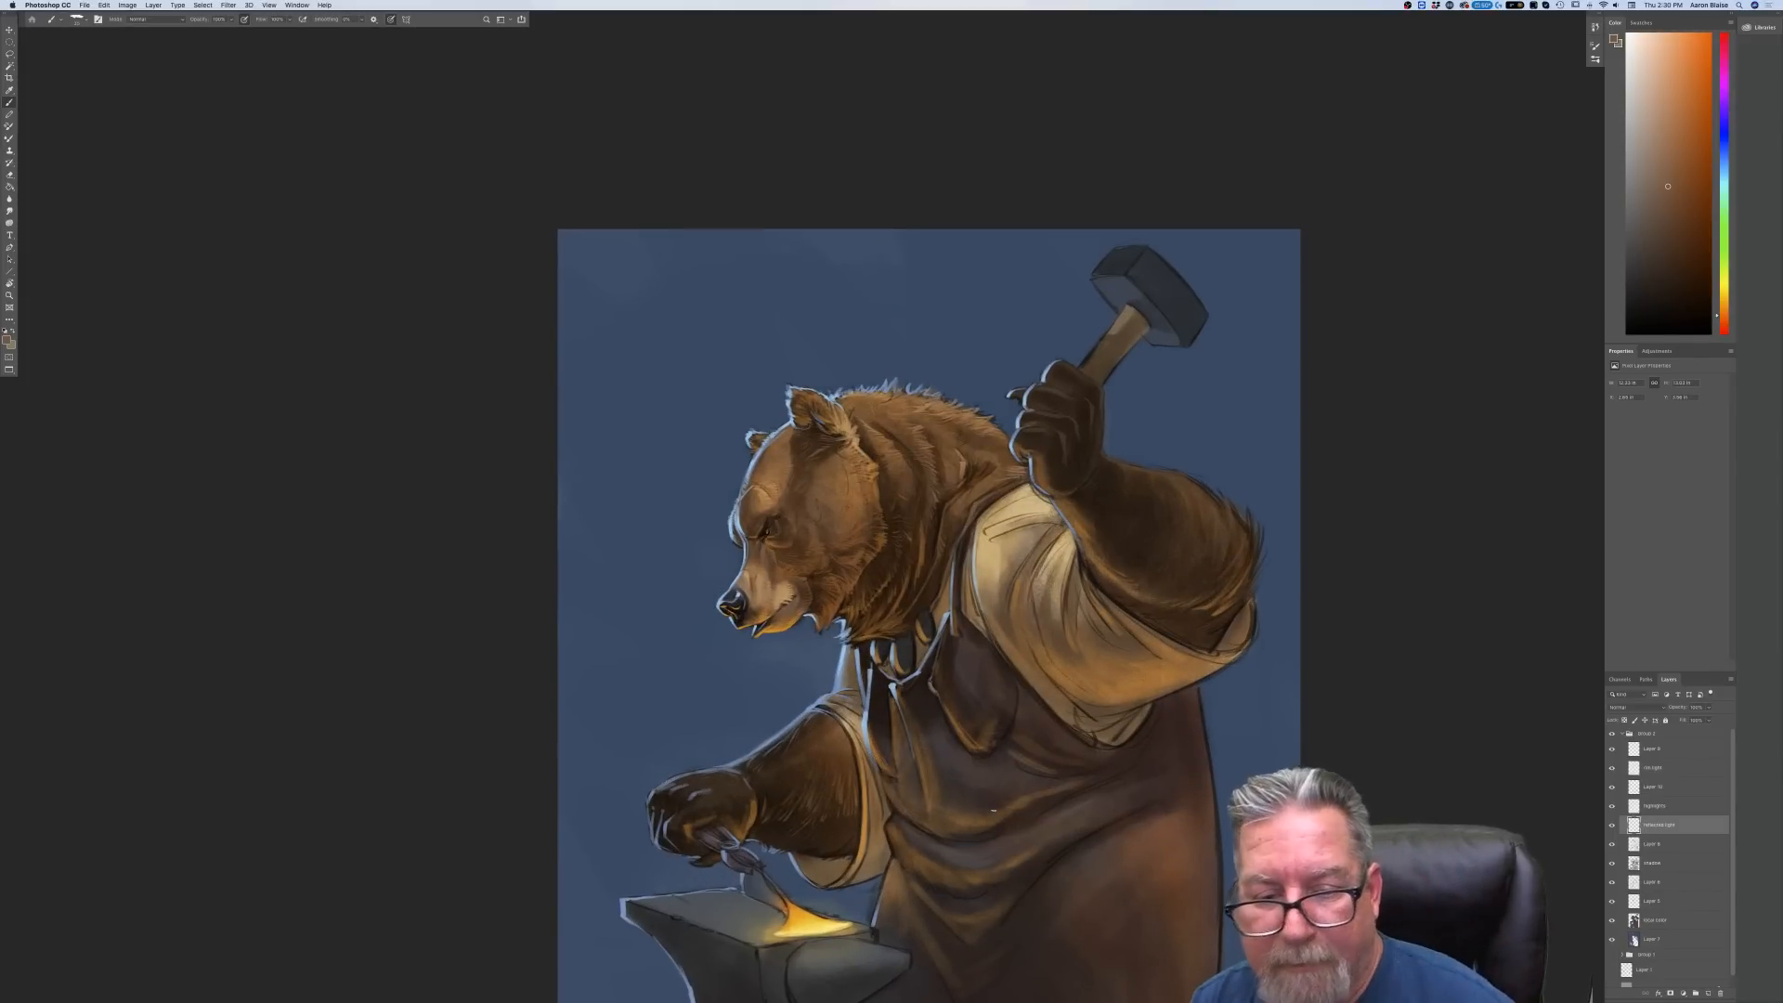
Set the foreground color to a light tan based on the ear fur and paint a highlight on the raised hand on the top layer
left_click(9, 342)
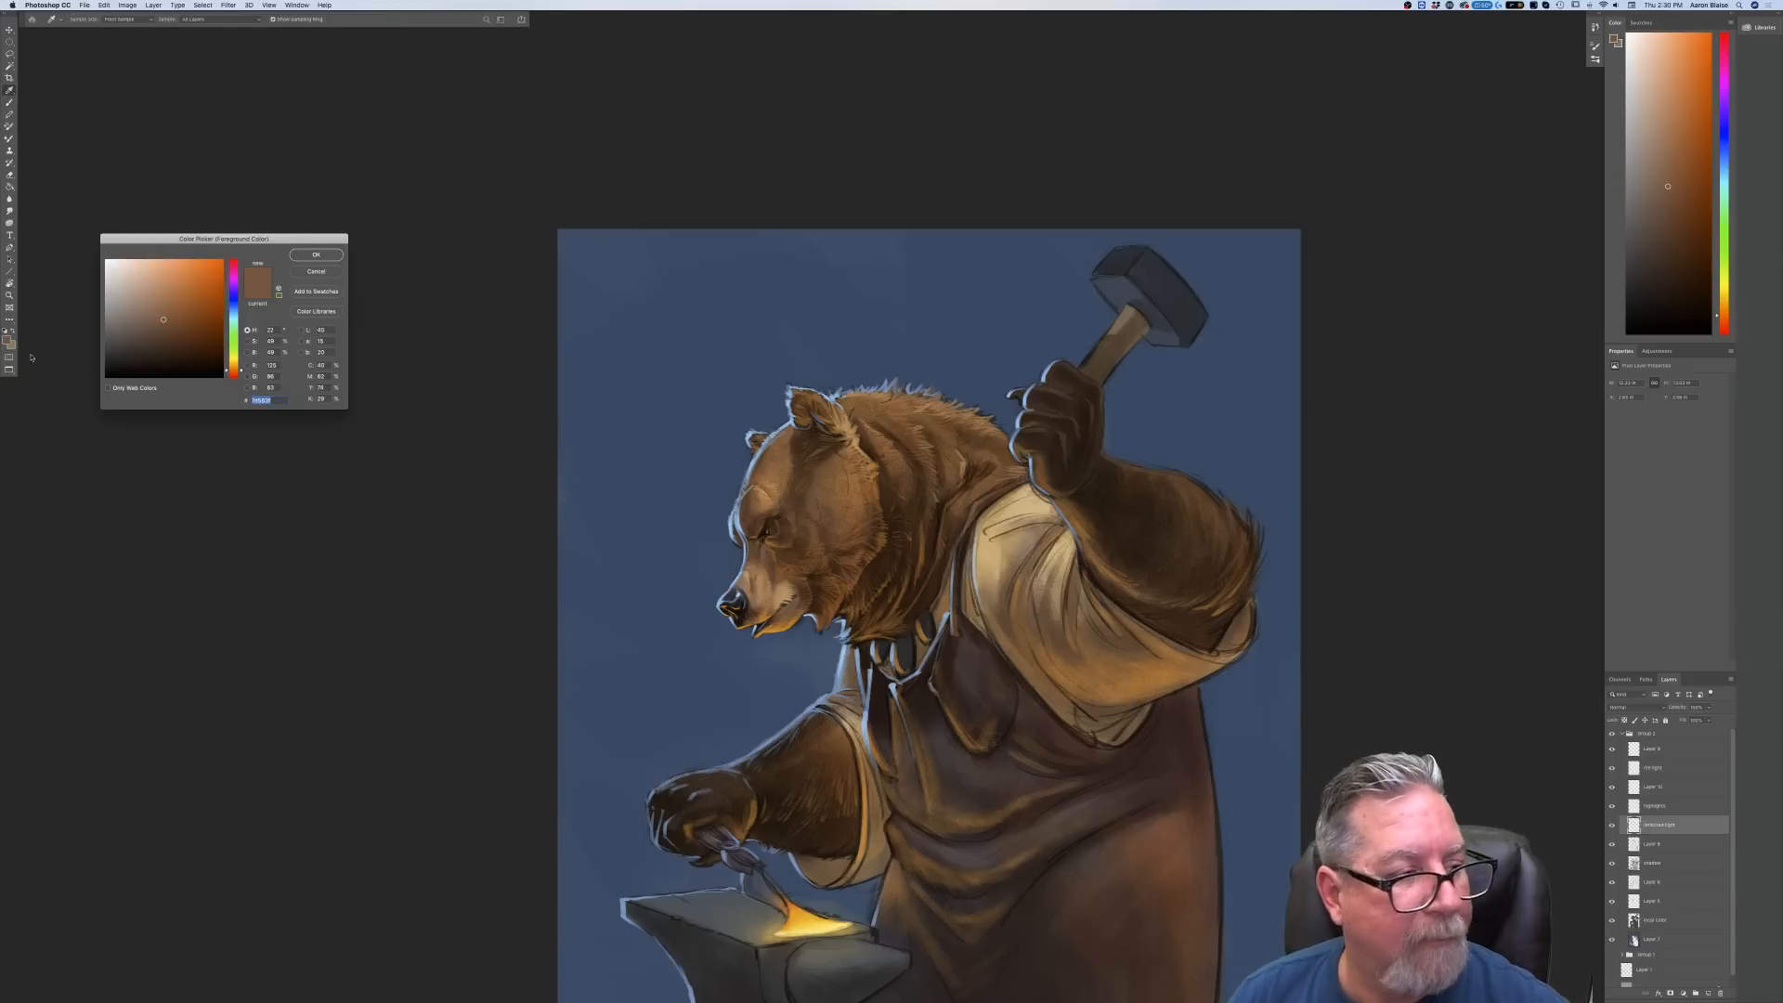
left_click(851, 432)
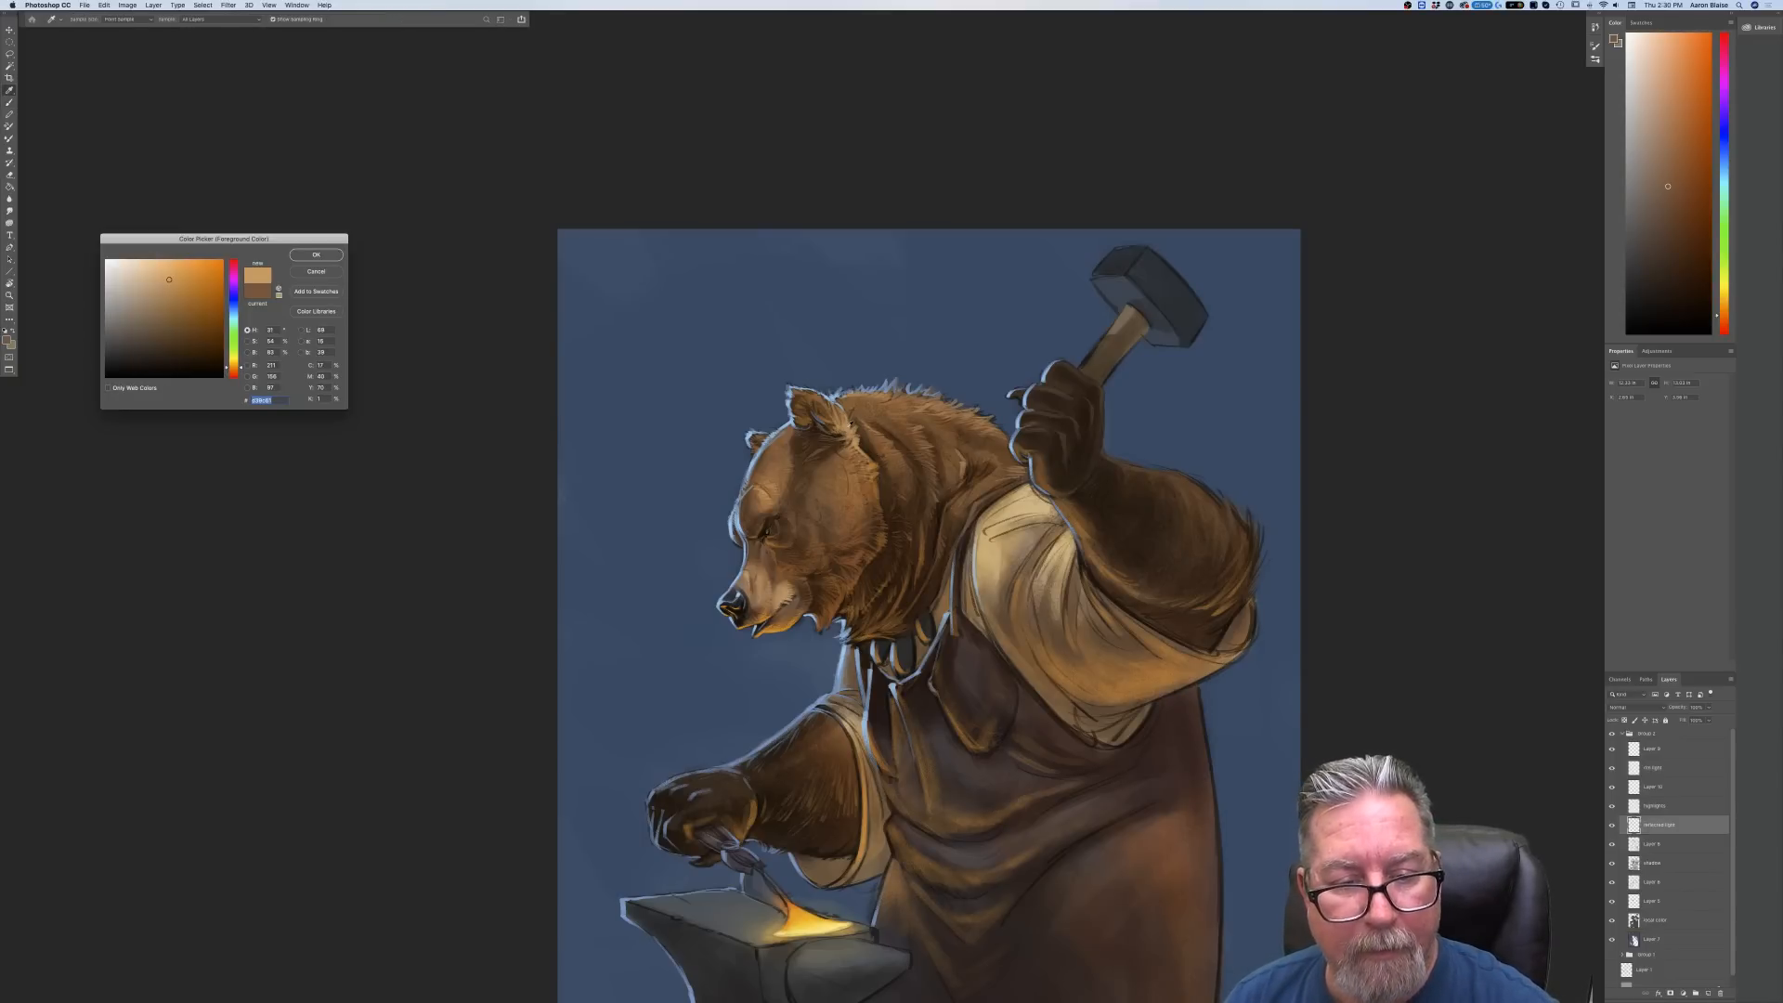
left_click(161, 269)
key("Return")
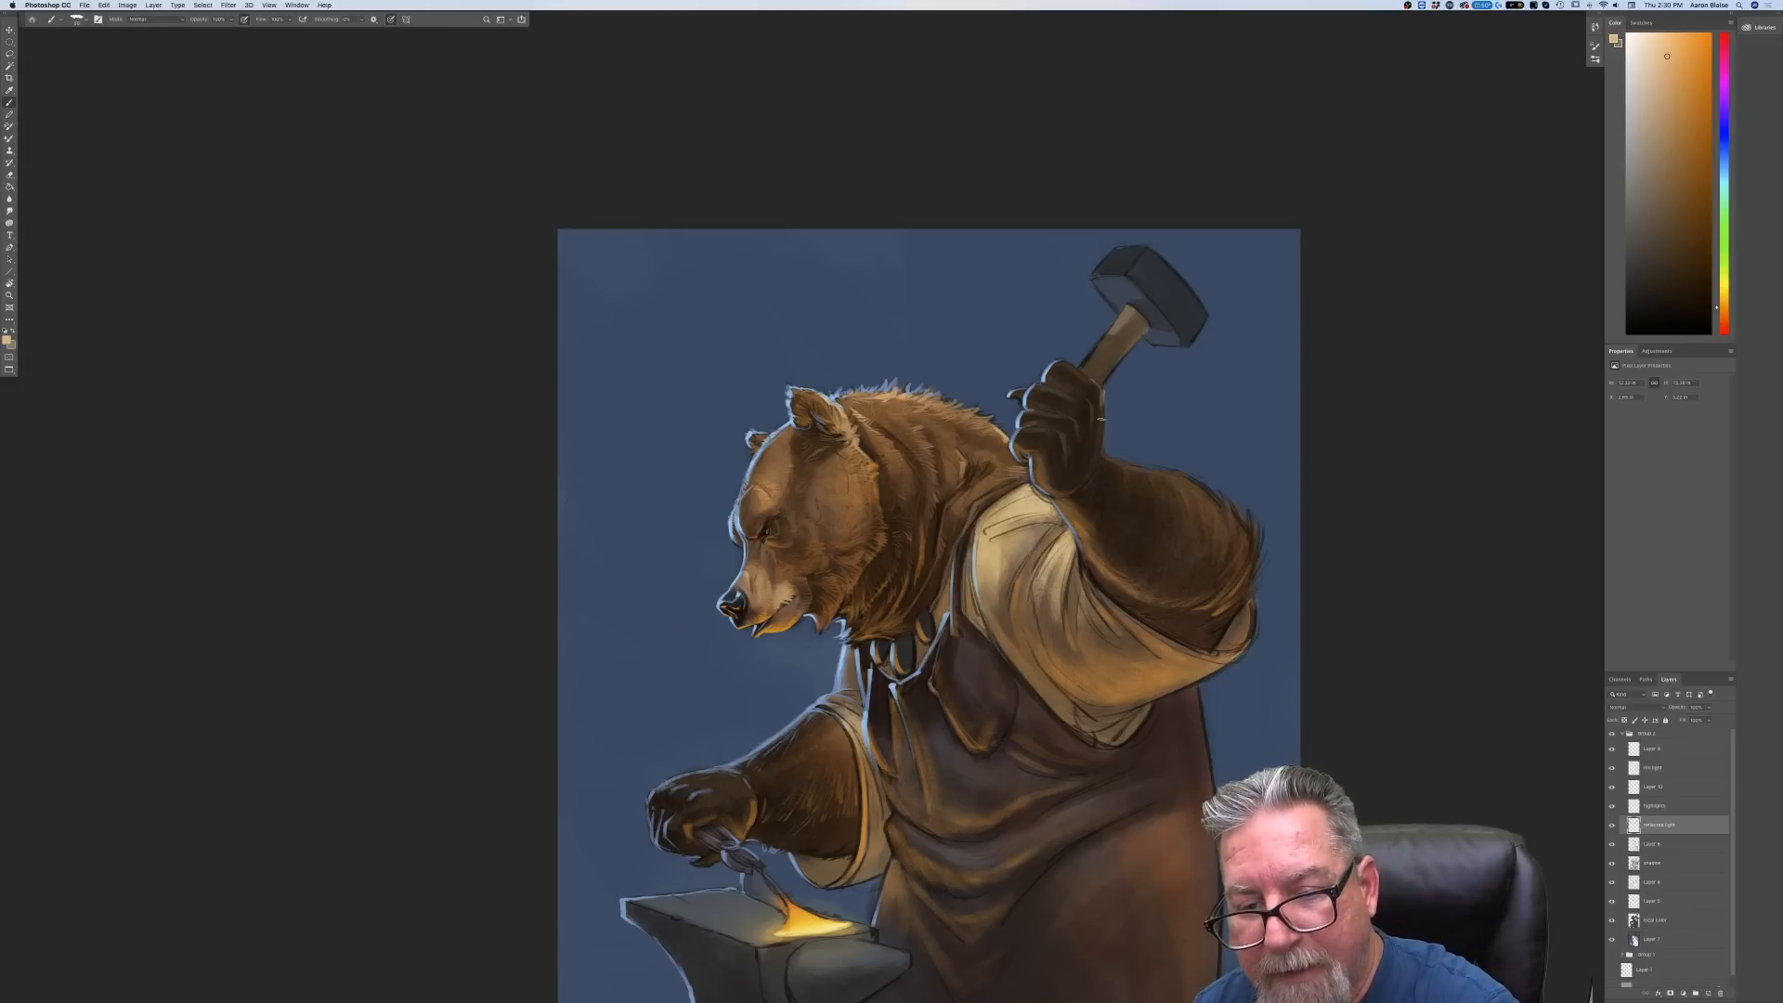
left_click(1652, 748)
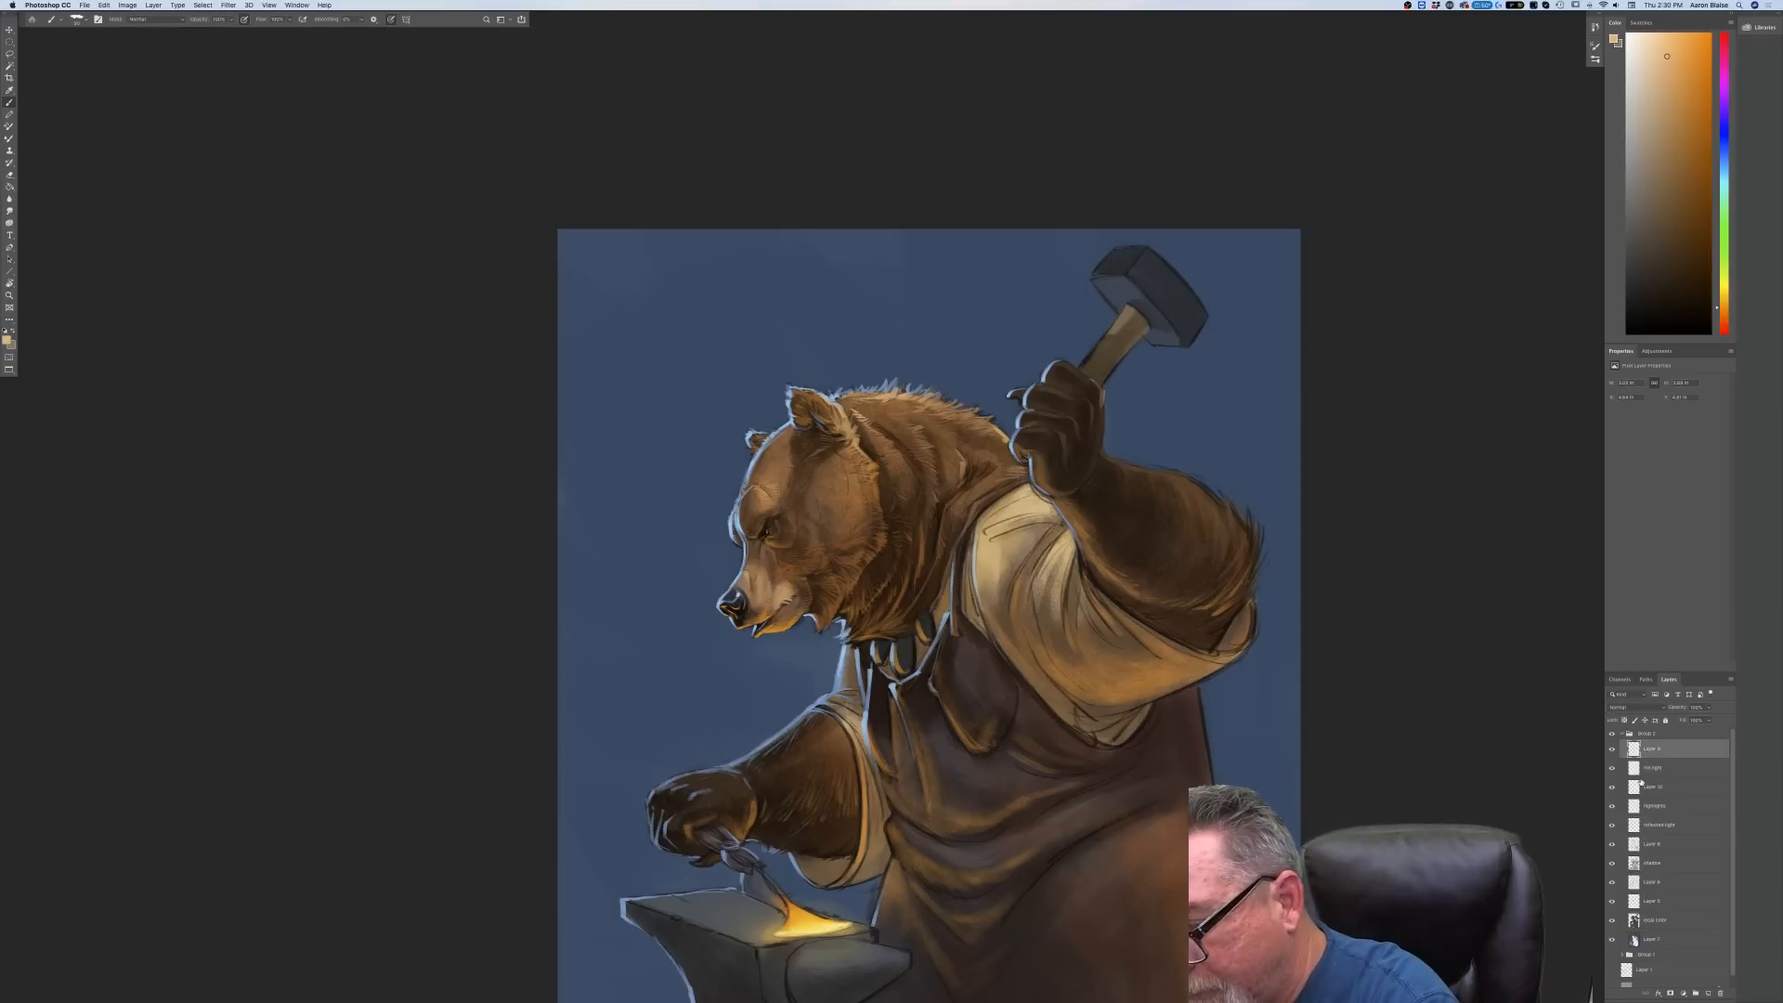
mouse_move(1101, 394)
left_mouse_down()
mouse_move(1102, 451)
mouse_move(1091, 409)
mouse_move(1091, 431)
left_mouse_up()
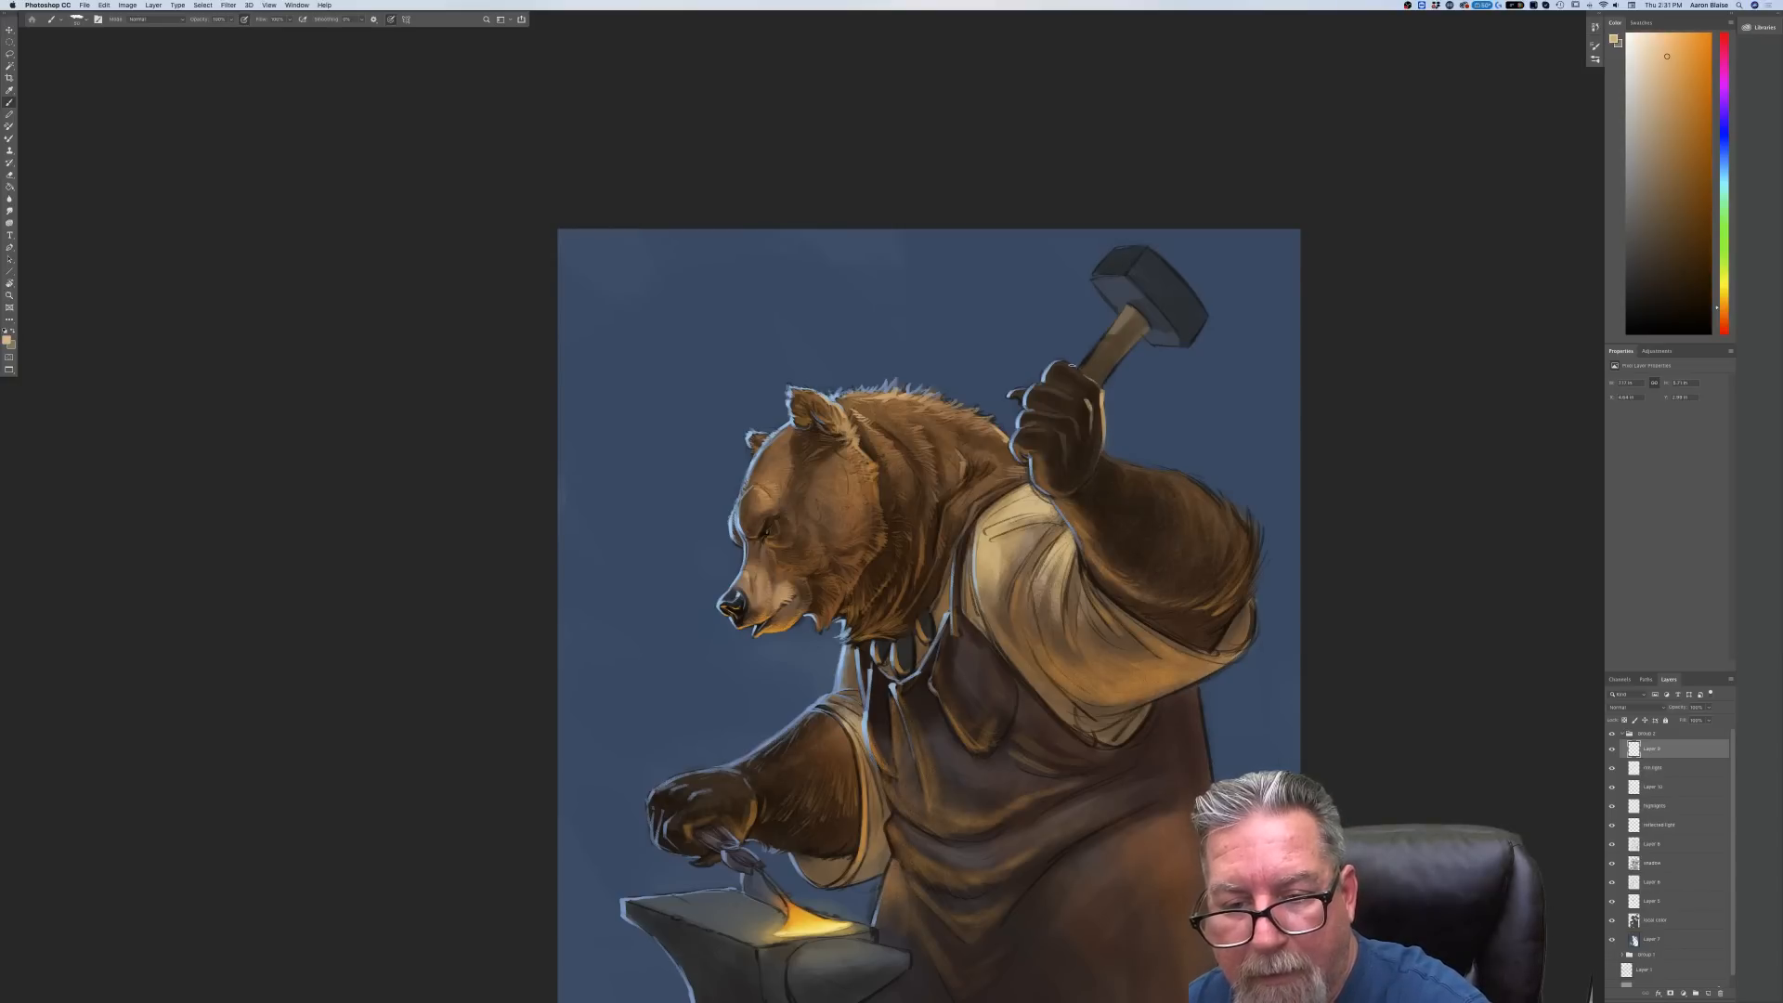
Paint light tan rim highlights and fur strokes along the raised forearm and elbow, and down the back edge of the apron
mouse_move(1112, 458)
left_mouse_down()
mouse_move(1228, 503)
mouse_move(1233, 598)
mouse_move(1246, 508)
mouse_move(1247, 565)
mouse_move(1260, 527)
mouse_move(1262, 564)
left_mouse_up()
mouse_move(1260, 546)
left_mouse_down()
mouse_move(1249, 584)
mouse_move(1267, 558)
mouse_move(1254, 630)
left_mouse_up()
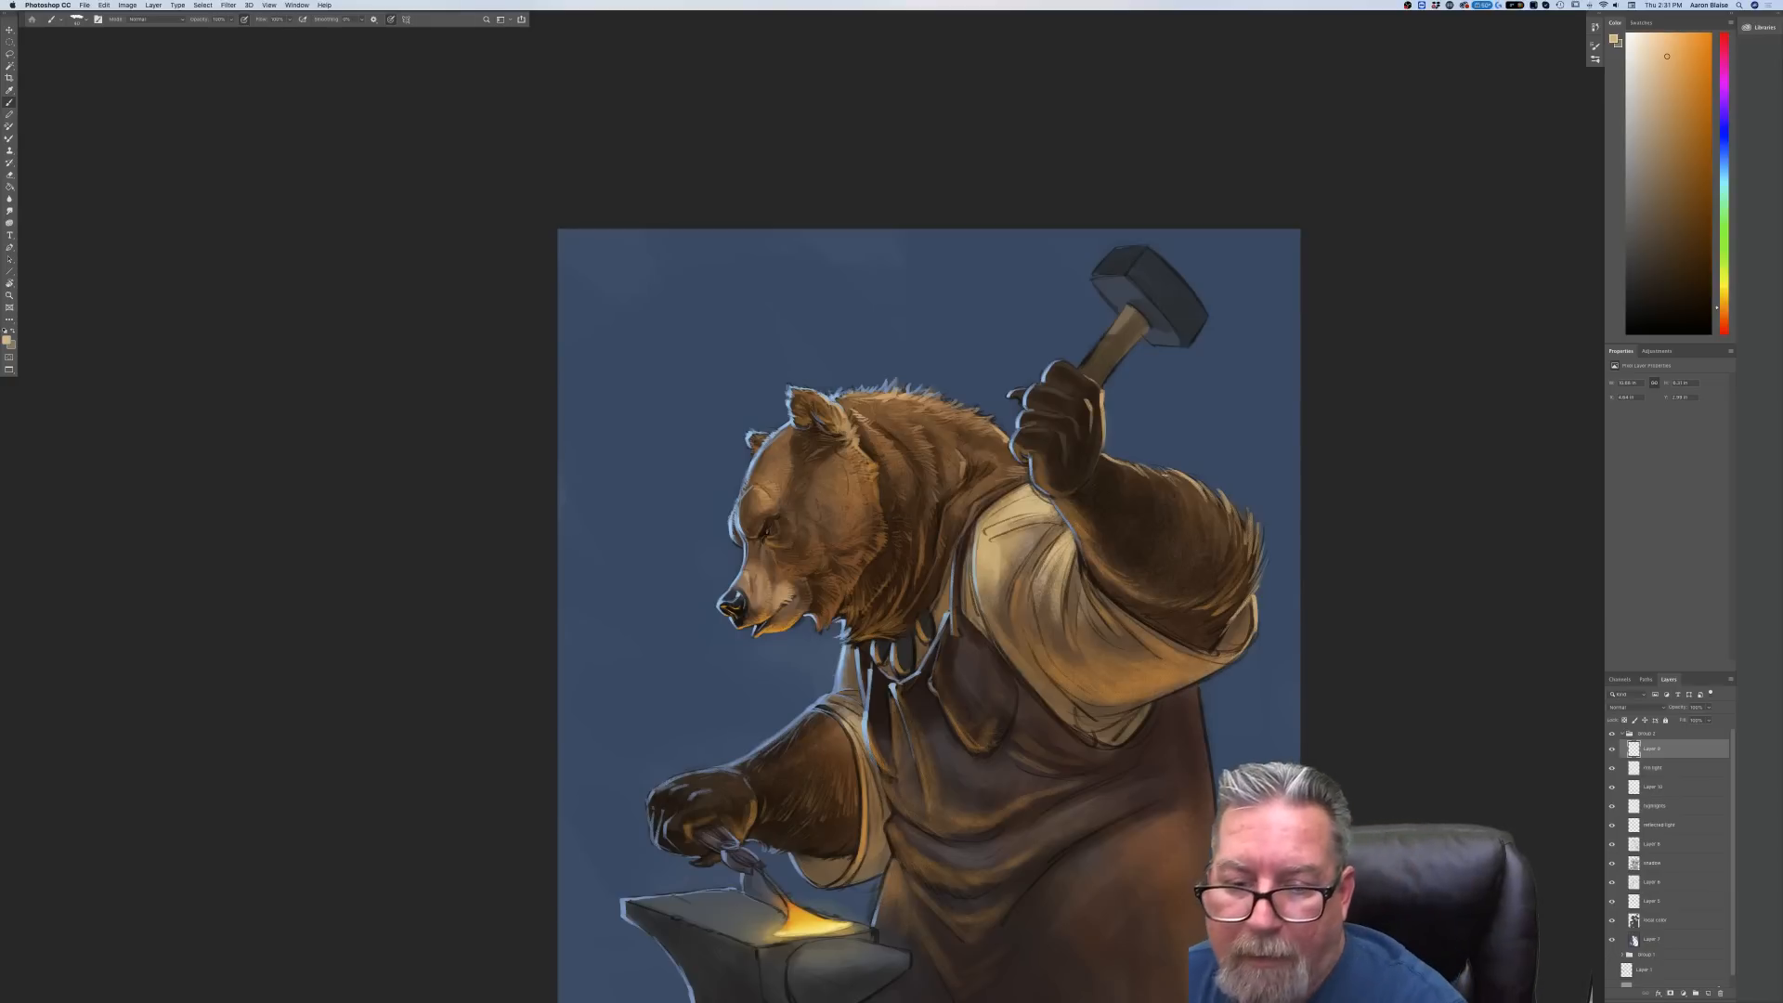
left_click_drag(1198, 683, 1197, 713)
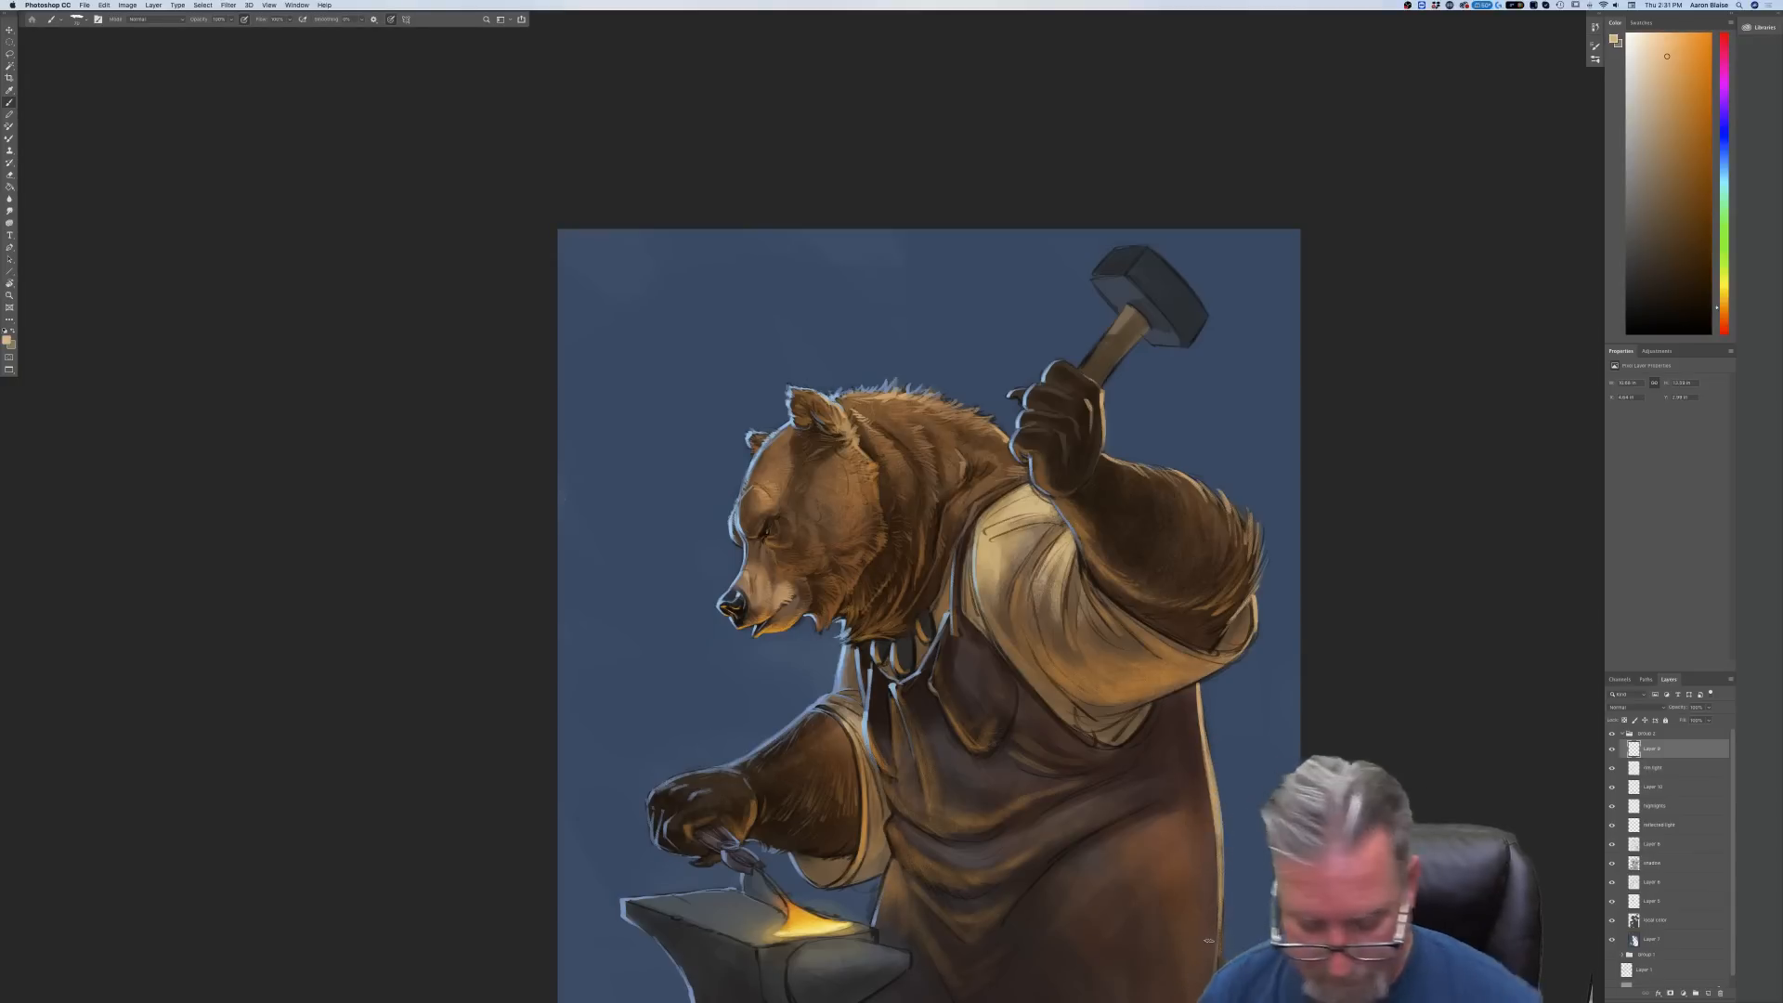
key("super+minus")
key("super+minus")
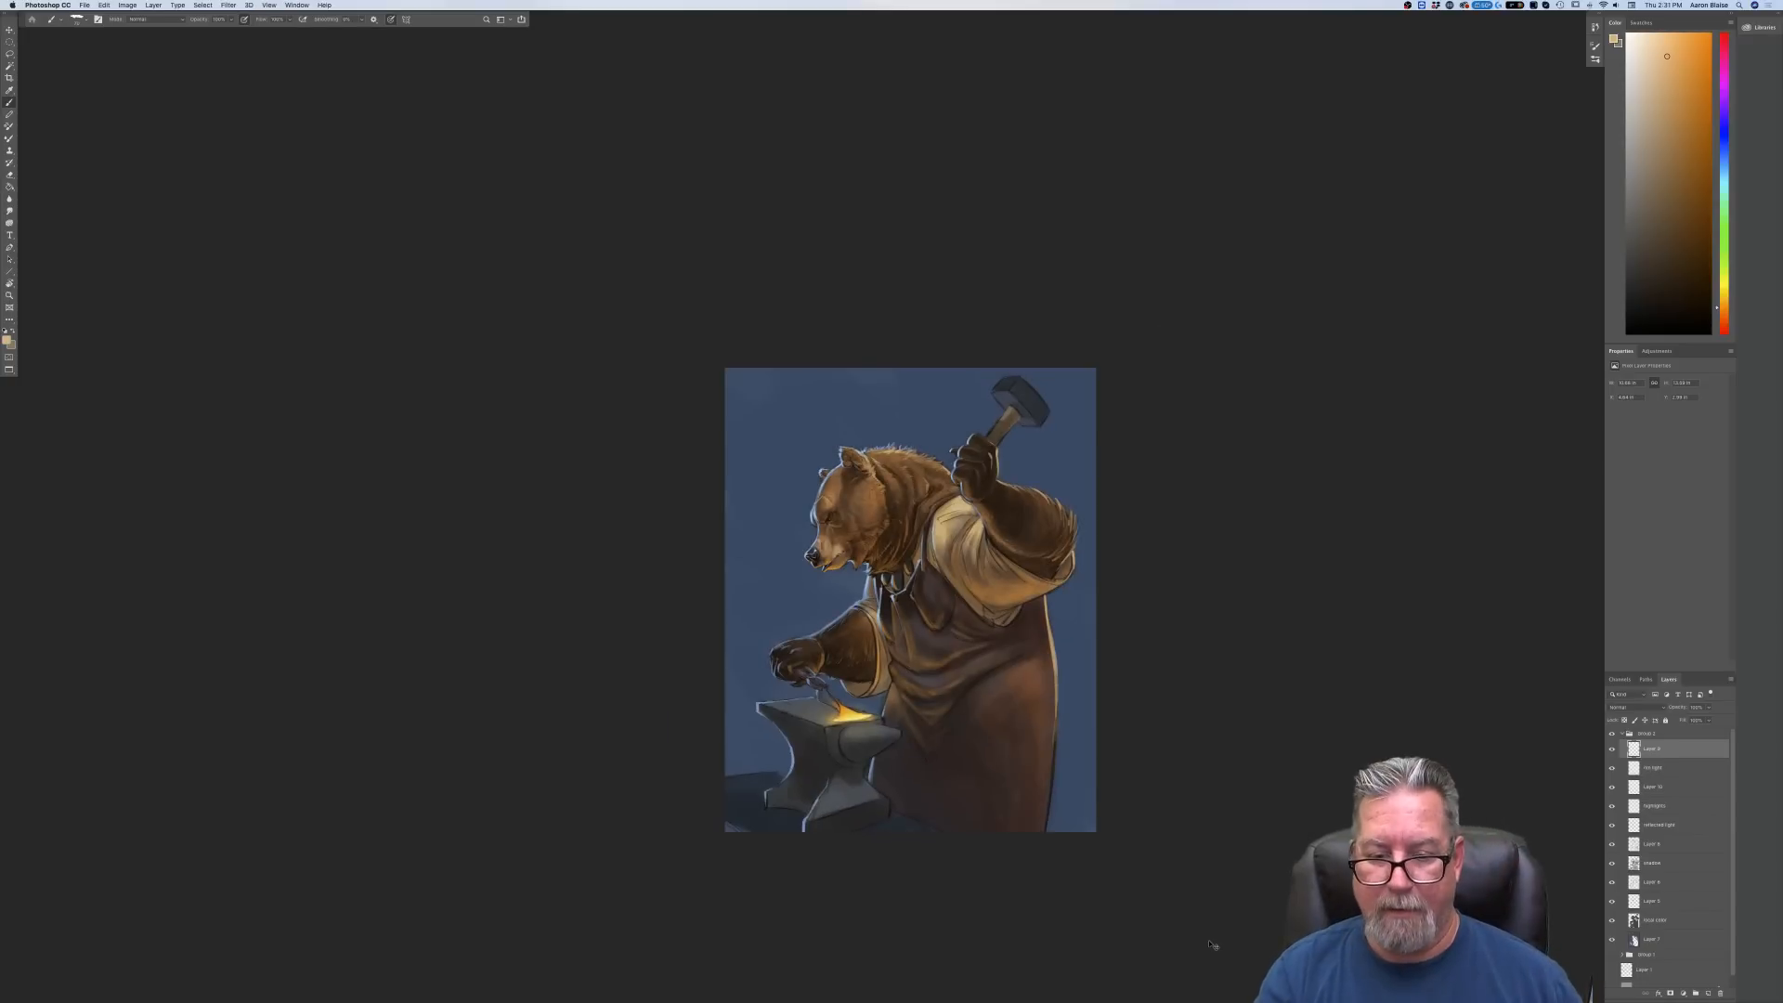
Paint short light tan fur strokes on the bear's neck, behind the ear and cheek
key("super+equal")
key("super+equal")
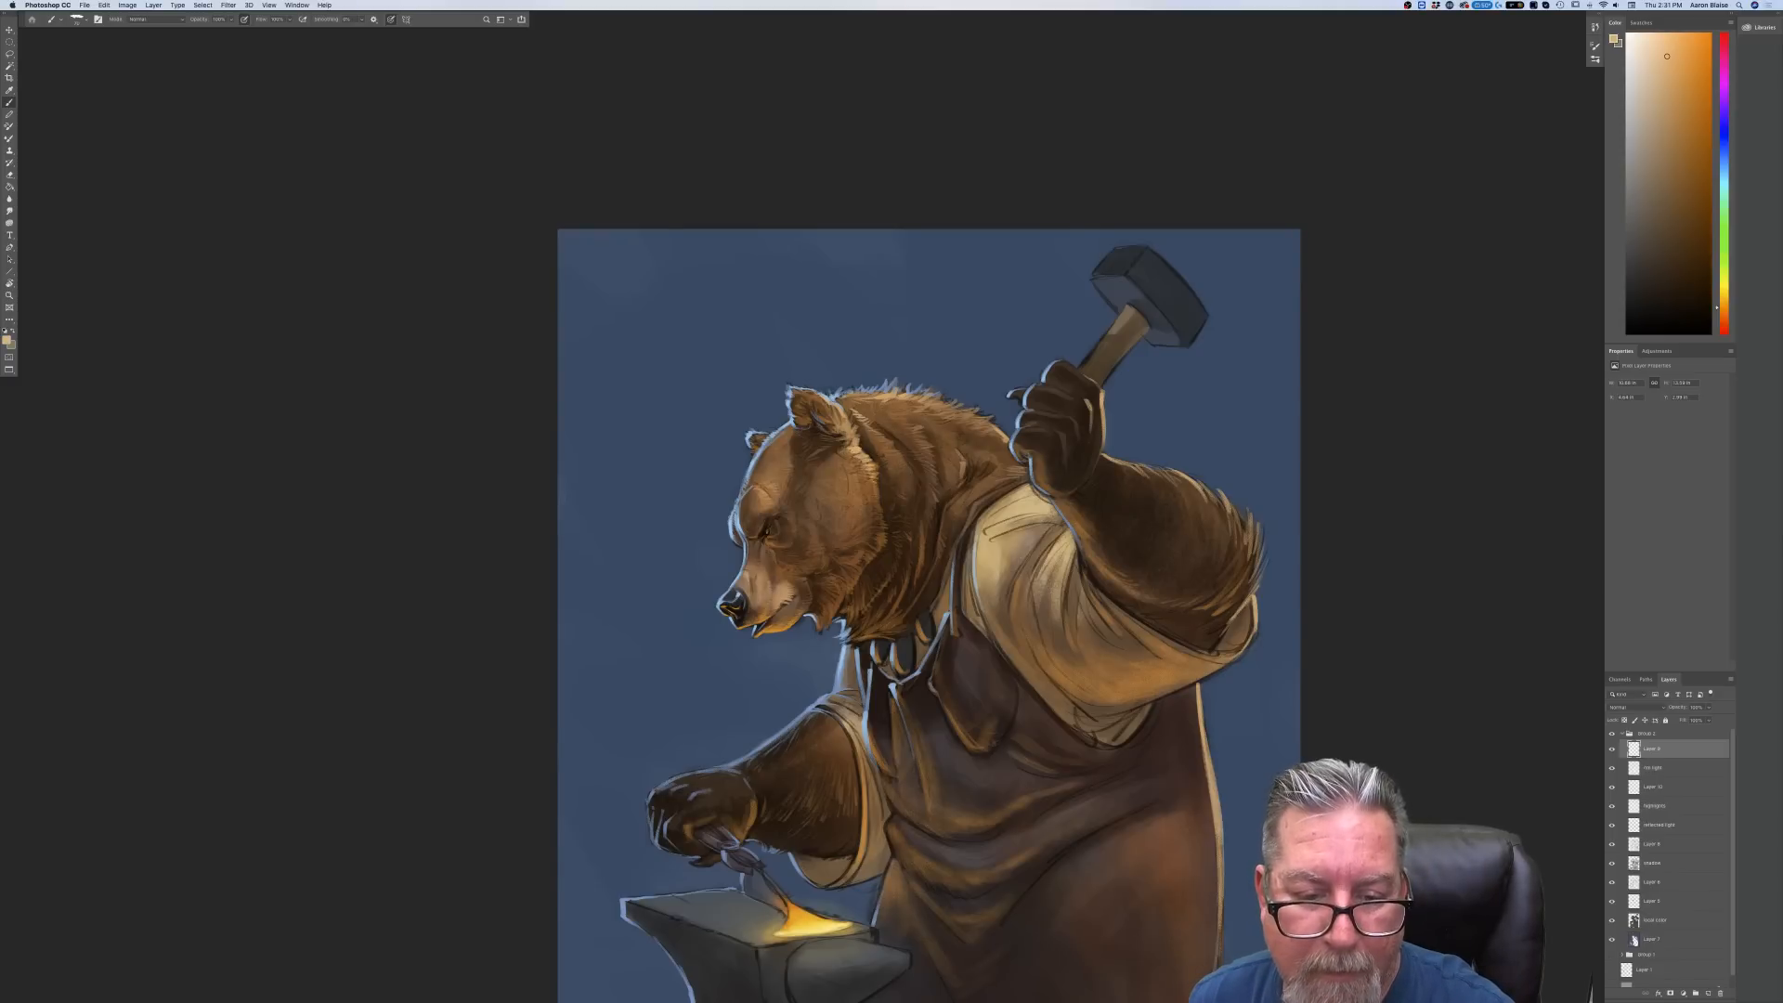
left_click_drag(862, 418, 888, 442)
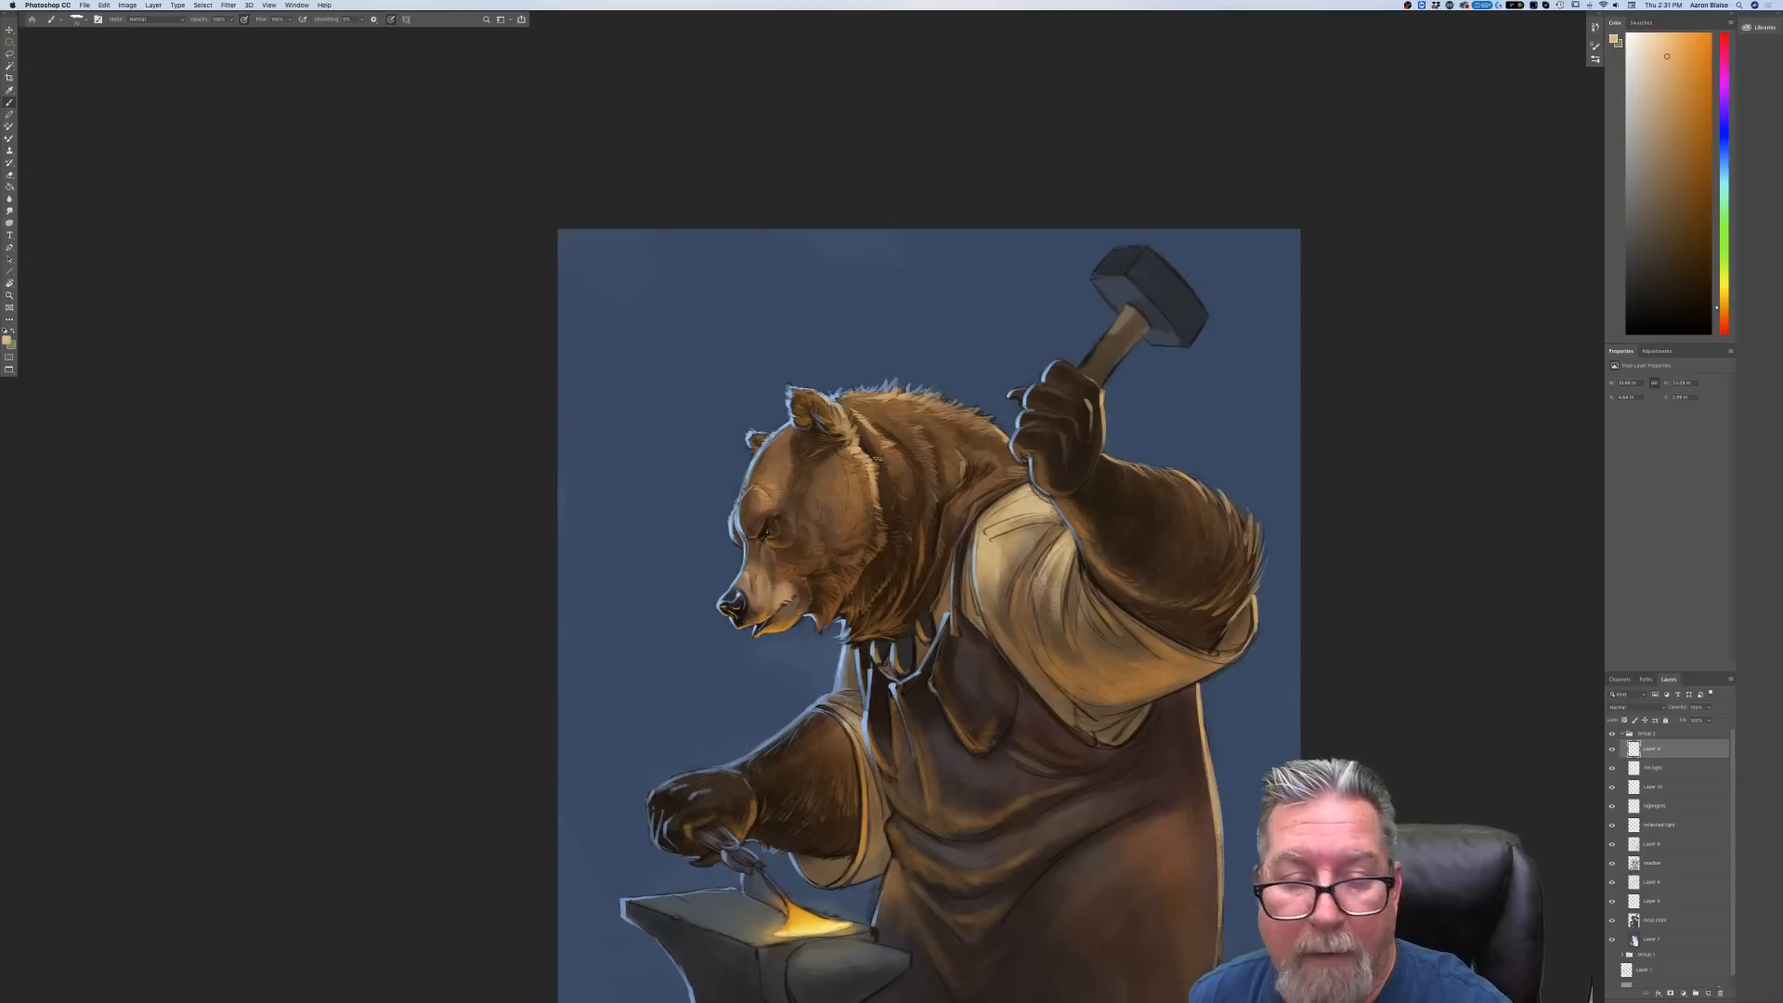
left_click_drag(886, 475, 906, 504)
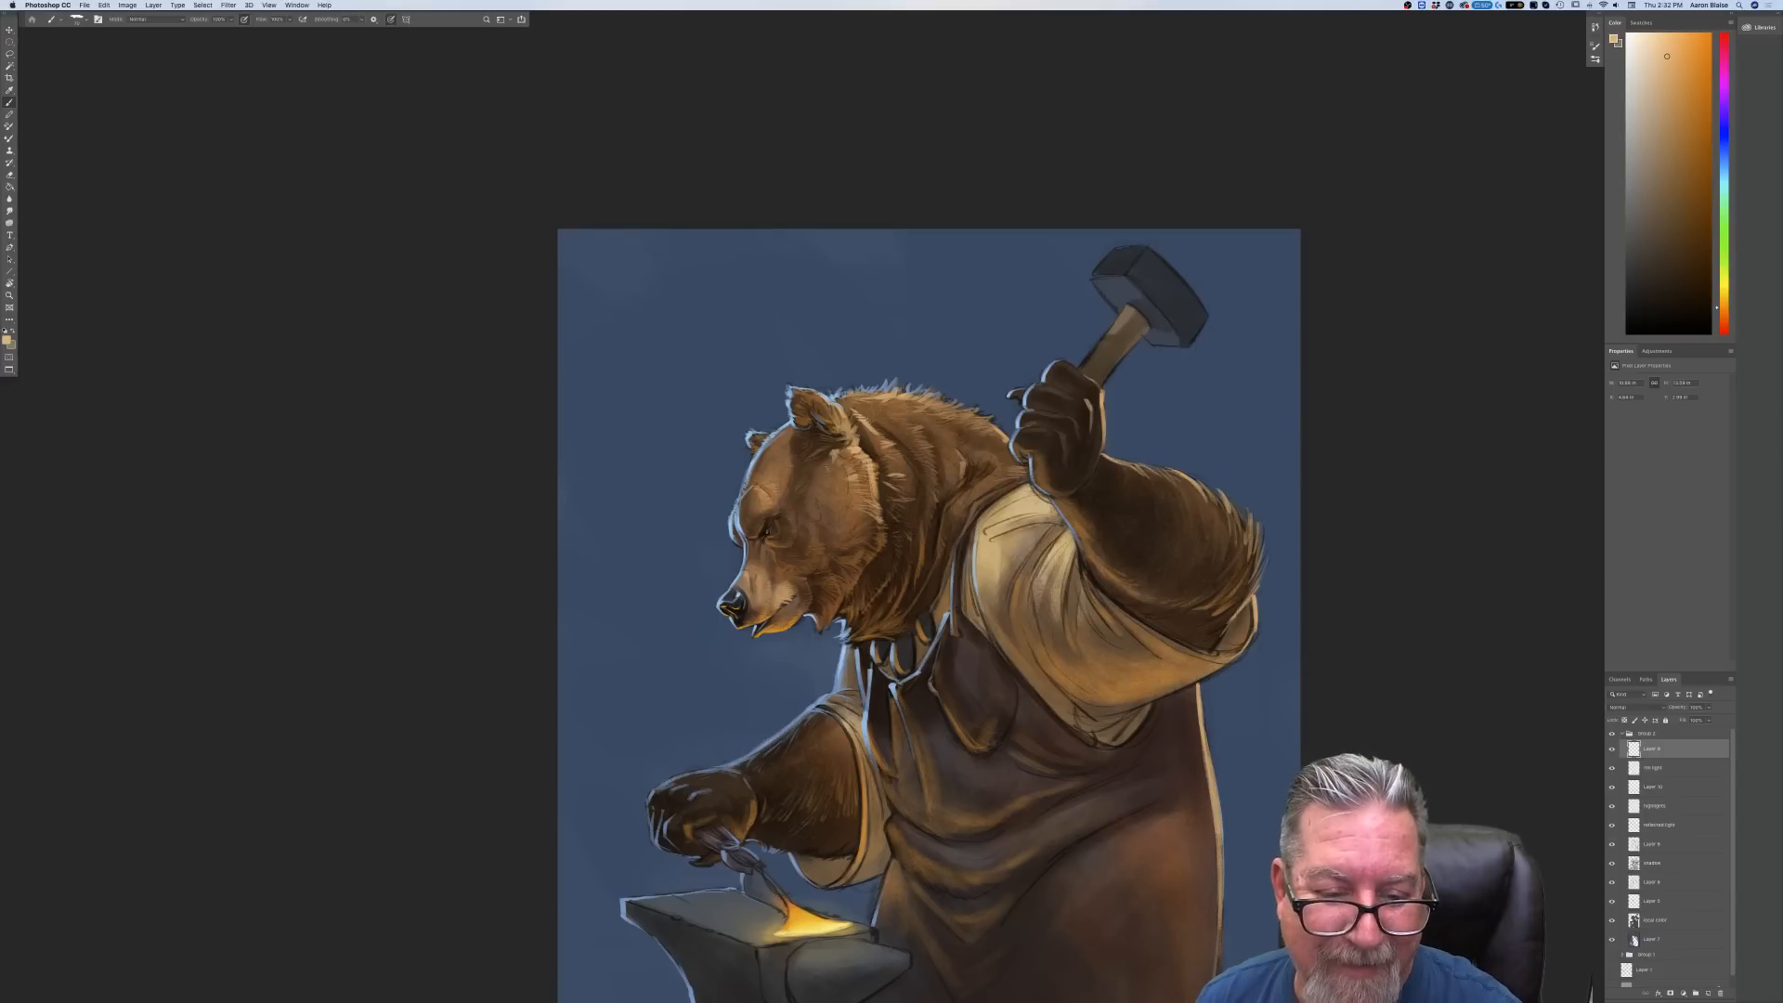
Paint fine light tan fur strokes over the bear's brow and up the forehead
key("super+plus")
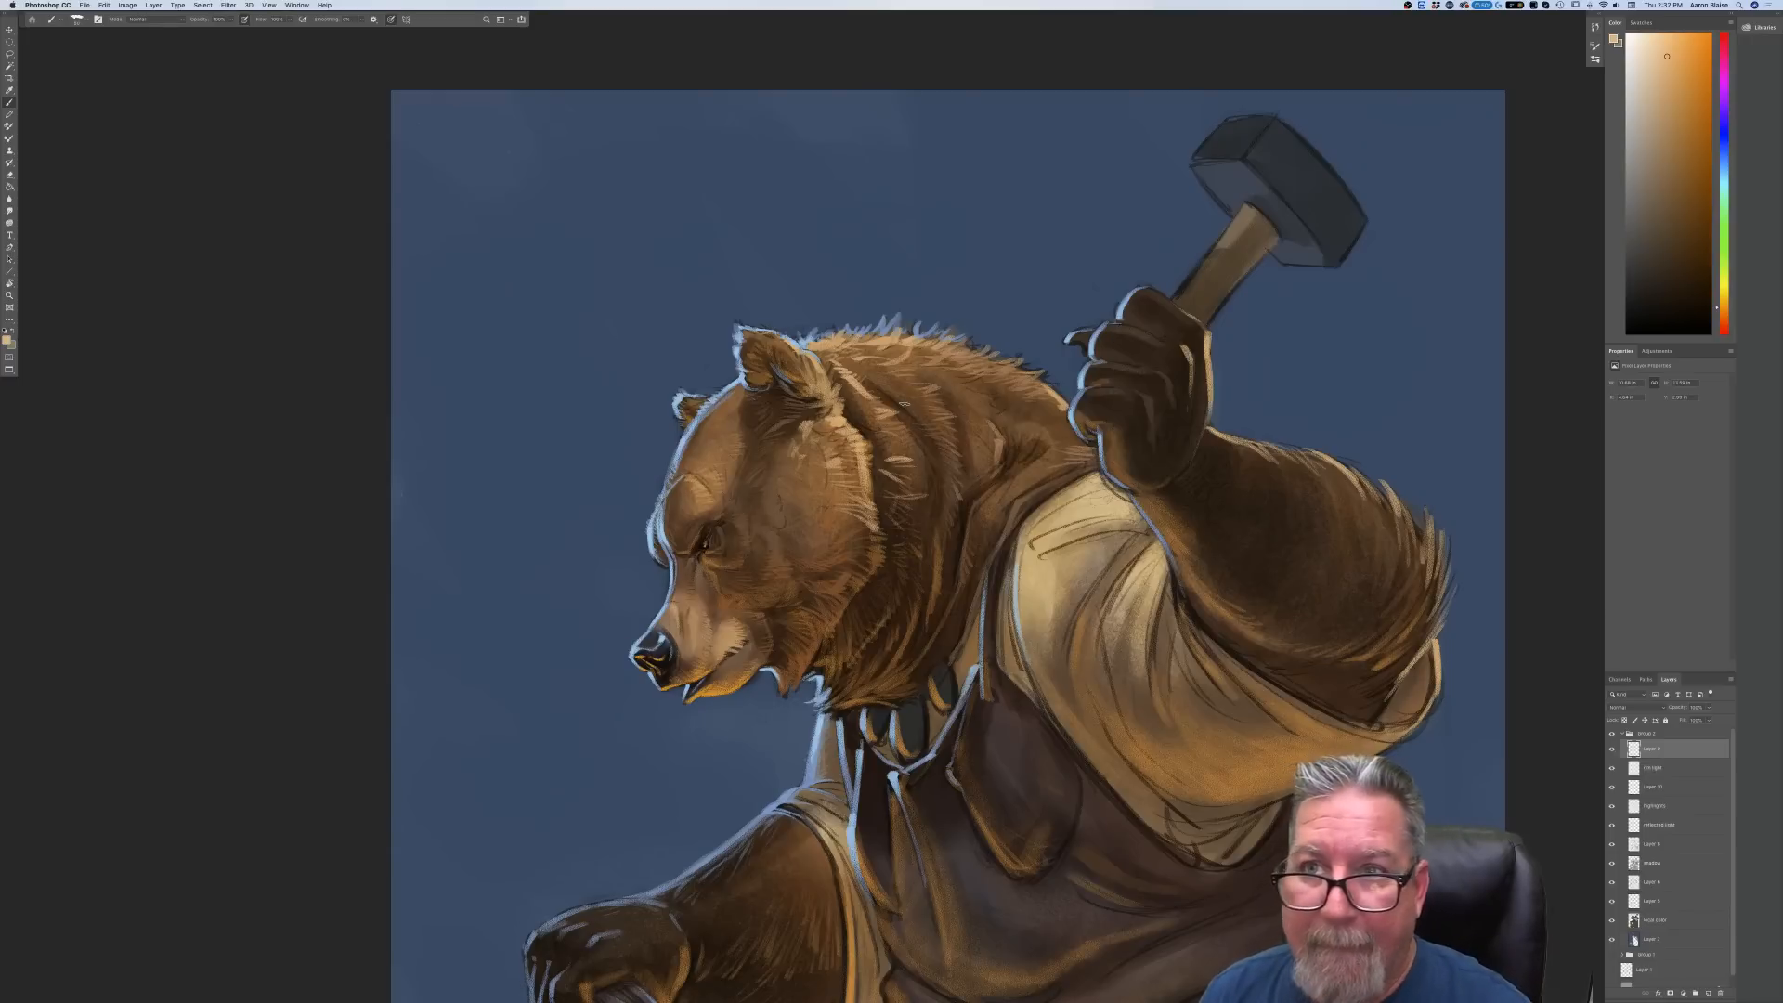
left_click_drag(712, 478, 669, 501)
mouse_move(691, 472)
left_mouse_down()
mouse_move(670, 487)
mouse_move(703, 442)
left_mouse_up()
mouse_move(721, 430)
left_mouse_down()
mouse_move(700, 438)
mouse_move(715, 444)
left_mouse_up()
left_click_drag(734, 443, 715, 455)
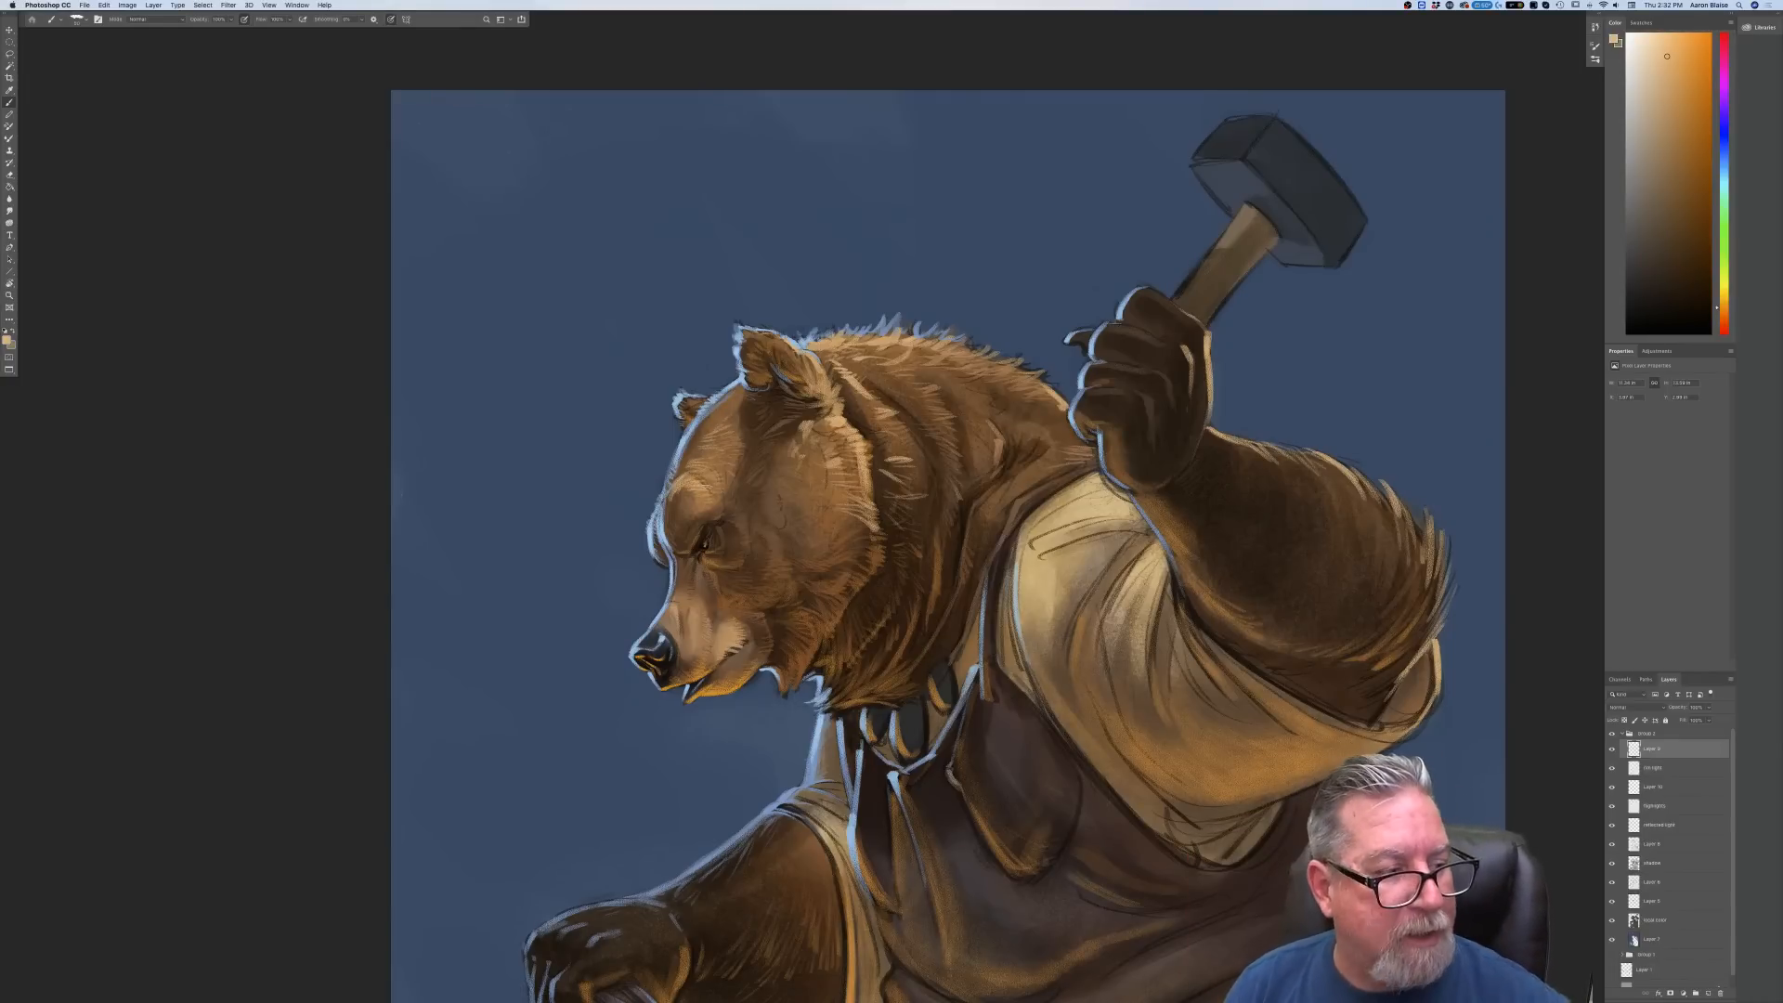
Set the foreground color to a bright, saturated orange based on the glow sampled from under the bear's chin
left_click(7, 340)
left_click(716, 689)
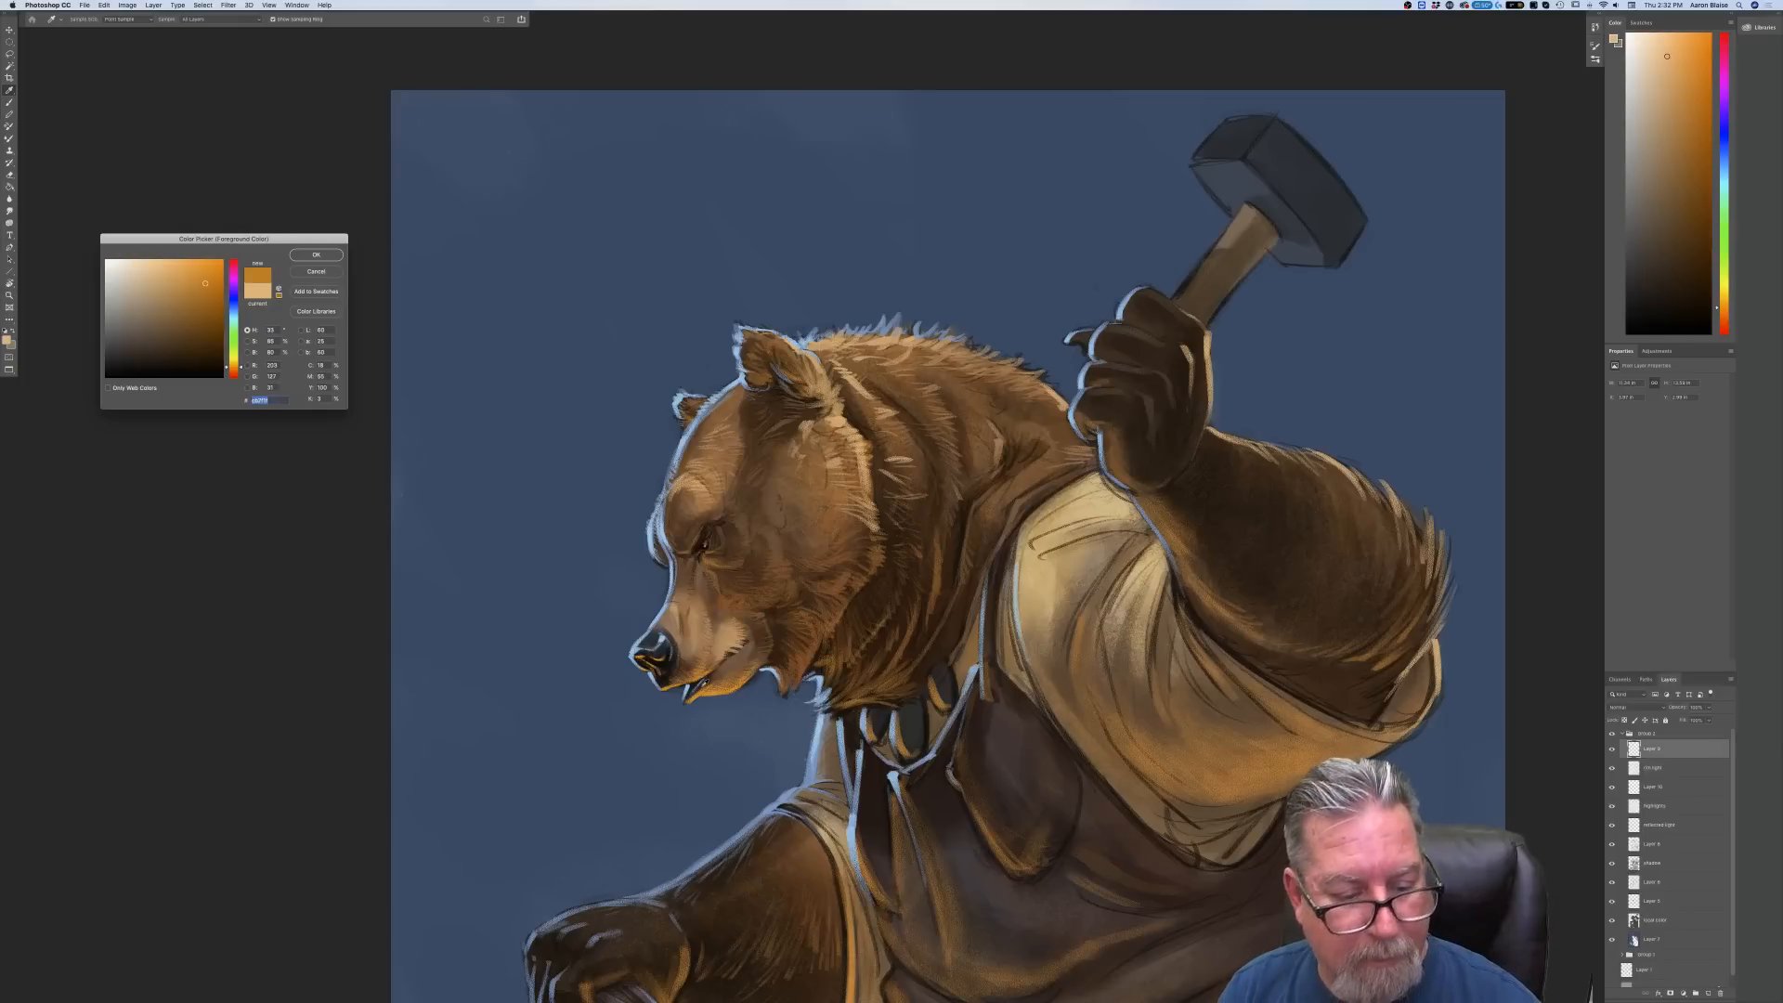
left_click(718, 691)
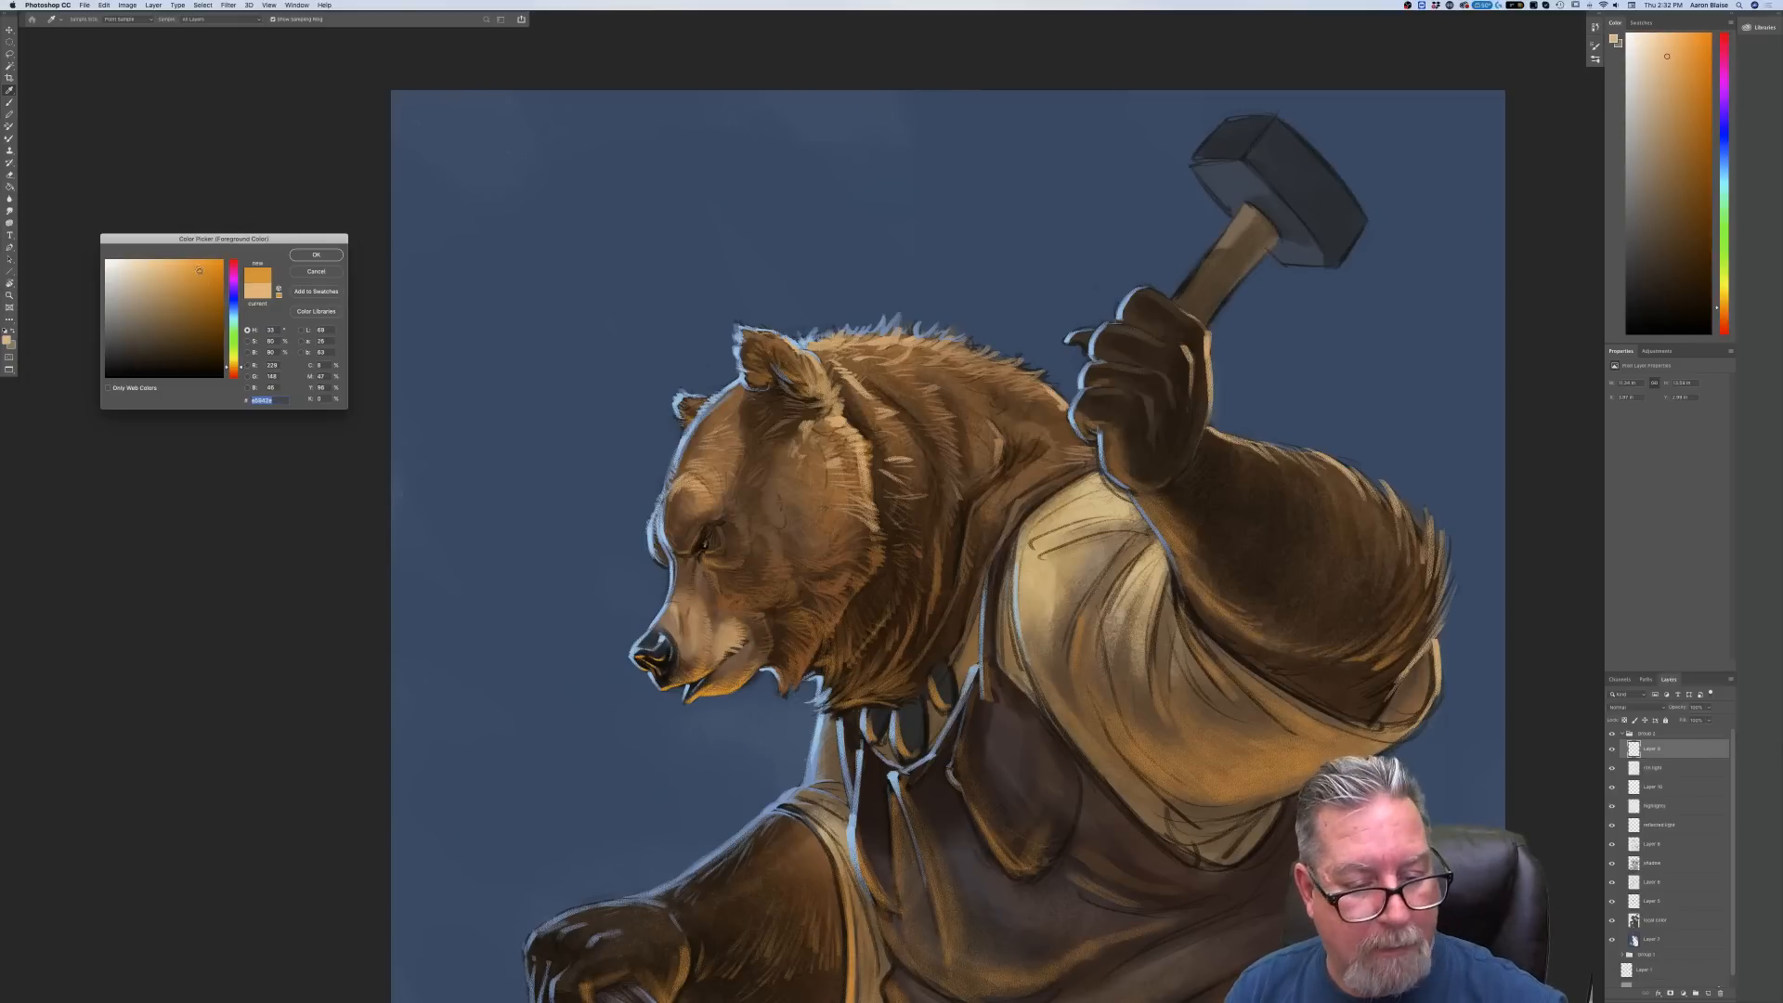
key("super+plus")
key("super+plus")
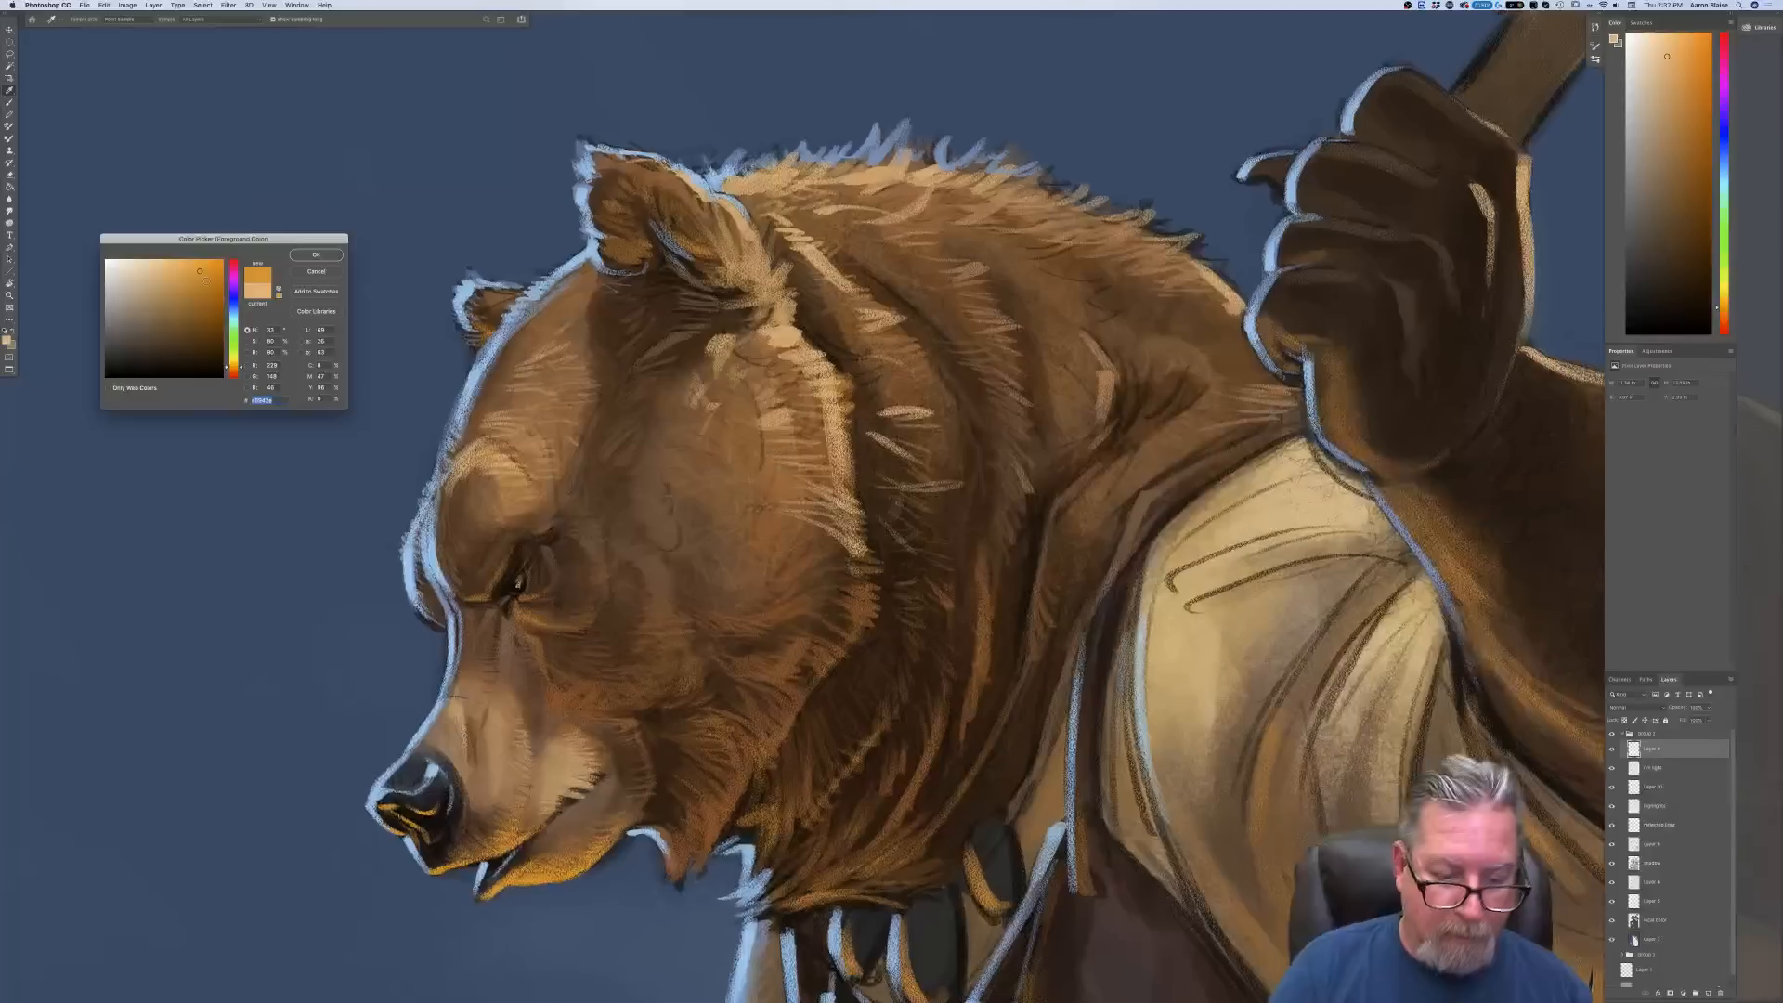
left_click(206, 270)
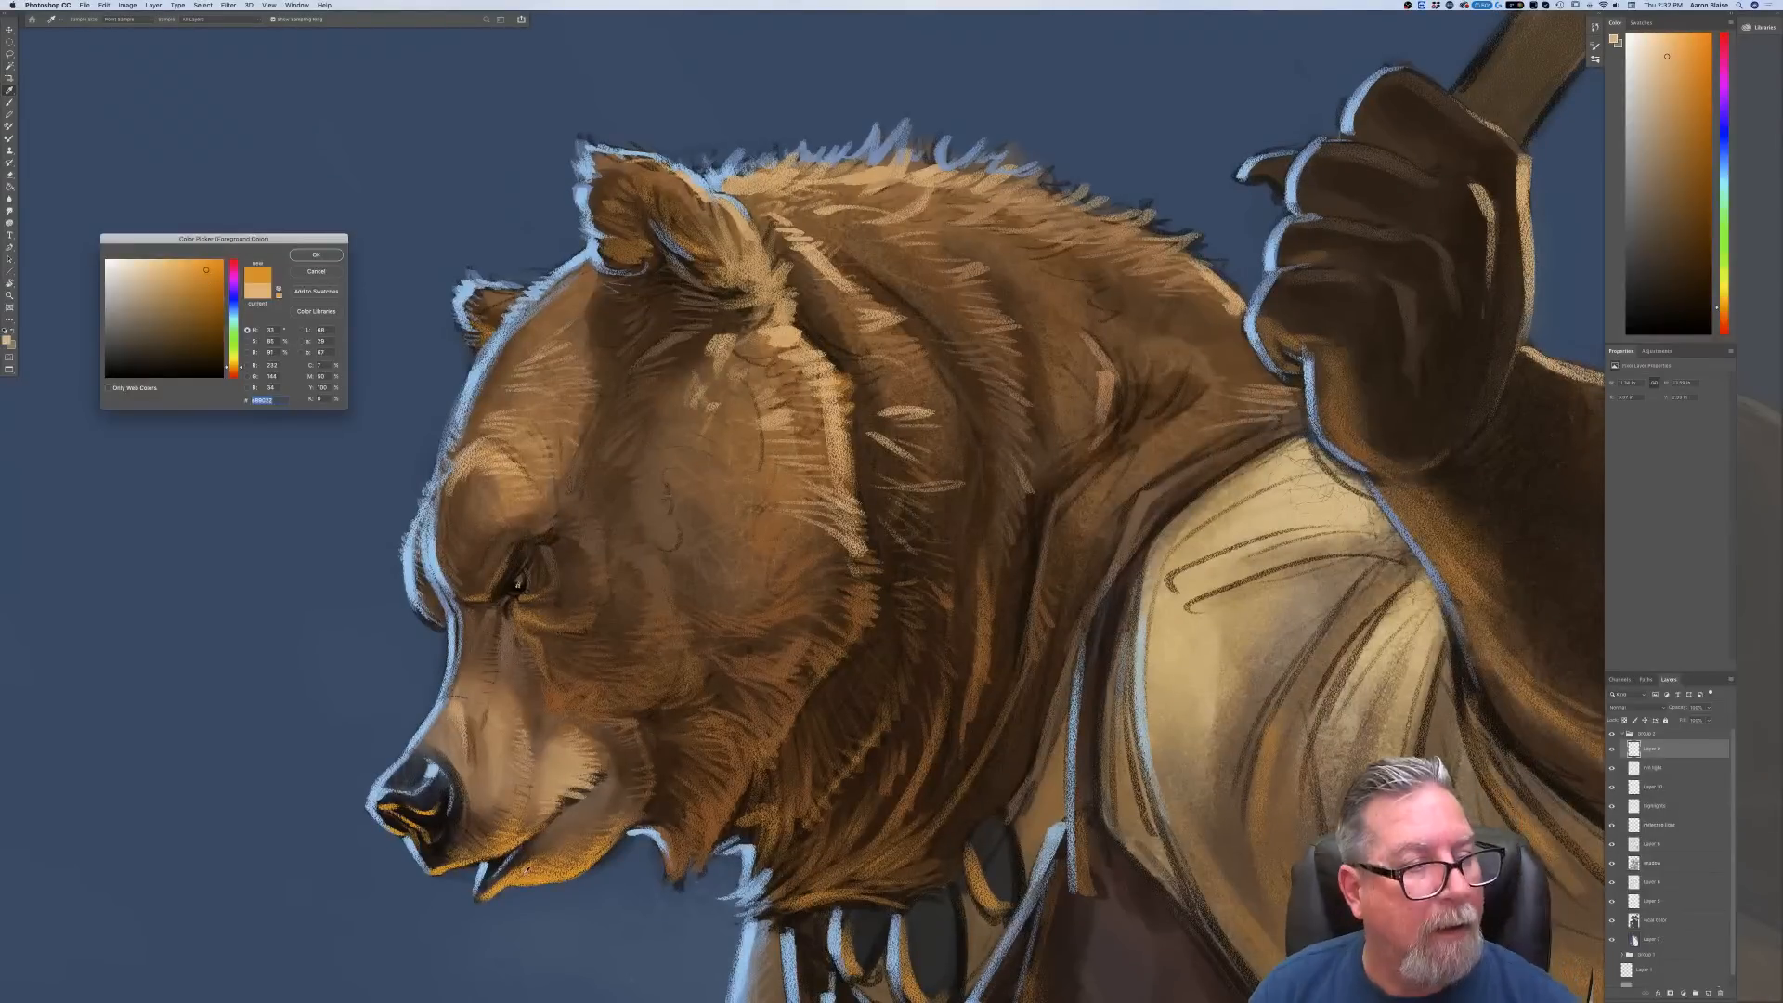
left_click(315, 254)
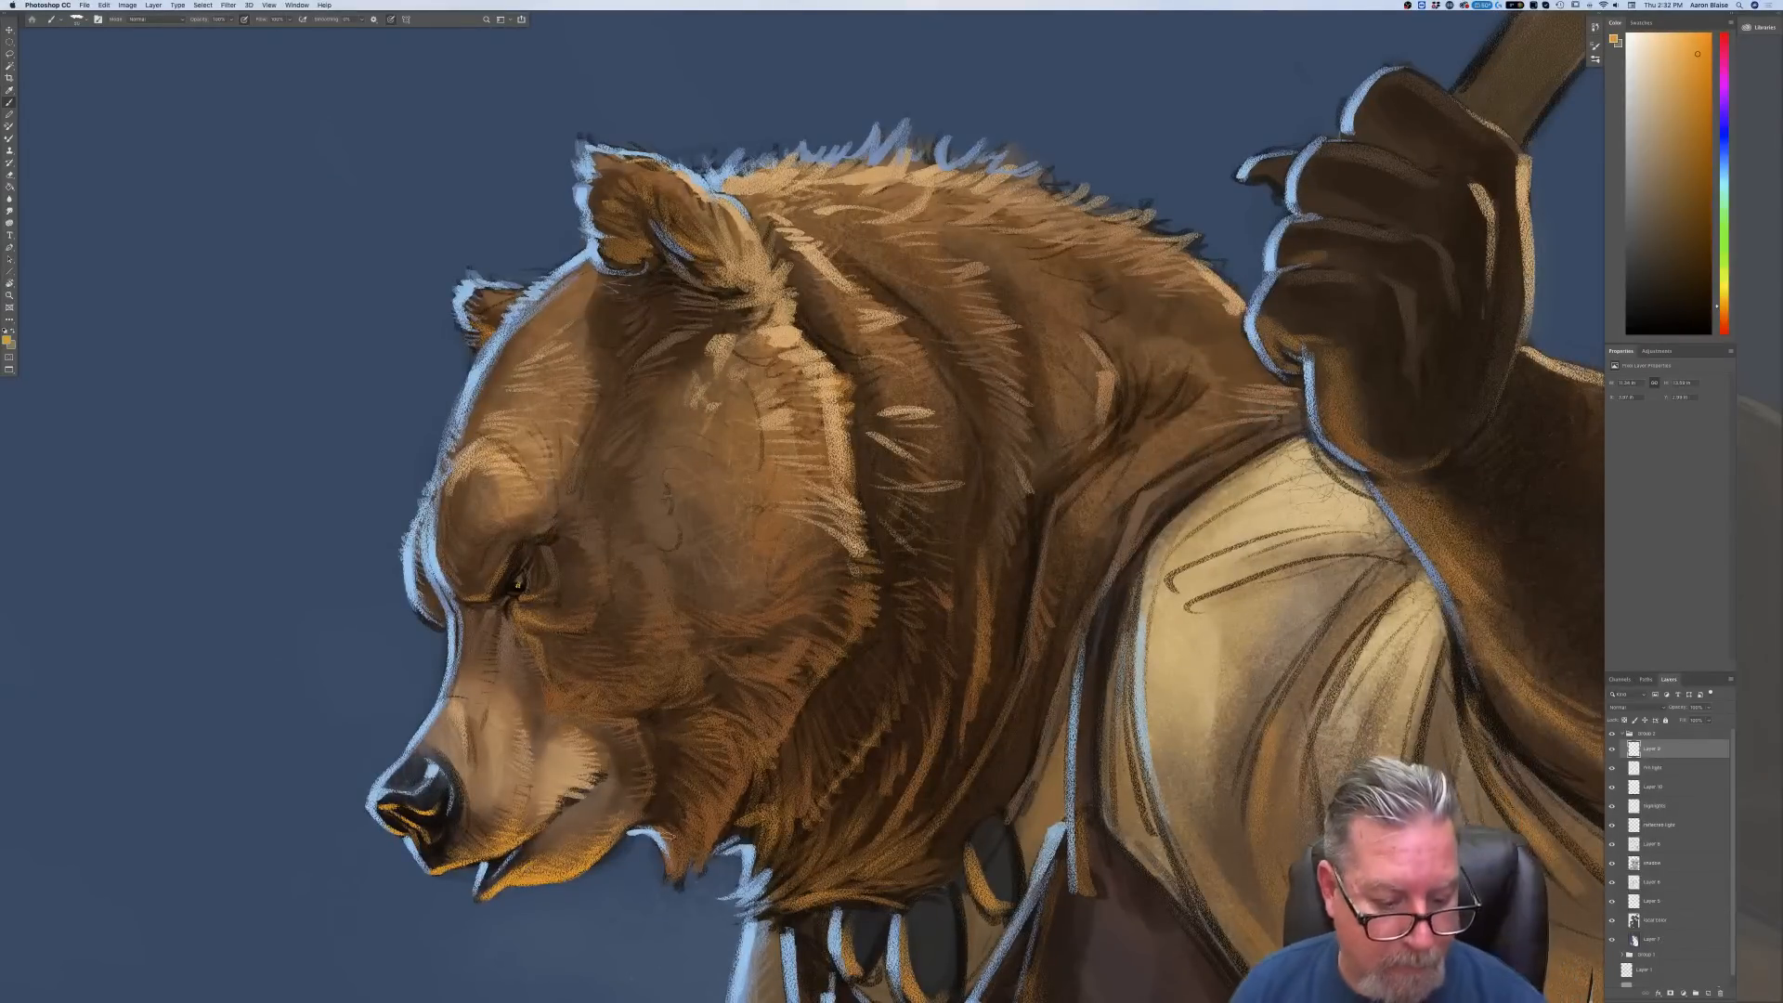
Paint orange glow fur strokes along the jaw tufts, lower cheek and underside of the chin
left_click_drag(664, 835, 681, 869)
mouse_move(689, 793)
left_mouse_down()
mouse_move(718, 831)
mouse_move(746, 785)
left_mouse_up()
left_click_drag(725, 753, 748, 775)
left_click_drag(689, 722, 734, 741)
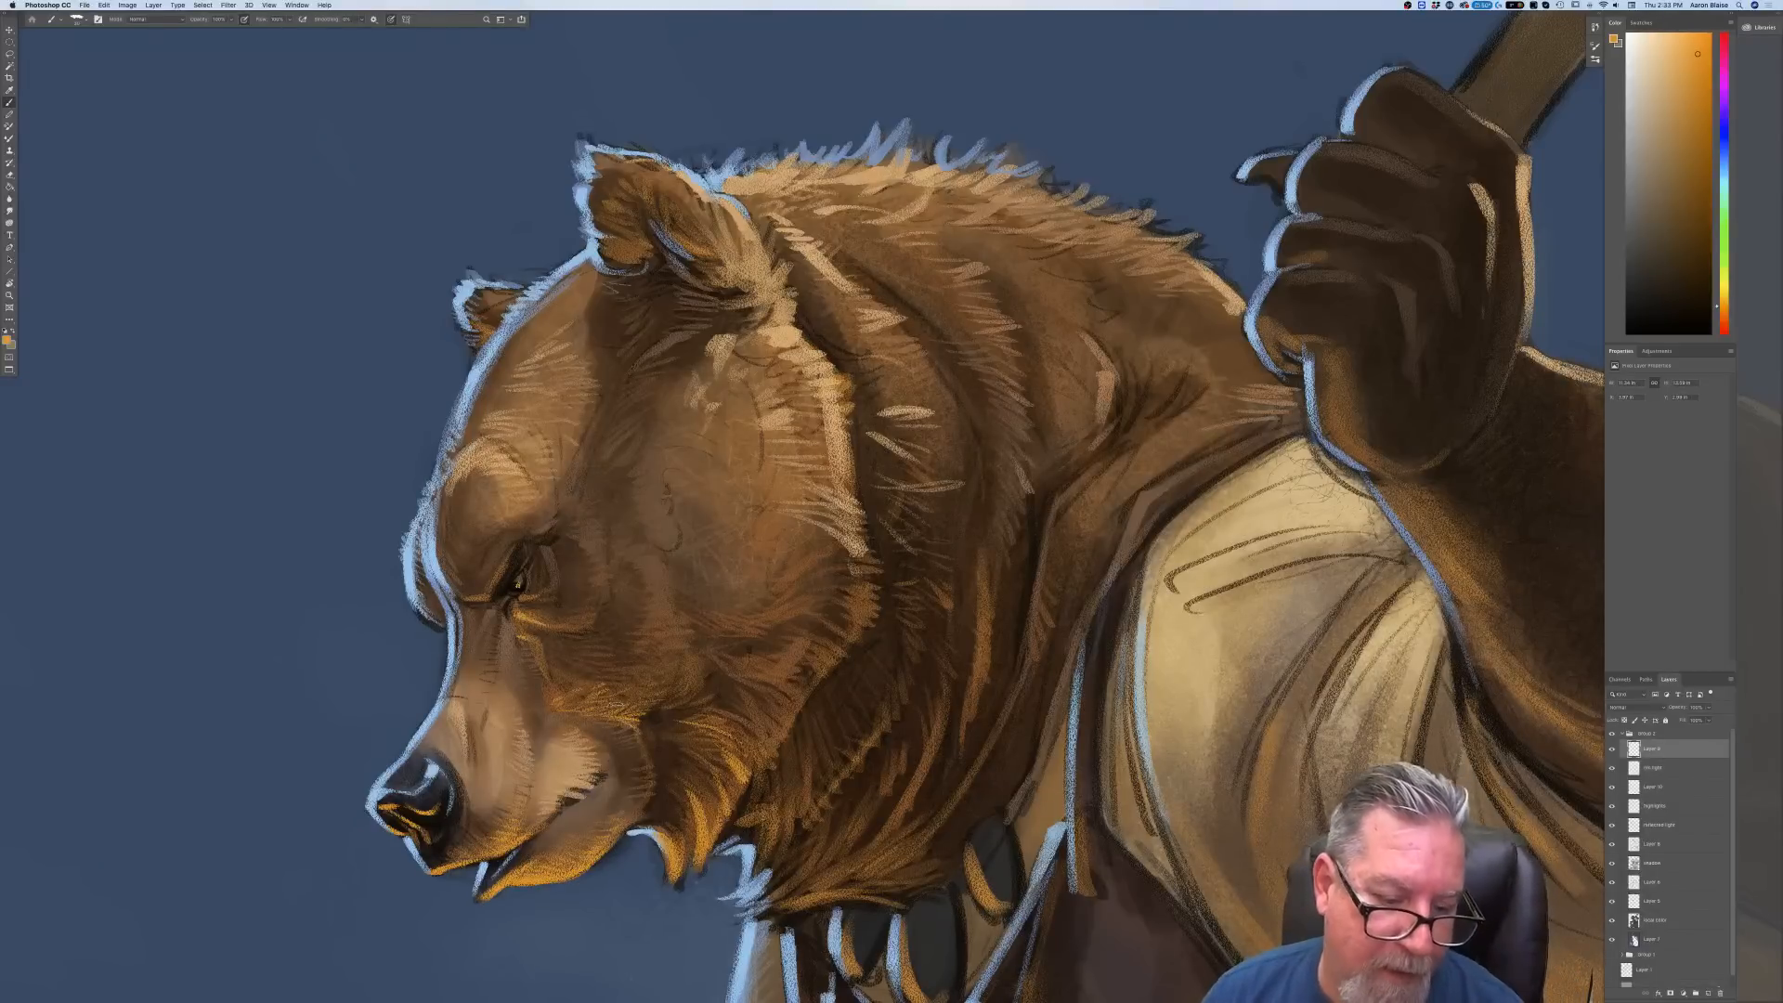
mouse_move(736, 668)
left_mouse_down()
mouse_move(785, 681)
mouse_move(799, 723)
mouse_move(812, 693)
left_mouse_up()
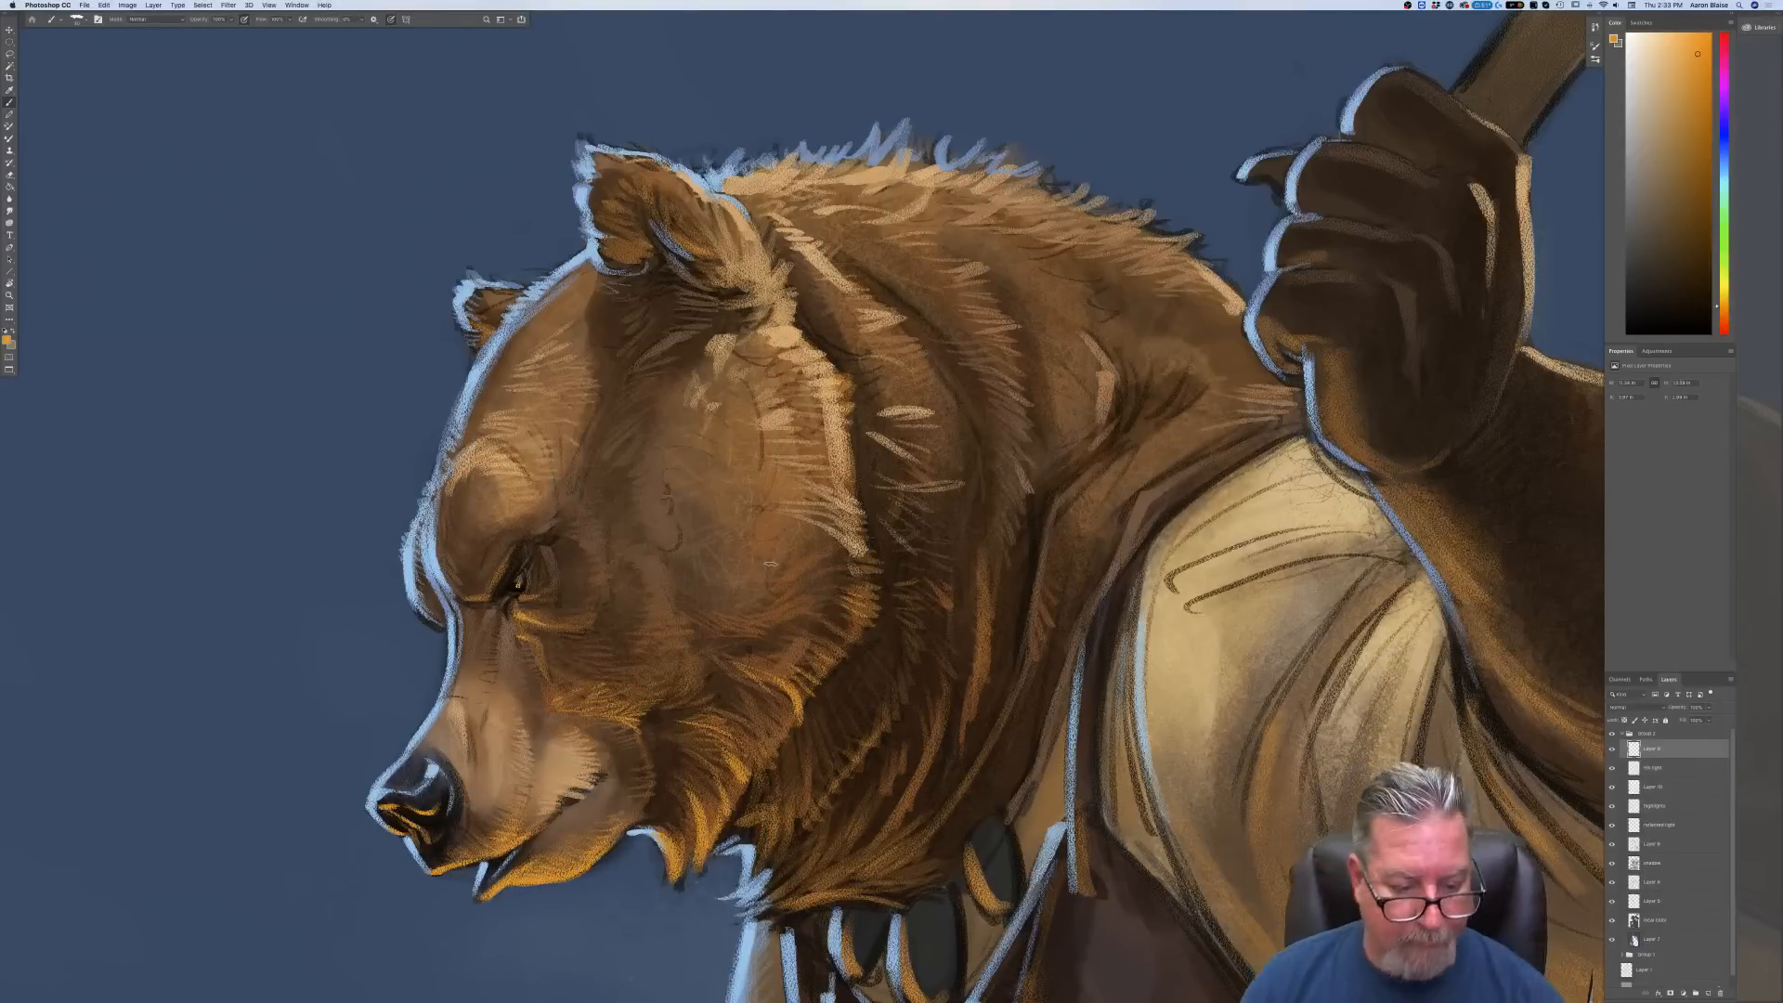
mouse_move(663, 852)
left_mouse_down()
mouse_move(668, 881)
mouse_move(557, 903)
left_mouse_up()
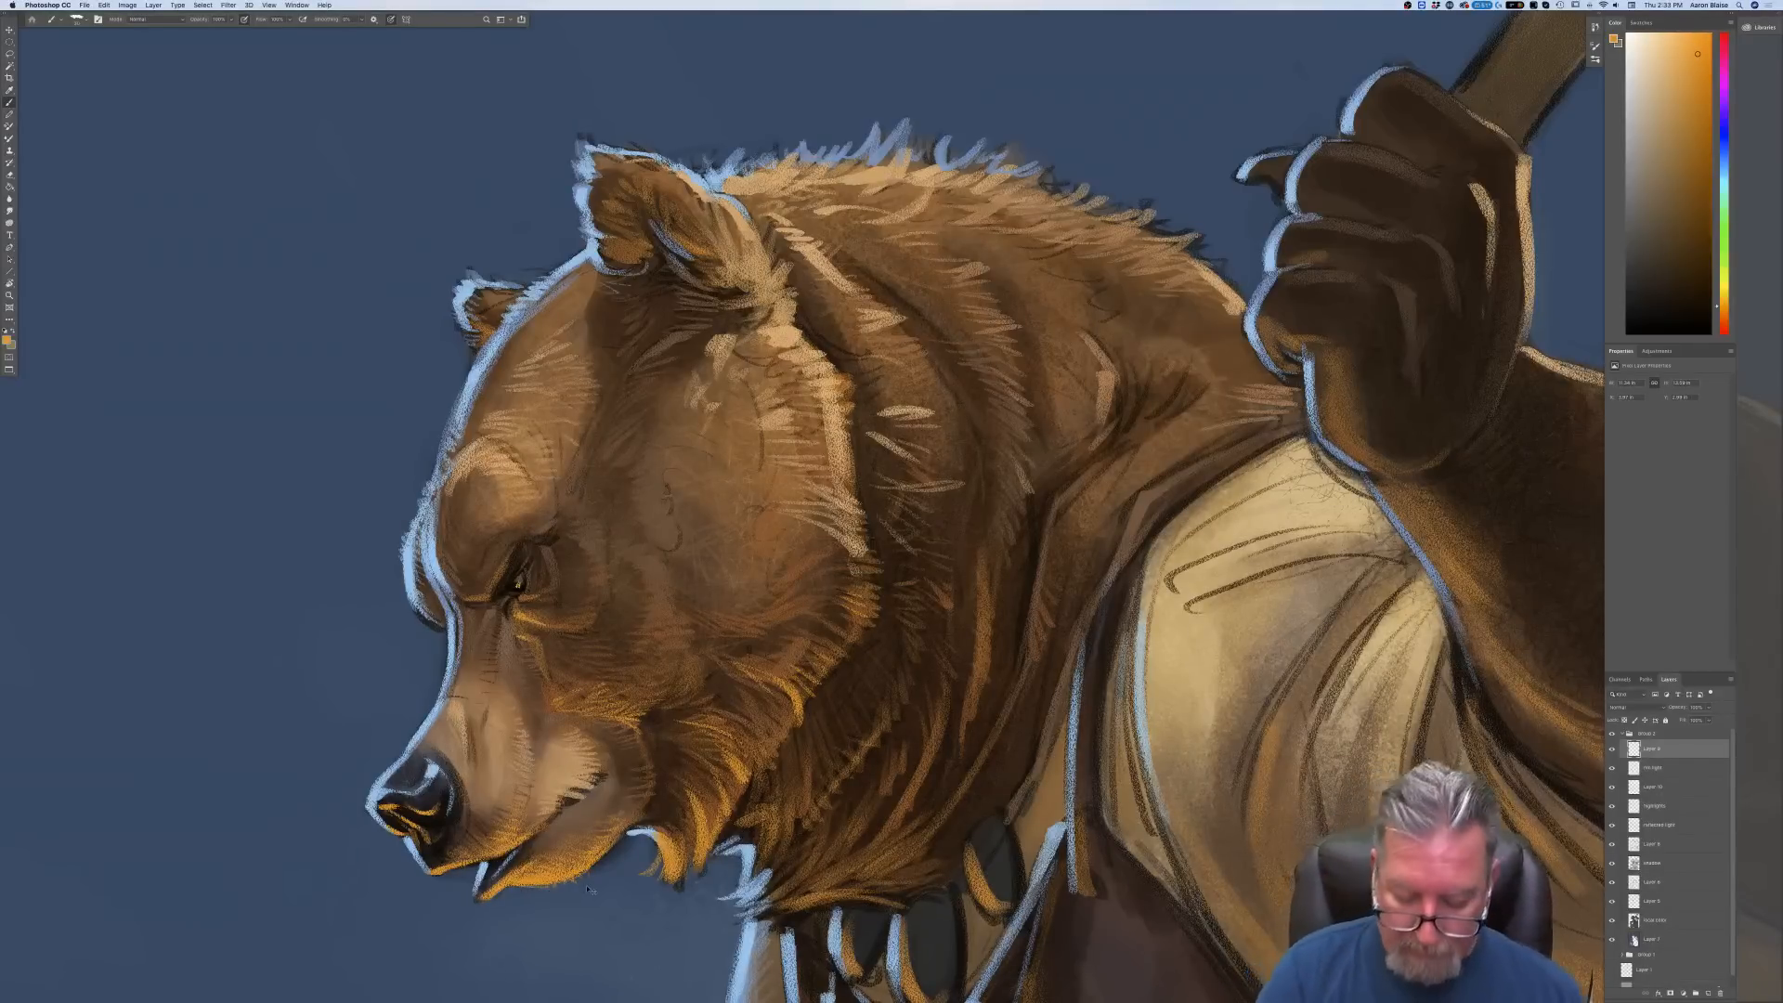
Paint orange glow highlights along the folds of the apron across the bear's chest and belly
key("super+minus")
key("super+minus")
key("super+minus")
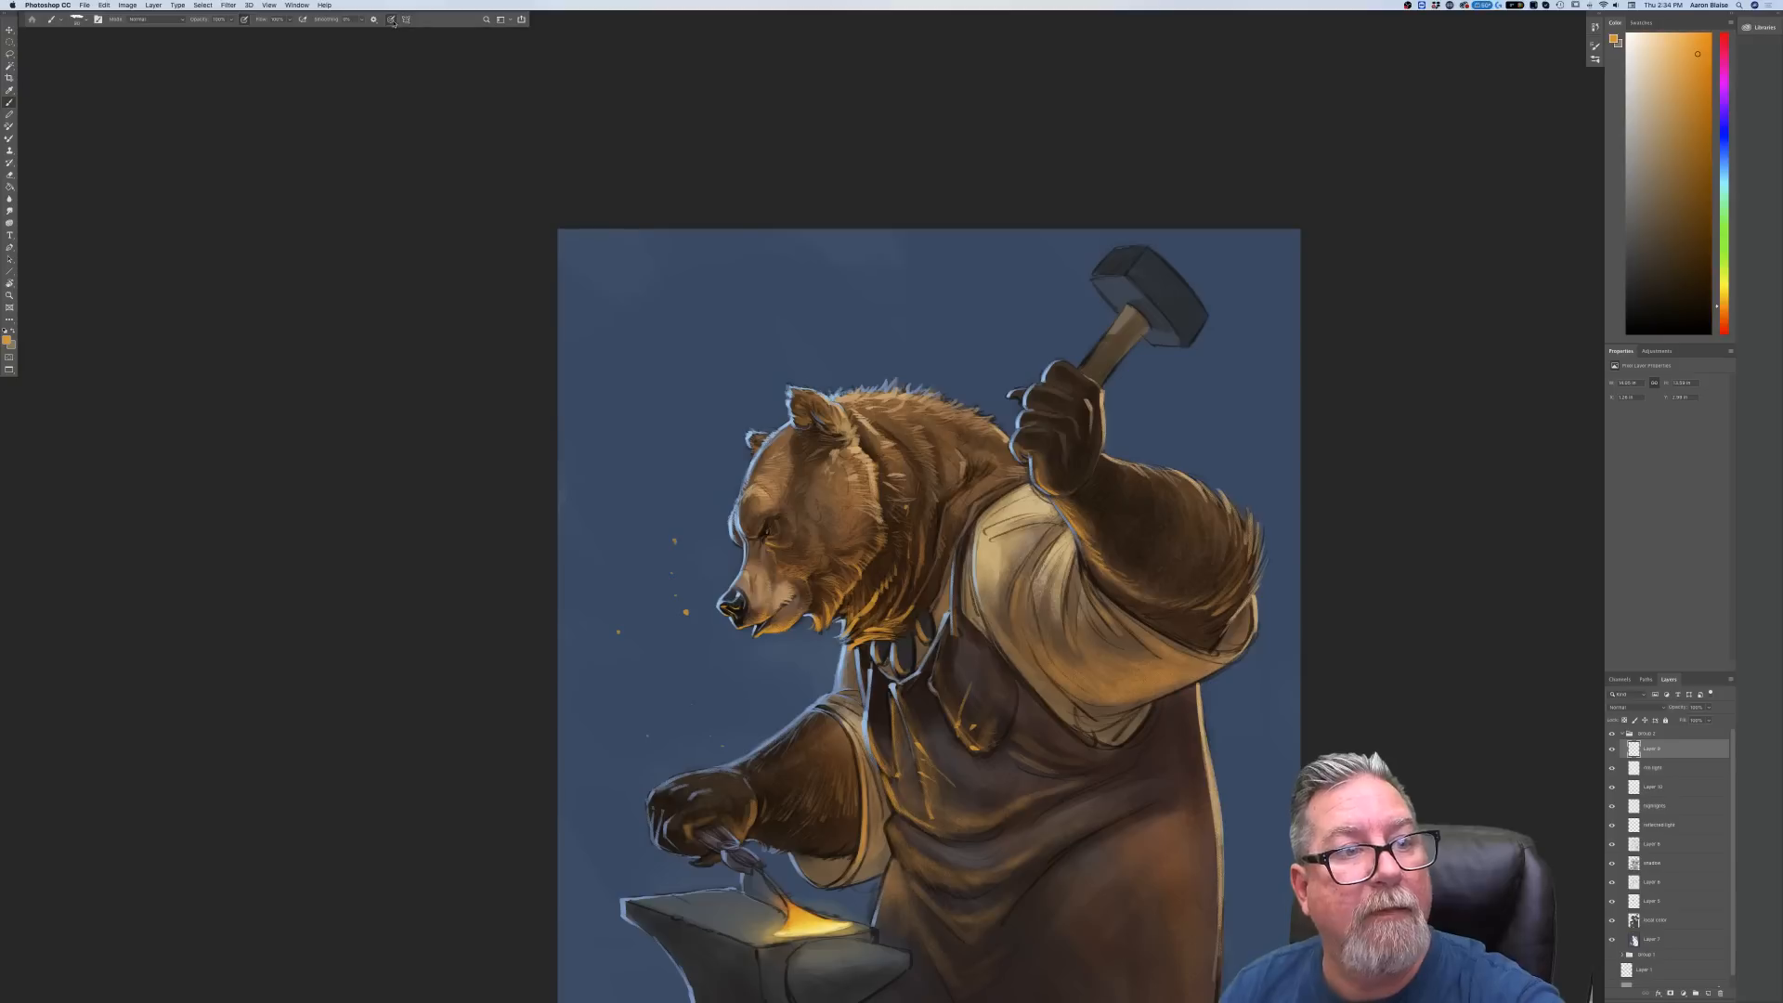
mouse_move(890, 828)
left_mouse_down()
mouse_move(939, 879)
mouse_move(988, 874)
left_mouse_up()
left_click_drag(935, 816, 1010, 810)
mouse_move(938, 910)
left_mouse_down()
mouse_move(911, 879)
mouse_move(998, 915)
left_mouse_up()
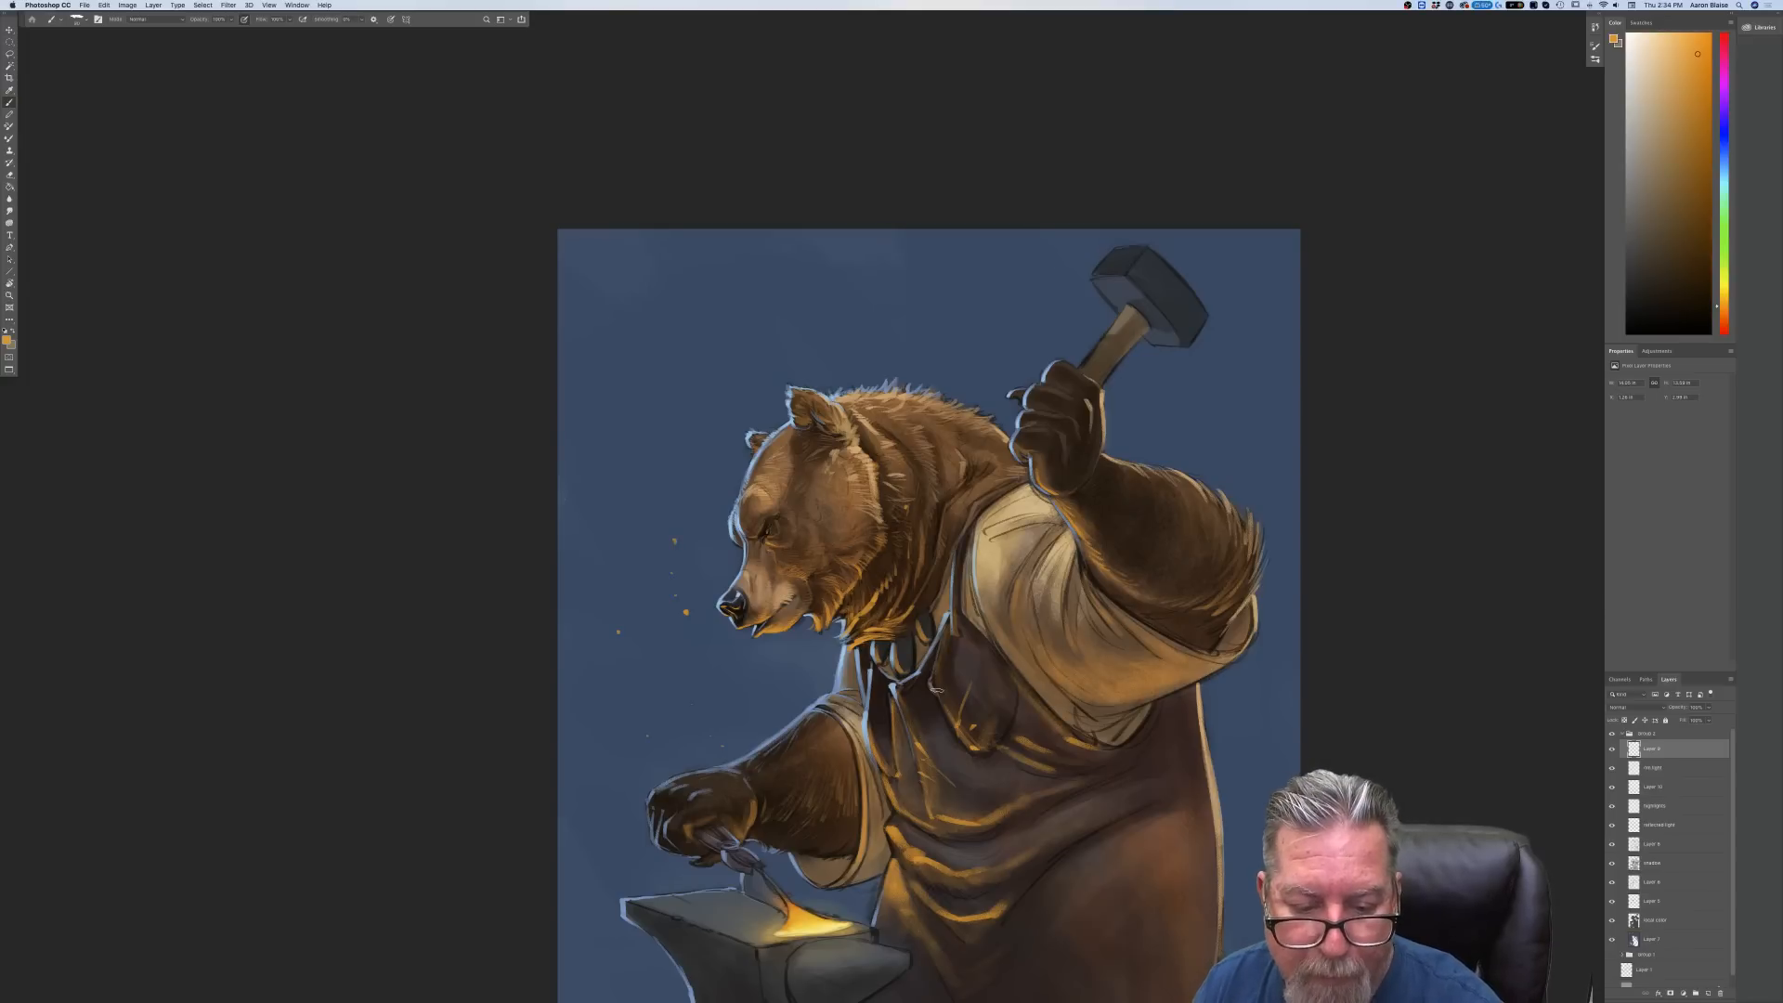
left_click_drag(915, 699, 952, 769)
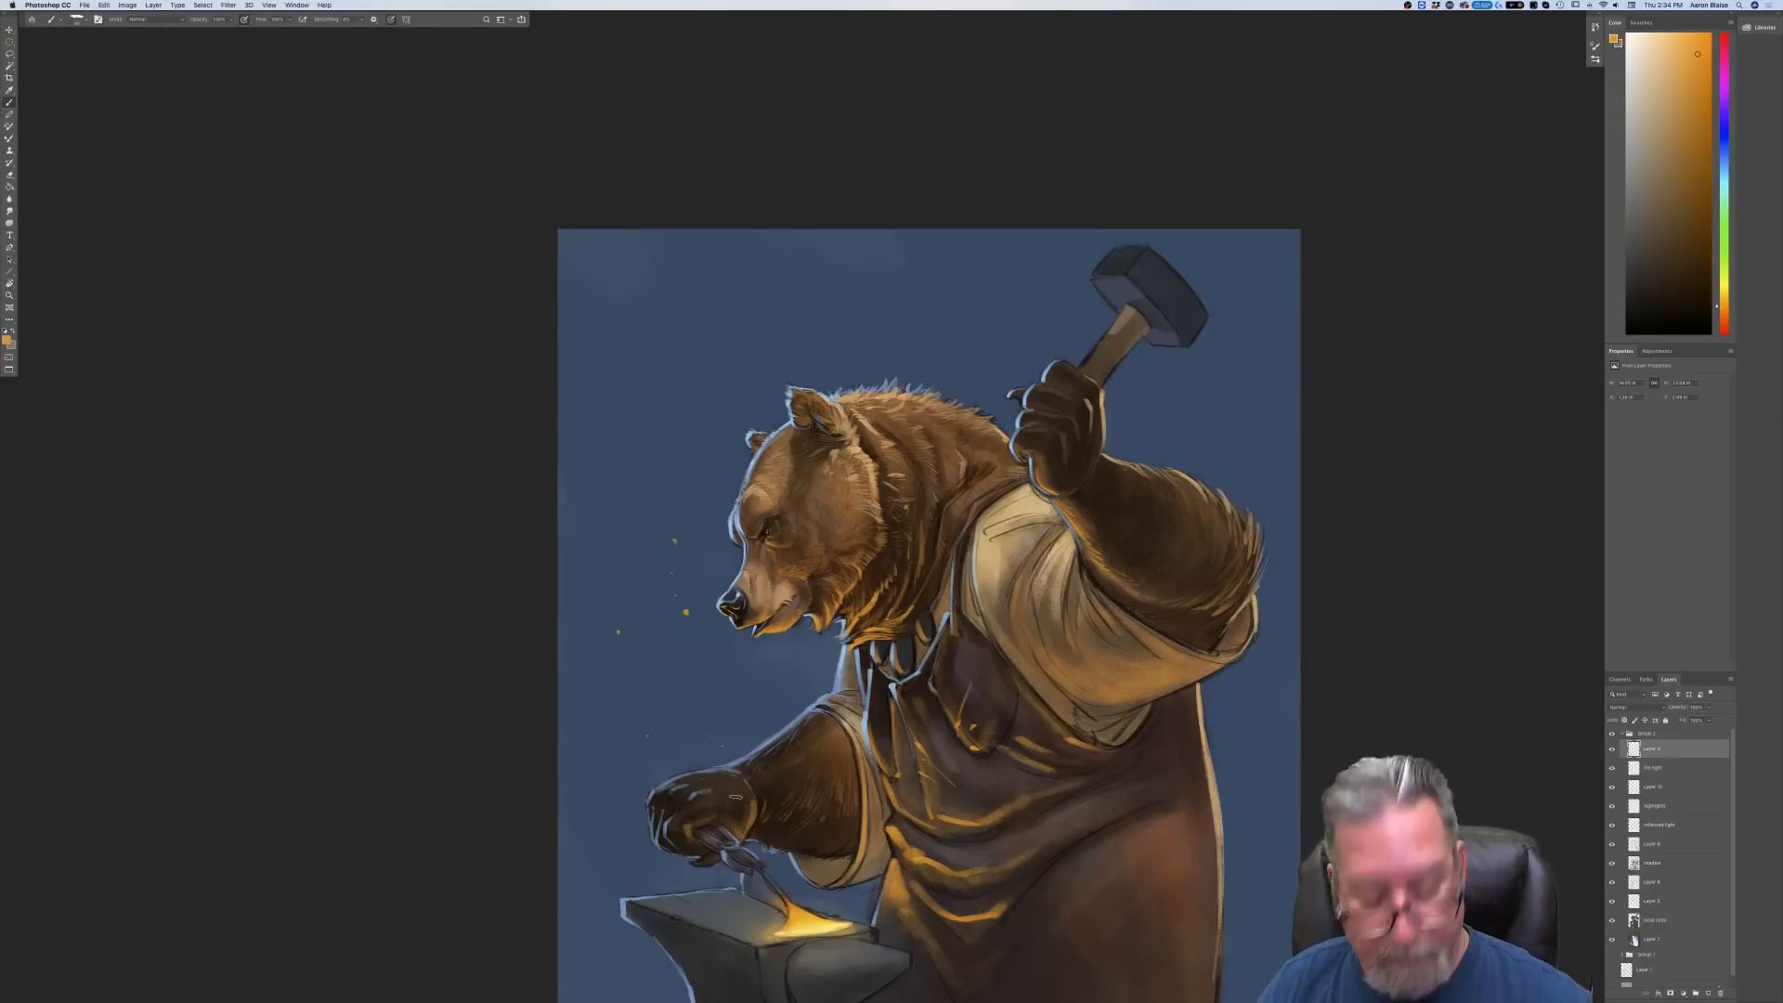
Paint orange glow highlights on the lower hand and wrist above the anvil
left_click_drag(751, 795, 741, 826)
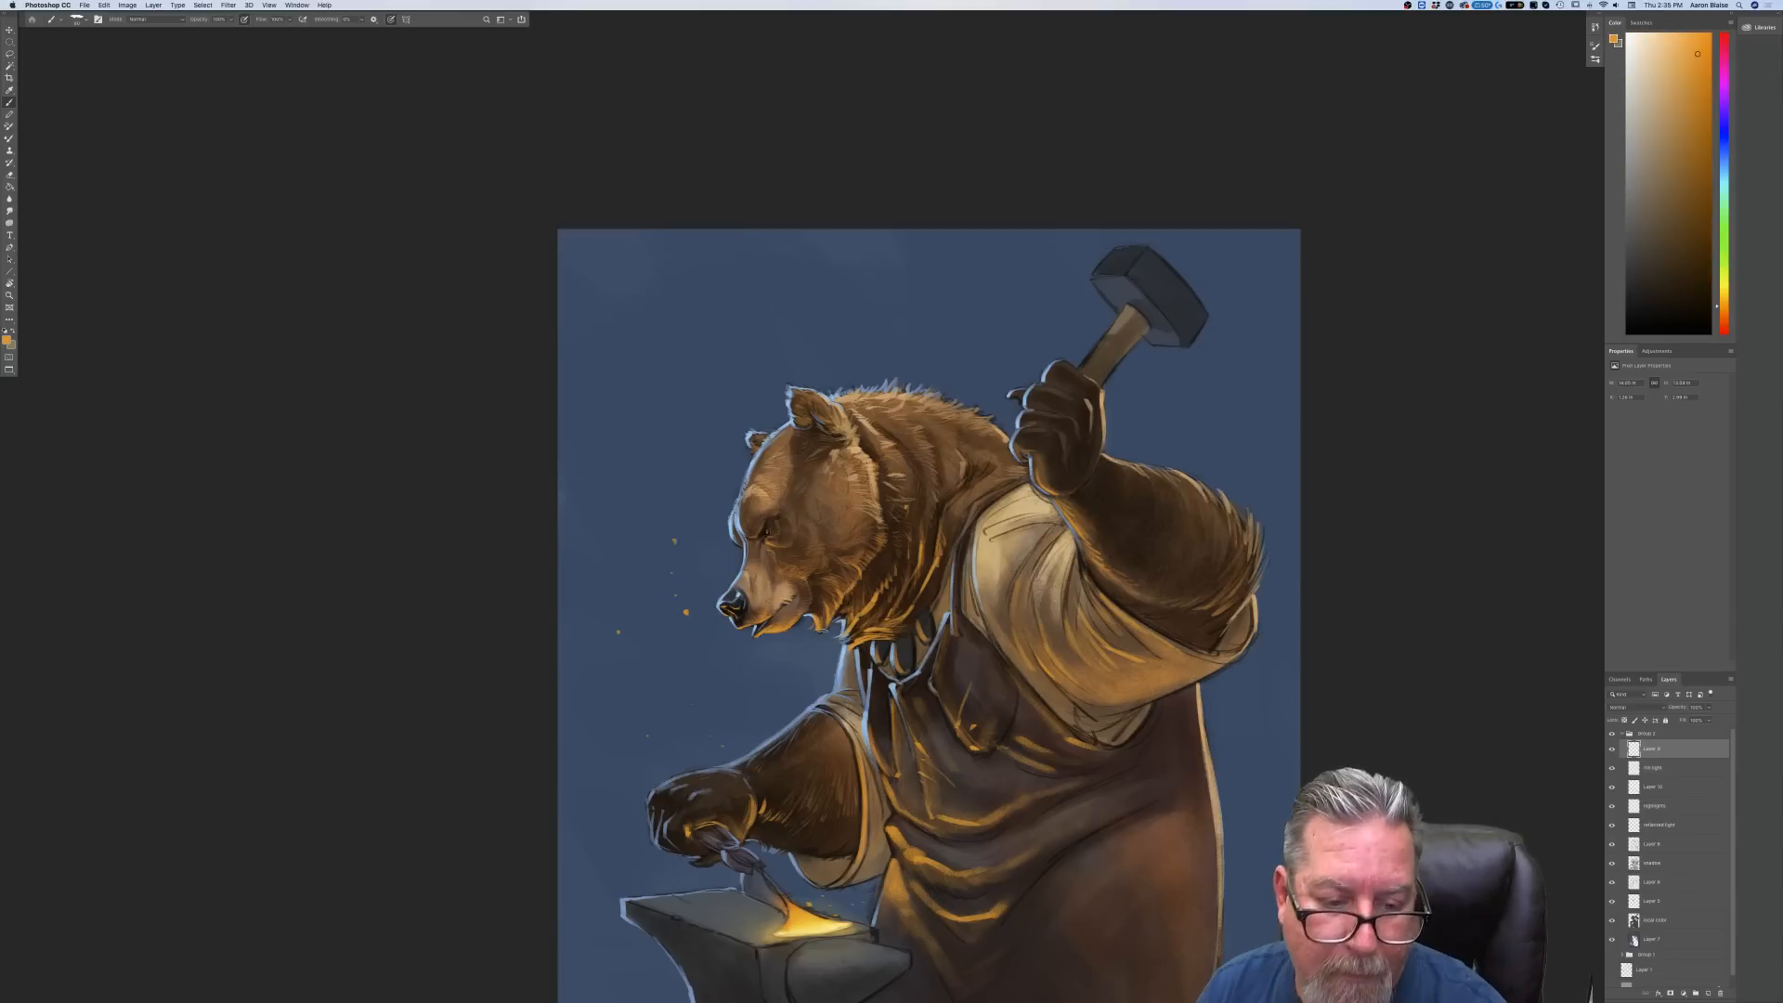
key("super+minus")
key("super+minus")
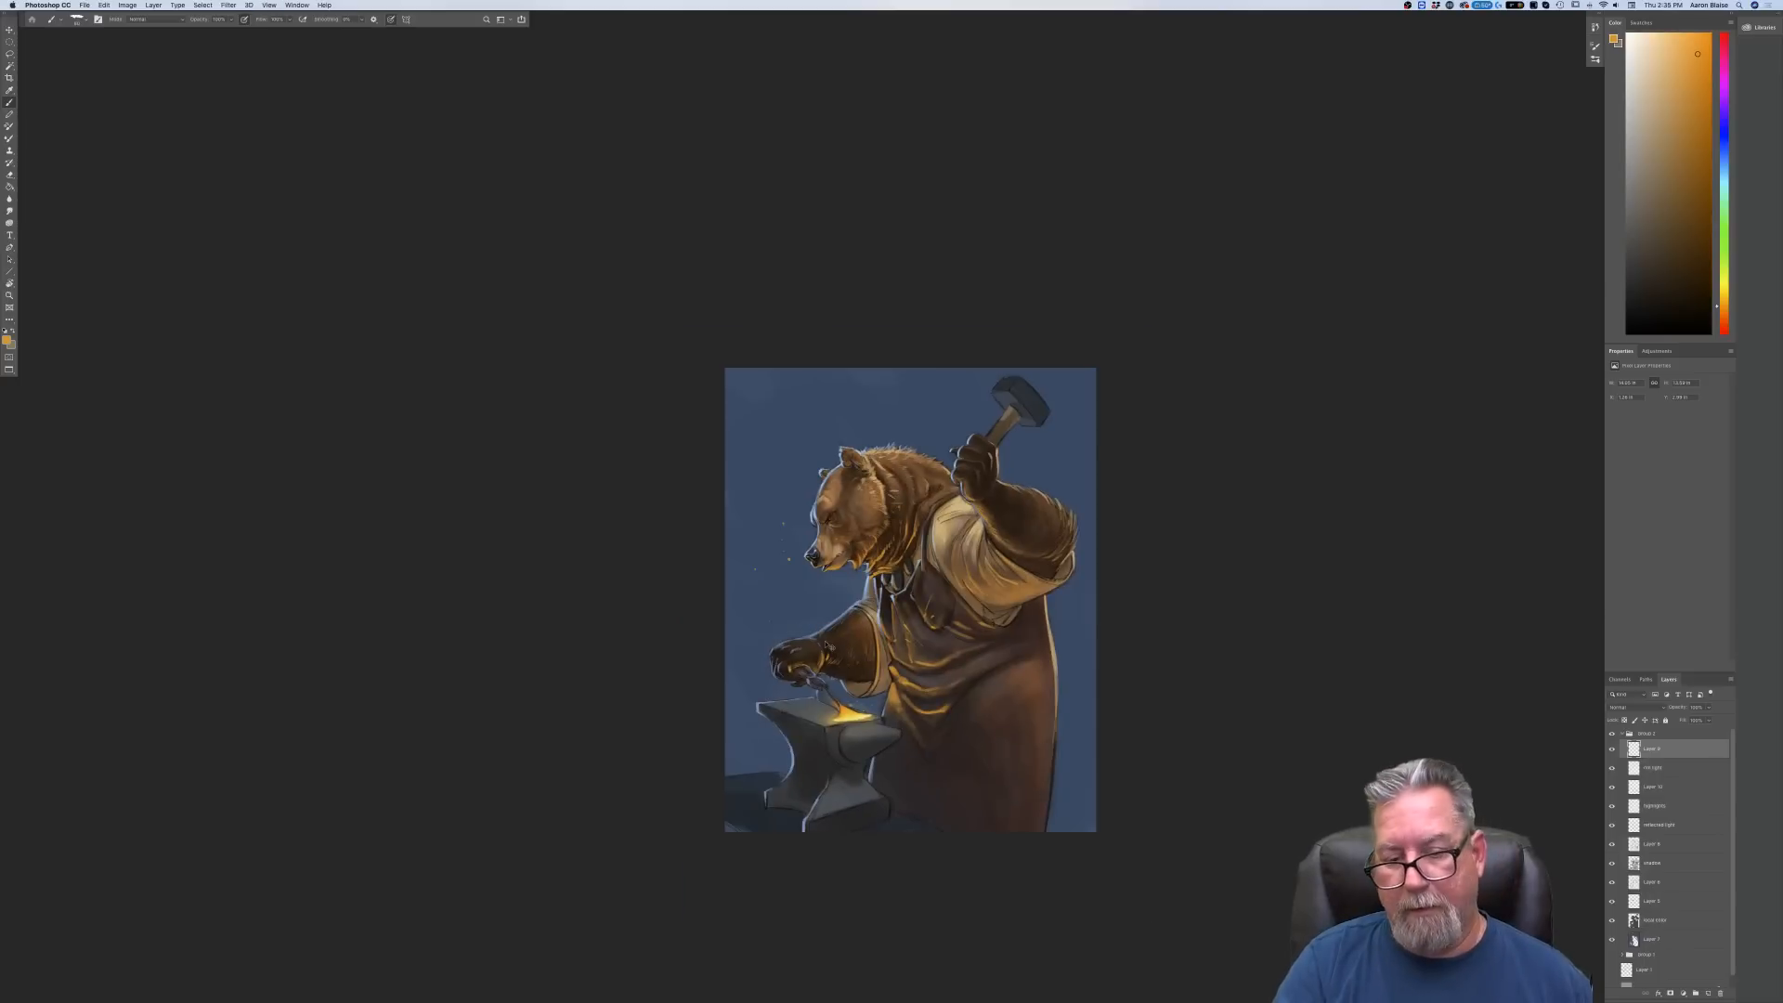
Add a new layer directly above the rim light layer and set its blend mode to Multiply
key("super+equal")
key("super+equal")
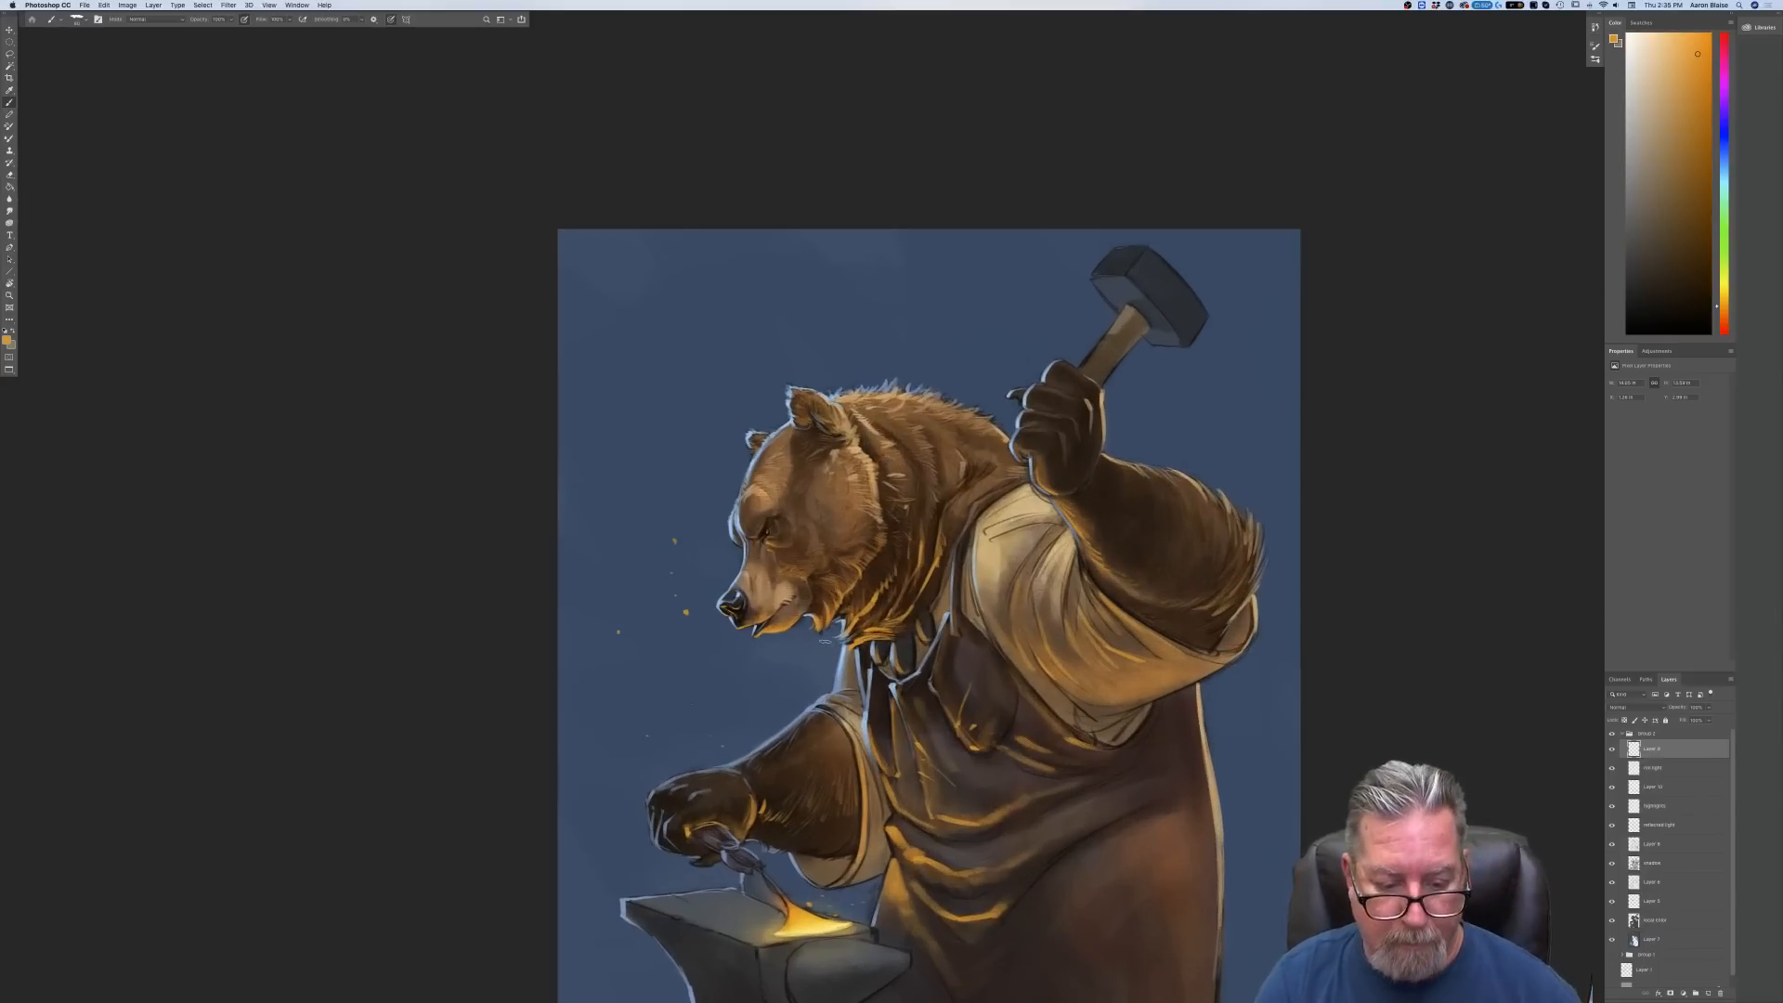
scroll(489, 711, "down", 3)
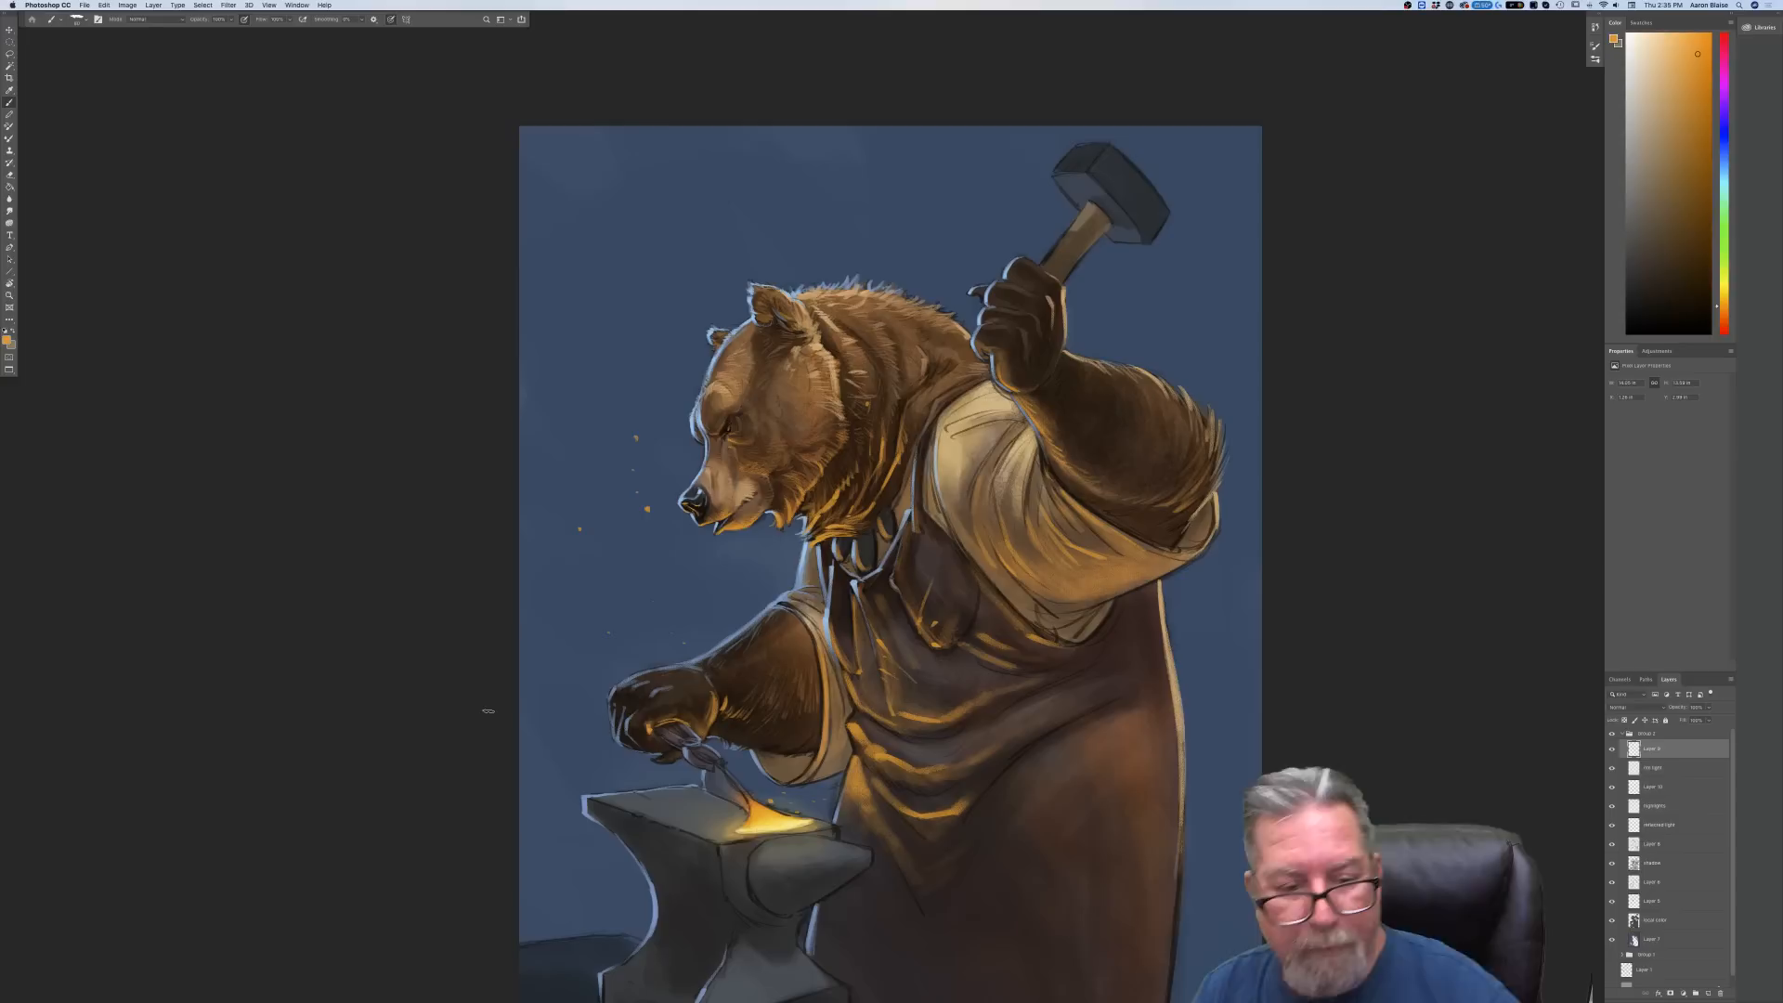
left_click(1654, 770)
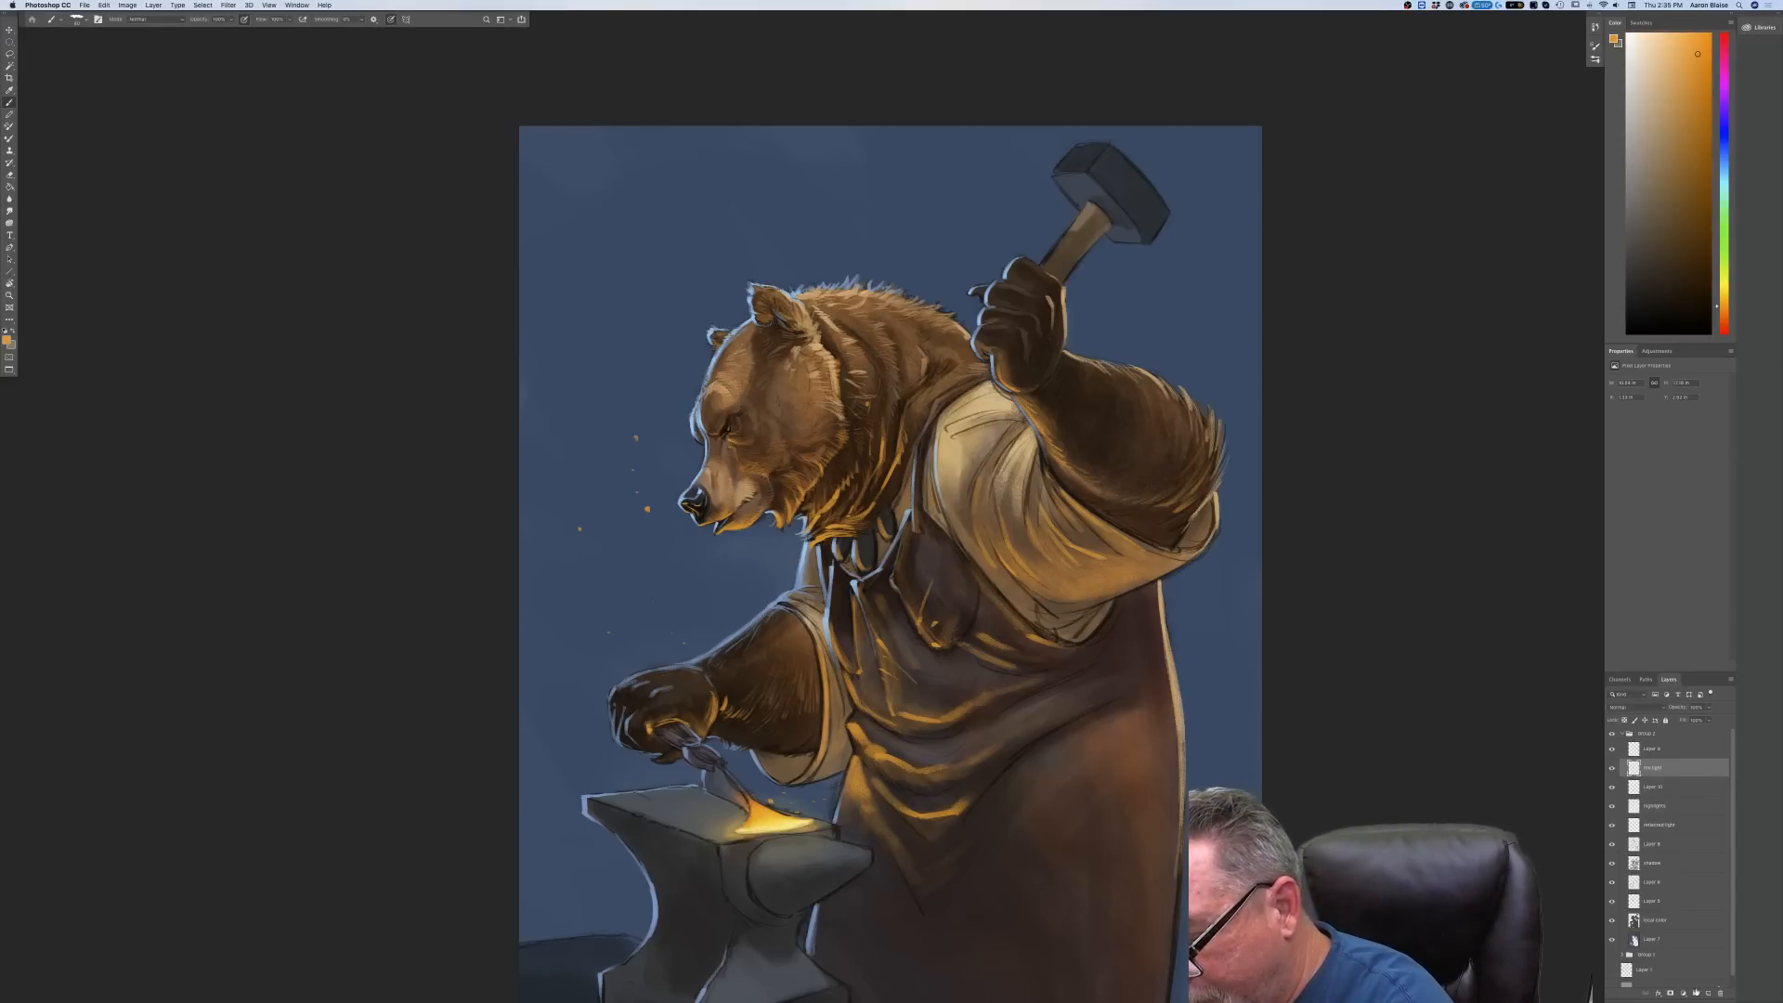
left_click(1621, 706)
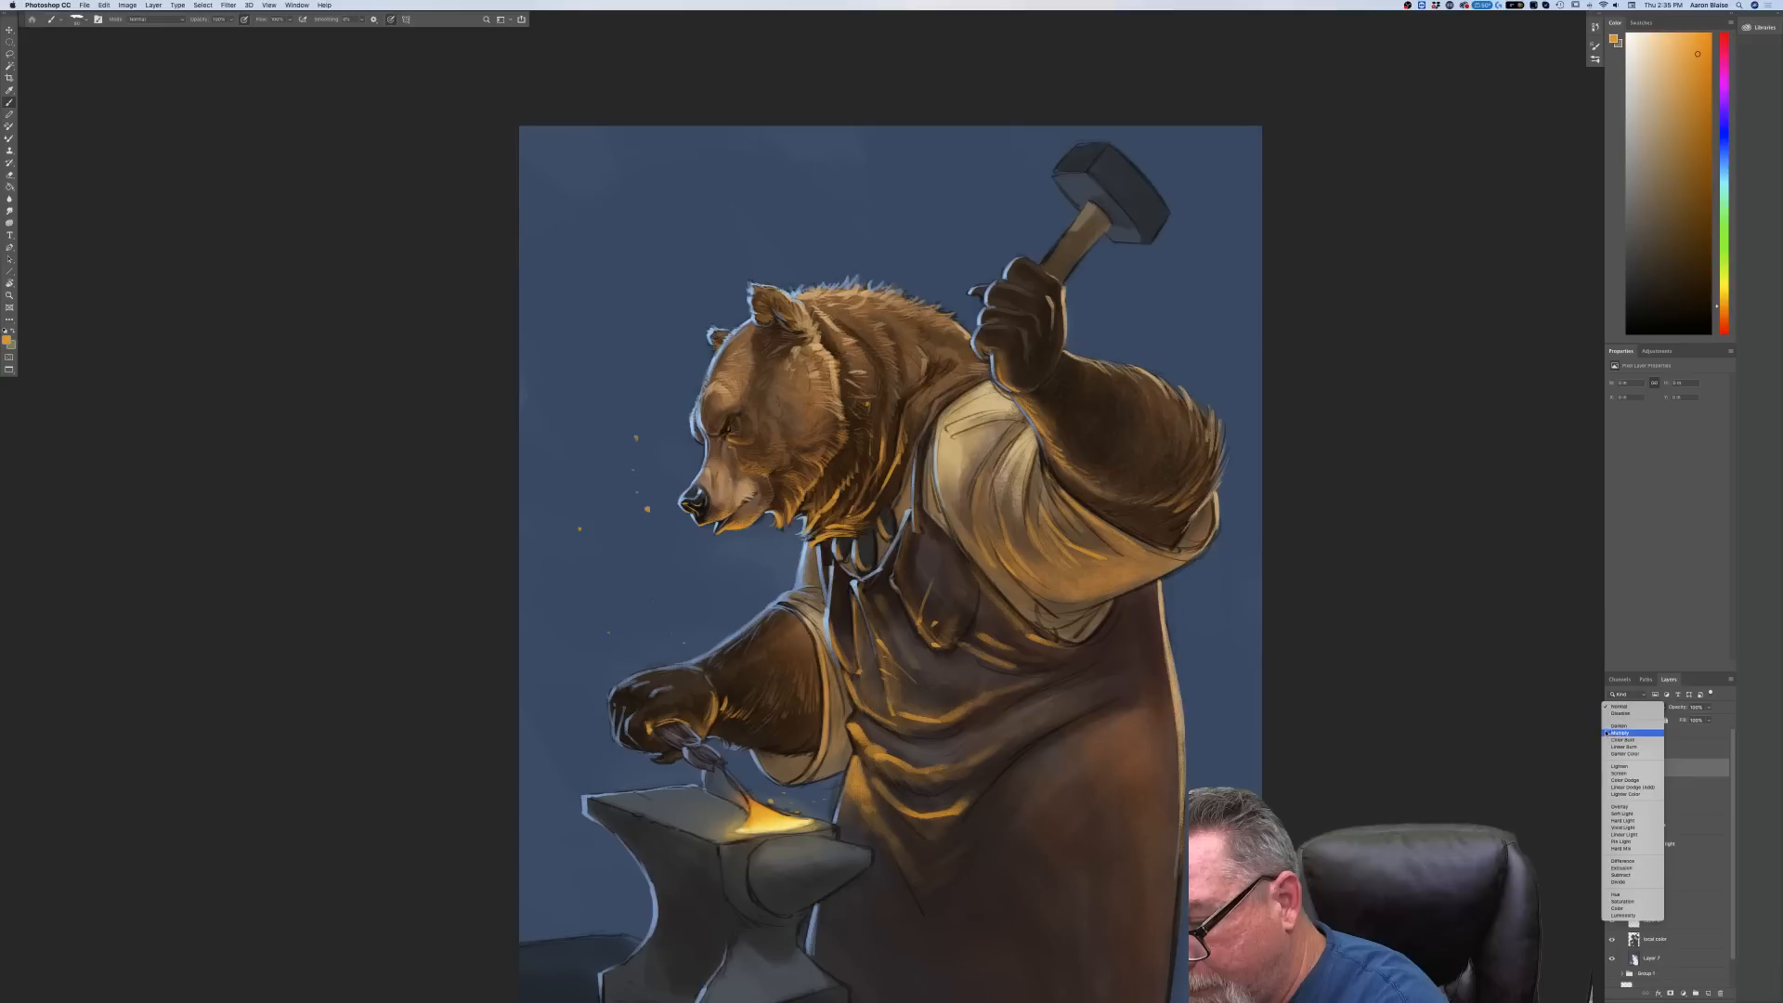
left_click(1607, 734)
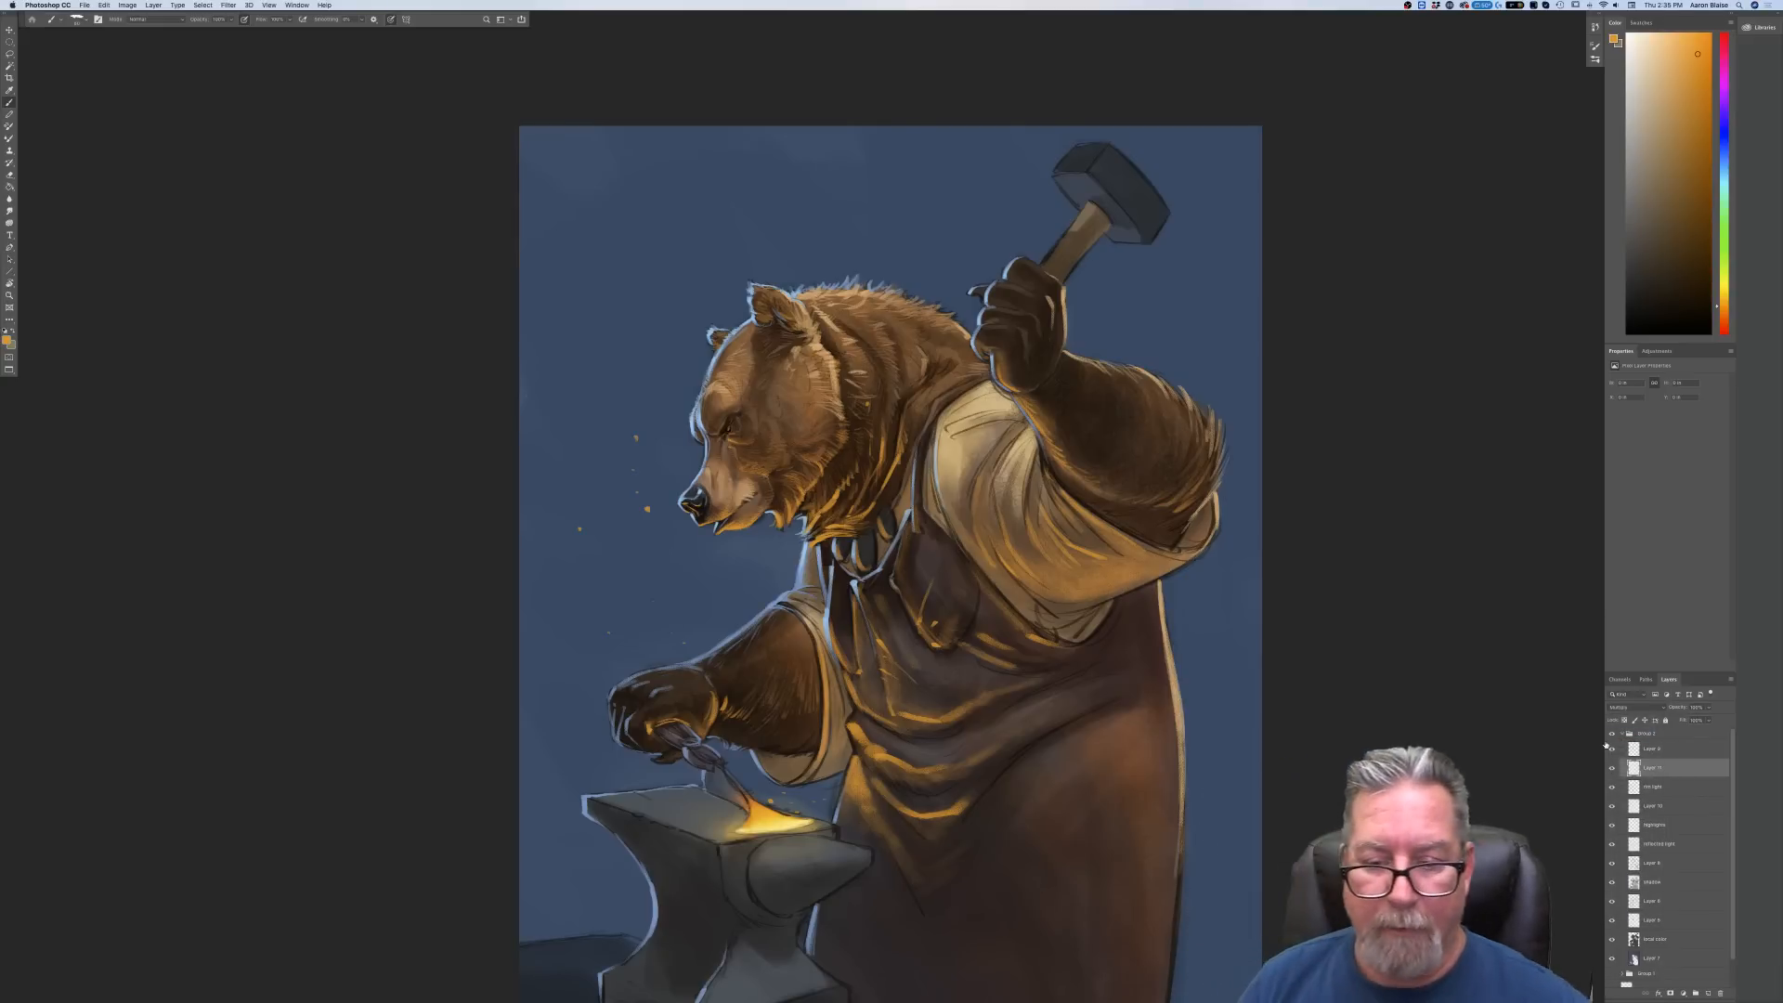
Choose a muted grey-brown foreground colour and paint shadow on the sleeve along the underside of the raised forearm
left_click(8, 341)
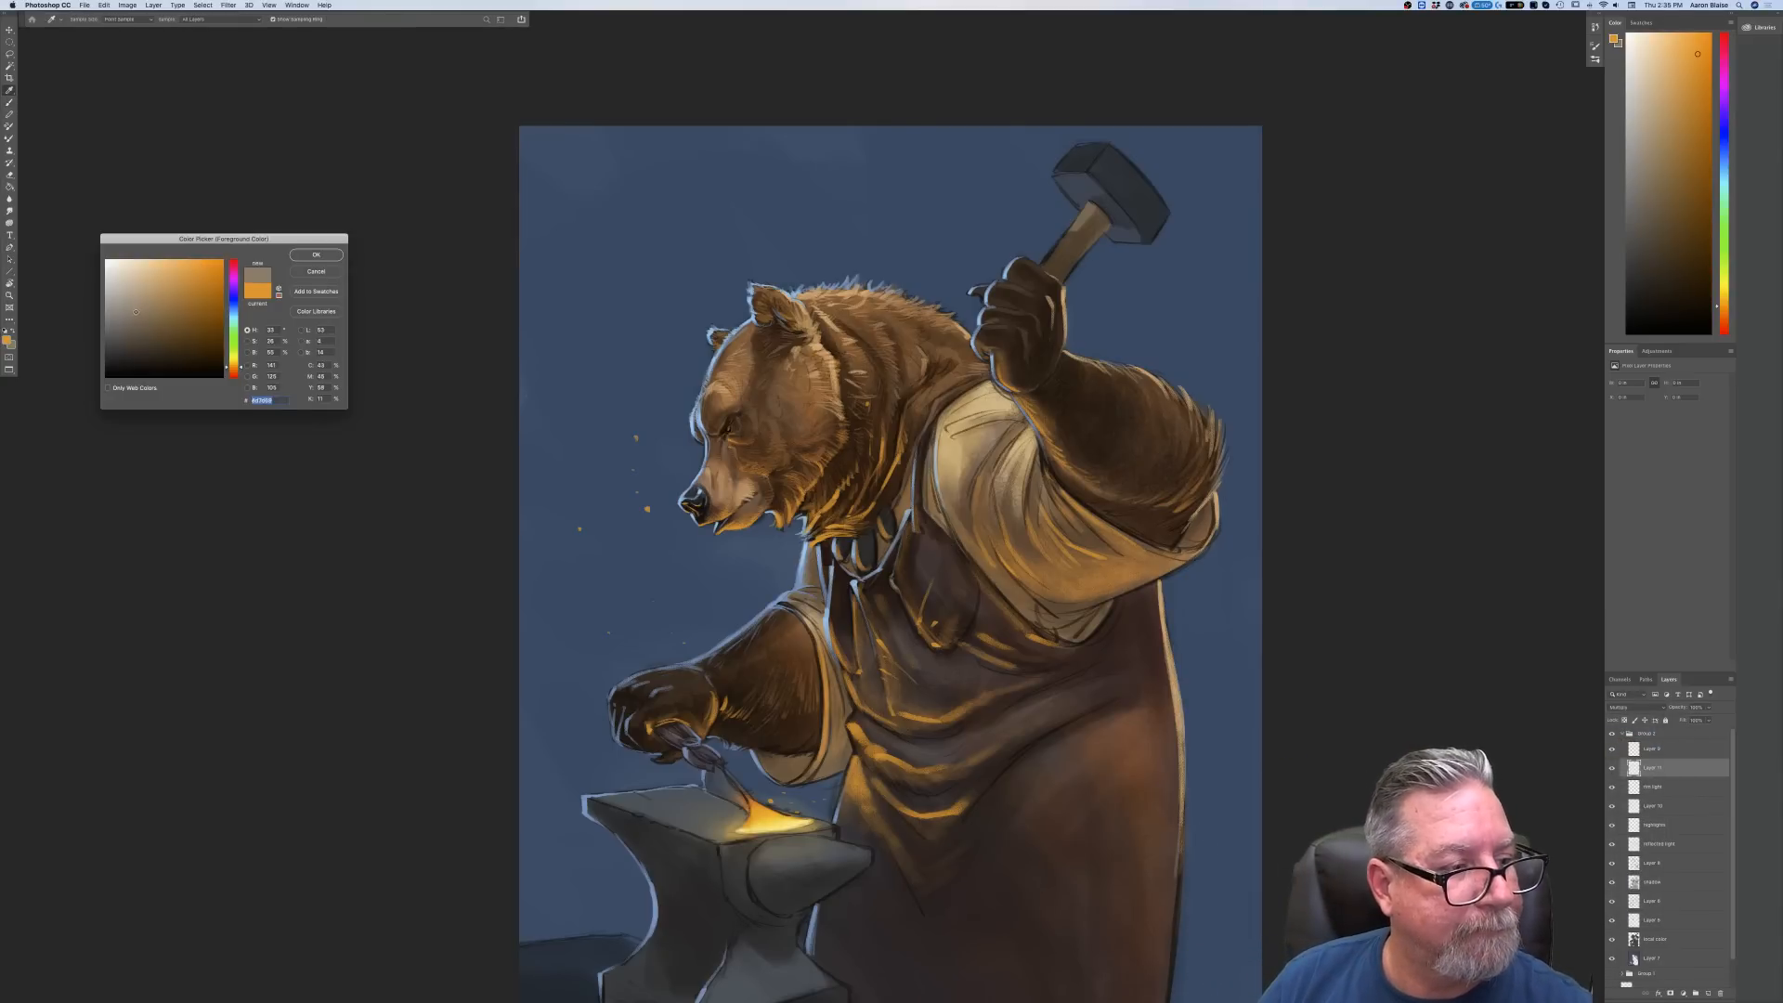
left_click(316, 254)
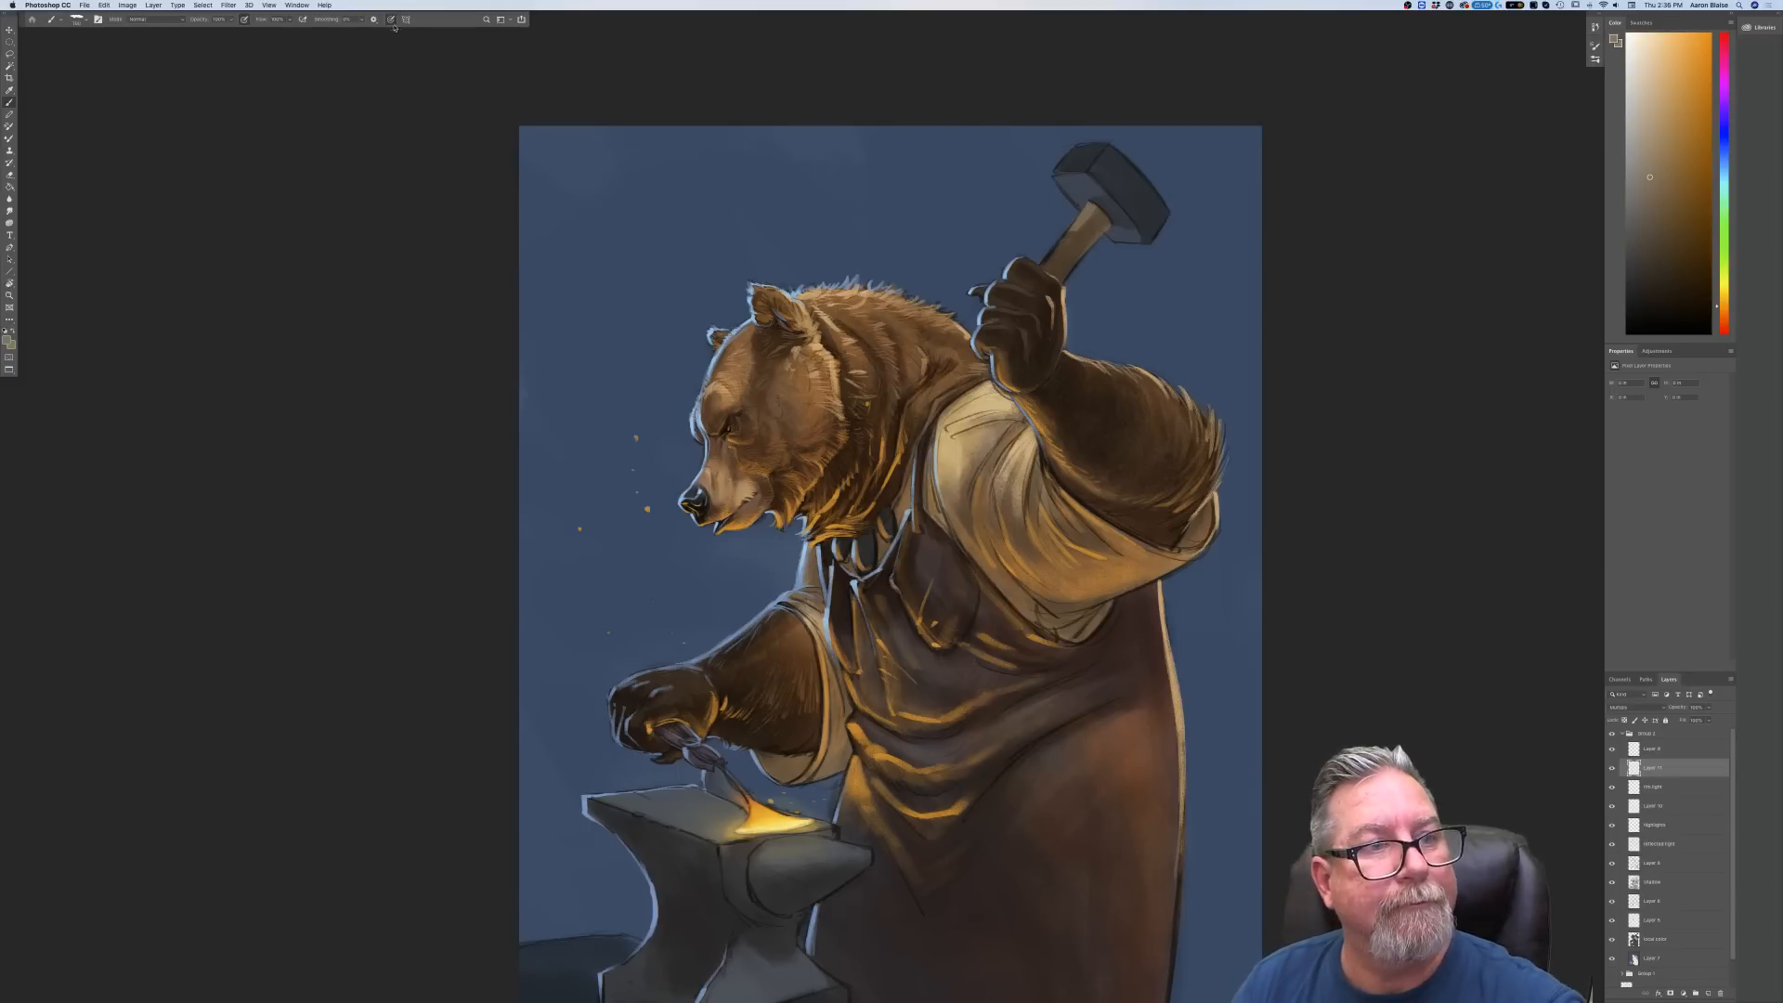
left_click_drag(1077, 498, 1141, 532)
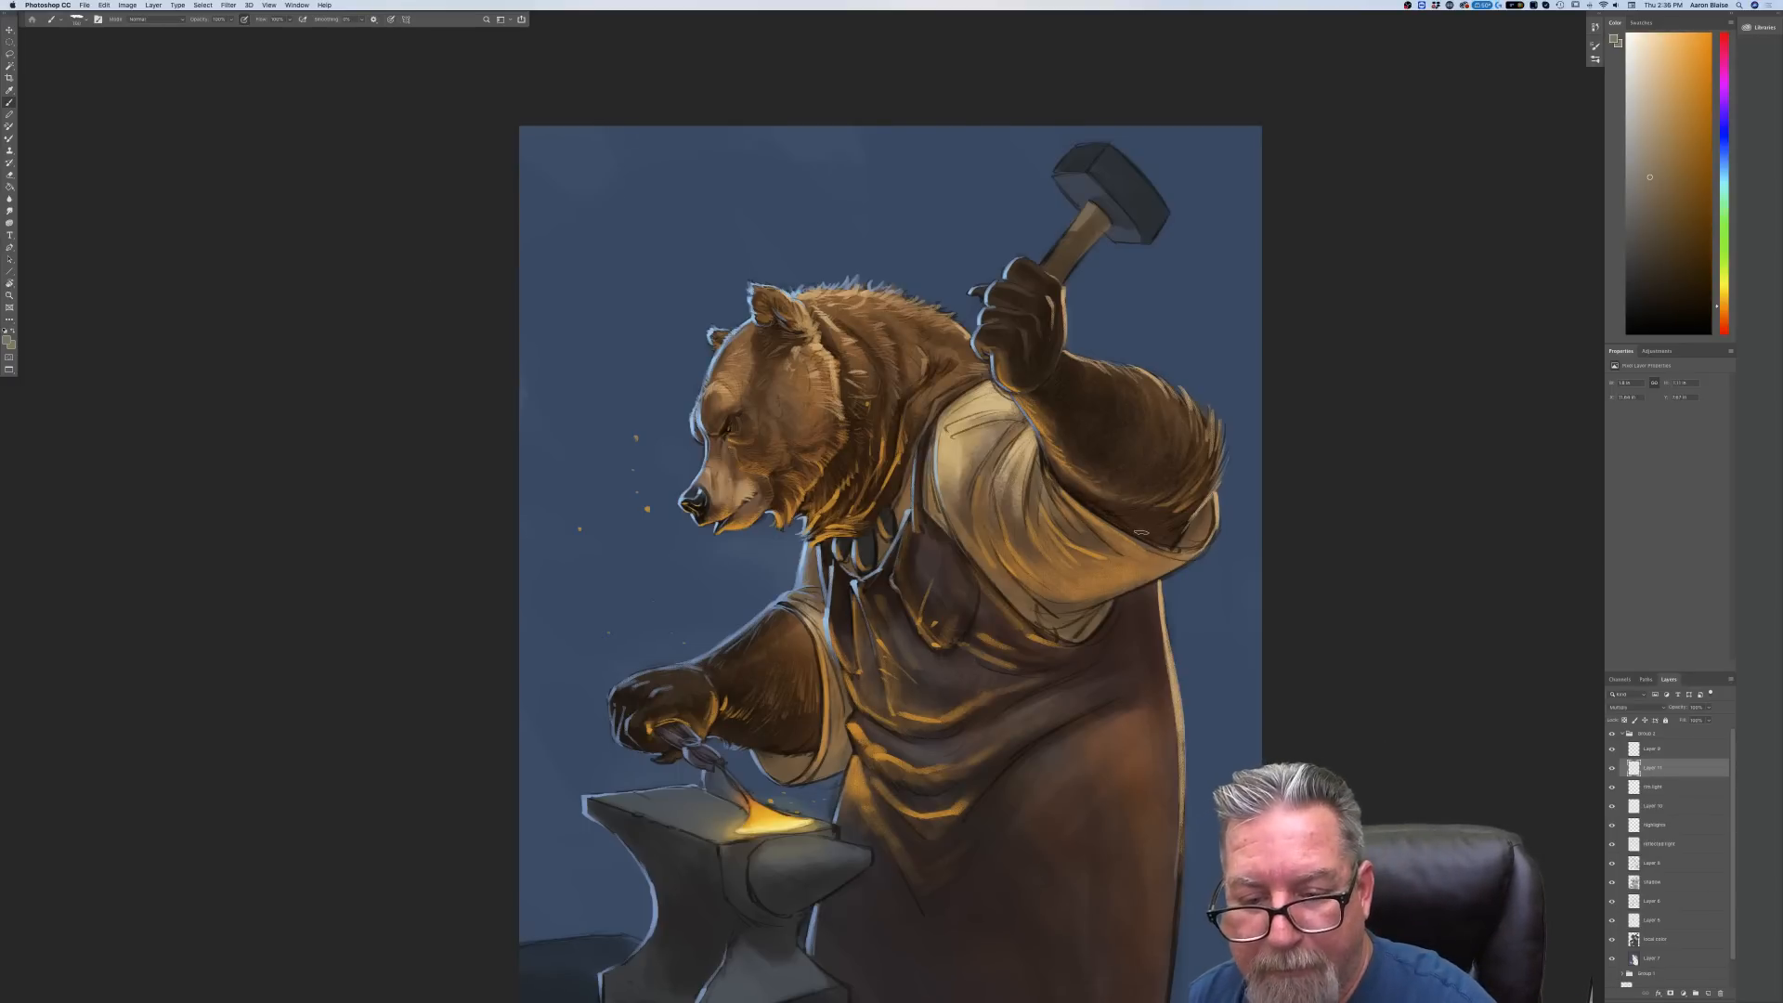
mouse_move(1065, 479)
left_mouse_down()
mouse_move(1122, 518)
mouse_move(1139, 500)
mouse_move(1192, 547)
left_mouse_up()
left_click_drag(1061, 477, 1051, 442)
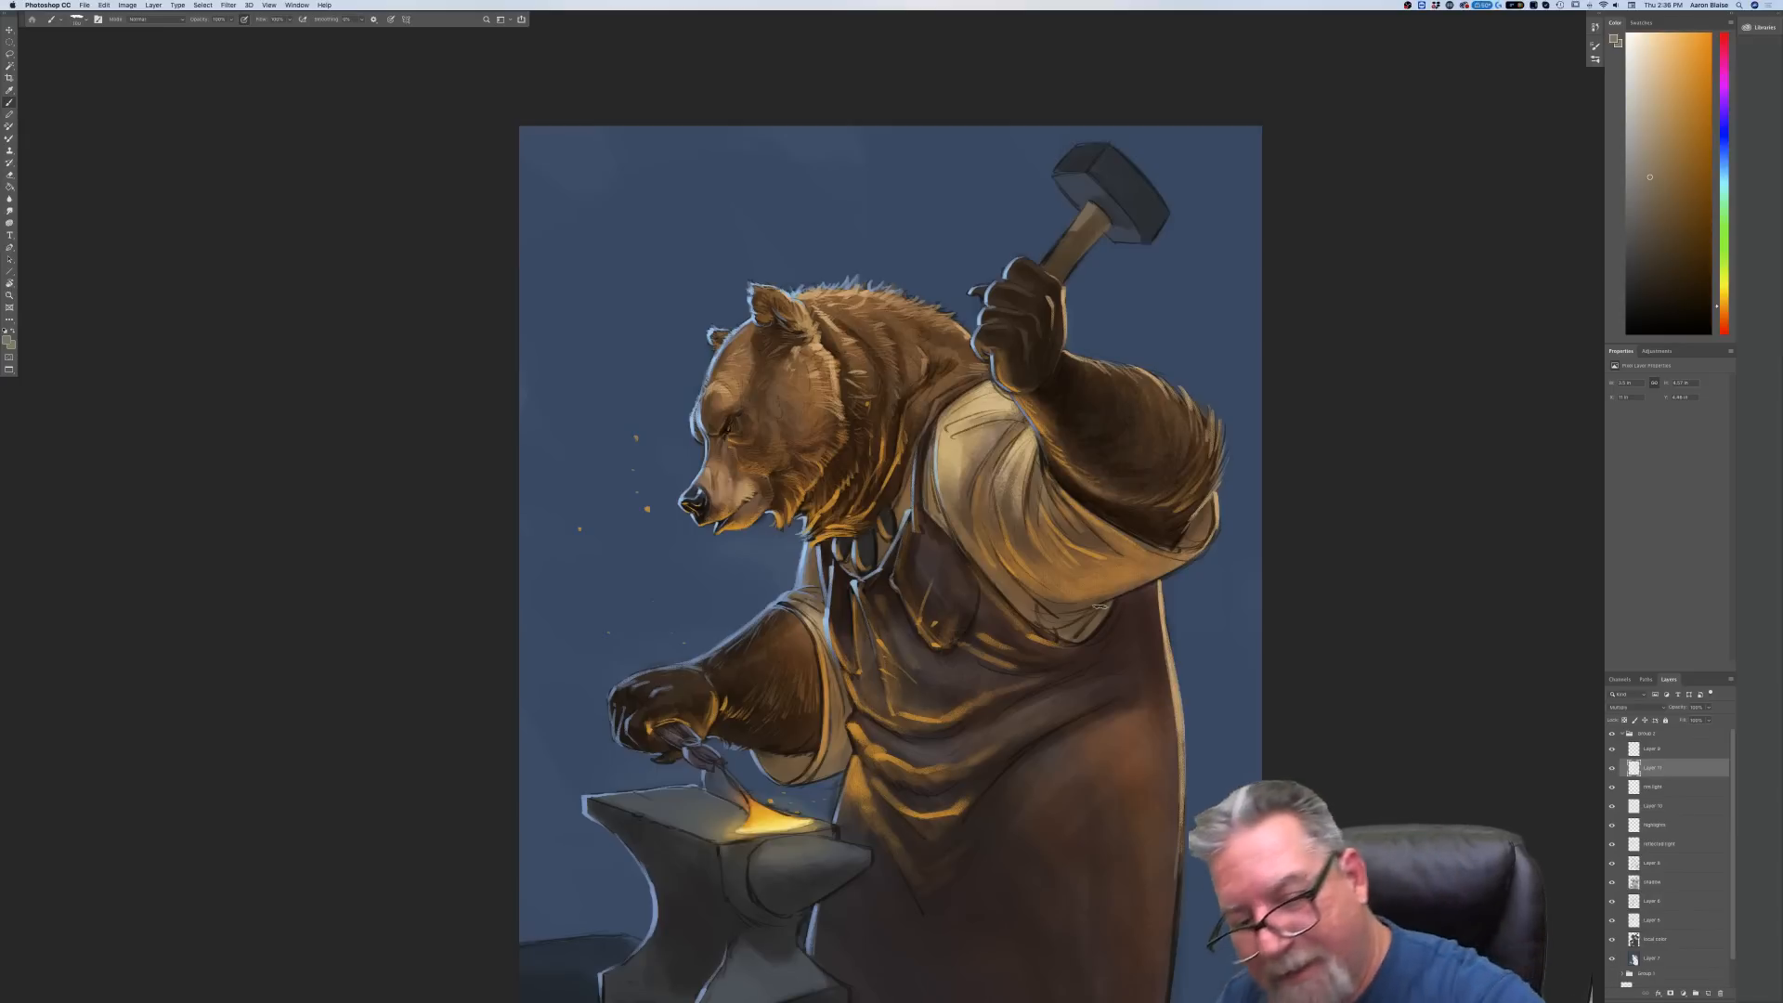
Enlarge the brush and shade the raised sleeve's lower folds, shoulder creases and the cuff near the elbow
left_click(391, 20)
key("bracketright")
key("bracketright")
key("bracketright")
mouse_move(1099, 604)
left_mouse_down()
mouse_move(1047, 611)
mouse_move(1081, 619)
mouse_move(1061, 635)
mouse_move(1110, 607)
mouse_move(1084, 639)
mouse_move(1118, 597)
mouse_move(1086, 643)
mouse_move(975, 540)
left_mouse_up()
mouse_move(985, 442)
left_mouse_down()
mouse_move(1019, 421)
mouse_move(954, 442)
mouse_move(987, 455)
mouse_move(971, 502)
mouse_move(980, 453)
mouse_move(997, 503)
left_mouse_up()
left_click_drag(1022, 417, 988, 416)
left_click_drag(1209, 506, 1186, 546)
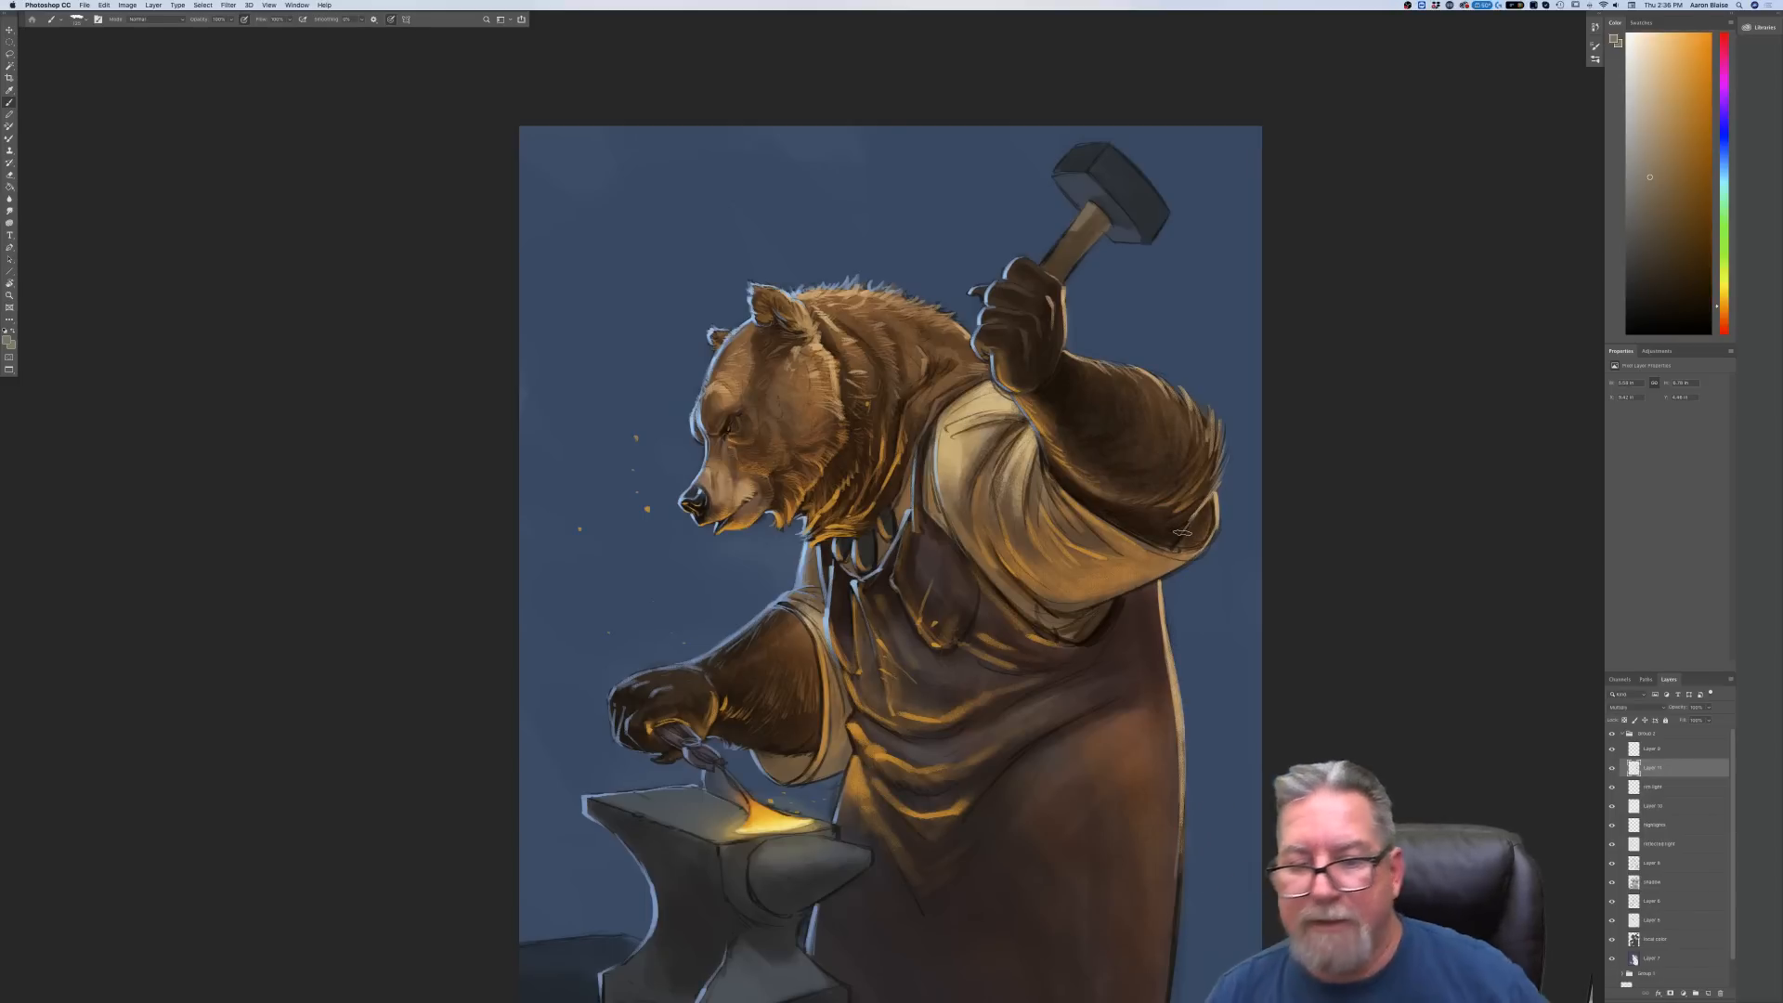
Darken the sleeve's inner edge beside the apron strap and the apron area beneath the sleeve
mouse_move(922, 384)
left_mouse_down()
mouse_move(894, 441)
mouse_move(895, 423)
mouse_move(894, 481)
mouse_move(939, 399)
mouse_move(922, 506)
mouse_move(970, 583)
left_mouse_up()
left_click_drag(926, 510, 953, 548)
left_click_drag(923, 478, 938, 522)
mouse_move(961, 594)
left_mouse_down()
mouse_move(1050, 650)
mouse_move(1000, 637)
left_mouse_up()
mouse_move(1116, 613)
left_mouse_down()
mouse_move(1063, 663)
mouse_move(1133, 615)
mouse_move(1102, 665)
left_mouse_up()
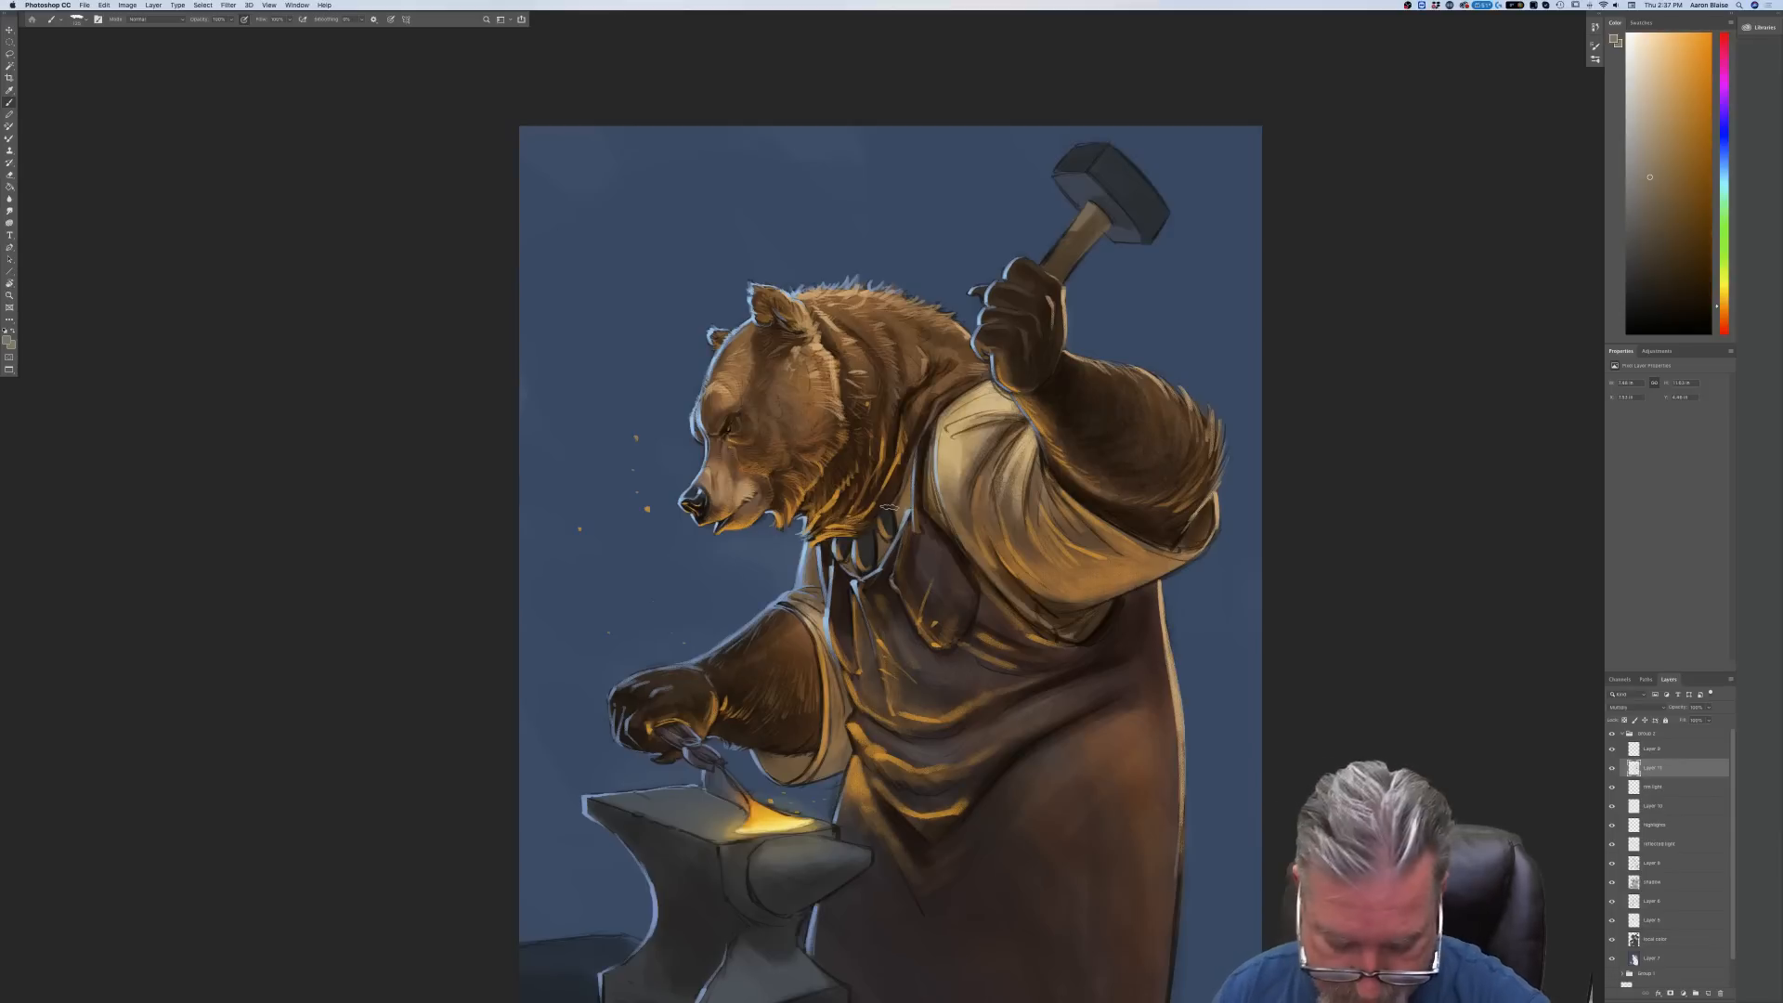
Paint shadows around the collar, down the neck fur and along the back of the bear's cheek
mouse_move(863, 537)
left_mouse_down()
mouse_move(872, 565)
mouse_move(864, 529)
left_mouse_up()
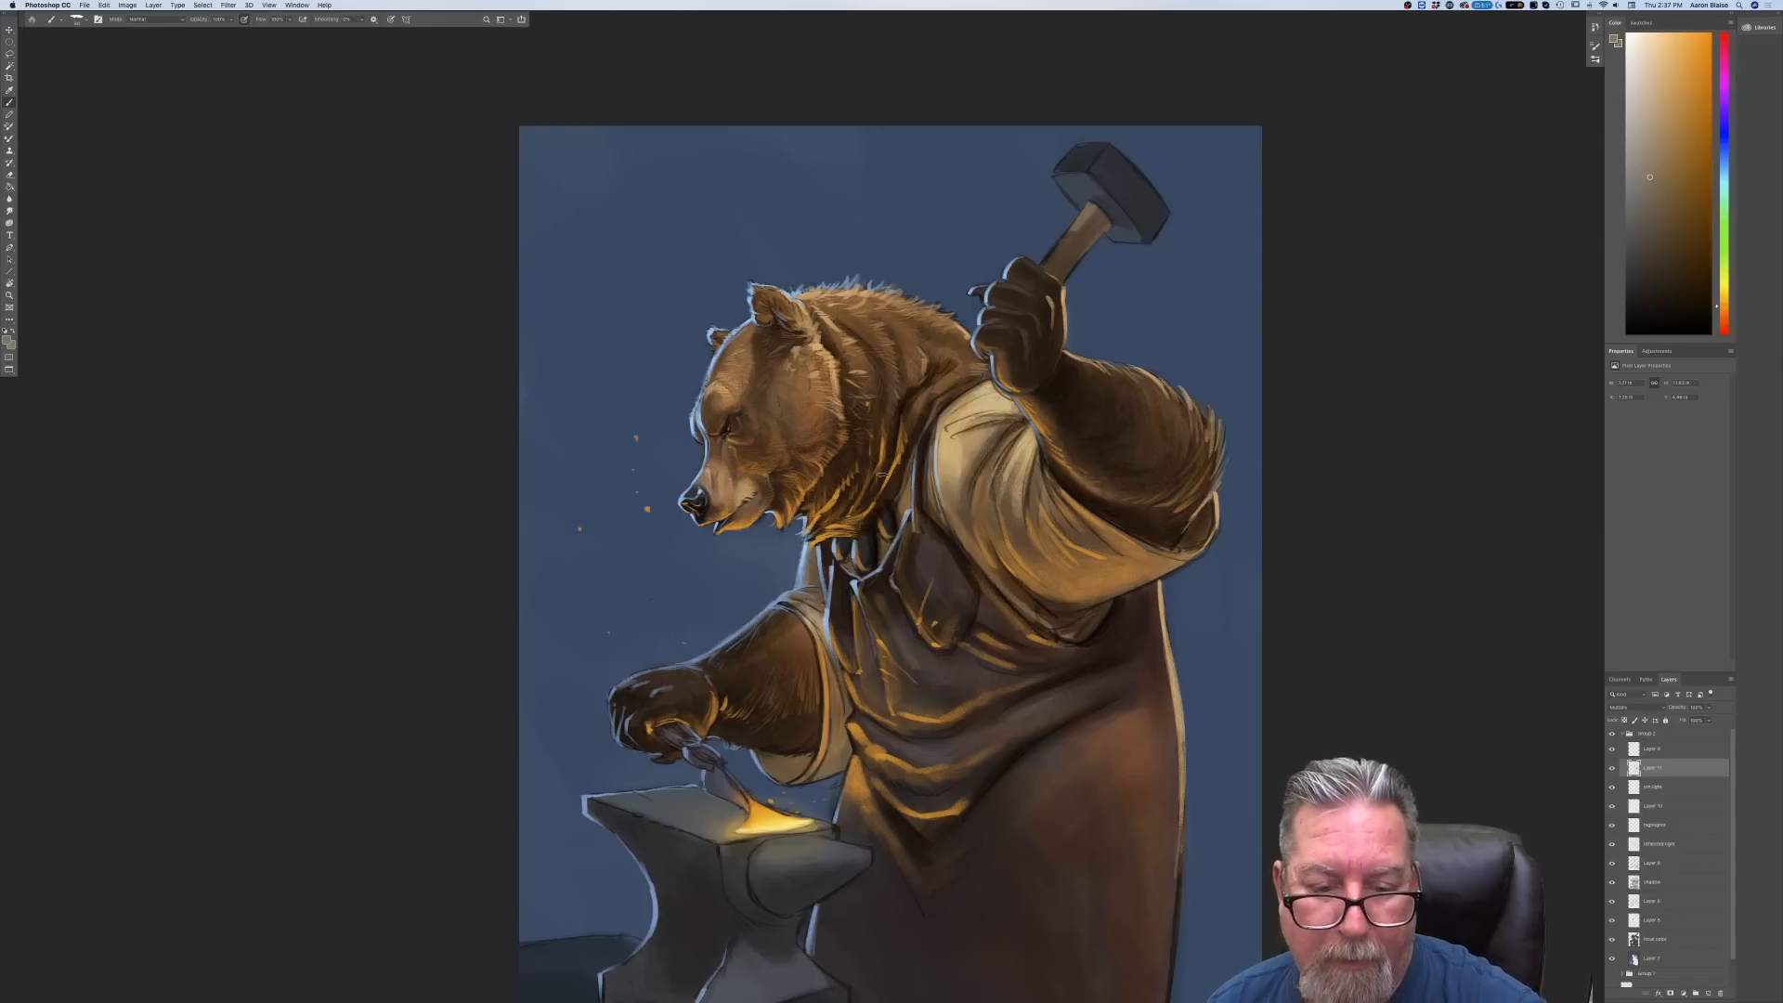
mouse_move(915, 447)
left_mouse_down()
mouse_move(894, 521)
mouse_move(843, 548)
mouse_move(844, 581)
left_mouse_up()
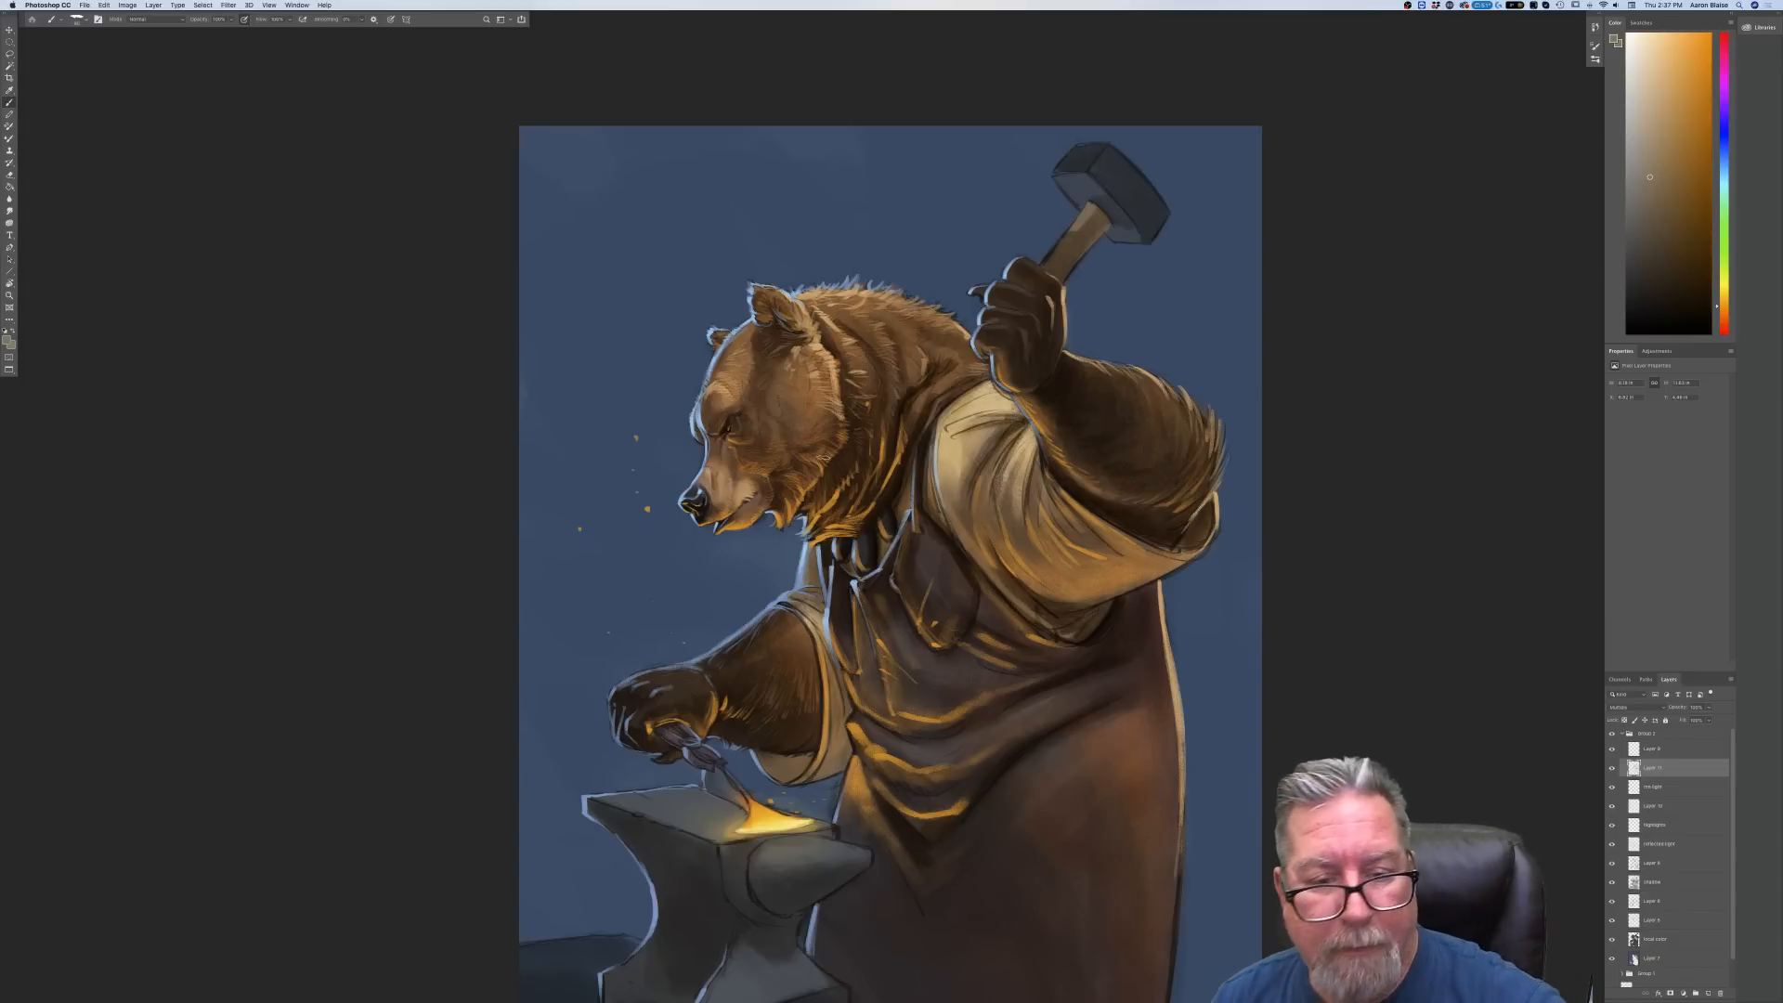
left_click_drag(836, 461, 809, 492)
left_click_drag(851, 427, 838, 455)
left_click_drag(846, 390, 827, 484)
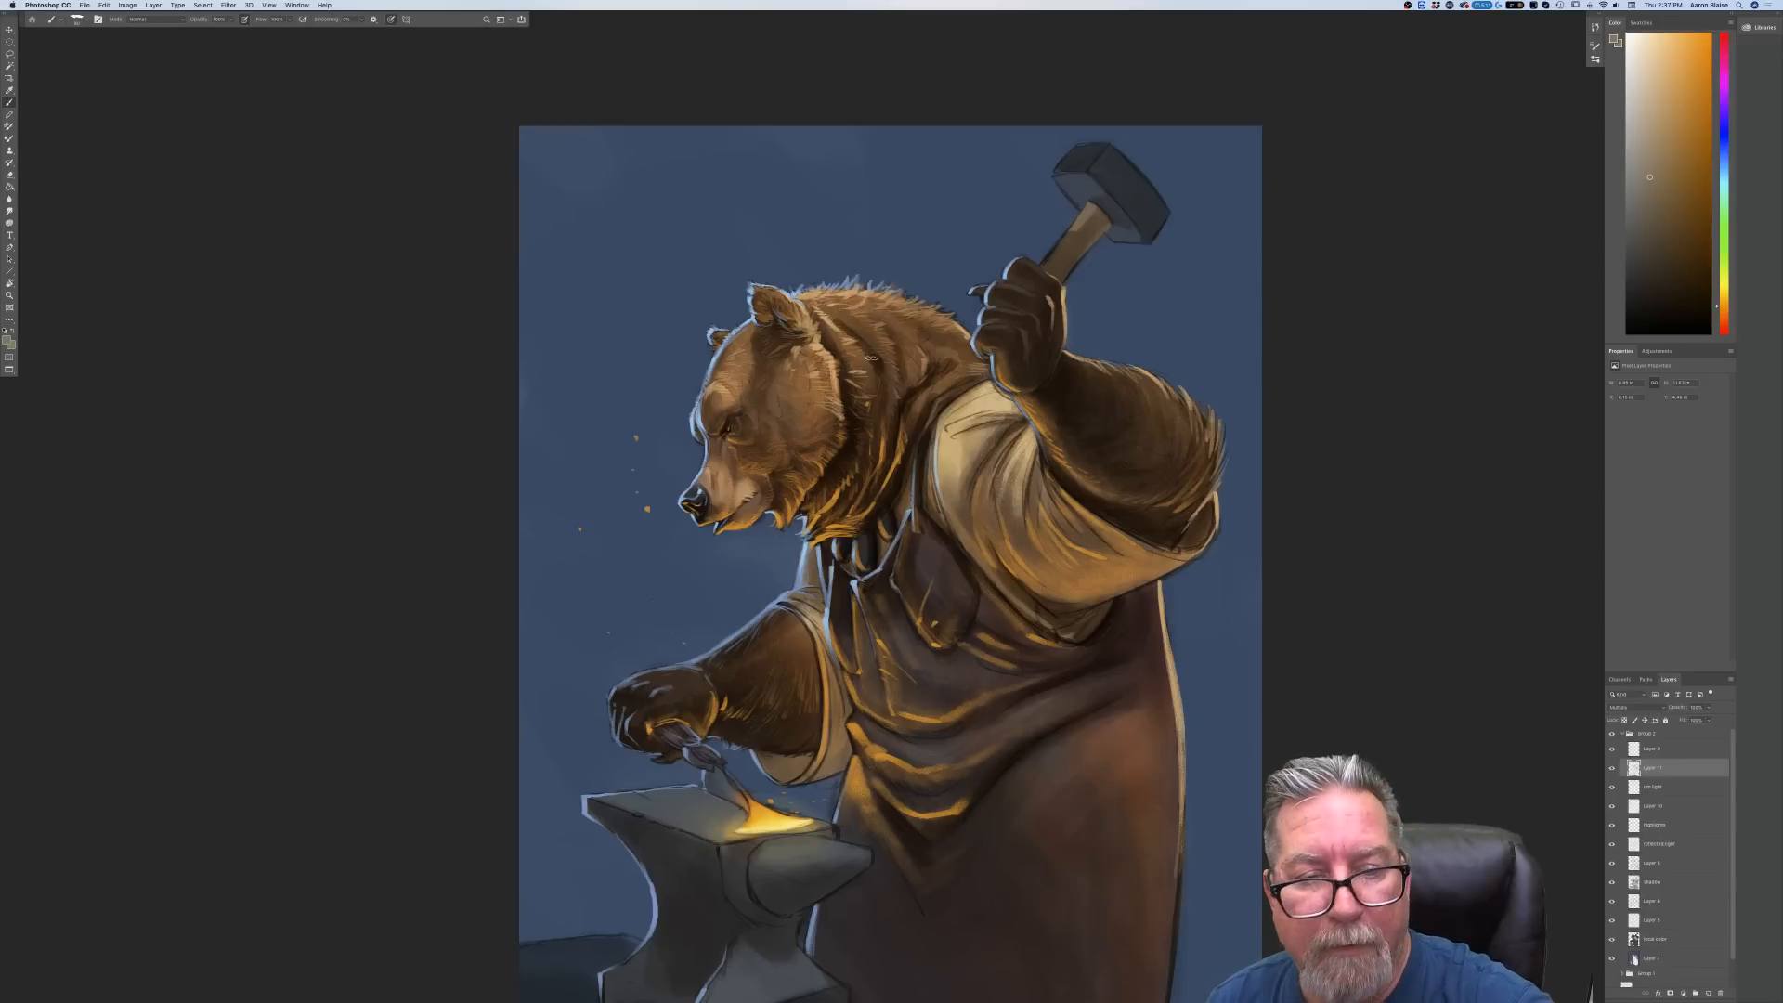
Deepen the shadows on the bear's jaw, brow and nose, and in the fur of the raised forearm
key("super+equal")
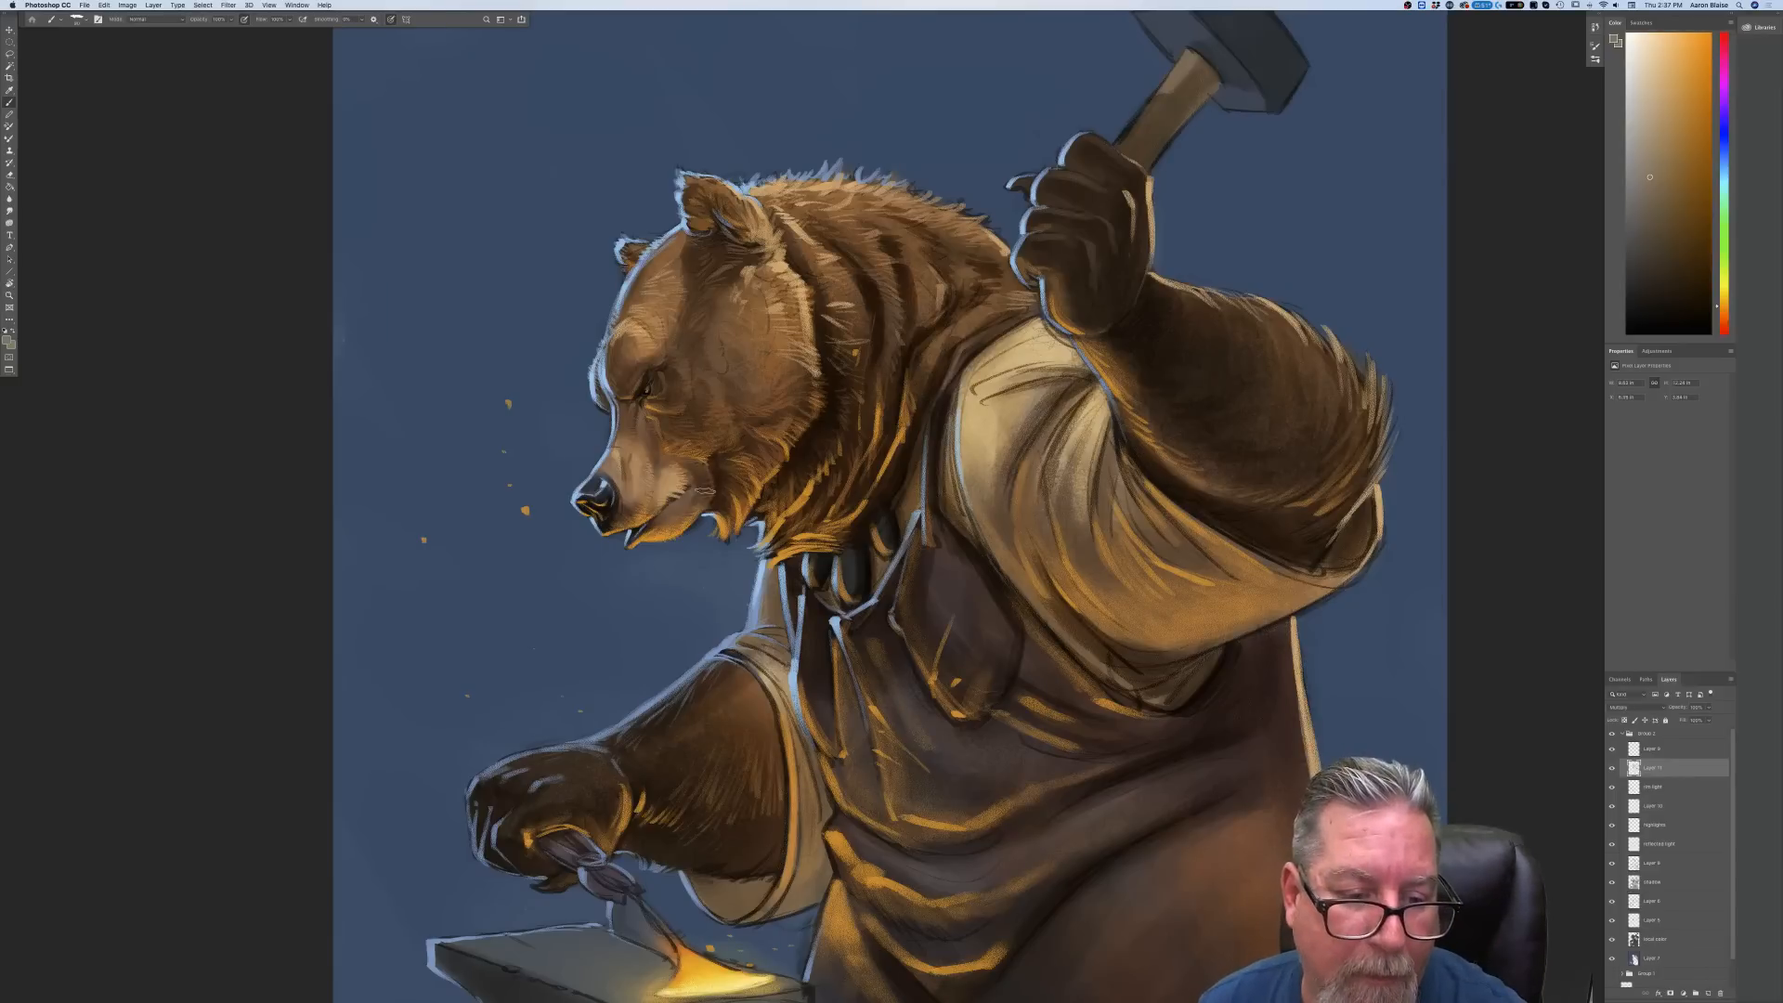
left_click_drag(705, 476, 699, 510)
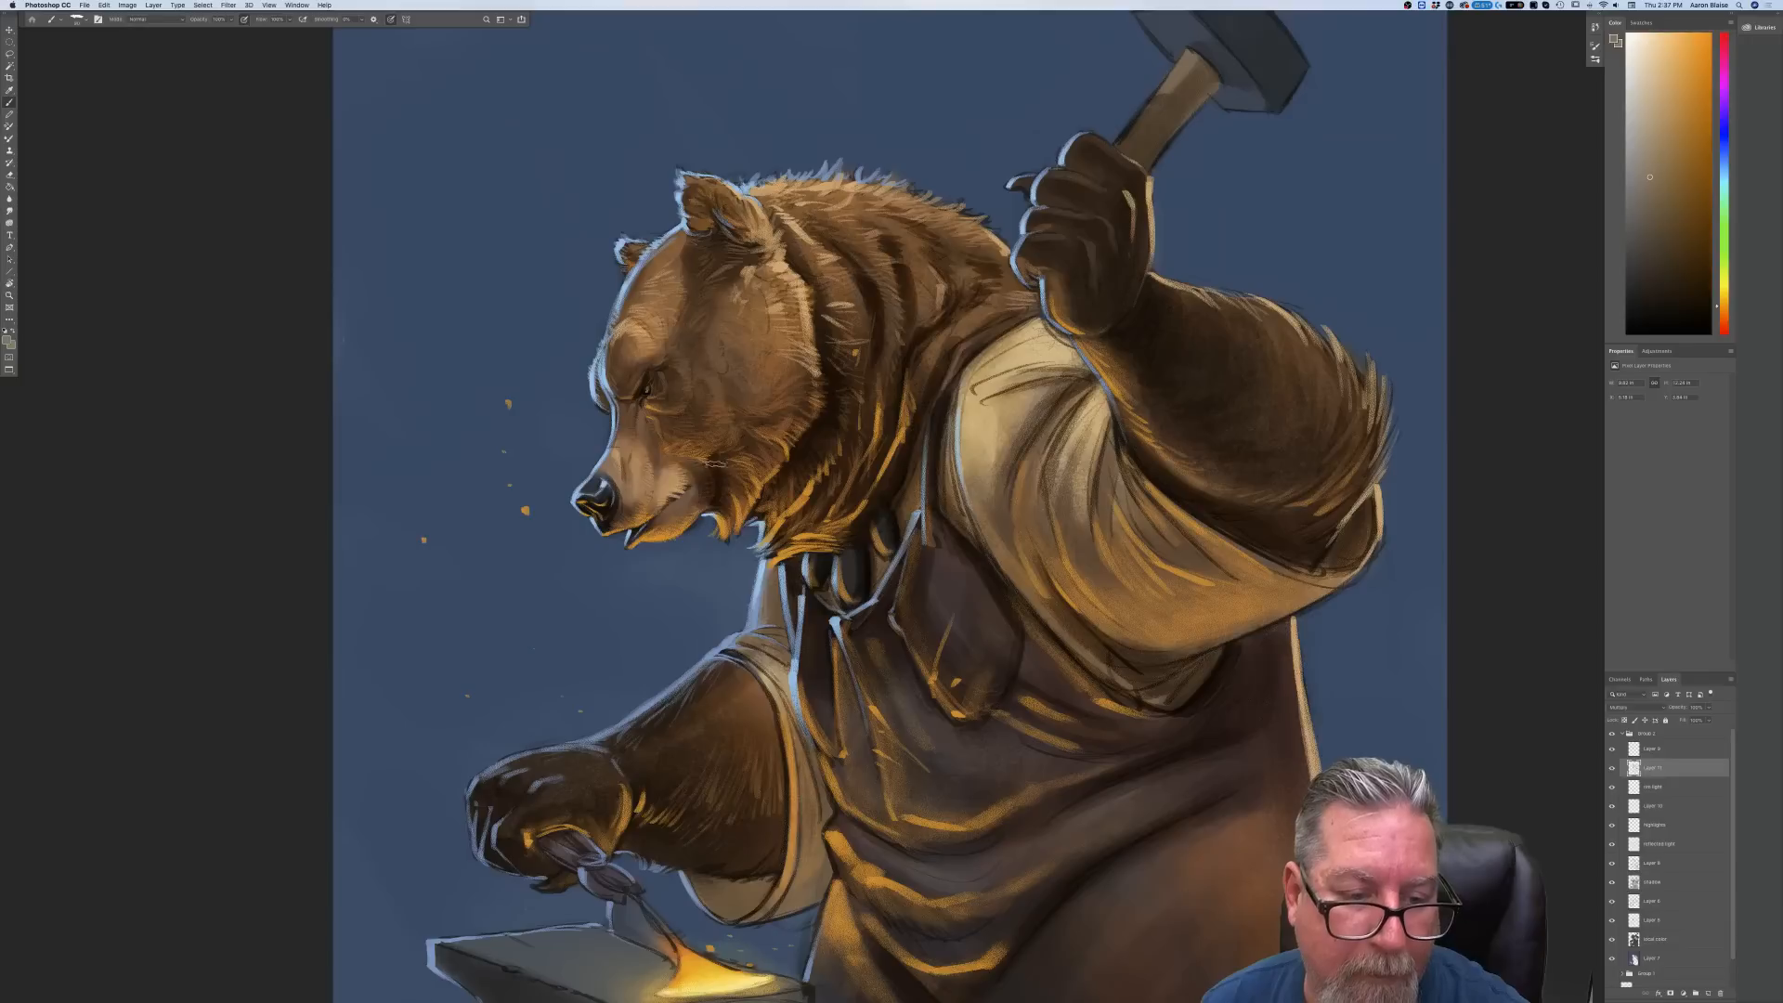
mouse_move(657, 366)
left_mouse_down()
mouse_move(662, 387)
mouse_move(630, 351)
left_mouse_up()
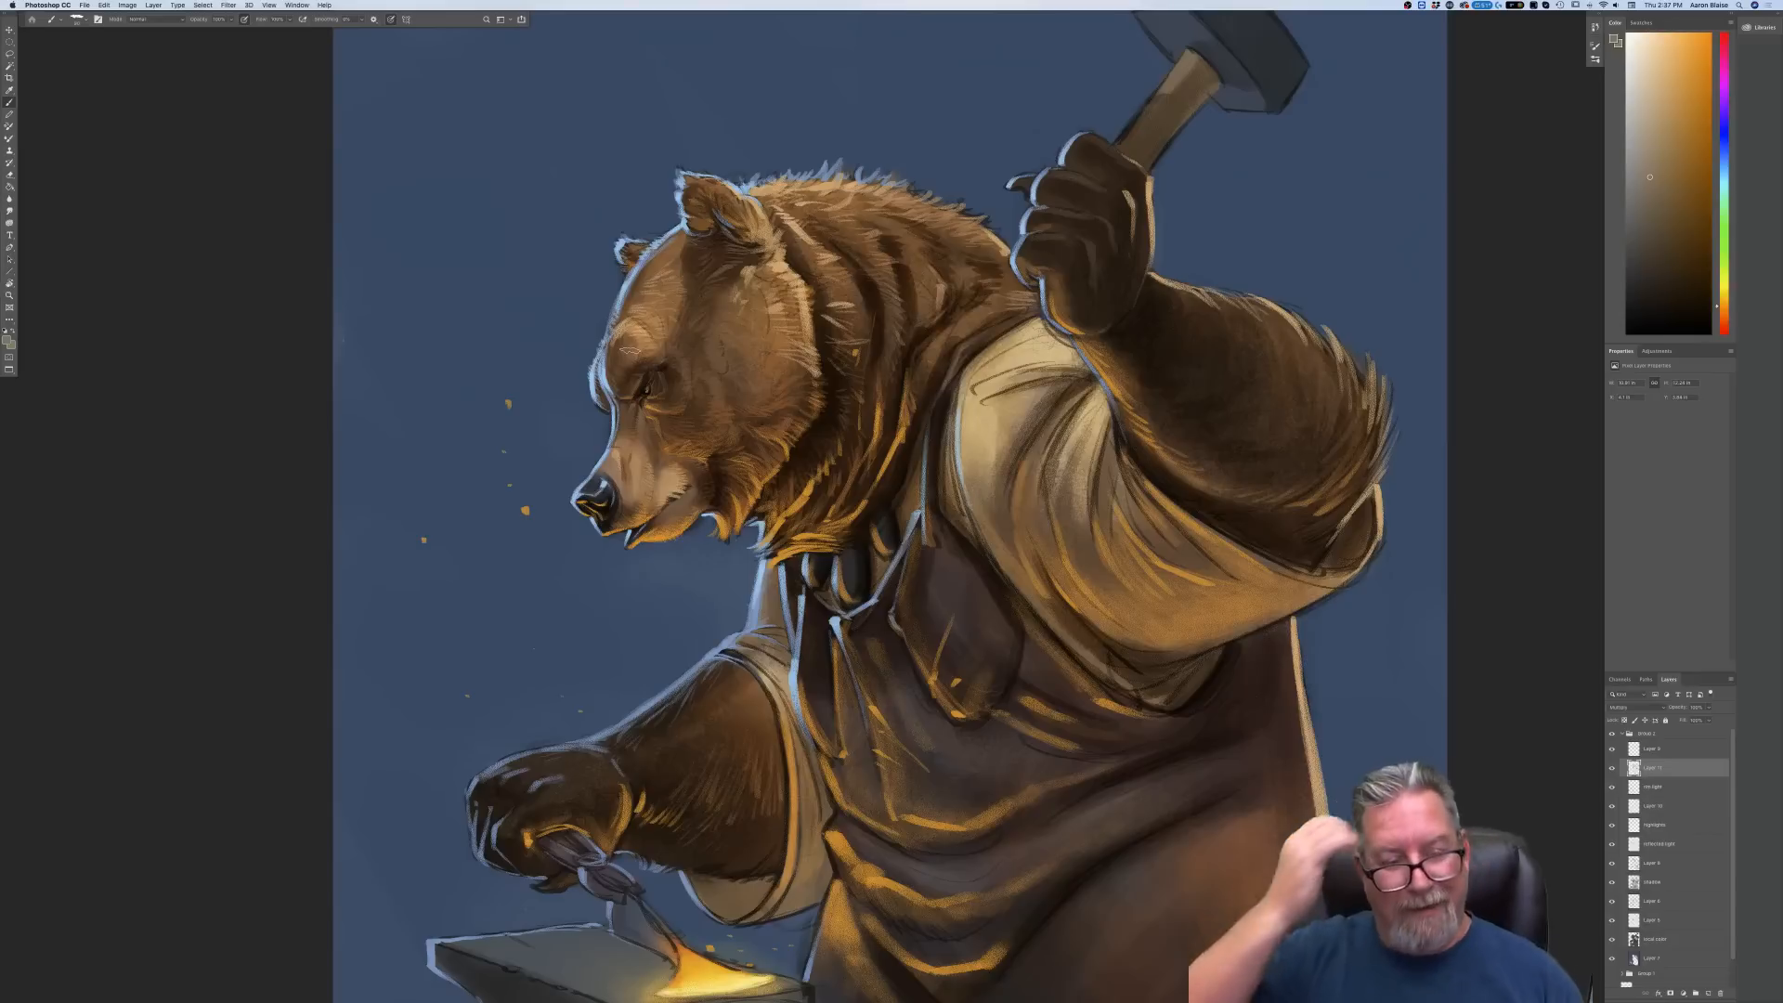
left_click_drag(606, 488, 616, 498)
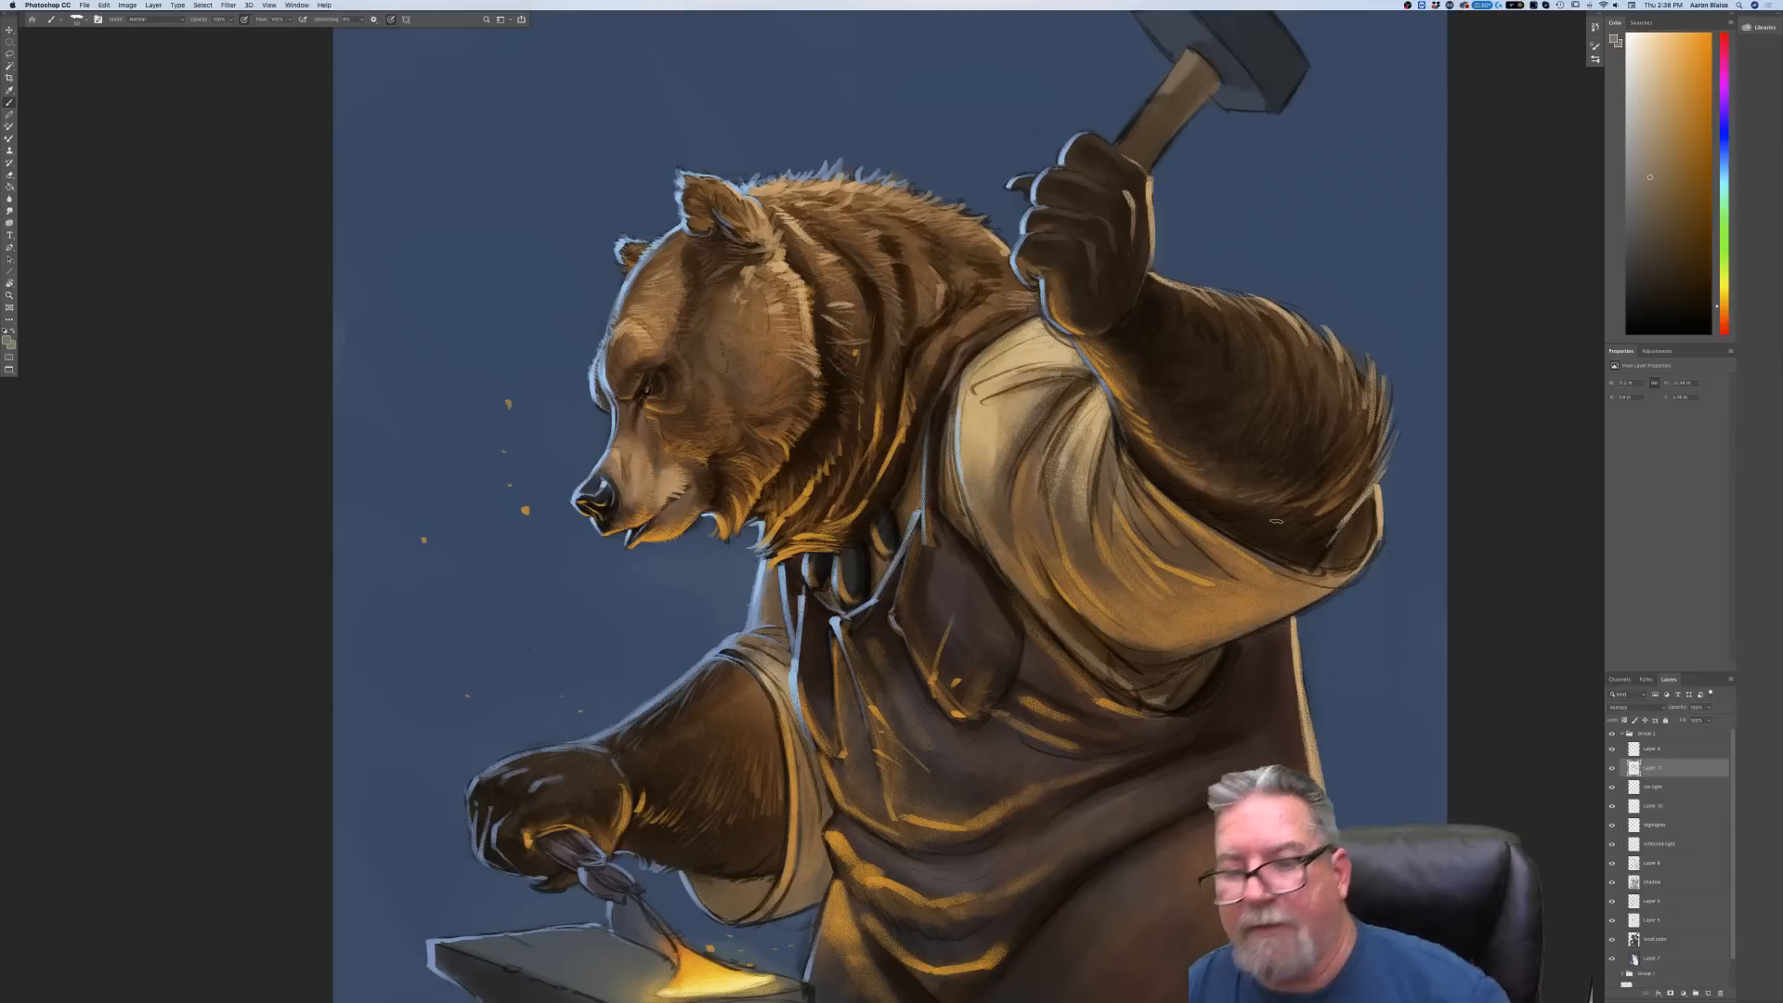
left_click_drag(1321, 373, 1339, 405)
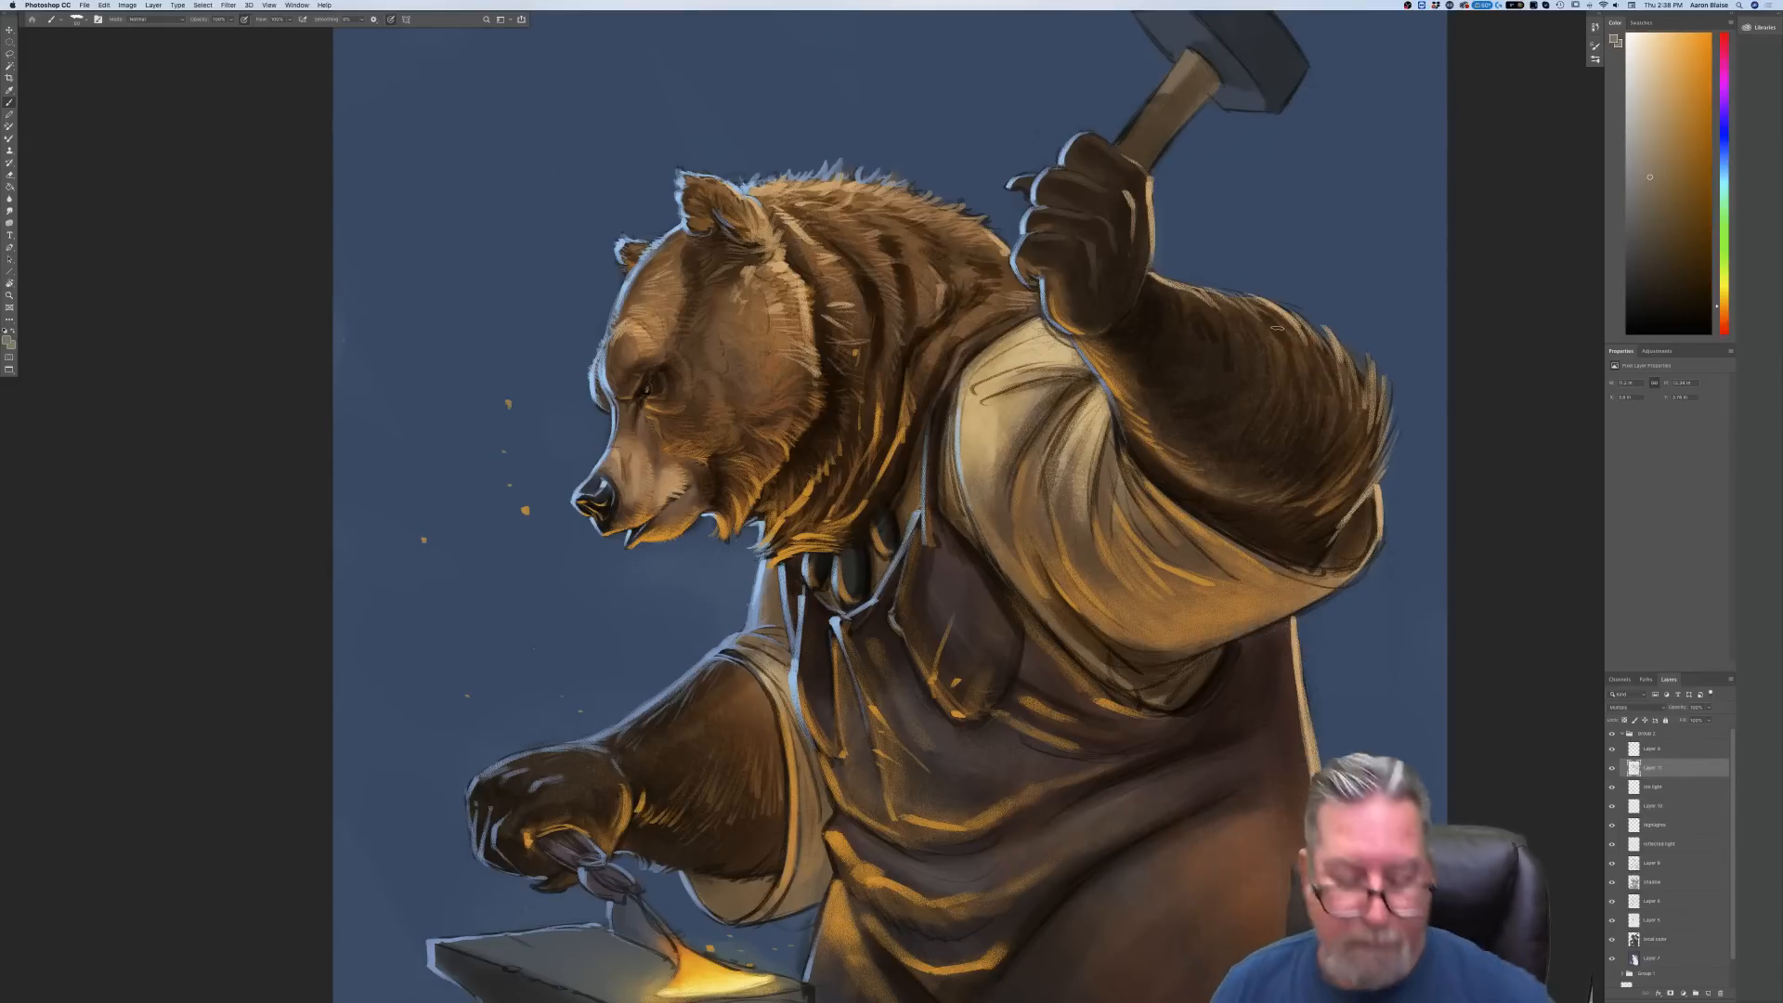
Change the foreground colour to a saturated orange and make the top layer in the group active
key("super+0")
key("super+minus")
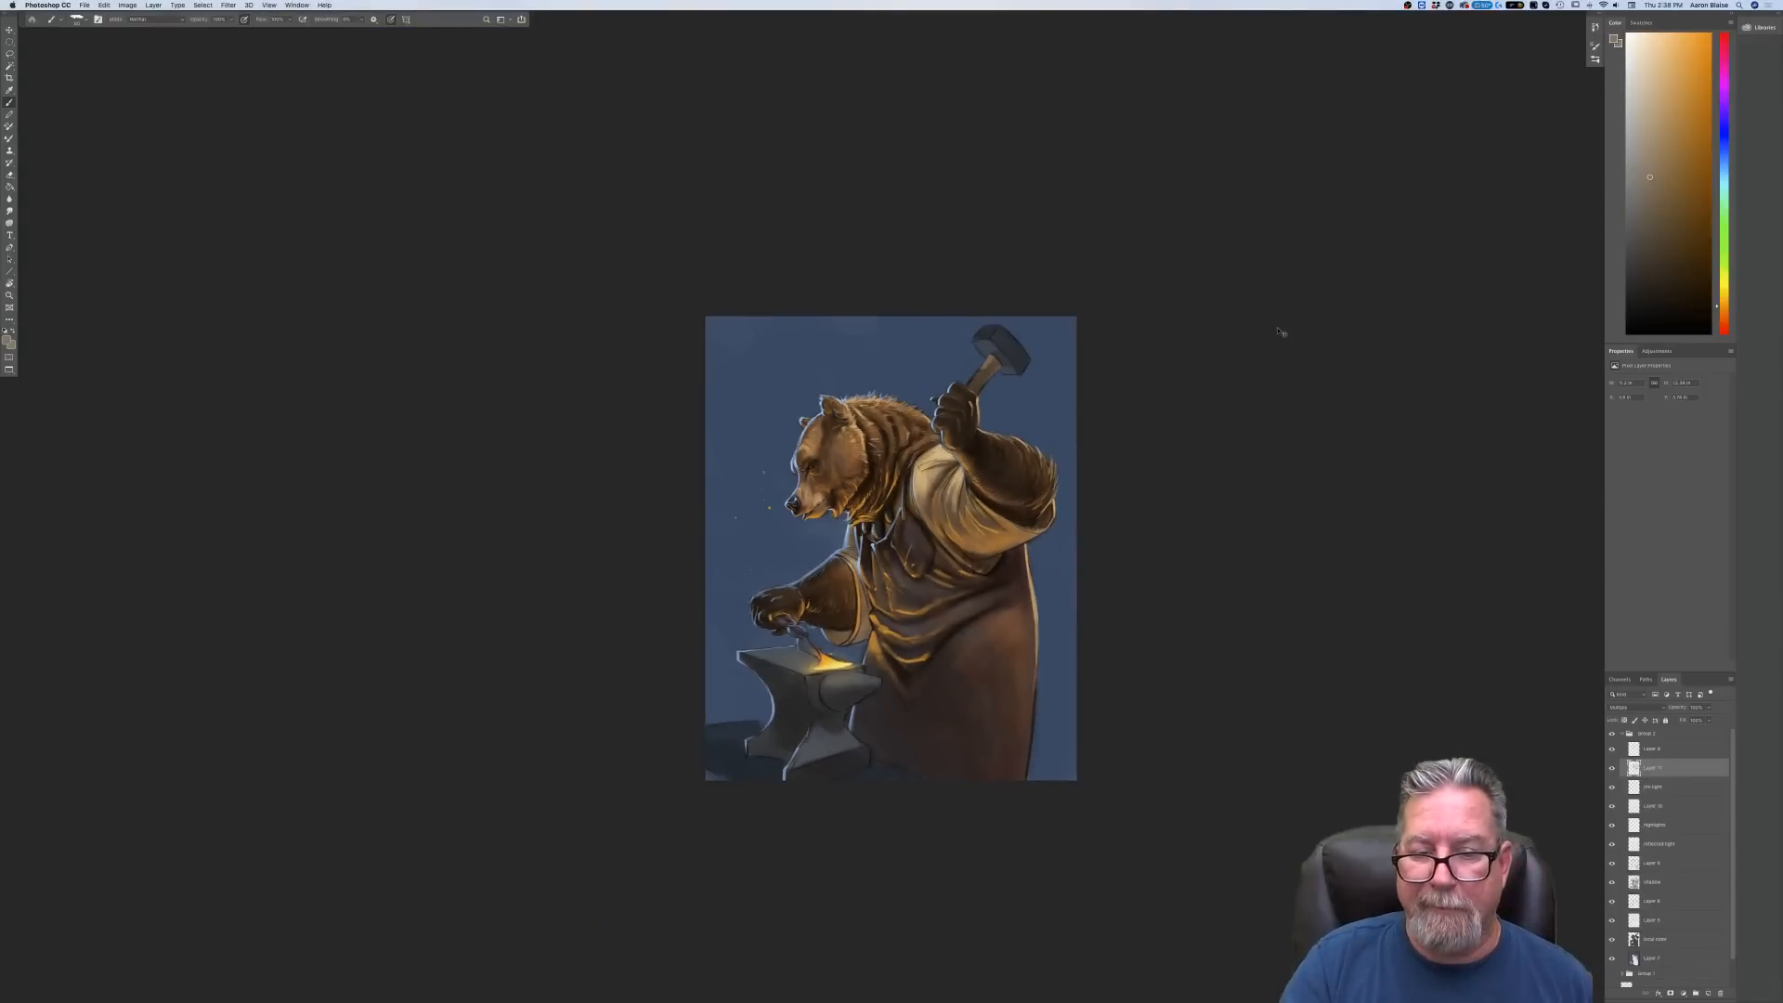
key("super+equal")
key("super+equal")
key("super+equal")
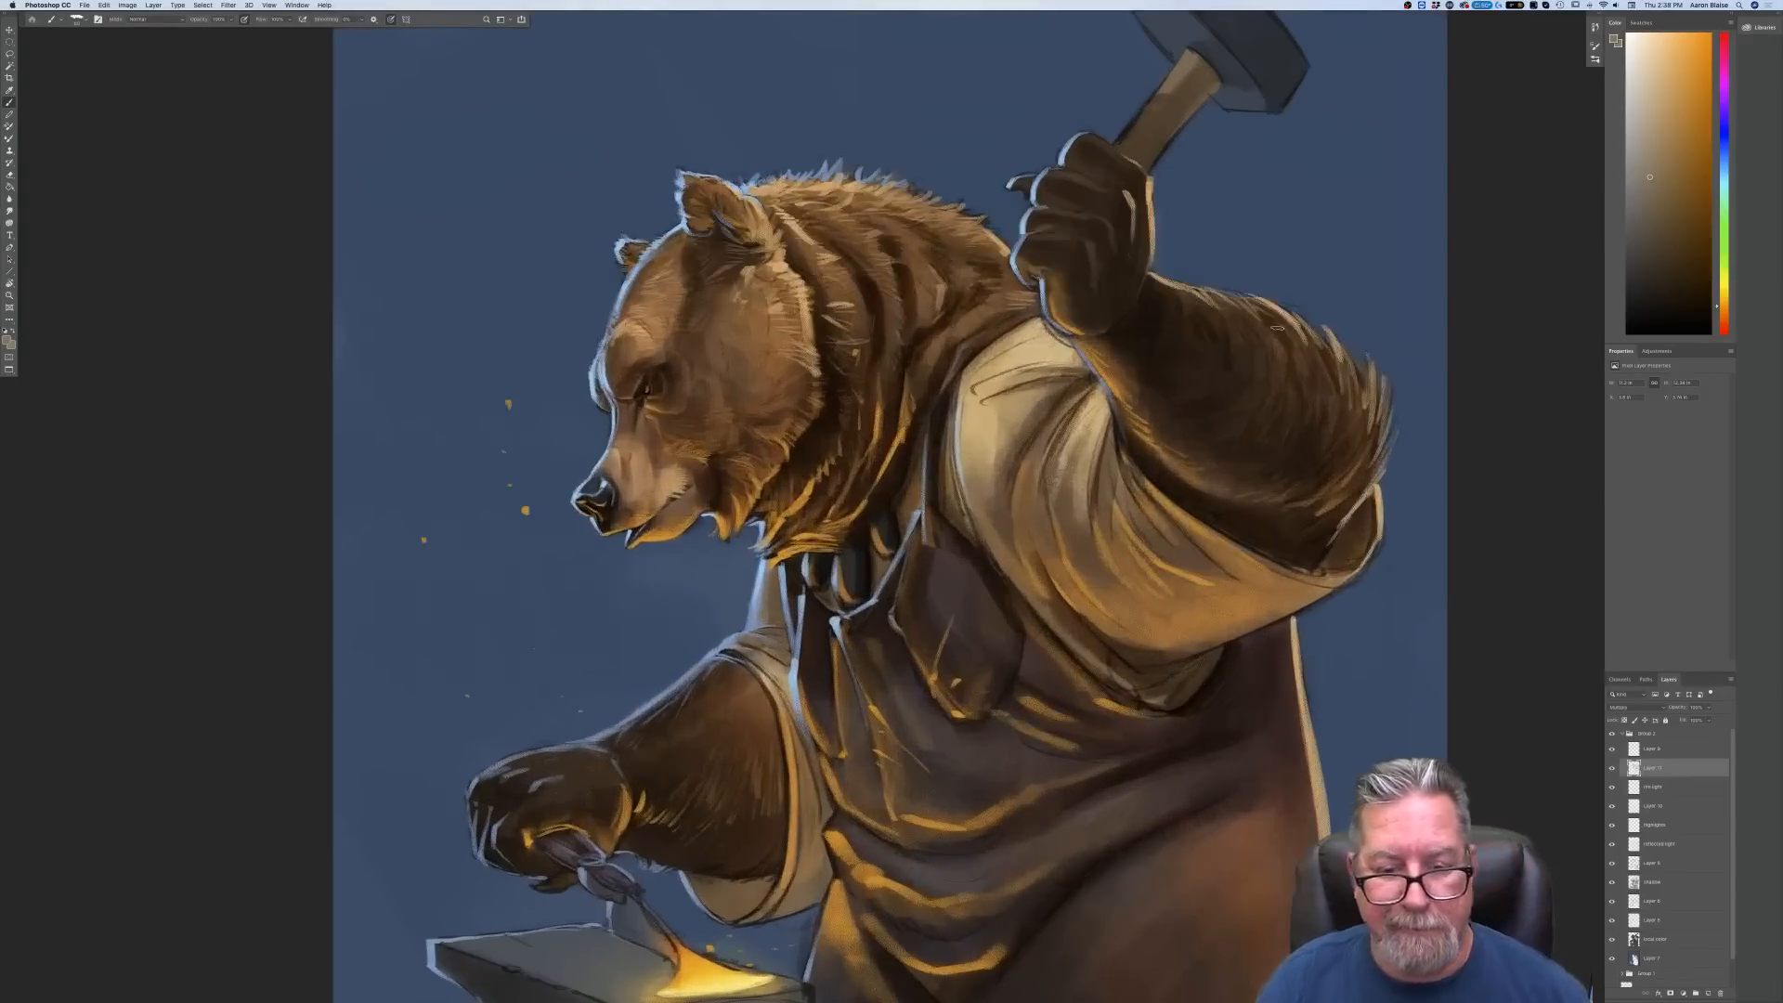
left_click(8, 340)
left_click(194, 269)
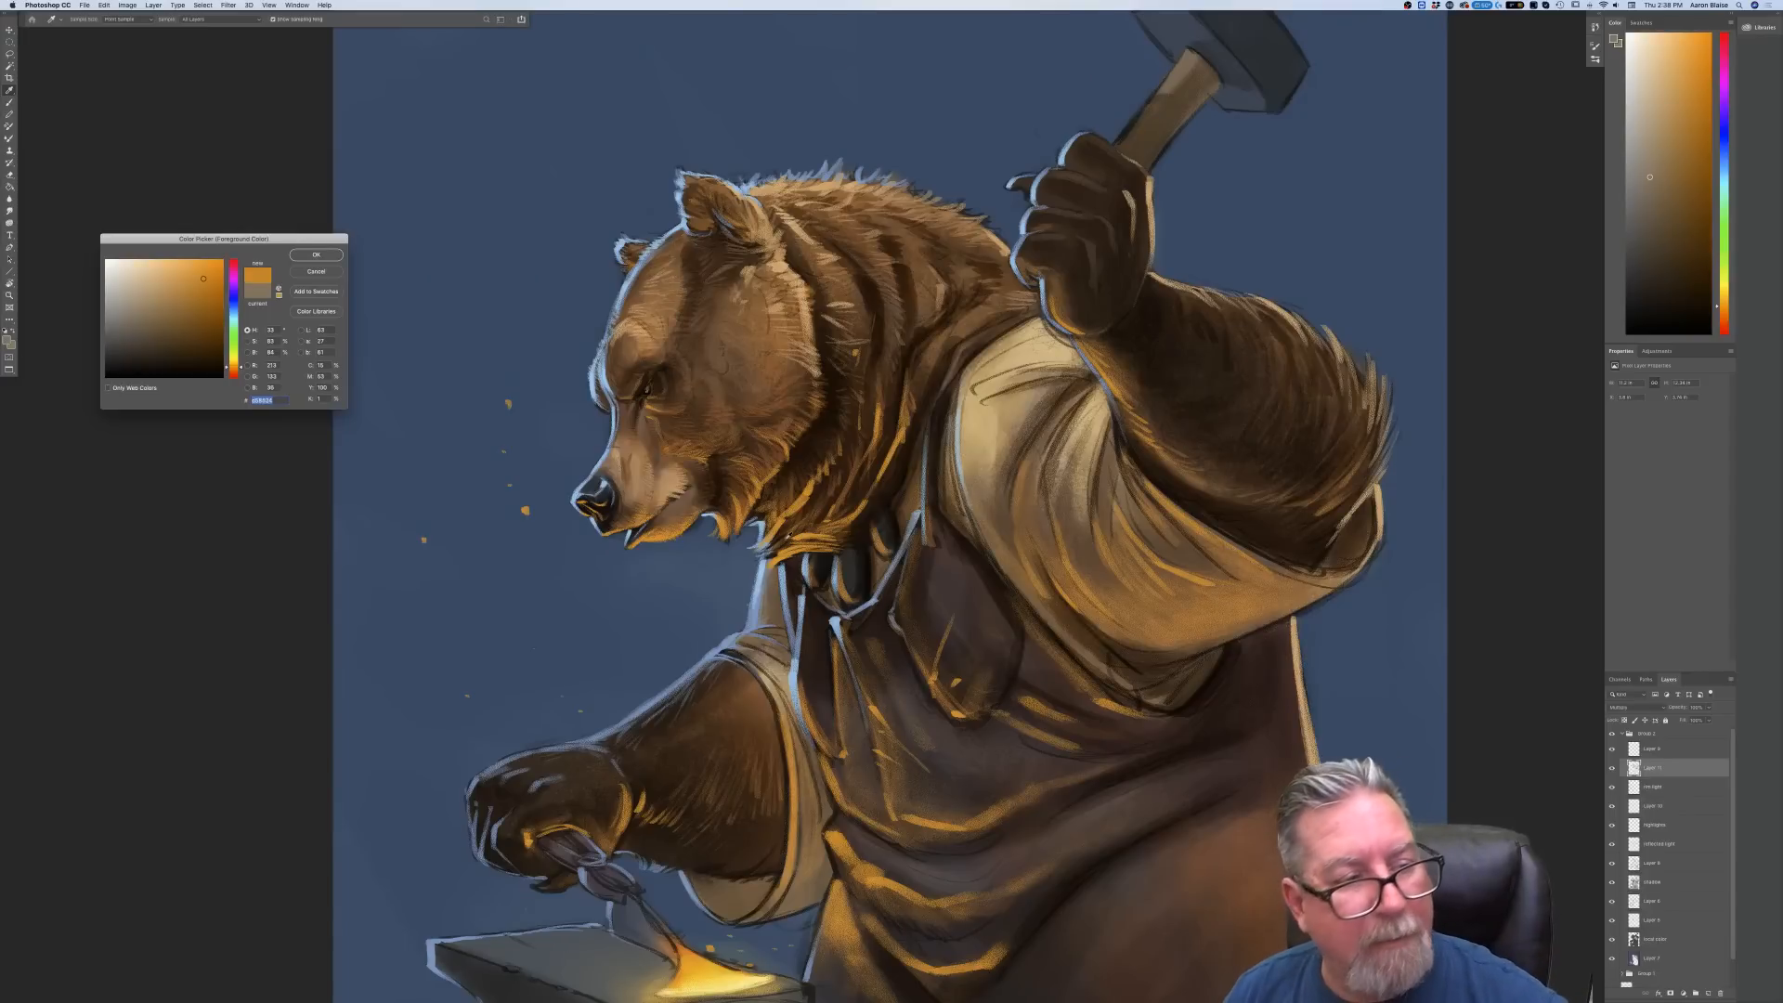
left_click(316, 254)
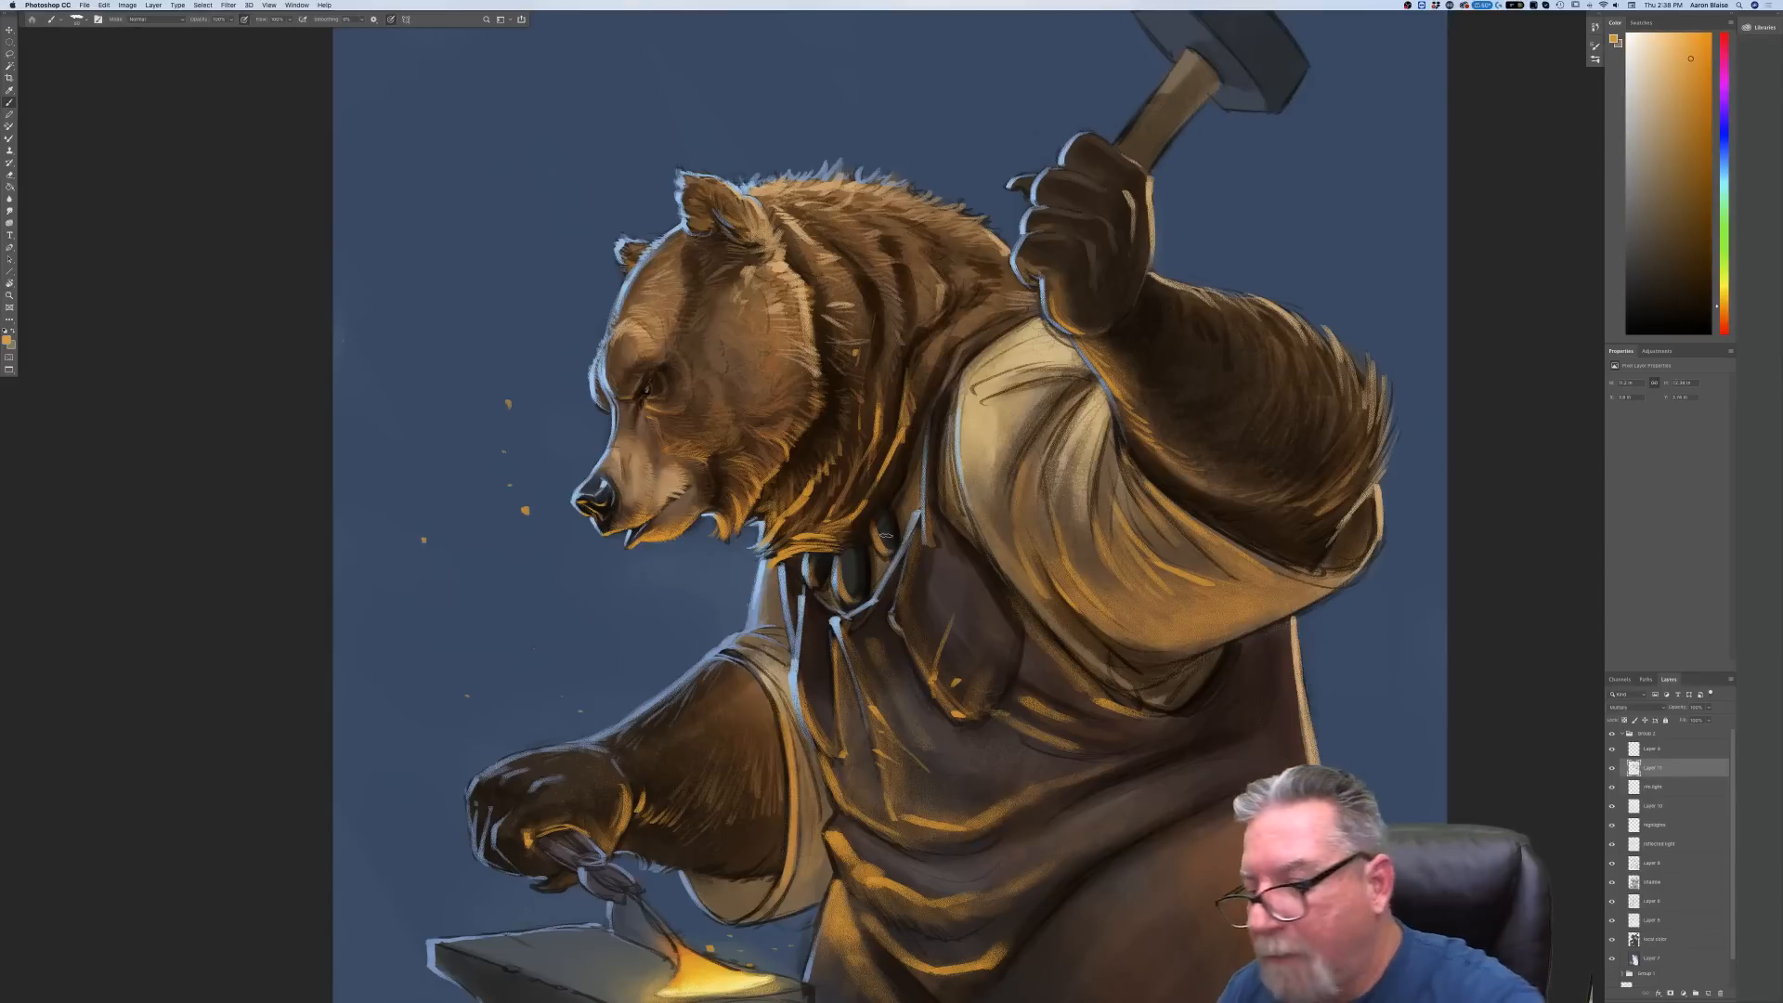
left_click(1648, 750)
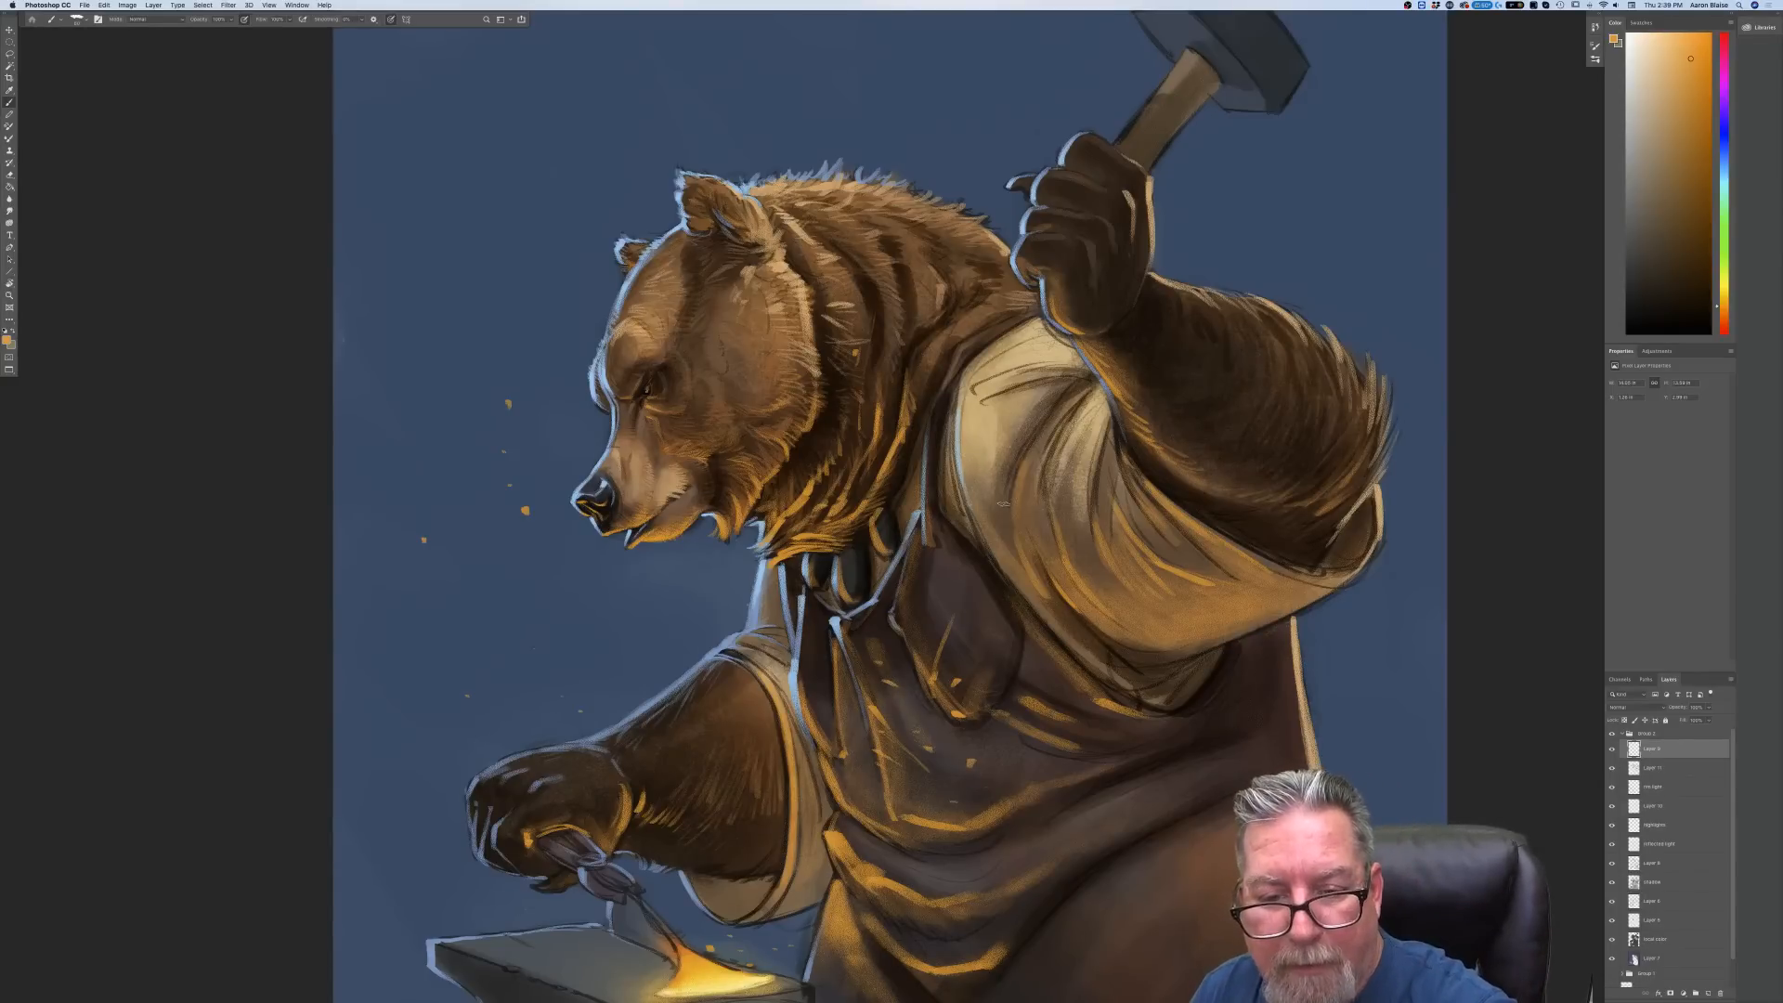
Paint orange glow highlights along the upper edge of the anvil's horn
key("super+minus")
key("super+minus")
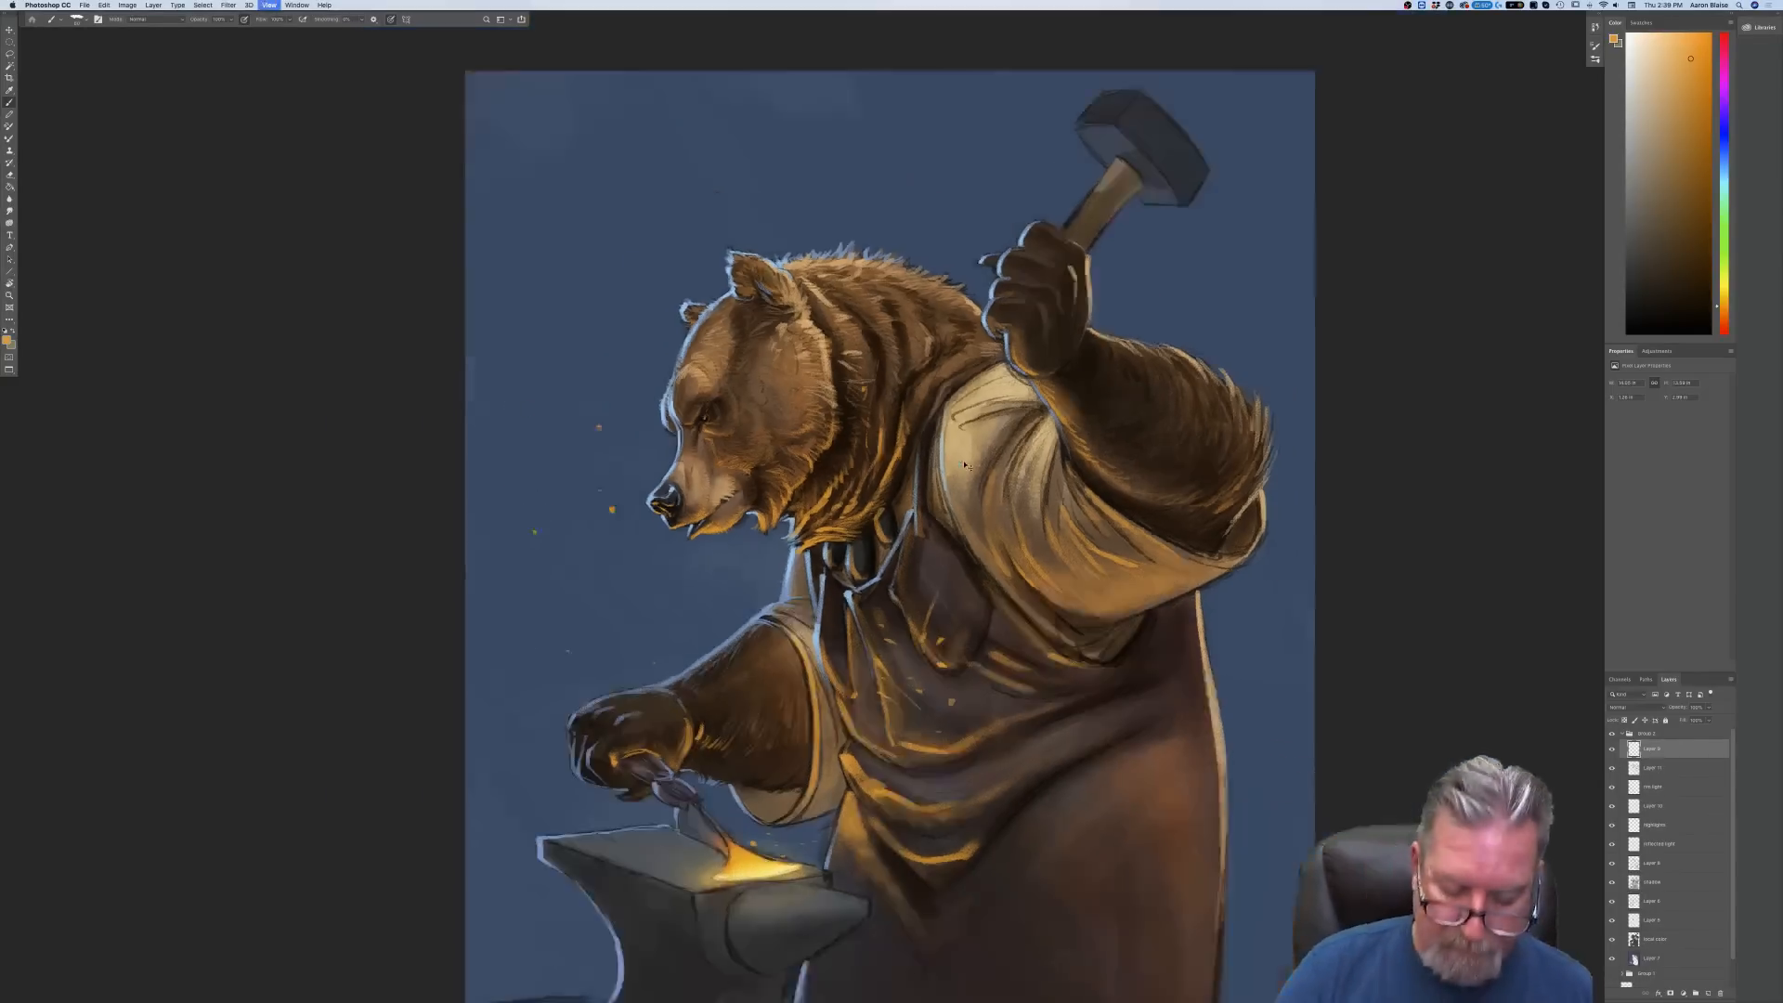
key("super+plus")
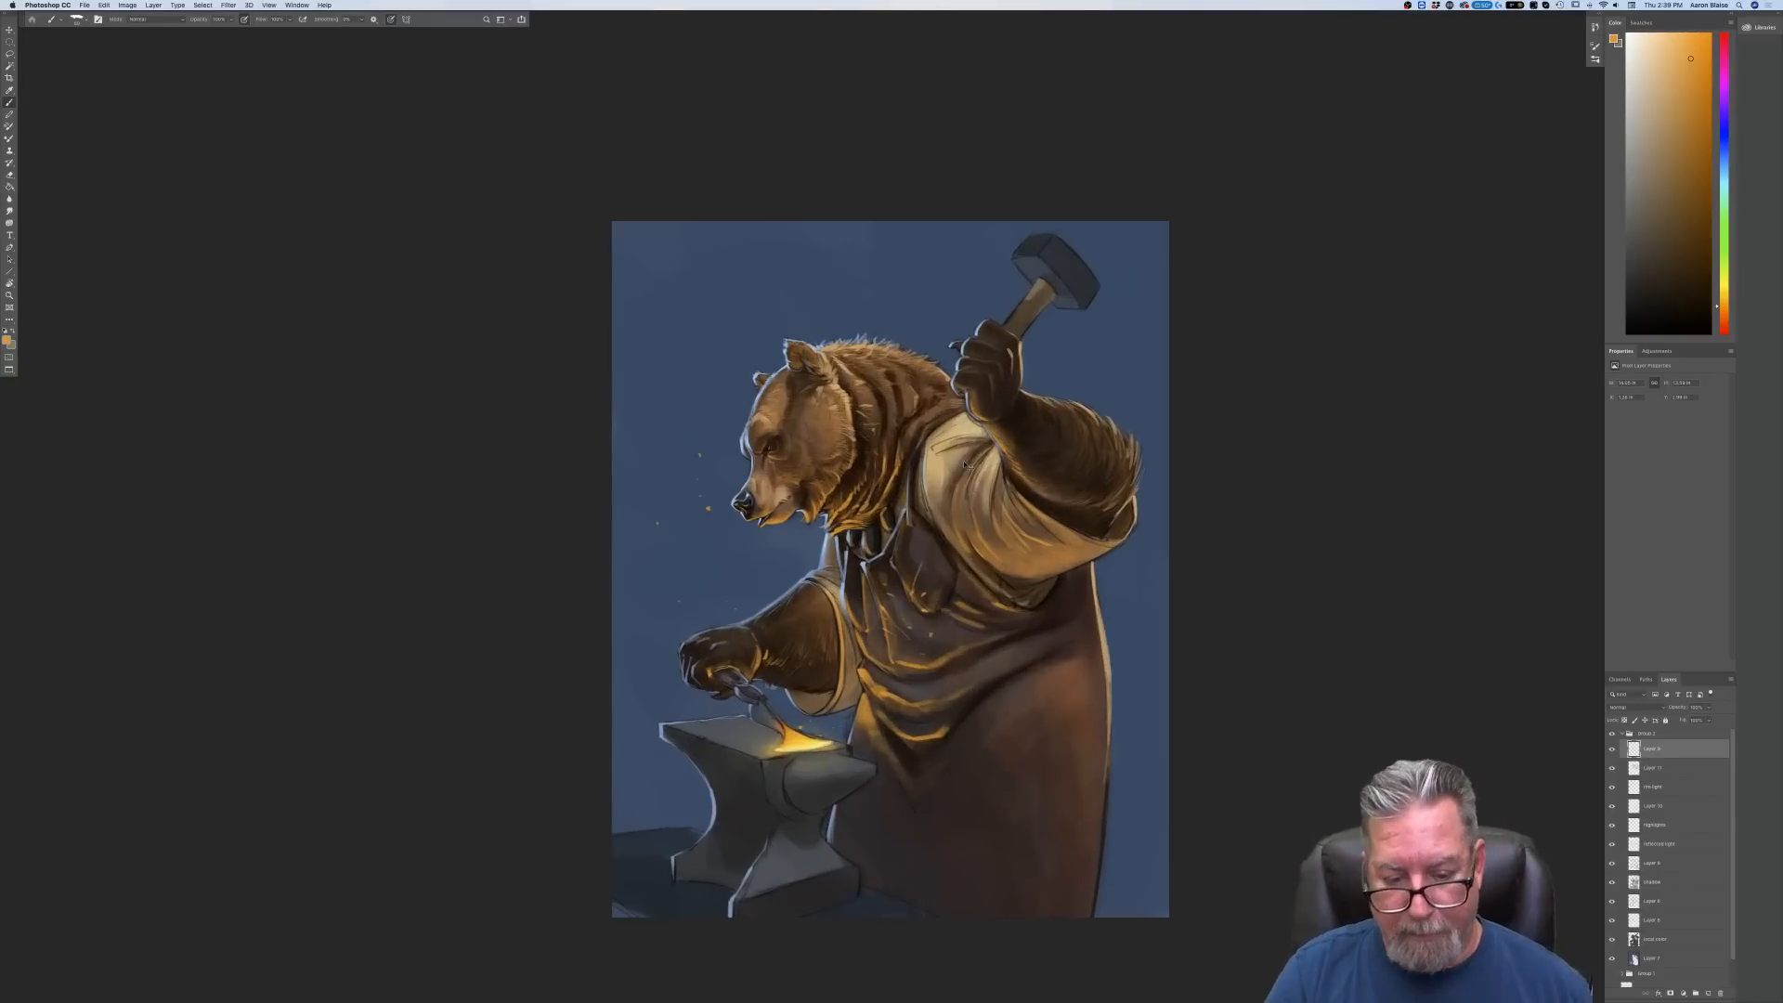
scroll(483, 670, "down", 5)
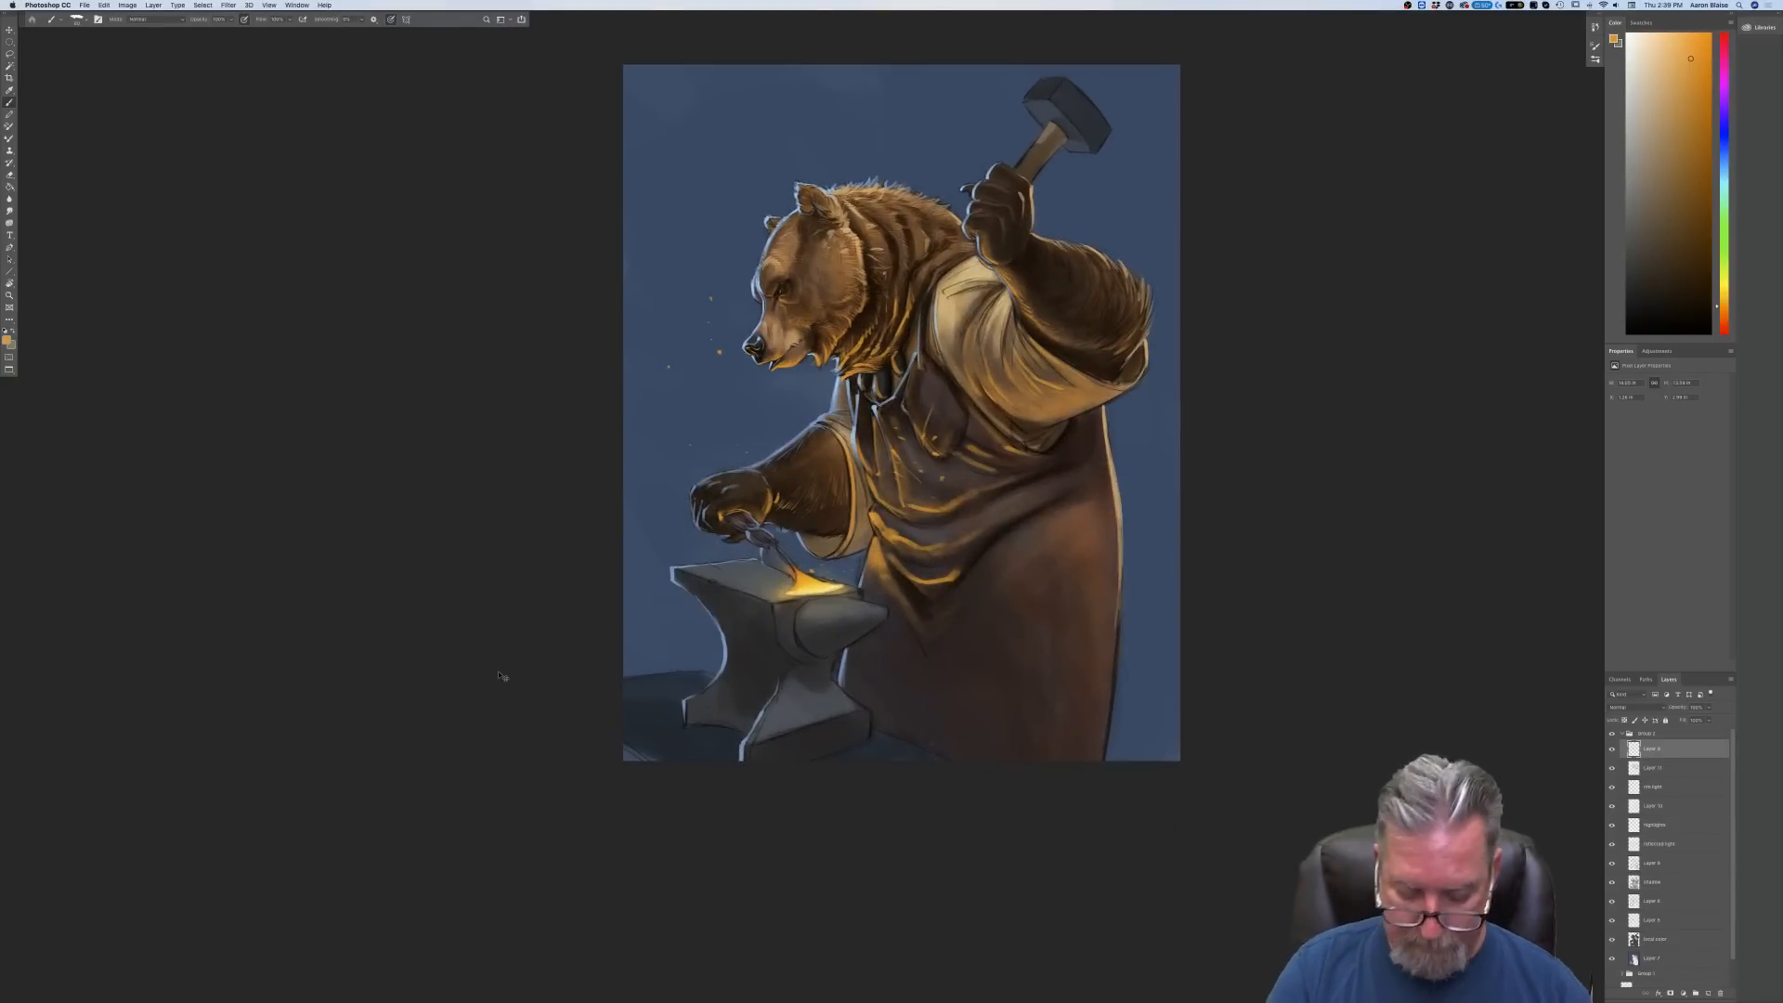
key("super+plus")
key("super+plus")
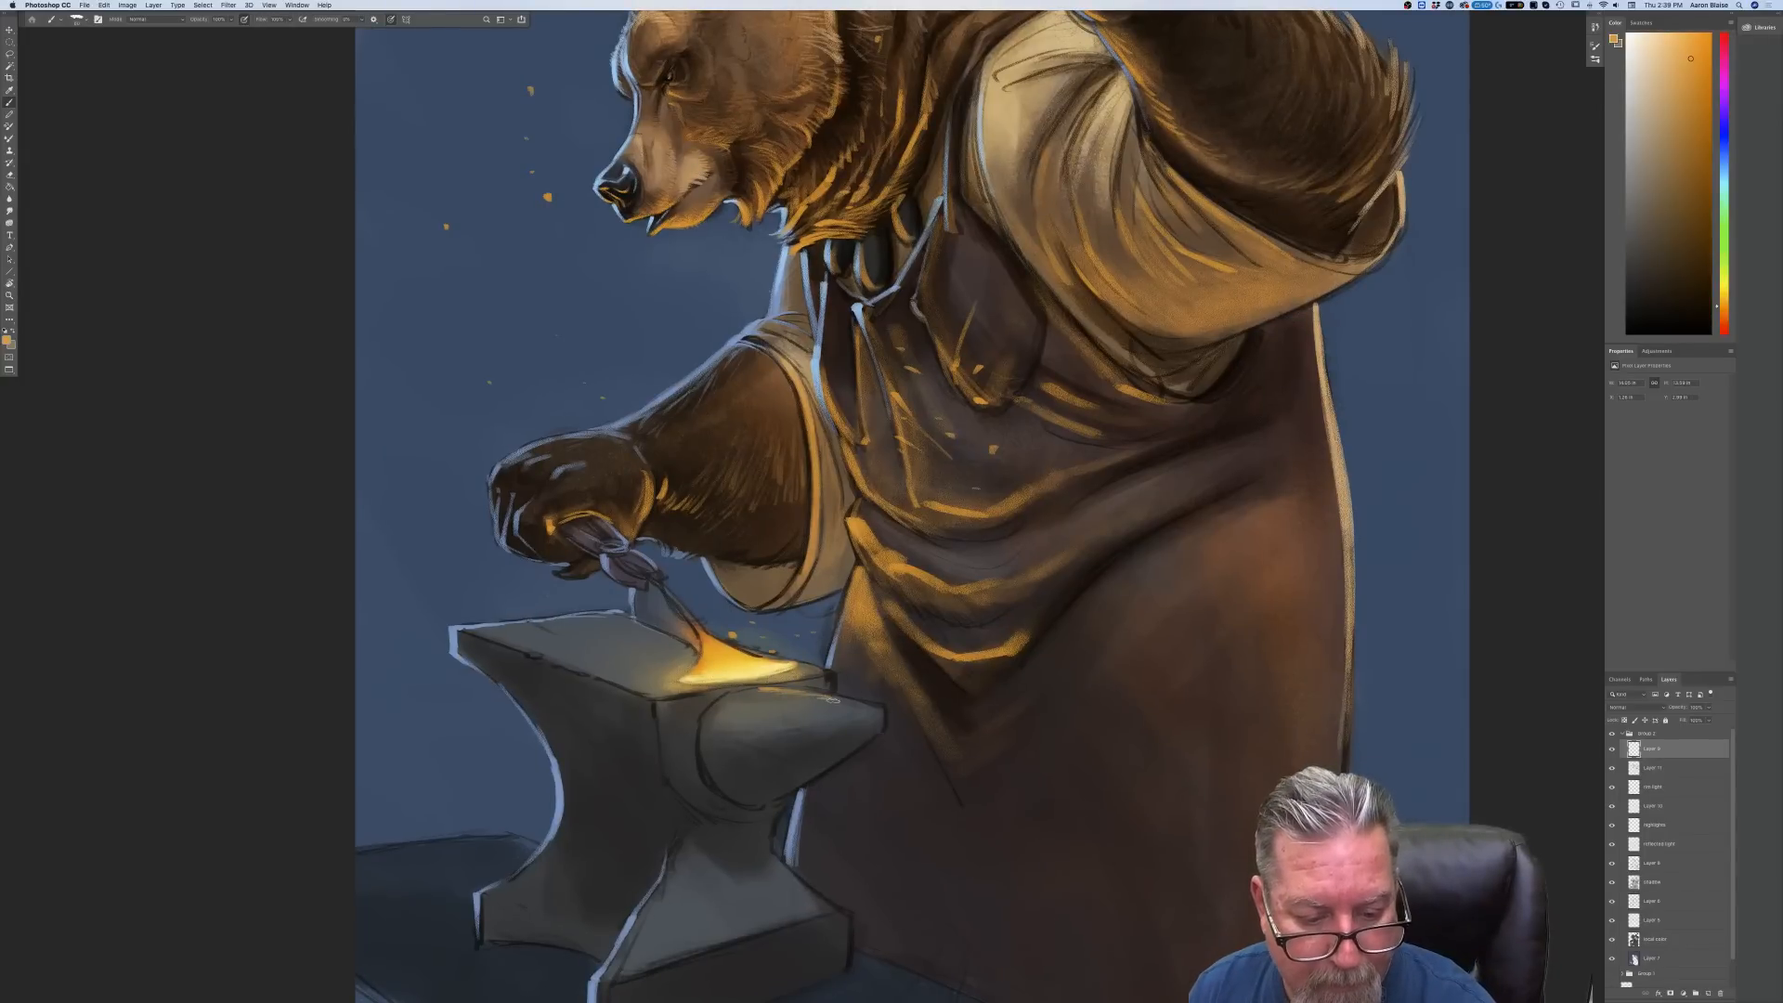
left_click_drag(845, 701, 873, 709)
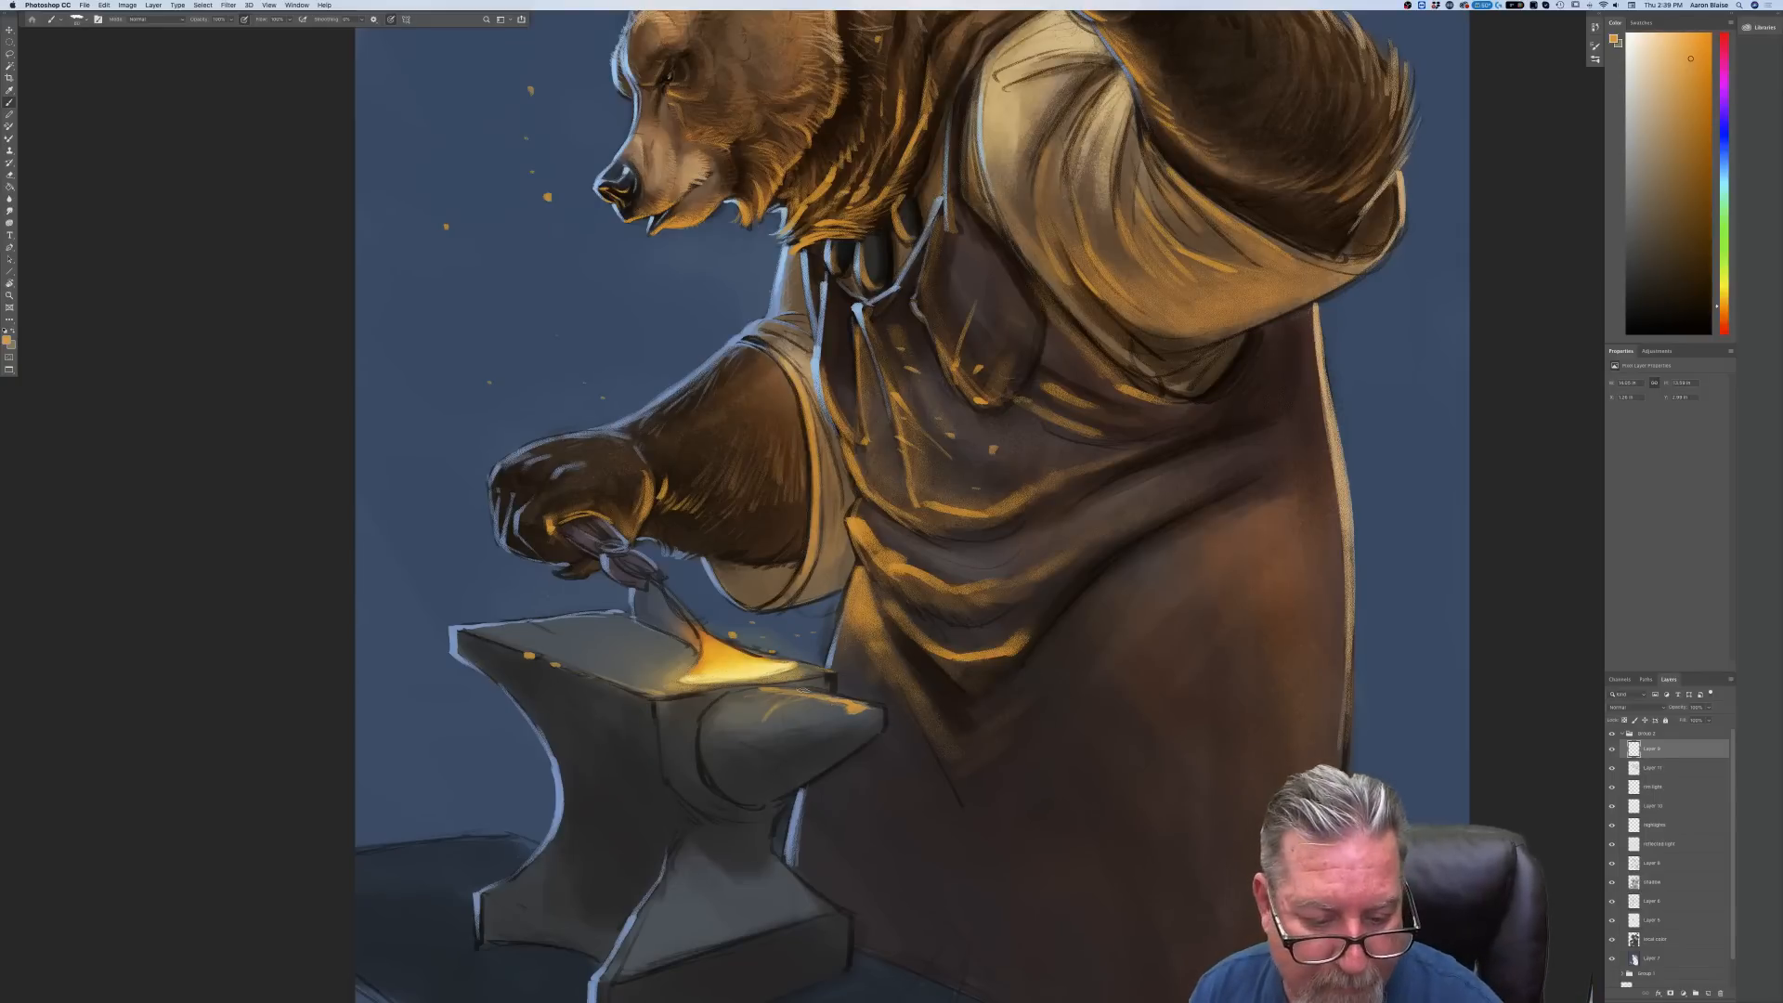
left_click_drag(880, 710, 770, 685)
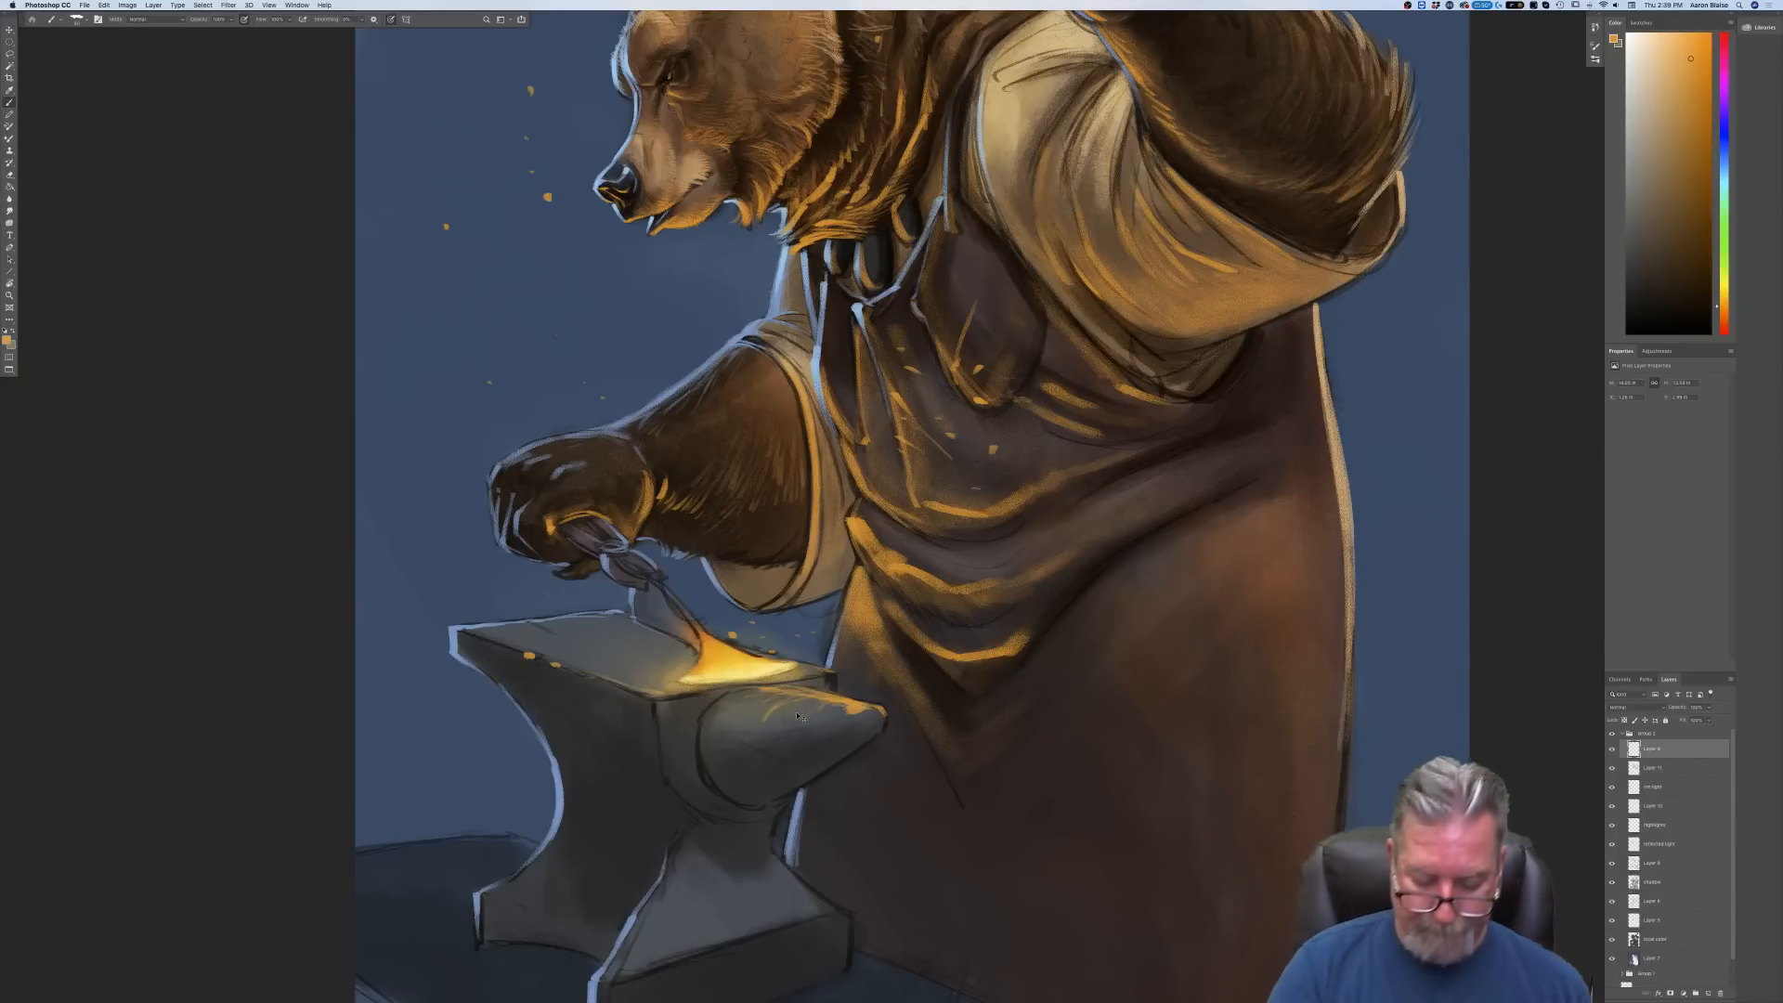
Examine the lighting across the whole painting and up close on the bear's head
key("super+minus")
key("super+minus")
key("super+minus")
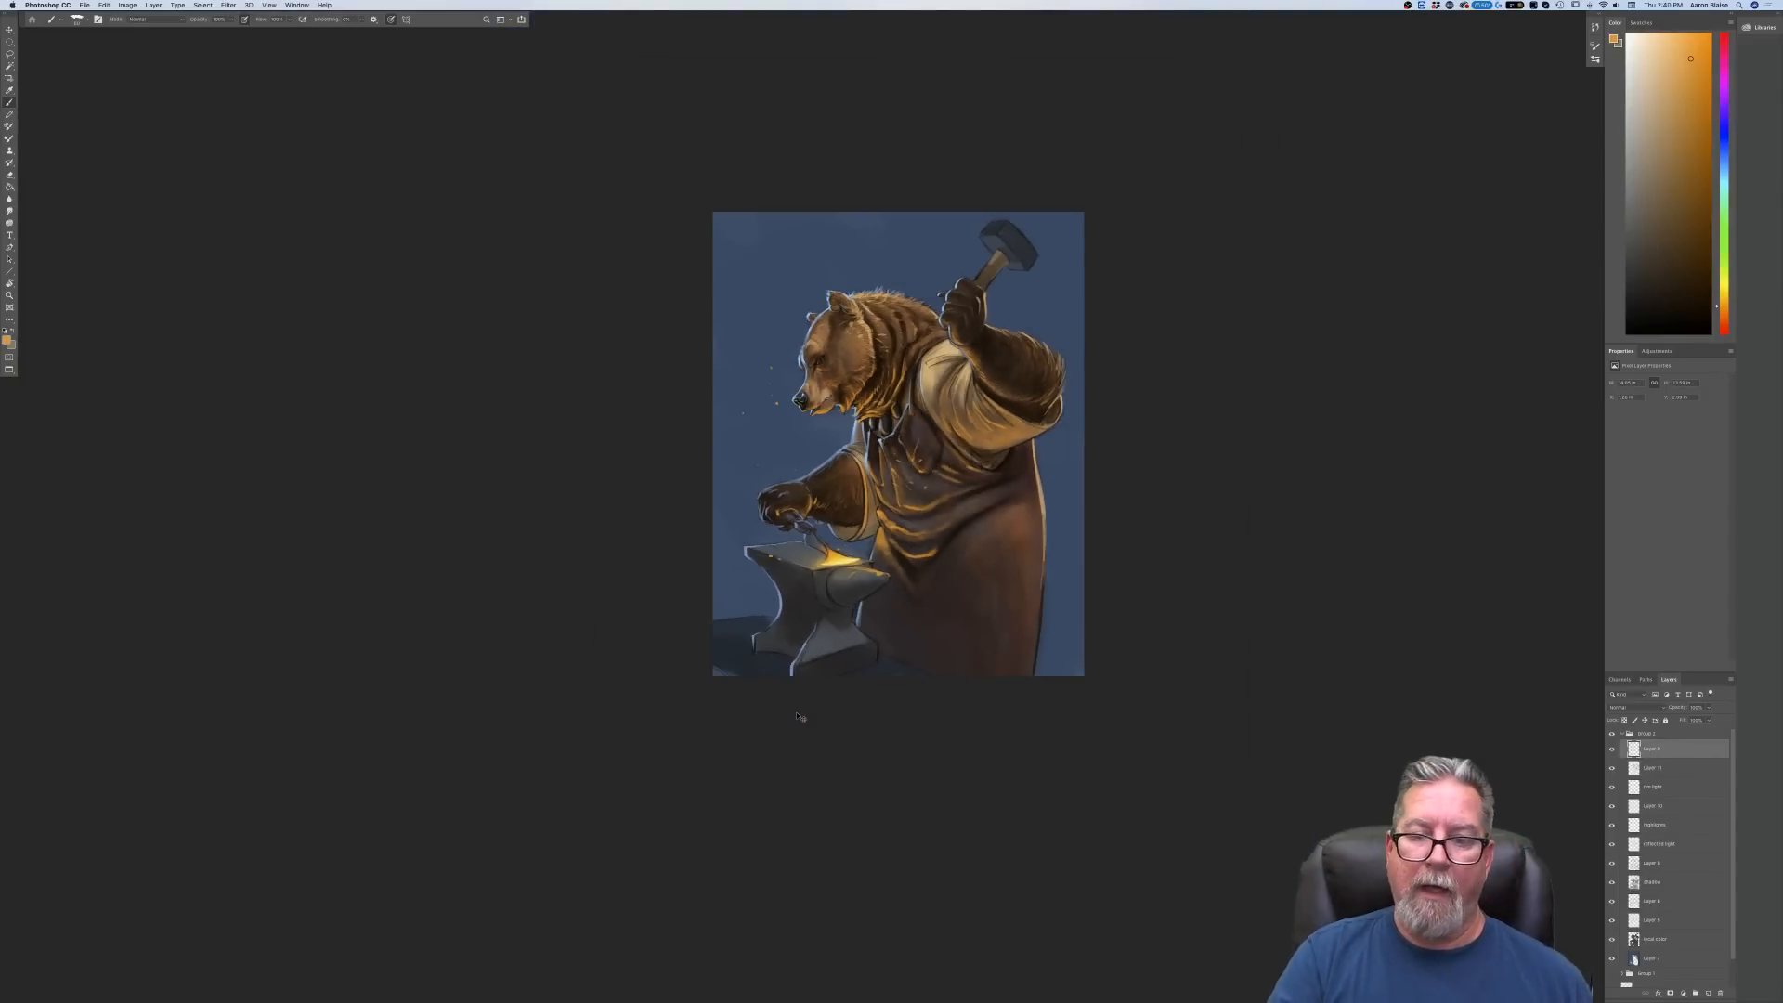
key("super+plus")
key("super+plus")
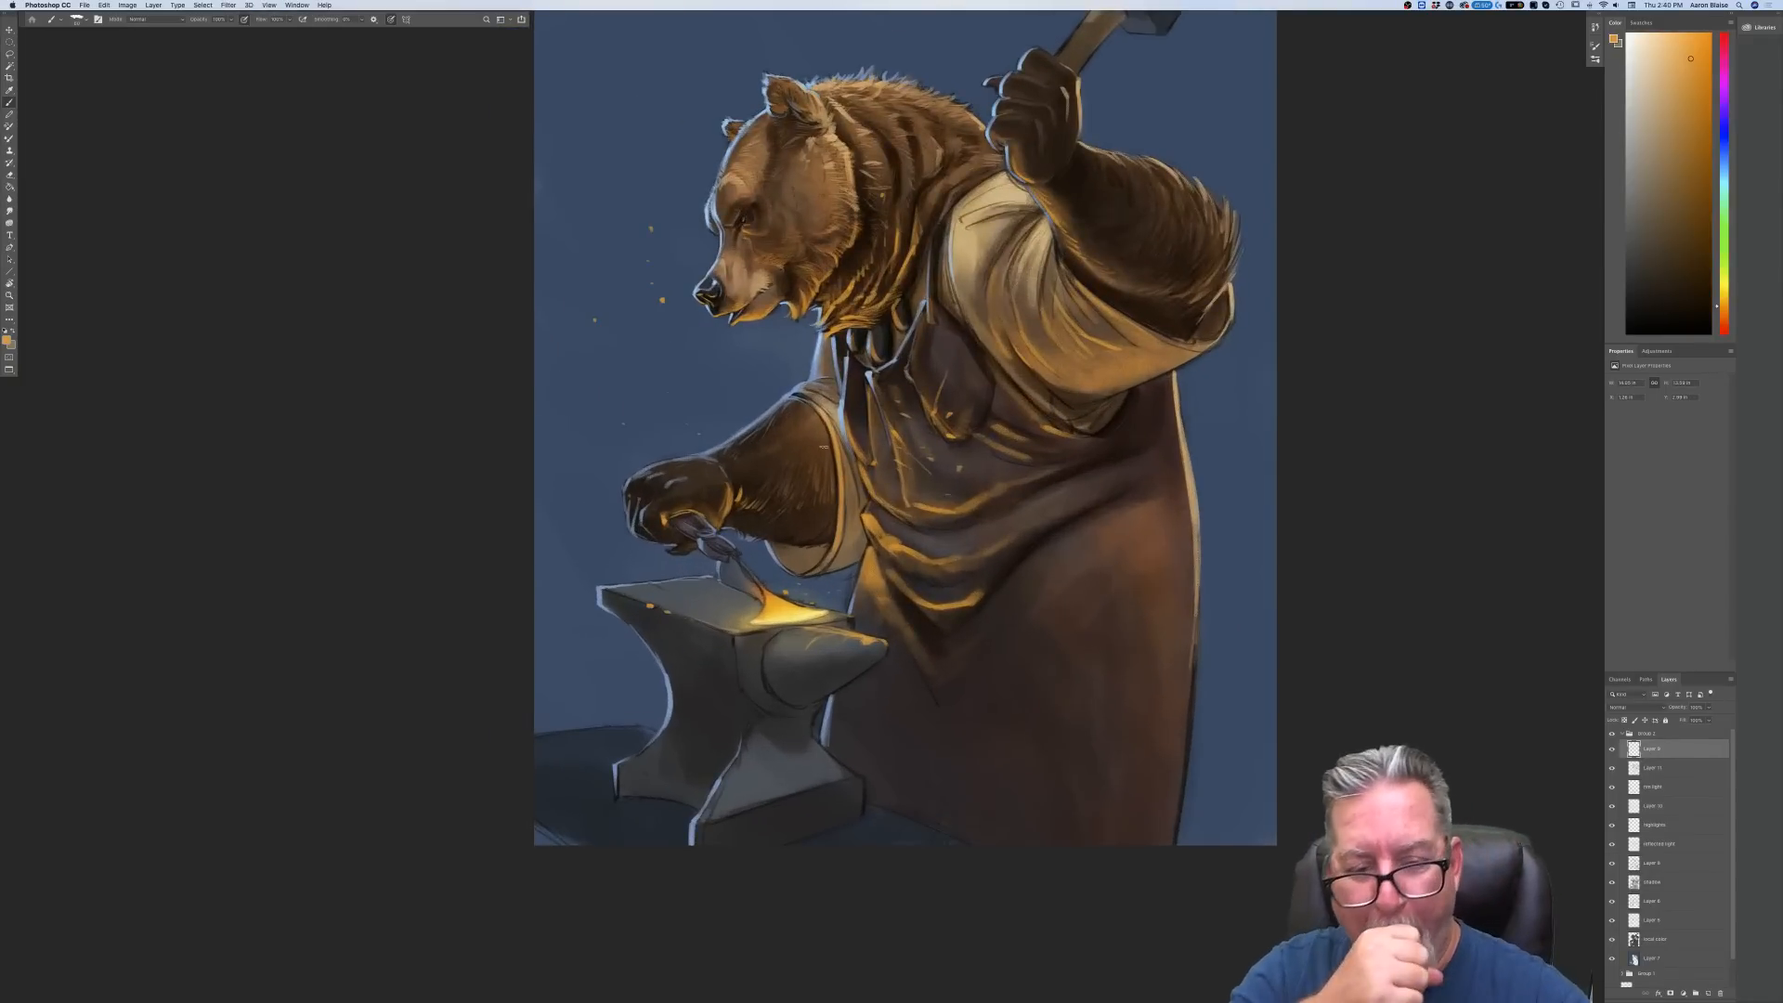
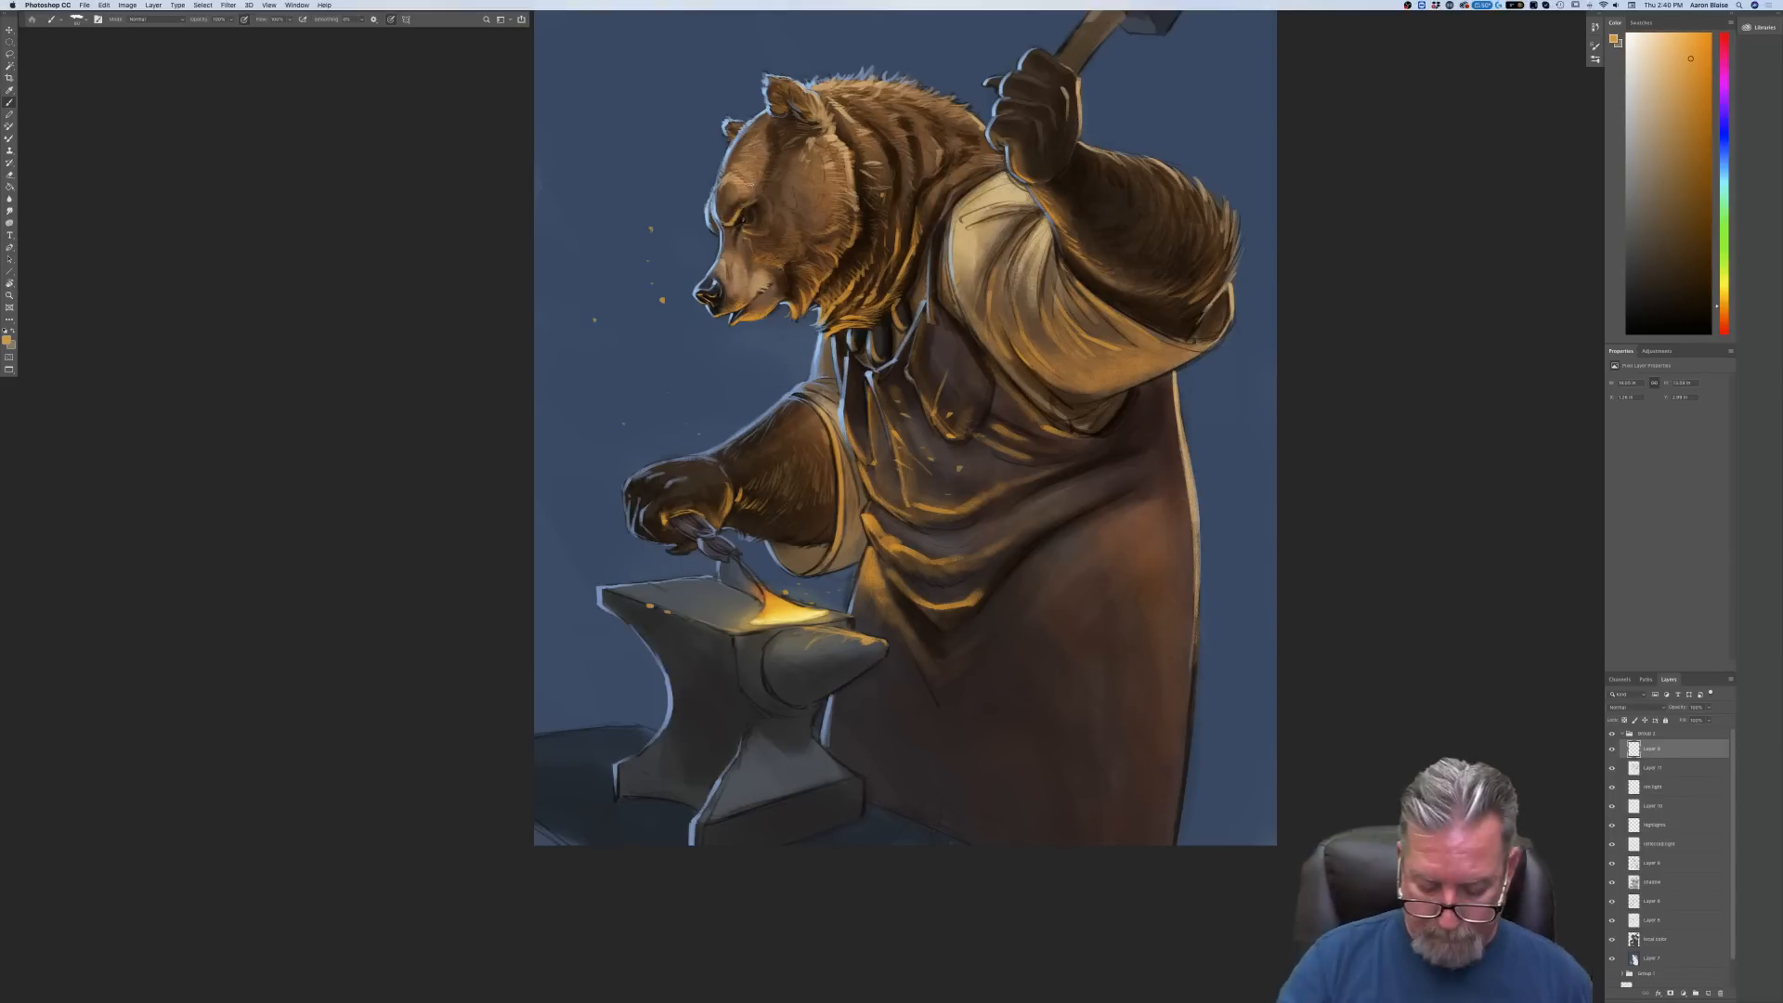
key("super+plus")
key("super+plus")
left_click_drag(278, 632, 325, 832)
left_click_drag(304, 464, 384, 745)
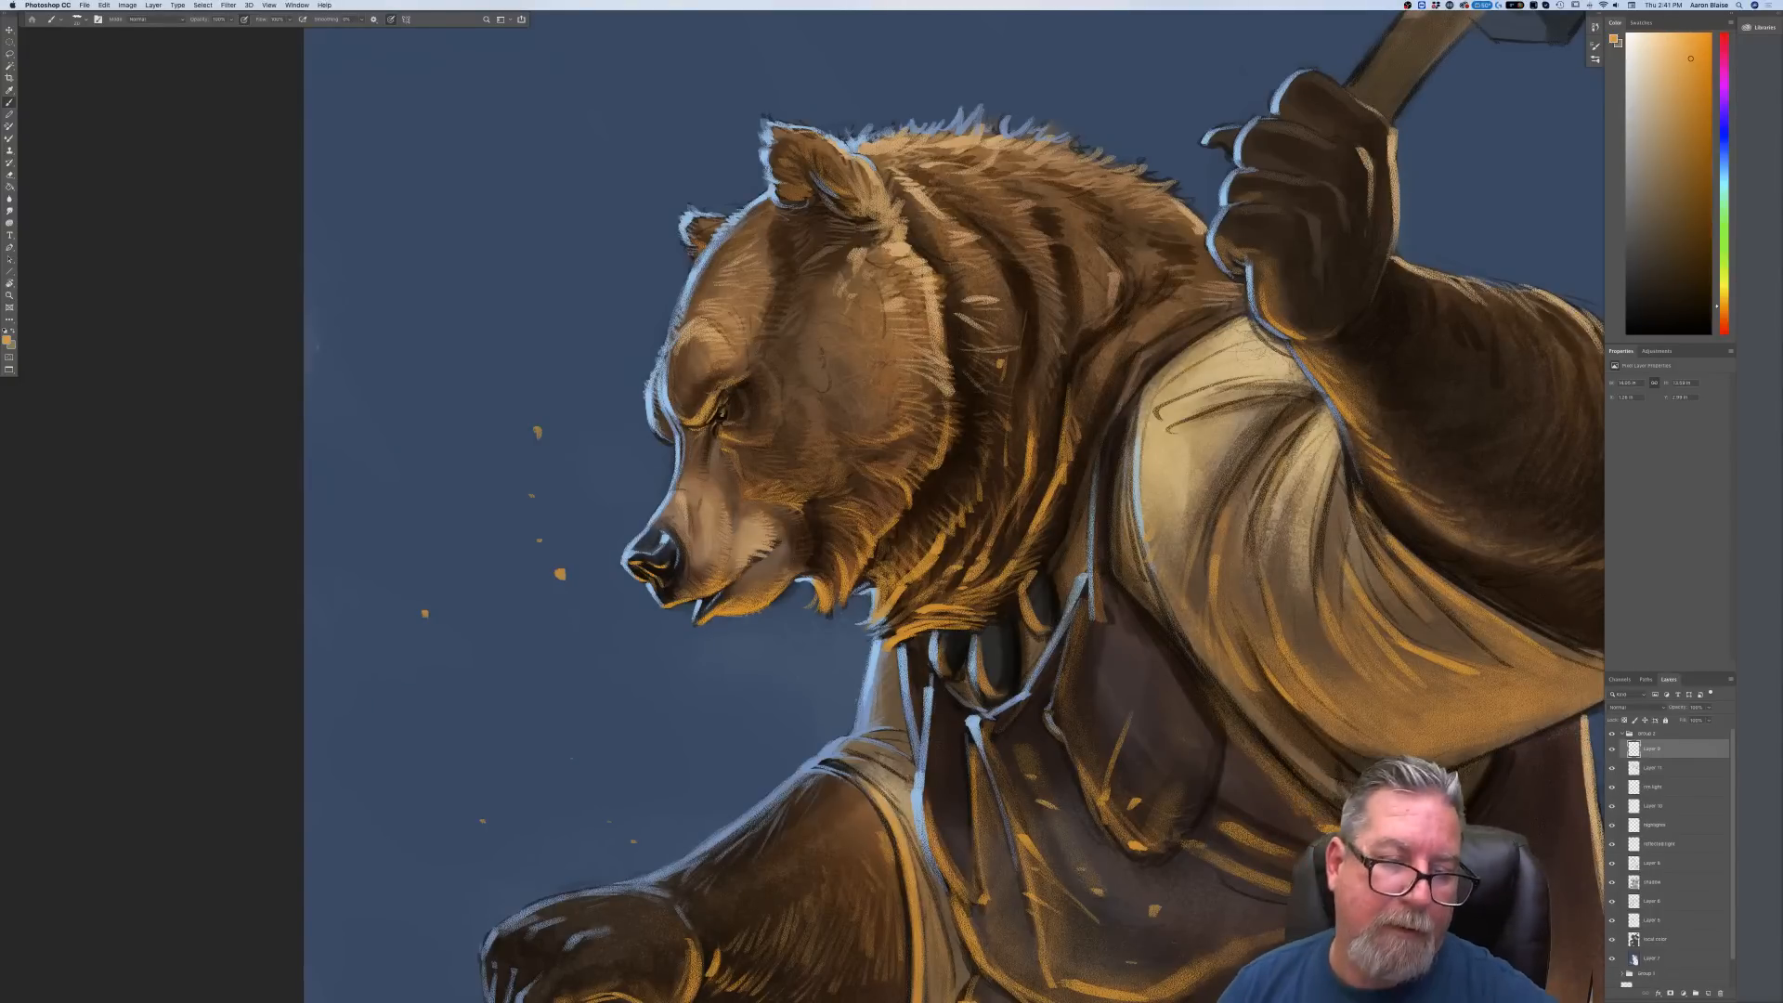
key("super+minus")
key("super+minus")
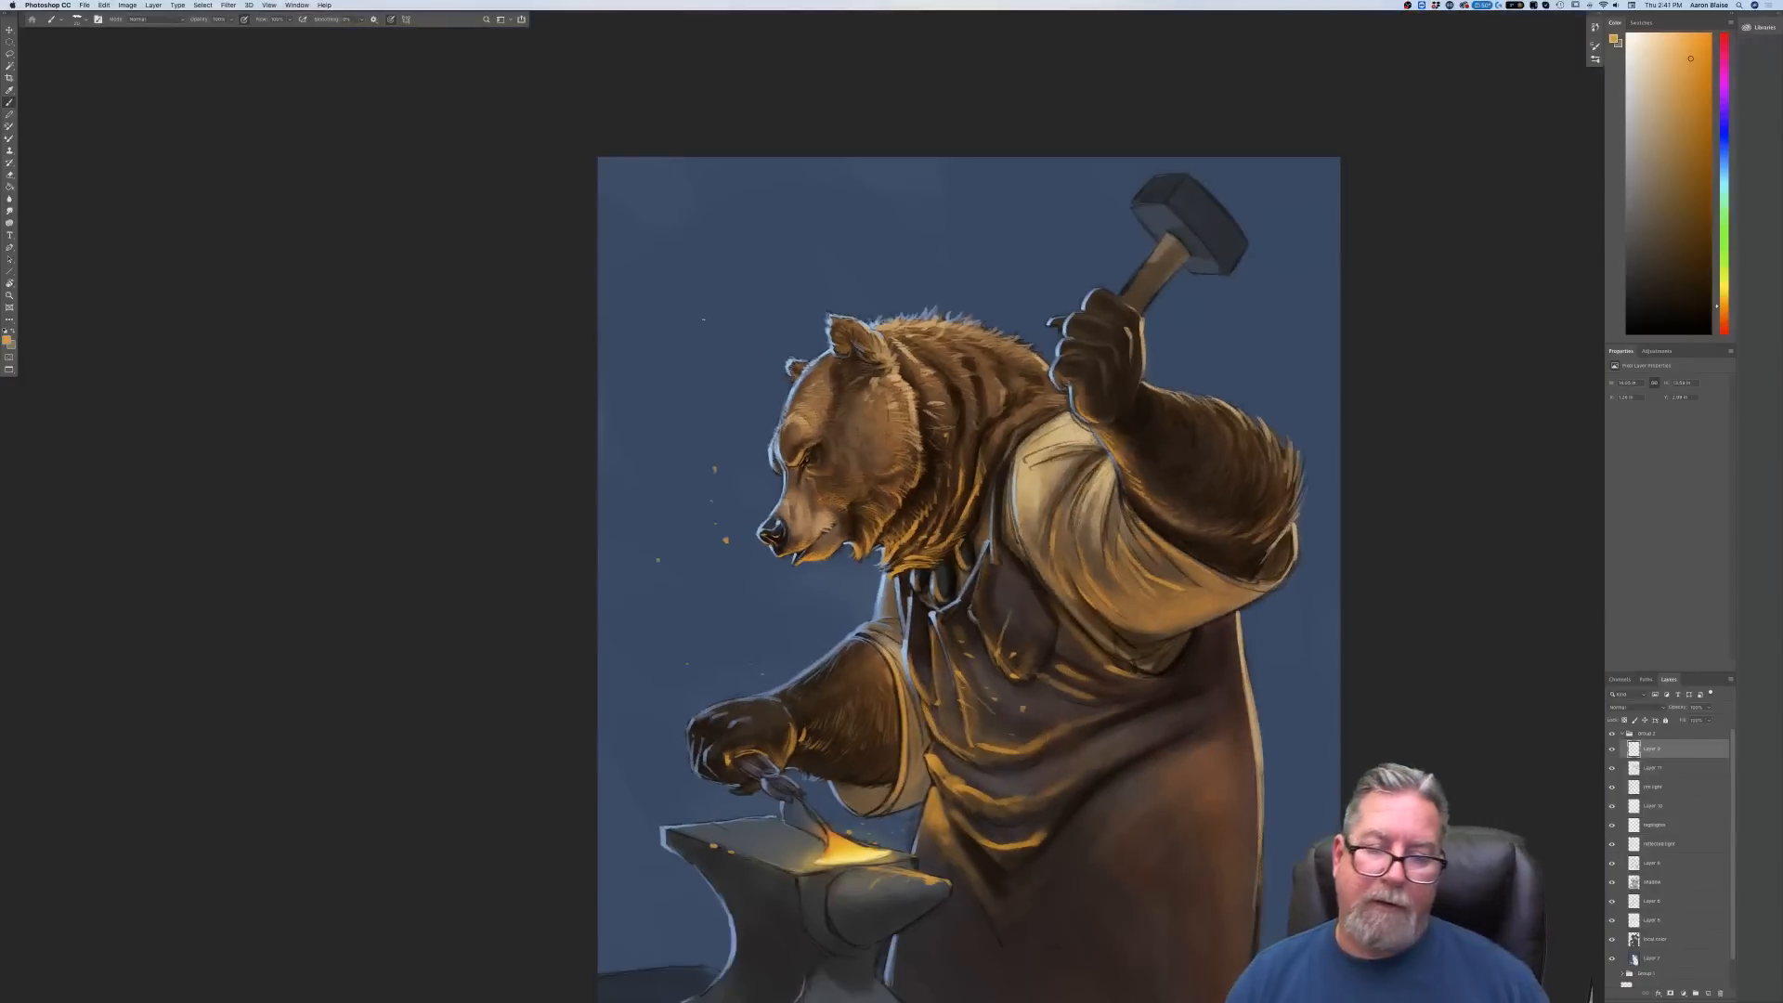
Sample the blue rim light on the bear's nose, lighten it to a very pale blue, and paint a bright highlight on the nose
key("super+plus")
key("super+plus")
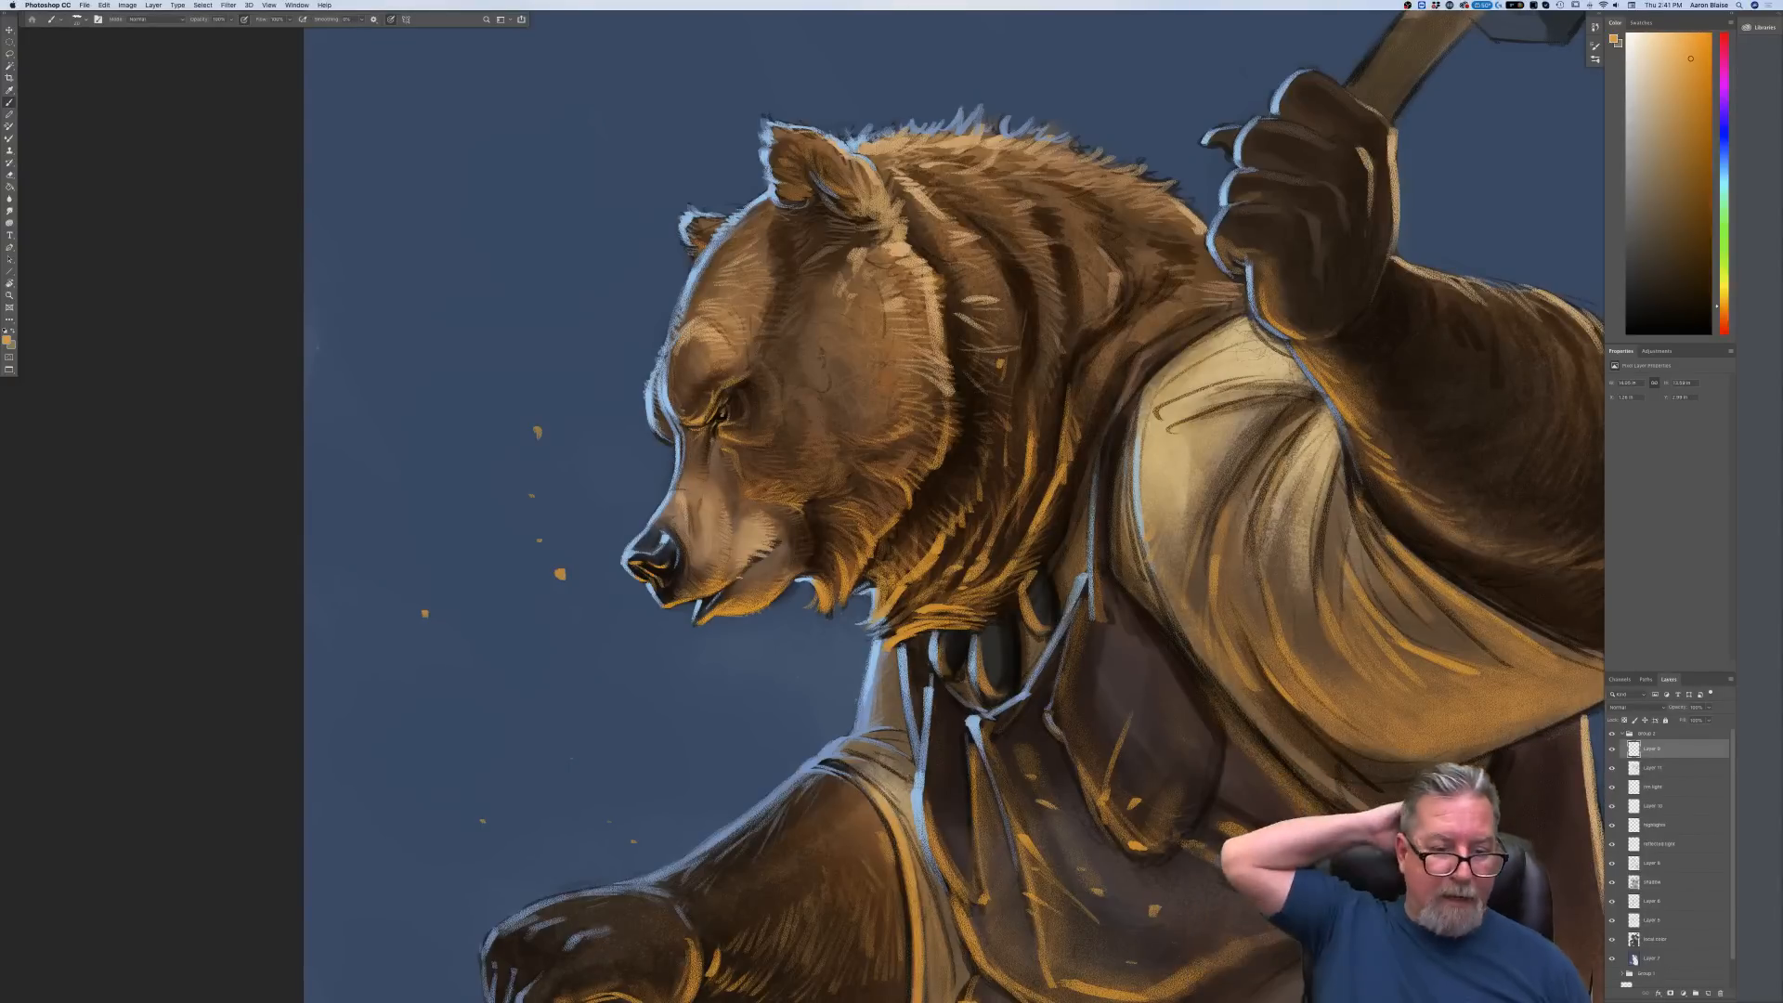
left_click(6, 339)
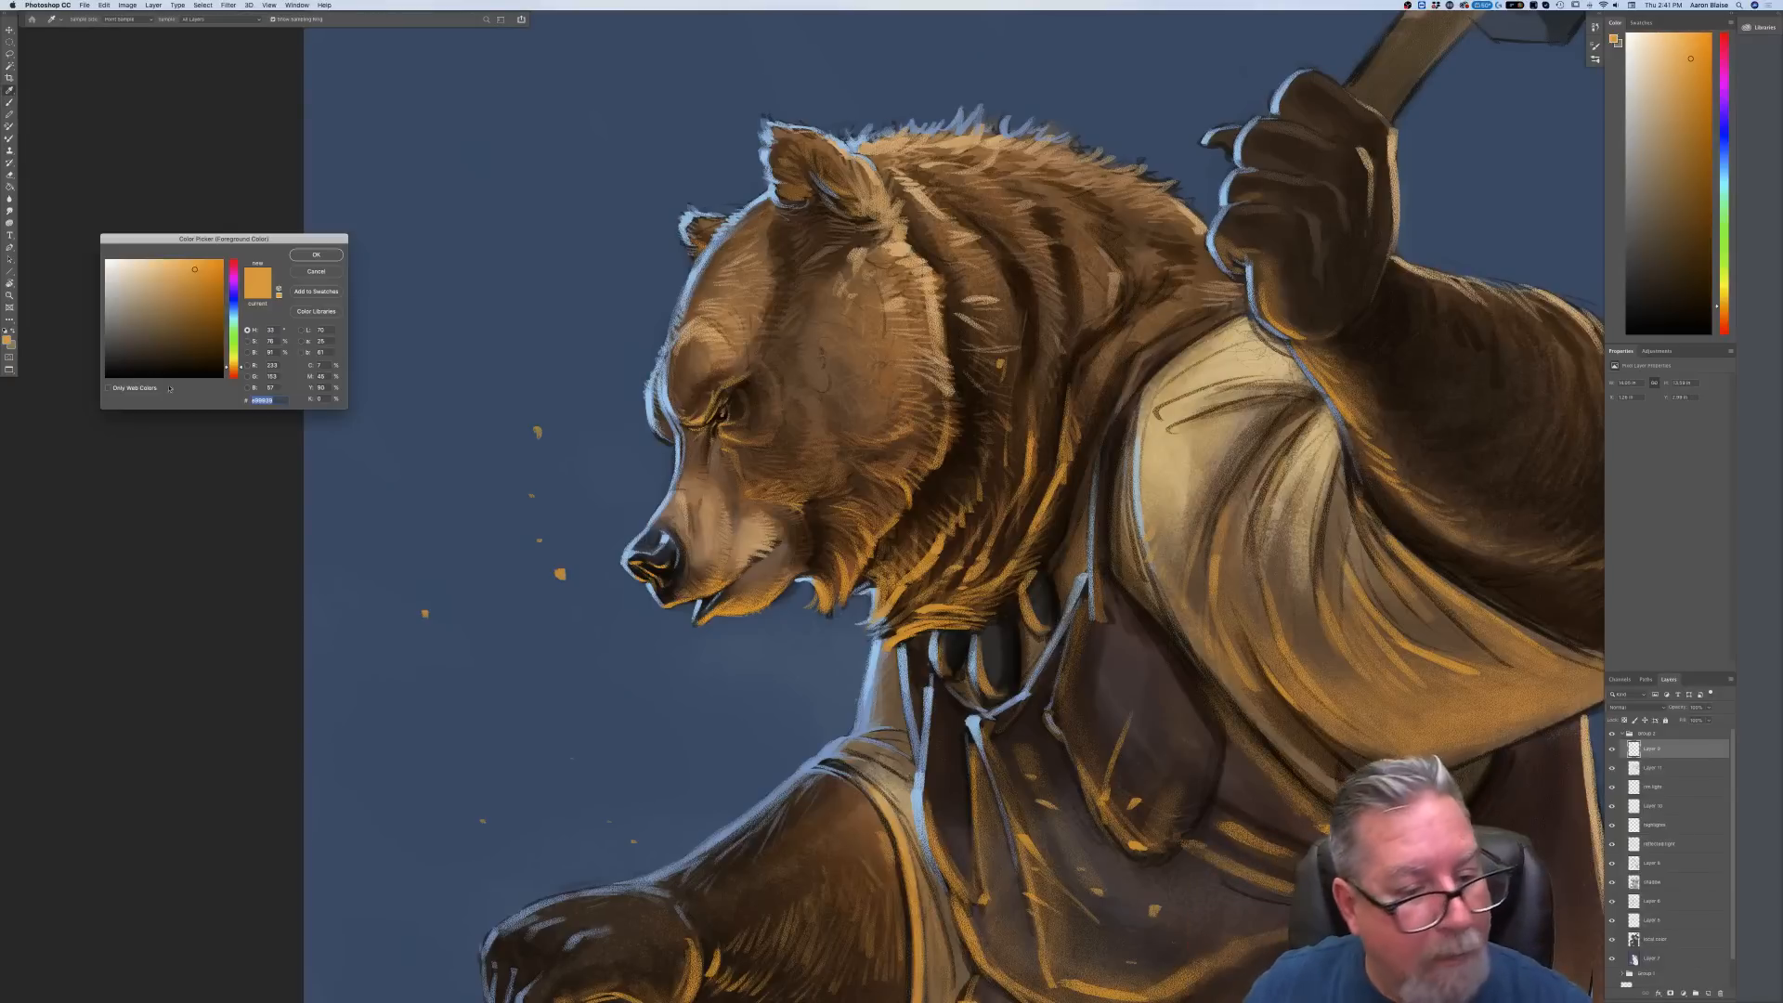
left_click(666, 536)
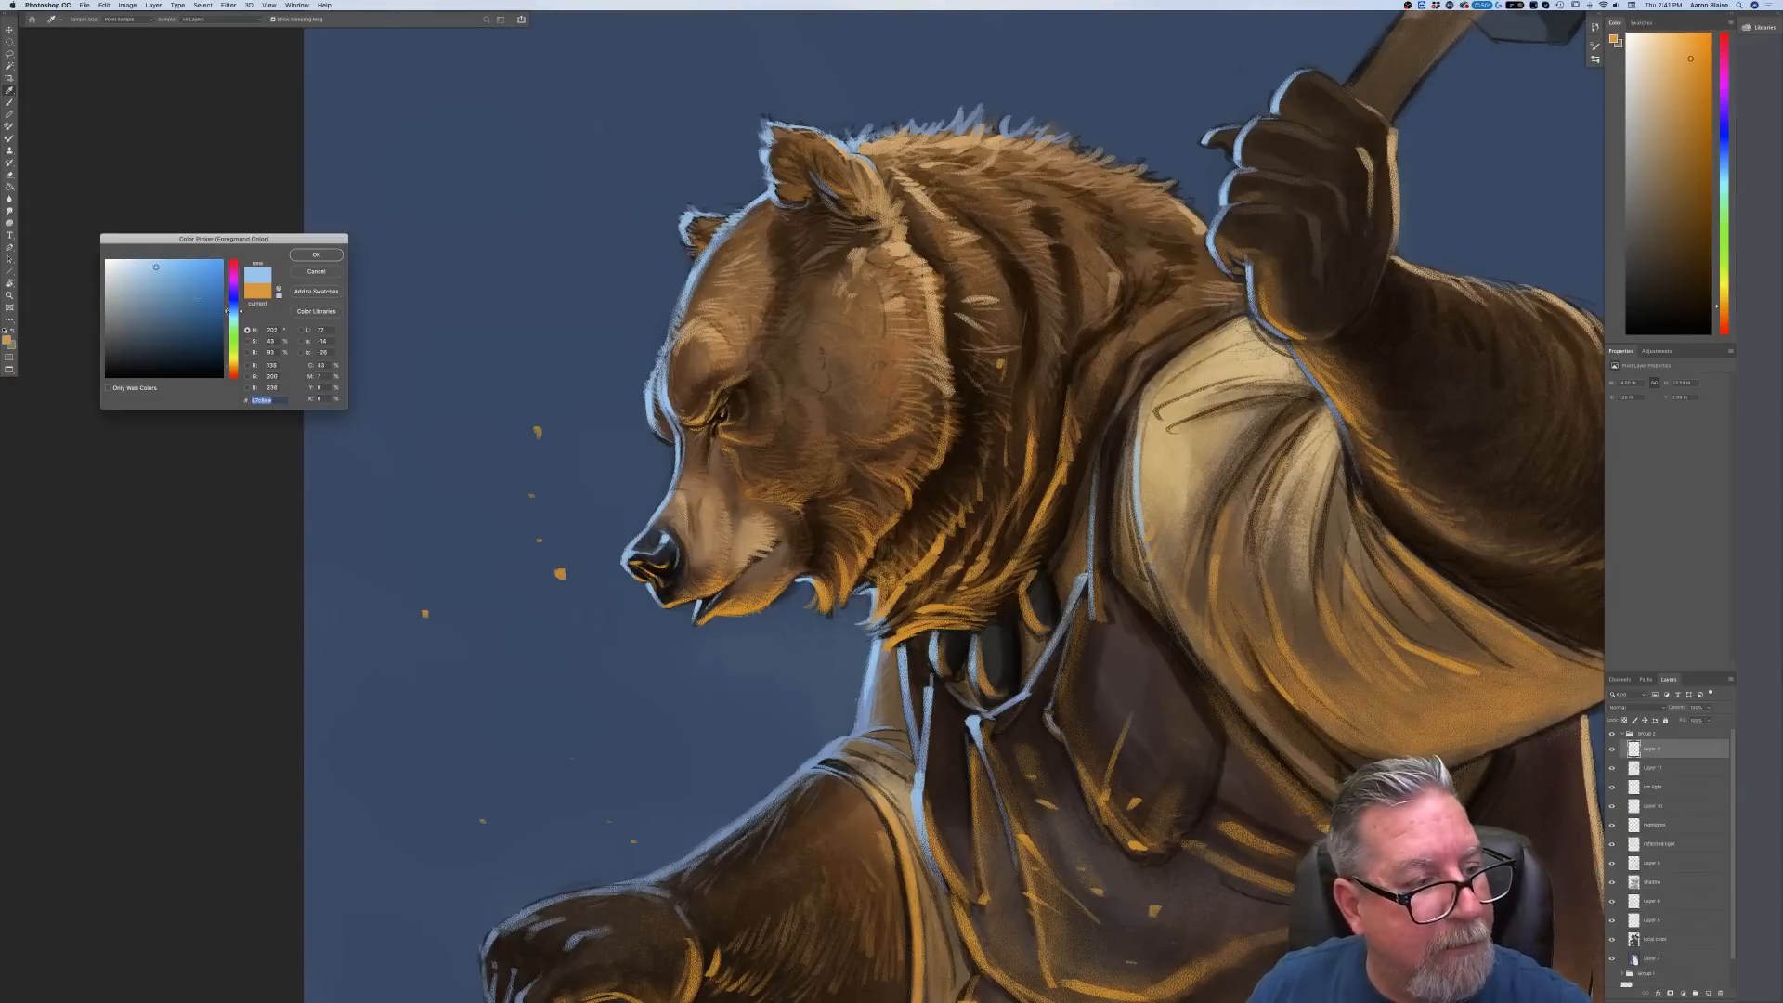
left_click(233, 317)
left_click(130, 261)
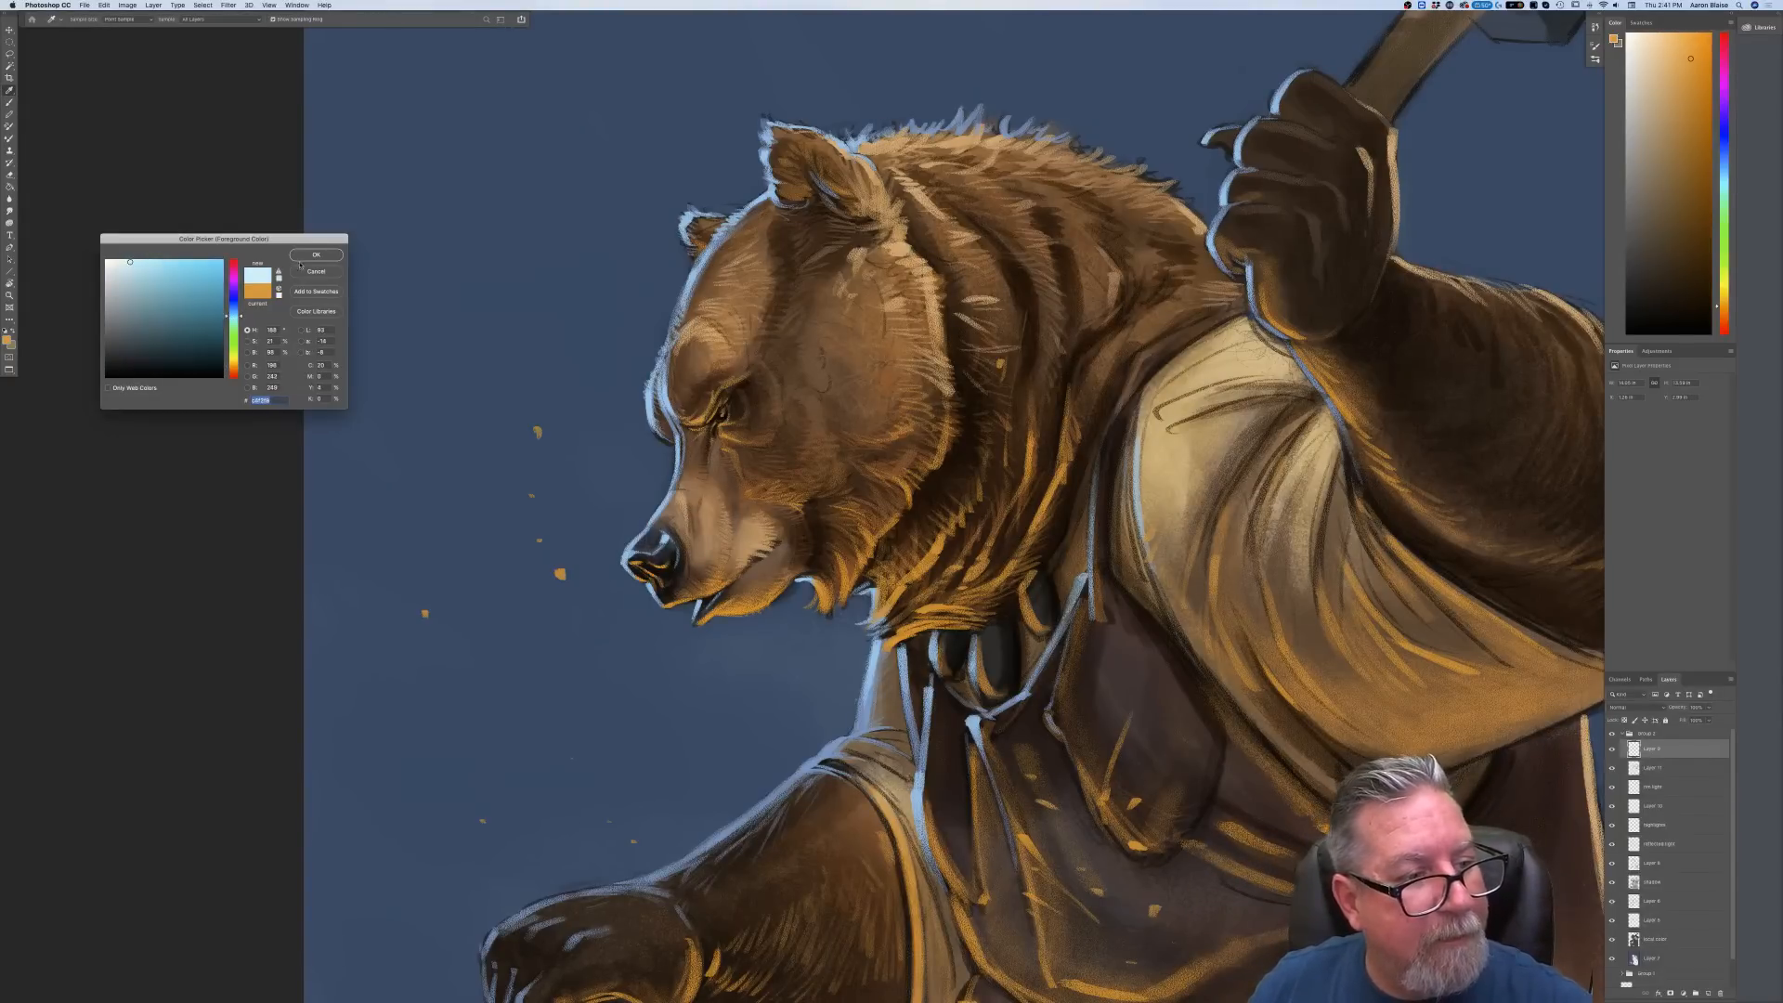
key("Return")
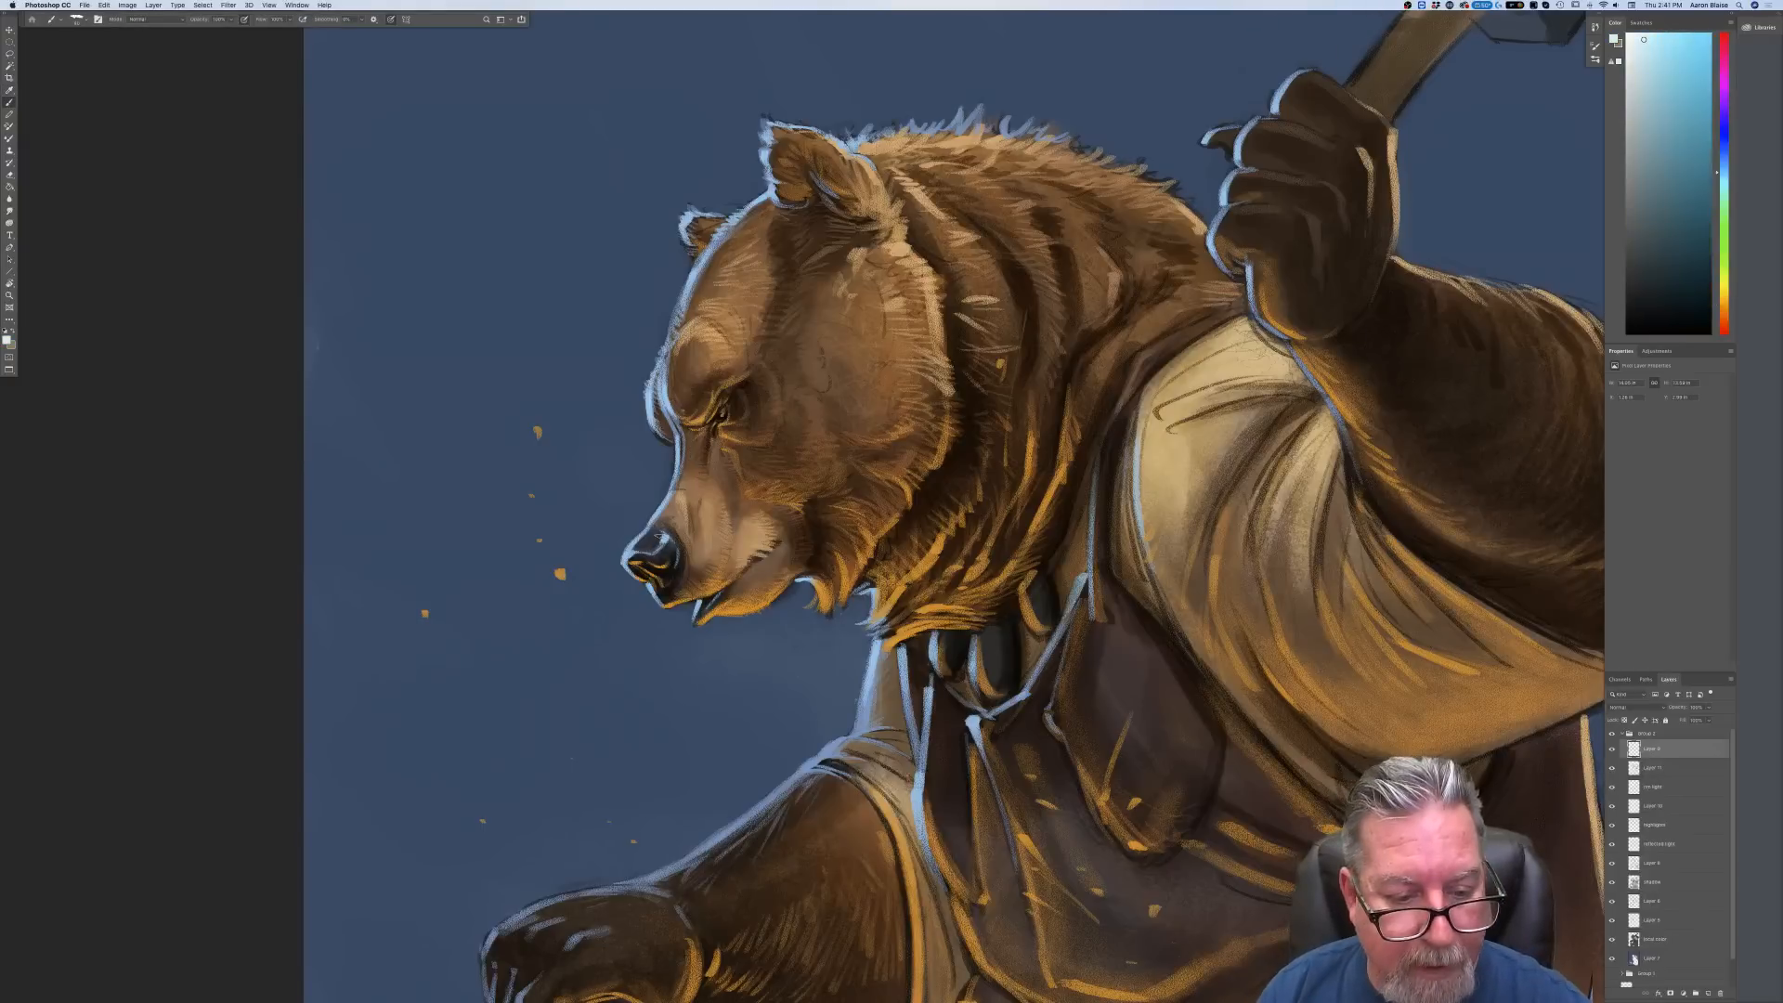
left_click_drag(661, 535, 668, 550)
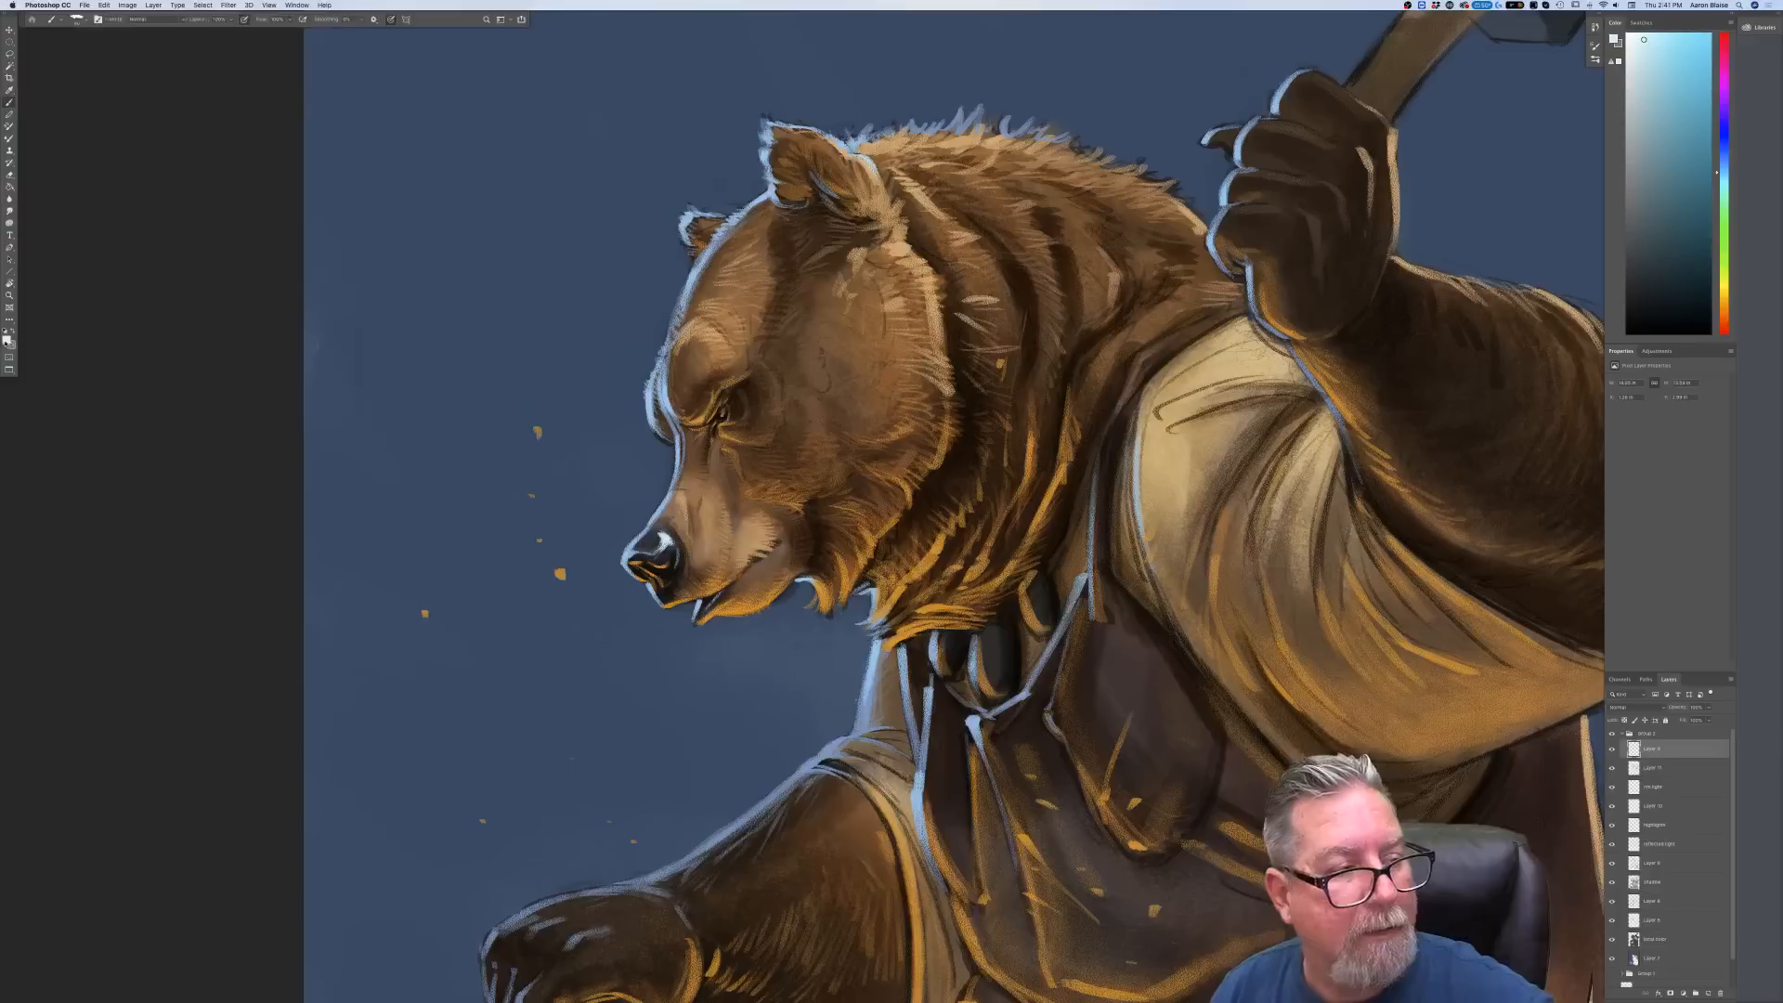
Sample the dark brown of the leather apron and set a muted greyish brown as the foreground colour
left_click(6, 340)
left_click(1127, 665)
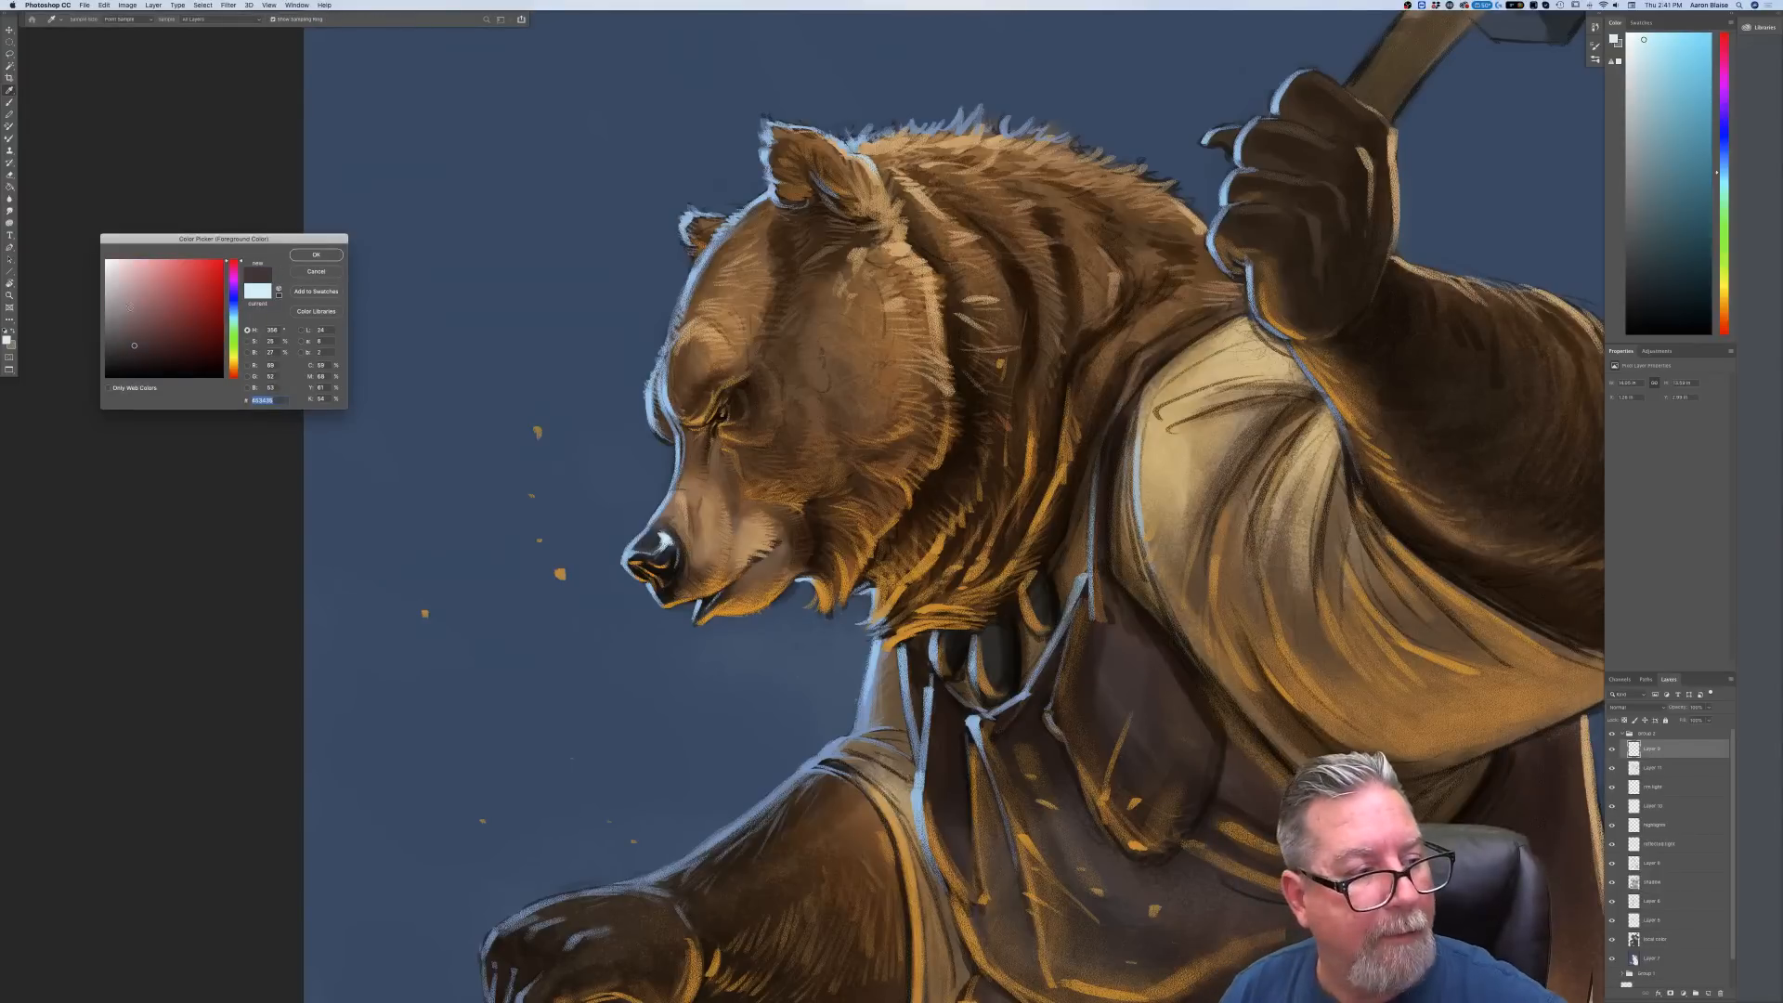
key("Return")
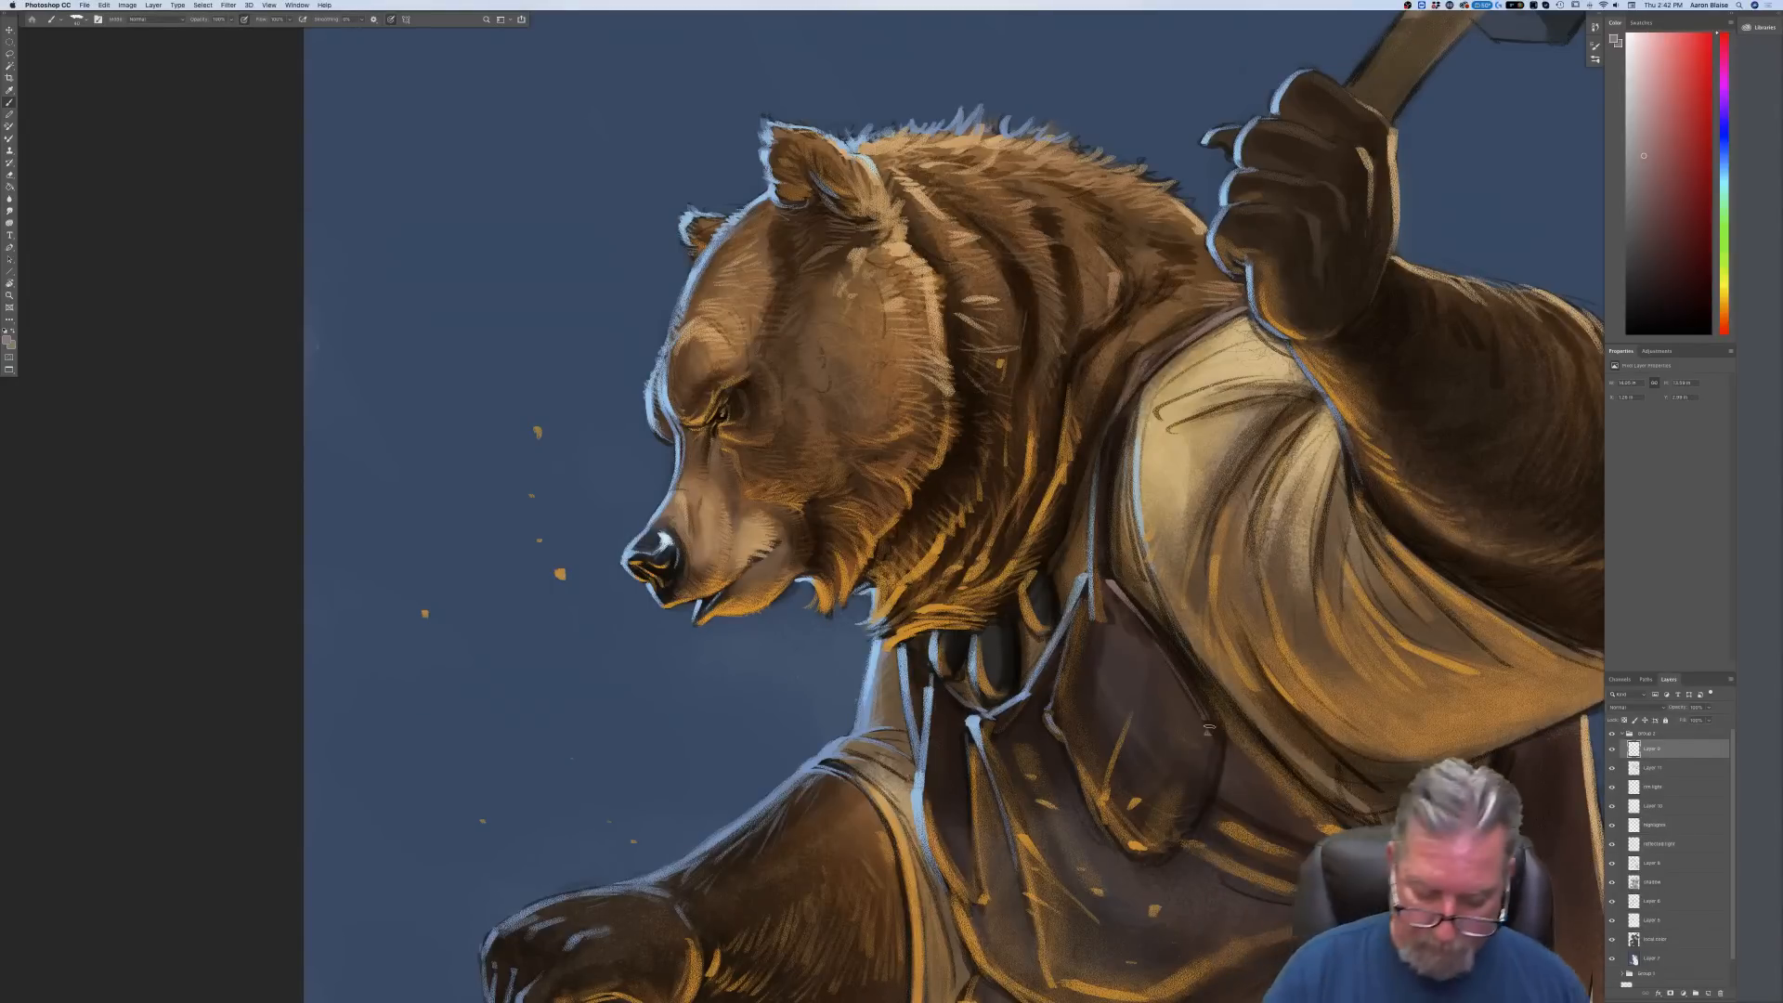
key("super+minus")
key("super+minus")
key("super+minus")
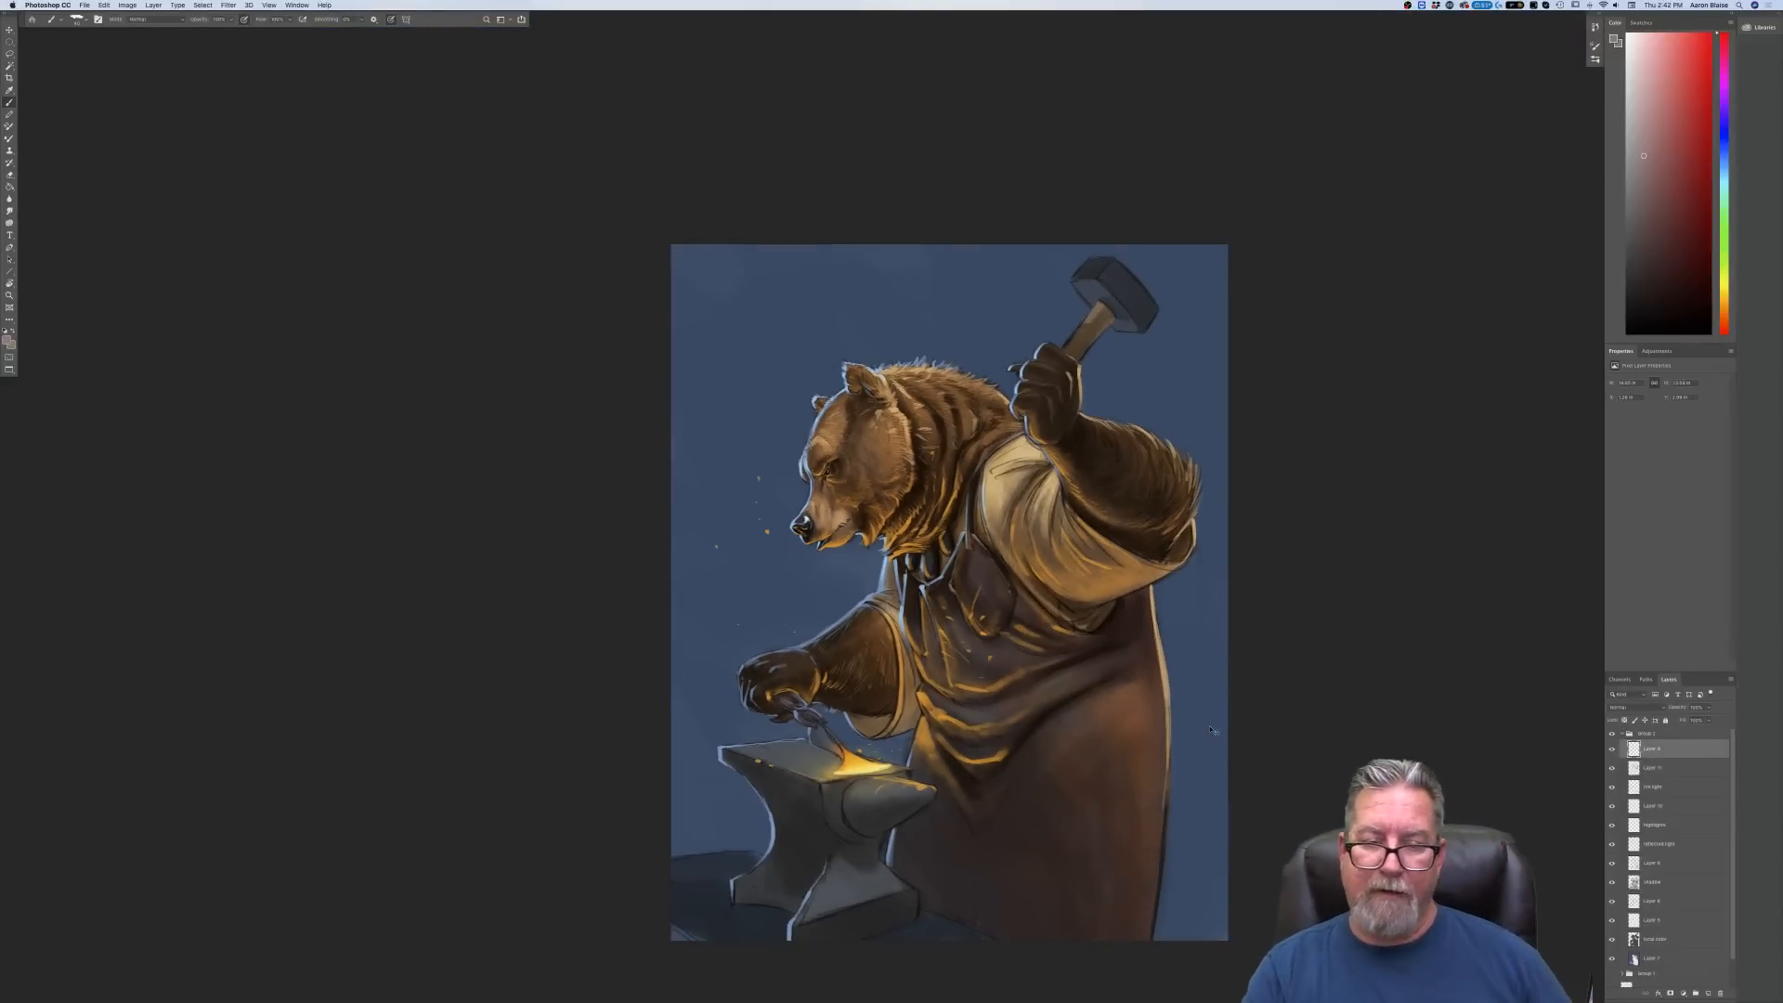
key("super+plus")
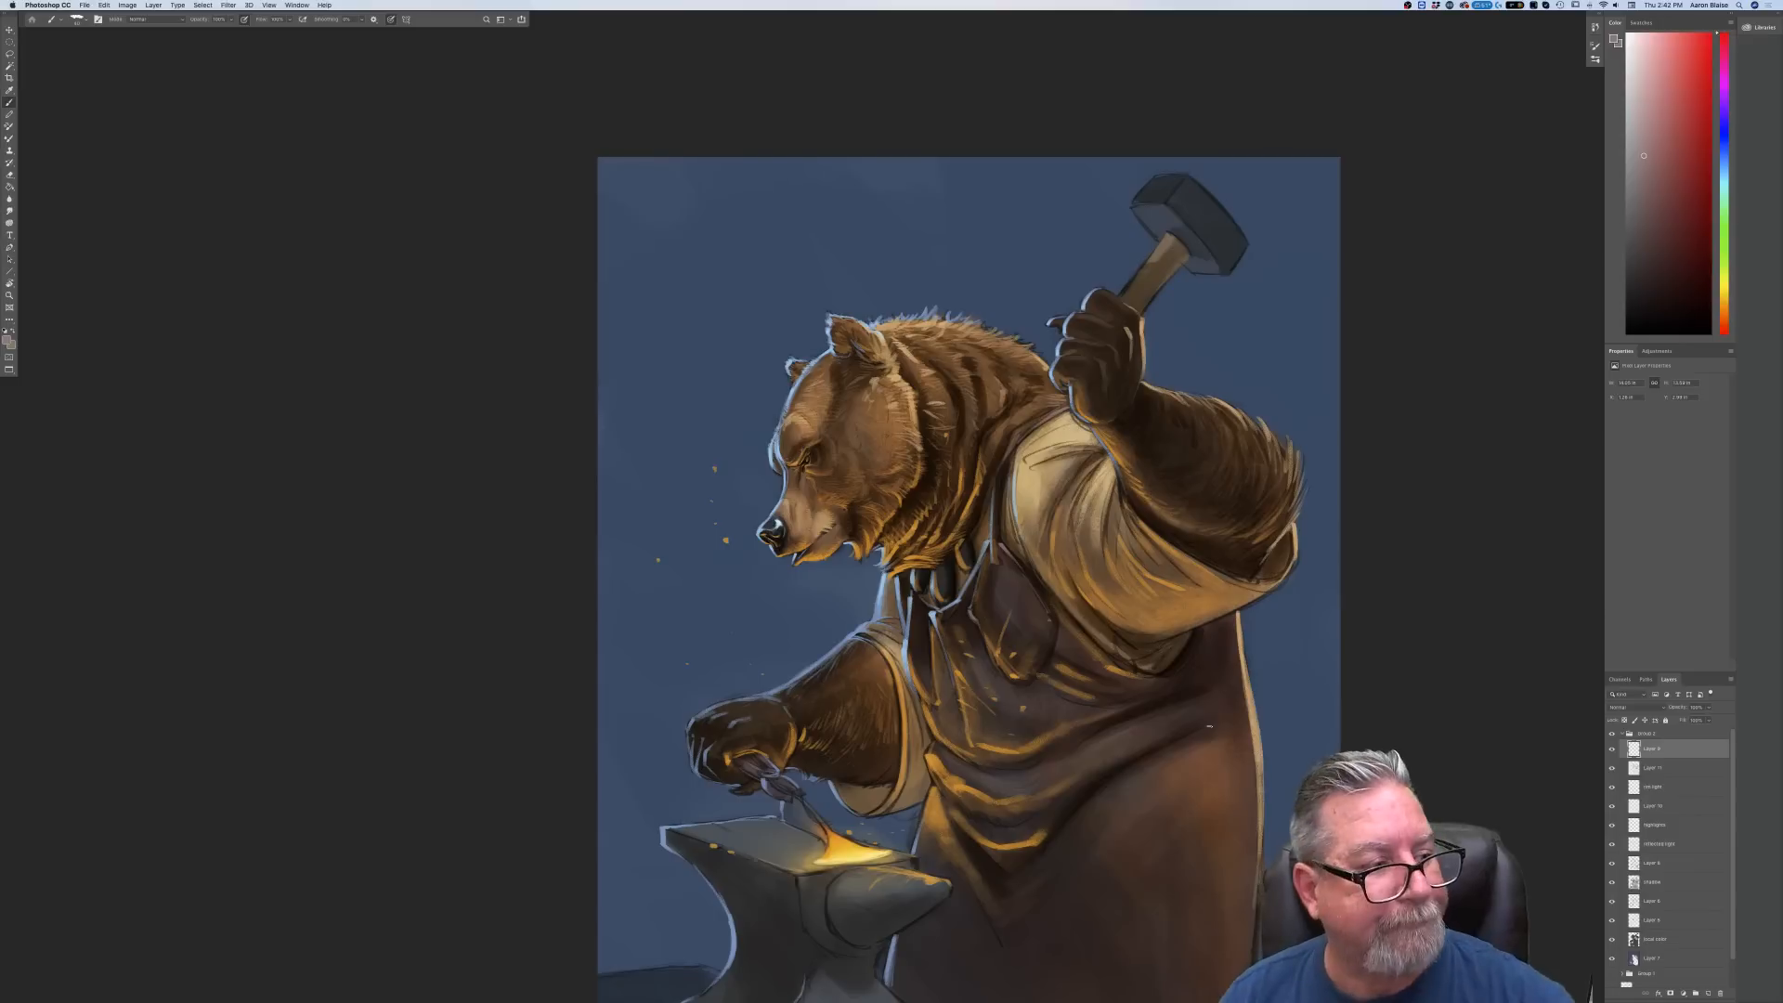
Pick a pale cream based on the shirt's colour and paint highlights on the shirt's shoulder, sleeve folds and rolled cuff of the raised arm
left_click(8, 340)
left_click(1043, 447)
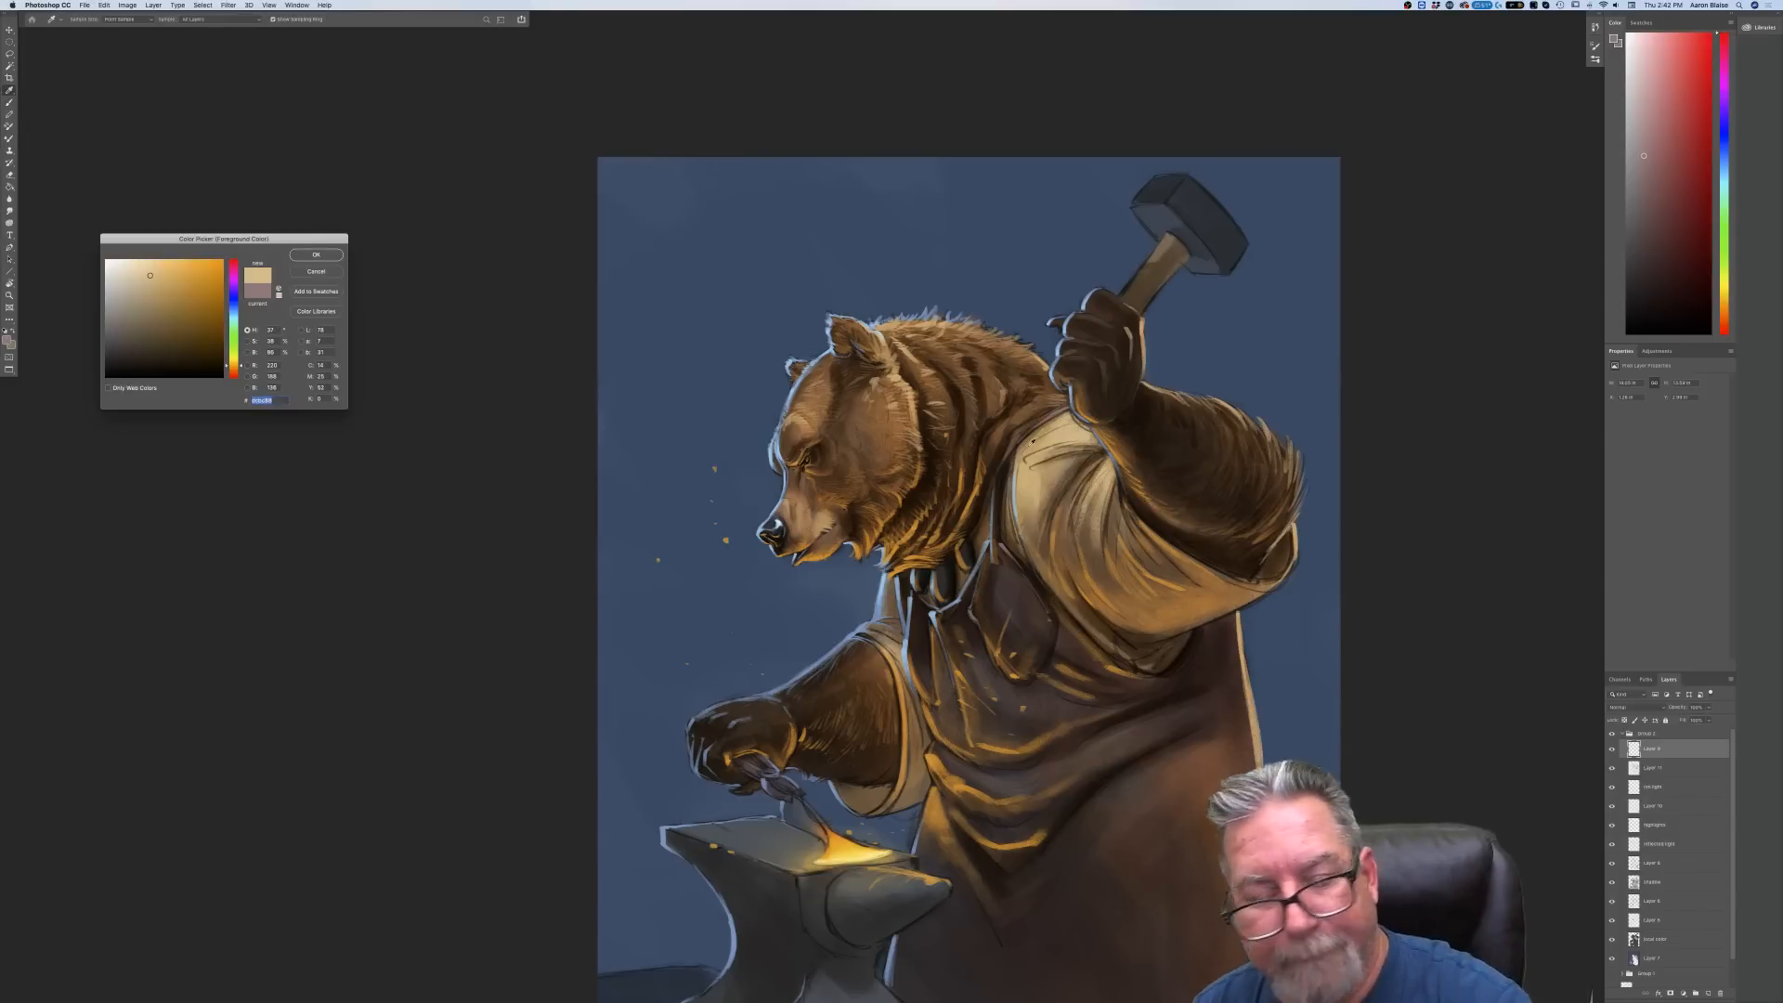
left_click(133, 262)
left_click(313, 257)
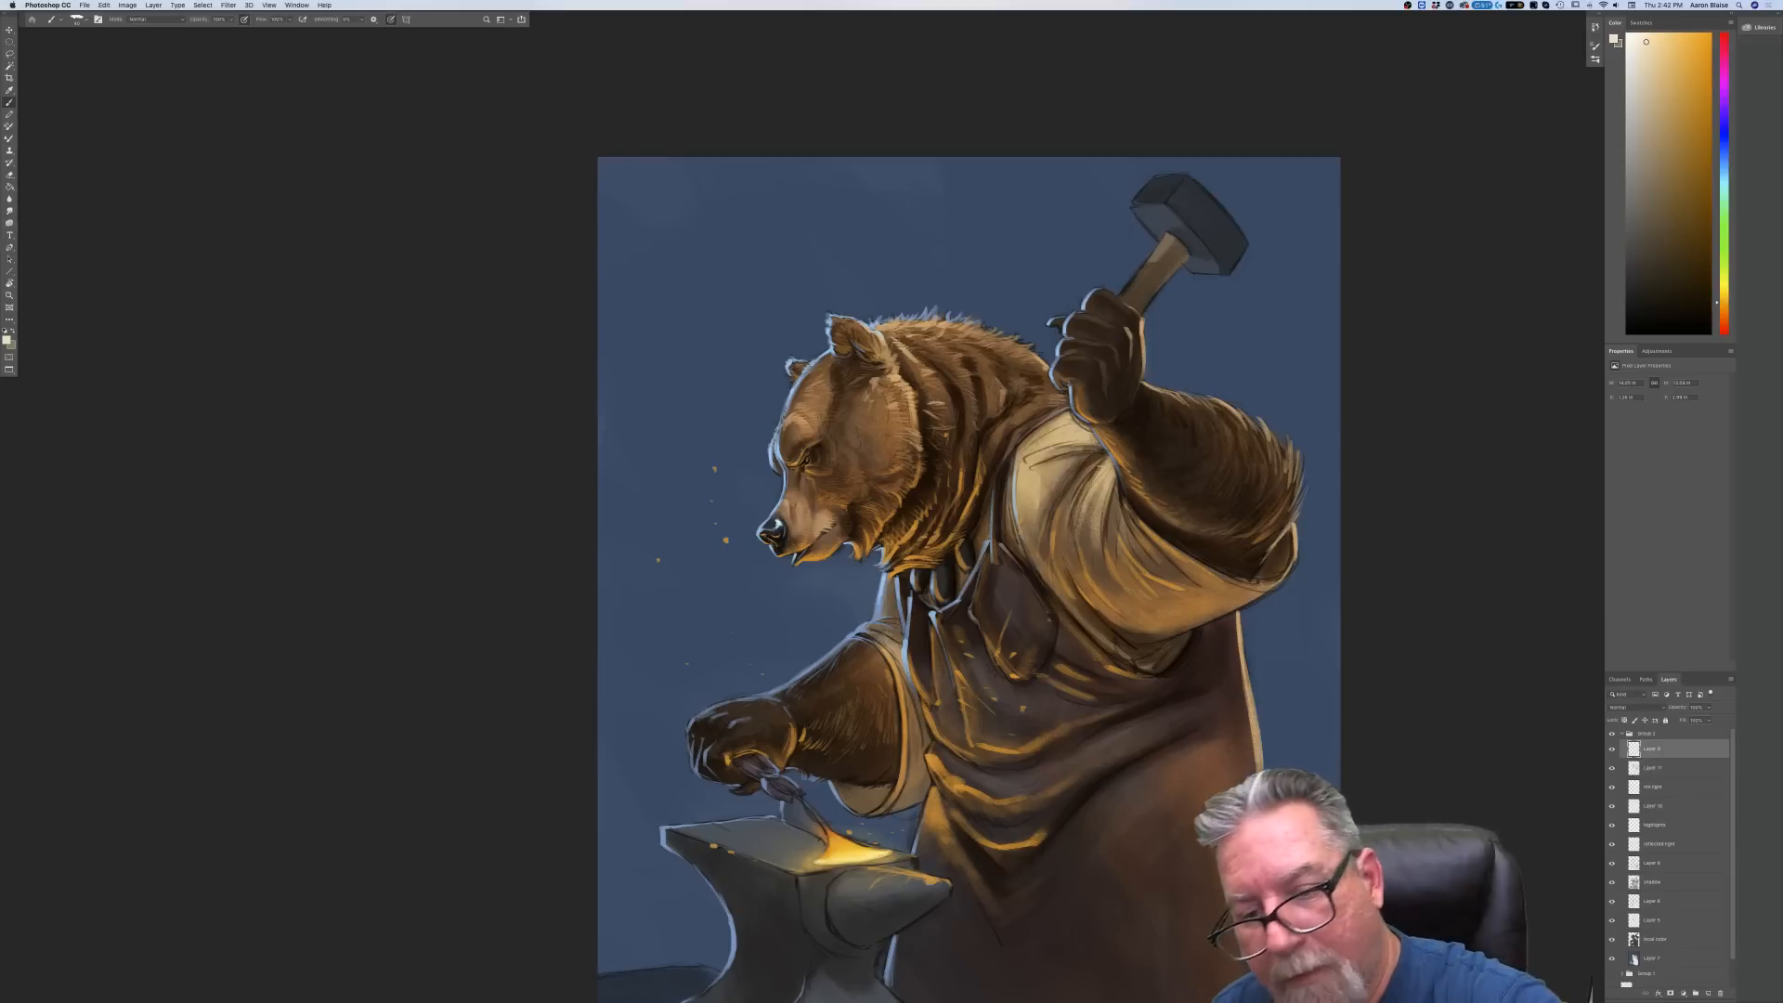
mouse_move(1110, 472)
left_mouse_down()
mouse_move(1096, 531)
mouse_move(1110, 524)
left_mouse_up()
mouse_move(1295, 520)
left_mouse_down()
mouse_move(1275, 583)
mouse_move(1246, 579)
left_mouse_up()
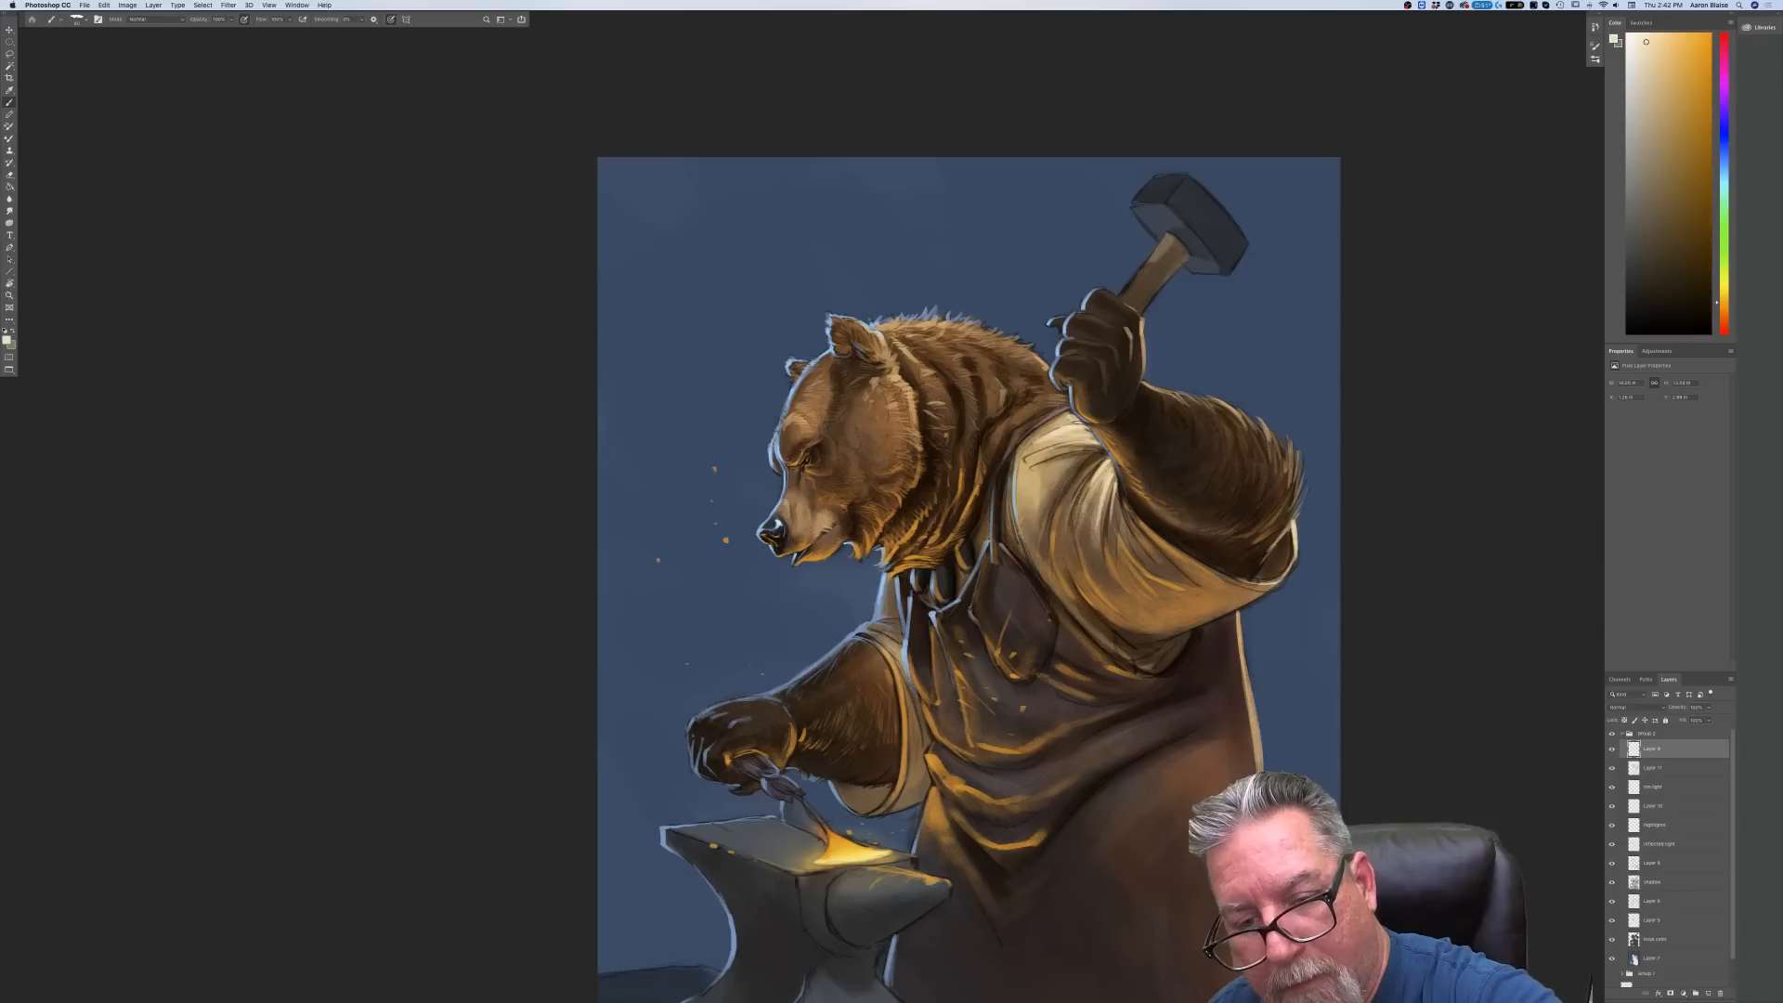
left_click_drag(1064, 415, 1035, 492)
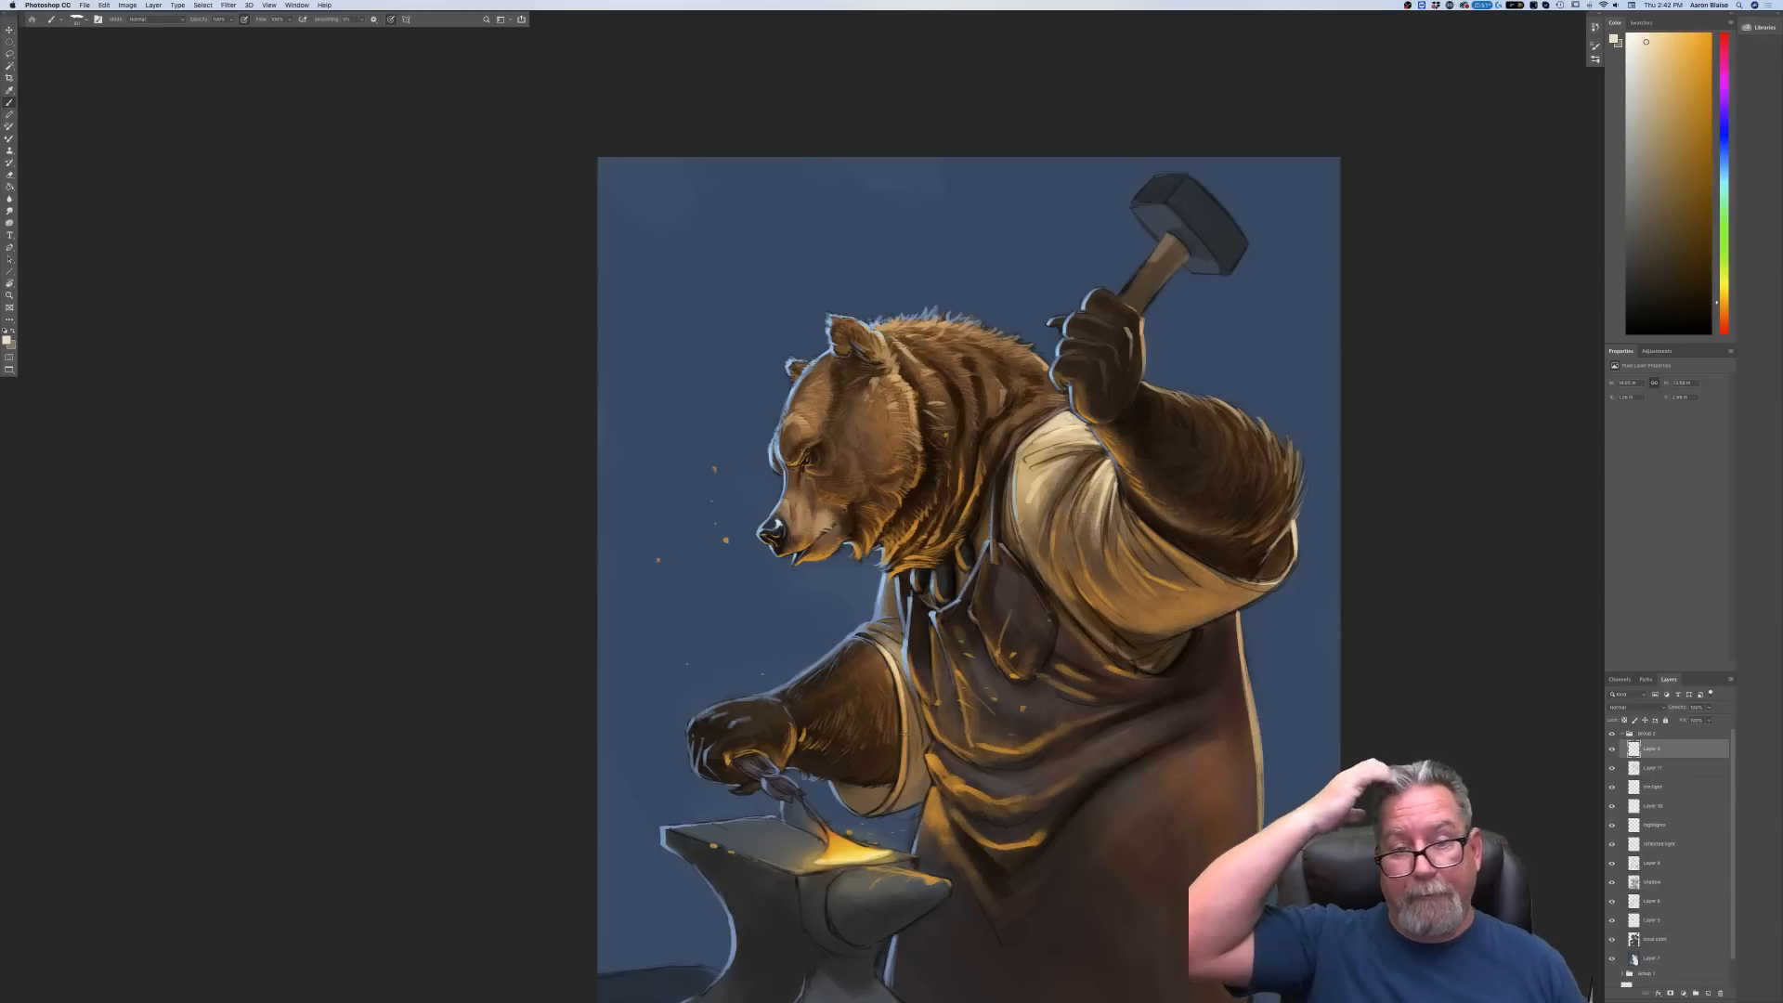
key("super+minus")
key("super+minus")
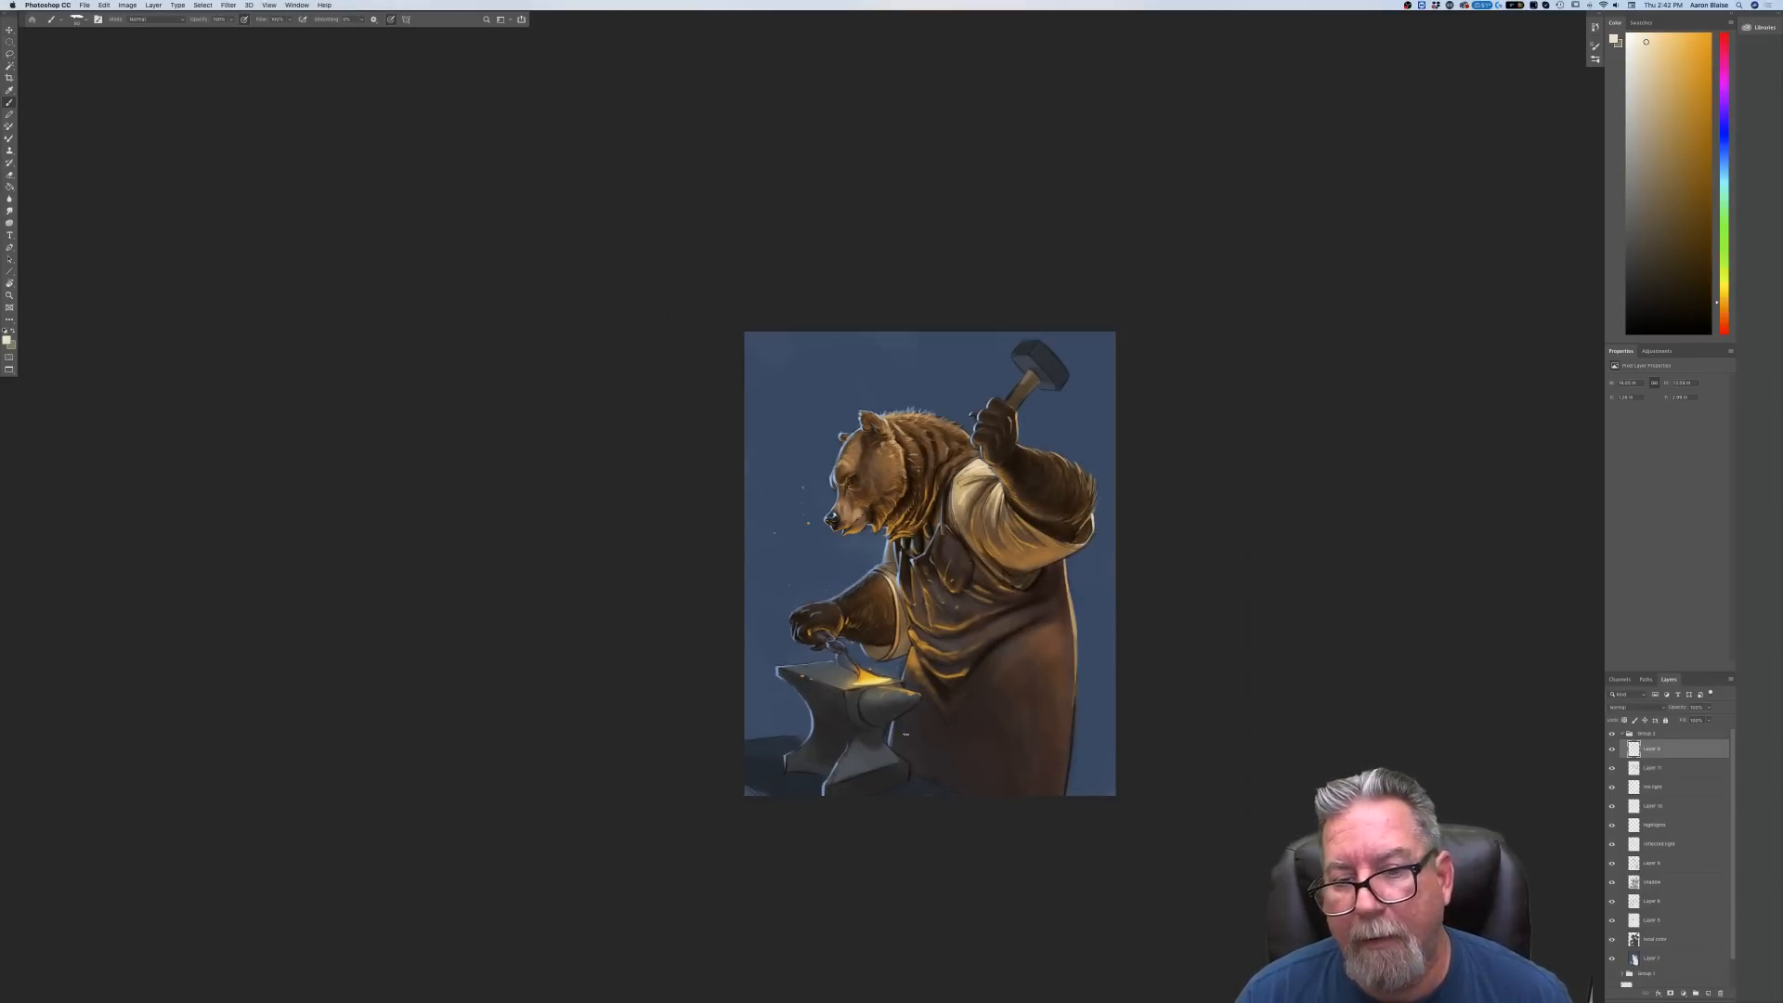
key("super+plus")
key("super+plus")
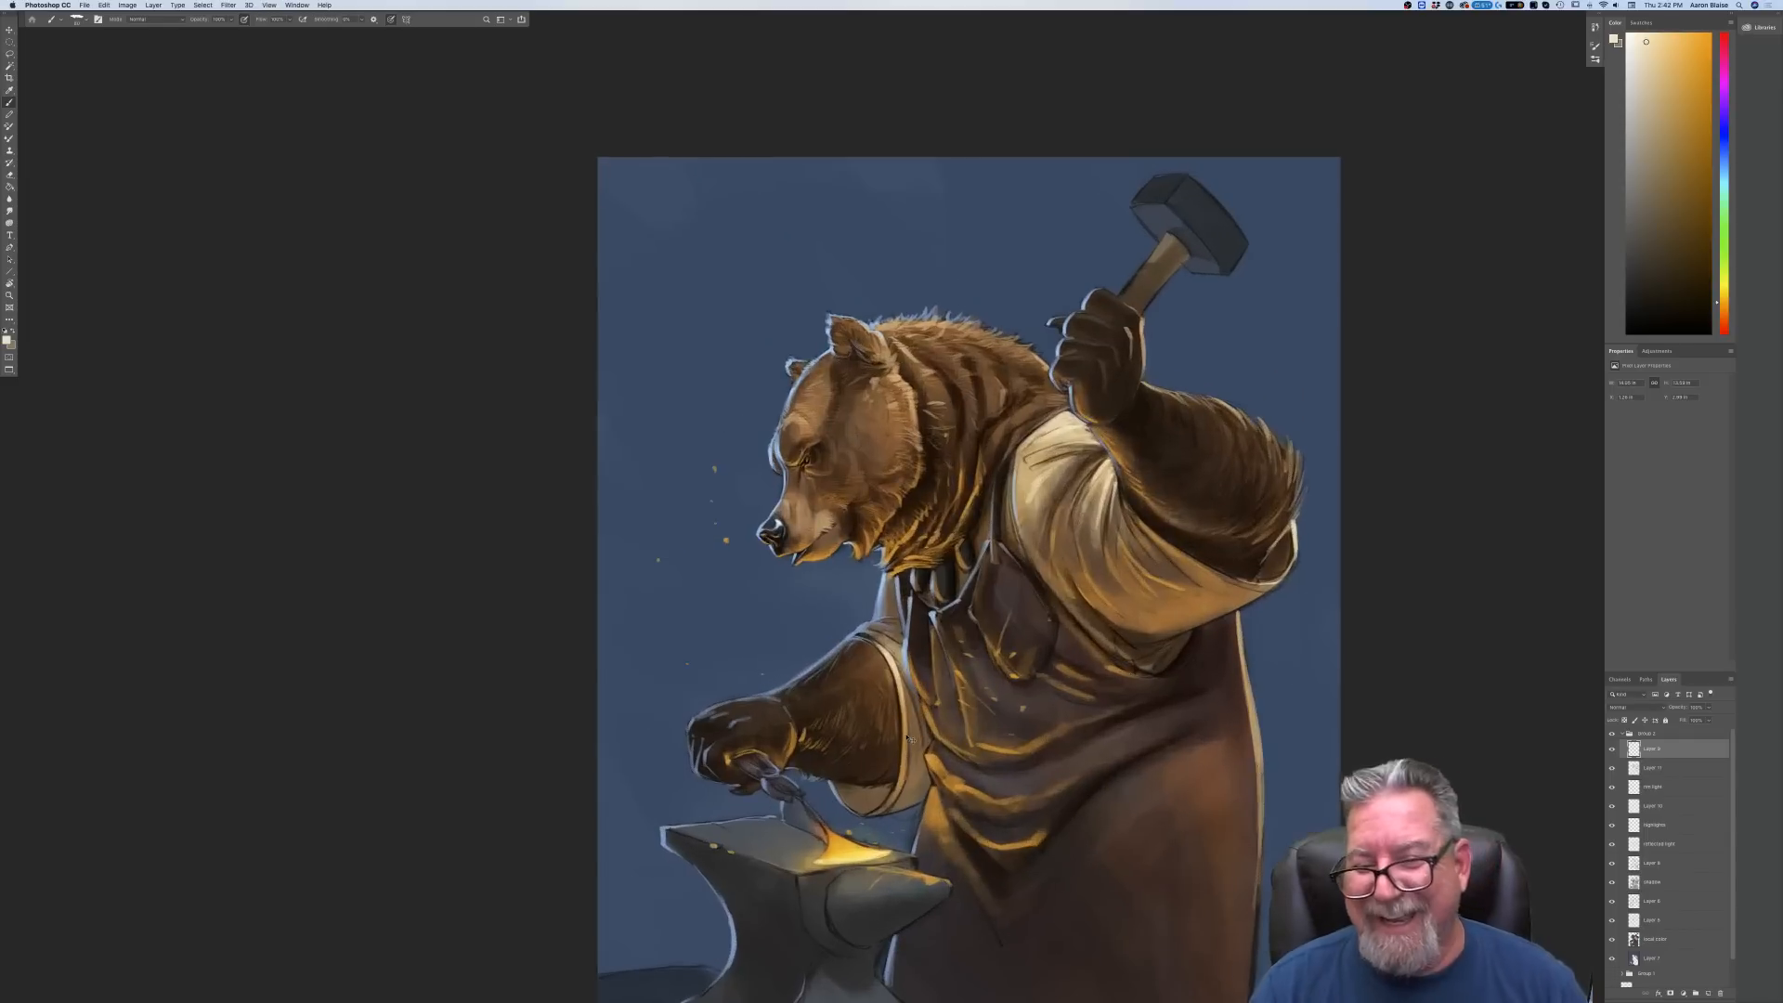
Sample the light blue edge light on the bear's brow and paint rim light along the hammer's edges on the third layer in the group
scroll(406, 700, "up", 5)
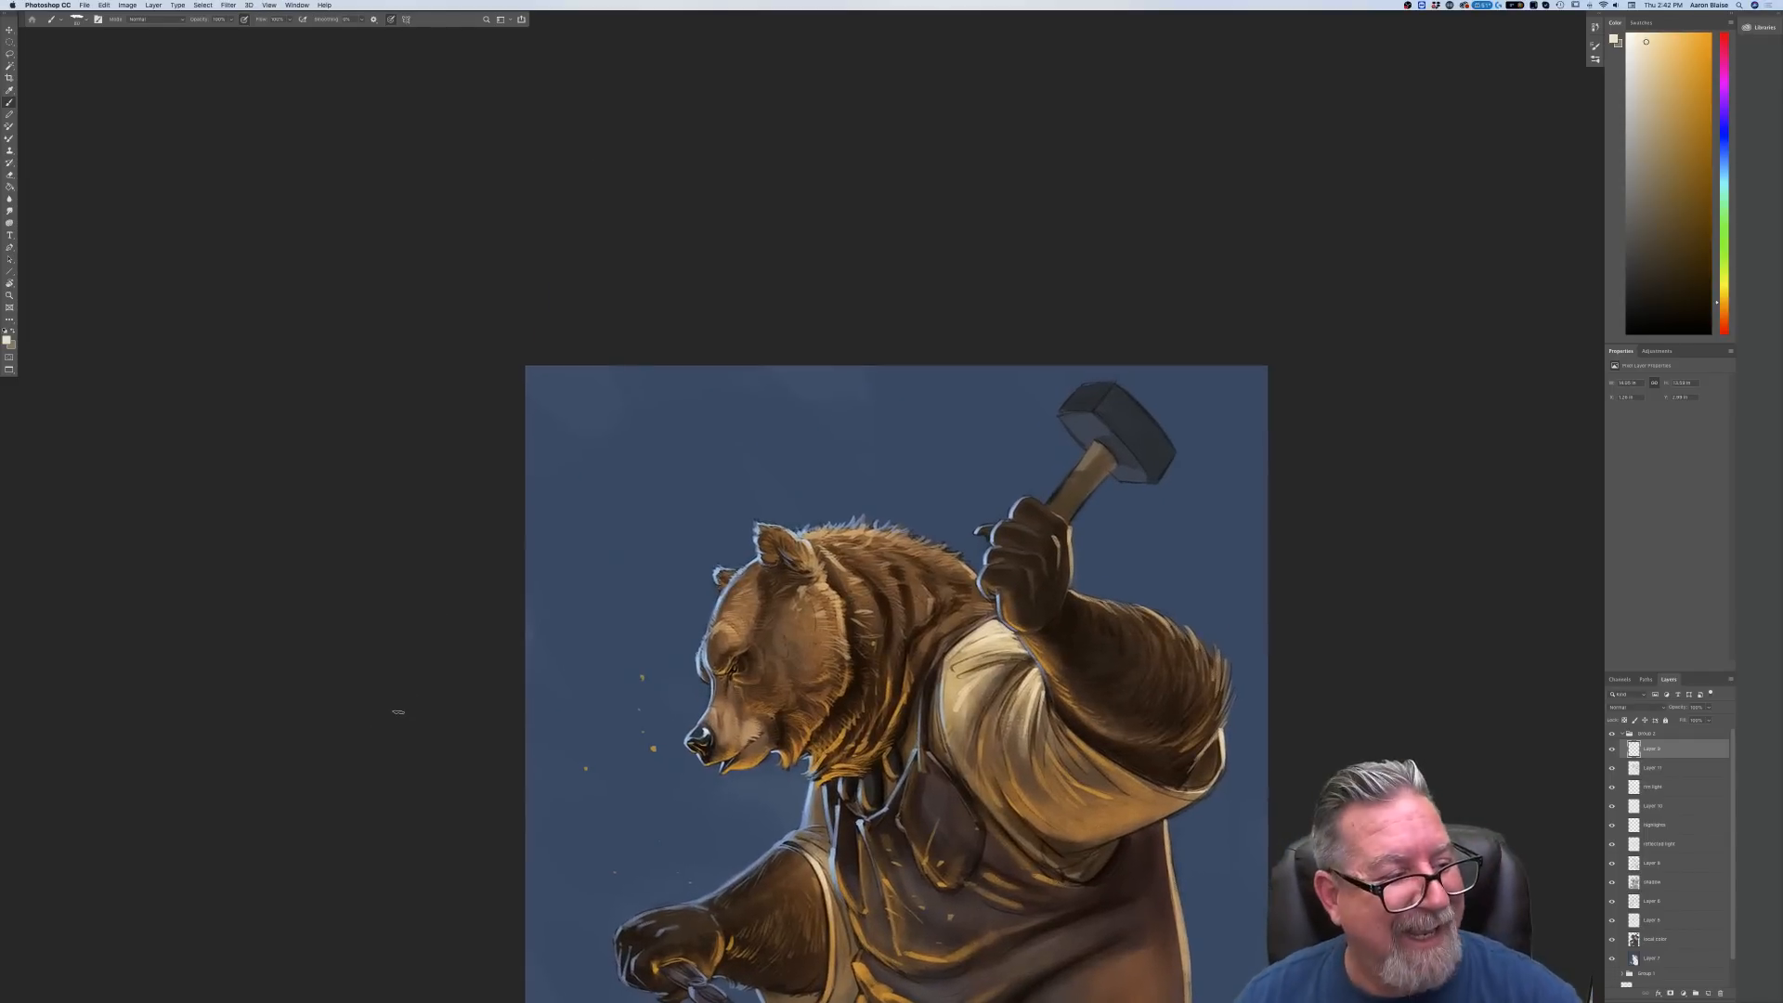
left_click(8, 341)
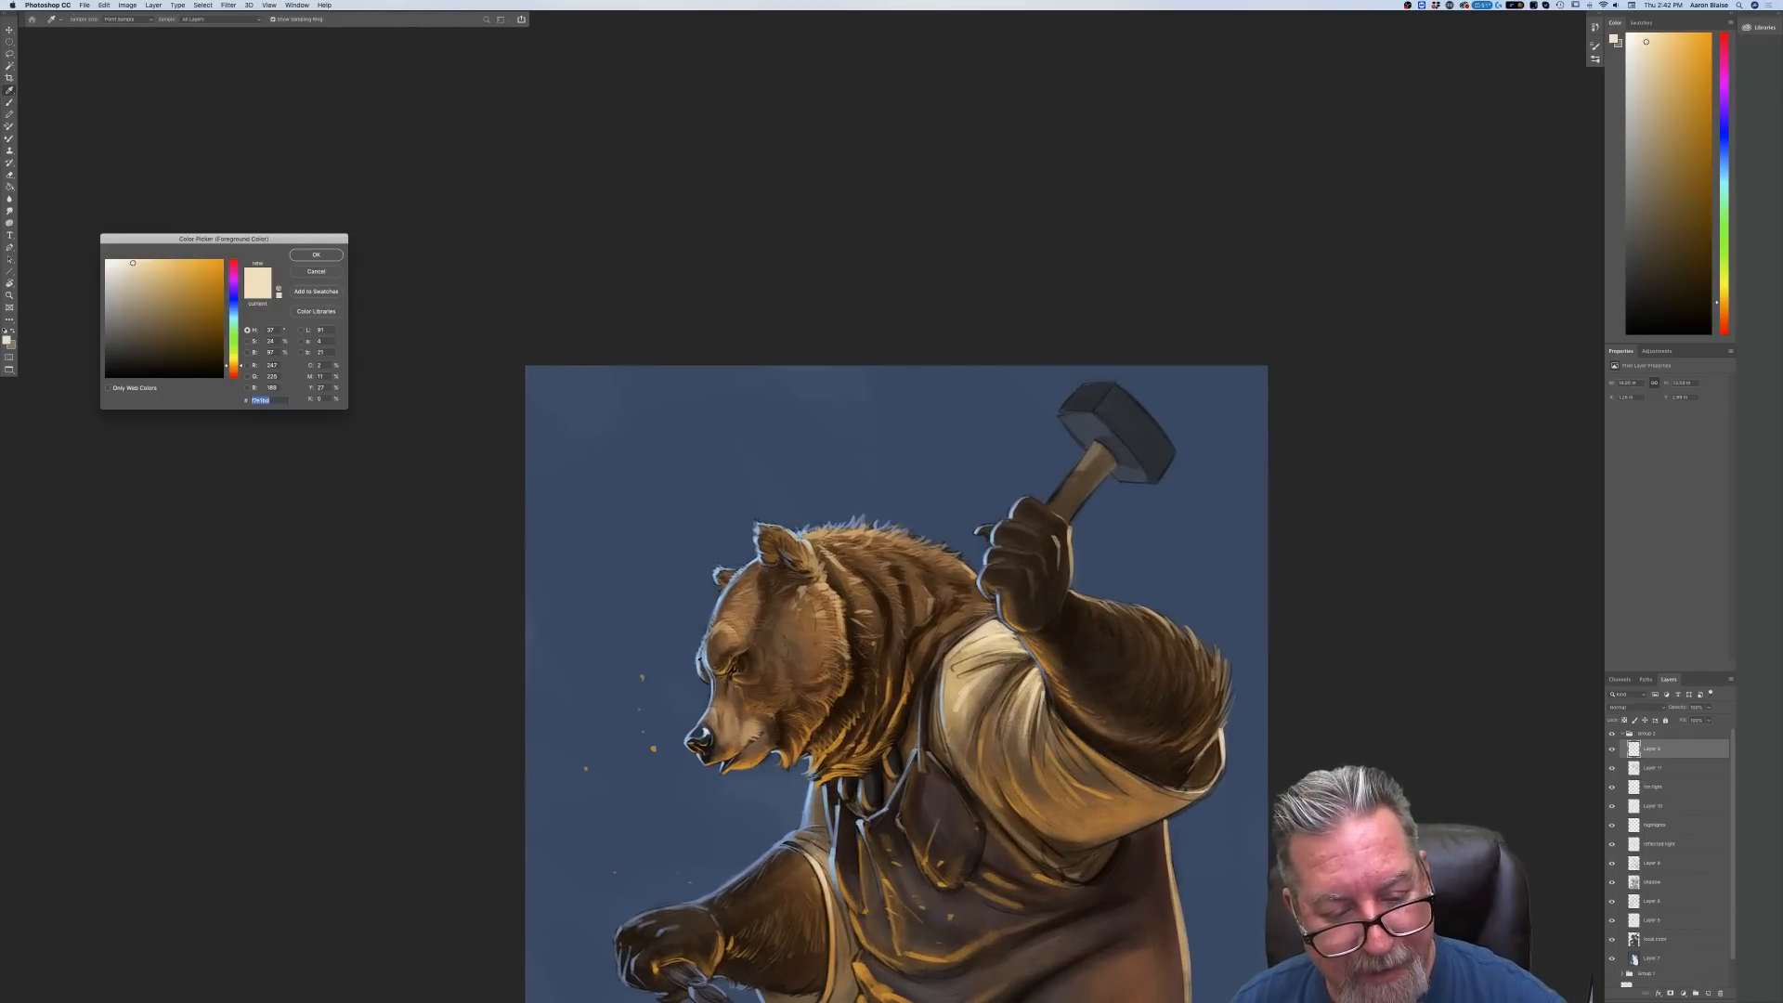
left_click(701, 656)
key("Return")
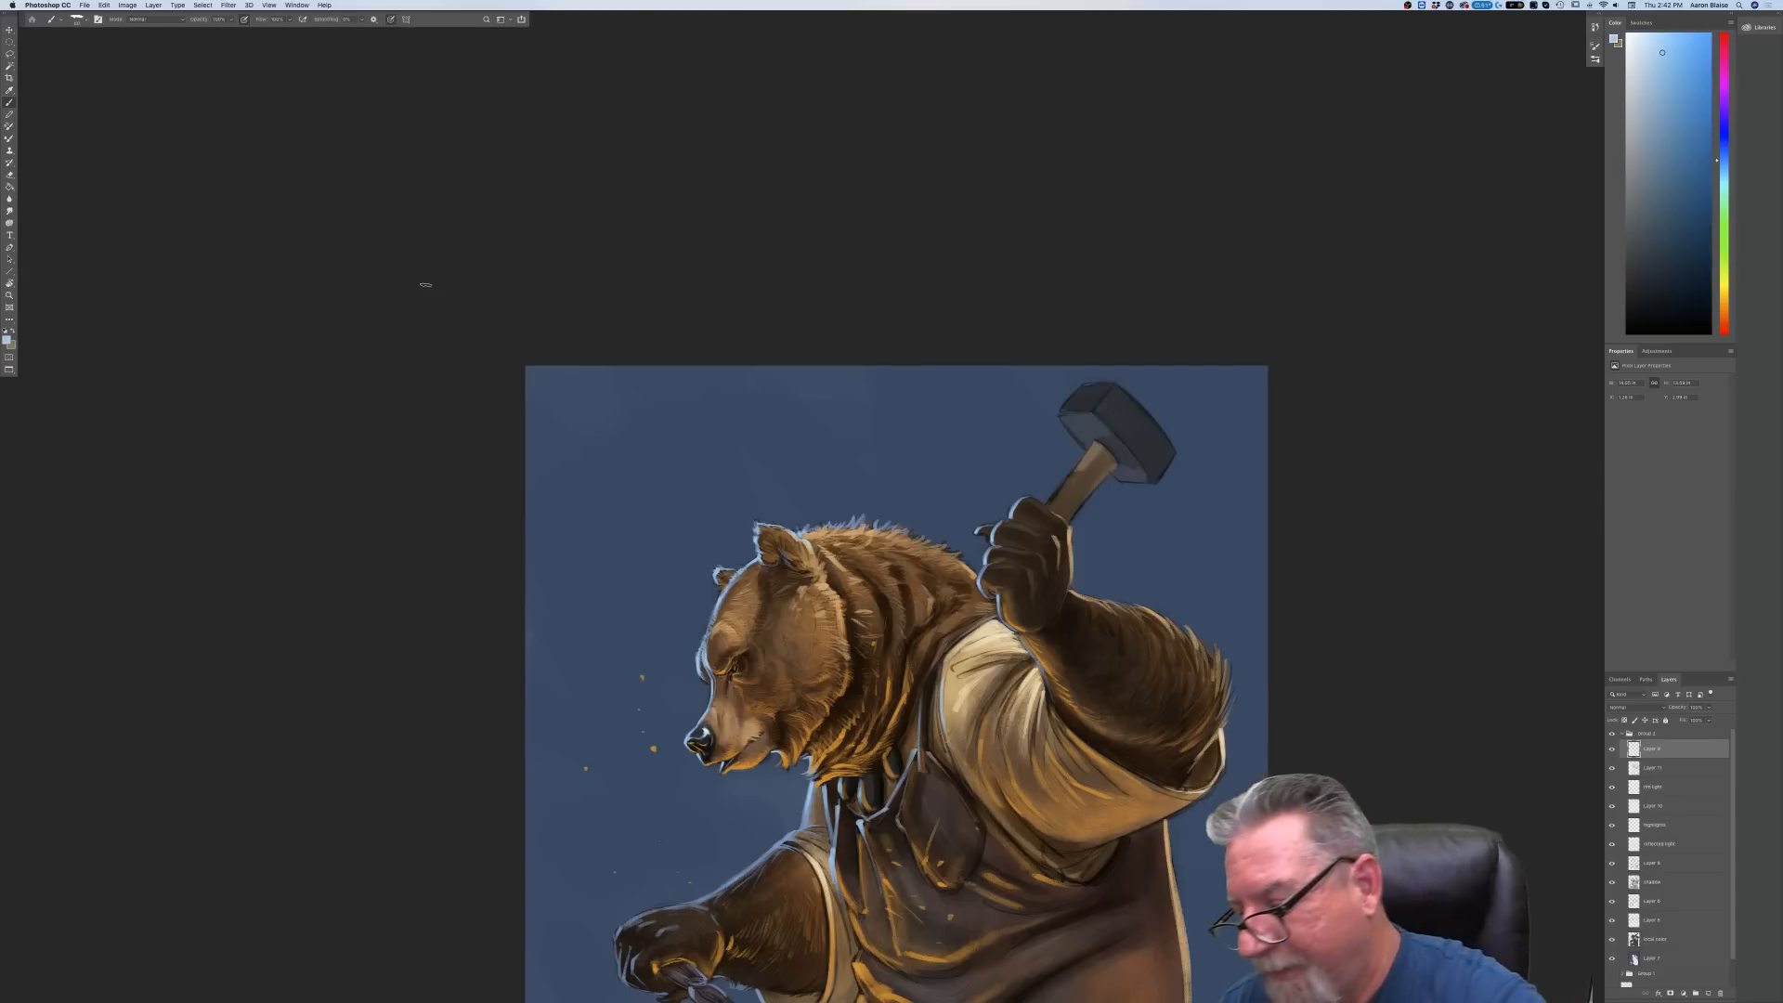
left_click(1654, 788)
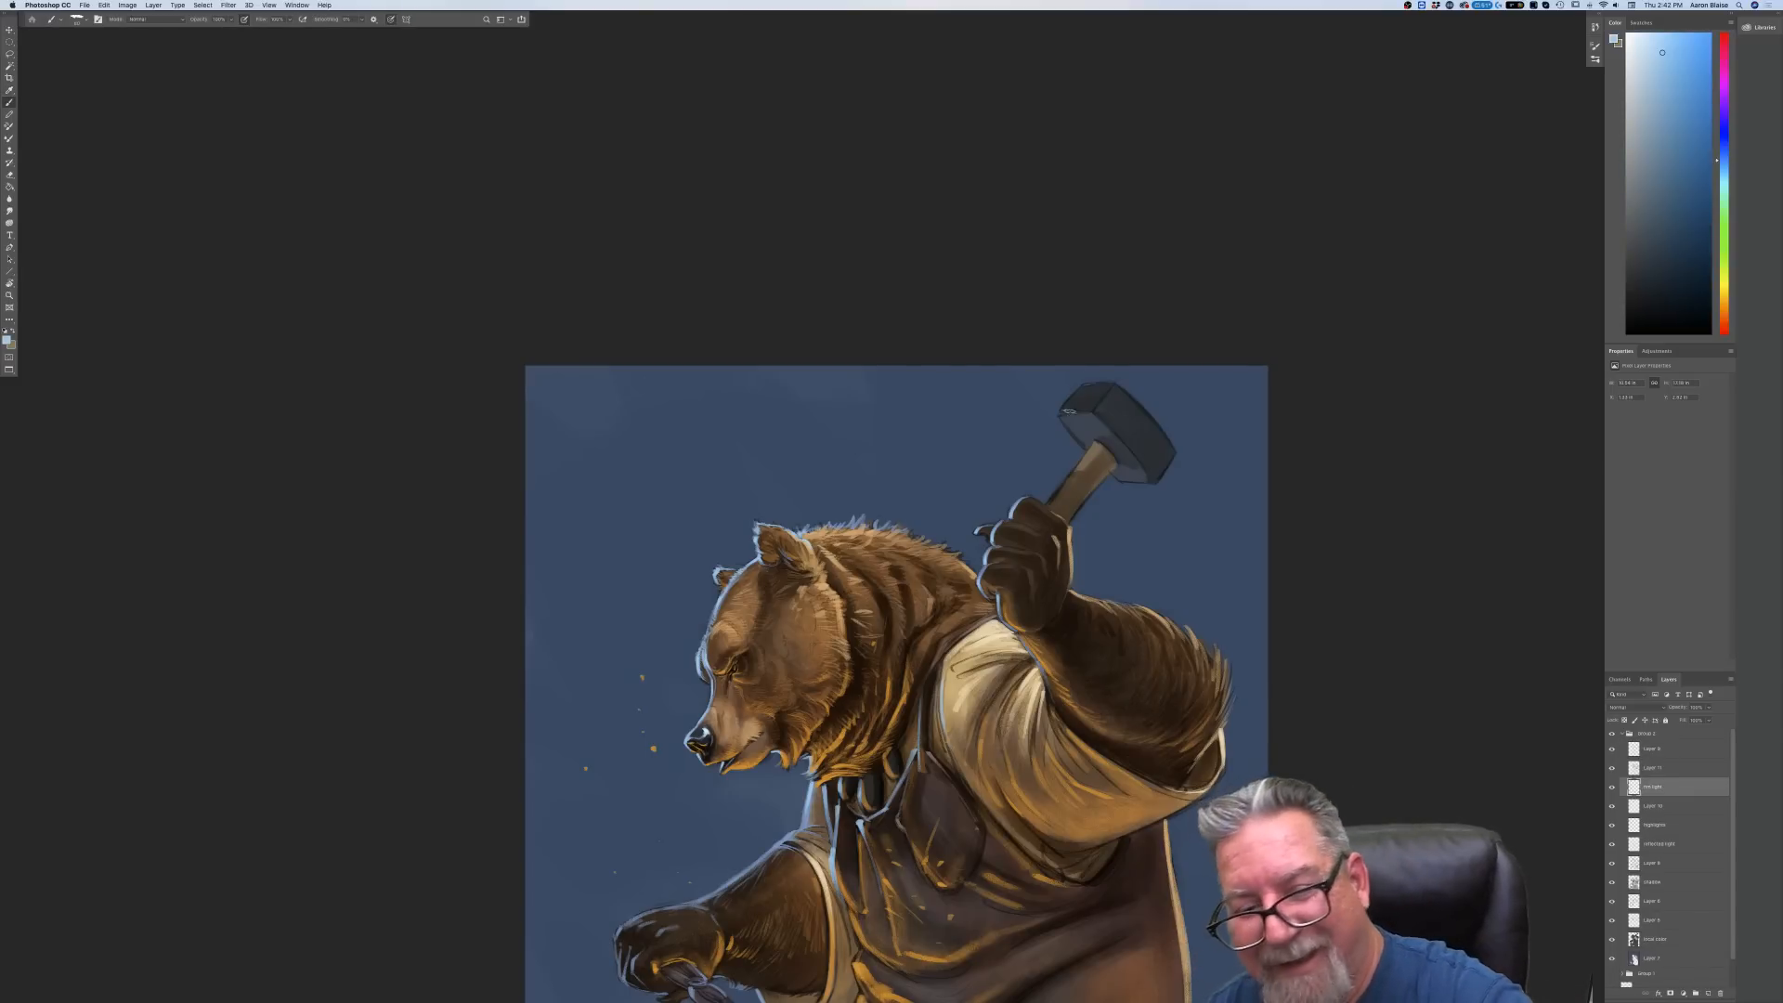
mouse_move(1058, 416)
left_mouse_down()
mouse_move(1088, 448)
mouse_move(1068, 398)
mouse_move(1056, 415)
left_mouse_up()
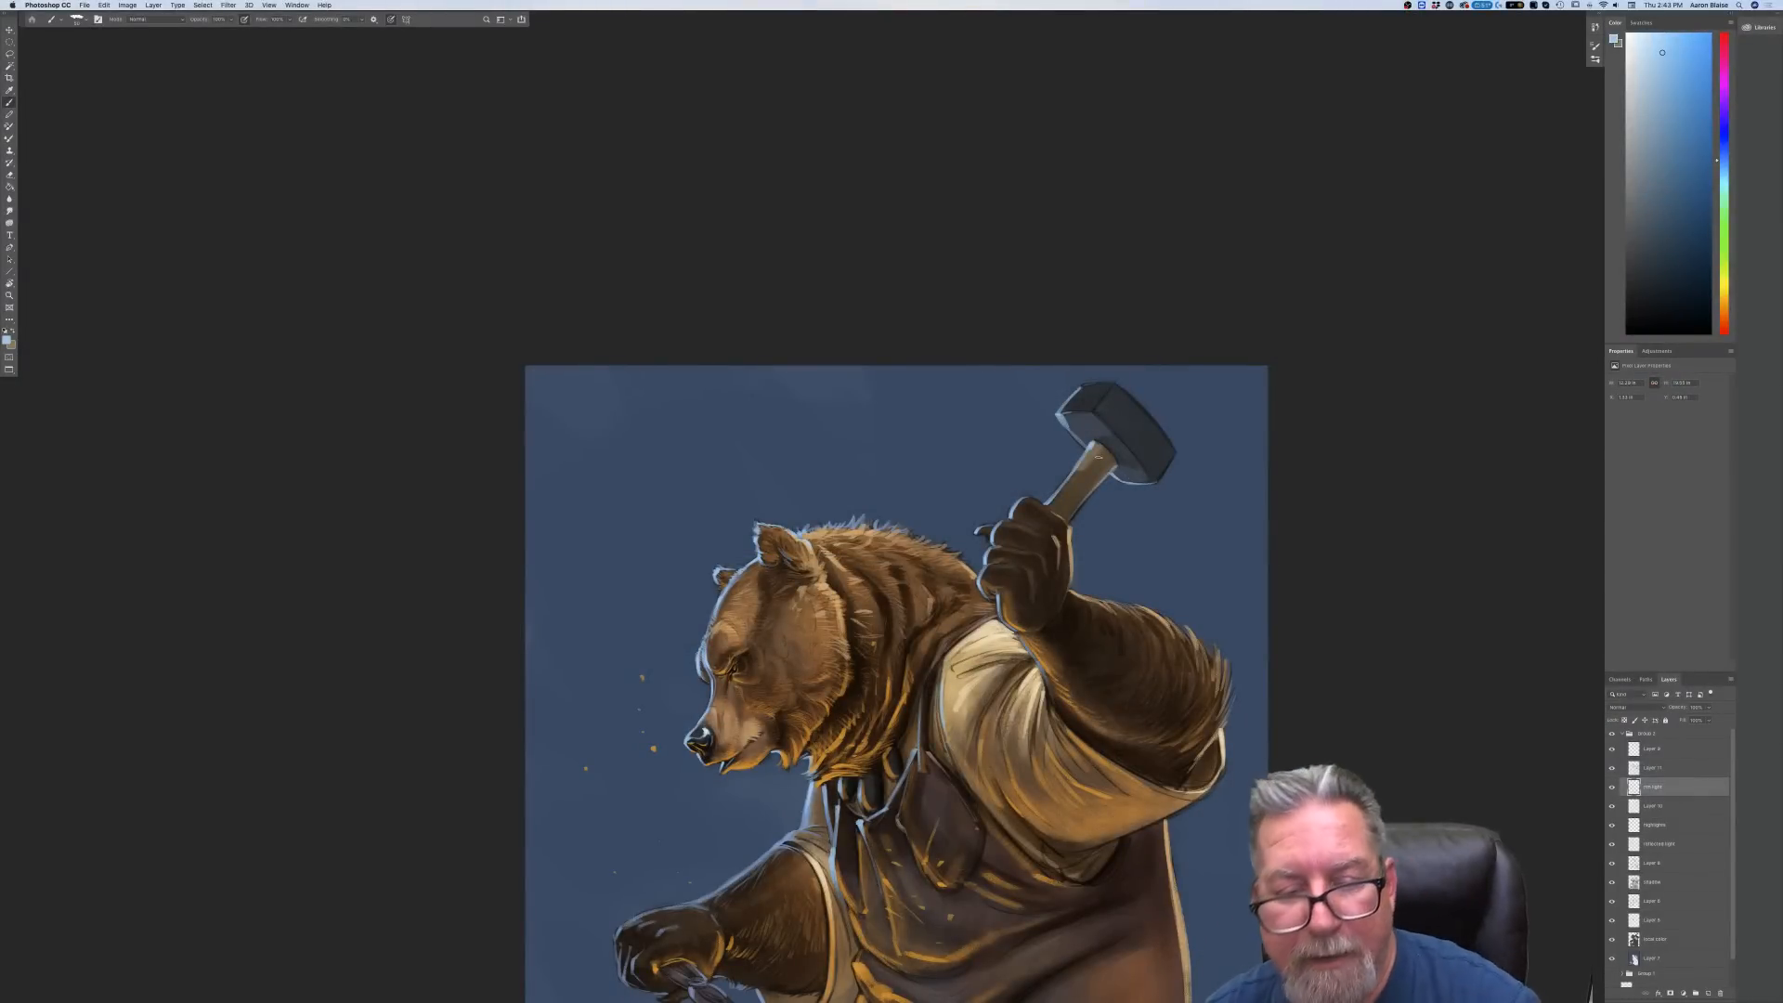
Lighten the foreground colour to a paler cyan-blue and brighten the rim light on the hammer's handle and the front corner of its head
left_click(7, 340)
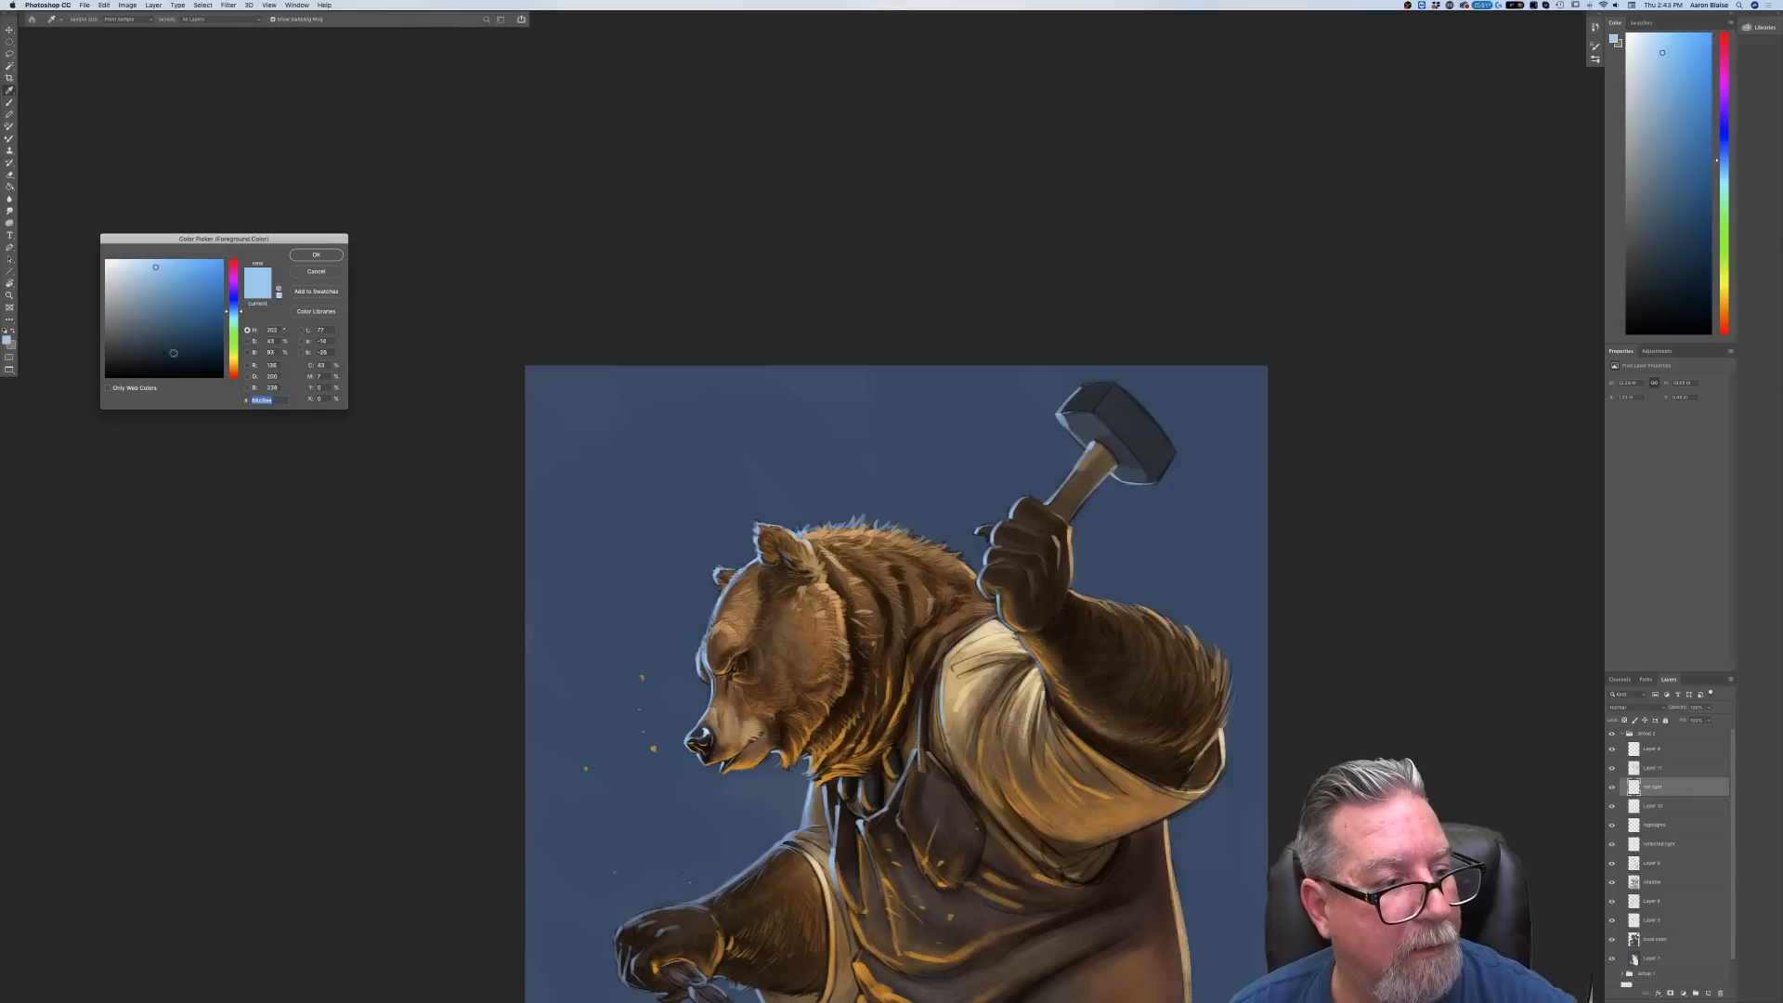
left_click(142, 262)
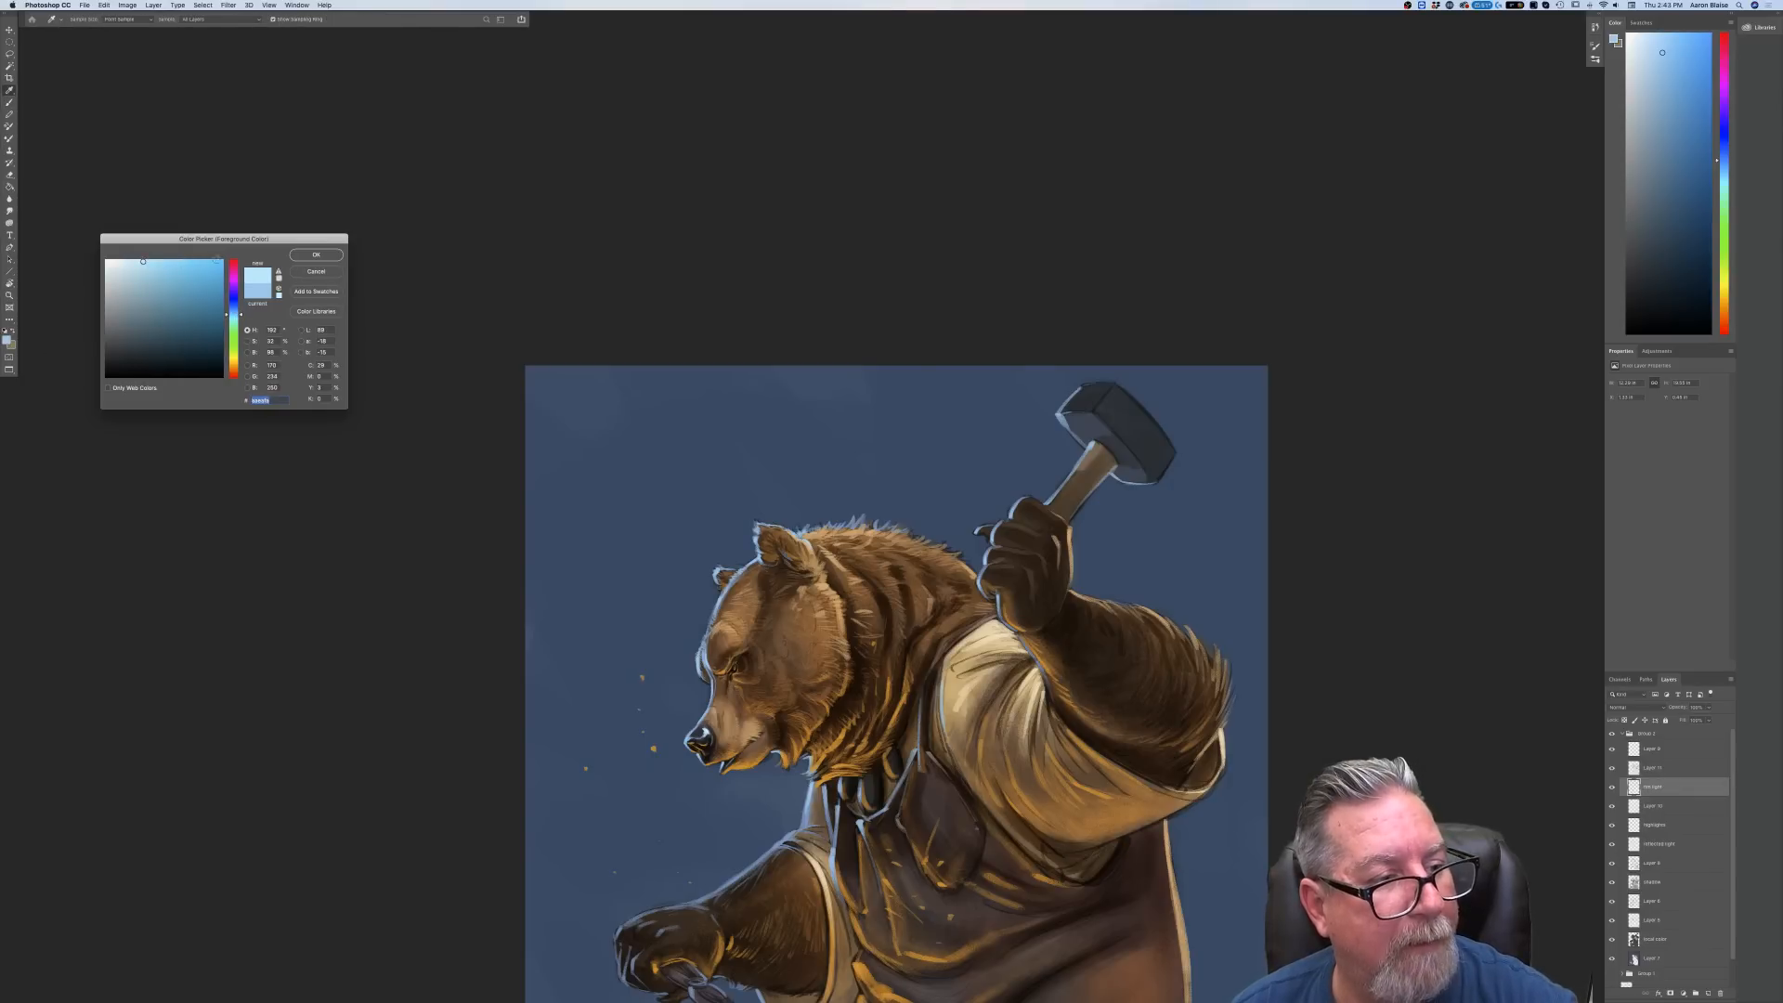
left_click(319, 255)
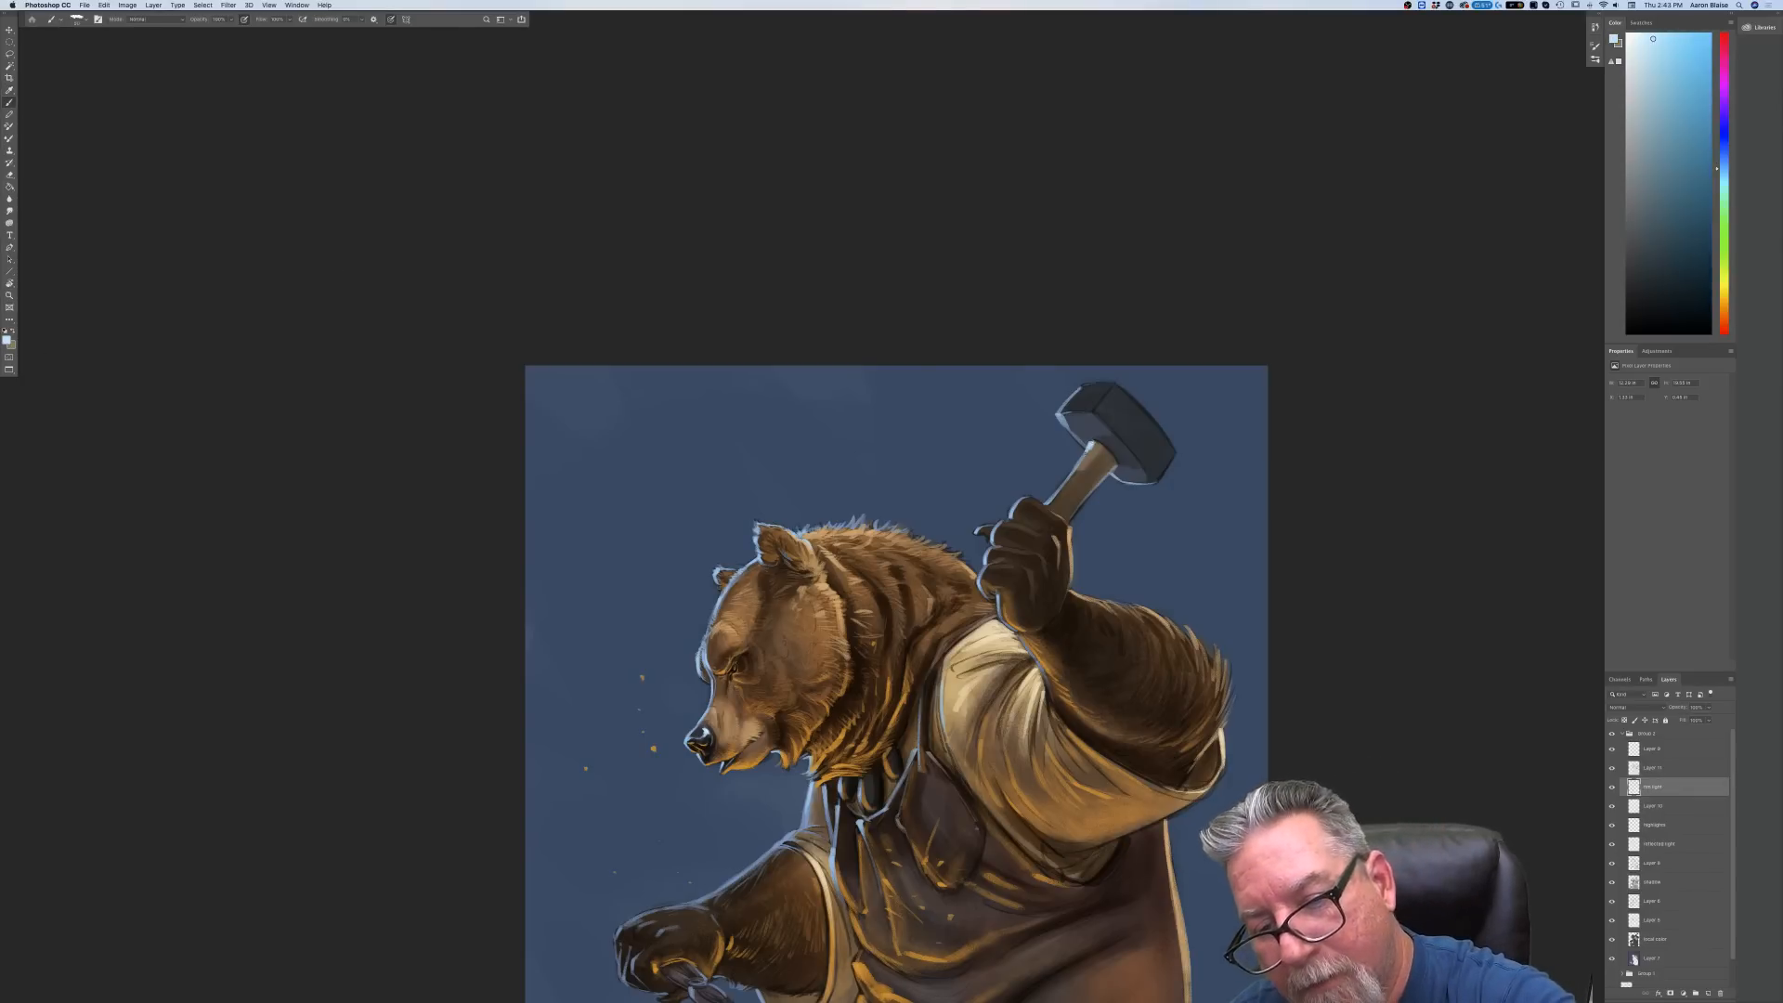
left_click_drag(1070, 480, 1076, 470)
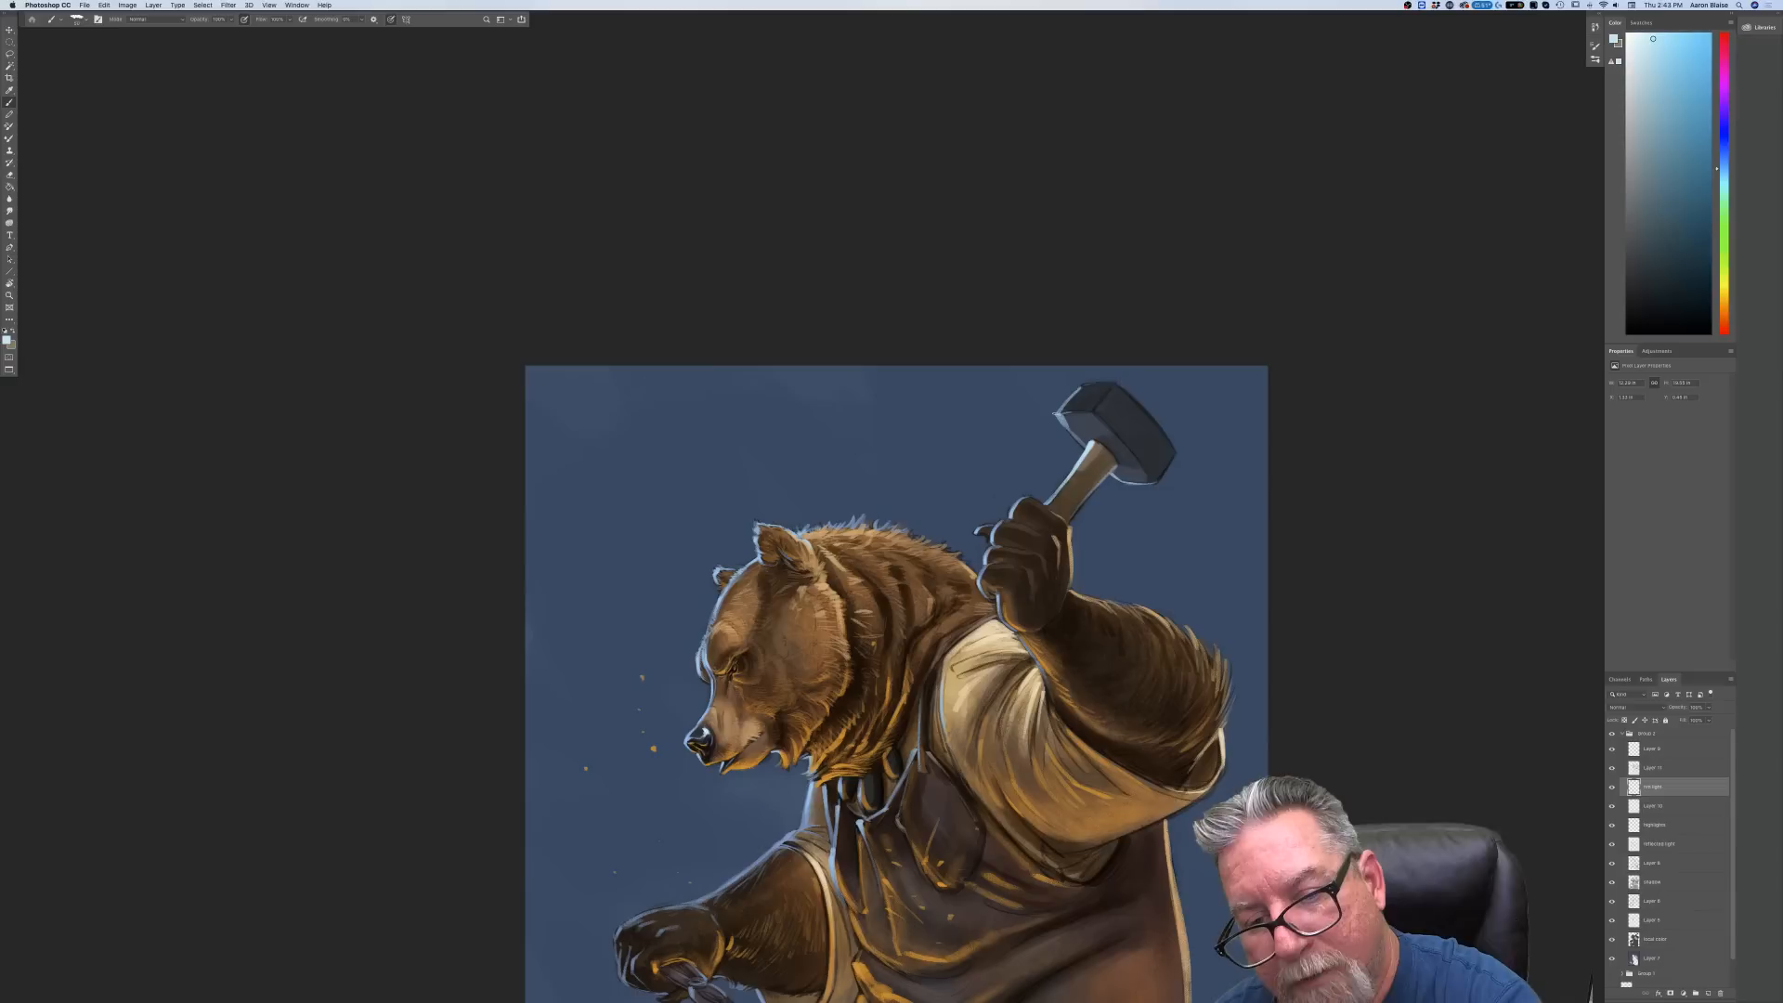
left_click_drag(1061, 420, 1069, 430)
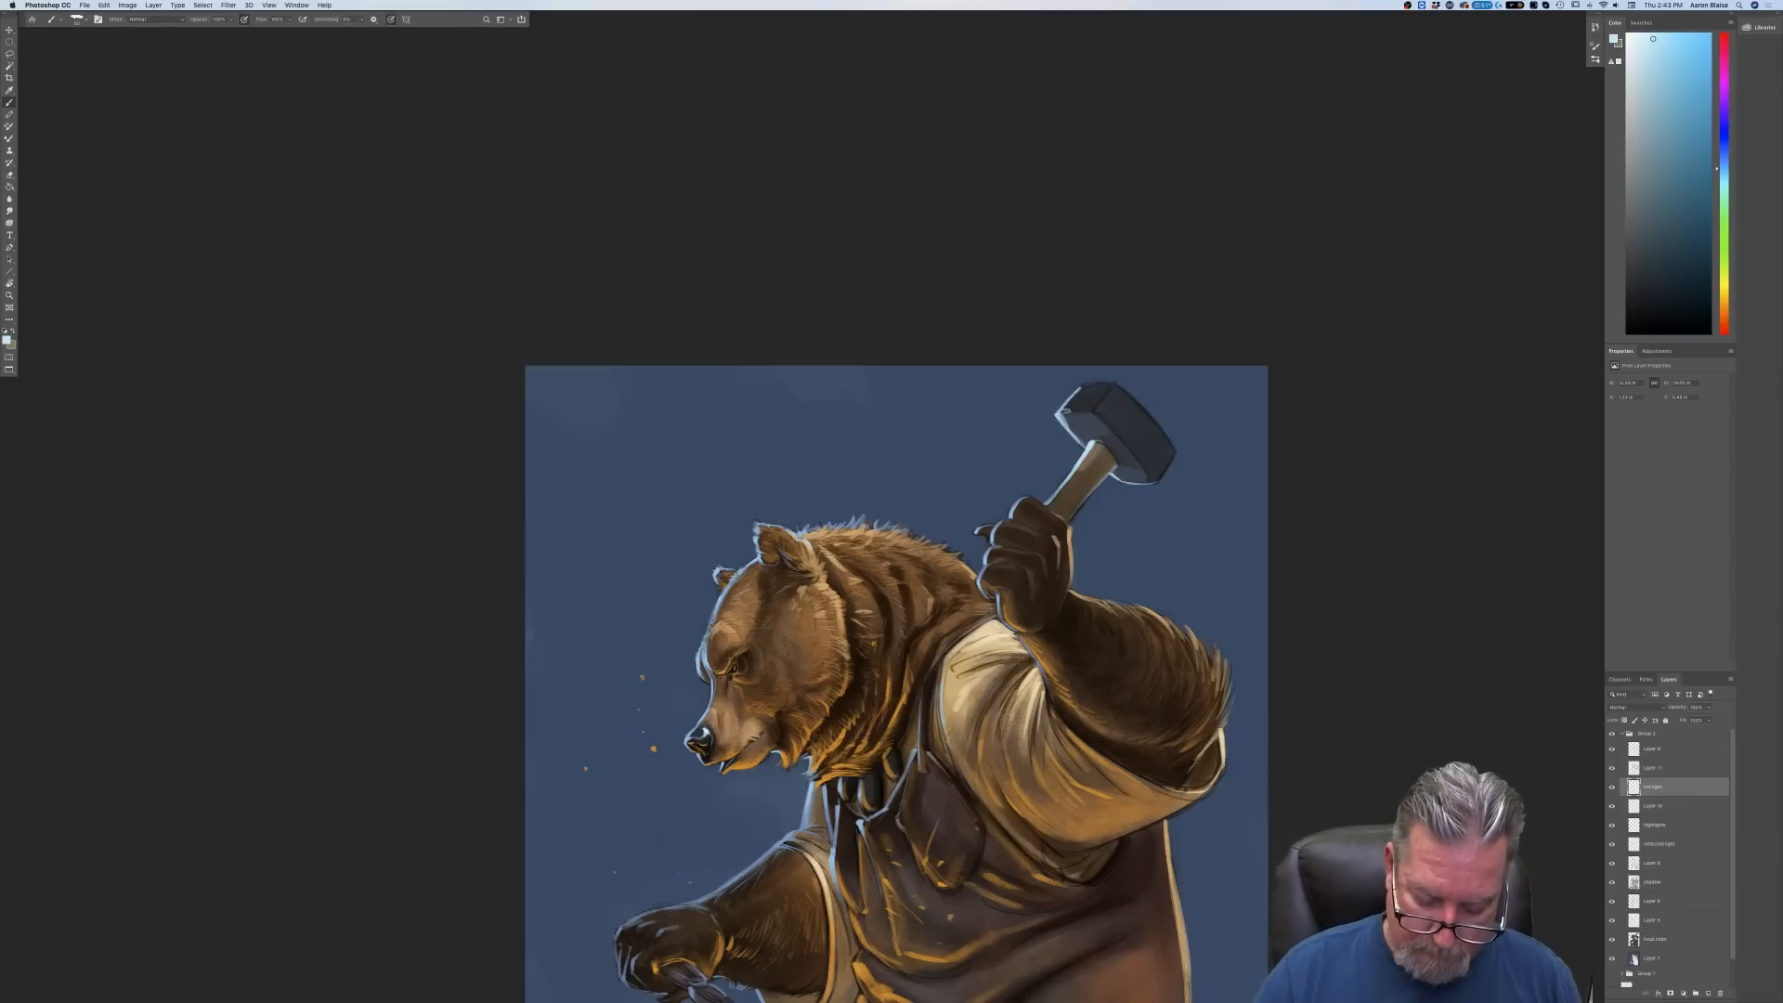
key("super+minus")
key("super+minus")
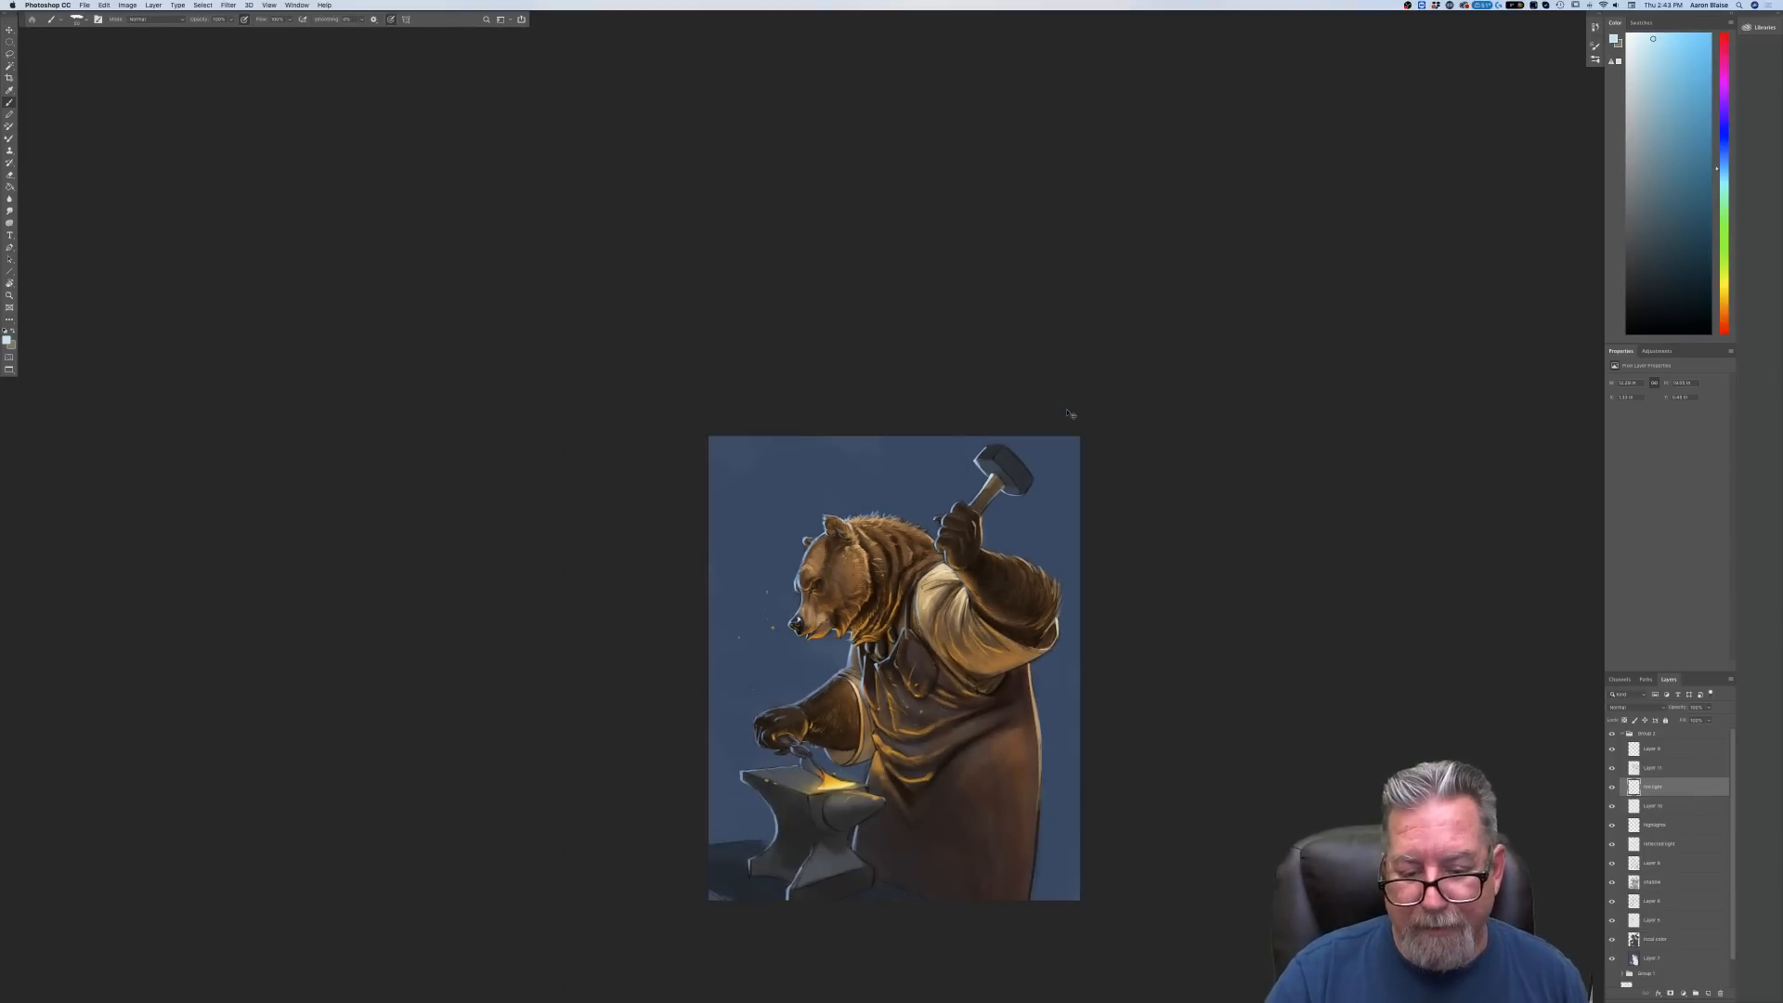
Make the bottom layer in the group active and set a medium muted blue based on the background as the foreground colour
key("super+equal")
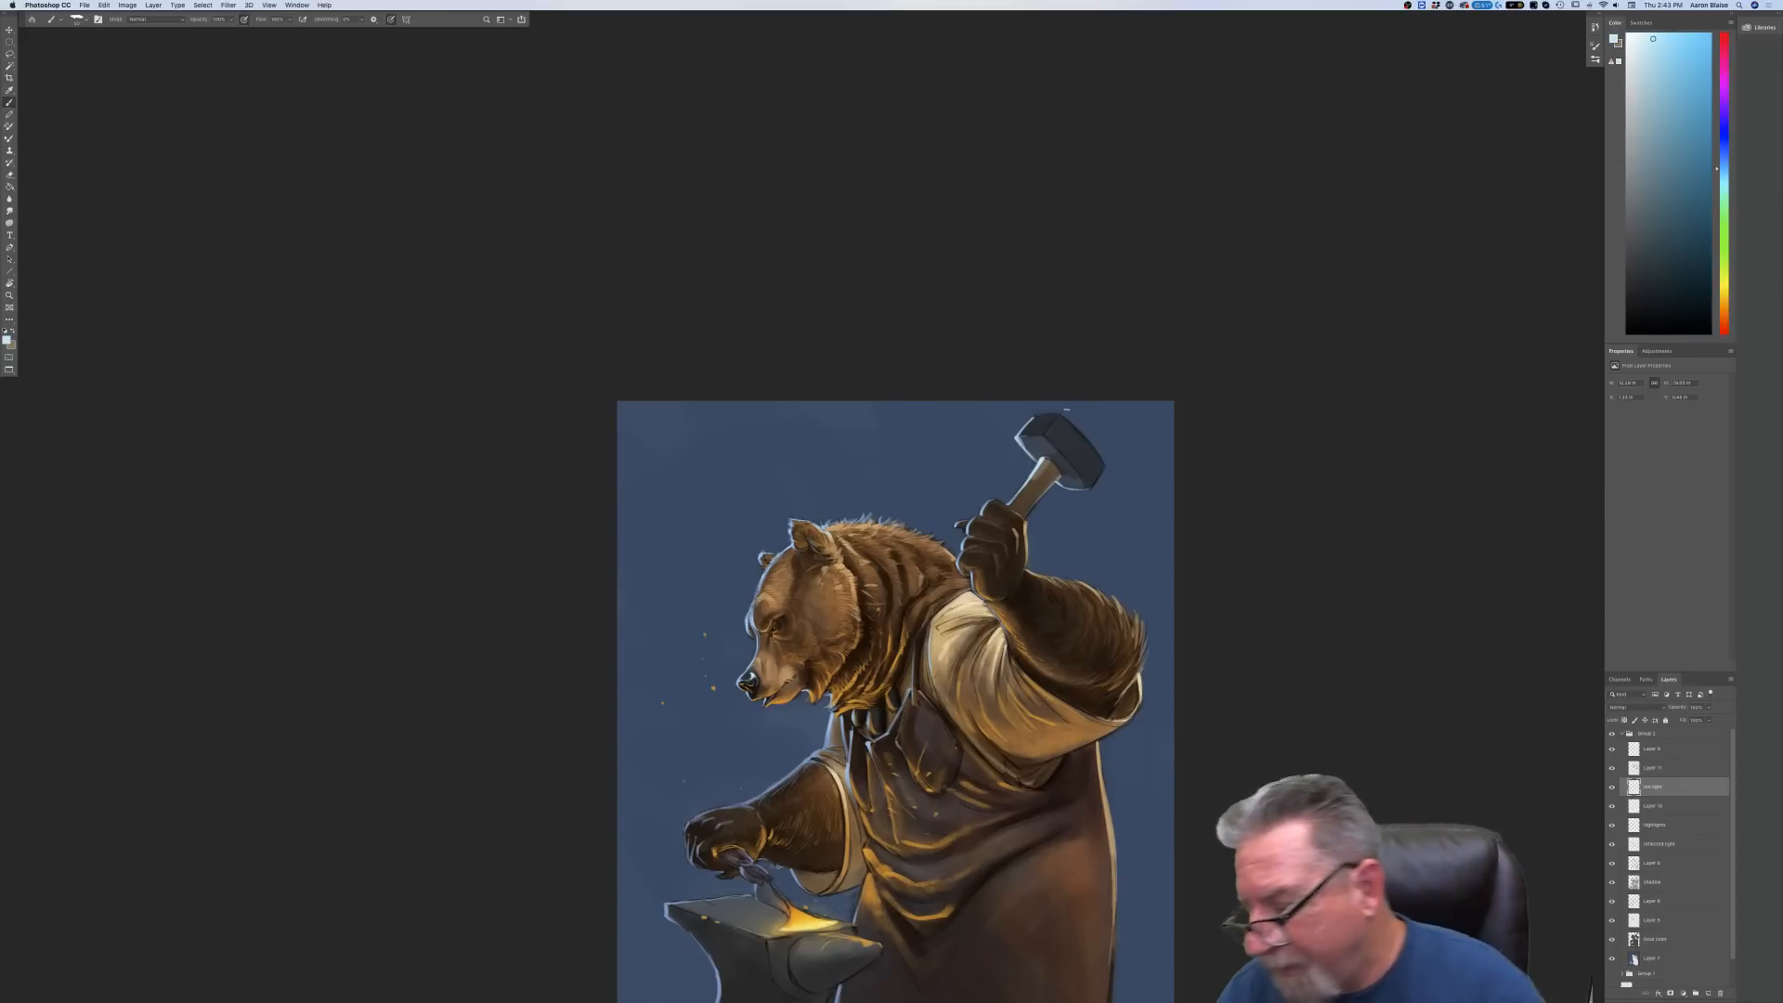
left_click(1656, 958)
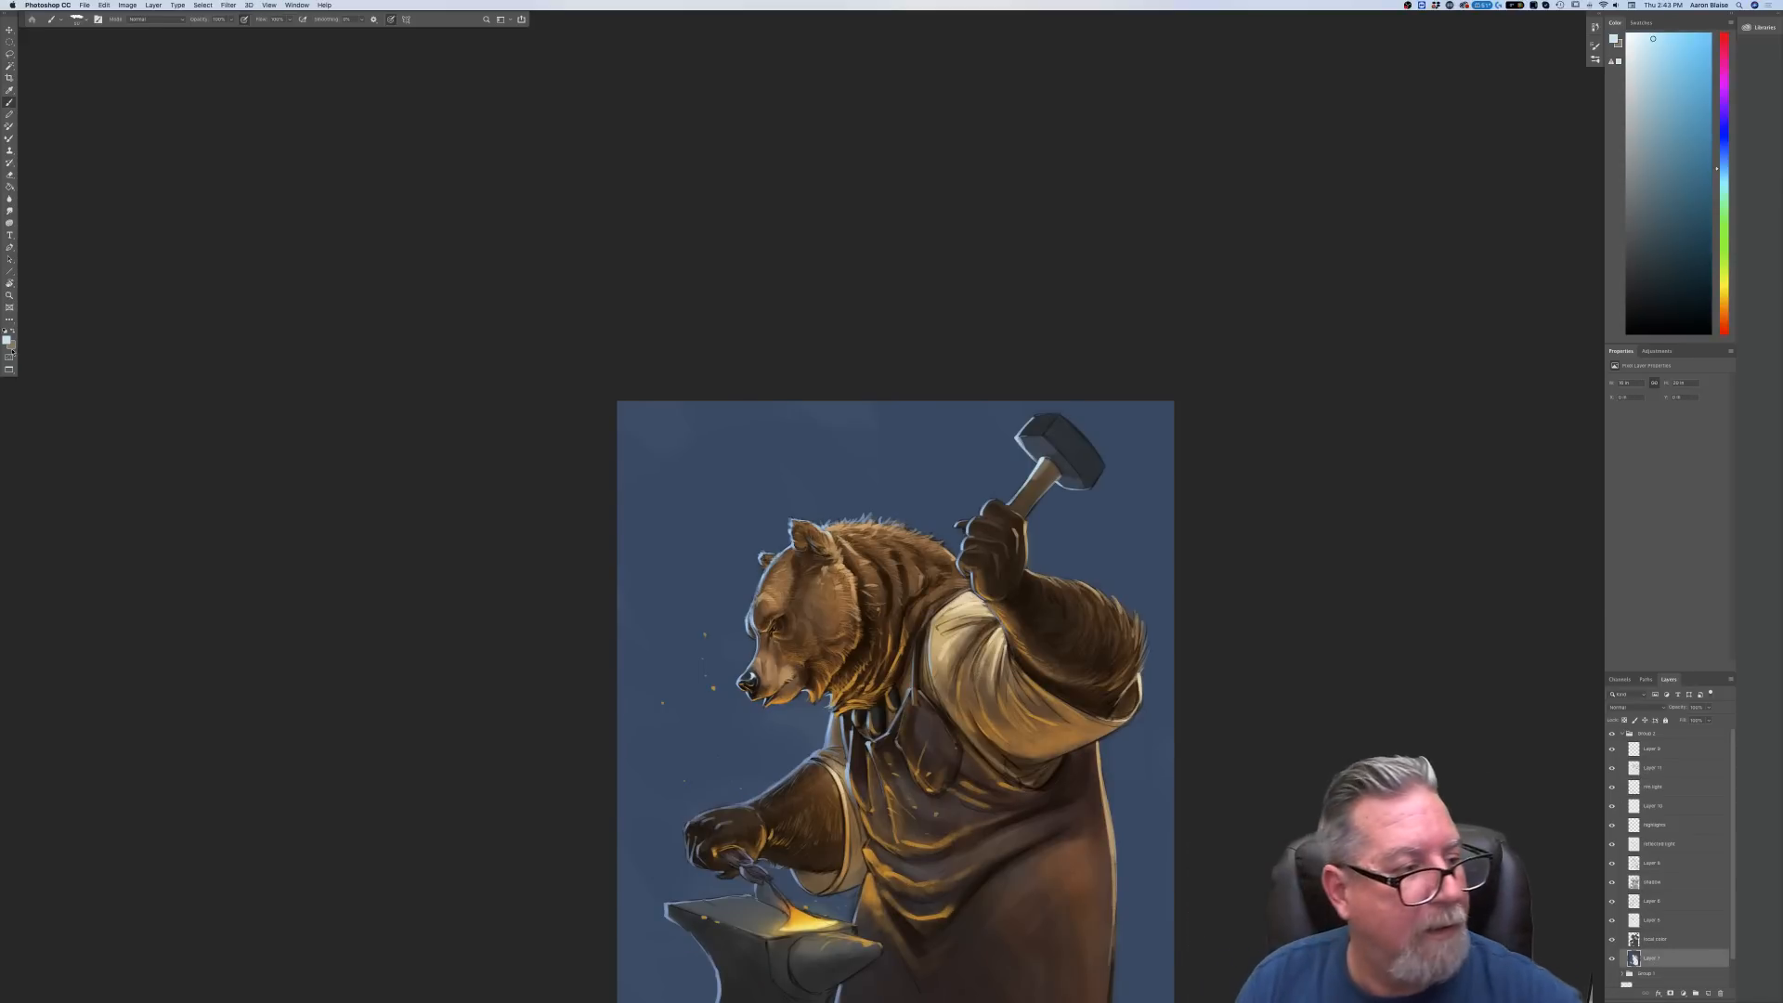
left_click(7, 340)
left_click(637, 736)
left_click_drag(231, 312, 168, 319)
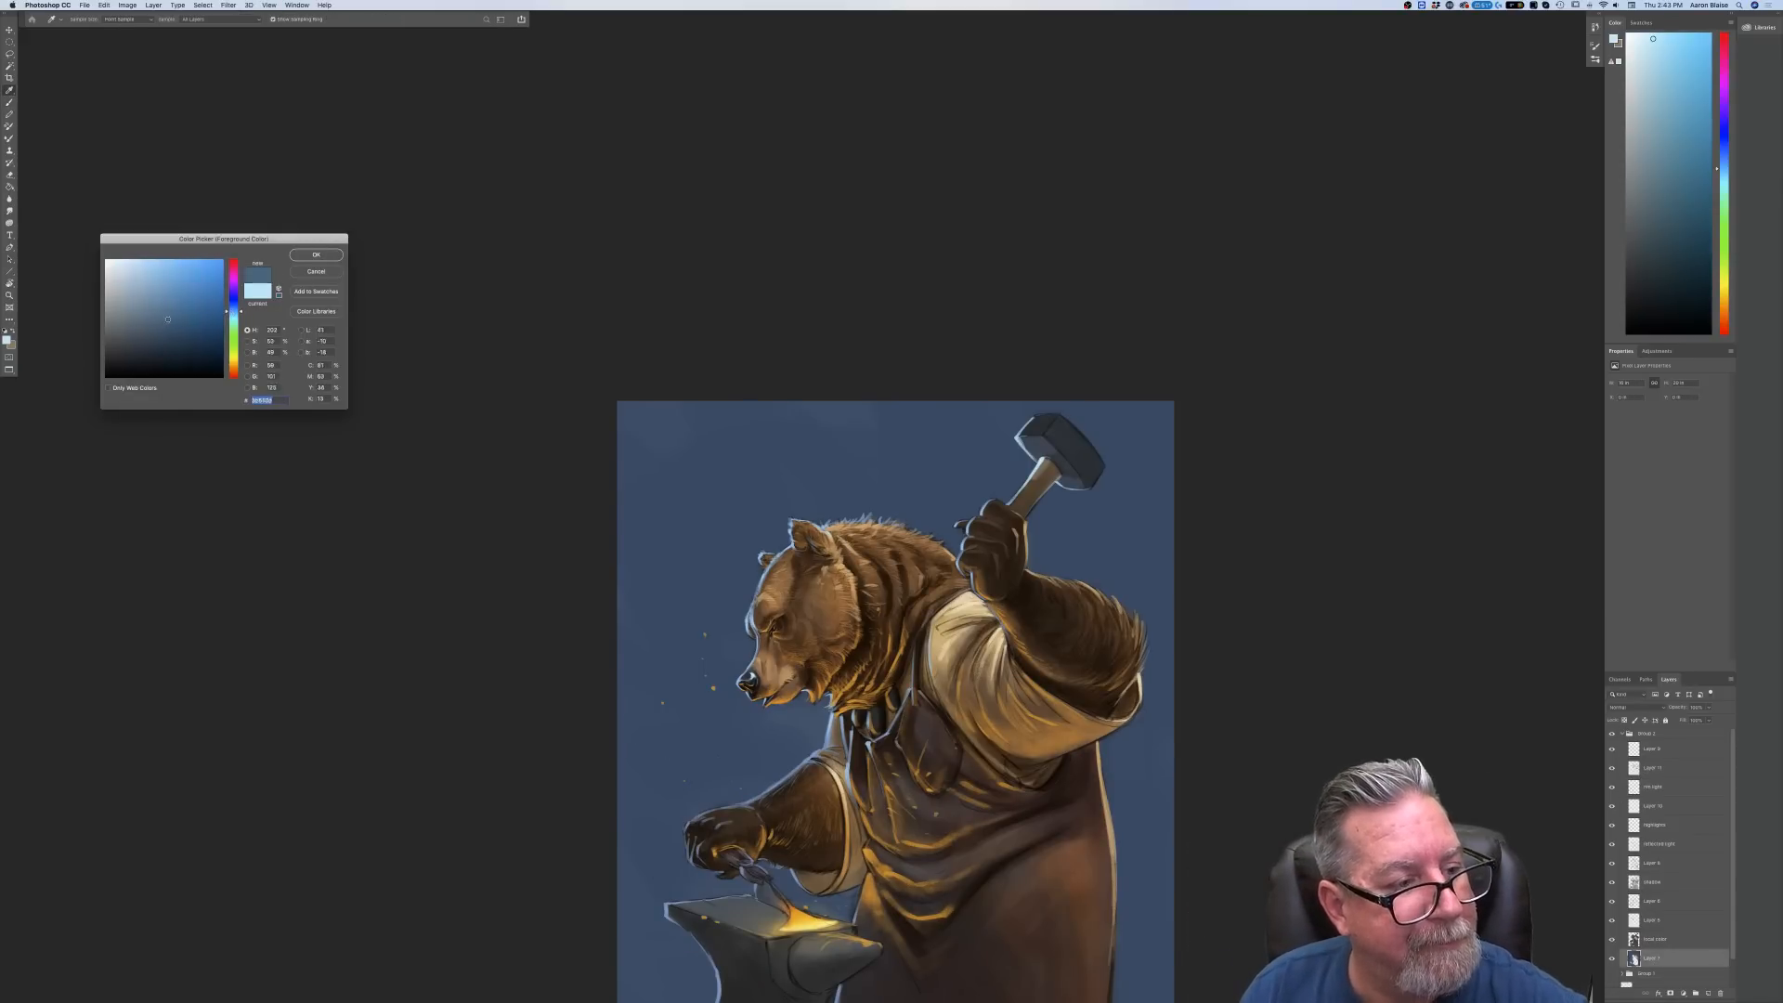
left_click(303, 259)
Choose the second brush in the custom brush set below the textured brushes and enlarge it for painting the background
left_click(78, 19)
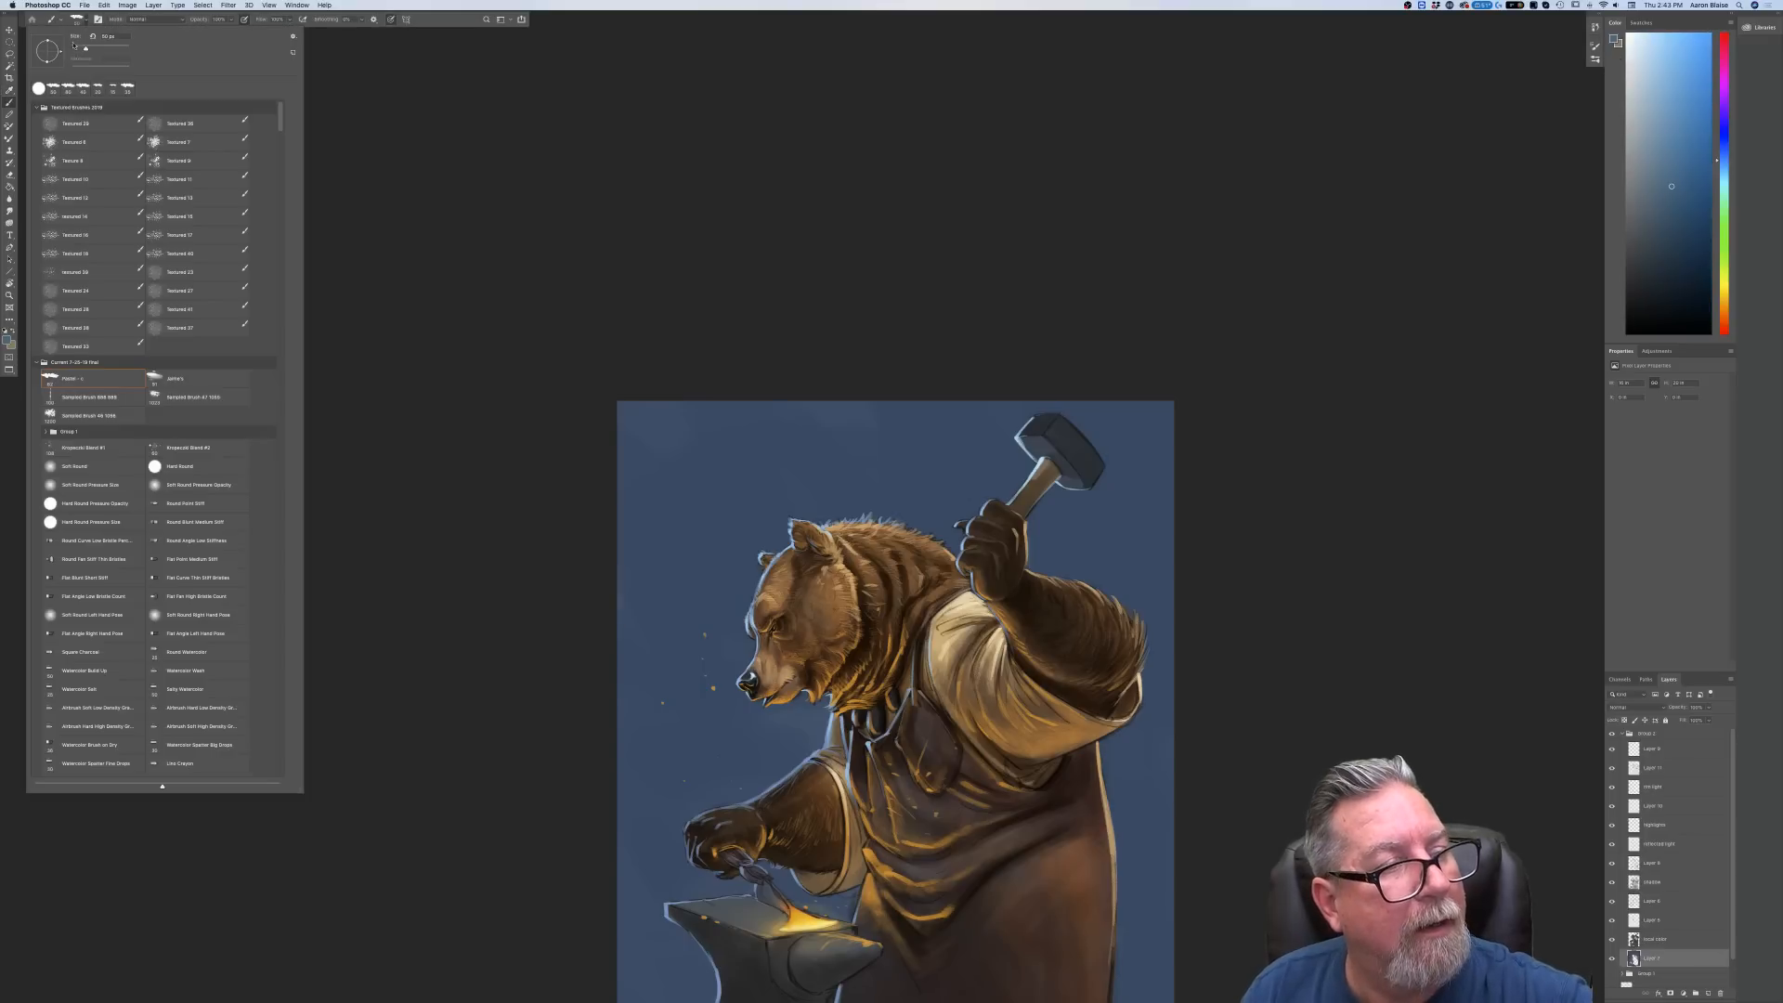
double_click(173, 380)
key("bracketright")
key("bracketright")
key("bracketright")
key("bracketright")
key("bracketright")
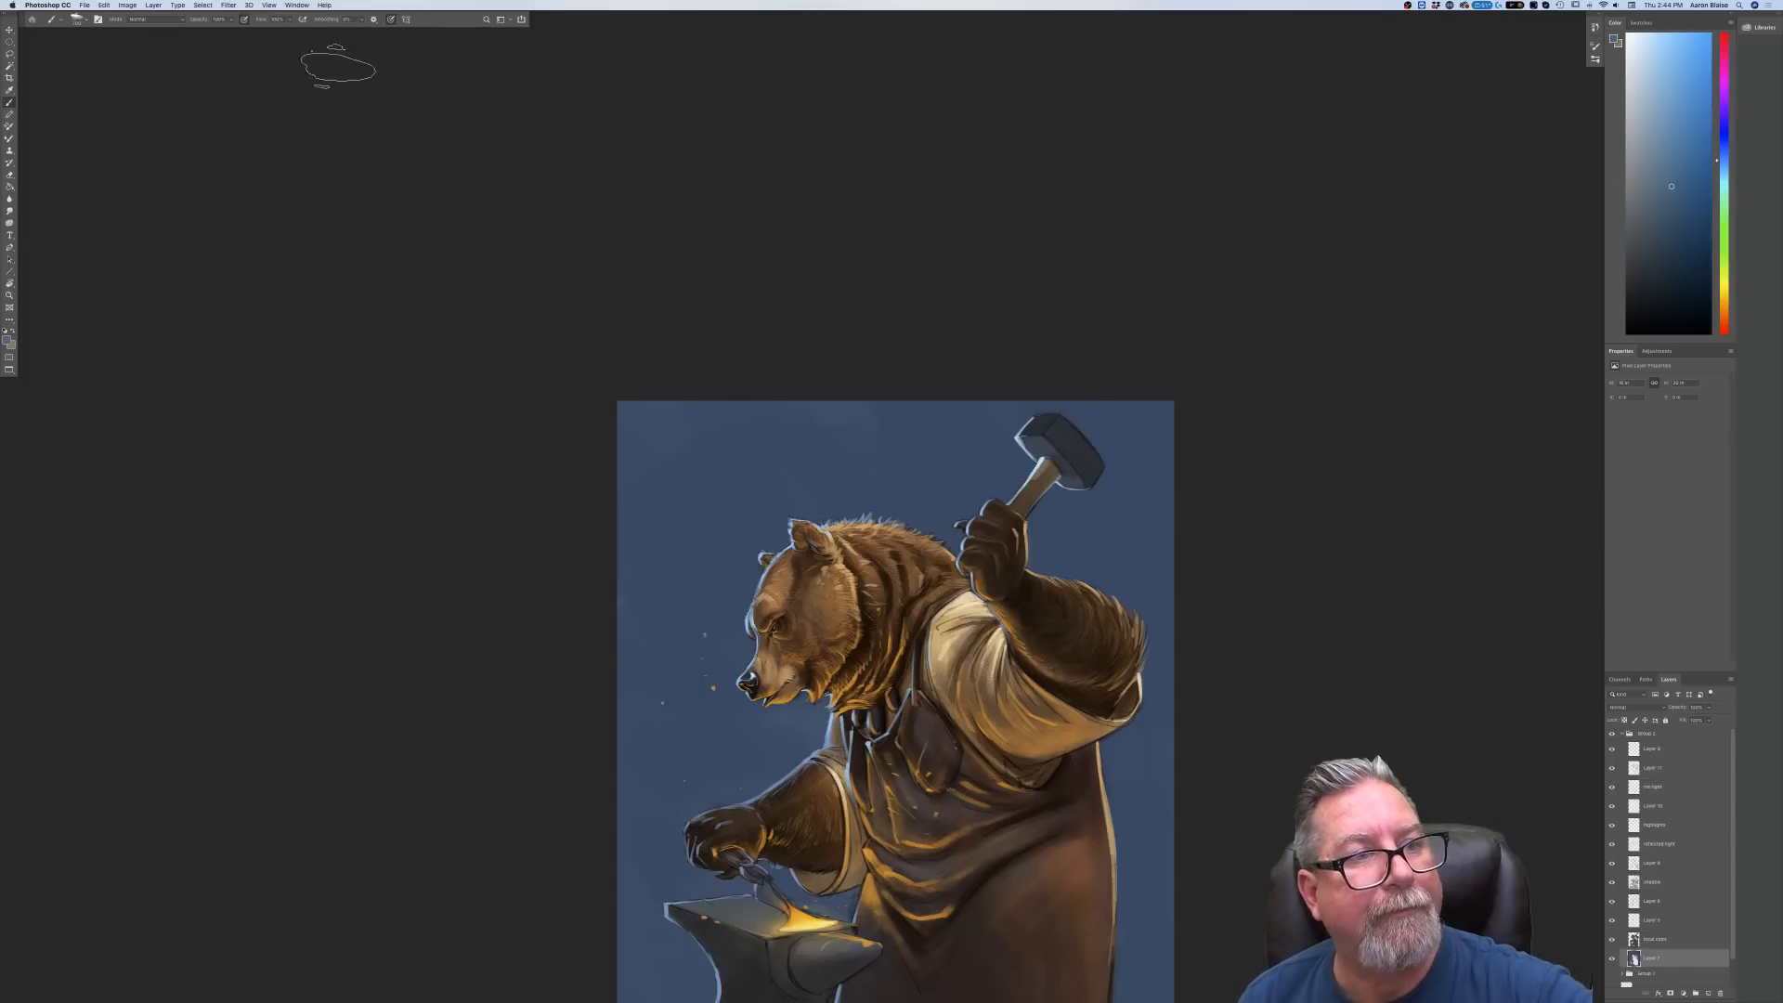
left_click(98, 19)
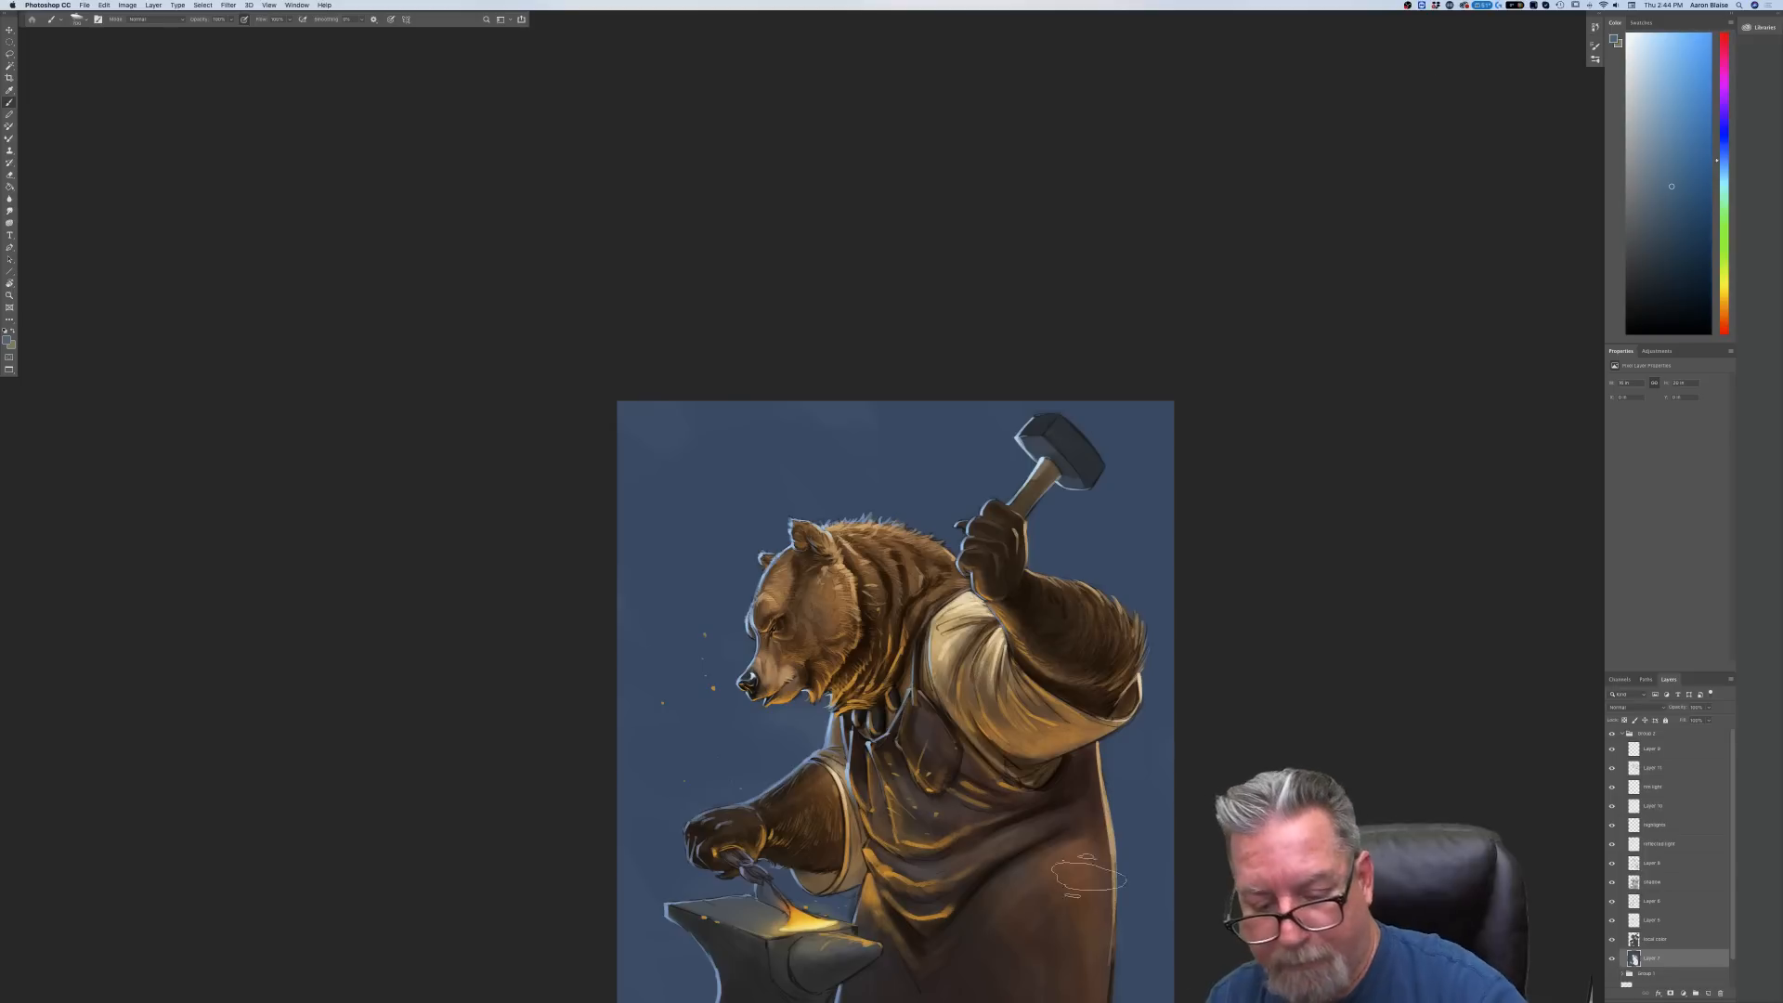
Paint broad strokes of lighter blue haze into the background around the bear and behind the anvil
left_click_drag(457, 906, 482, 621)
key("super+equal")
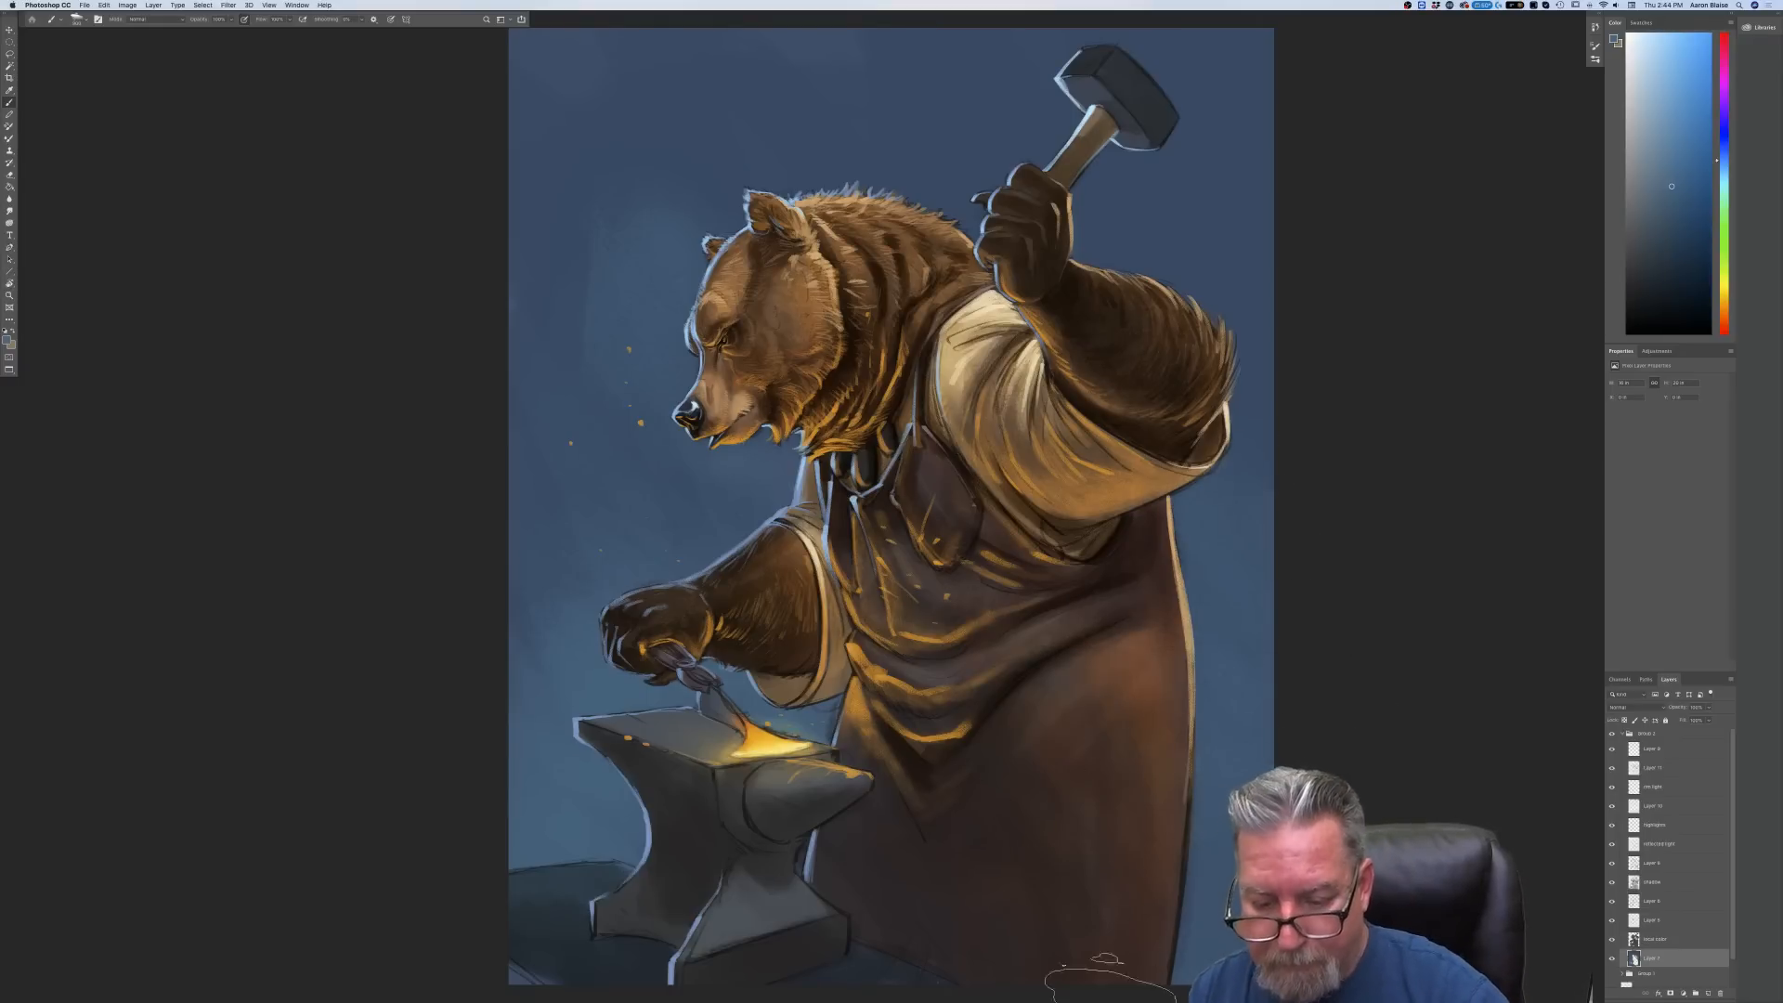
mouse_move(1108, 988)
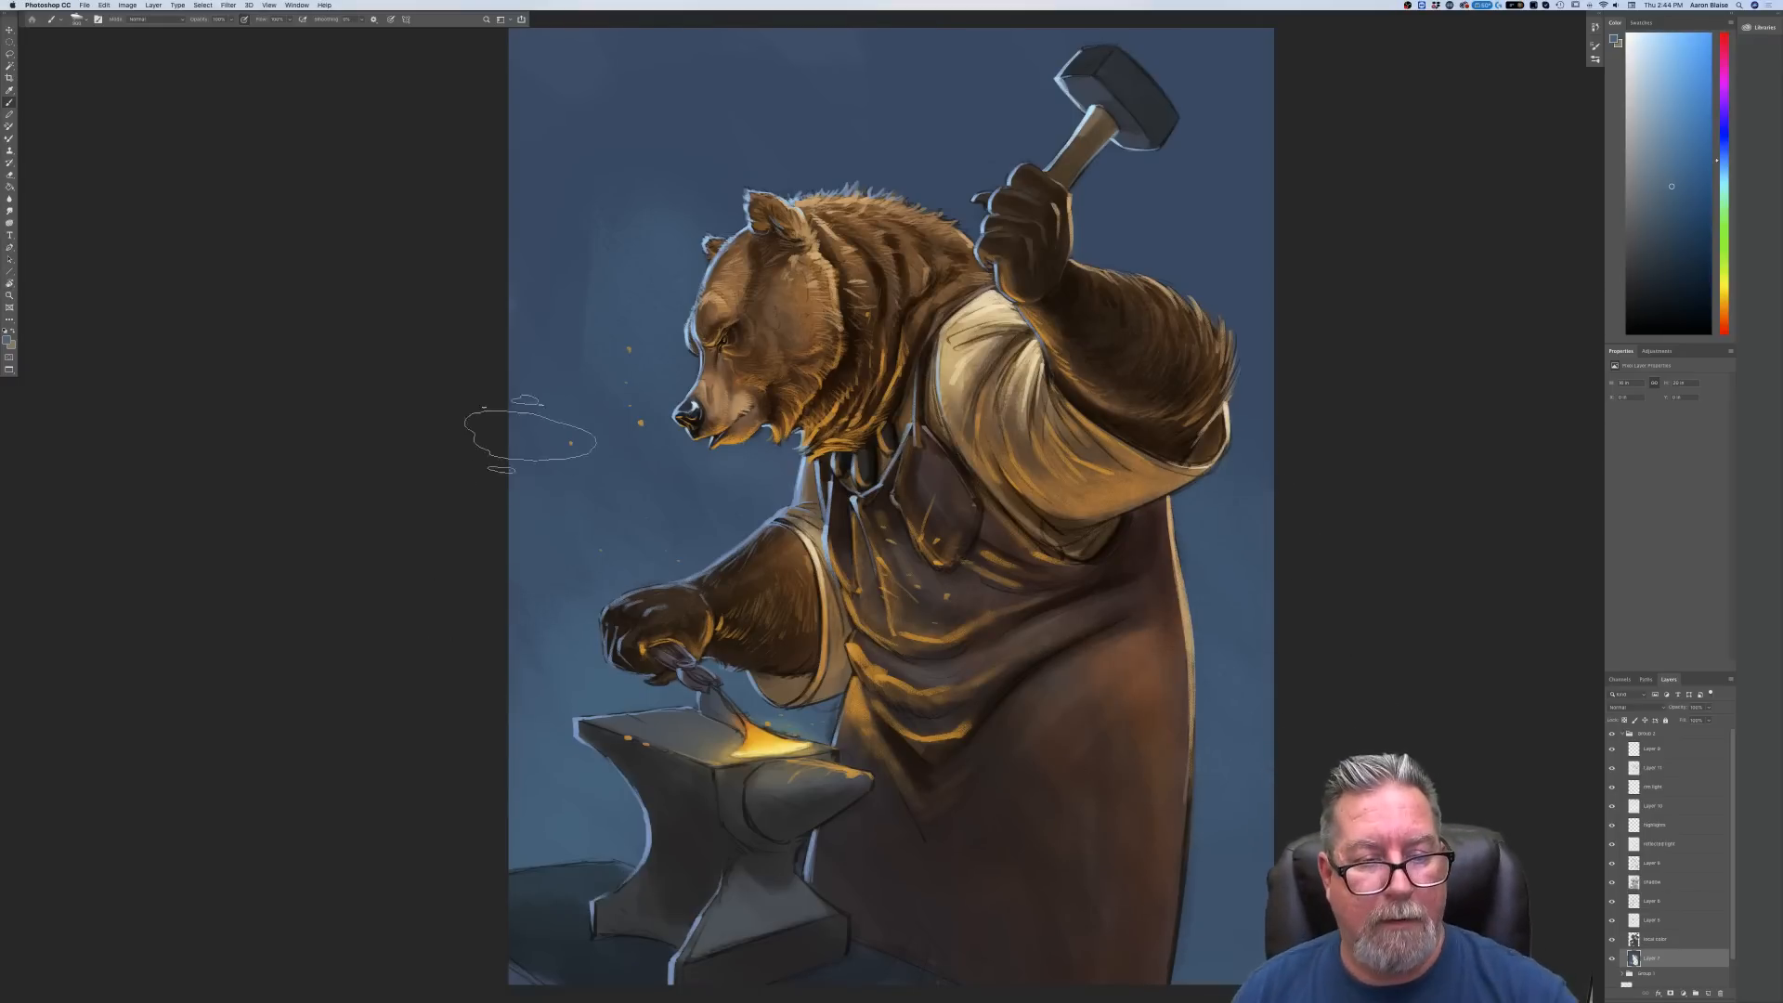
Try a lighter cyan-blue foreground colour for broad diagonal streaks of light across the background in front of the bear
left_click(7, 340)
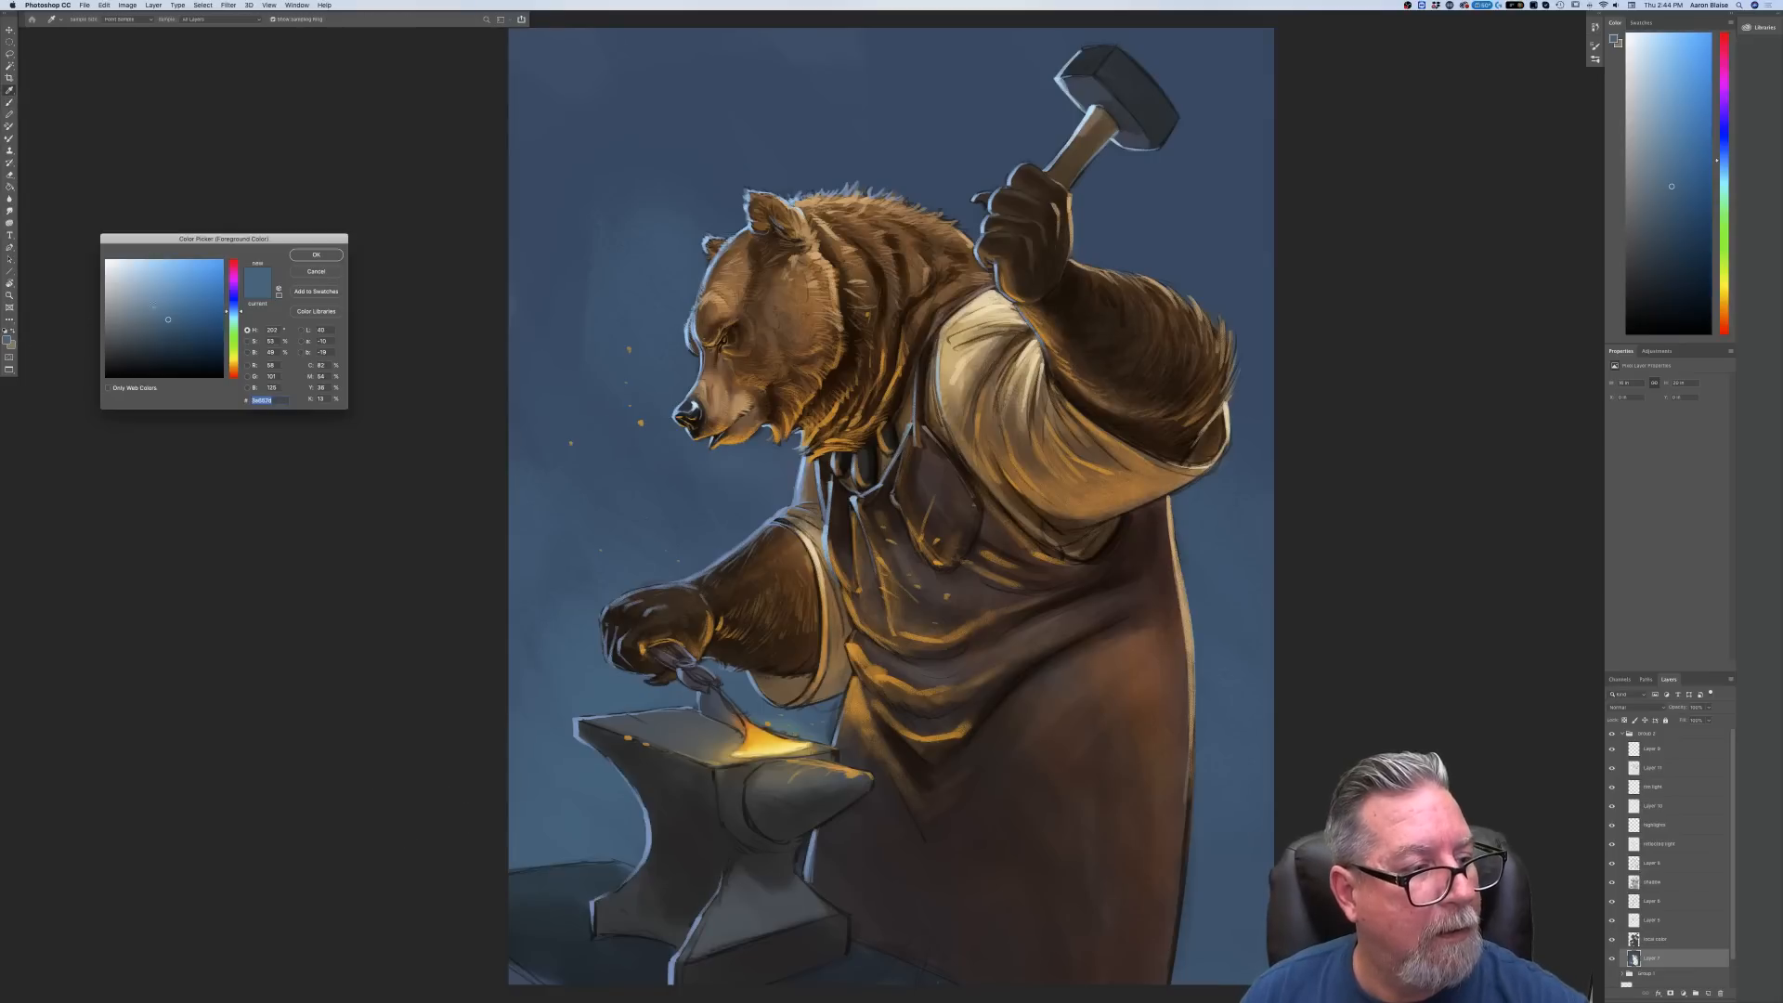
left_click(229, 314)
left_click(316, 255)
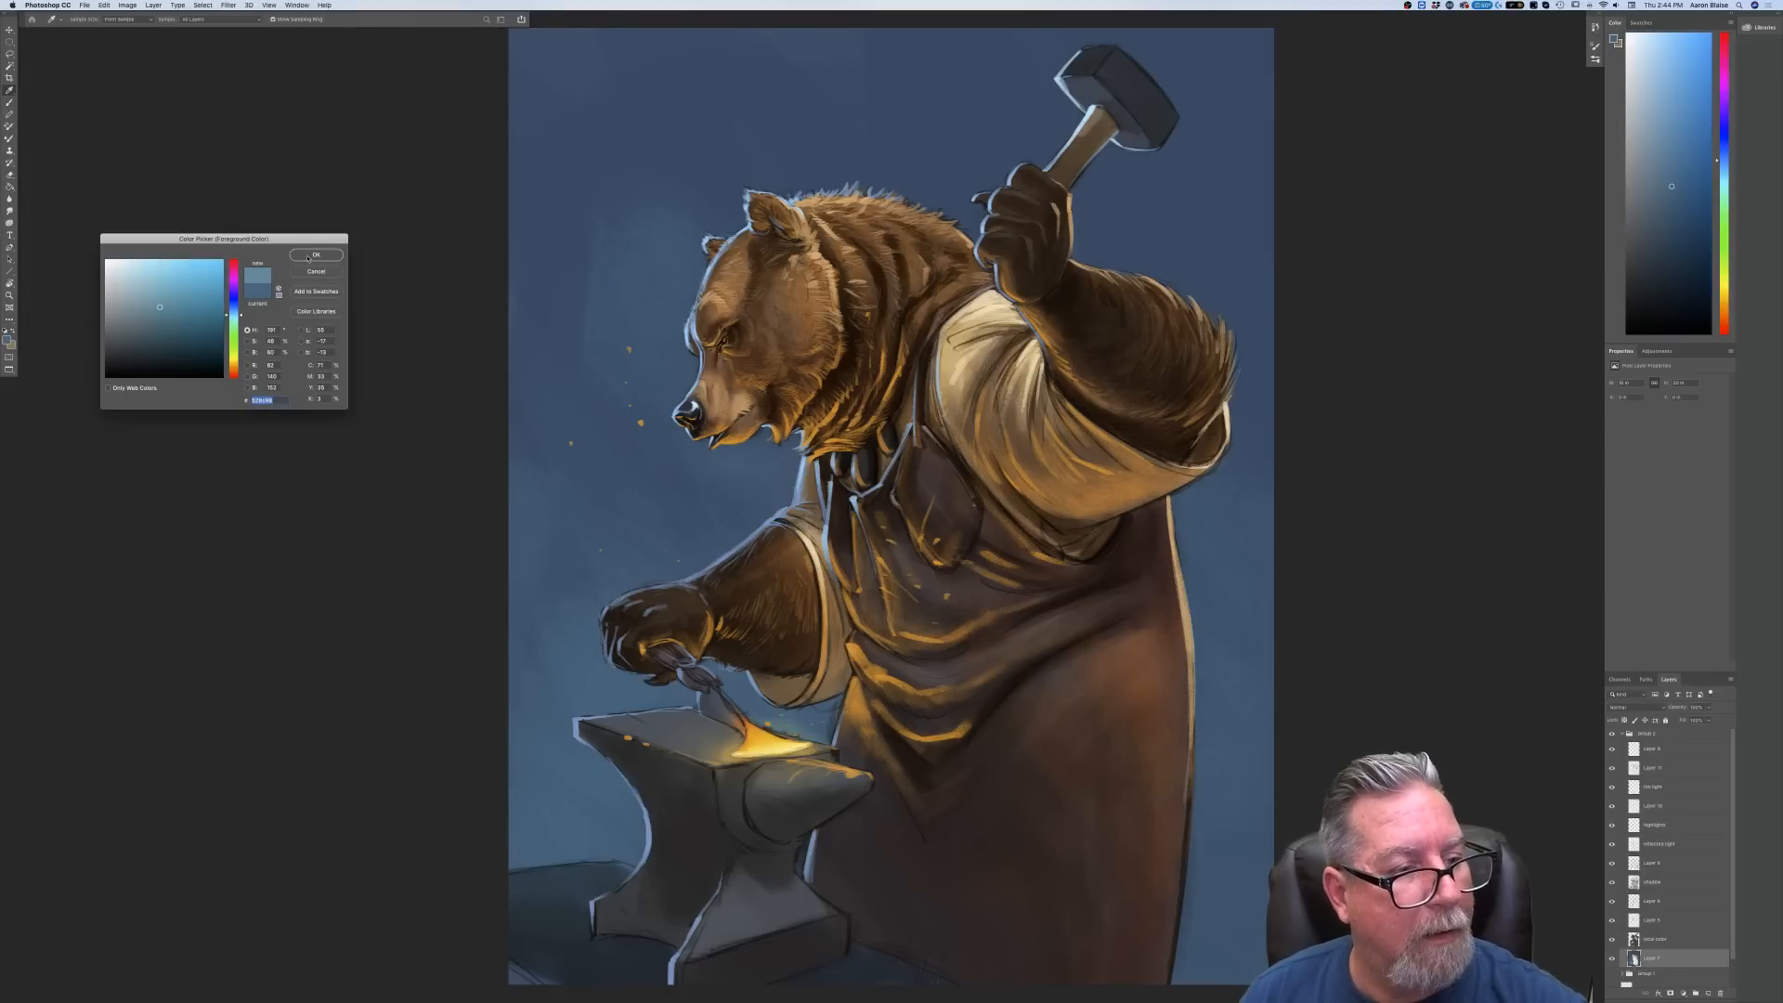
left_click_drag(619, 147, 757, 343)
mouse_move(509, 232)
left_mouse_down()
mouse_move(580, 365)
mouse_move(736, 499)
left_mouse_up()
left_click_drag(464, 277, 743, 597)
left_click_drag(545, 437, 641, 561)
left_click_drag(532, 496, 705, 772)
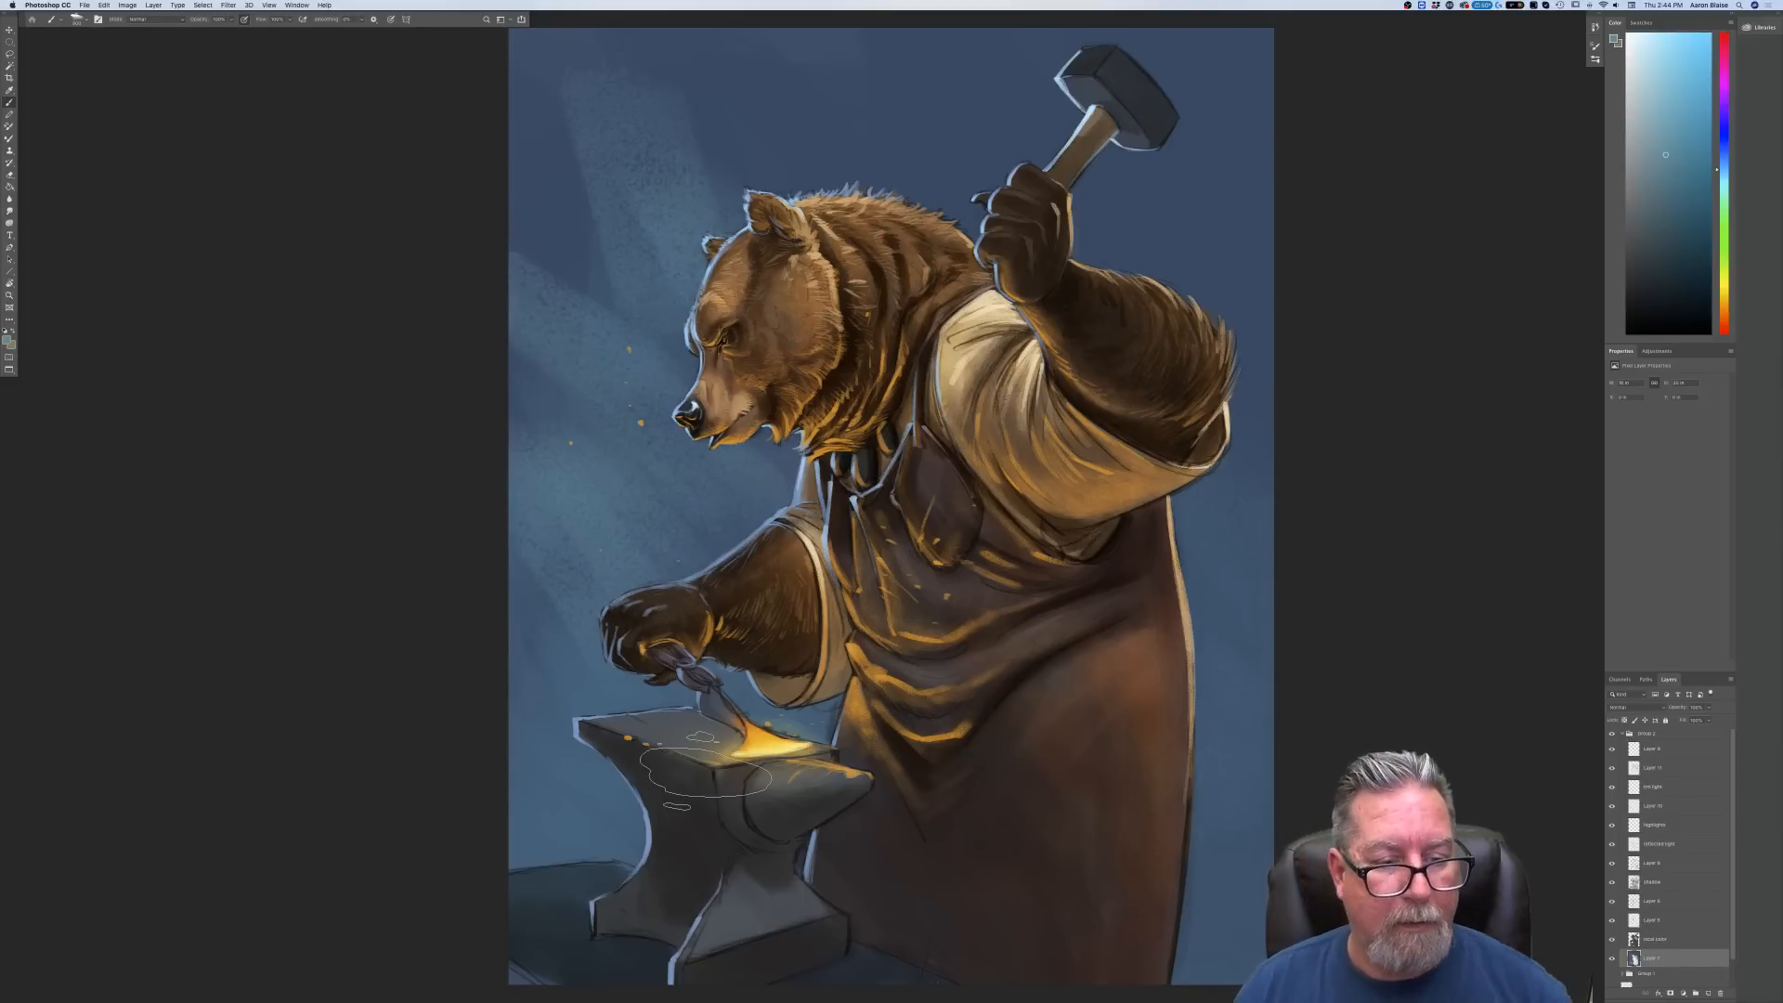
Undo the diagonal cyan-blue streaks in the background
key("super+z")
key("super+z")
key("super+z")
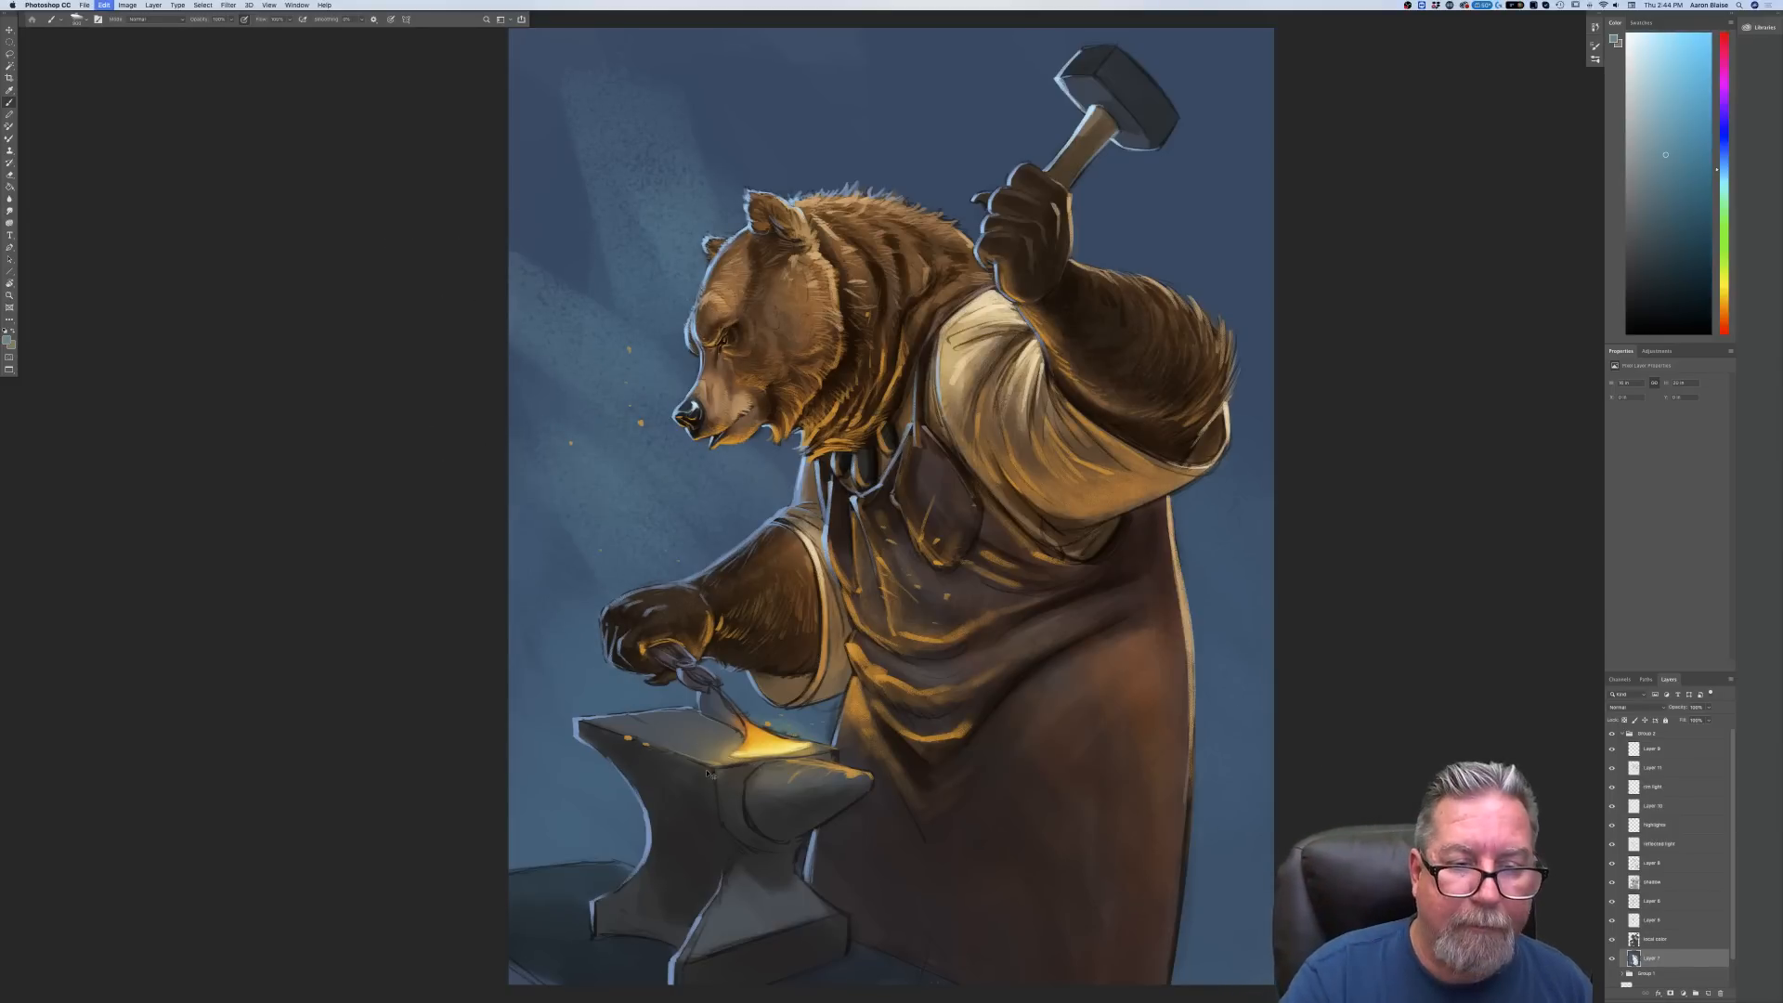
key("super+z")
key("super+z")
key("super+z")
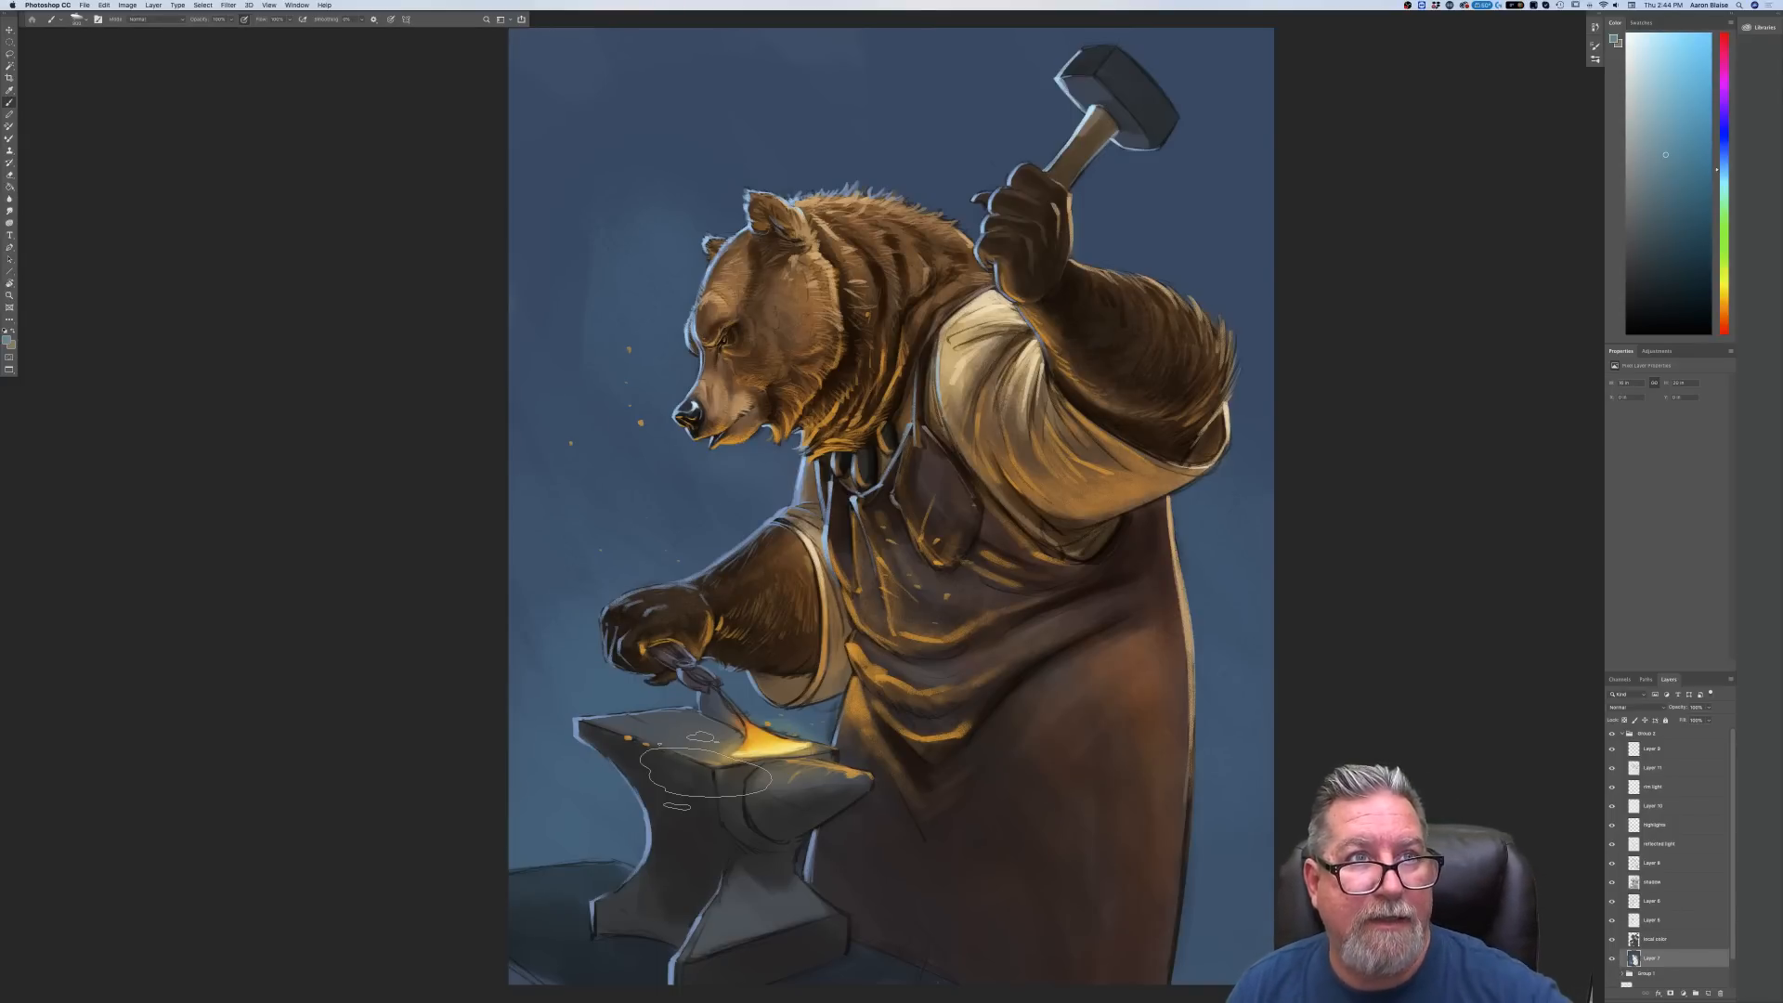
Set a medium blue based on the background as the foreground colour and brush it over the upper background around the head and hammer
left_click(7, 340)
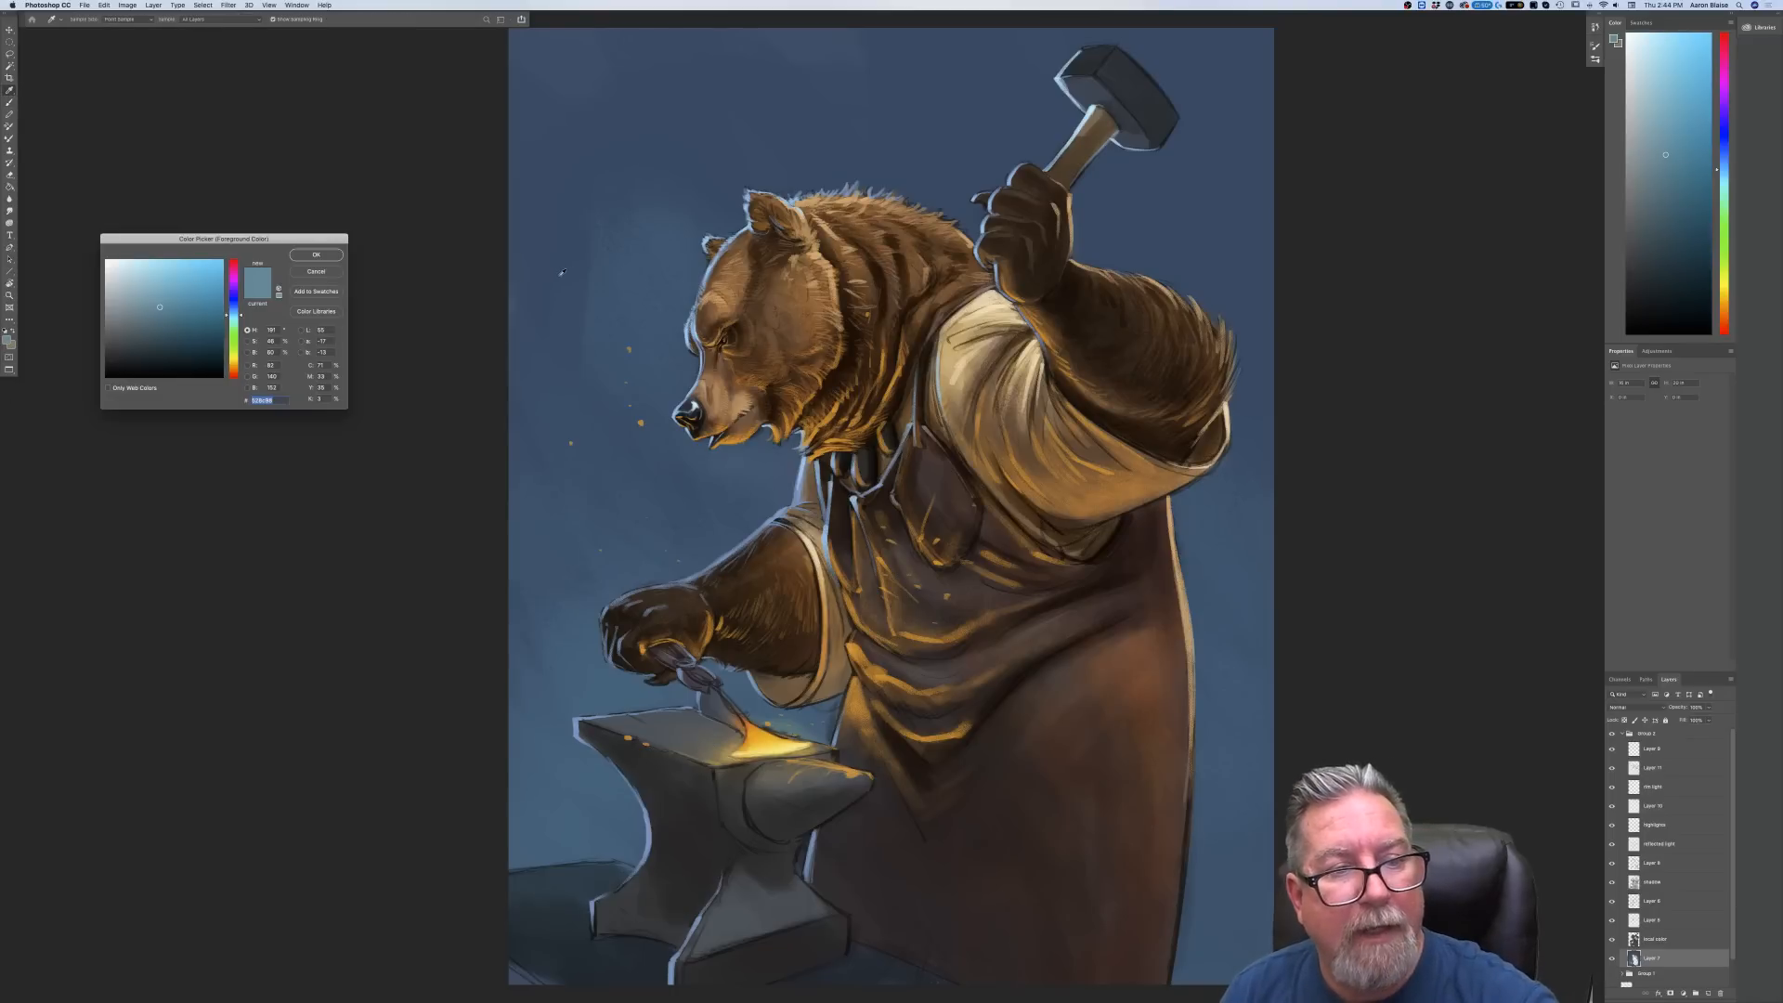
left_click(561, 351)
left_click(234, 314)
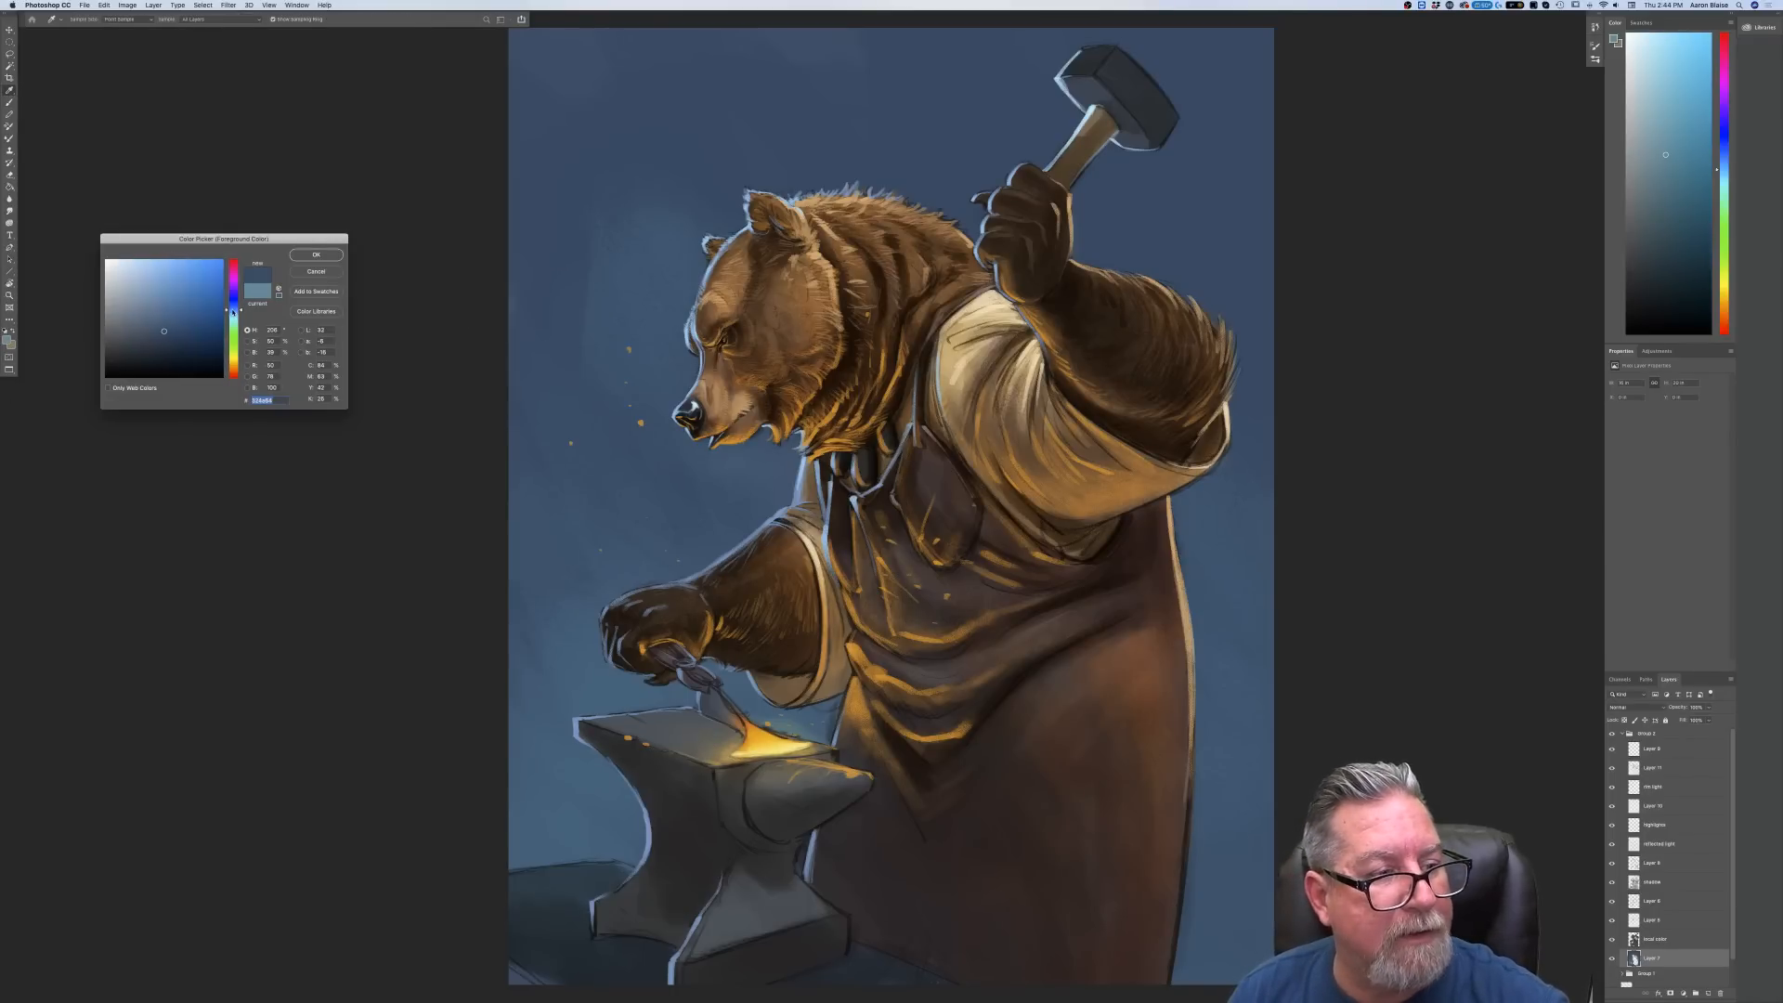
left_click(315, 254)
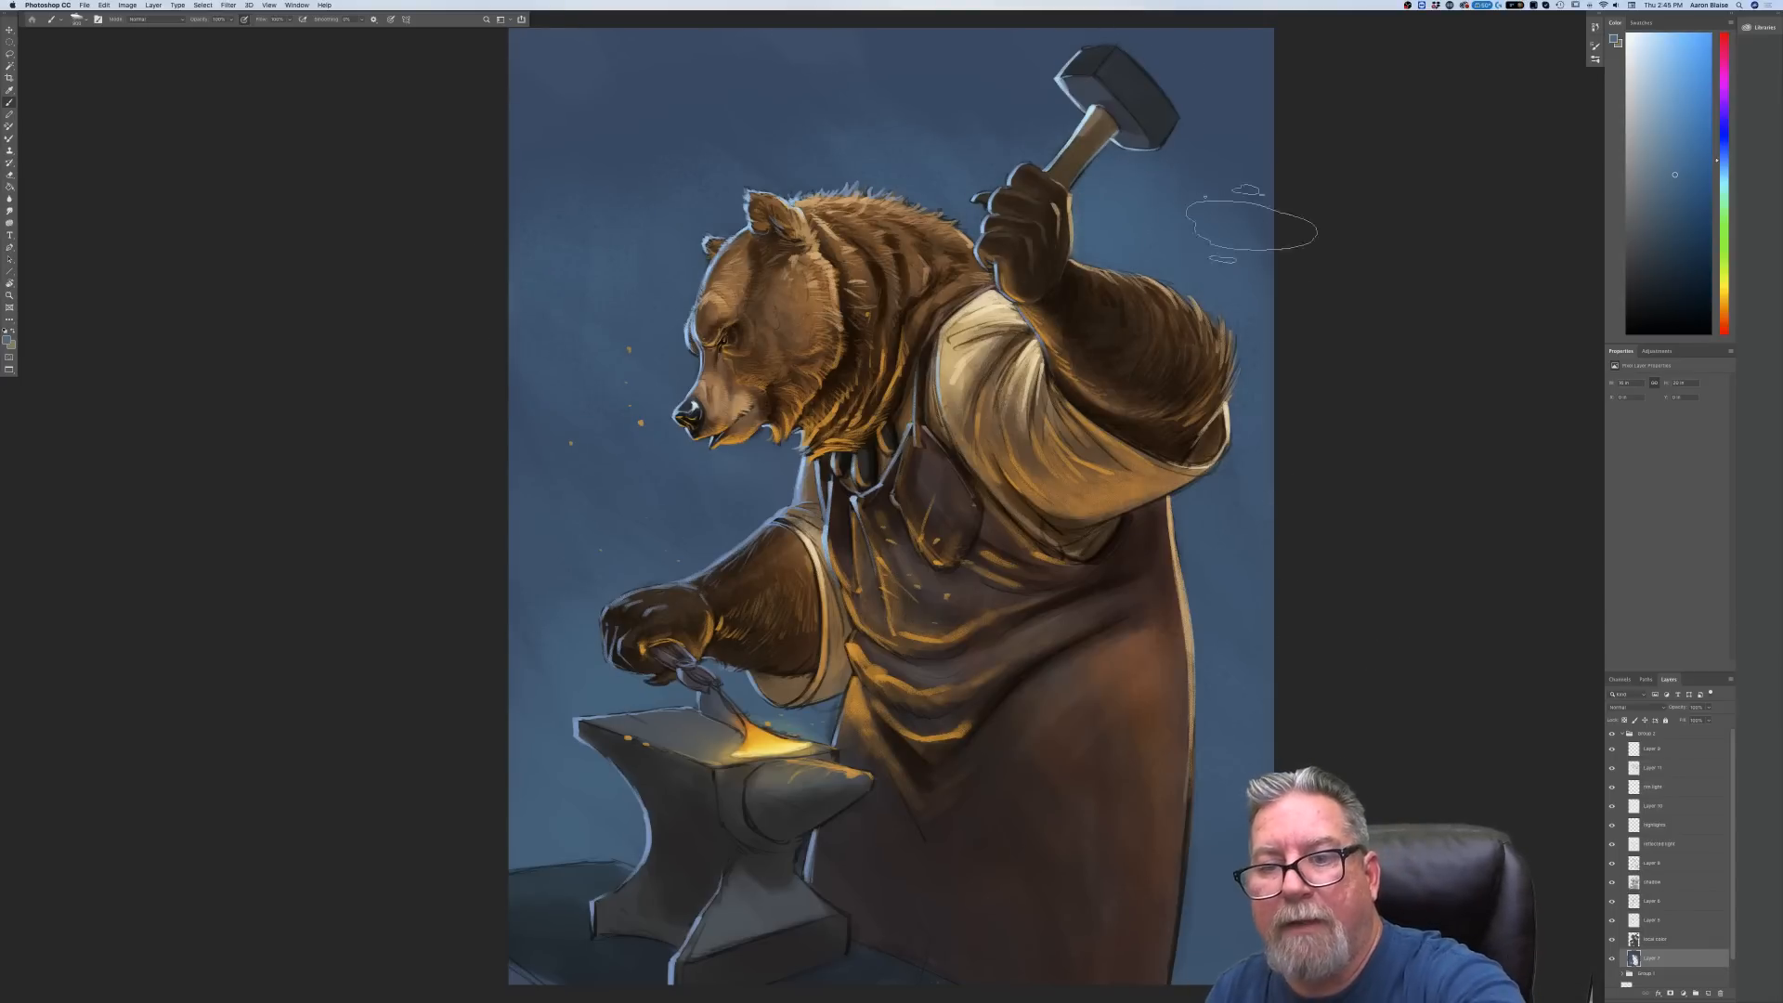
key("super+minus")
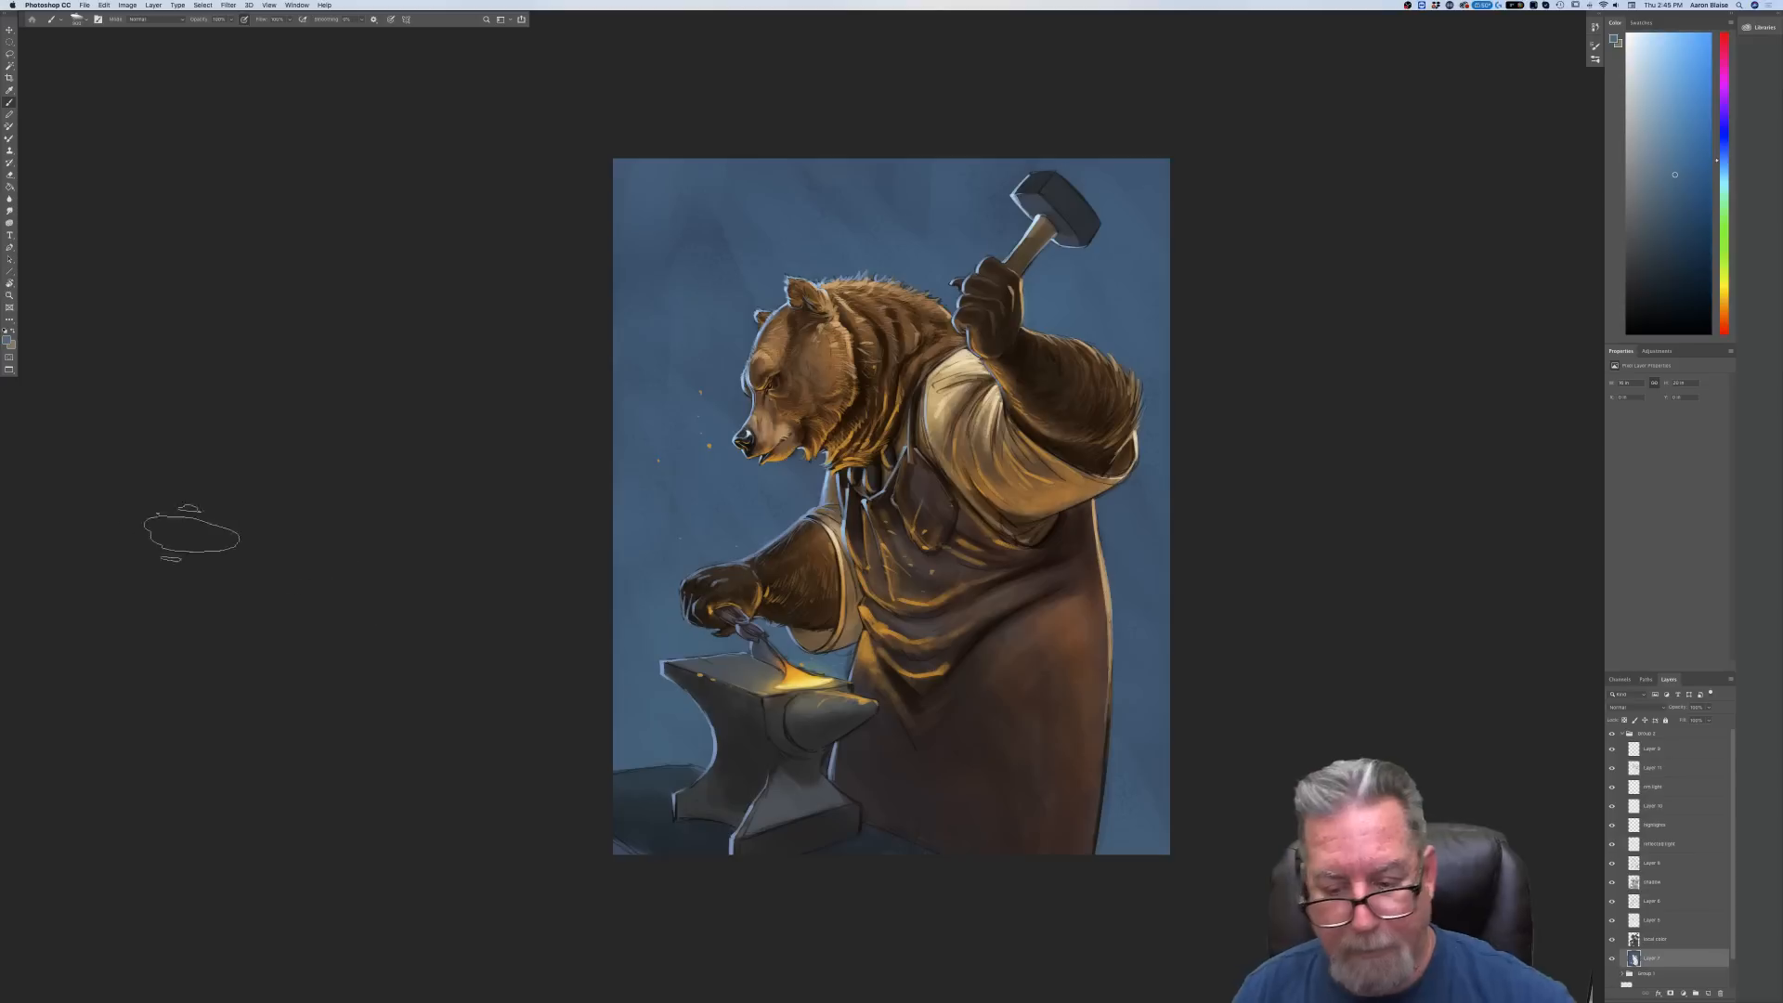
Shift the foreground colour slightly towards cyan and paint lighter haze behind the anvil and the lowered arm
left_click(8, 341)
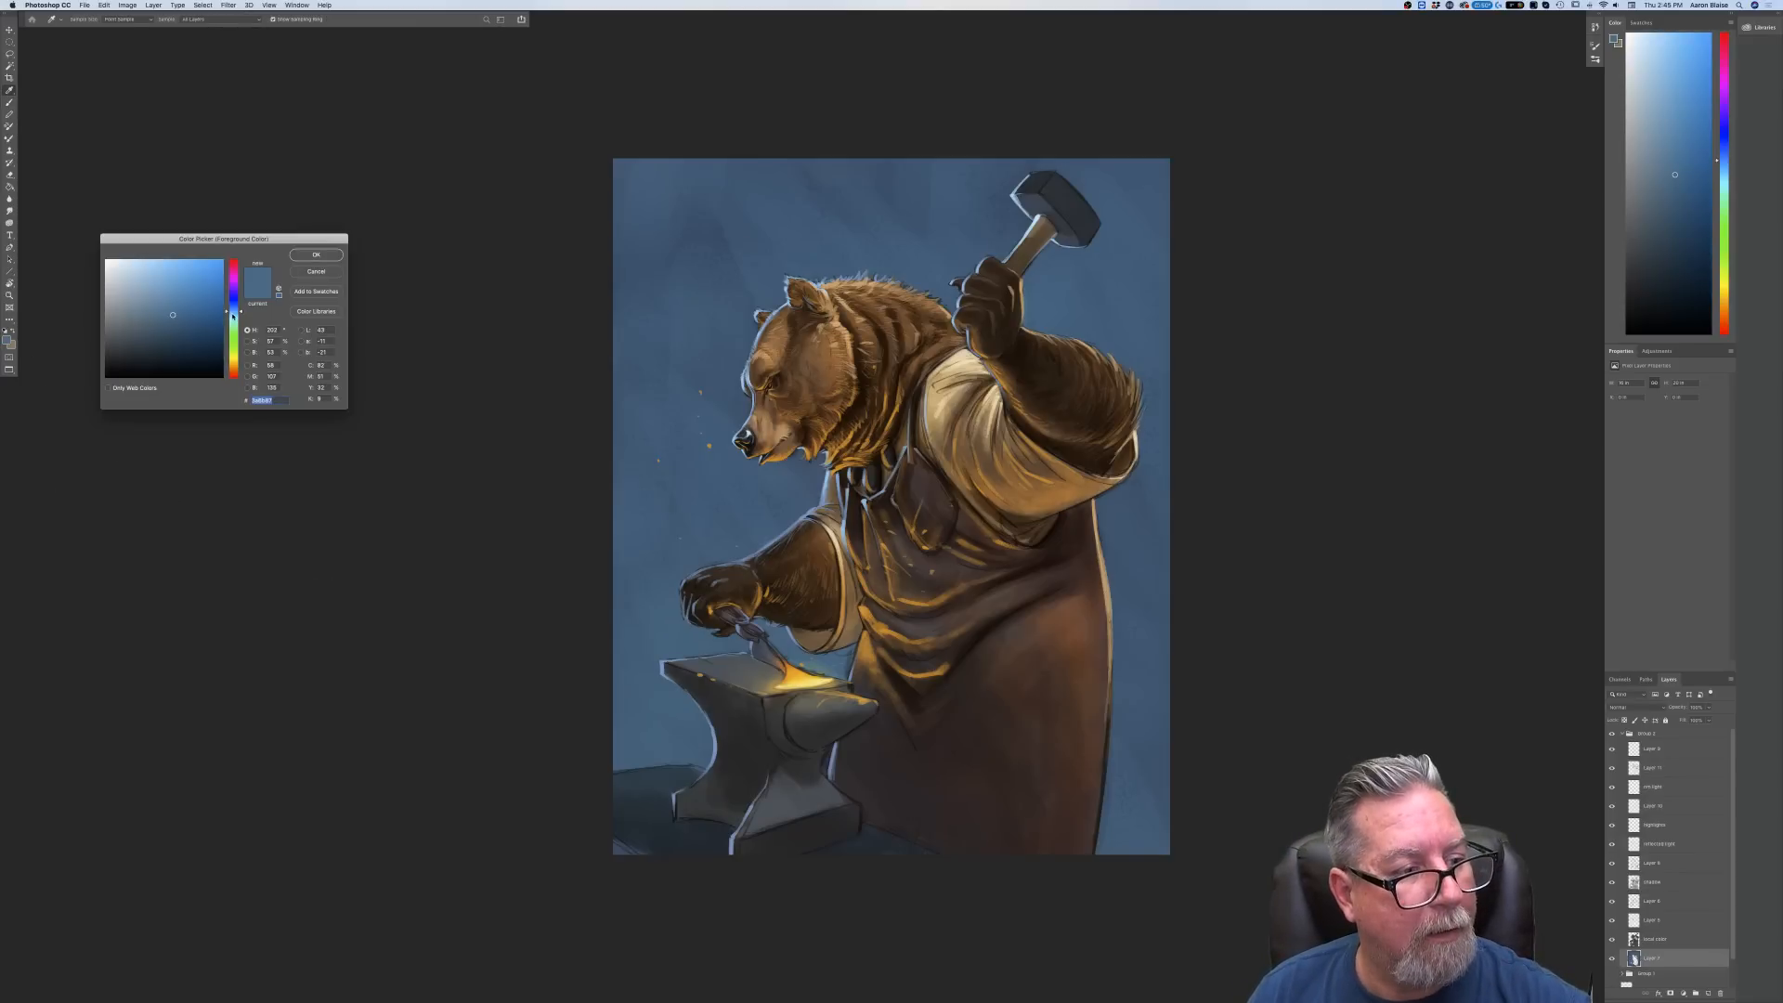
left_click_drag(232, 316, 232, 319)
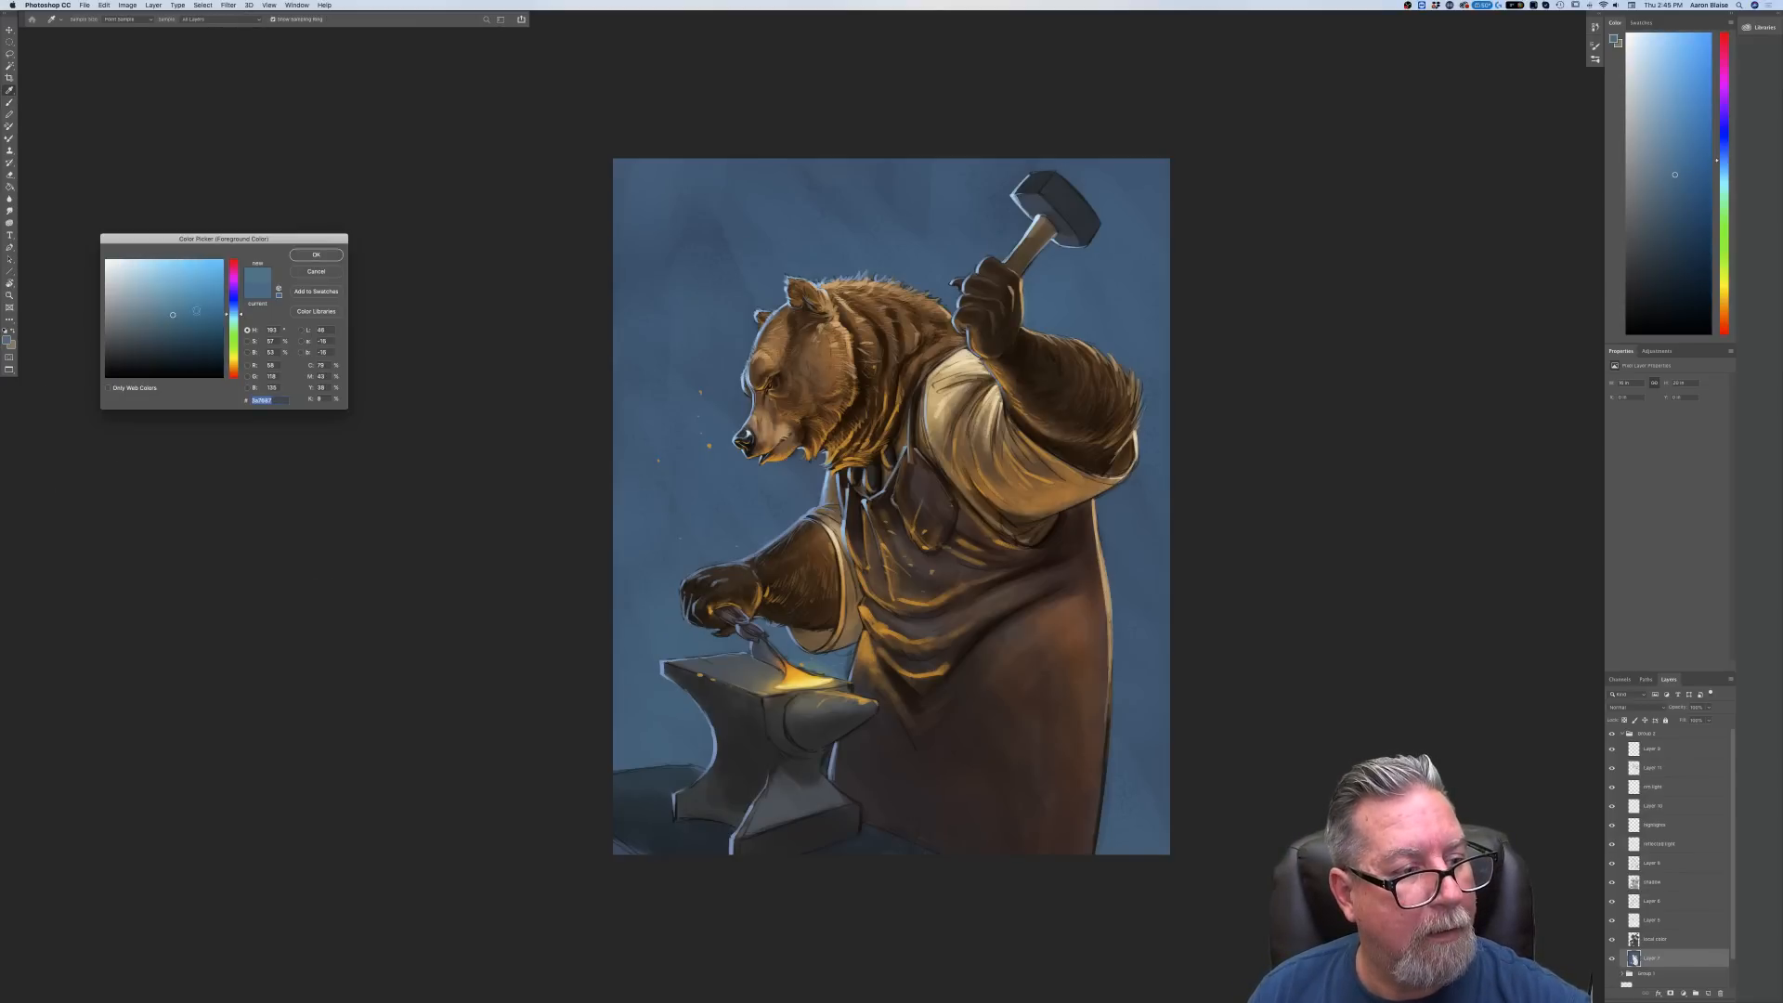
left_click(315, 256)
left_click_drag(735, 650, 652, 629)
mouse_move(728, 774)
left_mouse_down()
mouse_move(587, 696)
mouse_move(701, 633)
left_mouse_up()
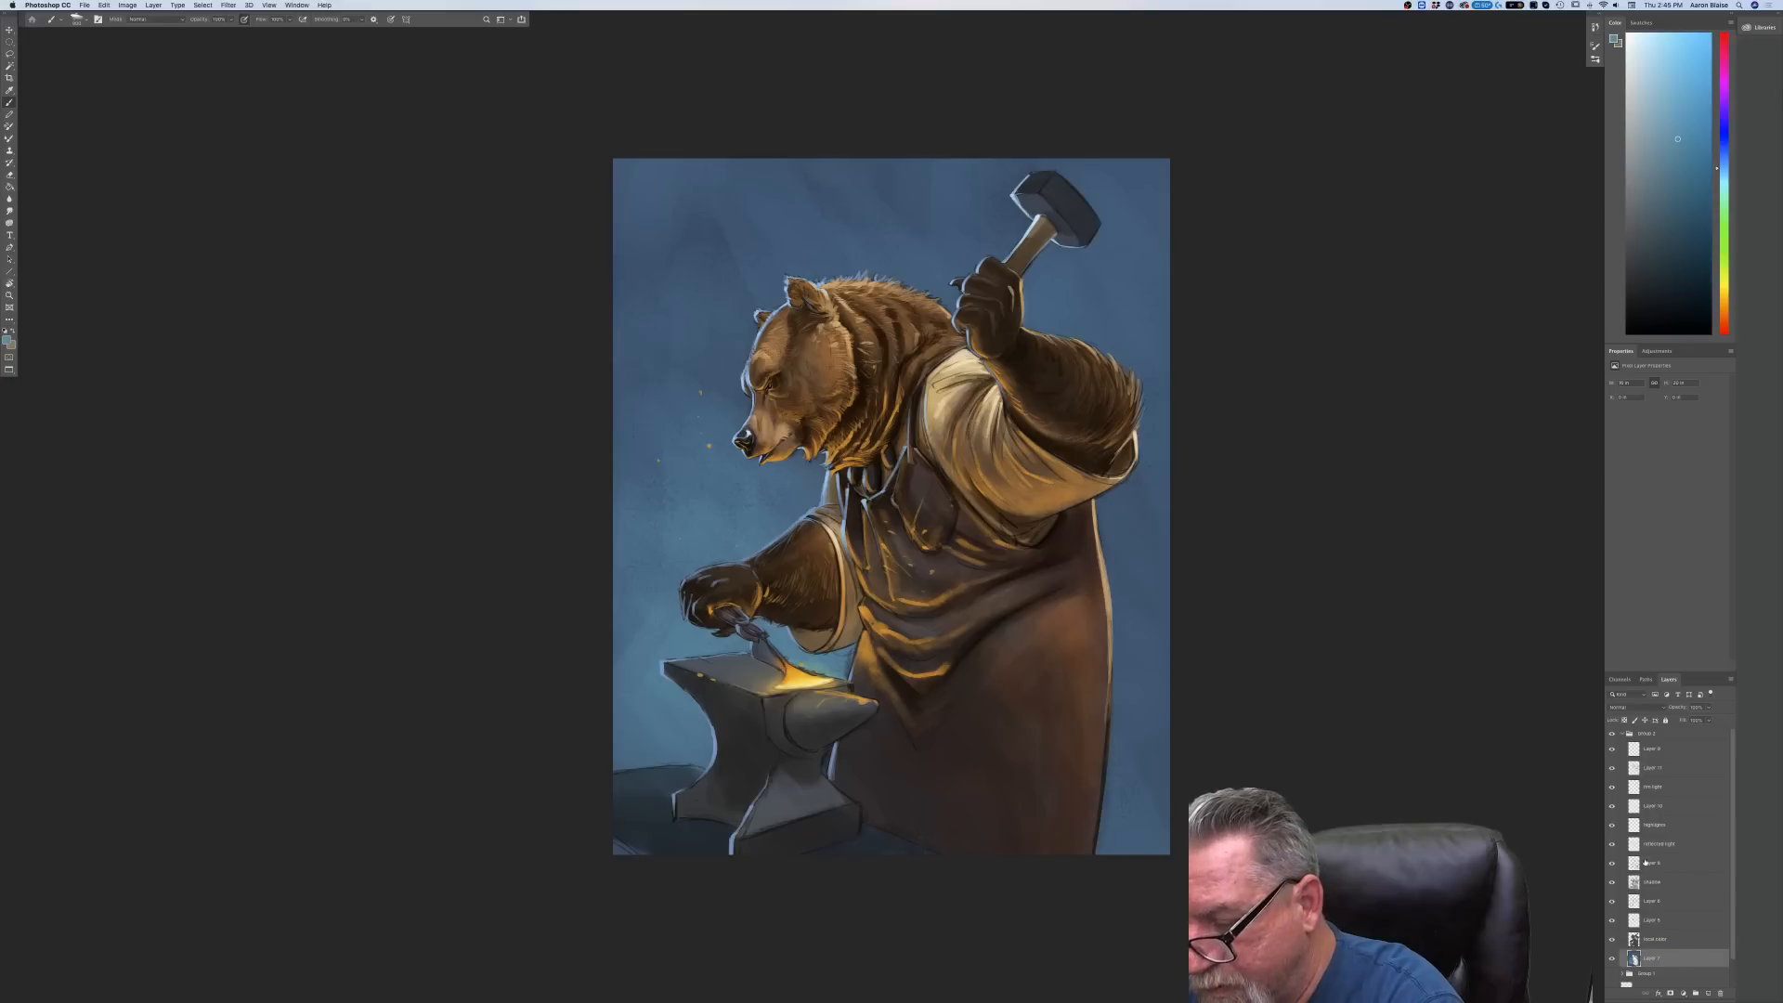
Make the second layer from the top of the group active and set a muted greyish brown as the foreground colour for the brush
left_click(1611, 768)
left_click(1612, 768)
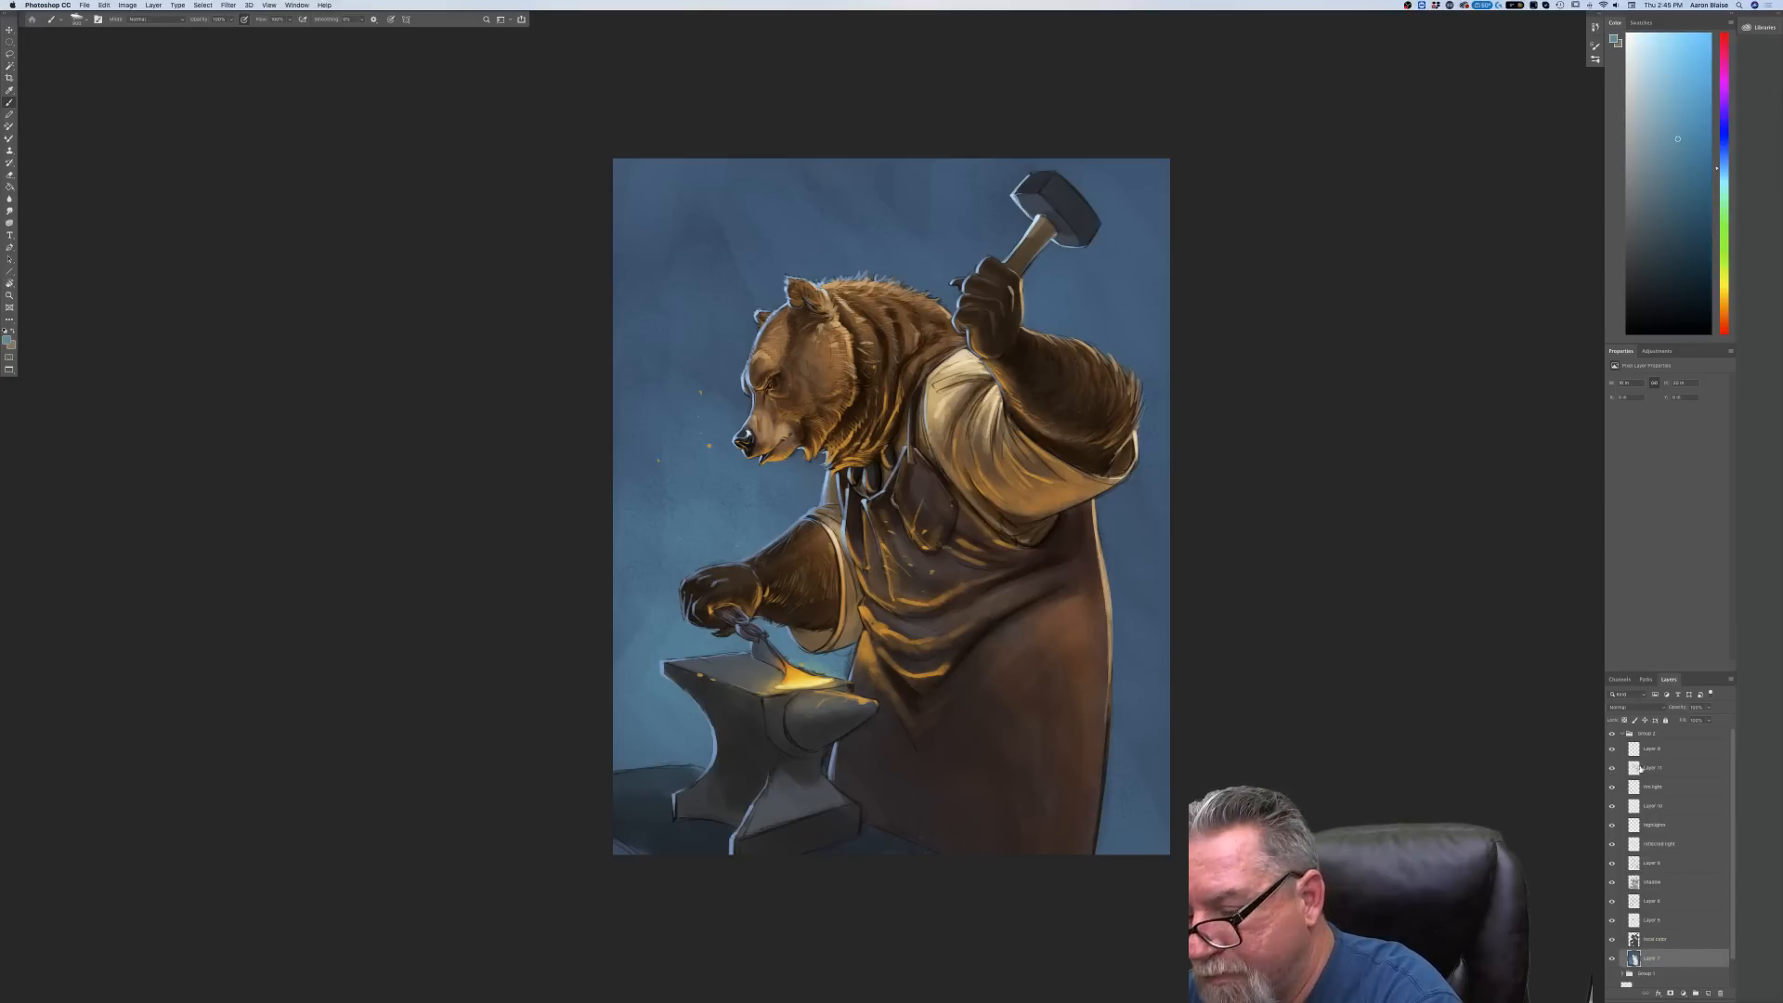
left_click(1635, 767)
key("i")
left_click(8, 340)
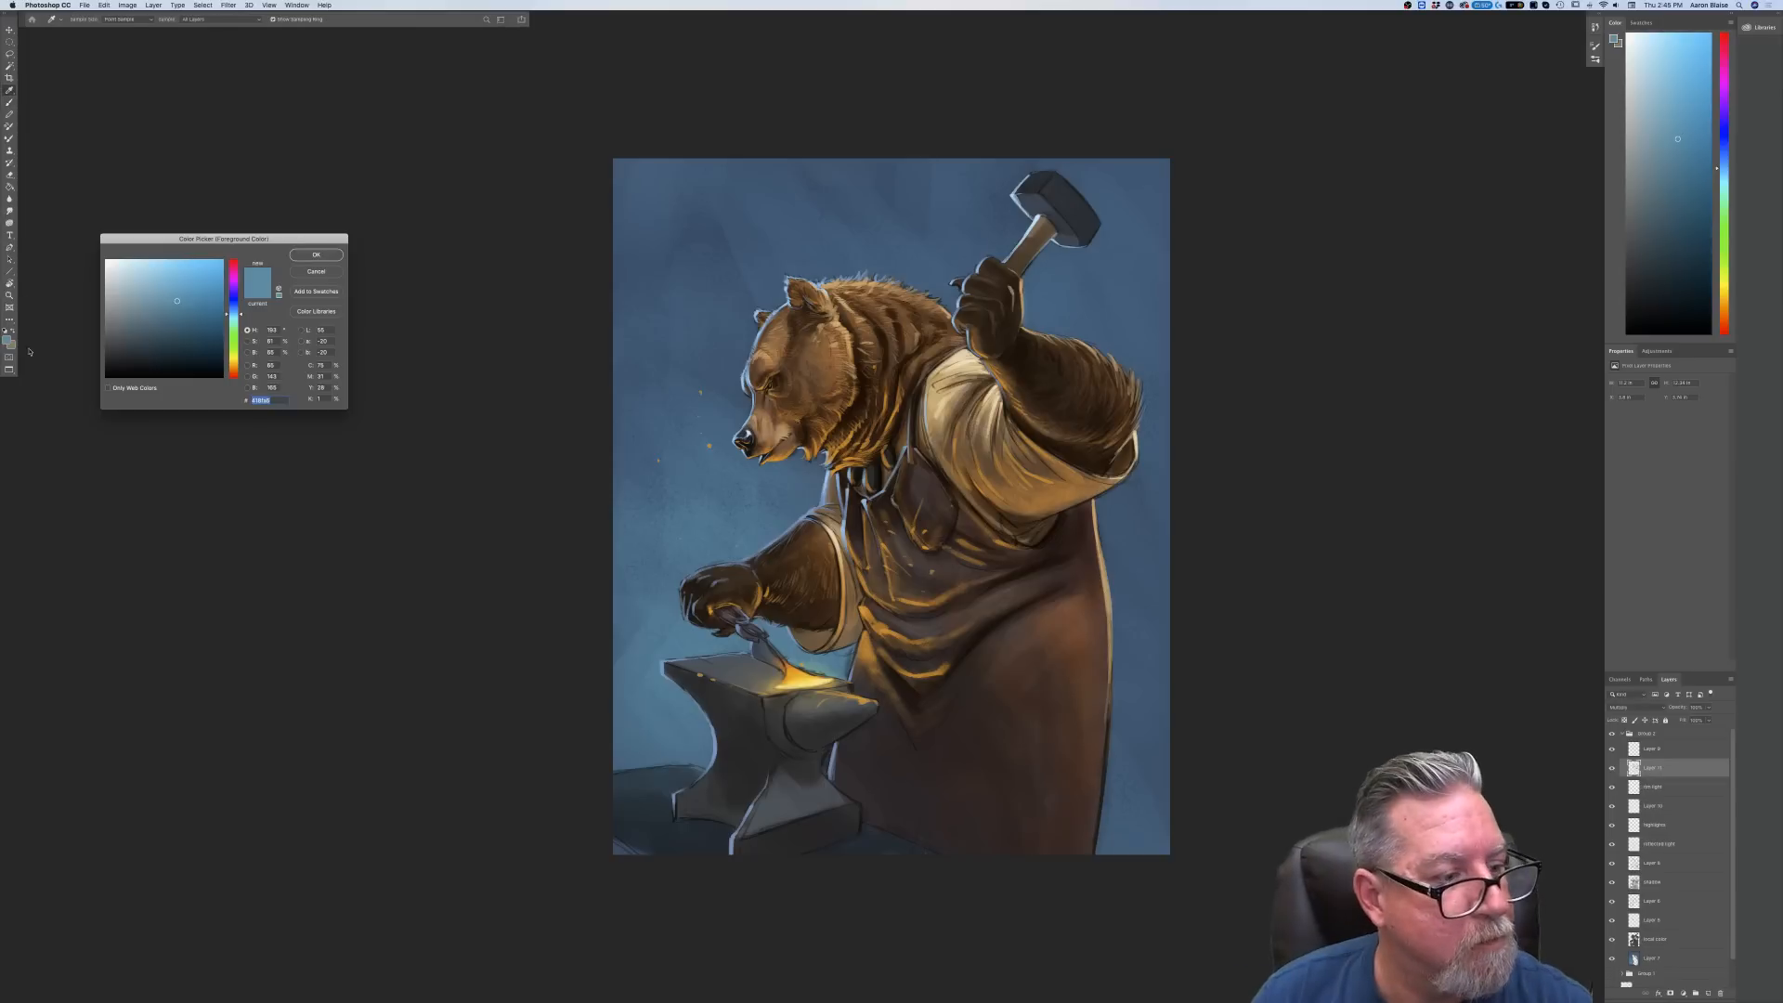
left_click(233, 370)
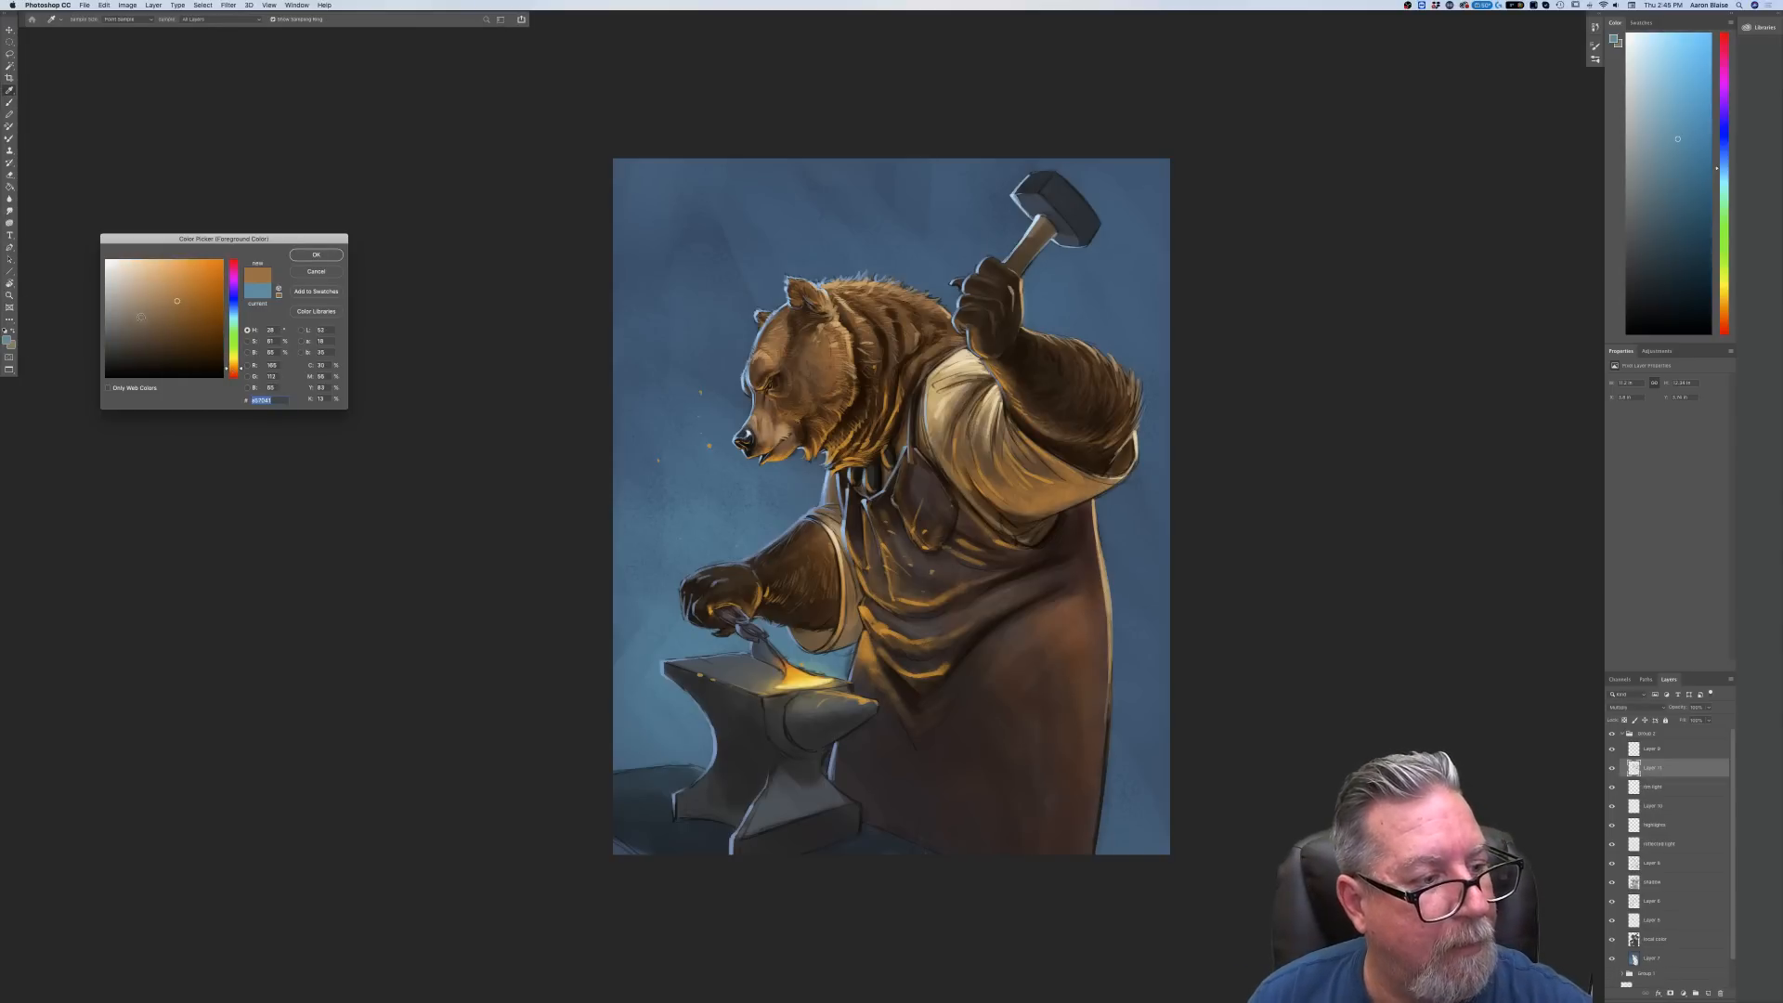
left_click(316, 254)
key("b")
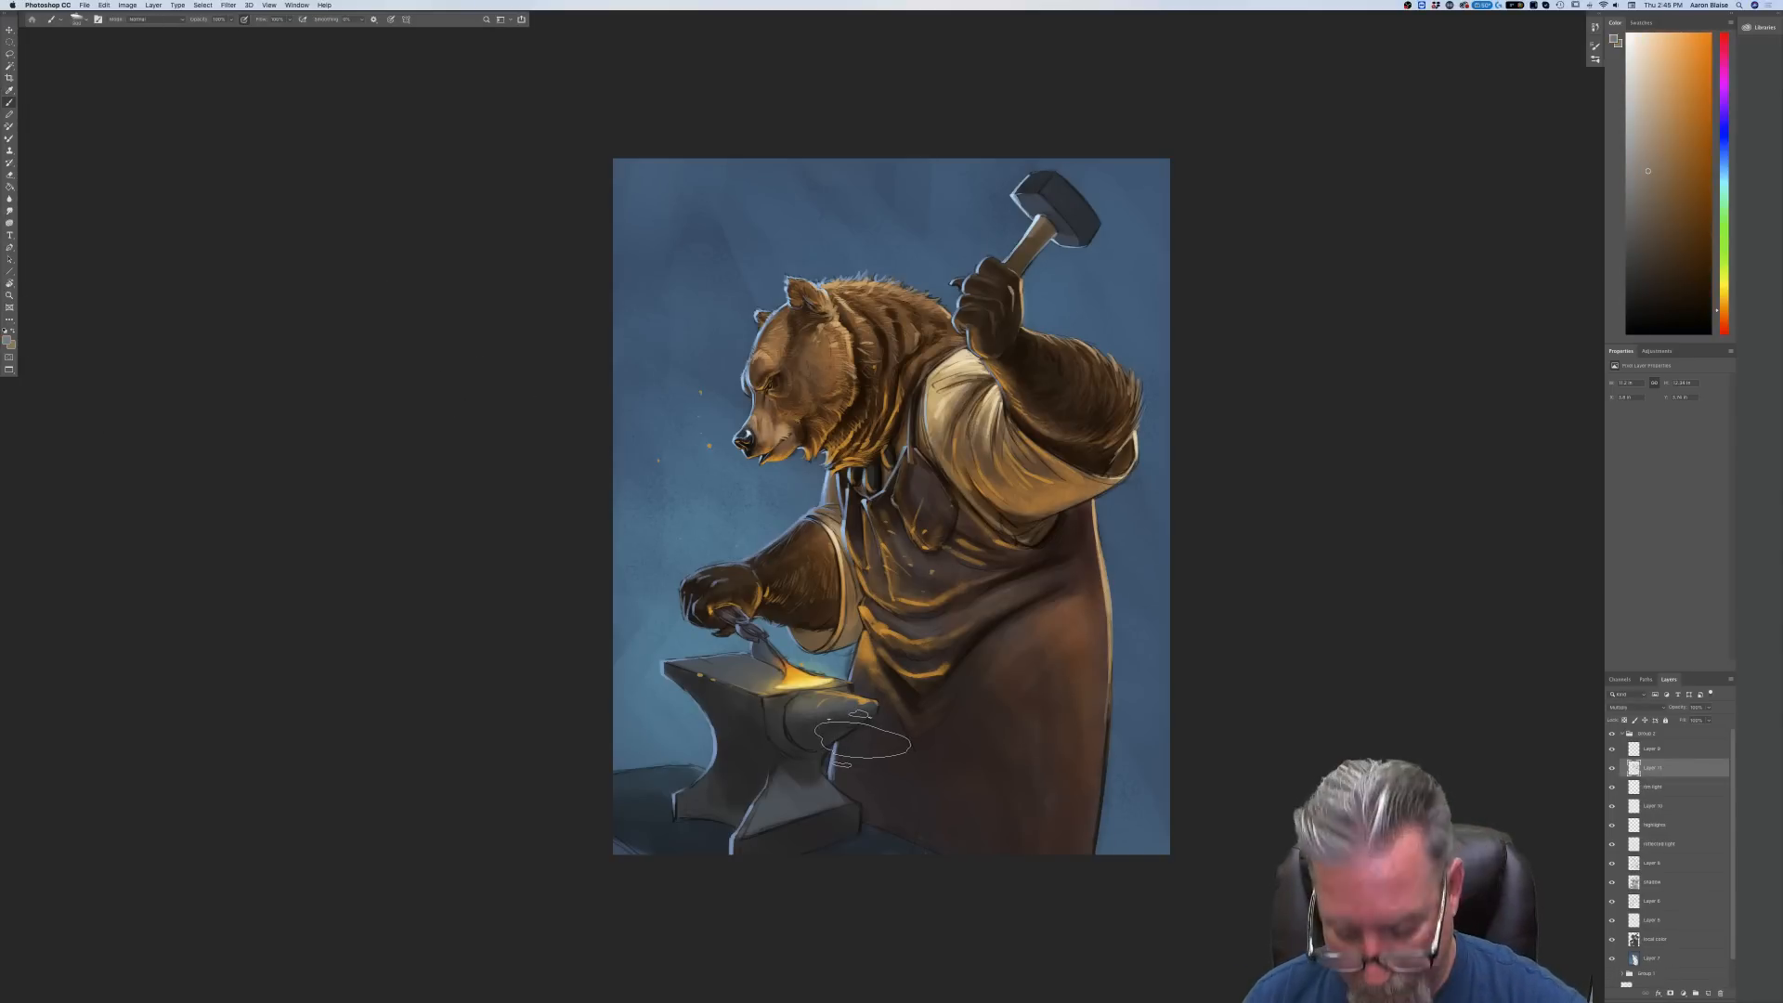
Adjust the brush size and paint dark shadows over the lower apron, the anvil's base and the ground beside it
key("bracketleft")
mouse_move(853, 740)
left_mouse_down()
mouse_move(850, 791)
mouse_move(878, 731)
mouse_move(862, 780)
mouse_move(889, 754)
mouse_move(924, 827)
mouse_move(903, 737)
left_mouse_up()
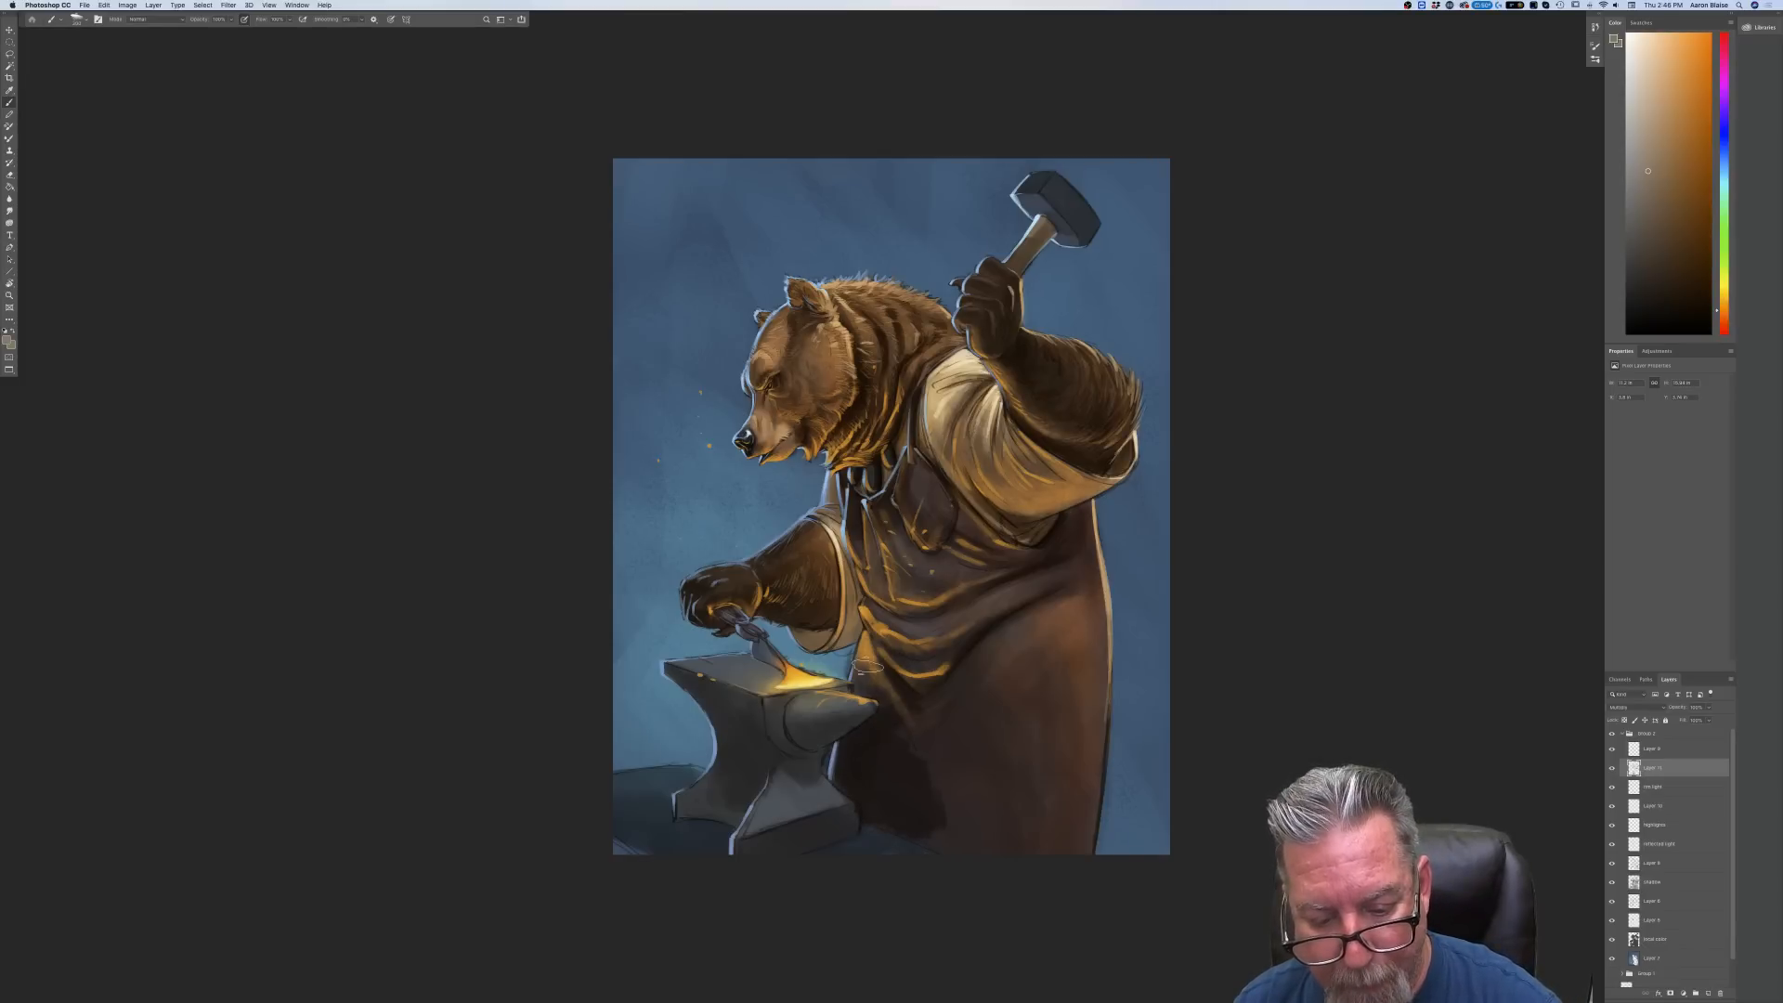
key("bracketright")
key("bracketright")
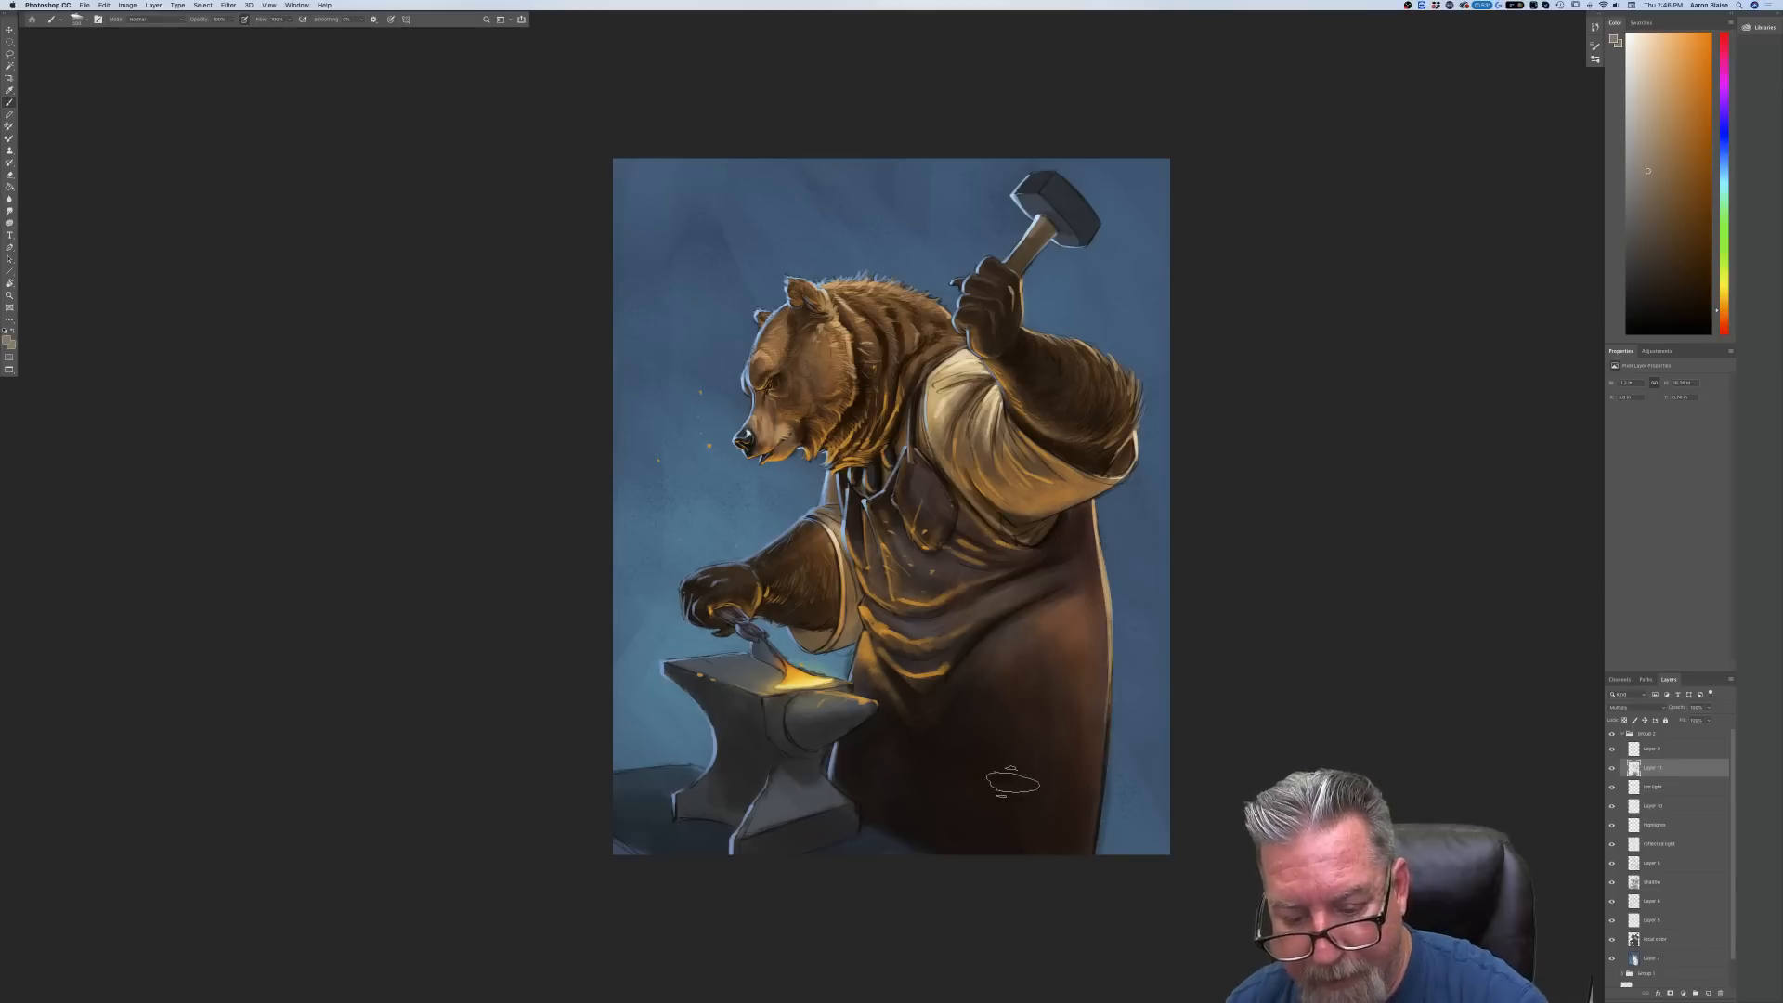
left_click_drag(784, 760, 722, 810)
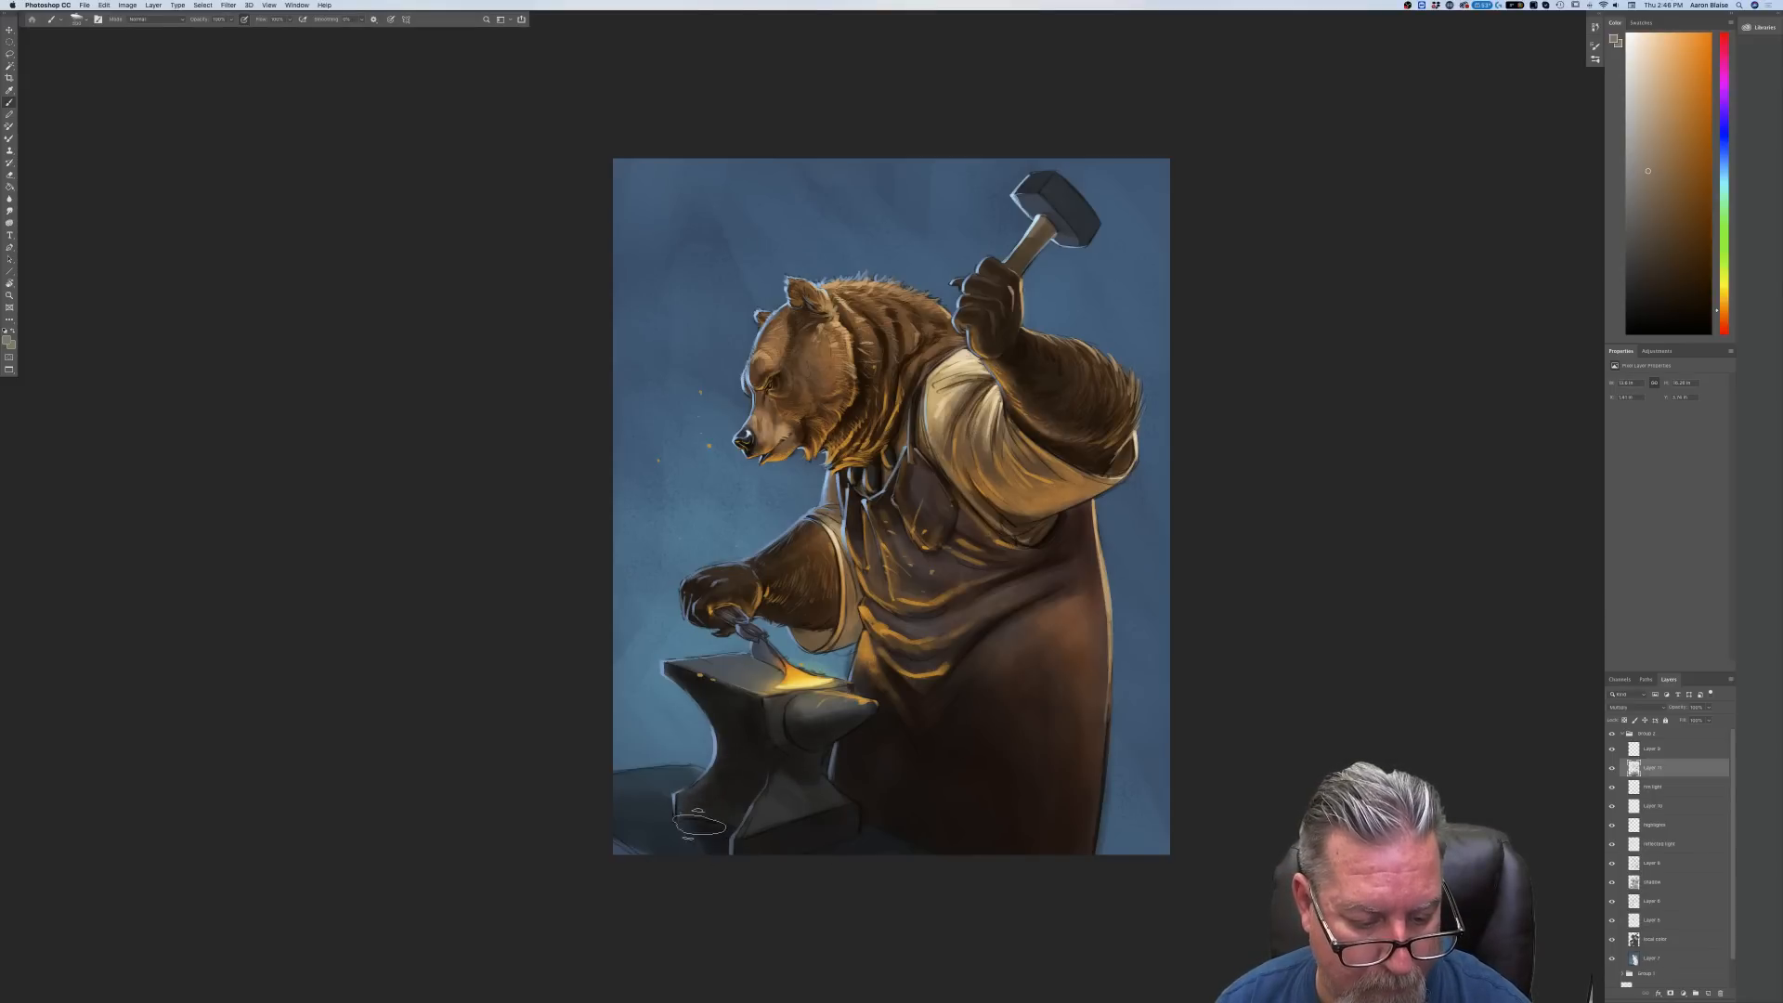
mouse_move(607, 809)
left_mouse_down()
mouse_move(693, 819)
mouse_move(703, 798)
mouse_move(591, 800)
left_mouse_up()
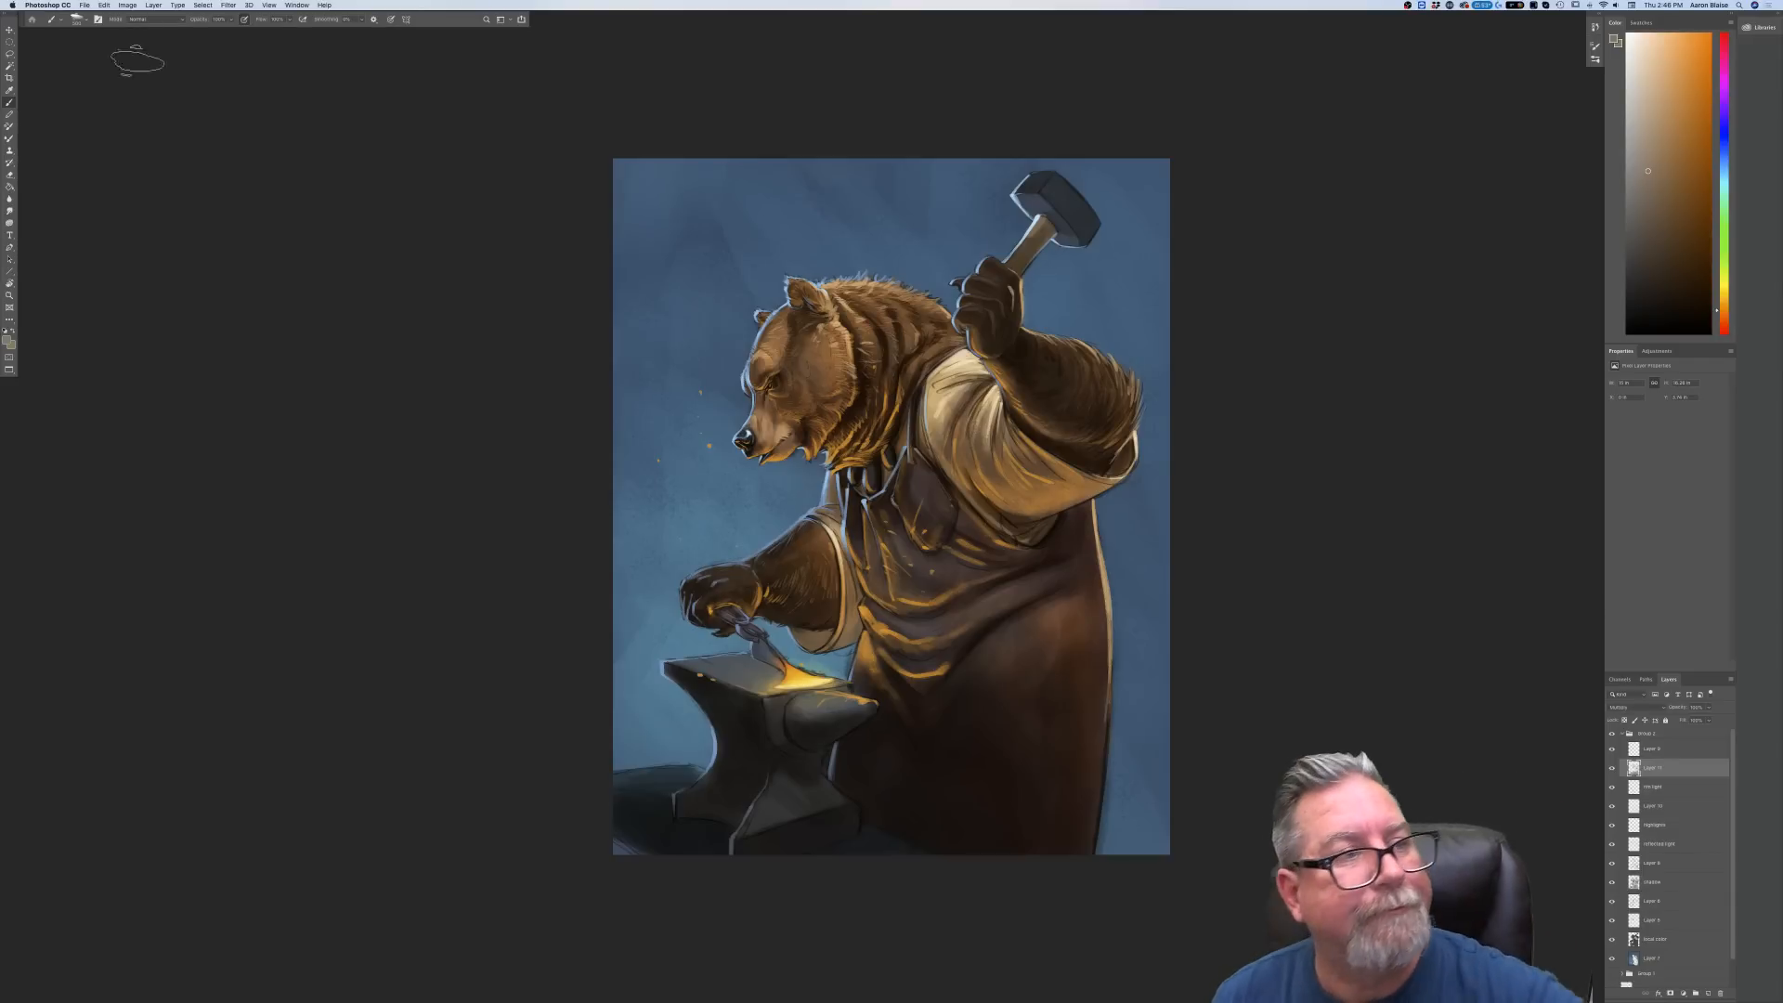
Flip the whole canvas horizontally
left_click(127, 4)
mouse_move(195, 95)
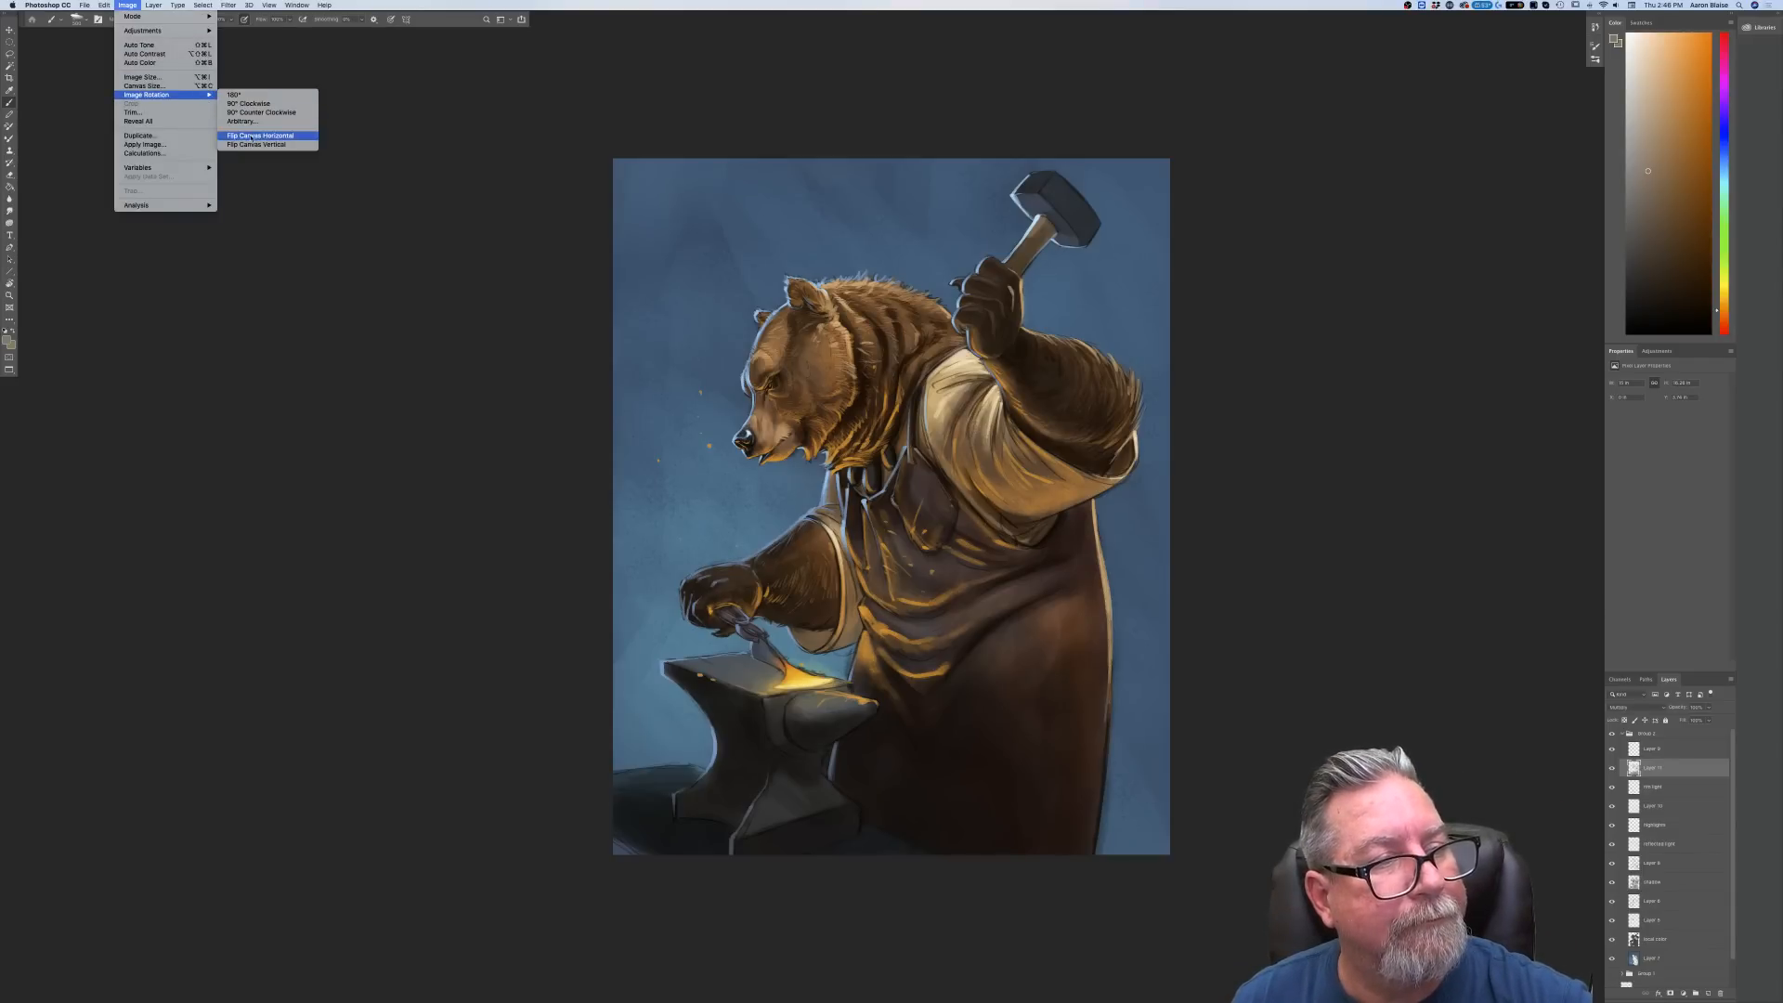
left_click(249, 136)
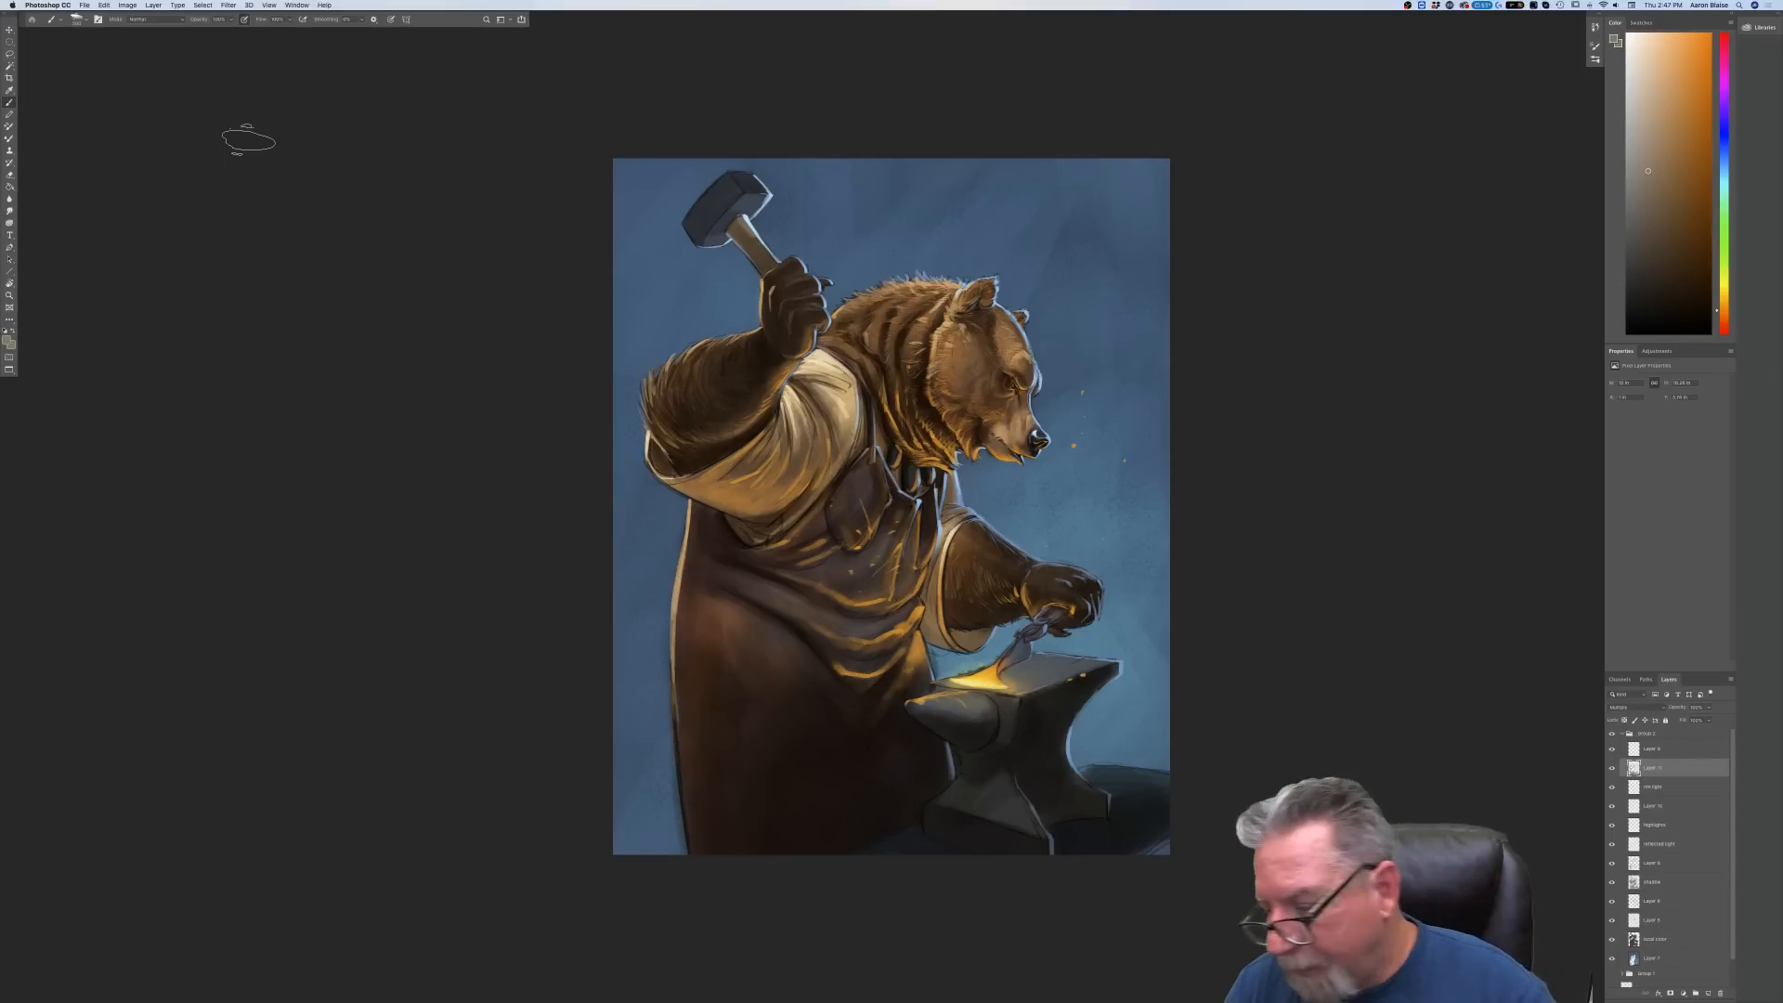
Make the top layer in the group active and set a very pale blue based on the rim light as the foreground colour
left_click(1611, 749)
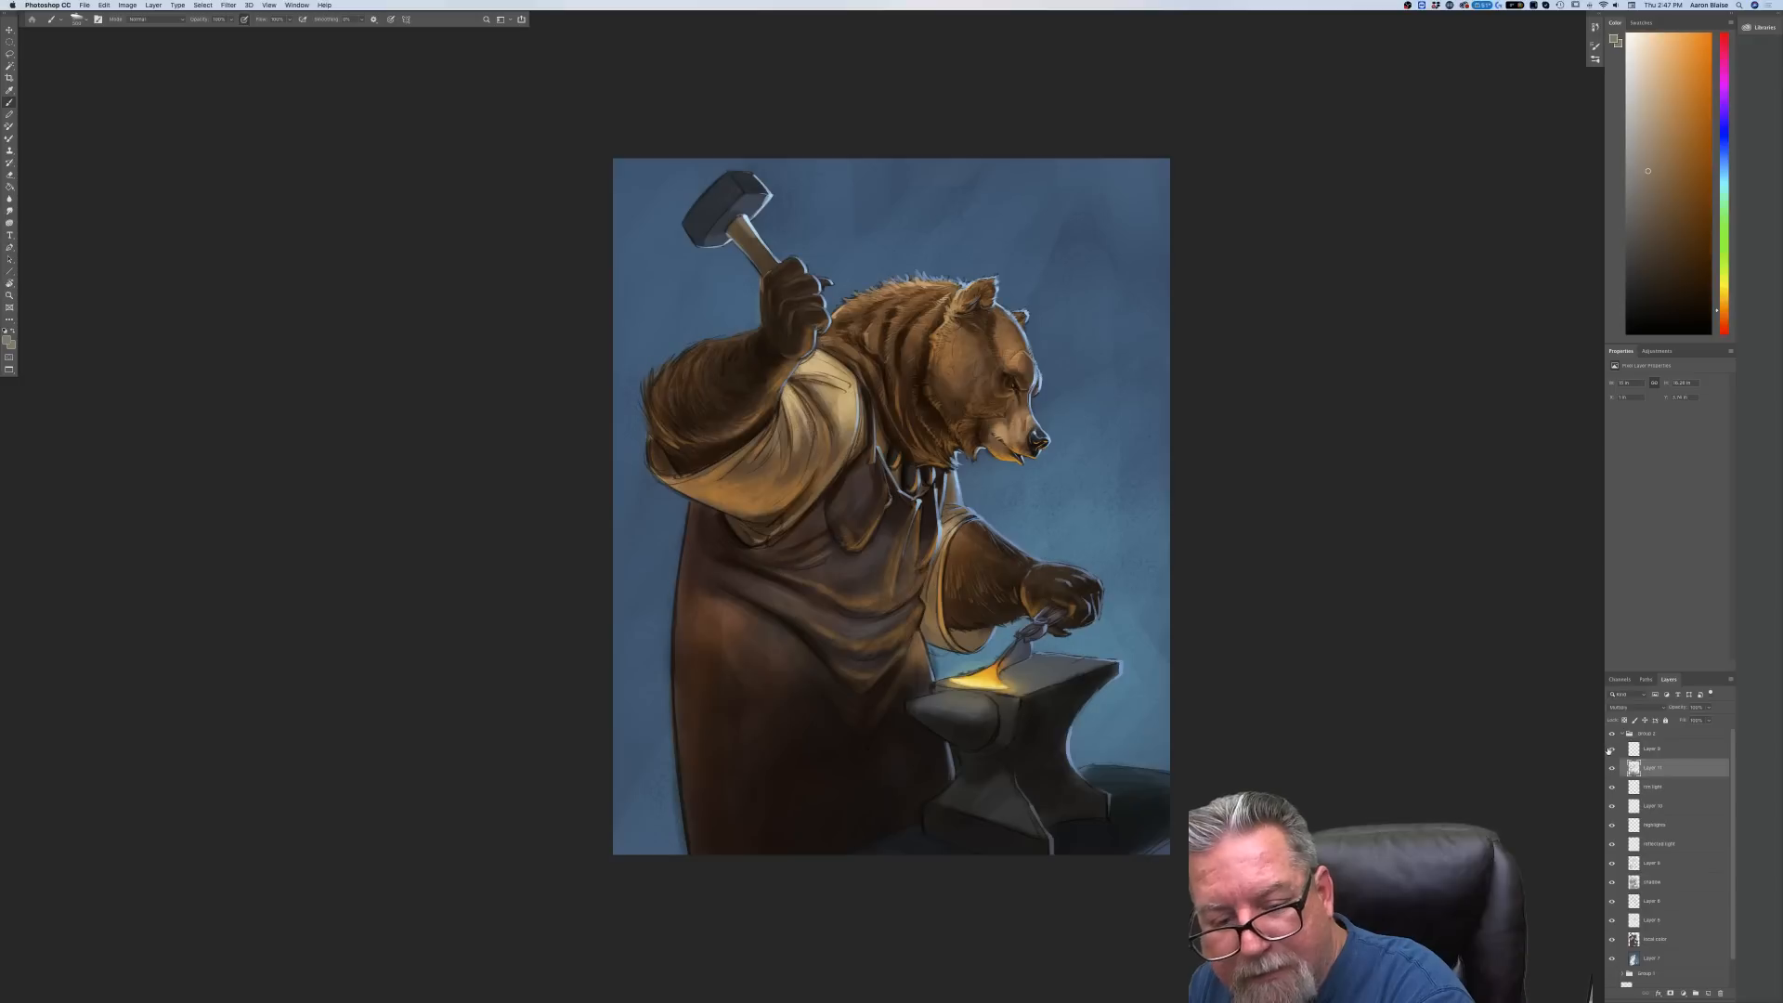
left_click(1611, 749)
left_click(1642, 755)
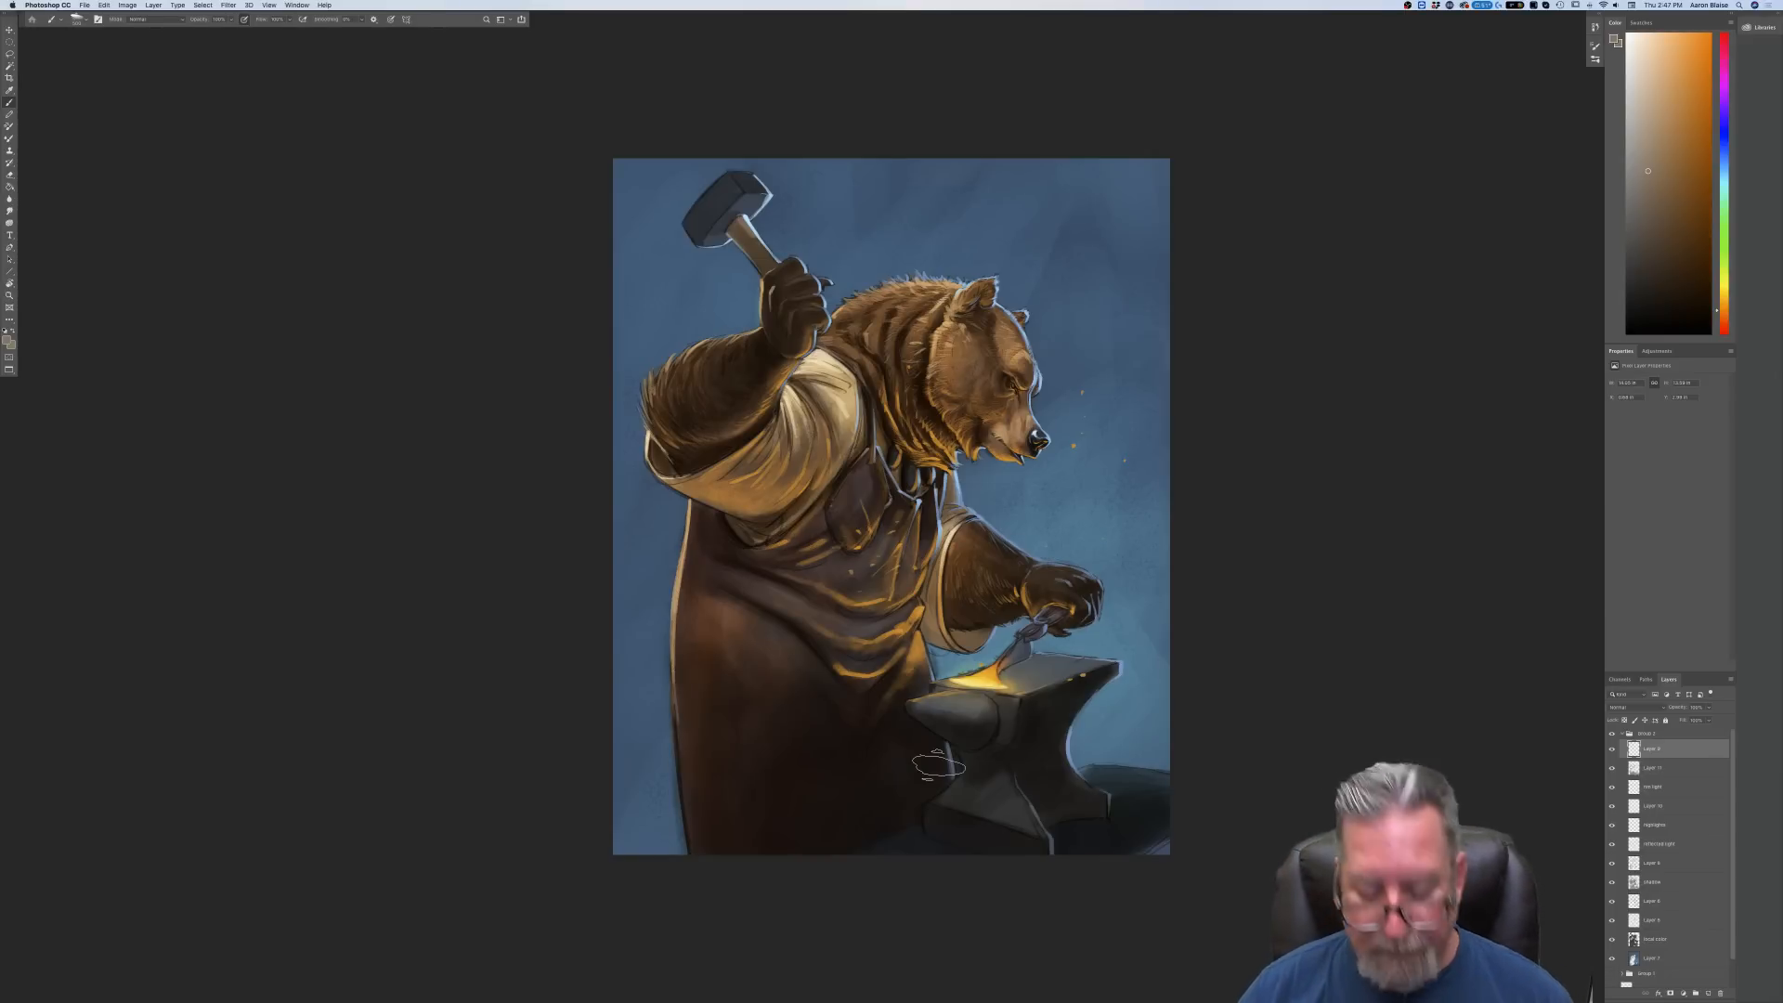
key("super+plus")
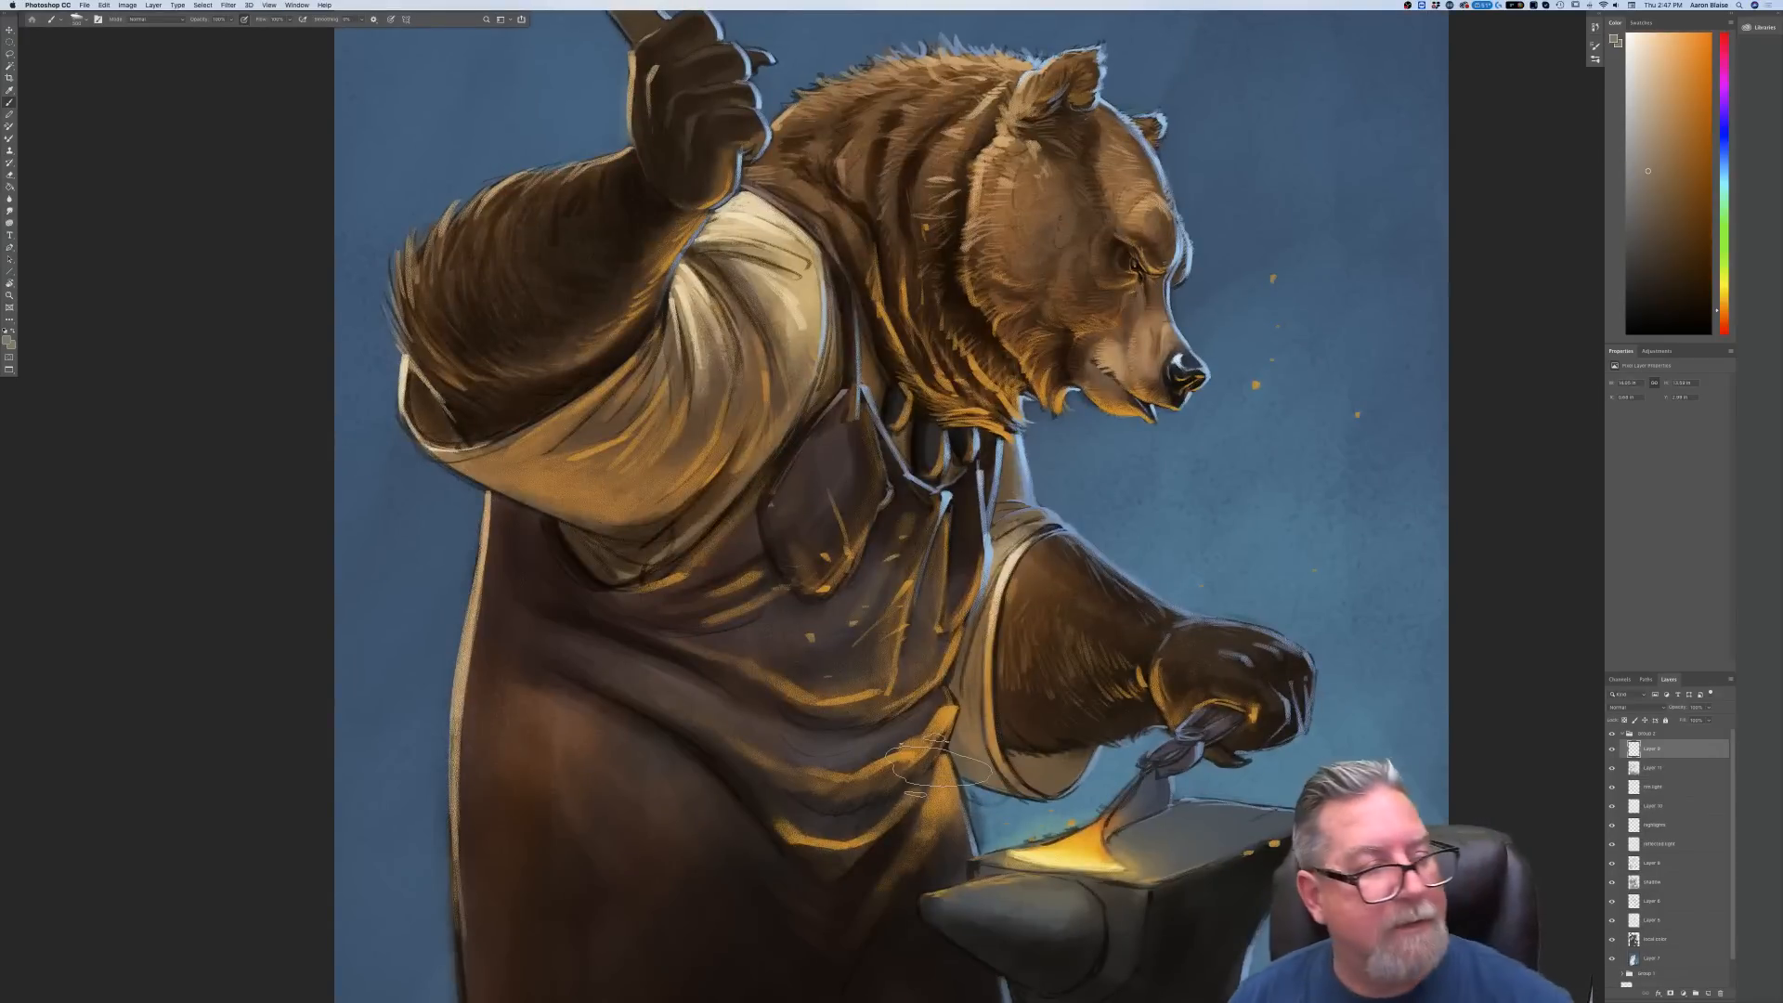
left_click(7, 341)
left_click(980, 546)
left_click_drag(235, 316, 233, 317)
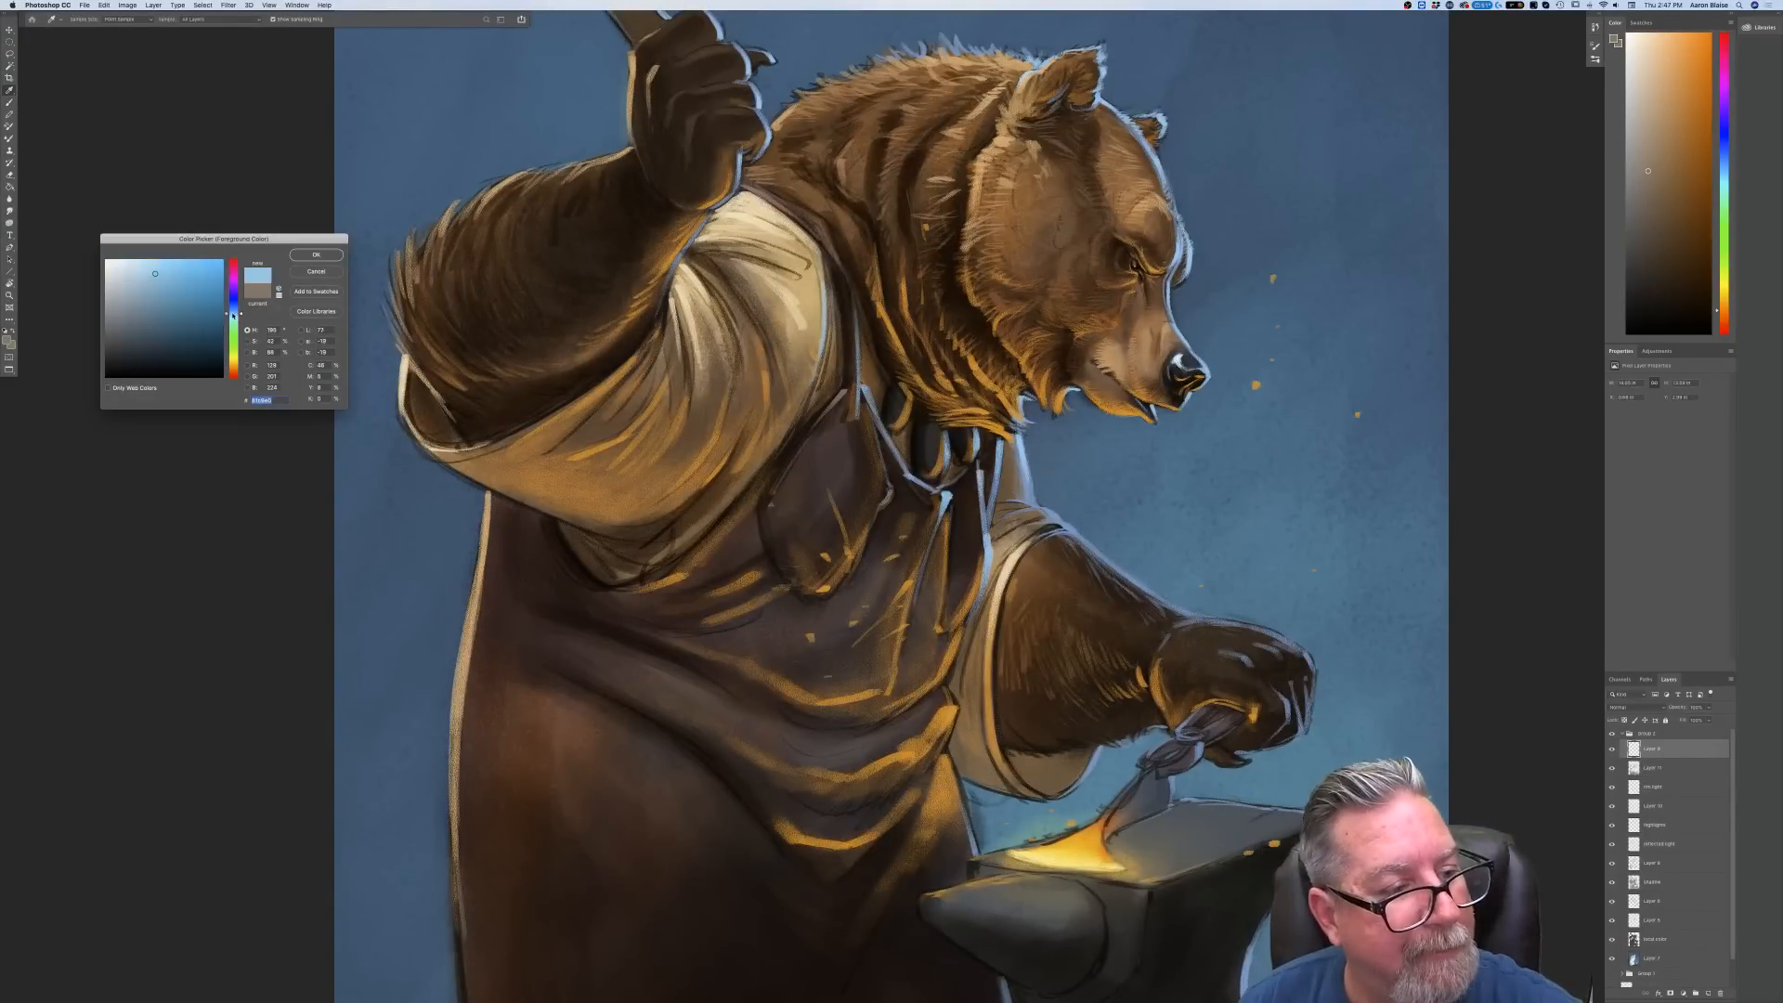
left_click(316, 254)
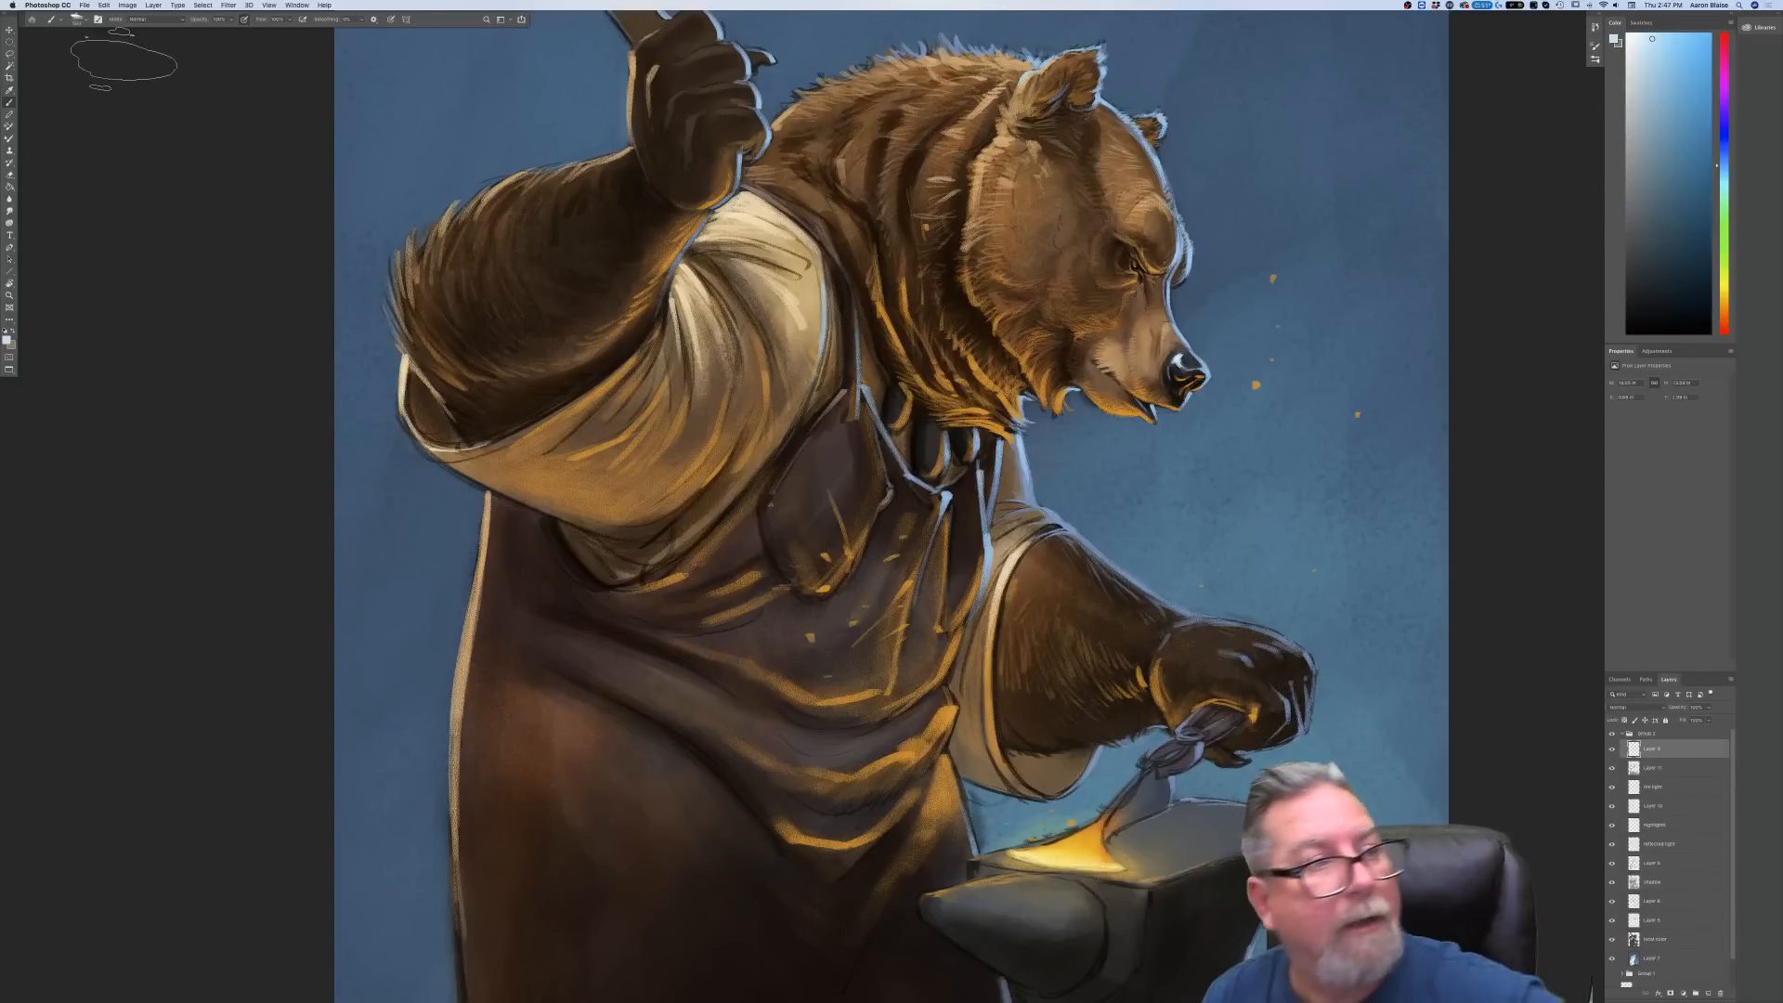
Choose the first brush in the custom set below the textured brushes and paint pale blue rim light on the tong-holding hand's knuckles and fingers
left_click(78, 22)
left_click(51, 378)
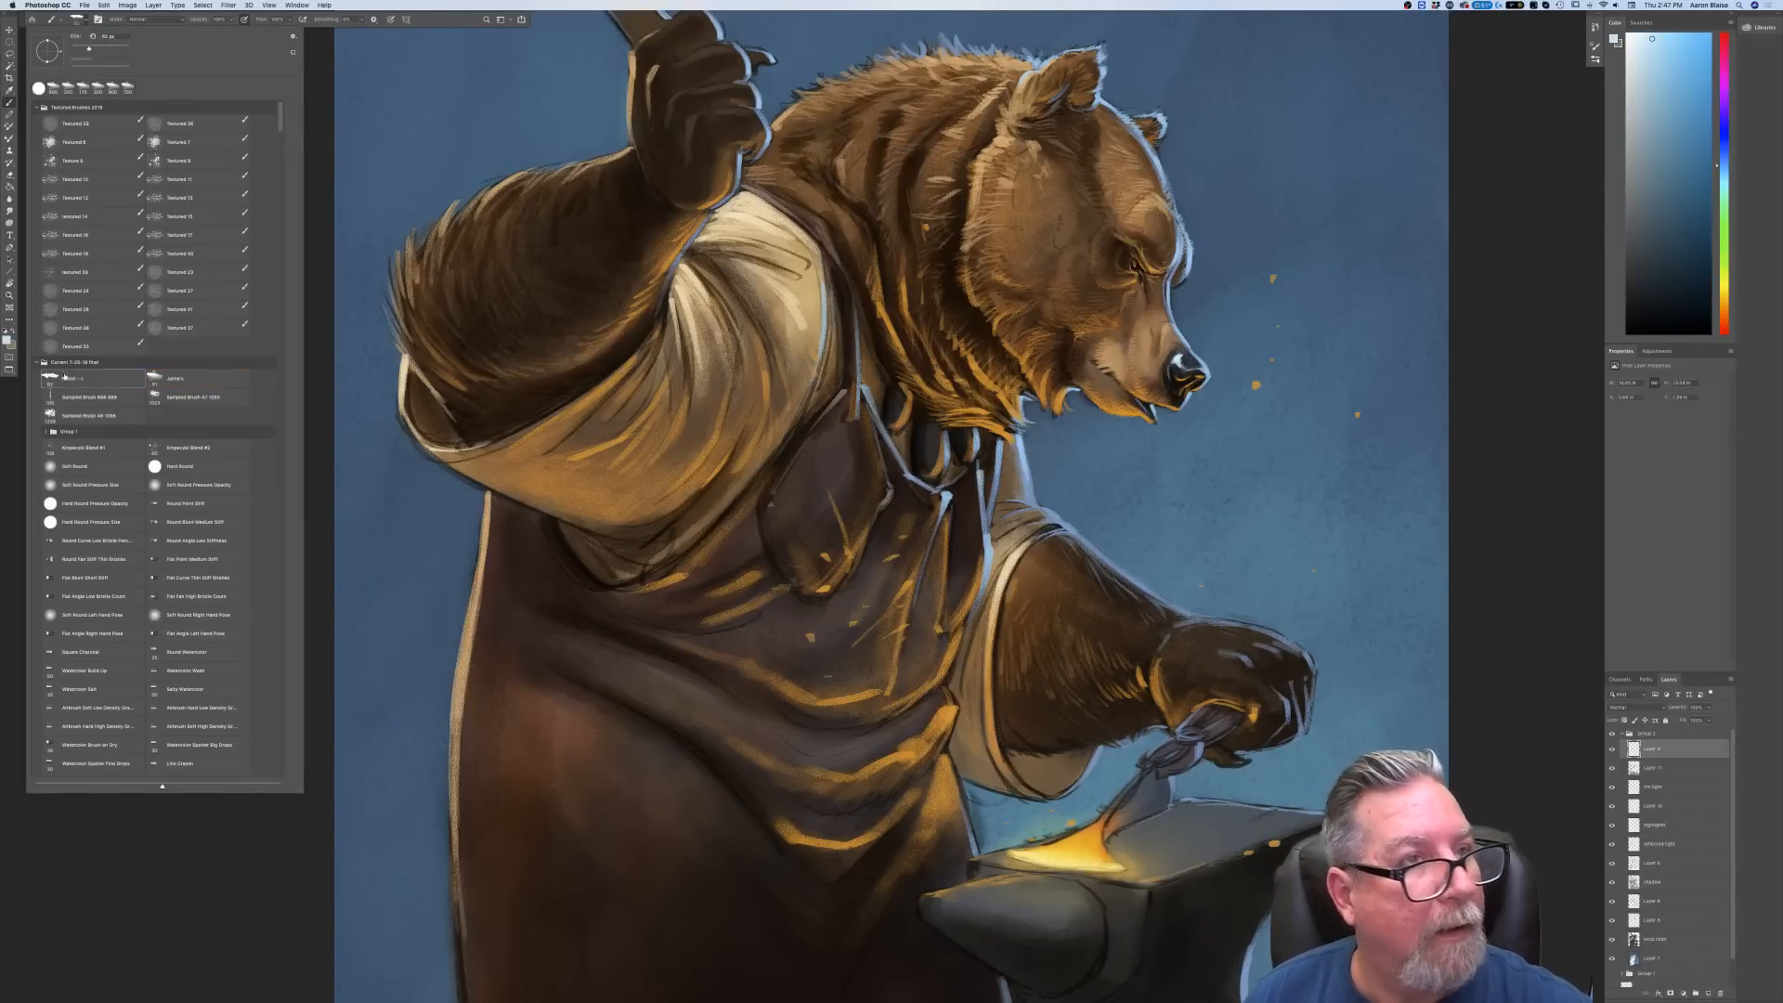
left_click(377, 539)
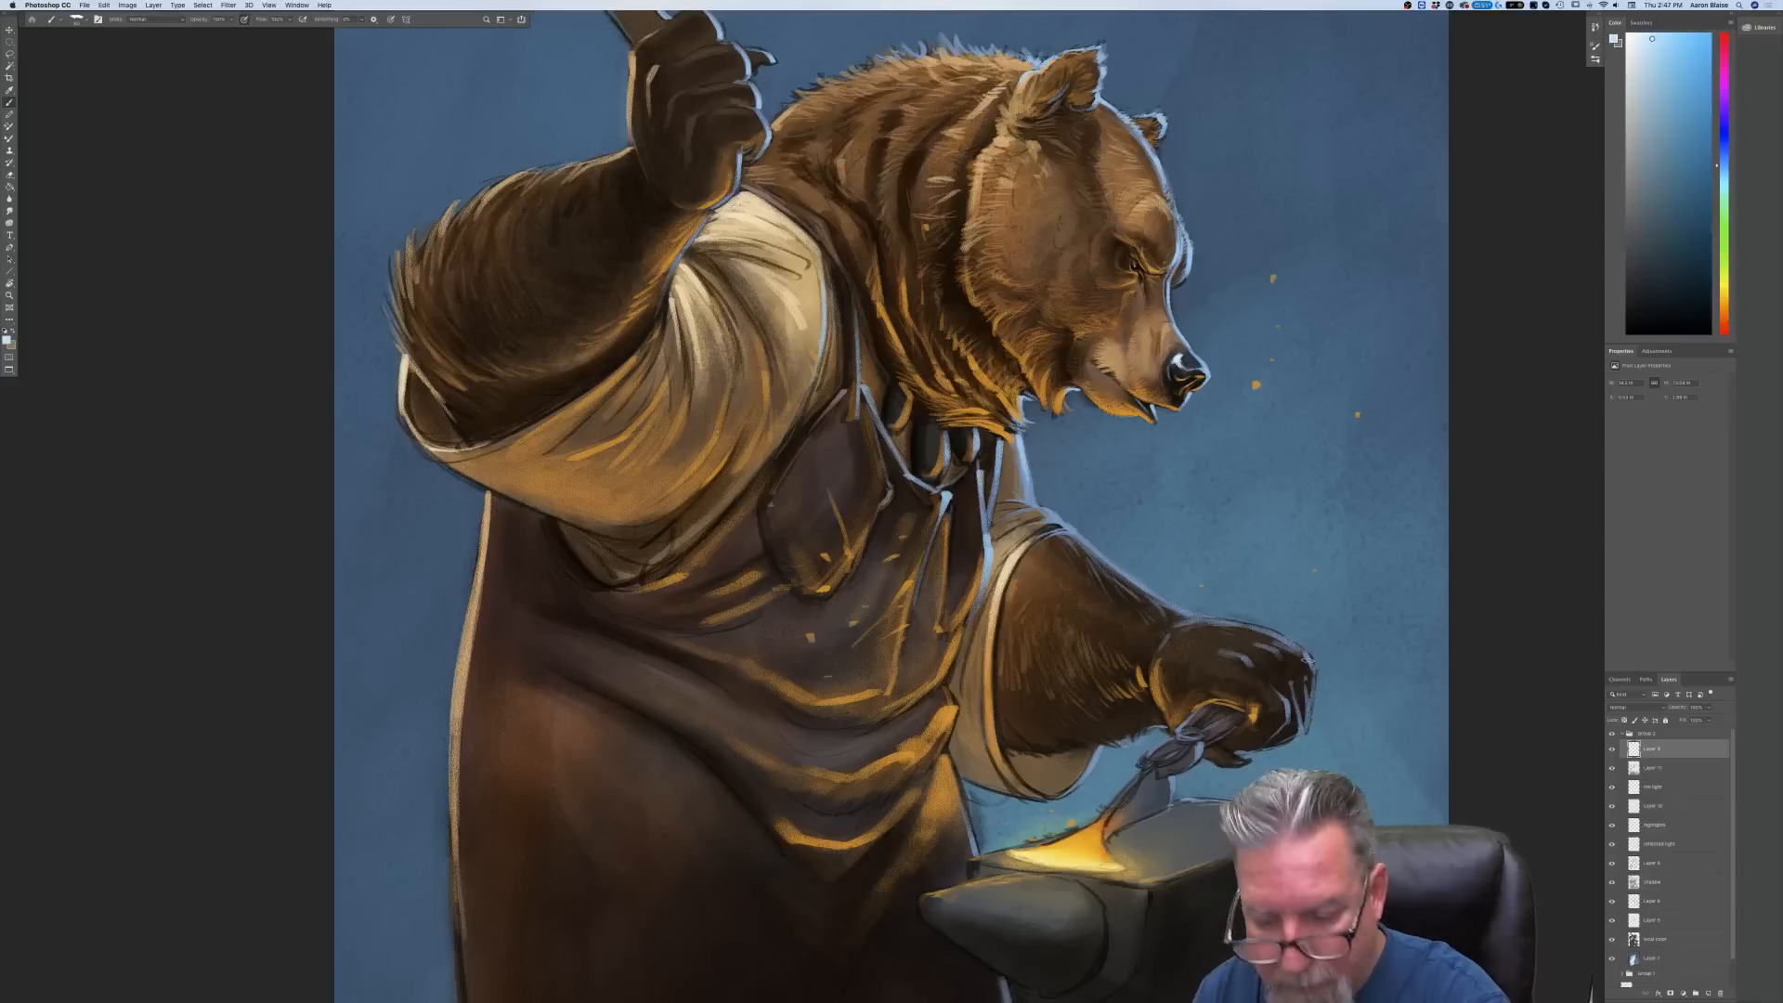
left_click_drag(1305, 653, 1313, 667)
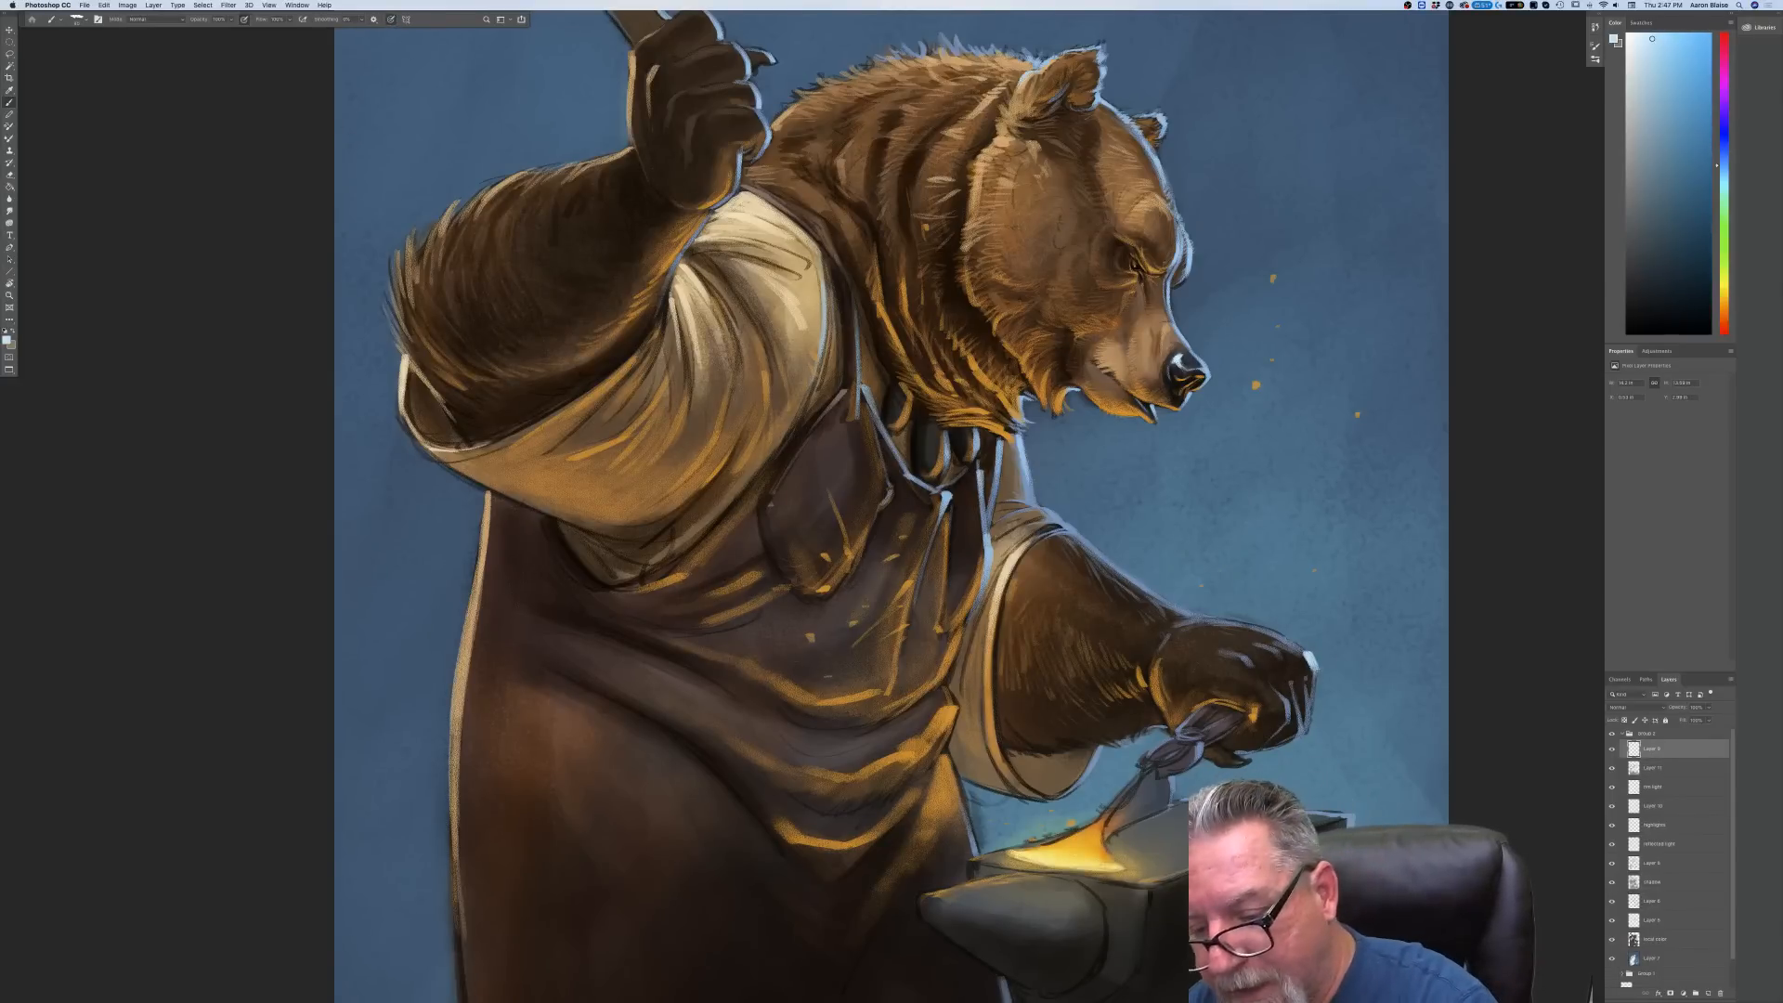
mouse_move(1302, 680)
left_mouse_down()
mouse_move(1309, 704)
mouse_move(1285, 710)
mouse_move(1299, 634)
mouse_move(1285, 639)
left_mouse_up()
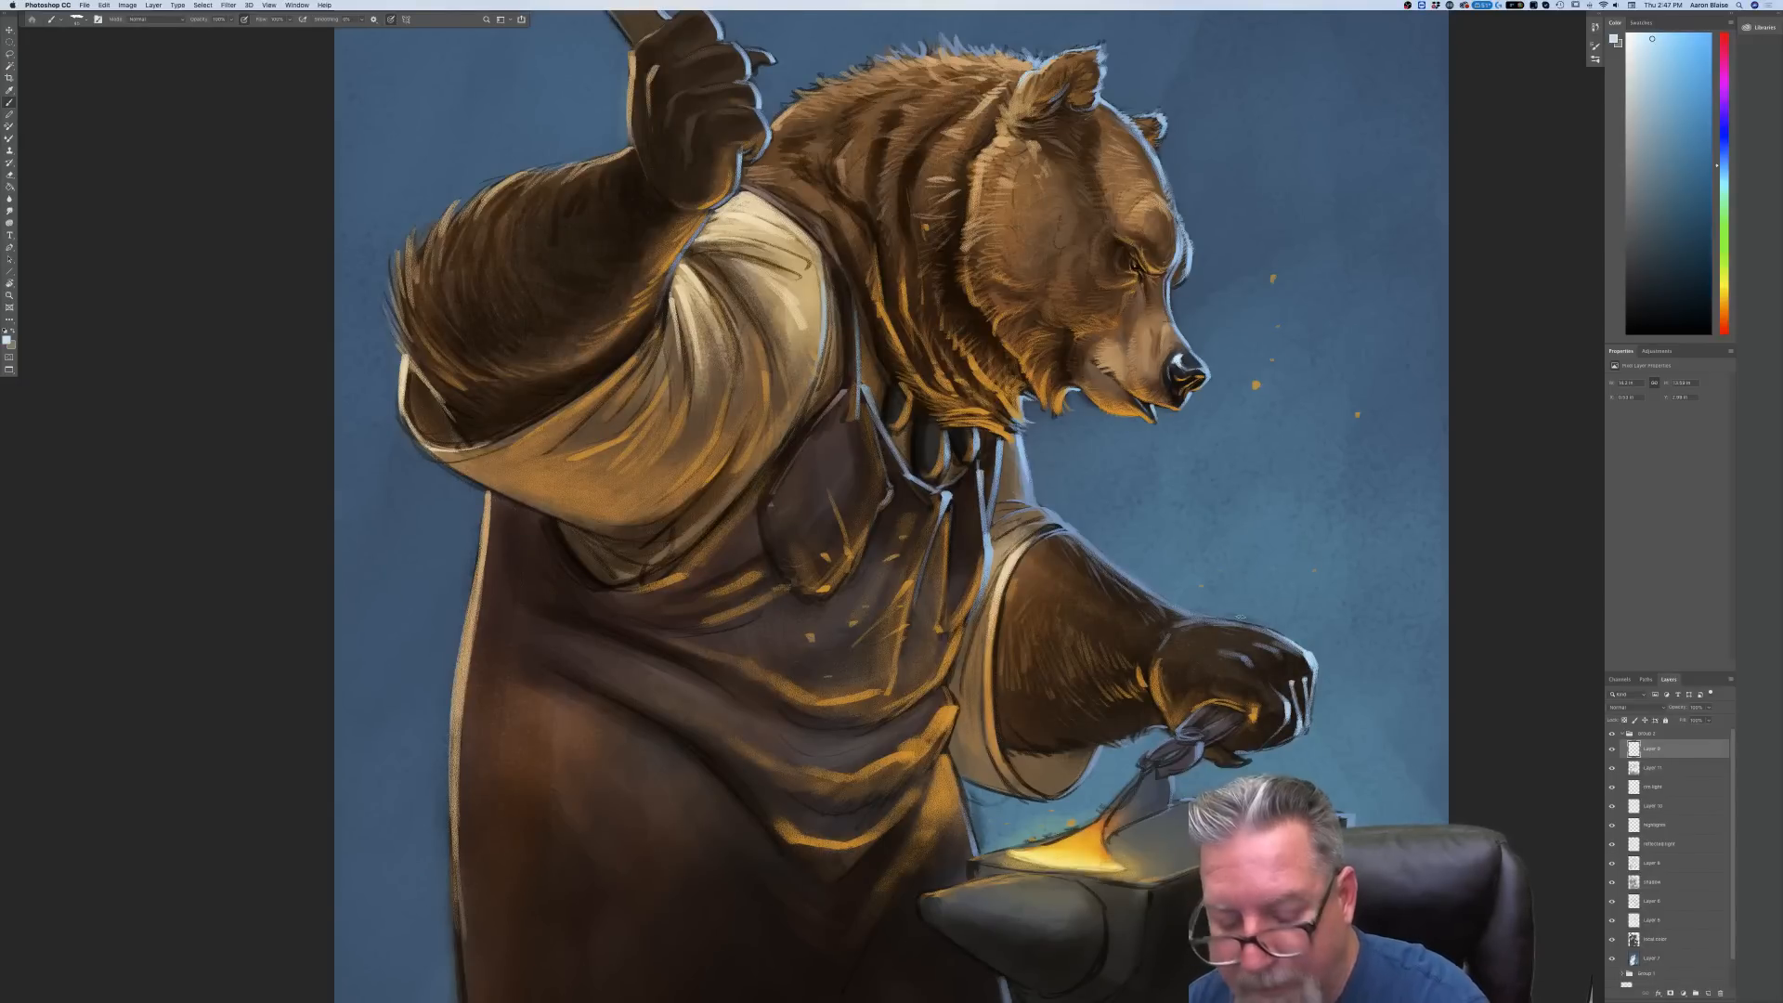
Brighten the pale blue rim light along the lowered forearm, collar, apron straps, muzzle, brow, ears and raised fist
key("super+0")
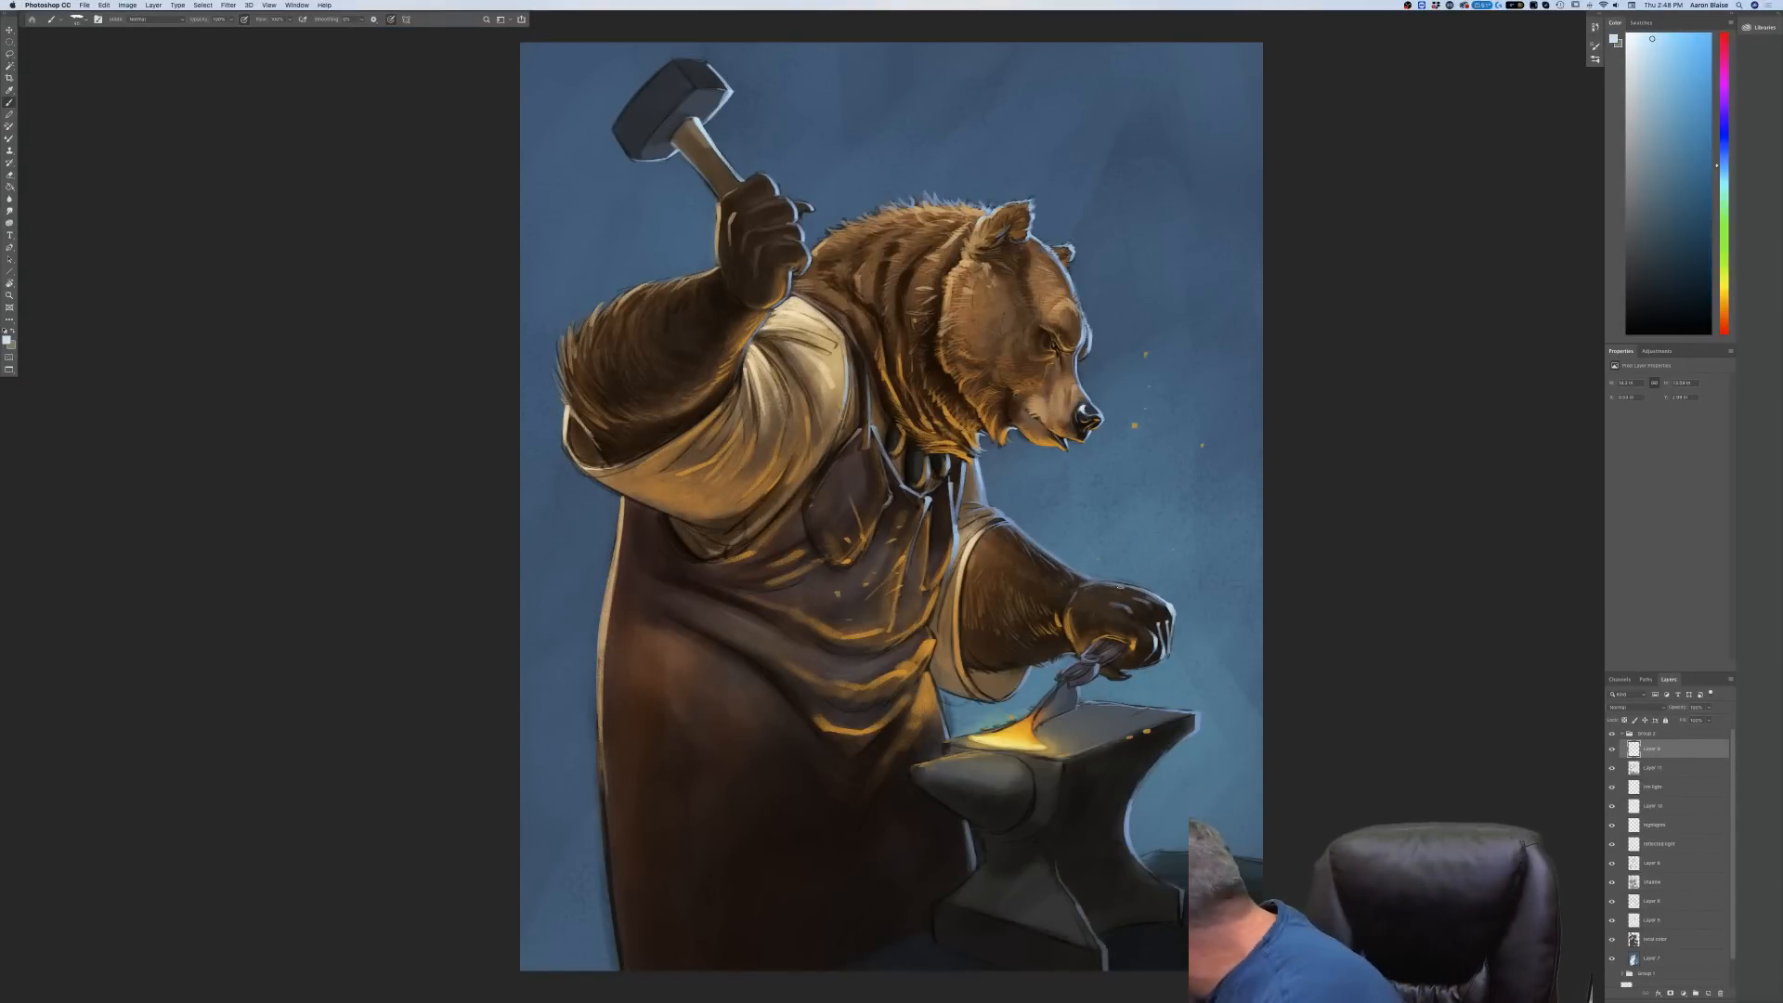
key("super+equal")
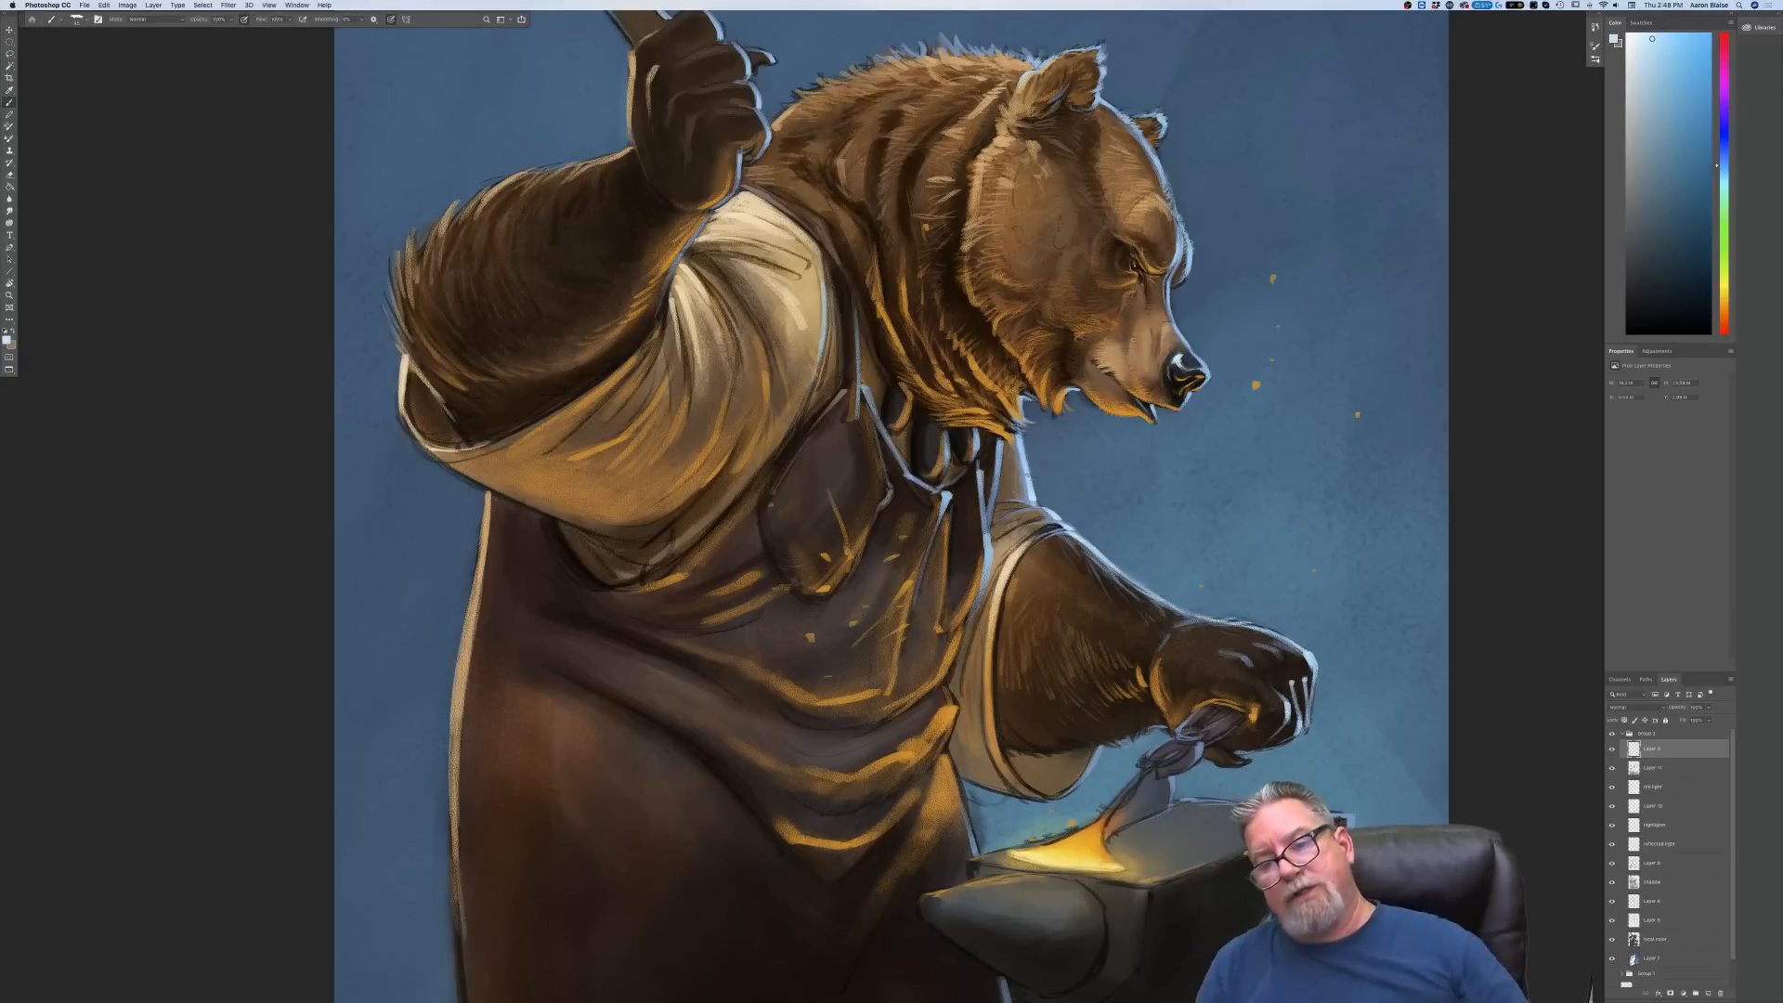
scroll(1029, 475, "up", 2)
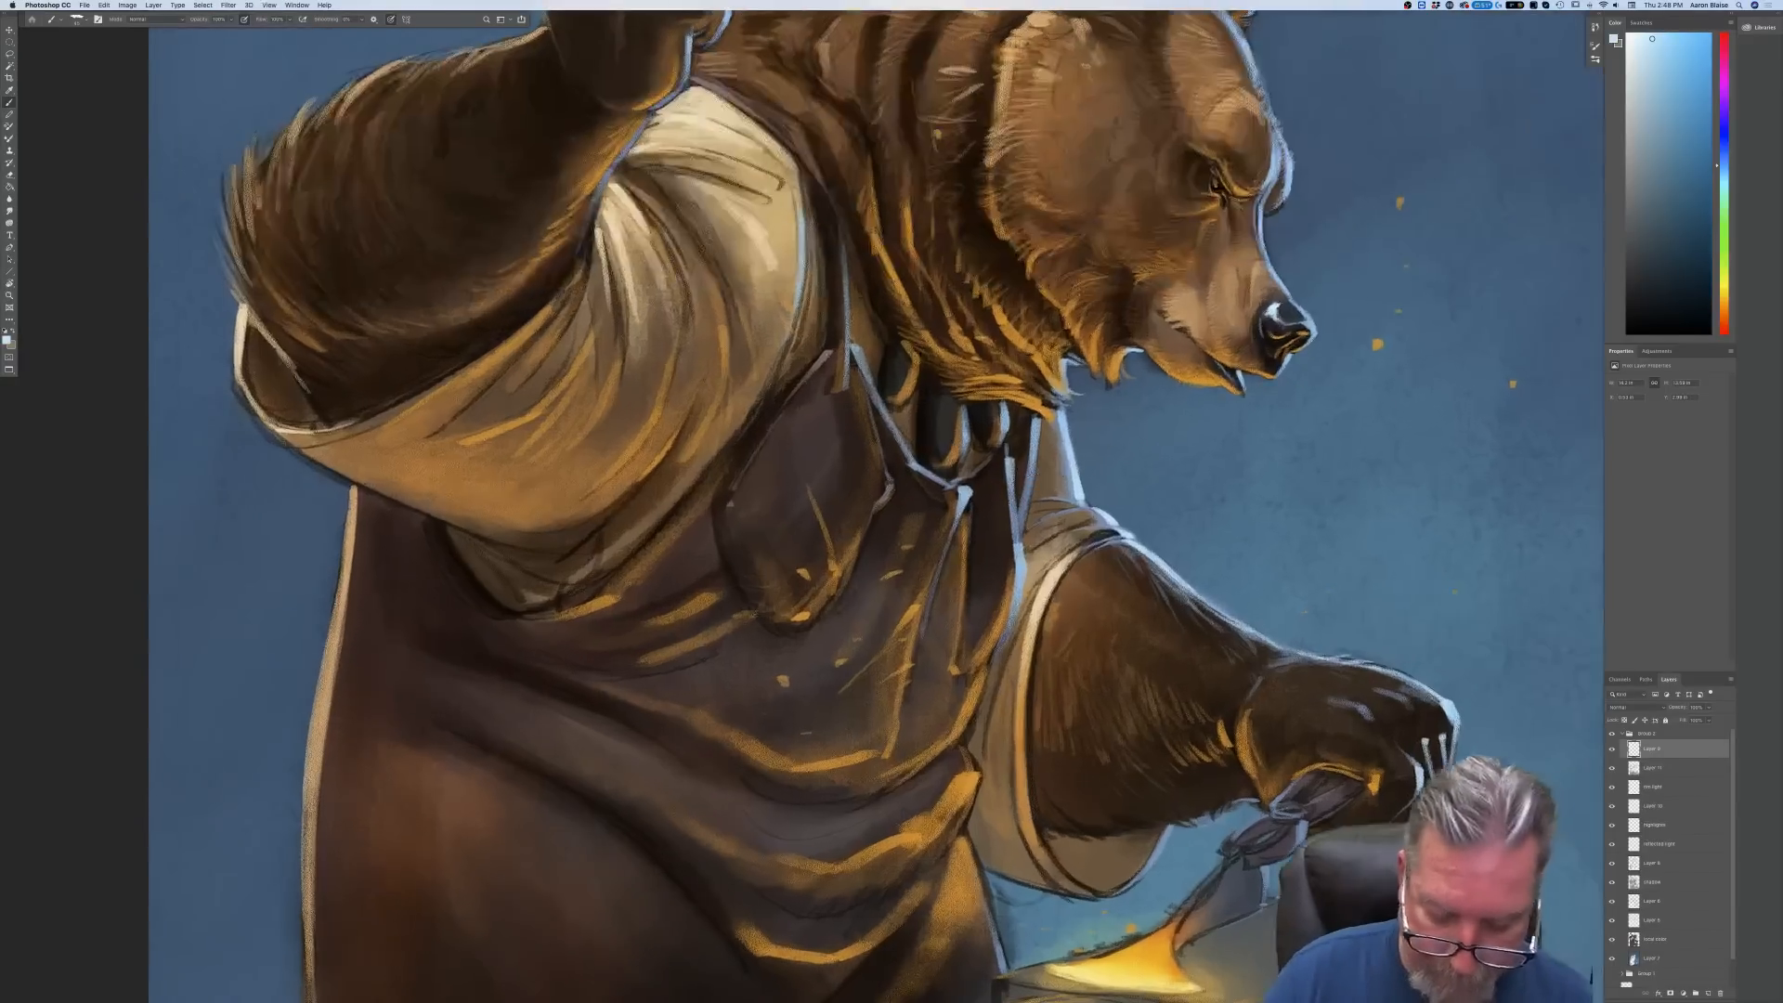
left_click_drag(1029, 476, 810, 699)
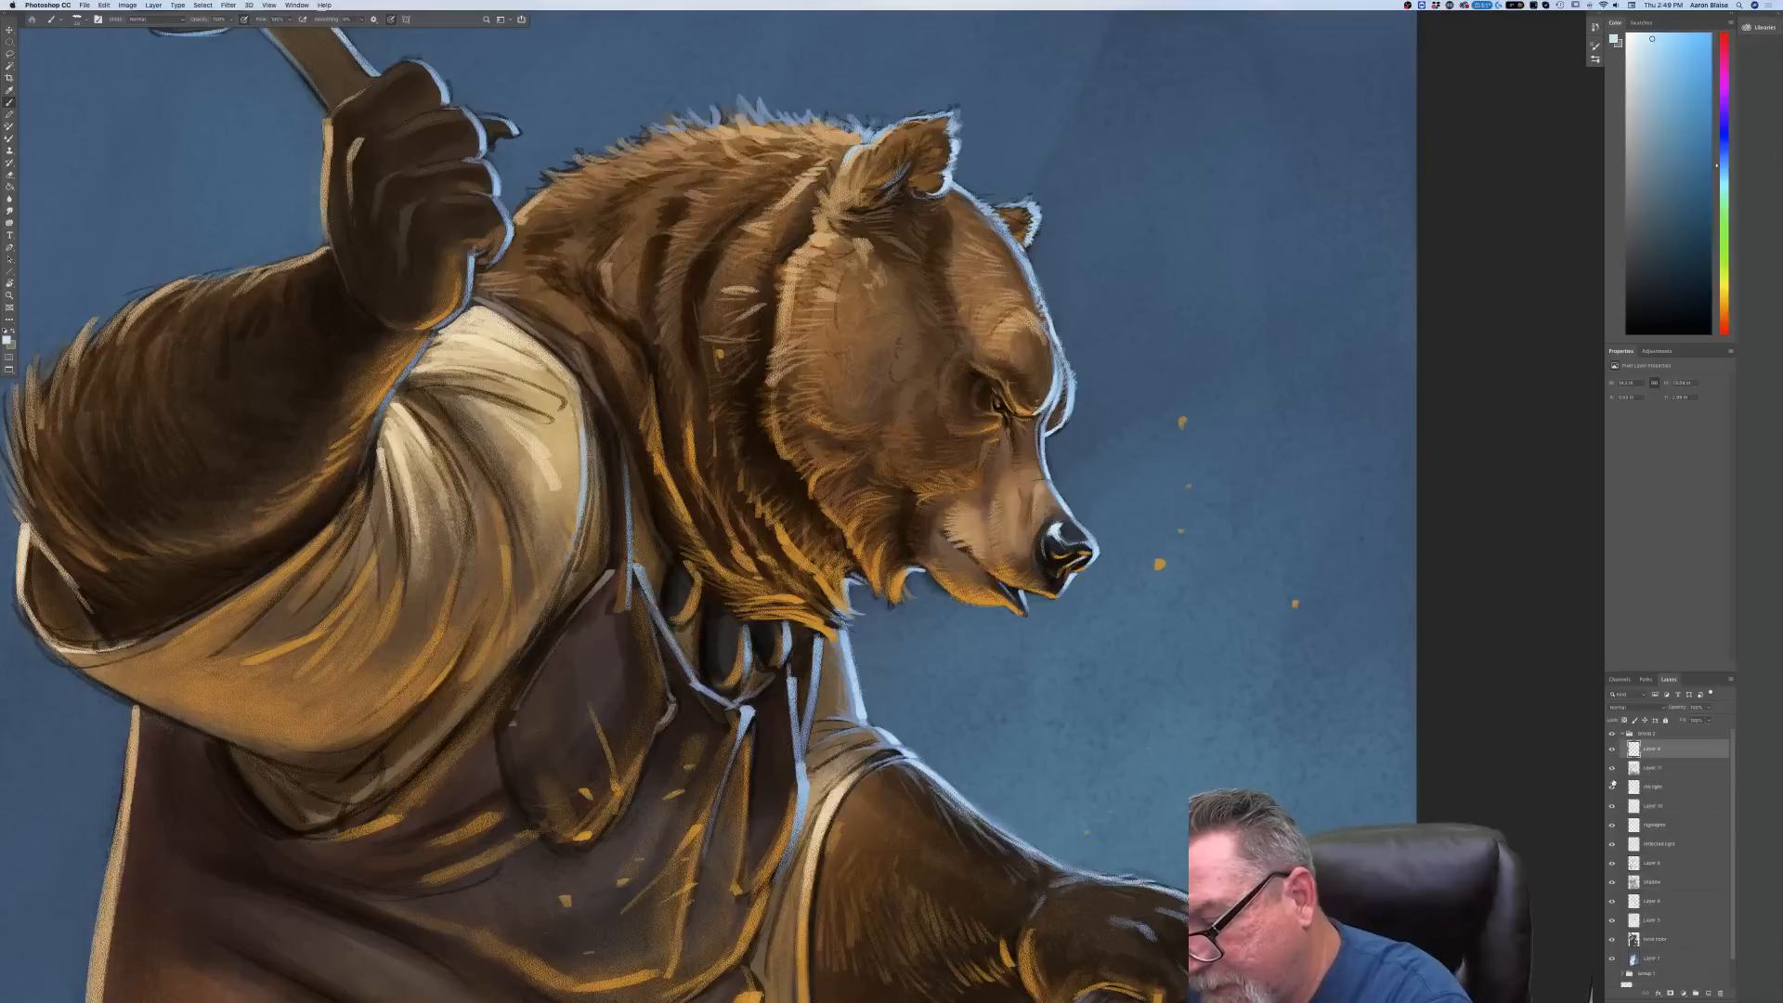
Make the second layer from the top of the group active and set a muted greyish brown as the foreground colour
left_click(1638, 768)
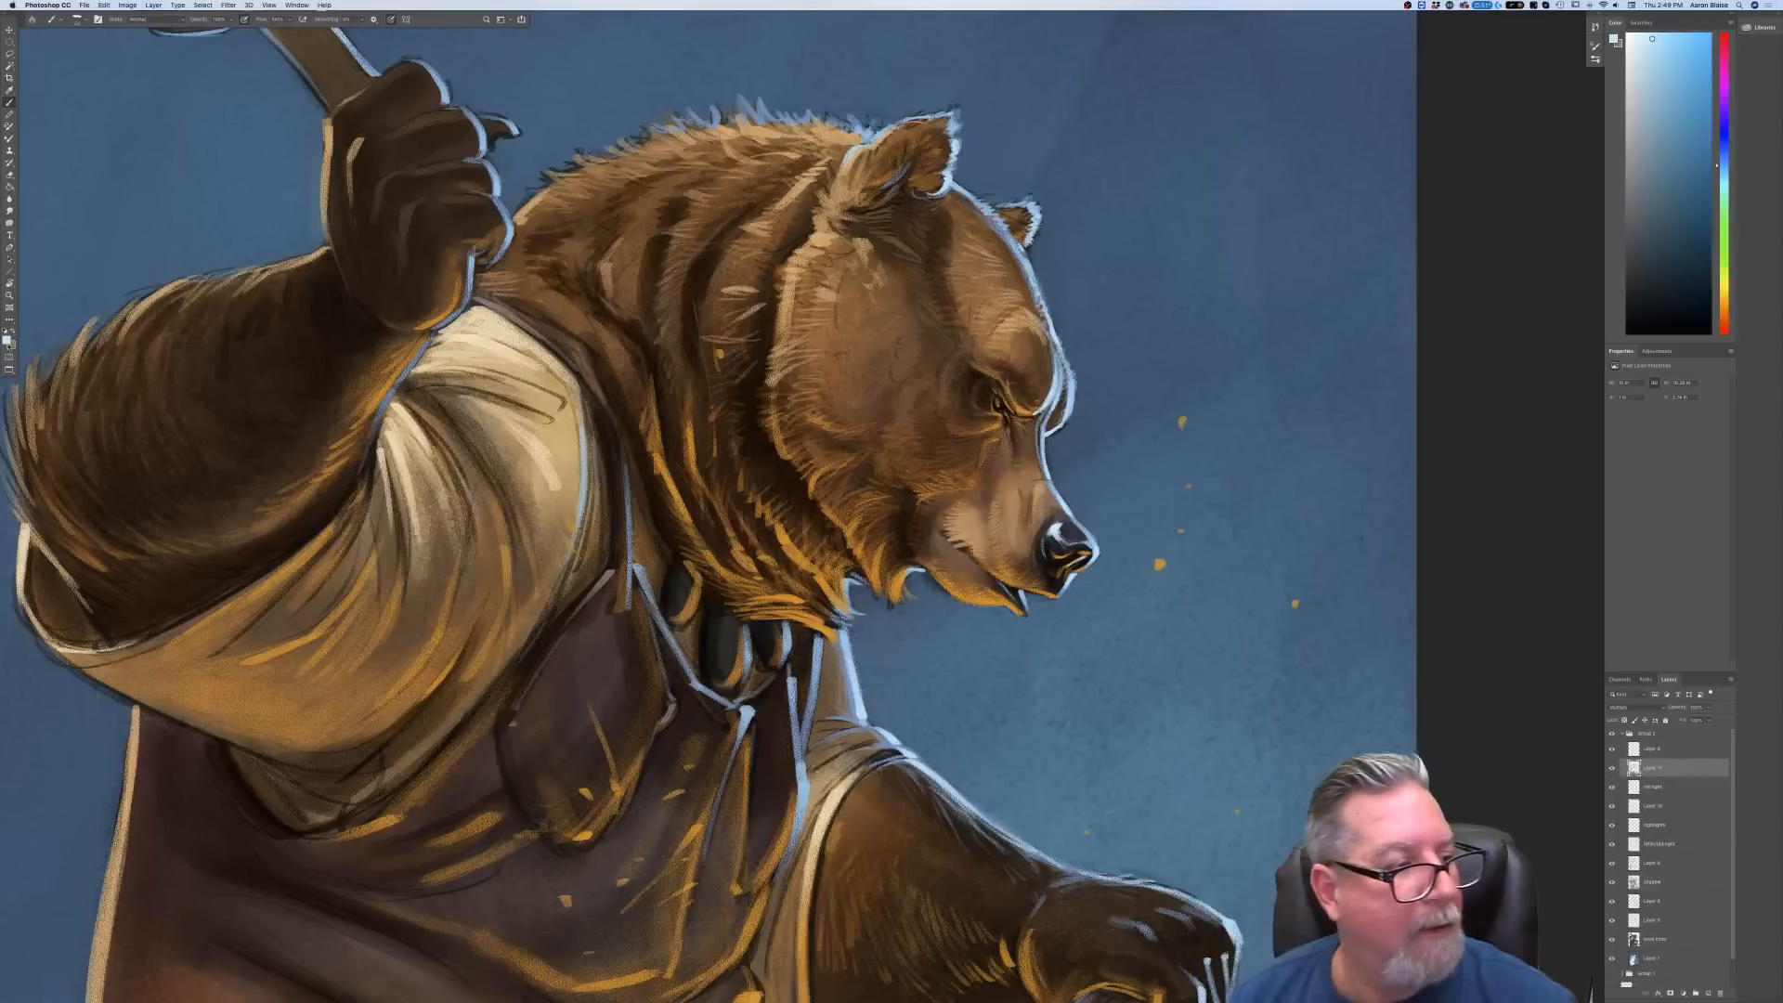
left_click(7, 340)
left_click(231, 368)
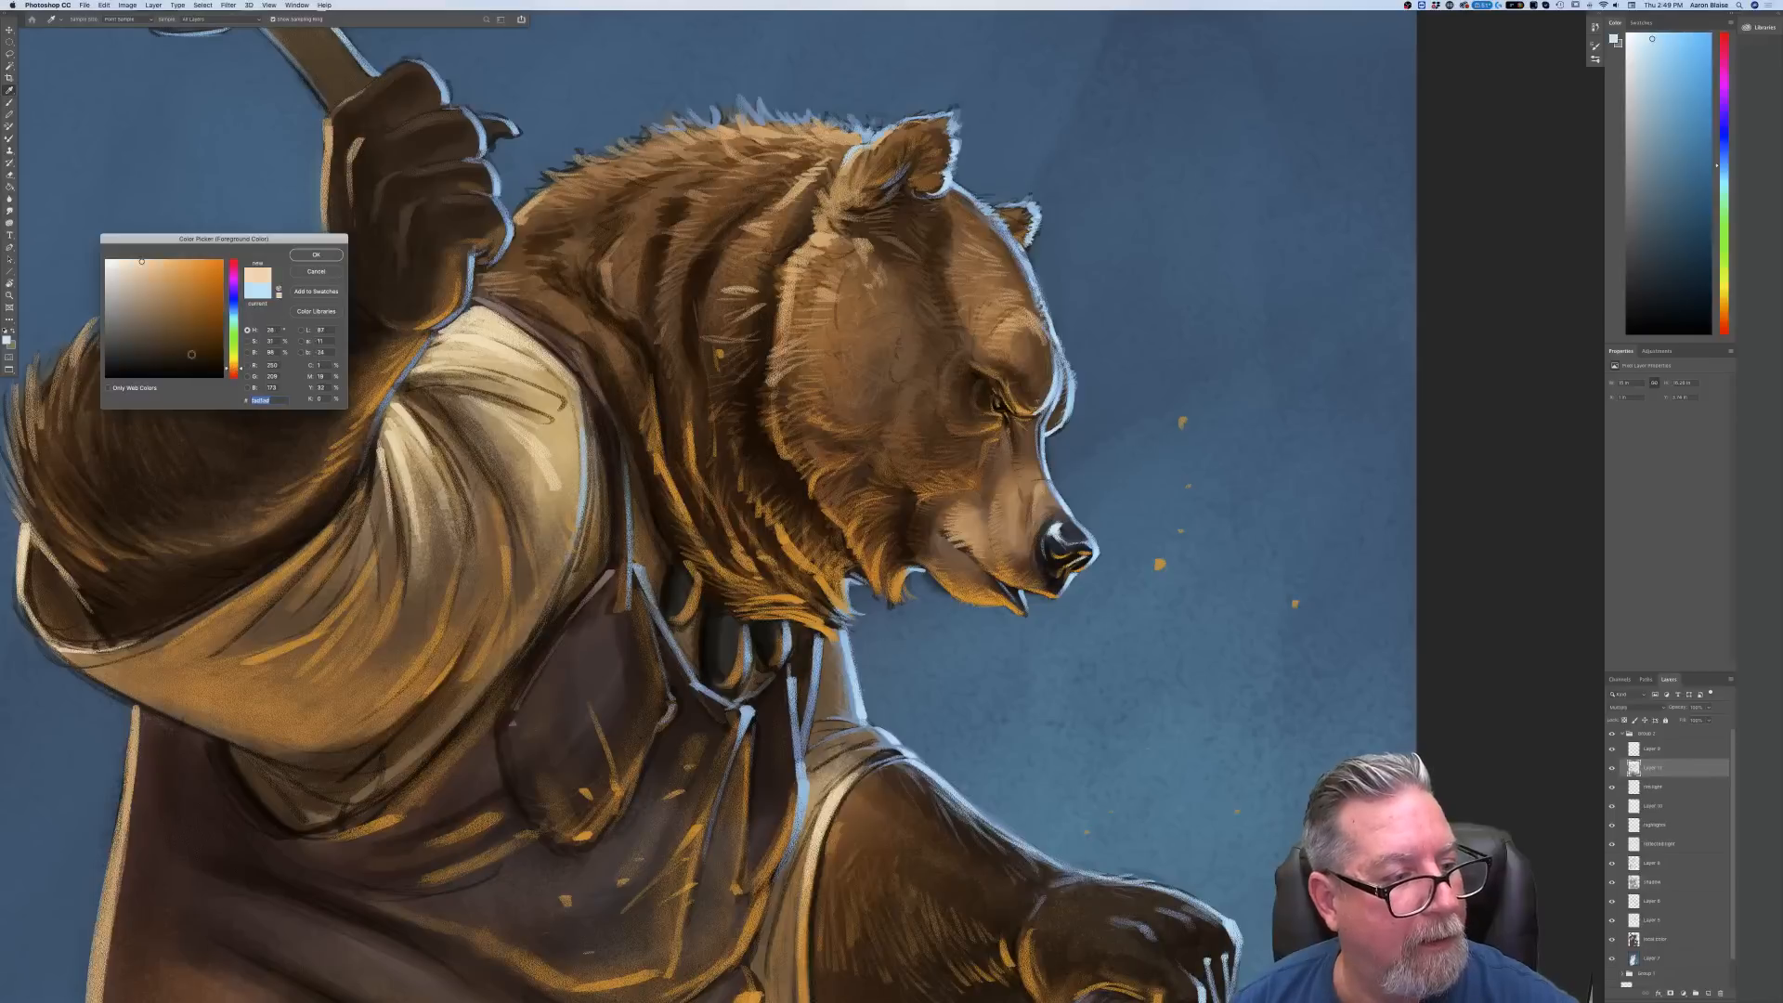
left_click(141, 309)
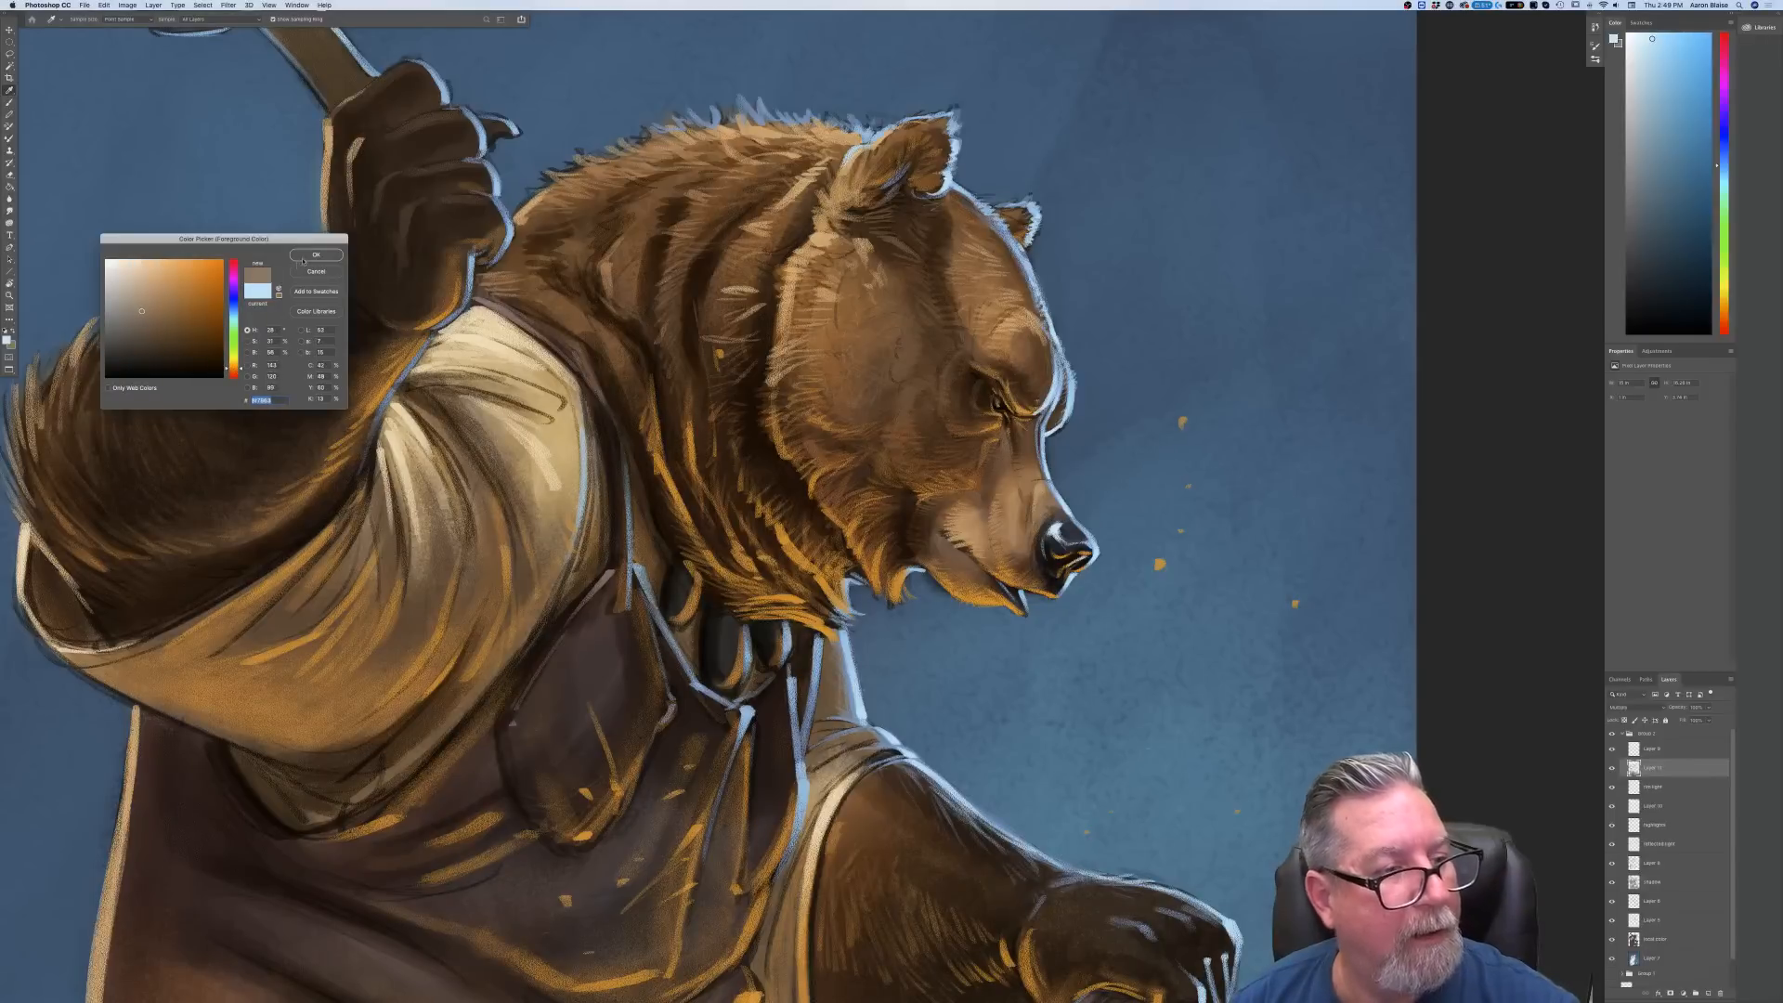
left_click(301, 256)
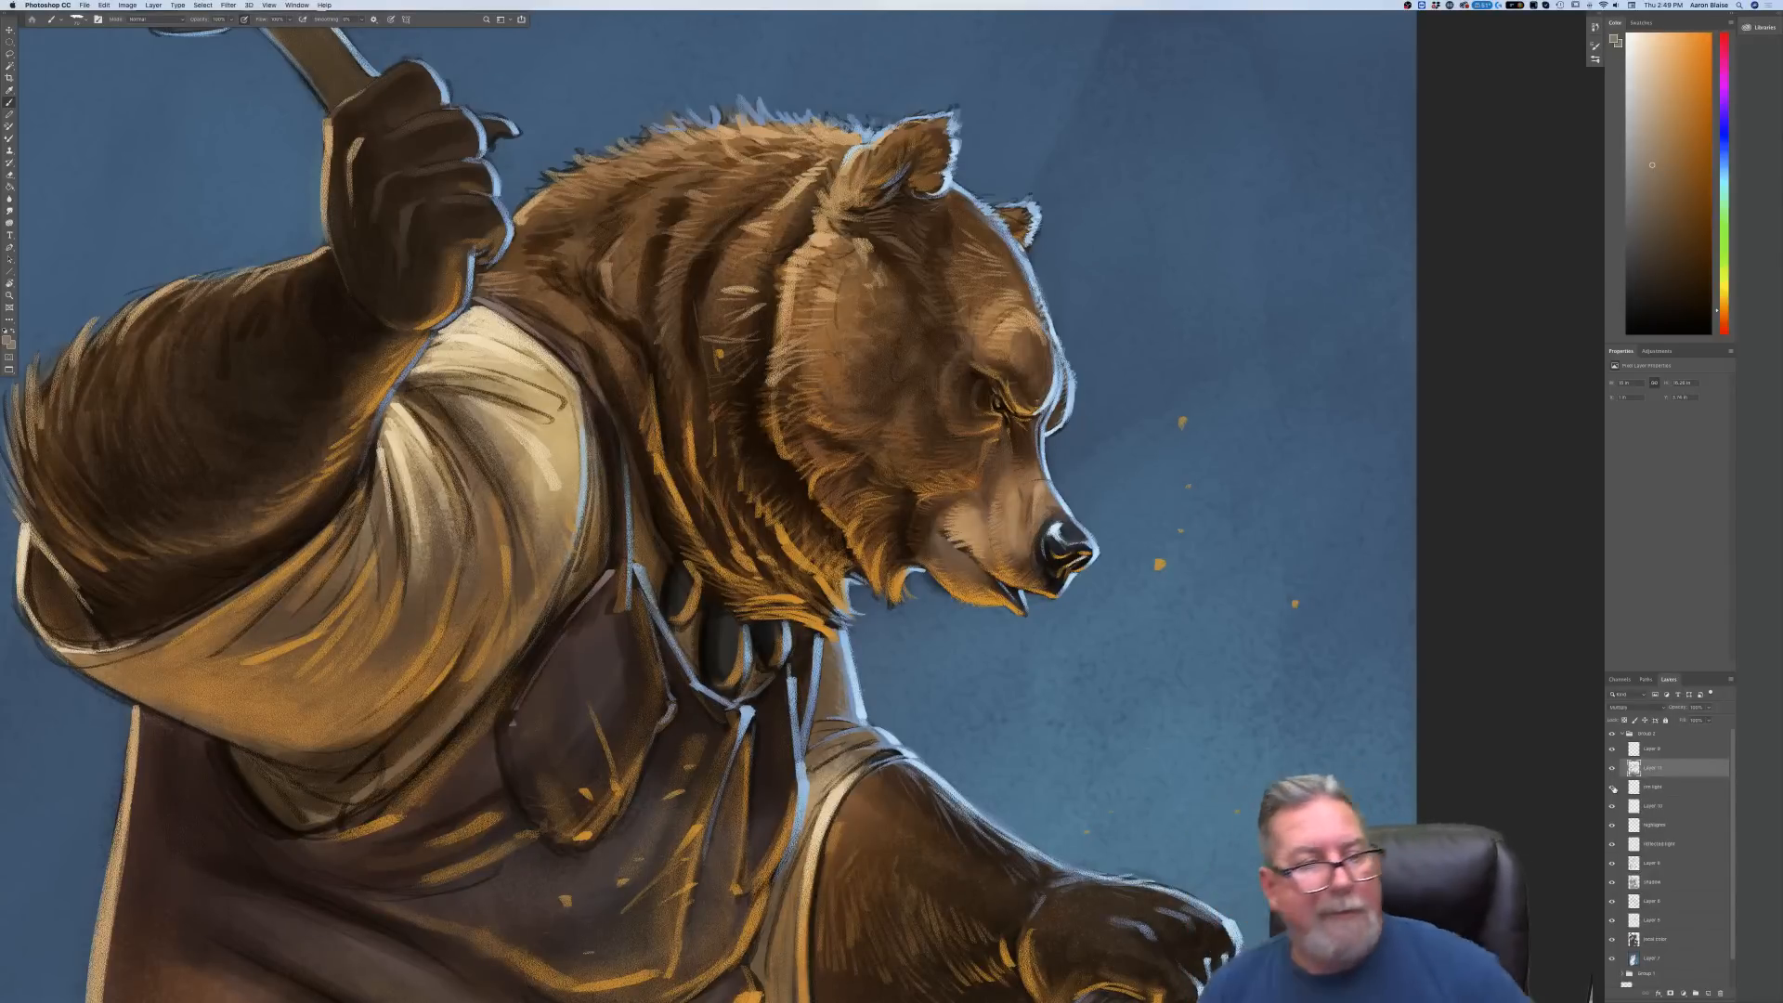
Gather all the figure layers, from the base figure layer to the top one, into a single new group
key("super+0")
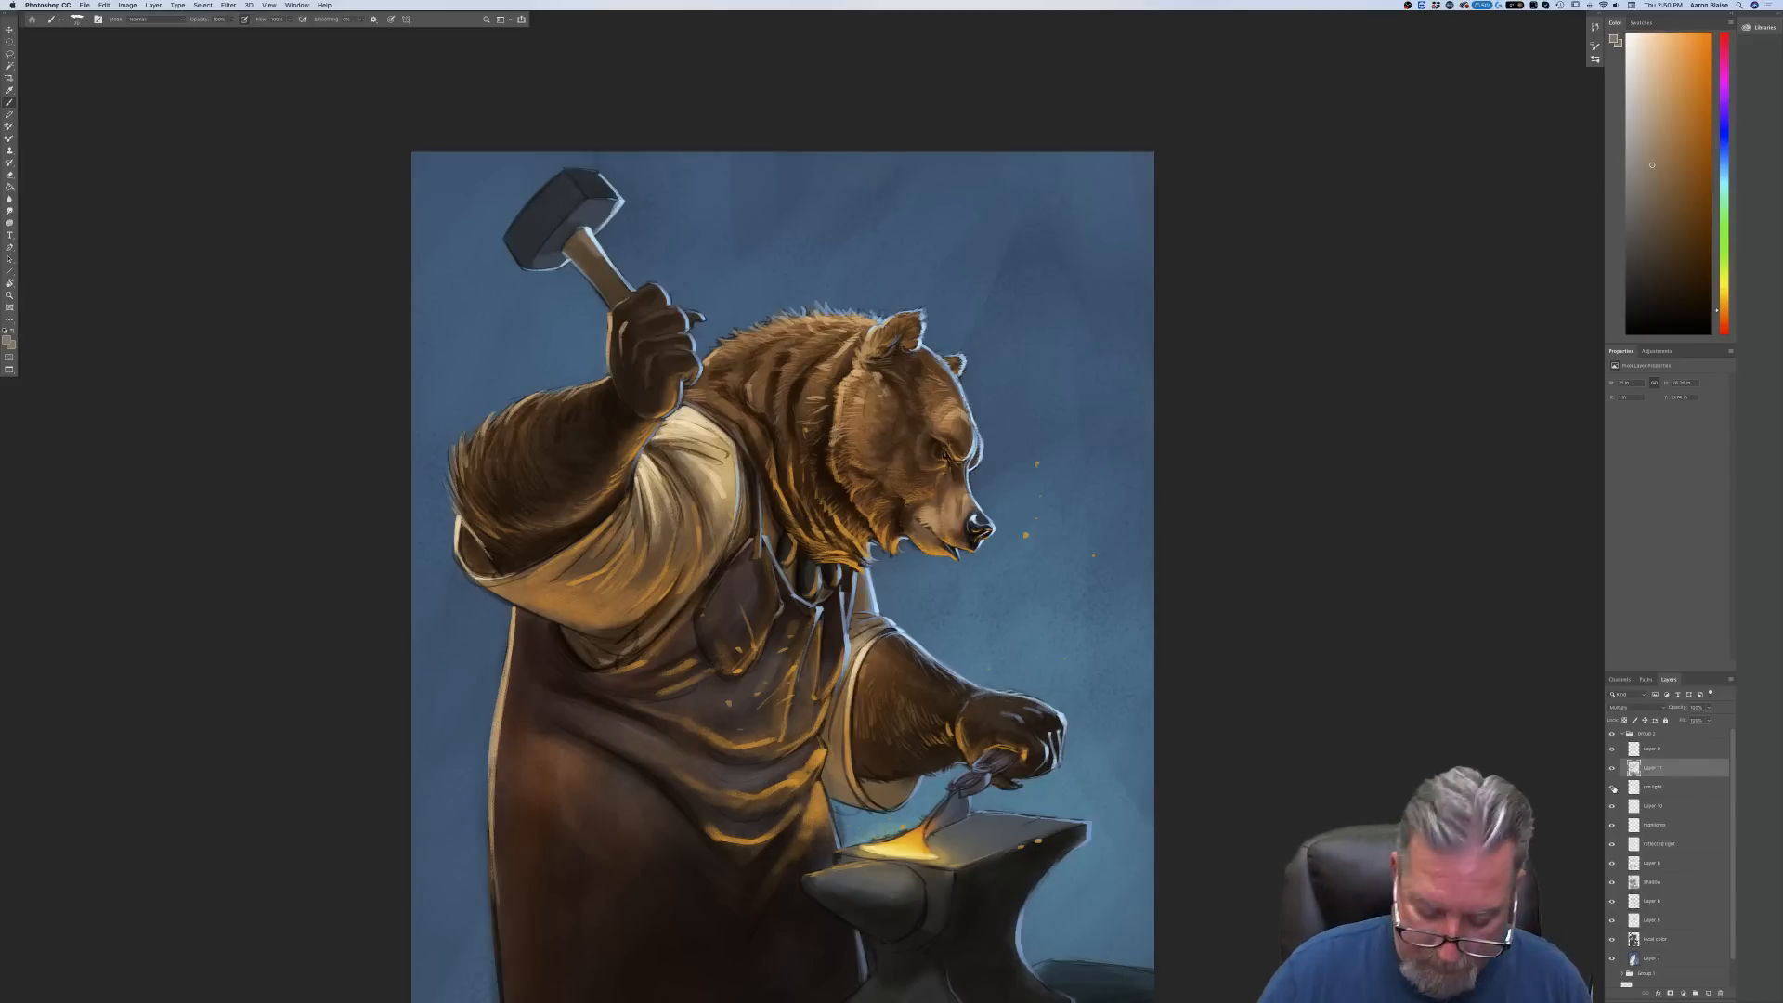
key("super+minus")
key("super+minus")
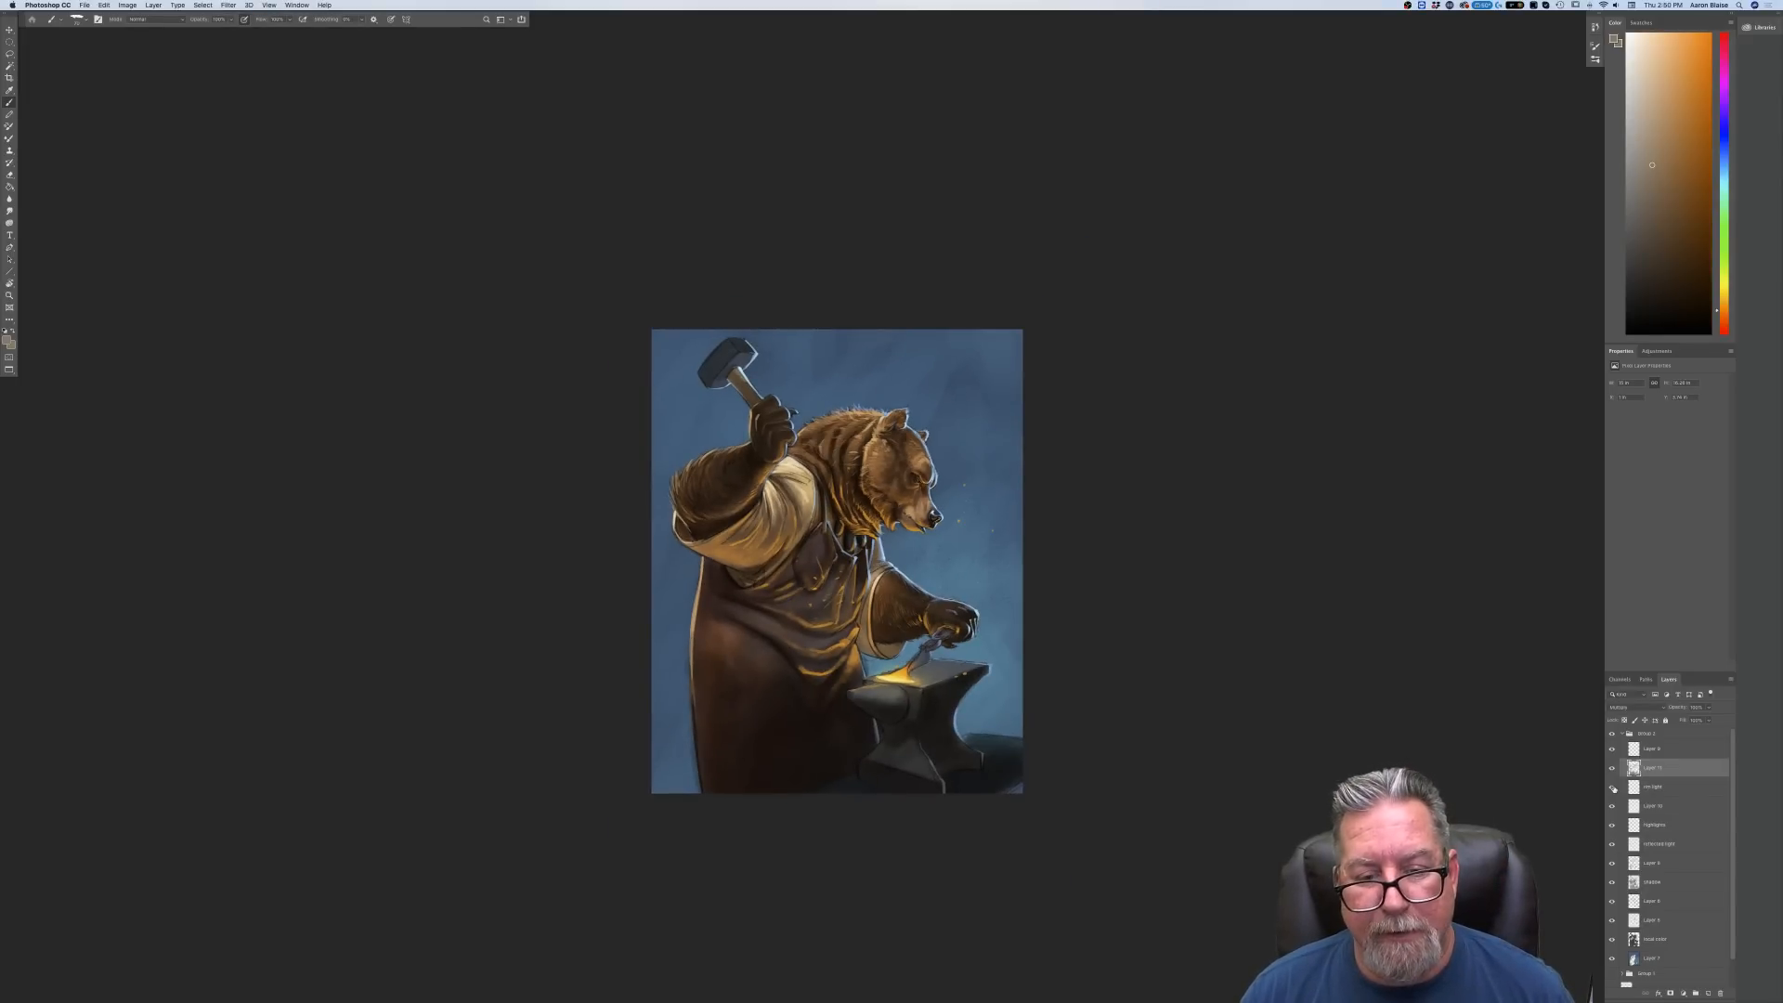
left_click(1652, 939)
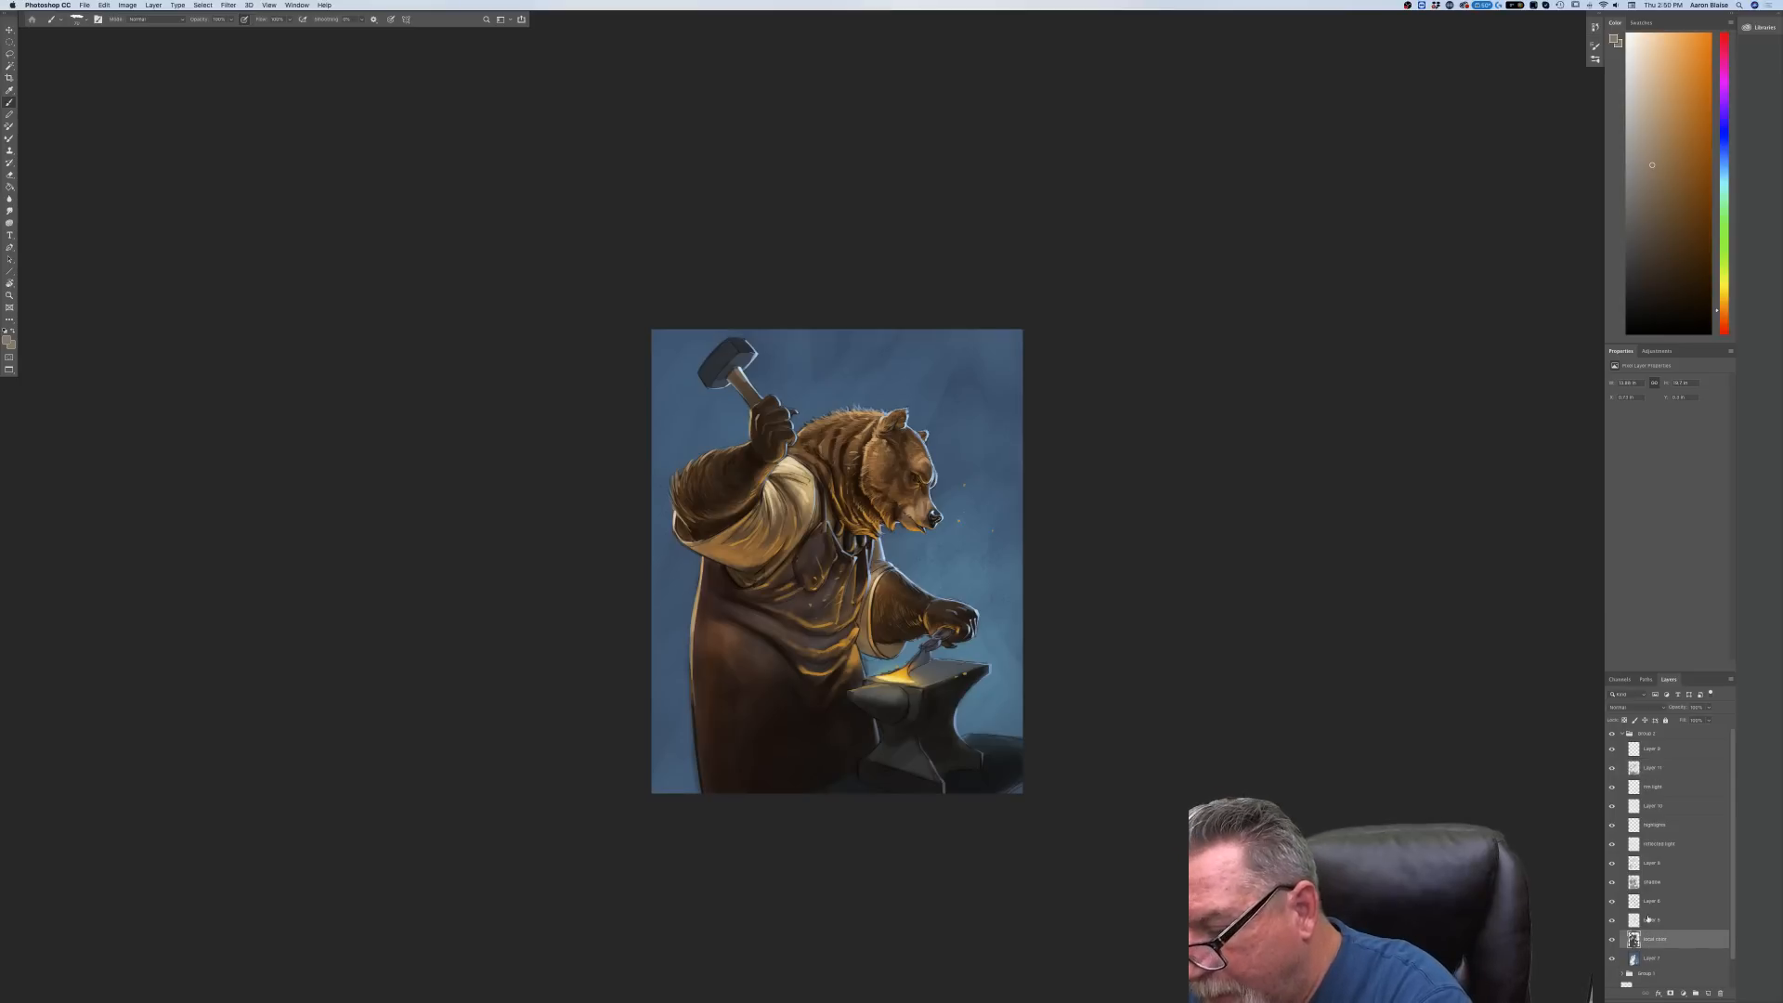
left_click(1650, 750, "shift")
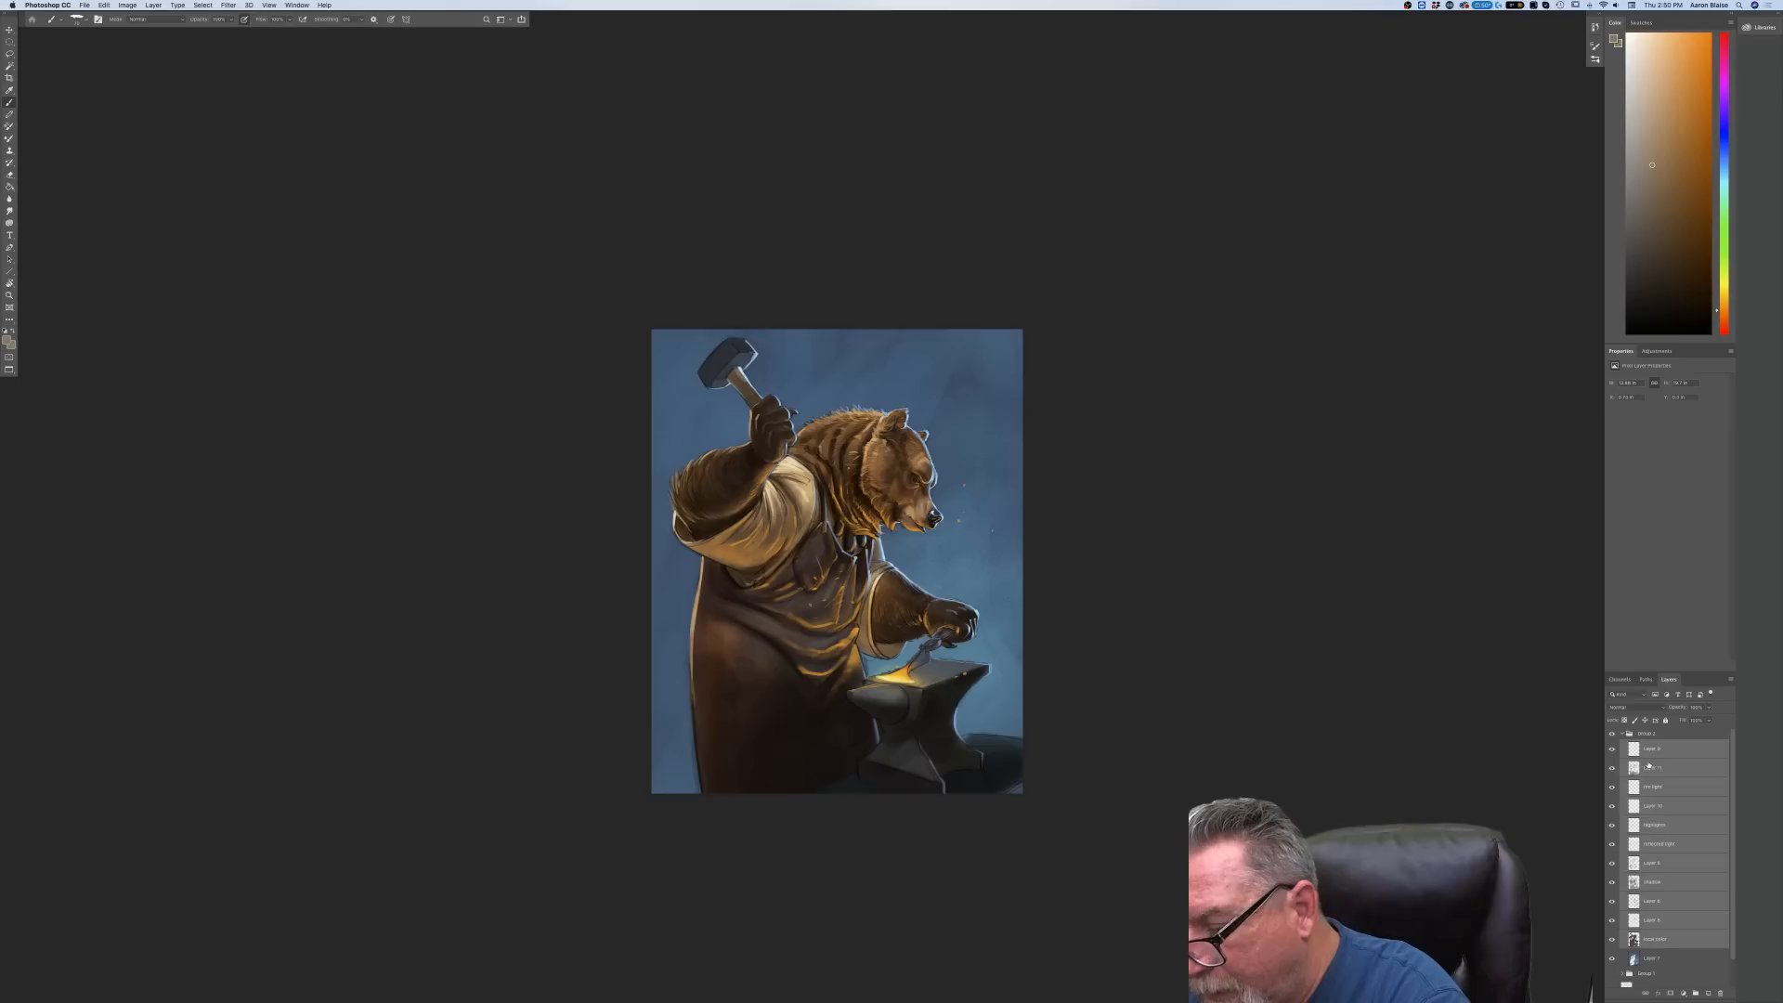
left_click(1694, 994)
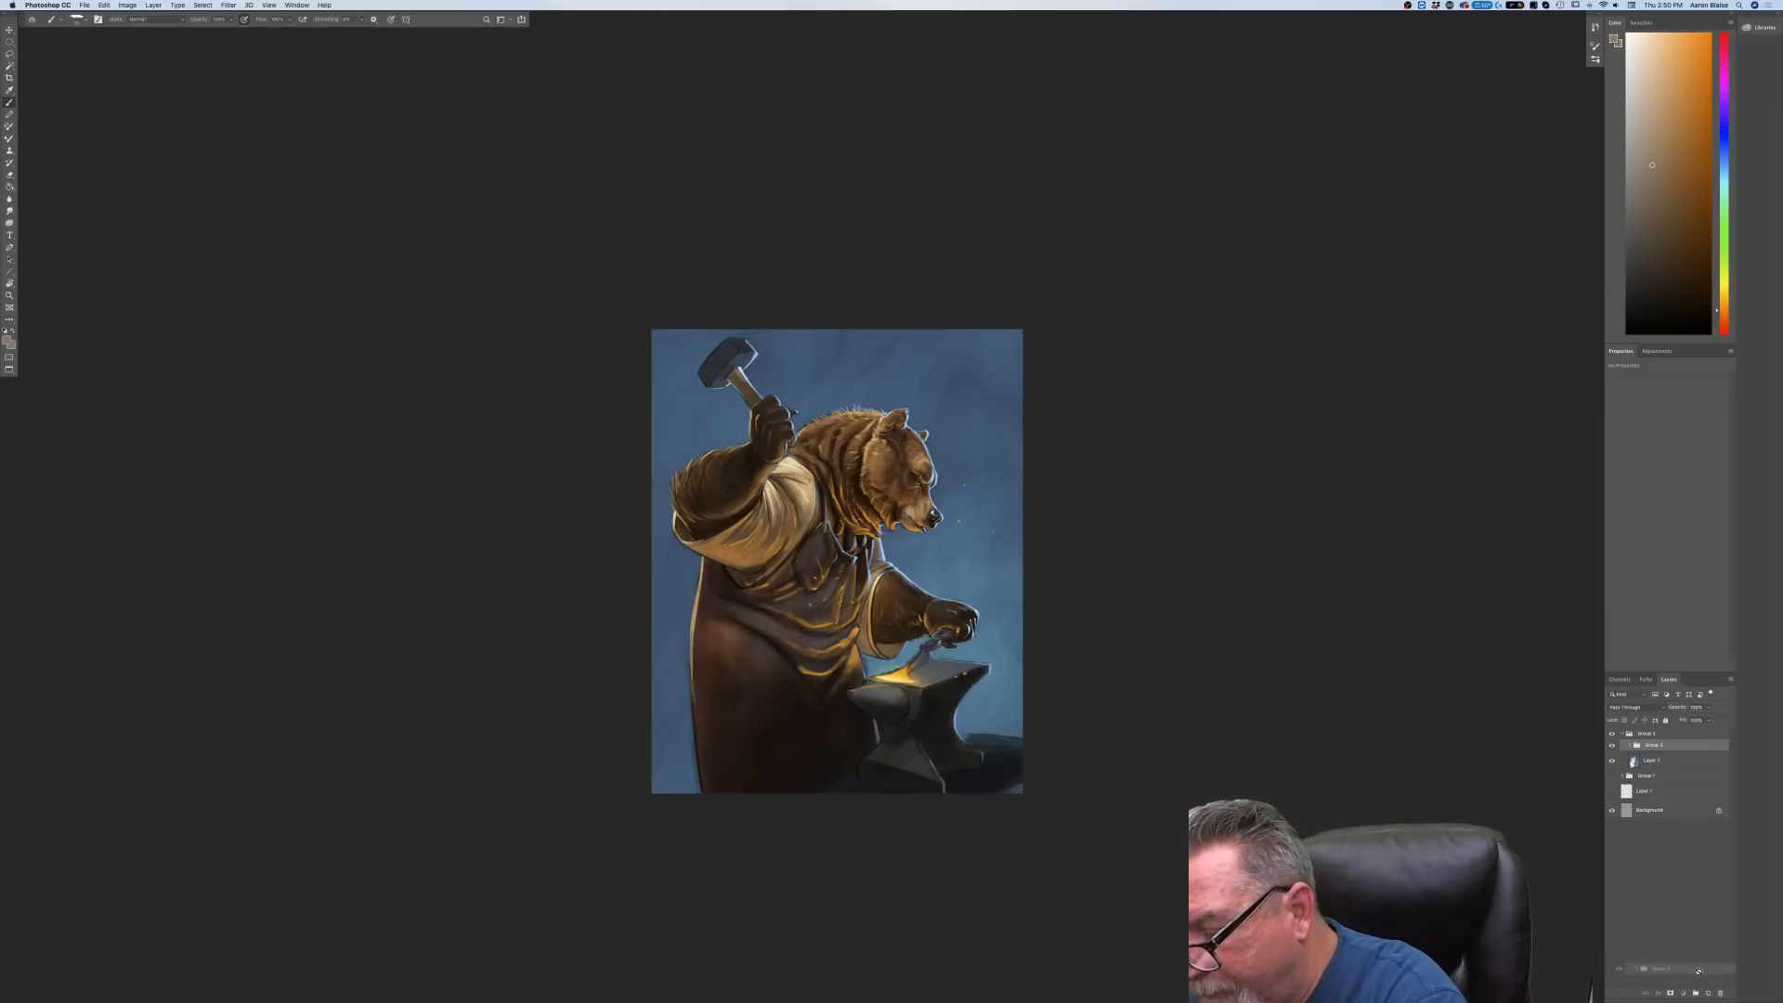
left_click(1695, 994)
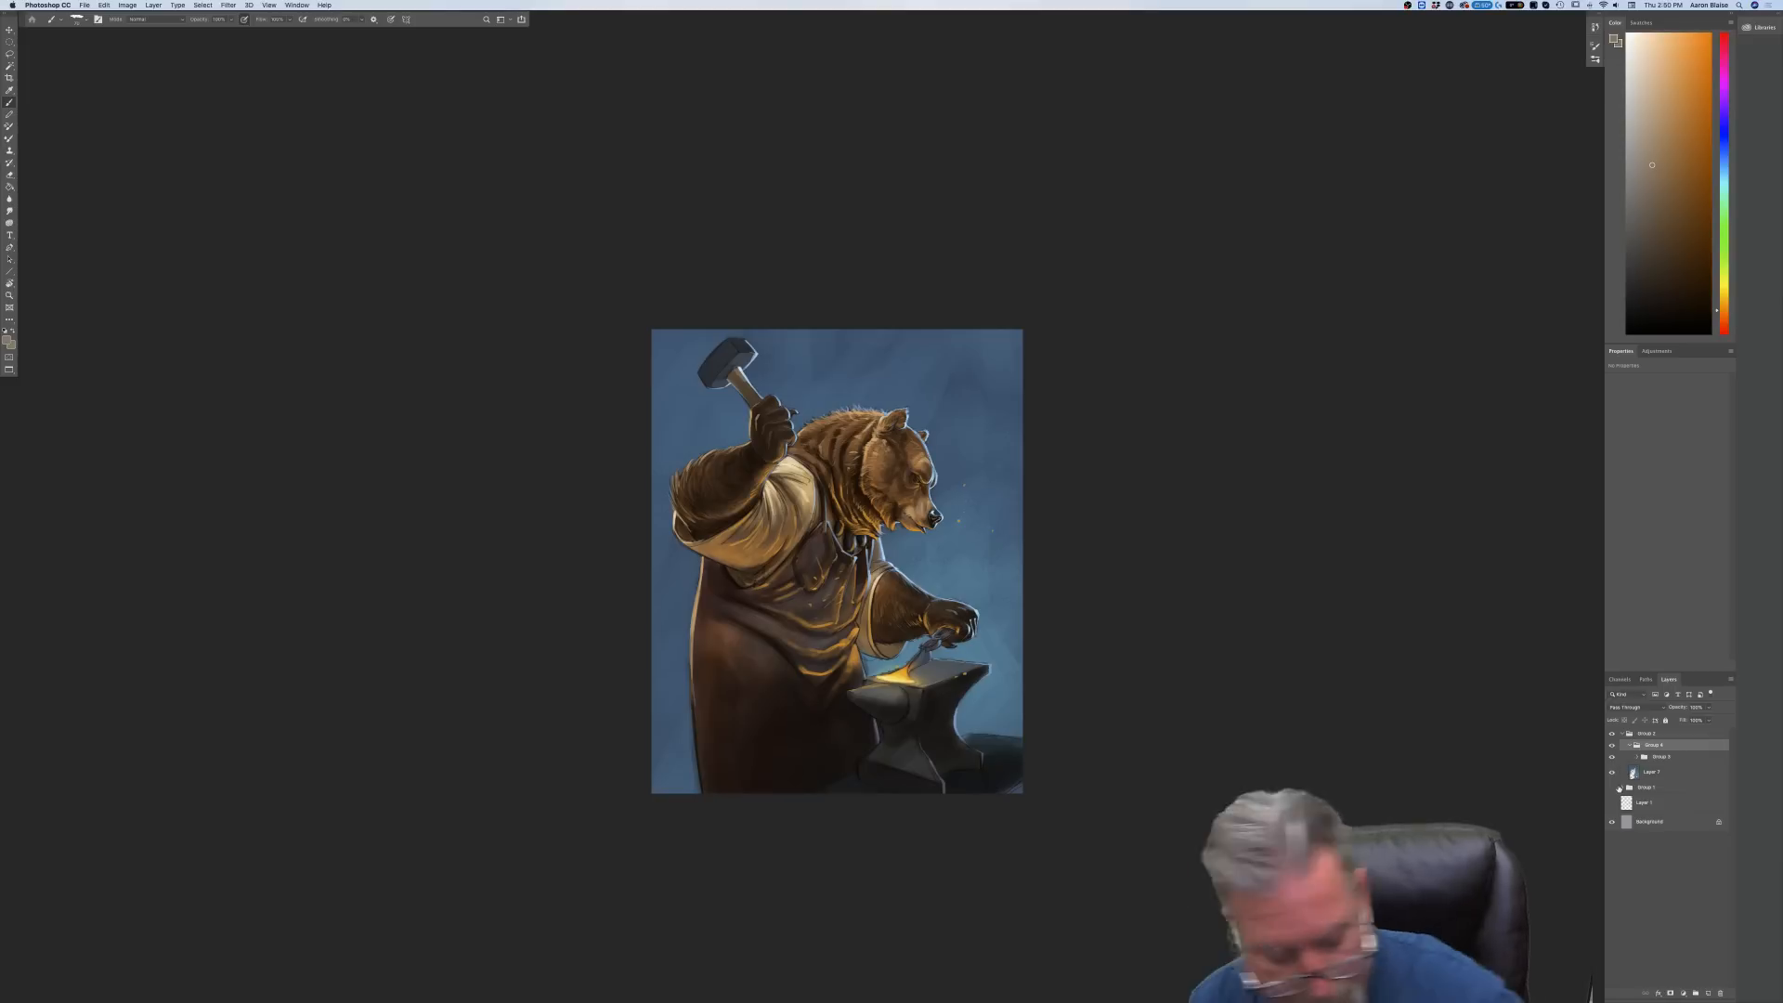
key("super+z")
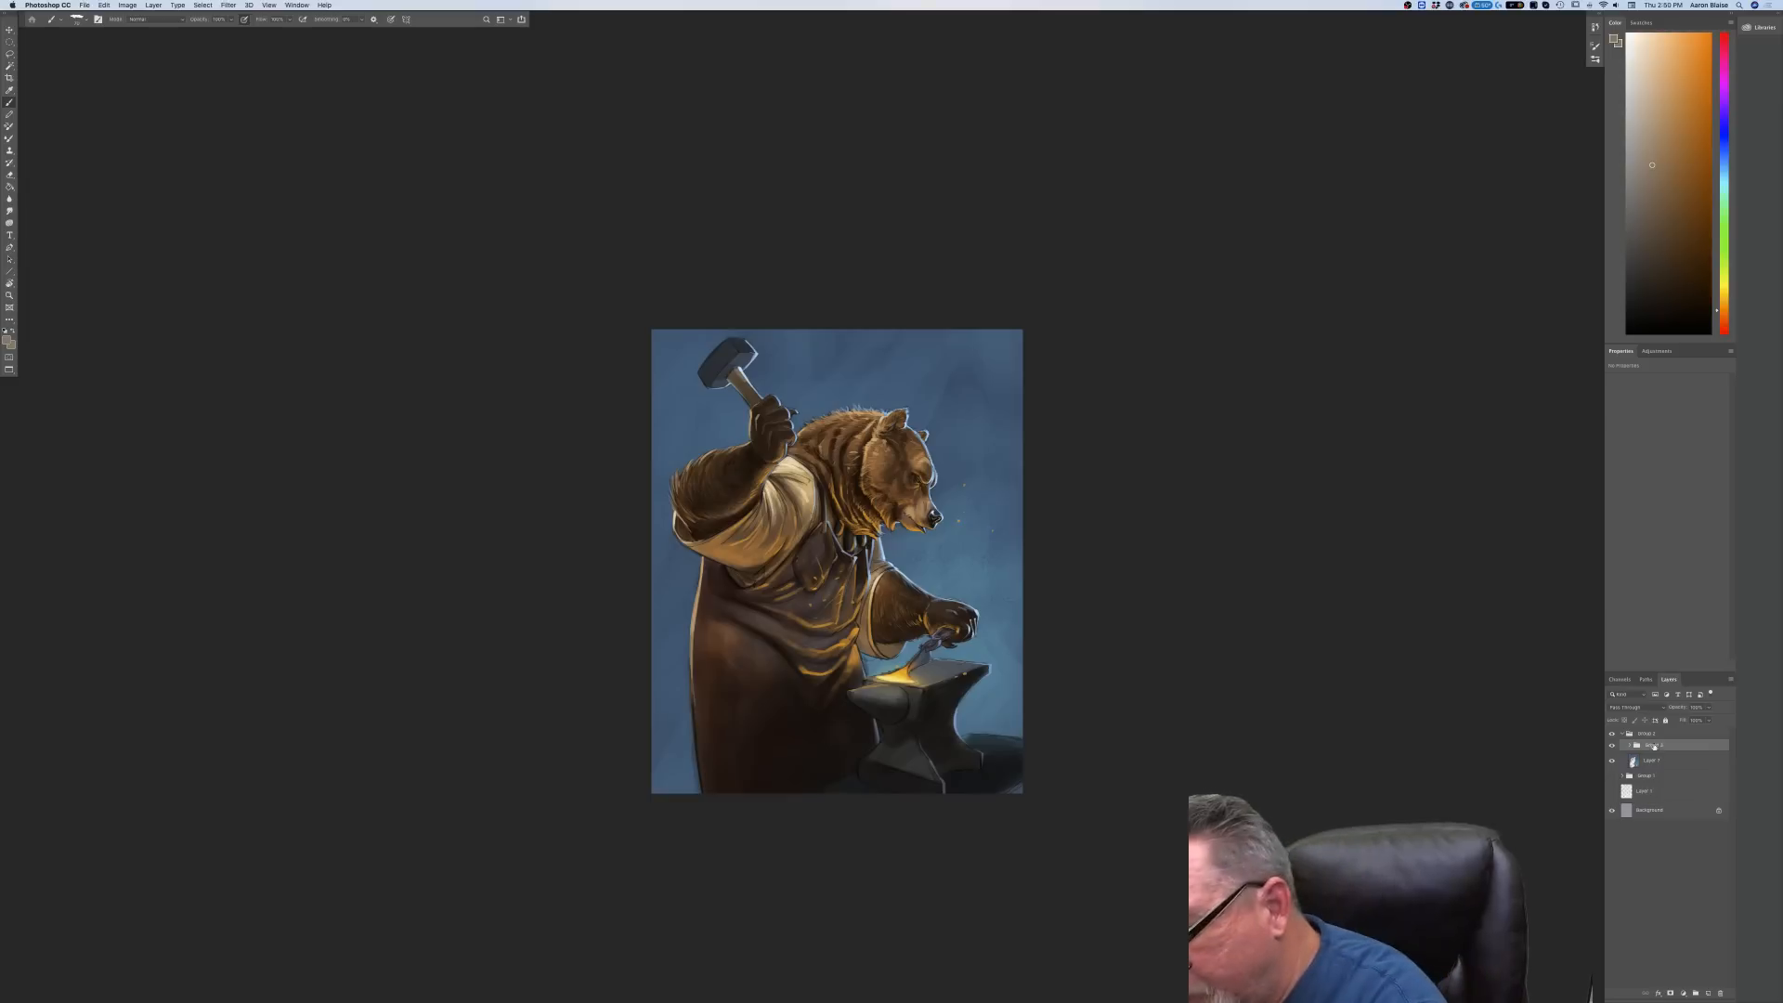
Merge a duplicate of the figure group into a single layer, keeping the original group hidden
left_click_drag(1679, 830, 1709, 994)
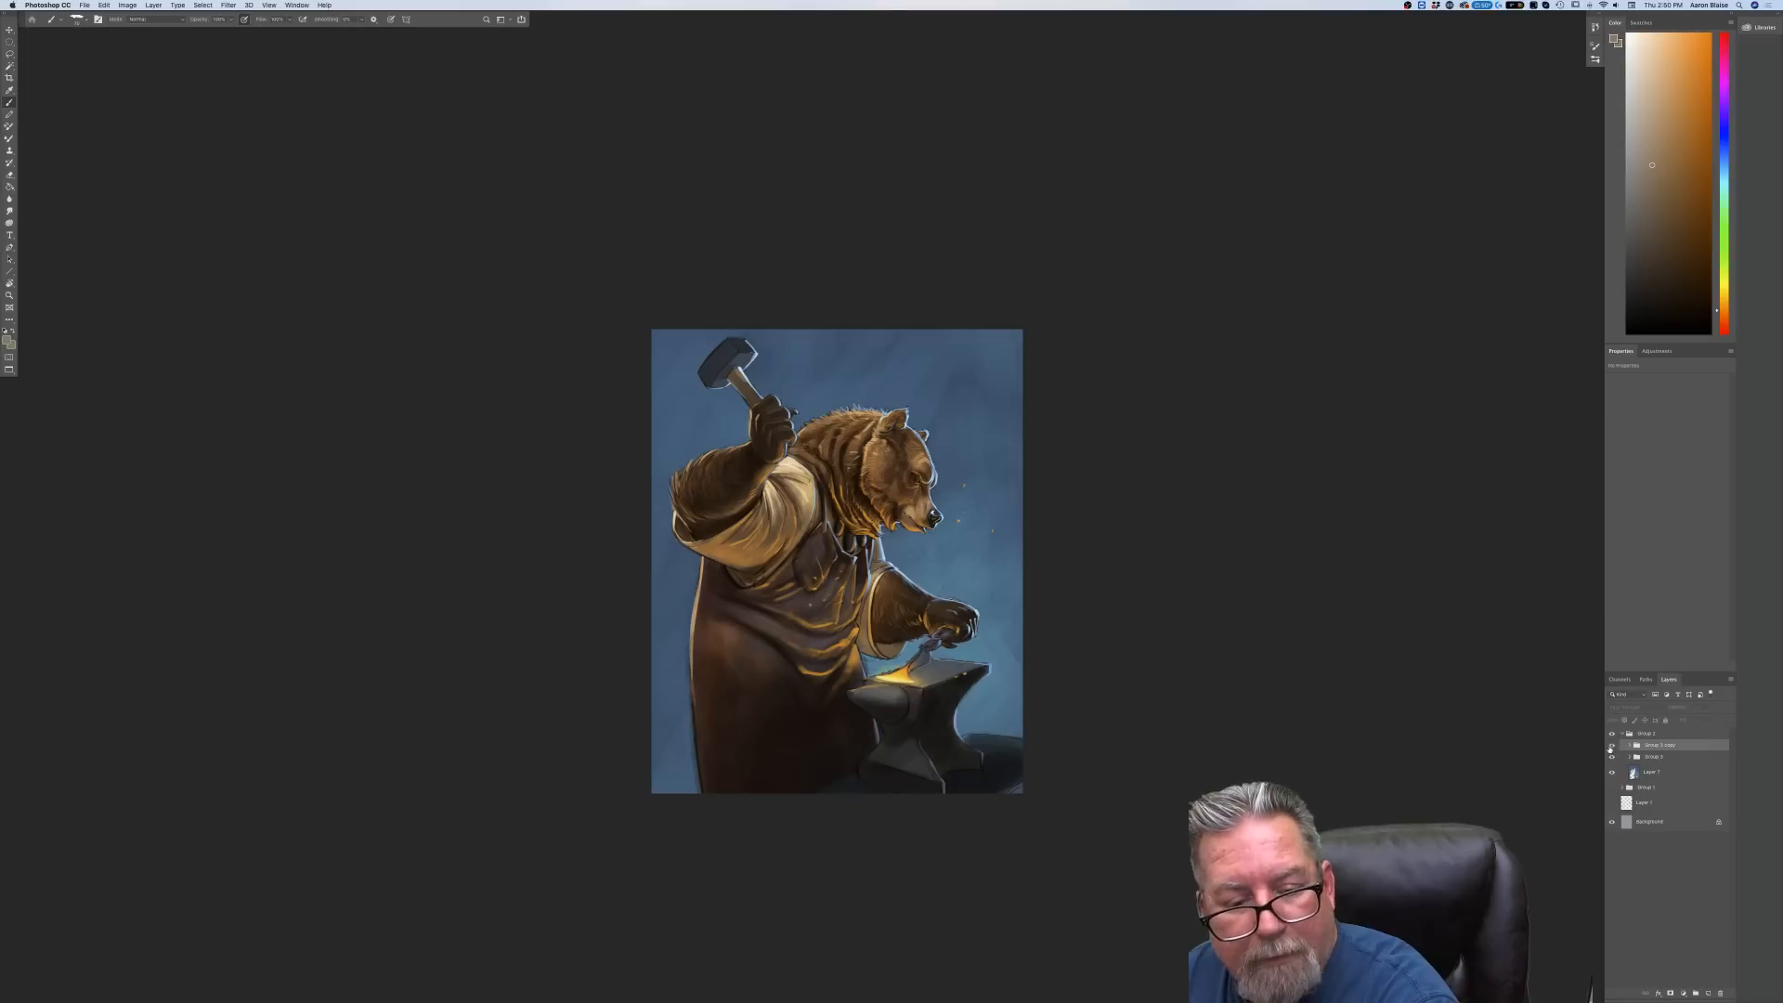
left_click(1609, 746)
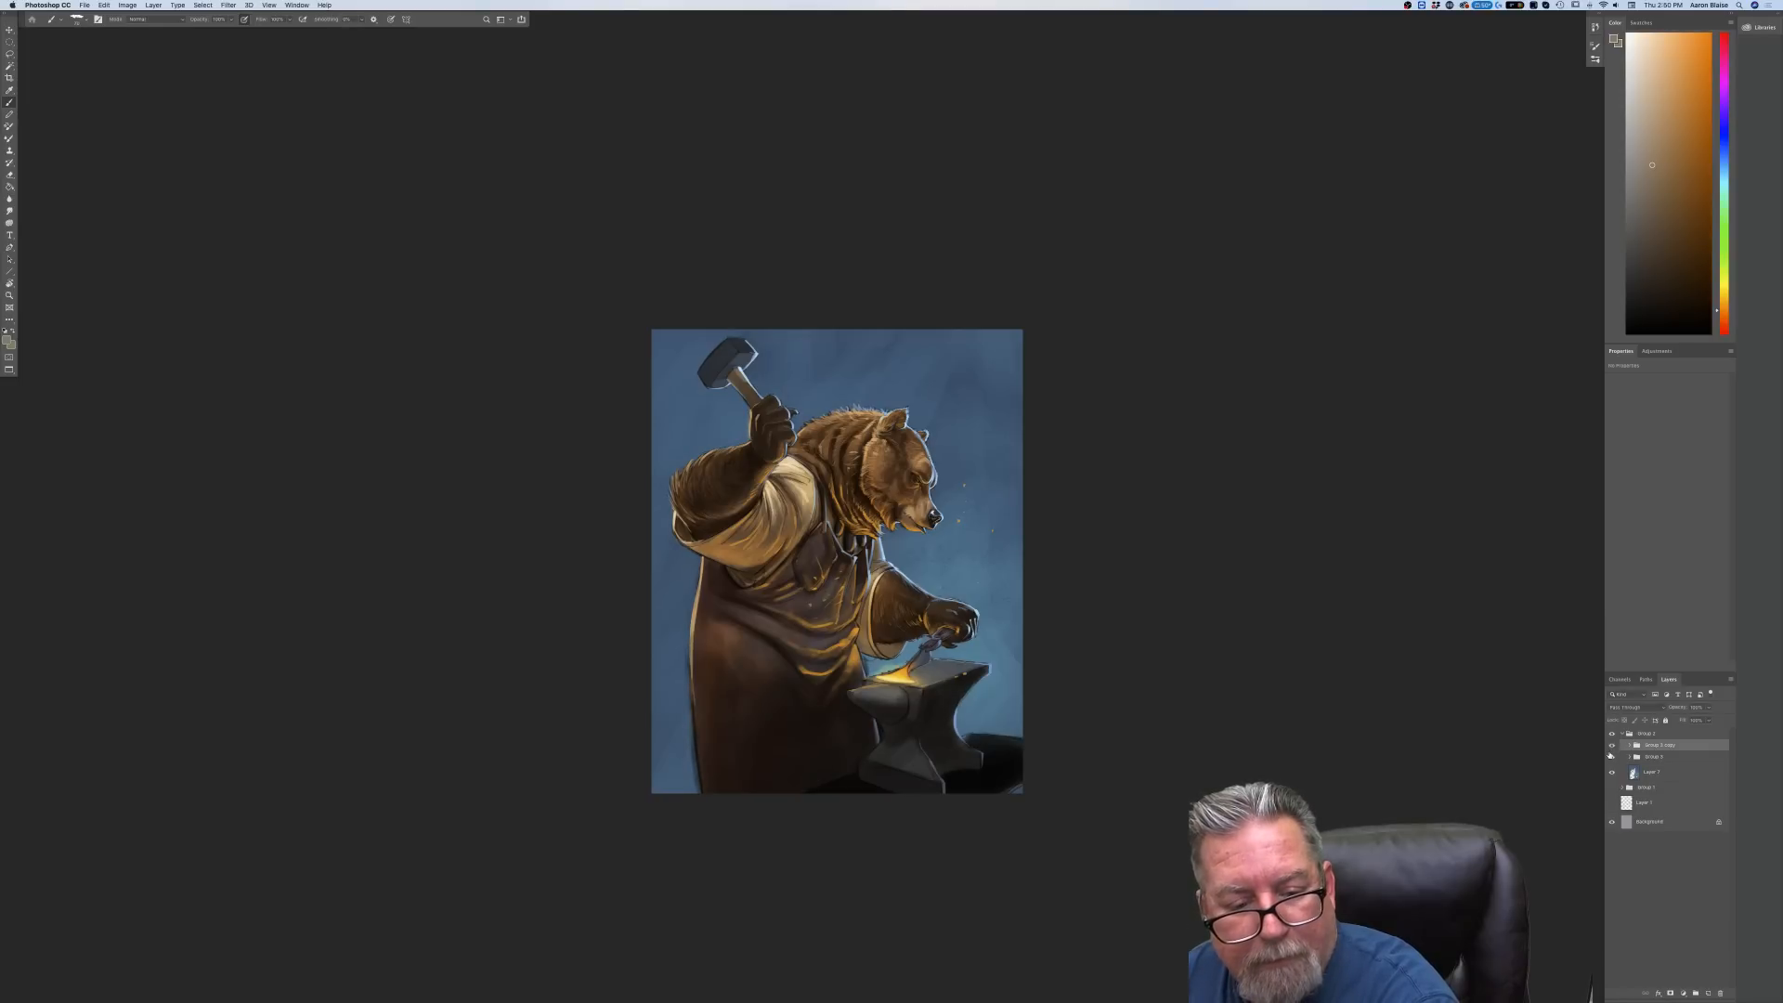
left_click(1611, 757)
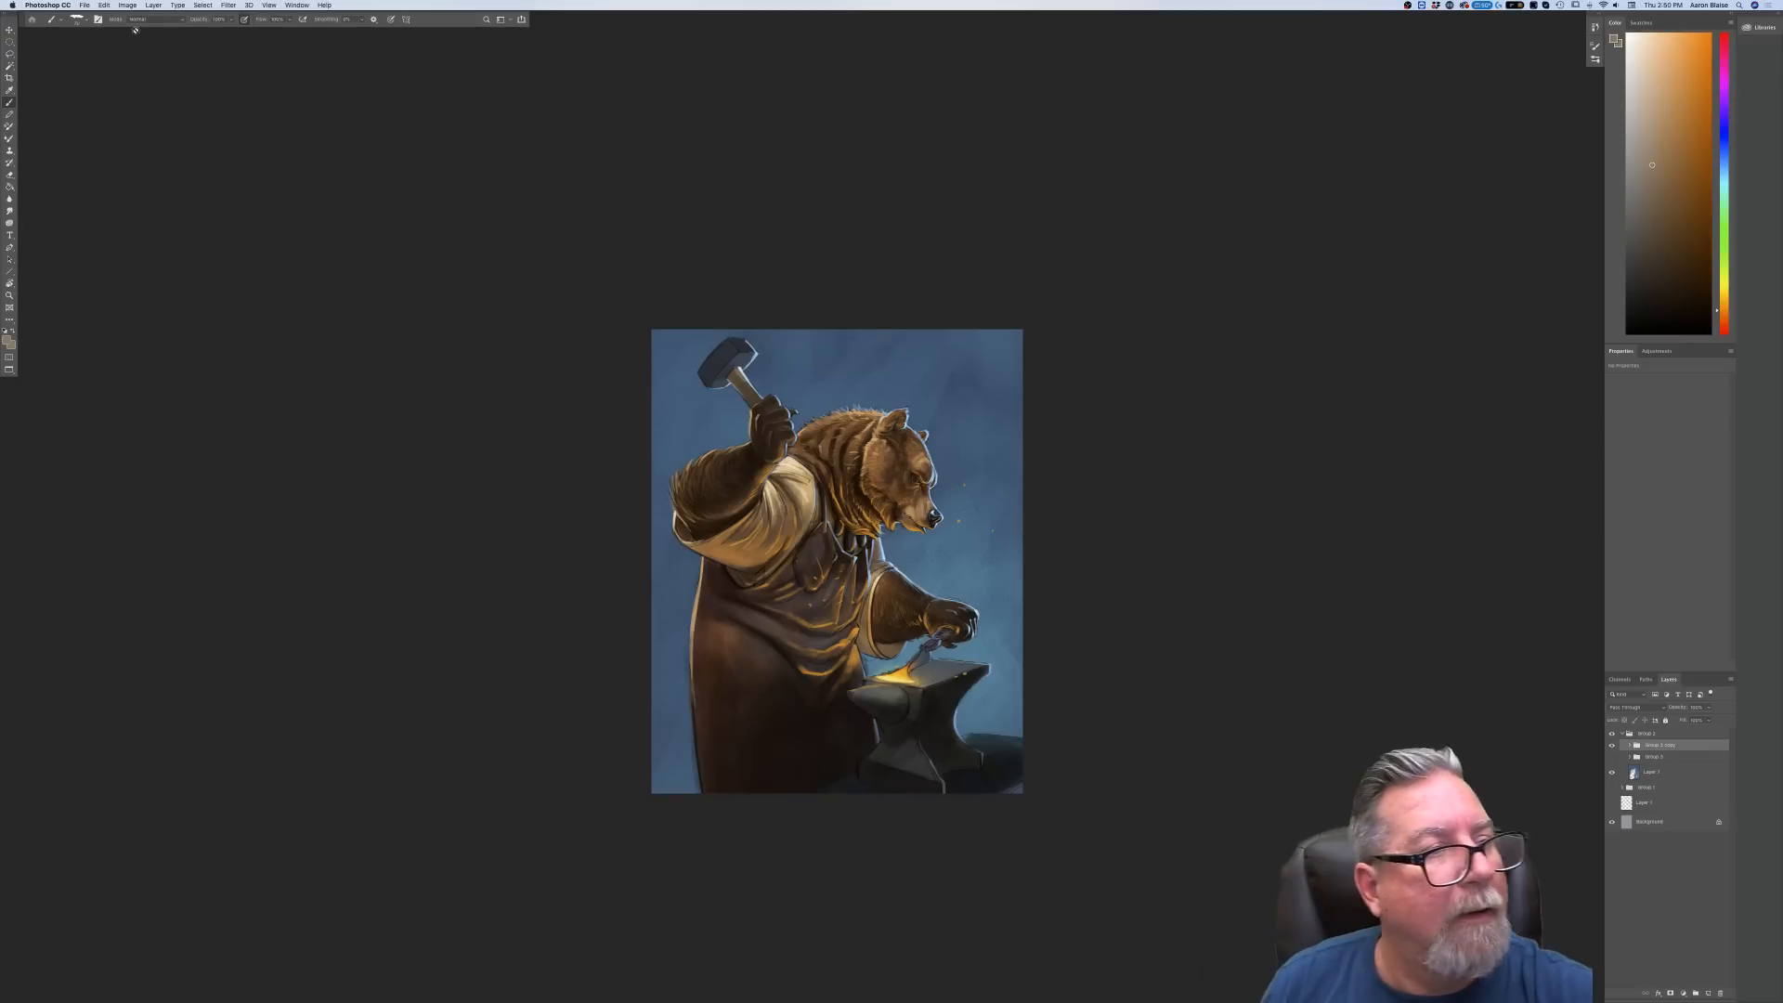
left_click(155, 6)
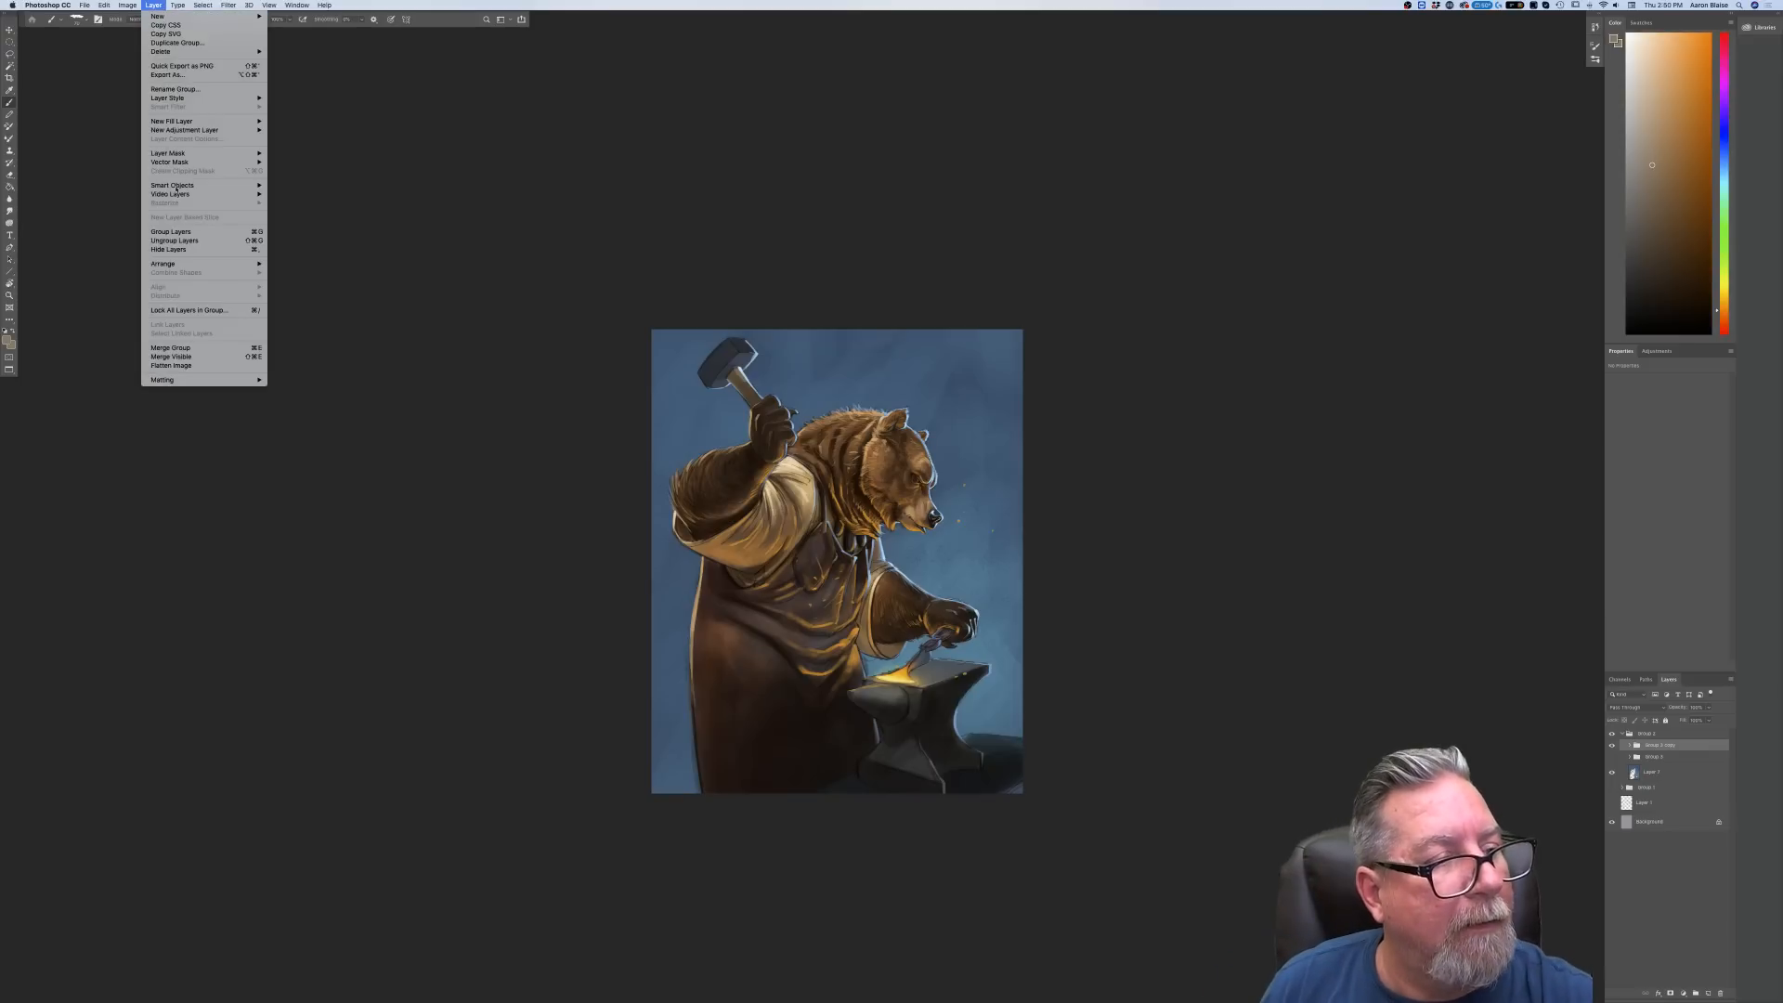
left_click(172, 349)
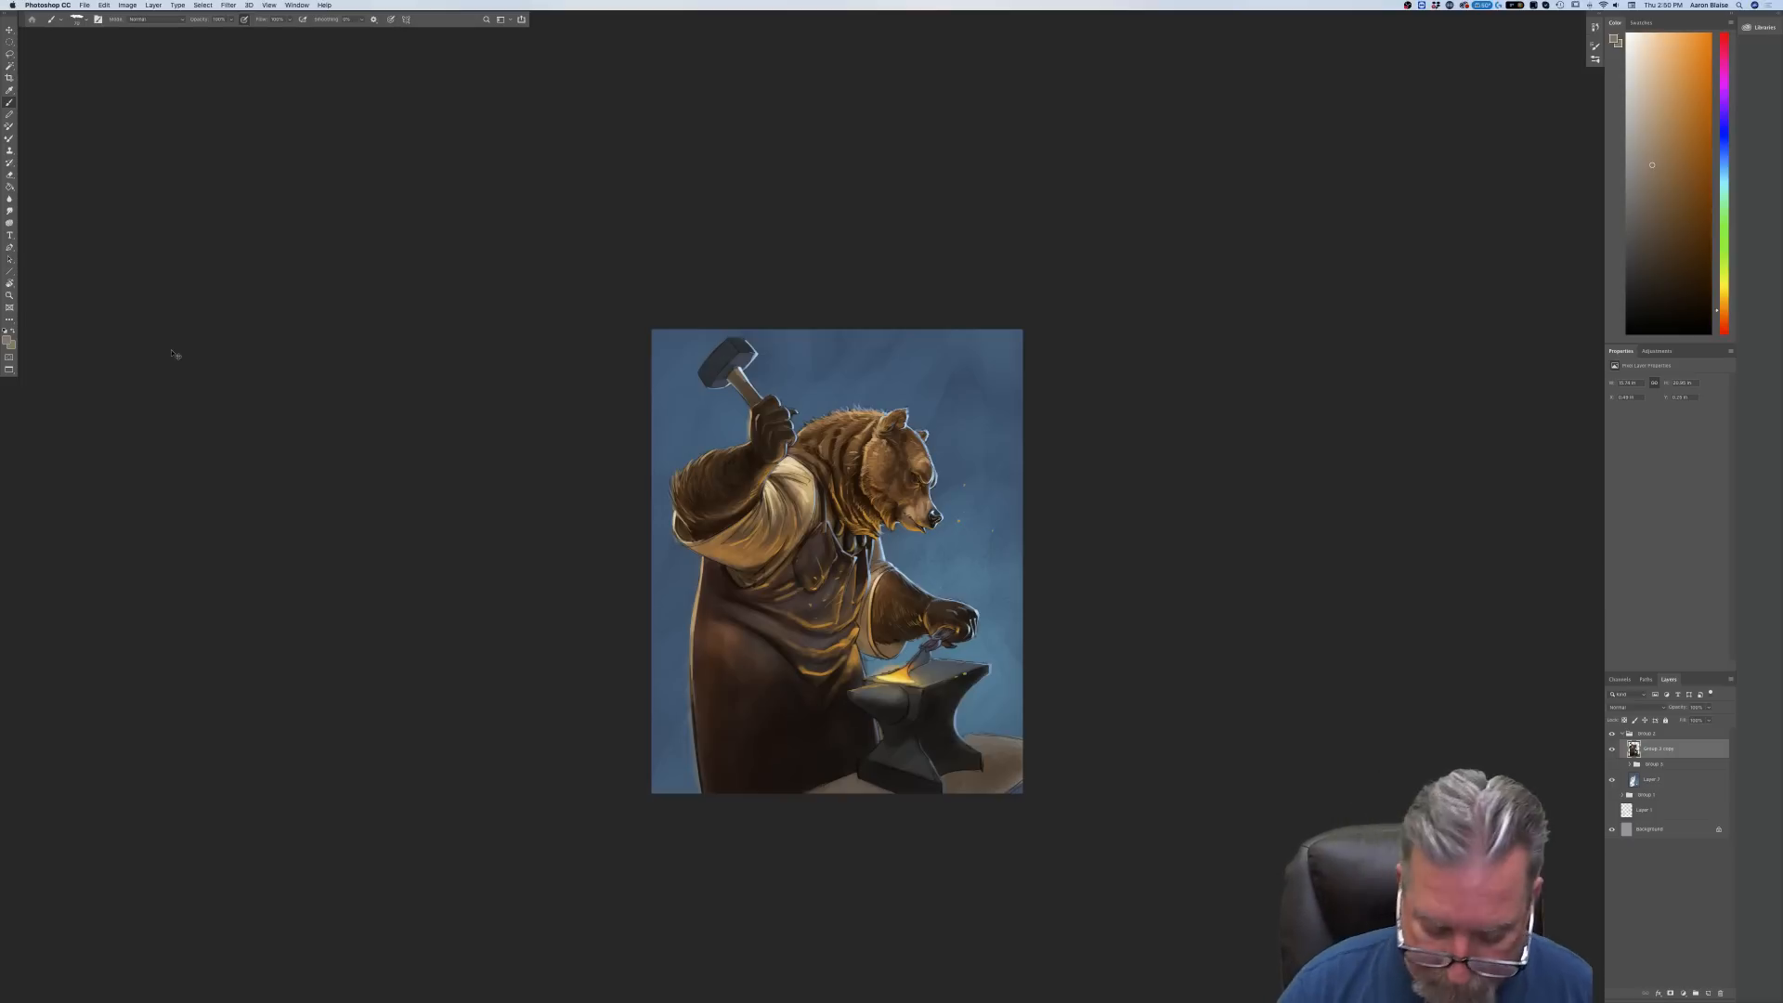
Duplicate the merged figure layer and lasso a loose selection around the hammer, raised arm and sleeve
key("super+equal")
key("super+equal")
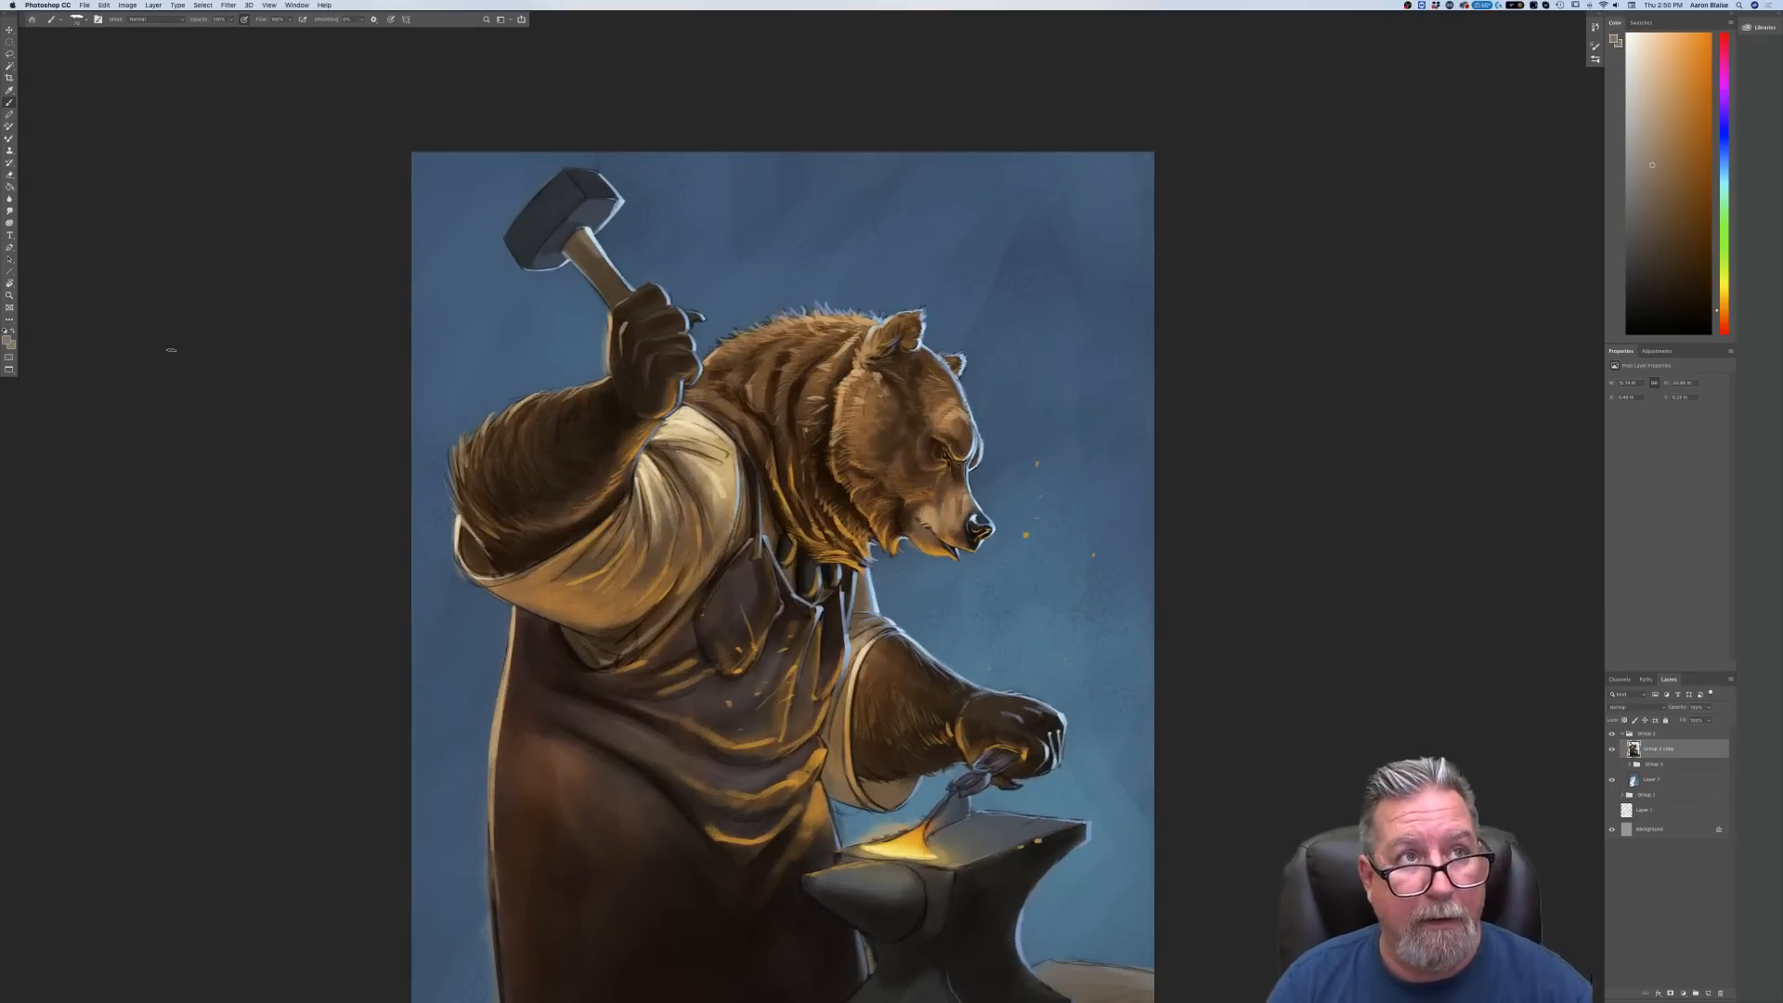
left_click_drag(293, 669, 396, 763)
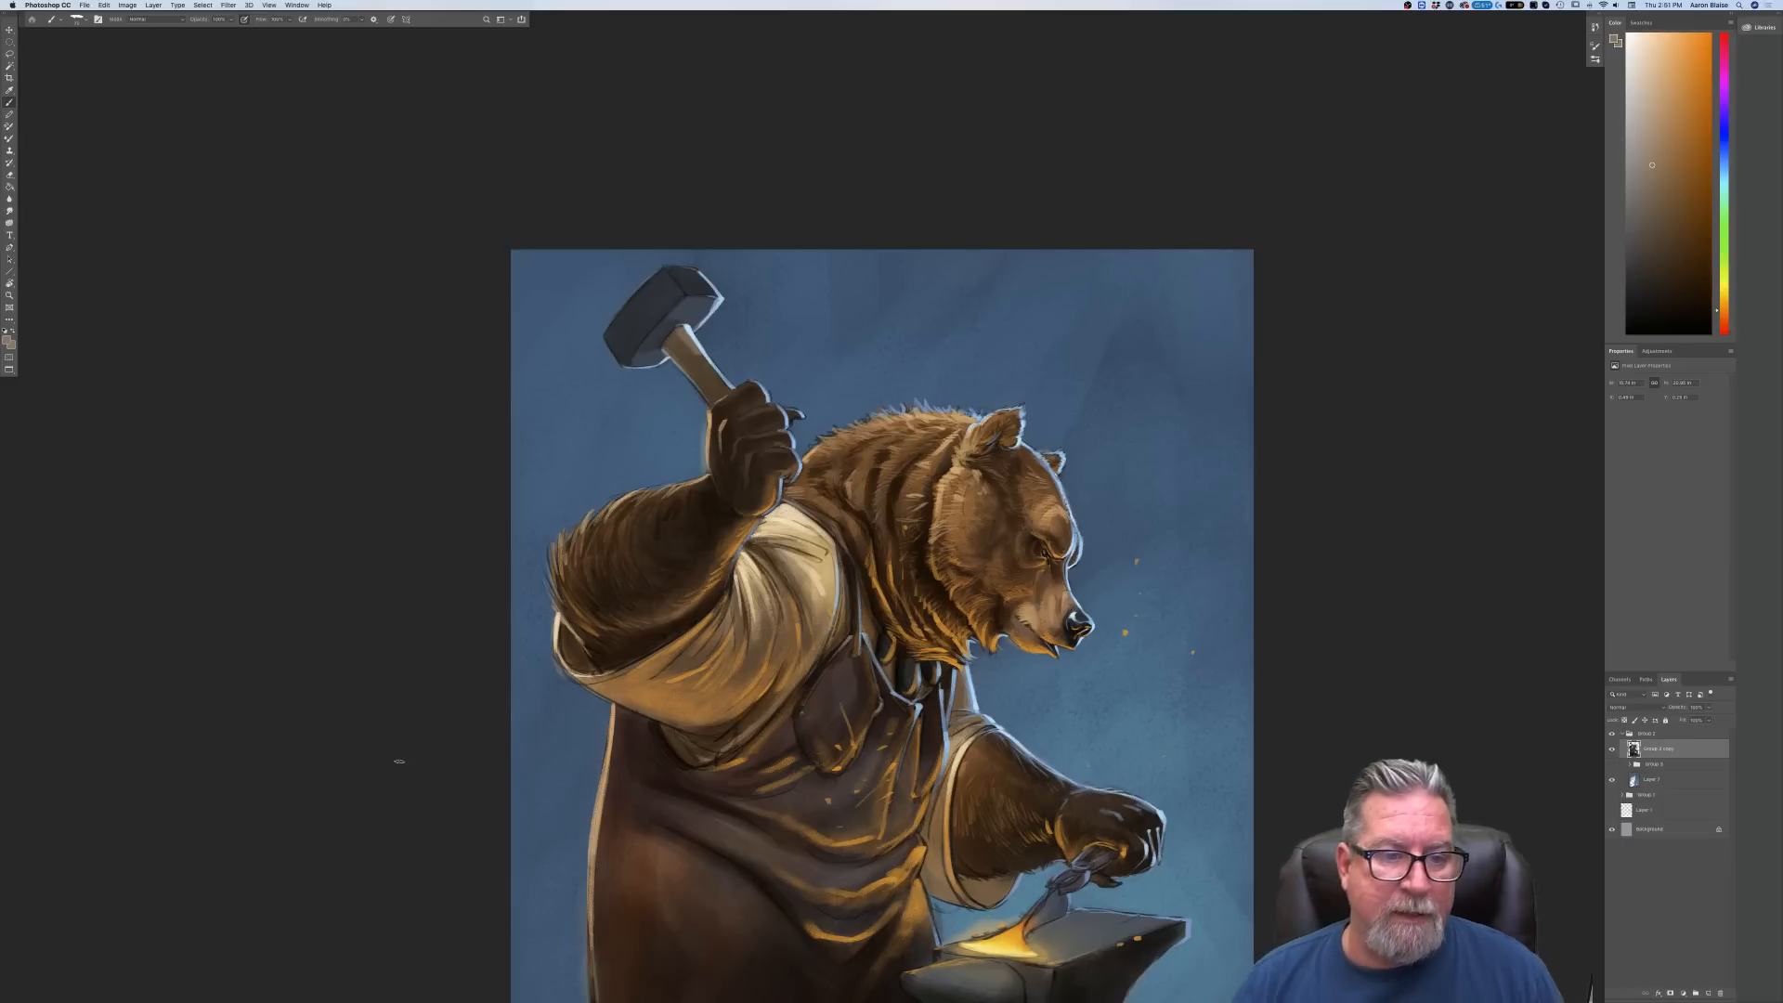
key("l")
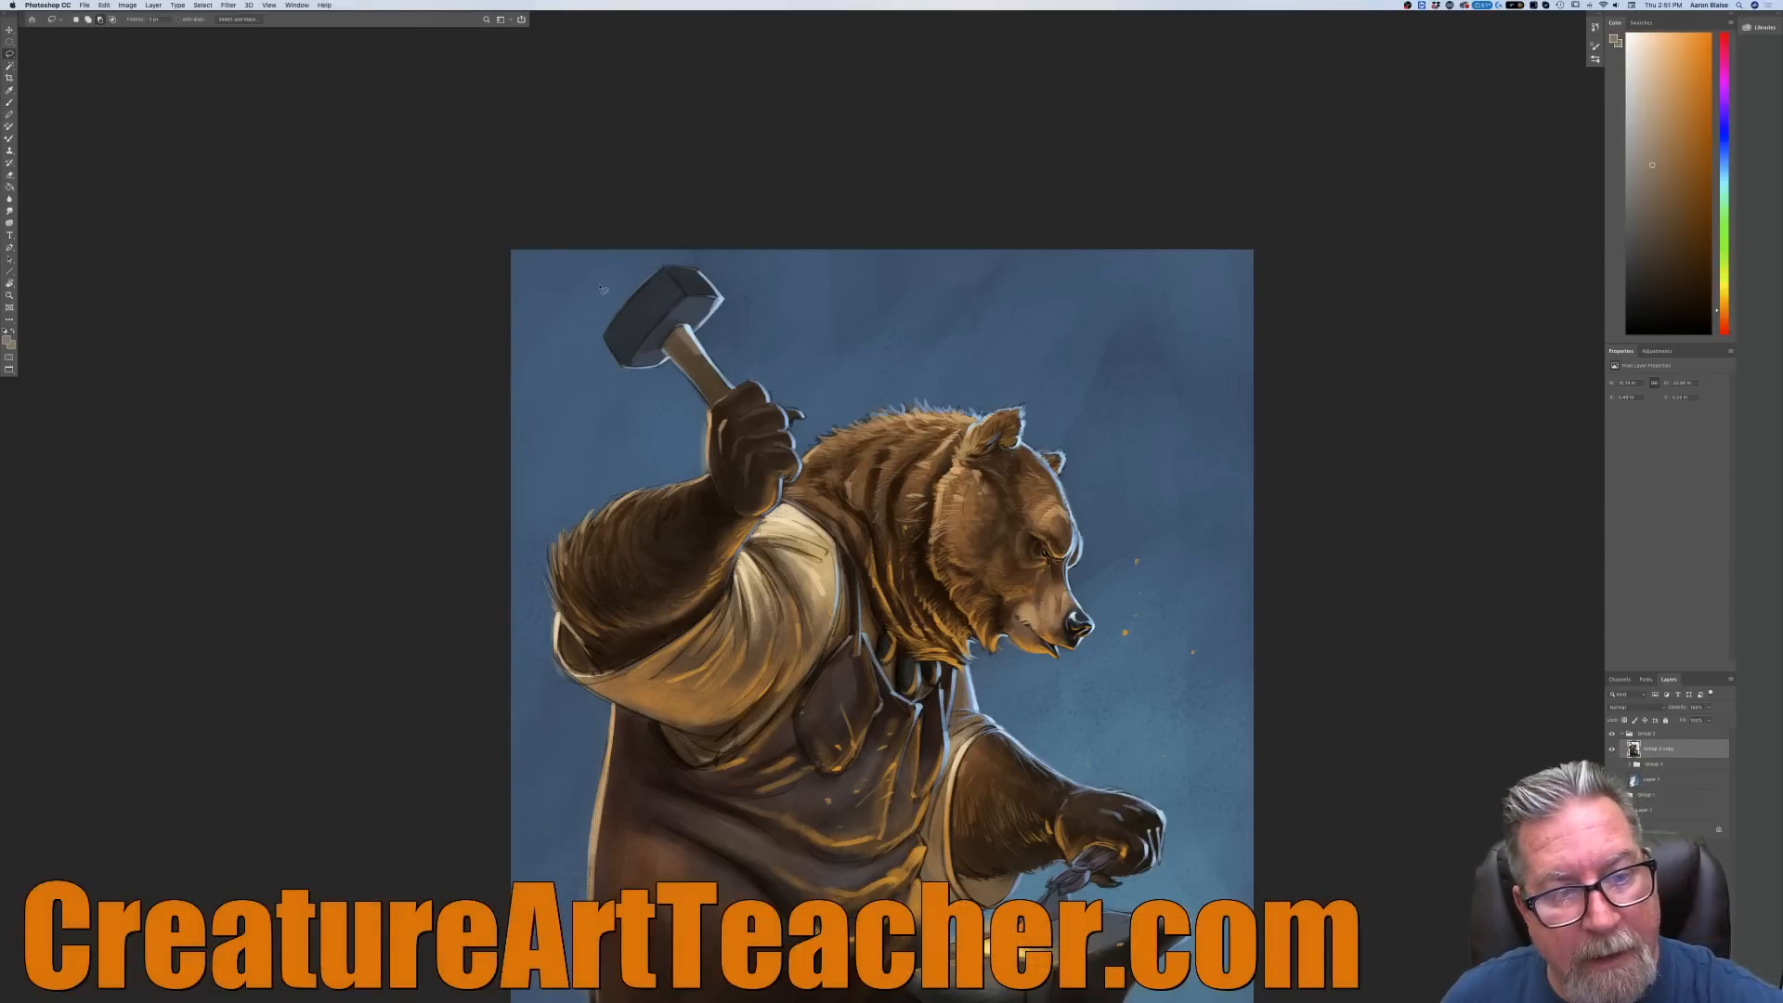
mouse_move(559, 282)
left_mouse_down()
mouse_move(691, 247)
mouse_move(797, 268)
mouse_move(852, 332)
mouse_move(859, 383)
mouse_move(809, 461)
mouse_move(815, 438)
mouse_move(804, 447)
mouse_move(796, 499)
mouse_move(833, 538)
mouse_move(833, 632)
mouse_move(771, 715)
mouse_move(710, 741)
mouse_move(639, 735)
mouse_move(526, 651)
mouse_move(504, 545)
mouse_move(523, 380)
mouse_move(562, 282)
left_mouse_up()
left_click_drag(1674, 850, 1707, 994)
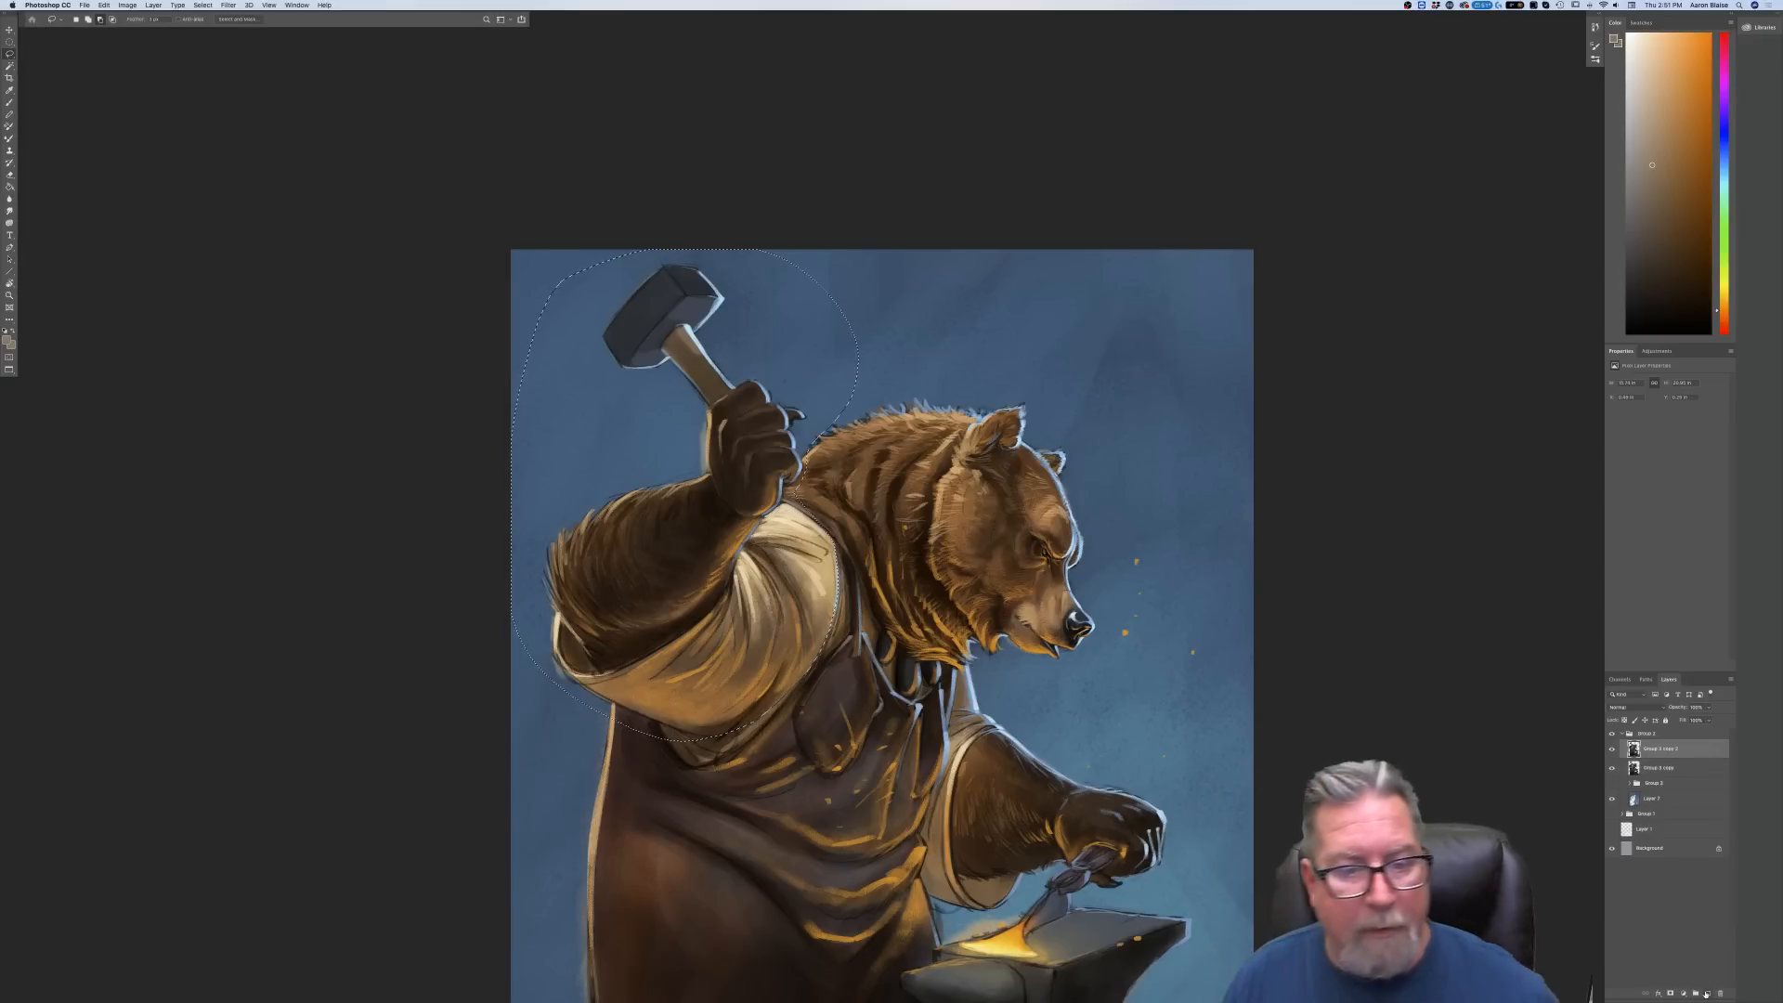
Start a Spin Blur on the selection and centre its ellipse on the raised forearm
left_click(228, 5)
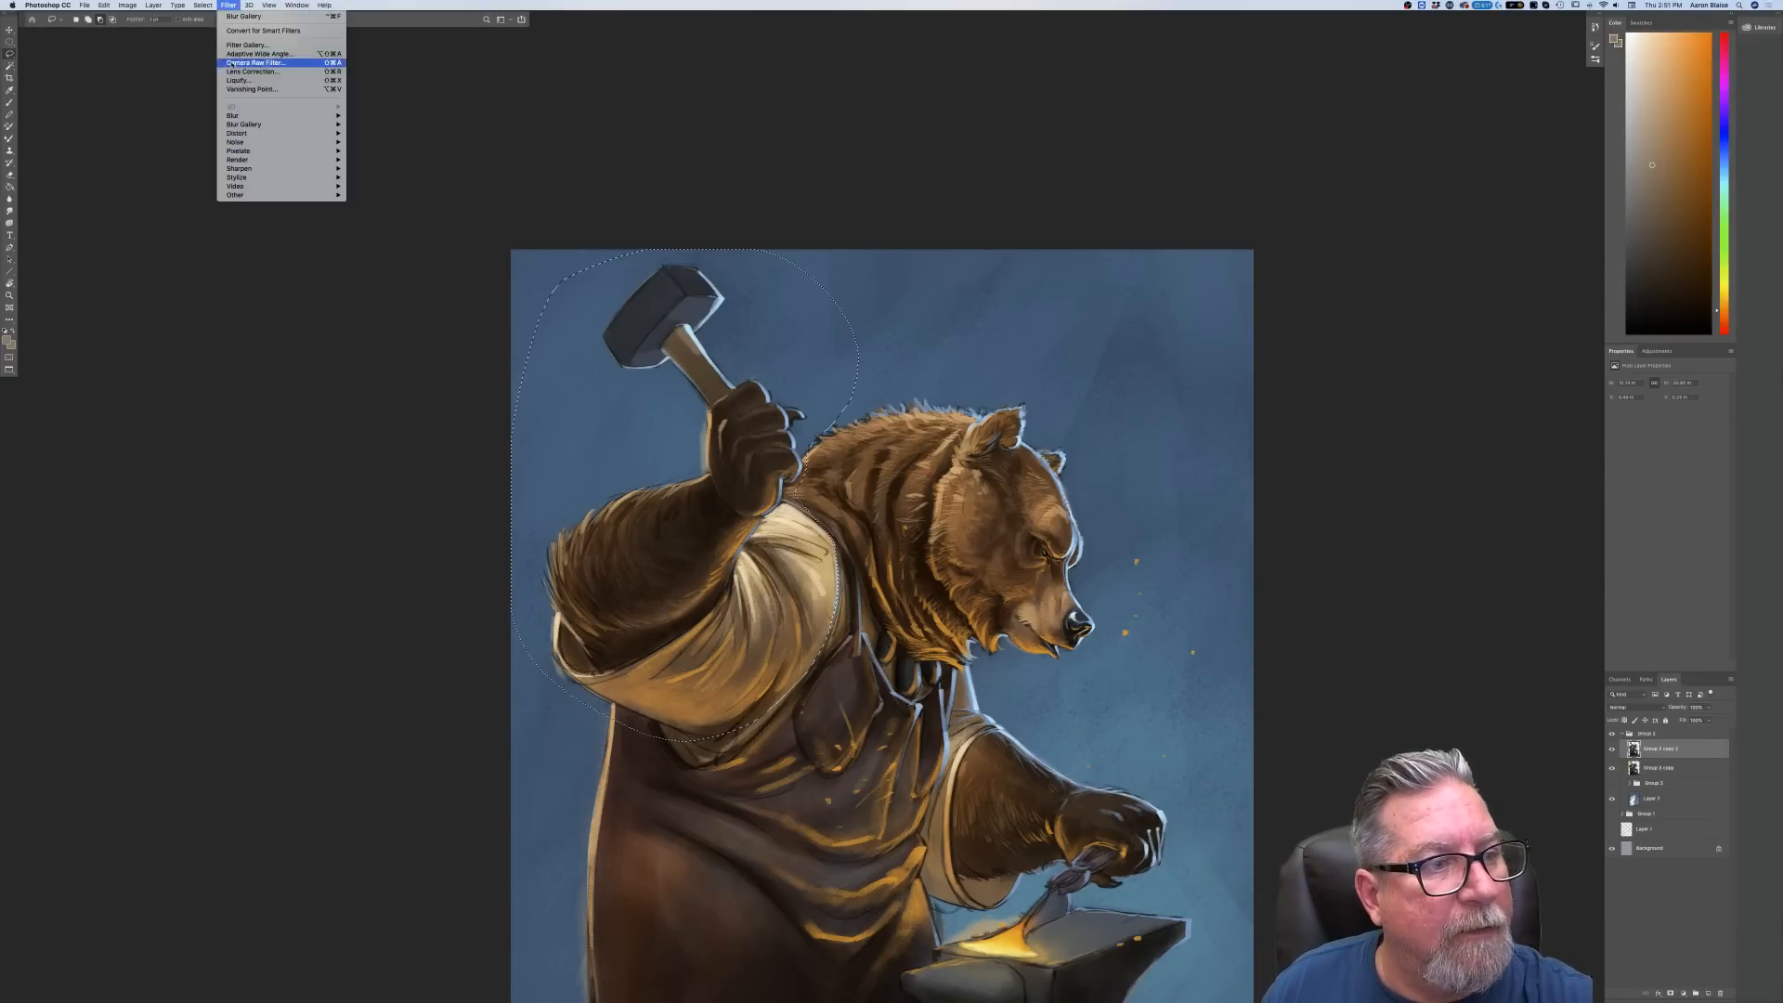
mouse_move(231, 126)
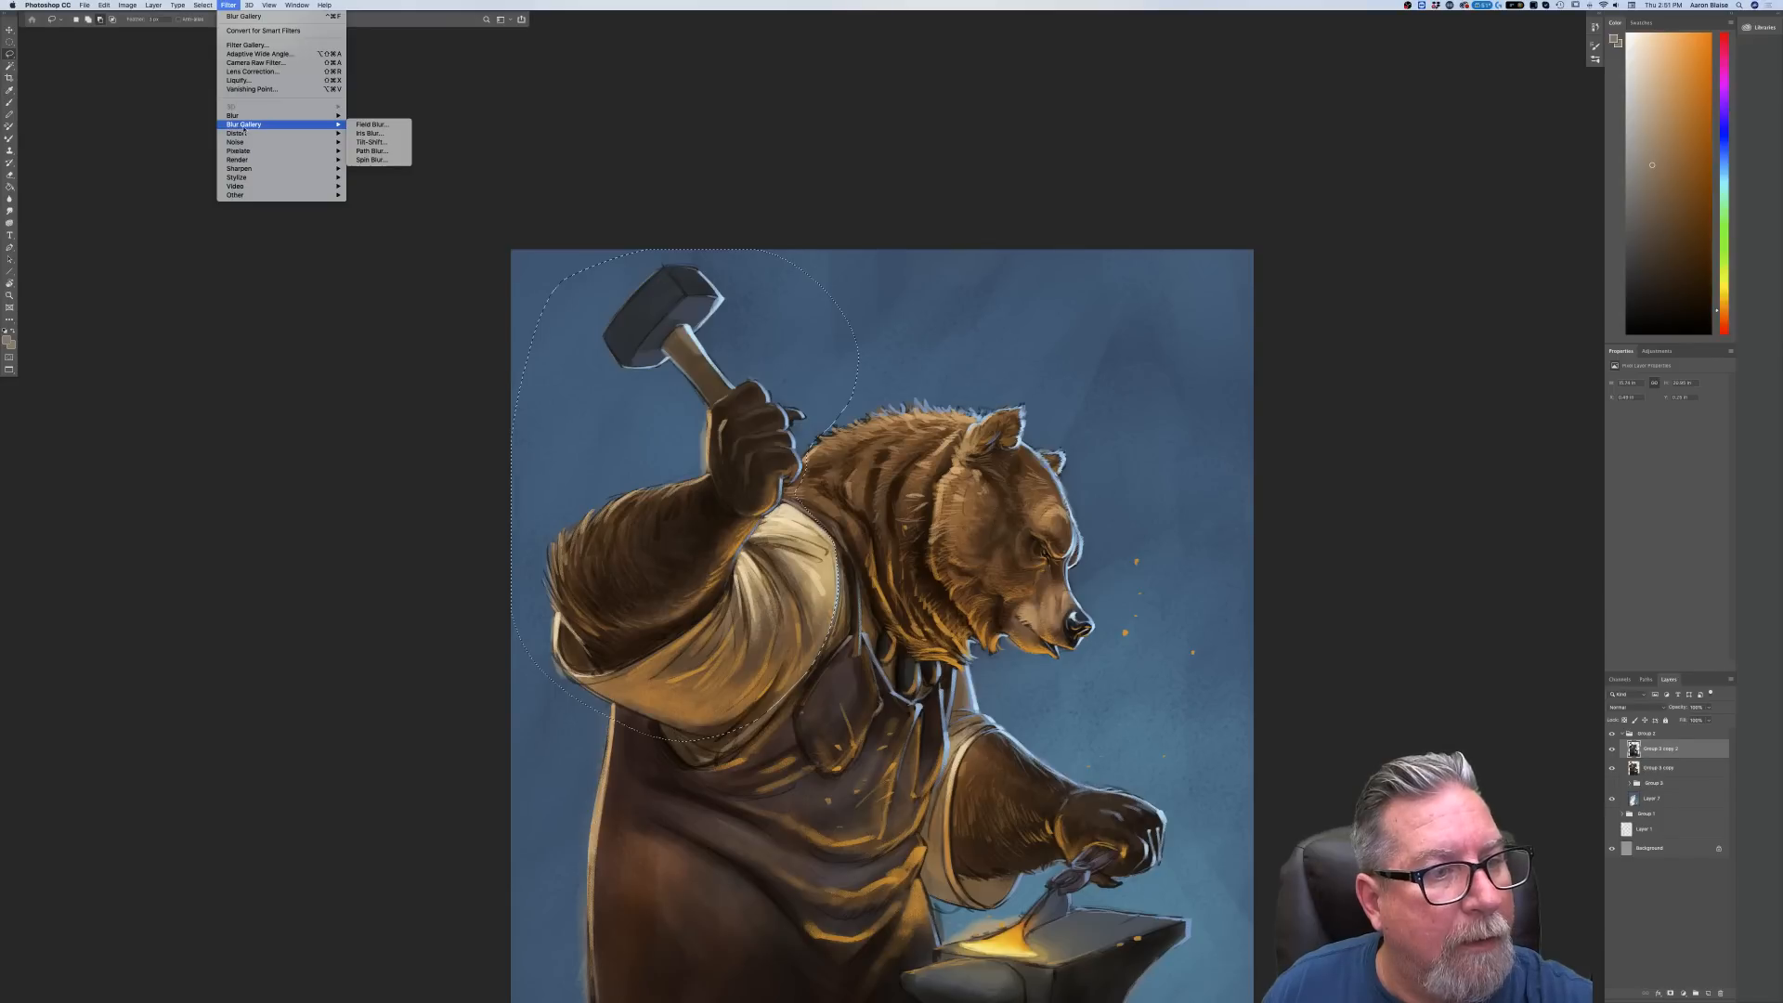
left_click(366, 157)
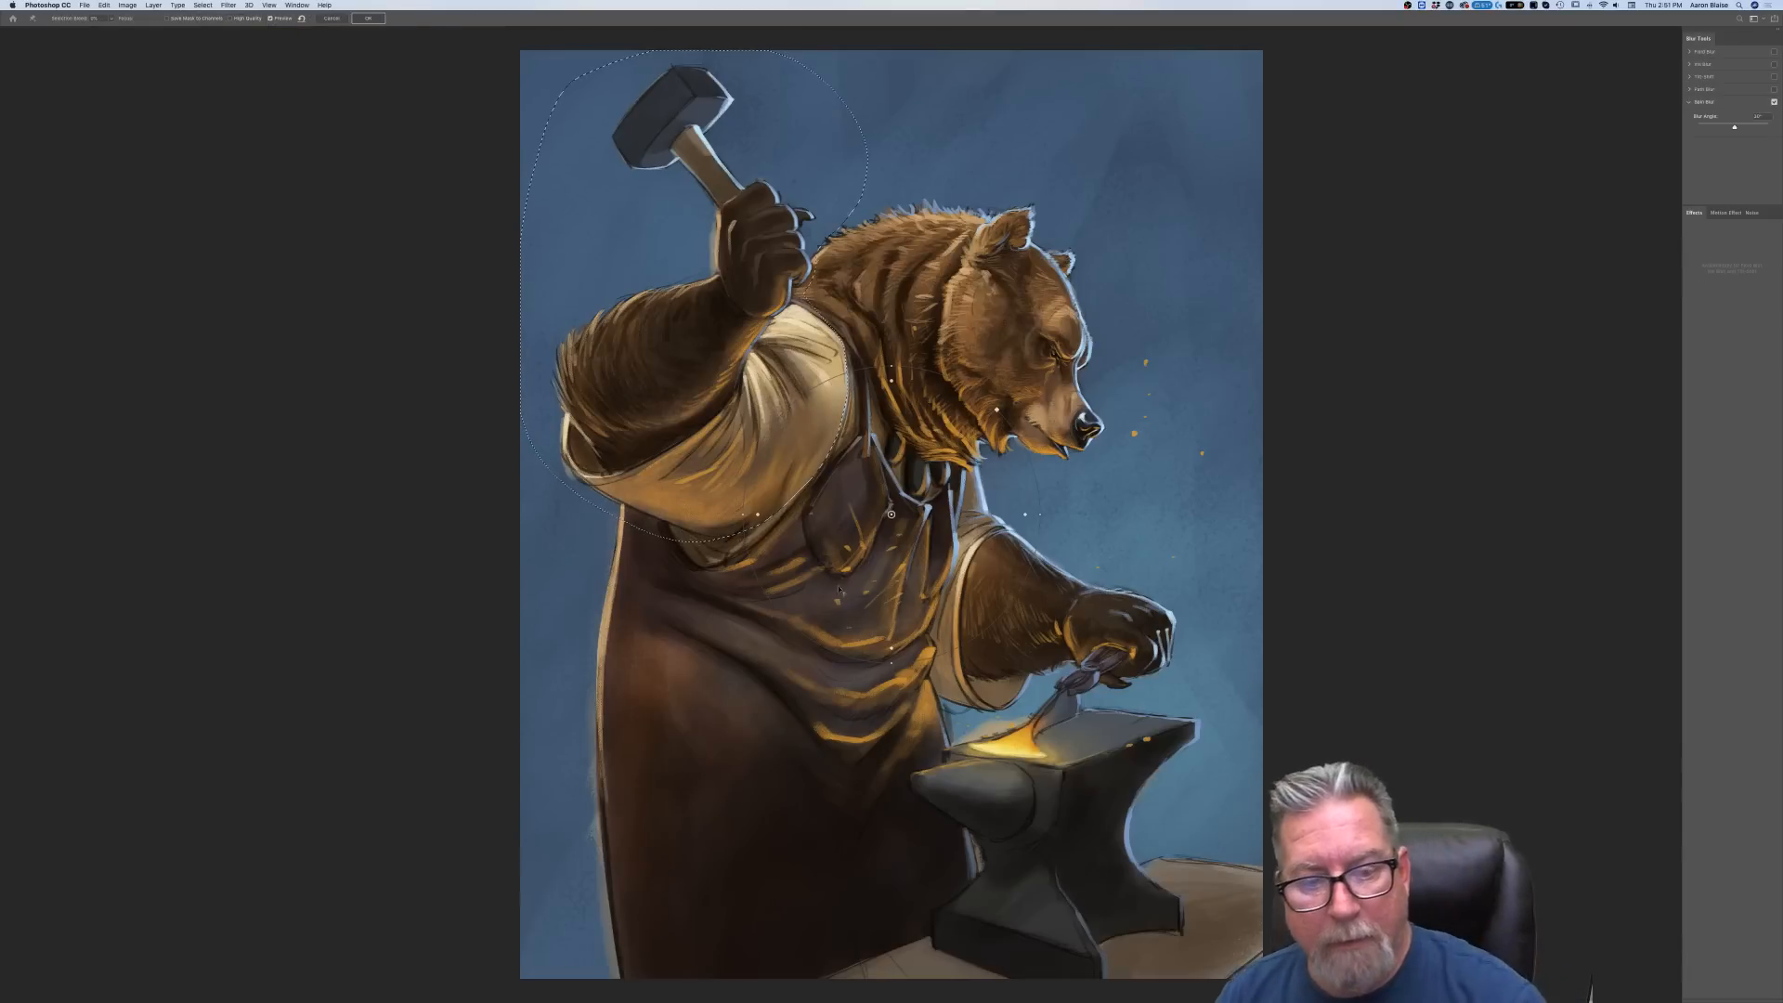
left_click_drag(781, 492, 651, 349)
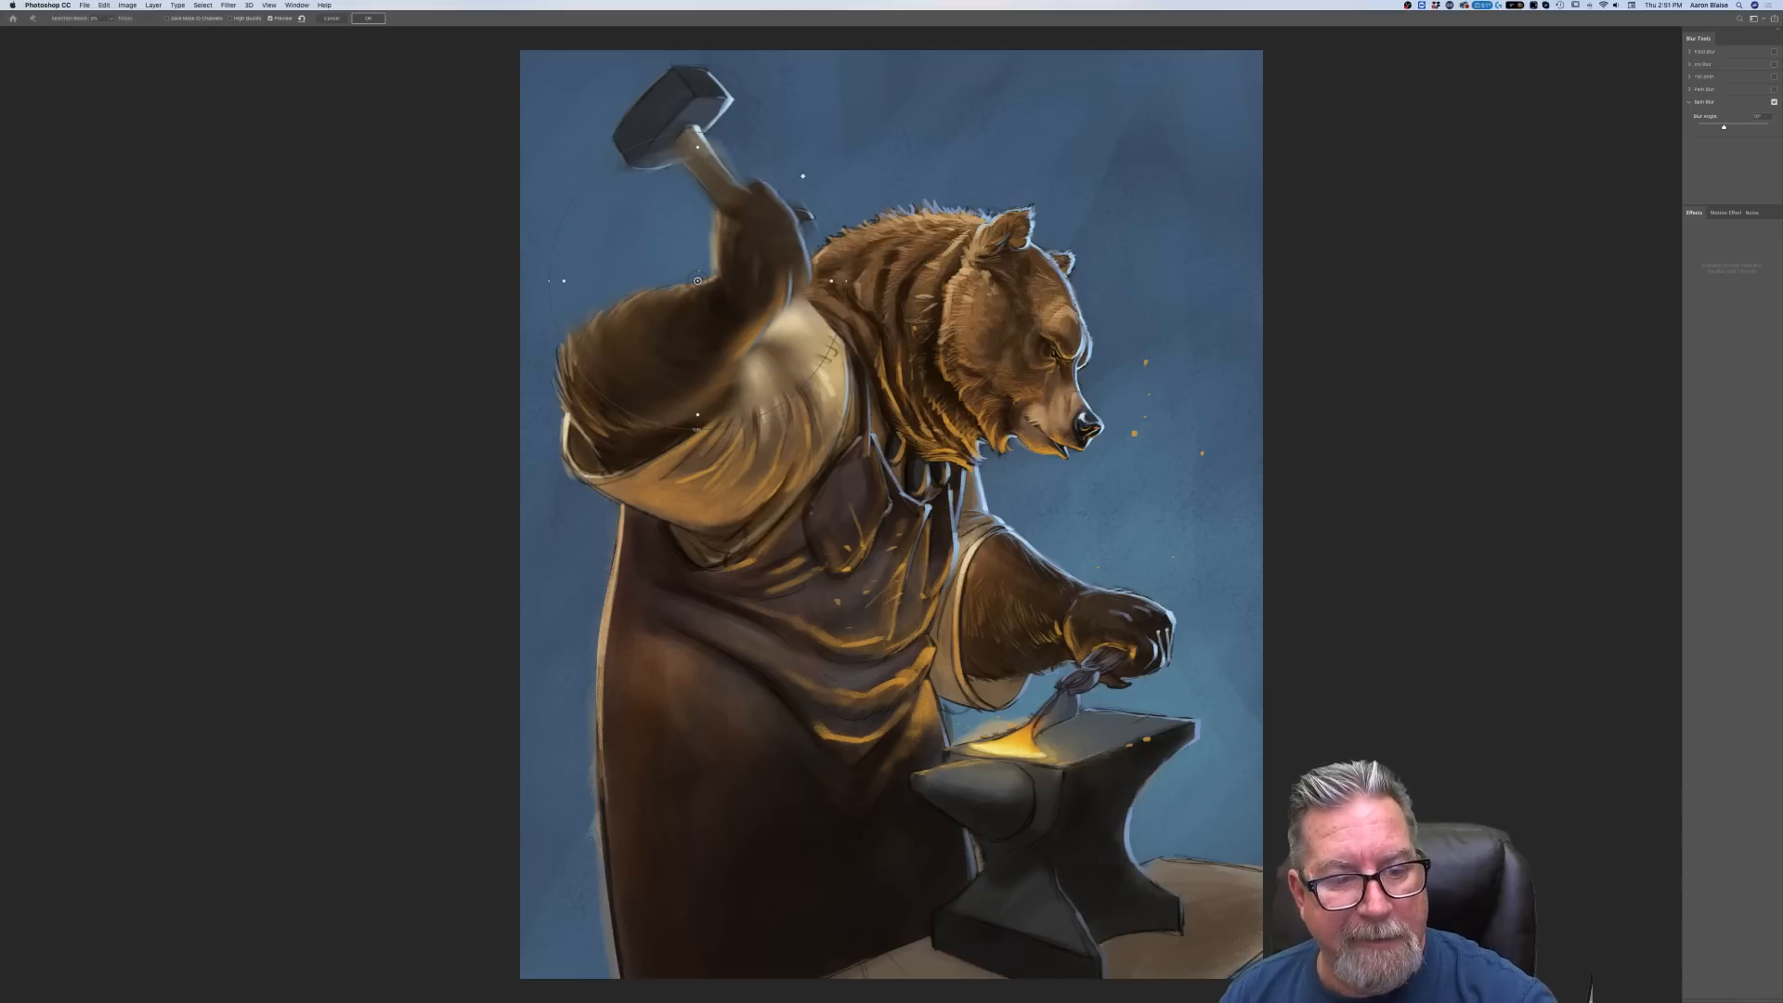
Enlarge the Spin Blur ellipse to cover the hammer and whole sleeve, apply it, and deselect
left_click_drag(699, 467, 697, 554)
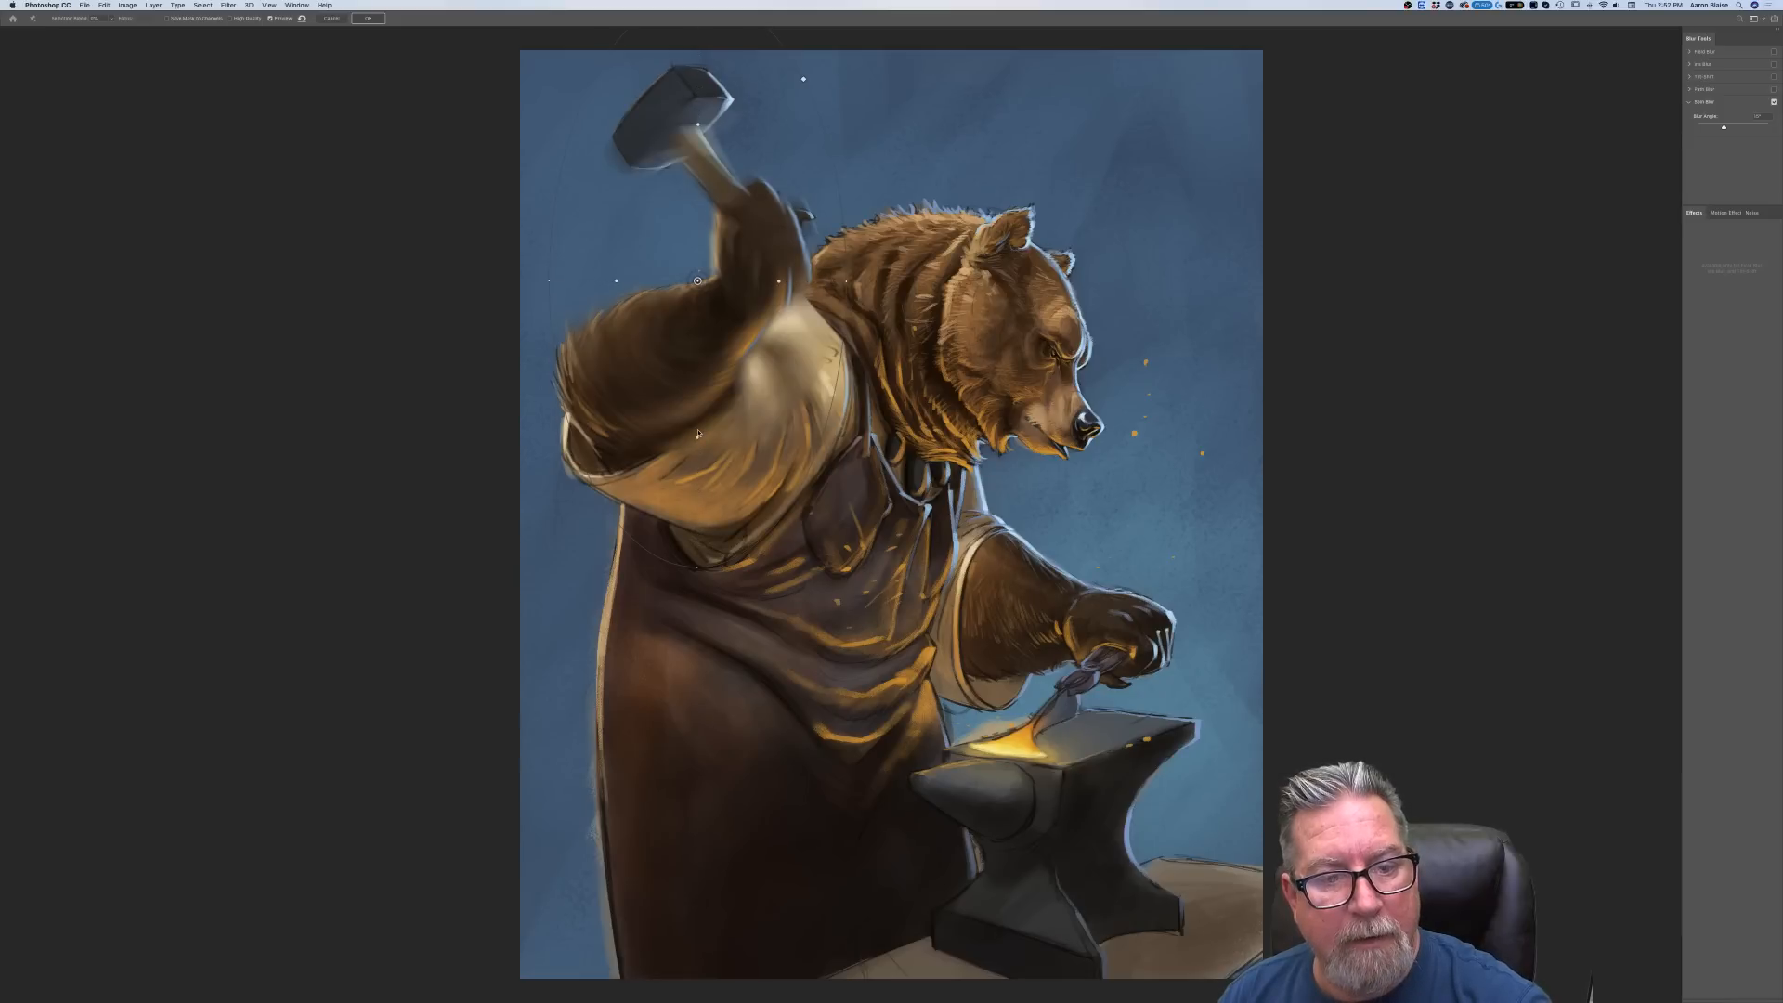
left_click_drag(803, 78, 860, 88)
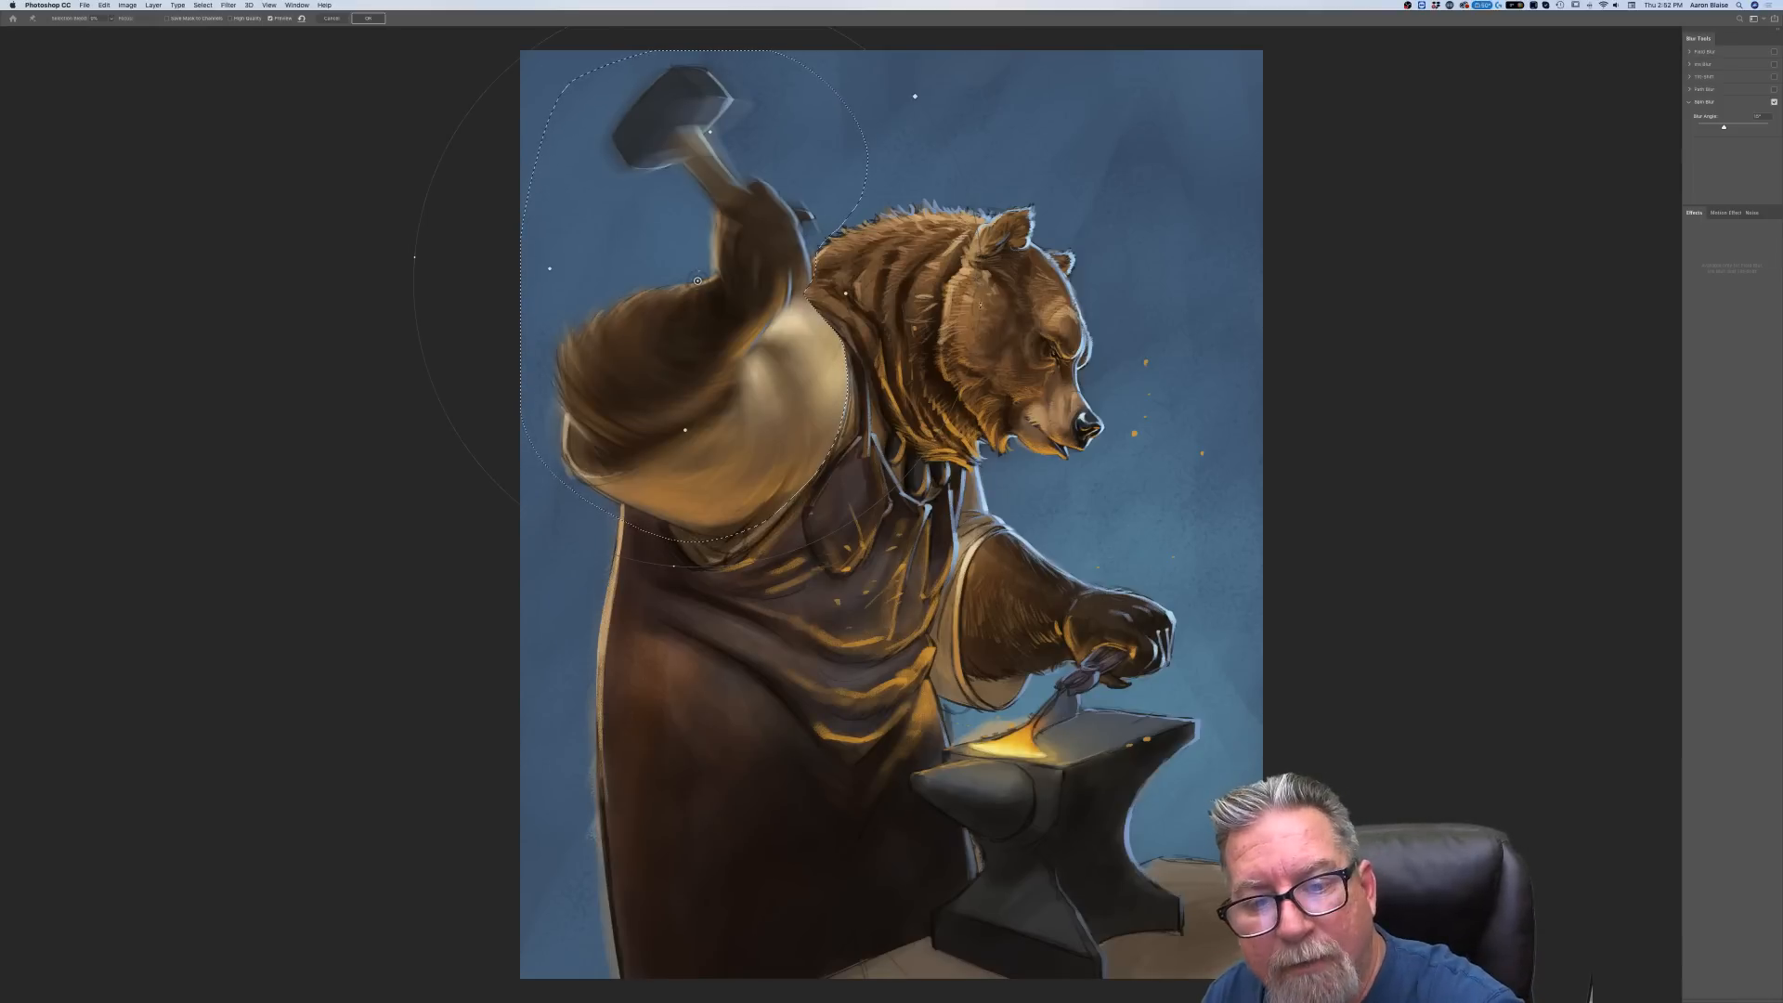
left_click_drag(984, 303, 1009, 304)
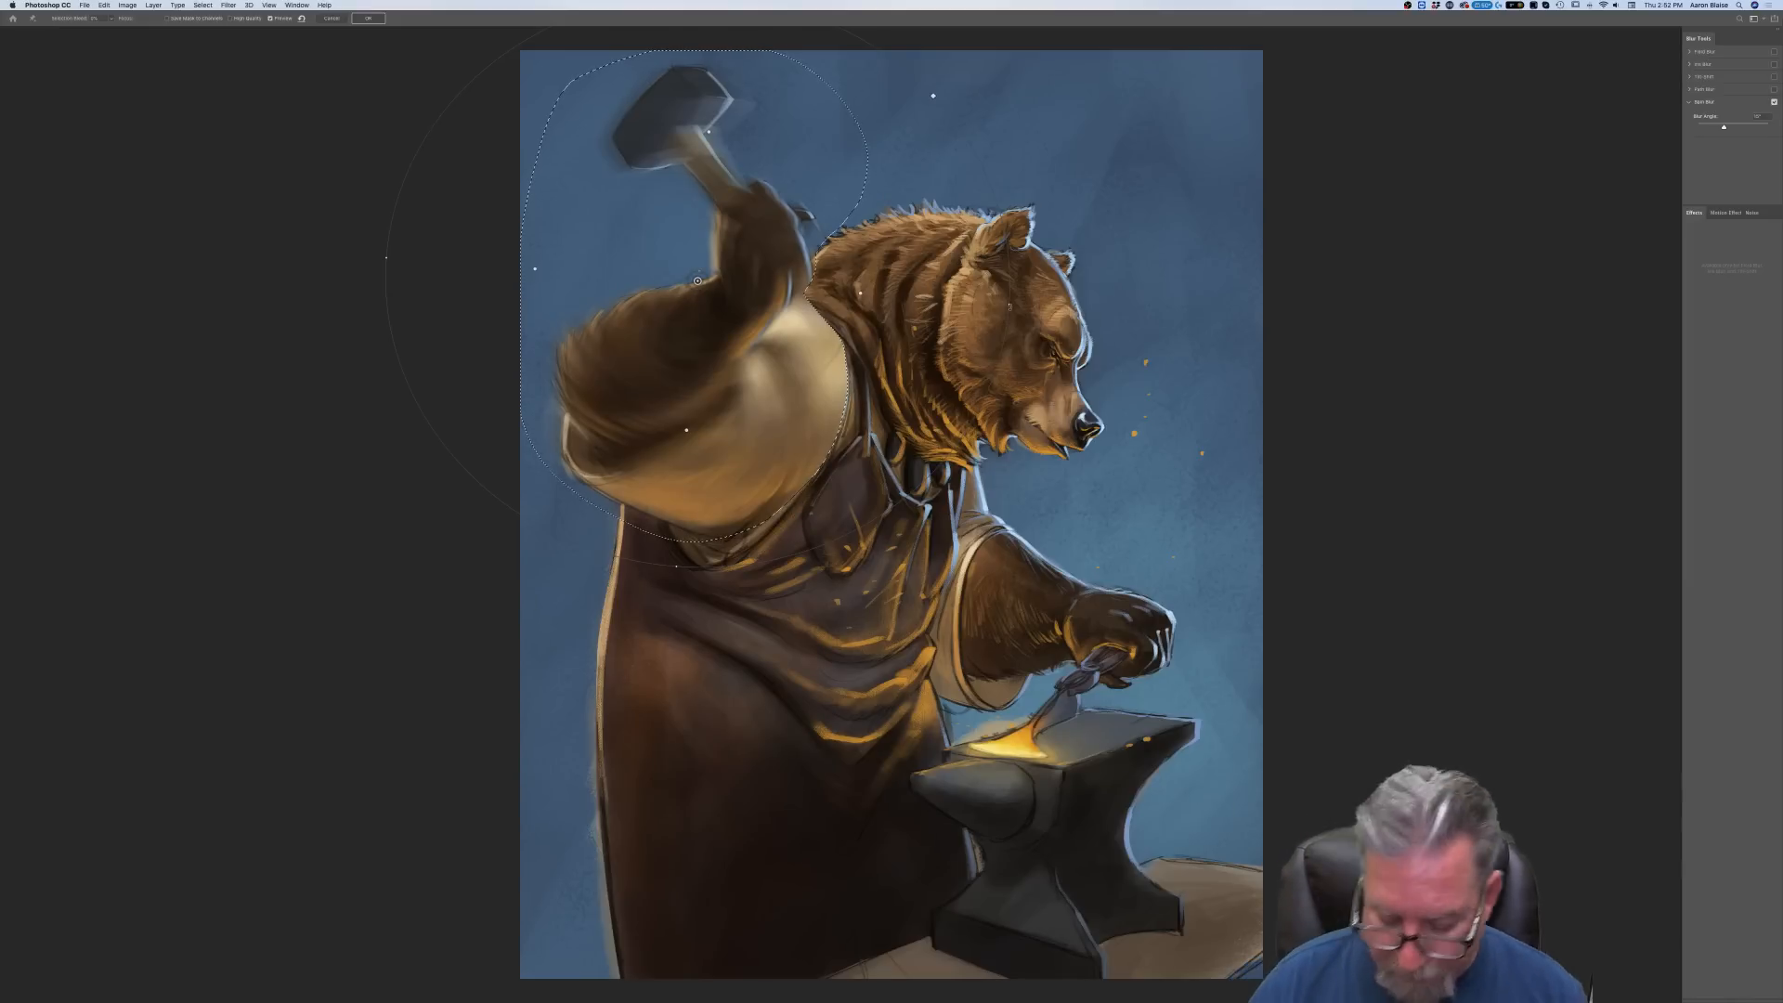
key("Return")
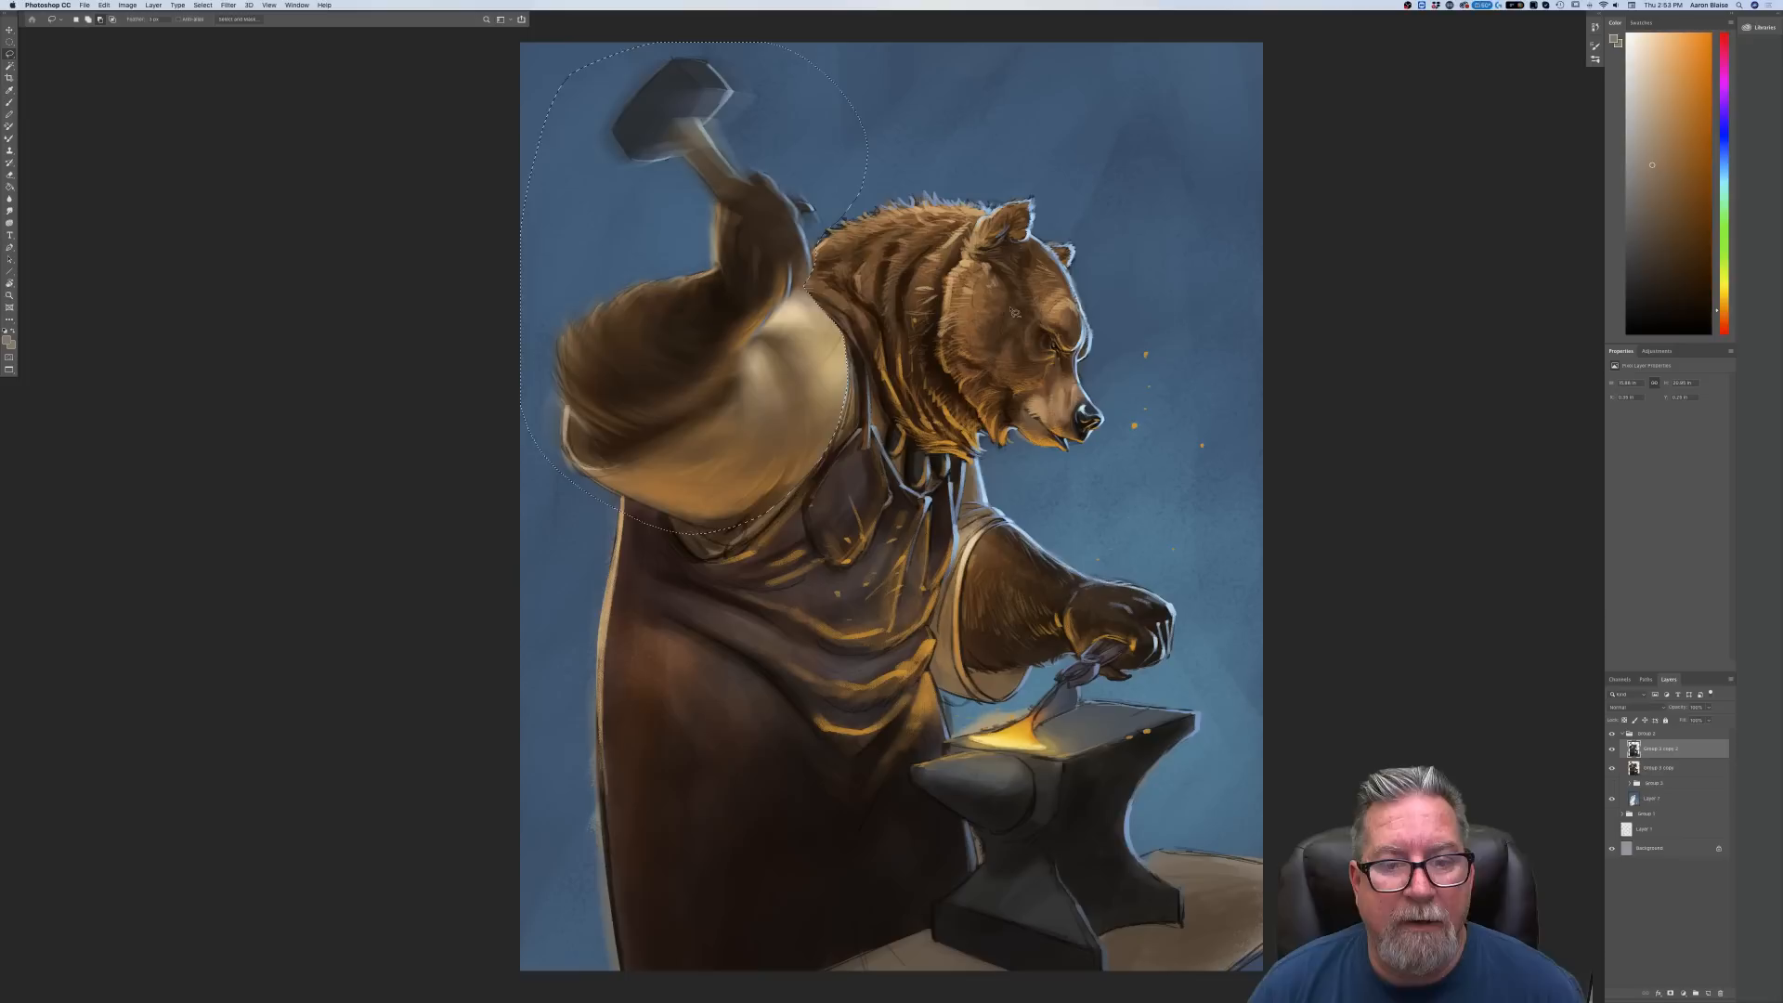
left_click(203, 4)
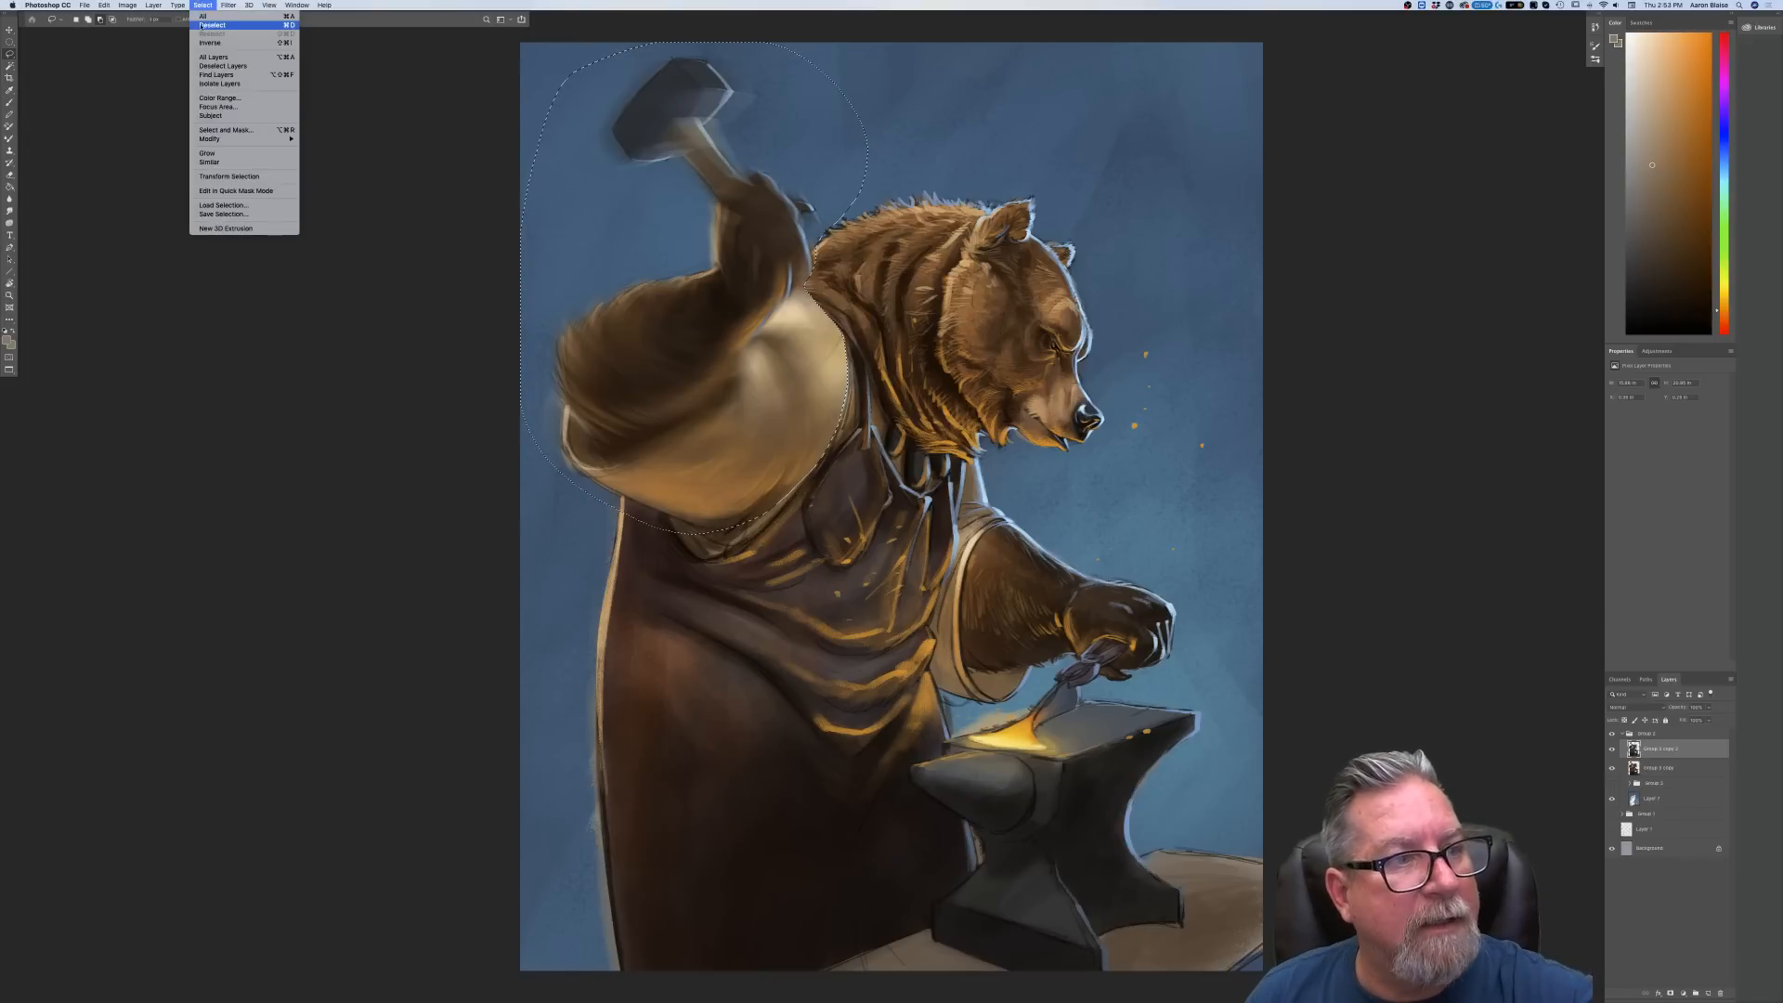
left_click(203, 26)
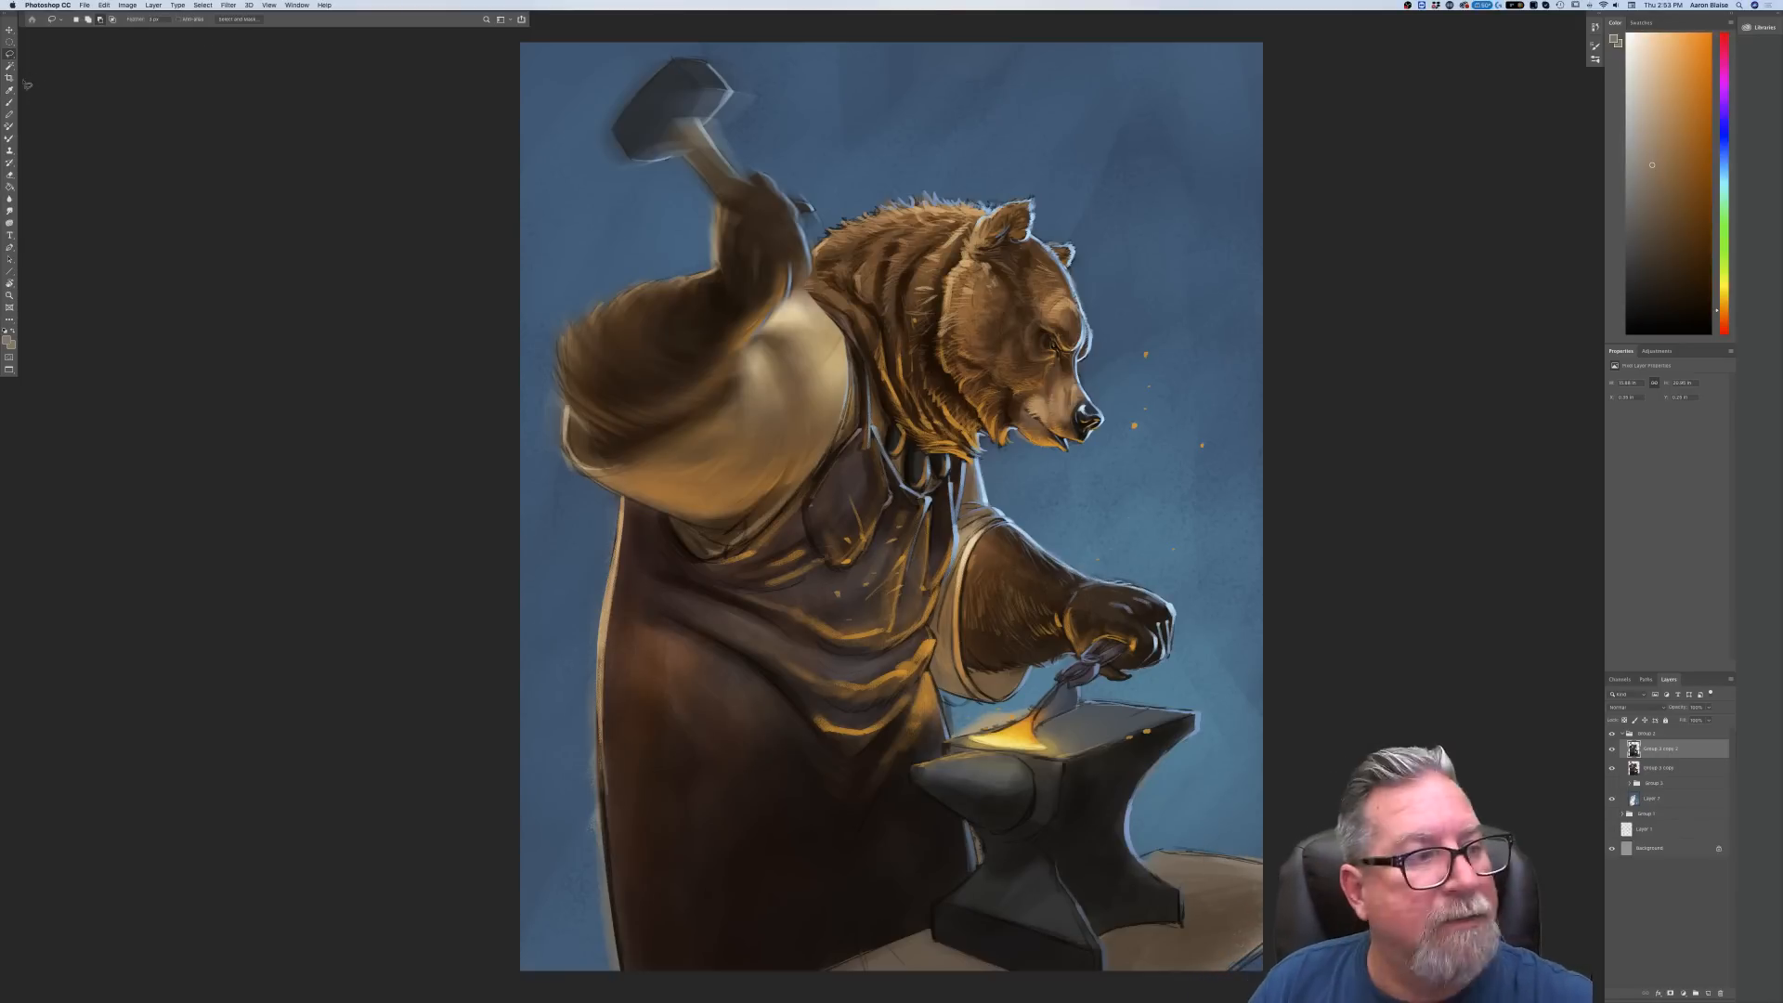
Duplicate the unblurred merged layer and bring back the sharp shirt folds at the shoulder on the blurred layer above
left_click_drag(1696, 768, 1707, 991)
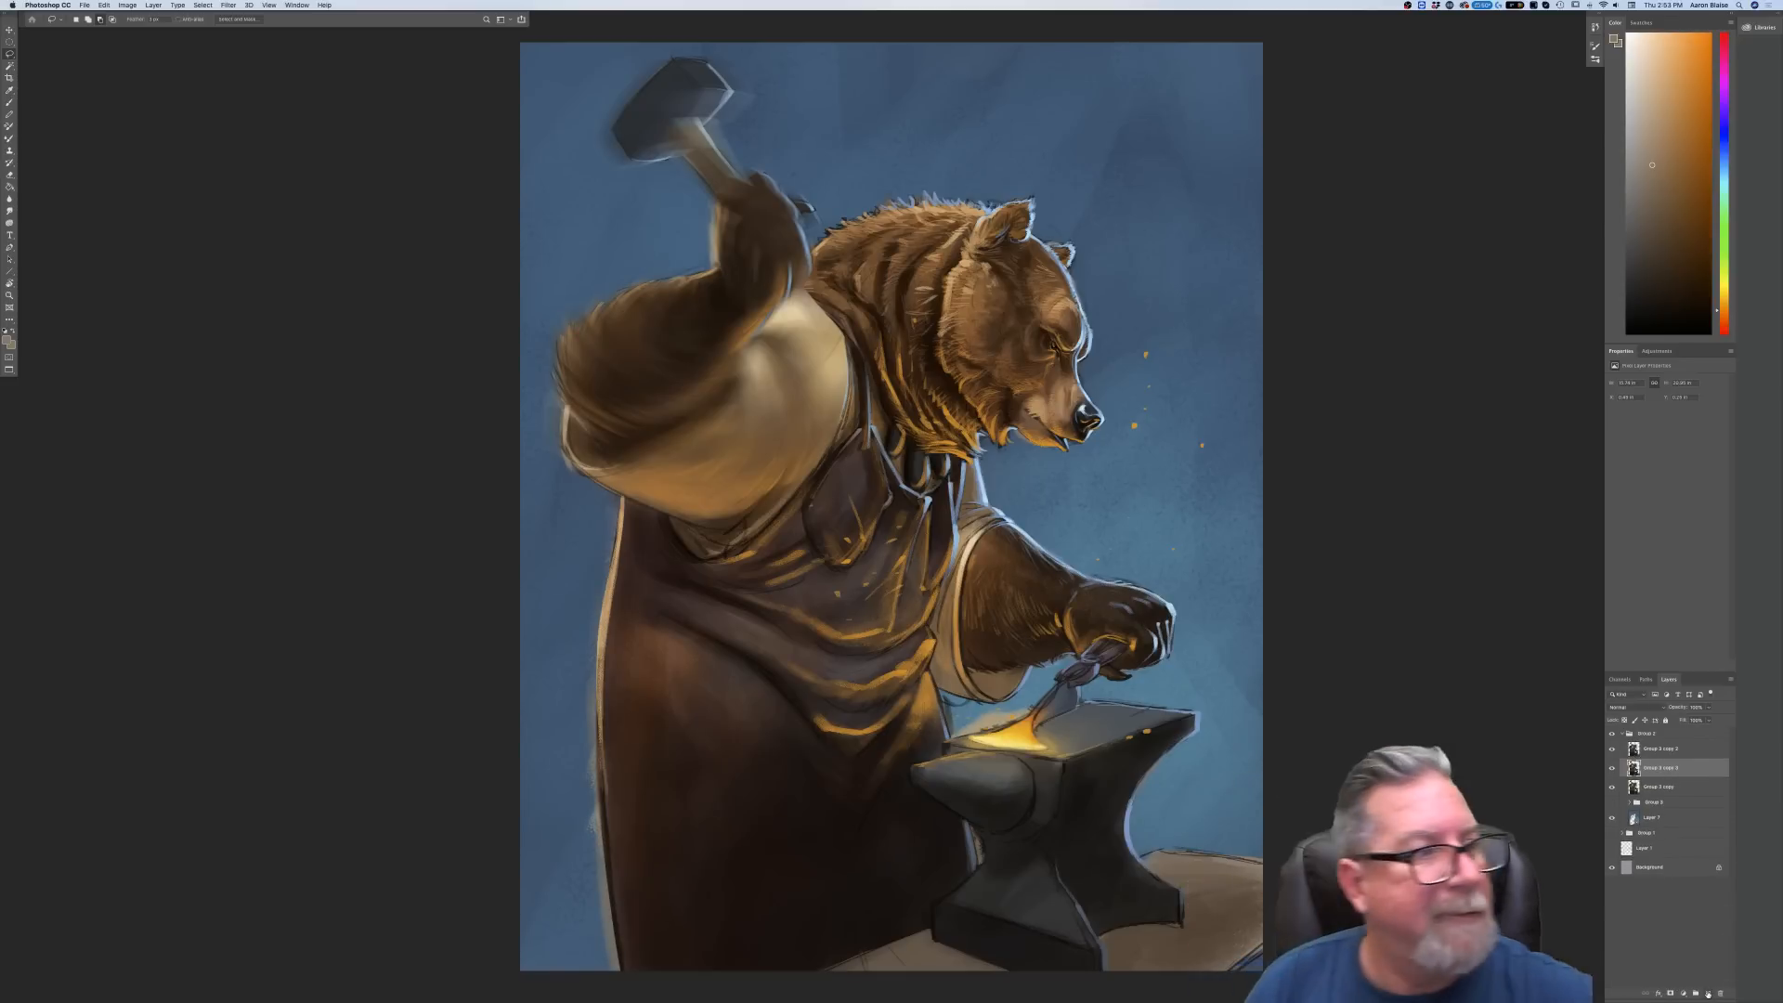
left_click(1647, 750)
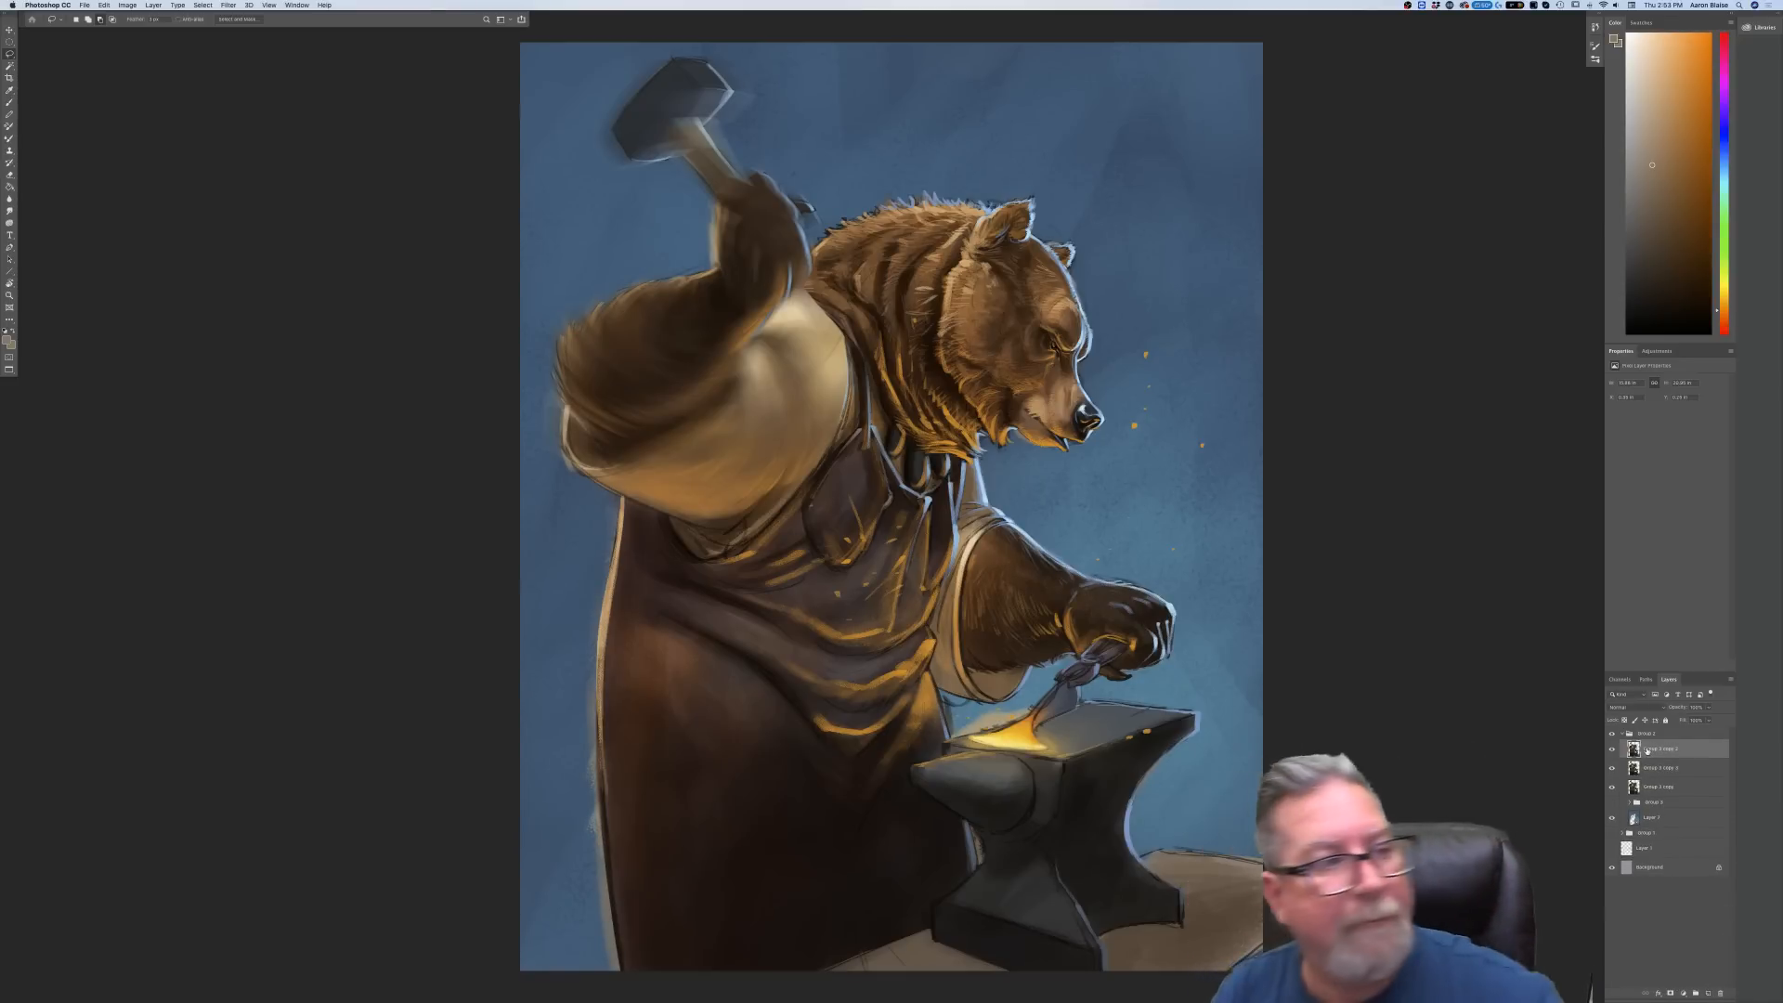
key("b")
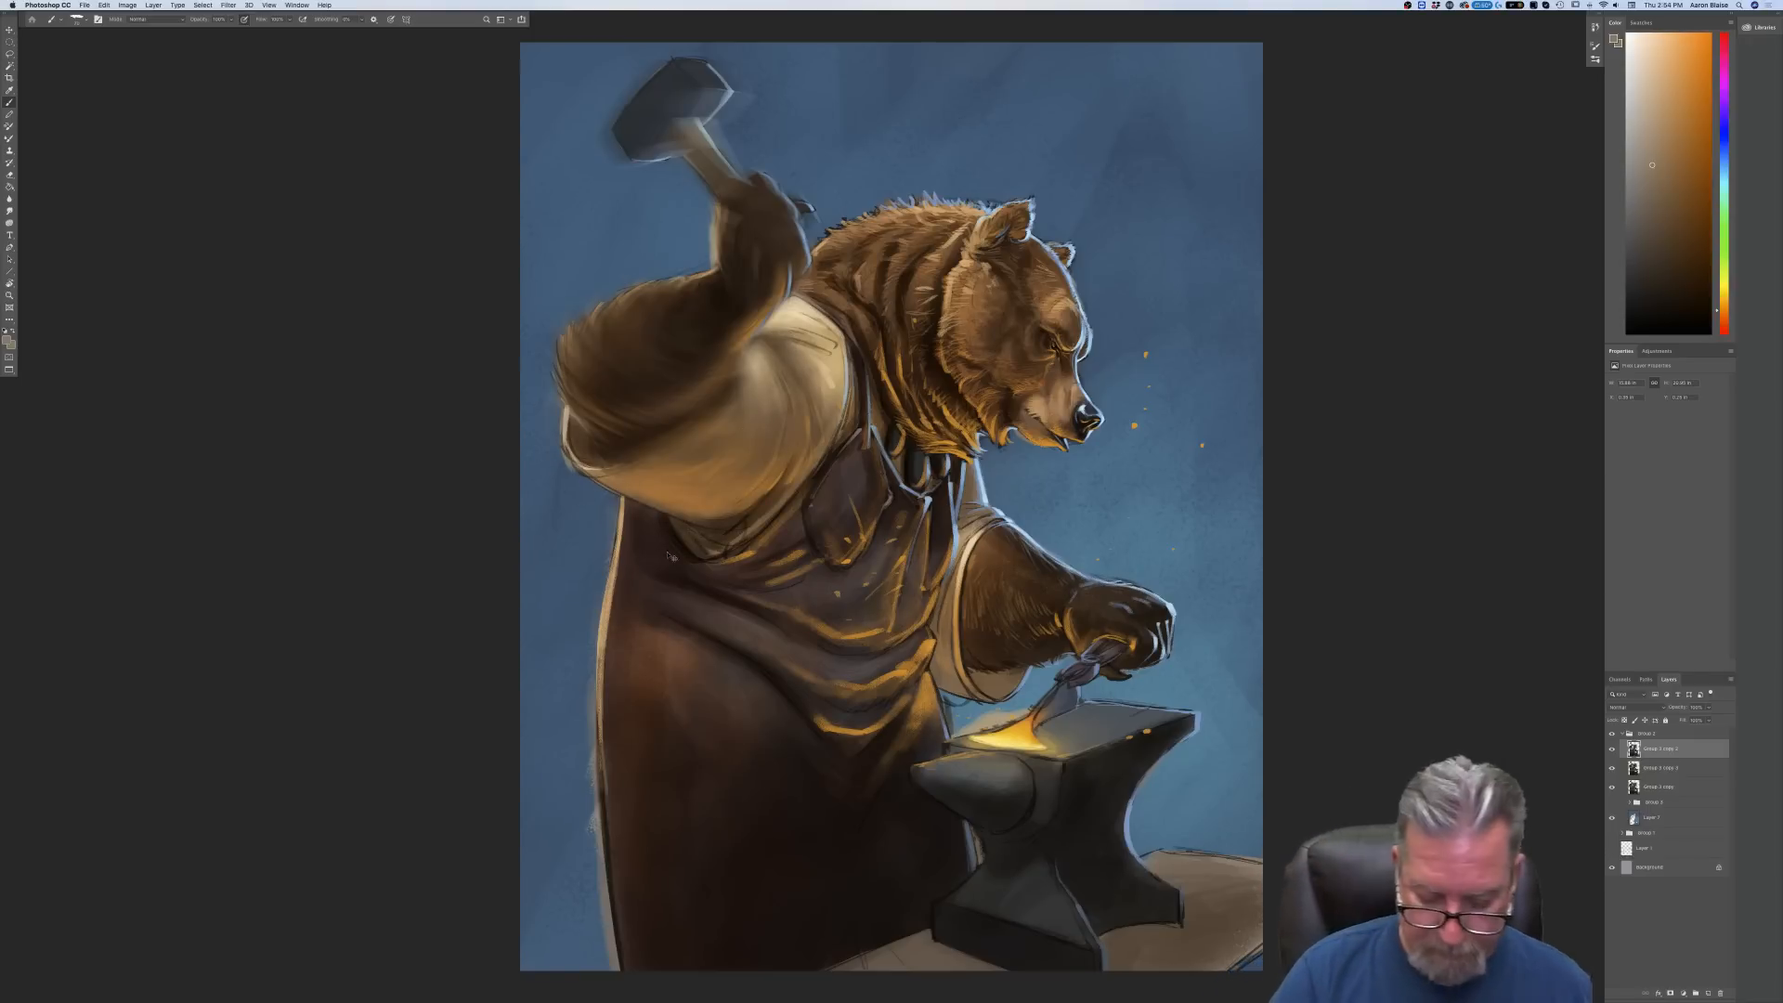
Try a lower opacity and a duplicate of the top figure layer to vary the motion blur strength
key("super+minus")
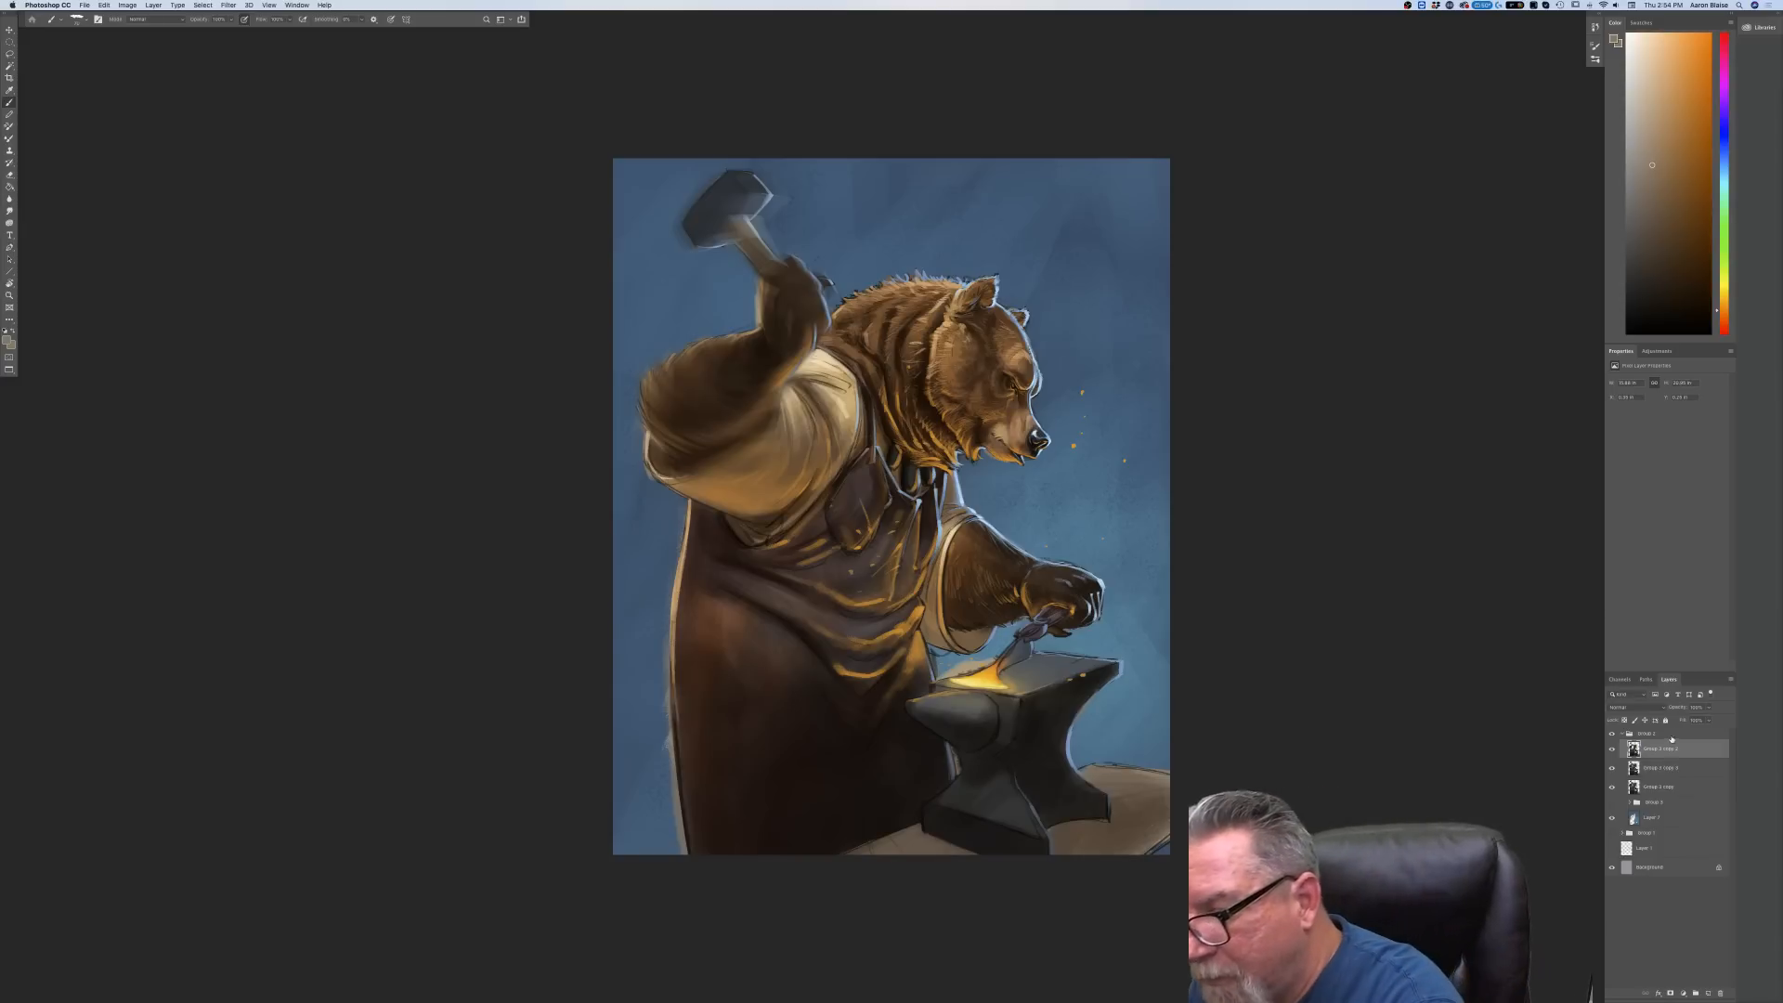
left_click(1707, 707)
left_click_drag(1698, 720, 1696, 720)
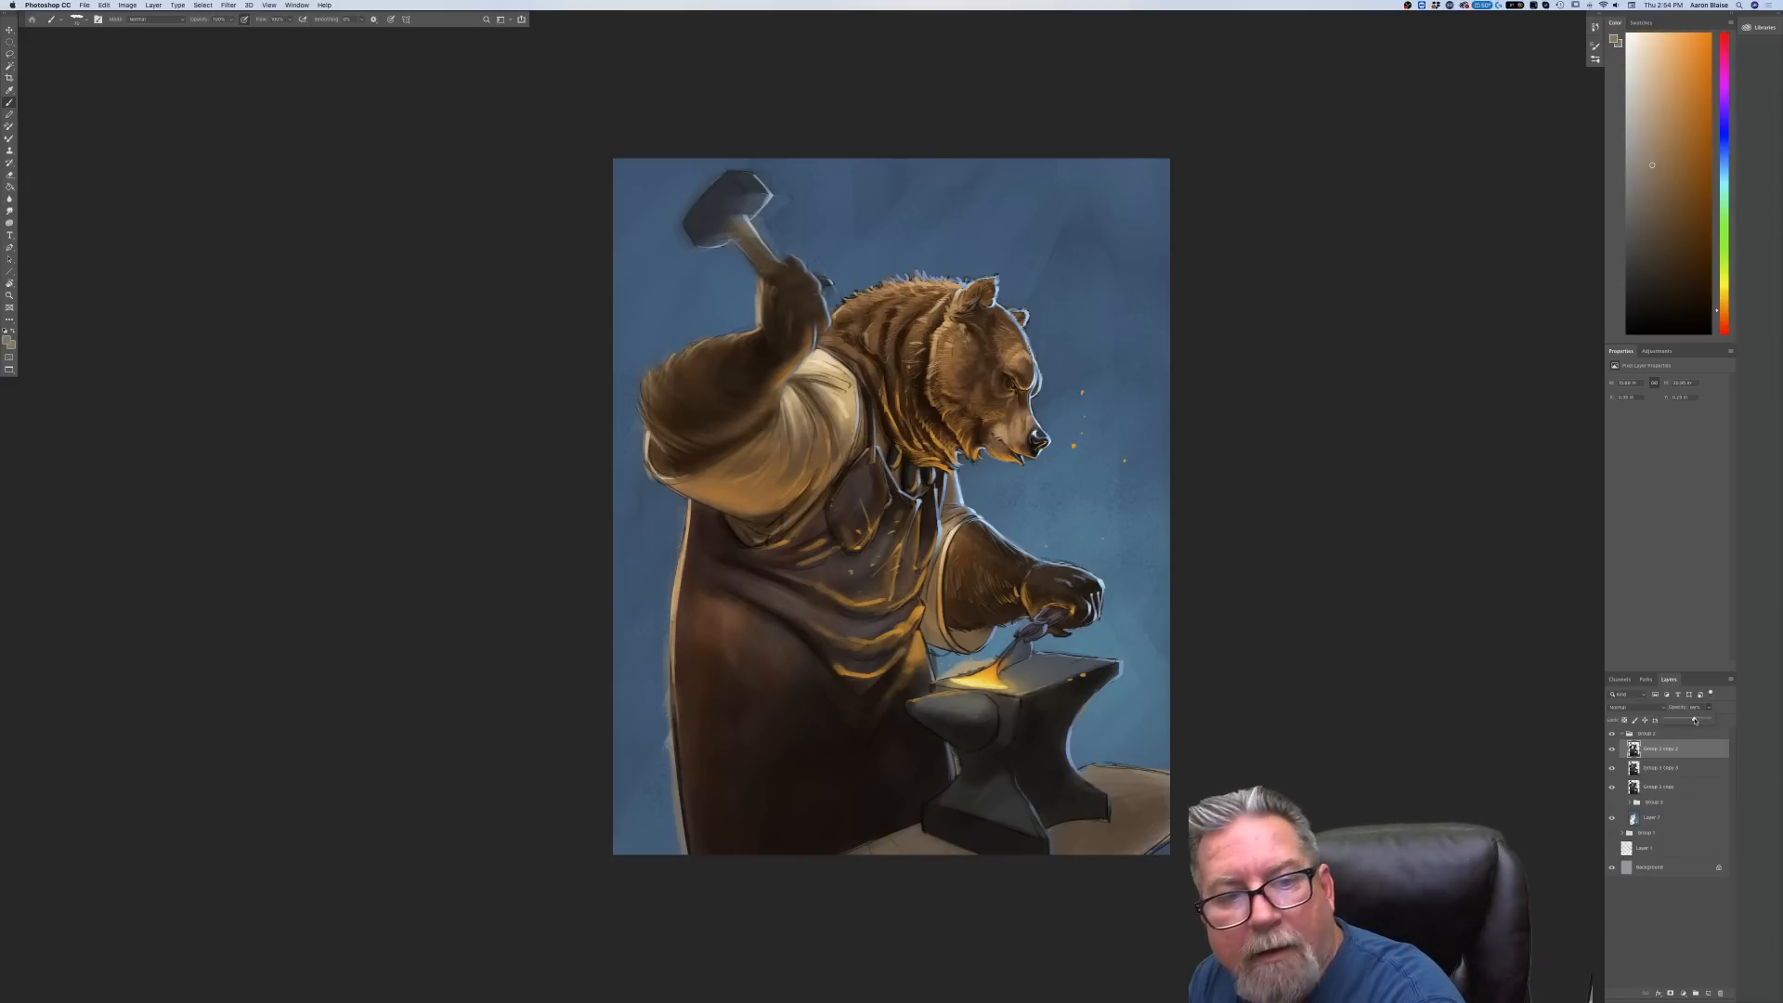
left_click_drag(1694, 722, 1719, 724)
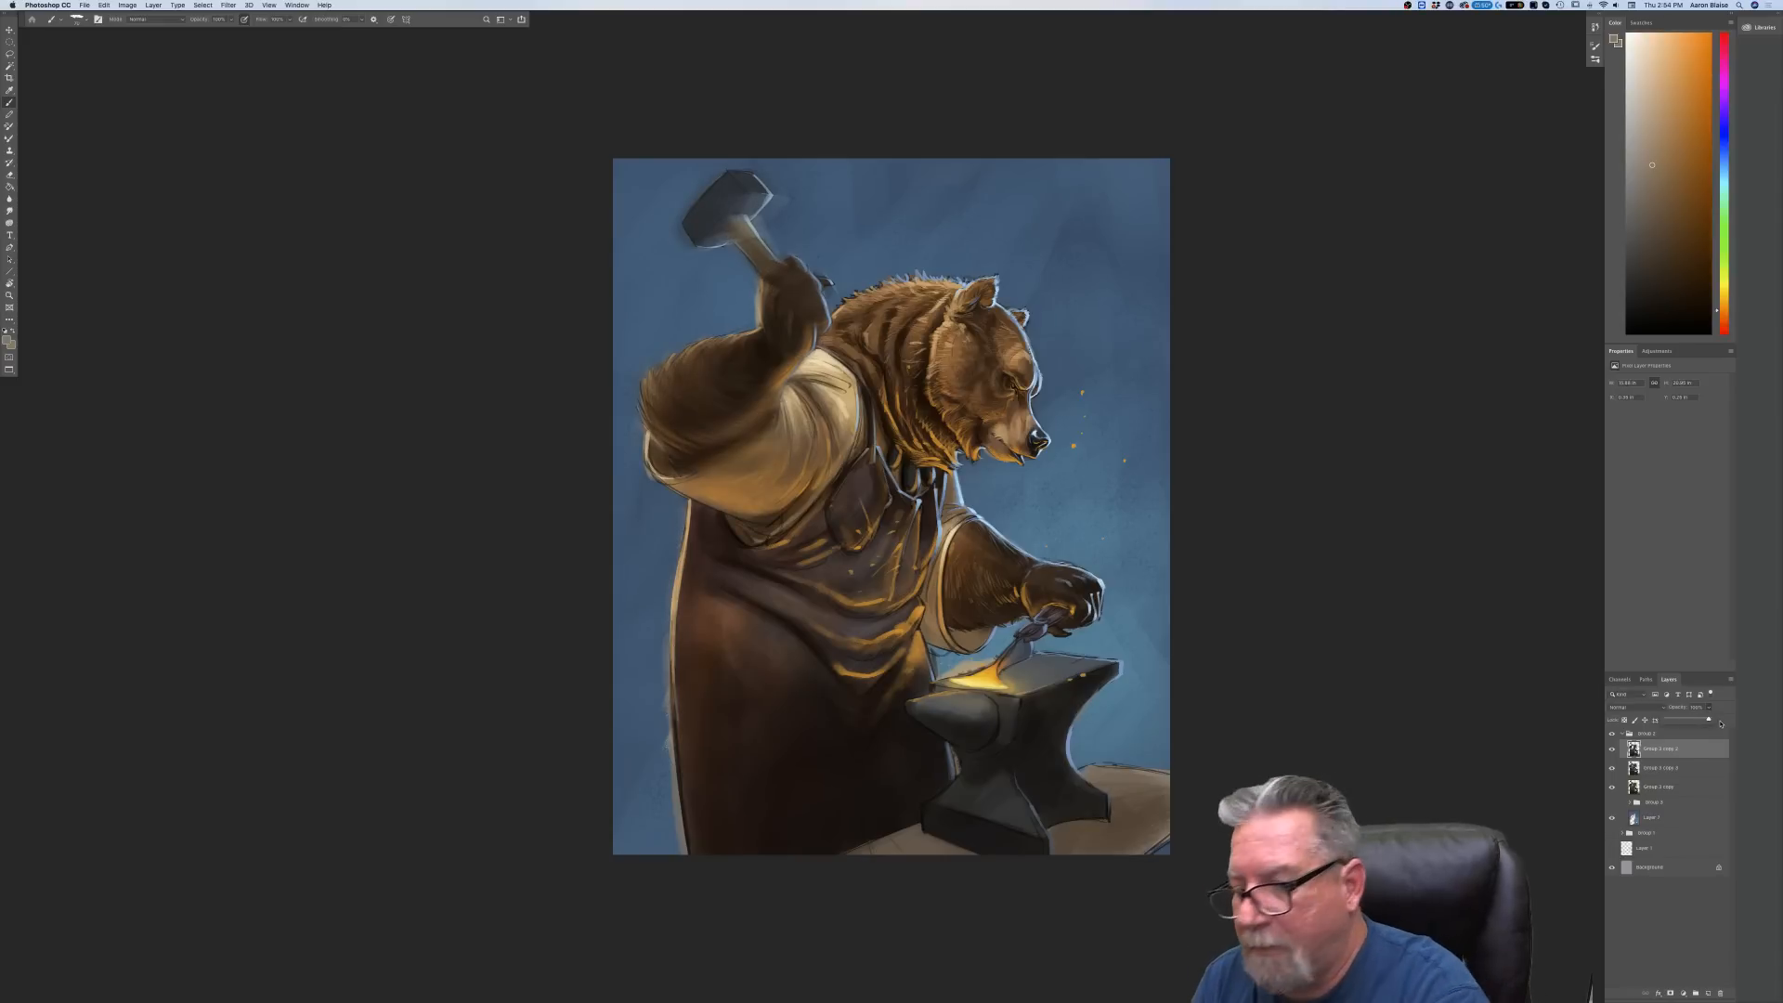
left_click_drag(1662, 748, 1710, 990)
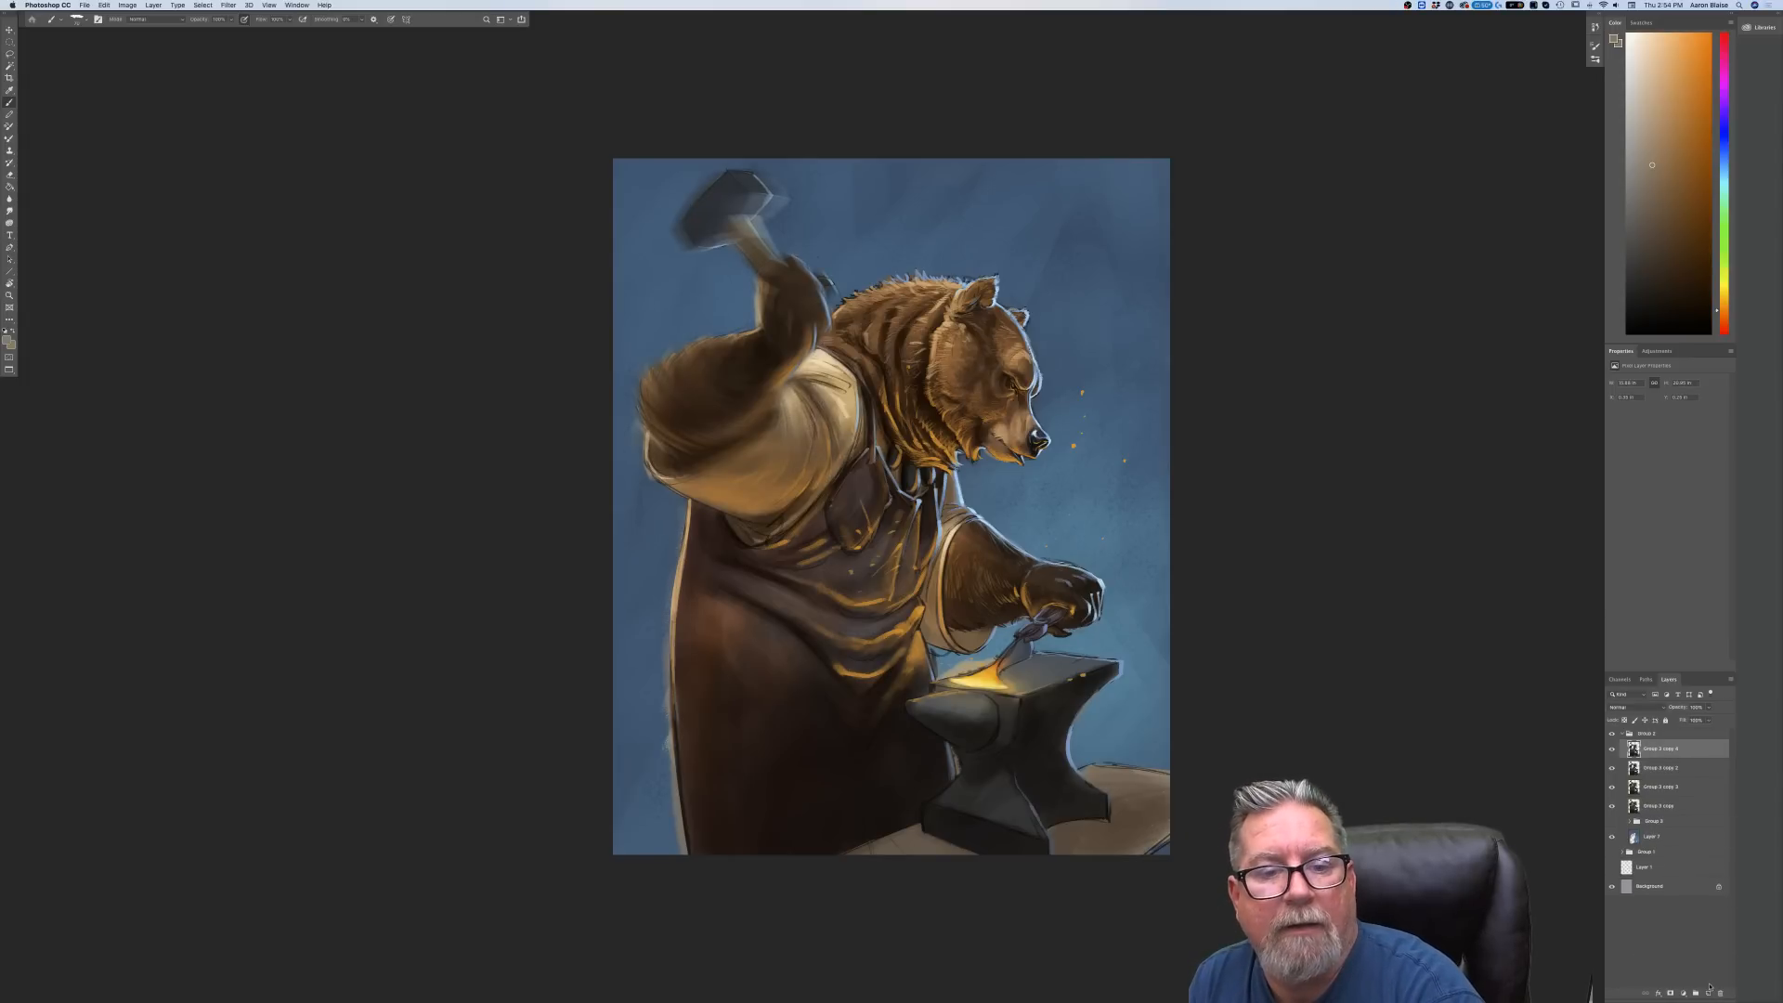
left_click_drag(1668, 755, 1720, 993)
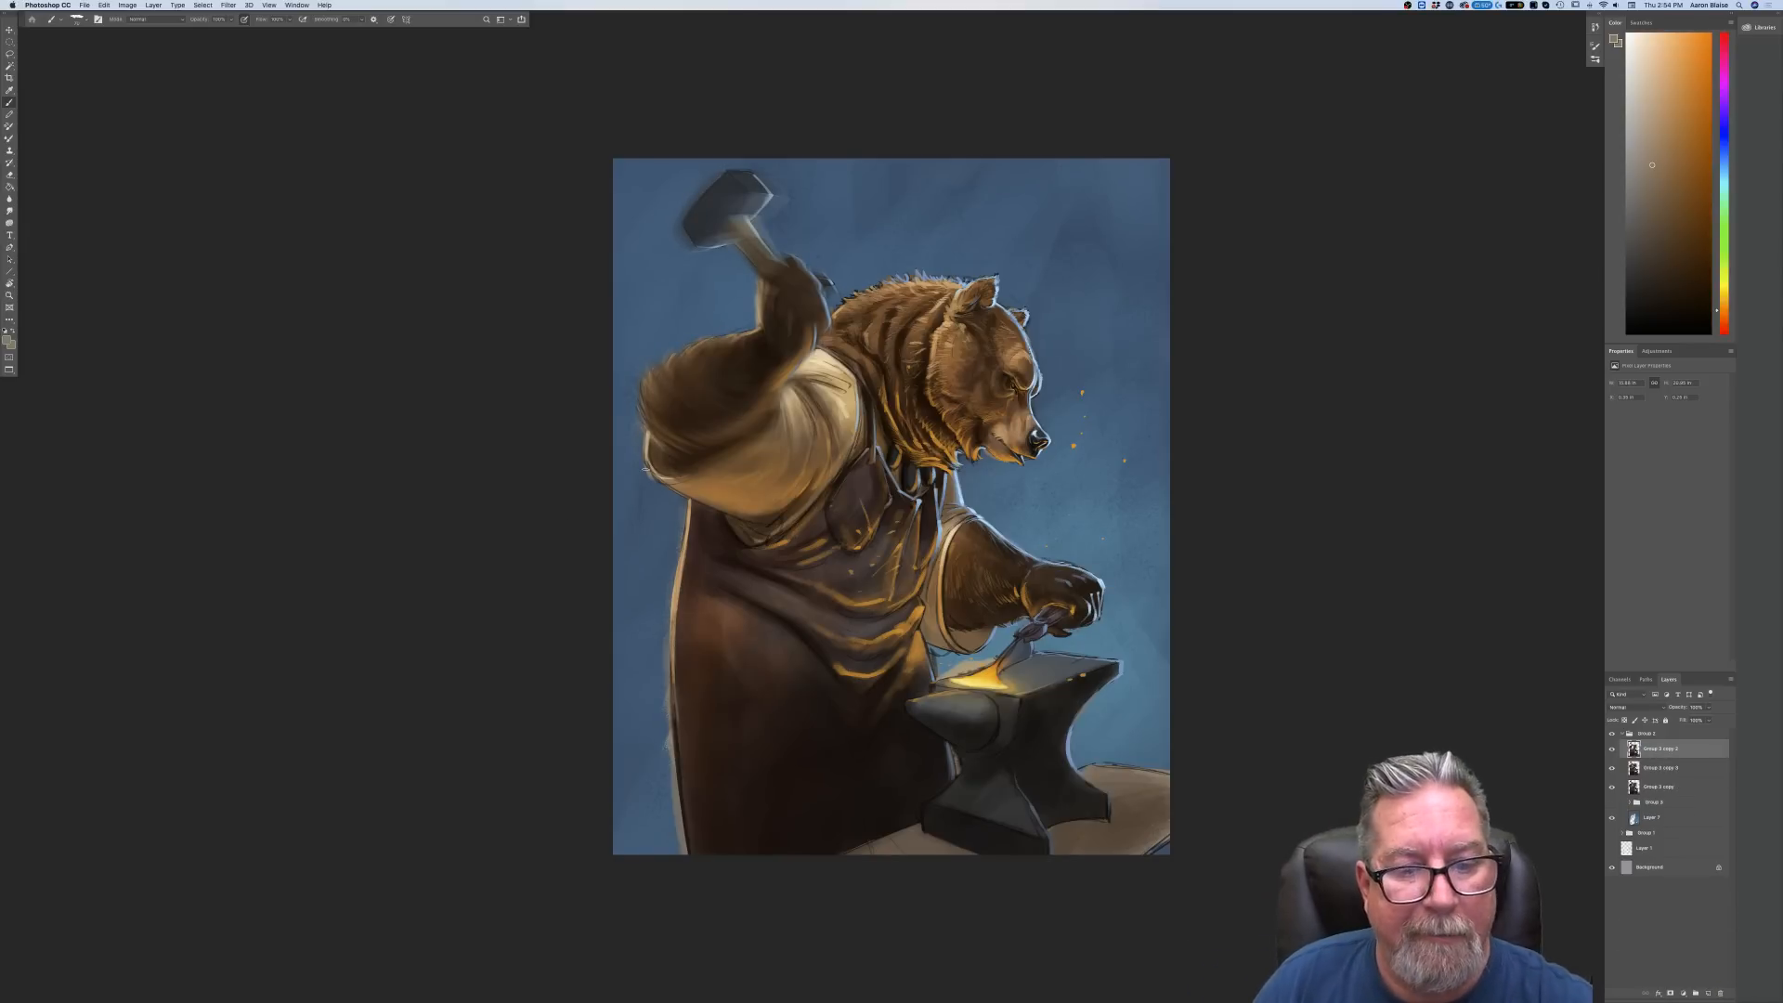
Flip the whole canvas horizontally and check the mirrored composition
left_click(125, 7)
mouse_move(176, 95)
left_click(252, 136)
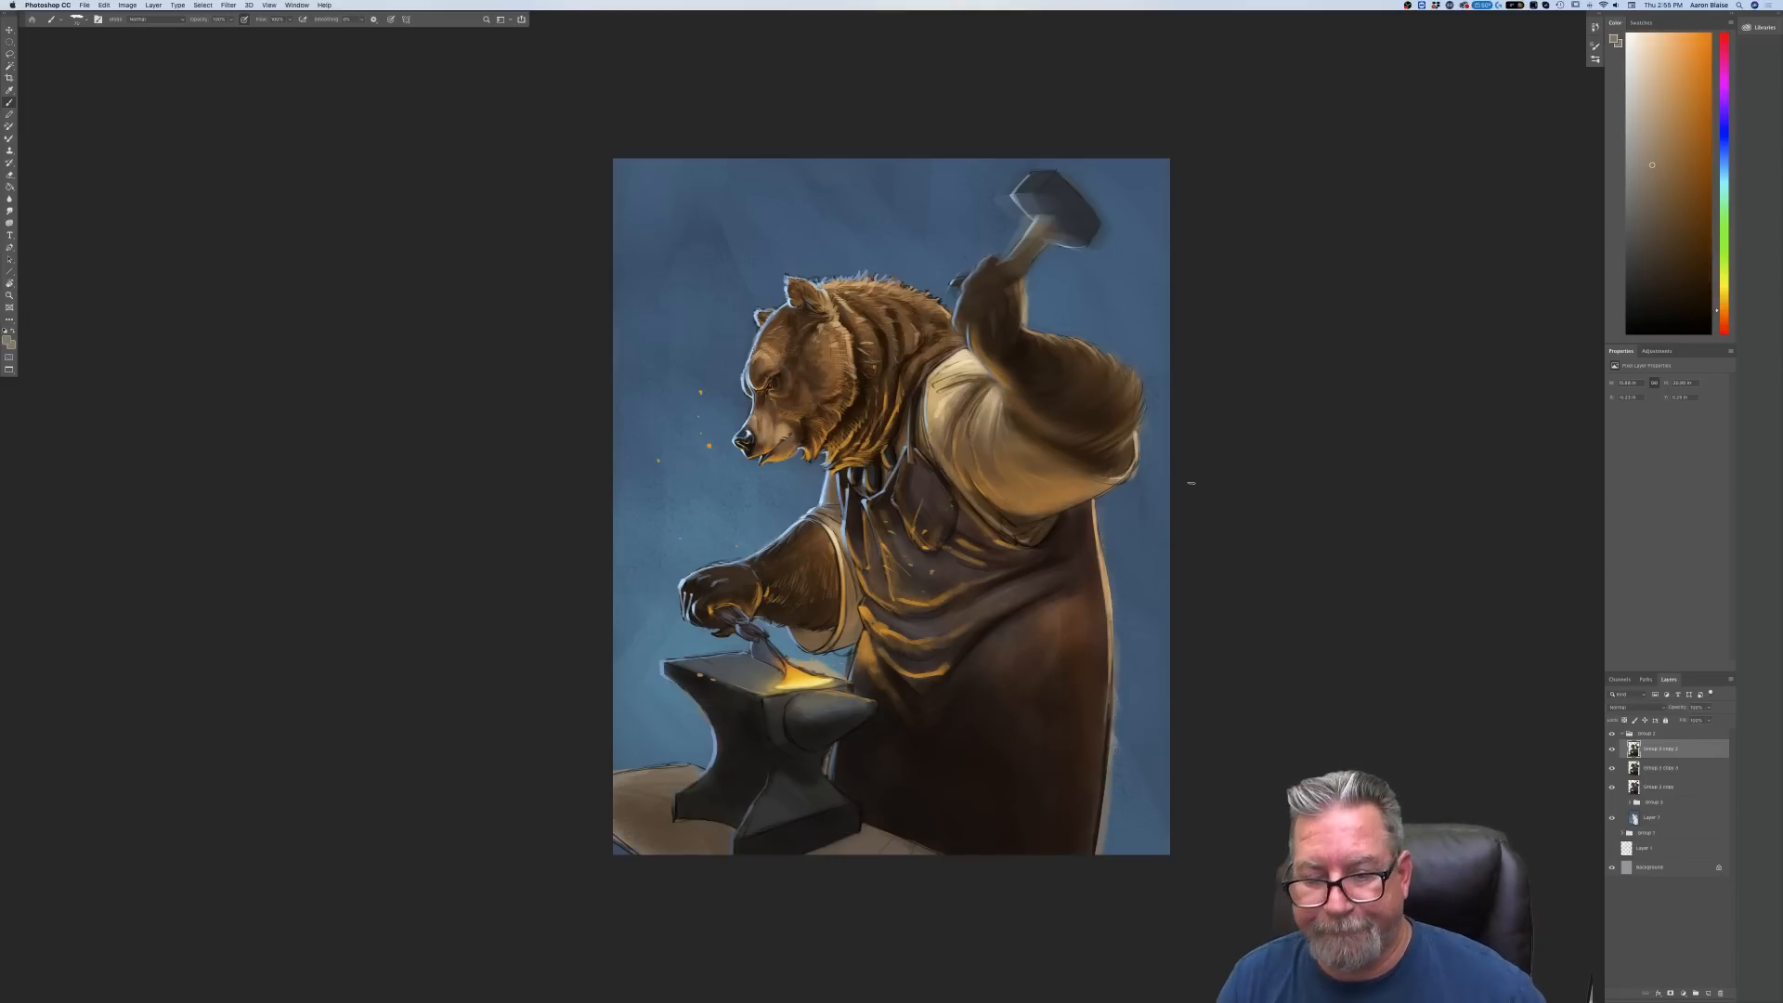
key("super+minus")
key("super+minus")
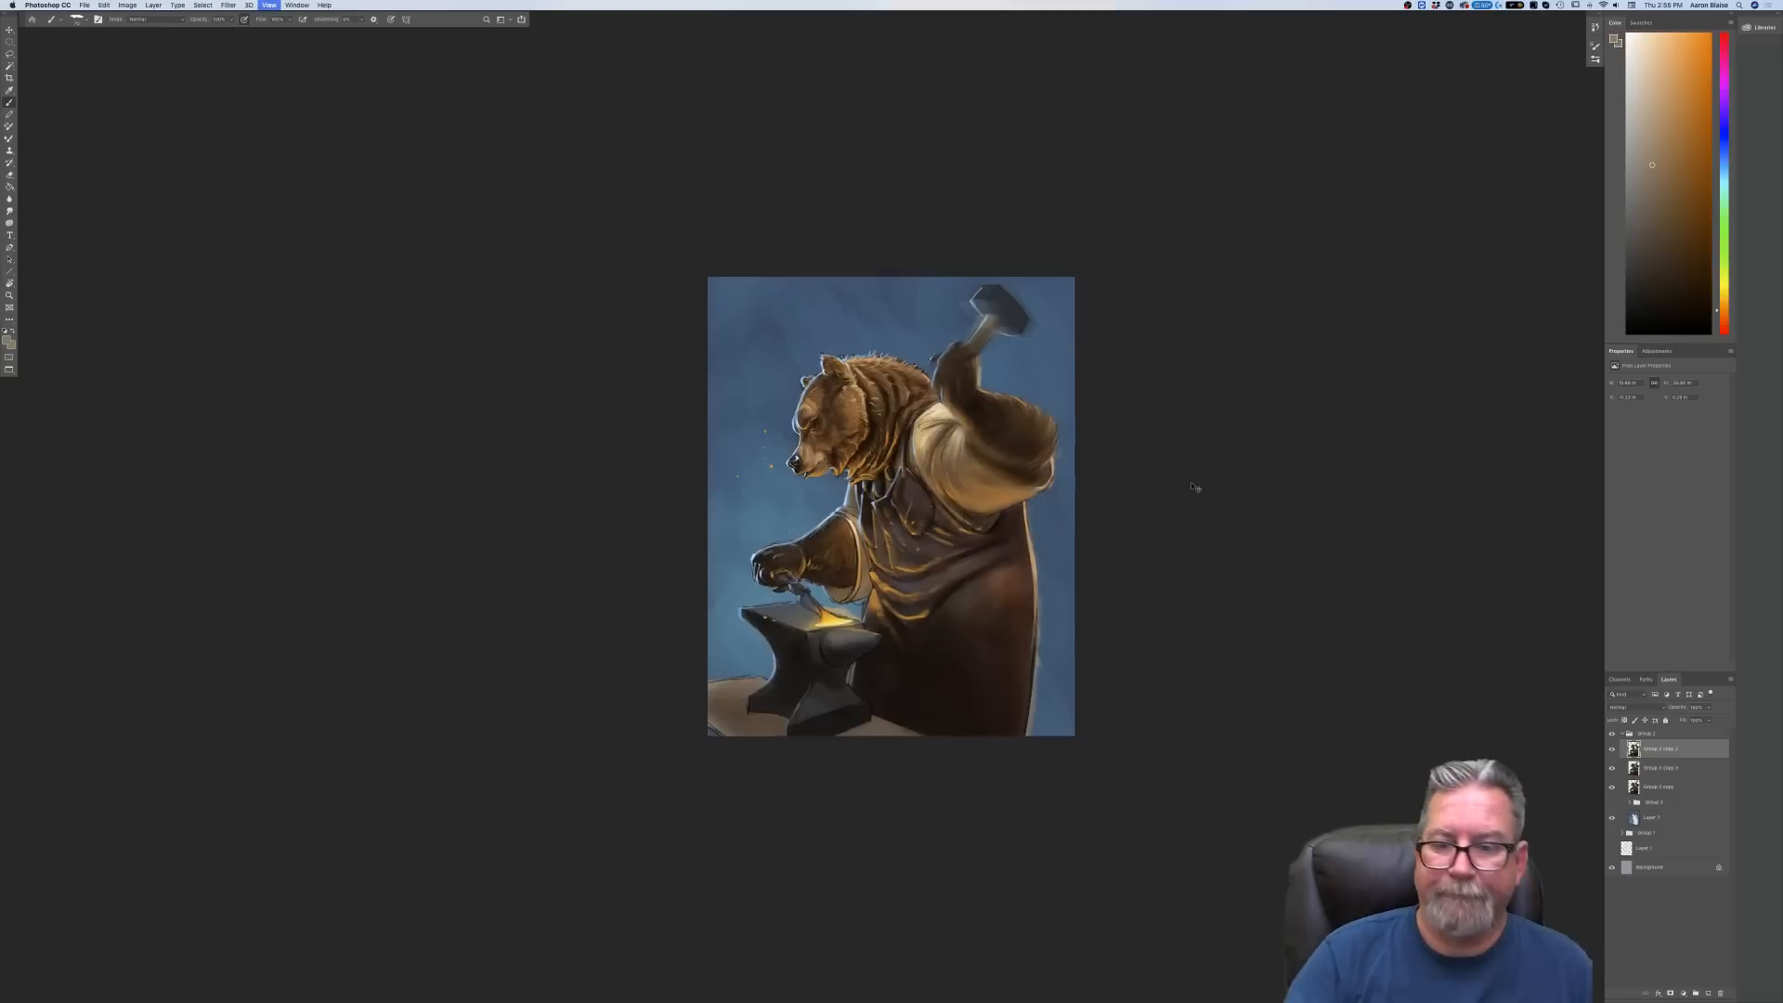
key("super+equal")
key("super+equal")
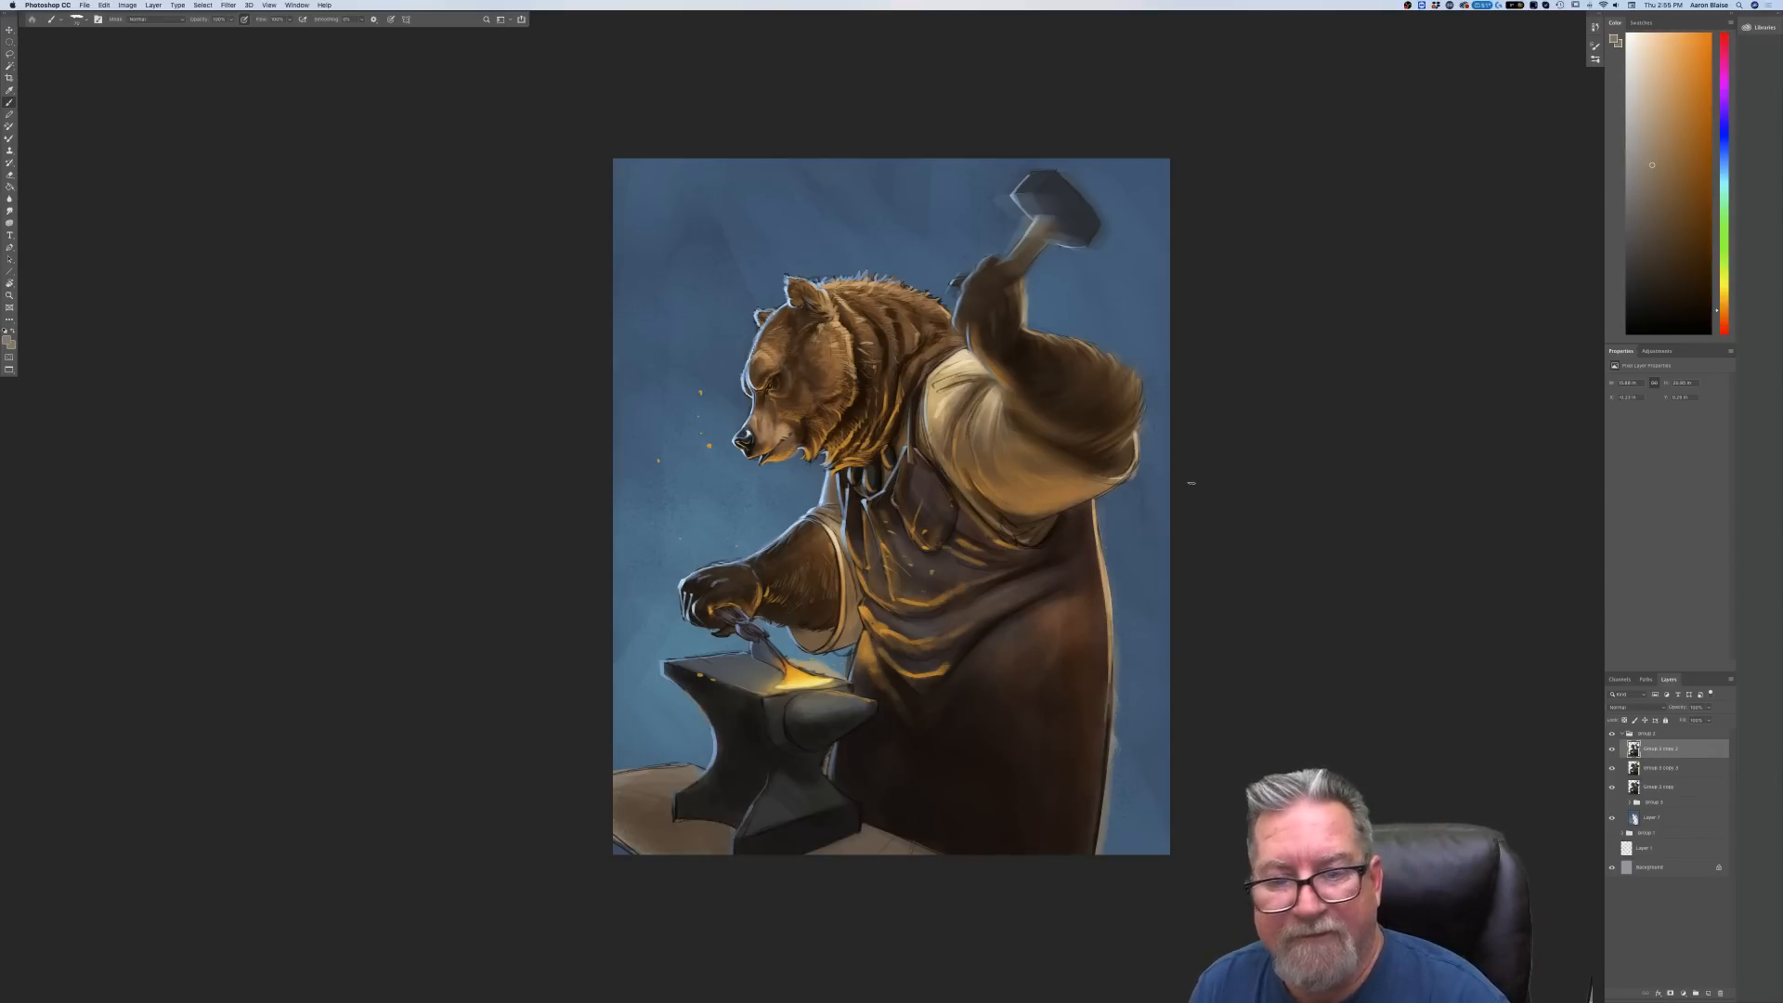
Merge the top two figure layers into one and hide the older merged copy beneath
left_click(1650, 768, "shift")
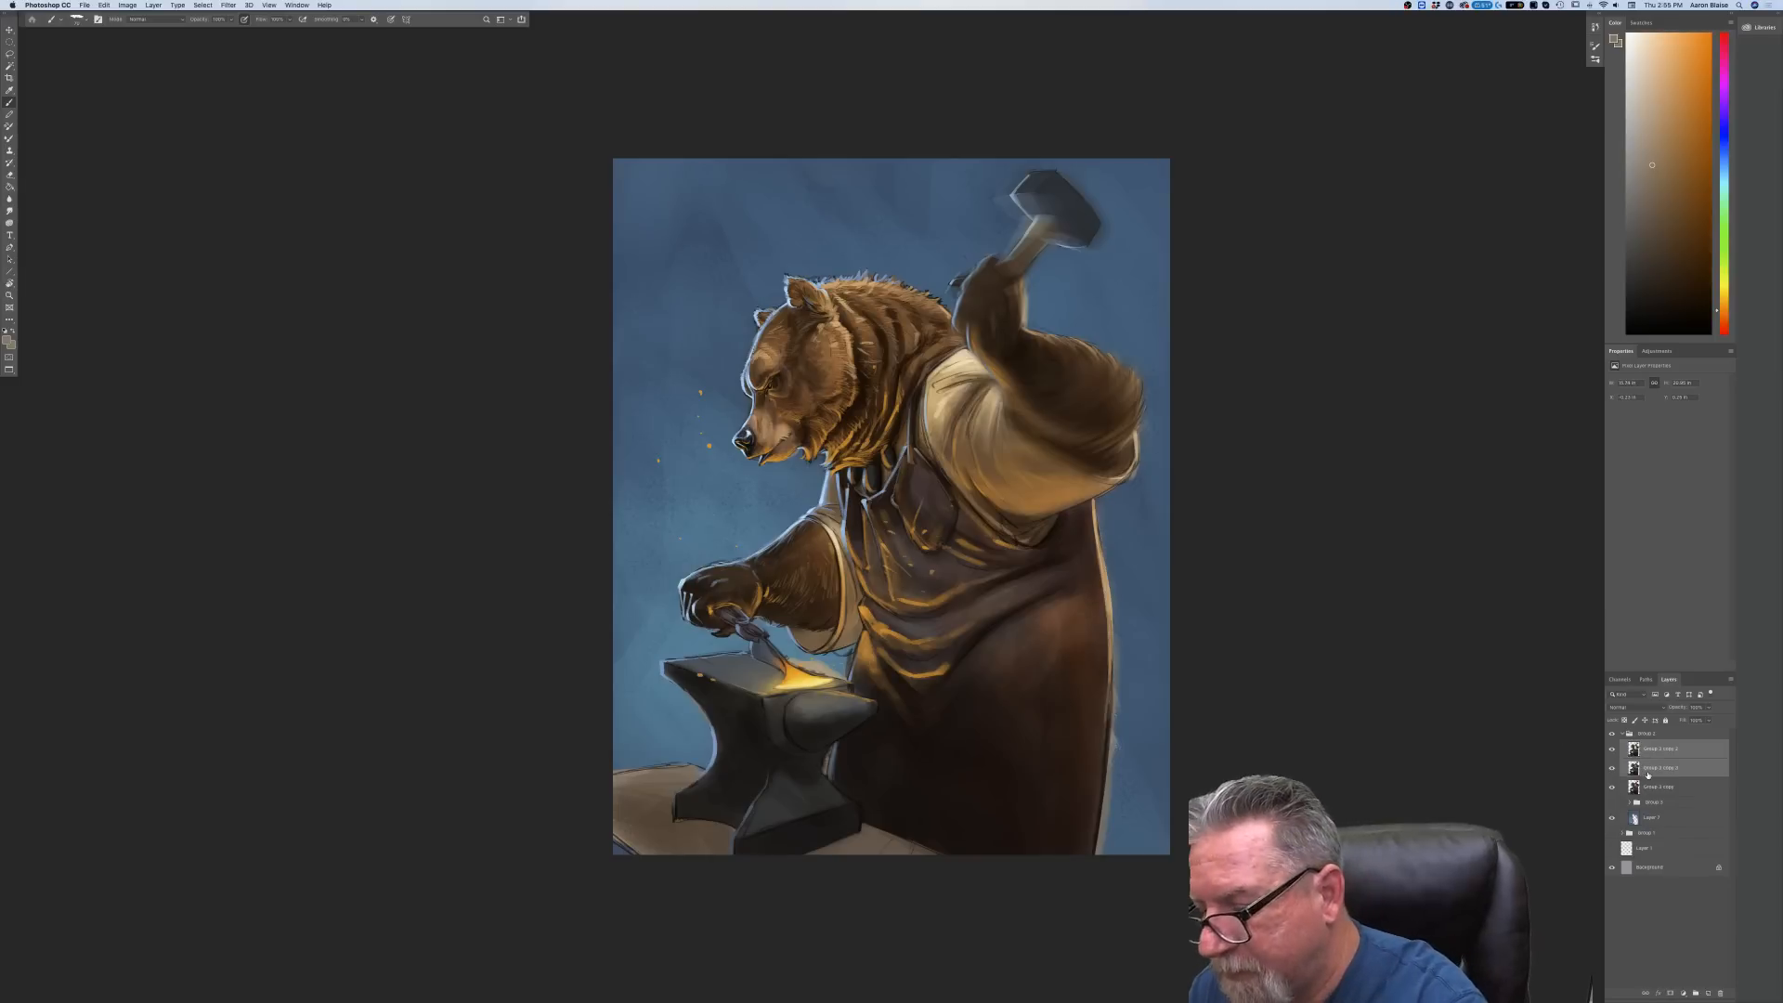
left_click(153, 5)
left_click(168, 350)
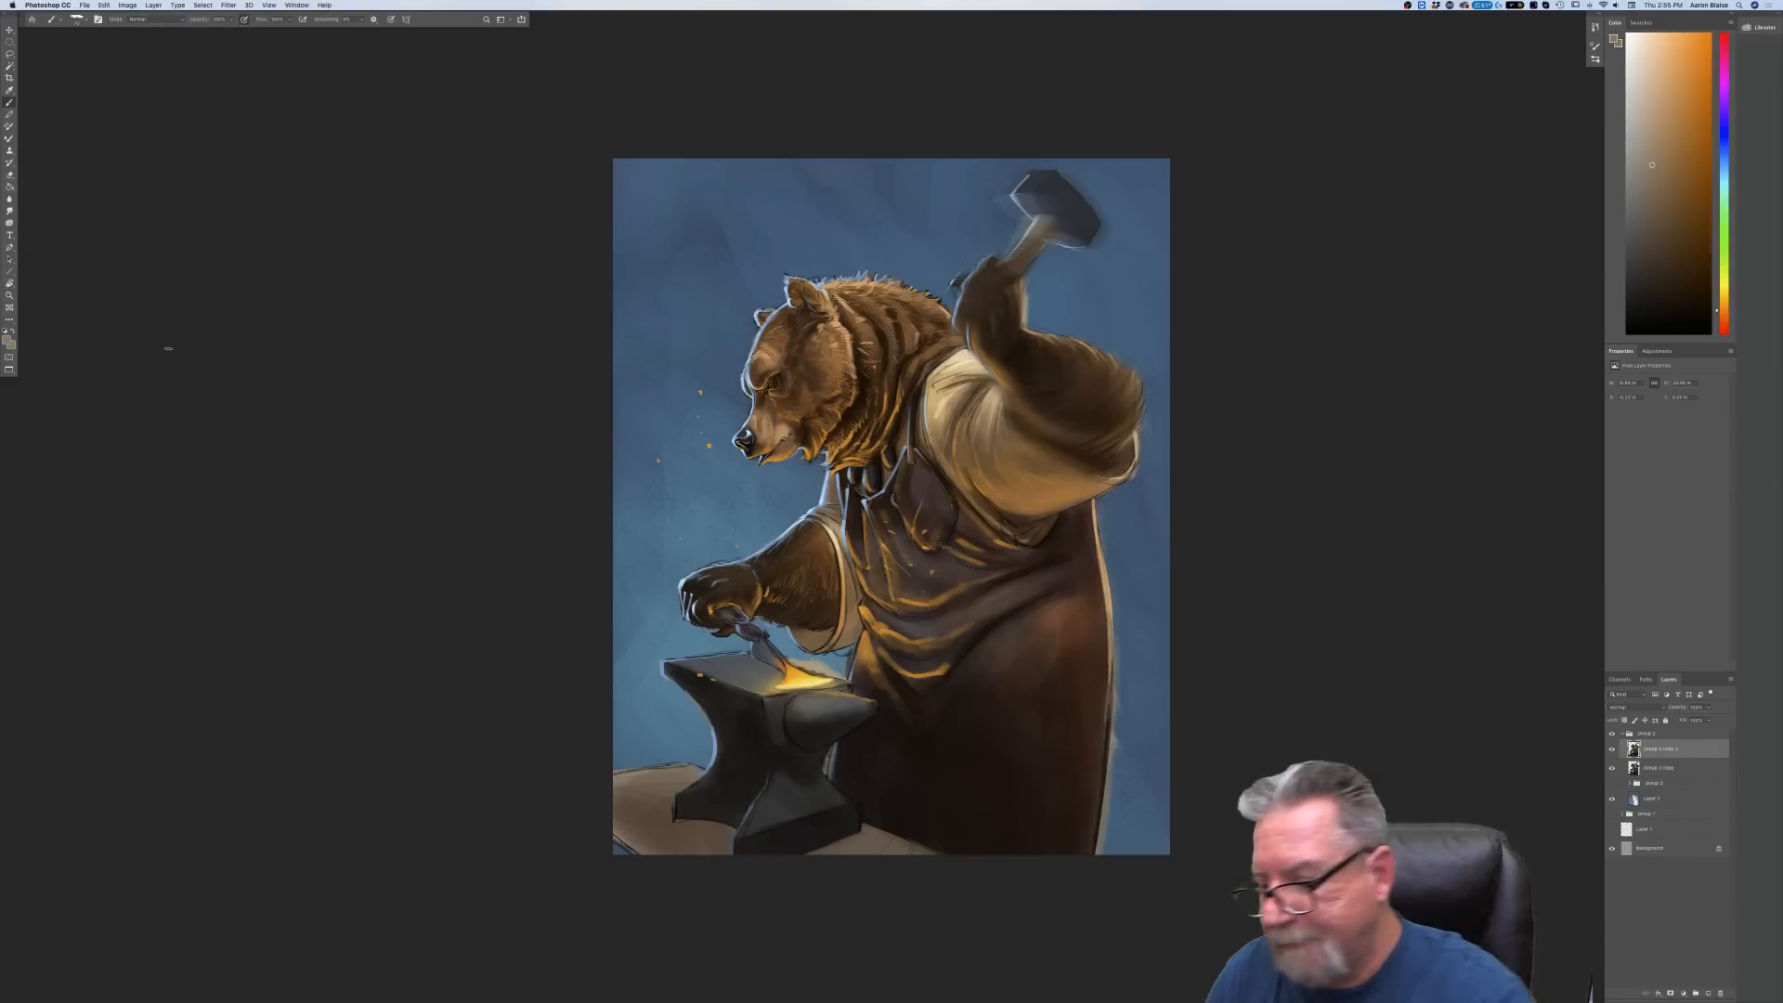
left_click(1611, 768)
left_click(1611, 750)
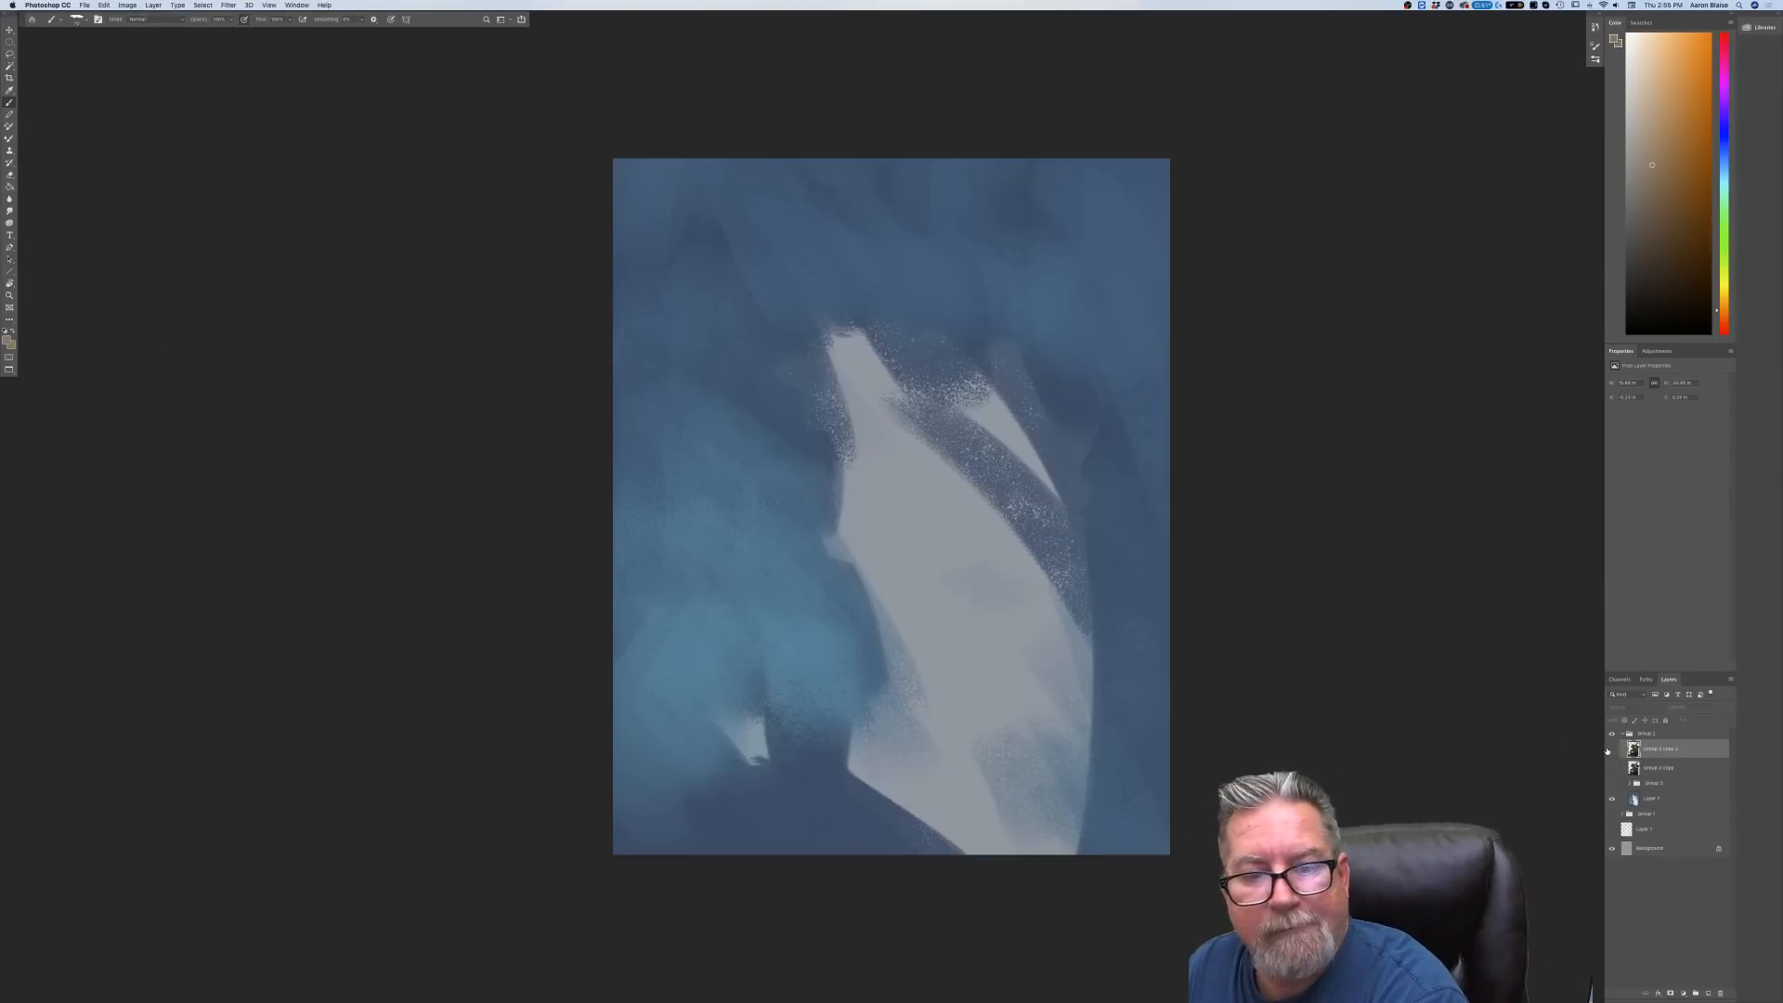
left_click(1611, 749)
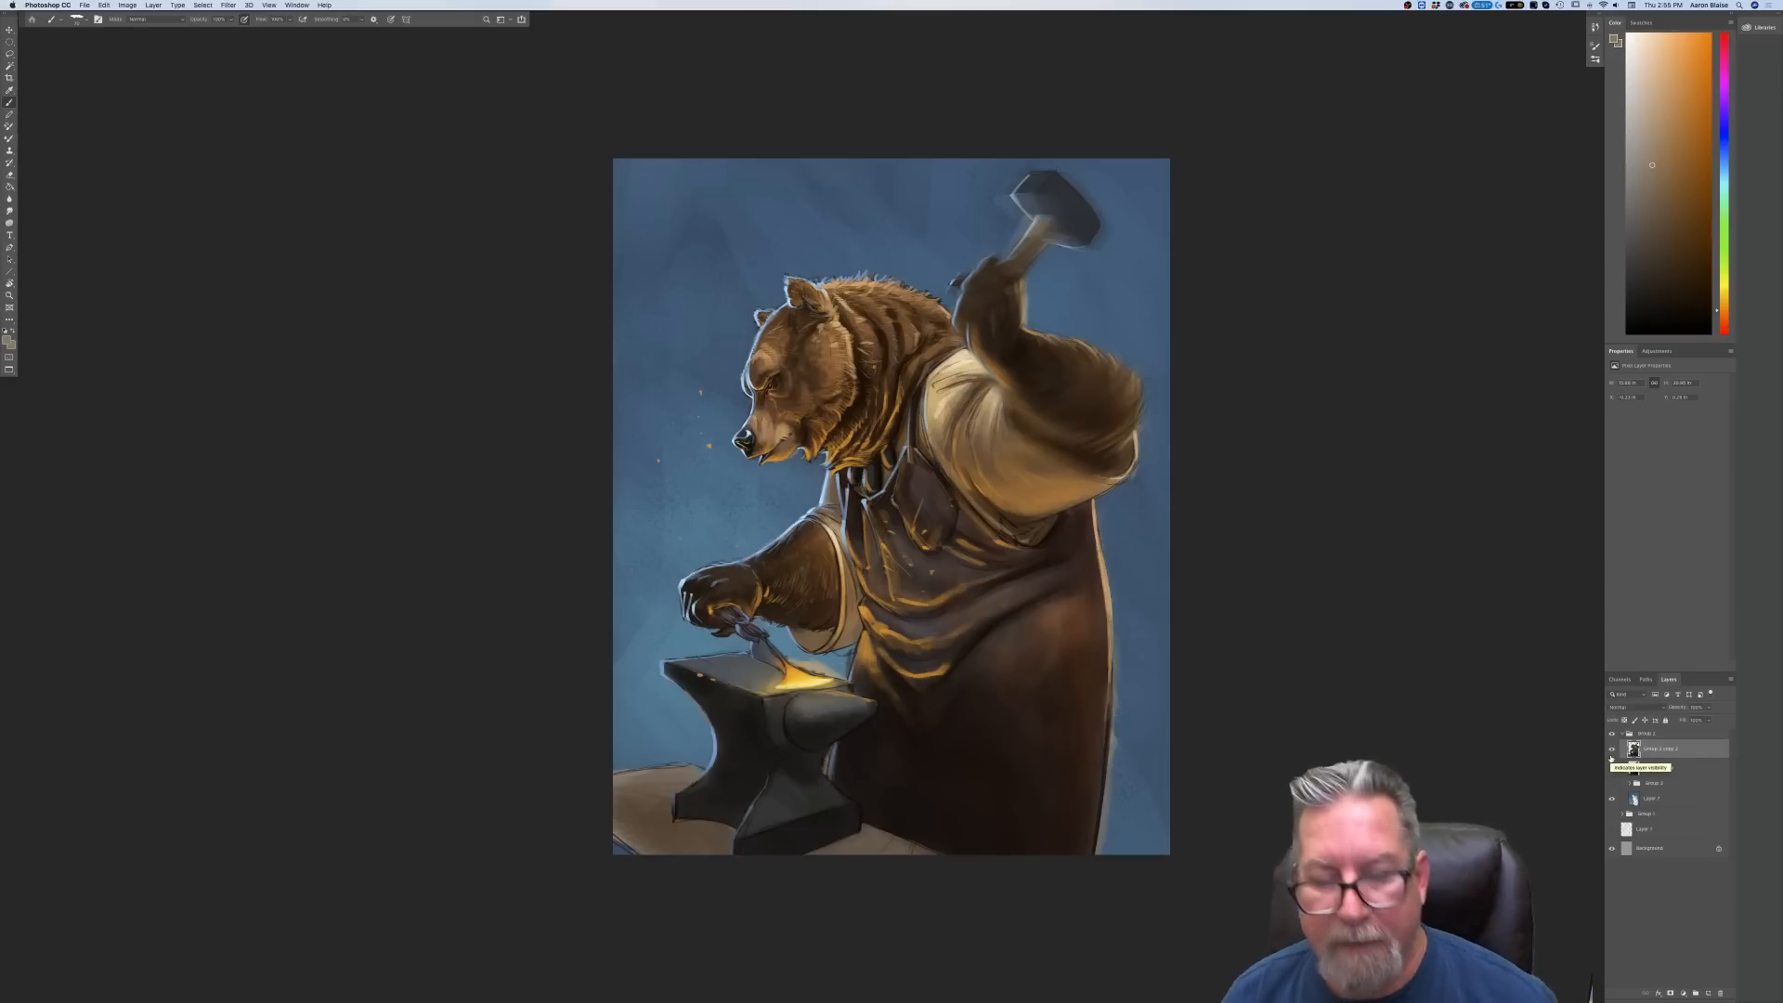
Sample the orange of a spark near the muzzle, shift it towards a lighter yellow-orange, and choose a spatter brush
key("super+plus")
left_click_drag(397, 602, 441, 887)
left_click(9, 340)
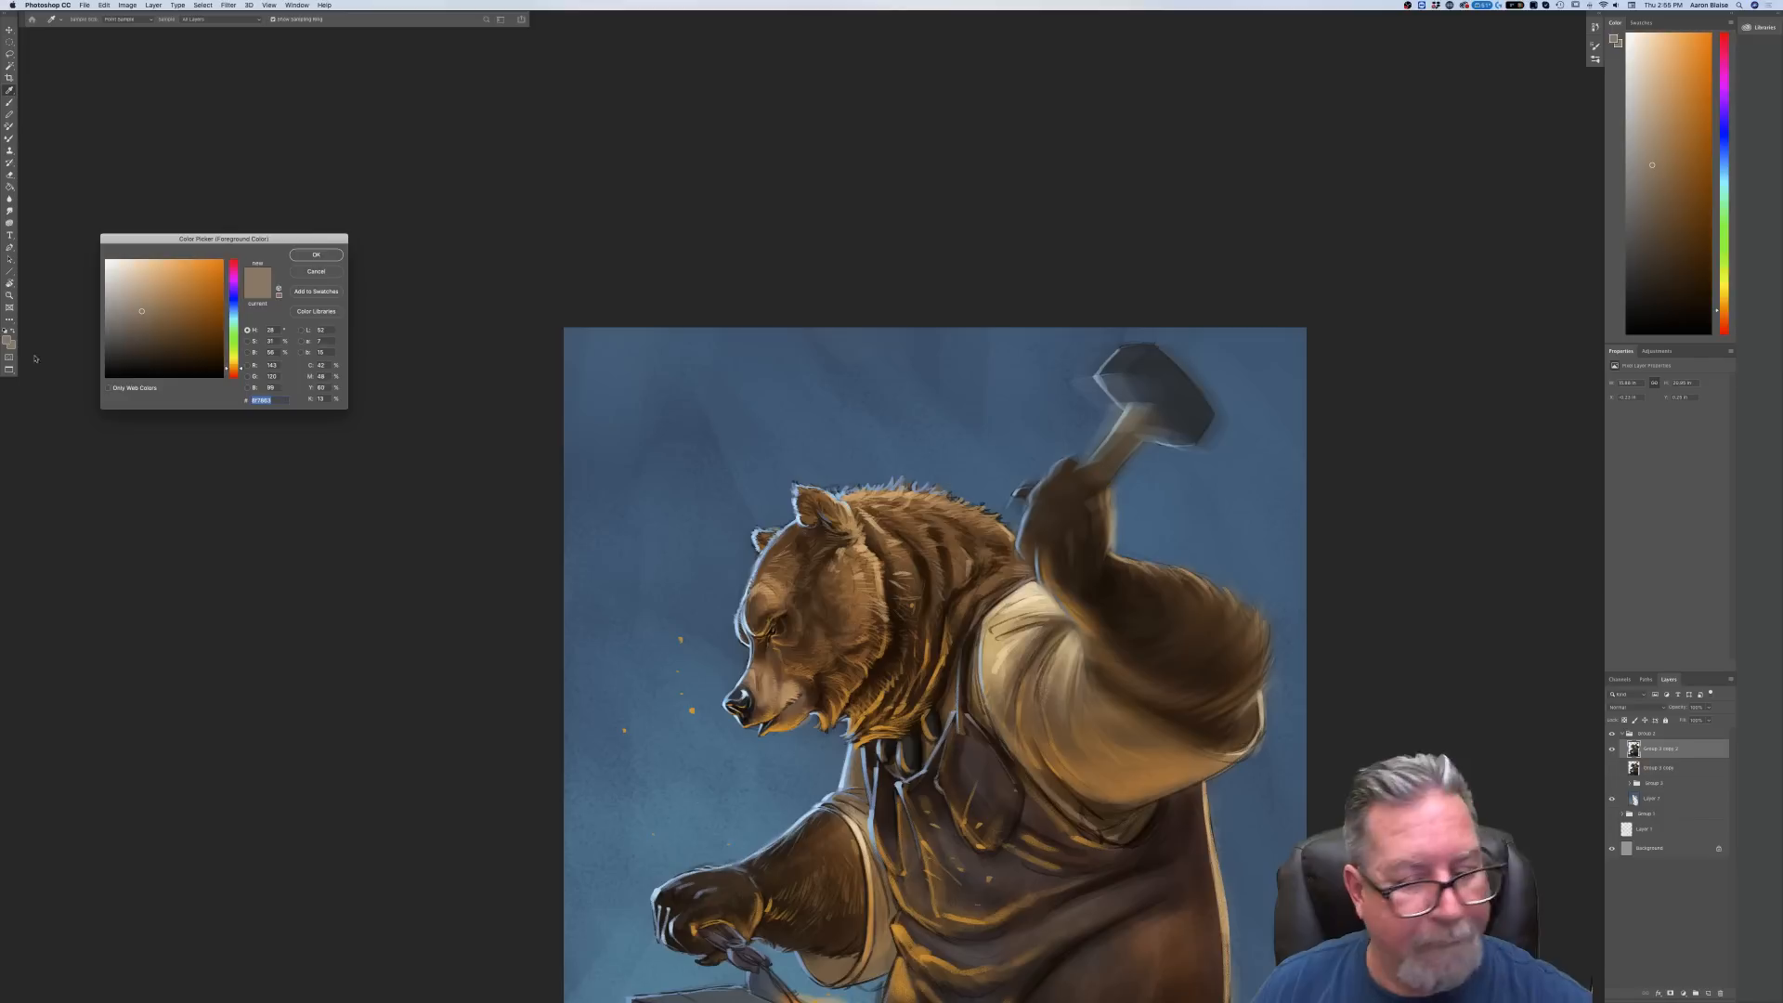
left_click(691, 710)
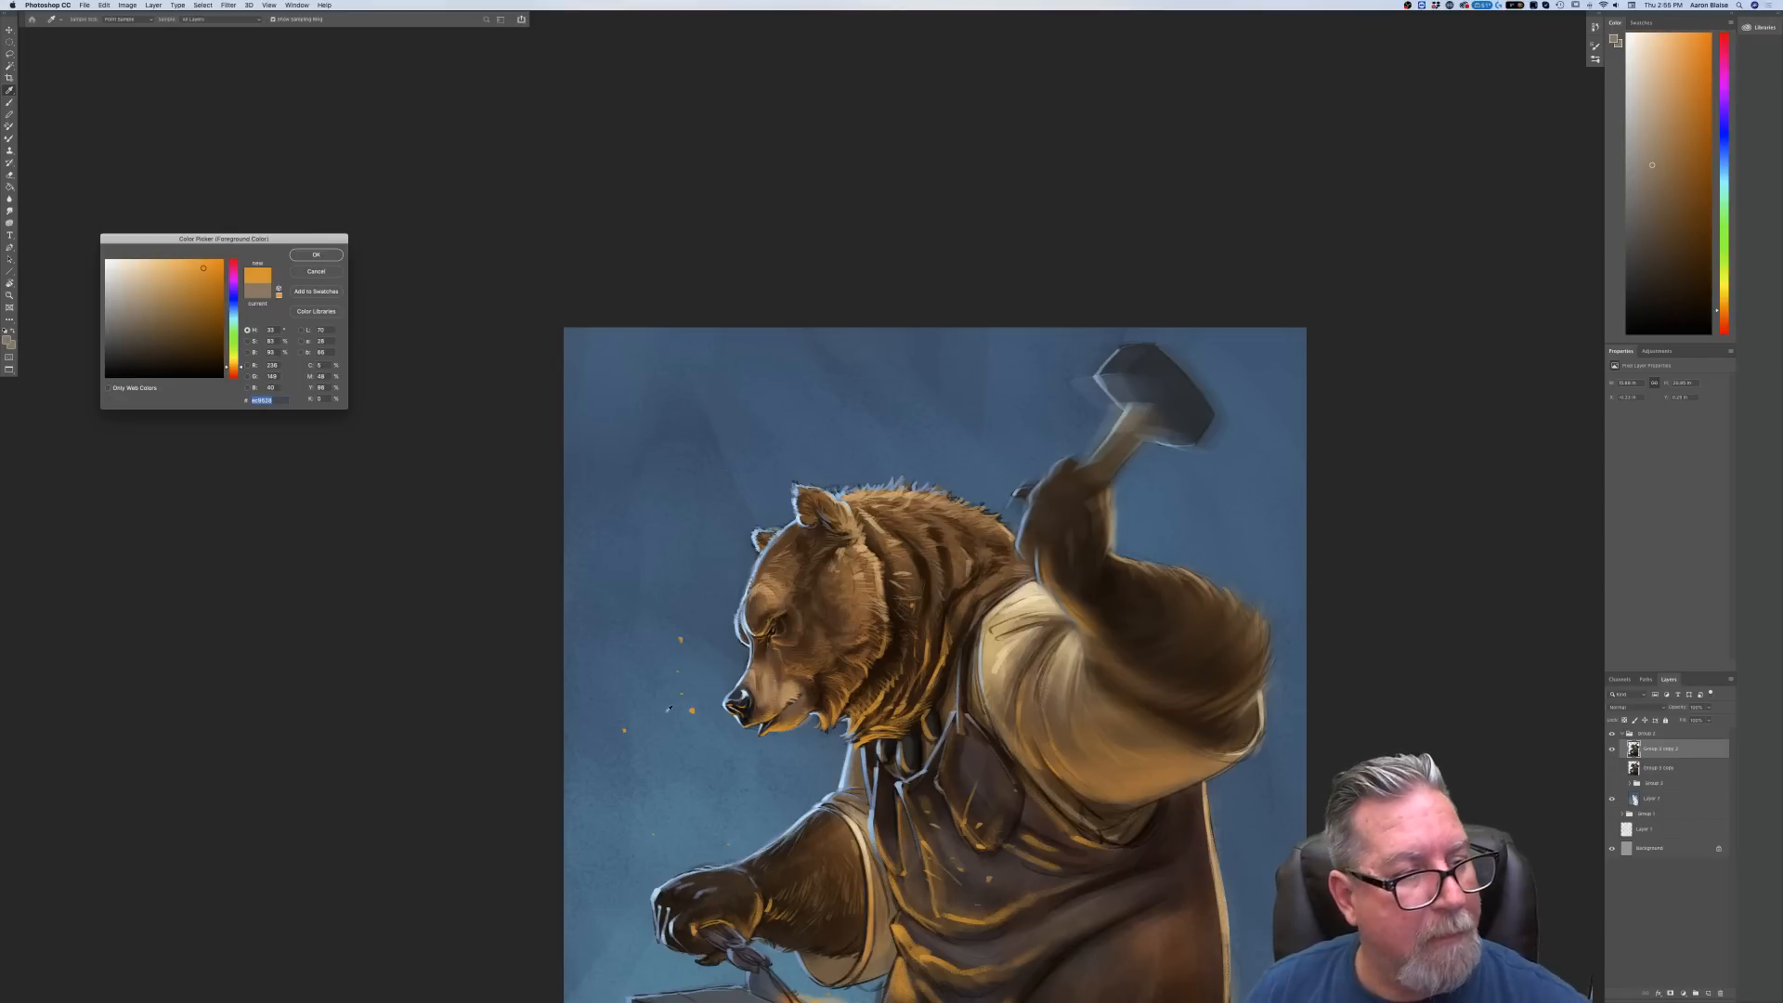
left_click_drag(236, 371, 233, 368)
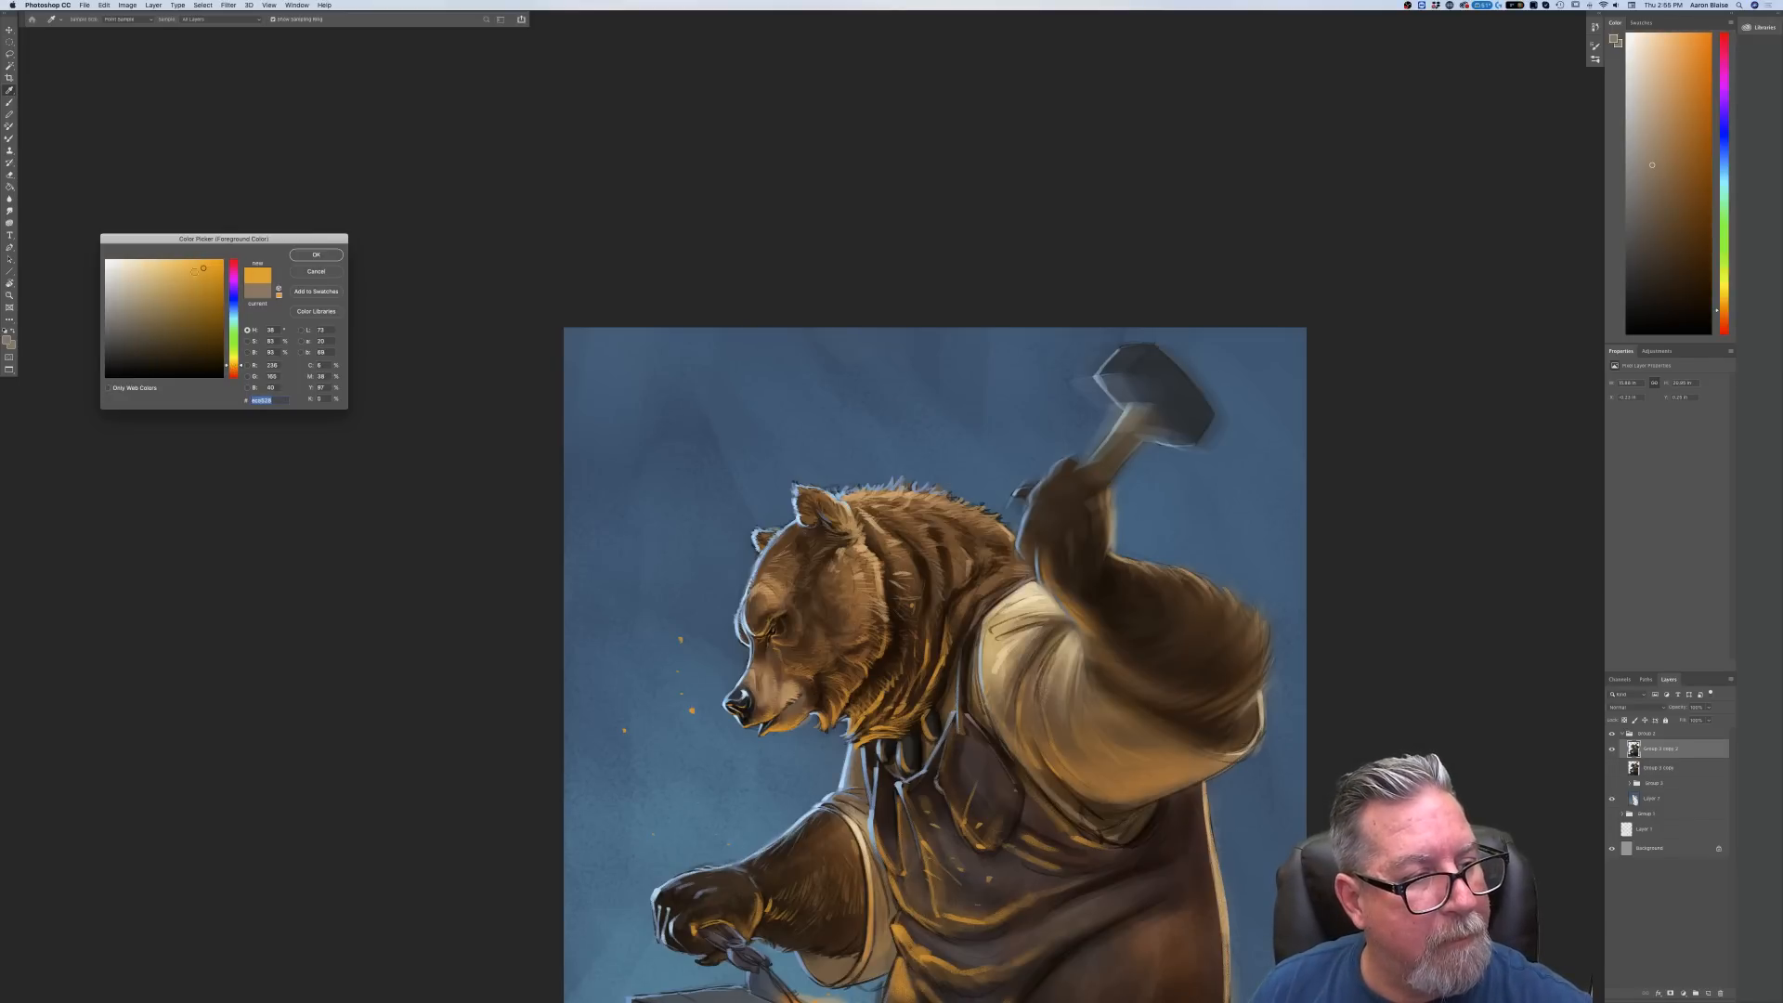
key("Return")
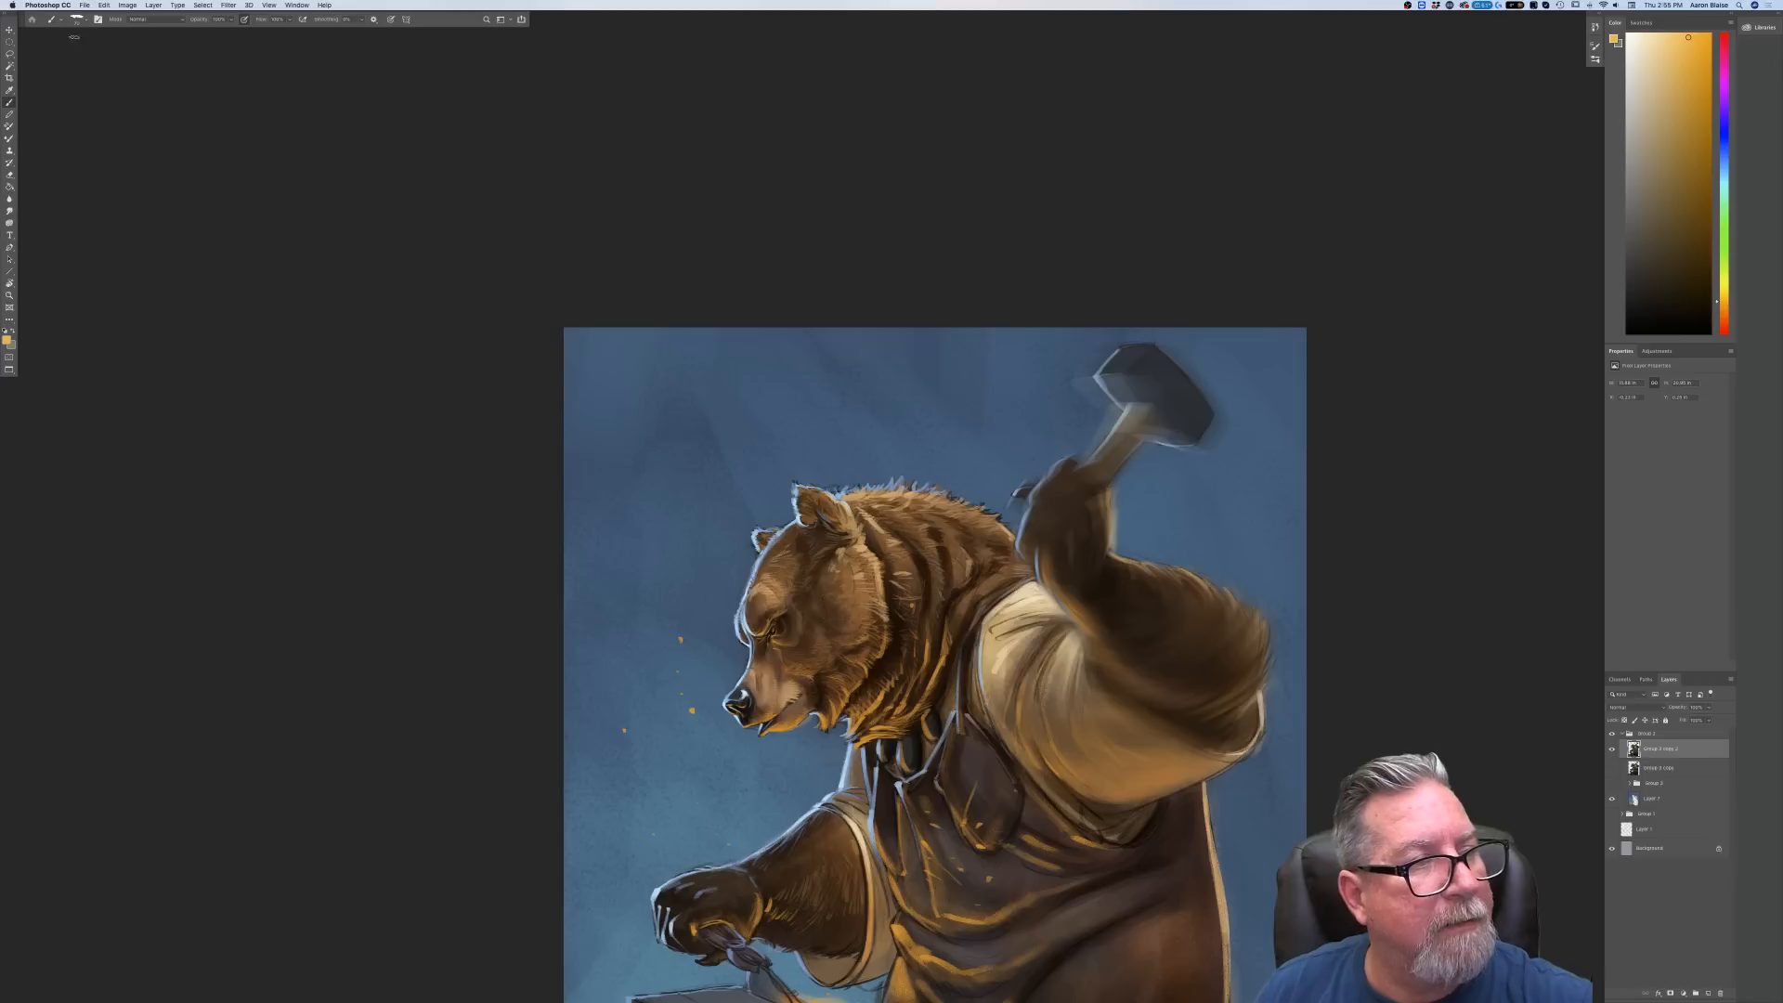
right_click(74, 42)
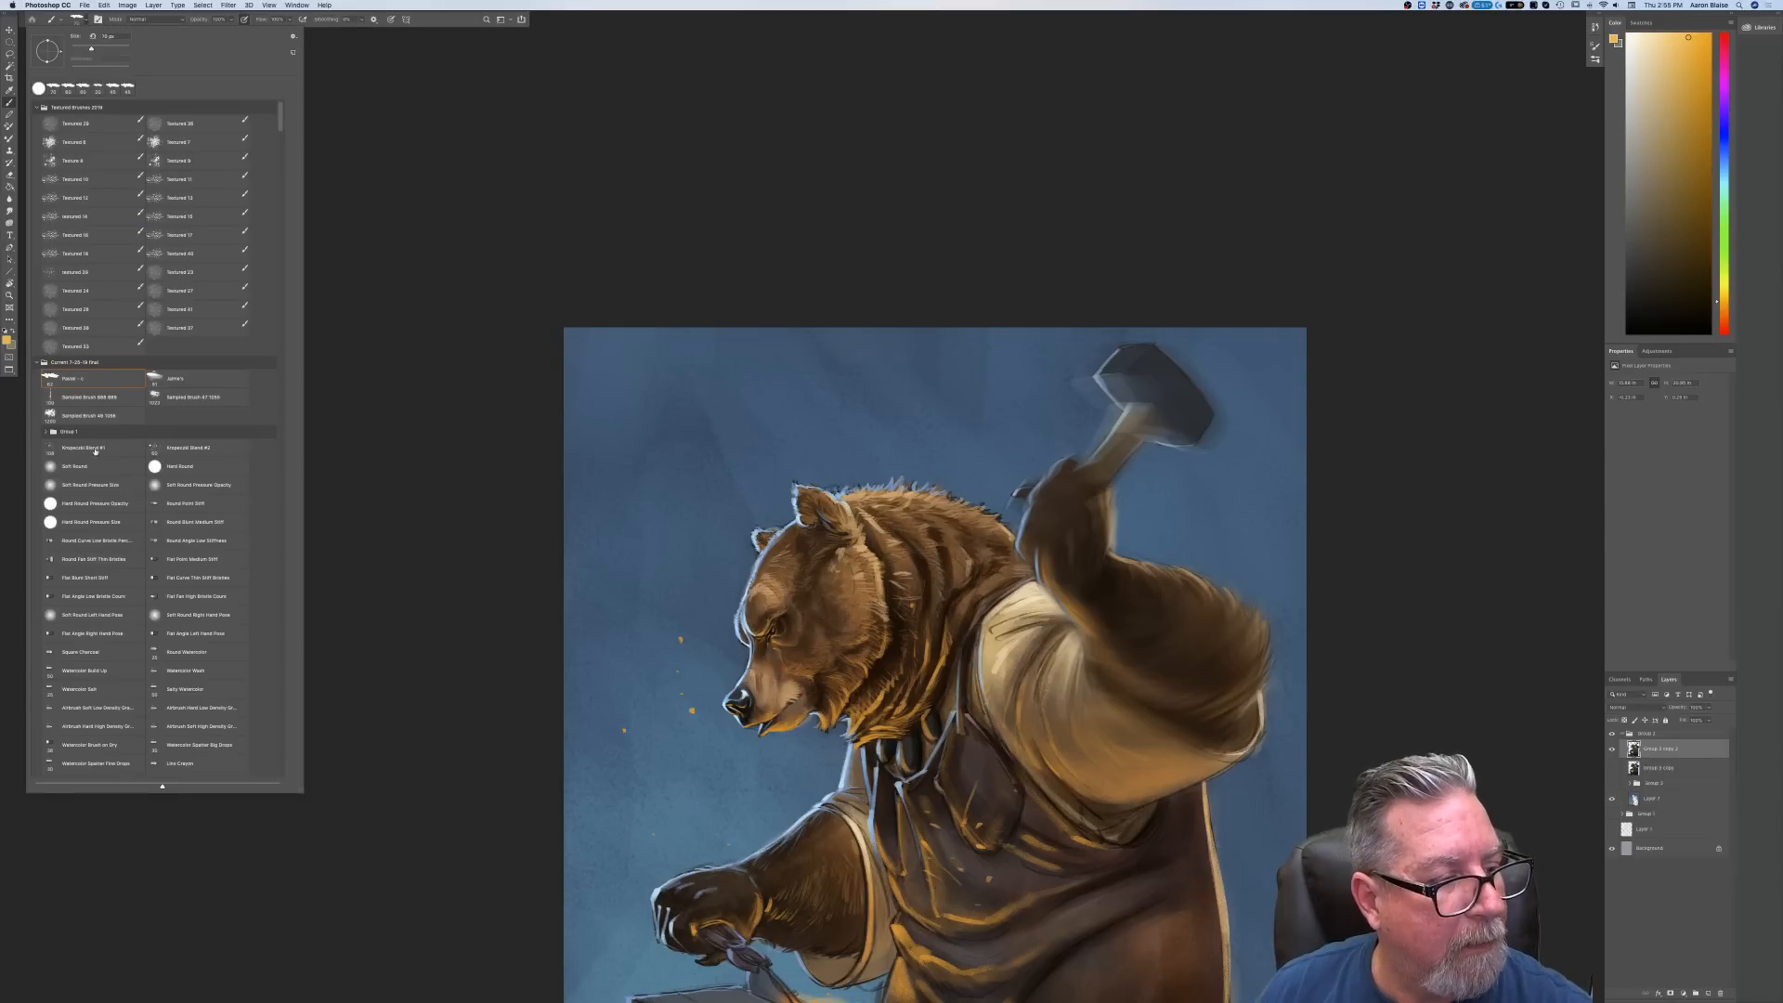
left_click(172, 449)
key("Return")
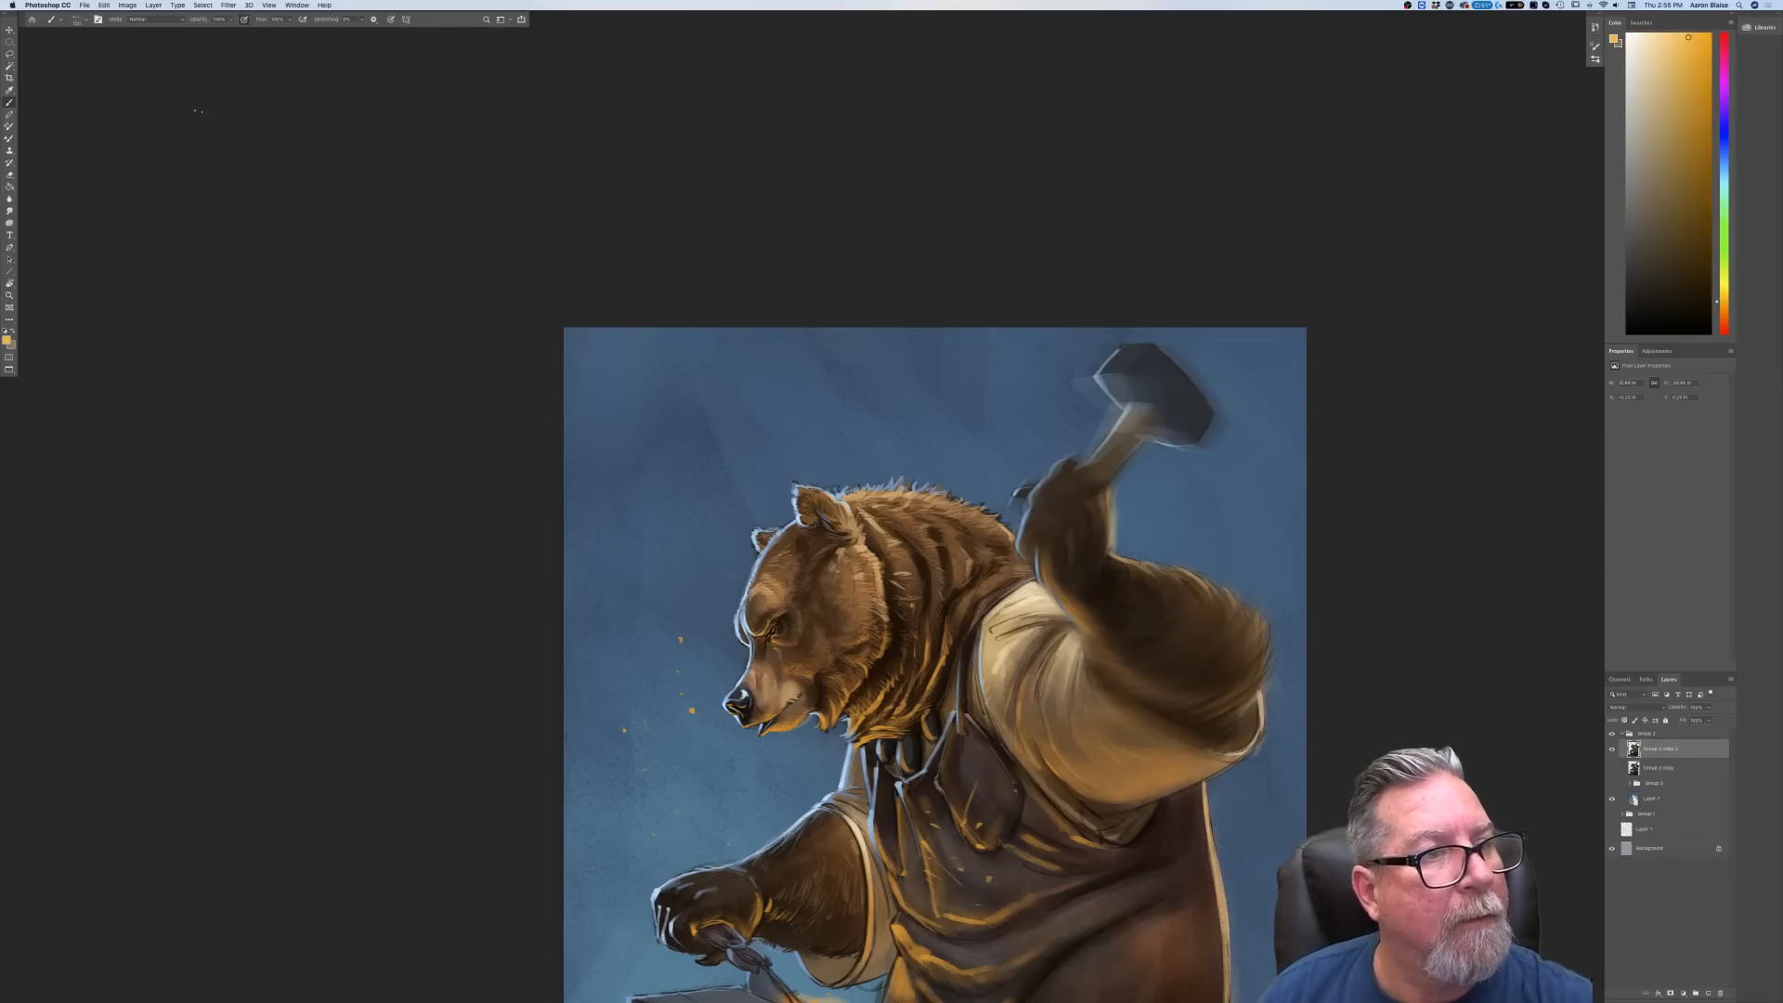
Make the foreground colour a more saturated orange and scatter sparks across the background and lower apron
left_click(9, 341)
left_click(215, 262)
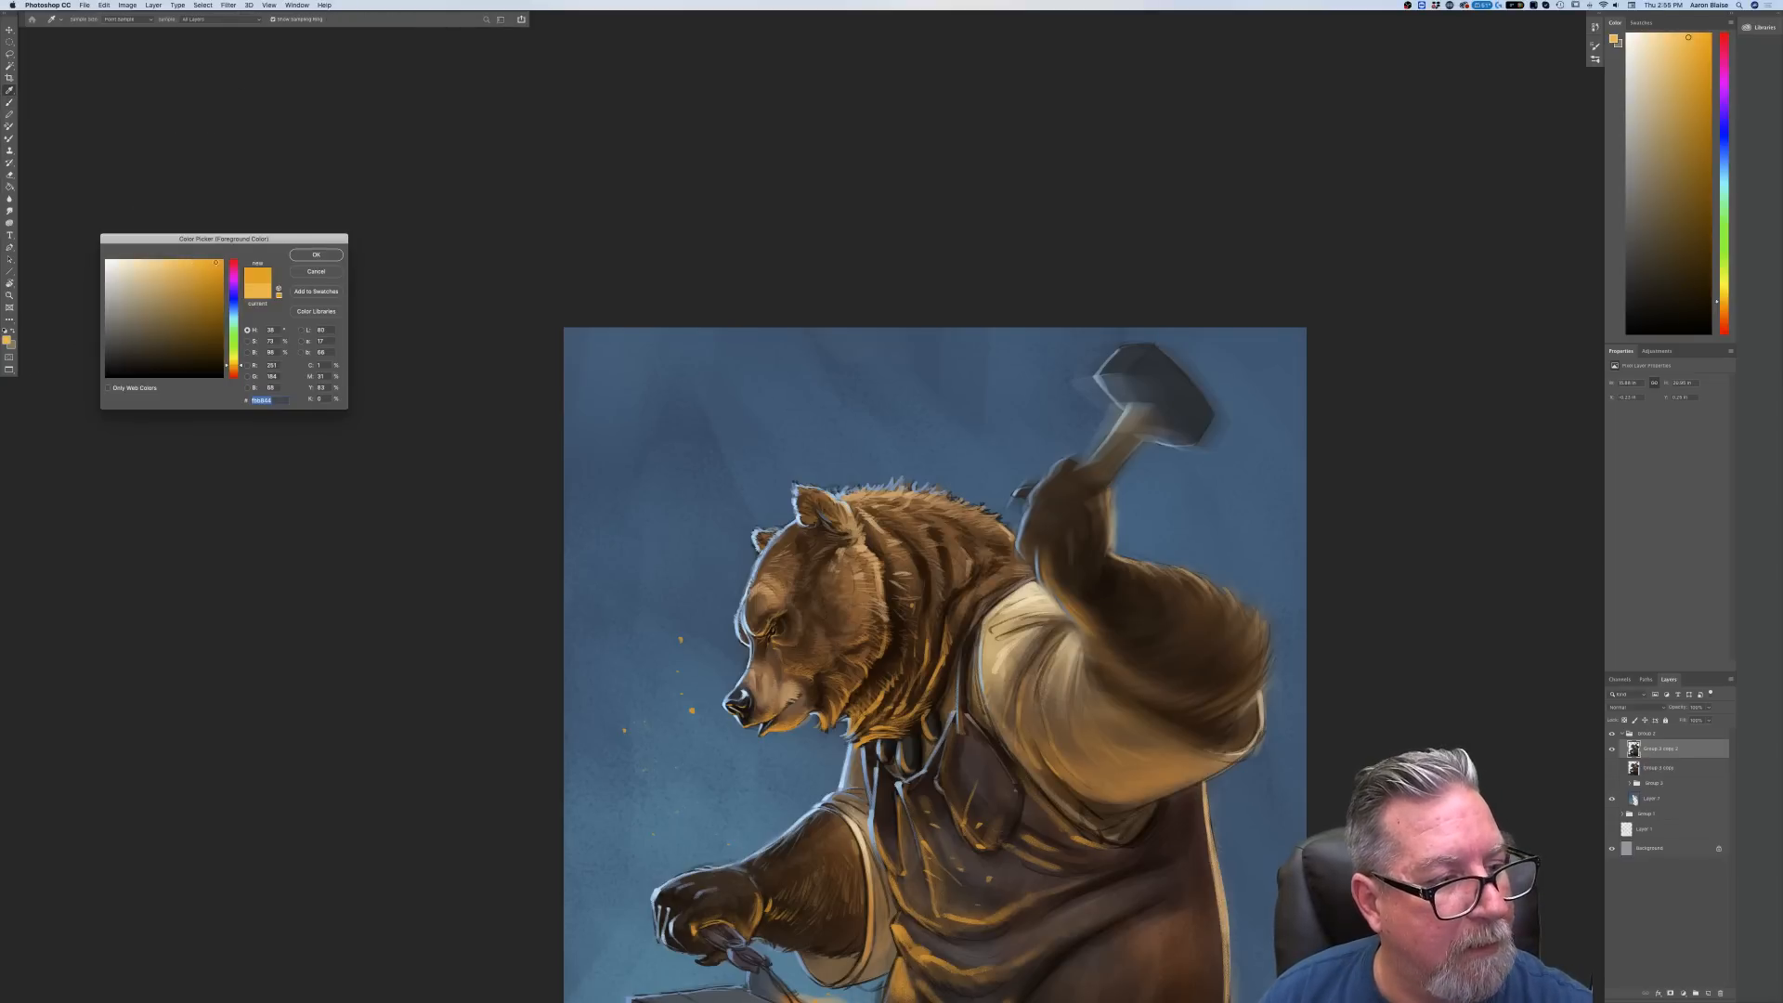
left_click(314, 255)
left_click_drag(447, 667, 414, 562)
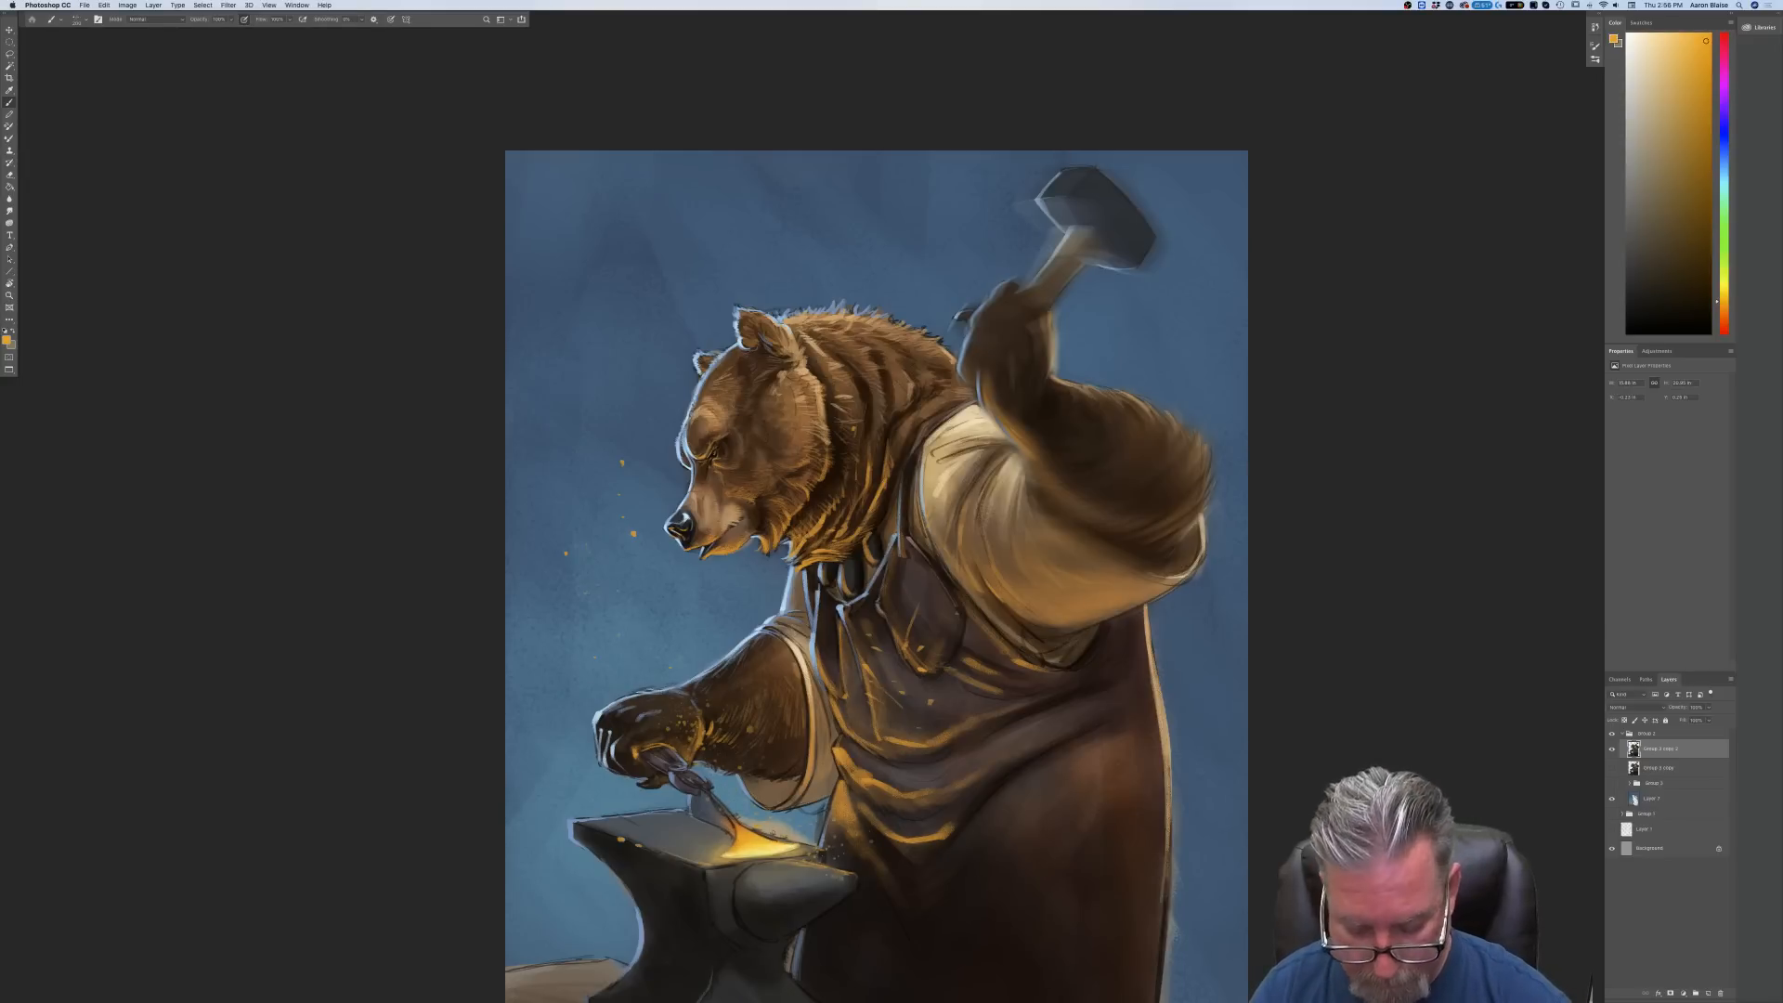
mouse_move(1040, 236)
left_mouse_down()
mouse_move(902, 183)
mouse_move(609, 273)
left_mouse_up()
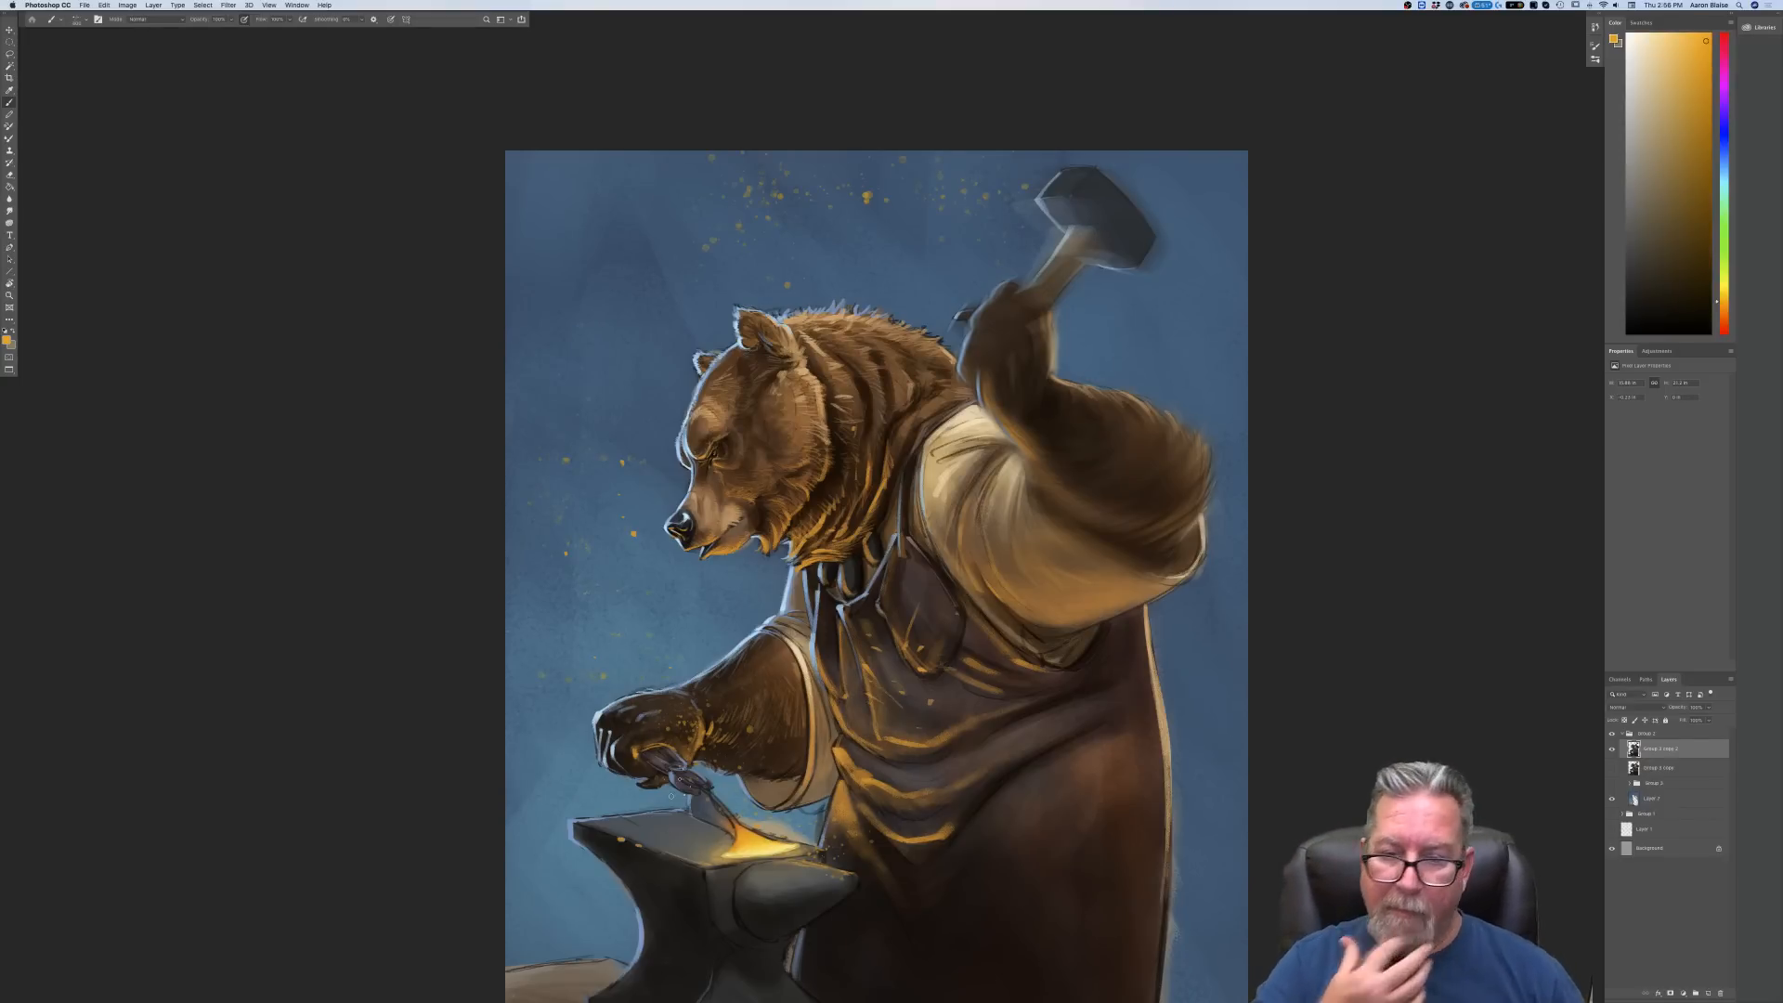
left_click_drag(966, 808, 952, 896)
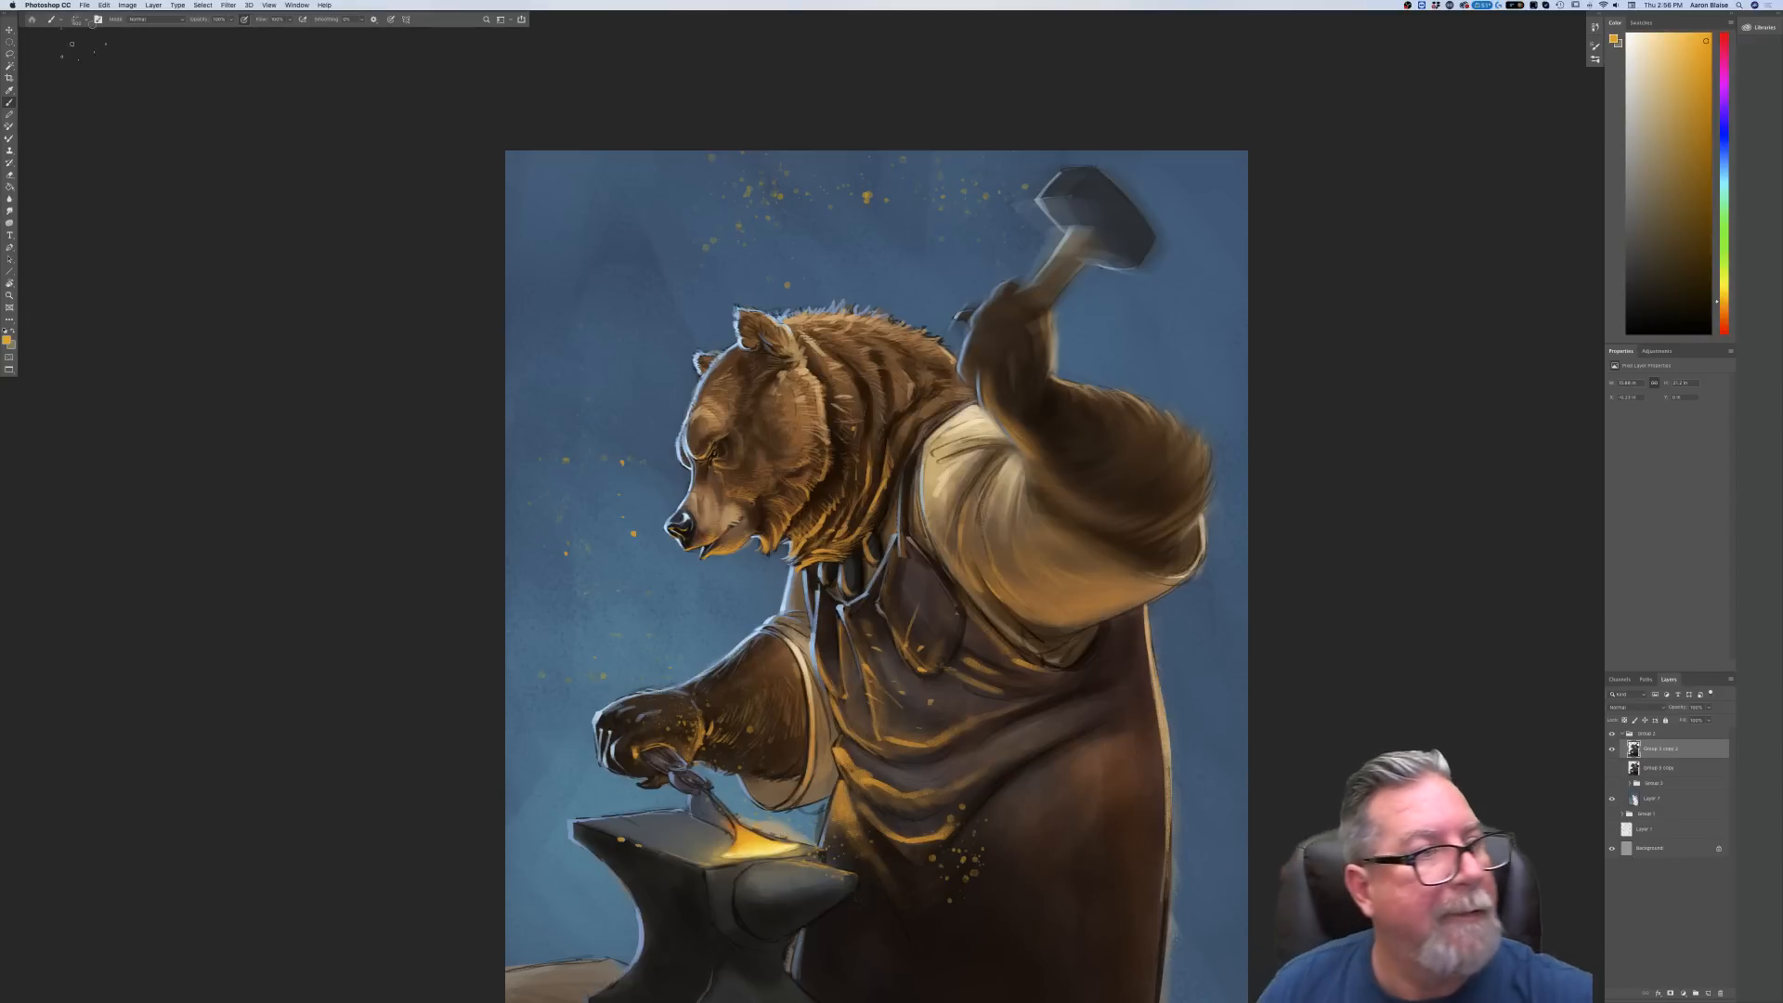
Switch to the neighbouring spatter brush and add a new layer above the merged figure
left_click(77, 20)
left_click(102, 448)
key("Return")
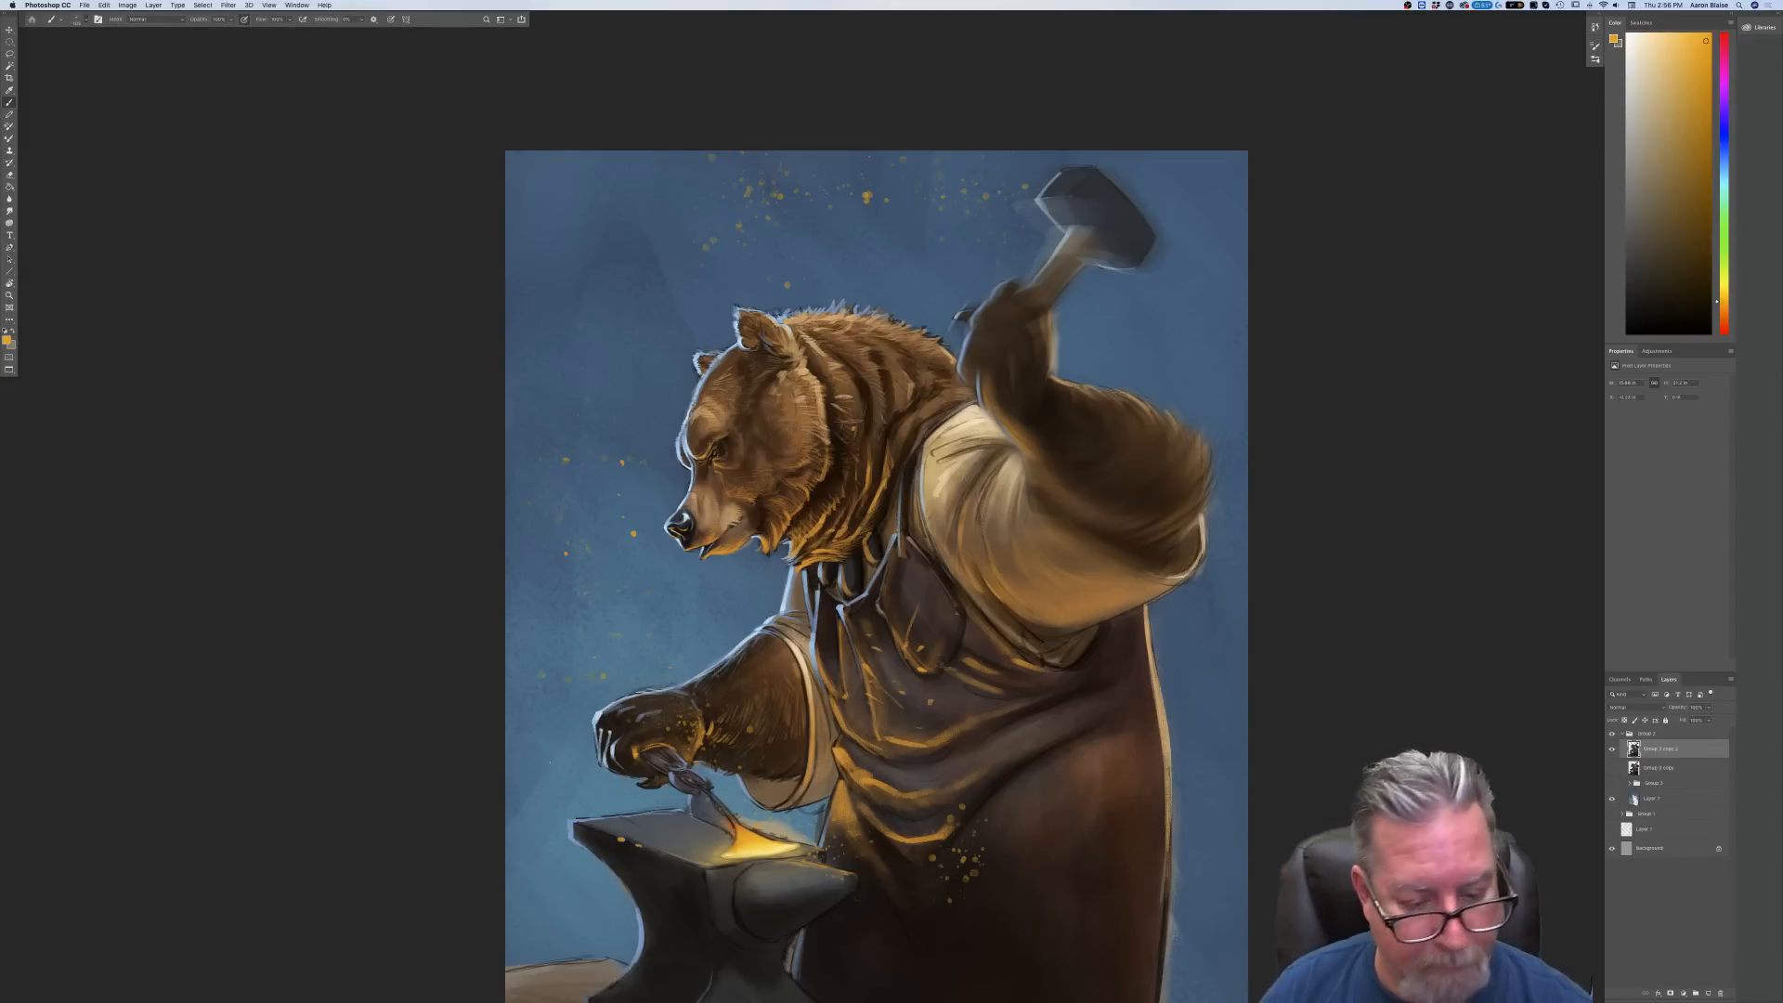
left_click(1707, 992)
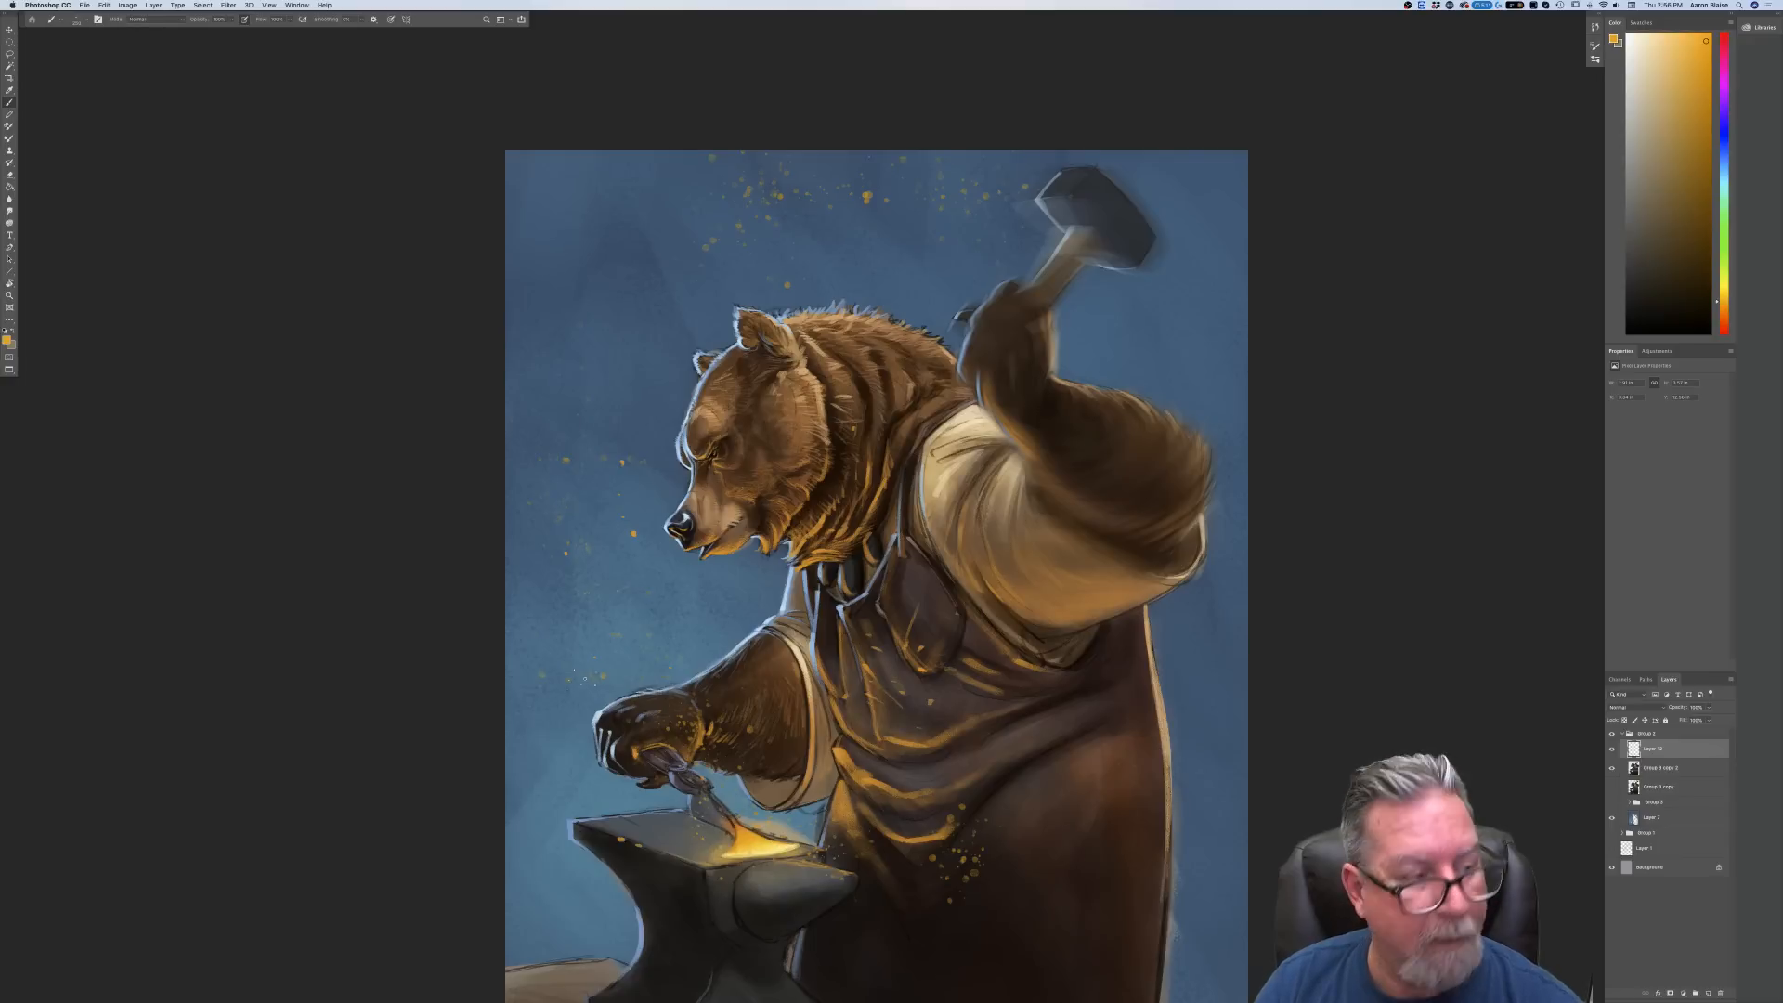
Set a lighter yellow foreground colour and scatter fine sparks over the anvil, in front of the face and near the hammer
left_click(7, 341)
left_click(181, 263)
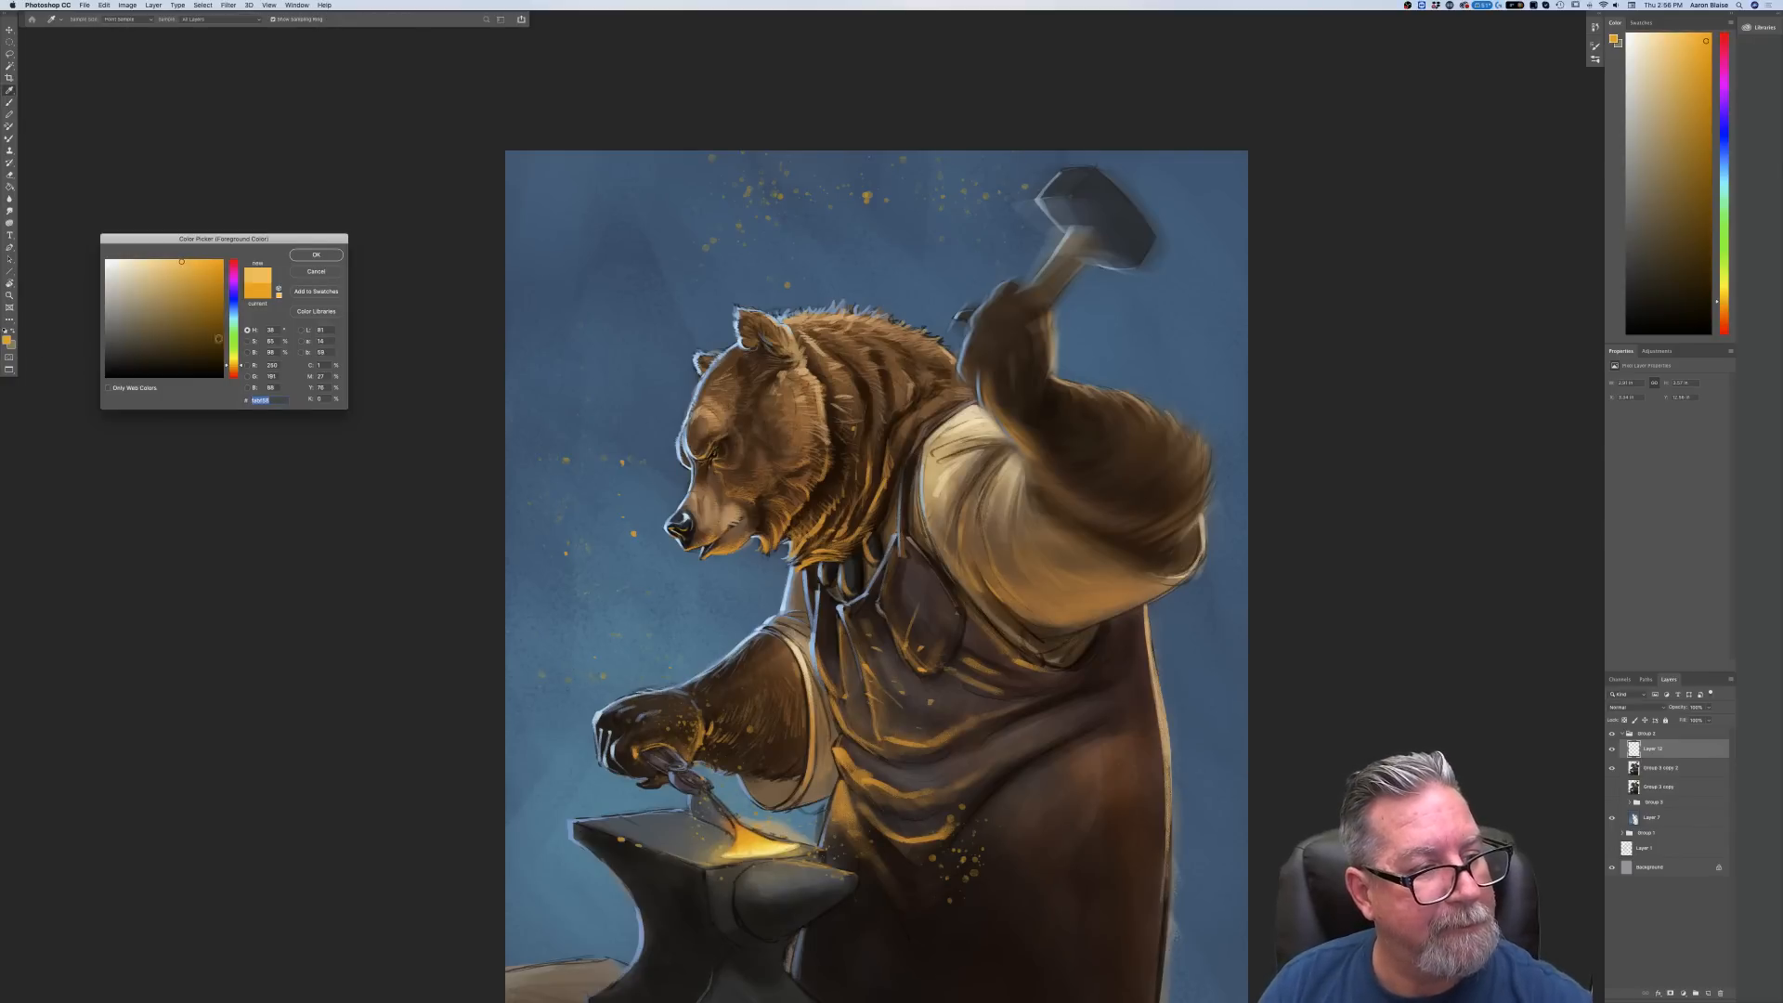
left_click_drag(234, 366, 234, 362)
left_click(308, 256)
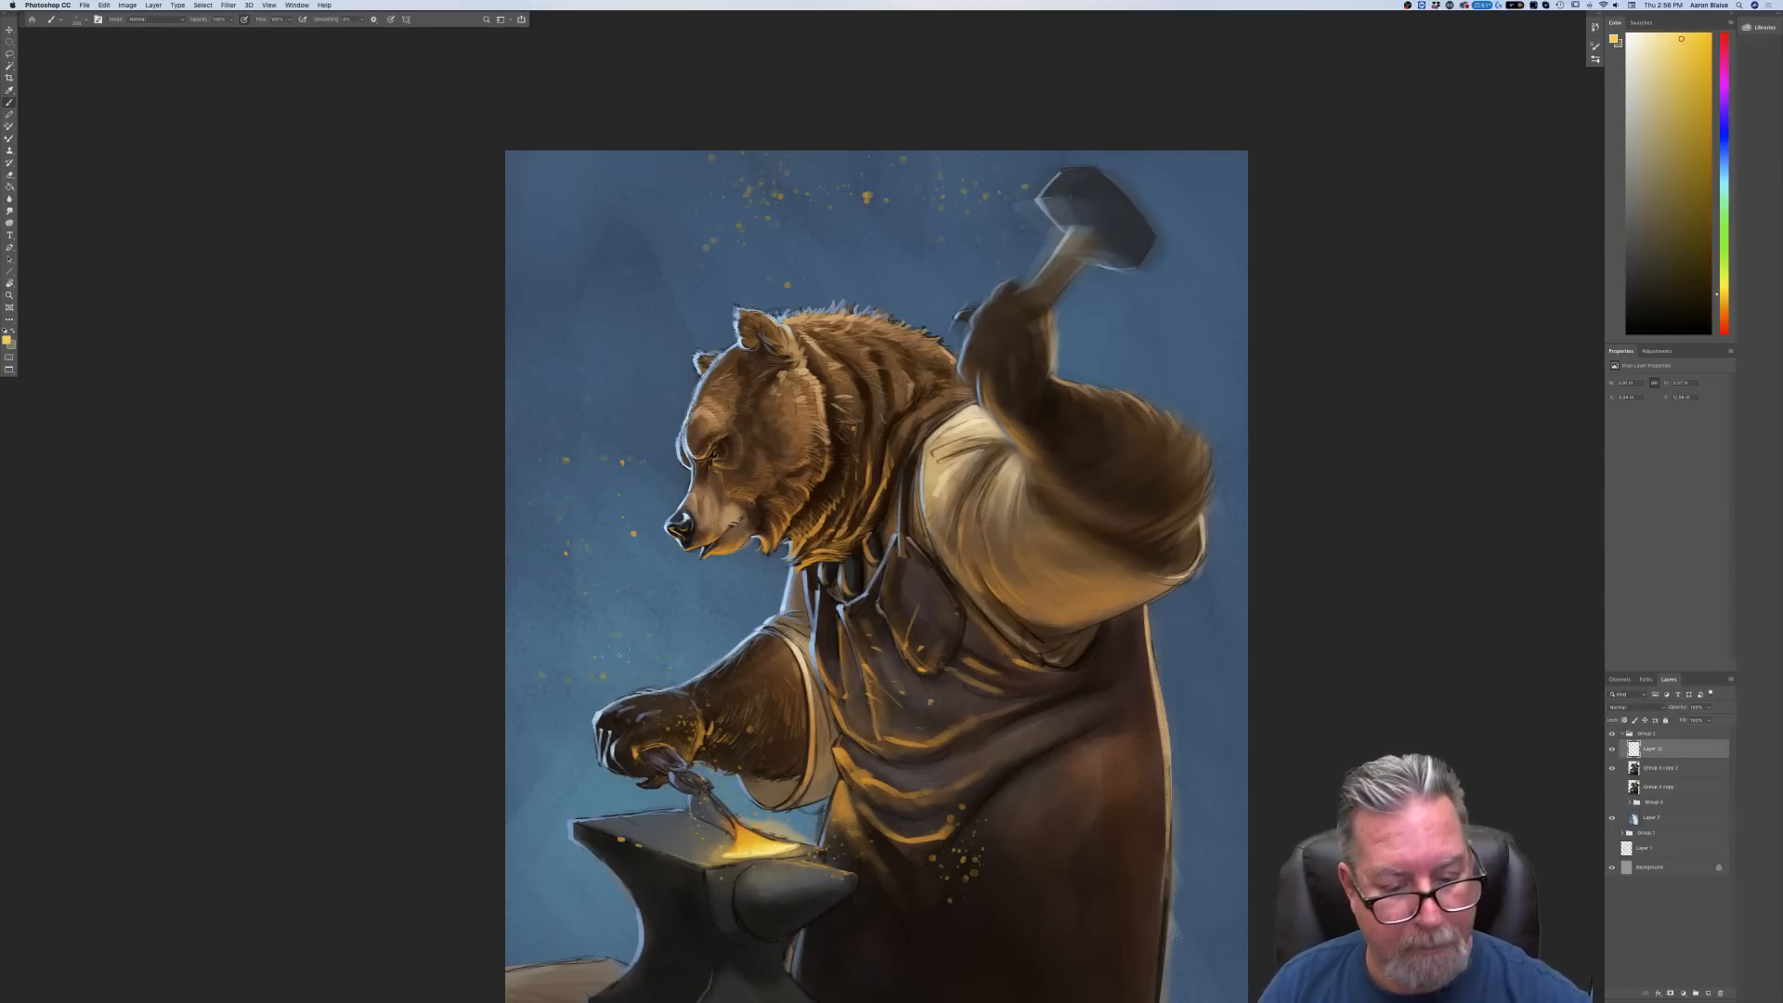
left_click(733, 826)
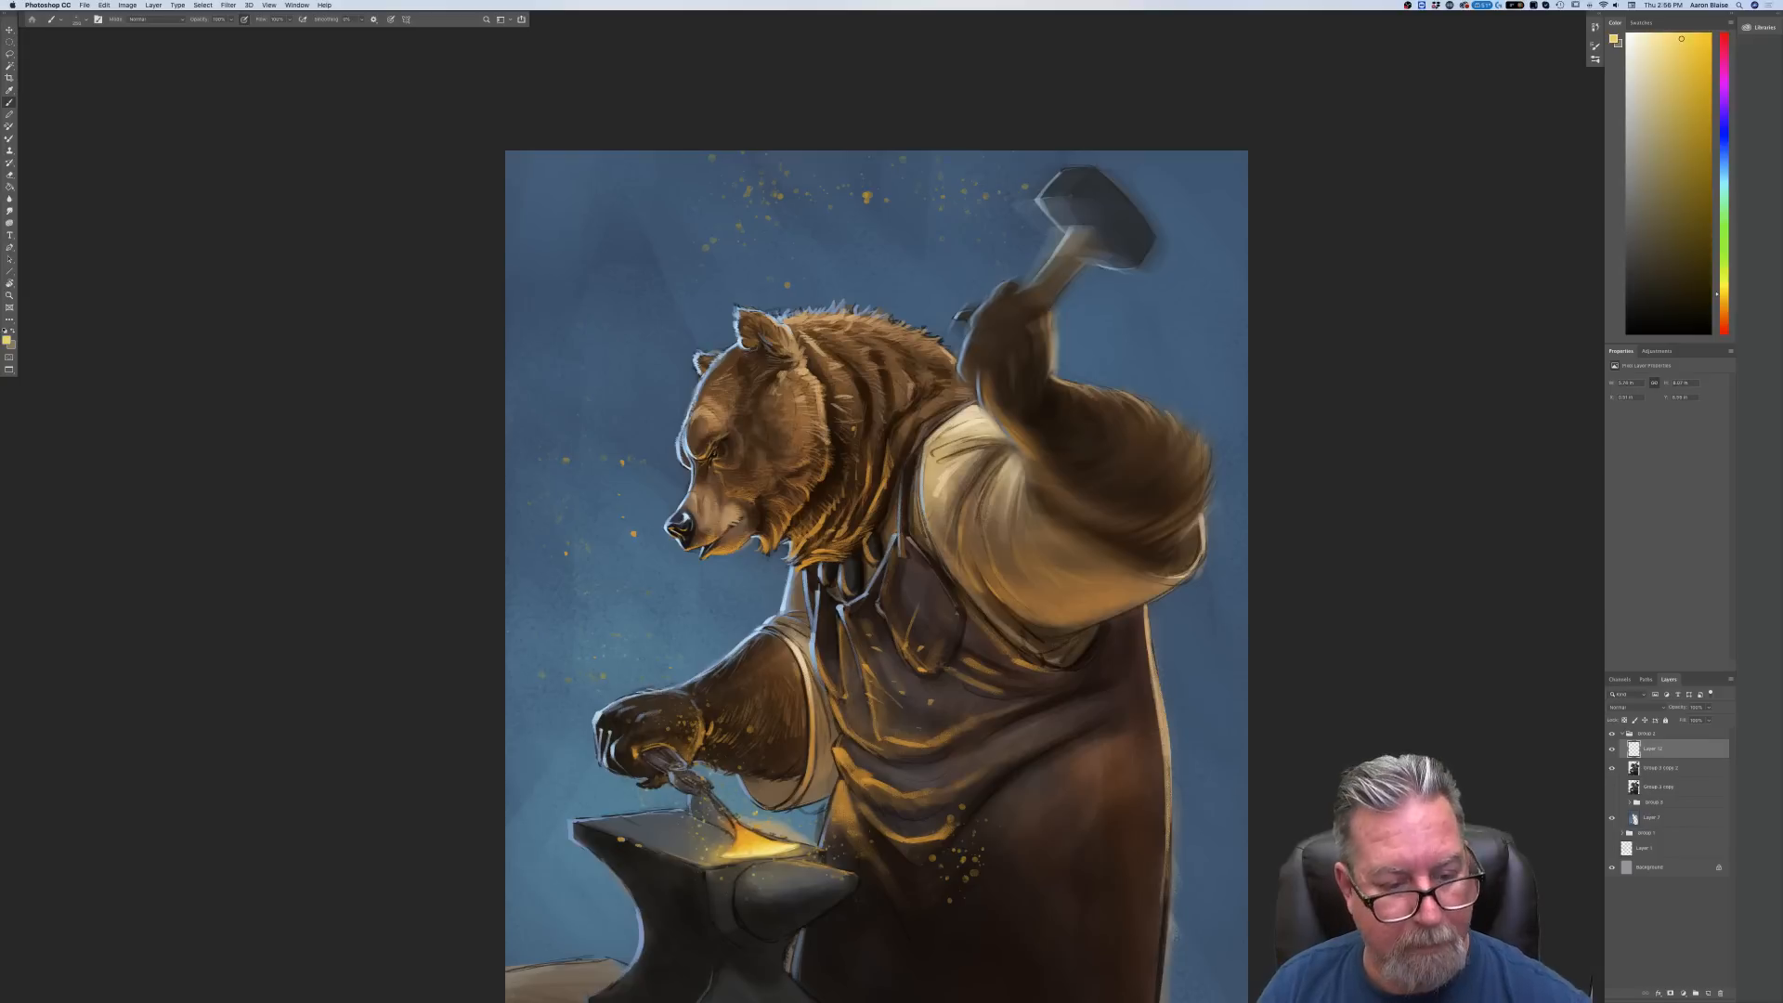
left_click_drag(630, 345, 605, 422)
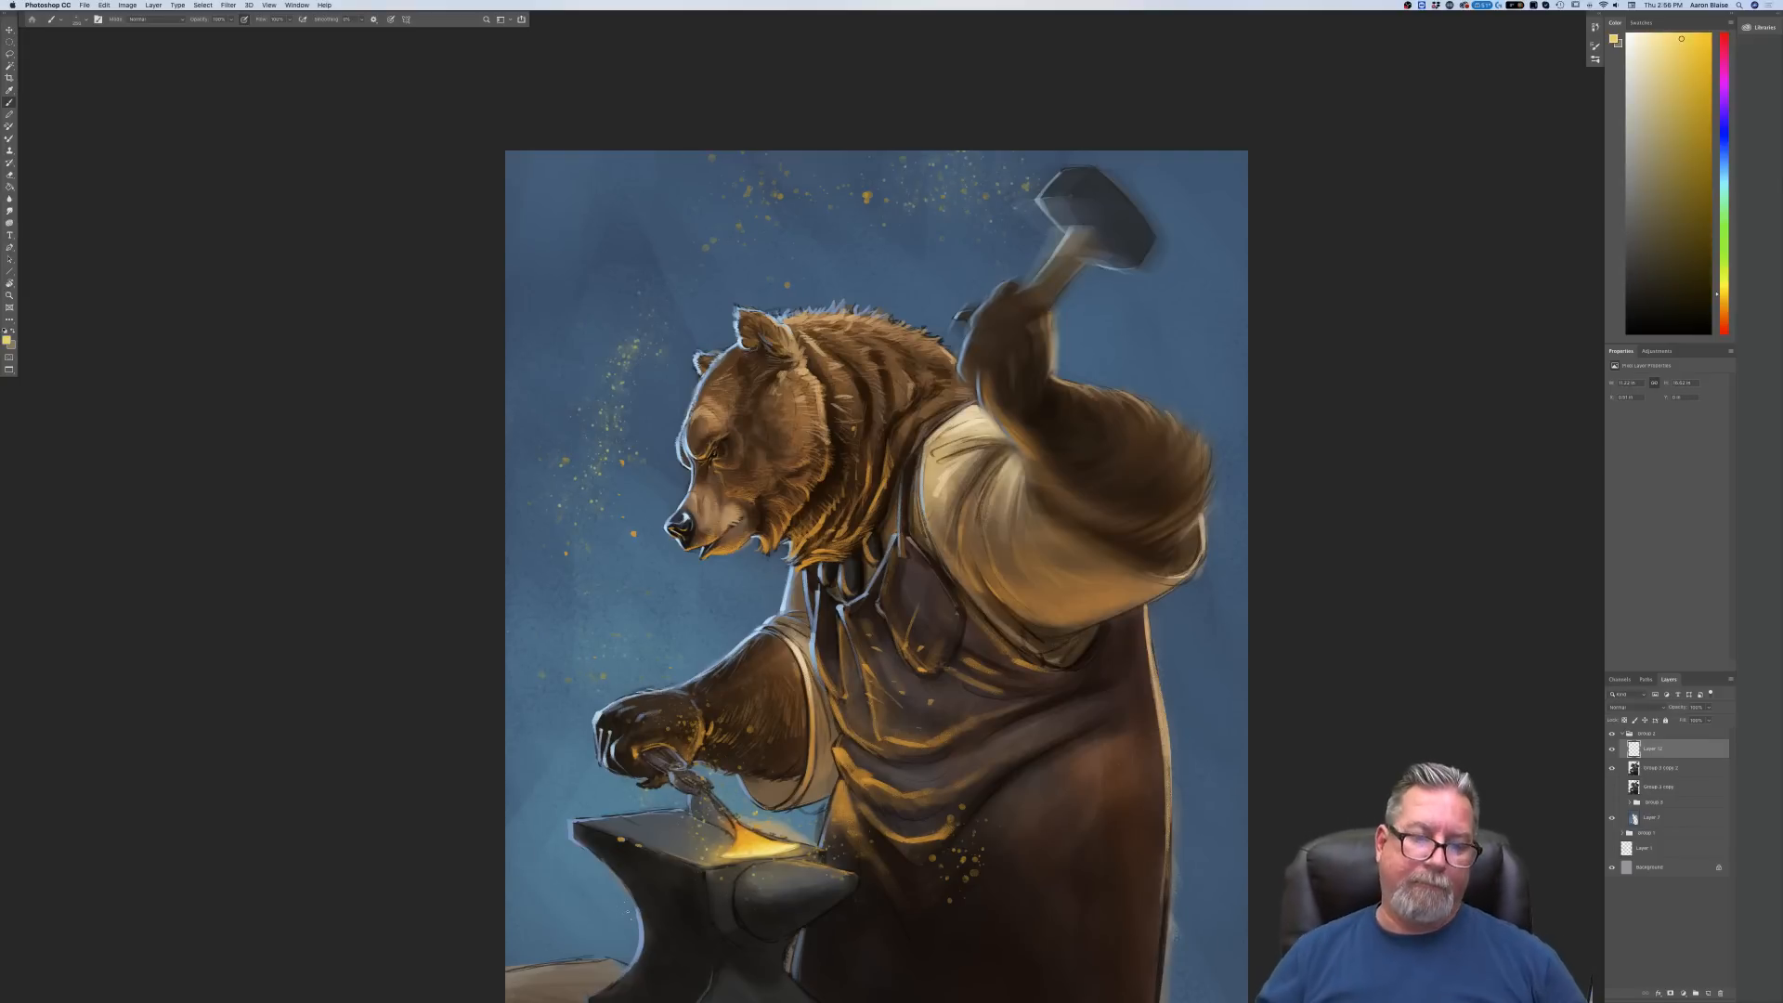
Add a second spark layer and scatter larger yellow sparks over the lower apron and beside the anvil
key("super+minus")
key("super+minus")
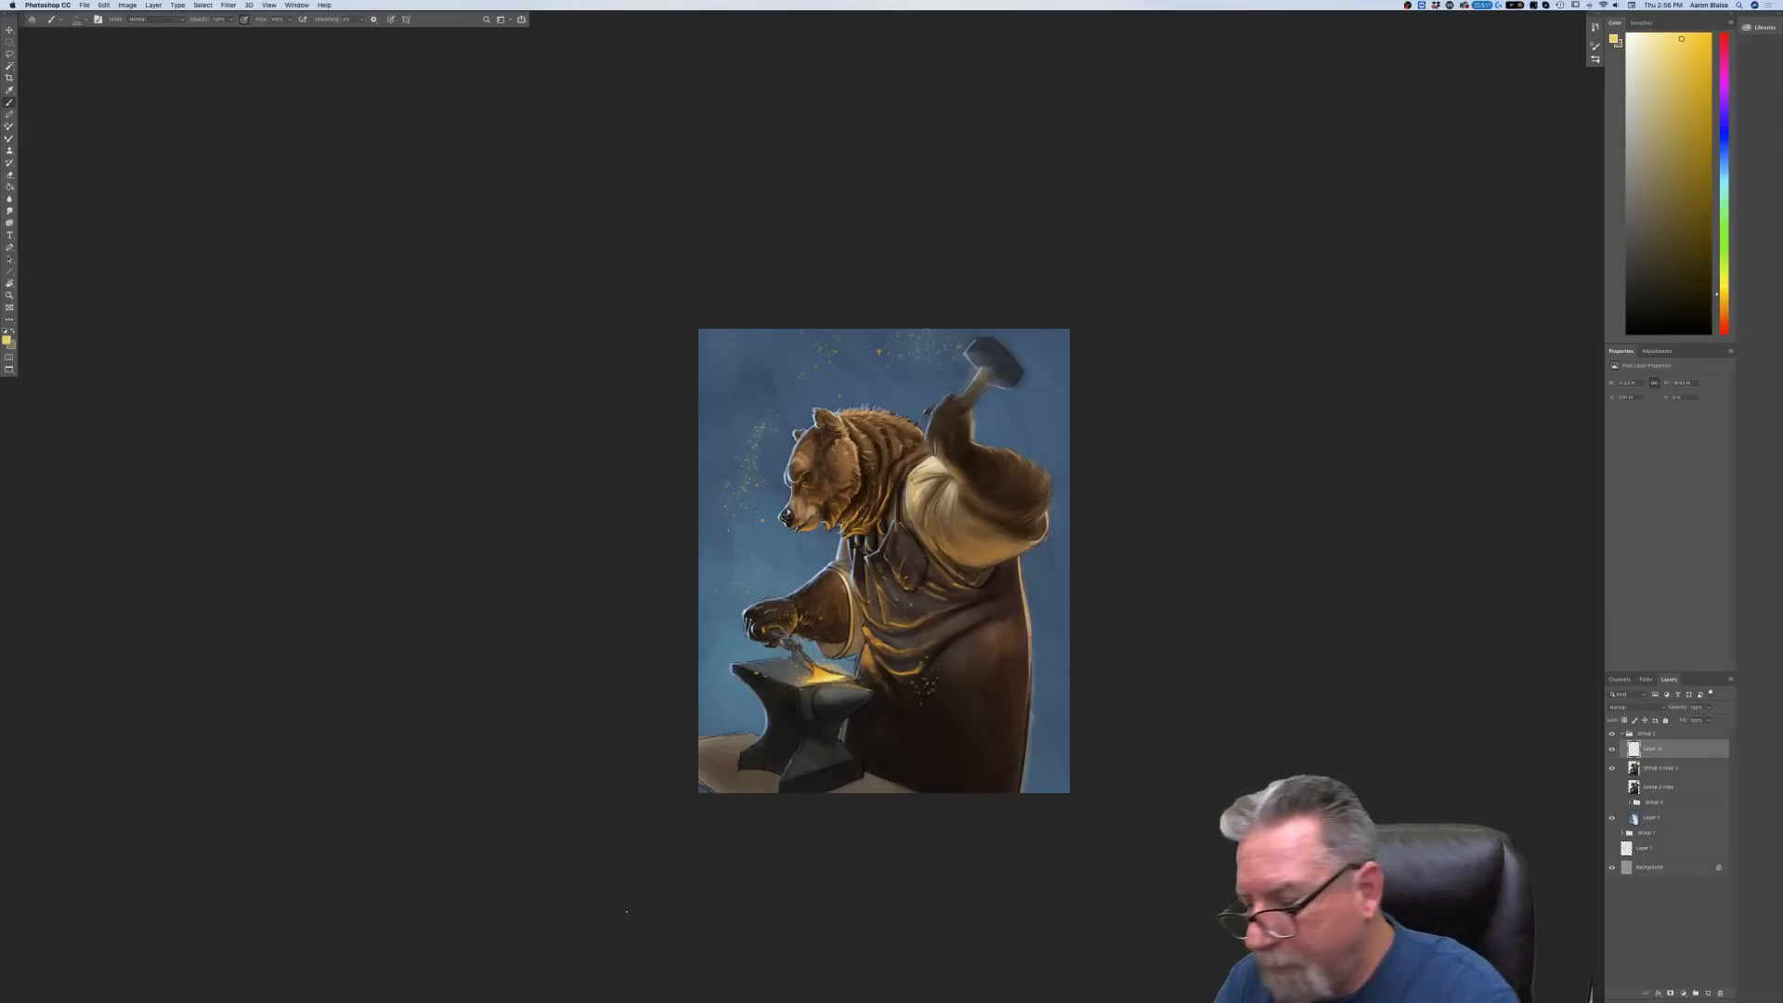
left_click(1695, 992)
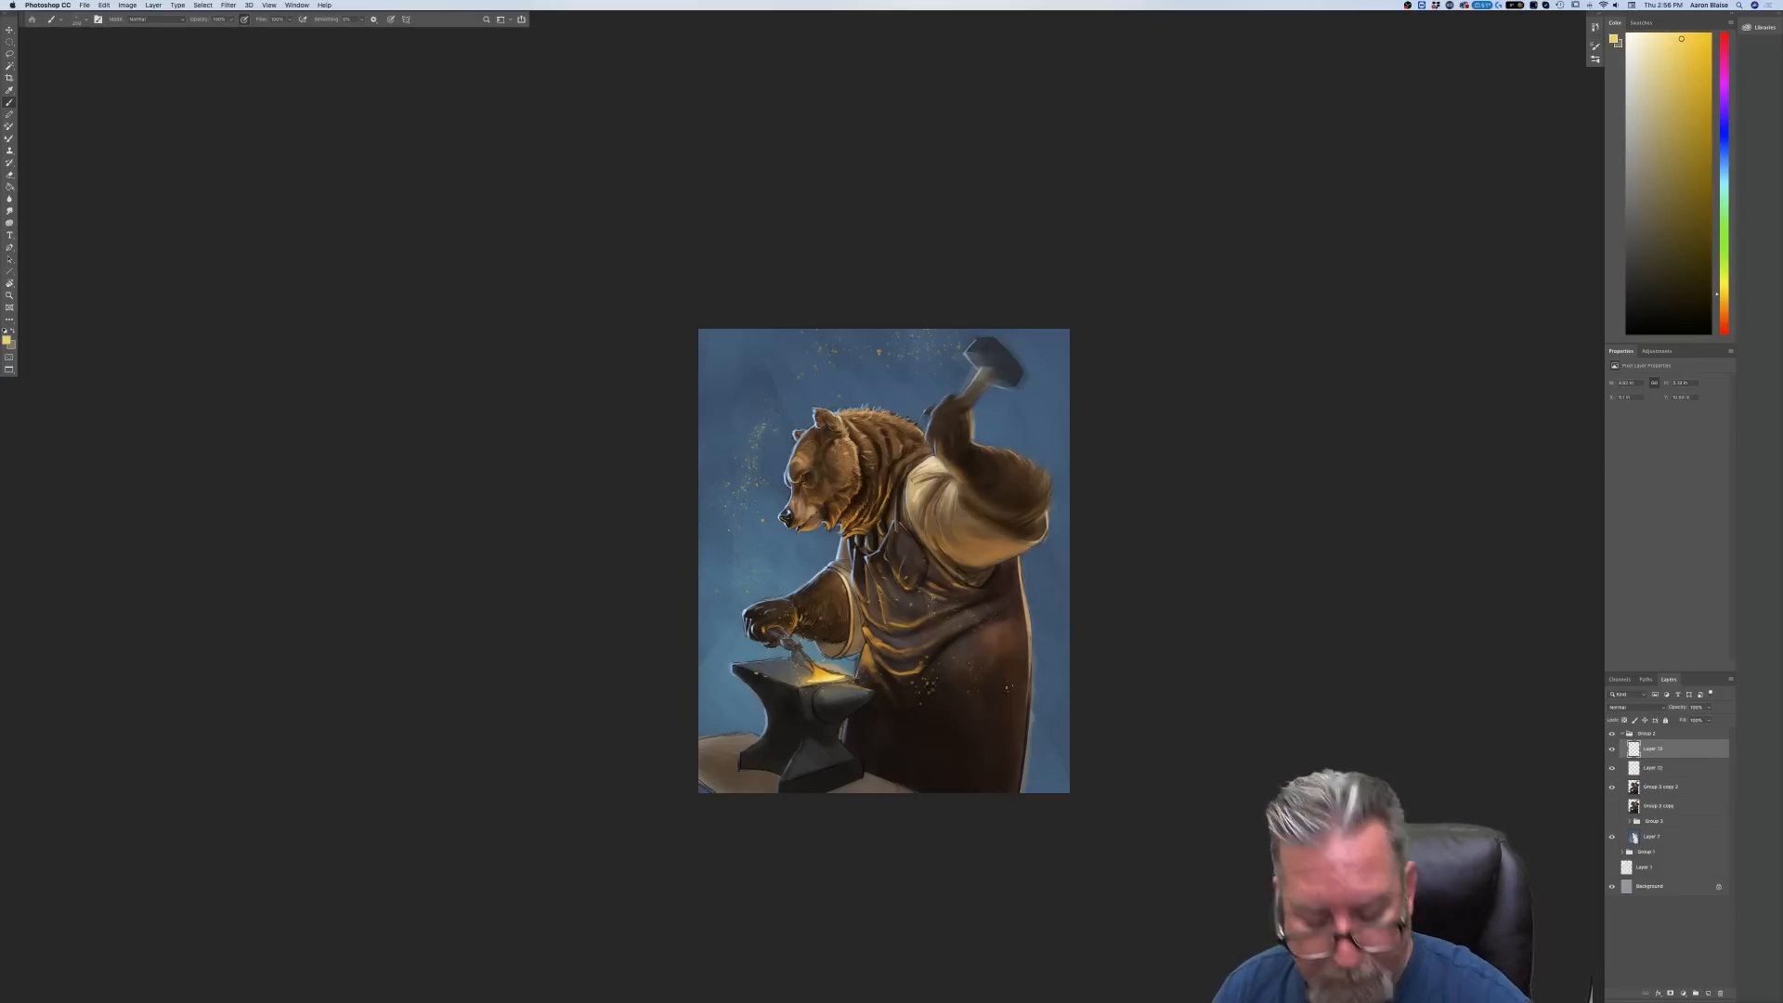
left_click_drag(958, 716, 918, 728)
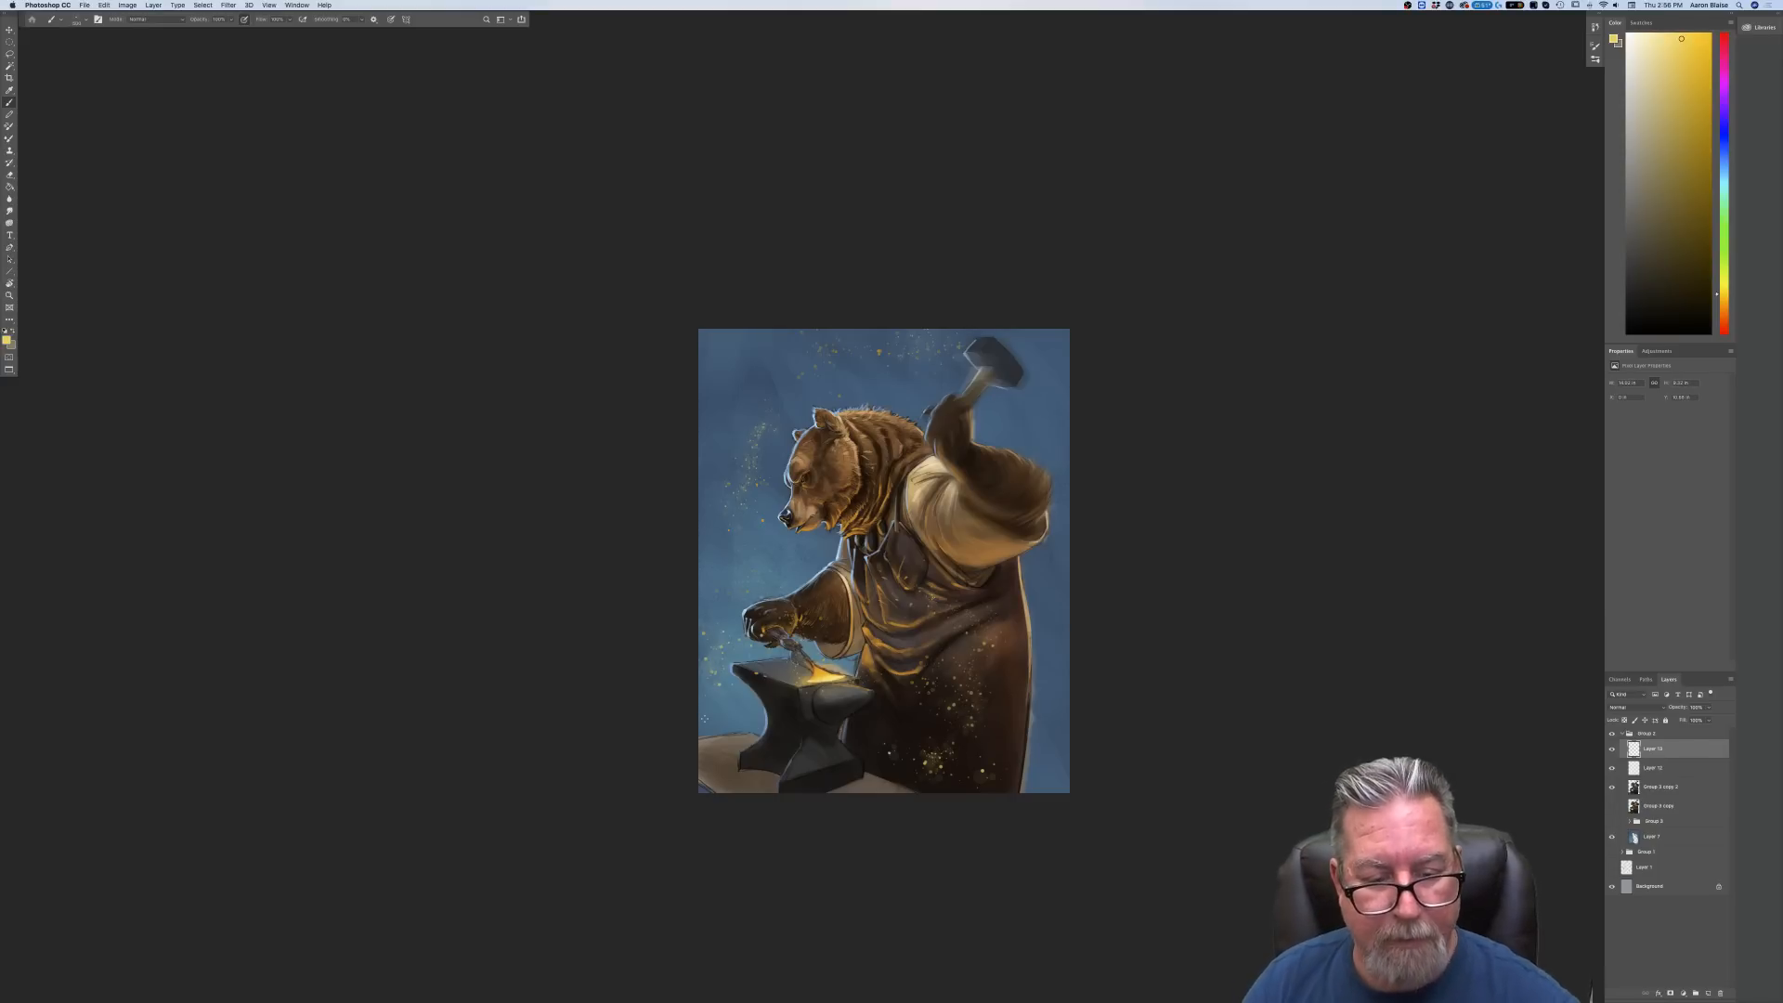
Apply a Zoom radial blur to the larger-spark layer, with the blur centre shifted slightly down and left
left_click(229, 5)
mouse_move(243, 115)
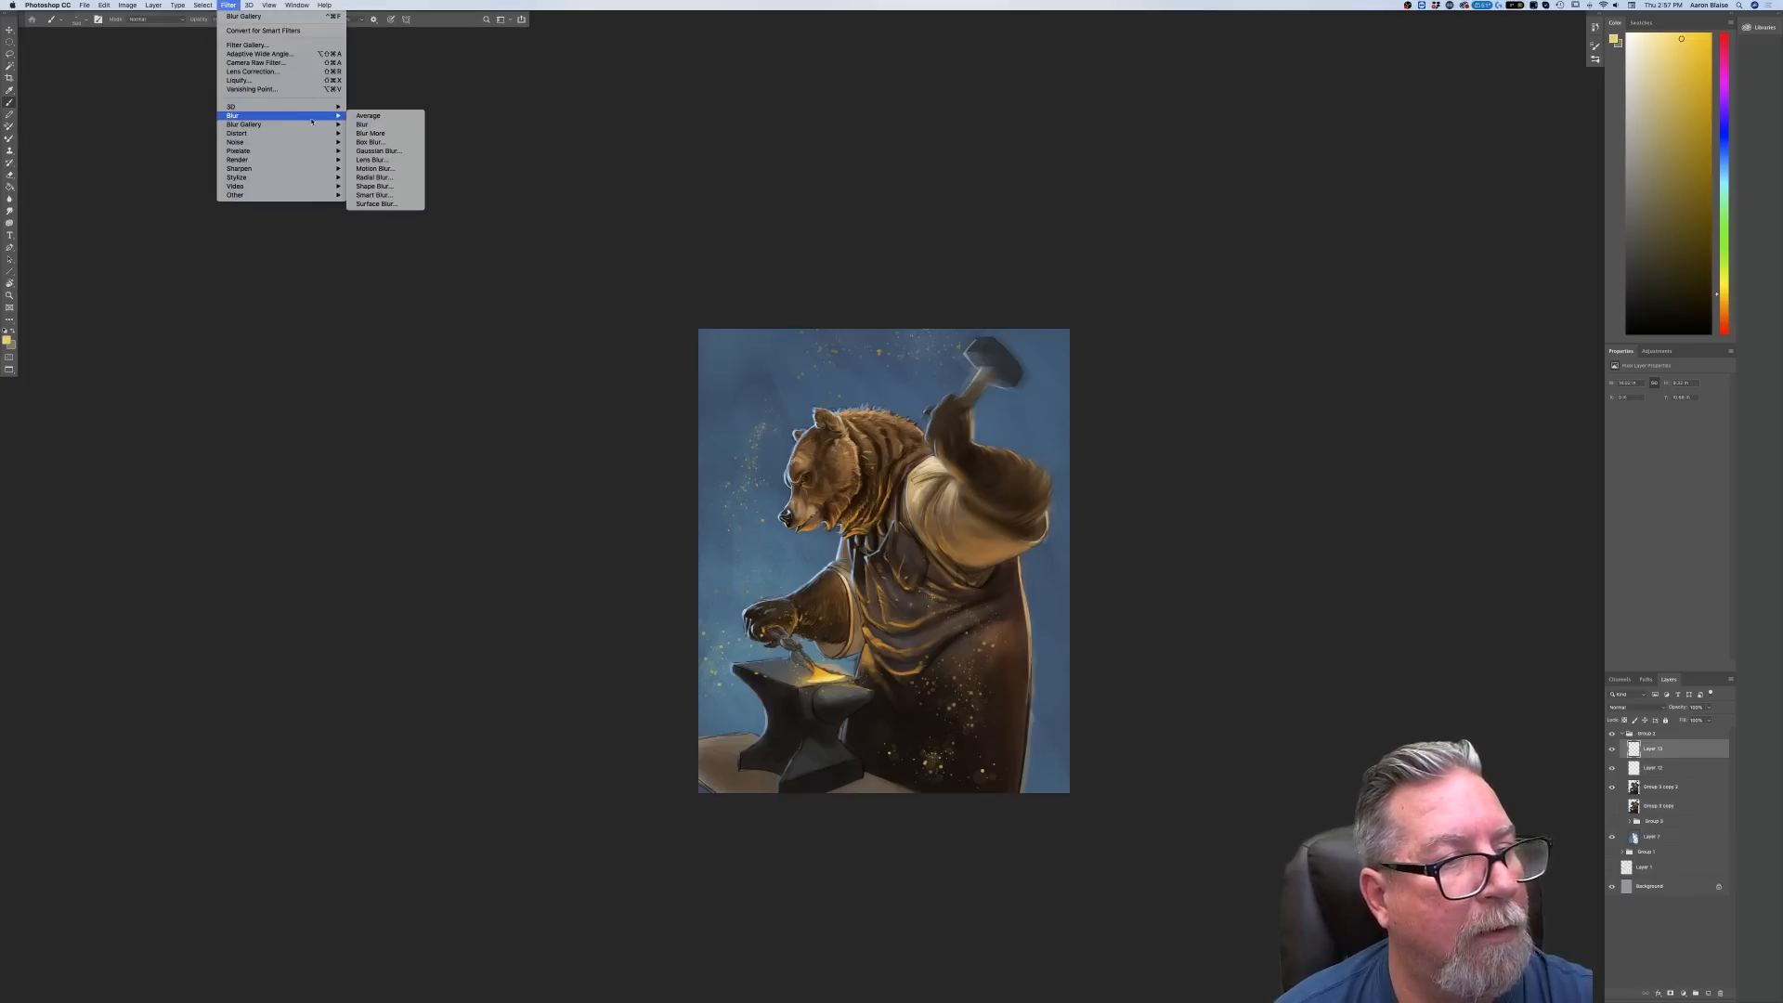
left_click(357, 180)
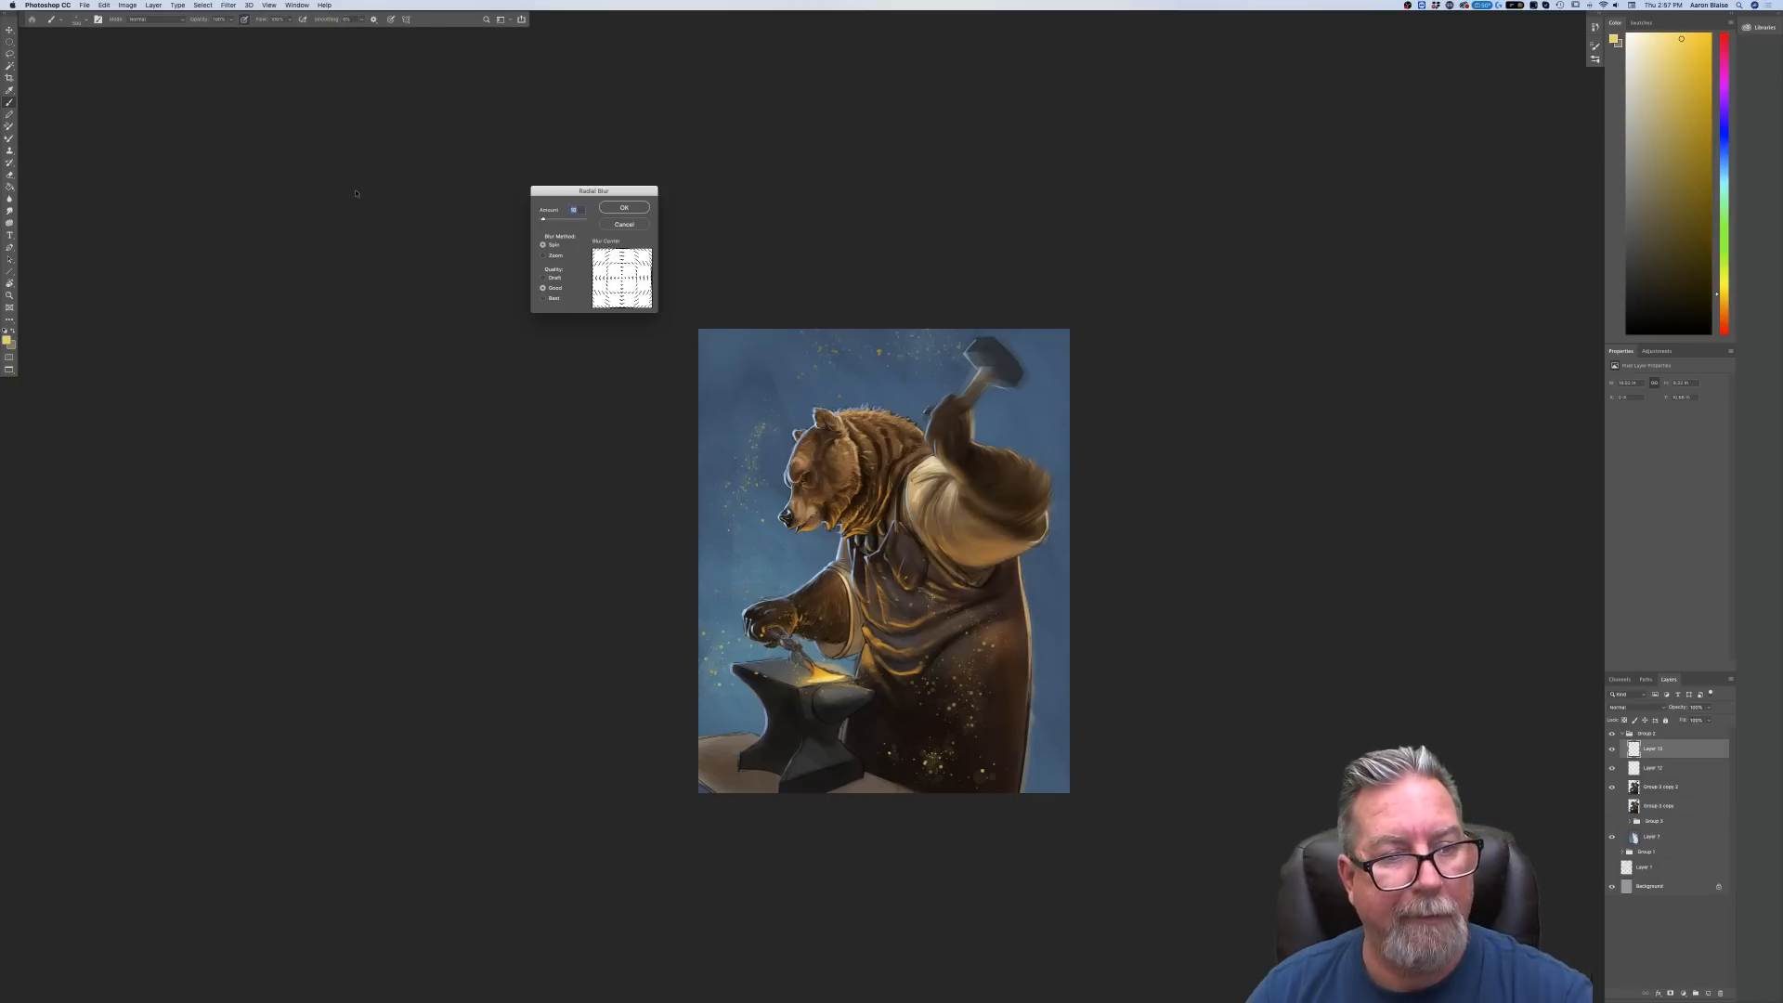
left_click(544, 256)
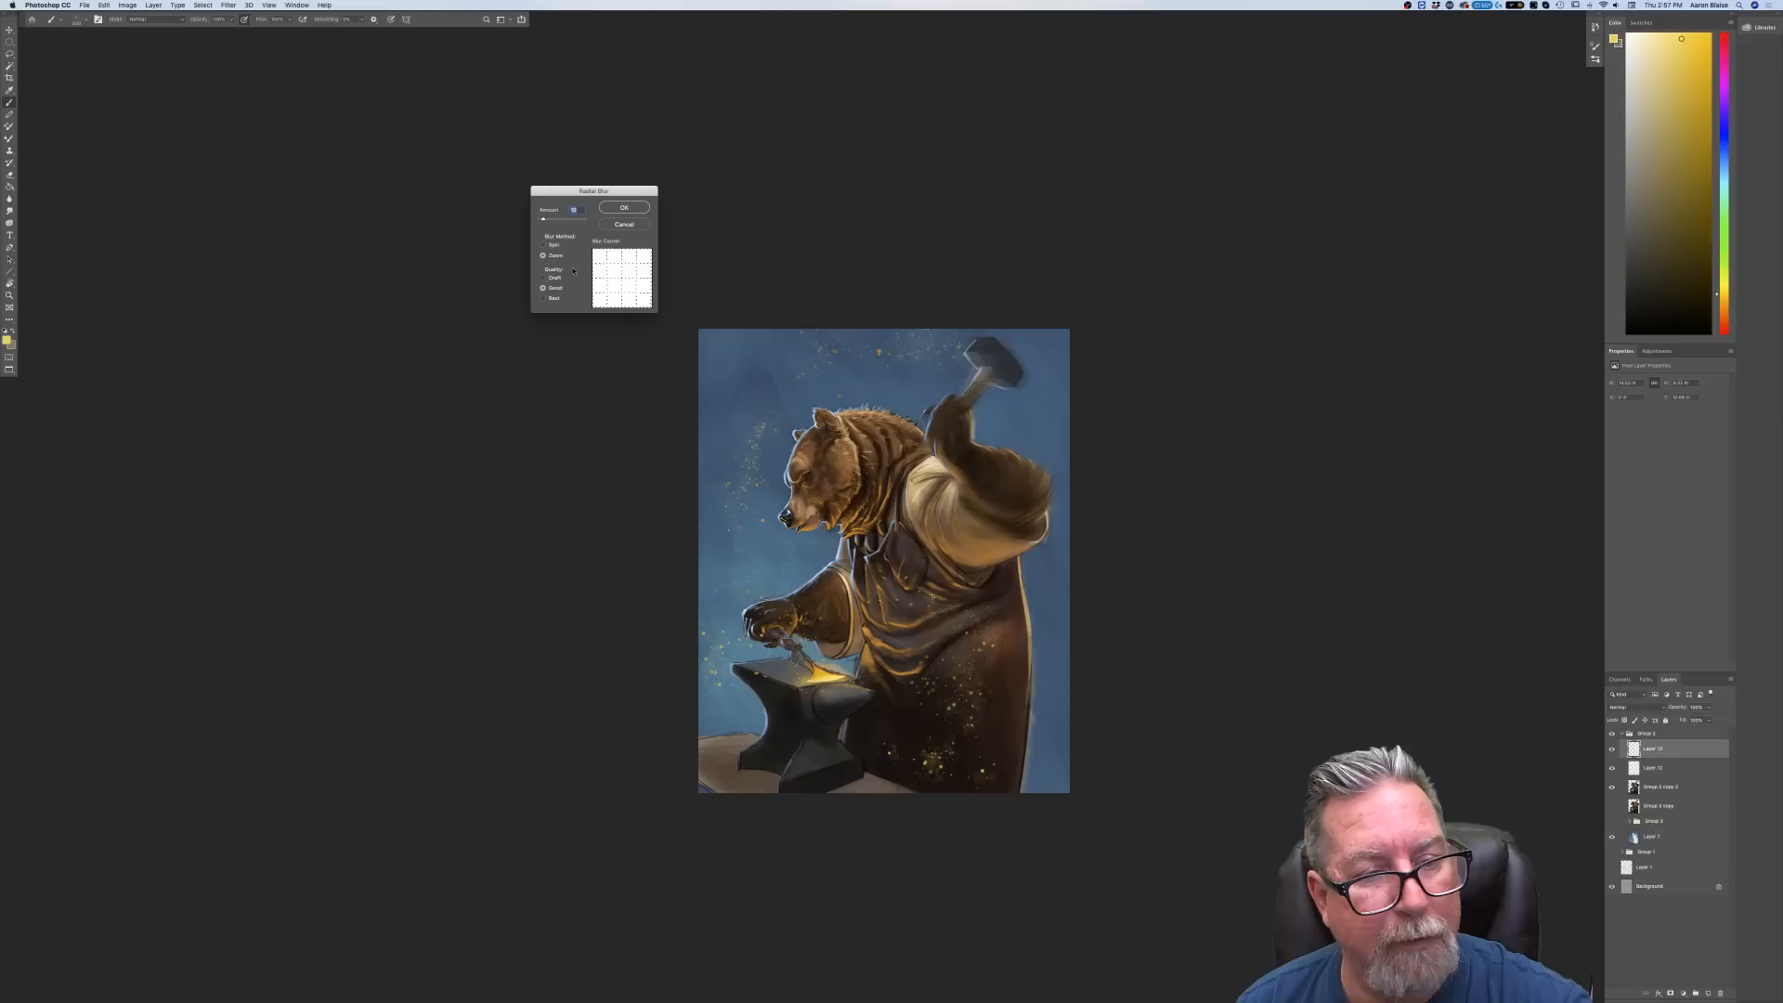
left_click_drag(621, 282, 614, 289)
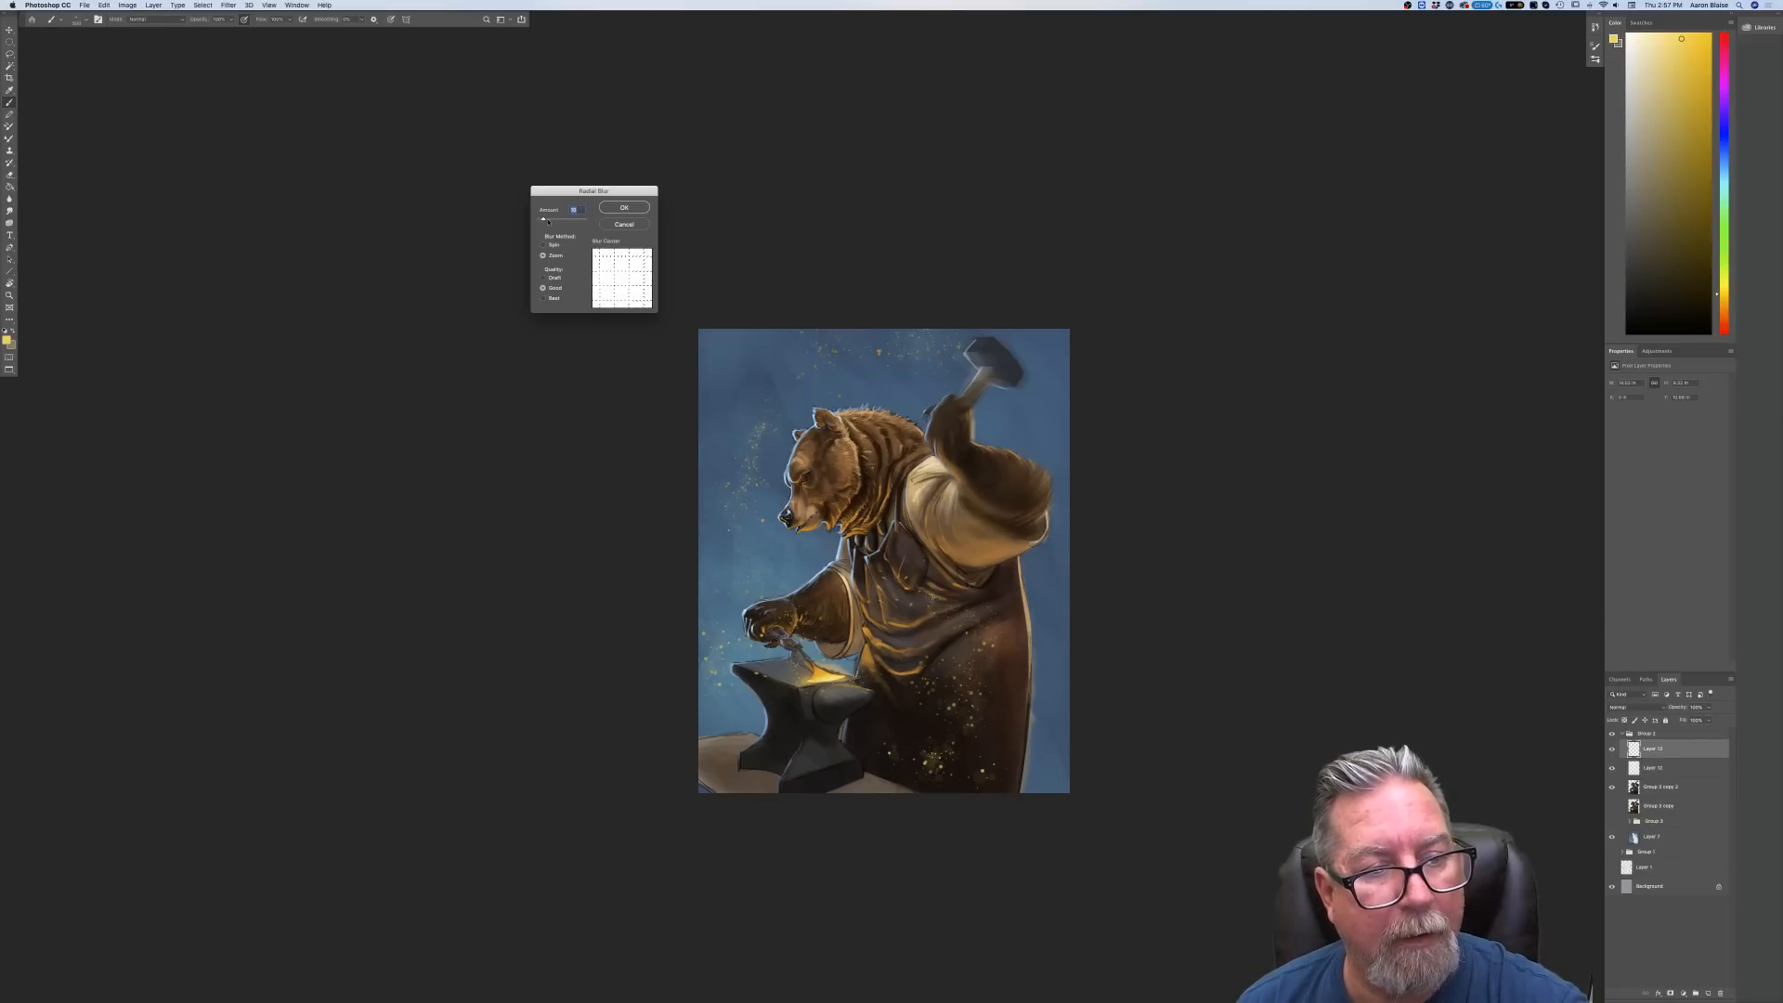
left_click(623, 208)
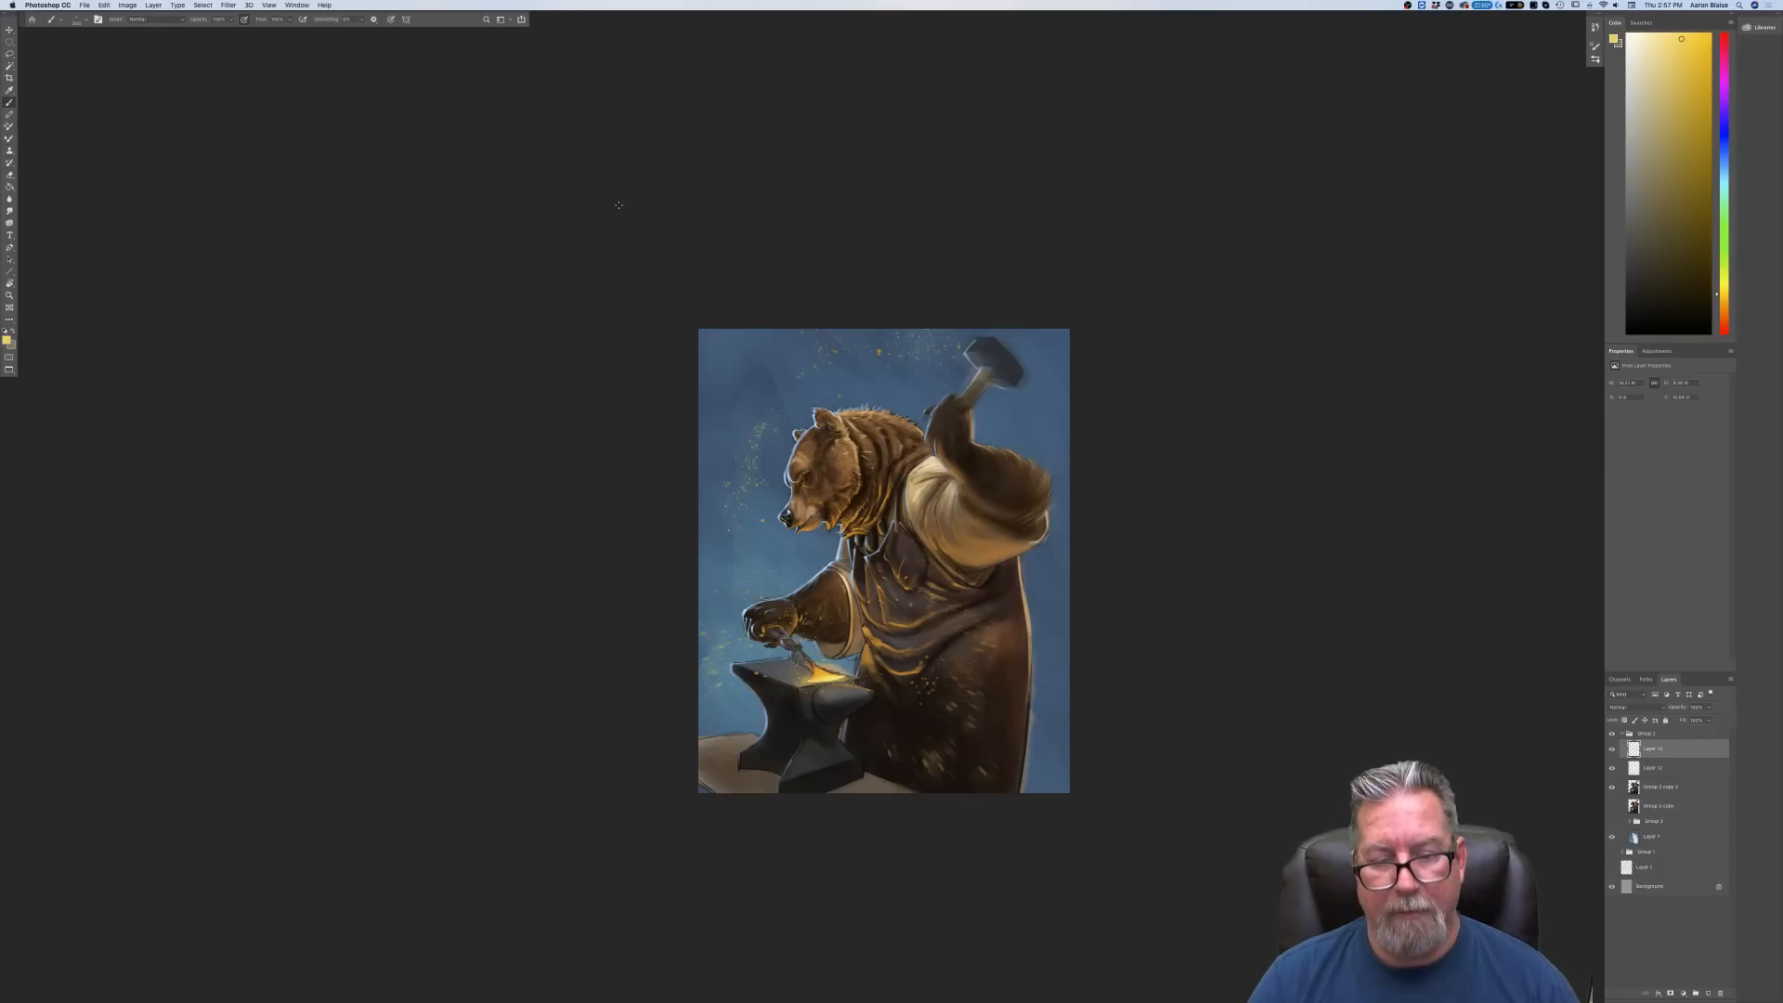
key("super+plus")
key("super+plus")
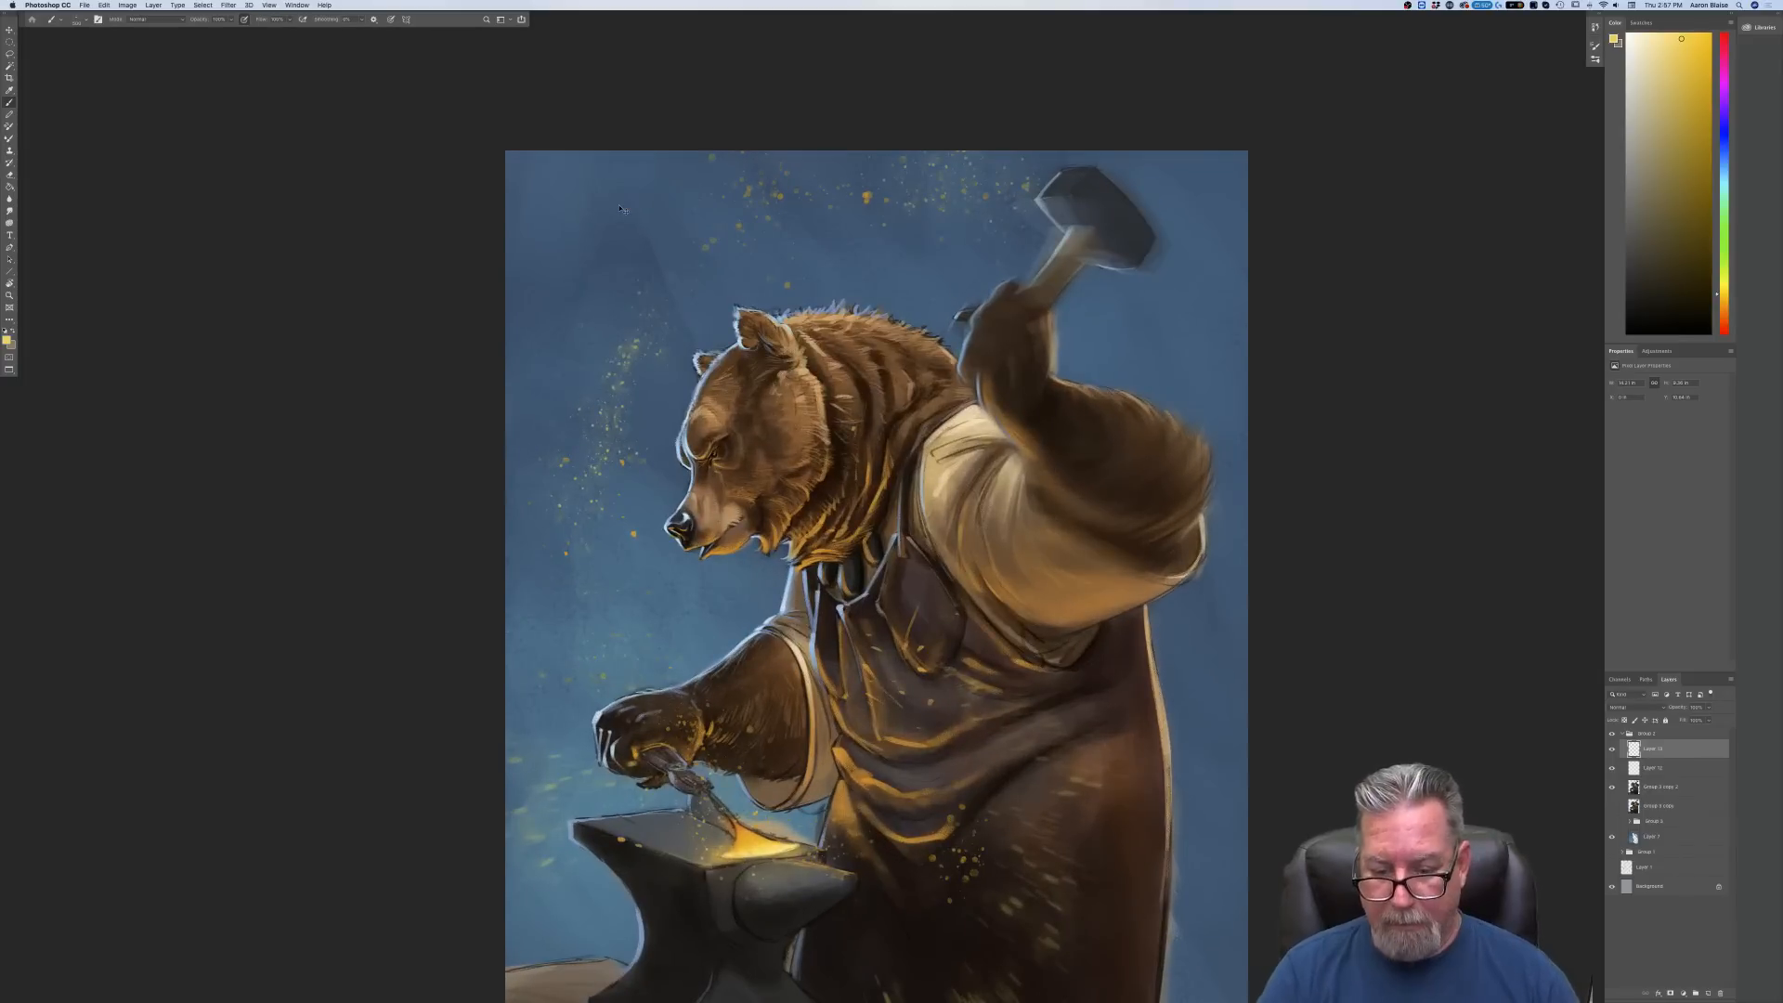
key("super+minus")
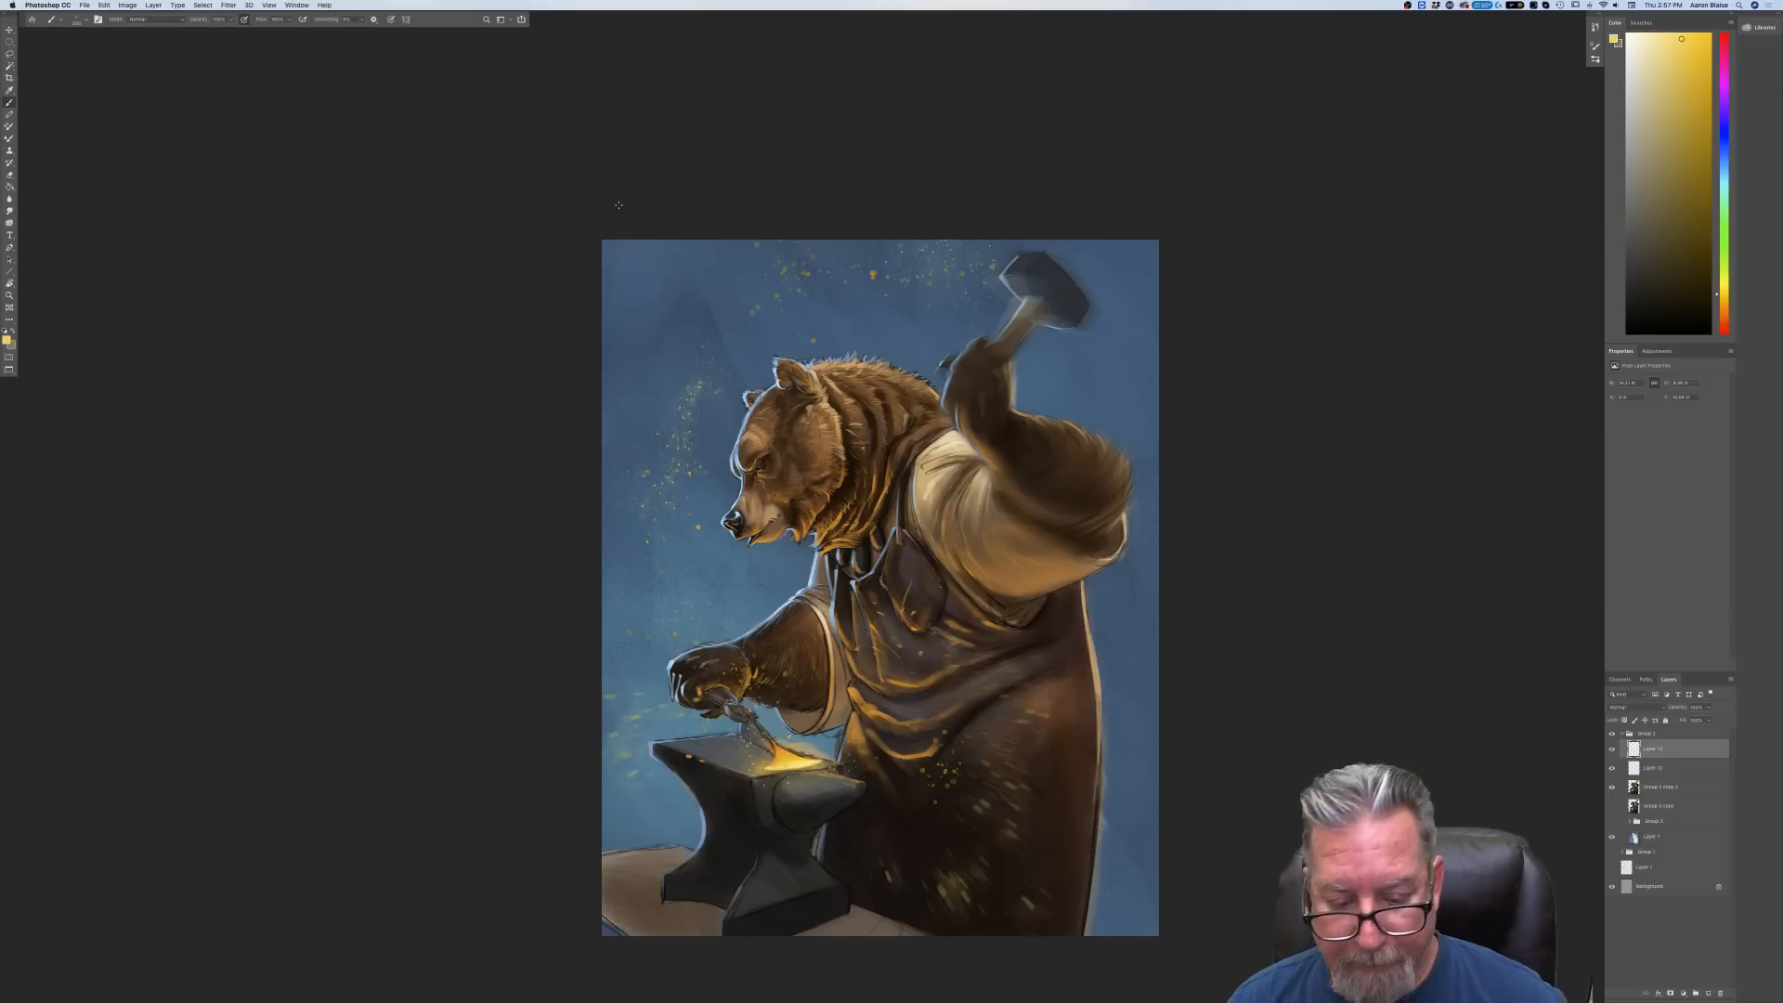
left_click_drag(358, 630, 279, 549)
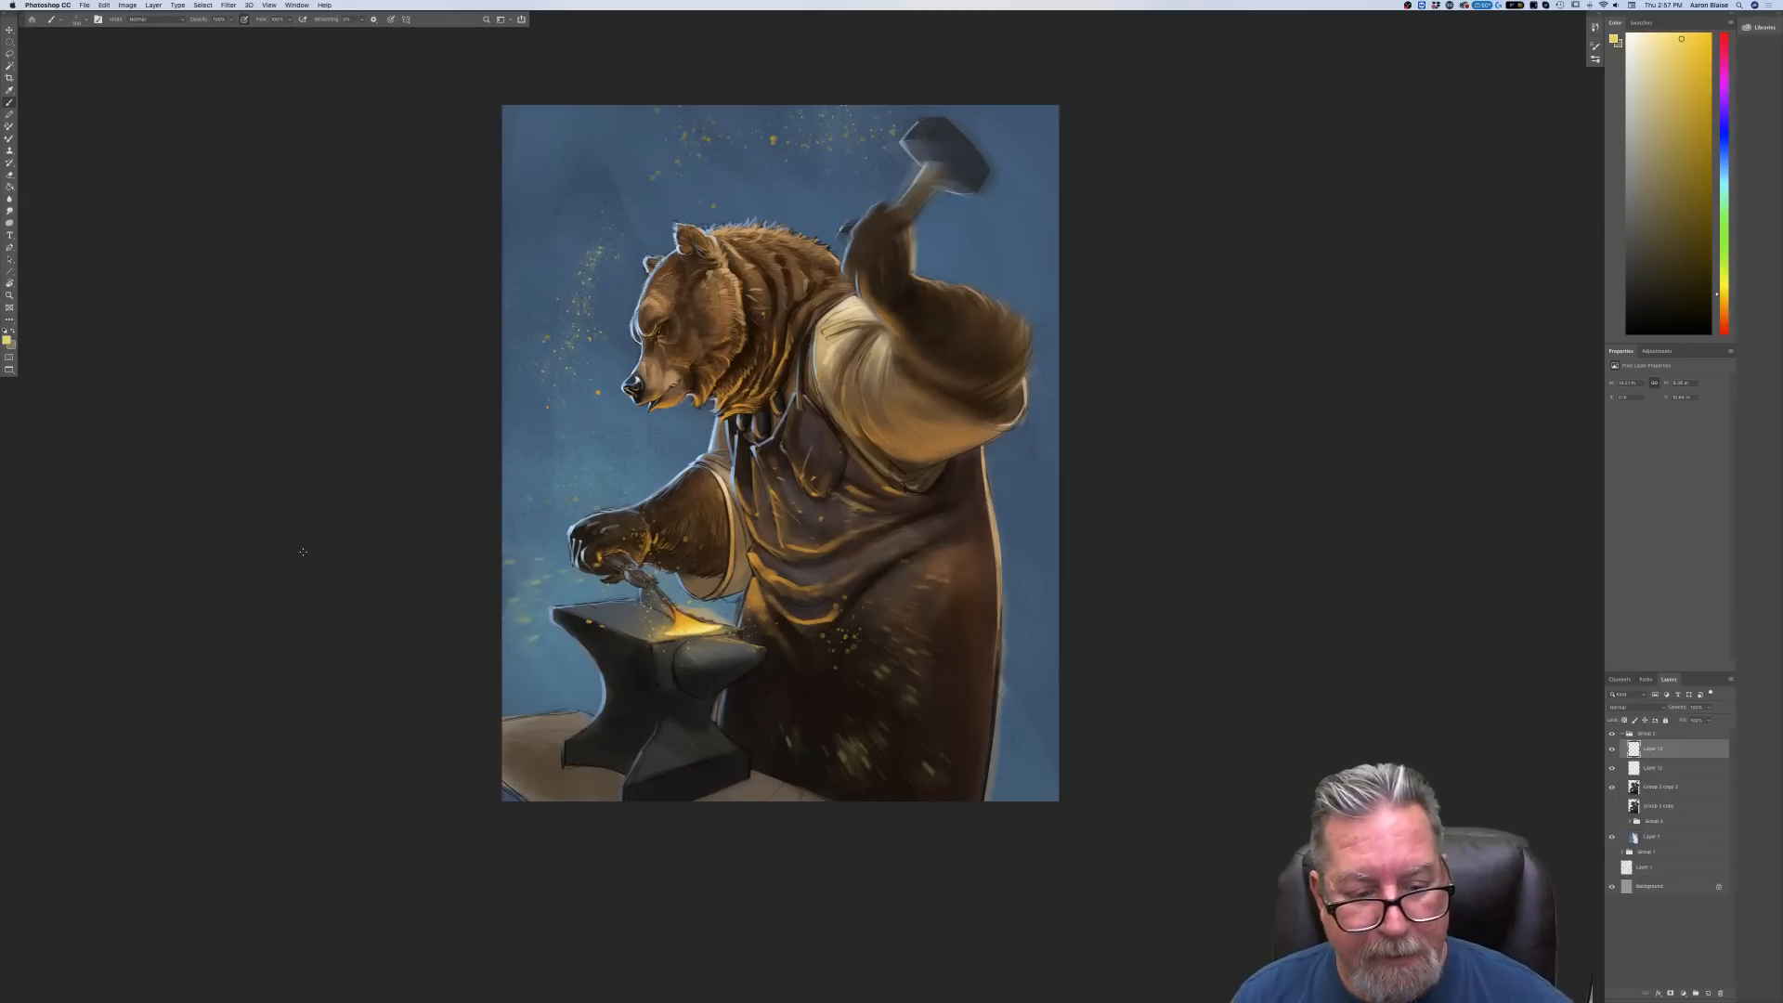
Add a new layer above the spark layers and set a muted grey-blue foreground colour
left_click(1648, 733)
key("super+alt+shift+n")
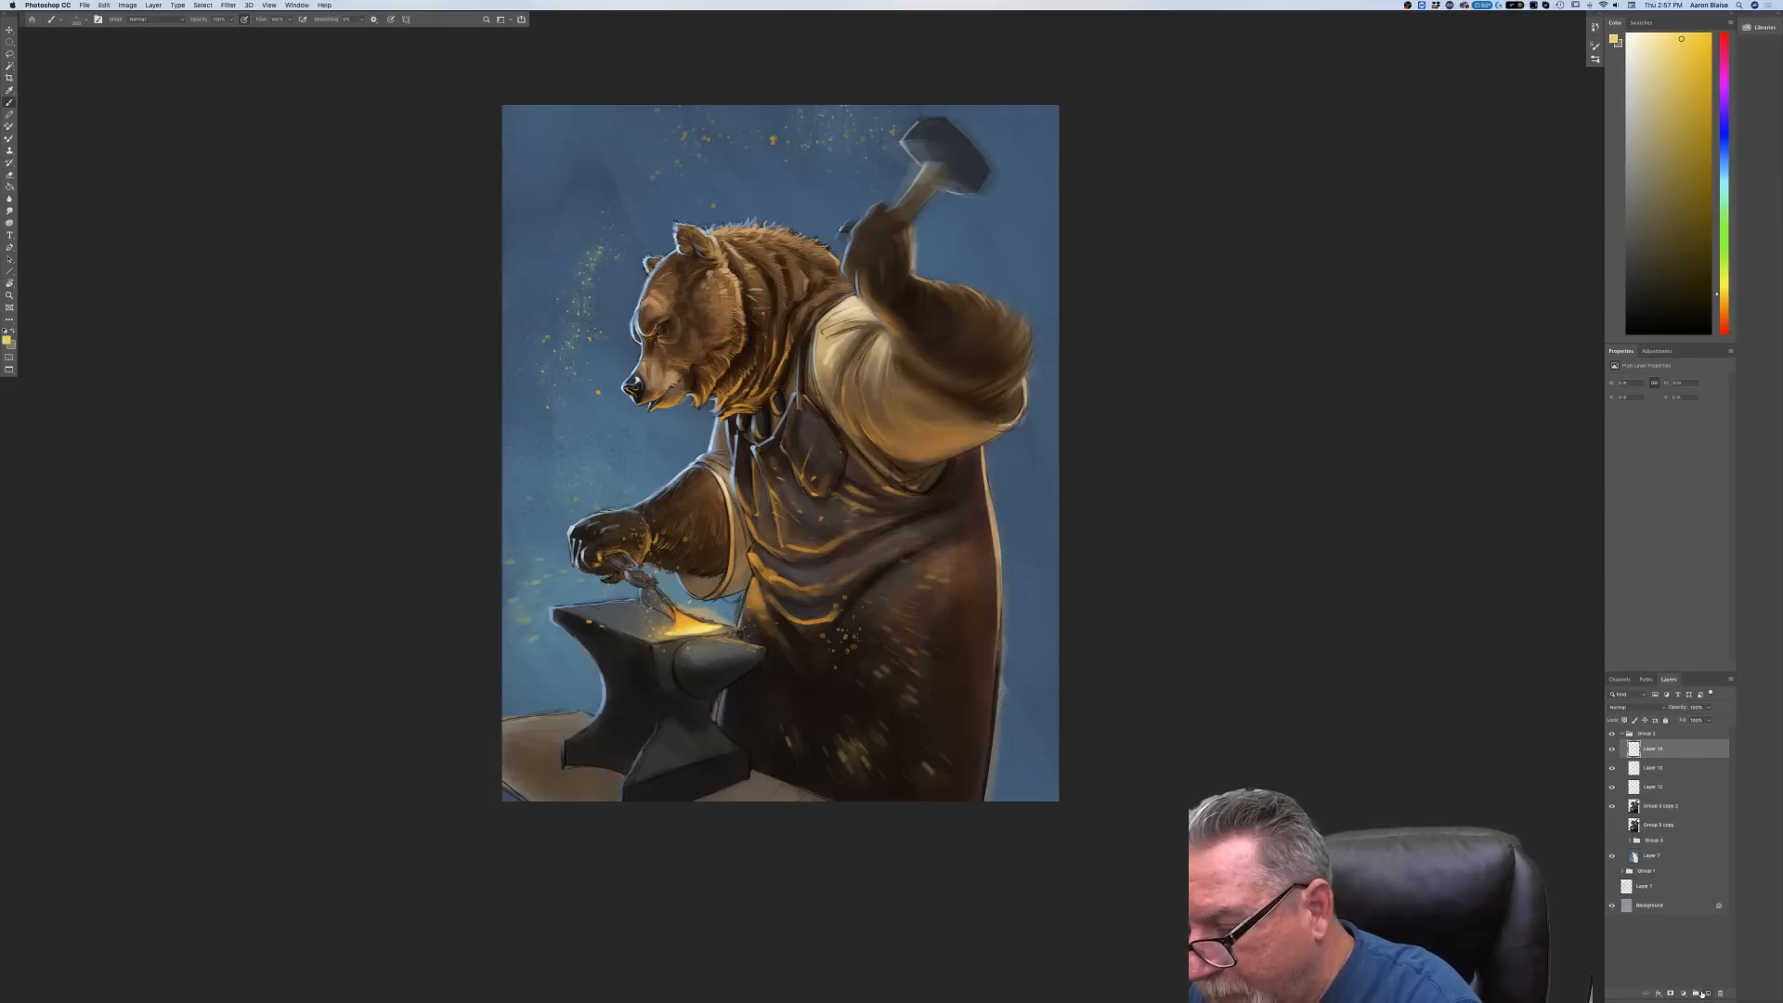
left_click(7, 342)
left_click(232, 313)
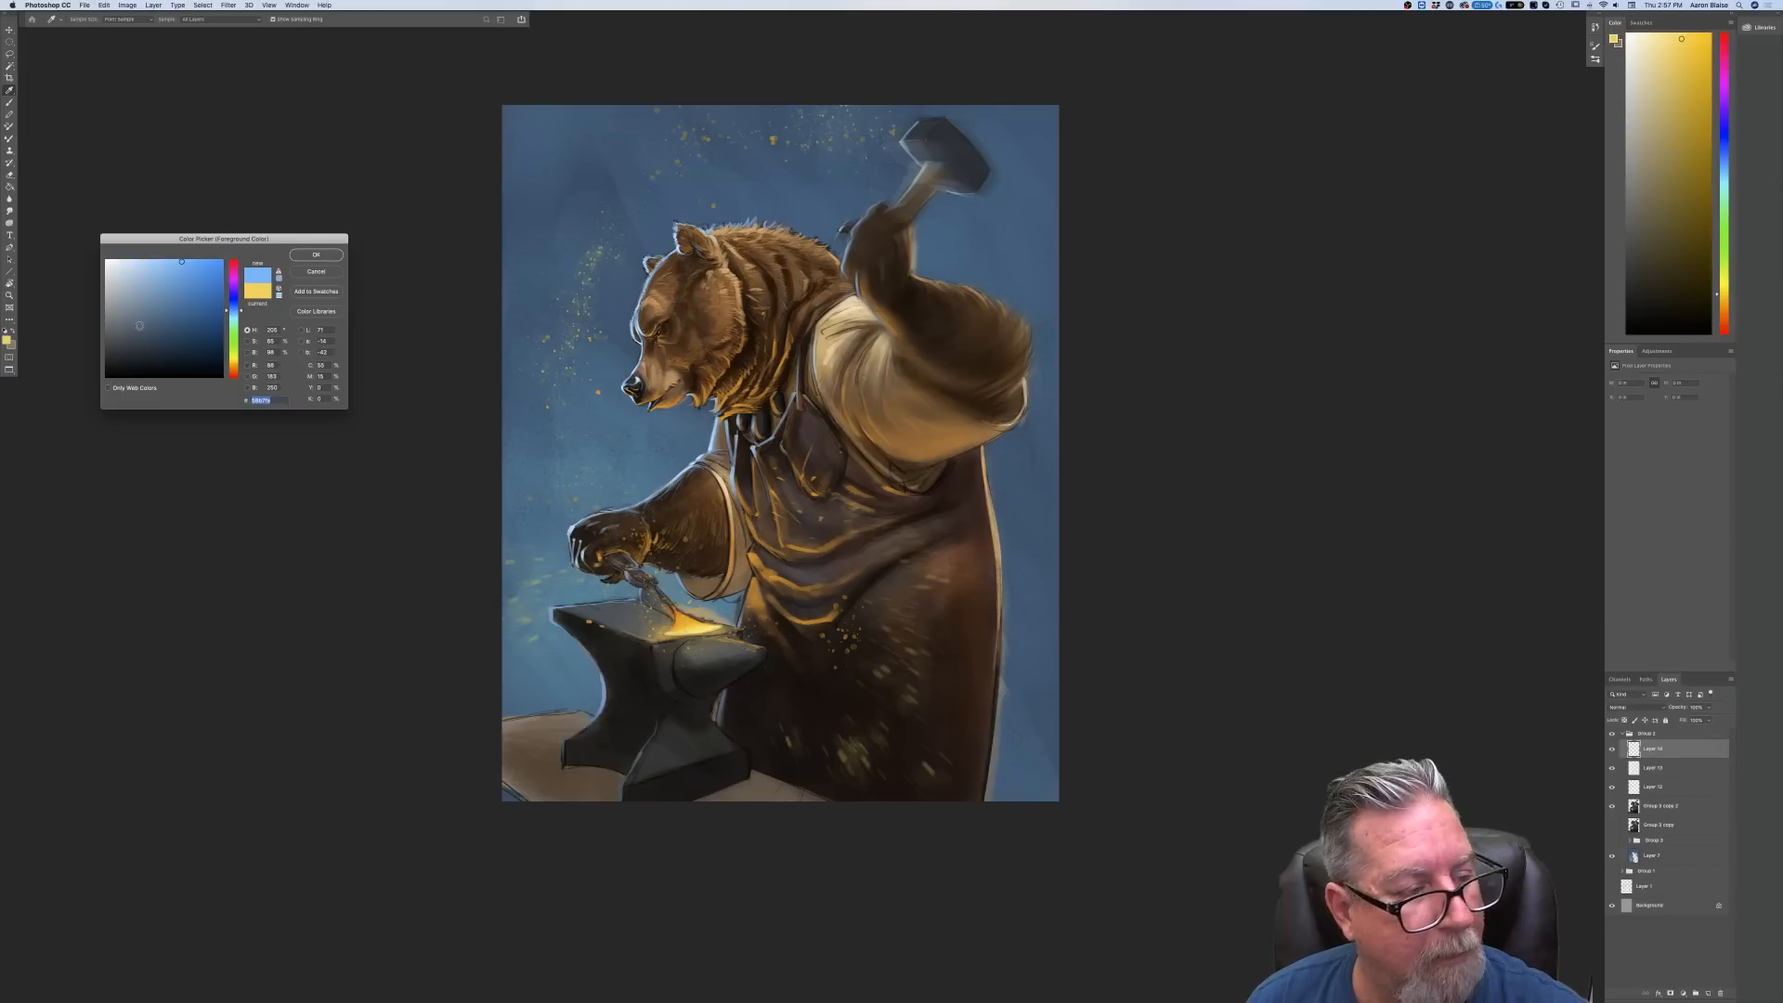
left_click(139, 324)
key("Return")
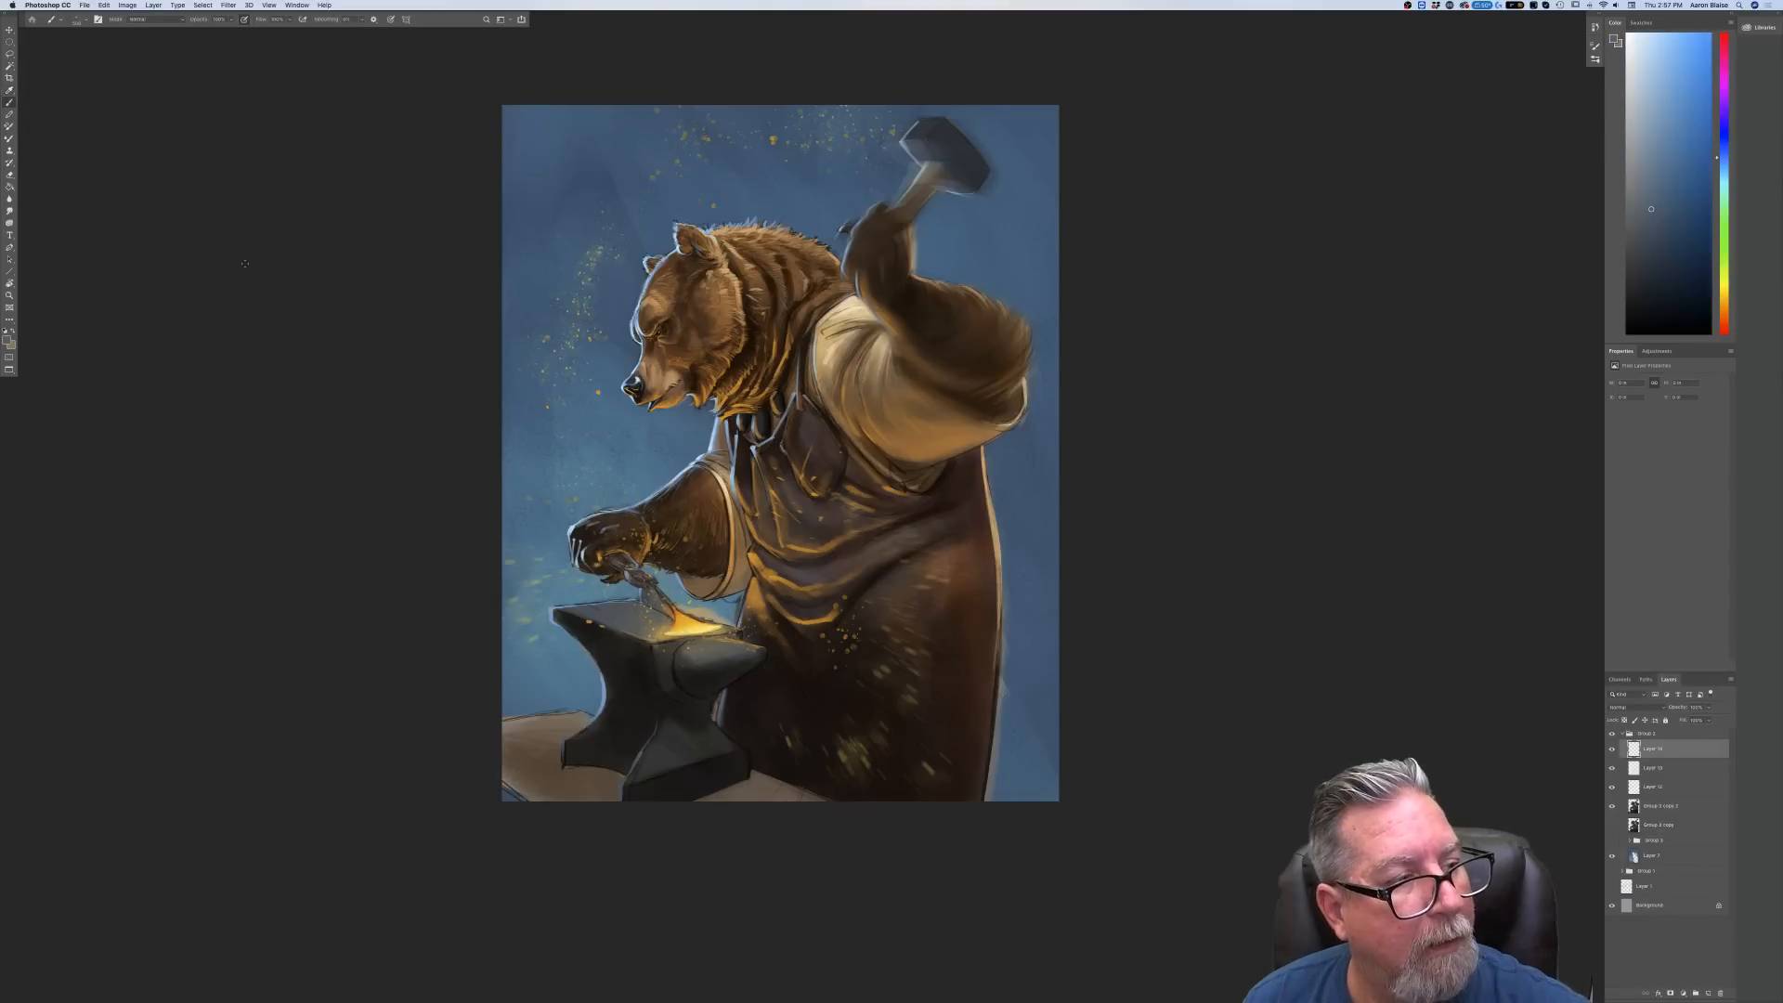
Lay gradients from the canvas's lower edge up toward the bear's chest and set the layer's blend mode to Multiply
left_click(10, 186)
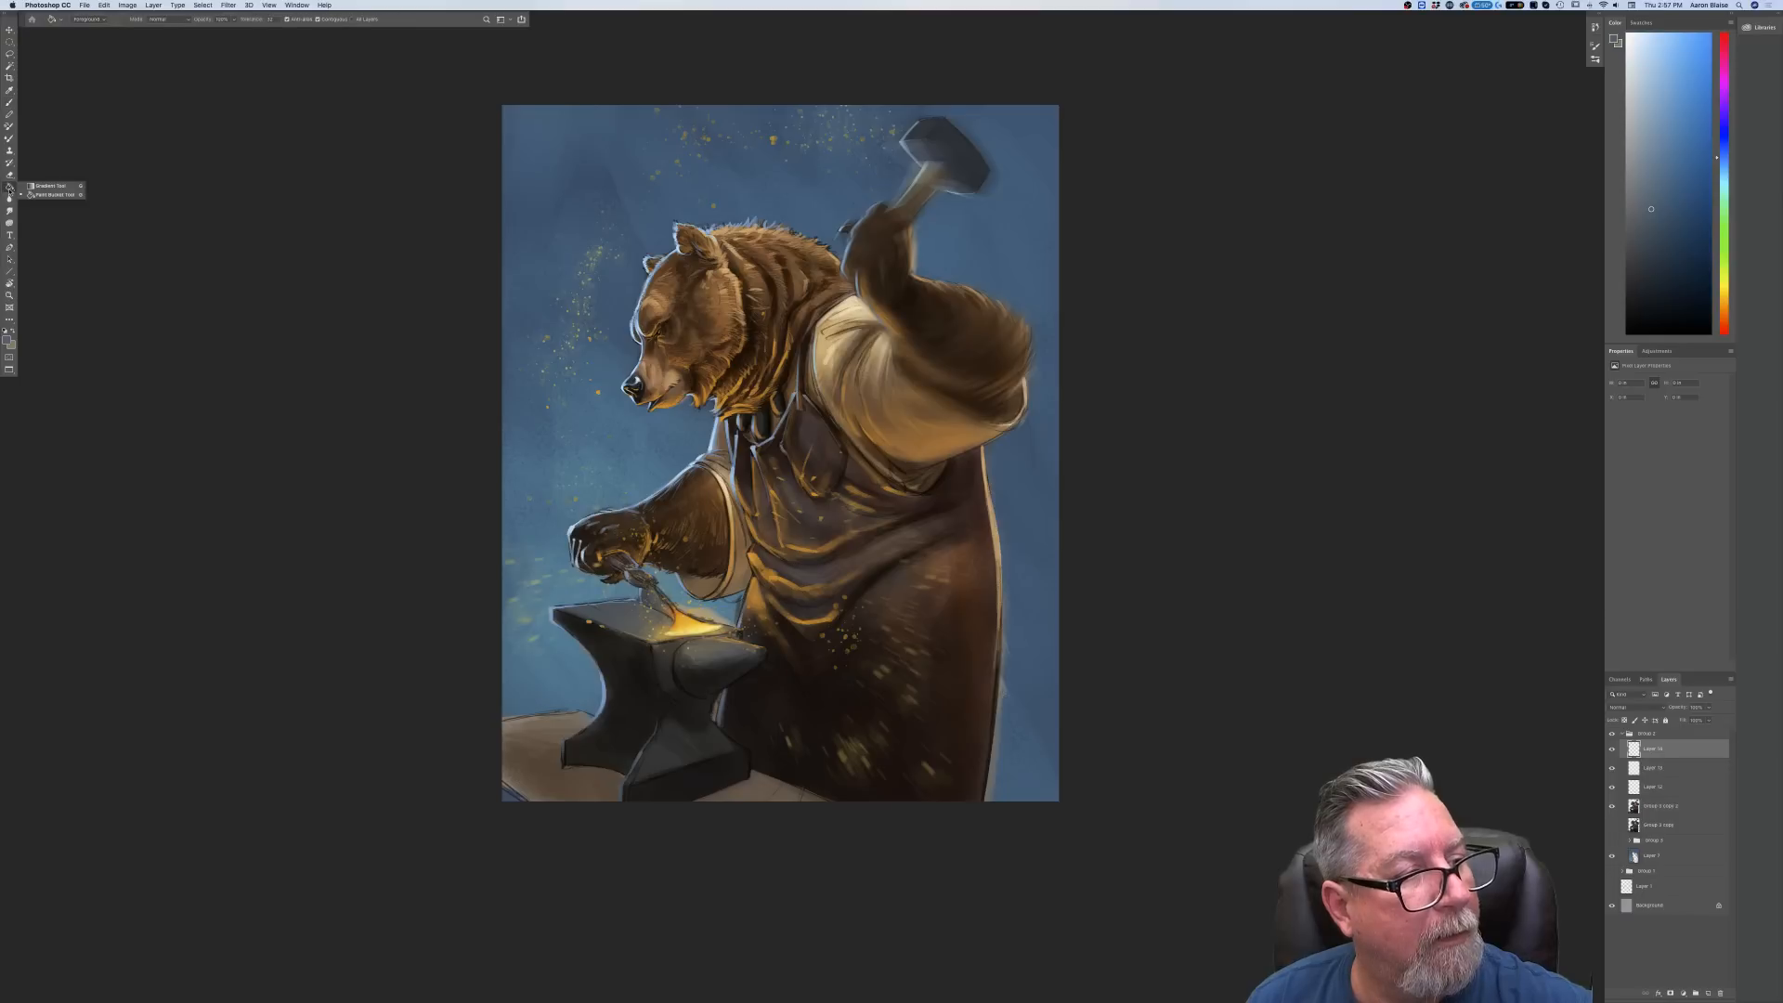
left_click(42, 186)
left_click_drag(745, 809, 769, 345)
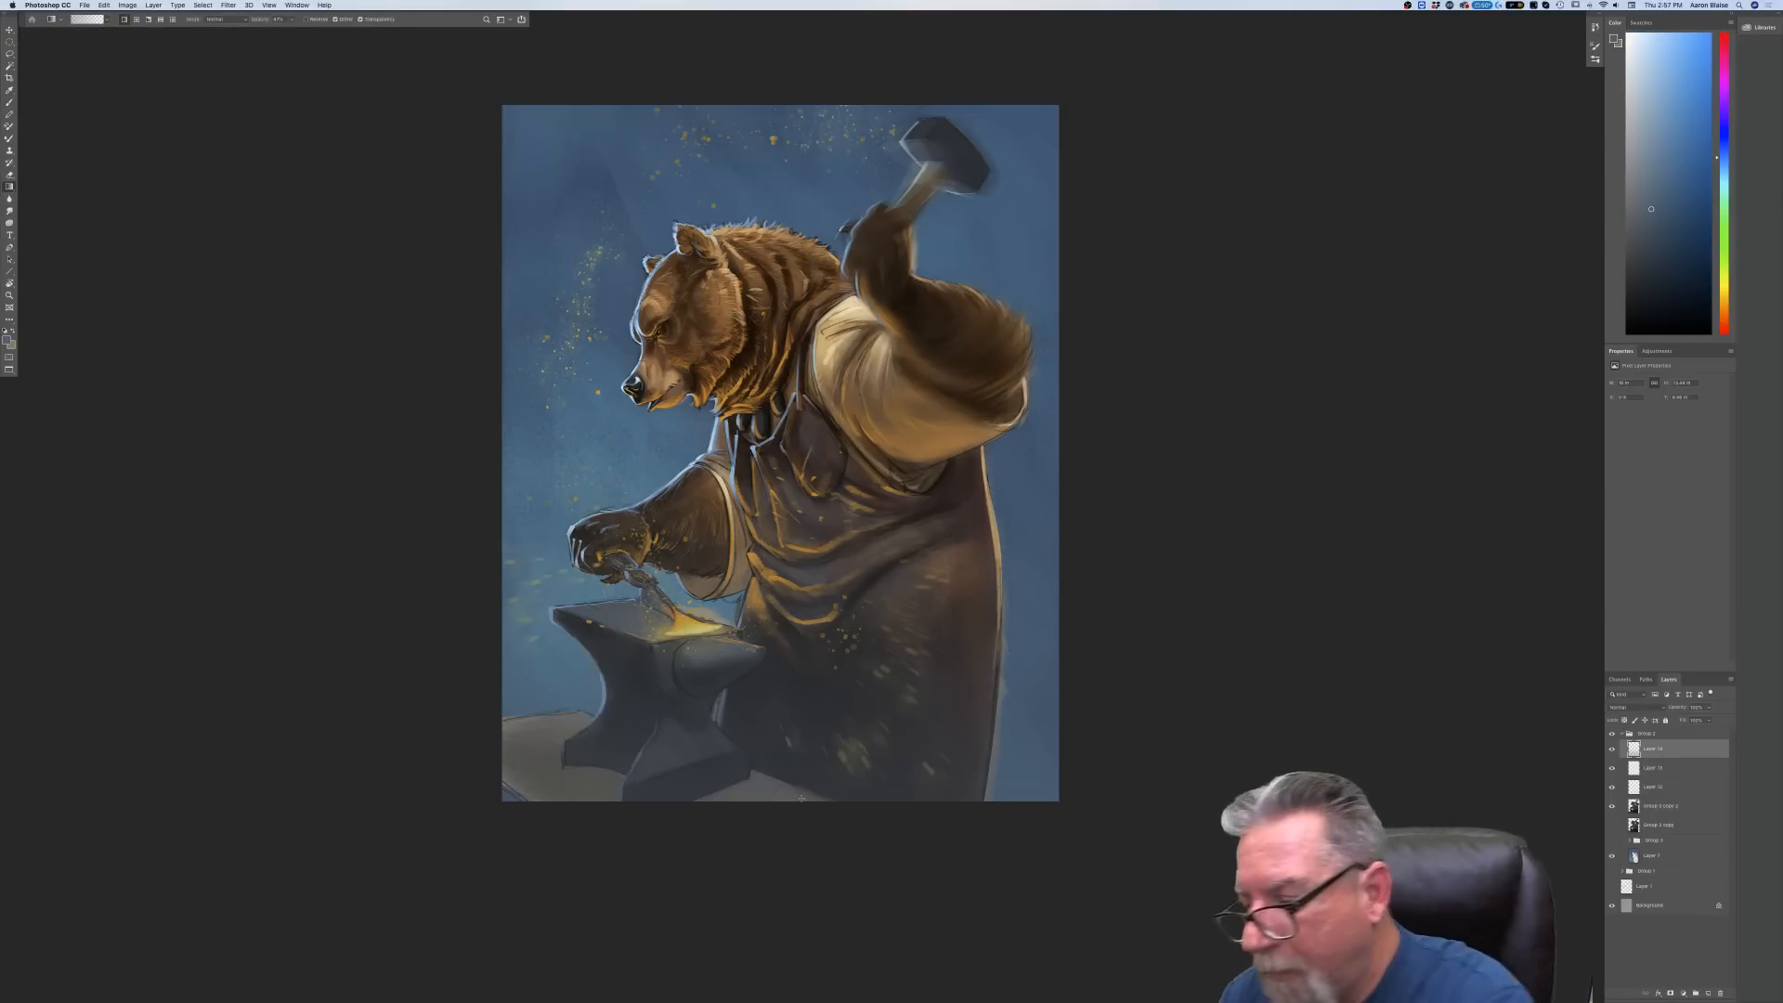
left_click(1635, 706)
left_click(1605, 735)
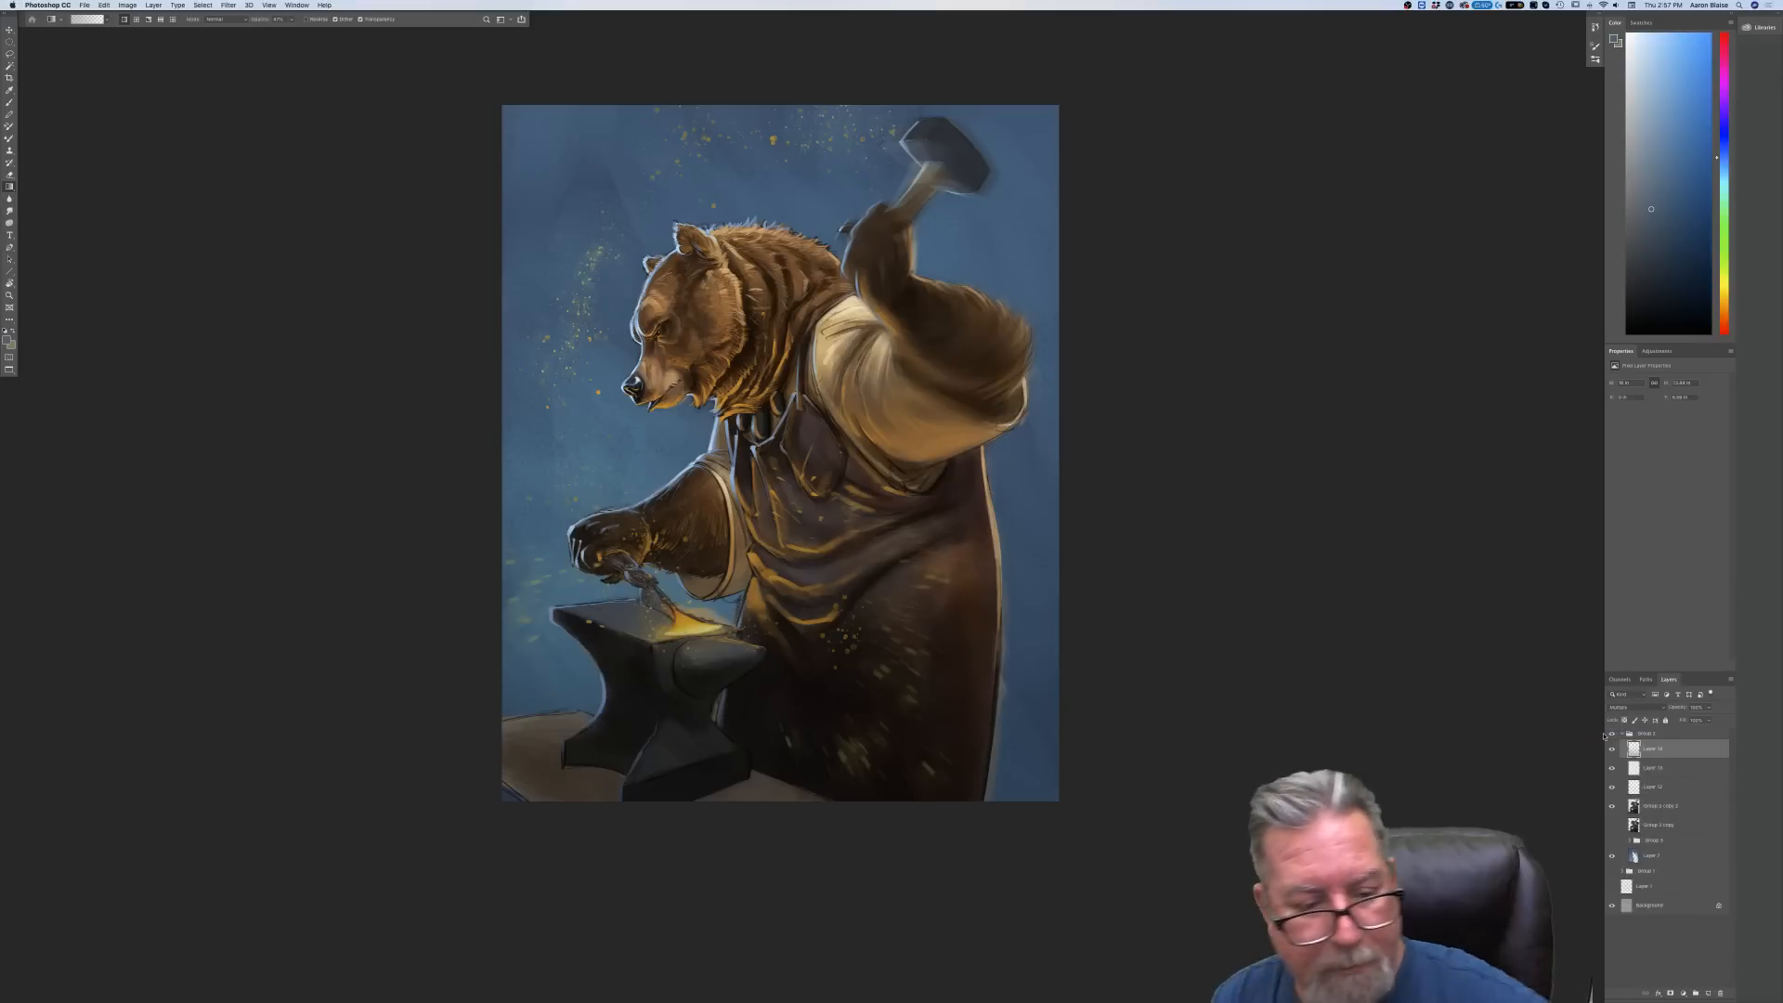
left_click_drag(747, 807, 764, 387)
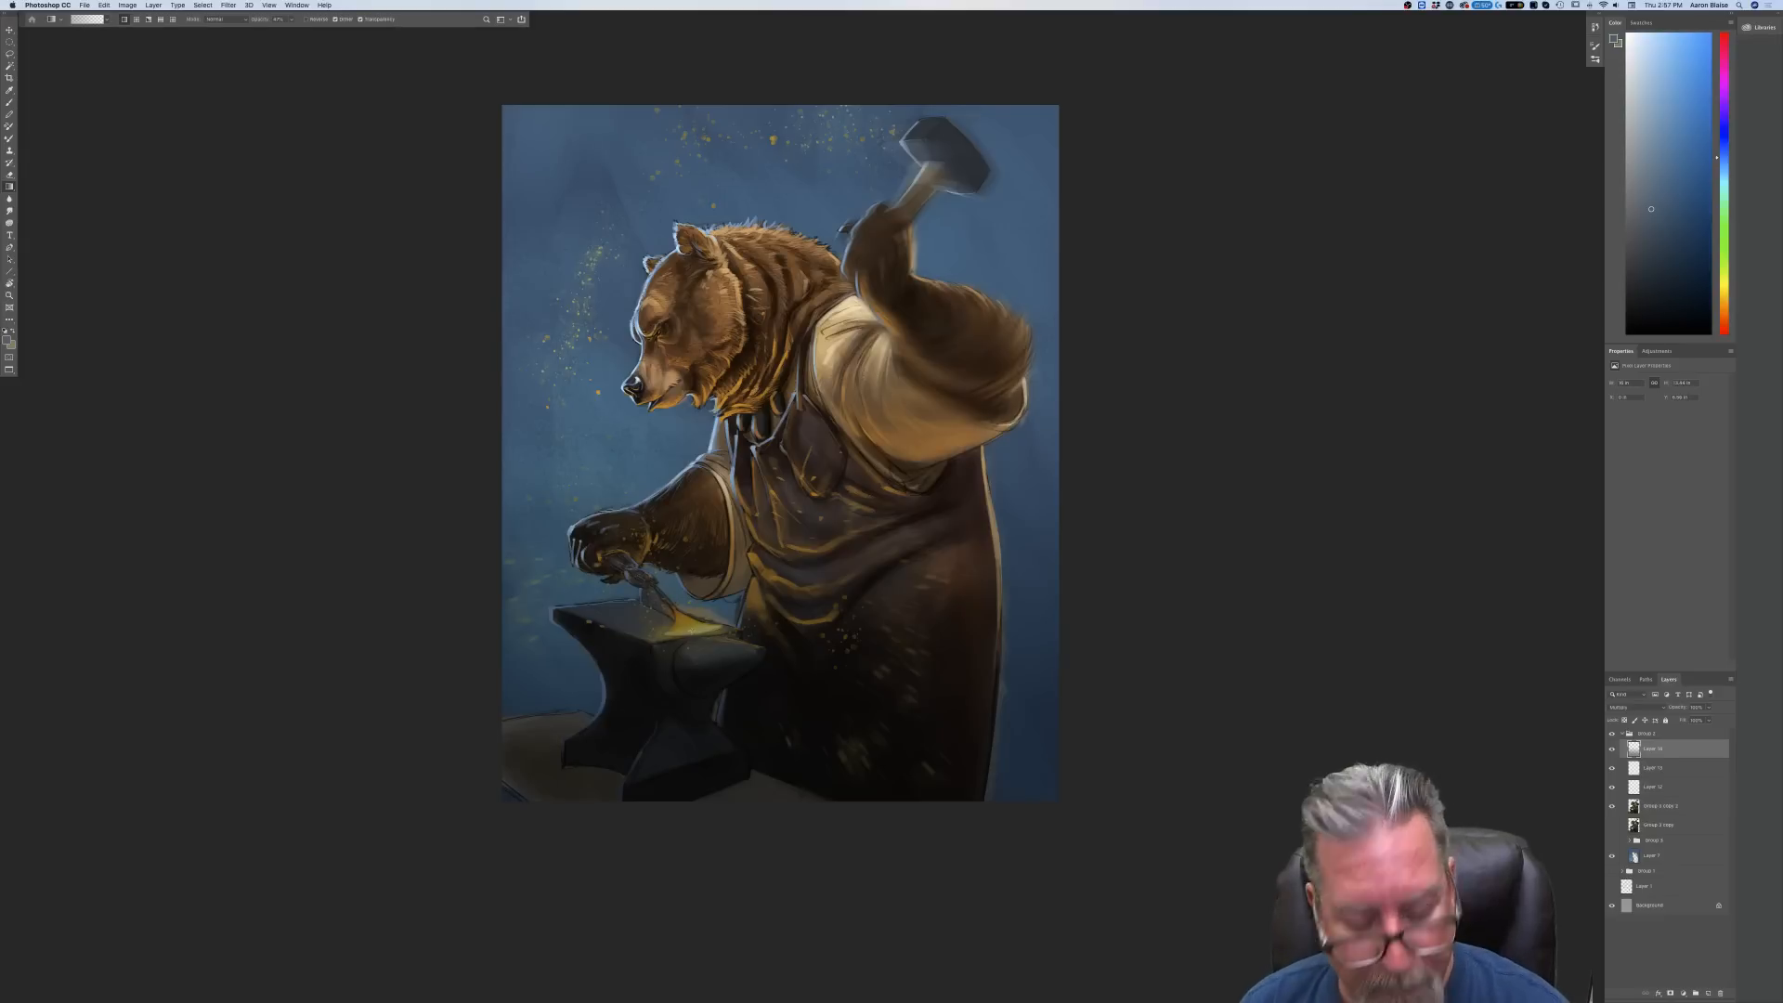
Brush the gradient shadow away around the glowing metal, the tong hand and the apron
key("b")
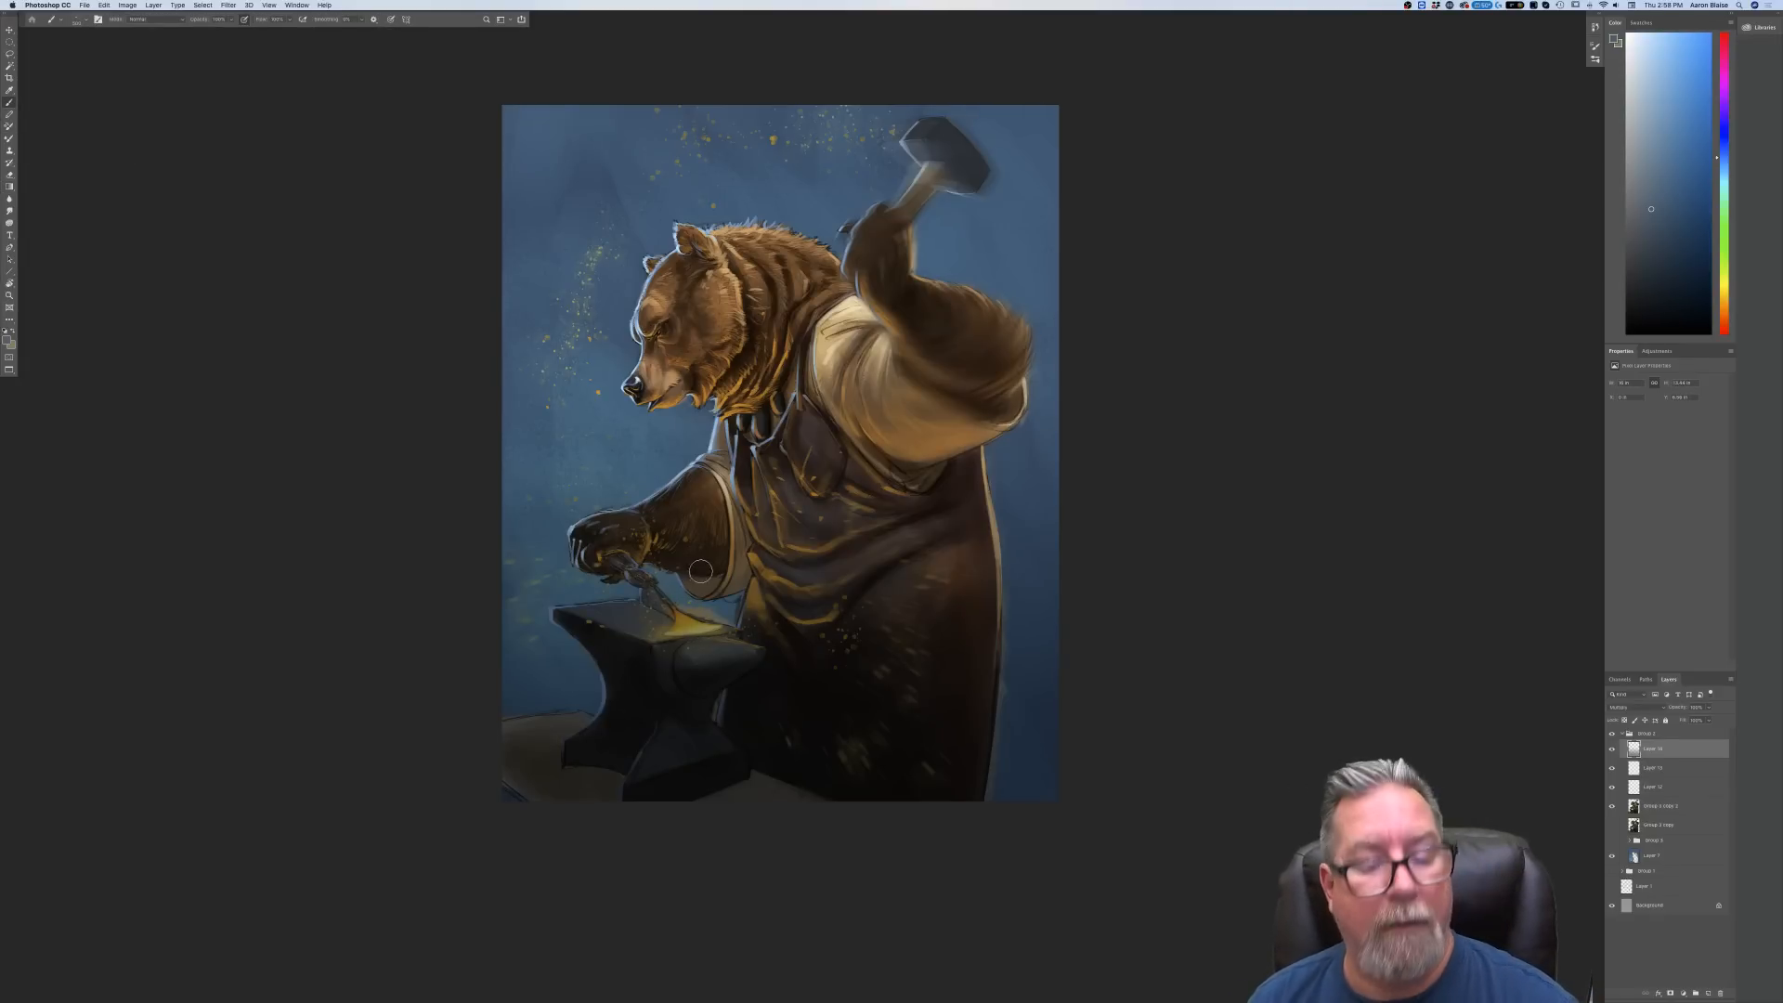
mouse_move(680, 631)
left_mouse_down()
mouse_move(708, 622)
mouse_move(698, 650)
mouse_move(734, 632)
mouse_move(688, 619)
mouse_move(676, 637)
mouse_move(647, 615)
left_mouse_up()
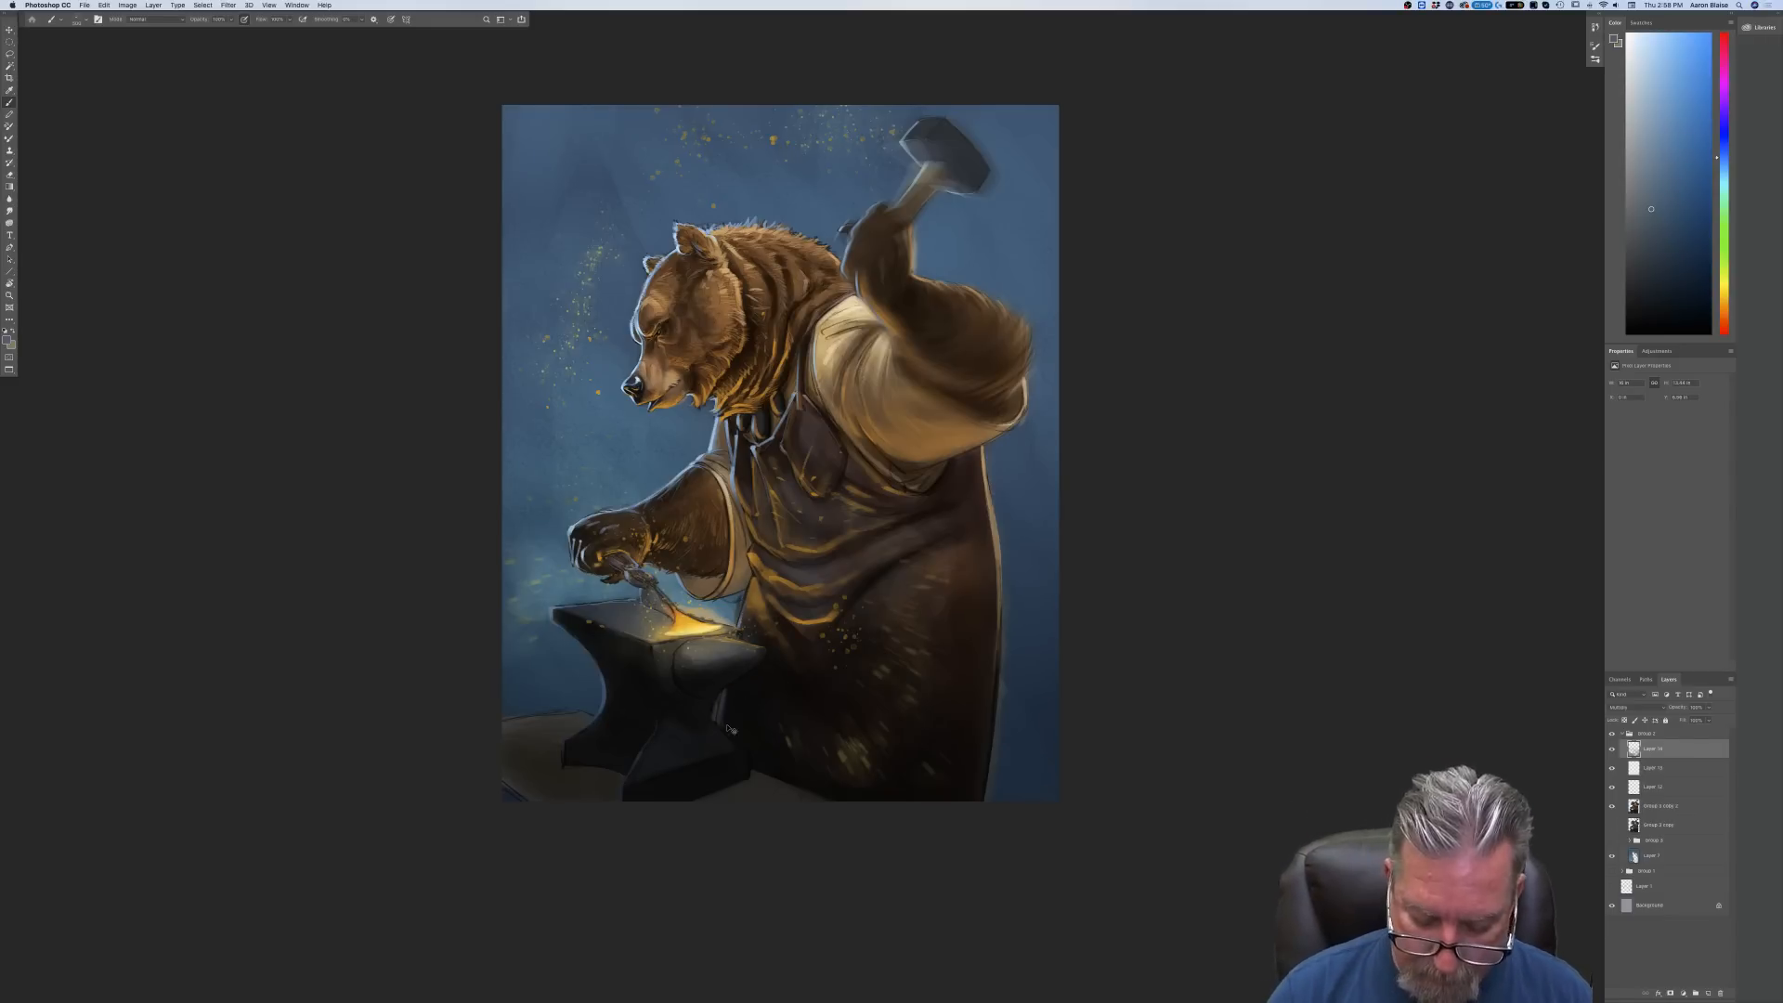
key("super+minus")
key("super+minus")
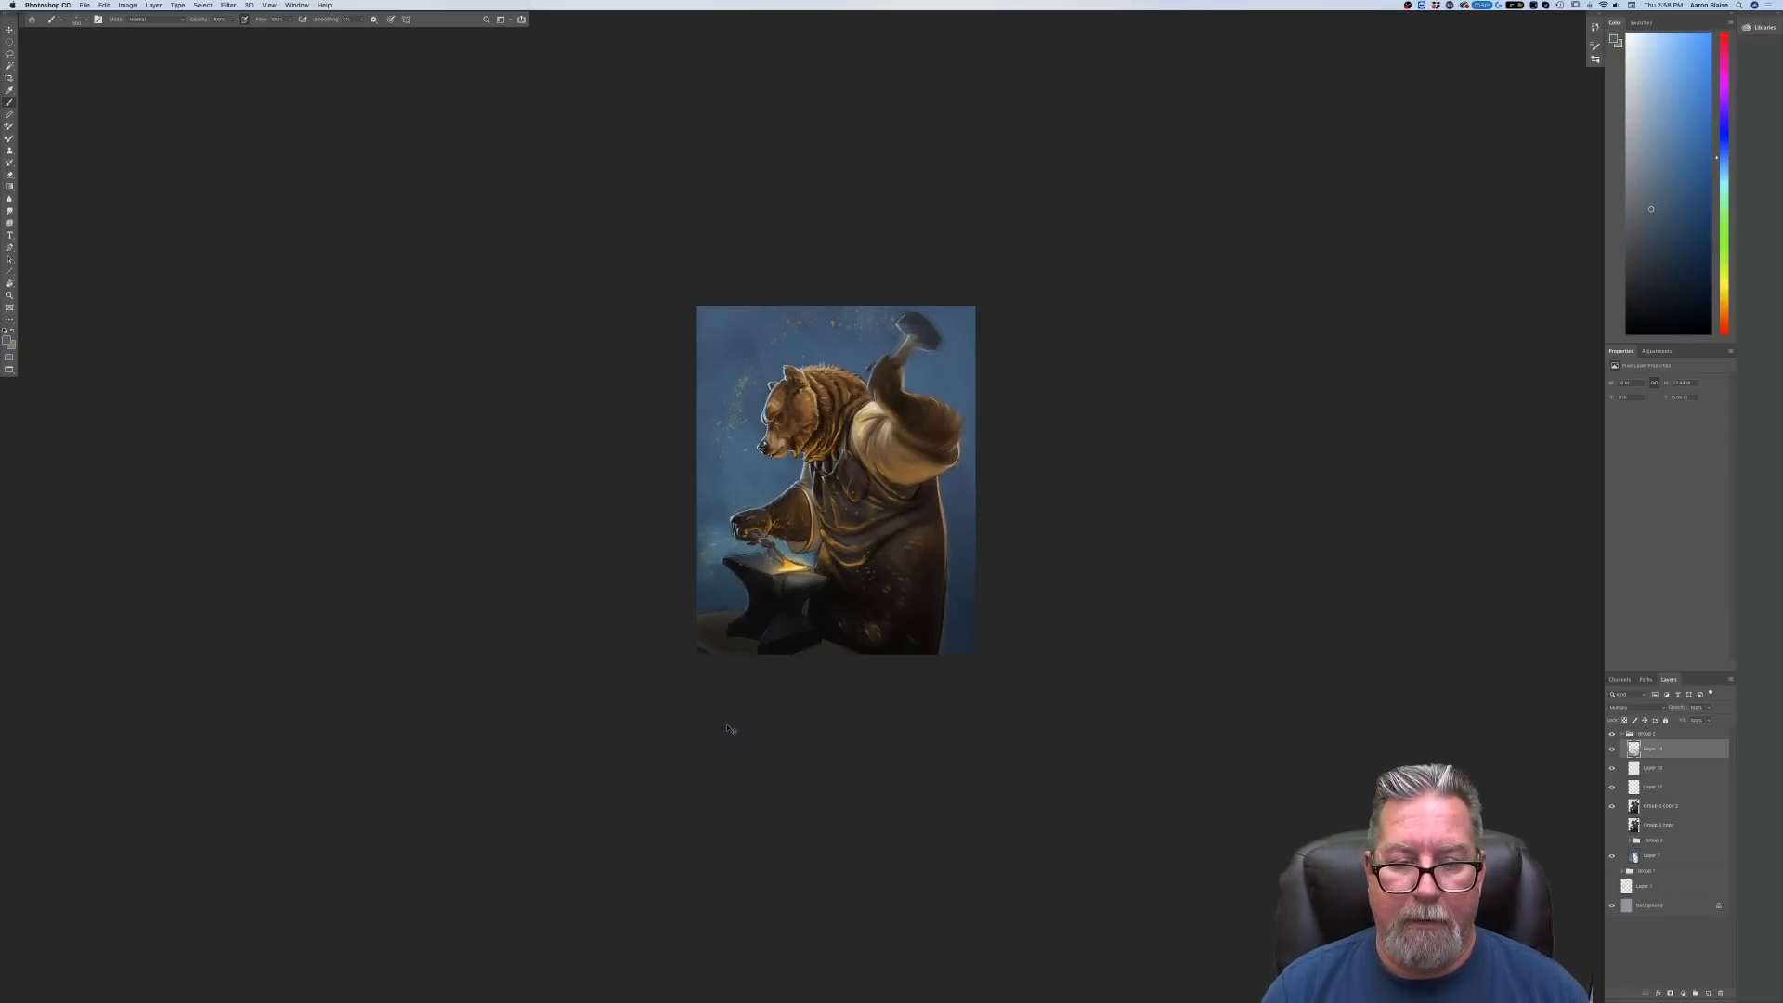
key("super+plus")
key("super+plus")
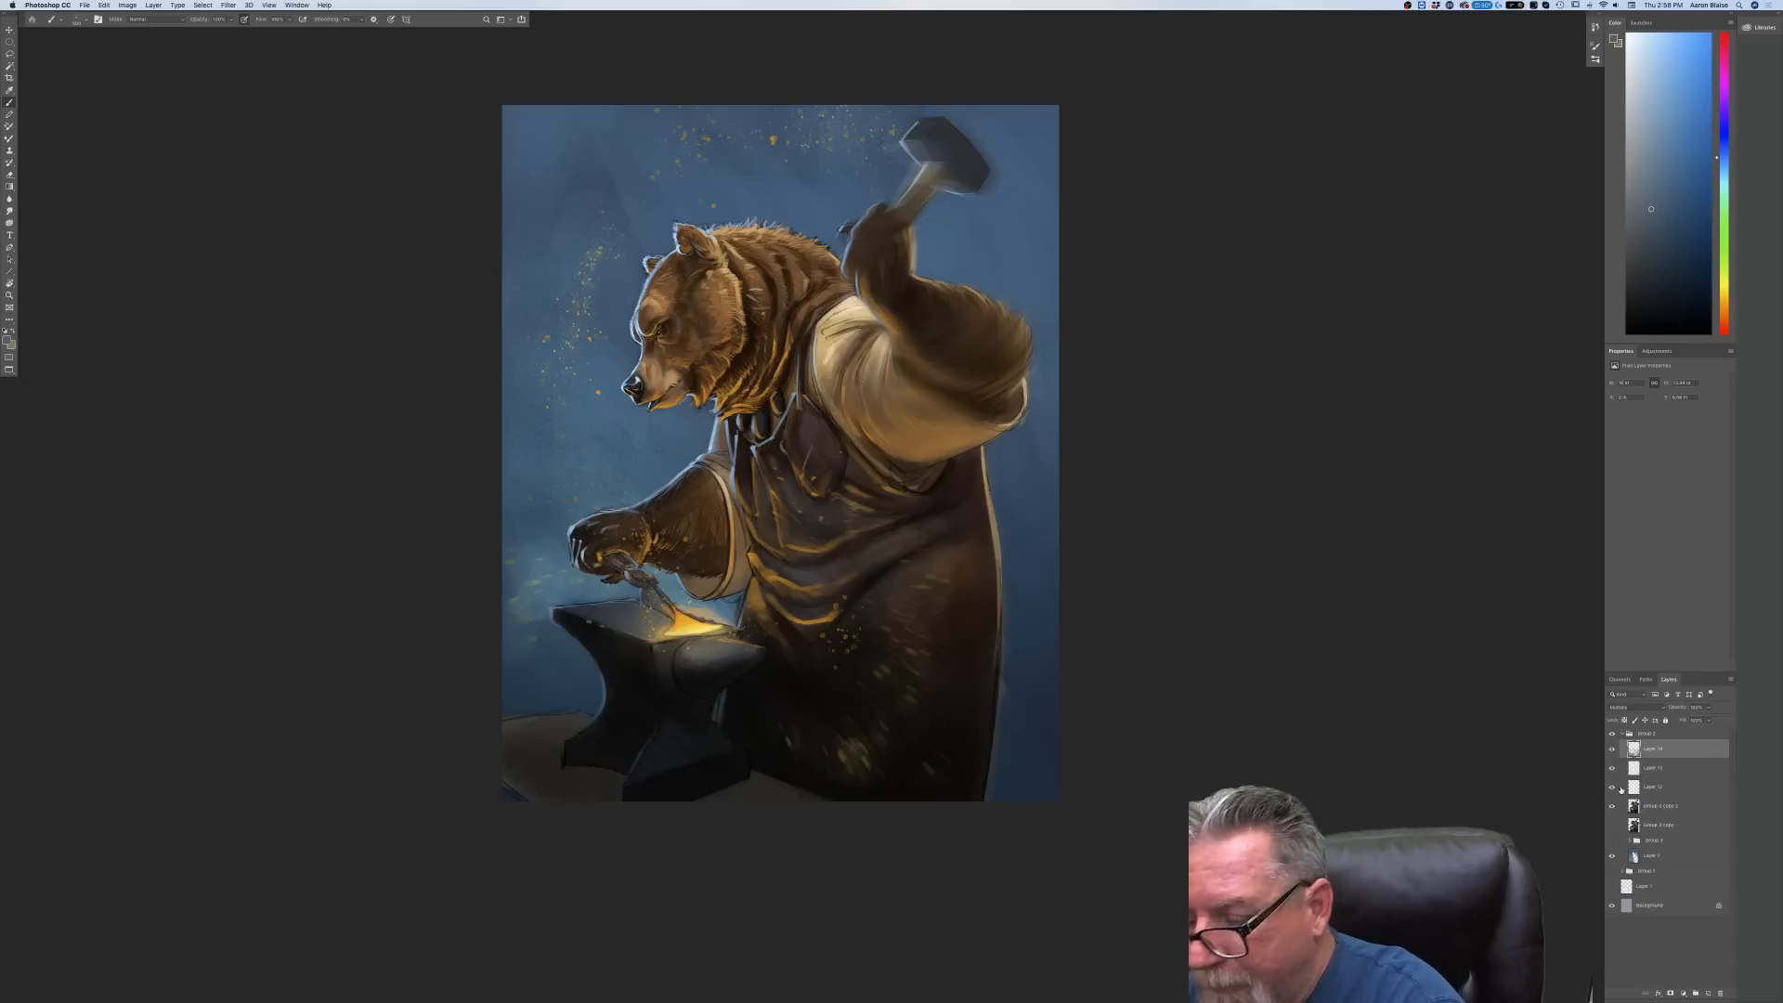
Add a new layer directly above the merged figure and set a muted light brown foreground colour
left_click(1662, 805)
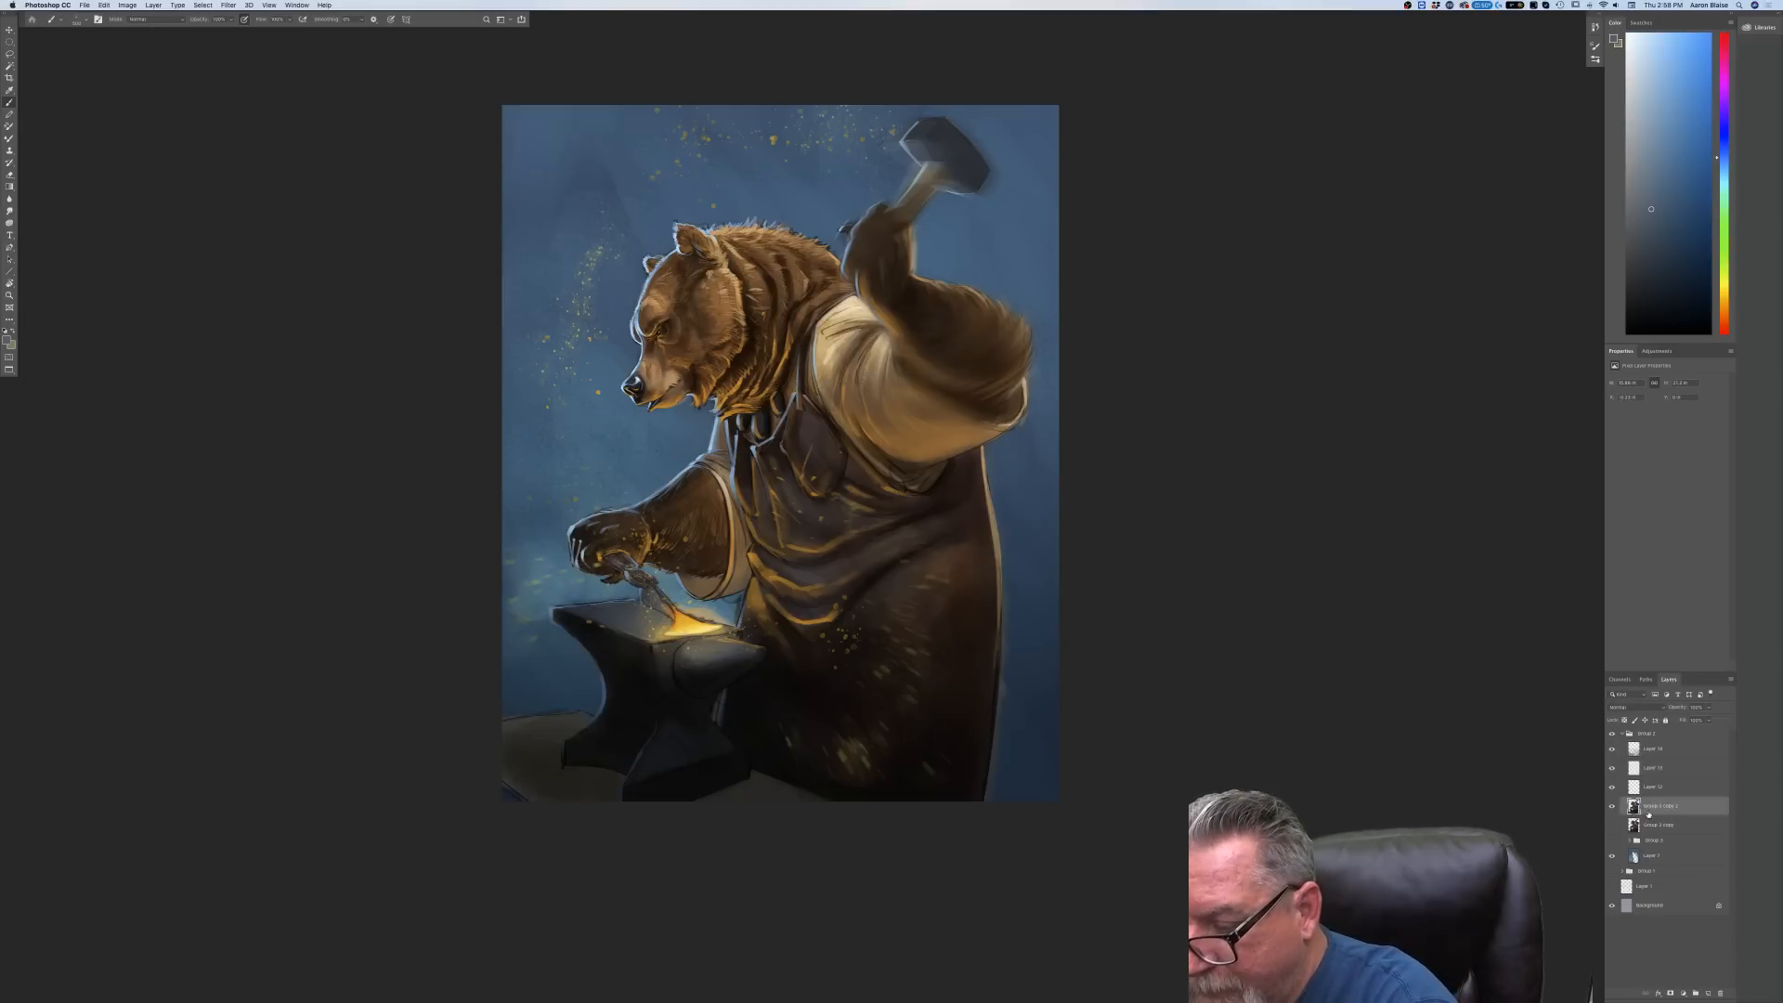
left_click(1706, 993)
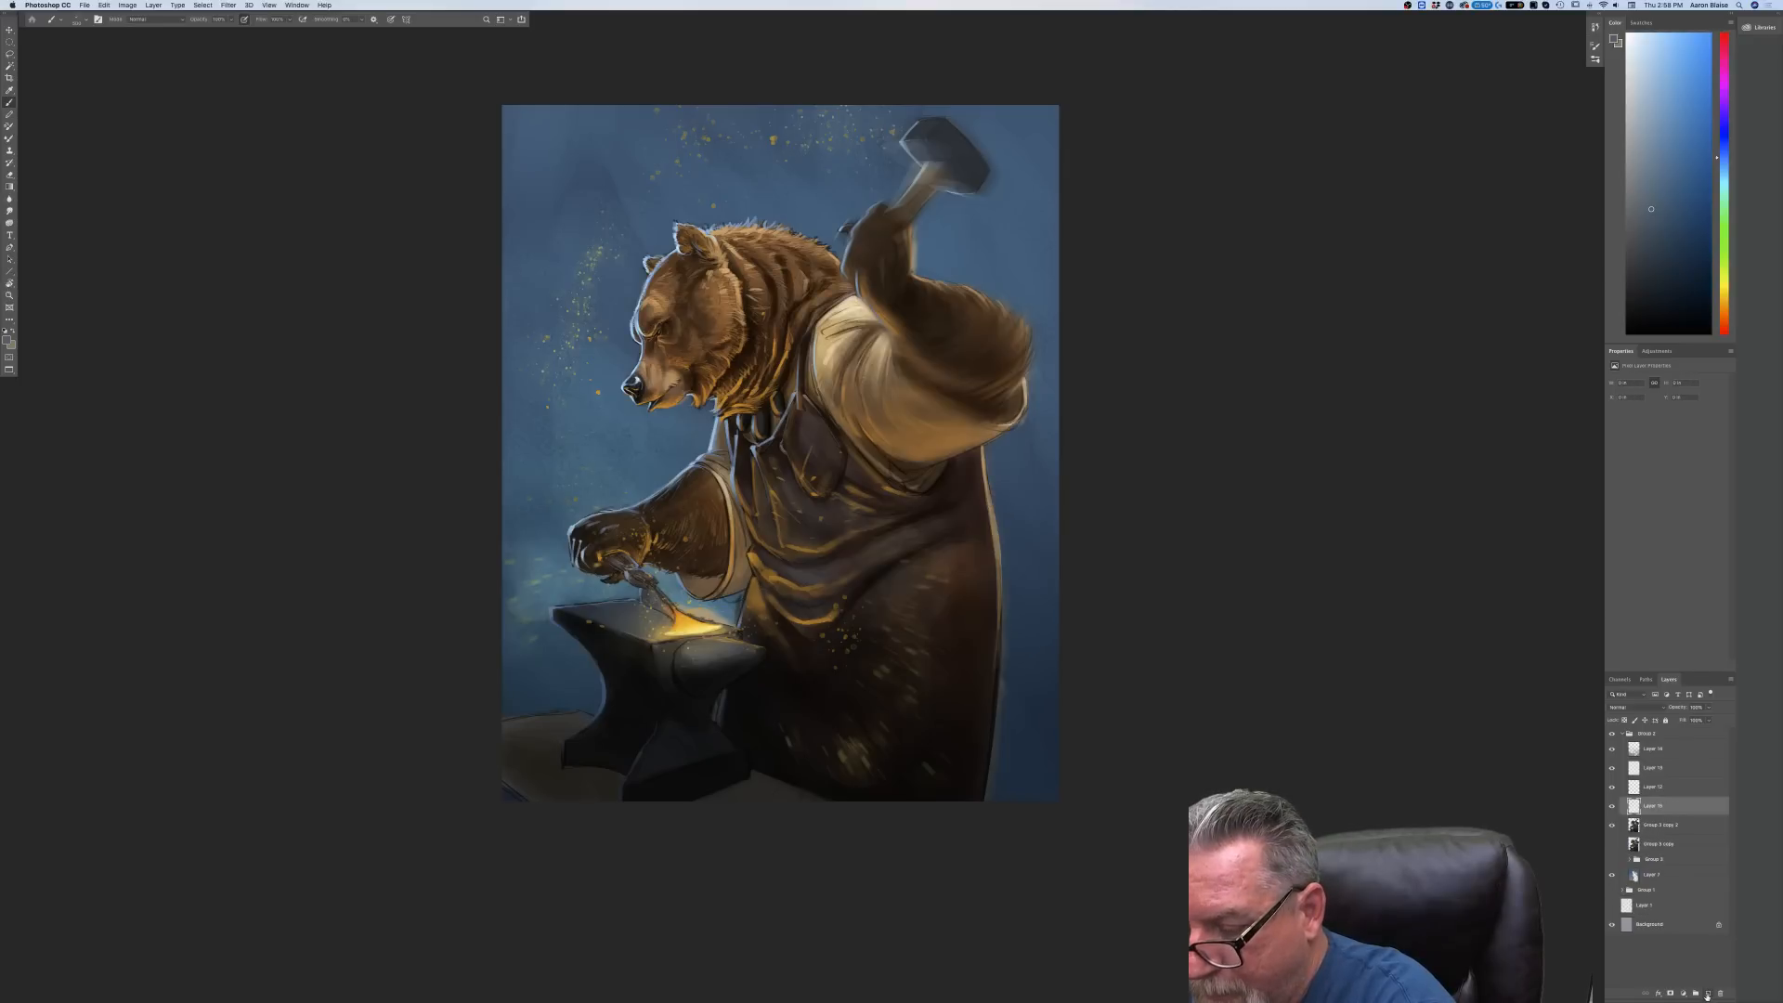
left_click(6, 341)
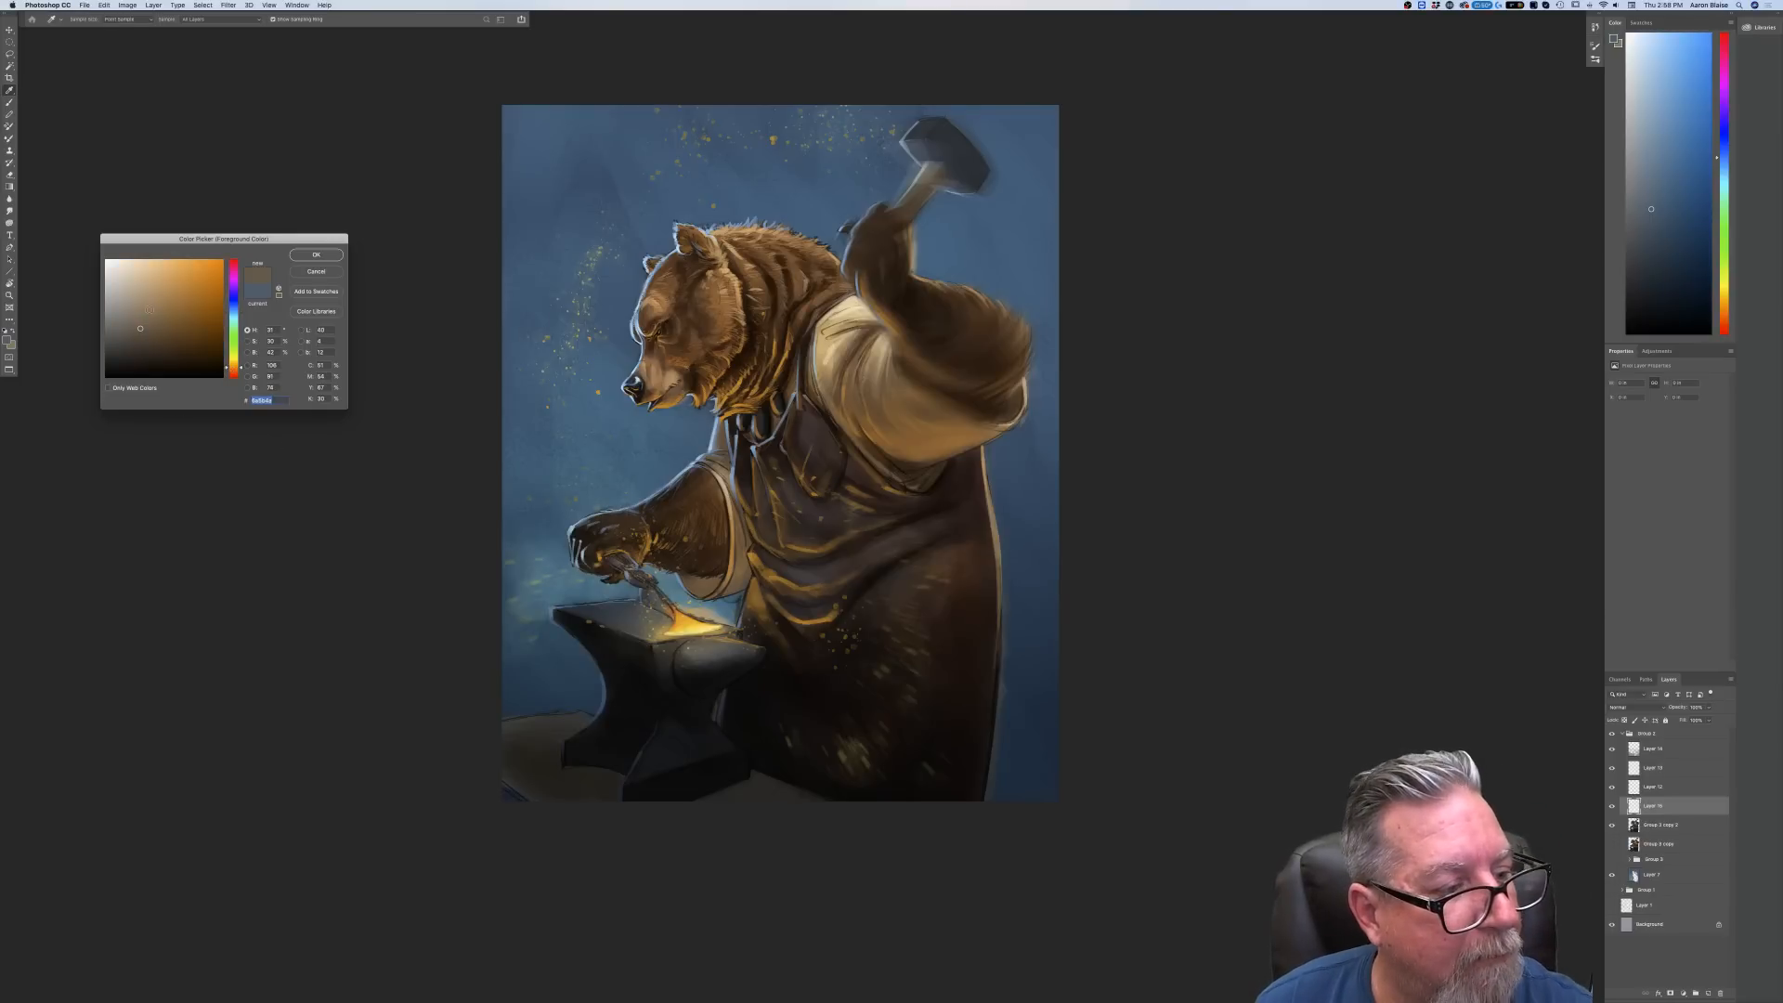
left_click(156, 311)
key("Return")
key("b")
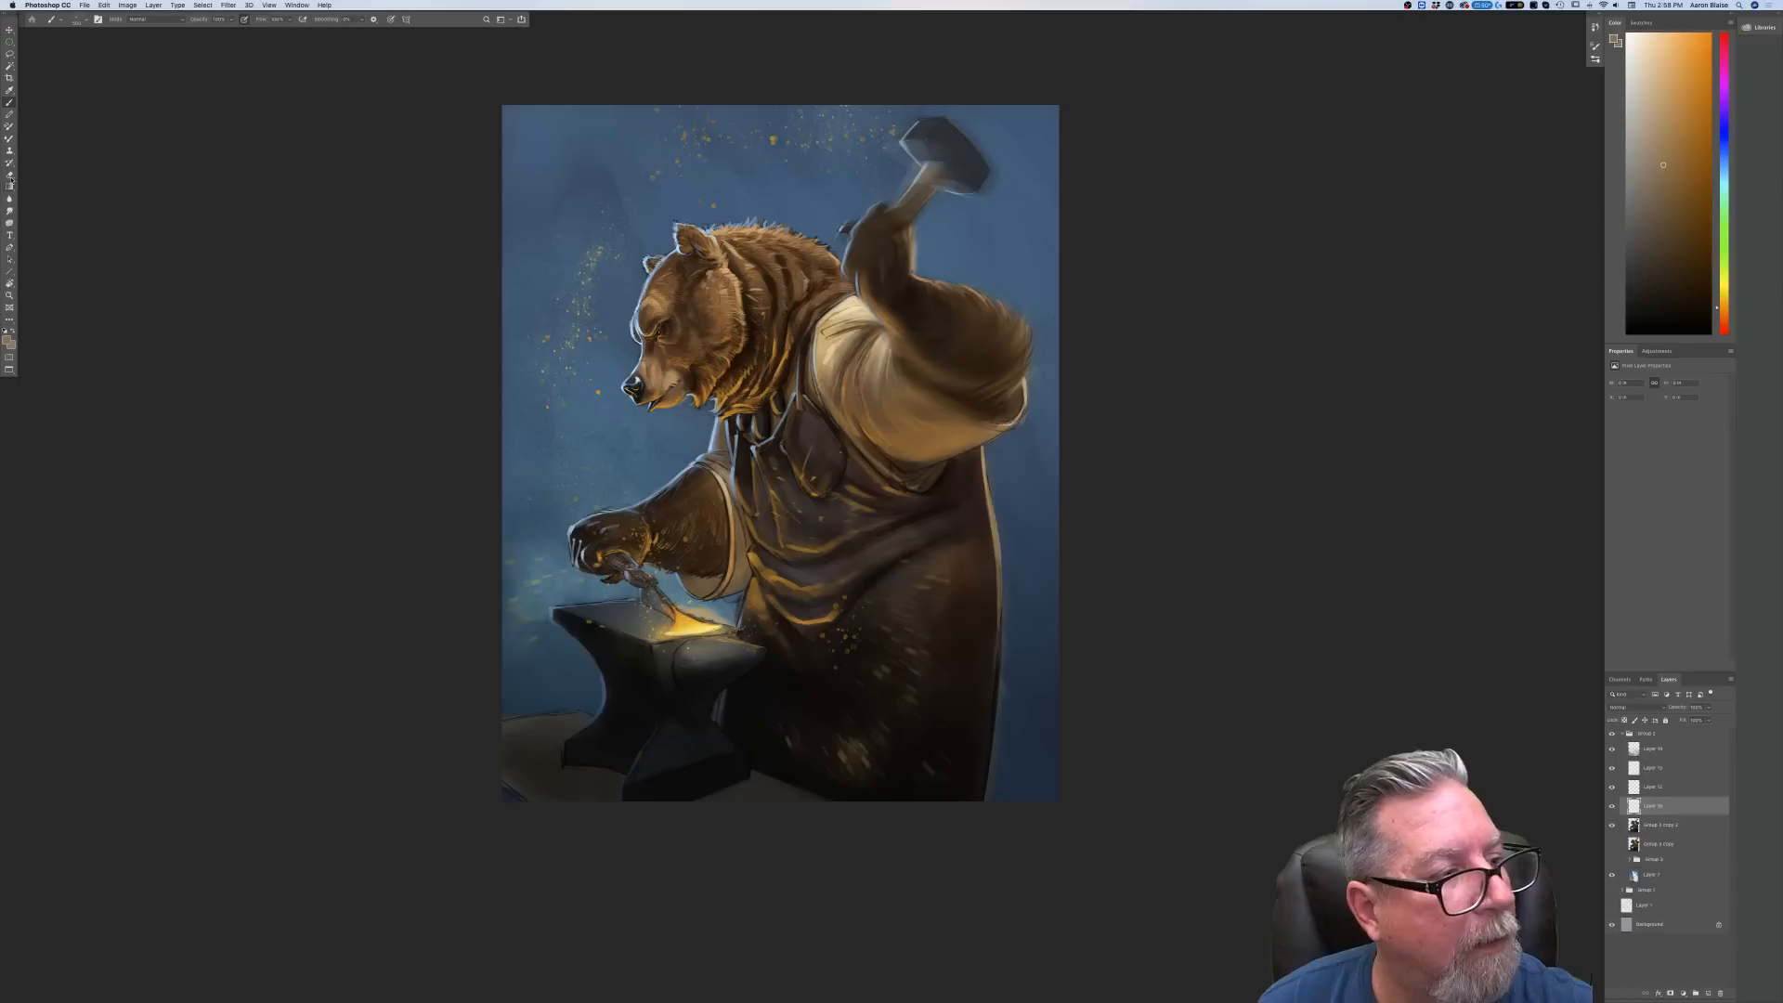
Choose a flat textured brush, then outline and fill a curved barrel top in the lower corner in front of the apron
left_click(60, 20)
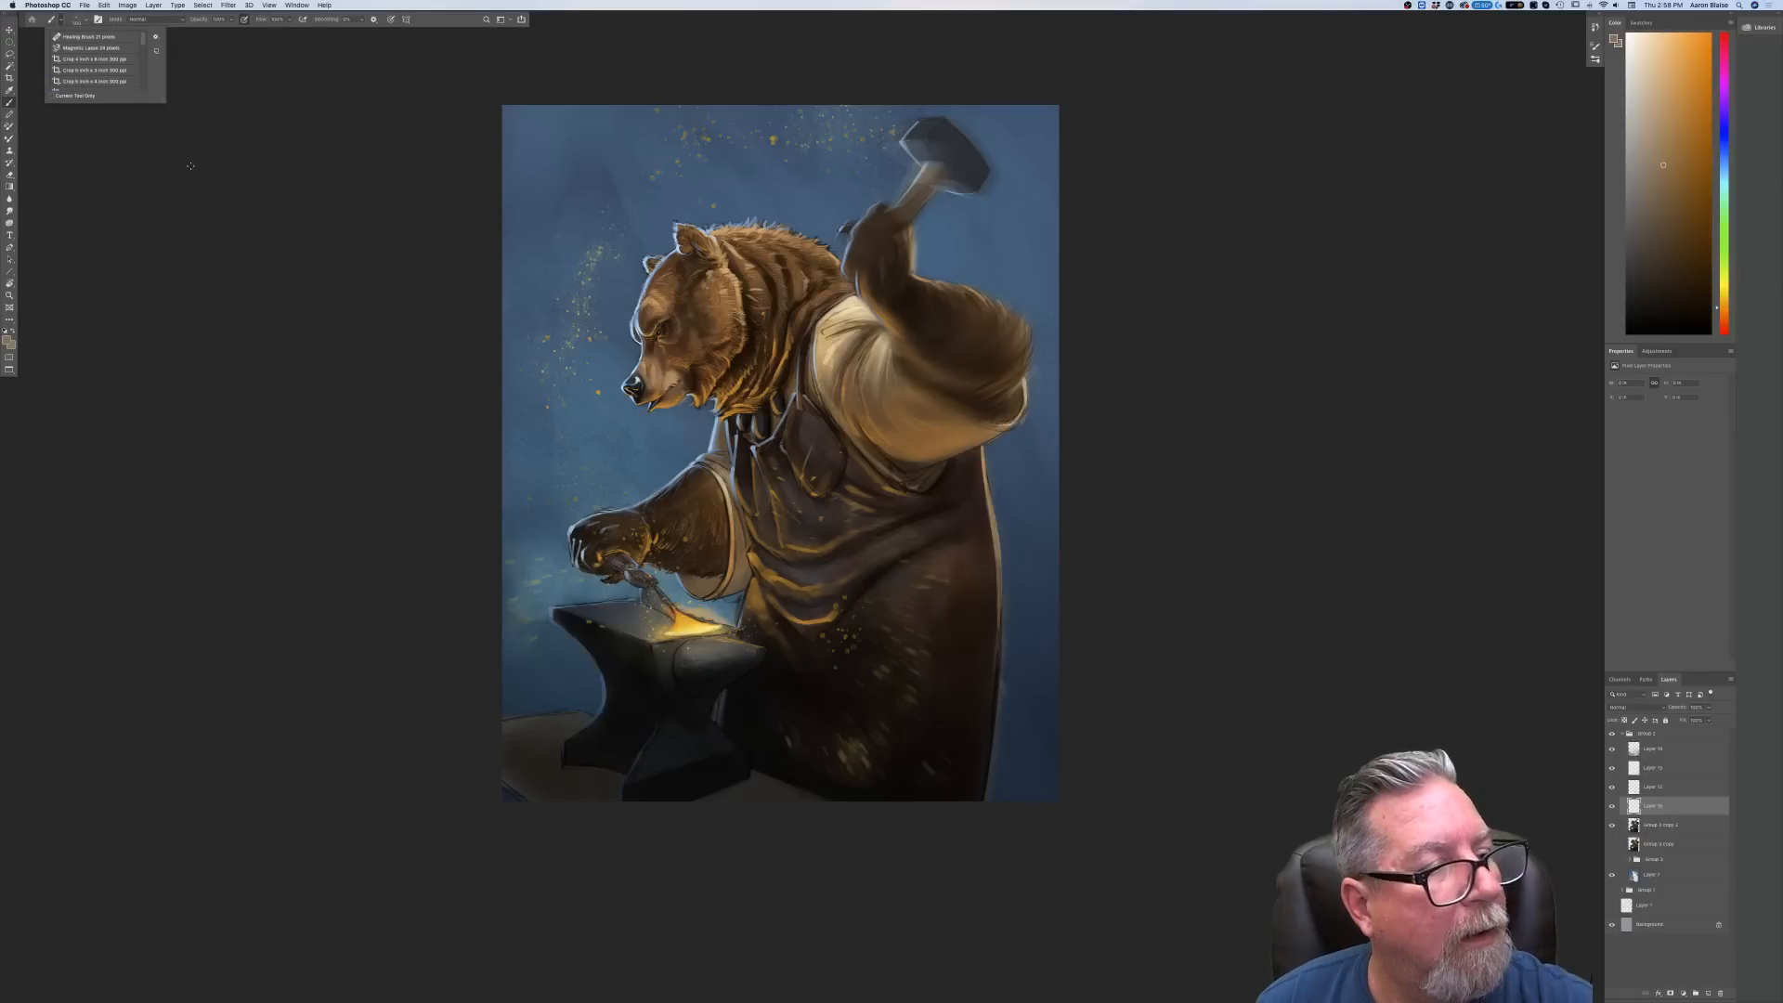
left_click(260, 233)
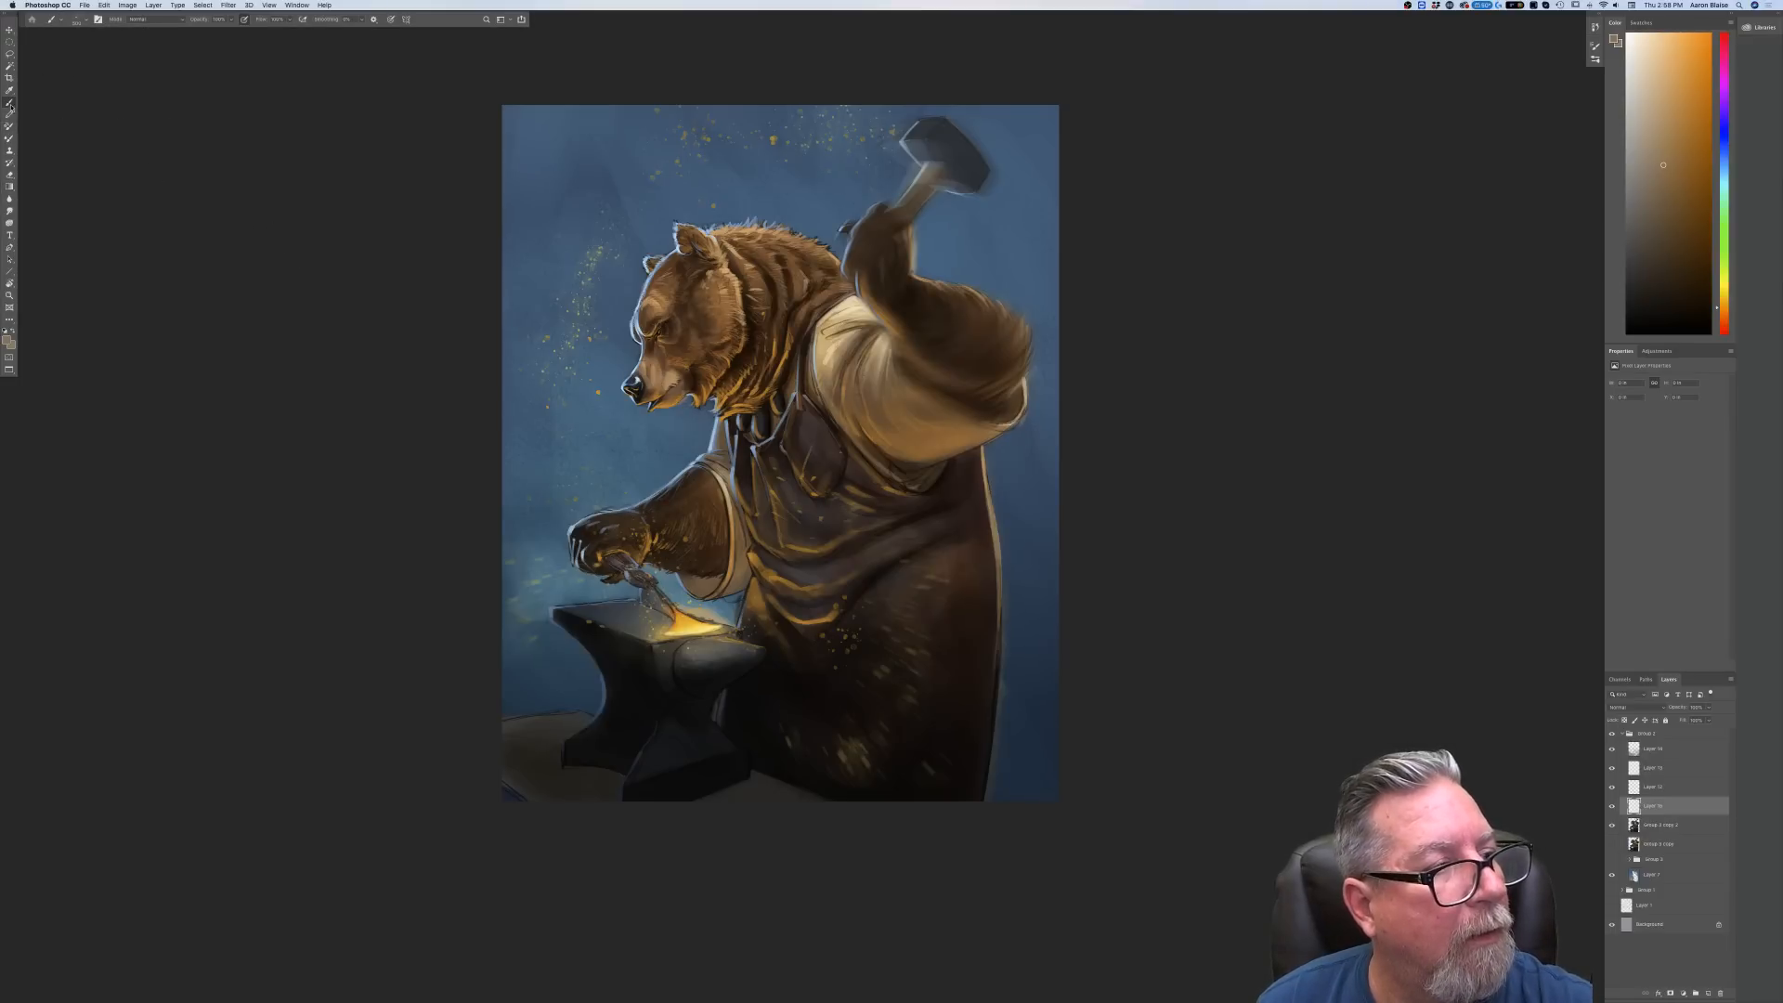
left_click(66, 23)
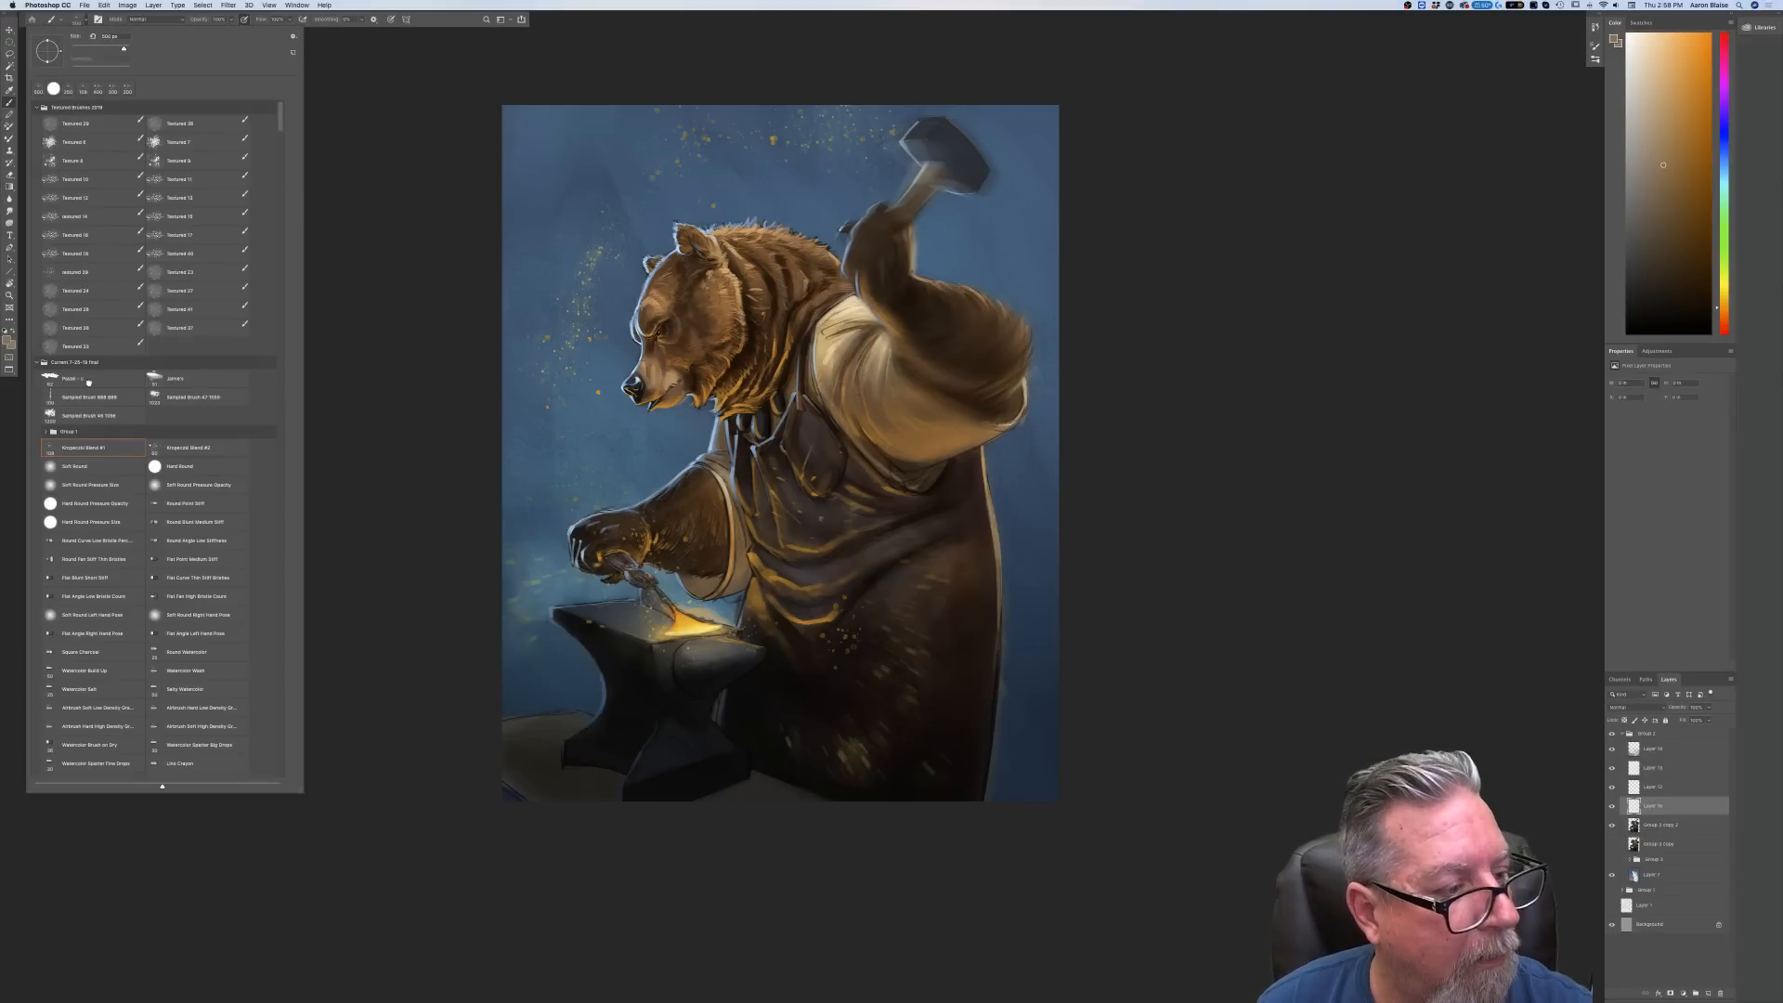
double_click(93, 378)
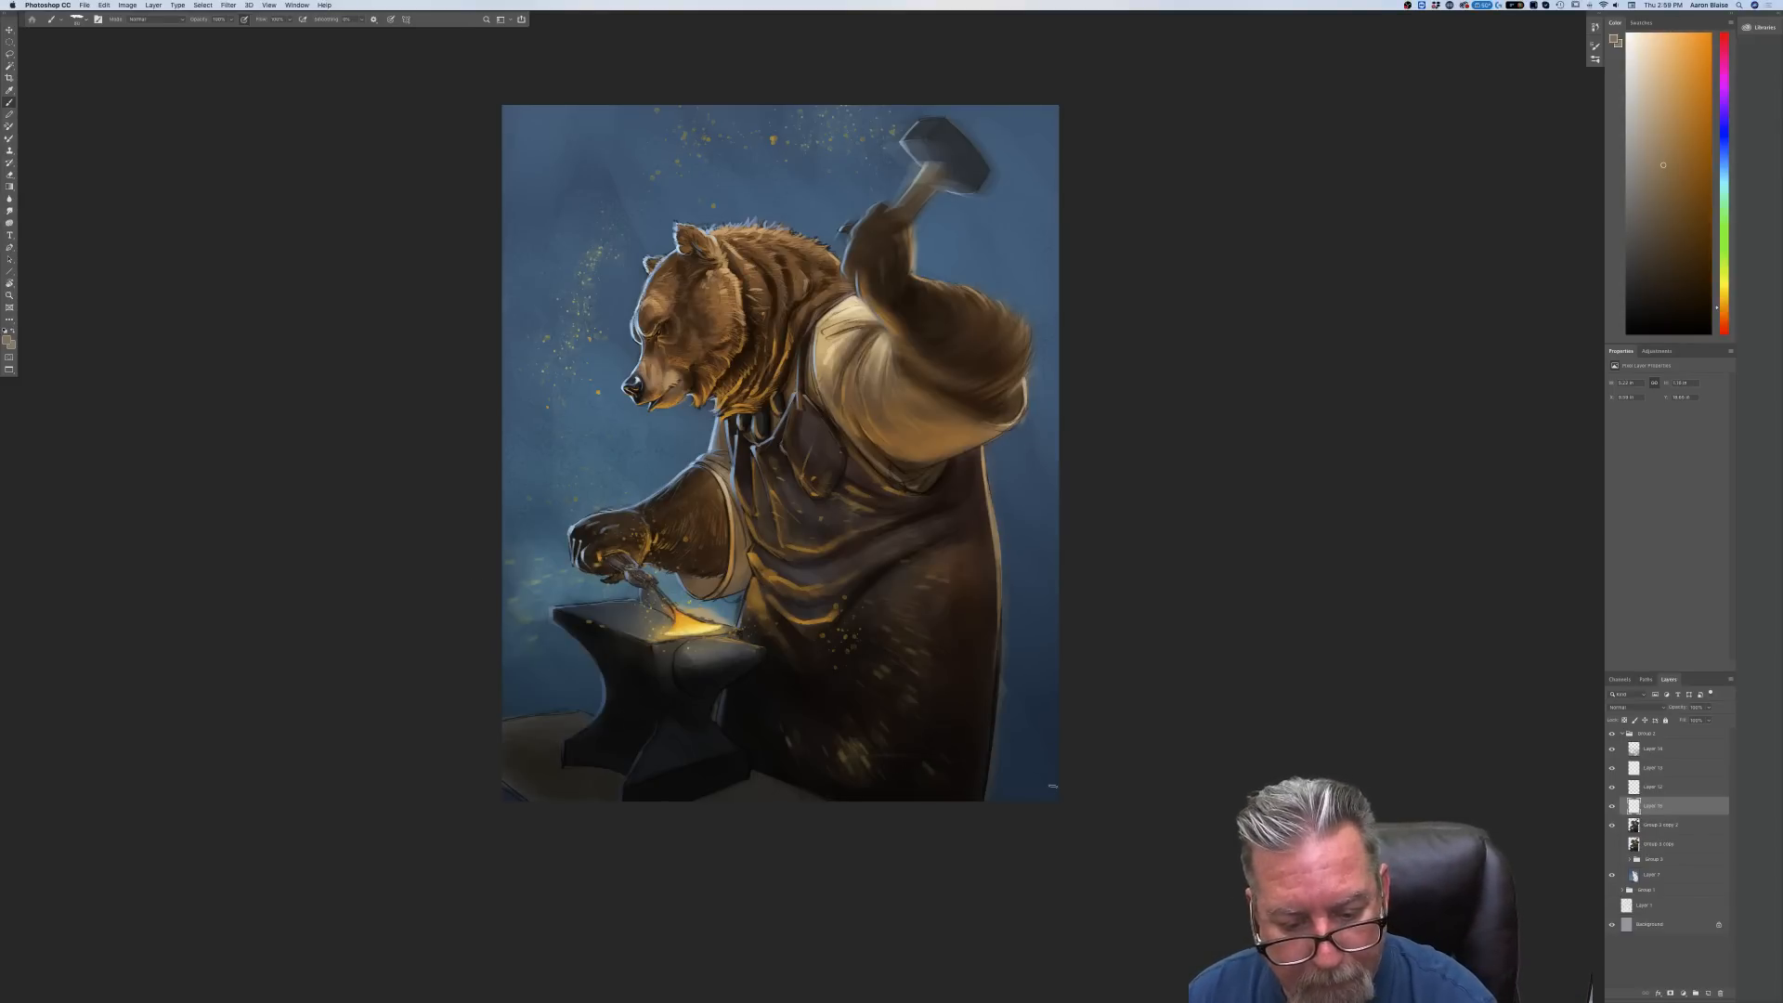
mouse_move(989, 770)
left_mouse_down()
mouse_move(820, 769)
mouse_move(882, 804)
mouse_move(816, 775)
mouse_move(966, 765)
left_mouse_up()
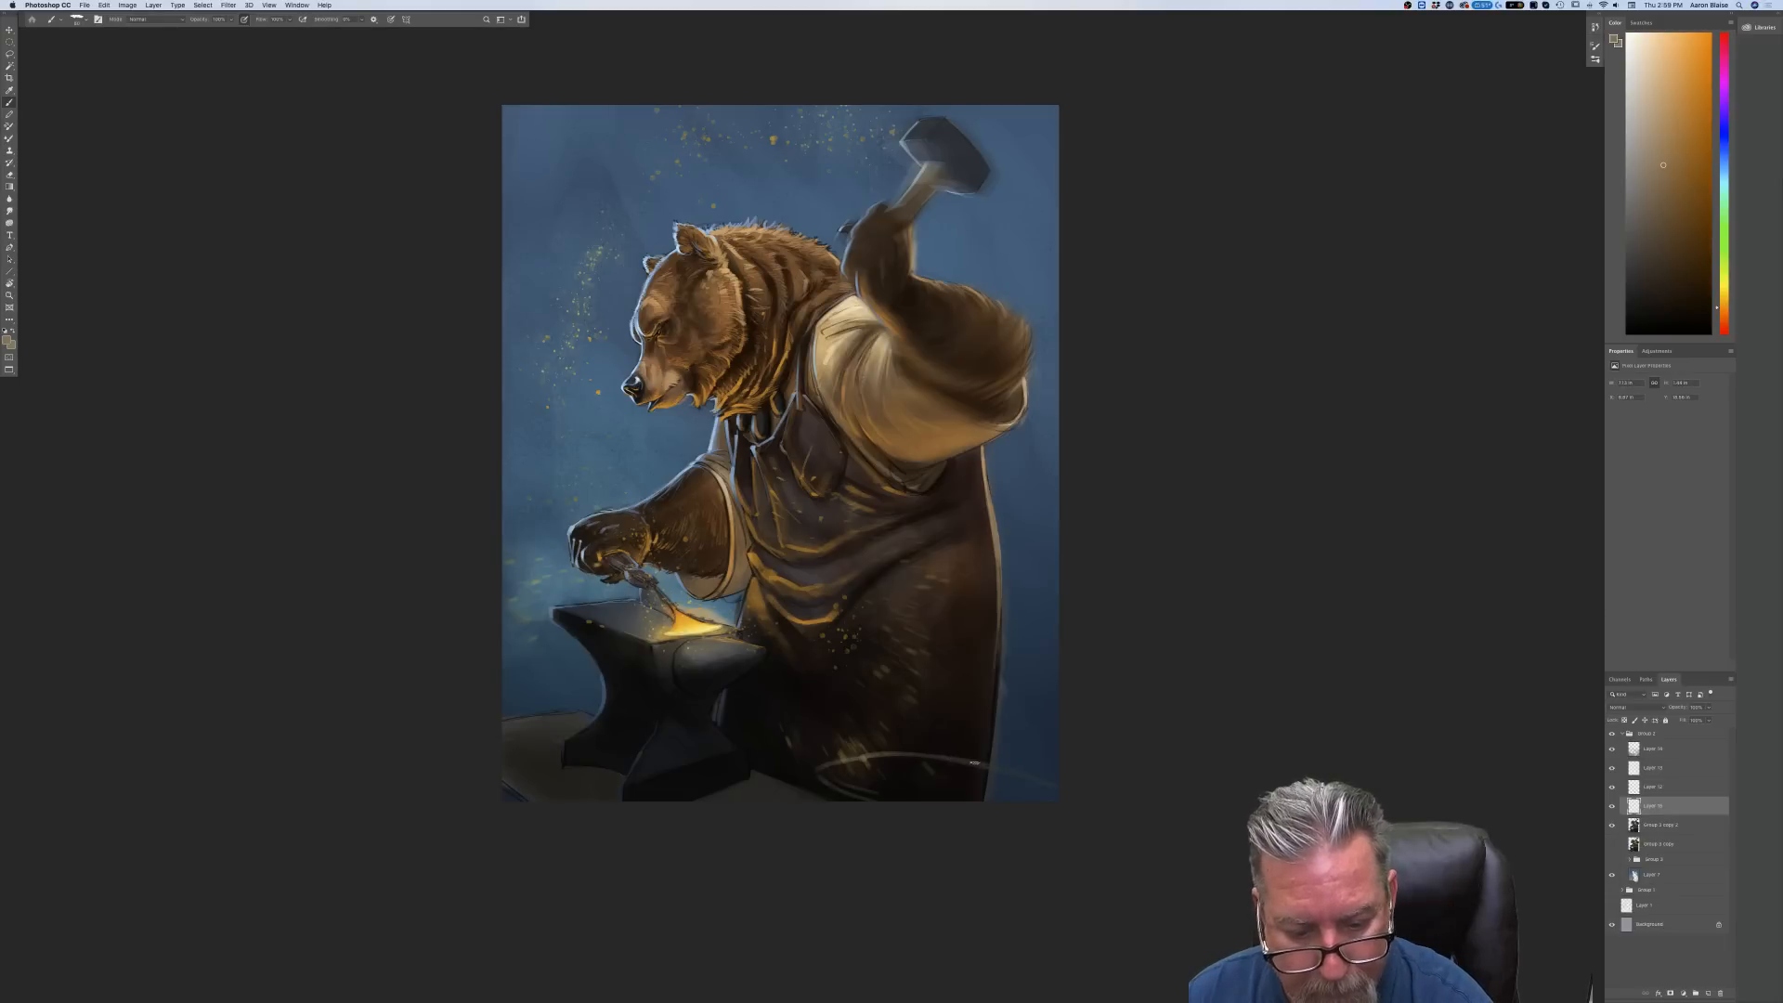
mouse_move(841, 761)
left_mouse_down()
mouse_move(873, 754)
mouse_move(814, 794)
left_mouse_up()
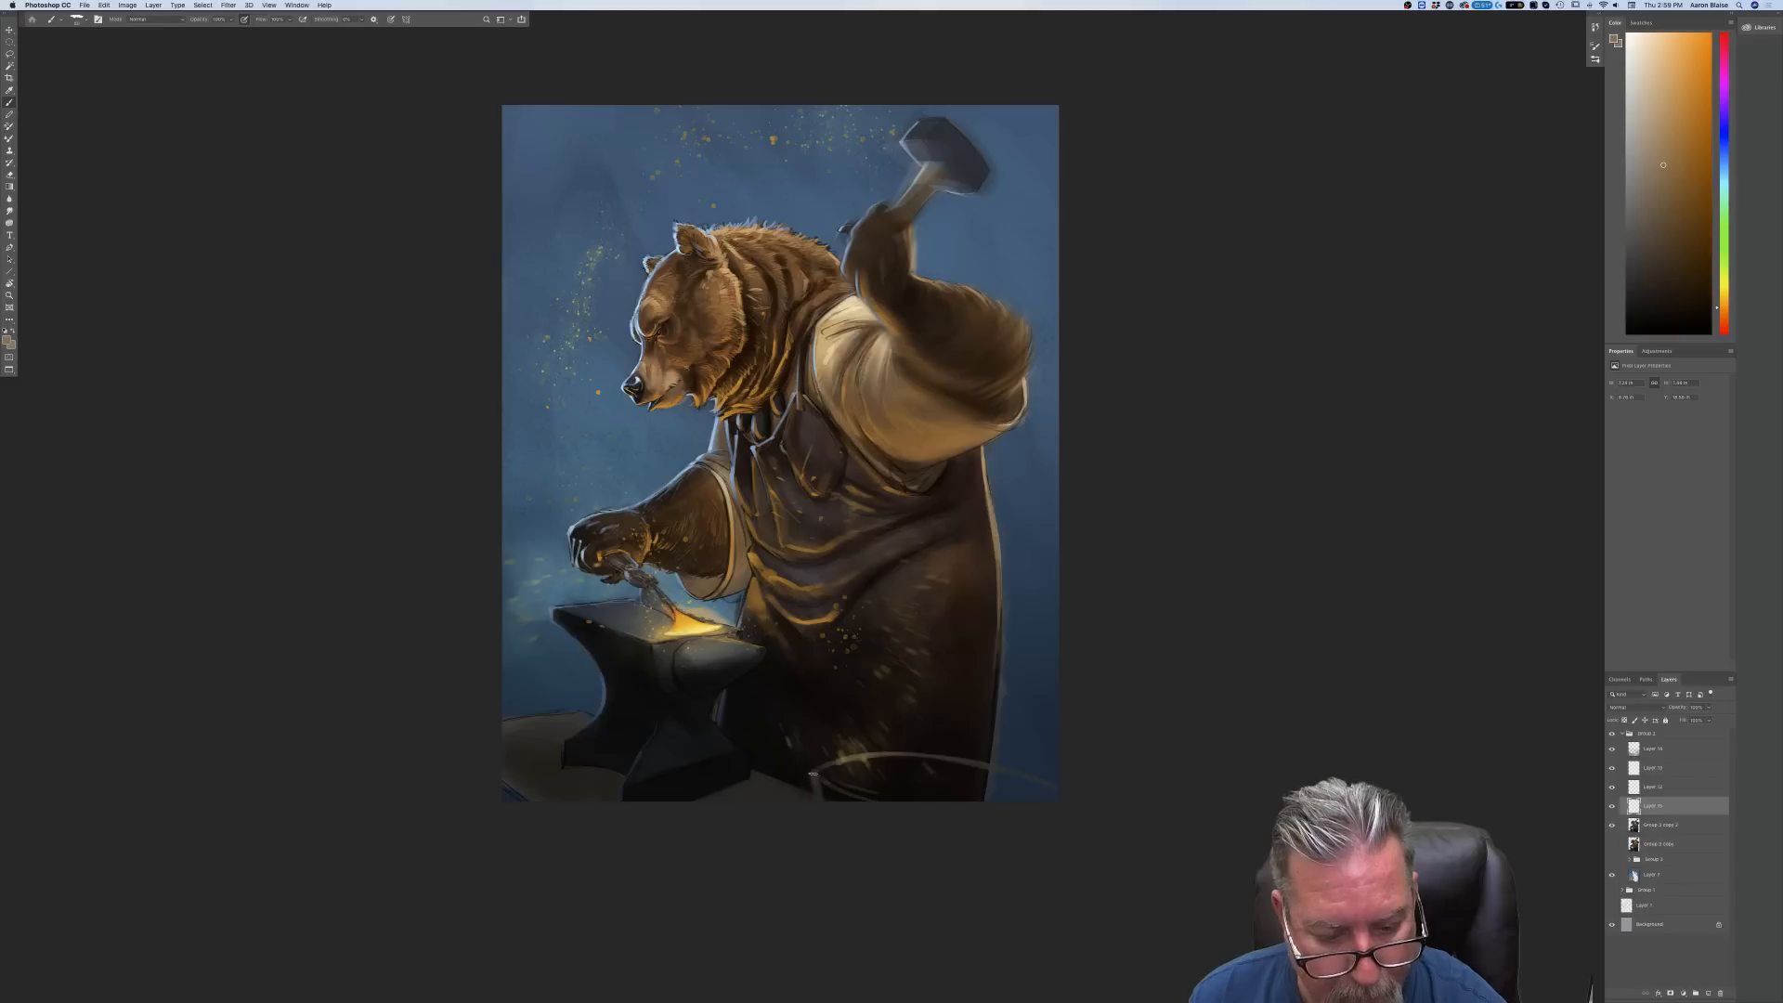
mouse_move(823, 781)
left_mouse_down()
mouse_move(866, 804)
mouse_move(822, 792)
left_mouse_up()
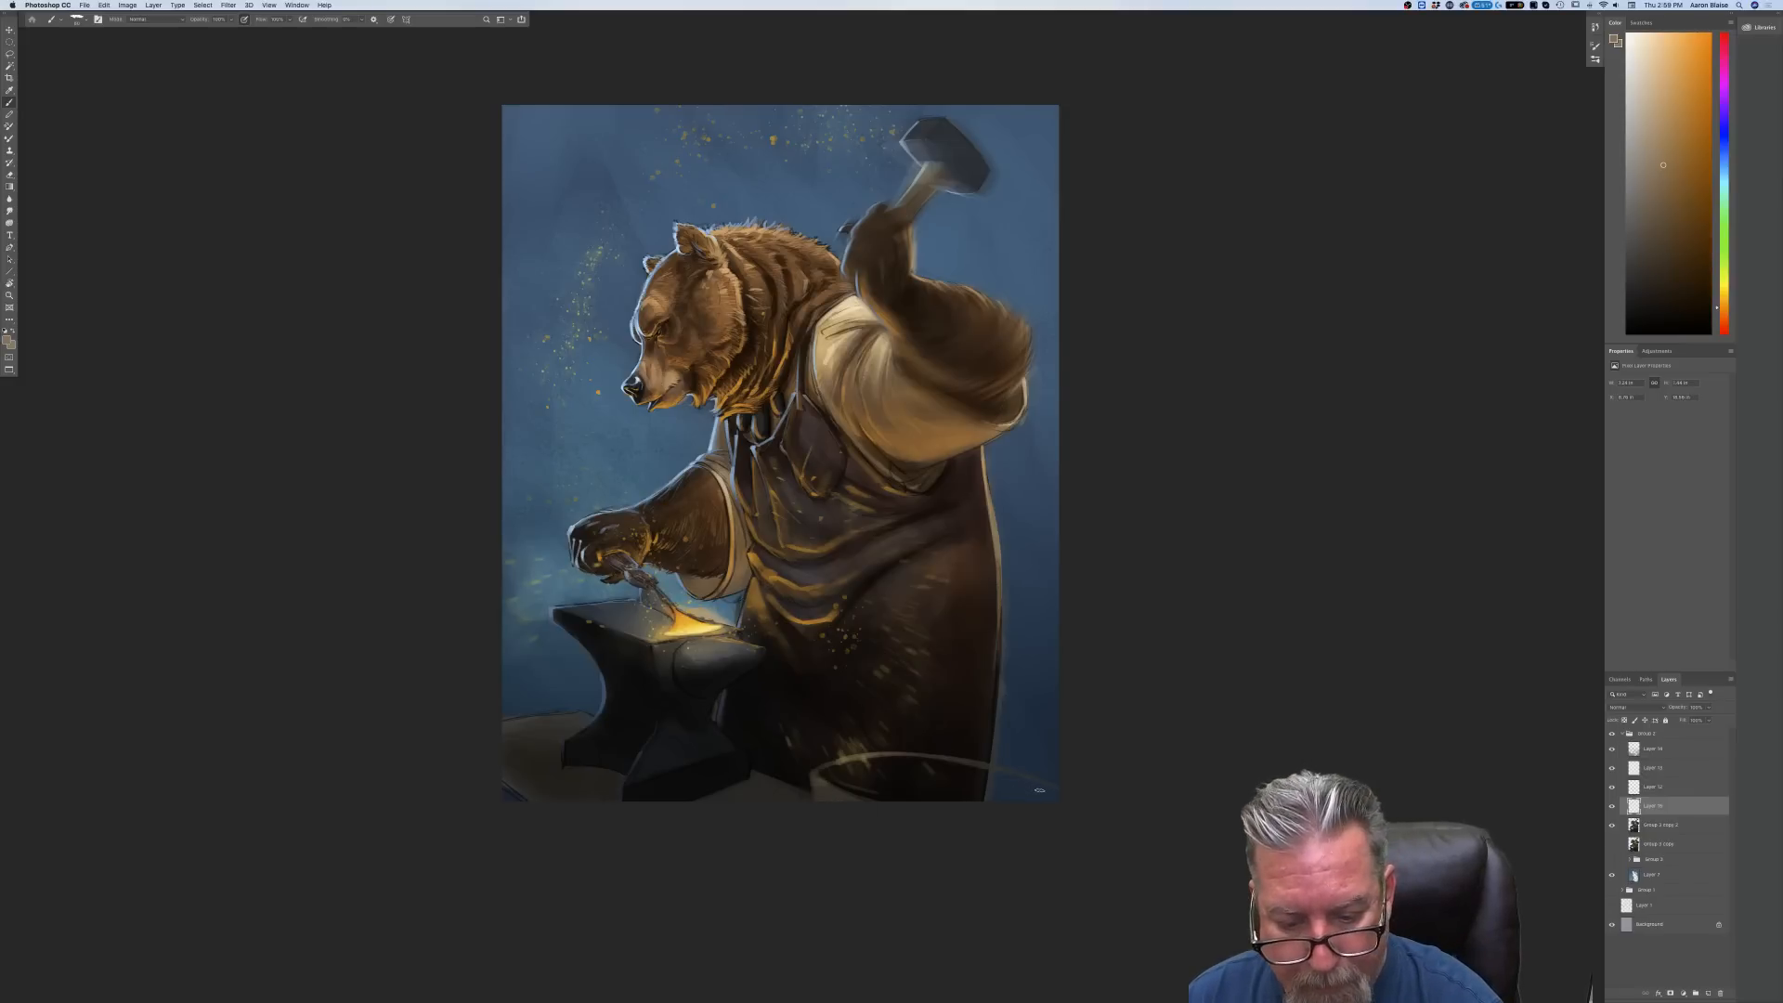
mouse_move(1026, 779)
left_mouse_down()
mouse_move(939, 760)
mouse_move(965, 802)
mouse_move(916, 769)
mouse_move(922, 796)
mouse_move(844, 763)
mouse_move(885, 793)
mouse_move(827, 773)
left_mouse_up()
mouse_move(944, 775)
left_mouse_down()
mouse_move(877, 768)
mouse_move(908, 799)
mouse_move(835, 770)
left_mouse_up()
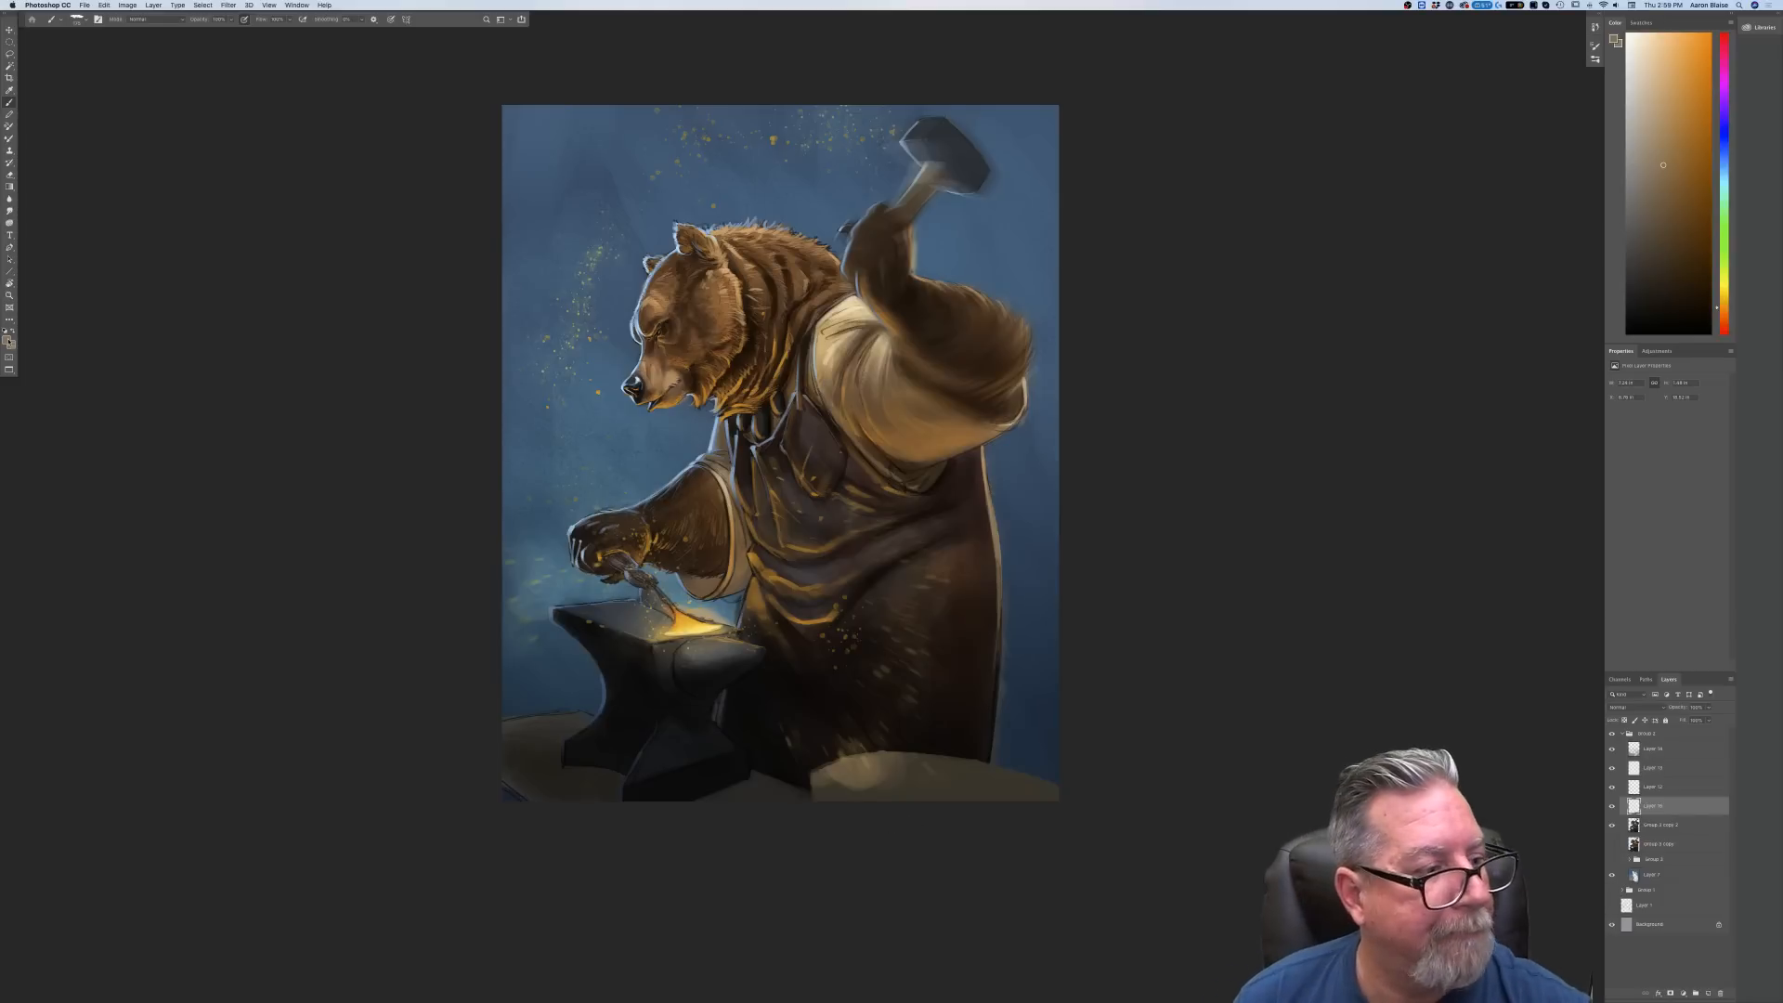
Set a near-black foreground colour and draw the barrel's rim and stave lines on another new layer
left_click(7, 341)
left_click(141, 366)
key("Return")
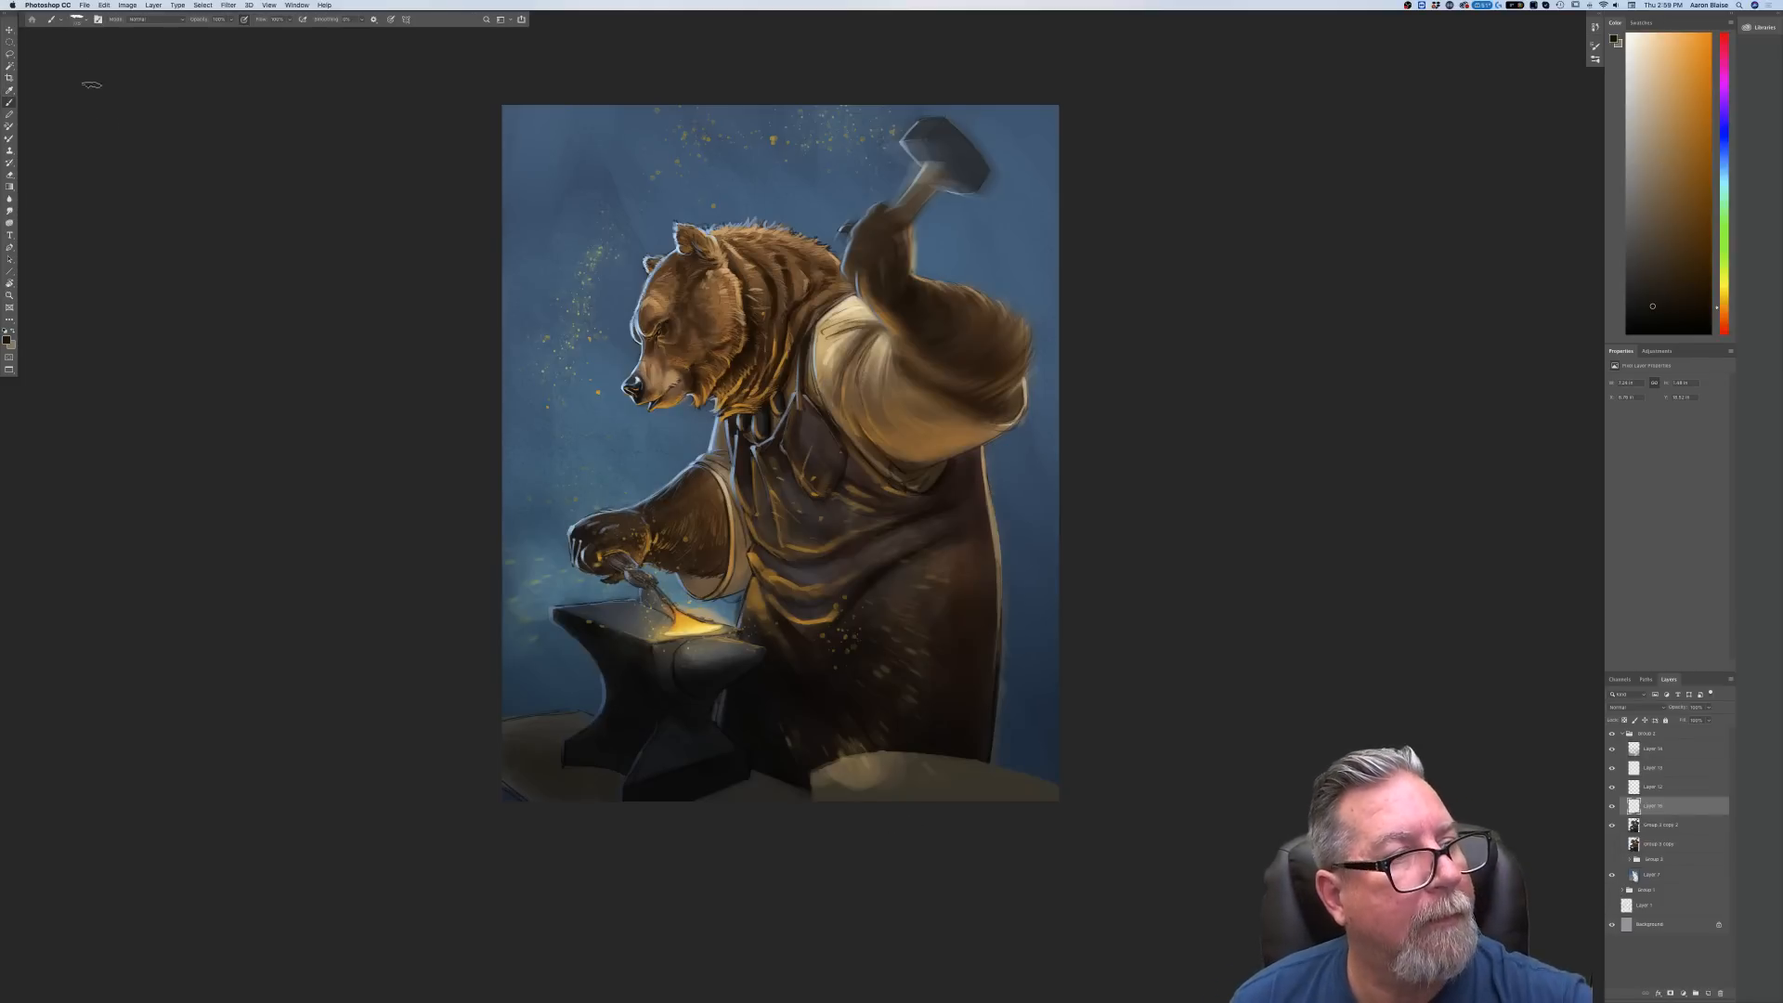
left_click(77, 22)
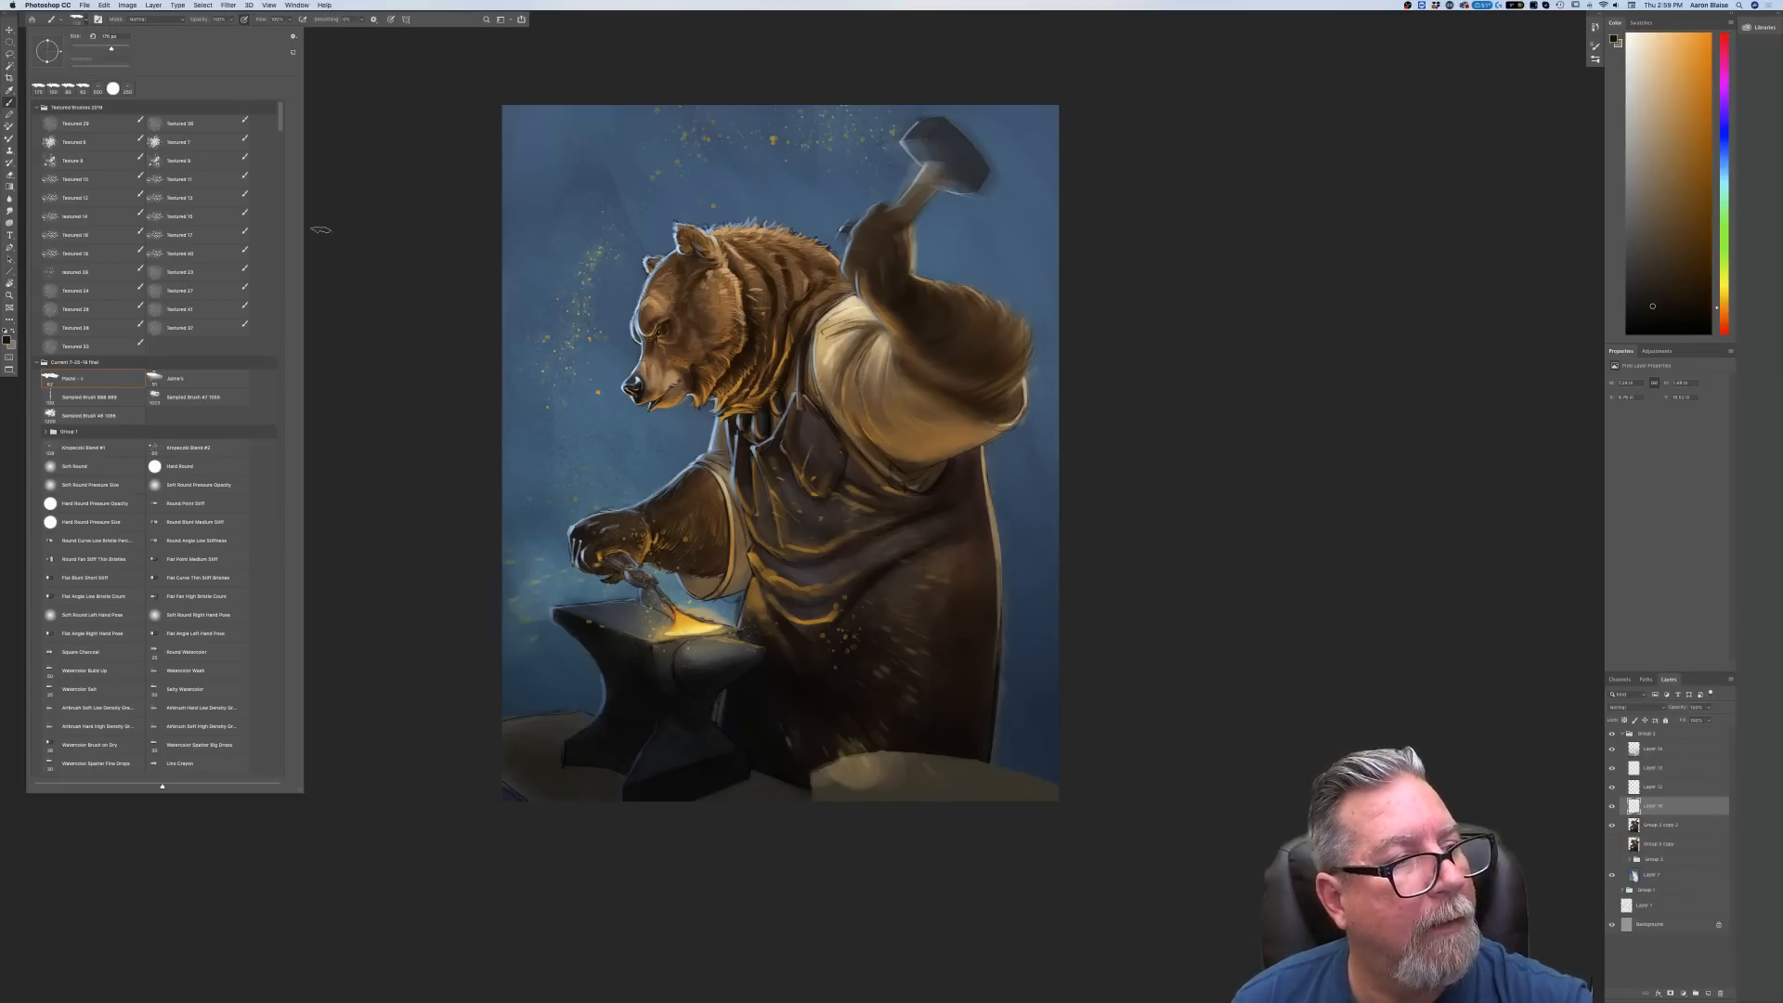
double_click(60, 130)
key("super+alt+shift+n")
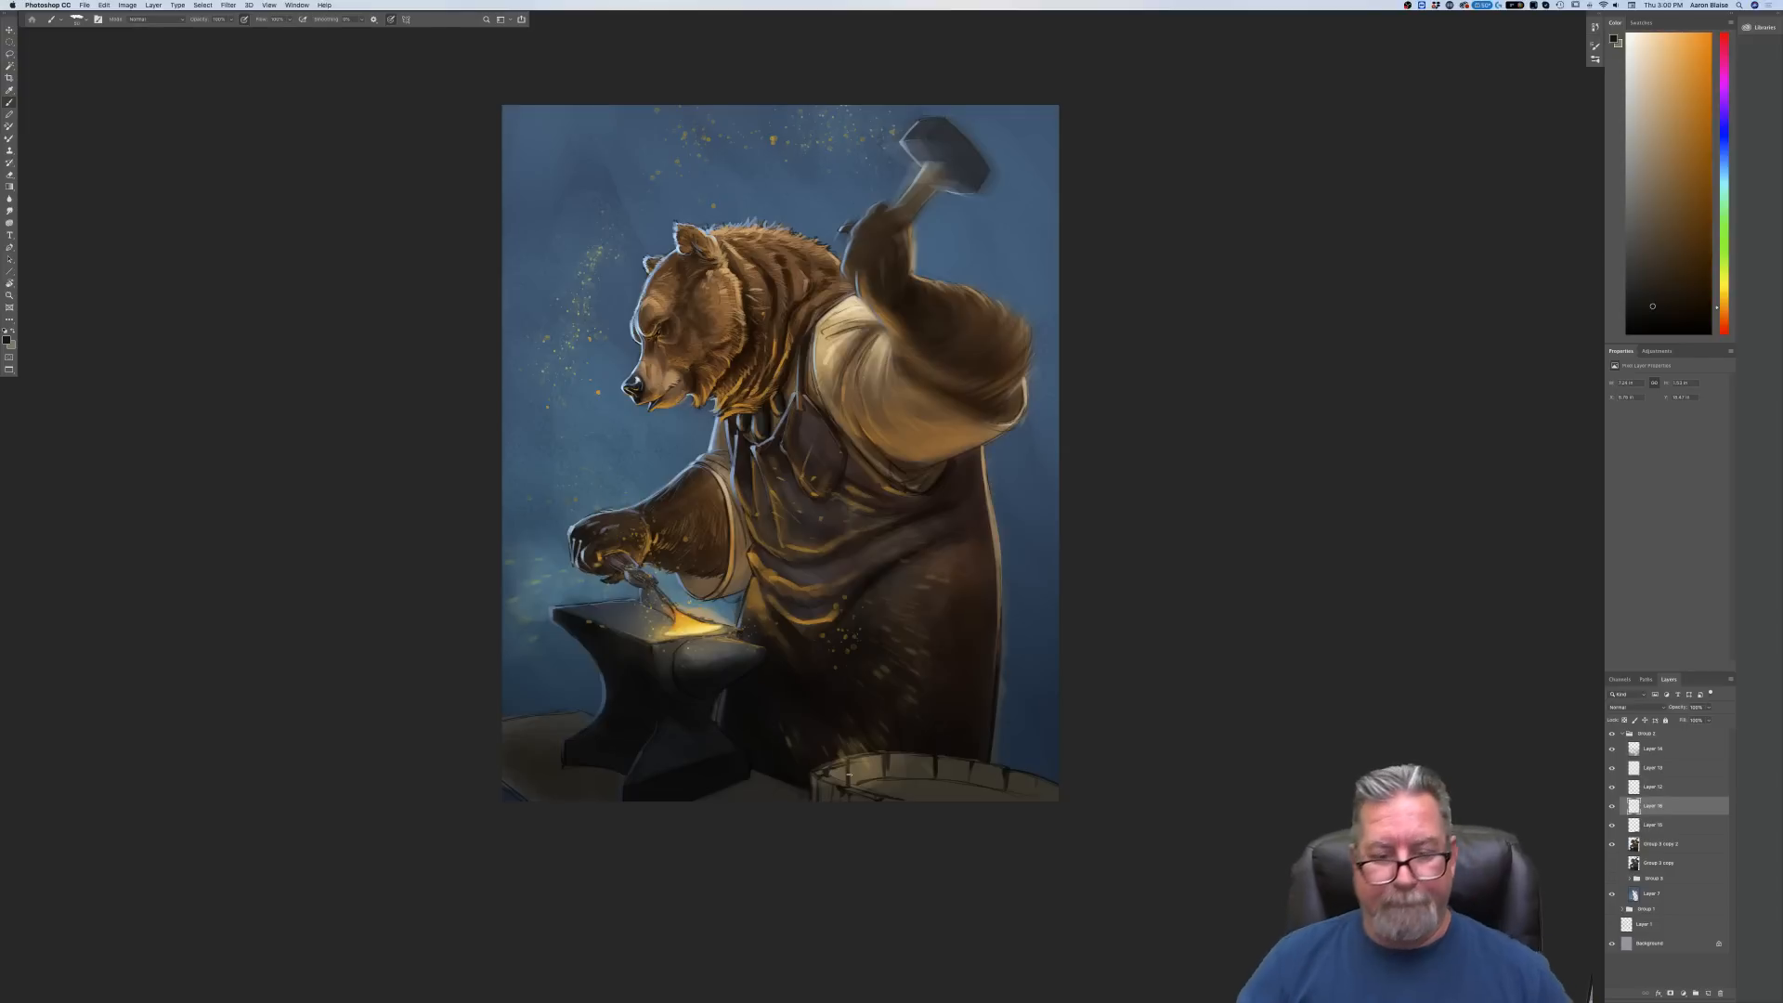
Paint muted blue water inside the barrel on the barrel's fill layer, then darken it with near-black reflections
left_click(7, 340)
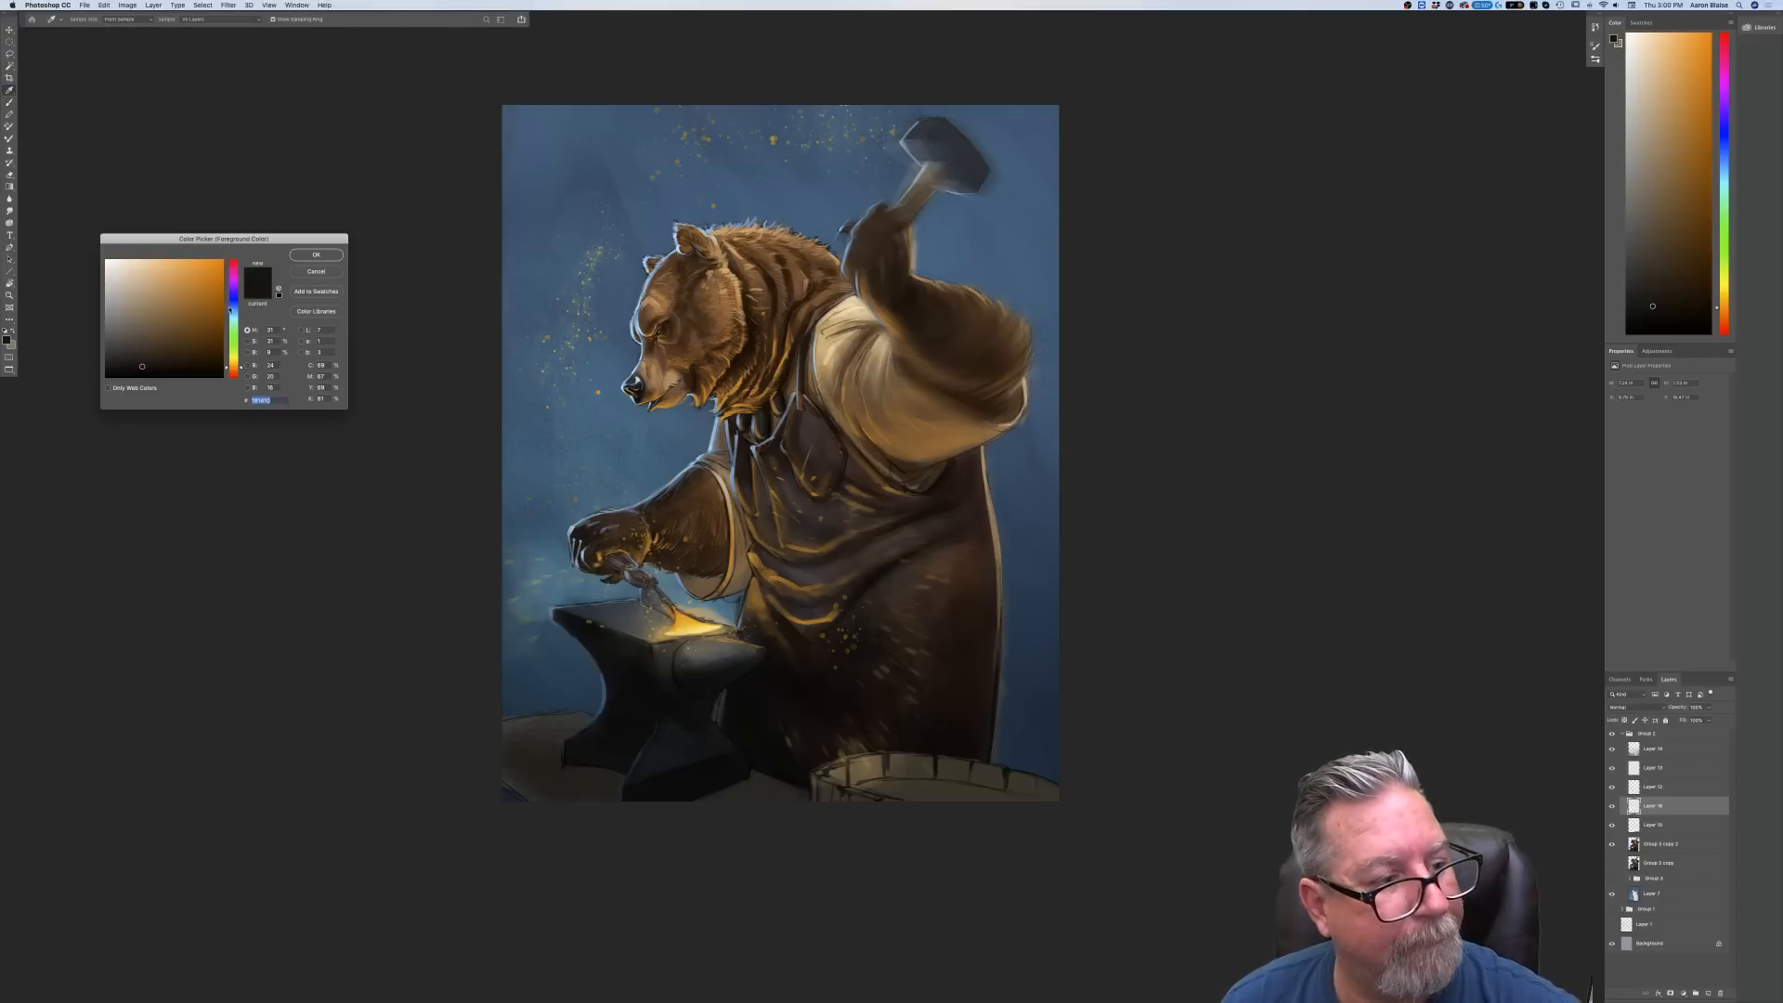
left_click(233, 309)
left_click(150, 328)
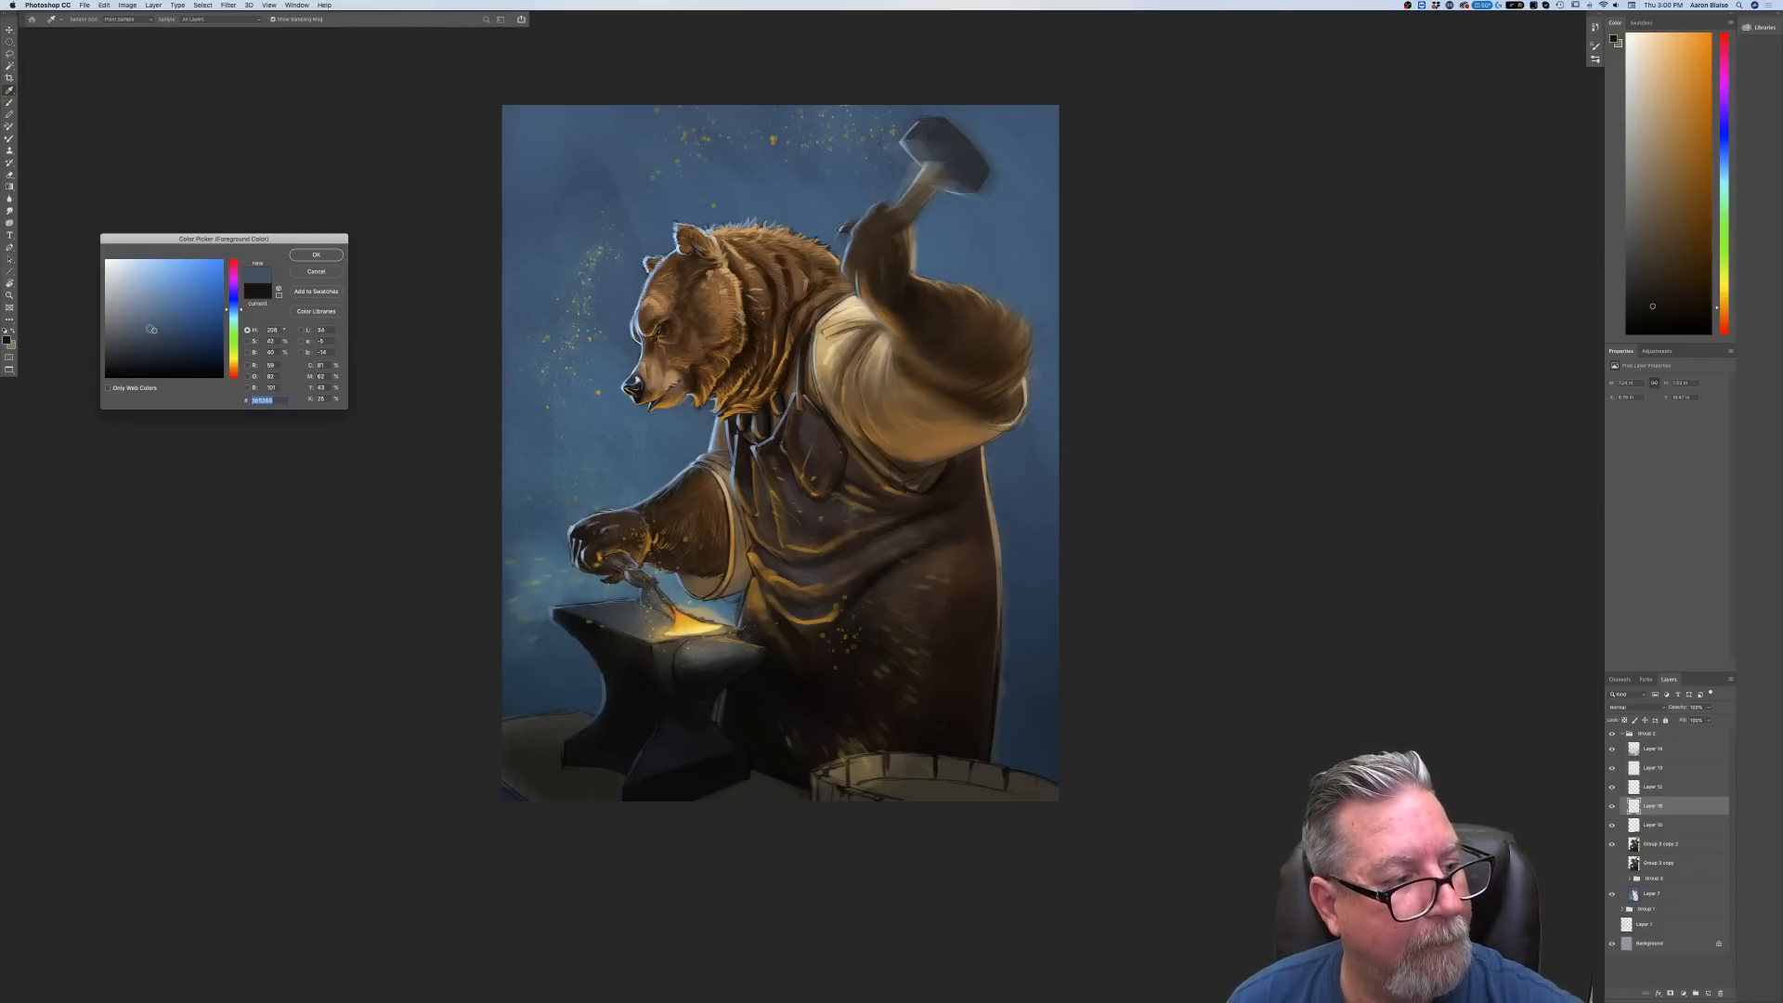
key("Return")
key("b")
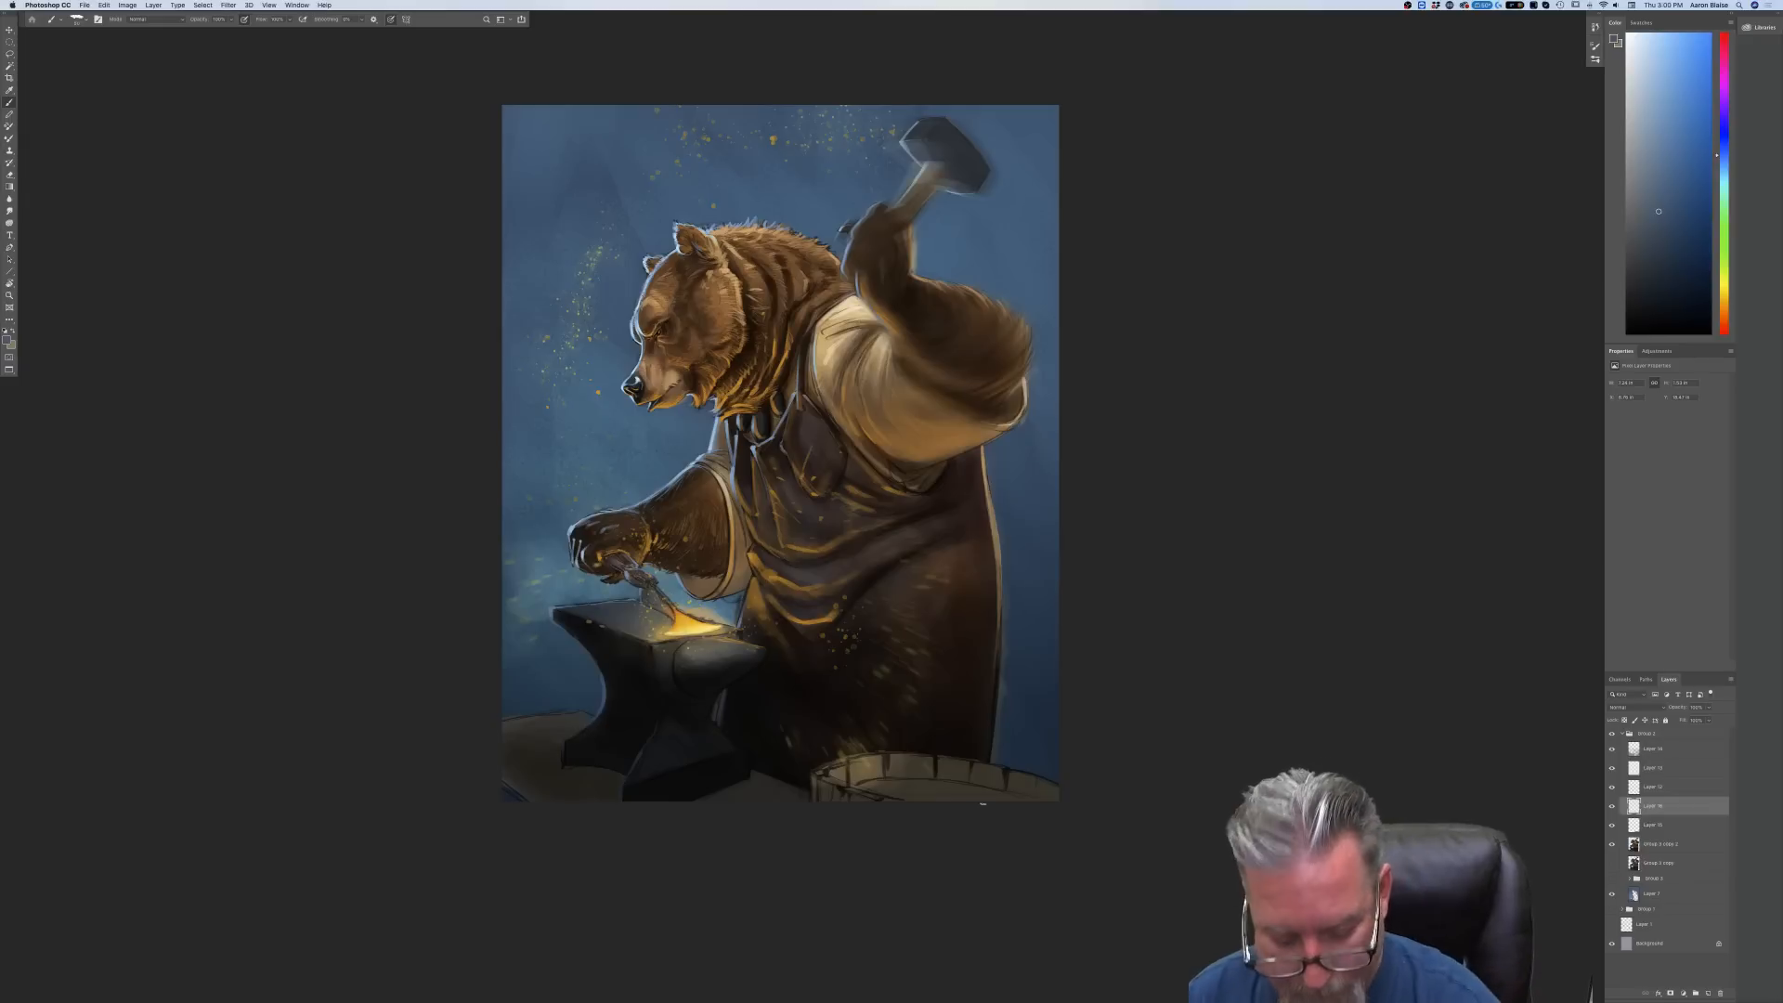
key("alt+bracketleft")
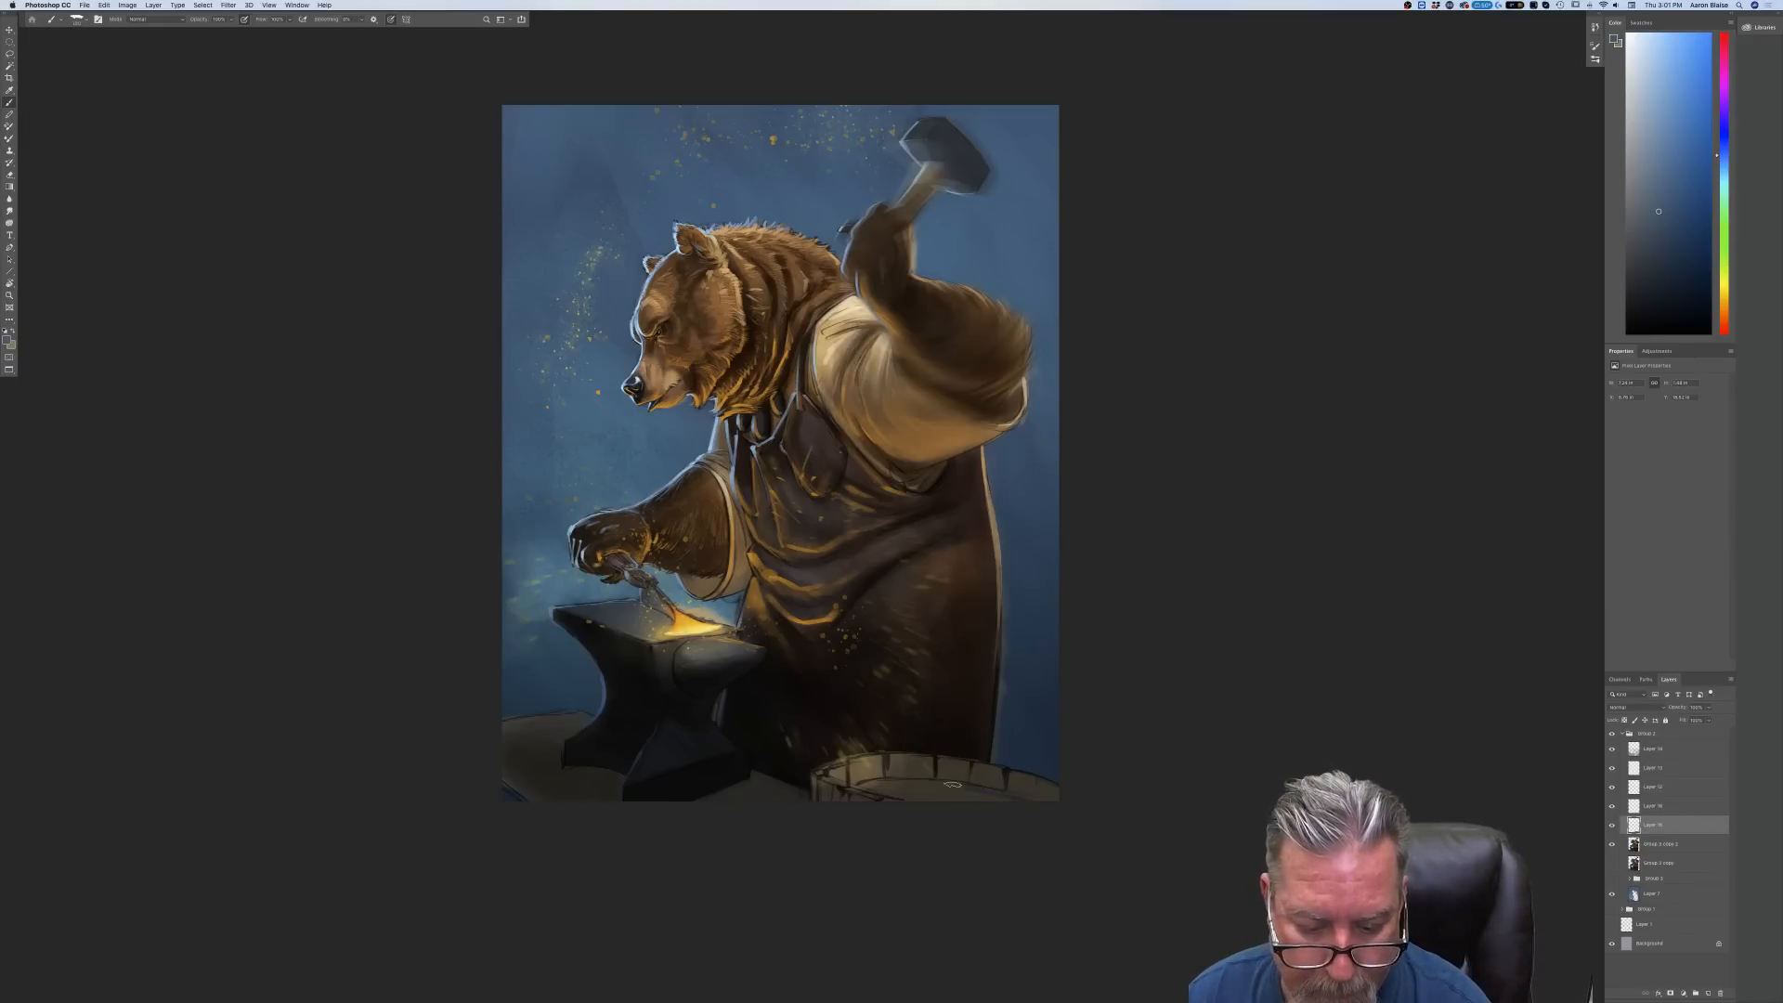
mouse_move(965, 787)
left_mouse_down()
mouse_move(1001, 797)
mouse_move(983, 808)
left_mouse_up()
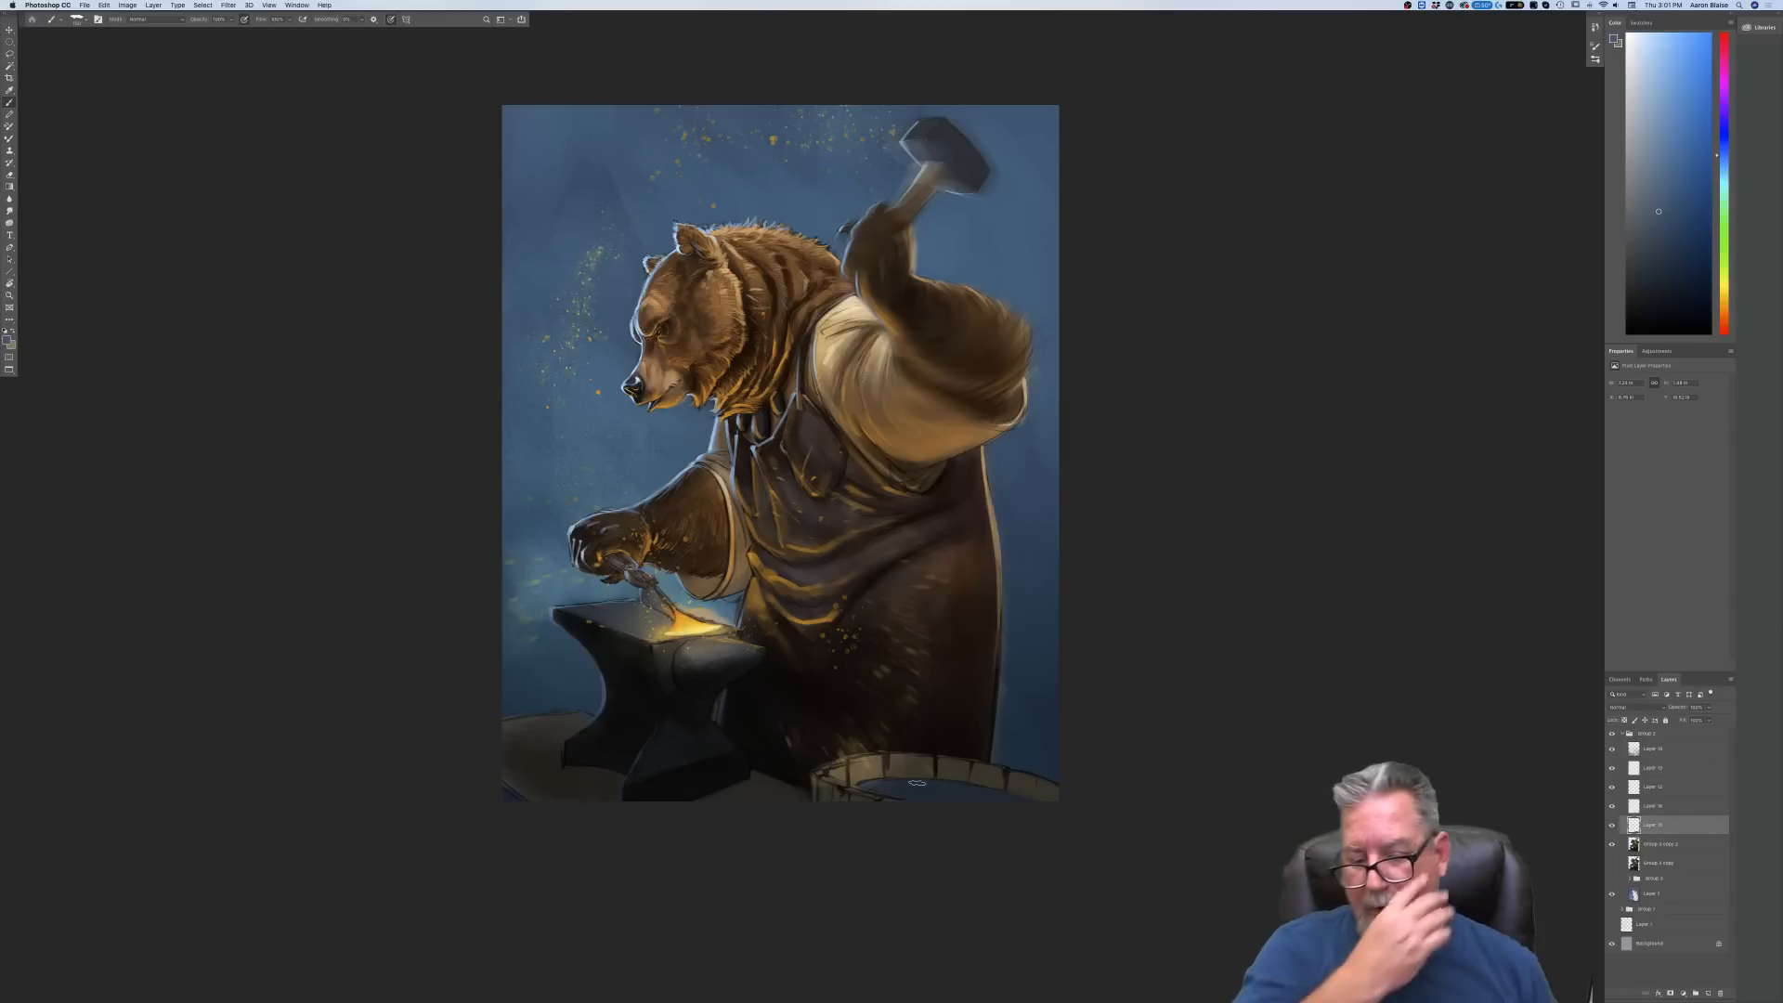
left_click(6, 340)
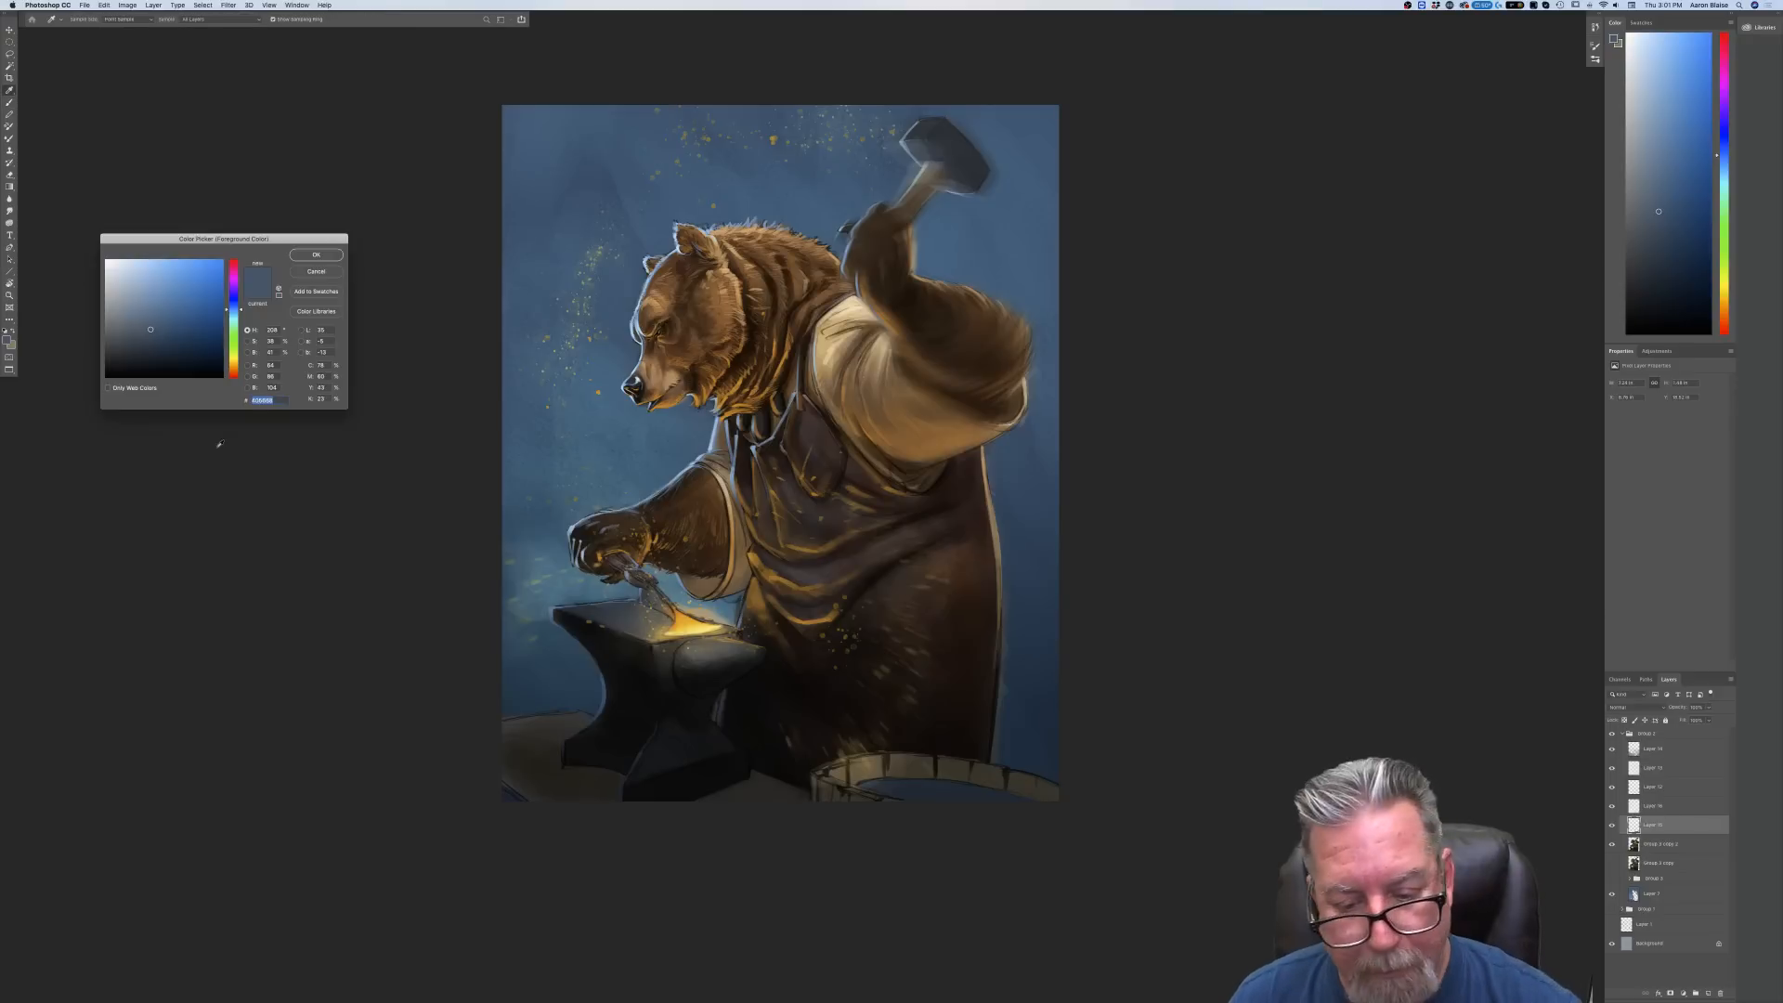
left_click(316, 254)
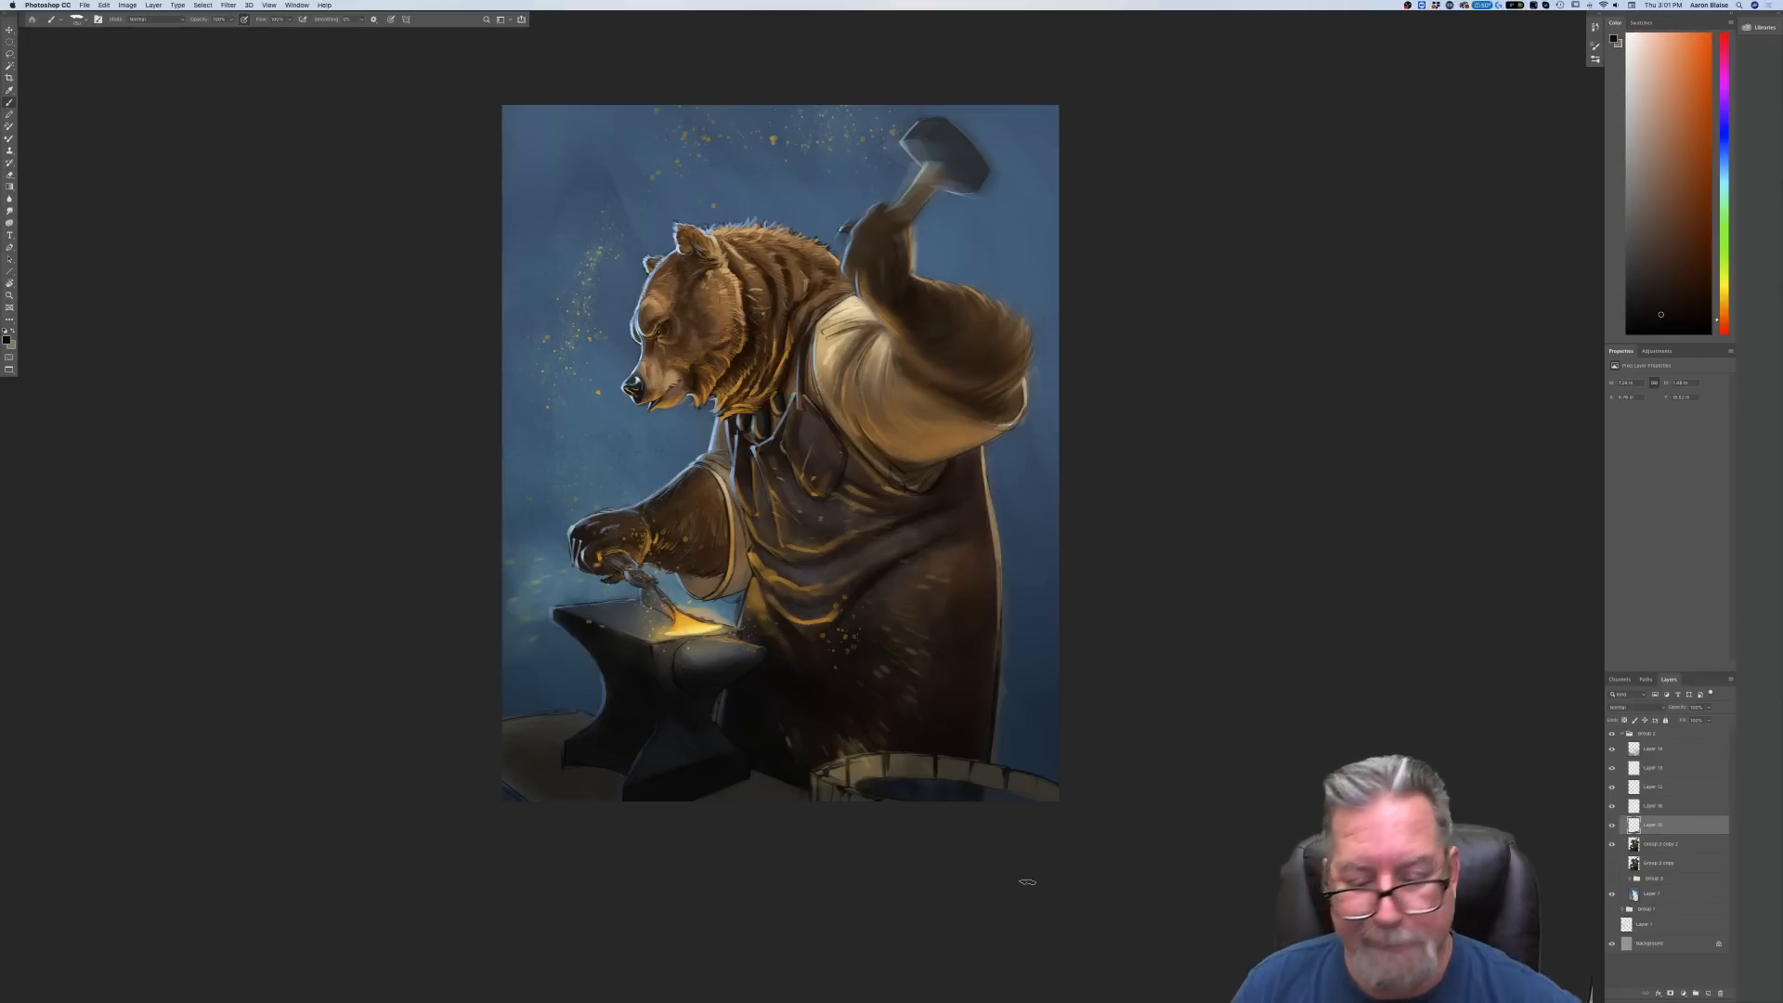
Add a Multiply layer above the barrel layers and shade the barrel's staves and interior with a muted grey-brown
left_click(1658, 767)
left_click(1708, 993)
left_click(1632, 707)
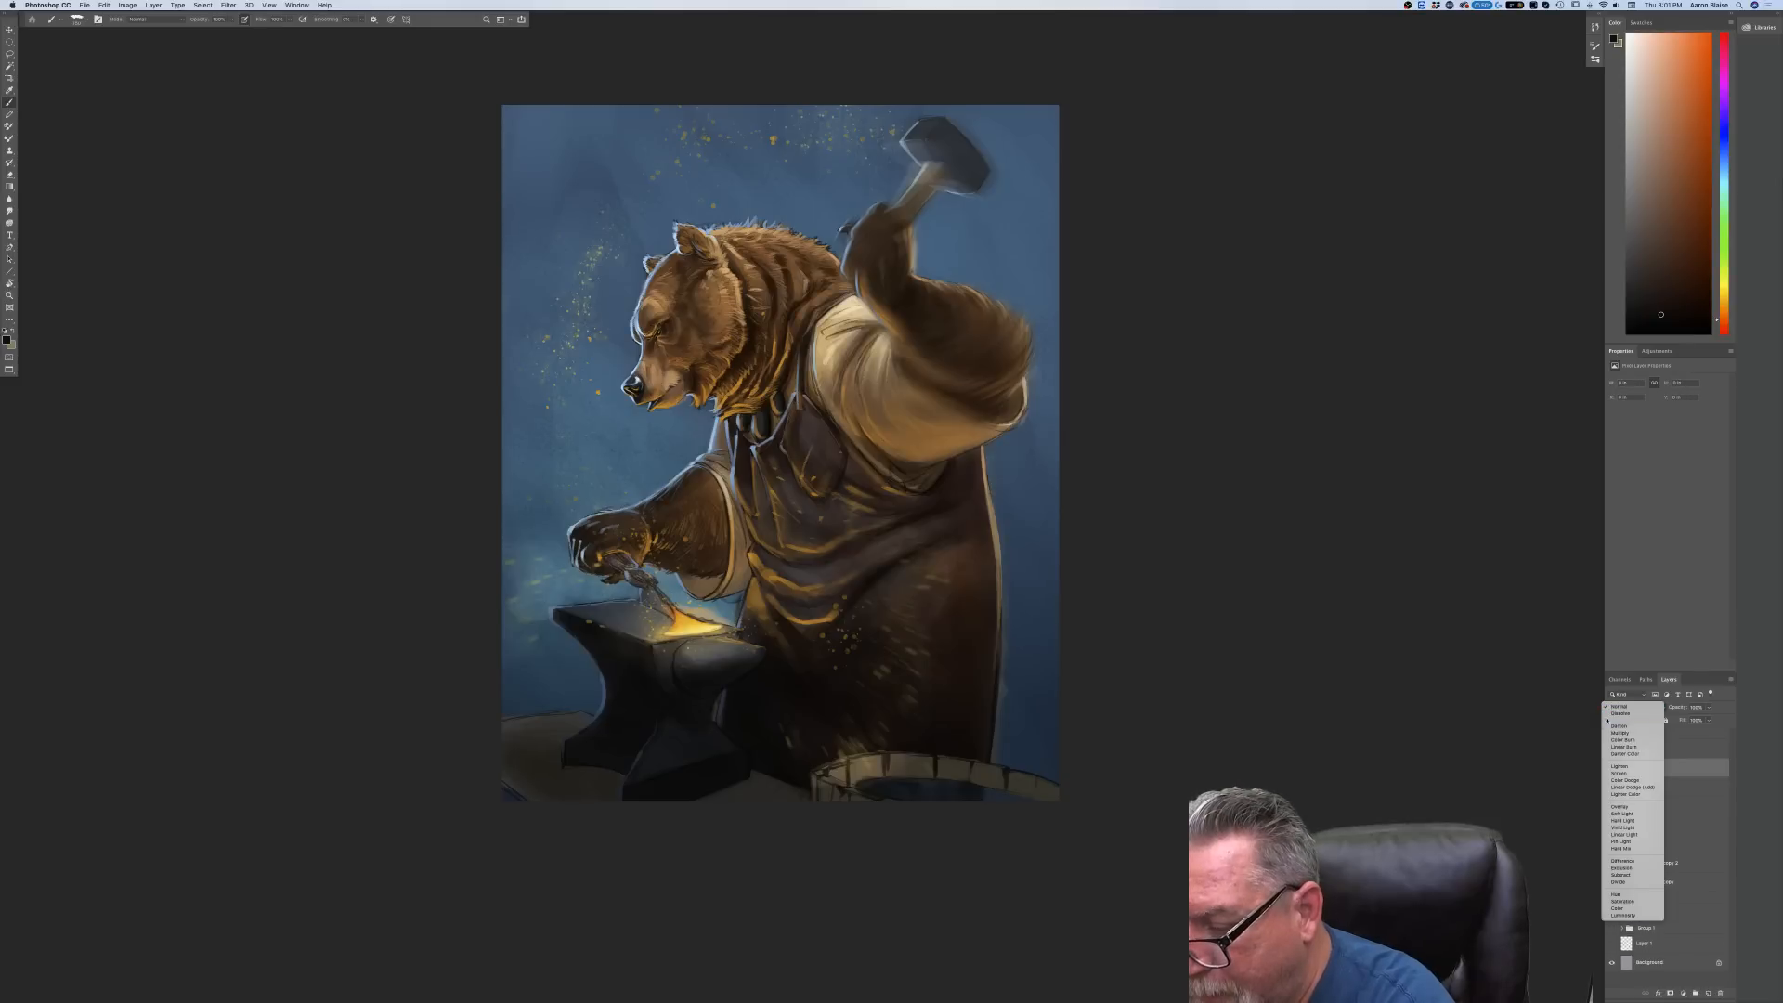
left_click(1608, 734)
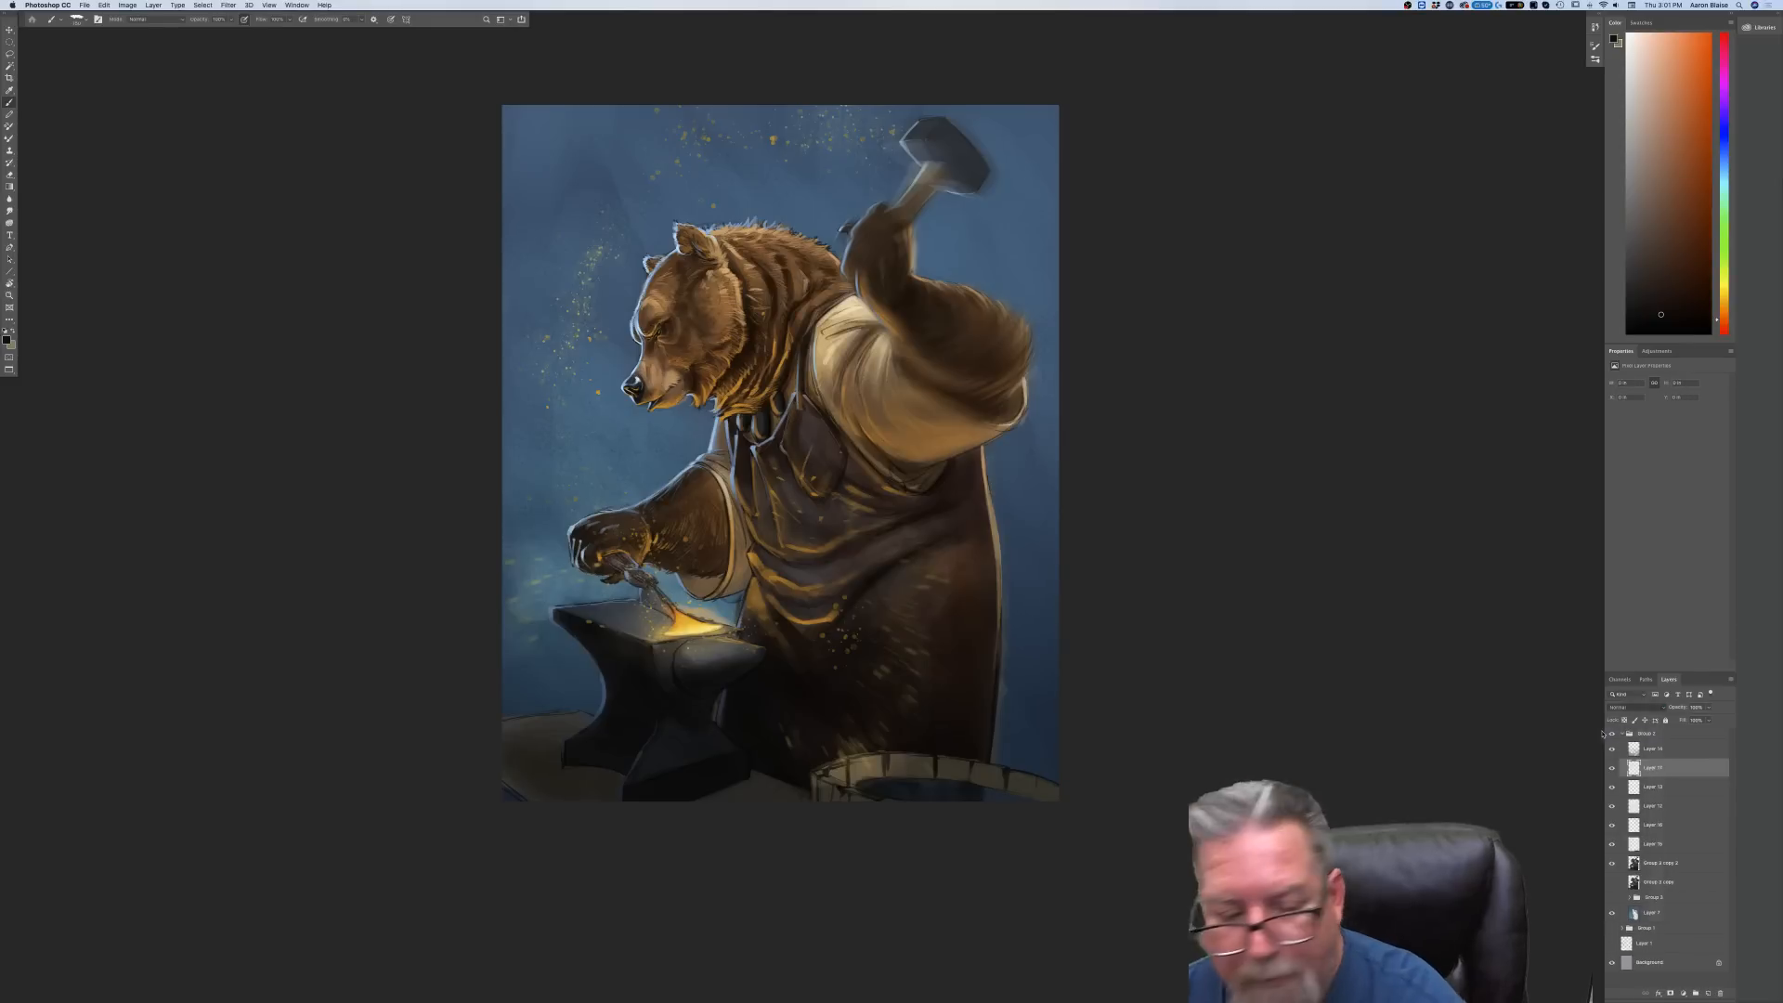
left_click(6, 340)
left_click(135, 312)
left_click(316, 255)
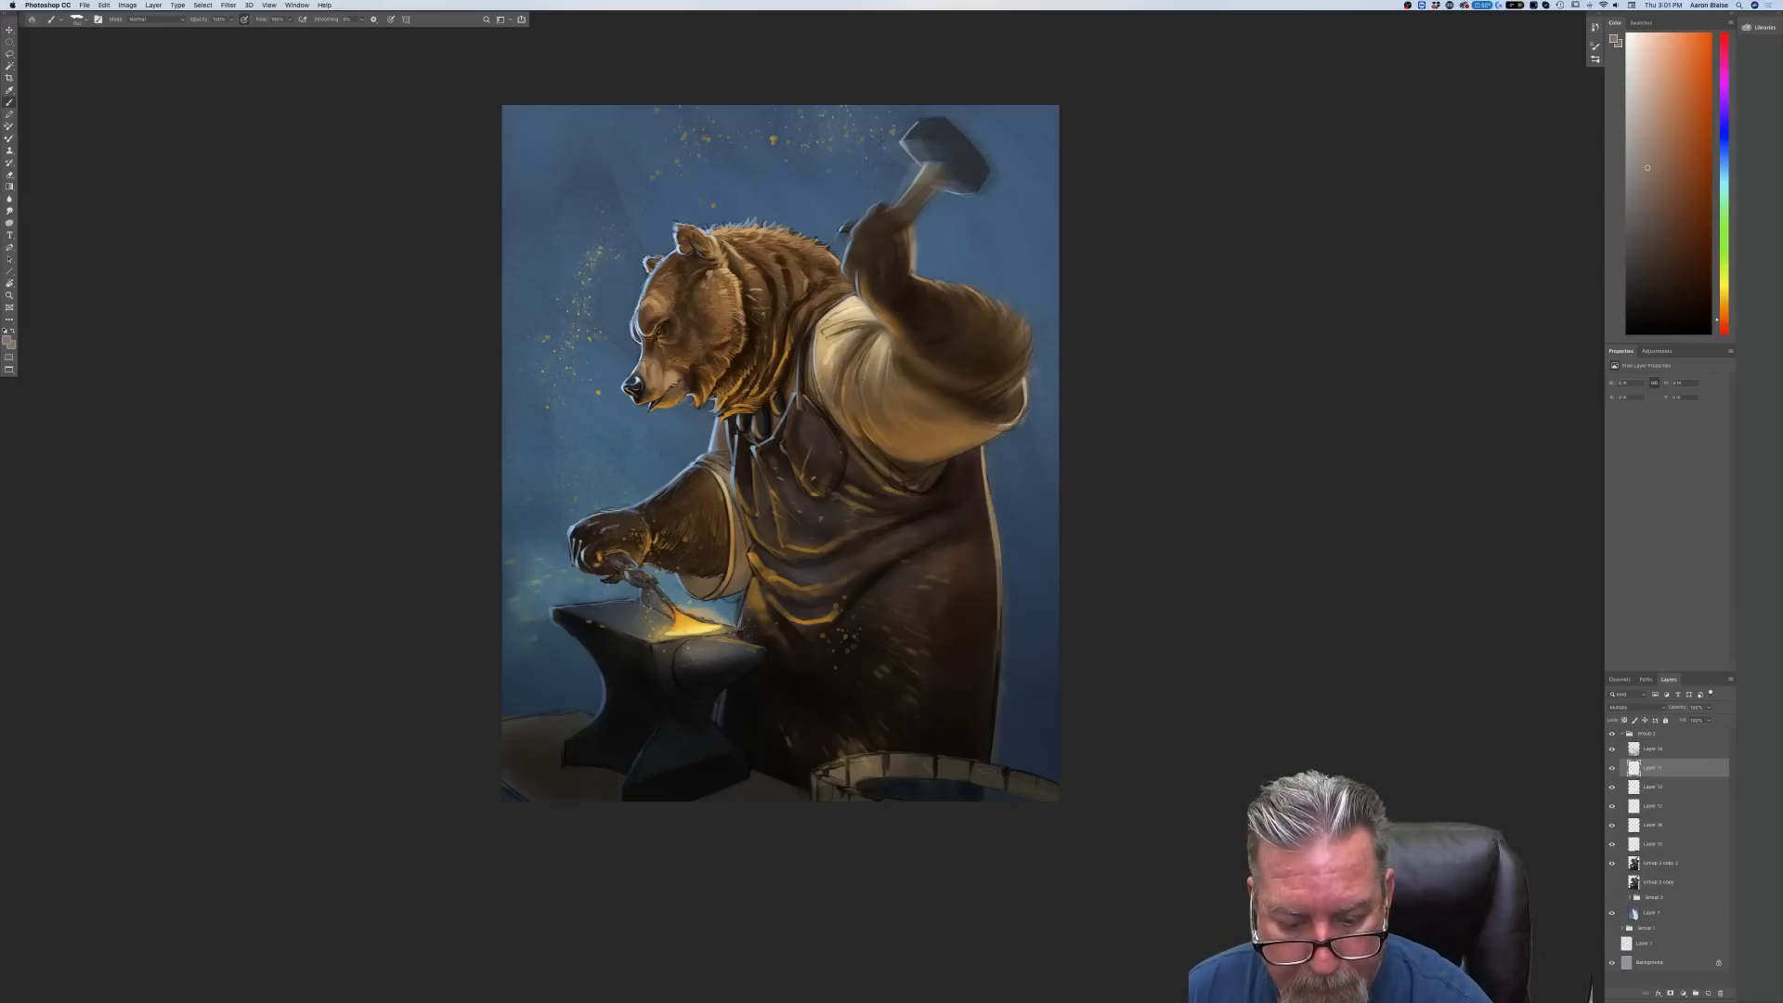
mouse_move(984, 774)
left_mouse_down()
mouse_move(922, 759)
mouse_move(999, 783)
mouse_move(887, 763)
mouse_move(1048, 794)
mouse_move(886, 765)
mouse_move(822, 791)
mouse_move(1018, 779)
mouse_move(1064, 802)
mouse_move(982, 762)
mouse_move(873, 759)
mouse_move(855, 799)
left_mouse_up()
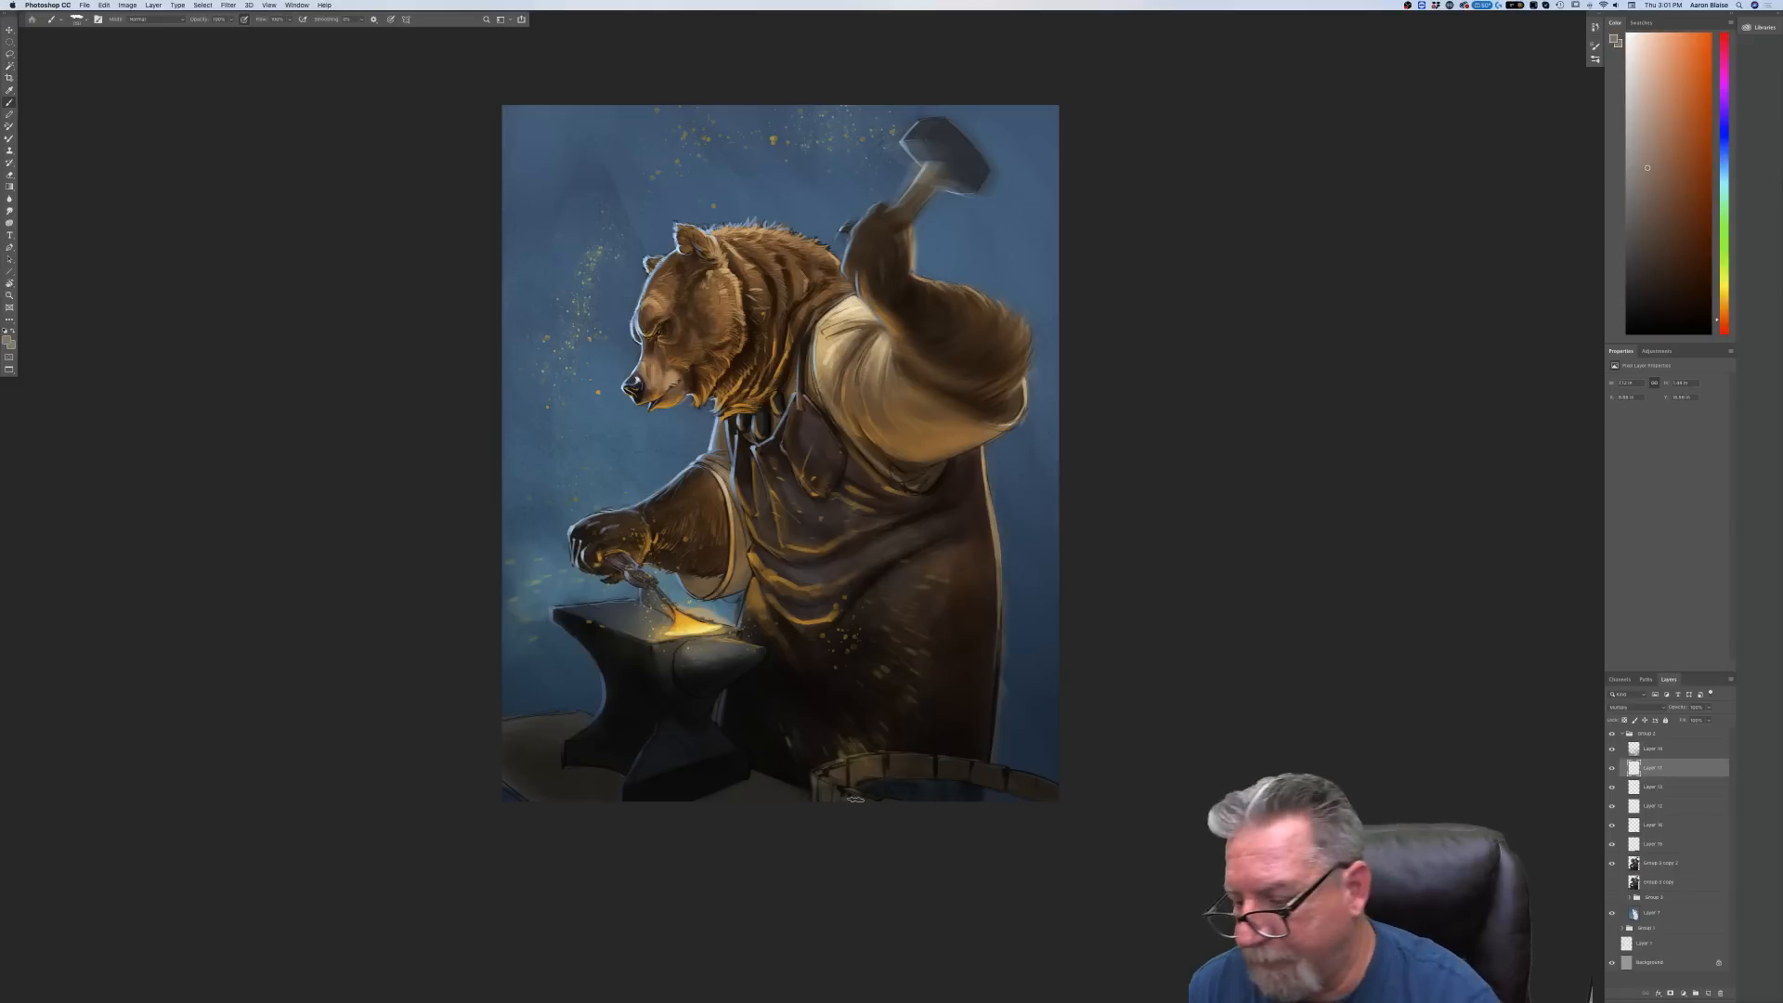
Add another new layer and paint pale tan highlights along the barrel's rim and stave edges
left_click(1705, 991)
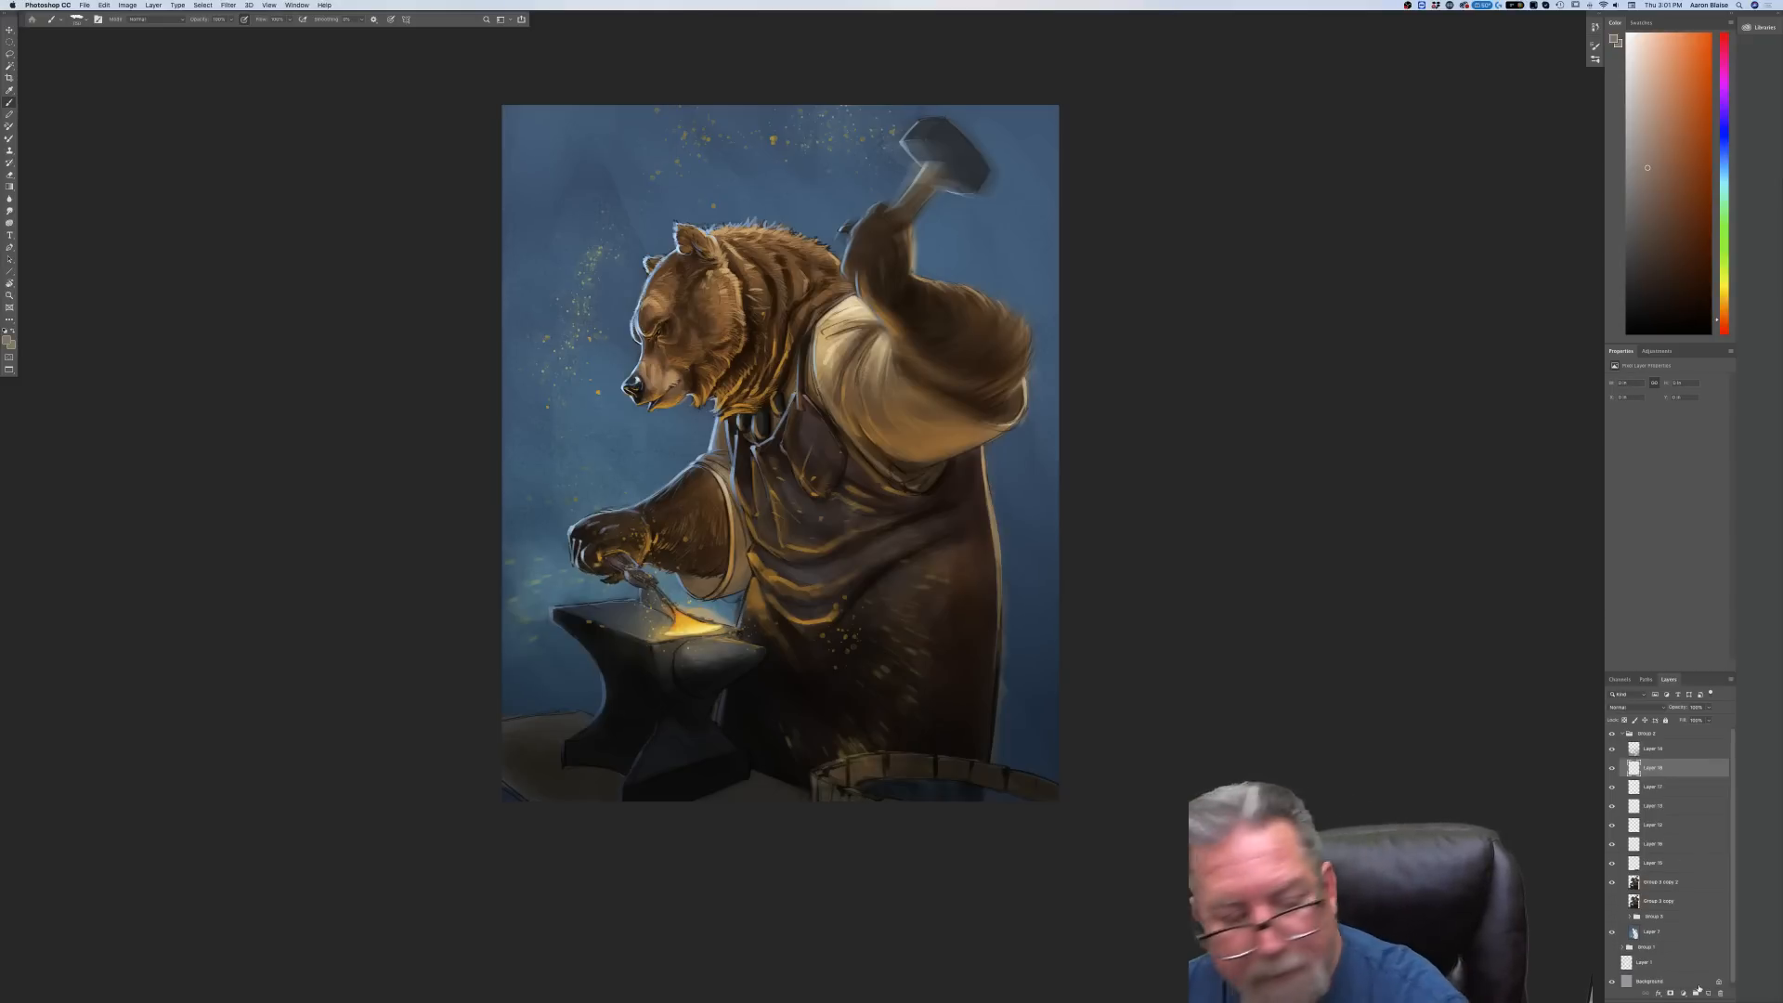
left_click(6, 340)
left_click(235, 368)
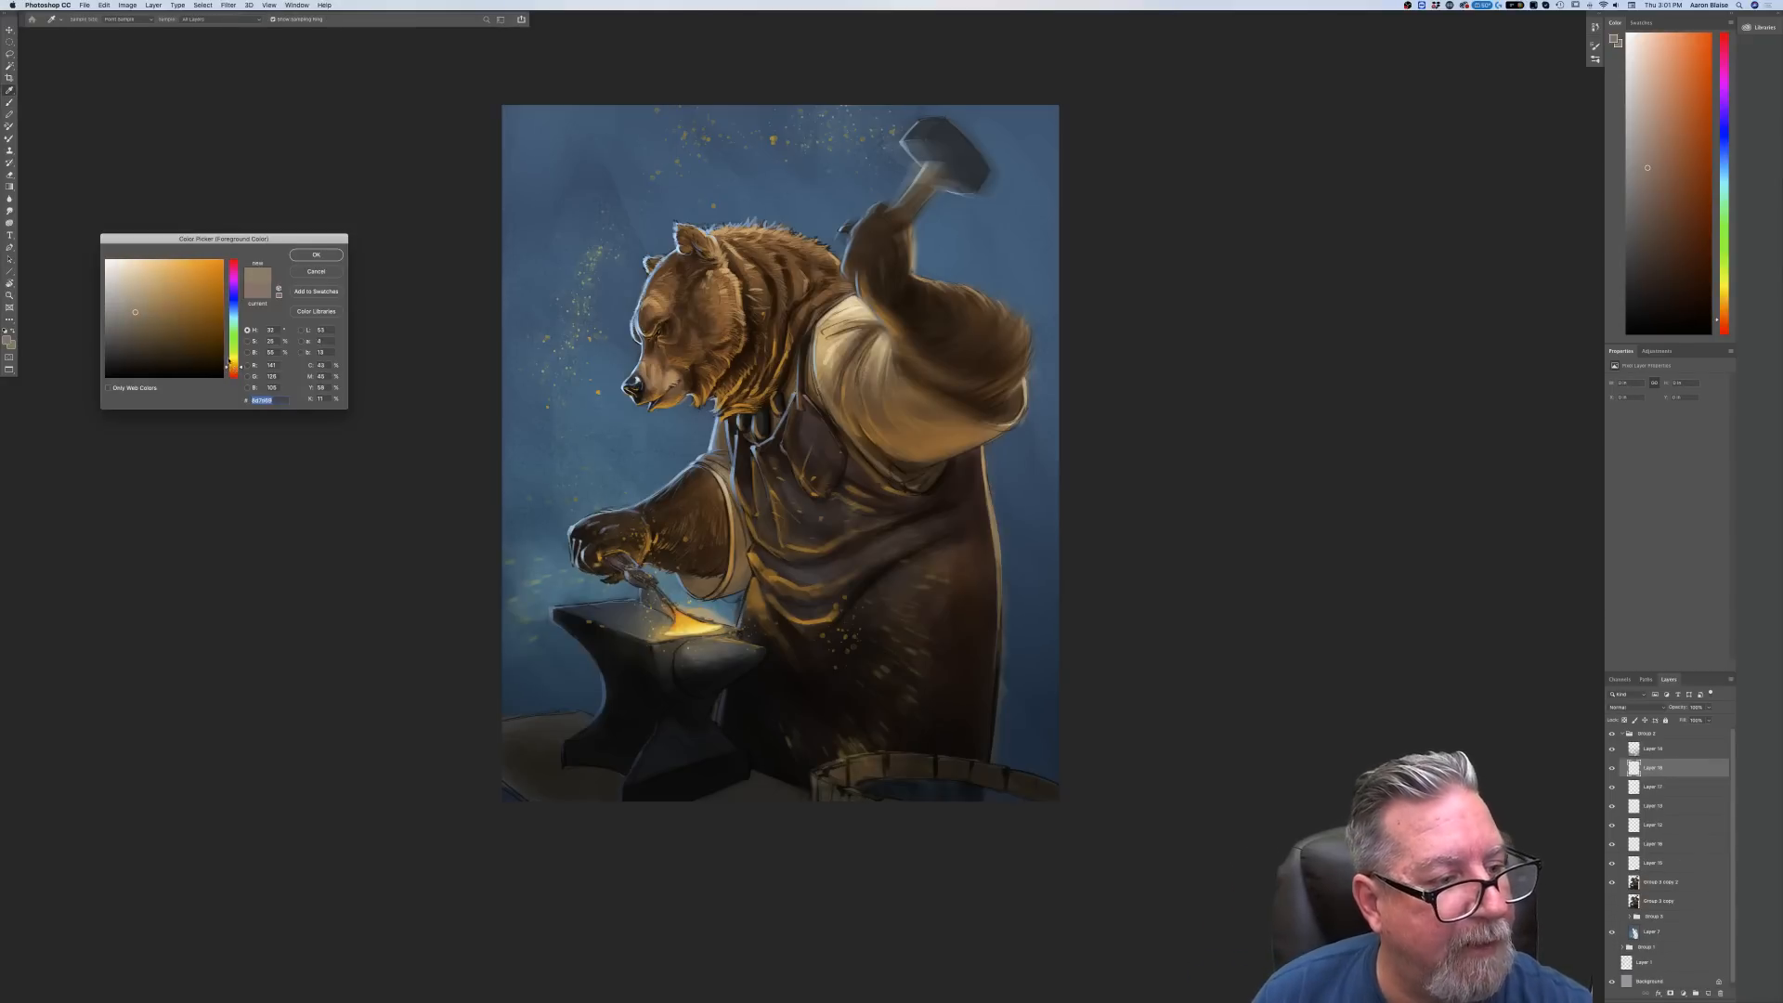
left_click(165, 267)
left_click(315, 255)
key("b")
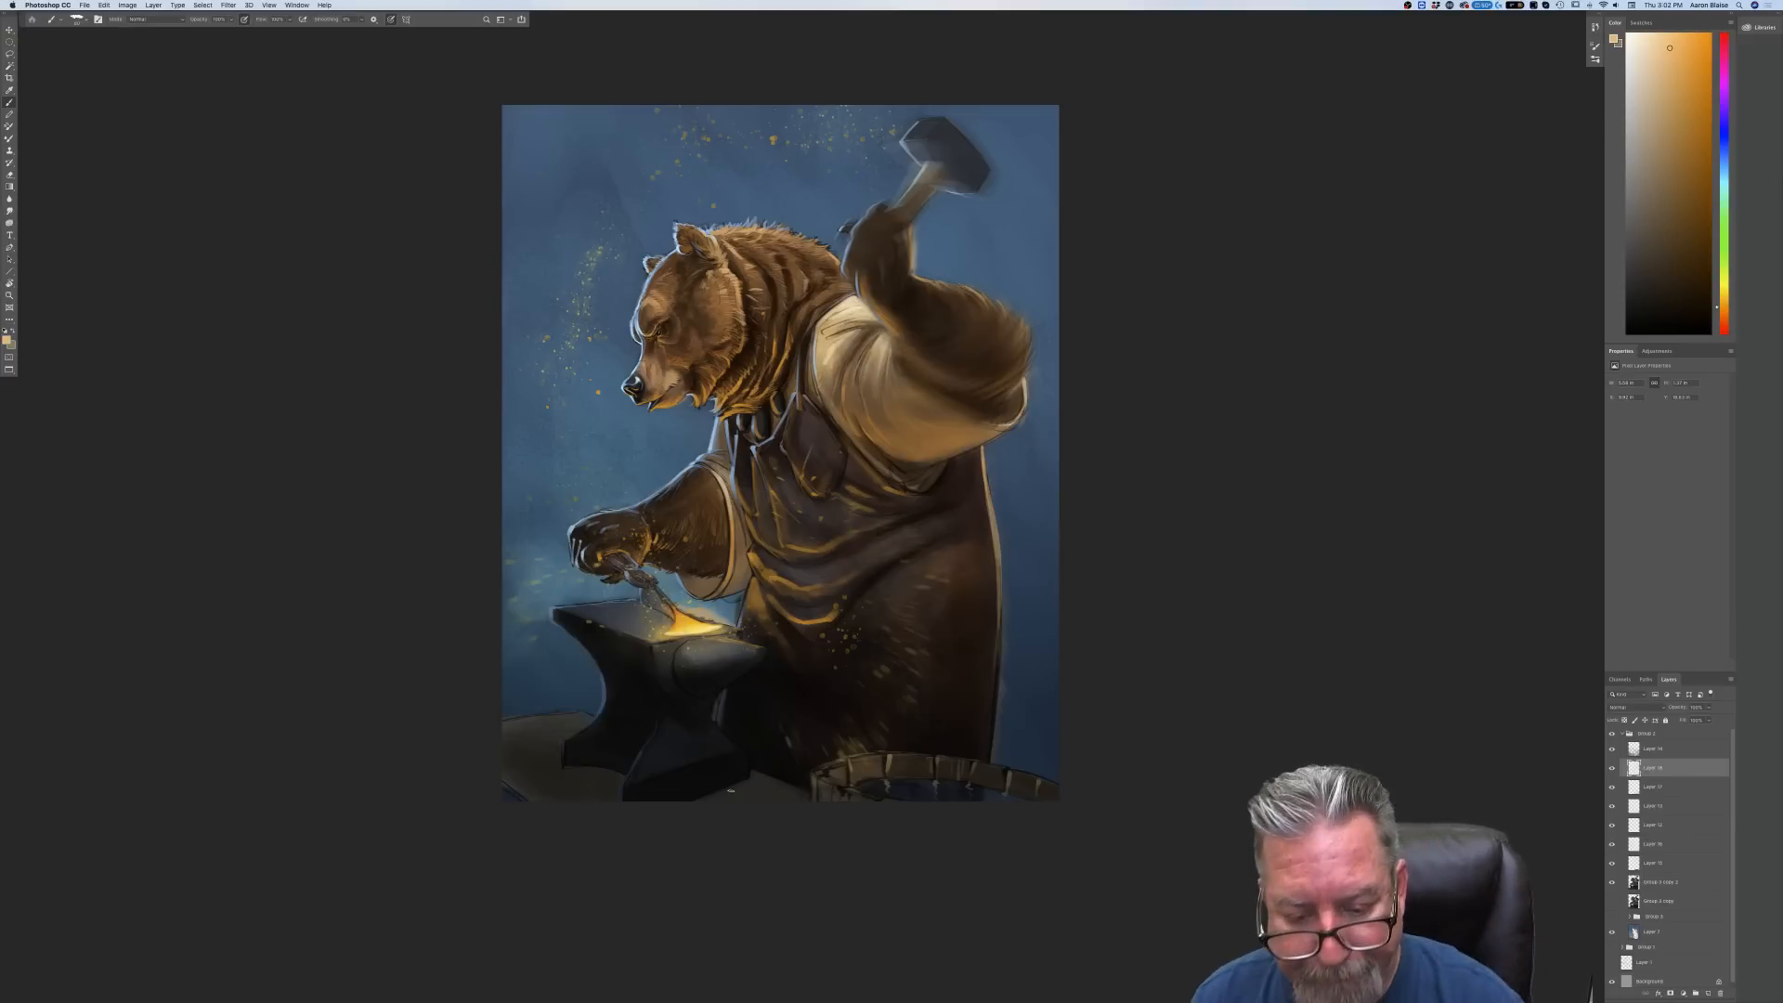
Sample dark browns from the barrel and refine the shadows around its rim and inner staves
left_click(6, 340)
left_click(977, 773)
left_click(314, 256)
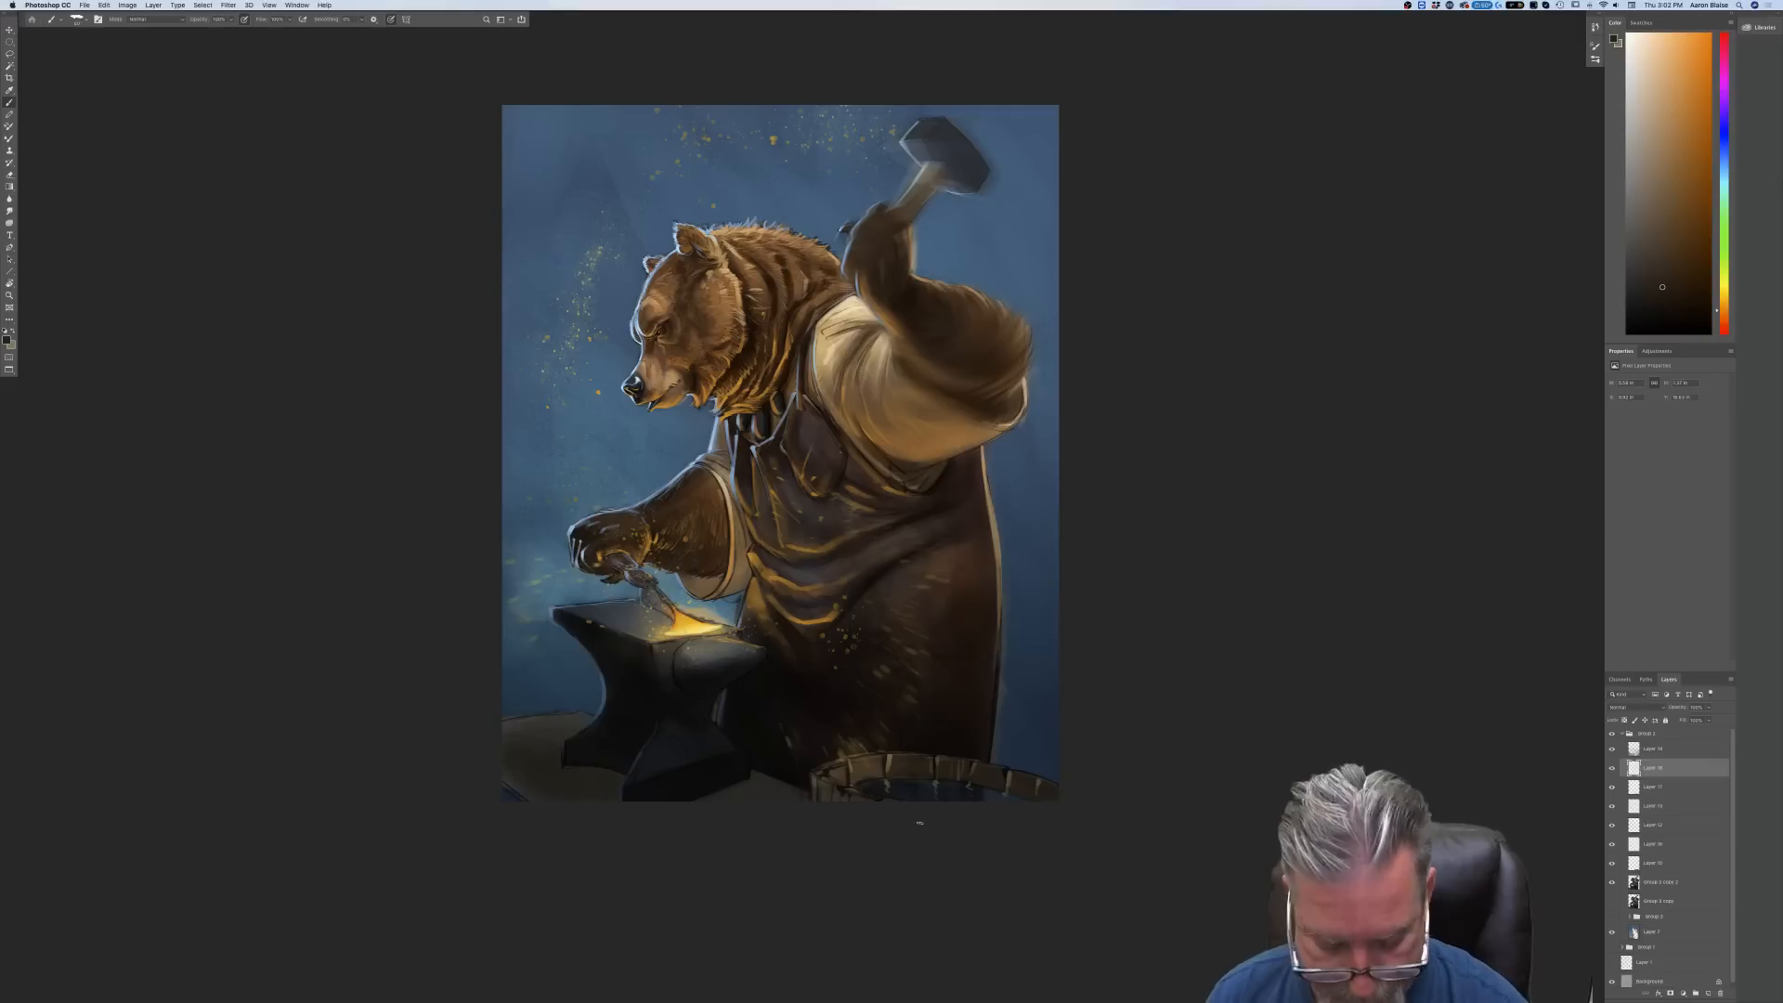
left_click(7, 340)
left_click(988, 772)
left_click(314, 255)
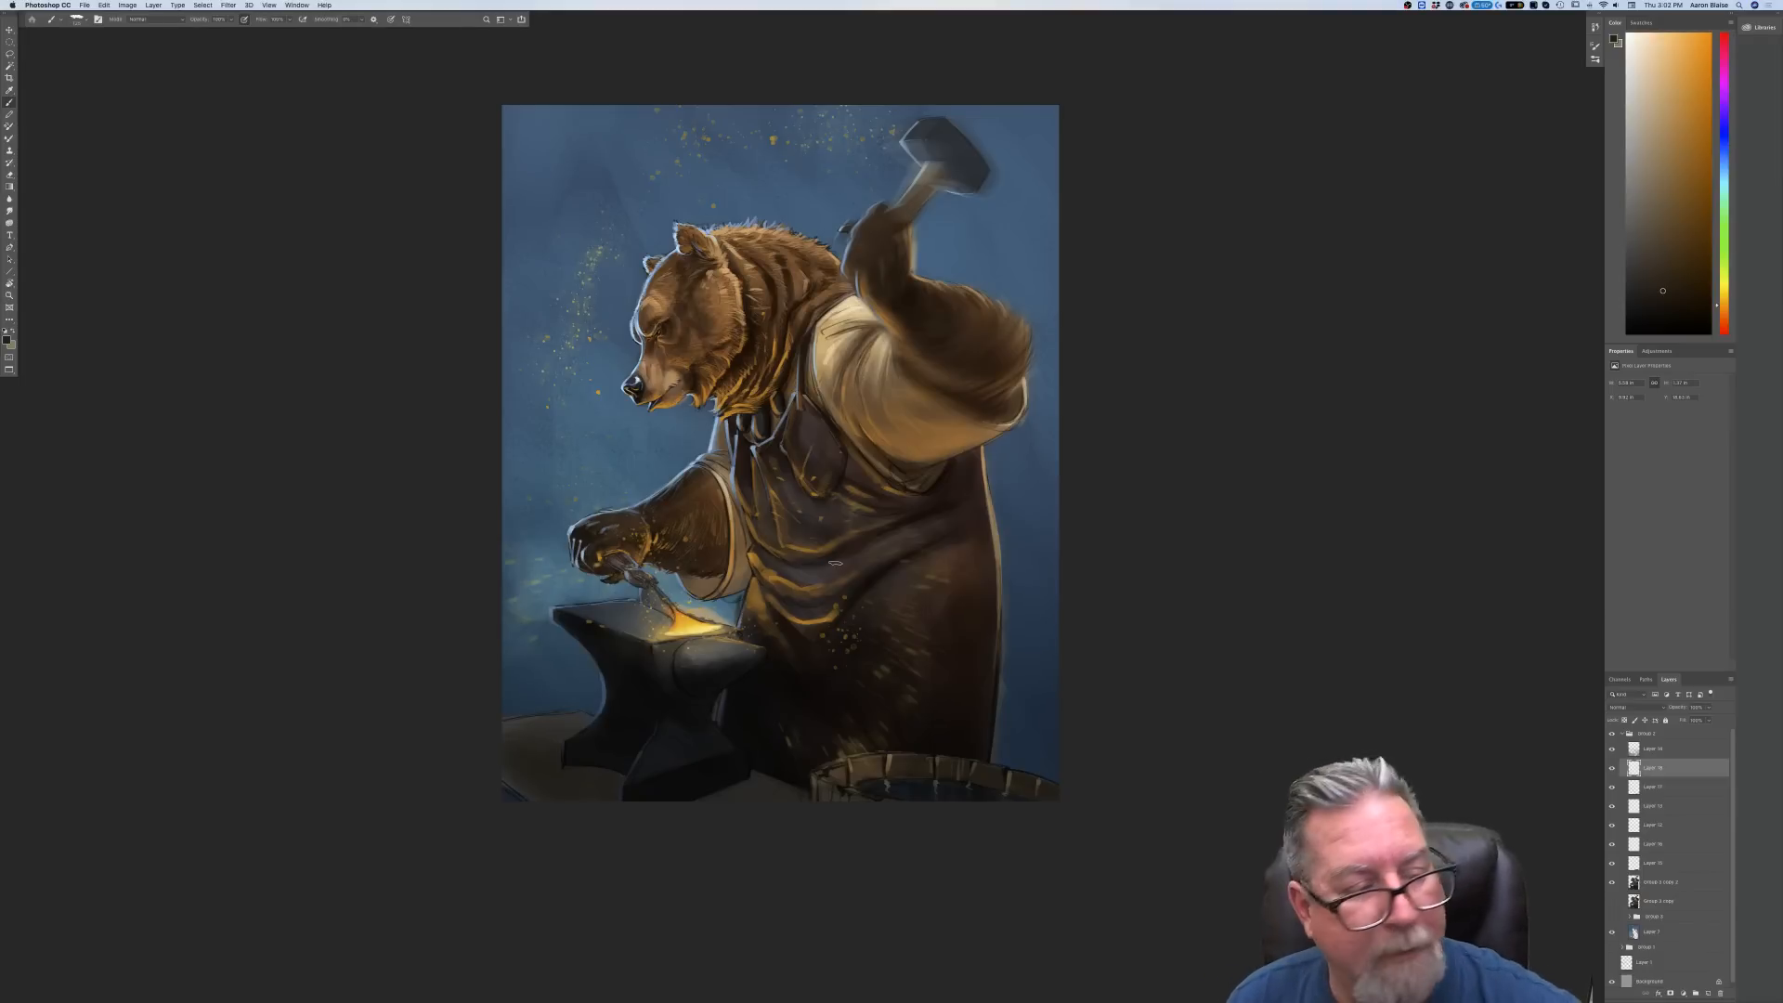
Sample a golden orange from the lit apron edge and add a glowing highlight to the apron fold above the sparks
left_click(9, 341)
left_click(756, 555)
left_click(316, 255)
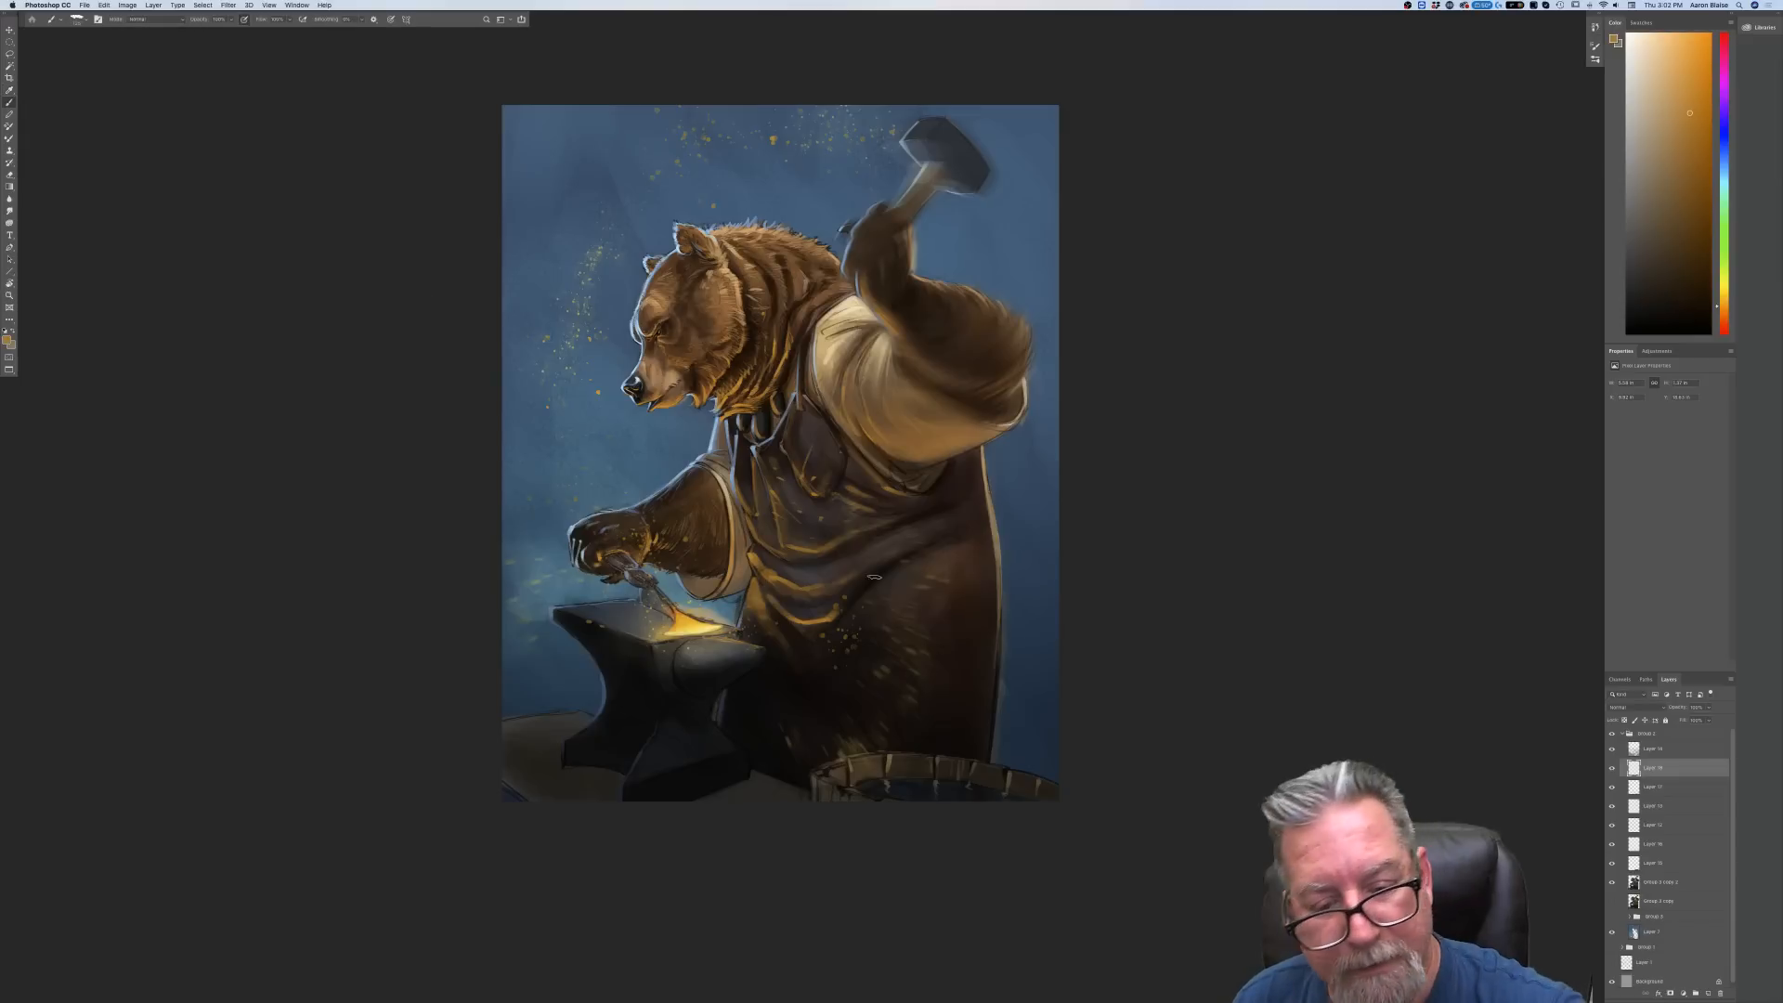
left_click_drag(840, 616, 872, 598)
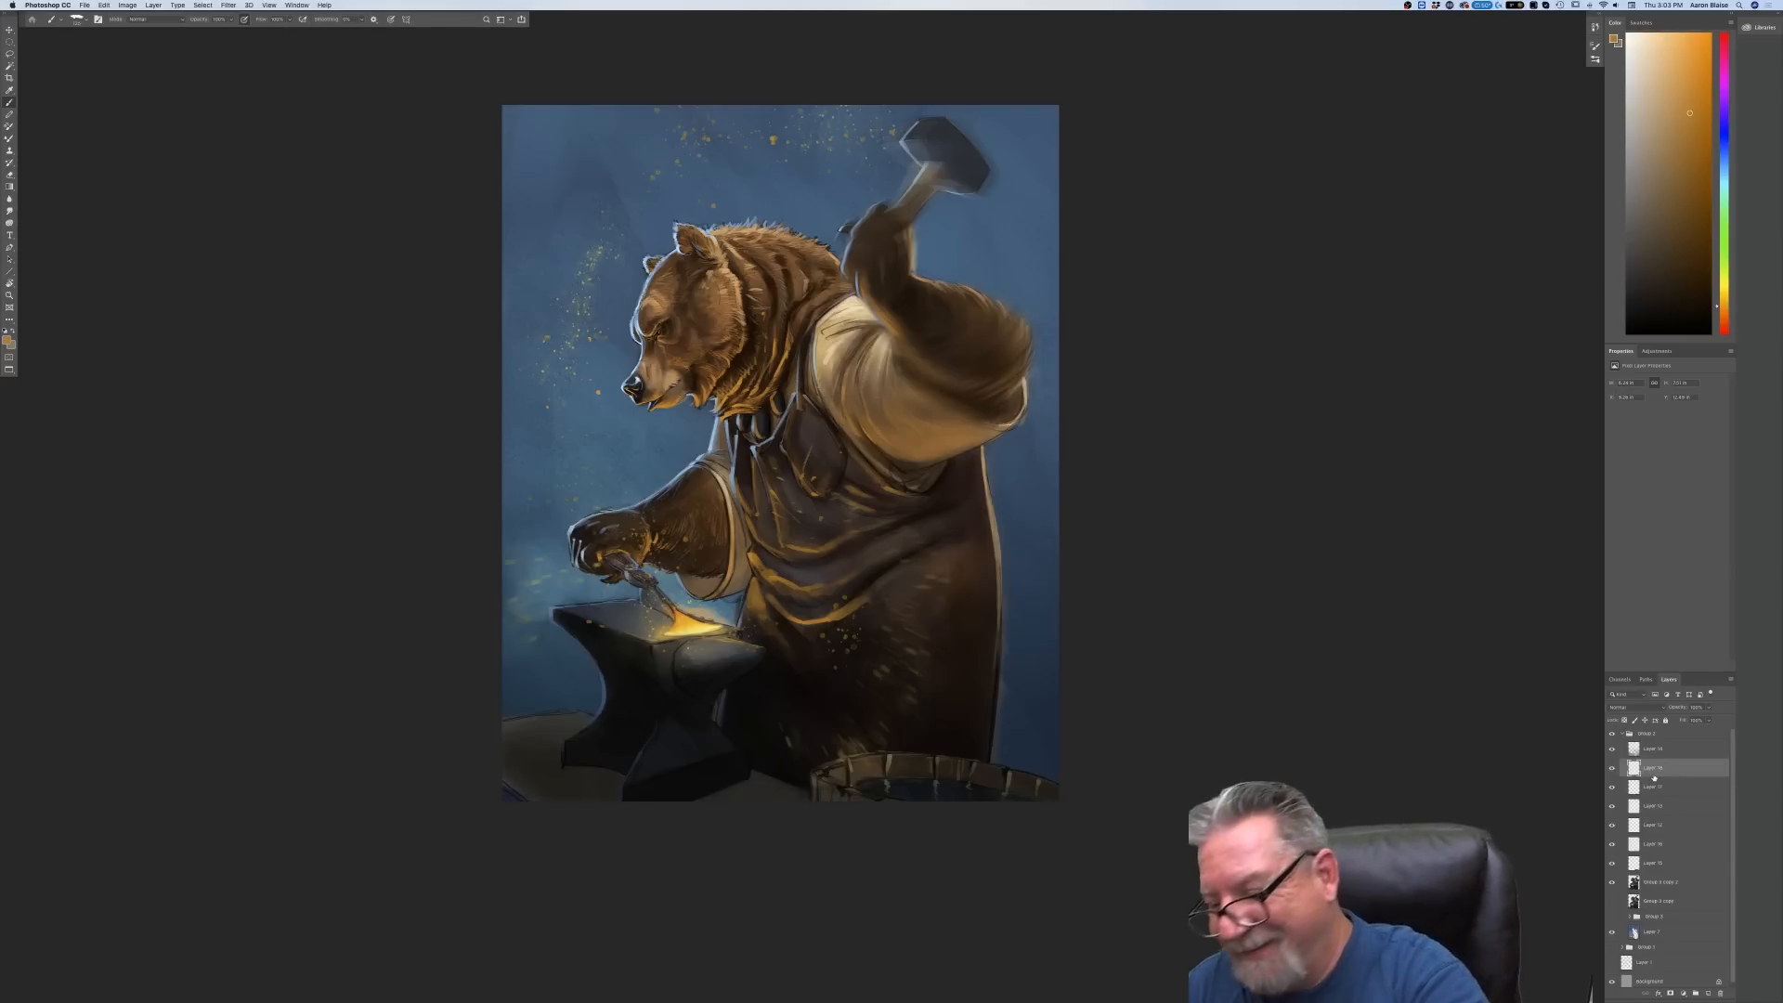
Add a new layer above the gradient layer, set a light grey-blue foreground colour and choose a cloud-like sampled brush
left_click(1656, 753)
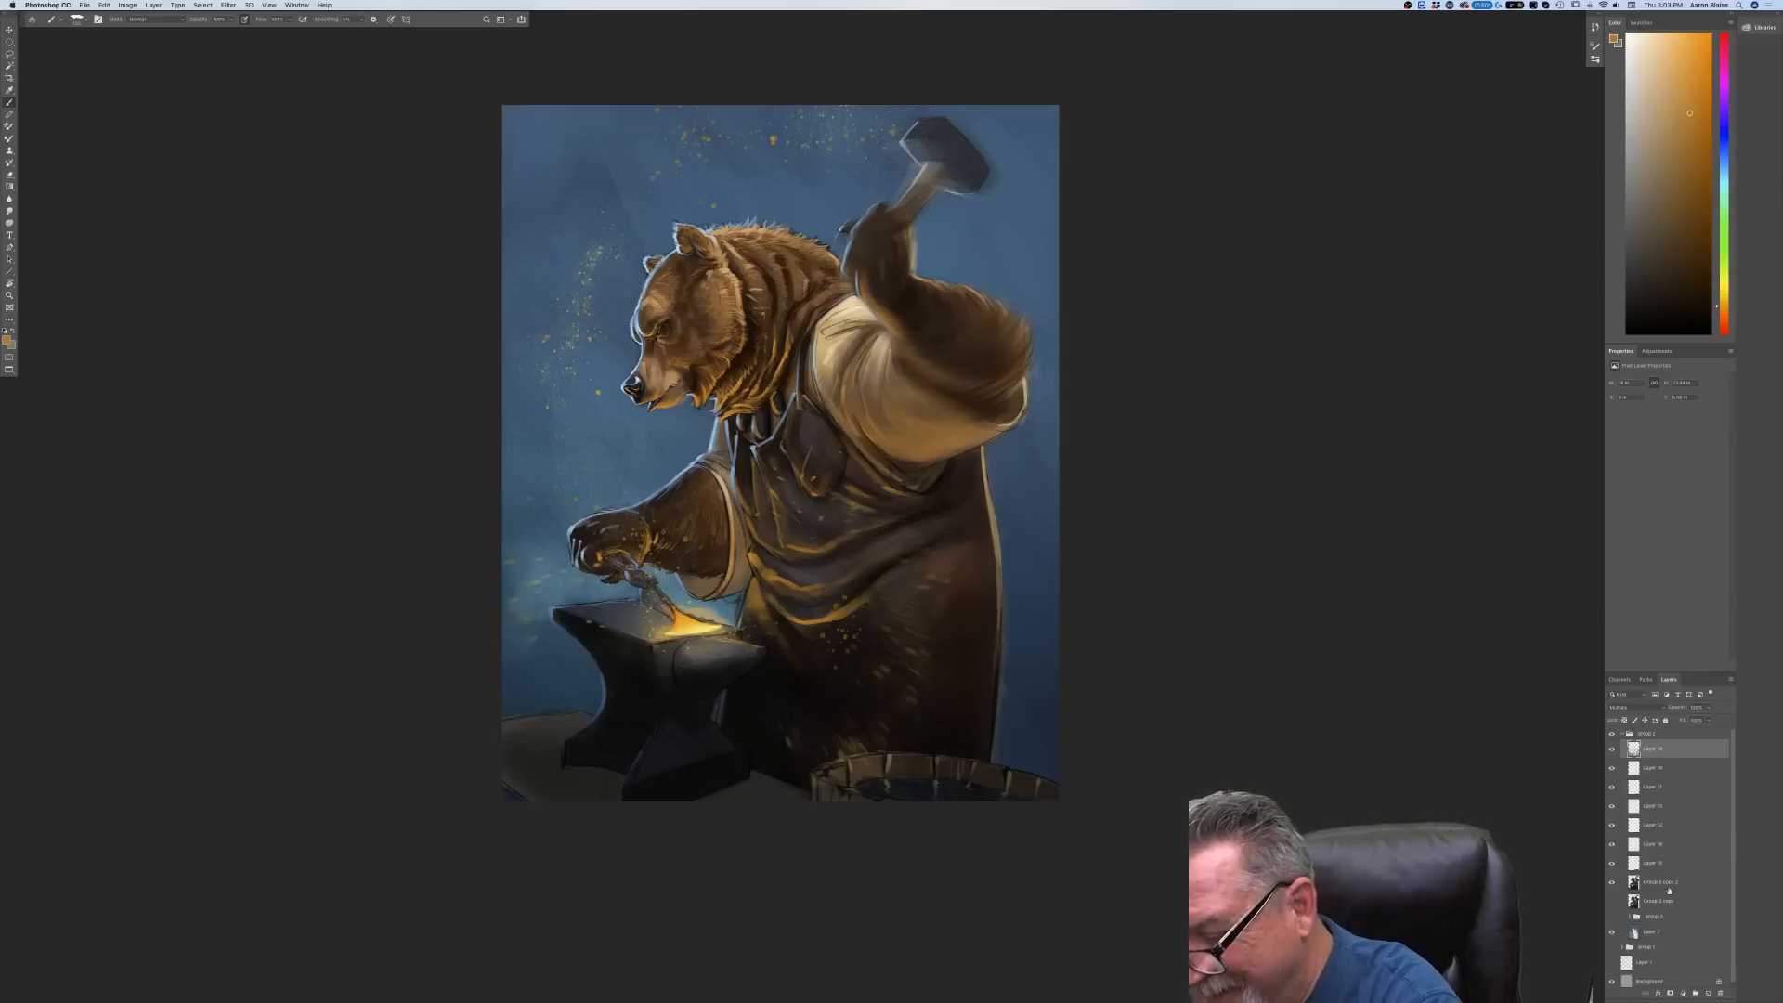
left_click(1707, 993)
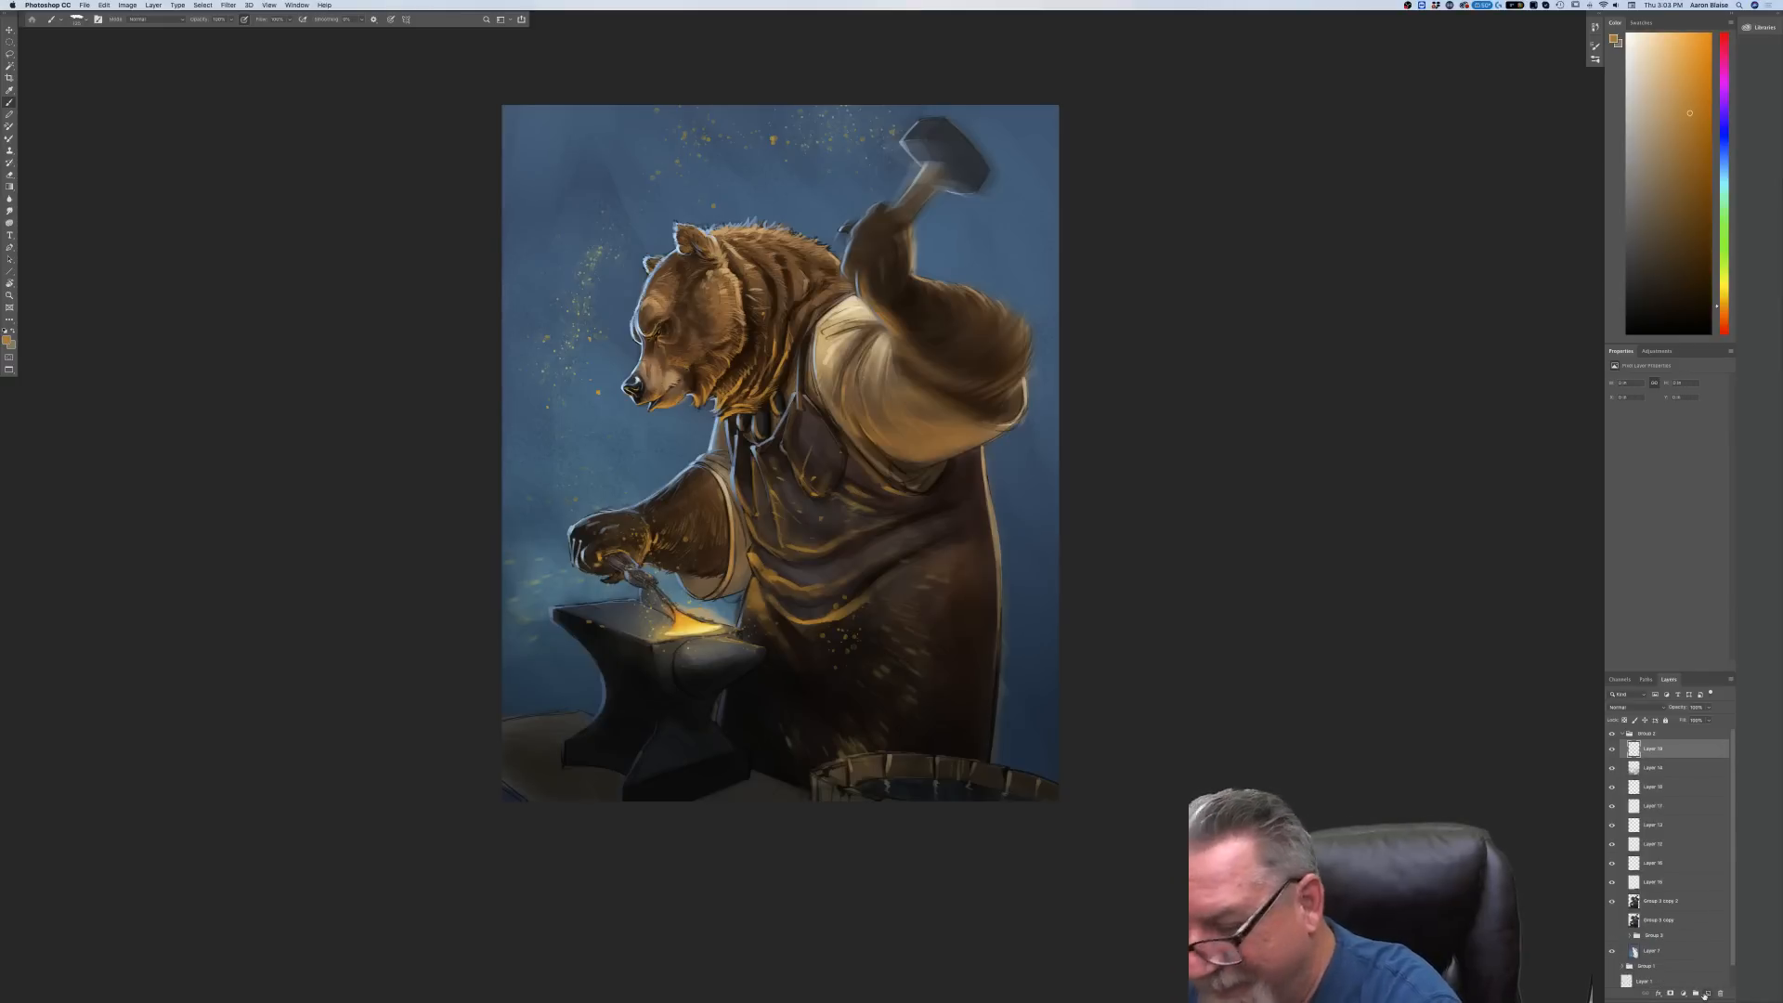
left_click(8, 339)
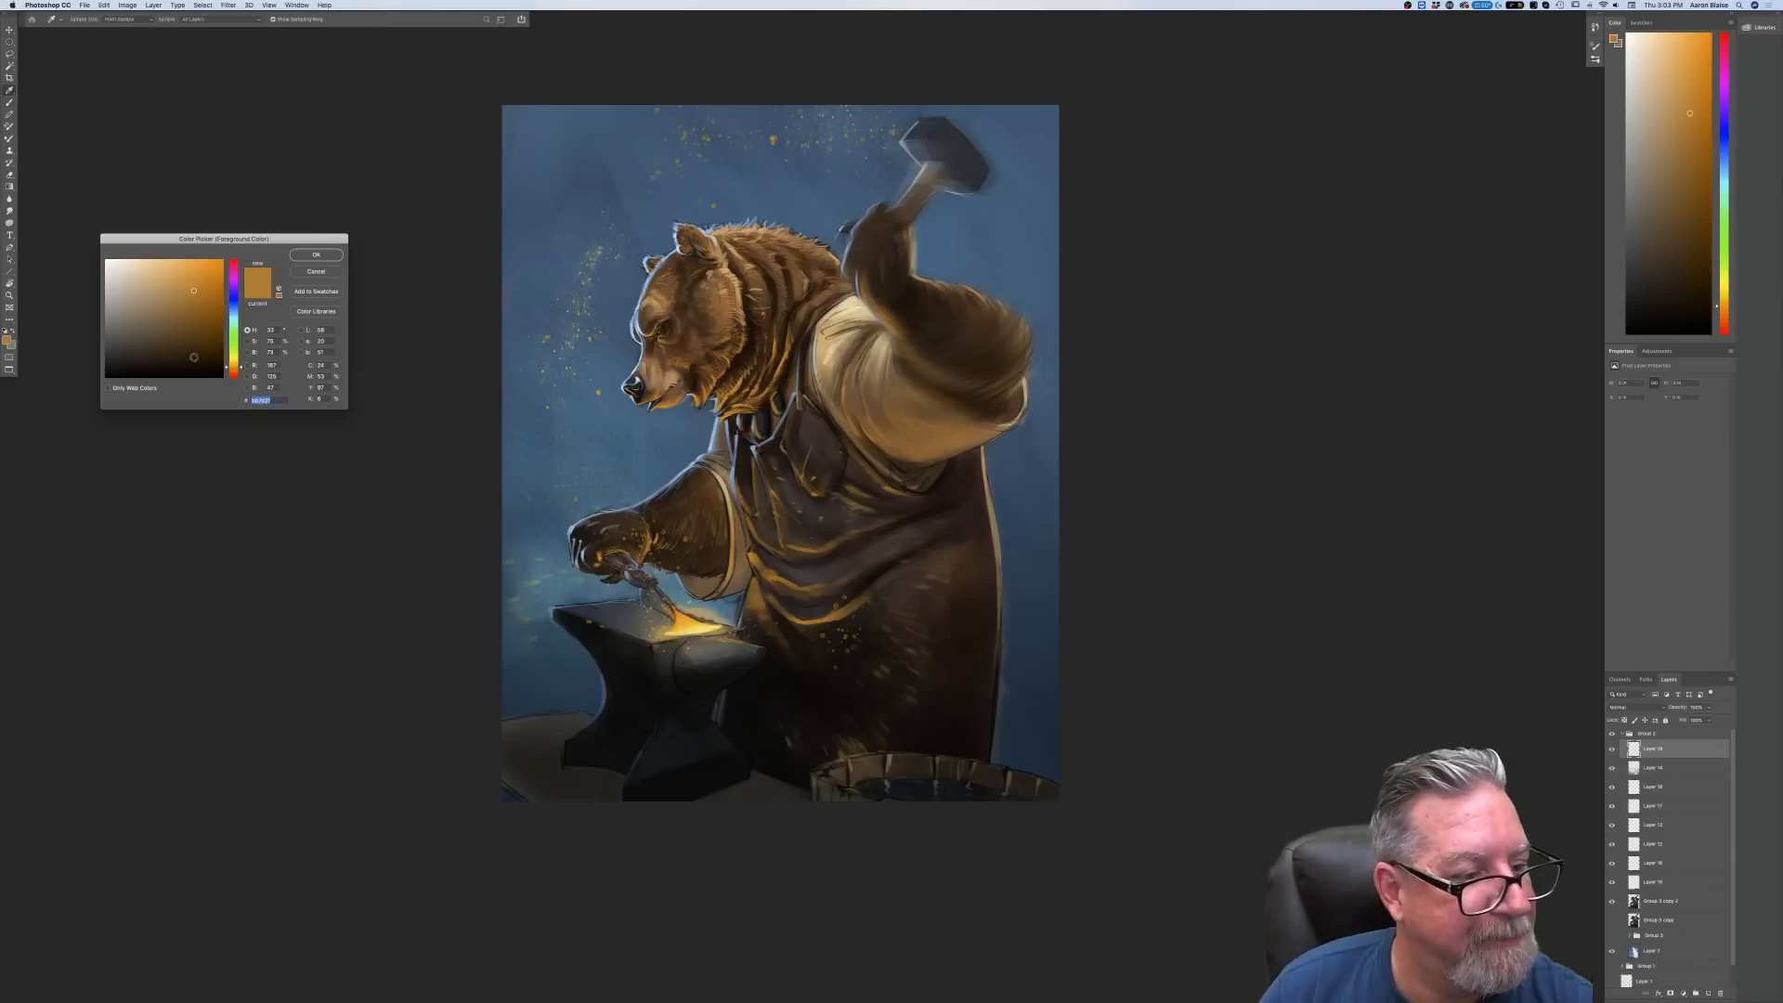
left_click(143, 296)
key("Return")
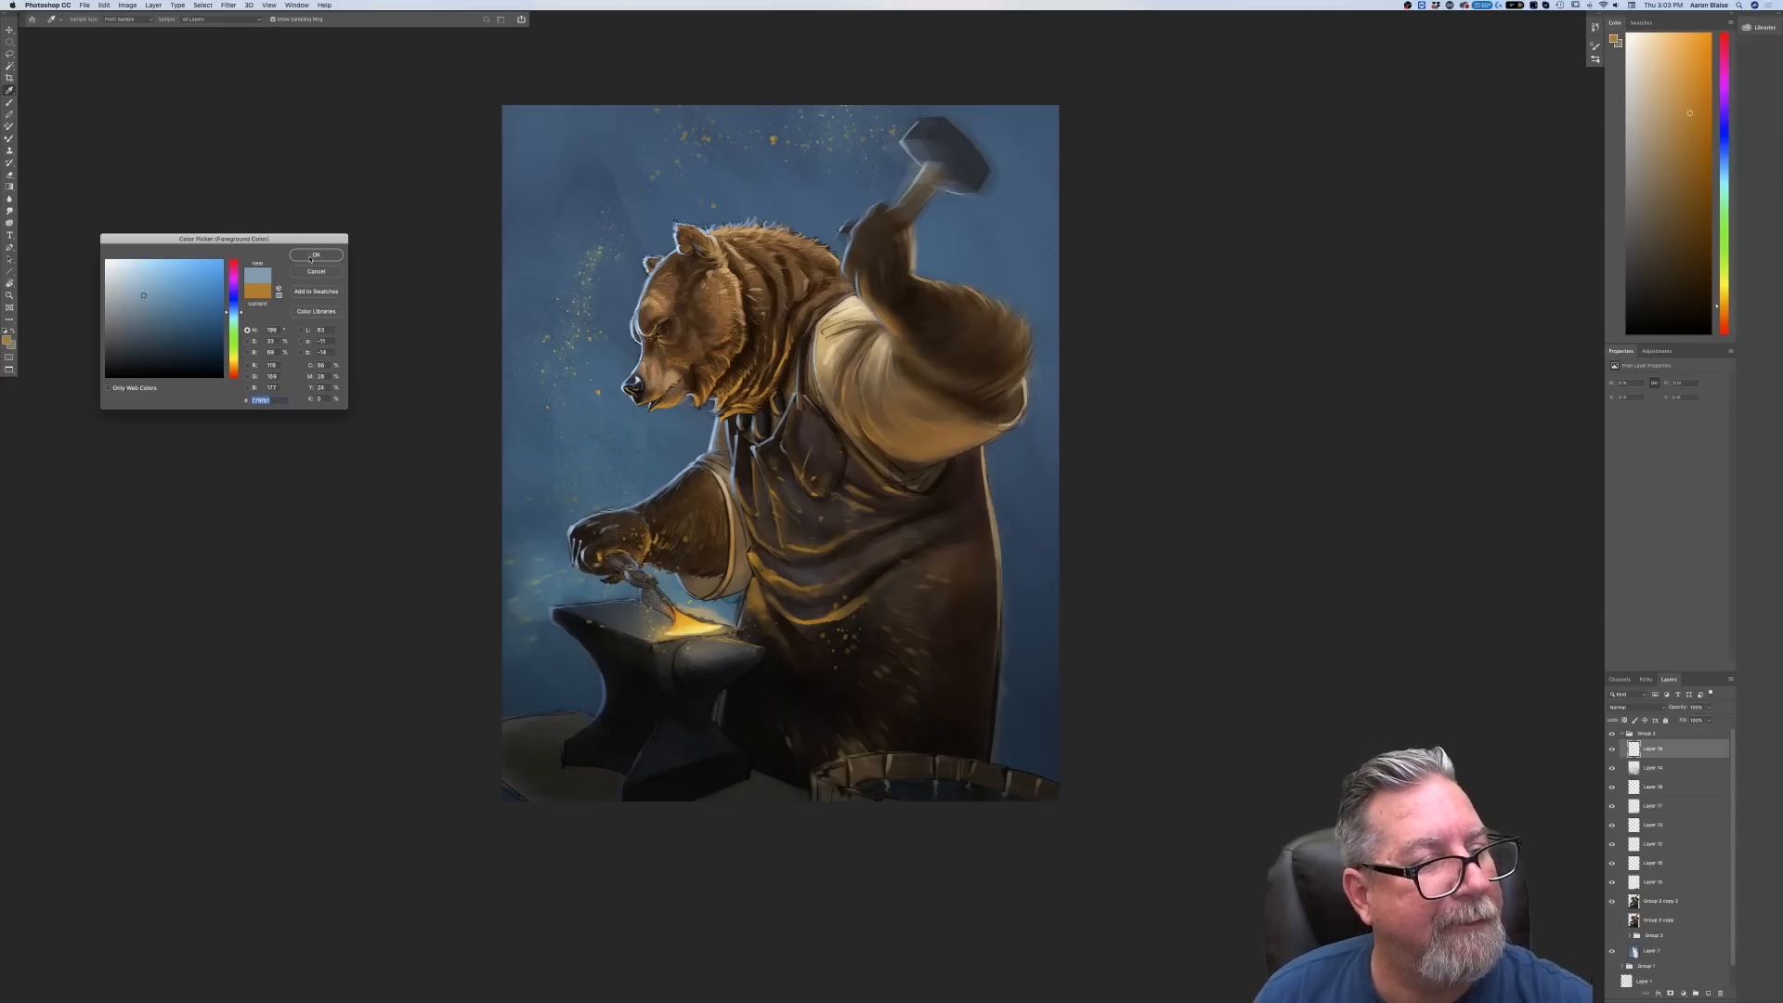
right_click(77, 39)
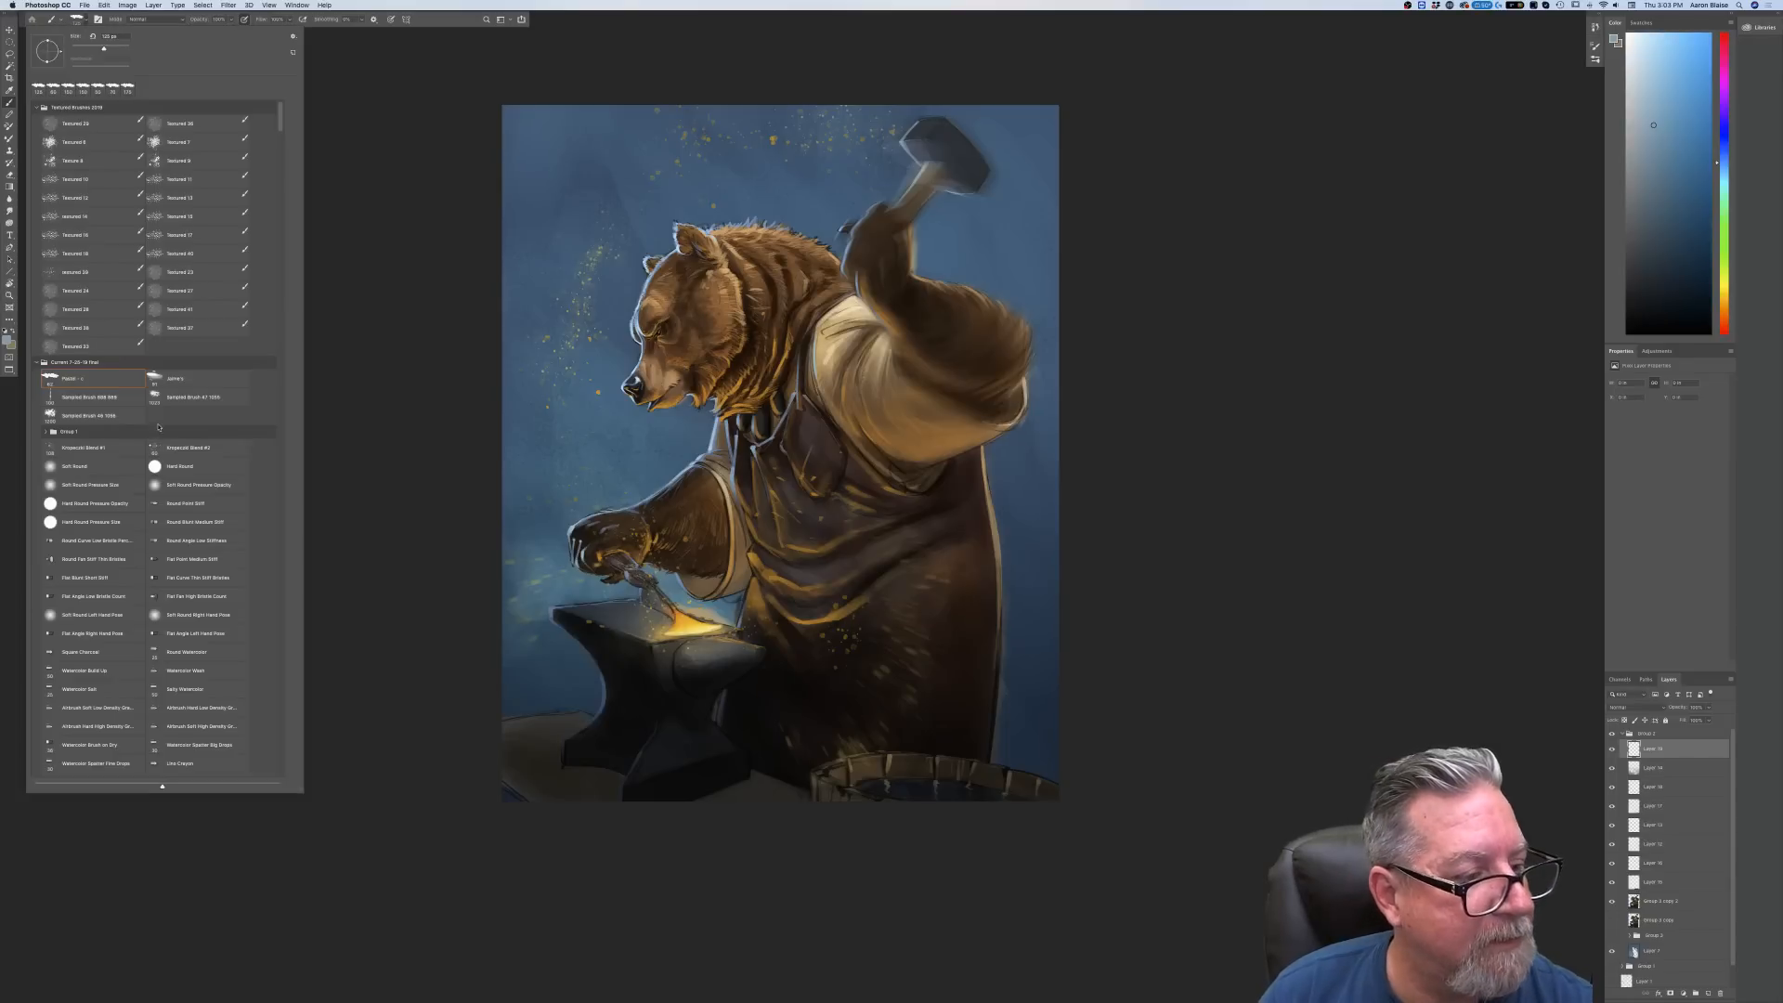
left_click(177, 399)
left_click(456, 616)
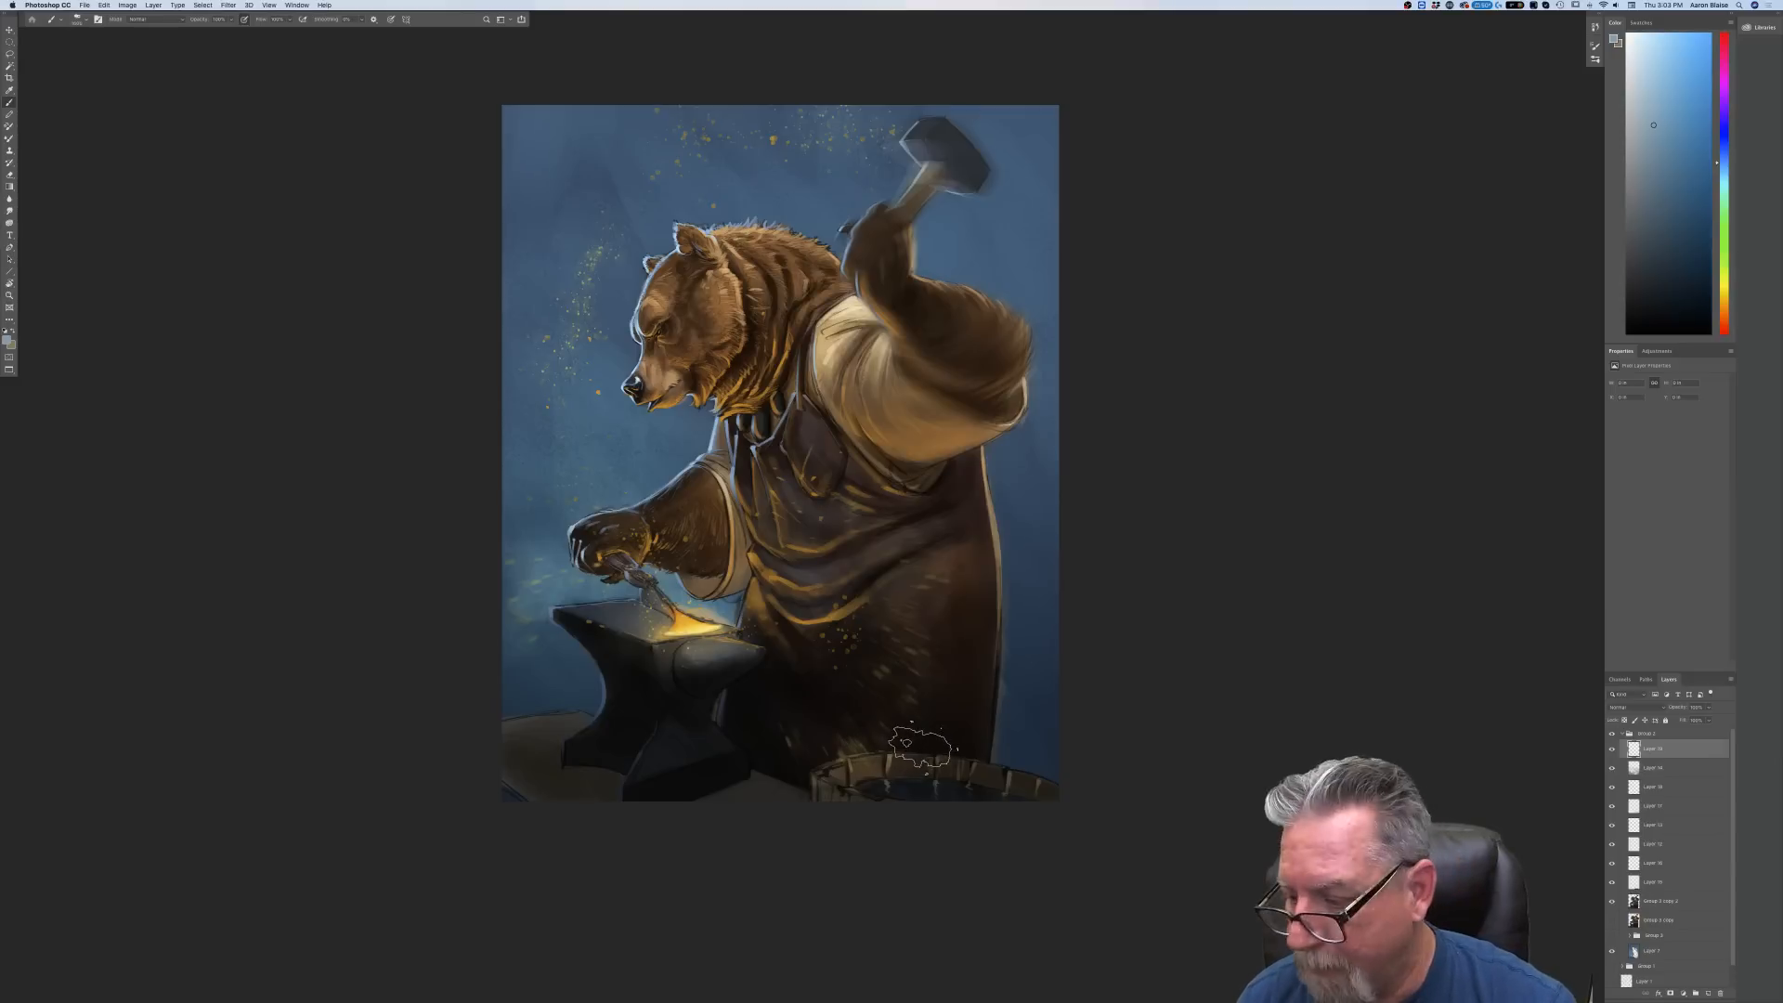
Adjust the brush opacity and paint soft steam rising from the barrel over the lower apron and the background behind the bear
left_click(231, 19)
left_click(212, 33)
mouse_move(917, 765)
left_mouse_down()
mouse_move(914, 743)
mouse_move(935, 763)
mouse_move(1010, 617)
mouse_move(1020, 538)
left_mouse_up()
key("]")
key("]")
key("]")
mouse_move(974, 707)
left_mouse_down()
mouse_move(966, 620)
mouse_move(1078, 446)
left_mouse_up()
left_click_drag(968, 613, 949, 549)
left_click_drag(875, 713, 914, 661)
mouse_move(1050, 656)
left_mouse_down()
mouse_move(1028, 799)
mouse_move(952, 778)
mouse_move(1021, 609)
left_mouse_up()
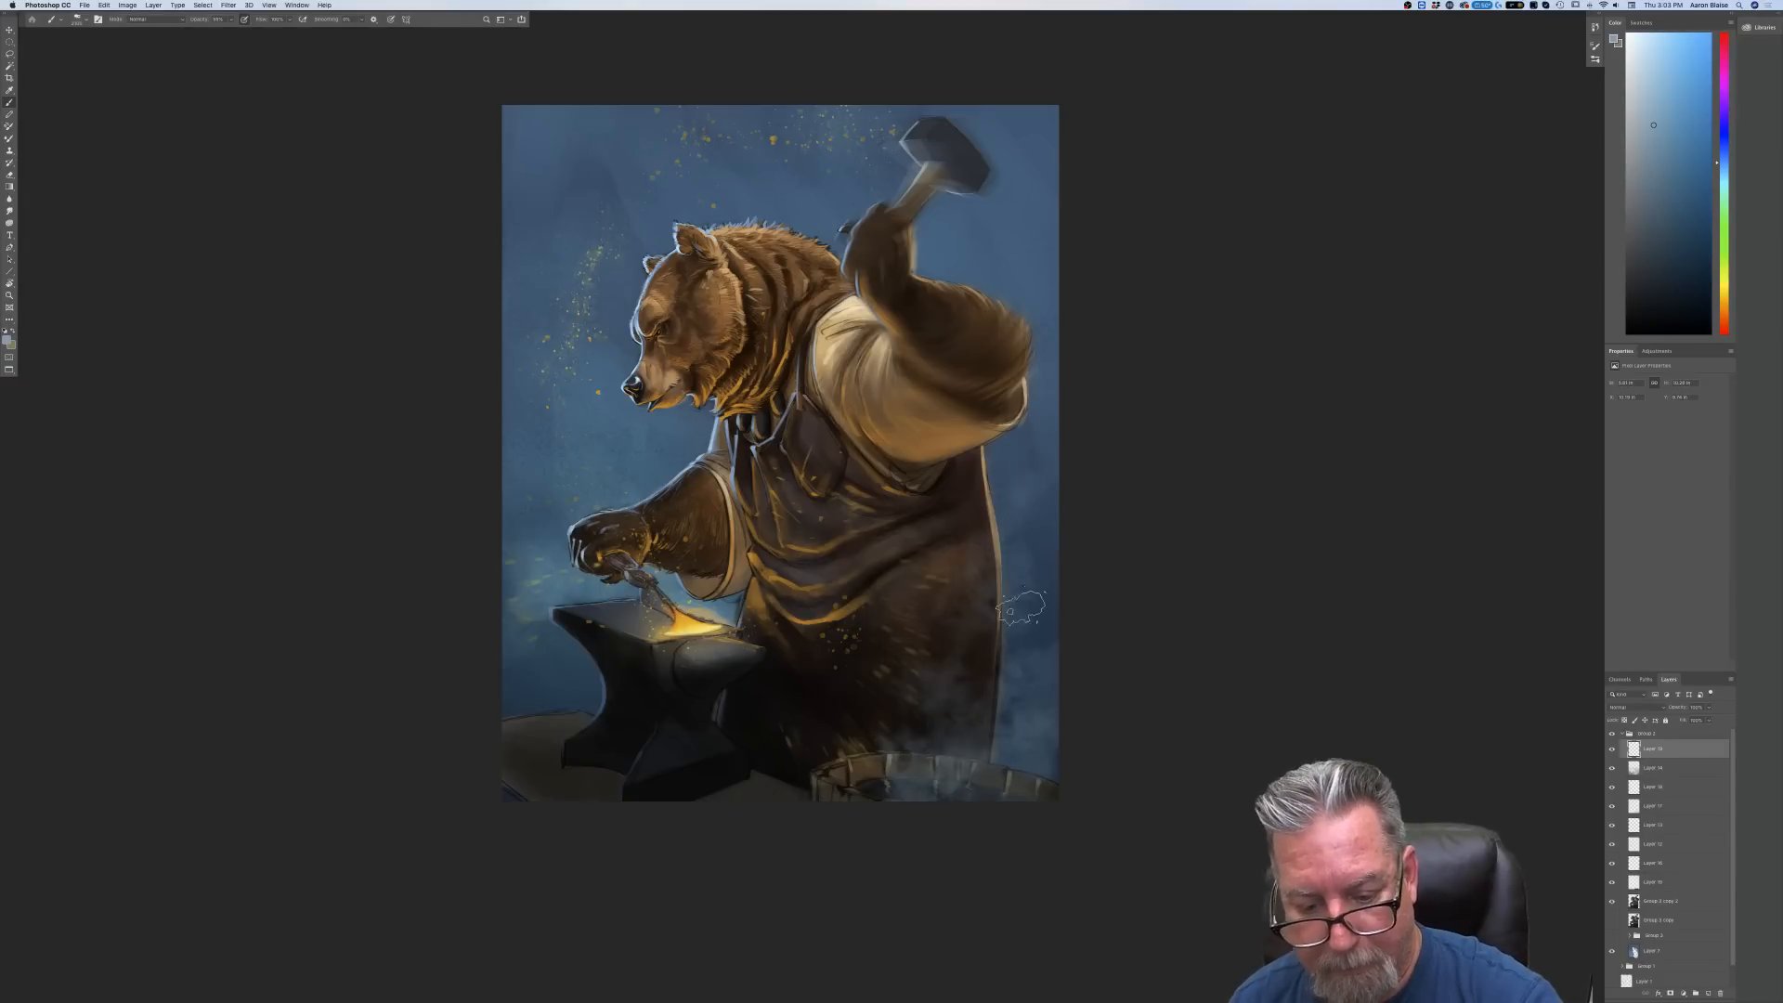
mouse_move(1051, 438)
left_mouse_down()
mouse_move(961, 596)
mouse_move(897, 635)
mouse_move(880, 719)
mouse_move(832, 774)
mouse_move(1027, 800)
mouse_move(1060, 711)
left_mouse_up()
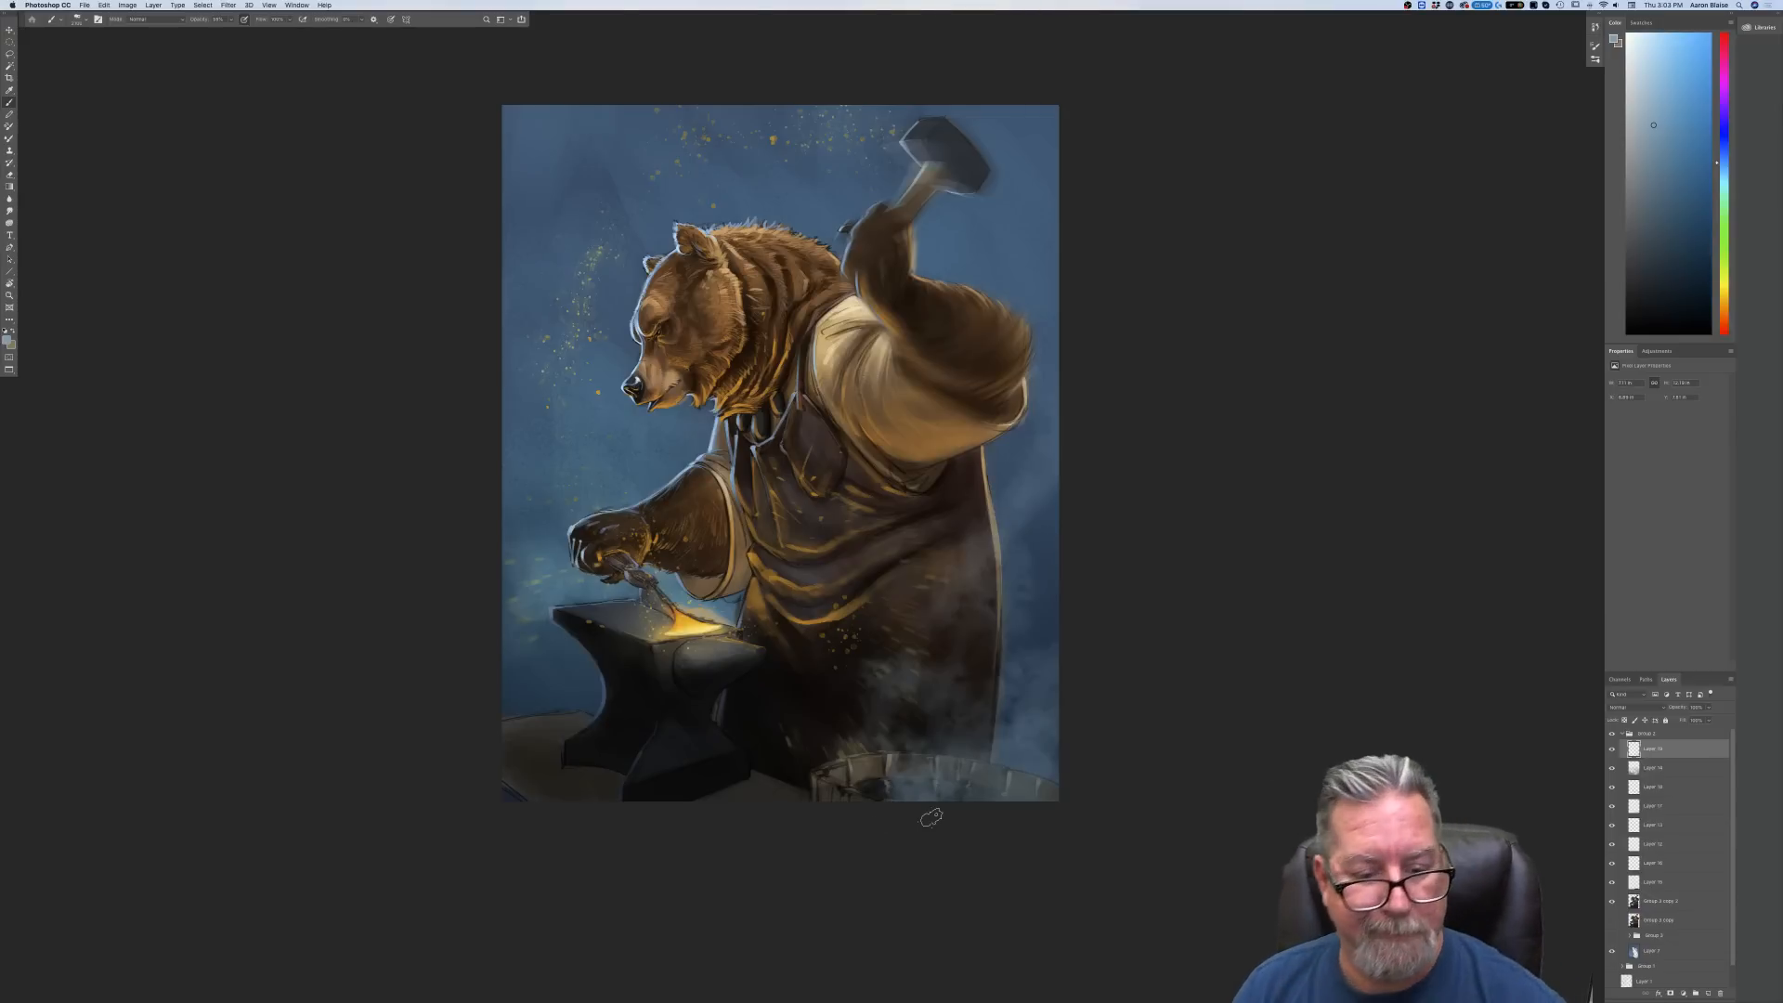
Paint smoke around the anvil, then enlarge the brush and drift it behind the bear's back and over the raised elbow
mouse_move(668, 609)
left_mouse_down()
mouse_move(636, 601)
mouse_move(656, 542)
mouse_move(615, 468)
mouse_move(559, 430)
mouse_move(560, 280)
mouse_move(609, 640)
mouse_move(651, 665)
mouse_move(555, 687)
mouse_move(609, 679)
mouse_move(531, 700)
mouse_move(536, 720)
left_mouse_up()
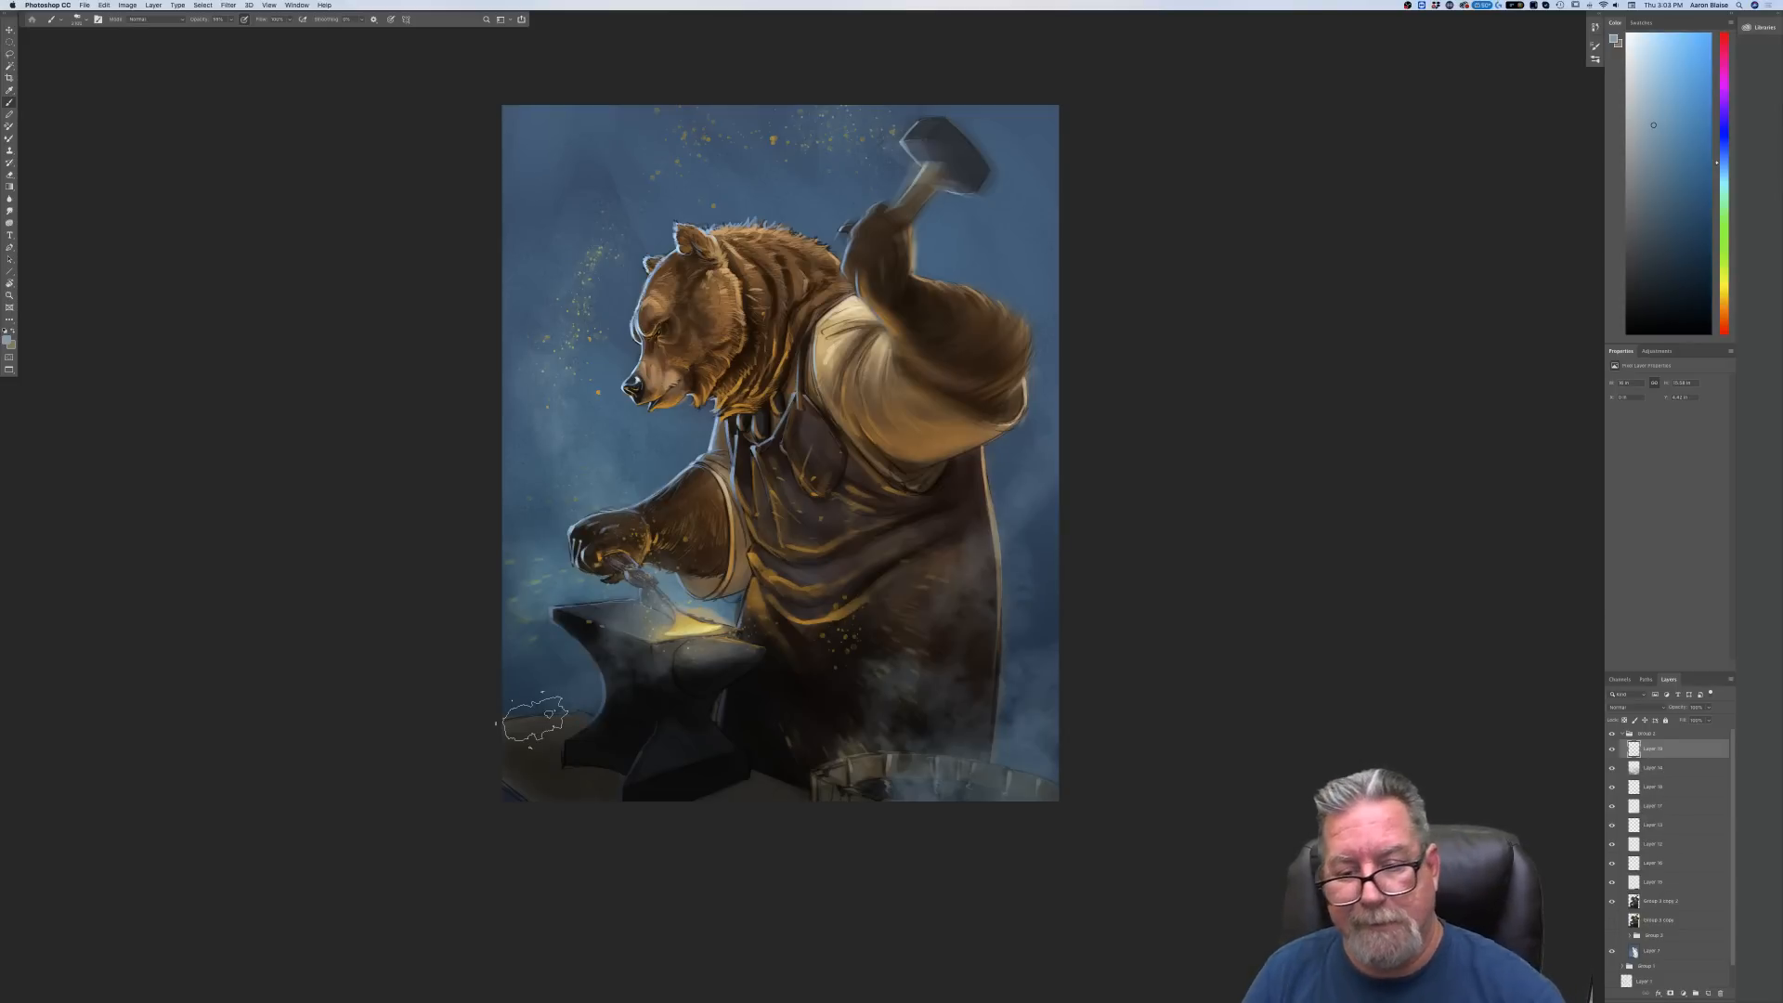
key("bracketright")
key("bracketright")
key("bracketright")
left_click_drag(1091, 358, 1029, 525)
left_click_drag(1014, 645, 1024, 585)
left_click_drag(1007, 339, 1020, 315)
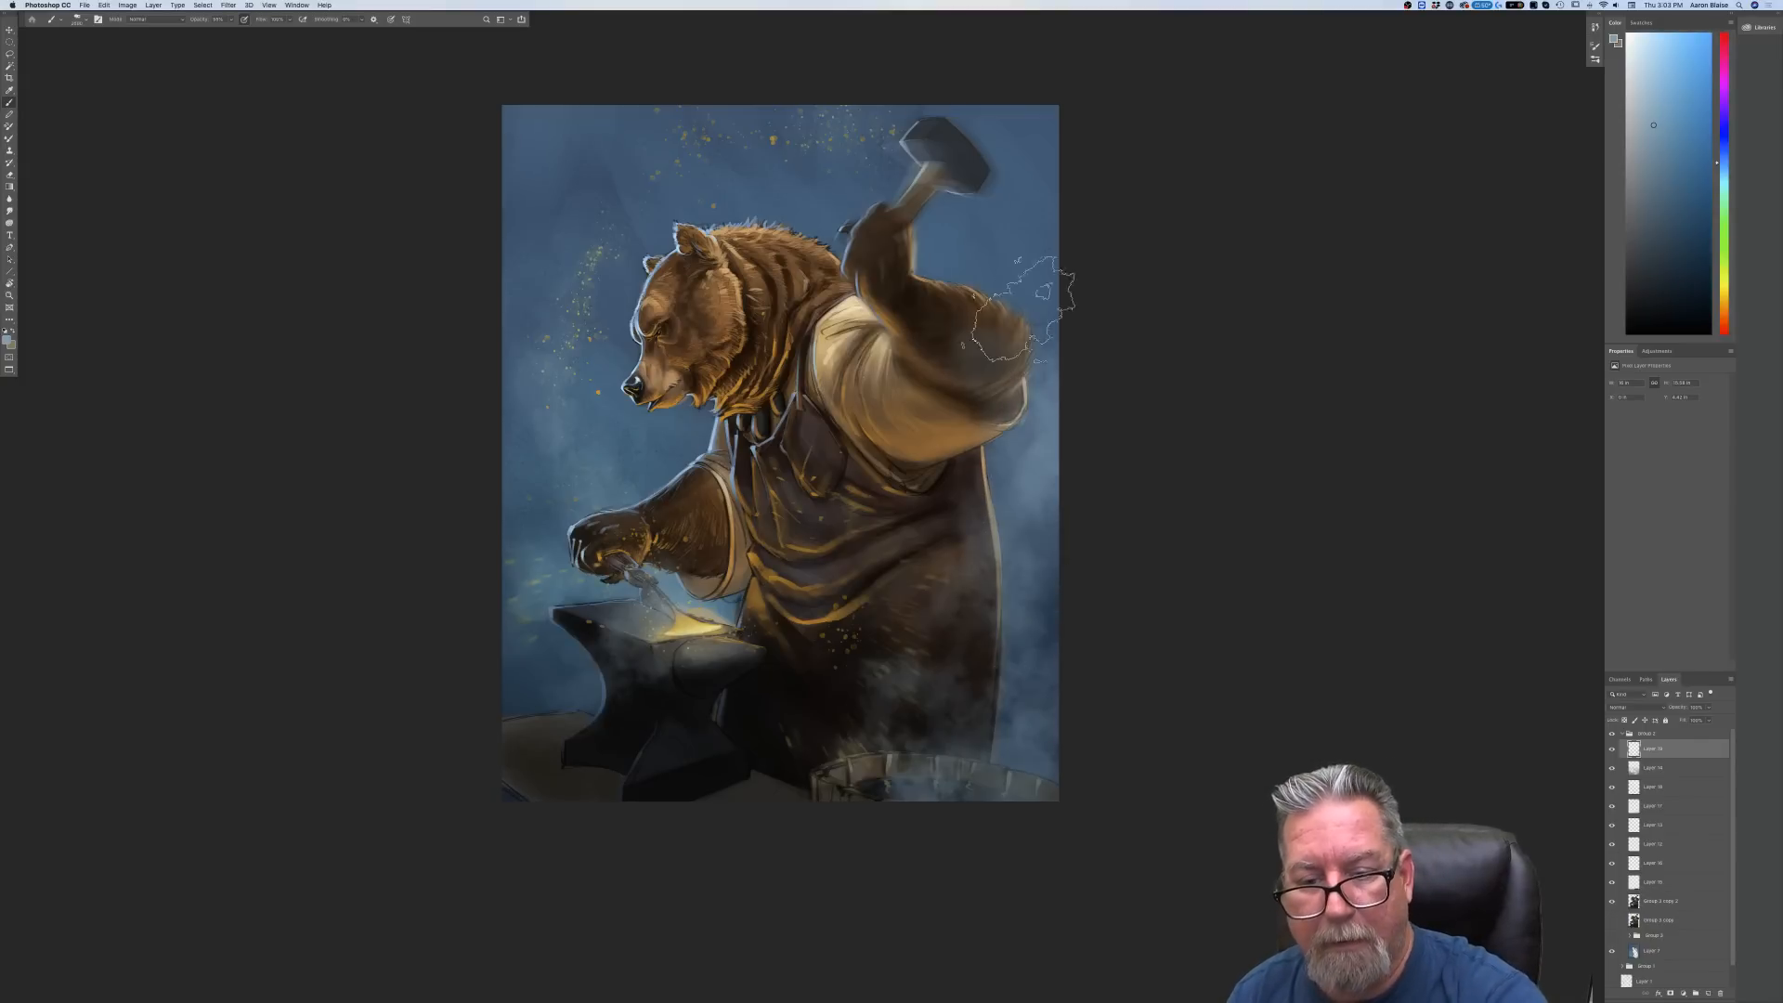
left_click_drag(966, 552, 942, 636)
left_click_drag(1022, 288, 994, 348)
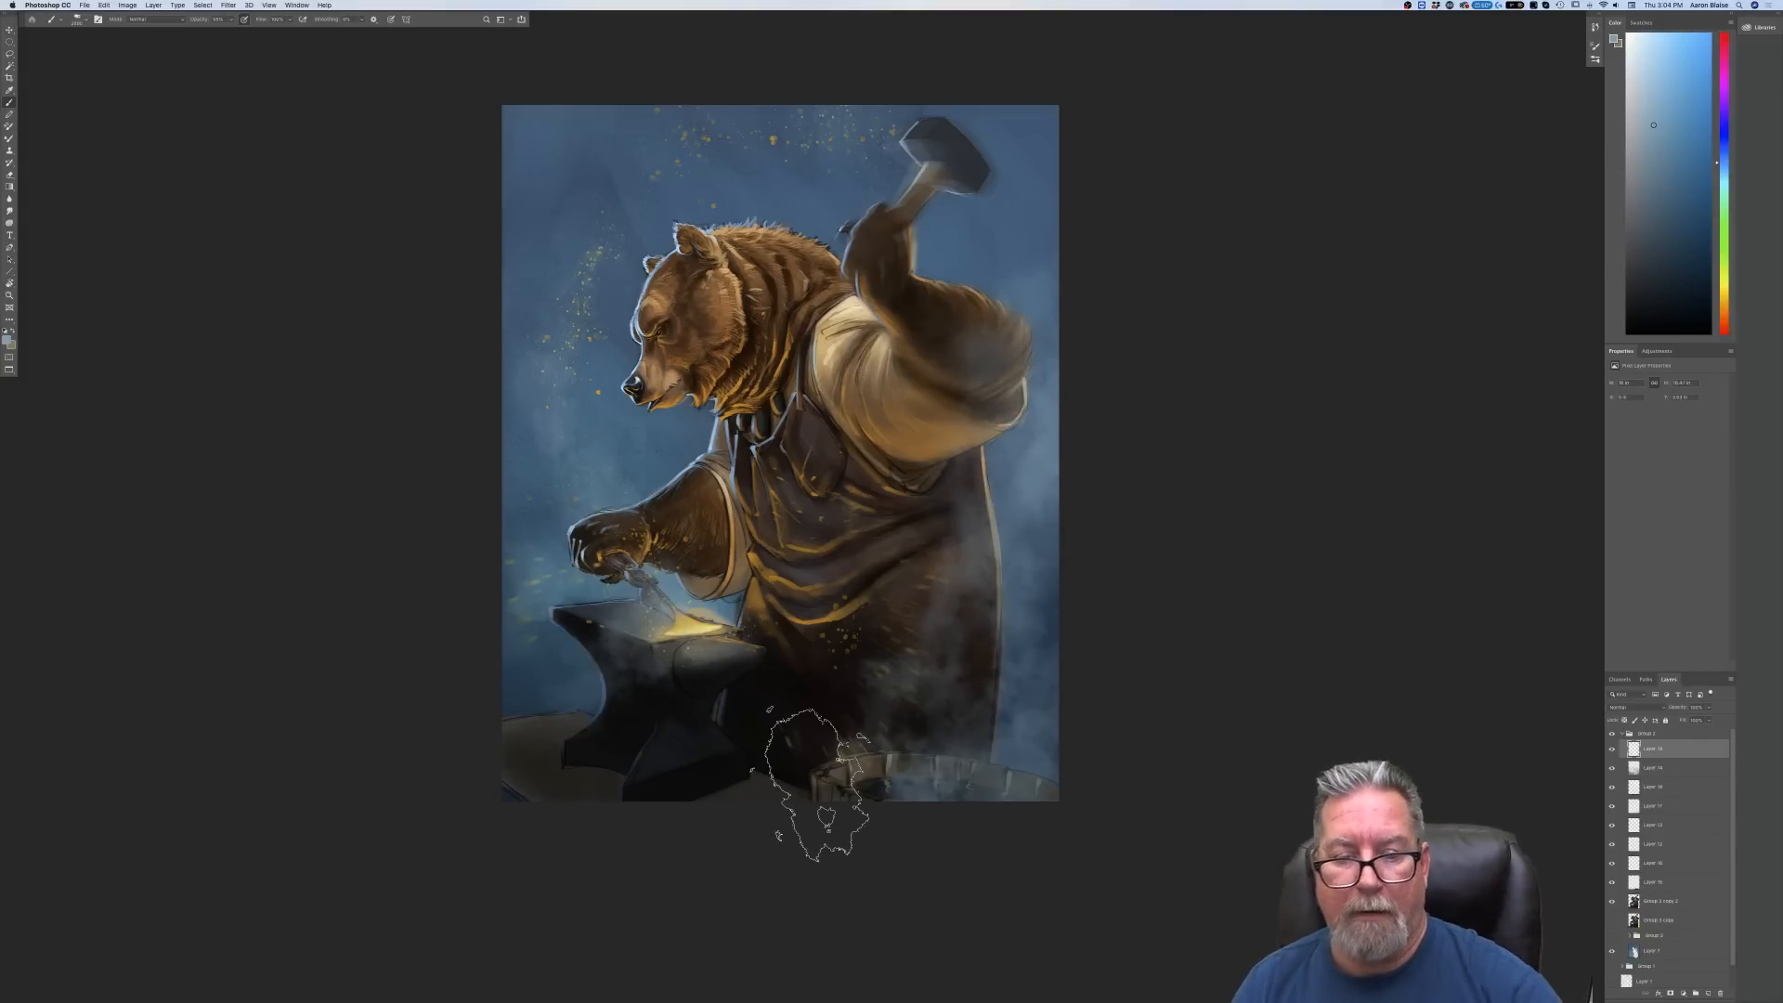
Brush more haze into the painting's upper-left background, around the anvil's base and over the lower apron
mouse_move(546, 126)
left_mouse_down()
mouse_move(531, 206)
mouse_move(576, 232)
left_mouse_up()
mouse_move(564, 115)
left_mouse_down()
mouse_move(522, 92)
mouse_move(495, 124)
mouse_move(494, 167)
mouse_move(548, 191)
left_mouse_up()
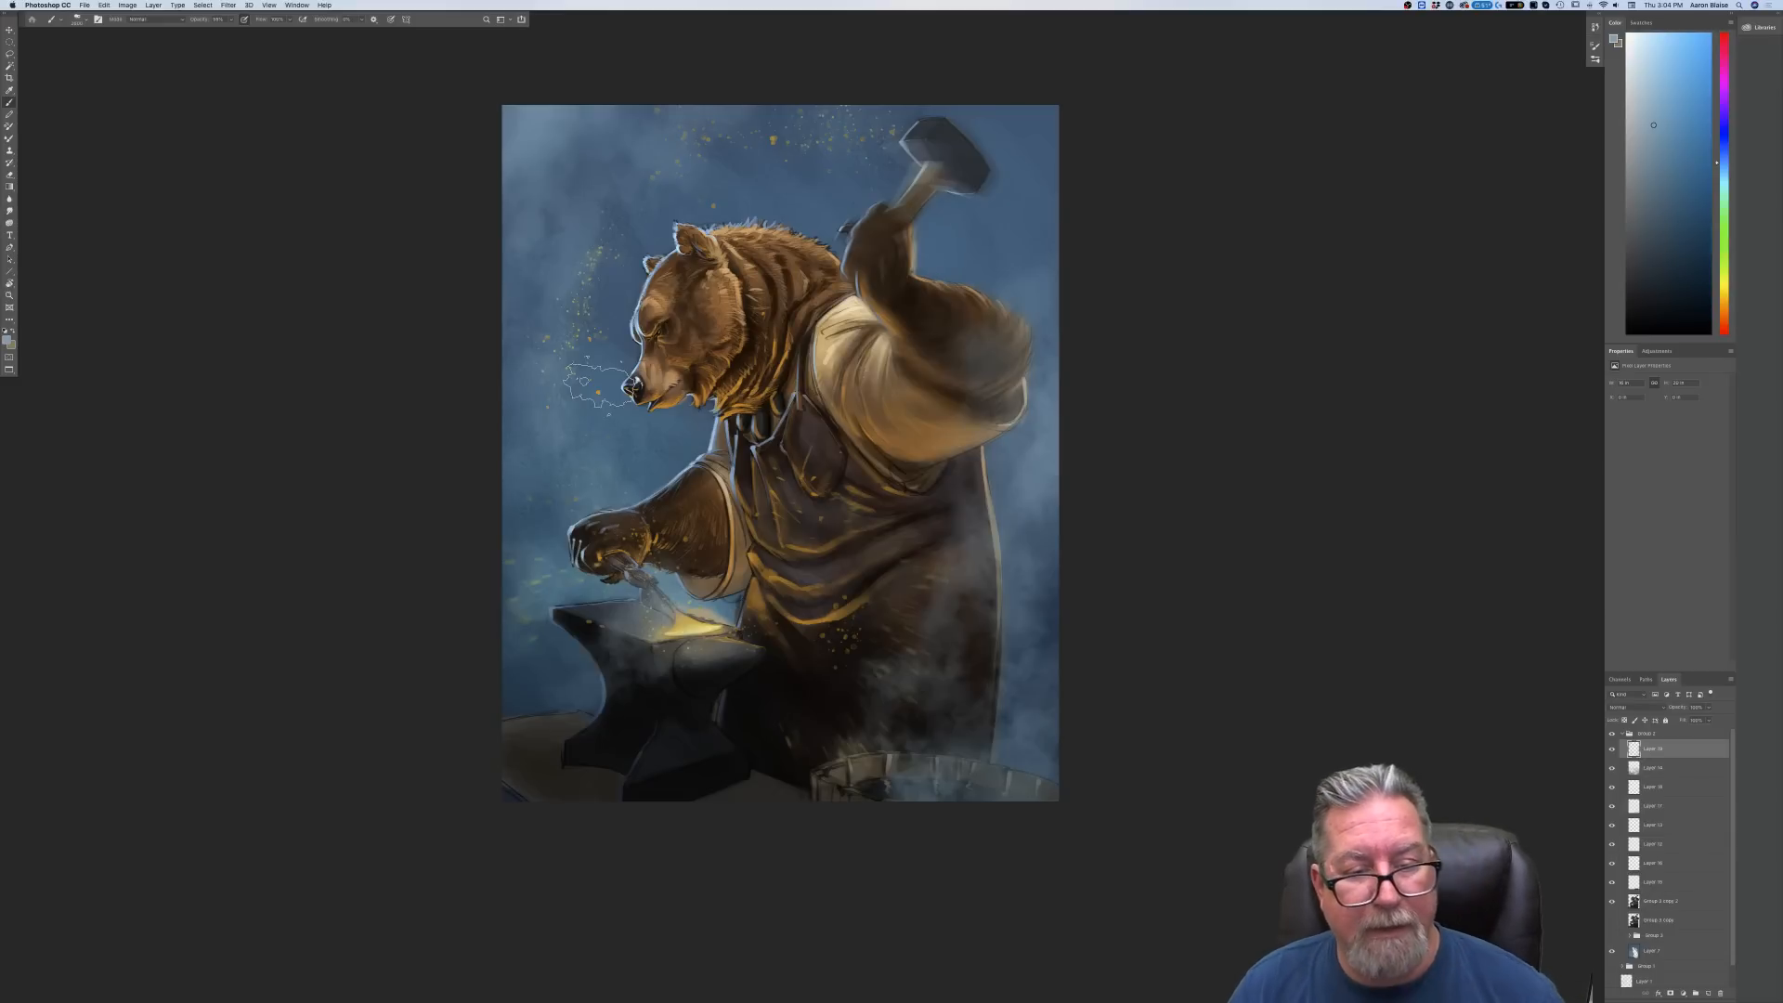
mouse_move(987, 729)
left_mouse_down()
mouse_move(945, 824)
mouse_move(934, 719)
left_mouse_up()
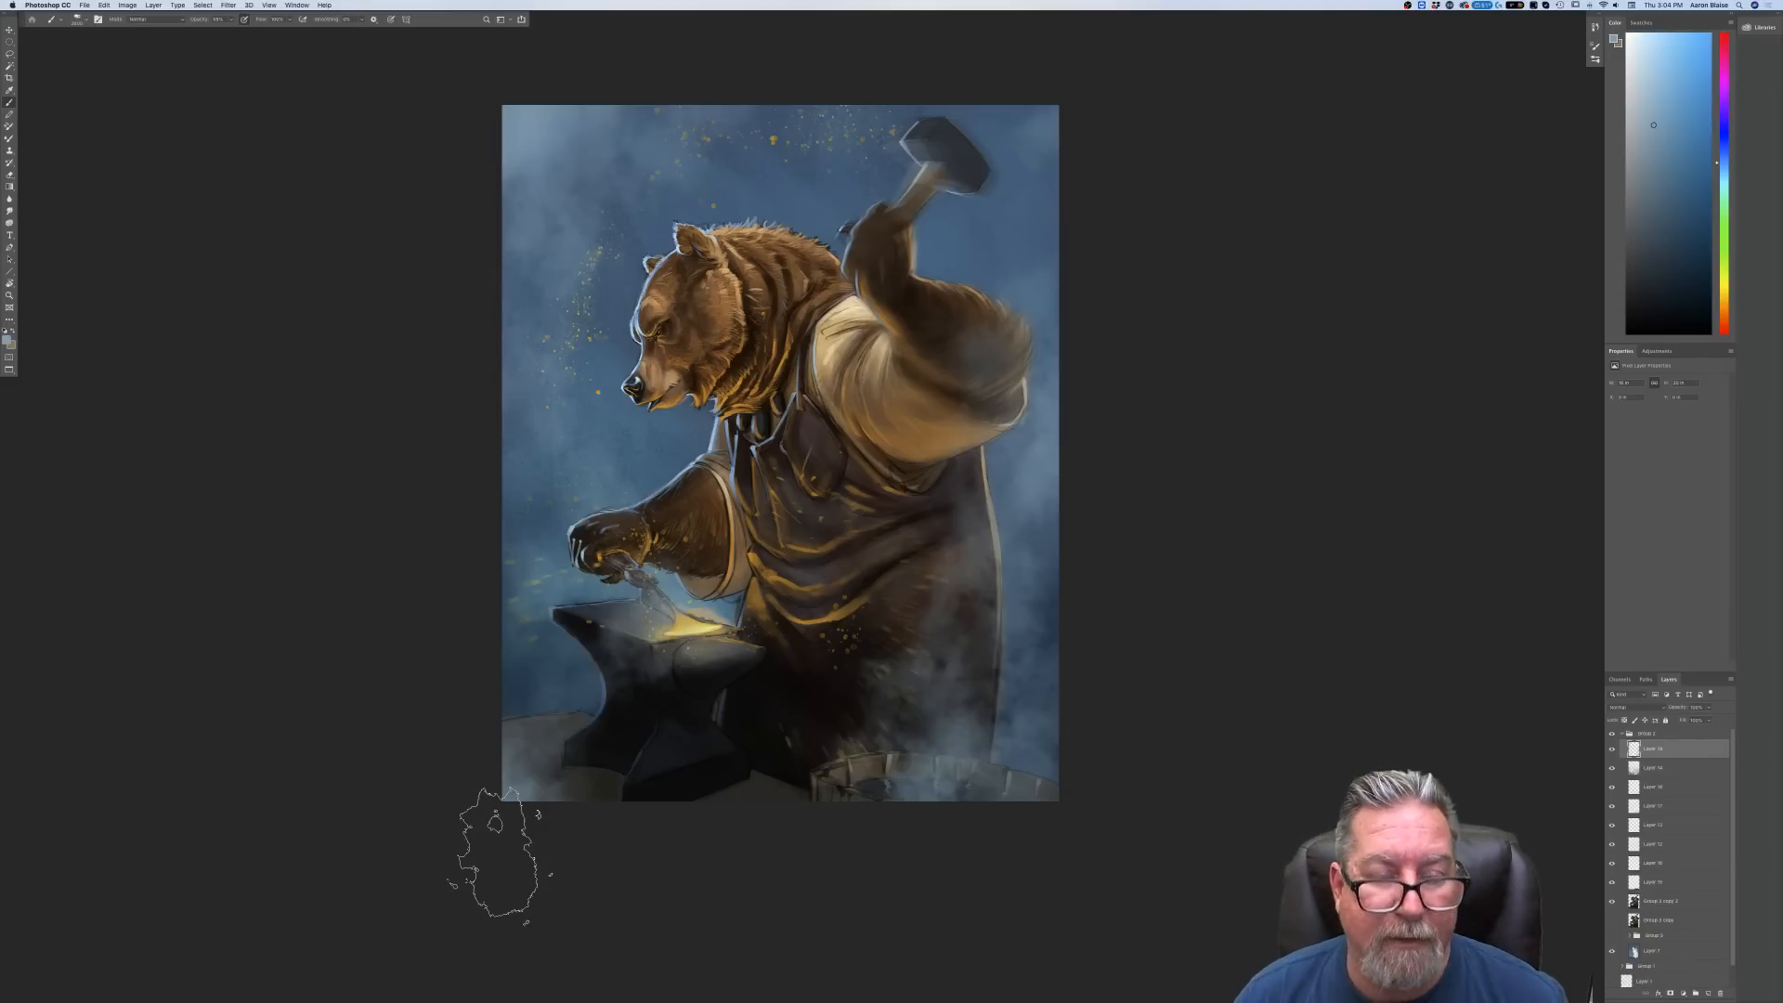
Set the foreground colour to a bright golden yellow for glowing accents on the bear
key("super+equal")
key("super+equal")
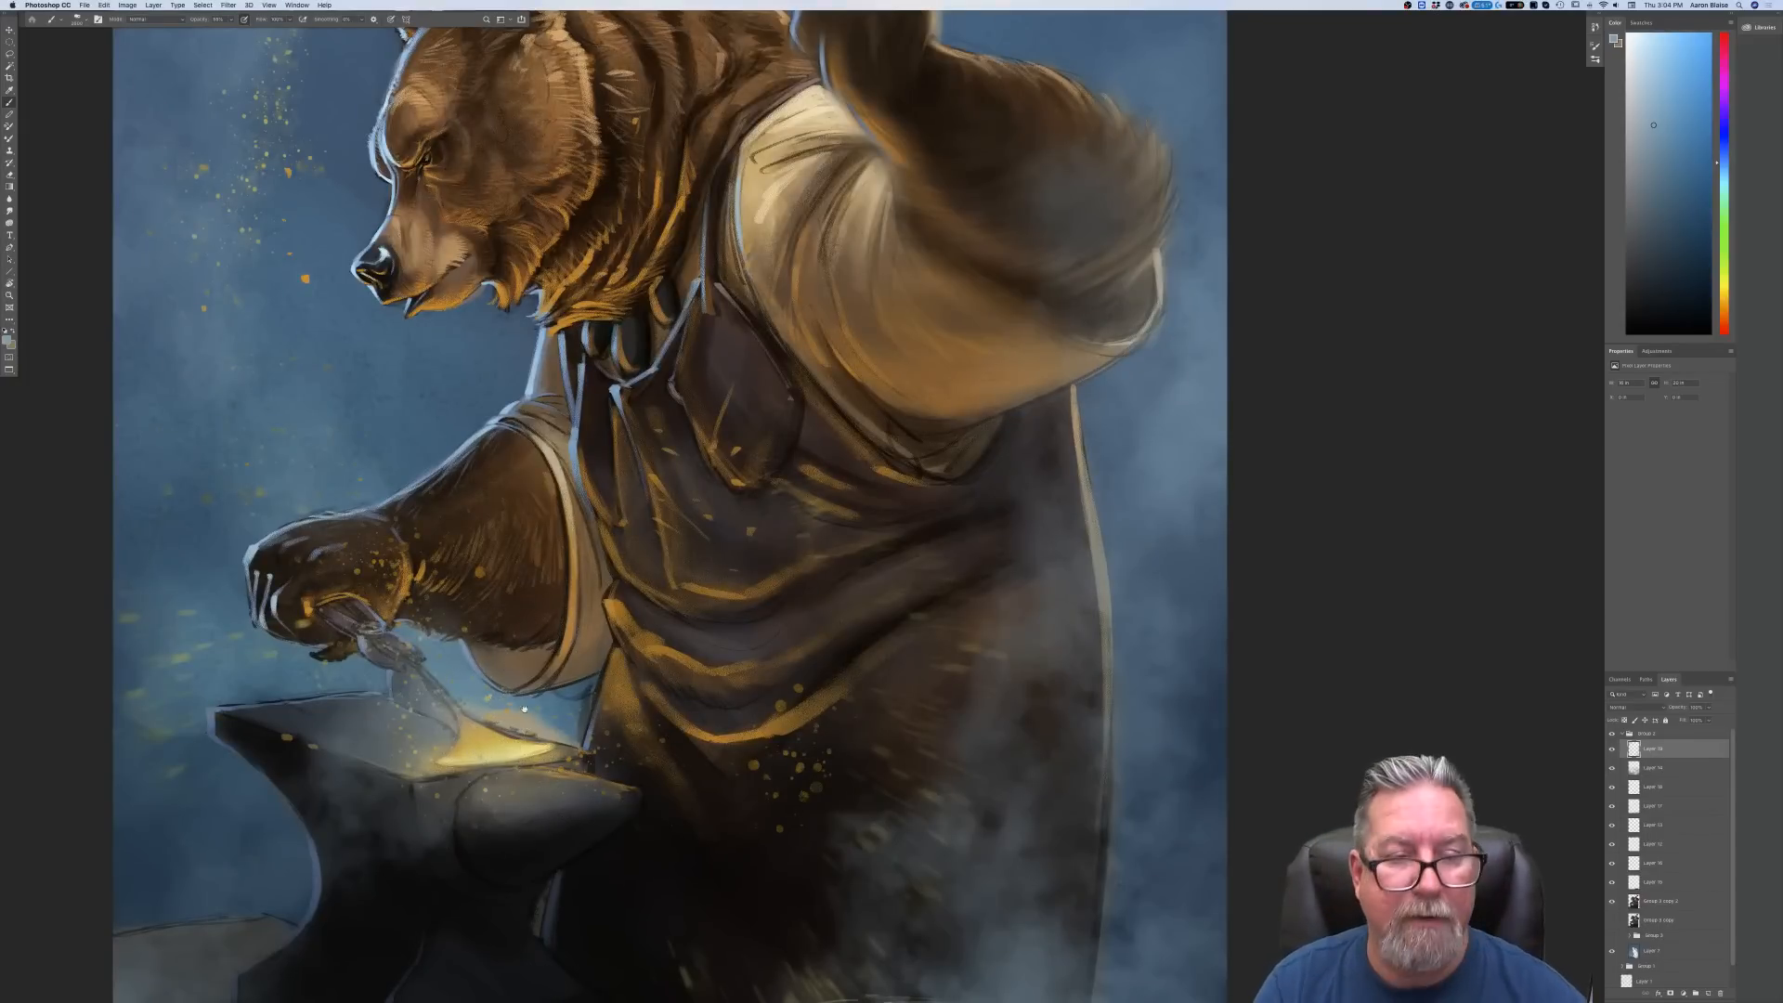
left_click_drag(558, 832, 658, 993)
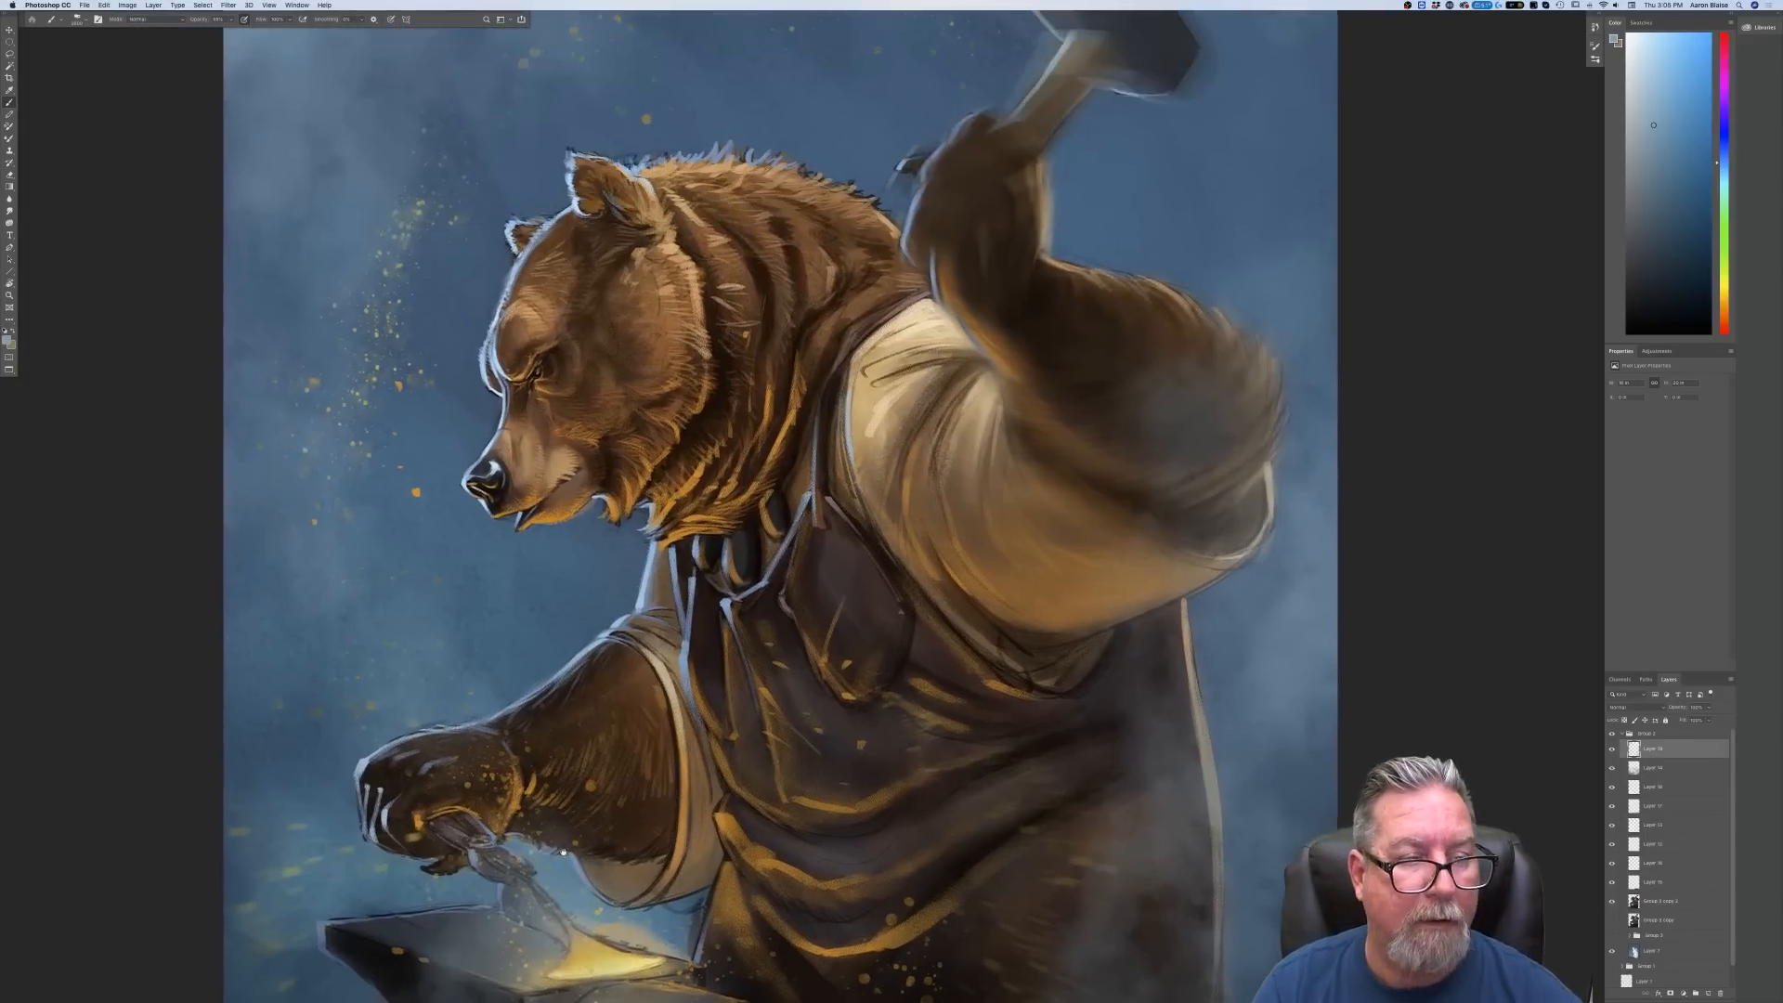
left_click(9, 341)
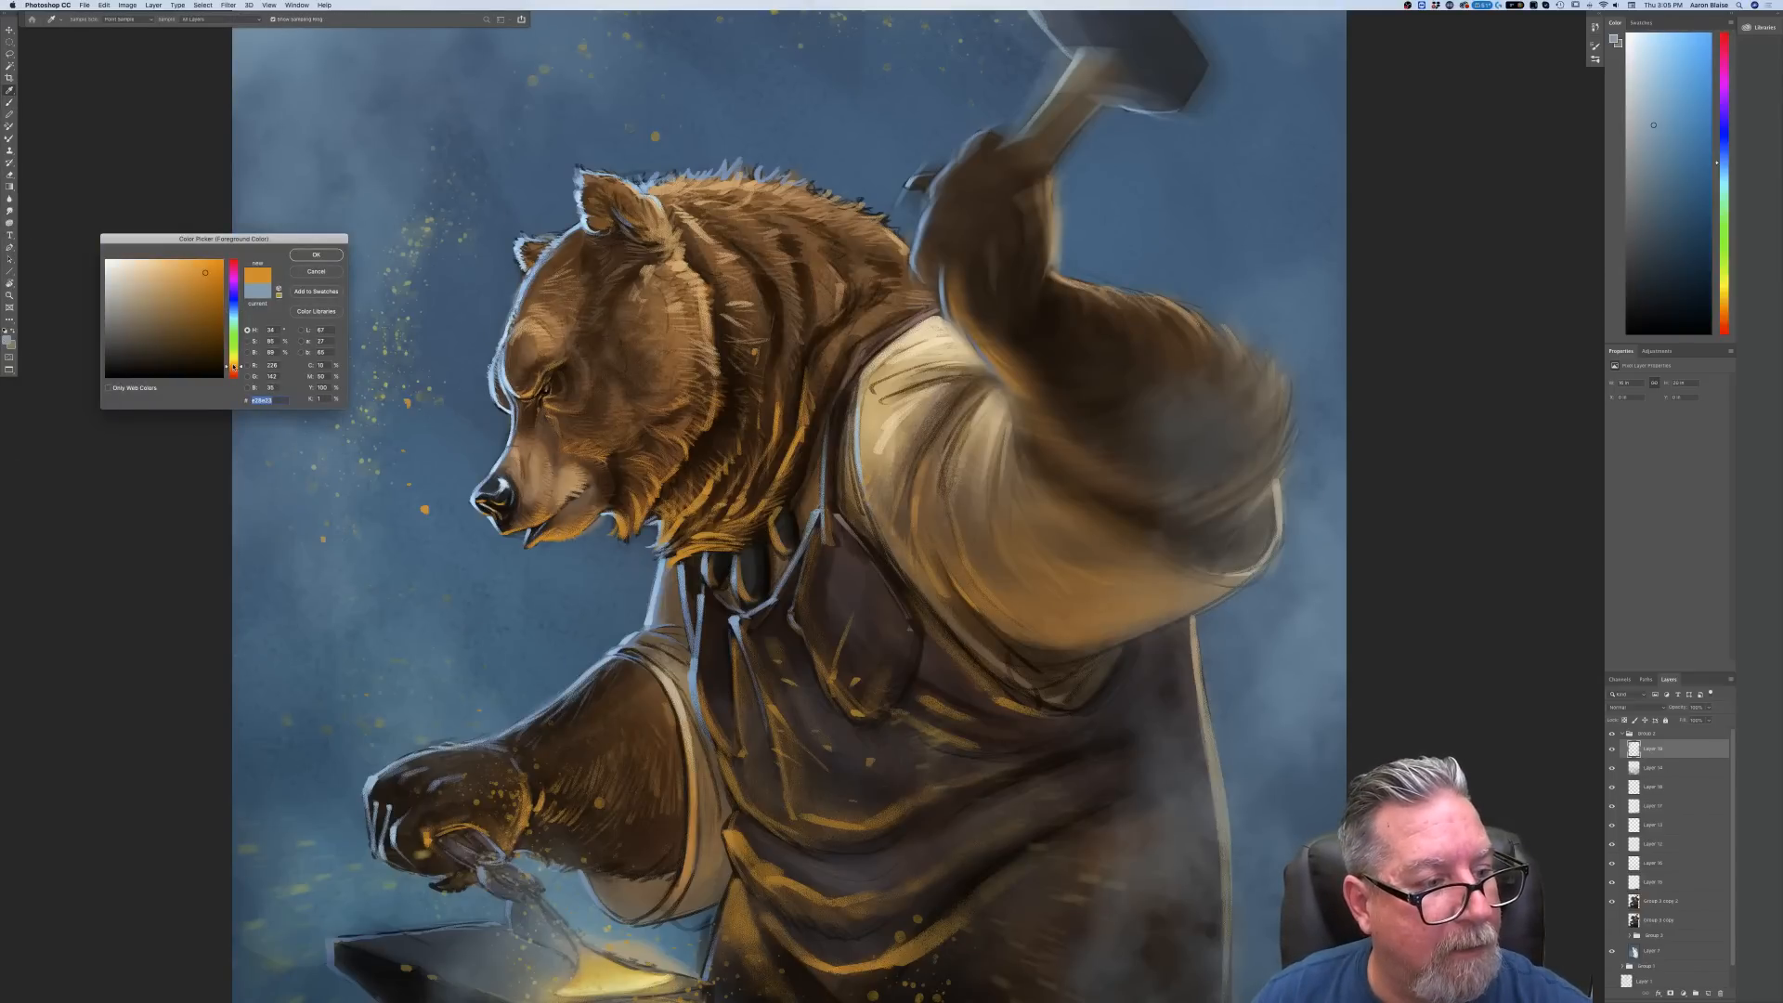
left_click_drag(234, 367, 234, 364)
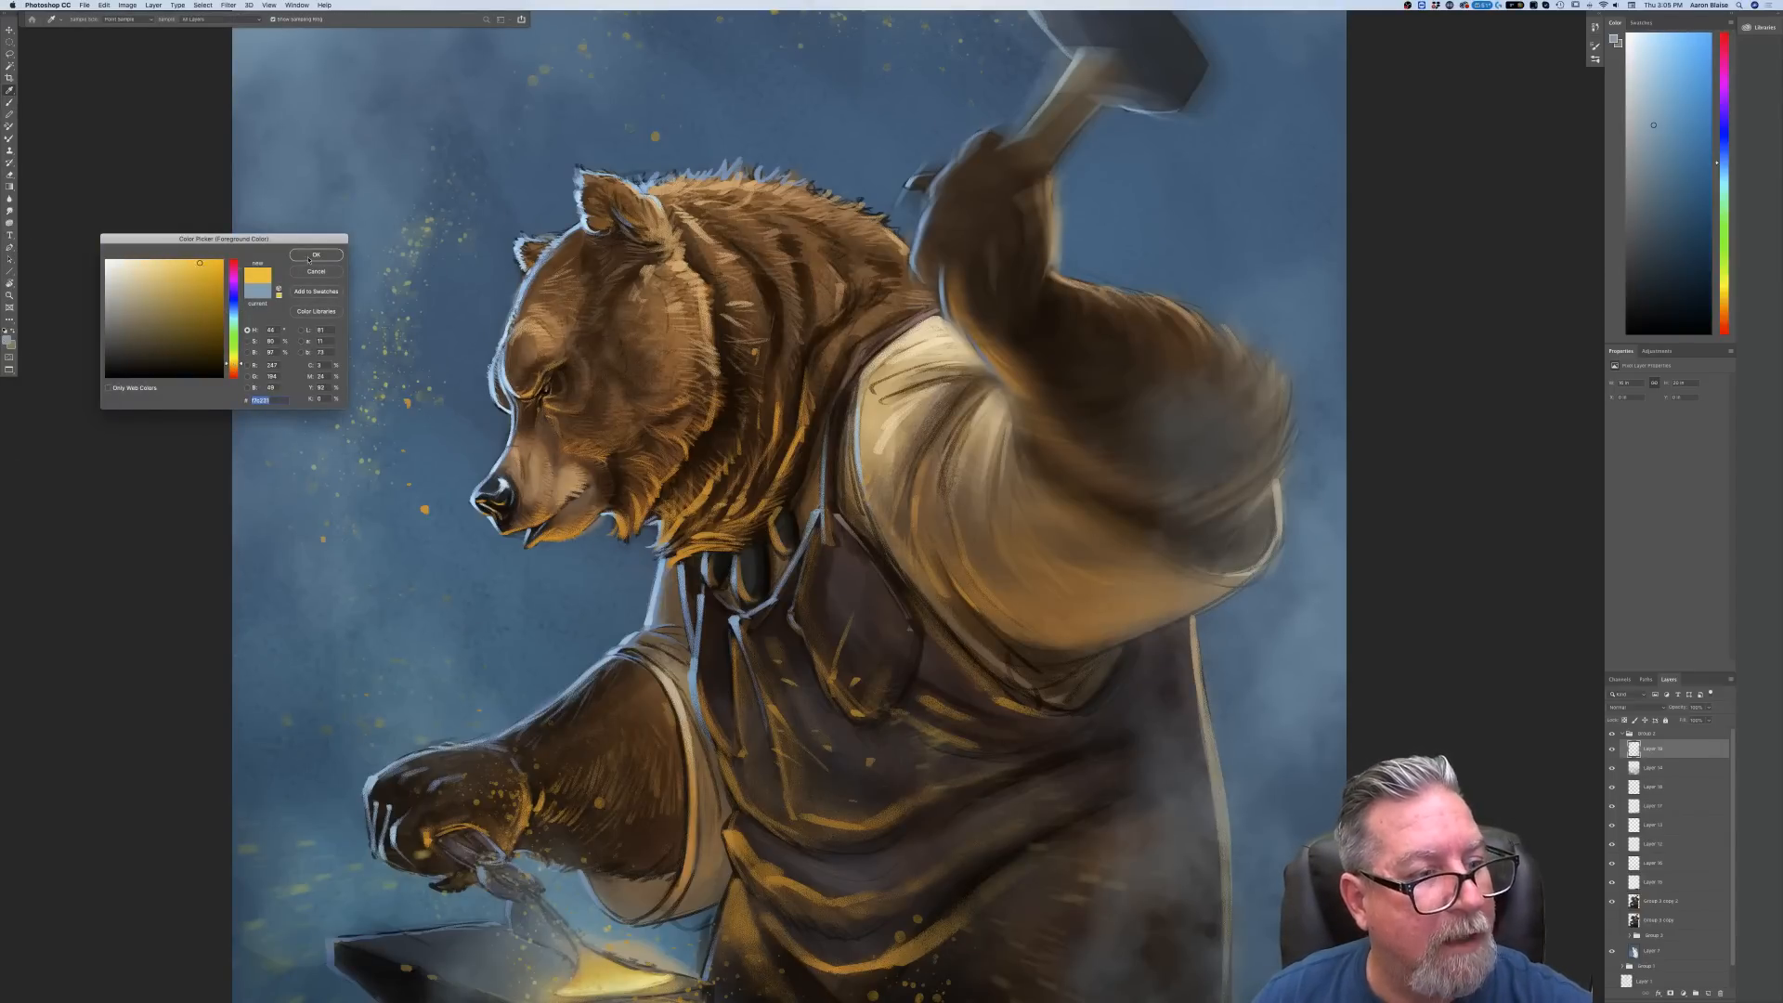
key("Return")
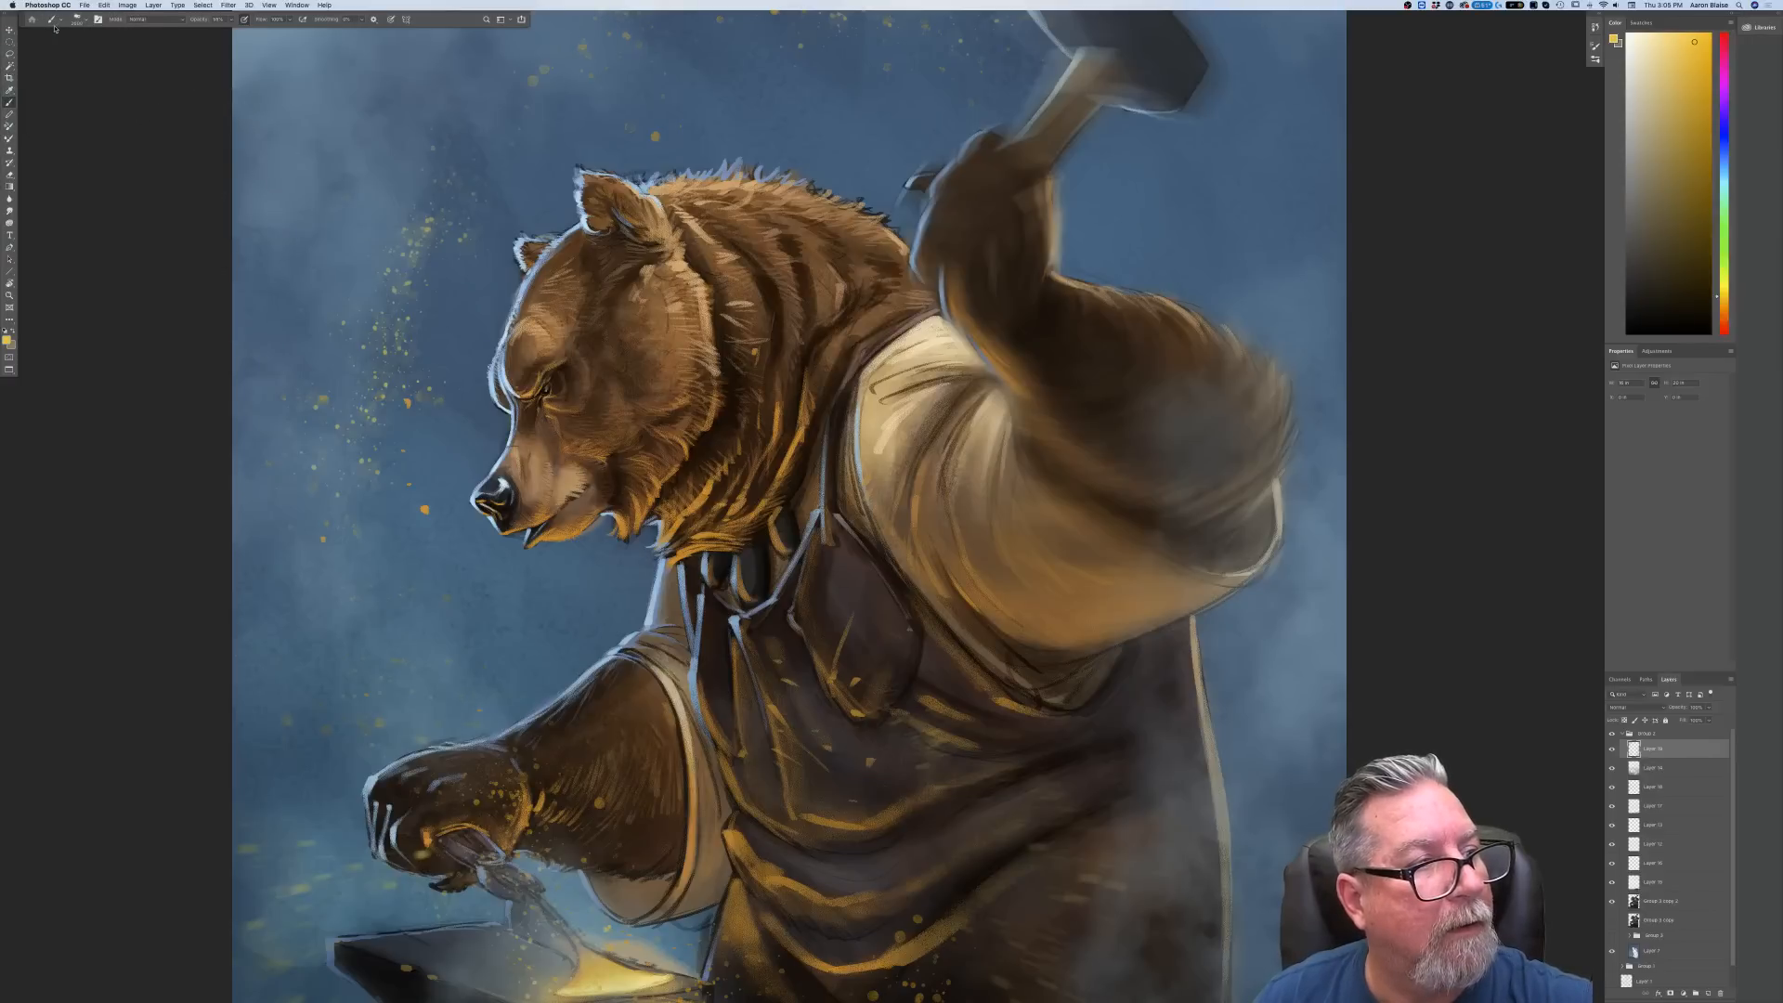
Choose a painting brush from the custom brush presets and adjust its opacity
left_click(80, 20)
left_click(77, 21)
left_click(83, 379)
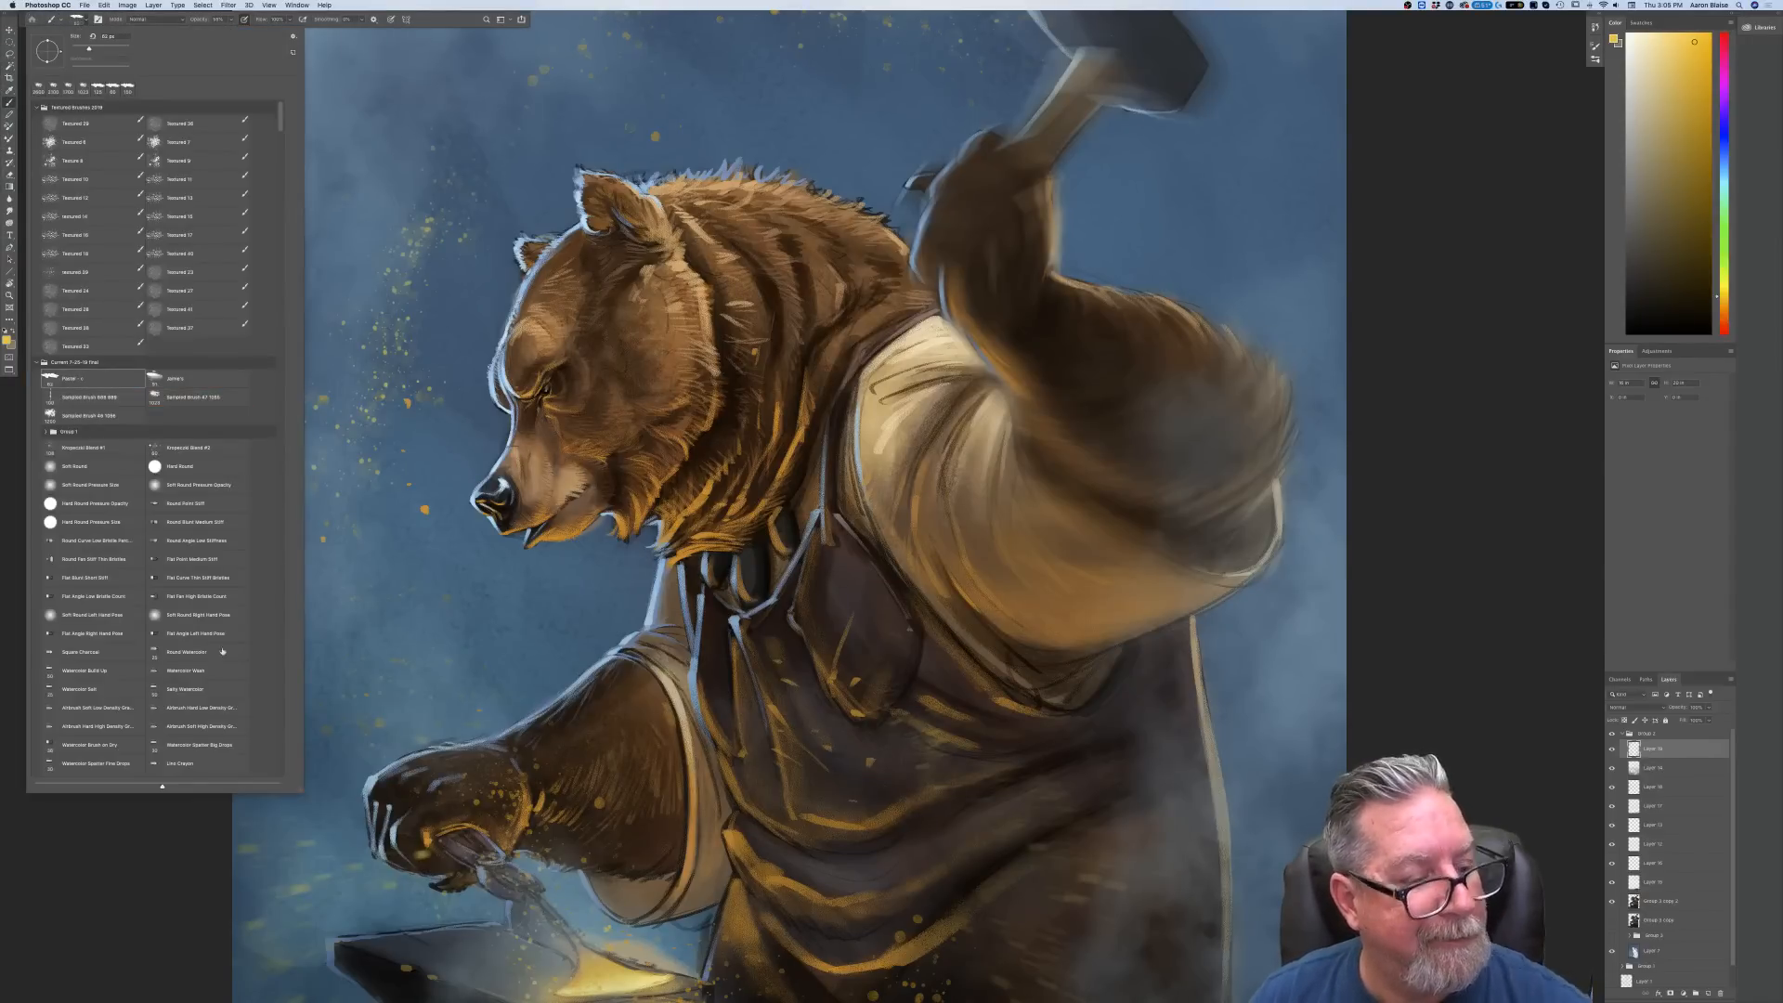
key("Return")
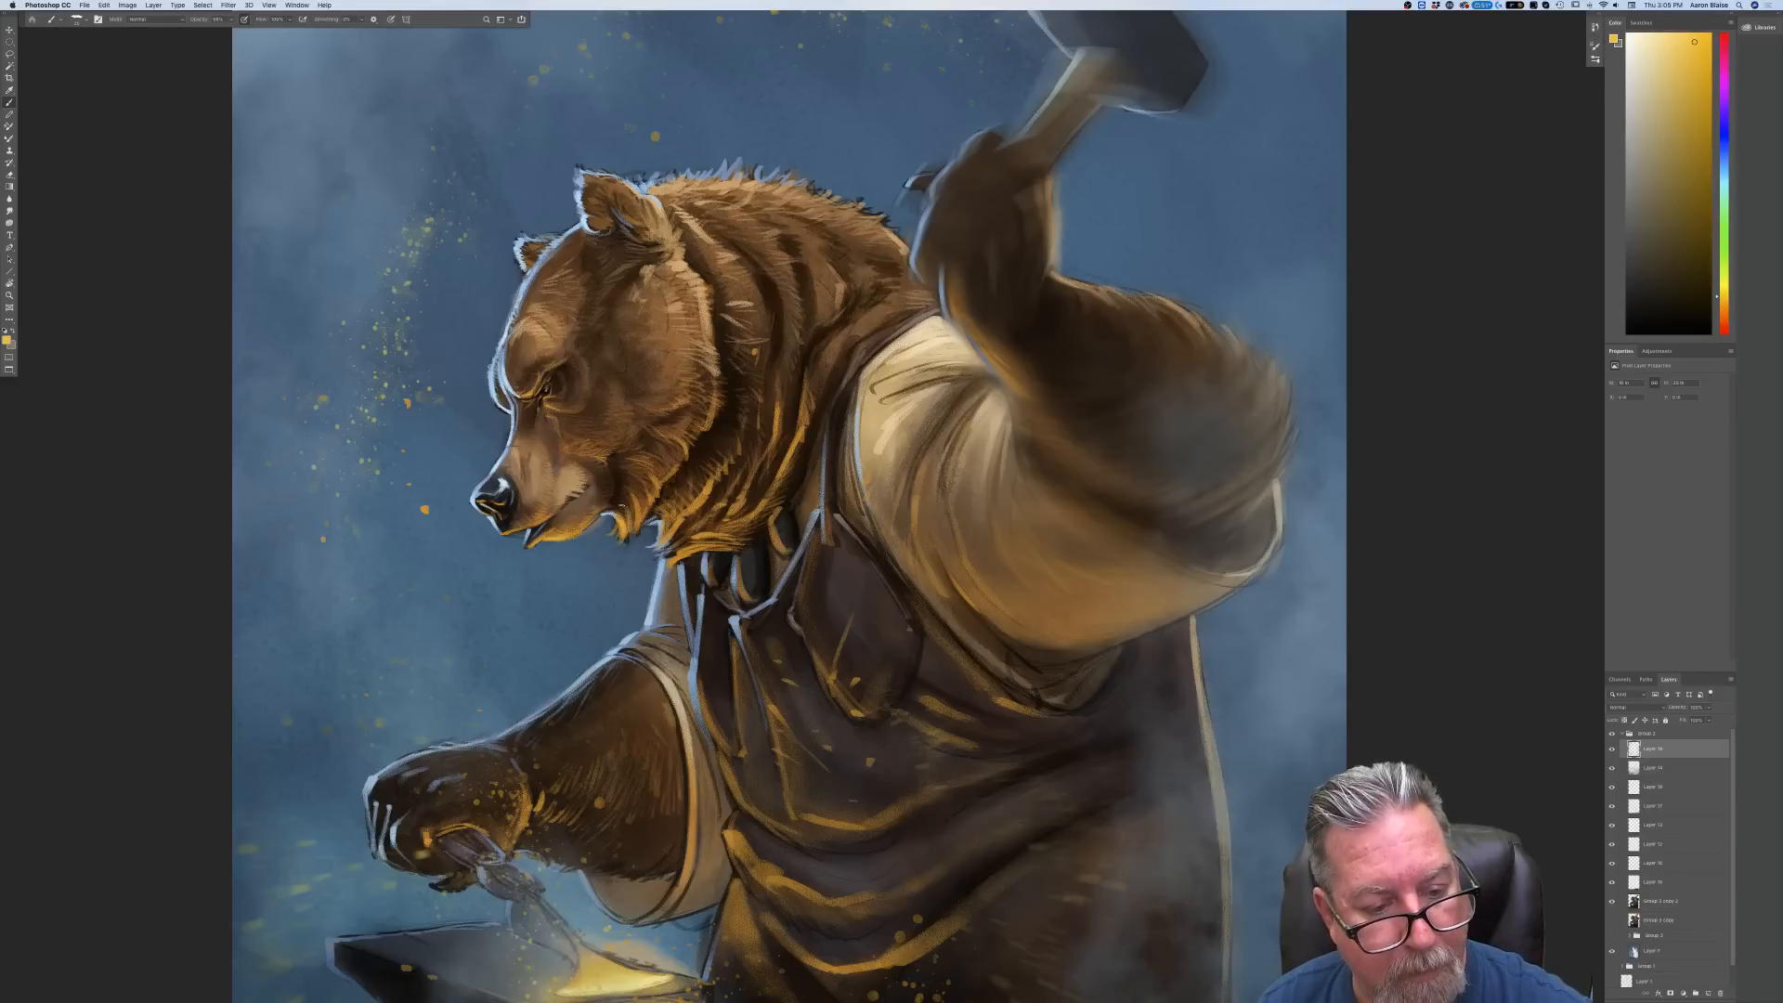
left_click(231, 19)
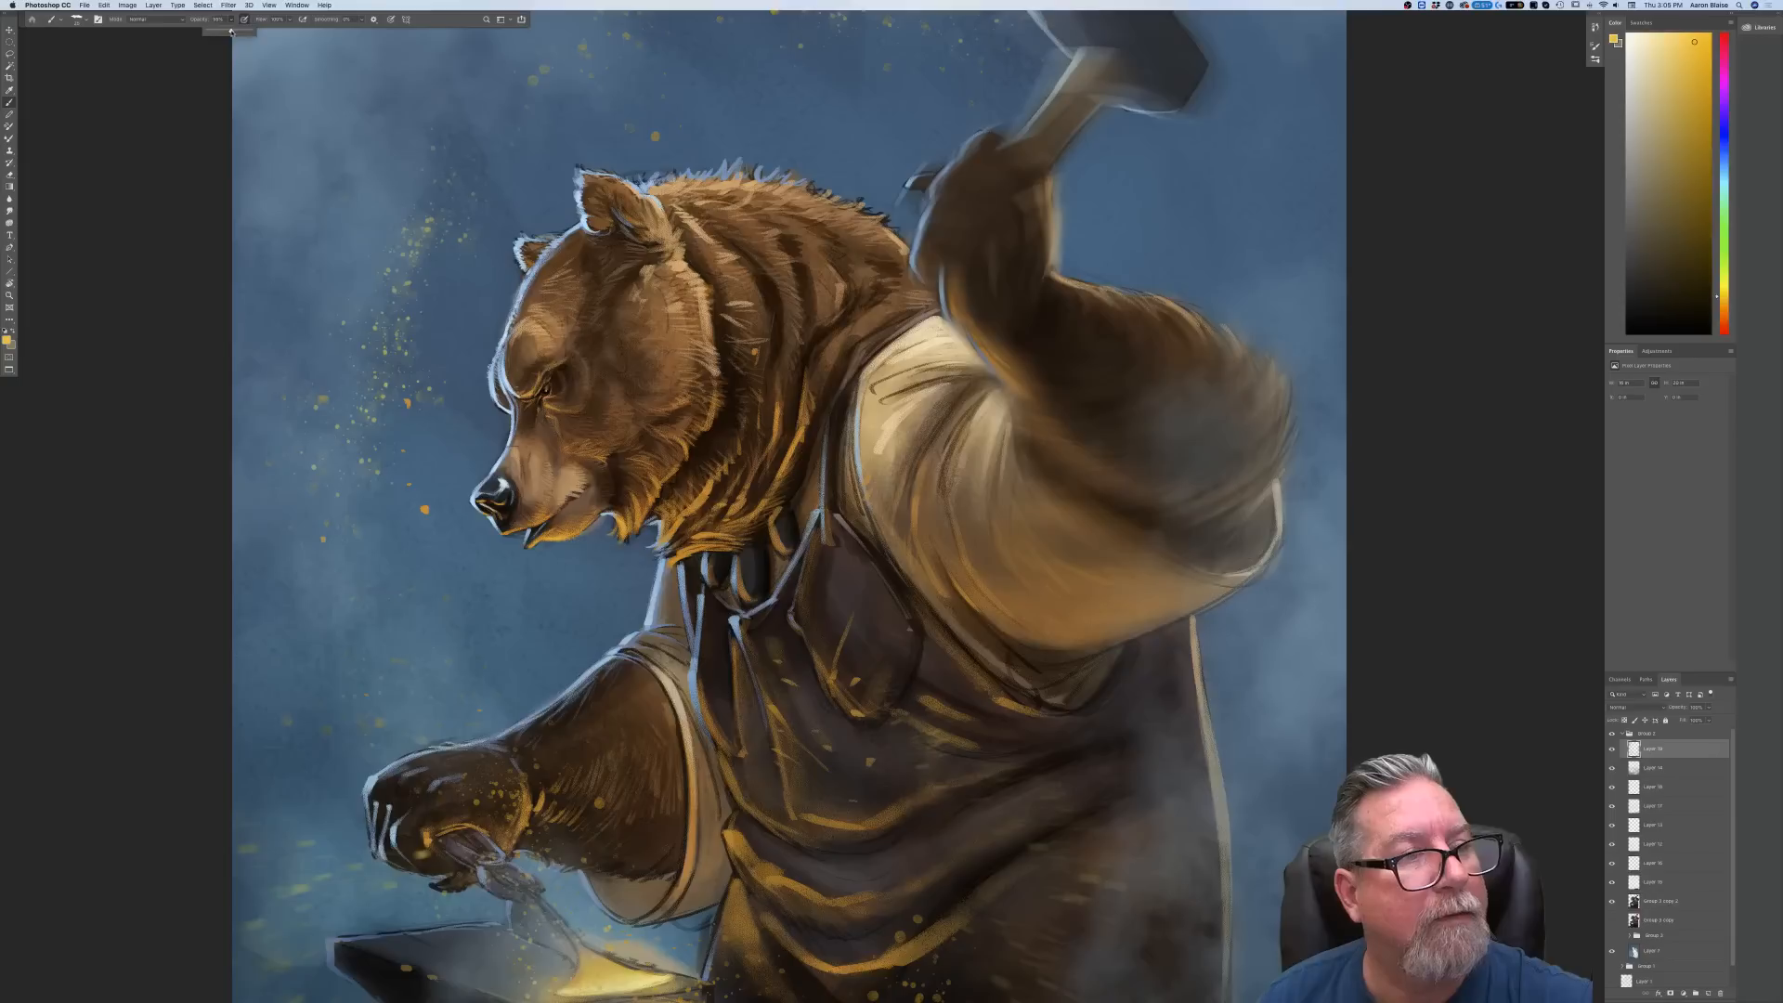
key("Return")
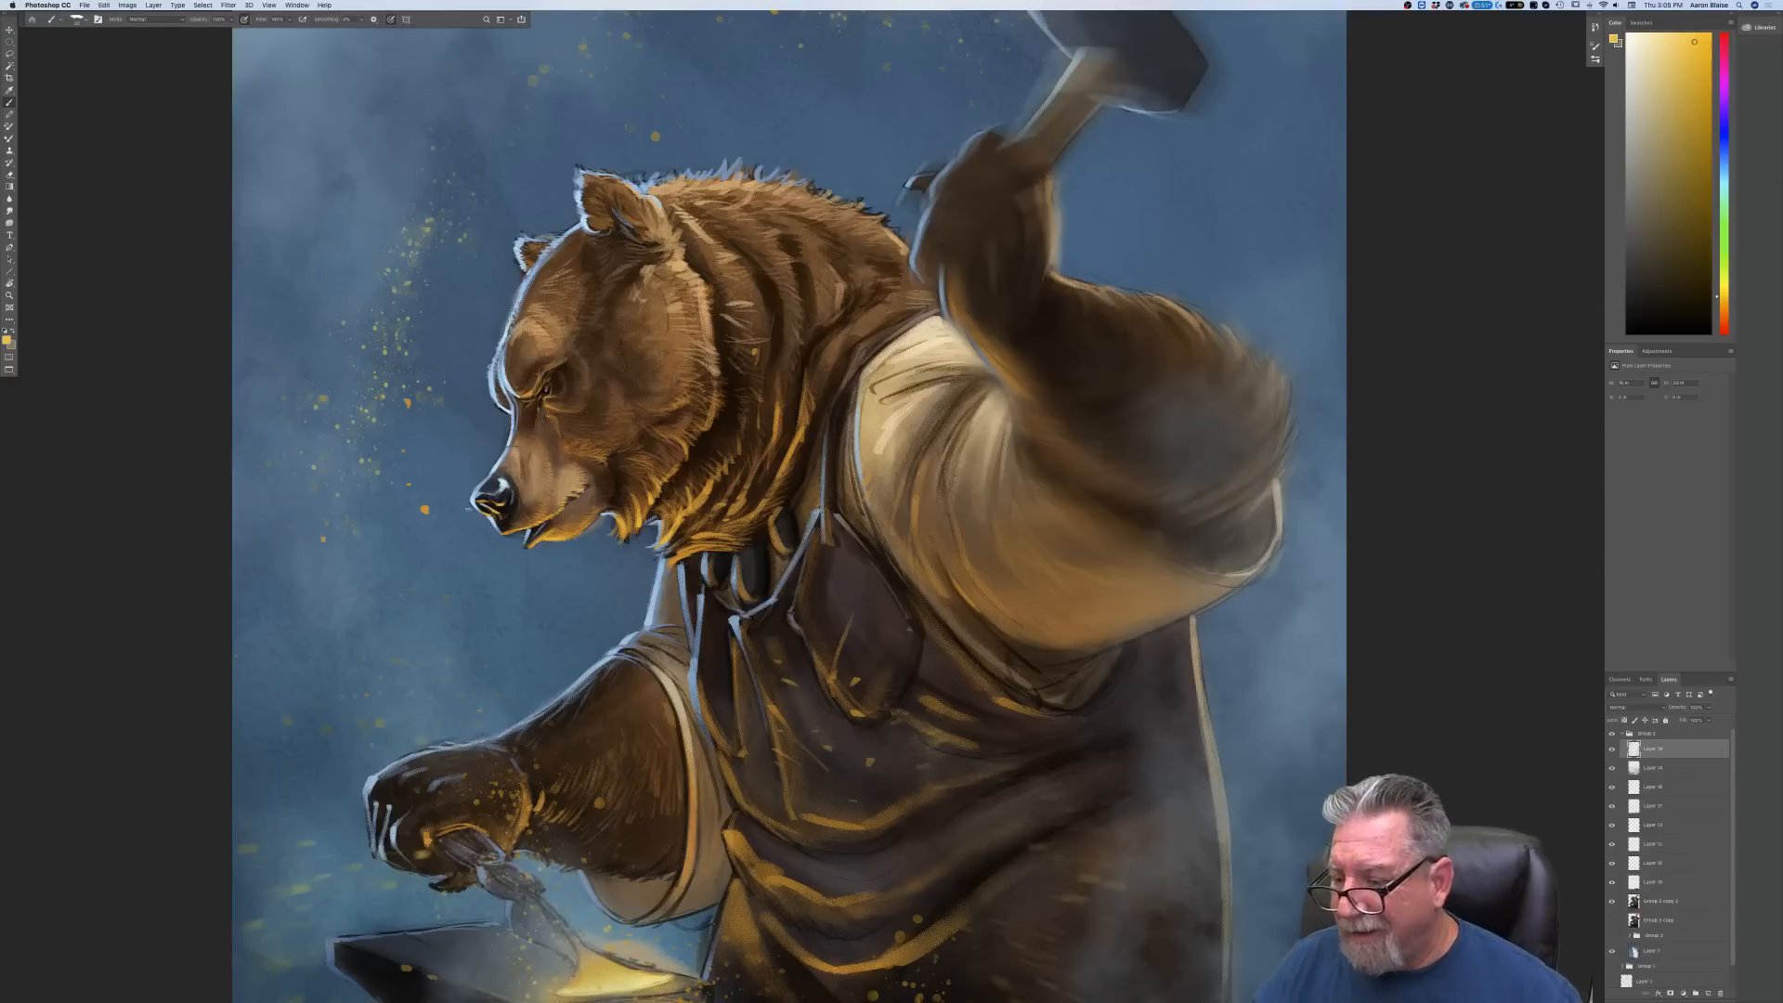
Add a new layer on top and paint golden accents on the necklace, the background sparks, the paw and the edge of the apron pocket
left_click(1611, 751)
left_click(1611, 751)
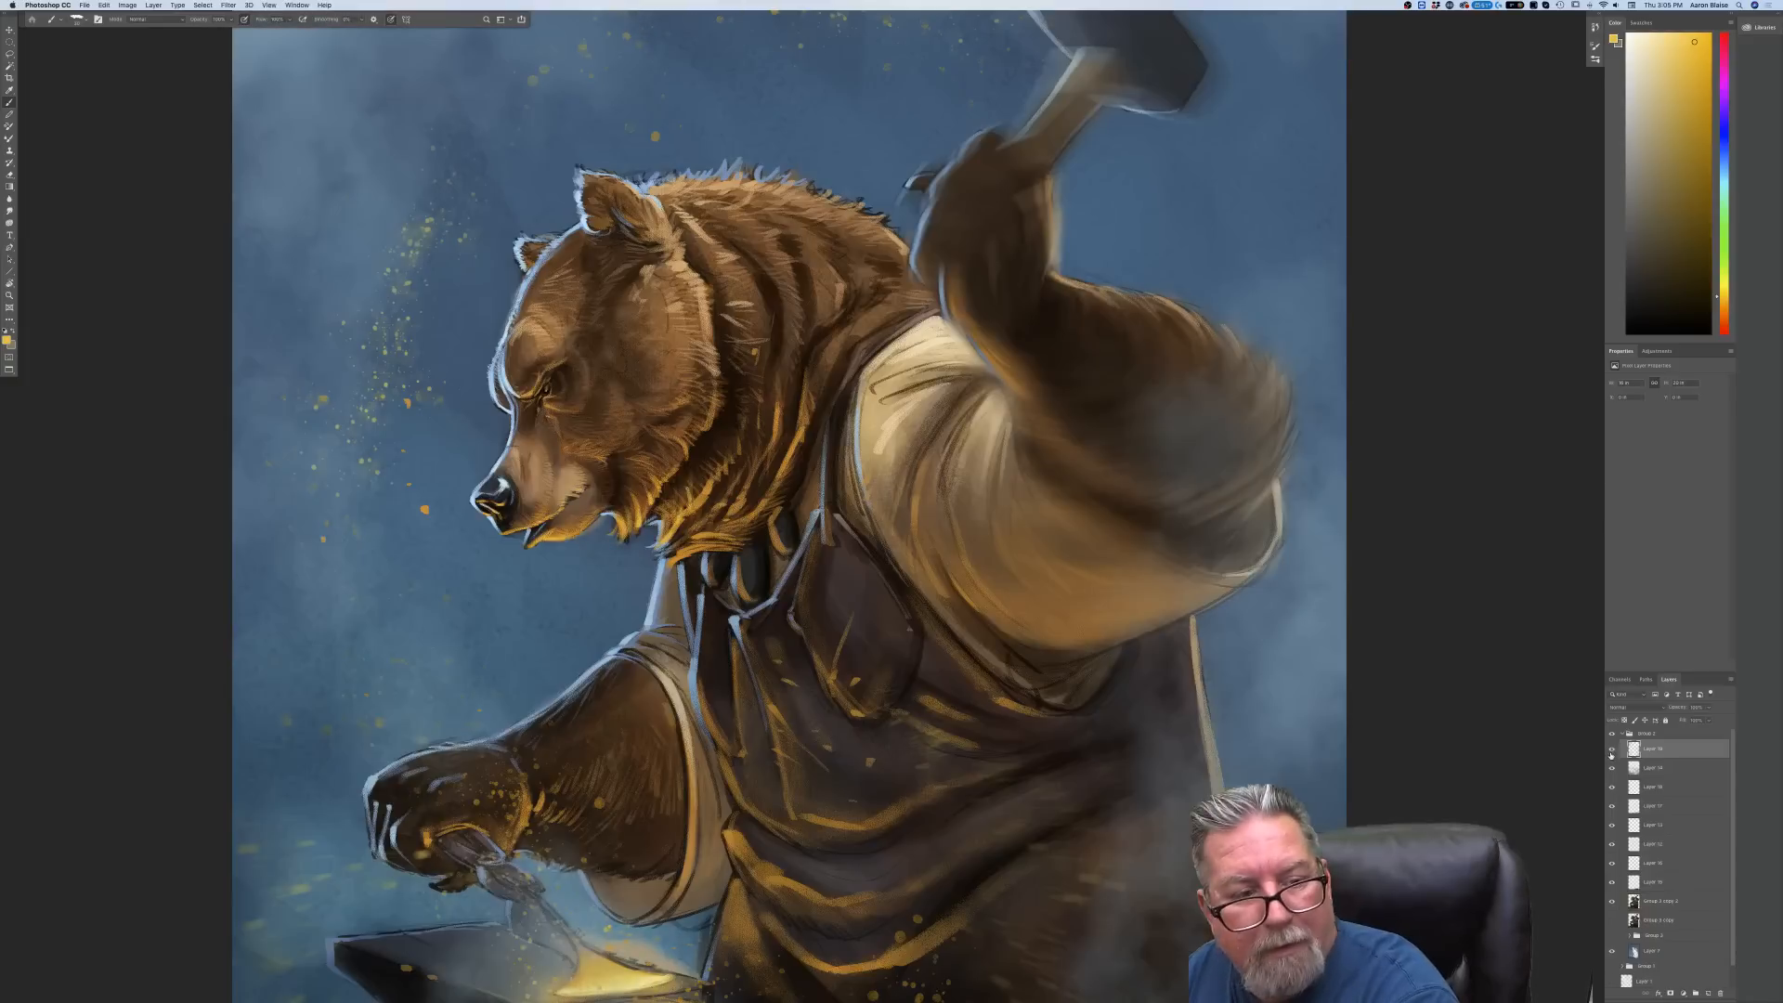
left_click(1707, 994)
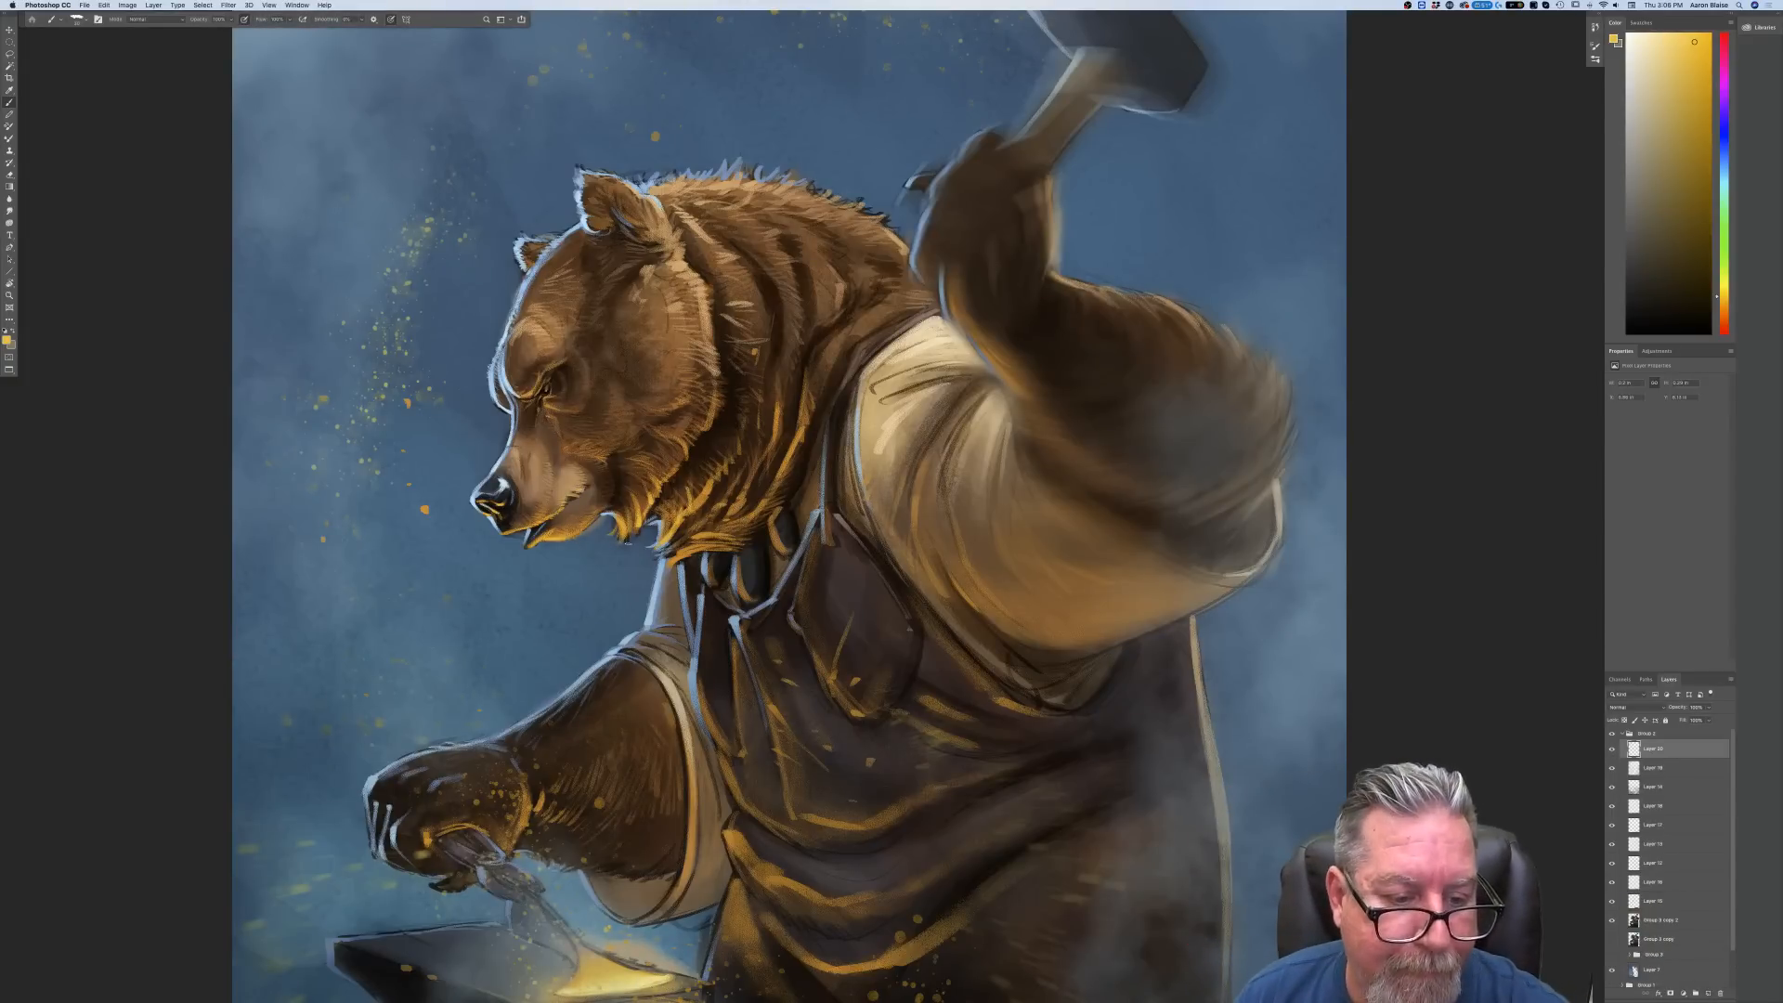
mouse_move(706, 498)
left_mouse_down()
mouse_move(690, 512)
mouse_move(718, 481)
left_mouse_up()
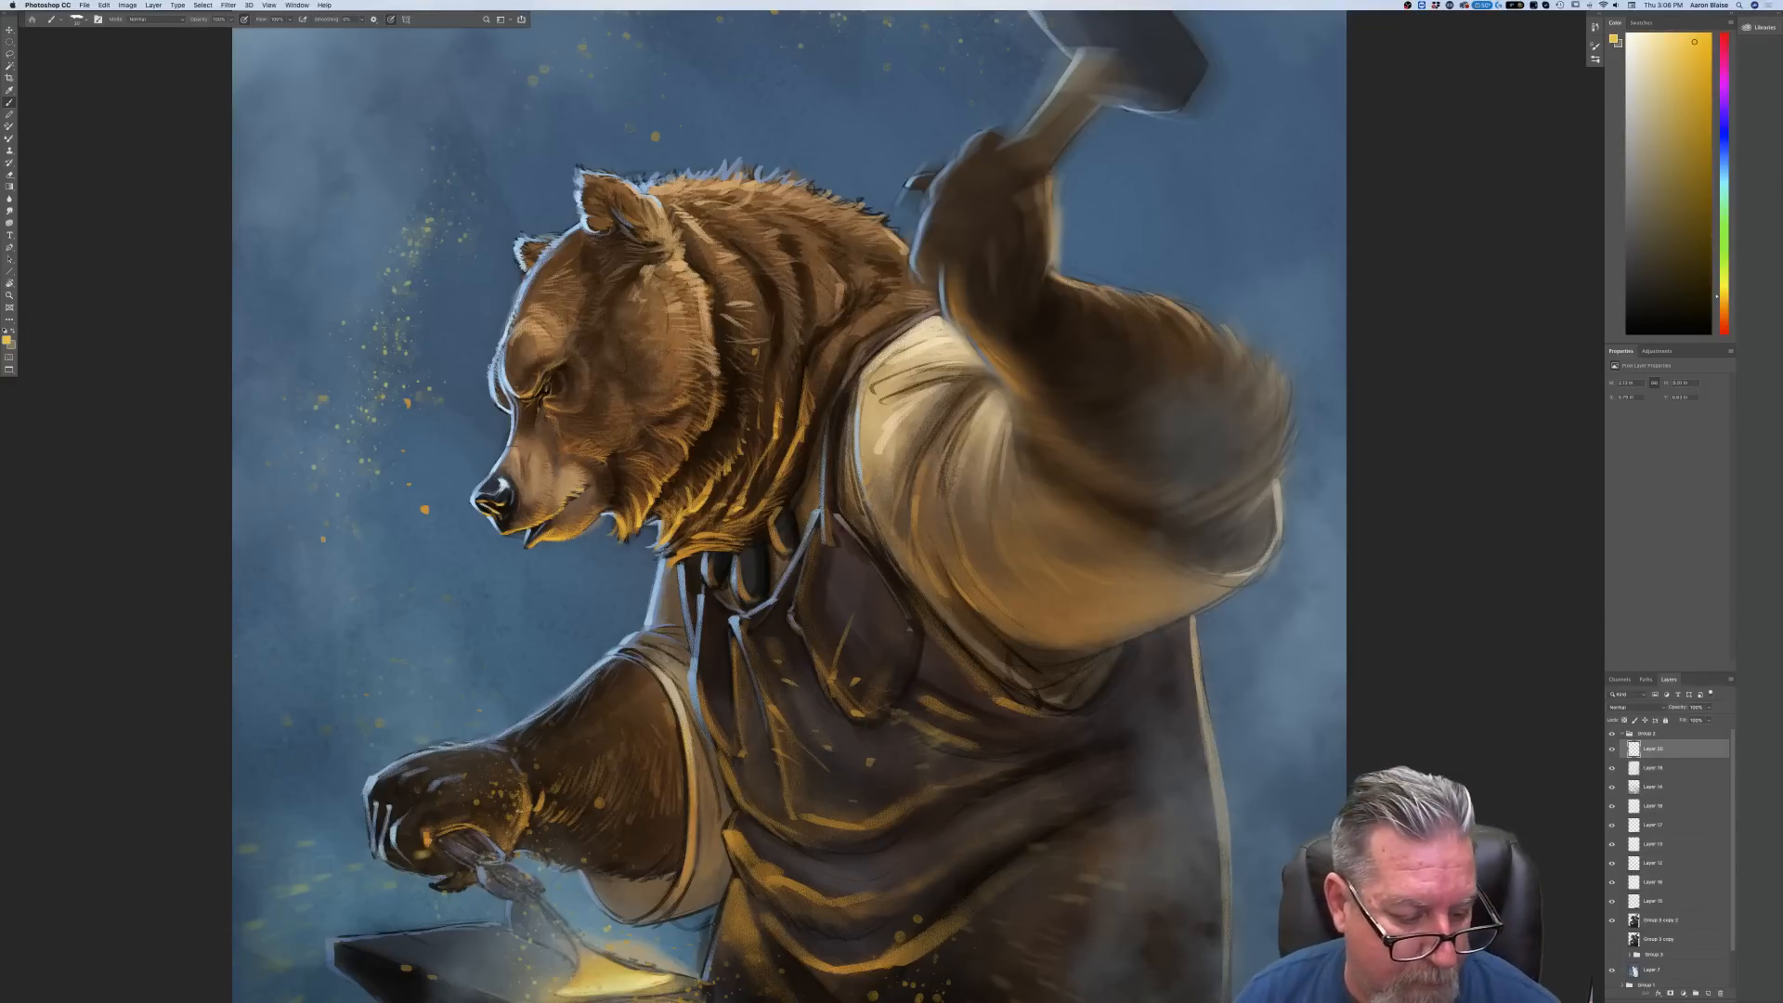
left_click_drag(526, 825, 510, 838)
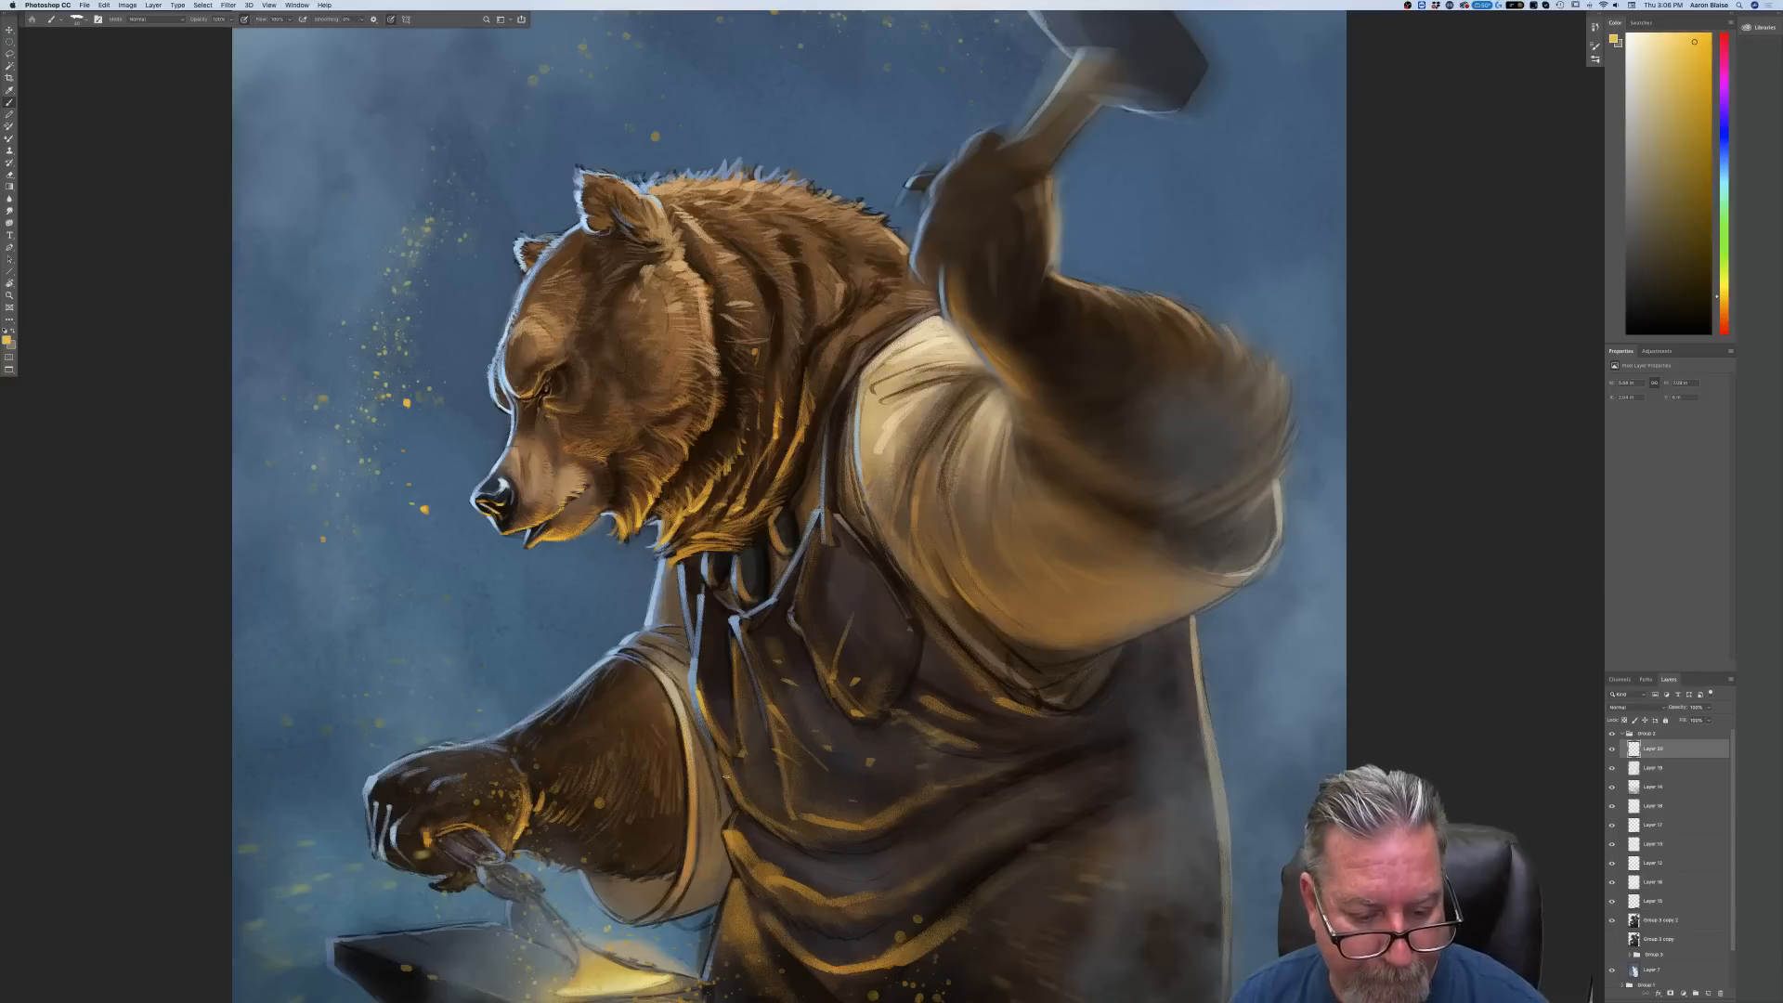
left_click_drag(834, 692, 819, 673)
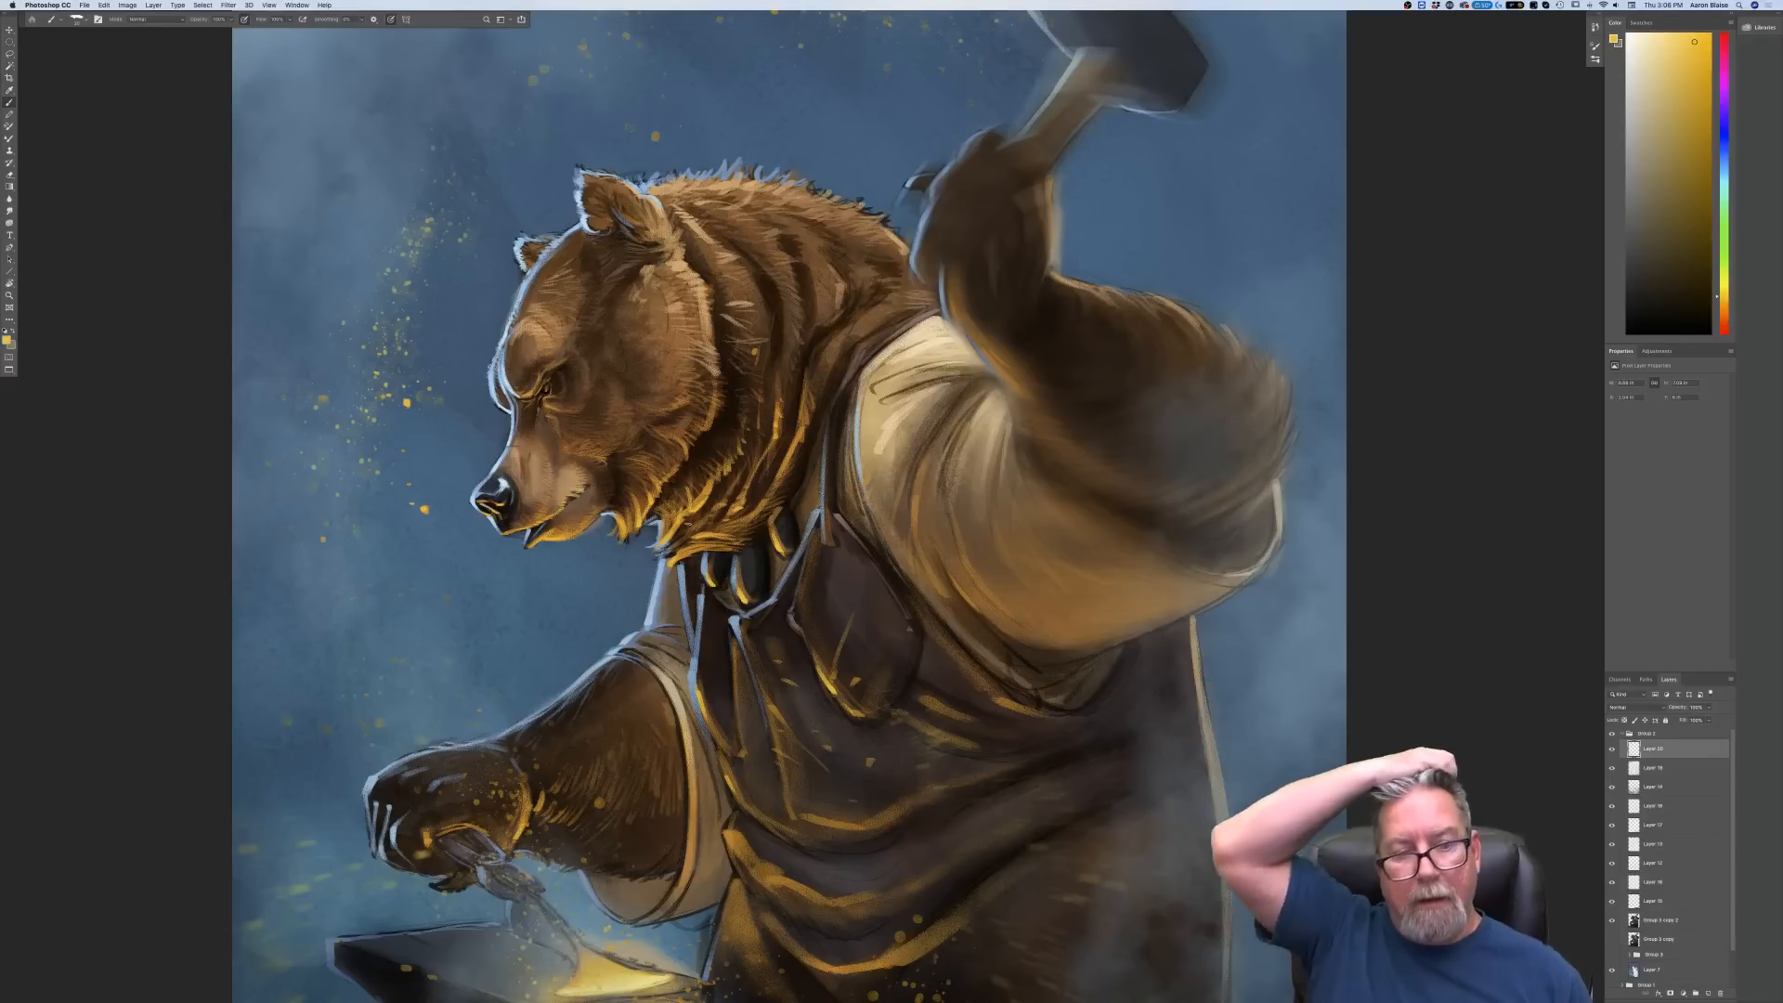
key("super+minus")
key("super+minus")
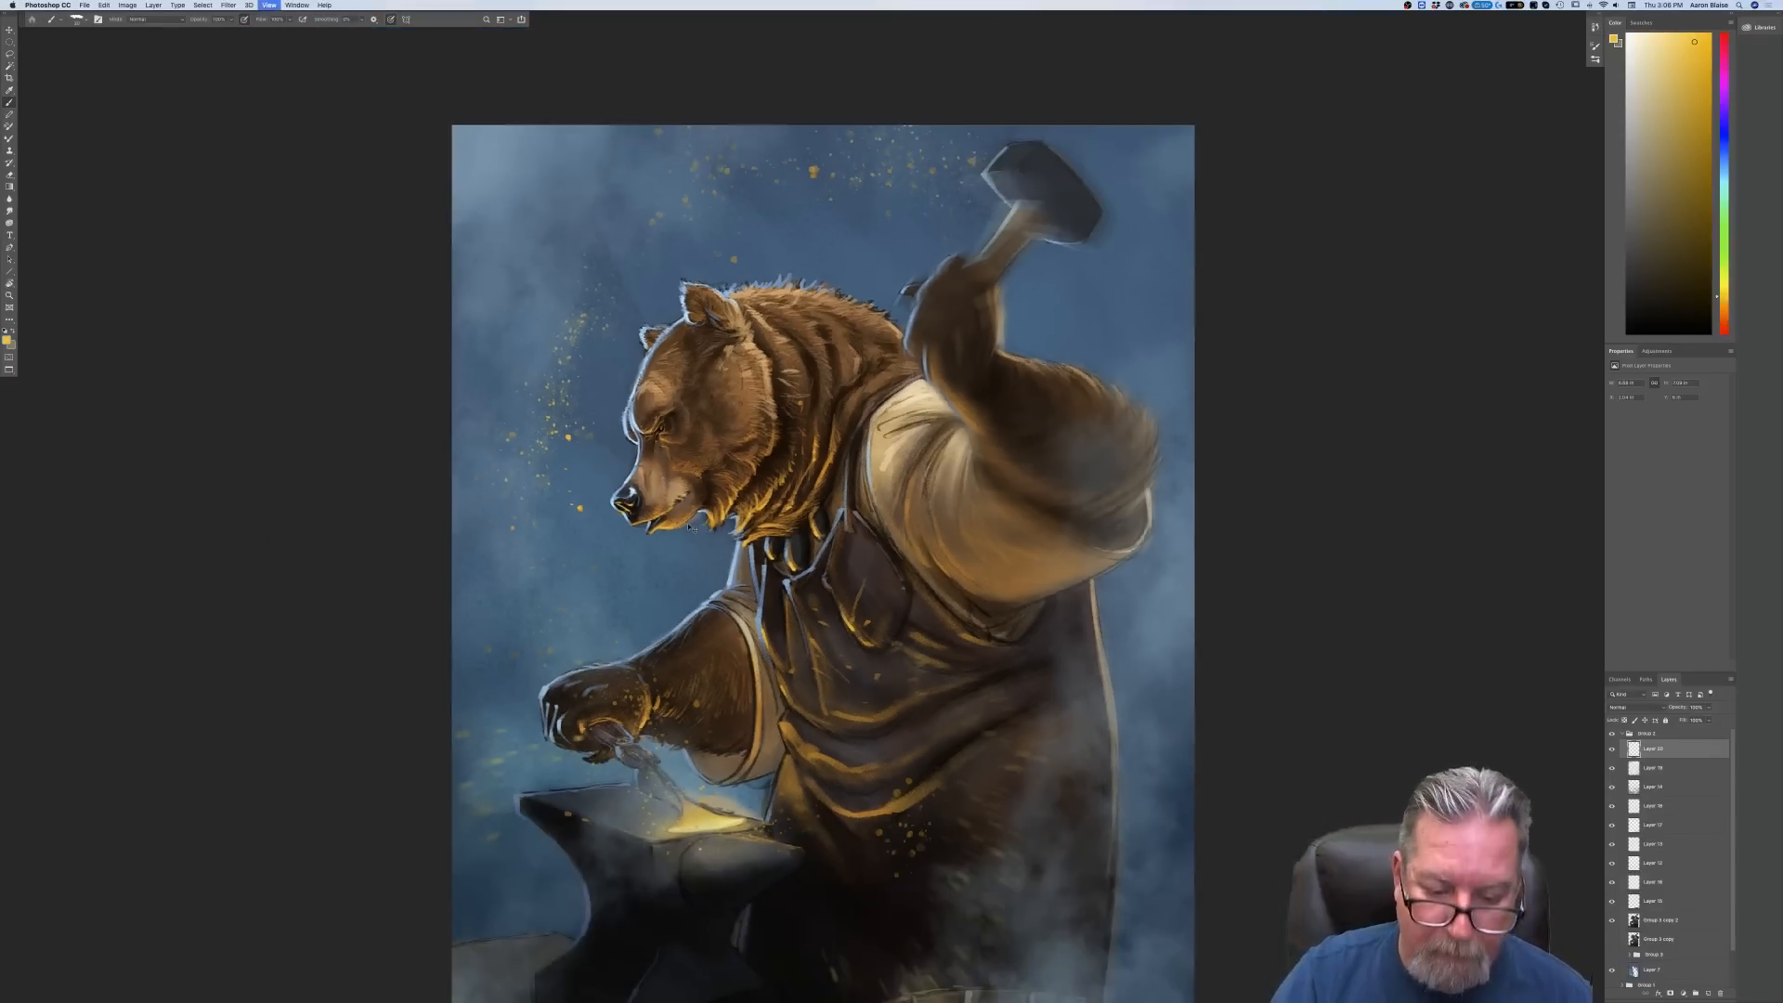
key("super+plus")
key("super+plus")
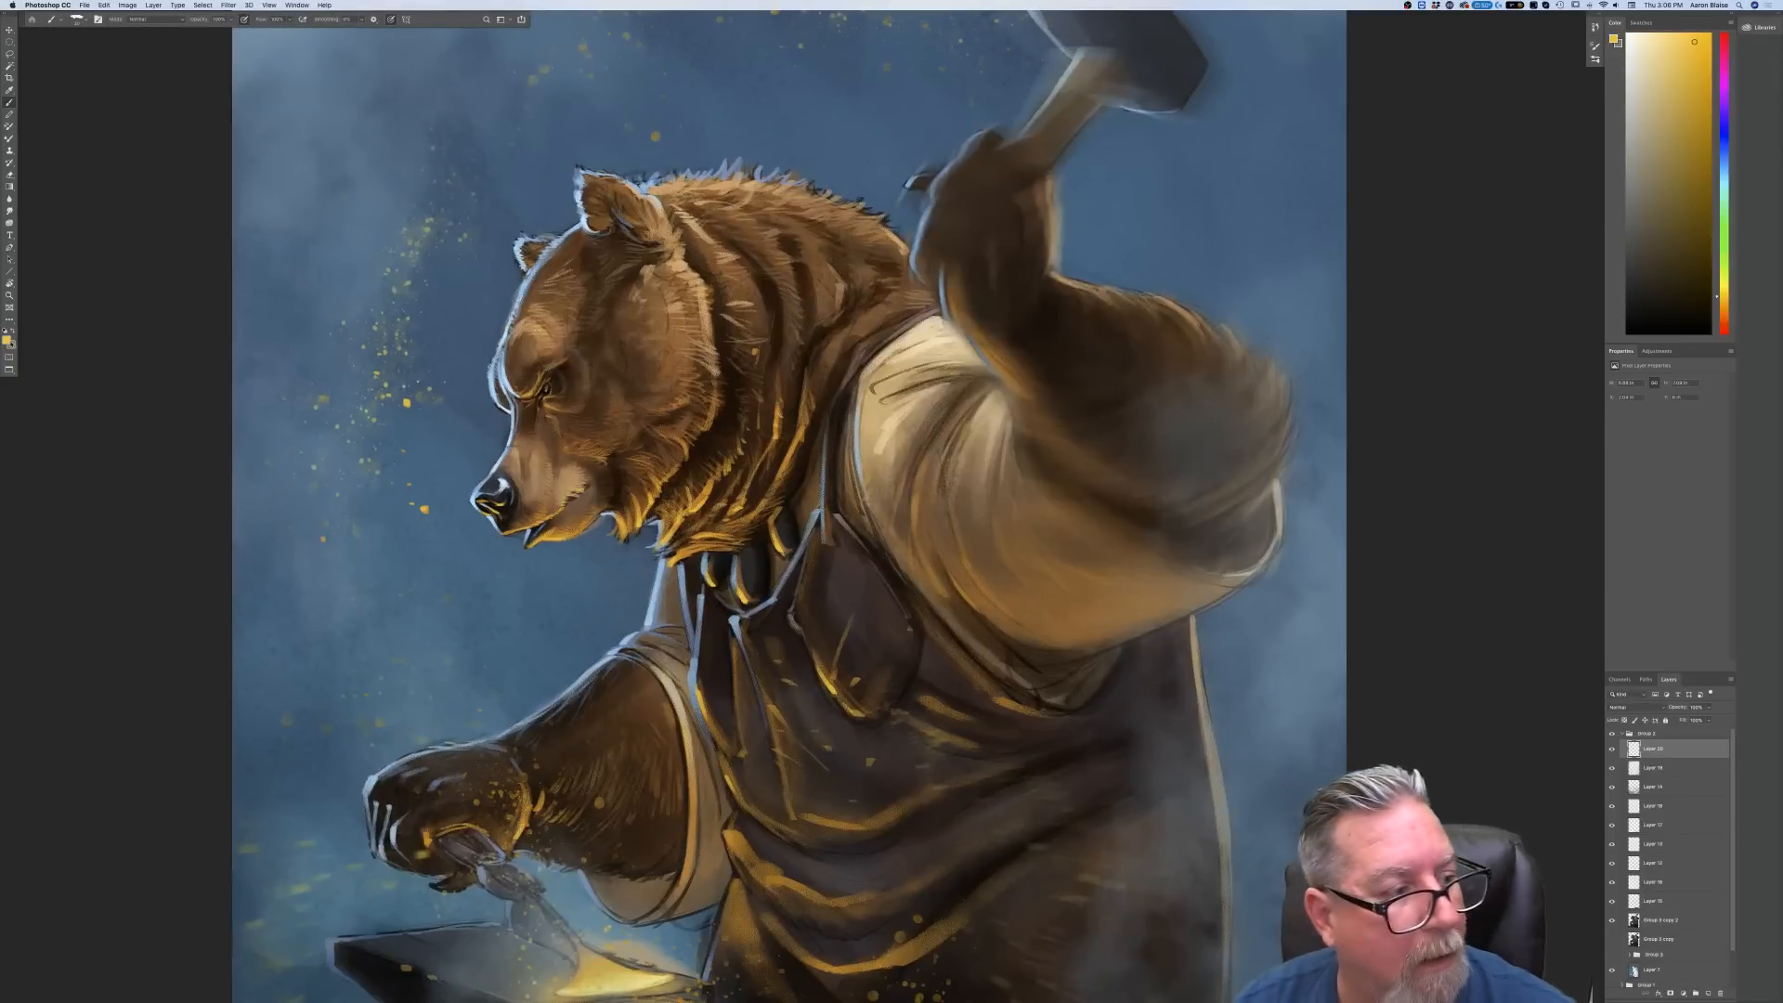
Set the foreground colour to a dark warm grey and paint soft highlights on the apron's chest pocket
left_click(7, 340)
left_click(849, 589)
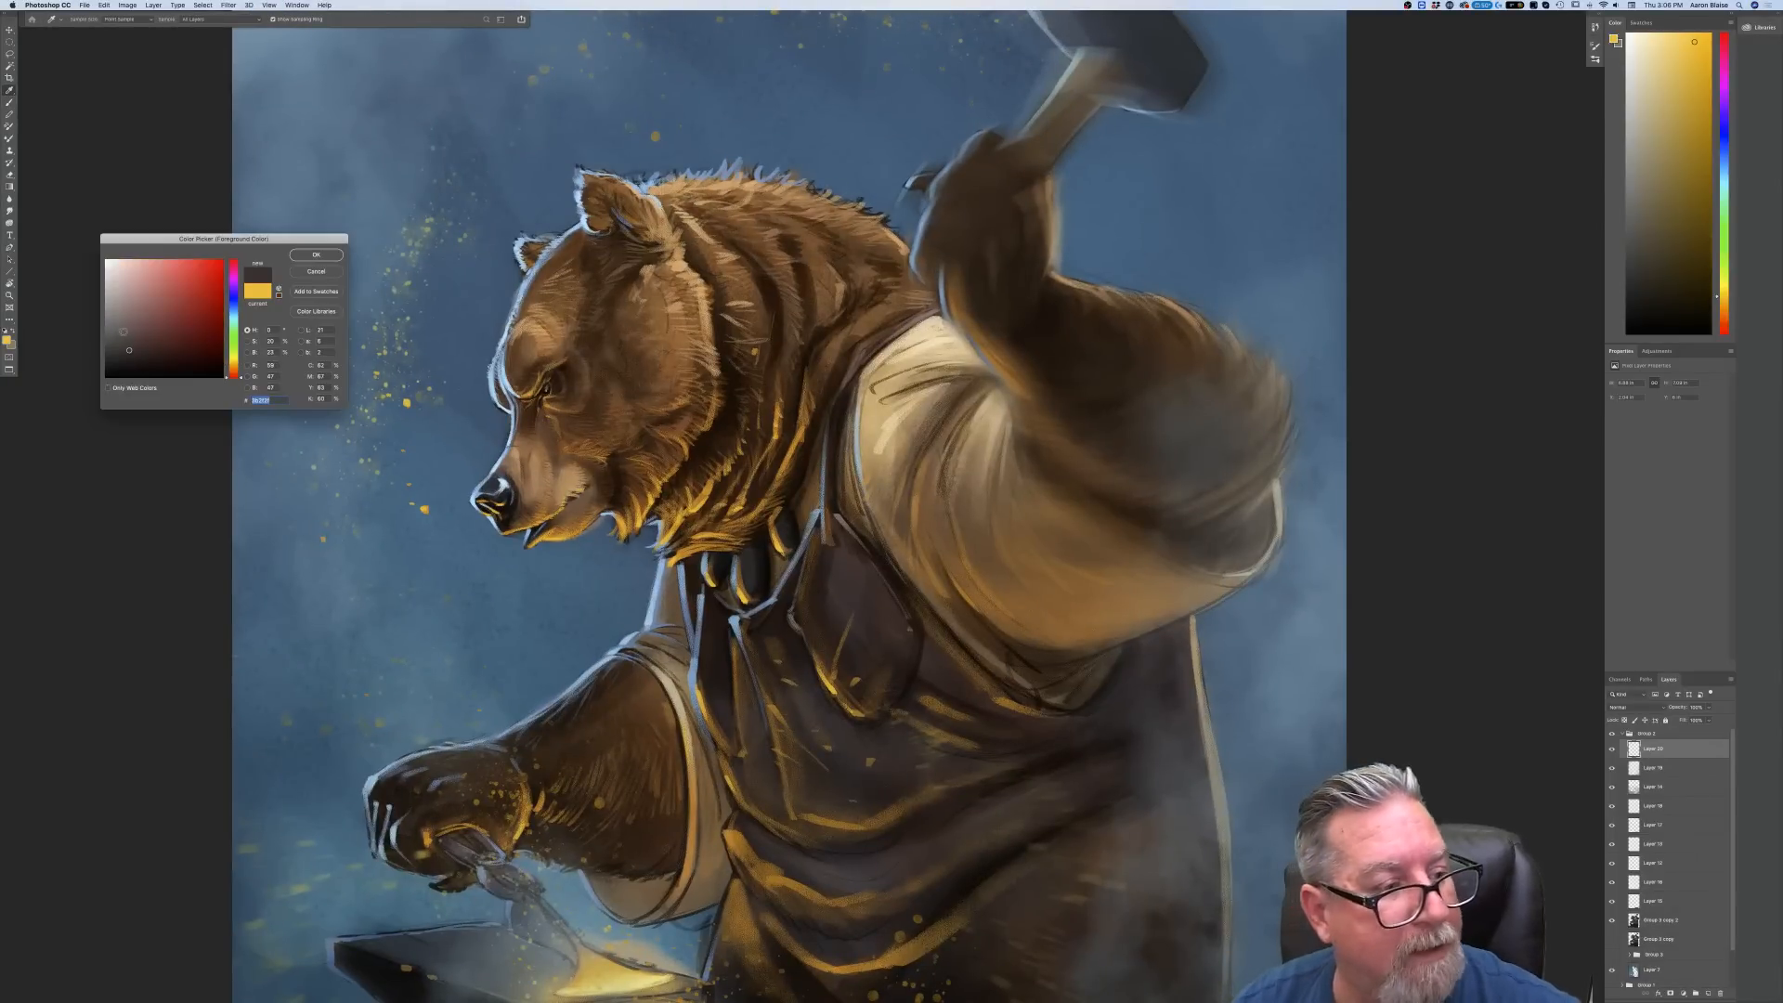
left_click(316, 255)
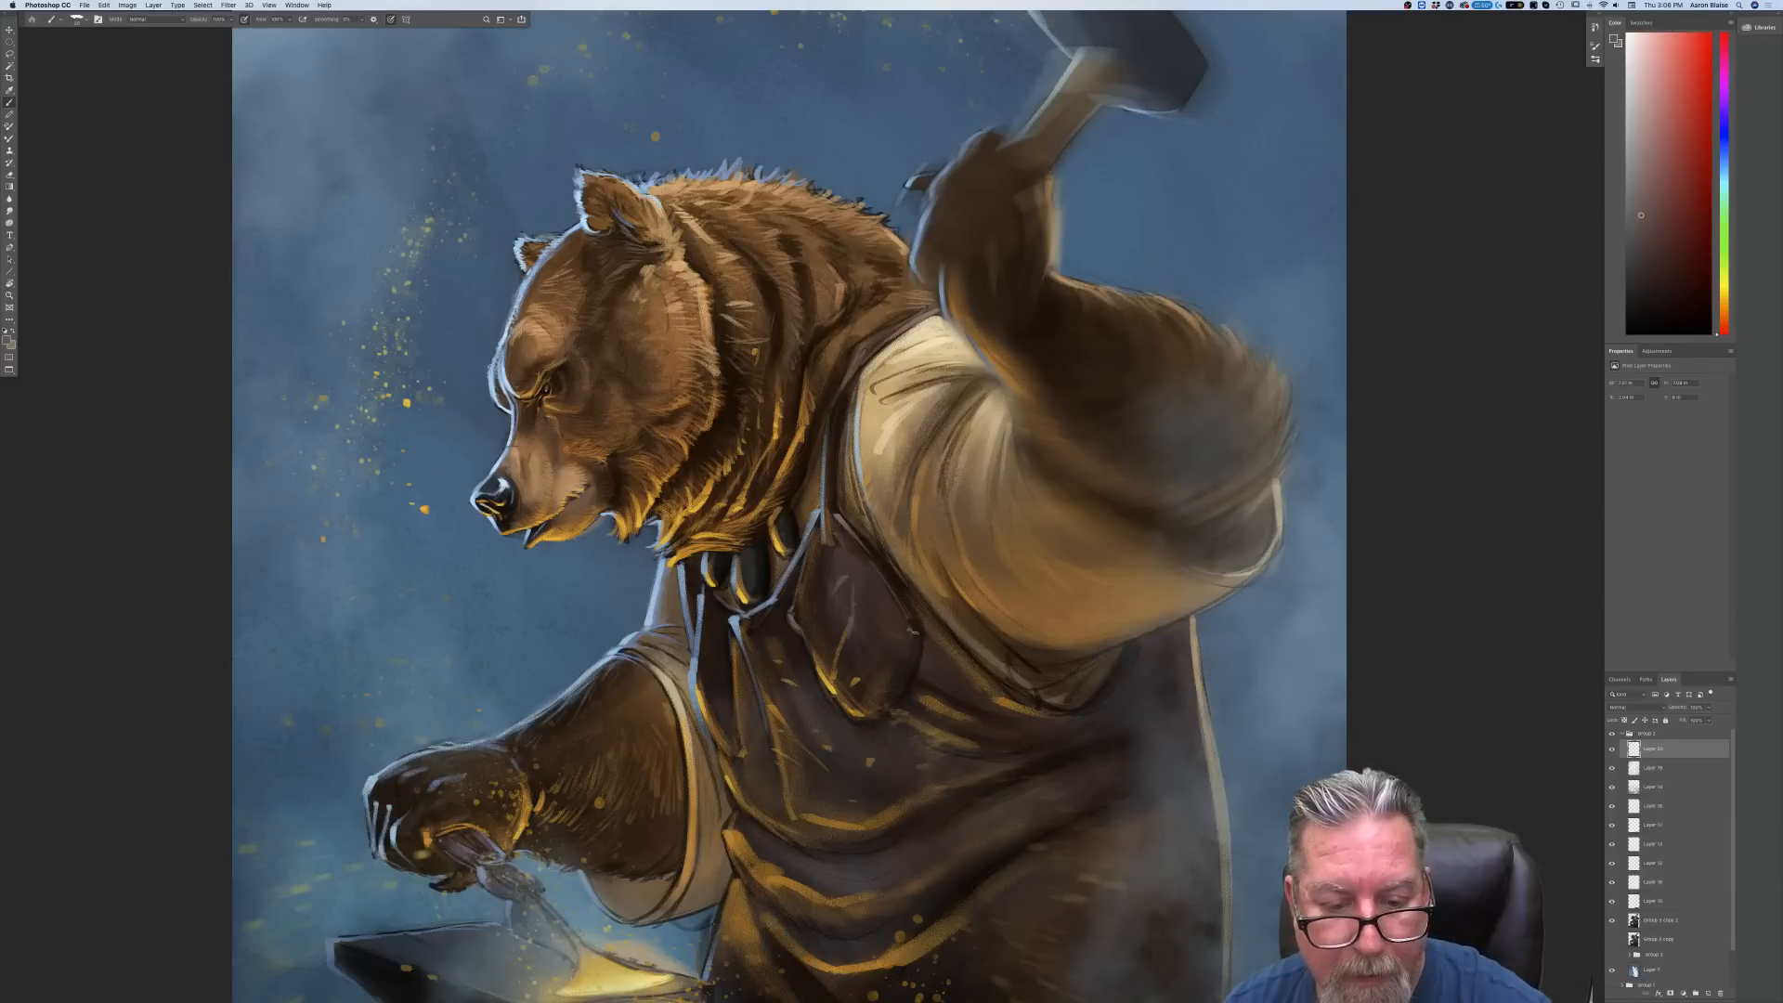
left_click_drag(910, 628, 907, 640)
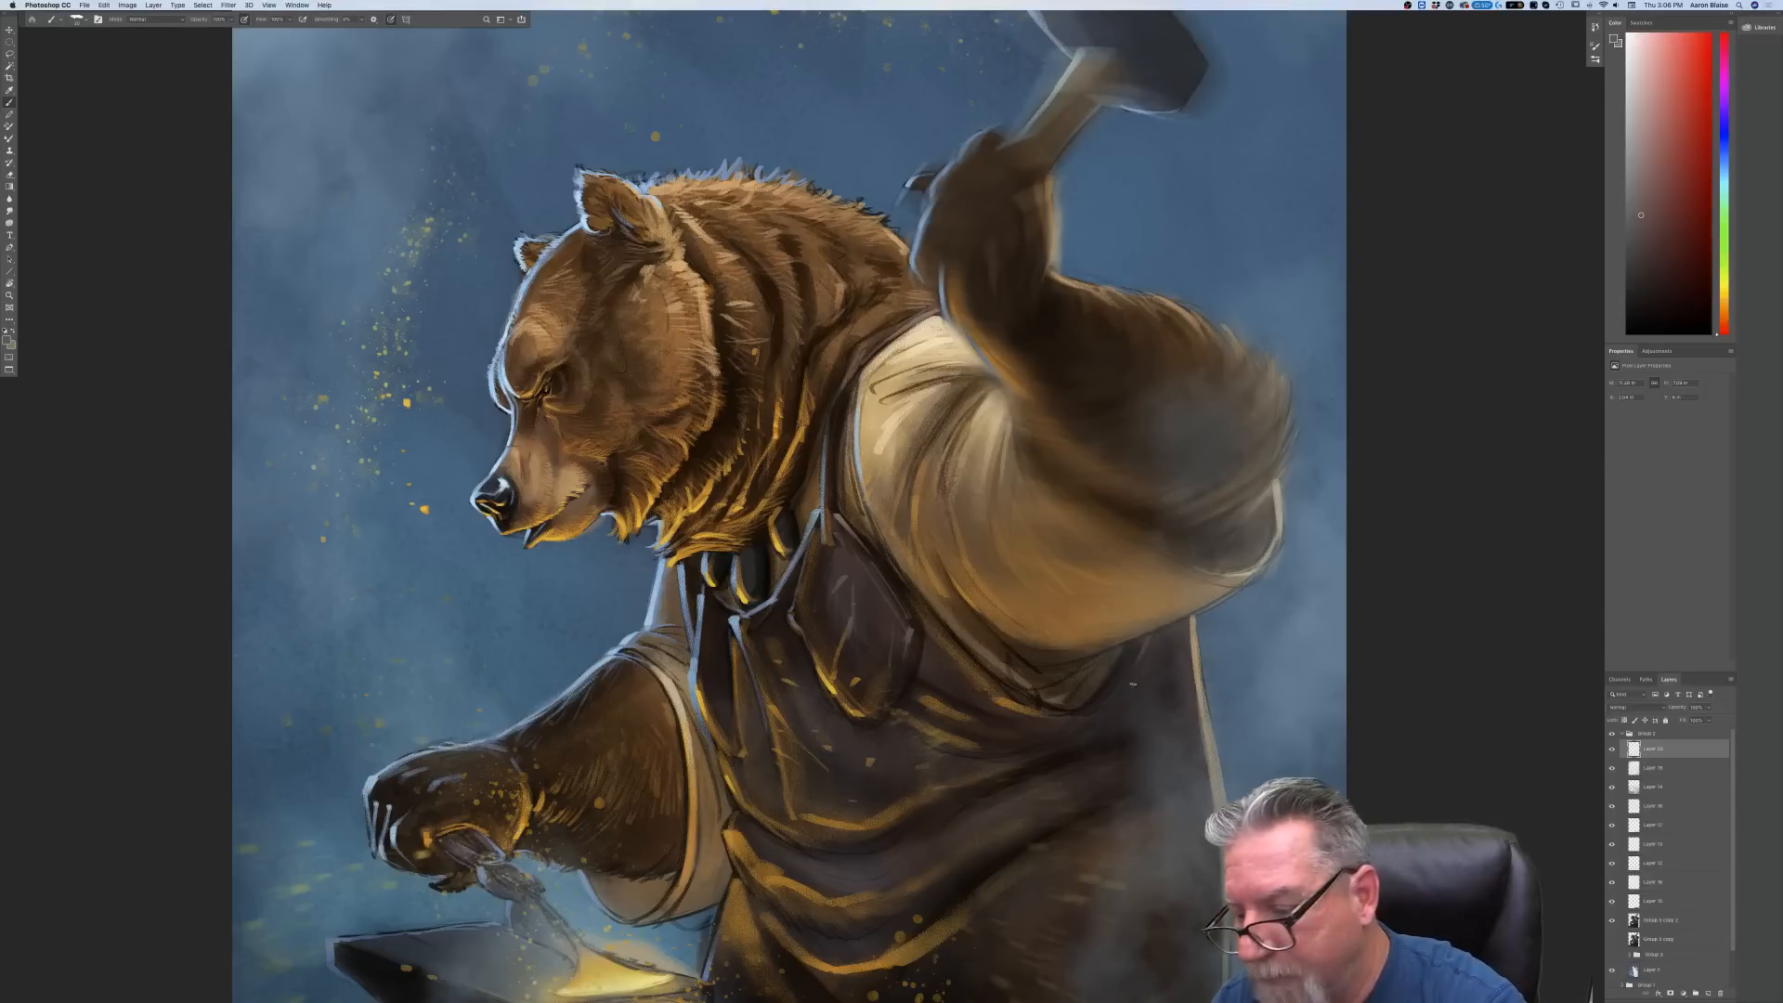
Move the accent layer below the smoke layer and paint grey fold highlights on the apron's side beneath the raised arm
left_click_drag(1652, 748, 1648, 783)
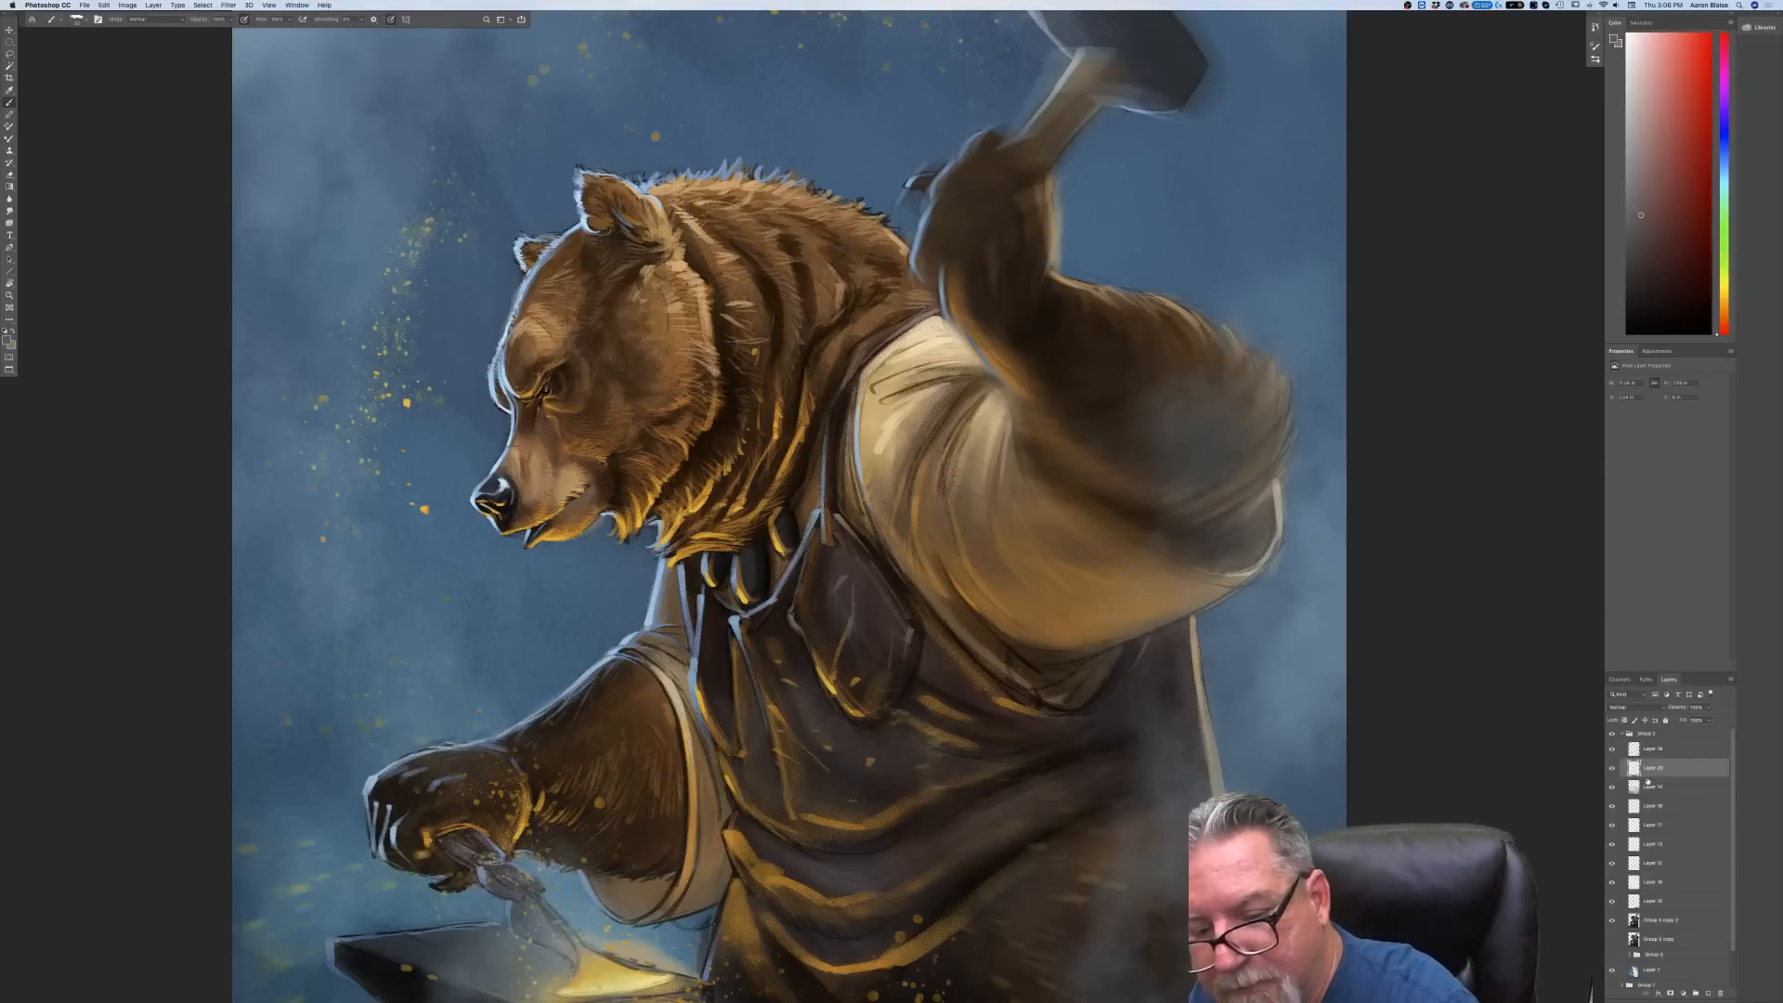
left_click_drag(1167, 700, 1137, 713)
left_click_drag(1166, 701, 1193, 682)
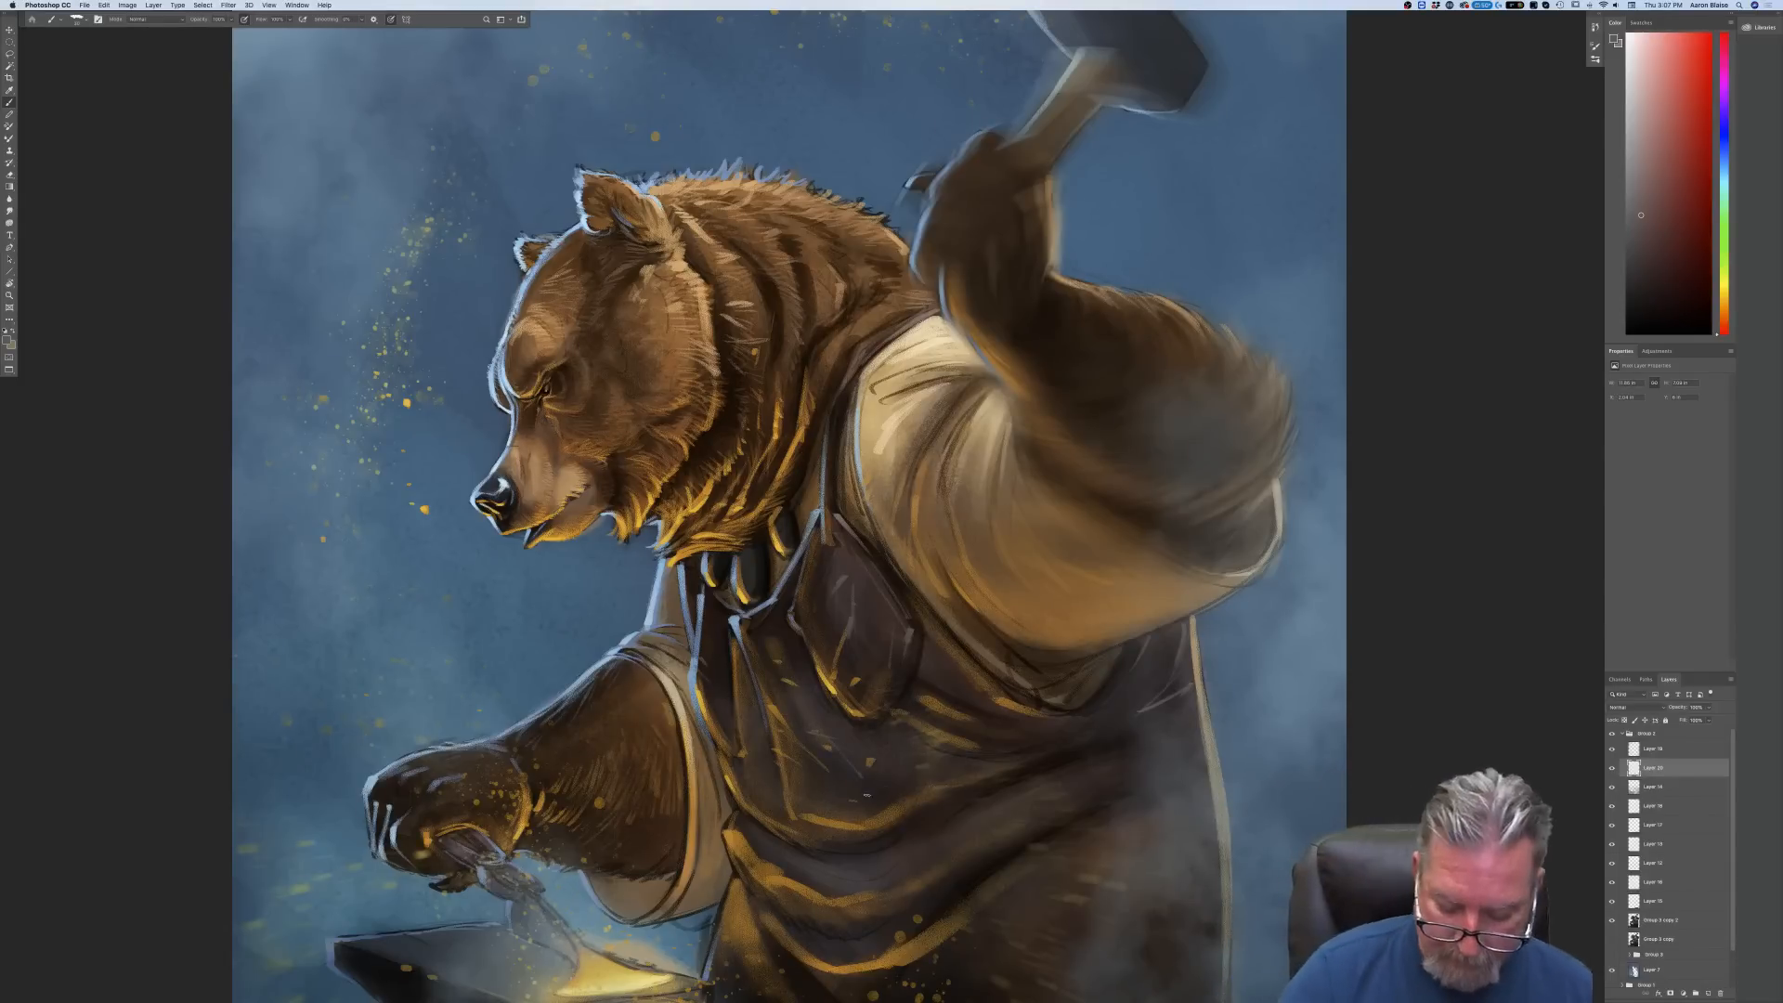
key("super+minus")
key("super+minus")
key("super+minus")
key("super+plus")
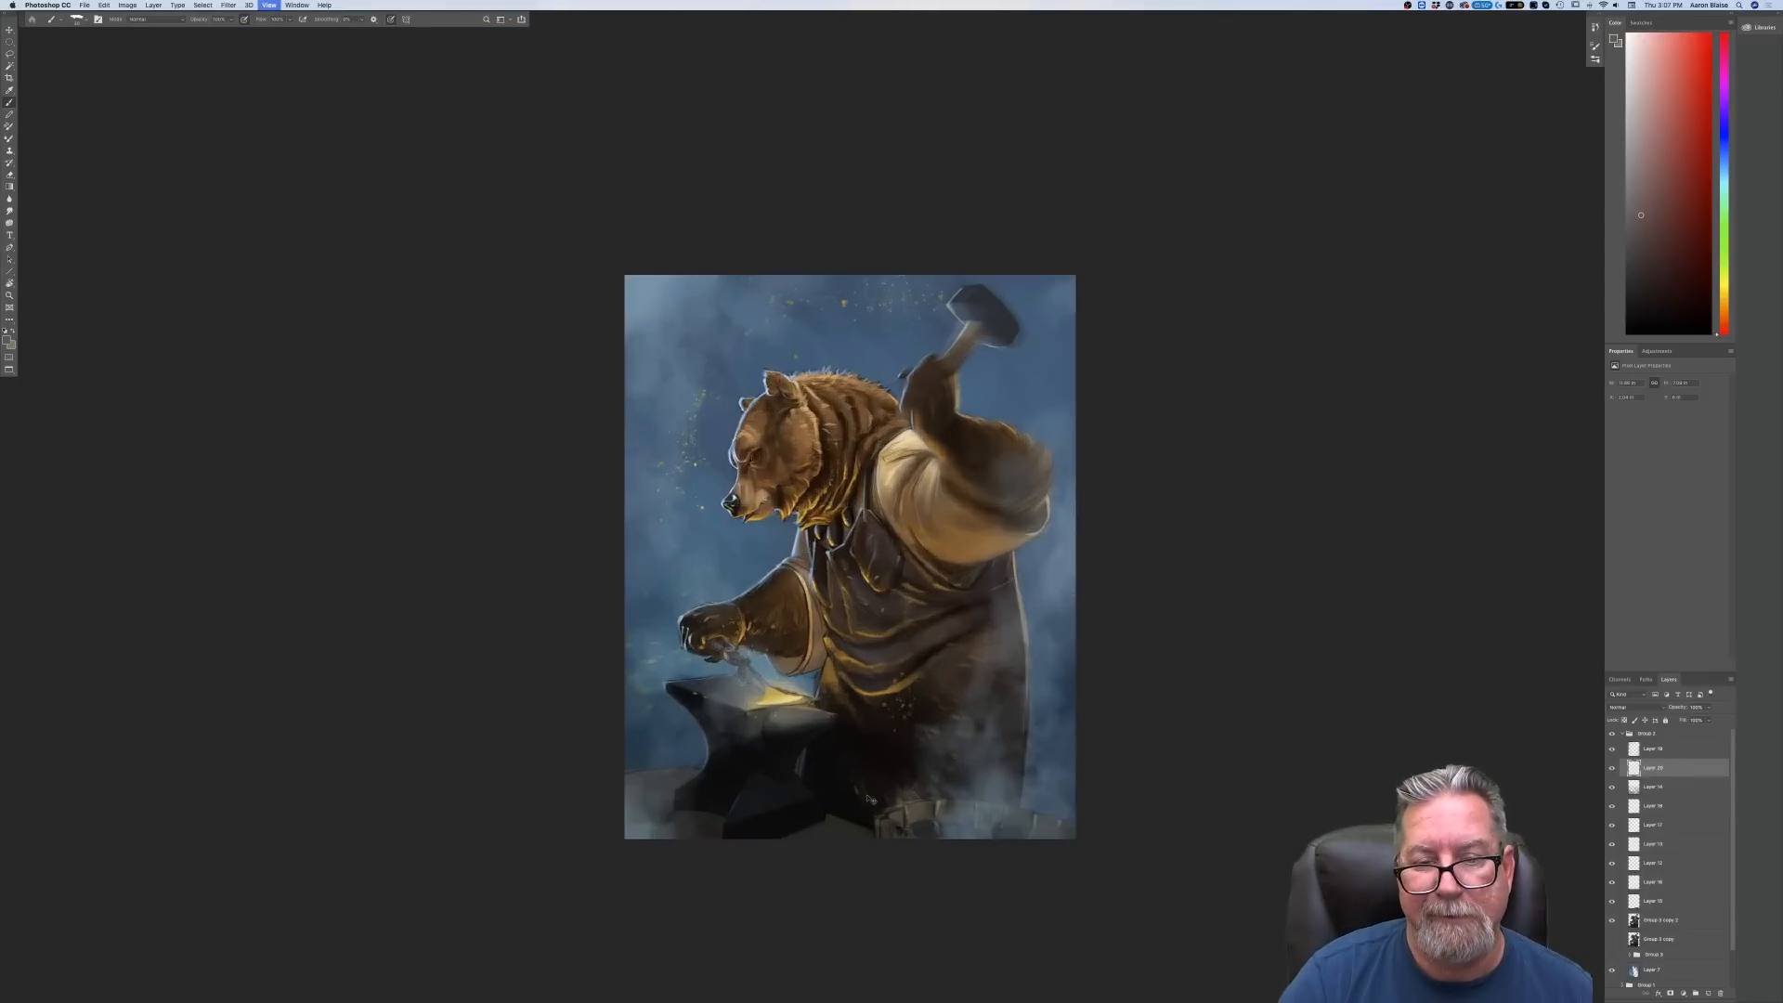
key("super+plus")
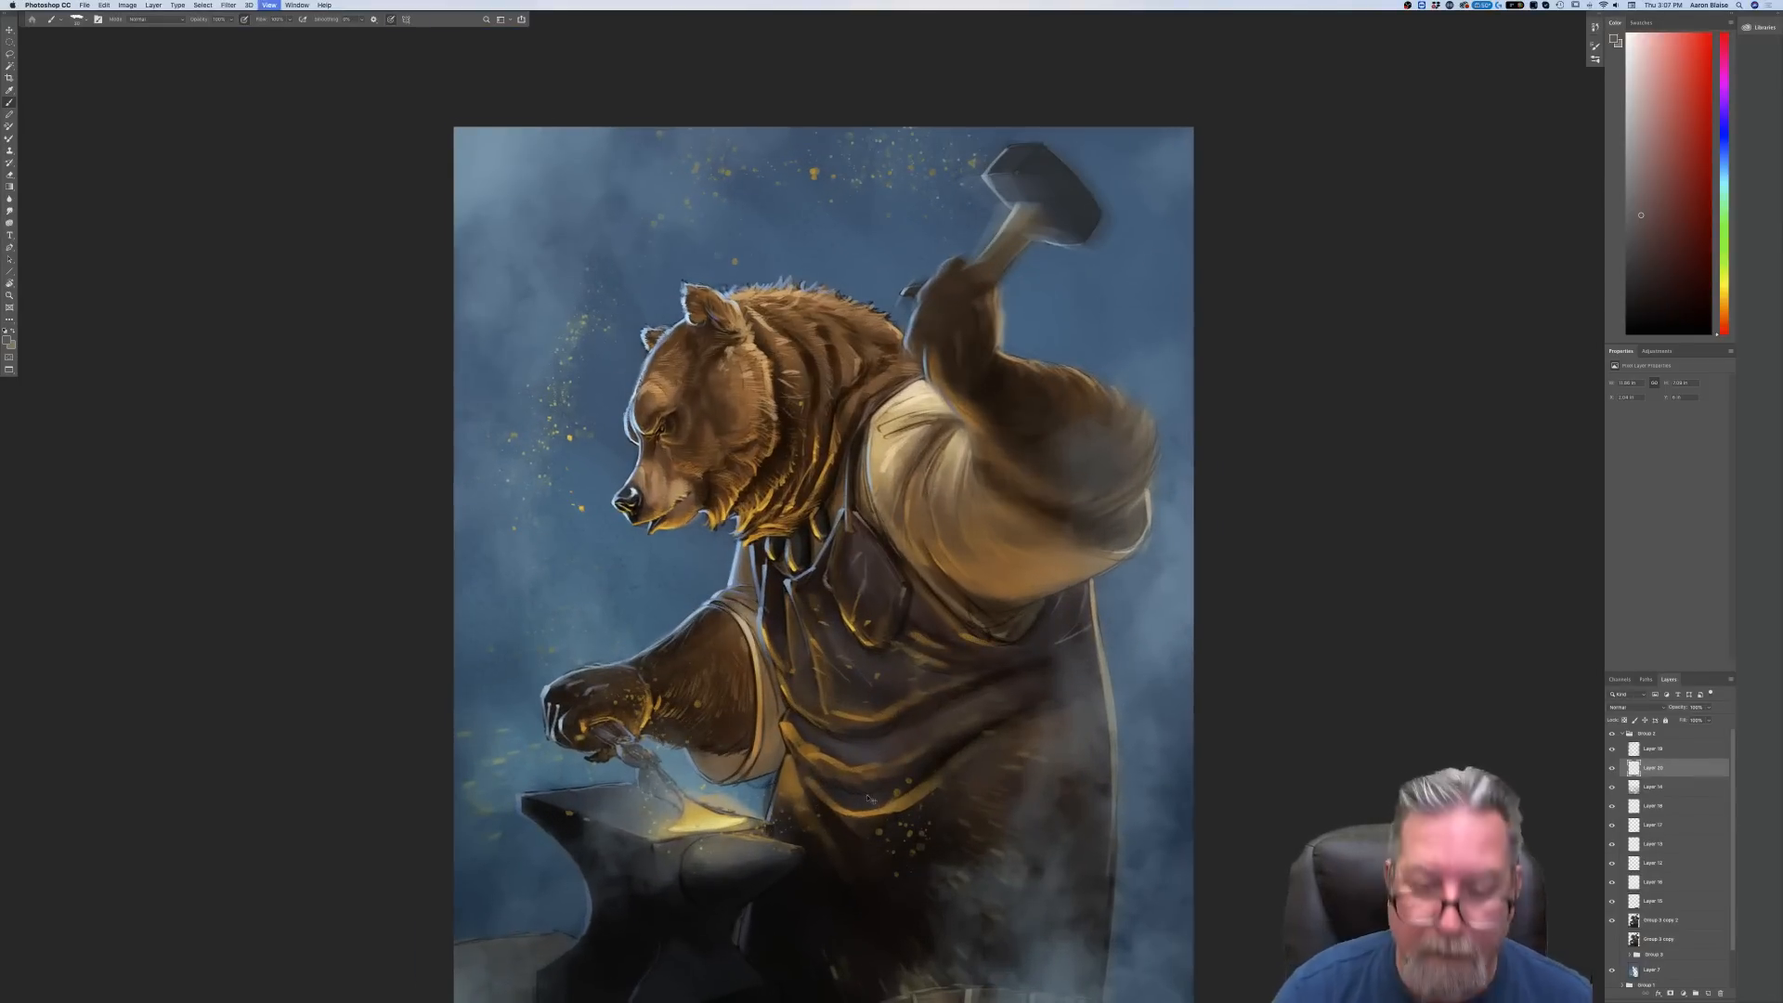
key("super+minus")
key("super+minus")
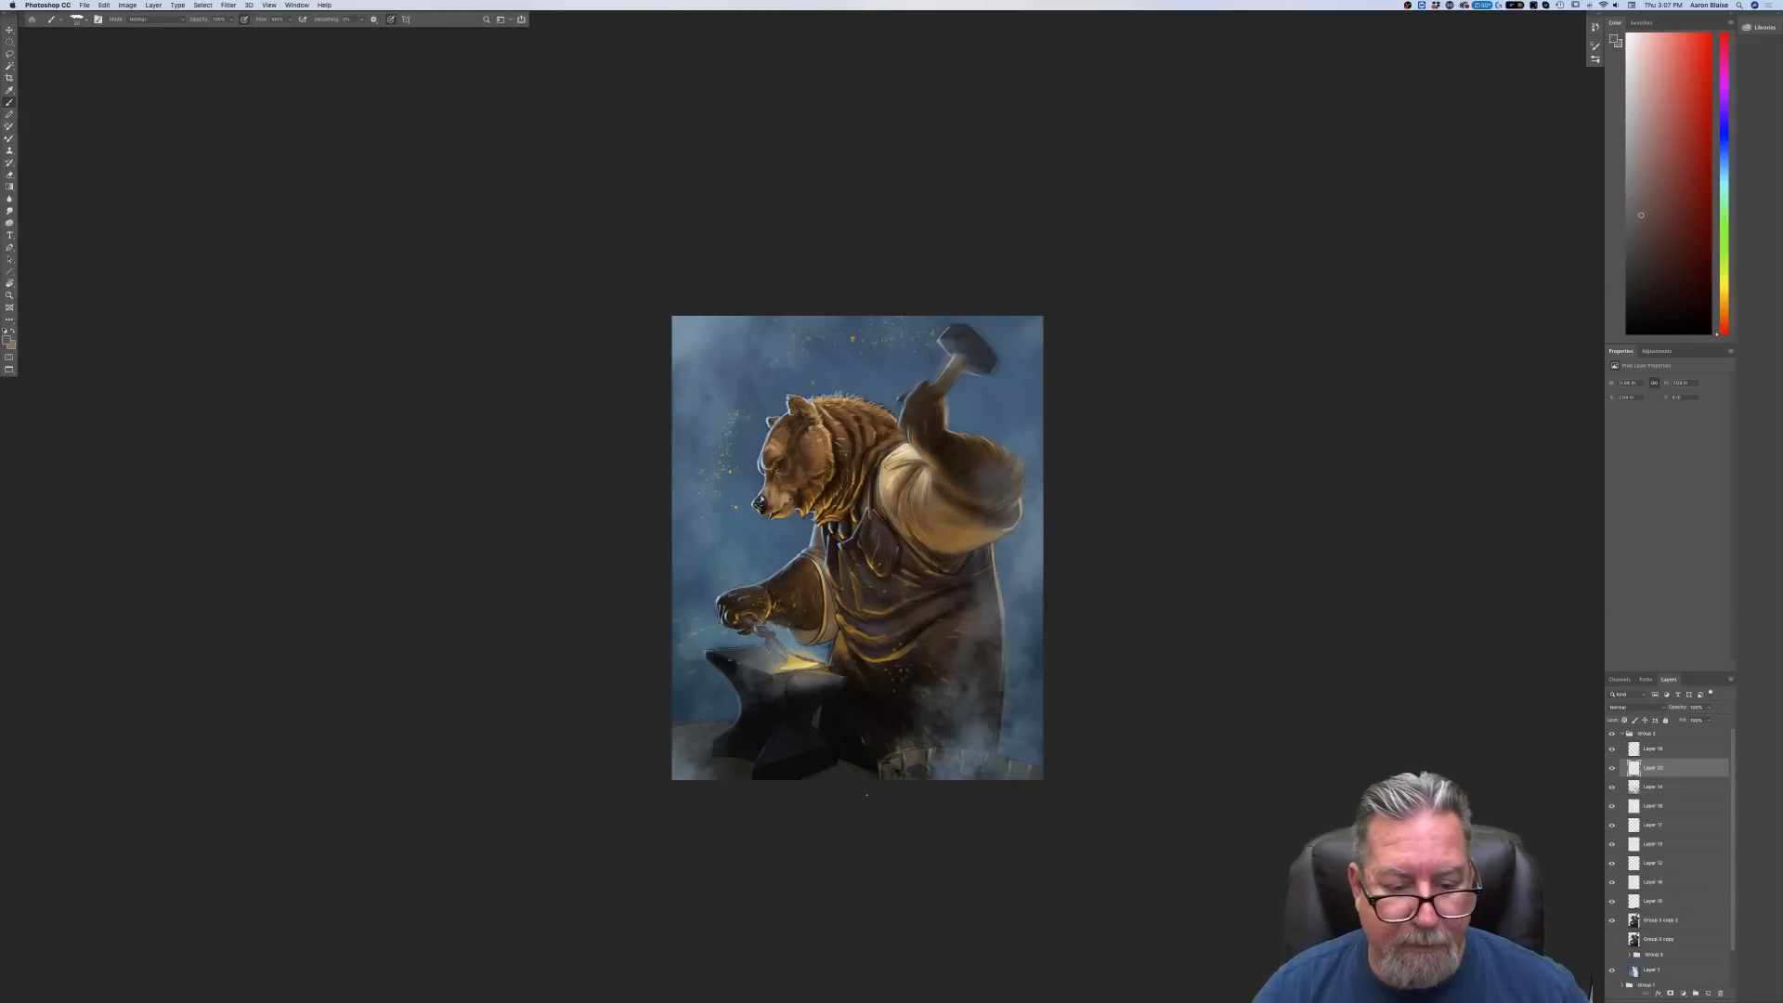
Try black foreground strokes on a new layer along the painting's lower side edges, and delete that layer
left_click(1655, 749)
left_click(1708, 994)
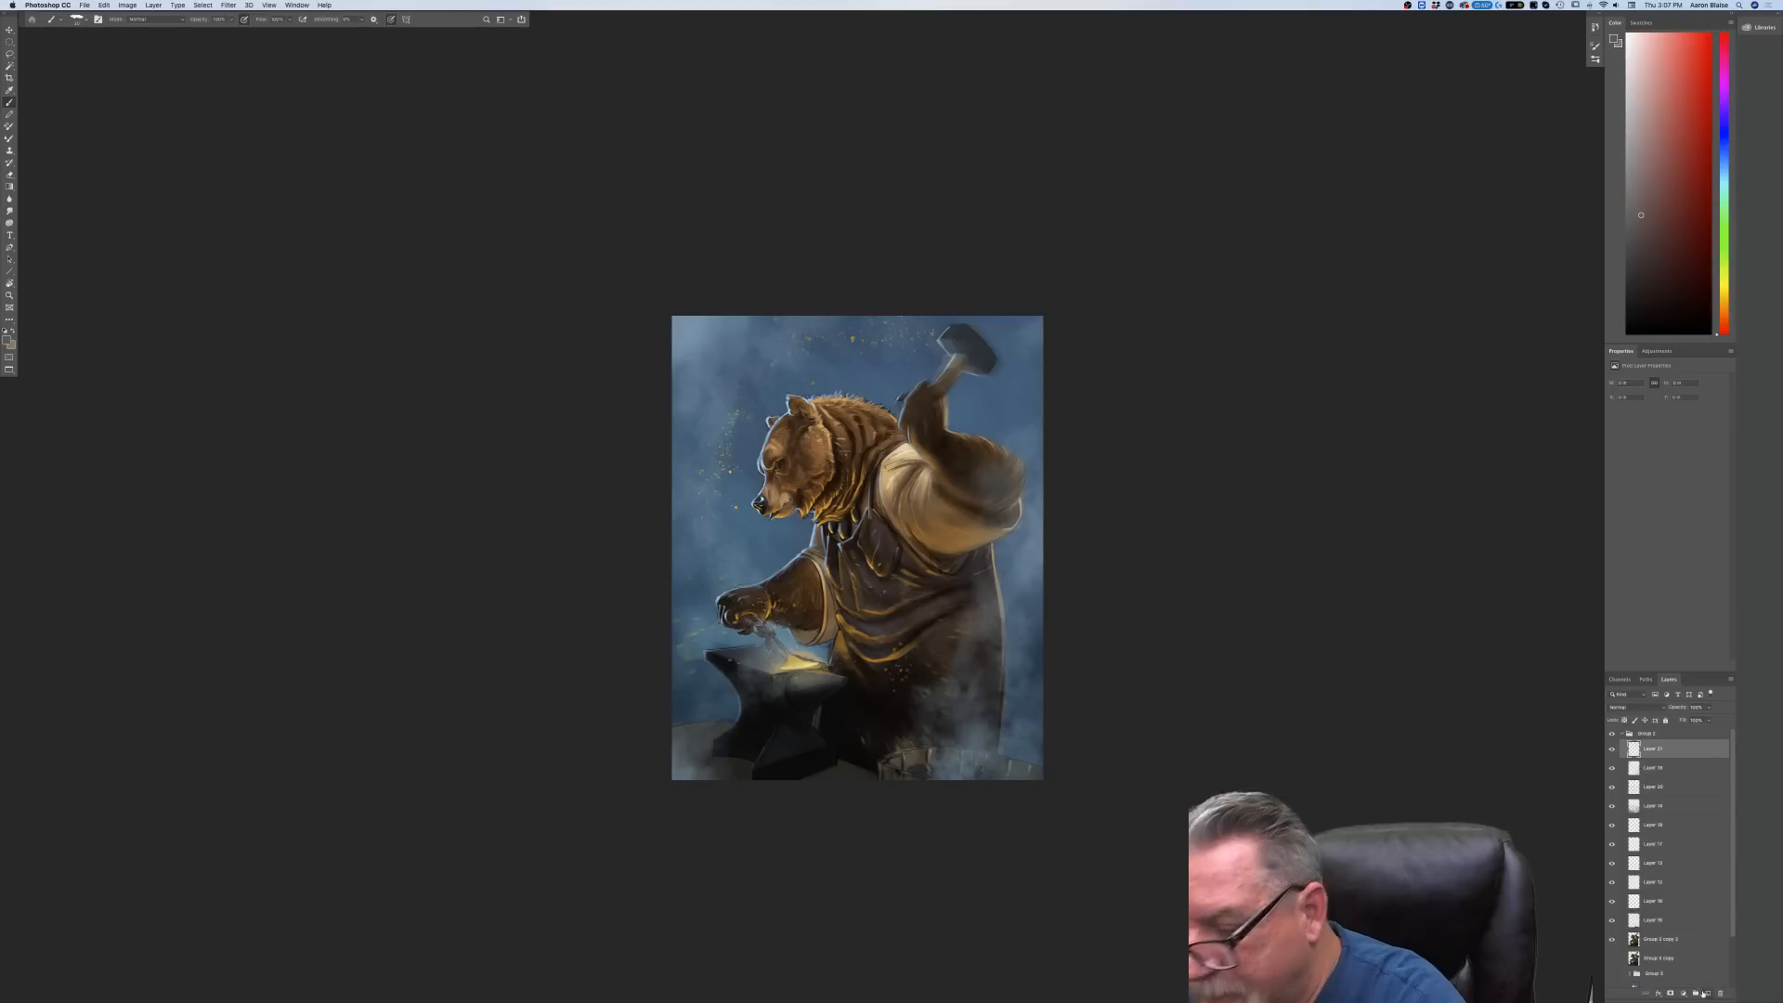
left_click(11, 346)
left_click(134, 375)
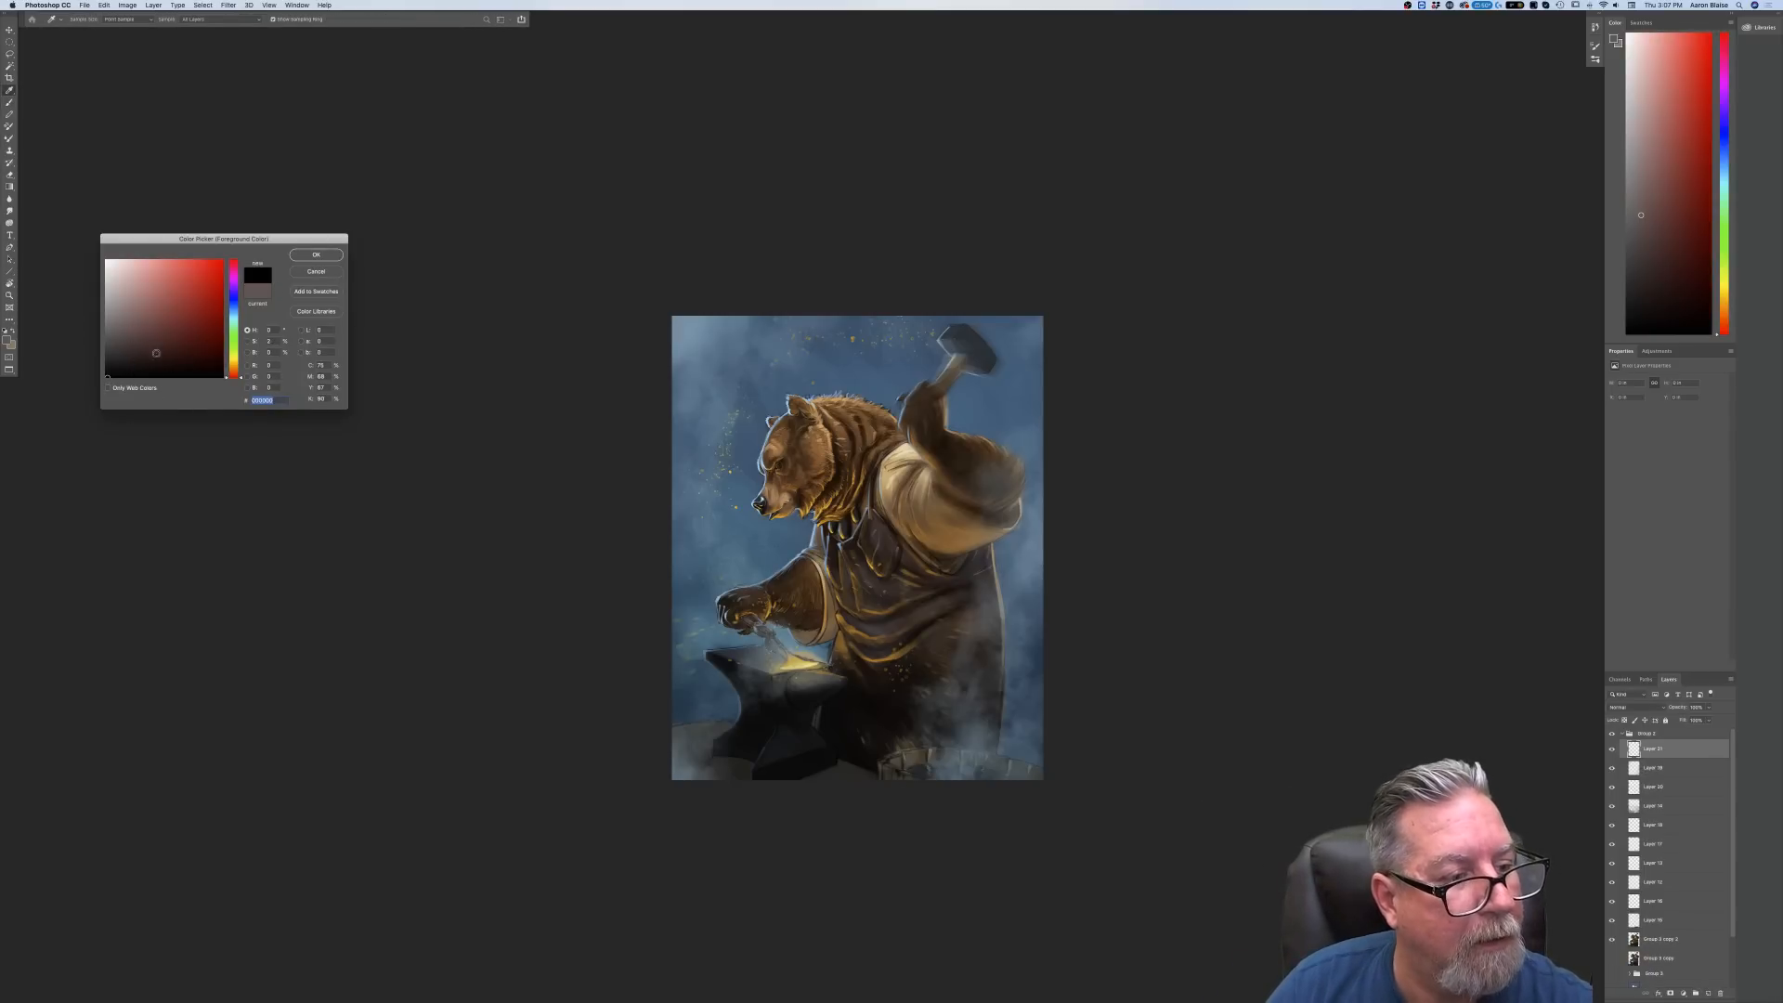
key("Return")
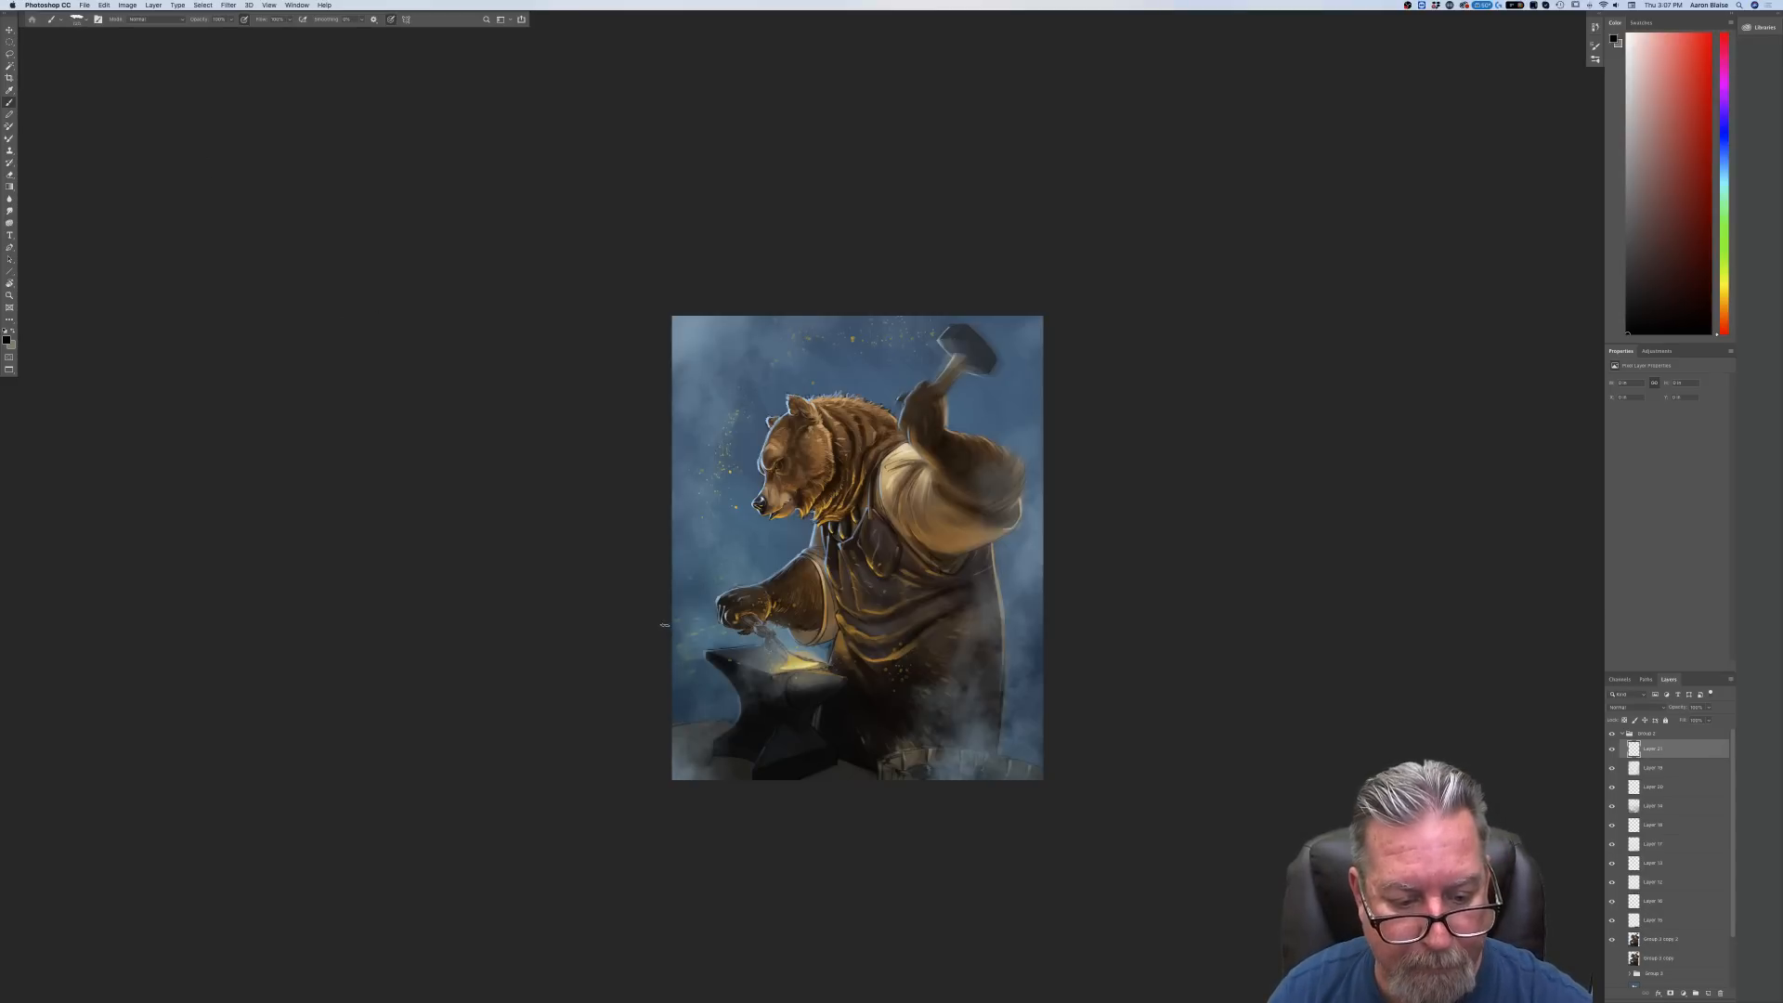
left_click_drag(672, 644, 729, 780)
left_click_drag(663, 714, 704, 785)
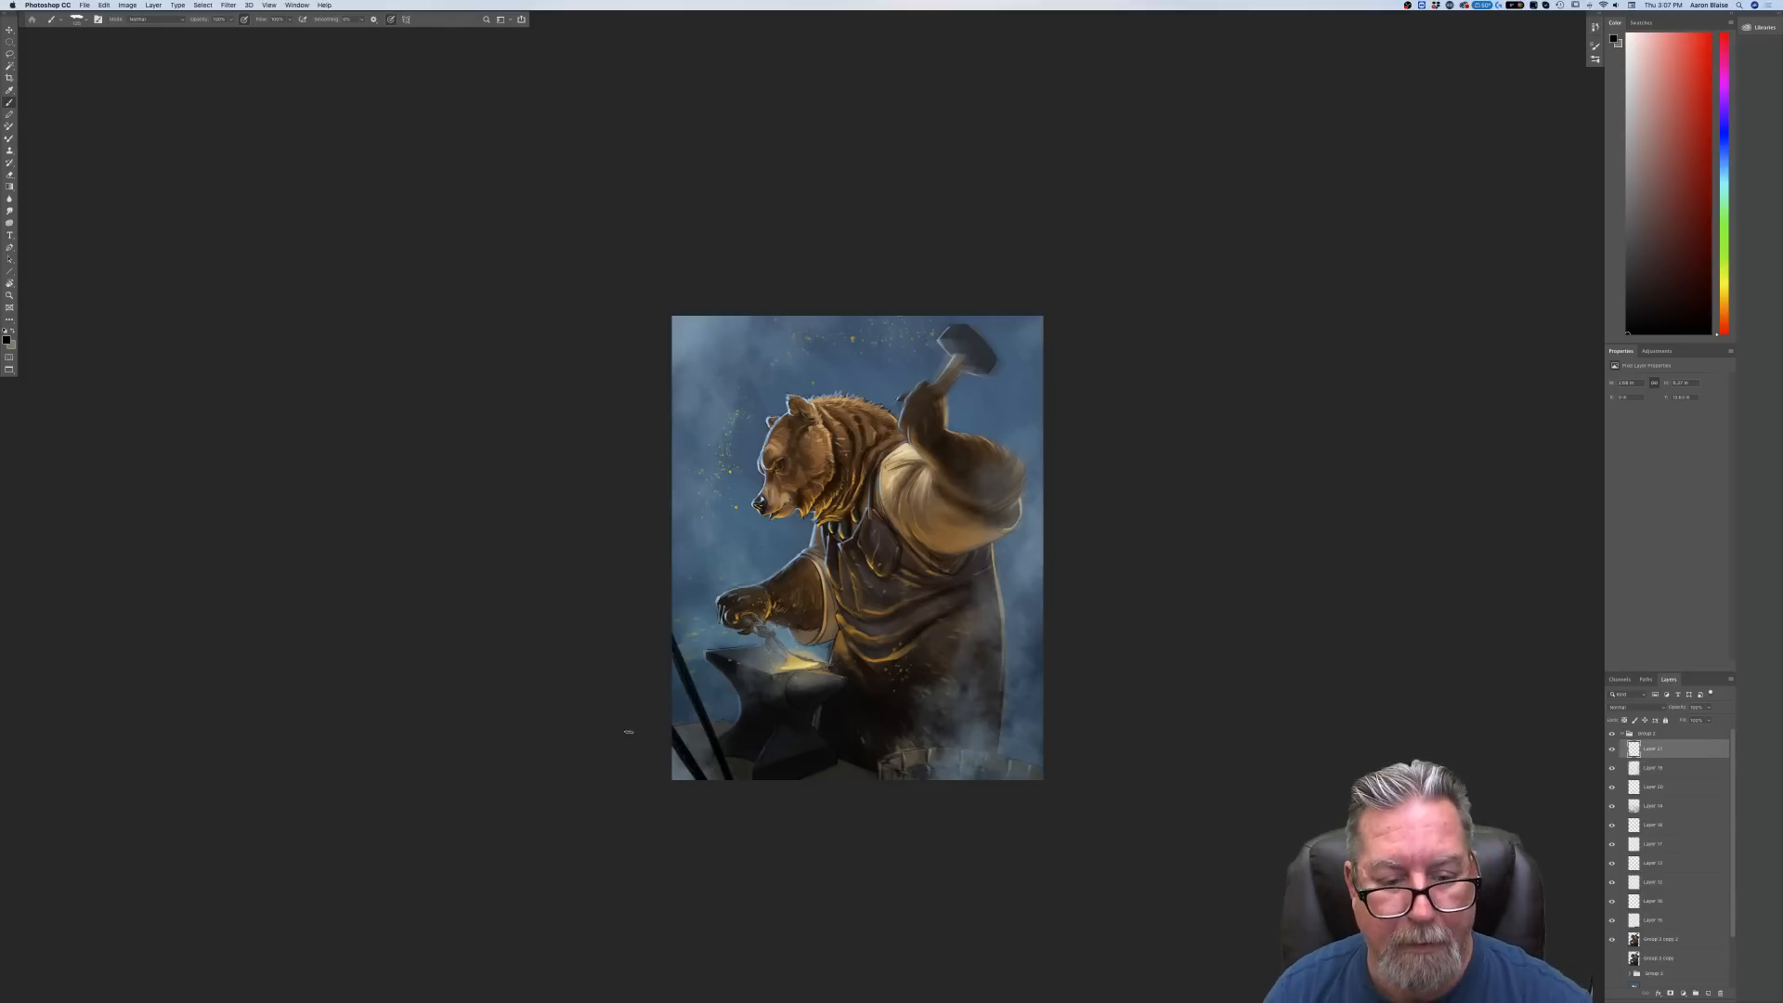
left_click_drag(651, 475, 708, 819)
left_click_drag(669, 562, 702, 773)
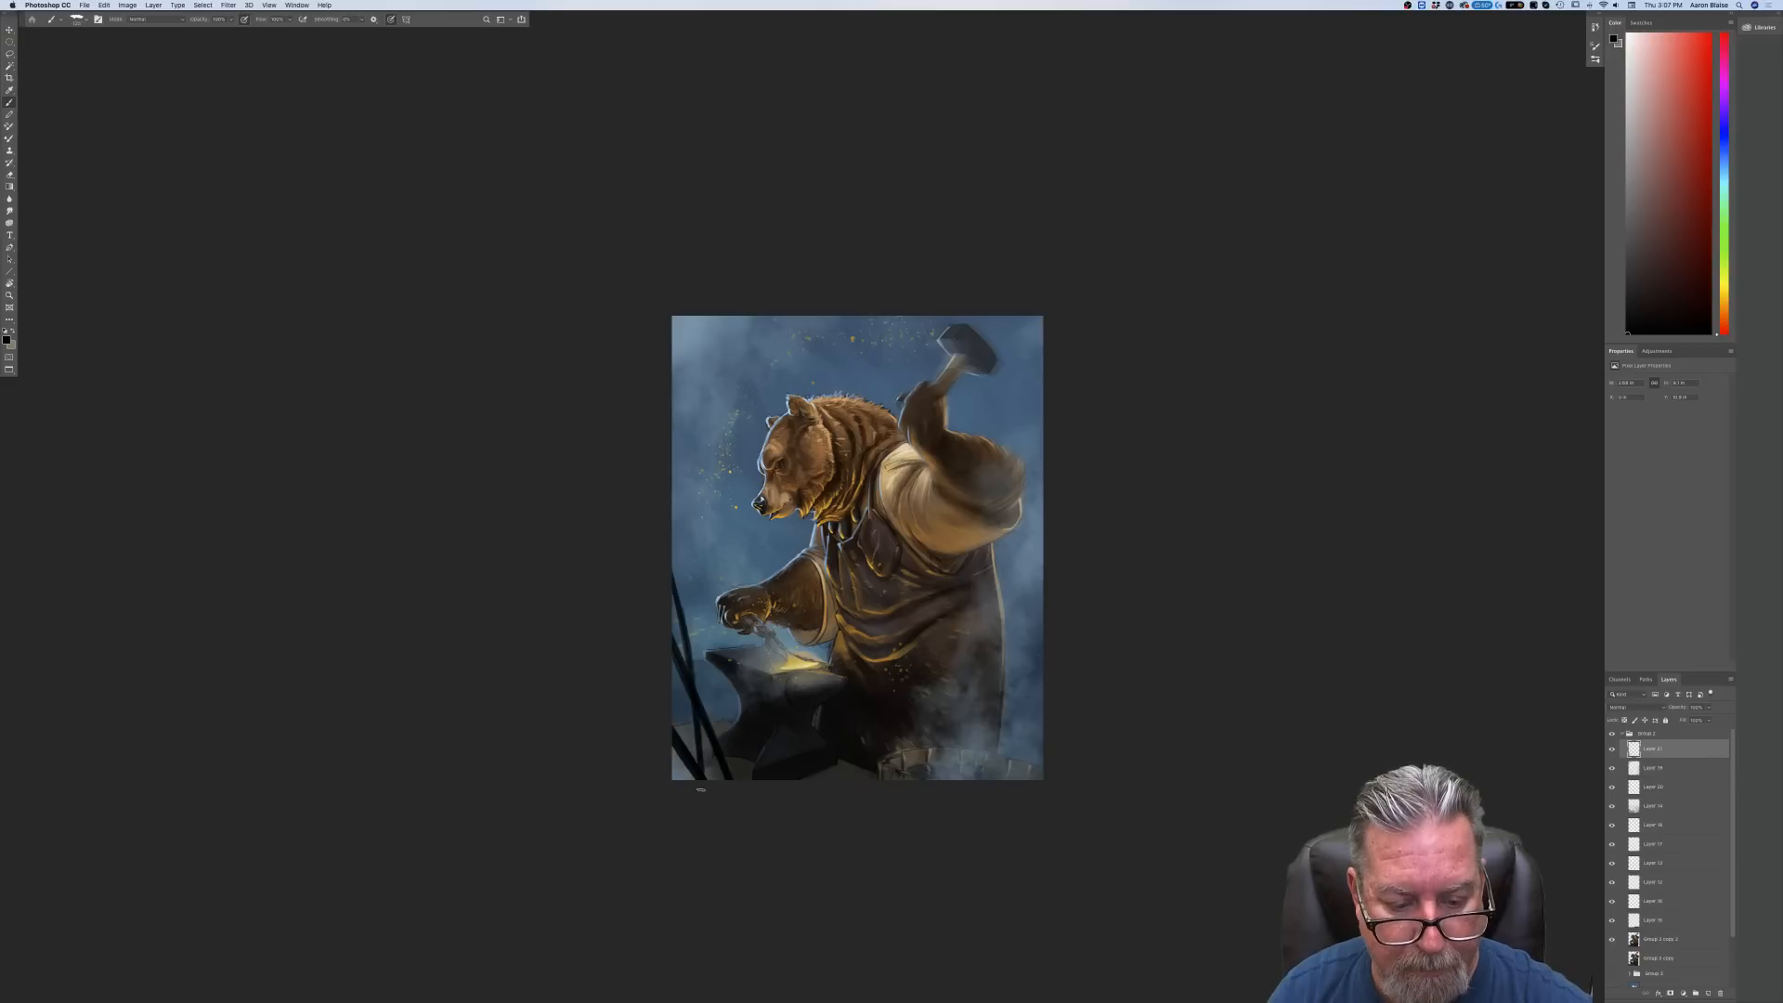
left_click_drag(1045, 686, 1027, 769)
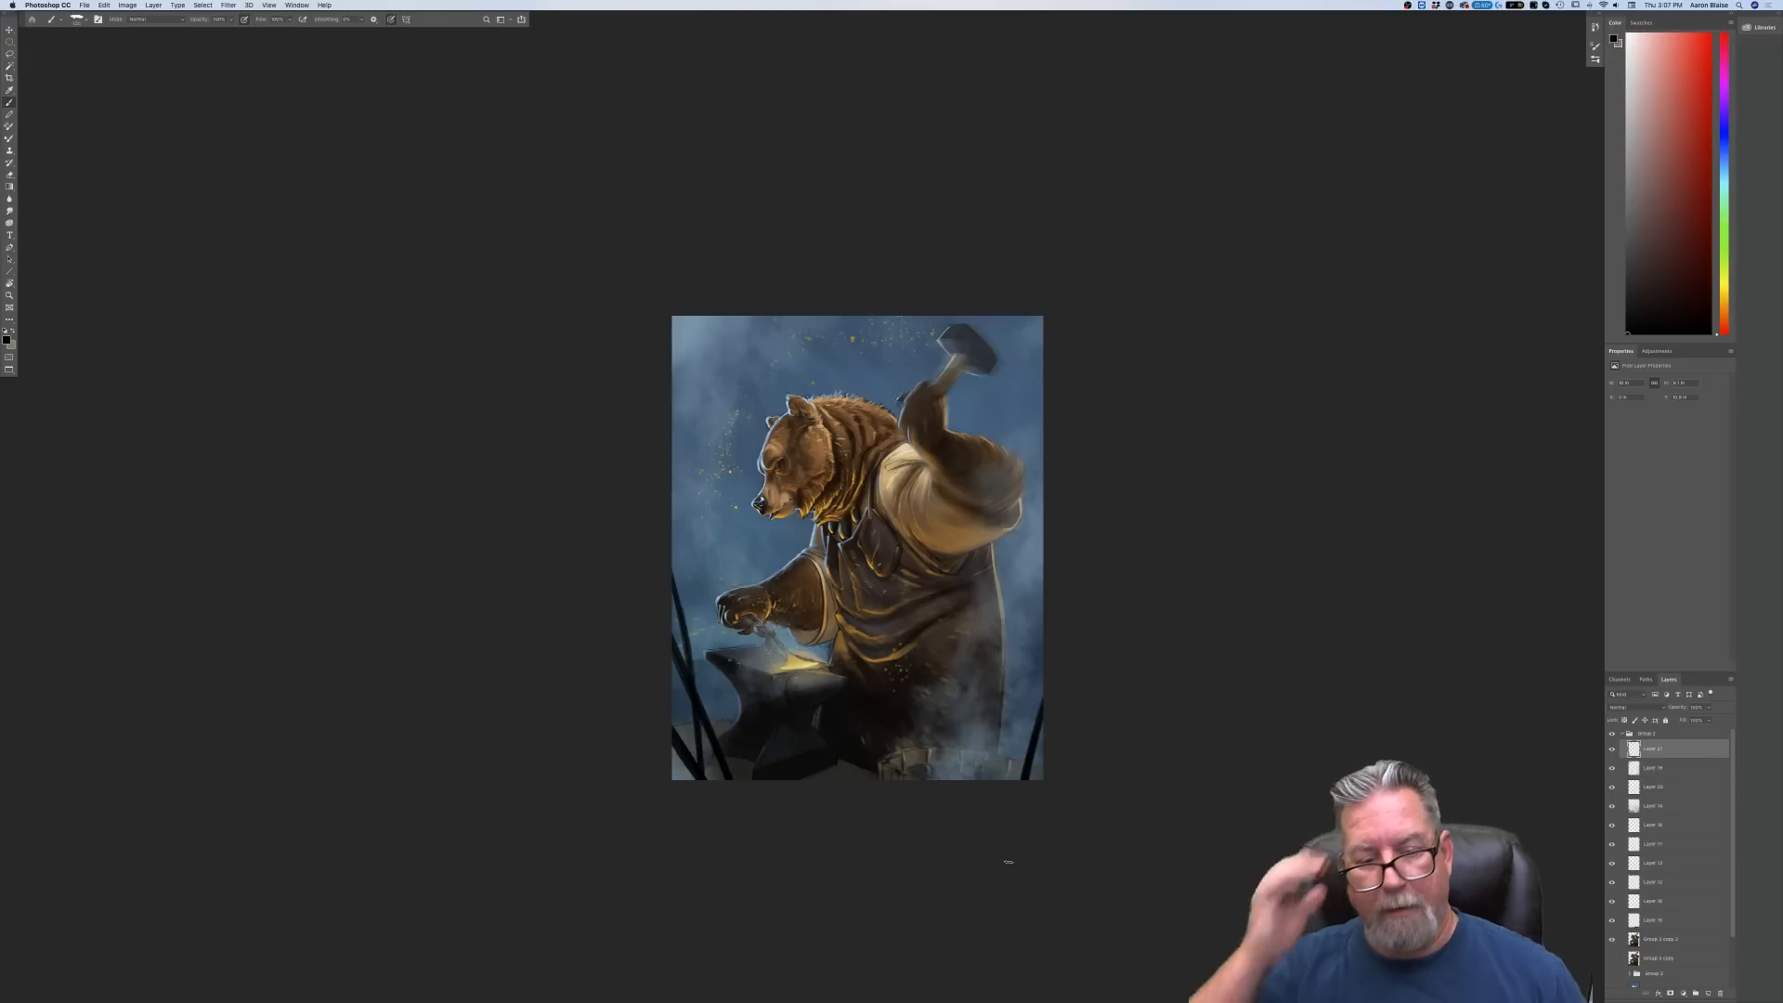
left_click_drag(1658, 749, 1720, 993)
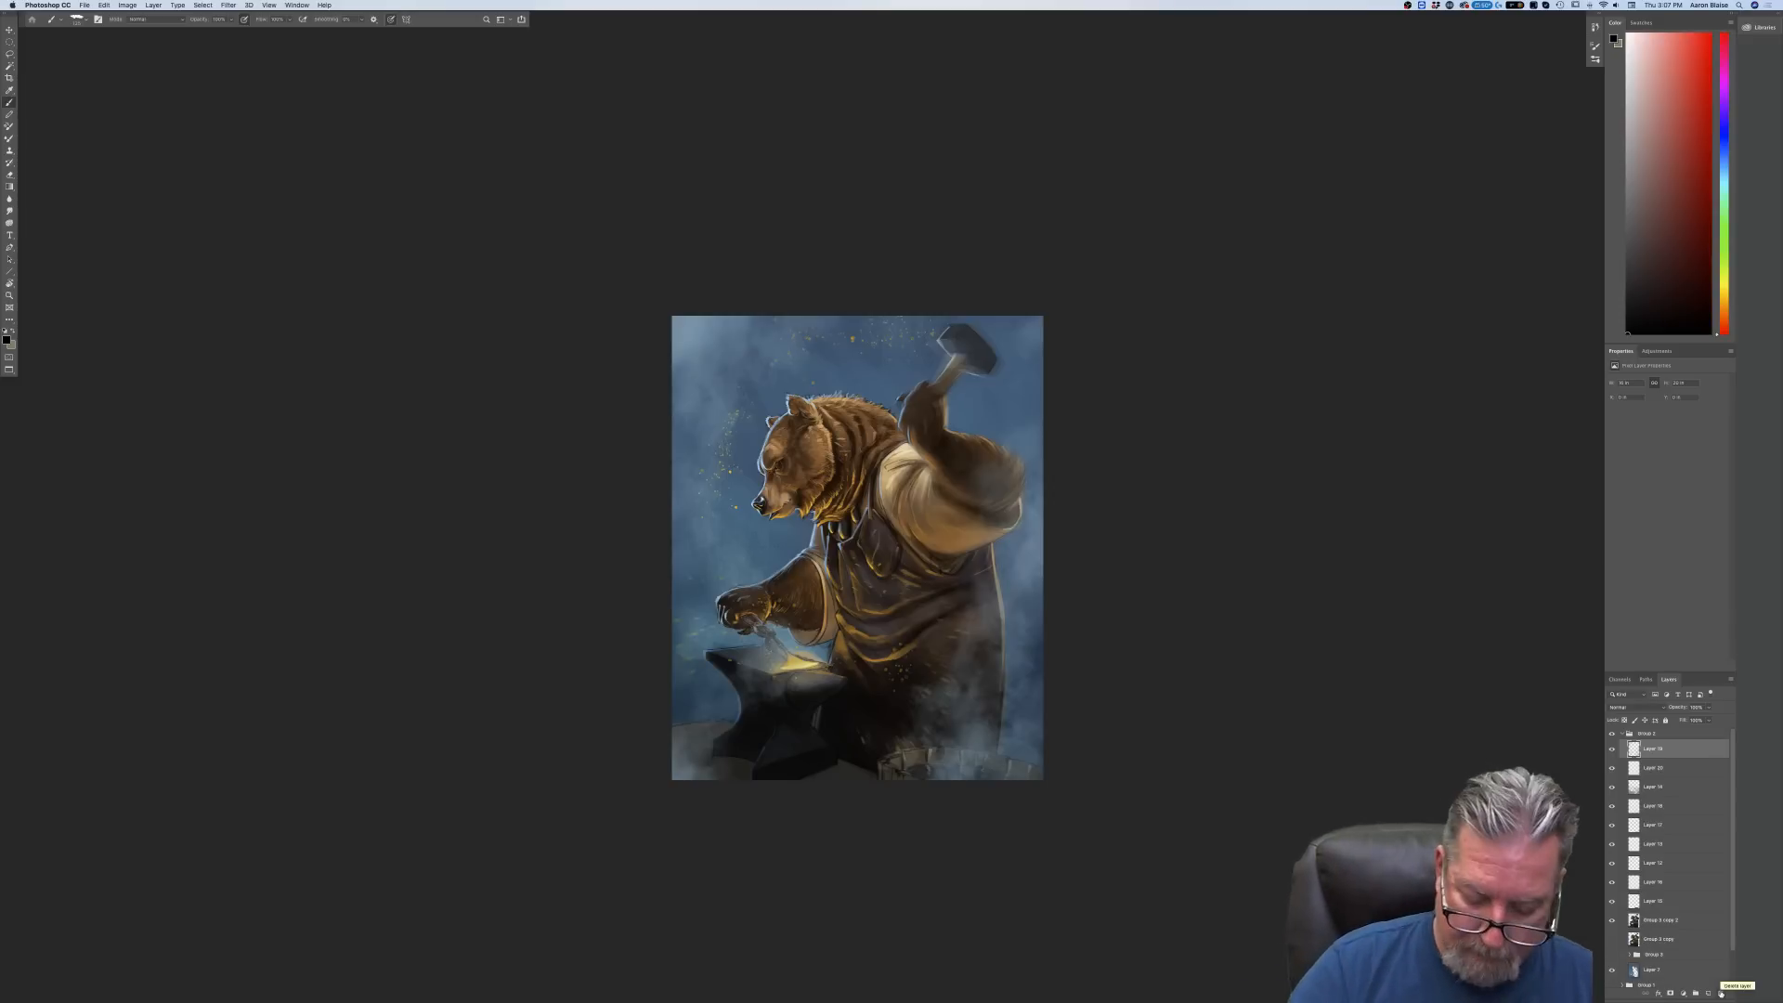
Put all the painting's layers, from the blue background layer up to the topmost smoke layer, into a new group
key("super+plus")
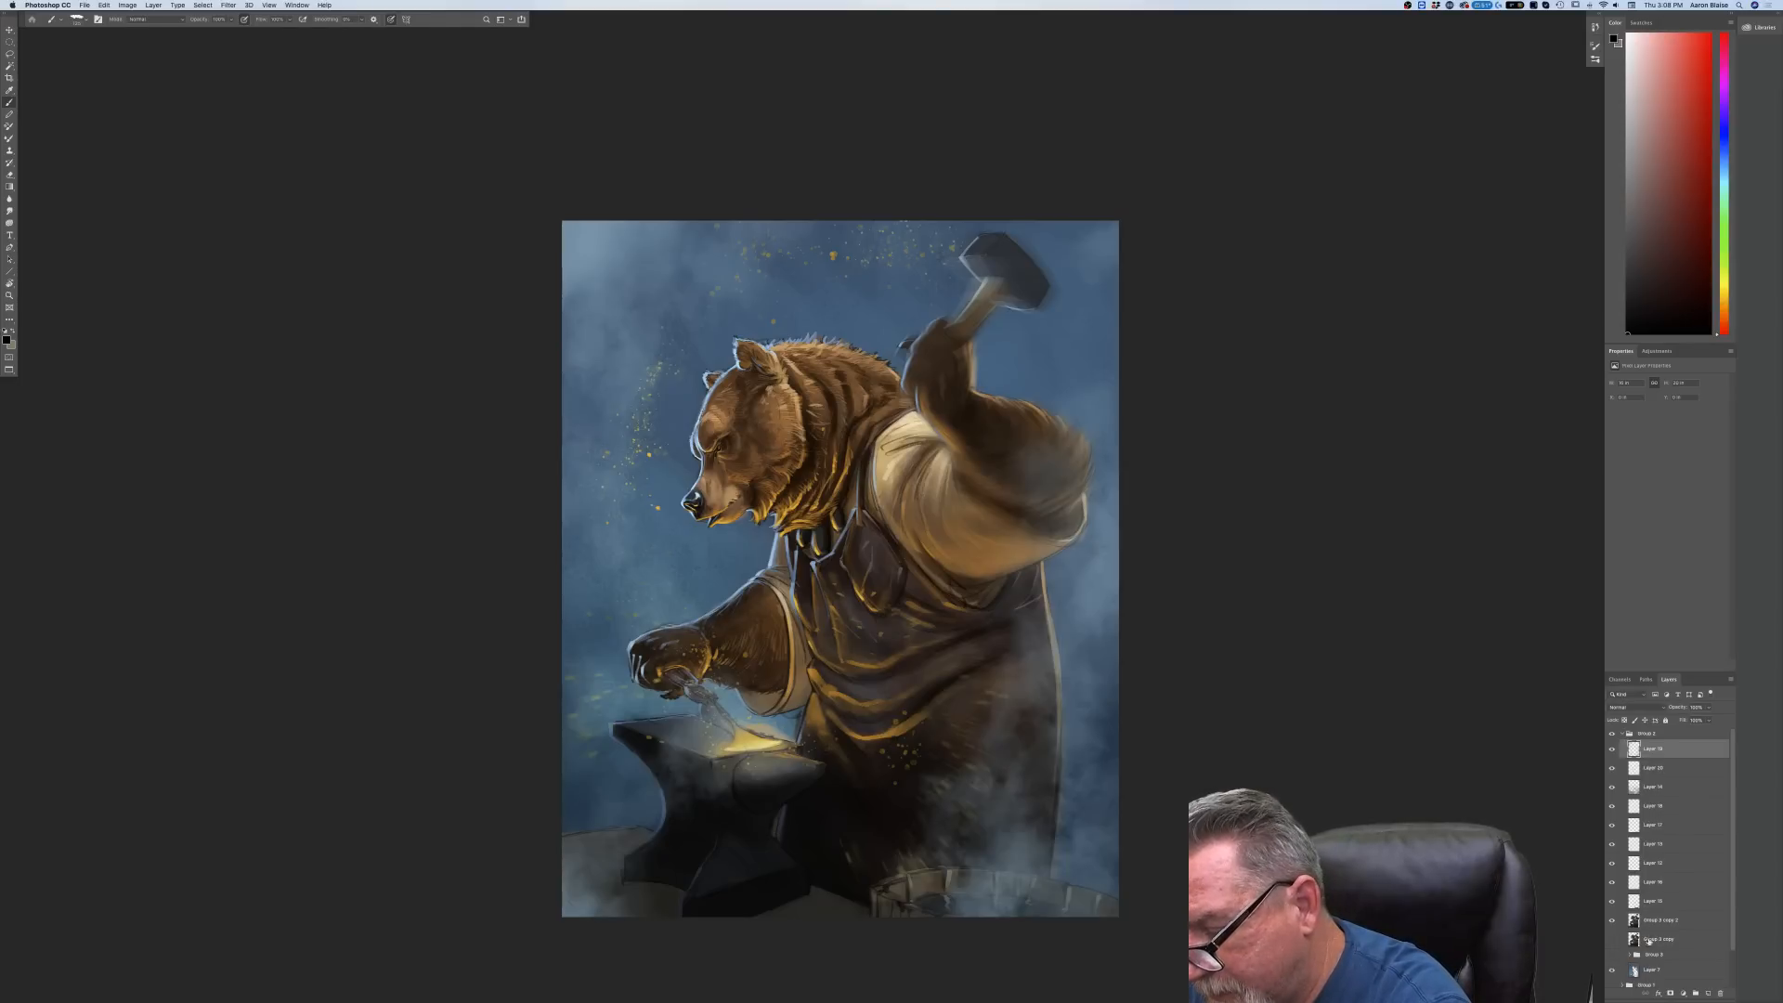
left_click(1662, 970)
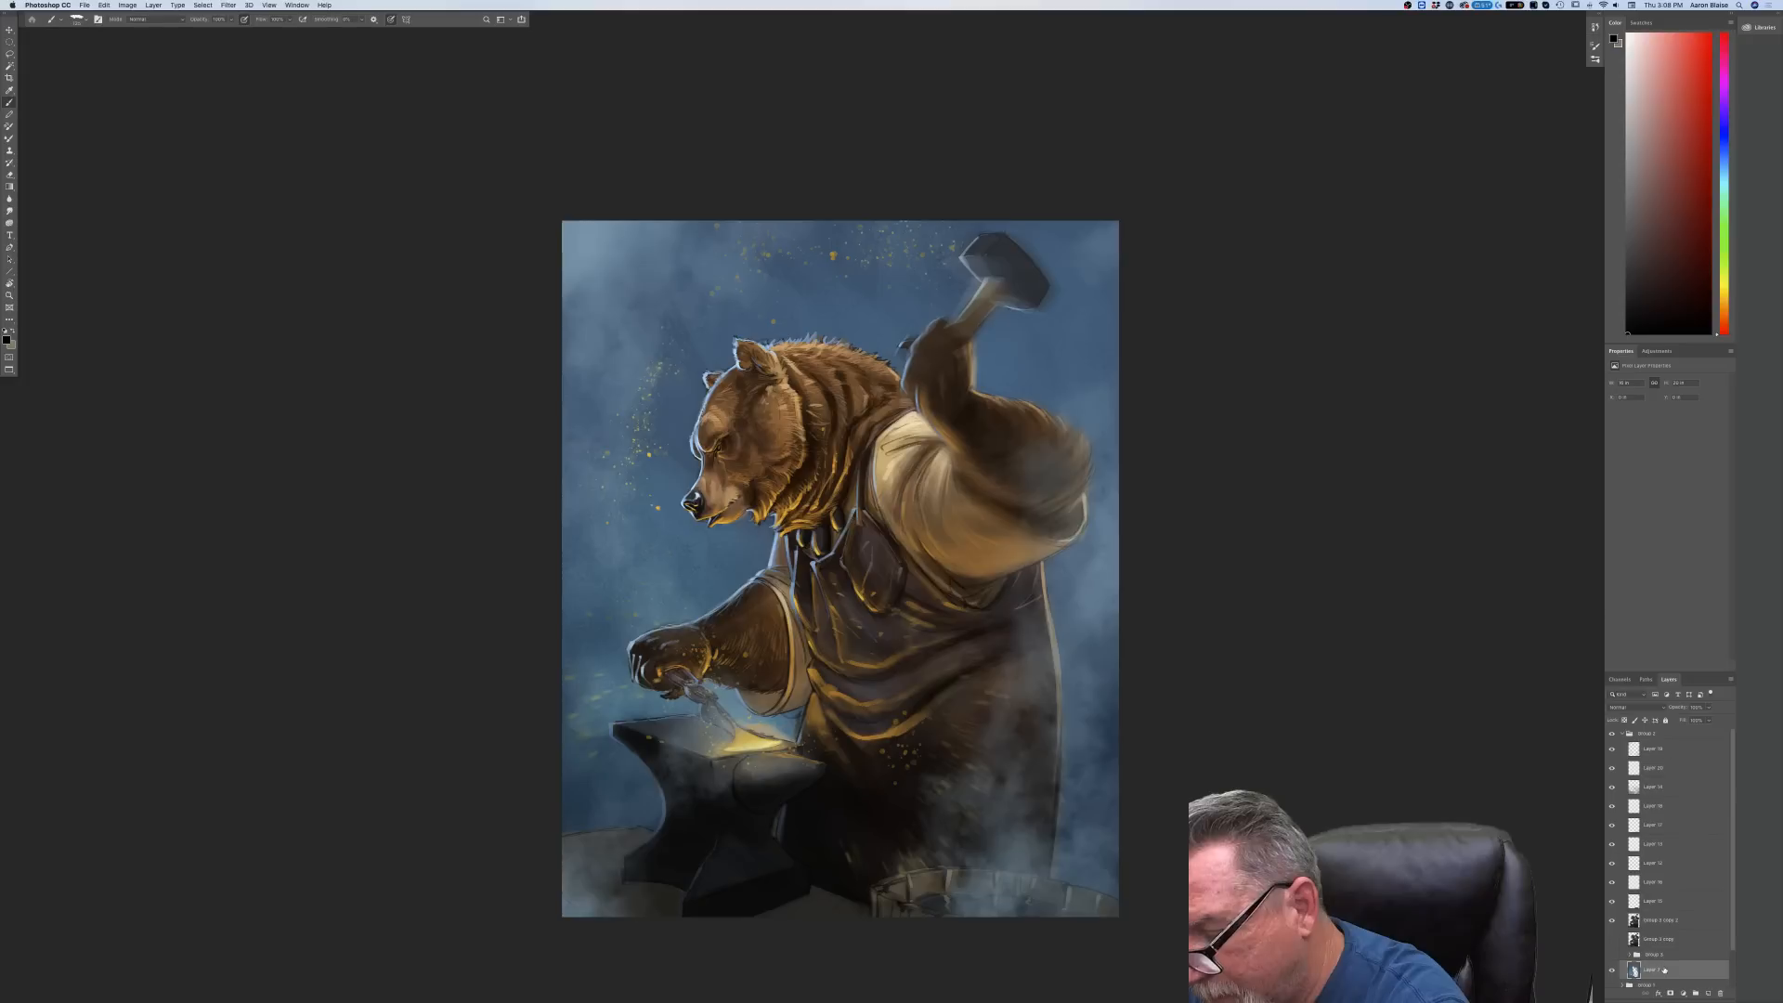
left_click(1659, 745, "shift")
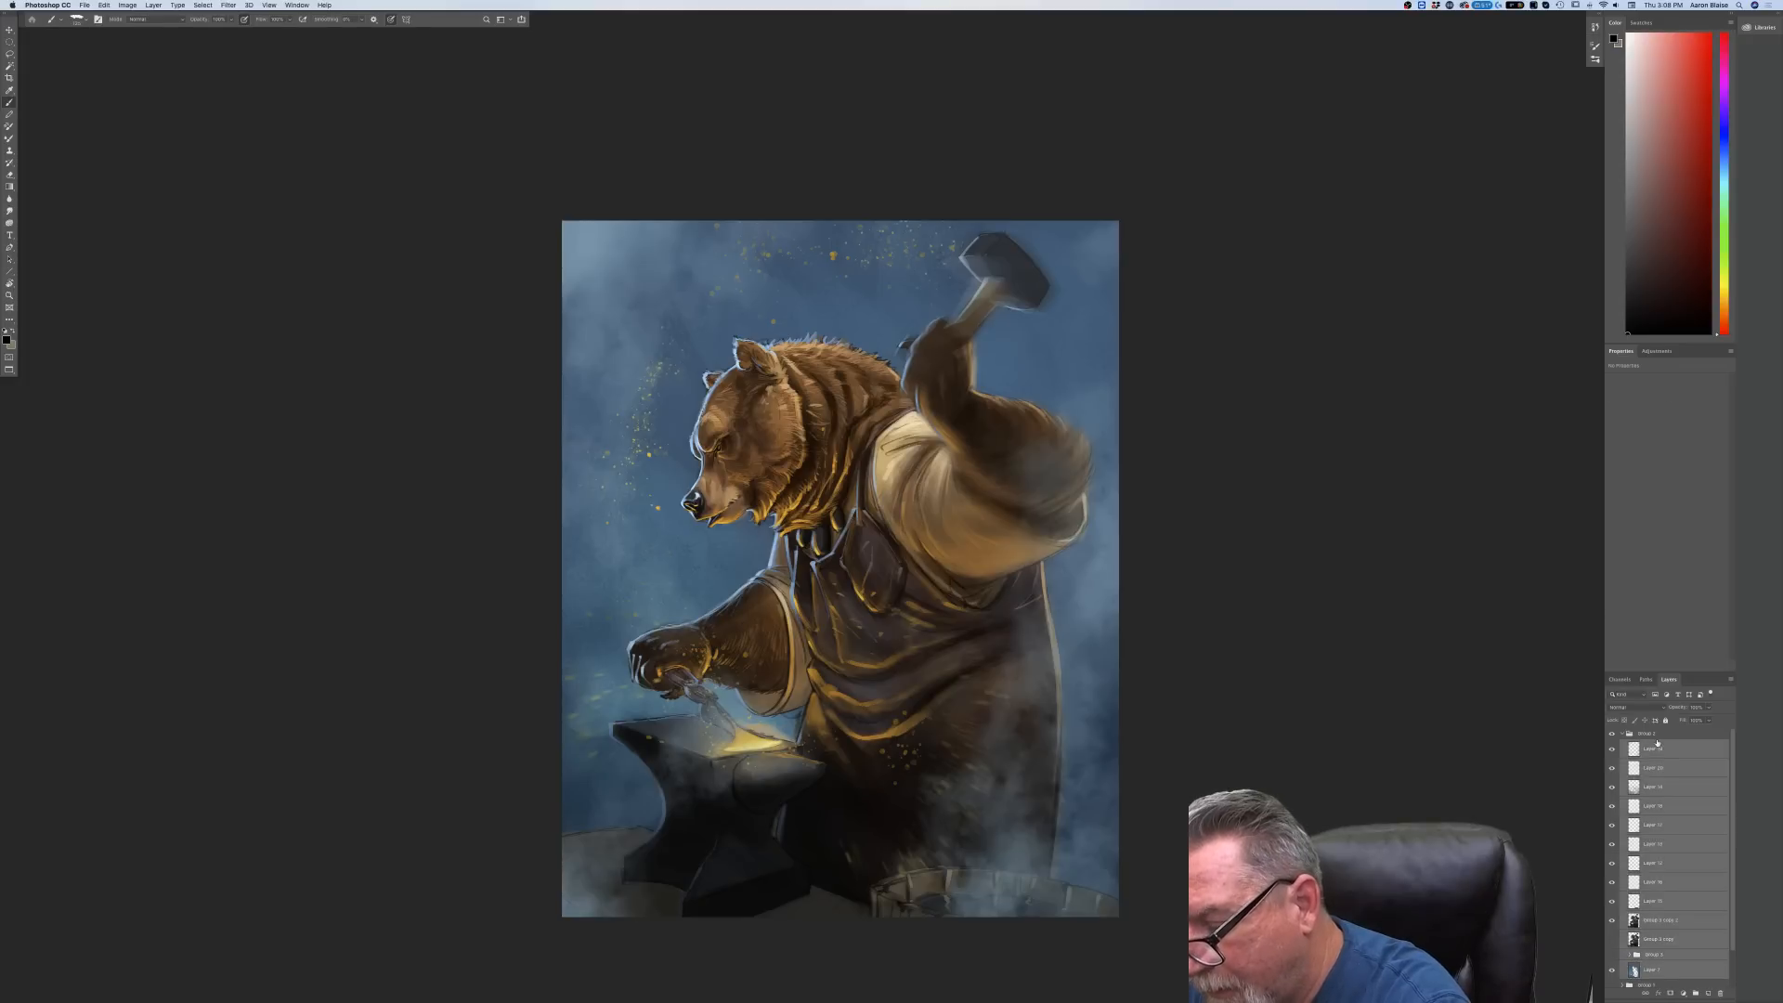
left_click(1696, 992)
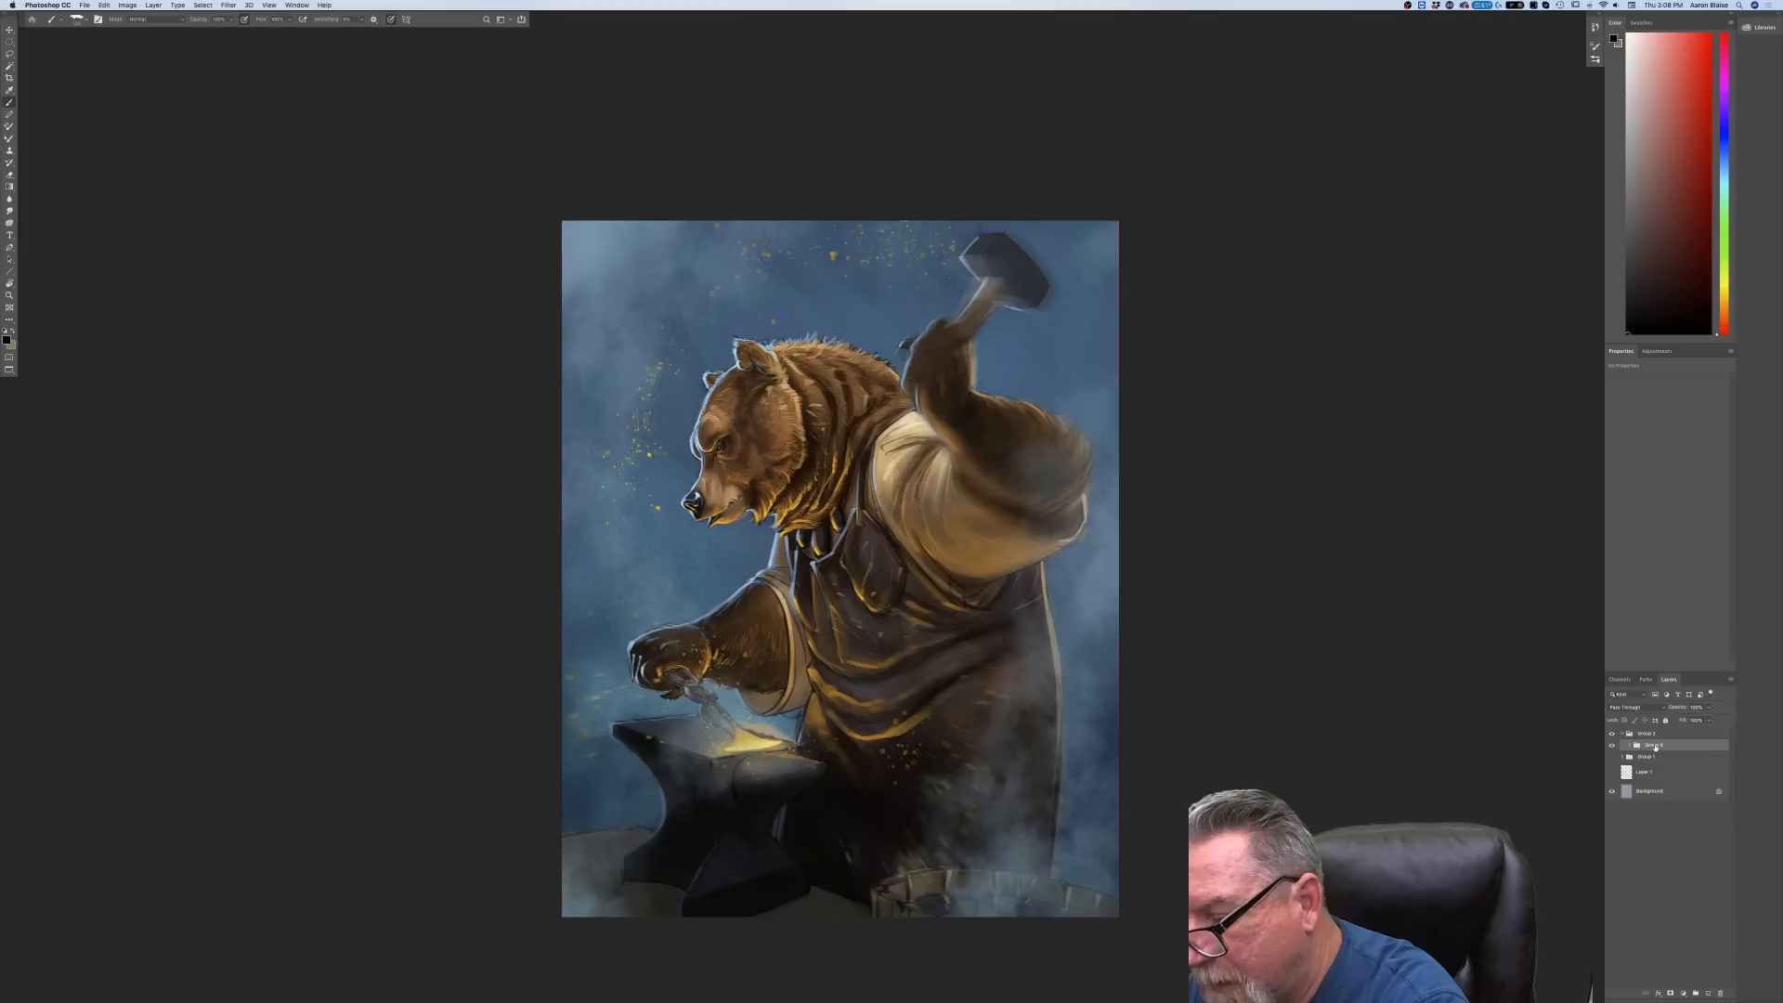
Duplicate the painting's group and merge the copy into a single layer, with a second copy of that merged layer above it
left_click_drag(1655, 747, 1712, 990)
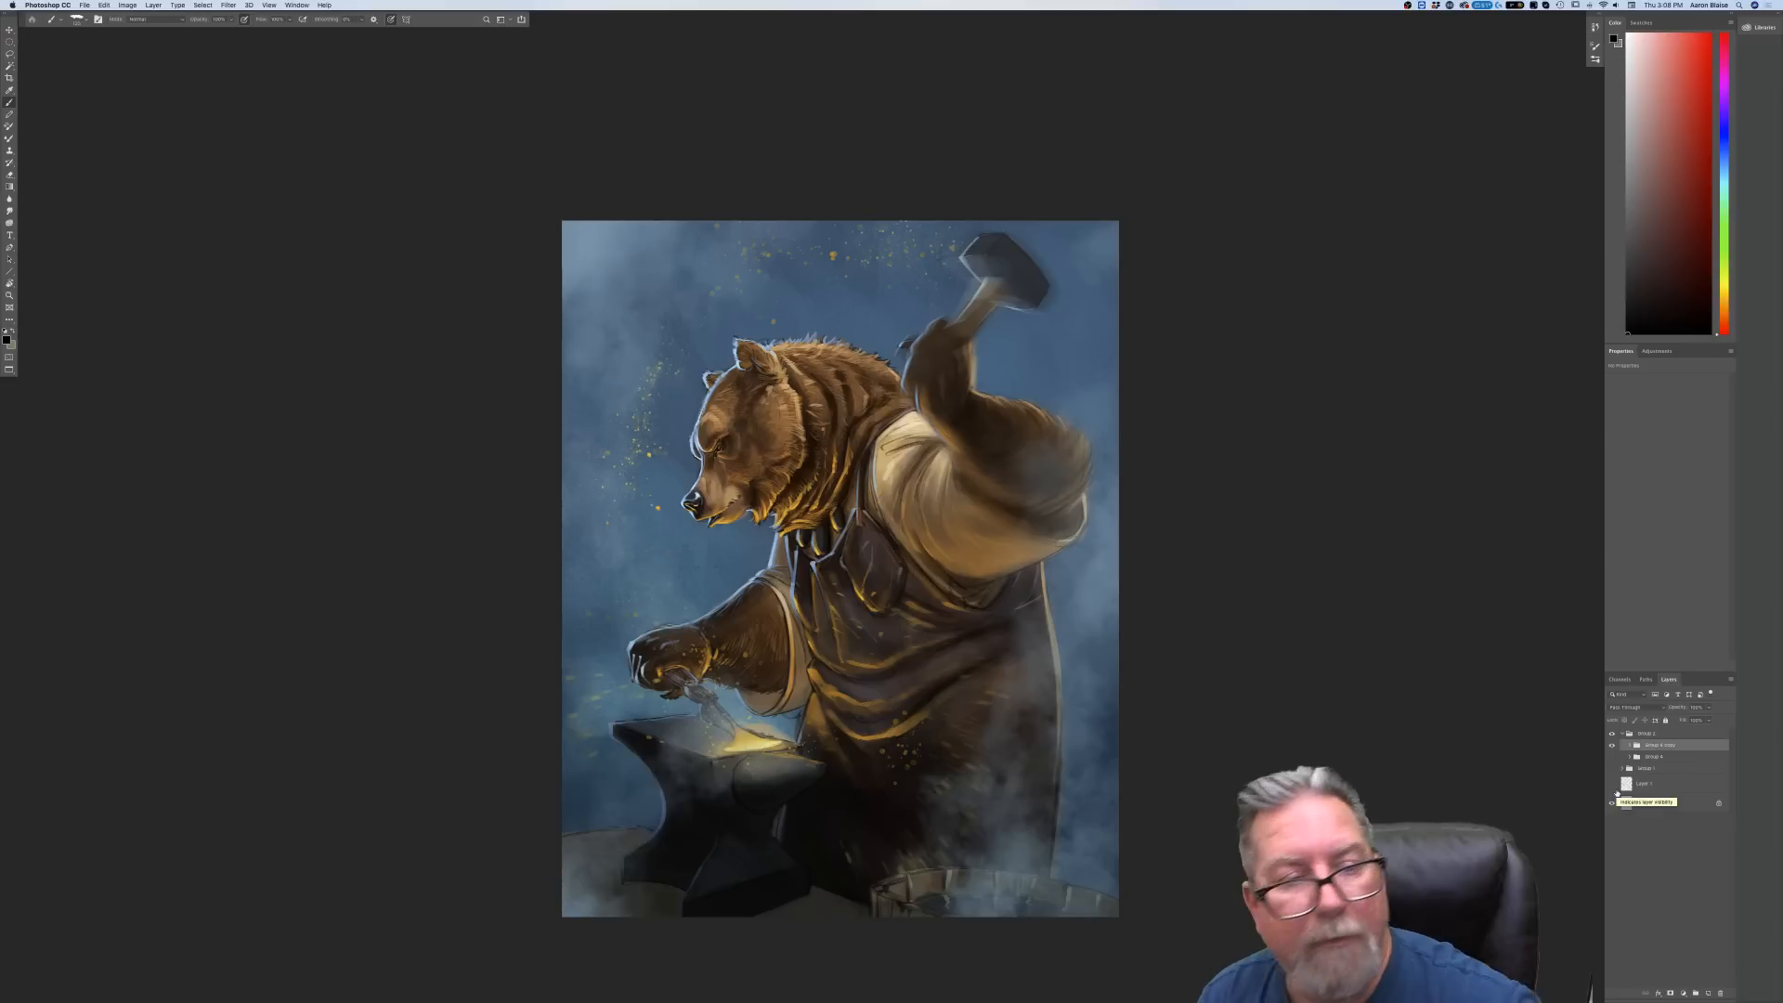
left_click(154, 5)
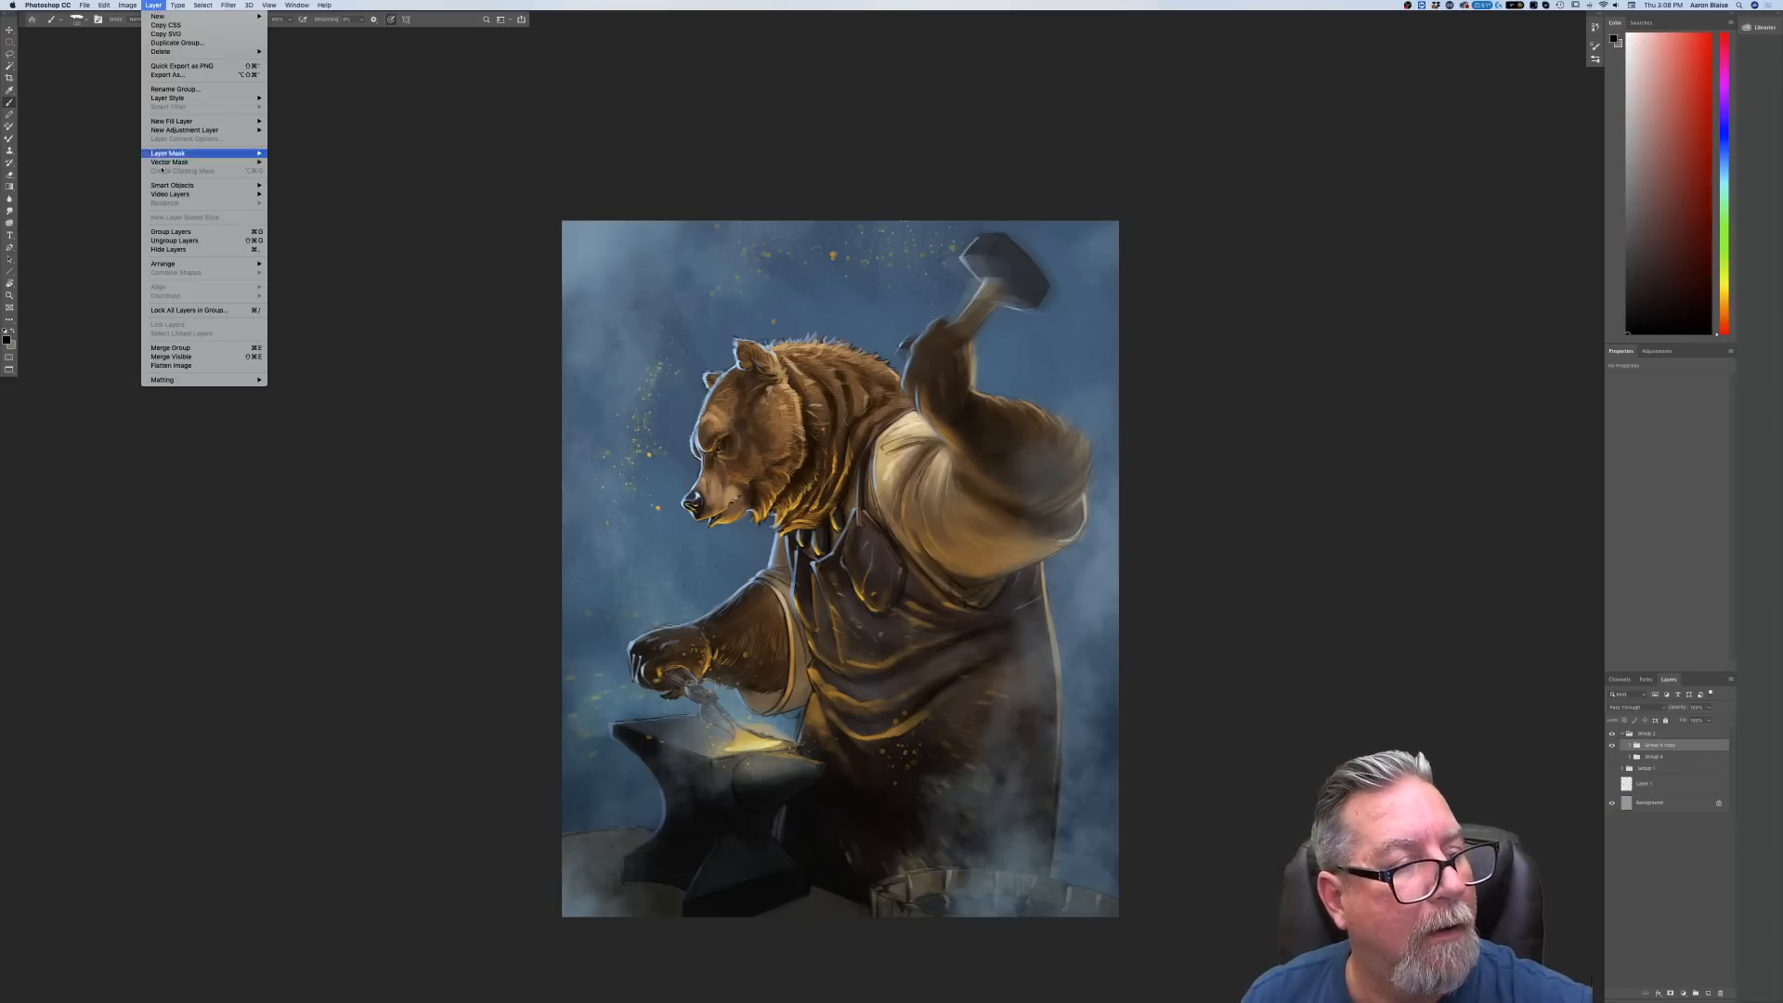
left_click(185, 348)
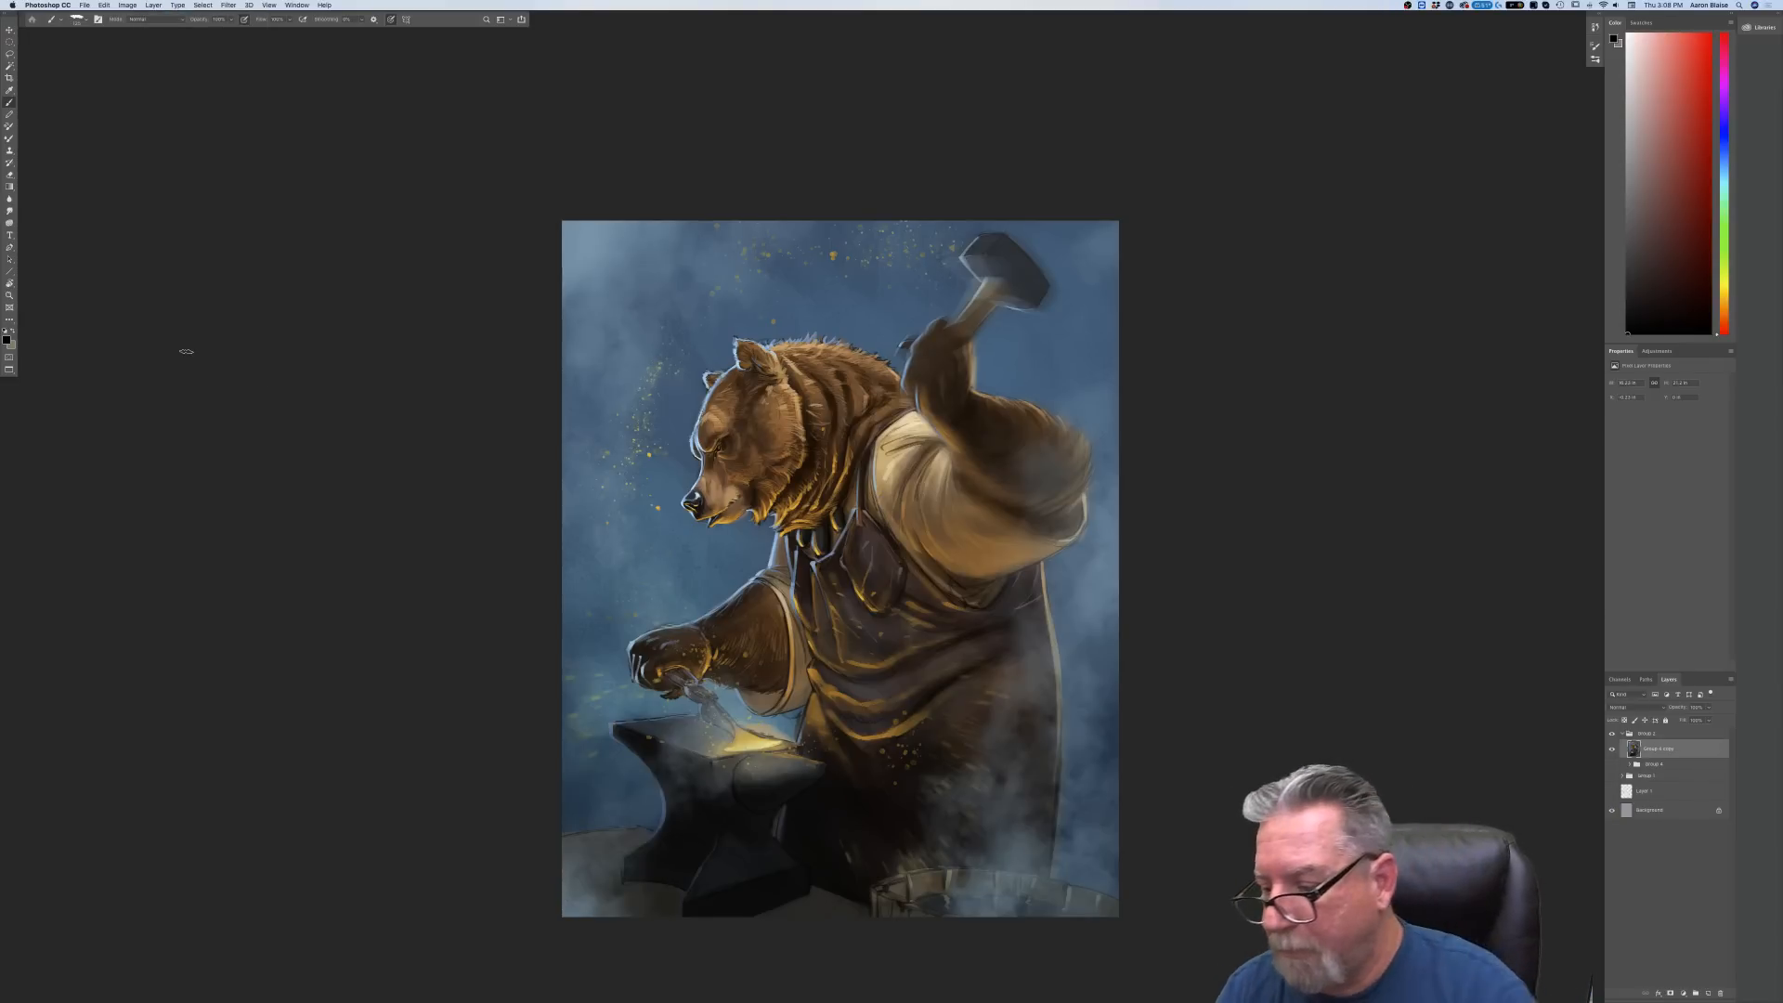
left_click(1611, 750)
left_click(1611, 749)
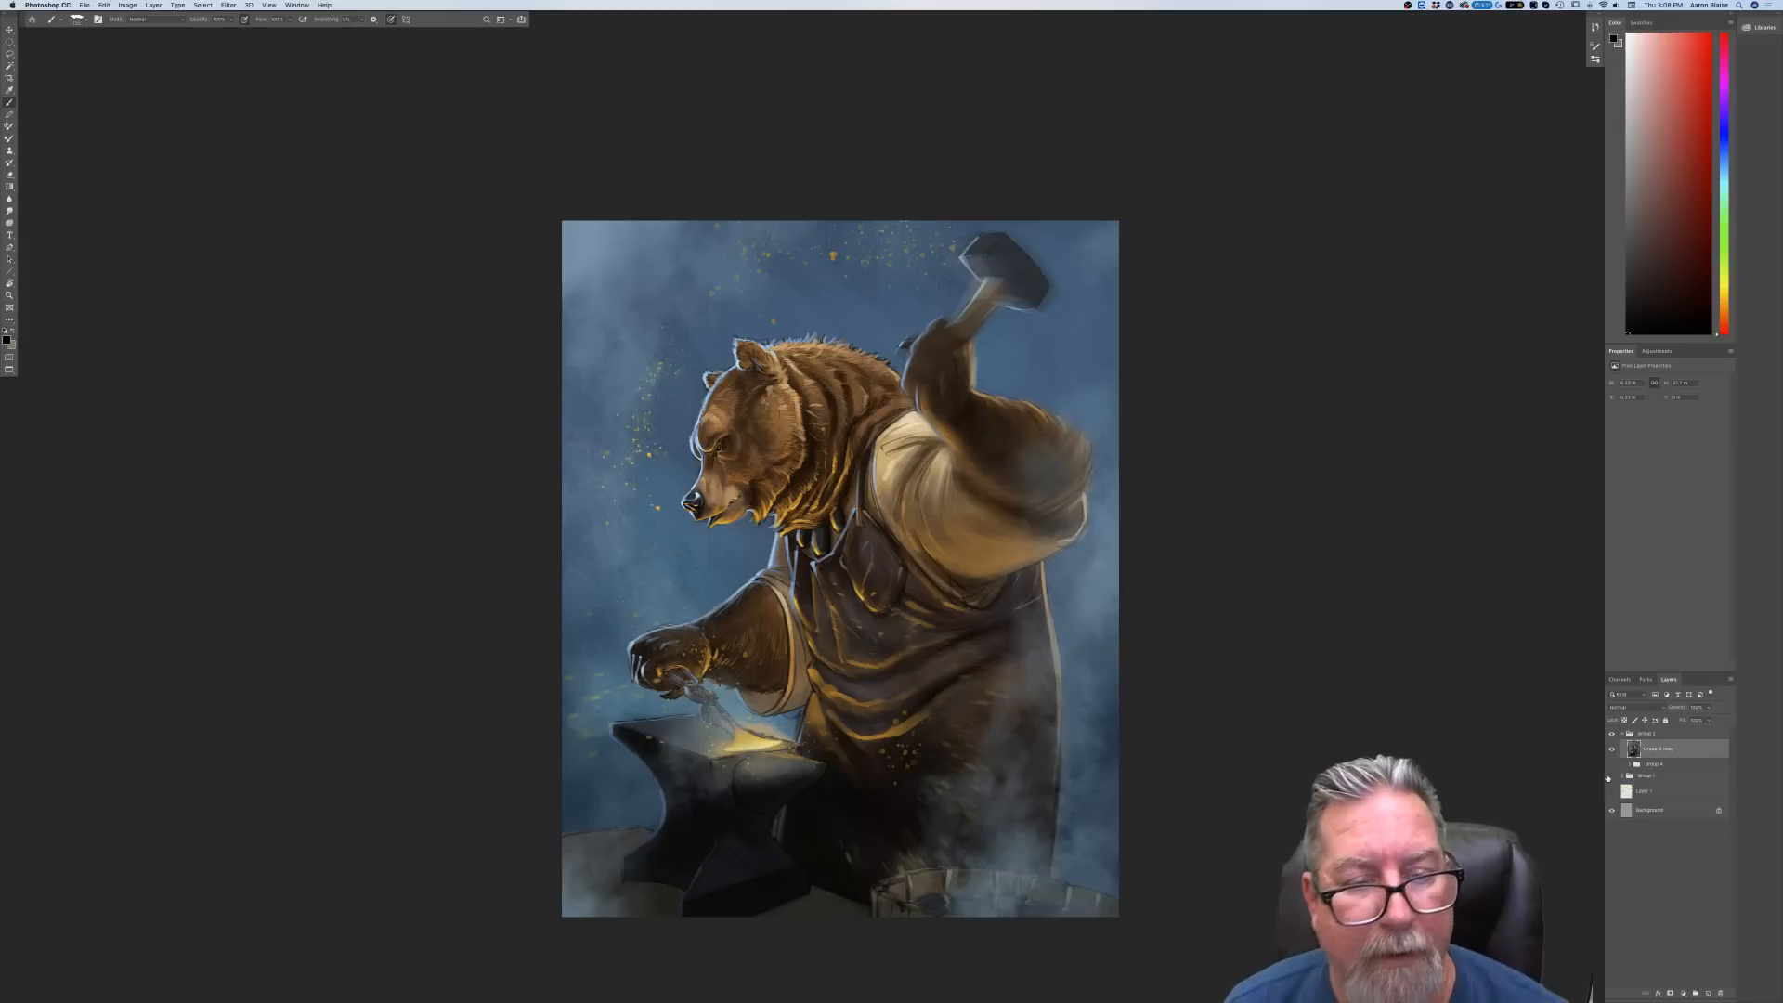
key("super+equal")
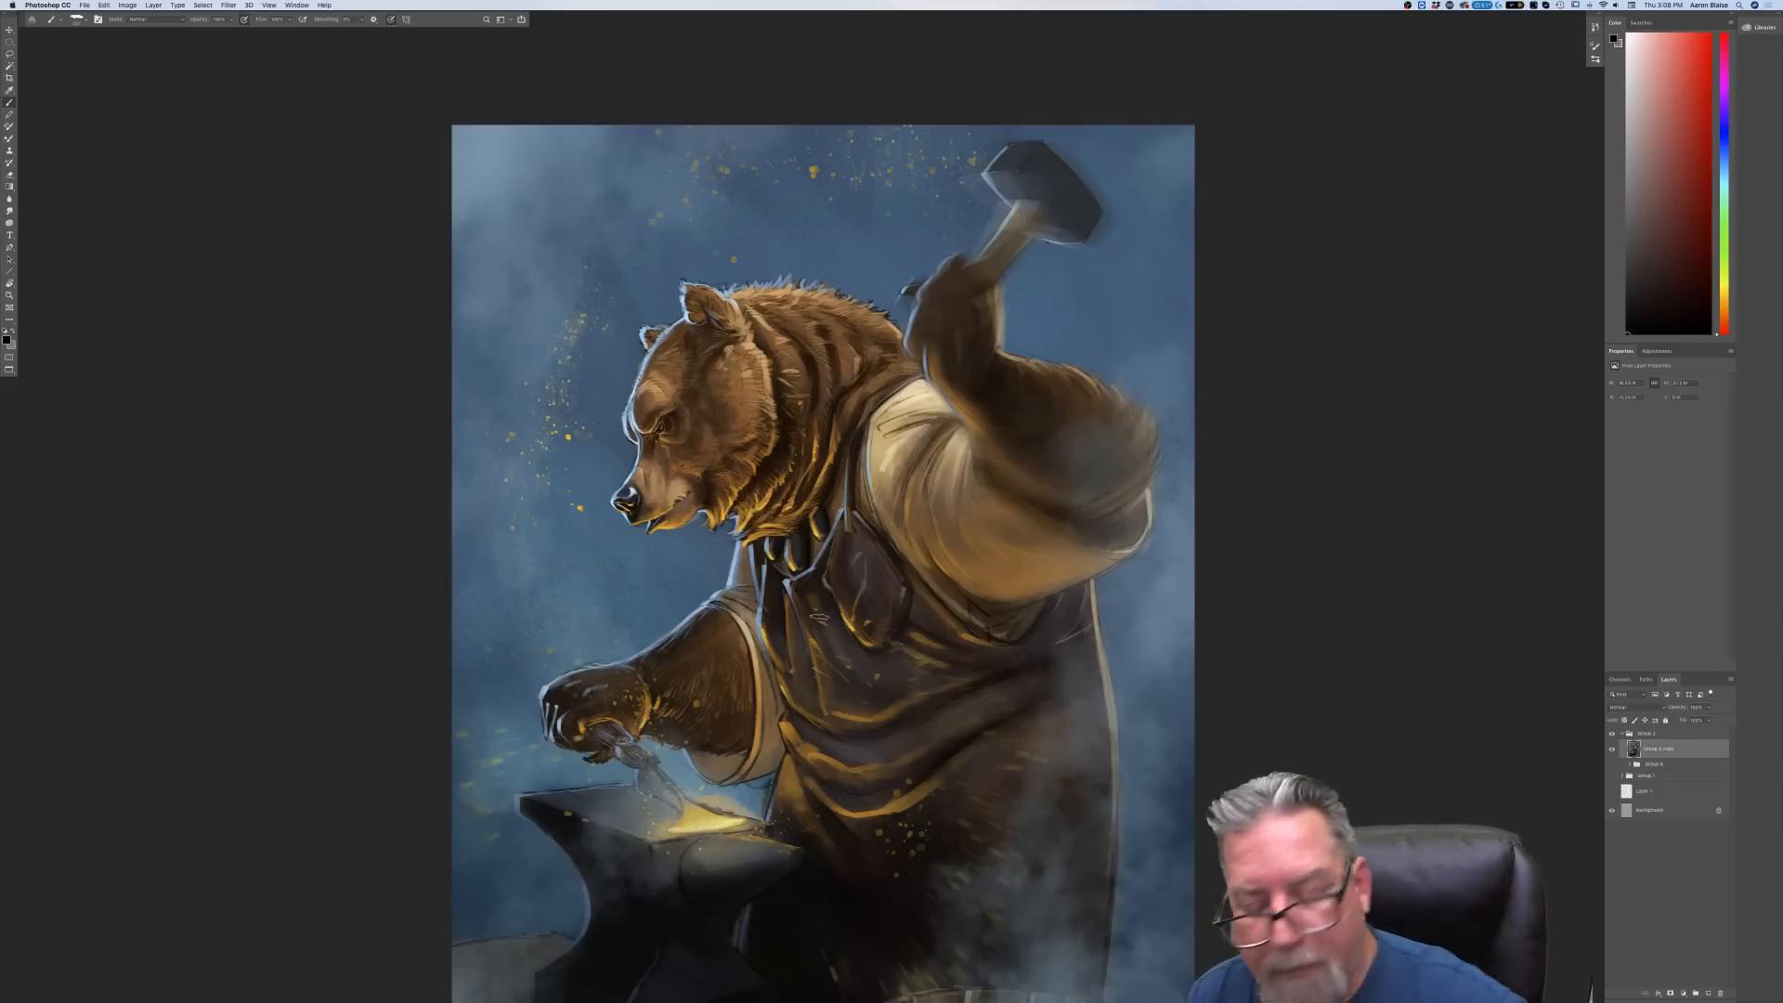
left_click_drag(1697, 750, 1707, 992)
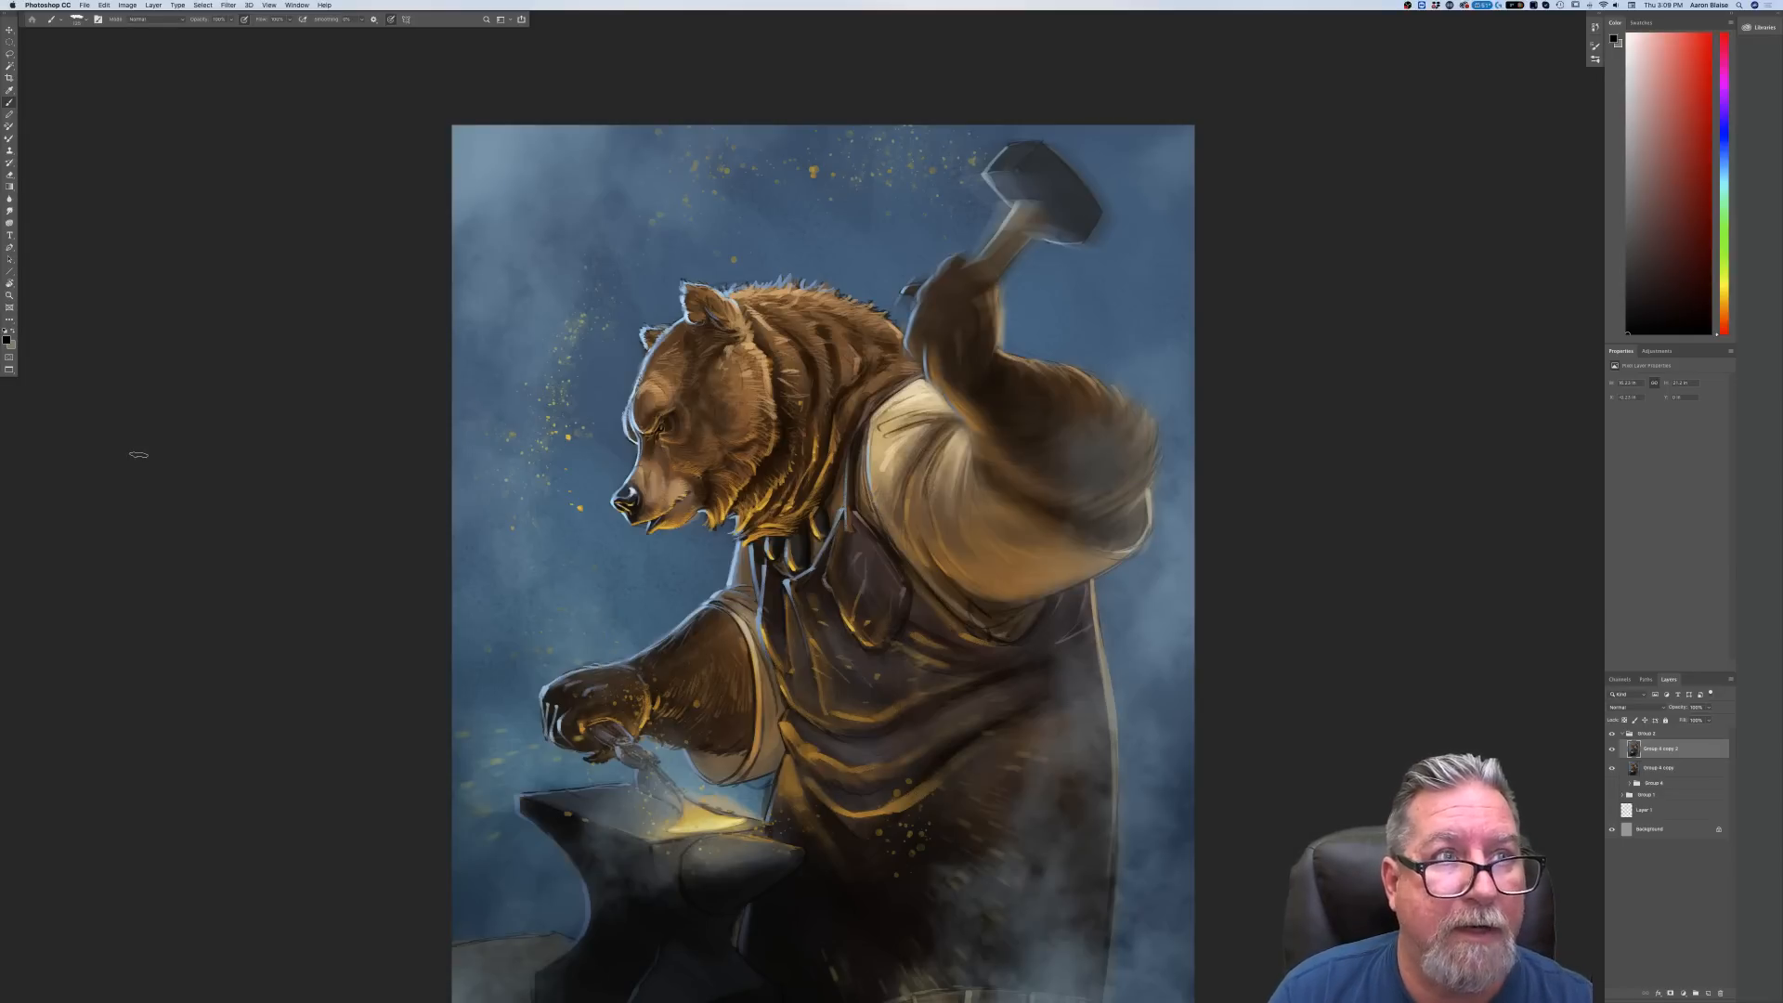
Set the foreground colour to a light golden orange
left_click(6, 340)
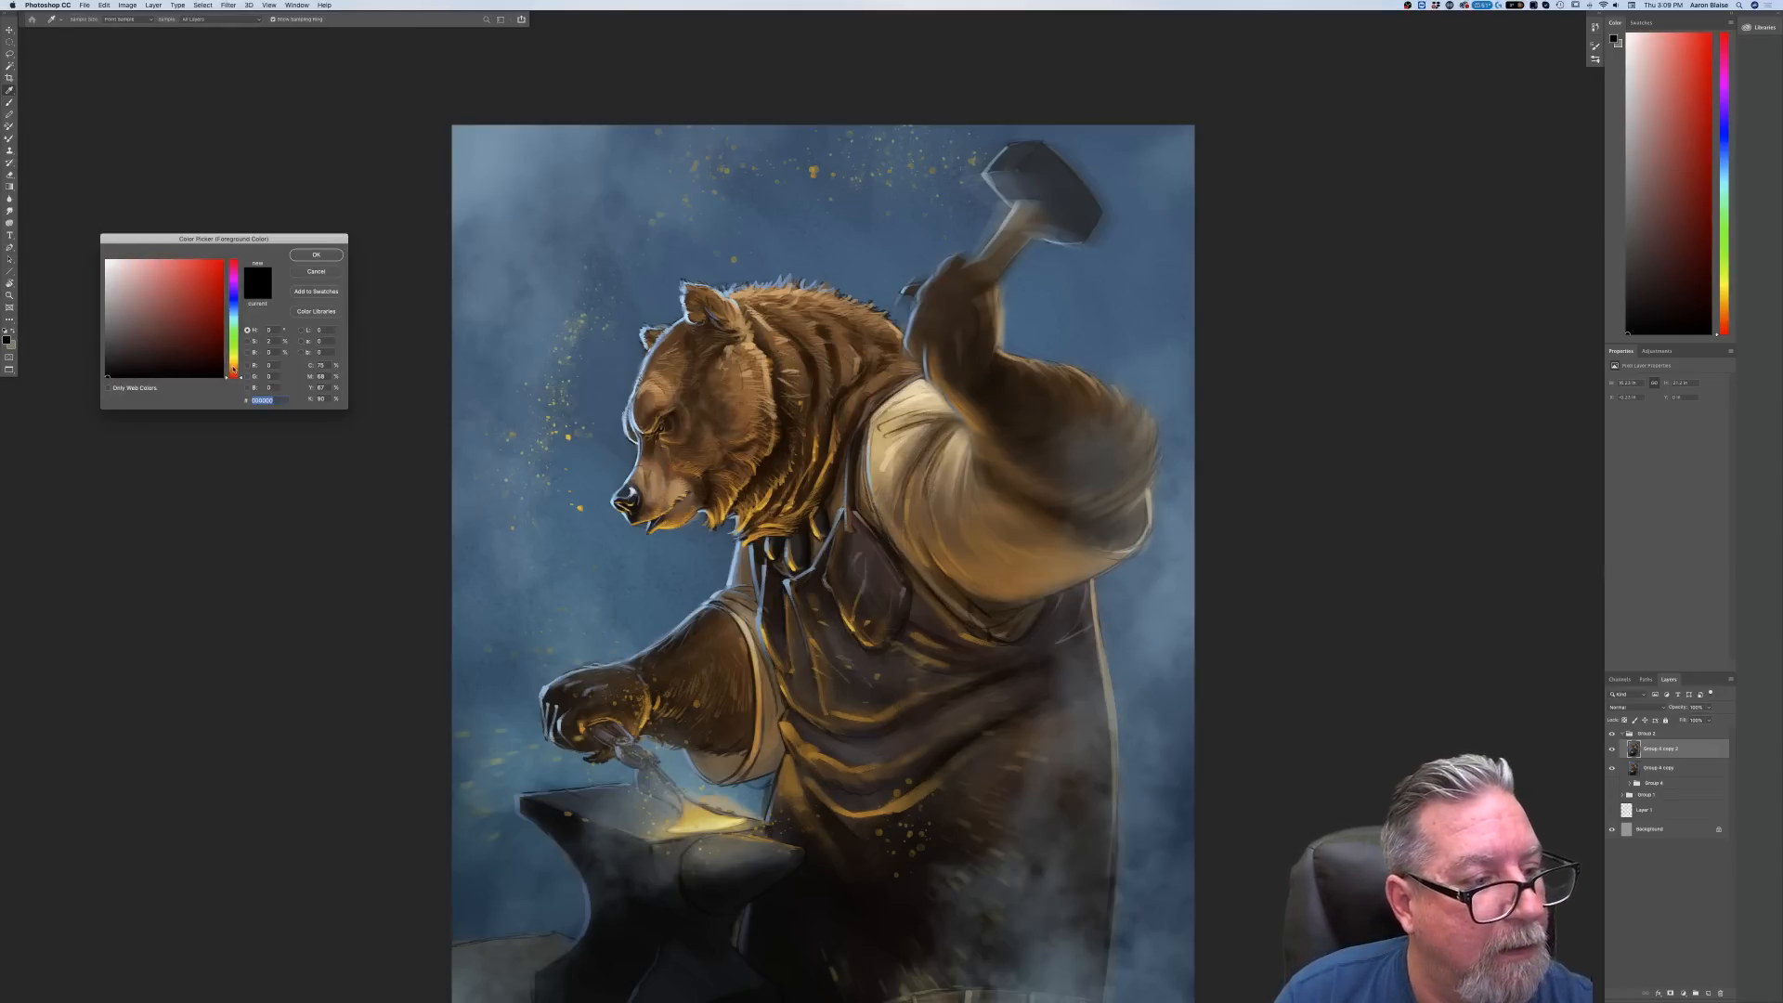
left_click_drag(233, 370, 234, 365)
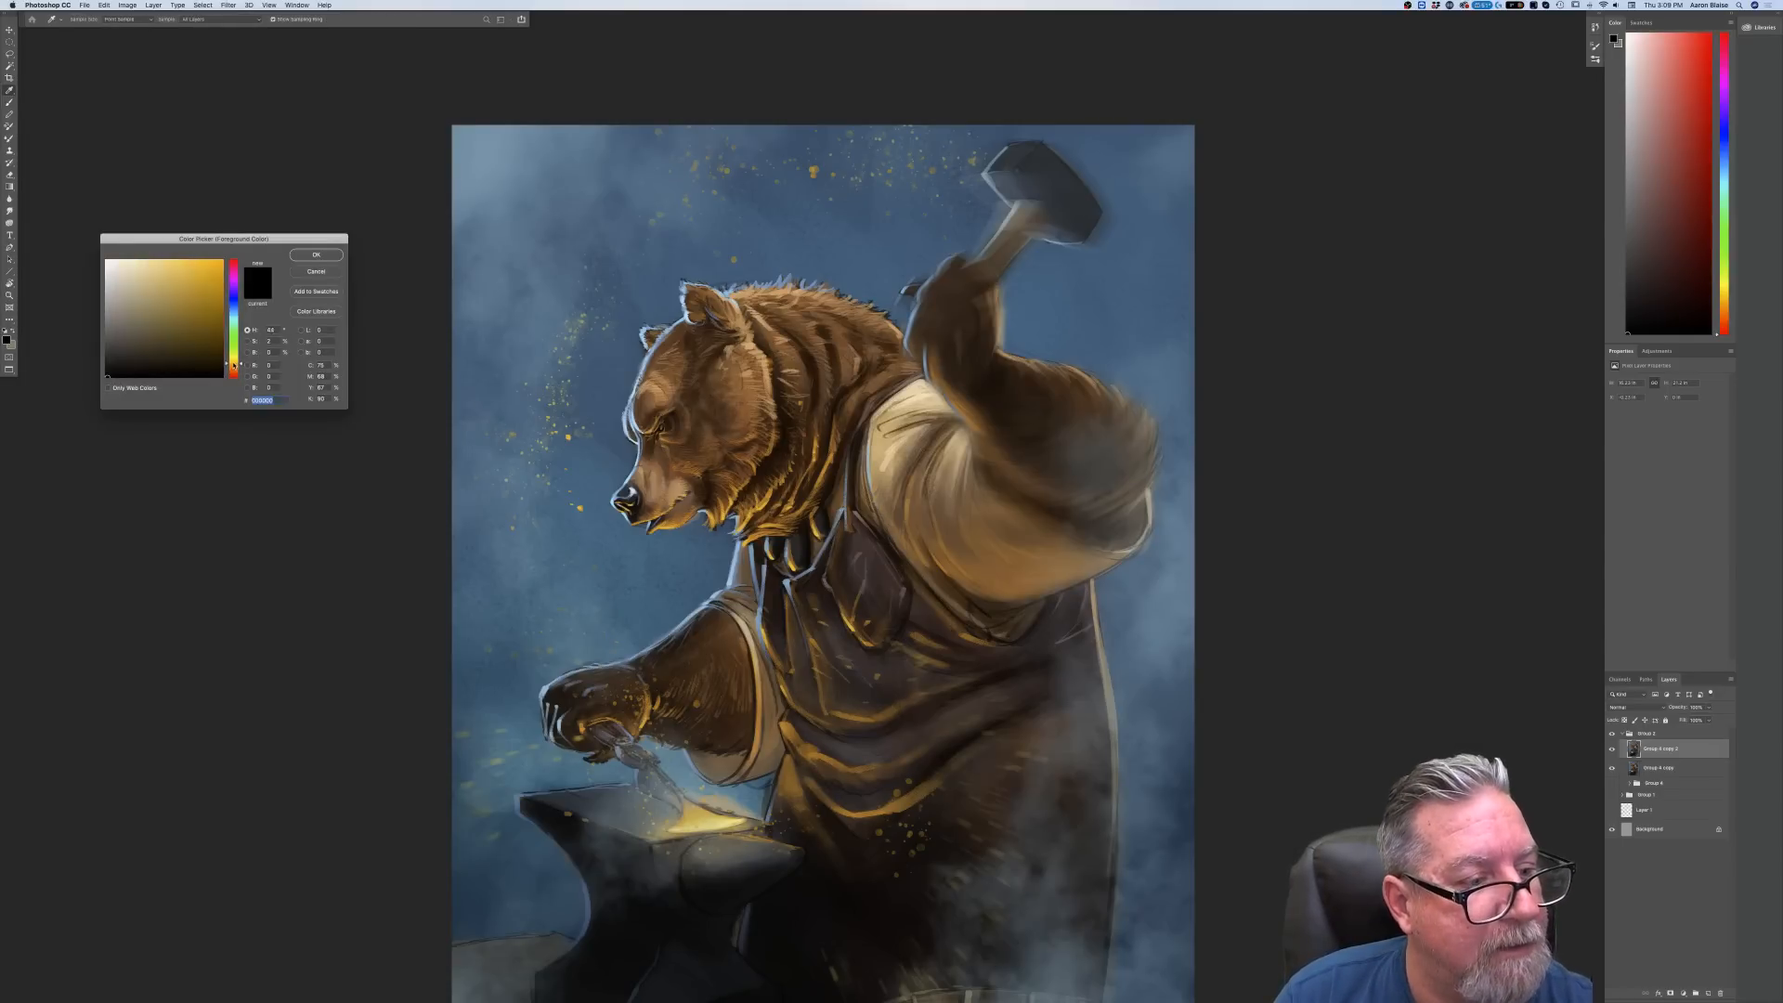
left_click_drag(234, 365, 234, 367)
left_click(177, 262)
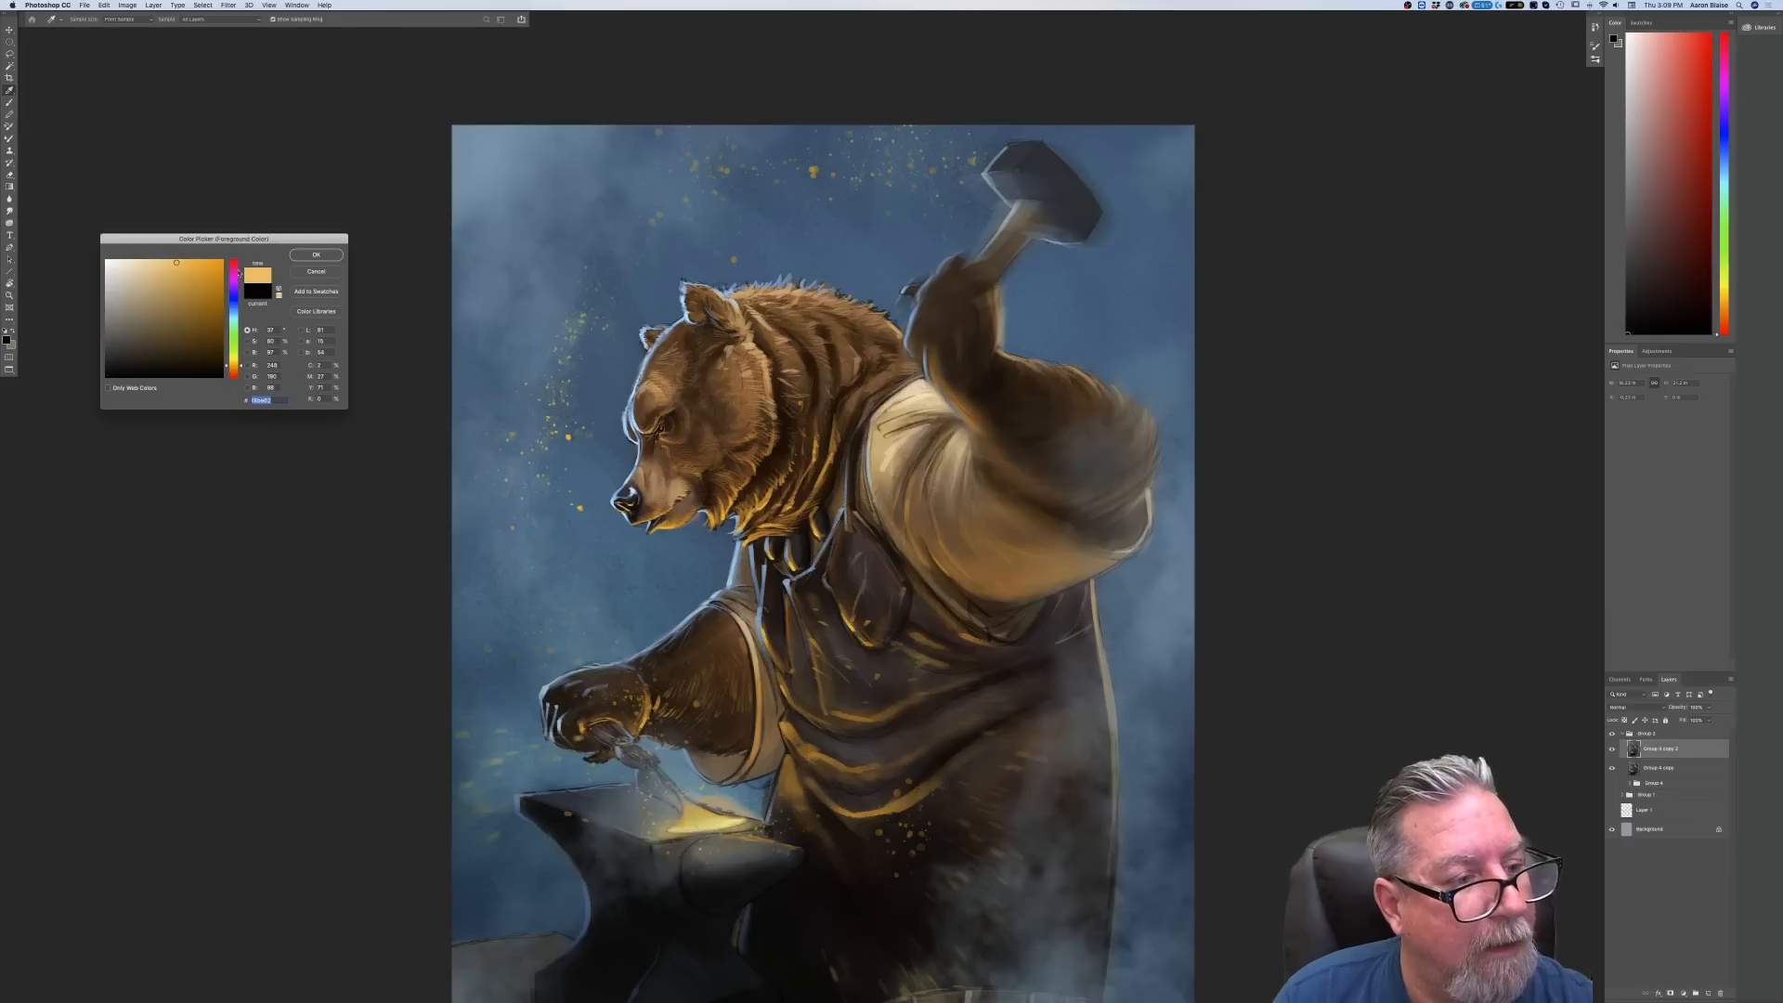
left_click(316, 254)
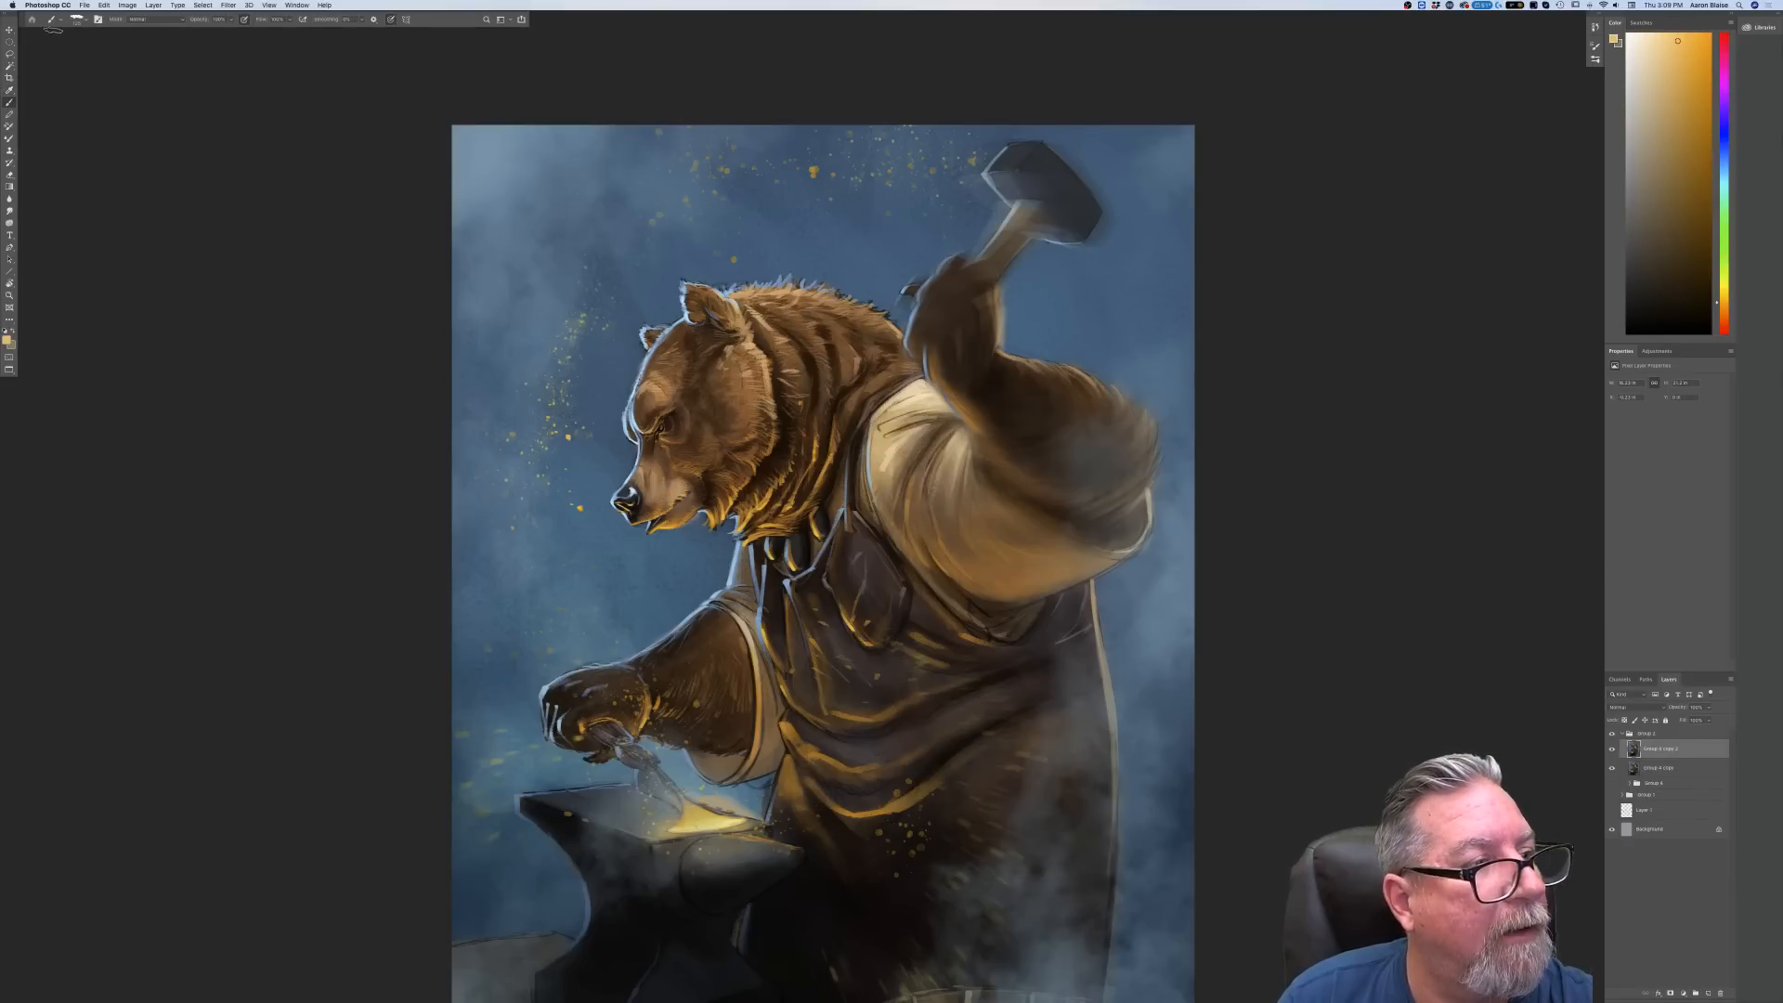
Choose the Soft Round Pressure Size brush and set it to a low opacity with the Color Dodge blending mode
left_click(80, 19)
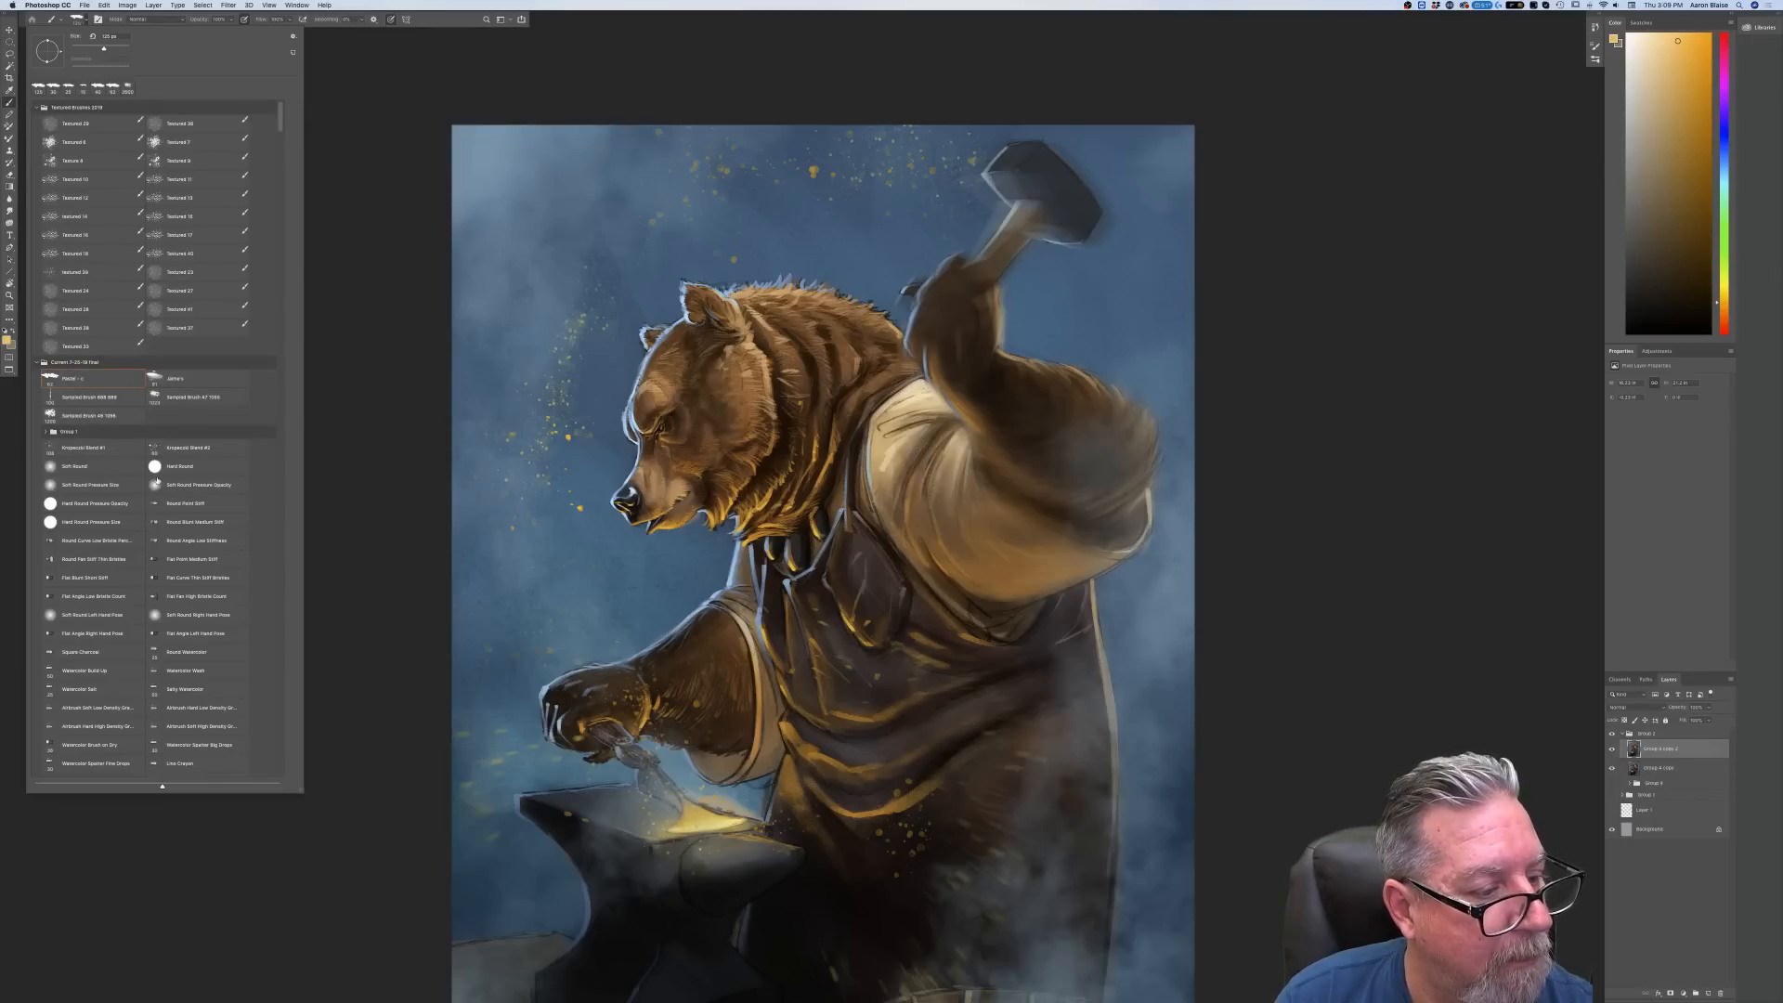
left_click(89, 467)
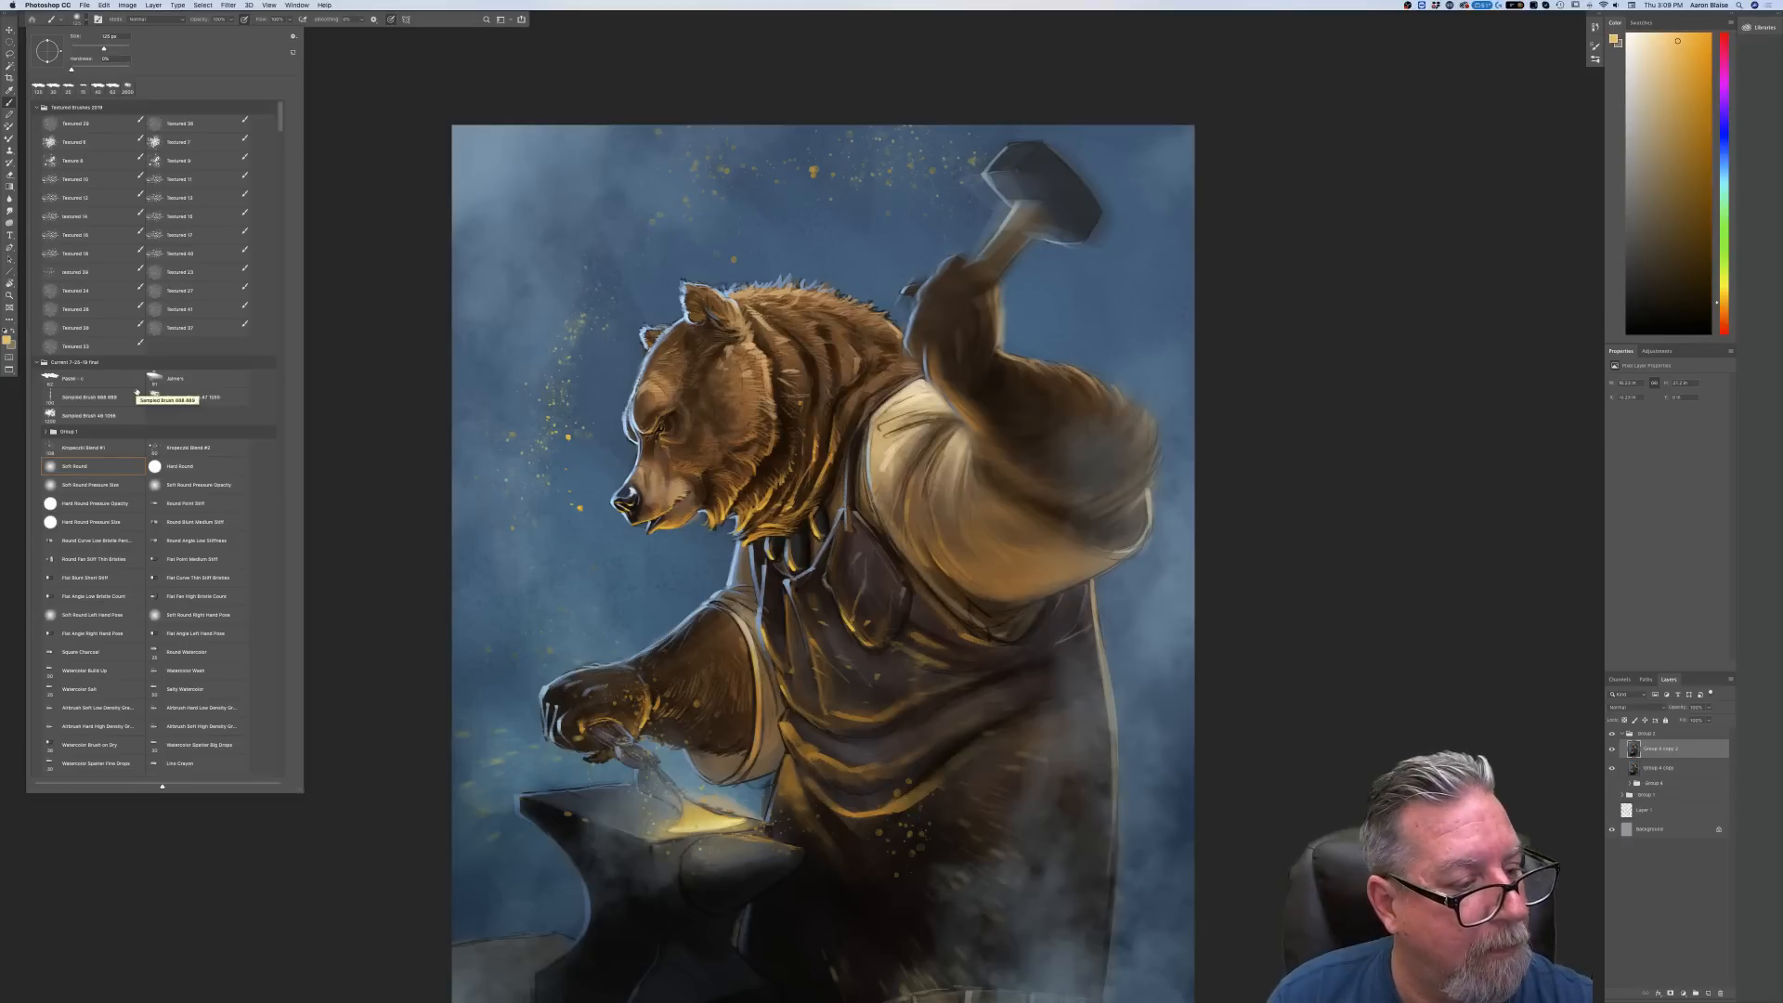
left_click(154, 466)
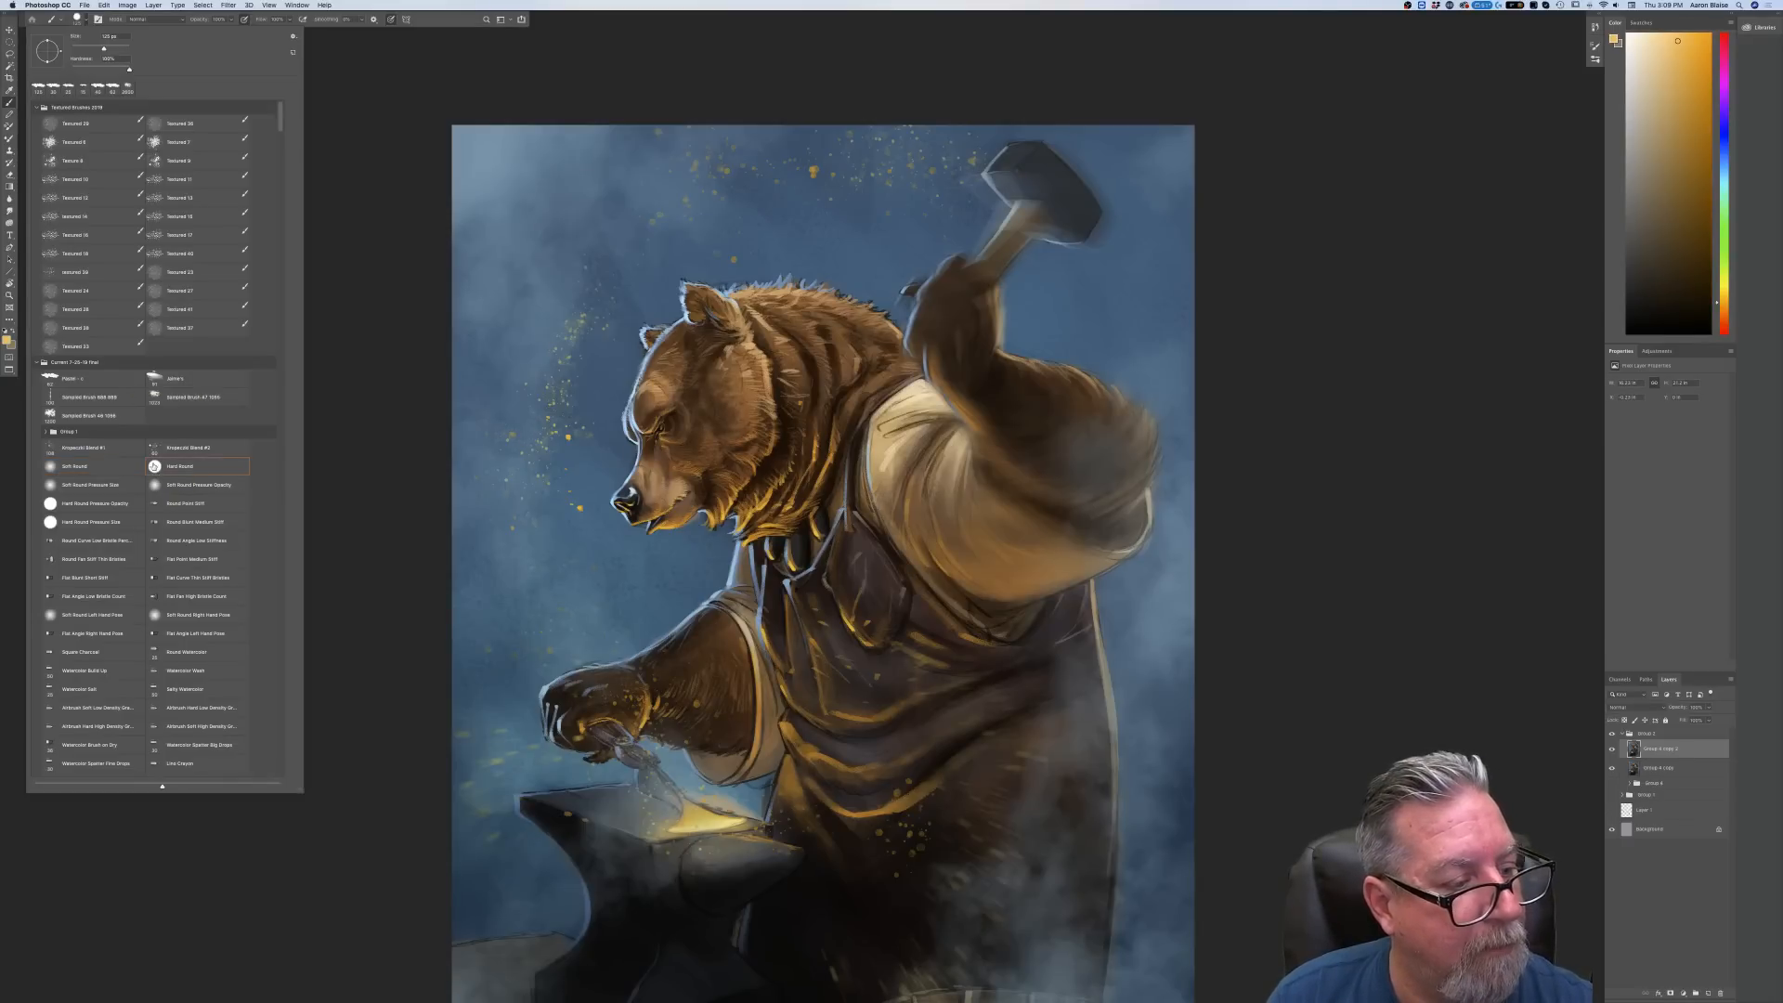
left_click(87, 485)
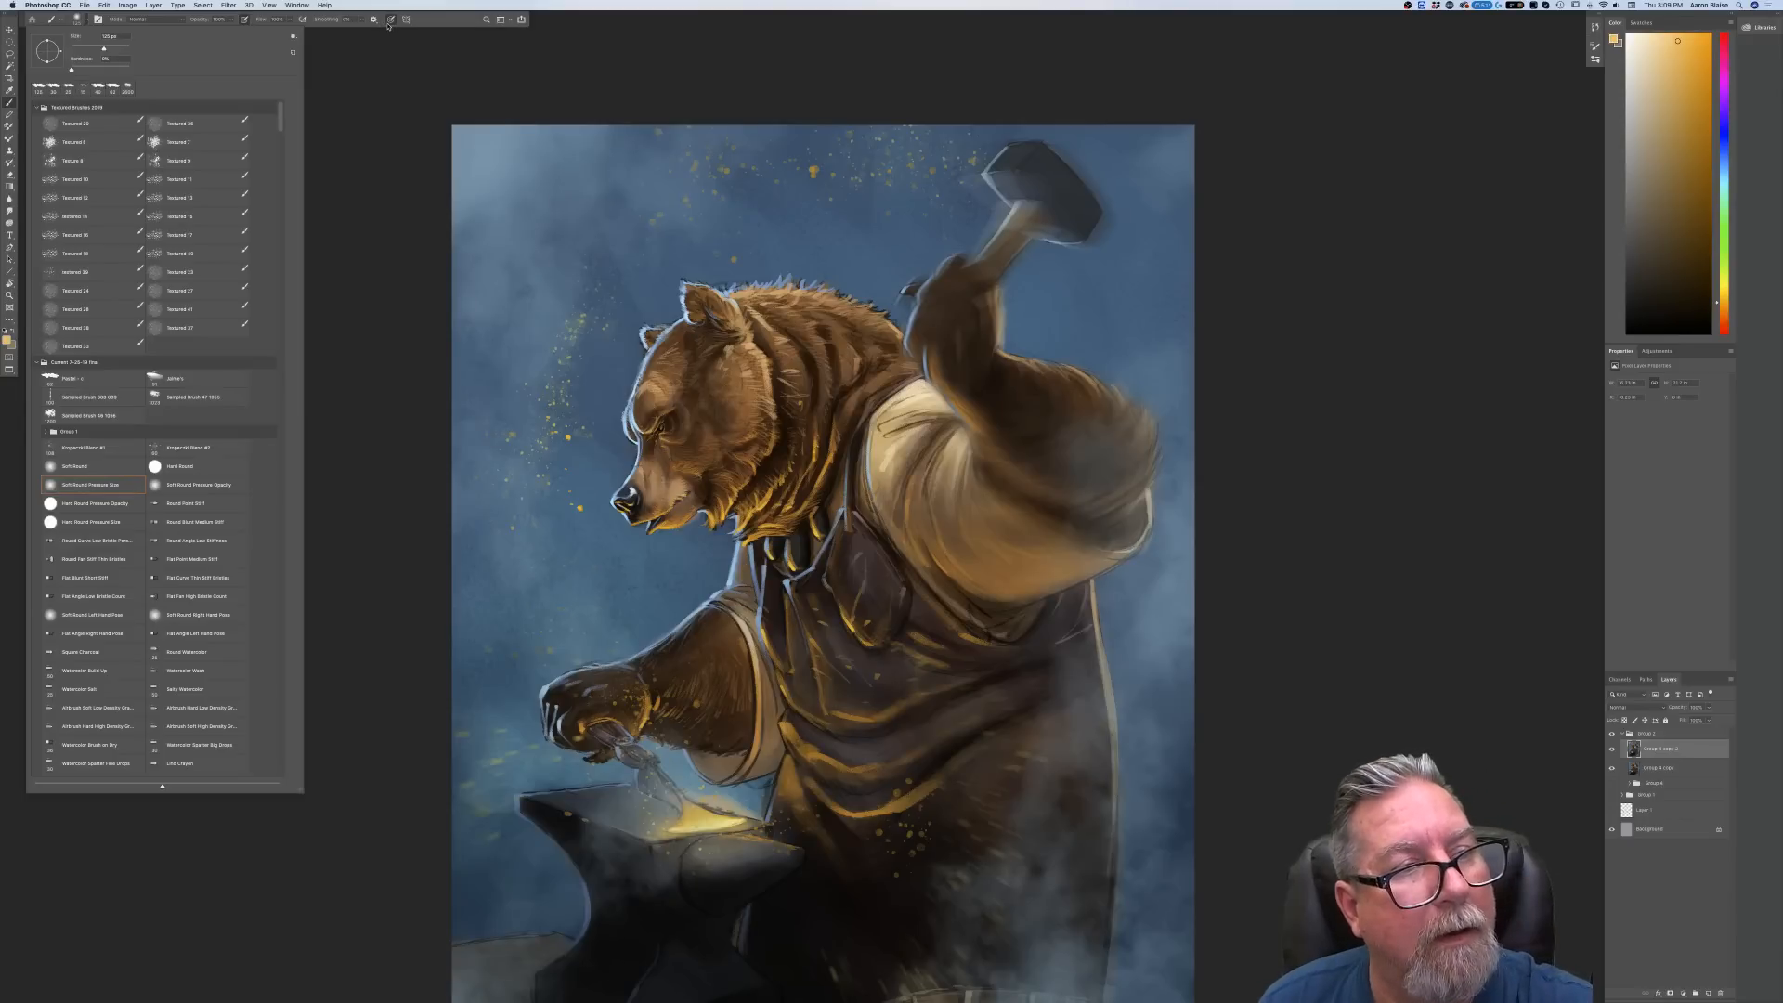
left_click(385, 102)
left_click(230, 21)
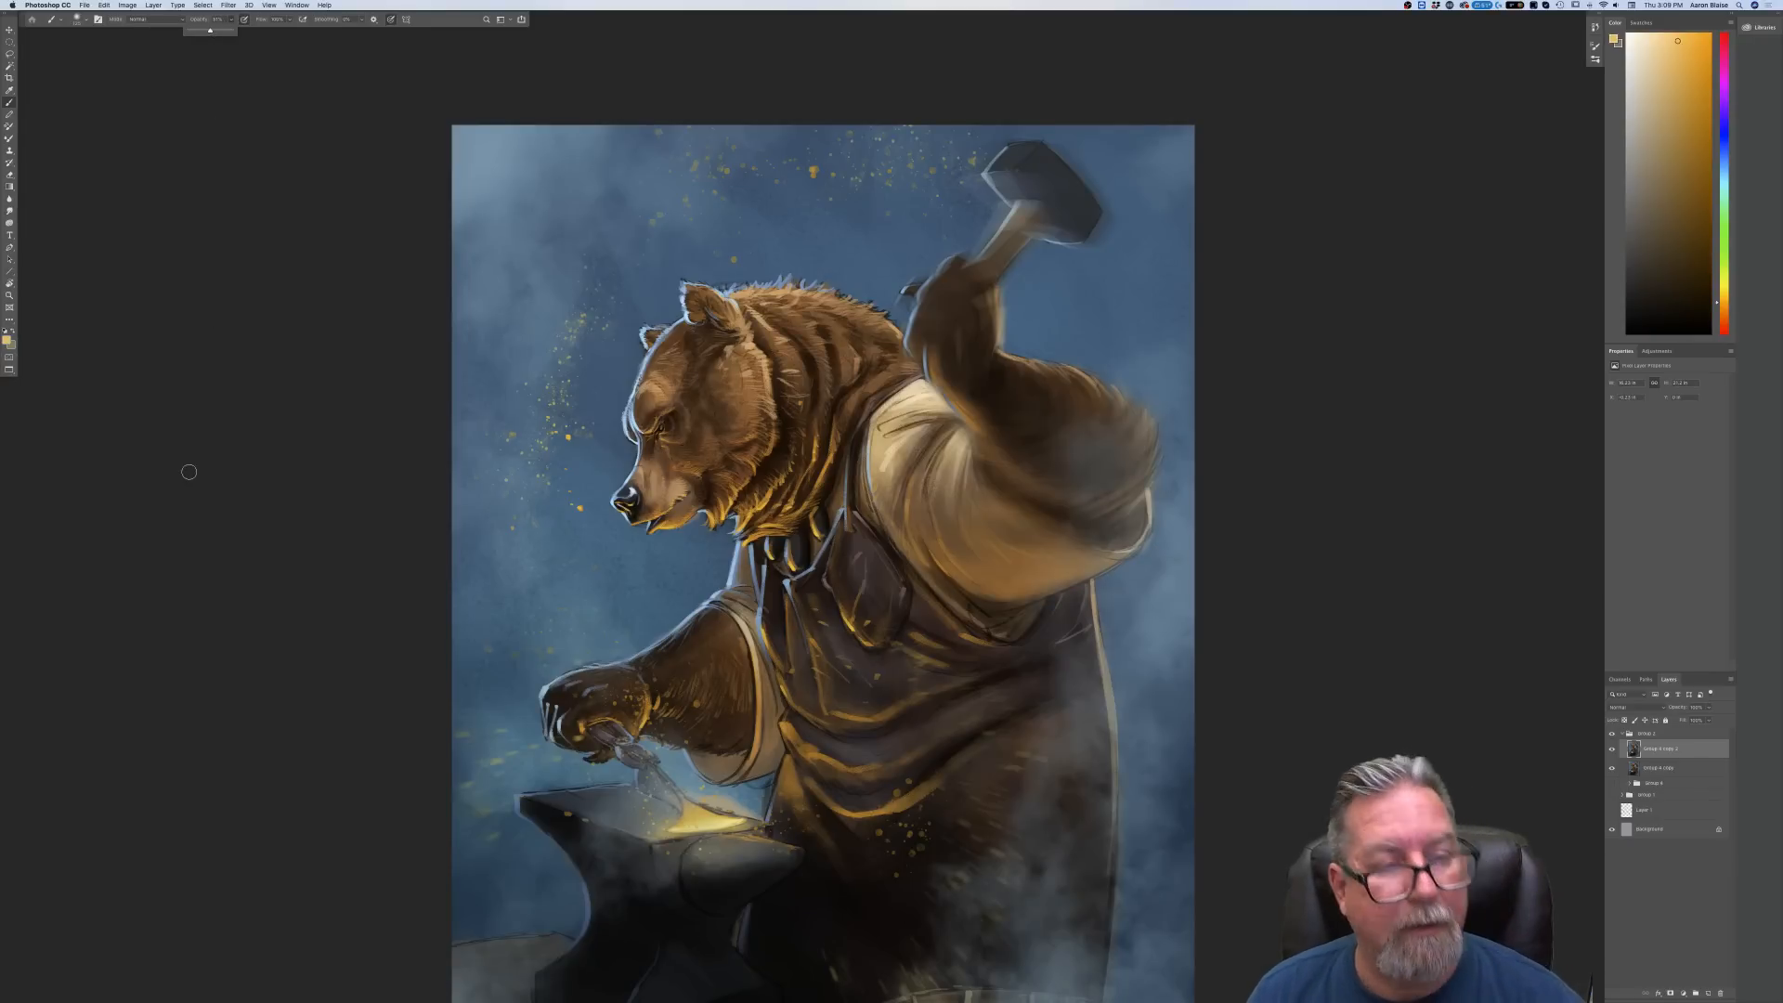
left_click(153, 20)
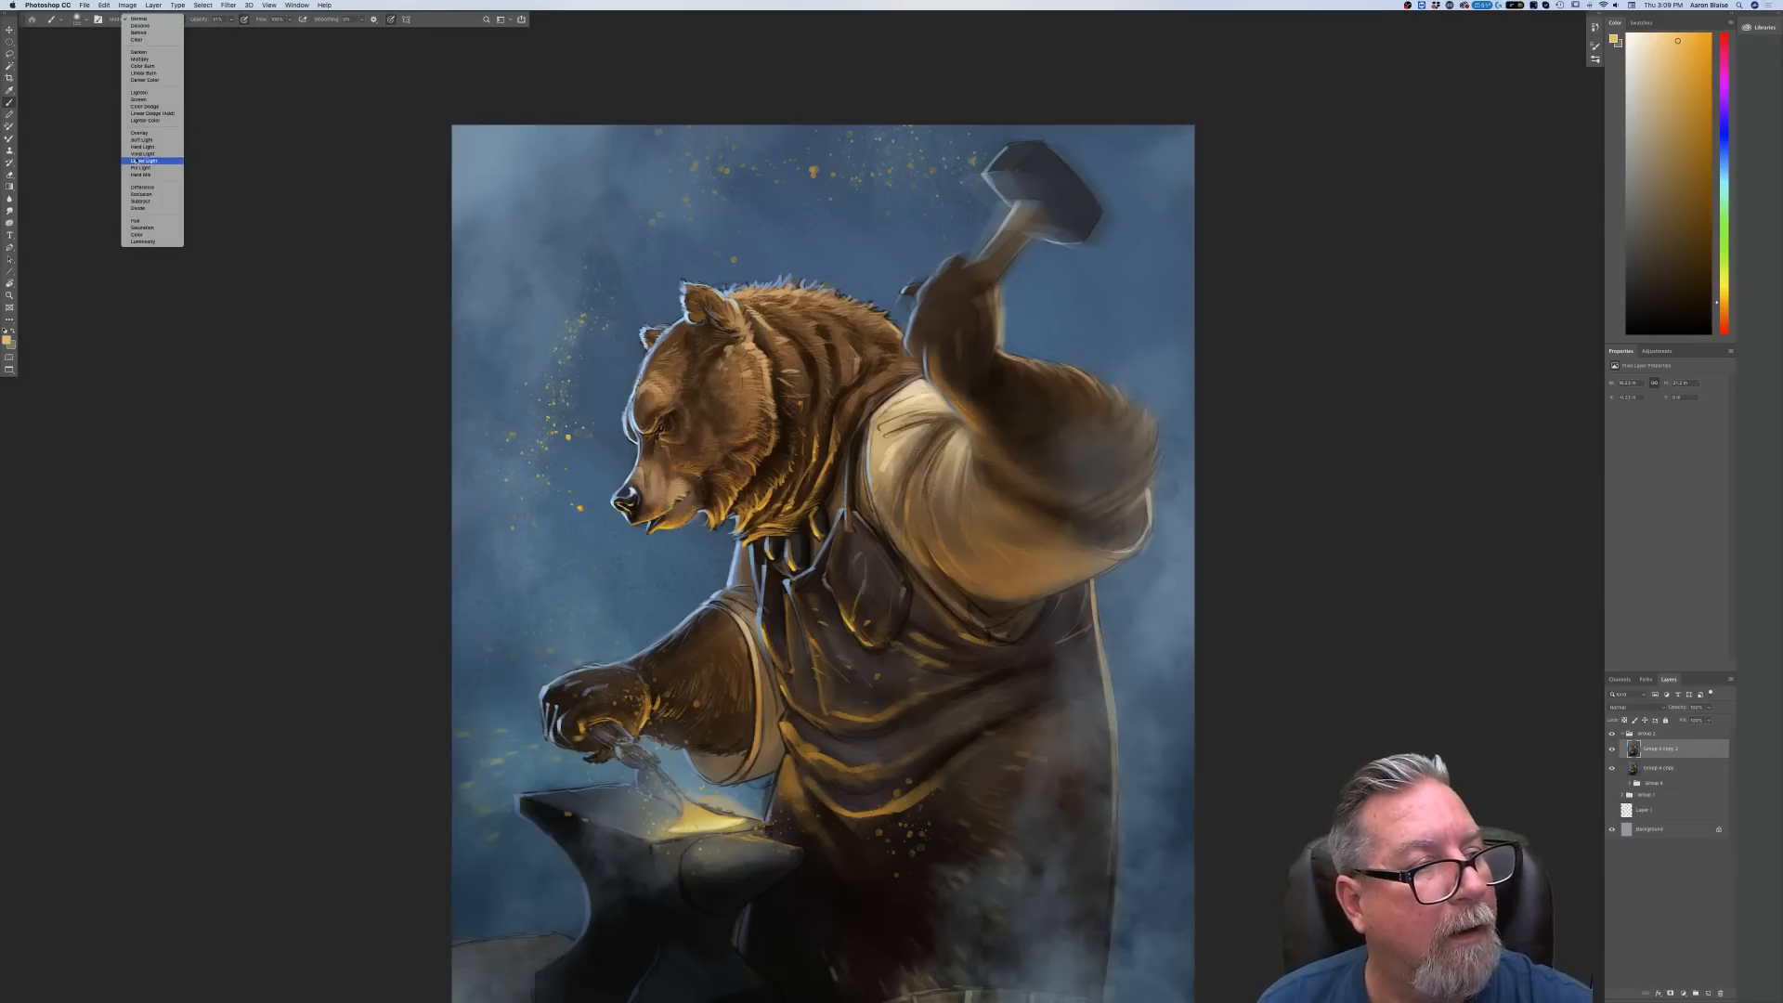
left_click(144, 107)
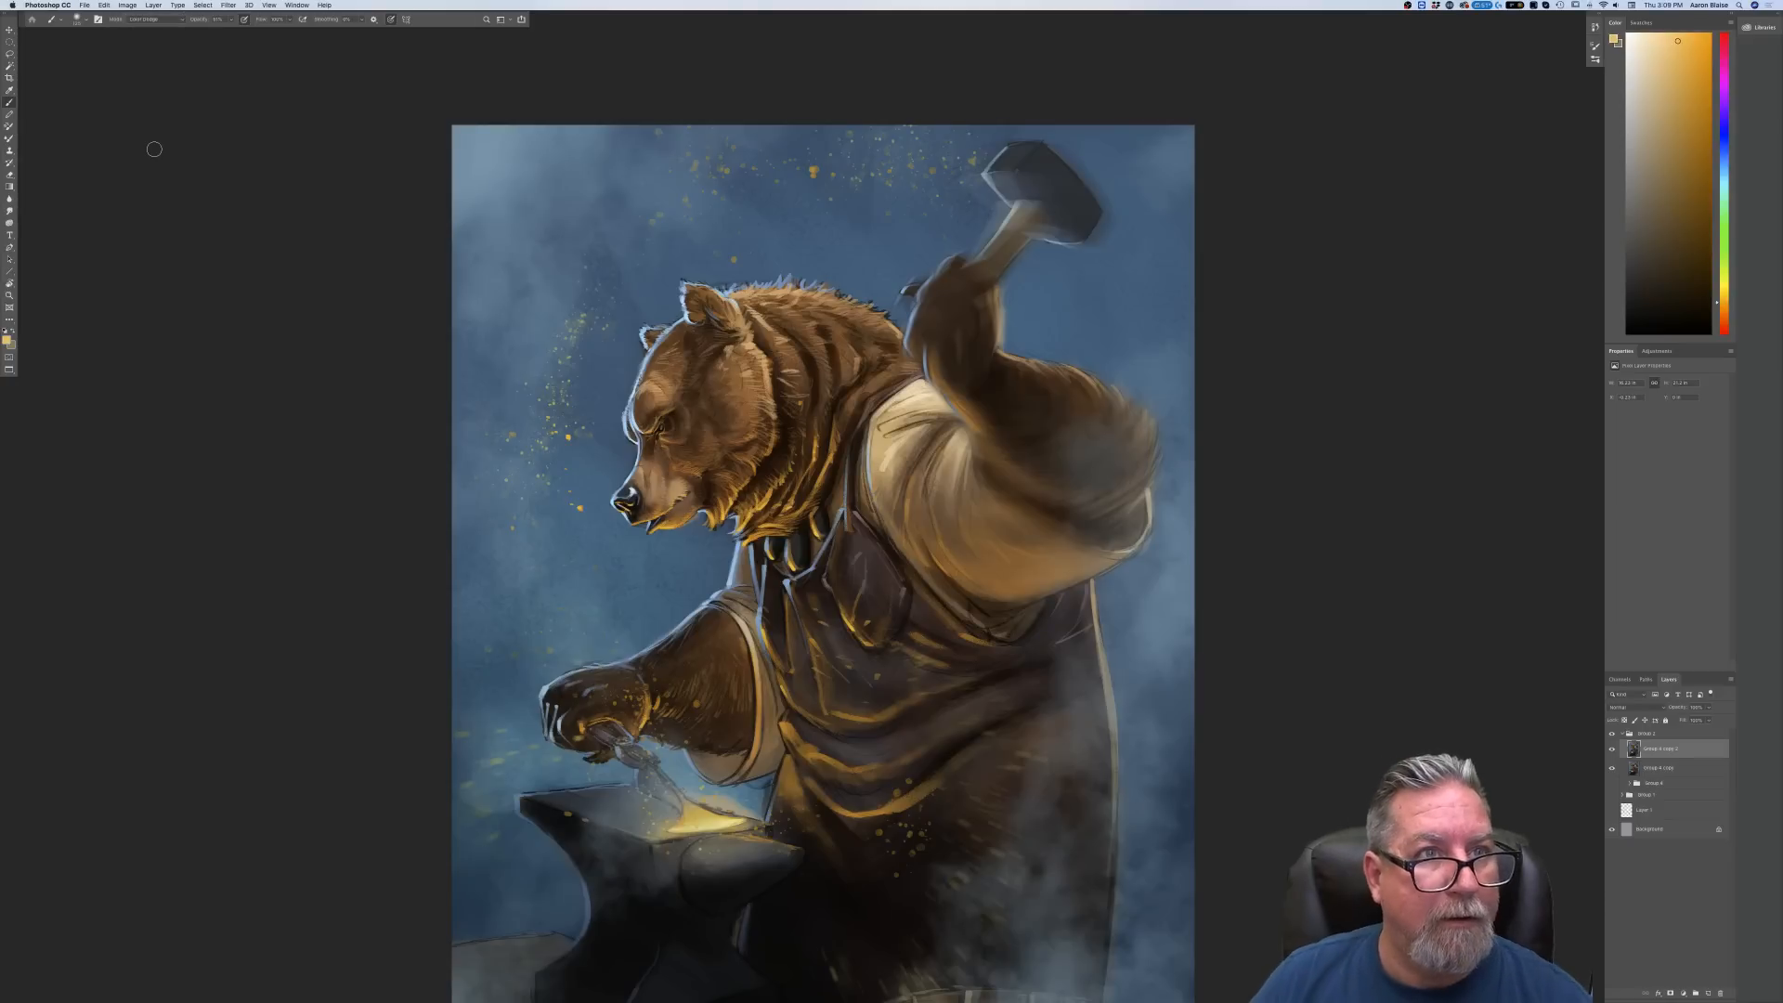
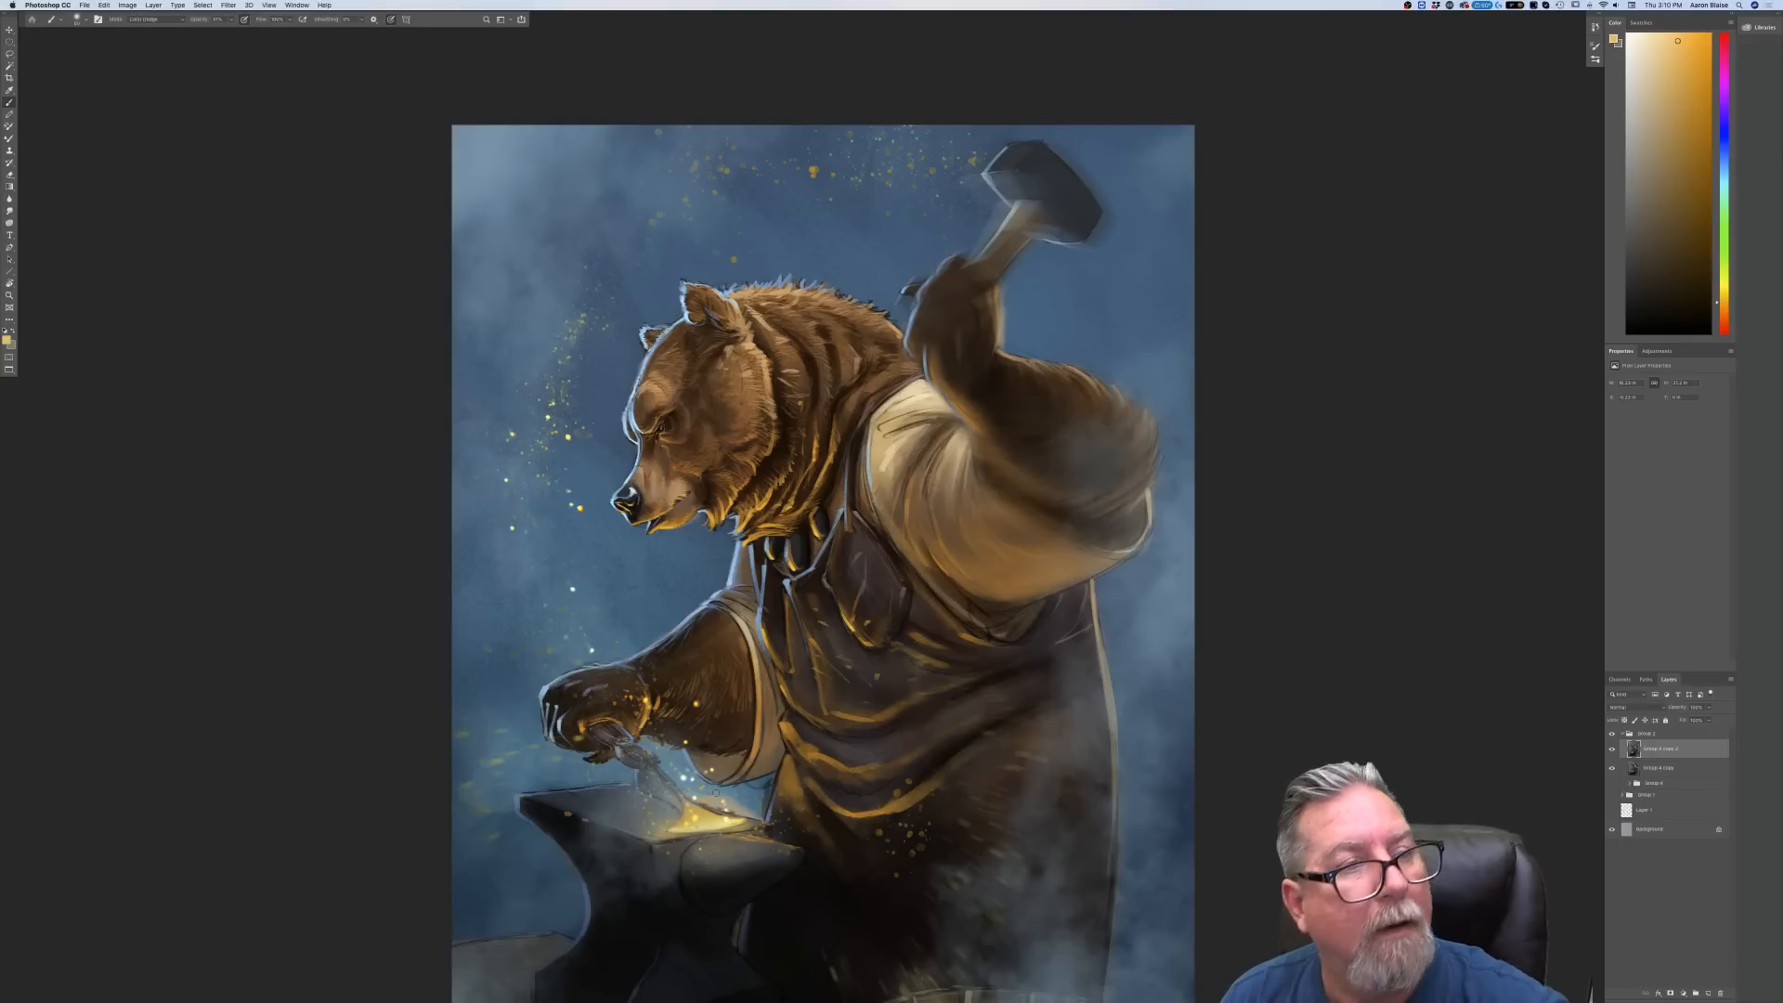
Raise the brush opacity and try bright spark streaks beside the glowing metal on the anvil
left_click(230, 20)
left_click_drag(242, 34, 245, 37)
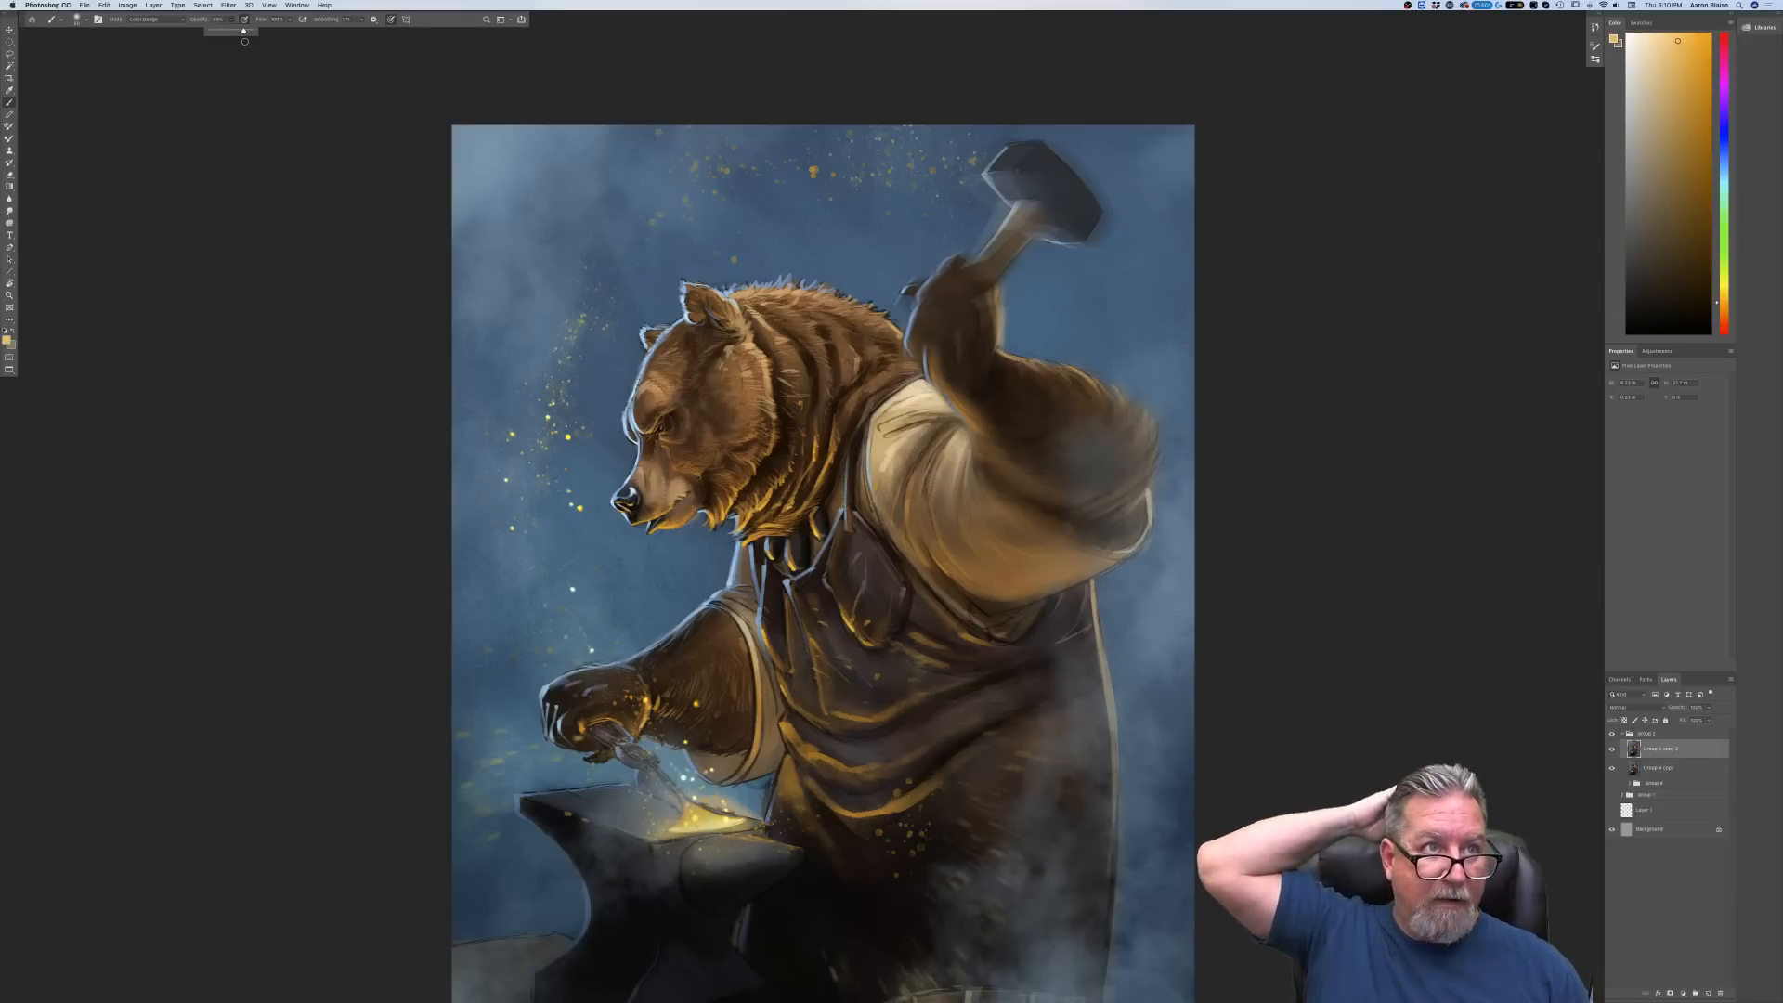
left_click(648, 811)
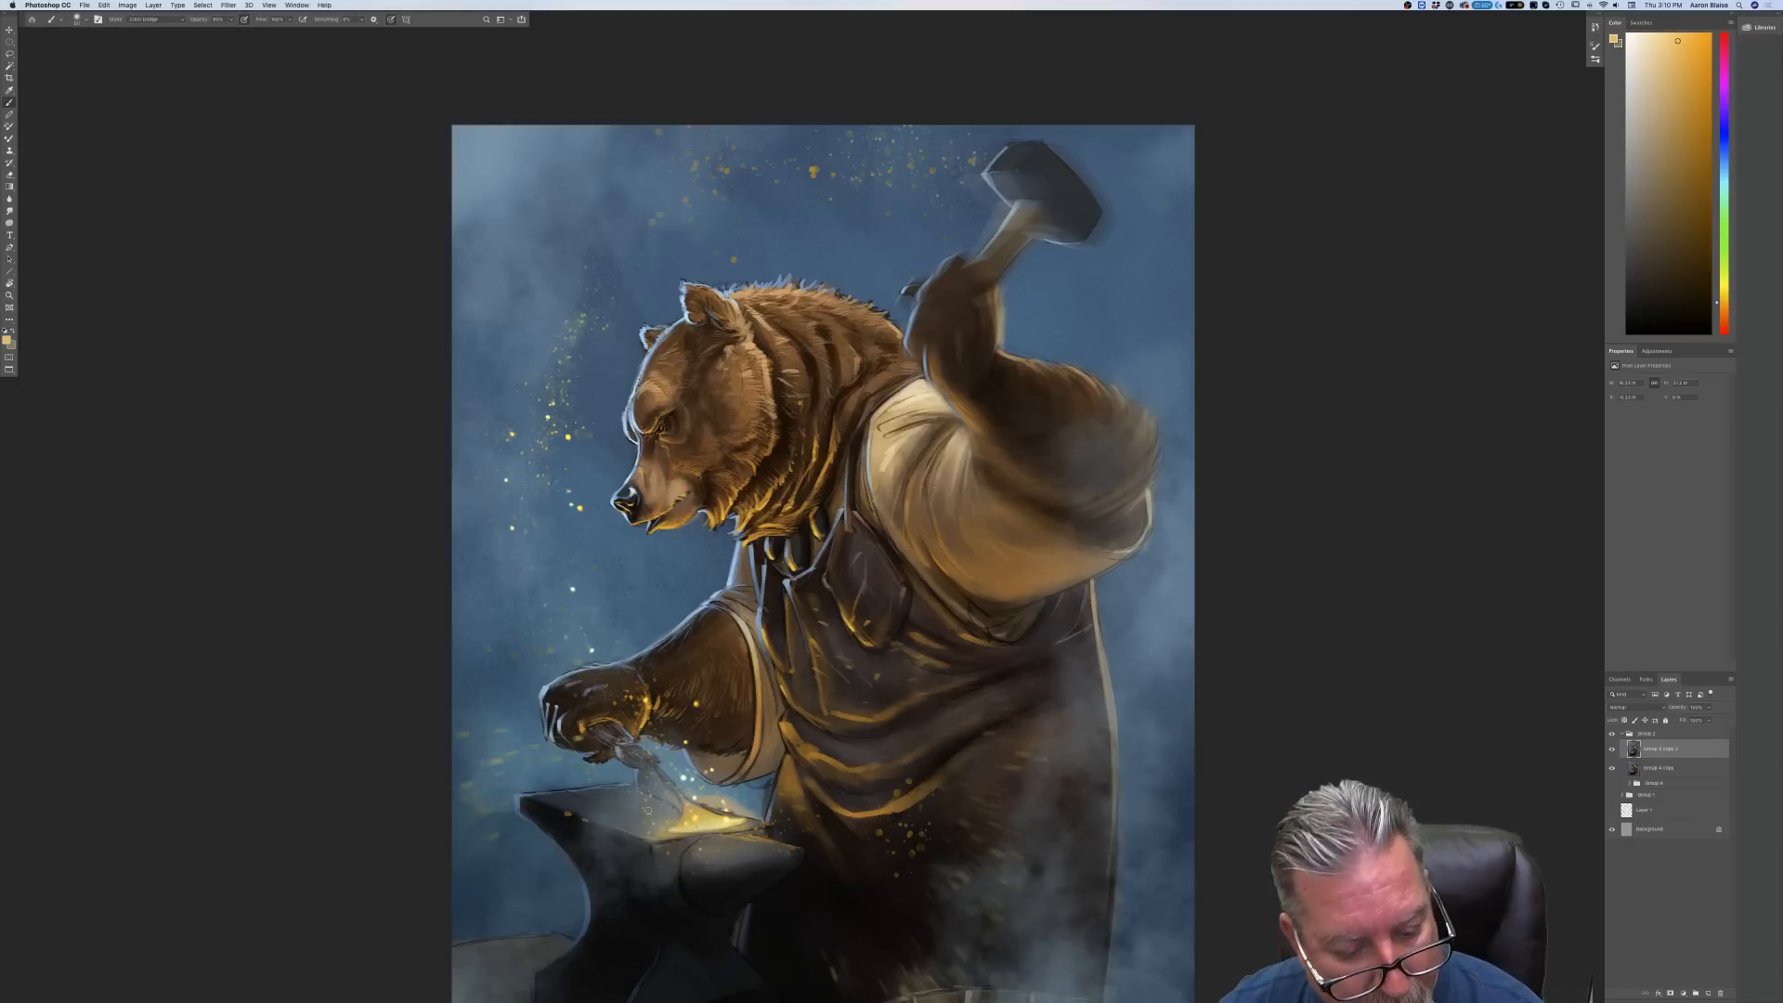
left_click_drag(647, 810, 659, 813)
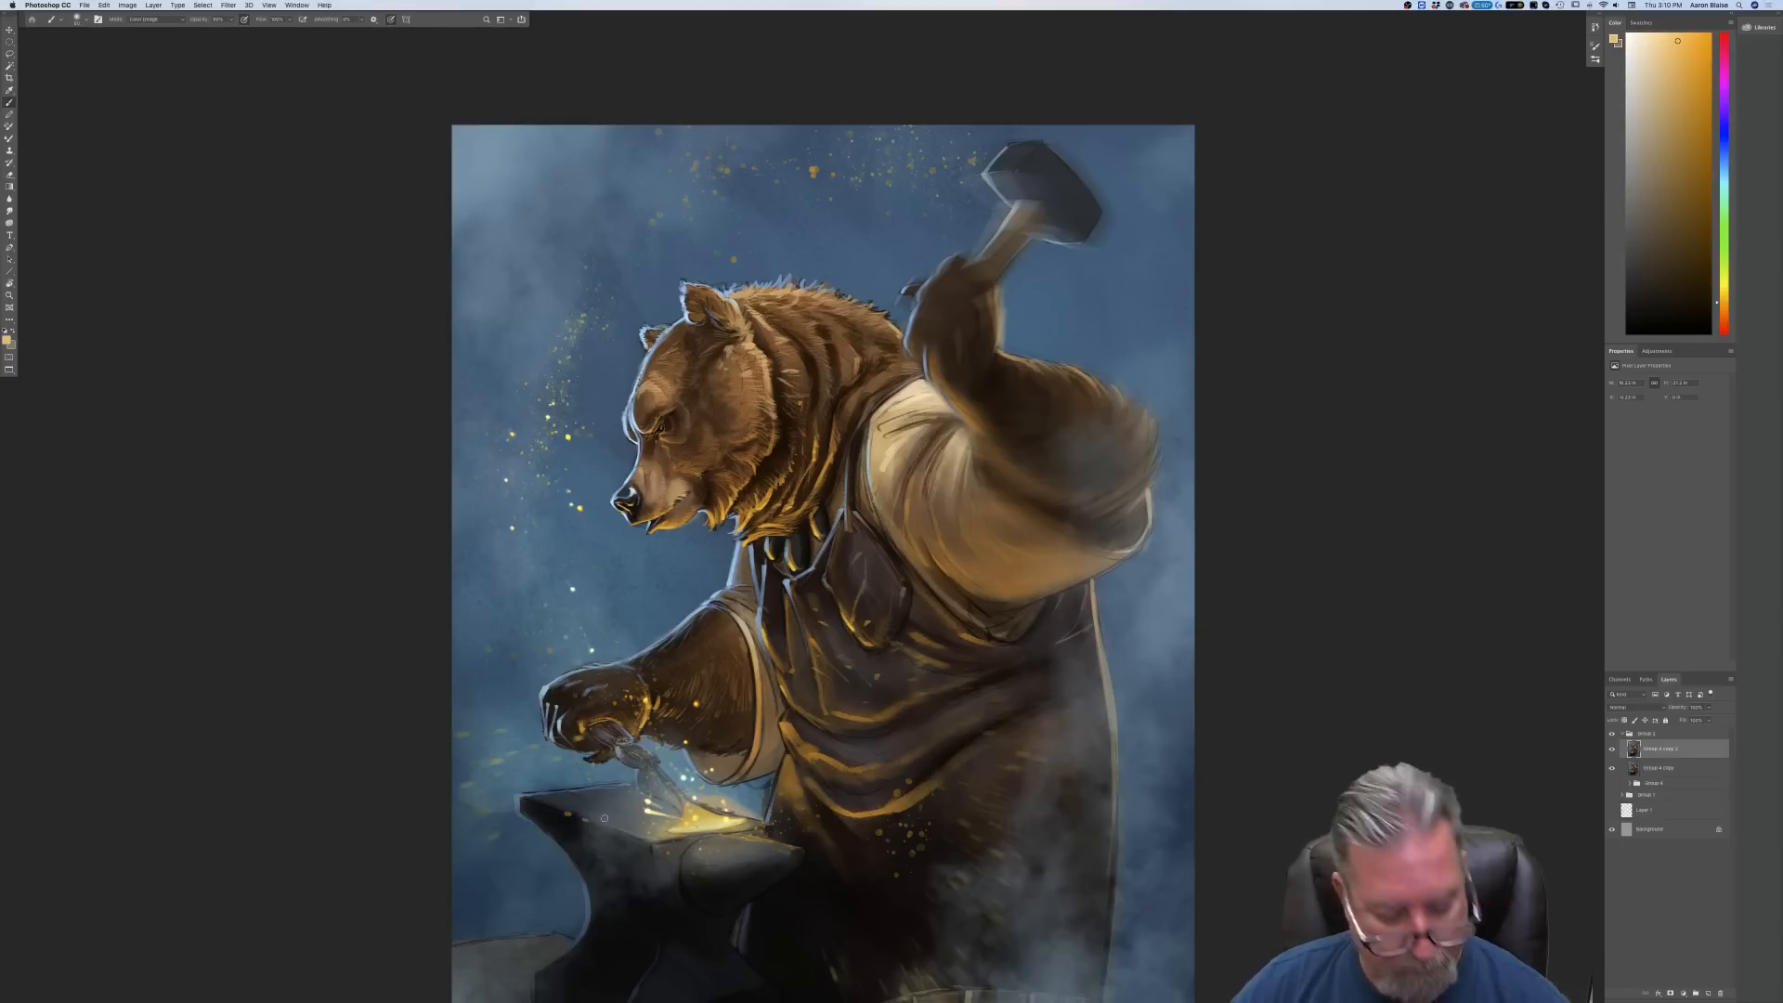
key("super+z")
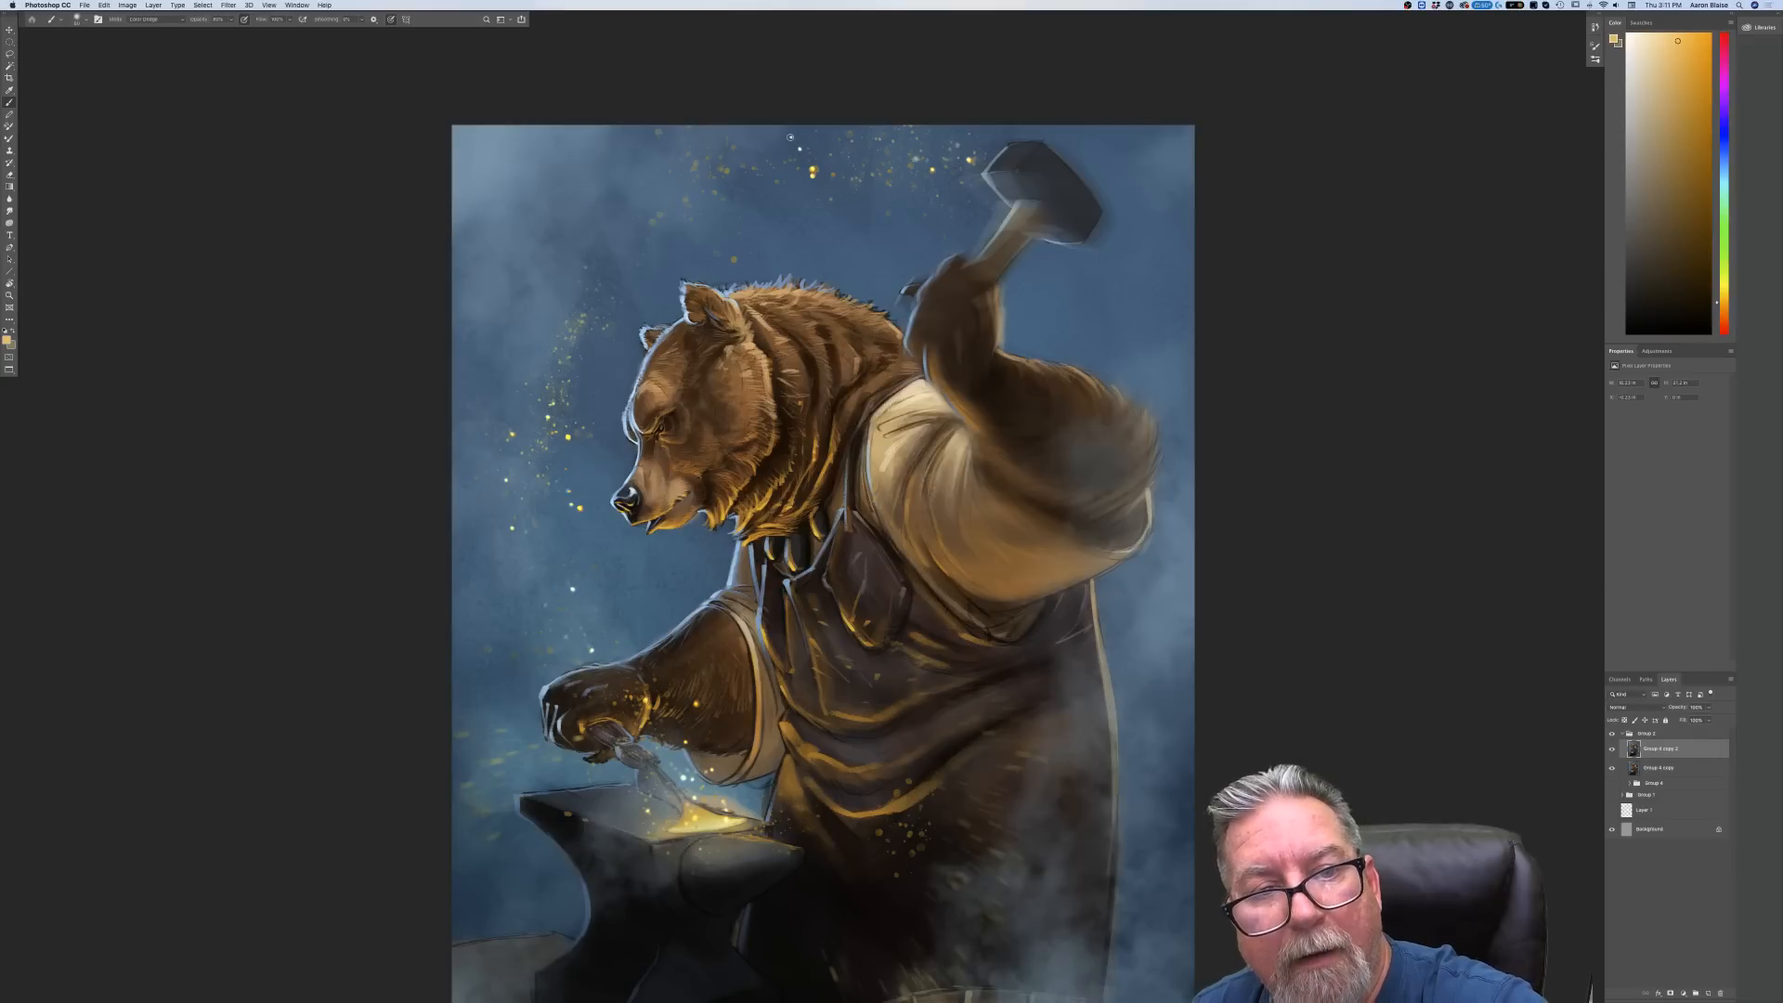
Brighten the golden sparks across the sky near the hammer and in front of the bear's head with Color Dodge dabs
key("super+equal")
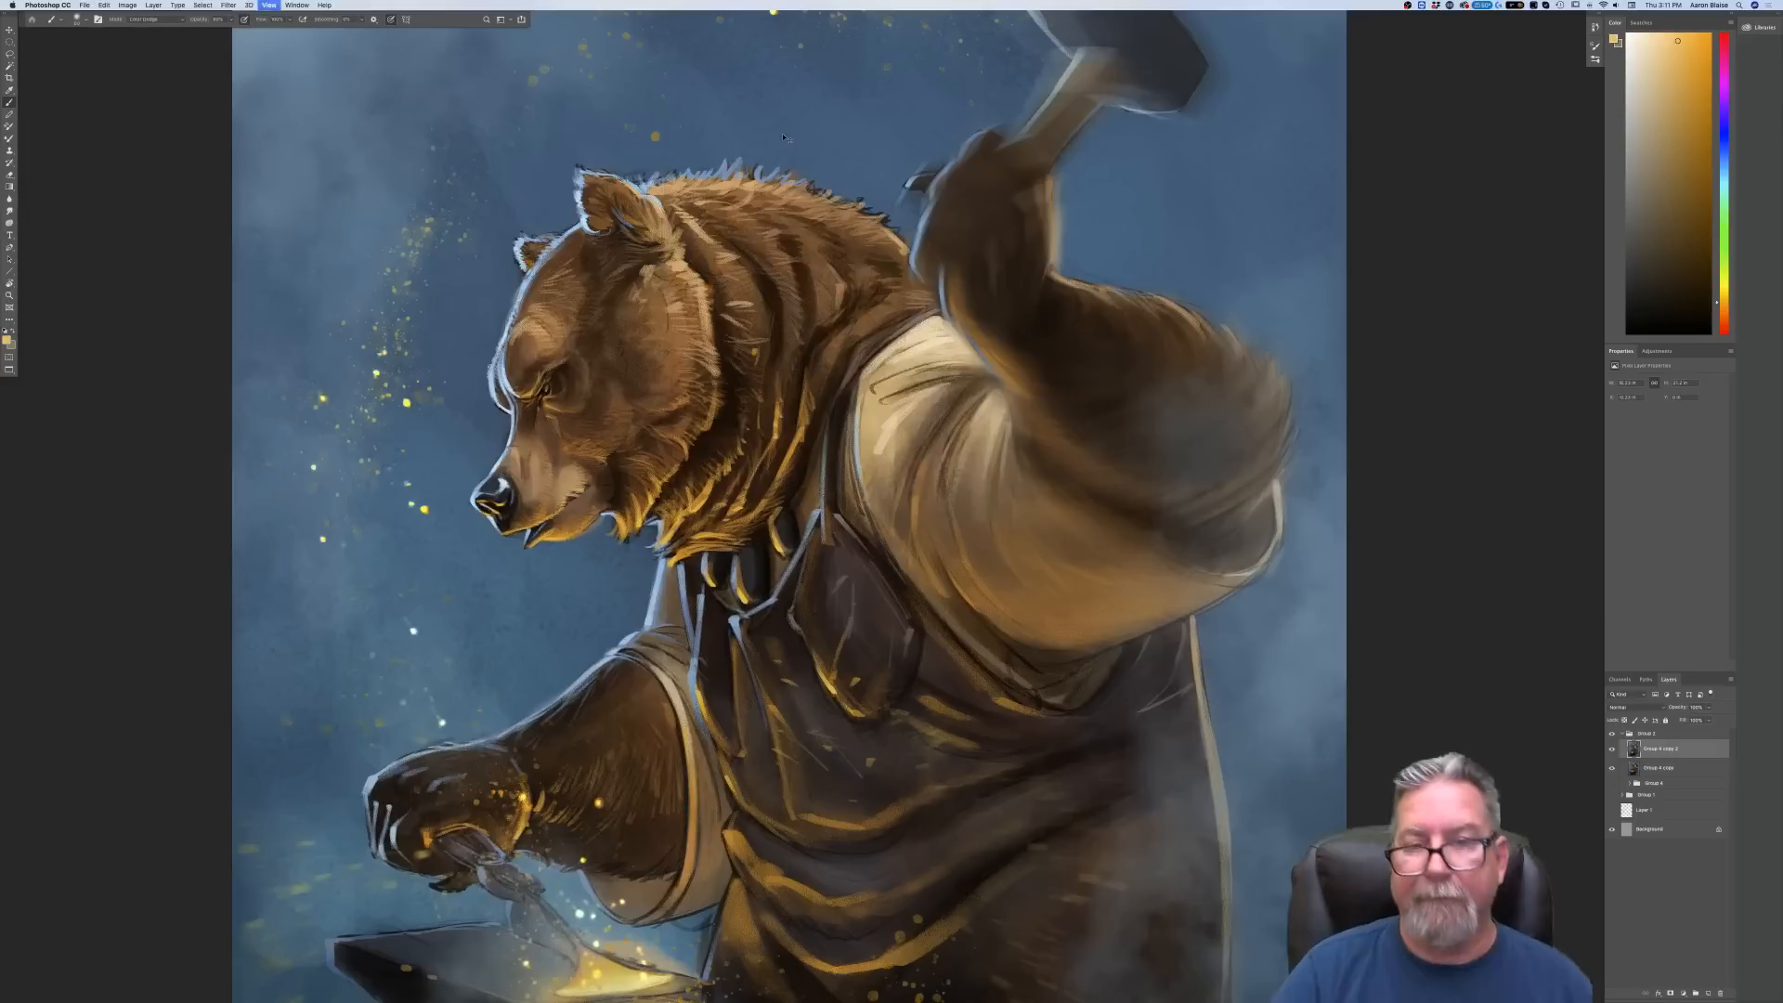
scroll(631, 502, "up", 5)
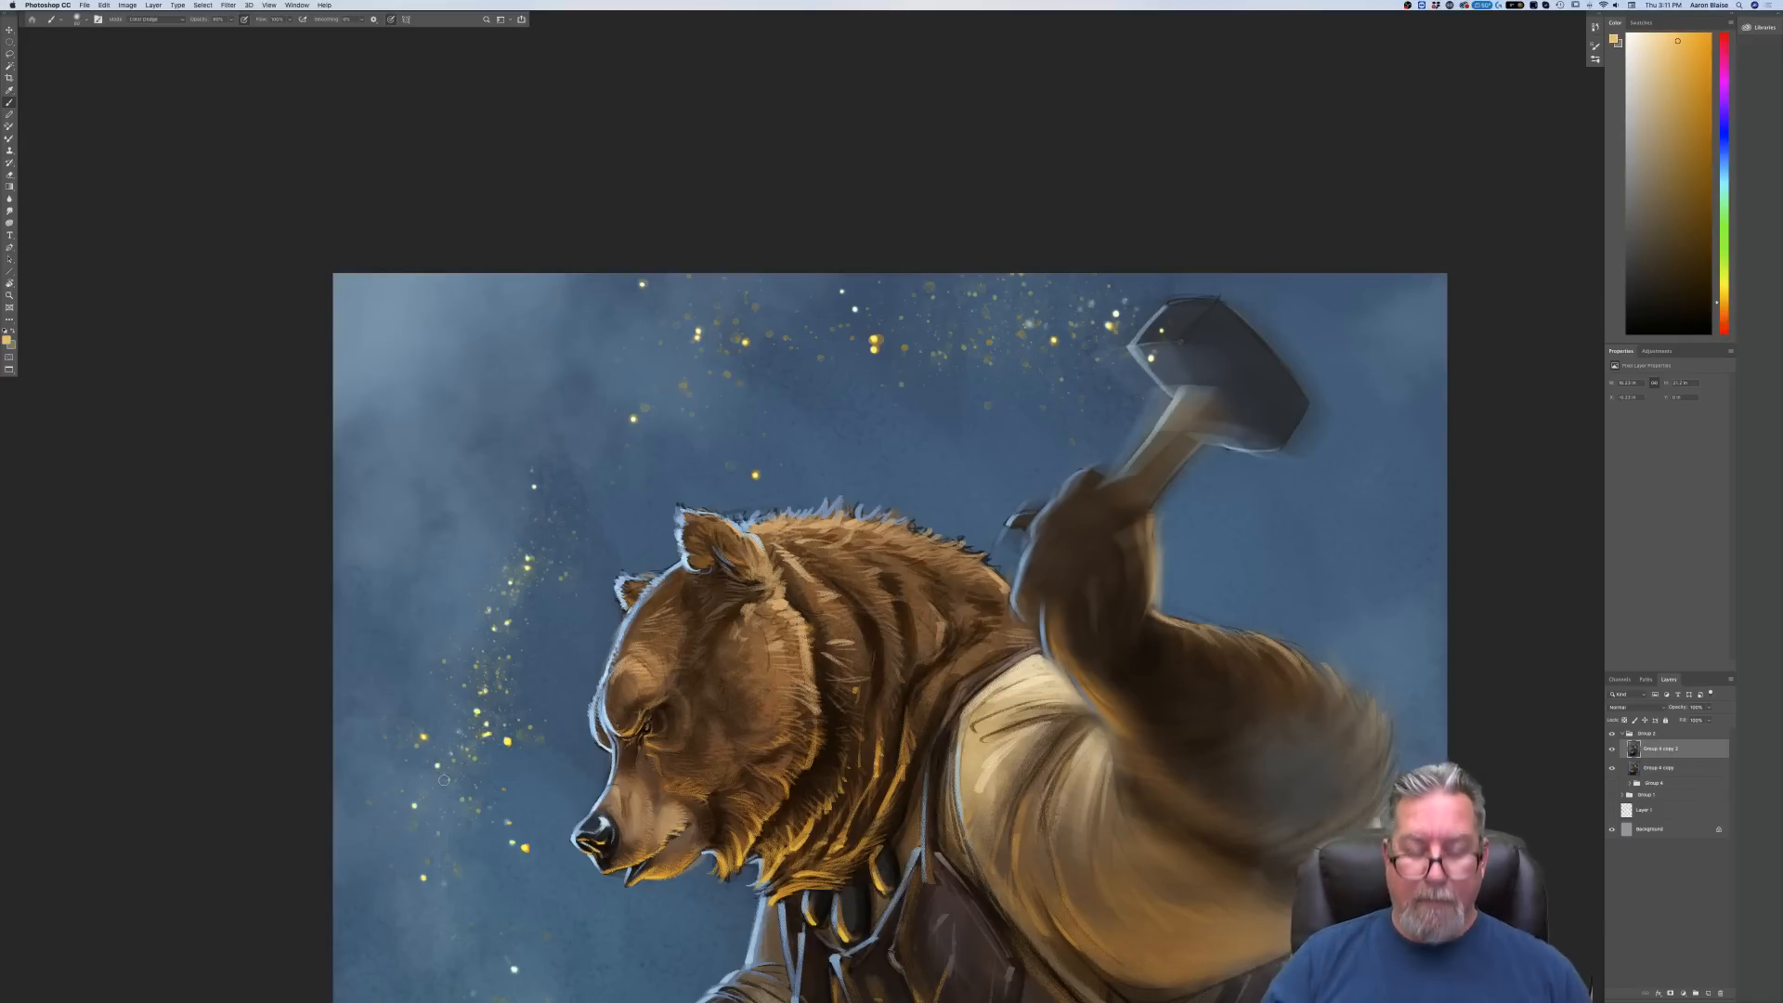
key("super+minus")
key("super+minus")
key("super+minus")
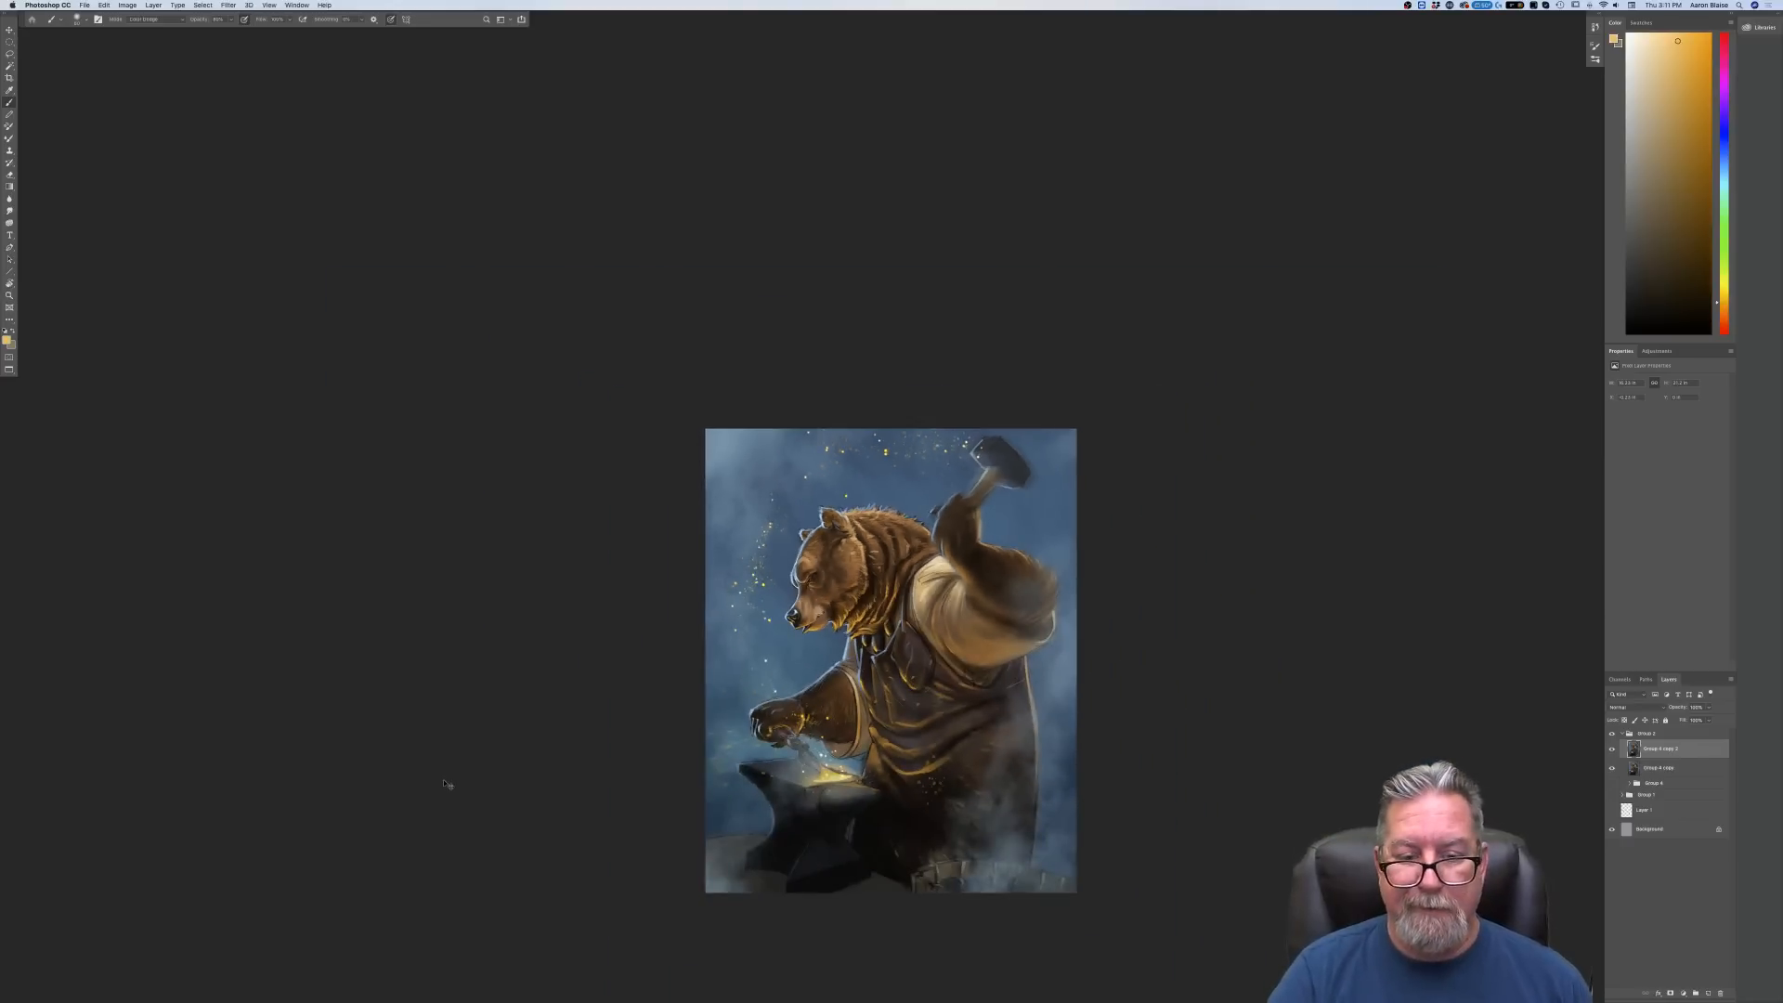
Add soft golden glows over the sparks in front of the bear's face, the hot metal on the anvil and the bear's jaw
key("super+plus")
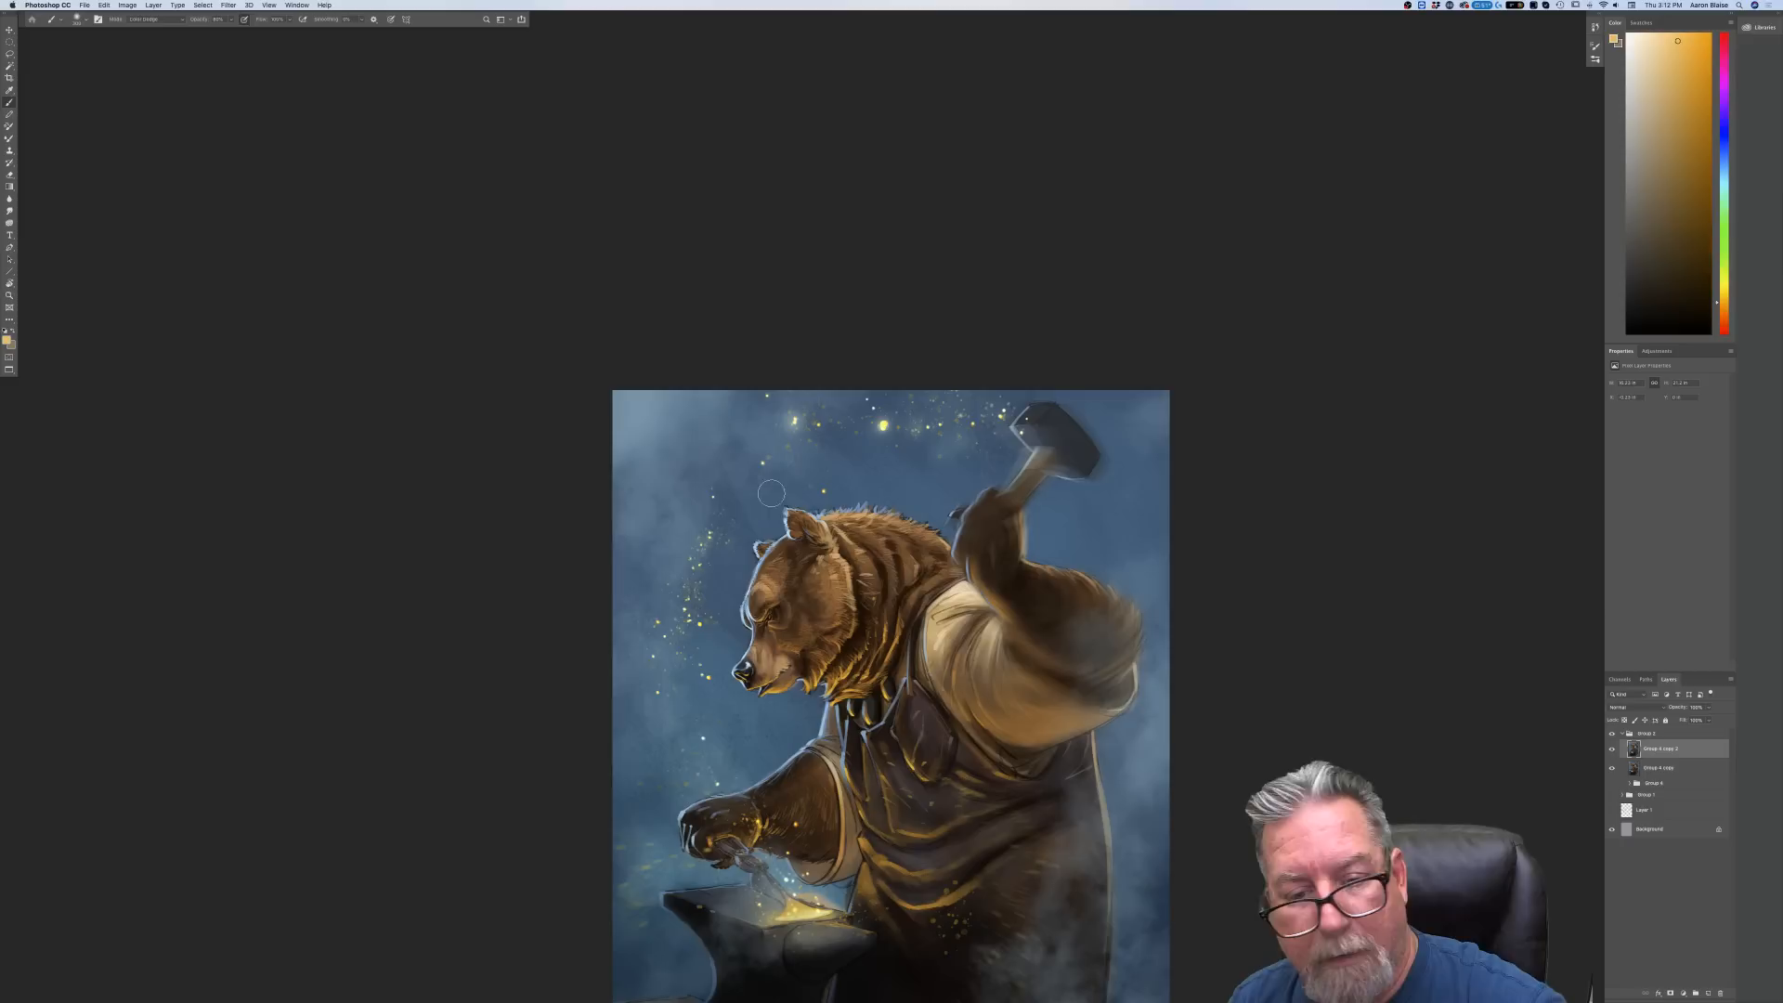
mouse_move(718, 515)
left_mouse_down()
mouse_move(684, 612)
mouse_move(699, 628)
mouse_move(680, 627)
left_mouse_up()
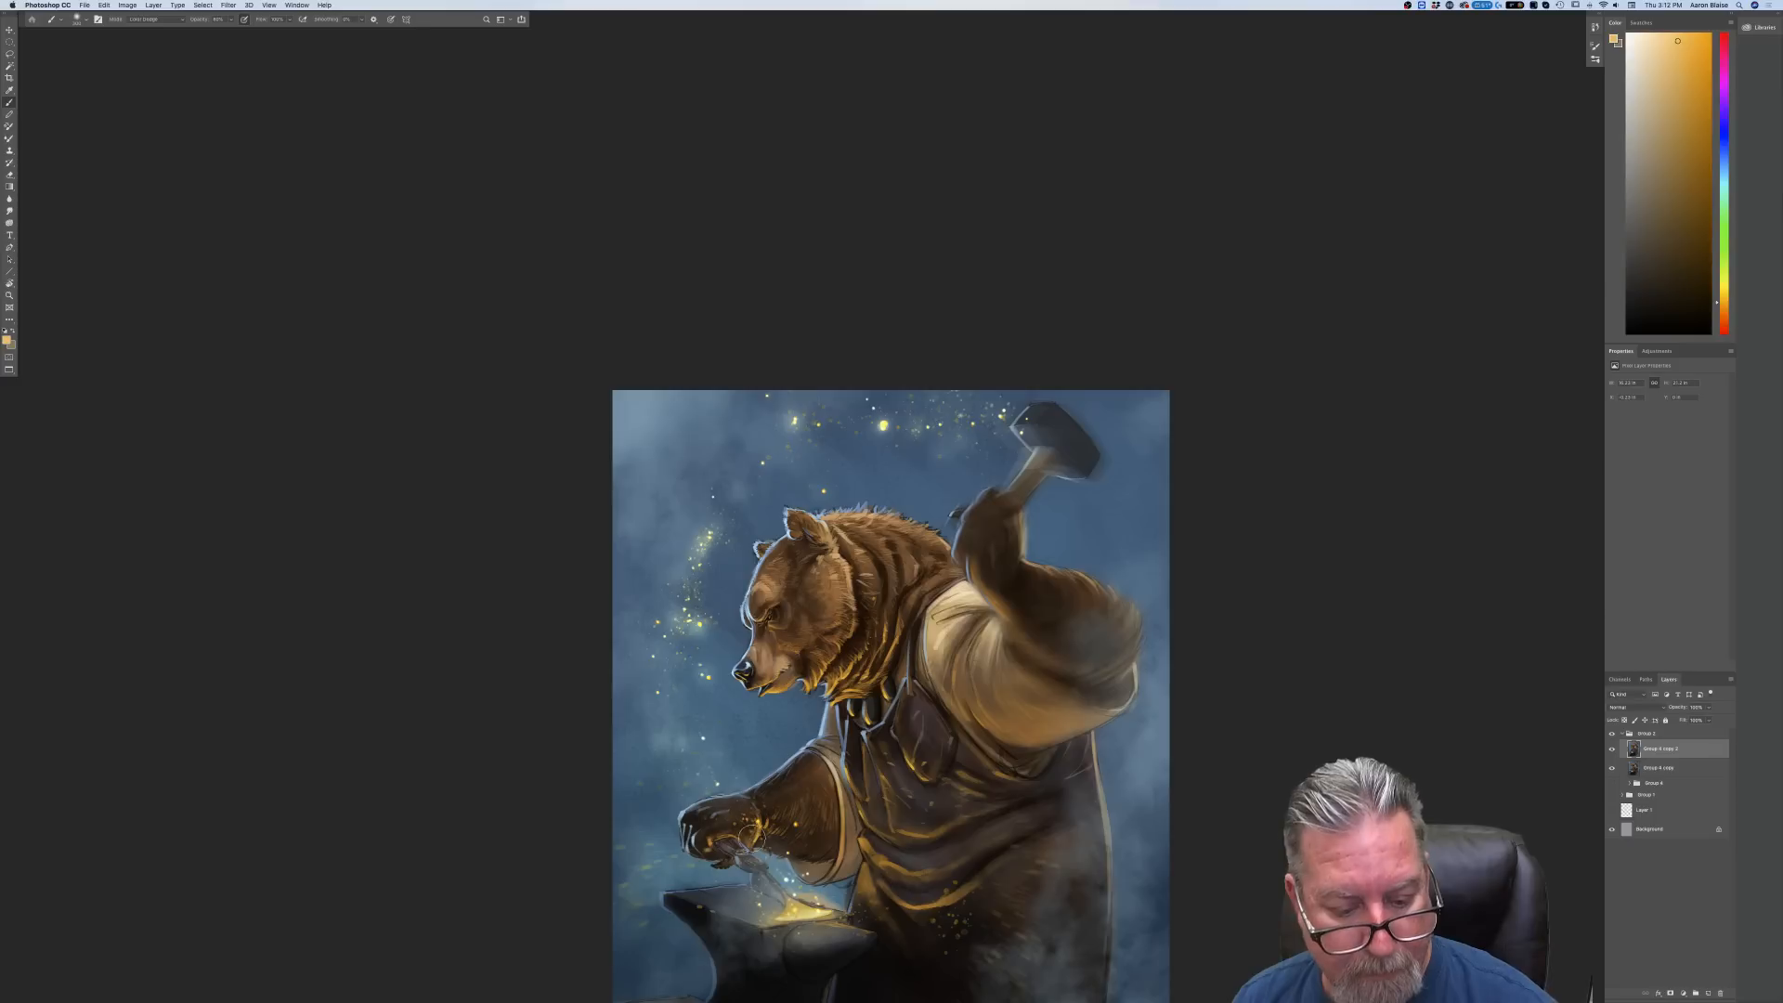
mouse_move(794, 906)
left_mouse_down()
mouse_move(819, 913)
mouse_move(766, 913)
mouse_move(708, 878)
mouse_move(713, 896)
mouse_move(792, 824)
mouse_move(754, 840)
mouse_move(778, 850)
mouse_move(734, 819)
left_mouse_up()
mouse_move(785, 682)
left_mouse_down()
mouse_move(773, 693)
mouse_move(810, 689)
mouse_move(804, 650)
left_mouse_up()
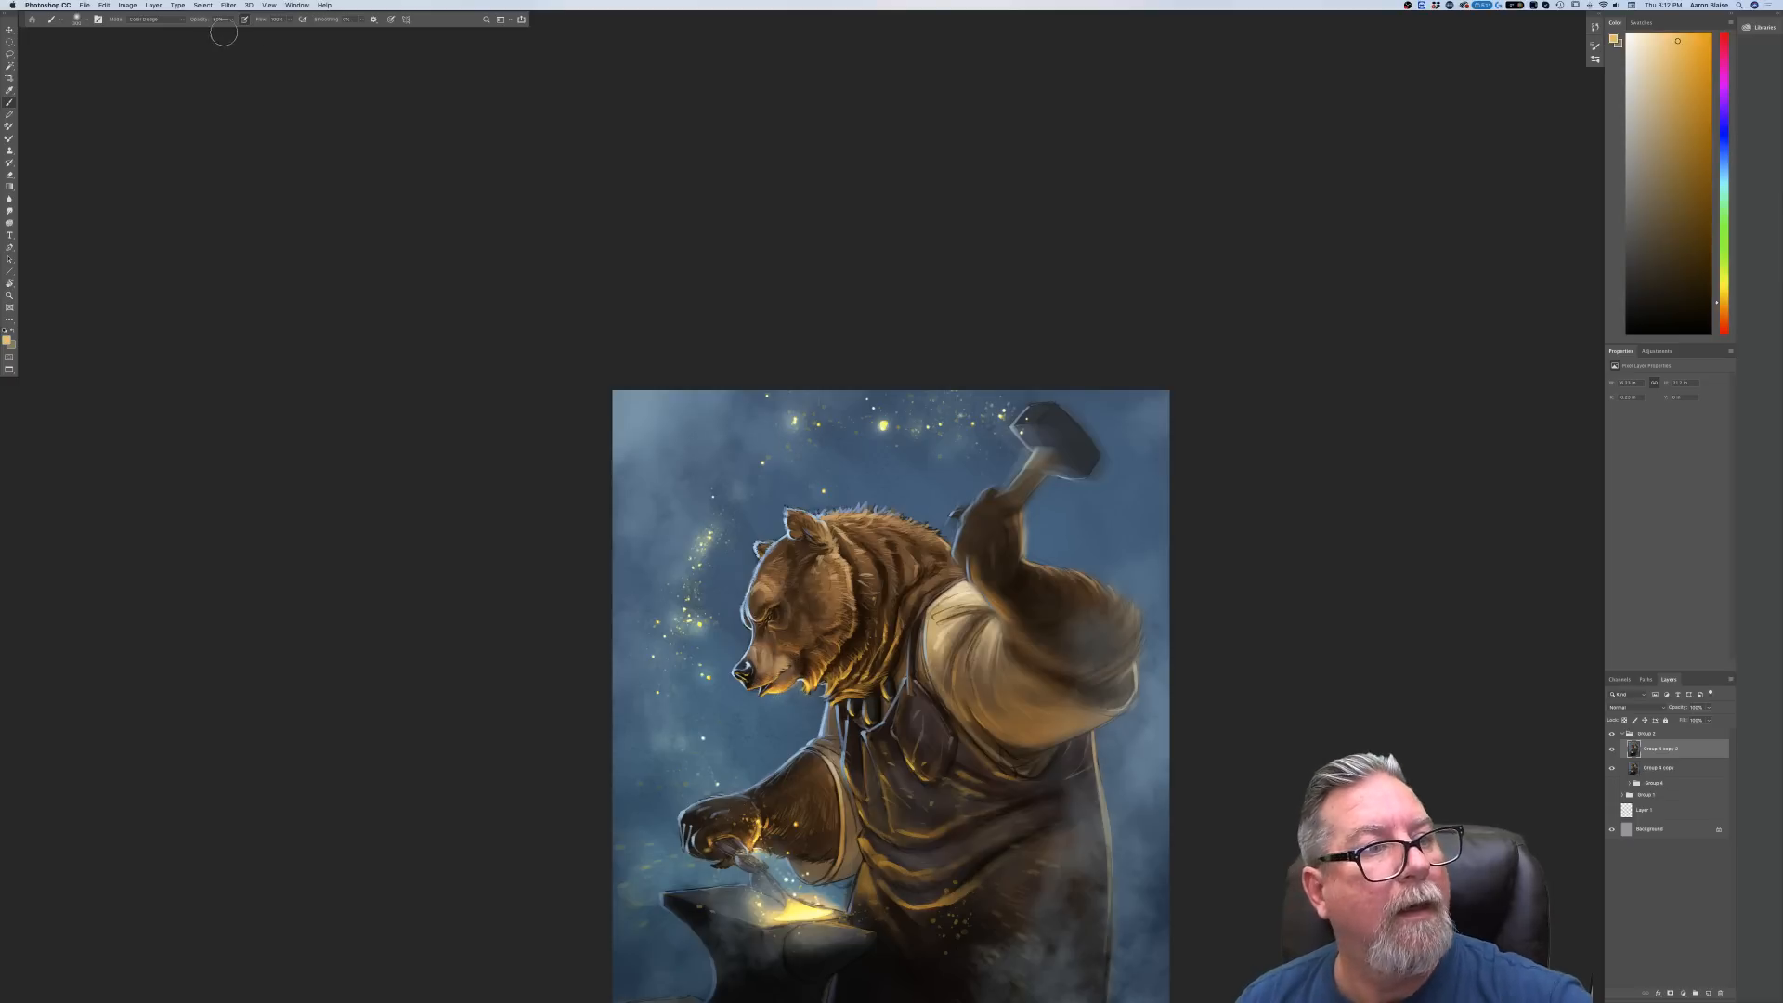
Lower the brush opacity and, with a larger brush, paint warm forge light on the bear's cheek, raised sleeve's underside and apron folds
left_click_drag(230, 19, 206, 36)
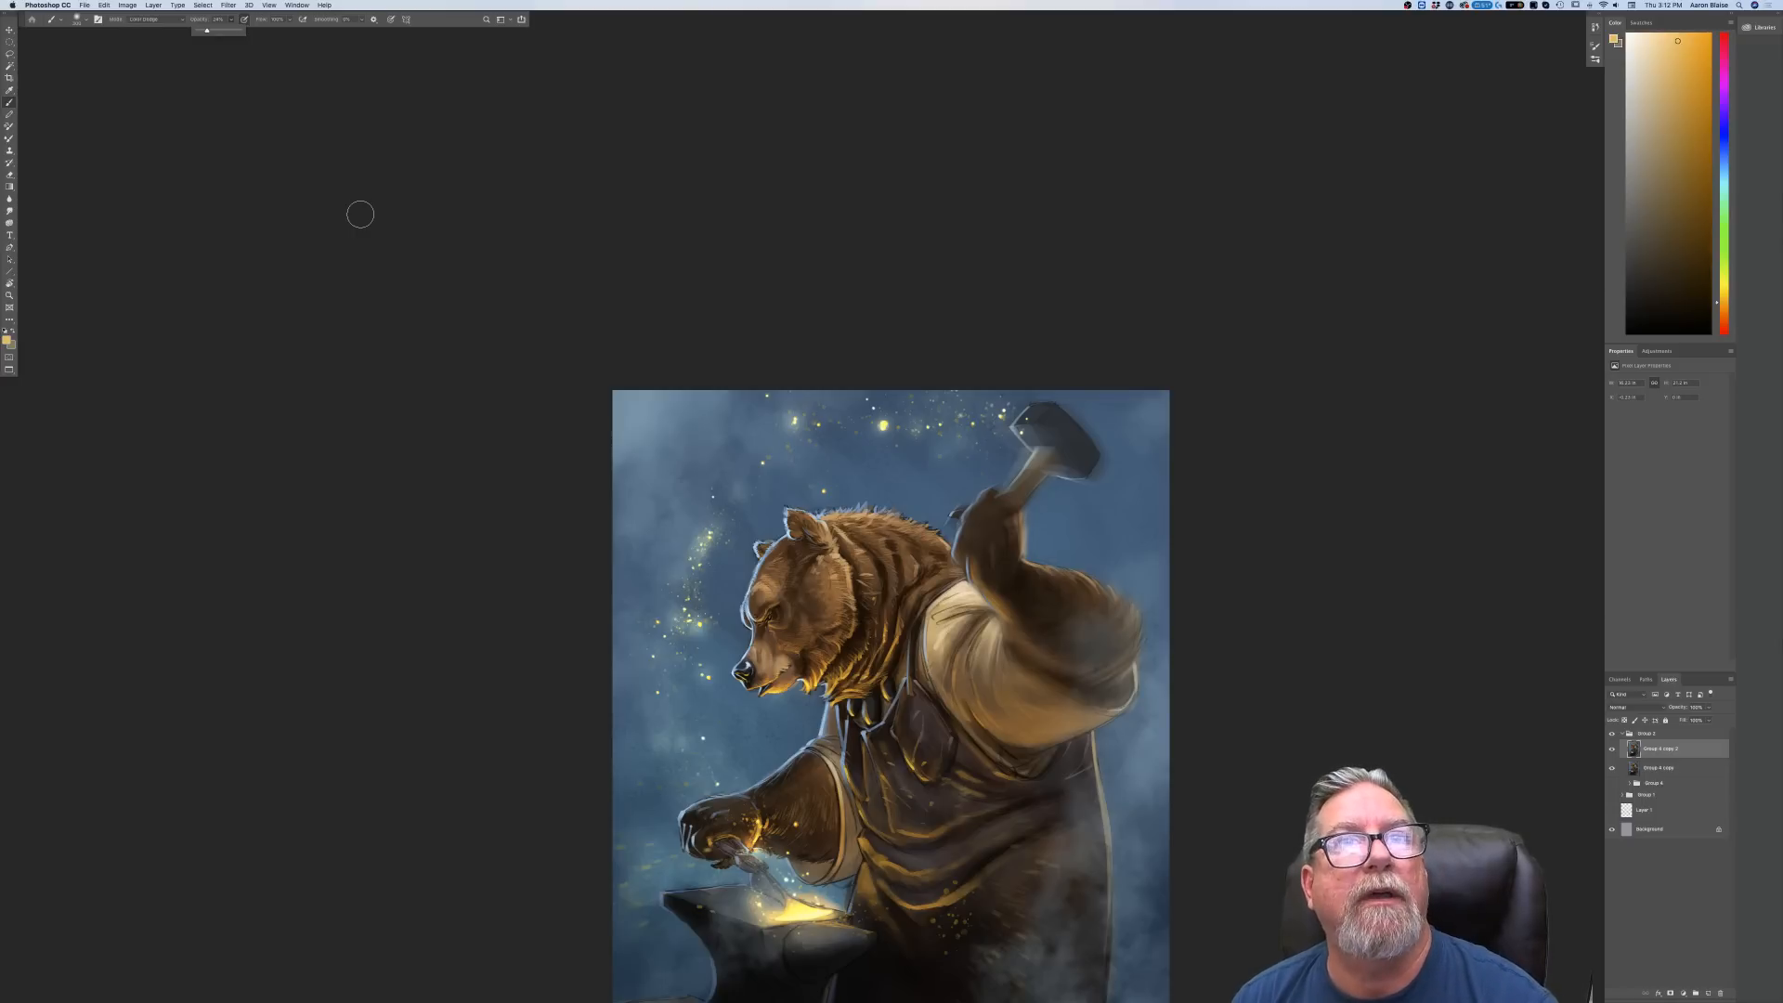
left_click(775, 650)
key("bracketright")
key("bracketright")
key("bracketright")
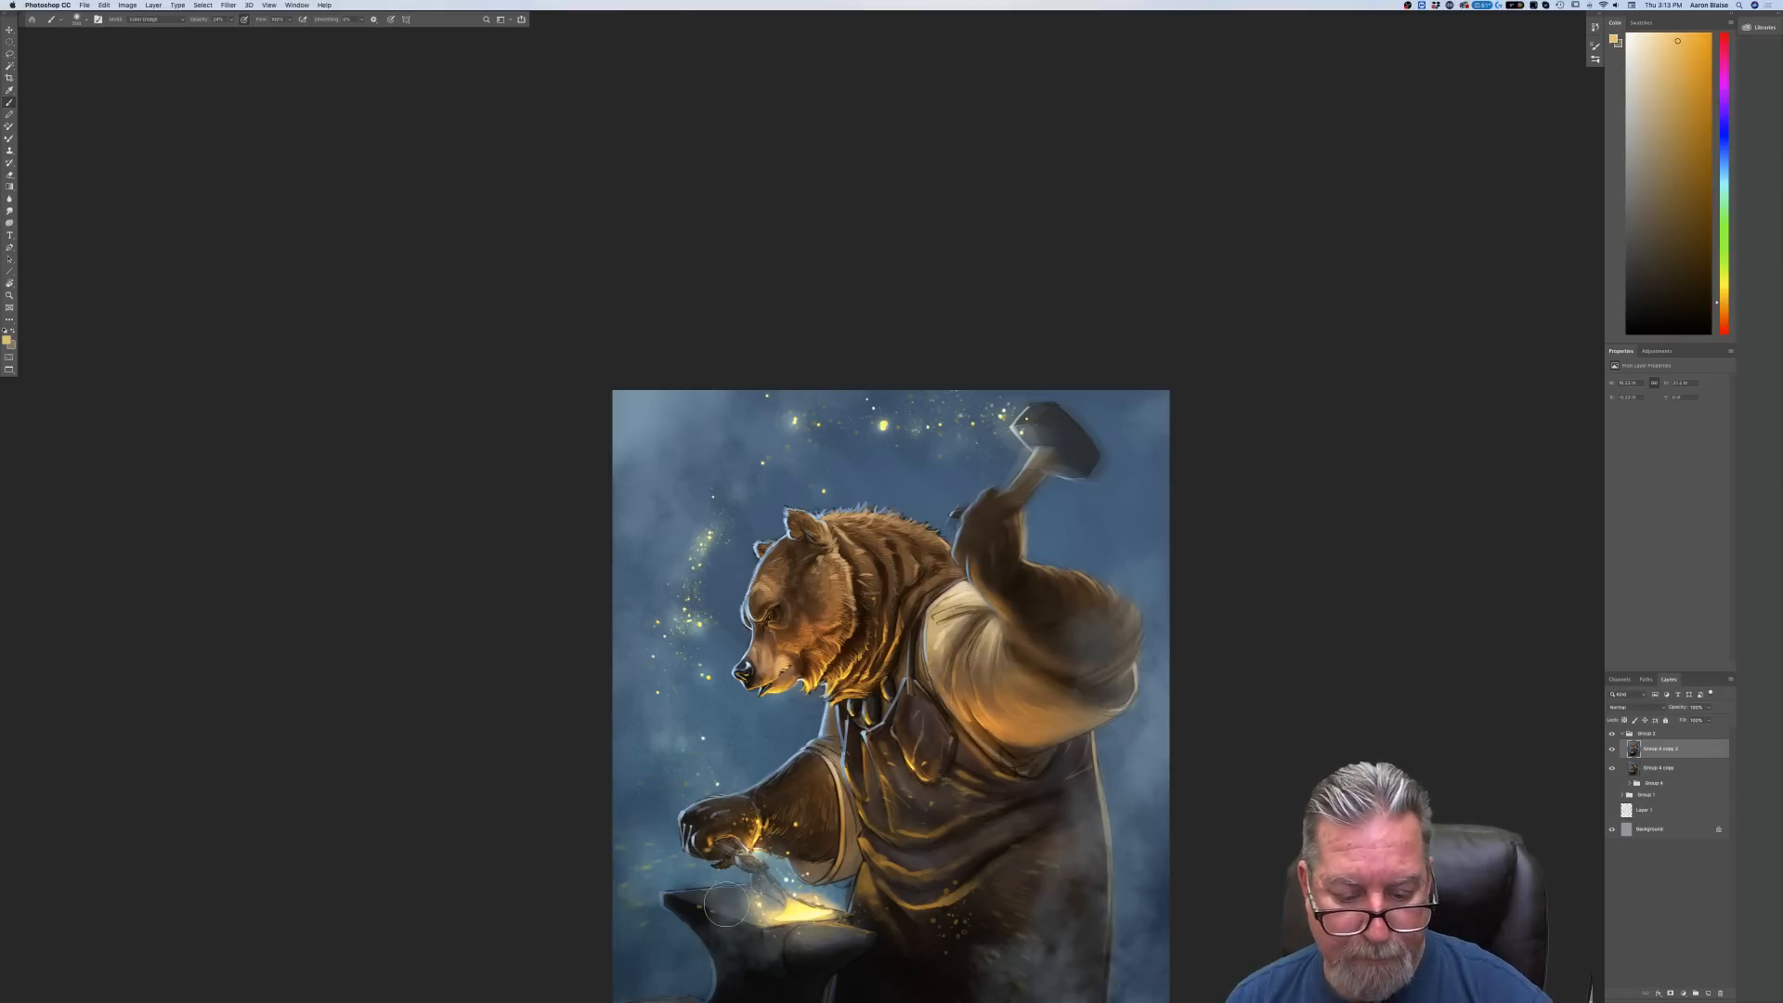
mouse_move(863, 864)
left_mouse_down()
mouse_move(891, 850)
mouse_move(866, 882)
mouse_move(938, 899)
mouse_move(880, 804)
left_mouse_up()
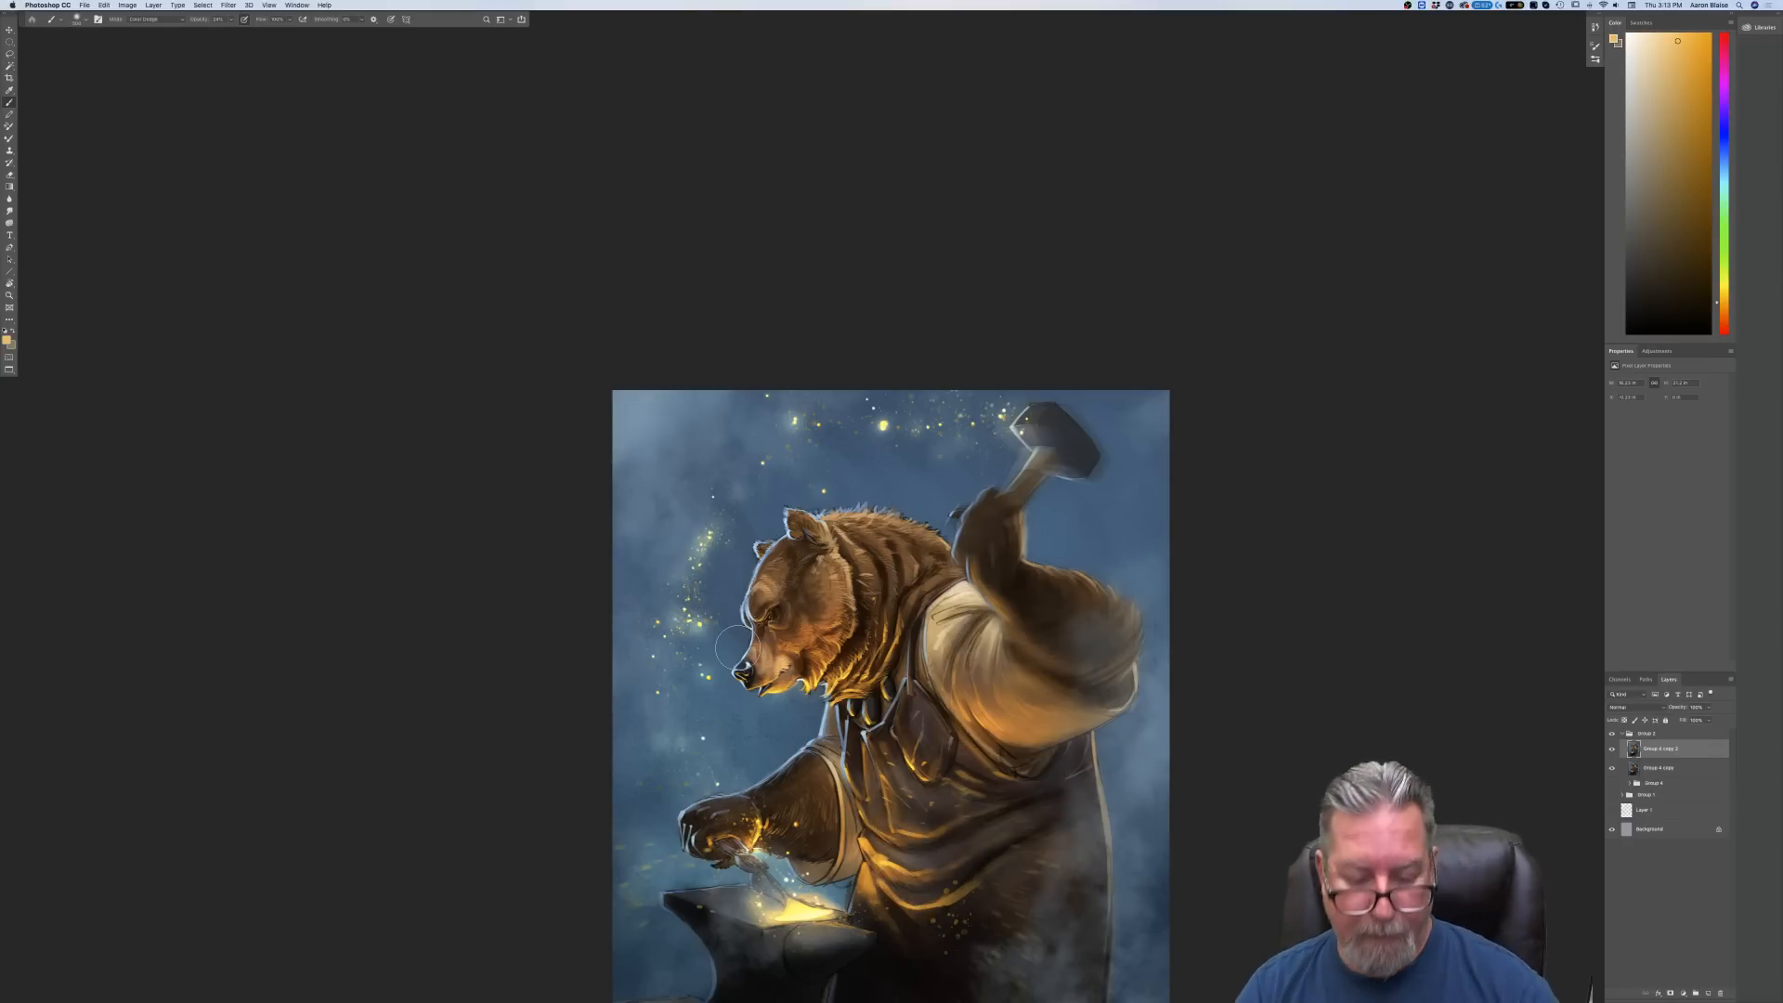
Paint a warm glow on the round rim at the bear's base and, with a smaller brush, on the raised arm's fur
left_click_drag(533, 677, 525, 532)
key("super+plus")
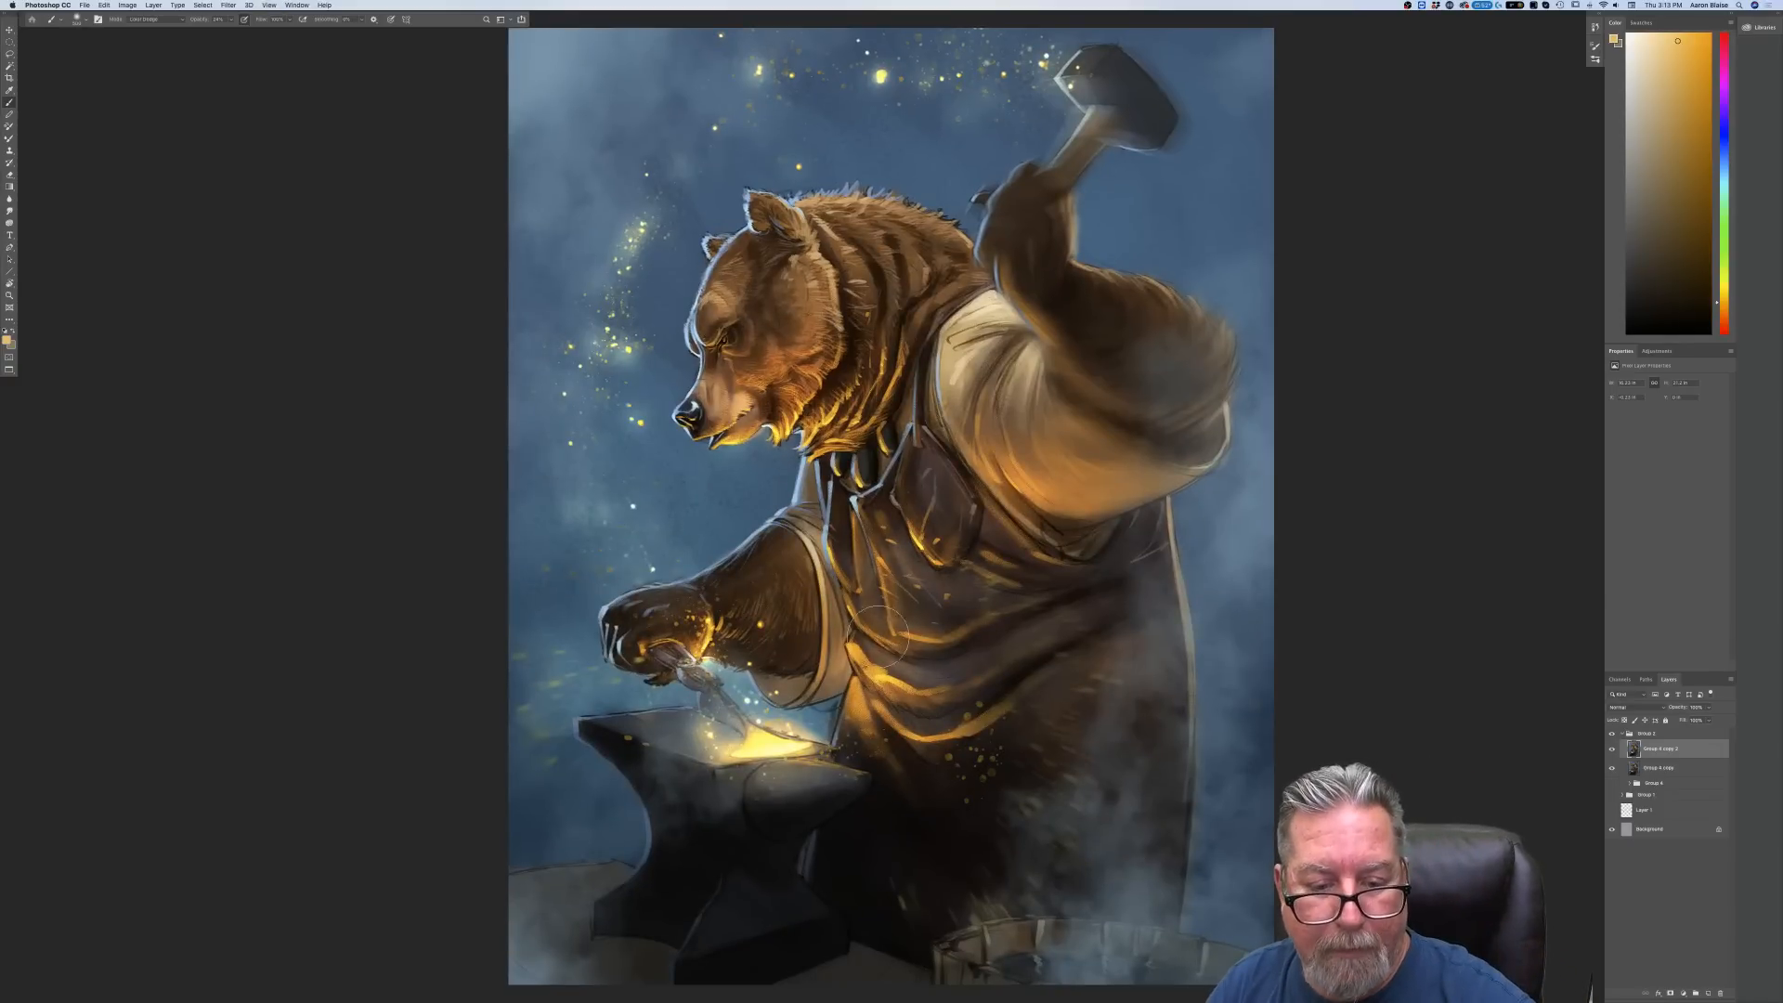
left_click_drag(954, 941, 1026, 931)
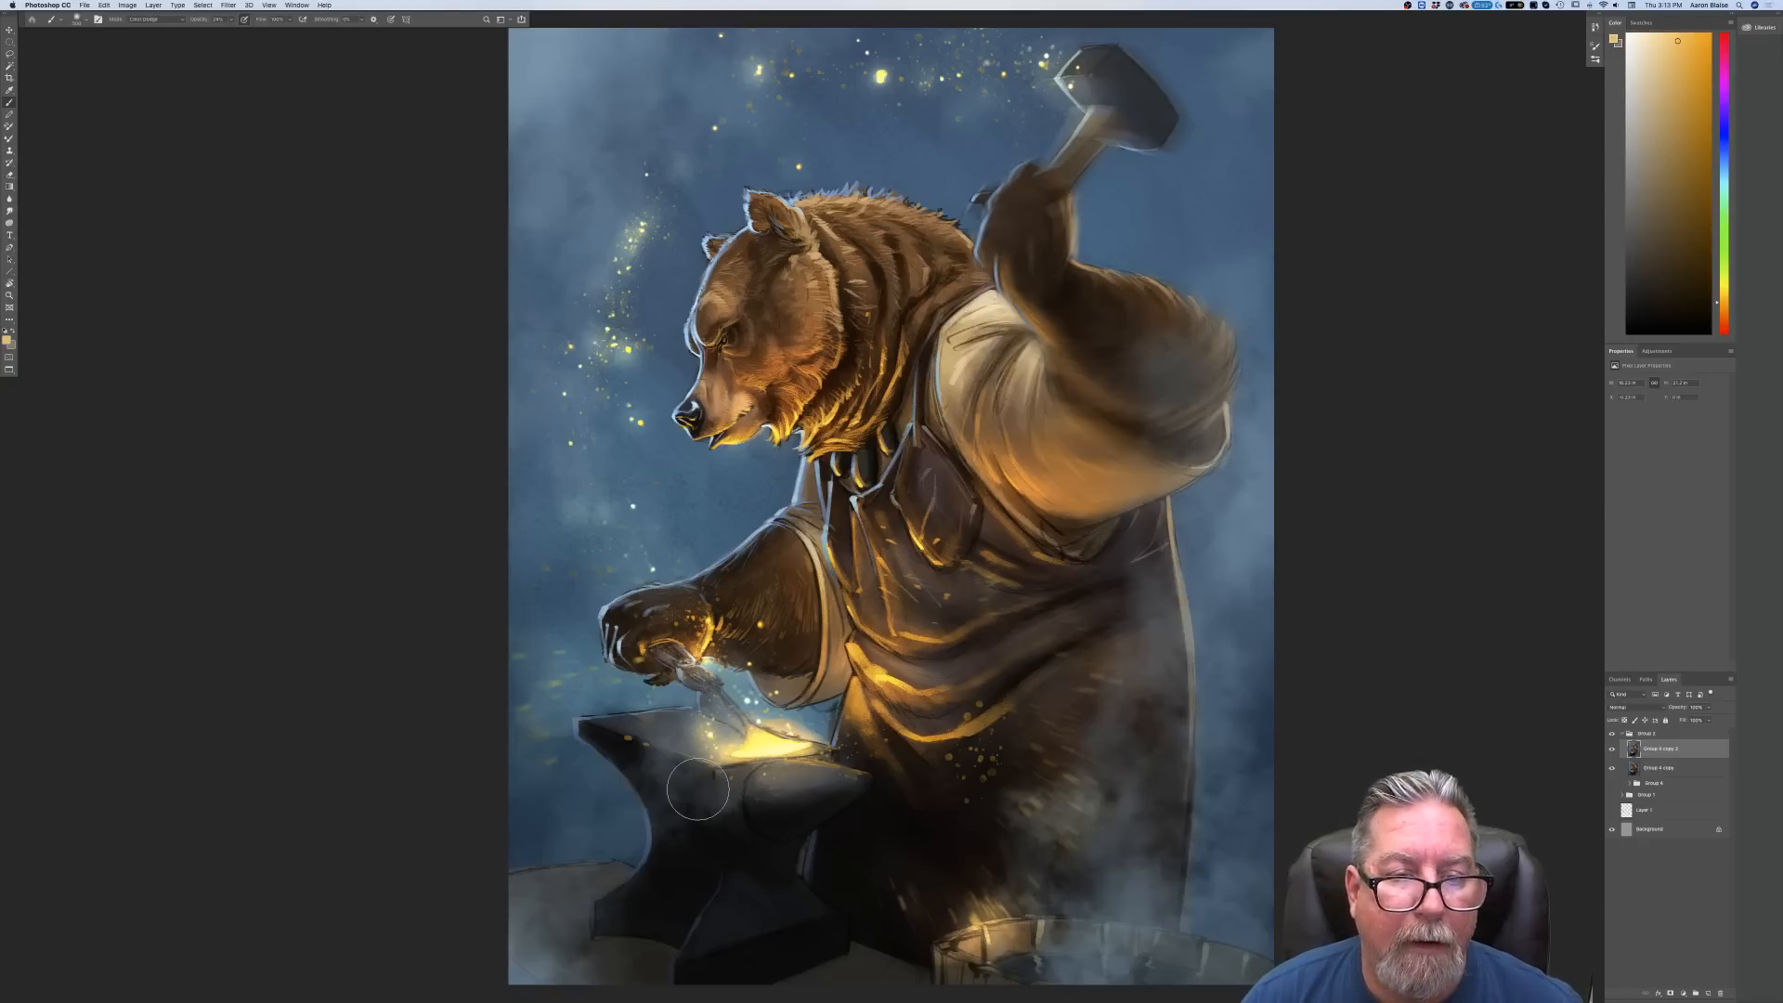
key("bracketleft")
key("bracketleft")
key("bracketleft")
key("bracketleft")
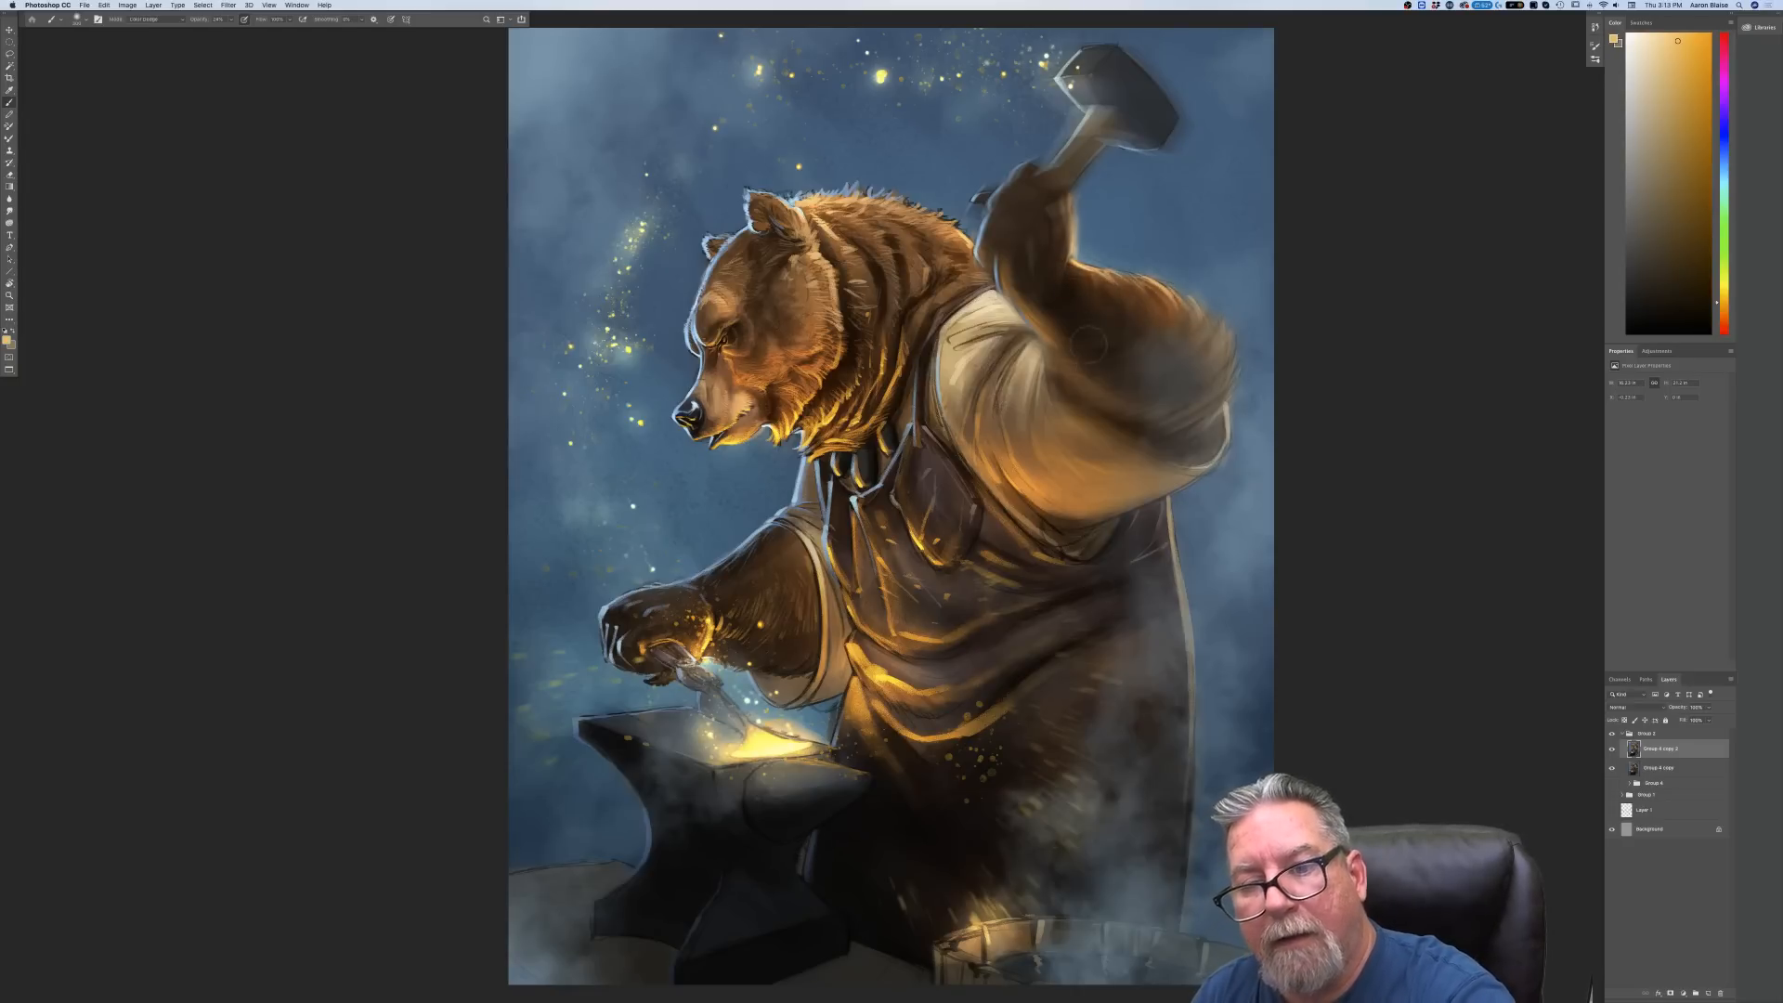
key("super+minus")
key("super+minus")
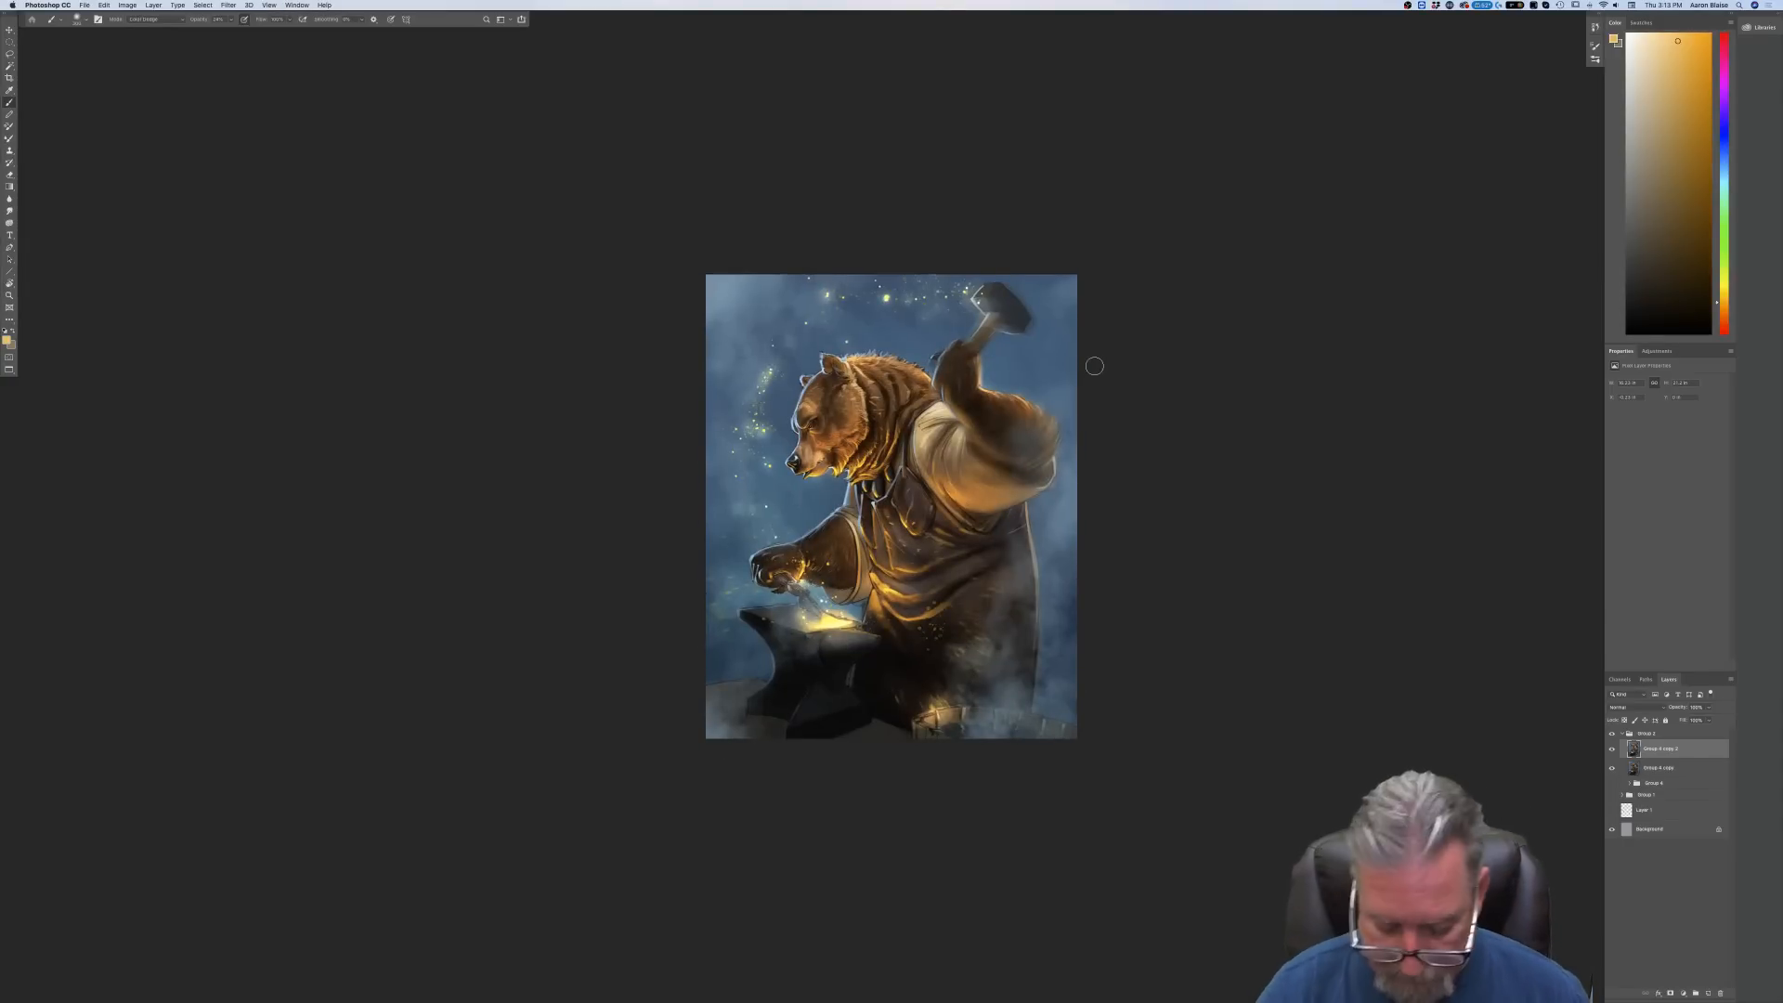
Dab soft golden glows on the sparks beside the bear's lower hand and on the hand holding the tongs
key("super+0")
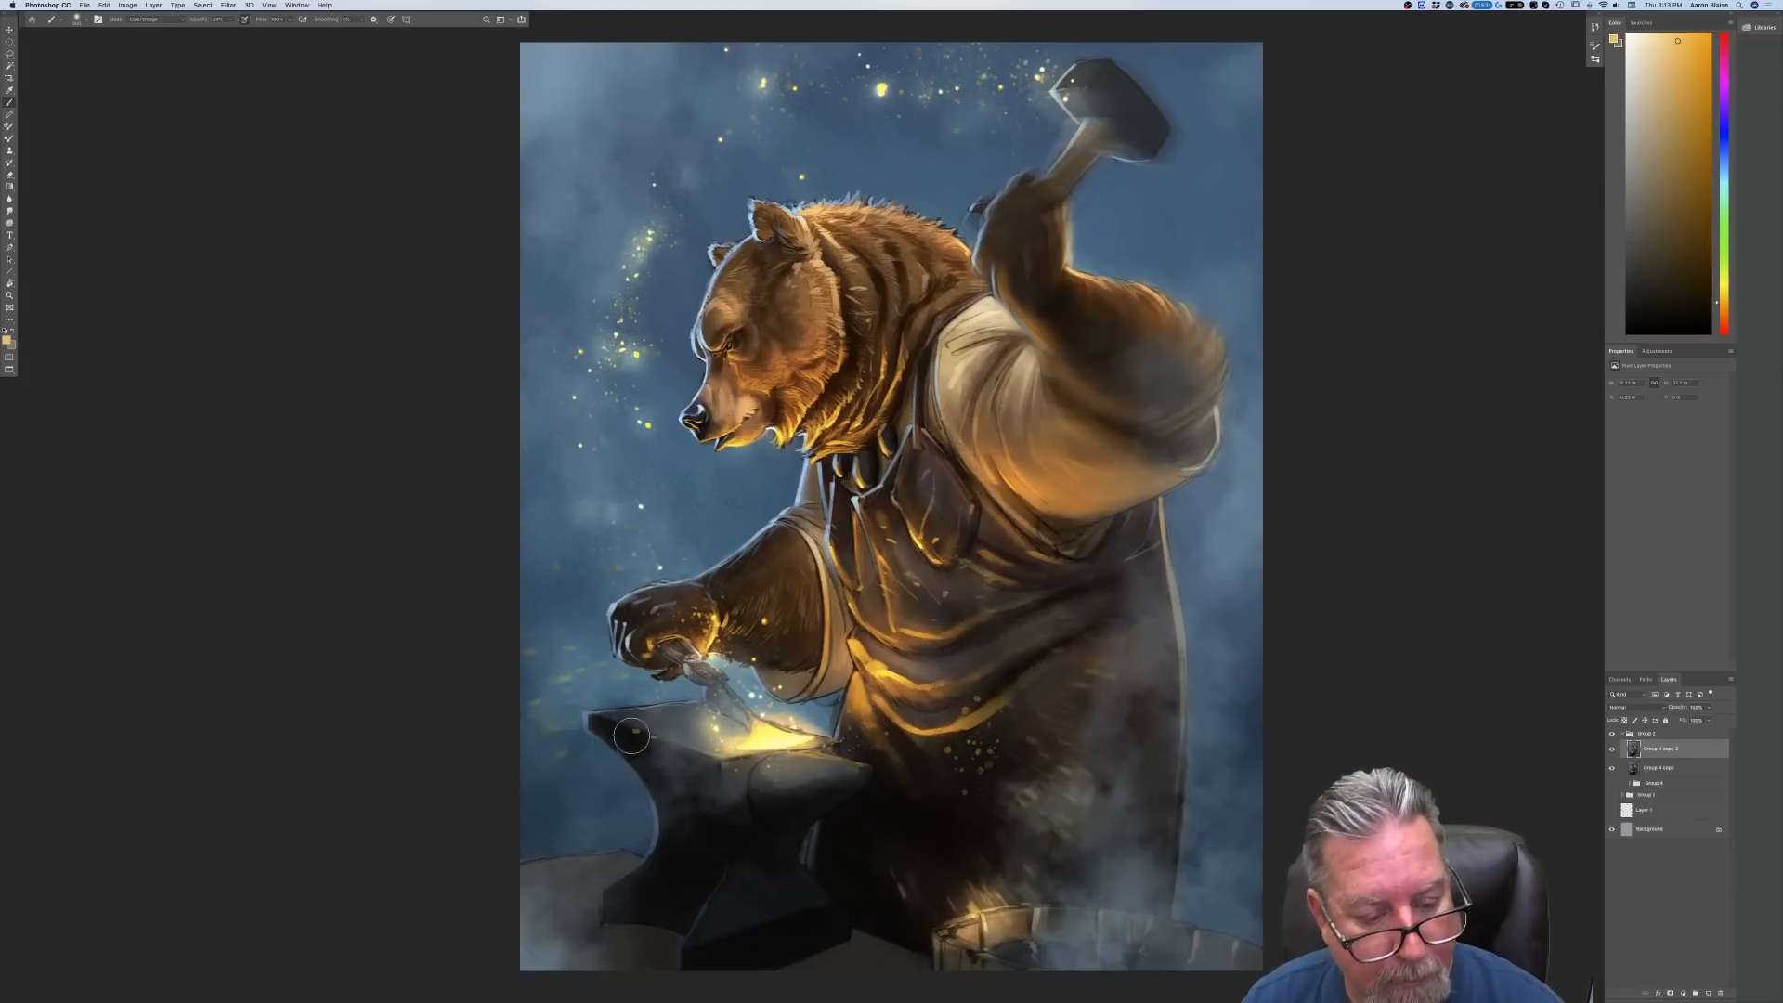
left_click(566, 678)
left_click(647, 652)
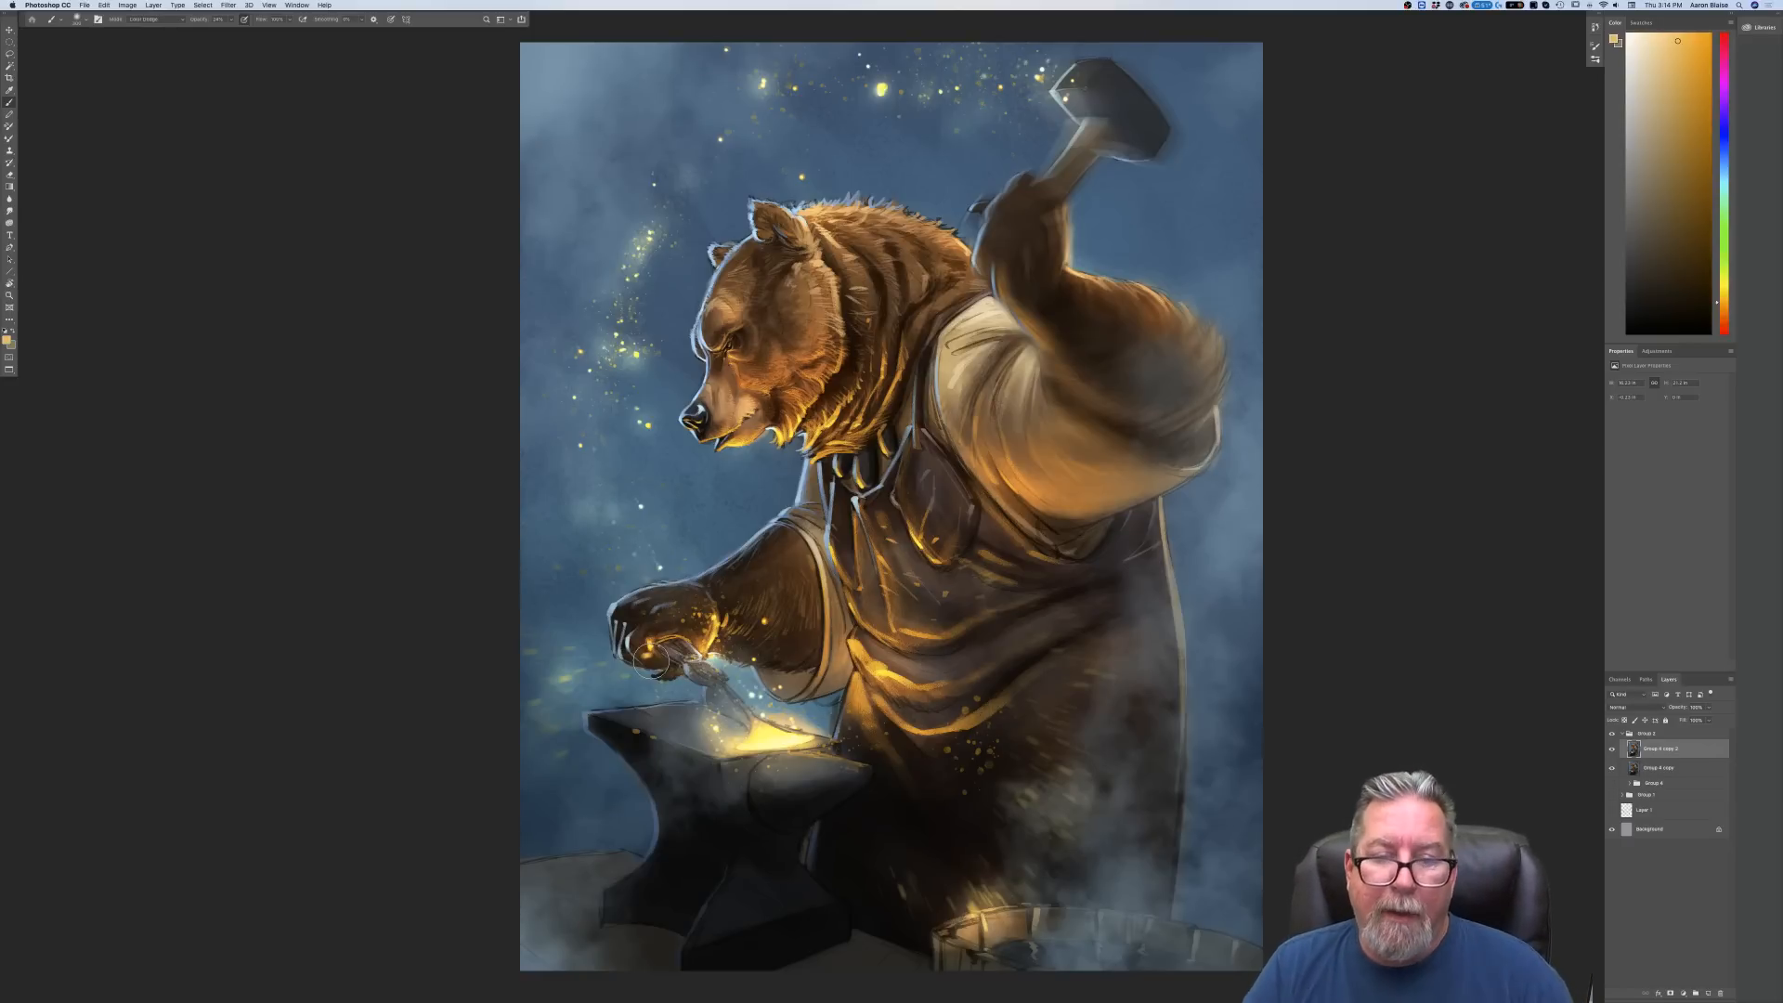
Examine the forge light on the bear's head, chest and apron up close and in the whole composition
key("super+plus")
key("super+plus")
key("super+plus")
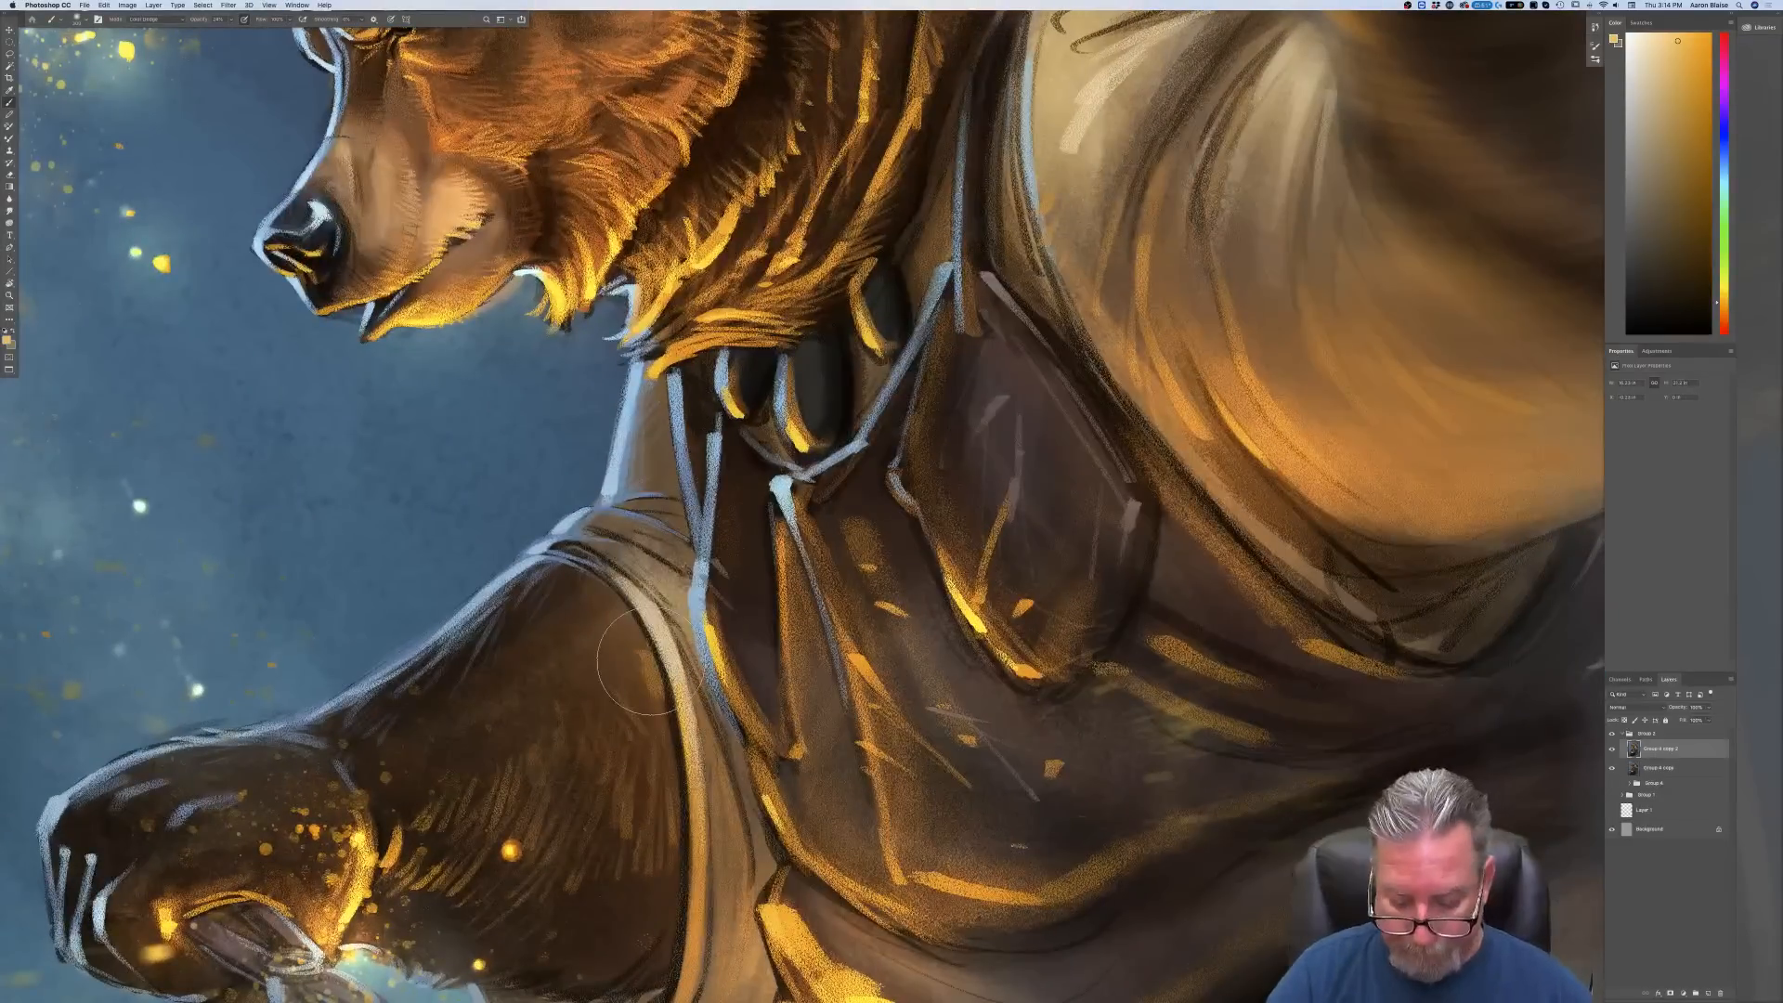
mouse_move(481, 339)
left_mouse_down()
mouse_move(549, 717)
mouse_move(474, 833)
left_mouse_up()
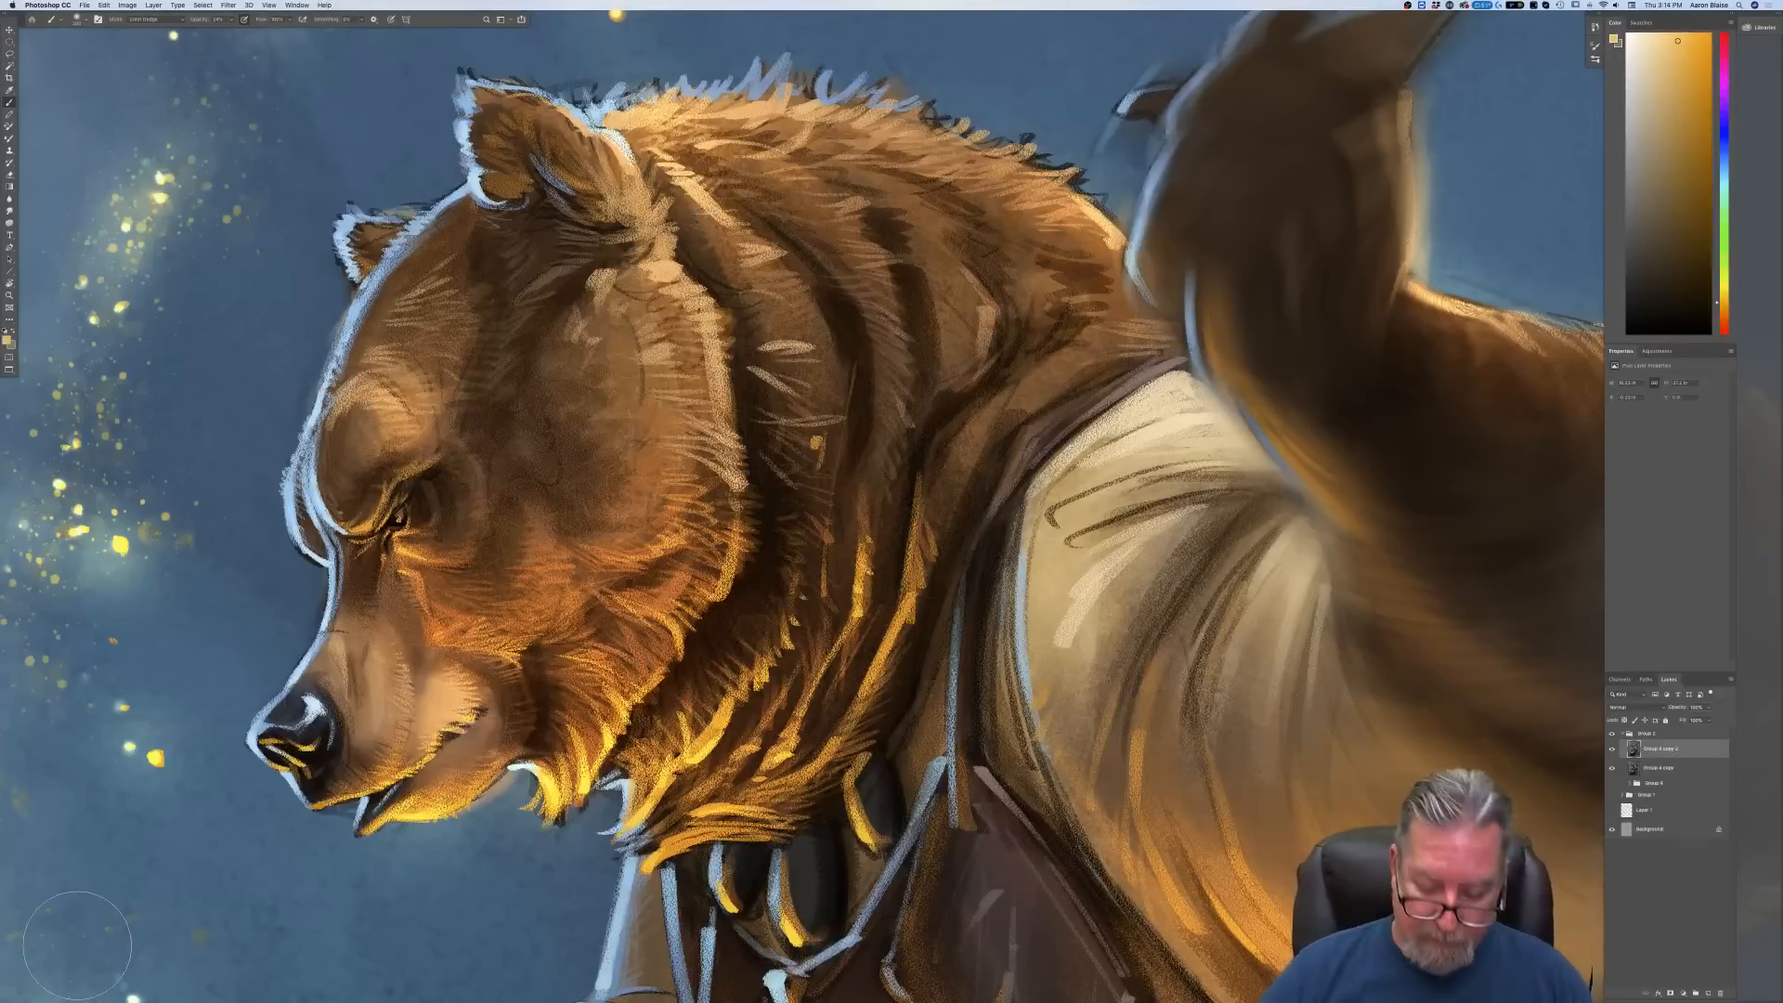
key("super+0")
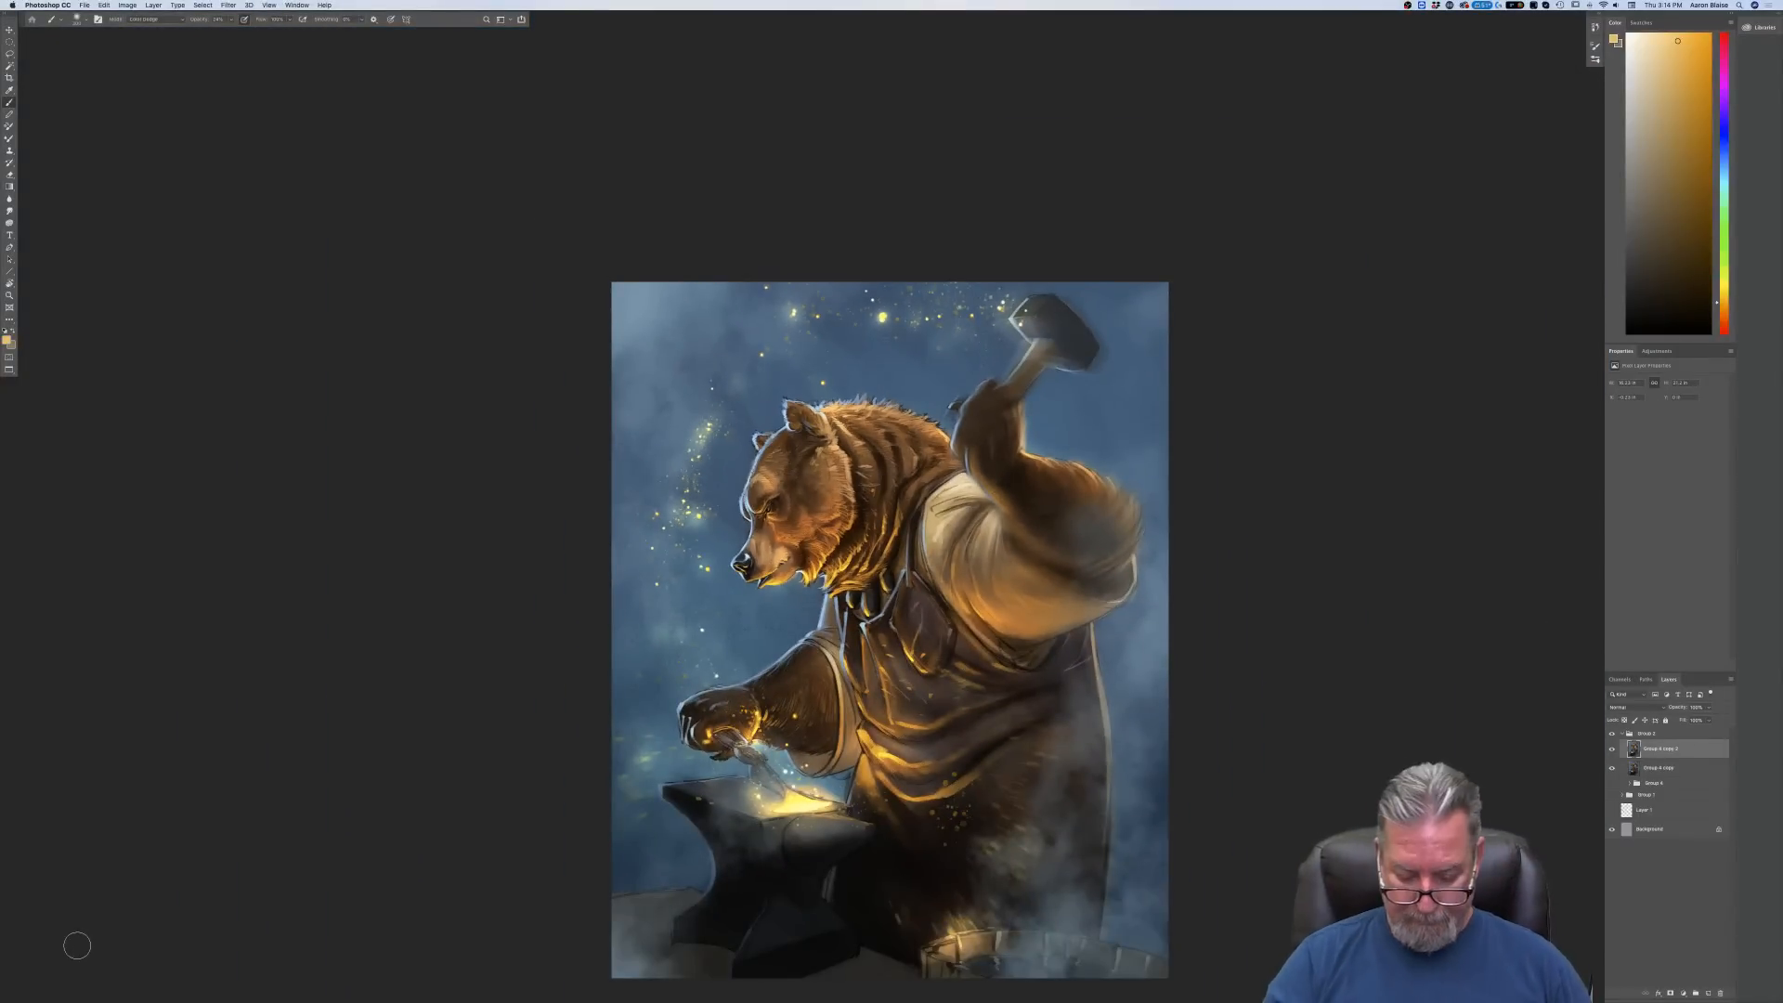
key("super+0")
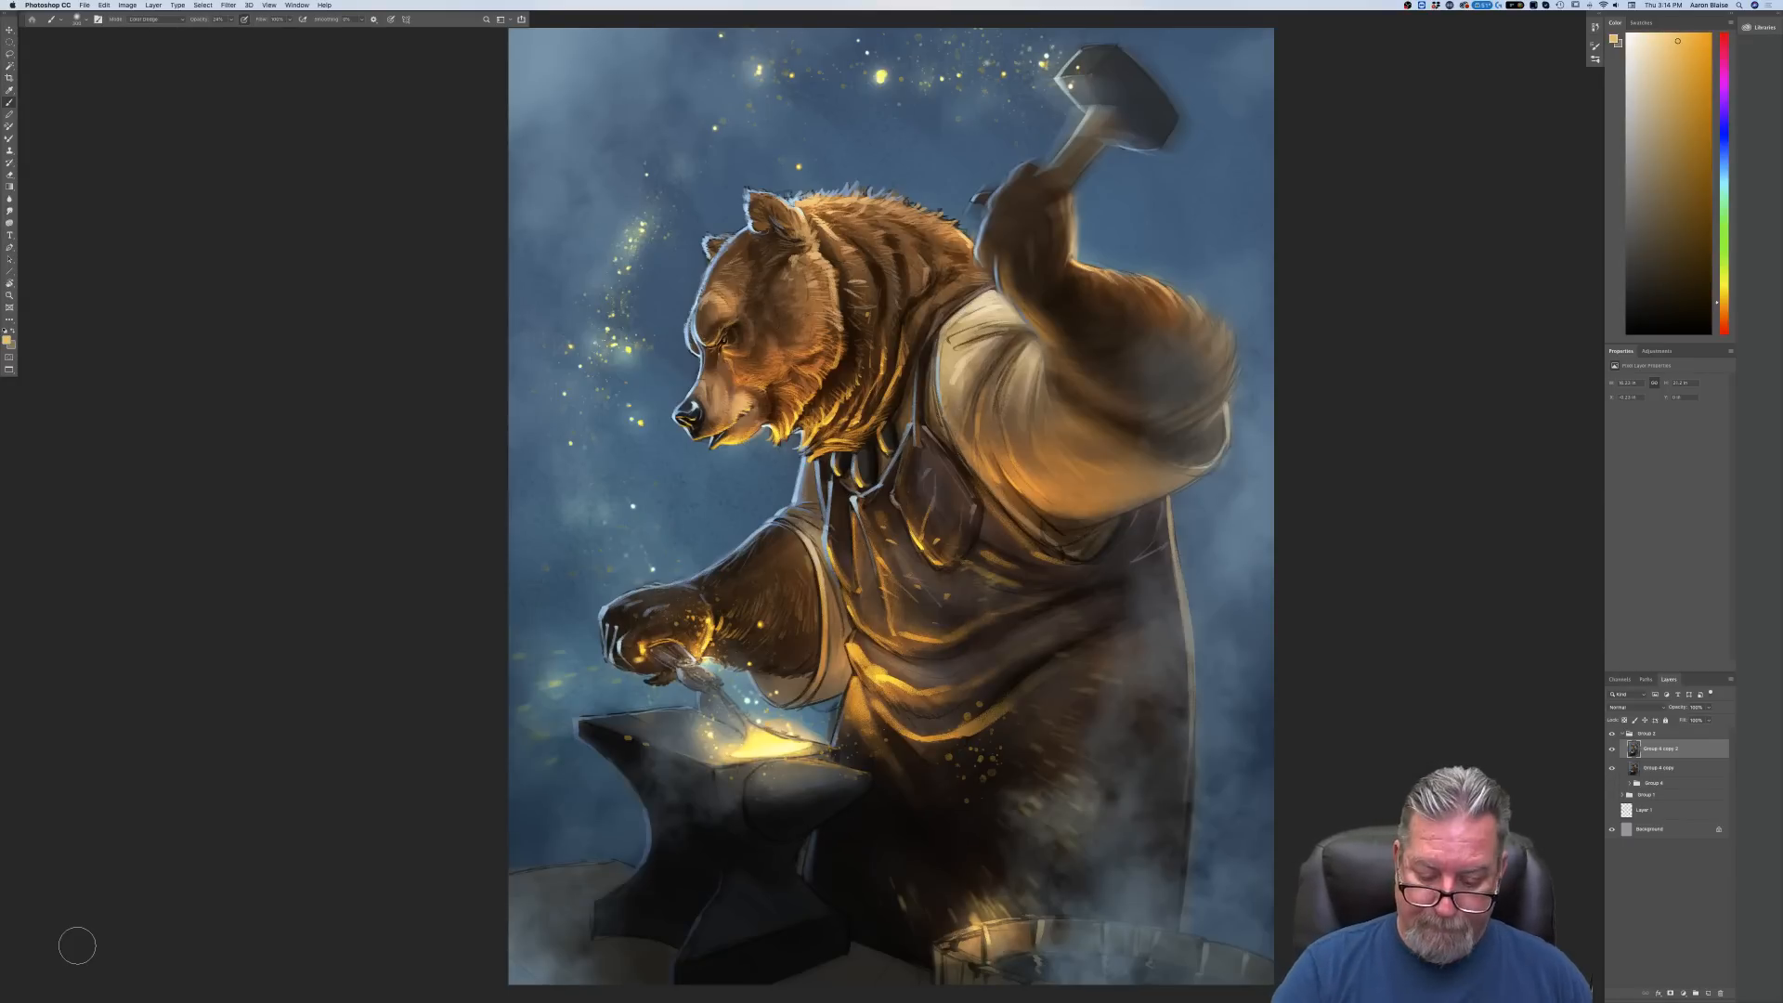
key("super+equal")
left_click_drag(299, 555, 253, 701)
Hide the interface and inspect the head, hammer, sparks, hand and glowing anvil close up, followed by the full painting
key("Tab")
key("super+equal")
key("super+equal")
key("super+minus")
left_click_drag(362, 795, 335, 869)
scroll(335, 868, "up", 10)
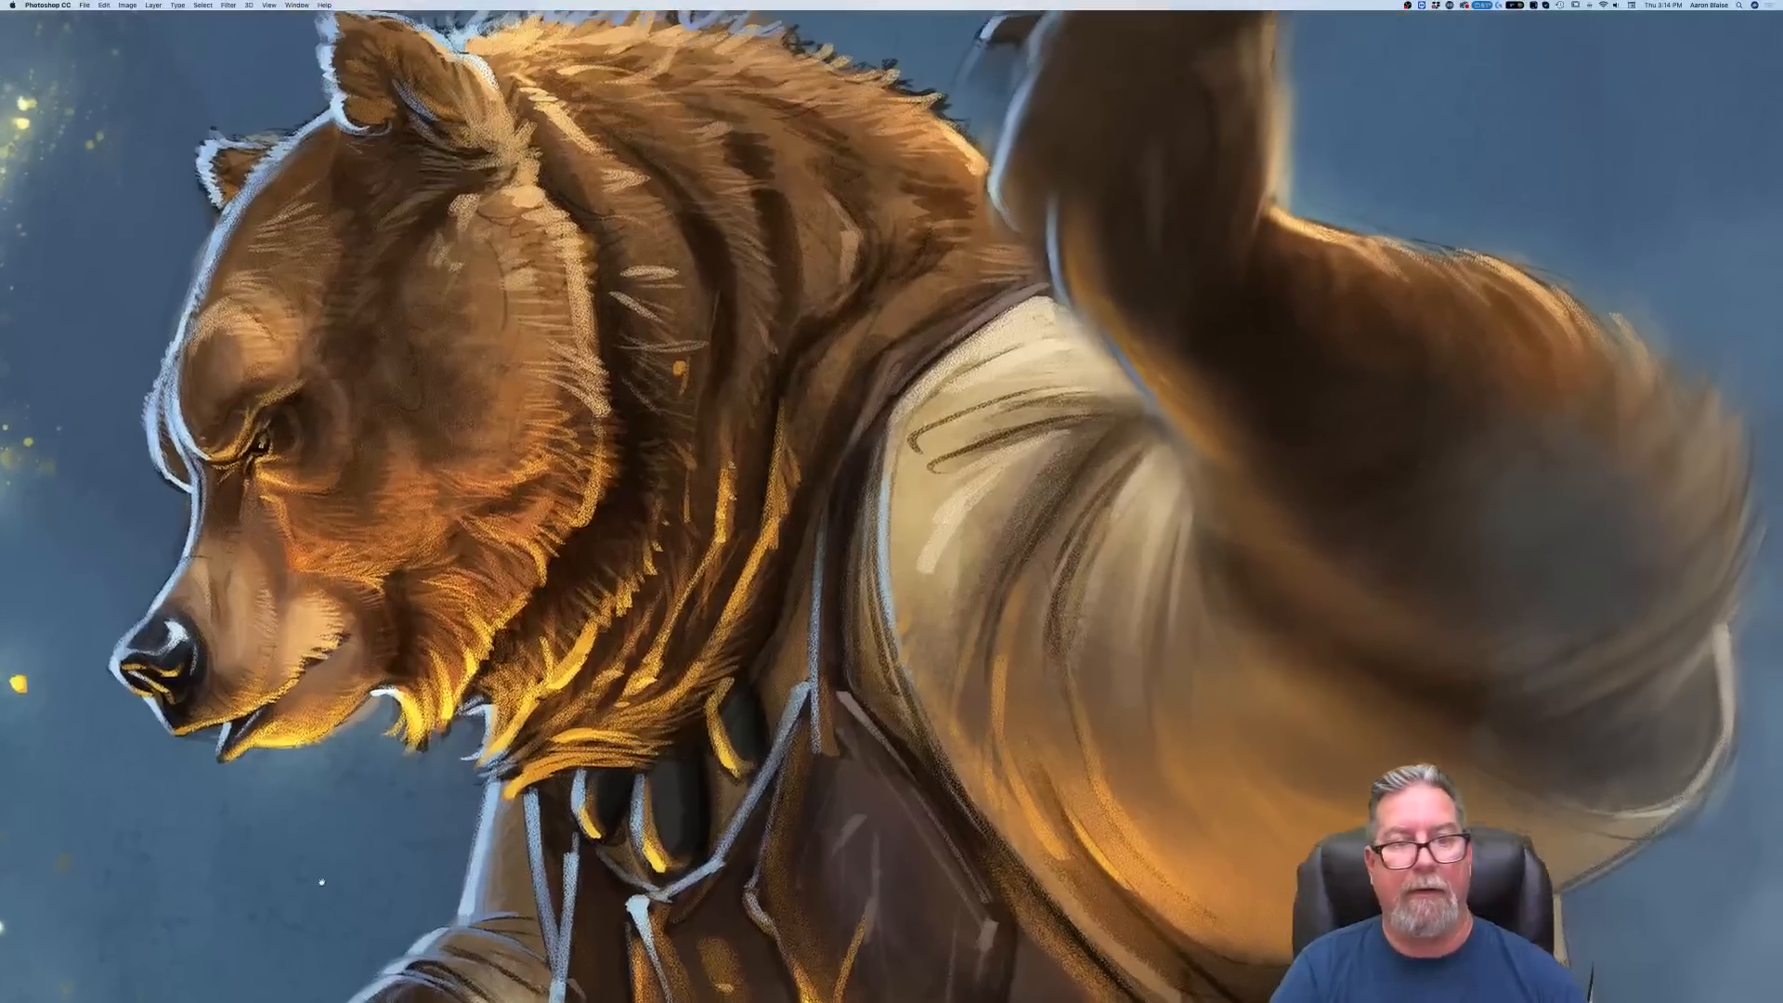
scroll(303, 917, "up", 5)
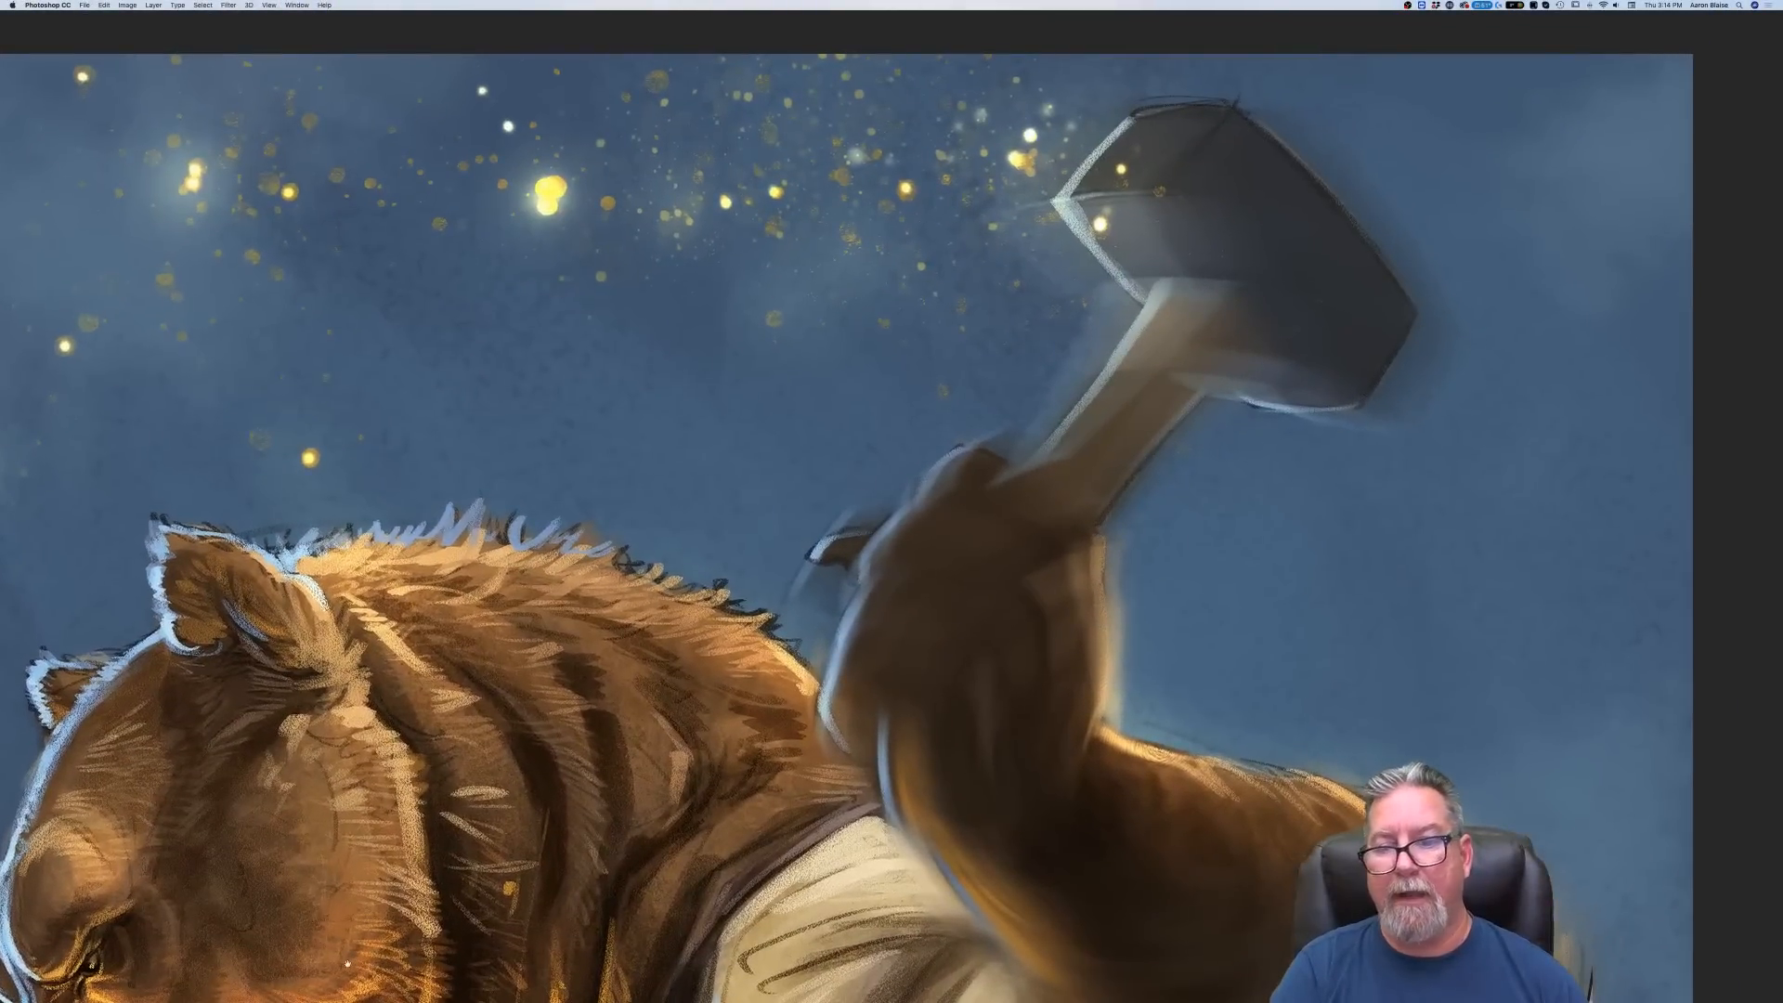
left_click_drag(396, 938, 1238, 607)
key("super+plus")
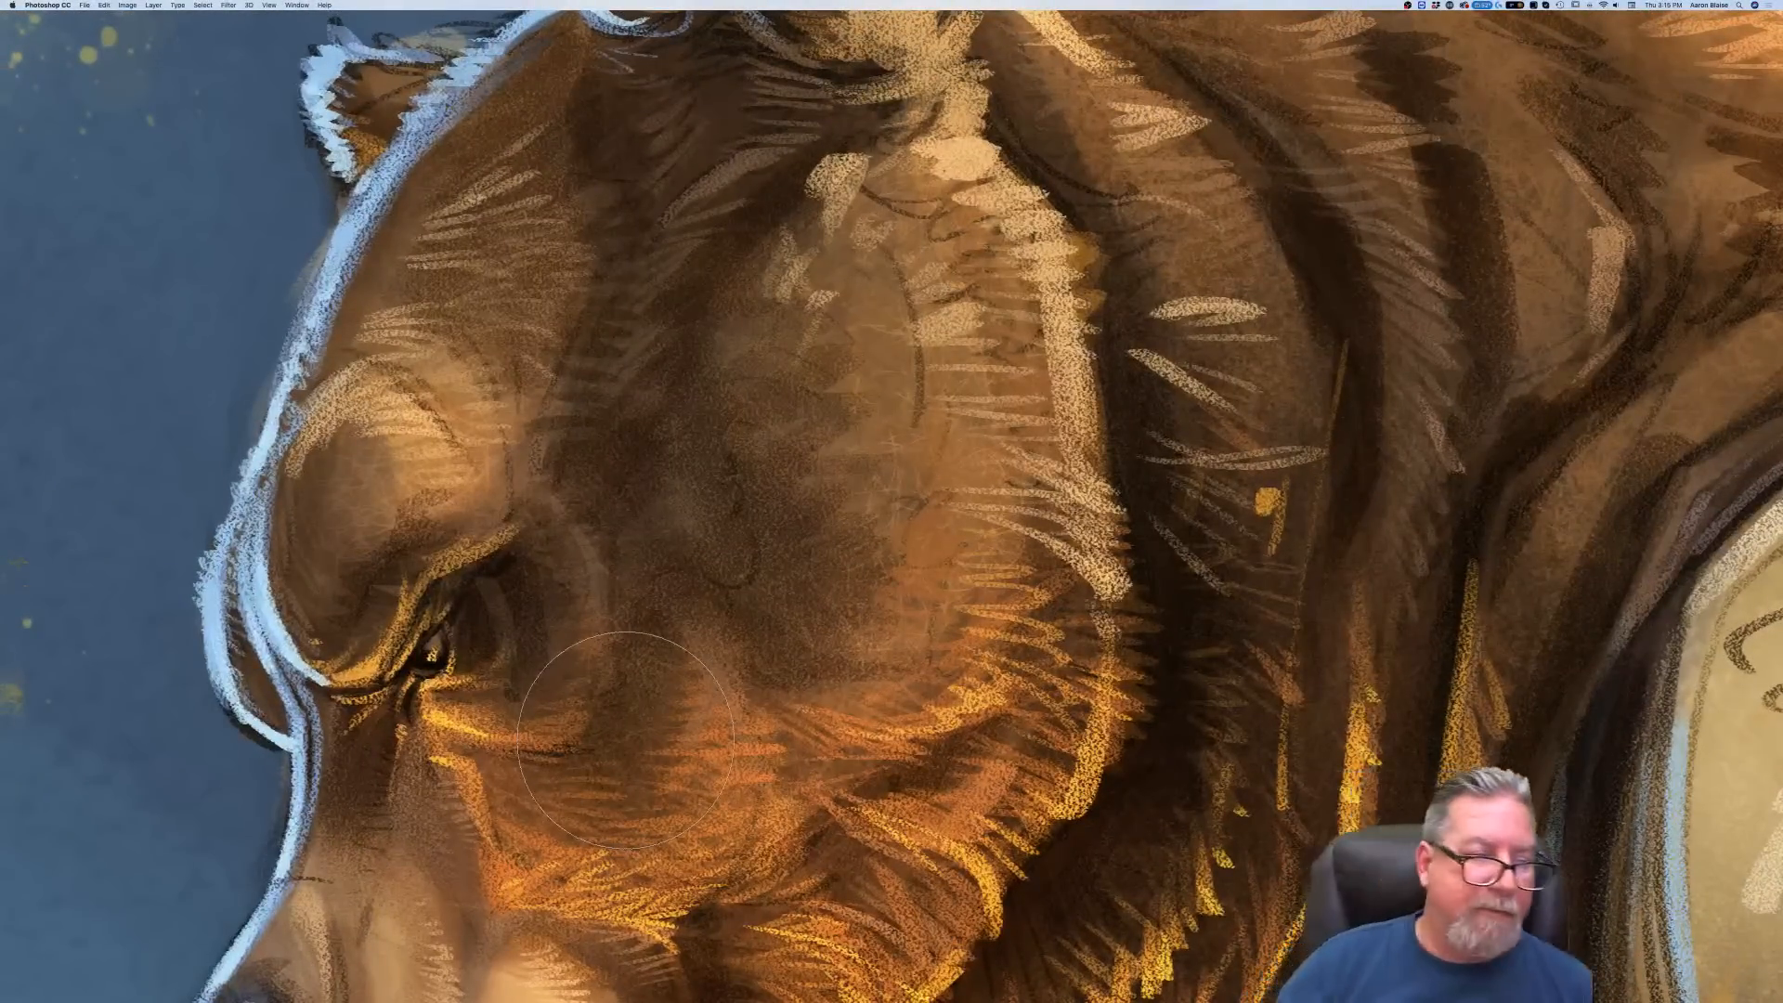
key("super+minus")
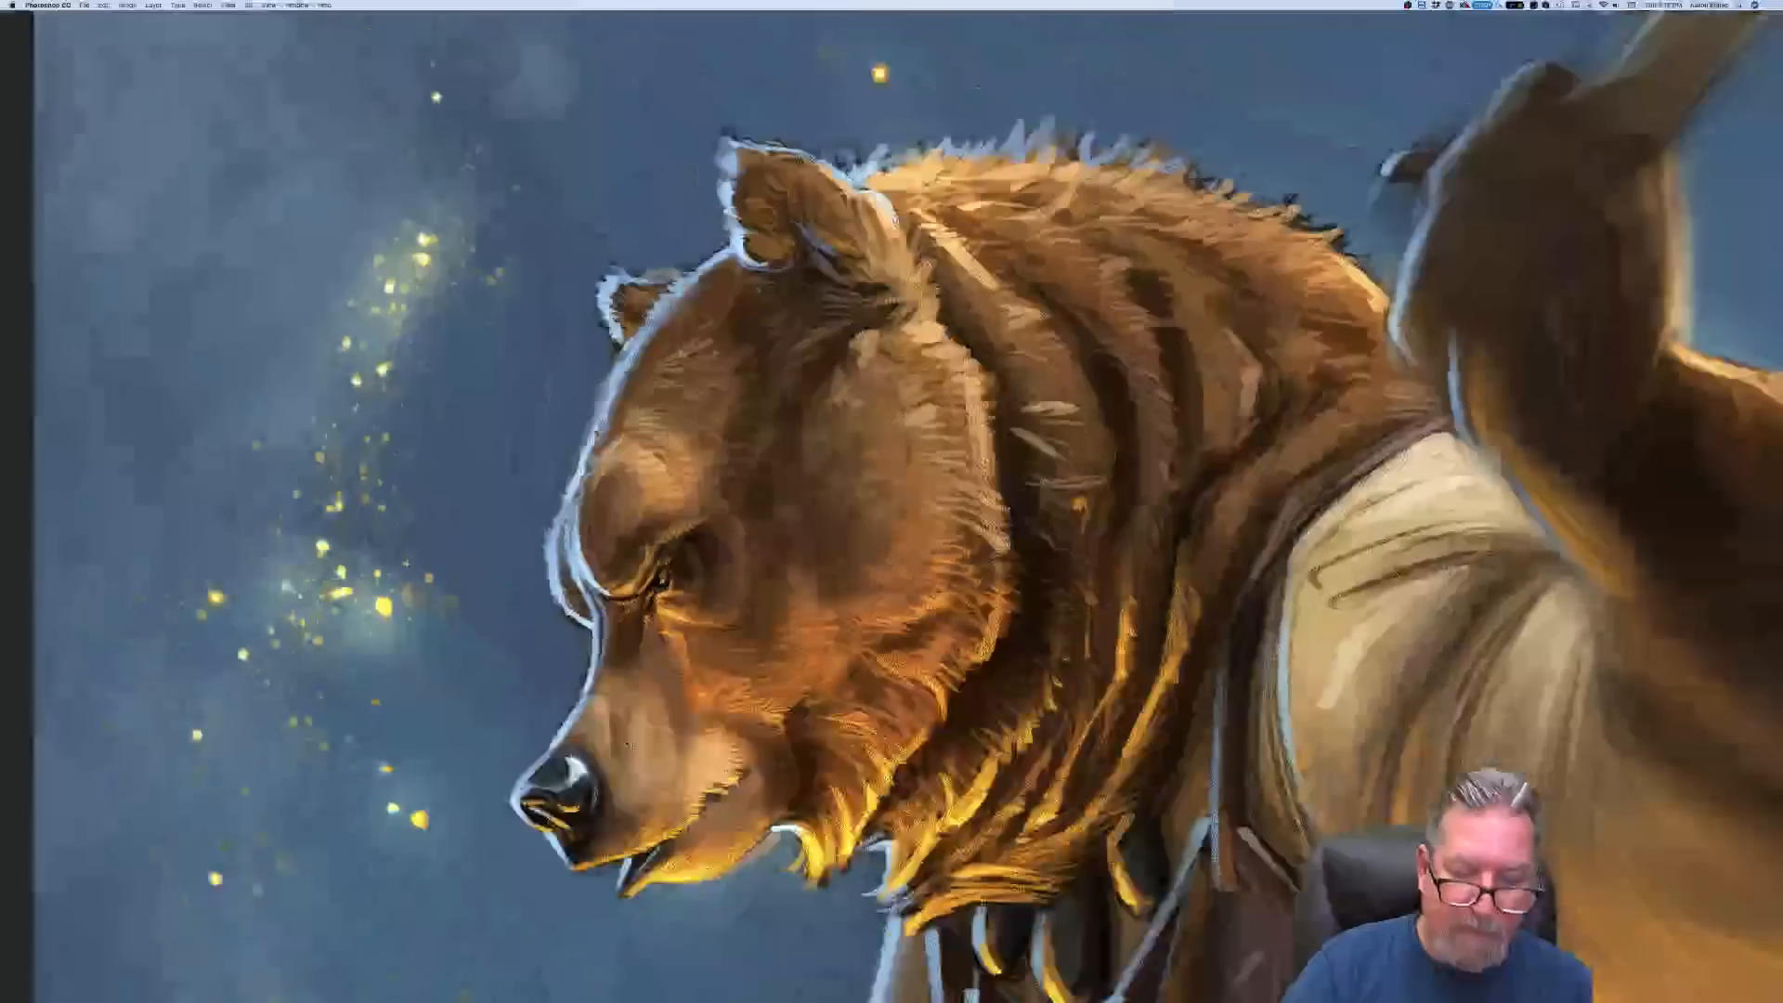
left_click_drag(464, 773, 274, 455)
left_click_drag(532, 938, 673, 408)
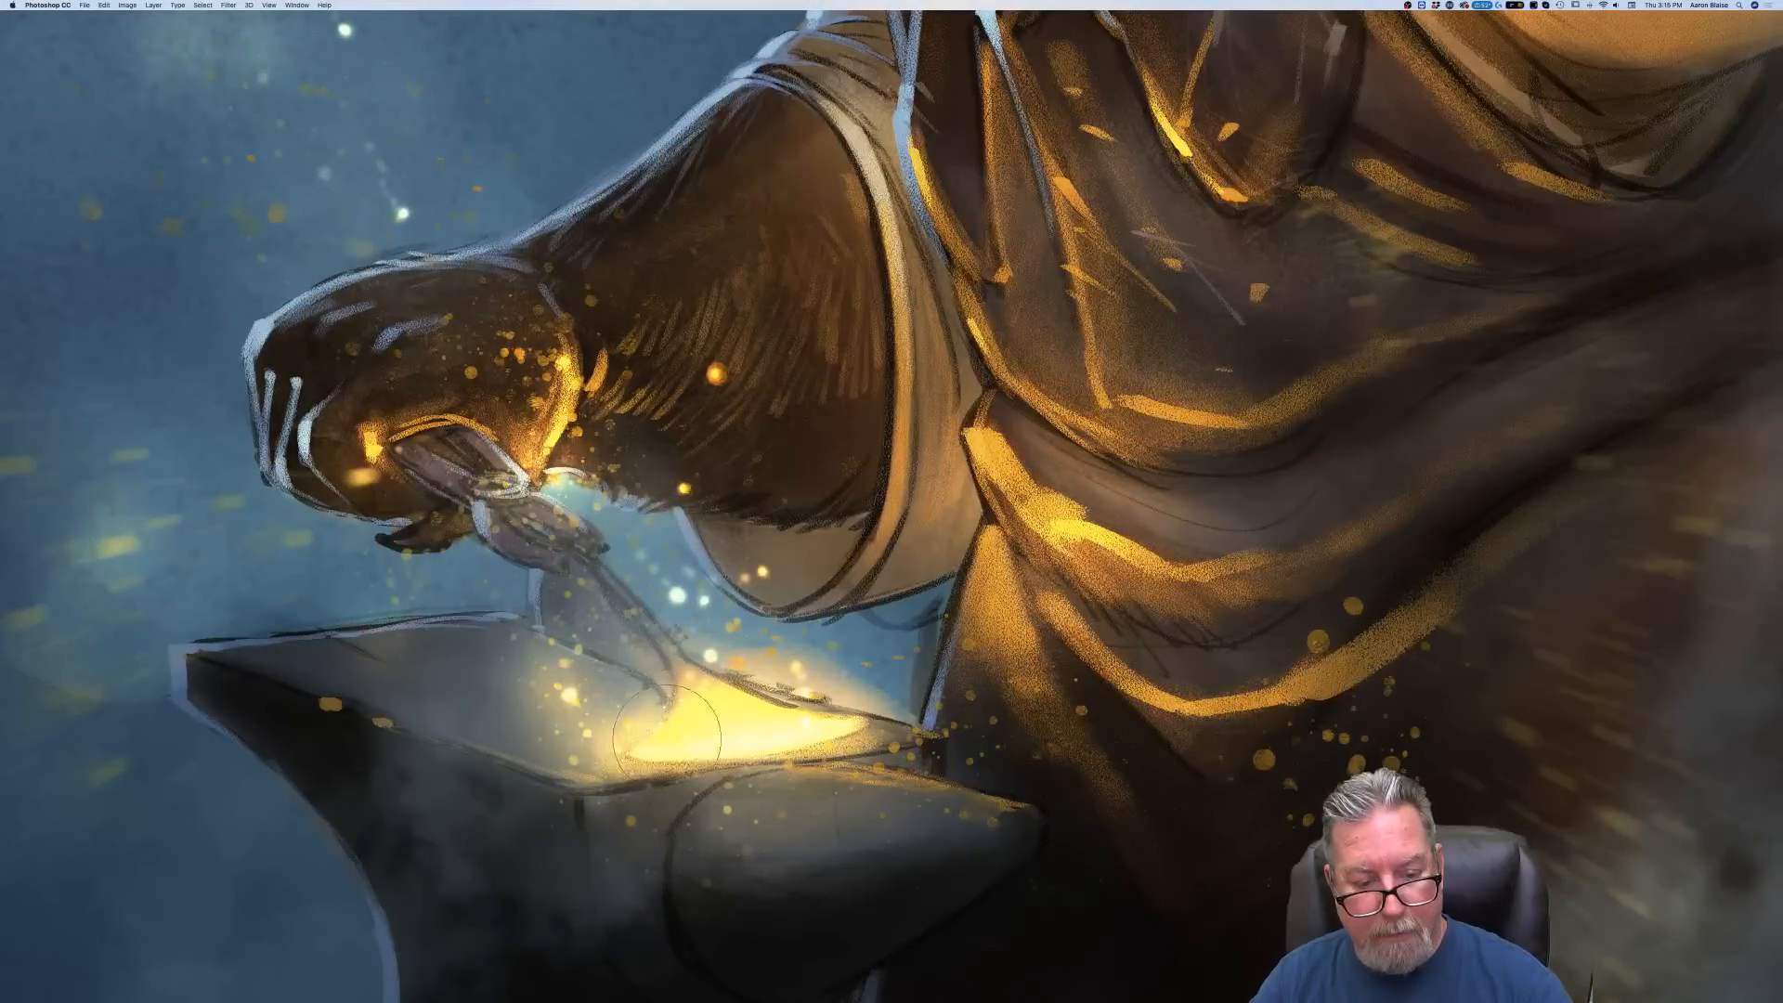
mouse_move(812, 719)
left_mouse_down()
mouse_move(876, 726)
mouse_move(855, 753)
mouse_move(836, 737)
mouse_move(713, 766)
mouse_move(622, 766)
left_mouse_up()
key("super+0")
key("super+minus")
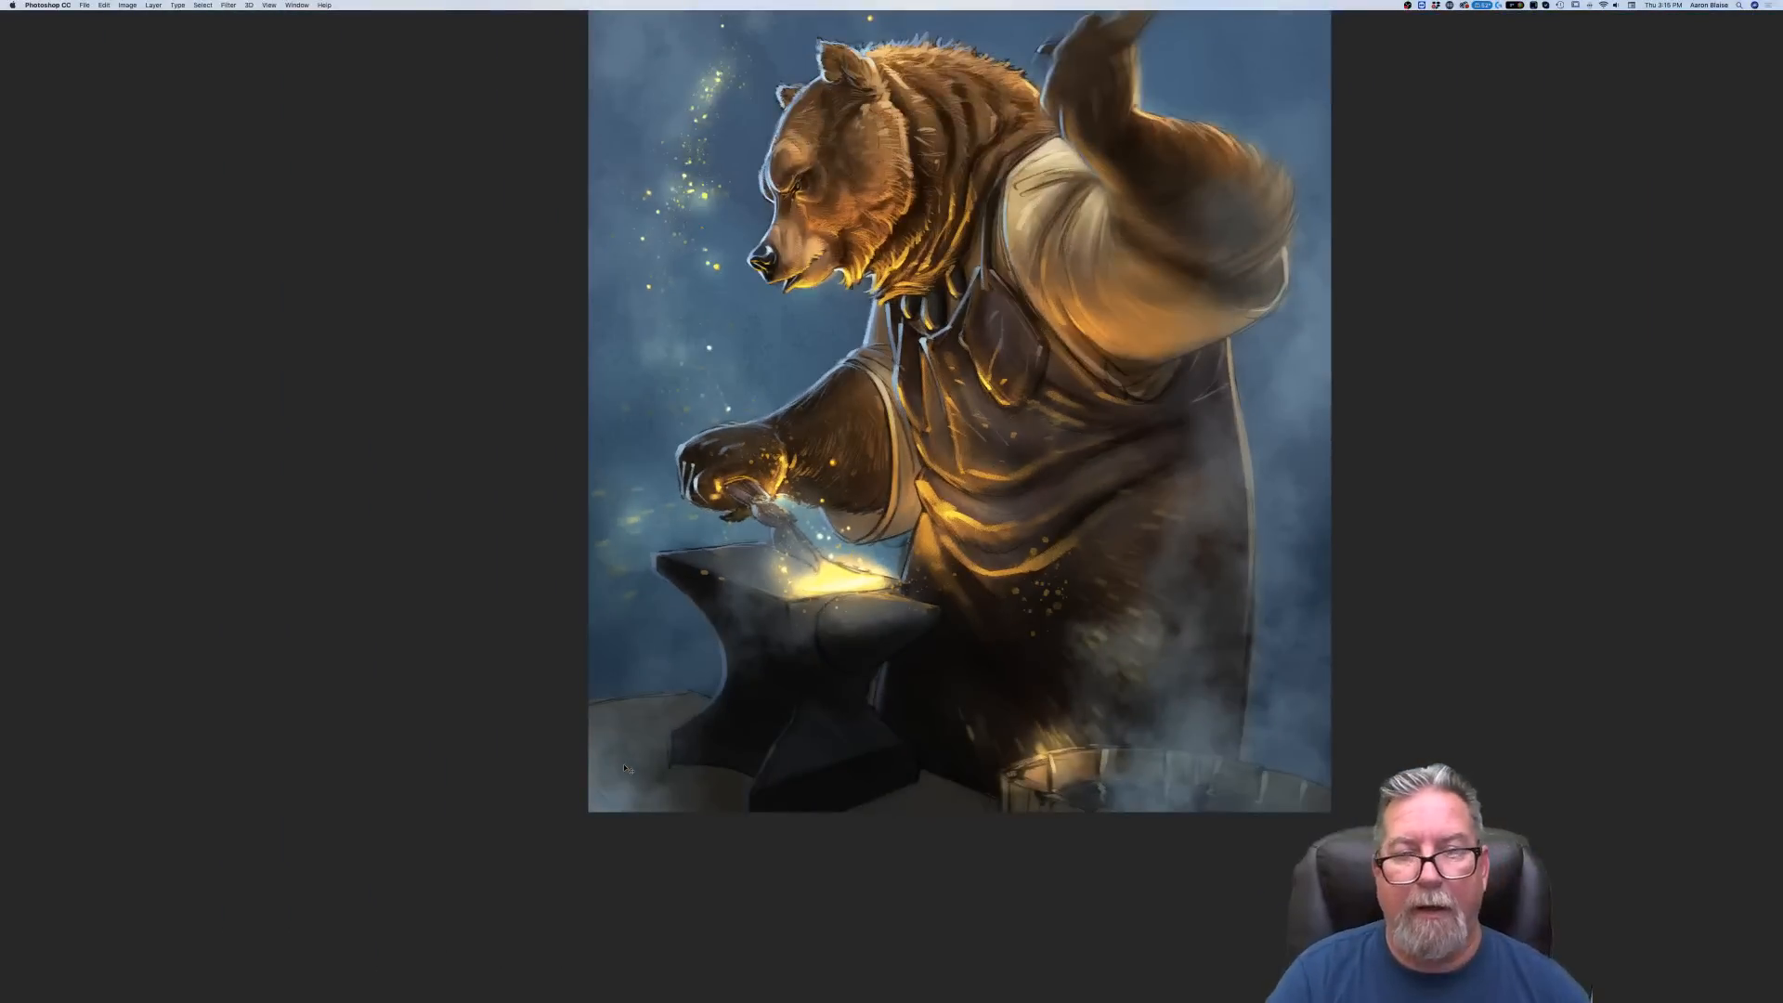
key("super+0")
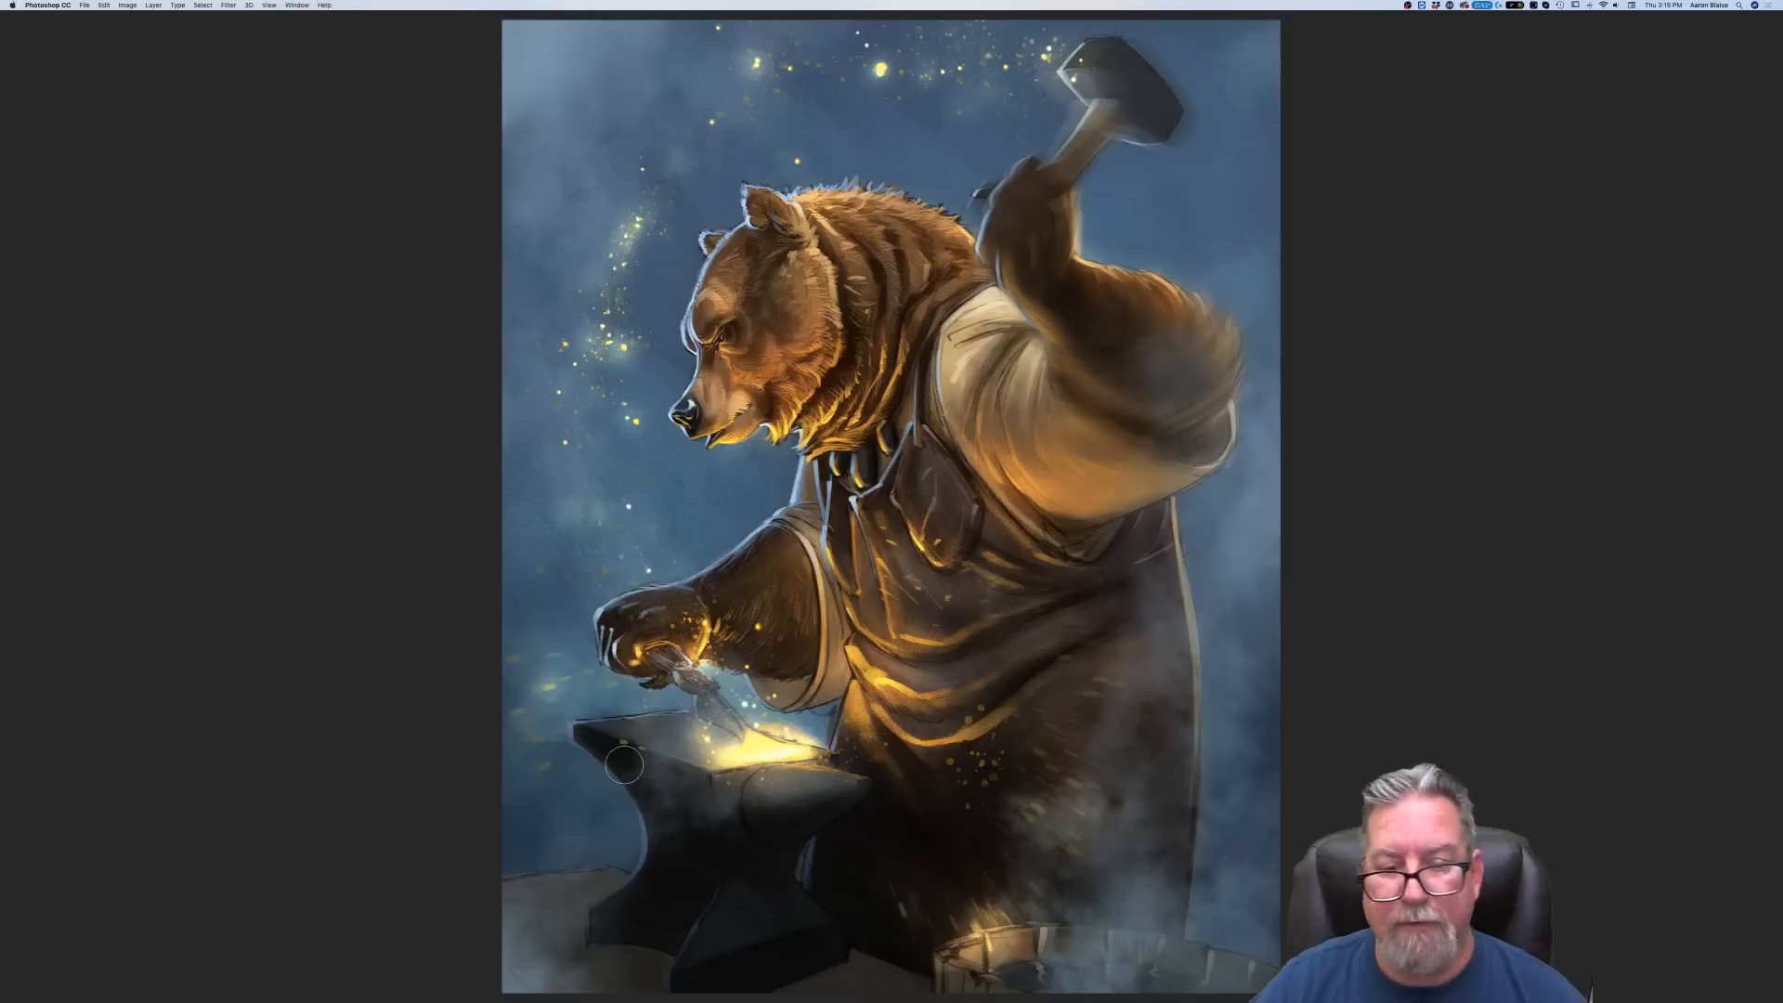
key("Tab")
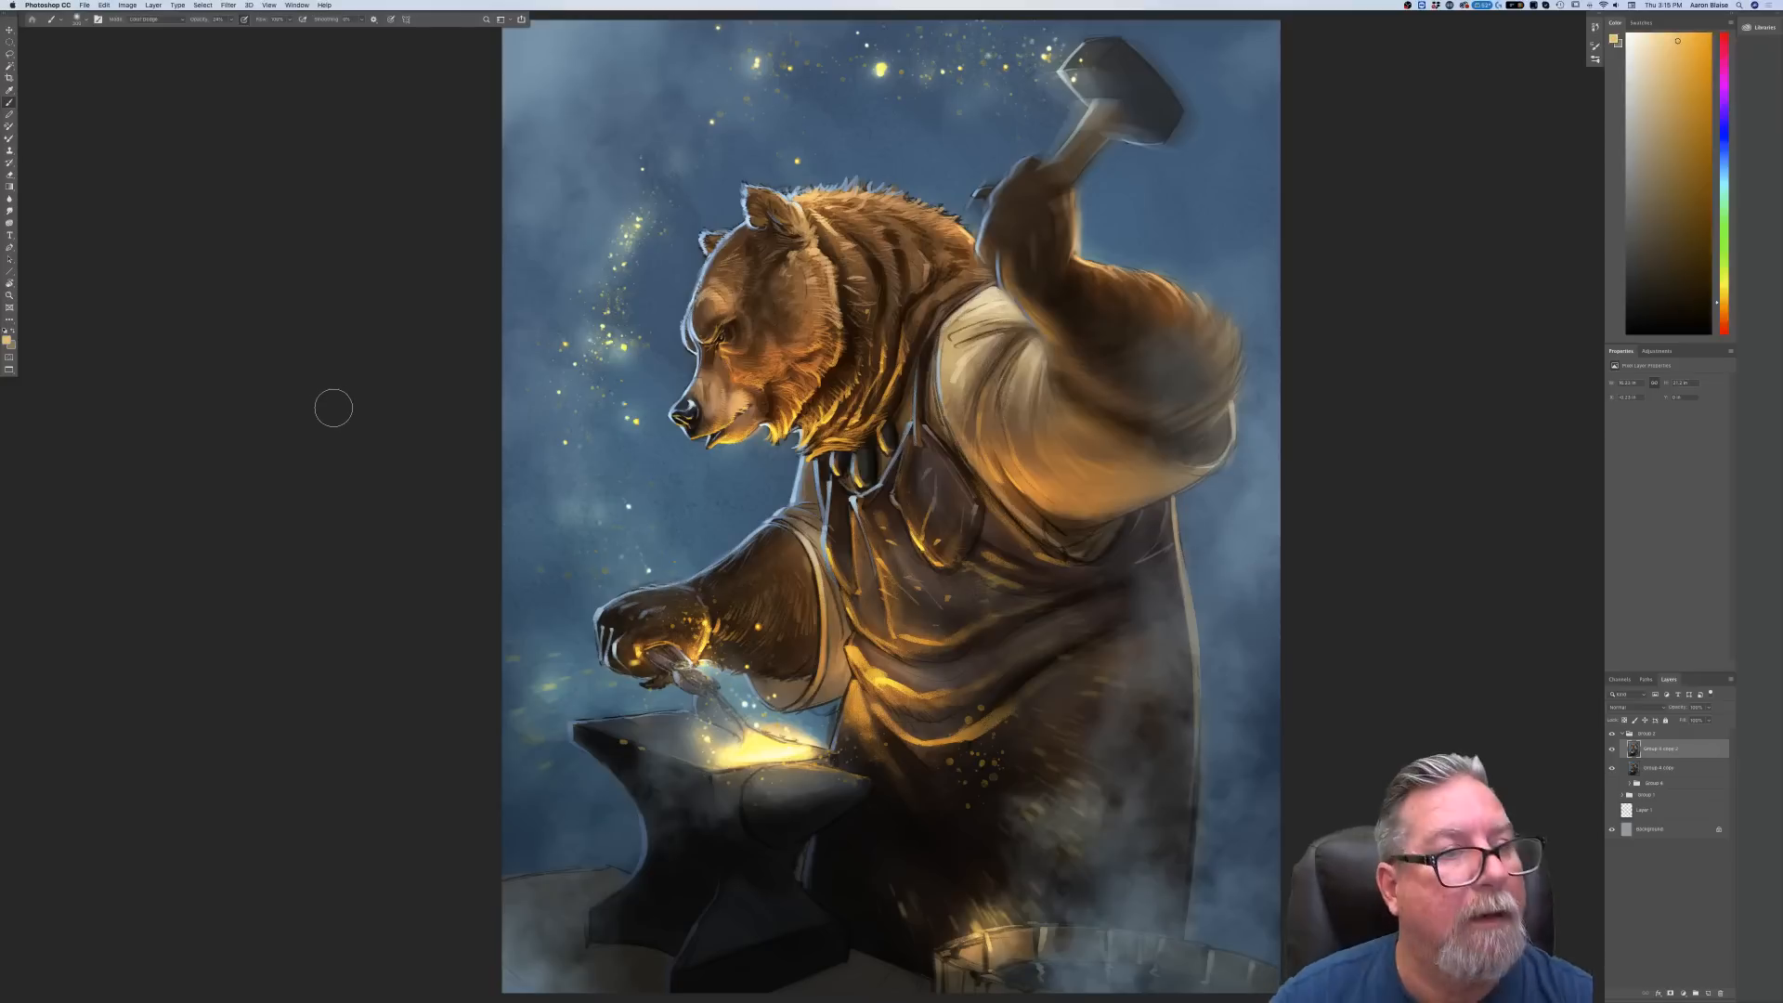
Try a rendered Lens Flare centred on the hot metal on the anvil, and undo it
left_click(226, 7)
mouse_move(230, 171)
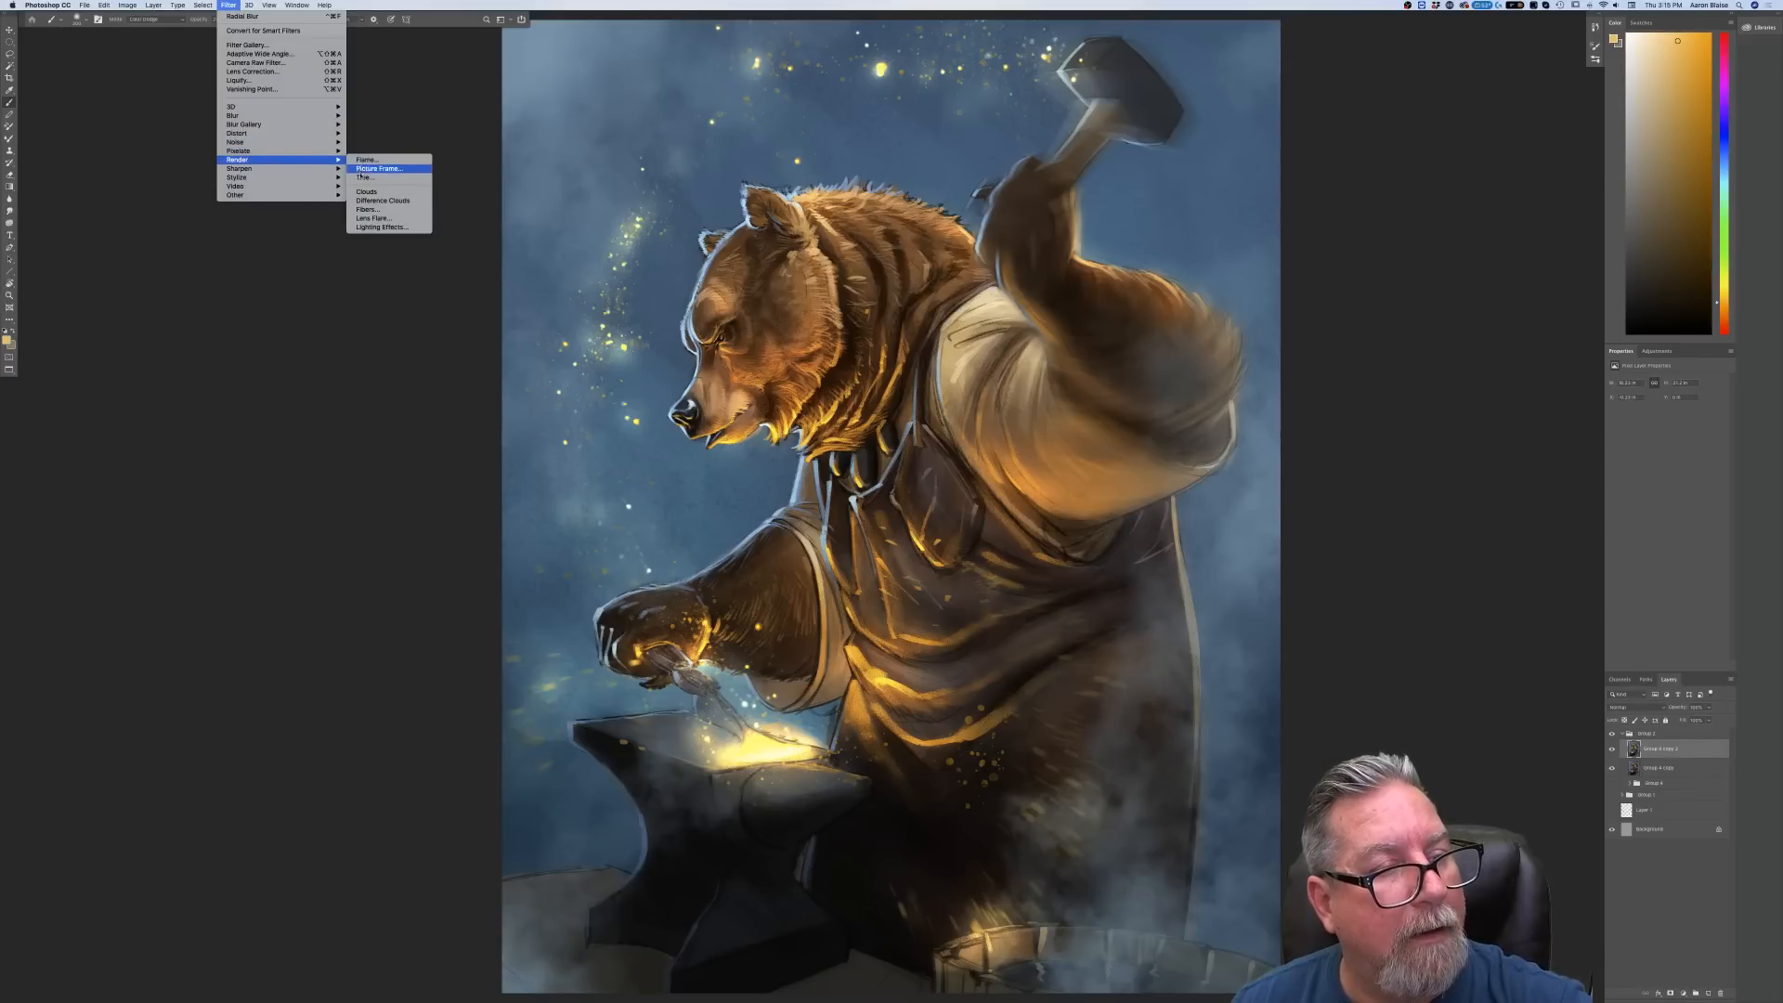
left_click(368, 220)
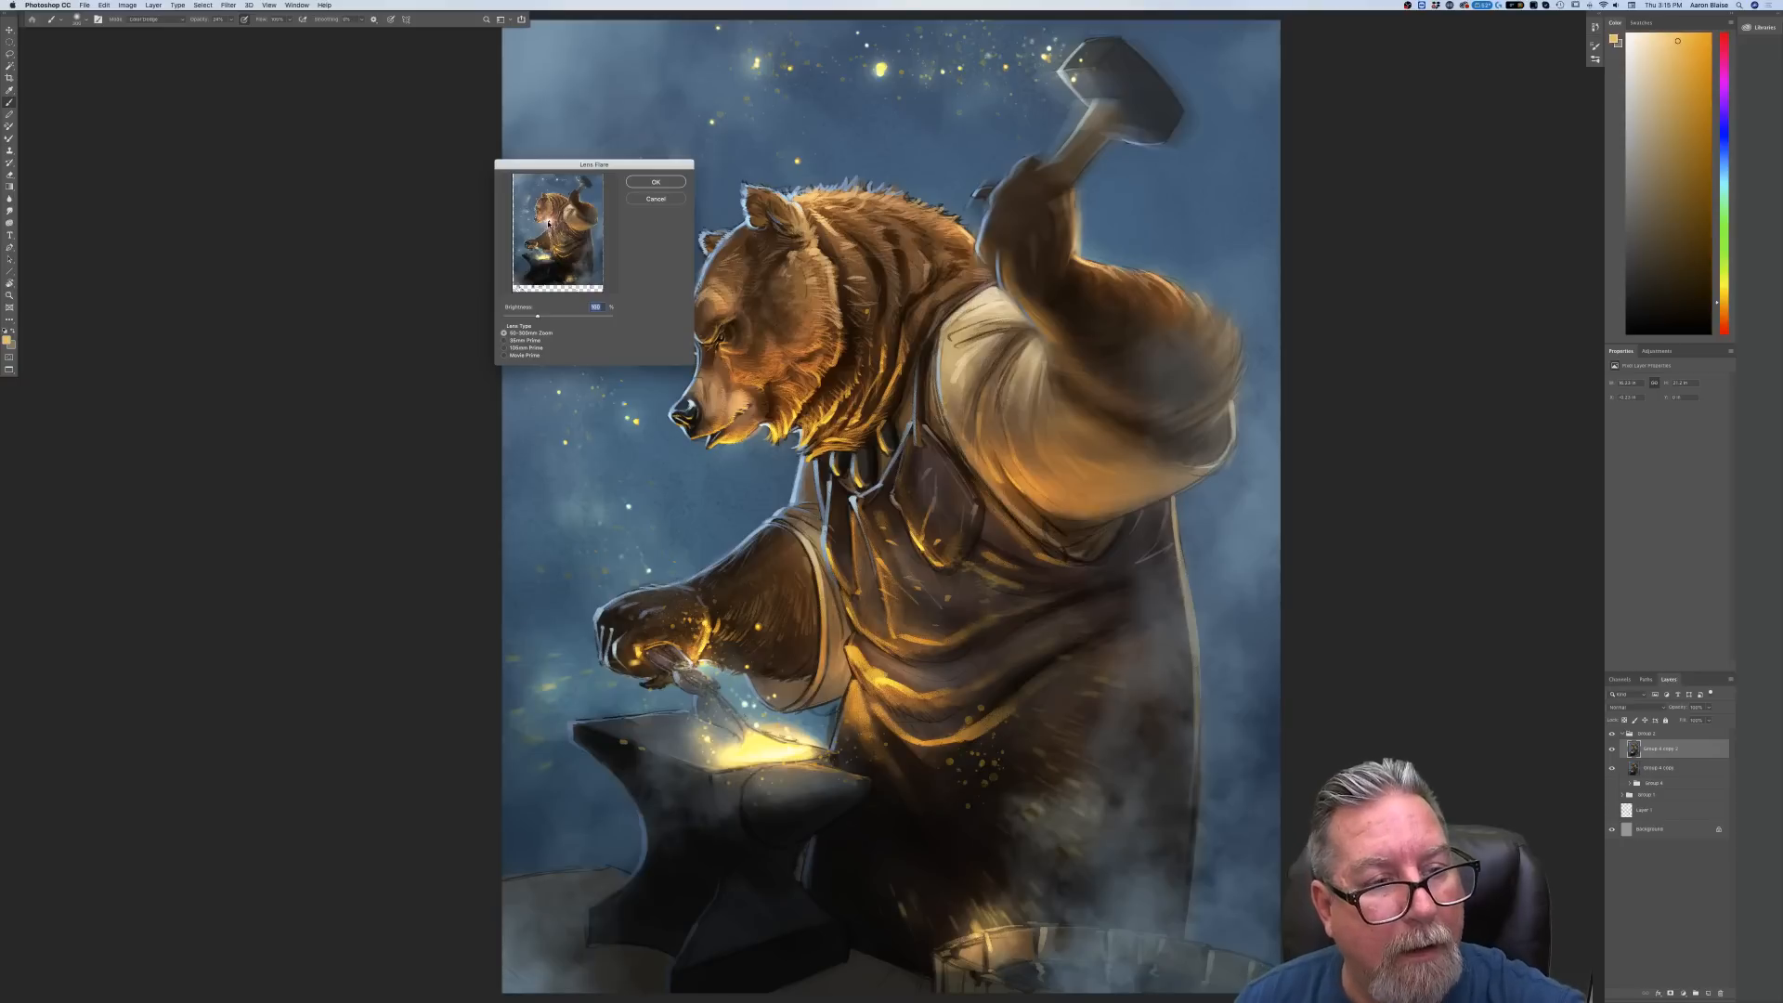
left_click_drag(548, 222, 544, 260)
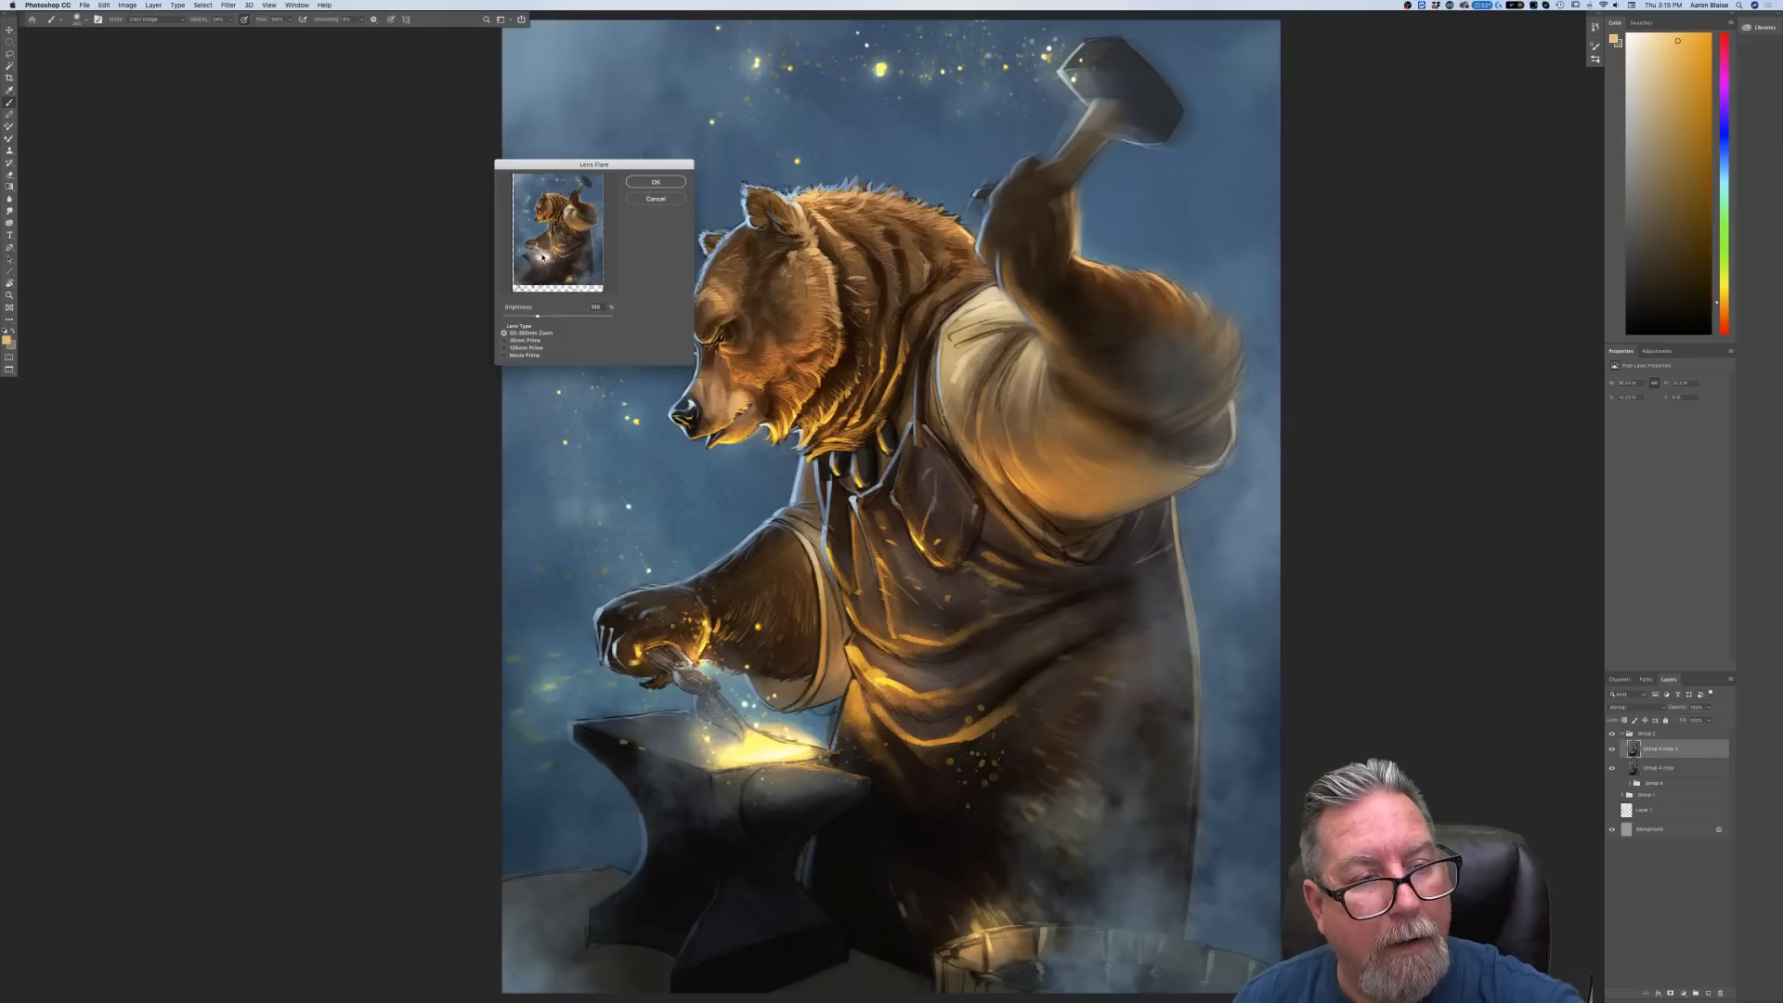
left_click(654, 181)
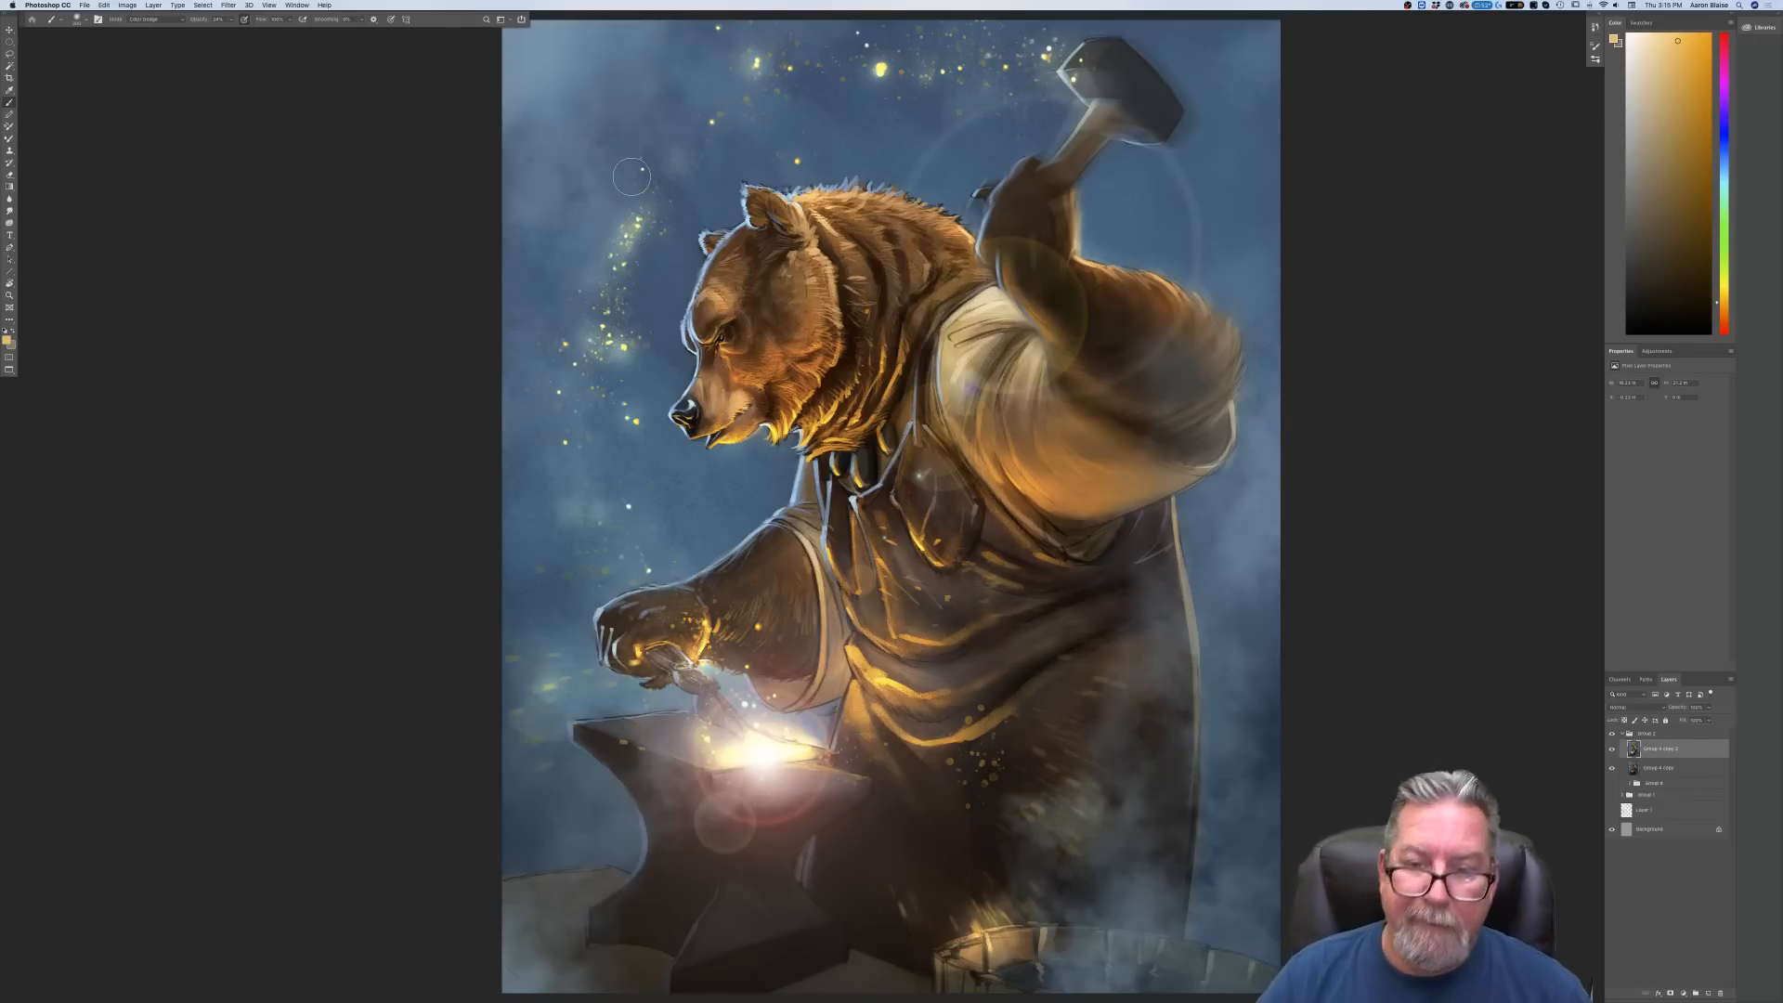
key("super+z")
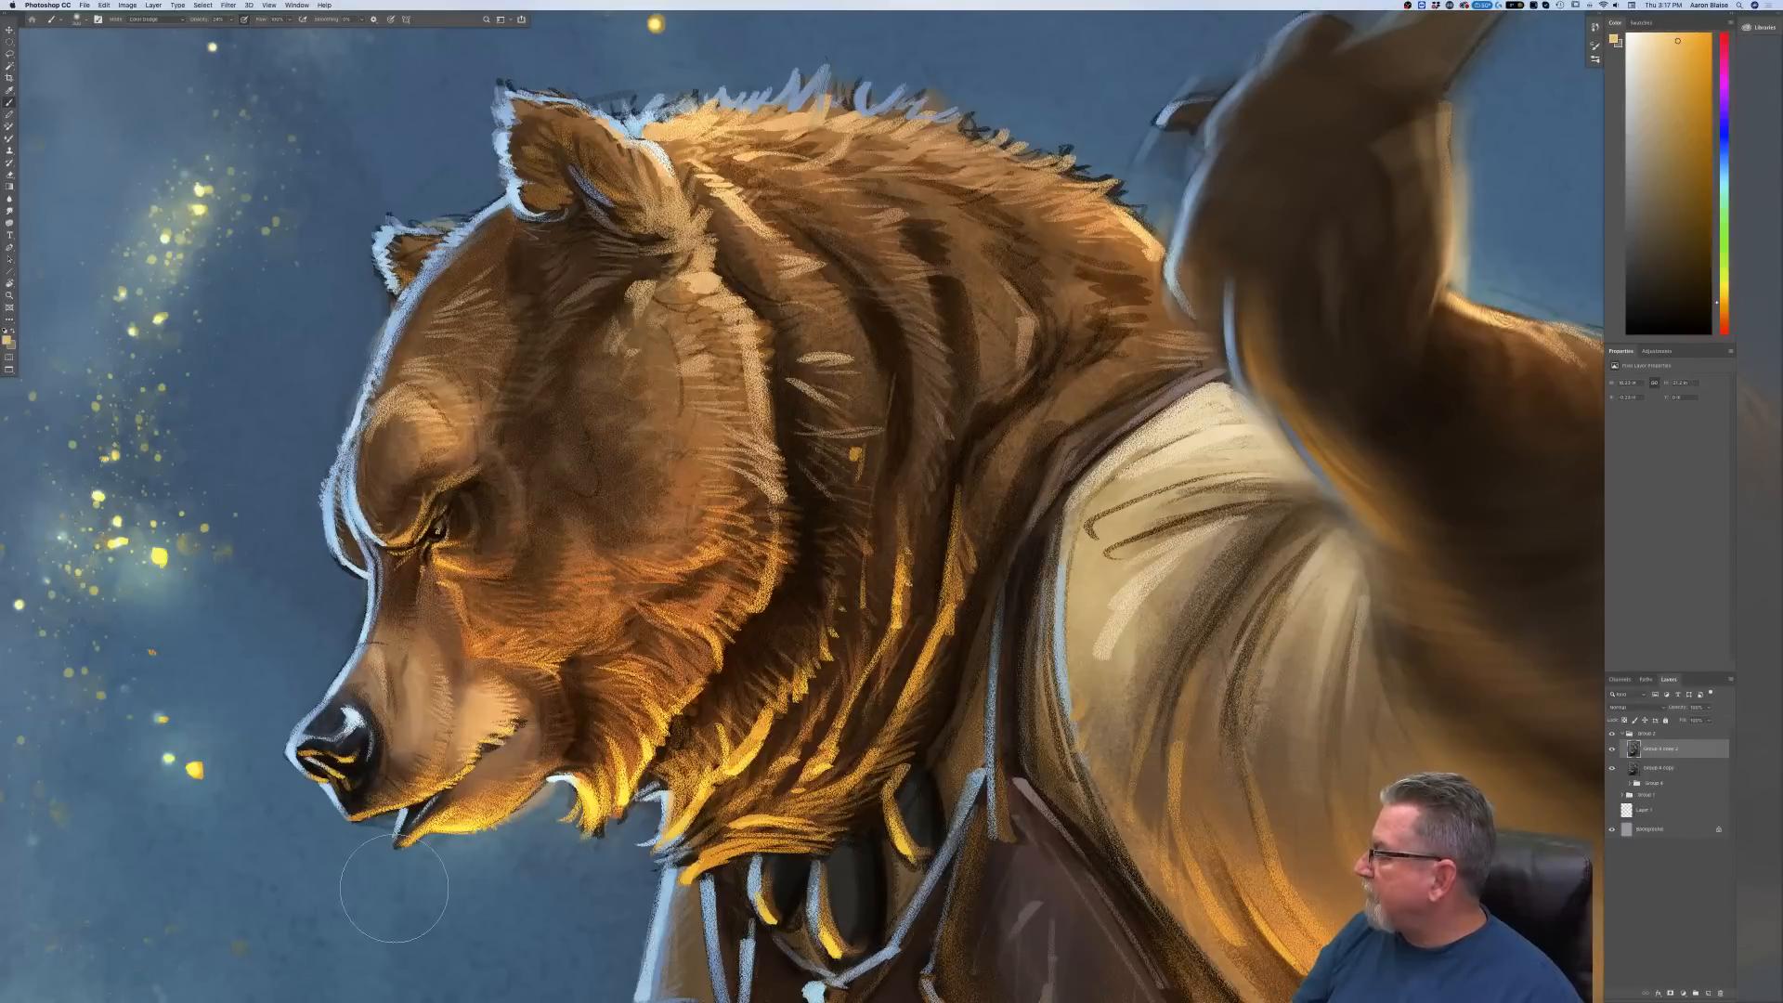
key("super+minus")
key("super+minus")
key("super+minus")
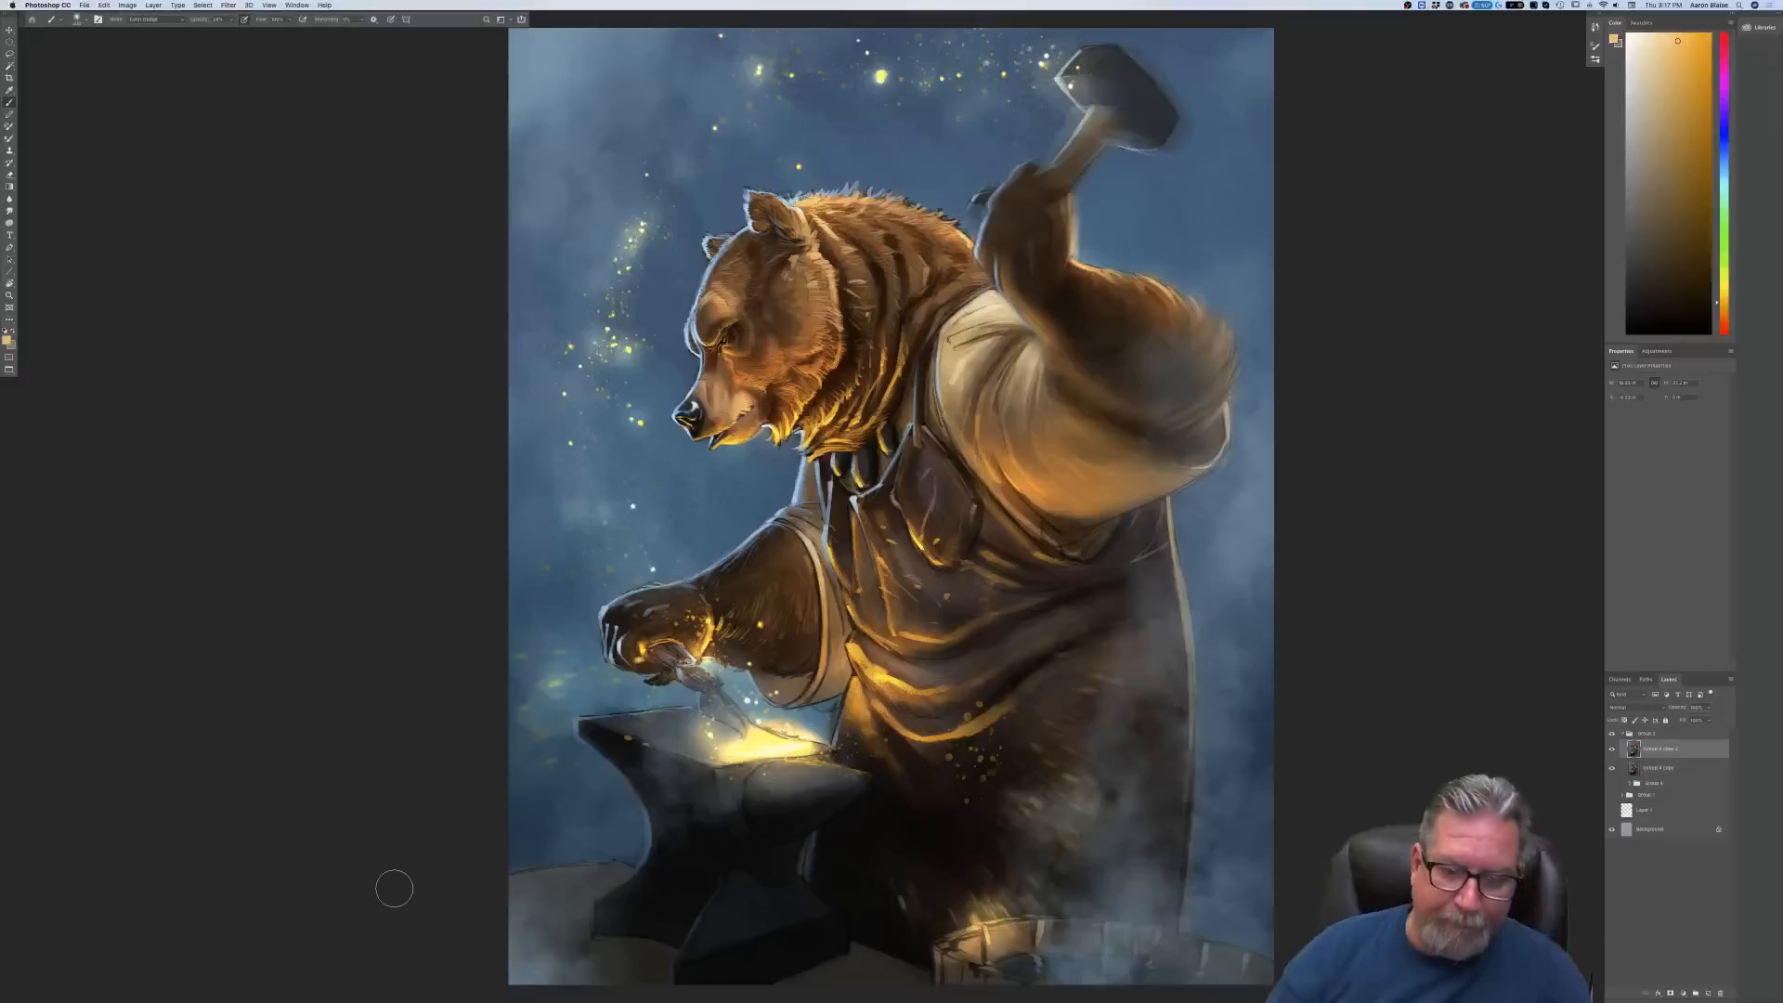